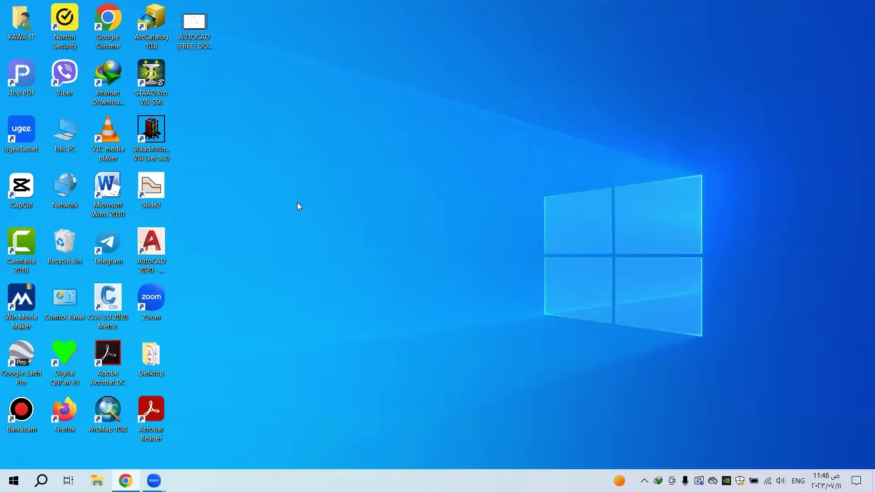
Search Windows for AutoCAD 2020 and open the folder containing its shortcut
{"action": "mouse_move", "coordinate": [153, 246]}
{"action": "left_mouse_down"}
{"action": "mouse_move", "coordinate": [352, 191]}
{"action": "mouse_move", "coordinate": [168, 245]}
{"action": "left_mouse_up"}
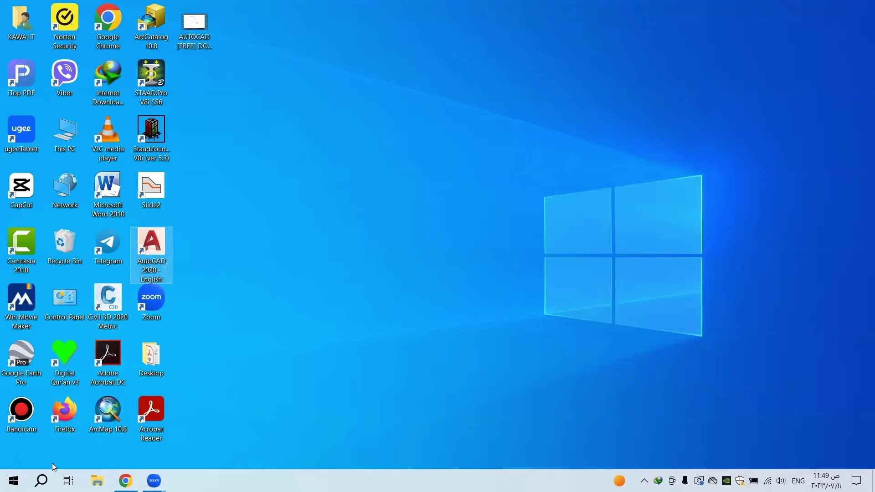
{"action": "key", "text": "super+s"}
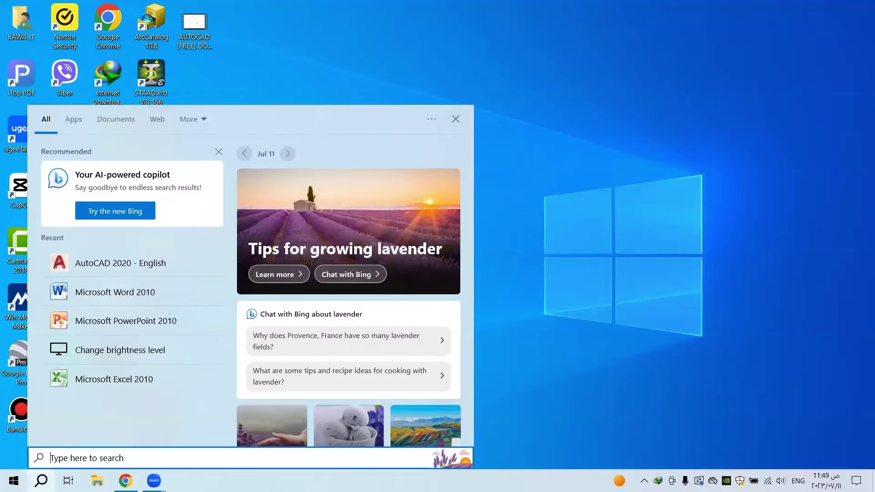
{"action": "type", "text": "auo"}
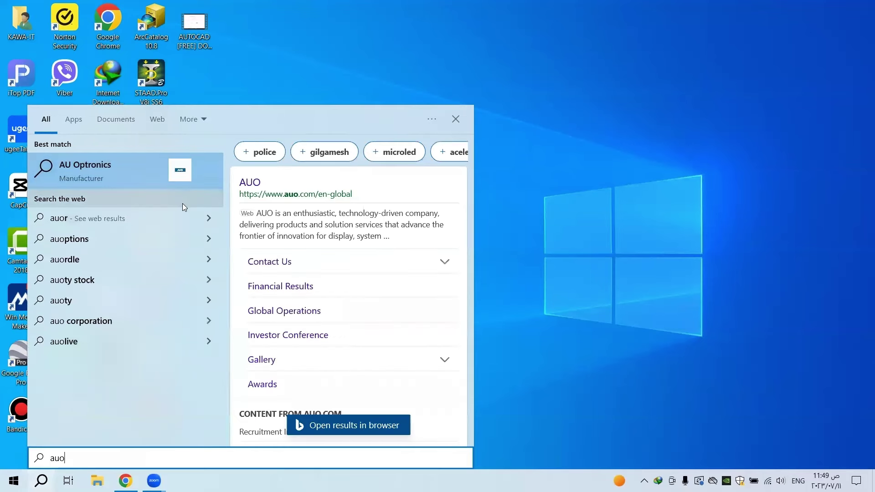
{"action": "key", "text": "BackSpace"}
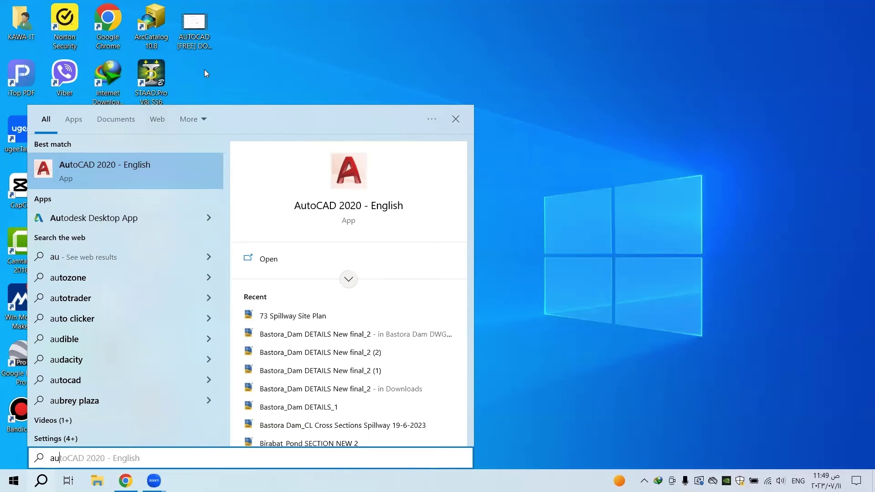
{"action": "right_click", "coordinate": [93, 181]}
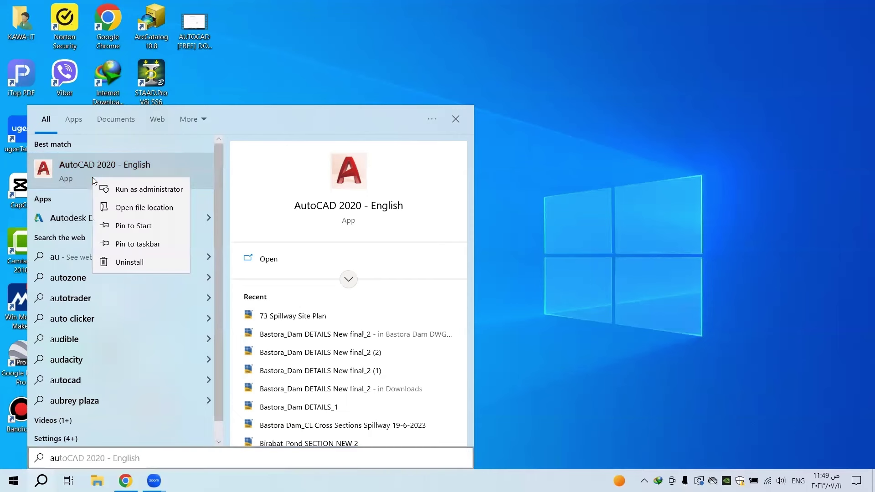
{"action": "left_click", "coordinate": [136, 209]}
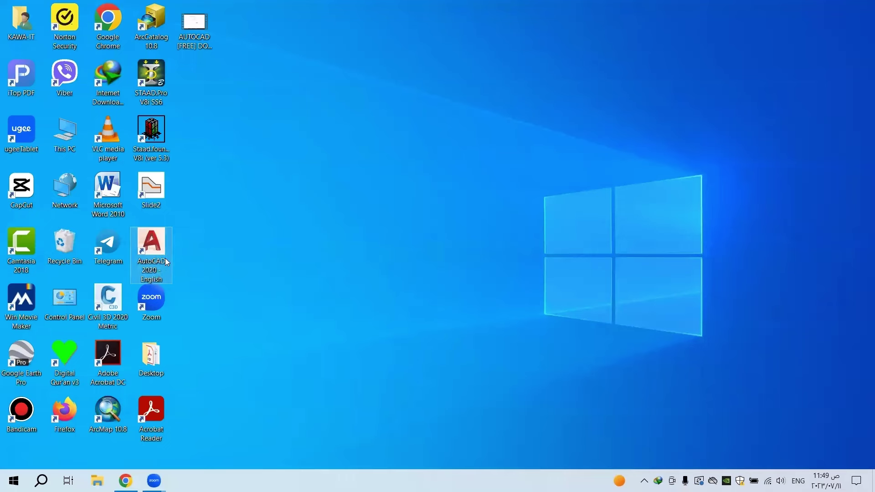
Launch AutoCAD 2020, dismiss the Open dialog, and start a new blank drawing
{"action": "double_click", "coordinate": [158, 247]}
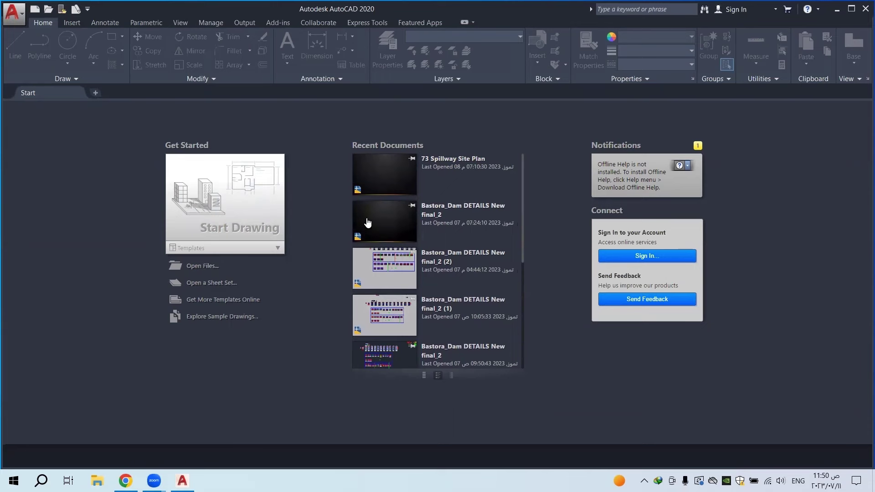
{"action": "left_click", "coordinate": [189, 271]}
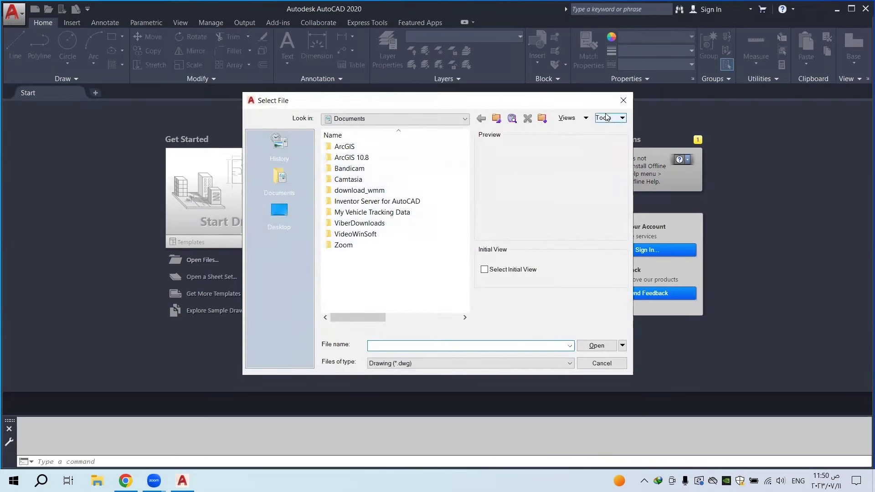
{"action": "left_click", "coordinate": [622, 101]}
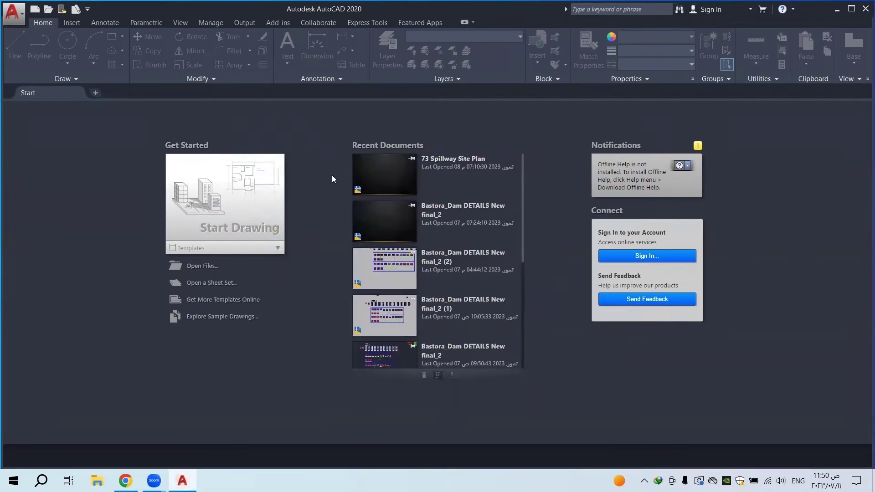
{"action": "left_click", "coordinate": [213, 199]}
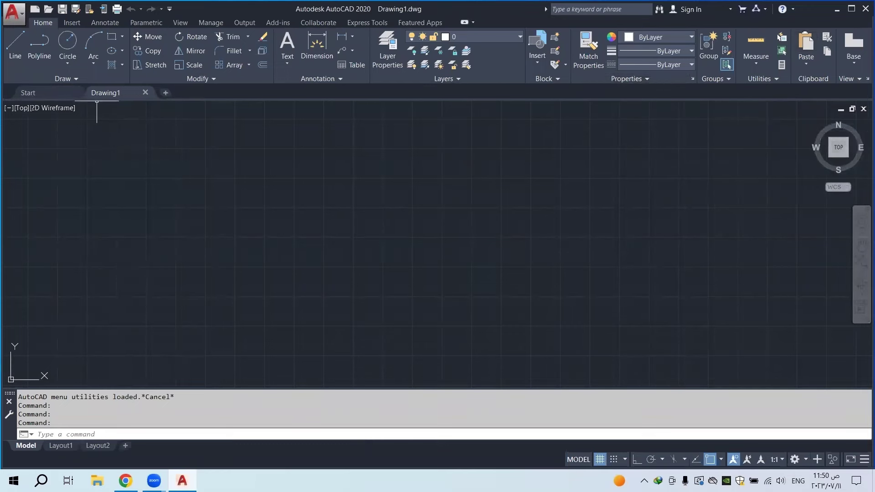
Save As to the Desktop, changing the file name from Drawing1 to Drawing2.dwg
{"action": "mouse_move", "coordinate": [98, 96]}
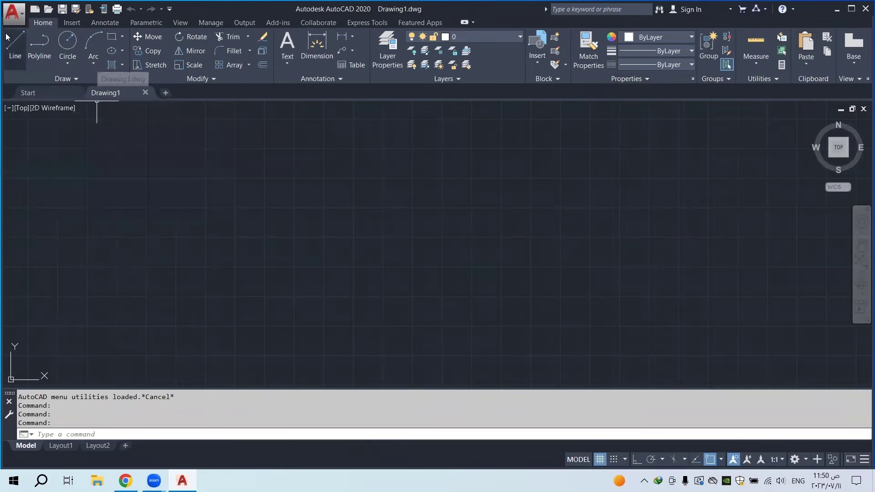
{"action": "left_click", "coordinate": [76, 9]}
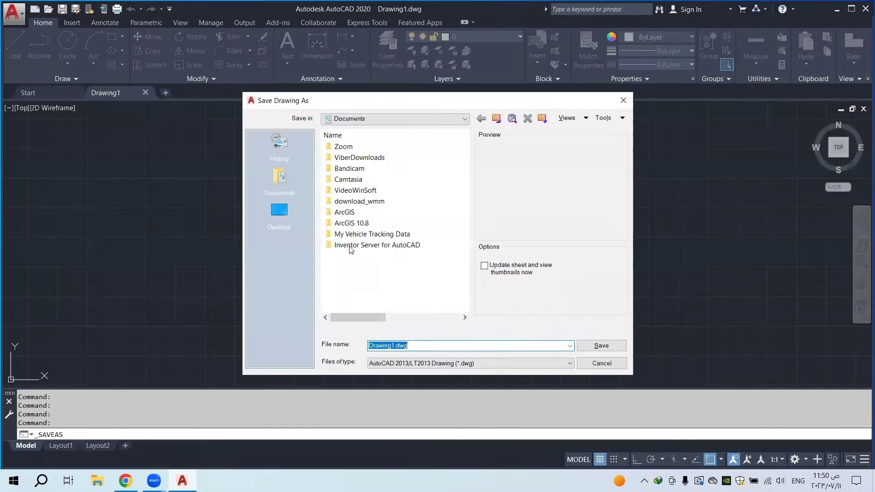
{"action": "left_click", "coordinate": [294, 221]}
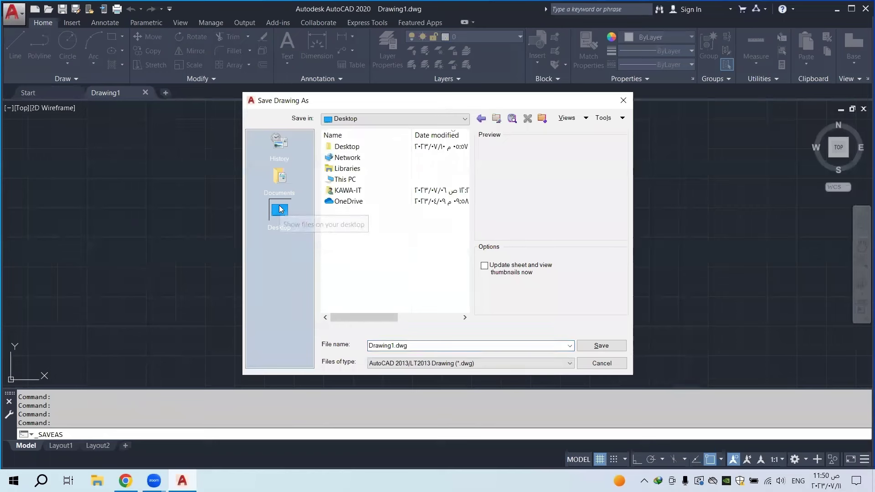
{"action": "left_click", "coordinate": [395, 345]}
{"action": "left_click", "coordinate": [393, 344]}
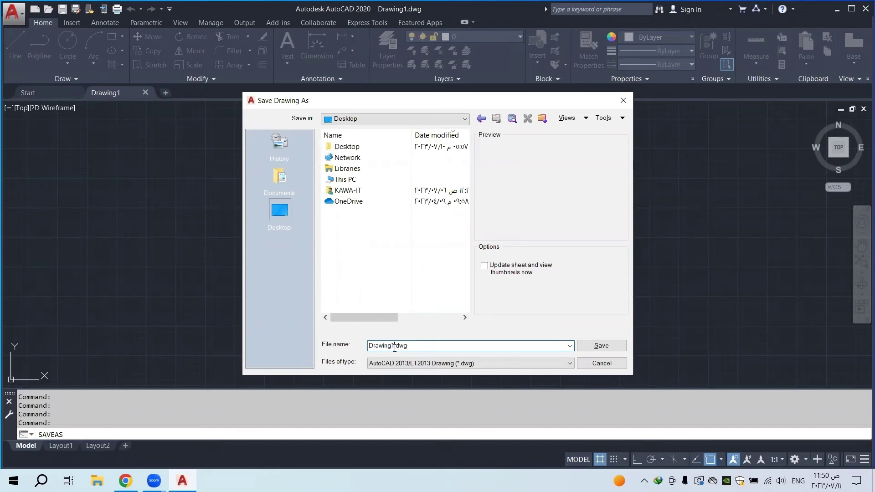
{"action": "key", "text": "BackSpace"}
{"action": "type", "text": "2"}
{"action": "left_click", "coordinate": [601, 346]}
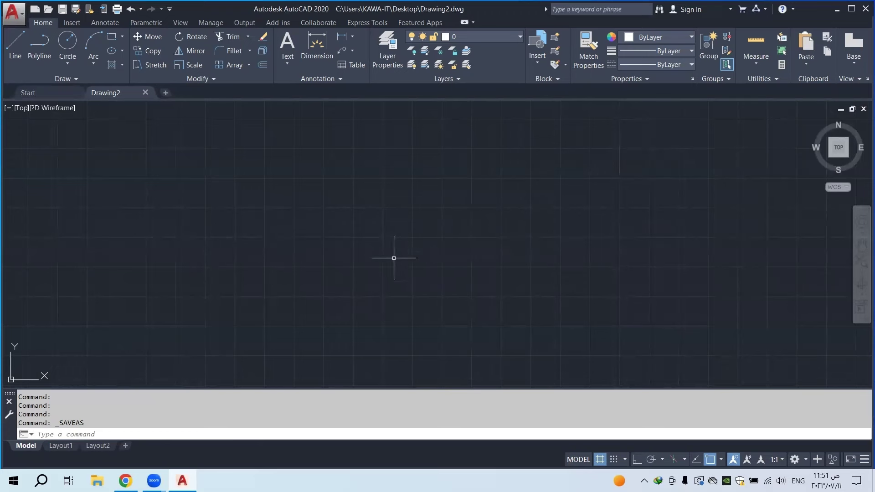
{"action": "left_click", "coordinate": [15, 46]}
{"action": "left_click", "coordinate": [309, 245]}
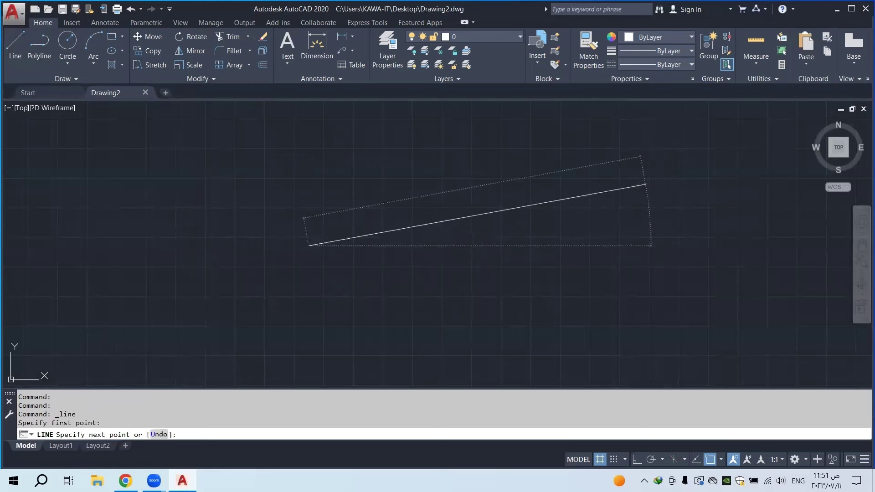
{"action": "left_click", "coordinate": [645, 184]}
{"action": "left_click", "coordinate": [527, 245]}
{"action": "key", "text": "Escape"}
{"action": "left_click", "coordinate": [657, 157]}
{"action": "left_click", "coordinate": [402, 286]}
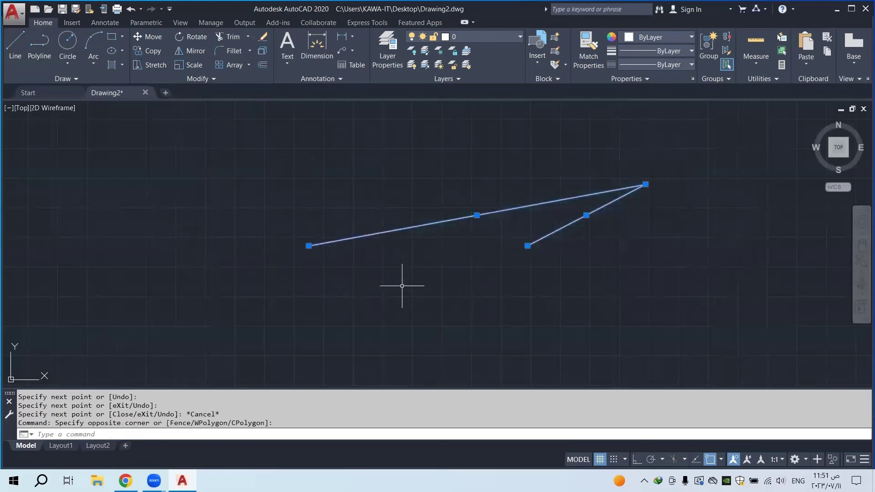
{"action": "key", "text": "Delete"}
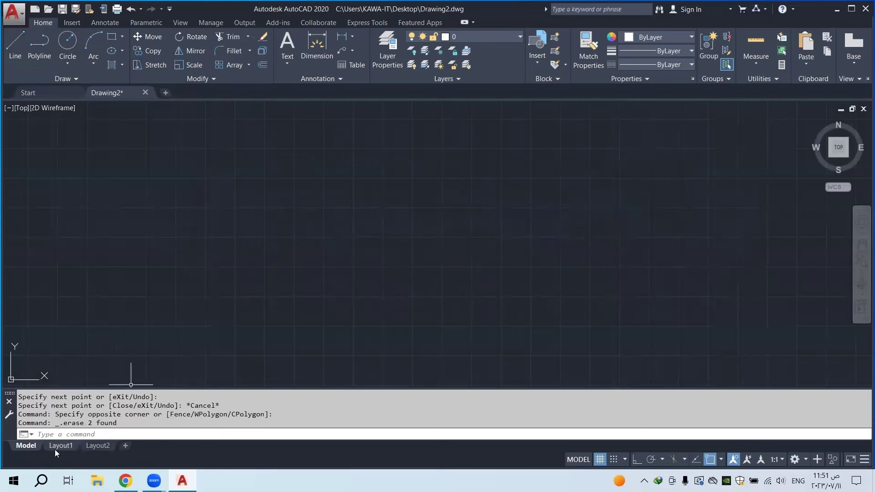
{"action": "mouse_move", "coordinate": [90, 451]}
{"action": "left_click", "coordinate": [61, 446]}
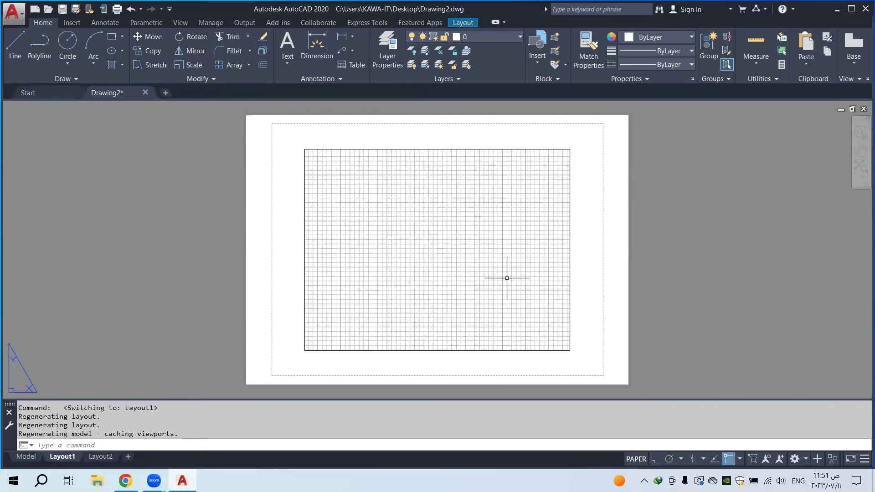
{"action": "mouse_move", "coordinate": [30, 460]}
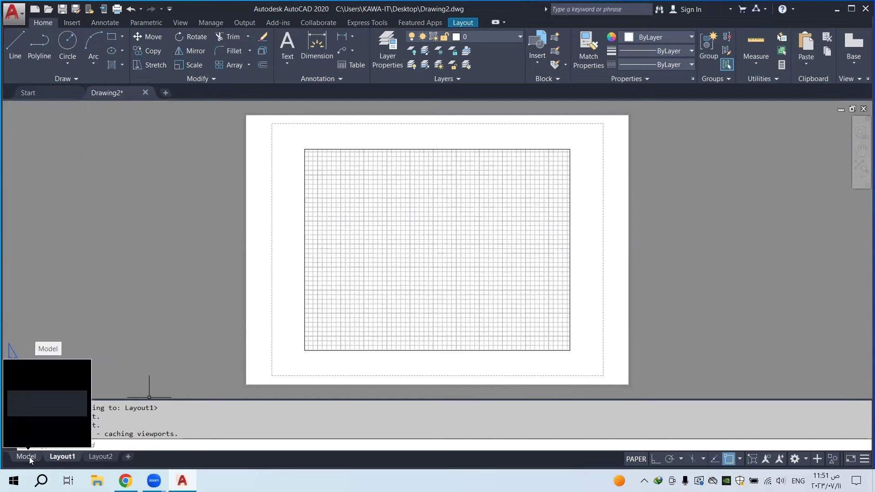
{"action": "left_click", "coordinate": [26, 456]}
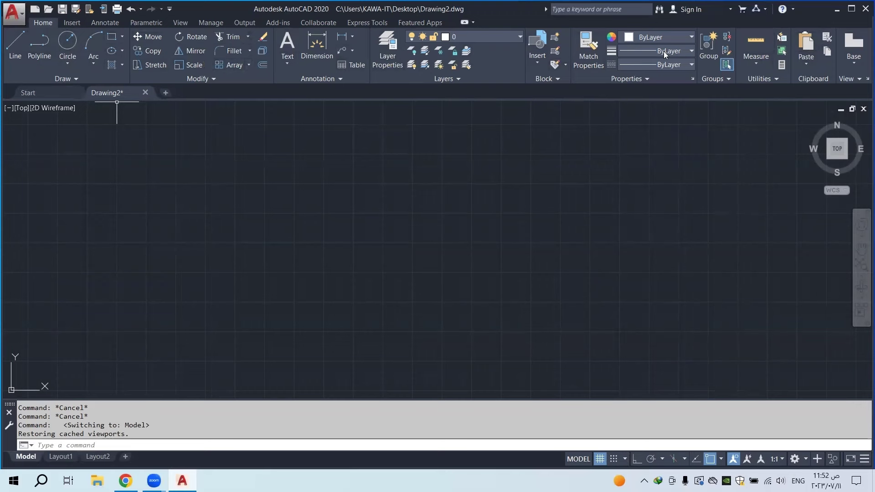
{"action": "left_click", "coordinate": [72, 23]}
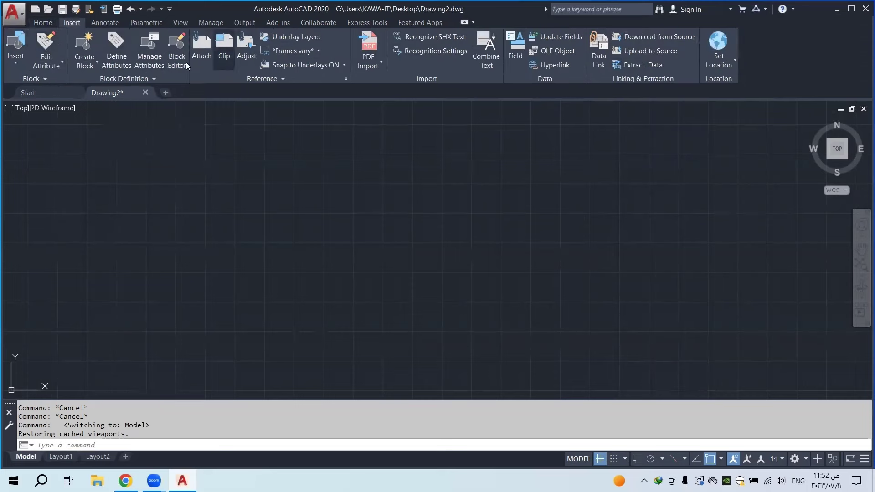
{"action": "left_click", "coordinate": [105, 23]}
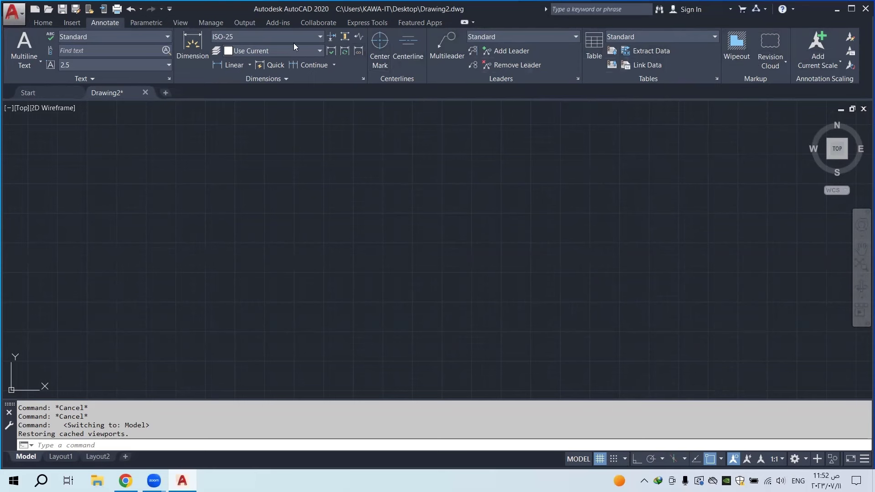
{"action": "left_click", "coordinate": [179, 23]}
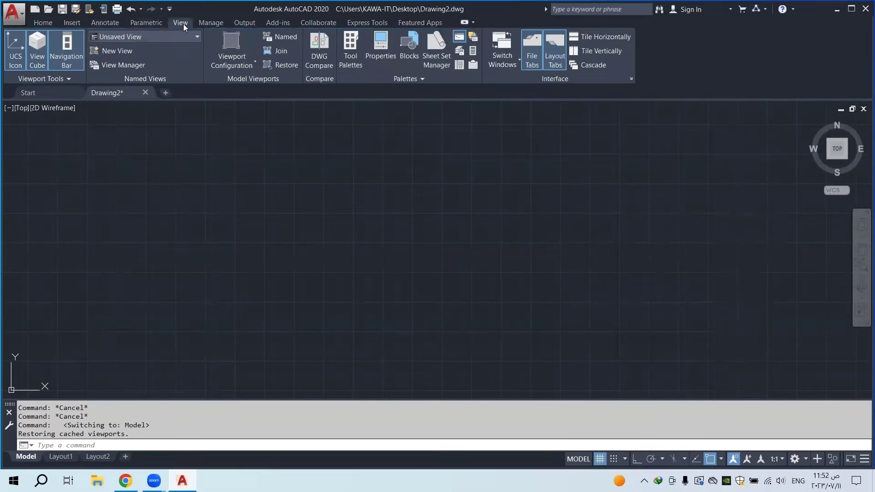
{"action": "left_click", "coordinate": [220, 25]}
{"action": "left_click", "coordinate": [248, 25]}
{"action": "left_click", "coordinate": [280, 23]}
{"action": "left_click", "coordinate": [314, 23]}
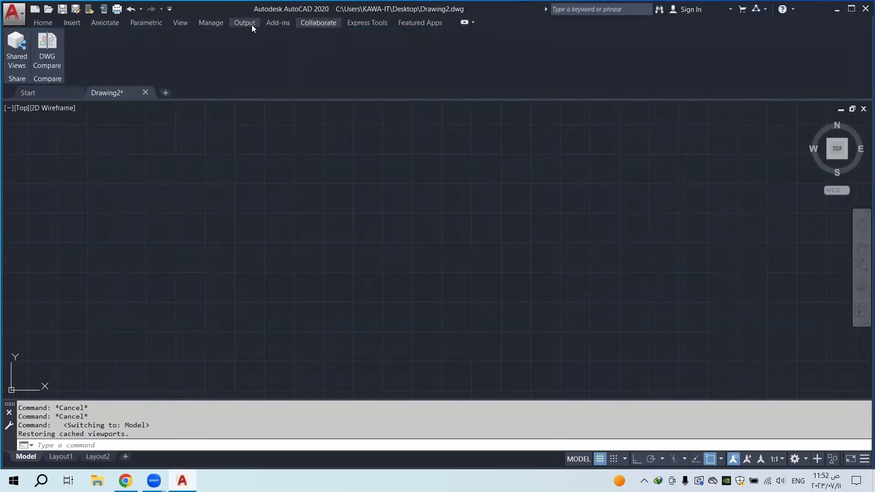
{"action": "left_click", "coordinate": [252, 25]}
{"action": "left_click", "coordinate": [221, 25]}
{"action": "left_click", "coordinate": [178, 24]}
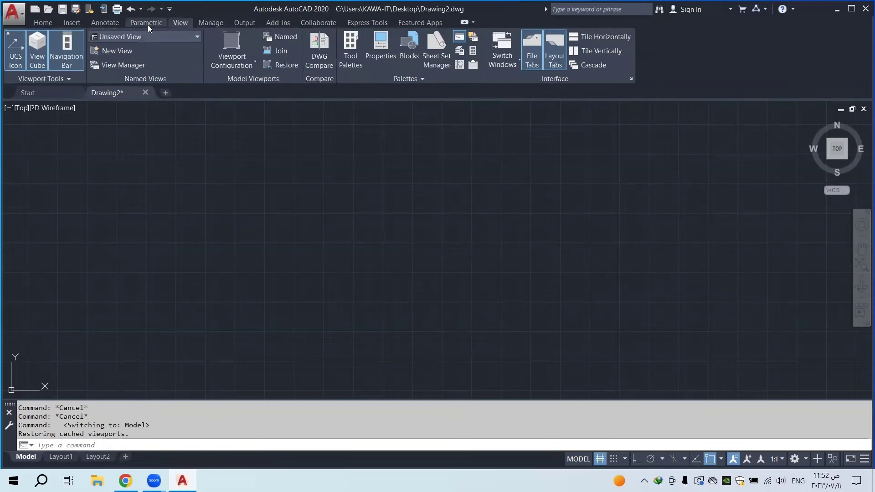
{"action": "left_click", "coordinate": [146, 24]}
{"action": "left_click", "coordinate": [105, 22]}
{"action": "left_click", "coordinate": [72, 23]}
{"action": "left_click", "coordinate": [51, 23]}
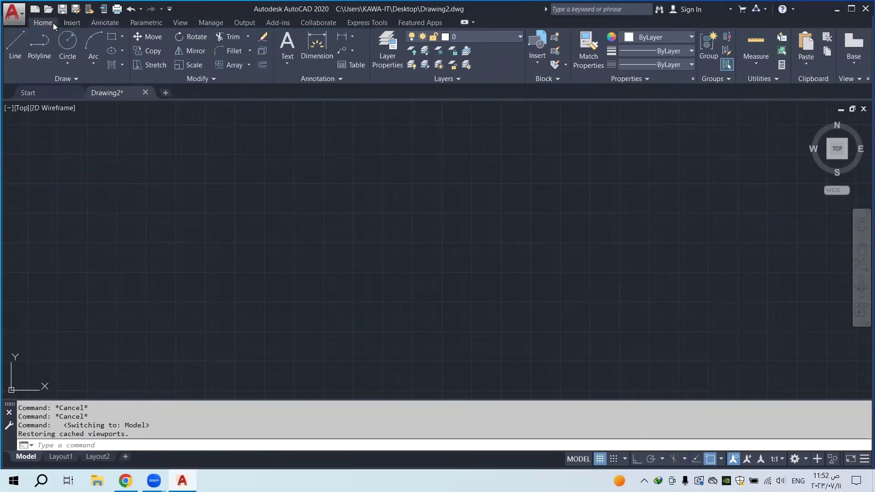
{"action": "left_click", "coordinate": [72, 23]}
{"action": "left_click", "coordinate": [91, 24]}
{"action": "left_click", "coordinate": [73, 22]}
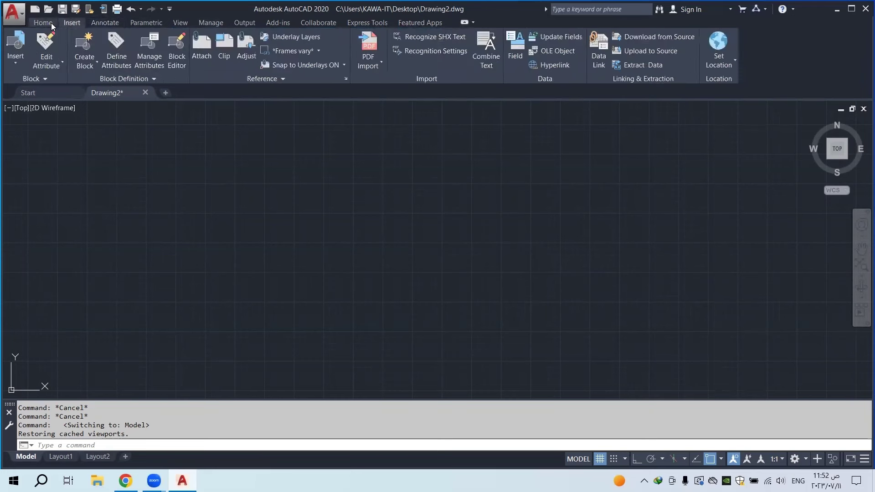
{"action": "left_click", "coordinate": [52, 23]}
{"action": "left_click", "coordinate": [103, 23]}
{"action": "left_click", "coordinate": [72, 23]}
{"action": "left_click", "coordinate": [45, 23]}
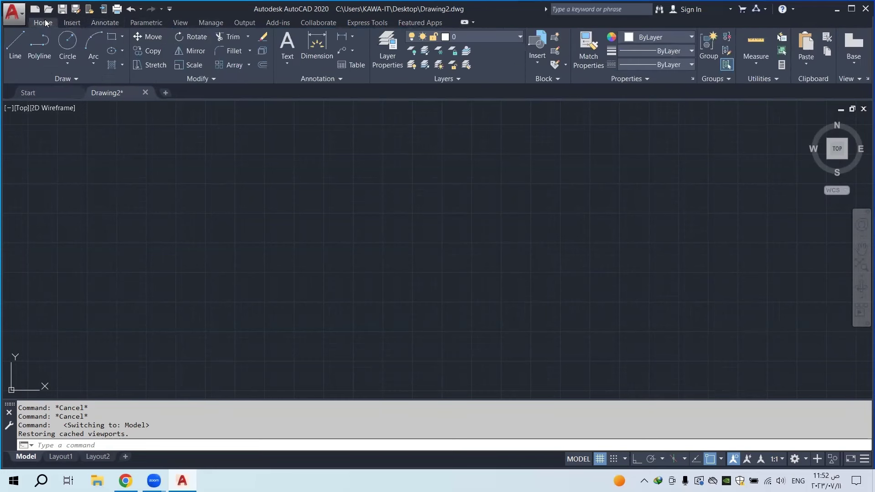
{"action": "left_click", "coordinate": [321, 195]}
{"action": "left_click", "coordinate": [242, 250]}
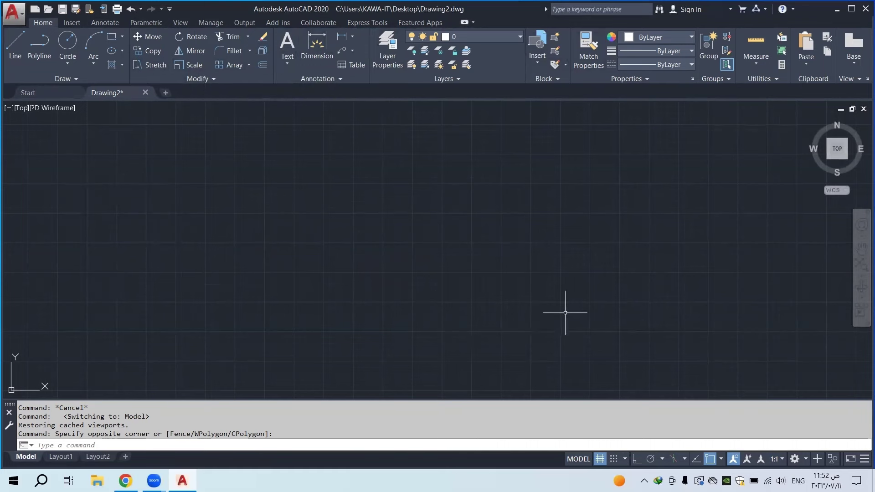
{"action": "left_click", "coordinate": [860, 276]}
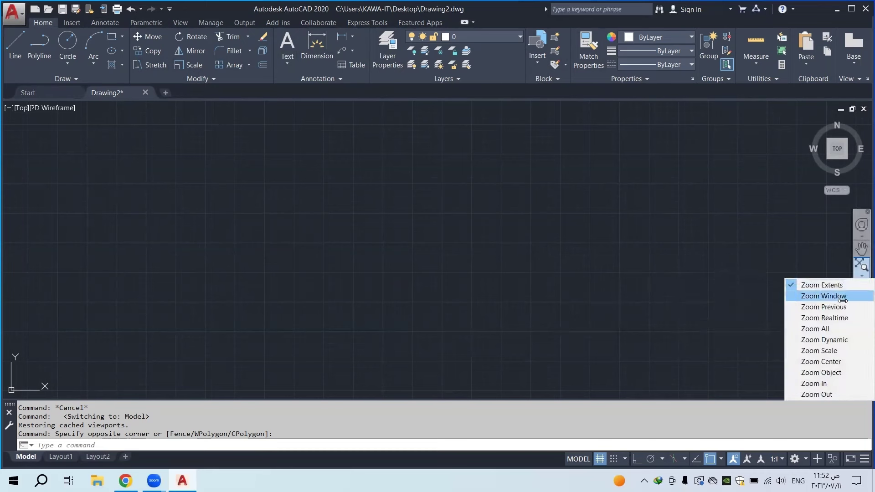
{"action": "left_click", "coordinate": [738, 268]}
{"action": "left_click", "coordinate": [669, 325]}
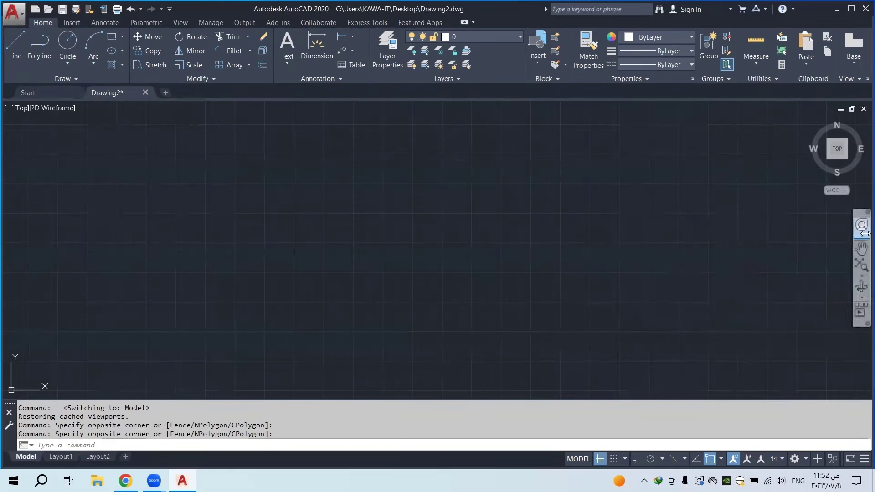
Switch the workspace to 3D Modeling, then back to Drafting & Annotation
{"action": "left_click", "coordinate": [806, 459]}
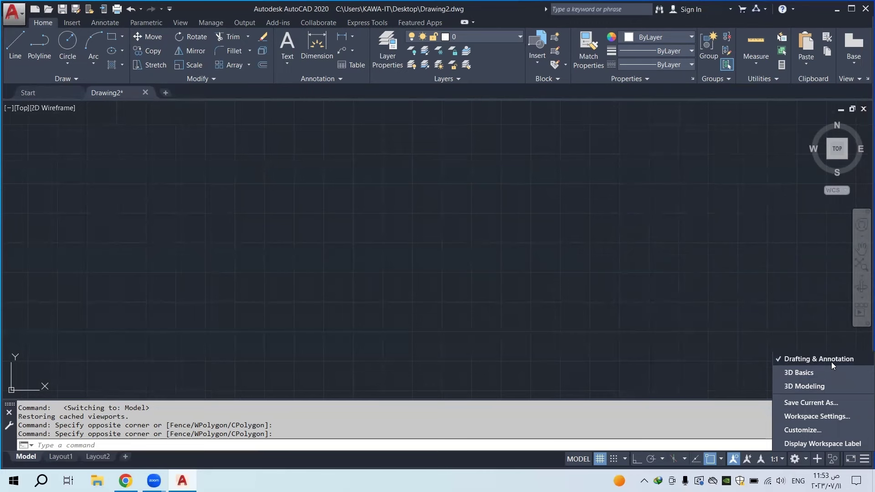
{"action": "left_click", "coordinate": [815, 386]}
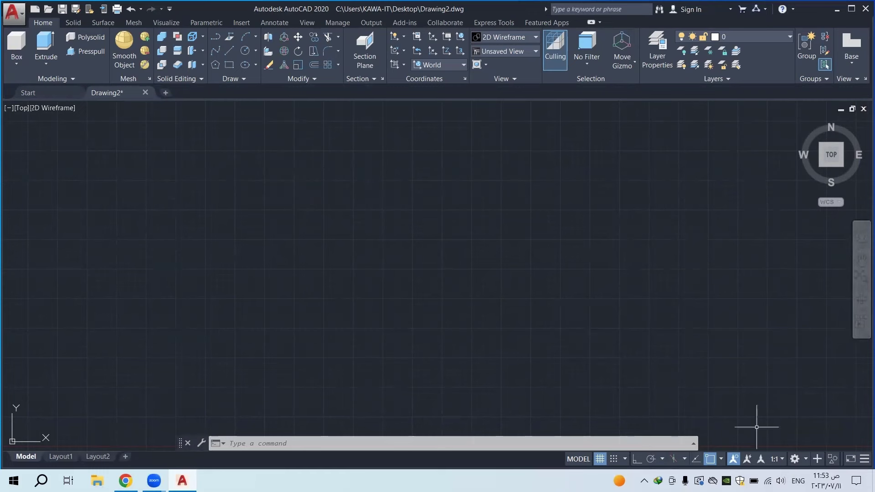
{"action": "left_click", "coordinate": [795, 458]}
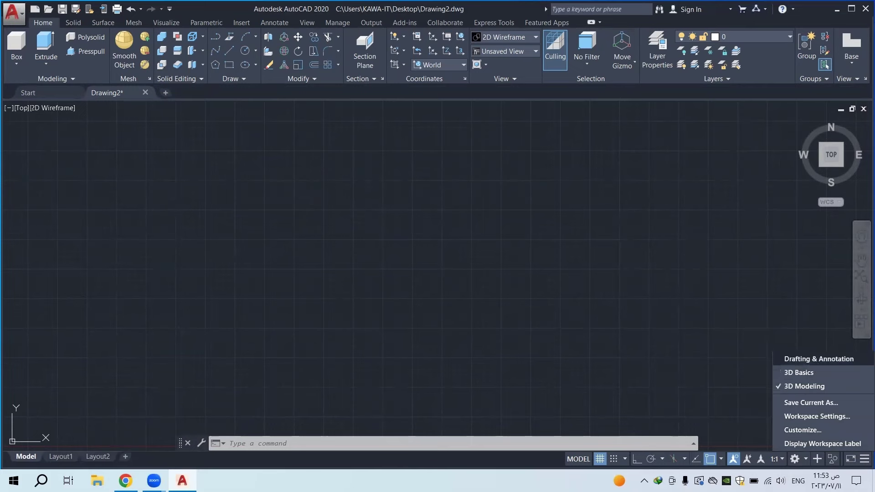
{"action": "left_click", "coordinate": [818, 358]}
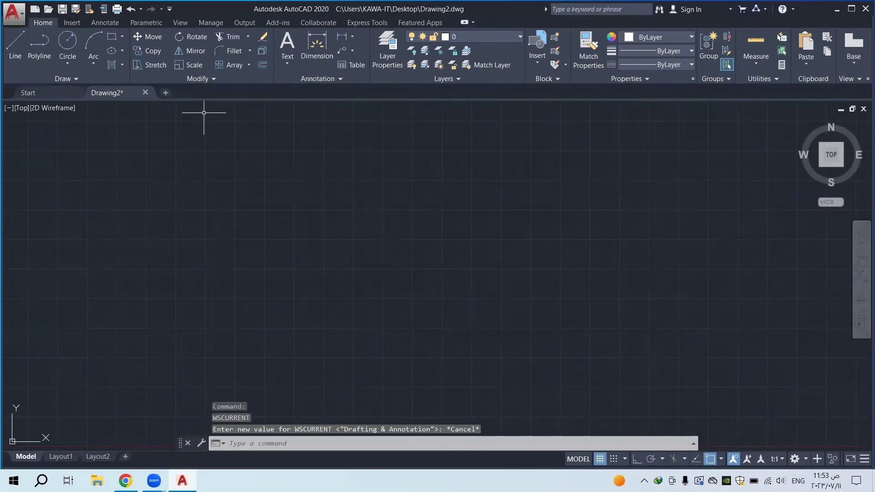
Browse the application menu's New, Open and Close entries, then dismiss it
{"action": "left_click", "coordinate": [15, 22]}
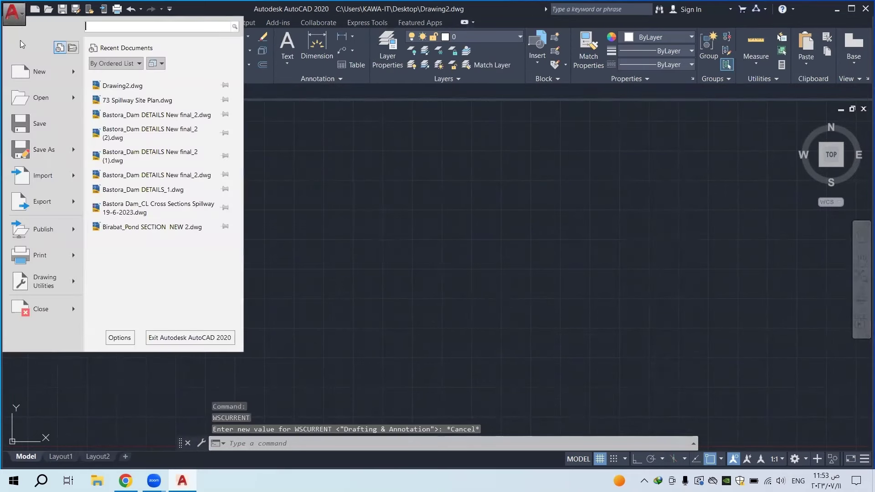
{"action": "mouse_move", "coordinate": [75, 73]}
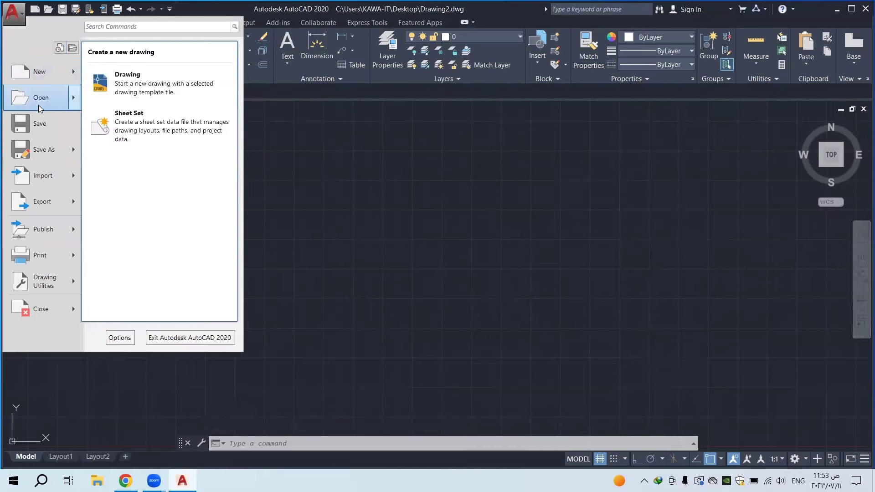
{"action": "mouse_move", "coordinate": [39, 108]}
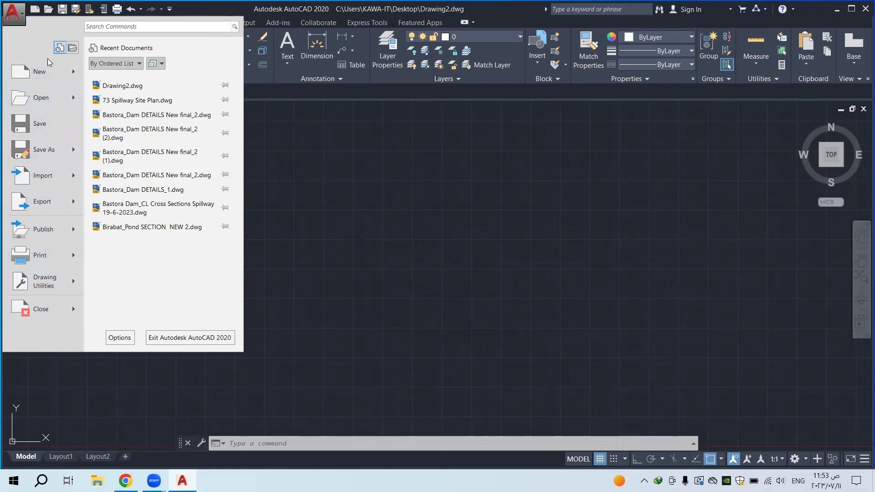
{"action": "mouse_move", "coordinate": [55, 318]}
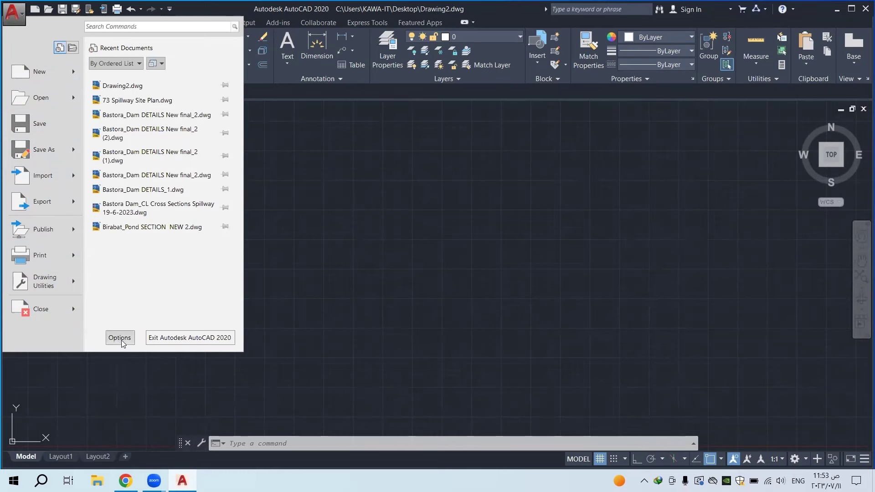
{"action": "left_click", "coordinate": [319, 212]}
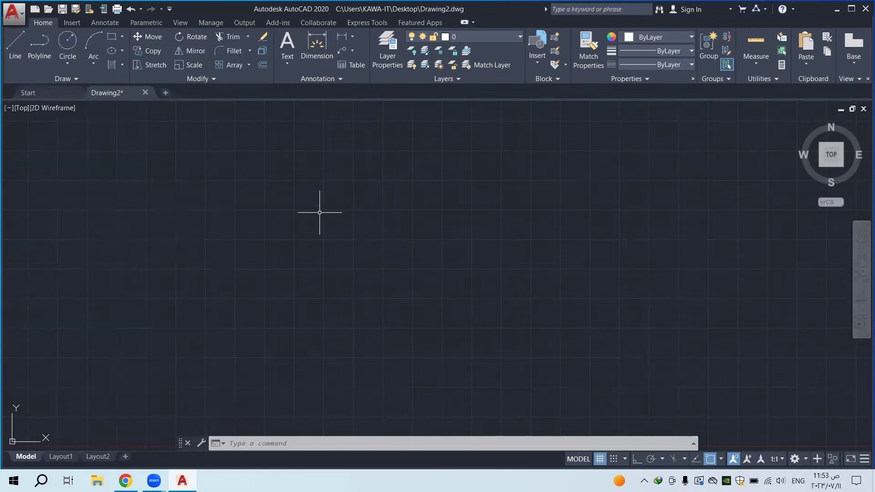
Dock the floating command line full width at the bottom of the window
{"action": "left_click", "coordinate": [262, 244]}
{"action": "left_click", "coordinate": [167, 296]}
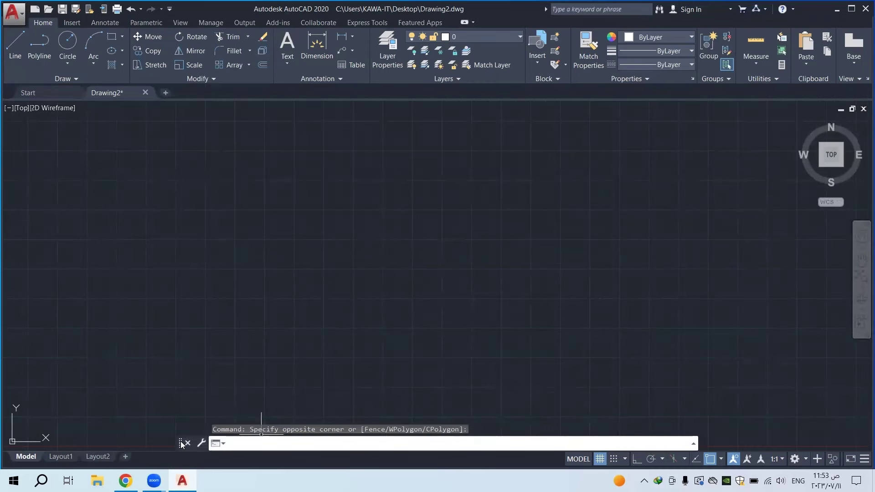
{"action": "left_click_drag", "start_coordinate": [181, 443], "coordinate": [177, 463]}
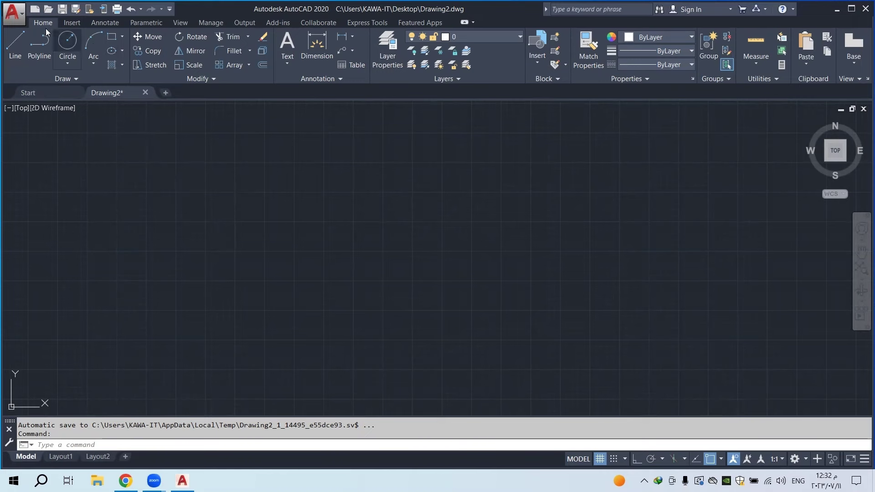
Open Options from the application menu and view the Files, Open and Save, and Plot and Publish tabs
{"action": "left_click", "coordinate": [14, 14]}
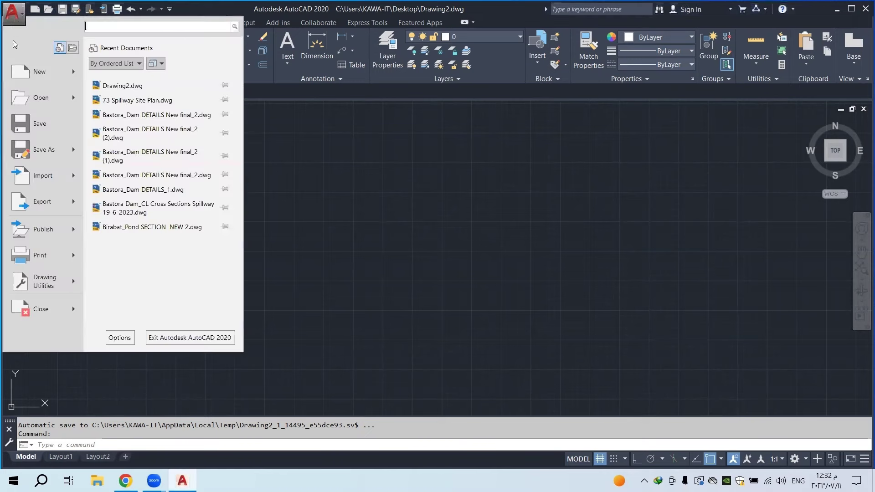
{"action": "left_click", "coordinate": [119, 337]}
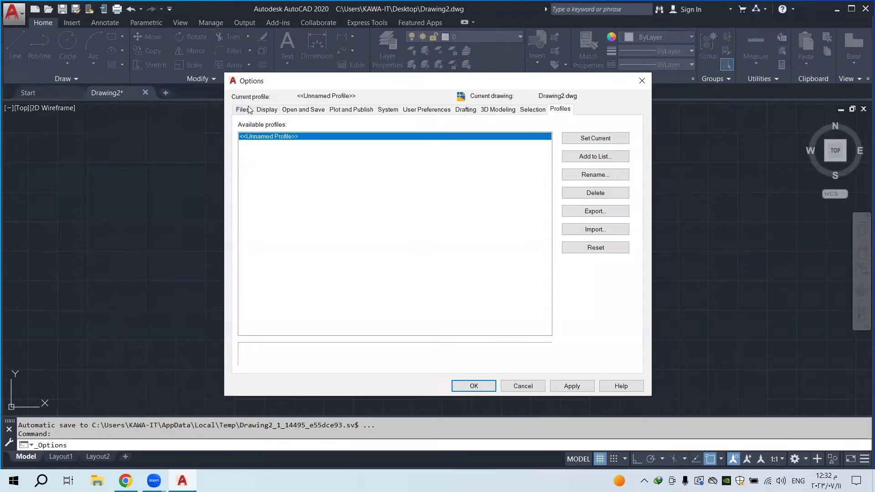
{"action": "left_click", "coordinate": [242, 109]}
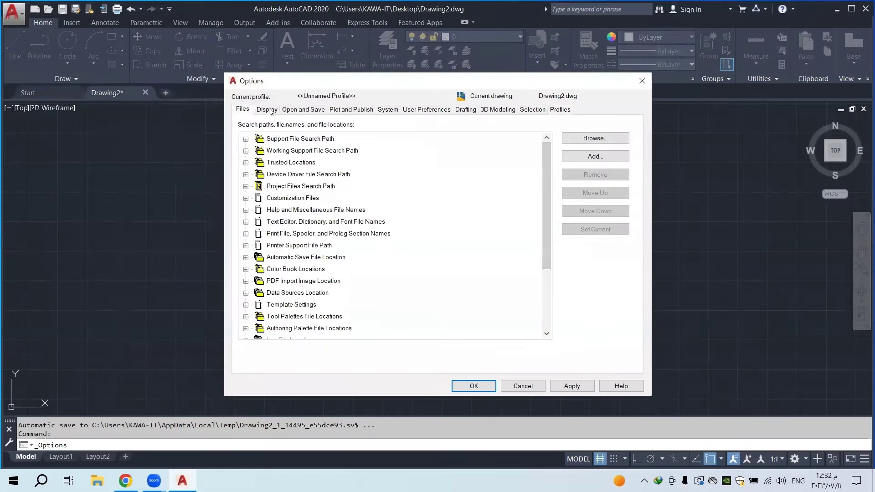
{"action": "left_click", "coordinate": [303, 110]}
{"action": "left_click", "coordinate": [350, 110]}
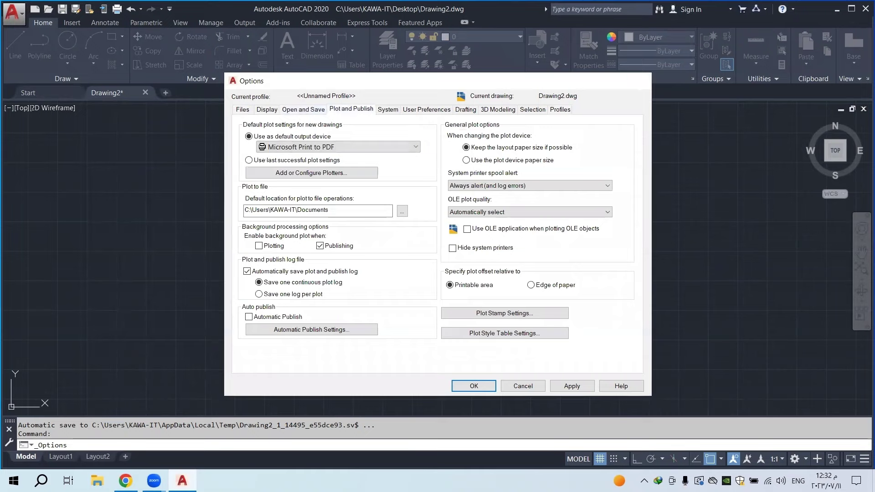
Close Options and reopen it by running the OPTIONS command from the command line
{"action": "left_click", "coordinate": [641, 80]}
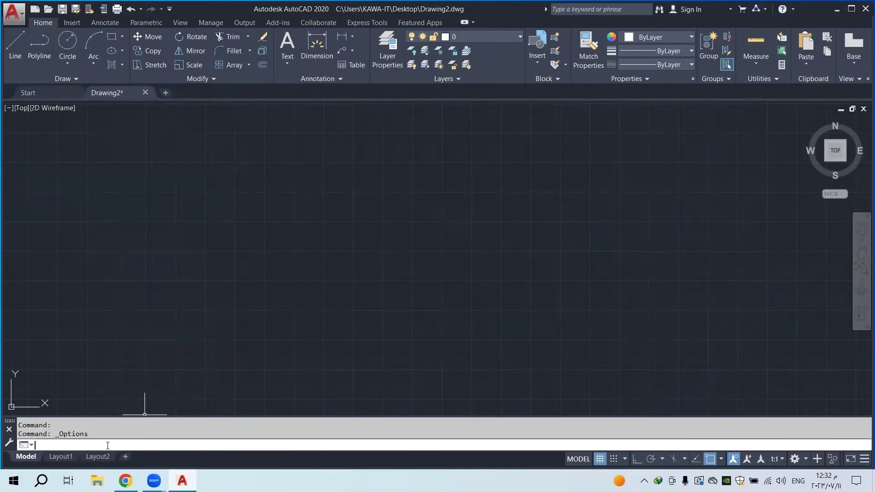
{"action": "type", "text": "OPTIONS"}
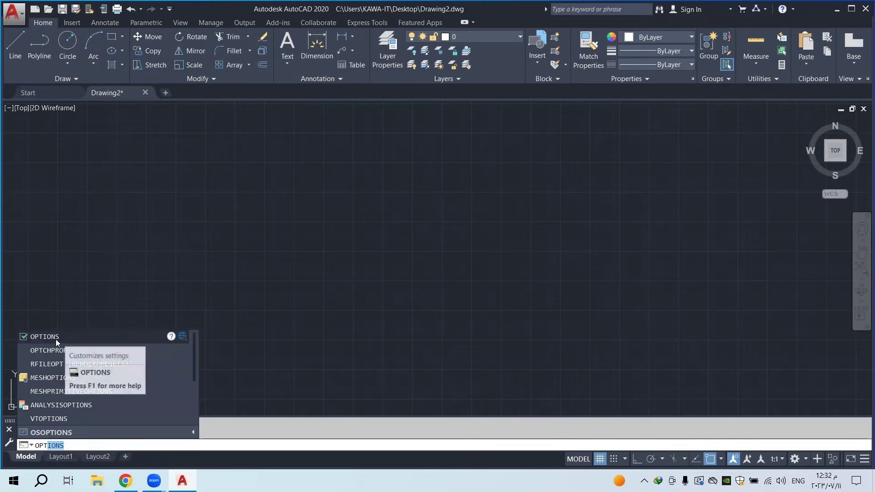
{"action": "left_click", "coordinate": [56, 339]}
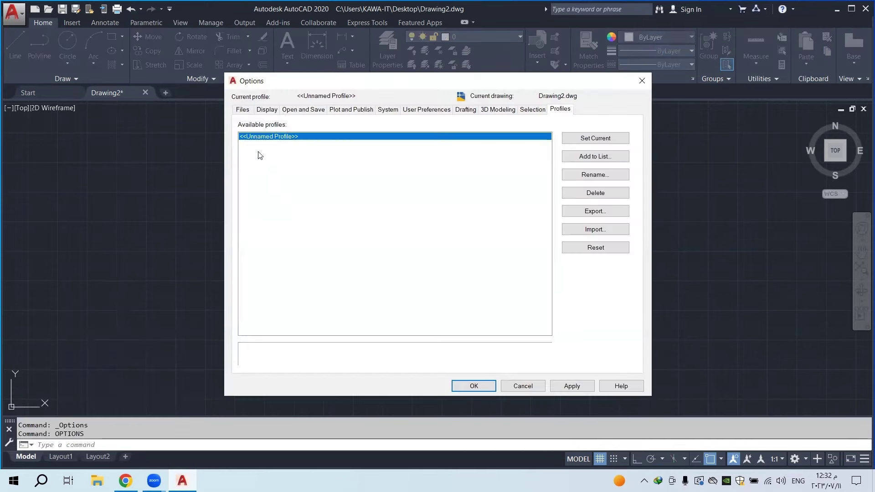
Enlarge the crosshair size to 69 on the Display tab and accept to preview it
{"action": "left_click", "coordinate": [243, 109]}
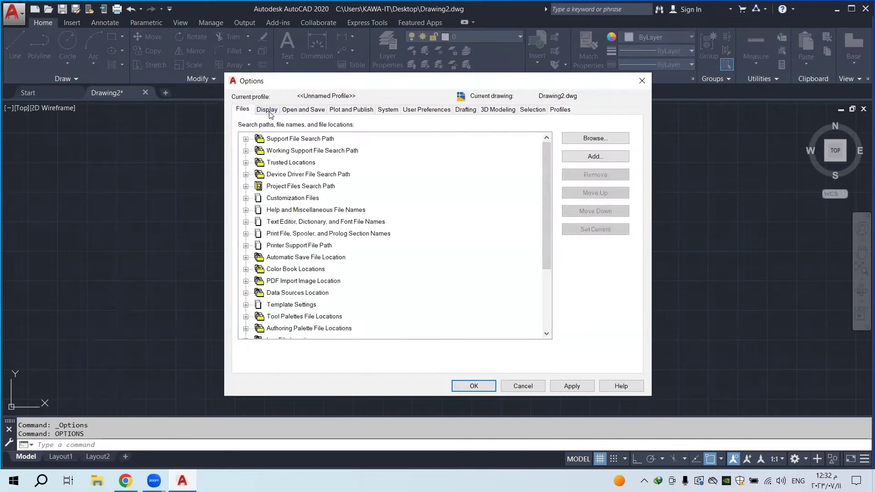
{"action": "left_click", "coordinate": [267, 110]}
{"action": "left_click", "coordinate": [303, 109]}
{"action": "left_click", "coordinate": [342, 110]}
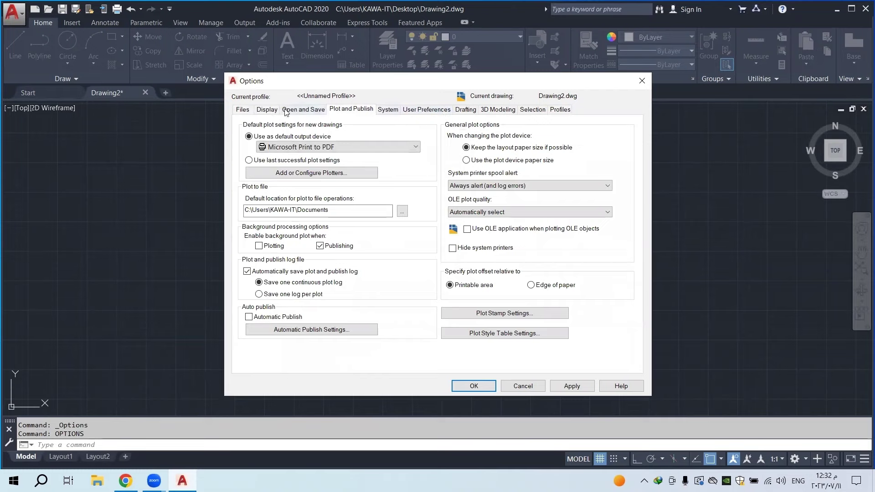
{"action": "left_click", "coordinate": [245, 110]}
{"action": "left_click", "coordinate": [268, 111]}
{"action": "left_click", "coordinate": [284, 112]}
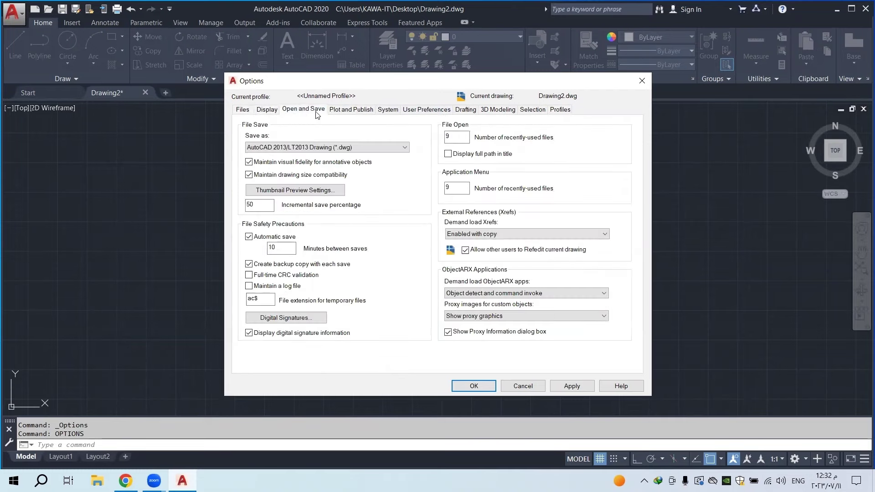
{"action": "left_click", "coordinate": [246, 111]}
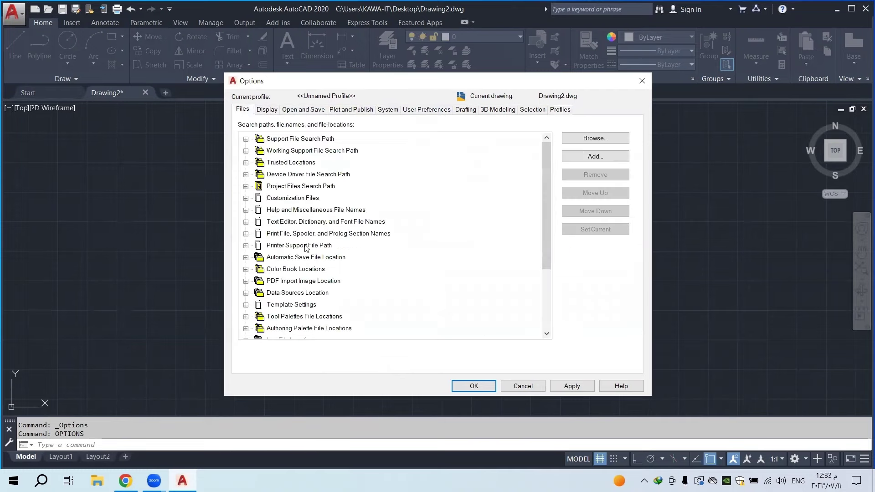
{"action": "left_click", "coordinate": [268, 111]}
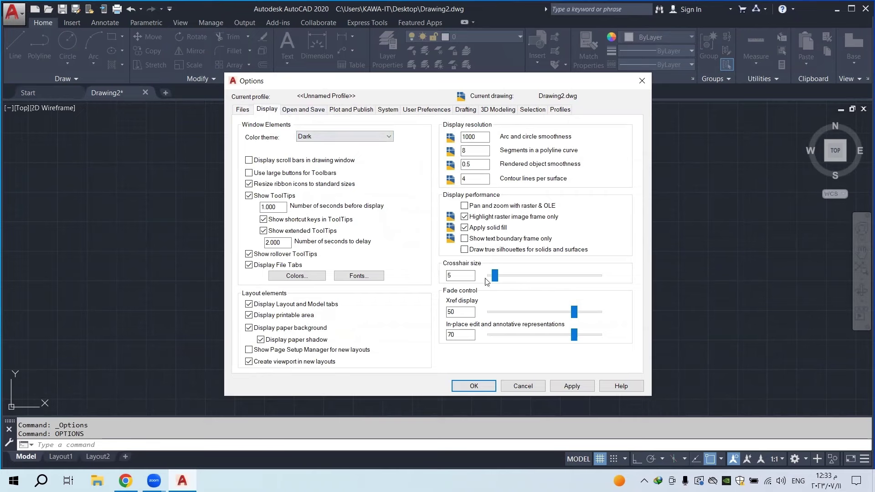
{"action": "left_click_drag", "start_coordinate": [495, 278], "coordinate": [564, 276]}
{"action": "left_click", "coordinate": [473, 386]}
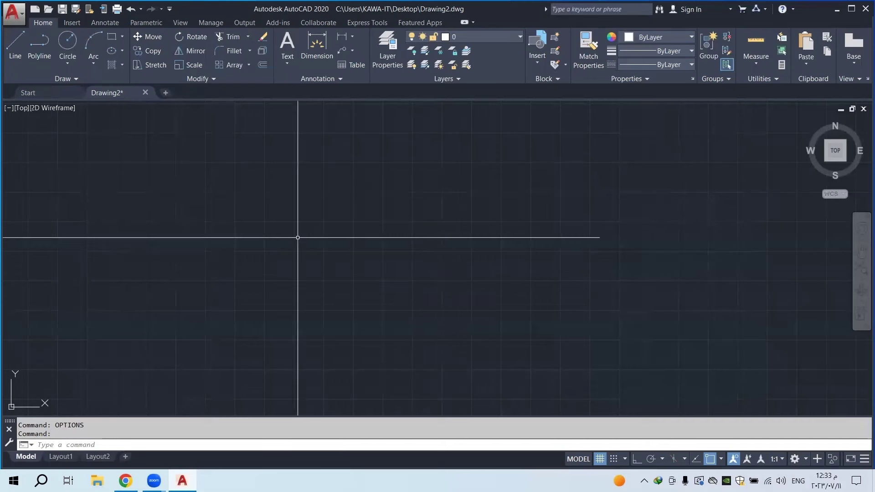
Reopen Options with OP and set Crosshair size back to 5, applying it
{"action": "type", "text": "op"}
{"action": "key", "text": "Return"}
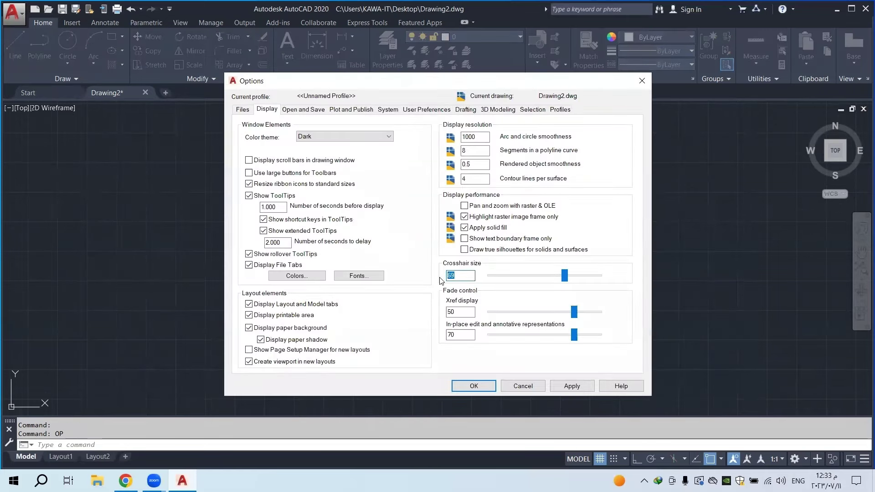
{"action": "type", "text": "5"}
{"action": "left_click", "coordinate": [576, 383]}
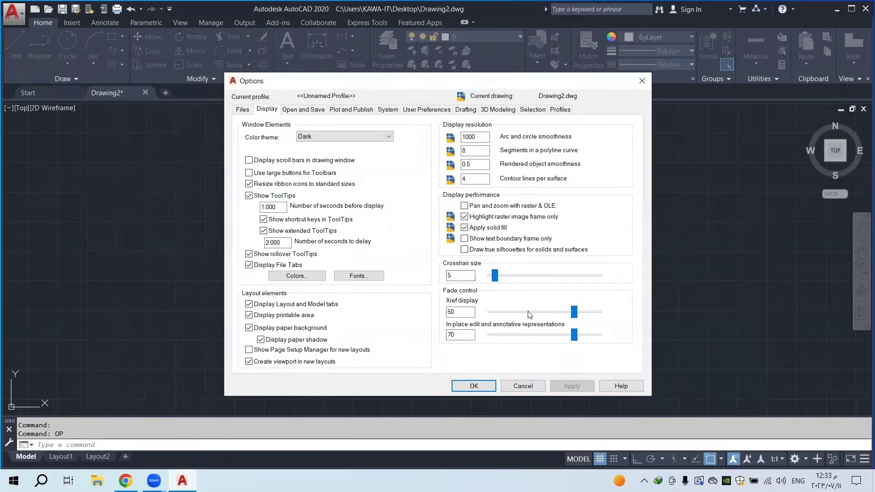
{"action": "left_click", "coordinate": [295, 111]}
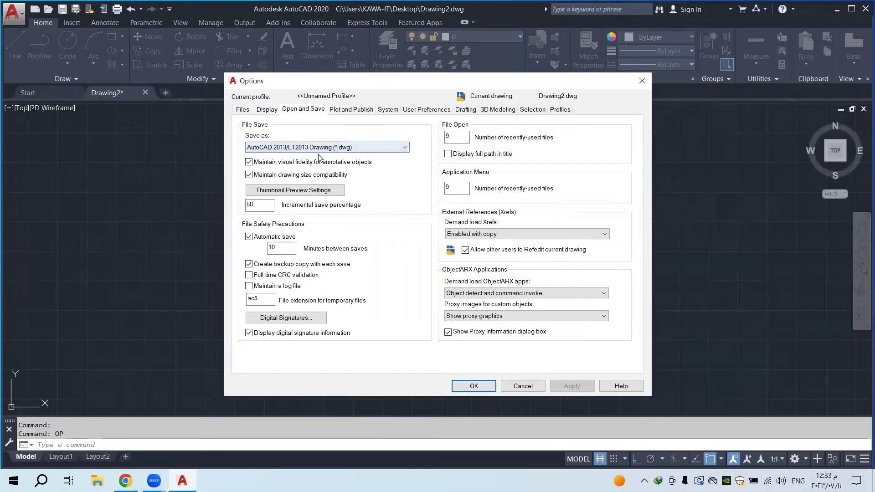
{"action": "left_click", "coordinate": [278, 148]}
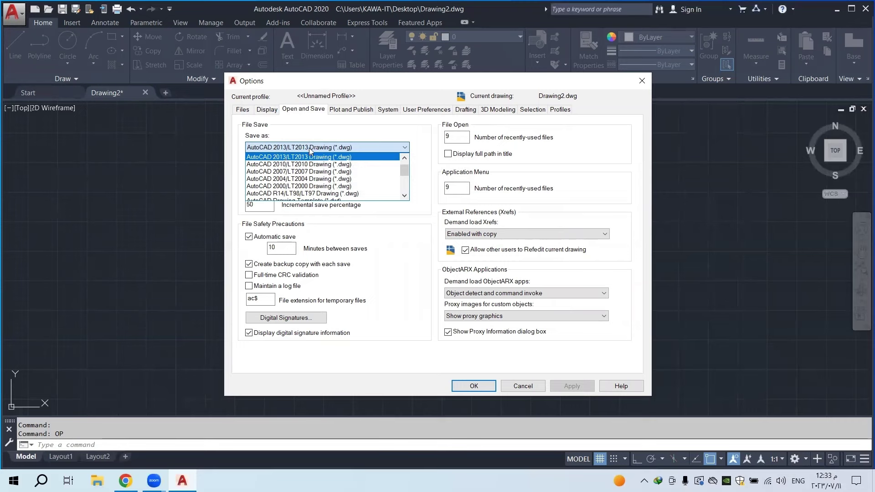
{"action": "left_click", "coordinate": [284, 157]}
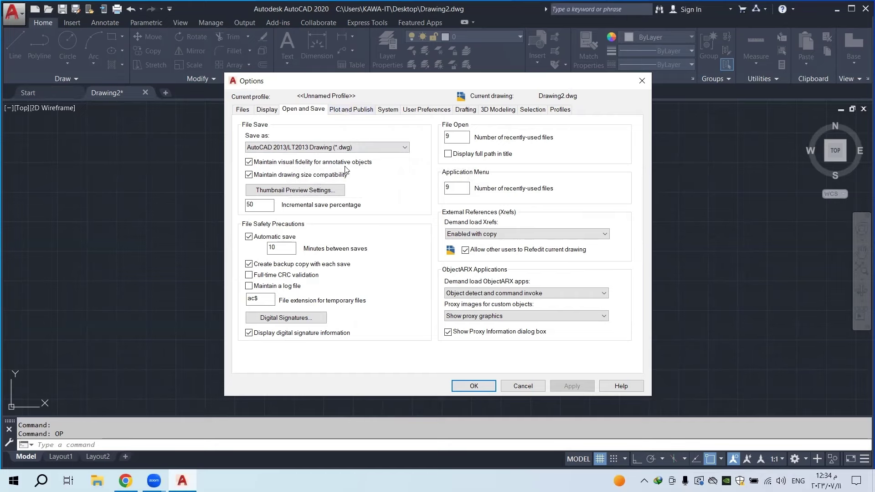
{"action": "left_click", "coordinate": [272, 150]}
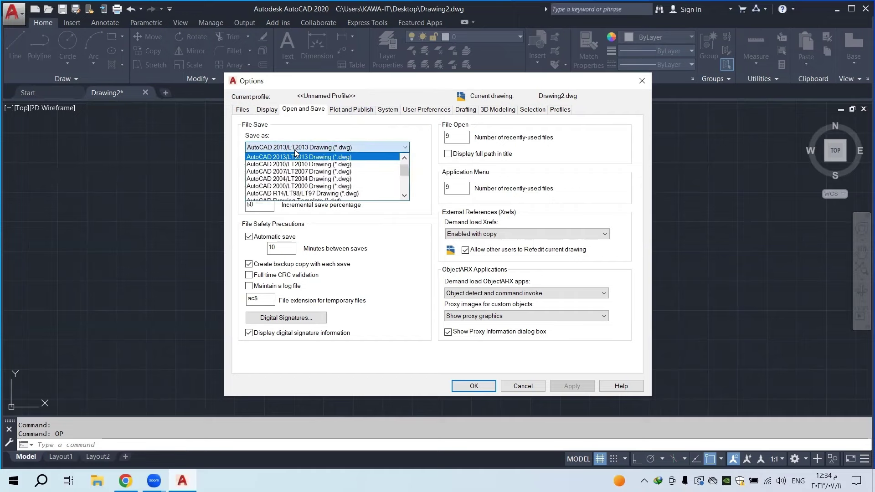
{"action": "left_click", "coordinate": [297, 146]}
Keep Microsoft Print to PDF as the default output device on Plot and Publish
{"action": "left_click", "coordinate": [351, 109]}
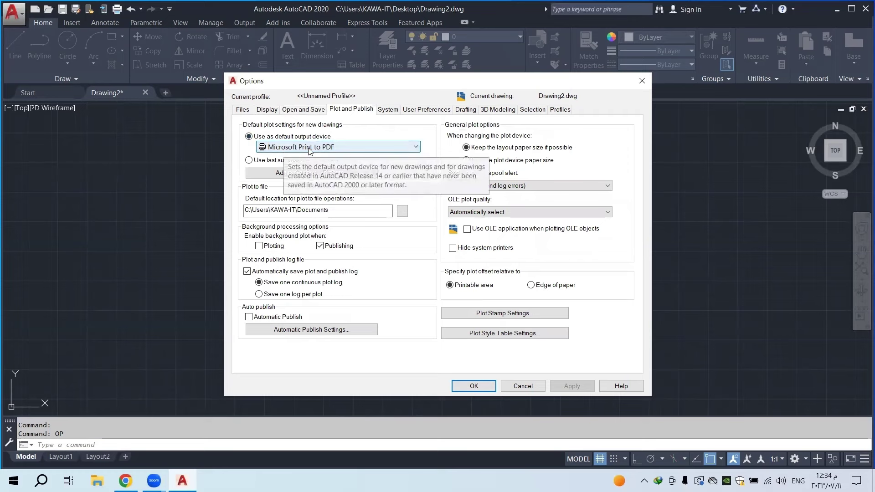
{"action": "left_click", "coordinate": [333, 150]}
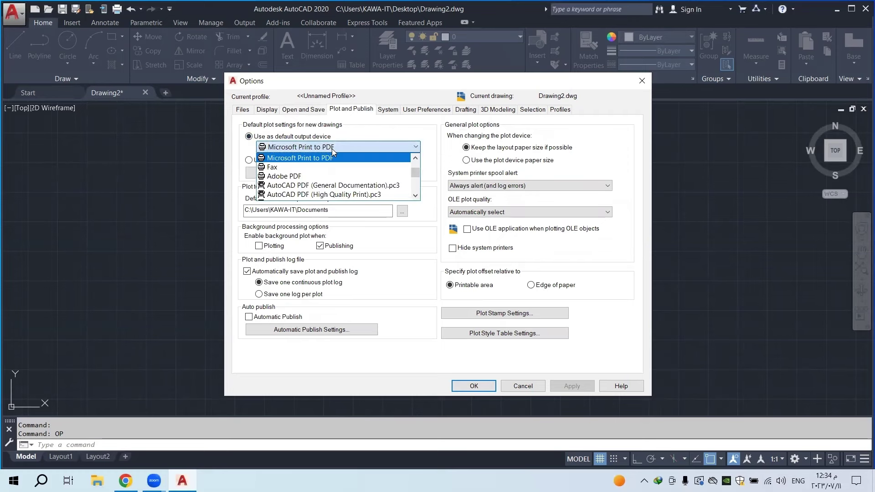
{"action": "left_click", "coordinate": [326, 157]}
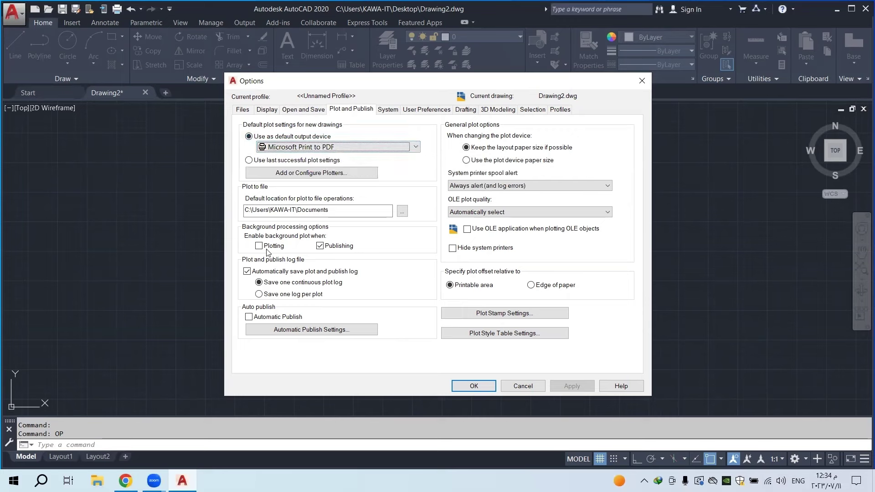
{"action": "left_click", "coordinate": [57, 457]}
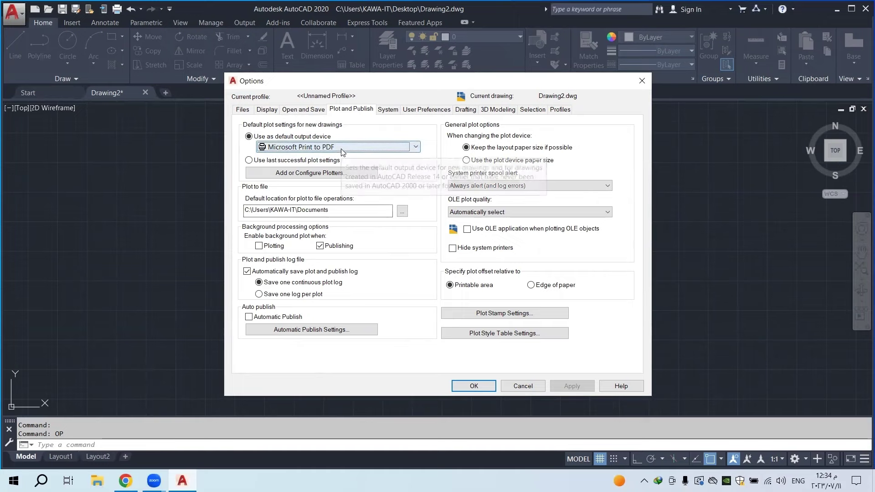
Review the System, User Preferences, Drafting, 3D Modeling, Selection and Profiles tabs, then close Options with OK
{"action": "left_click", "coordinate": [396, 110]}
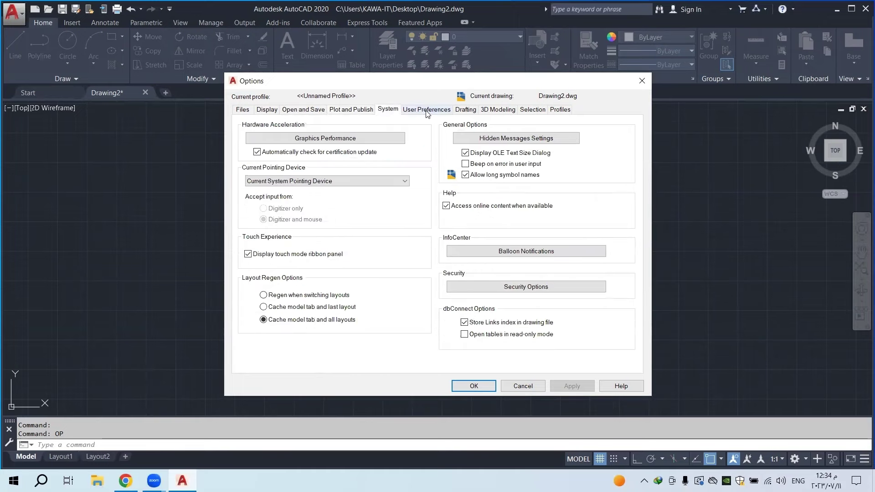
{"action": "left_click", "coordinate": [427, 111]}
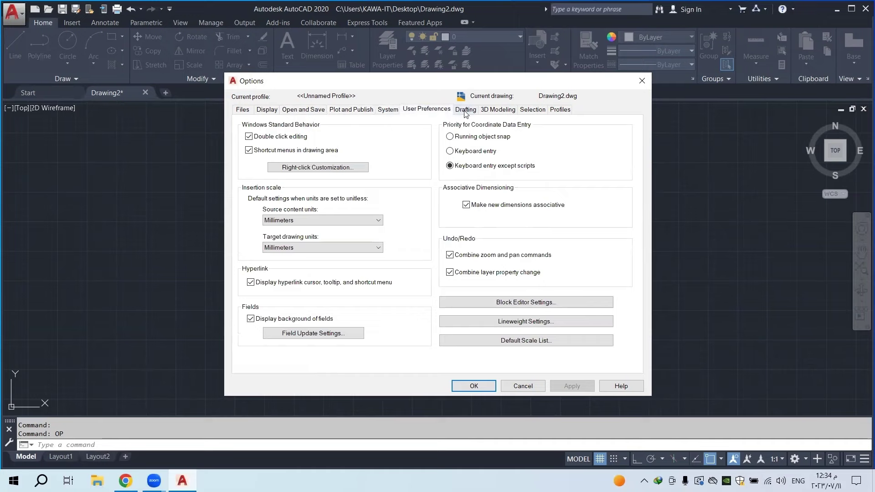
{"action": "left_click", "coordinate": [465, 111]}
{"action": "left_click", "coordinate": [499, 114]}
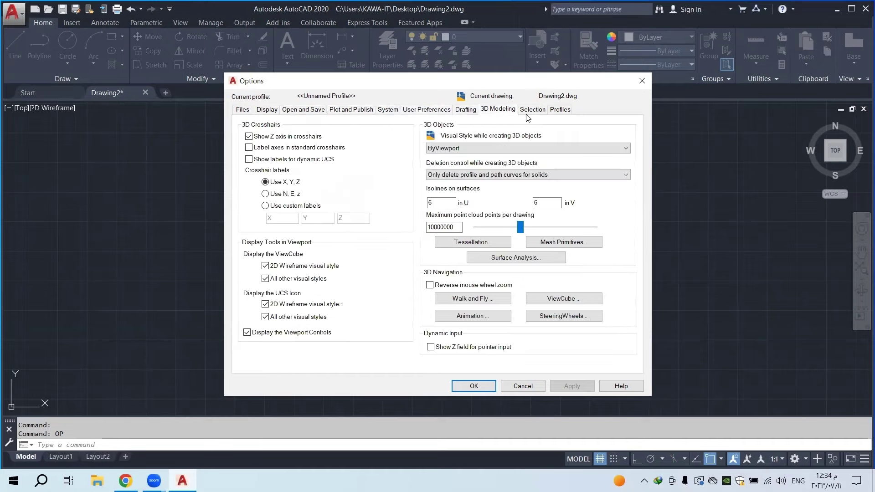
{"action": "left_click", "coordinate": [541, 115]}
{"action": "left_click", "coordinate": [554, 115]}
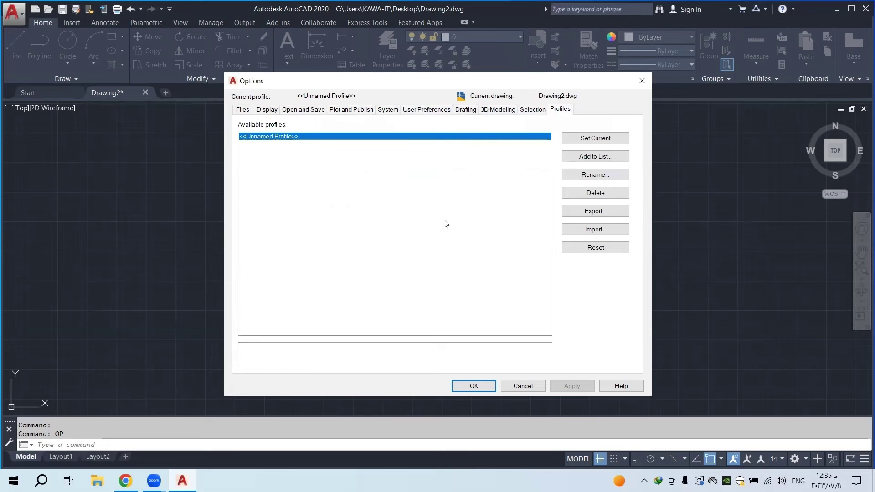
{"action": "left_click", "coordinate": [488, 386]}
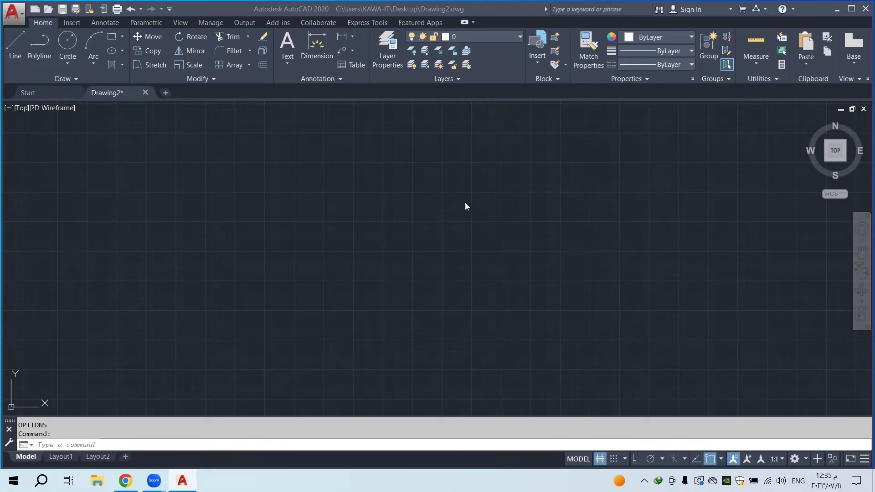
{"action": "left_click", "coordinate": [333, 305]}
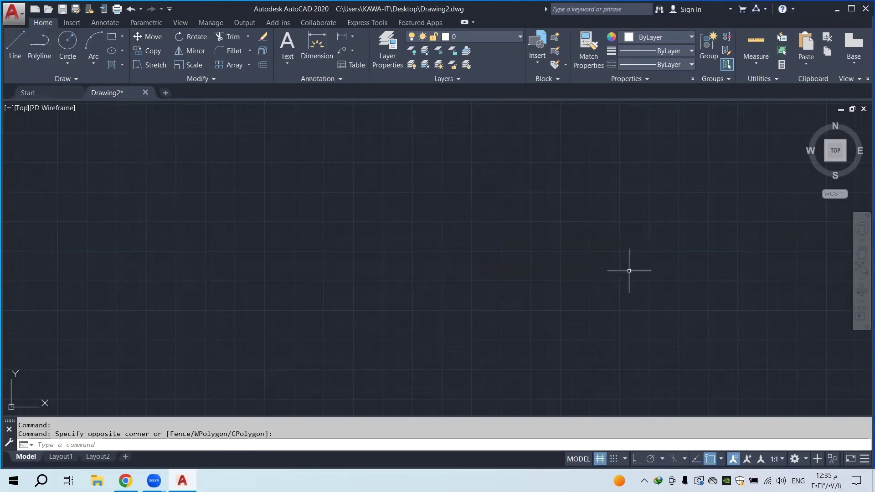
{"action": "left_click", "coordinate": [799, 461]}
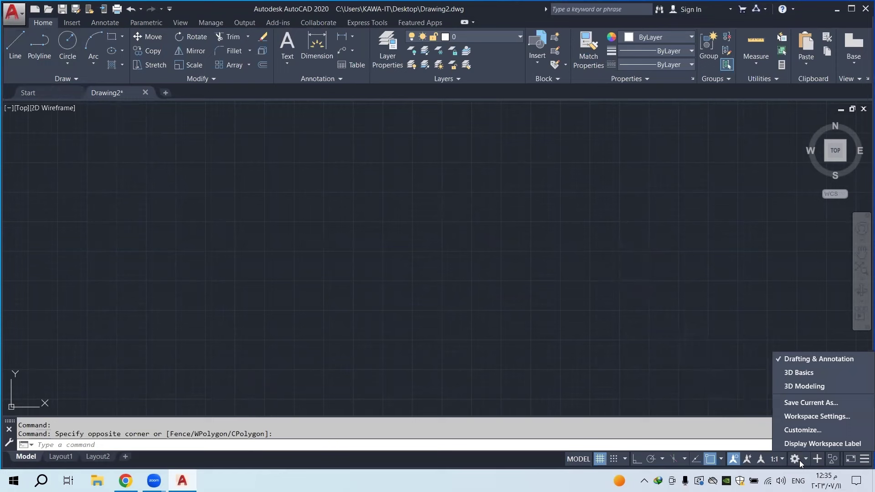
{"action": "left_click", "coordinate": [685, 391]}
{"action": "left_click", "coordinate": [173, 449]}
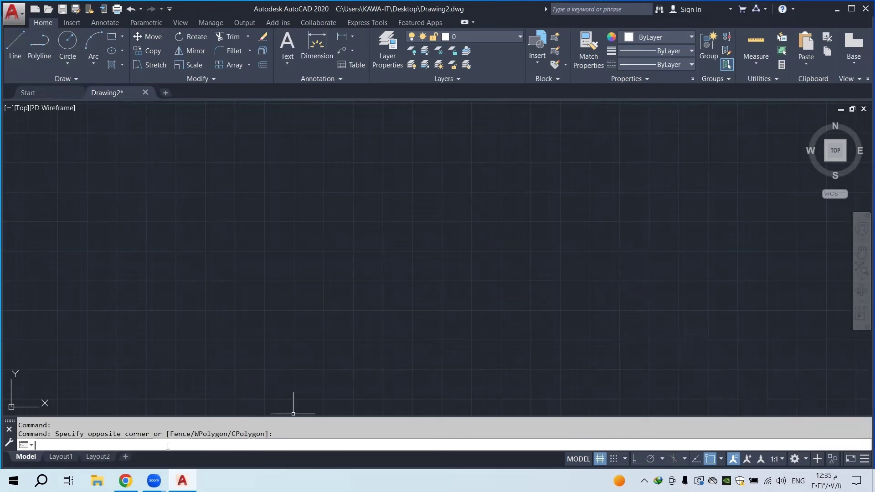
Open Drawing Units with UNIT and review the defaults: Decimal, 0.0000, Decimal Degrees, precision 0
{"action": "type", "text": "unit"}
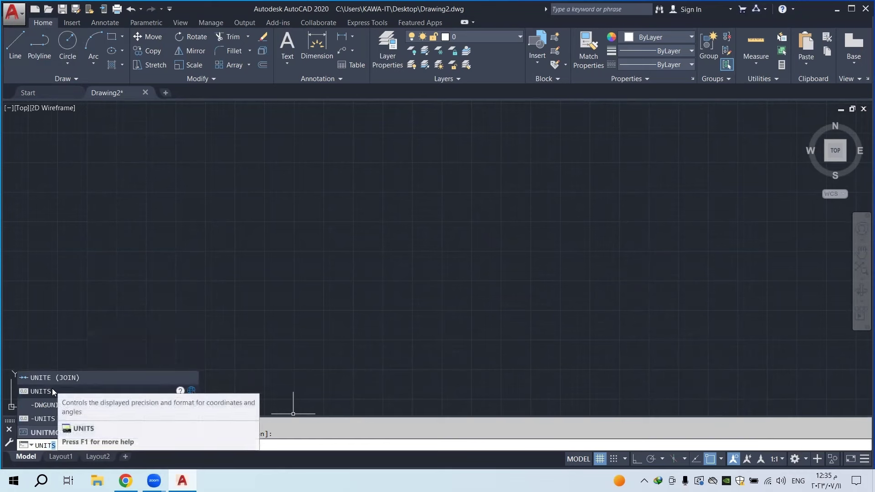
{"action": "left_click", "coordinate": [52, 391]}
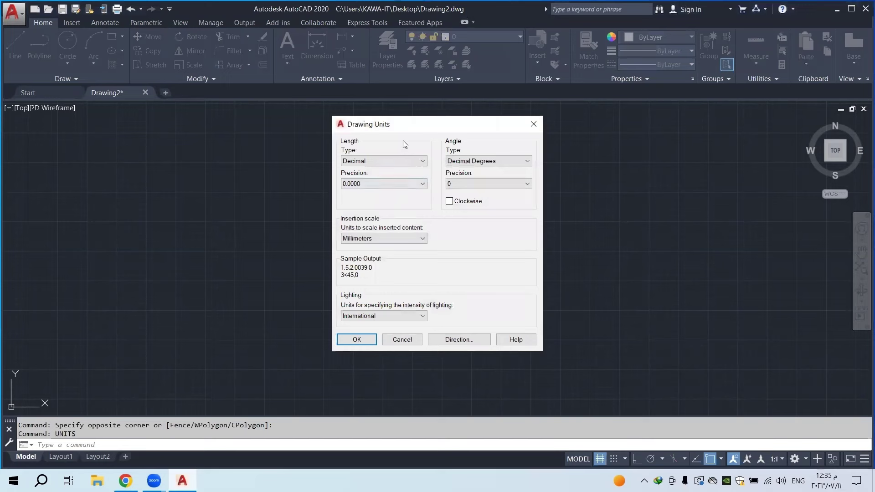
{"action": "left_click", "coordinate": [369, 162]}
{"action": "left_click", "coordinate": [369, 162]}
{"action": "left_click", "coordinate": [366, 182]}
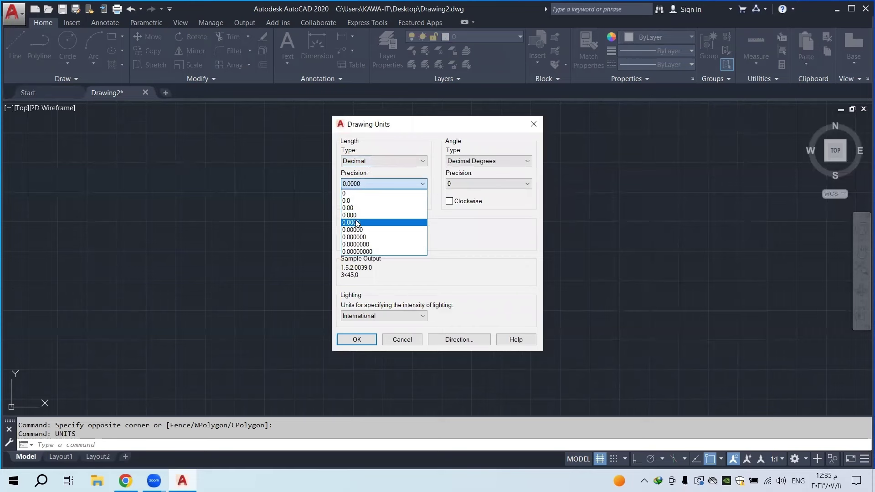
{"action": "left_click", "coordinate": [391, 172]}
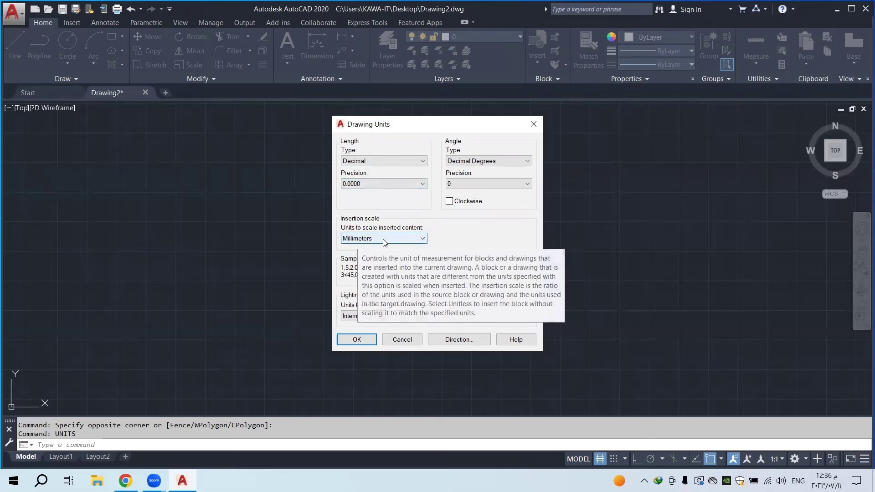
{"action": "left_click", "coordinate": [476, 162]}
{"action": "left_click", "coordinate": [475, 162]}
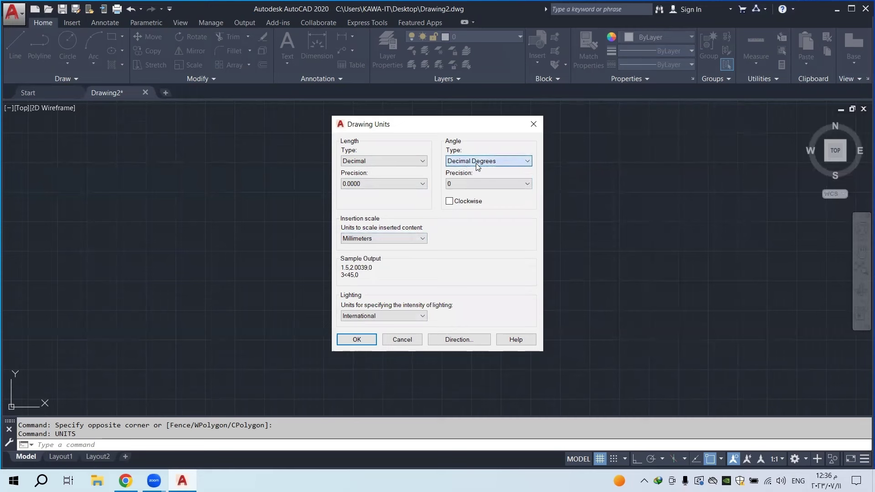
{"action": "left_click", "coordinate": [471, 184]}
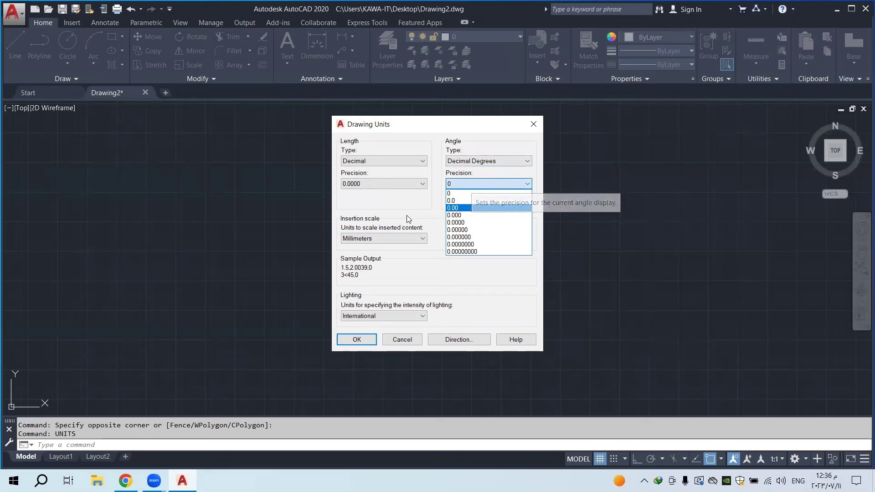
{"action": "left_click", "coordinate": [441, 190]}
Try Architectural and Engineering length units, return to Decimal, and set length precision to 0.00
{"action": "left_click", "coordinate": [395, 157]}
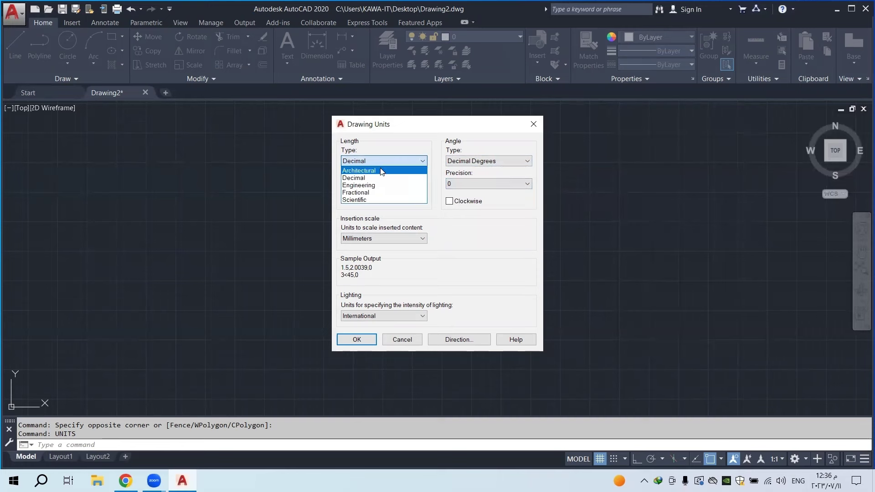
{"action": "left_click", "coordinate": [382, 172]}
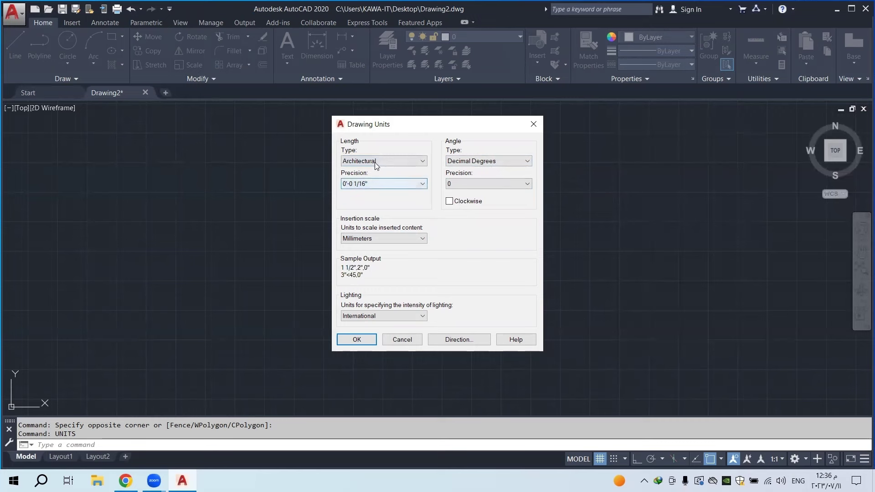
{"action": "left_click", "coordinate": [376, 162]}
{"action": "left_click", "coordinate": [372, 178]}
{"action": "left_click", "coordinate": [376, 161]}
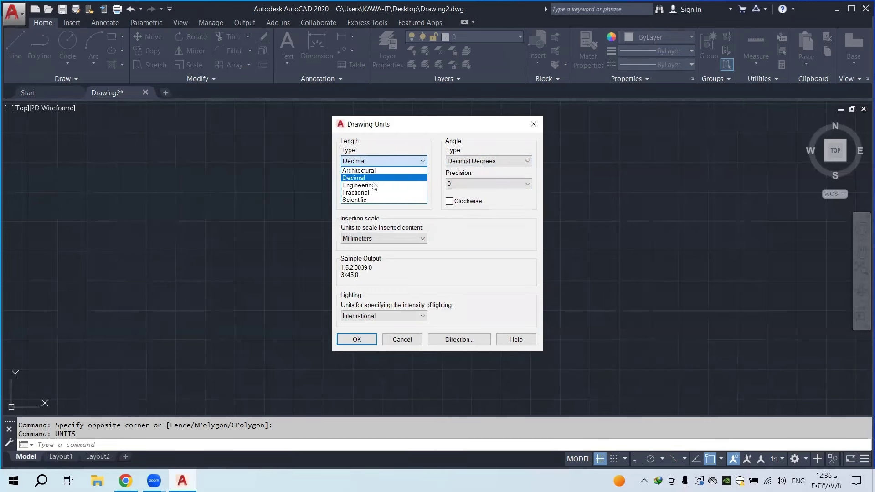
{"action": "left_click", "coordinate": [374, 186]}
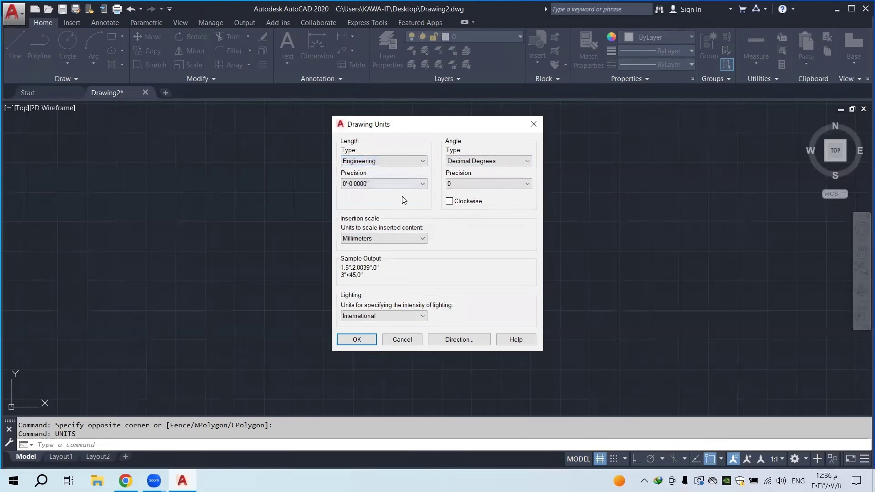
{"action": "left_click", "coordinate": [375, 162]}
{"action": "left_click", "coordinate": [373, 178]}
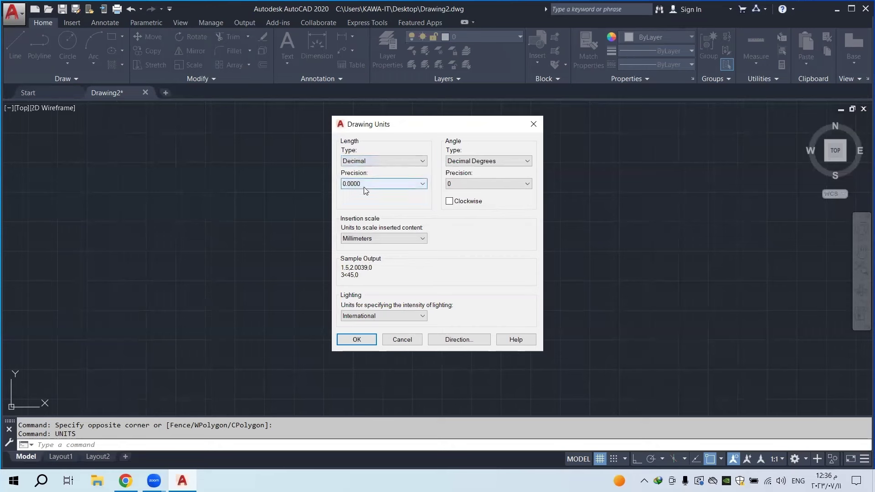
{"action": "left_click", "coordinate": [364, 184]}
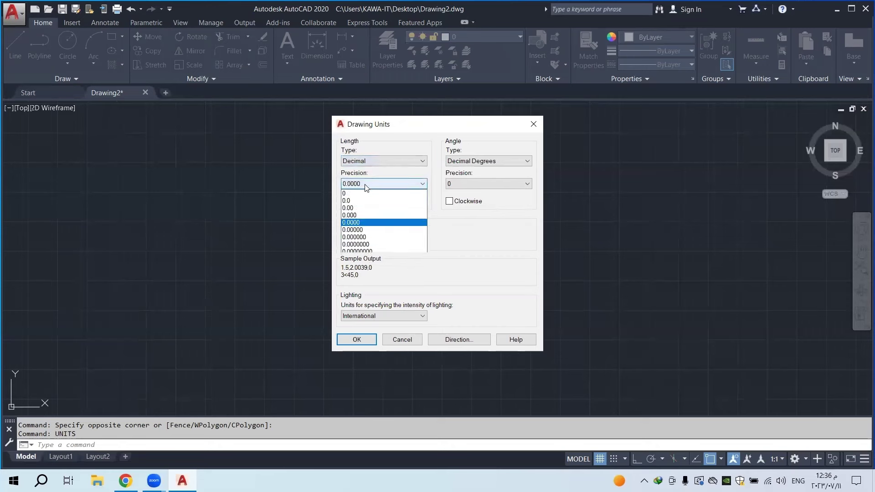
{"action": "left_click", "coordinate": [363, 208]}
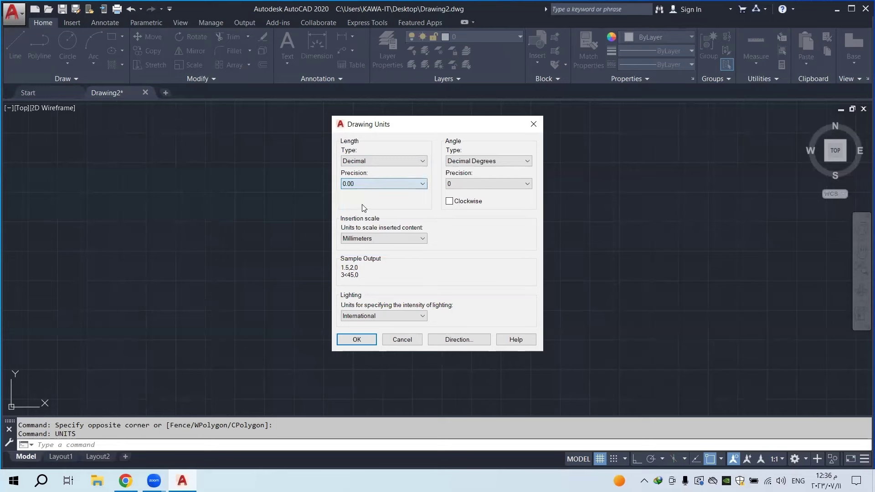
Set angle precision to 0.0 in Decimal Degrees and insertion scale to Meters, then confirm with OK
{"action": "left_click", "coordinate": [475, 162]}
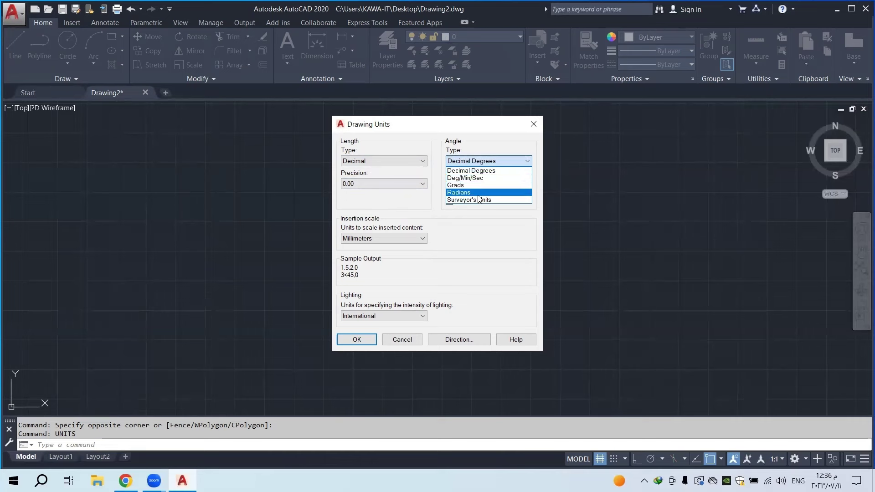
{"action": "left_click", "coordinate": [469, 161]}
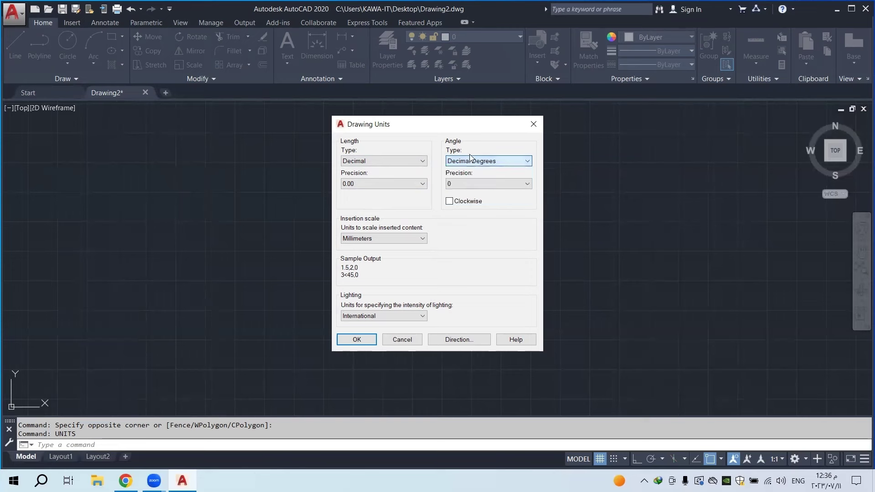
{"action": "left_click", "coordinate": [459, 182]}
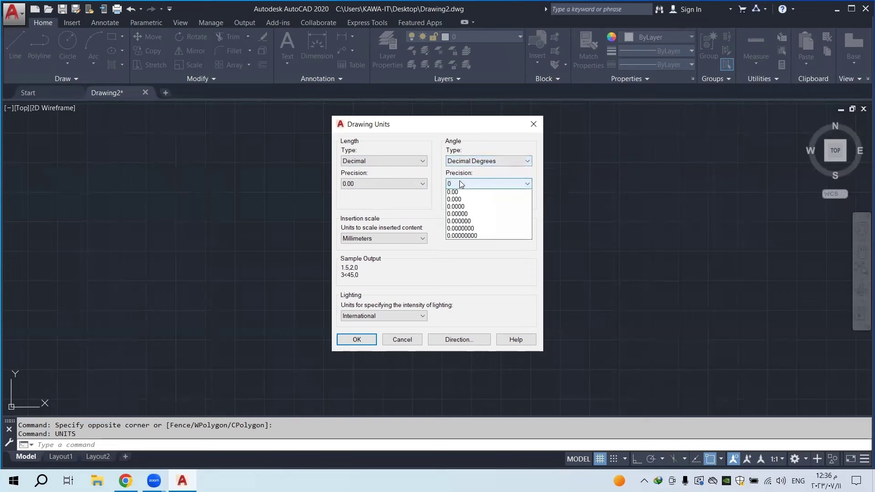
{"action": "left_click", "coordinate": [469, 200]}
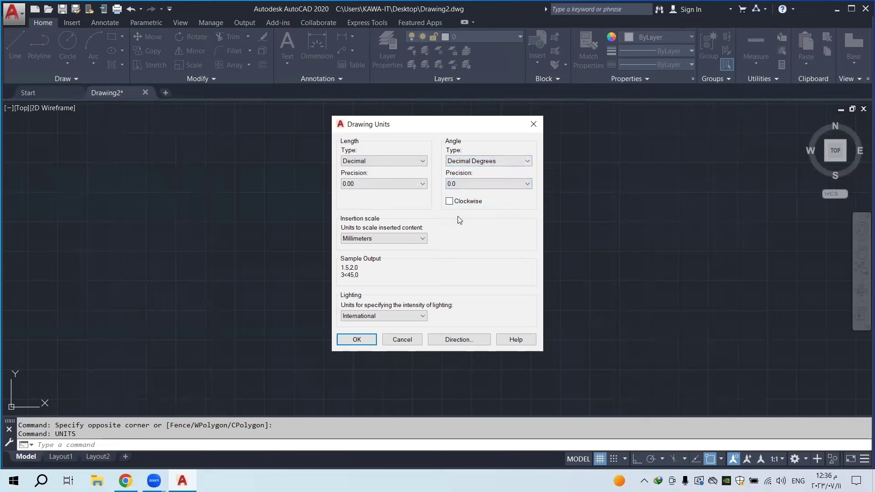
{"action": "left_click", "coordinate": [368, 240]}
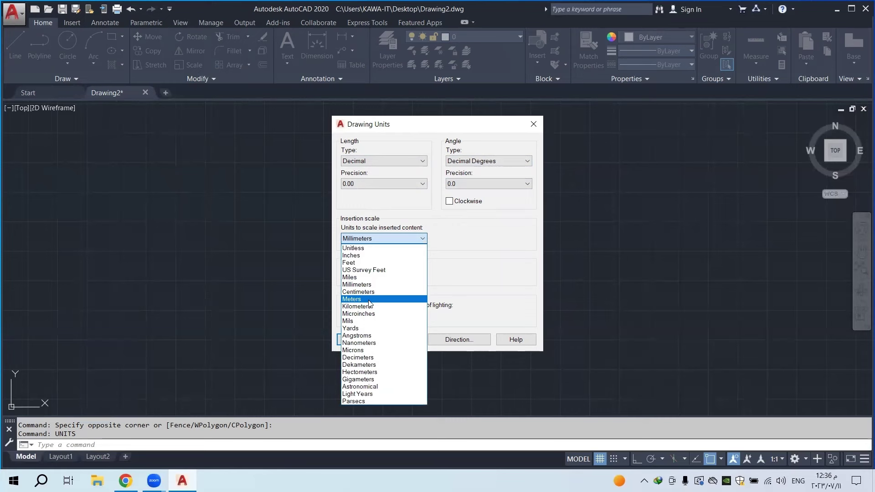
{"action": "left_click", "coordinate": [370, 300]}
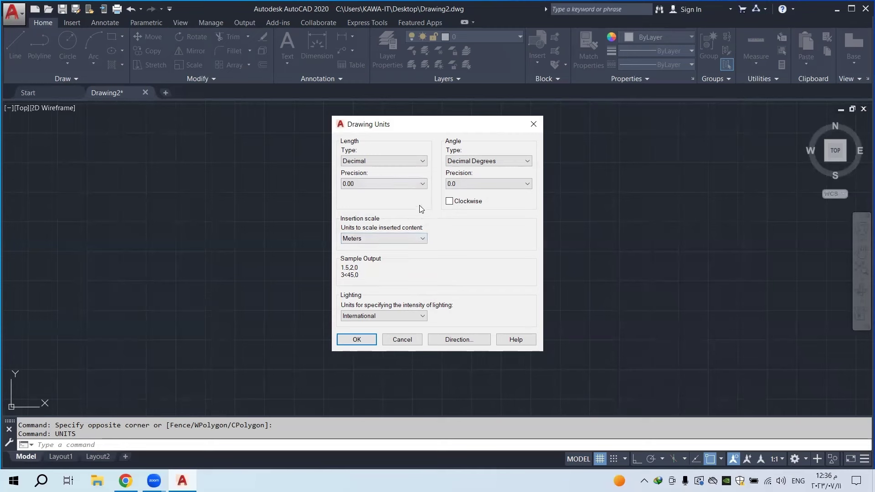
{"action": "left_click", "coordinate": [357, 339]}
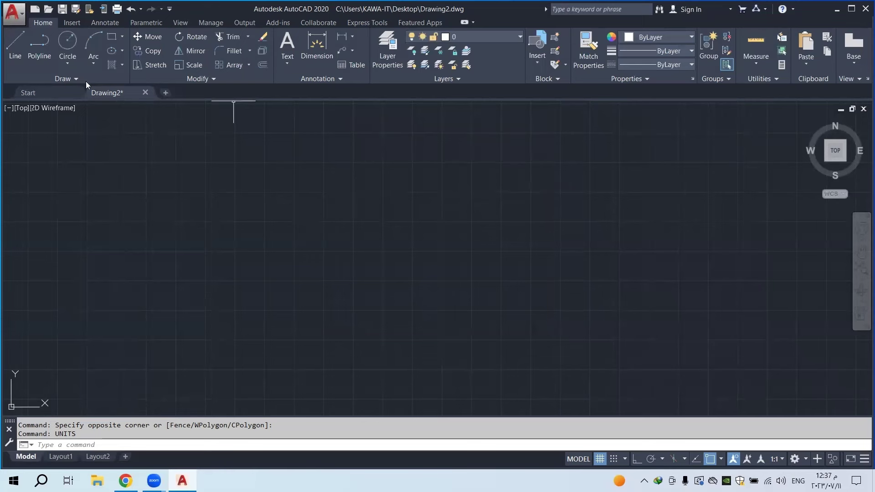
{"action": "left_click", "coordinate": [15, 46]}
{"action": "left_click", "coordinate": [230, 264]}
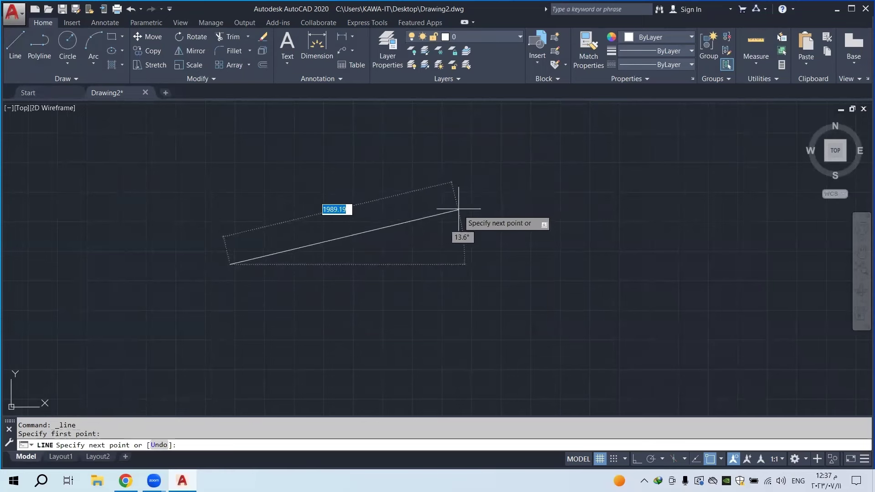
{"action": "key", "text": "Escape"}
{"action": "key", "text": "Escape"}
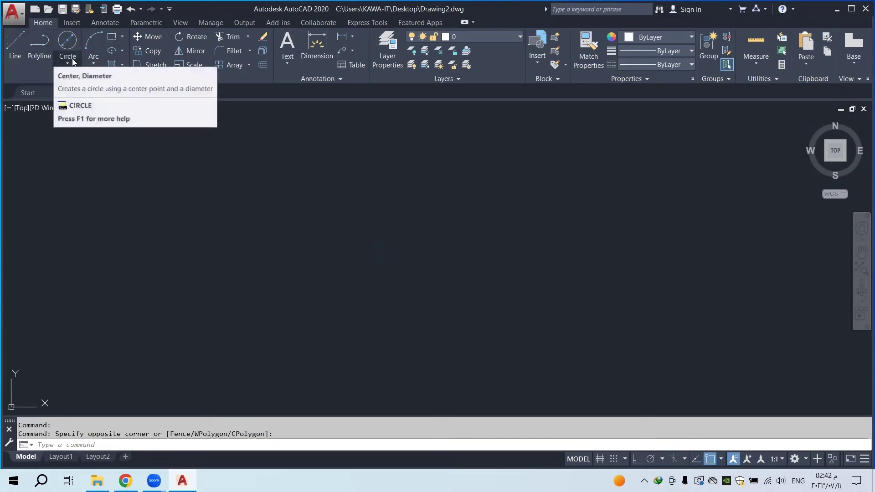
{"action": "left_click", "coordinate": [67, 64]}
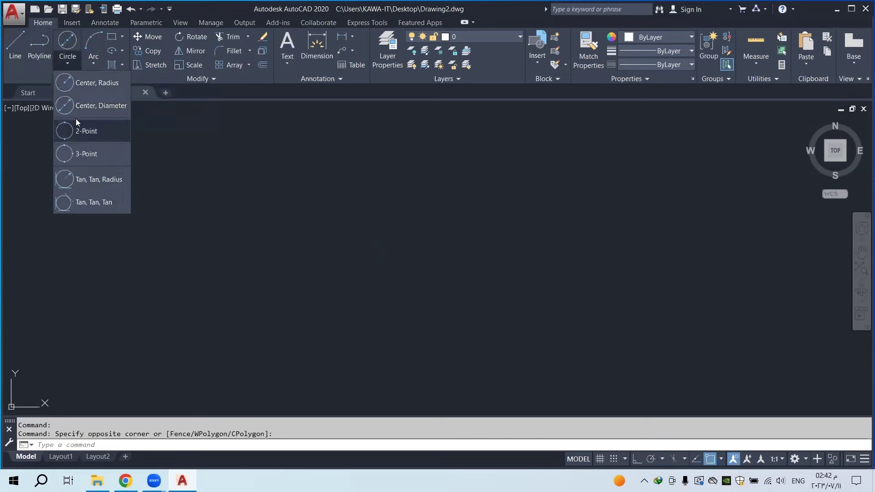
{"action": "left_click", "coordinate": [93, 58]}
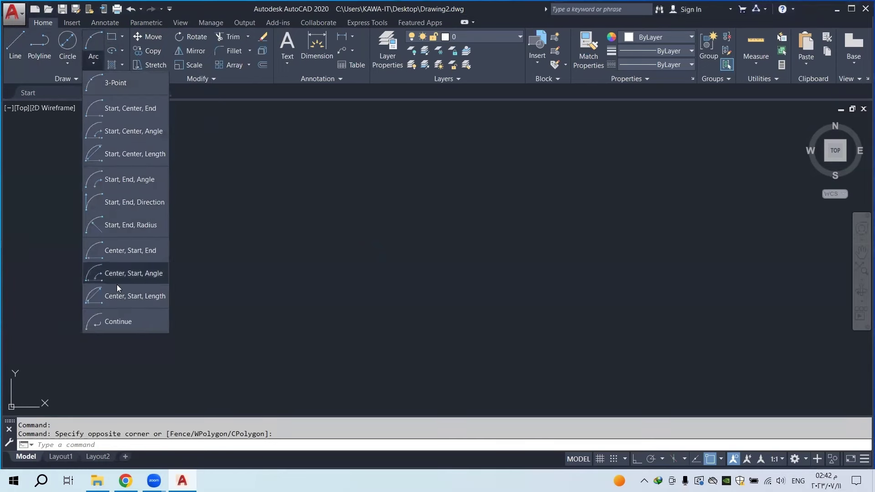
{"action": "left_click", "coordinate": [123, 36]}
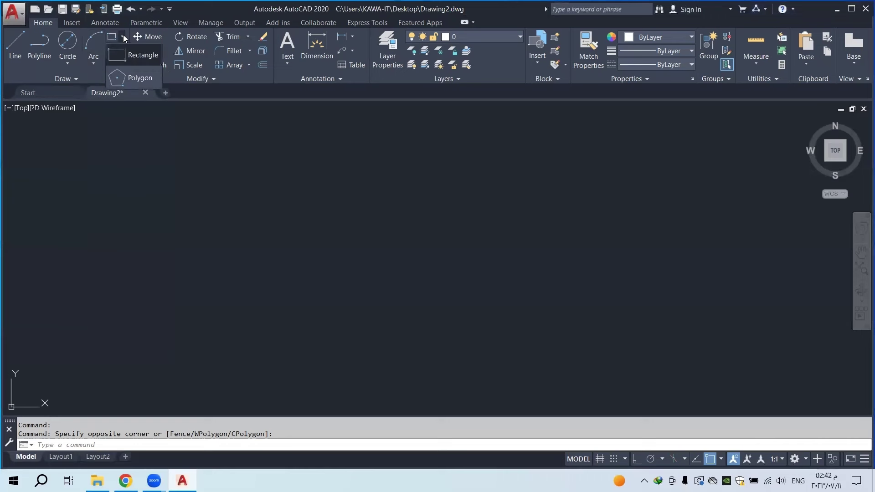
{"action": "left_click", "coordinate": [123, 37]}
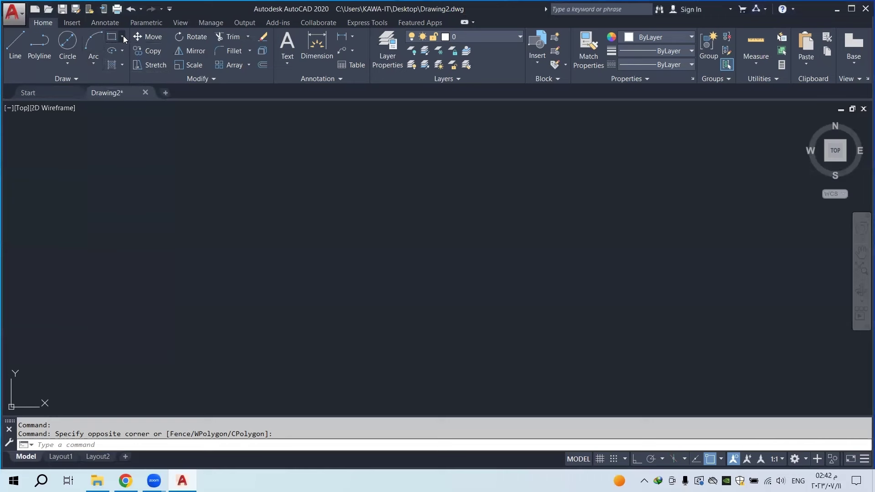
{"action": "left_click", "coordinate": [121, 51]}
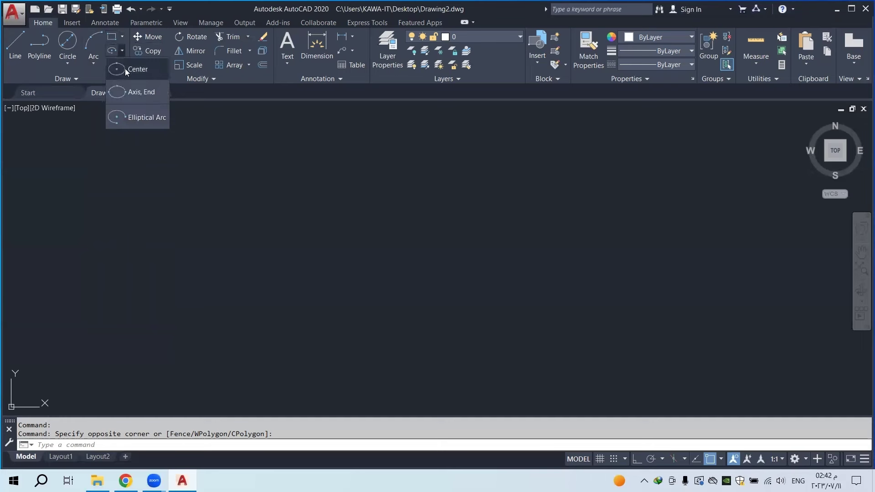
{"action": "left_click", "coordinate": [121, 52]}
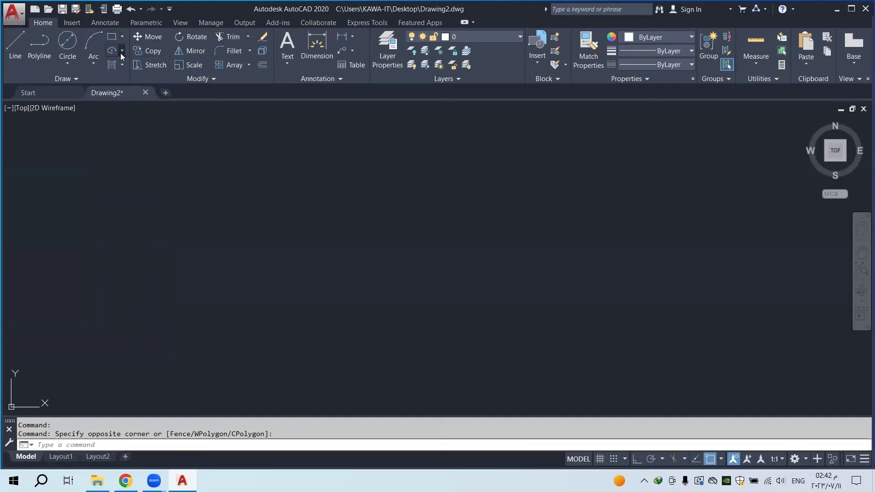
{"action": "left_click", "coordinate": [121, 66]}
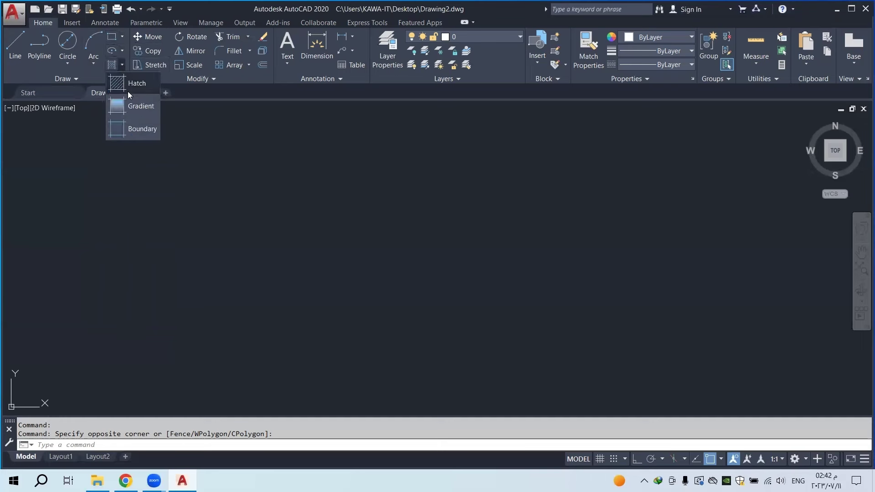
{"action": "left_click", "coordinate": [121, 65]}
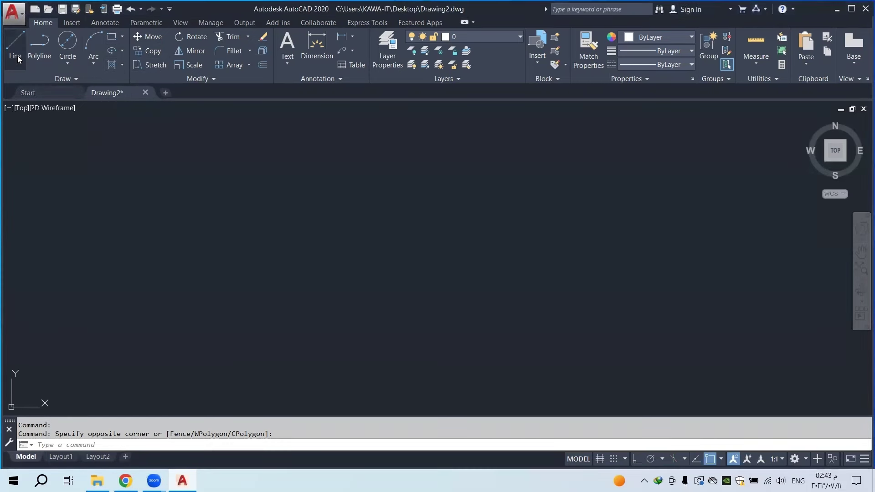
Make an empty selection window, then start and cancel a line from the ribbon
{"action": "left_click", "coordinate": [318, 329]}
{"action": "left_click", "coordinate": [469, 230]}
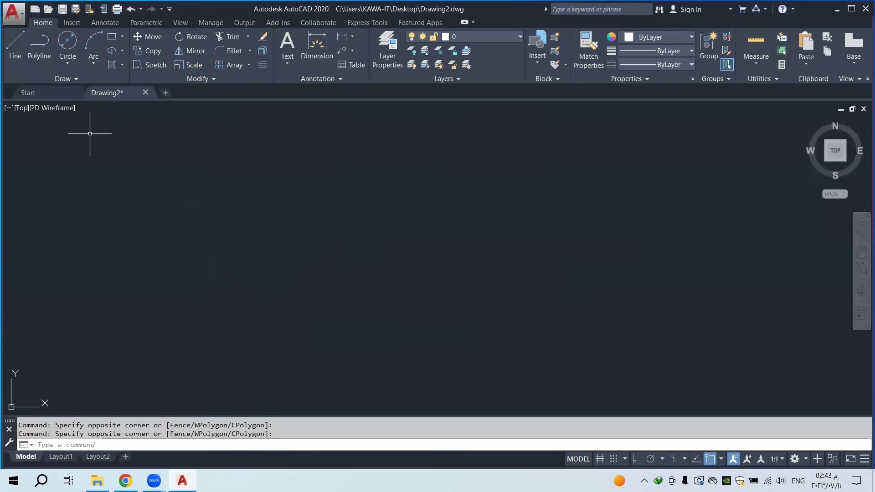
{"action": "left_click", "coordinate": [17, 45]}
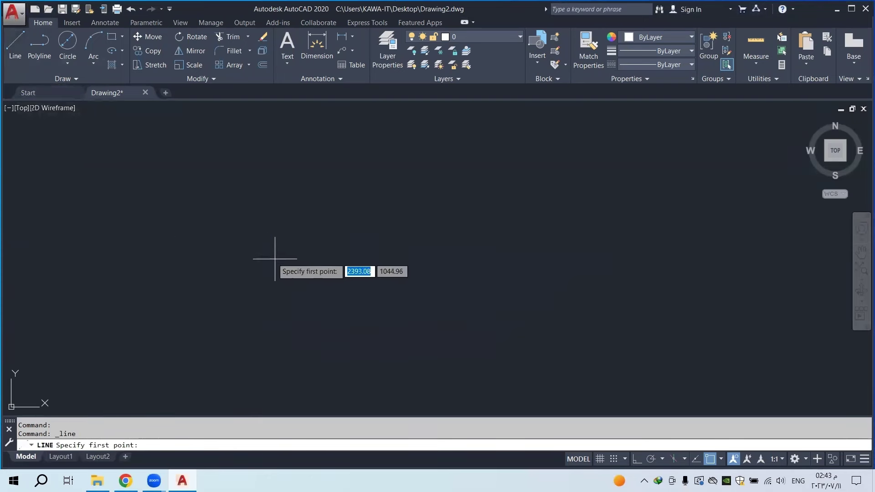
{"action": "left_click", "coordinate": [283, 257]}
{"action": "key", "text": "Escape"}
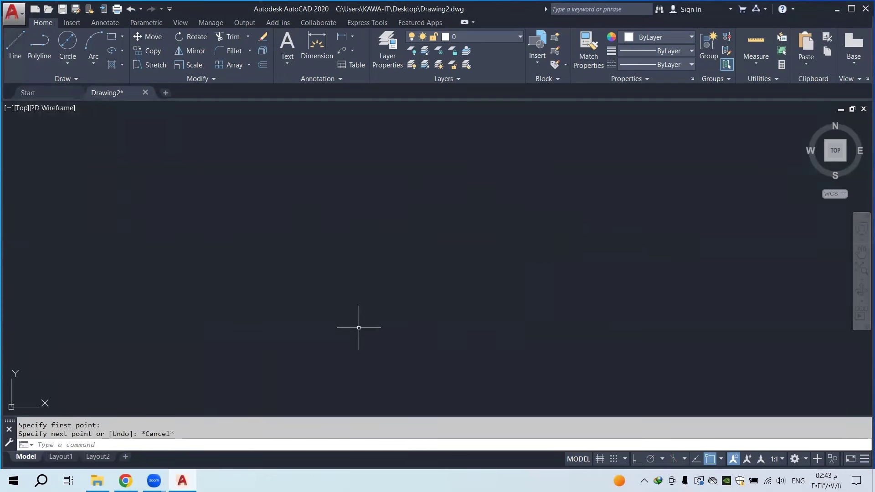
Draw a 10-unit line from left of centre using L, then select and deselect it to check
{"action": "left_click", "coordinate": [175, 444]}
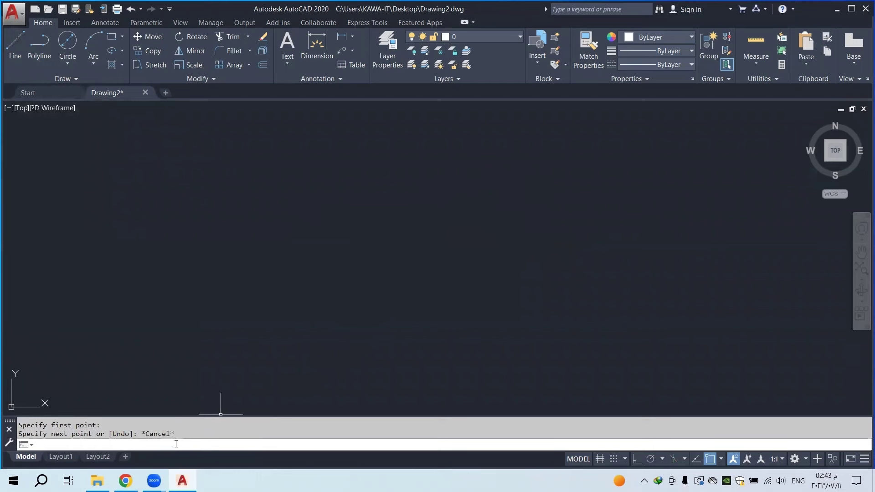
{"action": "type", "text": "l"}
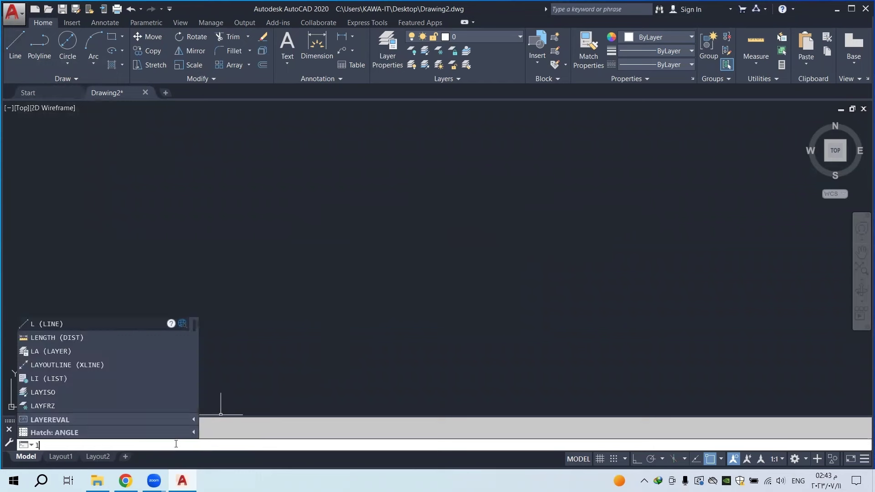
{"action": "key", "text": "Return"}
{"action": "left_click", "coordinate": [286, 318]}
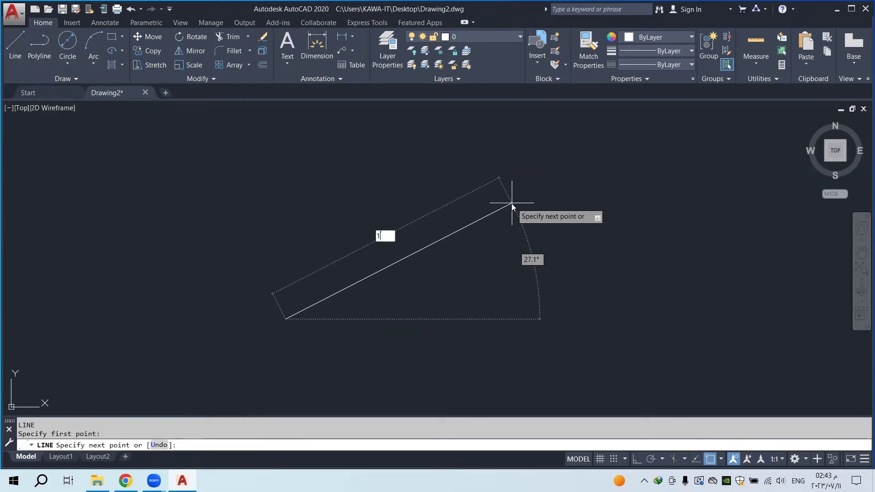
{"action": "type", "text": "0"}
{"action": "key", "text": "Return"}
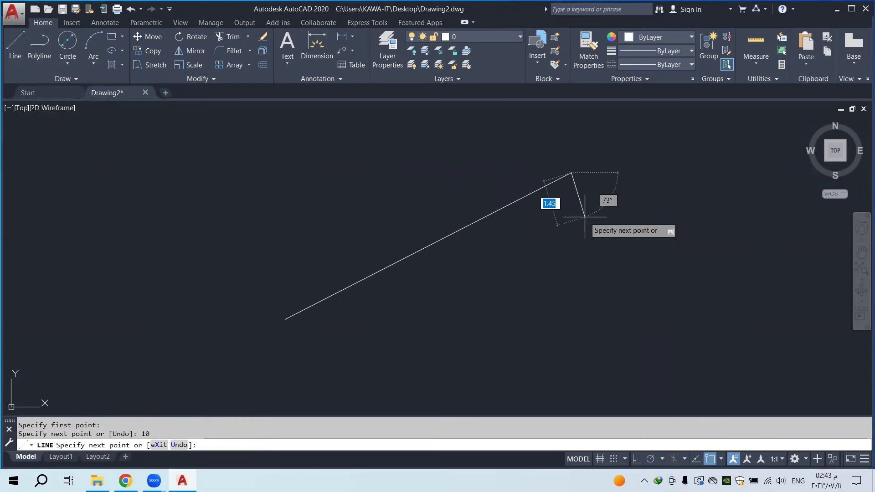
{"action": "right_click", "coordinate": [585, 217]}
{"action": "left_click", "coordinate": [597, 224]}
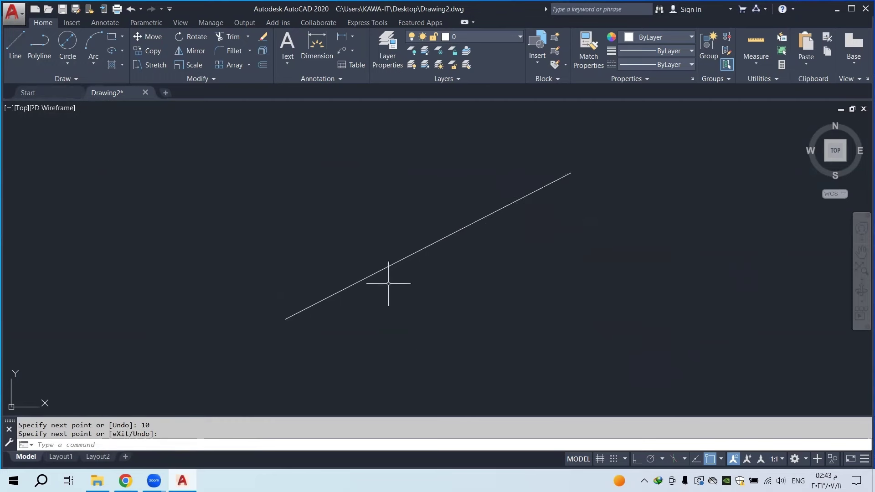
{"action": "left_click", "coordinate": [598, 164]}
{"action": "left_click", "coordinate": [523, 250]}
{"action": "key", "text": "Escape"}
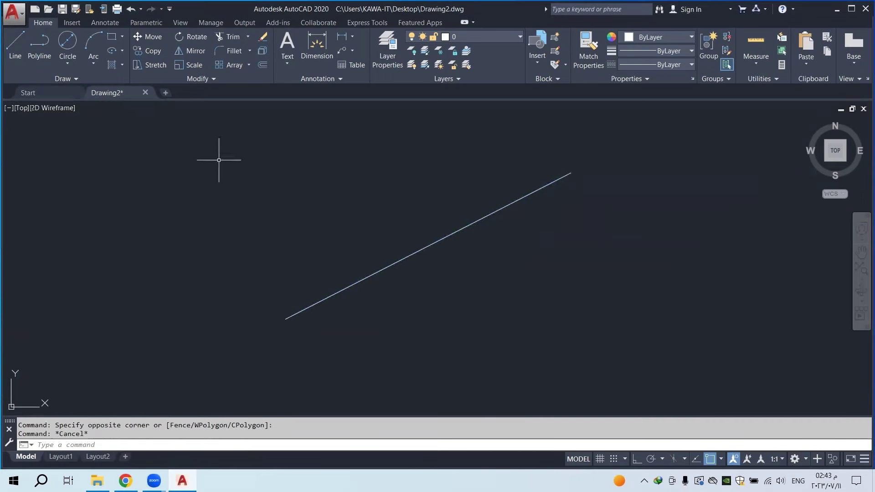
Draw a connected line chain from the first line's upper-right end through thirteen points, forming a zigzag outline
{"action": "left_click", "coordinate": [15, 44]}
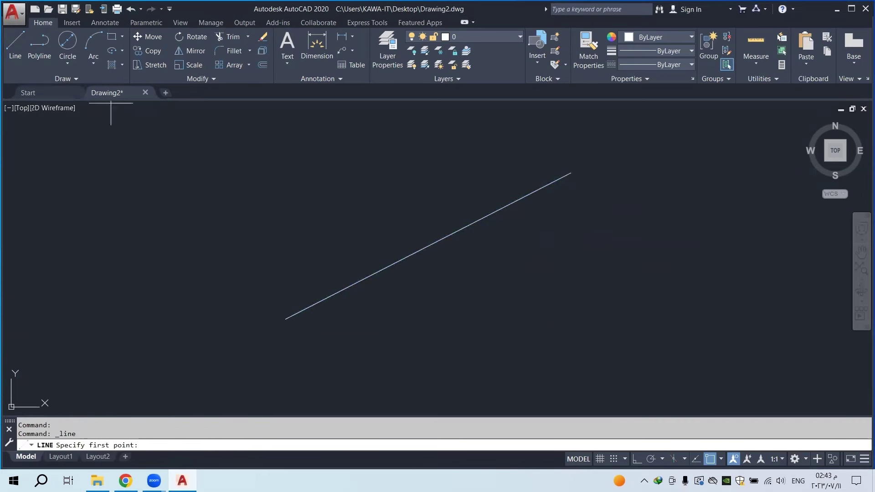
{"action": "left_click", "coordinate": [571, 173]}
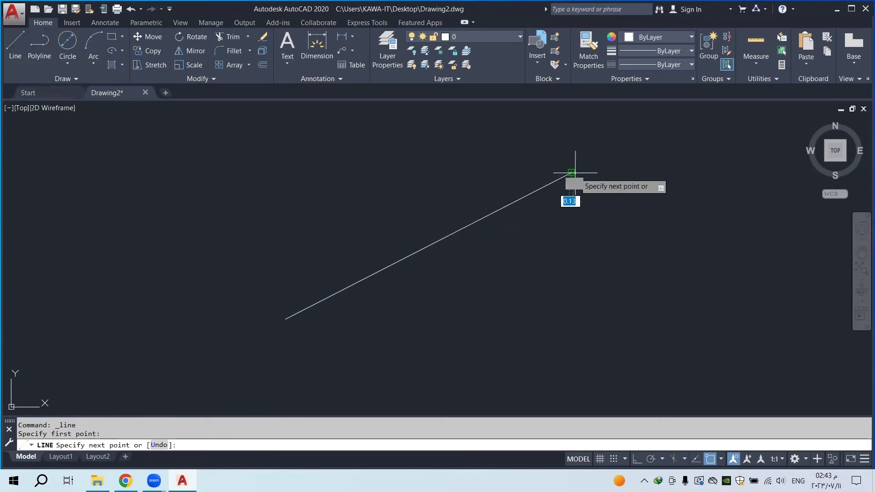
{"action": "left_click", "coordinate": [635, 250]}
{"action": "left_click", "coordinate": [567, 340]}
{"action": "left_click", "coordinate": [489, 283]}
{"action": "left_click", "coordinate": [367, 339]}
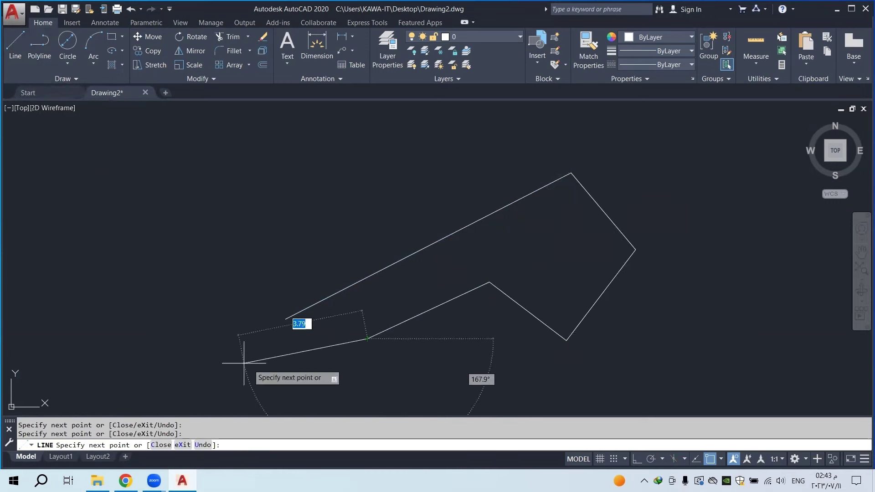
{"action": "left_click", "coordinate": [231, 361]}
{"action": "left_click", "coordinate": [211, 283]}
{"action": "left_click", "coordinate": [145, 313]}
{"action": "left_click", "coordinate": [171, 384]}
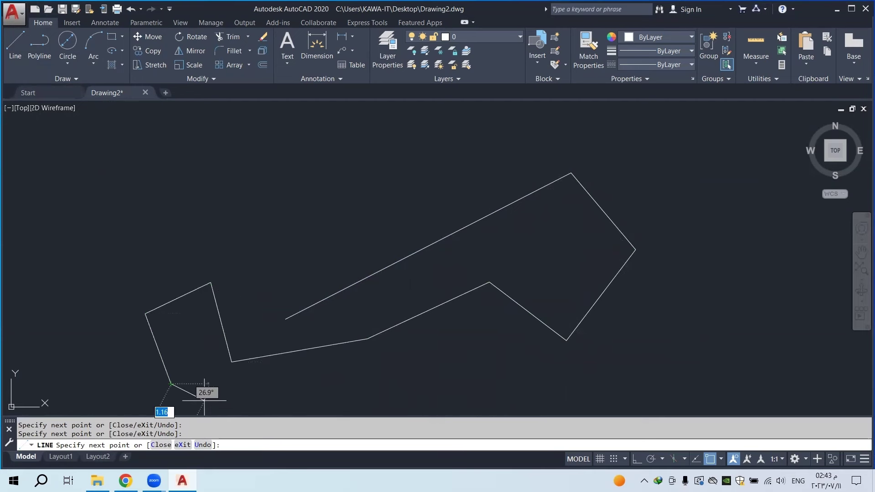
{"action": "left_click", "coordinate": [376, 379]}
{"action": "left_click", "coordinate": [594, 386]}
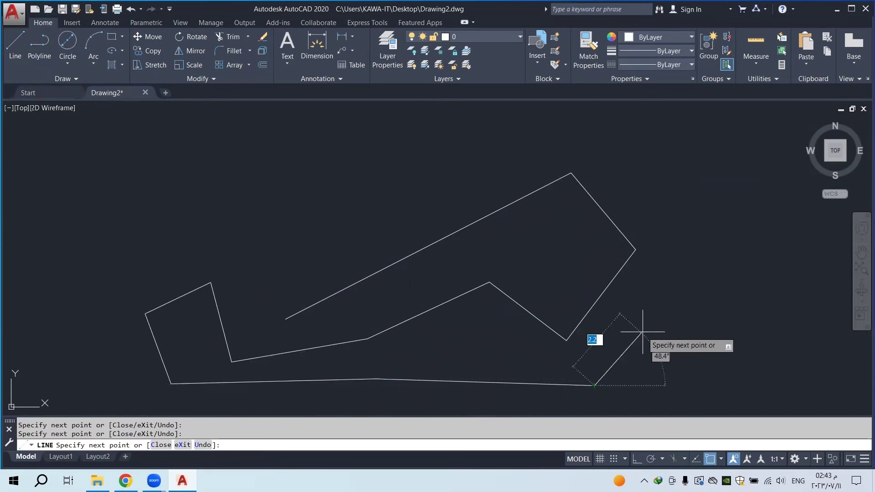
{"action": "left_click", "coordinate": [643, 331]}
{"action": "left_click", "coordinate": [705, 274]}
{"action": "right_click", "coordinate": [705, 275]}
{"action": "left_click", "coordinate": [728, 280]}
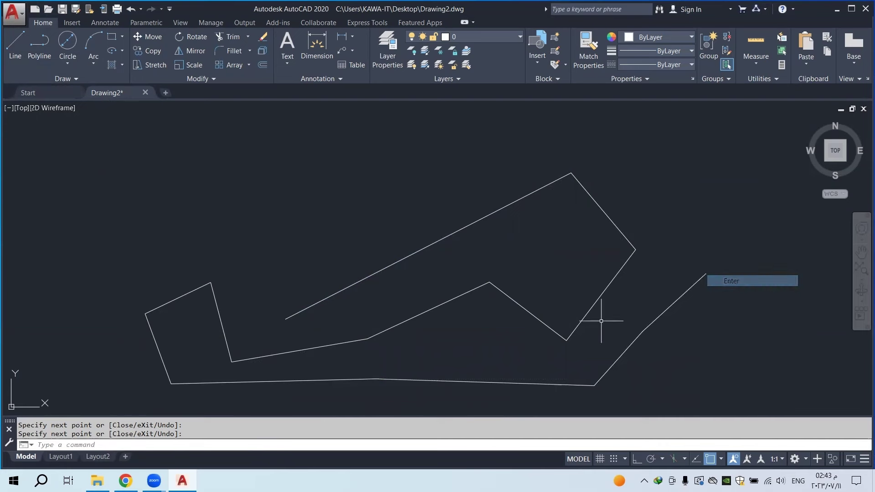
Select six outline segments one at a time to inspect them, clearing each selection
{"action": "left_click", "coordinate": [629, 347]}
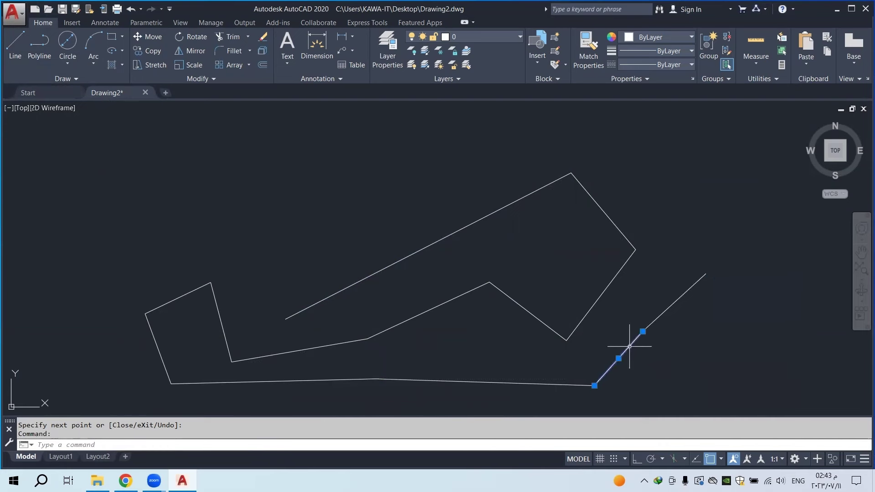
{"action": "key", "text": "Escape"}
{"action": "left_click", "coordinate": [642, 326]}
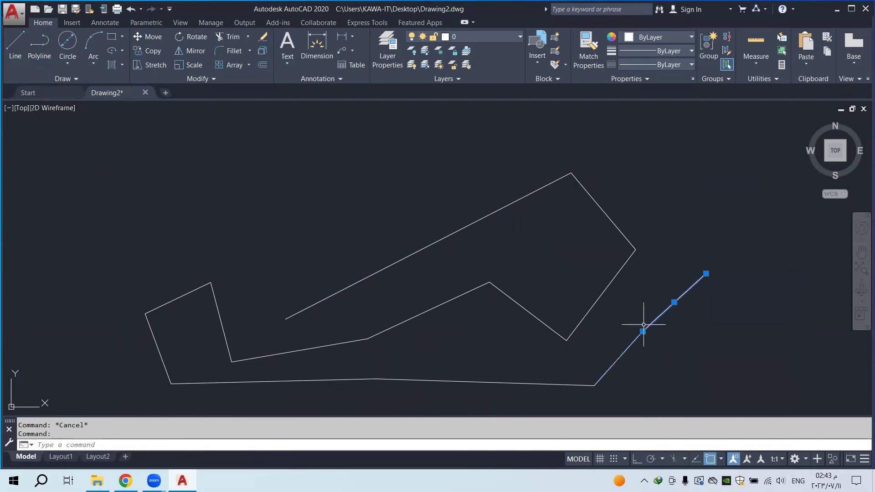
{"action": "key", "text": "Escape"}
{"action": "left_click", "coordinate": [528, 386]}
{"action": "key", "text": "Escape"}
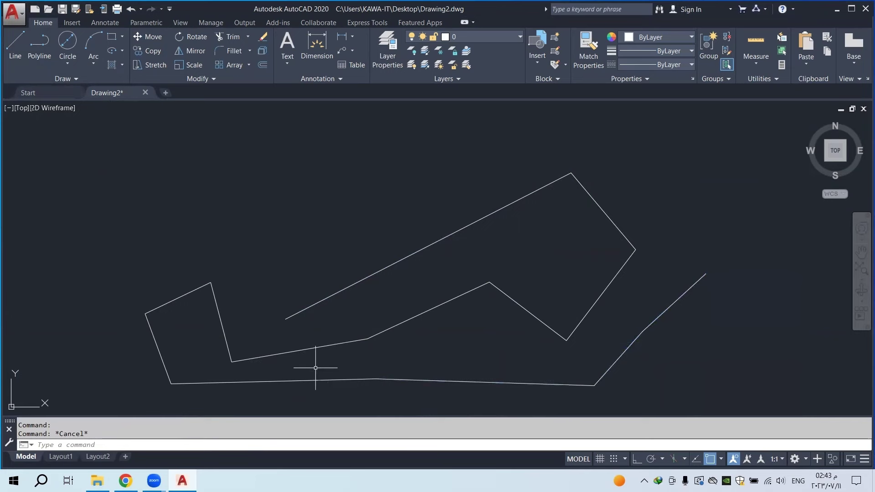
{"action": "left_click", "coordinate": [297, 382]}
{"action": "key", "text": "Escape"}
{"action": "left_click", "coordinate": [152, 334]}
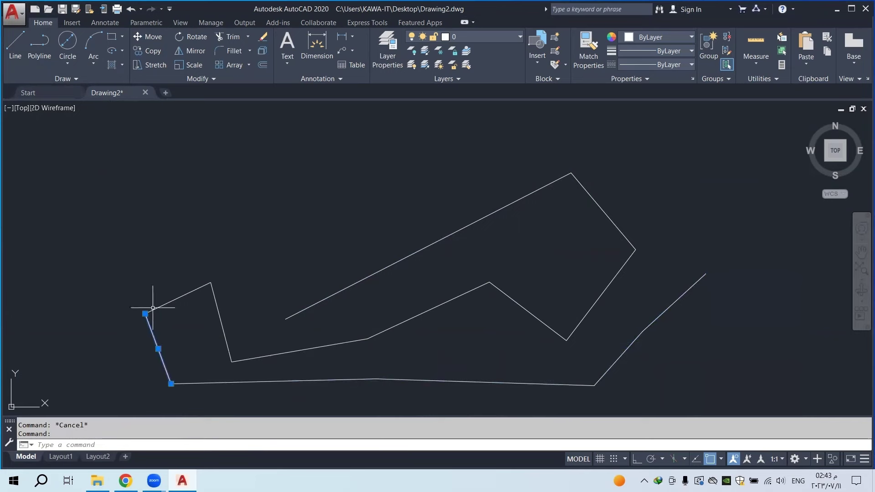
{"action": "key", "text": "Escape"}
{"action": "left_click", "coordinate": [170, 302]}
{"action": "key", "text": "Escape"}
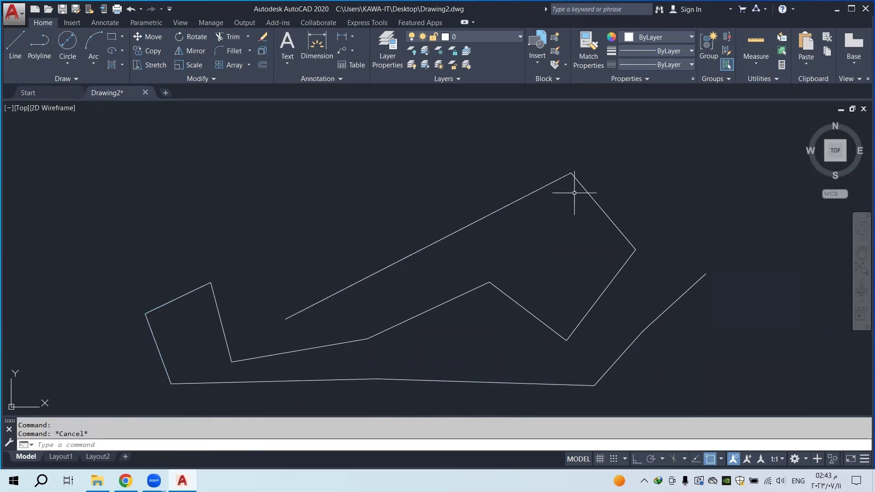
{"action": "left_click", "coordinate": [764, 132]}
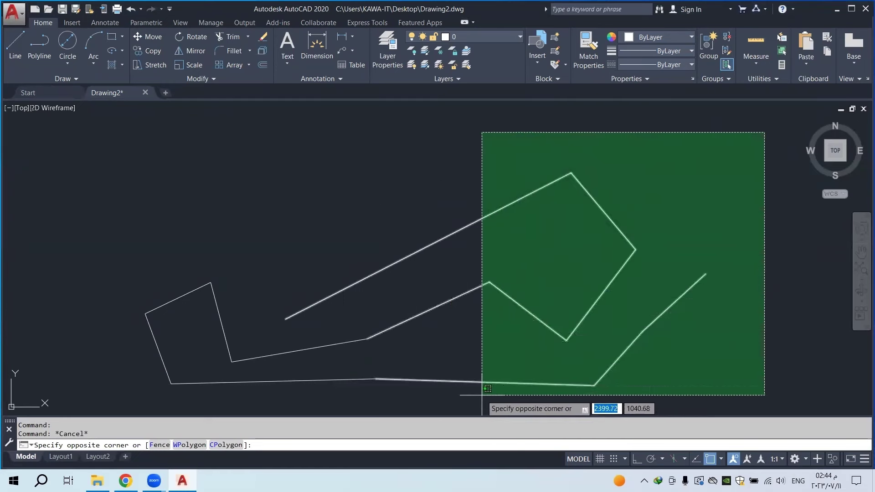
{"action": "left_click", "coordinate": [404, 401]}
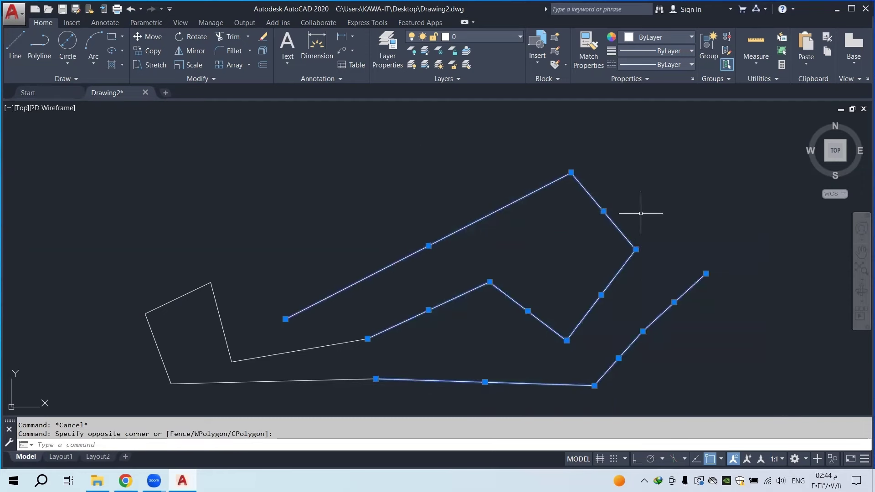
{"action": "key", "text": "Escape"}
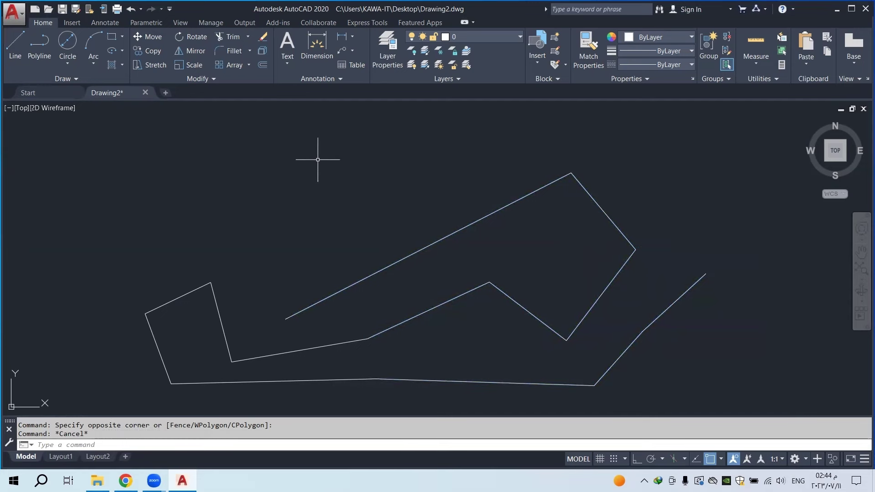
{"action": "left_click", "coordinate": [281, 145]}
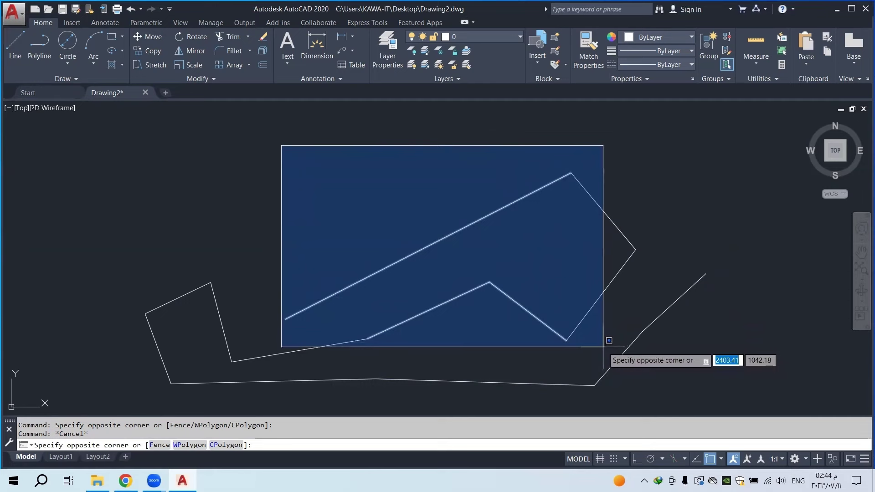
{"action": "left_click", "coordinate": [651, 360]}
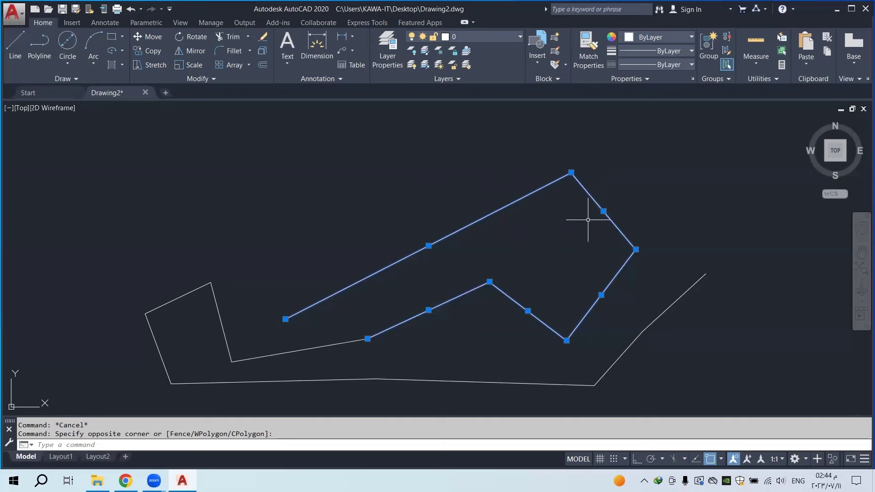
{"action": "key", "text": "Escape"}
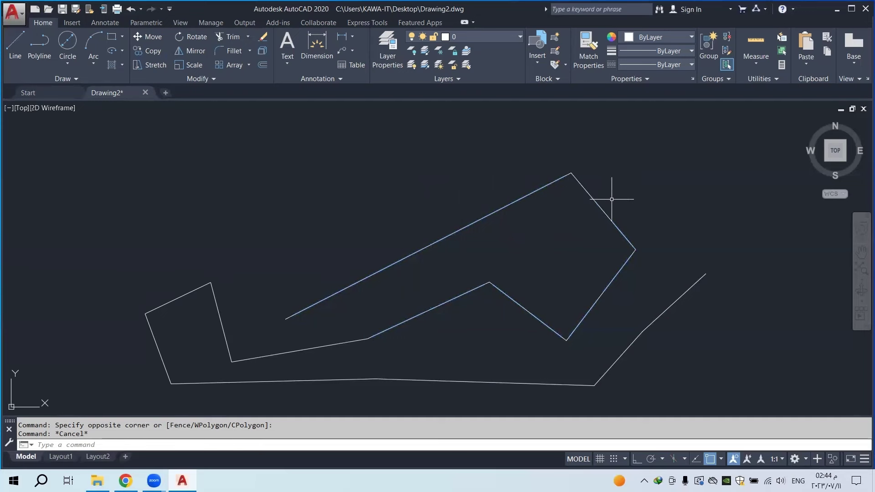
{"action": "left_click", "coordinate": [652, 237]}
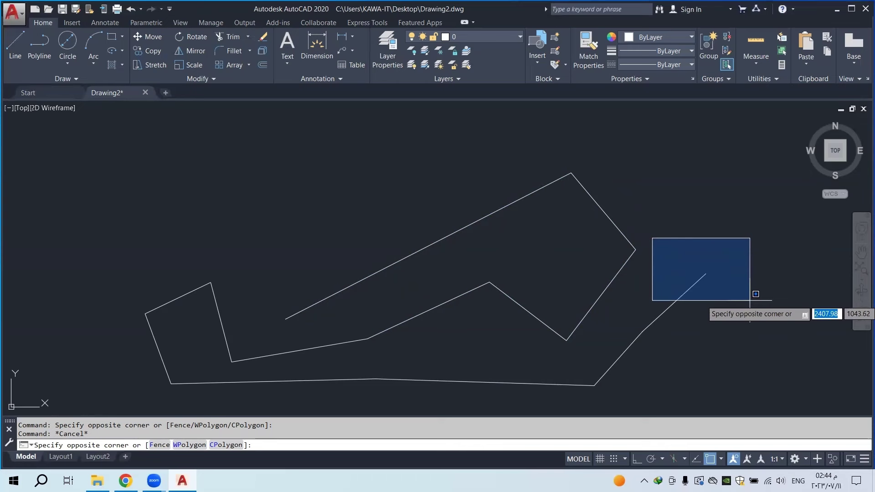
{"action": "left_click", "coordinate": [748, 343]}
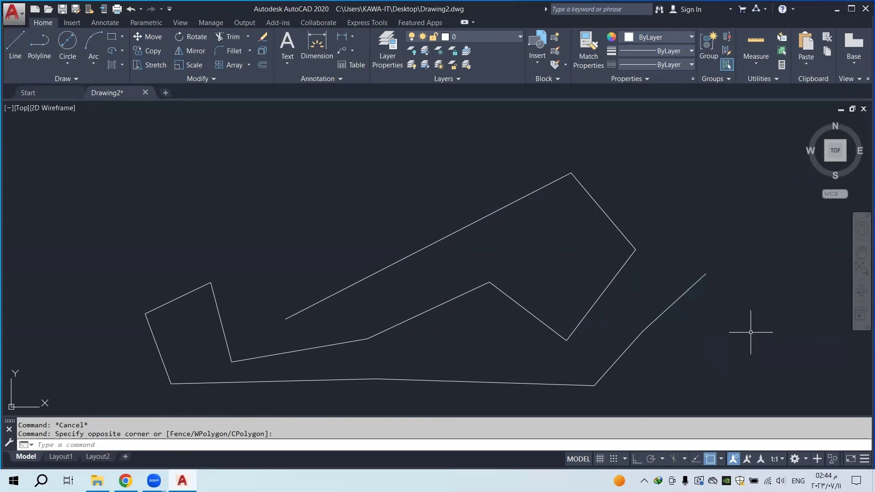
{"action": "left_click", "coordinate": [632, 263]}
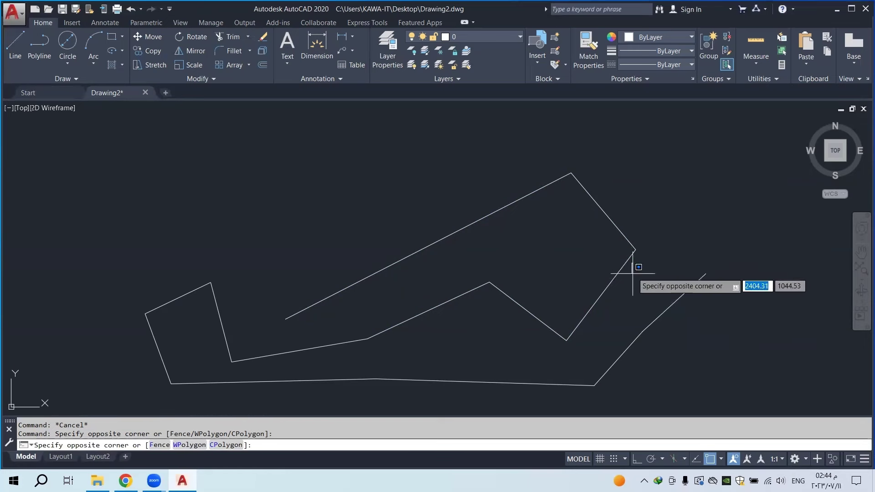
{"action": "left_click", "coordinate": [720, 344]}
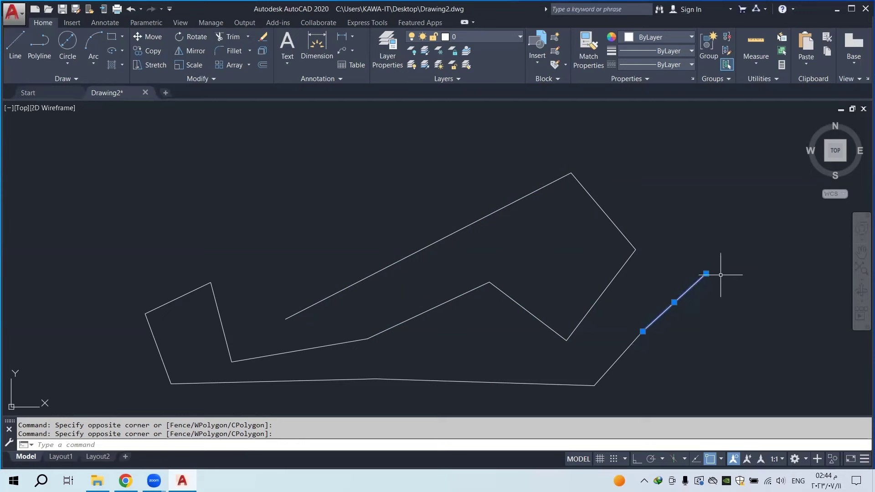
{"action": "key", "text": "Escape"}
{"action": "left_click", "coordinate": [237, 147]}
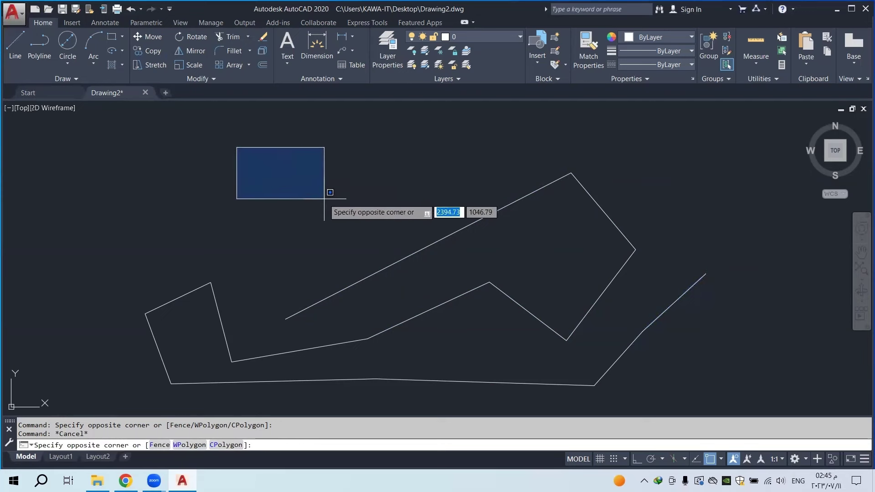
{"action": "left_click", "coordinate": [349, 217]}
{"action": "left_click", "coordinate": [460, 142]}
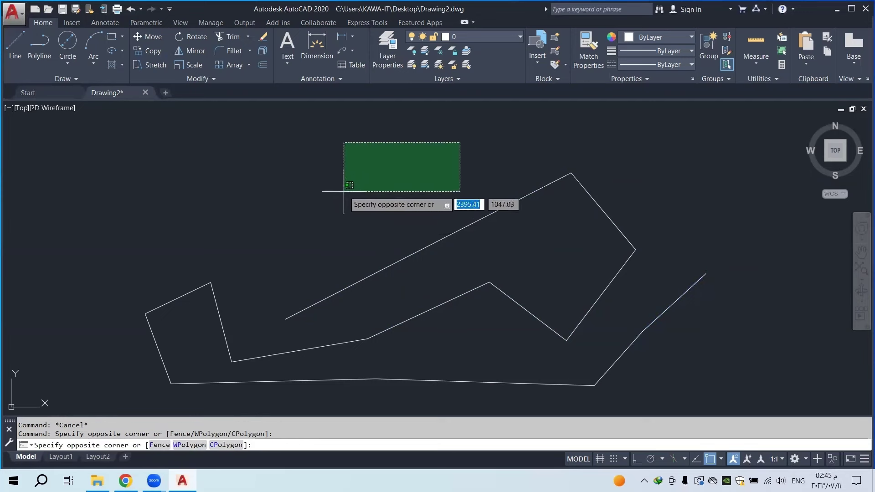
{"action": "left_click", "coordinate": [339, 214]}
{"action": "left_click", "coordinate": [485, 131]}
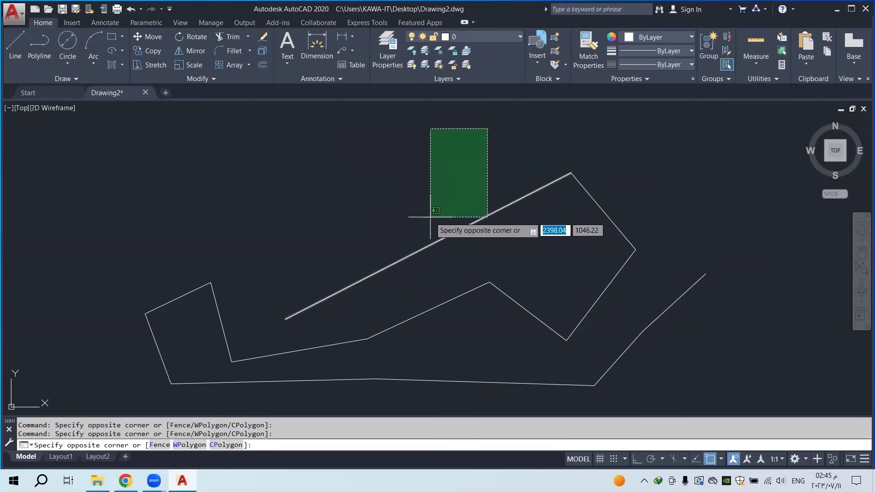
{"action": "left_click", "coordinate": [430, 216]}
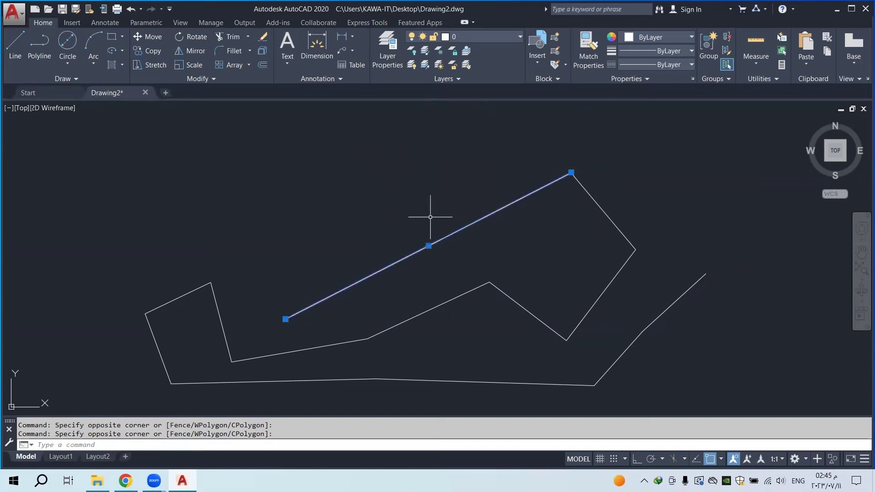
{"action": "key", "text": "Escape"}
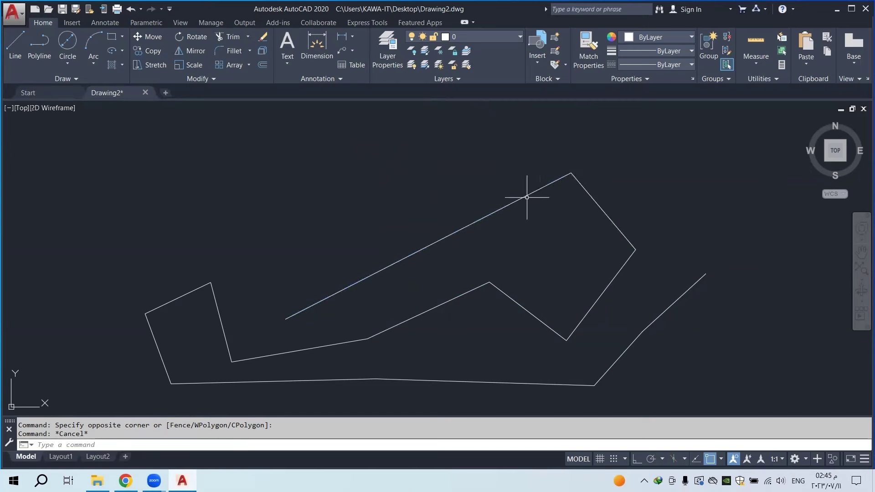
{"action": "left_click", "coordinate": [515, 301]}
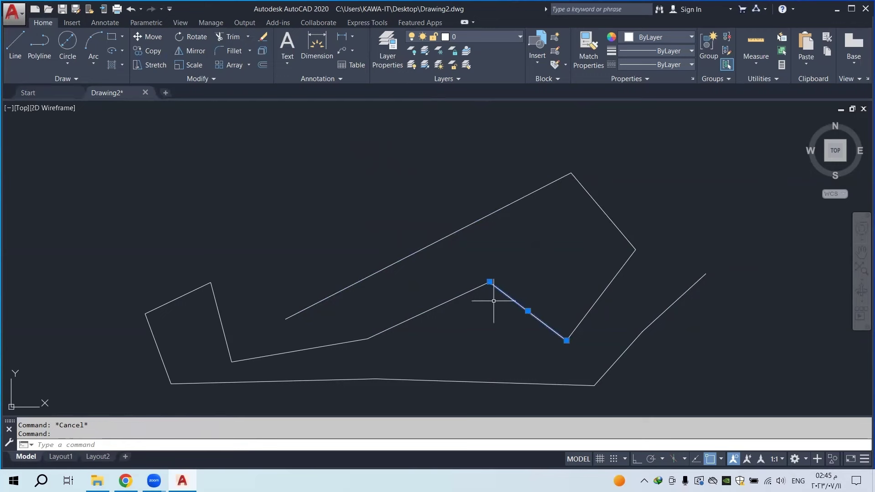
{"action": "left_click", "coordinate": [465, 292]}
{"action": "key", "text": "Escape"}
{"action": "left_click", "coordinate": [343, 344]}
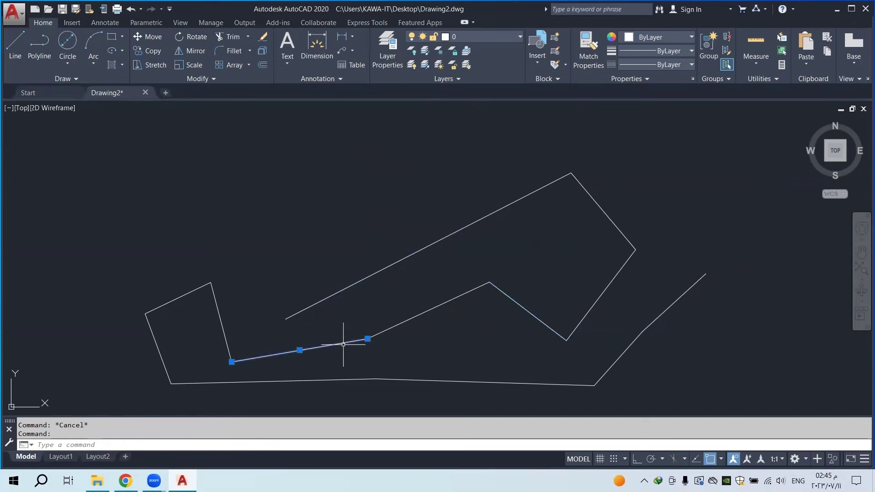
{"action": "key", "text": "Escape"}
{"action": "left_click", "coordinate": [224, 332]}
{"action": "key", "text": "Escape"}
{"action": "left_click", "coordinate": [221, 322]}
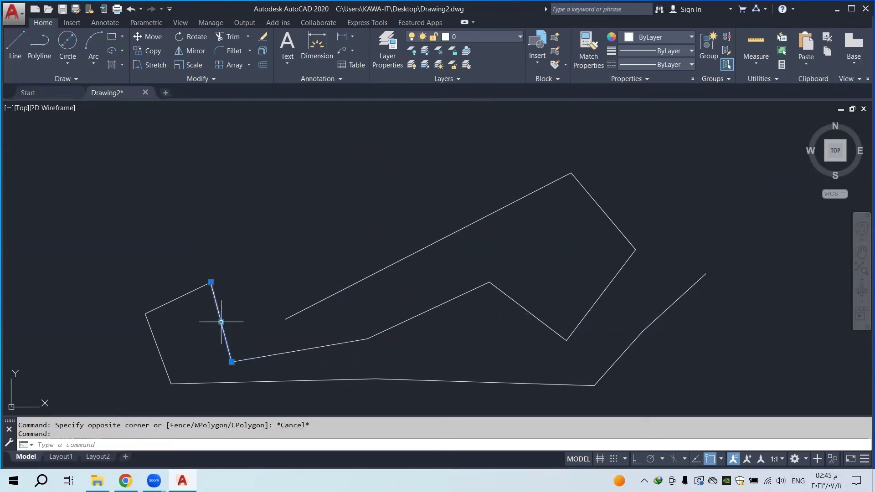
{"action": "key", "text": "Escape"}
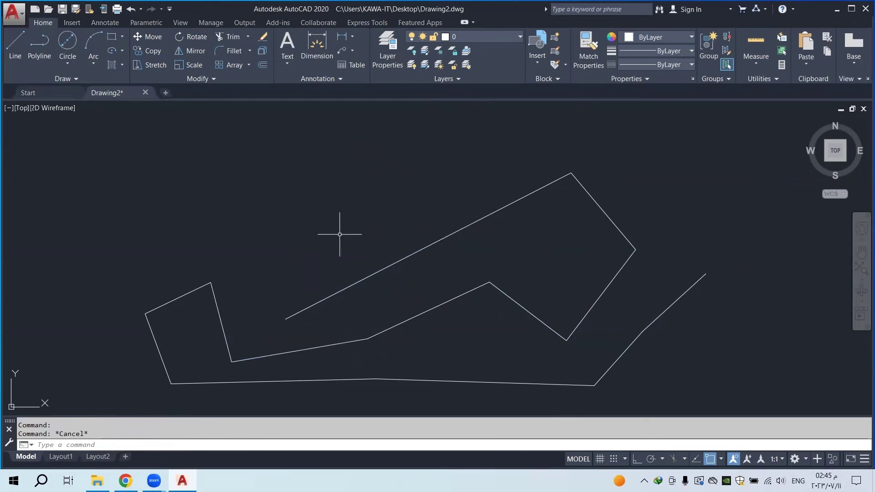
{"action": "left_click", "coordinate": [725, 126]}
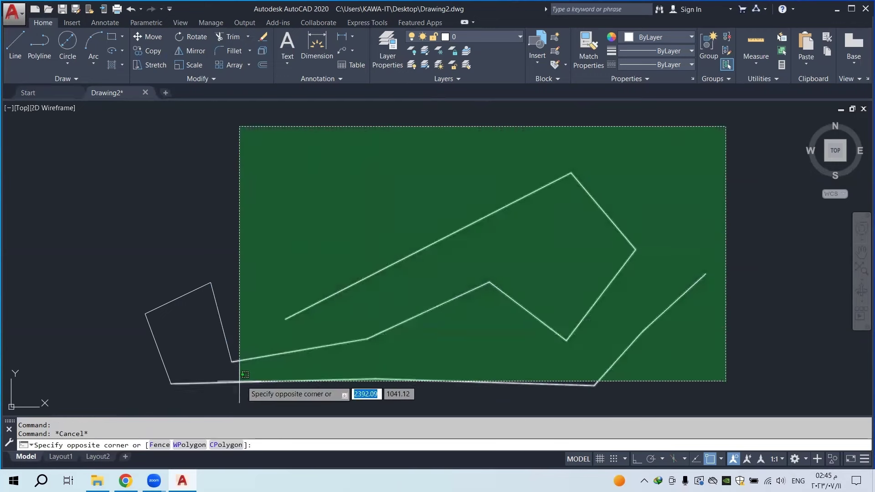
Join the 13 zigzag line segments into a single polyline
{"action": "left_click", "coordinate": [132, 391]}
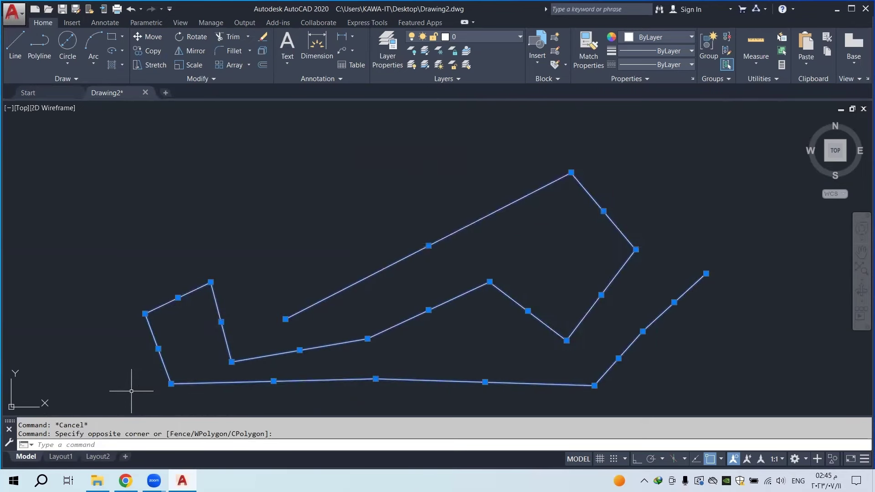
{"action": "left_click", "coordinate": [75, 78]}
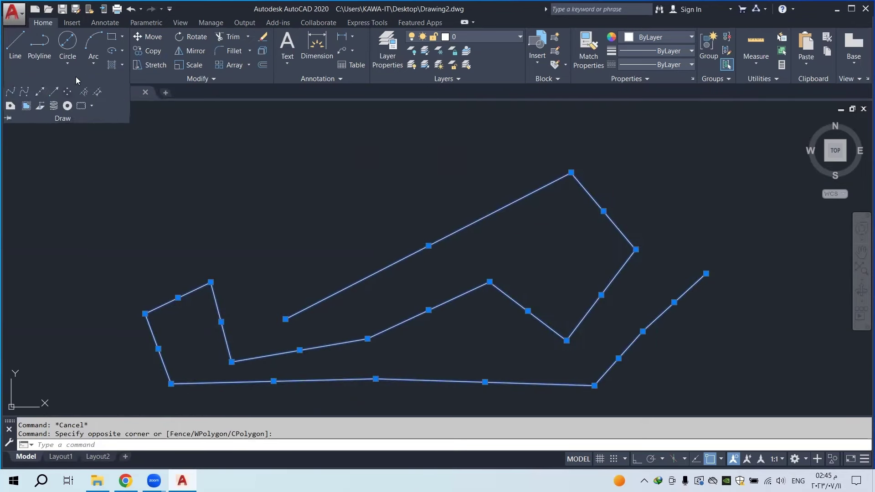
{"action": "left_click", "coordinate": [177, 80]}
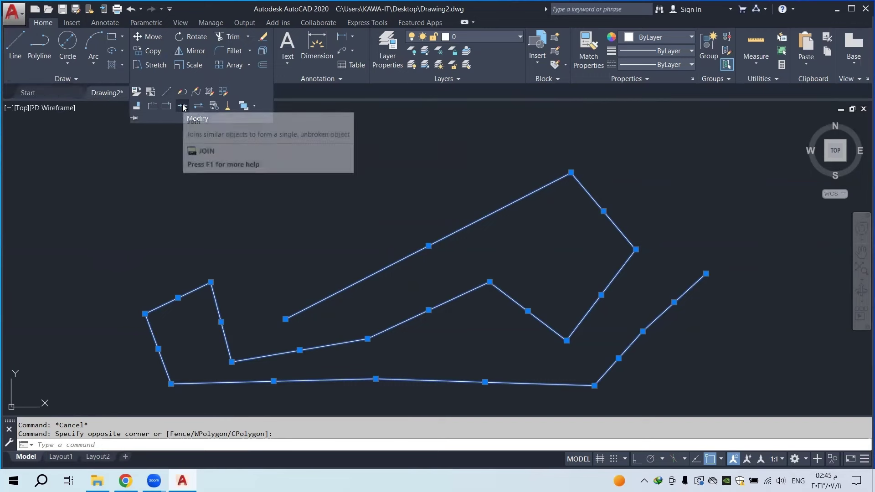
{"action": "left_click", "coordinate": [183, 106]}
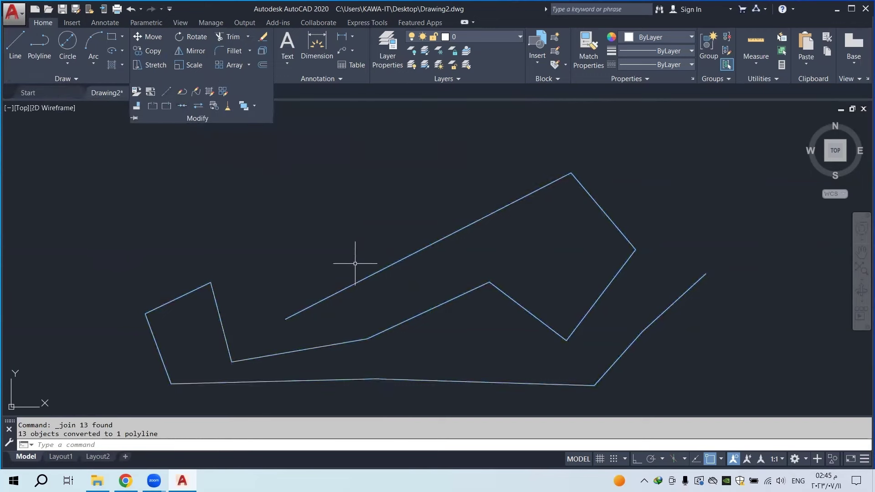
{"action": "left_click", "coordinate": [384, 266]}
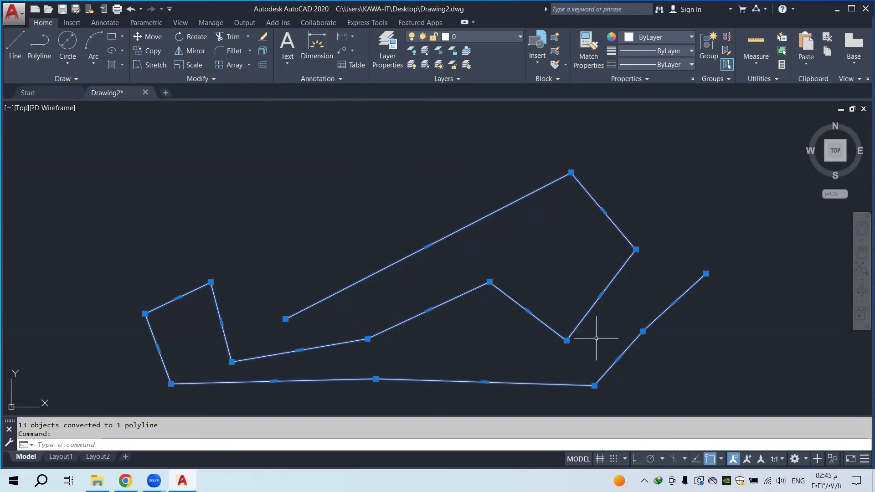
Select the joined polyline and erase it
{"action": "key", "text": "Escape"}
{"action": "left_click", "coordinate": [523, 250]}
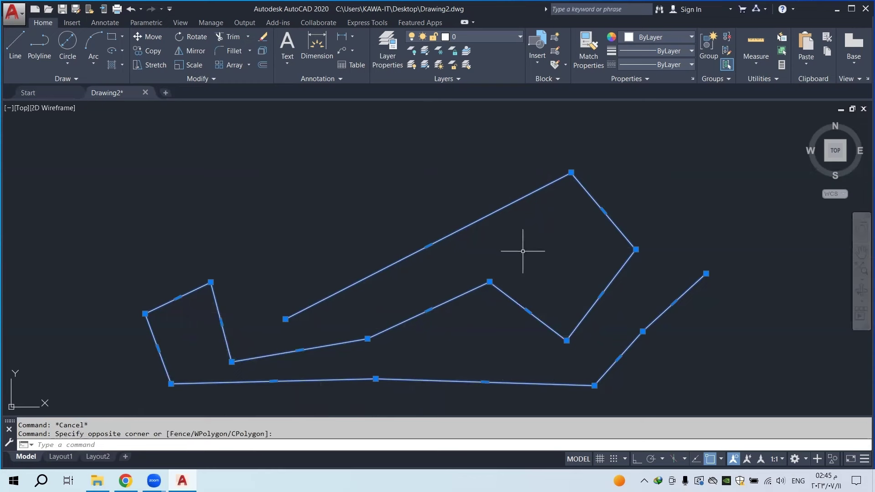
{"action": "key", "text": "Delete"}
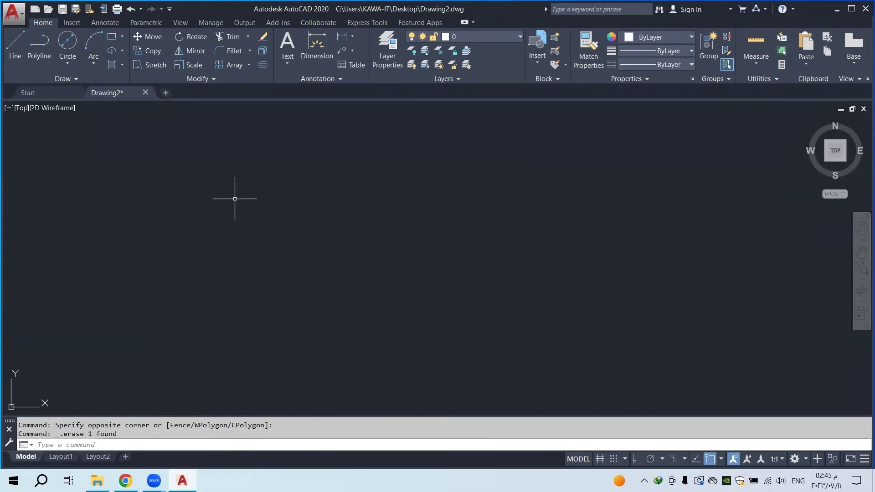
Draw an open zigzag polyline through twelve vertices across the canvas, ending it with Enter
{"action": "left_click", "coordinate": [47, 49]}
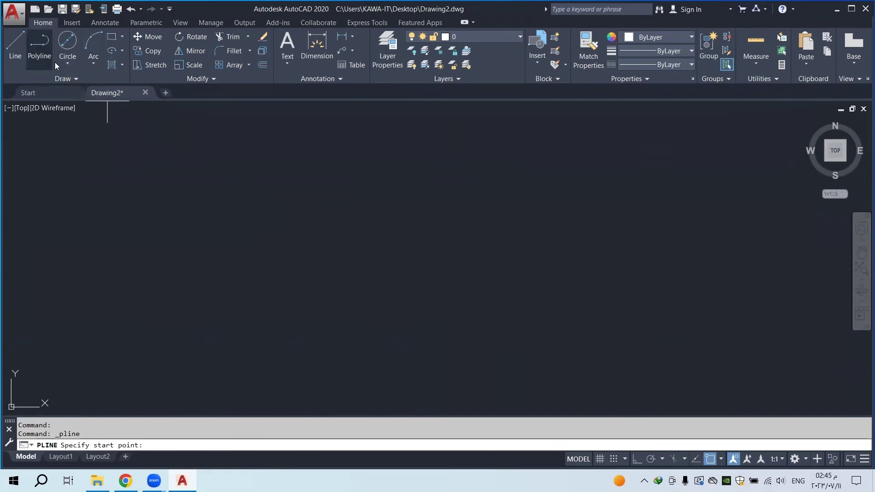
{"action": "left_click", "coordinate": [221, 250]}
{"action": "left_click", "coordinate": [370, 198]}
{"action": "left_click", "coordinate": [572, 248]}
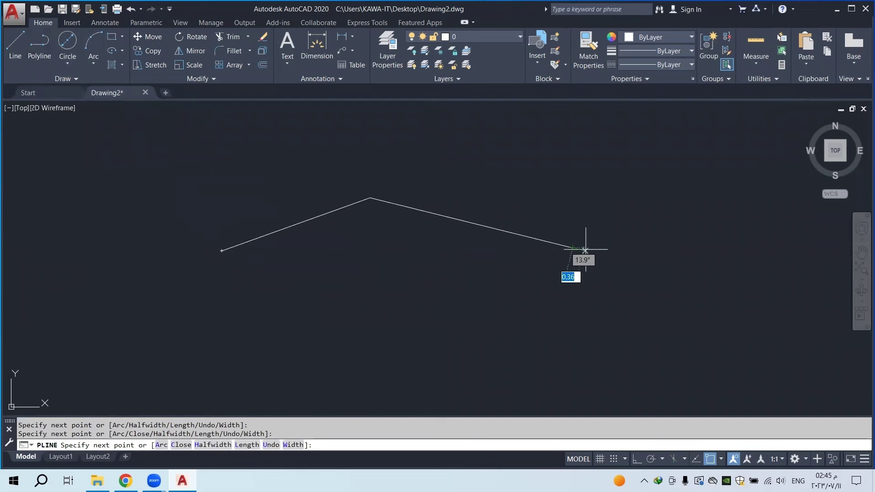
{"action": "left_click", "coordinate": [674, 265]}
{"action": "left_click", "coordinate": [489, 323]}
{"action": "left_click", "coordinate": [420, 277]}
{"action": "left_click", "coordinate": [310, 357]}
{"action": "left_click", "coordinate": [230, 303]}
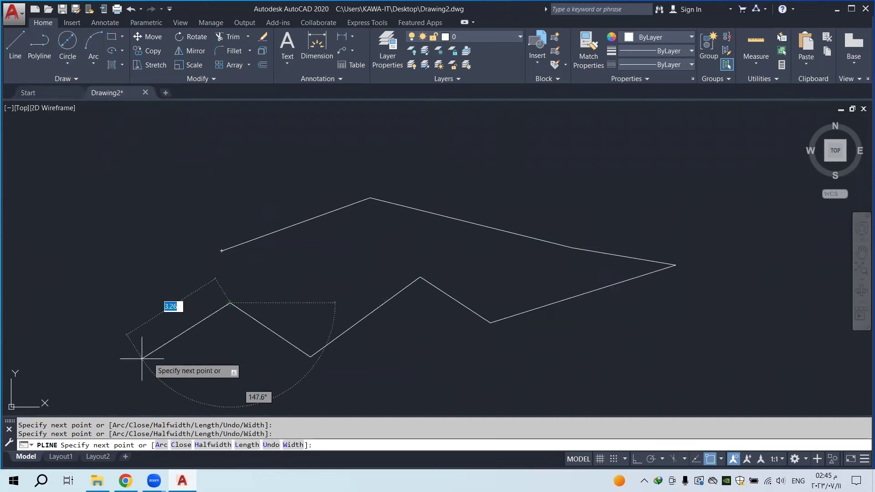
{"action": "left_click", "coordinate": [129, 352]}
{"action": "left_click", "coordinate": [118, 269]}
{"action": "left_click", "coordinate": [137, 184]}
{"action": "left_click", "coordinate": [147, 238]}
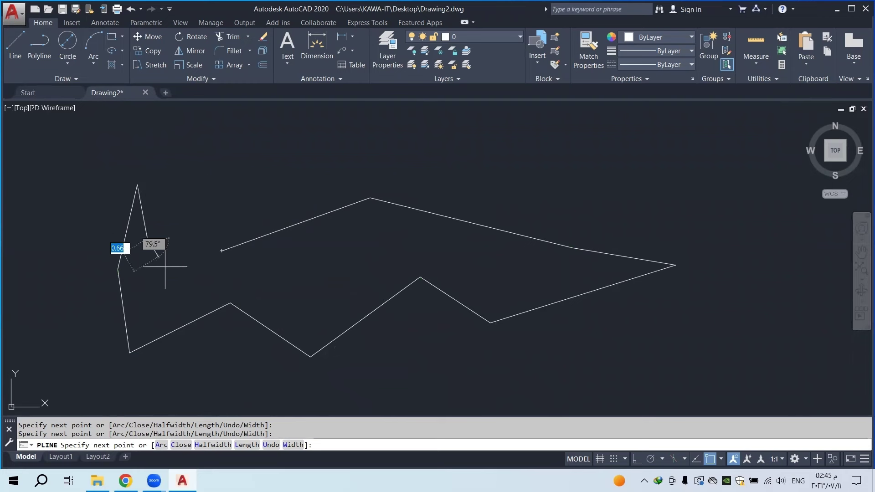
{"action": "right_click", "coordinate": [206, 197]}
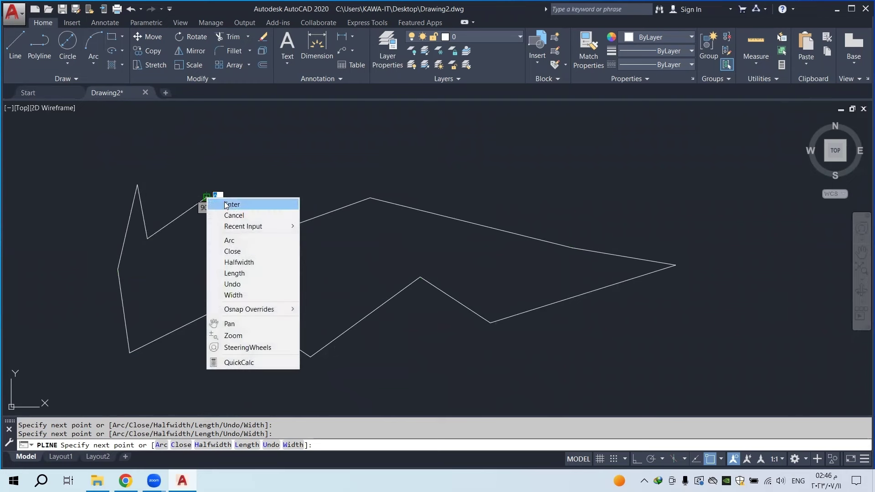
{"action": "left_click", "coordinate": [228, 202]}
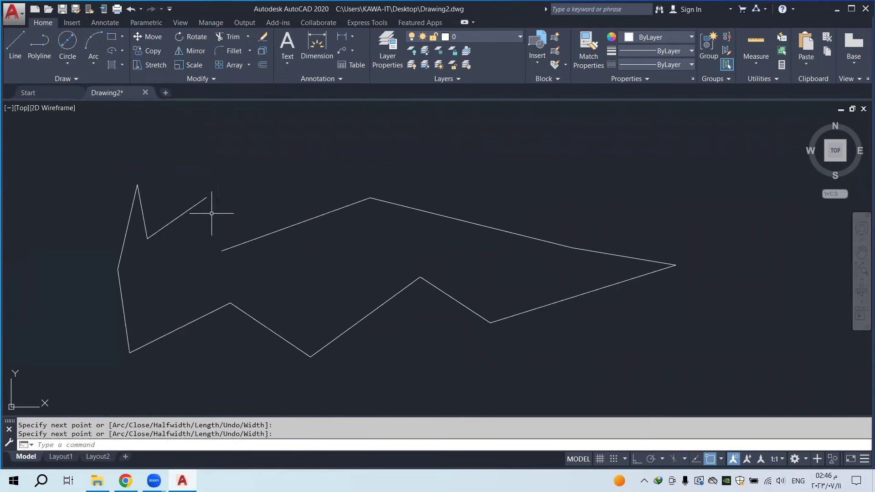
Select the new polyline with a selection window
{"action": "left_click", "coordinate": [184, 216]}
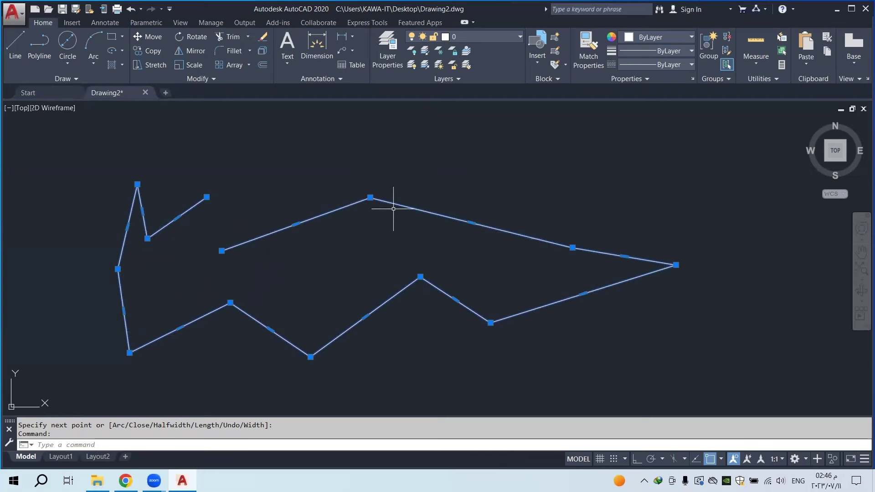
{"action": "left_click", "coordinate": [257, 180]}
{"action": "left_click", "coordinate": [201, 248]}
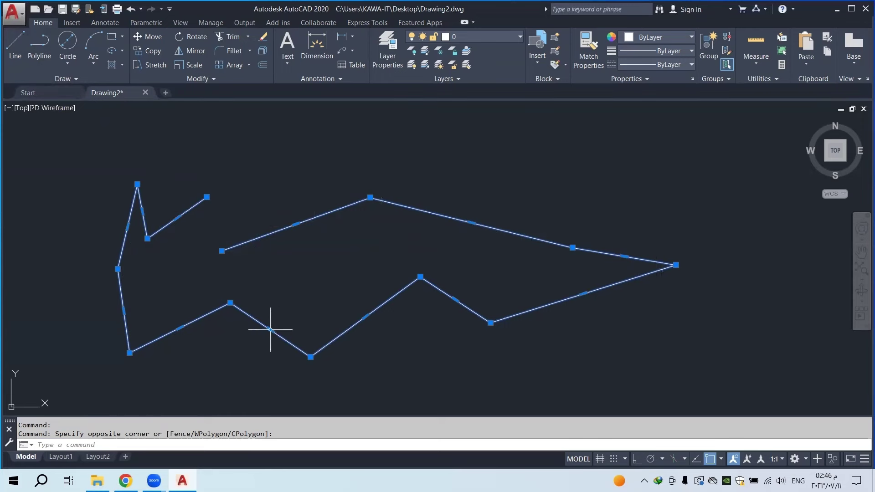
Reselect the zigzag polyline and explode it with EXP into separate lines
{"action": "key", "text": "Escape"}
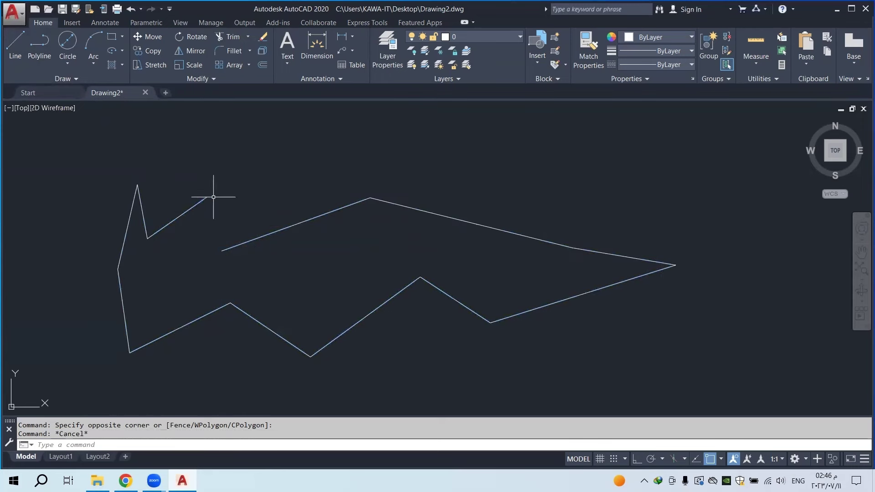
{"action": "left_click", "coordinate": [302, 183]}
{"action": "left_click", "coordinate": [232, 263]}
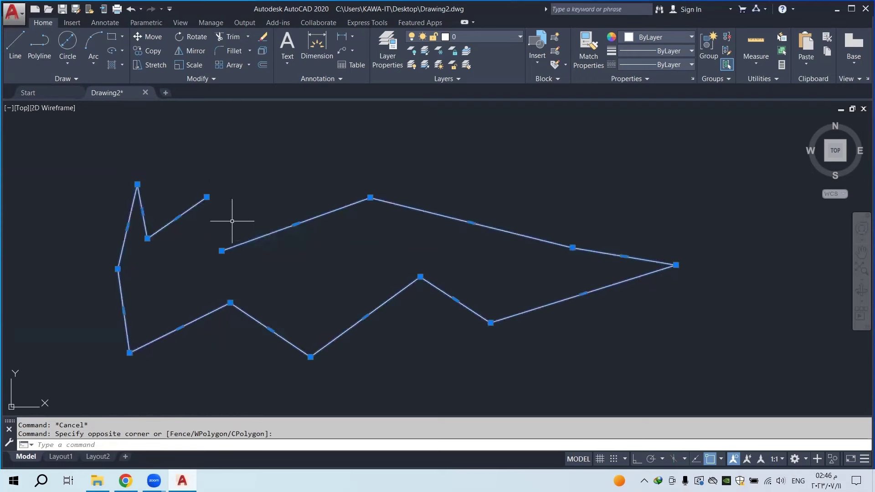
{"action": "type", "text": "EXP"}
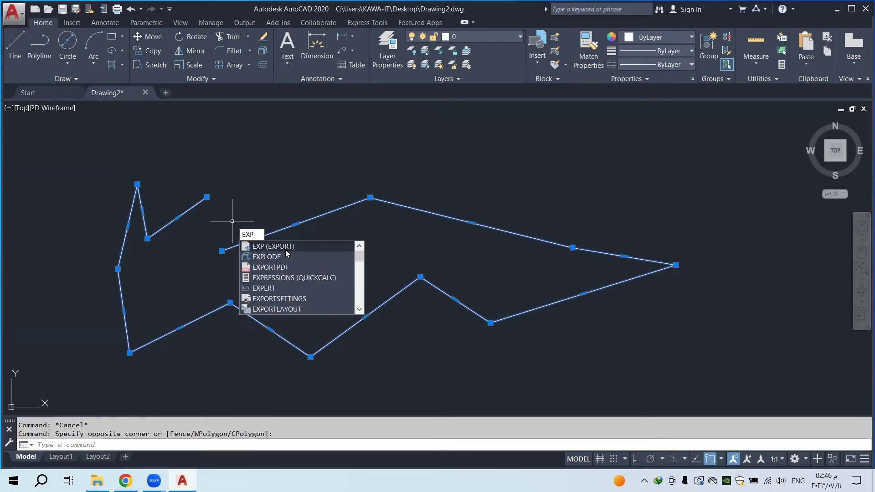
{"action": "left_click", "coordinate": [286, 256]}
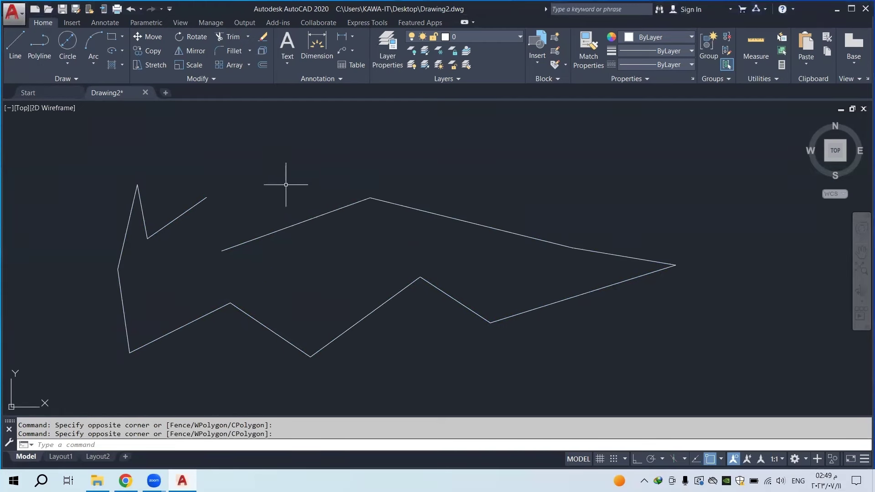
Select upper and lower segments one at a time to confirm they are separate lines
{"action": "left_click", "coordinate": [327, 187]}
{"action": "left_click", "coordinate": [313, 218]}
{"action": "left_click", "coordinate": [470, 190]}
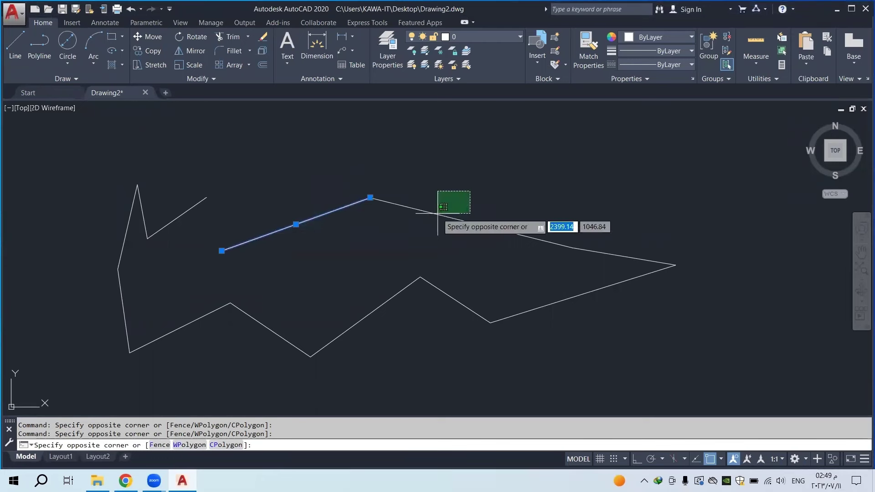
{"action": "left_click", "coordinate": [456, 217]}
{"action": "key", "text": "Escape"}
{"action": "left_click", "coordinate": [612, 248]}
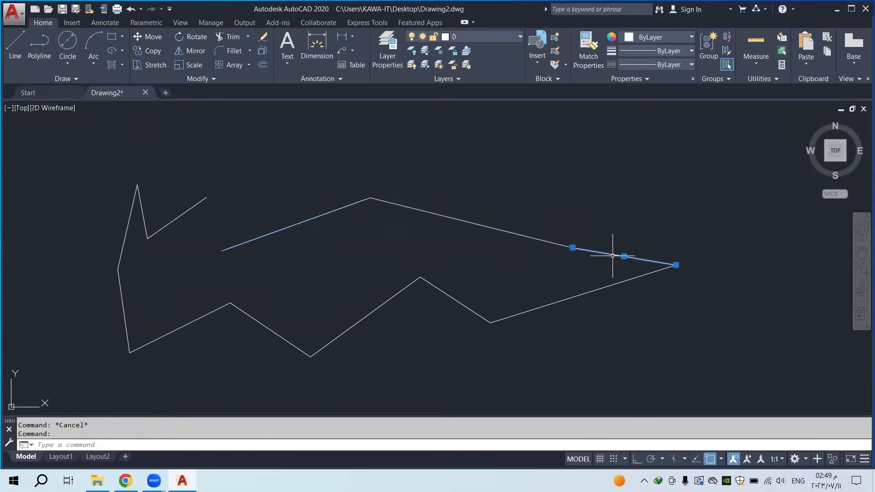
{"action": "key", "text": "Escape"}
{"action": "left_click", "coordinate": [577, 295]}
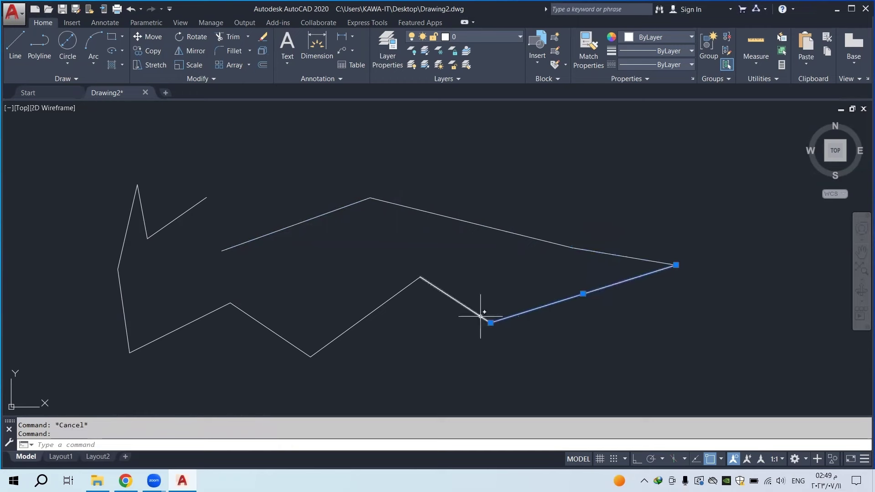
{"action": "left_click", "coordinate": [474, 312]}
{"action": "key", "text": "Escape"}
{"action": "left_click", "coordinate": [385, 304]}
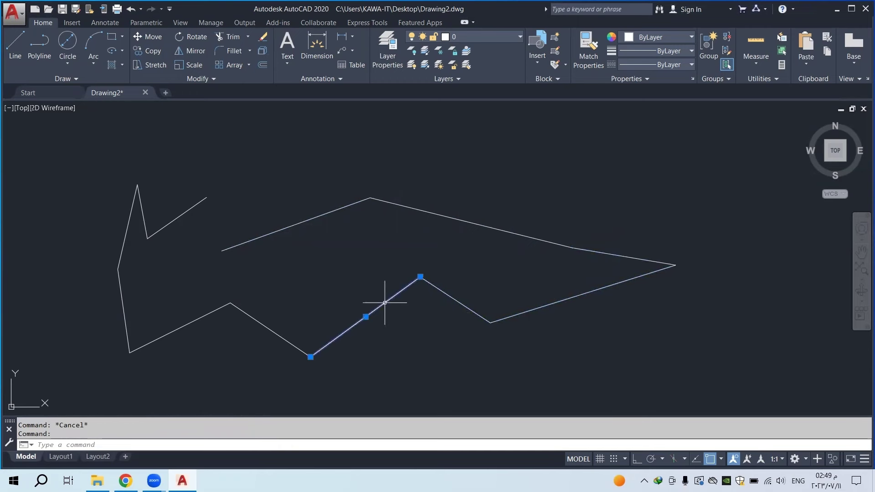
{"action": "key", "text": "Escape"}
{"action": "left_click", "coordinate": [269, 330]}
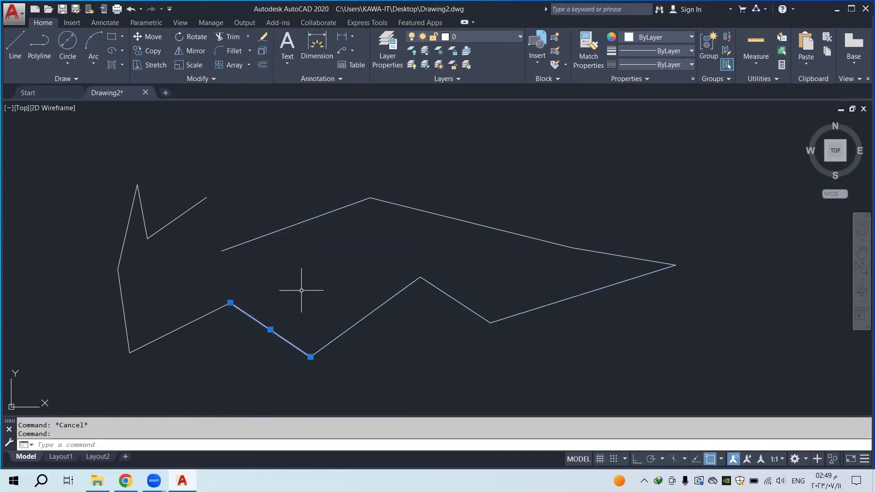
{"action": "key", "text": "Escape"}
Crossing-window select all twelve line segments and delete them
{"action": "middle_click_drag", "start_coordinate": [312, 277], "coordinate": [408, 248]}
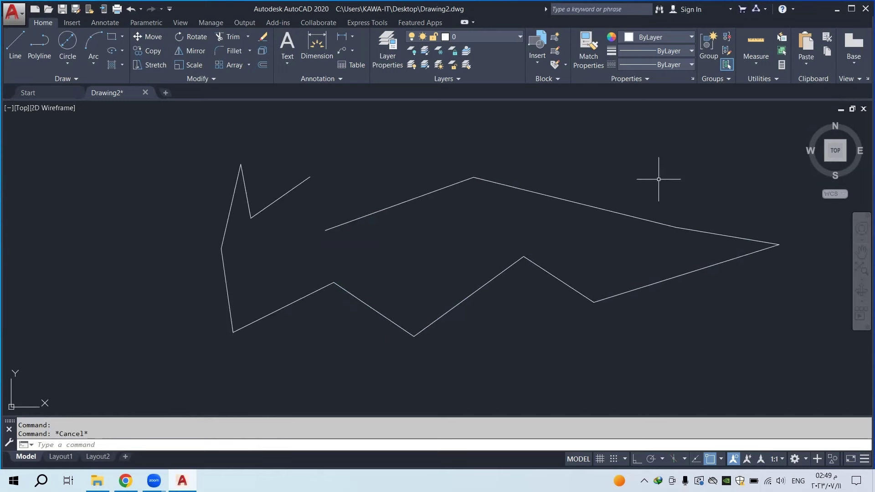
{"action": "middle_click_drag", "start_coordinate": [660, 179], "coordinate": [544, 183]}
{"action": "left_click", "coordinate": [649, 130]}
{"action": "left_click", "coordinate": [90, 346]}
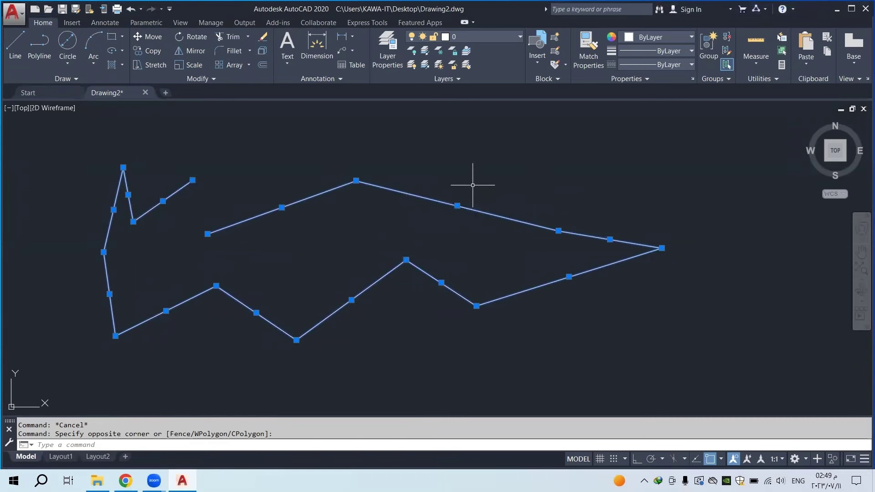
{"action": "key", "text": "Delete"}
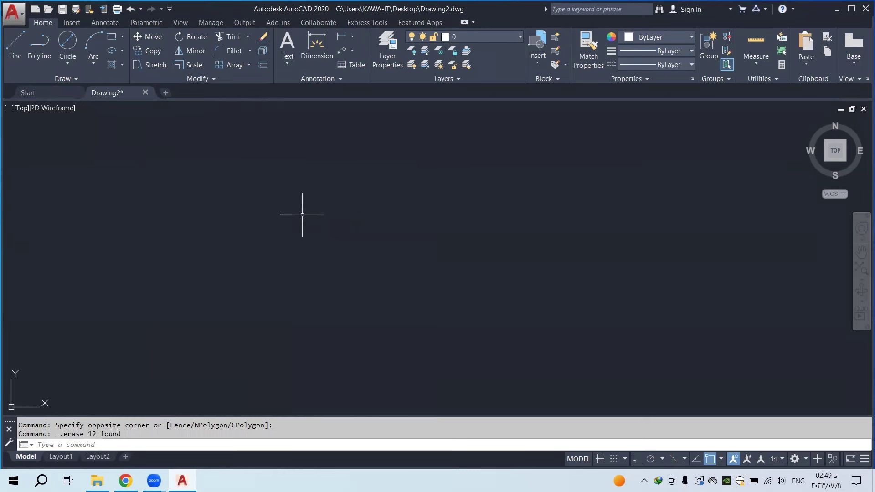
Draw three connected lines: a top edge, a right side and a bottom edge
{"action": "left_click", "coordinate": [15, 46]}
{"action": "left_click", "coordinate": [212, 220]}
{"action": "left_click", "coordinate": [425, 230]}
{"action": "left_click", "coordinate": [422, 294]}
{"action": "left_click", "coordinate": [311, 289]}
{"action": "key", "text": "Escape"}
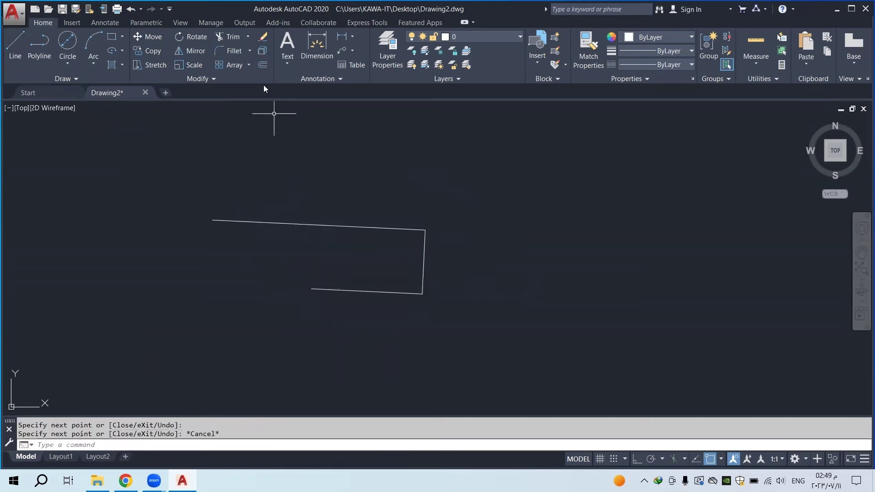
Erase the three lines using Erase with a window selection
{"action": "left_click", "coordinate": [262, 41]}
{"action": "left_click", "coordinate": [462, 154]}
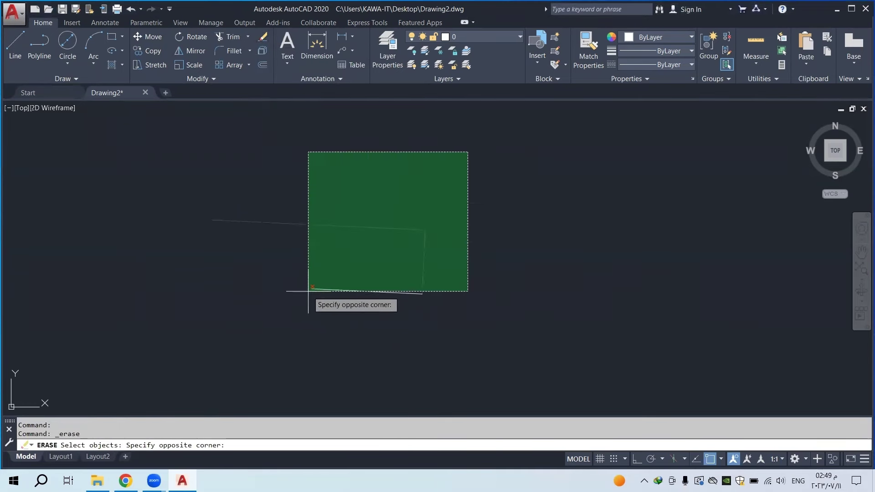
{"action": "left_click", "coordinate": [217, 323]}
{"action": "key", "text": "Return"}
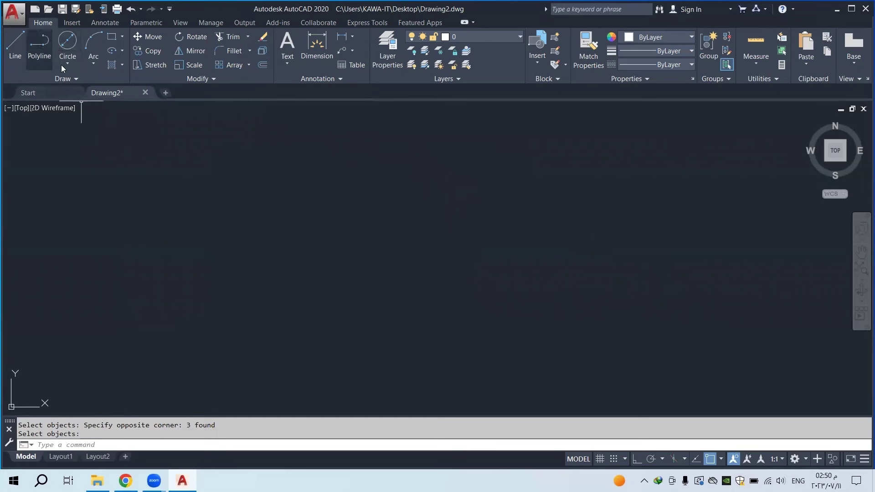
{"action": "left_click", "coordinate": [69, 56]}
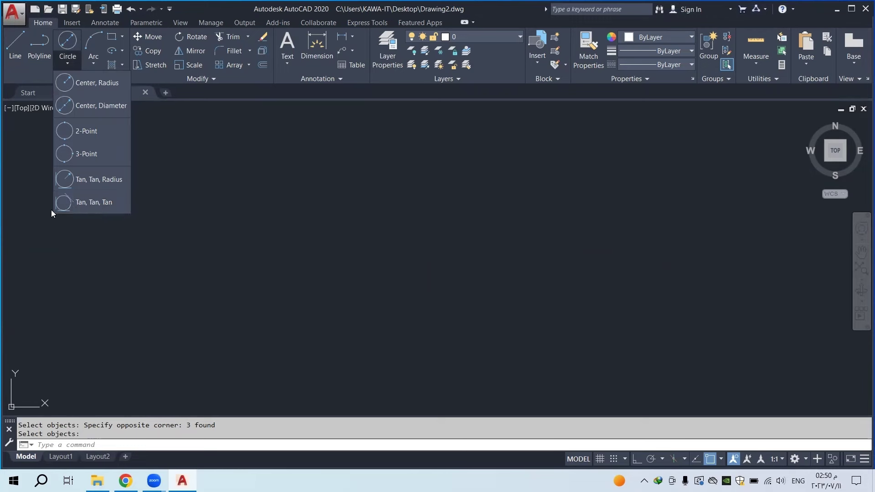
Draw a Center, Radius circle of radius 2 near the middle of the drawing area
{"action": "left_click", "coordinate": [90, 85]}
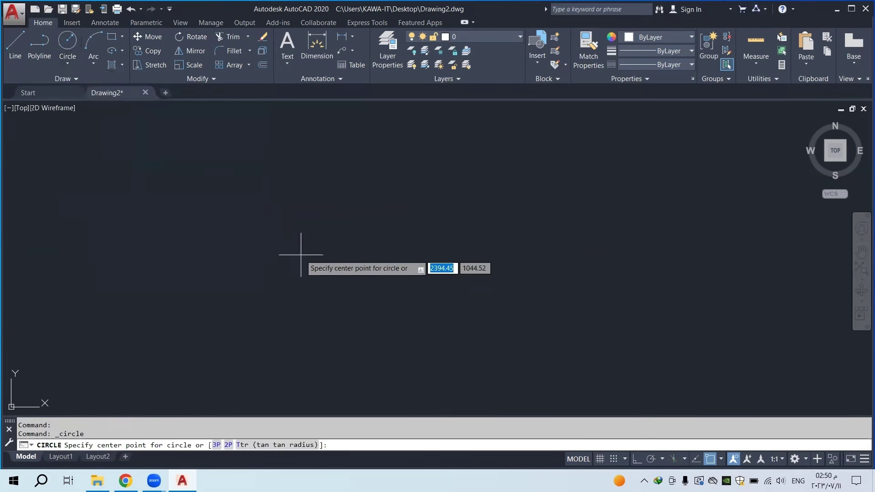
{"action": "left_click", "coordinate": [73, 61]}
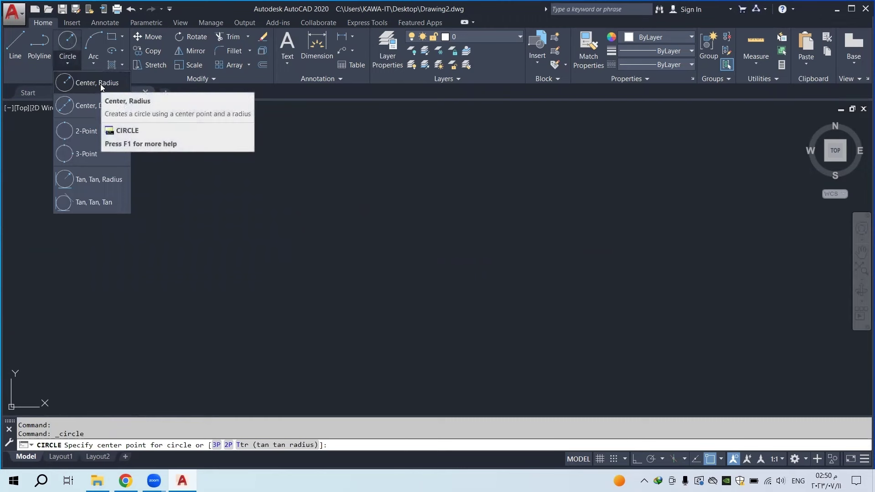
{"action": "left_click", "coordinate": [312, 237]}
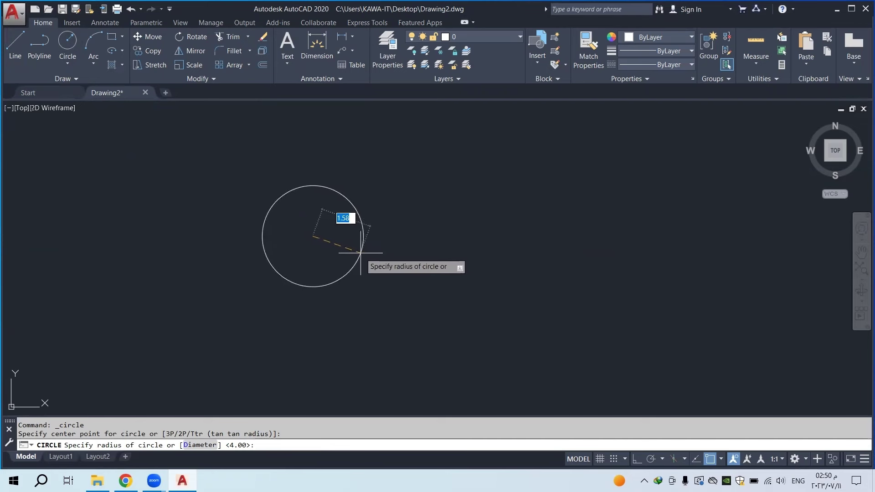
{"action": "key", "text": "Return"}
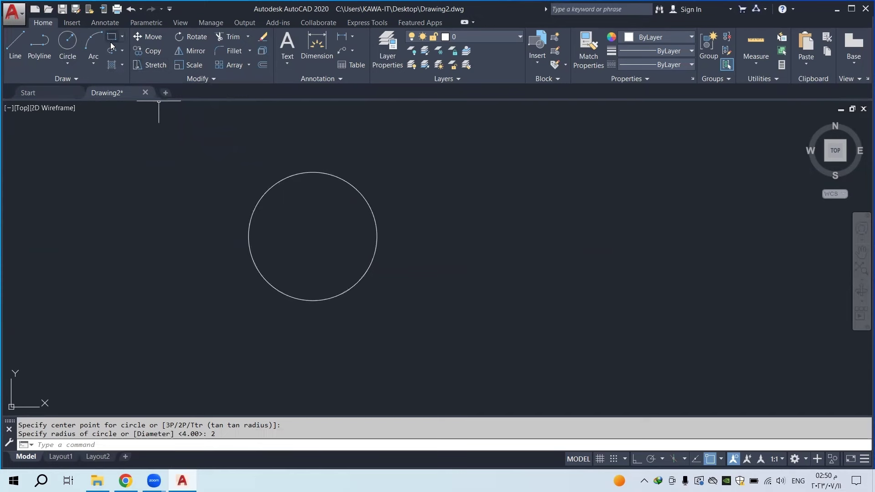
{"action": "left_click", "coordinate": [68, 63]}
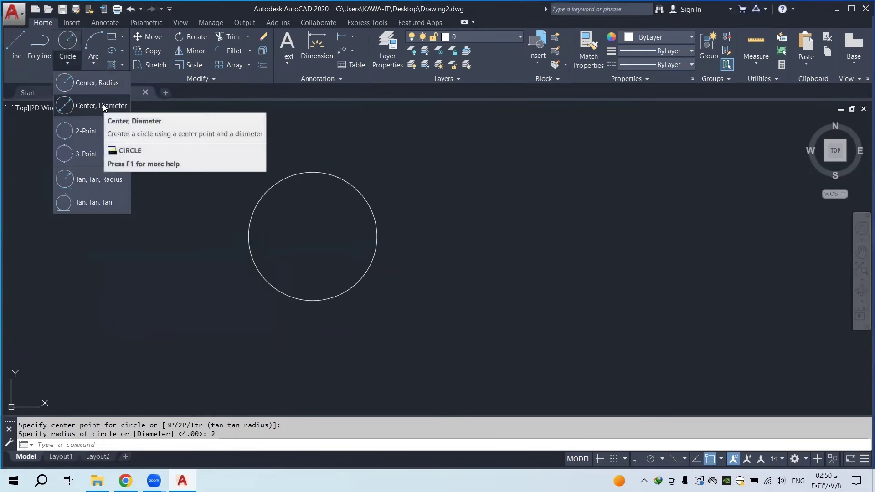
Draw a concentric circle of diameter 1.5 at the radius-2 circle's centre
{"action": "left_click", "coordinate": [103, 106]}
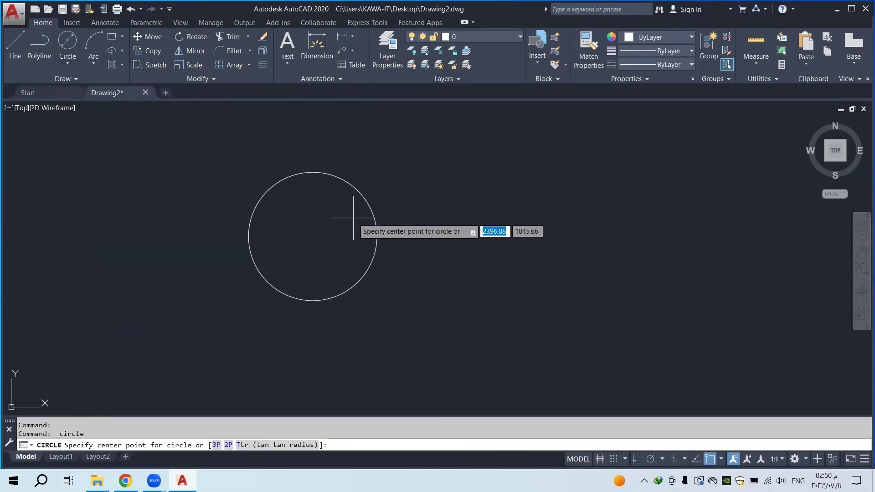
{"action": "left_click", "coordinate": [313, 236]}
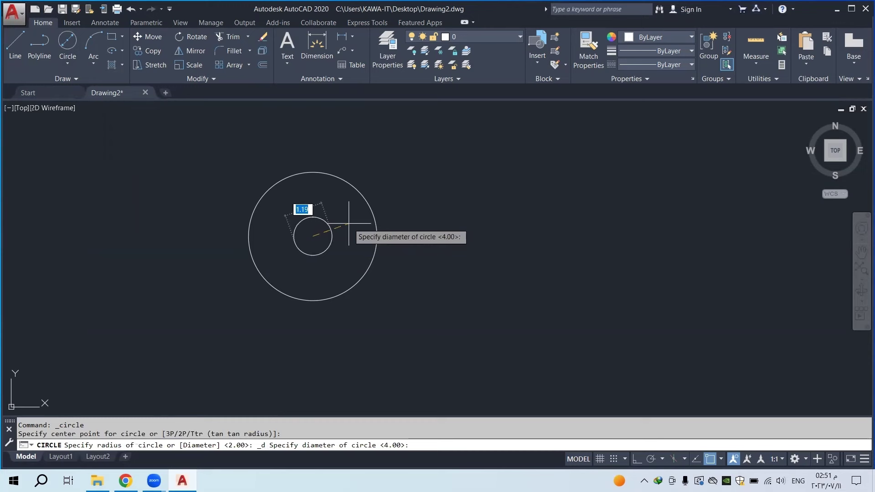
{"action": "type", "text": "1"}
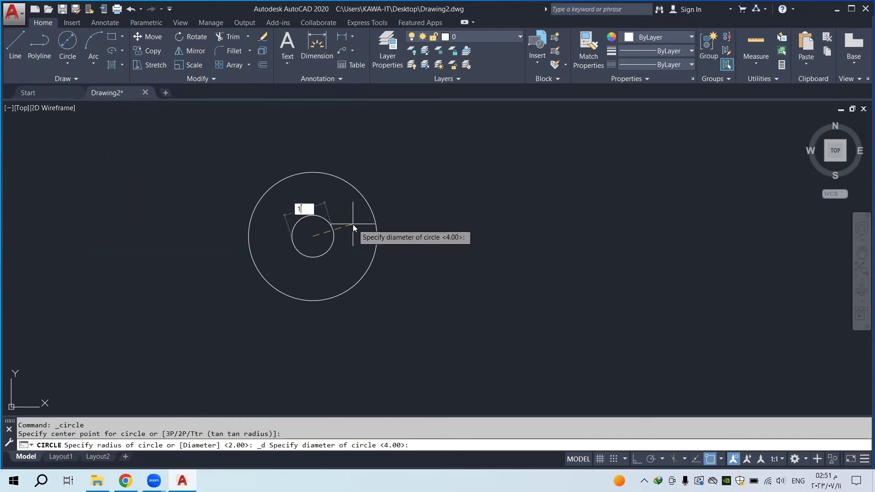
{"action": "type", "text": ".5"}
{"action": "key", "text": "Return"}
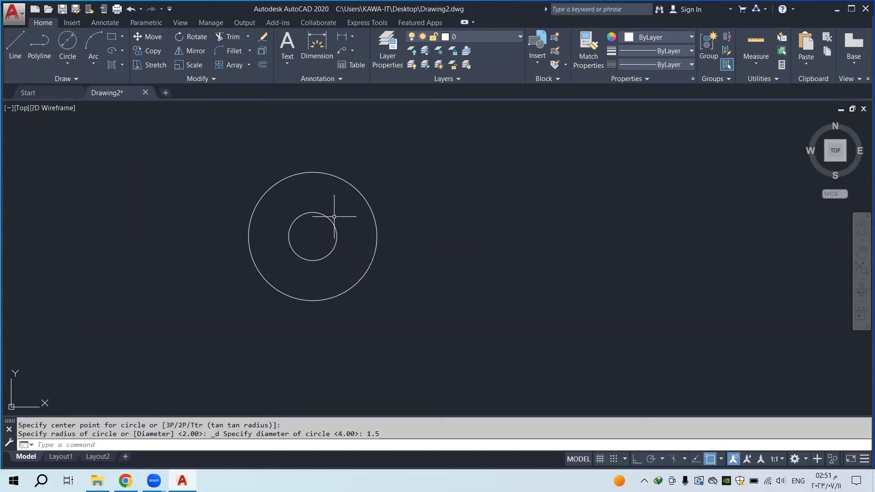
{"action": "left_click", "coordinate": [335, 228]}
{"action": "key", "text": "Escape"}
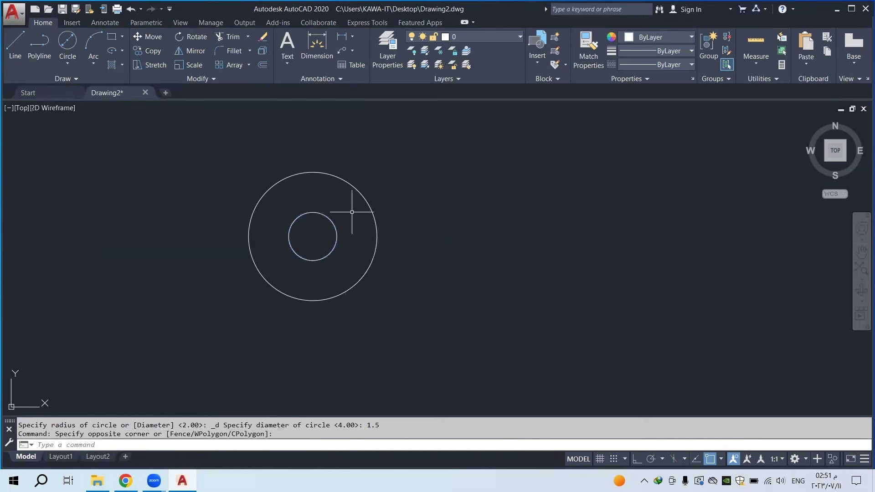
{"action": "left_click", "coordinate": [381, 199]}
{"action": "left_click", "coordinate": [366, 222]}
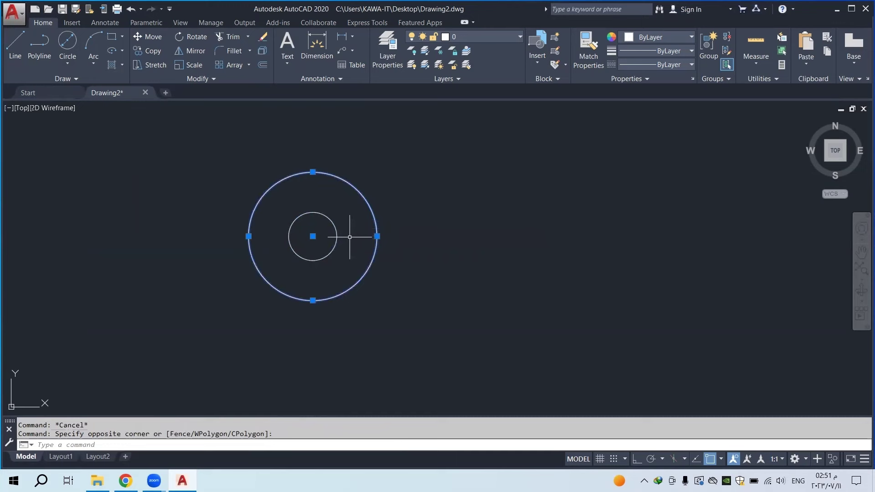
{"action": "key", "text": "Escape"}
Draw a 2-Point circle between the inner circle's right edge and the outer circle
{"action": "left_click", "coordinate": [69, 64]}
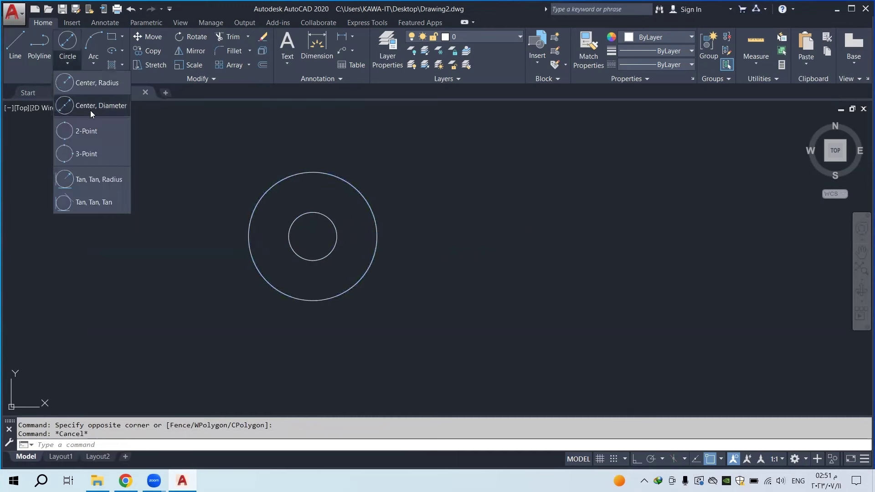
{"action": "left_click", "coordinate": [98, 131]}
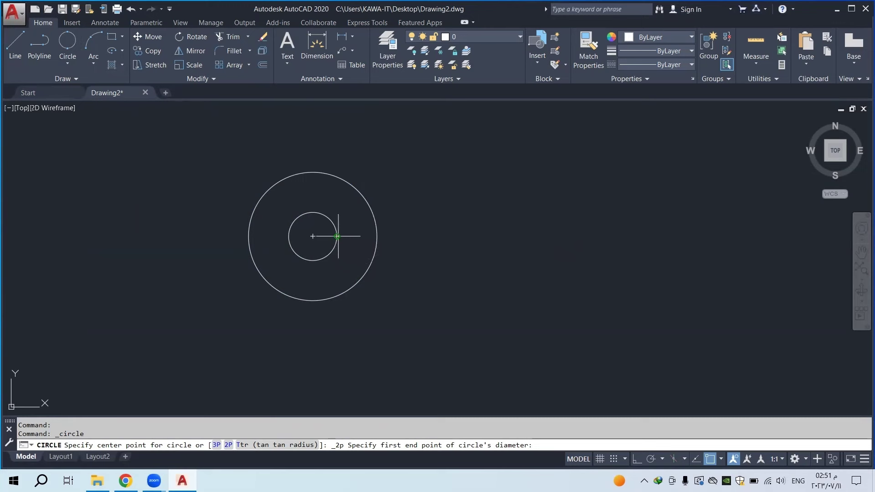
{"action": "left_click", "coordinate": [336, 236]}
{"action": "left_click", "coordinate": [376, 236]}
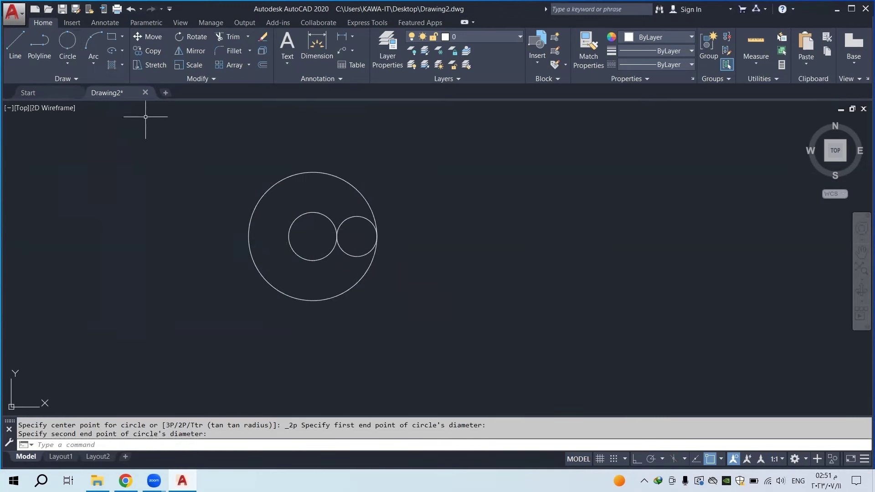
Draw a 3-Point circle through the small circle's top and the large circle's edge
{"action": "left_click", "coordinate": [68, 65]}
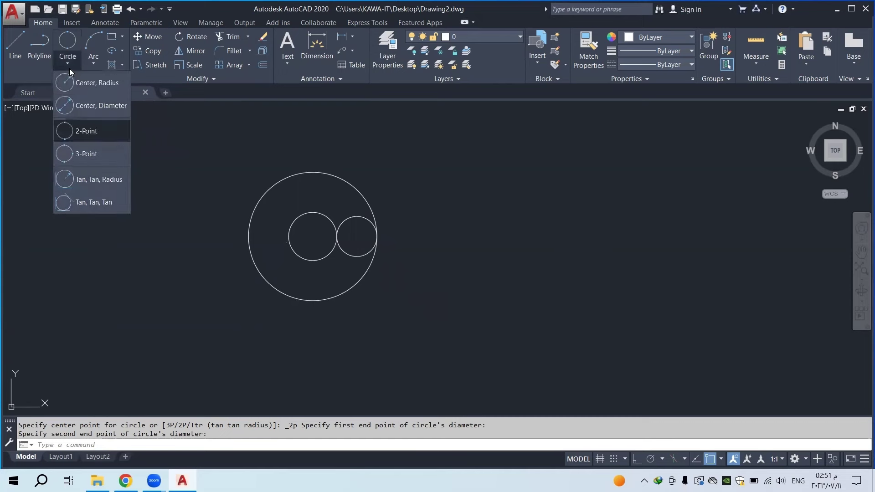
{"action": "left_click", "coordinate": [96, 153]}
{"action": "scroll", "coordinate": [363, 204], "scroll_direction": "up", "scroll_amount": 2}
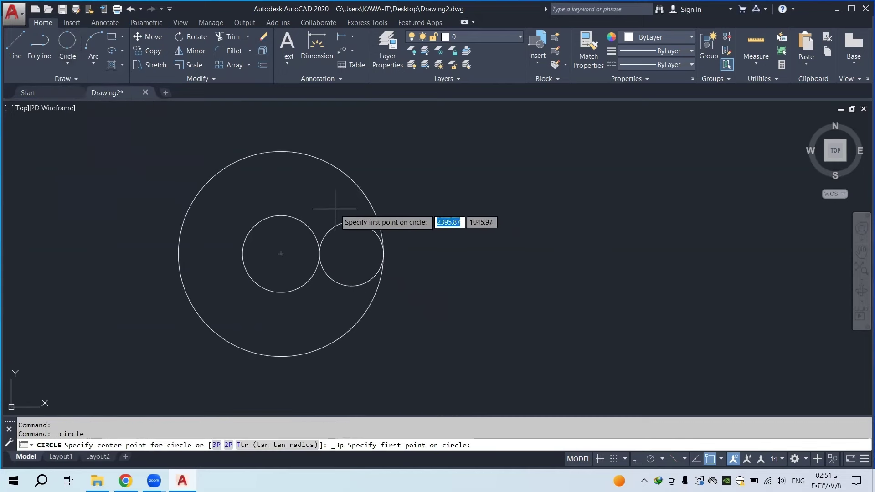
{"action": "left_click", "coordinate": [351, 222]}
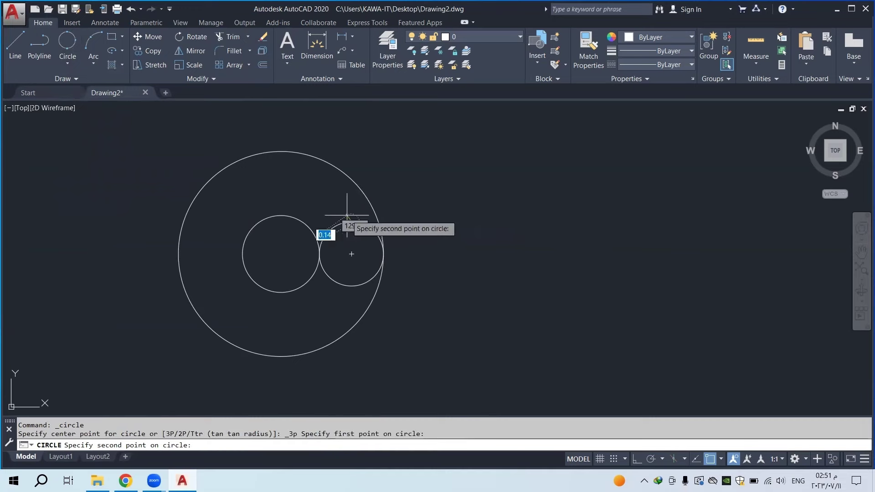
{"action": "left_click", "coordinate": [340, 171]}
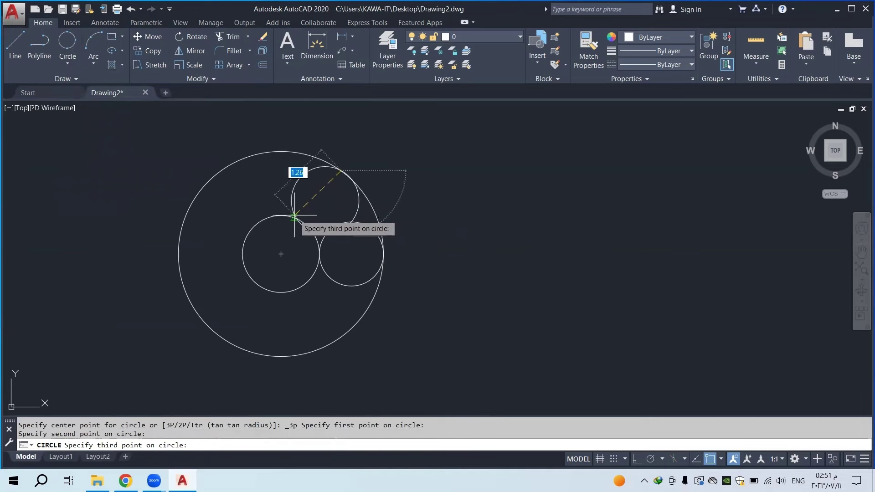
{"action": "left_click", "coordinate": [293, 215]}
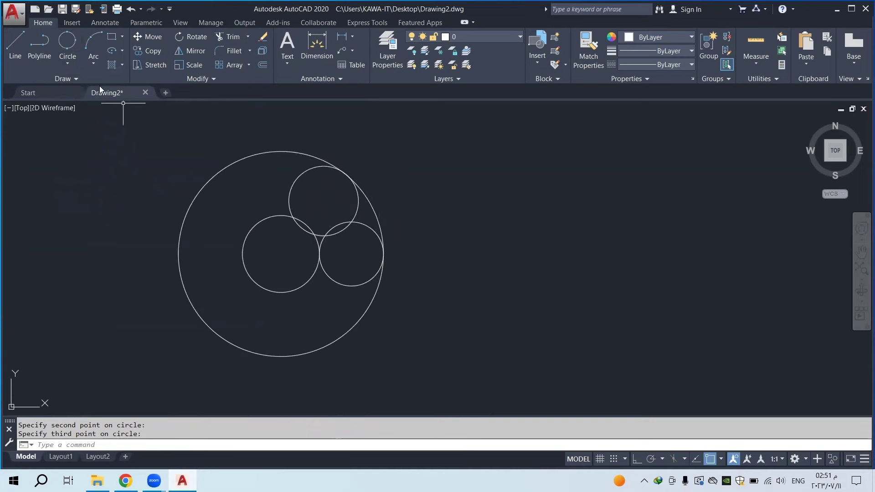
{"action": "left_click", "coordinate": [69, 60]}
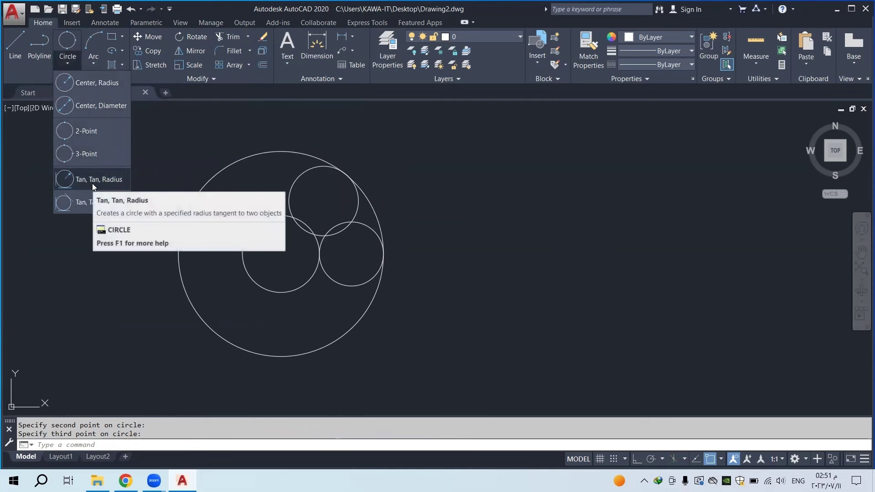
{"action": "left_click", "coordinate": [21, 42]}
{"action": "left_click", "coordinate": [464, 200]}
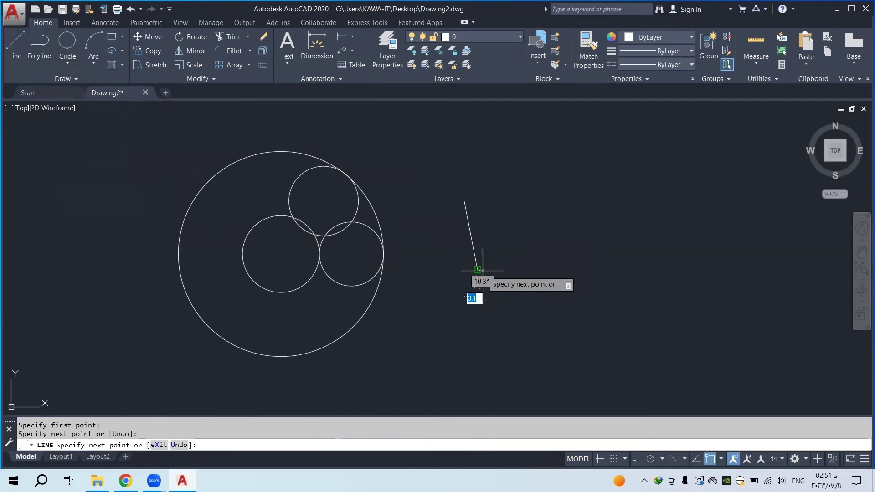
{"action": "key", "text": "Escape"}
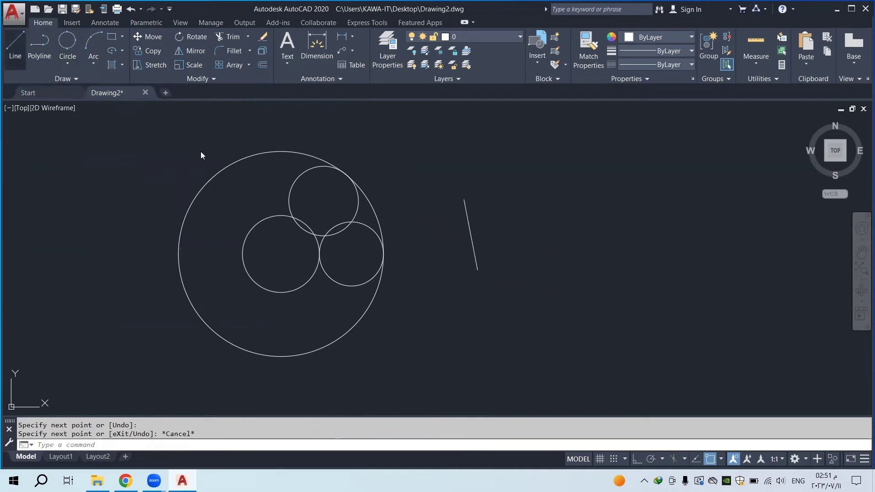
{"action": "key", "text": "Return"}
{"action": "left_click", "coordinate": [577, 238]}
{"action": "left_click", "coordinate": [521, 272]}
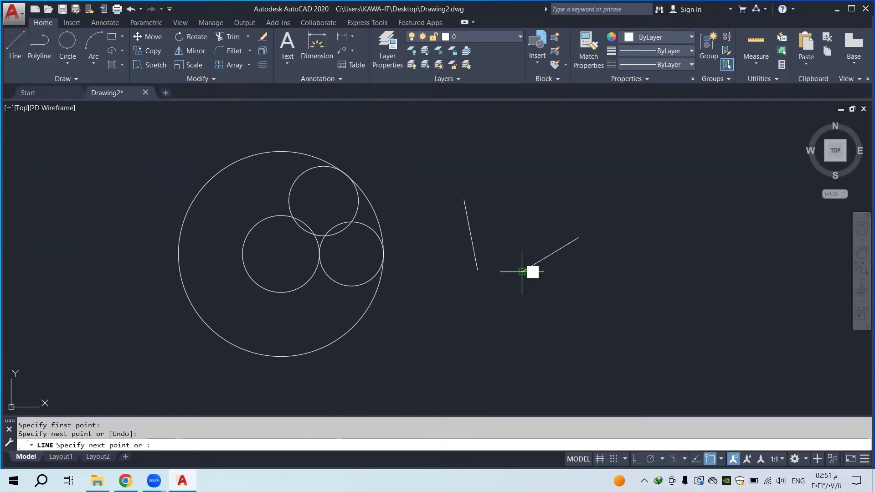
{"action": "key", "text": "Escape"}
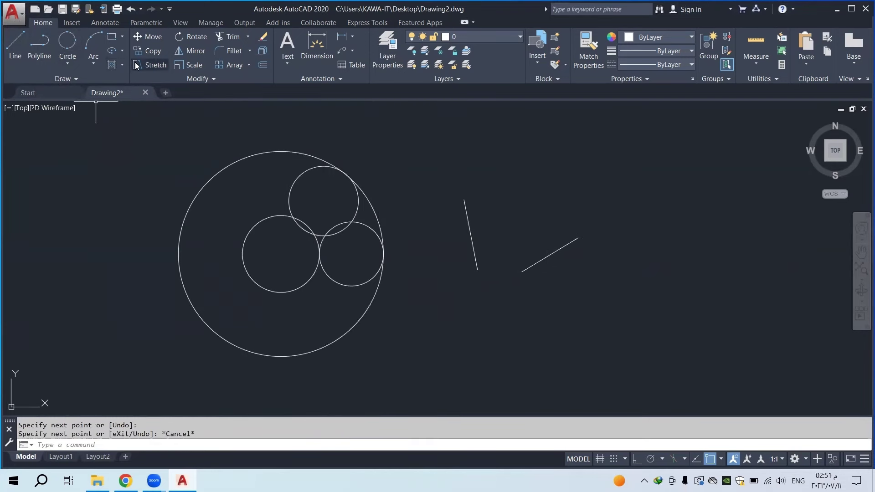
{"action": "left_click", "coordinate": [93, 63]}
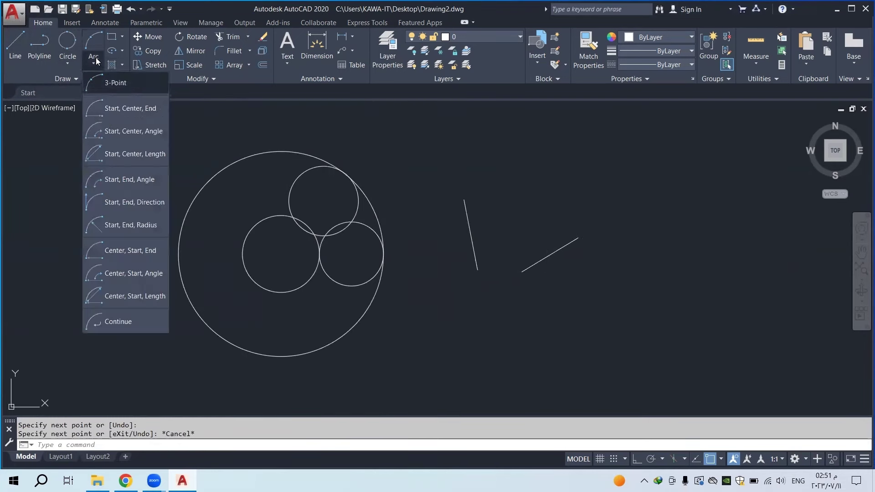
{"action": "left_click", "coordinate": [71, 58]}
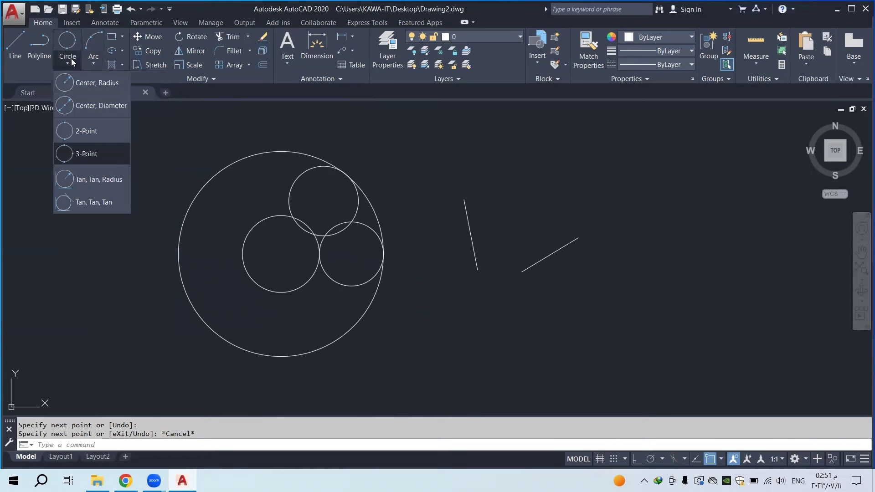
{"action": "left_click", "coordinate": [90, 173]}
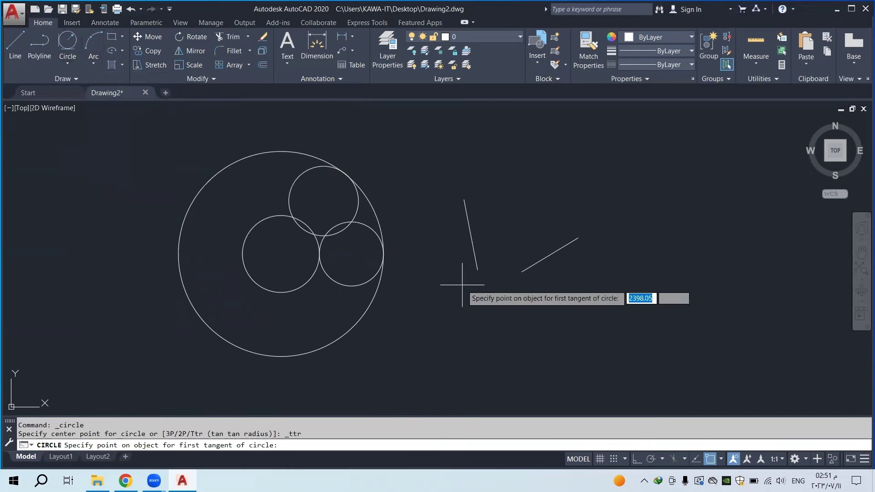
{"action": "left_click", "coordinate": [472, 248]}
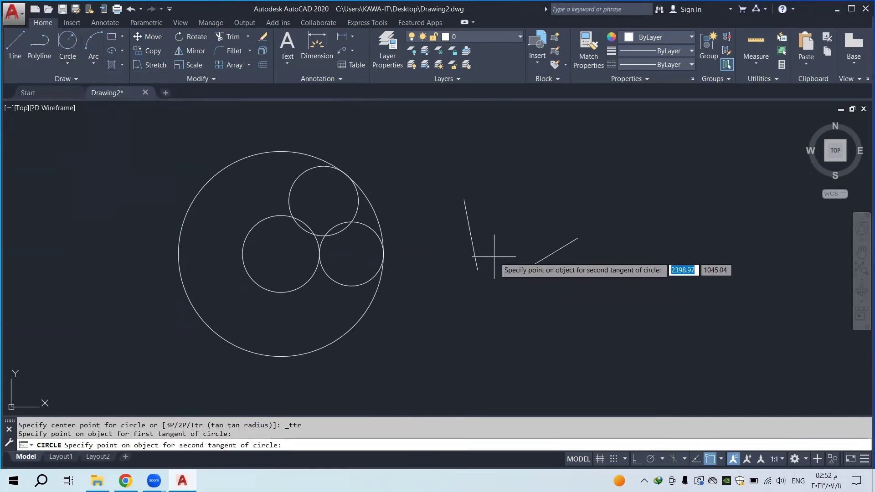
{"action": "left_click", "coordinate": [546, 256]}
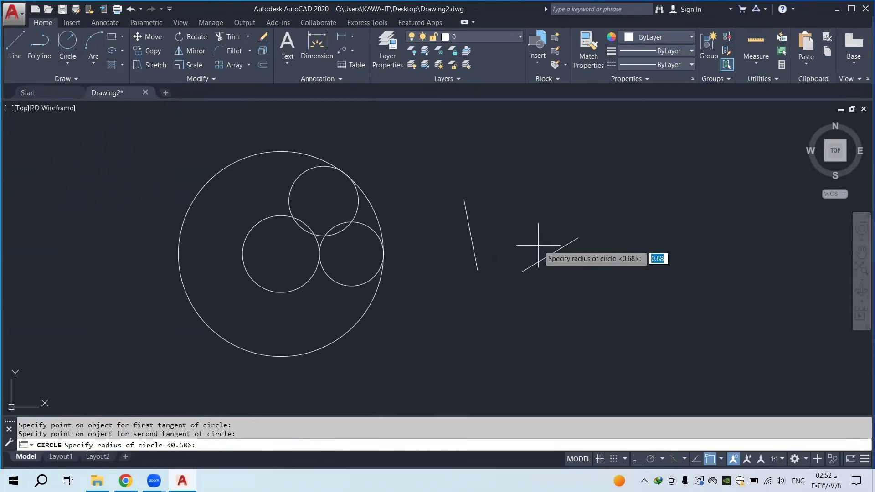
{"action": "type", "text": "5"}
{"action": "key", "text": "Return"}
{"action": "scroll", "coordinate": [506, 221], "scroll_direction": "down", "scroll_amount": 2}
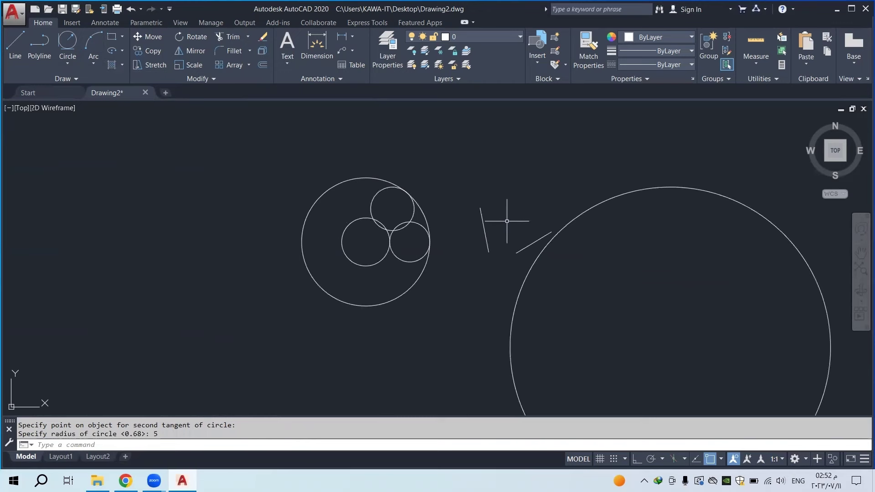
{"action": "left_click", "coordinate": [573, 174]}
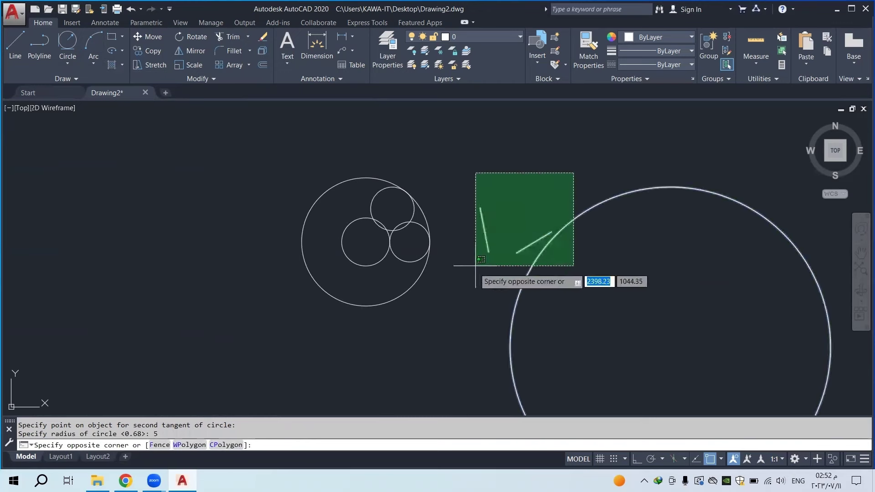
{"action": "left_click", "coordinate": [466, 280]}
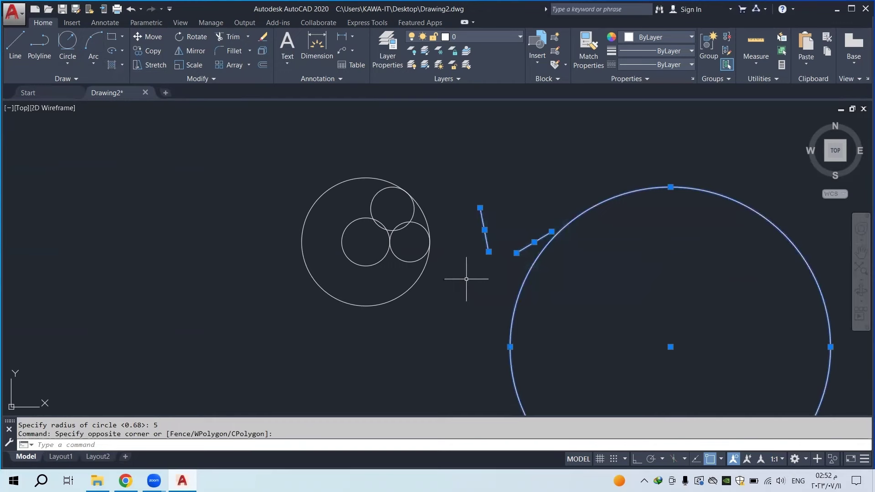
{"action": "key", "text": "Delete"}
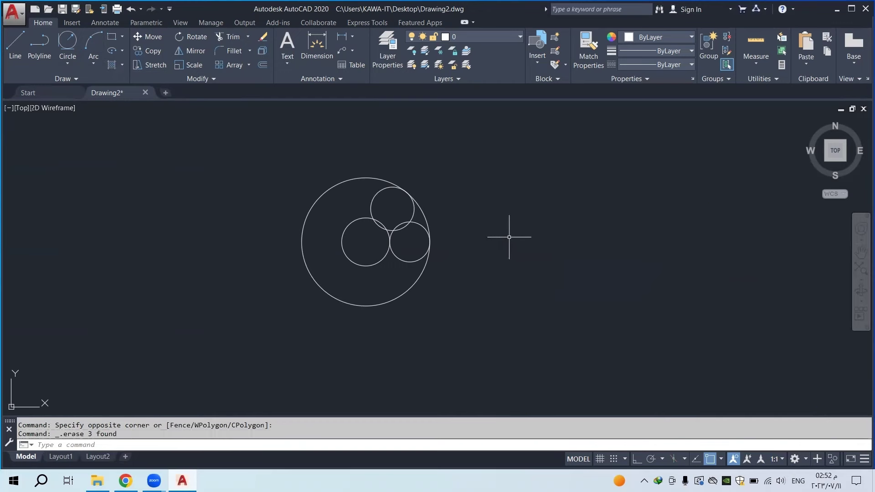
{"action": "left_click", "coordinate": [67, 50]}
{"action": "left_click", "coordinate": [72, 59]}
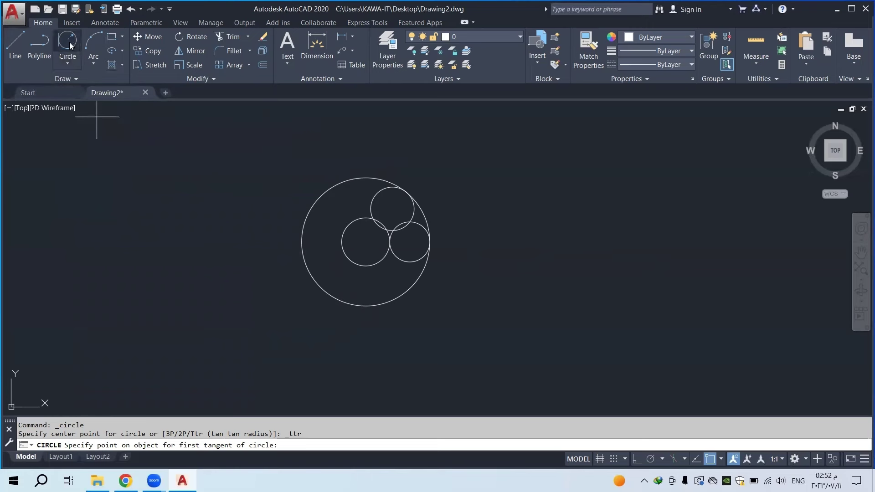
Draw a 3-Point arc at lower left, curving over and down toward the bottom
{"action": "left_click", "coordinate": [94, 62]}
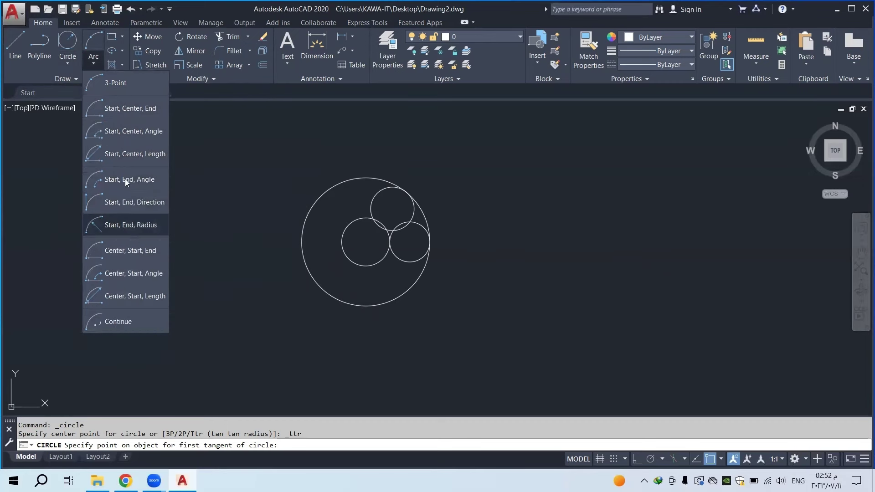
{"action": "left_click", "coordinate": [115, 82]}
{"action": "left_click", "coordinate": [131, 272]}
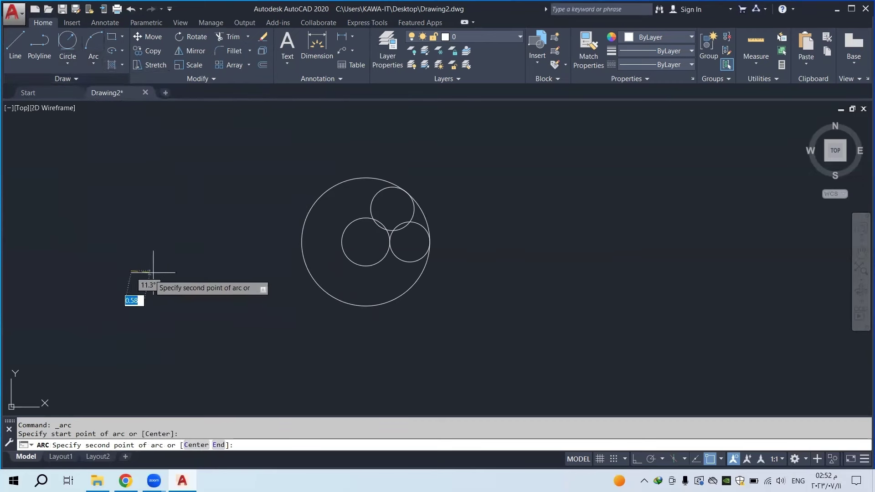
{"action": "left_click", "coordinate": [229, 272]}
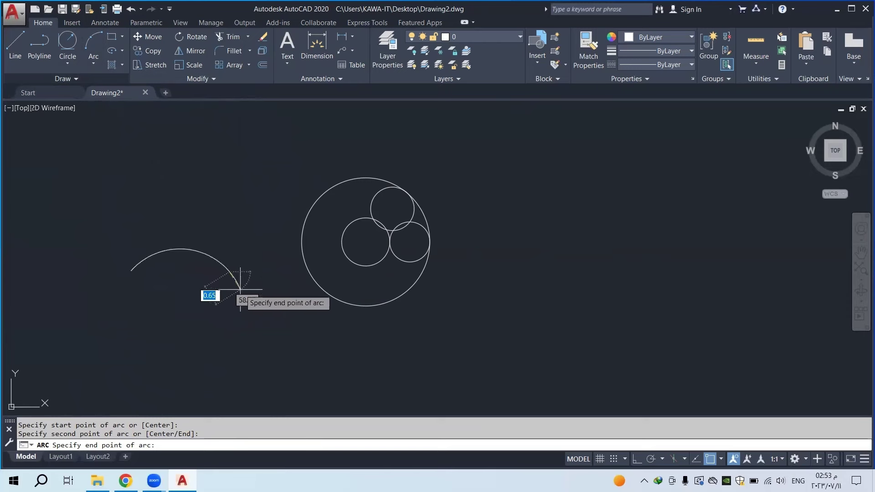
{"action": "left_click", "coordinate": [279, 355]}
Select the arc and the four circles to check them, then clear the selection
{"action": "left_click", "coordinate": [253, 295]}
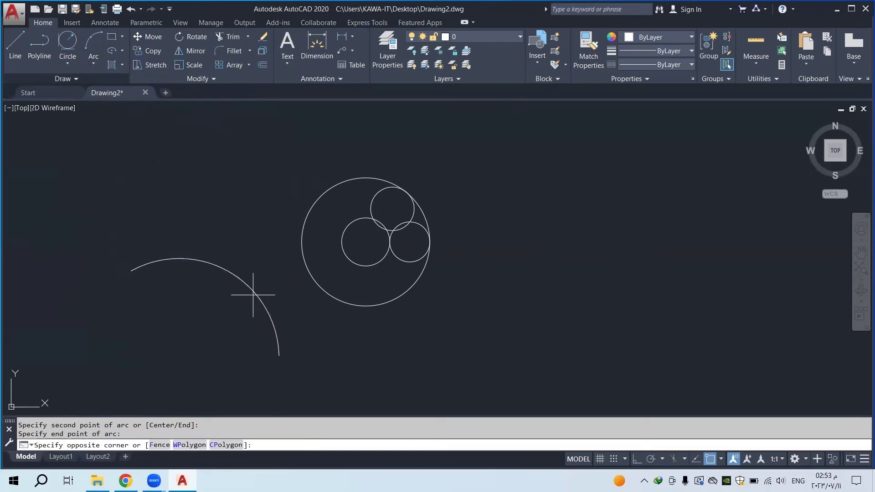
{"action": "left_click", "coordinate": [234, 280]}
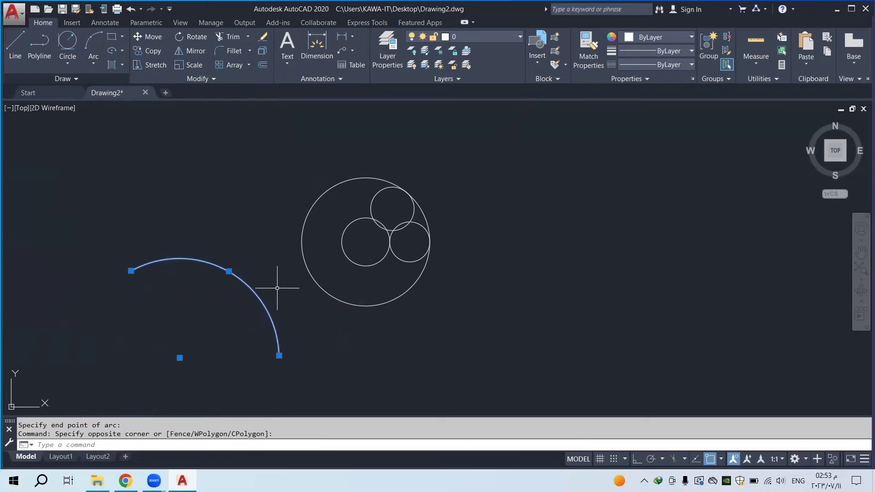
{"action": "left_click", "coordinate": [444, 176]}
{"action": "left_click", "coordinate": [178, 302]}
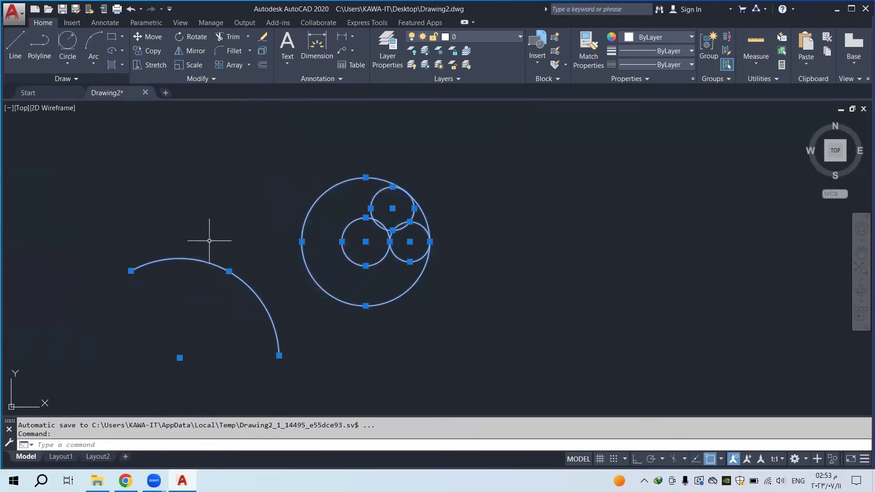
{"action": "key", "text": "Escape"}
{"action": "key", "text": "Escape"}
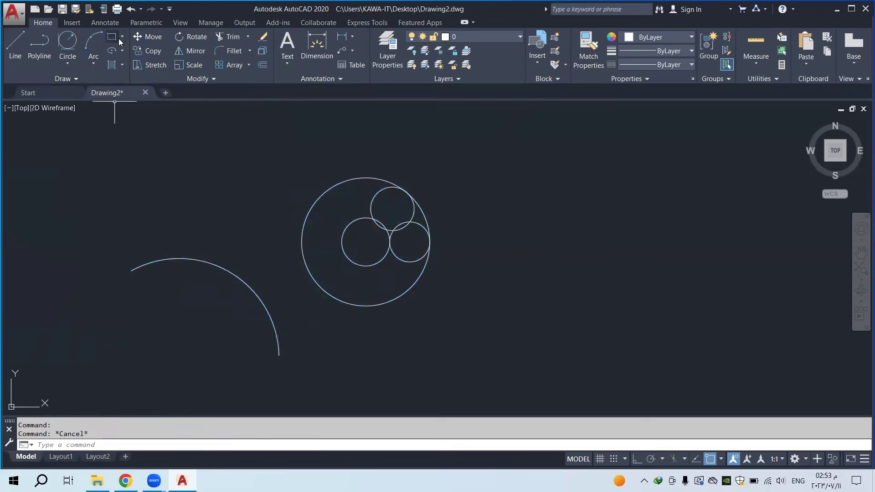
Draw a rectangle of length 5 and width 3 at the upper left using the Dimensions option
{"action": "left_click", "coordinate": [121, 39]}
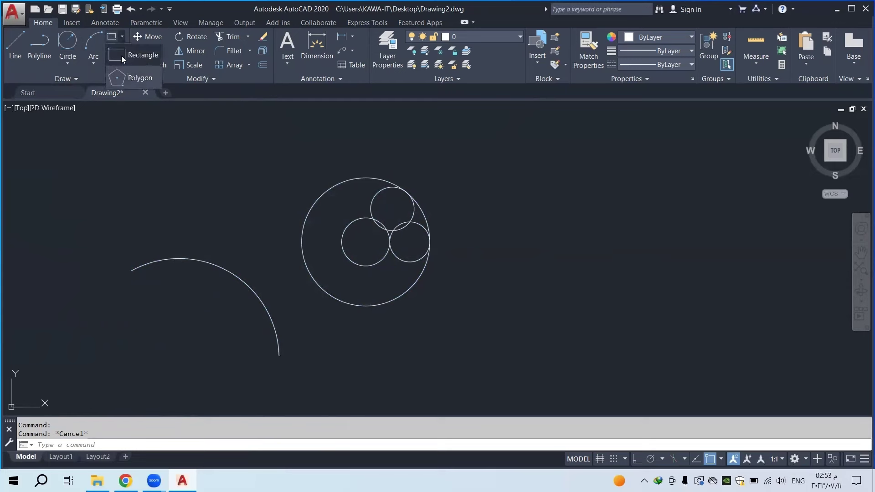
{"action": "left_click", "coordinate": [121, 55]}
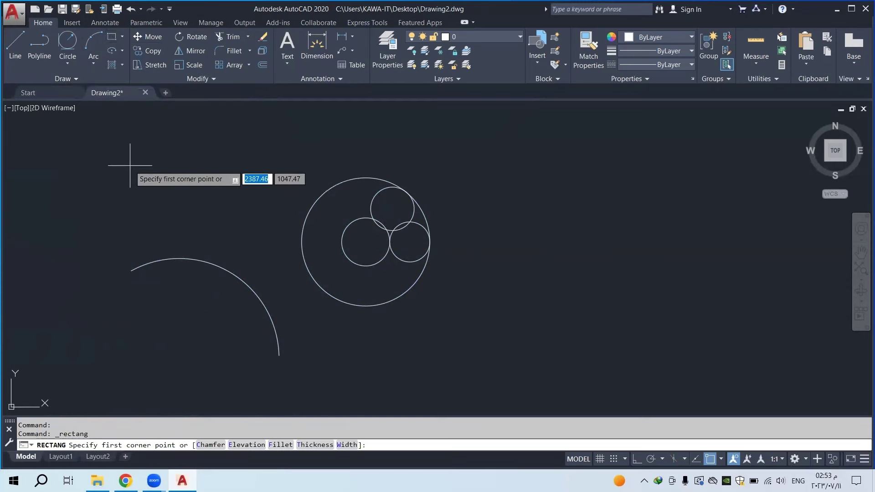
{"action": "left_click", "coordinate": [123, 220]}
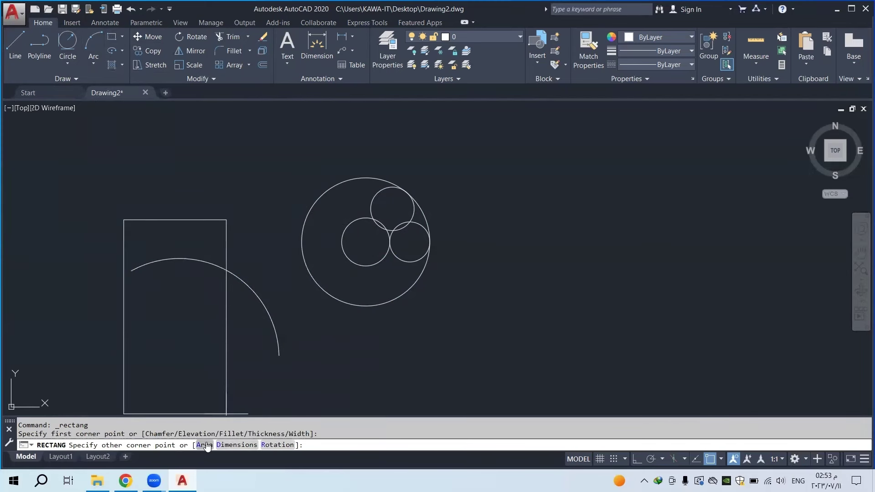
{"action": "left_click", "coordinate": [236, 445]}
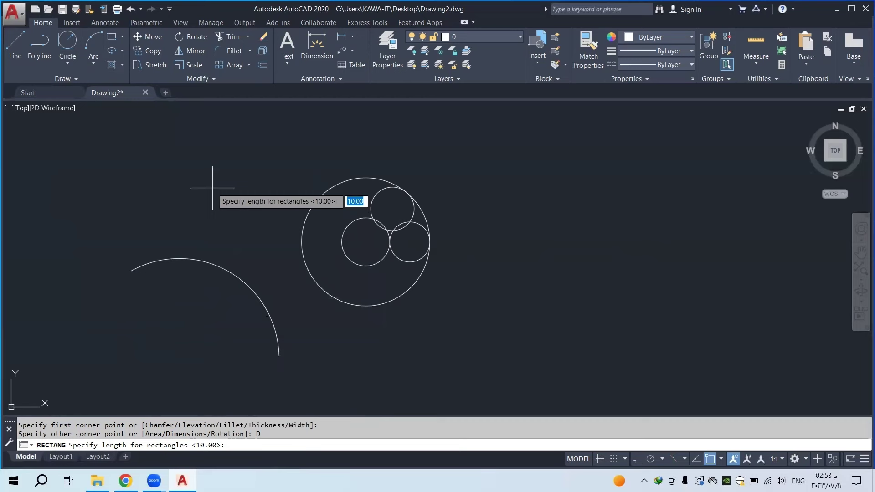
{"action": "key", "text": "Return"}
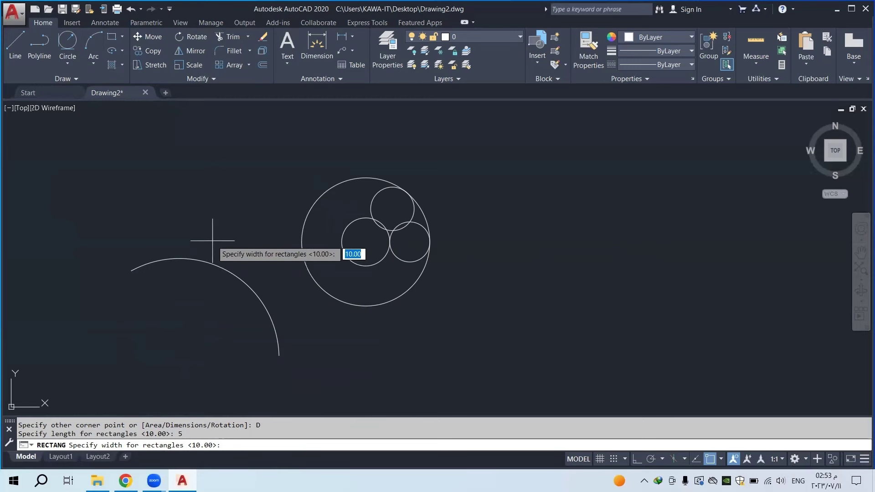
{"action": "key", "text": "Return"}
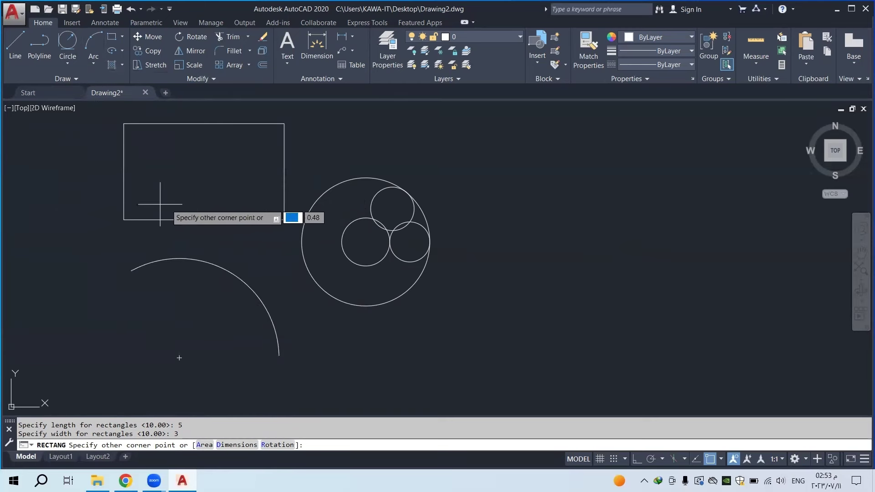
{"action": "scroll", "coordinate": [160, 204], "scroll_direction": "down", "scroll_amount": 6}
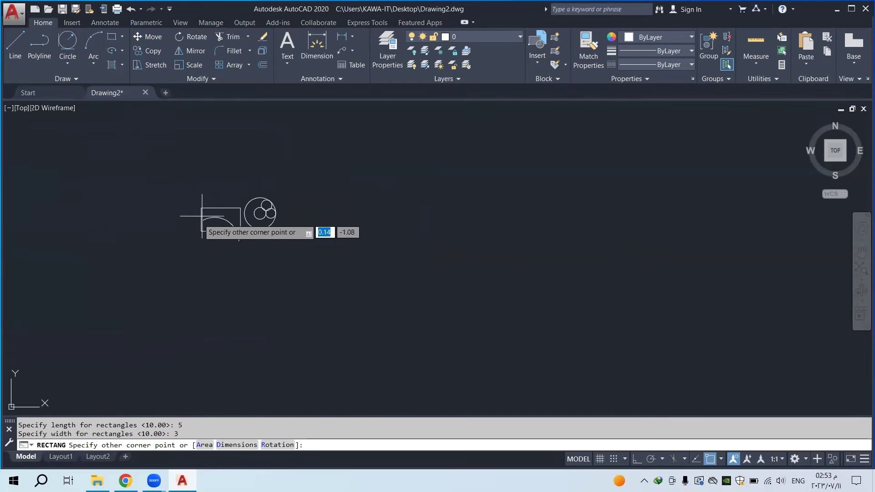
{"action": "left_click", "coordinate": [189, 195]}
{"action": "scroll", "coordinate": [178, 187], "scroll_direction": "up", "scroll_amount": 6}
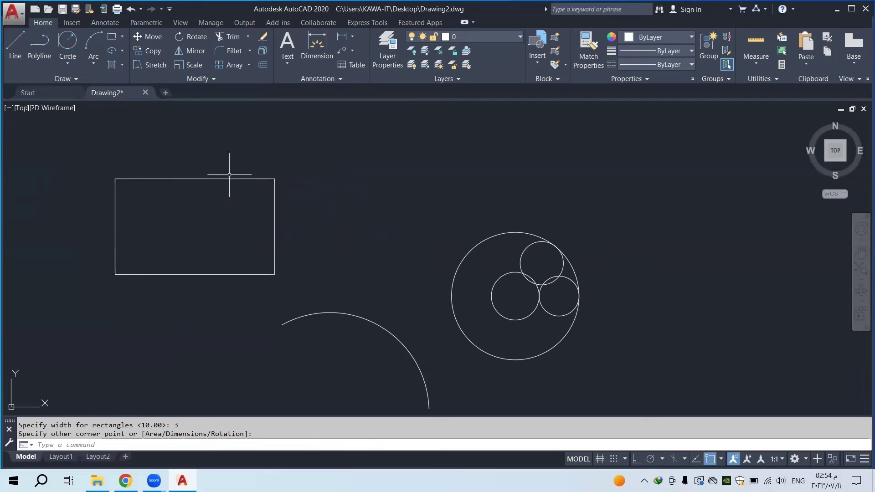
{"action": "left_click", "coordinate": [121, 36]}
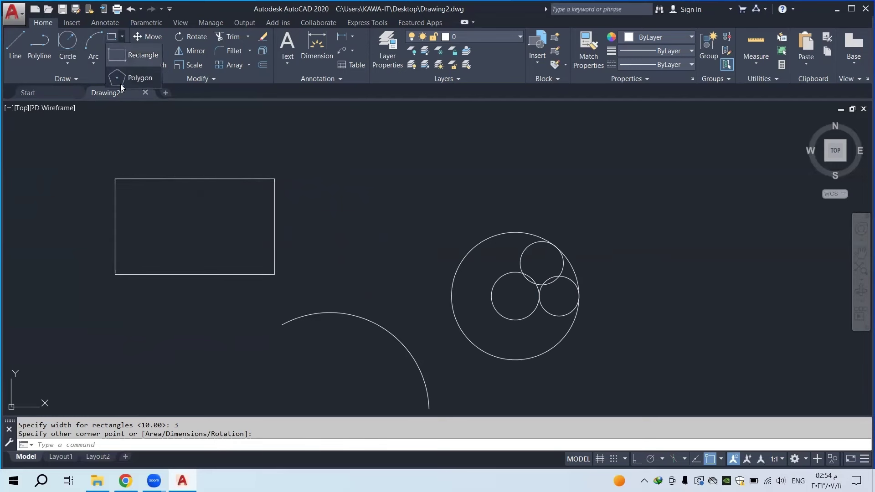
Draw a 6-sided polygon inscribed in a radius-2 circle between the rectangle and circles
{"action": "left_click", "coordinate": [134, 75]}
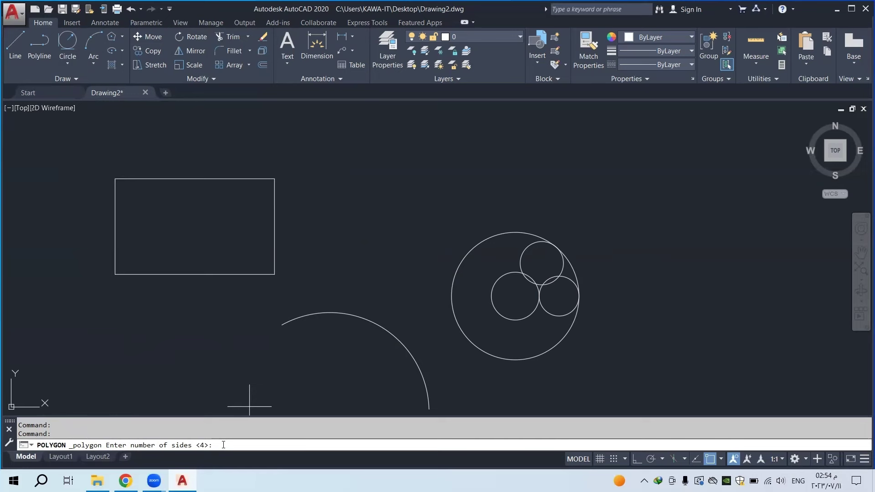
{"action": "key", "text": "Return"}
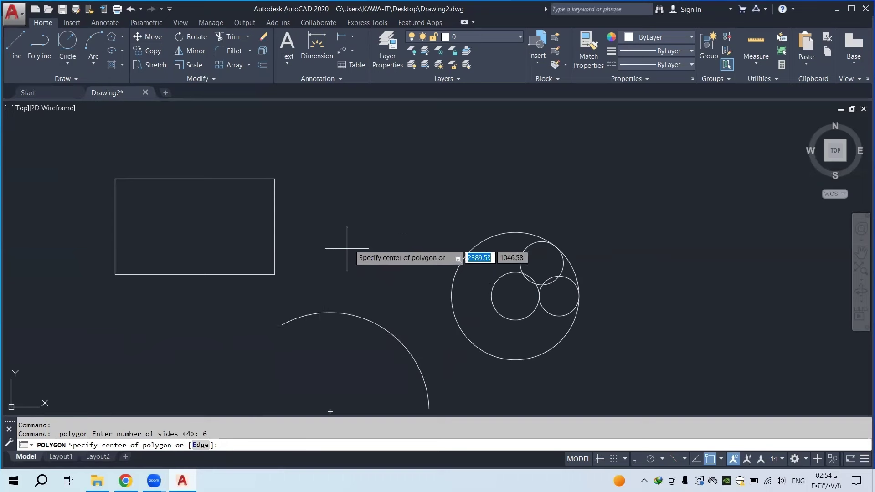
{"action": "left_click", "coordinate": [361, 202]}
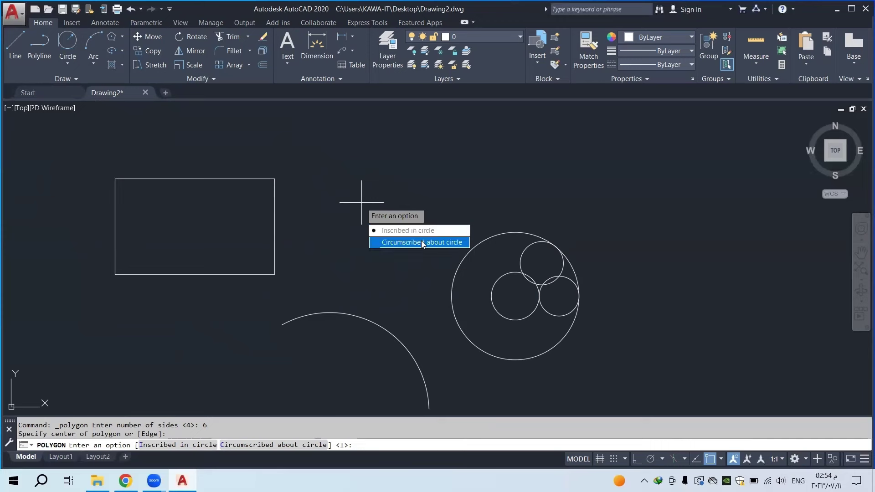
{"action": "left_click", "coordinate": [194, 441]}
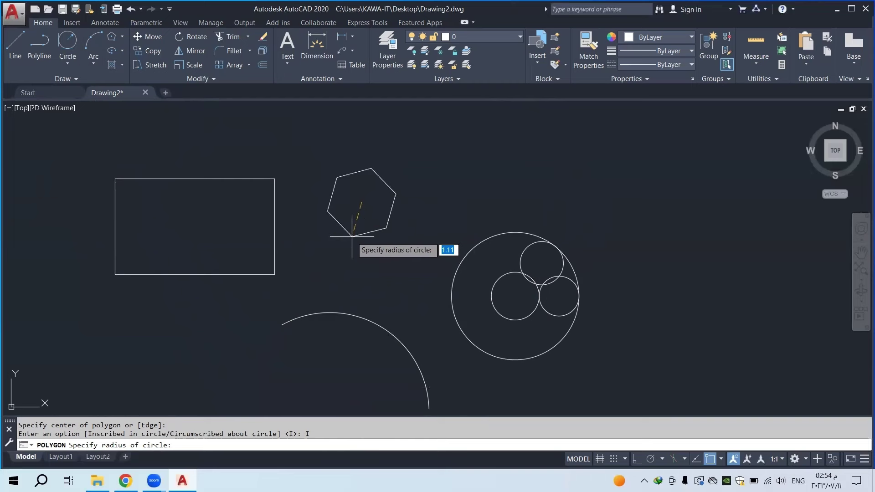
{"action": "key", "text": "Return"}
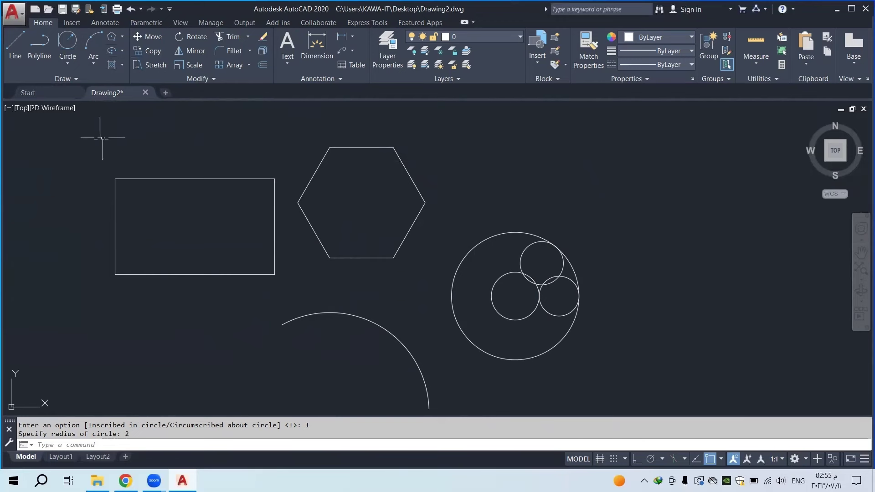
{"action": "left_click", "coordinate": [121, 51]}
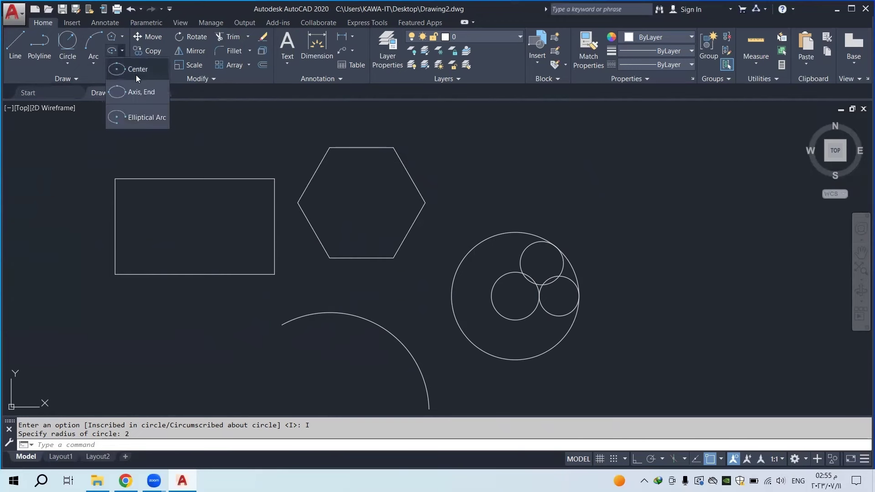
Draw a centre-based ellipse with axis endpoint 5 and other-axis distance 2 below the rectangle
{"action": "left_click", "coordinate": [121, 71]}
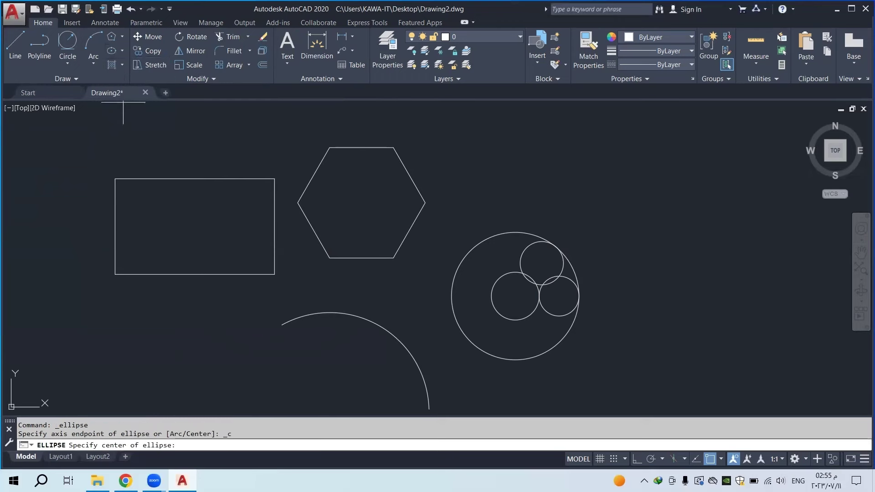
{"action": "scroll", "coordinate": [189, 159], "scroll_direction": "down", "scroll_amount": 3}
{"action": "scroll", "coordinate": [158, 257], "scroll_direction": "up", "scroll_amount": 3}
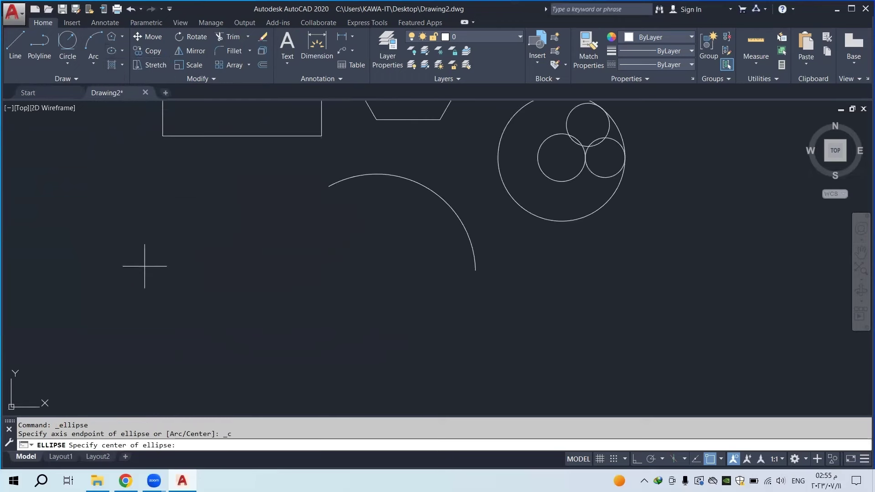
{"action": "left_click", "coordinate": [144, 267]}
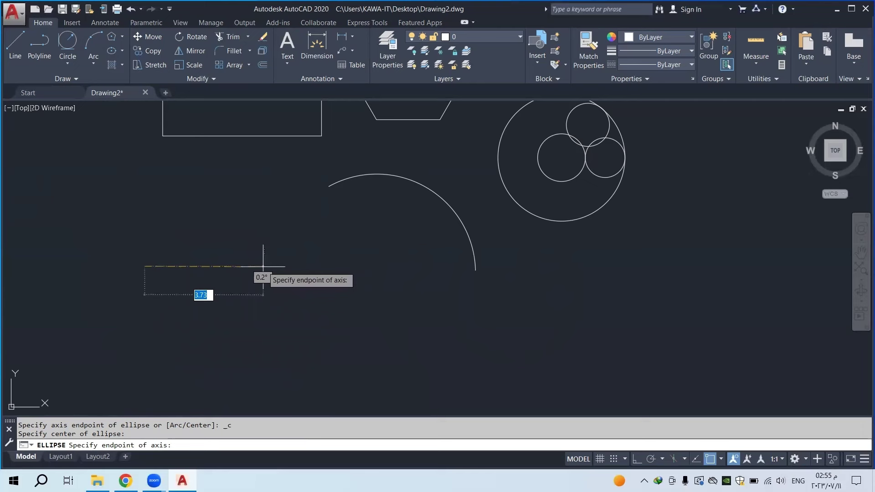
{"action": "key", "text": "Return"}
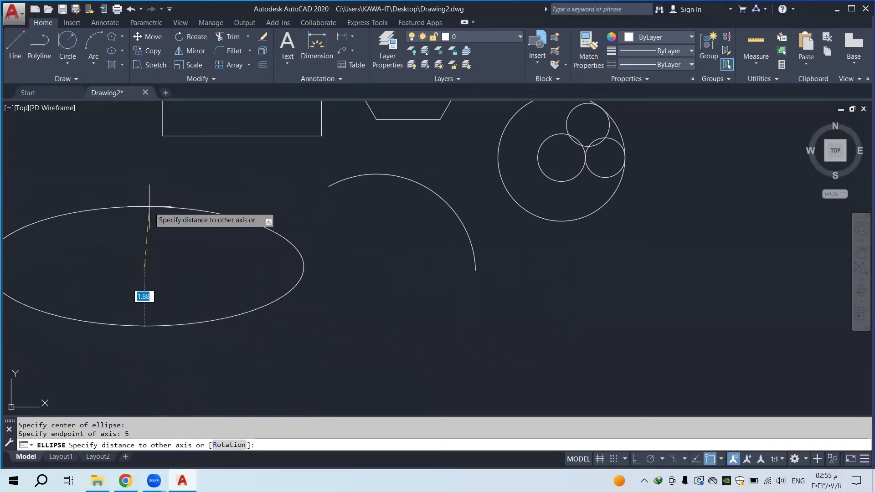
{"action": "key", "text": "Return"}
{"action": "scroll", "coordinate": [176, 205], "scroll_direction": "down", "scroll_amount": 2}
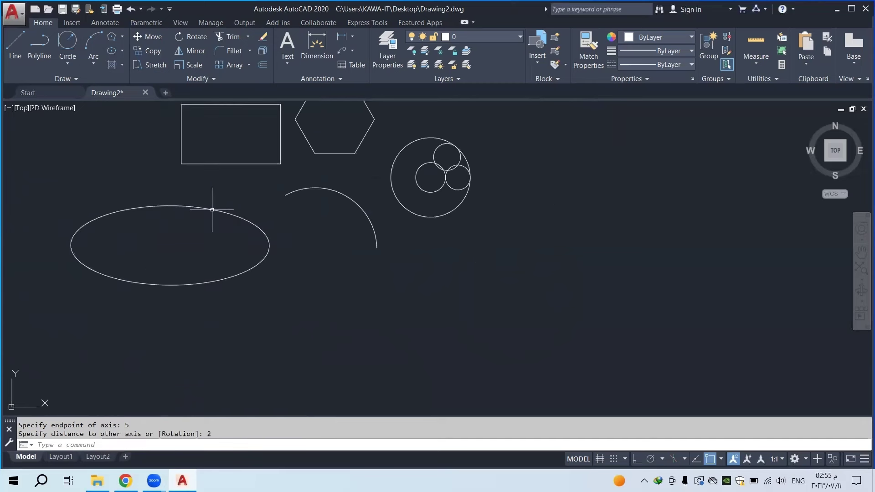
{"action": "scroll", "coordinate": [155, 251], "scroll_direction": "up", "scroll_amount": 2}
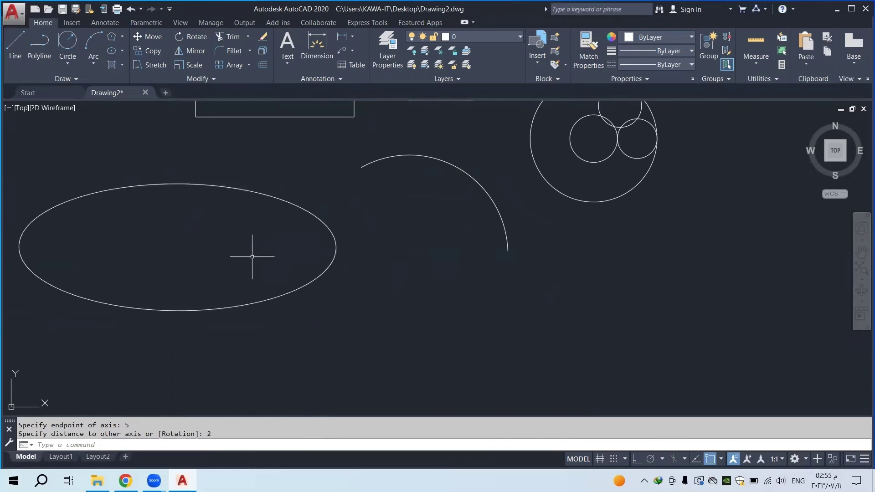
{"action": "scroll", "coordinate": [252, 257], "scroll_direction": "down", "scroll_amount": 2}
{"action": "middle_click_drag", "start_coordinate": [376, 293], "coordinate": [287, 236]}
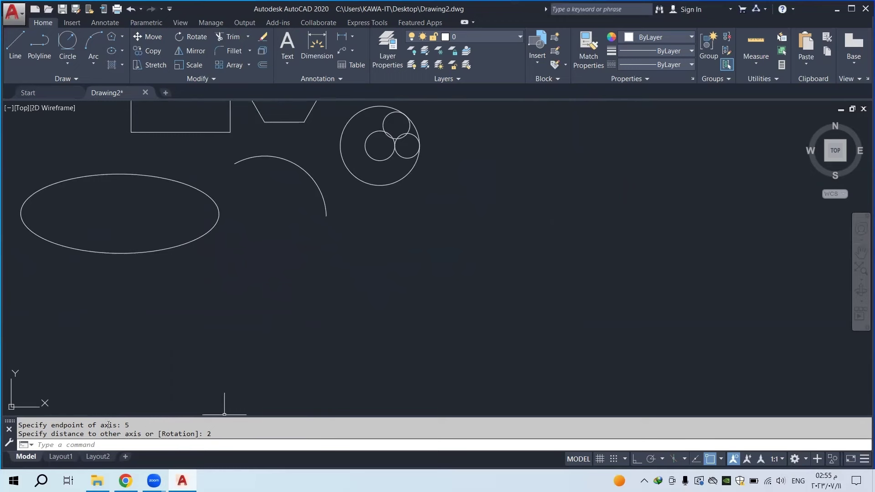
{"action": "left_click", "coordinate": [122, 51]}
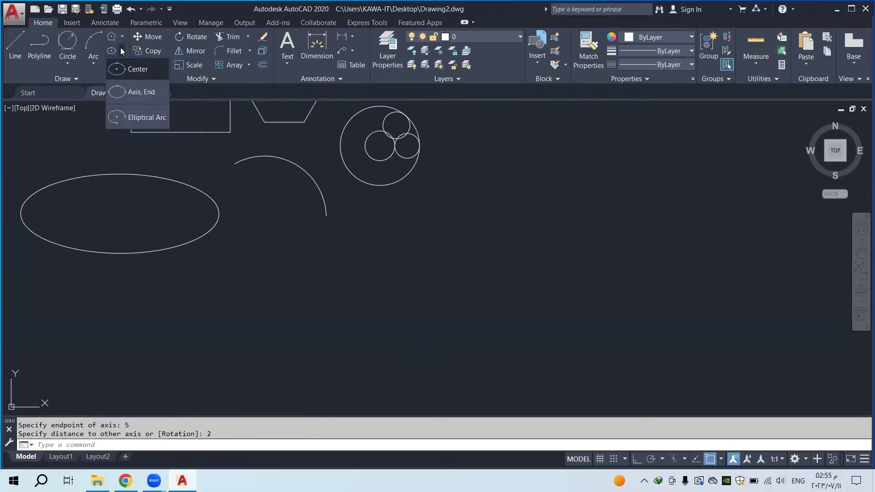
Draw an ellipse by axis endpoints below the circles: 10-unit axis, other-axis distance 3
{"action": "left_click", "coordinate": [136, 93]}
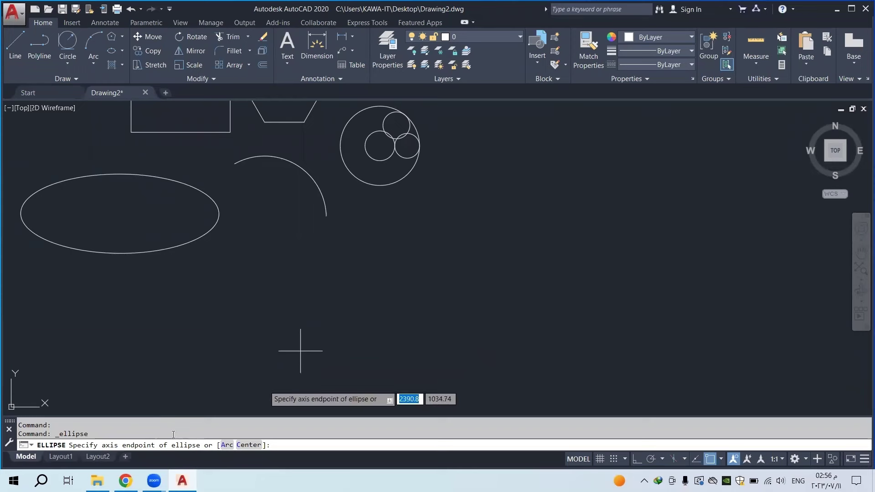
{"action": "left_click", "coordinate": [365, 326]}
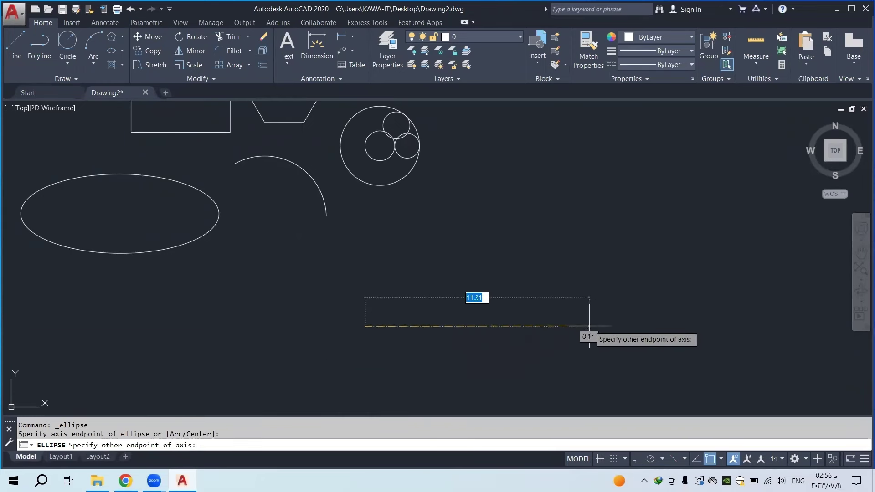
{"action": "type", "text": "10"}
{"action": "key", "text": "Return"}
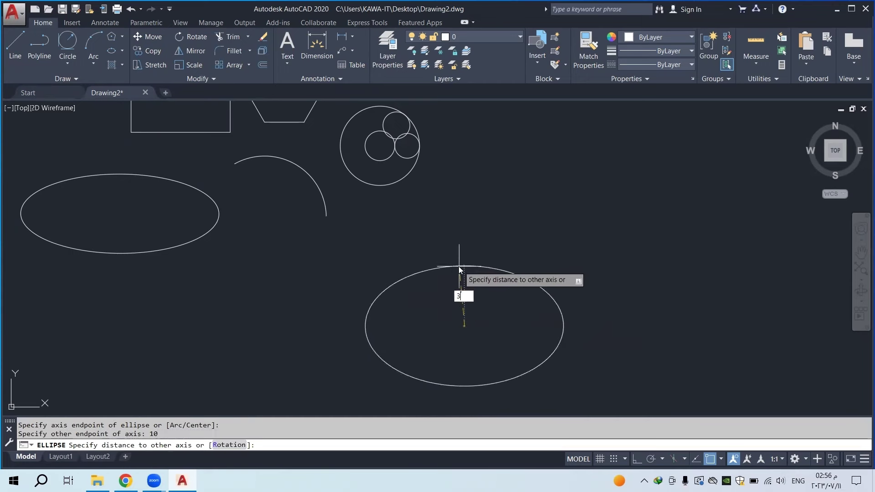
{"action": "type", "text": "3"}
{"action": "key", "text": "Return"}
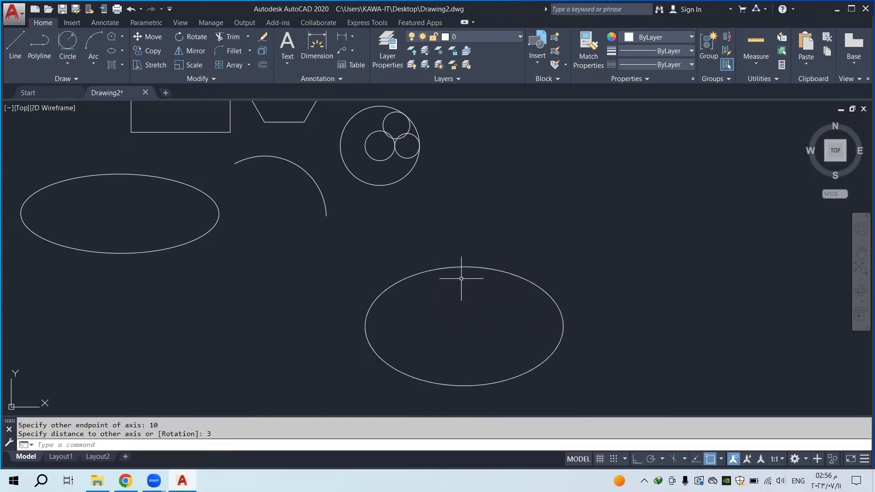
{"action": "left_click", "coordinate": [121, 51]}
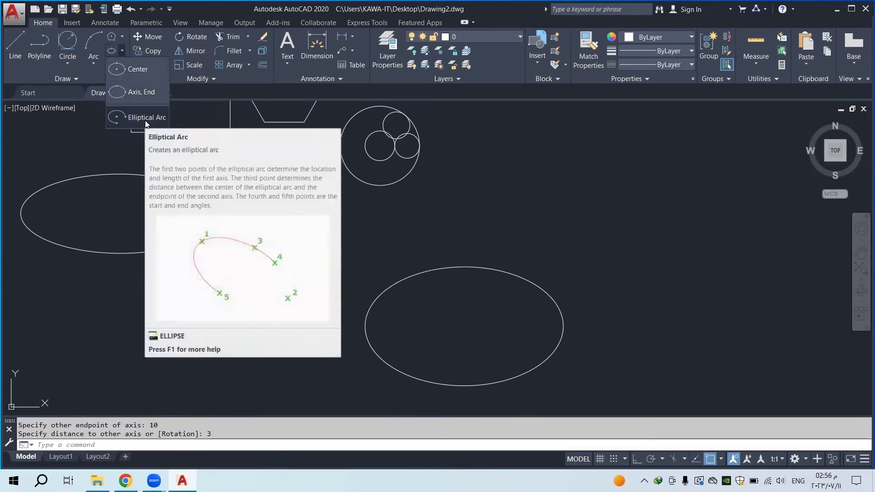
Begin an elliptical arc left of the ellipse with a 5-unit axis and other-axis distance 3
{"action": "left_click", "coordinate": [145, 122]}
{"action": "scroll", "coordinate": [353, 243], "scroll_direction": "down", "scroll_amount": 2}
{"action": "scroll", "coordinate": [272, 299], "scroll_direction": "up", "scroll_amount": 2}
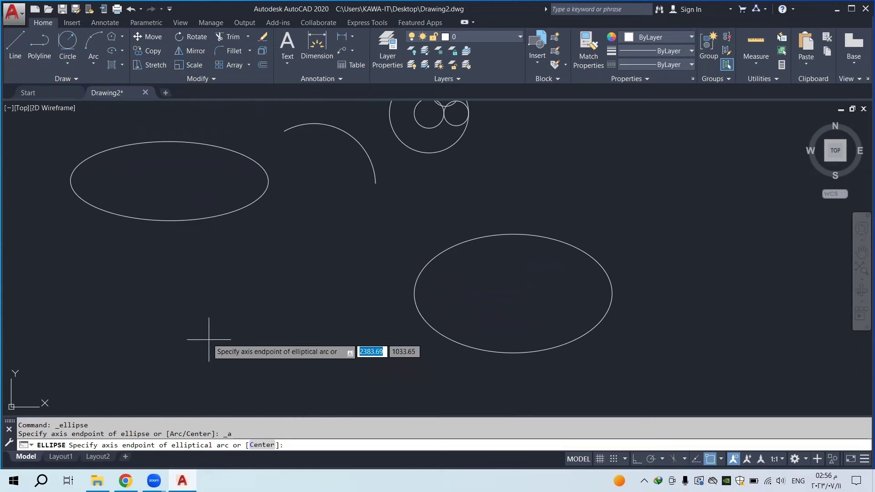
{"action": "left_click", "coordinate": [195, 304]}
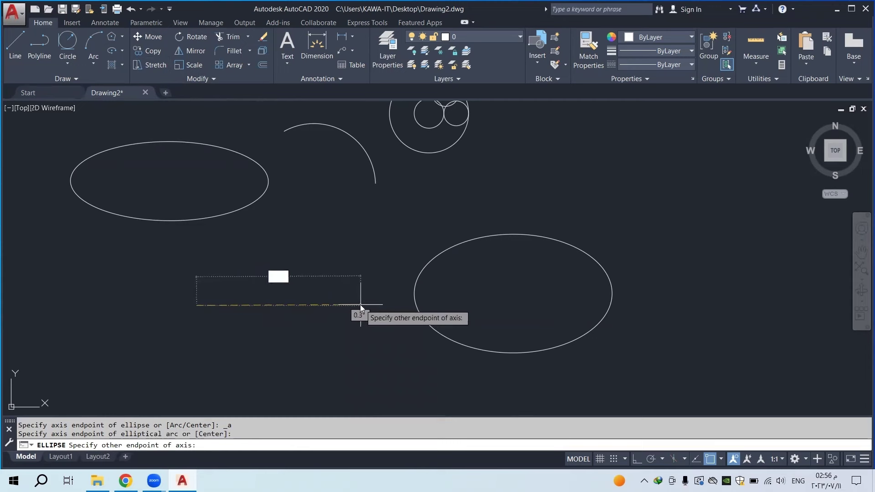
{"action": "type", "text": "5"}
{"action": "key", "text": "Return"}
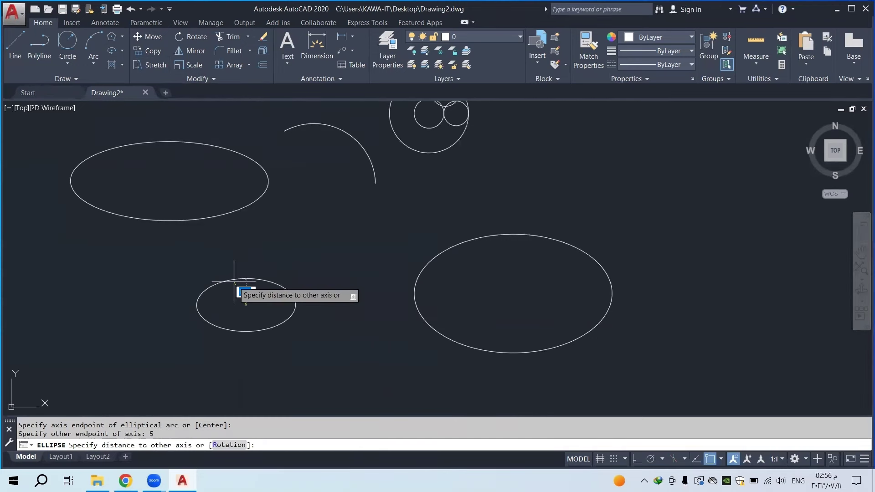
{"action": "type", "text": "3"}
{"action": "key", "text": "Return"}
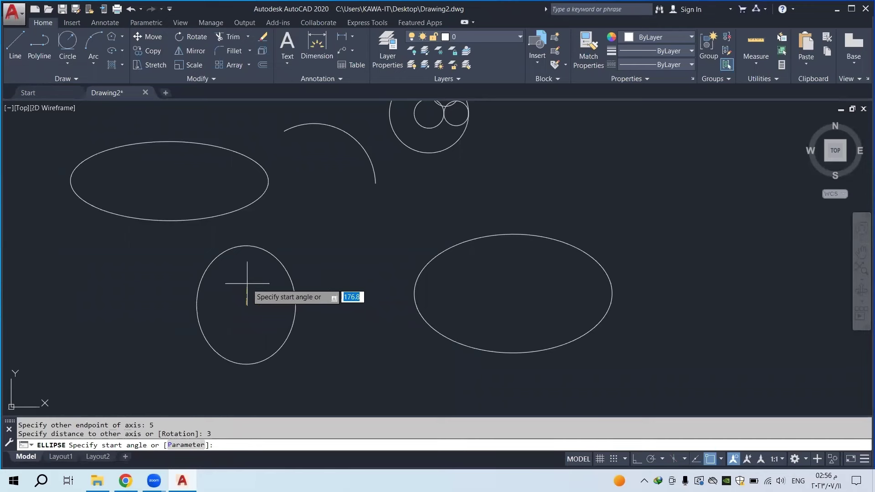
Set the elliptical arc's start and end angles to complete it
{"action": "scroll", "coordinate": [247, 283], "scroll_direction": "up", "scroll_amount": 2}
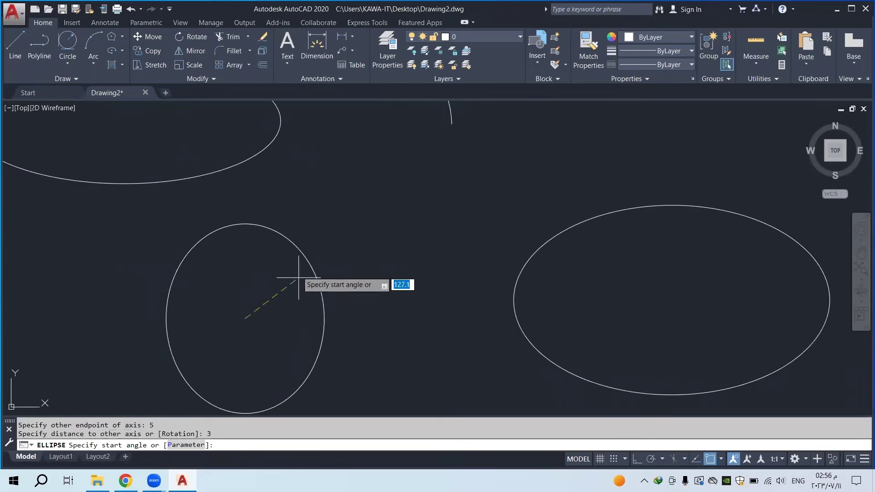
{"action": "scroll", "coordinate": [197, 247], "scroll_direction": "down", "scroll_amount": 5}
{"action": "left_click", "coordinate": [228, 267]}
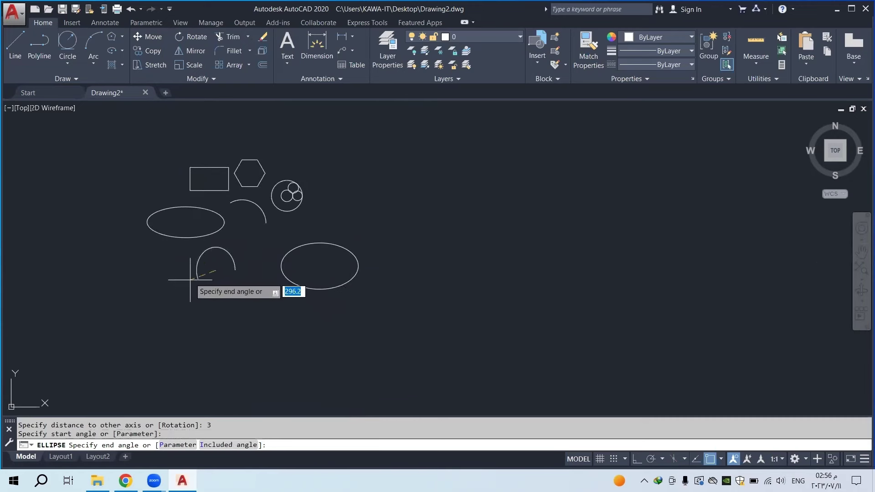
{"action": "scroll", "coordinate": [198, 263], "scroll_direction": "up", "scroll_amount": 4}
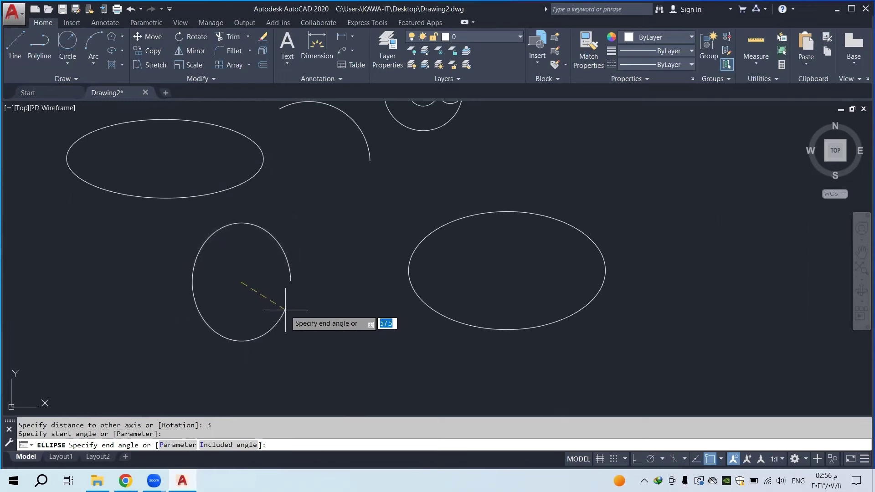
{"action": "left_click", "coordinate": [241, 217]}
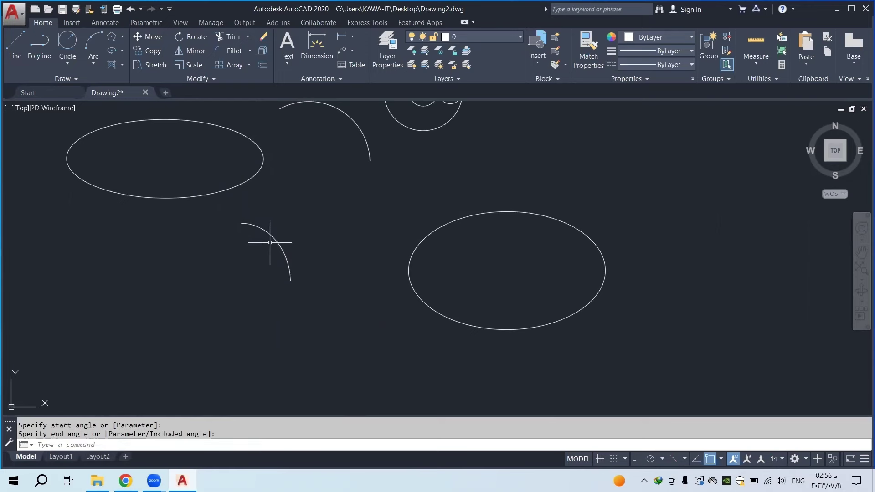
{"action": "left_click", "coordinate": [300, 230]}
{"action": "left_click", "coordinate": [195, 311]}
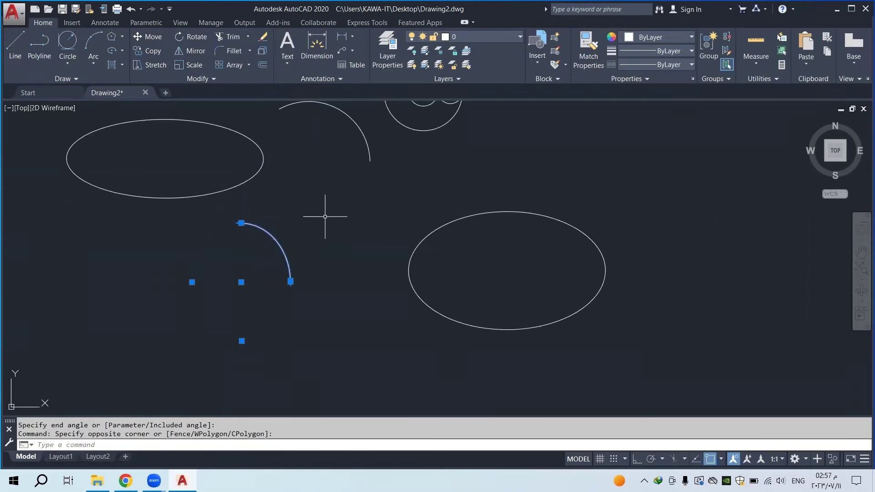
{"action": "left_click", "coordinate": [241, 223]}
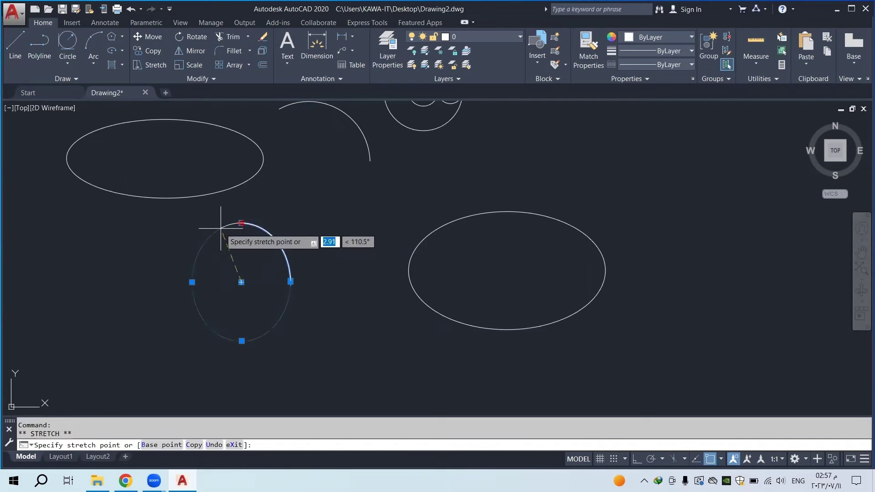
{"action": "key", "text": "Escape"}
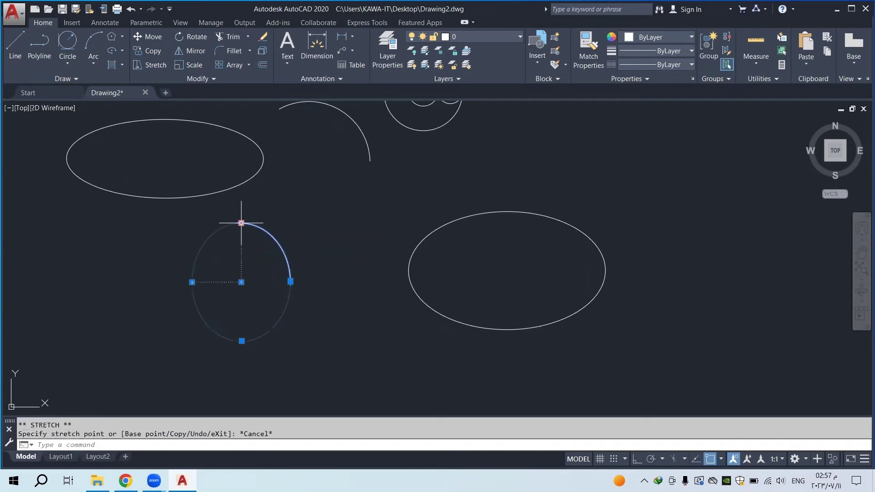
{"action": "left_click", "coordinate": [241, 222]}
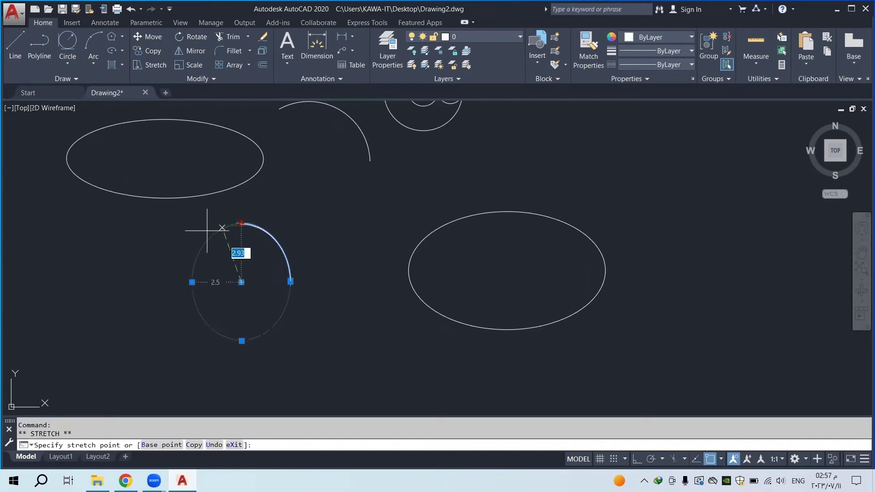
{"action": "key", "text": "Escape"}
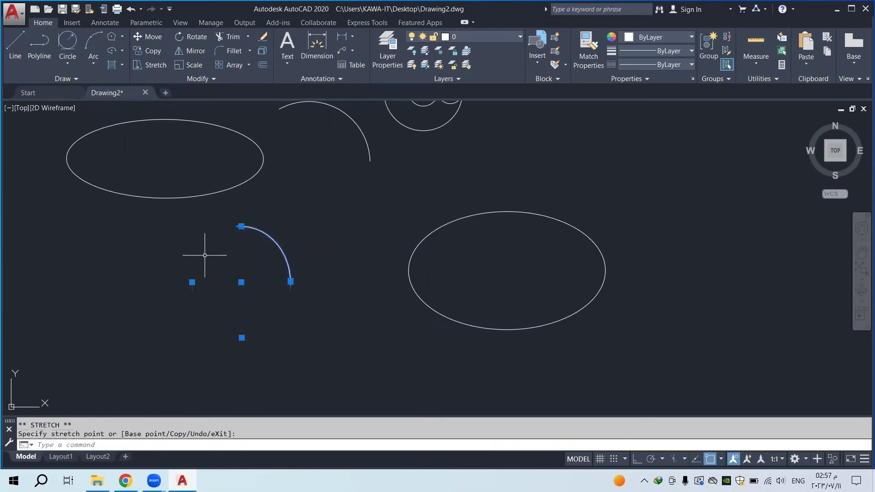
{"action": "key", "text": "Escape"}
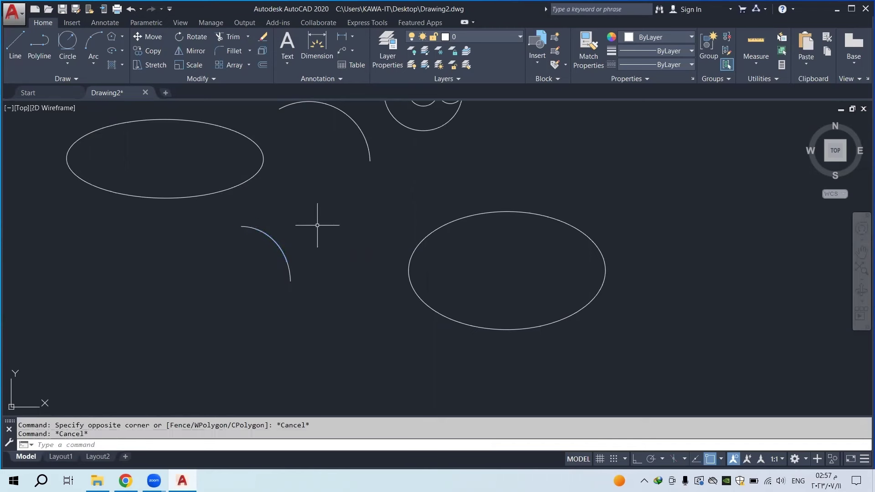
{"action": "scroll", "coordinate": [313, 229], "scroll_direction": "down", "scroll_amount": 4}
{"action": "middle_click_drag", "start_coordinate": [313, 189], "coordinate": [328, 234]}
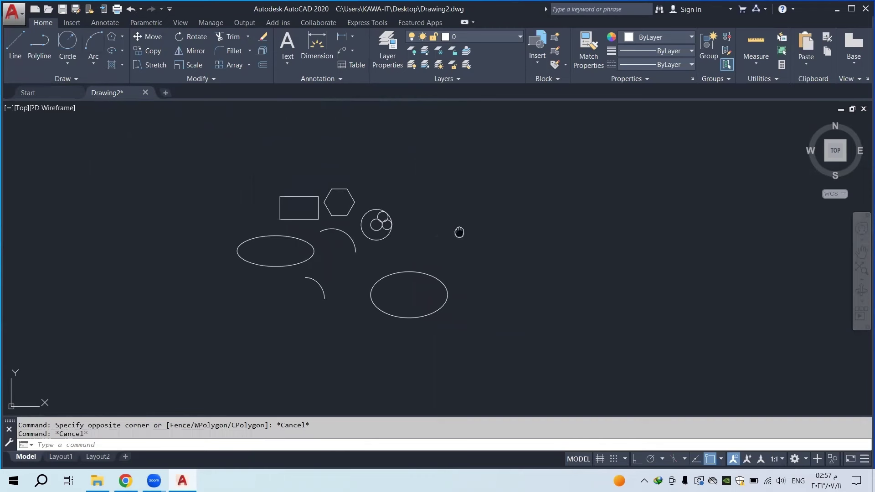
{"action": "middle_click_drag", "start_coordinate": [459, 232], "coordinate": [452, 211]}
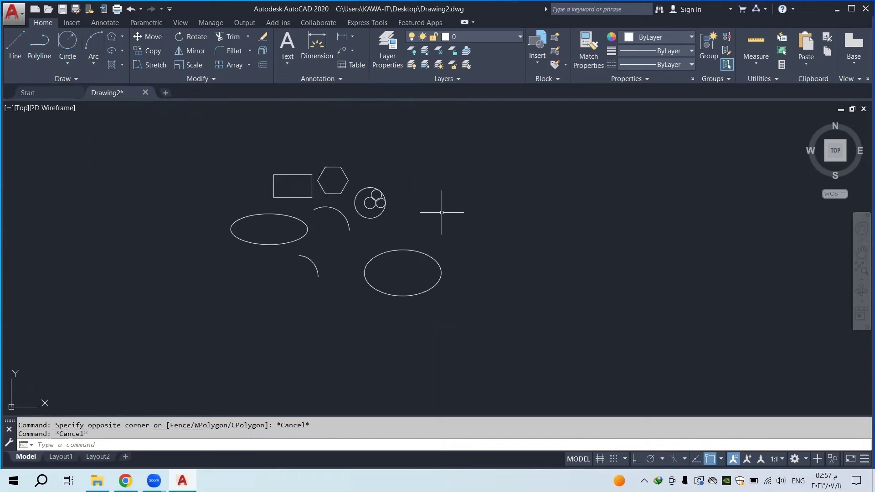
{"action": "left_click", "coordinate": [289, 145]}
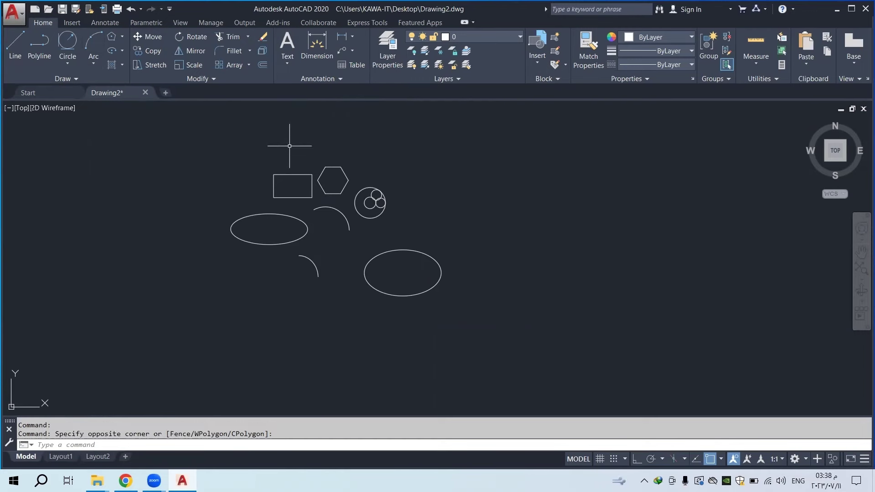
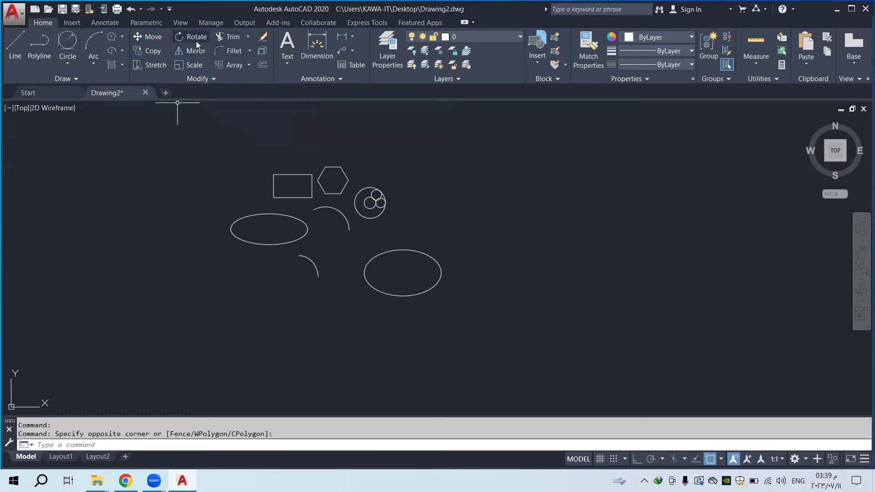
Move the lower ellipse 10 units toward the upper right, using its top quadrant as base point
{"action": "left_click", "coordinate": [201, 80]}
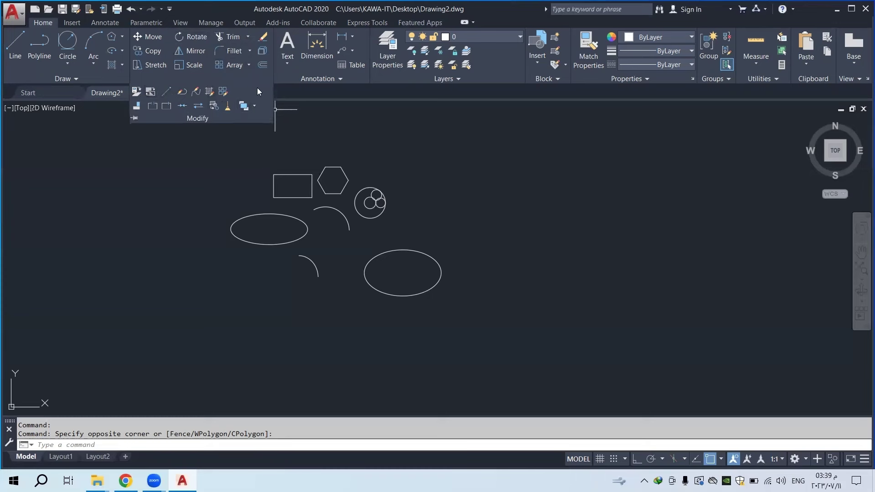
{"action": "left_click", "coordinate": [453, 137]}
{"action": "left_click", "coordinate": [393, 178]}
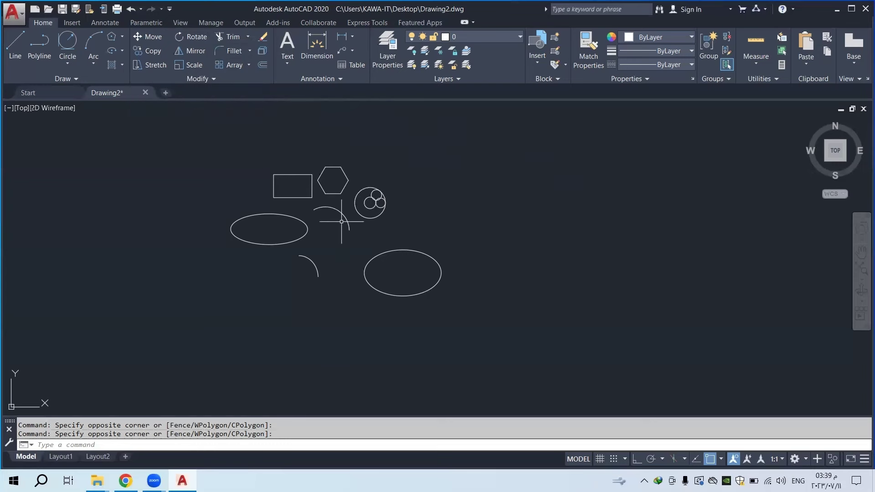
{"action": "left_click", "coordinate": [144, 36]}
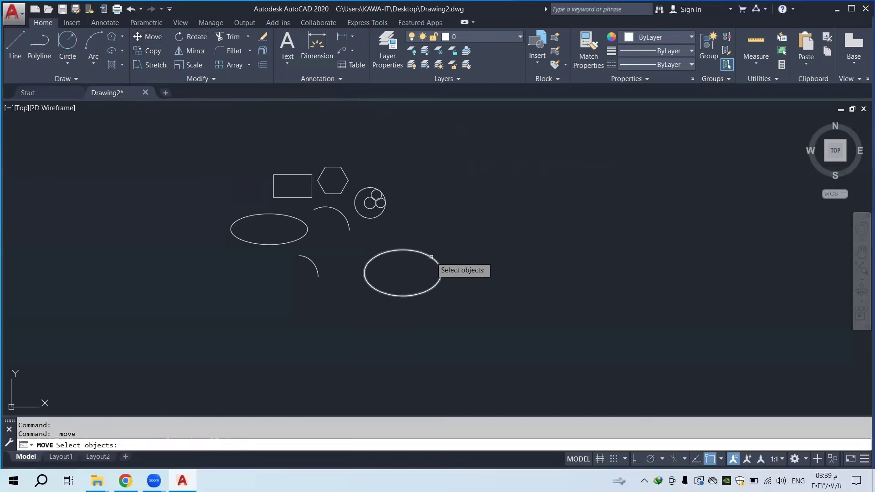
{"action": "left_click", "coordinate": [431, 257]}
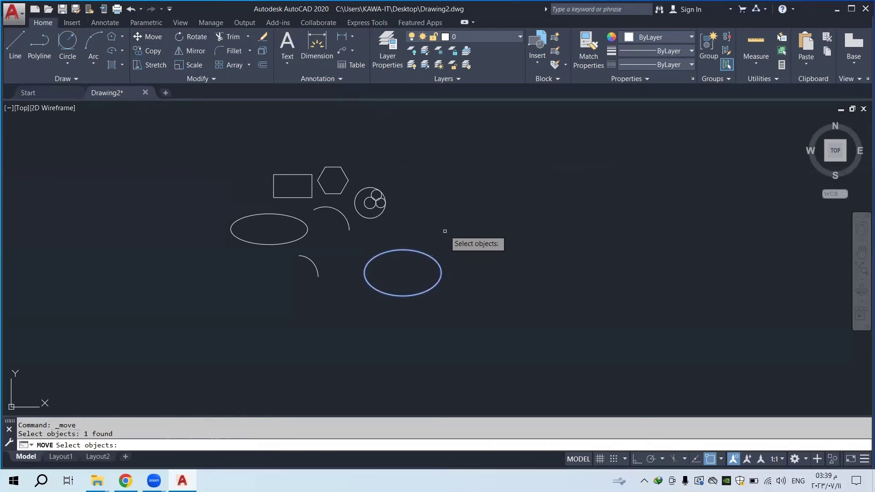
{"action": "key", "text": "Return"}
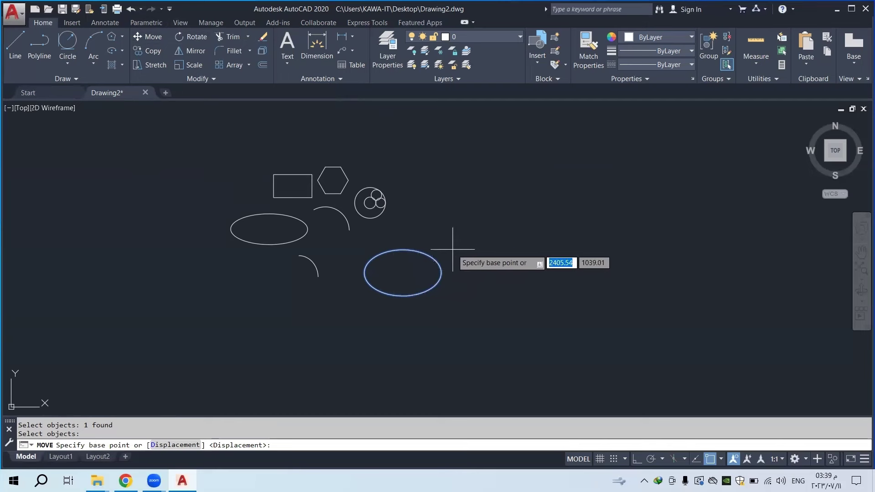
{"action": "left_click", "coordinate": [402, 250]}
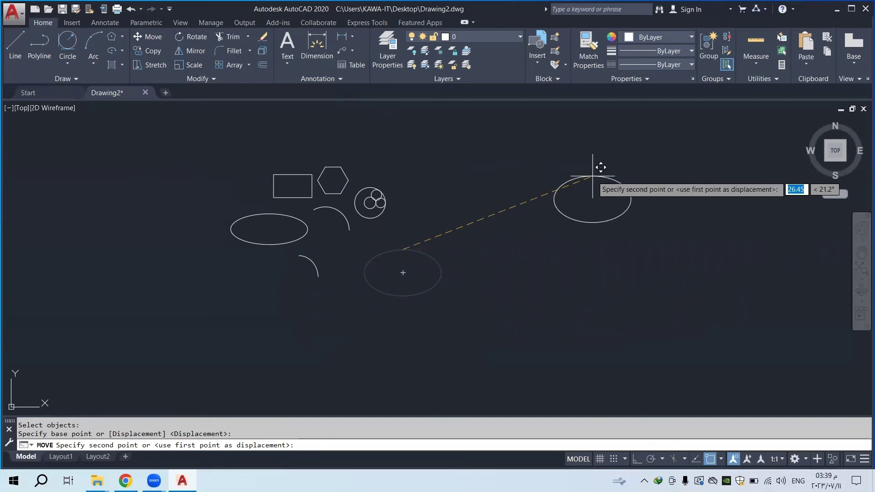
{"action": "key", "text": "BackSpace"}
{"action": "key", "text": "Return"}
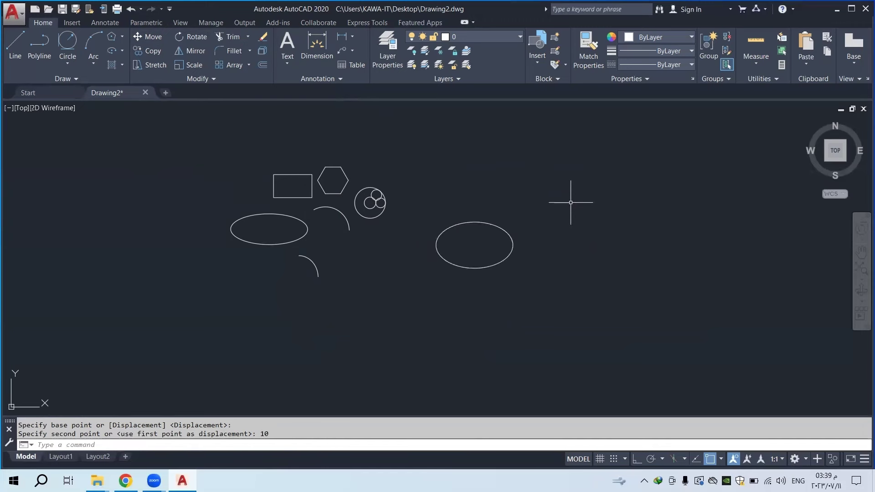
With Ortho on, move the right ellipse 5 units straight up
{"action": "left_click", "coordinate": [147, 37]}
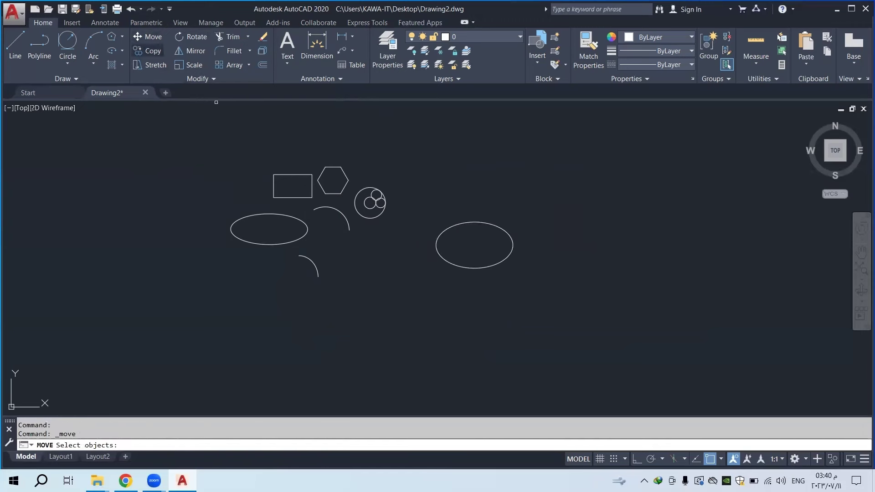
{"action": "left_click", "coordinate": [549, 242]}
{"action": "left_click", "coordinate": [502, 273]}
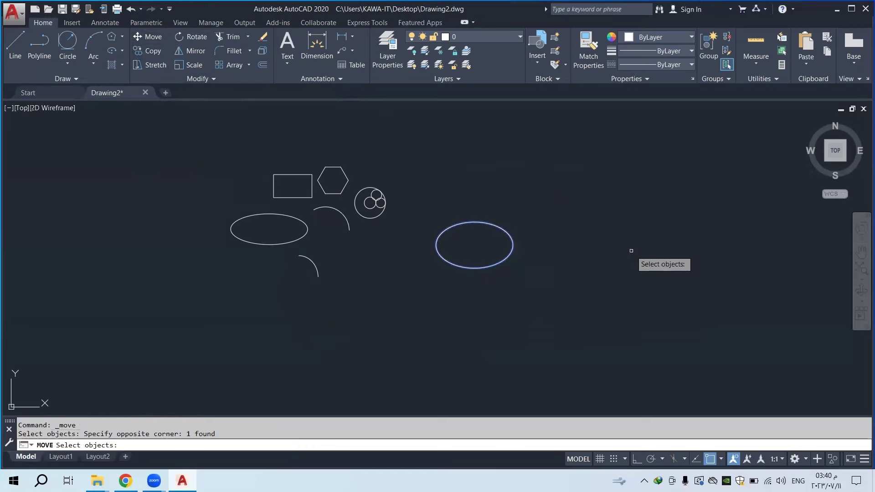
{"action": "left_click", "coordinate": [636, 460]}
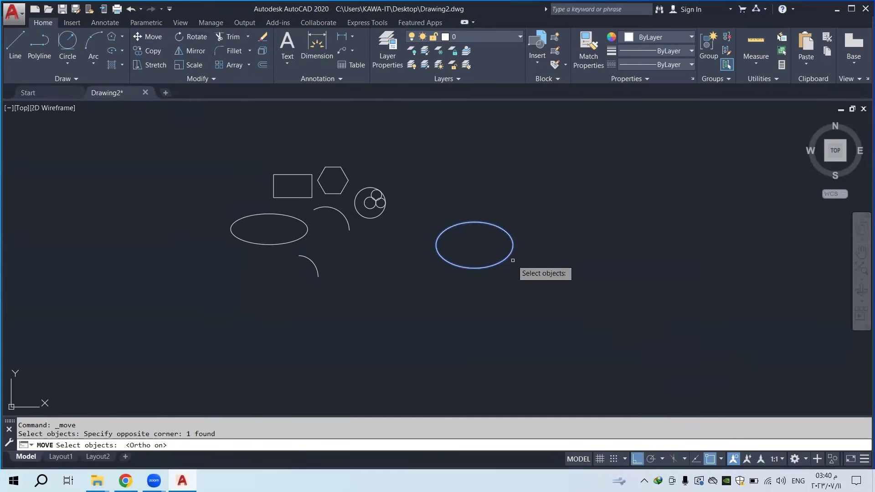
{"action": "key", "text": "Return"}
{"action": "left_click", "coordinate": [482, 244]}
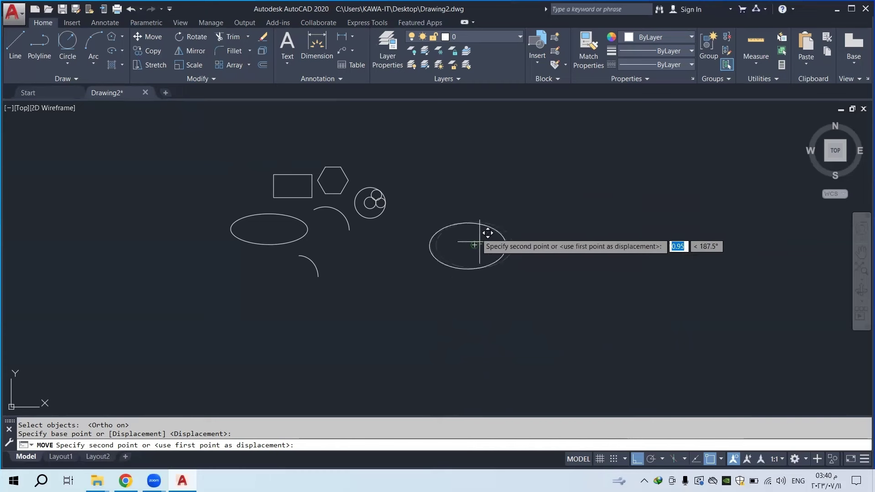
{"action": "type", "text": "5"}
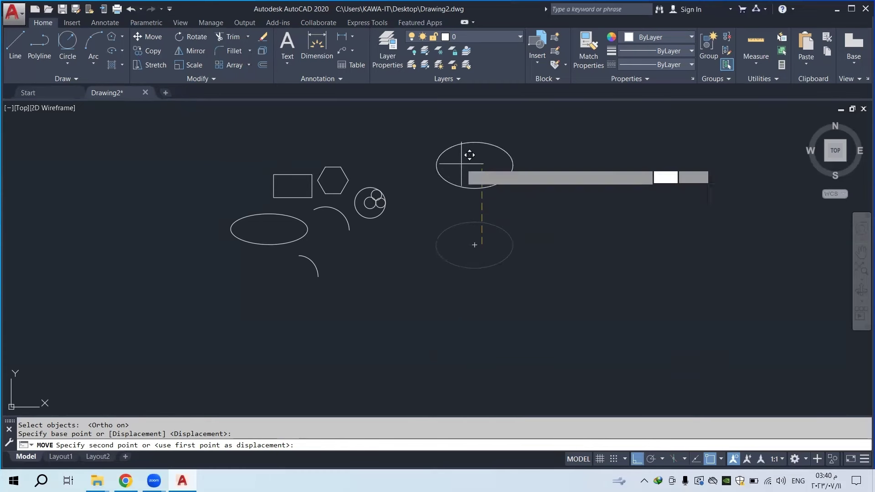
{"action": "key", "text": "Return"}
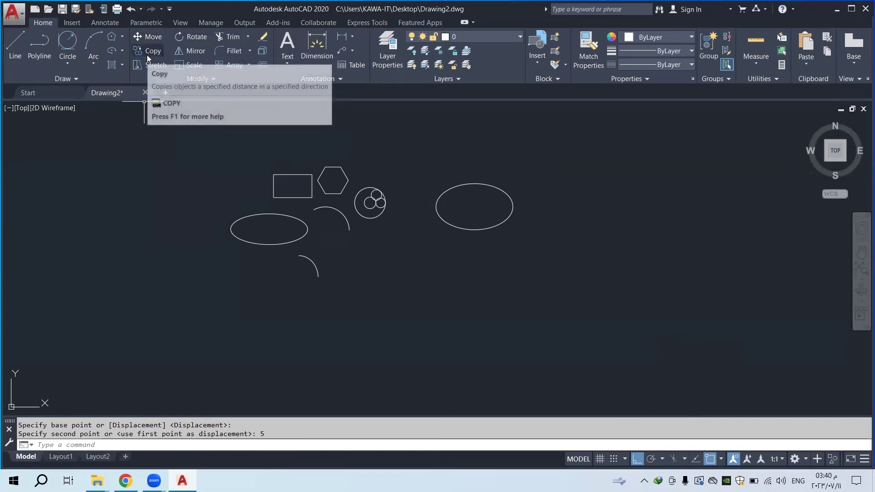
Start the Copy command and select the left ellipse
{"action": "left_click", "coordinate": [146, 50]}
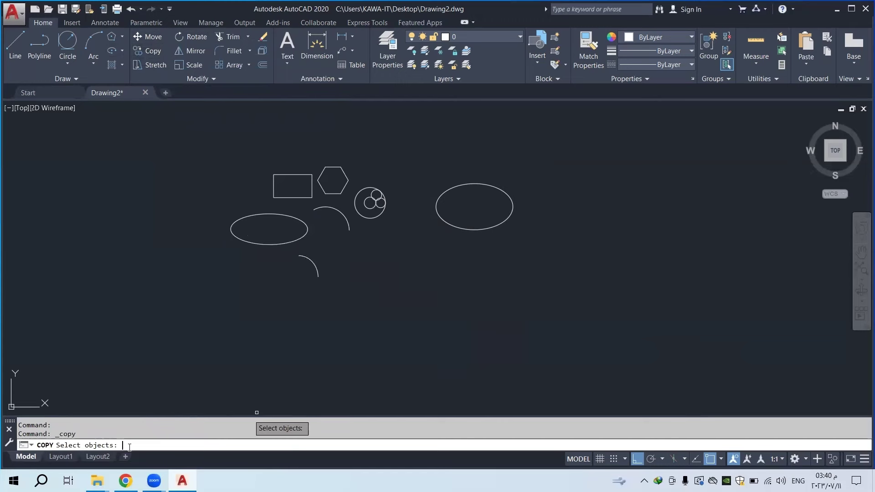
{"action": "type", "text": "C"}
{"action": "key", "text": "Escape"}
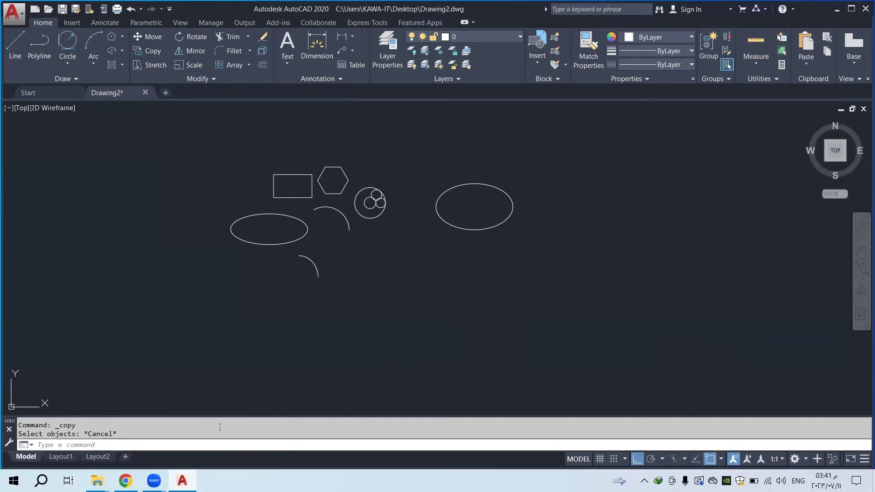
{"action": "left_click", "coordinate": [171, 443]}
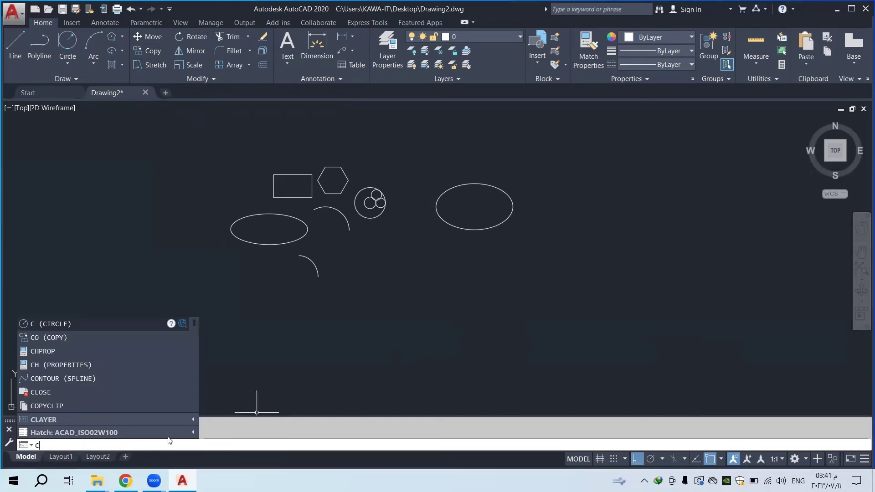
{"action": "left_click", "coordinate": [61, 337]}
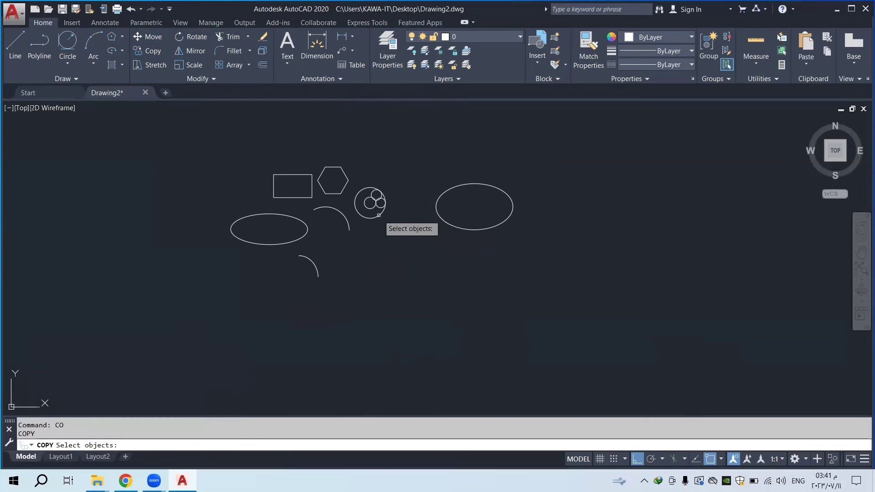
{"action": "left_click", "coordinate": [302, 237]}
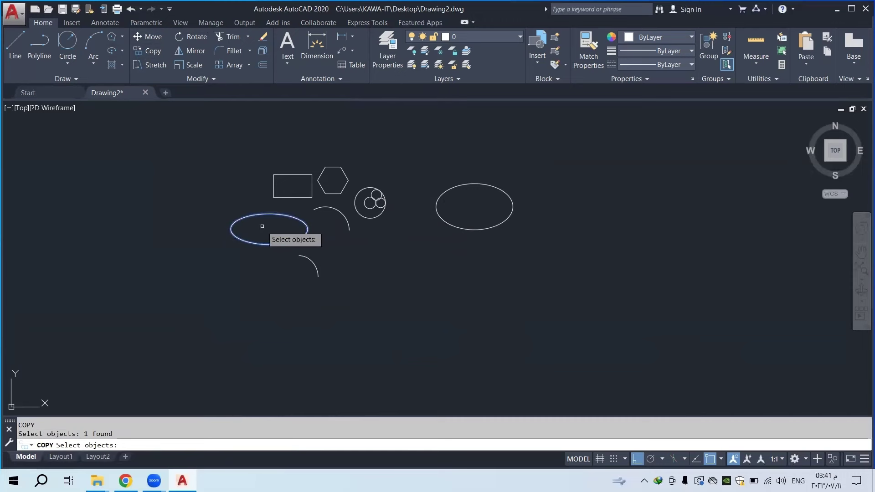
{"action": "key", "text": "Return"}
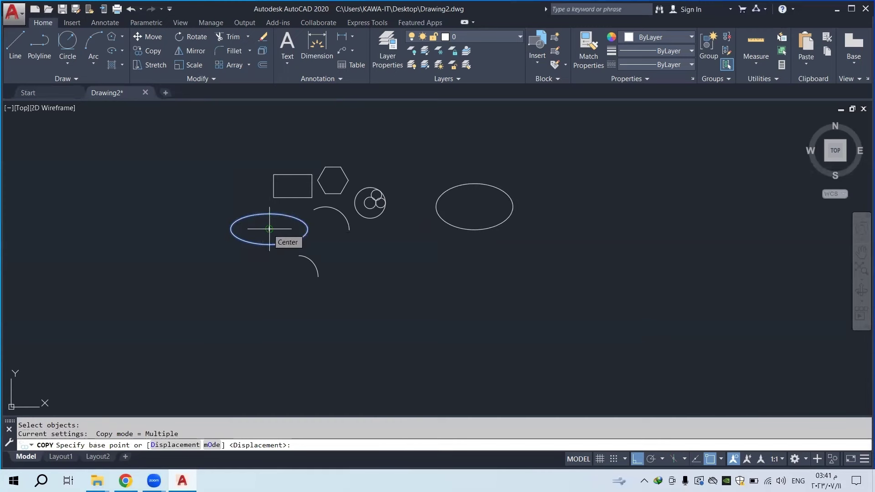
Place the ellipse copy 20 units left of its centre and end the command
{"action": "left_click", "coordinate": [269, 229]}
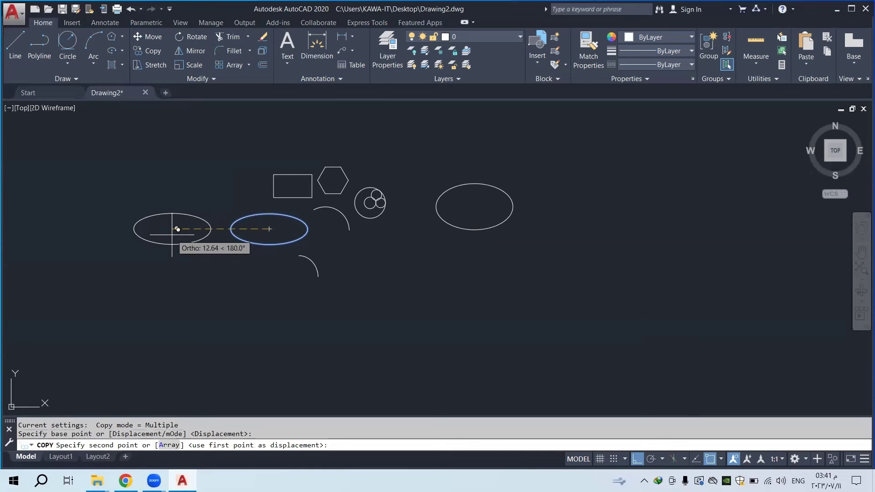
{"action": "type", "text": "20"}
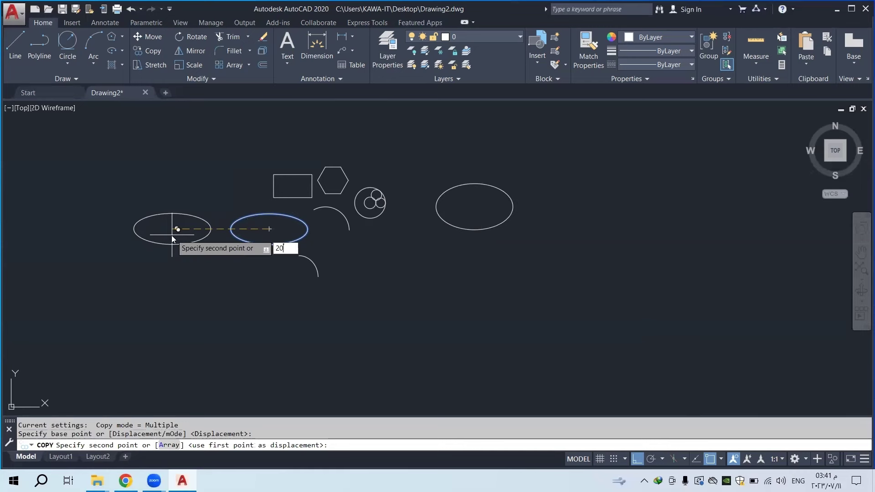
{"action": "key", "text": "Return"}
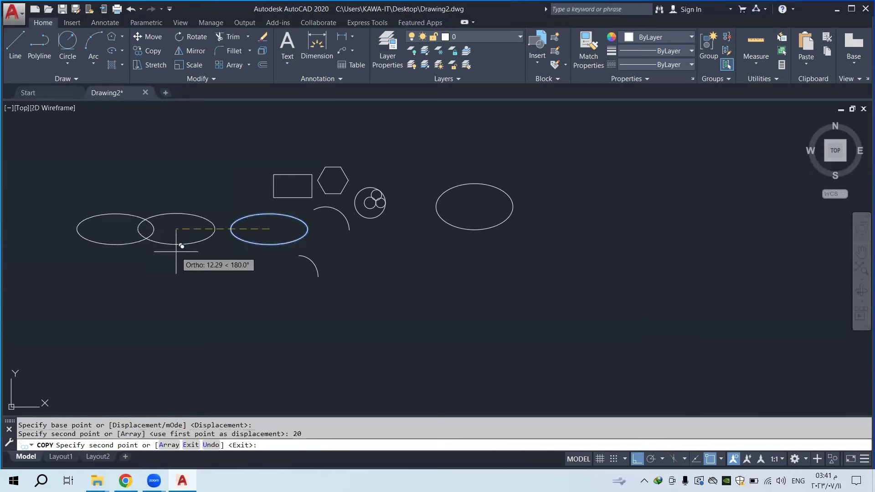
{"action": "right_click", "coordinate": [208, 244]}
{"action": "left_click", "coordinate": [219, 253]}
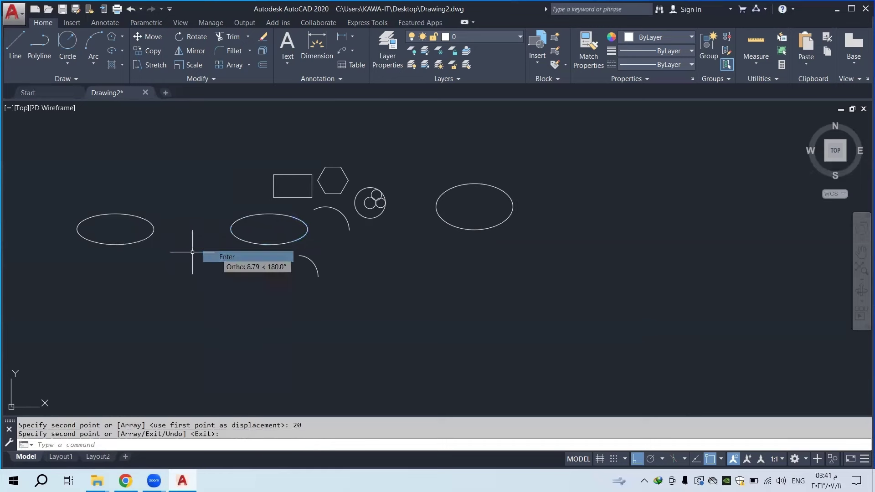
{"action": "middle_click_drag", "start_coordinate": [137, 241], "coordinate": [181, 259]}
{"action": "scroll", "coordinate": [262, 242], "scroll_direction": "up", "scroll_amount": 2}
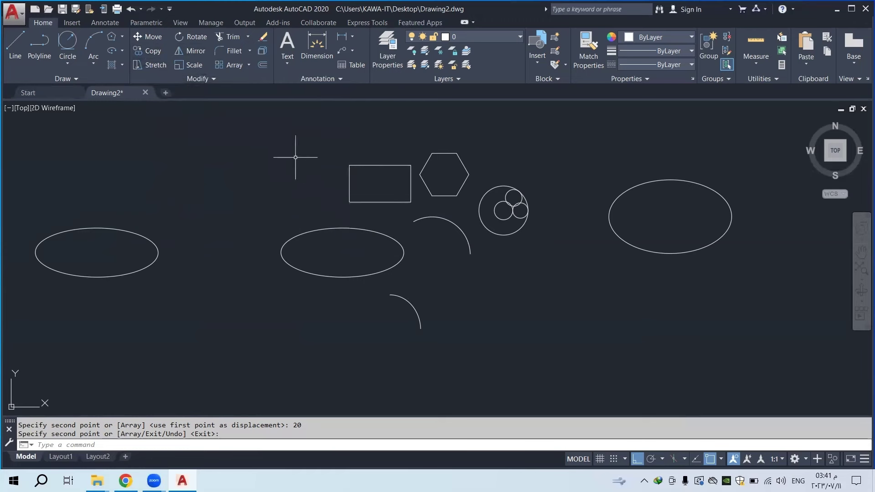
Rotate the rectangle by 45° around its top-left endpoint
{"action": "left_click", "coordinate": [190, 35]}
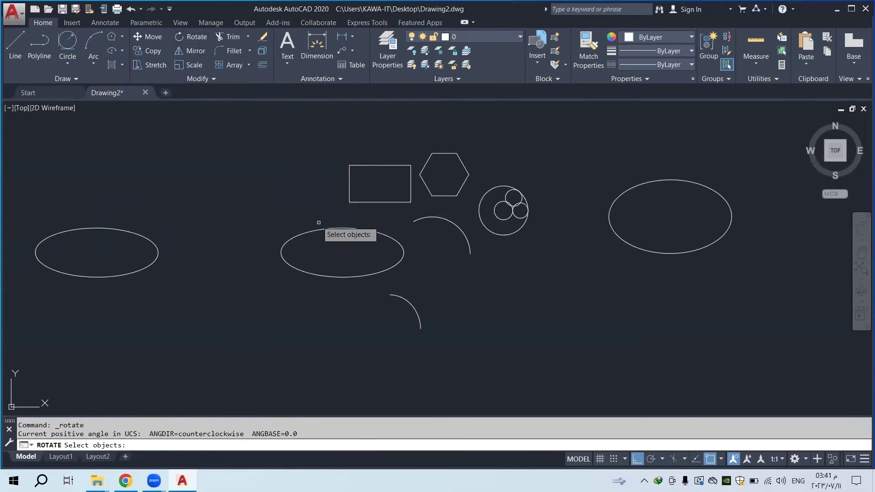
{"action": "left_click", "coordinate": [375, 202]}
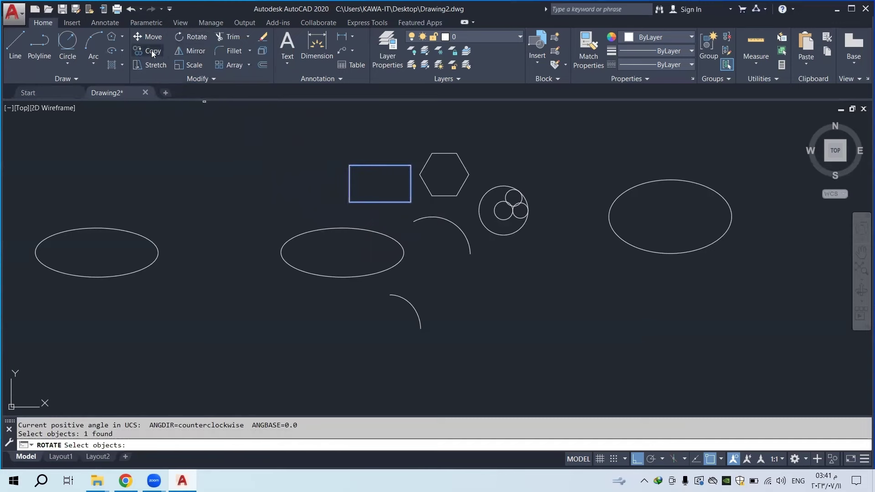
{"action": "left_click", "coordinate": [197, 39]}
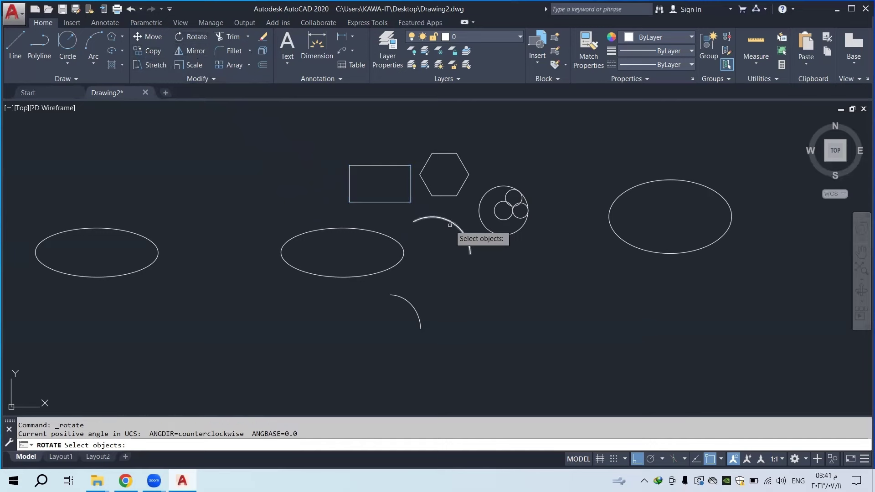
{"action": "left_click", "coordinate": [379, 201]}
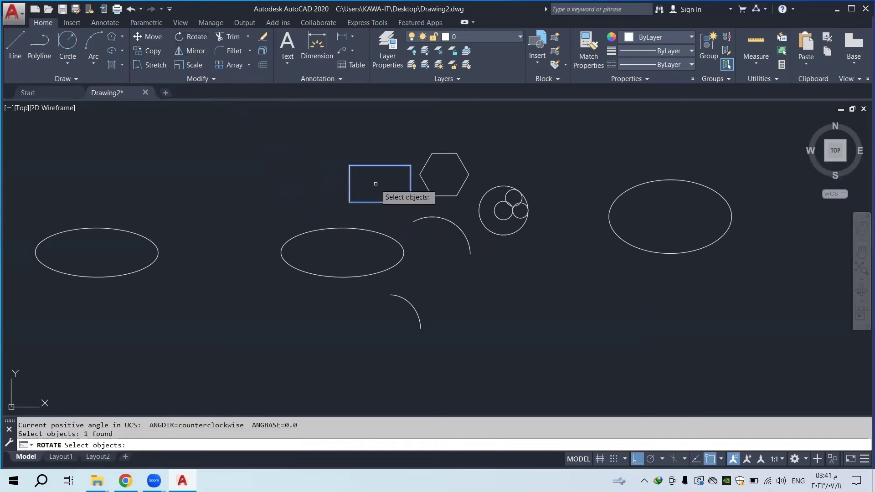
{"action": "key", "text": "Return"}
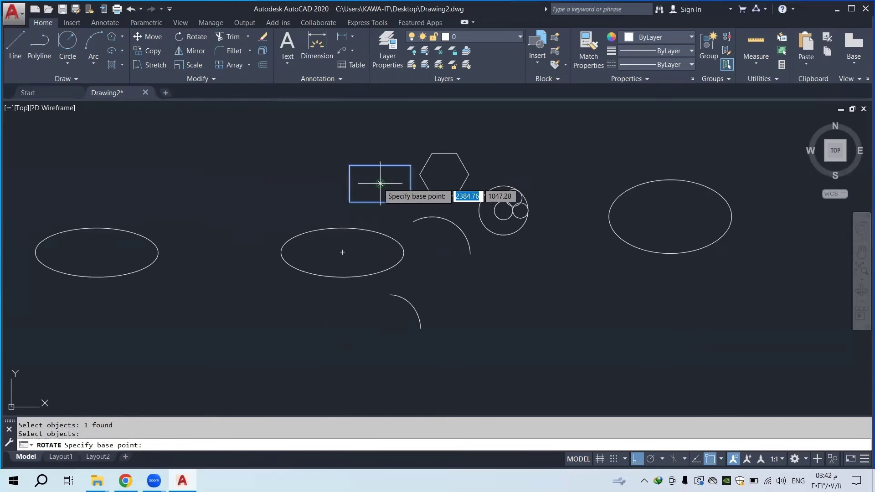
{"action": "left_click", "coordinate": [349, 165]}
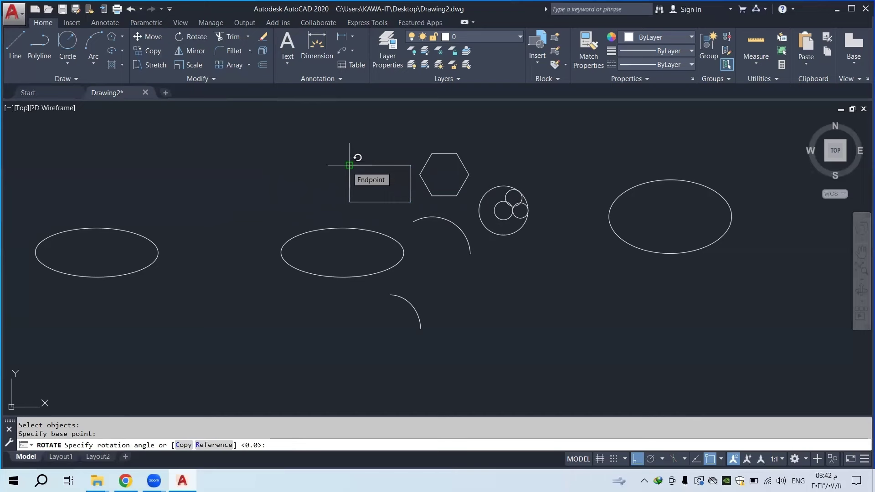
{"action": "type", "text": "45"}
{"action": "key", "text": "Return"}
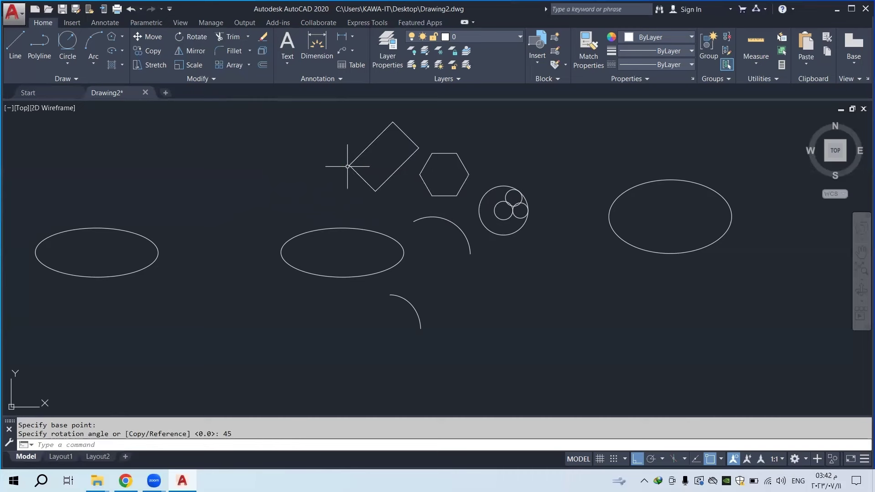
{"action": "middle_click_drag", "start_coordinate": [399, 200], "coordinate": [406, 239]}
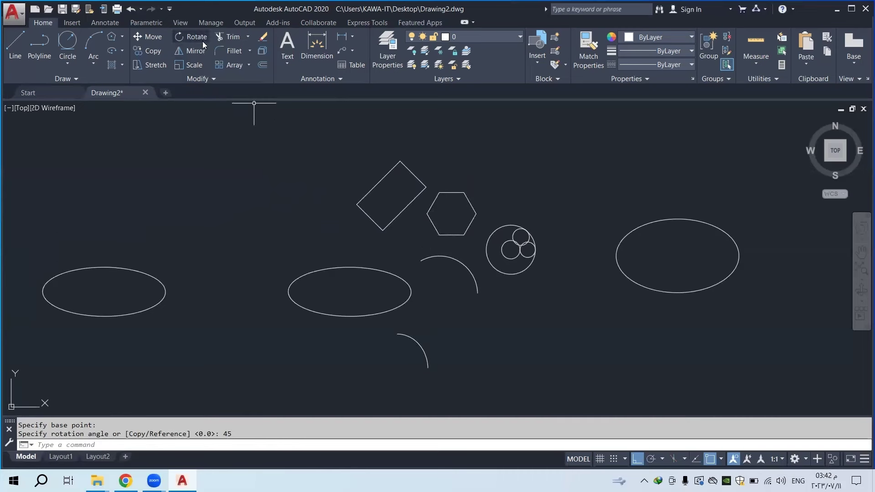
Mirror the upper arc across a horizontal line through its end, erasing the source arc
{"action": "left_click", "coordinate": [192, 51]}
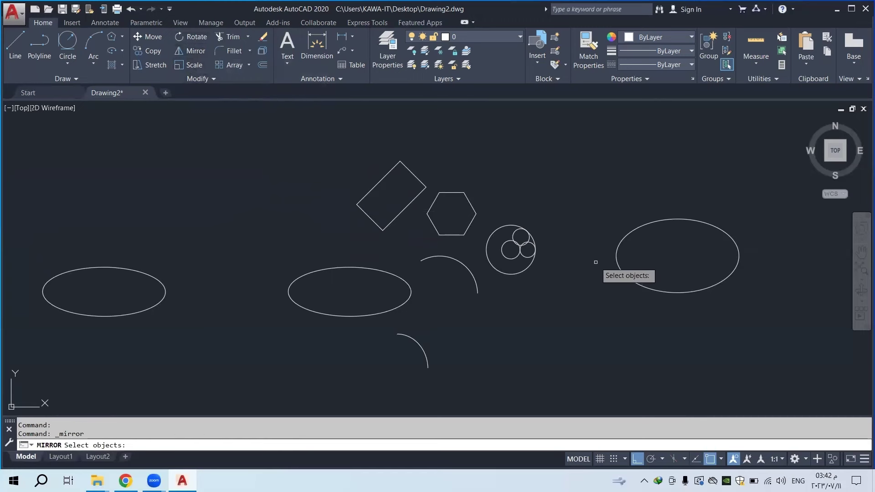
{"action": "middle_click_drag", "start_coordinate": [310, 212], "coordinate": [203, 172]}
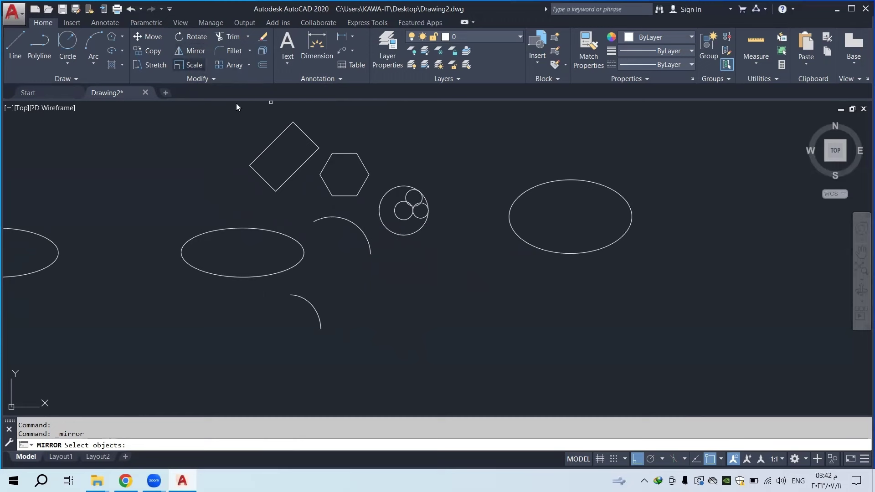
{"action": "left_click", "coordinate": [367, 235]}
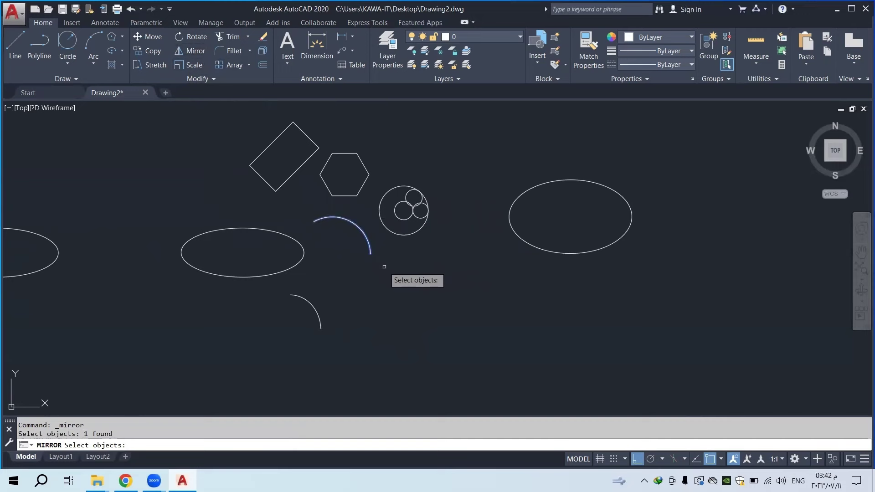
{"action": "key", "text": "Return"}
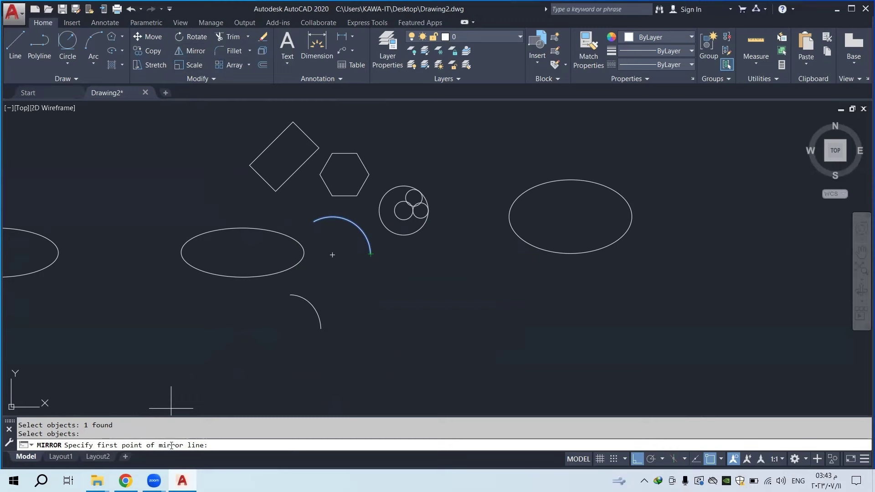
{"action": "left_click", "coordinate": [370, 254]}
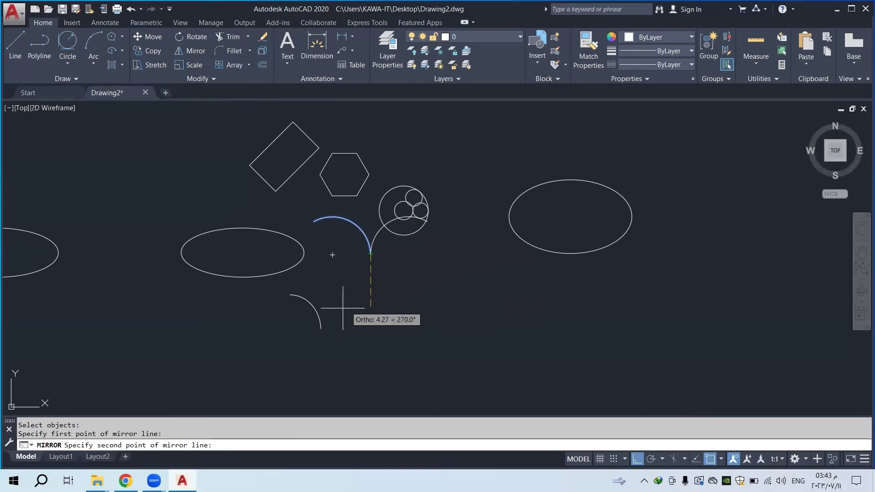
{"action": "left_click", "coordinate": [471, 253]}
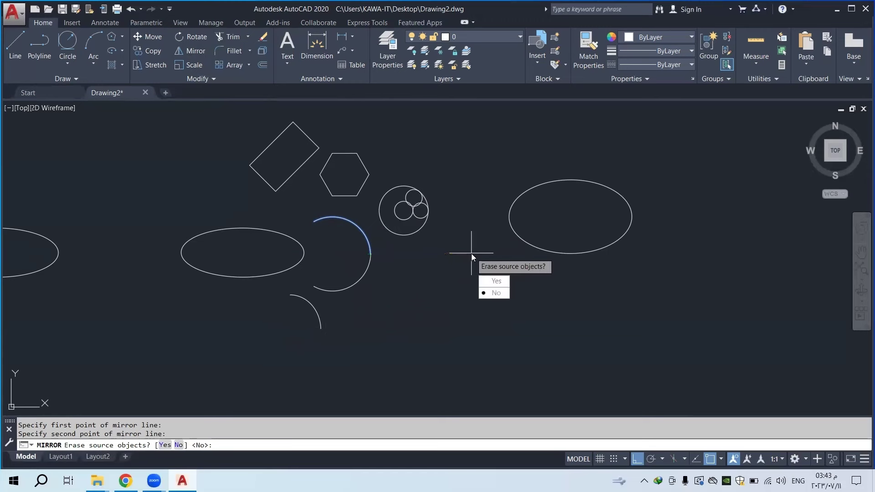
{"action": "left_click", "coordinate": [496, 282]}
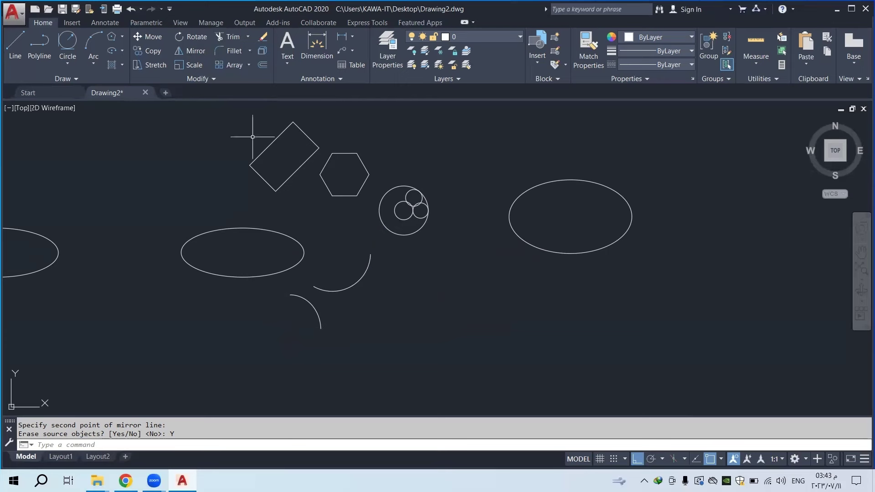
Mirror the flipped arc about a vertical line through its top end, keeping the original
{"action": "left_click", "coordinate": [189, 50]}
{"action": "left_click", "coordinate": [371, 293]}
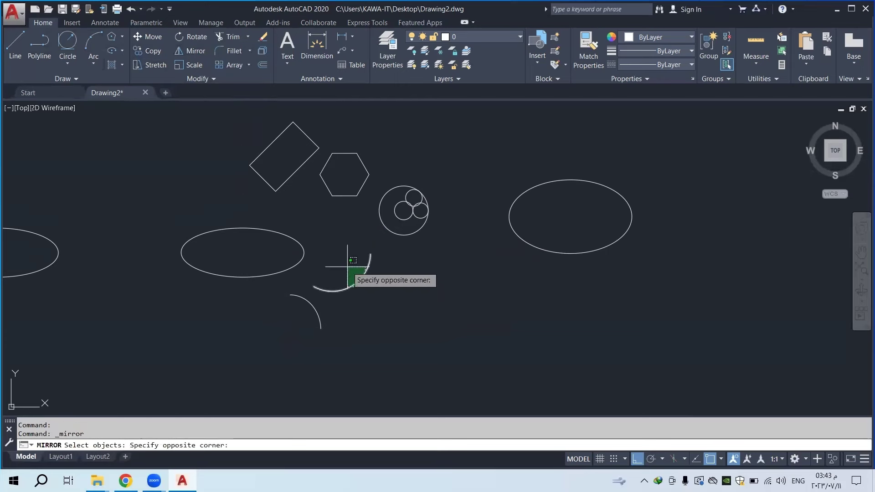
{"action": "left_click", "coordinate": [345, 264]}
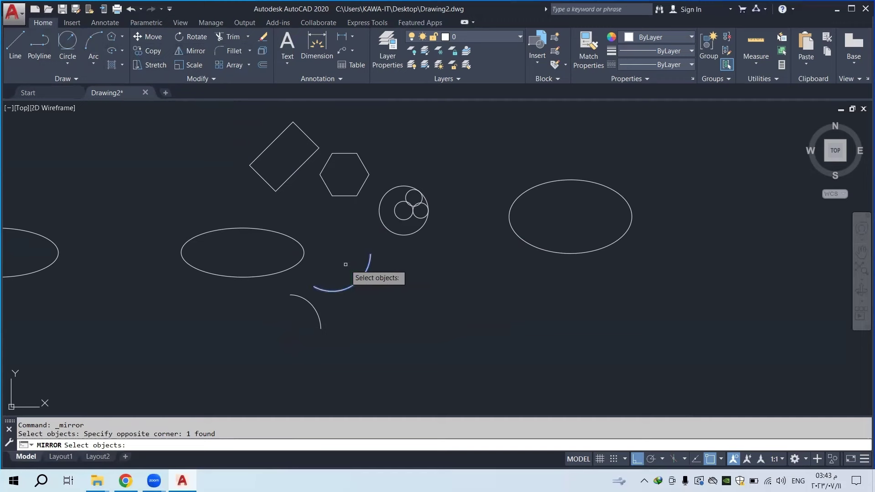
{"action": "left_click", "coordinate": [383, 289]}
{"action": "left_click", "coordinate": [349, 254]}
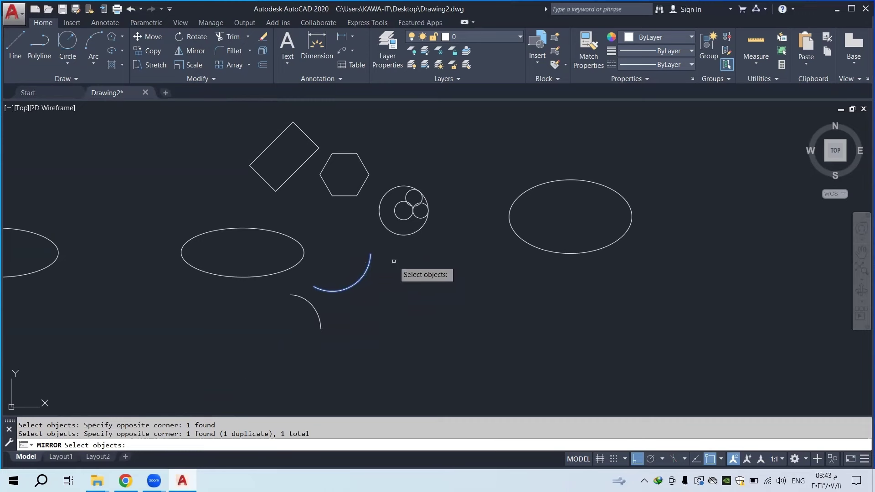
{"action": "key", "text": "Return"}
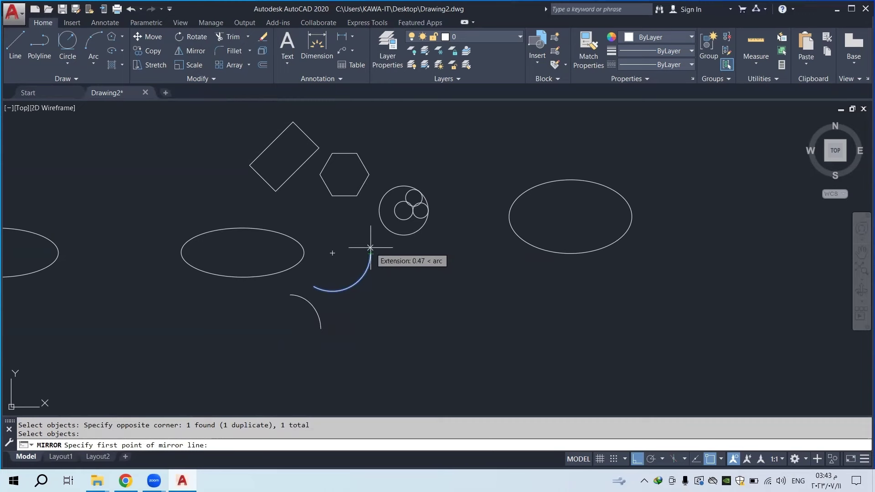
{"action": "left_click", "coordinate": [370, 254]}
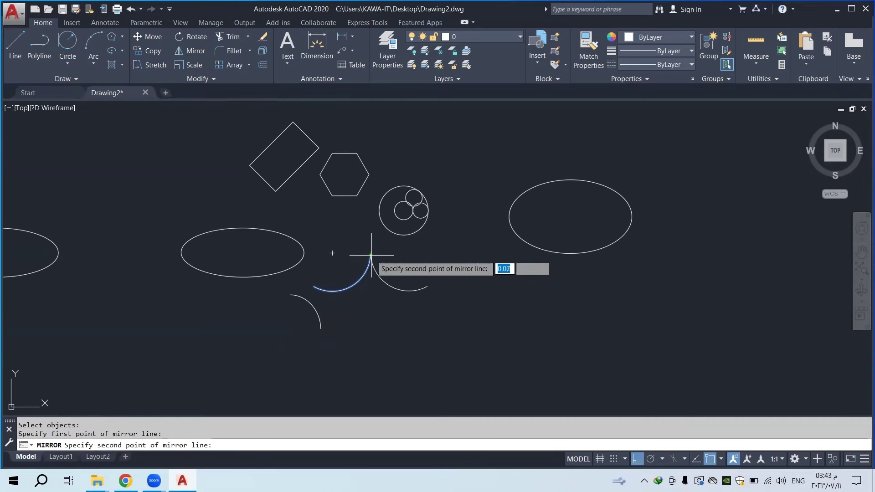
{"action": "left_click", "coordinate": [371, 329]}
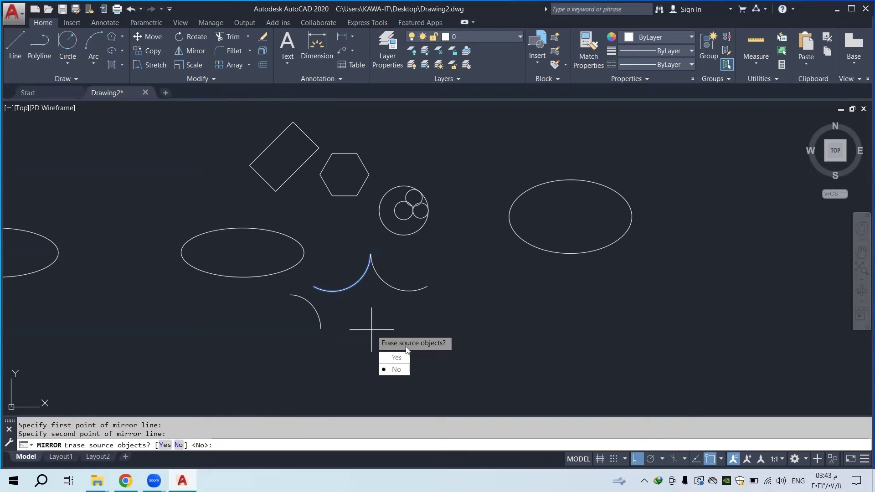
{"action": "left_click", "coordinate": [396, 370]}
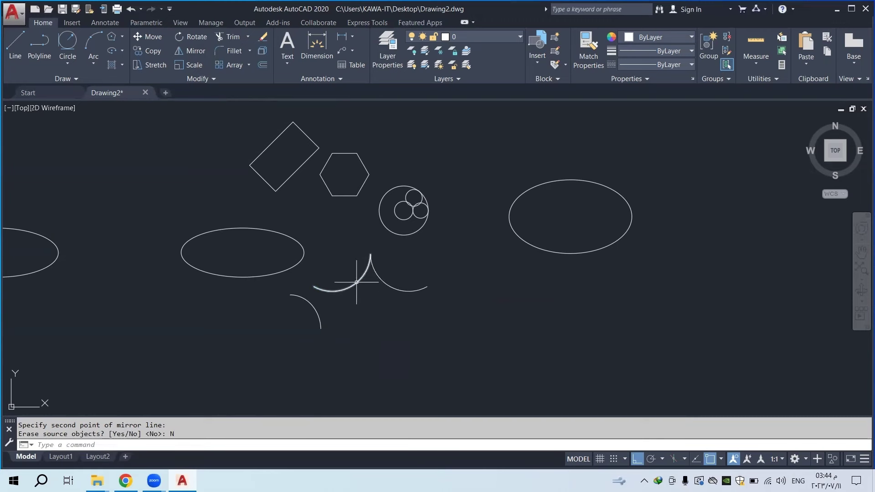
{"action": "left_click", "coordinate": [405, 293]}
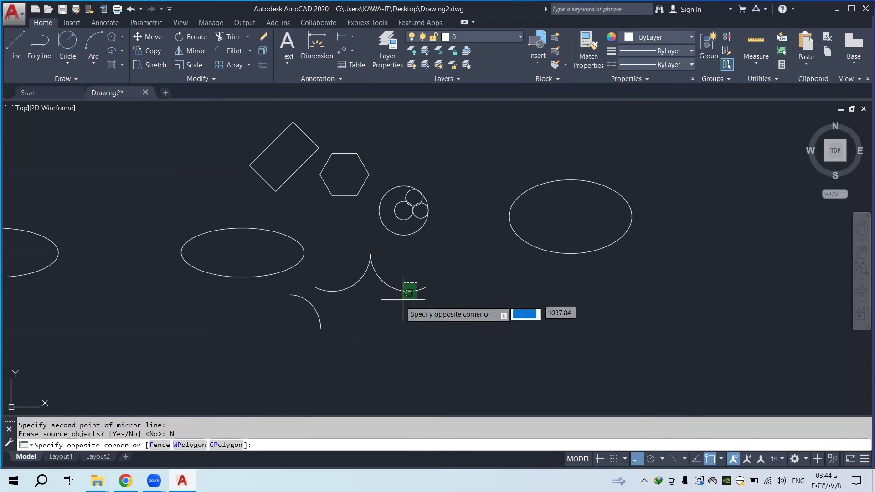
{"action": "left_click", "coordinate": [363, 311]}
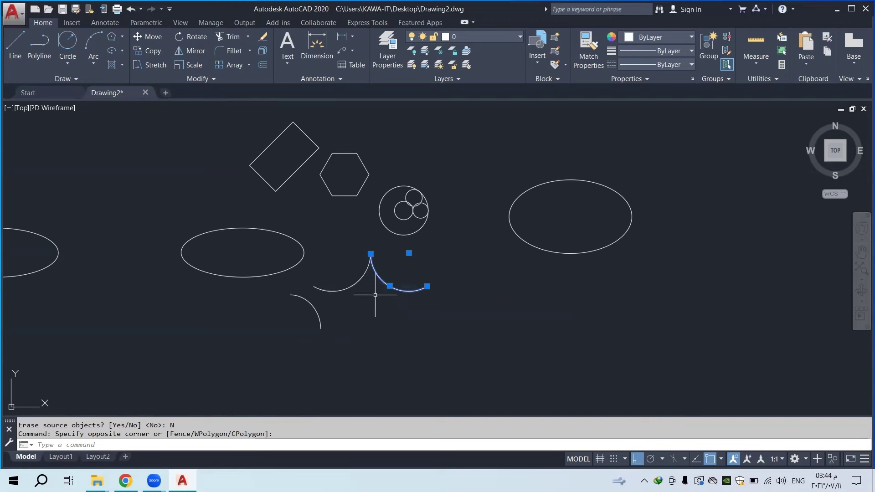
{"action": "key", "text": "Escape"}
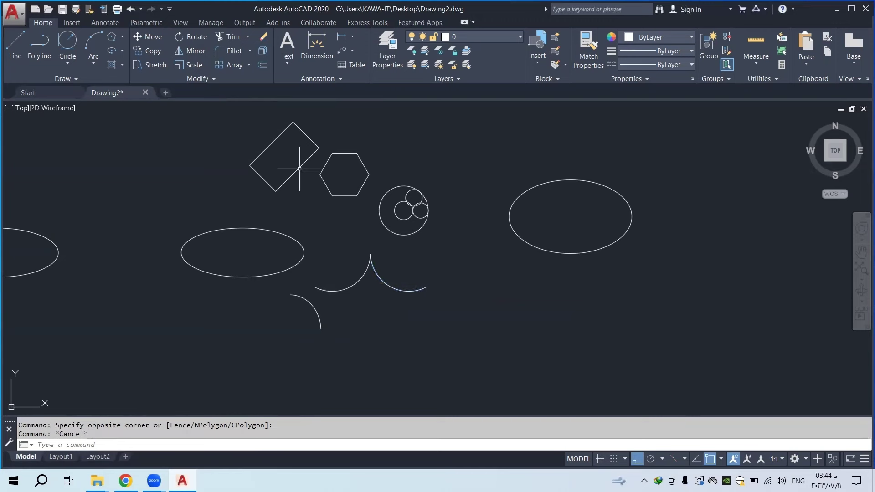
Scale the hexagon by a factor of 1.2 around its centre point
{"action": "left_click", "coordinate": [190, 65]}
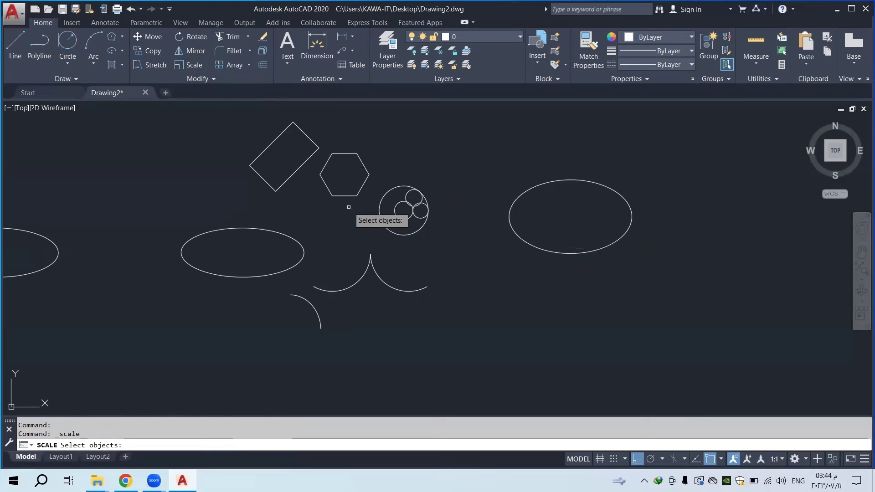
{"action": "left_click", "coordinate": [338, 164]}
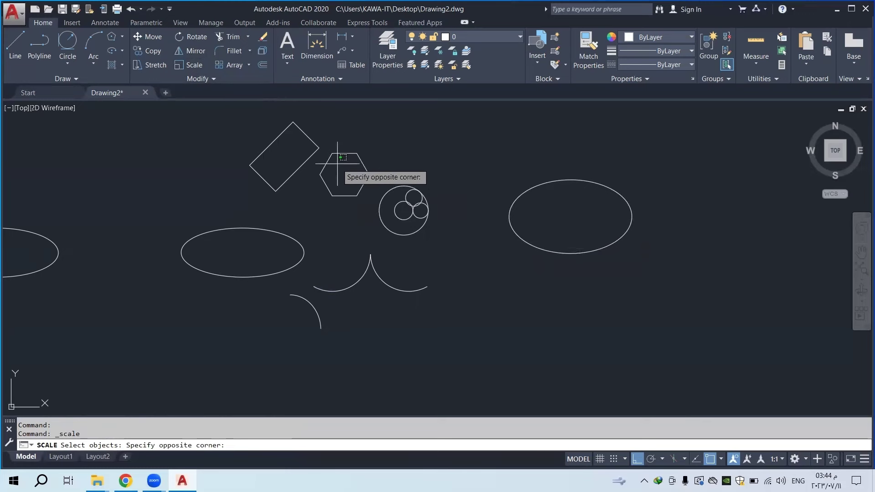
{"action": "left_click", "coordinate": [314, 178]}
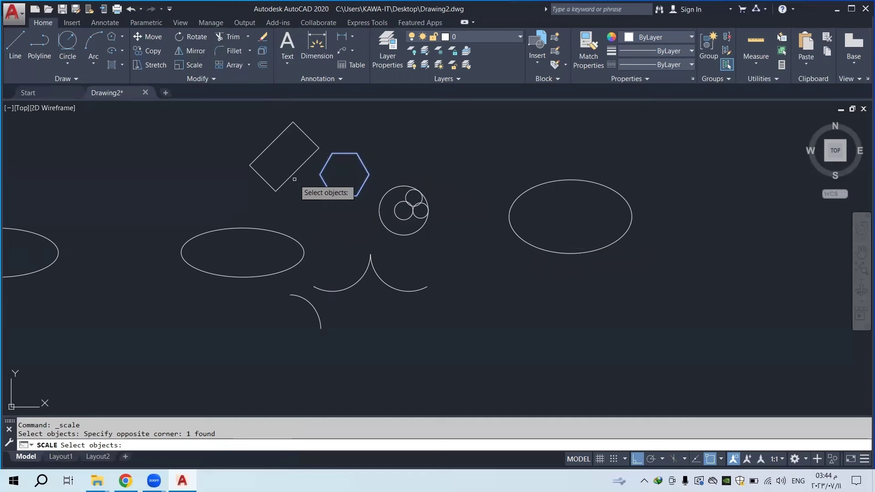
{"action": "key", "text": "Return"}
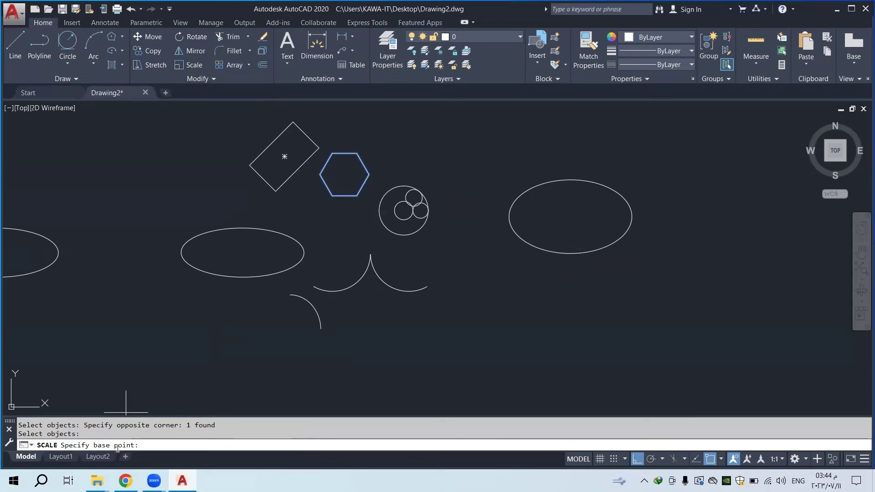
{"action": "left_click", "coordinate": [344, 174]}
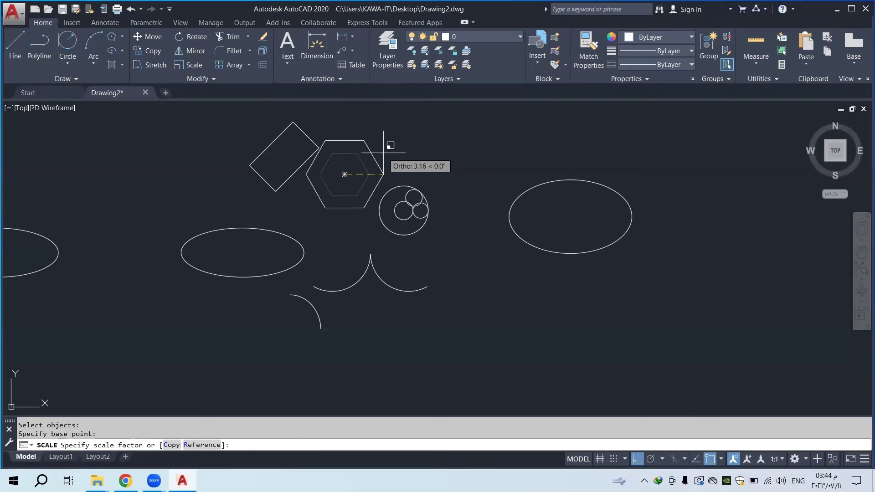
{"action": "type", "text": "1.2"}
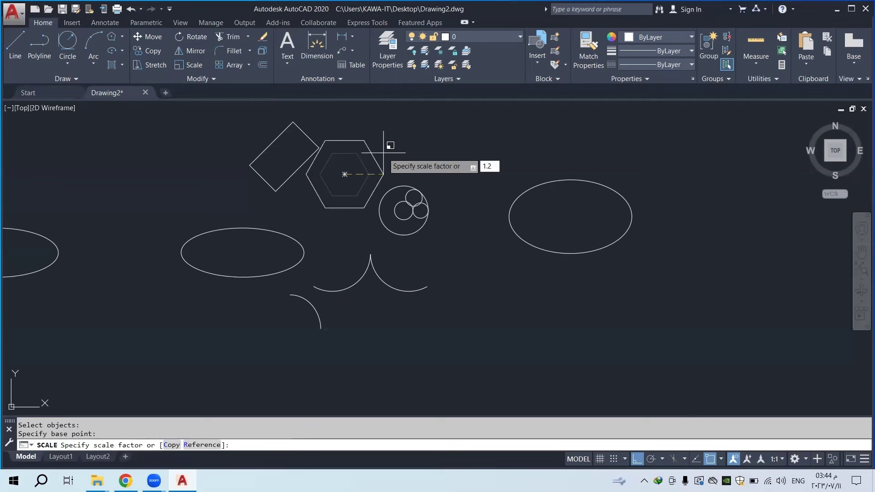
{"action": "key", "text": "Return"}
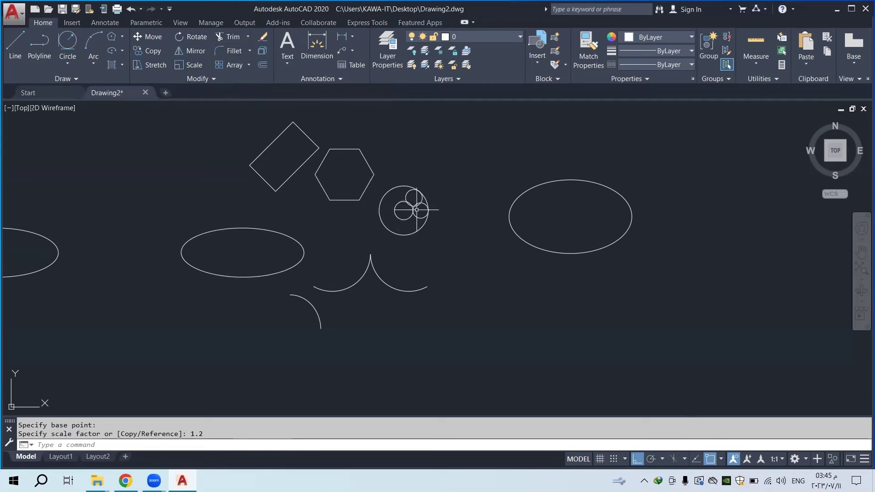
Start Trim with the three inner circles selected as cutting edges
{"action": "scroll", "coordinate": [417, 210], "scroll_direction": "up", "scroll_amount": 10}
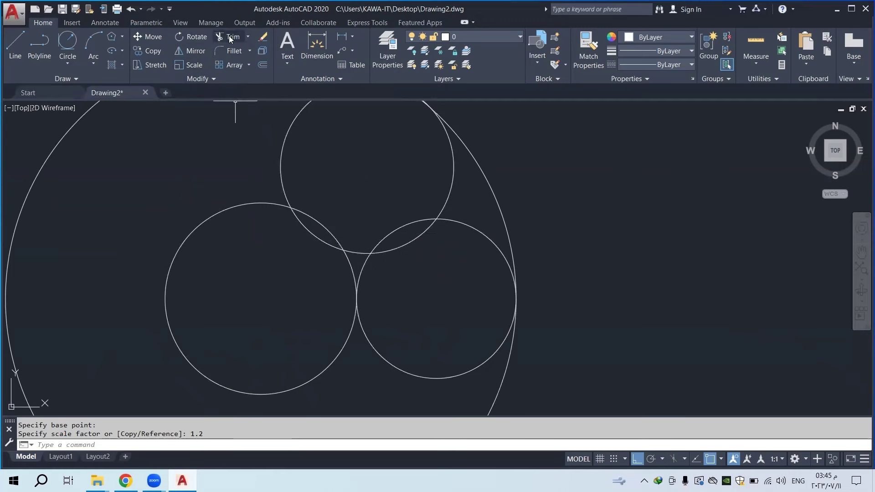
{"action": "left_click", "coordinate": [229, 36]}
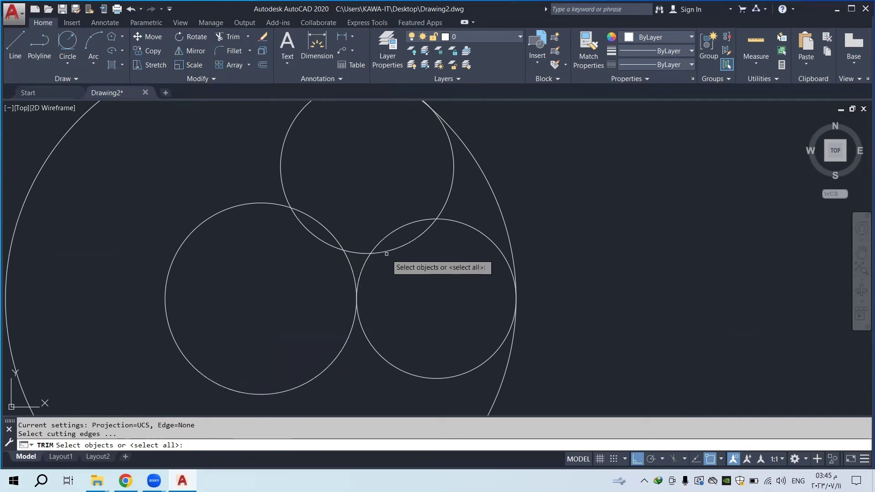
{"action": "left_click", "coordinate": [469, 172]}
{"action": "left_click", "coordinate": [230, 294]}
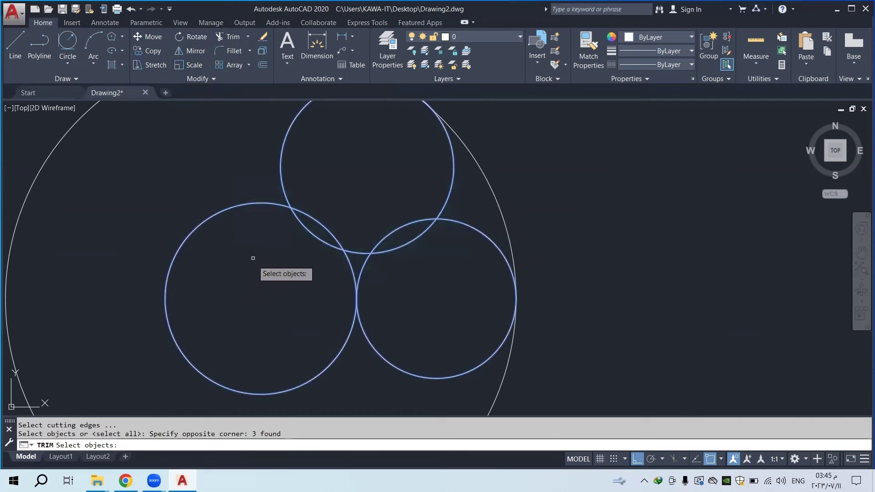
{"action": "key", "text": "Return"}
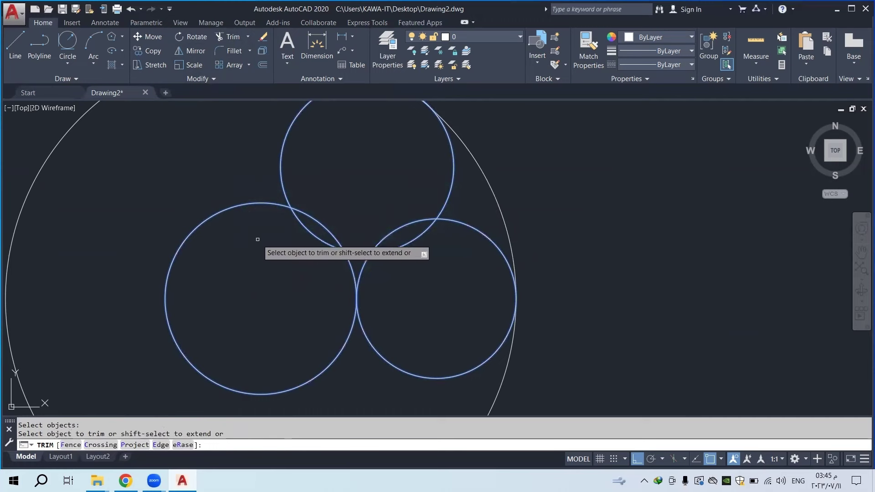
Trim the overlapping arcs where the top, left and right circles meet
{"action": "left_click", "coordinate": [315, 235]}
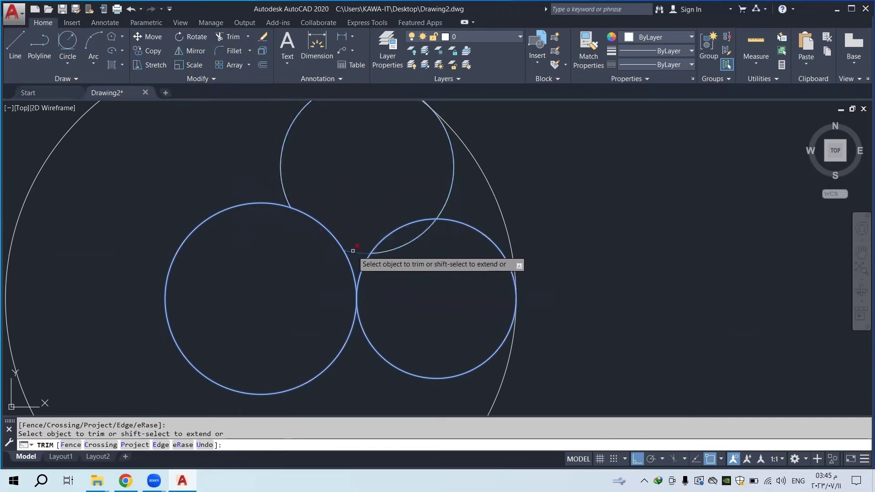
{"action": "left_click", "coordinate": [412, 244]}
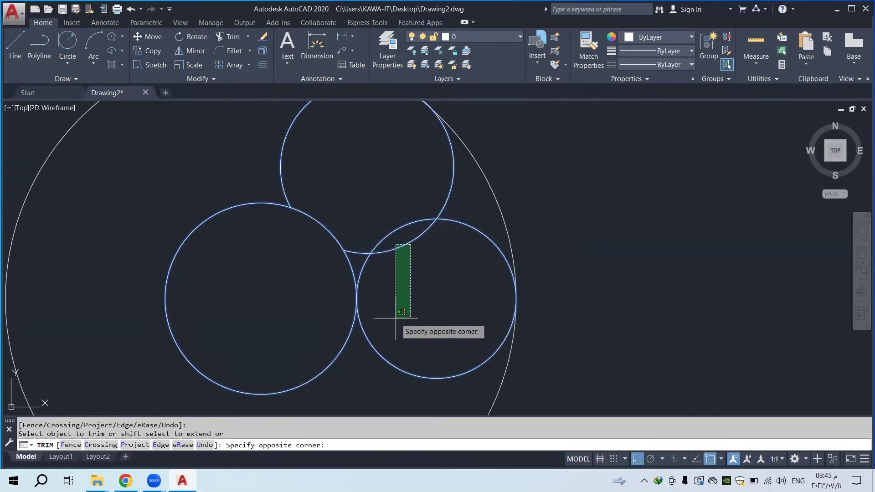
{"action": "left_click", "coordinate": [395, 293]}
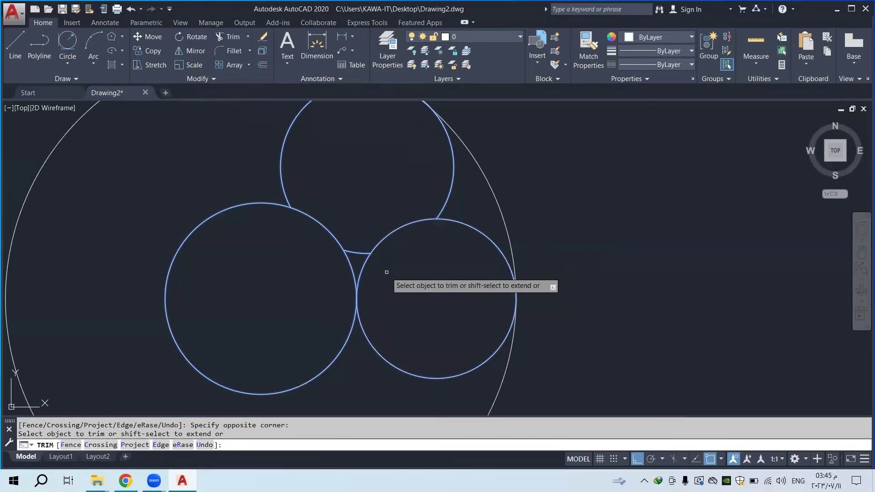
{"action": "left_click", "coordinate": [351, 265]}
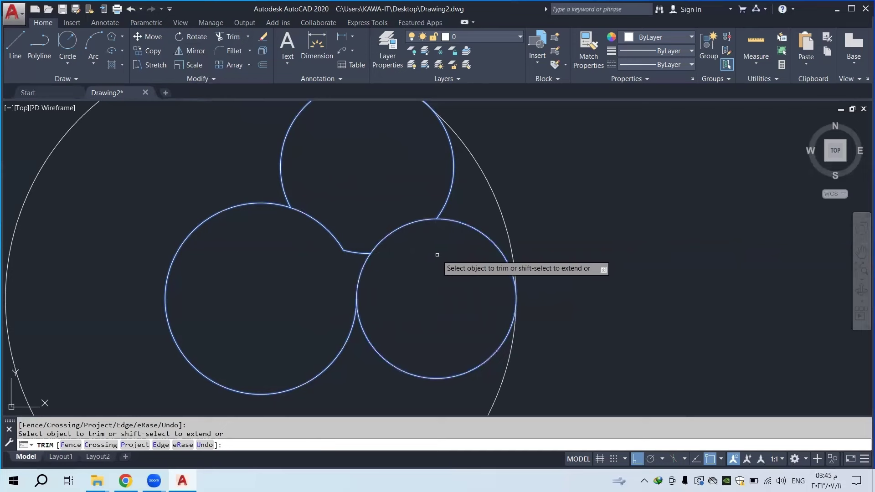
{"action": "right_click", "coordinate": [362, 189]}
{"action": "left_click", "coordinate": [383, 195]}
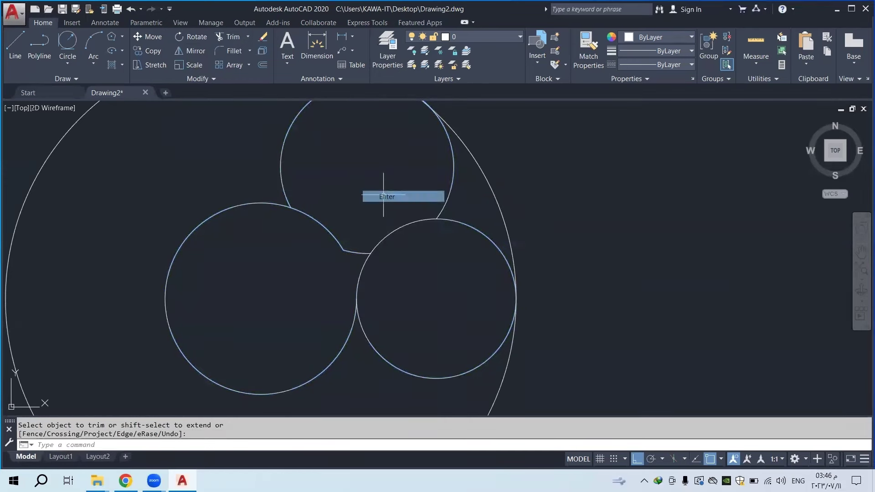
{"action": "scroll", "coordinate": [385, 246], "scroll_direction": "down", "scroll_amount": 5}
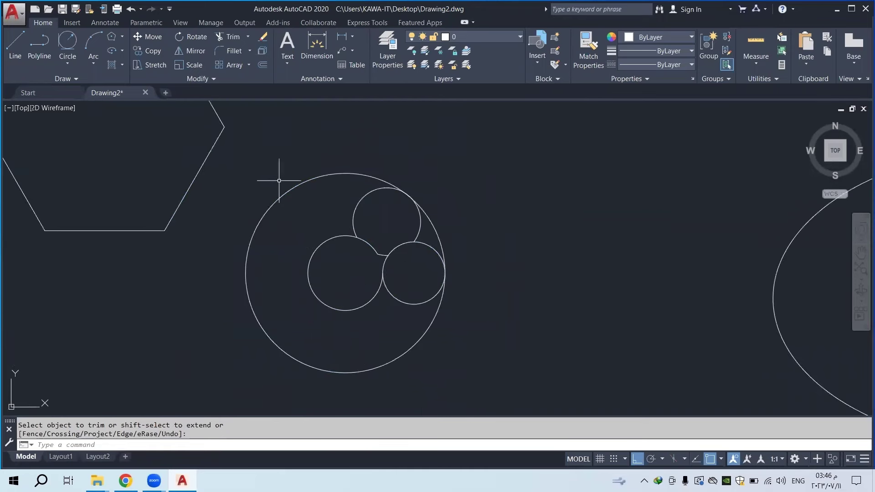
{"action": "scroll", "coordinate": [377, 257], "scroll_direction": "up", "scroll_amount": 2}
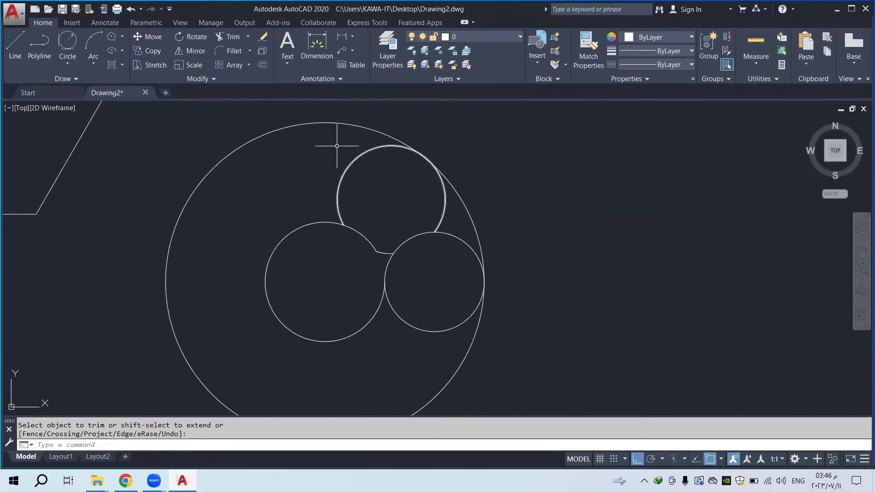
{"action": "left_click", "coordinate": [248, 37]}
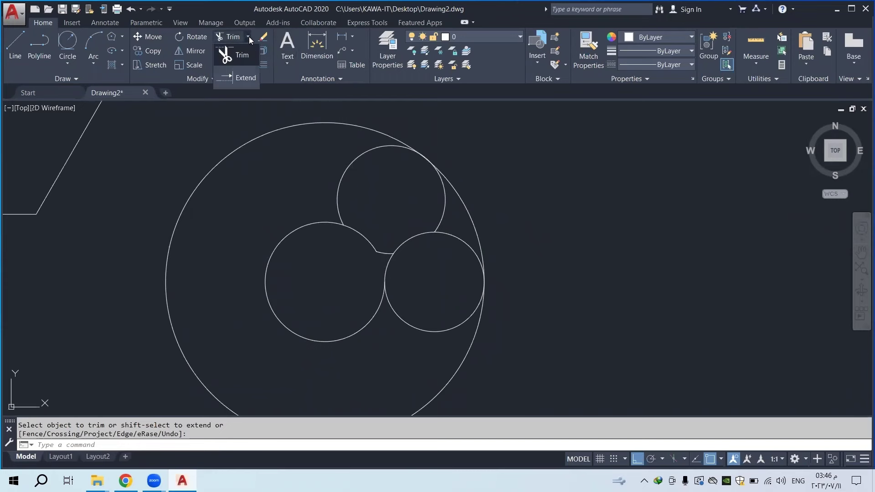
{"action": "left_click", "coordinate": [246, 78]}
{"action": "scroll", "coordinate": [398, 244], "scroll_direction": "down", "scroll_amount": 2}
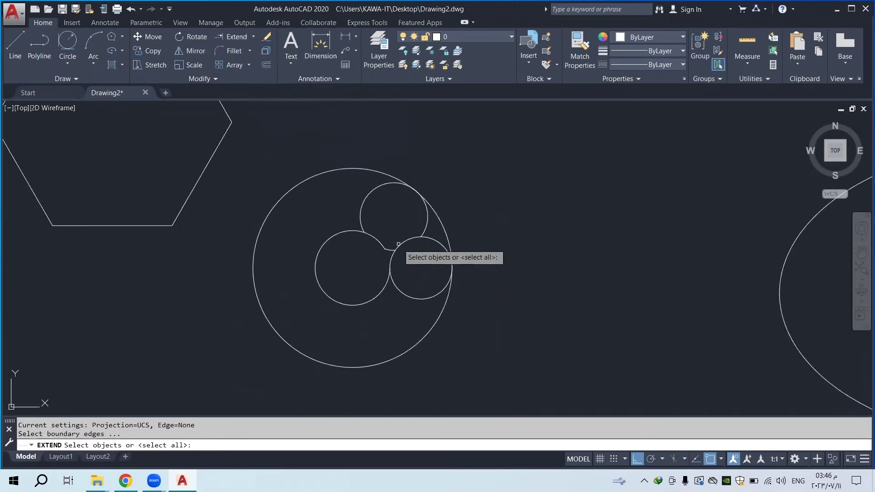
{"action": "scroll", "coordinate": [398, 245], "scroll_direction": "down", "scroll_amount": 2}
{"action": "mouse_move", "coordinate": [398, 244]}
{"action": "middle_mouse_down"}
{"action": "mouse_move", "coordinate": [398, 290]}
{"action": "mouse_move", "coordinate": [384, 178]}
{"action": "middle_mouse_up"}
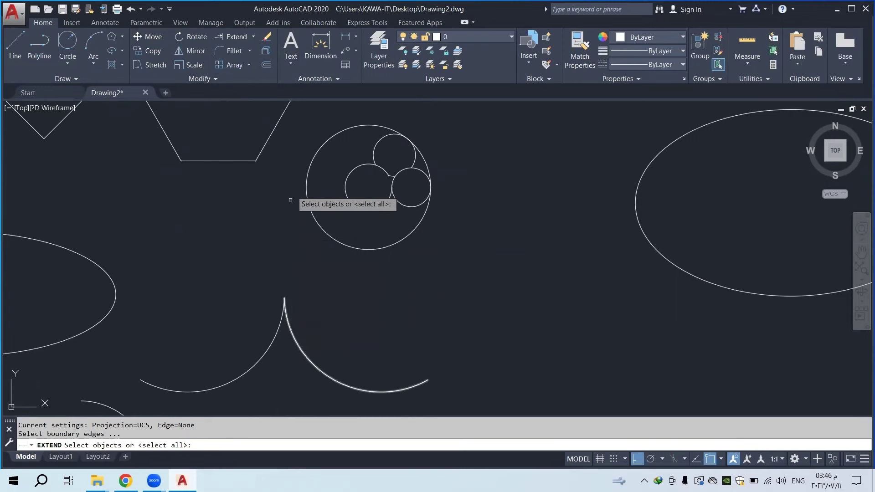
{"action": "scroll", "coordinate": [328, 176], "scroll_direction": "down", "scroll_amount": 4}
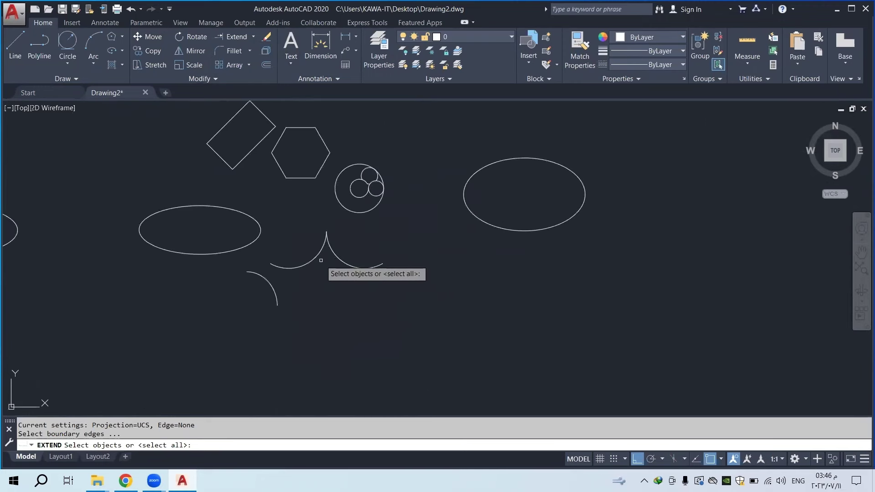
{"action": "scroll", "coordinate": [321, 260], "scroll_direction": "up", "scroll_amount": 2}
{"action": "middle_click_drag", "start_coordinate": [337, 245], "coordinate": [336, 322]}
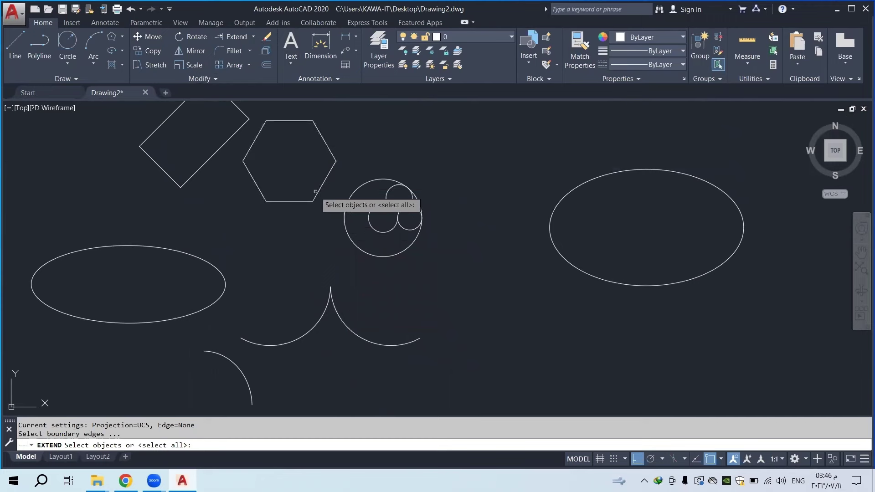
{"action": "left_click", "coordinate": [338, 316]}
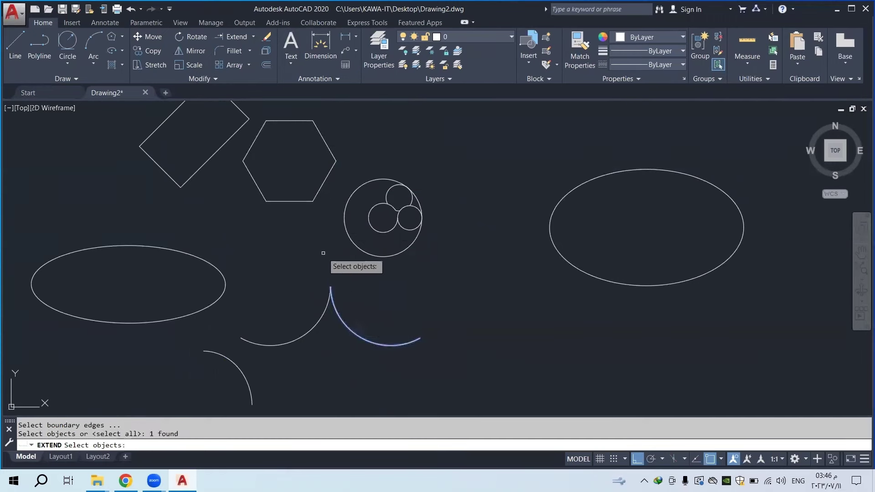
{"action": "left_click", "coordinate": [317, 193]}
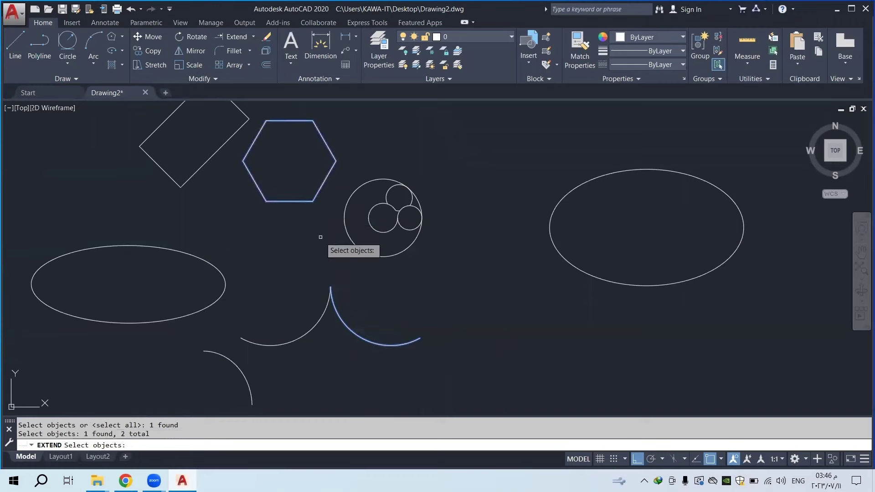
{"action": "key", "text": "Return"}
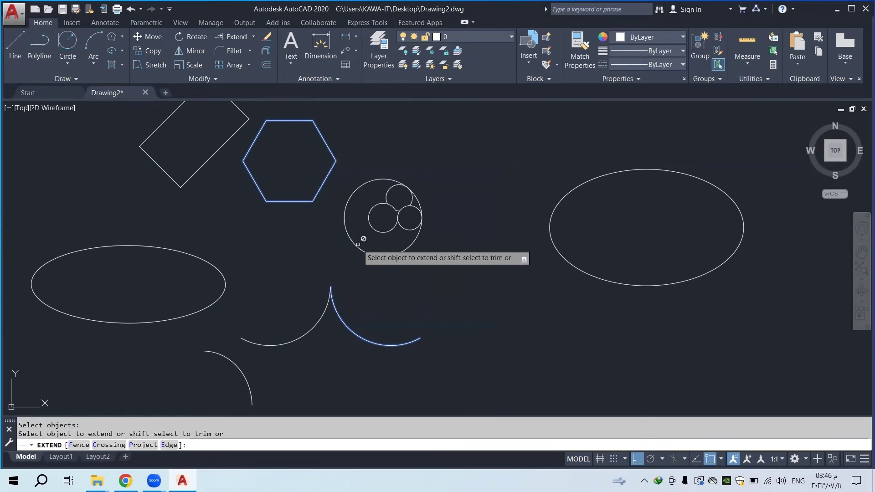
{"action": "key", "text": "Escape"}
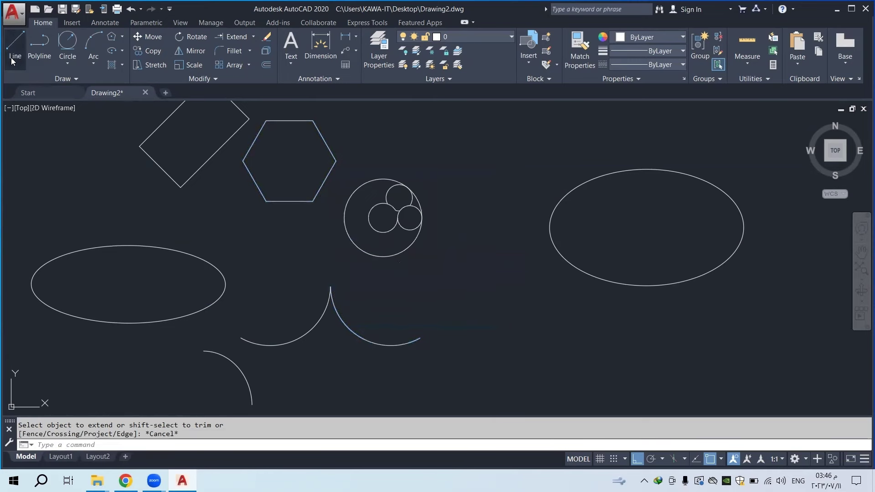
Draw a horizontal line above the pointed arcs, left of the circles
{"action": "left_click", "coordinate": [15, 46]}
{"action": "scroll", "coordinate": [335, 252], "scroll_direction": "up", "scroll_amount": 4}
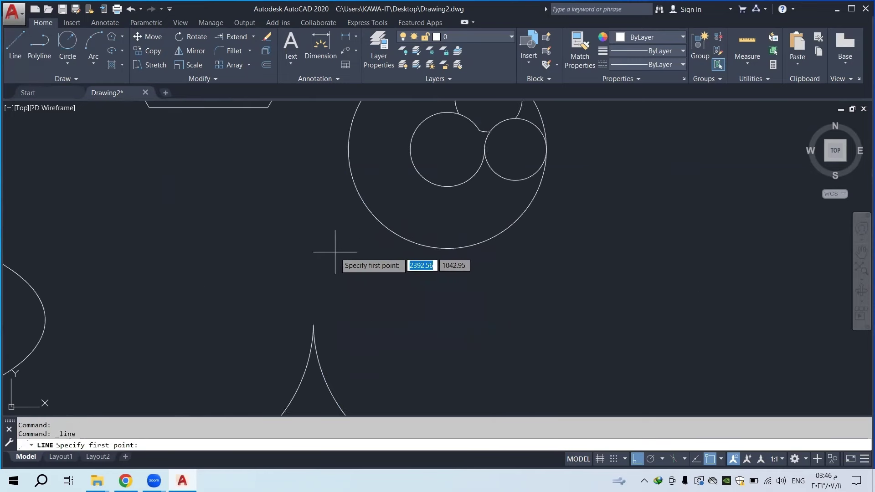
{"action": "left_click", "coordinate": [360, 237]}
{"action": "right_click", "coordinate": [181, 237]}
{"action": "left_click", "coordinate": [212, 244]}
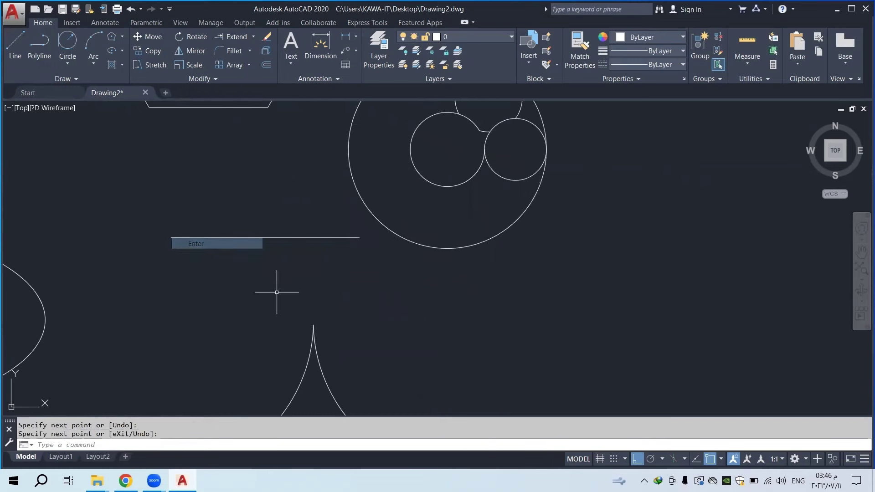
{"action": "scroll", "coordinate": [335, 386], "scroll_direction": "down", "scroll_amount": 3}
{"action": "middle_click_drag", "start_coordinate": [335, 386], "coordinate": [306, 303]}
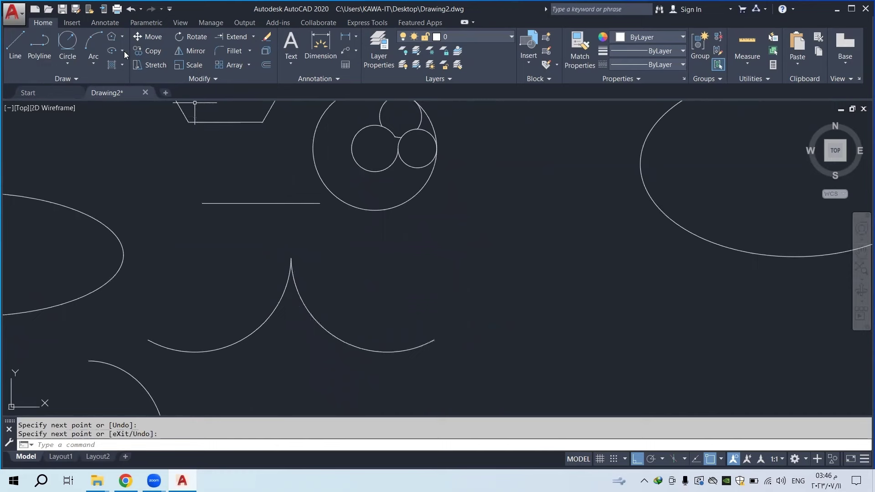
Extend the right arc upward to meet the horizontal line
{"action": "left_click", "coordinate": [237, 37]}
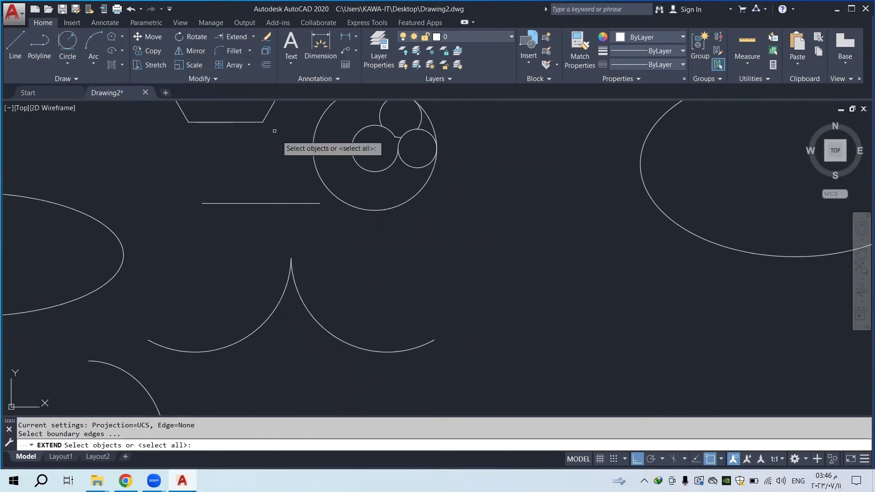
{"action": "left_click", "coordinate": [332, 331]}
{"action": "left_click", "coordinate": [308, 301]}
{"action": "left_click", "coordinate": [302, 189]}
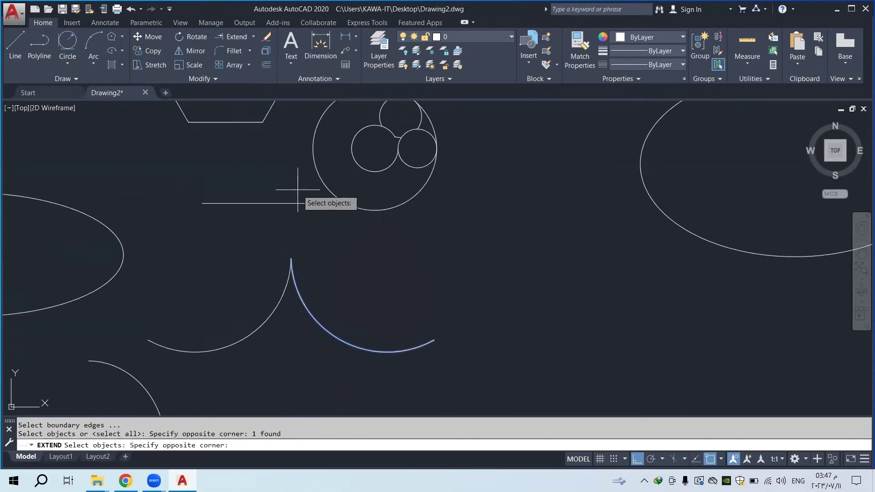
{"action": "left_click", "coordinate": [269, 218]}
{"action": "key", "text": "Return"}
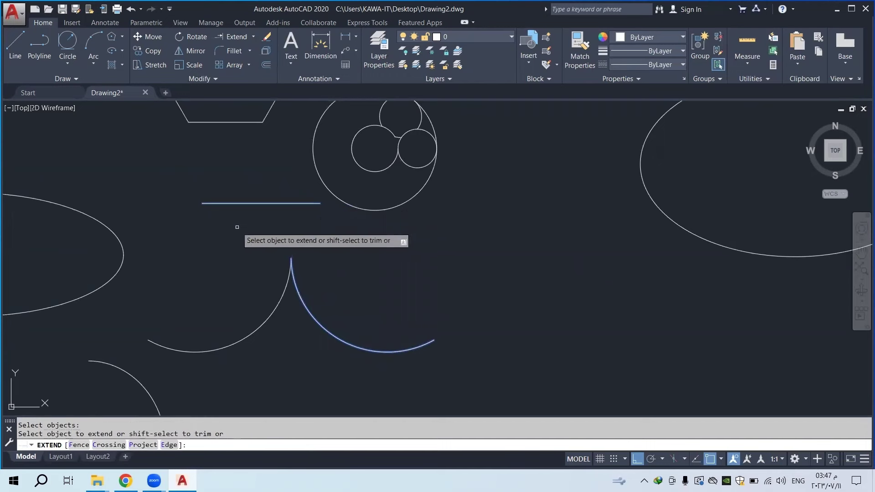
{"action": "left_click", "coordinate": [292, 274]}
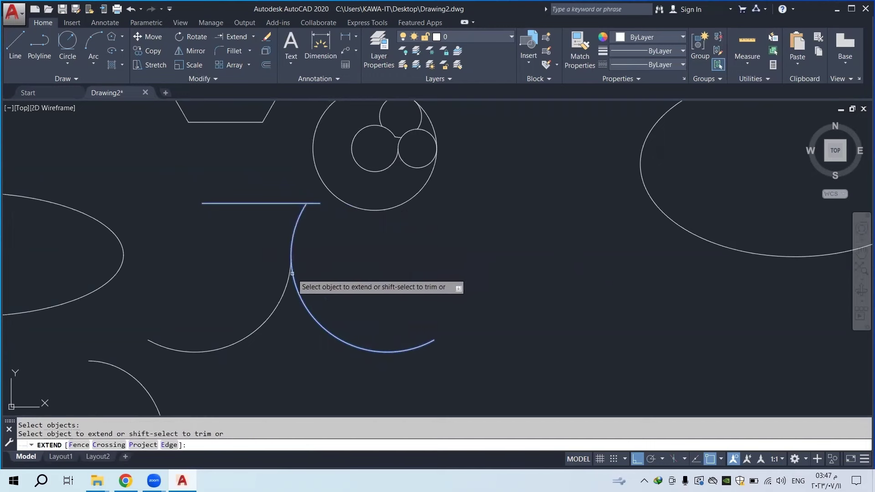
{"action": "left_click", "coordinate": [292, 273]}
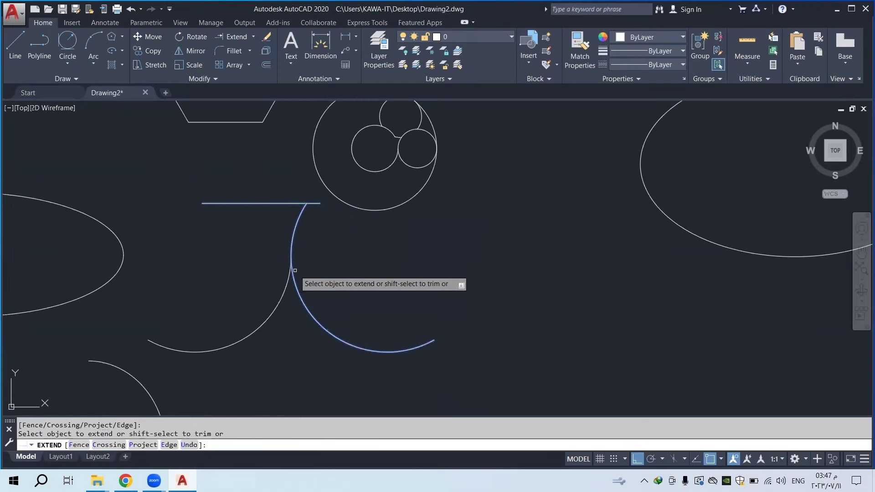
{"action": "right_click", "coordinate": [312, 214]}
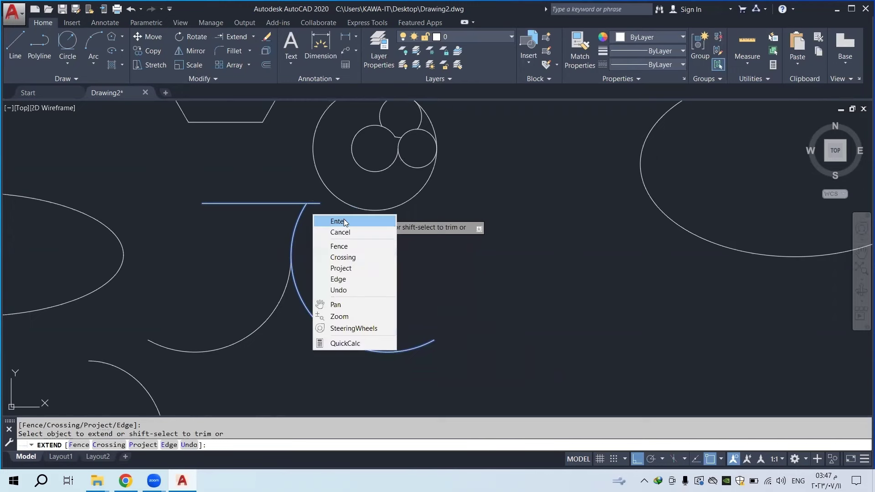
{"action": "left_click", "coordinate": [344, 223]}
{"action": "scroll", "coordinate": [362, 248], "scroll_direction": "down", "scroll_amount": 4}
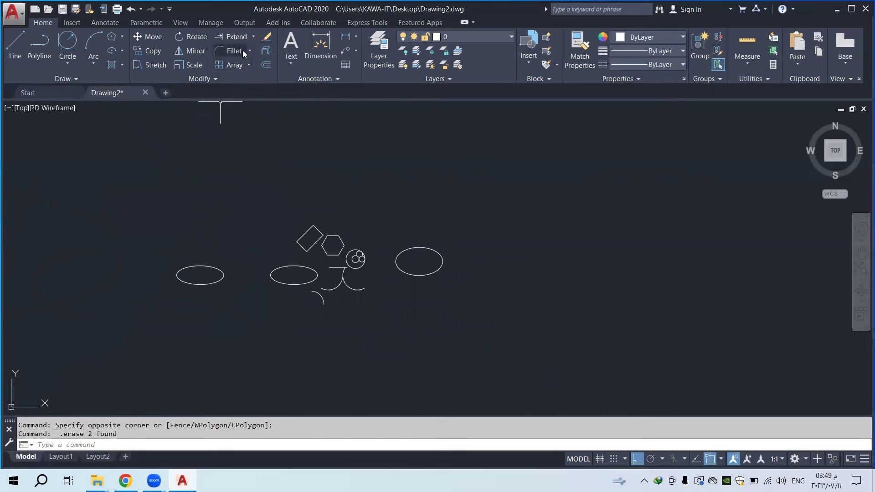
Draw a horizontal line and a vertical line forming an L-shaped corner
{"action": "left_click", "coordinate": [248, 51]}
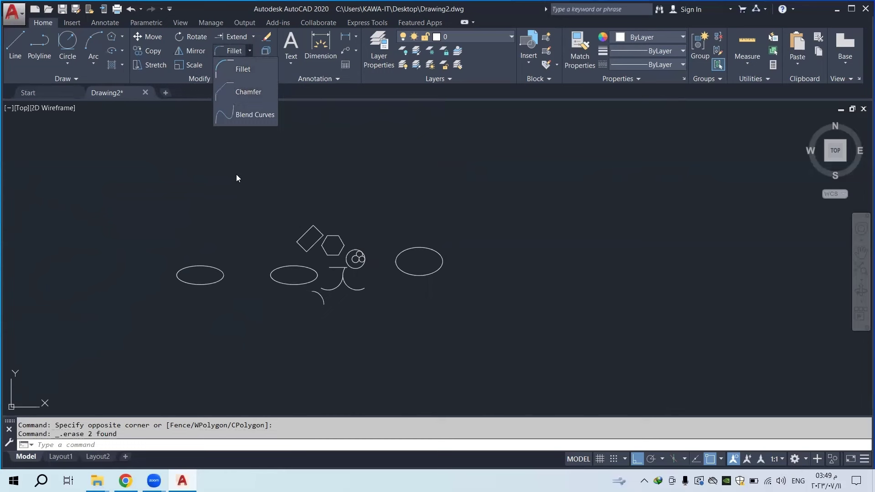
{"action": "left_click", "coordinate": [15, 45]}
{"action": "scroll", "coordinate": [195, 171], "scroll_direction": "up", "scroll_amount": 2}
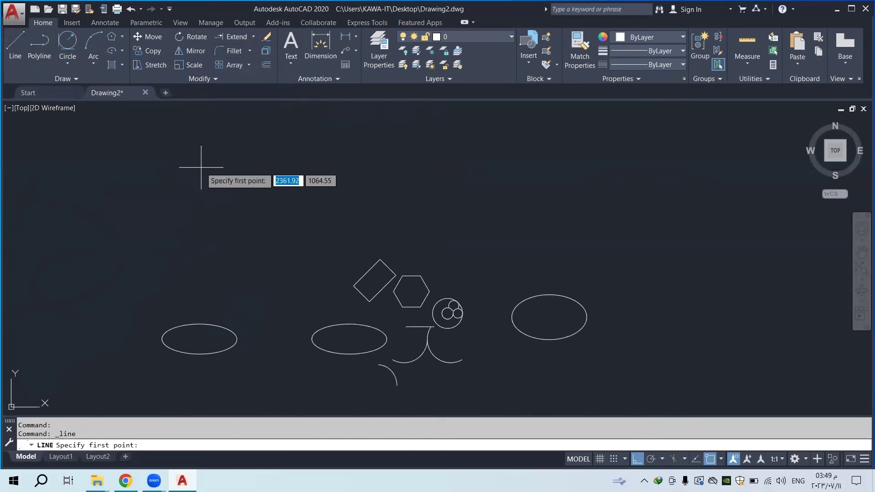
{"action": "left_click", "coordinate": [173, 185]}
{"action": "left_click", "coordinate": [323, 201]}
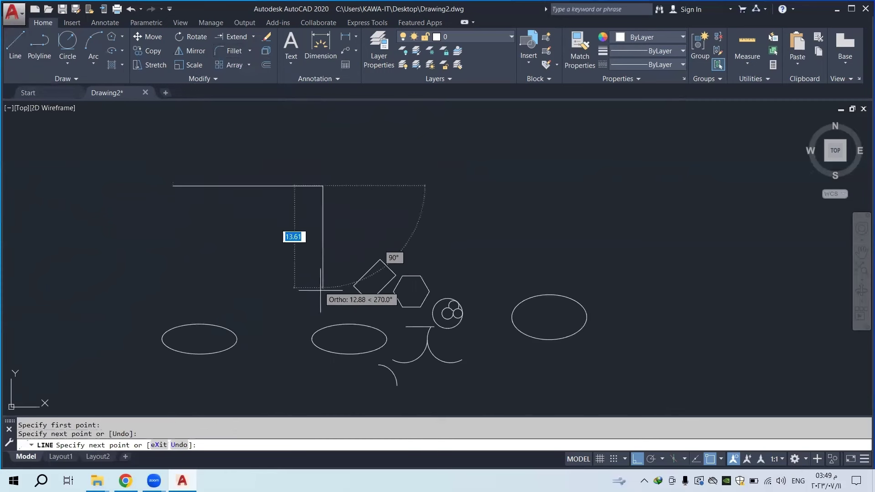
{"action": "left_click", "coordinate": [322, 307]}
{"action": "right_click", "coordinate": [326, 308]}
{"action": "left_click", "coordinate": [352, 316]}
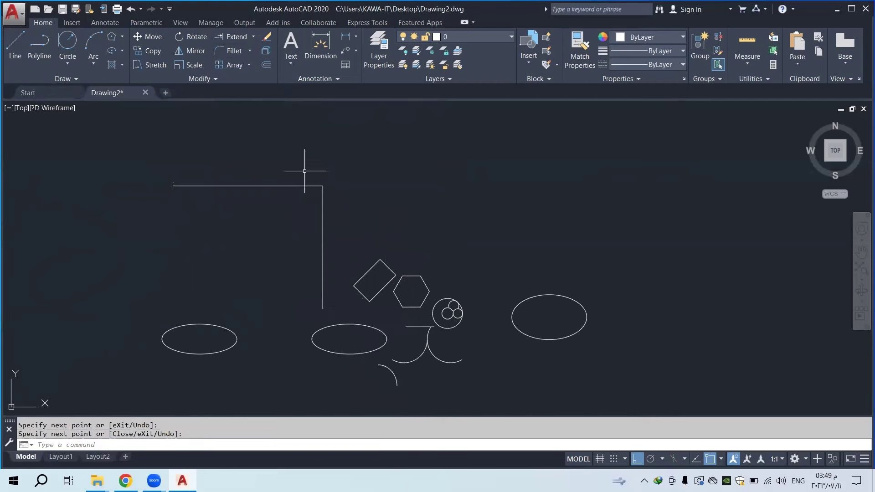
{"action": "scroll", "coordinate": [303, 171], "scroll_direction": "up", "scroll_amount": 2}
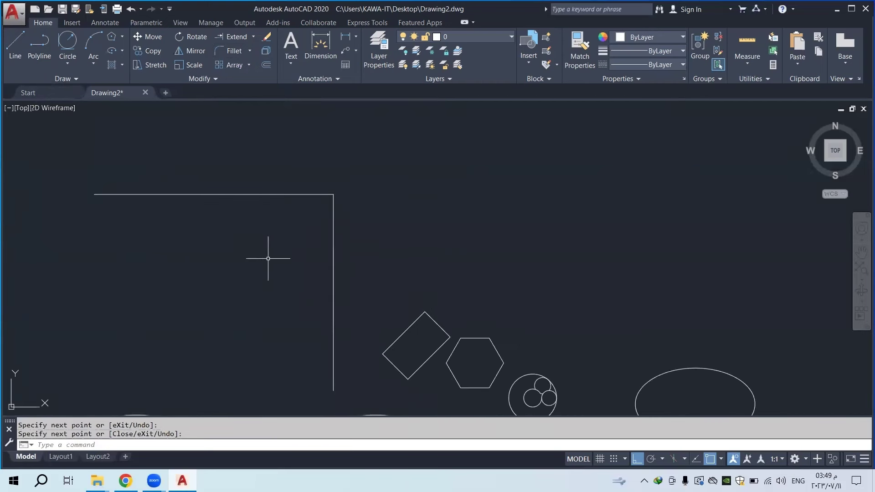
Fillet the corner between the two lines with radius 5
{"action": "left_click", "coordinate": [221, 52]}
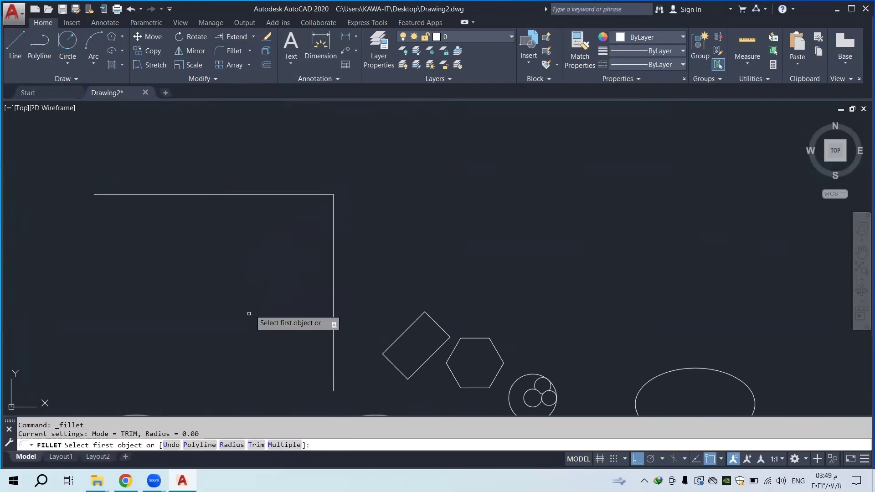
{"action": "left_click", "coordinate": [227, 445]}
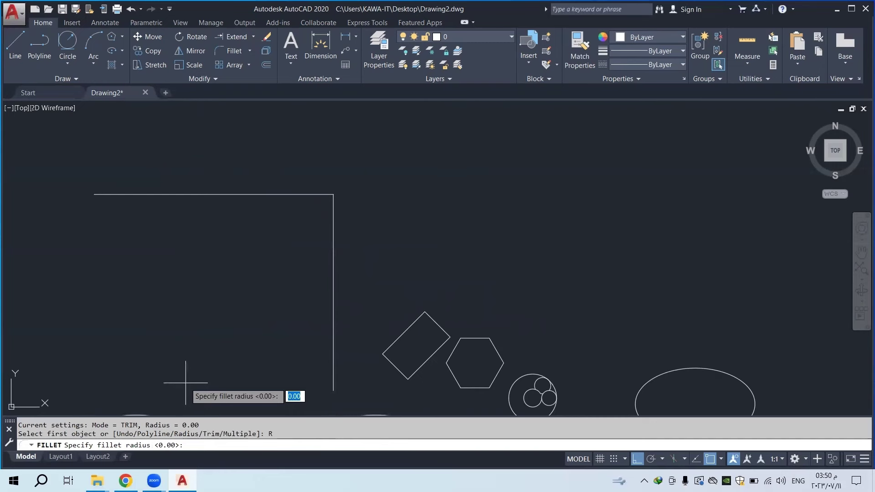
{"action": "type", "text": "5"}
{"action": "key", "text": "Return"}
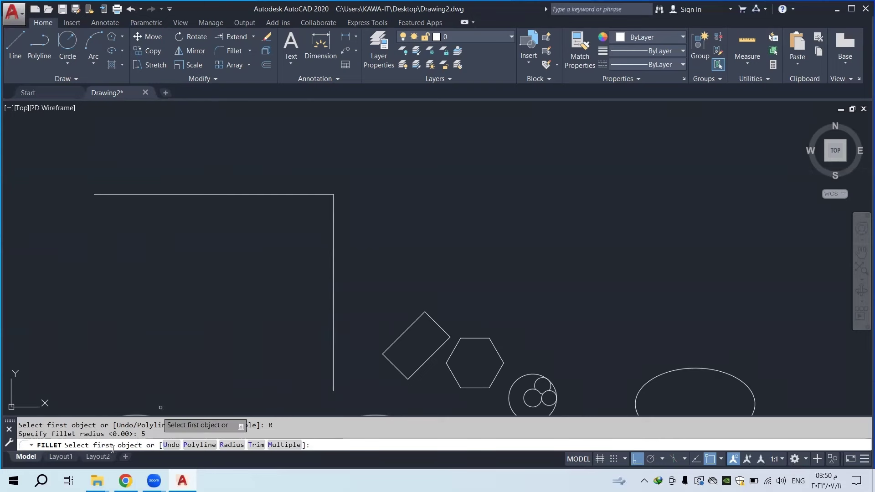
{"action": "left_click", "coordinate": [332, 212]}
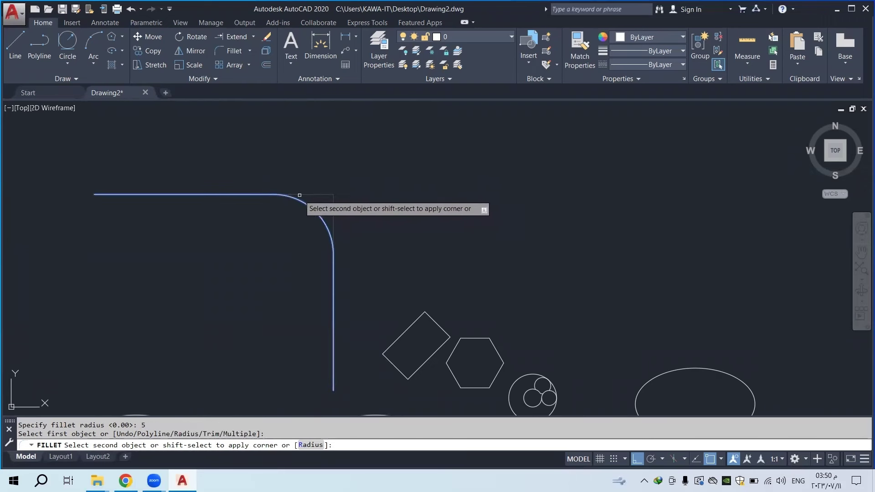
{"action": "left_click", "coordinate": [300, 195]}
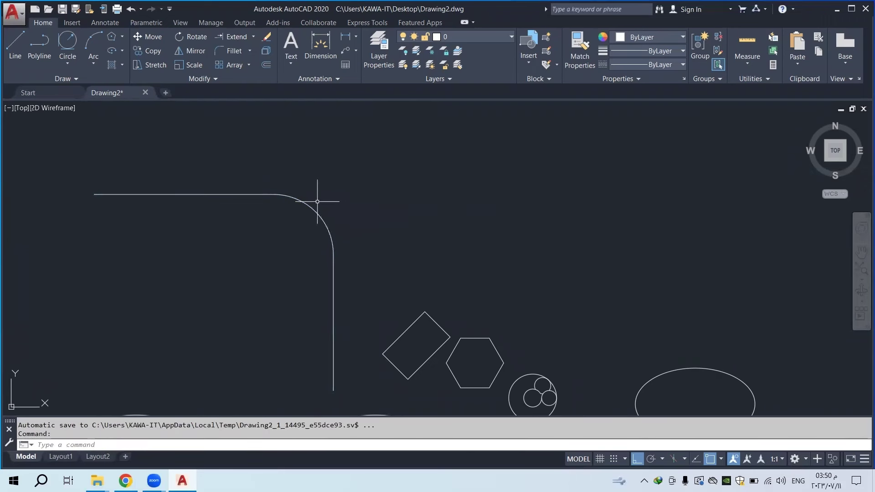
{"action": "scroll", "coordinate": [317, 201], "scroll_direction": "down", "scroll_amount": 2}
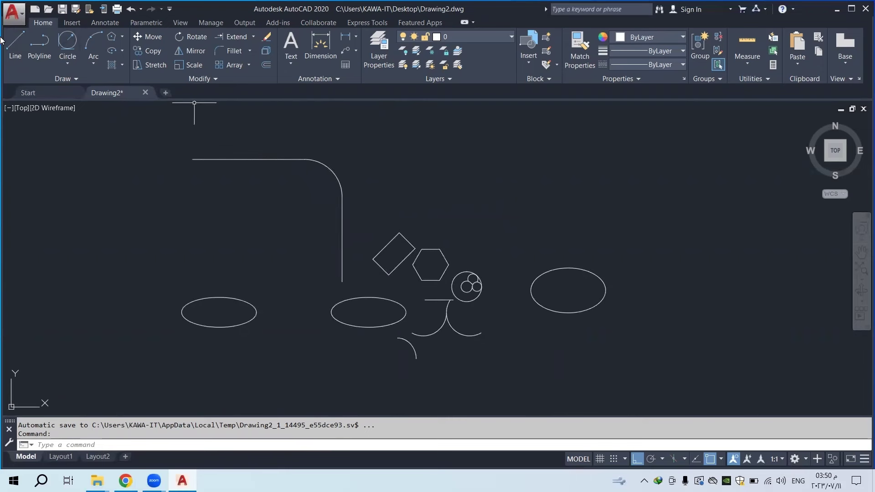
Draw a second L-shaped pair of lines with the Line tool
{"action": "left_click", "coordinate": [14, 46]}
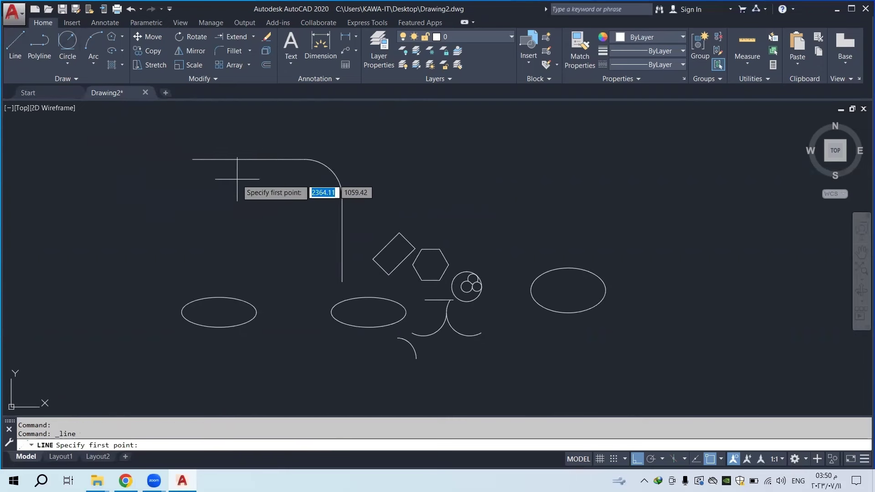
{"action": "left_click", "coordinate": [258, 176]}
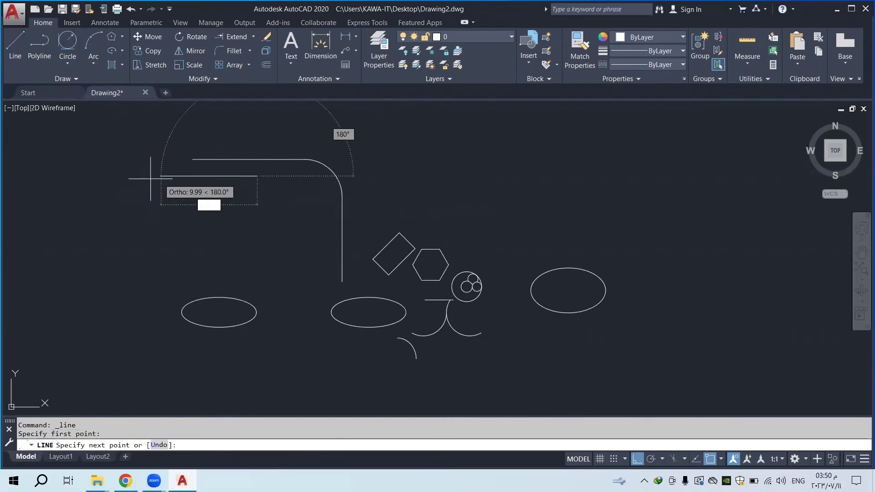
{"action": "key", "text": "Return"}
{"action": "right_click", "coordinate": [133, 254]}
{"action": "left_click", "coordinate": [153, 266]}
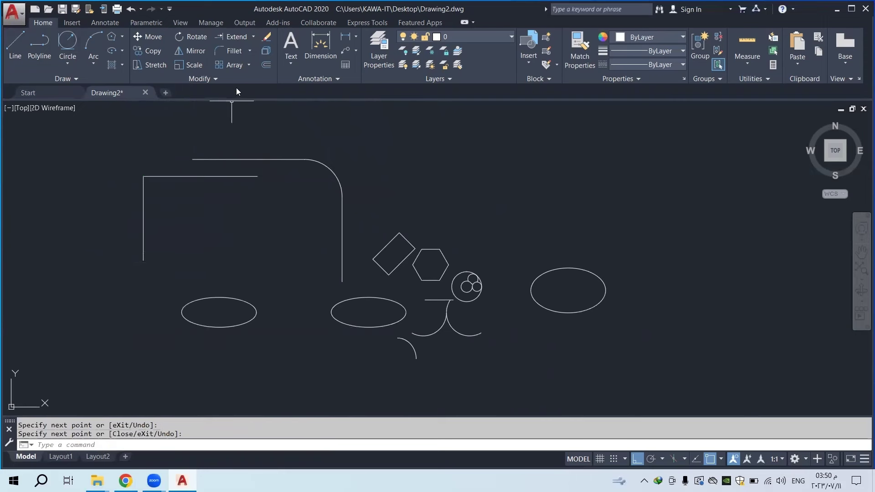
Start Chamfer and set the chamfer distances to 2
{"action": "left_click", "coordinate": [250, 51]}
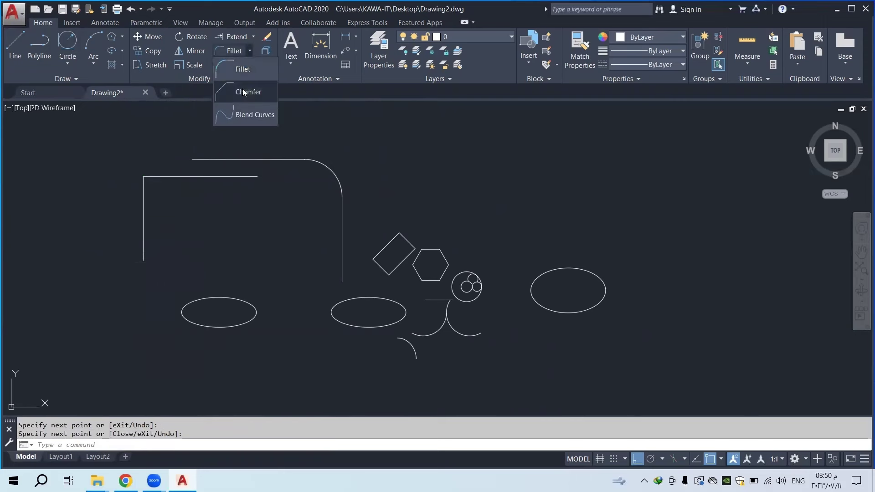
{"action": "left_click", "coordinate": [243, 89]}
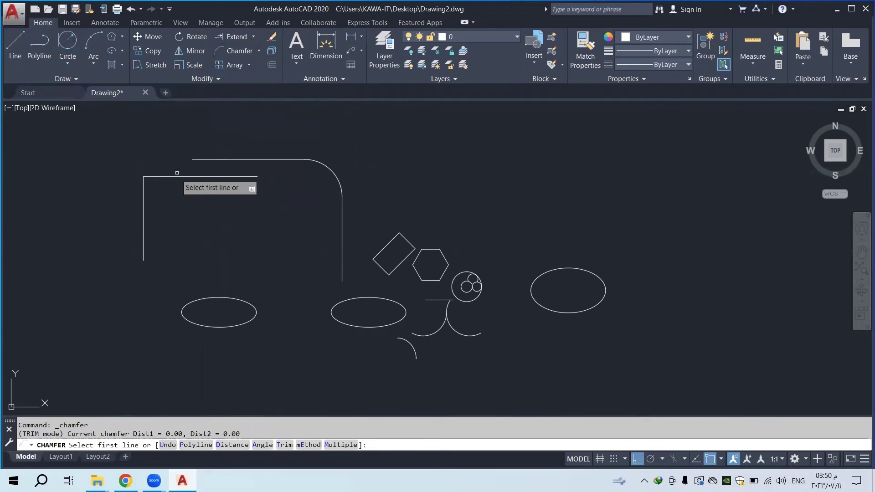
{"action": "left_click", "coordinate": [227, 448]}
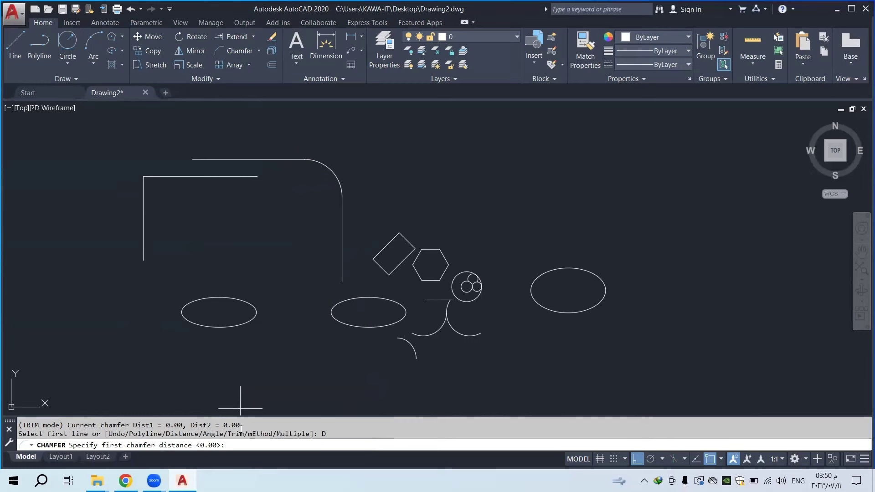
{"action": "type", "text": "2"}
{"action": "key", "text": "Return"}
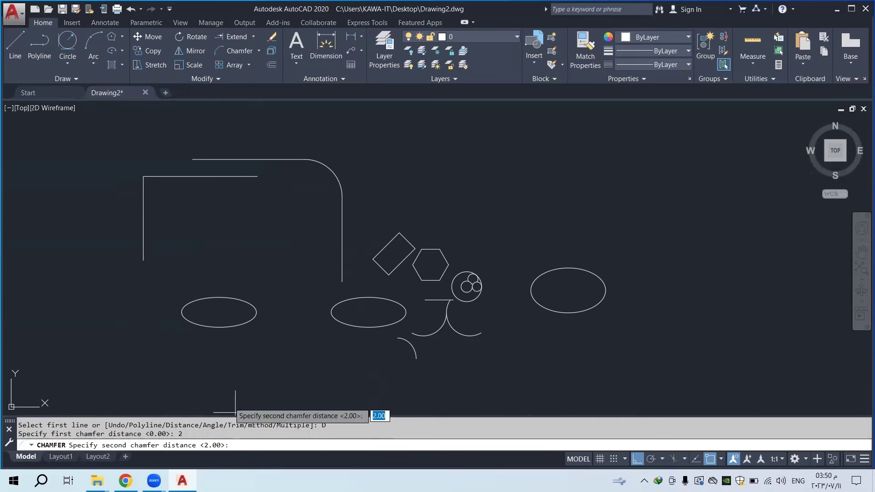
{"action": "left_click", "coordinate": [155, 176]}
{"action": "left_click", "coordinate": [149, 190]}
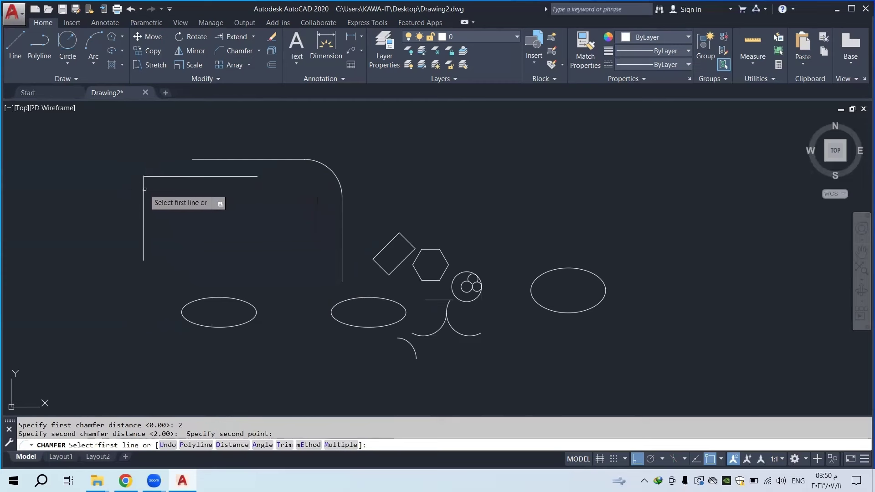
Chamfer the corner by picking the vertical line, then the horizontal line
{"action": "left_click", "coordinate": [144, 191]}
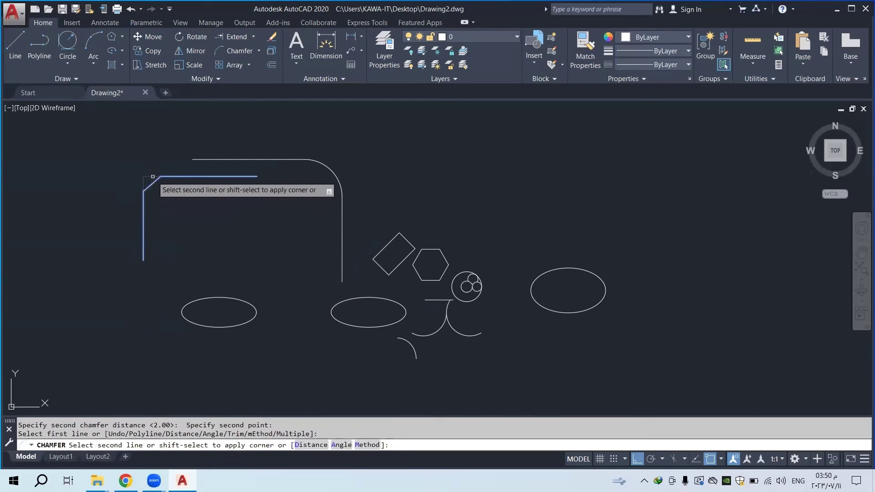
{"action": "left_click", "coordinate": [178, 176]}
{"action": "scroll", "coordinate": [178, 176], "scroll_direction": "up", "scroll_amount": 4}
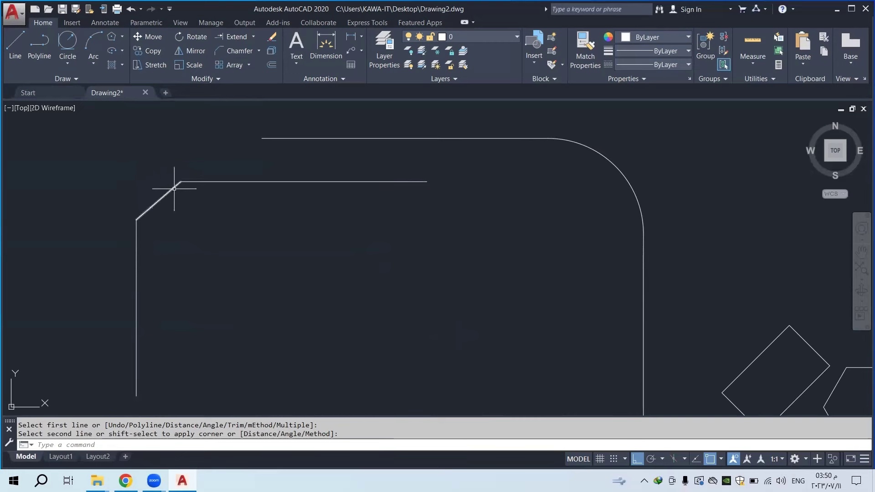
{"action": "scroll", "coordinate": [269, 201], "scroll_direction": "down", "scroll_amount": 1}
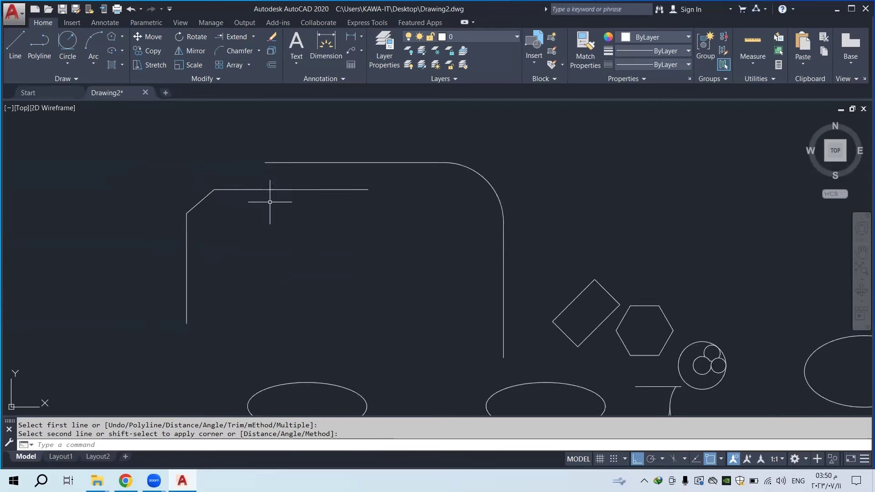
{"action": "scroll", "coordinate": [270, 202], "scroll_direction": "down", "scroll_amount": 2}
{"action": "middle_click_drag", "start_coordinate": [363, 231], "coordinate": [360, 196]}
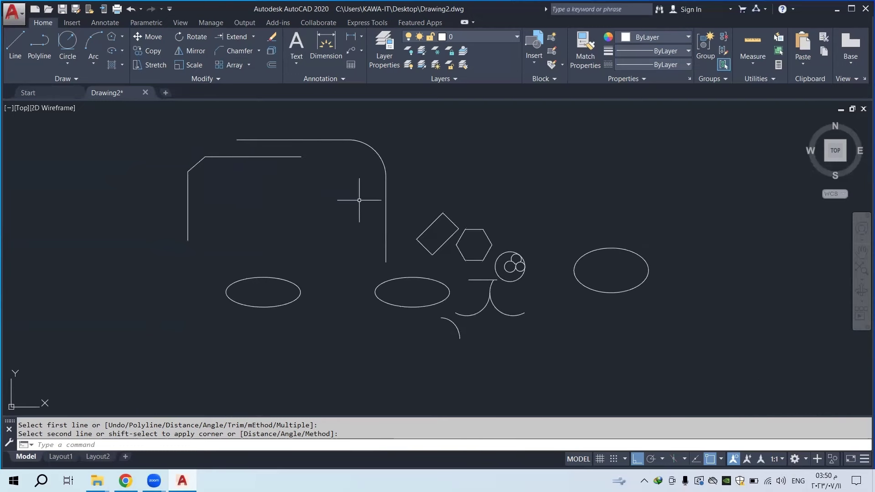
Pan the drawing to find empty space, cancelling stray Line and selection attempts
{"action": "left_click", "coordinate": [248, 65]}
{"action": "middle_click_drag", "start_coordinate": [361, 264], "coordinate": [299, 172]}
{"action": "left_click", "coordinate": [15, 46]}
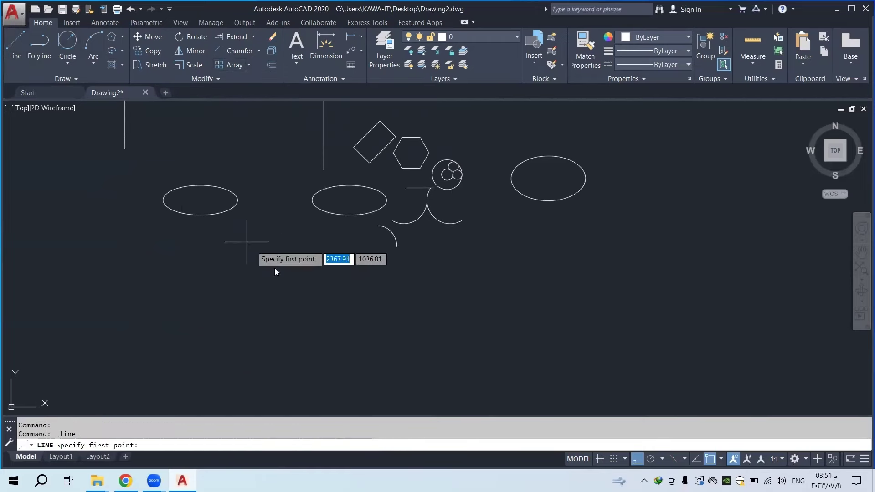
{"action": "key", "text": "Escape"}
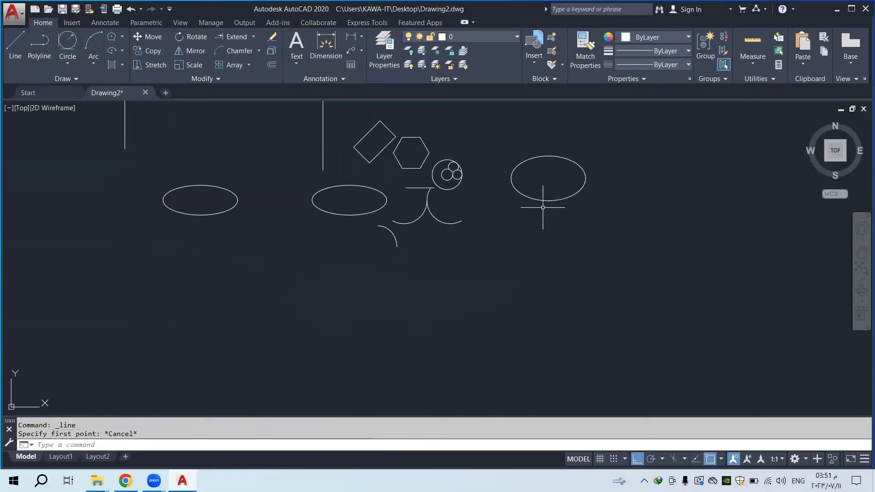
{"action": "left_click", "coordinate": [543, 200]}
{"action": "key", "text": "Escape"}
{"action": "middle_click_drag", "start_coordinate": [572, 221], "coordinate": [504, 257]}
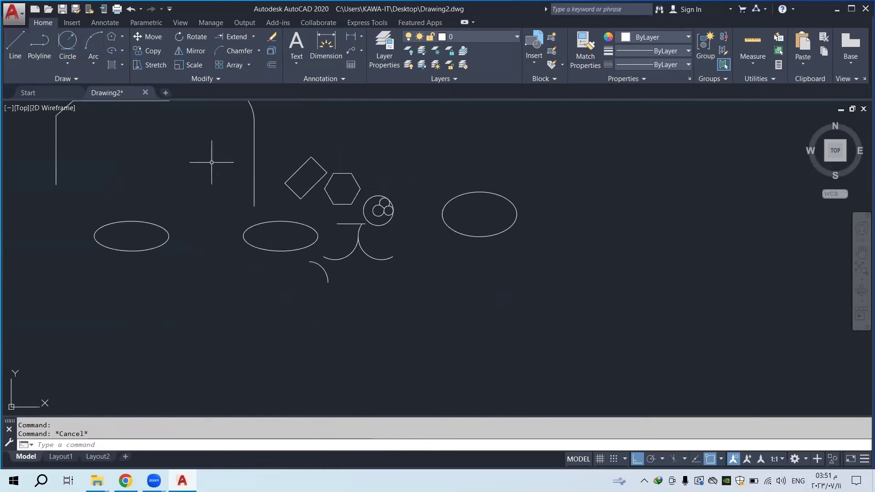
Draw a small Center, Radius circle in empty space
{"action": "left_click", "coordinate": [70, 46]}
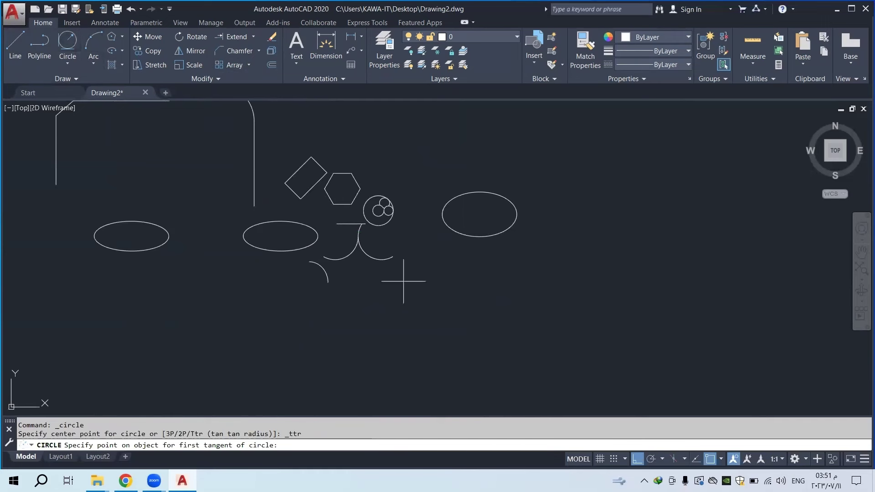
{"action": "key", "text": "Escape"}
{"action": "left_click", "coordinate": [67, 62]}
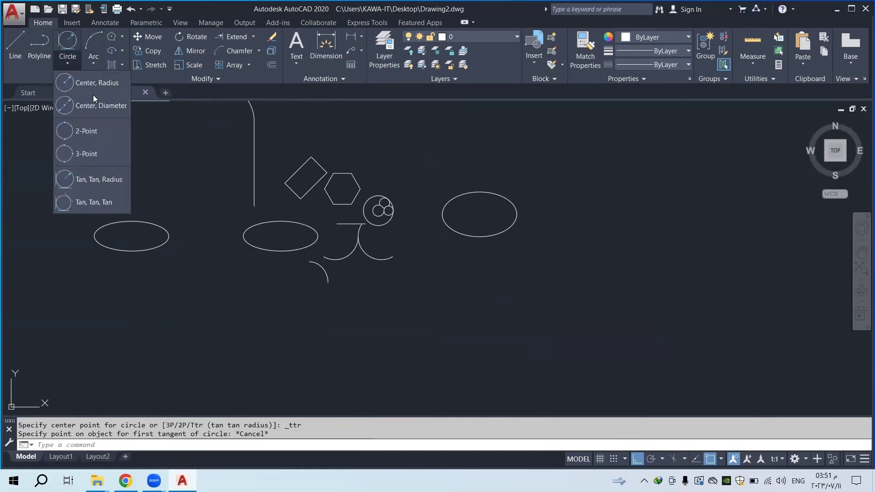
{"action": "left_click", "coordinate": [86, 81]}
{"action": "left_click", "coordinate": [425, 354]}
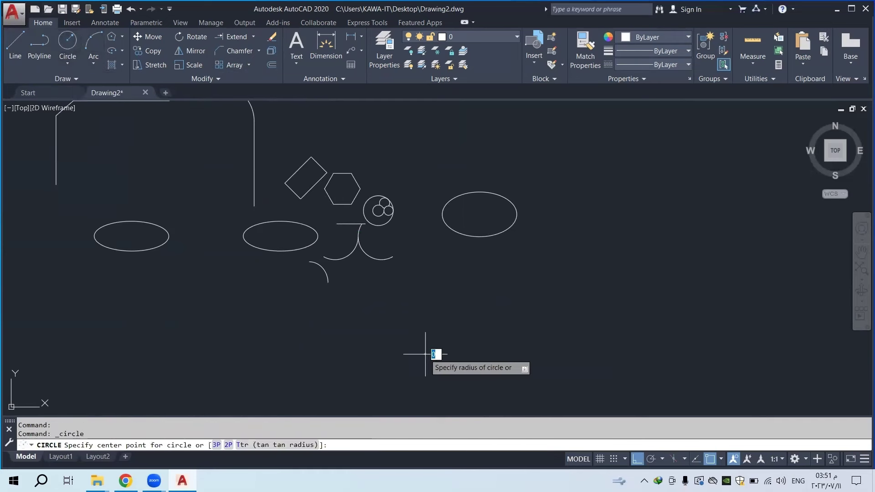
{"action": "key", "text": "Return"}
{"action": "middle_click_drag", "start_coordinate": [418, 291], "coordinate": [351, 195]}
{"action": "scroll", "coordinate": [371, 276], "scroll_direction": "up", "scroll_amount": 4}
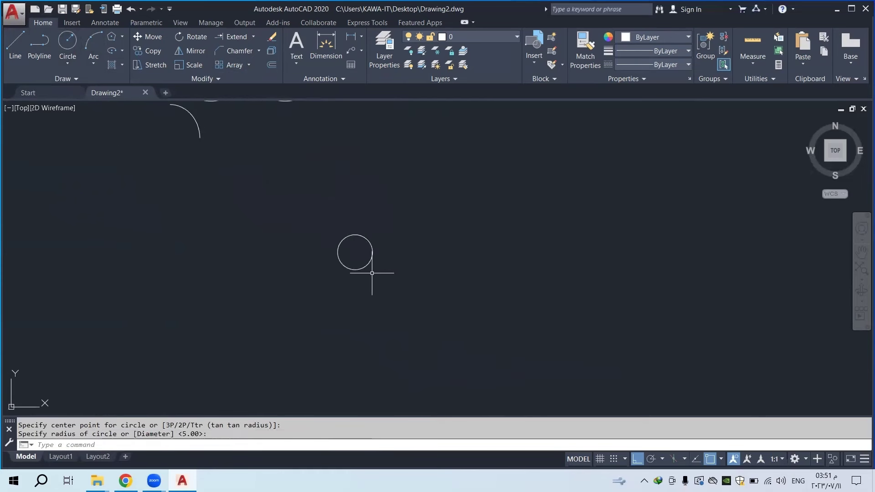
{"action": "mouse_move", "coordinate": [394, 250]}
{"action": "middle_mouse_down"}
{"action": "mouse_move", "coordinate": [344, 226]}
{"action": "mouse_move", "coordinate": [334, 260]}
{"action": "middle_mouse_up"}
{"action": "scroll", "coordinate": [255, 251], "scroll_direction": "down", "scroll_amount": 4}
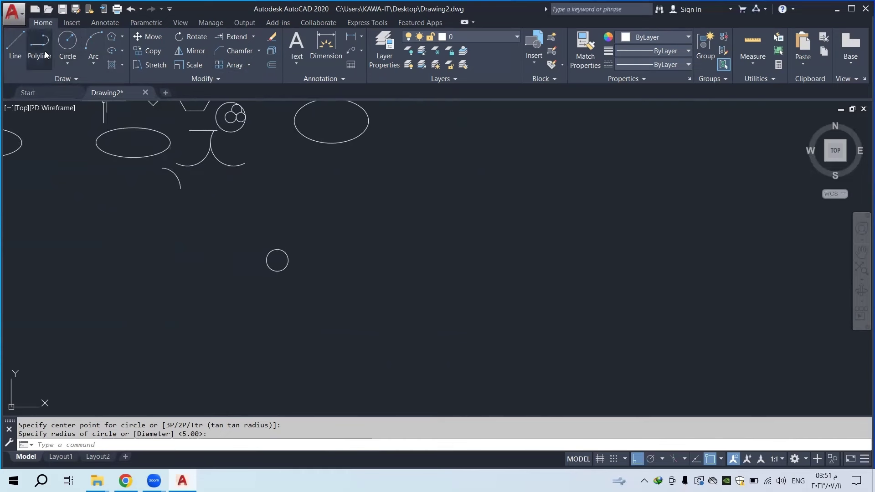
Draw a 50-unit horizontal line from the circle's centre
{"action": "left_click", "coordinate": [15, 43]}
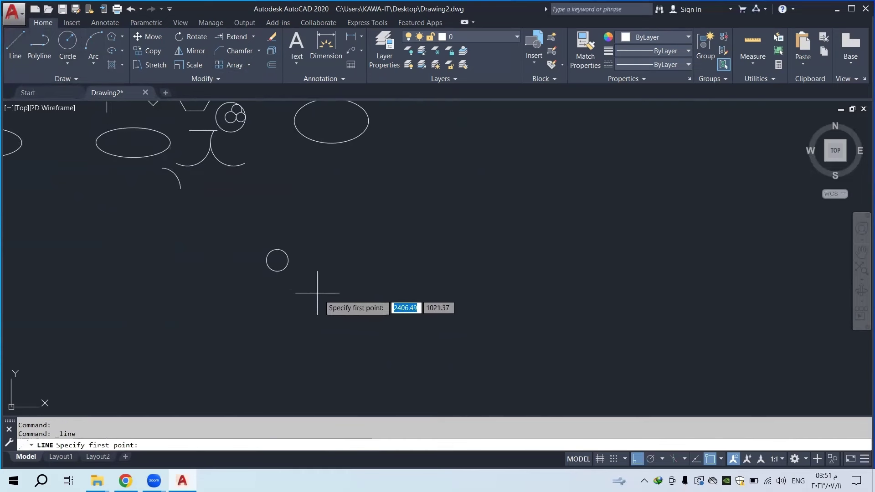
{"action": "left_click", "coordinate": [277, 260]}
{"action": "type", "text": "50"}
{"action": "key", "text": "Return"}
{"action": "key", "text": "Escape"}
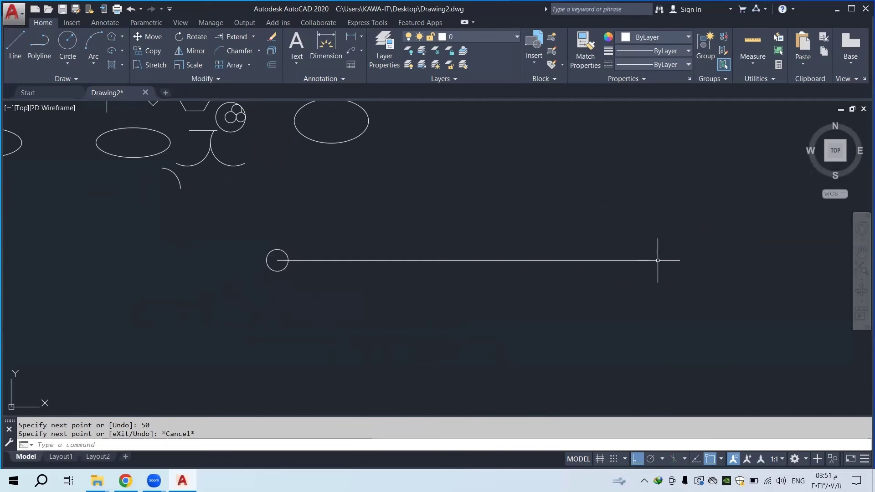
{"action": "middle_click_drag", "start_coordinate": [645, 245], "coordinate": [621, 233]}
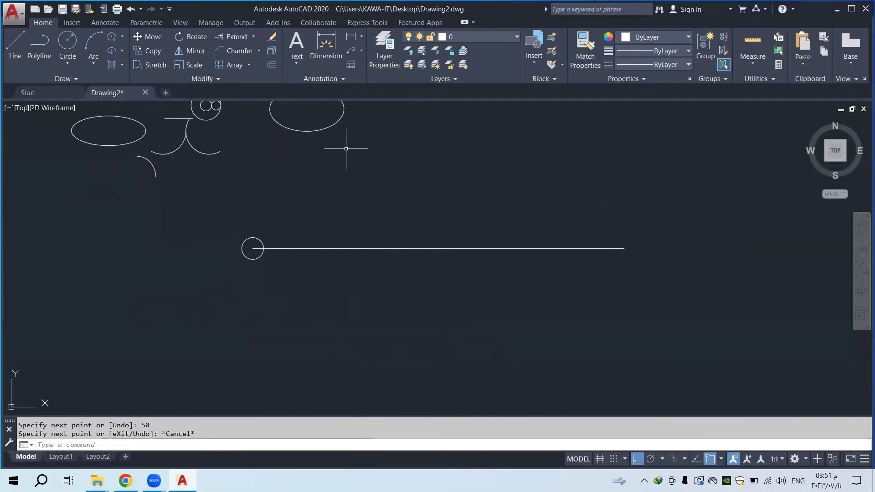
Path-array the small circle along the 50-unit line with spacing 5, giving 11 circles
{"action": "left_click", "coordinate": [249, 64]}
{"action": "left_click", "coordinate": [250, 107]}
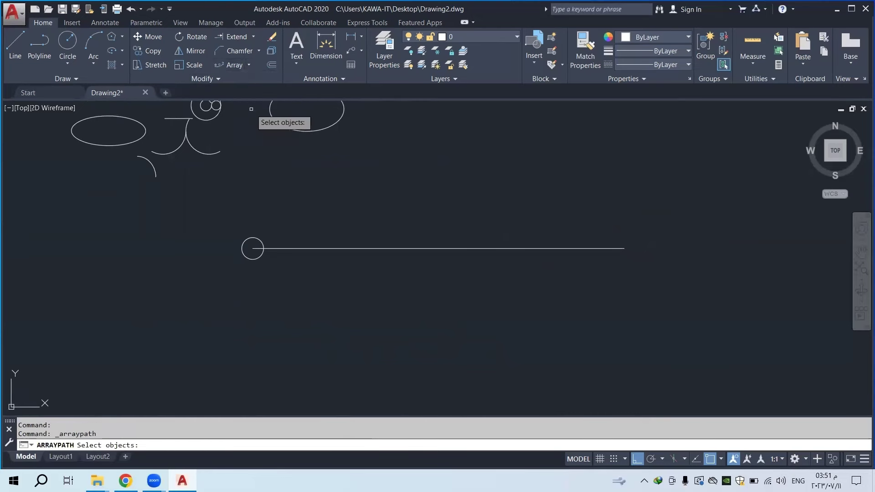
{"action": "left_click", "coordinate": [262, 242]}
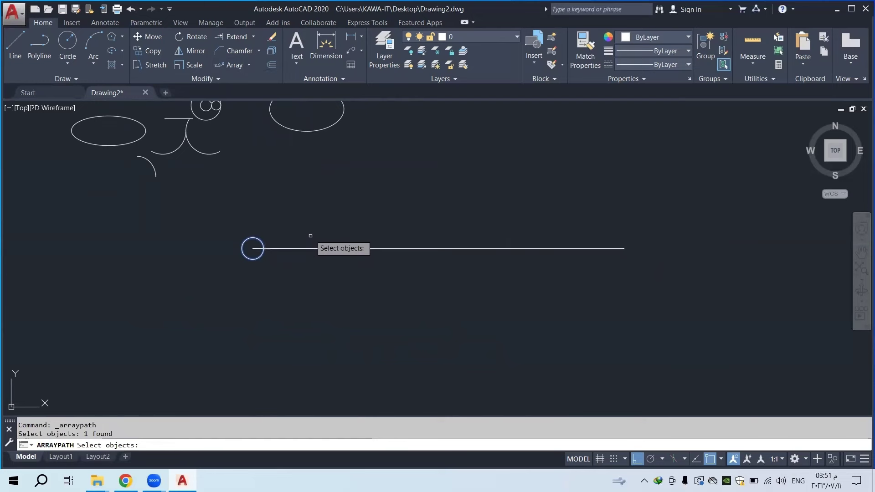
{"action": "key", "text": "Return"}
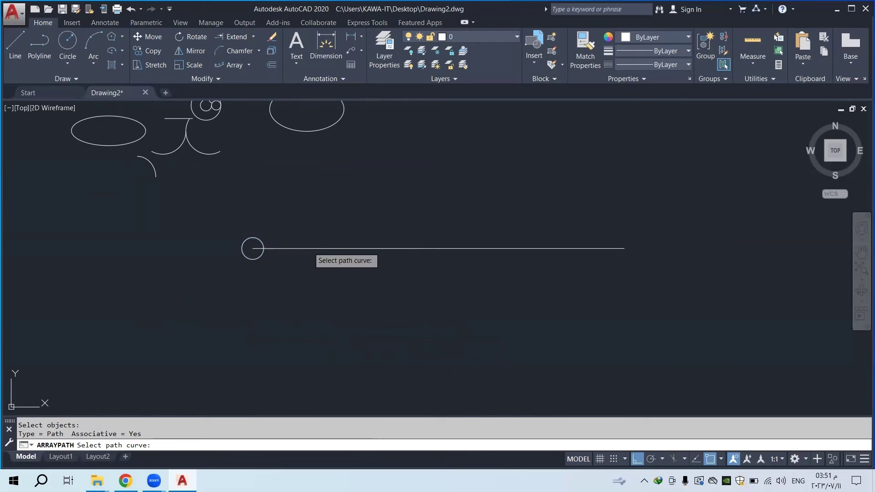
{"action": "left_click", "coordinate": [308, 247]}
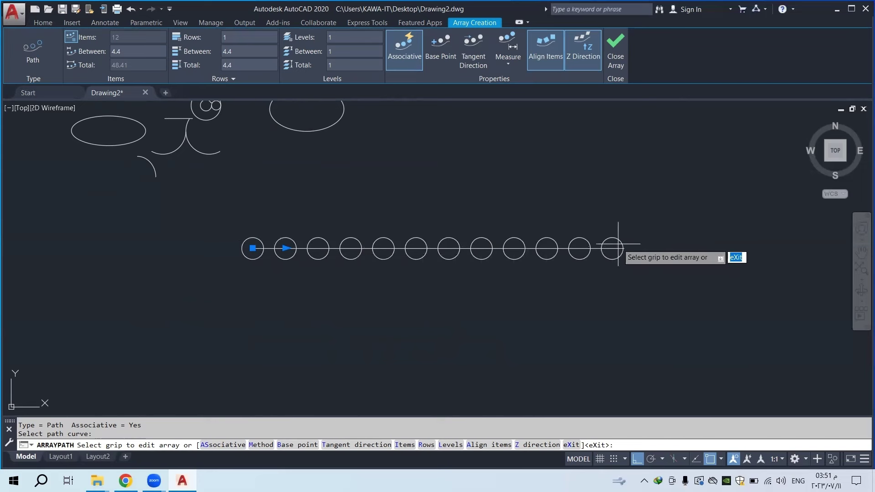
{"action": "left_click", "coordinate": [126, 51]}
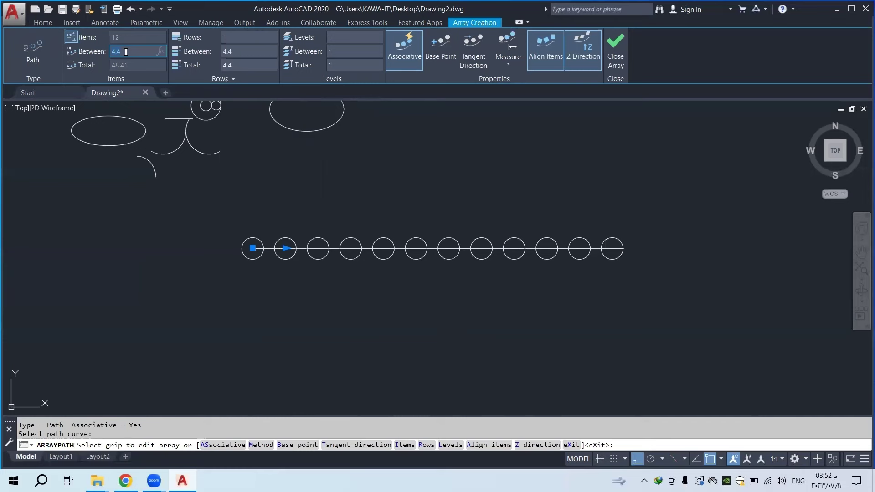
{"action": "key", "text": "Return"}
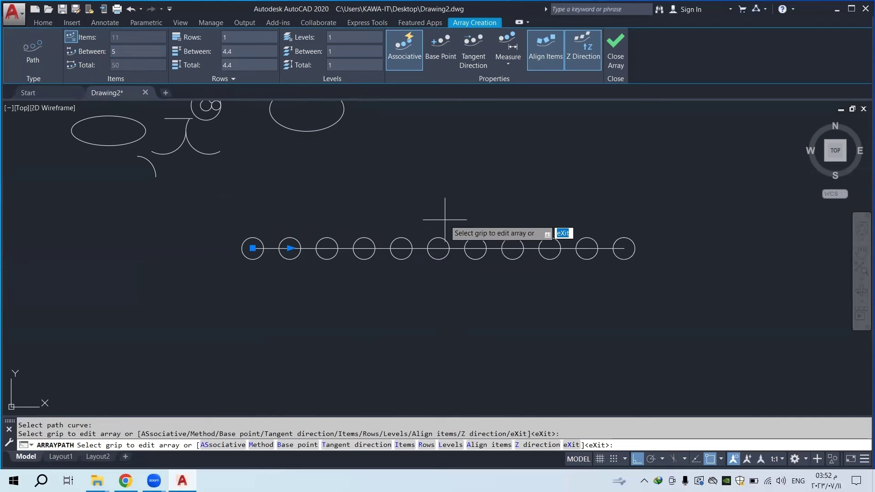
{"action": "right_click", "coordinate": [414, 195]}
{"action": "left_click", "coordinate": [426, 201]}
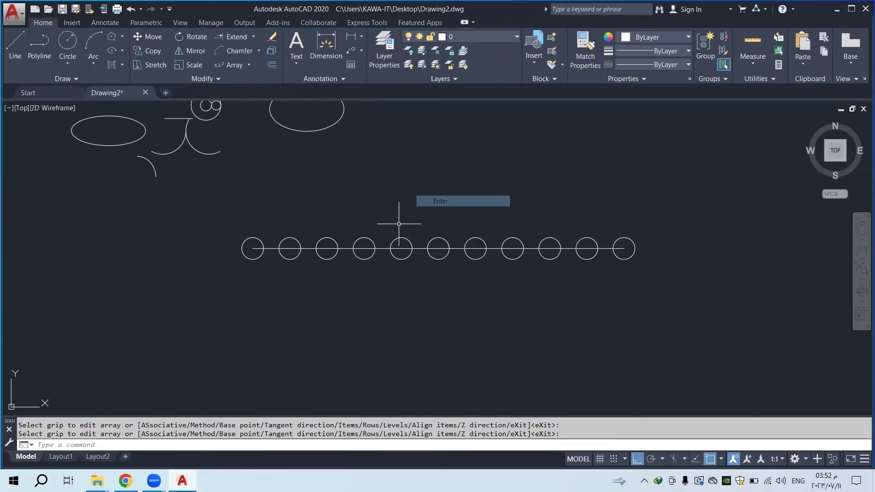
{"action": "key", "text": "Escape"}
{"action": "left_click", "coordinate": [314, 248]}
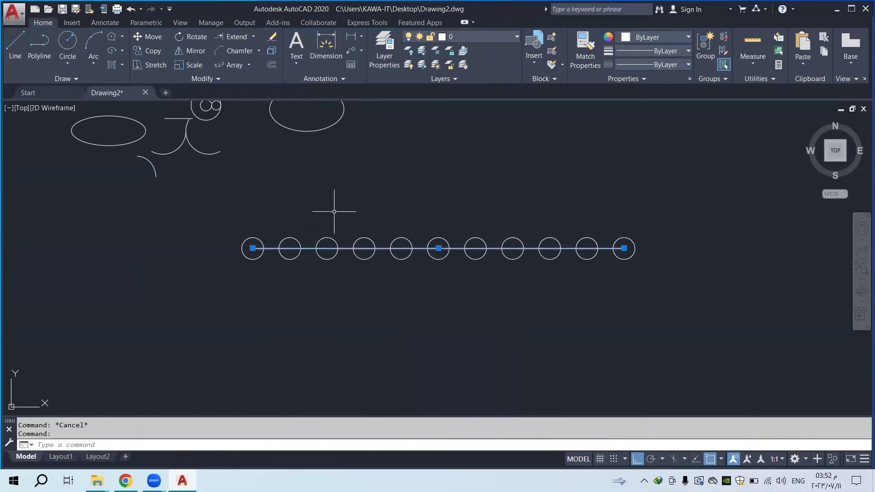
Erase the 50-unit path line and check that the circle array remains
{"action": "key", "text": "Delete"}
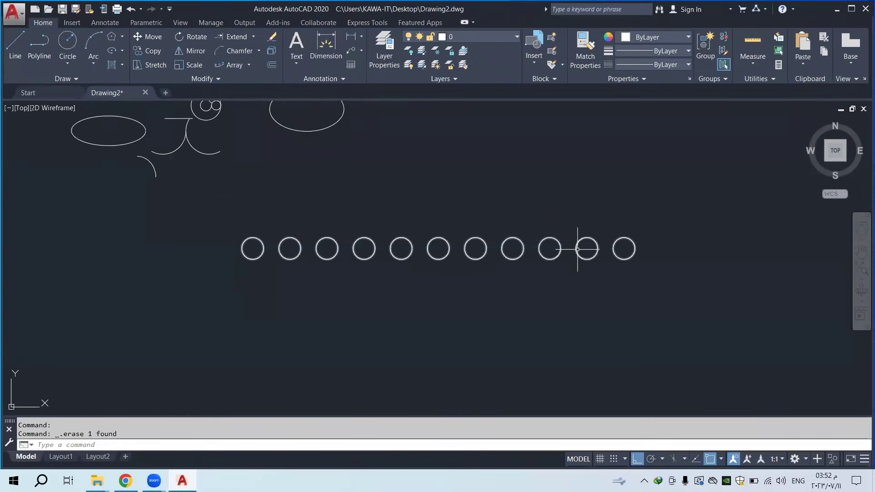
{"action": "left_click", "coordinate": [261, 241]}
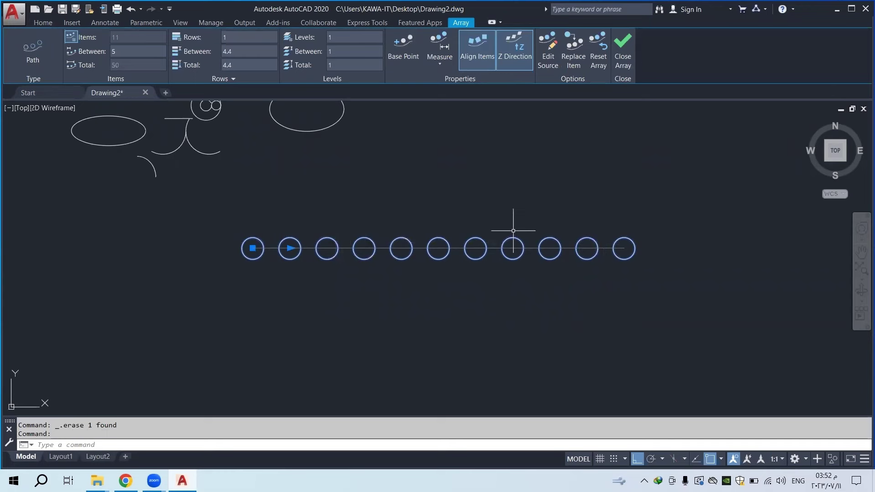
{"action": "key", "text": "Escape"}
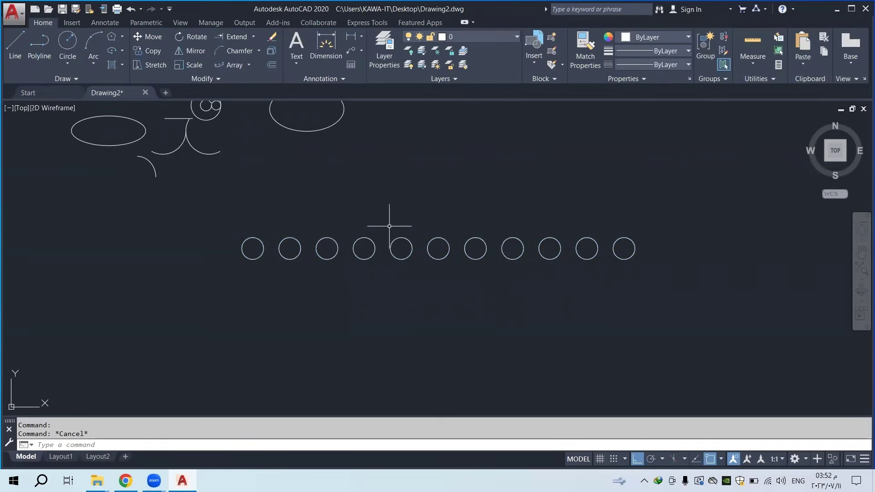
{"action": "left_click", "coordinate": [410, 245]}
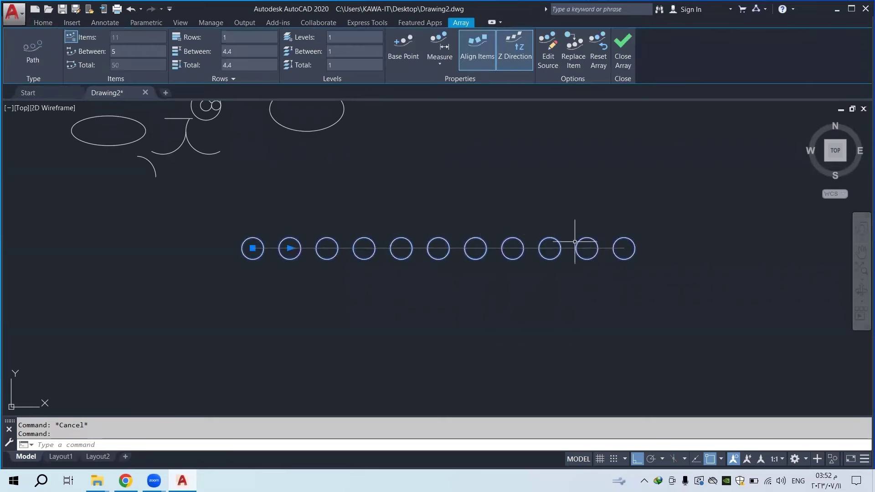
{"action": "key", "text": "Escape"}
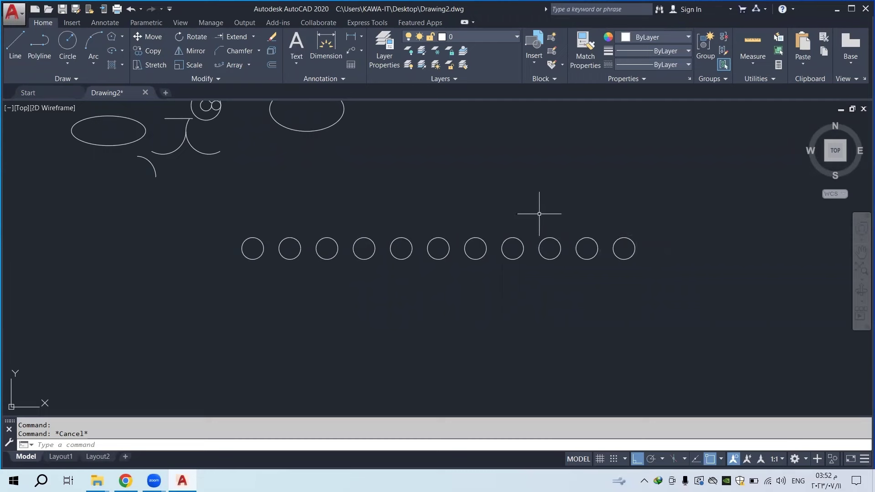
Explode the path array and confirm single circles now select individually
{"action": "left_click", "coordinate": [270, 52]}
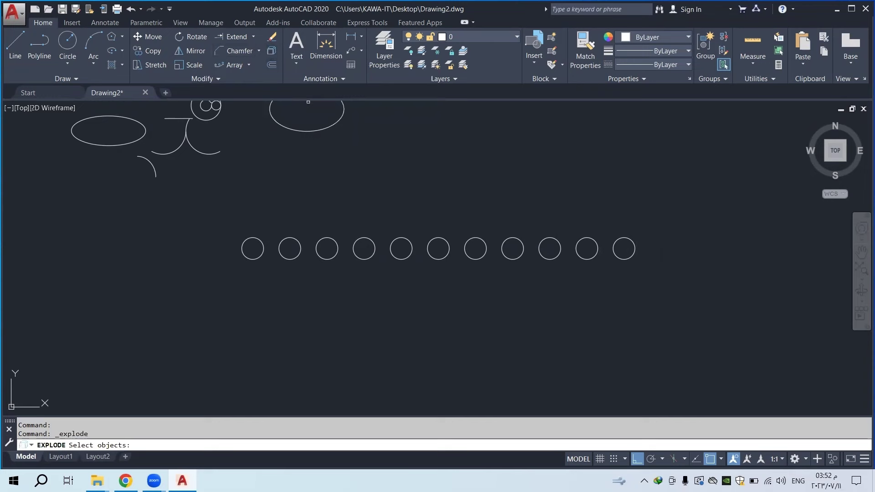
{"action": "left_click", "coordinate": [407, 238]}
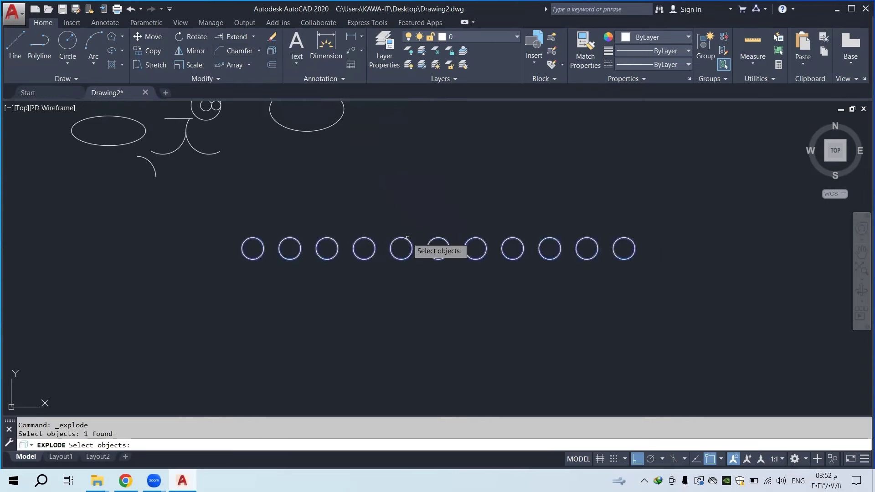
{"action": "key", "text": "Return"}
{"action": "left_click", "coordinate": [404, 238]}
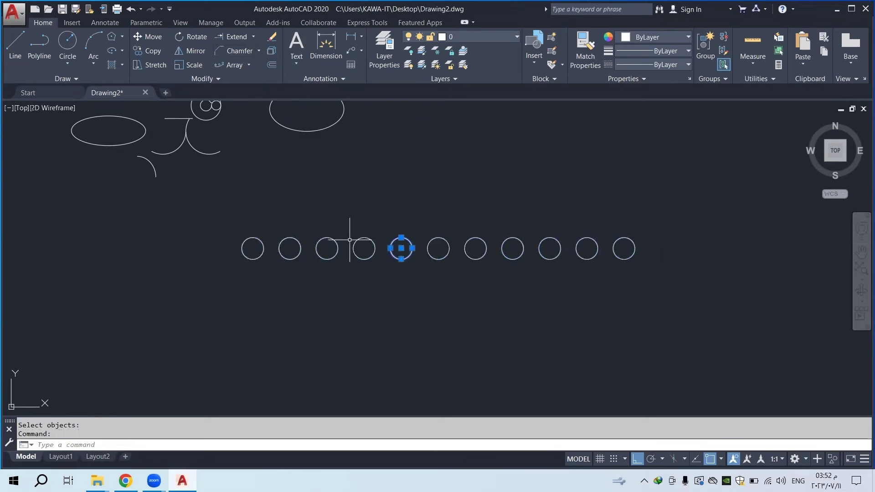
{"action": "key", "text": "Escape"}
{"action": "left_click", "coordinate": [335, 241]}
{"action": "key", "text": "Escape"}
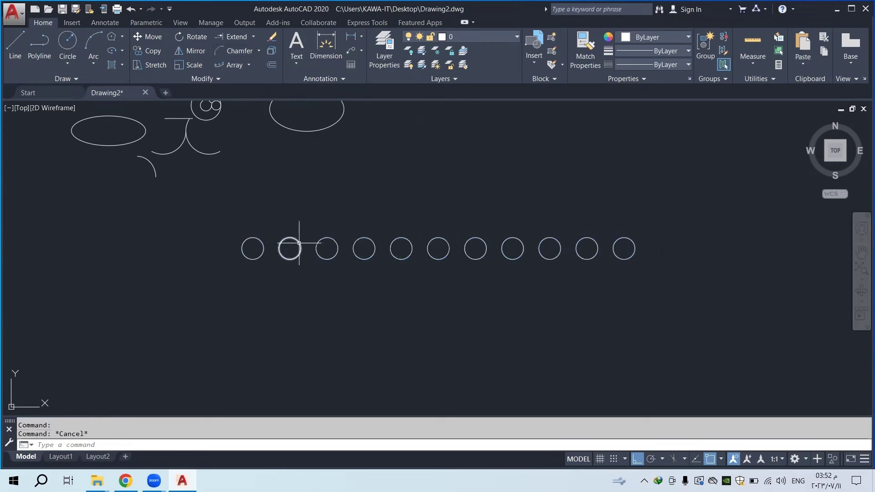
{"action": "left_click", "coordinate": [299, 243]}
{"action": "key", "text": "Escape"}
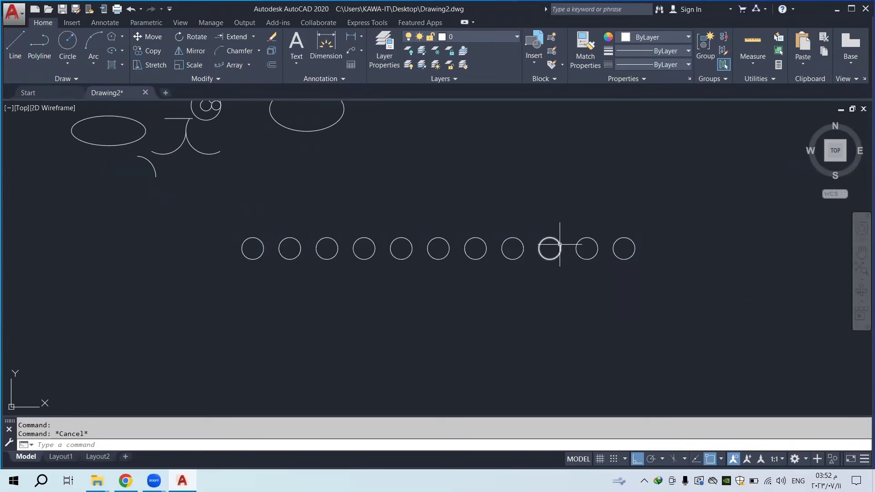
{"action": "mouse_move", "coordinate": [512, 210]}
{"action": "middle_mouse_down"}
{"action": "mouse_move", "coordinate": [488, 196]}
{"action": "mouse_move", "coordinate": [527, 250]}
{"action": "middle_mouse_up"}
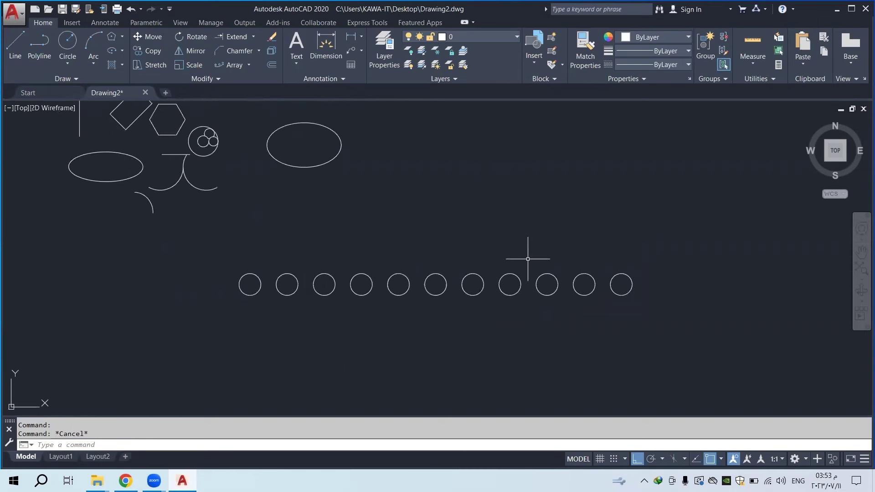
{"action": "left_click", "coordinate": [638, 276]}
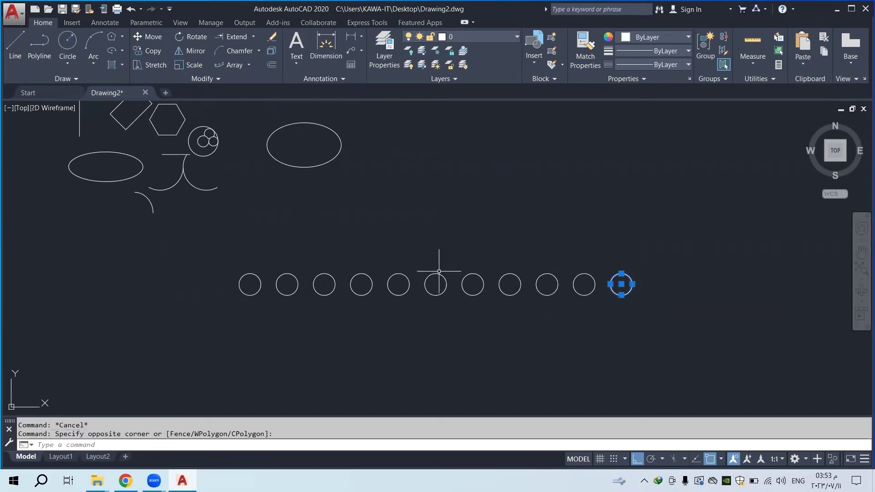
{"action": "key", "text": "Escape"}
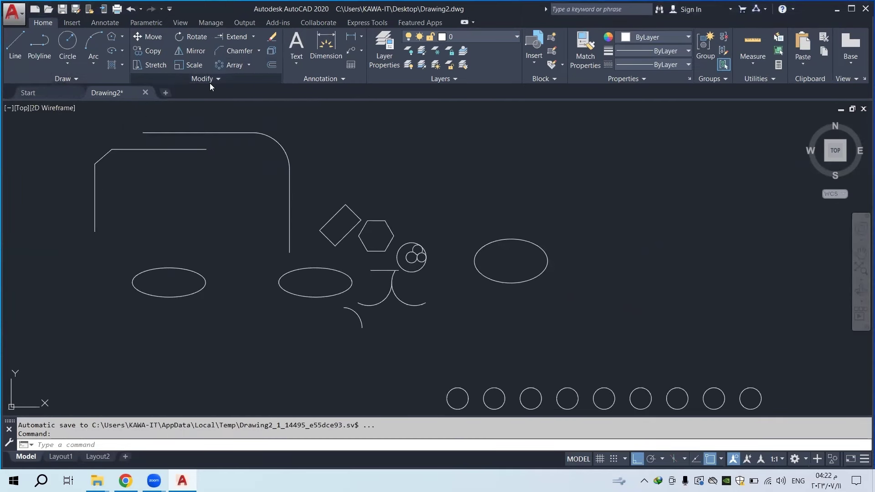
Expand and collapse the annotation style settings on the Annotation panel
{"action": "left_click", "coordinate": [328, 80]}
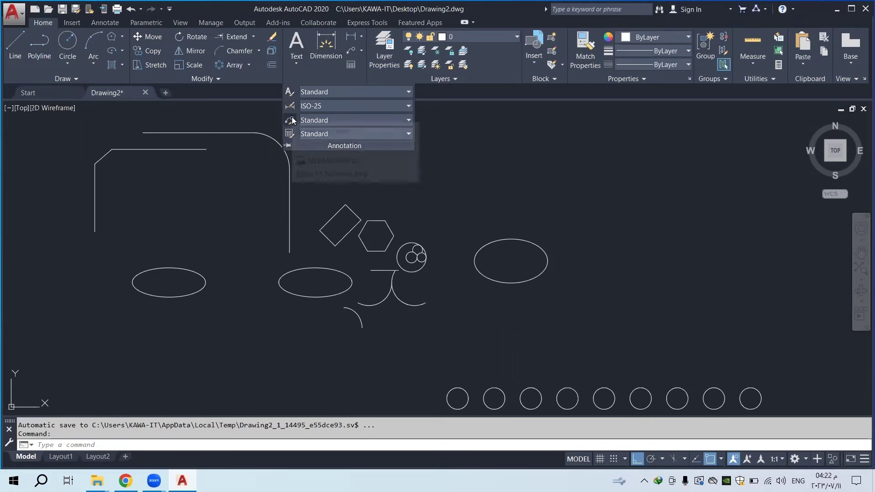
{"action": "left_click", "coordinate": [474, 145]}
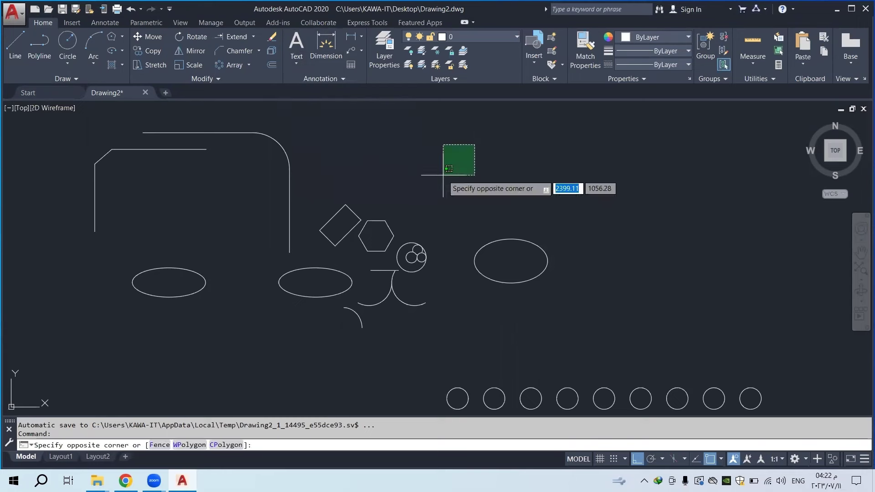
{"action": "left_click", "coordinate": [443, 178]}
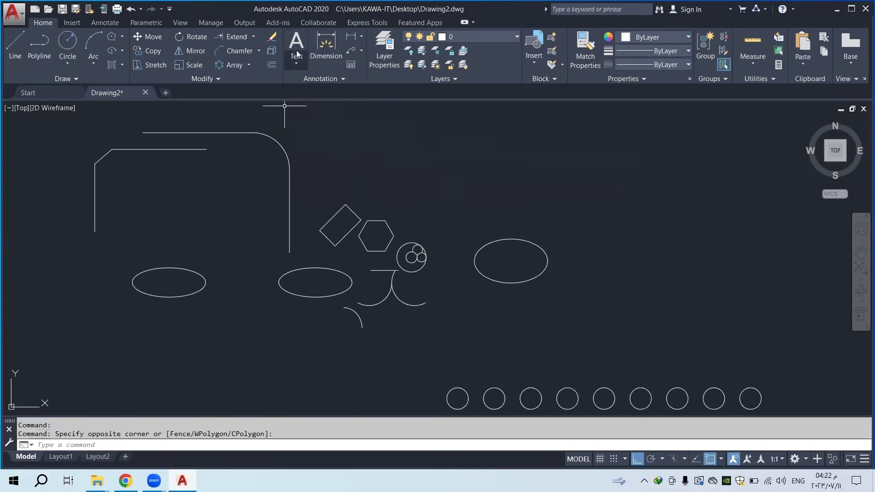
{"action": "scroll", "coordinate": [544, 254], "scroll_direction": "up", "scroll_amount": 5}
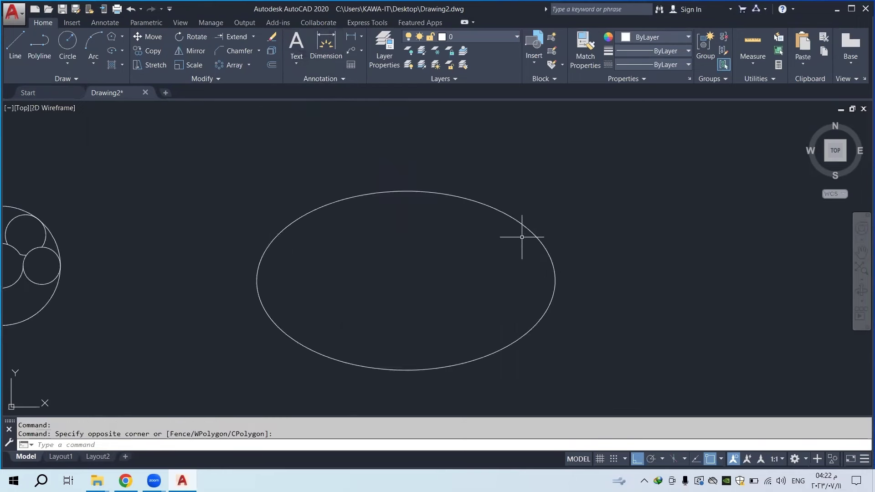
{"action": "scroll", "coordinate": [423, 252], "scroll_direction": "down", "scroll_amount": 3}
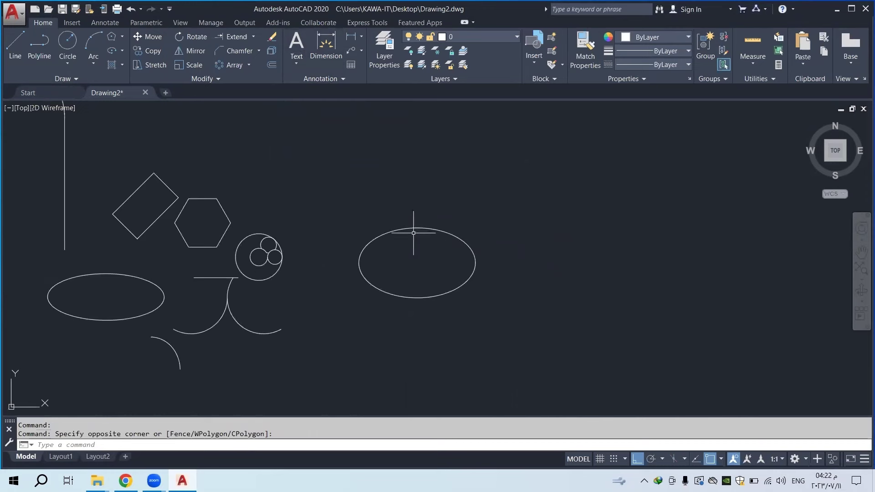
Drag an MTEXT box from beside the right-hand ellipse to its opposite corner
{"action": "left_click", "coordinate": [294, 50]}
{"action": "scroll", "coordinate": [478, 249], "scroll_direction": "up", "scroll_amount": 3}
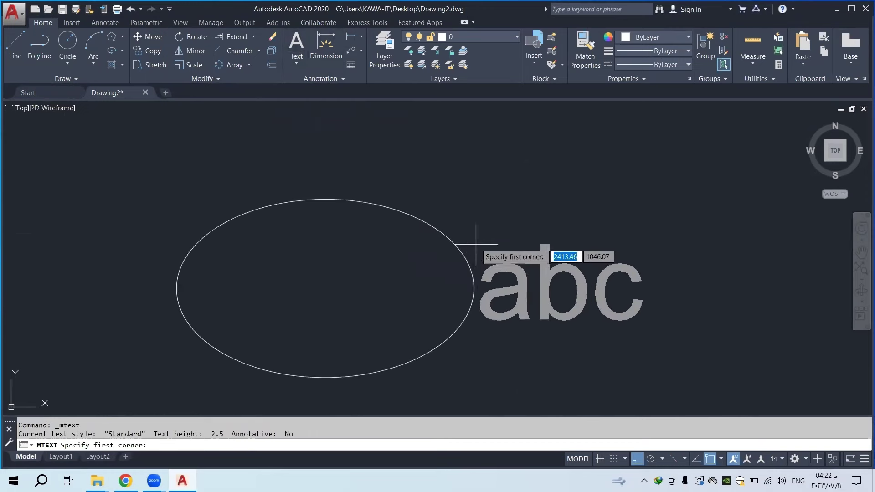
{"action": "left_click", "coordinate": [421, 189]}
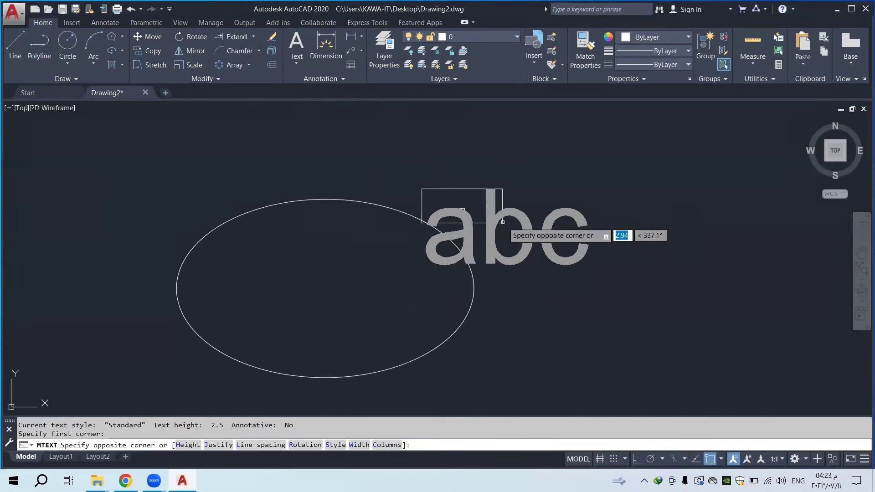
{"action": "left_click", "coordinate": [551, 214]}
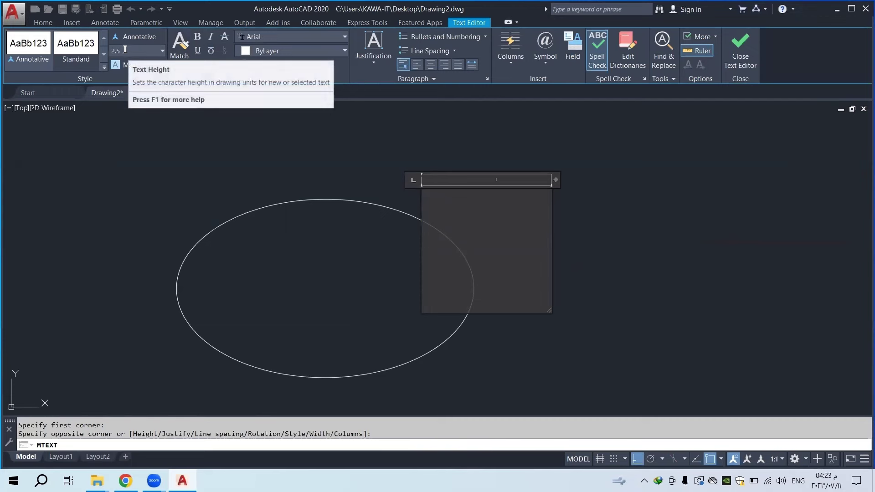
Set text height 1, enter 'object1', commit, then reopen it with all text selected
{"action": "left_click", "coordinate": [124, 49]}
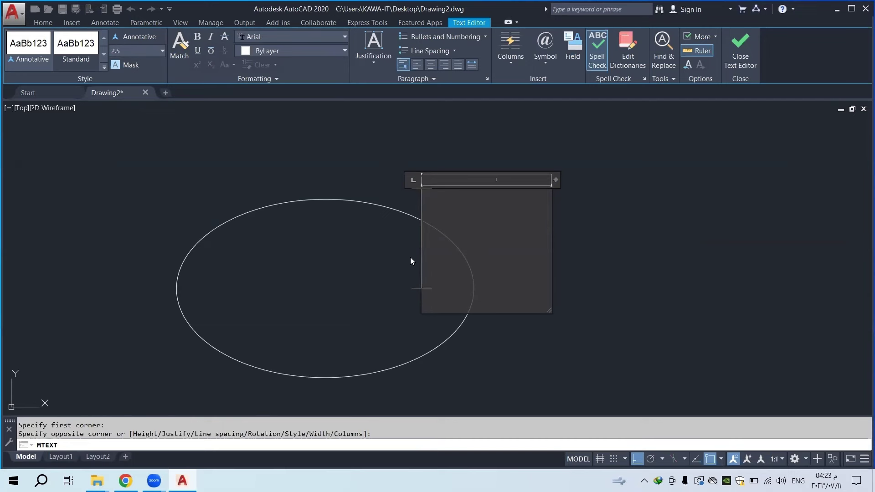
{"action": "type", "text": "ob"}
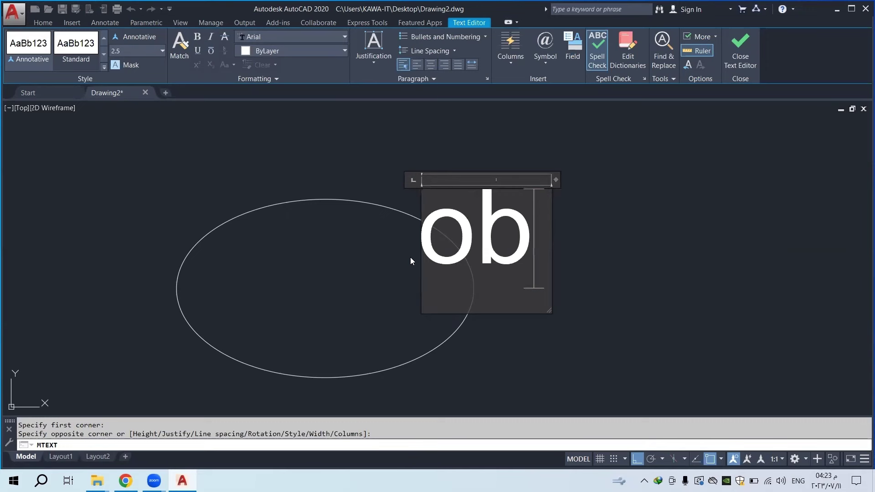
{"action": "type", "text": "ject1"}
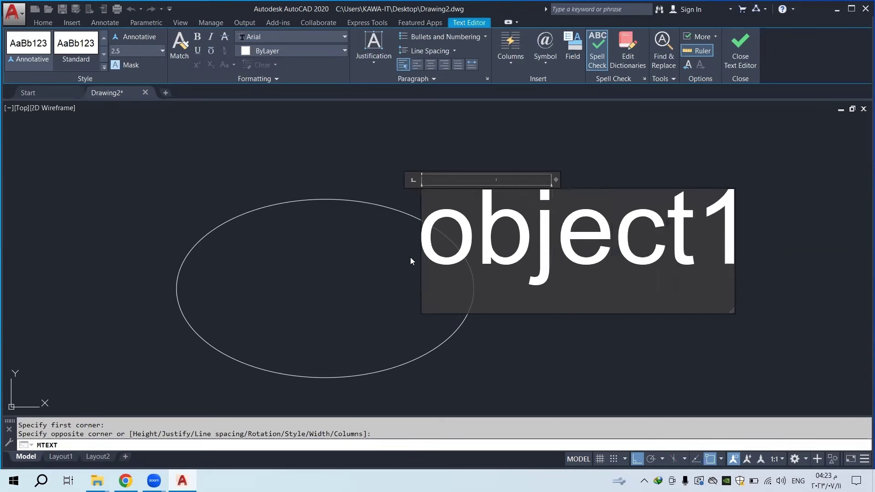
{"action": "left_click", "coordinate": [392, 245]}
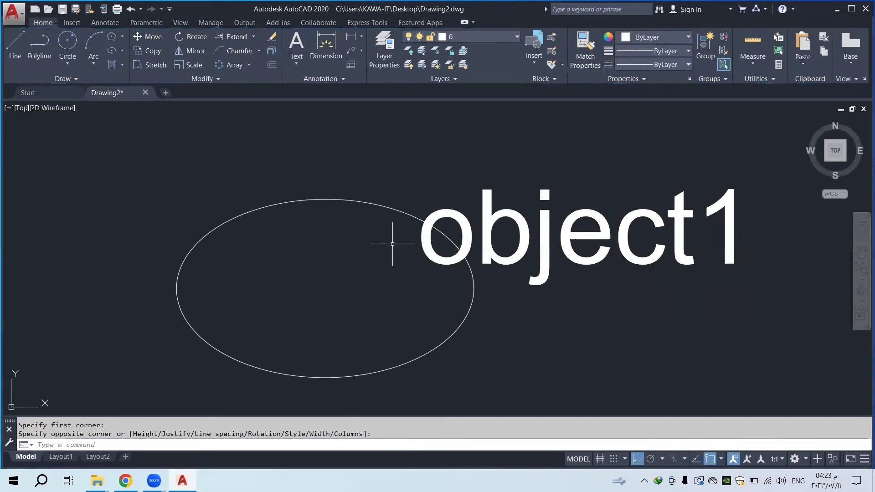
{"action": "scroll", "coordinate": [387, 255], "scroll_direction": "down", "scroll_amount": 4}
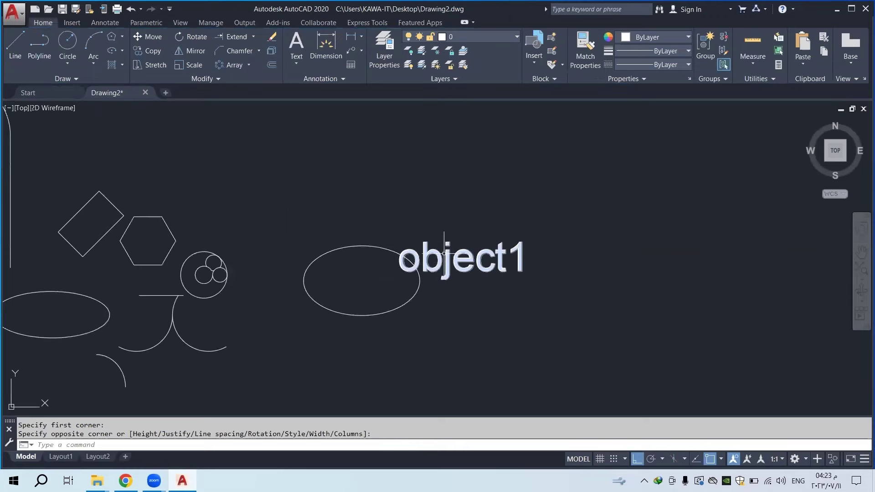
{"action": "double_click", "coordinate": [432, 264]}
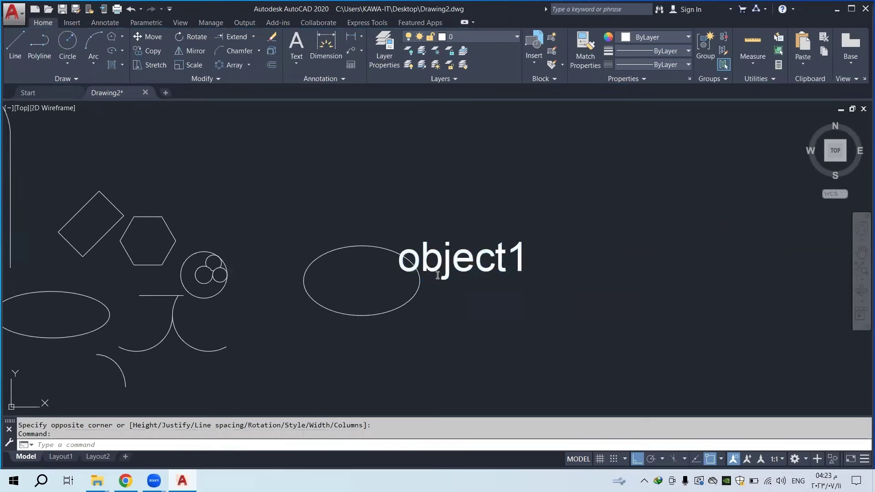
{"action": "key", "text": "ctrl+a"}
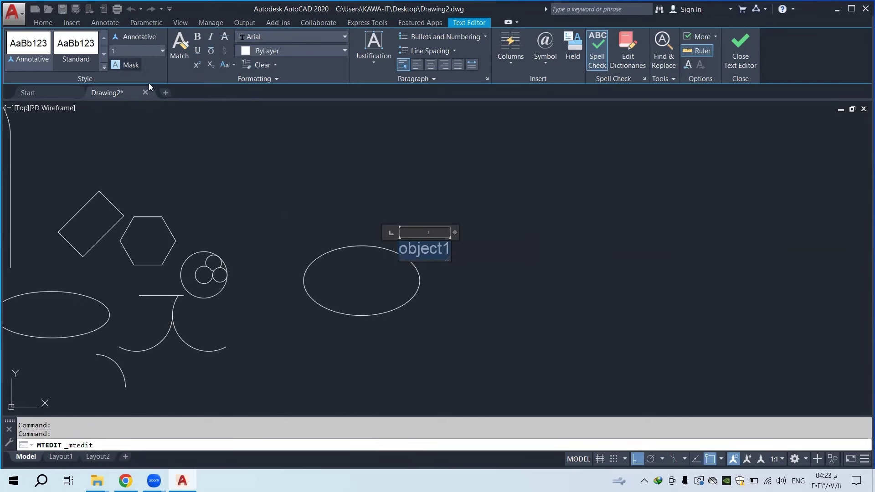
Set the object1 label to Arial Narrow font and red colour, then commit it
{"action": "scroll", "coordinate": [448, 253], "scroll_direction": "up", "scroll_amount": 4}
{"action": "middle_click_drag", "start_coordinate": [459, 246], "coordinate": [482, 249]}
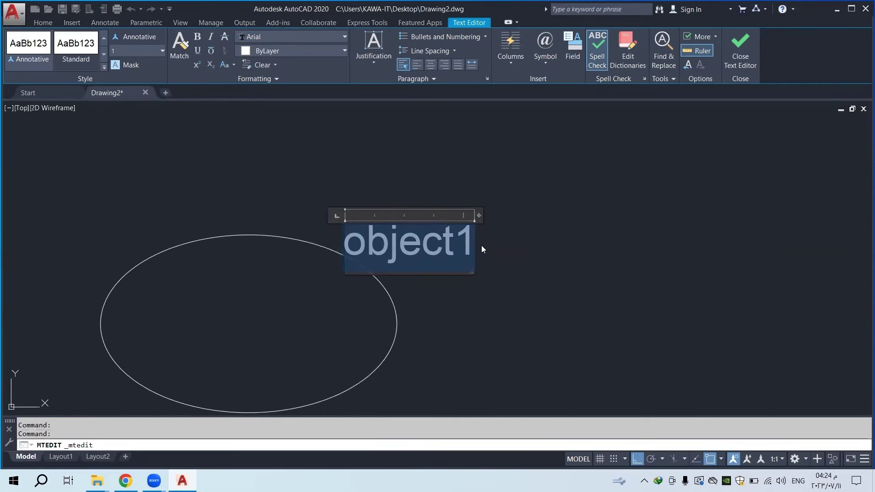
{"action": "left_click", "coordinate": [267, 36]}
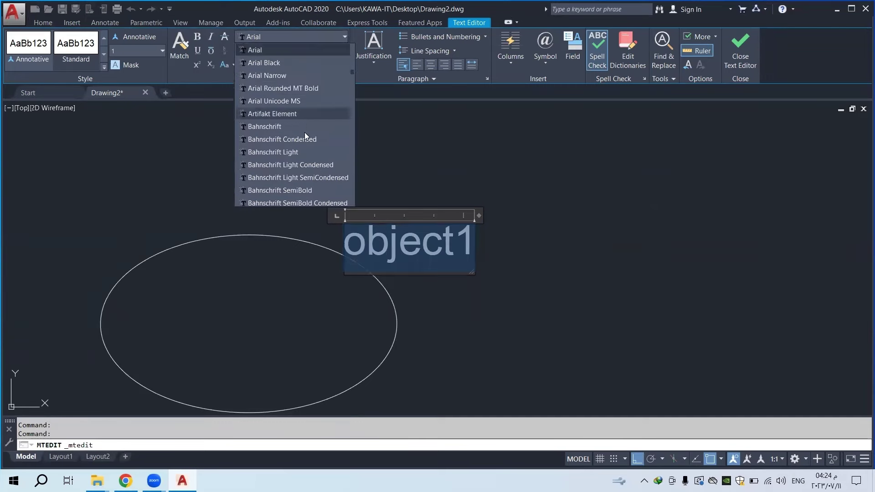
{"action": "left_click", "coordinate": [288, 76]}
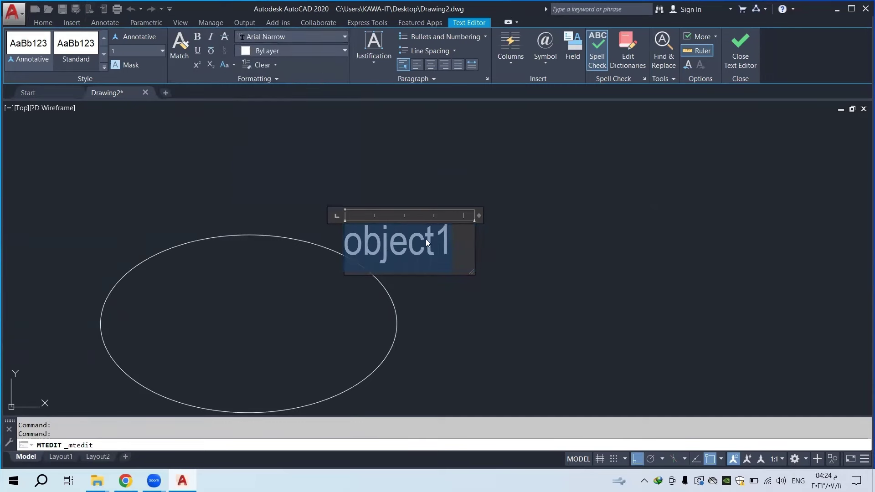
{"action": "left_click", "coordinate": [270, 36]}
{"action": "left_click", "coordinate": [270, 37]}
{"action": "left_click", "coordinate": [265, 54]}
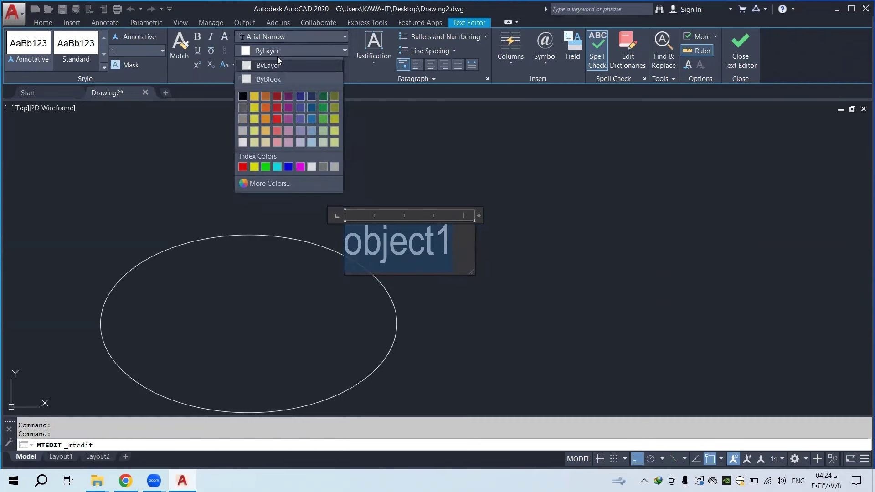
{"action": "left_click", "coordinate": [276, 118]}
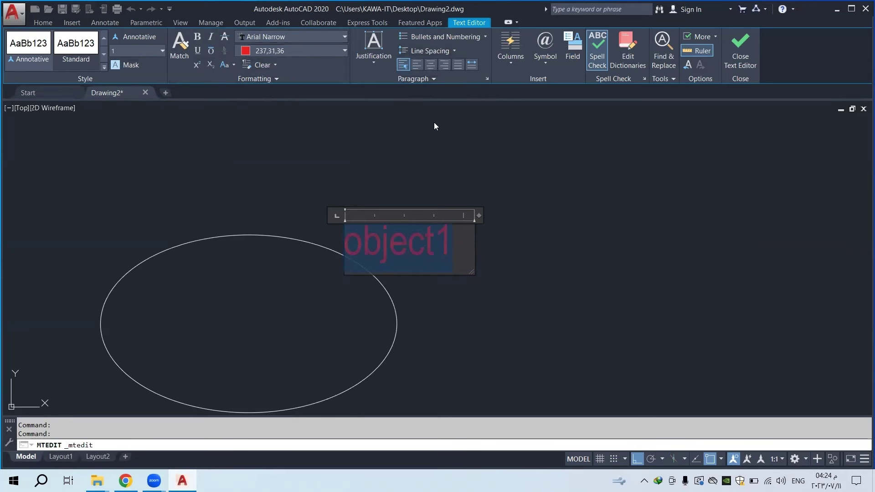
{"action": "left_click", "coordinate": [405, 211]}
{"action": "scroll", "coordinate": [425, 225], "scroll_direction": "down", "scroll_amount": 5}
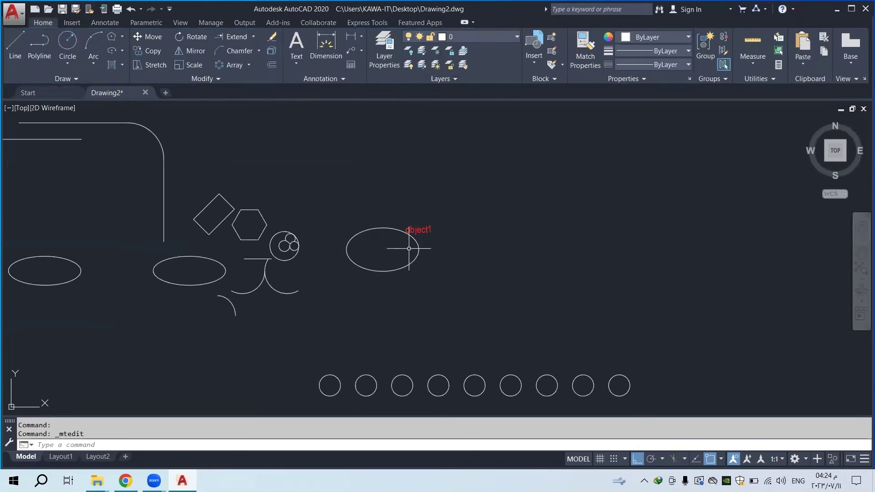
{"action": "scroll", "coordinate": [310, 167], "scroll_direction": "up", "scroll_amount": 1}
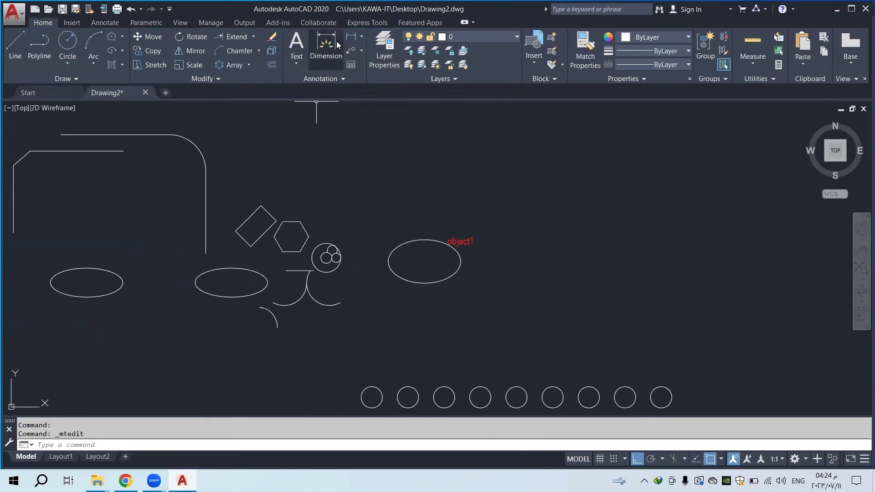
Add a 15 linear dimension above the top line, from its left end to the arc's end
{"action": "left_click", "coordinate": [361, 37]}
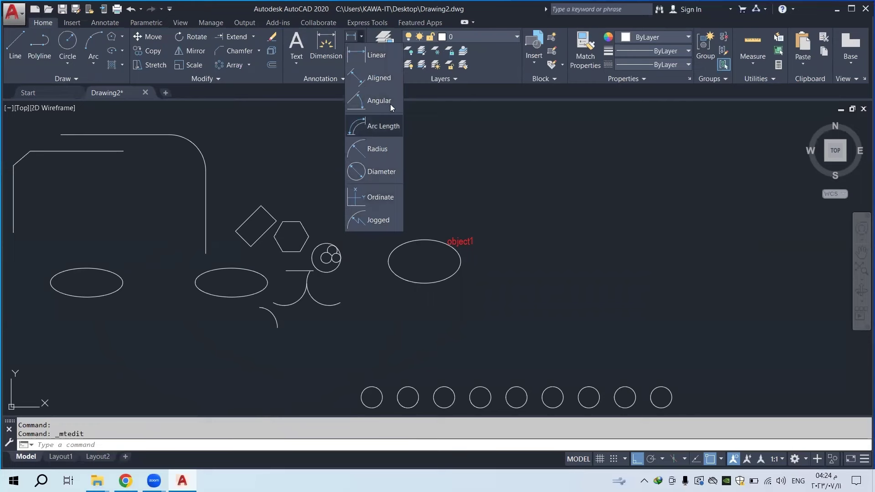
{"action": "left_click", "coordinate": [375, 57]}
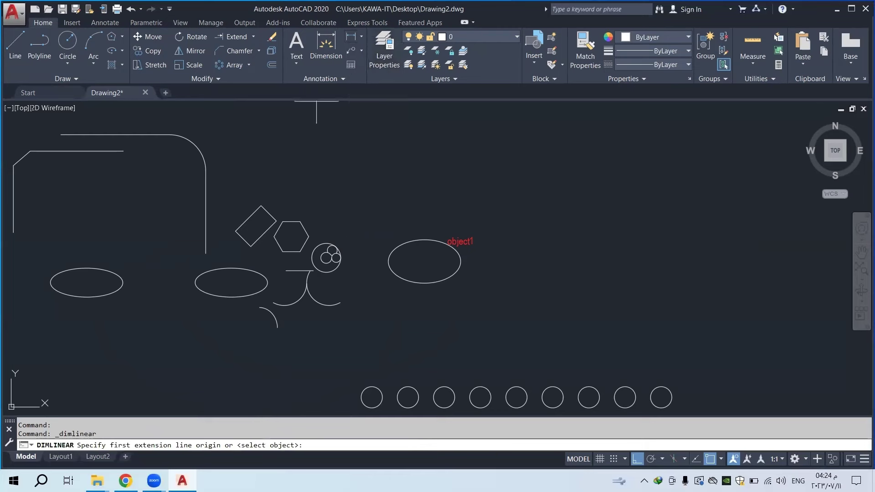
{"action": "scroll", "coordinate": [205, 191], "scroll_direction": "up", "scroll_amount": 3}
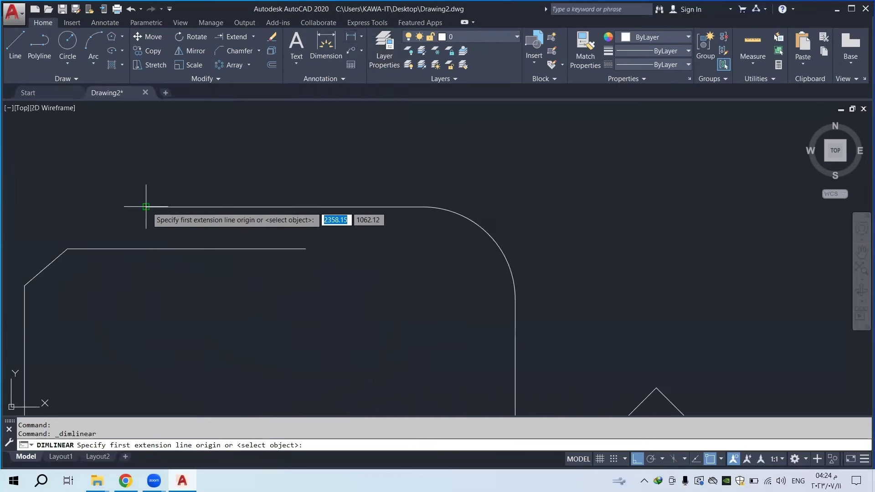
{"action": "left_click", "coordinate": [146, 206]}
{"action": "left_click", "coordinate": [422, 206]}
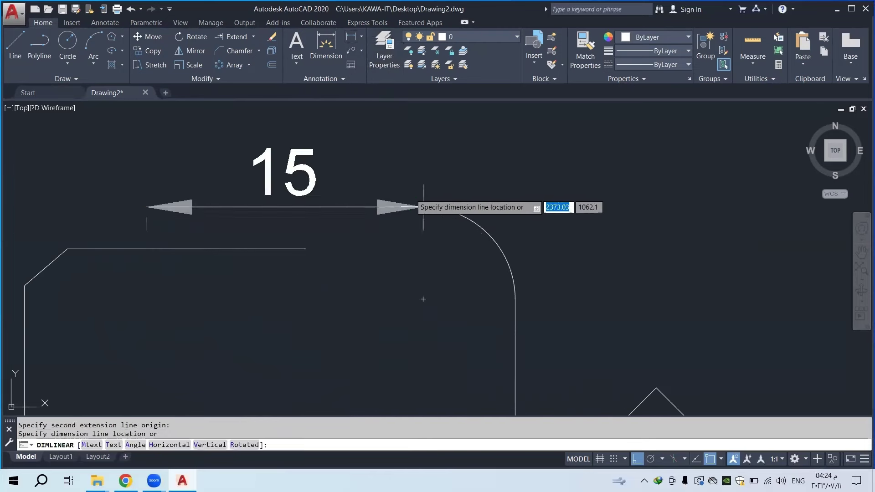
{"action": "left_click", "coordinate": [399, 165]}
{"action": "scroll", "coordinate": [378, 218], "scroll_direction": "down", "scroll_amount": 4}
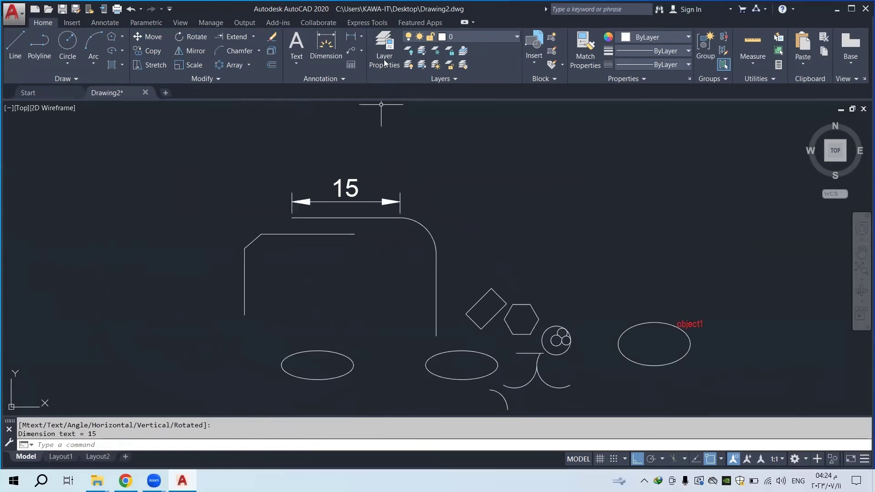
Add a 9,26 linear dimension left of the vertical left edge
{"action": "left_click", "coordinate": [351, 36]}
{"action": "left_click", "coordinate": [244, 314]}
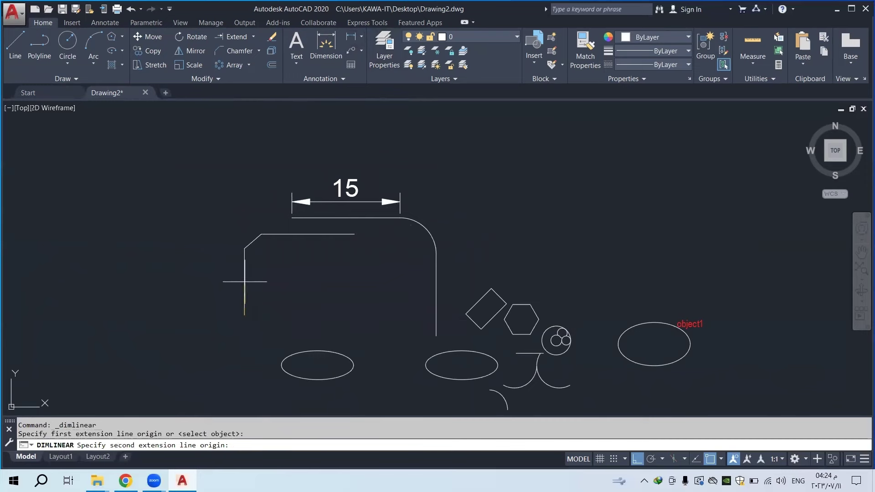
{"action": "left_click", "coordinate": [244, 249]}
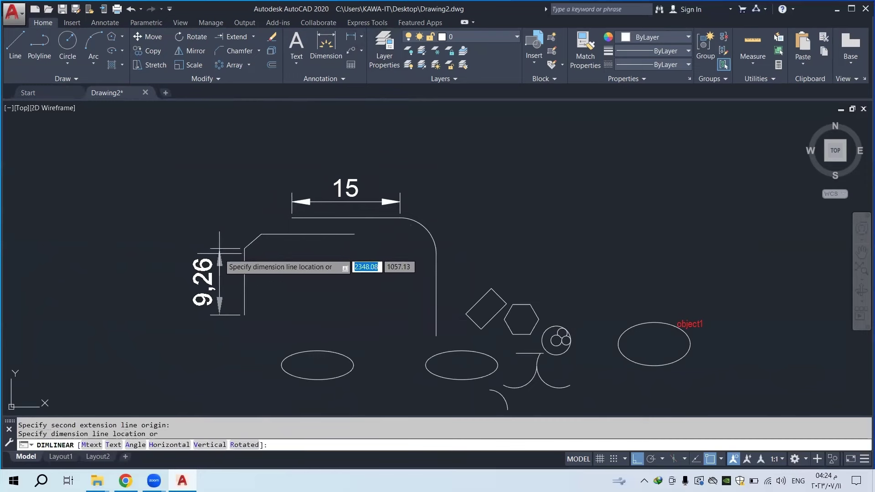
{"action": "left_click", "coordinate": [219, 250]}
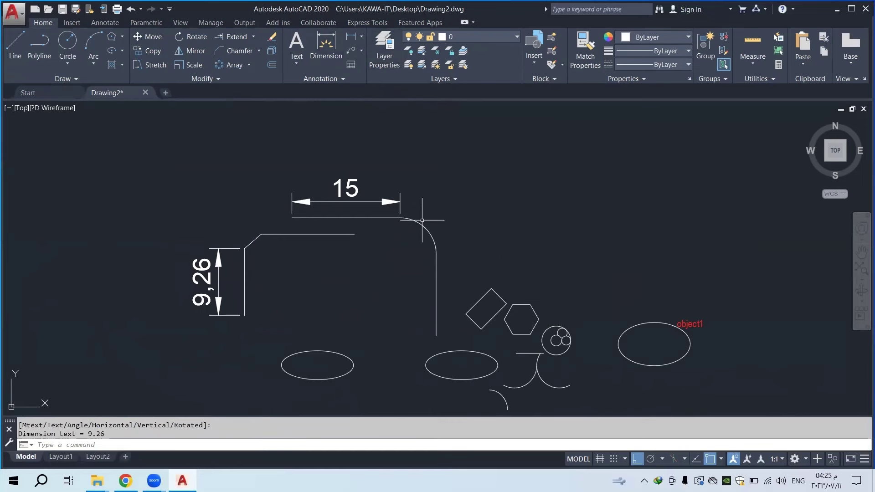
{"action": "middle_click_drag", "start_coordinate": [391, 219], "coordinate": [411, 237]}
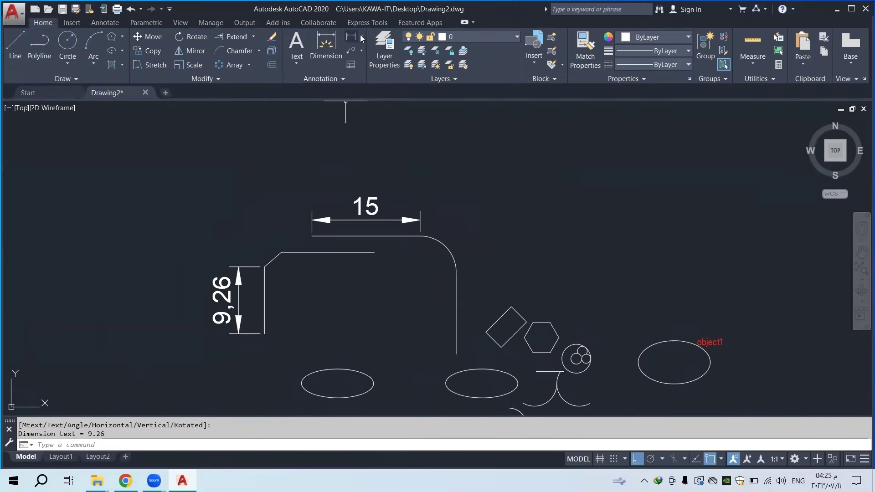
{"action": "scroll", "coordinate": [294, 232], "scroll_direction": "up", "scroll_amount": 4}
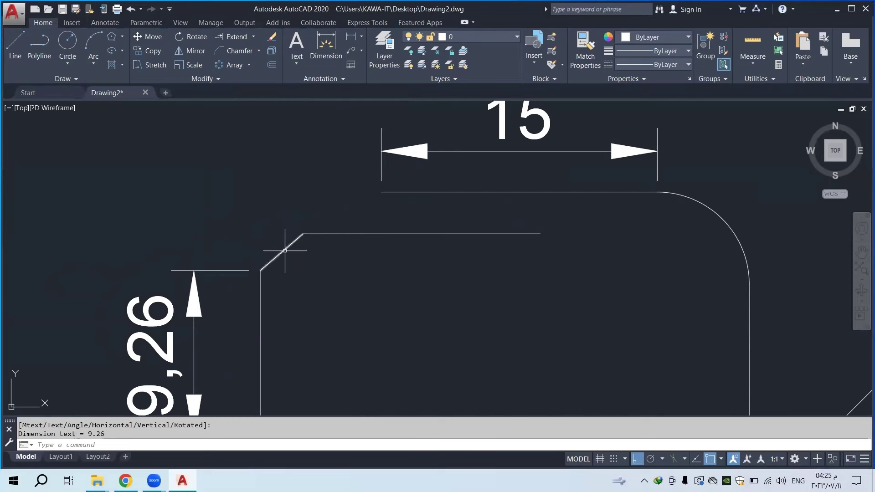
Add a 3,07 aligned dimension across the chamfered corner
{"action": "left_click", "coordinate": [362, 37]}
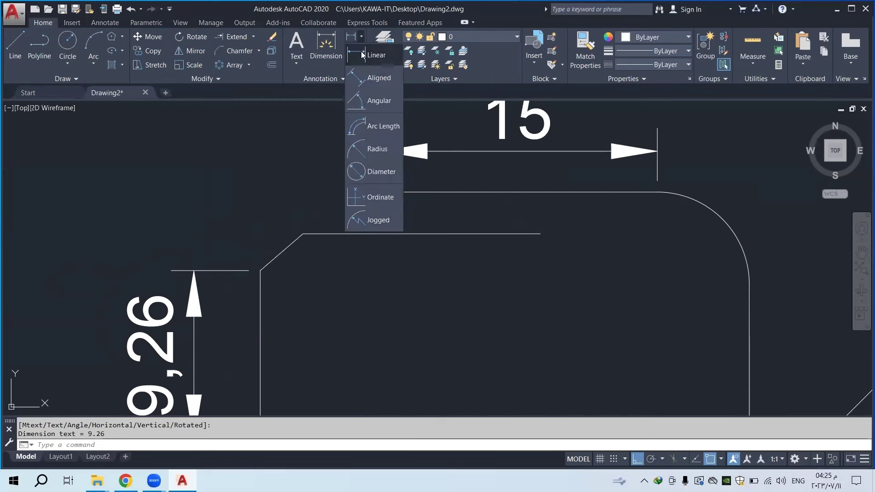
{"action": "left_click", "coordinate": [369, 78]}
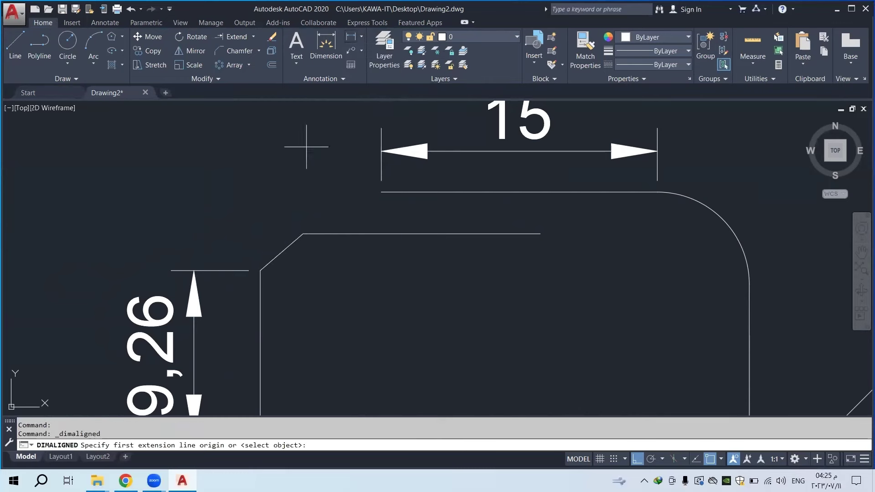
{"action": "left_click", "coordinate": [261, 269]}
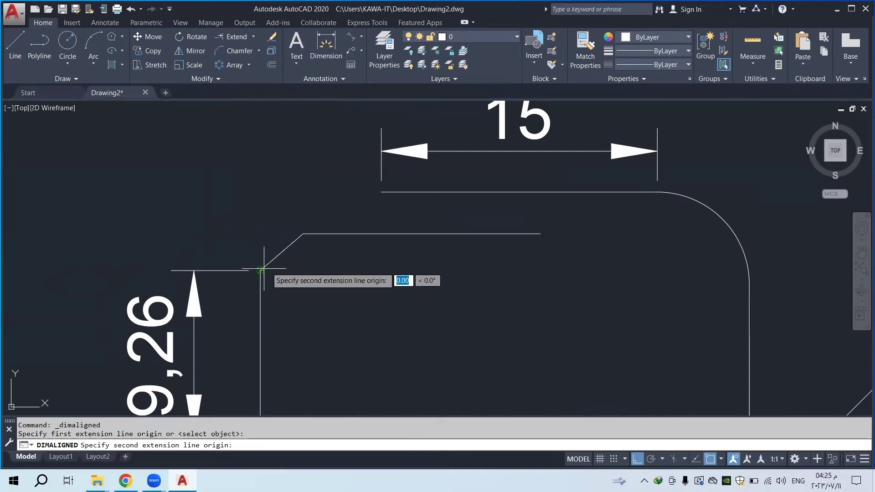
{"action": "left_click", "coordinate": [302, 234]}
{"action": "scroll", "coordinate": [264, 205], "scroll_direction": "down", "scroll_amount": 2}
{"action": "left_click", "coordinate": [254, 188]}
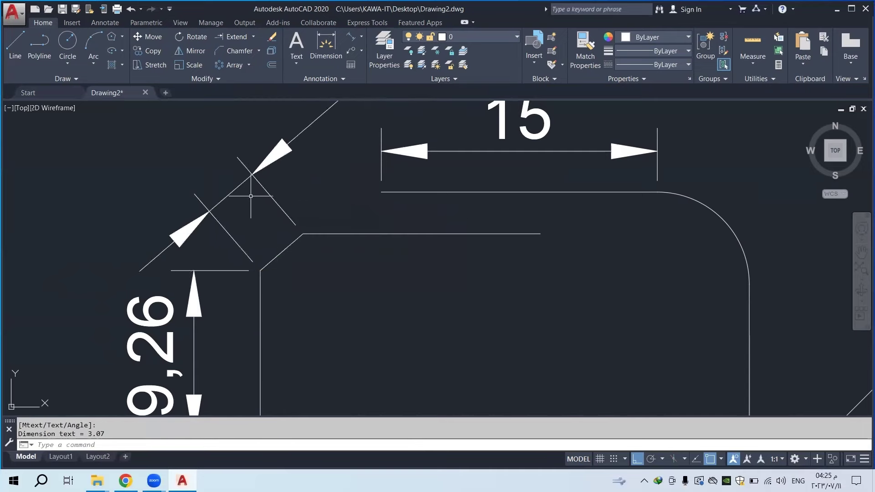
{"action": "scroll", "coordinate": [273, 178], "scroll_direction": "down", "scroll_amount": 4}
{"action": "scroll", "coordinate": [313, 164], "scroll_direction": "up", "scroll_amount": 4}
{"action": "scroll", "coordinate": [302, 210], "scroll_direction": "down", "scroll_amount": 4}
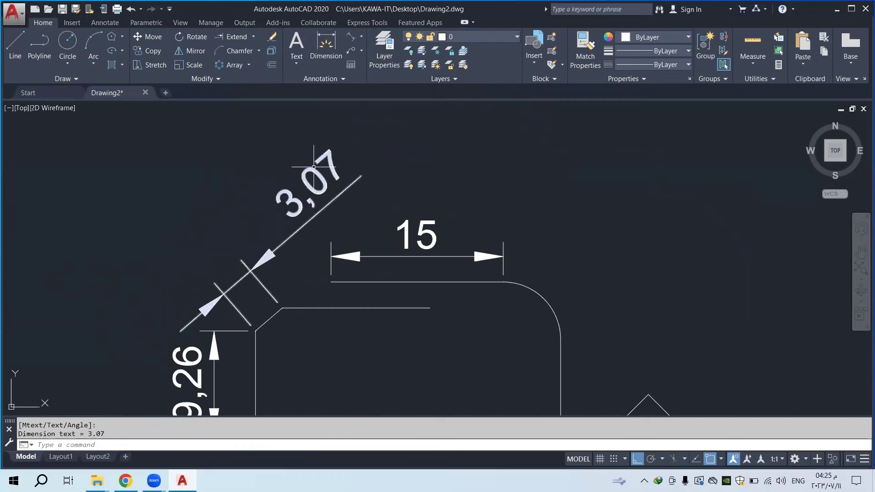
Add a 120° angular dimension between two right-hand hexagon edges
{"action": "left_click", "coordinate": [361, 37]}
{"action": "left_click", "coordinate": [371, 103]}
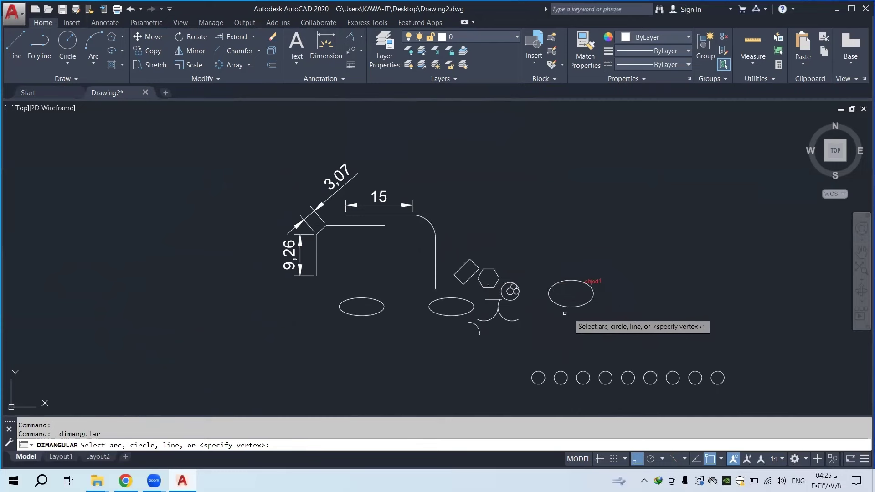
{"action": "scroll", "coordinate": [500, 279], "scroll_direction": "up", "scroll_amount": 10}
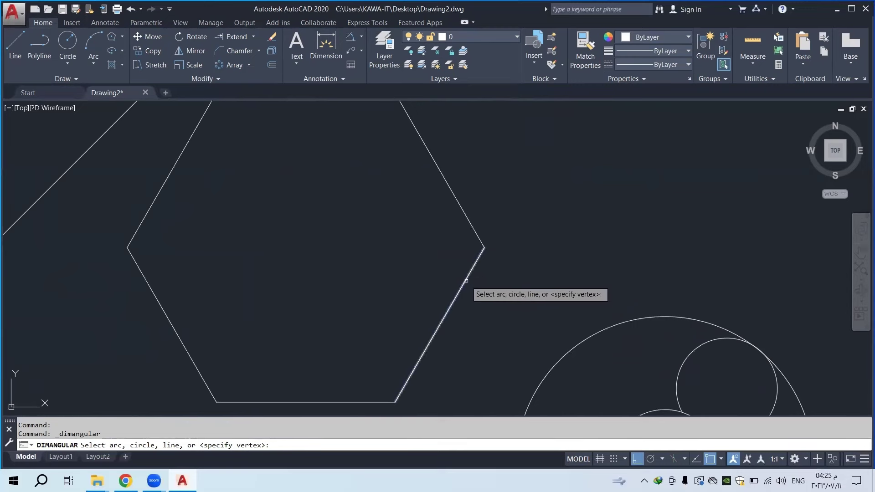
{"action": "left_click", "coordinate": [465, 281]}
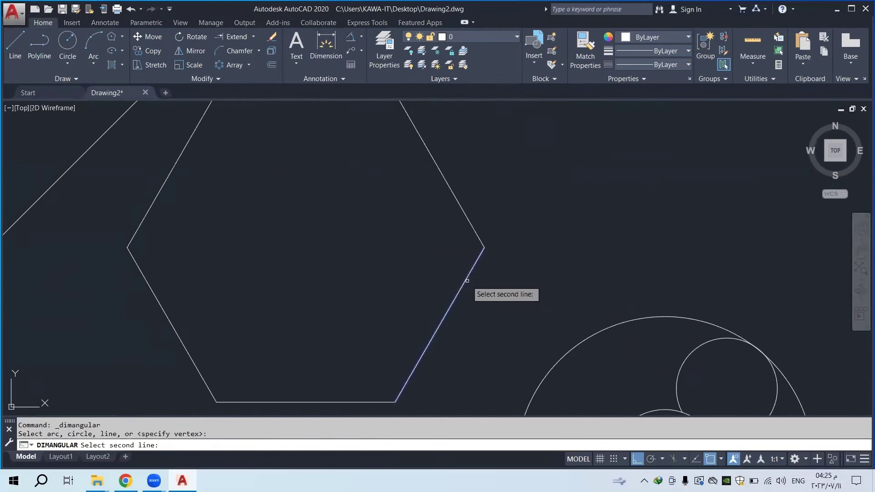
{"action": "left_click", "coordinate": [474, 226]}
{"action": "scroll", "coordinate": [402, 216], "scroll_direction": "down", "scroll_amount": 6}
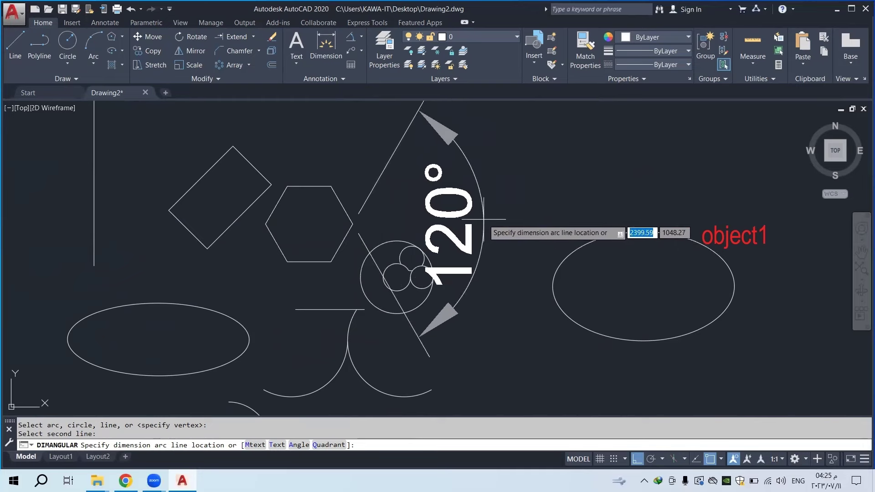
{"action": "left_click", "coordinate": [484, 205]}
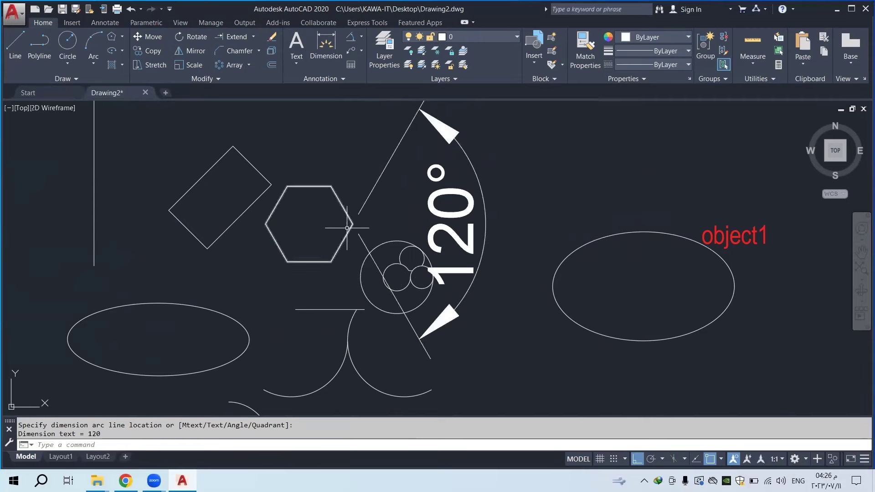
Window-select the 120° angular dimension and delete it
{"action": "scroll", "coordinate": [347, 228], "scroll_direction": "up", "scroll_amount": 4}
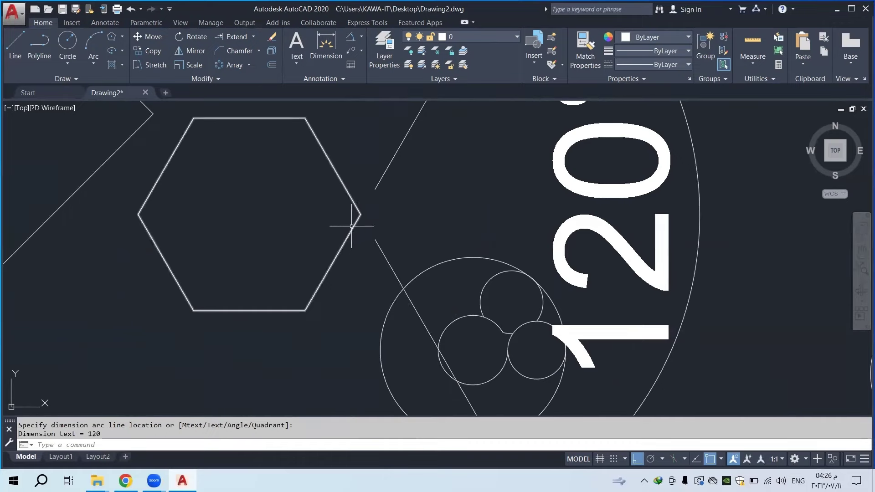
{"action": "scroll", "coordinate": [355, 228], "scroll_direction": "down", "scroll_amount": 4}
{"action": "scroll", "coordinate": [430, 241], "scroll_direction": "down", "scroll_amount": 5}
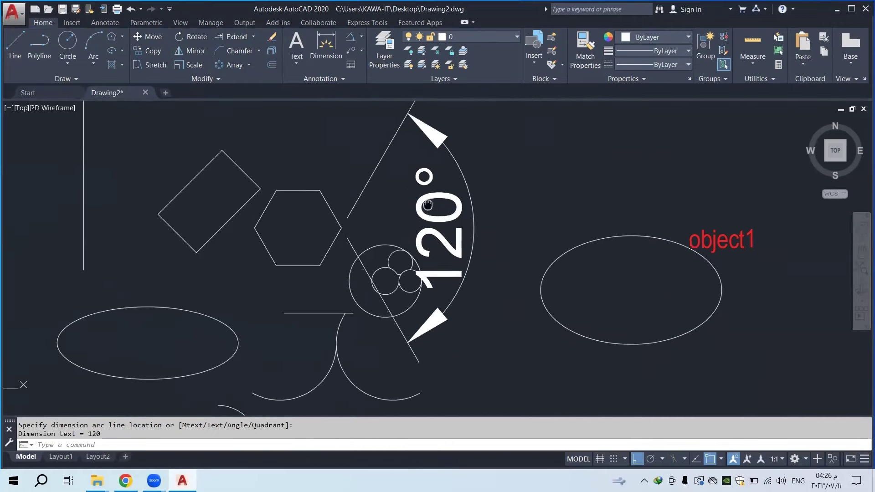
{"action": "scroll", "coordinate": [428, 173], "scroll_direction": "up", "scroll_amount": 5}
{"action": "left_click", "coordinate": [429, 187]}
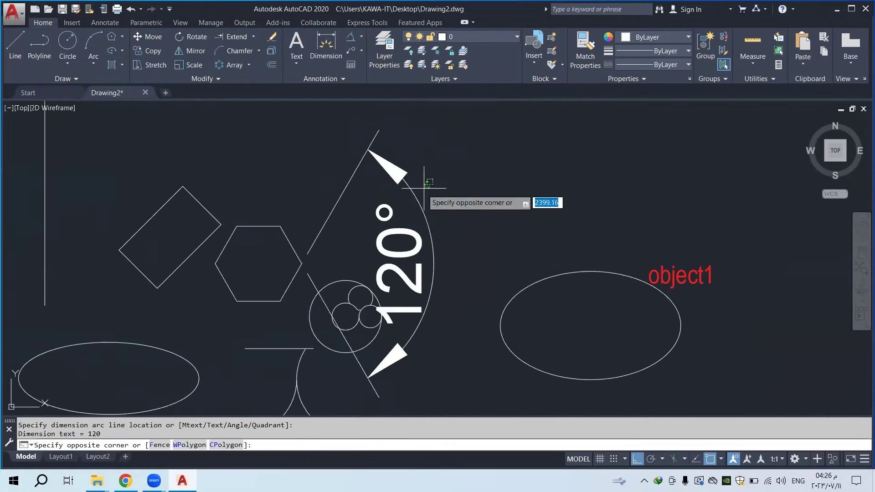
{"action": "left_click", "coordinate": [351, 232]}
{"action": "scroll", "coordinate": [350, 232], "scroll_direction": "down", "scroll_amount": 4}
{"action": "key", "text": "Delete"}
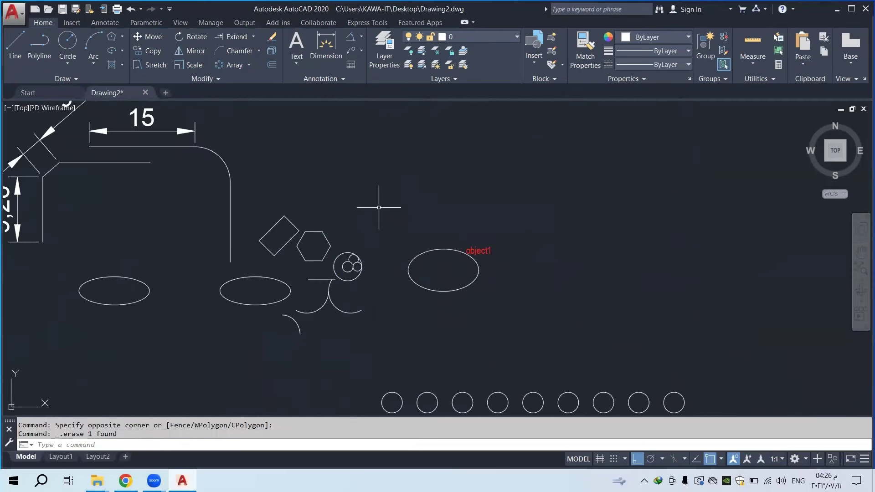
Add a 6,38 arc-length dimension to the arc
{"action": "left_click", "coordinate": [360, 36]}
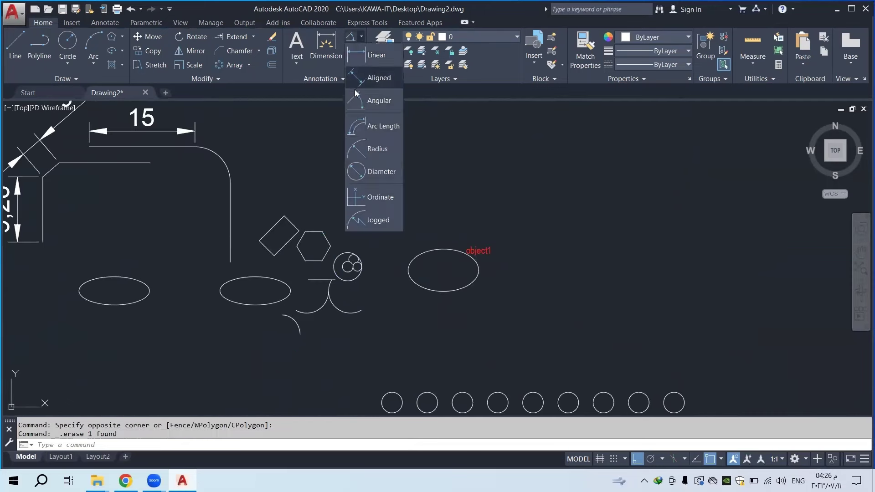
{"action": "left_click", "coordinate": [381, 128]}
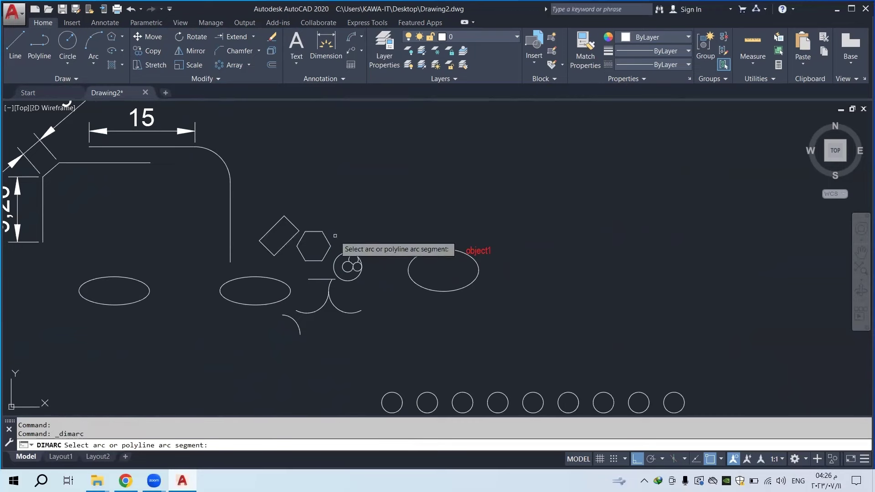
{"action": "scroll", "coordinate": [324, 321], "scroll_direction": "up", "scroll_amount": 4}
{"action": "left_click", "coordinate": [304, 288]}
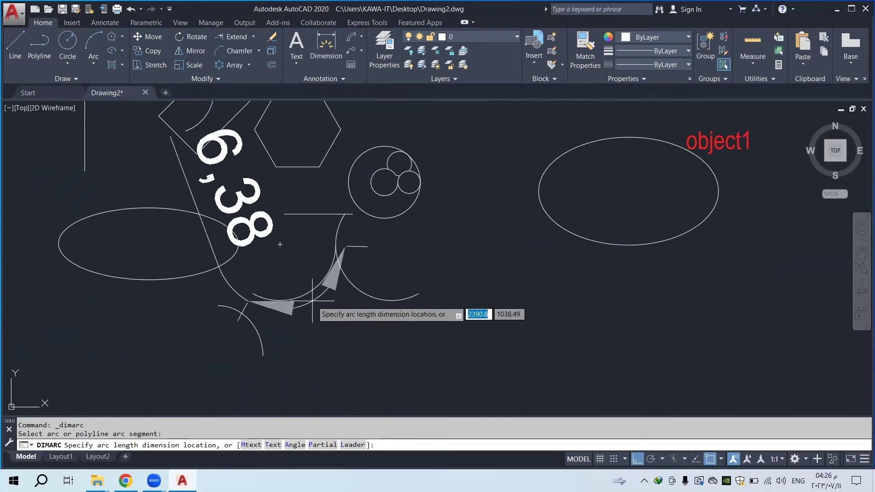
{"action": "scroll", "coordinate": [346, 319], "scroll_direction": "down", "scroll_amount": 5}
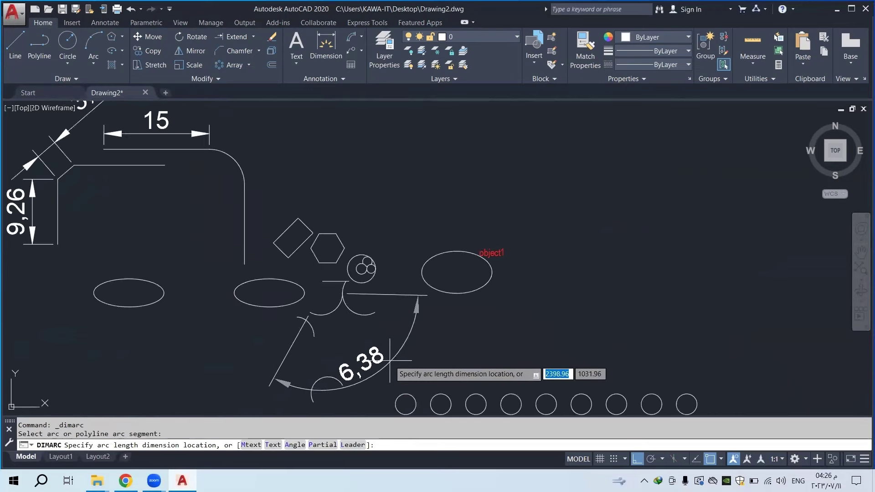
{"action": "left_click", "coordinate": [397, 327]}
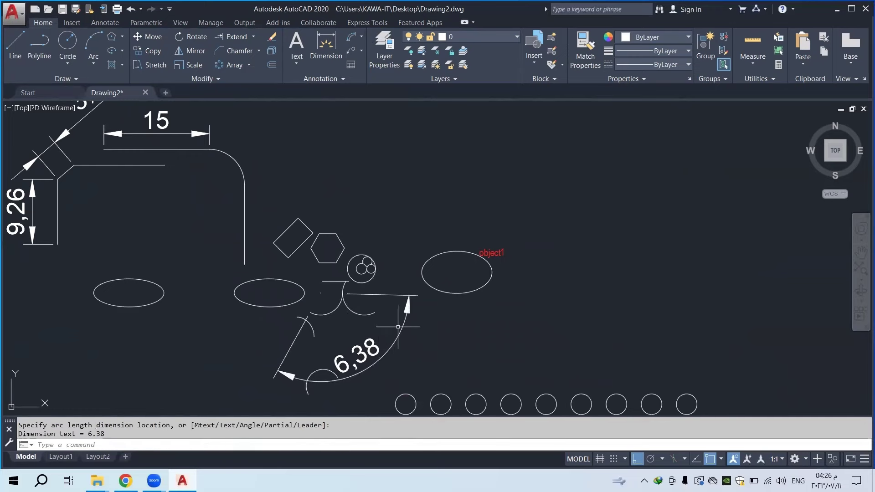
Dimension the top small circle with an R2 radius
{"action": "left_click", "coordinate": [362, 37]}
{"action": "left_click", "coordinate": [377, 150]}
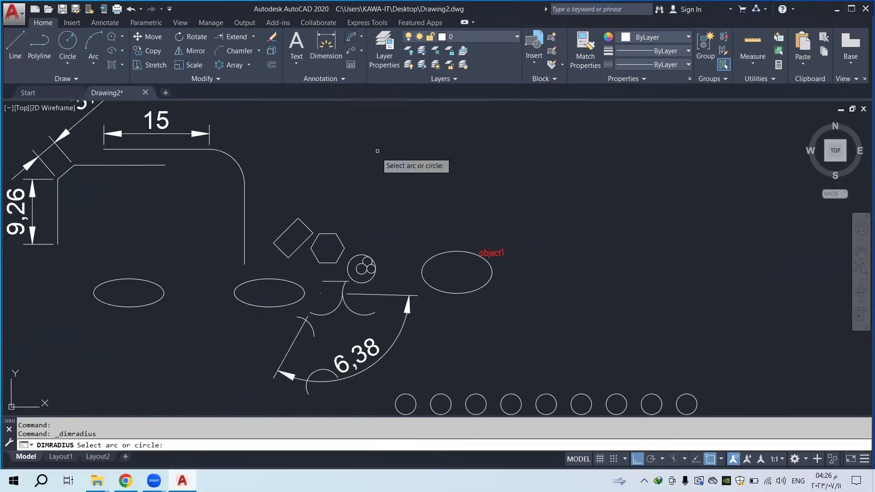
{"action": "scroll", "coordinate": [365, 277], "scroll_direction": "up", "scroll_amount": 6}
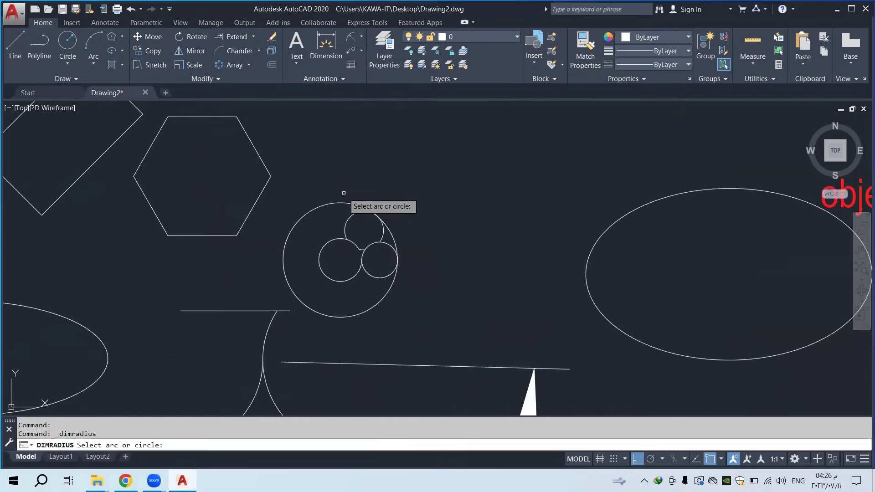
{"action": "left_click", "coordinate": [373, 212]}
{"action": "scroll", "coordinate": [400, 169], "scroll_direction": "down", "scroll_amount": 3}
{"action": "scroll", "coordinate": [401, 169], "scroll_direction": "down", "scroll_amount": 2}
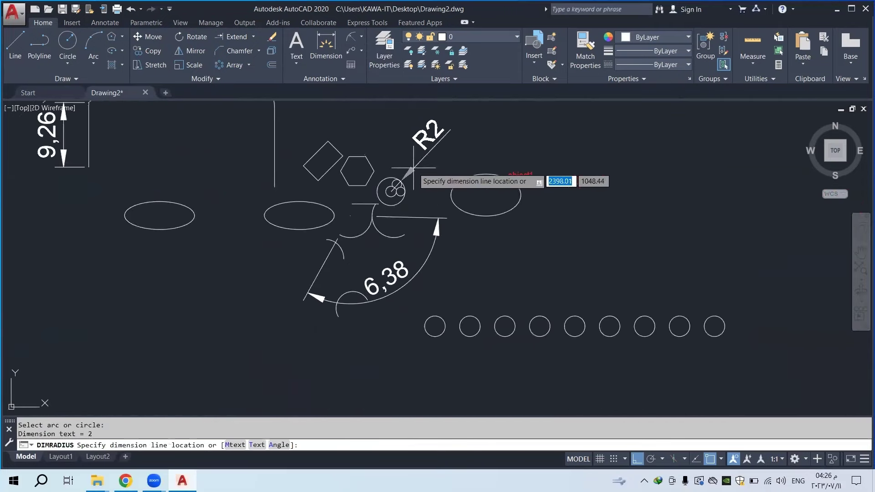
{"action": "left_click", "coordinate": [410, 166]}
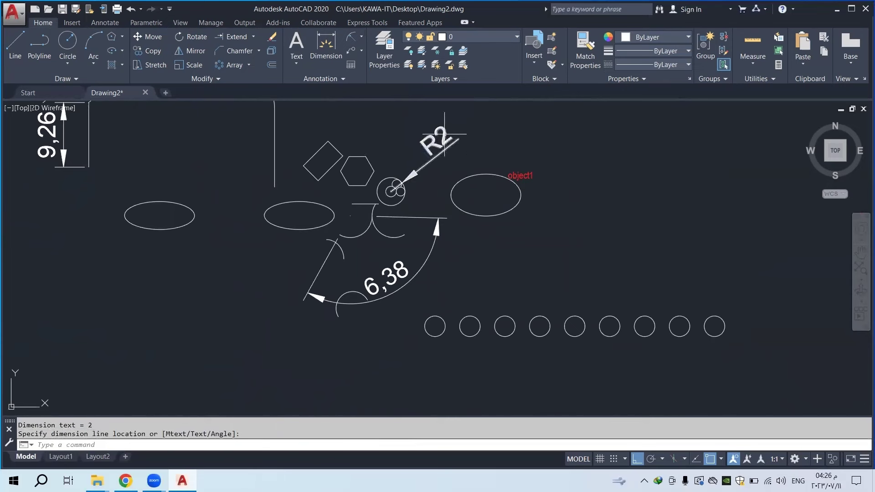
Add a Ø4 diameter dimension to the outer circle
{"action": "left_click", "coordinate": [360, 36]}
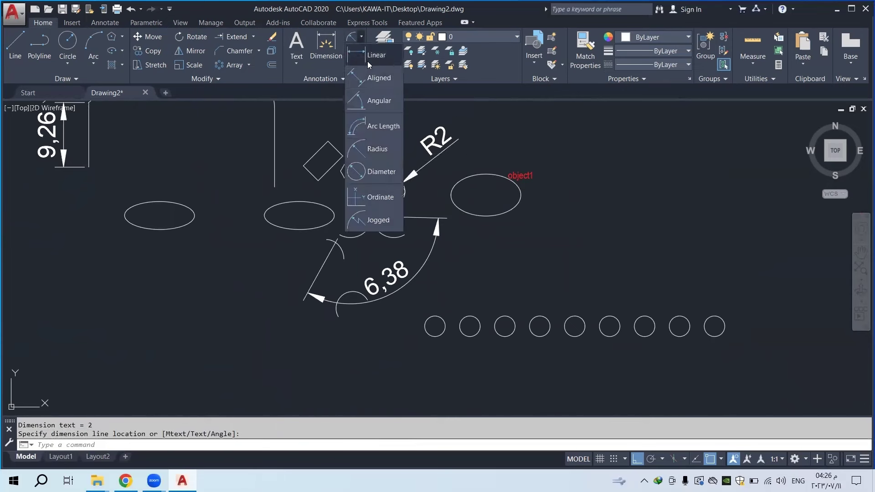
{"action": "left_click", "coordinate": [382, 174]}
{"action": "scroll", "coordinate": [392, 186], "scroll_direction": "up", "scroll_amount": 6}
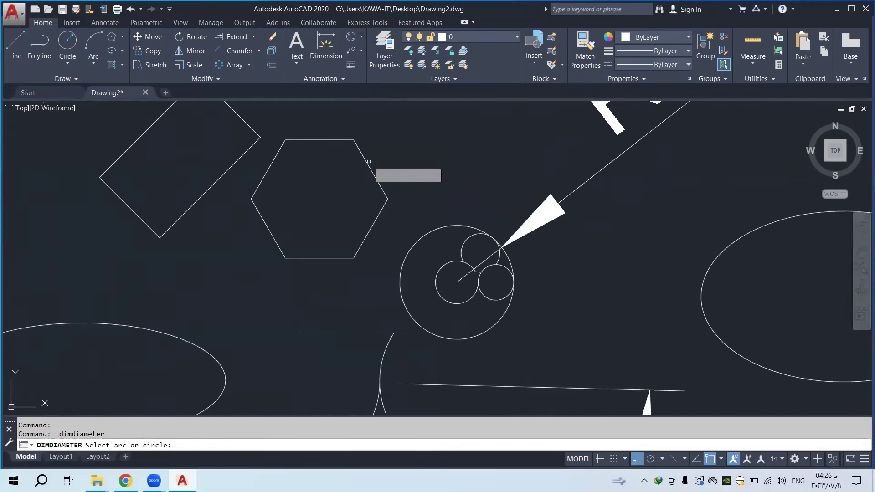
{"action": "left_click", "coordinate": [439, 228]}
{"action": "scroll", "coordinate": [436, 205], "scroll_direction": "down", "scroll_amount": 4}
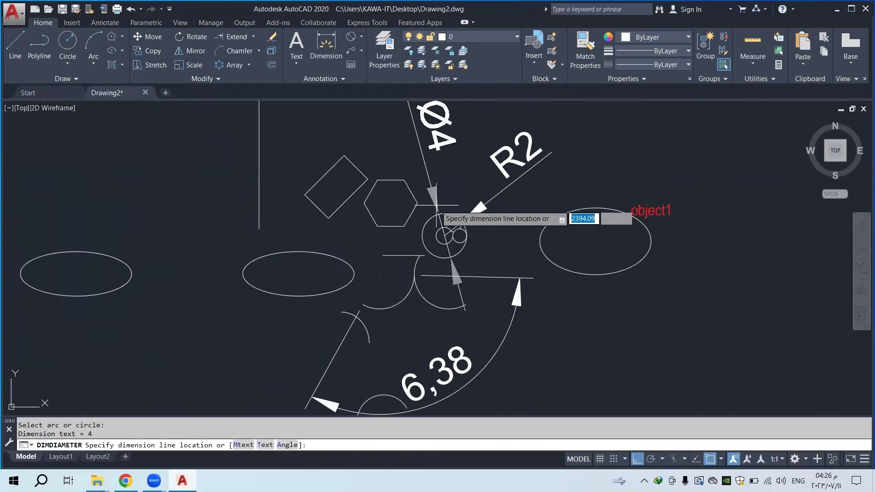
{"action": "left_click", "coordinate": [436, 164]}
{"action": "middle_click_drag", "start_coordinate": [436, 164], "coordinate": [452, 227]}
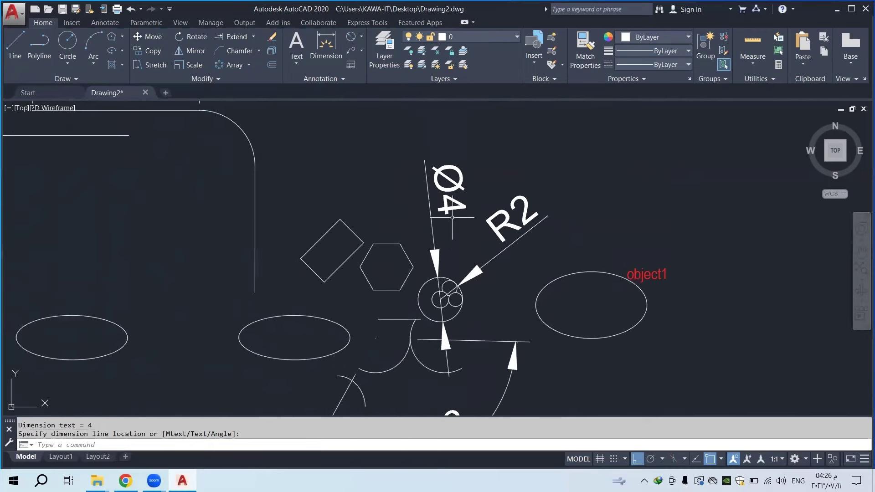
{"action": "scroll", "coordinate": [437, 217], "scroll_direction": "down", "scroll_amount": 4}
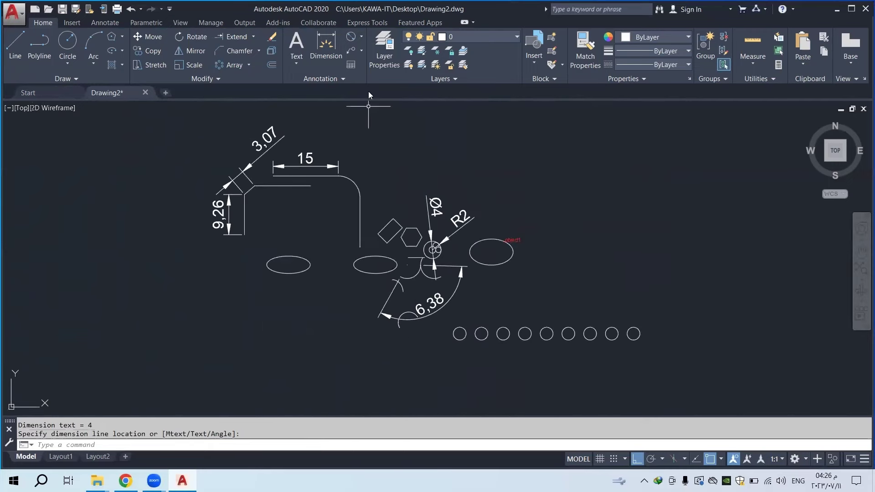
Draw a slanted multileader from the top of the right-hand ellipse, landing up and right
{"action": "left_click", "coordinate": [350, 50]}
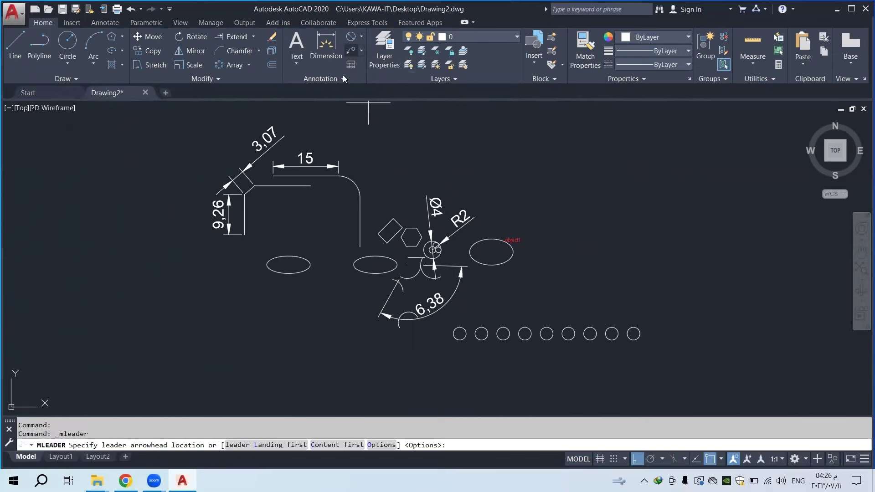
{"action": "scroll", "coordinate": [301, 273], "scroll_direction": "up", "scroll_amount": 2}
{"action": "middle_click_drag", "start_coordinate": [271, 274], "coordinate": [426, 234]}
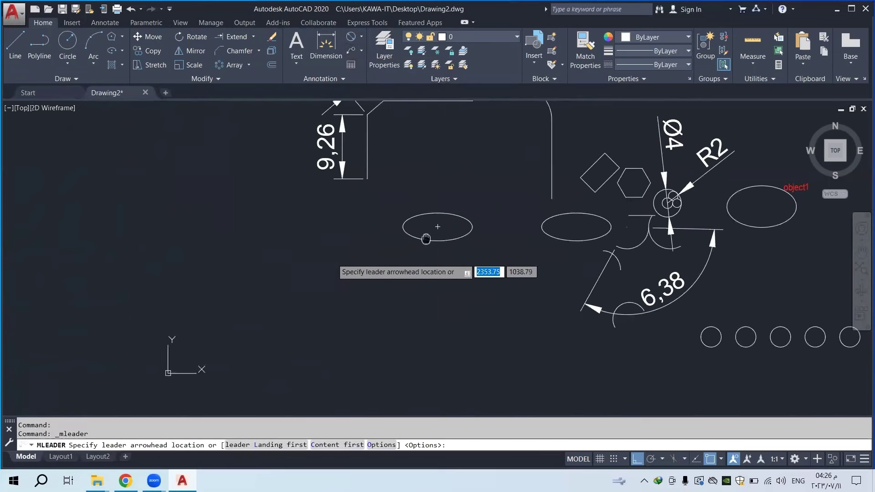
{"action": "scroll", "coordinate": [356, 272], "scroll_direction": "down", "scroll_amount": 4}
{"action": "scroll", "coordinate": [649, 242], "scroll_direction": "up", "scroll_amount": 4}
{"action": "scroll", "coordinate": [328, 236], "scroll_direction": "up", "scroll_amount": 5}
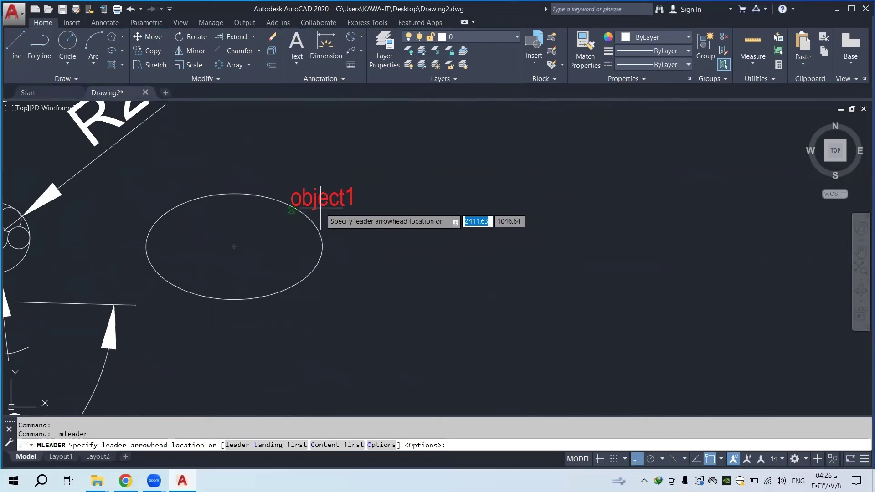
{"action": "left_click", "coordinate": [245, 194]}
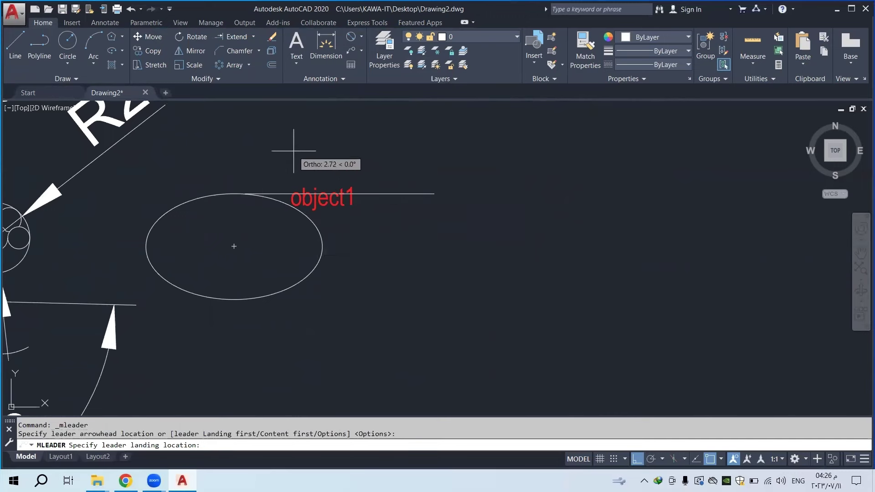
{"action": "left_click", "coordinate": [637, 459]}
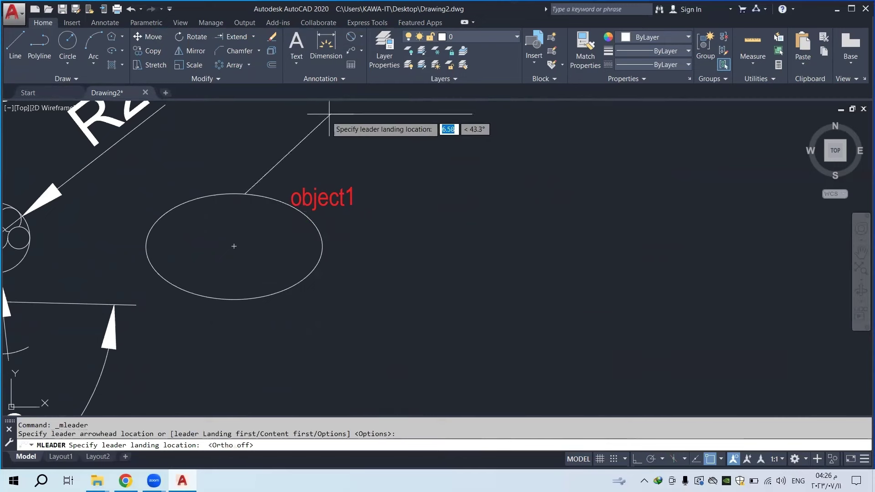
{"action": "left_click", "coordinate": [291, 153]}
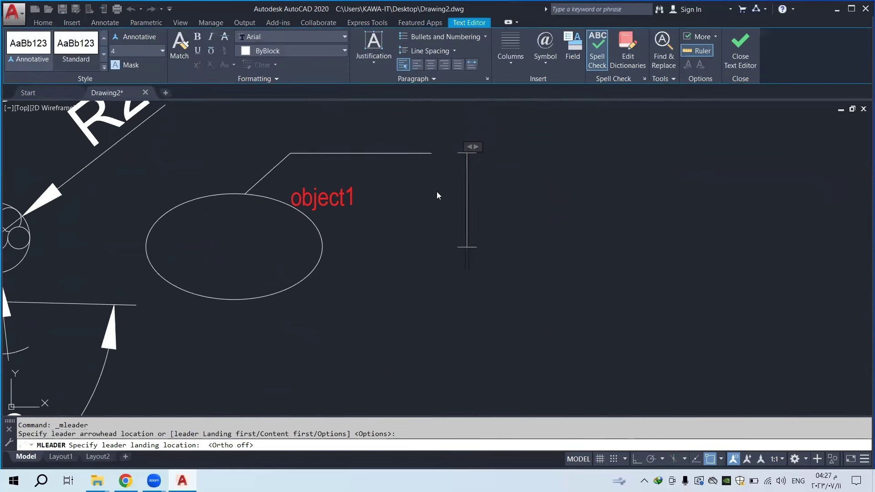
Label the leader 'object1' with text height 1
{"action": "type", "text": "ob"}
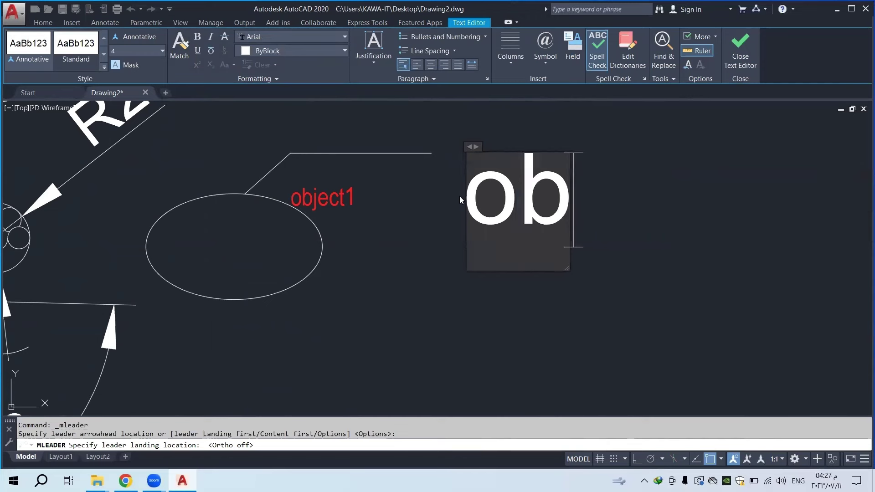
{"action": "type", "text": "ject1"}
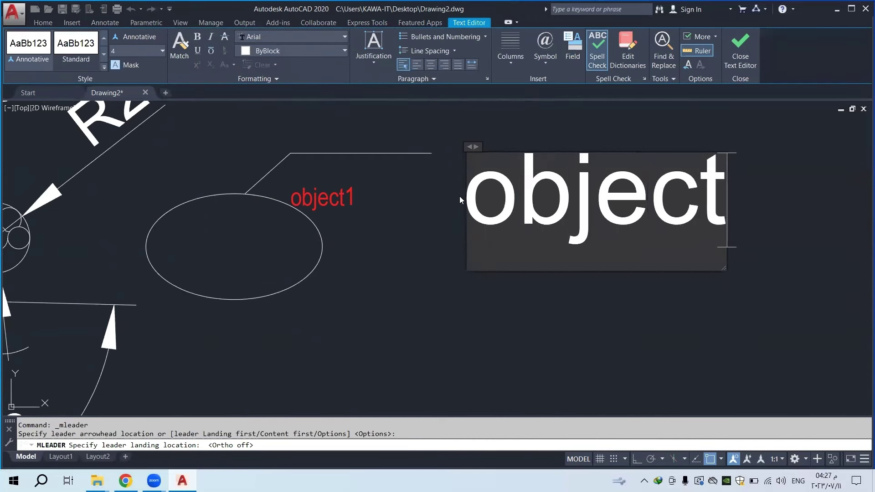
{"action": "double_click", "coordinate": [560, 223]}
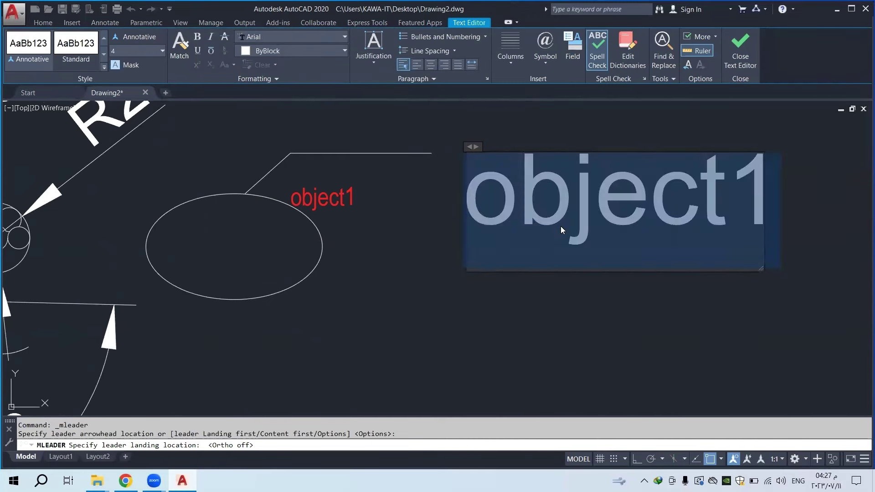
{"action": "left_click", "coordinate": [125, 49]}
{"action": "type", "text": "1"}
{"action": "key", "text": "Return"}
{"action": "left_click", "coordinate": [357, 142]}
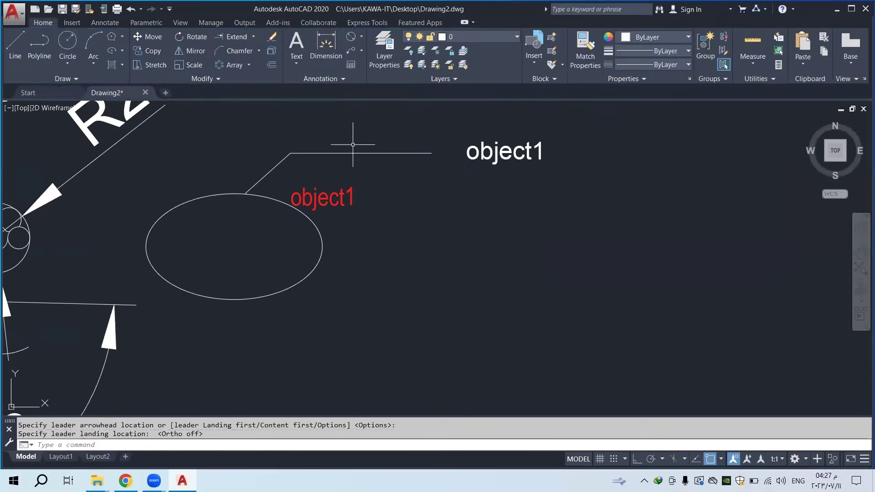
{"action": "scroll", "coordinate": [483, 261], "scroll_direction": "down", "scroll_amount": 4}
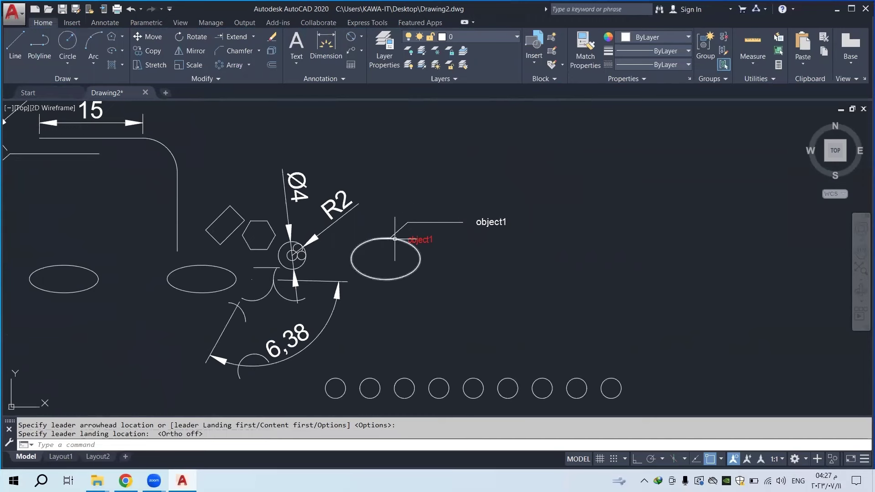
{"action": "left_click", "coordinate": [380, 237]}
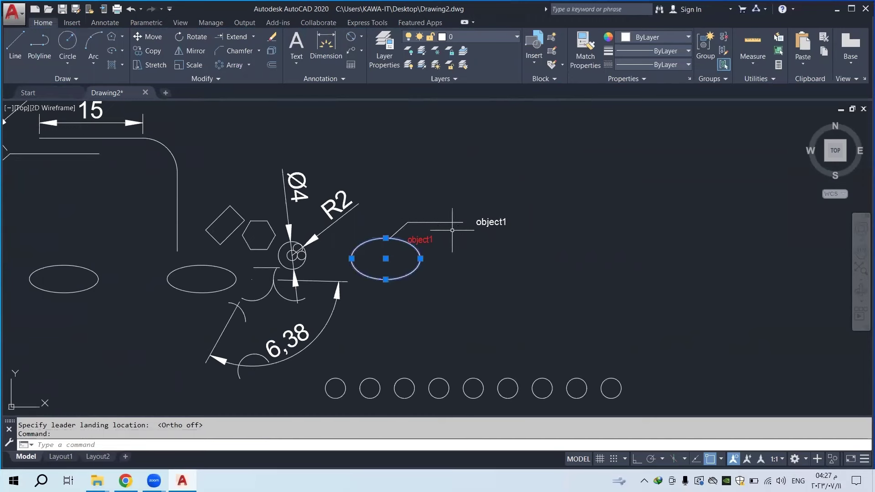
{"action": "key", "text": "Escape"}
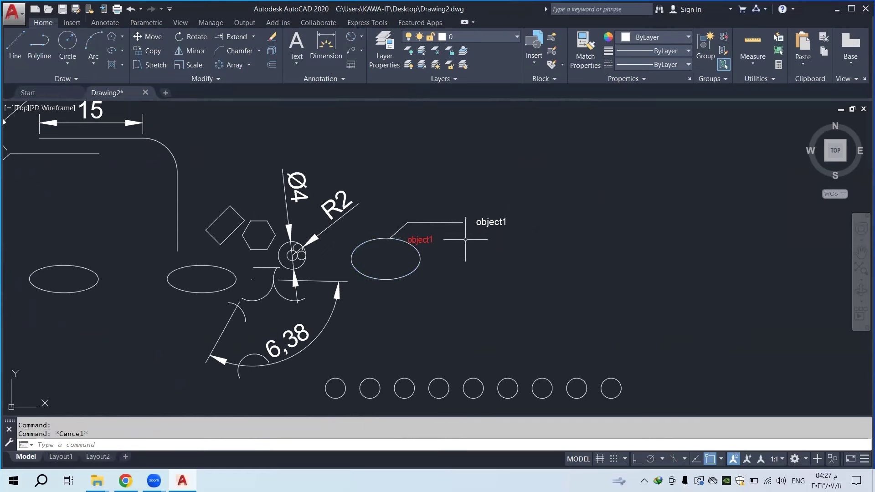
{"action": "scroll", "coordinate": [462, 204], "scroll_direction": "up", "scroll_amount": 4}
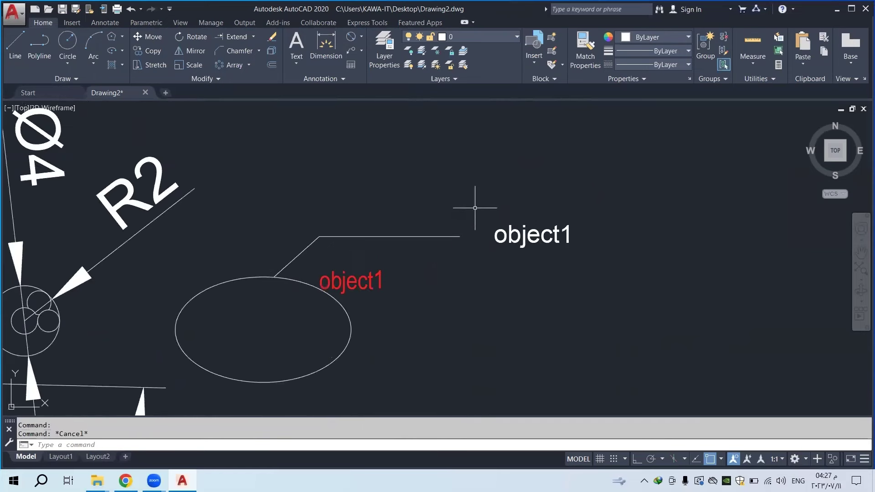
{"action": "left_click", "coordinate": [352, 66]}
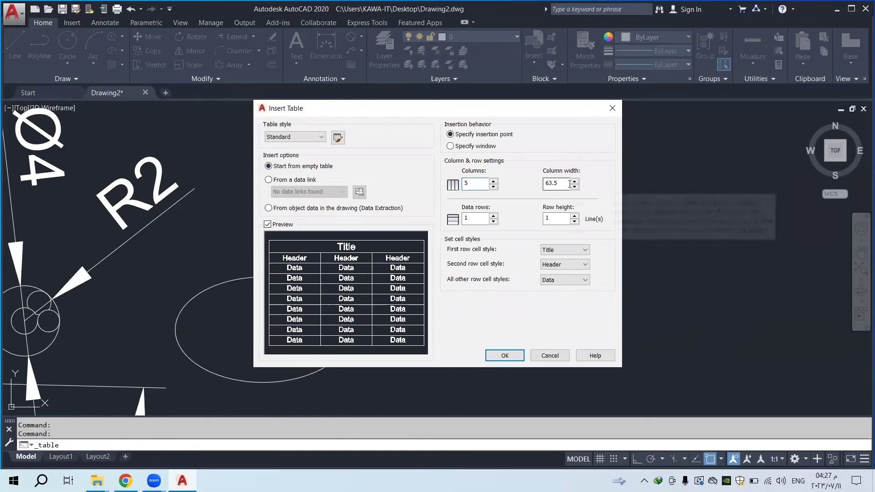
{"action": "left_click", "coordinate": [482, 217]}
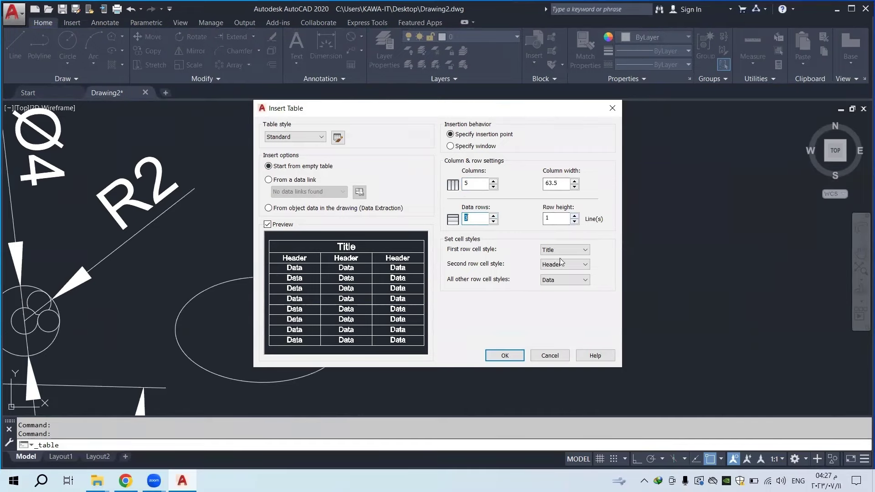
{"action": "left_click", "coordinate": [504, 355]}
{"action": "scroll", "coordinate": [396, 246], "scroll_direction": "down", "scroll_amount": 8}
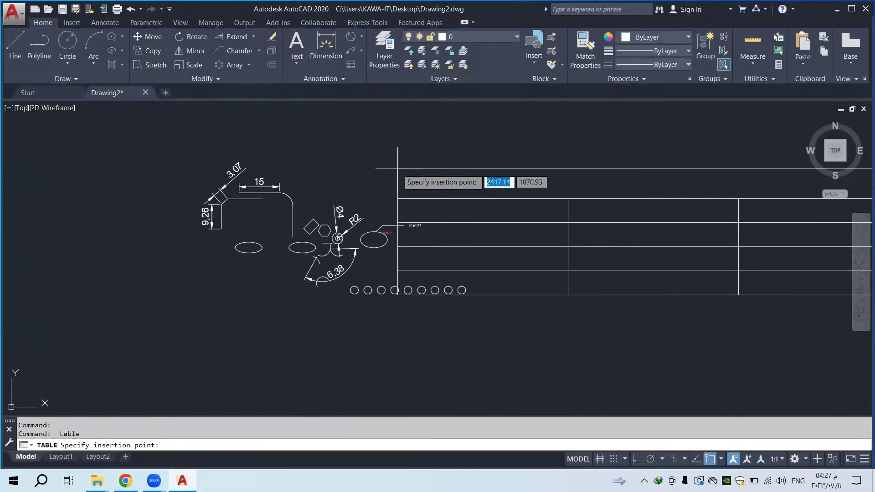
{"action": "left_click", "coordinate": [170, 267]}
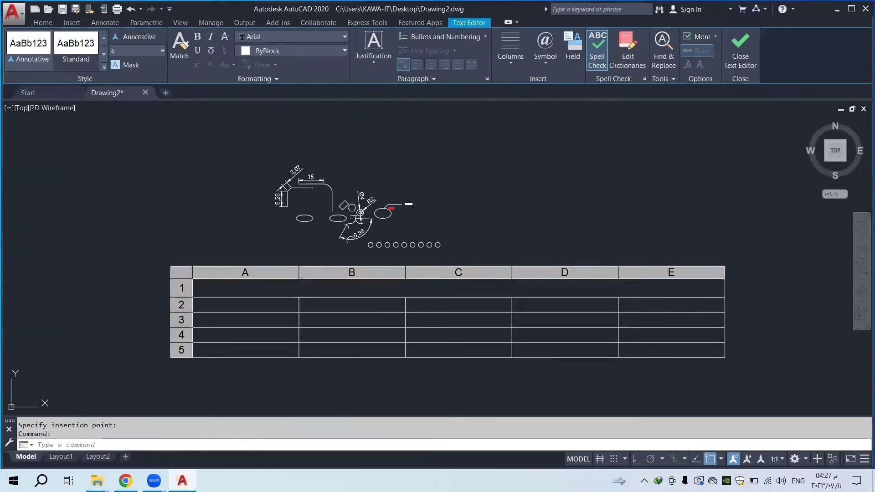
{"action": "left_click", "coordinate": [264, 317]}
{"action": "left_click", "coordinate": [246, 319]}
{"action": "left_click", "coordinate": [579, 239]}
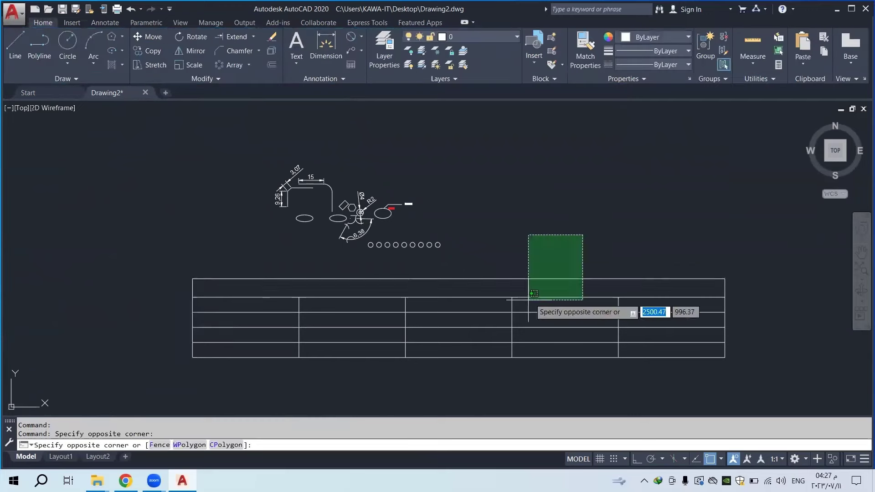
{"action": "left_click", "coordinate": [528, 298]}
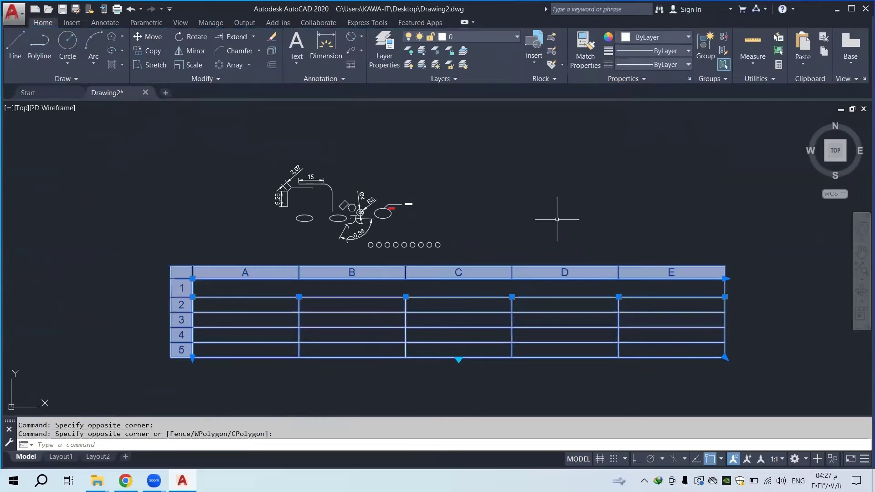
{"action": "key", "text": "Delete"}
{"action": "scroll", "coordinate": [376, 211], "scroll_direction": "up", "scroll_amount": 6}
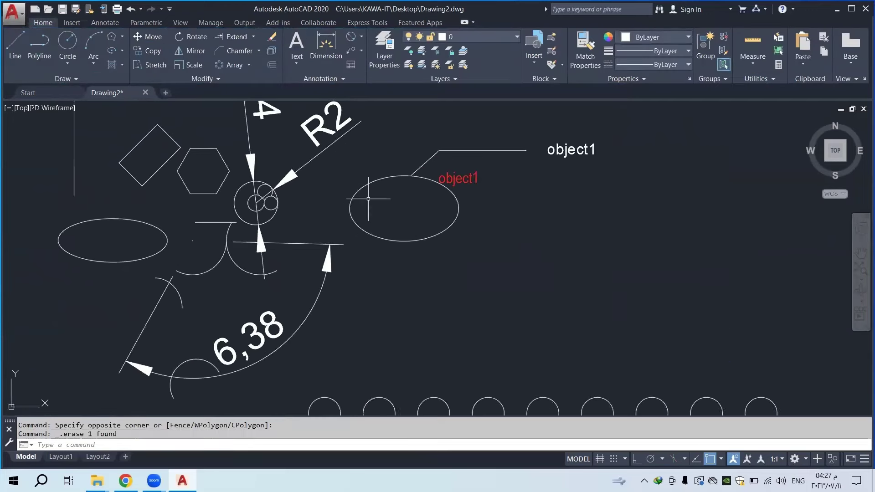
Bring the Ø4 and 15 dimensions into view and clear any selection
{"action": "middle_click_drag", "start_coordinate": [286, 141], "coordinate": [433, 268]}
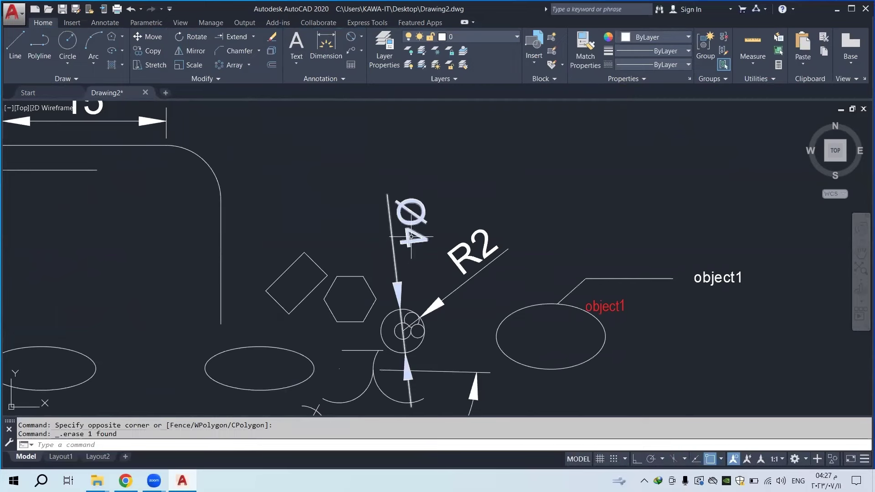
{"action": "scroll", "coordinate": [407, 291], "scroll_direction": "up", "scroll_amount": 4}
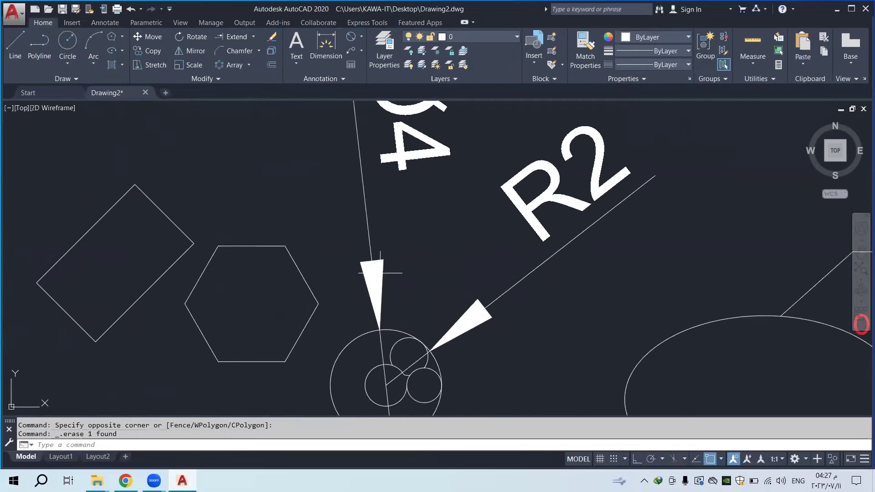
{"action": "left_click", "coordinate": [388, 266]}
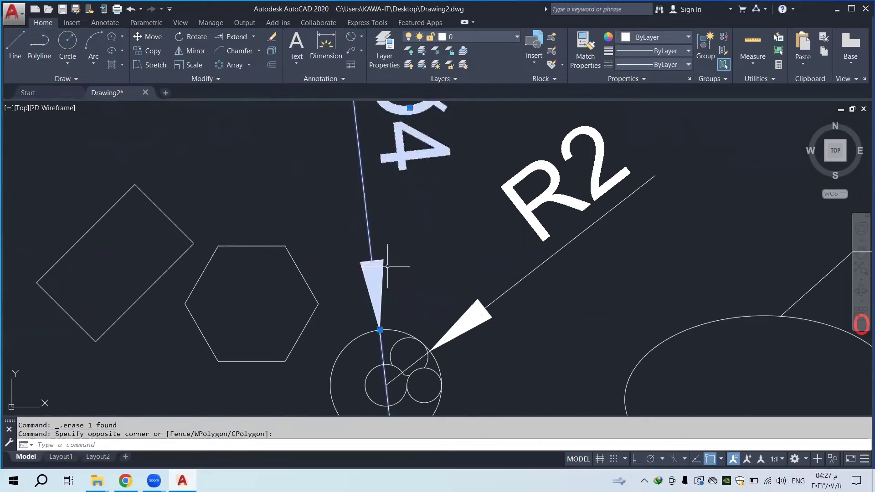
{"action": "scroll", "coordinate": [387, 269], "scroll_direction": "down", "scroll_amount": 4}
{"action": "key", "text": "Escape"}
{"action": "scroll", "coordinate": [381, 316], "scroll_direction": "up", "scroll_amount": 4}
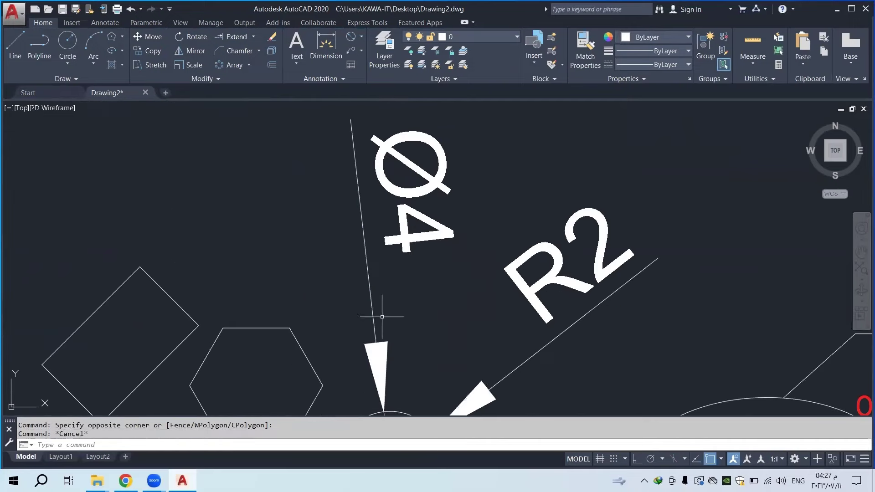
{"action": "scroll", "coordinate": [440, 271], "scroll_direction": "down", "scroll_amount": 5}
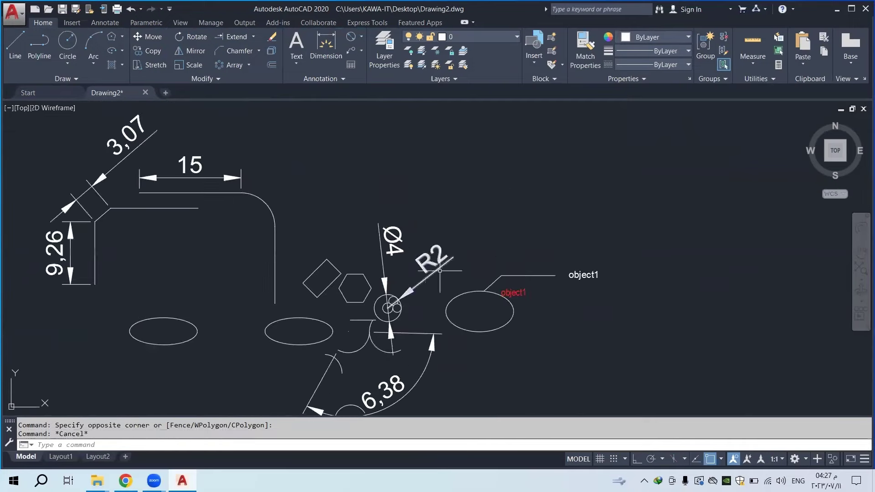
{"action": "middle_click_drag", "start_coordinate": [439, 271], "coordinate": [523, 325]}
{"action": "scroll", "coordinate": [253, 231], "scroll_direction": "up", "scroll_amount": 4}
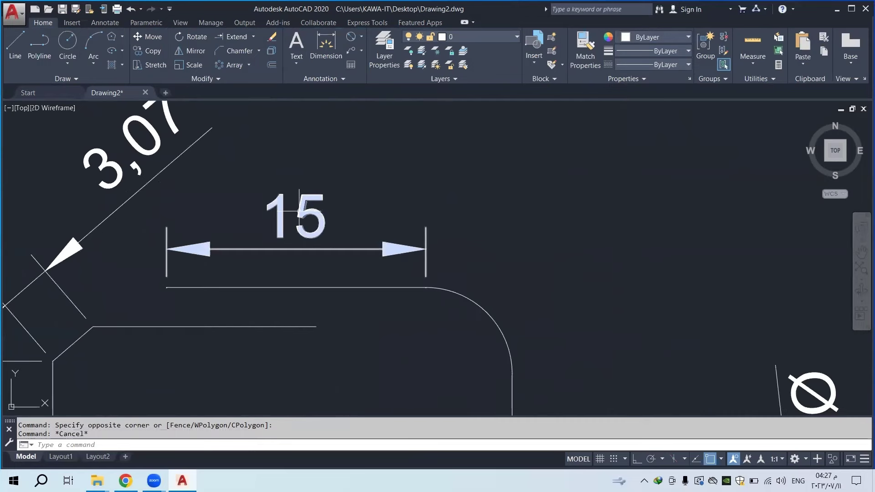
{"action": "mouse_move", "coordinate": [299, 212]}
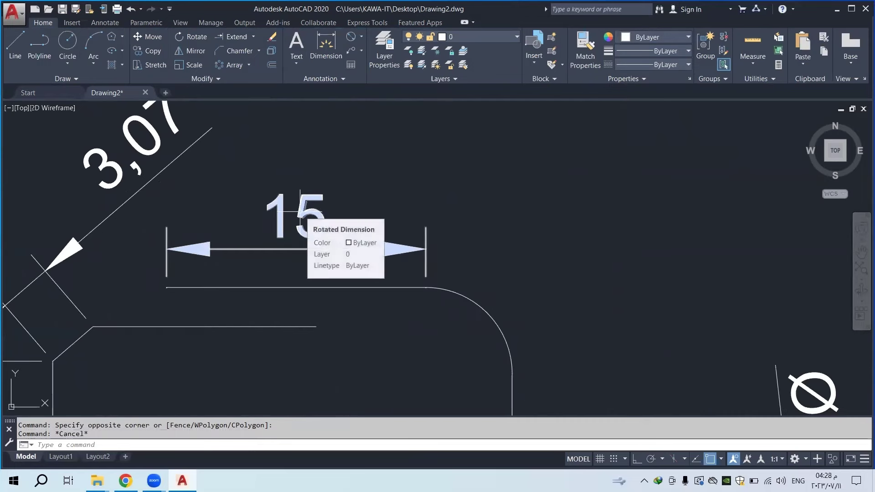
{"action": "key", "text": "Escape"}
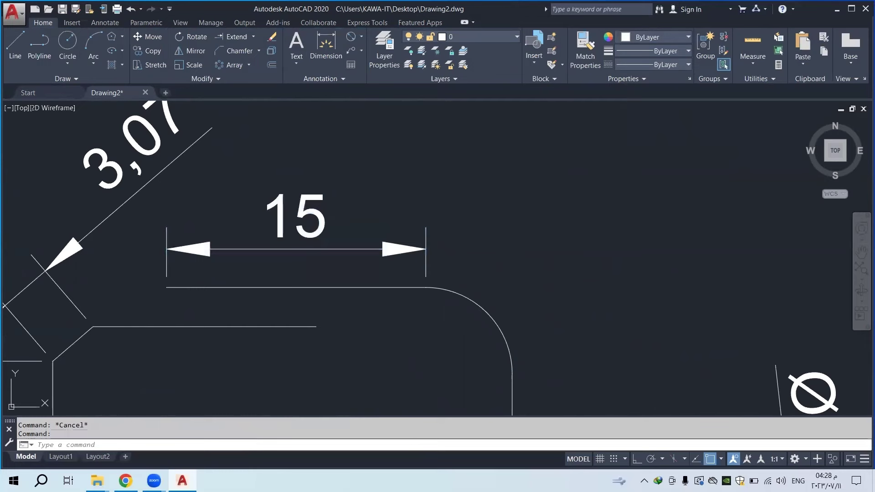
Open and then close the text editor on the 15 dimension
{"action": "double_click", "coordinate": [292, 221]}
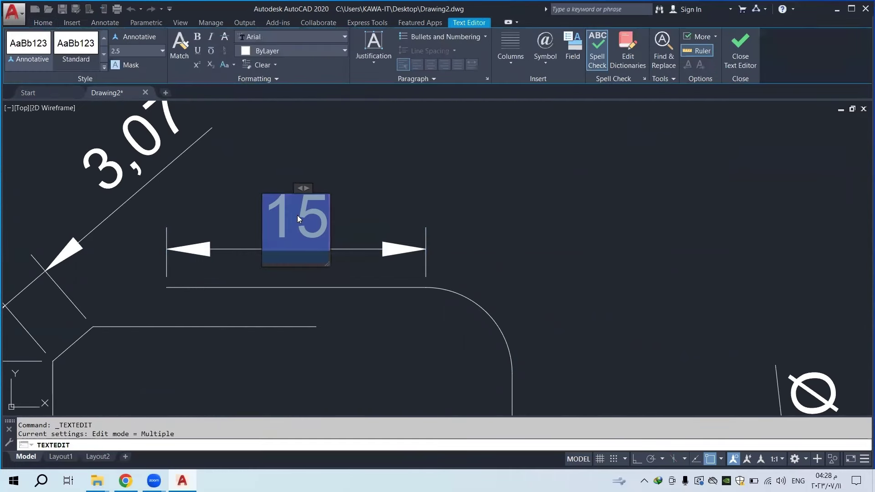
{"action": "left_click", "coordinate": [322, 182]}
{"action": "key", "text": "Escape"}
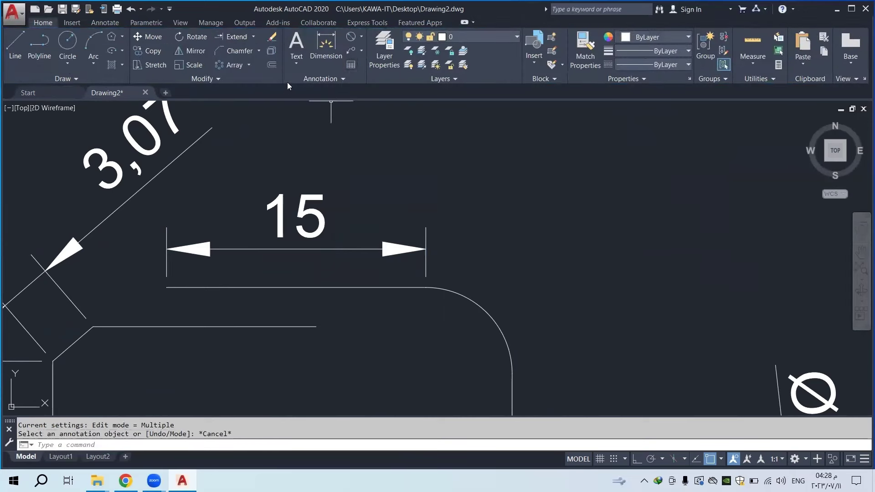
Expand the Annotation panel slide-out, cancelling a stray selection window
{"action": "left_click", "coordinate": [305, 79]}
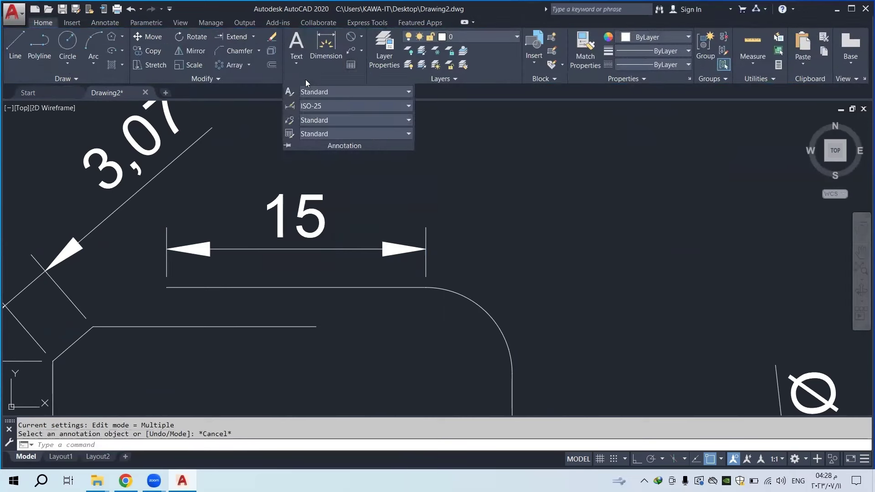
{"action": "left_click", "coordinate": [263, 169]}
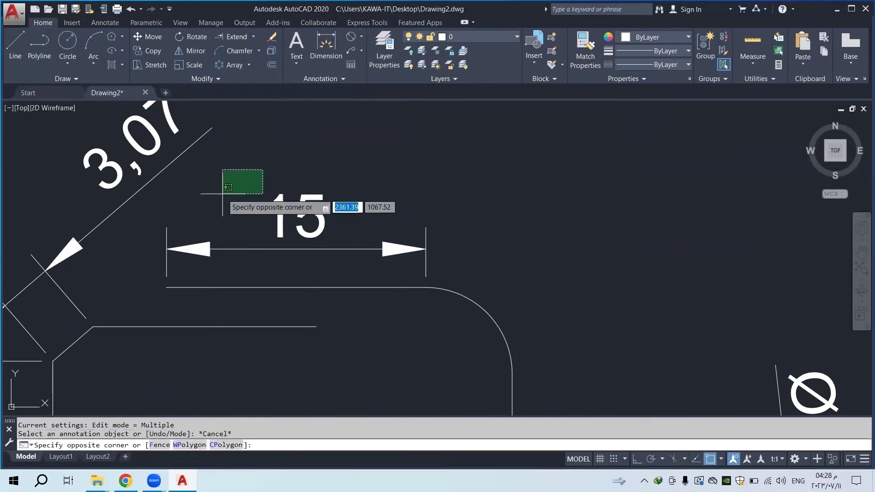
{"action": "key", "text": "Escape"}
{"action": "scroll", "coordinate": [222, 194], "scroll_direction": "down", "scroll_amount": 5}
{"action": "left_click", "coordinate": [310, 75]}
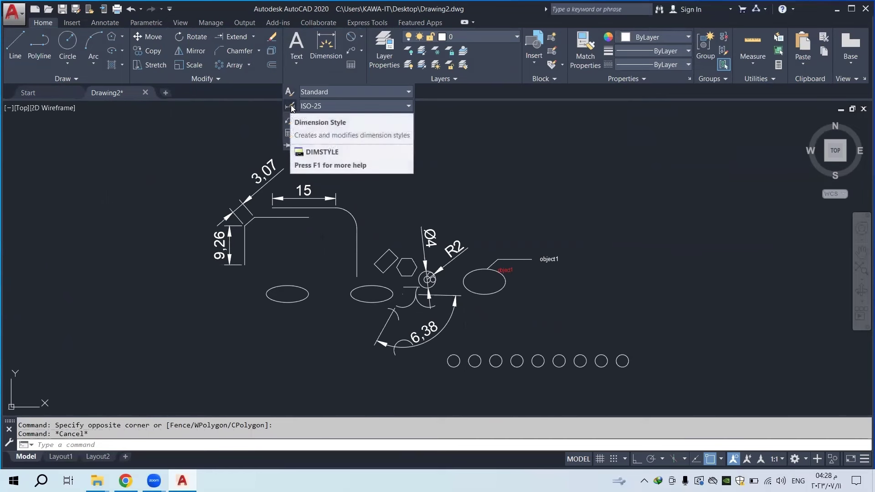
Open the Dimension Style Manager, preview the Standard style, then close it
{"action": "left_click", "coordinate": [315, 106]}
{"action": "left_click", "coordinate": [314, 106]}
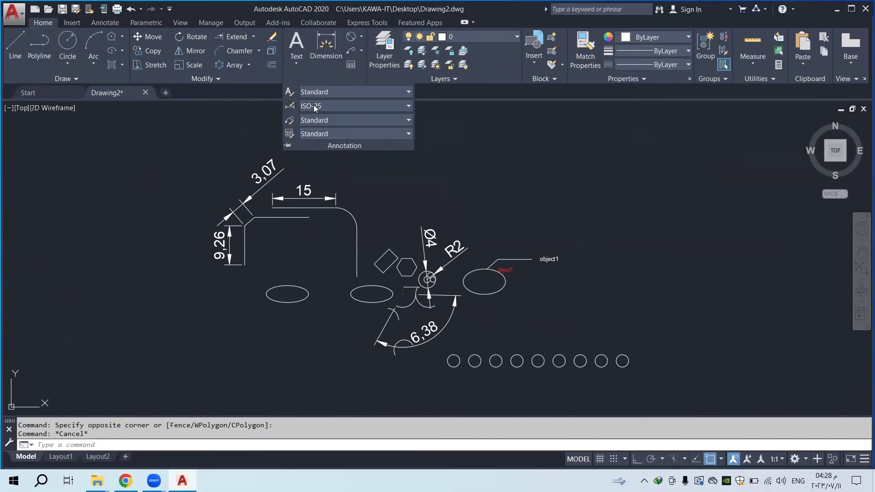
{"action": "left_click", "coordinate": [289, 107]}
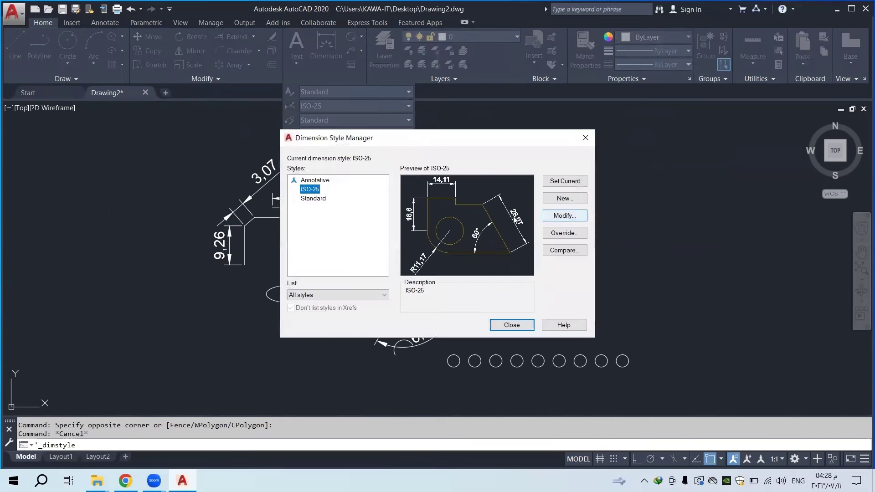
{"action": "left_click", "coordinate": [312, 197]}
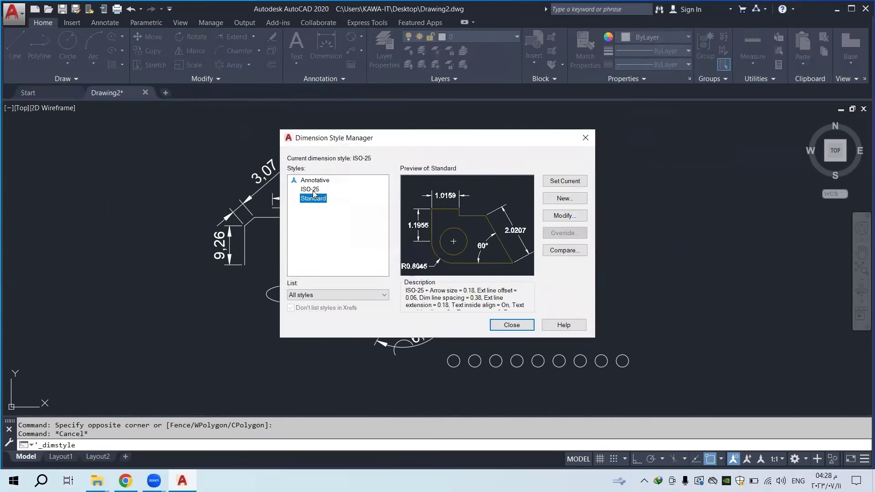
{"action": "key", "text": "Up"}
{"action": "key", "text": "Up"}
{"action": "left_click", "coordinate": [313, 197]}
{"action": "left_click_drag", "start_coordinate": [461, 153], "coordinate": [478, 153]}
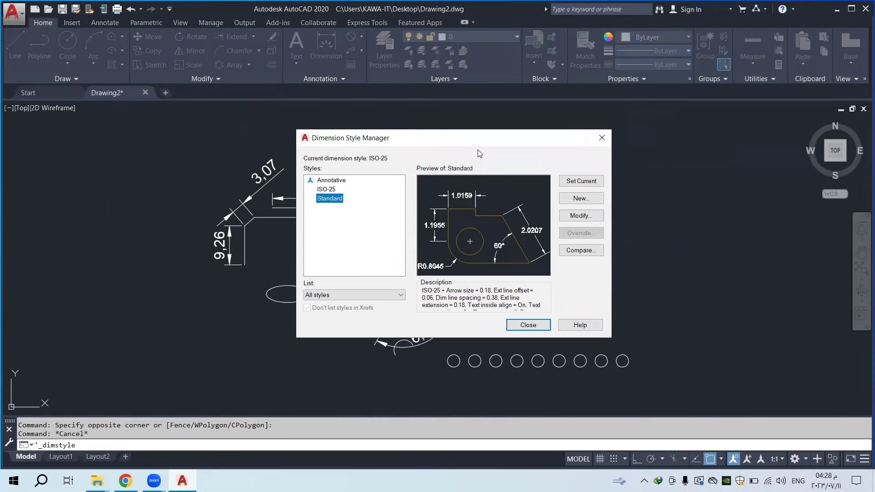
{"action": "left_click", "coordinate": [602, 138]}
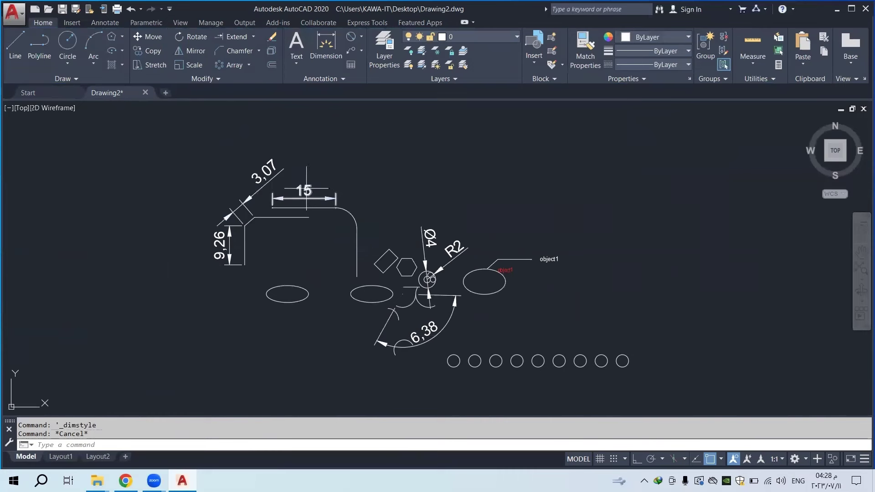
Select the 15 dimension and reopen the Dimension Style Manager from the Annotation slide-out
{"action": "left_click", "coordinate": [306, 188]}
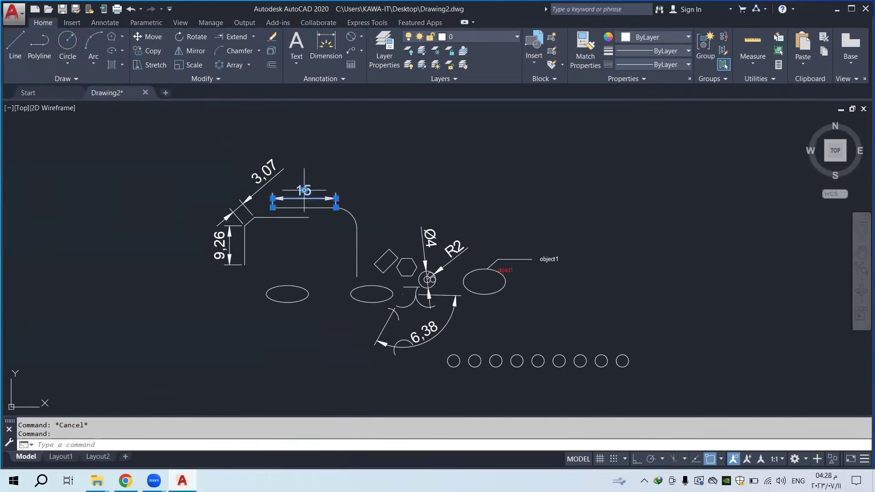
{"action": "left_click", "coordinate": [326, 80]}
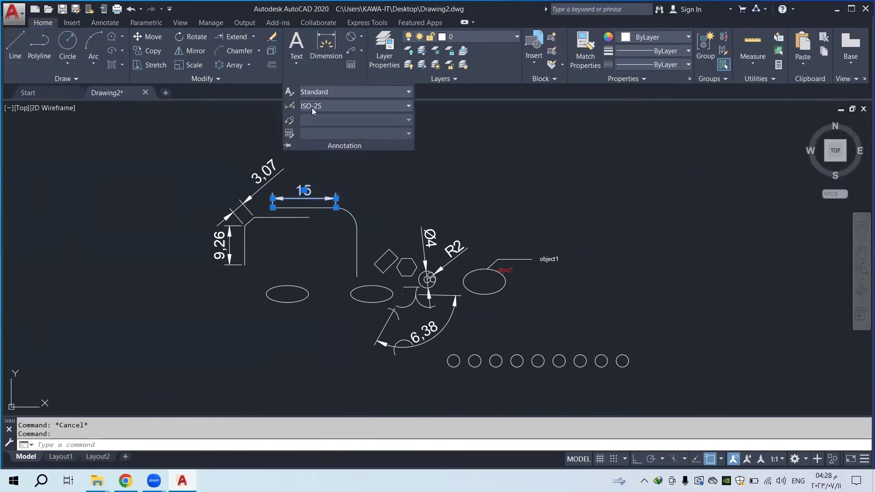
{"action": "left_click", "coordinate": [318, 106]}
{"action": "left_click", "coordinate": [318, 170]}
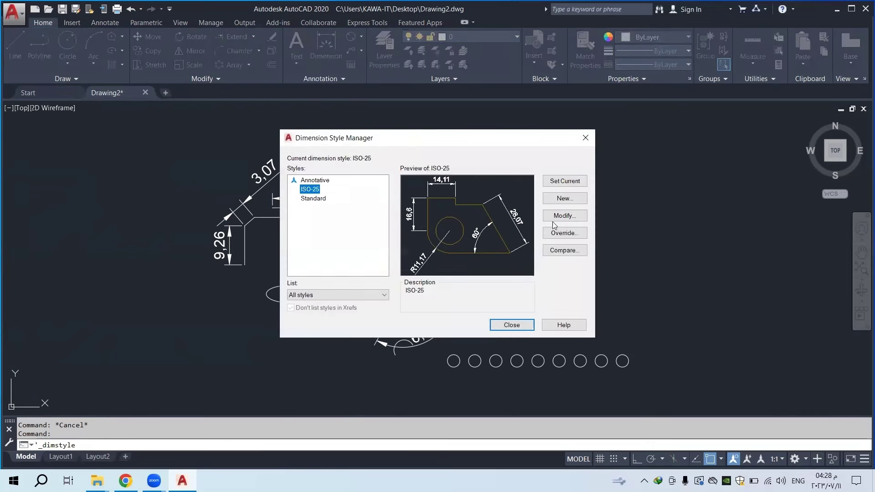
Modify ISO-25 to use text height 1 and arrow size 1
{"action": "left_click", "coordinate": [580, 218]}
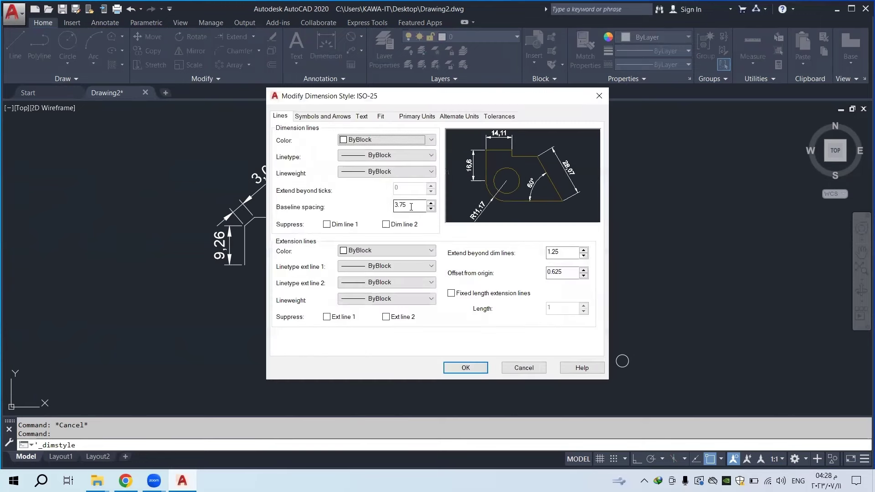
{"action": "left_click", "coordinate": [362, 117]}
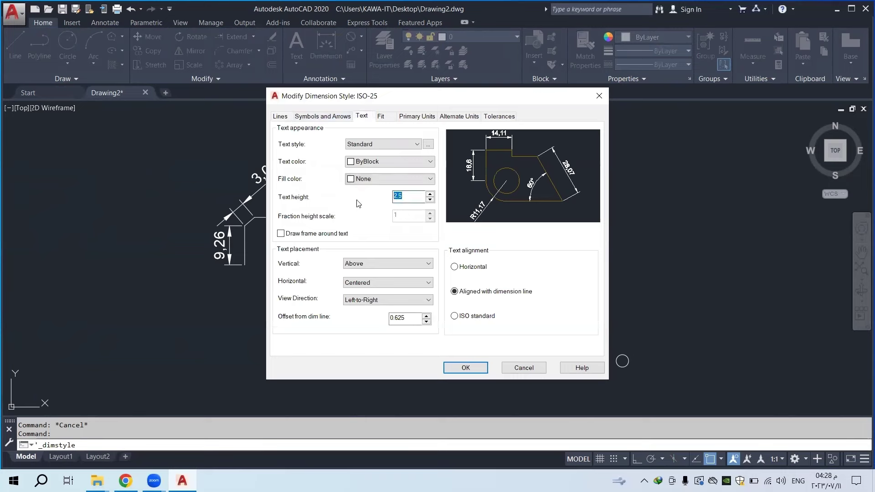
{"action": "type", "text": "1"}
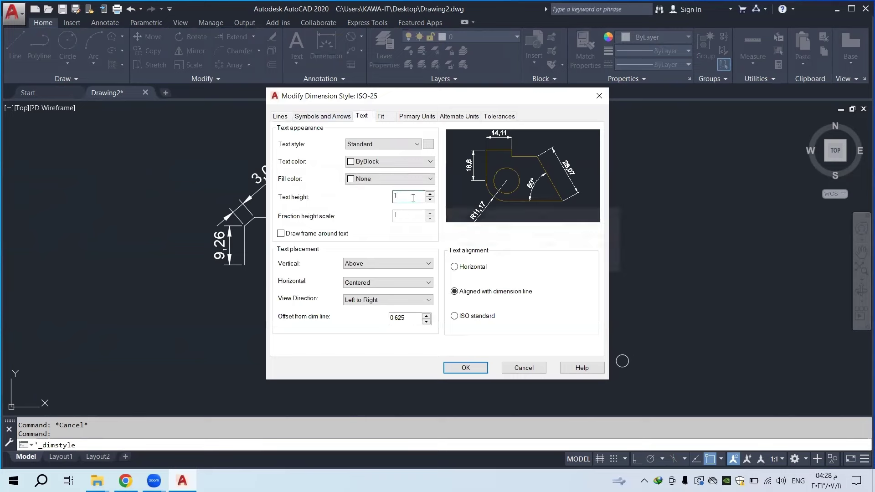
{"action": "left_click", "coordinate": [279, 116]}
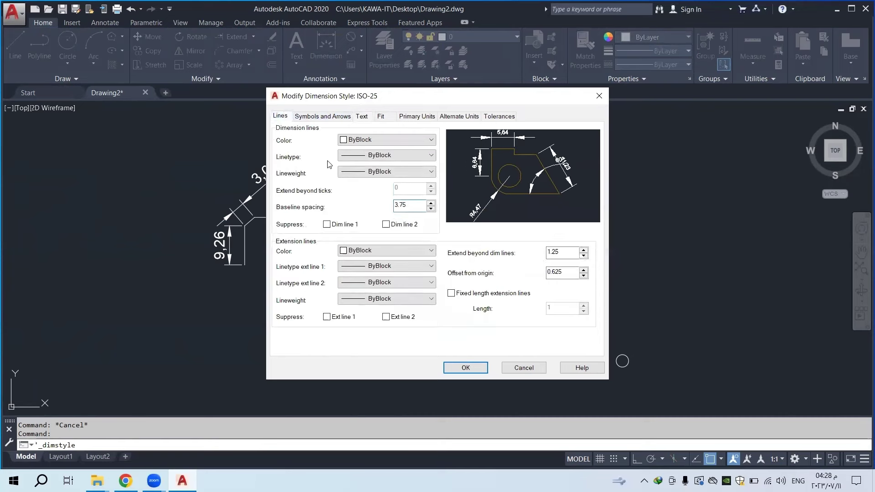
{"action": "left_click", "coordinate": [324, 117]}
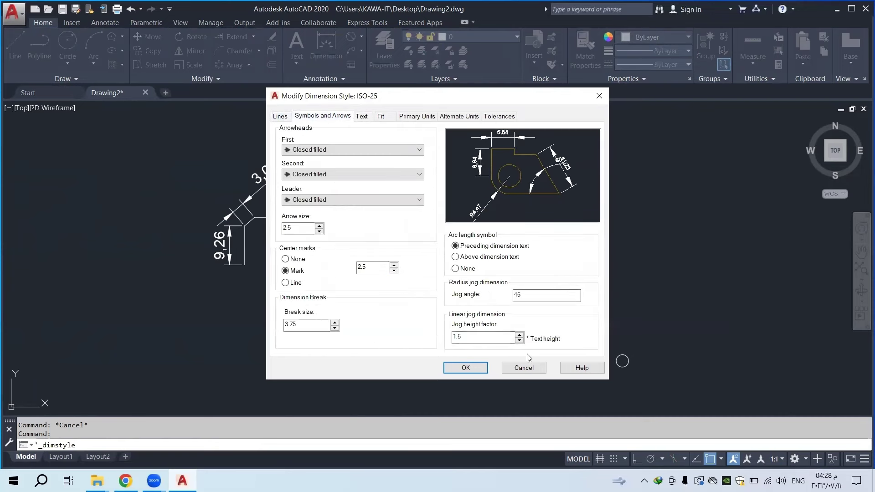
{"action": "left_click", "coordinate": [304, 228]}
{"action": "type", "text": "1"}
Make ISO-25's dimension lines and extension lines red
{"action": "left_click", "coordinate": [280, 117]}
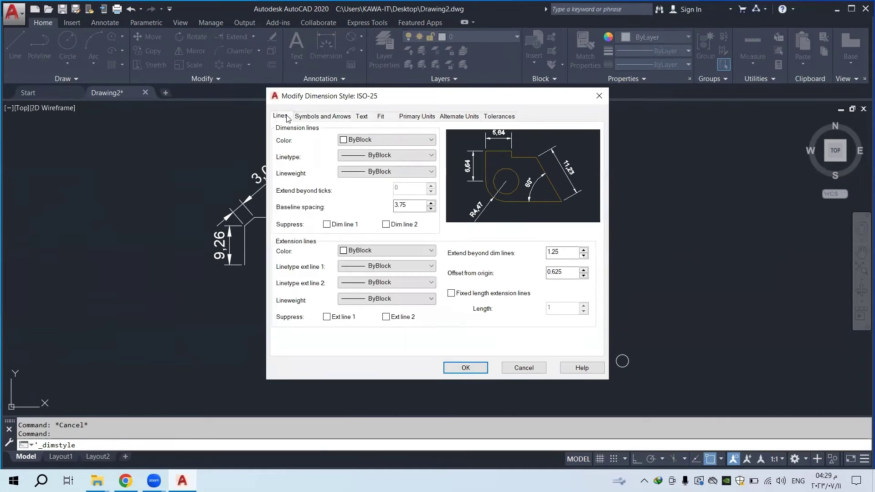
{"action": "left_click", "coordinate": [365, 139]}
{"action": "left_click", "coordinate": [373, 164]}
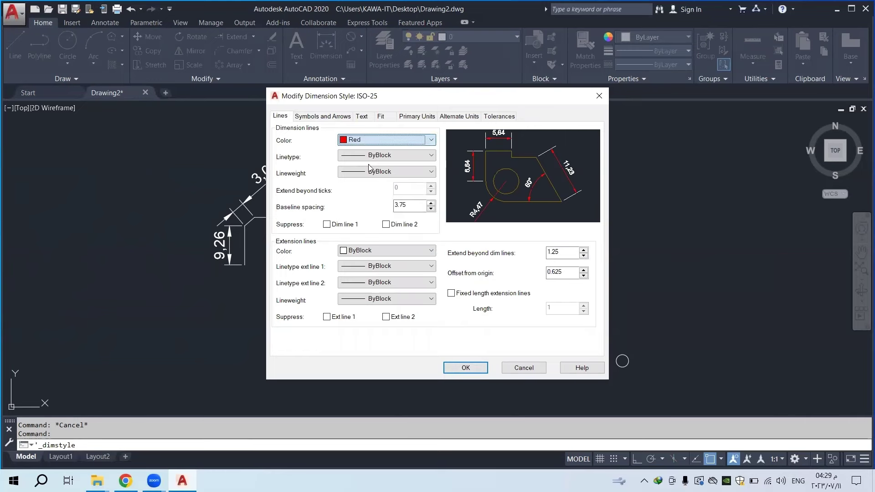
{"action": "left_click", "coordinate": [386, 251]}
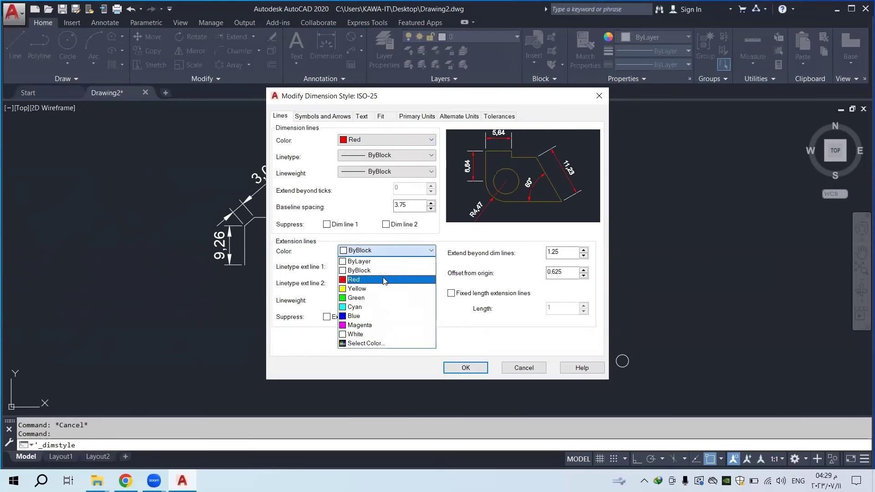
{"action": "left_click", "coordinate": [385, 279]}
Keep Closed filled as the leader arrowhead and make the dimension text red
{"action": "left_click", "coordinate": [333, 116]}
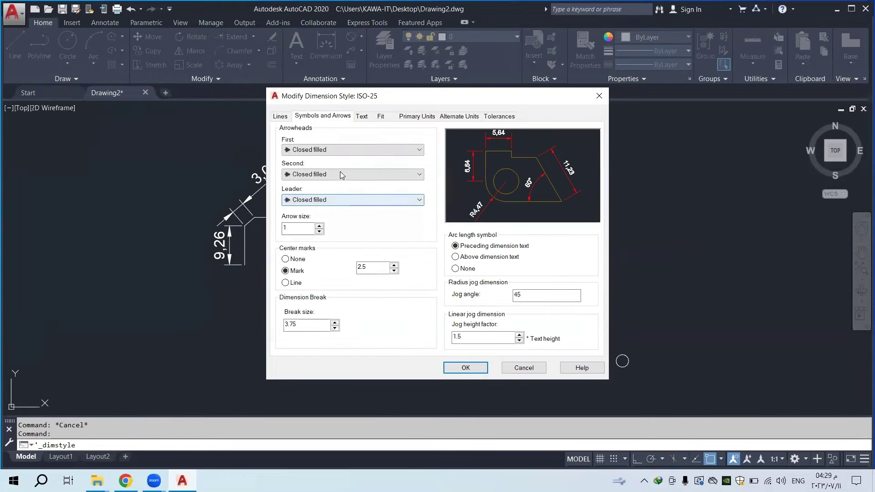
{"action": "left_click", "coordinate": [313, 203]}
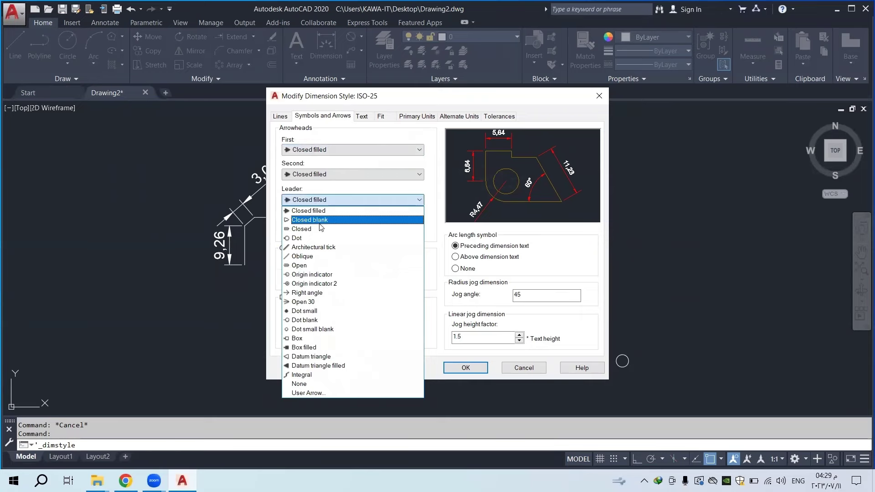
{"action": "left_click", "coordinate": [356, 198]}
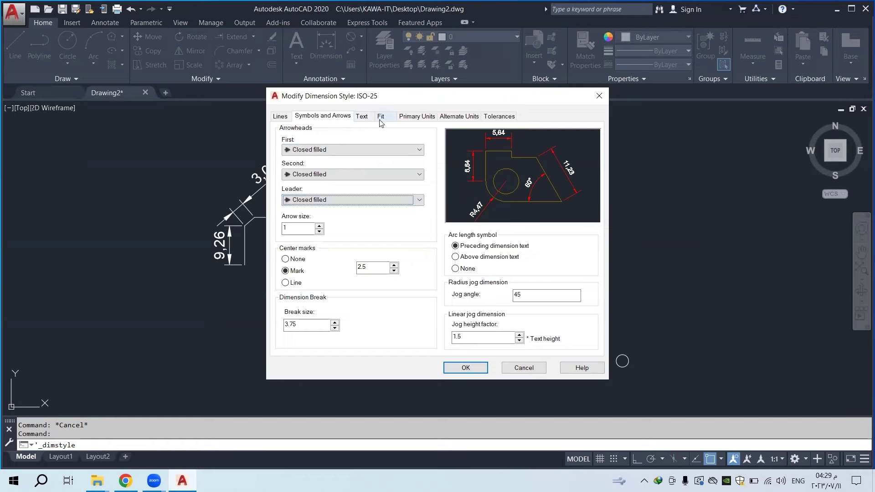
{"action": "left_click", "coordinate": [363, 117]}
{"action": "left_click", "coordinate": [378, 165]}
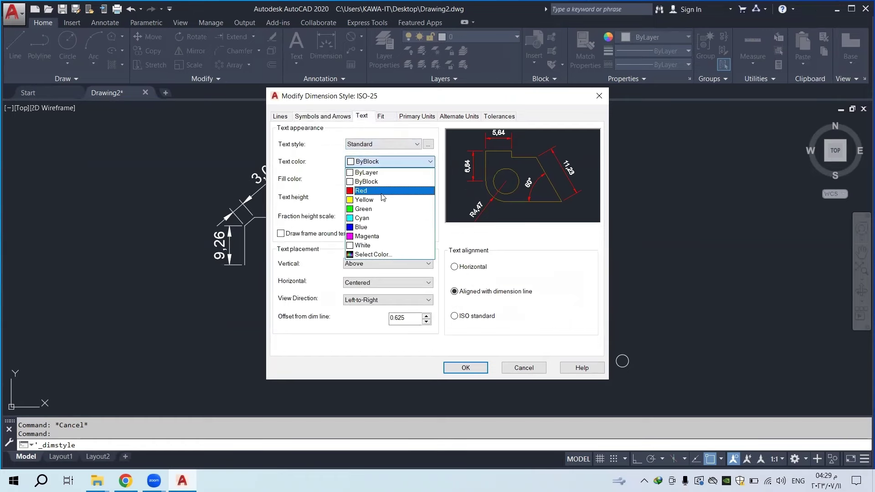
{"action": "left_click", "coordinate": [366, 190]}
{"action": "left_click", "coordinate": [398, 195]}
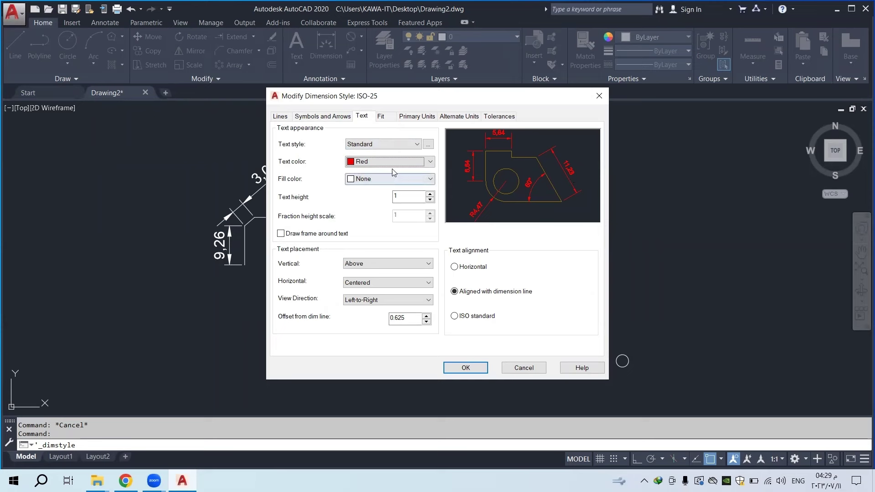
Add an 'm' suffix to the ISO-25 primary units and confirm the style change
{"action": "left_click", "coordinate": [387, 117]}
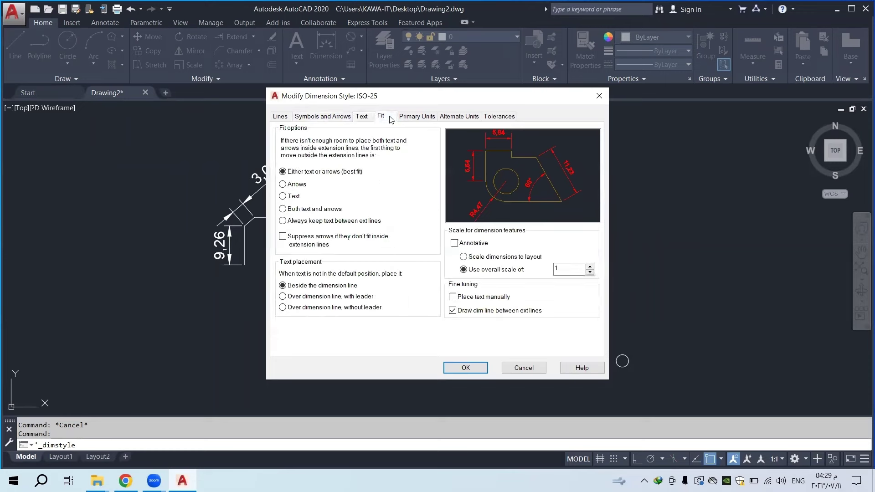
{"action": "left_click", "coordinate": [409, 119]}
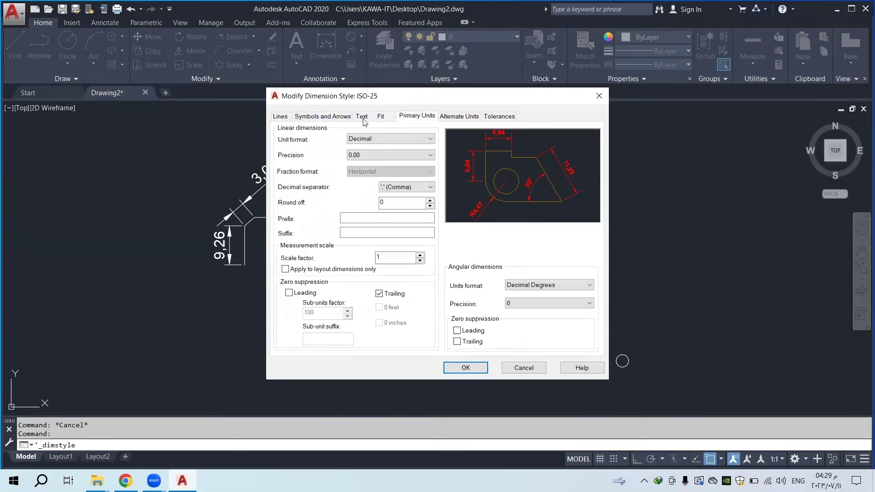
{"action": "left_click", "coordinate": [356, 231]}
{"action": "type", "text": "m"}
{"action": "left_click", "coordinate": [364, 216]}
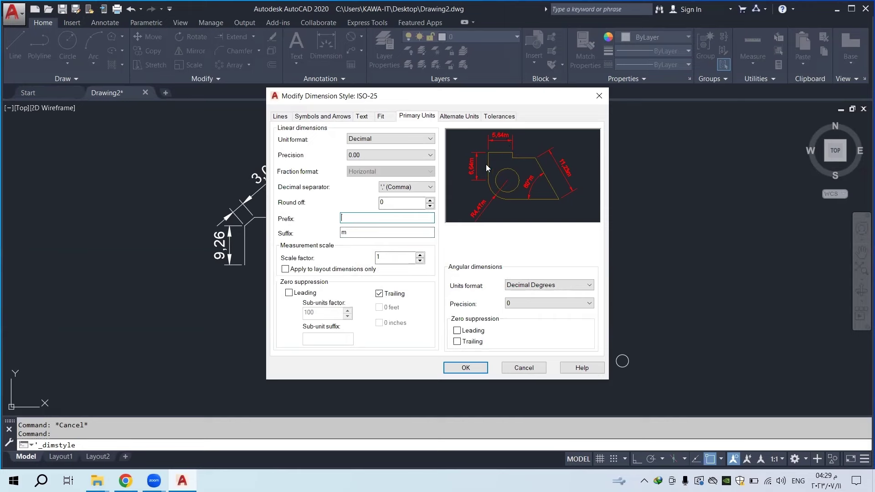
{"action": "left_click", "coordinate": [469, 372]}
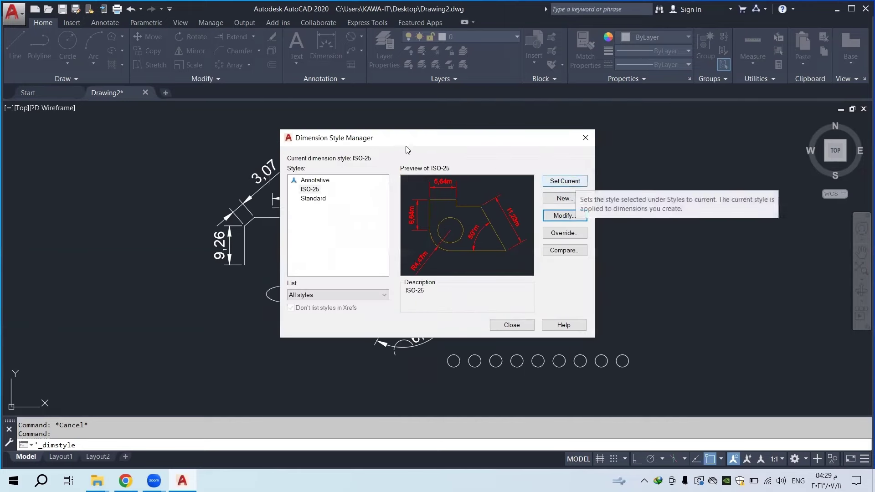
Move the Dimension Style Manager aside to check the drawing, then close it
{"action": "left_click_drag", "start_coordinate": [383, 140], "coordinate": [514, 122]}
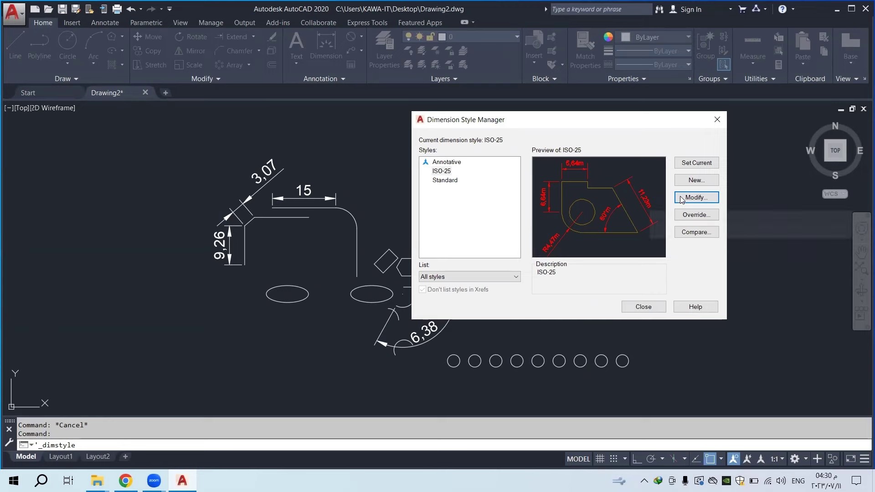
{"action": "left_click", "coordinate": [696, 163]}
{"action": "left_click", "coordinate": [643, 306]}
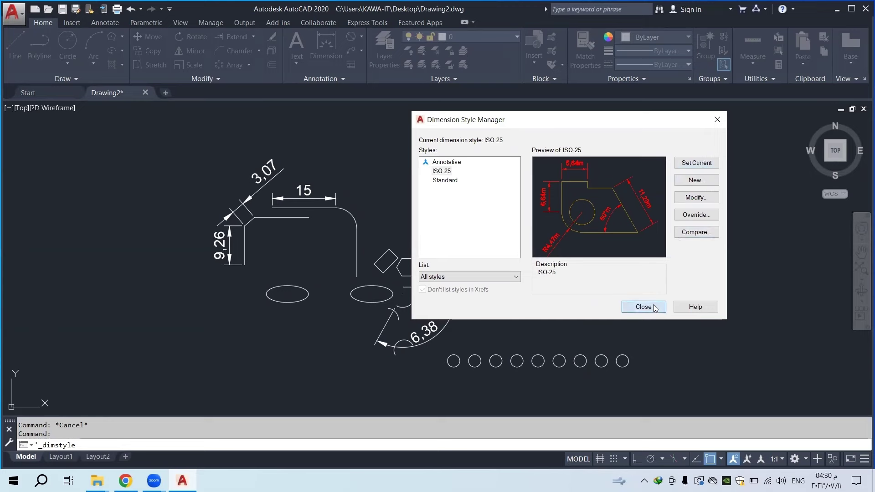
{"action": "scroll", "coordinate": [431, 193], "scroll_direction": "up", "scroll_amount": 3}
{"action": "middle_click_drag", "start_coordinate": [430, 193], "coordinate": [335, 142]}
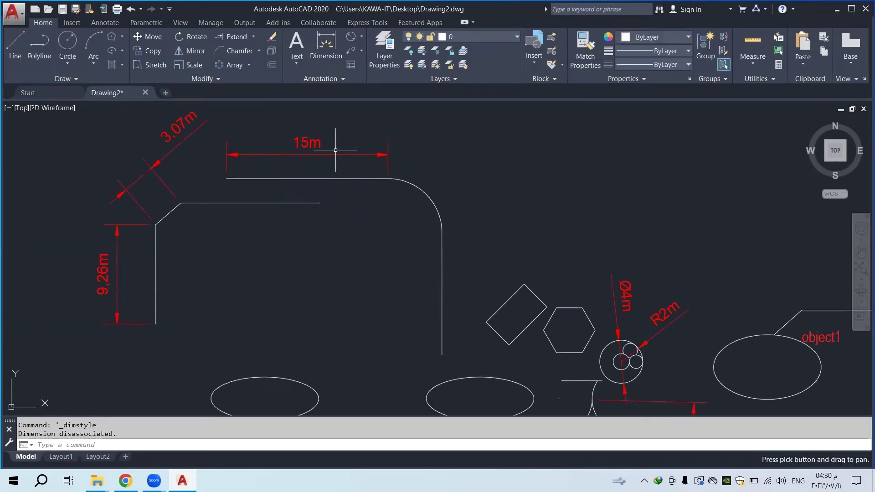
{"action": "scroll", "coordinate": [475, 230], "scroll_direction": "down", "scroll_amount": 3}
{"action": "middle_click_drag", "start_coordinate": [474, 230], "coordinate": [357, 147]}
{"action": "scroll", "coordinate": [331, 184], "scroll_direction": "up", "scroll_amount": 4}
{"action": "scroll", "coordinate": [331, 184], "scroll_direction": "down", "scroll_amount": 4}
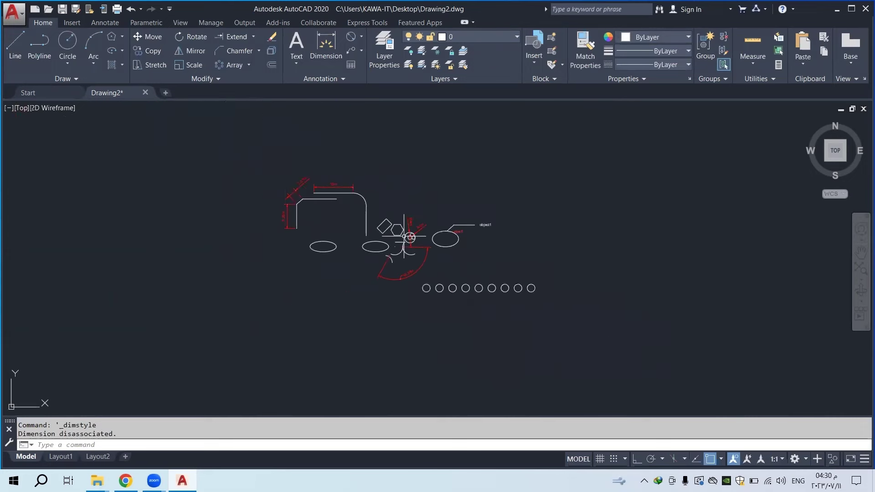
{"action": "scroll", "coordinate": [474, 236], "scroll_direction": "up", "scroll_amount": 6}
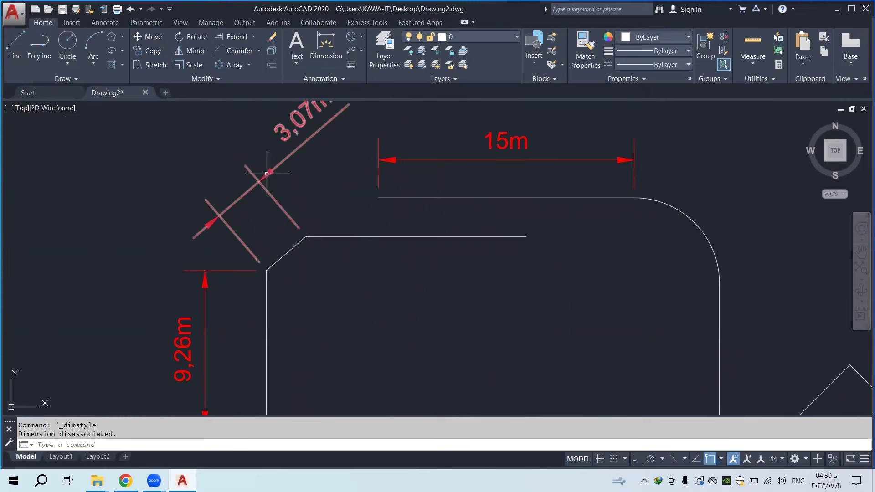
{"action": "middle_click_drag", "start_coordinate": [311, 117], "coordinate": [326, 185]}
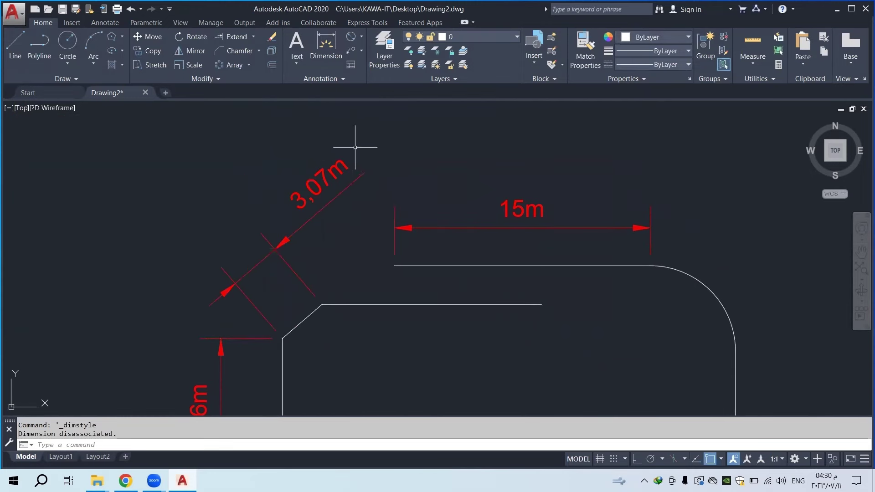
{"action": "scroll", "coordinate": [343, 145], "scroll_direction": "down", "scroll_amount": 2}
{"action": "scroll", "coordinate": [355, 155], "scroll_direction": "up", "scroll_amount": 3}
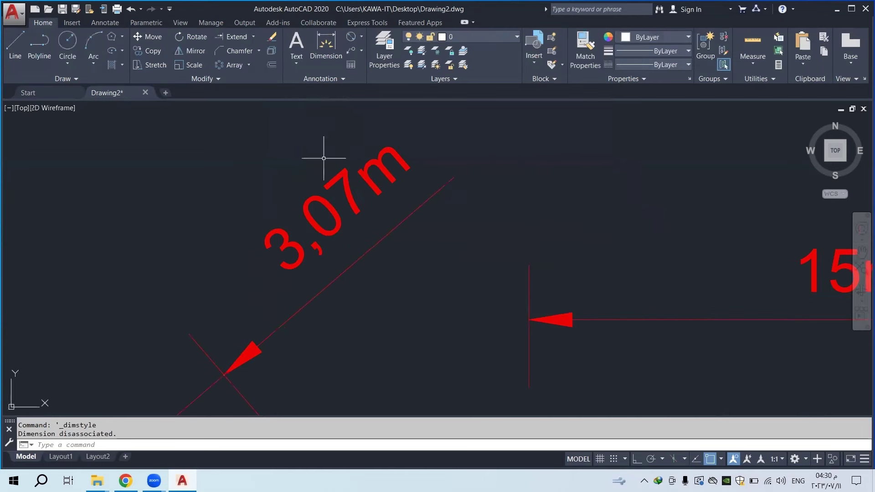
{"action": "scroll", "coordinate": [335, 156], "scroll_direction": "down", "scroll_amount": 8}
{"action": "middle_click_drag", "start_coordinate": [525, 243], "coordinate": [455, 171]}
{"action": "middle_click_drag", "start_coordinate": [571, 208], "coordinate": [397, 221]}
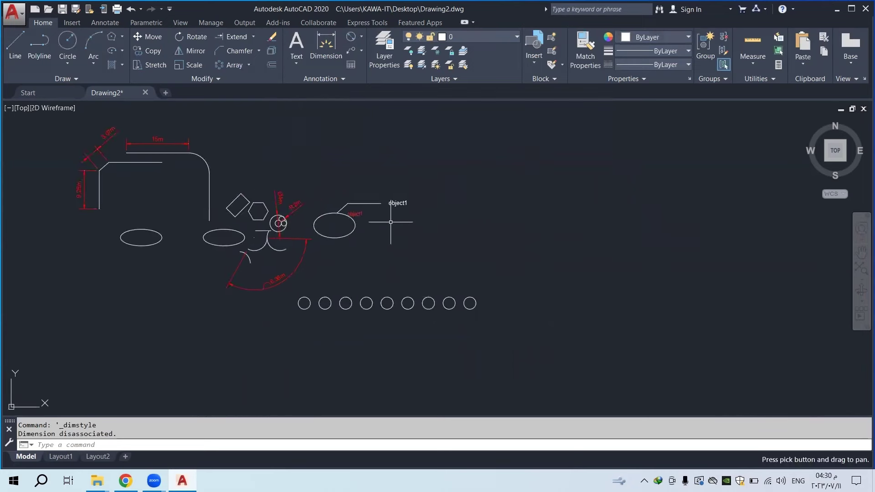
{"action": "scroll", "coordinate": [383, 191], "scroll_direction": "up", "scroll_amount": 5}
{"action": "left_click", "coordinate": [351, 277]}
{"action": "left_click", "coordinate": [449, 176]}
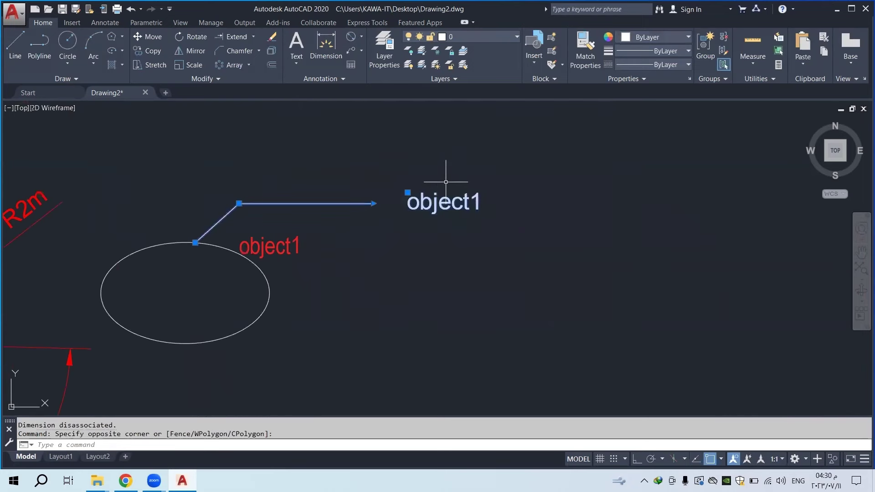
{"action": "scroll", "coordinate": [447, 178], "scroll_direction": "down", "scroll_amount": 4}
{"action": "key", "text": "Escape"}
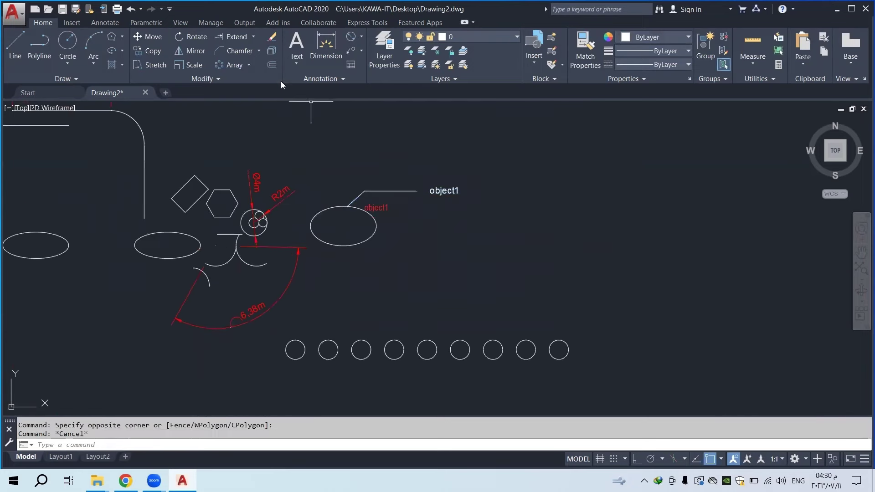
Edit the Standard multileader style to use red text 1 unit tall
{"action": "left_click", "coordinate": [320, 79]}
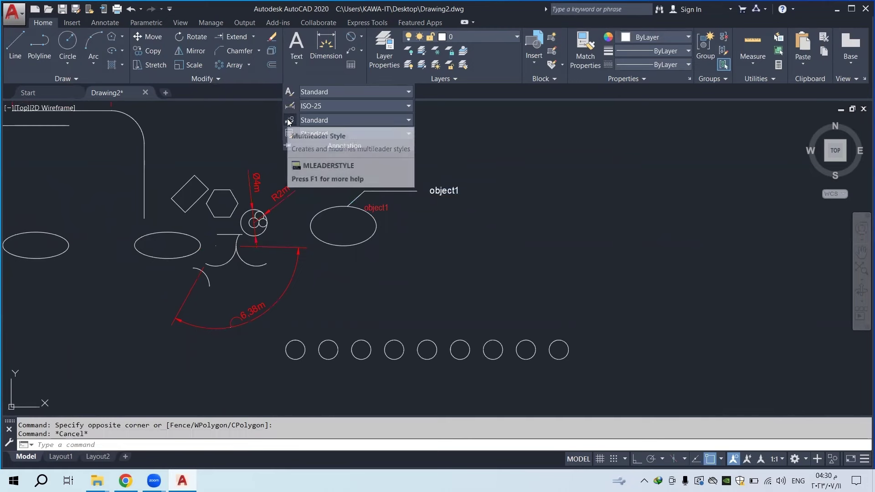
{"action": "left_click", "coordinate": [289, 120]}
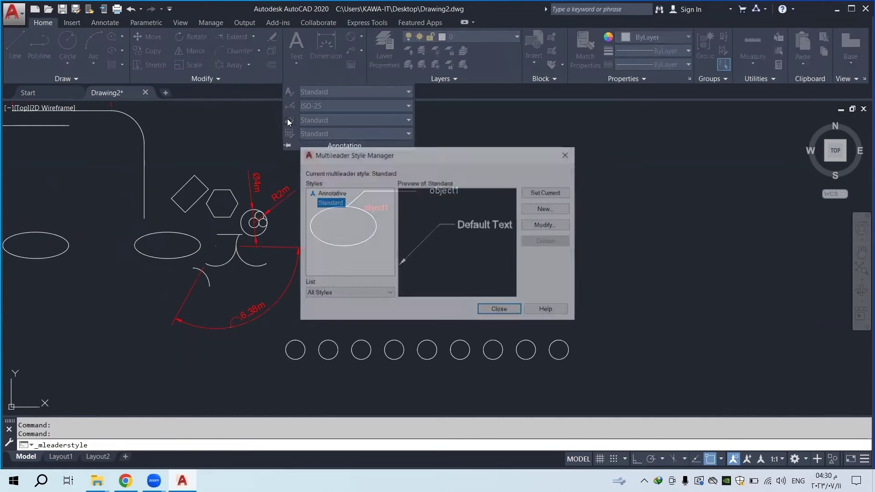
{"action": "left_click", "coordinate": [548, 224]}
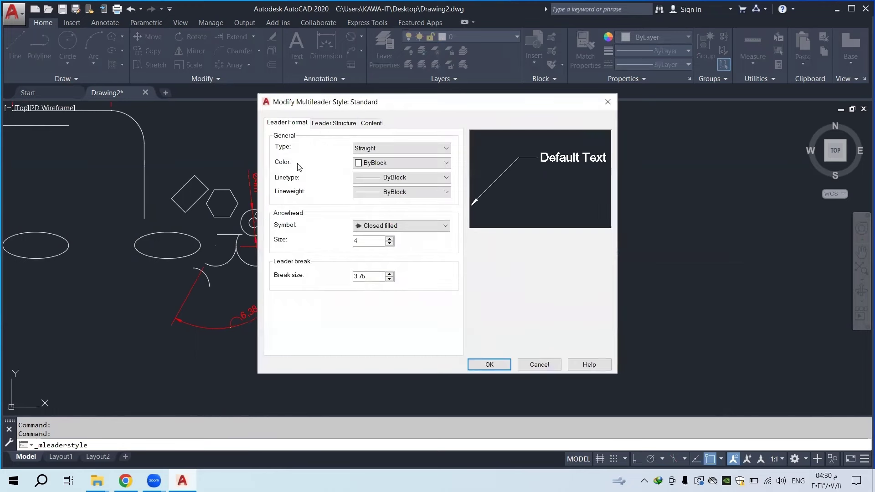
{"action": "left_click", "coordinate": [320, 123]}
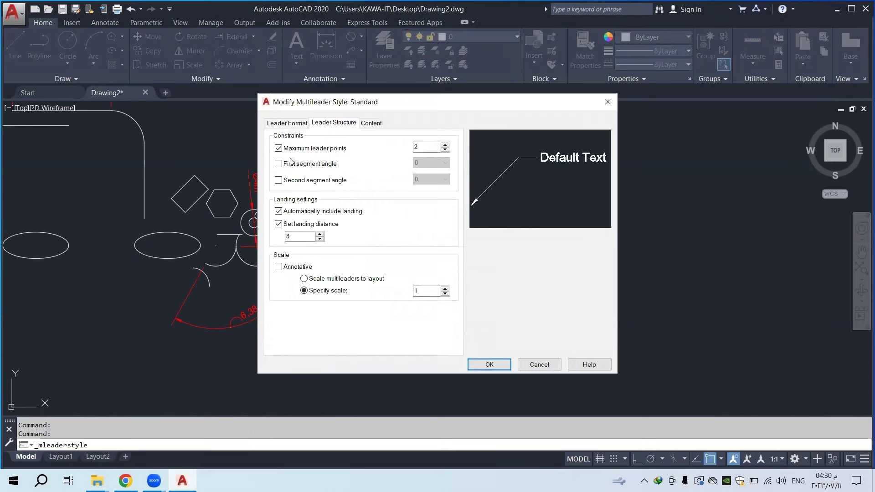
{"action": "left_click", "coordinate": [371, 123]}
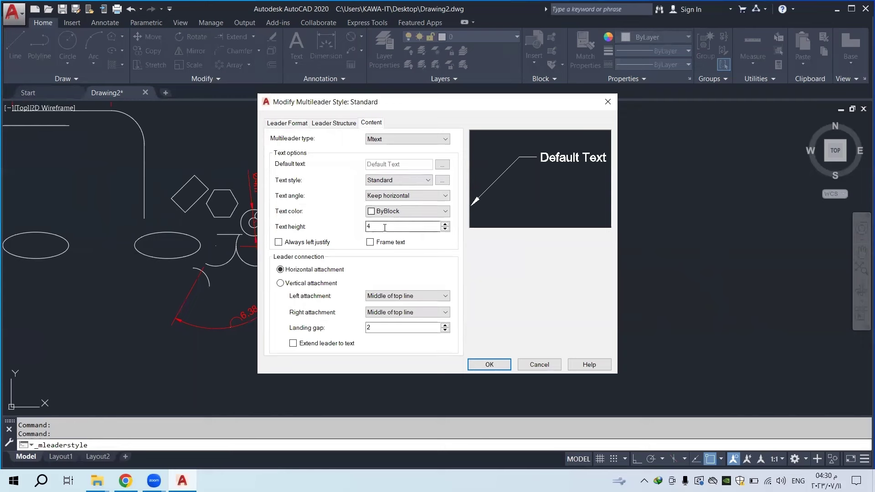
{"action": "left_click_drag", "start_coordinate": [385, 226], "coordinate": [359, 231]}
{"action": "type", "text": "1"}
{"action": "left_click", "coordinate": [396, 211]}
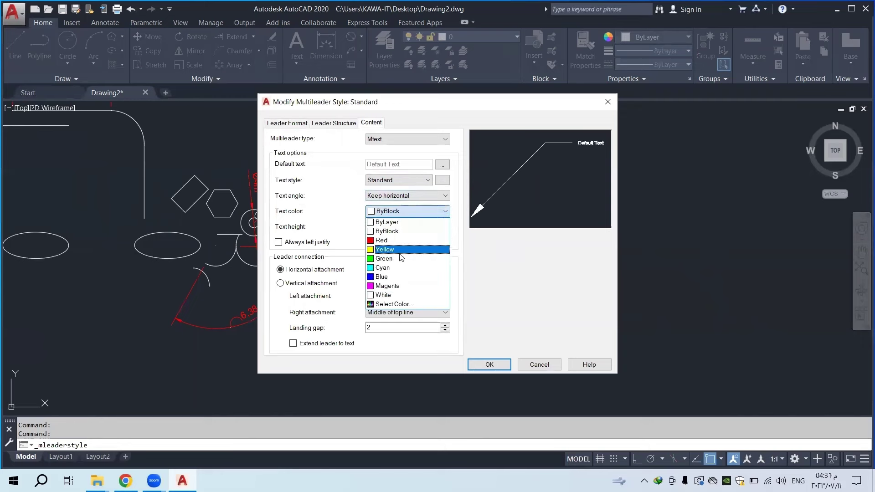
{"action": "left_click", "coordinate": [396, 239]}
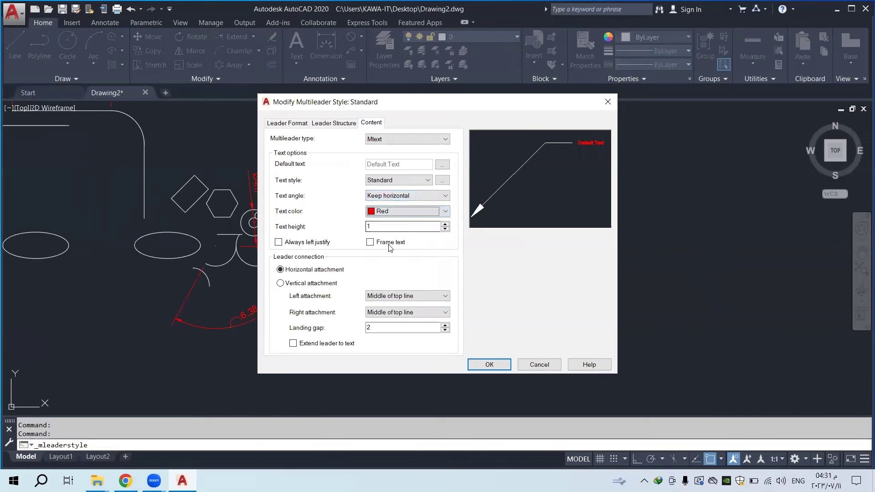
Set the multileader landing gap to 0.5
{"action": "left_click", "coordinate": [403, 327]}
{"action": "left_click", "coordinate": [446, 331]}
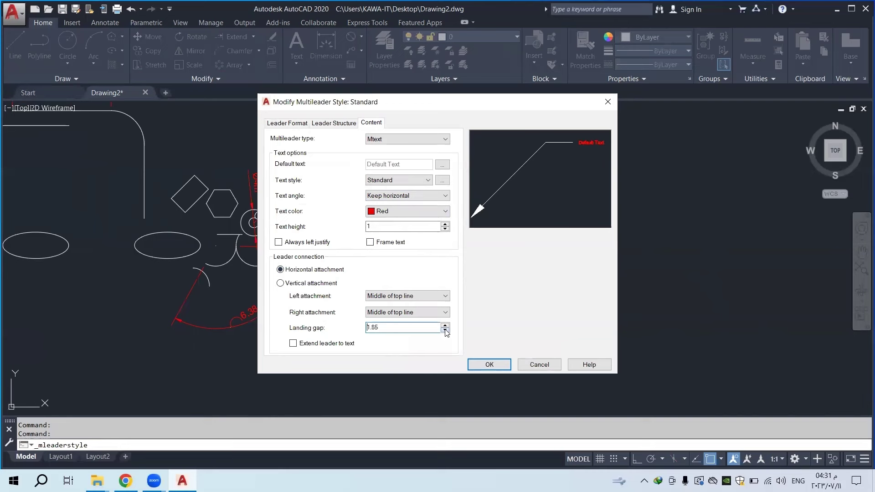
{"action": "left_click", "coordinate": [446, 331]}
{"action": "left_click", "coordinate": [446, 331]}
{"action": "left_click", "coordinate": [446, 331]}
{"action": "left_click", "coordinate": [446, 332]}
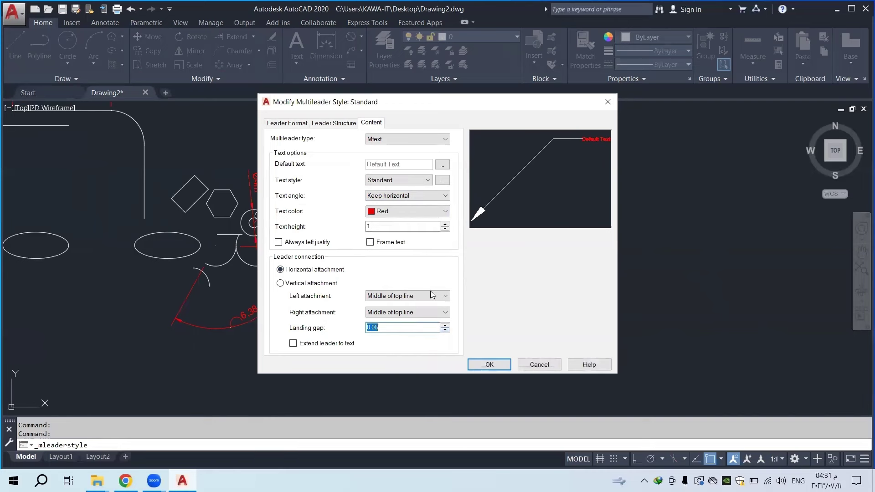
{"action": "left_click", "coordinate": [446, 324]}
{"action": "left_click", "coordinate": [446, 325]}
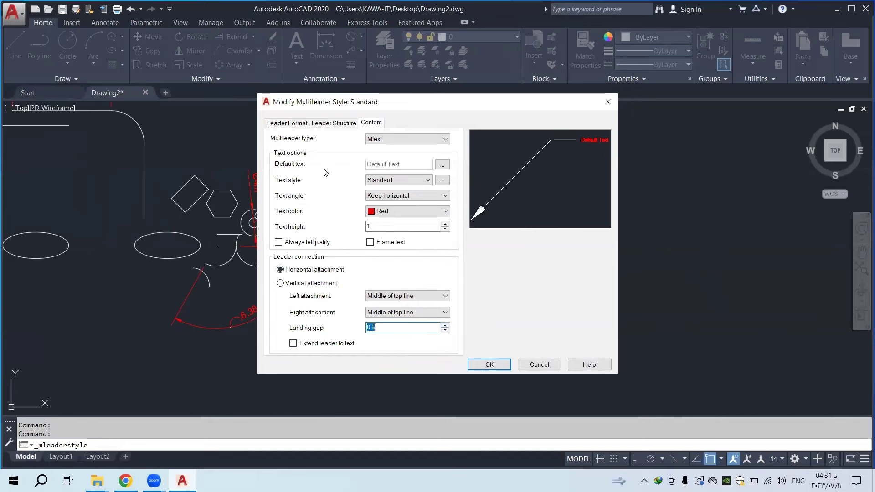
Make the leader lines red and confirm the Standard multileader style
{"action": "left_click", "coordinate": [288, 124]}
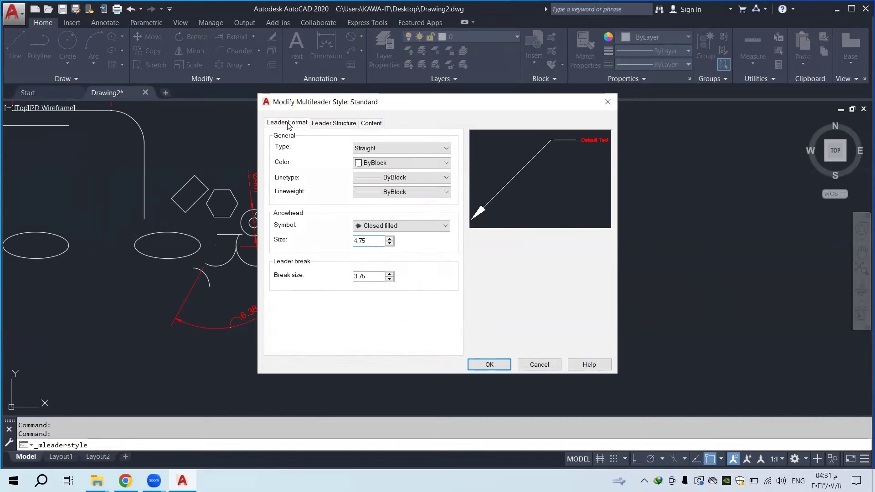
{"action": "left_click", "coordinate": [364, 163]}
{"action": "left_click", "coordinate": [374, 192]}
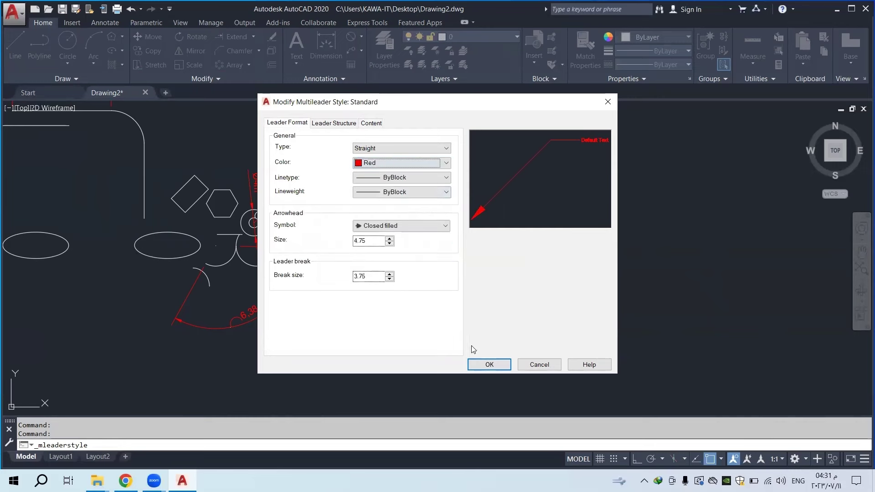
{"action": "left_click", "coordinate": [493, 365]}
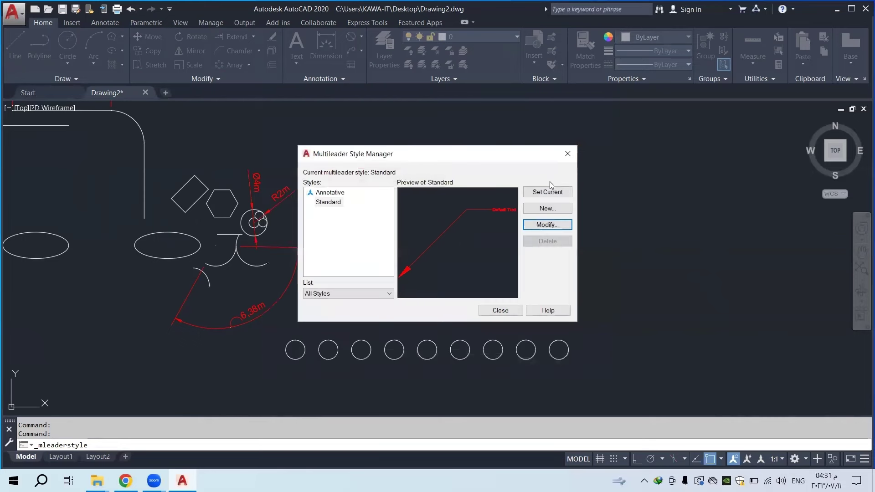
Close the Multileader Style Manager, then zoom out and pan until the shapes, ellipses and nine circles all show
{"action": "left_click", "coordinate": [506, 305]}
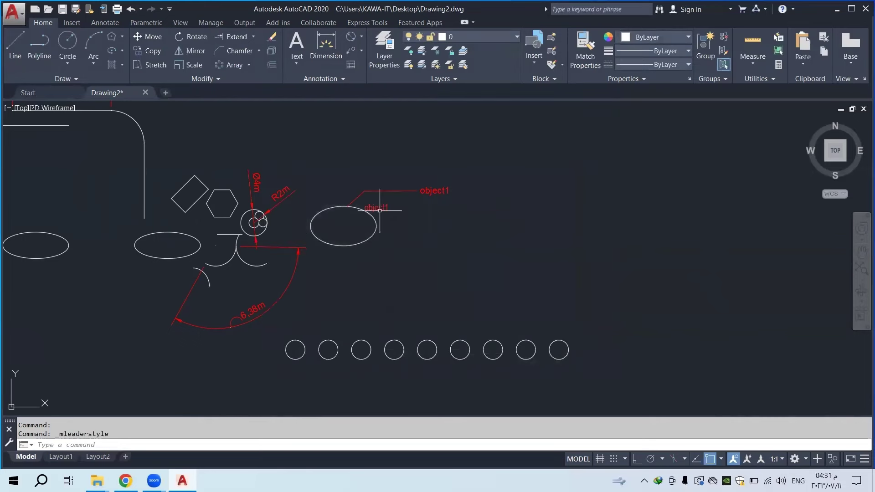
{"action": "scroll", "coordinate": [378, 194], "scroll_direction": "up", "scroll_amount": 3}
{"action": "scroll", "coordinate": [384, 287], "scroll_direction": "up", "scroll_amount": 6}
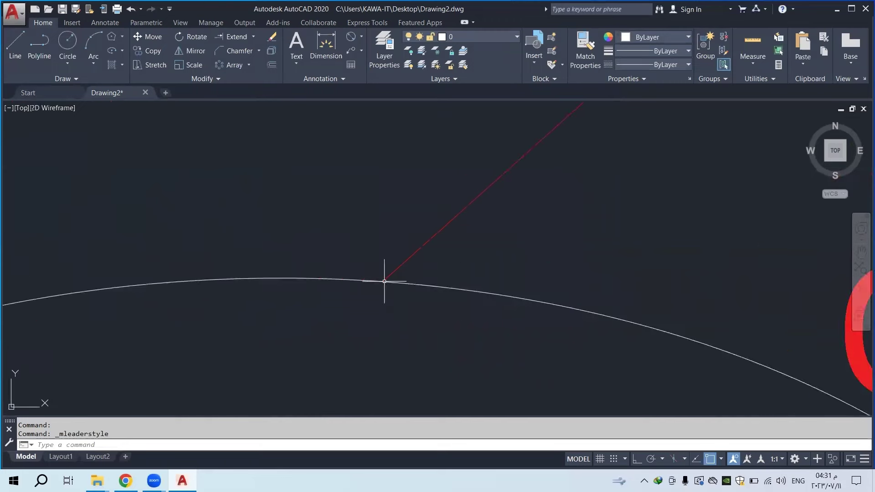
{"action": "scroll", "coordinate": [220, 279], "scroll_direction": "down", "scroll_amount": 2}
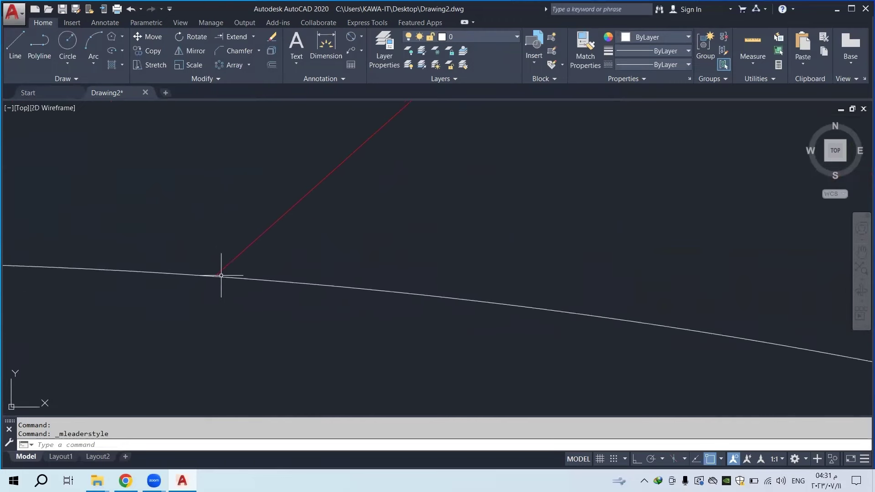
{"action": "scroll", "coordinate": [209, 240], "scroll_direction": "up", "scroll_amount": 2}
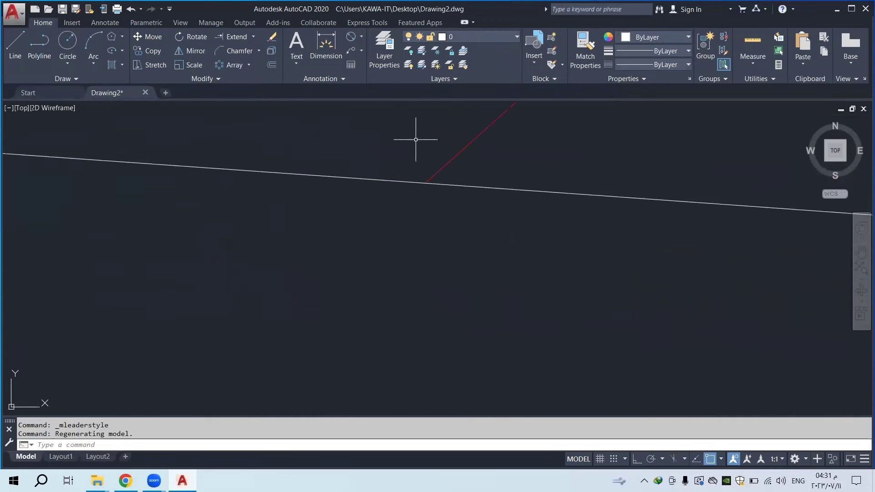
{"action": "scroll", "coordinate": [352, 201], "scroll_direction": "down", "scroll_amount": 3}
{"action": "scroll", "coordinate": [333, 236], "scroll_direction": "down", "scroll_amount": 4}
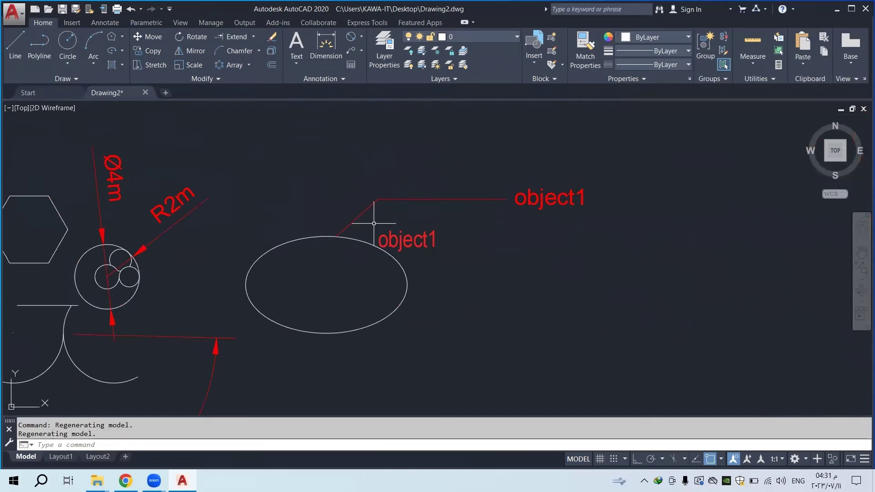
{"action": "scroll", "coordinate": [420, 193], "scroll_direction": "down", "scroll_amount": 4}
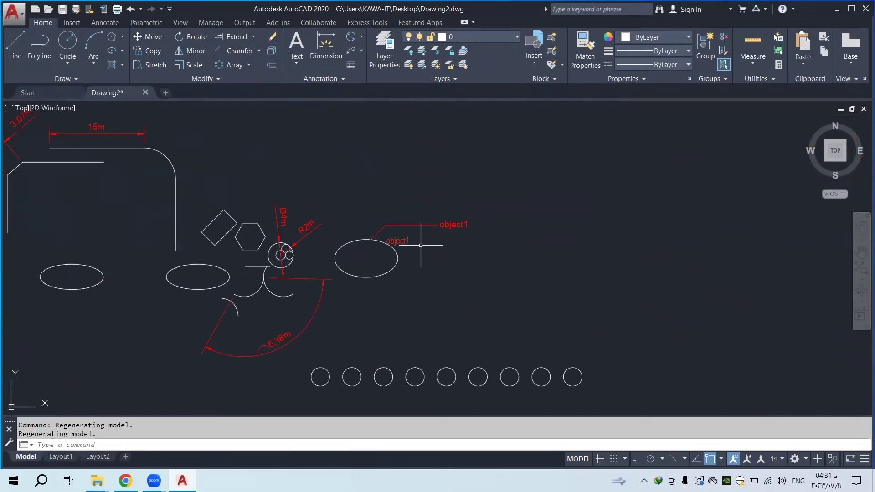
{"action": "scroll", "coordinate": [429, 217], "scroll_direction": "down", "scroll_amount": 3}
{"action": "middle_click_drag", "start_coordinate": [309, 224], "coordinate": [410, 228]}
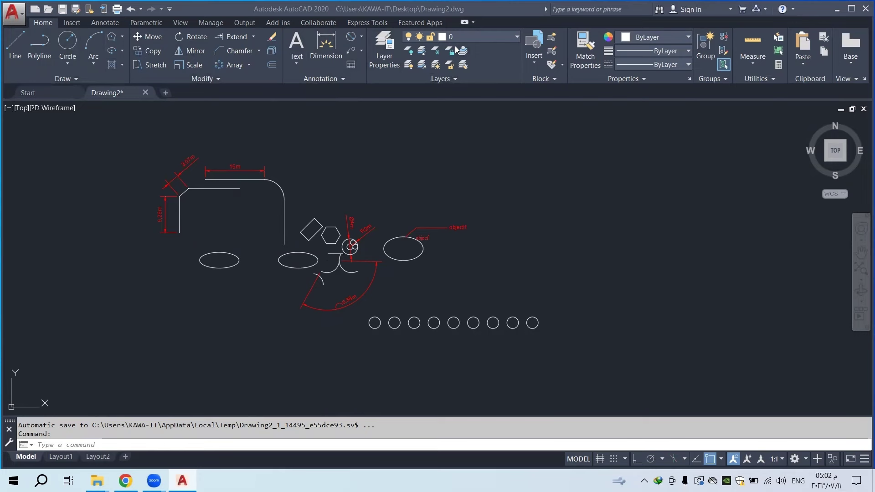
Window-select all 37 objects, including dimensions, multileaders, shapes and circles, and delete them
{"action": "left_click", "coordinate": [500, 36]}
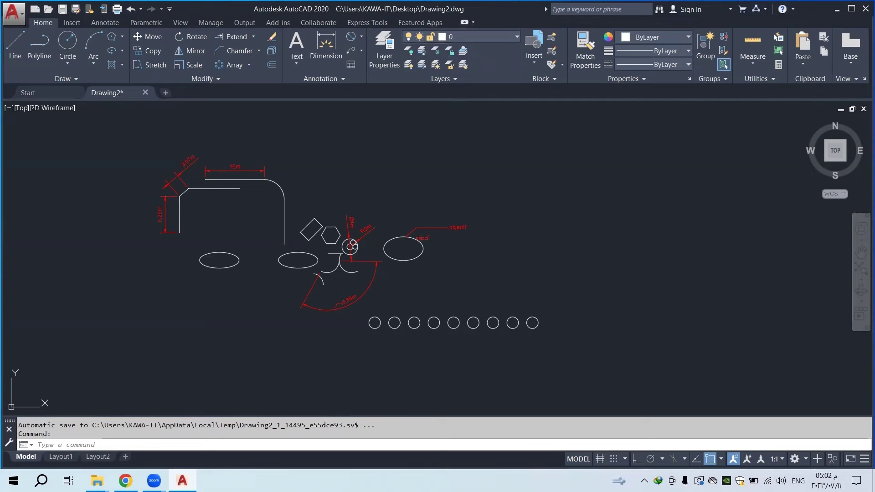
{"action": "left_click", "coordinate": [551, 139]}
{"action": "left_click", "coordinate": [146, 347]}
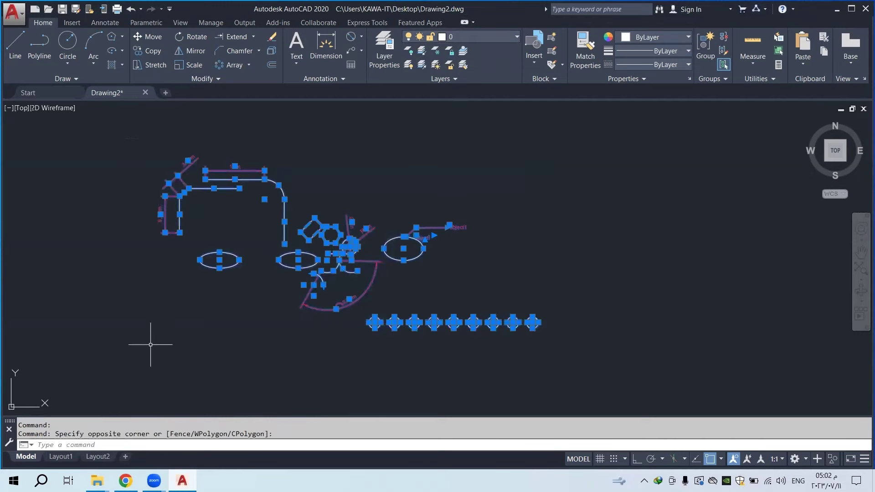
{"action": "left_click", "coordinate": [467, 36]}
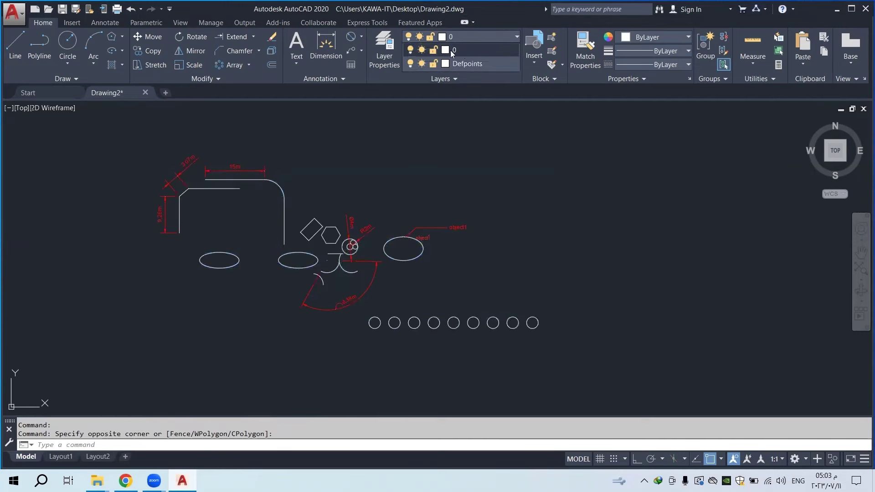
{"action": "left_click", "coordinate": [438, 215]}
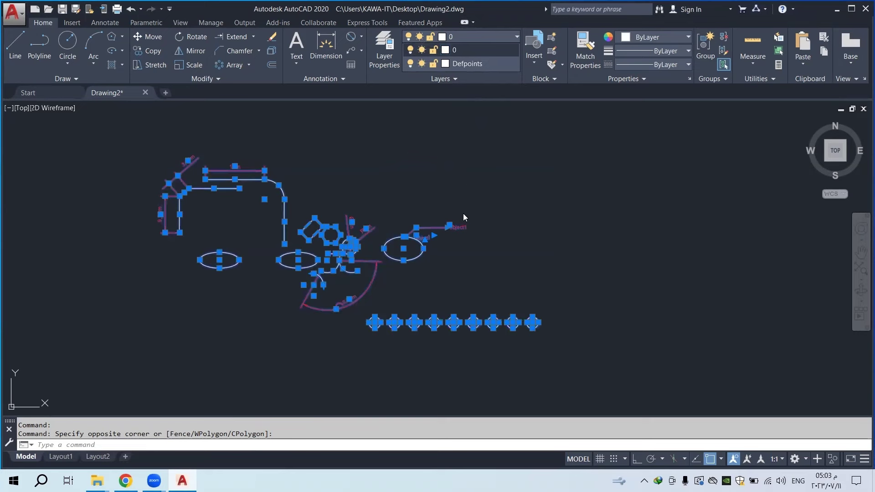
{"action": "key", "text": "Escape"}
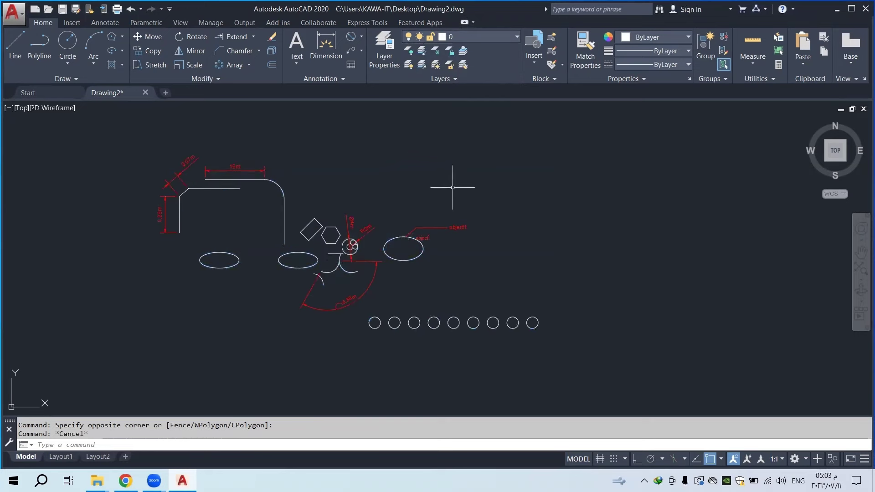
{"action": "left_click", "coordinate": [607, 118]}
{"action": "left_click", "coordinate": [132, 337]}
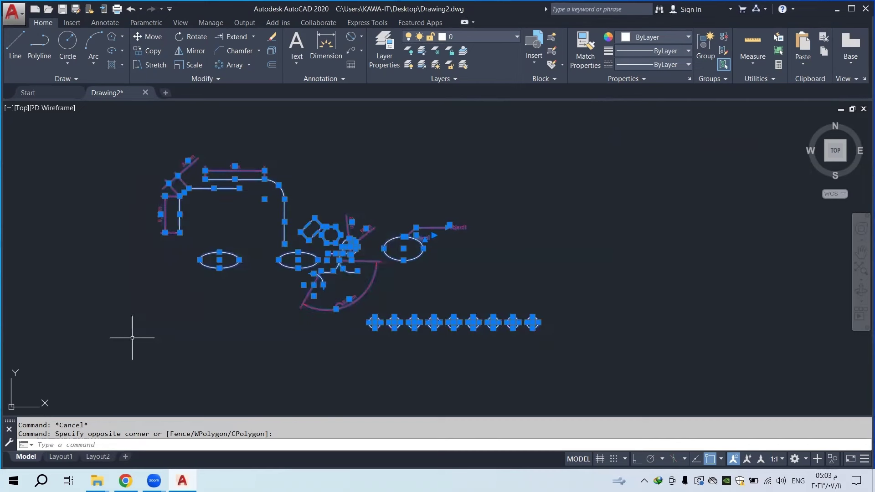
{"action": "key", "text": "Delete"}
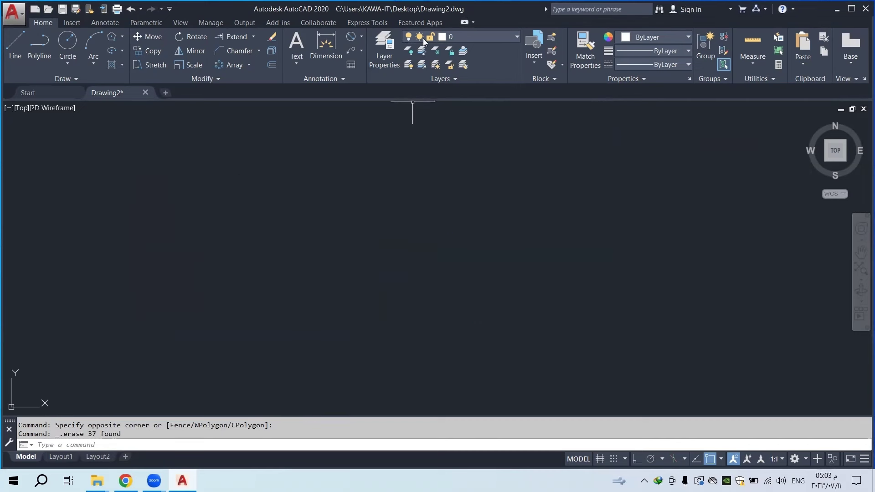
In Layer Properties, create three new layers named Wall, Windows and Dimensions
{"action": "left_click", "coordinate": [444, 37]}
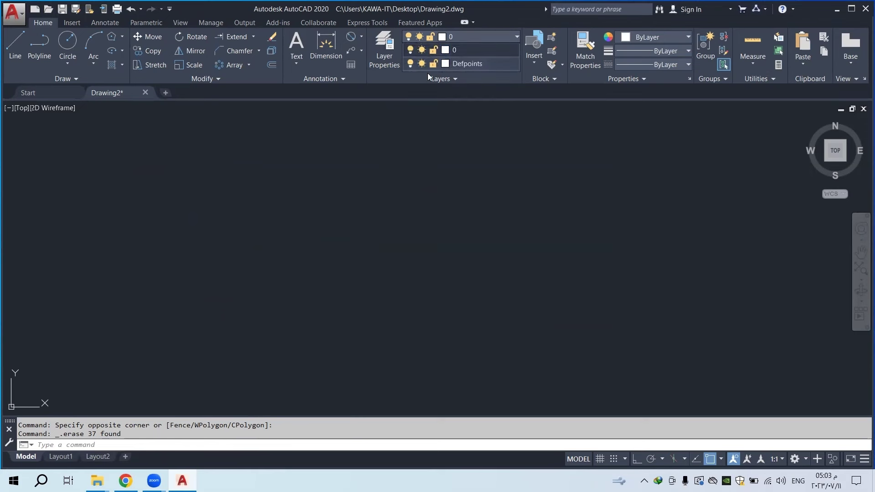
{"action": "left_click", "coordinate": [383, 57]}
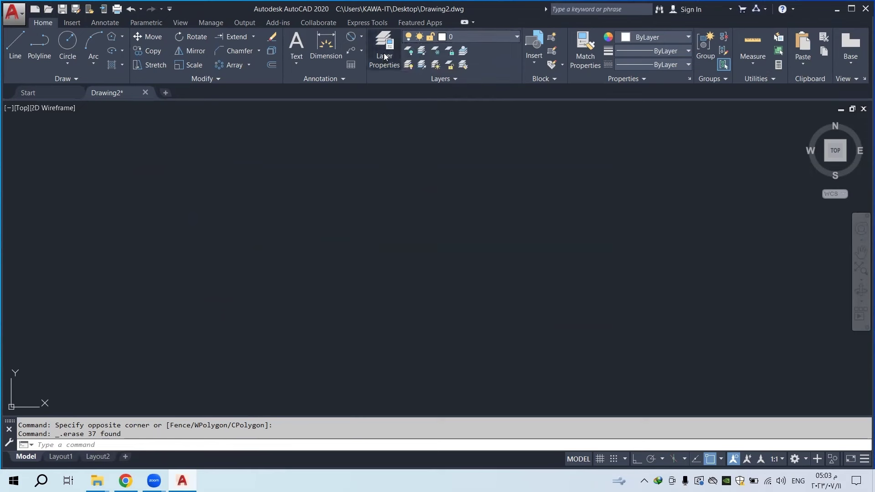
{"action": "left_click", "coordinate": [385, 55]}
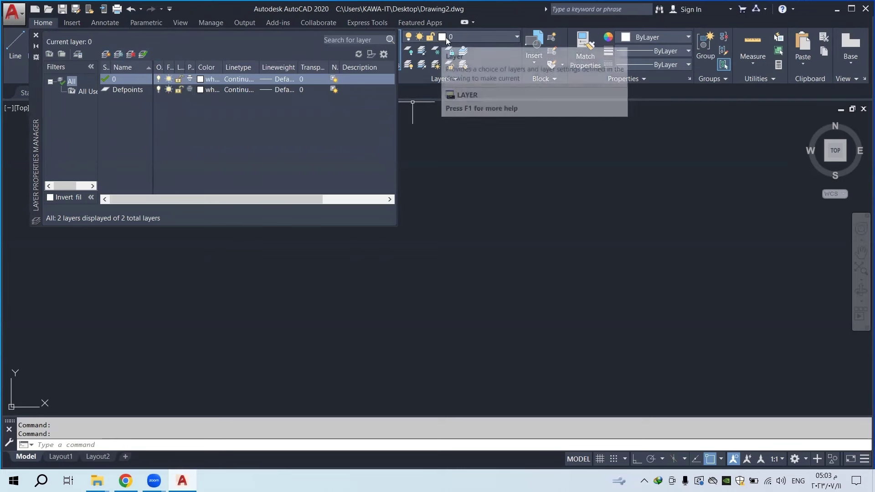
{"action": "left_click", "coordinate": [103, 56]}
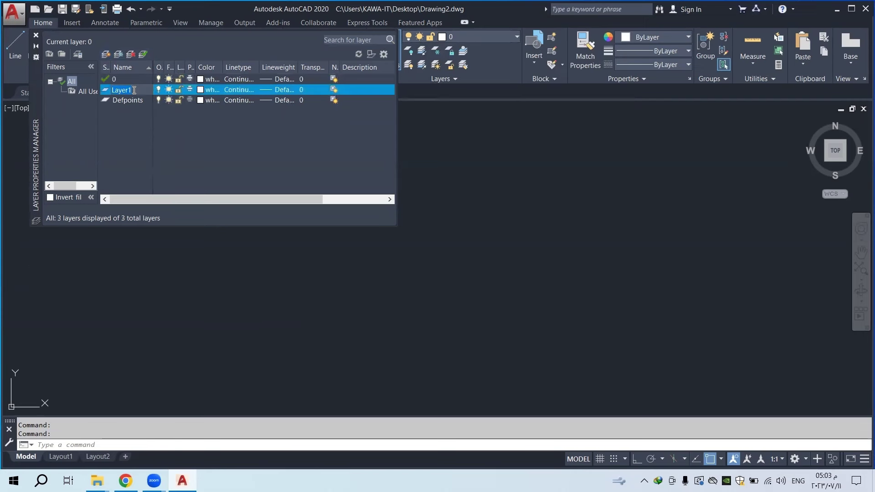
{"action": "type", "text": "Wall"}
{"action": "left_click", "coordinate": [106, 54]}
{"action": "type", "text": "Wi"}
{"action": "left_click", "coordinate": [137, 117]}
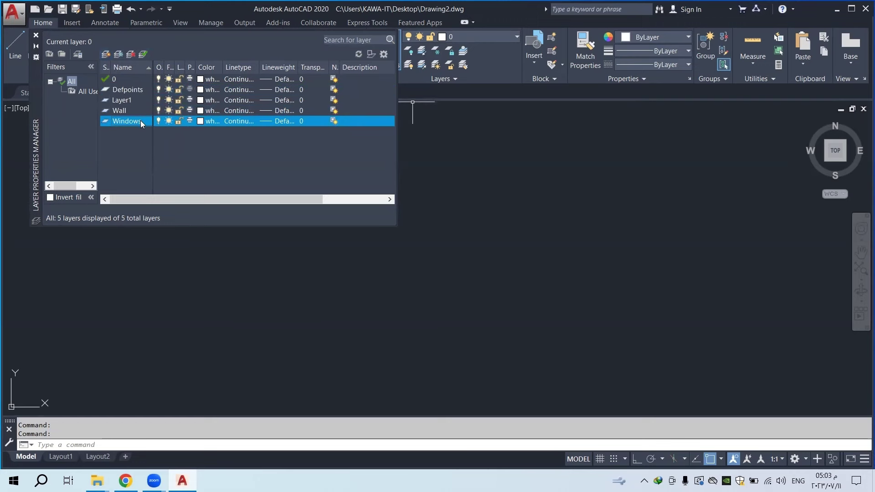
{"action": "left_click", "coordinate": [130, 101]}
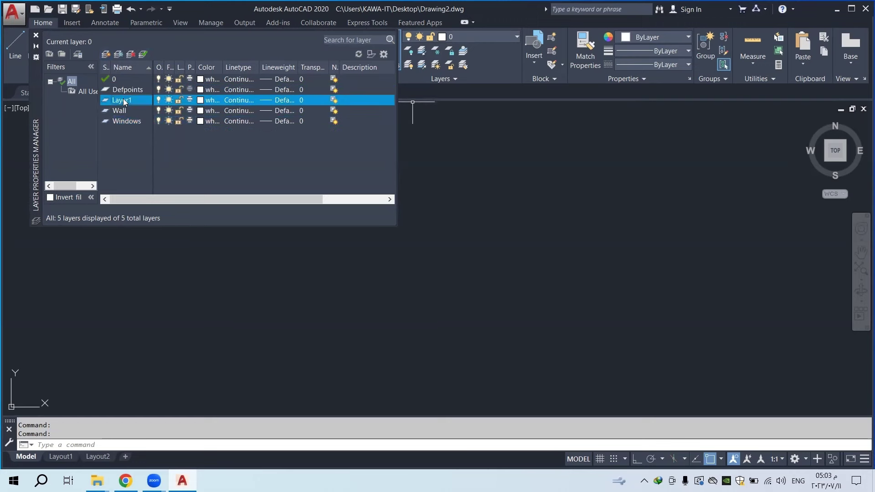
{"action": "left_click", "coordinate": [124, 98]}
{"action": "type", "text": "Dimensions"}
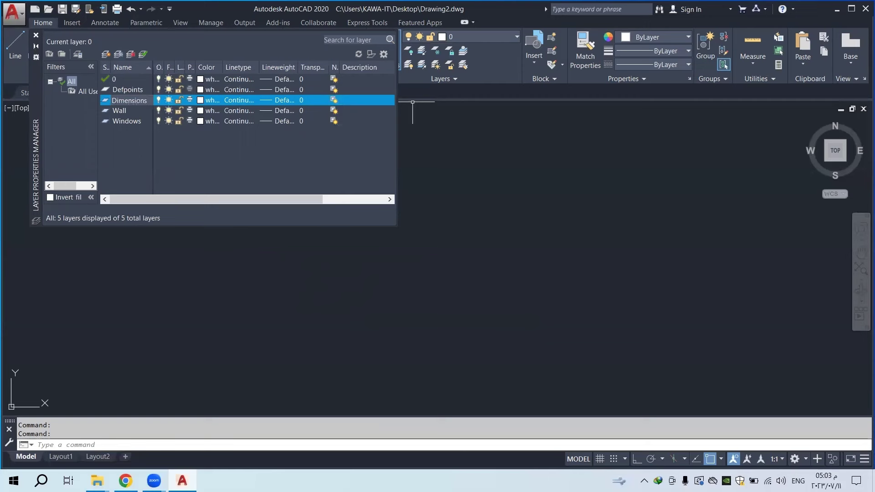
{"action": "key", "text": "Return"}
Leave Wall white, colour Windows blue and Dimensions red, then close the Layer Properties Manager
{"action": "left_click", "coordinate": [202, 112]}
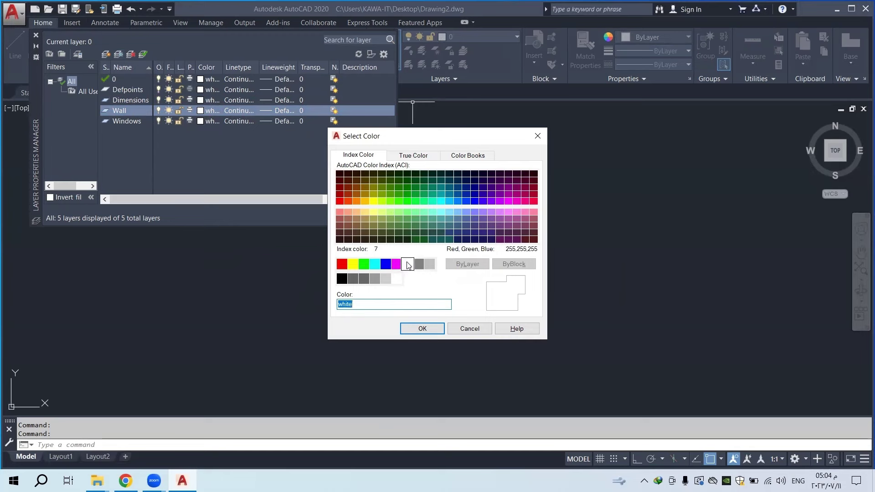
{"action": "left_click", "coordinate": [422, 329]}
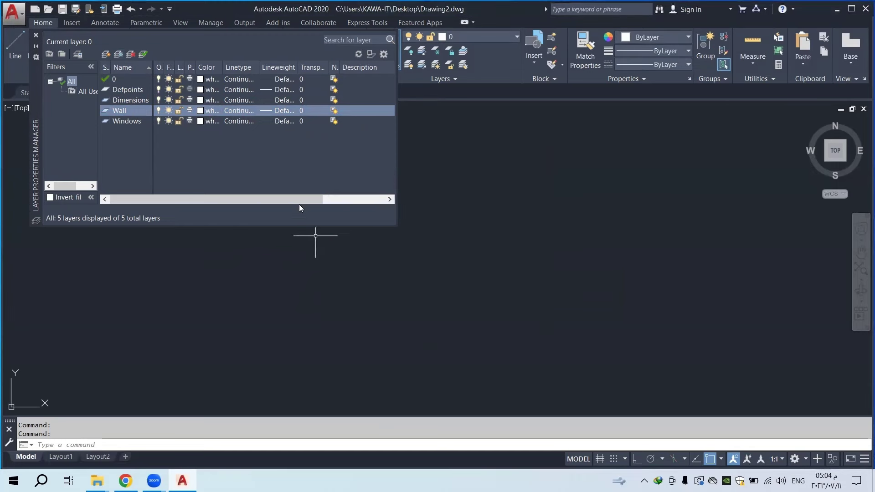
{"action": "left_click", "coordinate": [208, 122]}
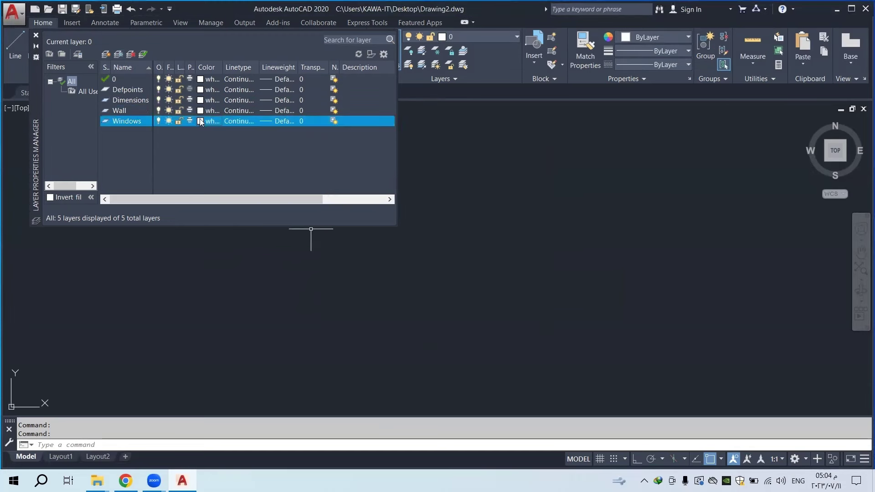
{"action": "left_click", "coordinate": [385, 264]}
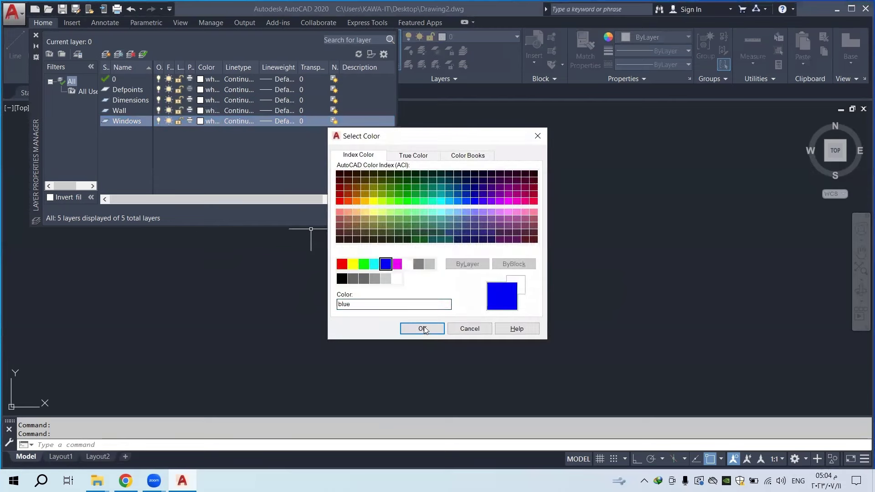
{"action": "left_click", "coordinate": [422, 328]}
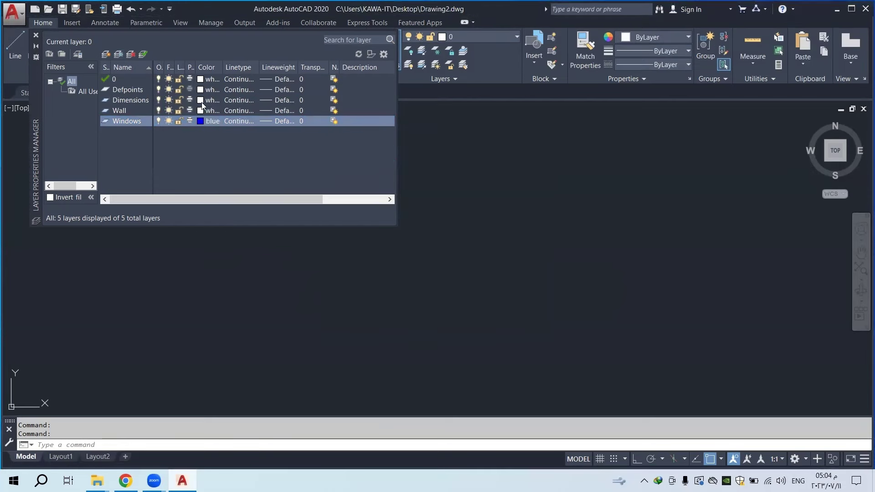
{"action": "left_click", "coordinate": [201, 101]}
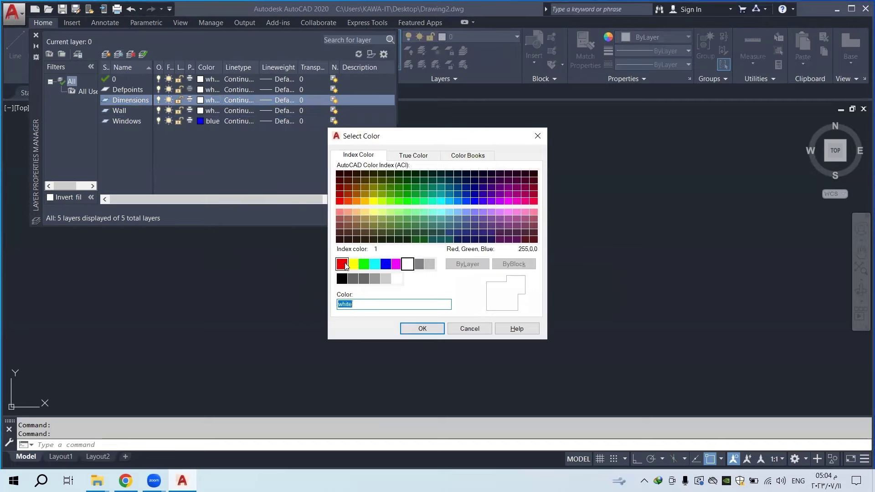
{"action": "left_click", "coordinate": [342, 264]}
{"action": "left_click", "coordinate": [425, 329]}
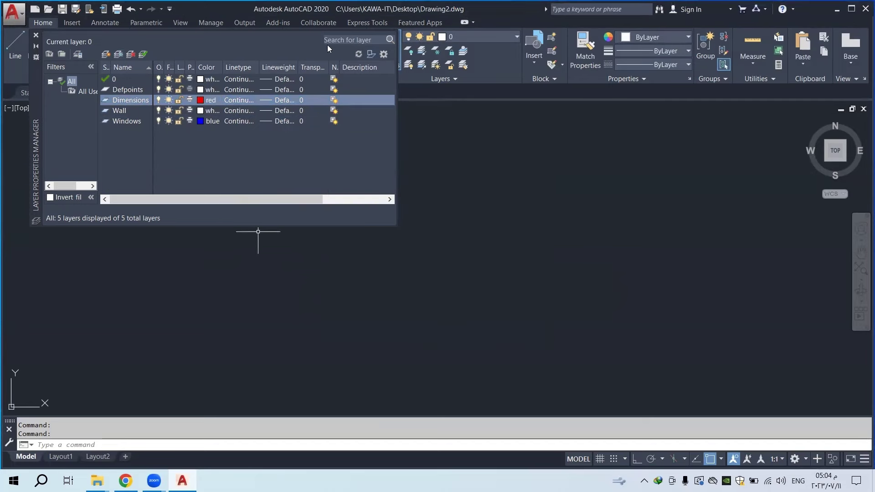
{"action": "left_click", "coordinate": [36, 36]}
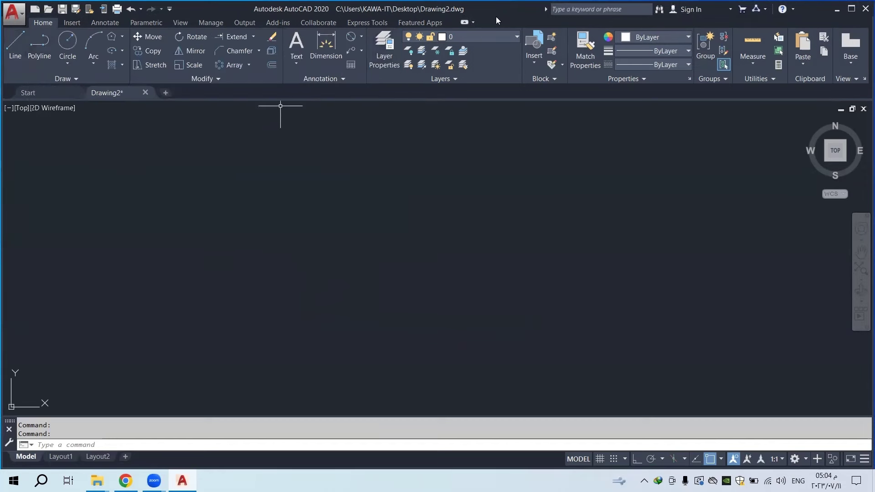
Pick Wall from the Layers panel drop-down to make it the current layer
{"action": "left_click", "coordinate": [476, 38]}
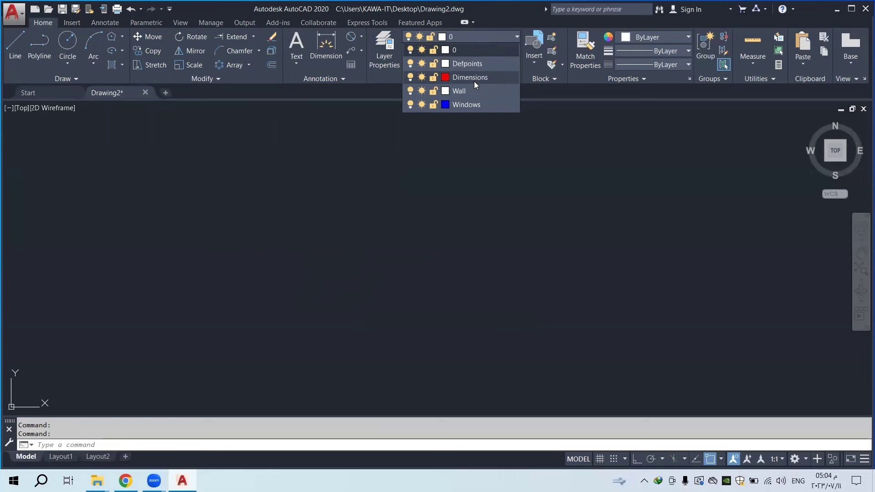
{"action": "left_click", "coordinate": [459, 91]}
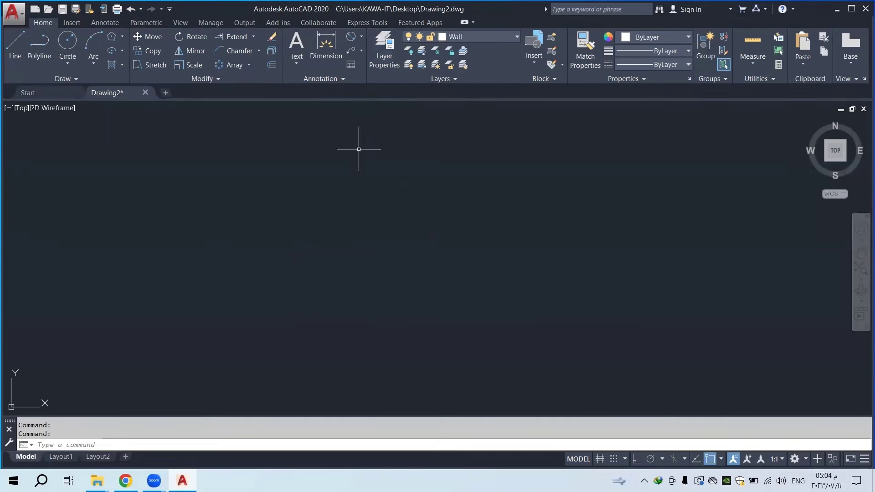
{"action": "left_click", "coordinate": [47, 60]}
With ortho on, draw a polyline with sides 20, 10 and 20, then close it
{"action": "left_click", "coordinate": [219, 185]}
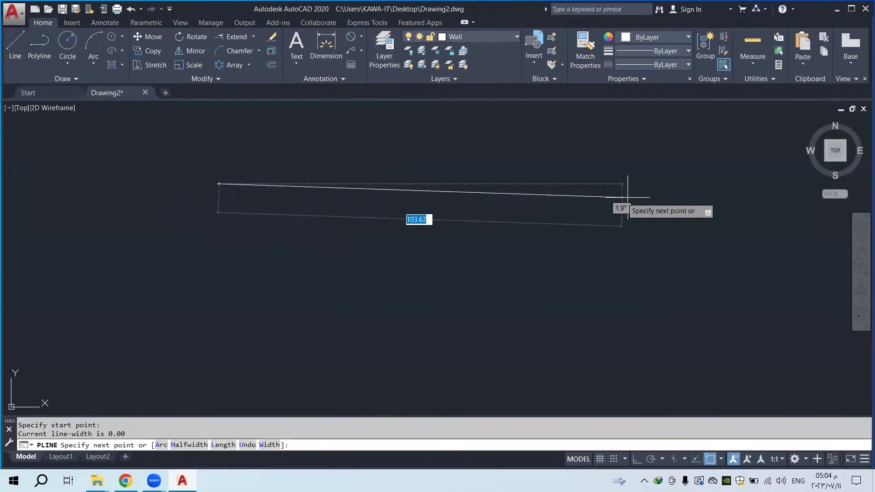
{"action": "left_click", "coordinate": [636, 458]}
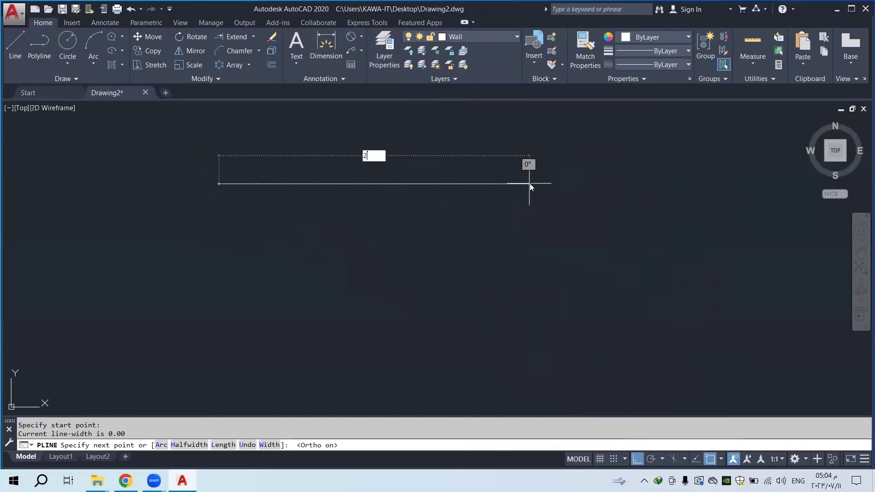
{"action": "type", "text": "20"}
{"action": "key", "text": "Return"}
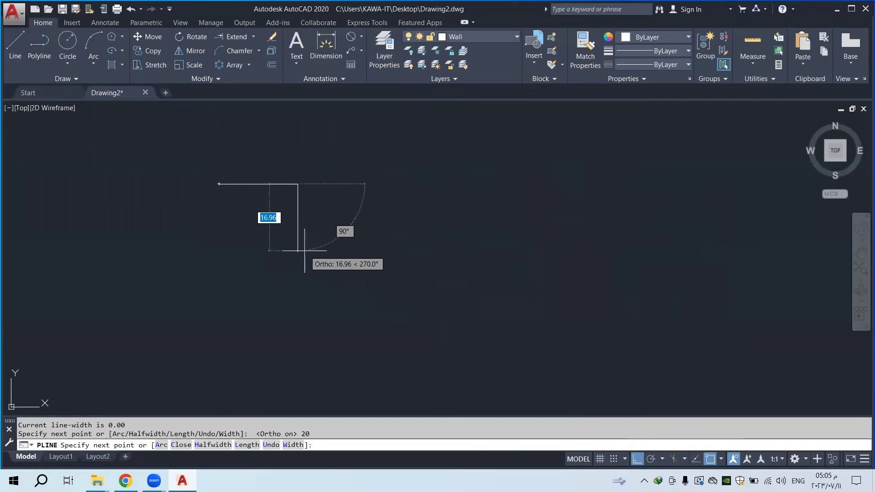
{"action": "type", "text": "10"}
{"action": "key", "text": "Return"}
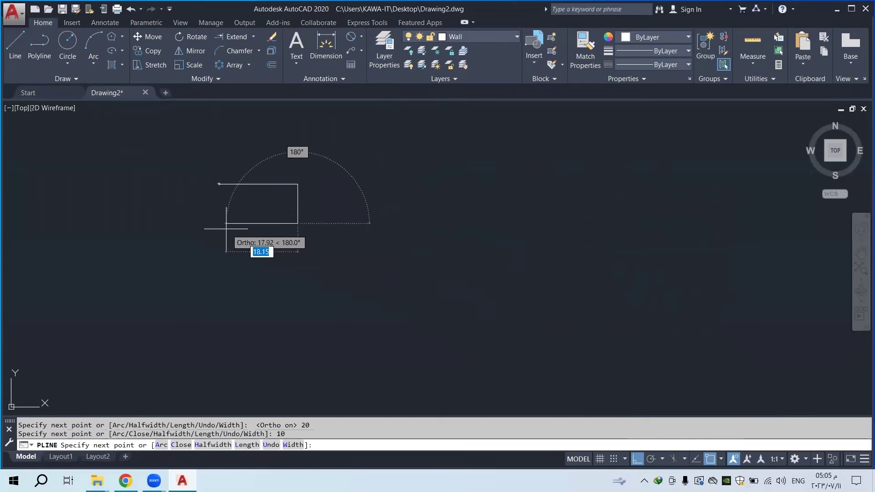
{"action": "type", "text": "20"}
{"action": "key", "text": "Return"}
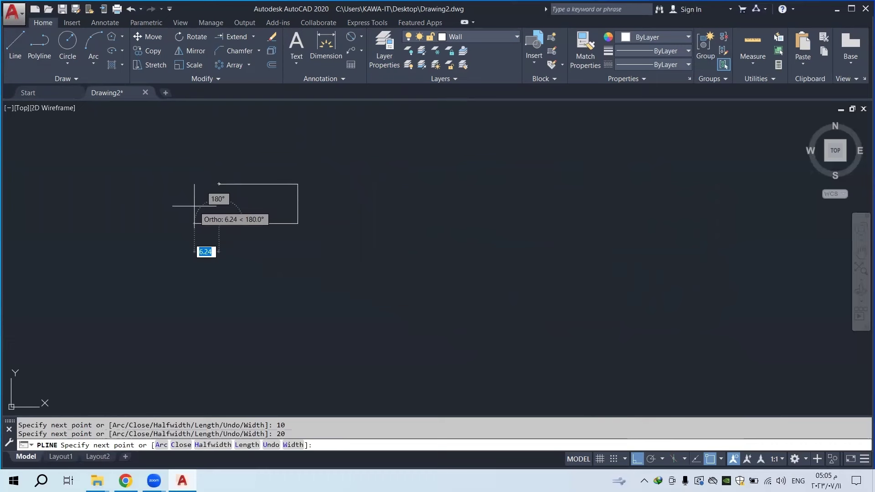
{"action": "type", "text": "c"}
{"action": "key", "text": "Return"}
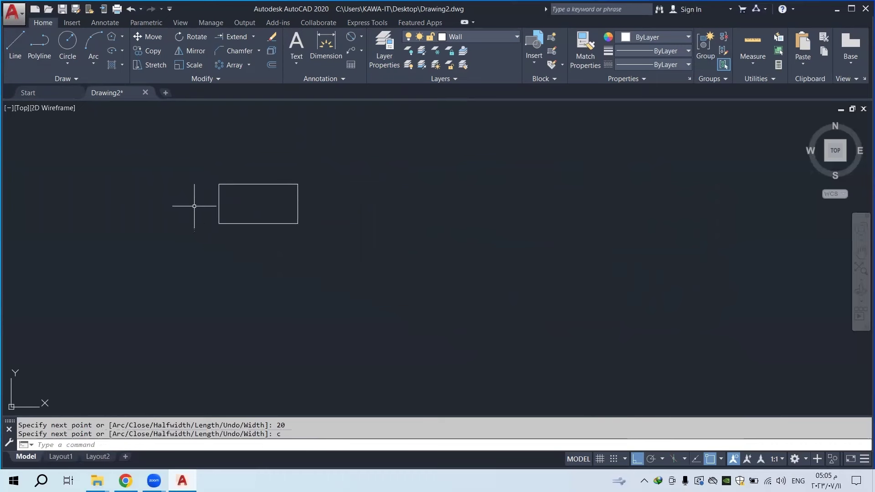
Zoom and pan to centre the rectangle, then select it to check it before clearing the selection
{"action": "scroll", "coordinate": [286, 147], "scroll_direction": "up", "scroll_amount": 3}
{"action": "middle_click_drag", "start_coordinate": [293, 208], "coordinate": [369, 194]}
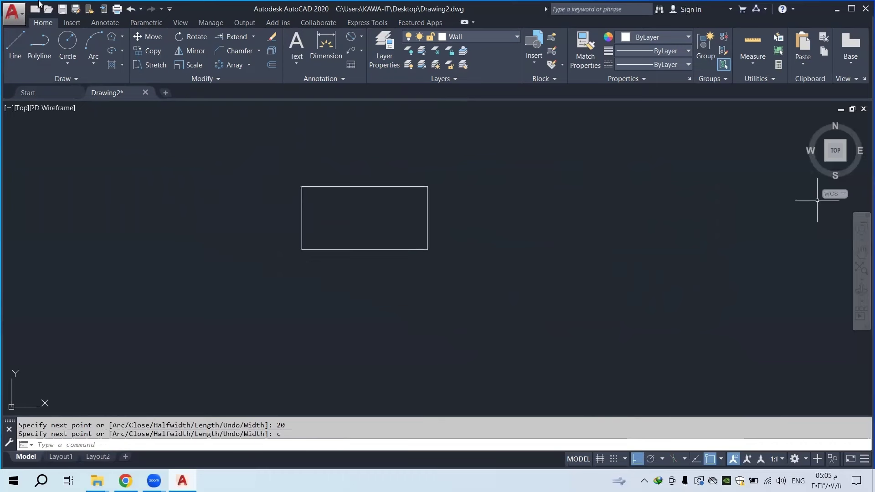
{"action": "scroll", "coordinate": [338, 185], "scroll_direction": "up", "scroll_amount": 4}
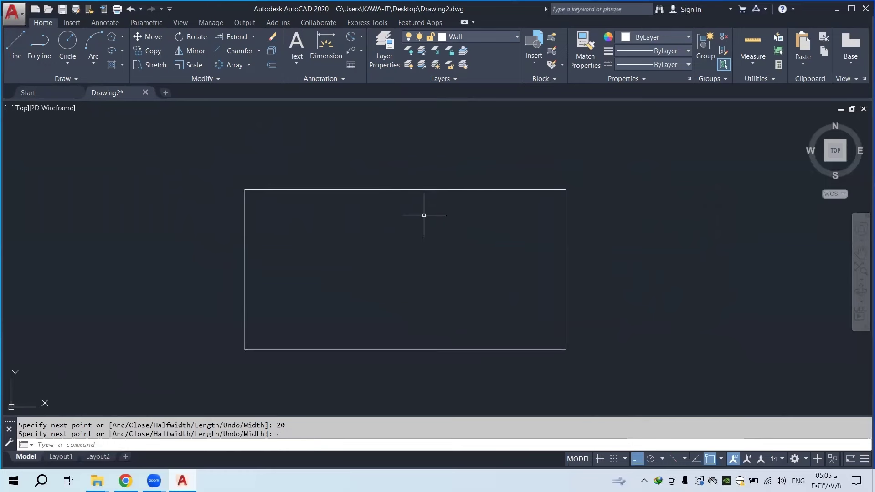
{"action": "left_click", "coordinate": [398, 188]}
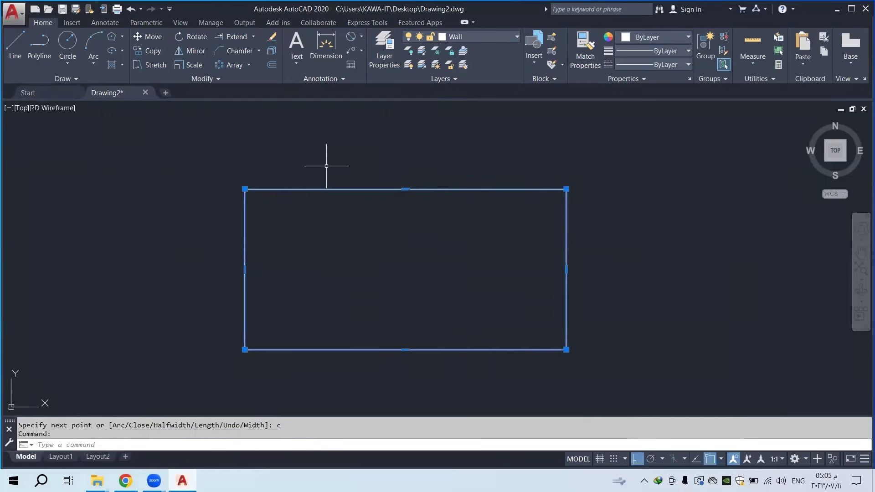
{"action": "key", "text": "Escape"}
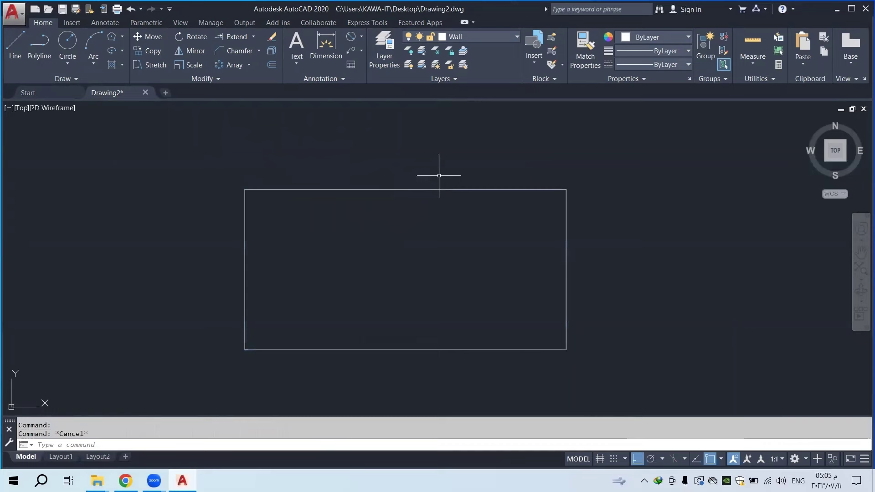
{"action": "left_click", "coordinate": [439, 175]}
{"action": "left_click", "coordinate": [501, 208]}
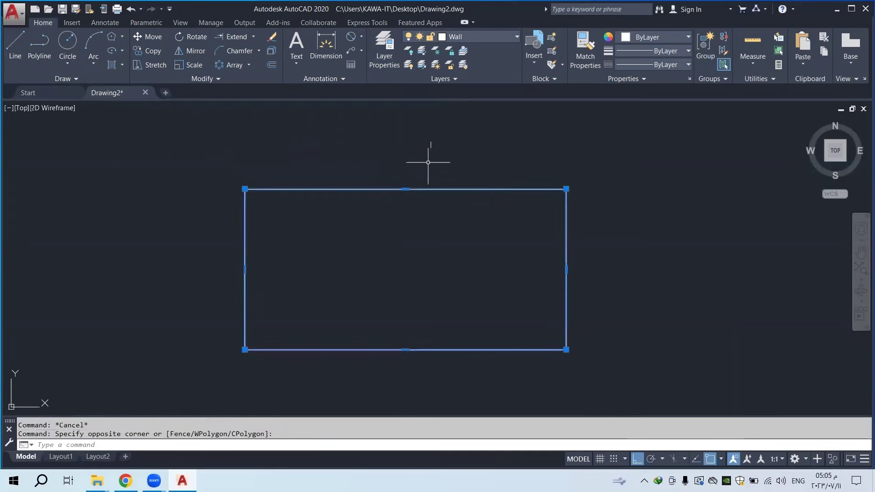
{"action": "key", "text": "Escape"}
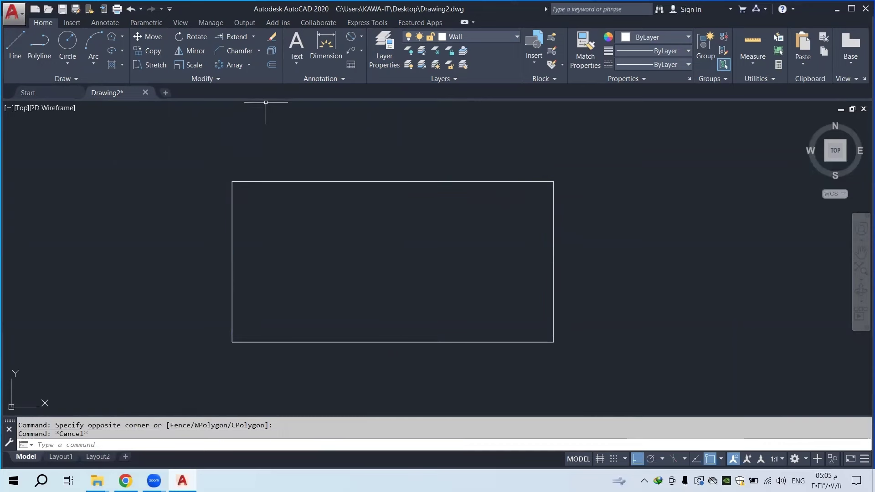
Offset the rectangle 0.2 inward
{"action": "left_click", "coordinate": [272, 65]}
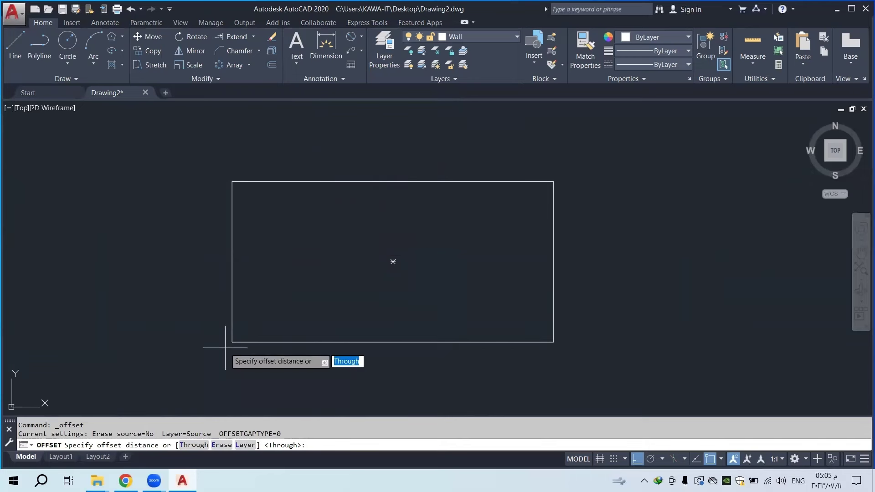
{"action": "type", "text": ".2"}
{"action": "key", "text": "Return"}
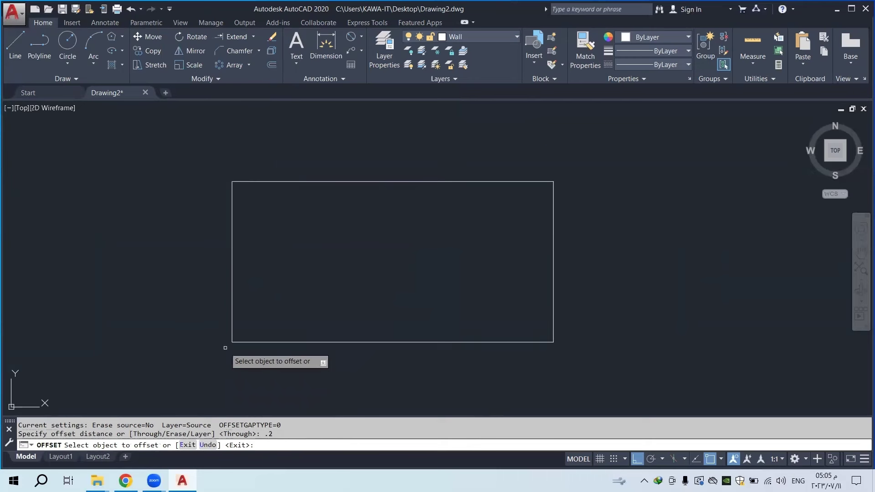
{"action": "left_click", "coordinate": [231, 325]}
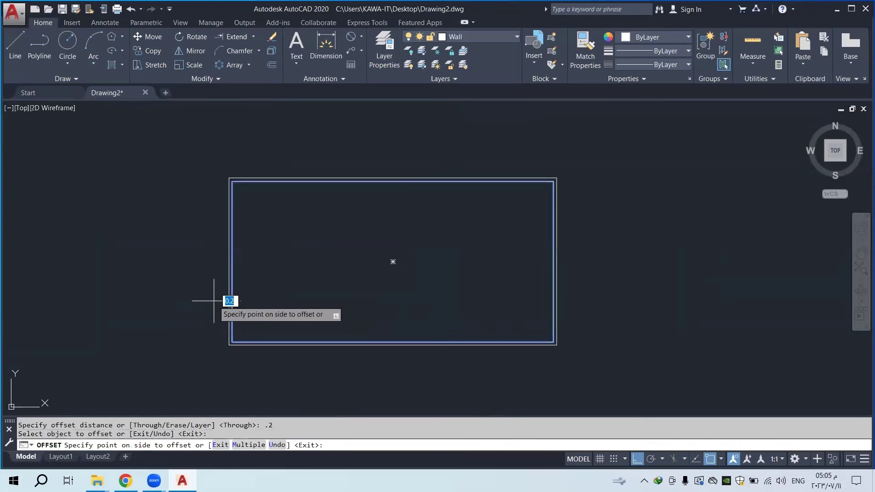
{"action": "left_click", "coordinate": [267, 290]}
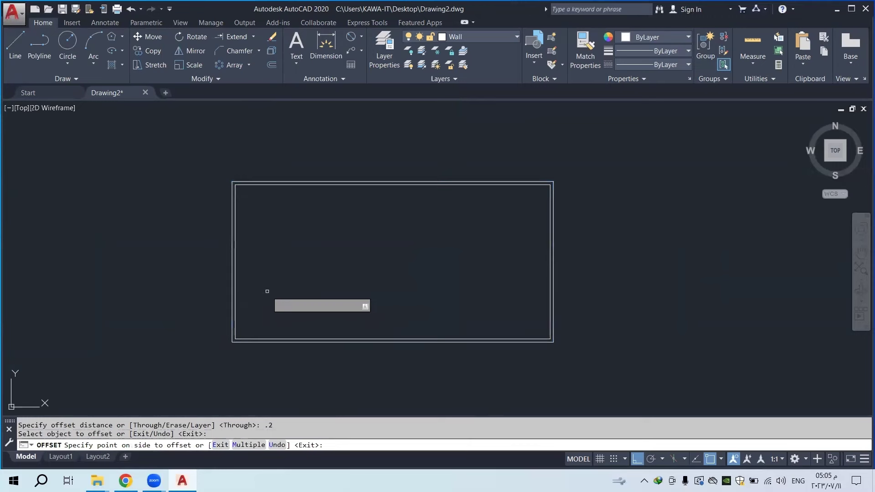
{"action": "right_click", "coordinate": [276, 244]}
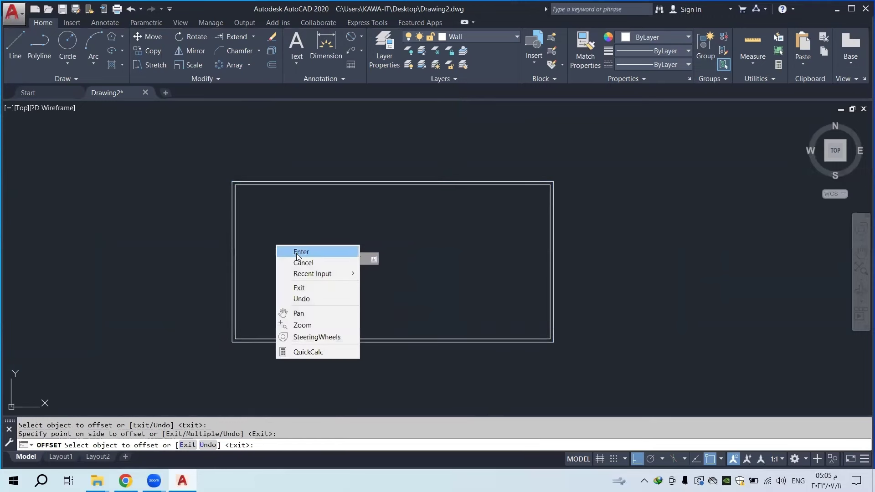
{"action": "left_click", "coordinate": [296, 252]}
Pan the view up and select the outer rectangle to inspect it, then clear the selection
{"action": "middle_click_drag", "start_coordinate": [332, 279], "coordinate": [335, 262]}
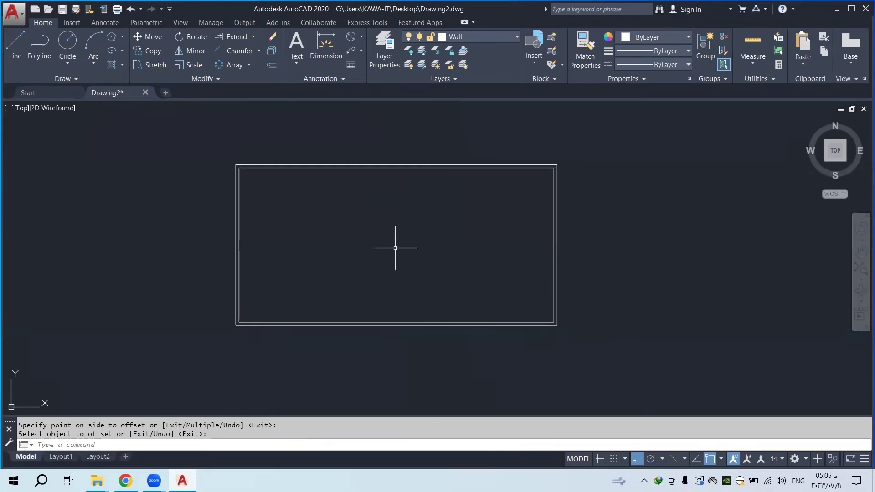
{"action": "middle_click_drag", "start_coordinate": [396, 248], "coordinate": [405, 235]}
{"action": "left_click", "coordinate": [417, 139]}
{"action": "left_click", "coordinate": [394, 187]}
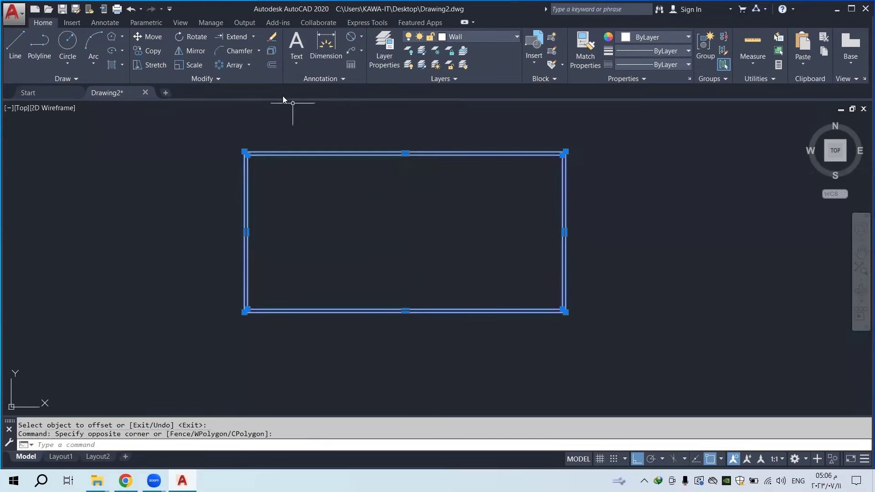
{"action": "key", "text": "Escape"}
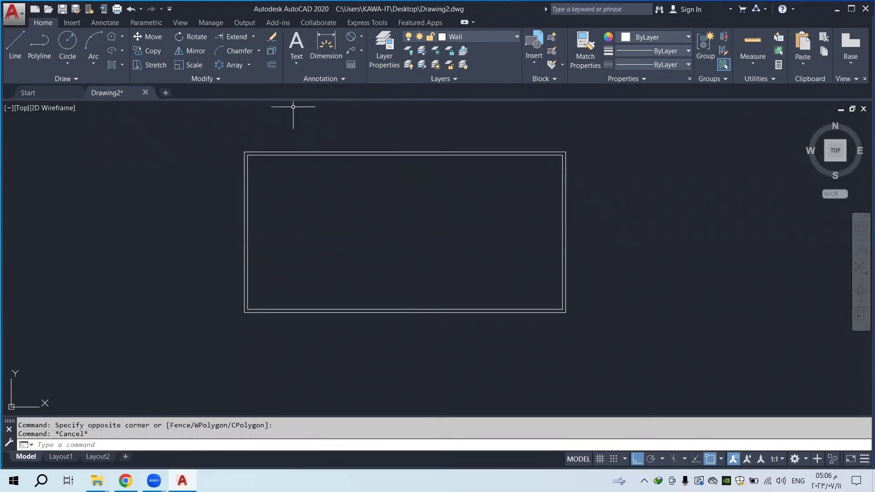
Switch the current layer to Windows, cancel a stray selection, and return to Wall
{"action": "left_click", "coordinate": [461, 37]}
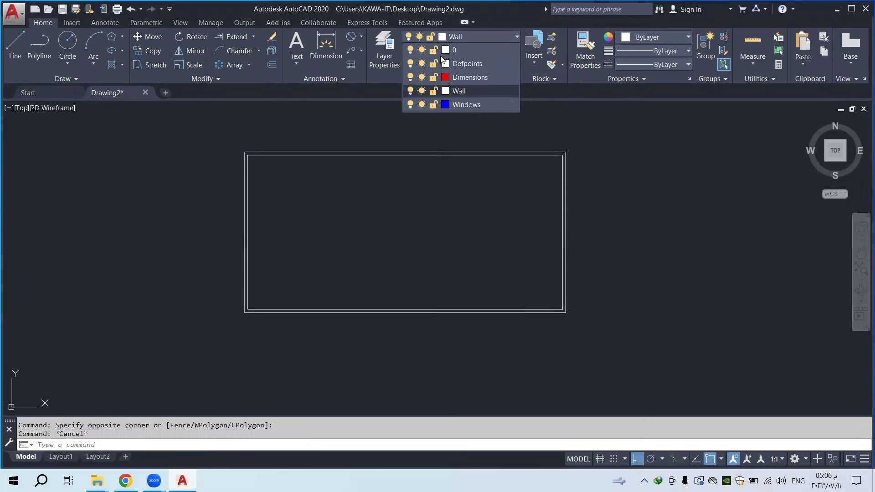
{"action": "left_click", "coordinate": [465, 104]}
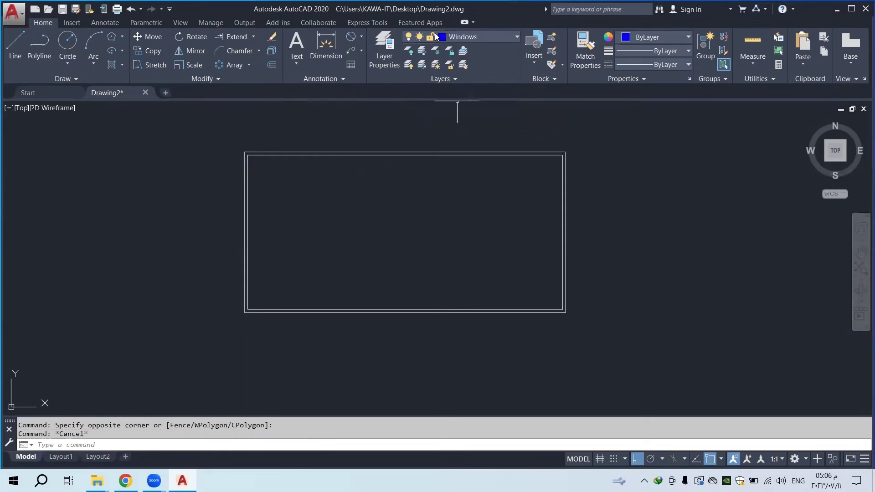
{"action": "left_click", "coordinate": [644, 35]}
{"action": "left_click", "coordinate": [433, 122]}
{"action": "left_click", "coordinate": [425, 126]}
{"action": "key", "text": "Escape"}
{"action": "left_click", "coordinate": [470, 36]}
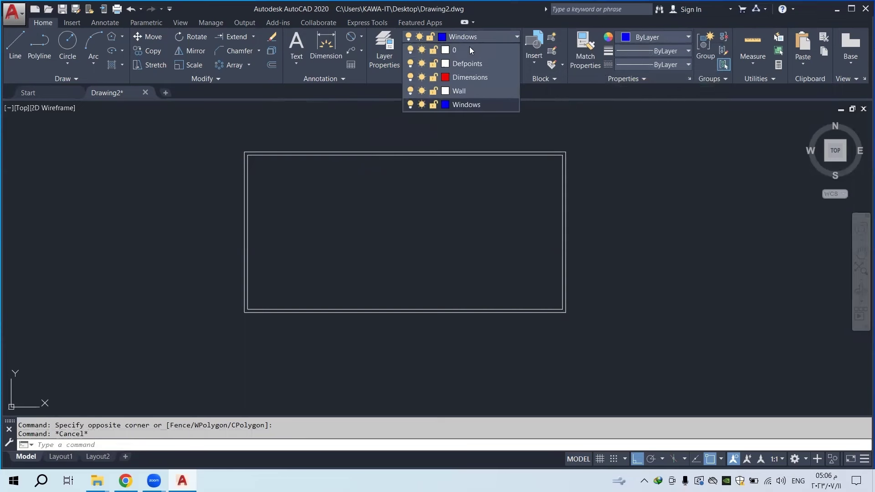
{"action": "left_click", "coordinate": [462, 89]}
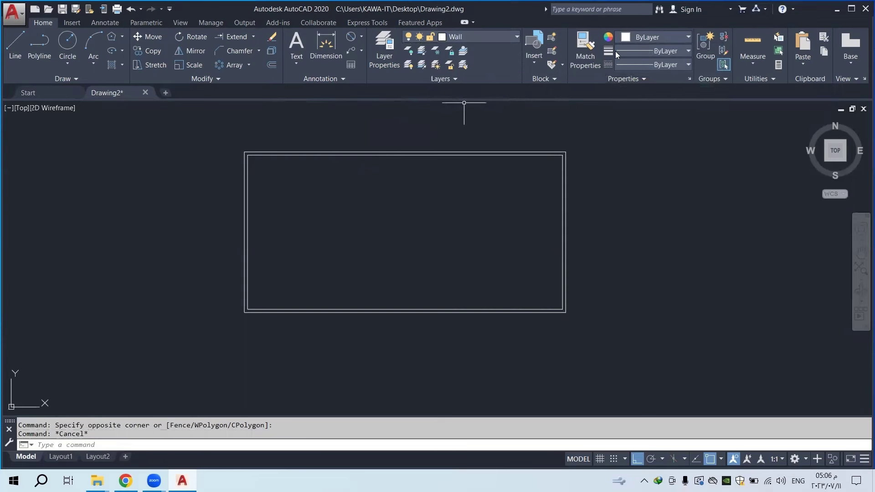
Keep blue as the Windows layer colour and make Windows the current layer
{"action": "left_click", "coordinate": [472, 36]}
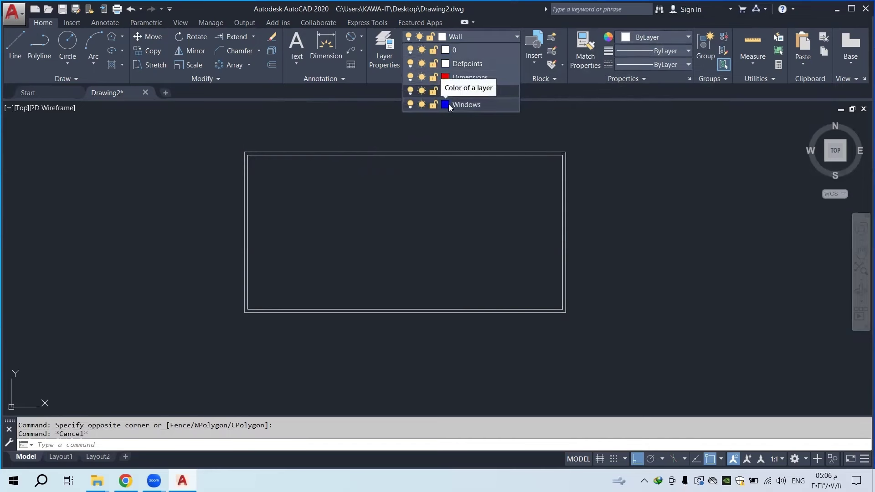
{"action": "left_click", "coordinate": [448, 104]}
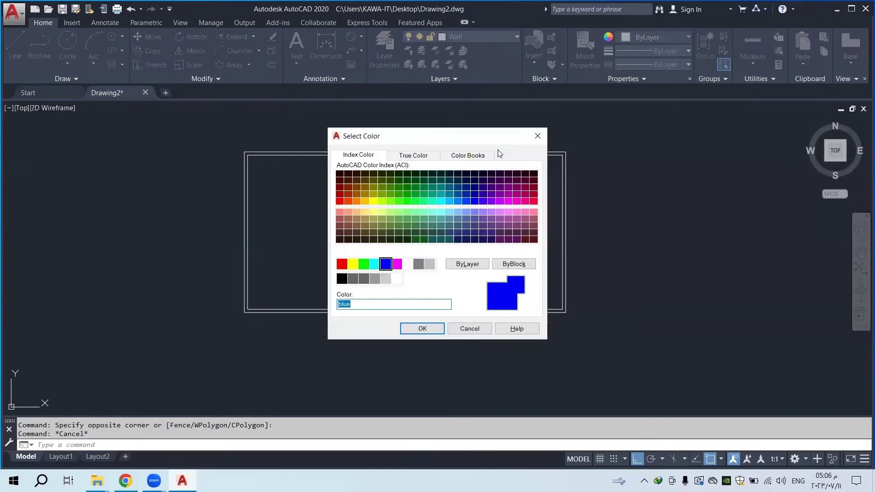
{"action": "left_click", "coordinate": [538, 135]}
{"action": "left_click", "coordinate": [466, 37]}
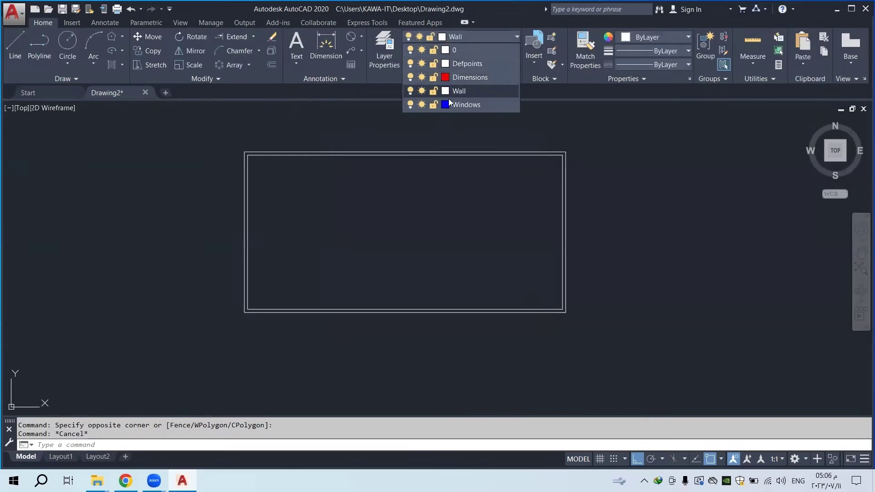
{"action": "left_click", "coordinate": [445, 105]}
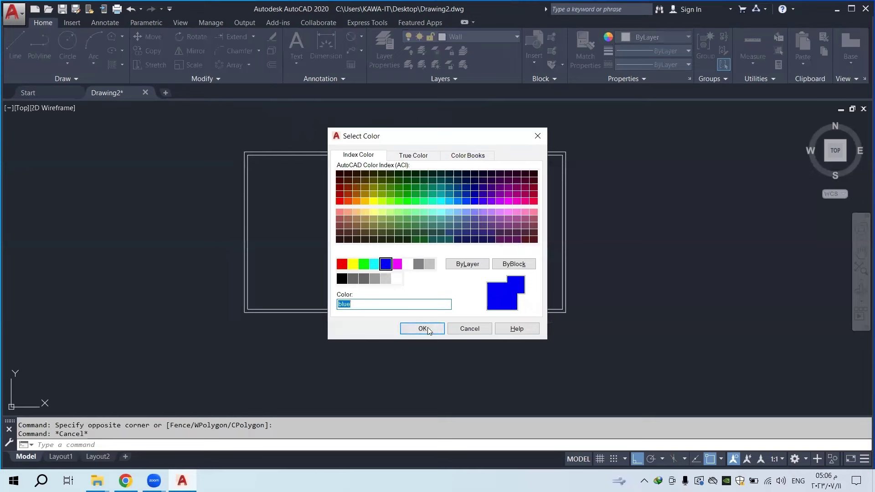
{"action": "left_click", "coordinate": [422, 328]}
{"action": "left_click", "coordinate": [484, 37]}
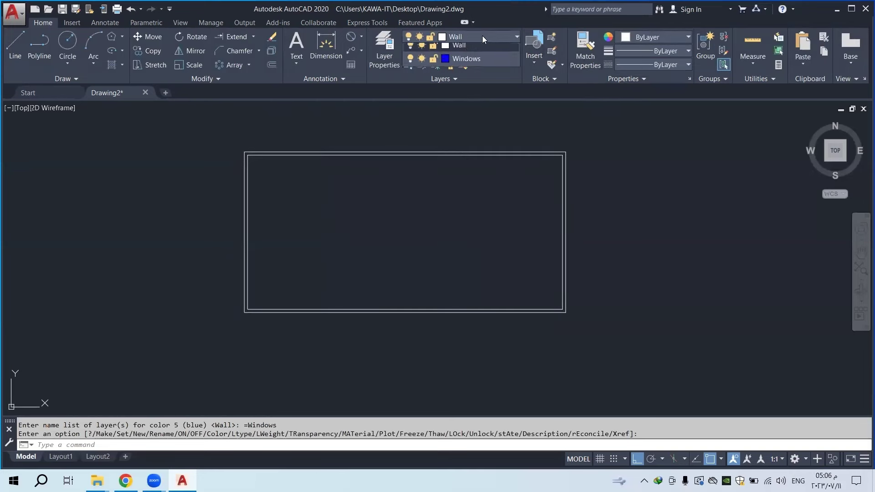
{"action": "left_click", "coordinate": [467, 105]}
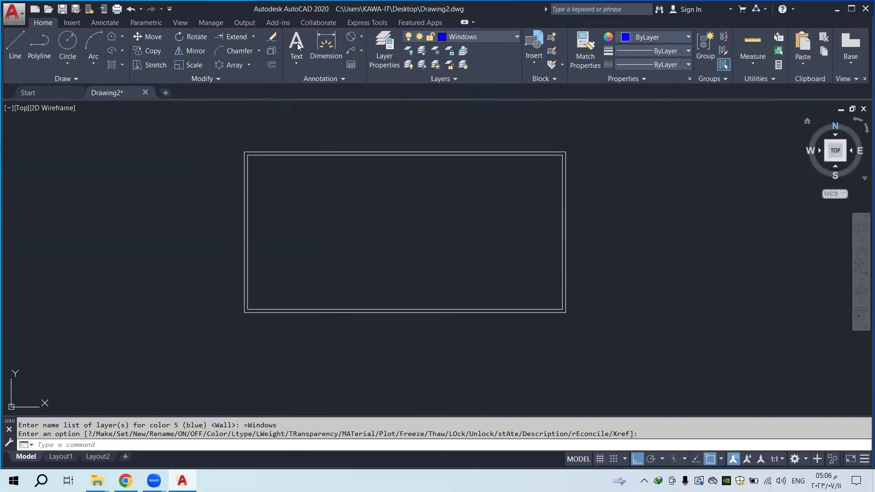
Draw a blue window line along the garage's top wall
{"action": "left_click", "coordinate": [39, 45]}
{"action": "scroll", "coordinate": [357, 168], "scroll_direction": "up", "scroll_amount": 5}
{"action": "scroll", "coordinate": [364, 167], "scroll_direction": "down", "scroll_amount": 2}
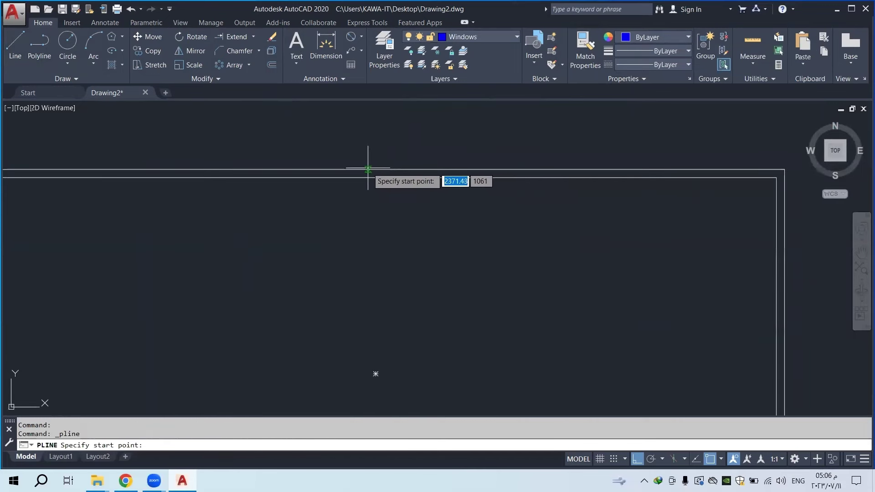
{"action": "left_click", "coordinate": [373, 177]}
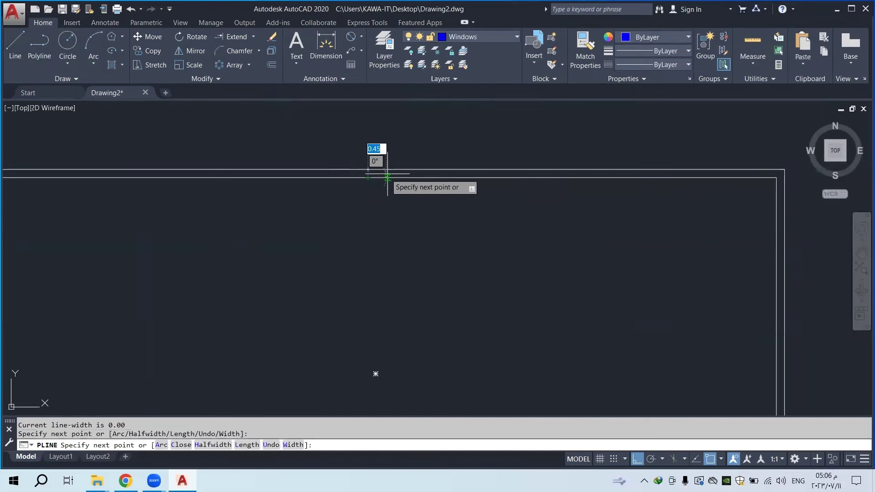
{"action": "left_click", "coordinate": [18, 54]}
{"action": "scroll", "coordinate": [501, 175], "scroll_direction": "up", "scroll_amount": 4}
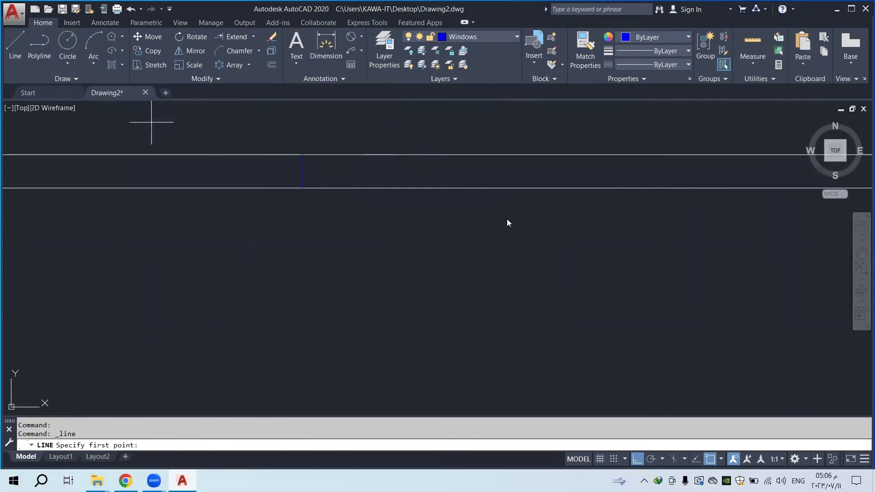
{"action": "left_click", "coordinate": [642, 188]}
{"action": "key", "text": "Escape"}
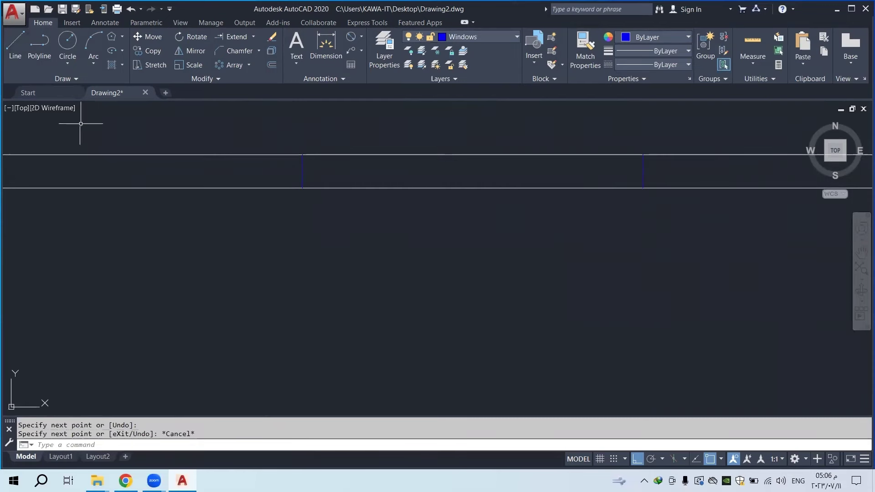
{"action": "left_click", "coordinate": [15, 45]}
{"action": "left_click", "coordinate": [302, 171]}
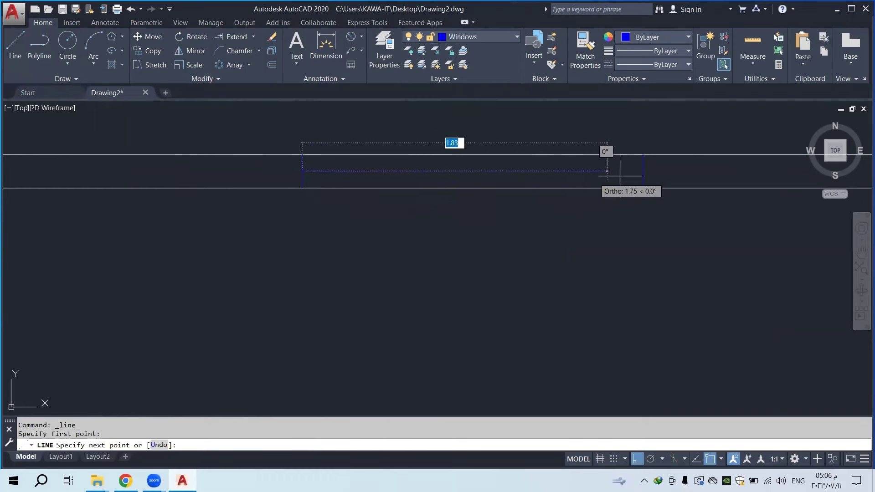
{"action": "left_click", "coordinate": [641, 171]}
{"action": "key", "text": "Escape"}
Zoom out to view the garage and make Dimensions the current layer
{"action": "scroll", "coordinate": [417, 150], "scroll_direction": "down", "scroll_amount": 5}
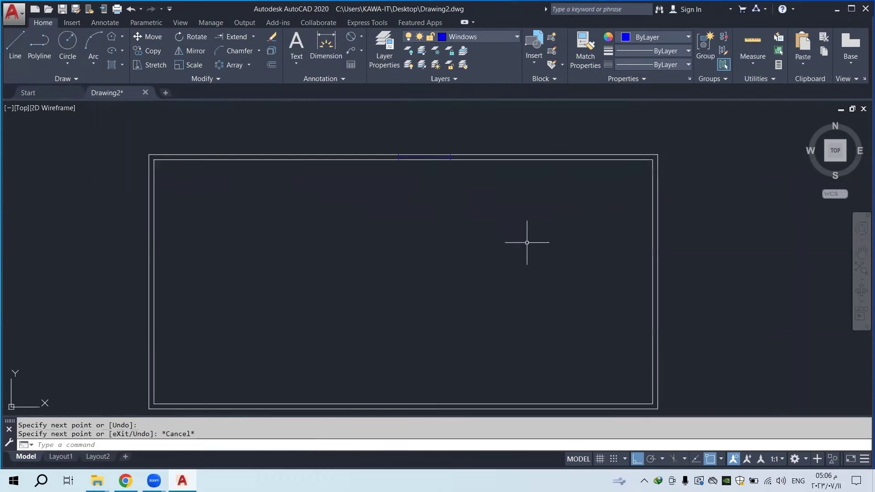
{"action": "scroll", "coordinate": [429, 133], "scroll_direction": "up", "scroll_amount": 3}
{"action": "scroll", "coordinate": [426, 136], "scroll_direction": "down", "scroll_amount": 4}
{"action": "scroll", "coordinate": [429, 146], "scroll_direction": "up", "scroll_amount": 2}
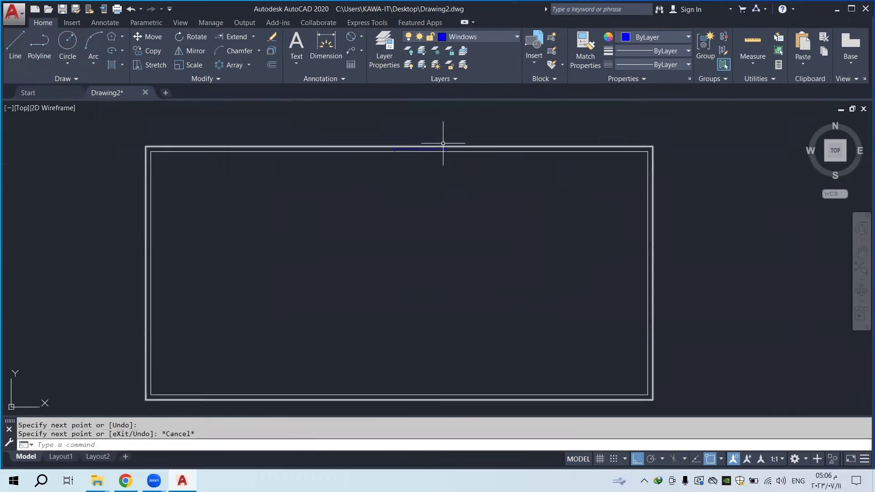
{"action": "scroll", "coordinate": [416, 137], "scroll_direction": "up", "scroll_amount": 3}
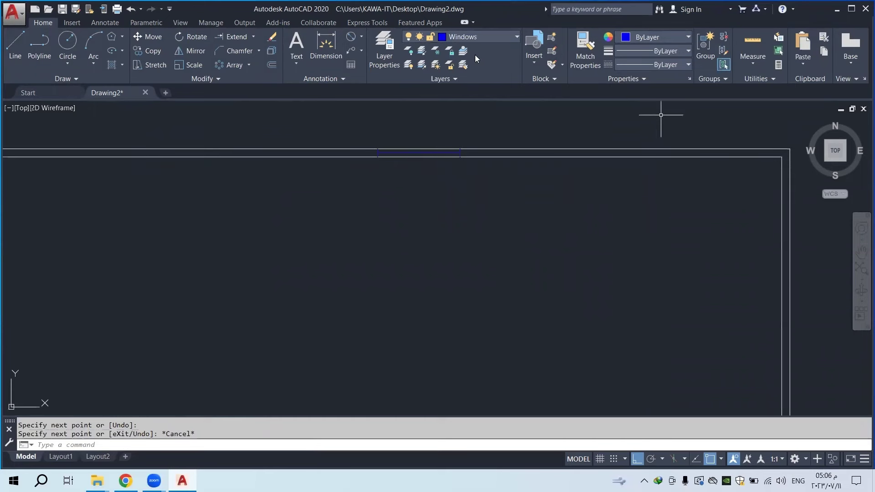
{"action": "scroll", "coordinate": [461, 107], "scroll_direction": "down", "scroll_amount": 2}
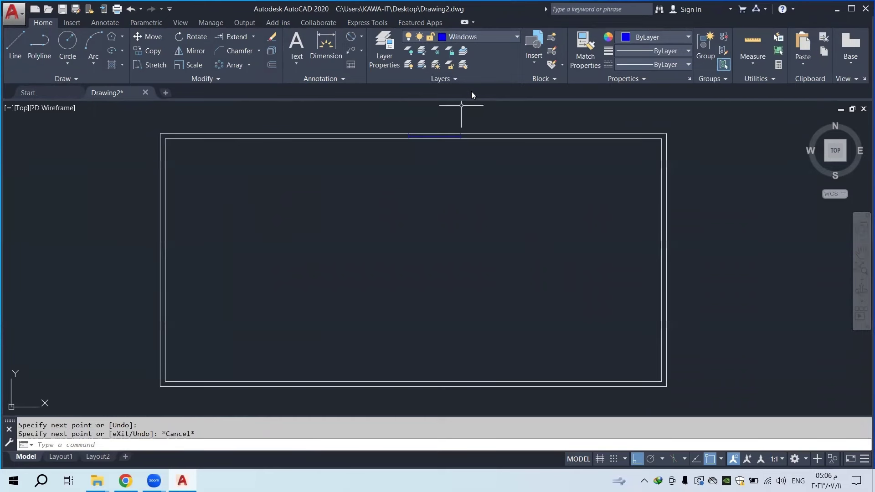
{"action": "scroll", "coordinate": [471, 191], "scroll_direction": "down", "scroll_amount": 2}
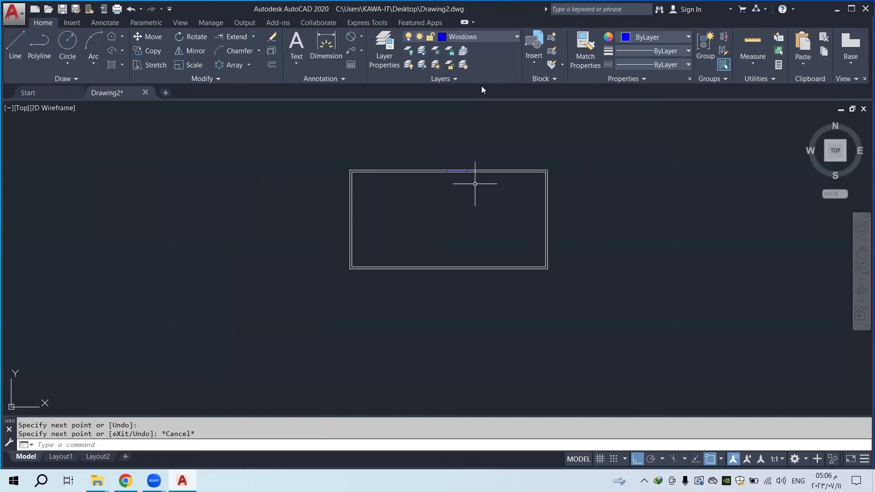
{"action": "left_click", "coordinate": [475, 36]}
{"action": "left_click", "coordinate": [471, 75]}
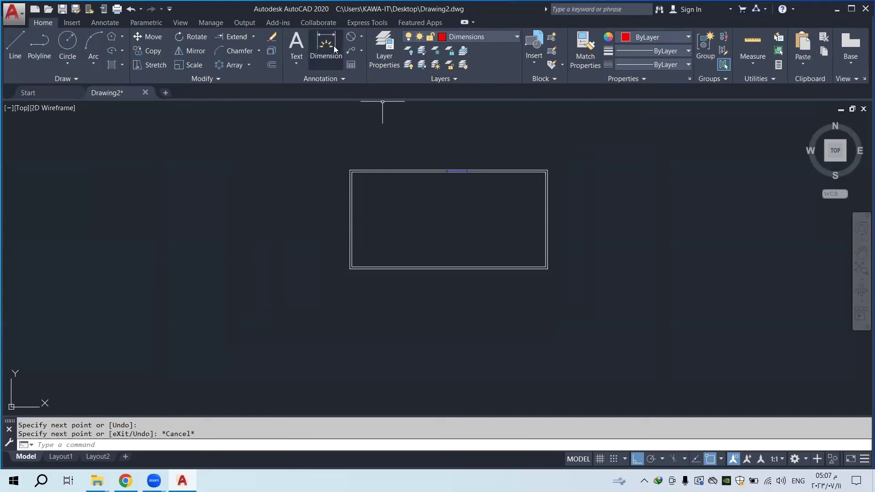
Add a 10m linear dimension along the rectangle's left side
{"action": "left_click", "coordinate": [361, 36]}
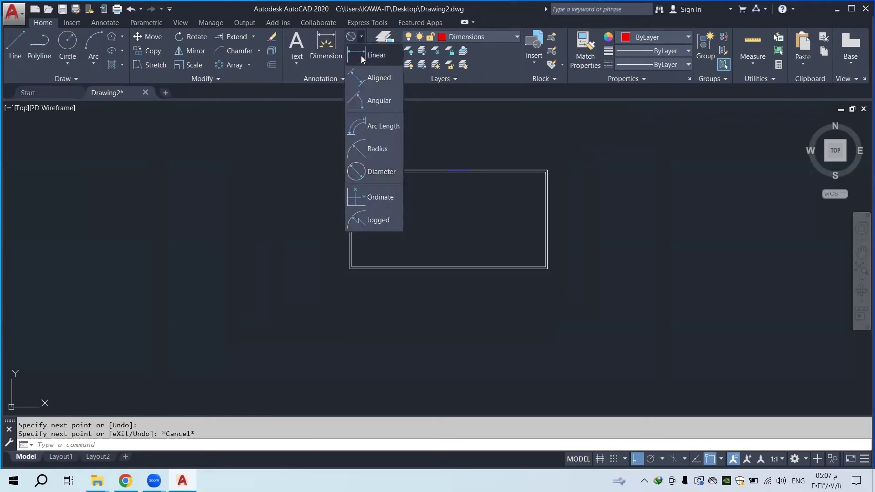
{"action": "left_click", "coordinate": [362, 55]}
{"action": "scroll", "coordinate": [347, 242], "scroll_direction": "up", "scroll_amount": 2}
{"action": "left_click", "coordinate": [351, 284]}
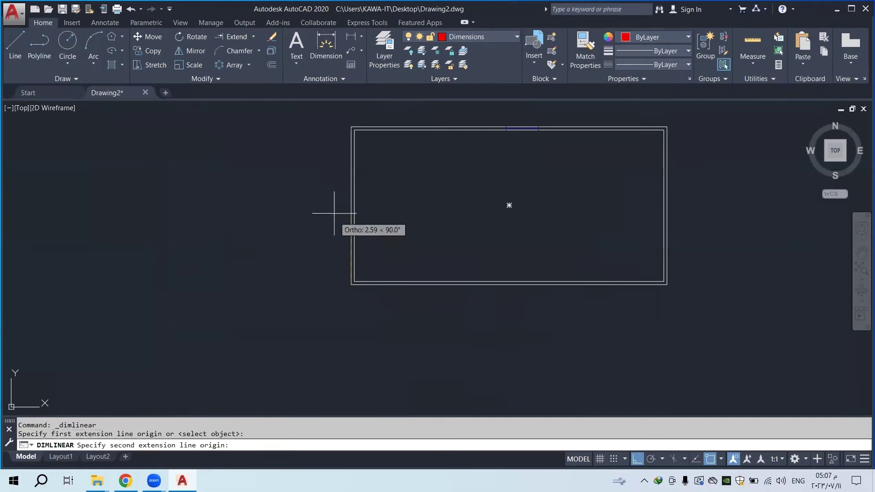
{"action": "left_click", "coordinate": [351, 127]}
{"action": "left_click", "coordinate": [337, 164]}
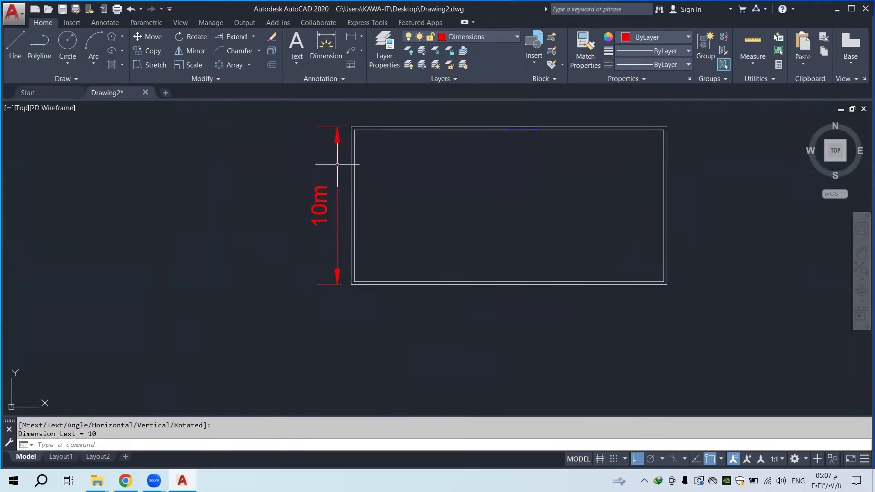
Add a 20m linear dimension across the rectangle's top edge
{"action": "middle_click_drag", "start_coordinate": [496, 156], "coordinate": [397, 278]}
{"action": "left_click", "coordinate": [352, 38]}
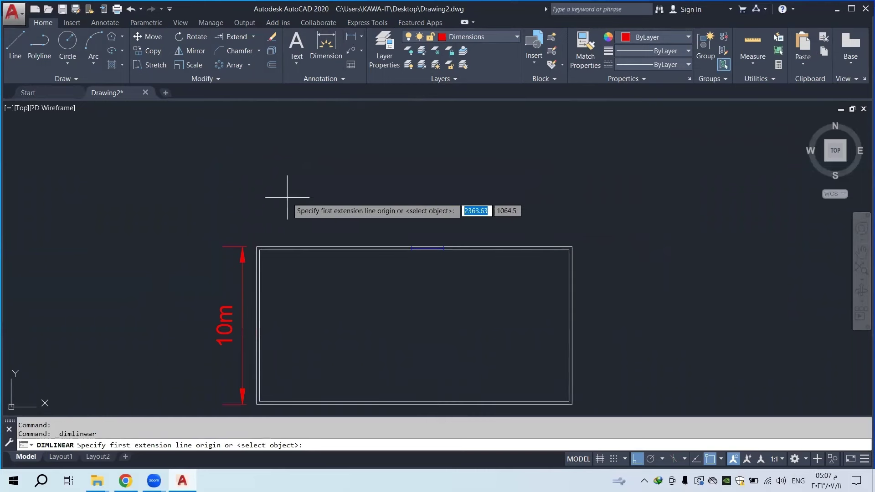
{"action": "left_click", "coordinate": [258, 247]}
{"action": "left_click", "coordinate": [572, 247]}
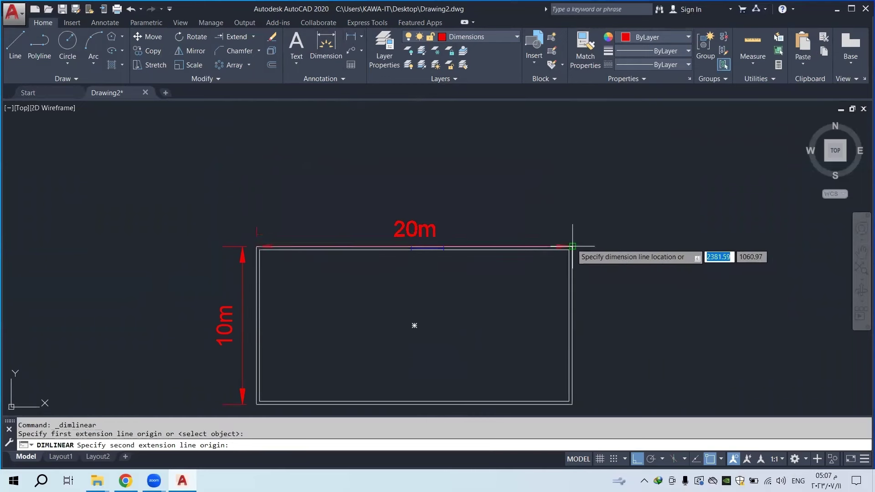
{"action": "left_click", "coordinate": [566, 238]}
{"action": "scroll", "coordinate": [458, 214], "scroll_direction": "down", "scroll_amount": 4}
{"action": "middle_click_drag", "start_coordinate": [495, 205], "coordinate": [391, 205]}
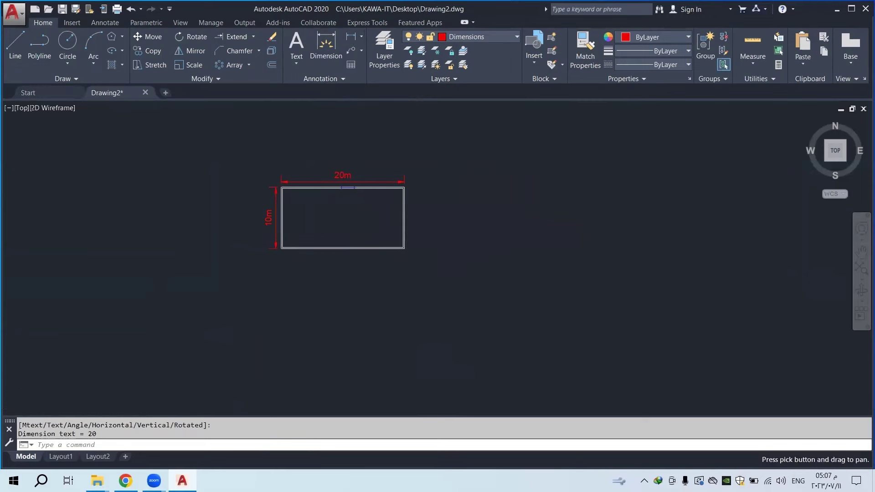
{"action": "scroll", "coordinate": [332, 182], "scroll_direction": "up", "scroll_amount": 2}
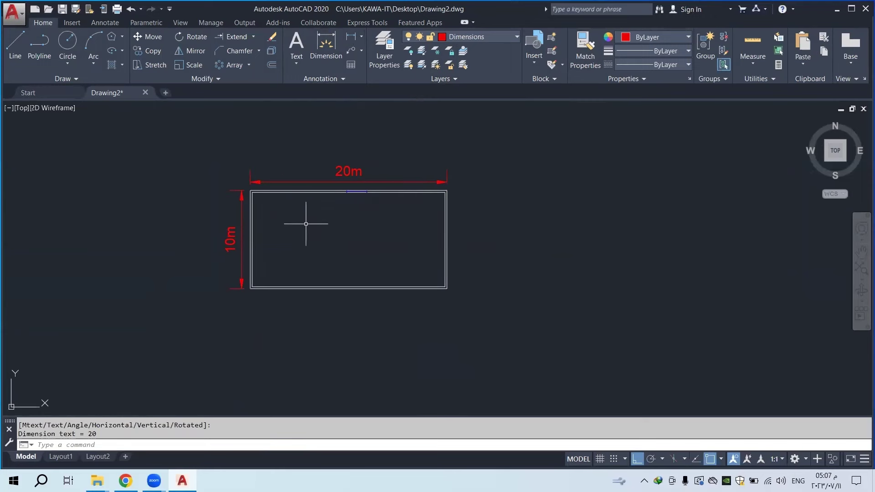
{"action": "scroll", "coordinate": [352, 183], "scroll_direction": "up", "scroll_amount": 4}
Frame the garage rectangle, clear the selection, and show the Layer dropdown with on/off states
{"action": "mouse_move", "coordinate": [352, 183]}
{"action": "middle_mouse_down"}
{"action": "mouse_move", "coordinate": [445, 156]}
{"action": "mouse_move", "coordinate": [452, 101]}
{"action": "middle_mouse_up"}
{"action": "left_click", "coordinate": [454, 38]}
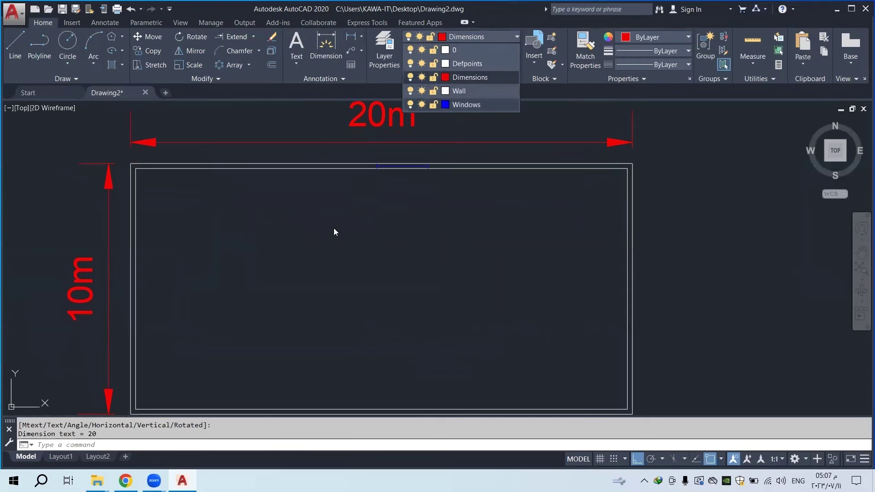
{"action": "scroll", "coordinate": [336, 241], "scroll_direction": "down", "scroll_amount": 2}
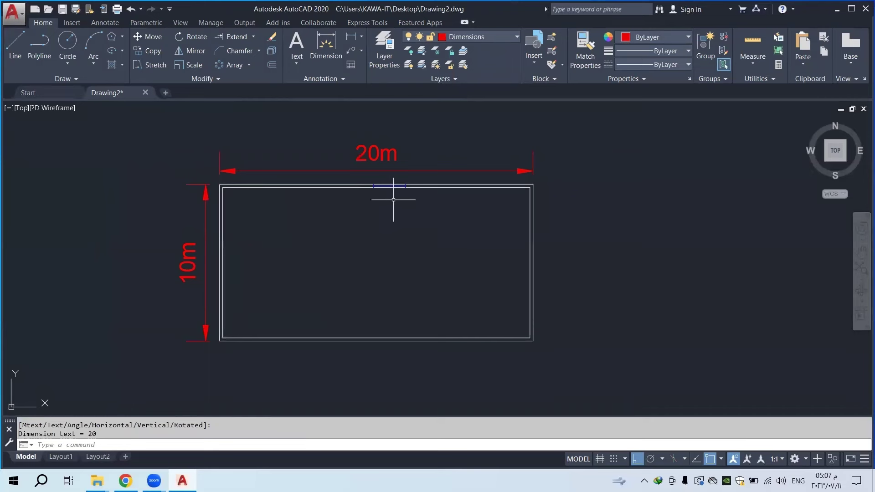
{"action": "middle_click_drag", "start_coordinate": [388, 185], "coordinate": [413, 170]}
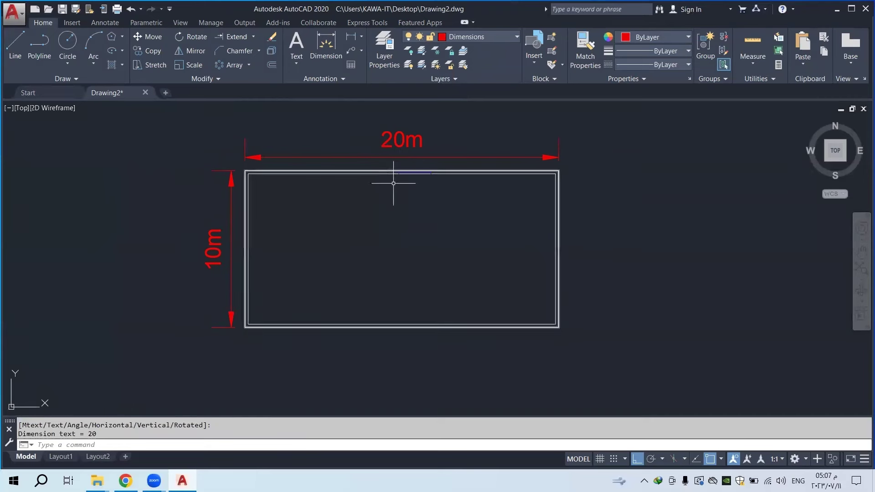
{"action": "left_click", "coordinate": [506, 299]}
{"action": "left_click", "coordinate": [453, 308]}
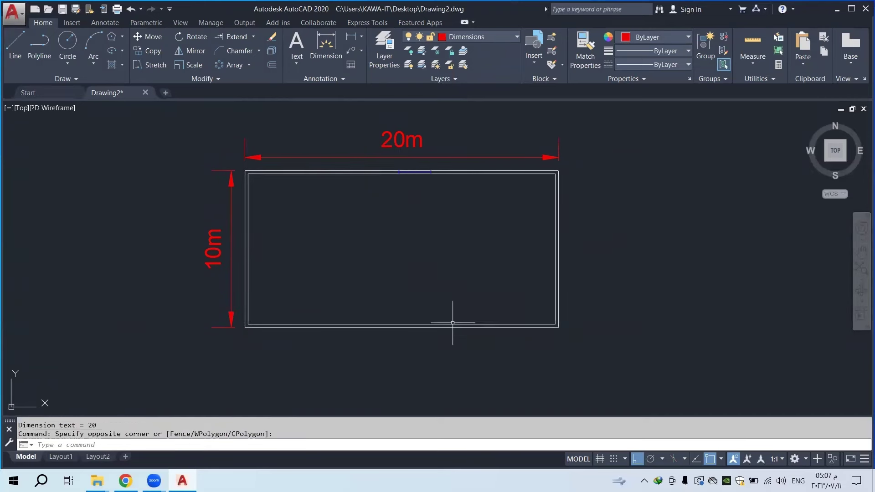
{"action": "left_click", "coordinate": [459, 316]}
{"action": "left_click", "coordinate": [404, 279]}
{"action": "key", "text": "Escape"}
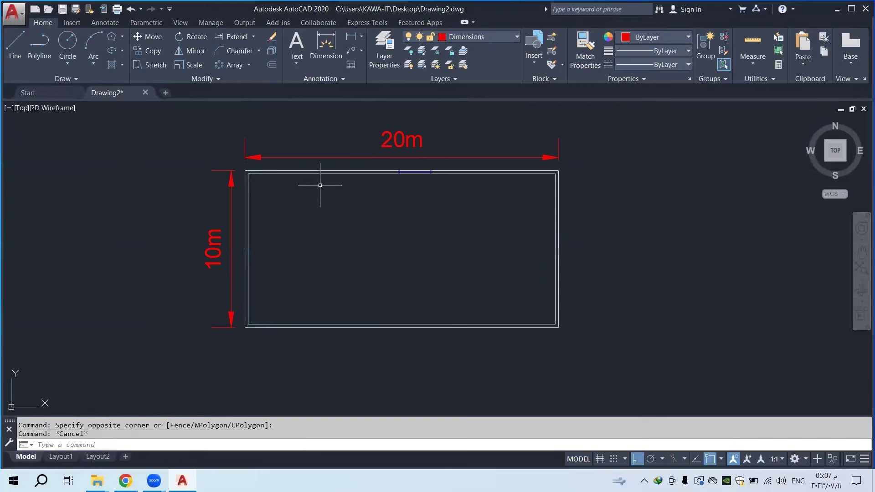
{"action": "scroll", "coordinate": [410, 171], "scroll_direction": "up", "scroll_amount": 3}
{"action": "scroll", "coordinate": [423, 169], "scroll_direction": "down", "scroll_amount": 4}
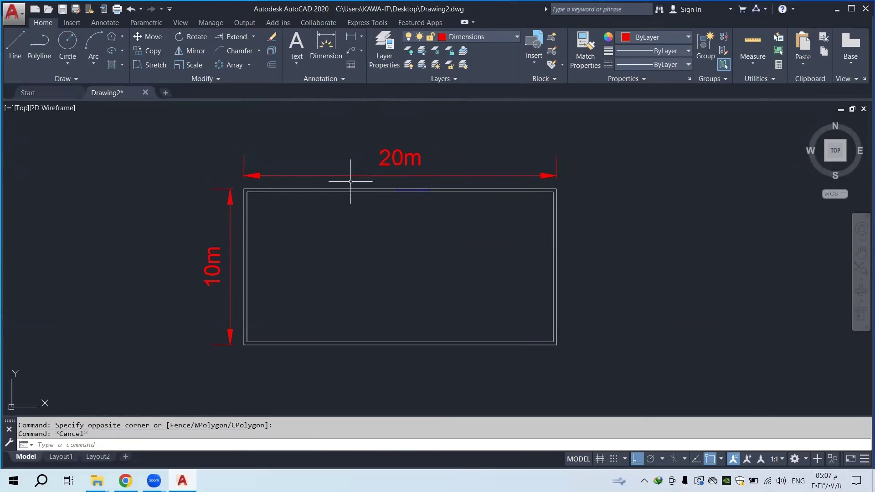
{"action": "left_click", "coordinate": [465, 41]}
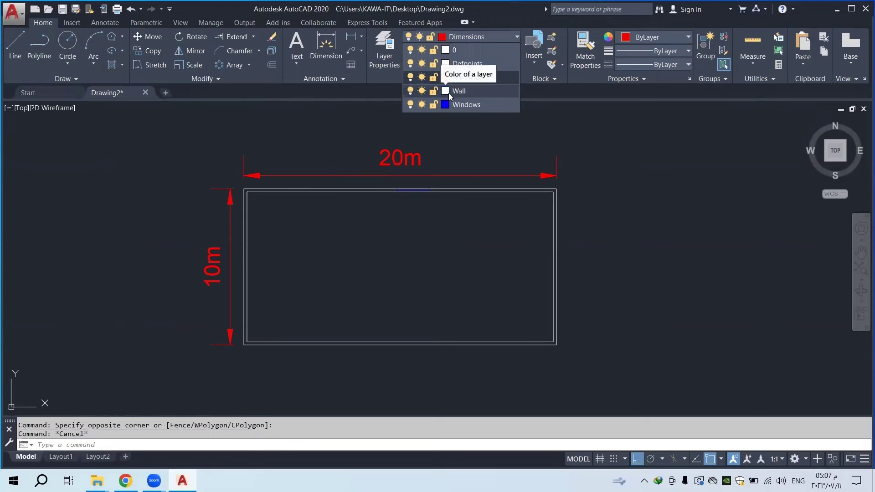
Turn off the Dimensions layer and the Windows layer
{"action": "left_click", "coordinate": [411, 79]}
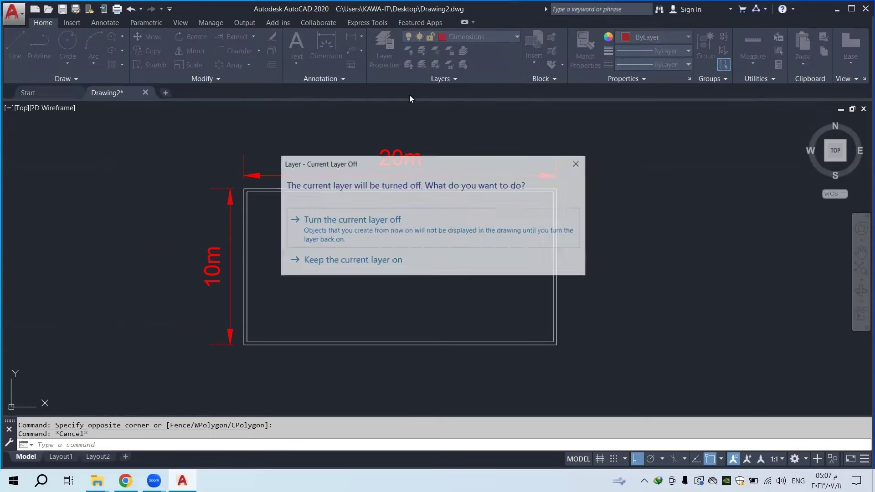
{"action": "left_click", "coordinate": [400, 220]}
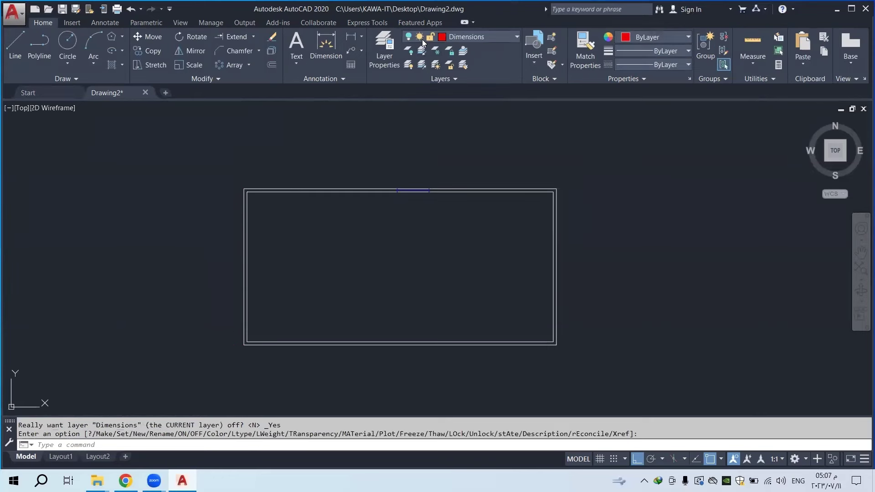
{"action": "left_click", "coordinate": [422, 39]}
{"action": "left_click", "coordinate": [410, 105]}
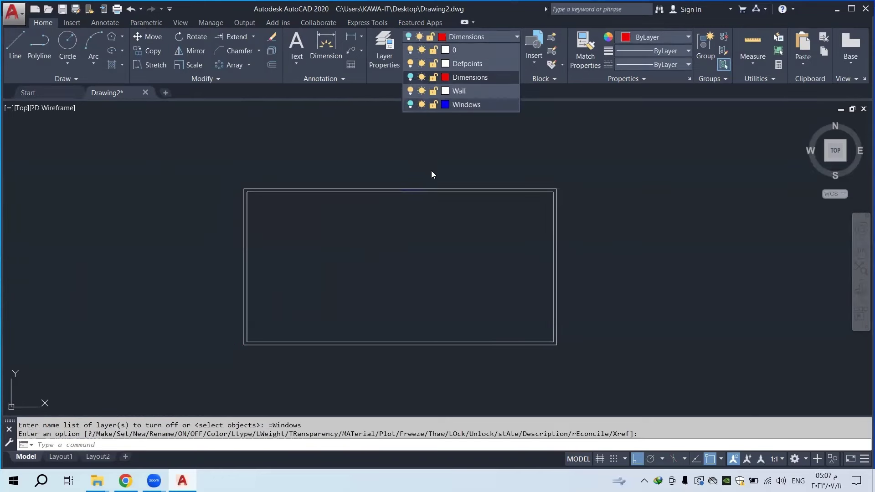
{"action": "mouse_move", "coordinate": [466, 203]}
{"action": "middle_mouse_down"}
{"action": "mouse_move", "coordinate": [573, 214]}
{"action": "mouse_move", "coordinate": [457, 152]}
{"action": "mouse_move", "coordinate": [464, 133]}
{"action": "middle_mouse_up"}
{"action": "scroll", "coordinate": [463, 134], "scroll_direction": "down", "scroll_amount": 5}
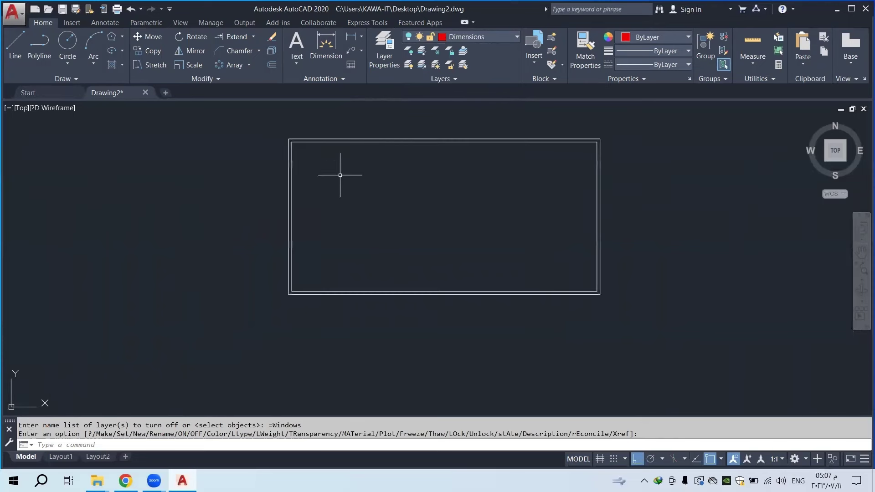
{"action": "middle_click_drag", "start_coordinate": [328, 179], "coordinate": [297, 201]}
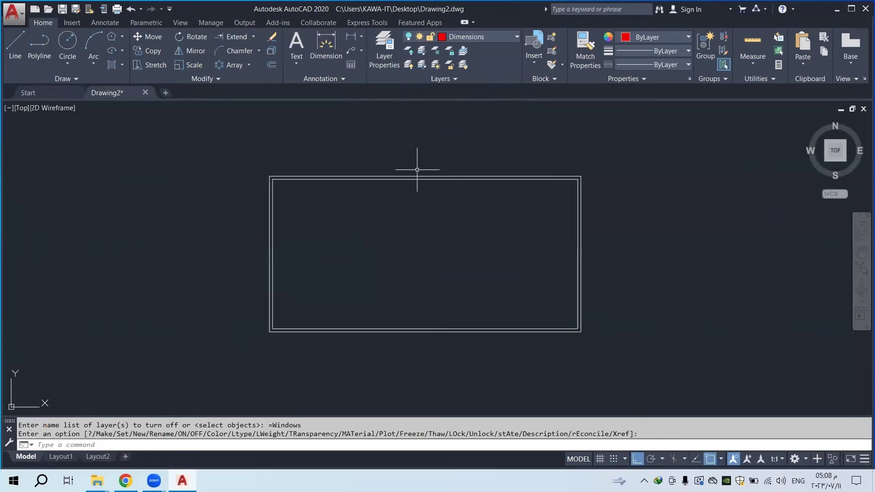
{"action": "middle_click_drag", "start_coordinate": [416, 170], "coordinate": [385, 155]}
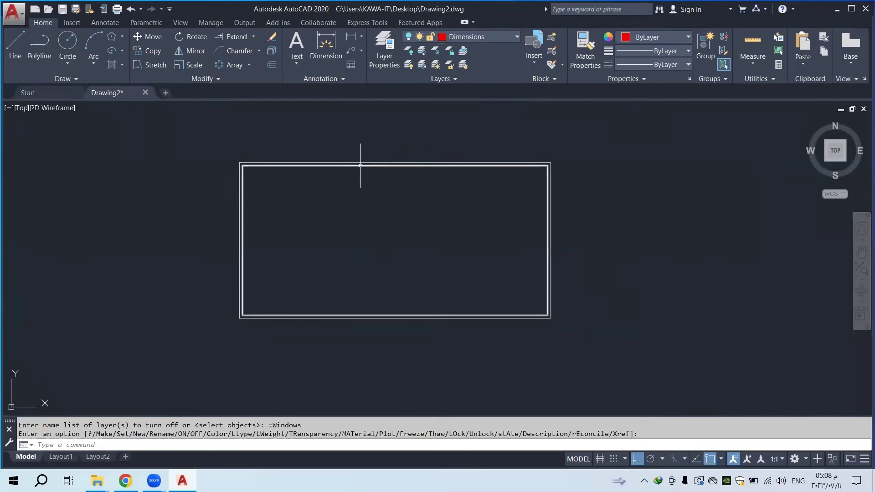
Turn the Dimensions and Windows layers back on
{"action": "left_click", "coordinate": [432, 37]}
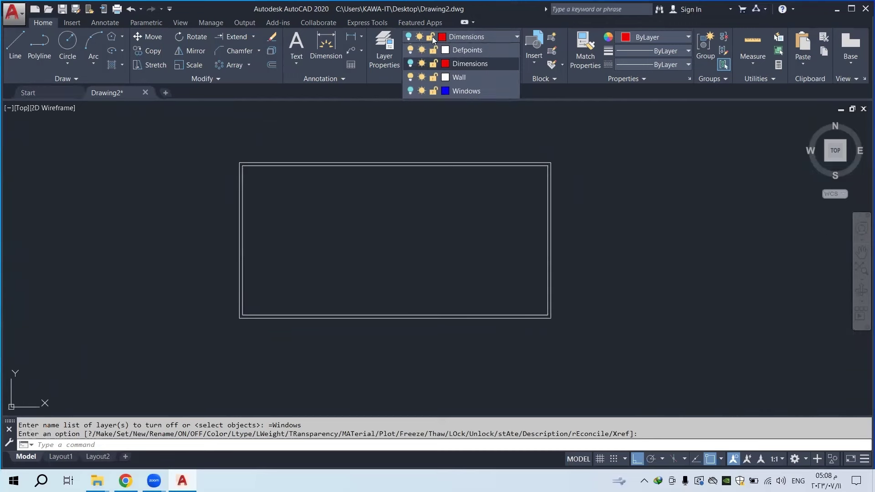
{"action": "left_click", "coordinate": [411, 76]}
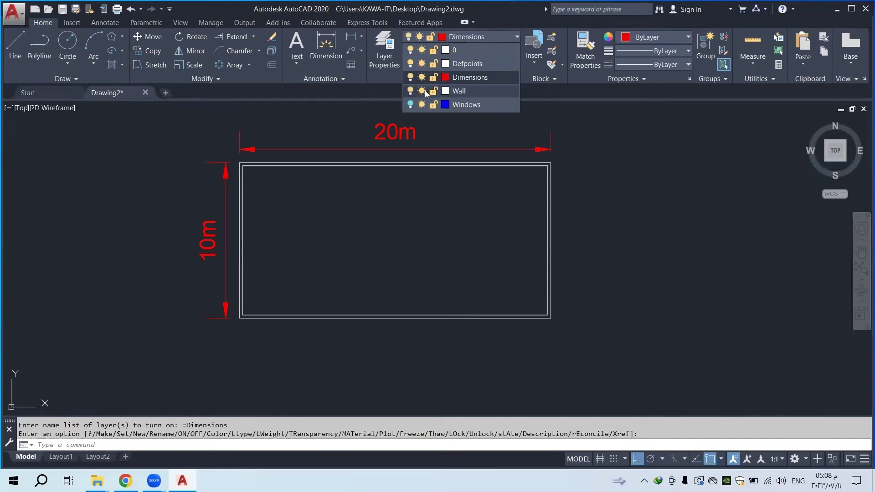
{"action": "left_click", "coordinate": [411, 104]}
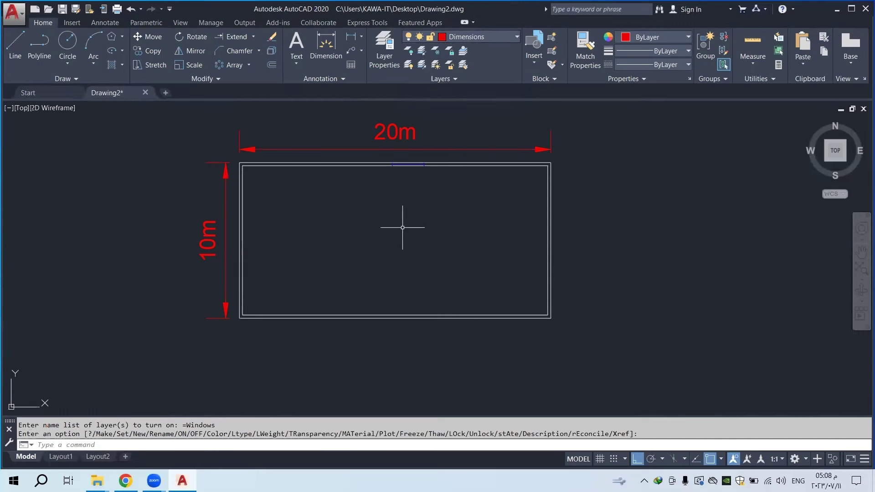
{"action": "scroll", "coordinate": [357, 244], "scroll_direction": "up", "scroll_amount": 7}
{"action": "scroll", "coordinate": [439, 201], "scroll_direction": "down", "scroll_amount": 3}
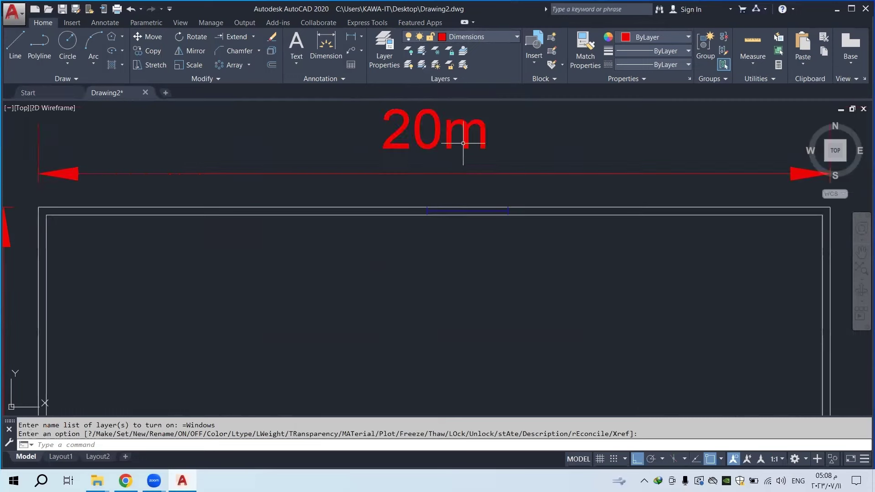
{"action": "scroll", "coordinate": [408, 171], "scroll_direction": "down", "scroll_amount": 4}
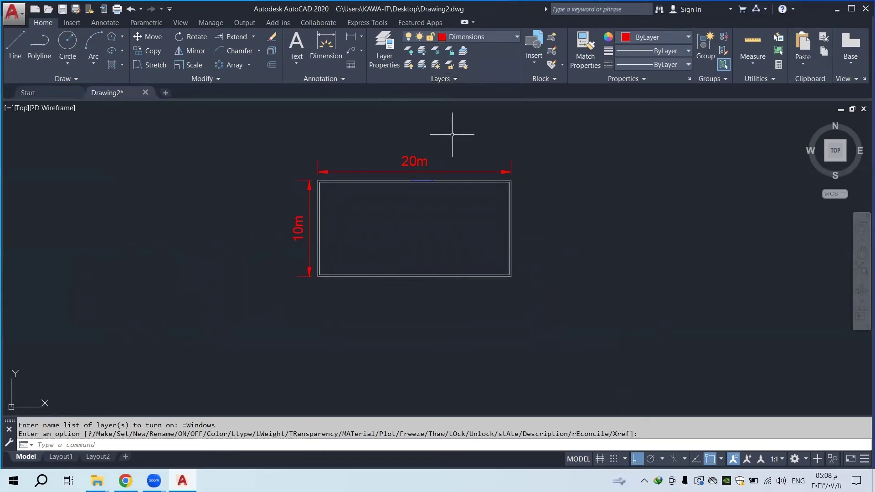
{"action": "middle_click_drag", "start_coordinate": [455, 141], "coordinate": [431, 161]}
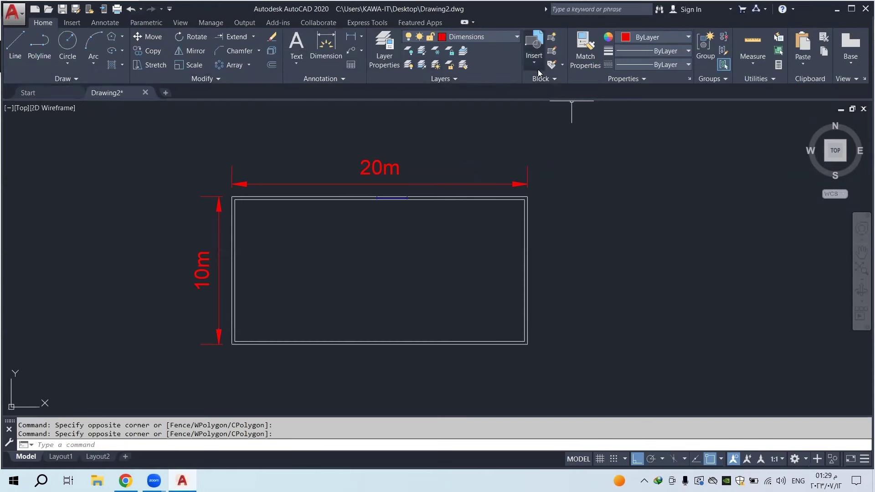
{"action": "left_click", "coordinate": [548, 78]}
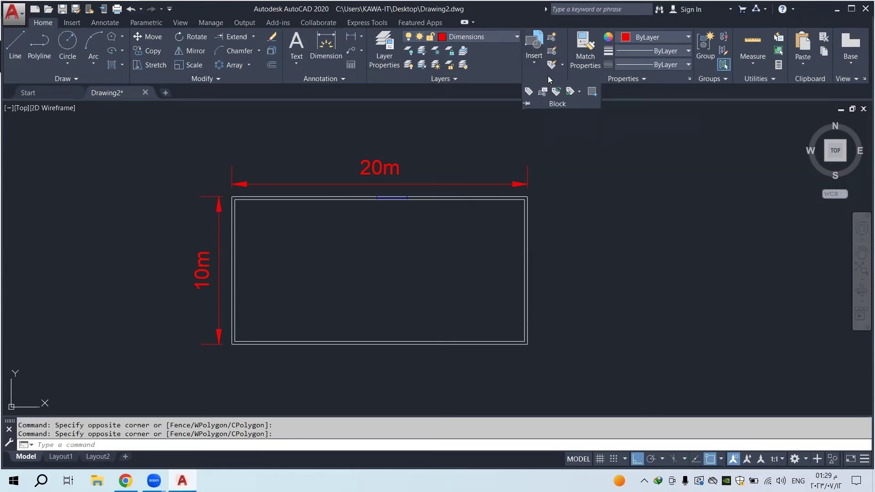
{"action": "left_click", "coordinate": [536, 60]}
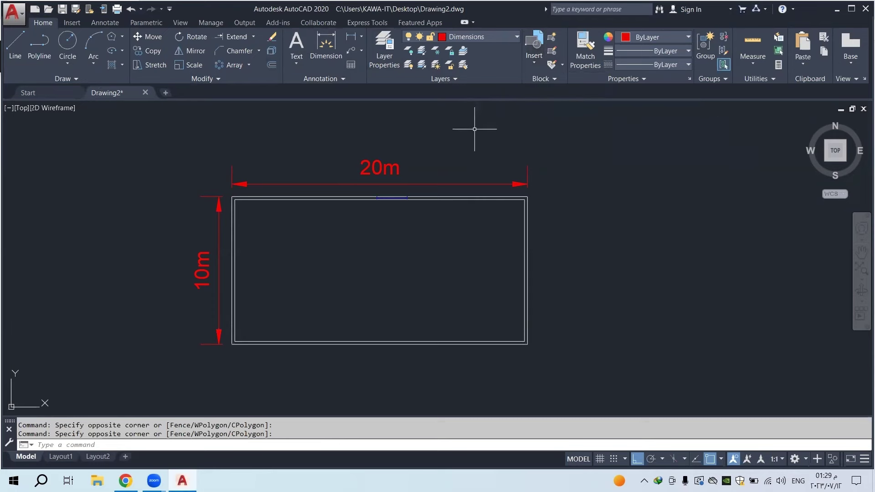
{"action": "middle_click_drag", "start_coordinate": [451, 188], "coordinate": [422, 185]}
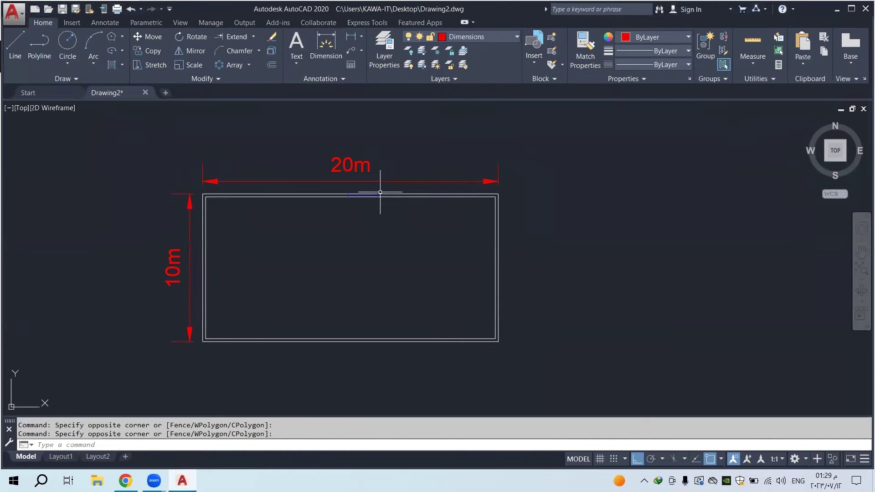
{"action": "scroll", "coordinate": [387, 178], "scroll_direction": "down", "scroll_amount": 2}
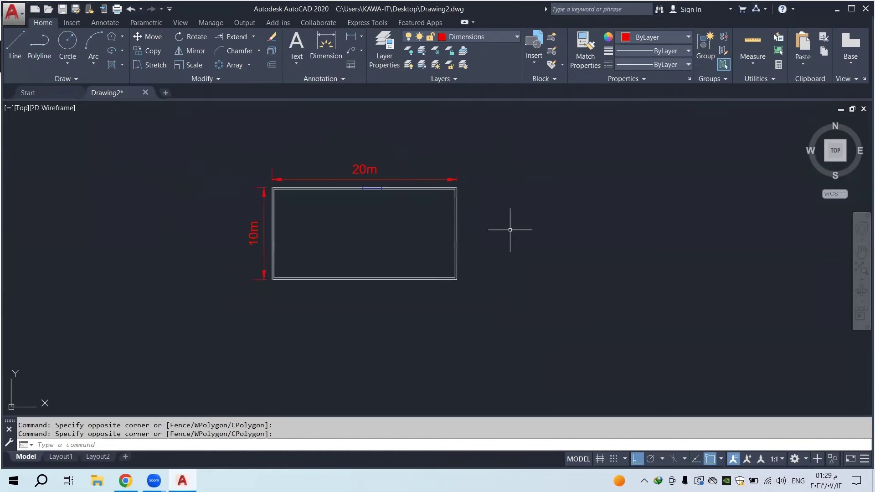
{"action": "middle_click_drag", "start_coordinate": [510, 230], "coordinate": [465, 220]}
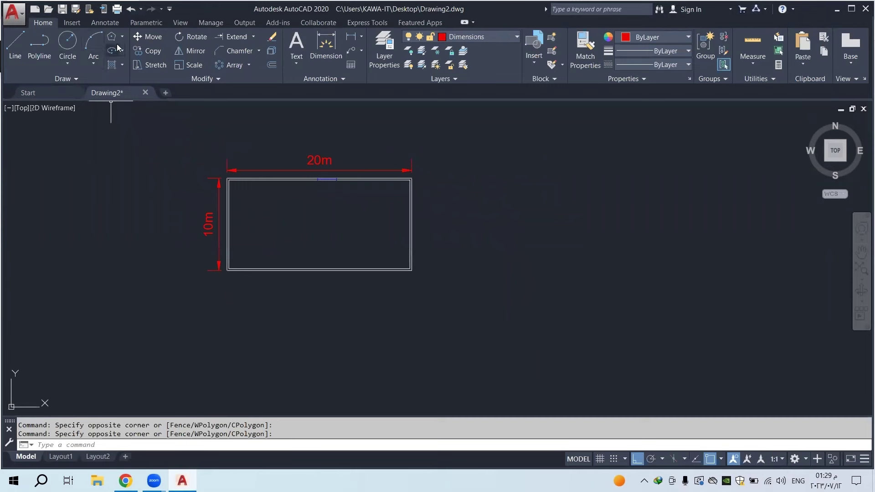
Draw a circle right of the rectangle and a small square below it
{"action": "left_click", "coordinate": [67, 42]}
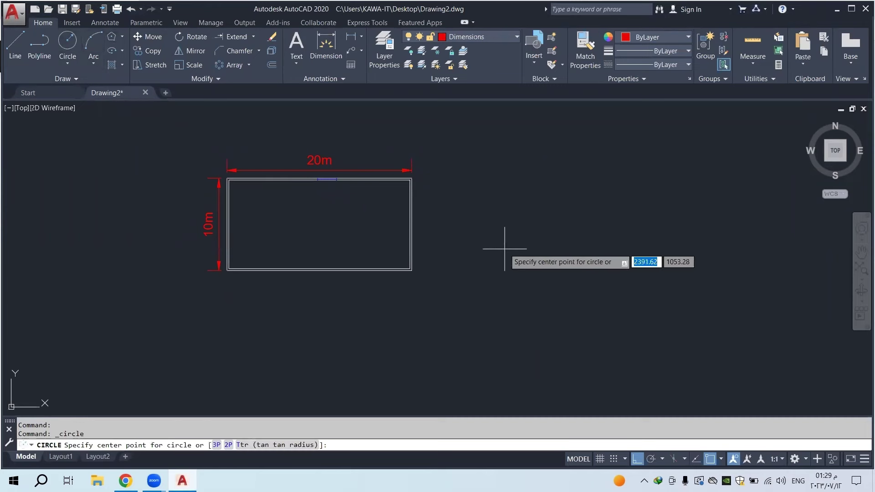
{"action": "left_click", "coordinate": [503, 246]}
{"action": "left_click", "coordinate": [527, 253]}
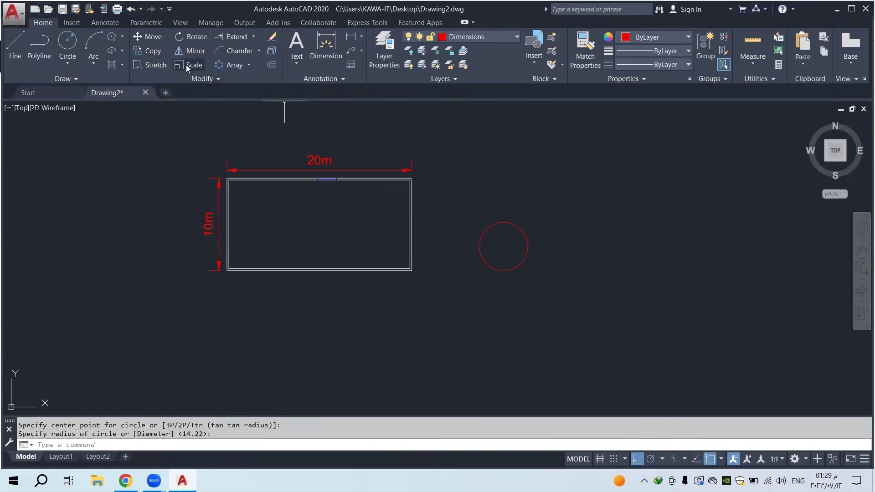
{"action": "left_click", "coordinate": [122, 37]}
{"action": "left_click", "coordinate": [123, 54]}
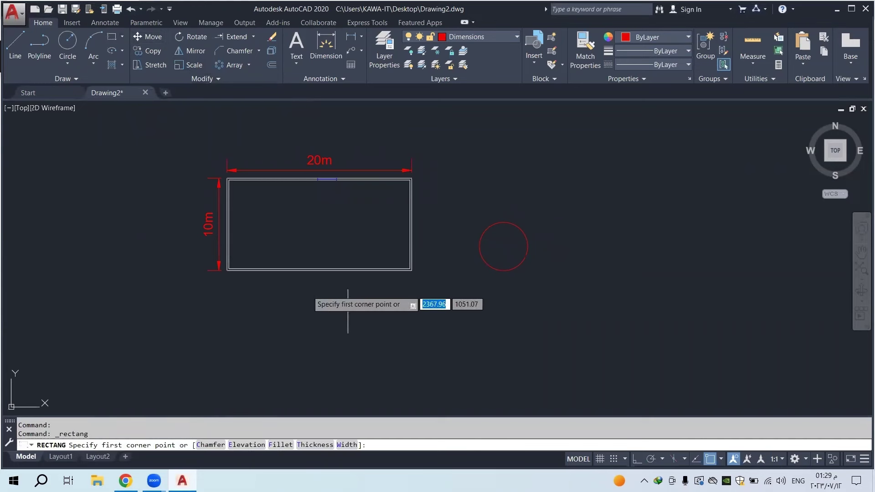
{"action": "left_click", "coordinate": [417, 307]}
{"action": "left_click", "coordinate": [389, 333]}
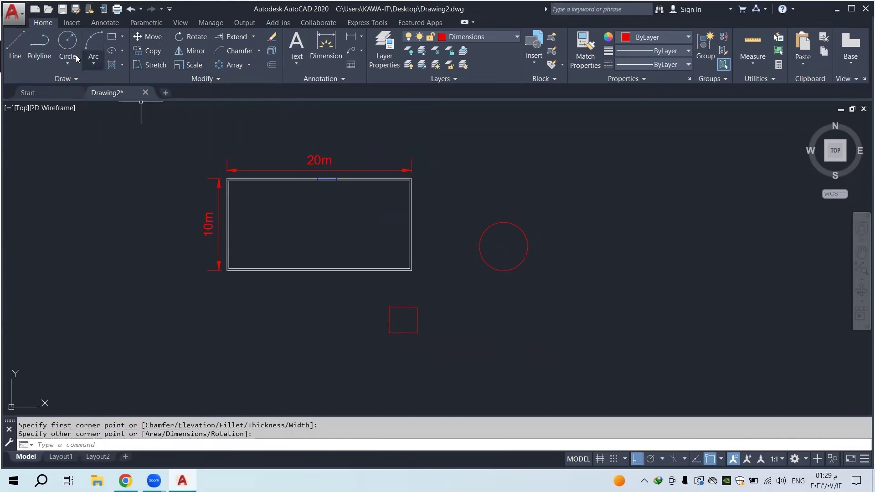
Draw an L-shaped polyline outline with four ortho points below the rectangle
{"action": "left_click", "coordinate": [39, 43]}
{"action": "left_click", "coordinate": [302, 312]}
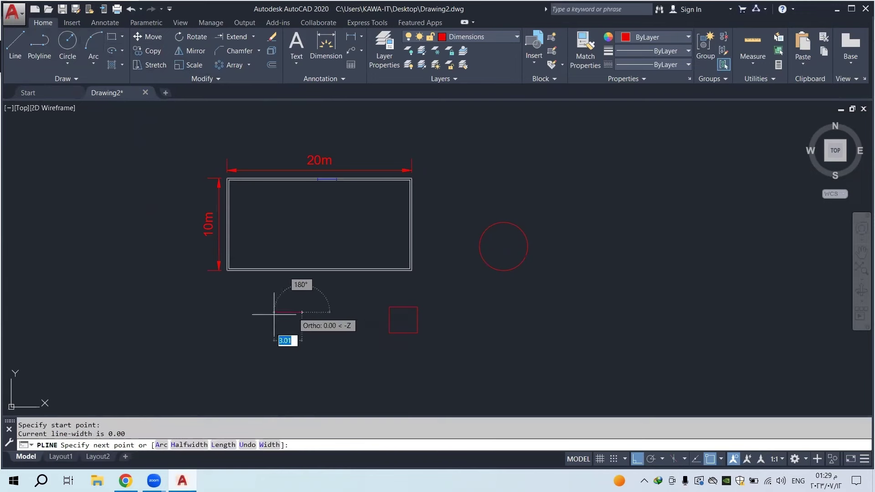
{"action": "left_click", "coordinate": [222, 312]}
{"action": "left_click", "coordinate": [223, 366]}
{"action": "left_click", "coordinate": [287, 366]}
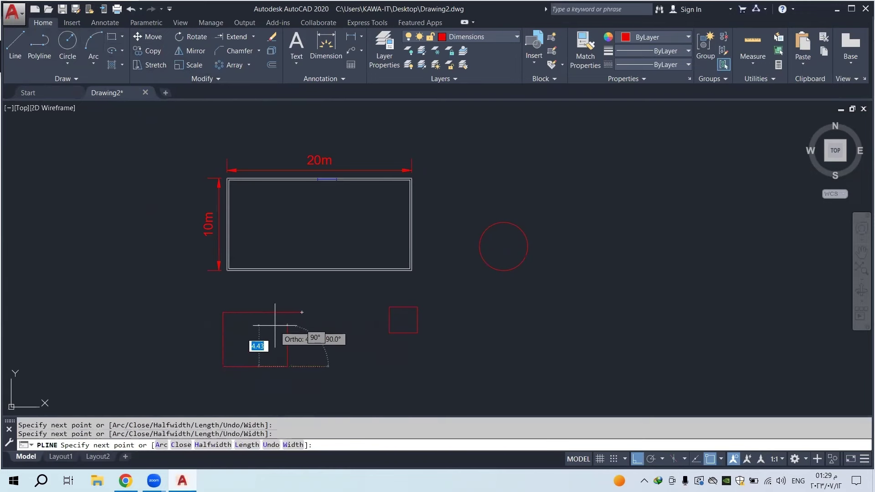
{"action": "right_click", "coordinate": [303, 314]}
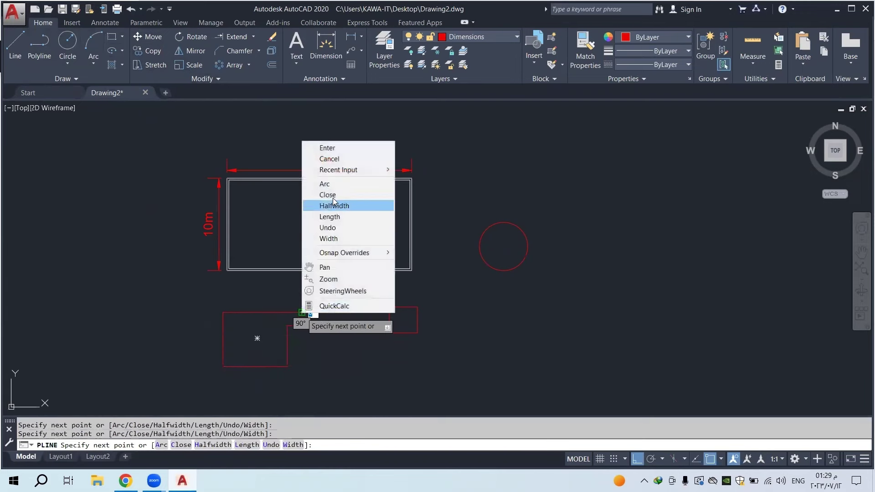
{"action": "left_click", "coordinate": [347, 148]}
{"action": "scroll", "coordinate": [276, 335], "scroll_direction": "up", "scroll_amount": 4}
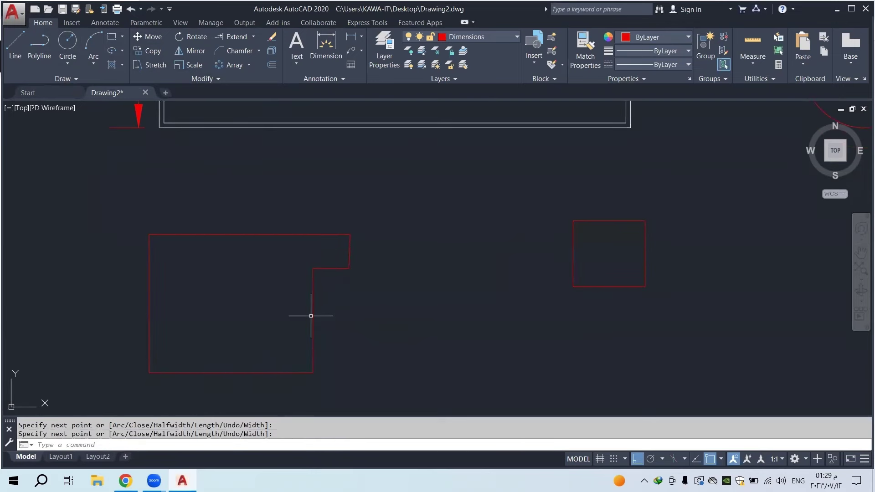
{"action": "scroll", "coordinate": [321, 309], "scroll_direction": "down", "scroll_amount": 4}
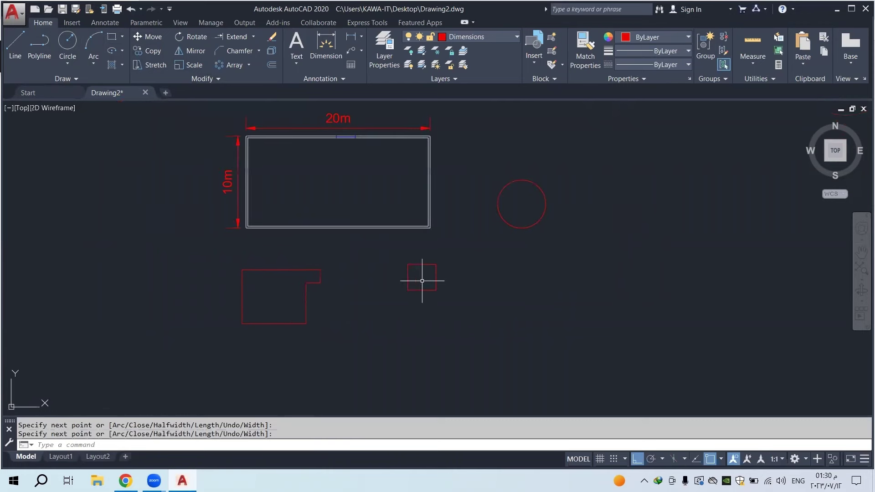
{"action": "scroll", "coordinate": [422, 280], "scroll_direction": "right", "scroll_amount": 2}
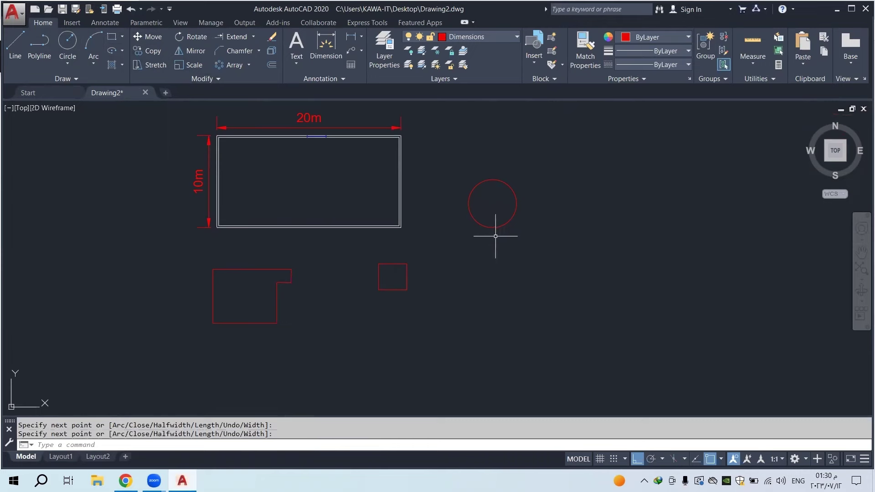
{"action": "middle_click_drag", "start_coordinate": [514, 234], "coordinate": [449, 248]}
Window-select the garage rectangle together with its 10m and 20m dimensions
{"action": "left_click", "coordinate": [445, 248]}
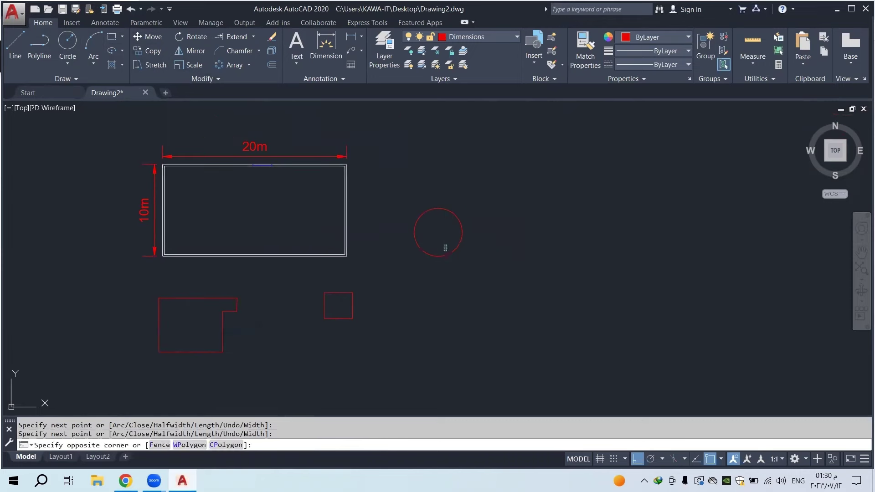
{"action": "left_click", "coordinate": [389, 300]}
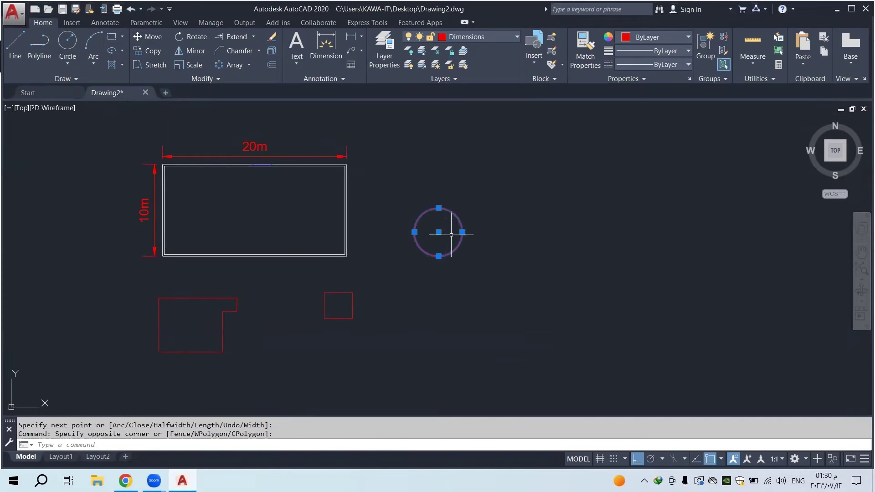
{"action": "key", "text": "Escape"}
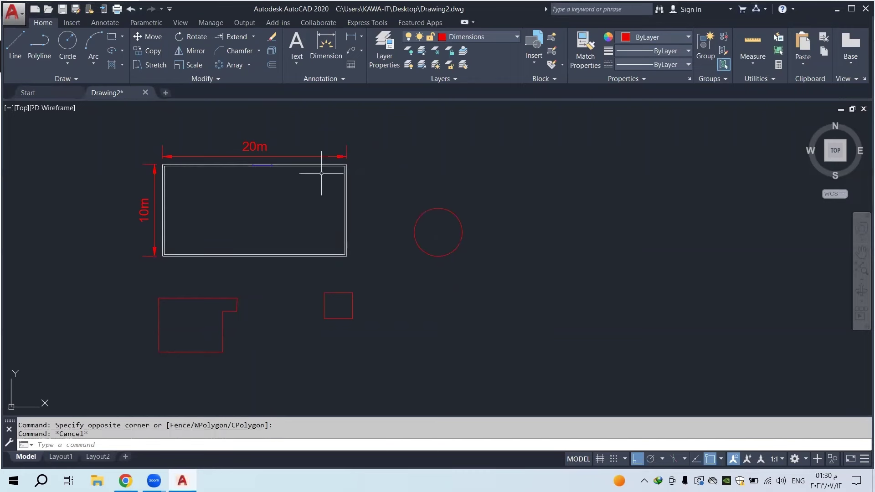
{"action": "left_click", "coordinate": [372, 126]}
{"action": "left_click", "coordinate": [127, 267]}
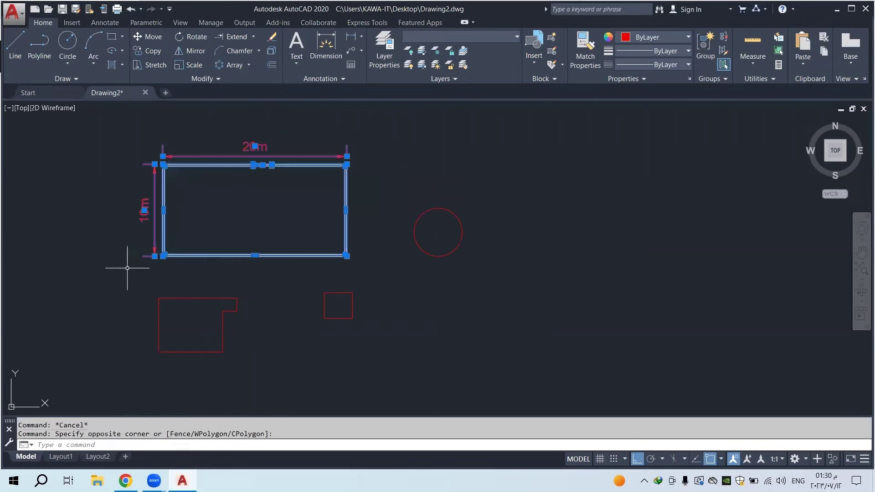
{"action": "middle_click_drag", "start_coordinate": [229, 283], "coordinate": [265, 291]}
{"action": "key", "text": "Escape"}
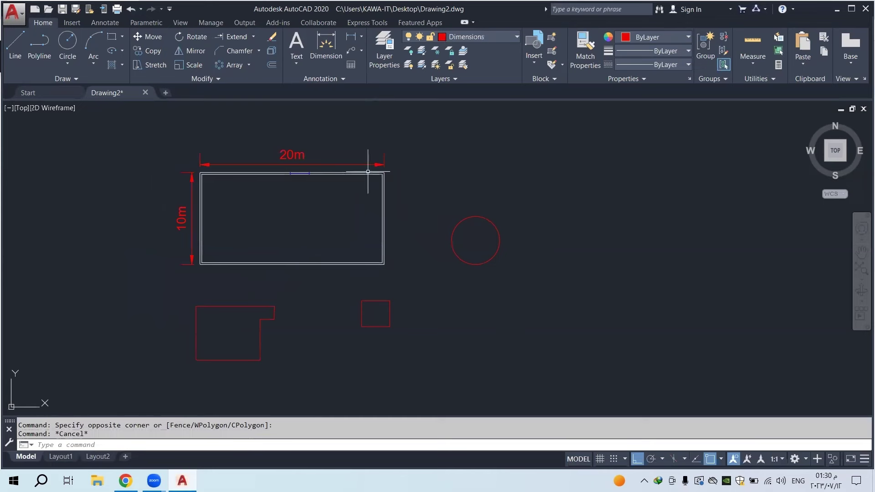
{"action": "left_click", "coordinate": [410, 133]}
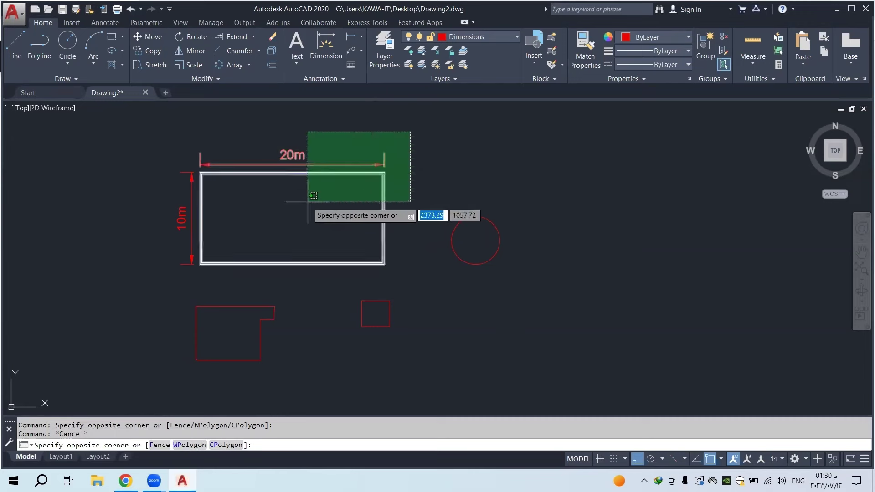
{"action": "left_click", "coordinate": [166, 277]}
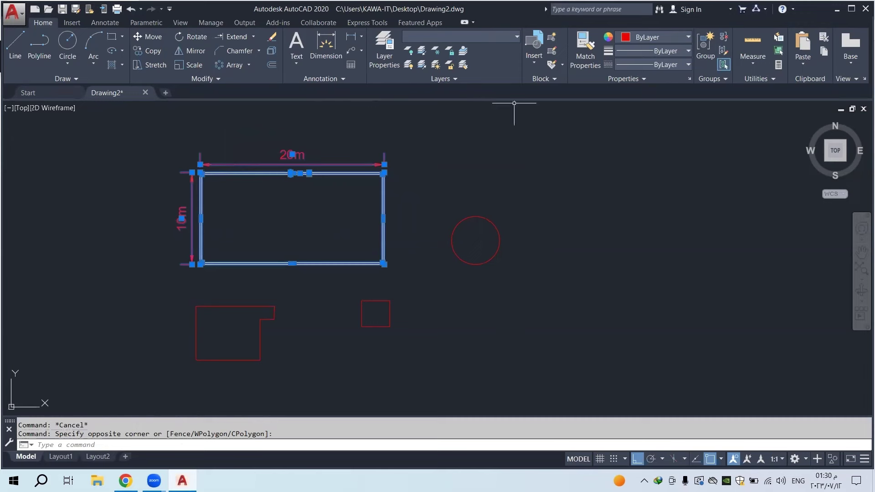
{"action": "left_click", "coordinate": [533, 64]}
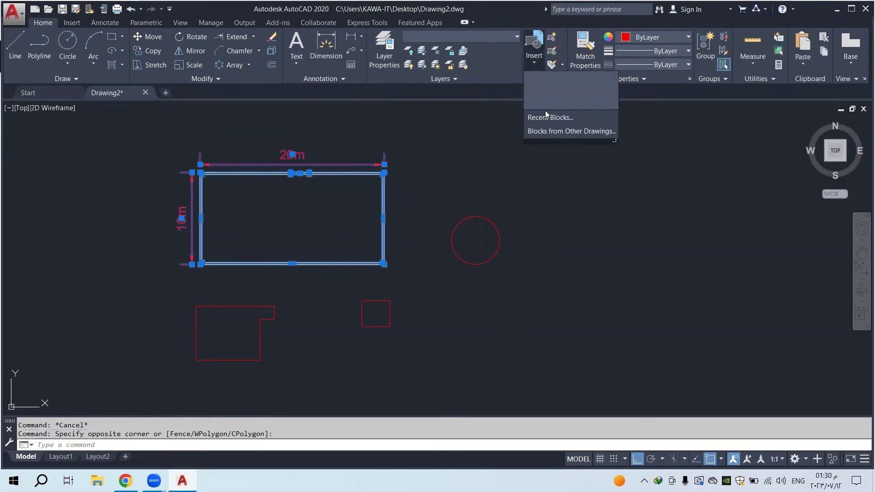
{"action": "left_click", "coordinate": [553, 39]}
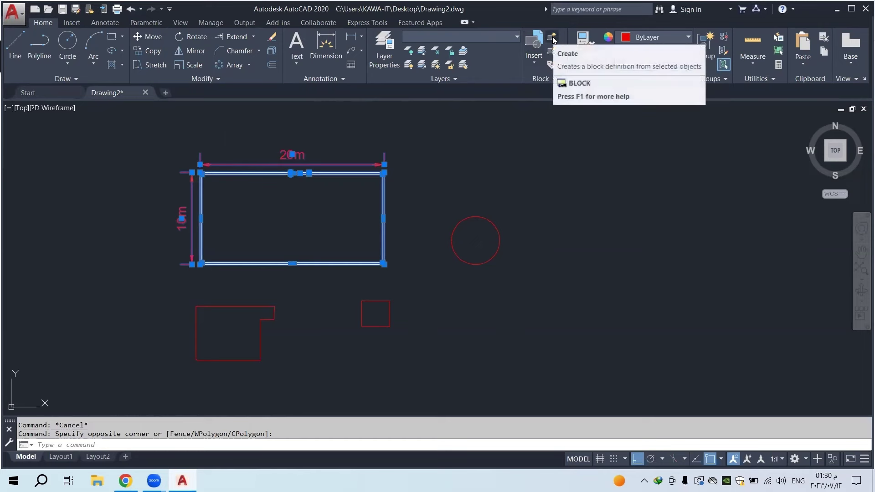
Create a block named Garage from the selection, keeping Convert to block
{"action": "left_click", "coordinate": [552, 38]}
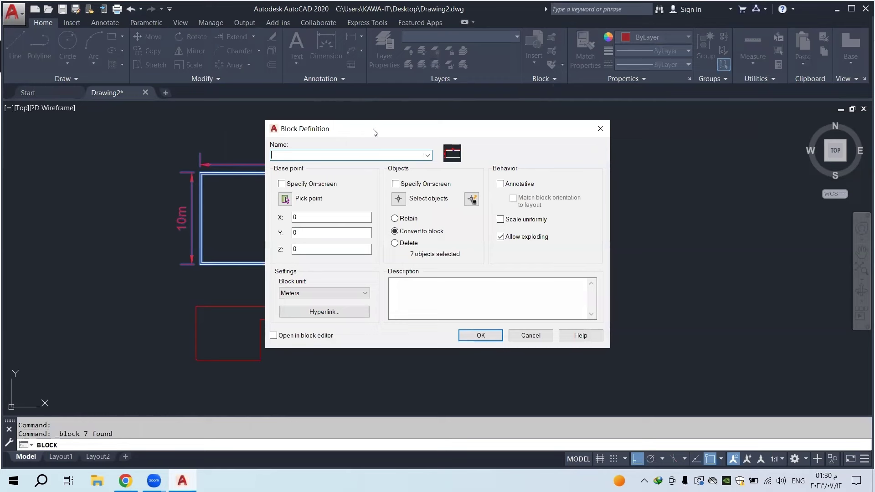
{"action": "left_click_drag", "start_coordinate": [376, 132], "coordinate": [511, 124]}
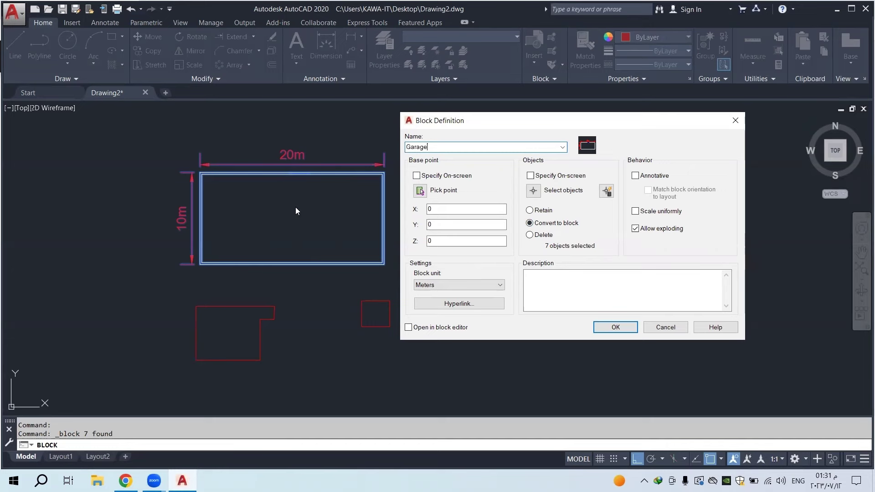
{"action": "left_click", "coordinate": [623, 326]}
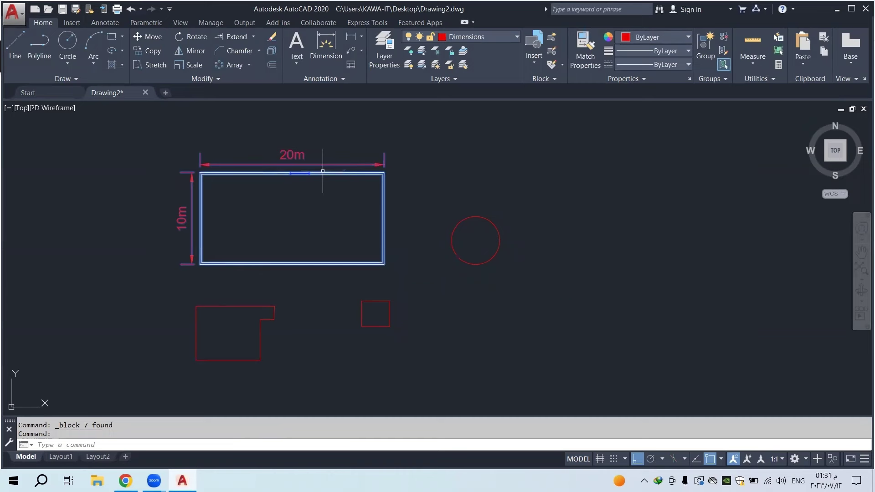
{"action": "key", "text": "Escape"}
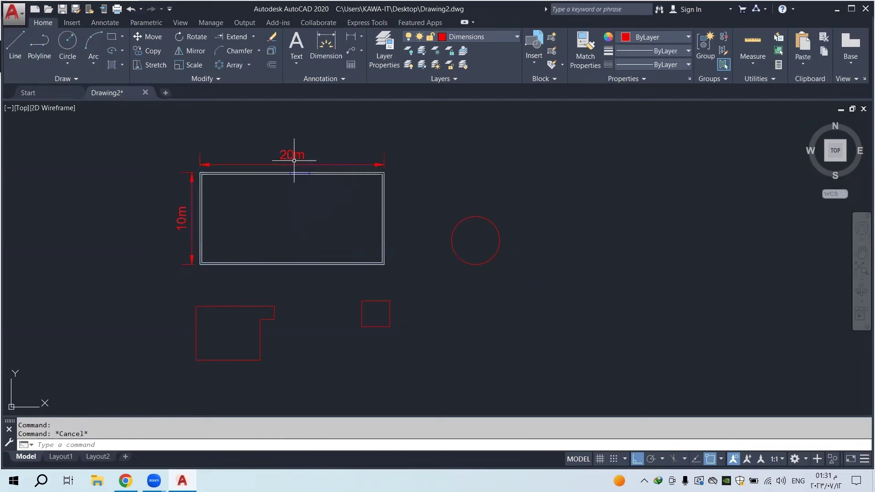
{"action": "left_click", "coordinate": [199, 154]}
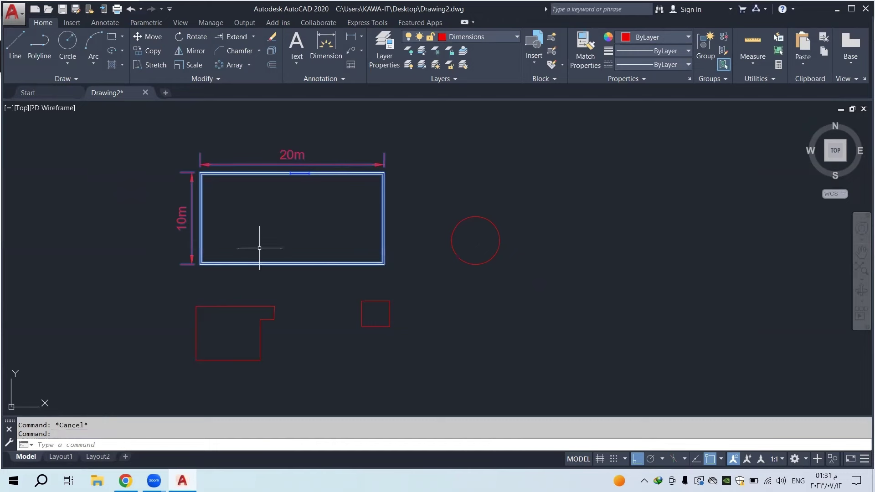
{"action": "key", "text": "Escape"}
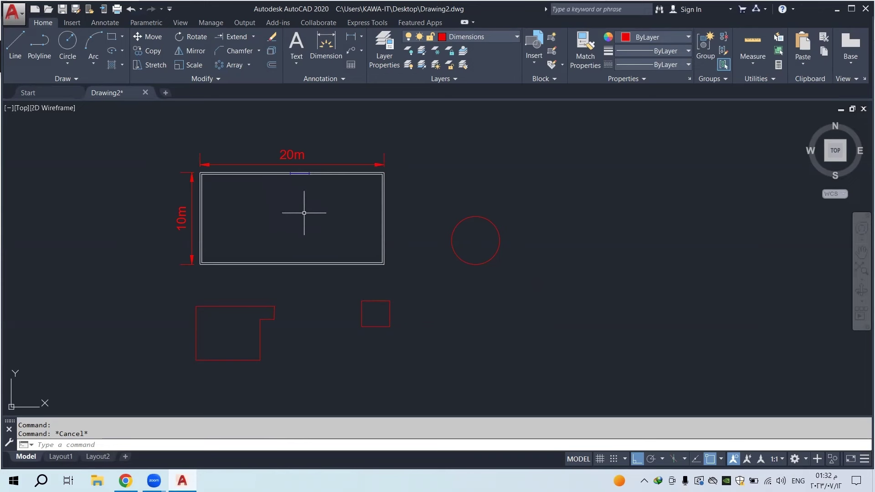
{"action": "middle_click_drag", "start_coordinate": [317, 231], "coordinate": [345, 240]}
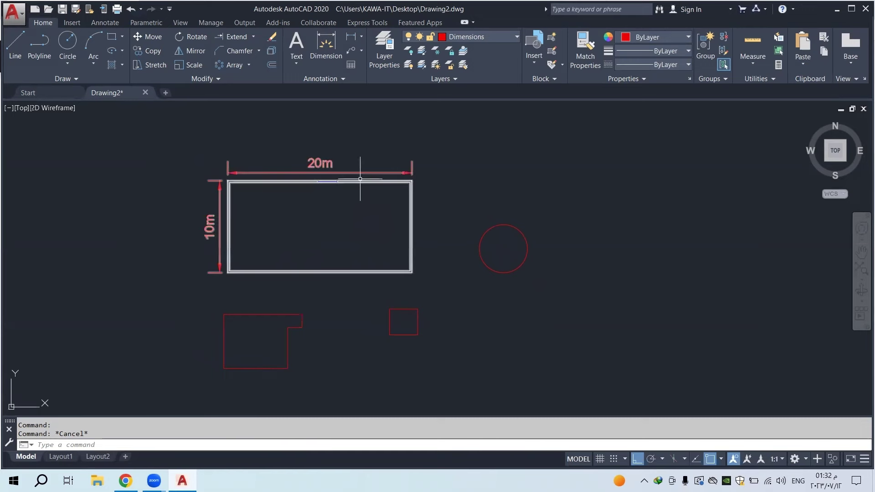
Open the Garage block in the Block Editor
{"action": "double_click", "coordinate": [393, 172]}
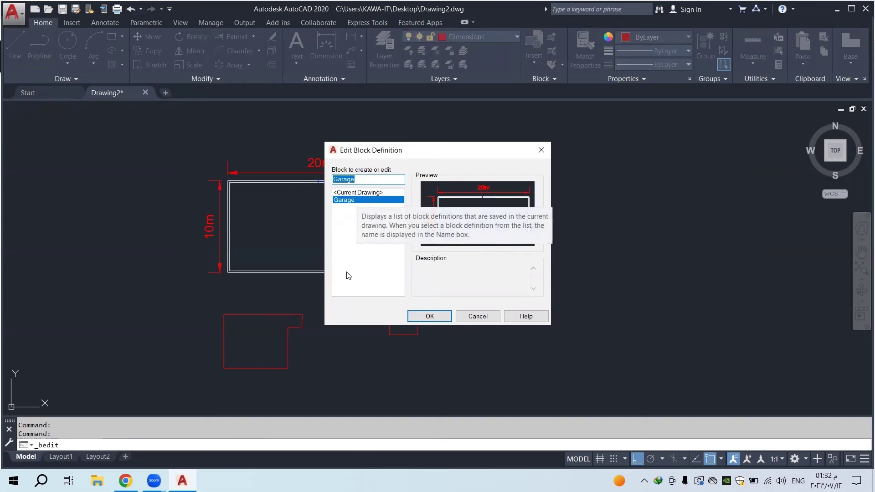
{"action": "double_click", "coordinate": [351, 200]}
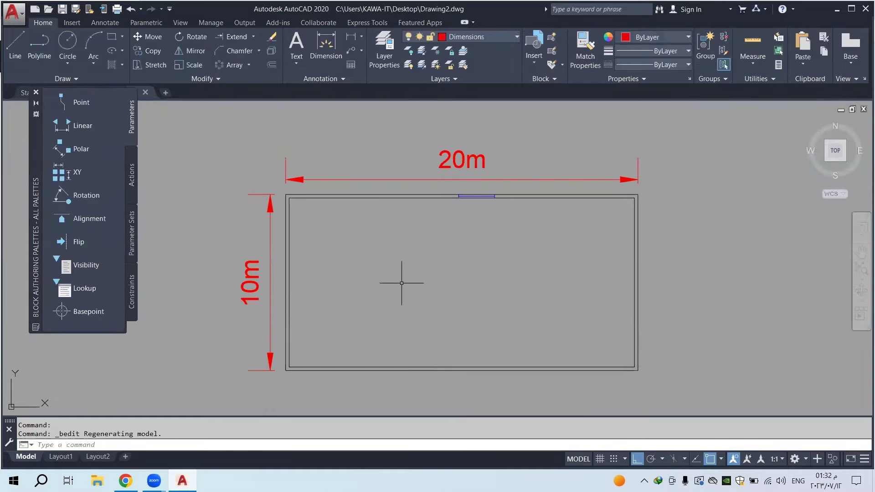
{"action": "left_click", "coordinate": [539, 239]}
{"action": "left_click", "coordinate": [371, 255]}
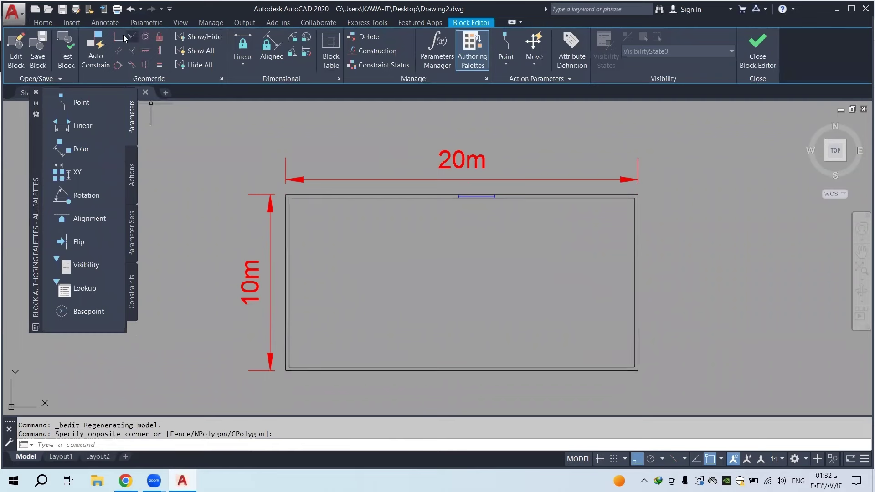
Draw an open polyline partition from the right edge's midpoint to the bottom edge, then close the Block Editor
{"action": "left_click", "coordinate": [43, 23]}
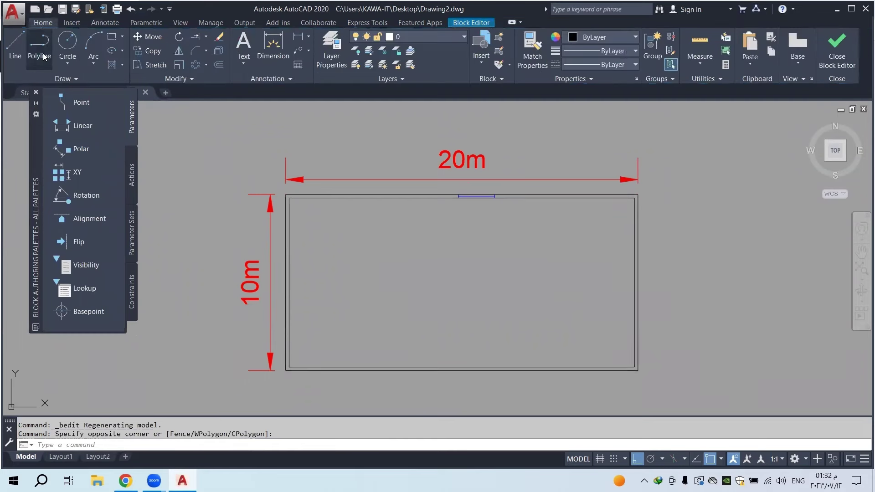
{"action": "left_click", "coordinate": [43, 53]}
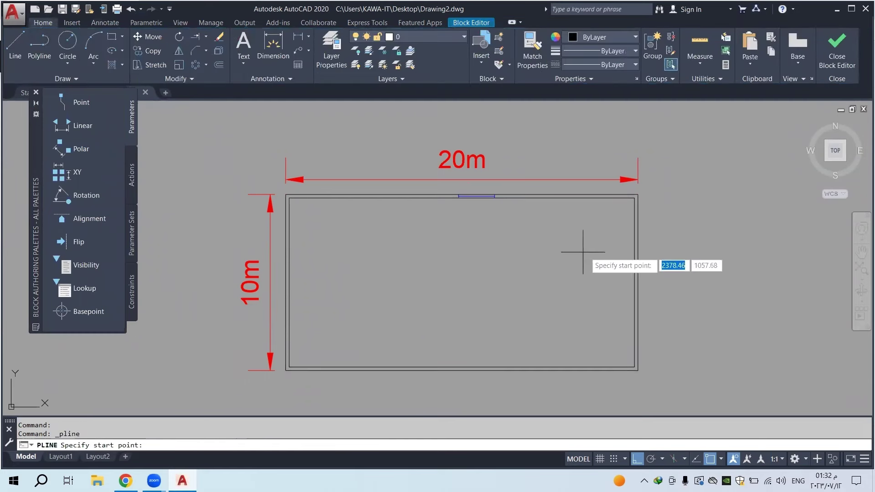
{"action": "left_click", "coordinate": [634, 283]}
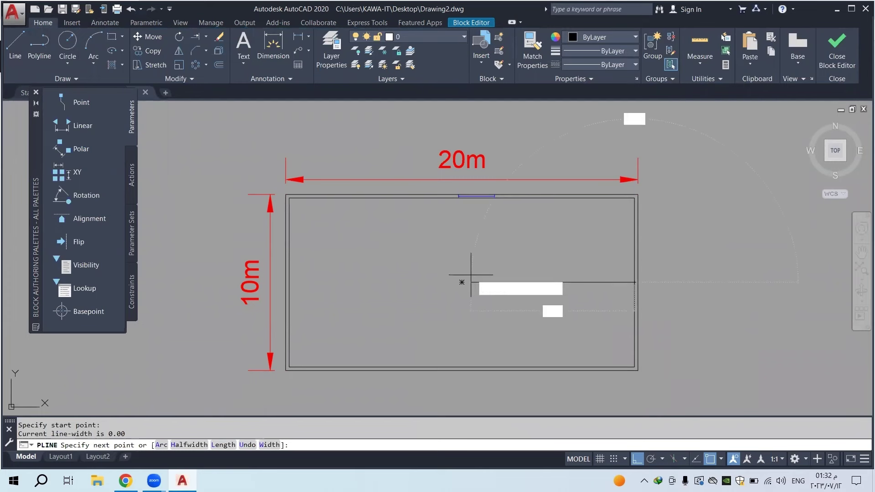
{"action": "left_click", "coordinate": [461, 287]}
{"action": "type", "text": "4.8"}
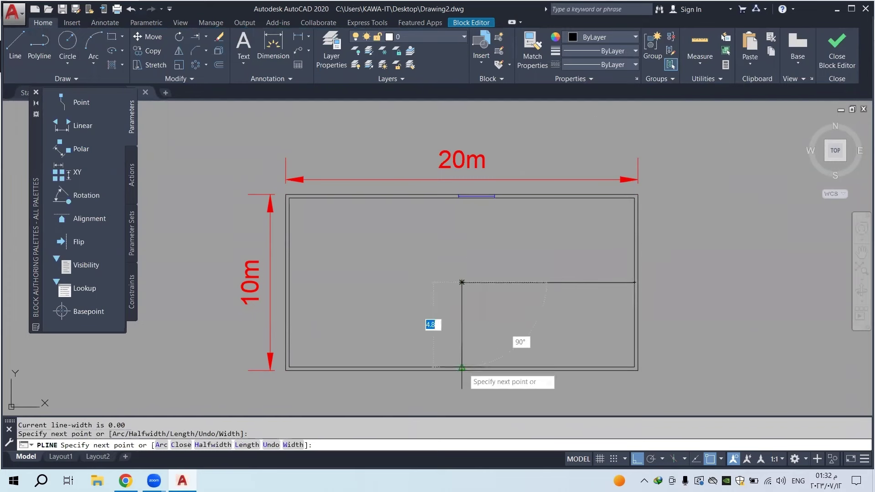
{"action": "left_click", "coordinate": [462, 367]}
{"action": "right_click", "coordinate": [461, 367]}
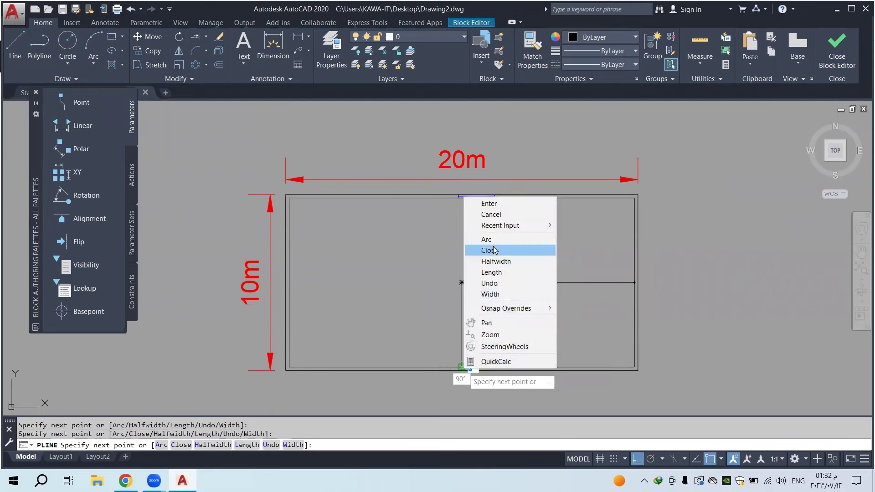
{"action": "left_click", "coordinate": [490, 203]}
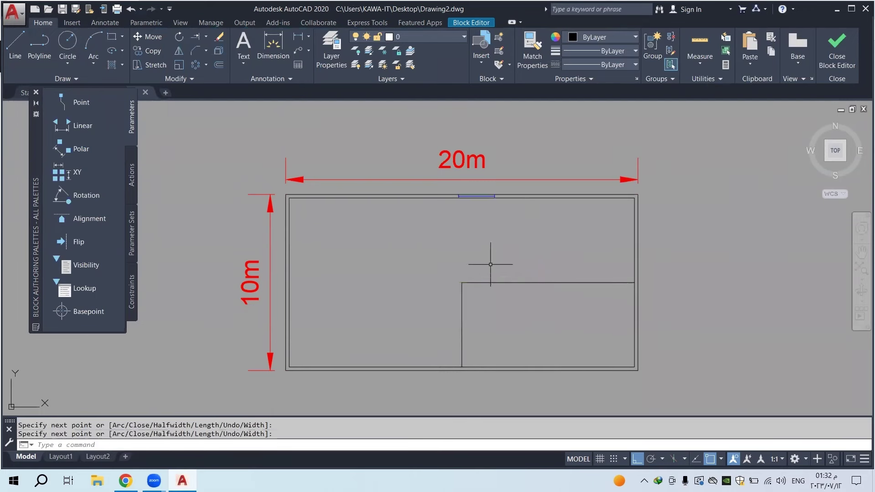
{"action": "middle_click_drag", "start_coordinate": [491, 264], "coordinate": [434, 240]}
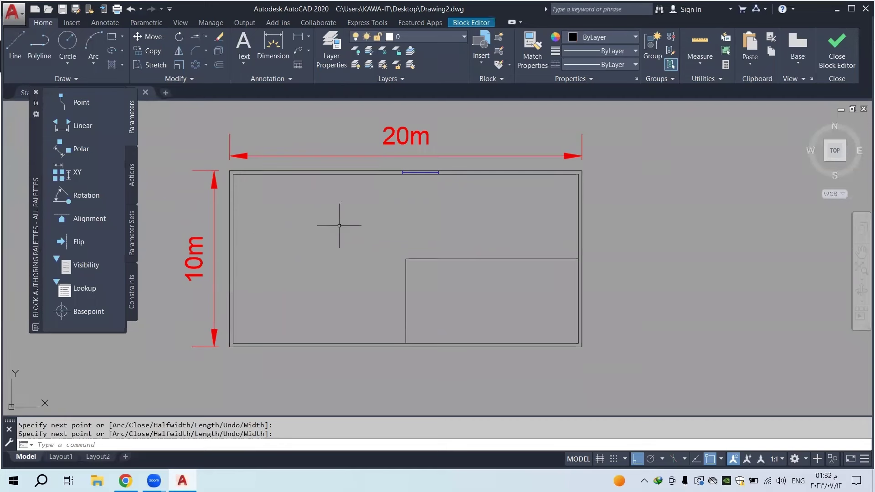
{"action": "right_click", "coordinate": [290, 203]}
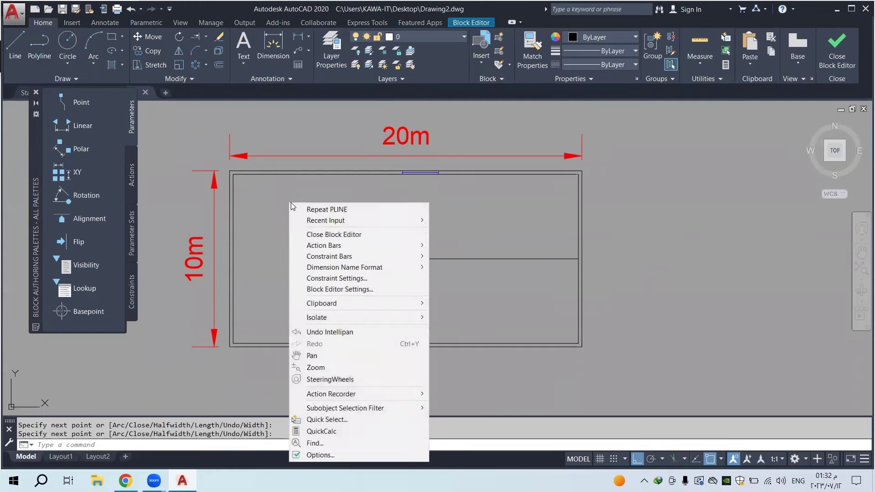
{"action": "left_click", "coordinate": [359, 234]}
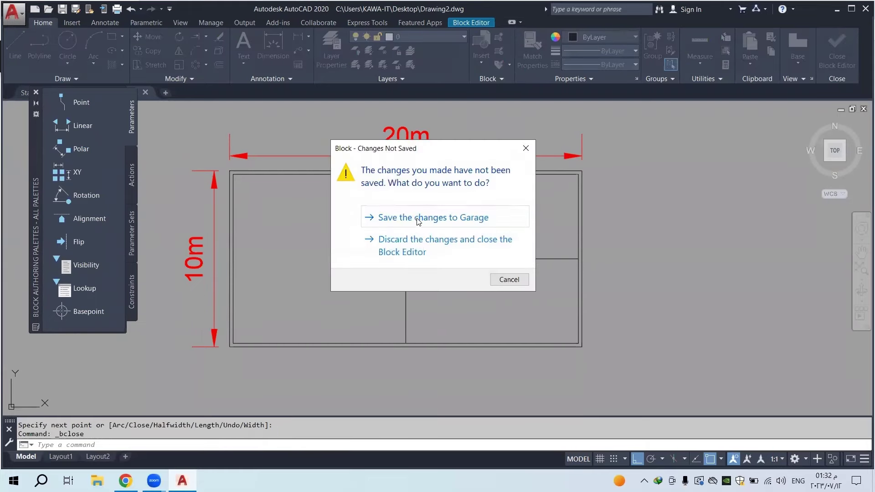
Save the changes to the Garage block and clear the highlighting
{"action": "left_click", "coordinate": [453, 221]}
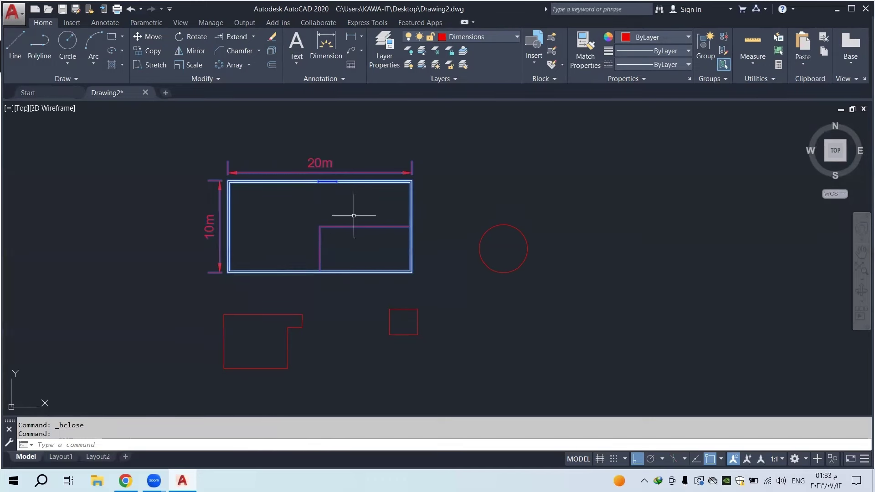
{"action": "key", "text": "Escape"}
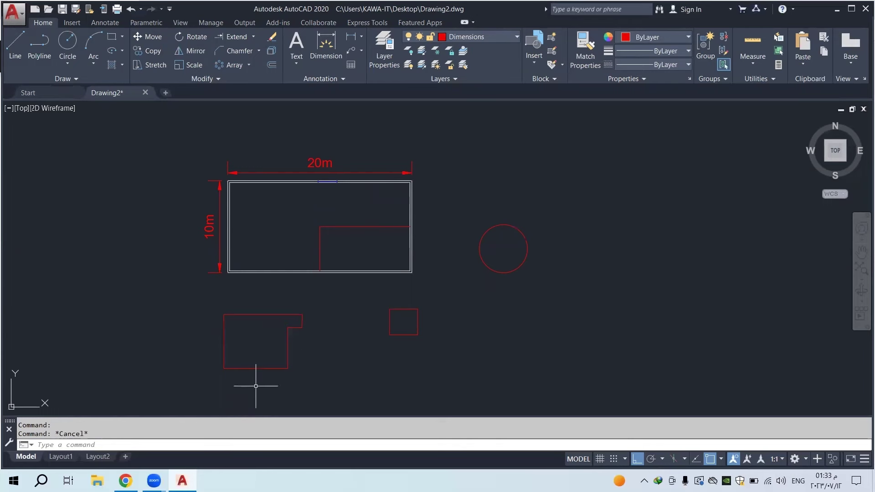
Make the selected L-shaped outline a block named Garage2 using the BLOCK command
{"action": "left_click", "coordinate": [321, 305]}
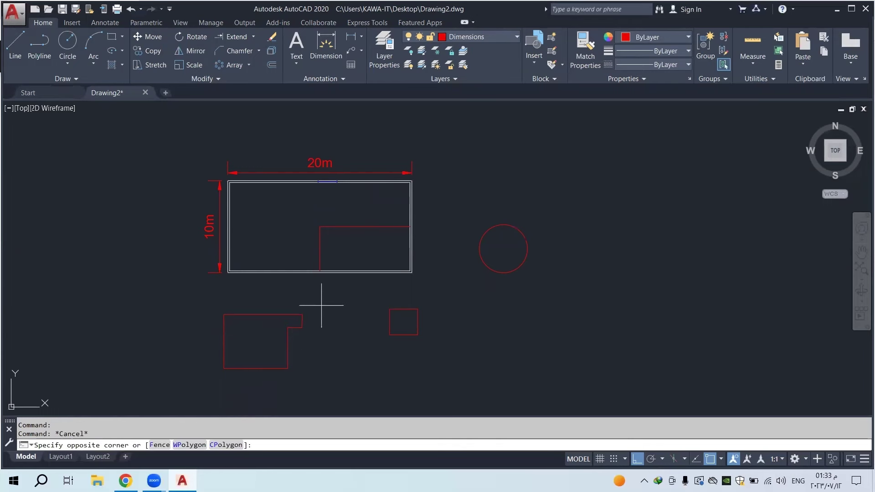
{"action": "left_click", "coordinate": [205, 374]}
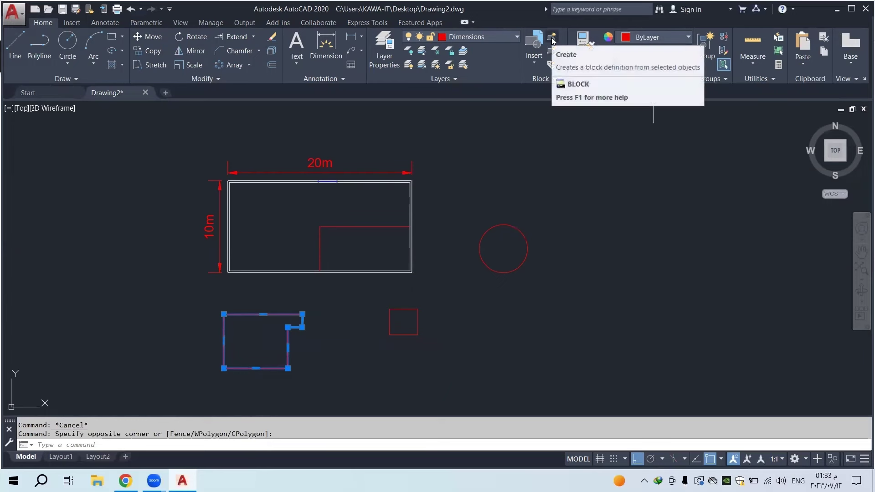
{"action": "left_click", "coordinate": [158, 444]}
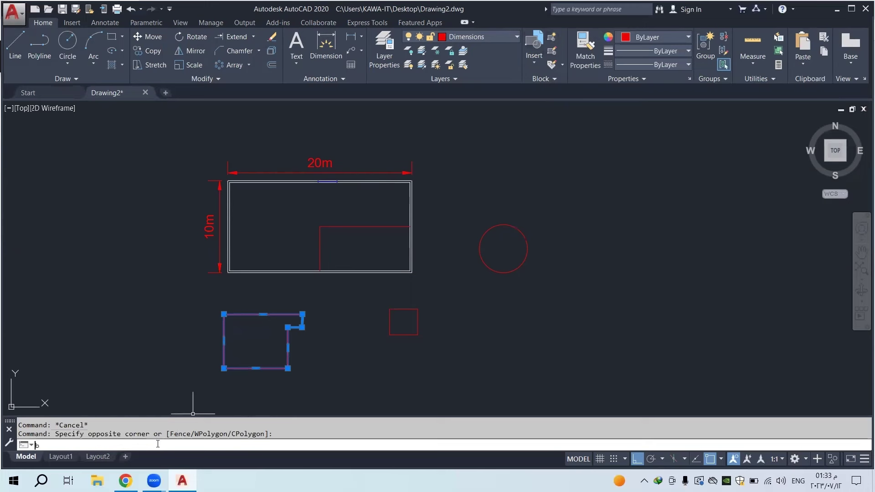
{"action": "type", "text": "block"}
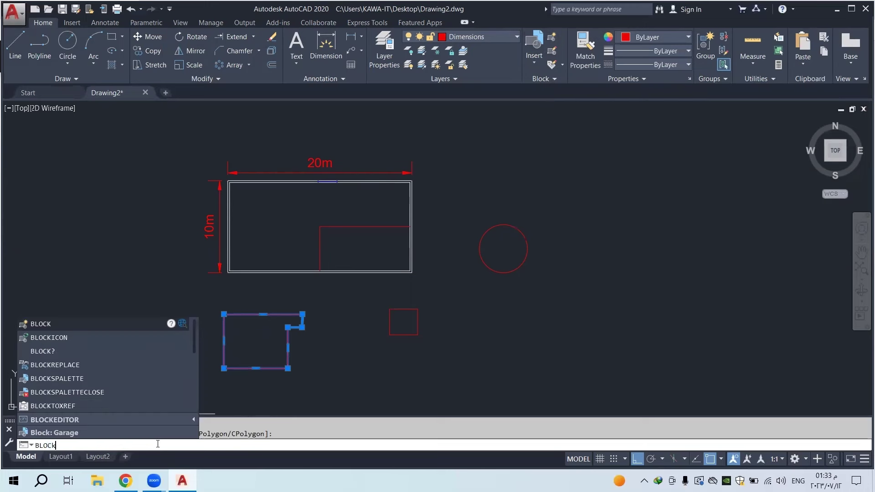
{"action": "left_click", "coordinate": [64, 327]}
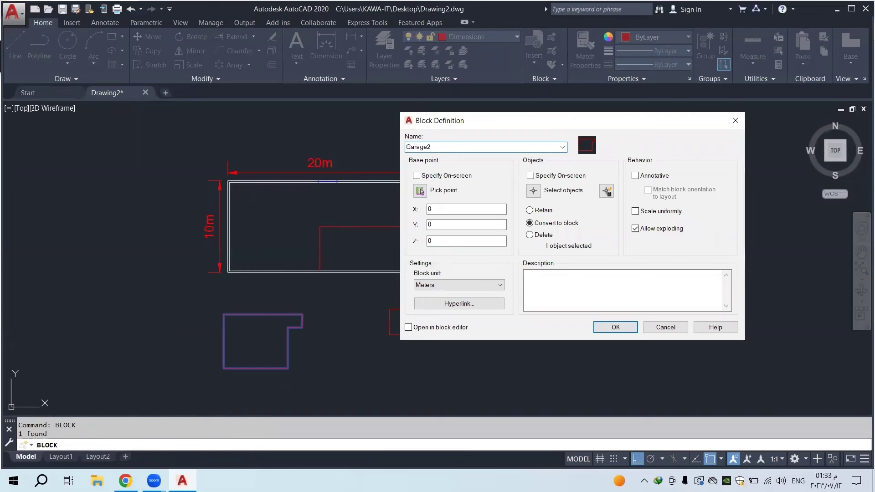
{"action": "left_click", "coordinate": [610, 334]}
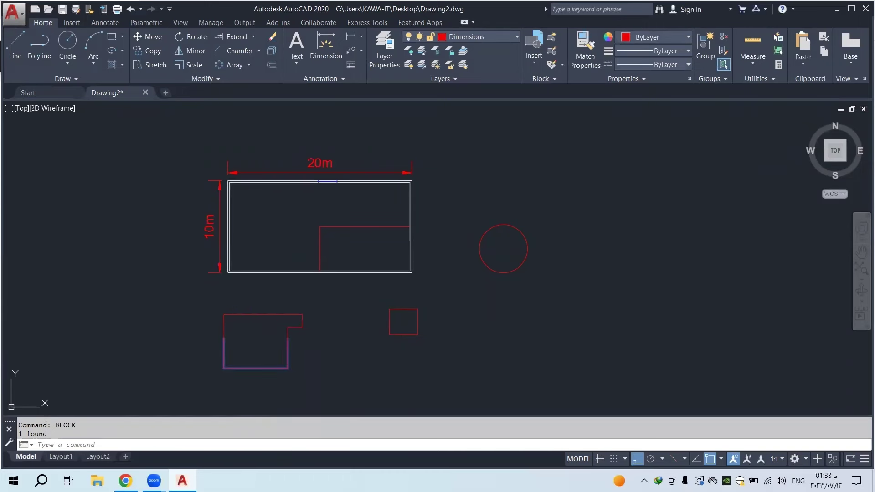
{"action": "double_click", "coordinate": [267, 315]}
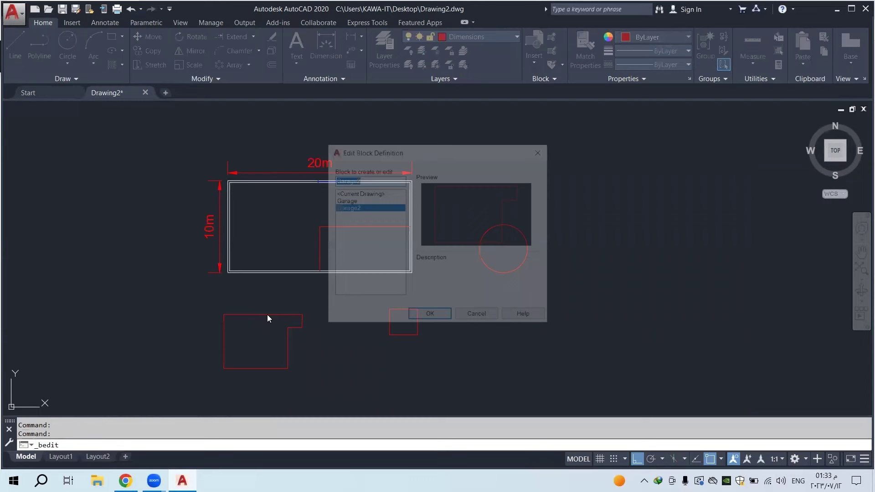
{"action": "left_click", "coordinate": [343, 202]}
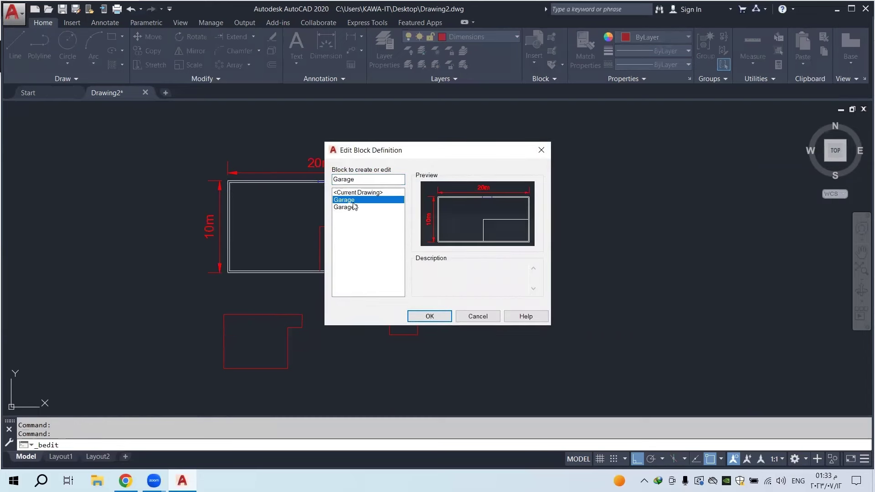
{"action": "left_click", "coordinate": [343, 208]}
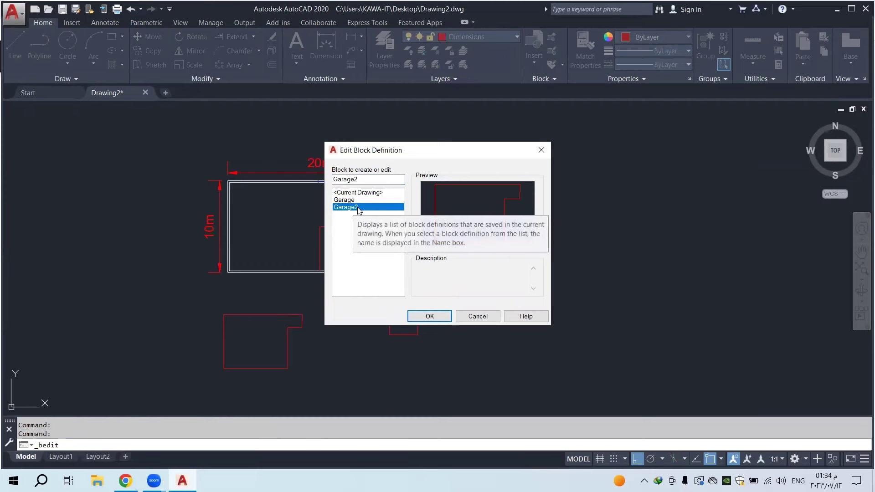
{"action": "double_click", "coordinate": [358, 207]}
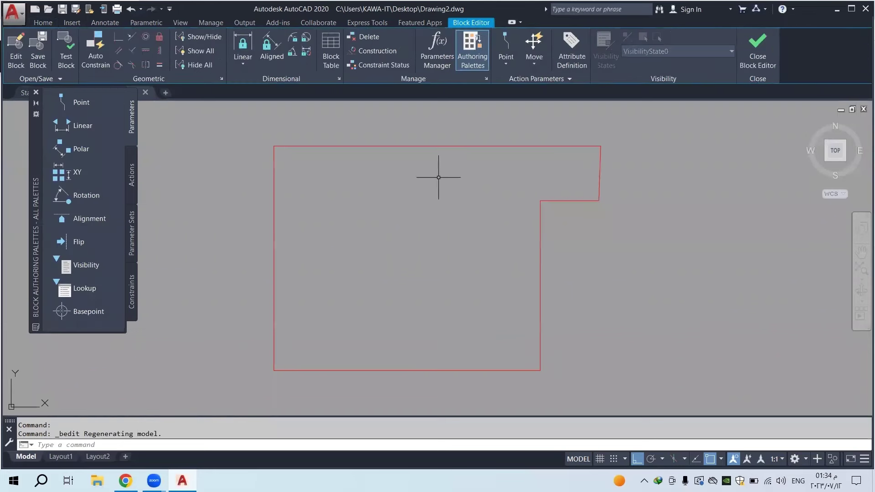
{"action": "right_click", "coordinate": [314, 127]}
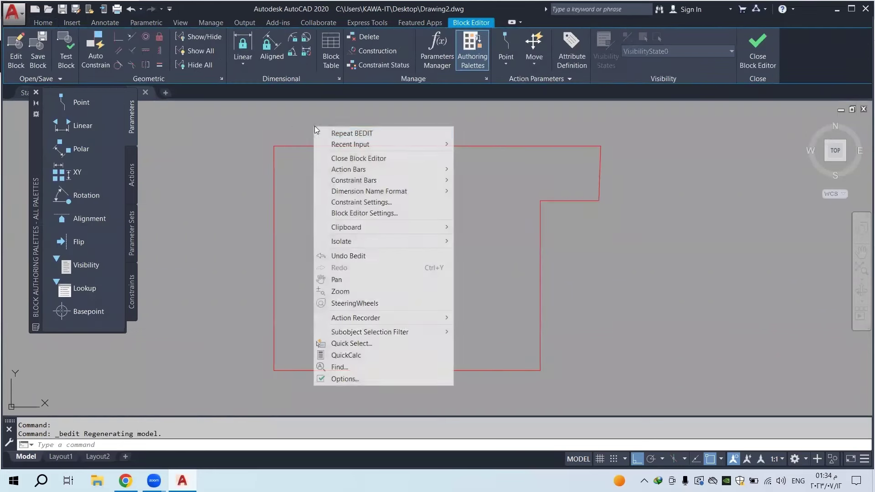
{"action": "left_click", "coordinate": [406, 158]}
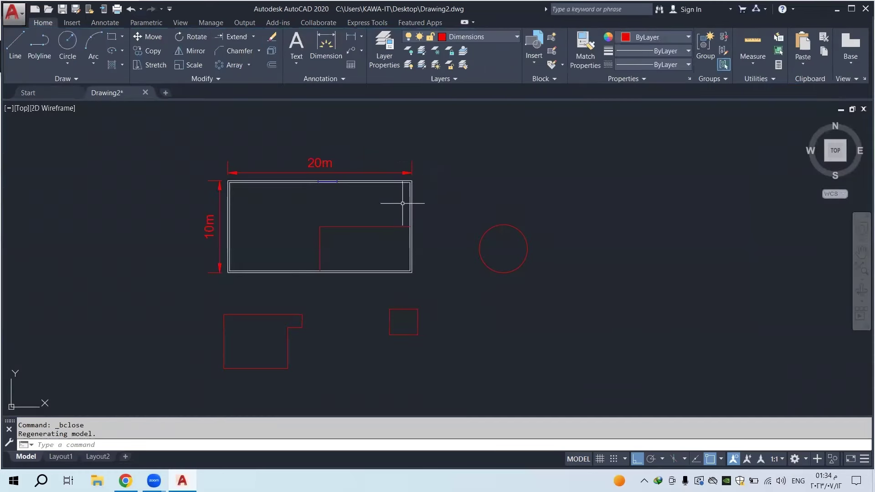
Delete the L-shaped Garage2 block reference
{"action": "middle_click_drag", "start_coordinate": [344, 331], "coordinate": [347, 283]}
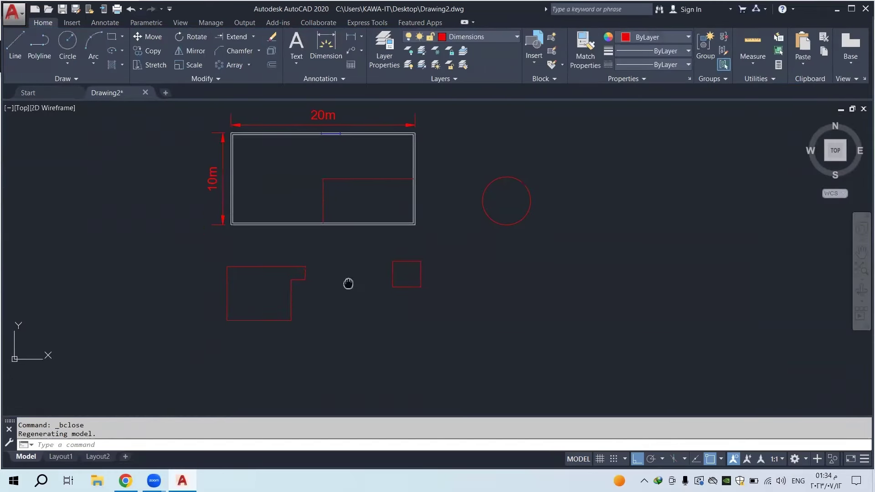
{"action": "left_click", "coordinate": [323, 252]}
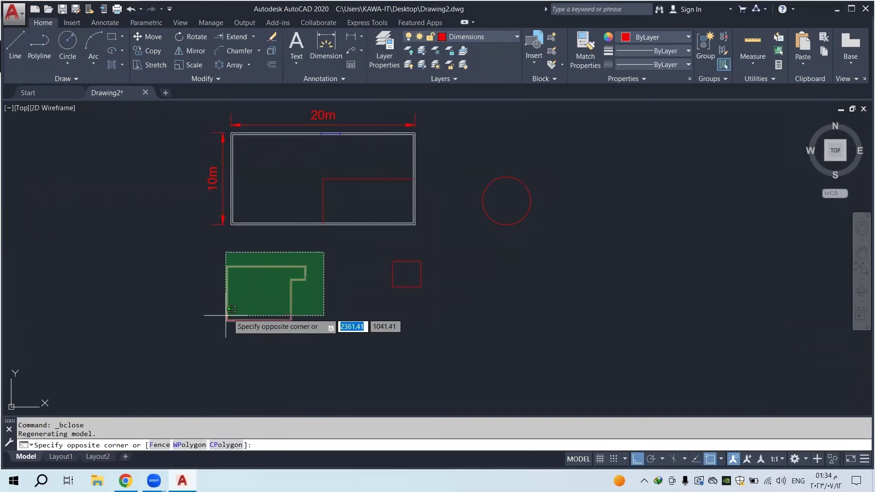
{"action": "left_click", "coordinate": [199, 331]}
{"action": "key", "text": "Delete"}
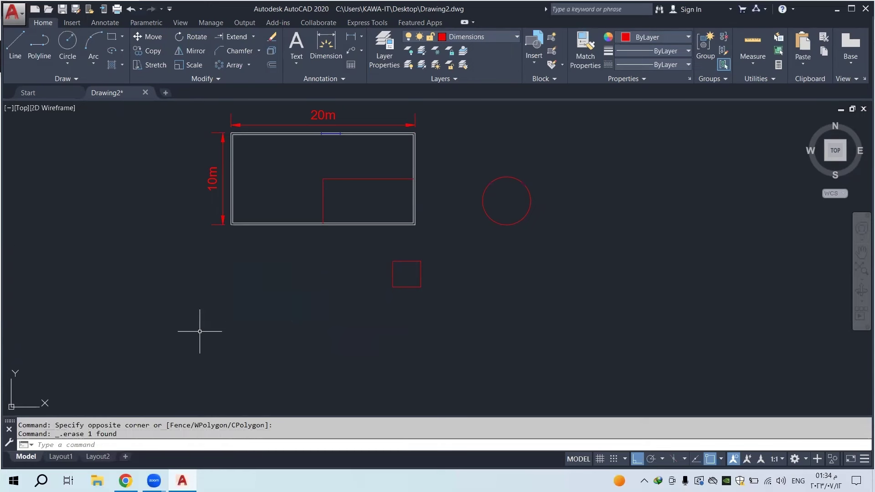
Delete the Garage block with its dimensions and show the Insert block gallery
{"action": "middle_click_drag", "start_coordinate": [367, 249], "coordinate": [359, 281]}
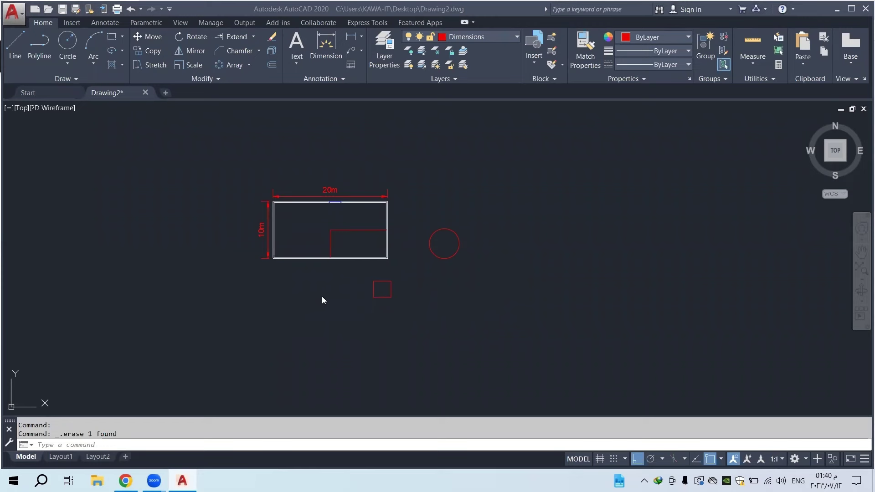
{"action": "left_click", "coordinate": [313, 258]}
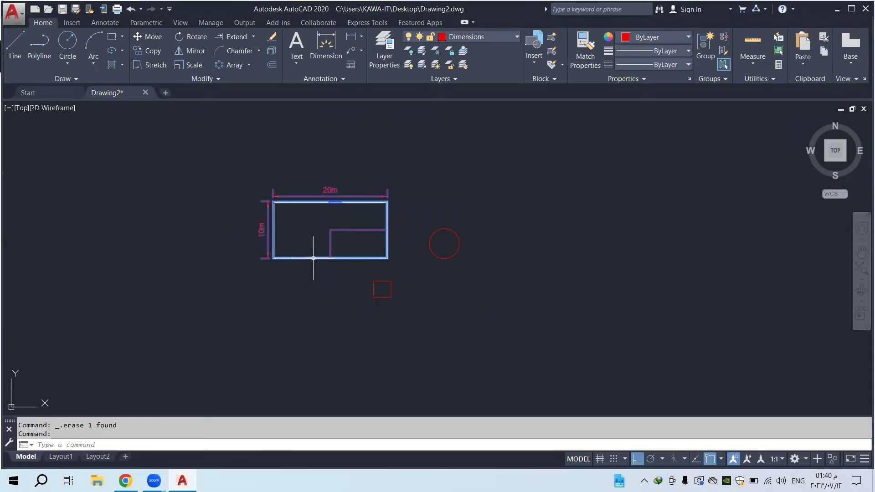
{"action": "key", "text": "Delete"}
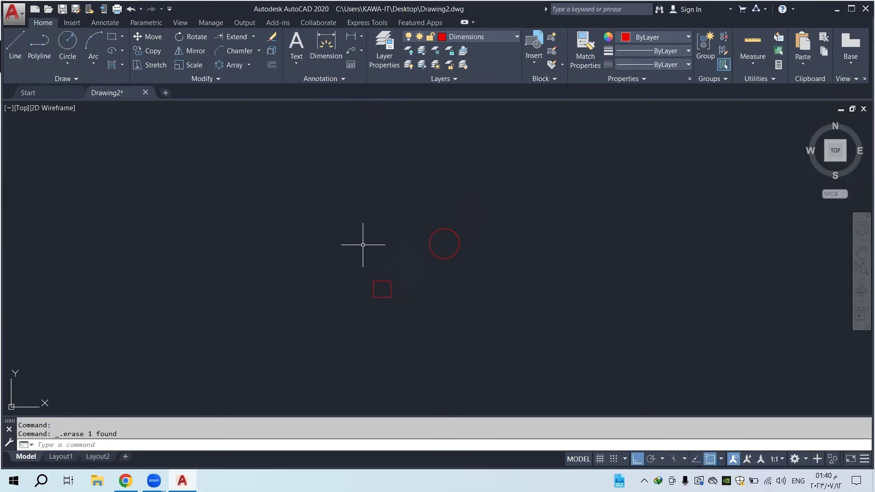
{"action": "left_click", "coordinate": [535, 64]}
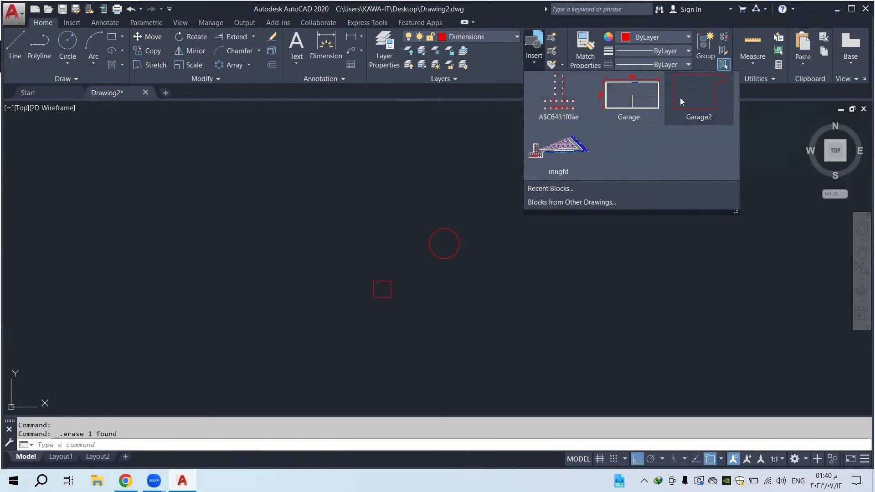
Open the full Blocks palette from the Insert gallery's Recent Blocks option
{"action": "left_click", "coordinate": [536, 63]}
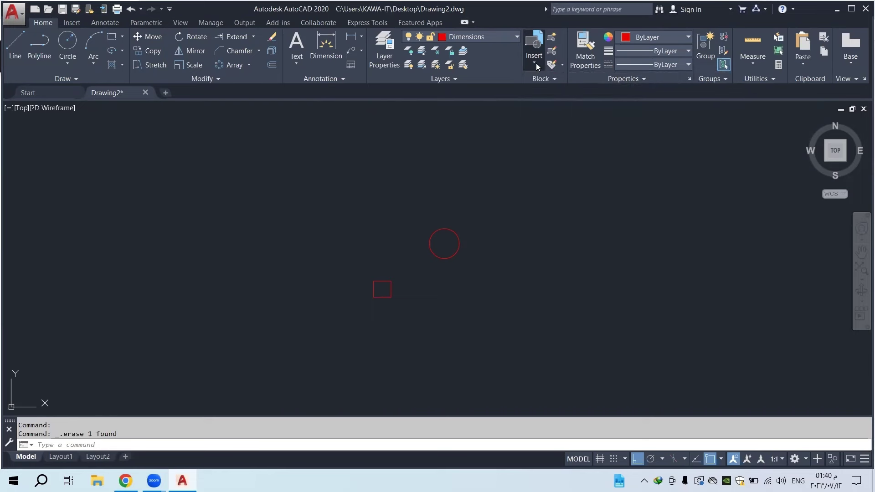
{"action": "left_click", "coordinate": [534, 64]}
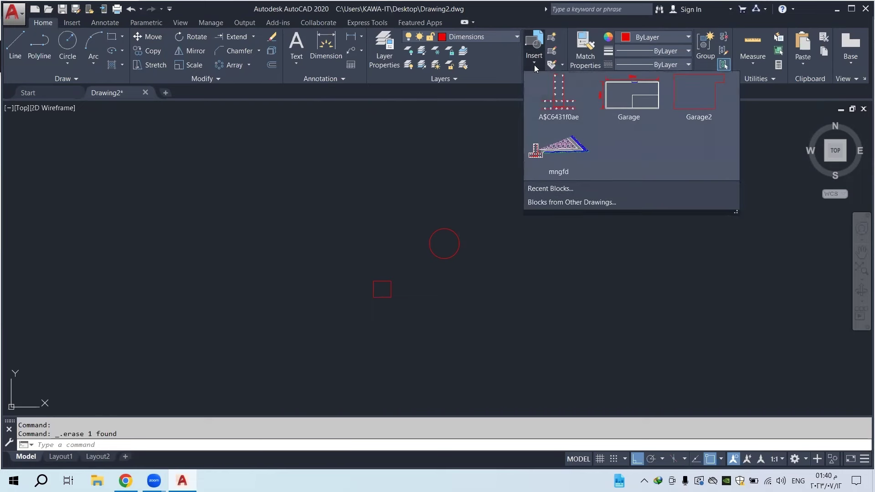
{"action": "left_click", "coordinate": [558, 188]}
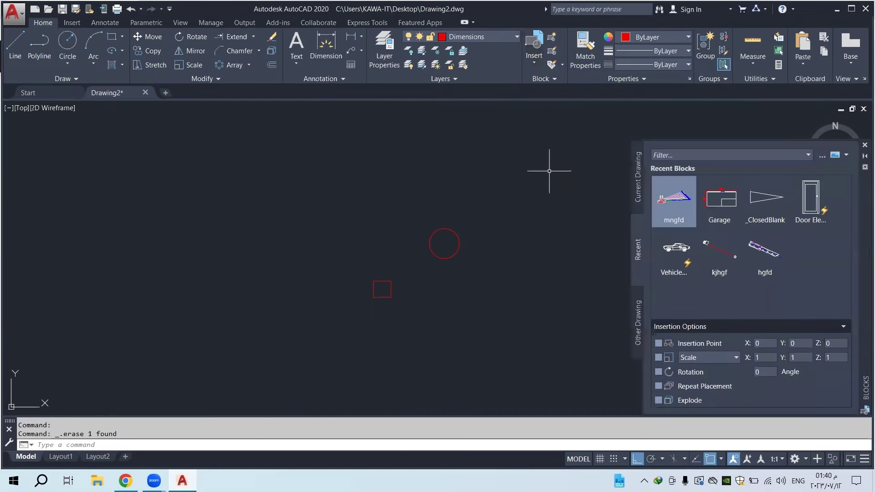
{"action": "left_click", "coordinate": [719, 201]}
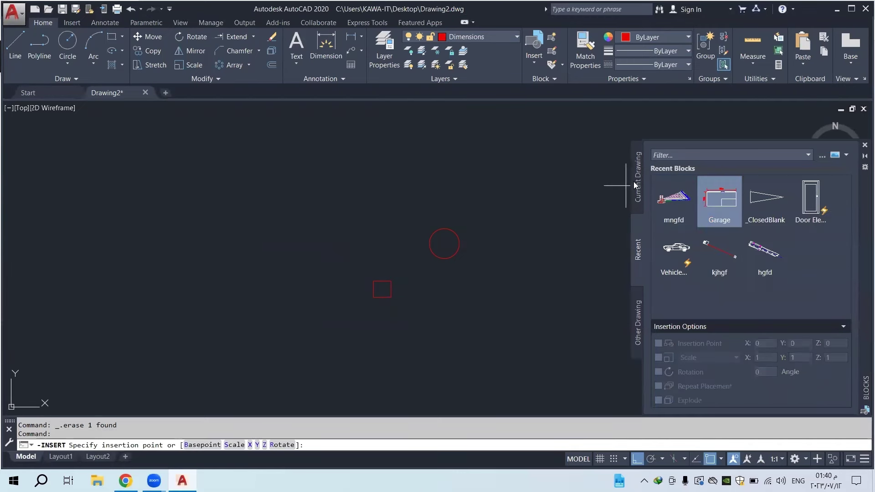
Show the blocks defined in the current drawing and select the Garage block
{"action": "left_click", "coordinate": [638, 178]}
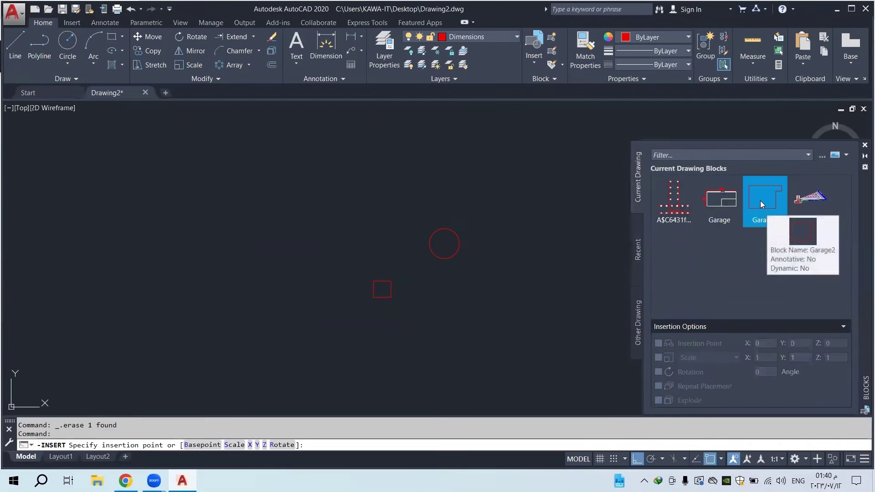
{"action": "left_click", "coordinate": [730, 204]}
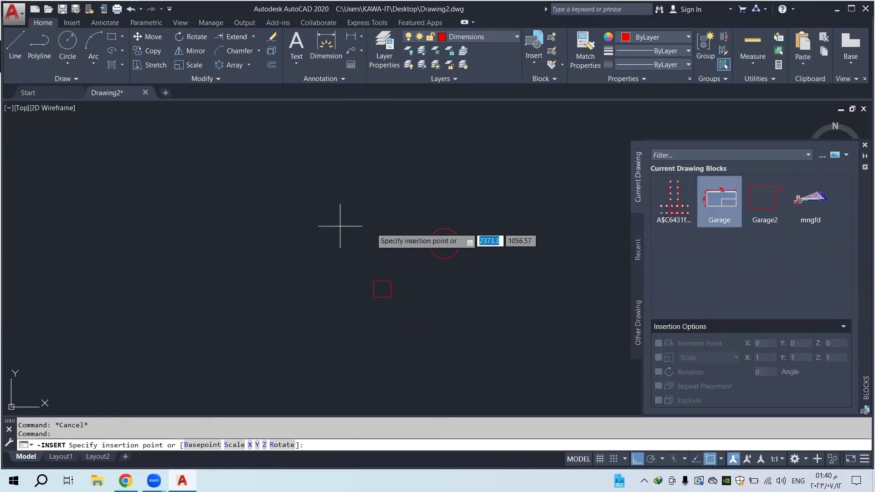
{"action": "left_click", "coordinate": [676, 199]}
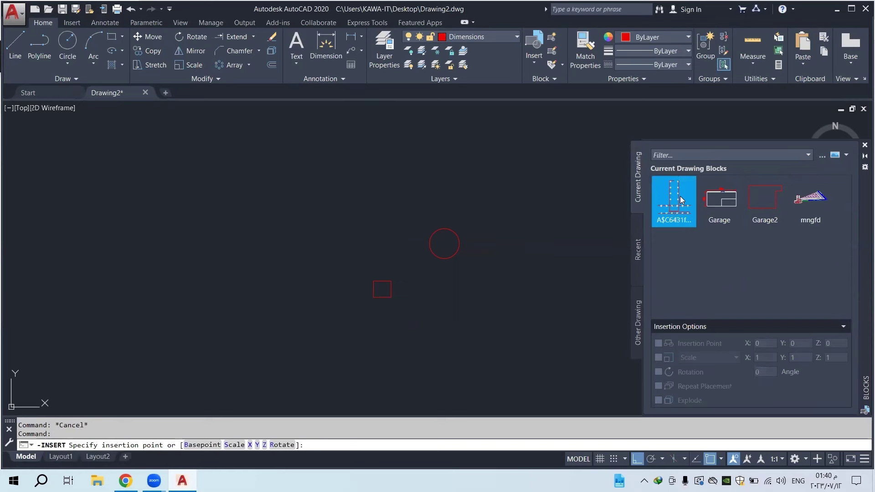
{"action": "left_click", "coordinate": [720, 209]}
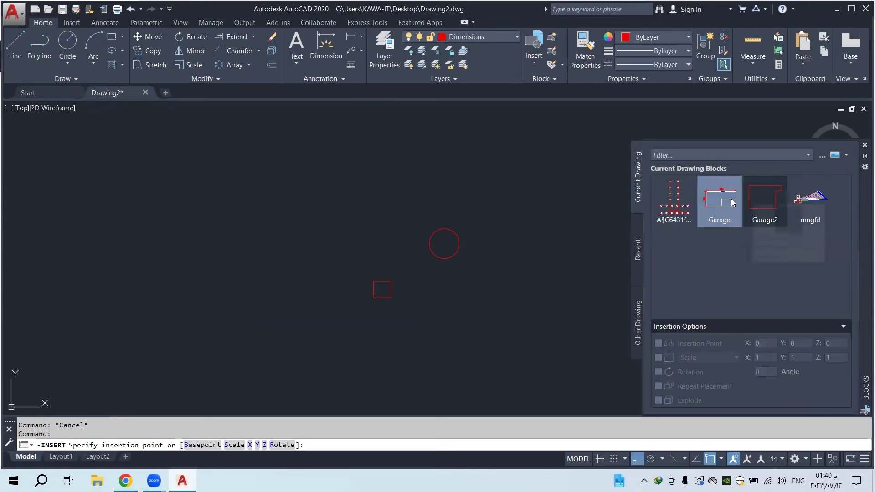
{"action": "left_click", "coordinate": [729, 201]}
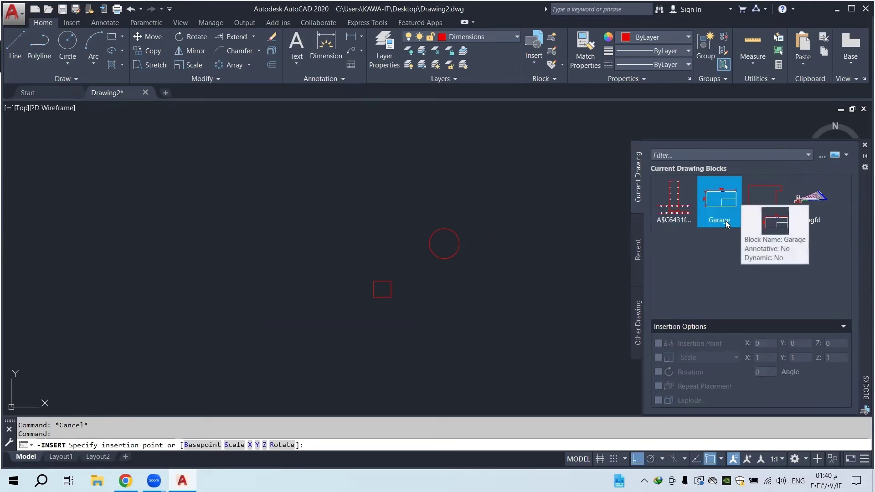
Insert the Garage block with its 20m and 10m dimensions at 0,0,0
{"action": "right_click", "coordinate": [715, 190]}
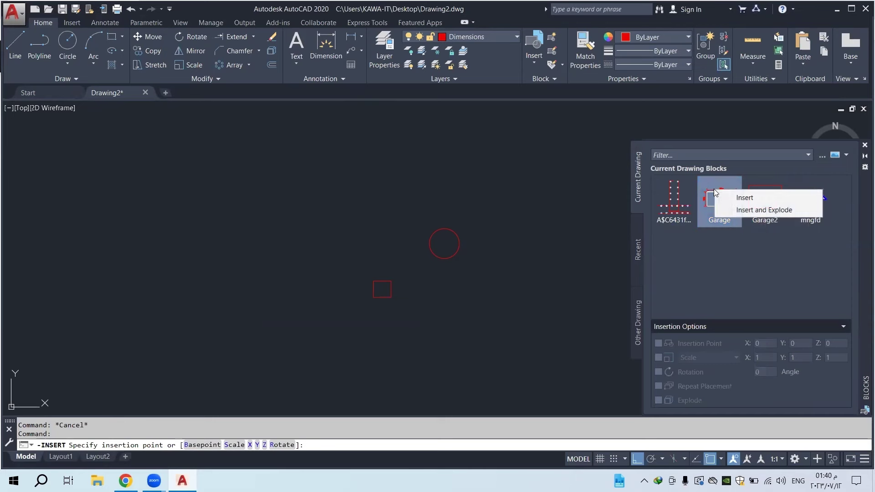
{"action": "left_click", "coordinate": [738, 198]}
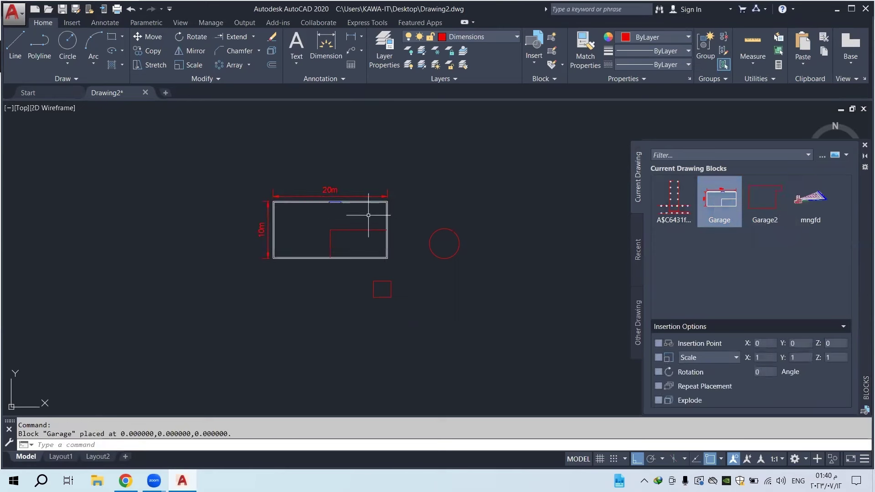
{"action": "left_click", "coordinate": [346, 208]}
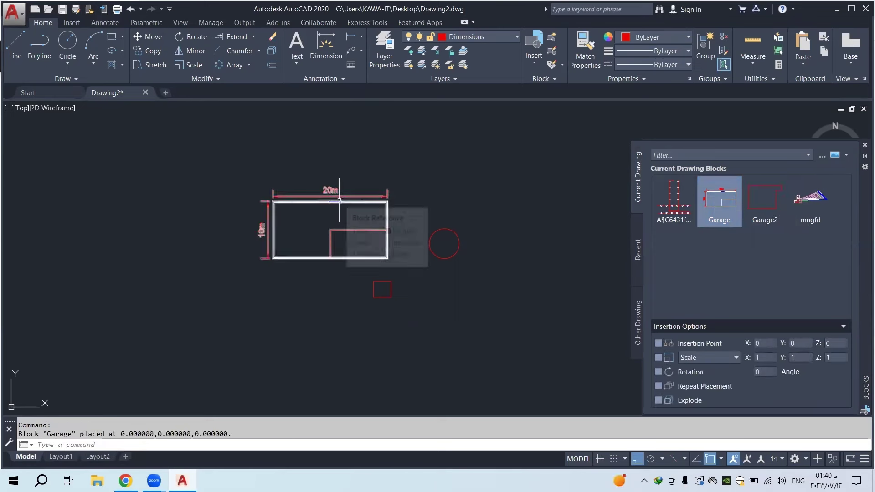
{"action": "left_click", "coordinate": [429, 268]}
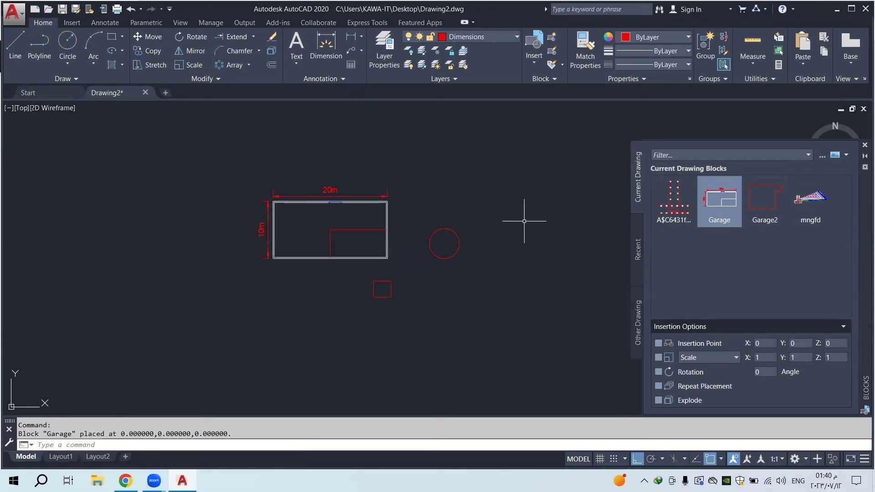
{"action": "left_click", "coordinate": [763, 204]}
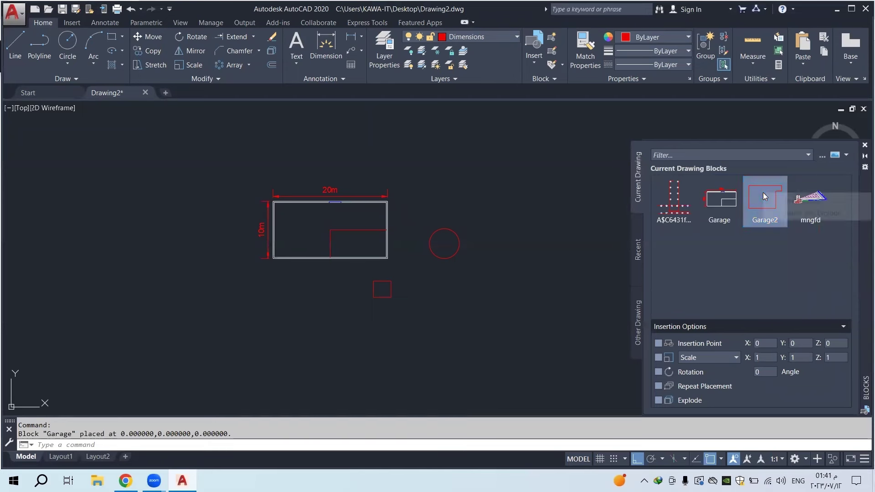
Insert the Garage2 block exploded into separate lines below the garage
{"action": "right_click", "coordinate": [763, 193]}
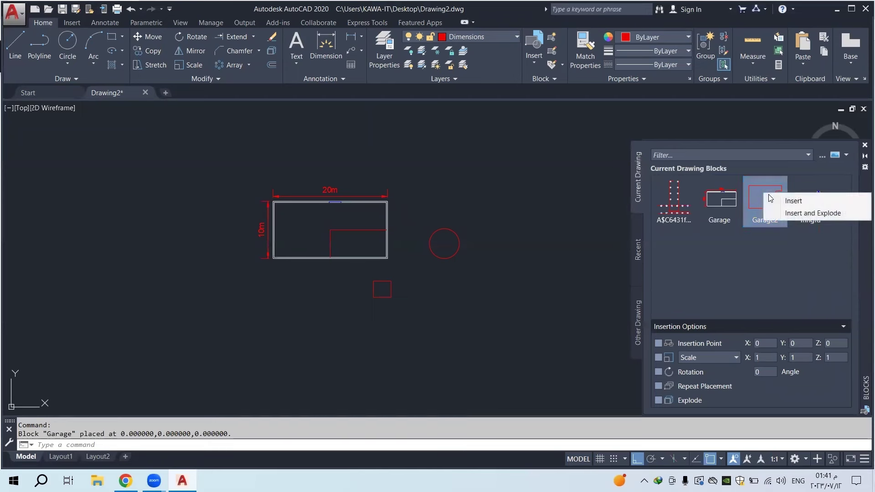
{"action": "left_click", "coordinate": [805, 213]}
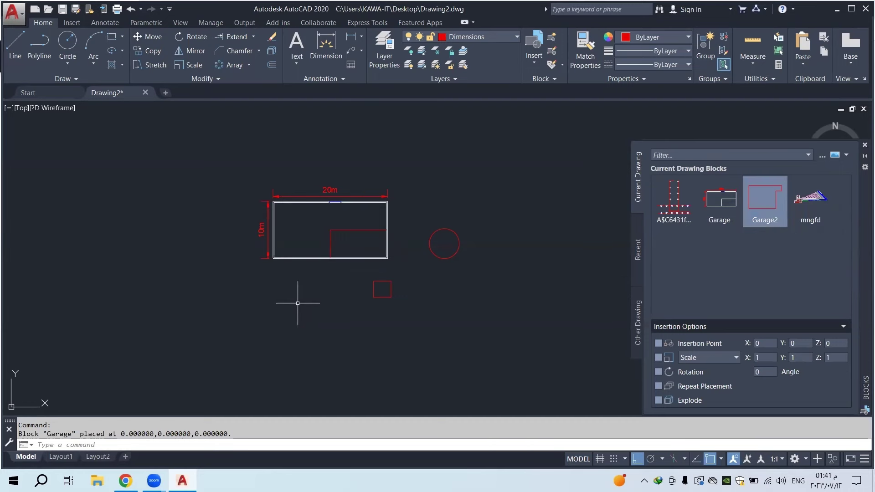
{"action": "right_click", "coordinate": [760, 204]}
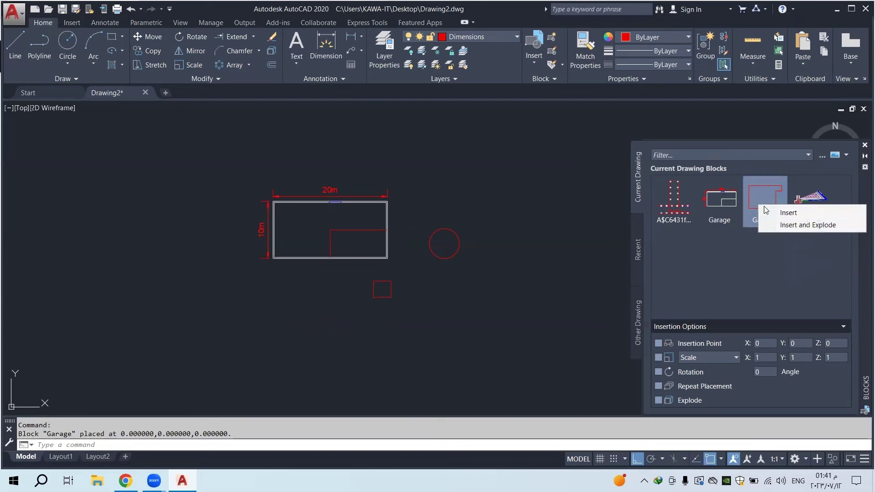
{"action": "left_click", "coordinate": [783, 226]}
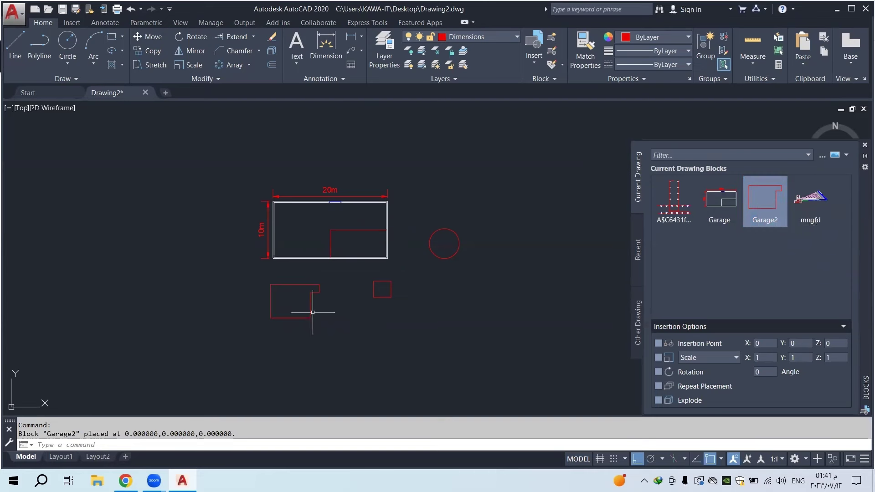
Check the placed Garage2 outline by selecting it, then close the Blocks palette
{"action": "left_click", "coordinate": [282, 284]}
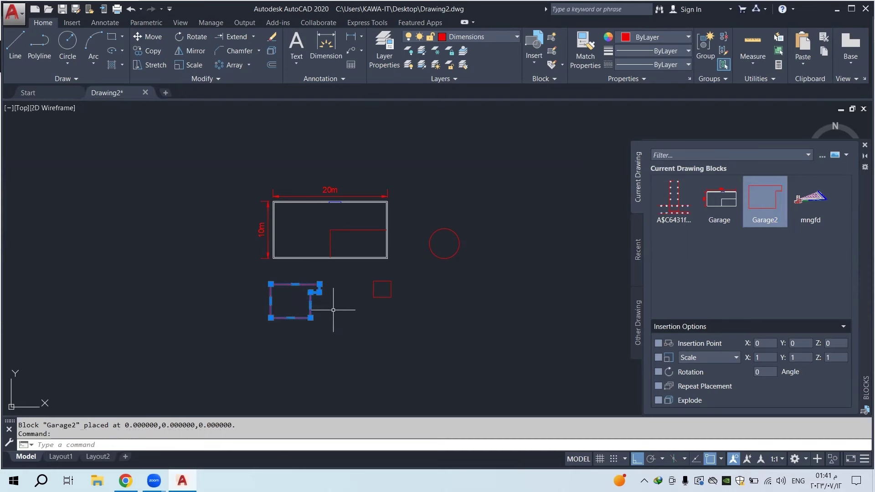
{"action": "key", "text": "Escape"}
{"action": "left_click", "coordinate": [311, 302]}
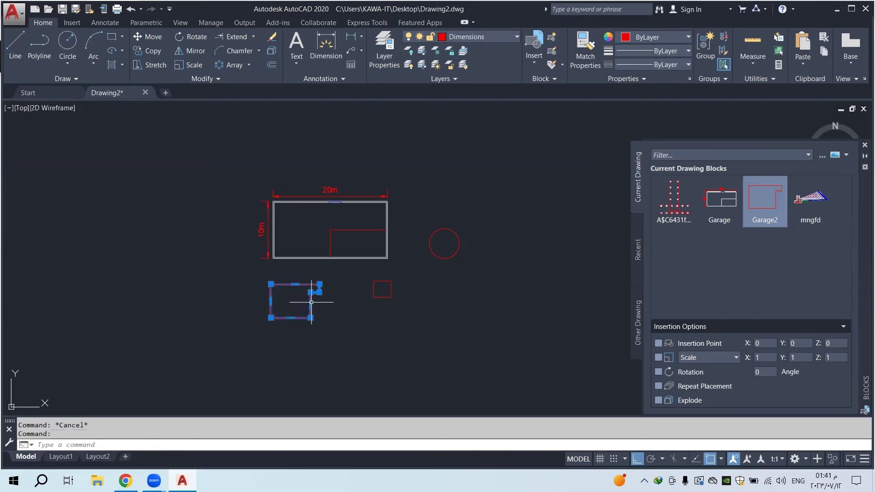
{"action": "key", "text": "Escape"}
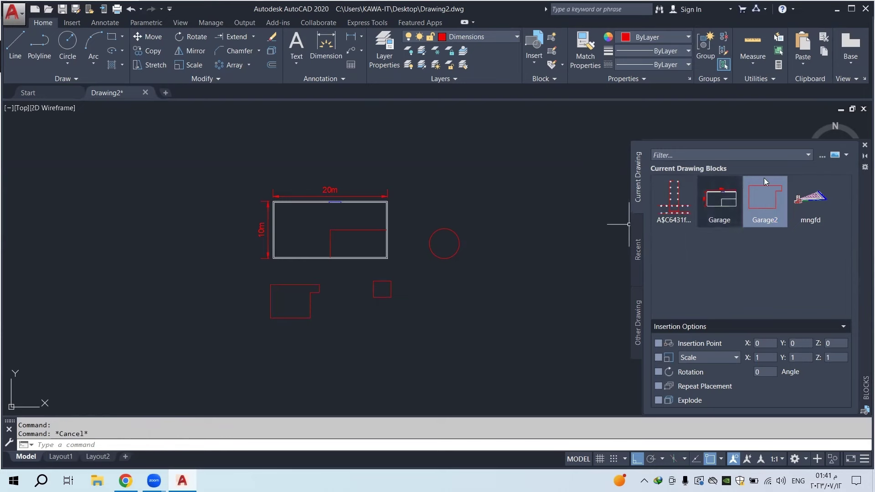
{"action": "left_click", "coordinate": [864, 145]}
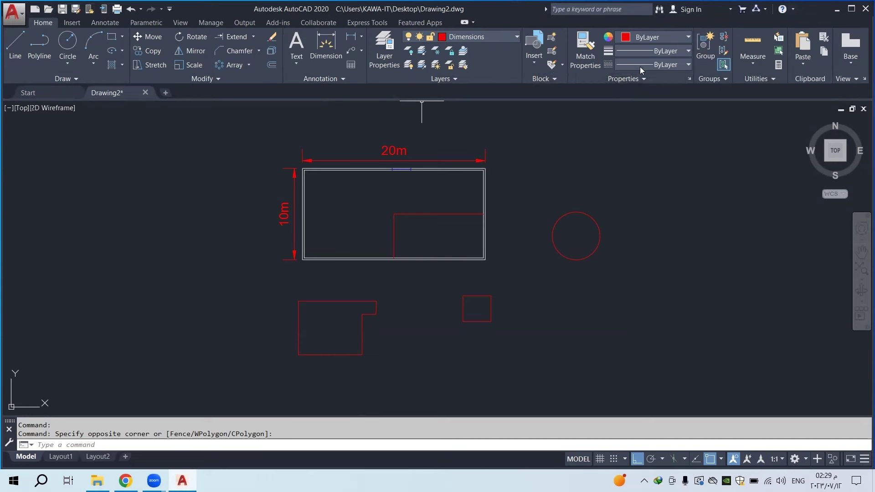
Select the red circle and set its colour to light red
{"action": "left_click", "coordinate": [625, 186]}
{"action": "left_click", "coordinate": [551, 261]}
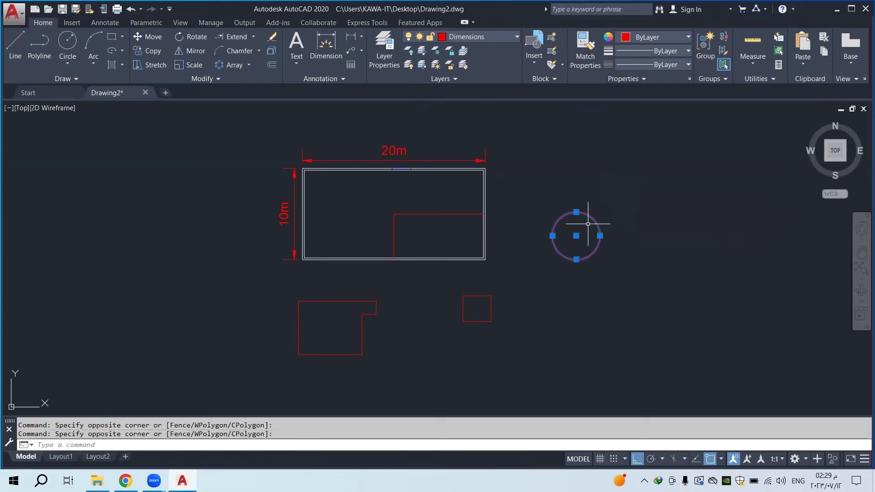
{"action": "left_click", "coordinate": [651, 38]}
{"action": "left_click", "coordinate": [659, 119]}
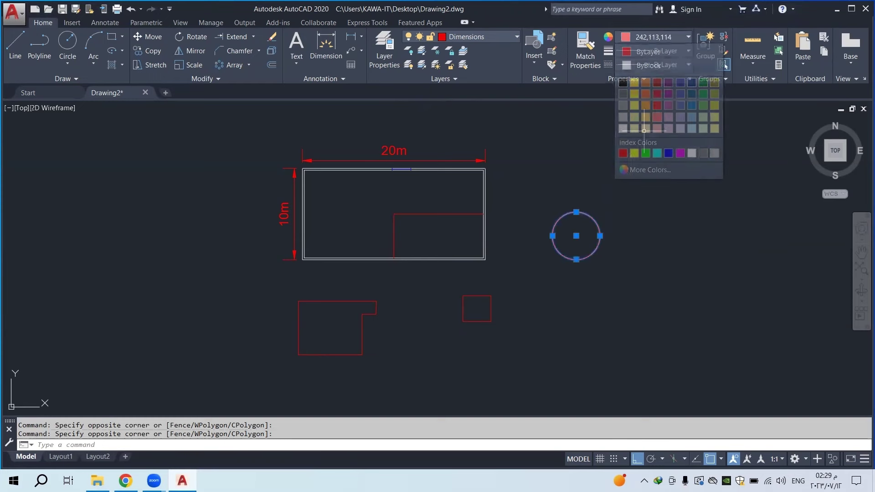
Give the circle a 0.60 mm lineweight and deselect it
{"action": "left_click", "coordinate": [648, 52]}
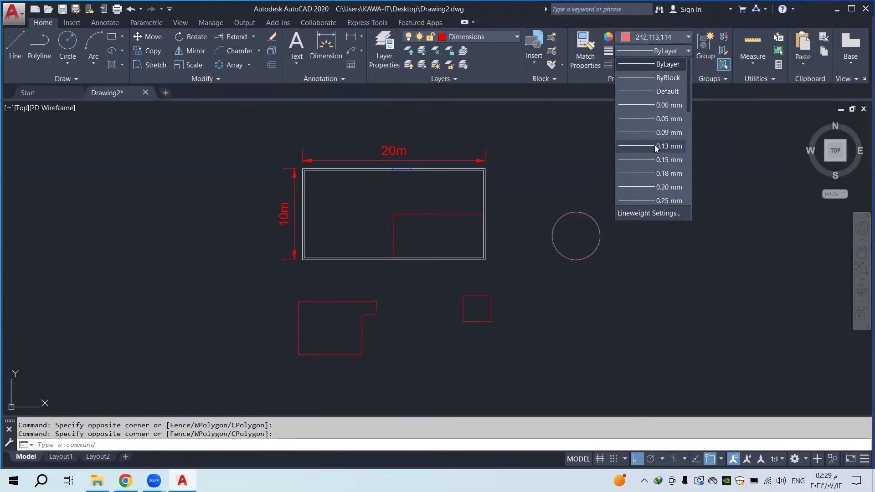
{"action": "scroll", "coordinate": [656, 164], "scroll_direction": "down", "scroll_amount": 2}
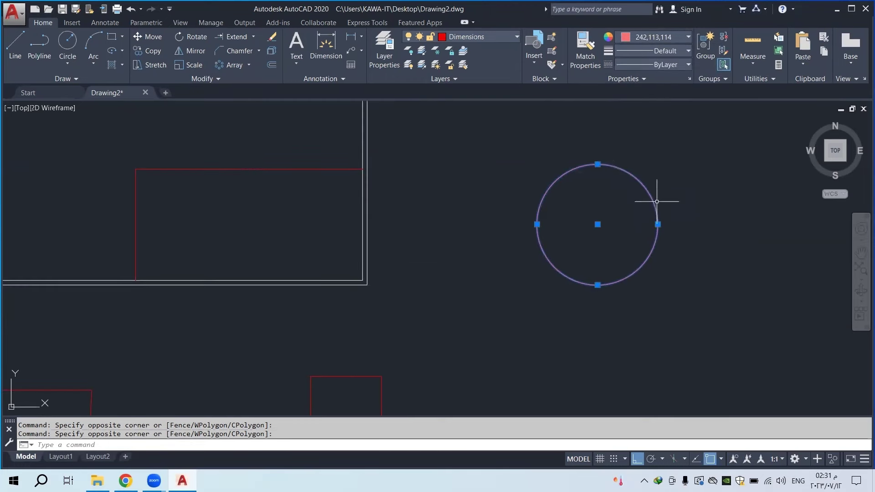
{"action": "left_click", "coordinate": [651, 50]}
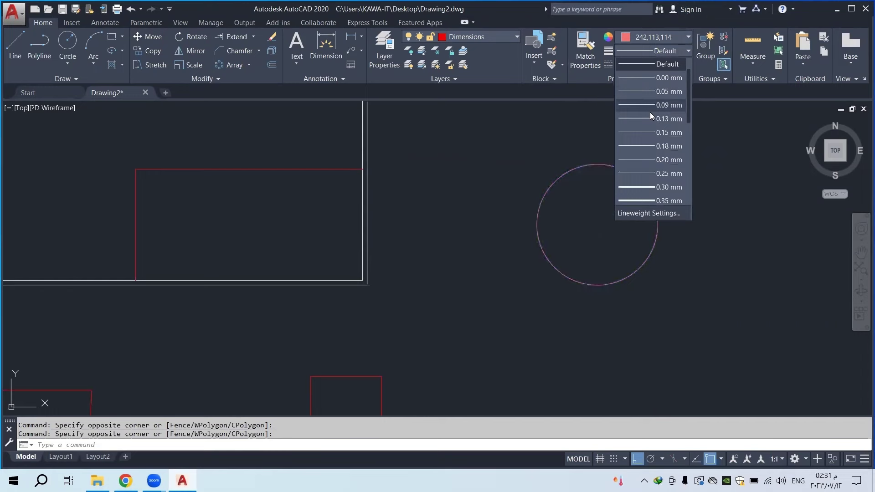
{"action": "scroll", "coordinate": [649, 119], "scroll_direction": "down", "scroll_amount": 3}
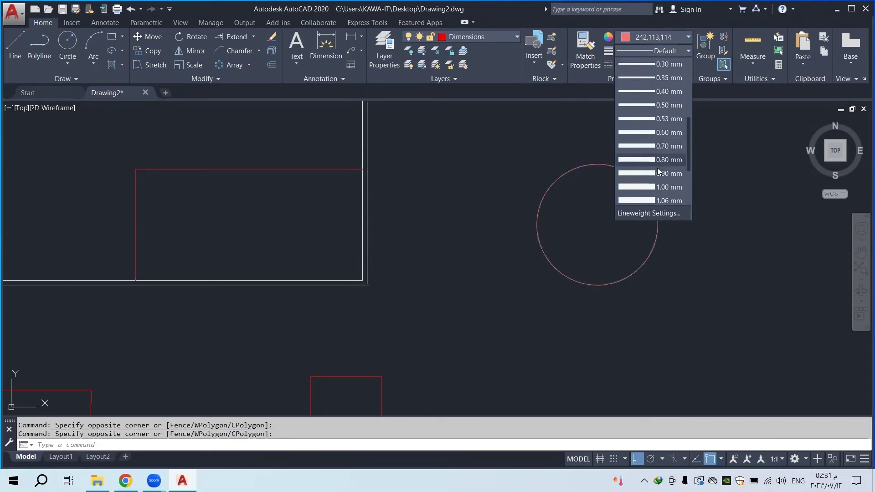
{"action": "left_click", "coordinate": [661, 132]}
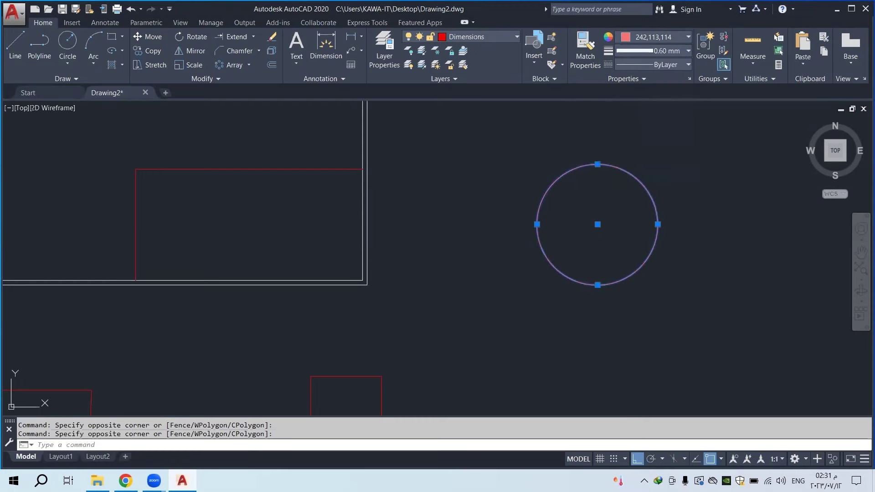
{"action": "key", "text": "Escape"}
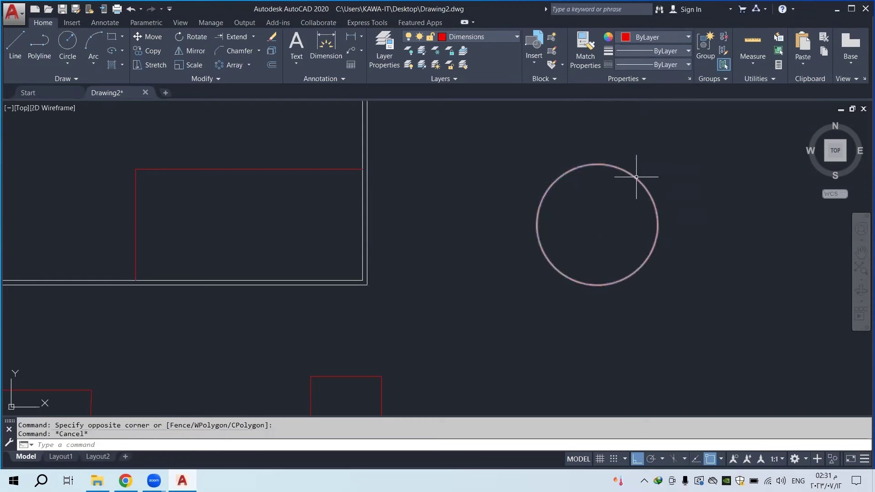
Zoom and pan to frame the Garage block, L-shaped outline, square and circle together
{"action": "scroll", "coordinate": [636, 179], "scroll_direction": "up", "scroll_amount": 10}
{"action": "scroll", "coordinate": [654, 214], "scroll_direction": "down", "scroll_amount": 16}
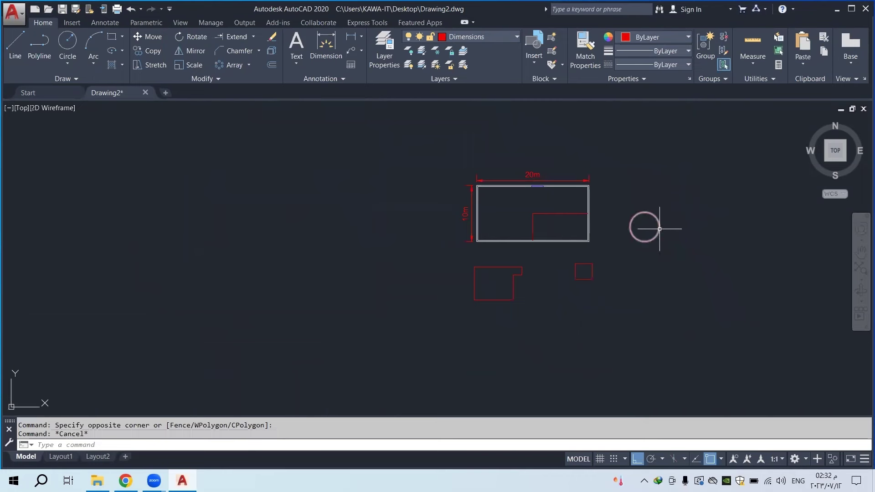
{"action": "scroll", "coordinate": [661, 229], "scroll_direction": "up", "scroll_amount": 2}
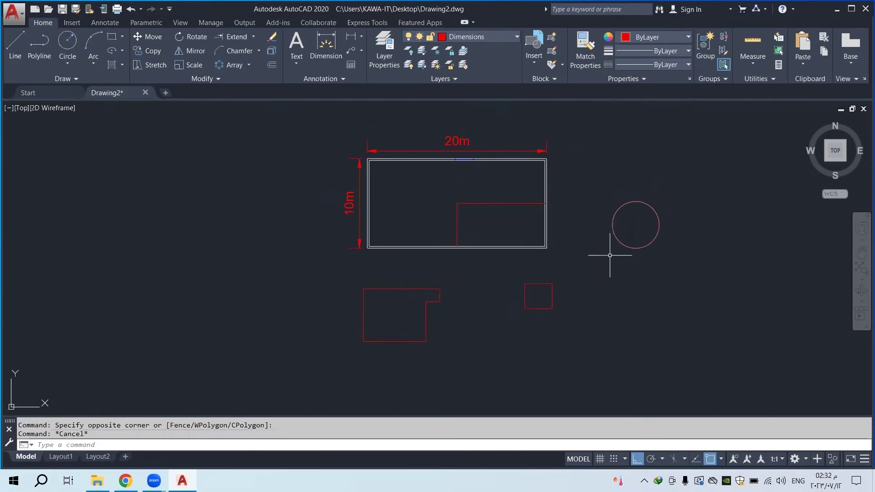
{"action": "scroll", "coordinate": [621, 254], "scroll_direction": "up", "scroll_amount": 2}
{"action": "middle_click_drag", "start_coordinate": [627, 247], "coordinate": [615, 268]}
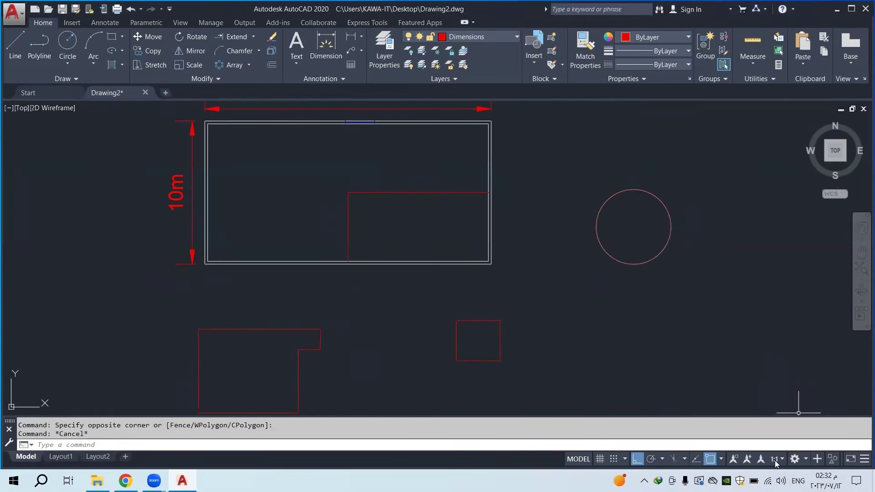
Add the LineWeight toggle to the status bar through the Customization menu
{"action": "left_click", "coordinate": [862, 461]}
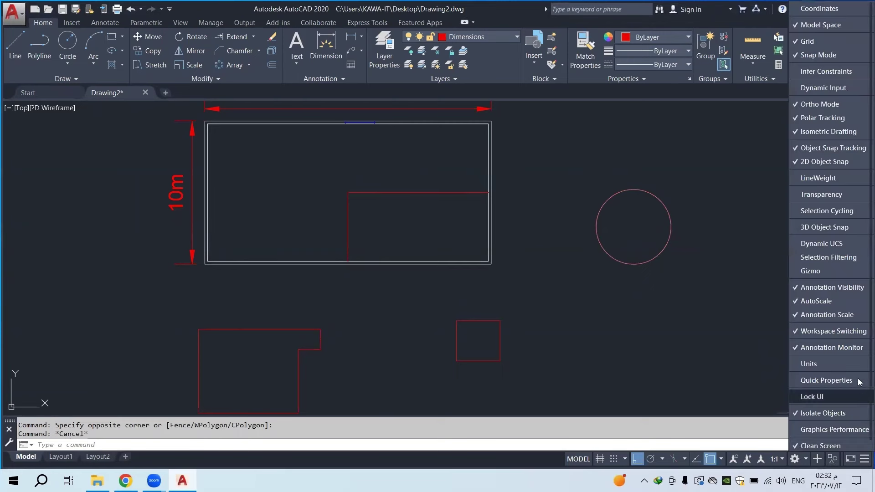
{"action": "left_click", "coordinate": [862, 463]}
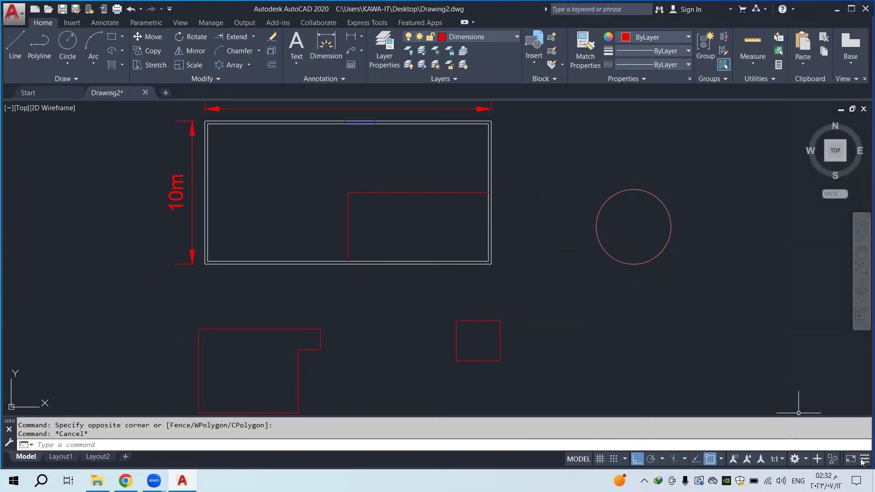
{"action": "left_click", "coordinate": [863, 462]}
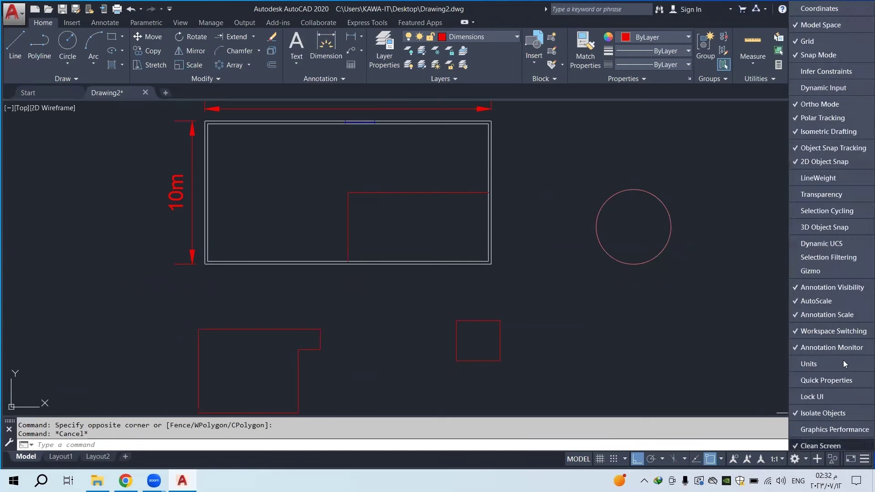
{"action": "left_click", "coordinate": [826, 182]}
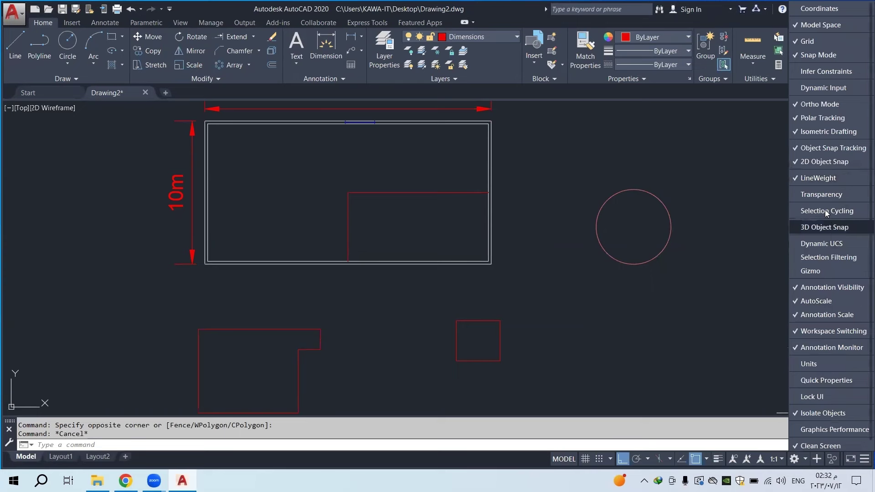
{"action": "left_click", "coordinate": [839, 180]}
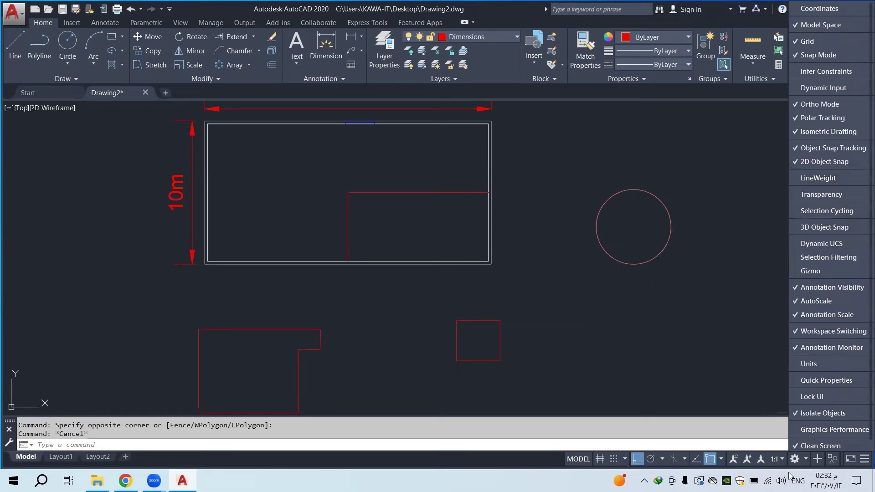
{"action": "left_click", "coordinate": [839, 181]}
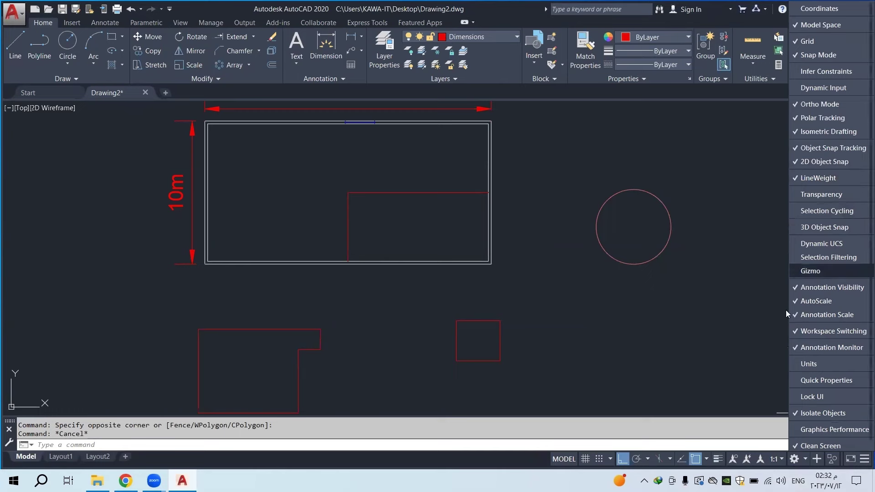
Turn lineweight display on to preview the thick circle, then off again
{"action": "left_click", "coordinate": [722, 459]}
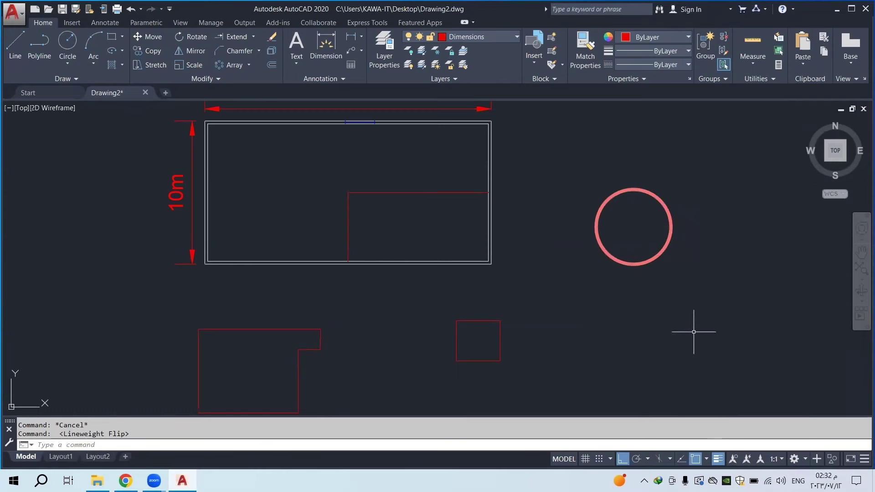
{"action": "left_click", "coordinate": [717, 459]}
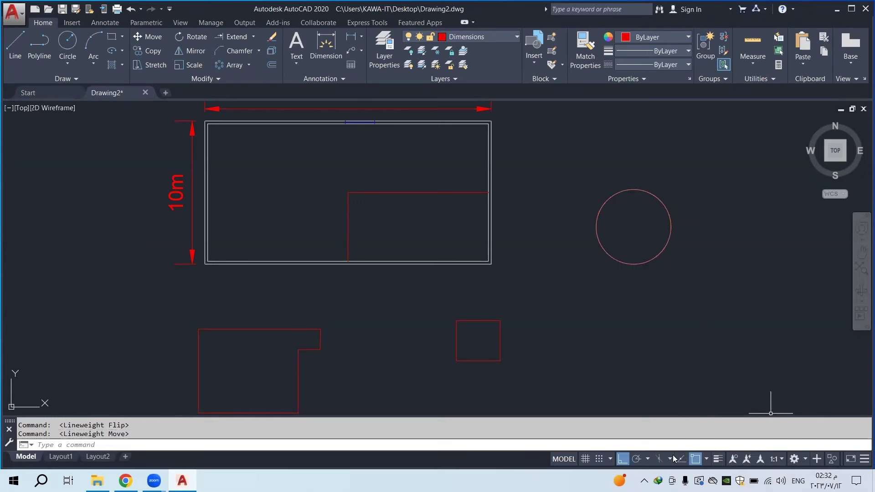
{"action": "left_click", "coordinate": [864, 460]}
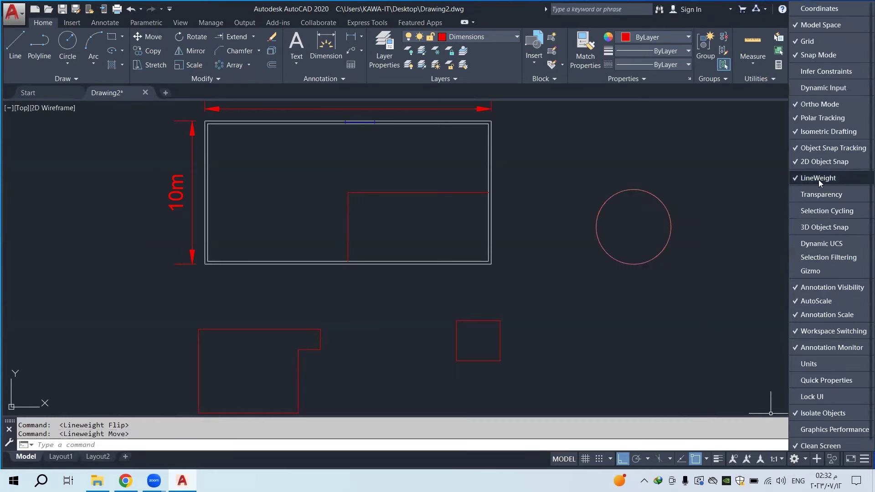
{"action": "left_click", "coordinate": [732, 200]}
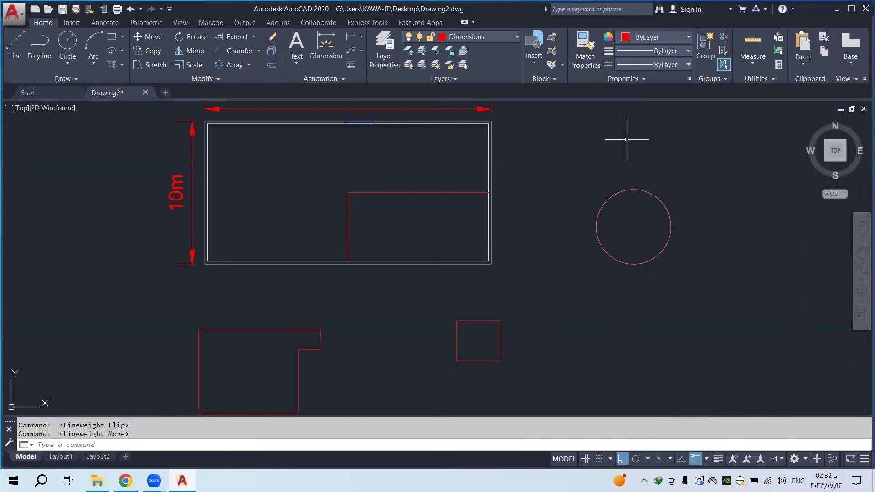
{"action": "left_click", "coordinate": [645, 65]}
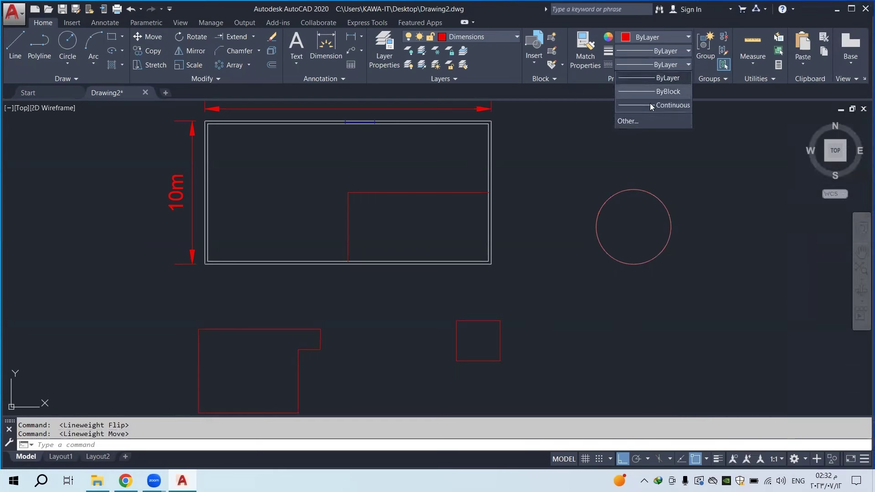
Browse the Linetype Manager's load list, cancel, and select the small red square
{"action": "left_click", "coordinate": [636, 119]}
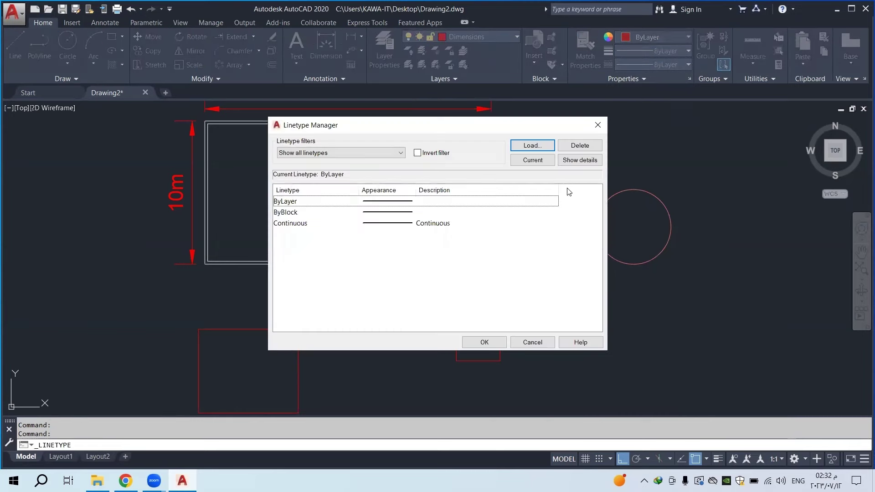
{"action": "left_click", "coordinate": [529, 145]}
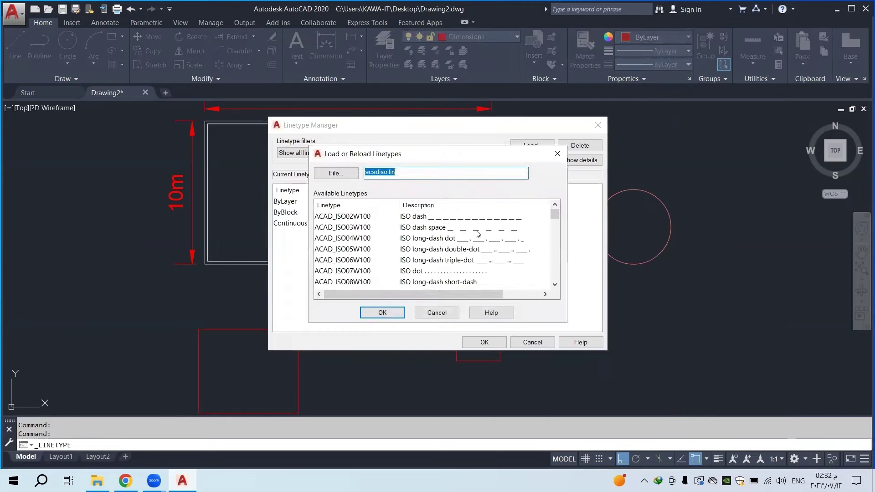
{"action": "scroll", "coordinate": [501, 261], "scroll_direction": "down", "scroll_amount": 3}
{"action": "scroll", "coordinate": [502, 261], "scroll_direction": "down", "scroll_amount": 3}
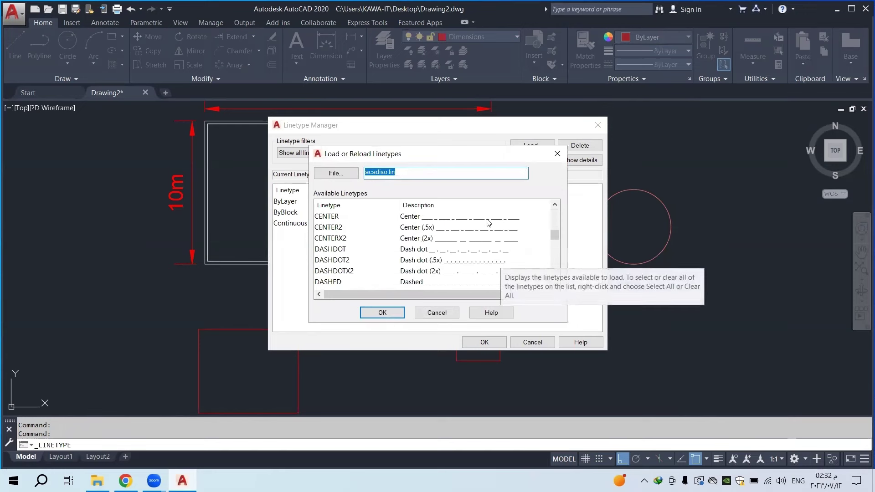
{"action": "left_click", "coordinate": [556, 153]}
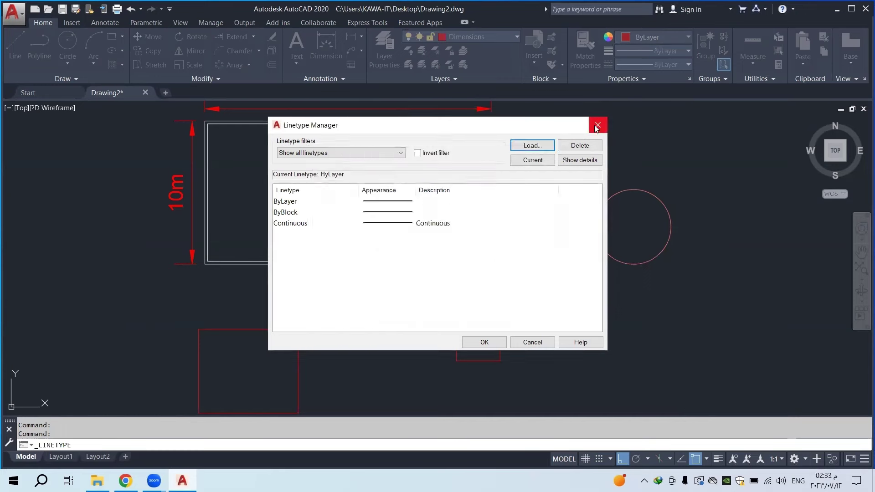
{"action": "left_click", "coordinate": [597, 125]}
{"action": "left_click", "coordinate": [647, 64]}
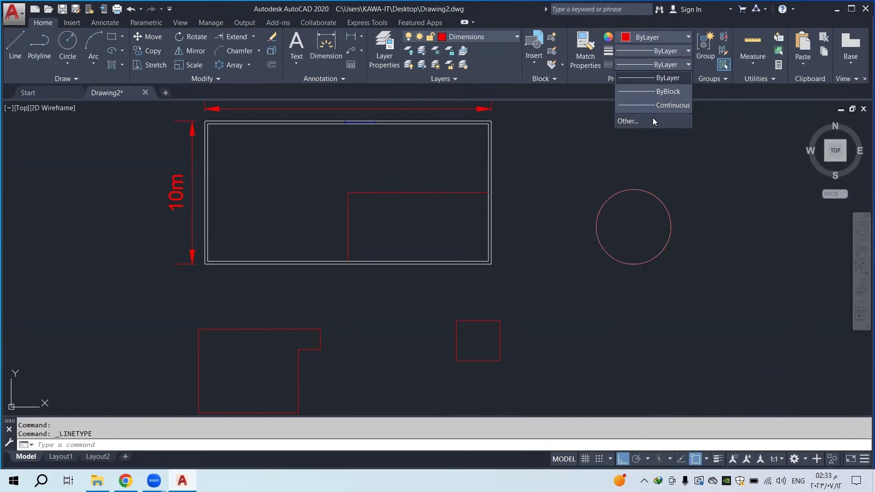
{"action": "left_click", "coordinate": [679, 189]}
{"action": "left_click", "coordinate": [658, 151]}
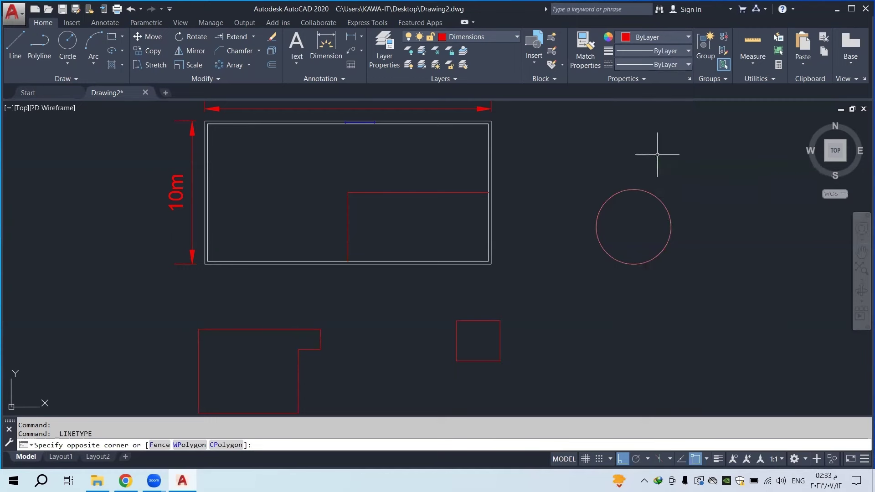
{"action": "left_click", "coordinate": [523, 315]}
{"action": "left_click", "coordinate": [453, 353]}
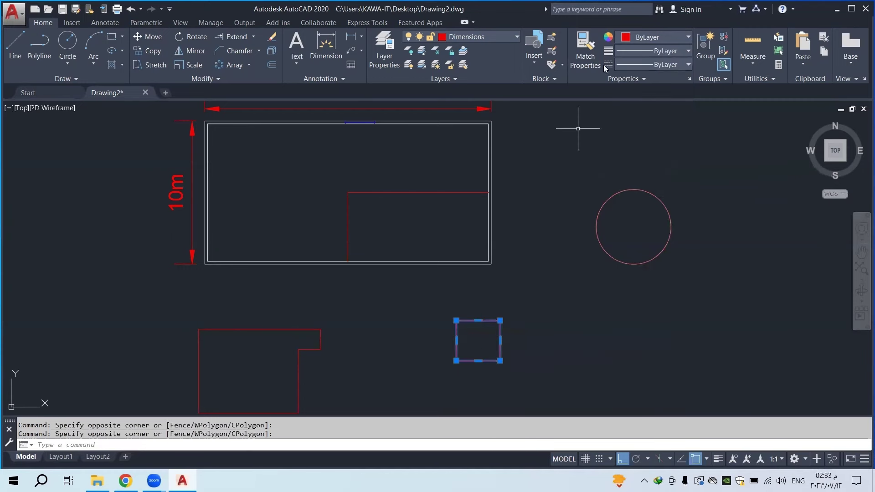
Load the ACAD_ISO02W100 linetype through the Linetype Manager and confirm with OK
{"action": "left_click", "coordinate": [635, 64]}
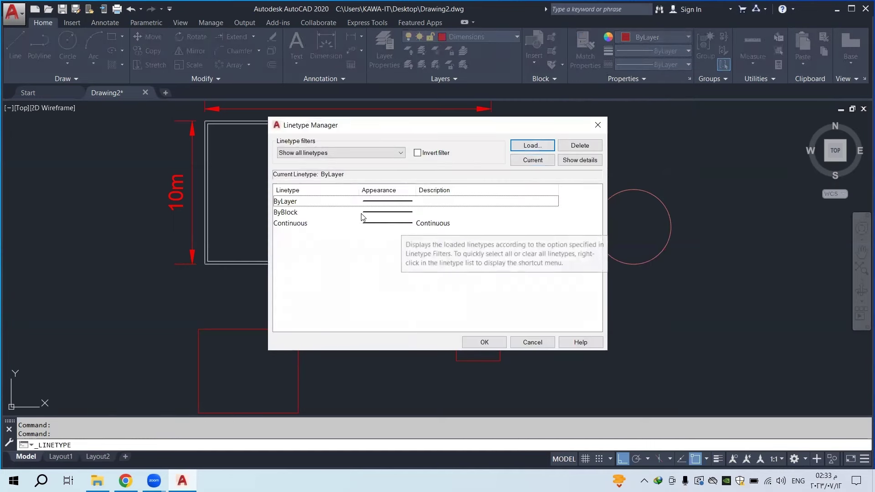
{"action": "left_click", "coordinate": [532, 145]}
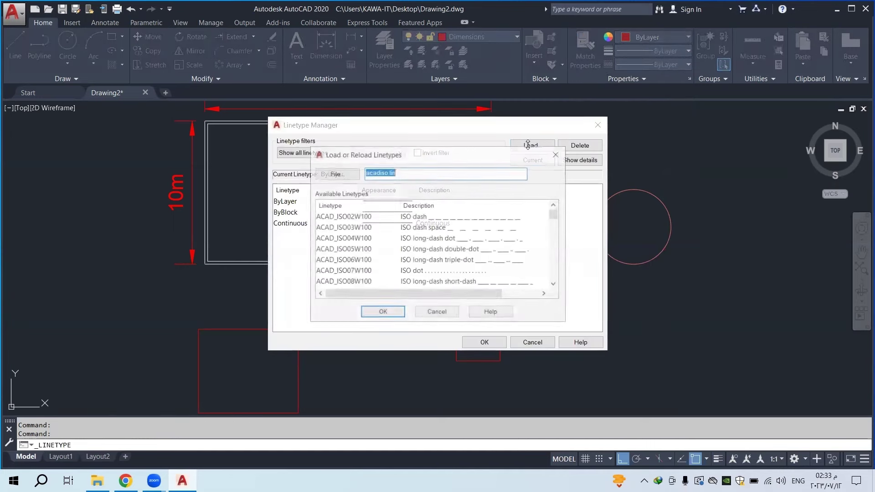
{"action": "left_click", "coordinate": [441, 220]}
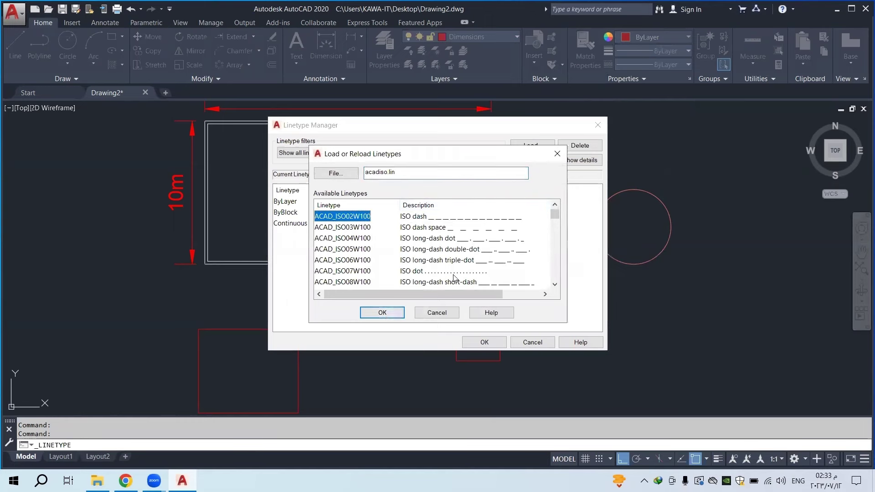
{"action": "scroll", "coordinate": [490, 265], "scroll_direction": "down", "scroll_amount": 2}
{"action": "scroll", "coordinate": [489, 265], "scroll_direction": "down", "scroll_amount": 3}
{"action": "scroll", "coordinate": [499, 269], "scroll_direction": "up", "scroll_amount": 5}
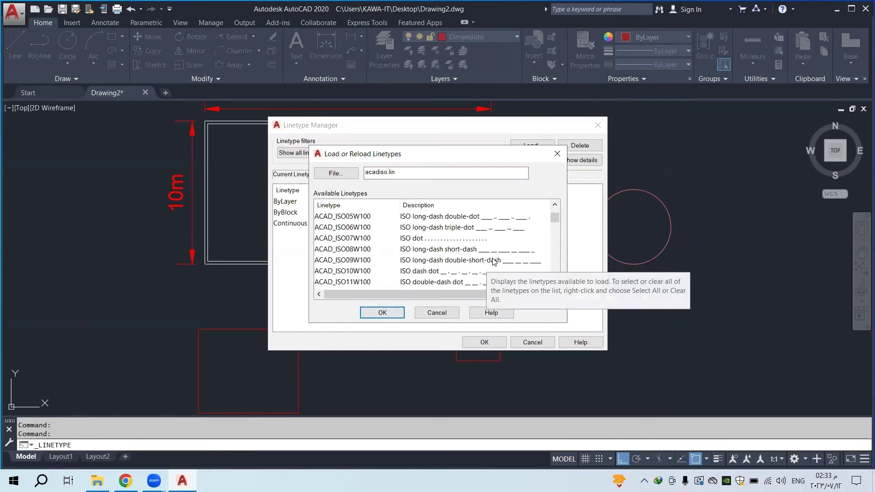
{"action": "left_click", "coordinate": [394, 311]}
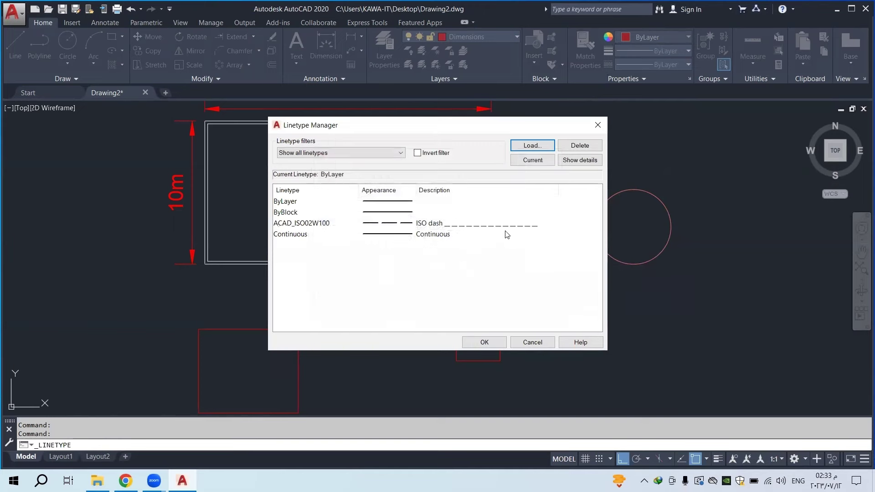
{"action": "left_click", "coordinate": [441, 224]}
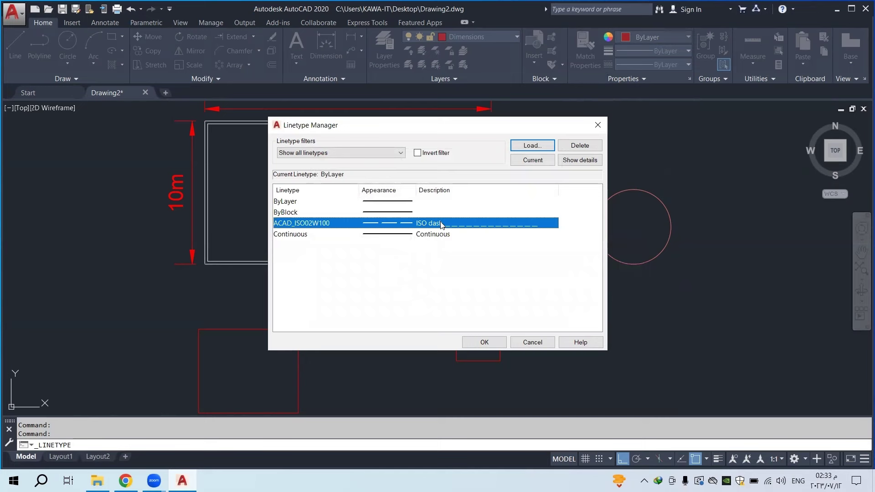
{"action": "left_click", "coordinate": [491, 341]}
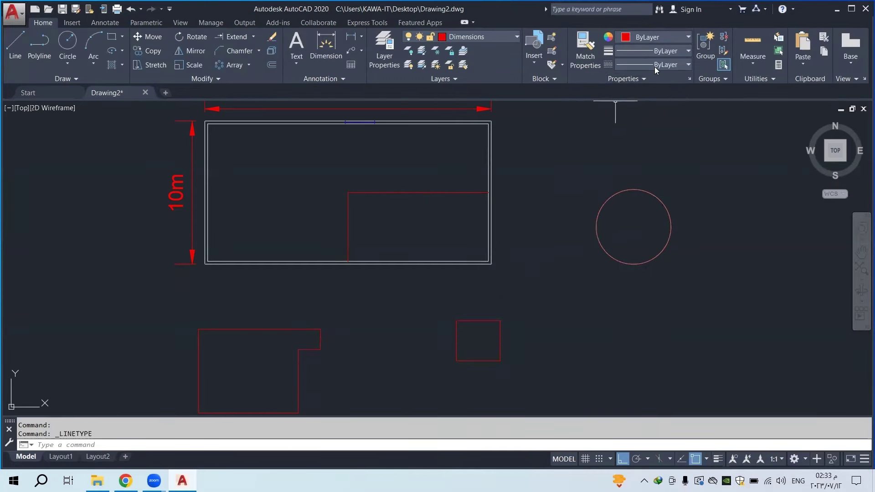
Apply the ACAD_ISO02W100 linetype to the small red square
{"action": "left_click", "coordinate": [654, 67]}
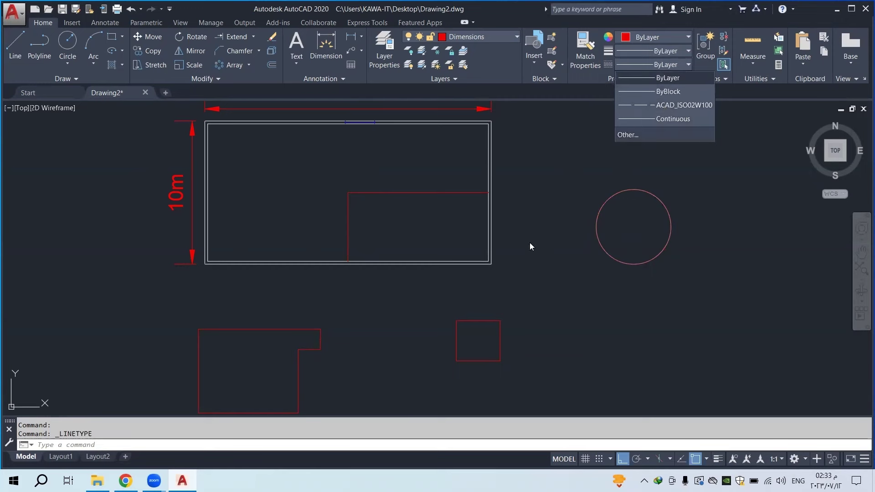
{"action": "left_click", "coordinate": [515, 284]}
{"action": "left_click", "coordinate": [524, 305]}
{"action": "left_click", "coordinate": [478, 336]}
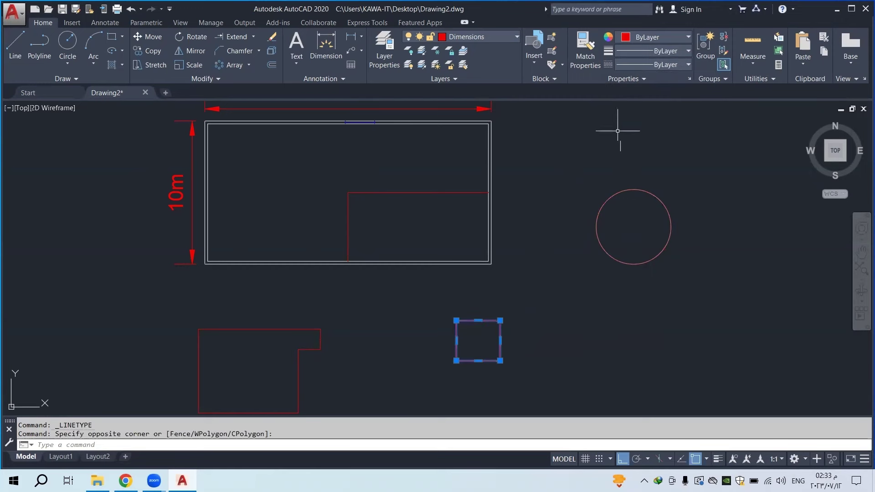
{"action": "left_click", "coordinate": [668, 65]}
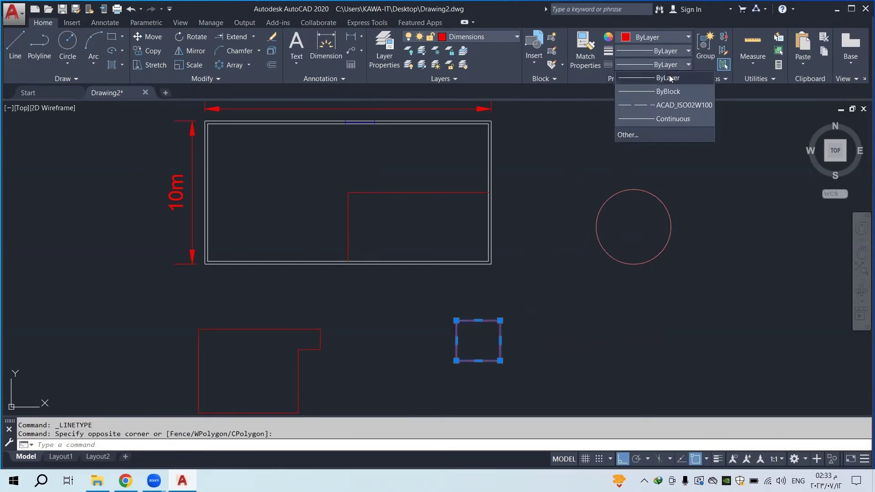
{"action": "left_click", "coordinate": [665, 105]}
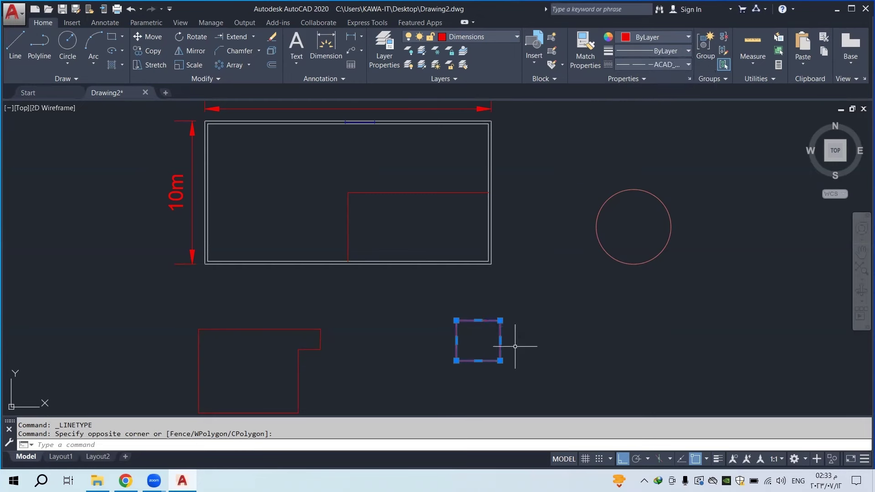
{"action": "key", "text": "Escape"}
Reselect the square and the L-shaped outline to check their linetypes
{"action": "left_click", "coordinate": [530, 331]}
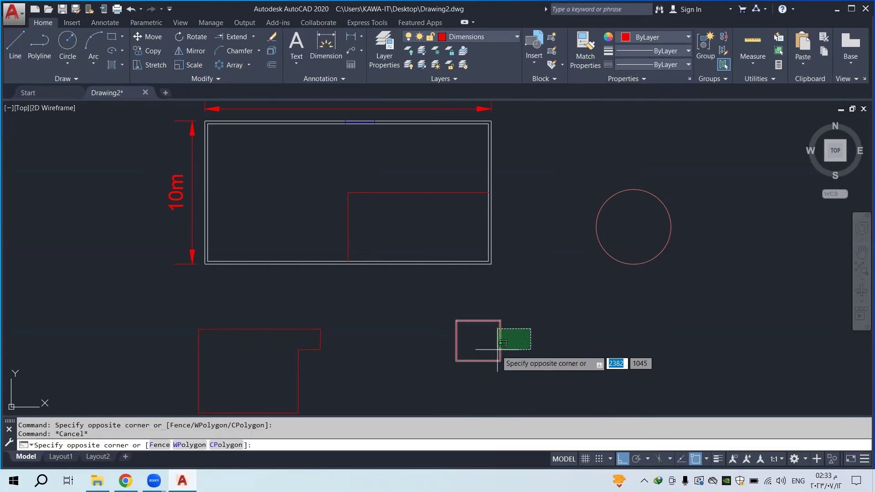
{"action": "left_click", "coordinate": [492, 350]}
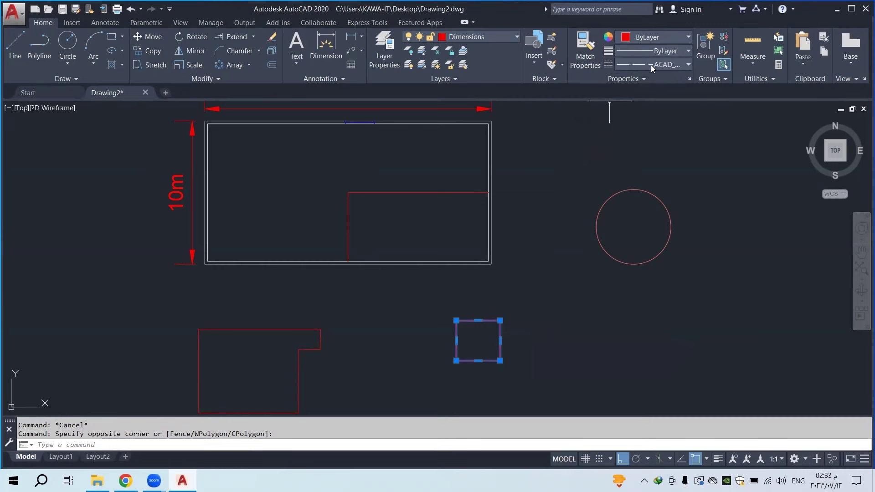
{"action": "key", "text": "Escape"}
{"action": "left_click", "coordinate": [371, 325]}
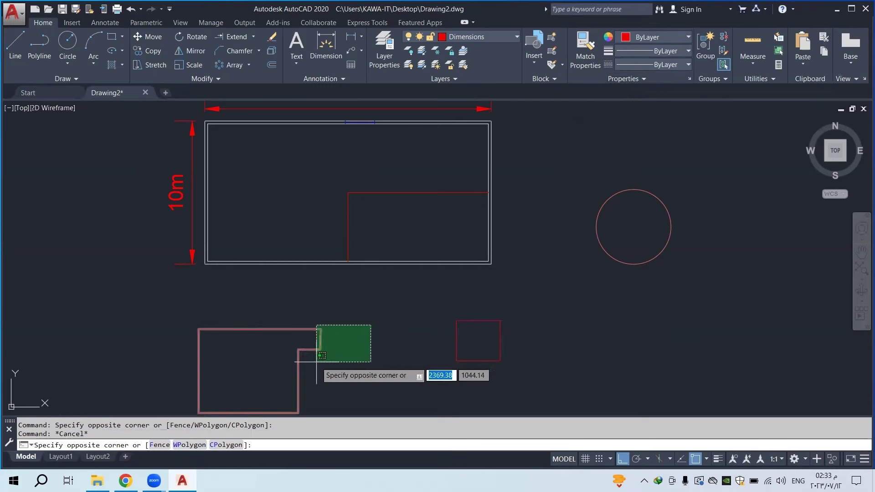
{"action": "left_click", "coordinate": [321, 355]}
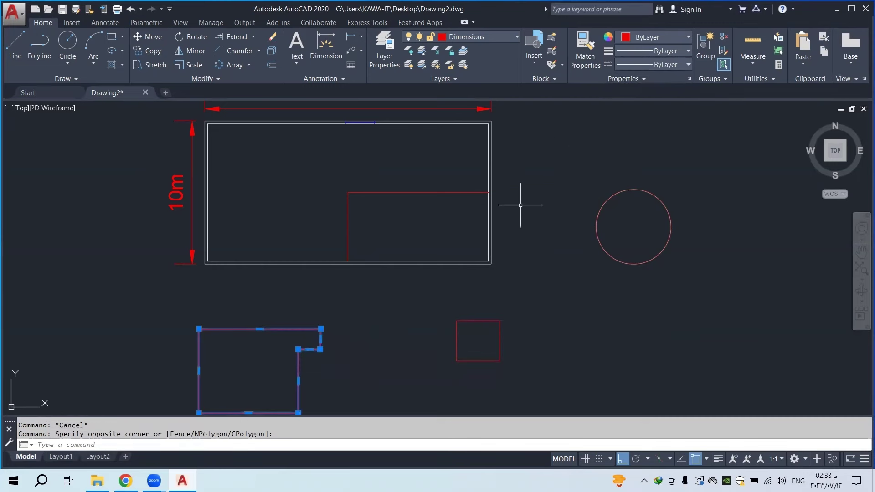
{"action": "key", "text": "Escape"}
{"action": "left_click", "coordinate": [517, 317]}
{"action": "left_click", "coordinate": [500, 338]}
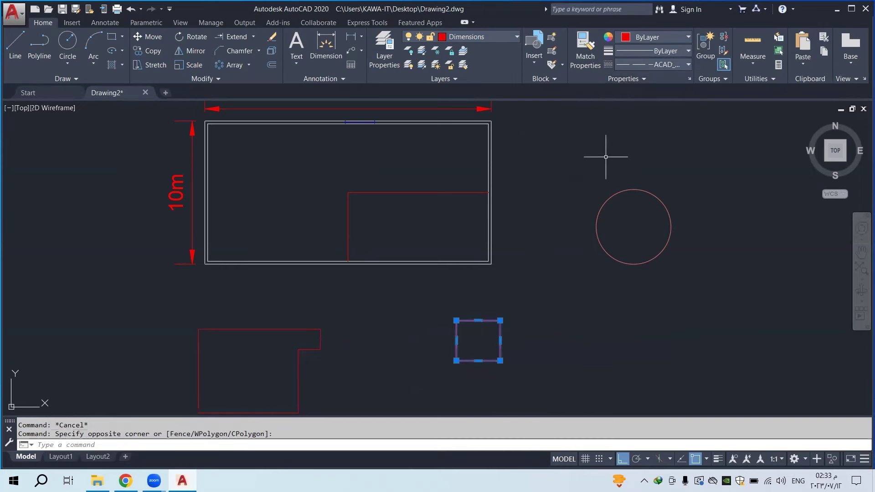
Zoom and pan to frame the shapes, then select the small square again
{"action": "scroll", "coordinate": [495, 351], "scroll_direction": "up", "scroll_amount": 8}
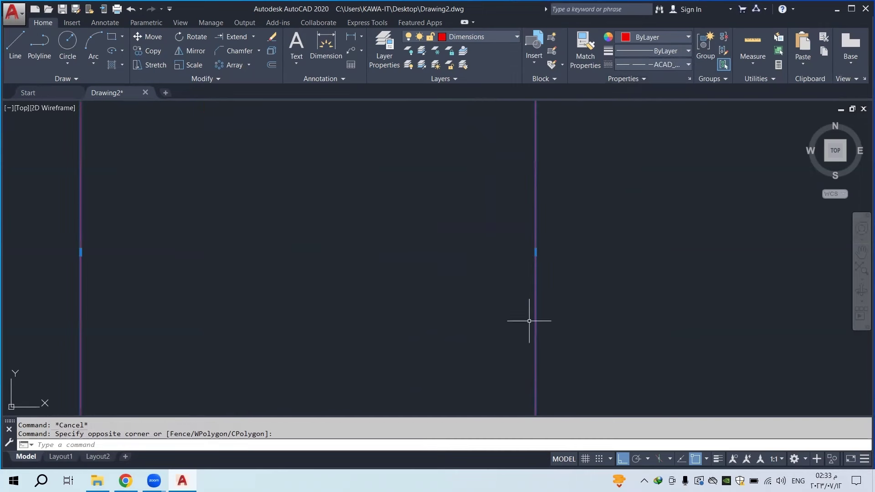
{"action": "key", "text": "Escape"}
{"action": "scroll", "coordinate": [529, 320], "scroll_direction": "up", "scroll_amount": 3}
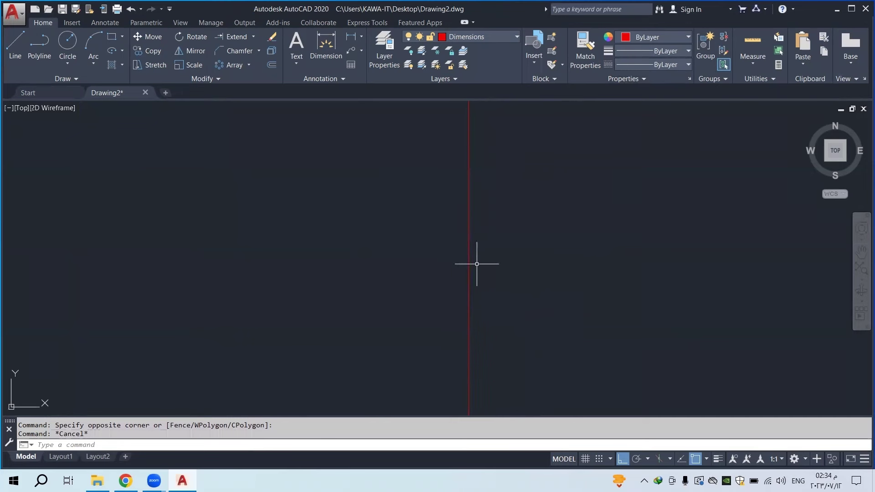
{"action": "scroll", "coordinate": [542, 278], "scroll_direction": "down", "scroll_amount": 5}
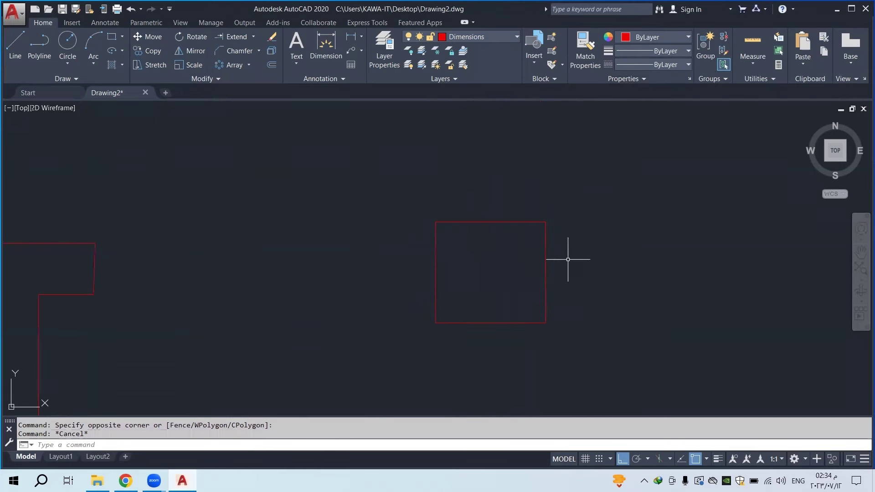
{"action": "scroll", "coordinate": [537, 317], "scroll_direction": "down", "scroll_amount": 5}
{"action": "middle_click_drag", "start_coordinate": [537, 316], "coordinate": [501, 258]}
{"action": "scroll", "coordinate": [503, 253], "scroll_direction": "up", "scroll_amount": 2}
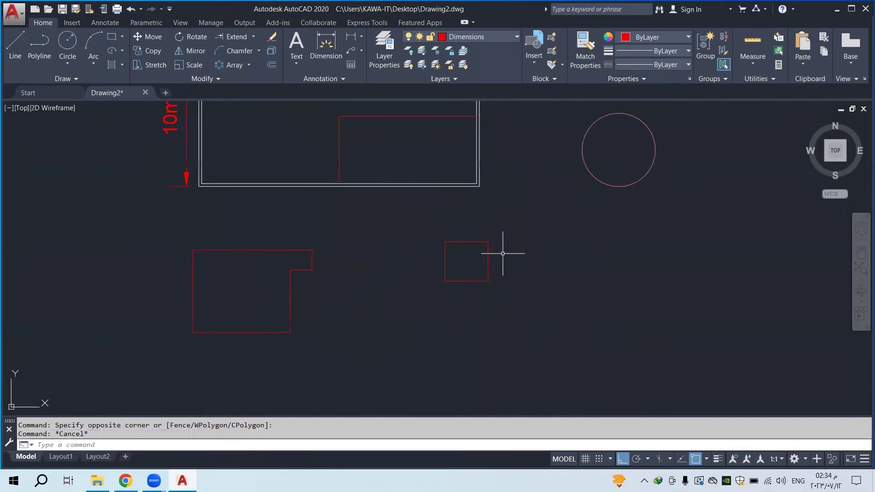
{"action": "left_click", "coordinate": [506, 250]}
{"action": "left_click", "coordinate": [476, 261]}
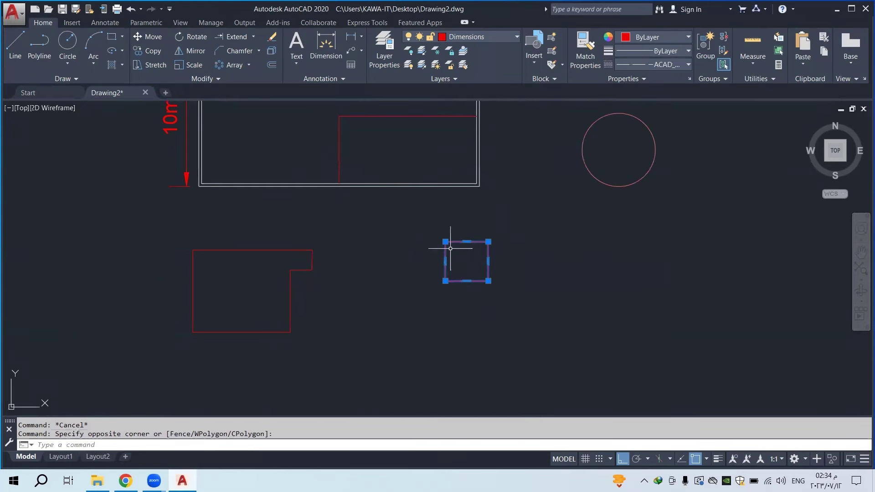
Open the square's Properties palette and set its linetype scale to 0.2
{"action": "right_click", "coordinate": [422, 228]}
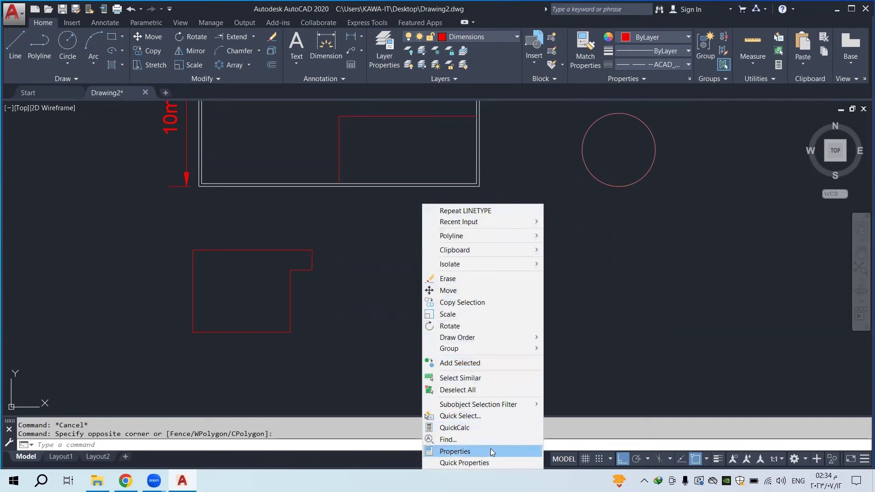
{"action": "left_click", "coordinate": [454, 451]}
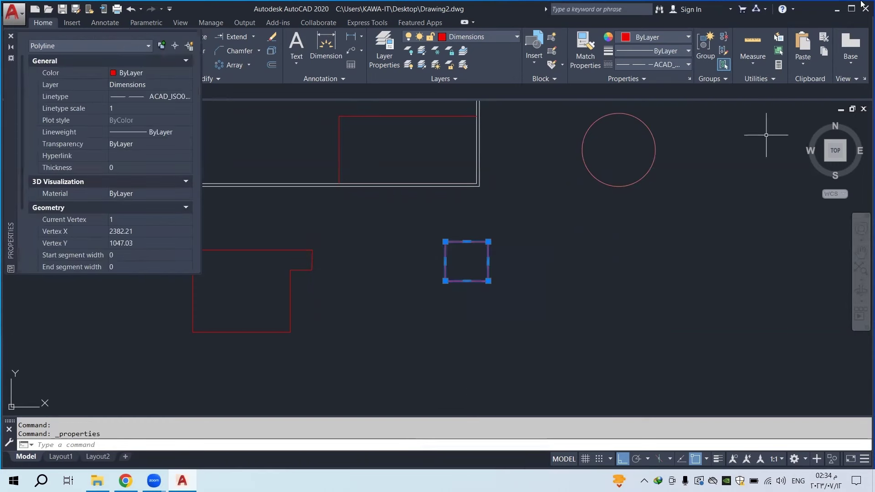
{"action": "left_click", "coordinate": [120, 108]}
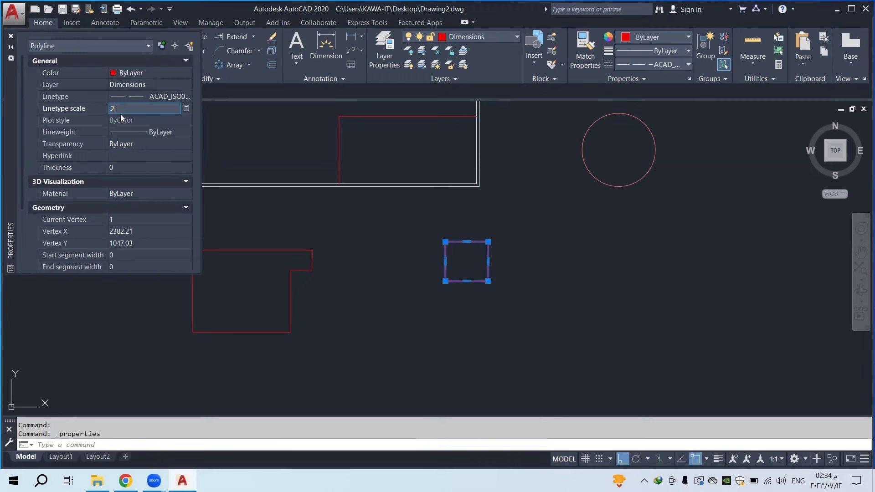
{"action": "key", "text": "Return"}
{"action": "scroll", "coordinate": [468, 248], "scroll_direction": "up", "scroll_amount": 10}
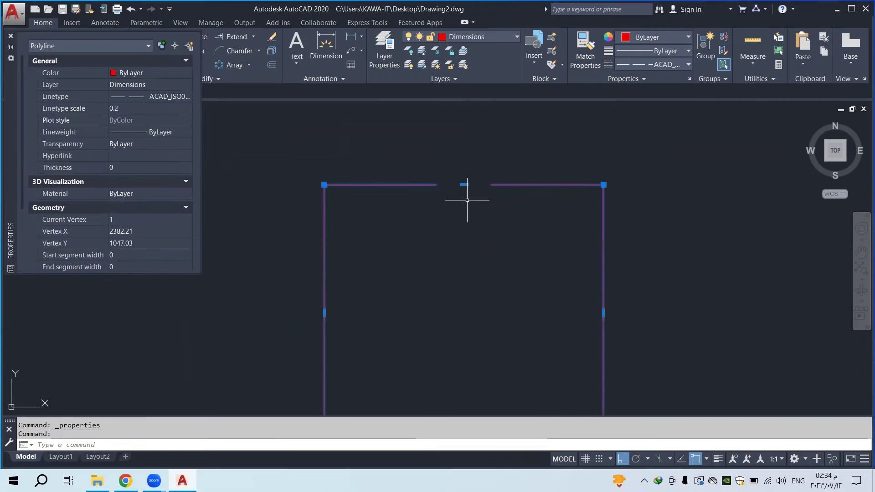
{"action": "scroll", "coordinate": [479, 204], "scroll_direction": "down", "scroll_amount": 2}
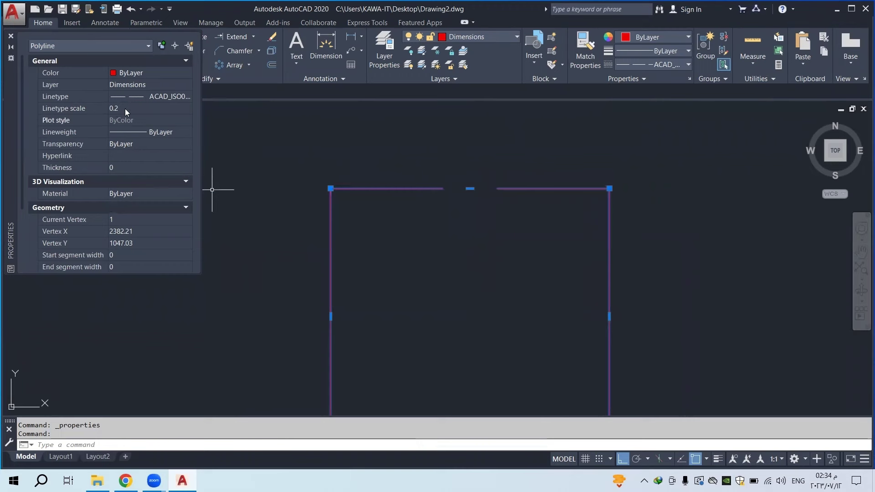
{"action": "key", "text": "Escape"}
Reselect the square and reduce its linetype scale to 0.05
{"action": "scroll", "coordinate": [506, 200], "scroll_direction": "down", "scroll_amount": 2}
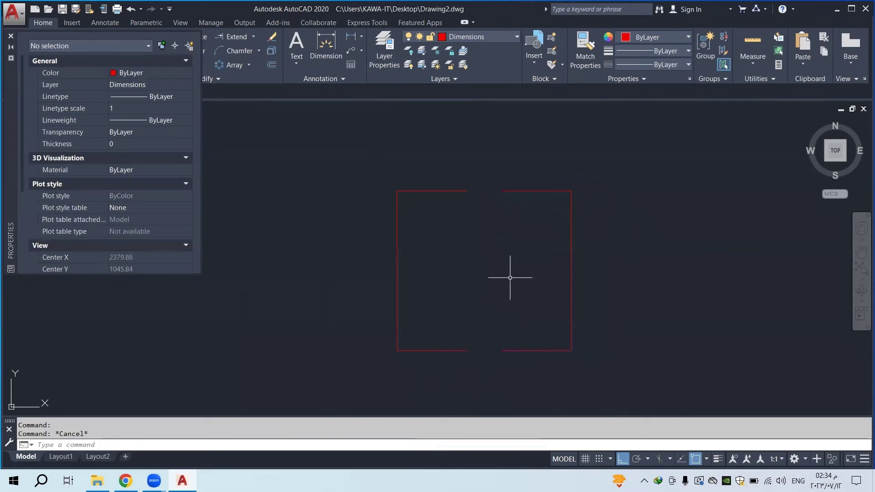
{"action": "left_click", "coordinate": [501, 400]}
{"action": "left_click", "coordinate": [385, 190]}
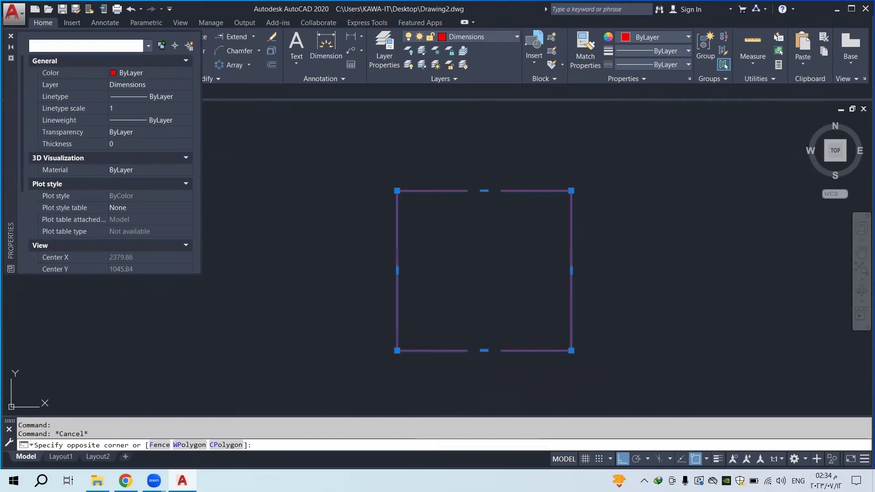
{"action": "left_click", "coordinate": [140, 109]}
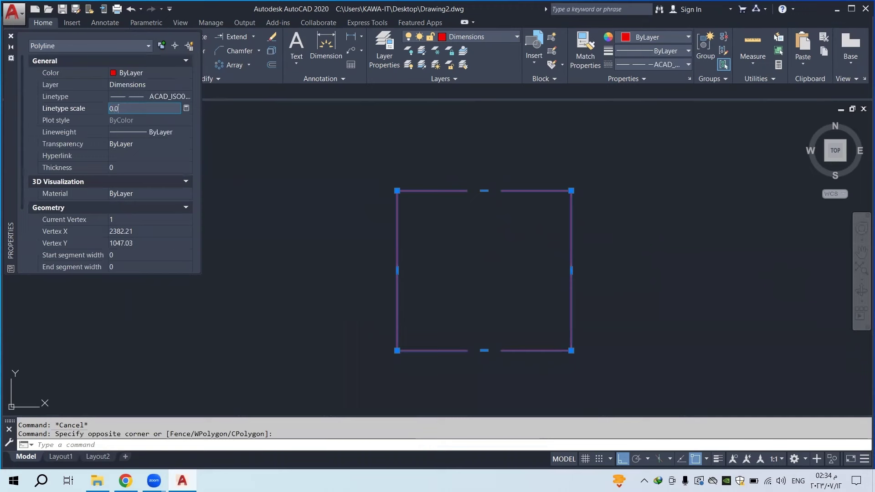
{"action": "key", "text": "Return"}
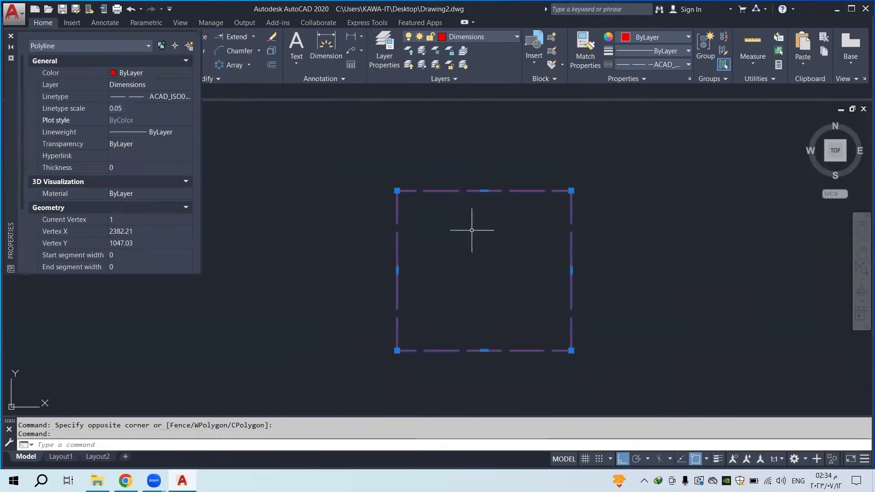
{"action": "key", "text": "Escape"}
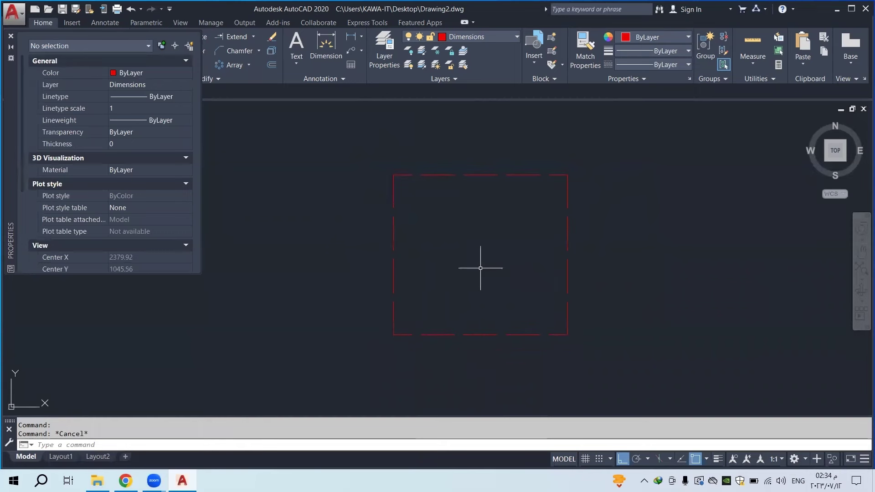
Reselect the square and set its linetype scale to 0.03, showing fine dashes
{"action": "scroll", "coordinate": [459, 269], "scroll_direction": "down", "scroll_amount": 6}
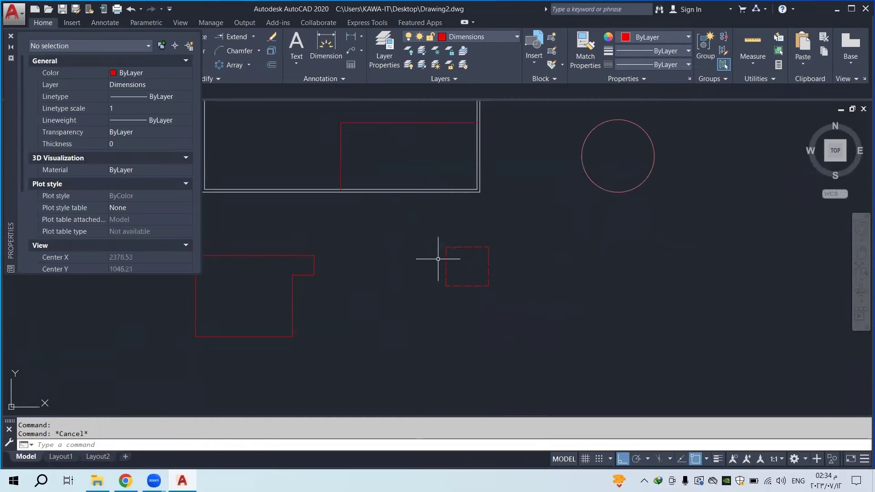
{"action": "left_click", "coordinate": [134, 108]}
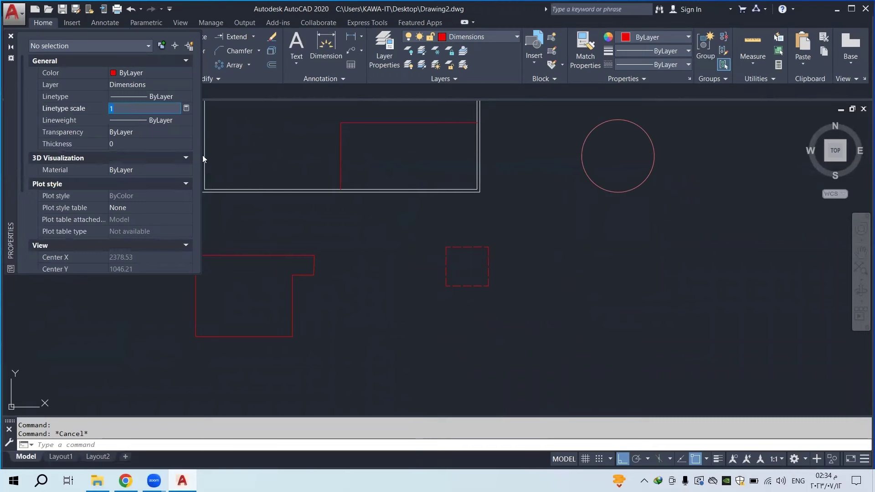
{"action": "left_click", "coordinate": [465, 262]}
{"action": "left_click", "coordinate": [433, 293]}
{"action": "left_click", "coordinate": [139, 108]}
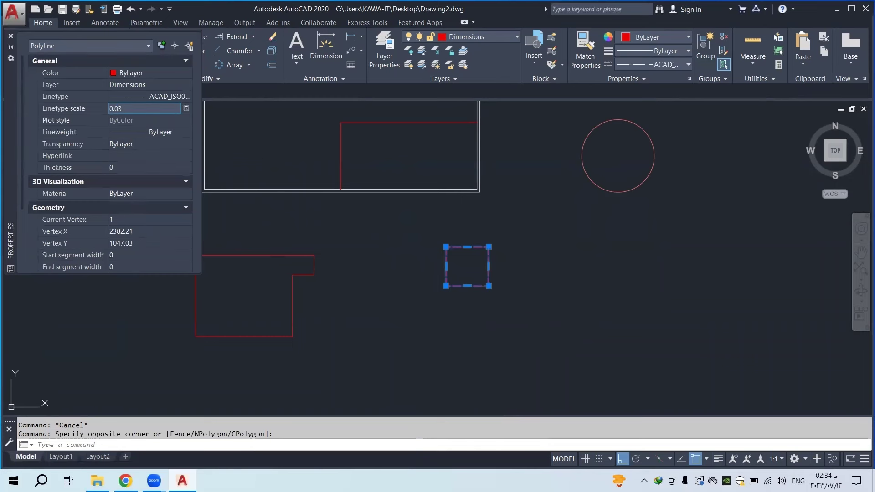
{"action": "key", "text": "Return"}
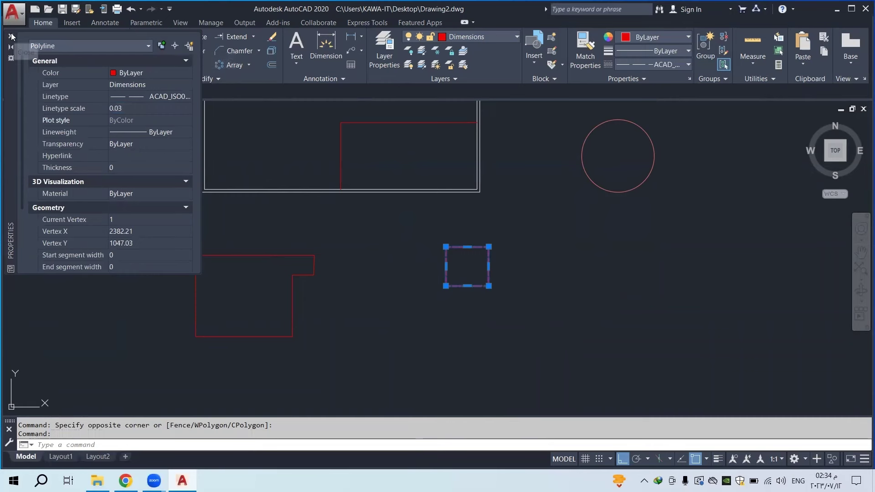
{"action": "scroll", "coordinate": [435, 244], "scroll_direction": "up", "scroll_amount": 6}
{"action": "key", "text": "Escape"}
{"action": "scroll", "coordinate": [532, 253], "scroll_direction": "down", "scroll_amount": 6}
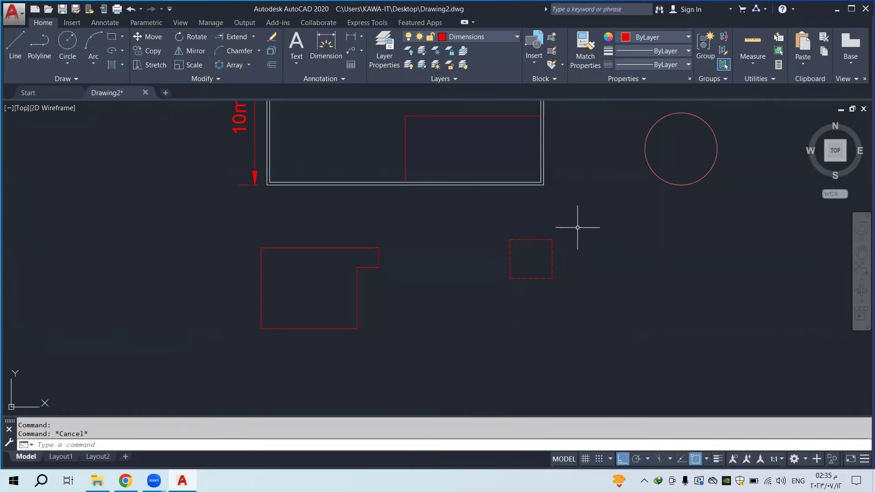
{"action": "scroll", "coordinate": [560, 251], "scroll_direction": "up", "scroll_amount": 4}
{"action": "middle_click_drag", "start_coordinate": [501, 247], "coordinate": [559, 254]}
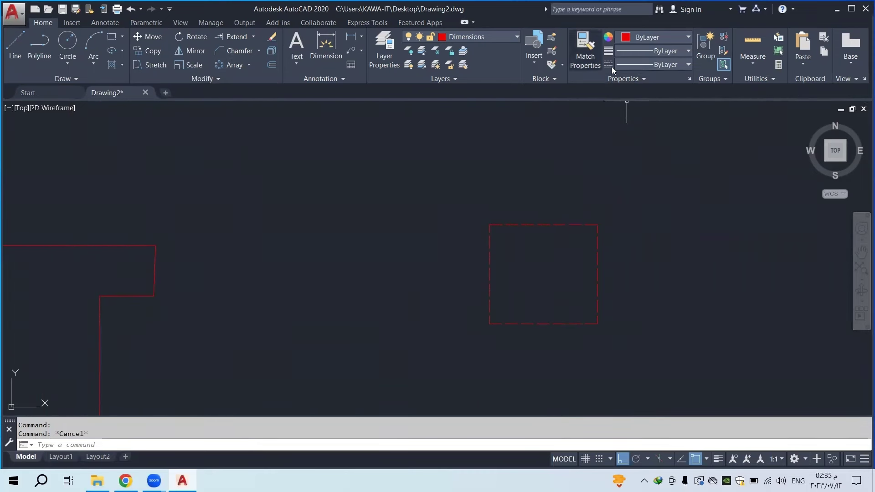
Review the Linetype, Lineweight and Color dropdowns in the Properties panel
{"action": "left_click", "coordinate": [633, 67]}
{"action": "left_click", "coordinate": [647, 48]}
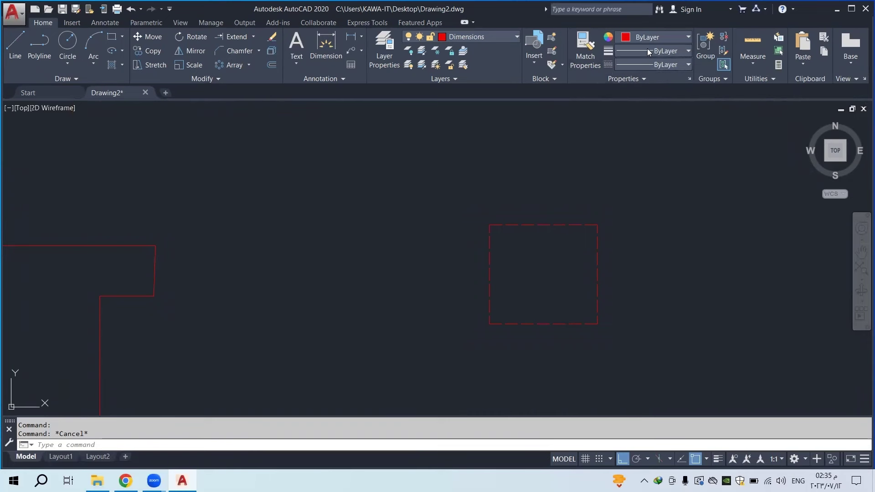
{"action": "left_click", "coordinate": [647, 48]}
{"action": "left_click", "coordinate": [648, 33]}
{"action": "left_click", "coordinate": [648, 33]}
{"action": "key", "text": "Escape"}
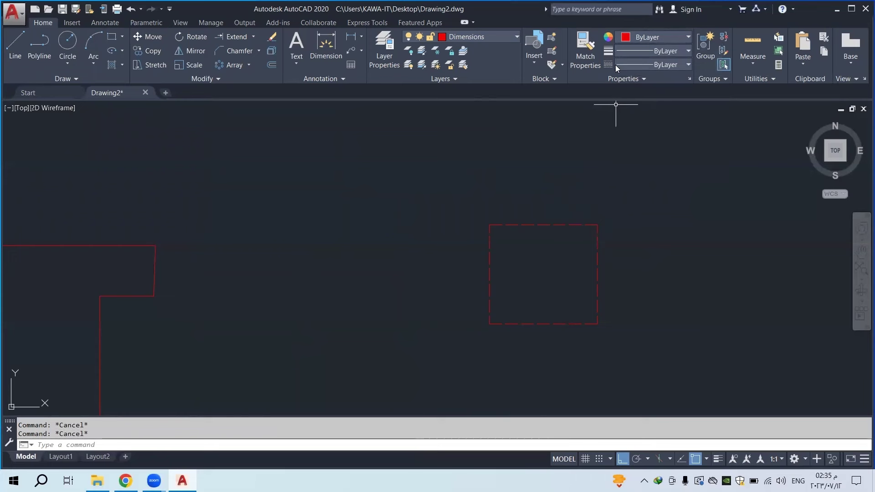
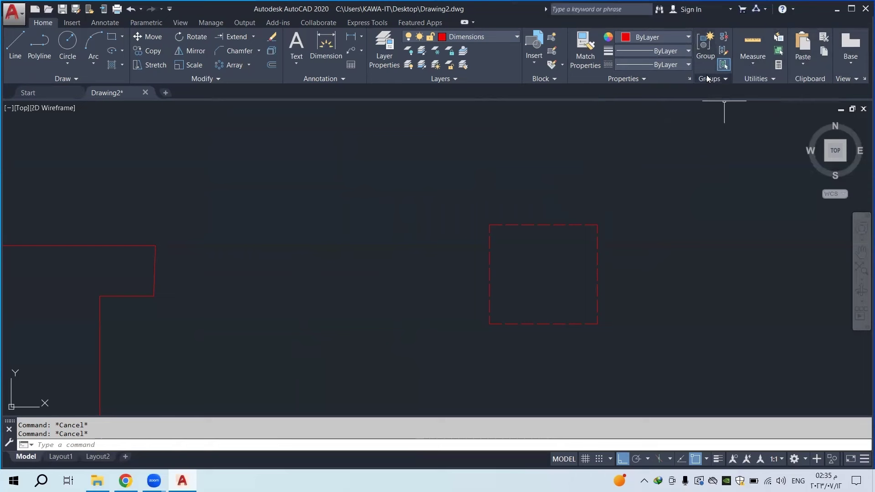
Measure the dashed rectangle's area from its four corners: area 8.58, perimeter 11.73
{"action": "left_click", "coordinate": [750, 66]}
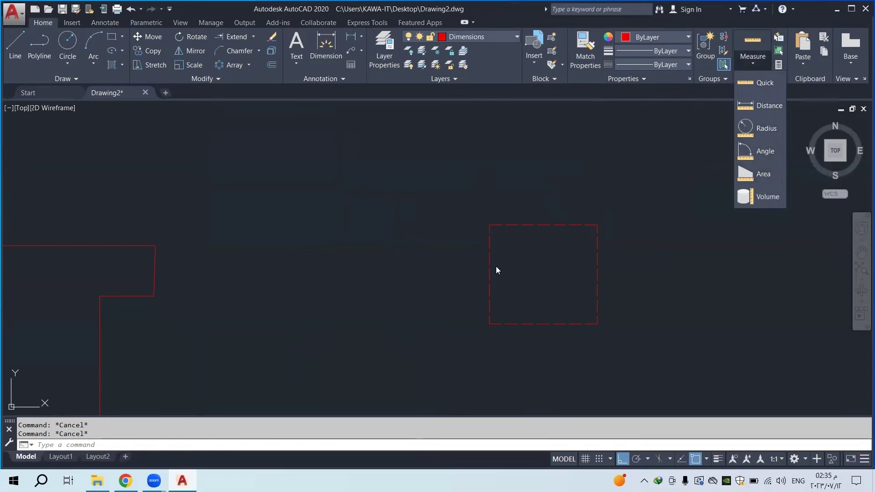
{"action": "left_click", "coordinate": [761, 174]}
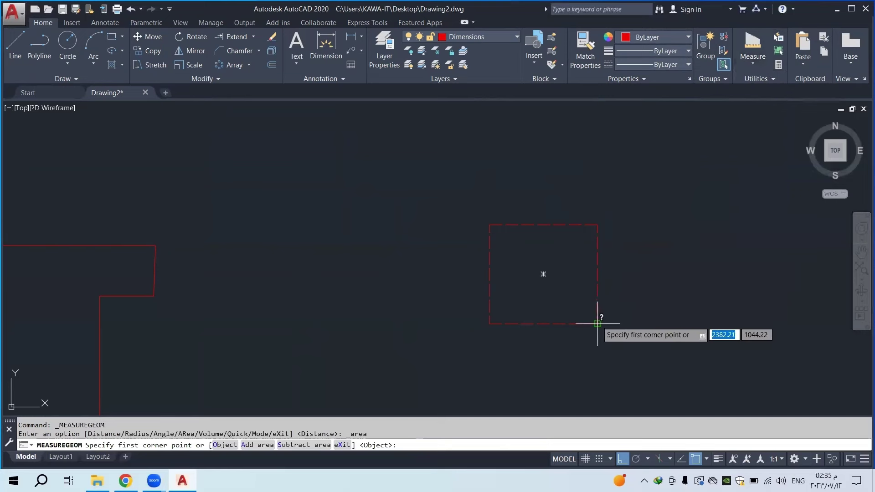
{"action": "left_click", "coordinate": [597, 323]}
{"action": "left_click", "coordinate": [598, 224]}
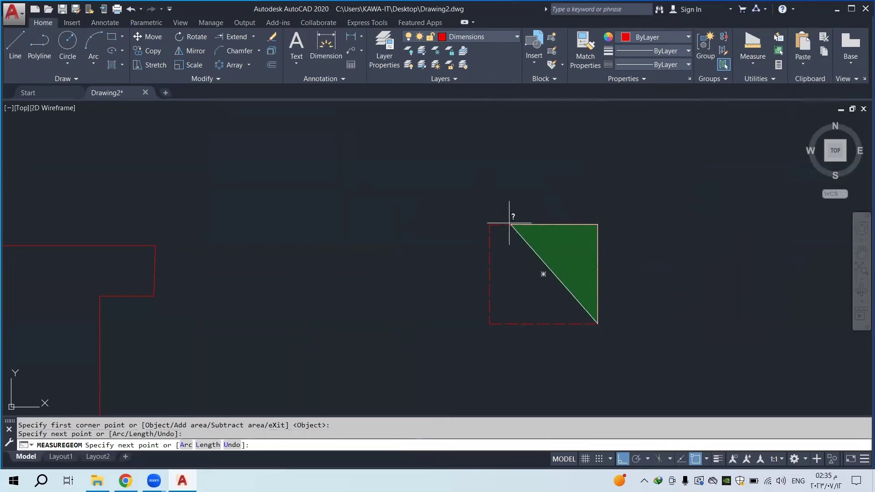
{"action": "left_click", "coordinate": [489, 224]}
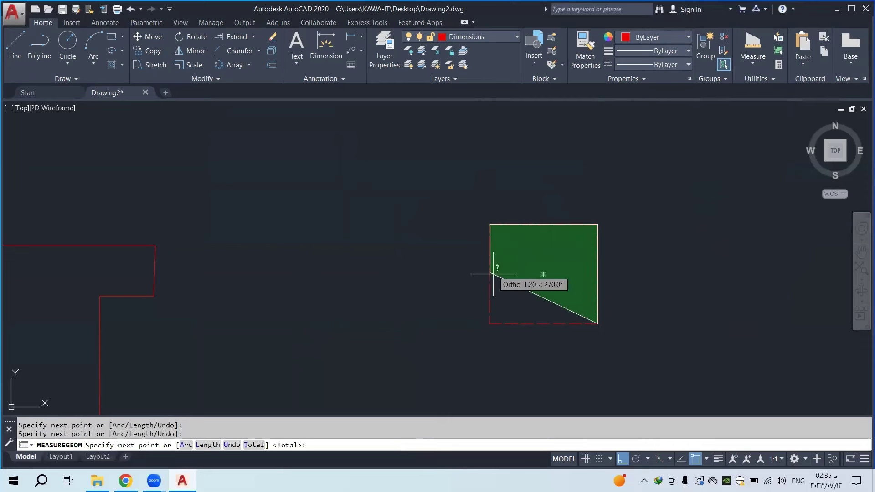
{"action": "left_click", "coordinate": [490, 324]}
{"action": "right_click", "coordinate": [490, 323]}
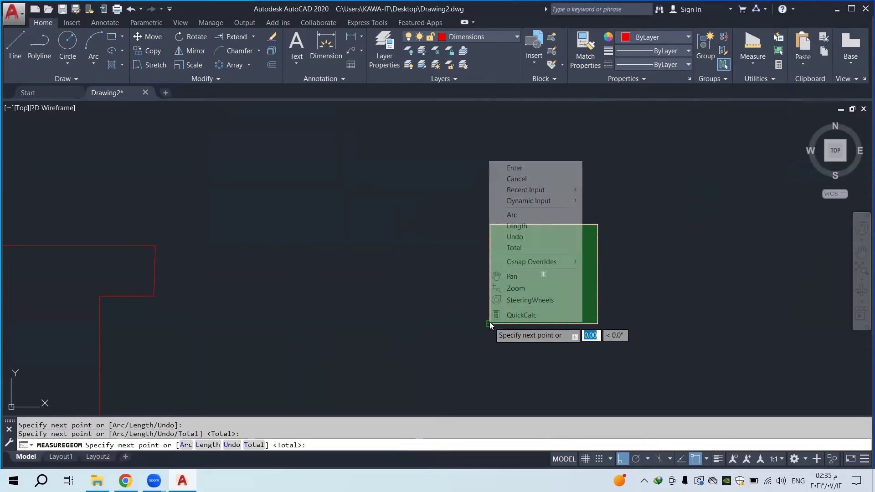
{"action": "left_click", "coordinate": [515, 169]}
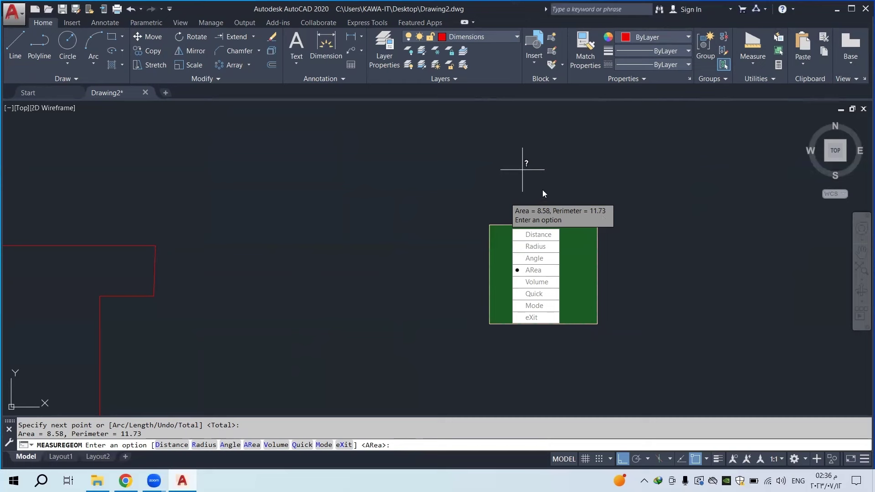
Measure the L-shape's small square extension from its four corners: area 2.22, perimeter 5.96
{"action": "key", "text": "Escape"}
{"action": "key", "text": "Escape"}
{"action": "middle_click_drag", "start_coordinate": [433, 242], "coordinate": [496, 230]}
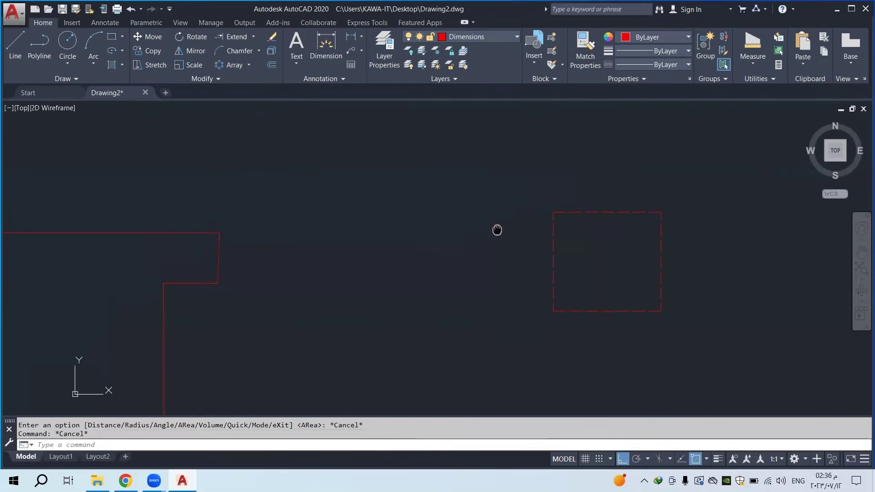
{"action": "scroll", "coordinate": [710, 180], "scroll_direction": "down", "scroll_amount": 4}
{"action": "left_click", "coordinate": [749, 47]}
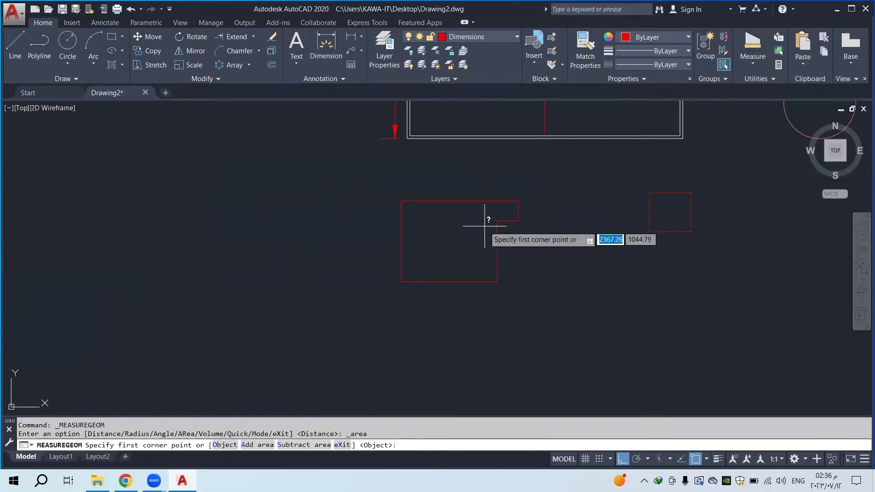
{"action": "scroll", "coordinate": [483, 224], "scroll_direction": "up", "scroll_amount": 4}
{"action": "left_click", "coordinate": [517, 211]}
{"action": "left_click", "coordinate": [517, 161]}
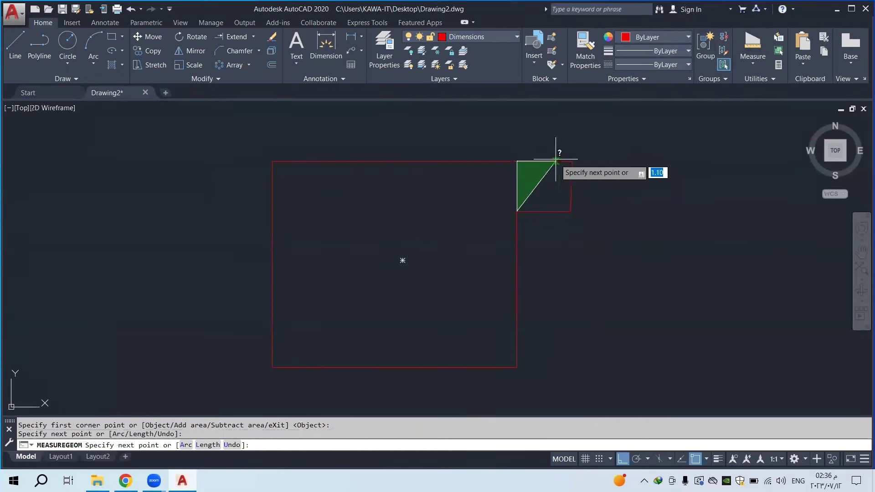
{"action": "left_click", "coordinate": [572, 161]}
{"action": "left_click", "coordinate": [571, 211]}
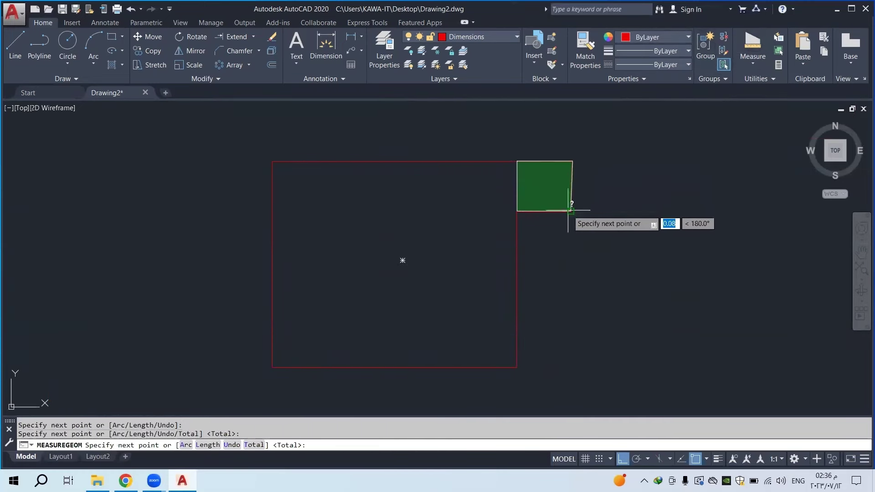
{"action": "right_click", "coordinate": [573, 211]}
{"action": "left_click", "coordinate": [582, 215]}
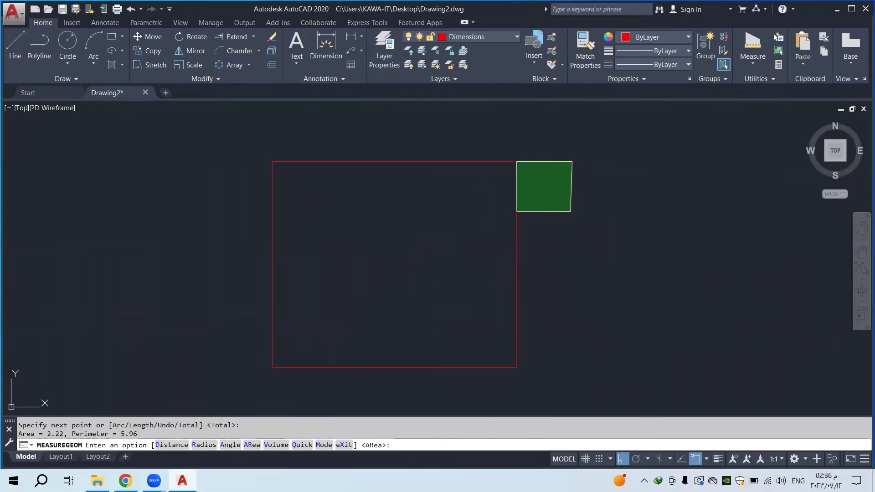
{"action": "key", "text": "Escape"}
{"action": "scroll", "coordinate": [527, 231], "scroll_direction": "down", "scroll_amount": 4}
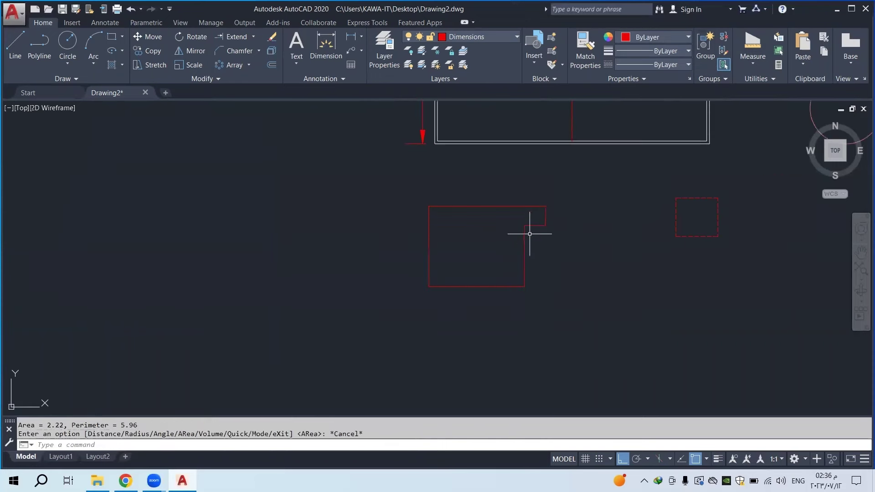
{"action": "left_click", "coordinate": [750, 56]}
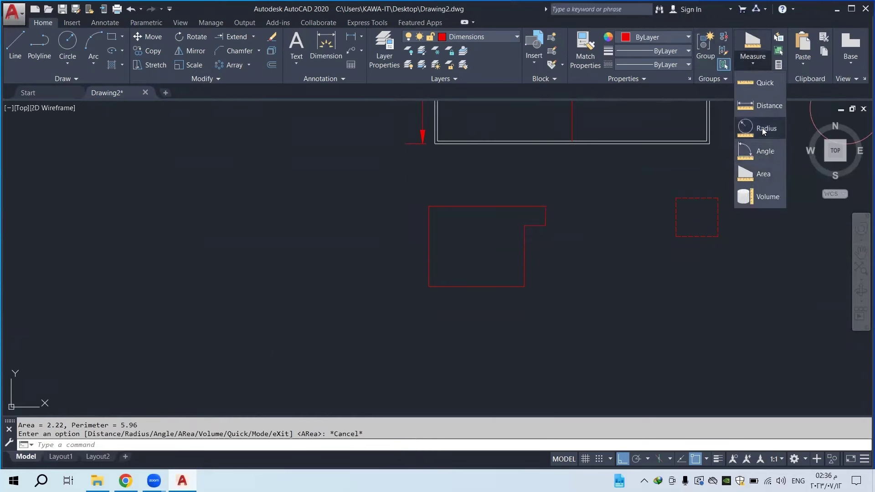
{"action": "left_click", "coordinate": [368, 166]}
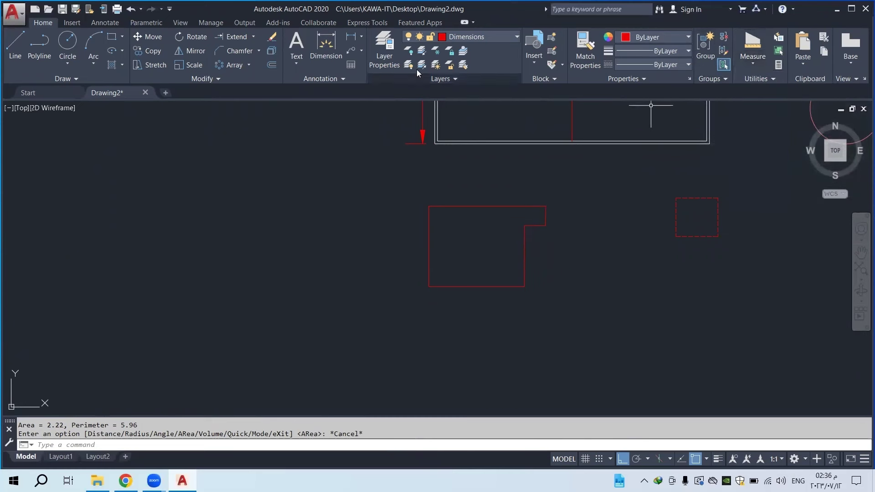
{"action": "left_click", "coordinate": [362, 37]}
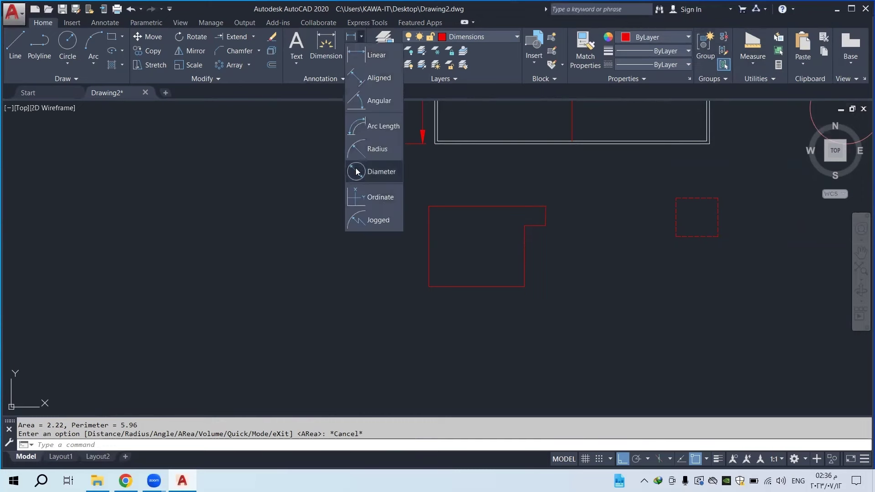
{"action": "left_click", "coordinate": [750, 66]}
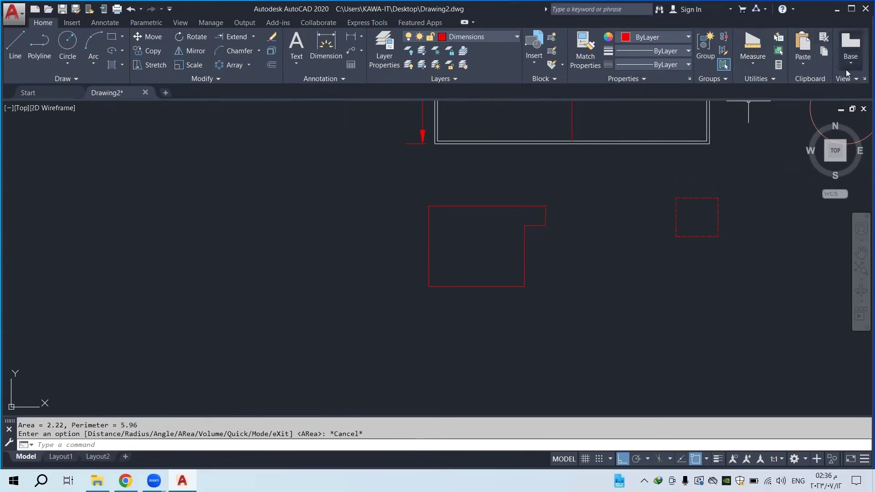
{"action": "mouse_move", "coordinate": [379, 211]}
{"action": "middle_mouse_down"}
{"action": "mouse_move", "coordinate": [406, 216]}
{"action": "mouse_move", "coordinate": [415, 238]}
{"action": "middle_mouse_up"}
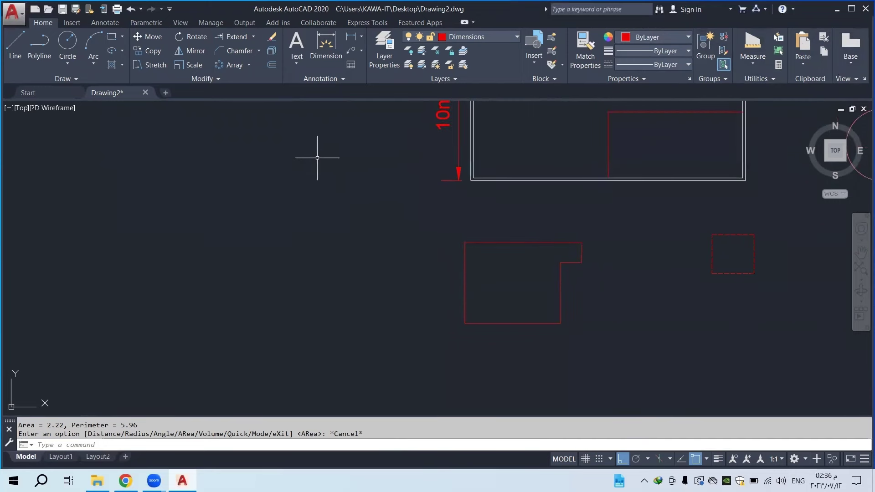
{"action": "scroll", "coordinate": [433, 232], "scroll_direction": "down", "scroll_amount": 4}
{"action": "scroll", "coordinate": [503, 236], "scroll_direction": "up", "scroll_amount": 2}
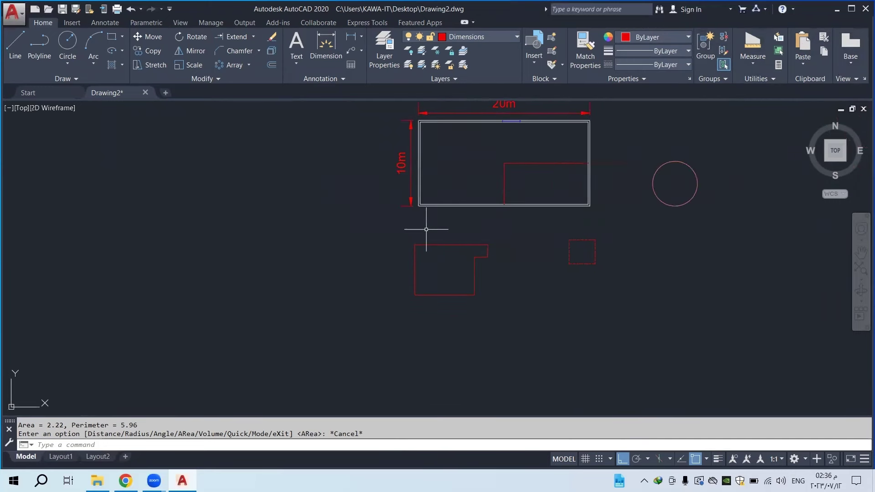
{"action": "left_click", "coordinate": [511, 230]}
{"action": "left_click", "coordinate": [400, 308]}
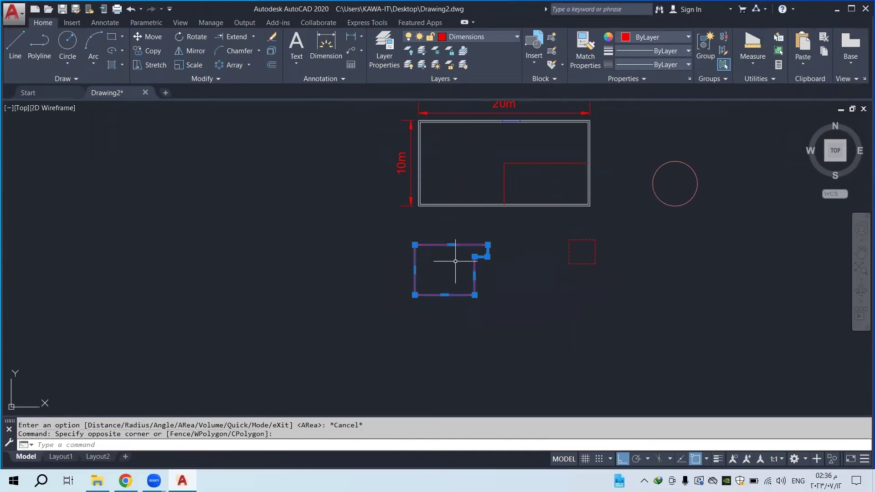
{"action": "key", "text": "Escape"}
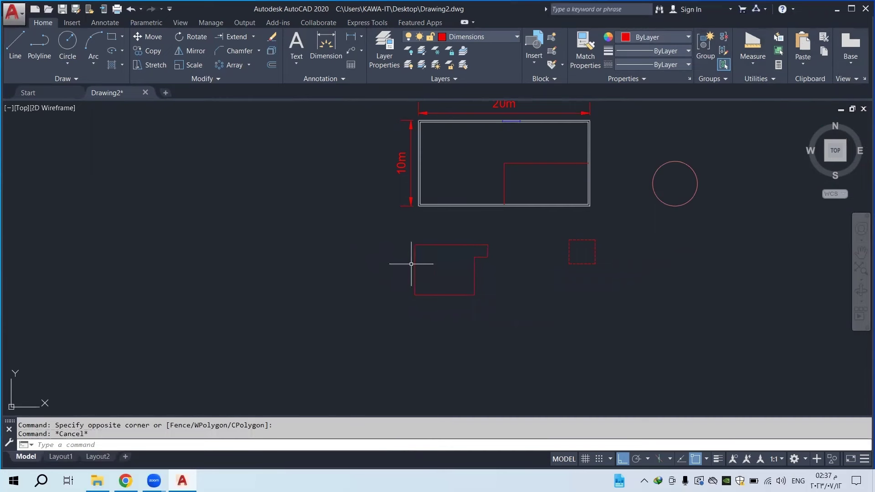
{"action": "scroll", "coordinate": [313, 234], "scroll_direction": "down", "scroll_amount": 1}
{"action": "scroll", "coordinate": [226, 180], "scroll_direction": "up", "scroll_amount": 1}
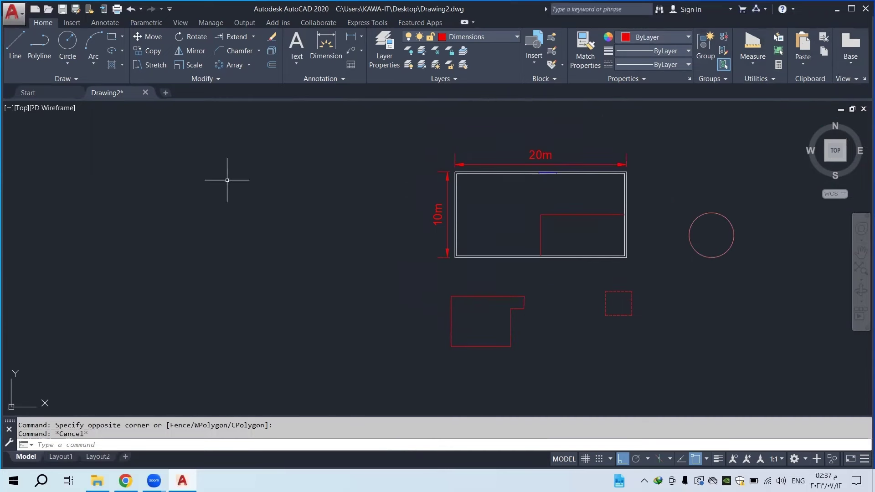
Create a new blank drawing and switch to it
{"action": "left_click", "coordinate": [164, 95]}
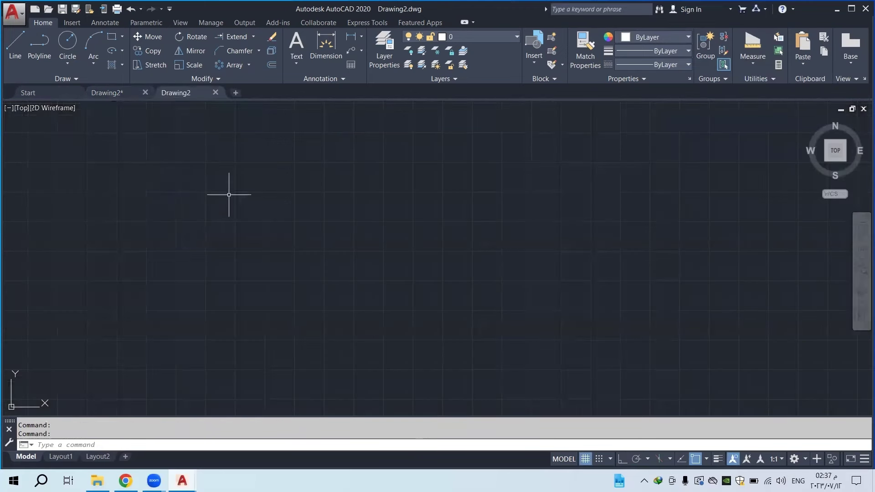
{"action": "left_click", "coordinate": [119, 93]}
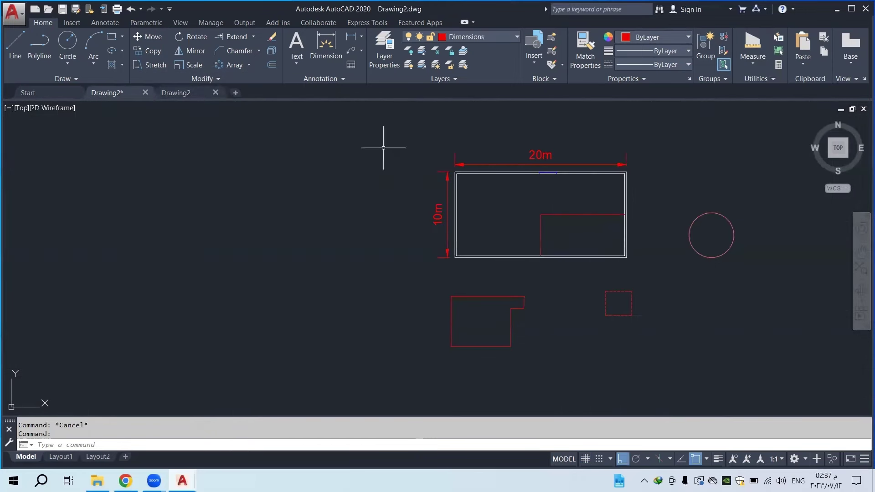
{"action": "left_click", "coordinate": [176, 93]}
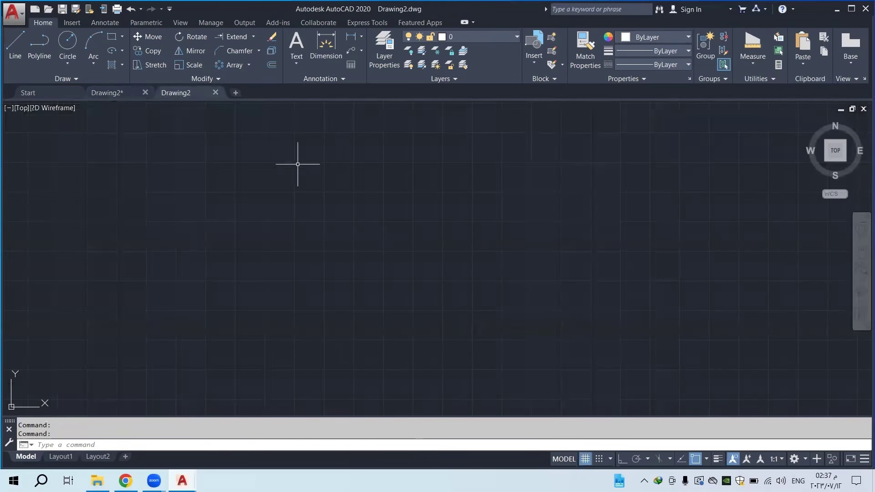
Draw a circle, then a rectangle starting on the circle's right edge
{"action": "left_click", "coordinate": [67, 46]}
{"action": "left_click", "coordinate": [258, 199]}
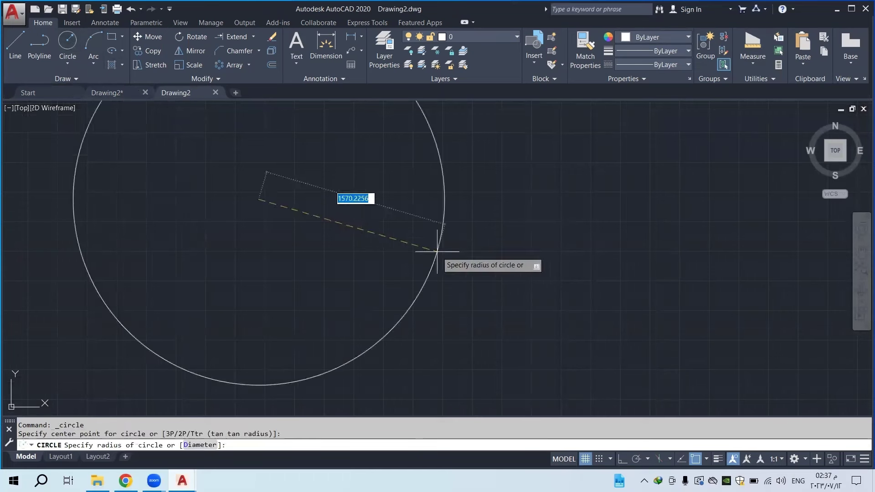
{"action": "left_click", "coordinate": [337, 210]}
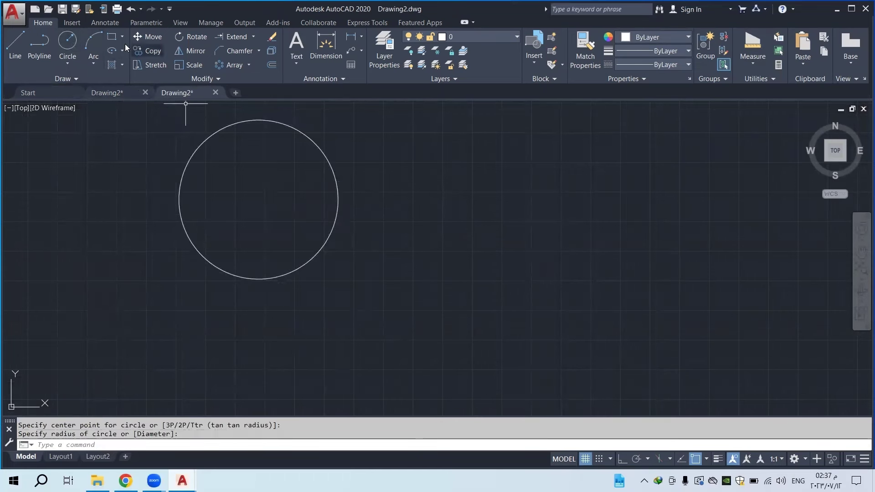
{"action": "left_click", "coordinate": [111, 37]}
{"action": "left_click", "coordinate": [338, 200]}
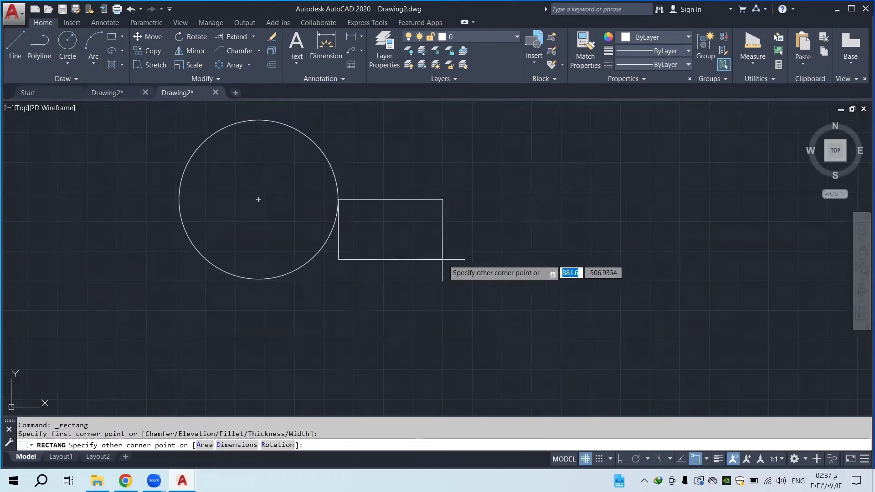
{"action": "left_click", "coordinate": [462, 272]}
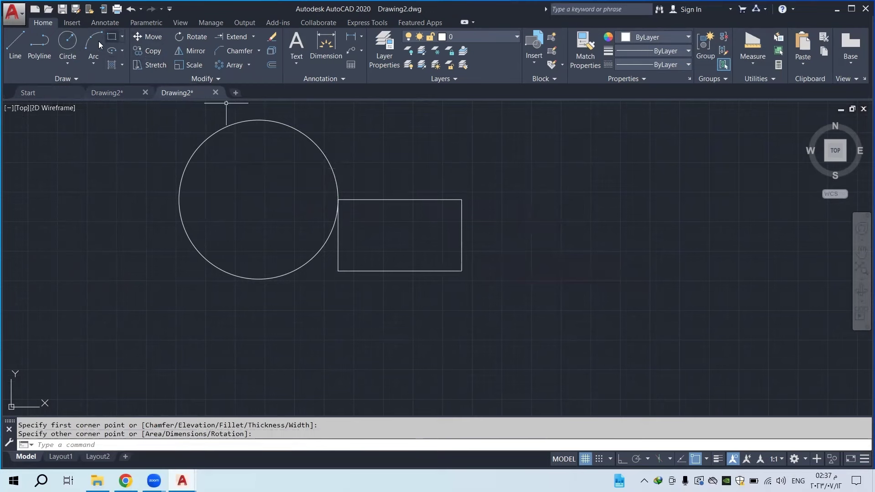
Draw a polyline from the rectangle's corner to the circle's centre, then up to its top
{"action": "left_click", "coordinate": [47, 42]}
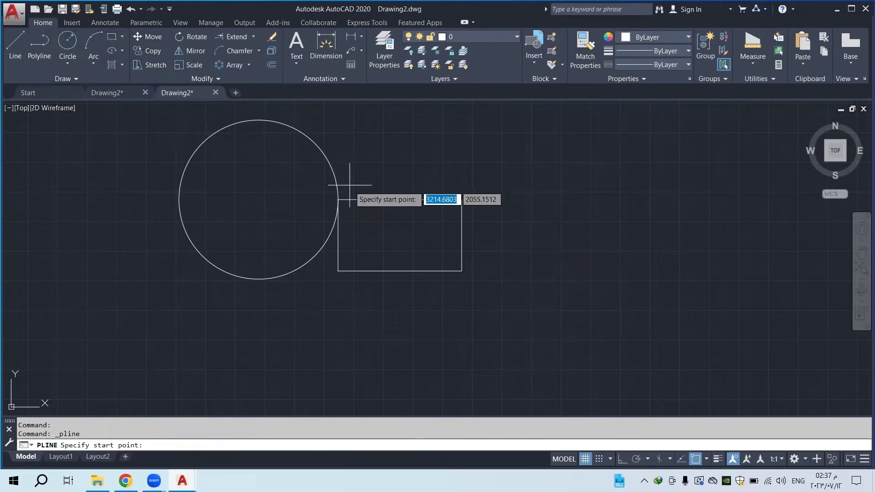
{"action": "left_click", "coordinate": [337, 199]}
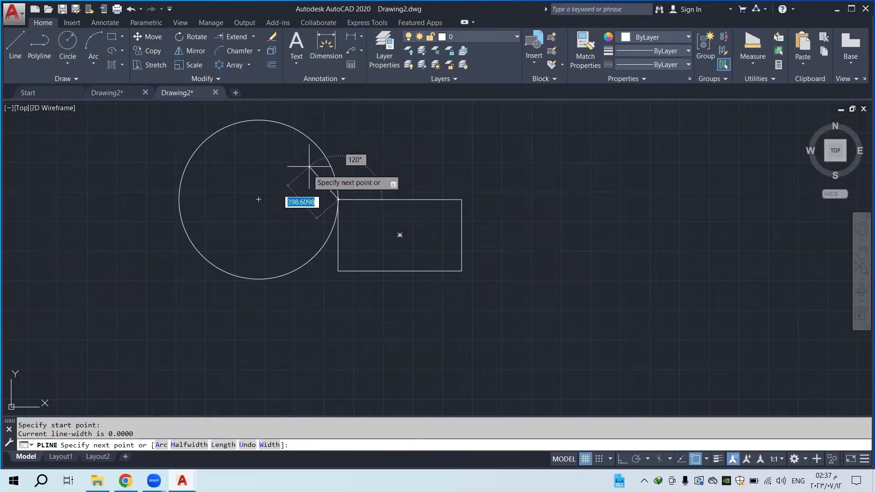
{"action": "left_click", "coordinate": [258, 199]}
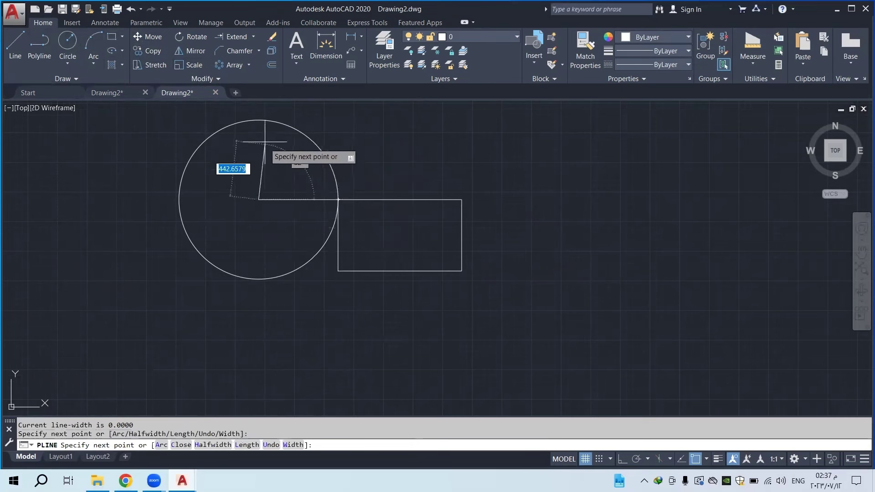
{"action": "left_click", "coordinate": [259, 120]}
{"action": "right_click", "coordinate": [259, 121]}
{"action": "left_click", "coordinate": [275, 125]}
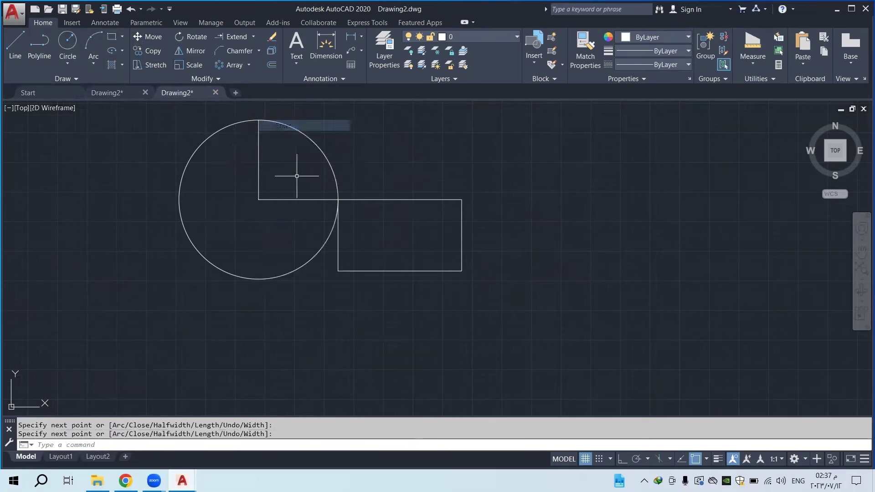
{"action": "scroll", "coordinate": [408, 190], "scroll_direction": "down", "scroll_amount": 2}
{"action": "middle_click_drag", "start_coordinate": [408, 190], "coordinate": [515, 193]}
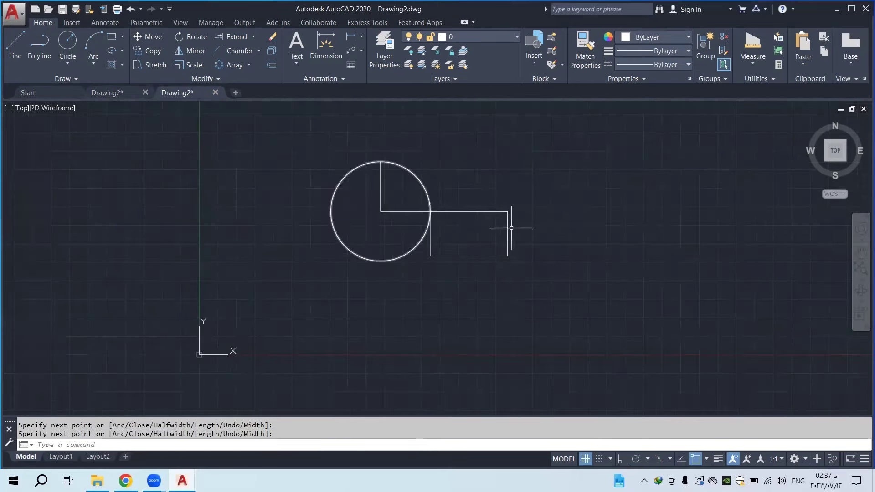
Copy the circle, rectangle and polyline to the clipboard, then show the dimensioned house drawing
{"action": "left_click", "coordinate": [108, 92]}
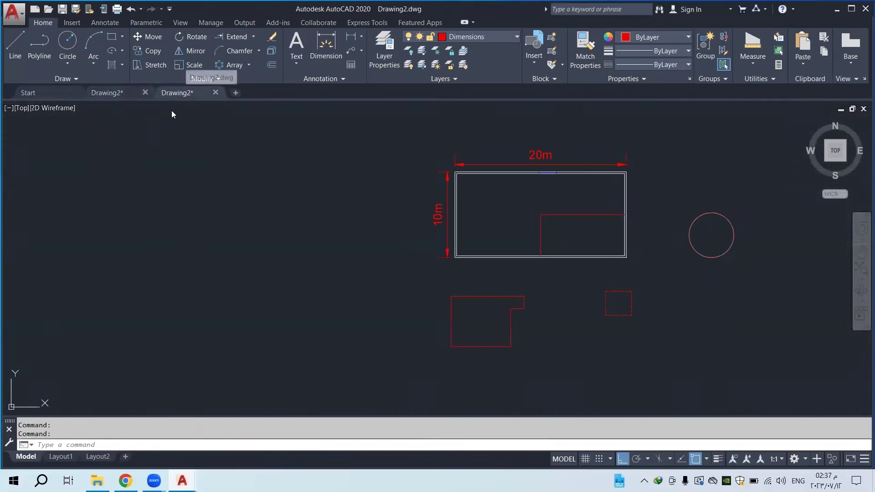
{"action": "left_click", "coordinate": [178, 93]}
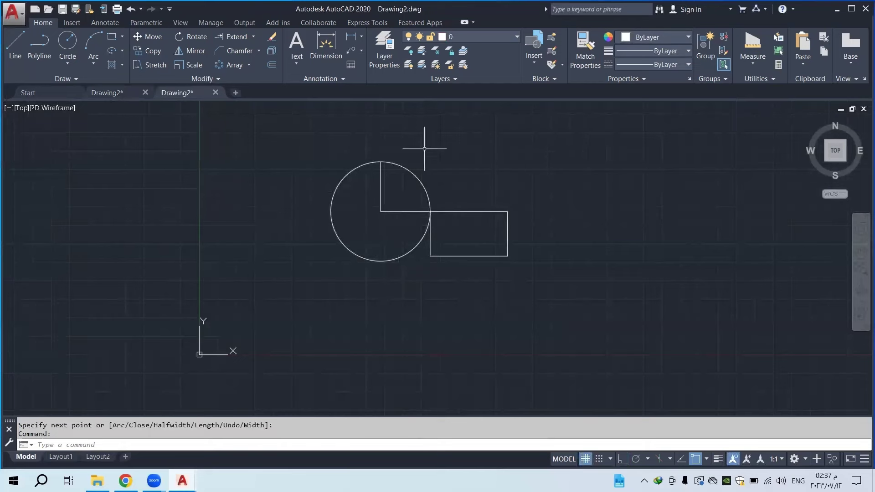
{"action": "left_click", "coordinate": [551, 133]}
{"action": "left_click", "coordinate": [309, 279]}
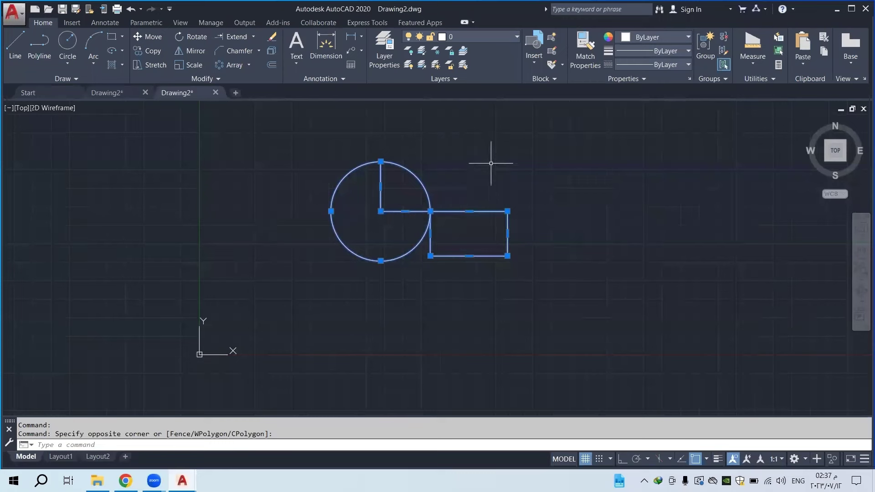
{"action": "right_click", "coordinate": [433, 150]}
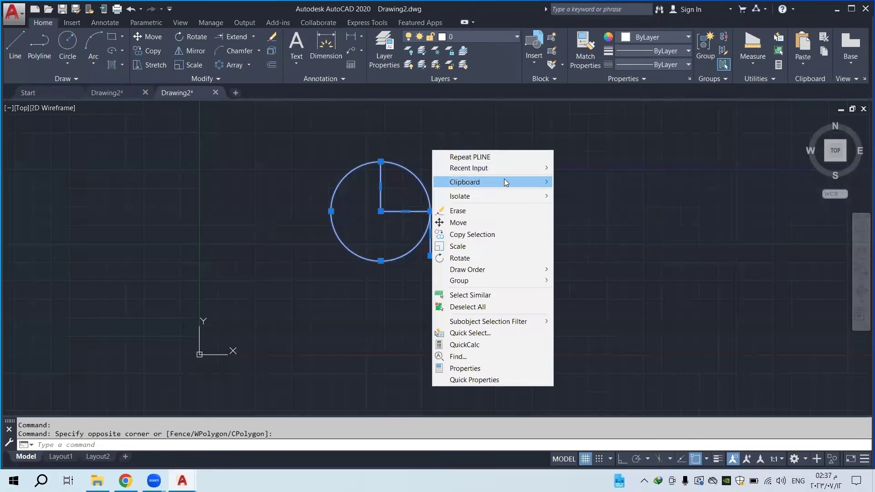
{"action": "mouse_move", "coordinate": [504, 180]}
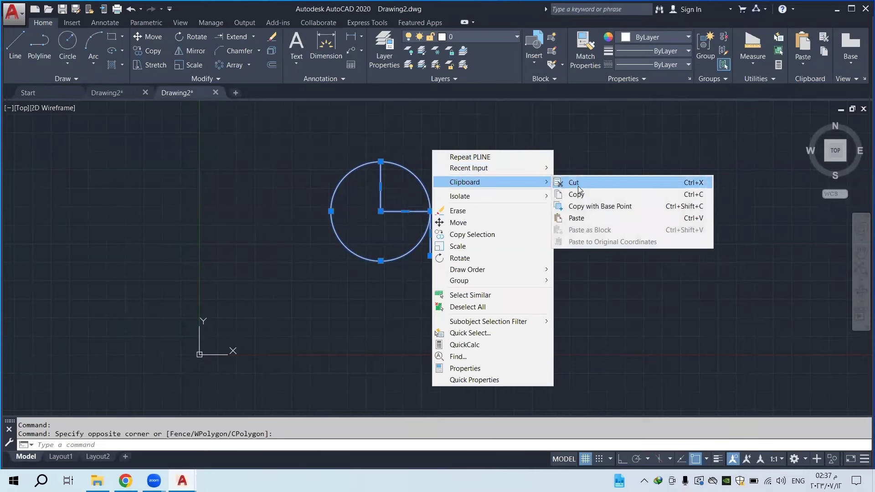
{"action": "left_click", "coordinate": [590, 195]}
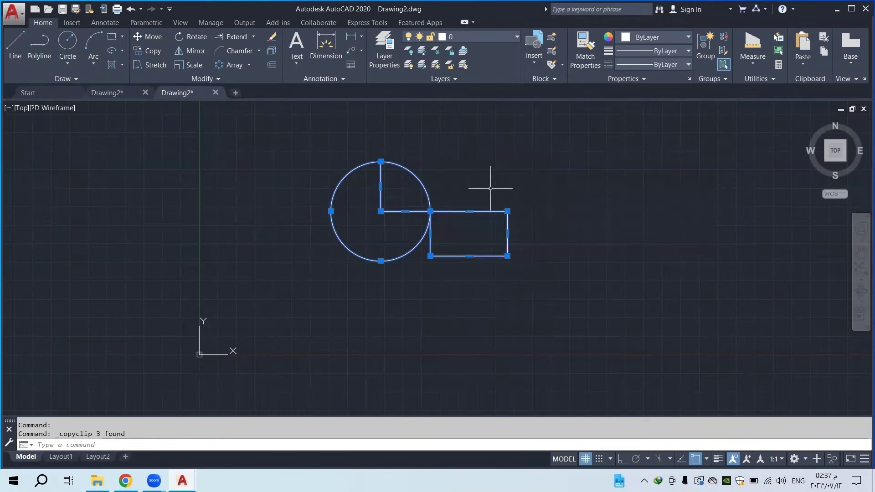
{"action": "key", "text": "Escape"}
{"action": "left_click", "coordinate": [120, 93]}
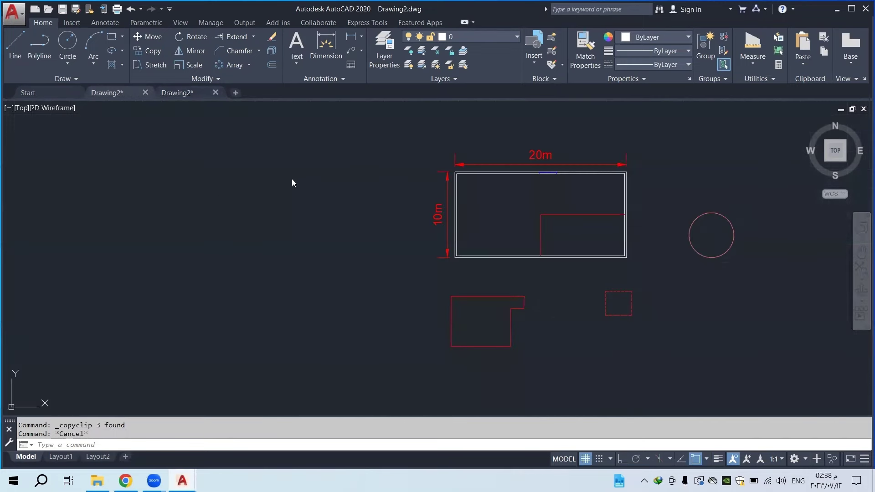
{"action": "middle_click_drag", "start_coordinate": [477, 228], "coordinate": [196, 228]}
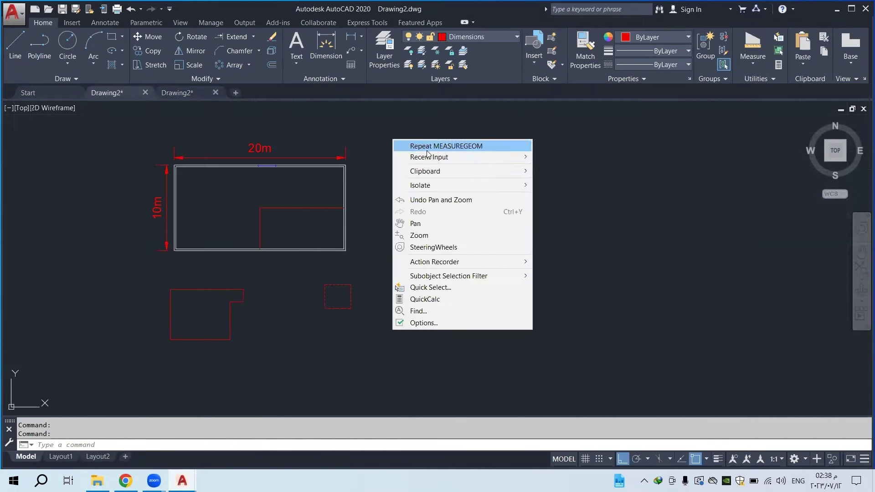
Paste the copied figure into the house drawing at a chosen insertion point
{"action": "right_click", "coordinate": [392, 140]}
{"action": "mouse_move", "coordinate": [486, 171]}
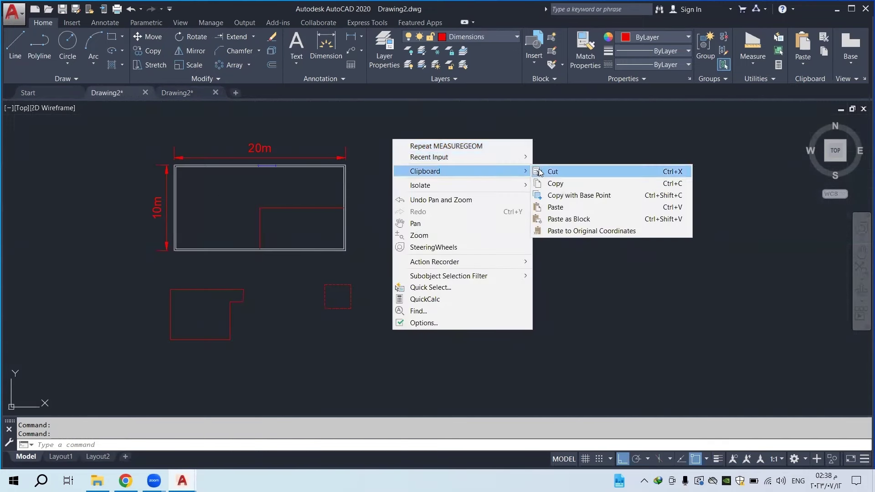
{"action": "left_click", "coordinate": [388, 189]}
{"action": "right_click", "coordinate": [497, 165]}
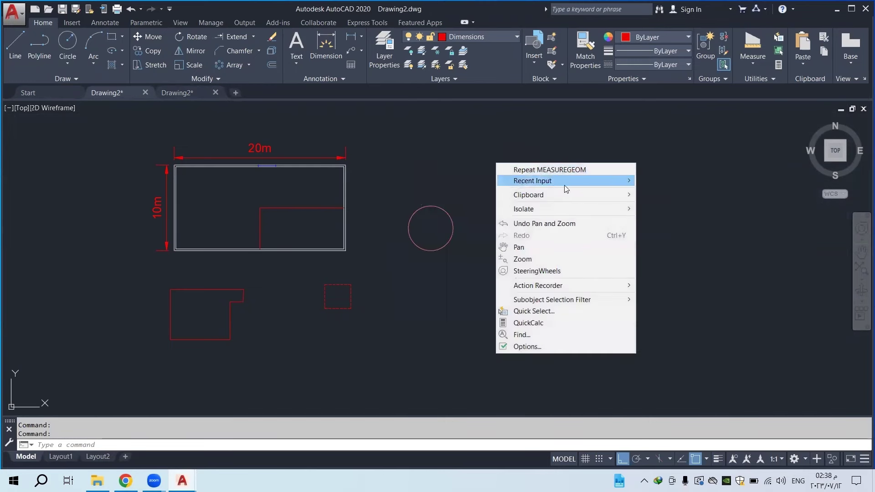
{"action": "mouse_move", "coordinate": [576, 193]}
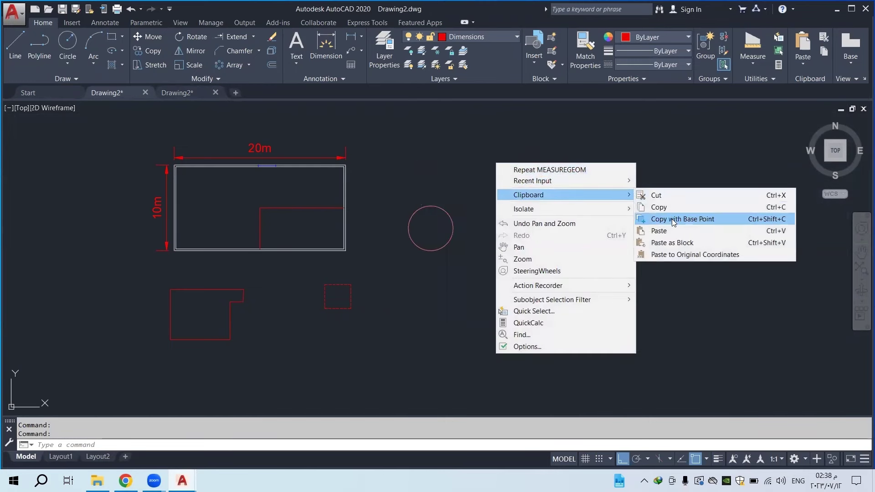
{"action": "left_click", "coordinate": [658, 231]}
{"action": "left_click", "coordinate": [501, 266]}
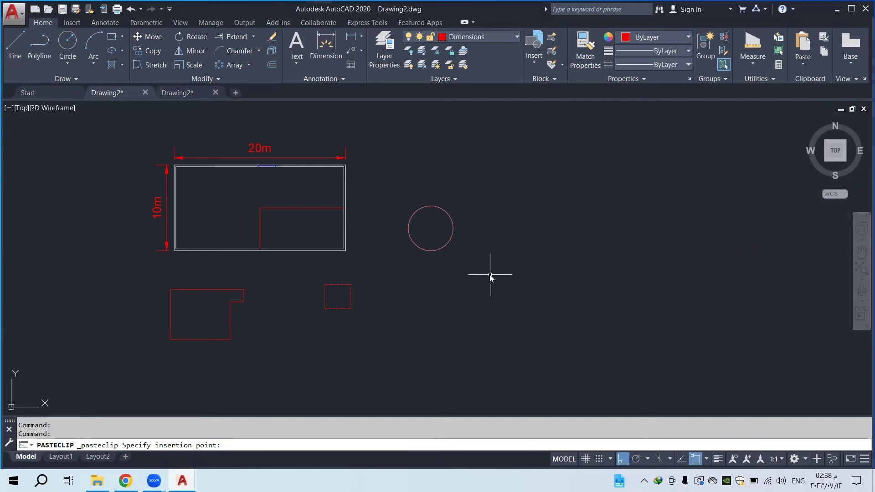
Zoom to the pasted figure, crossing-select its circle, lines and rectangle, then deselect
{"action": "scroll", "coordinate": [467, 303], "scroll_direction": "down", "scroll_amount": 8}
{"action": "scroll", "coordinate": [466, 300], "scroll_direction": "up", "scroll_amount": 10}
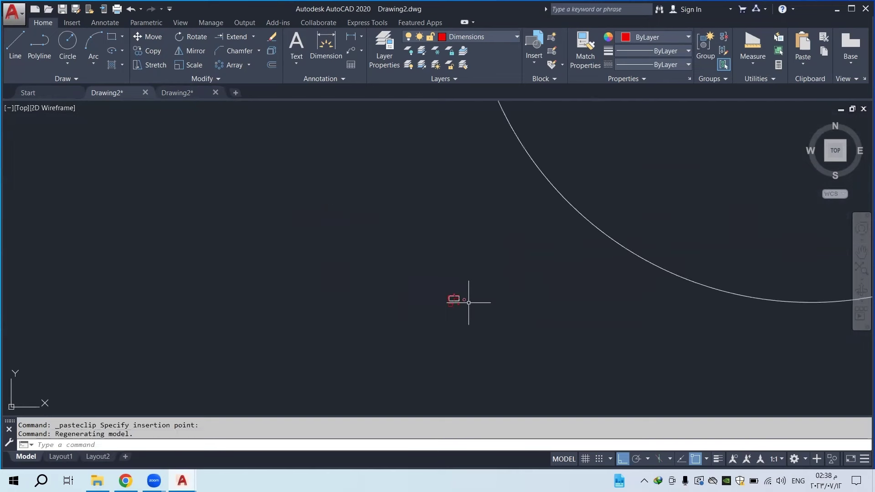
{"action": "scroll", "coordinate": [474, 303], "scroll_direction": "down", "scroll_amount": 6}
{"action": "middle_click_drag", "start_coordinate": [585, 274], "coordinate": [542, 270]}
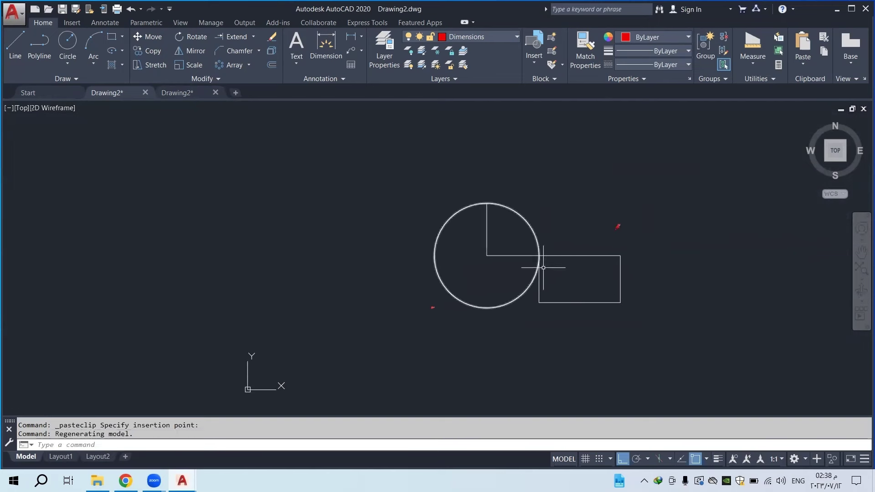
{"action": "scroll", "coordinate": [563, 251], "scroll_direction": "up", "scroll_amount": 2}
{"action": "scroll", "coordinate": [586, 205], "scroll_direction": "up", "scroll_amount": 4}
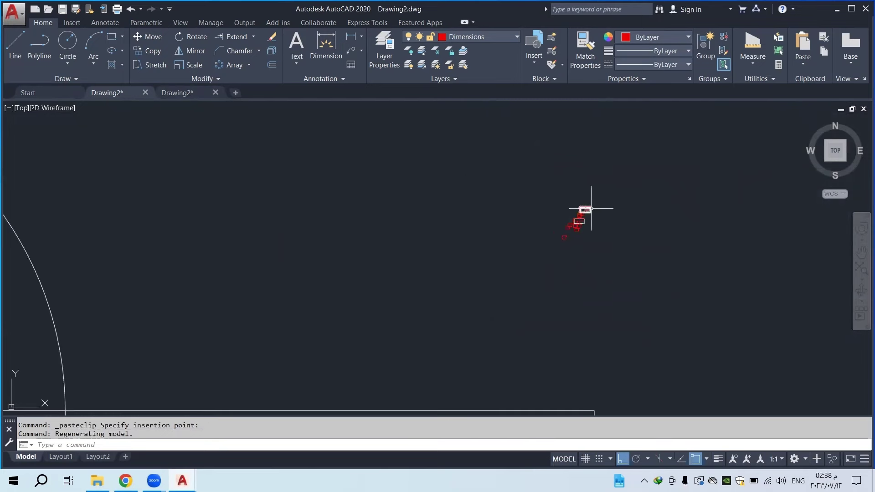
{"action": "scroll", "coordinate": [617, 199], "scroll_direction": "down", "scroll_amount": 10}
{"action": "scroll", "coordinate": [587, 209], "scroll_direction": "up", "scroll_amount": 6}
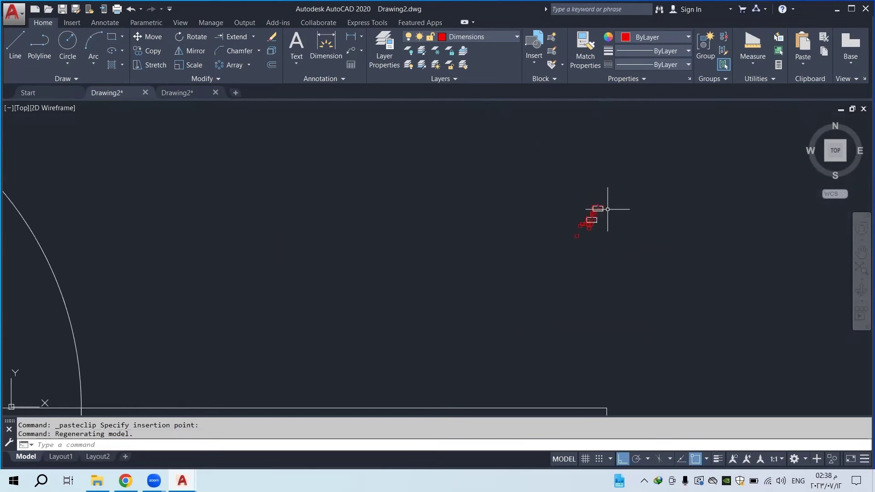
{"action": "scroll", "coordinate": [601, 209], "scroll_direction": "down", "scroll_amount": 6}
{"action": "scroll", "coordinate": [504, 234], "scroll_direction": "up", "scroll_amount": 3}
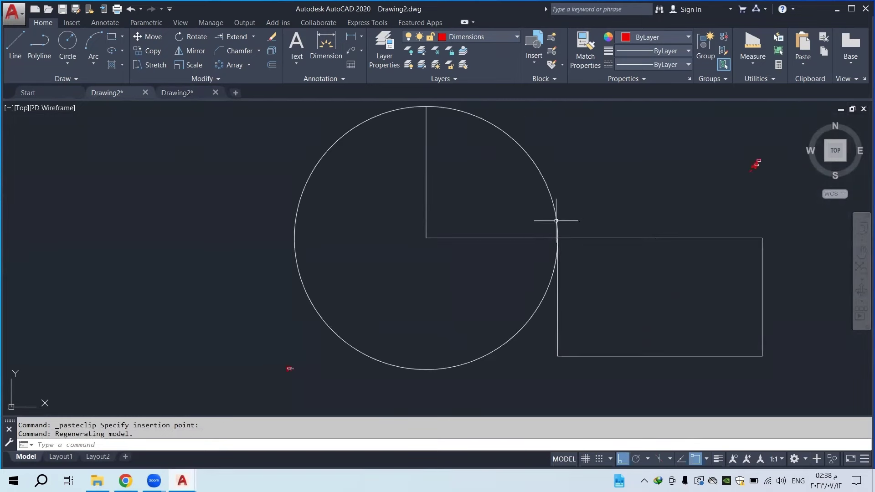
{"action": "left_click", "coordinate": [580, 216]}
{"action": "left_click", "coordinate": [476, 240]}
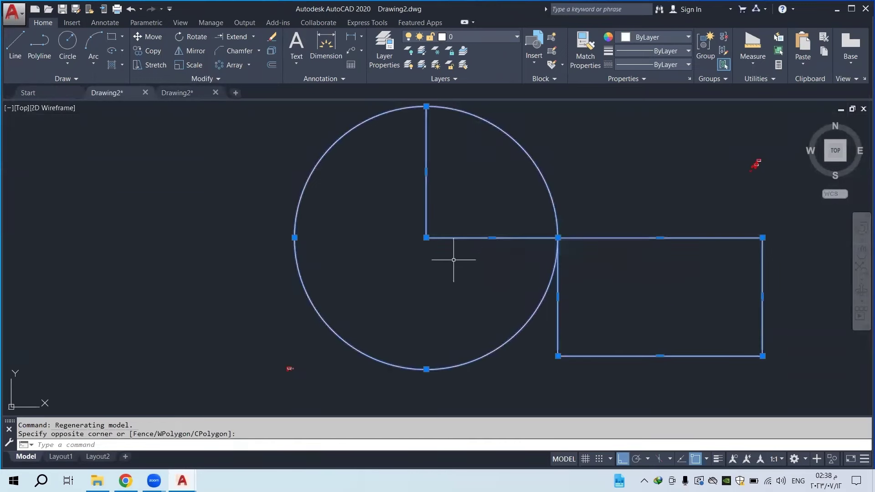
{"action": "key", "text": "Escape"}
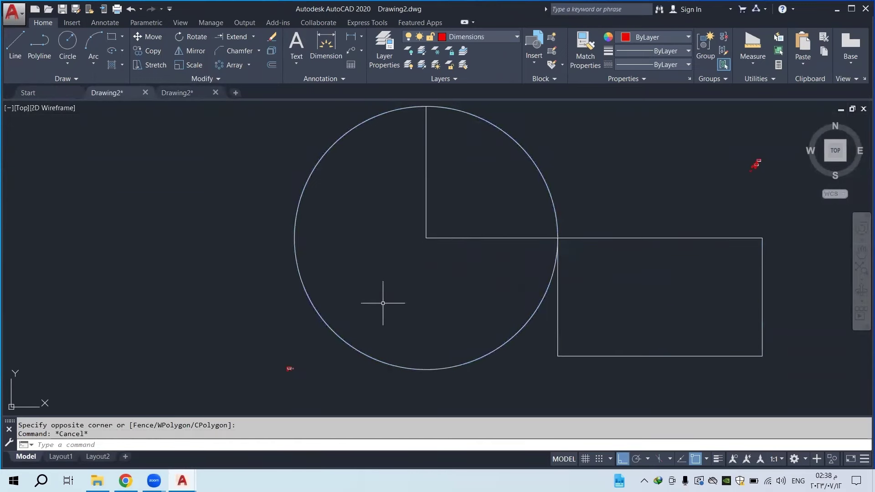
Begin a linear dimension along the rectangle's bottom edge, then cancel it
{"action": "left_click", "coordinate": [348, 36]}
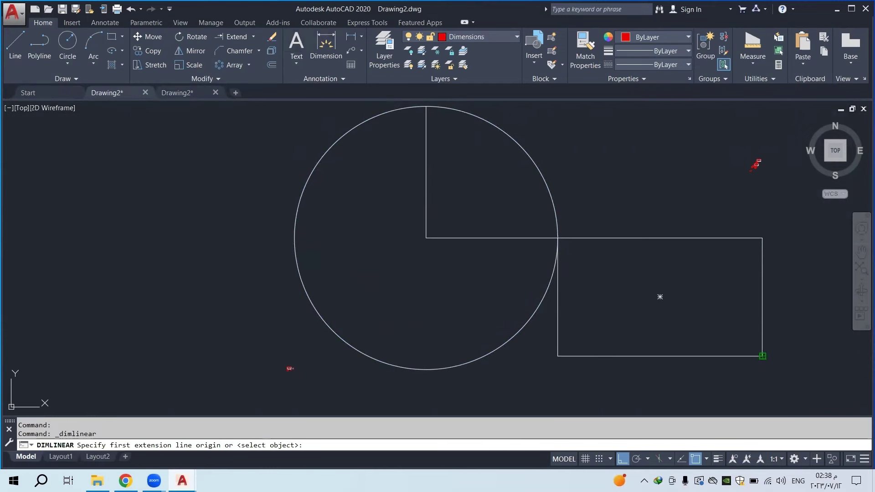
{"action": "left_click", "coordinate": [762, 356]}
{"action": "left_click", "coordinate": [557, 356]}
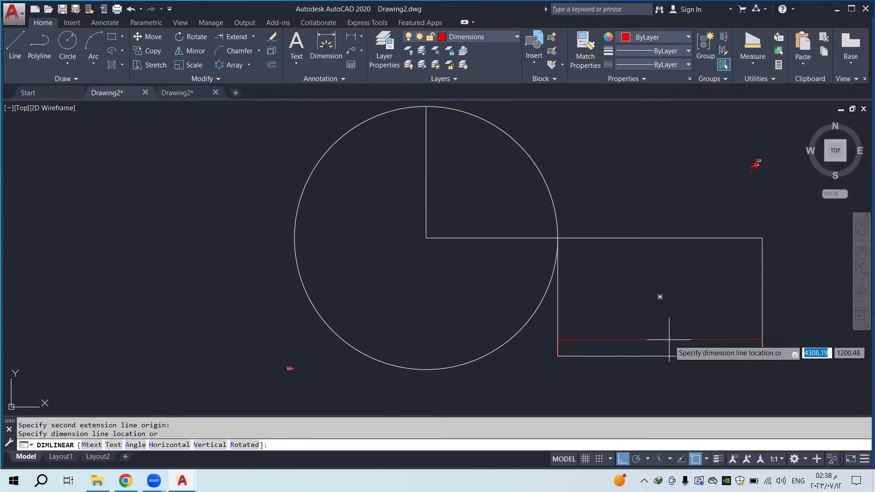
{"action": "scroll", "coordinate": [672, 340], "scroll_direction": "up", "scroll_amount": 2}
{"action": "scroll", "coordinate": [672, 339], "scroll_direction": "up", "scroll_amount": 5}
{"action": "scroll", "coordinate": [583, 342], "scroll_direction": "up", "scroll_amount": 1}
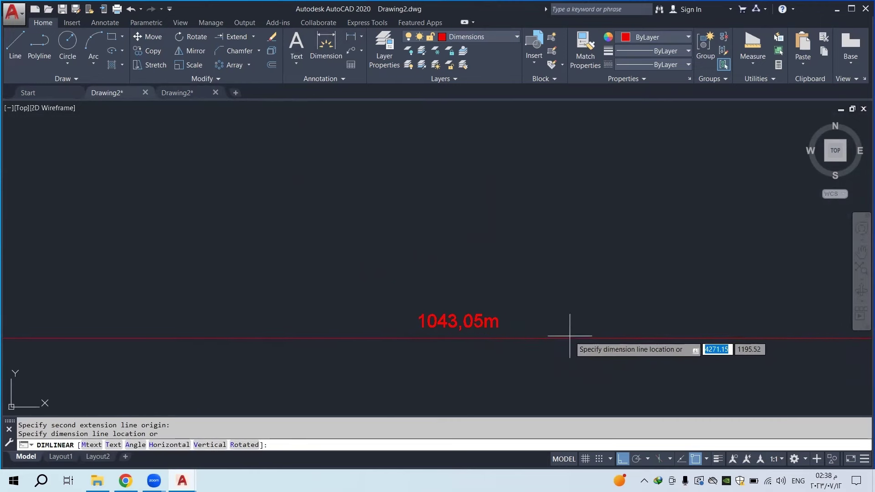
{"action": "scroll", "coordinate": [570, 337], "scroll_direction": "down", "scroll_amount": 6}
{"action": "key", "text": "Escape"}
{"action": "scroll", "coordinate": [572, 313], "scroll_direction": "up", "scroll_amount": 4}
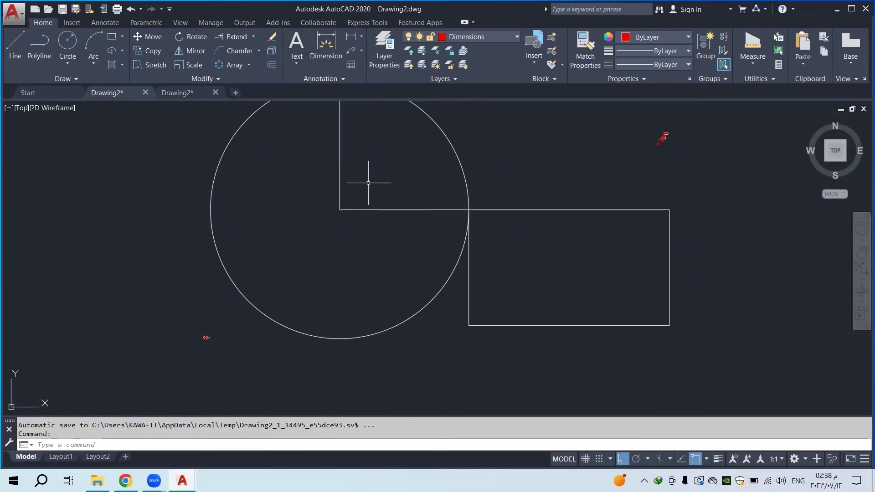
{"action": "middle_click_drag", "start_coordinate": [447, 257], "coordinate": [454, 269]}
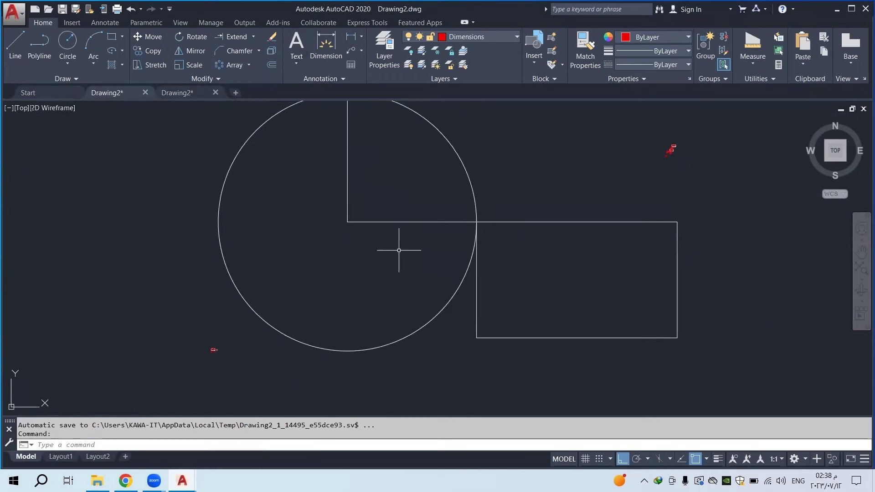
Scale the circle, lines and rectangle by 0.001 about the circle's bottom point
{"action": "left_click", "coordinate": [189, 65]}
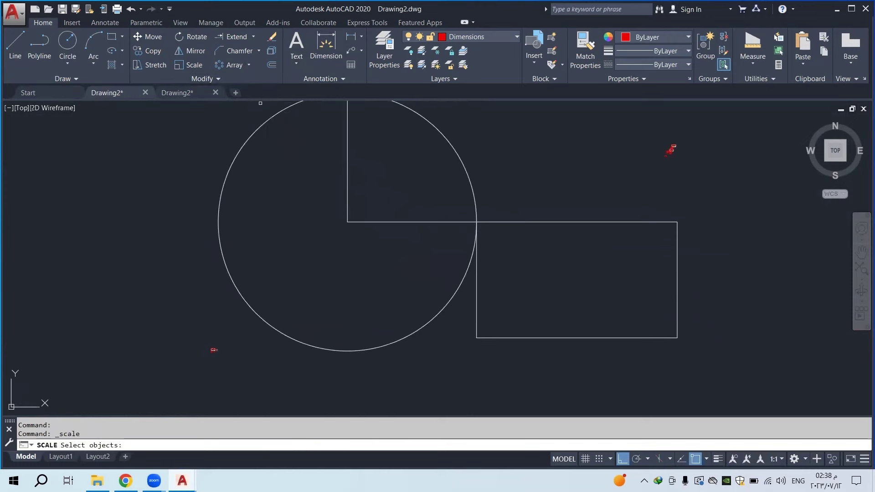
{"action": "scroll", "coordinate": [397, 228], "scroll_direction": "down", "scroll_amount": 2}
{"action": "left_click", "coordinate": [541, 164]}
{"action": "left_click", "coordinate": [396, 246]}
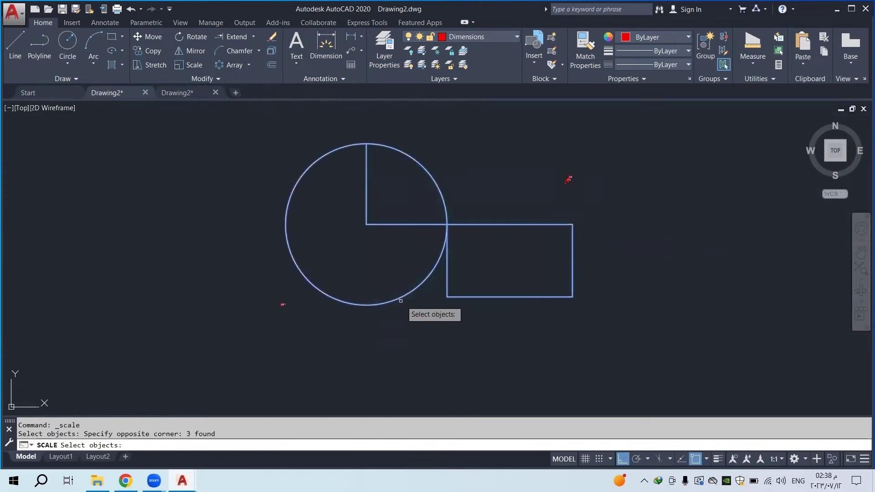
{"action": "key", "text": "Return"}
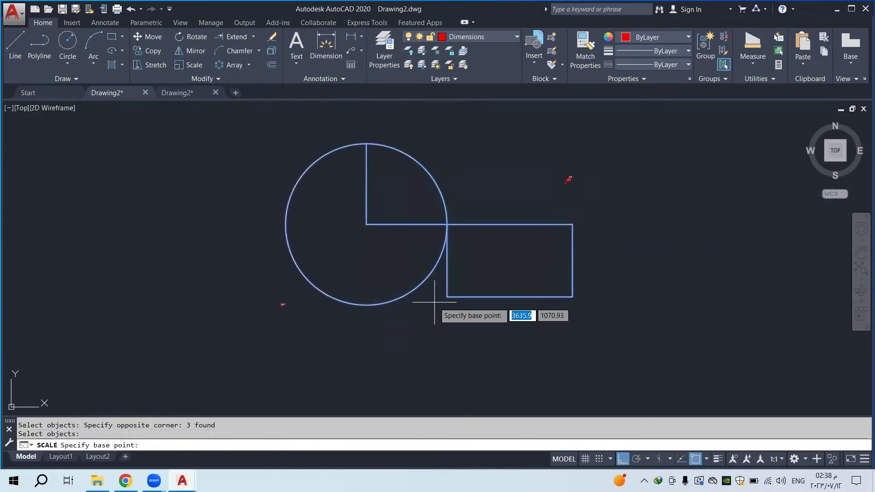
{"action": "left_click", "coordinate": [366, 305]}
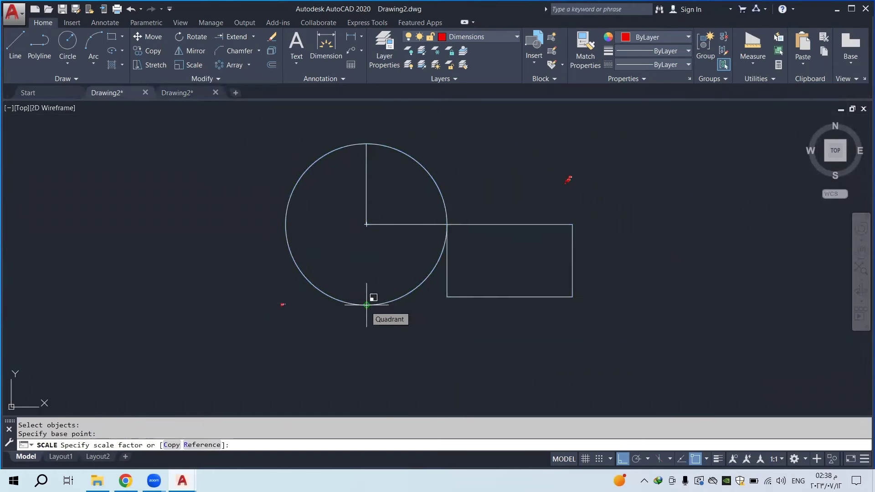
{"action": "type", "text": ".00"}
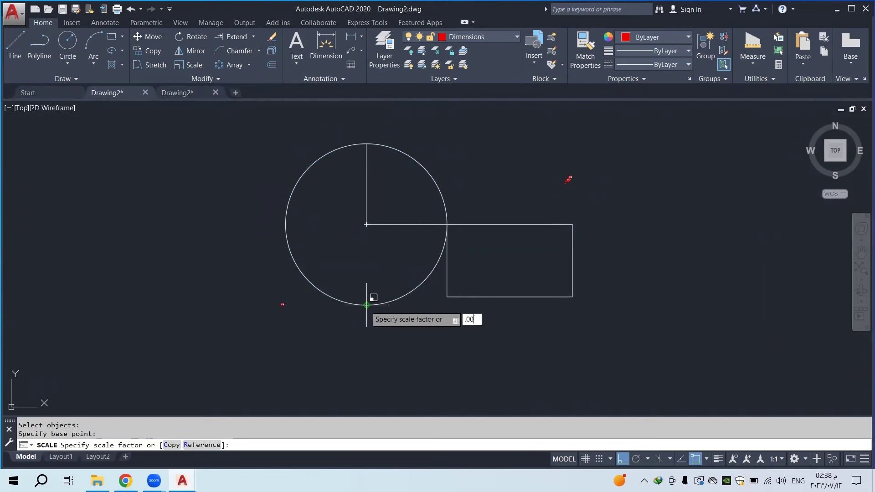
{"action": "type", "text": "1"}
{"action": "key", "text": "Return"}
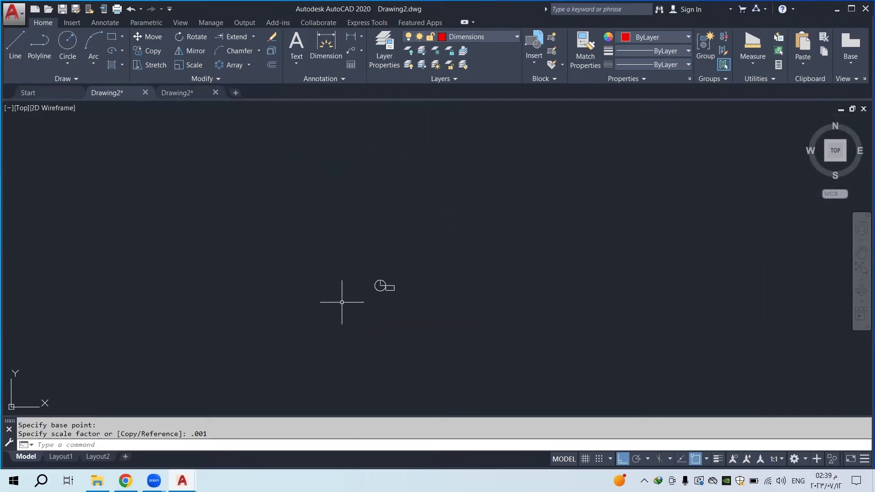
Move the shrunken circle and rectangle beside the dimensioned house plan
{"action": "left_click_drag", "start_coordinate": [593, 264], "coordinate": [501, 306]}
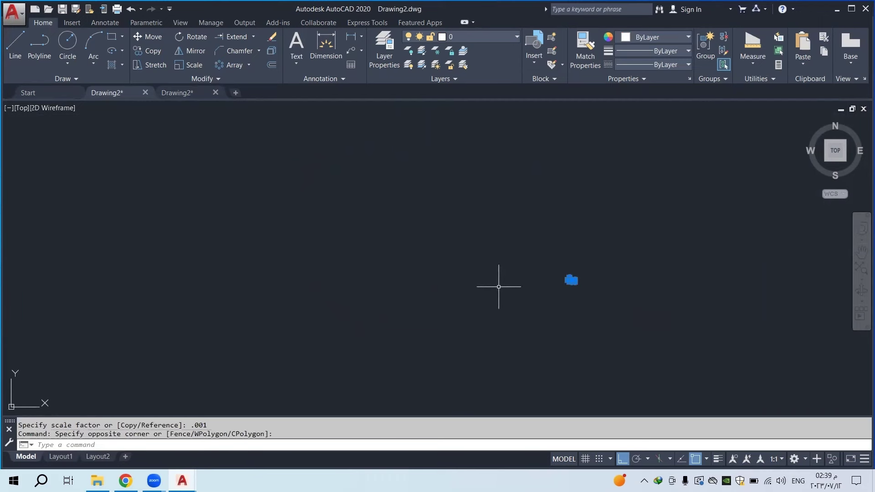
{"action": "left_click", "coordinate": [148, 36]}
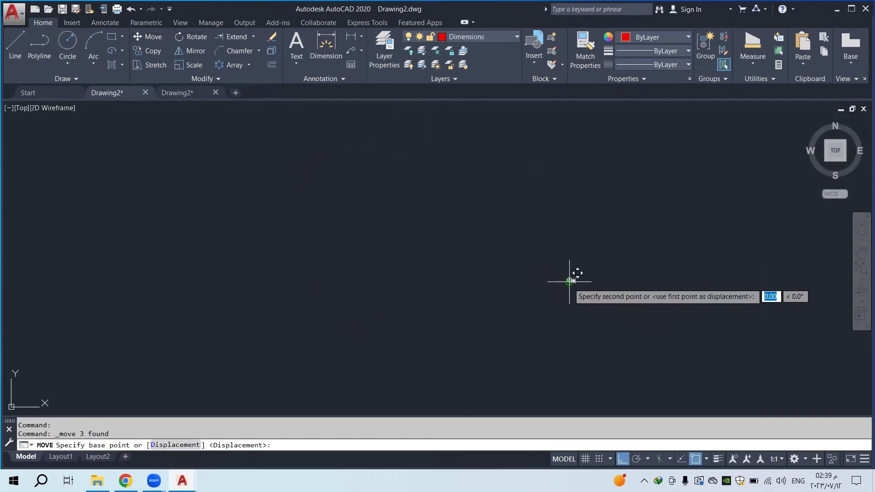
{"action": "left_click", "coordinate": [581, 284]}
{"action": "scroll", "coordinate": [25, 290], "scroll_direction": "up", "scroll_amount": 10}
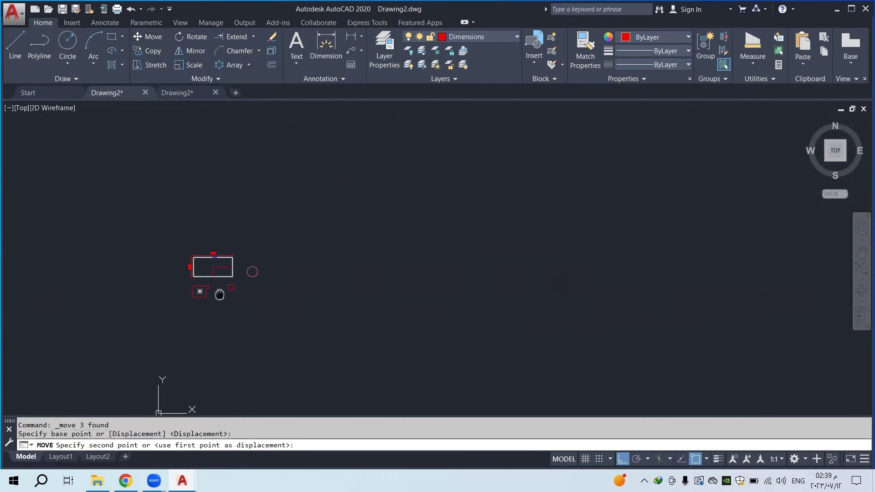
{"action": "left_click", "coordinate": [365, 272]}
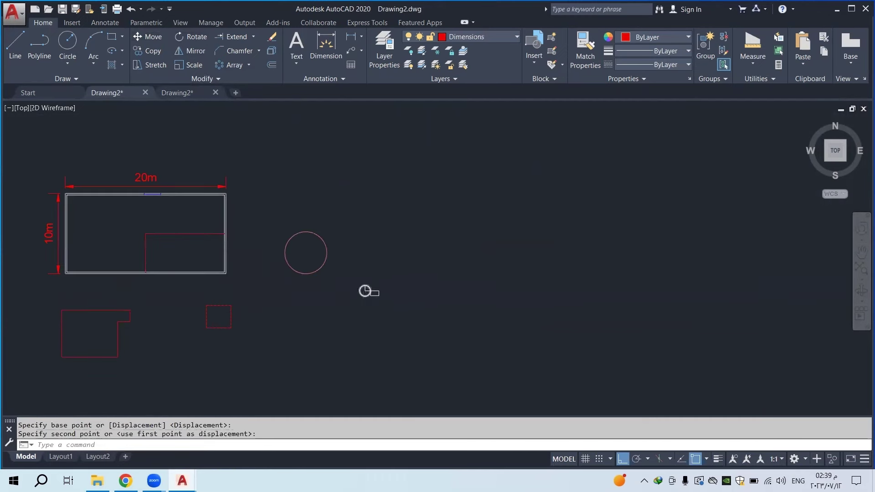
{"action": "scroll", "coordinate": [364, 287], "scroll_direction": "up", "scroll_amount": 6}
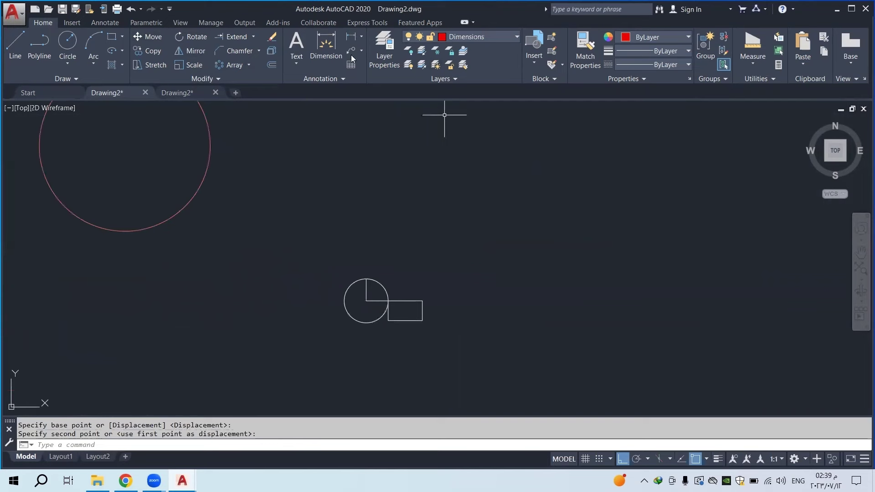
Begin a linear dimension on the rectangle's bottom edge, then cancel it
{"action": "left_click", "coordinate": [326, 45]}
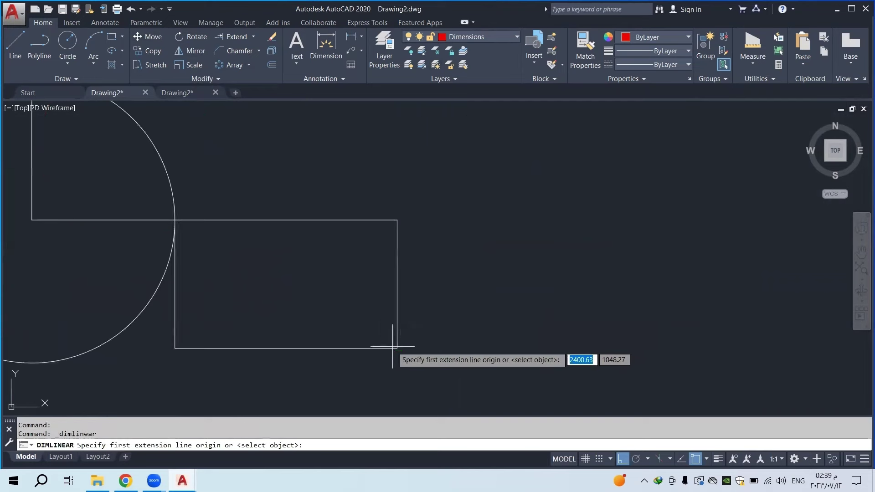
{"action": "left_click", "coordinate": [397, 348]}
{"action": "left_click", "coordinate": [175, 348]}
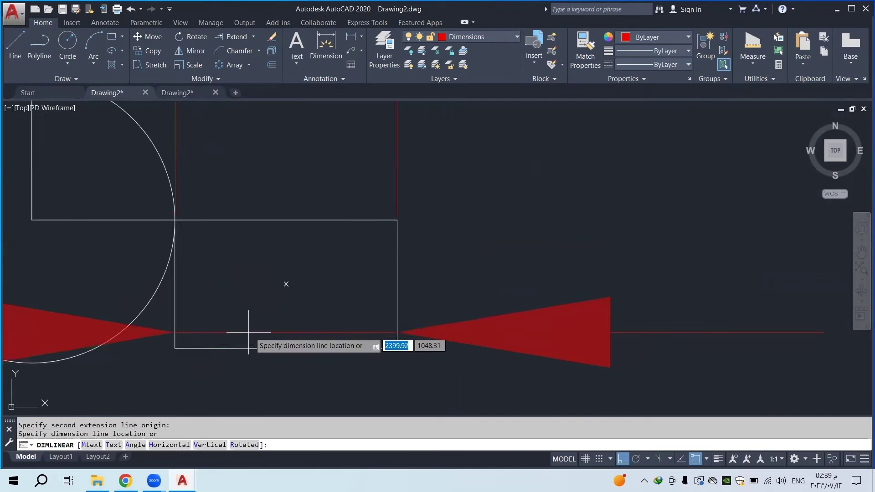
{"action": "scroll", "coordinate": [280, 312], "scroll_direction": "down", "scroll_amount": 6}
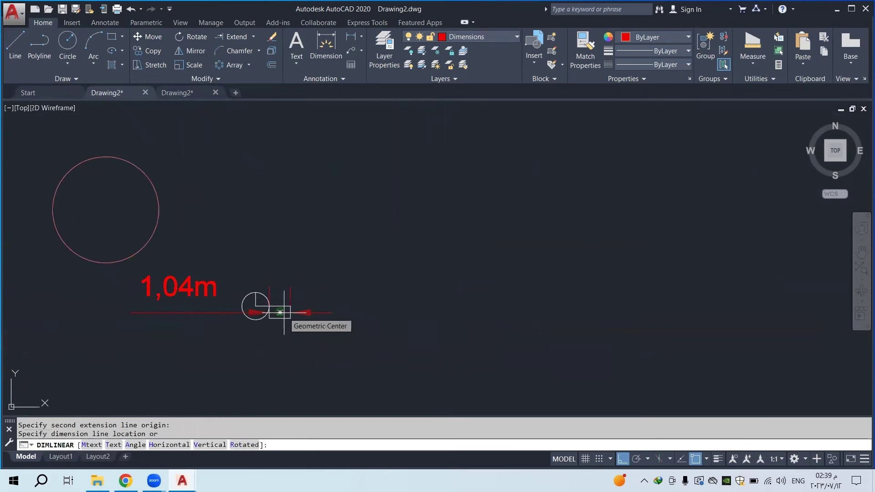
{"action": "key", "text": "Escape"}
{"action": "scroll", "coordinate": [277, 307], "scroll_direction": "up", "scroll_amount": 4}
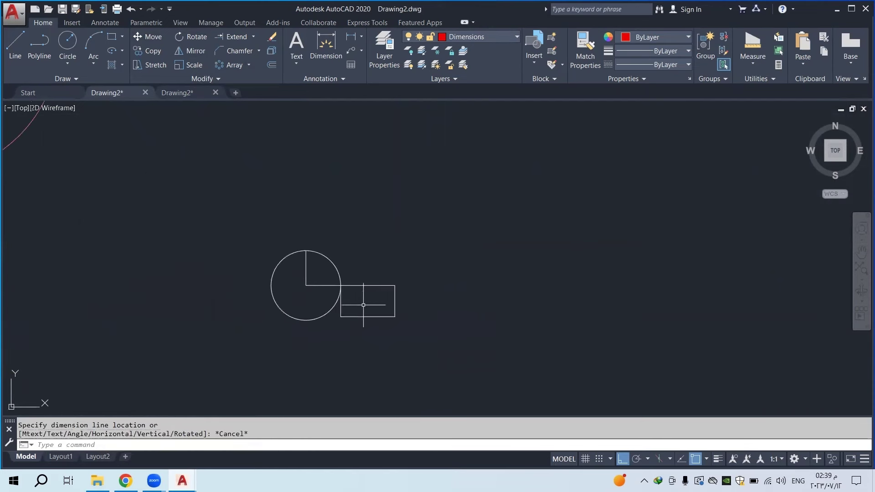
{"action": "scroll", "coordinate": [403, 268], "scroll_direction": "down", "scroll_amount": 4}
{"action": "scroll", "coordinate": [419, 274], "scroll_direction": "down", "scroll_amount": 4}
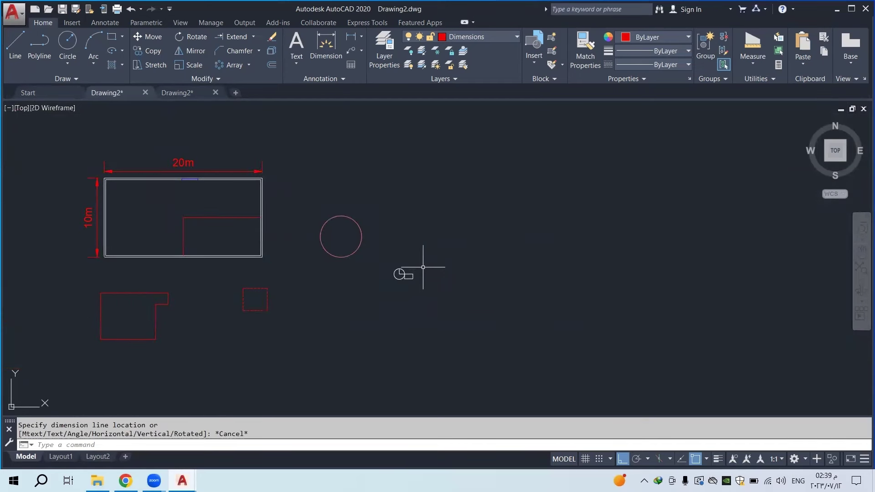
{"action": "scroll", "coordinate": [417, 270], "scroll_direction": "up", "scroll_amount": 4}
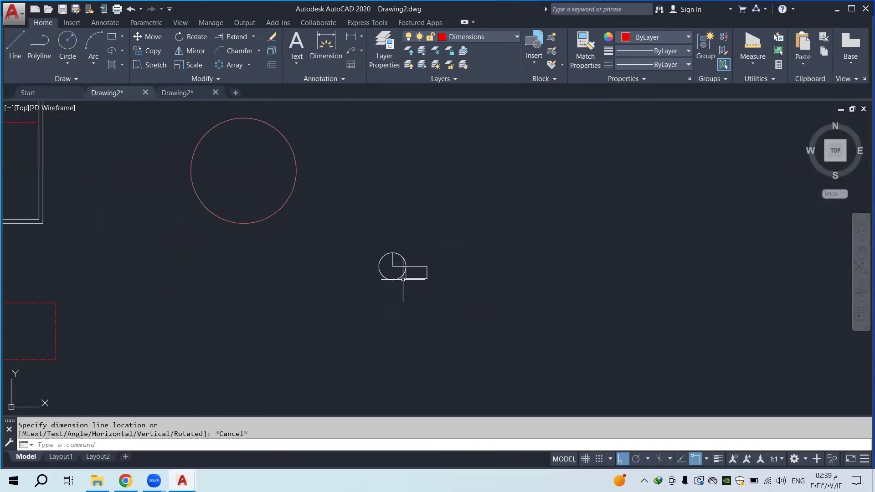
{"action": "middle_click_drag", "start_coordinate": [415, 271], "coordinate": [488, 273]}
{"action": "scroll", "coordinate": [512, 273], "scroll_direction": "down", "scroll_amount": 4}
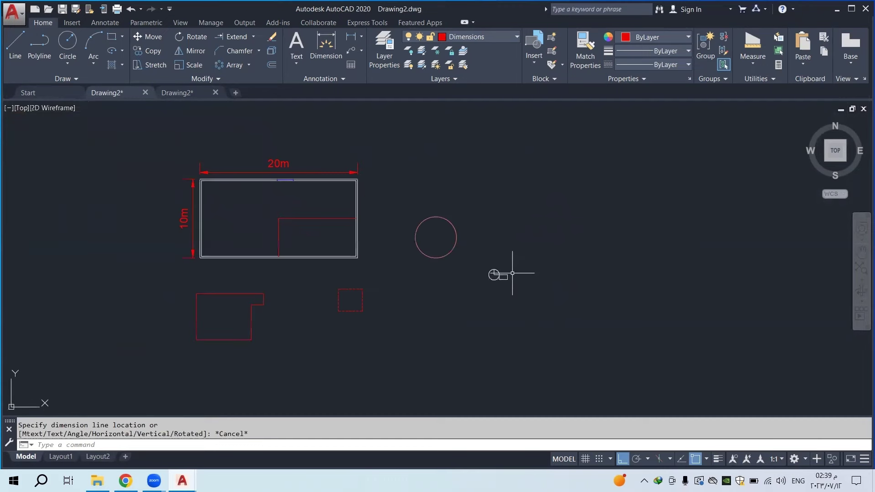
Switch between the Drawing2 documents, ending in the circle-and-rectangle drawing
{"action": "left_click", "coordinate": [186, 93]}
{"action": "key", "text": "Escape"}
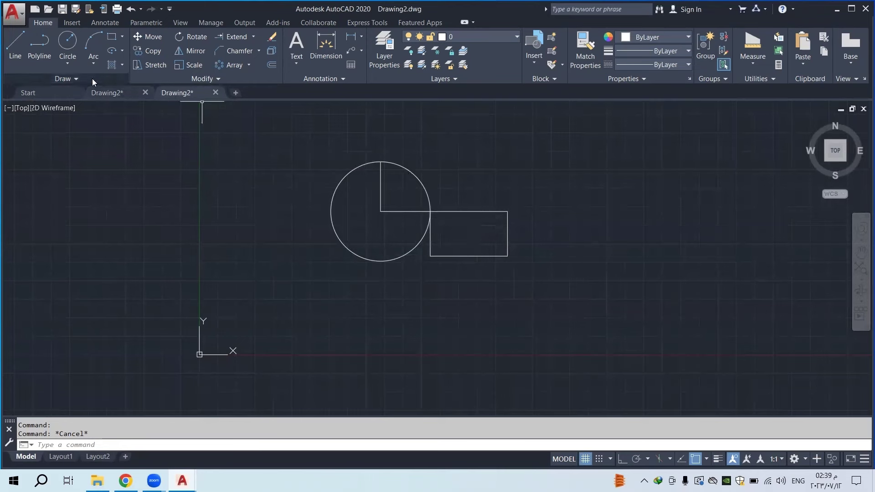
{"action": "left_click", "coordinate": [100, 91]}
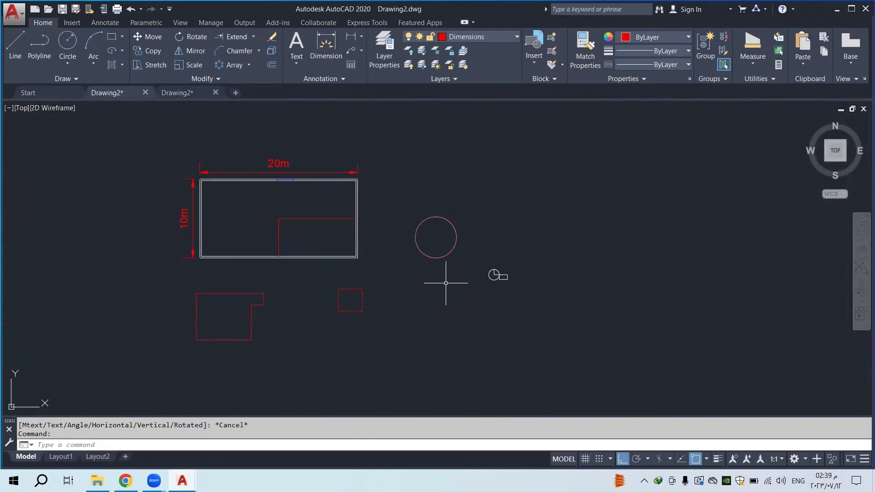
{"action": "left_click", "coordinate": [189, 95]}
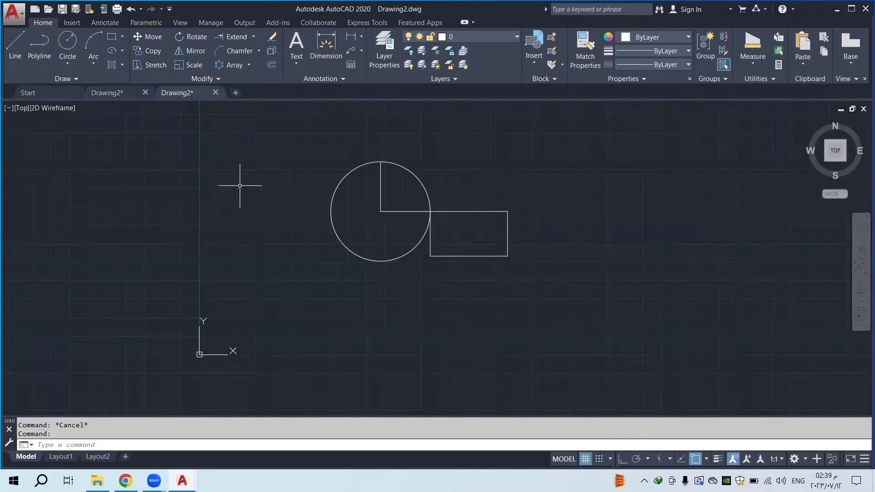
Draw a 10-unit horizontal line with Ortho turned on
{"action": "left_click", "coordinate": [15, 45]}
{"action": "scroll", "coordinate": [449, 335], "scroll_direction": "up", "scroll_amount": 2}
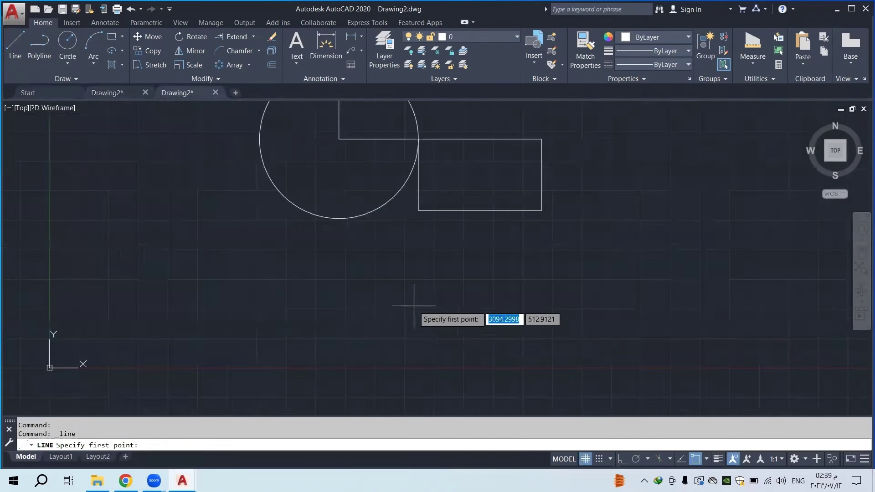
{"action": "scroll", "coordinate": [401, 304], "scroll_direction": "up", "scroll_amount": 2}
{"action": "left_click", "coordinate": [399, 306]}
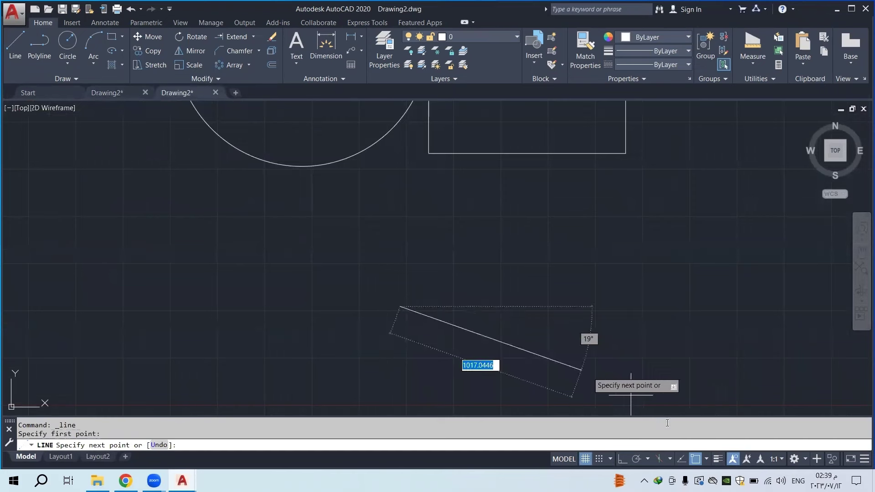
{"action": "left_click", "coordinate": [622, 460]}
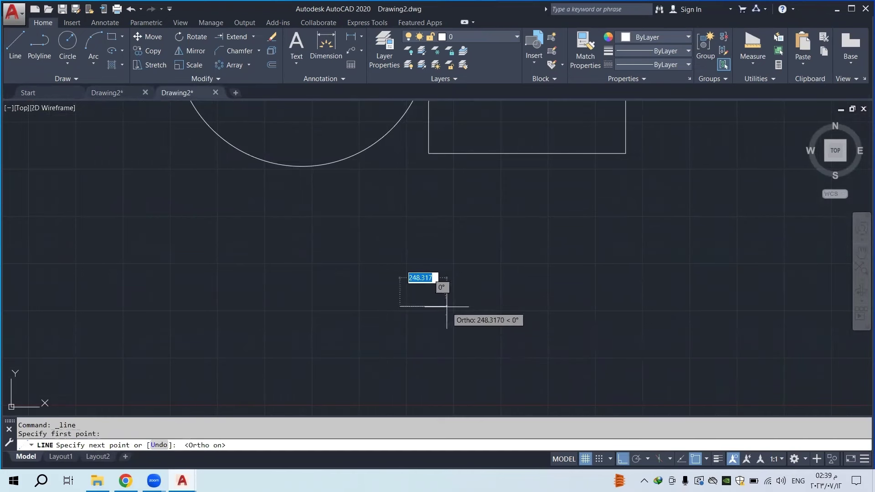
{"action": "type", "text": "10"}
{"action": "key", "text": "Return"}
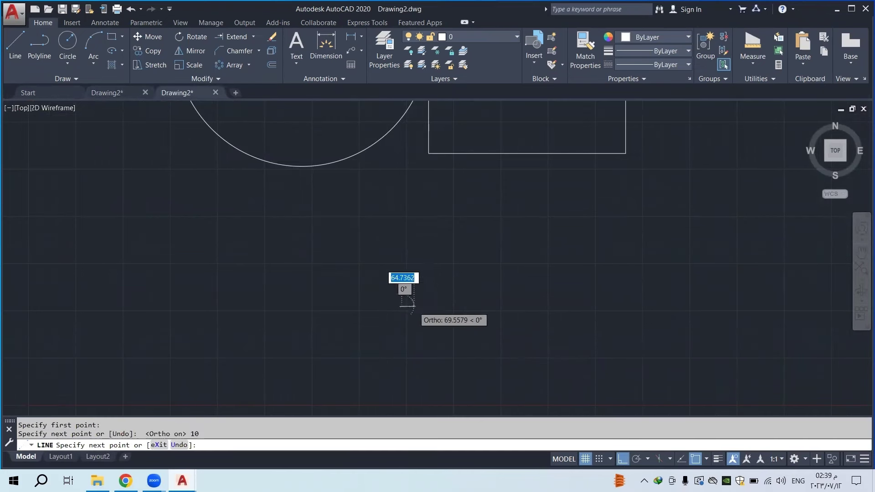
End the line command, window-select the 10-unit line and copy it to the clipboard
{"action": "scroll", "coordinate": [354, 304], "scroll_direction": "up", "scroll_amount": 2}
{"action": "scroll", "coordinate": [354, 304], "scroll_direction": "up", "scroll_amount": 2}
{"action": "middle_click_drag", "start_coordinate": [217, 303], "coordinate": [531, 287]}
{"action": "scroll", "coordinate": [531, 273], "scroll_direction": "up", "scroll_amount": 2}
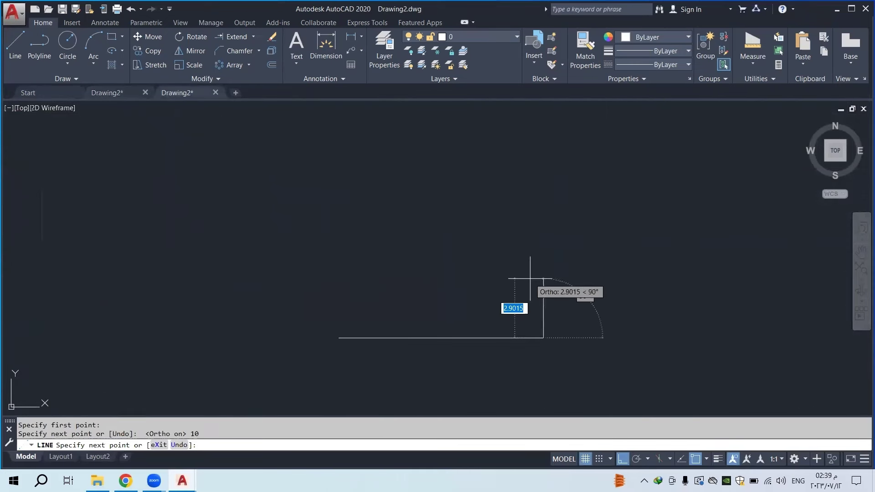
{"action": "key", "text": "Escape"}
{"action": "scroll", "coordinate": [524, 296], "scroll_direction": "down", "scroll_amount": 3}
{"action": "left_click", "coordinate": [535, 279]}
{"action": "left_click", "coordinate": [447, 326]}
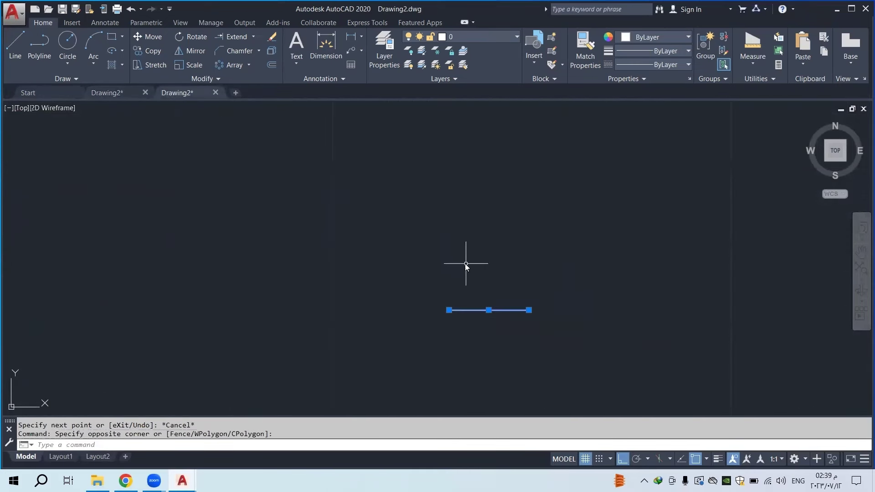
{"action": "right_click", "coordinate": [465, 264]}
{"action": "mouse_move", "coordinate": [579, 43]}
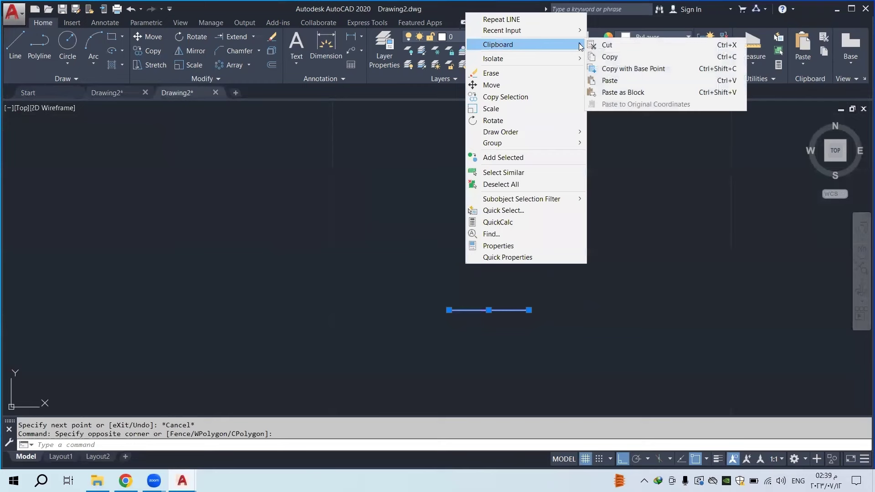
{"action": "left_click", "coordinate": [618, 57]}
Paste the 10-unit line into the house plan, right of the dashed square
{"action": "left_click", "coordinate": [109, 92]}
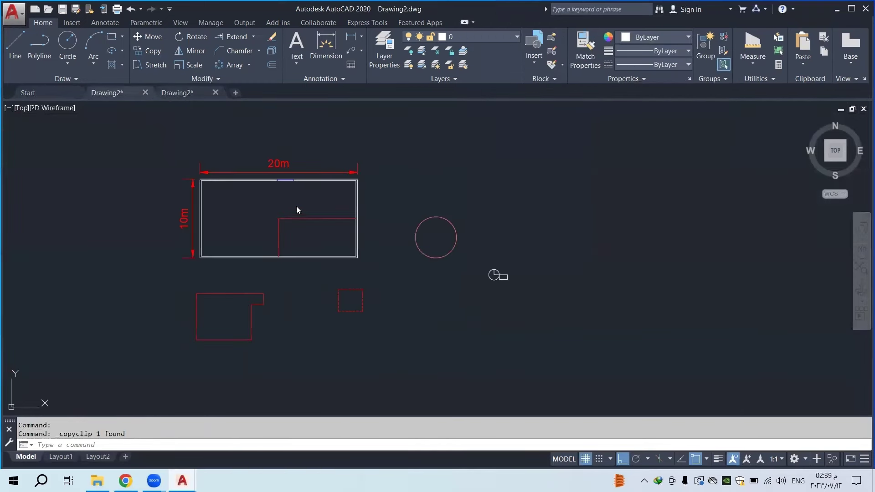
{"action": "right_click", "coordinate": [374, 279]}
{"action": "mouse_move", "coordinate": [430, 309]}
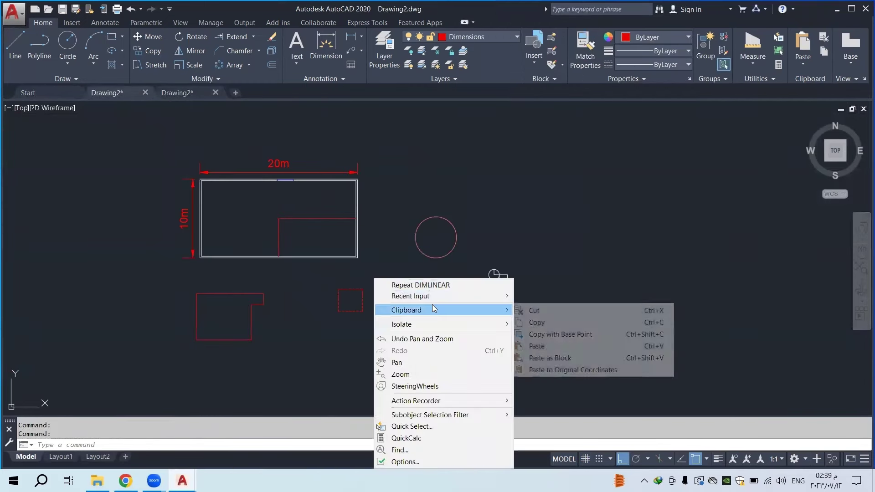
{"action": "left_click", "coordinate": [546, 347]}
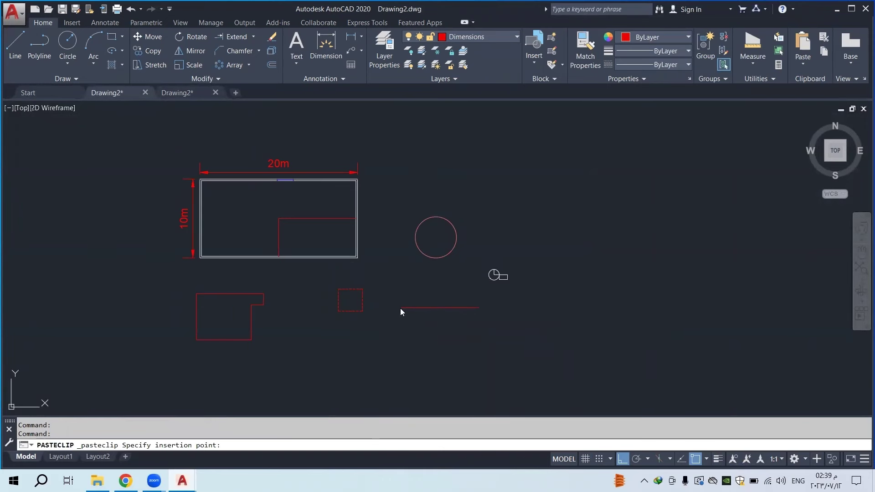
{"action": "scroll", "coordinate": [424, 305], "scroll_direction": "up", "scroll_amount": 2}
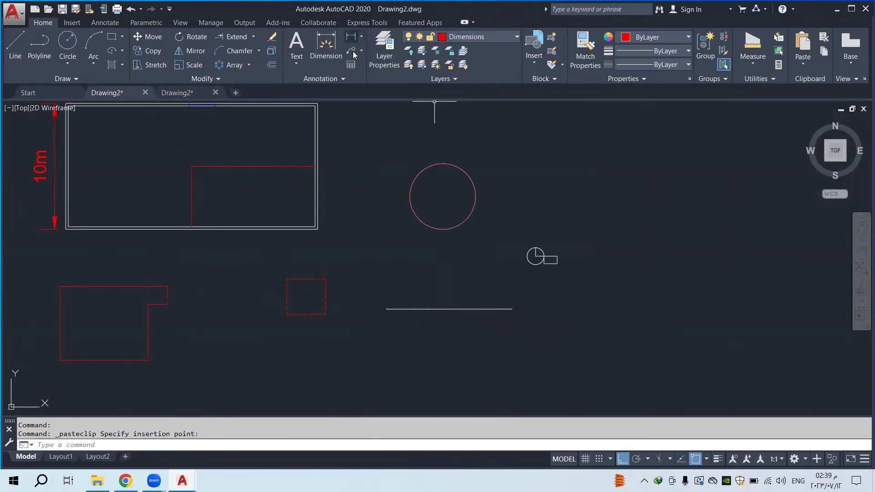
Begin a linear dimension on the pasted line, cancel it, and select the line to check its layer
{"action": "left_click", "coordinate": [350, 36]}
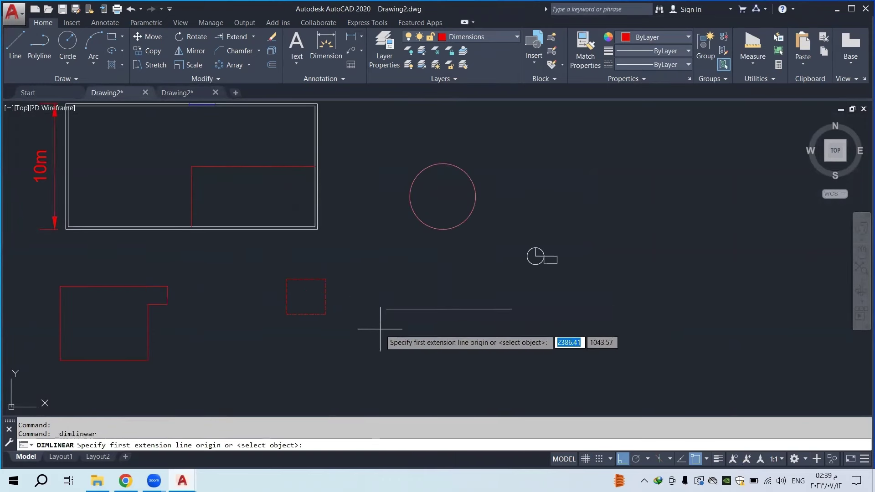
{"action": "left_click", "coordinate": [511, 309]}
{"action": "key", "text": "Escape"}
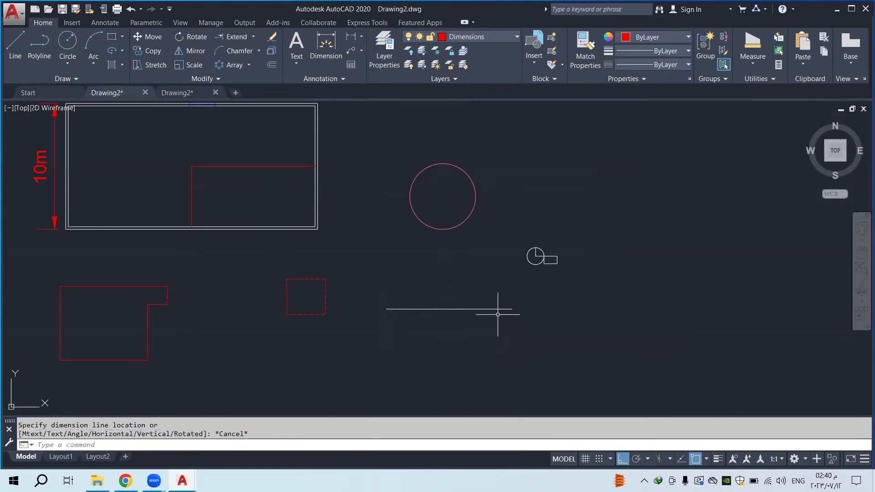
{"action": "left_click", "coordinate": [489, 304]}
{"action": "key", "text": "Escape"}
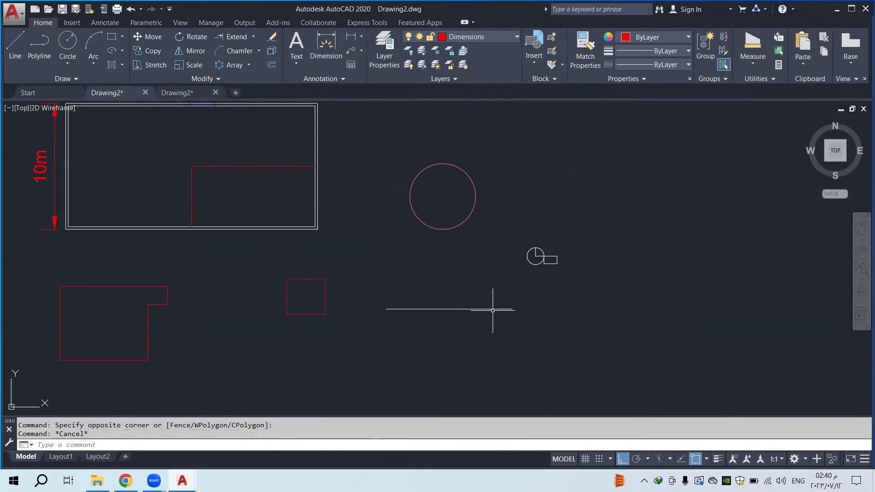
{"action": "left_click", "coordinate": [594, 239]}
Erase the small circle-and-rectangle object right of the circle and bring the 20m dimension into view
{"action": "left_click", "coordinate": [507, 272]}
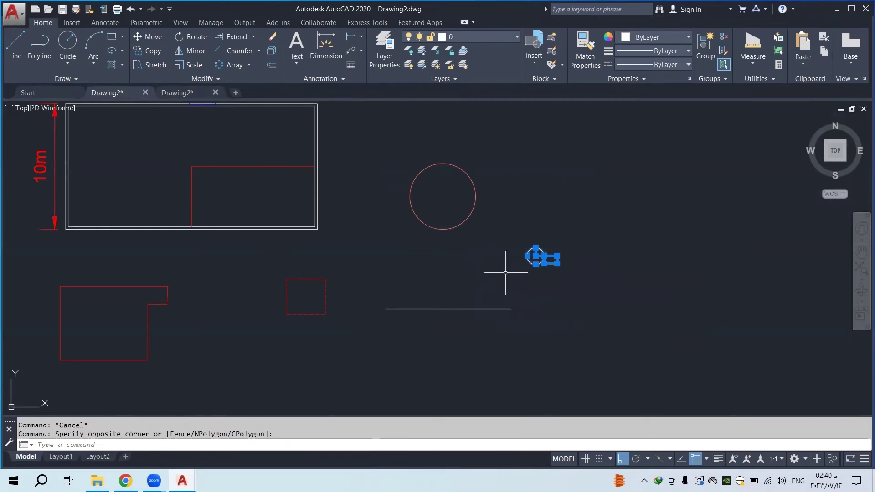
{"action": "key", "text": "Delete"}
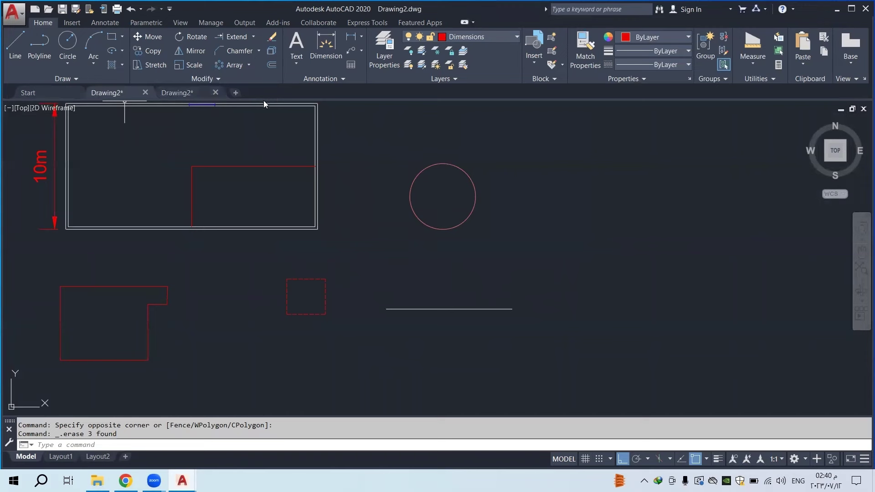
{"action": "middle_click_drag", "start_coordinate": [125, 104], "coordinate": [158, 150]}
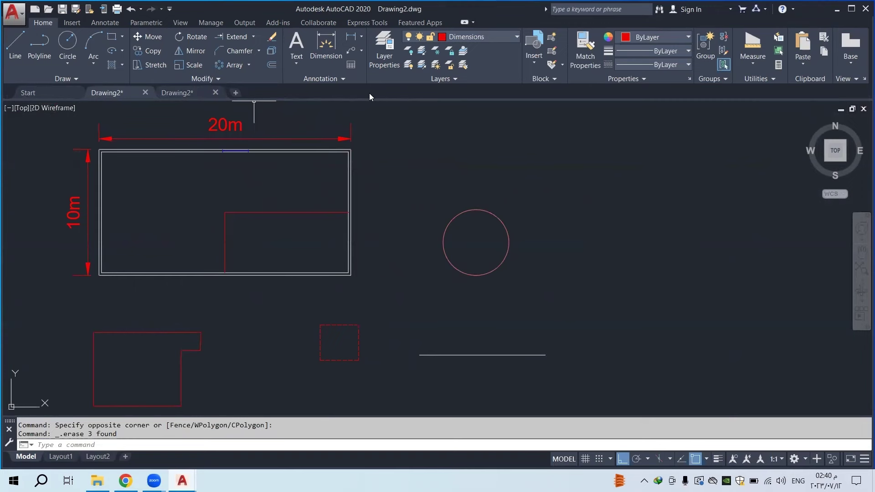
Glance at the start page and the second Drawing2, then return to the dimensioned plan
{"action": "left_click", "coordinate": [58, 92]}
{"action": "left_click", "coordinate": [180, 96]}
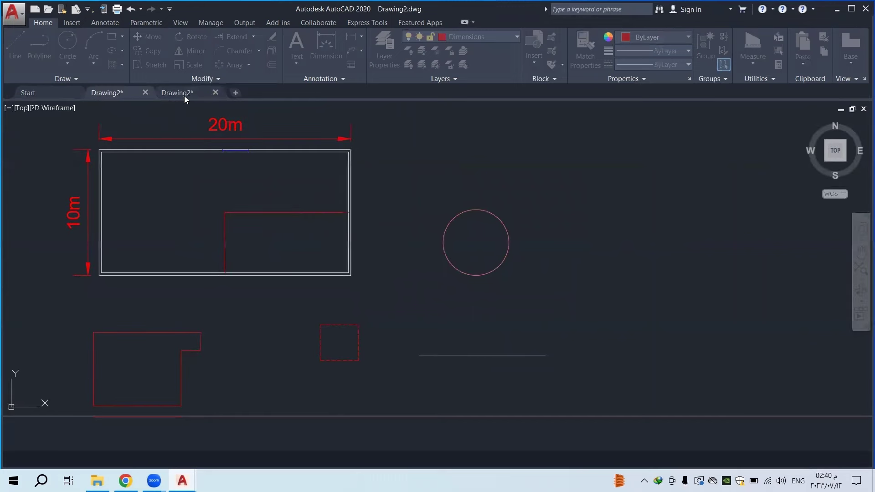
{"action": "left_click", "coordinate": [150, 94]}
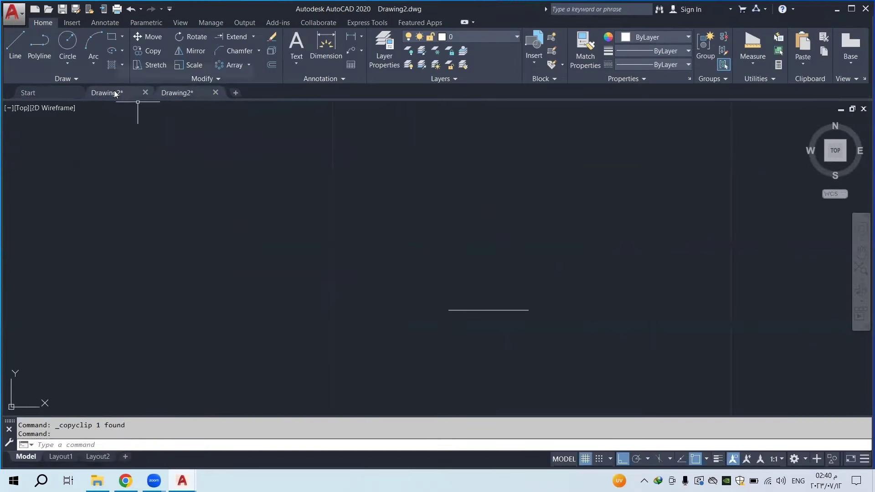
{"action": "scroll", "coordinate": [385, 219], "scroll_direction": "down", "scroll_amount": 2}
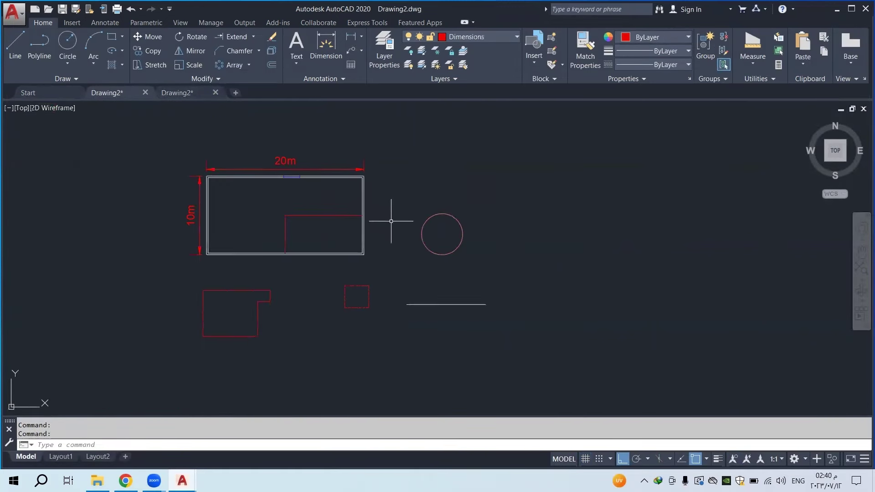
{"action": "right_click", "coordinate": [397, 160]}
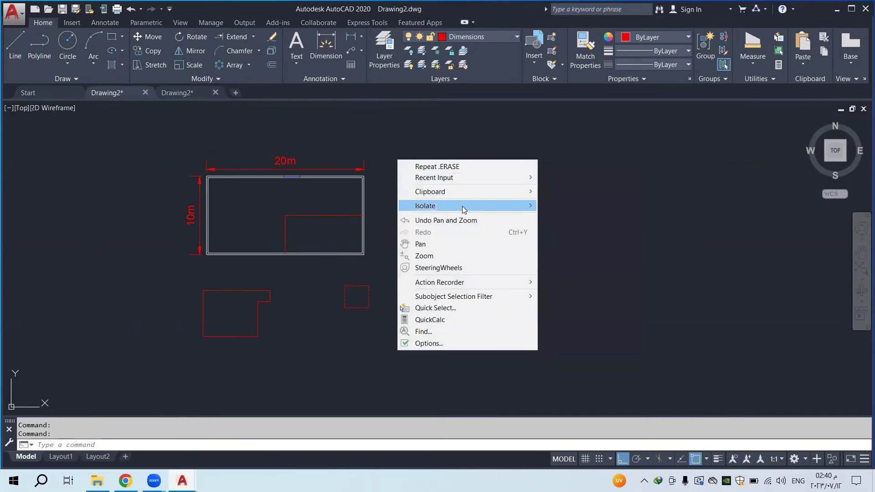
{"action": "left_click", "coordinate": [445, 243]}
{"action": "mouse_move", "coordinate": [384, 237]}
{"action": "left_mouse_down"}
{"action": "mouse_move", "coordinate": [487, 238]}
{"action": "mouse_move", "coordinate": [493, 227]}
{"action": "mouse_move", "coordinate": [371, 254]}
{"action": "left_mouse_up"}
{"action": "mouse_move", "coordinate": [310, 246]}
{"action": "left_mouse_down"}
{"action": "mouse_move", "coordinate": [357, 229]}
{"action": "mouse_move", "coordinate": [447, 250]}
{"action": "left_mouse_up"}
{"action": "left_click_drag", "start_coordinate": [591, 287], "coordinate": [360, 266]}
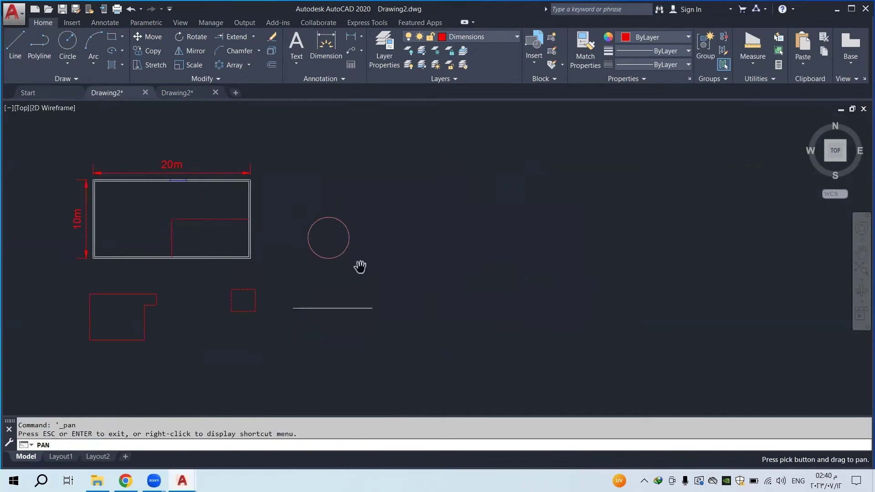
{"action": "left_click_drag", "start_coordinate": [364, 311], "coordinate": [373, 312]}
{"action": "mouse_move", "coordinate": [110, 299]}
{"action": "left_mouse_down"}
{"action": "mouse_move", "coordinate": [271, 289]}
{"action": "mouse_move", "coordinate": [415, 256]}
{"action": "left_mouse_up"}
{"action": "mouse_move", "coordinate": [560, 217]}
{"action": "left_mouse_down"}
{"action": "mouse_move", "coordinate": [358, 268]}
{"action": "mouse_move", "coordinate": [345, 239]}
{"action": "left_mouse_up"}
{"action": "right_click", "coordinate": [322, 209]}
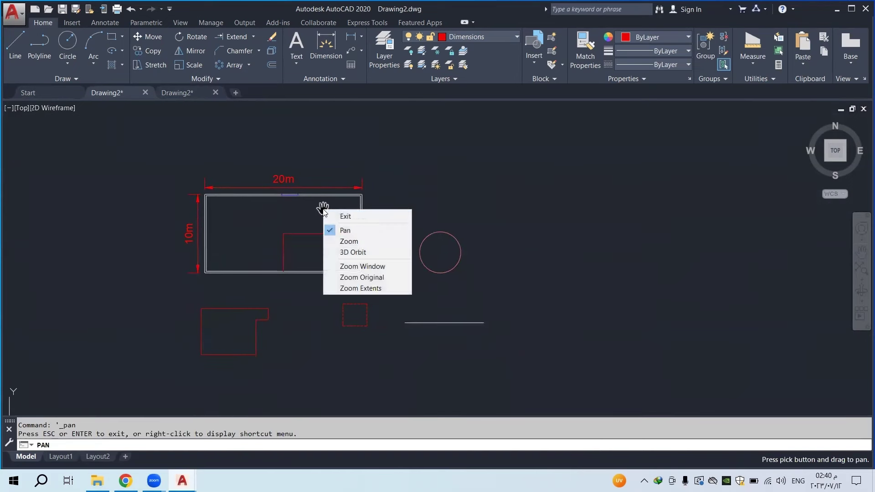
{"action": "left_click", "coordinate": [349, 241]}
{"action": "left_click_drag", "start_coordinate": [351, 307], "coordinate": [326, 214]}
{"action": "mouse_move", "coordinate": [348, 298]}
{"action": "left_mouse_down"}
{"action": "mouse_move", "coordinate": [337, 191]}
{"action": "mouse_move", "coordinate": [355, 356]}
{"action": "mouse_move", "coordinate": [340, 280]}
{"action": "mouse_move", "coordinate": [347, 278]}
{"action": "left_mouse_up"}
{"action": "right_click", "coordinate": [332, 221]}
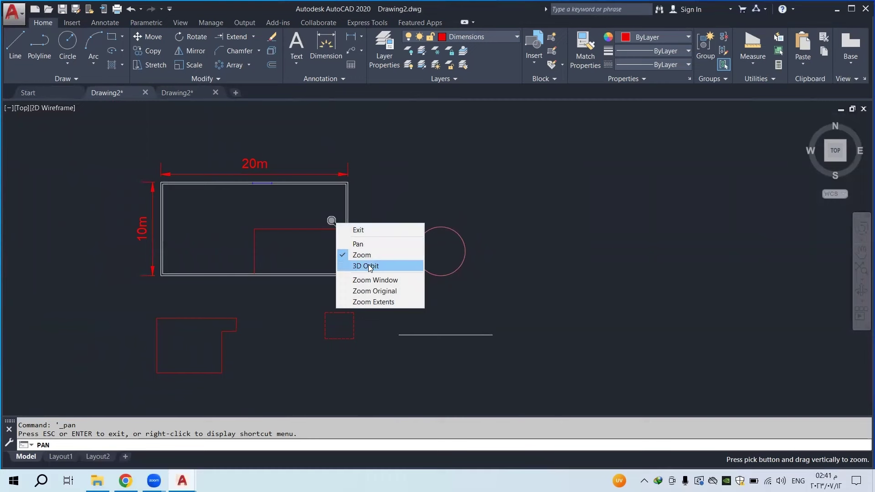
{"action": "left_click", "coordinate": [387, 281]}
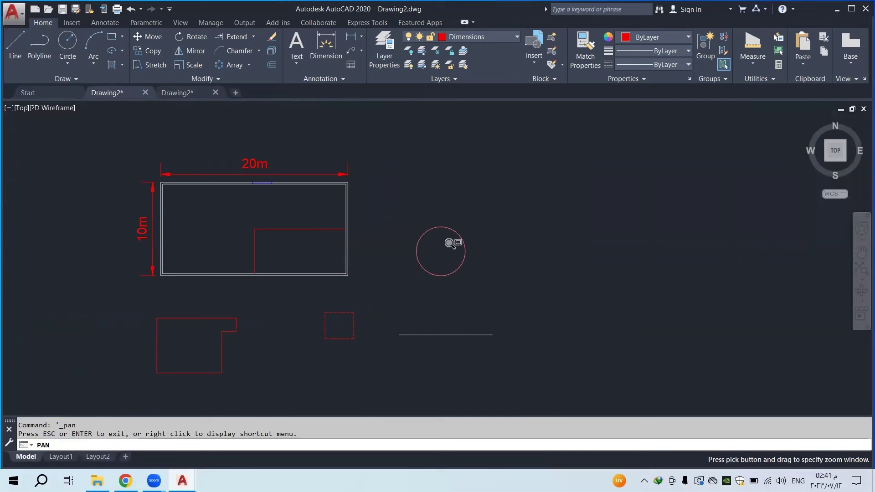
{"action": "left_click_drag", "start_coordinate": [480, 225], "coordinate": [404, 280]}
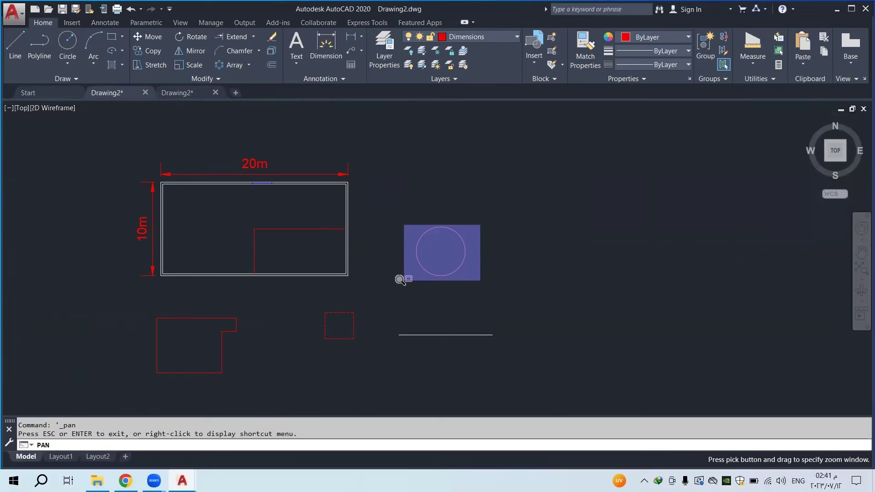
{"action": "left_click_drag", "start_coordinate": [400, 279], "coordinate": [400, 279]}
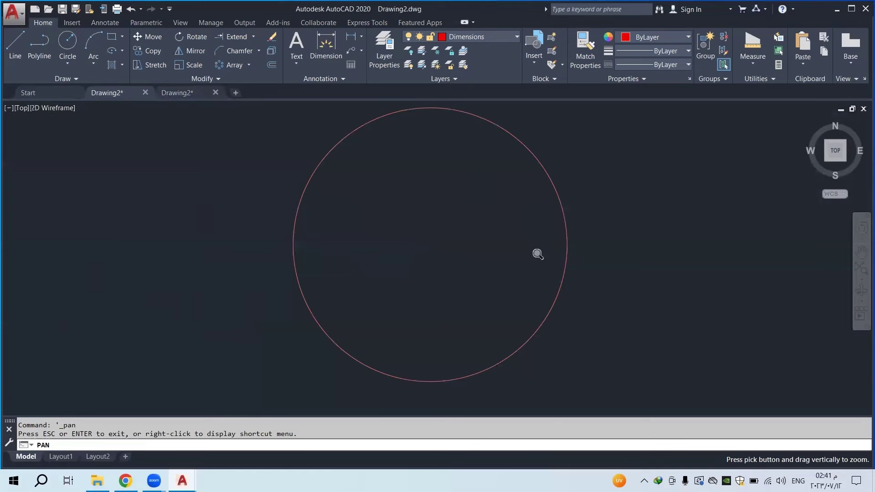
{"action": "key", "text": "ctrl+z"}
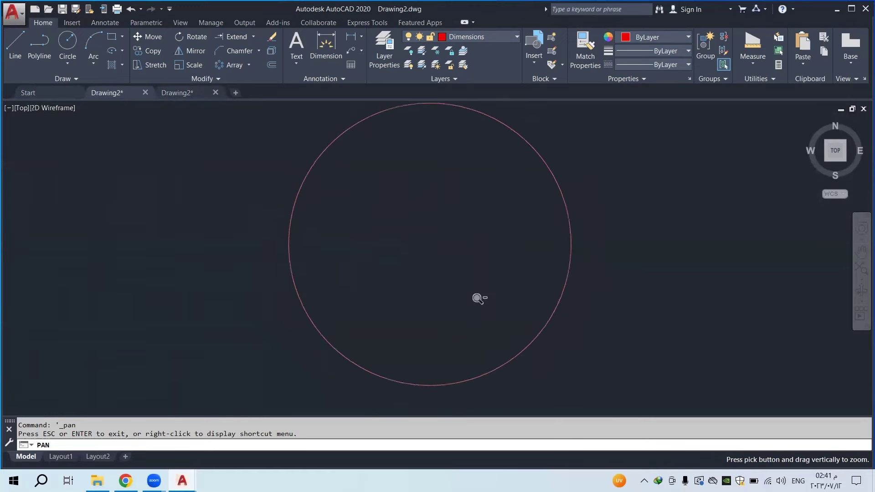
{"action": "right_click", "coordinate": [477, 166]}
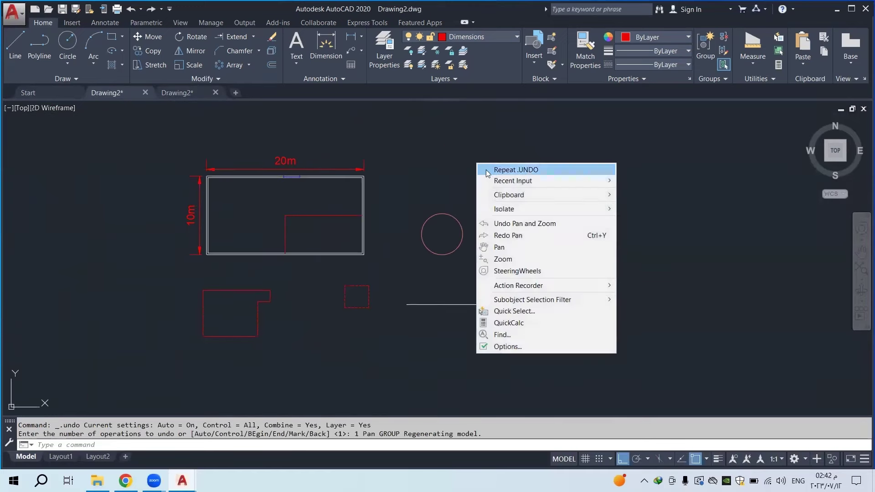
Copy the lone horizontal line in the second Drawing2 drawing to the clipboard
{"action": "mouse_move", "coordinate": [555, 195]}
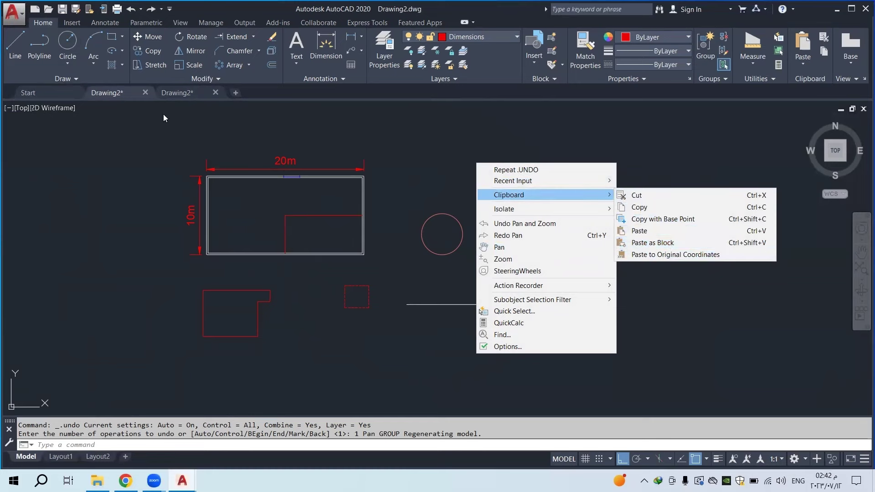
{"action": "left_click", "coordinate": [173, 90]}
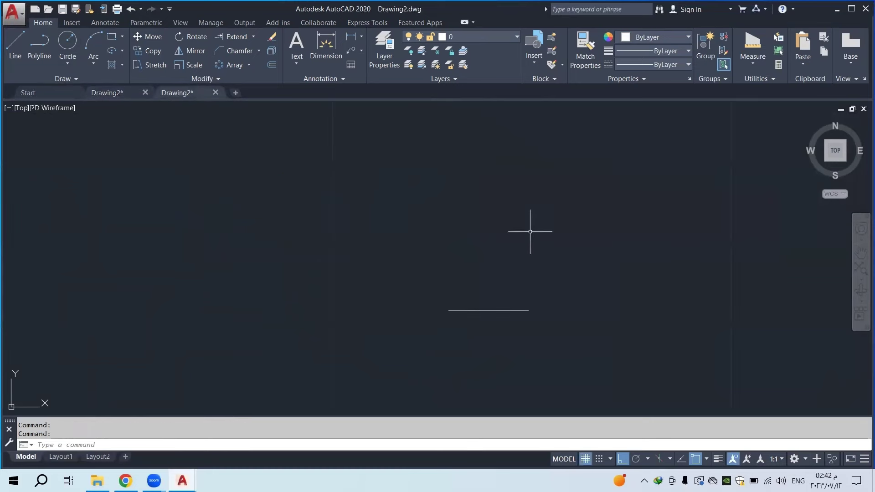
{"action": "left_click", "coordinate": [565, 286]}
{"action": "left_click", "coordinate": [453, 328]}
{"action": "right_click", "coordinate": [432, 254]}
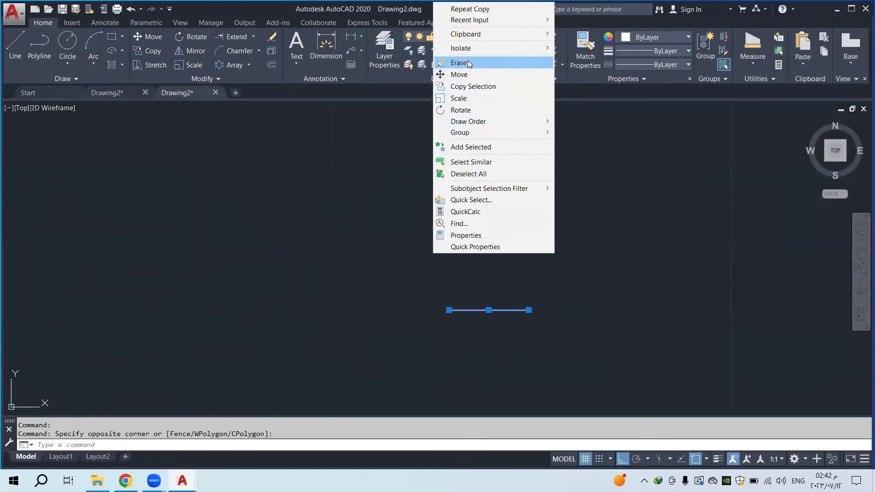
{"action": "mouse_move", "coordinate": [481, 38]}
{"action": "left_click", "coordinate": [575, 46]}
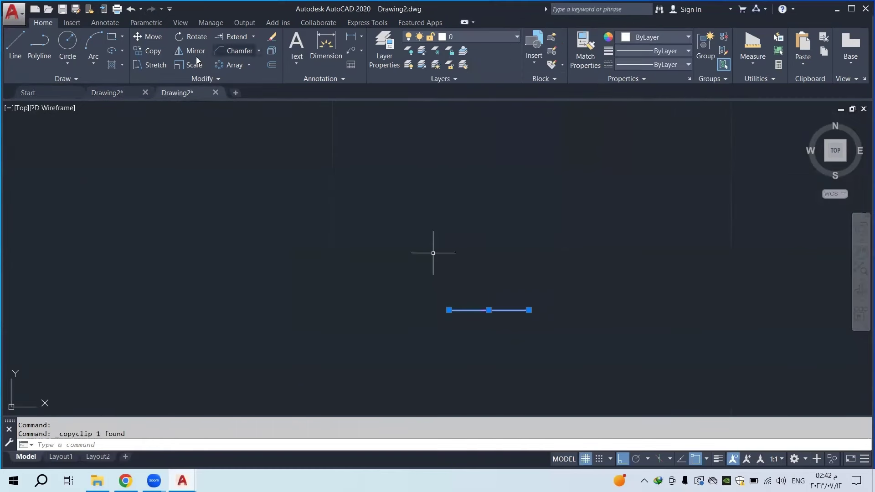
Return to the dimensioned Drawing2 plan and undo the last pan
{"action": "left_click", "coordinate": [102, 93]}
{"action": "key", "text": "ctrl+z"}
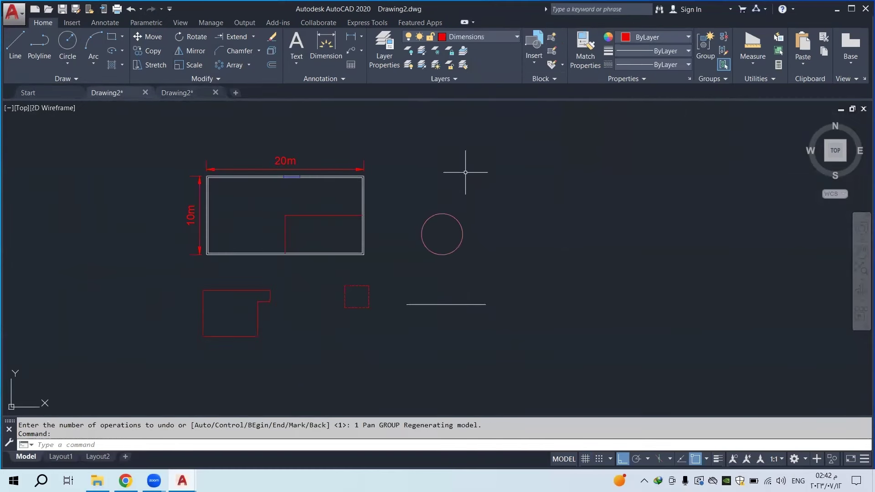
{"action": "right_click", "coordinate": [466, 171]}
{"action": "mouse_move", "coordinate": [524, 200]}
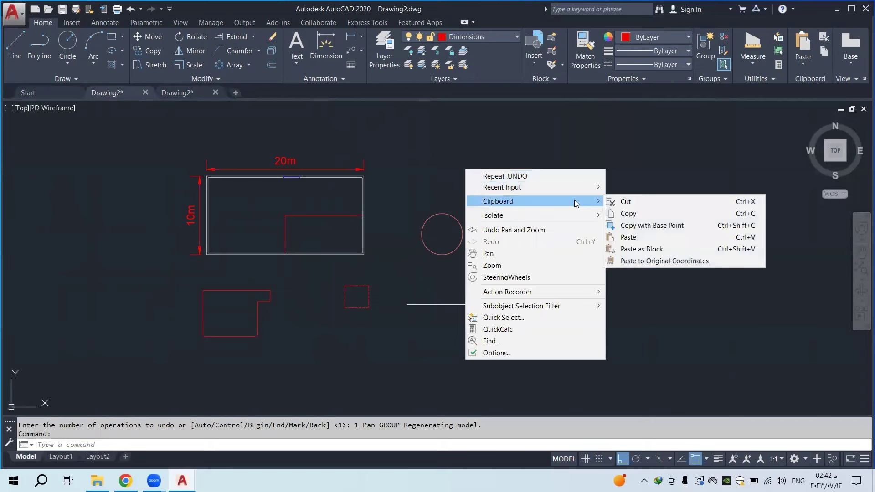
Paste the copied line as a block to the right of the circle
{"action": "left_click", "coordinate": [670, 250]}
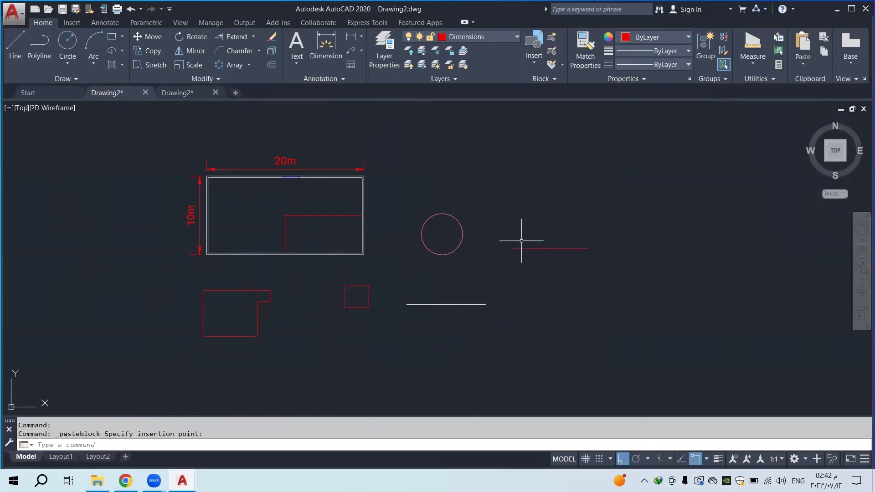
{"action": "left_click", "coordinate": [562, 238]}
{"action": "key", "text": "Escape"}
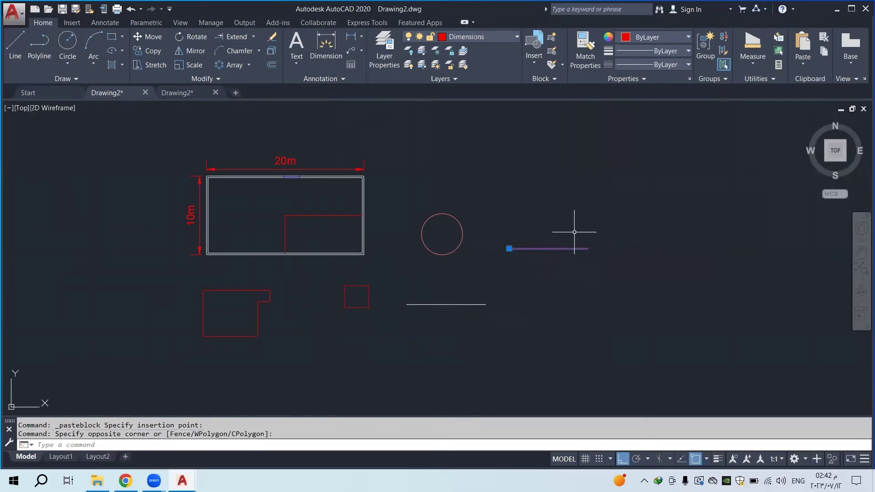
{"action": "scroll", "coordinate": [548, 247], "scroll_direction": "up", "scroll_amount": 4}
Select the pasted red line and the lower white line to compare them
{"action": "left_click", "coordinate": [543, 249]}
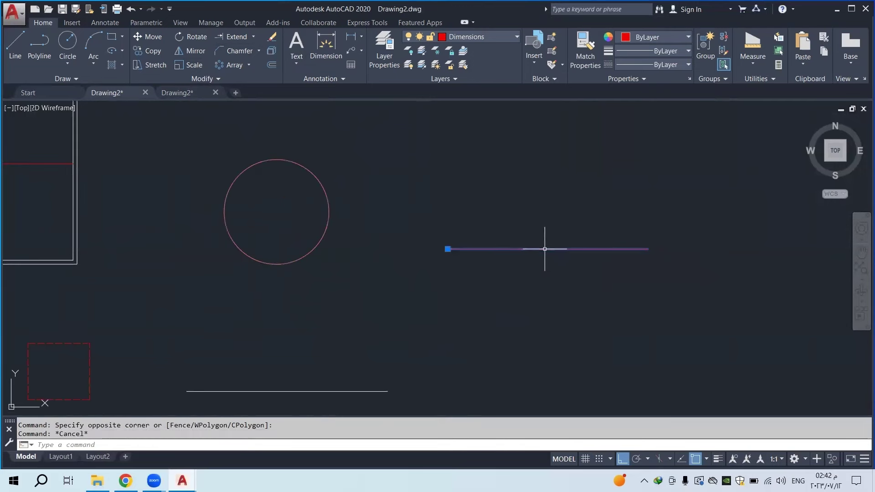
{"action": "scroll", "coordinate": [539, 203], "scroll_direction": "down", "scroll_amount": 4}
{"action": "key", "text": "Escape"}
{"action": "left_click", "coordinate": [459, 276]}
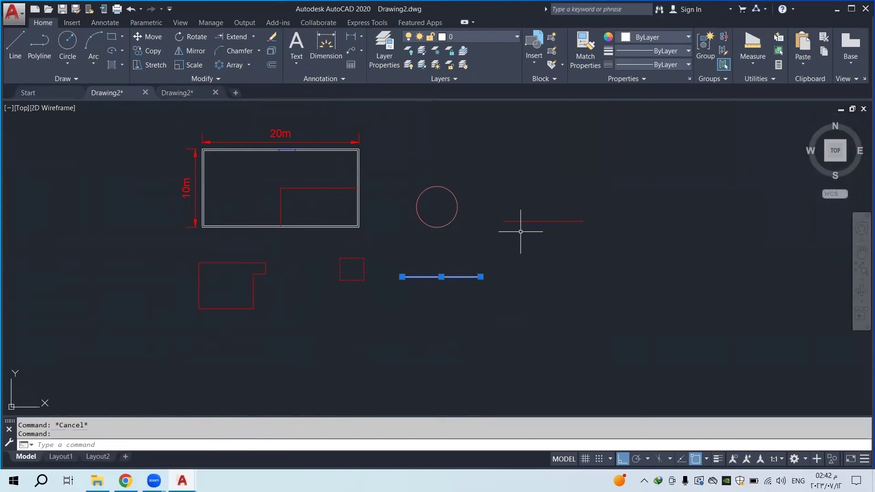
{"action": "left_click", "coordinate": [531, 221]}
{"action": "key", "text": "Escape"}
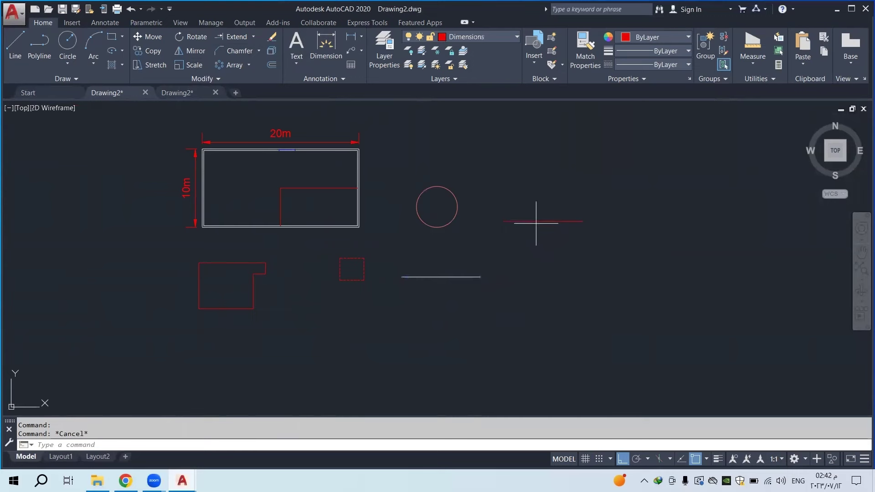
{"action": "left_click", "coordinate": [536, 224]}
{"action": "left_click", "coordinate": [479, 250]}
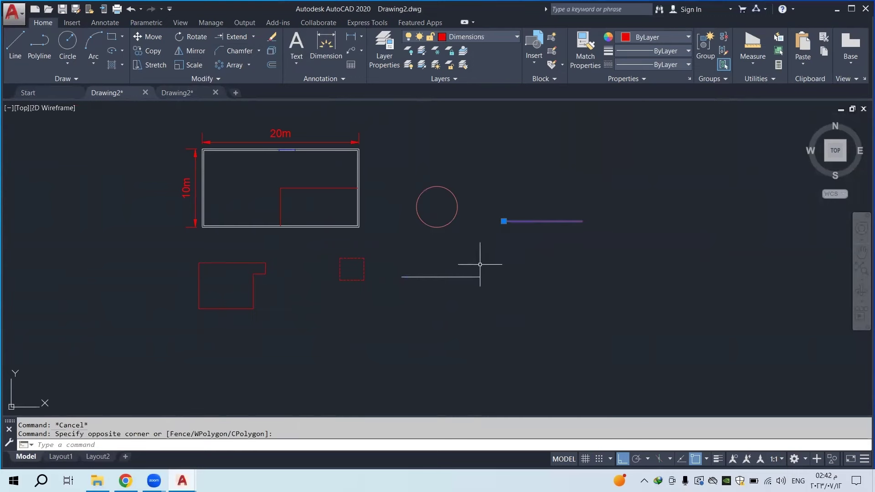
{"action": "left_click", "coordinate": [479, 264]}
{"action": "left_click", "coordinate": [449, 297]}
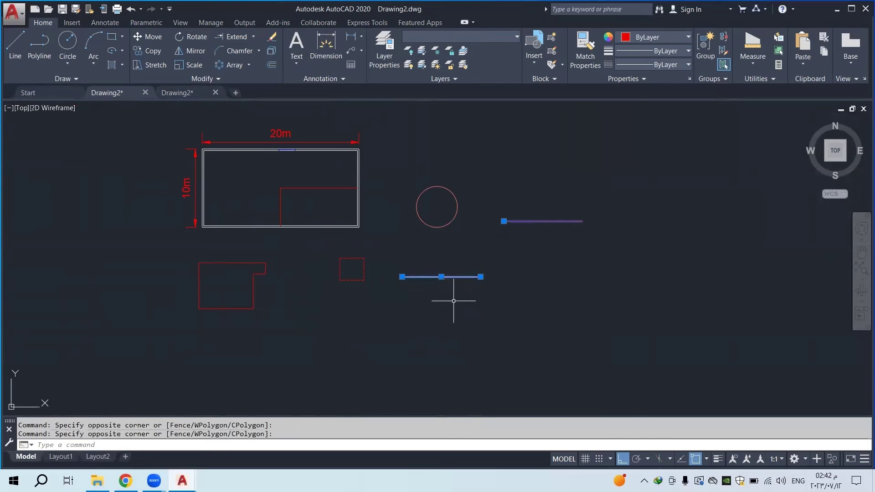
{"action": "key", "text": "Escape"}
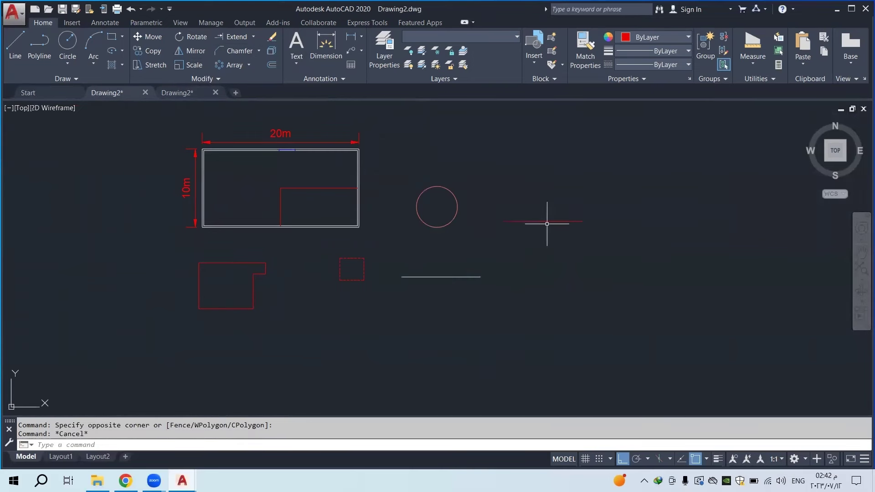
{"action": "left_click", "coordinate": [549, 221]}
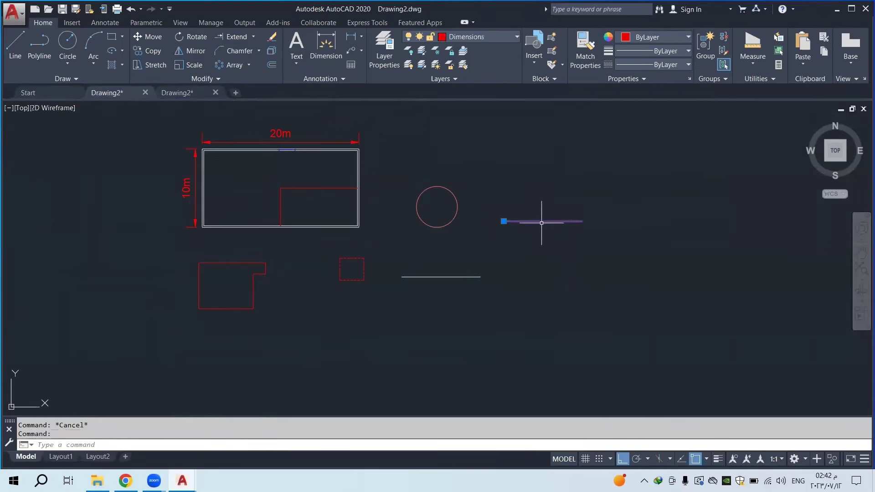
Open the pasted block A$C6c27bf20 in the Block Editor and select its line
{"action": "double_click", "coordinate": [537, 223]}
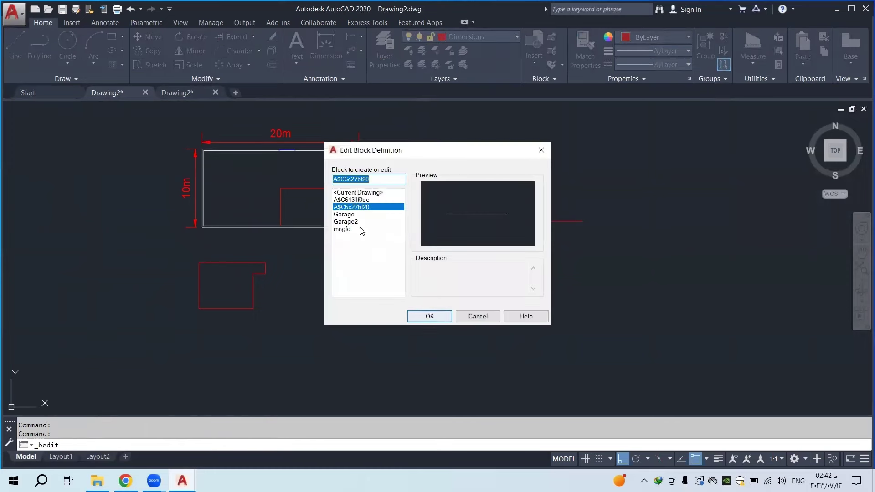
{"action": "double_click", "coordinate": [365, 207]}
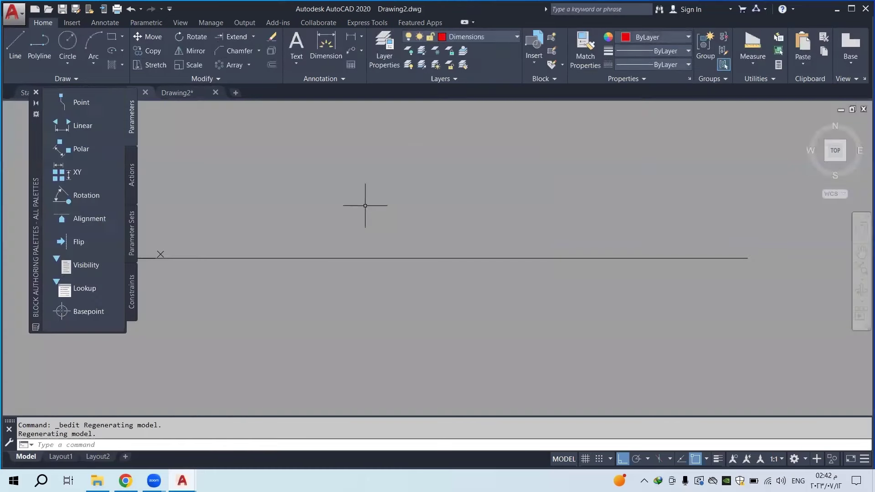
{"action": "left_click", "coordinate": [494, 215]}
{"action": "left_click", "coordinate": [401, 300]}
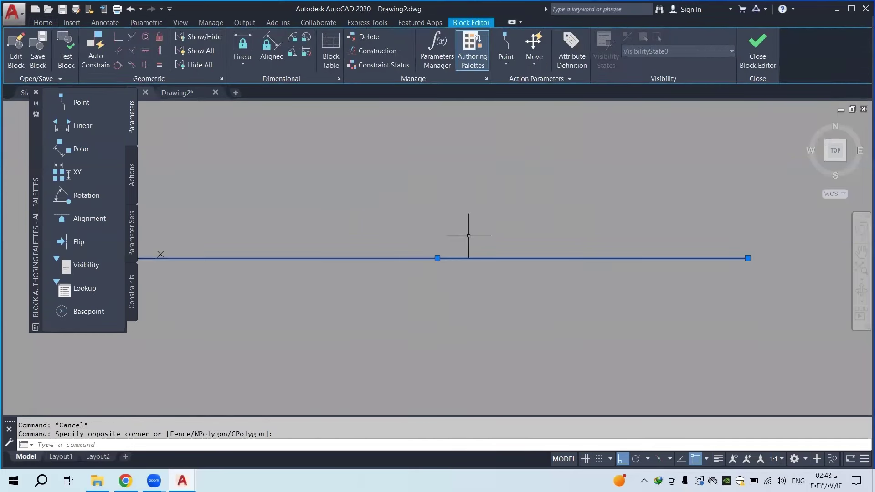
{"action": "scroll", "coordinate": [469, 238], "scroll_direction": "down", "scroll_amount": 4}
{"action": "key", "text": "Escape"}
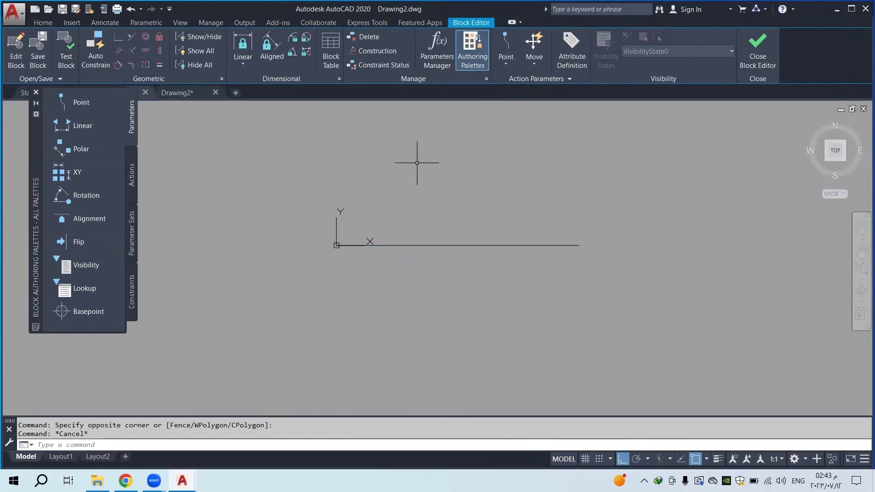
Close the Block Editor, saving the block changes
{"action": "right_click", "coordinate": [417, 163]}
{"action": "left_click", "coordinate": [481, 192]}
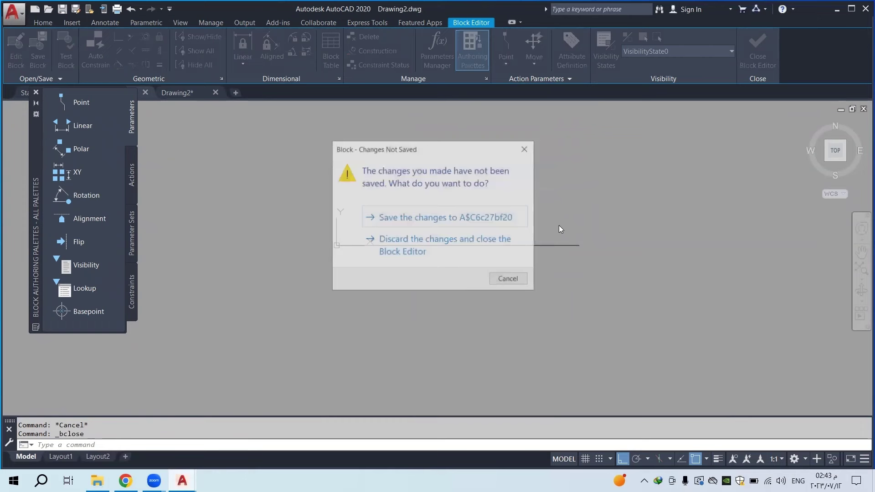
{"action": "left_click", "coordinate": [475, 218]}
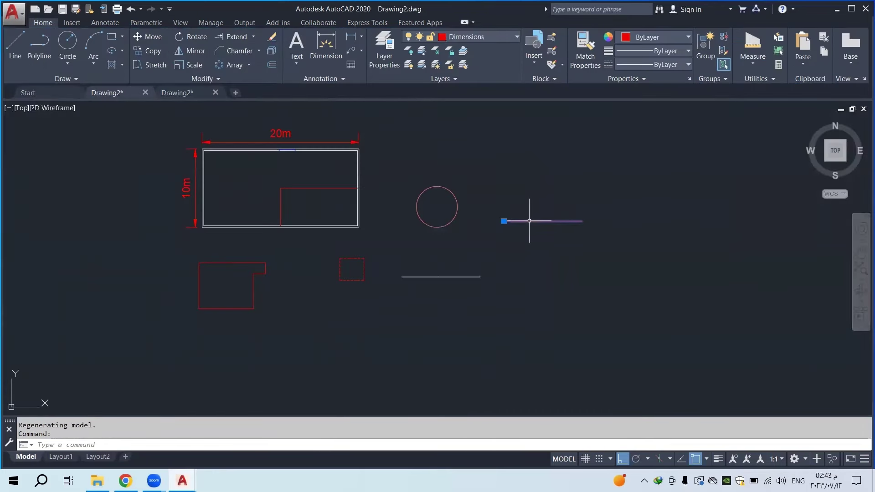
{"action": "key", "text": "Escape"}
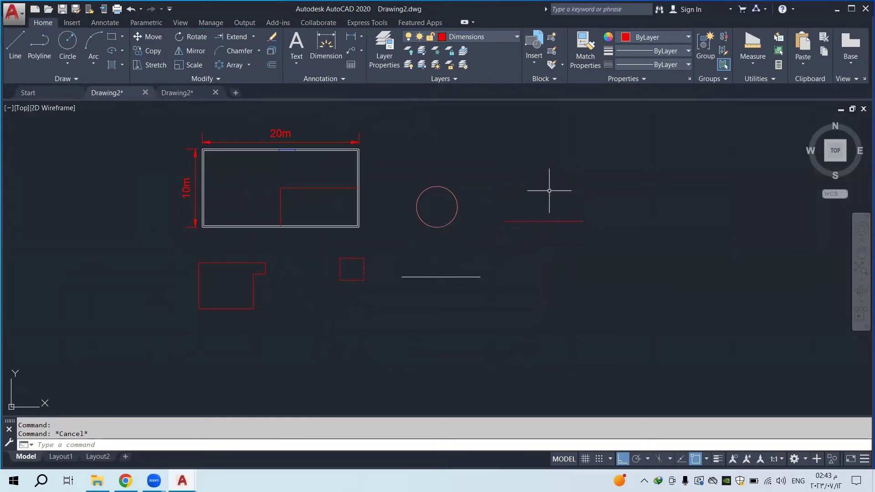
{"action": "left_click", "coordinate": [76, 25]}
{"action": "left_click", "coordinate": [94, 23]}
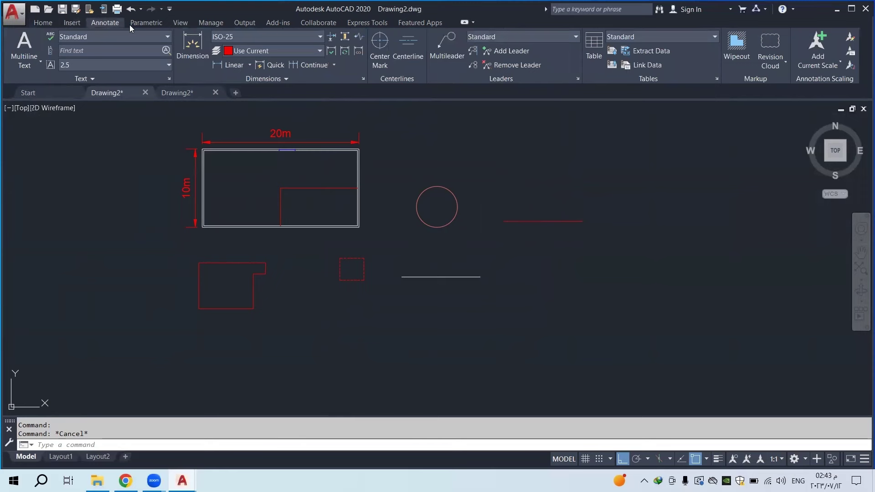
{"action": "left_click", "coordinate": [145, 24]}
{"action": "left_click", "coordinate": [182, 23]}
{"action": "left_click", "coordinate": [244, 22]}
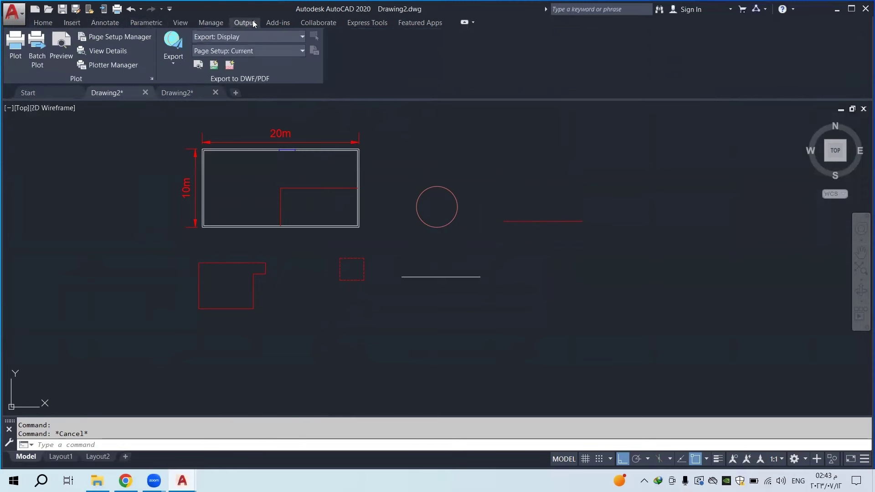
{"action": "left_click", "coordinate": [278, 23]}
{"action": "left_click", "coordinate": [319, 22]}
{"action": "left_click", "coordinate": [351, 23]}
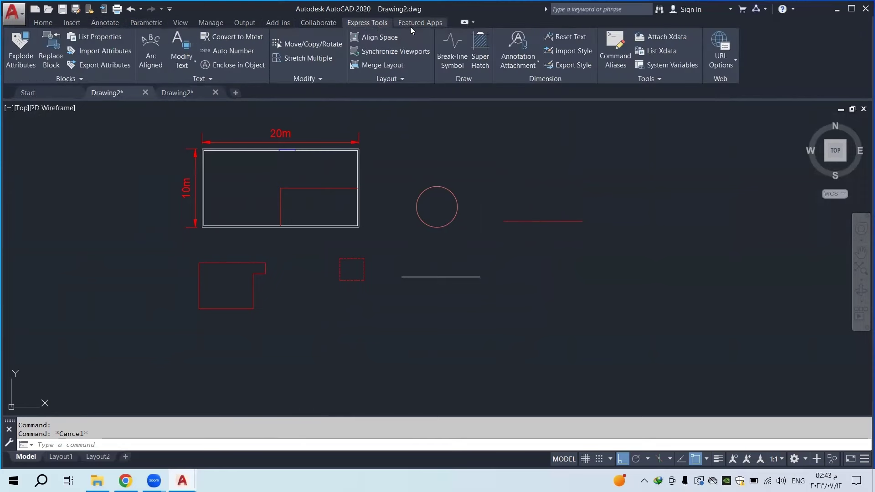
{"action": "left_click", "coordinate": [410, 24]}
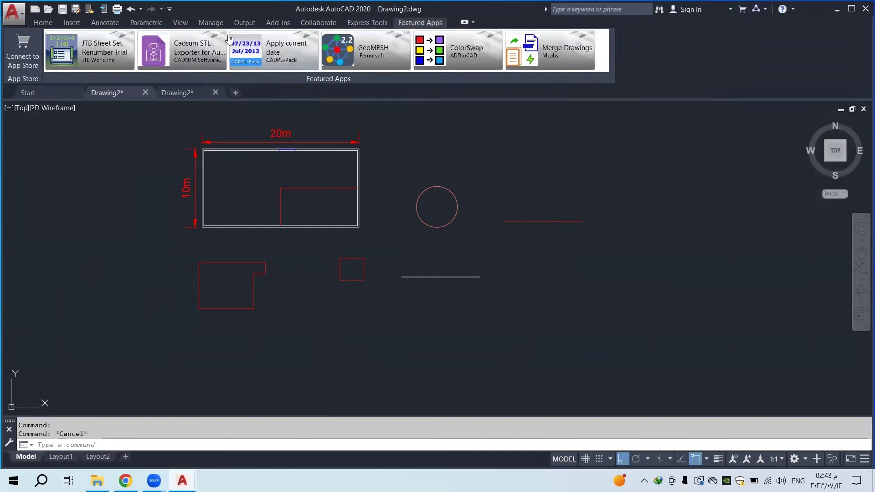
{"action": "left_click", "coordinate": [72, 23]}
{"action": "left_click", "coordinate": [103, 24]}
{"action": "left_click", "coordinate": [145, 22]}
{"action": "left_click", "coordinate": [181, 23]}
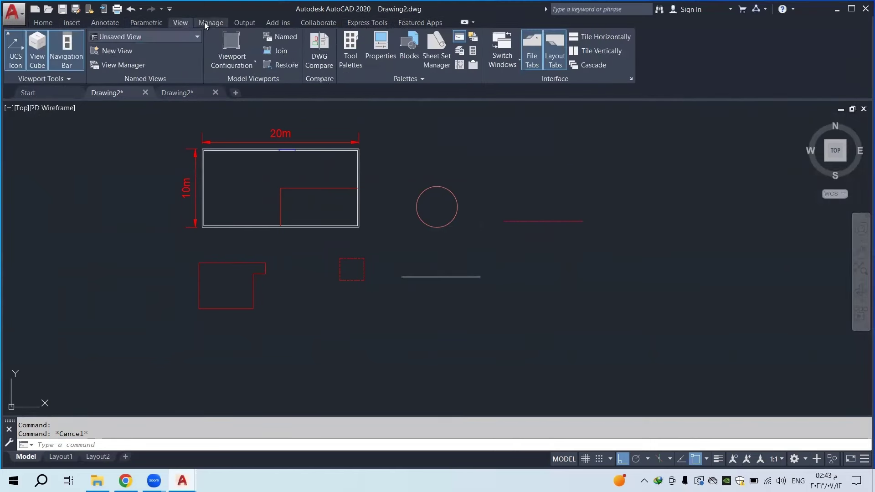
{"action": "left_click", "coordinate": [211, 23]}
{"action": "left_click", "coordinate": [245, 22]}
{"action": "left_click", "coordinate": [276, 23]}
{"action": "left_click", "coordinate": [319, 22]}
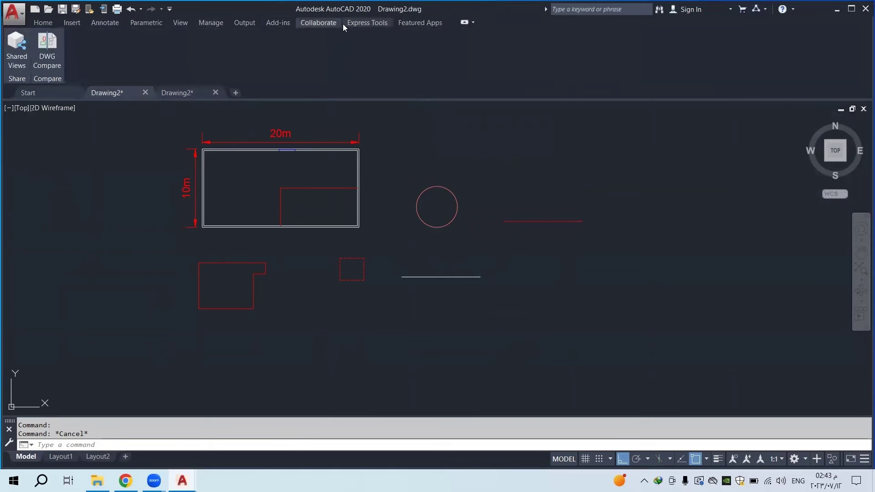
{"action": "left_click", "coordinate": [349, 23]}
{"action": "left_click", "coordinate": [105, 24]}
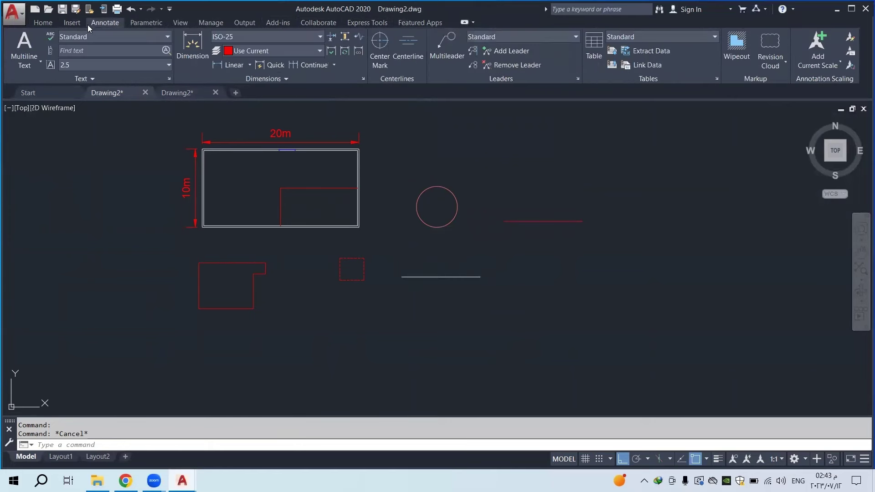
{"action": "left_click", "coordinate": [72, 23]}
{"action": "left_click", "coordinate": [43, 24]}
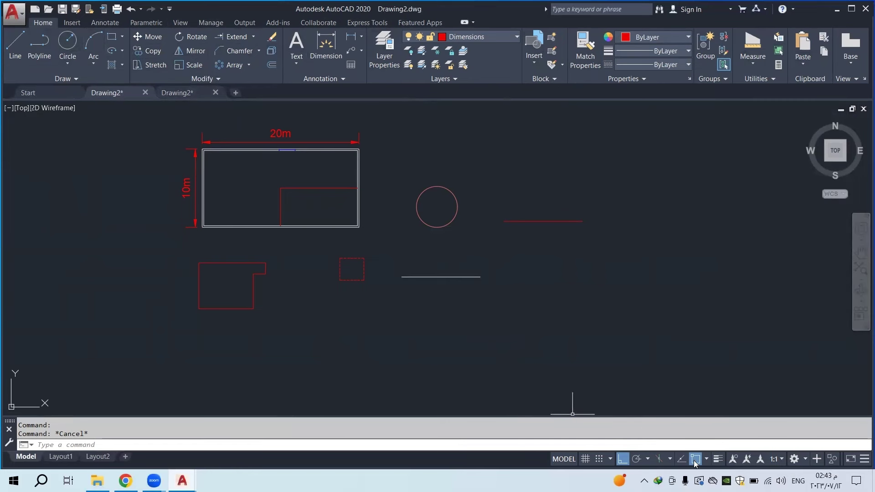
{"action": "left_click", "coordinate": [620, 459]}
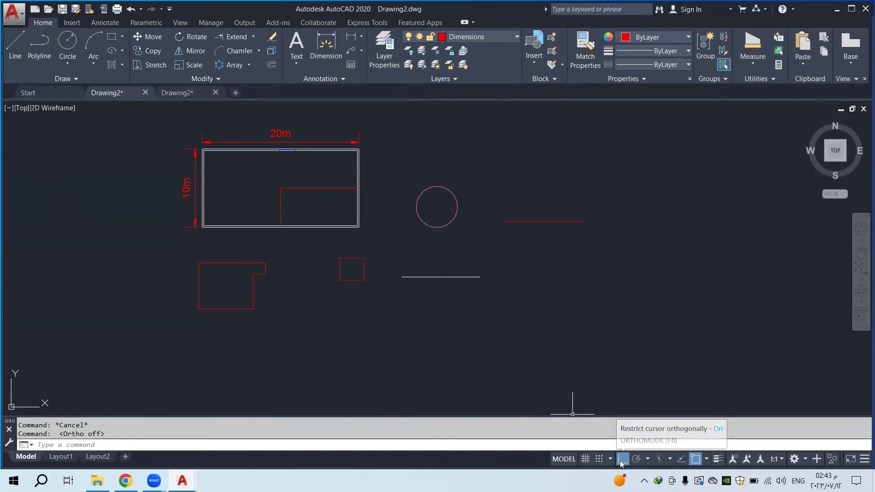
{"action": "left_click", "coordinate": [620, 459]}
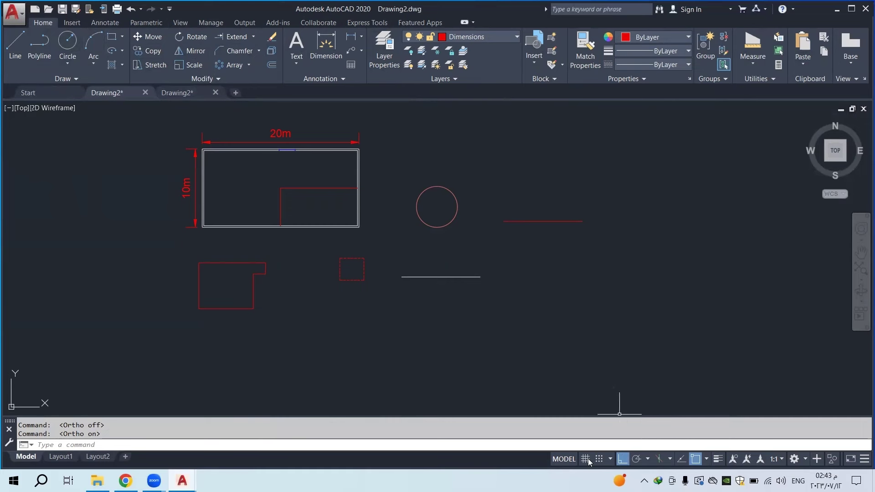
{"action": "scroll", "coordinate": [560, 353], "scroll_direction": "down", "scroll_amount": 6}
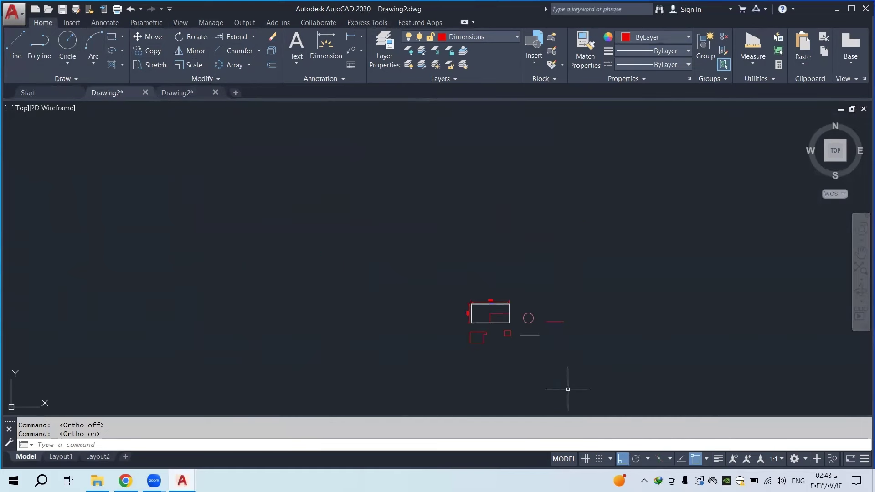
{"action": "left_click", "coordinate": [582, 461]}
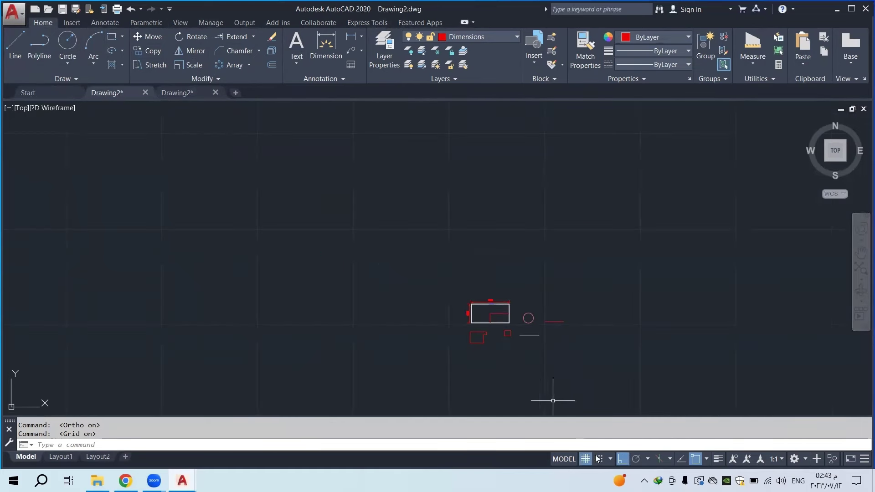
{"action": "left_click", "coordinate": [589, 461]}
{"action": "left_click", "coordinate": [717, 459]}
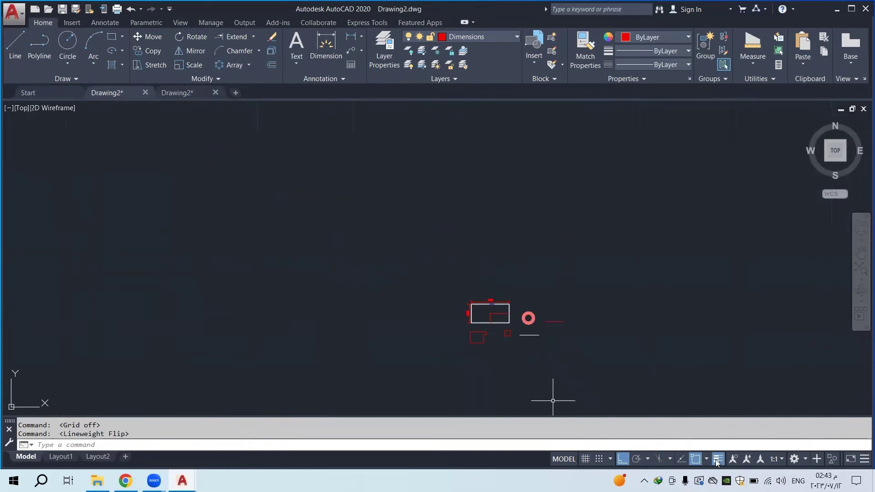
{"action": "left_click", "coordinate": [716, 461]}
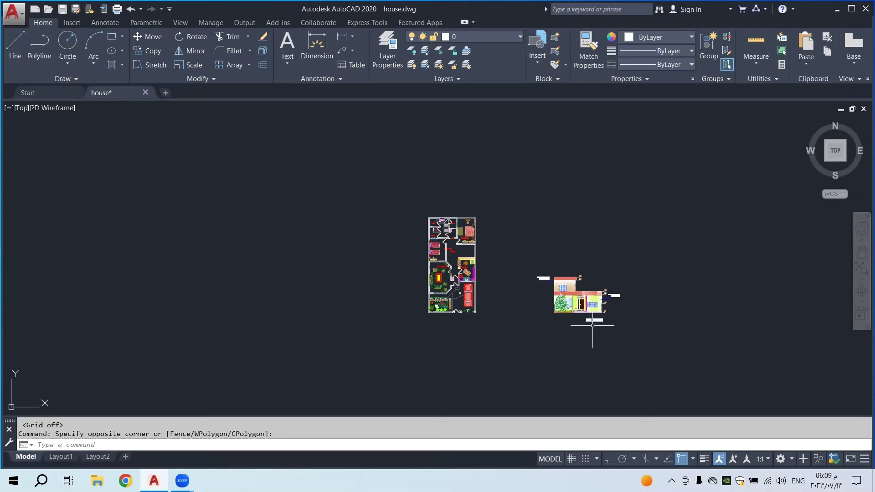
{"action": "scroll", "coordinate": [448, 304], "scroll_direction": "up", "scroll_amount": 2}
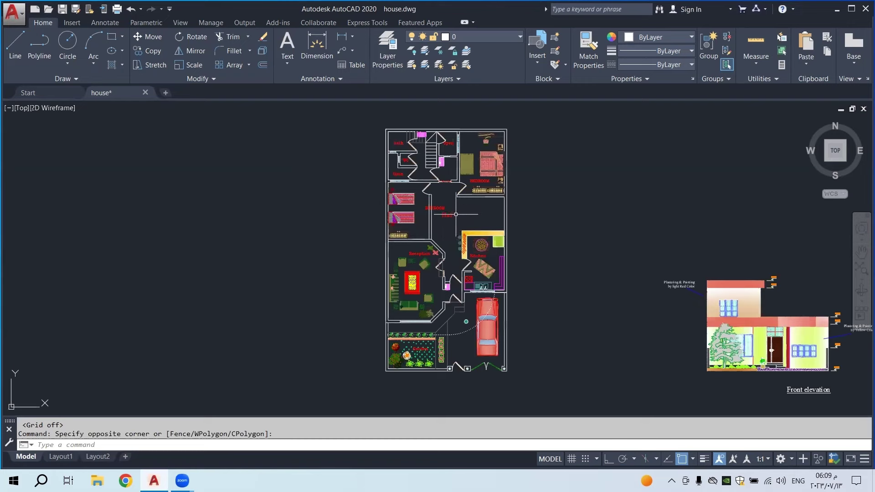
{"action": "scroll", "coordinate": [437, 195], "scroll_direction": "up", "scroll_amount": 2}
{"action": "scroll", "coordinate": [434, 194], "scroll_direction": "down", "scroll_amount": 2}
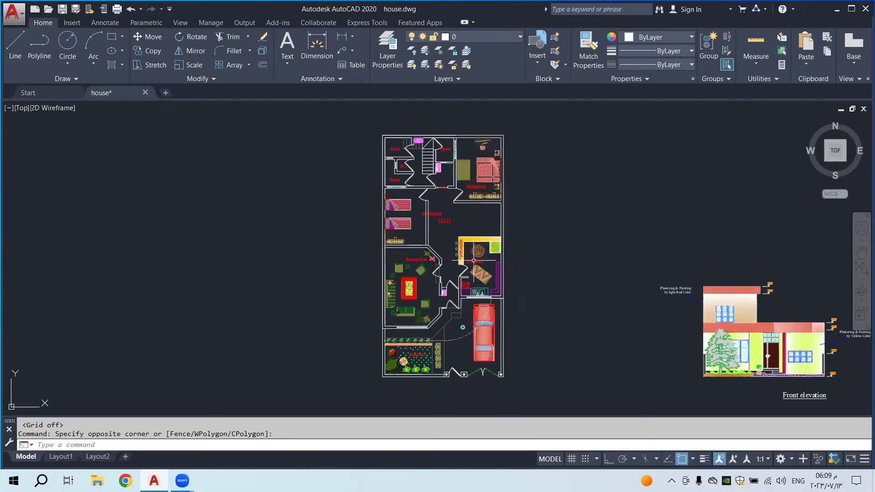
{"action": "middle_click_drag", "start_coordinate": [644, 337], "coordinate": [378, 321]}
{"action": "scroll", "coordinate": [523, 292], "scroll_direction": "up", "scroll_amount": 3}
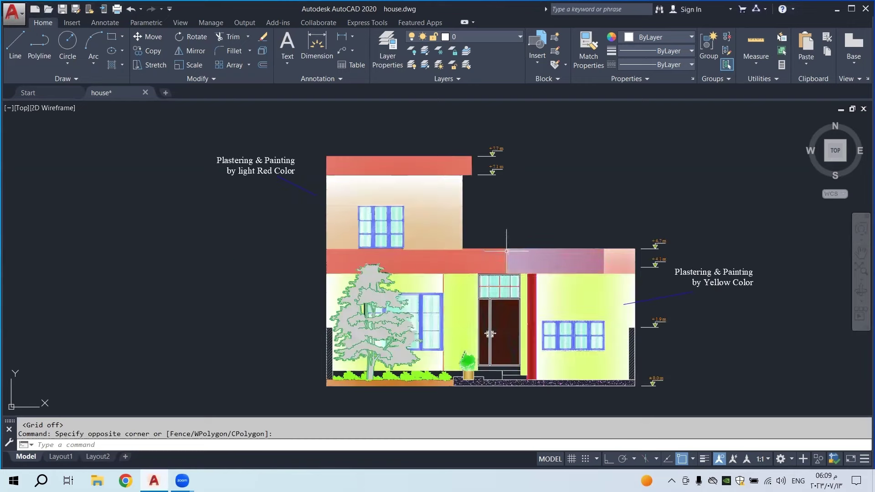
{"action": "middle_click_drag", "start_coordinate": [554, 305], "coordinate": [543, 273]}
{"action": "scroll", "coordinate": [543, 273], "scroll_direction": "down", "scroll_amount": 2}
{"action": "middle_click_drag", "start_coordinate": [328, 252], "coordinate": [431, 272]}
{"action": "scroll", "coordinate": [431, 271], "scroll_direction": "down", "scroll_amount": 3}
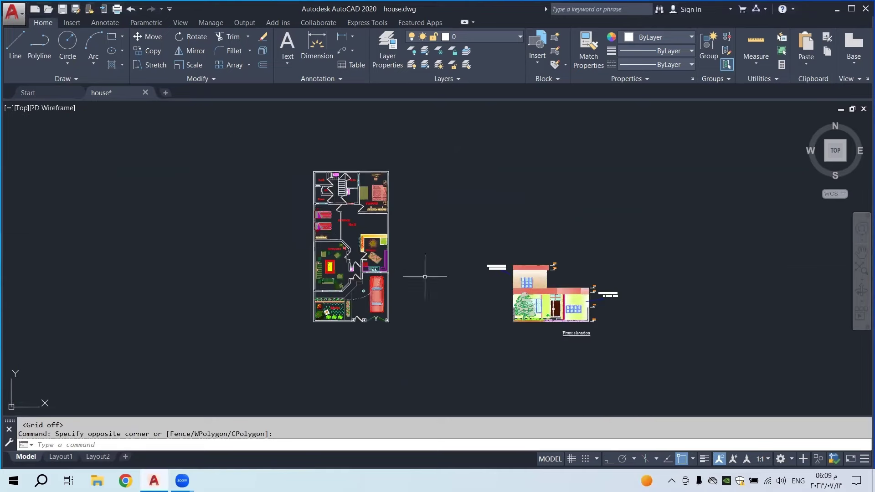
{"action": "scroll", "coordinate": [333, 269], "scroll_direction": "up", "scroll_amount": 4}
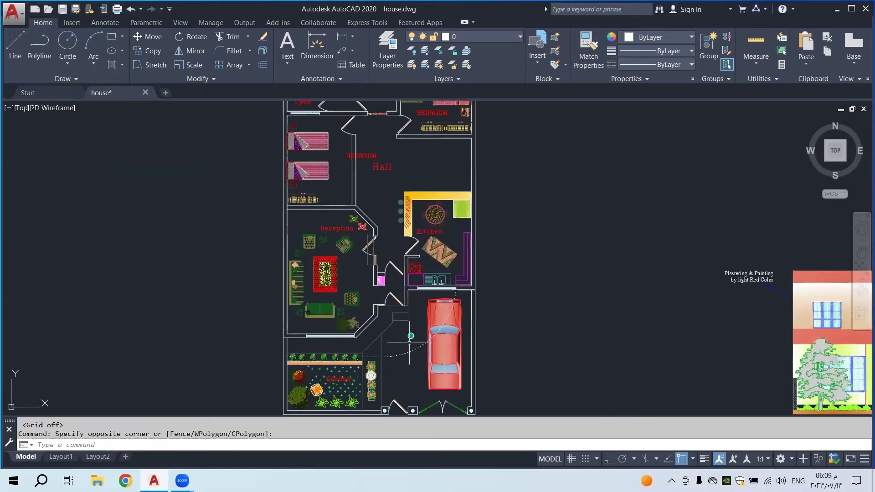
{"action": "middle_click_drag", "start_coordinate": [436, 214], "coordinate": [446, 326]}
{"action": "scroll", "coordinate": [458, 196], "scroll_direction": "down", "scroll_amount": 3}
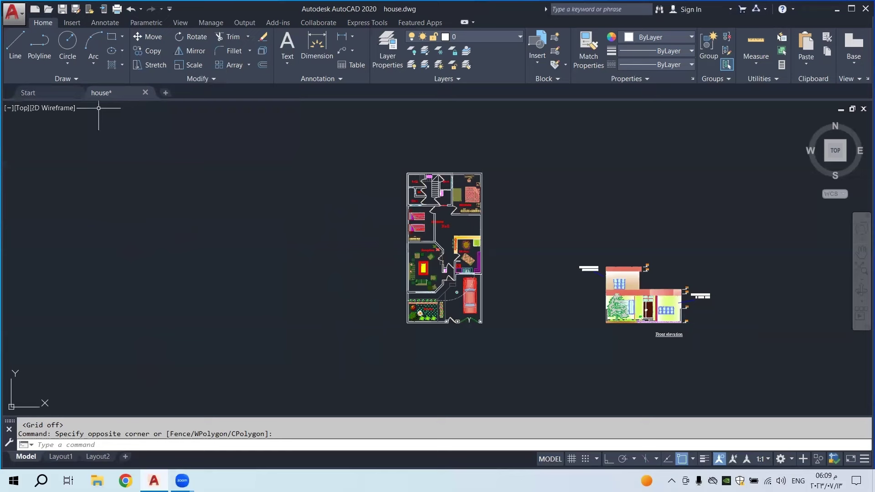
Create a new blank Drawing1 alongside the house plan and switch its grid off
{"action": "left_click", "coordinate": [29, 95]}
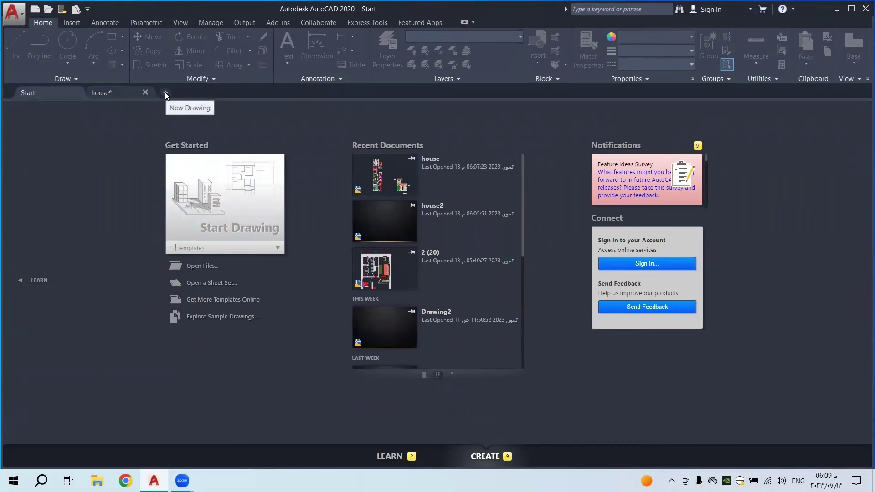
{"action": "left_click", "coordinate": [111, 97]}
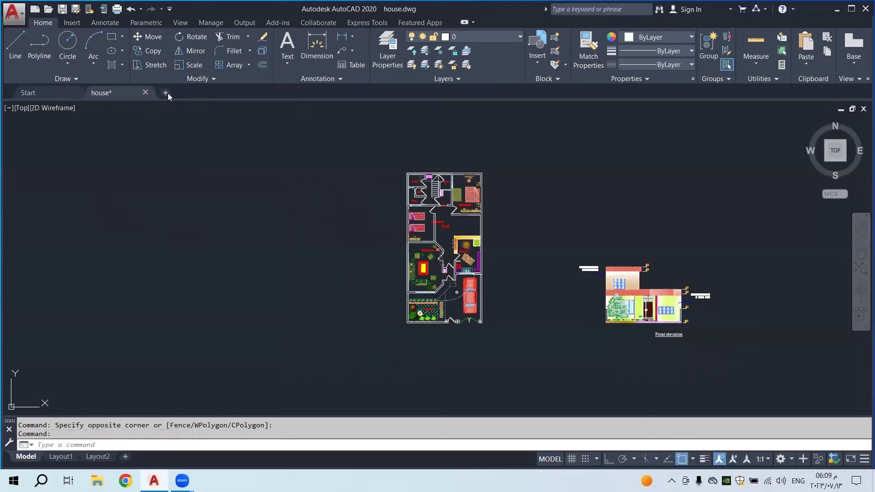
{"action": "left_click", "coordinate": [167, 93]}
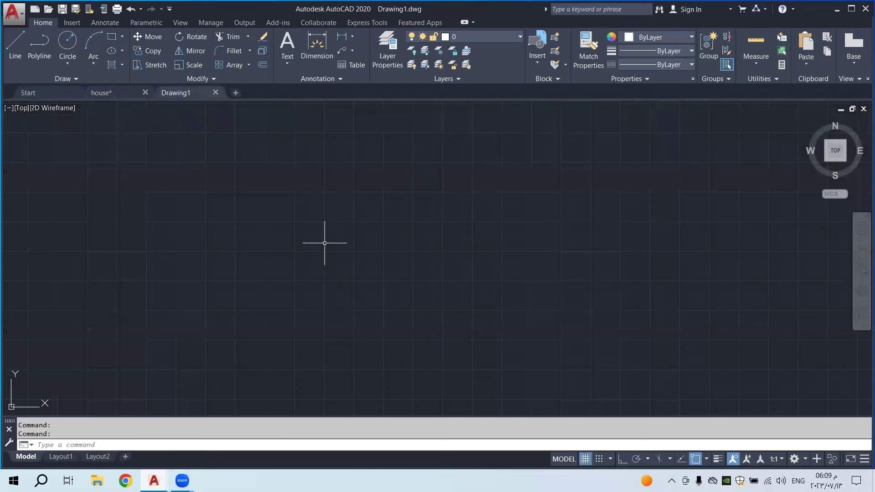
{"action": "mouse_move", "coordinate": [170, 94]}
{"action": "scroll", "coordinate": [401, 242], "scroll_direction": "up", "scroll_amount": 1}
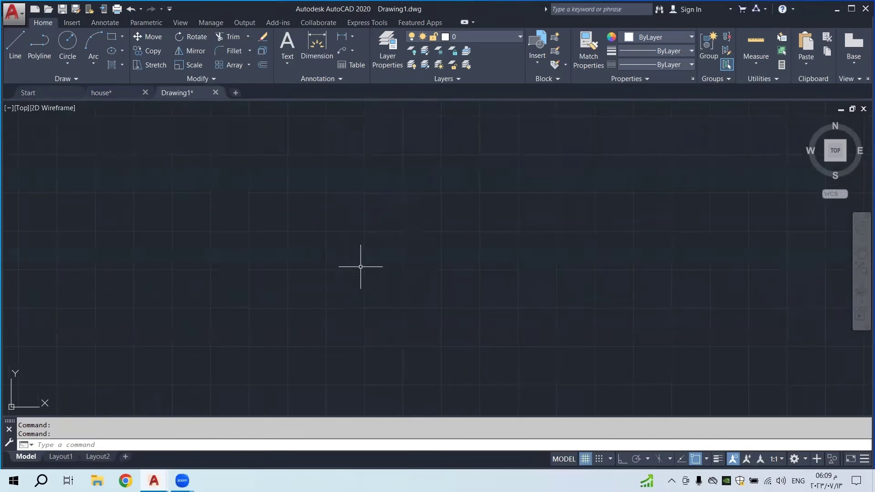
{"action": "left_click", "coordinate": [585, 459]}
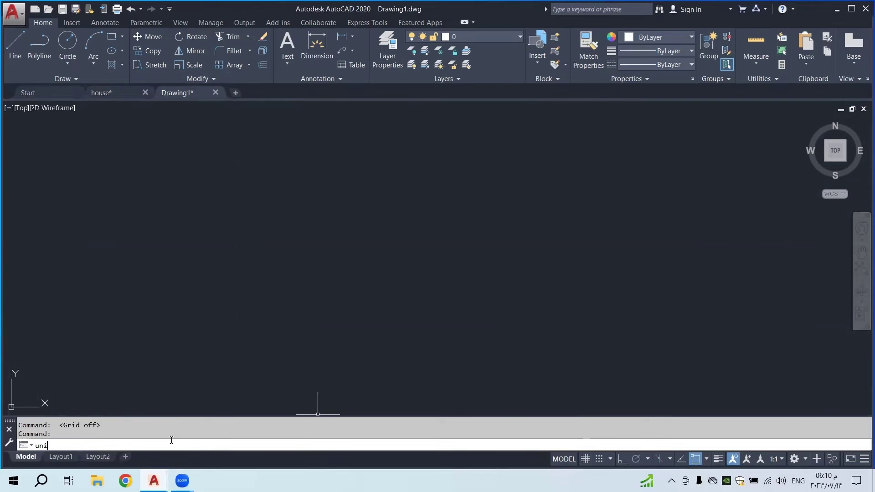
Using the UNITS command, set length precision 0.00, angle precision 0.0 and insertion scale Meters
{"action": "type", "text": "t"}
{"action": "left_click", "coordinate": [98, 391]}
{"action": "key", "text": "Return"}
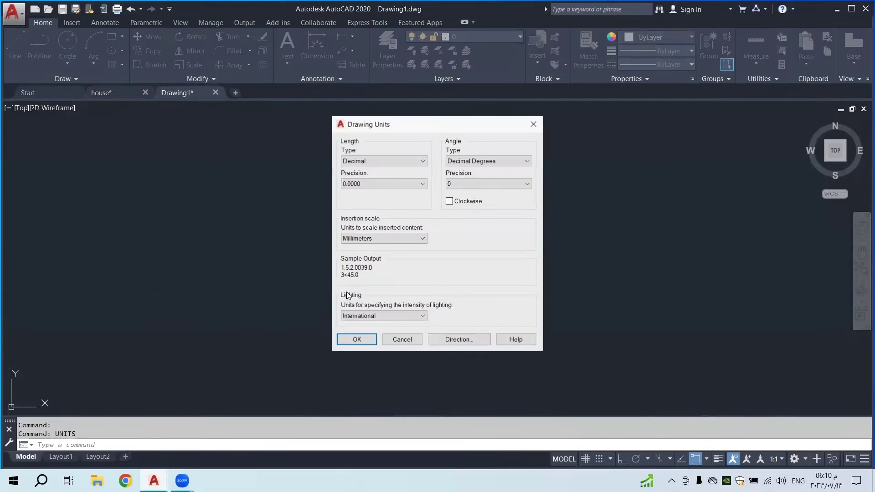
{"action": "left_click", "coordinate": [373, 183]}
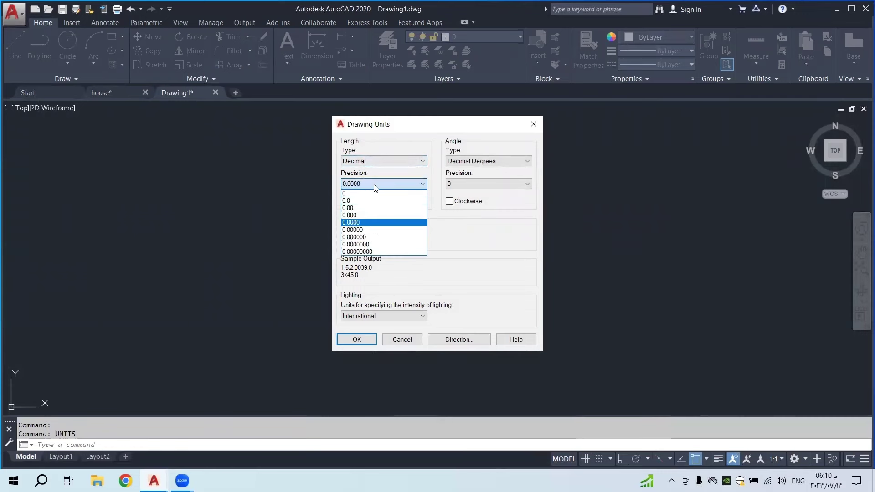
{"action": "left_click", "coordinate": [365, 208]}
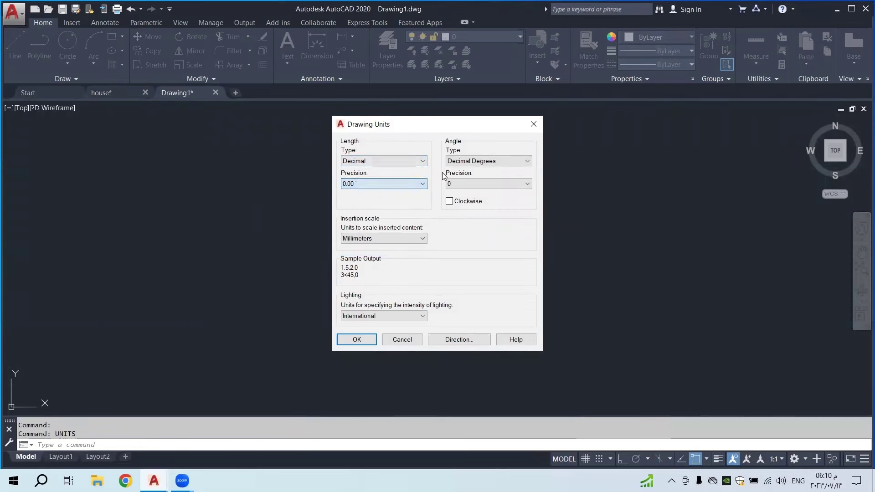
{"action": "left_click", "coordinate": [469, 182]}
{"action": "left_click", "coordinate": [471, 198]}
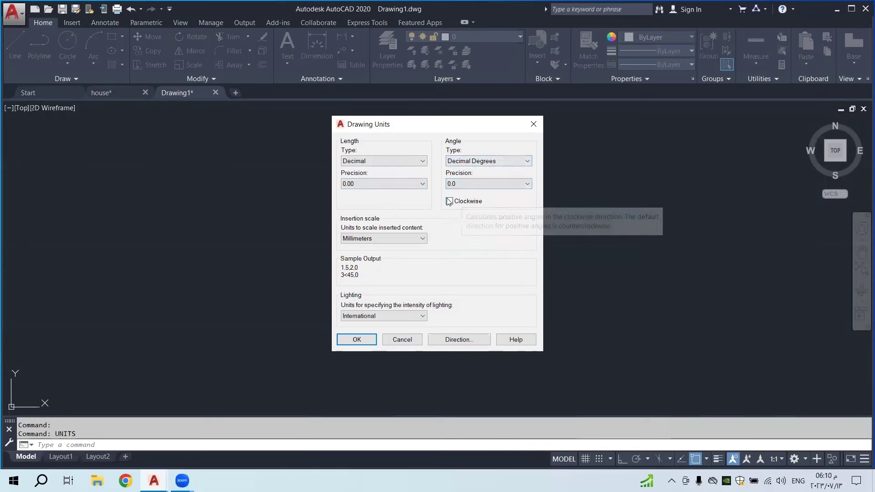
{"action": "left_click", "coordinate": [393, 239]}
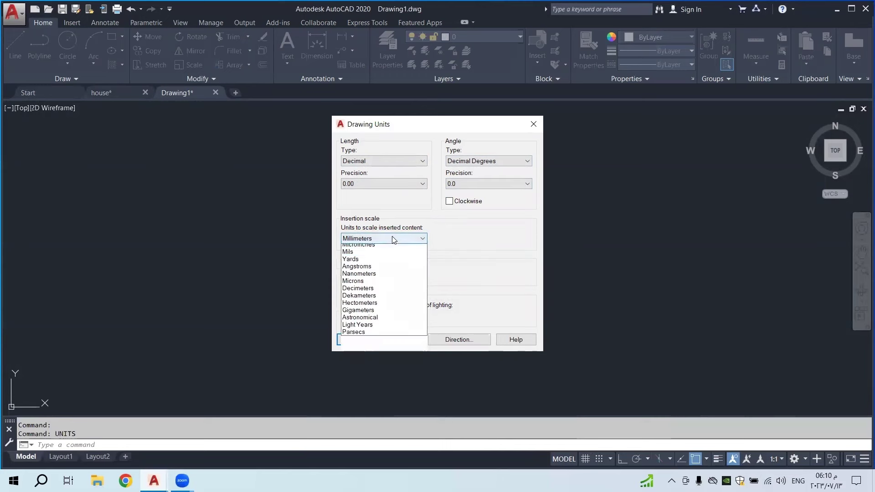
{"action": "left_click", "coordinate": [377, 300]}
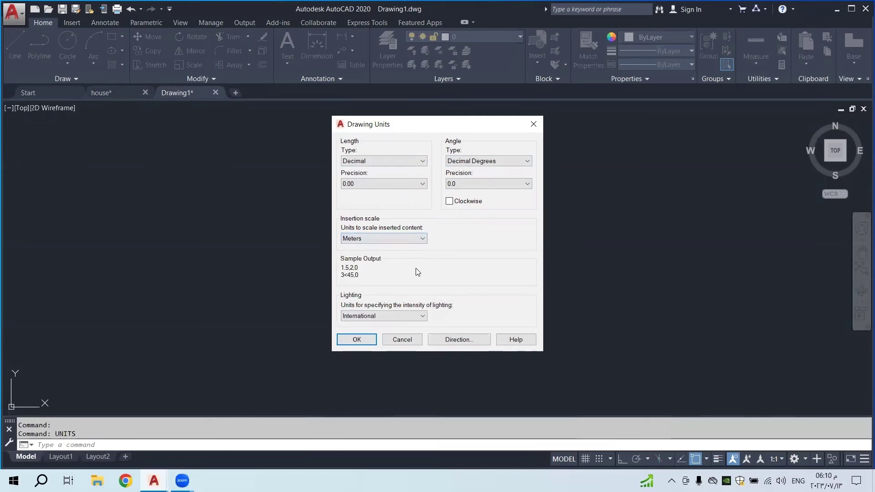
{"action": "left_click", "coordinate": [369, 340]}
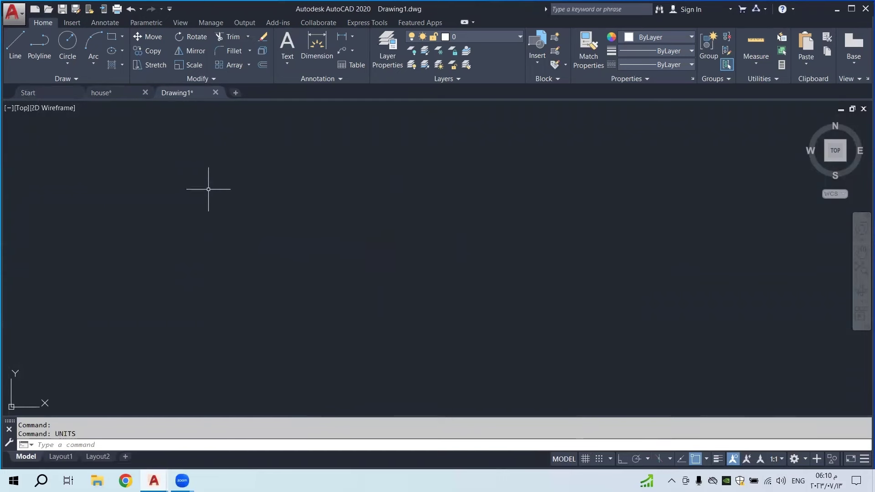
Save Drawing1 to the Desktop as House2.dwg, then return to the house drawing
{"action": "left_click", "coordinate": [77, 9]}
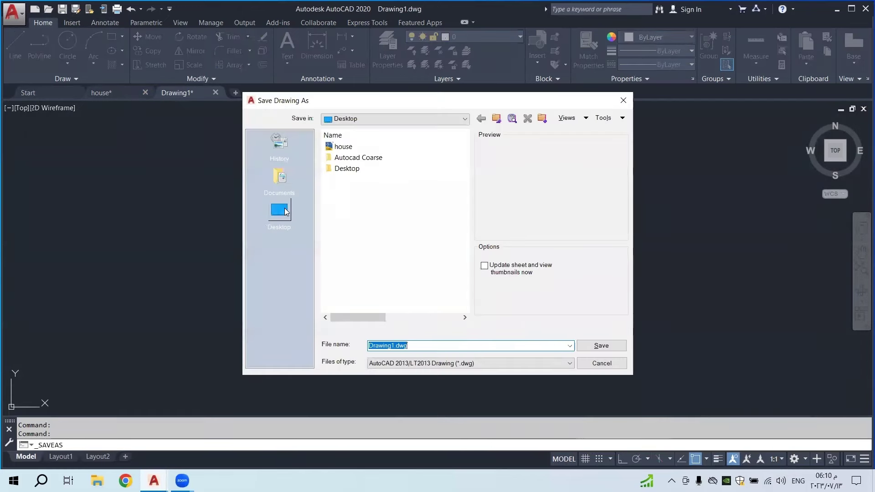
{"action": "left_click", "coordinate": [285, 212]}
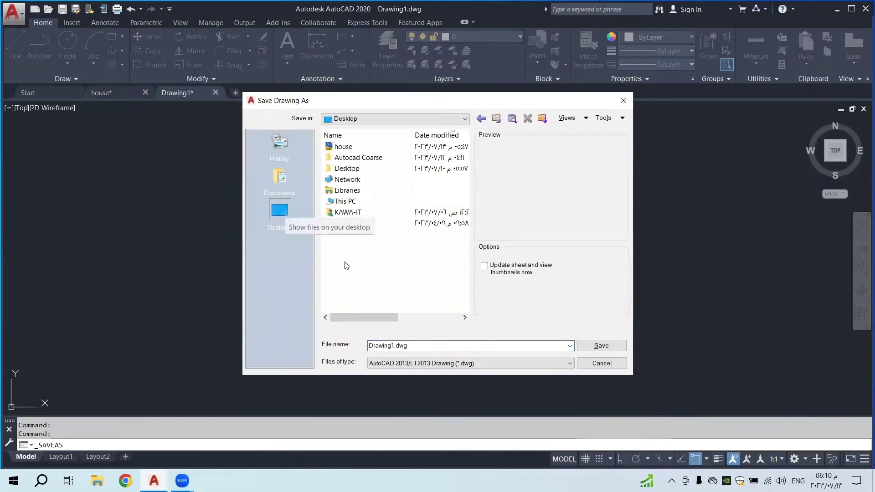
{"action": "double_click", "coordinate": [427, 345]}
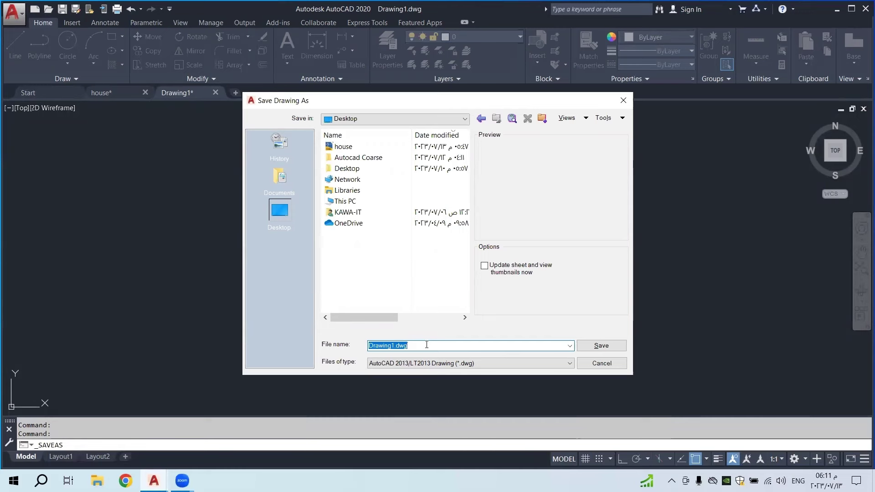
{"action": "type", "text": "House"}
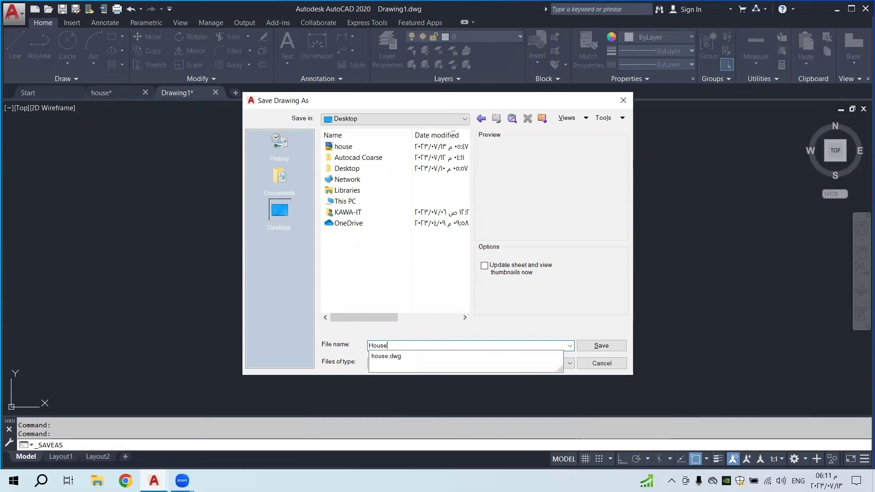
{"action": "type", "text": "2"}
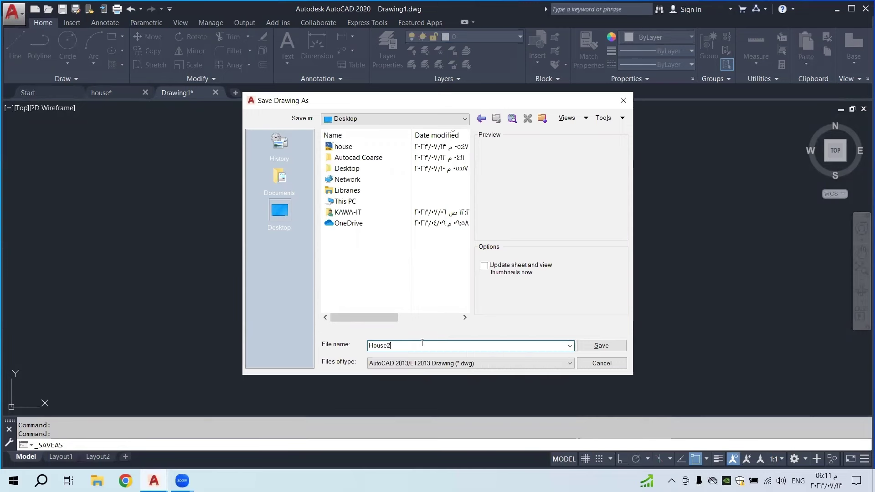
{"action": "left_click", "coordinate": [601, 346]}
{"action": "left_click", "coordinate": [108, 93]}
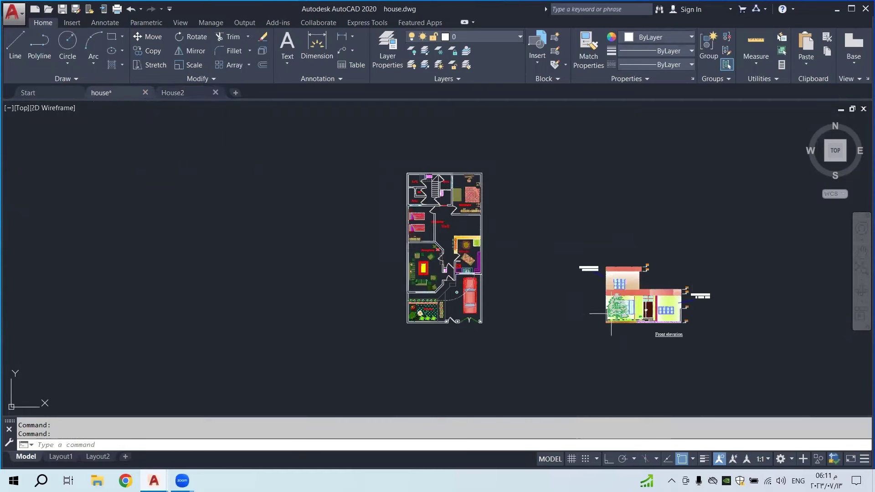
Glance at House2, pan the house floor plan left, and start a linear dimension
{"action": "left_click", "coordinate": [177, 94]}
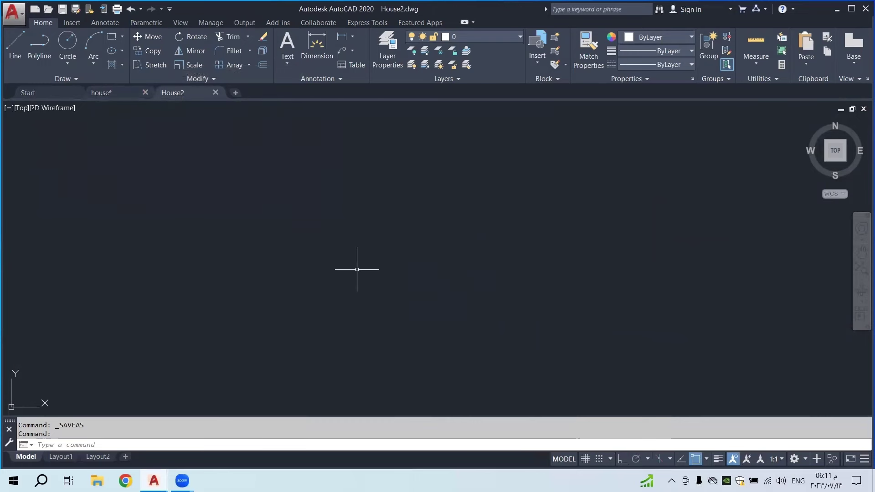
{"action": "left_click", "coordinate": [120, 92]}
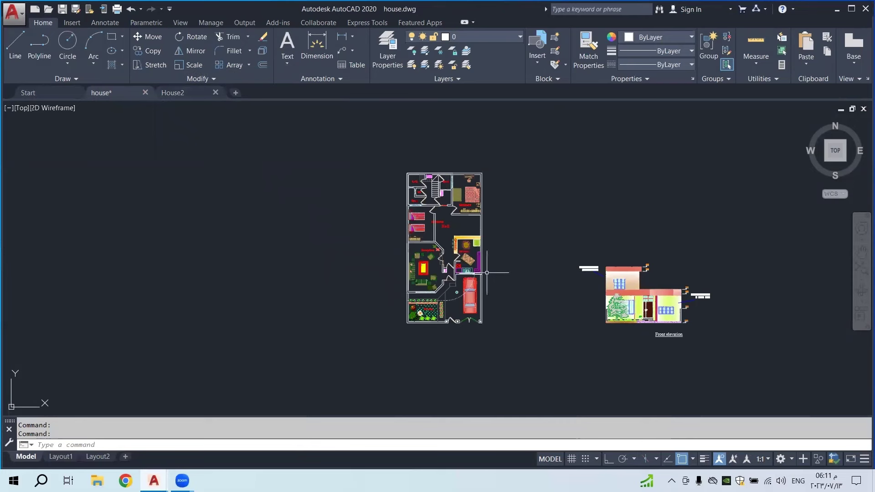
{"action": "middle_click_drag", "start_coordinate": [485, 235], "coordinate": [409, 238]}
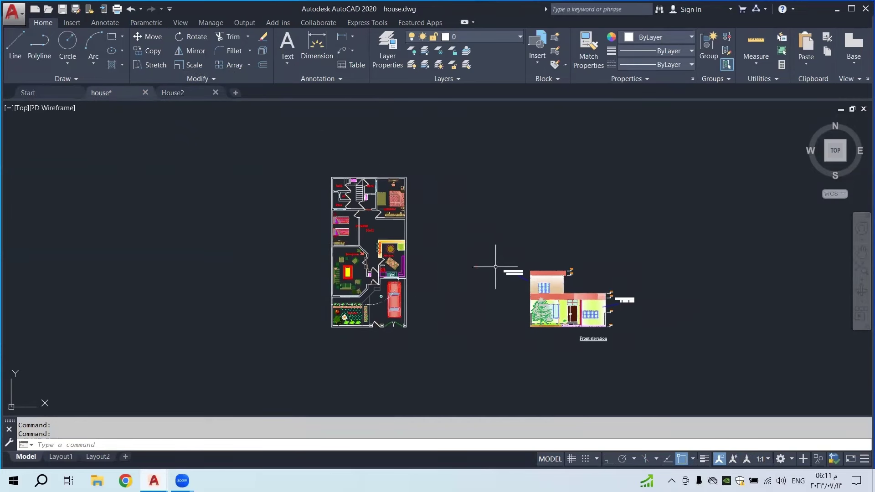
{"action": "left_click", "coordinate": [172, 93]}
{"action": "left_click", "coordinate": [117, 94]}
{"action": "left_click", "coordinate": [331, 52]}
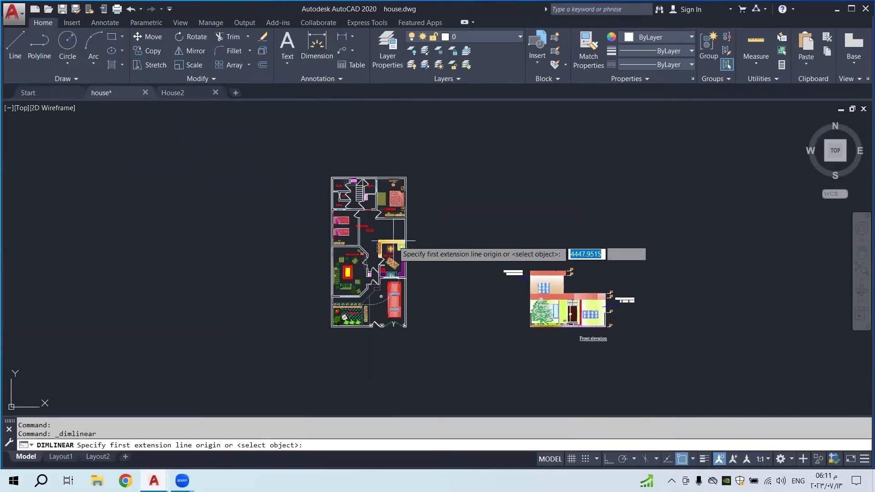
Dimension the plan's right side from lower-right to top-right corner, reading 20
{"action": "scroll", "coordinate": [409, 271], "scroll_direction": "up", "scroll_amount": 4}
{"action": "scroll", "coordinate": [409, 271], "scroll_direction": "down", "scroll_amount": 3}
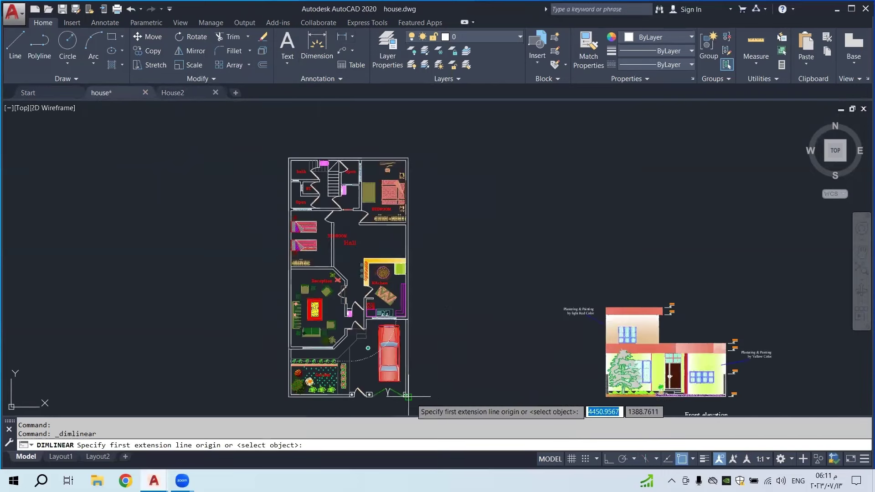
{"action": "left_click", "coordinate": [406, 394]}
{"action": "left_click", "coordinate": [415, 156]}
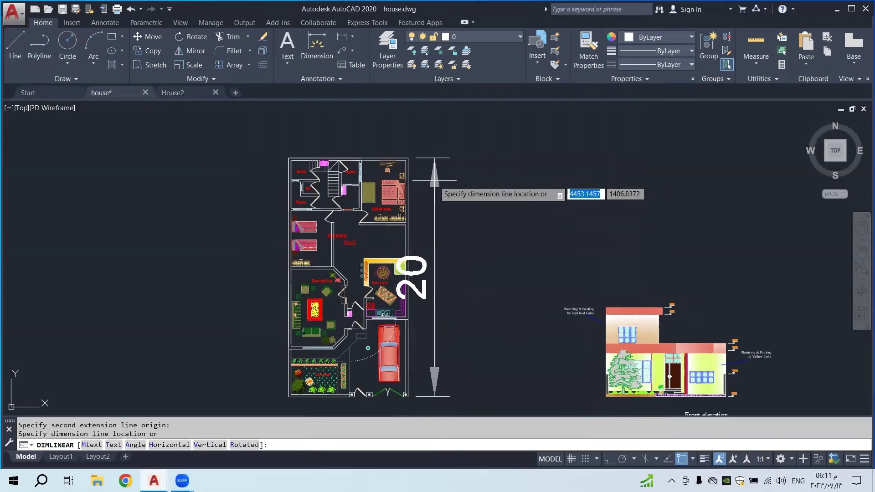
{"action": "left_click", "coordinate": [450, 201]}
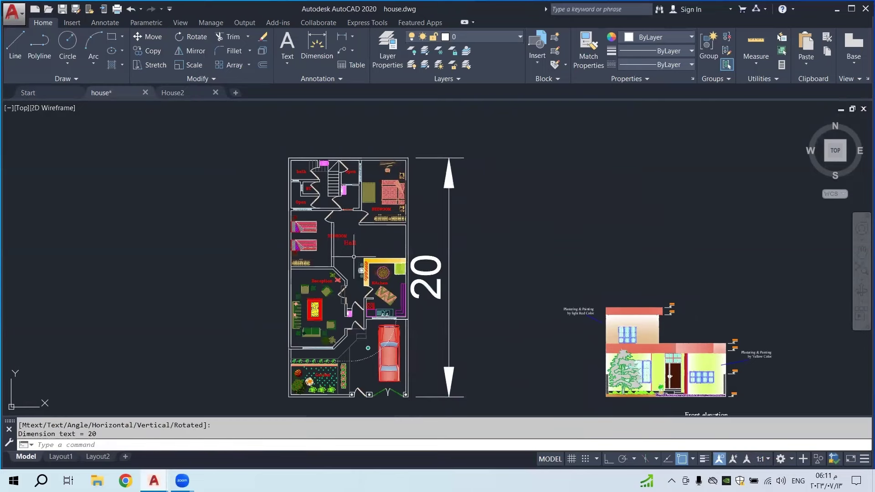
Window-select the floor plan, its 20 dimension and the front elevation
{"action": "middle_click_drag", "start_coordinate": [669, 377], "coordinate": [544, 310]}
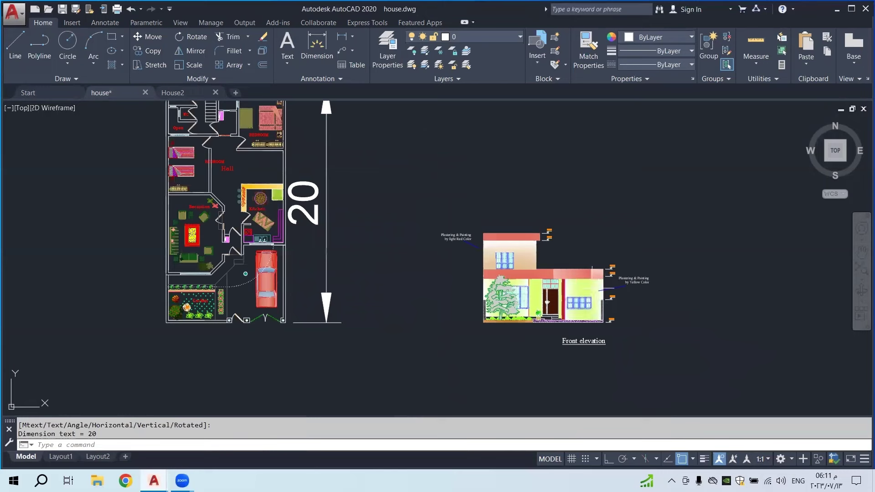
{"action": "mouse_move", "coordinate": [360, 262]}
{"action": "middle_mouse_down"}
{"action": "mouse_move", "coordinate": [399, 288]}
{"action": "mouse_move", "coordinate": [424, 293]}
{"action": "middle_mouse_up"}
{"action": "scroll", "coordinate": [423, 293], "scroll_direction": "down", "scroll_amount": 2}
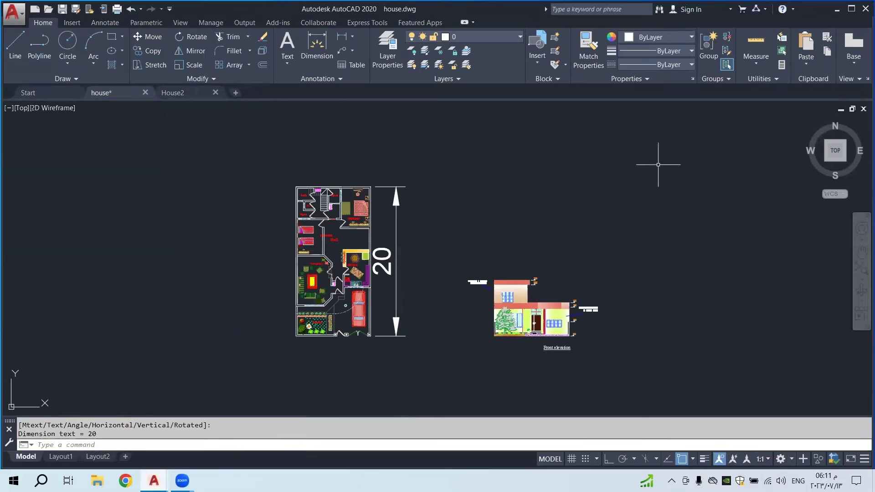
{"action": "left_click", "coordinate": [670, 144]}
{"action": "left_click", "coordinate": [273, 363]}
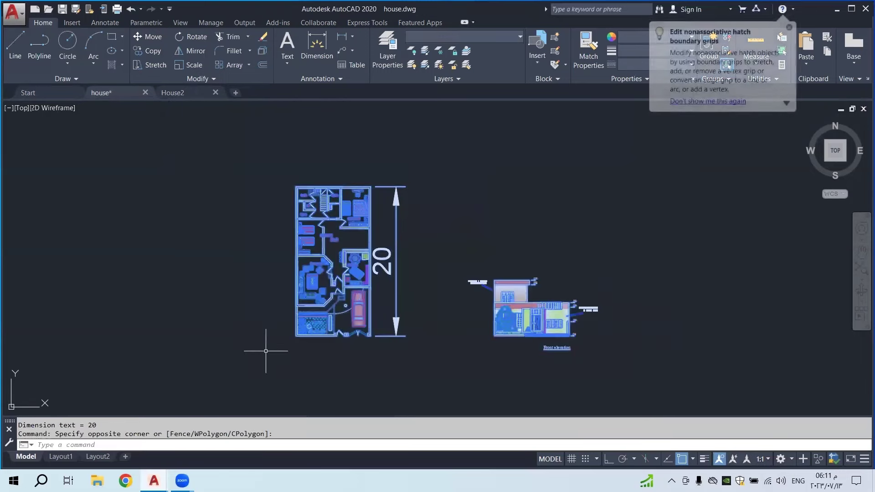
Copy all 3135 selected objects to the clipboard and switch to the empty House2 drawing
{"action": "right_click", "coordinate": [178, 226]}
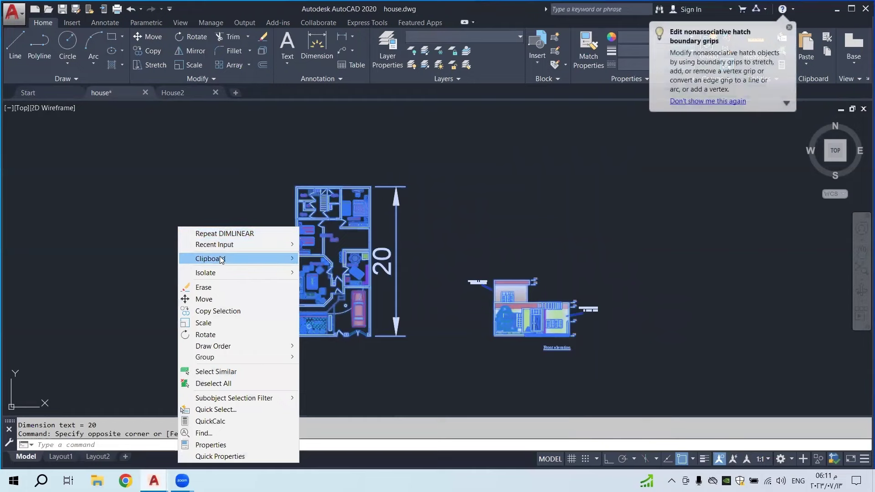
{"action": "mouse_move", "coordinate": [226, 257]}
{"action": "left_click", "coordinate": [321, 271]}
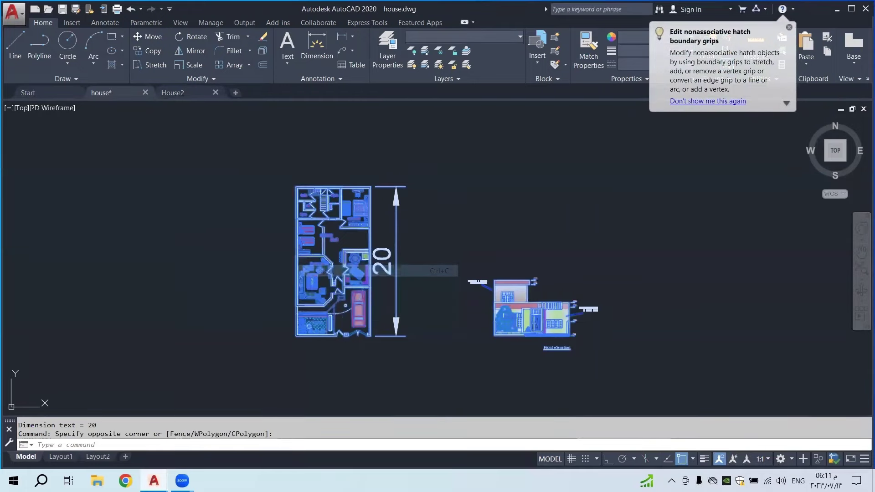
{"action": "key", "text": "Escape"}
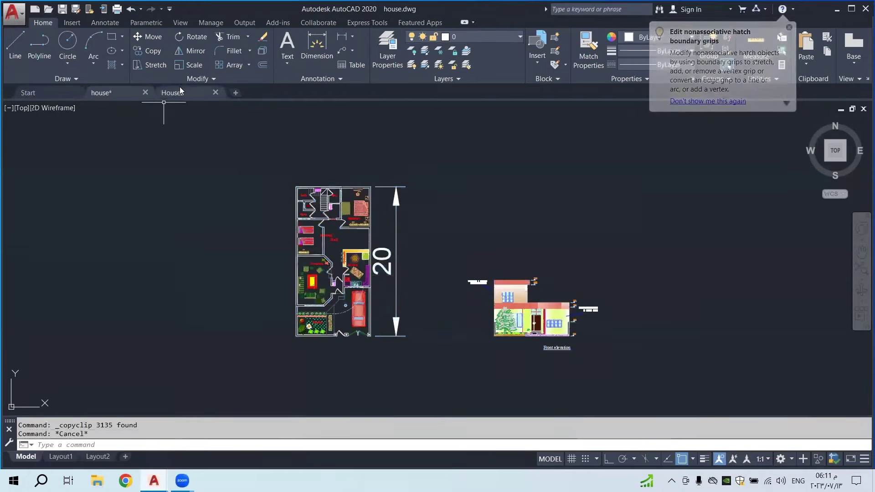
{"action": "left_click", "coordinate": [178, 93]}
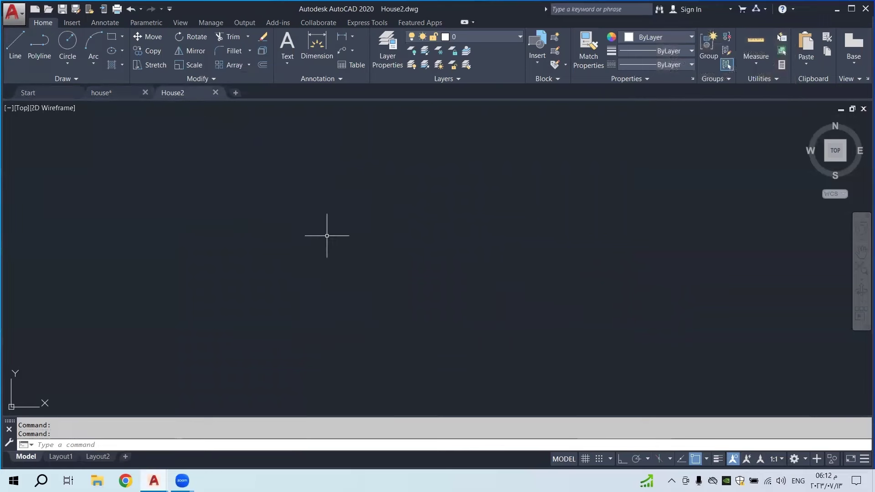
Paste the copied floor plan and elevation into House2 and place them on the canvas
{"action": "right_click", "coordinate": [336, 180]}
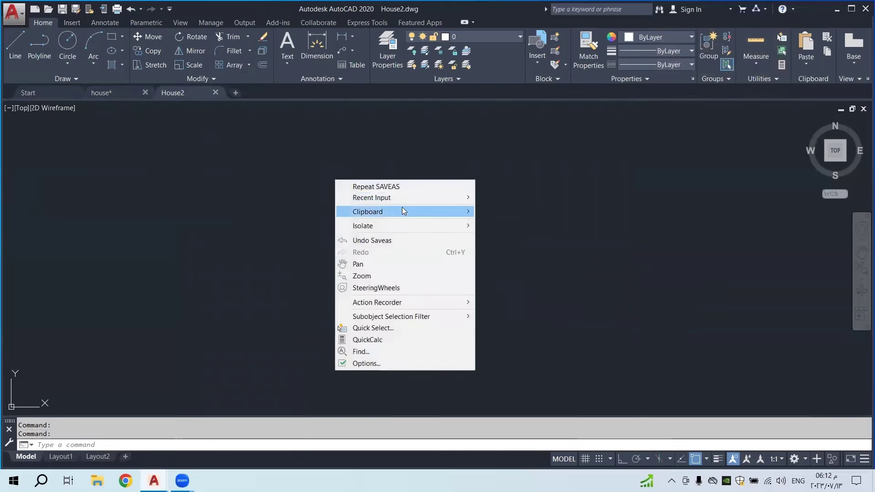
{"action": "mouse_move", "coordinate": [403, 210]}
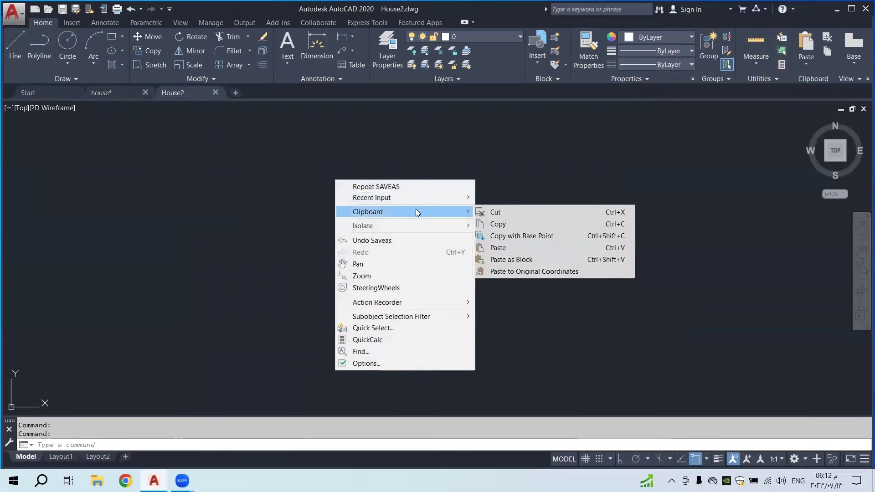
{"action": "left_click", "coordinate": [534, 244]}
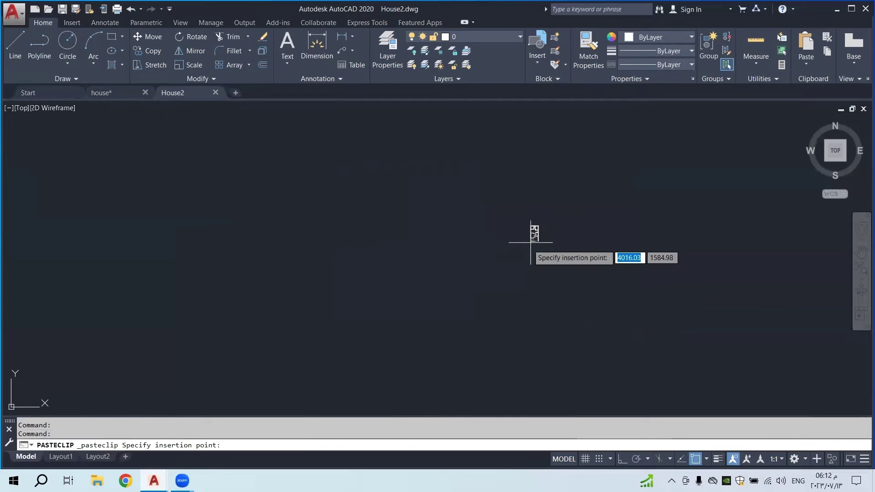
{"action": "left_click", "coordinate": [476, 256]}
{"action": "scroll", "coordinate": [497, 243], "scroll_direction": "up", "scroll_amount": 5}
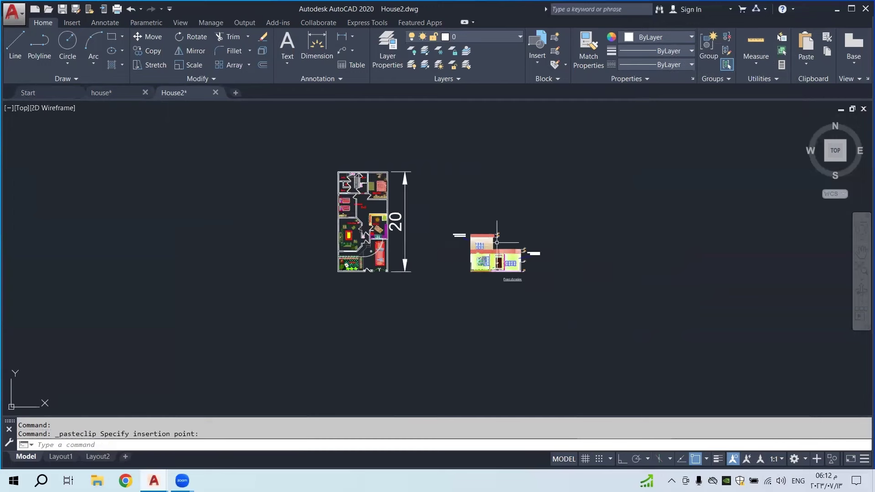
{"action": "scroll", "coordinate": [396, 211], "scroll_direction": "up", "scroll_amount": 4}
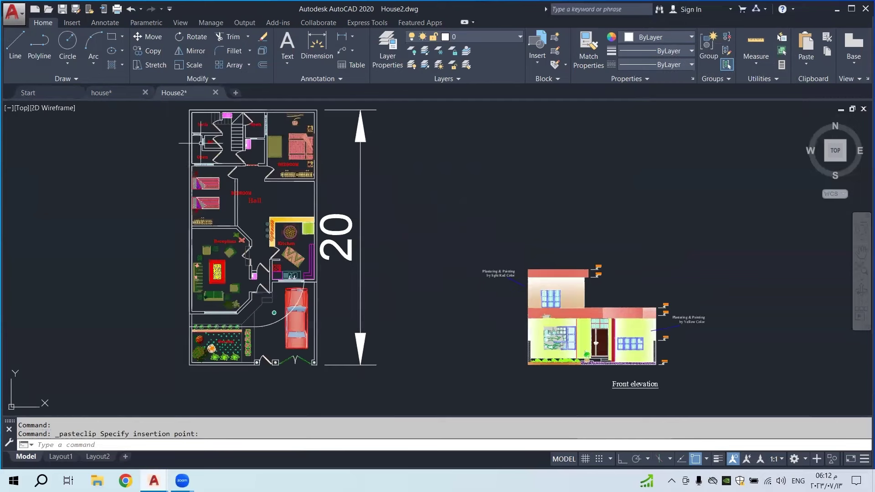
{"action": "scroll", "coordinate": [417, 250], "scroll_direction": "down", "scroll_amount": 2}
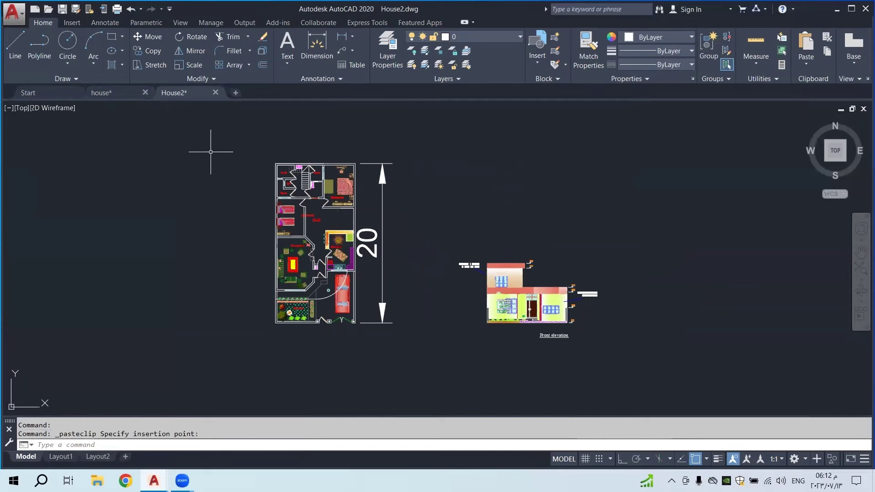
Close the house.dwg drawing without saving its changes
{"action": "left_click", "coordinate": [146, 94]}
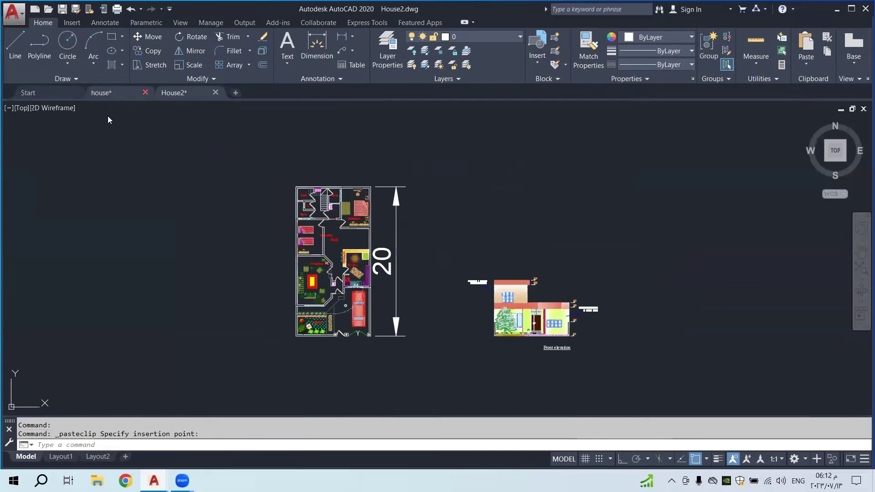
{"action": "left_click", "coordinate": [458, 263]}
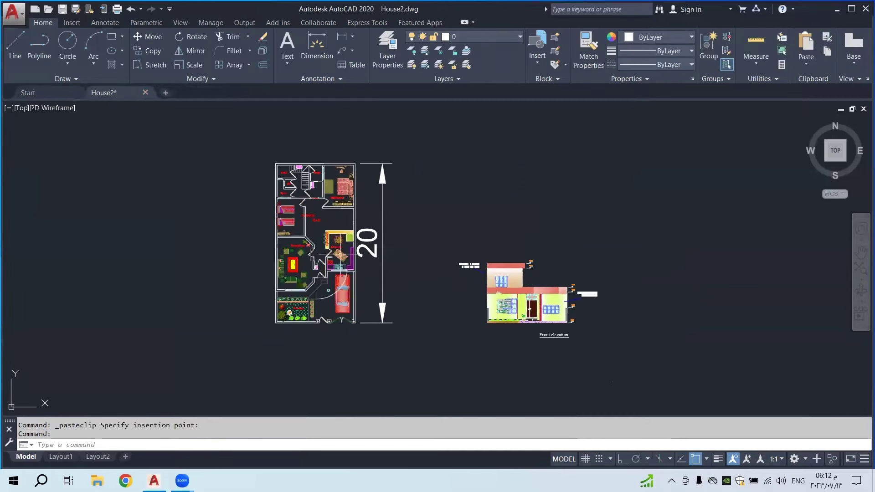
{"action": "middle_click_drag", "start_coordinate": [459, 264], "coordinate": [469, 271]}
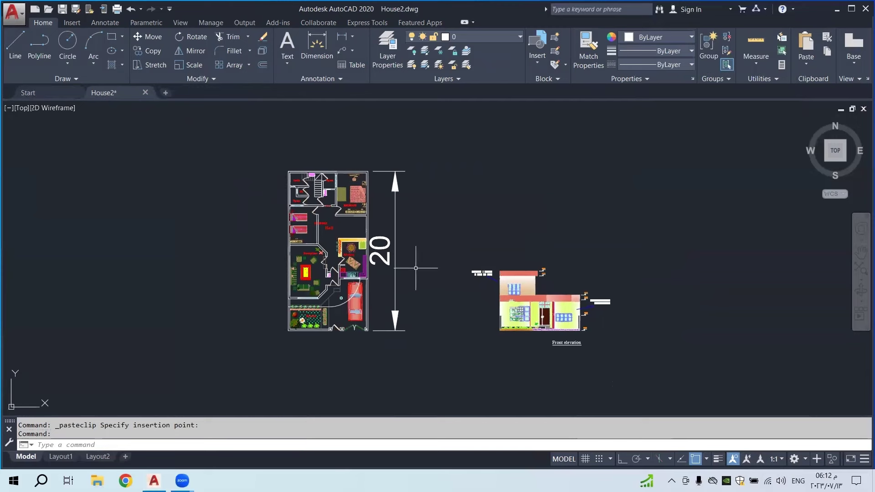
{"action": "scroll", "coordinate": [417, 262], "scroll_direction": "down", "scroll_amount": 4}
{"action": "scroll", "coordinate": [393, 256], "scroll_direction": "up", "scroll_amount": 4}
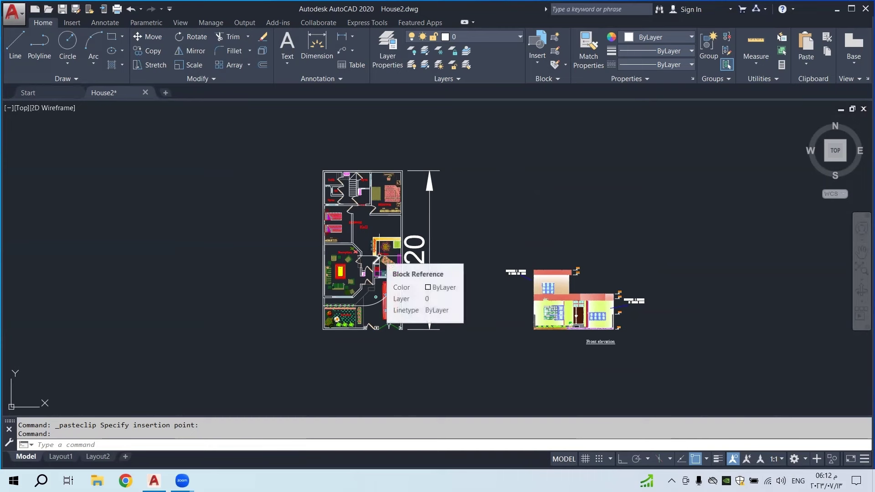
{"action": "scroll", "coordinate": [427, 247], "scroll_direction": "down", "scroll_amount": 2}
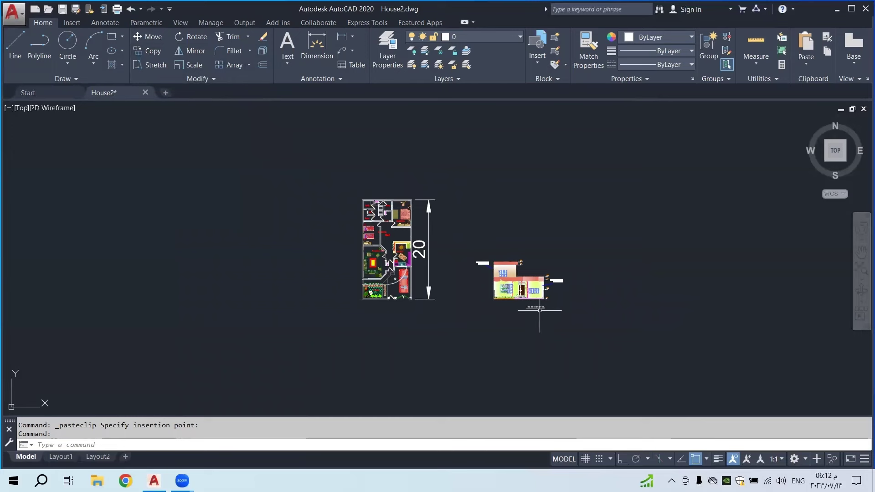
{"action": "left_click", "coordinate": [146, 49]}
{"action": "left_click", "coordinate": [630, 165]}
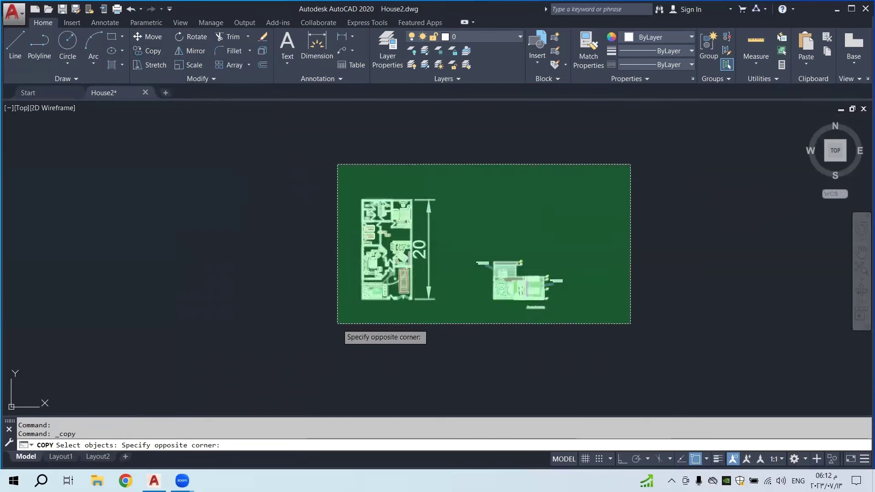
{"action": "left_click", "coordinate": [337, 324]}
{"action": "key", "text": "Return"}
{"action": "left_click", "coordinate": [445, 327]}
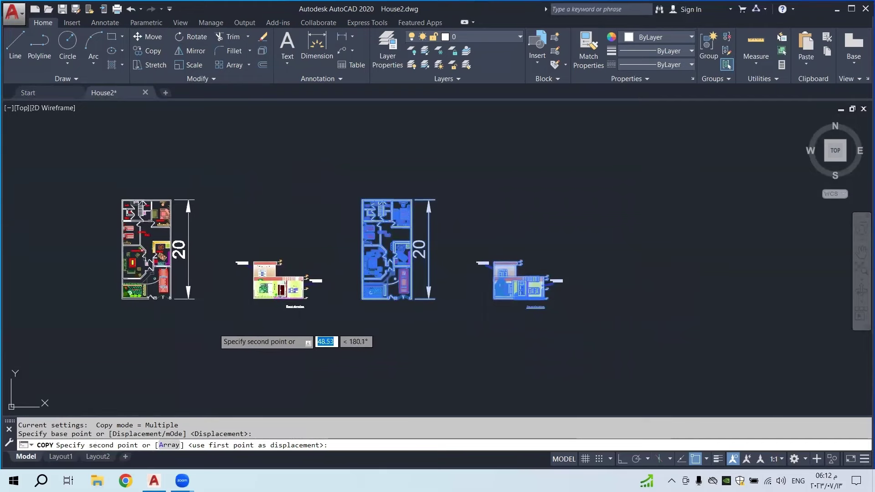
{"action": "left_click", "coordinate": [211, 328]}
{"action": "scroll", "coordinate": [345, 296], "scroll_direction": "down", "scroll_amount": 2}
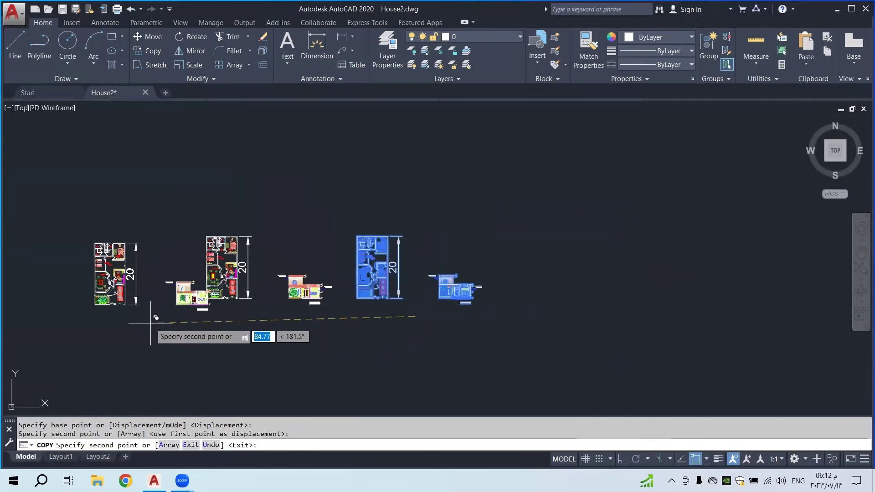
{"action": "middle_click_drag", "start_coordinate": [150, 323], "coordinate": [299, 303]}
{"action": "left_click", "coordinate": [245, 298]}
{"action": "key", "text": "Escape"}
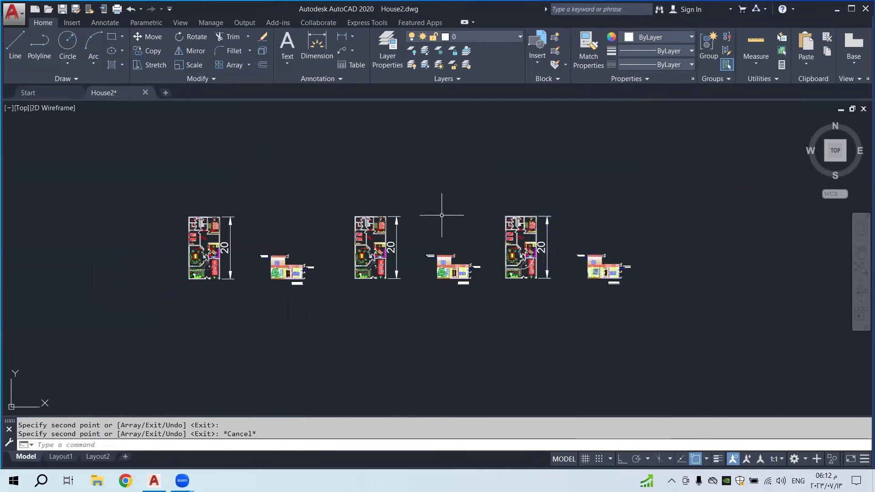
{"action": "left_click", "coordinate": [480, 195]}
{"action": "left_click", "coordinate": [162, 325]}
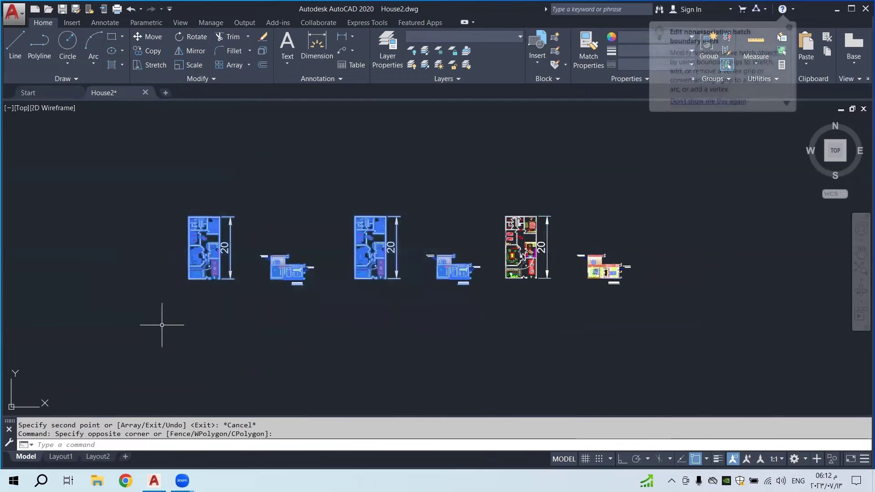
{"action": "key", "text": "Delete"}
{"action": "middle_click_drag", "start_coordinate": [533, 248], "coordinate": [460, 231]}
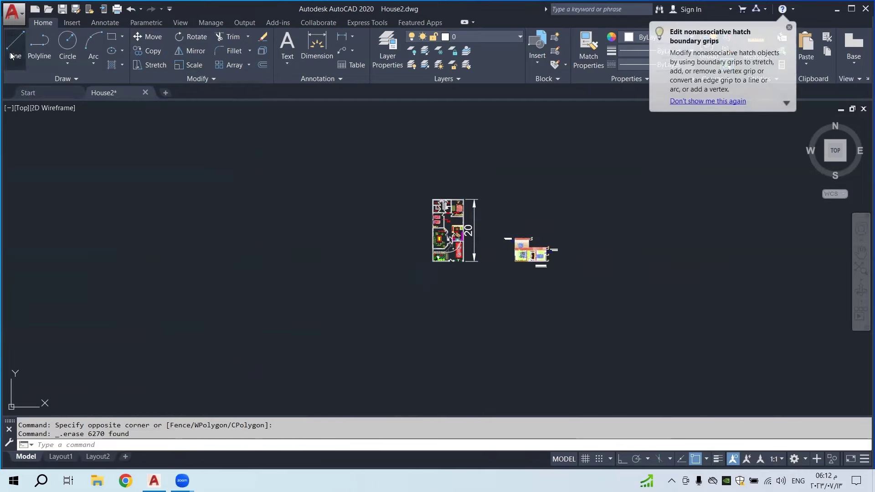
{"action": "left_click", "coordinate": [11, 56]}
{"action": "key", "text": "Escape"}
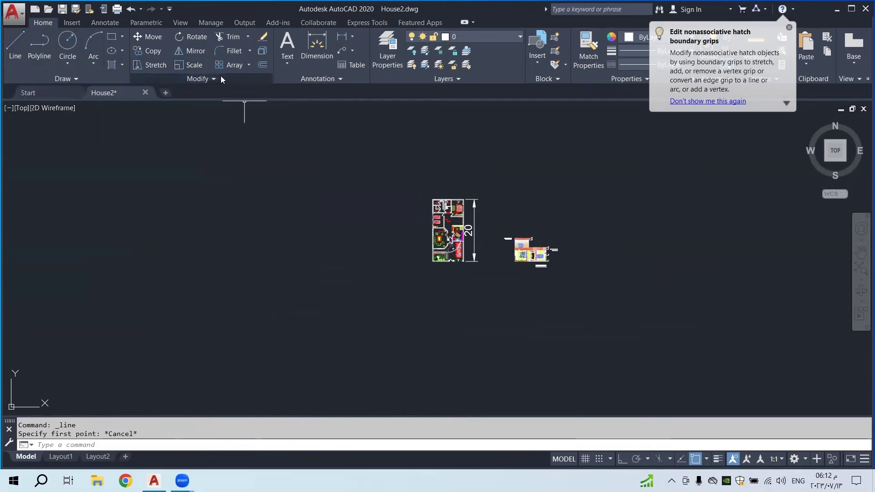
{"action": "left_click", "coordinate": [185, 51]}
Mirror the floor plan, 20 dimension and elevation across a vertical Ortho line, keeping the originals
{"action": "left_click", "coordinate": [596, 178]}
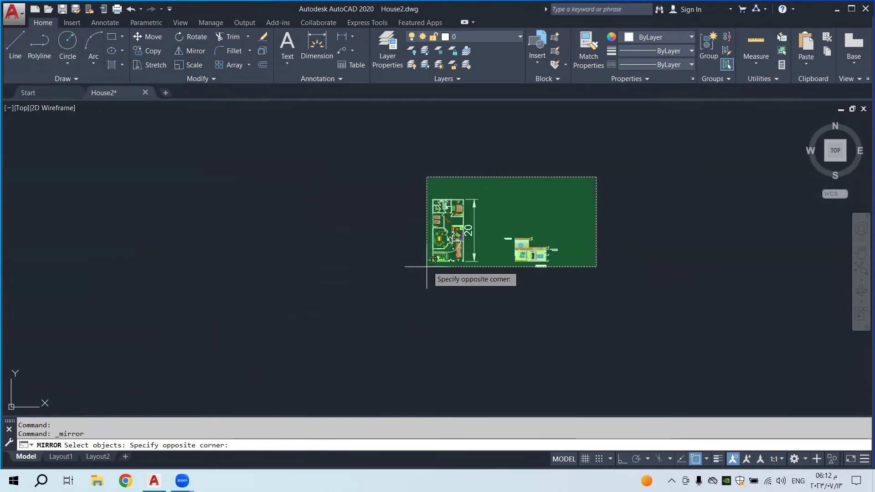
{"action": "left_click", "coordinate": [427, 267]}
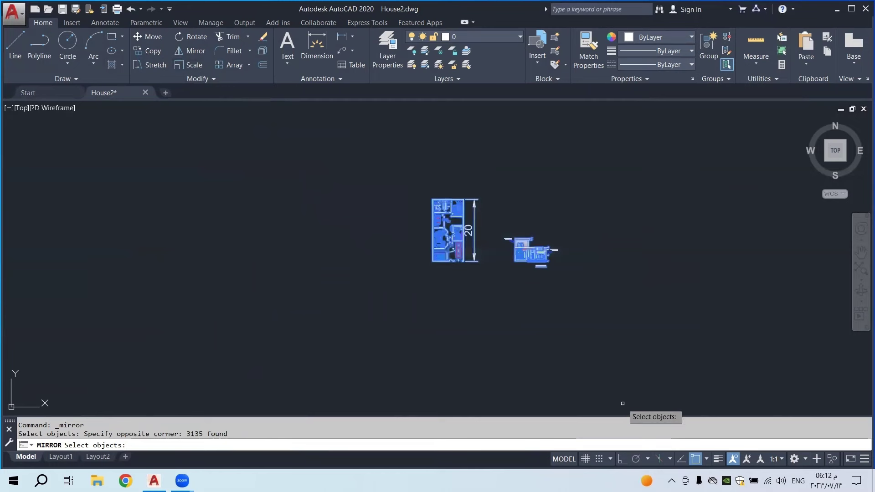
{"action": "left_click", "coordinate": [622, 461]}
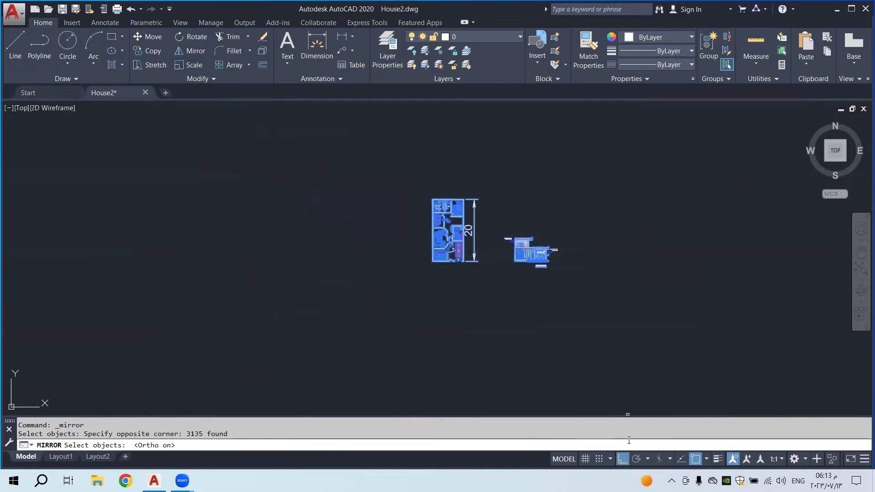
{"action": "key", "text": "Return"}
{"action": "left_click", "coordinate": [413, 280]}
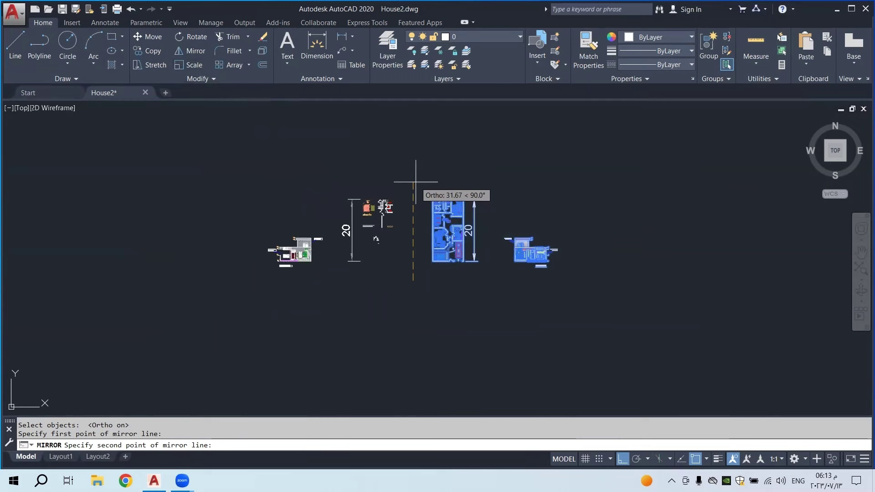
{"action": "left_click", "coordinate": [415, 182]}
{"action": "right_click", "coordinate": [414, 182]}
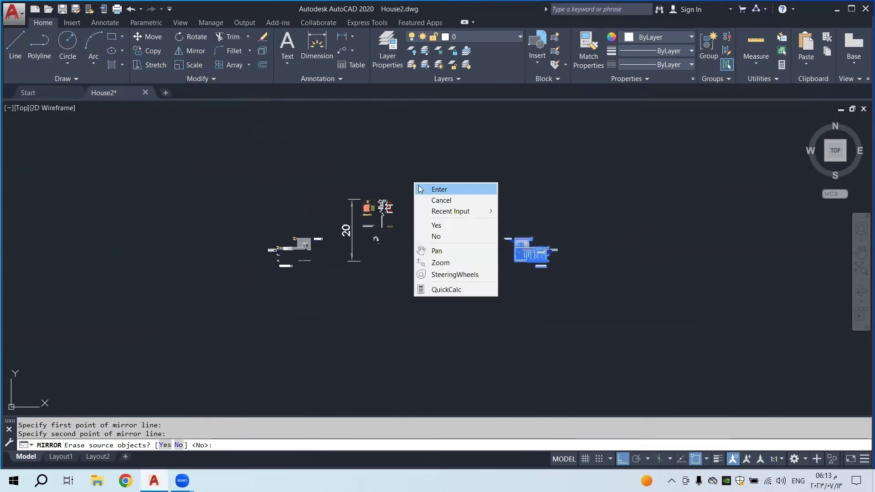
{"action": "left_click", "coordinate": [441, 190]}
{"action": "scroll", "coordinate": [396, 230], "scroll_direction": "up", "scroll_amount": 2}
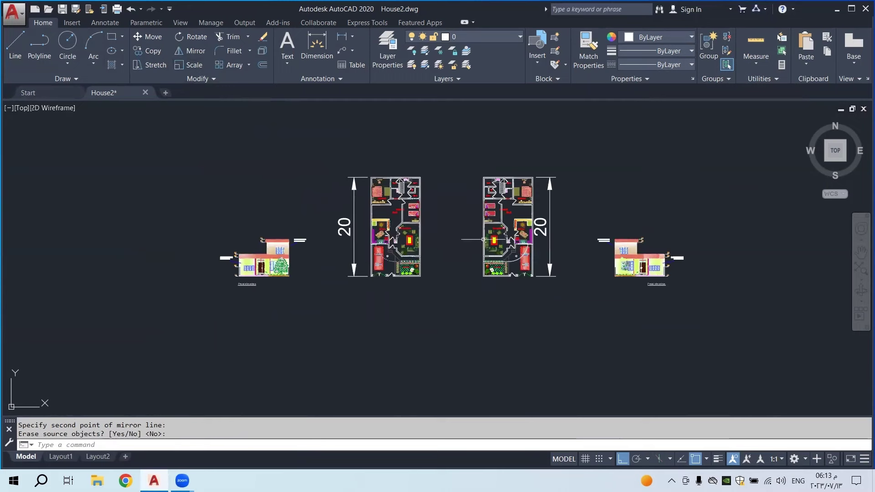
{"action": "scroll", "coordinate": [396, 231], "scroll_direction": "up", "scroll_amount": 3}
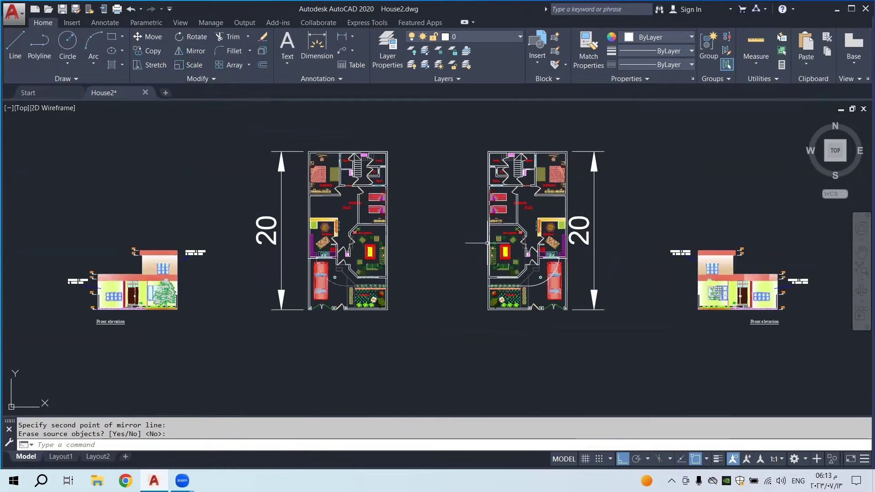
{"action": "middle_click_drag", "start_coordinate": [454, 227], "coordinate": [463, 245]}
Window-select the left mirrored plan and elevation and delete them
{"action": "left_click", "coordinate": [449, 136]}
{"action": "left_click", "coordinate": [78, 348]}
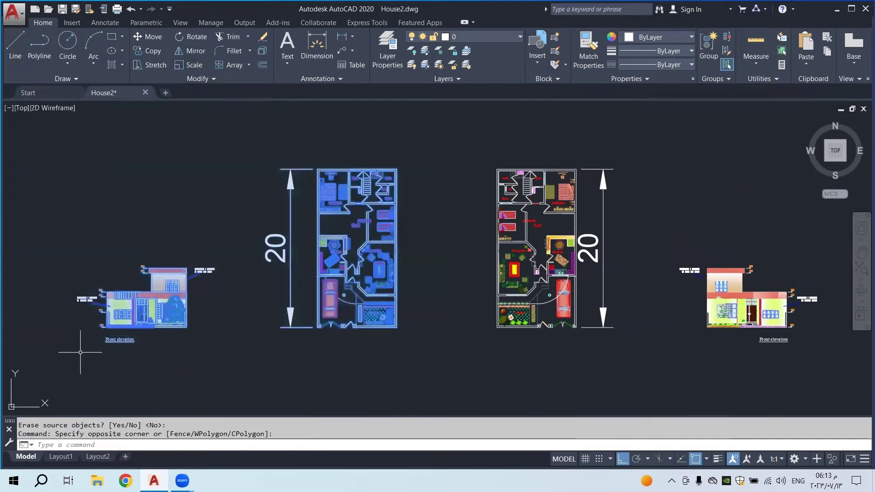
{"action": "key", "text": "Delete"}
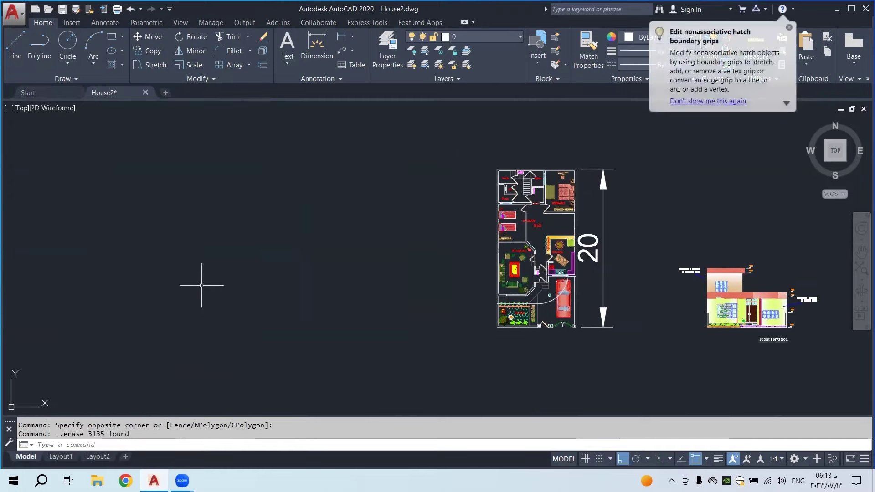
Pan the view left, then start a Polyline and cancel it with Esc
{"action": "middle_click_drag", "start_coordinate": [578, 250], "coordinate": [528, 250]}
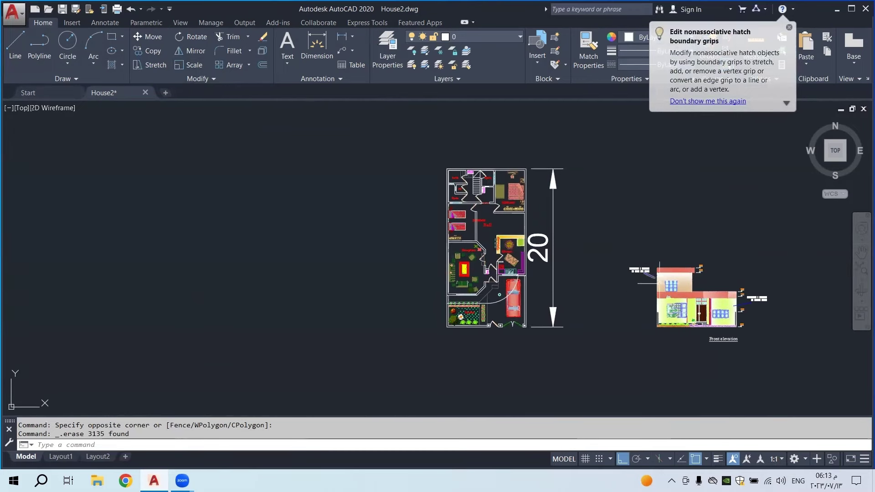
{"action": "scroll", "coordinate": [421, 253], "scroll_direction": "up", "scroll_amount": 2}
{"action": "scroll", "coordinate": [410, 273], "scroll_direction": "down", "scroll_amount": 2}
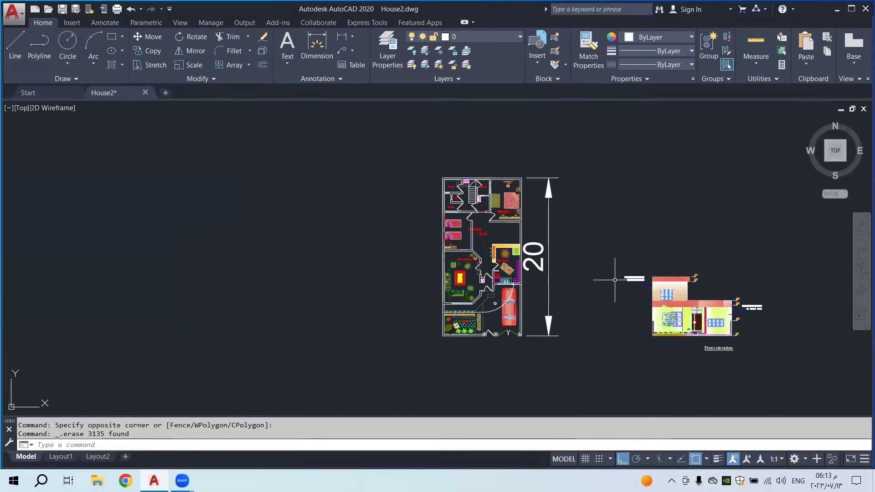
{"action": "scroll", "coordinate": [444, 278], "scroll_direction": "up", "scroll_amount": 2}
{"action": "left_click", "coordinate": [39, 45]}
{"action": "scroll", "coordinate": [281, 267], "scroll_direction": "down", "scroll_amount": 2}
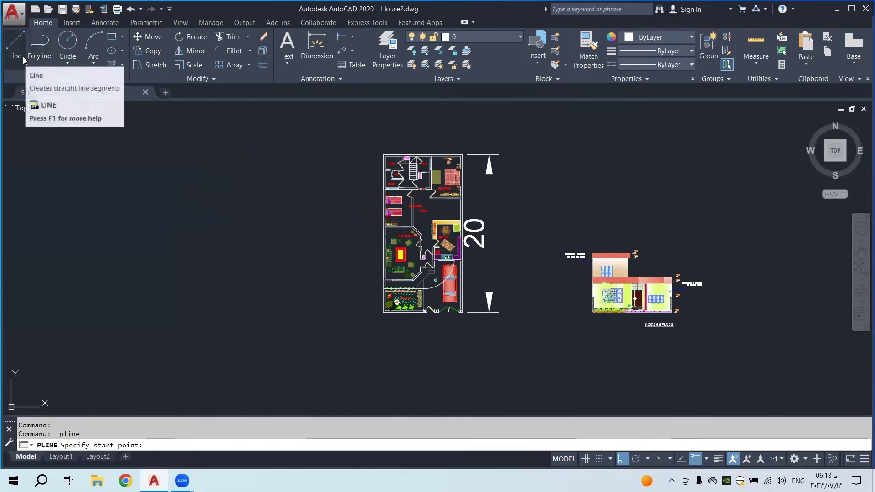
{"action": "key", "text": "Escape"}
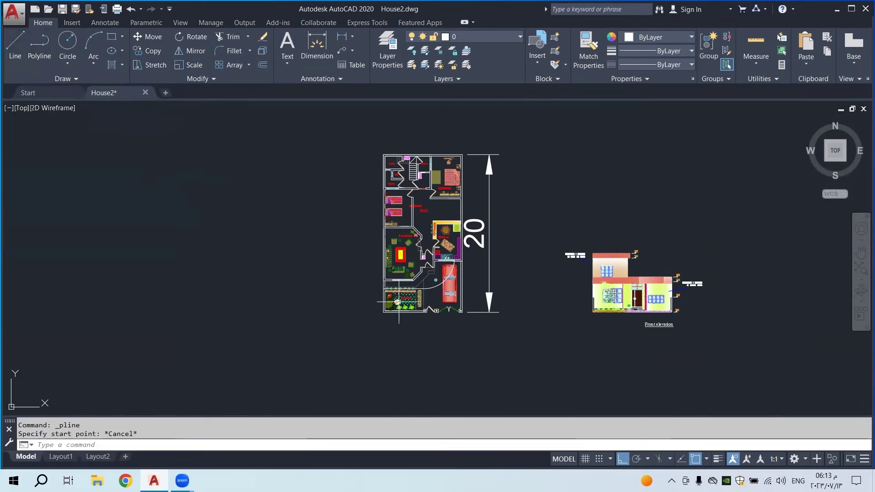
{"action": "scroll", "coordinate": [465, 191], "scroll_direction": "up", "scroll_amount": 2}
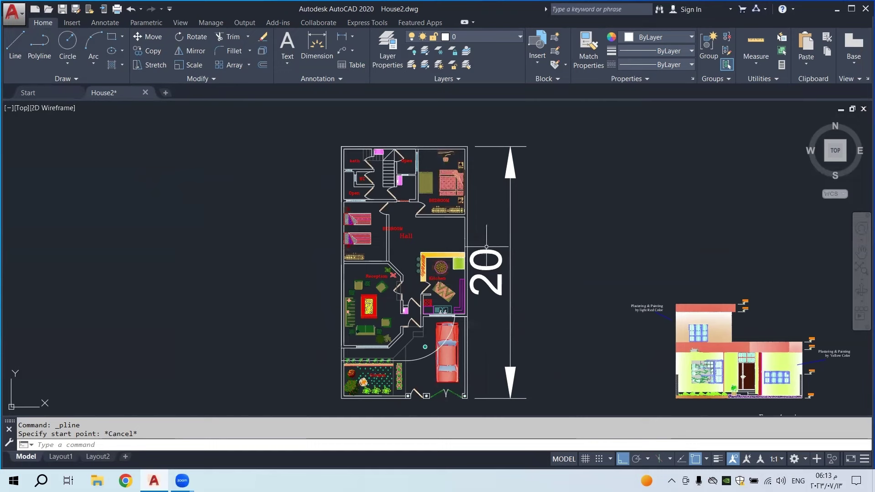
Add a 10 linear dimension between the plan's top corners, placed above the house
{"action": "left_click", "coordinate": [333, 45]}
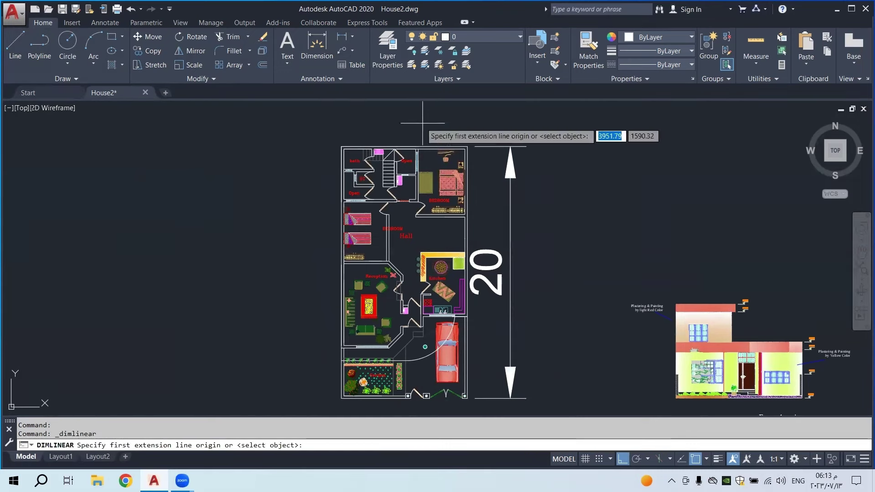
{"action": "left_click", "coordinate": [467, 147]}
{"action": "left_click", "coordinate": [341, 146]}
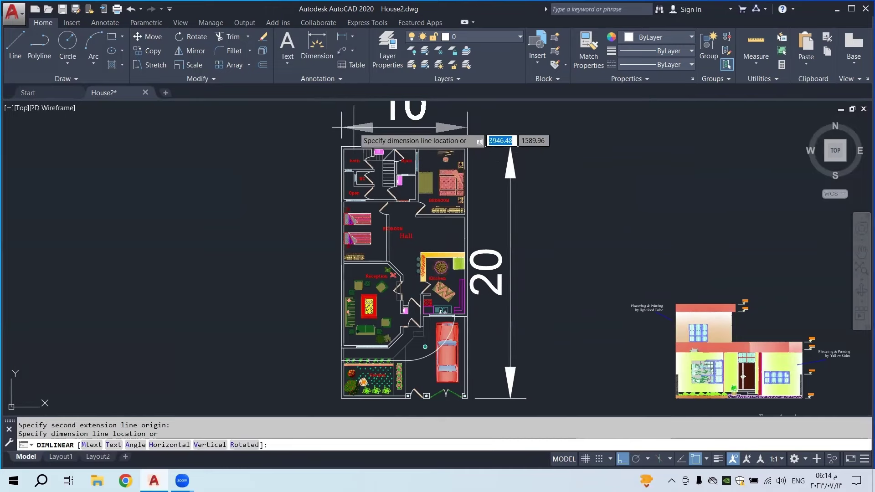
{"action": "left_click", "coordinate": [401, 127]}
{"action": "scroll", "coordinate": [358, 132], "scroll_direction": "down", "scroll_amount": 2}
{"action": "scroll", "coordinate": [400, 228], "scroll_direction": "down", "scroll_amount": 1}
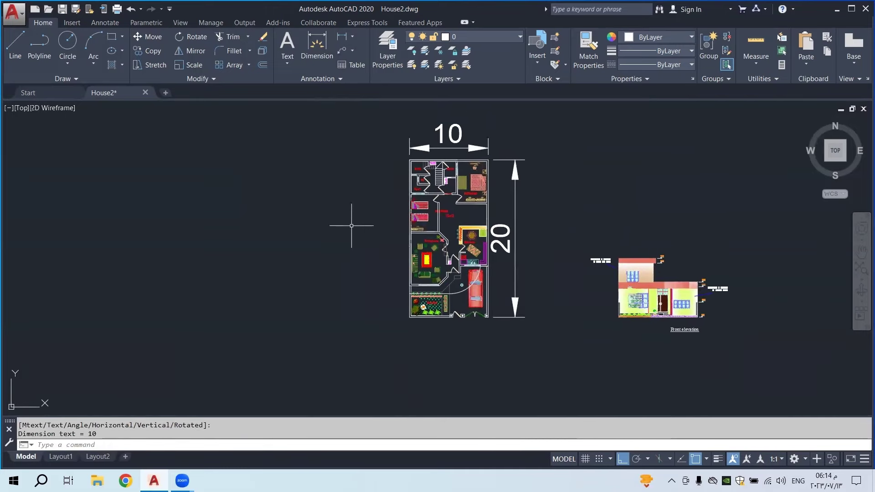
{"action": "scroll", "coordinate": [306, 251], "scroll_direction": "down", "scroll_amount": 1}
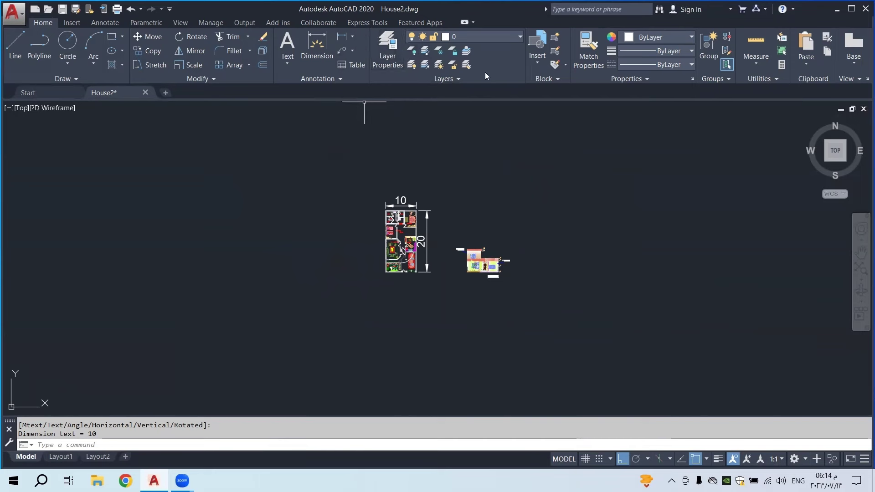
Open the Layer Properties Manager from the Layers panel
{"action": "left_click", "coordinate": [447, 37]}
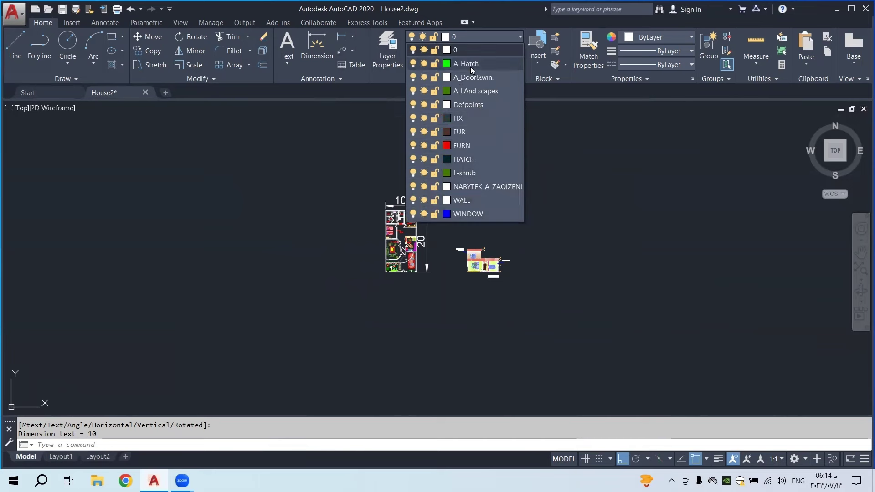
{"action": "left_click", "coordinate": [387, 54]}
{"action": "left_click", "coordinate": [387, 56]}
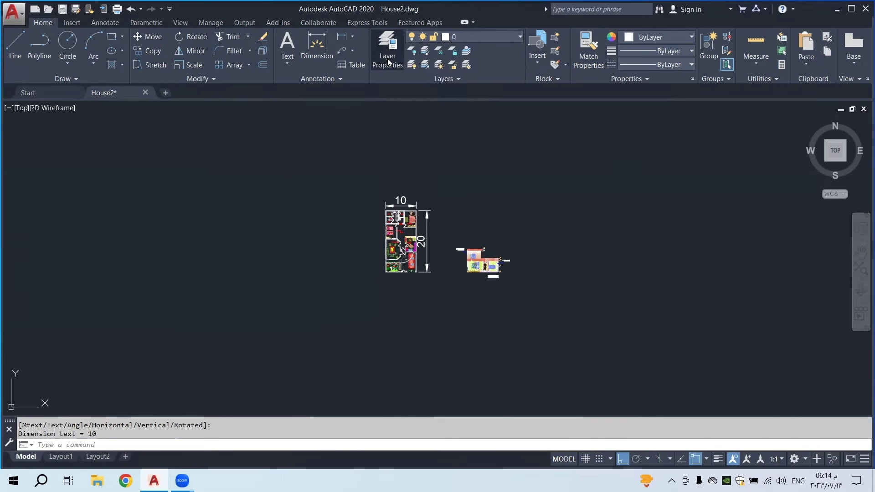
{"action": "scroll", "coordinate": [209, 136], "scroll_direction": "down", "scroll_amount": 1}
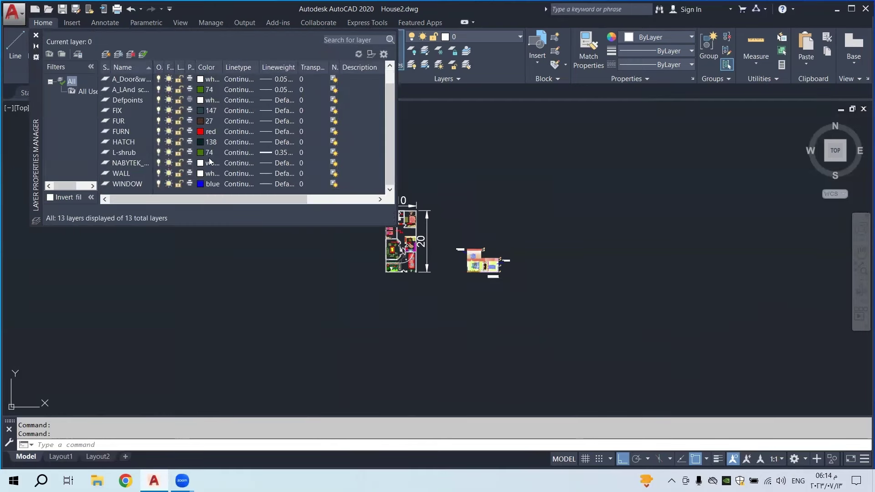
{"action": "scroll", "coordinate": [210, 162], "scroll_direction": "up", "scroll_amount": 1}
{"action": "scroll", "coordinate": [191, 151], "scroll_direction": "down", "scroll_amount": 1}
{"action": "scroll", "coordinate": [198, 141], "scroll_direction": "up", "scroll_amount": 1}
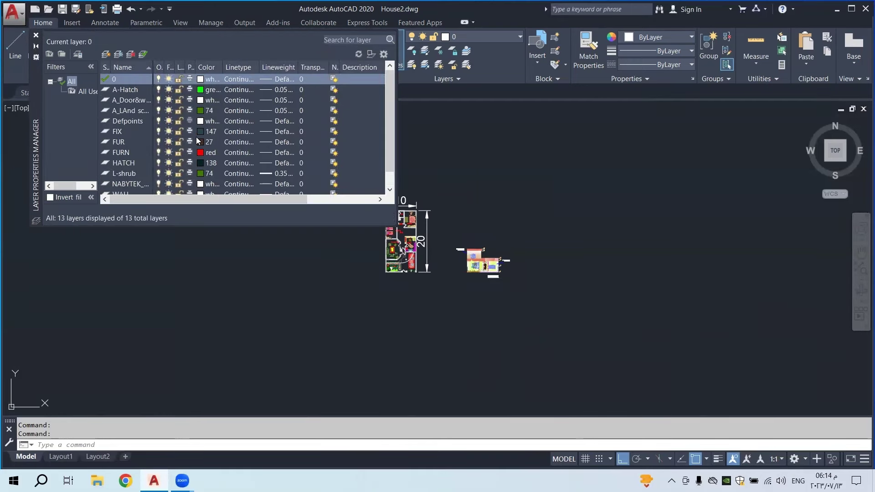
{"action": "scroll", "coordinate": [198, 141], "scroll_direction": "down", "scroll_amount": 1}
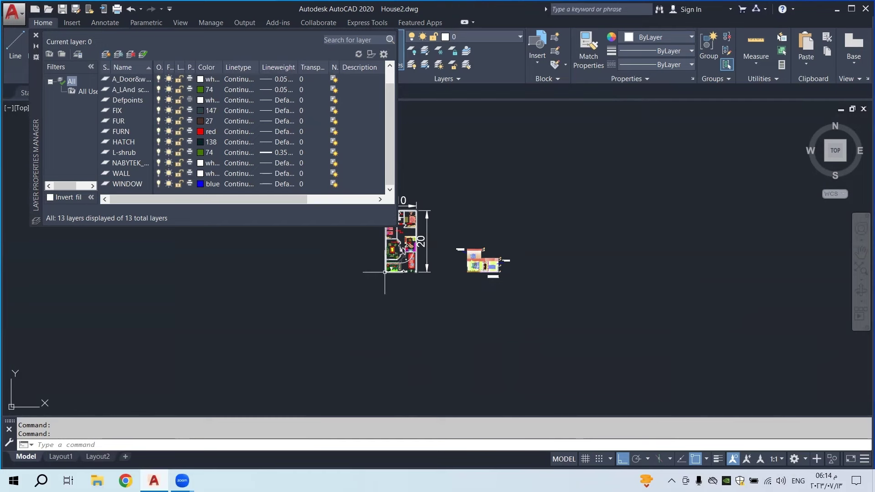
{"action": "scroll", "coordinate": [404, 258], "scroll_direction": "up", "scroll_amount": 5}
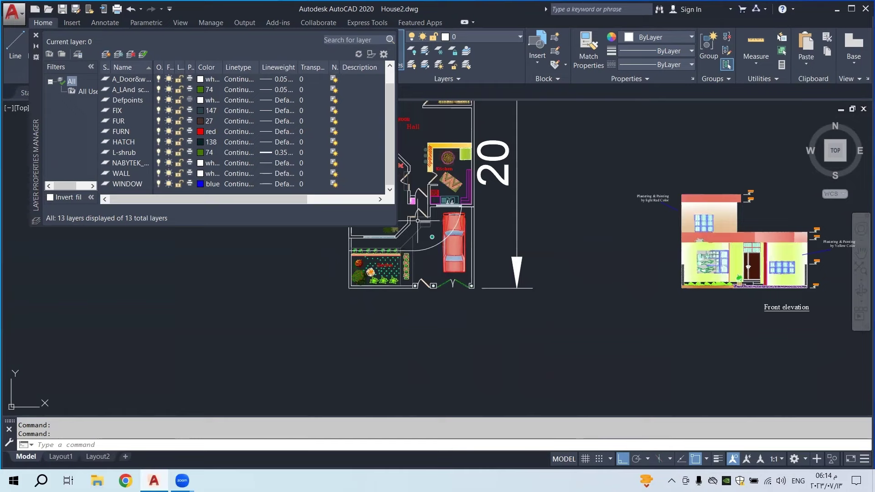
Recentre the view on the plan and elevation, then select the WALL layer row
{"action": "middle_click_drag", "start_coordinate": [425, 228], "coordinate": [437, 269]}
{"action": "scroll", "coordinate": [437, 269], "scroll_direction": "up", "scroll_amount": 2}
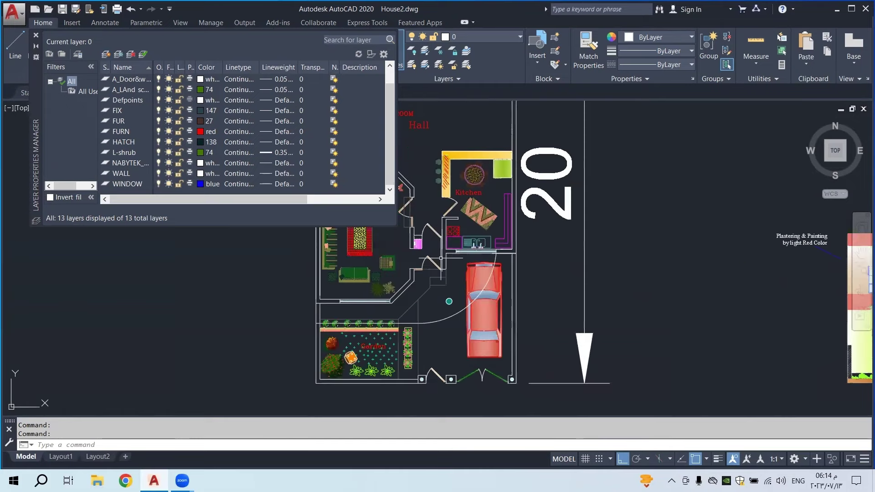
{"action": "scroll", "coordinate": [444, 267], "scroll_direction": "up", "scroll_amount": 1}
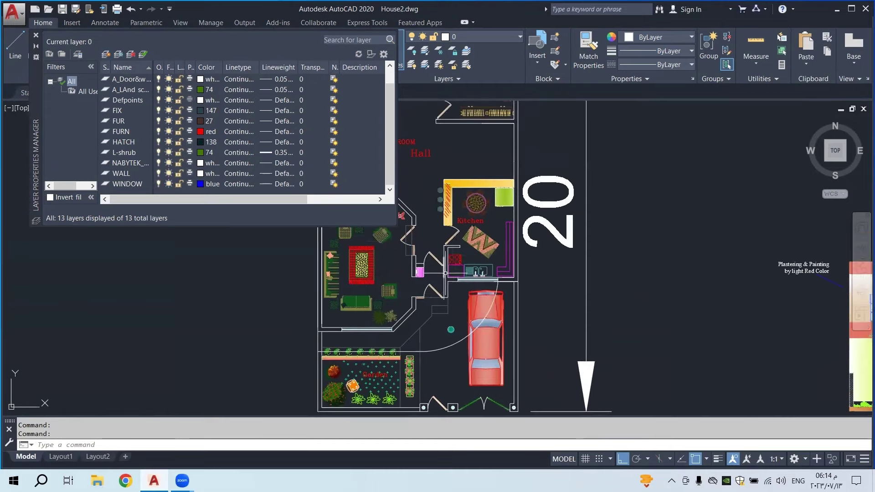
{"action": "middle_click_drag", "start_coordinate": [428, 312], "coordinate": [411, 311]}
{"action": "scroll", "coordinate": [411, 310], "scroll_direction": "down", "scroll_amount": 3}
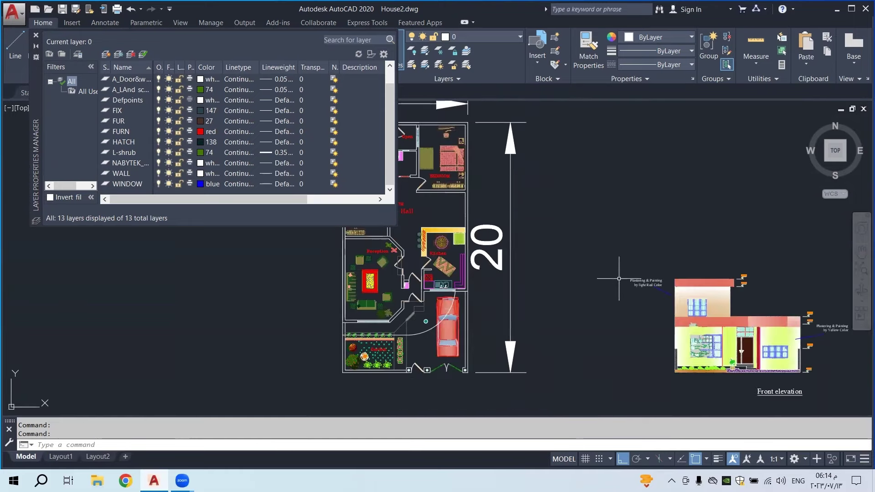
{"action": "middle_click_drag", "start_coordinate": [618, 278], "coordinate": [541, 302]}
{"action": "middle_click_drag", "start_coordinate": [474, 265], "coordinate": [550, 314]}
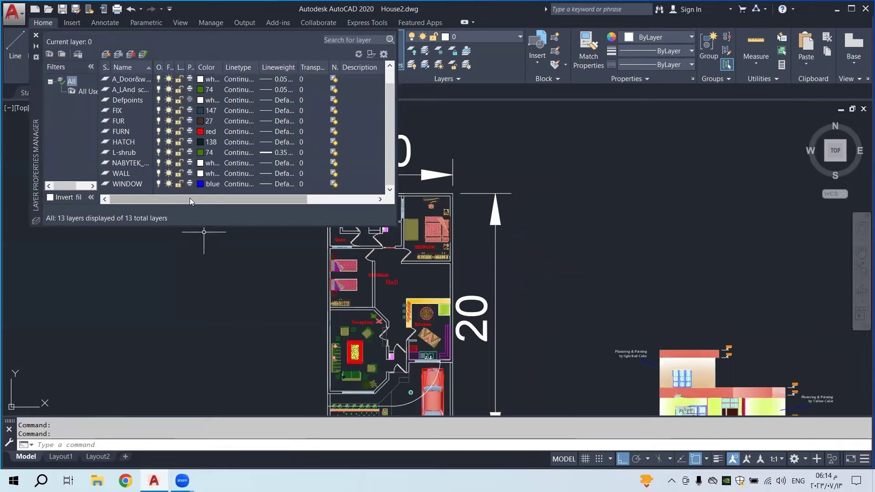
{"action": "left_click", "coordinate": [123, 175]}
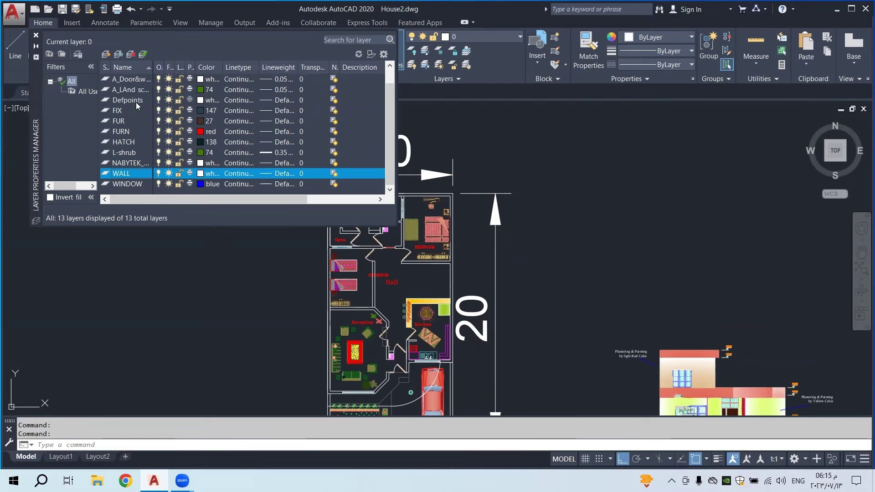
{"action": "scroll", "coordinate": [136, 107], "scroll_direction": "up", "scroll_amount": 1}
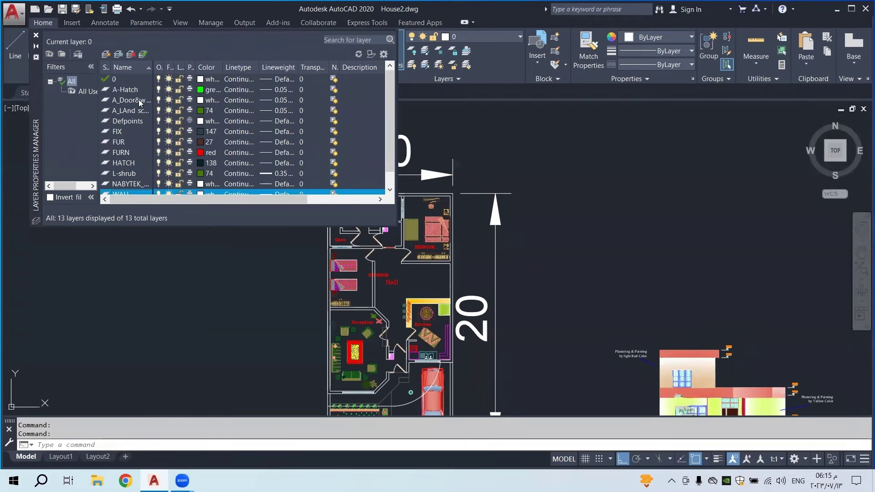
{"action": "scroll", "coordinate": [175, 169], "scroll_direction": "down", "scroll_amount": 1}
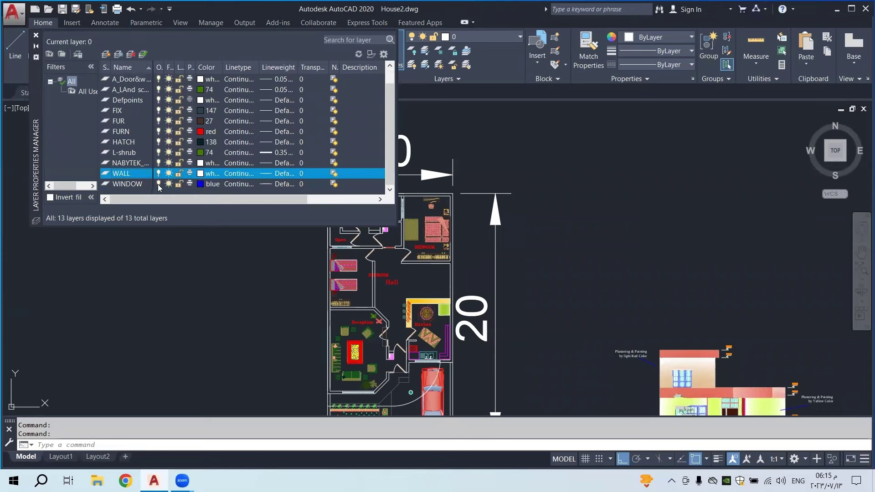
{"action": "scroll", "coordinate": [150, 141], "scroll_direction": "up", "scroll_amount": 1}
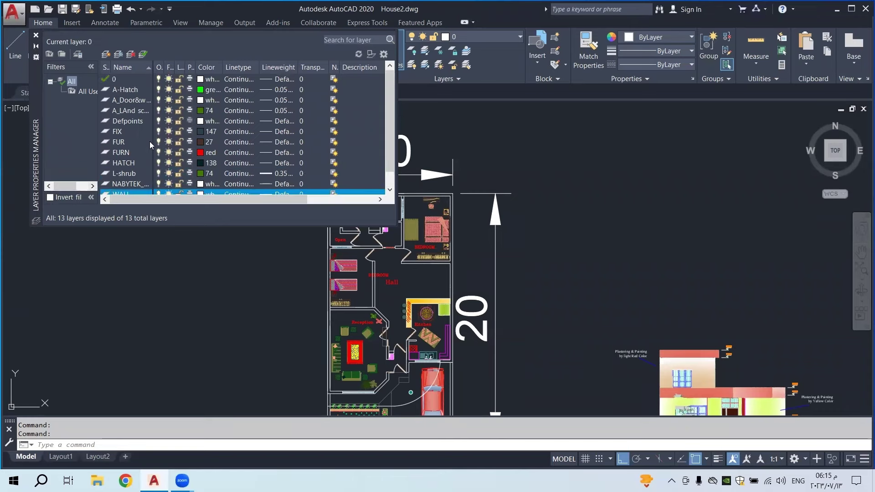
Create a layer named Dimension with index colour 10 (red), then close the manager
{"action": "left_click", "coordinate": [105, 54]}
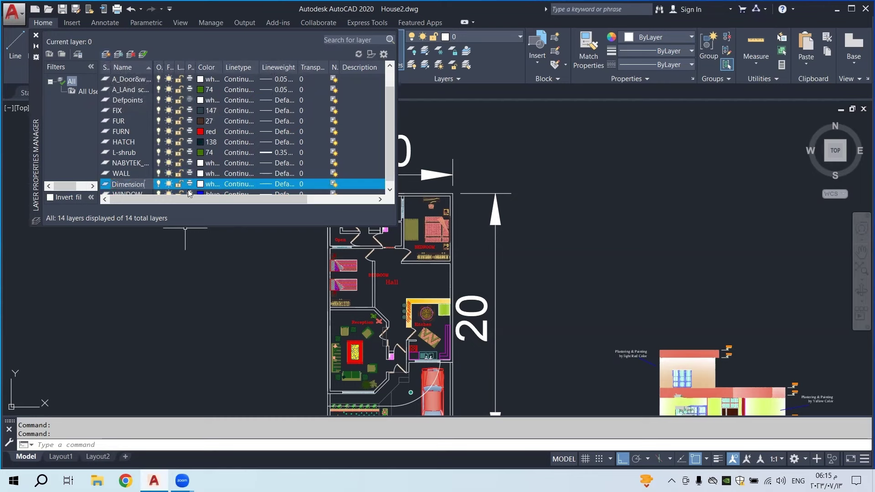
{"action": "left_click", "coordinate": [200, 184]}
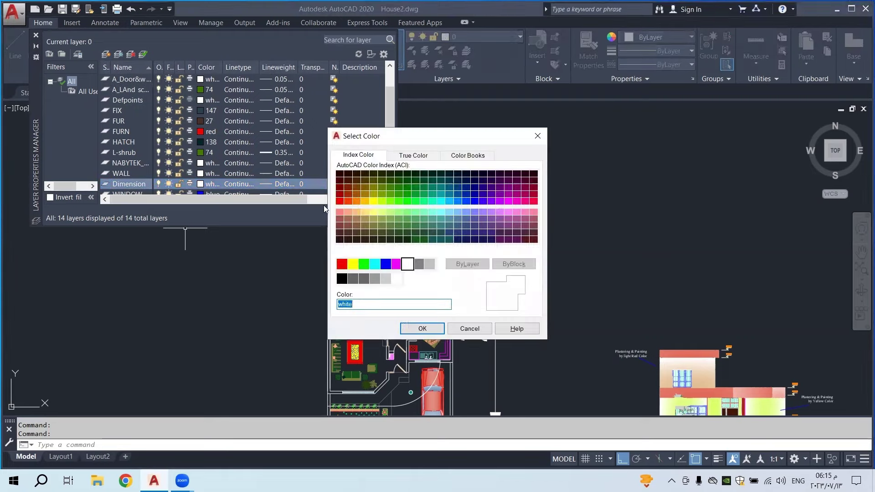
{"action": "left_click", "coordinate": [340, 201]}
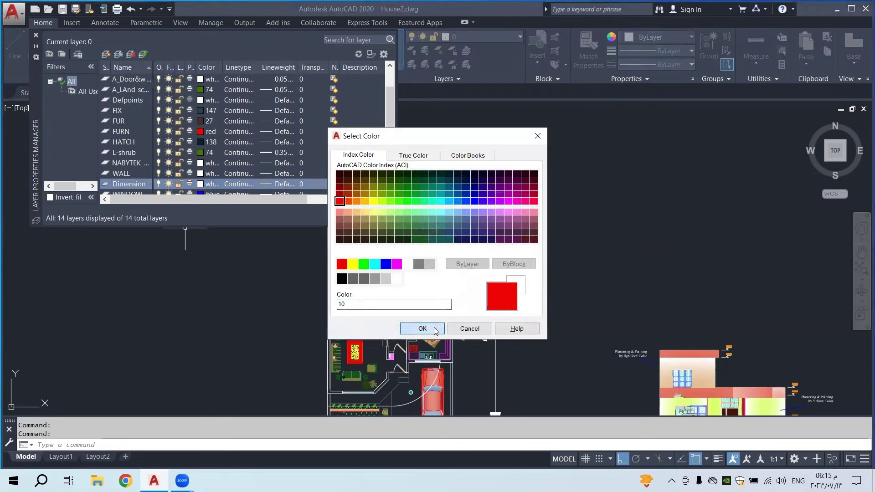
{"action": "left_click", "coordinate": [422, 328]}
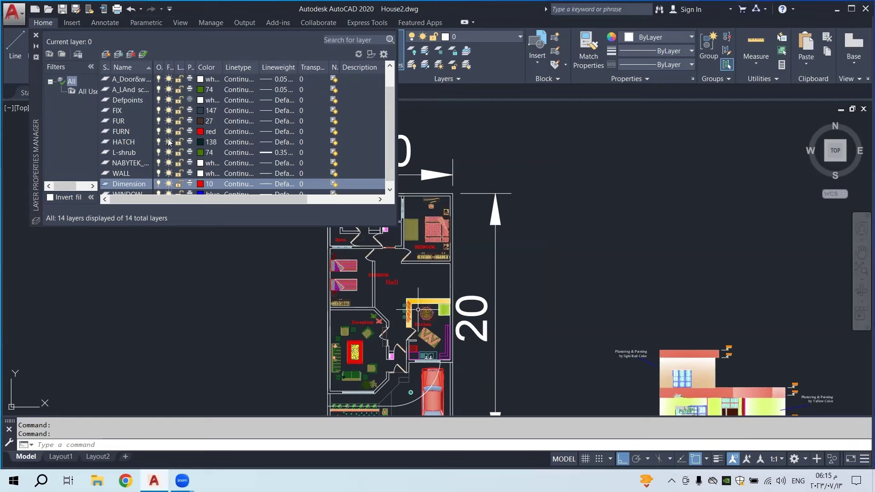
{"action": "scroll", "coordinate": [169, 142], "scroll_direction": "down", "scroll_amount": 1}
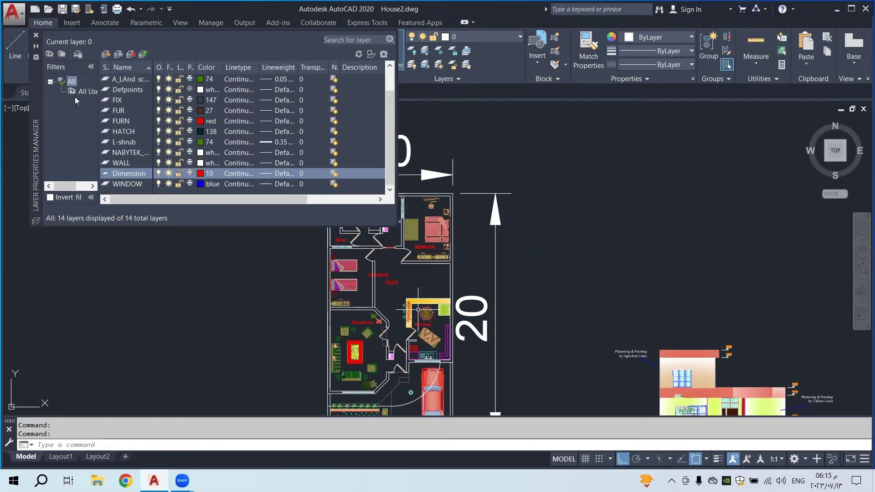
{"action": "left_click", "coordinate": [36, 35]}
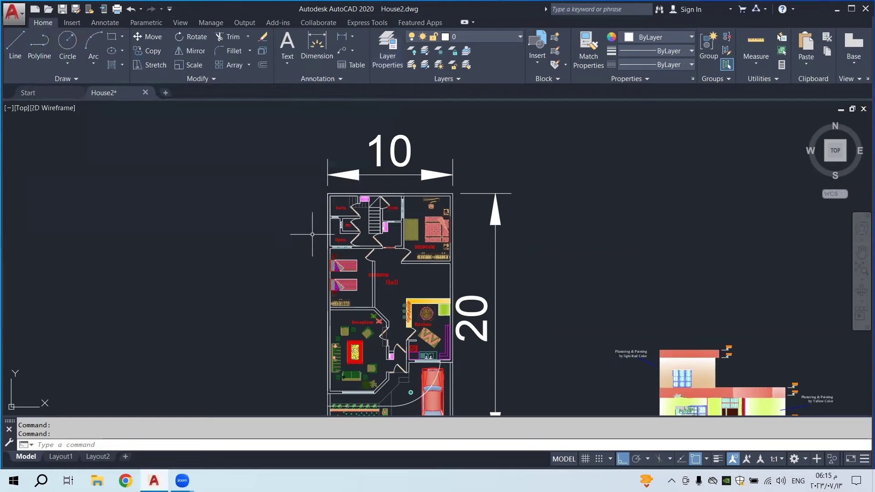
Make WALL the current layer and start a new polyline near the plan
{"action": "middle_click_drag", "start_coordinate": [314, 224], "coordinate": [348, 186]}
{"action": "scroll", "coordinate": [338, 200], "scroll_direction": "up", "scroll_amount": 3}
{"action": "scroll", "coordinate": [367, 196], "scroll_direction": "down", "scroll_amount": 5}
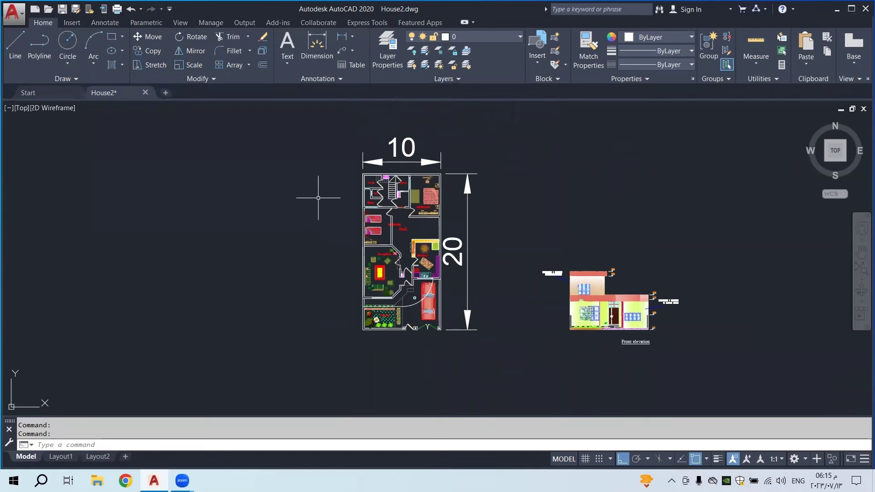
{"action": "left_click", "coordinate": [475, 40]}
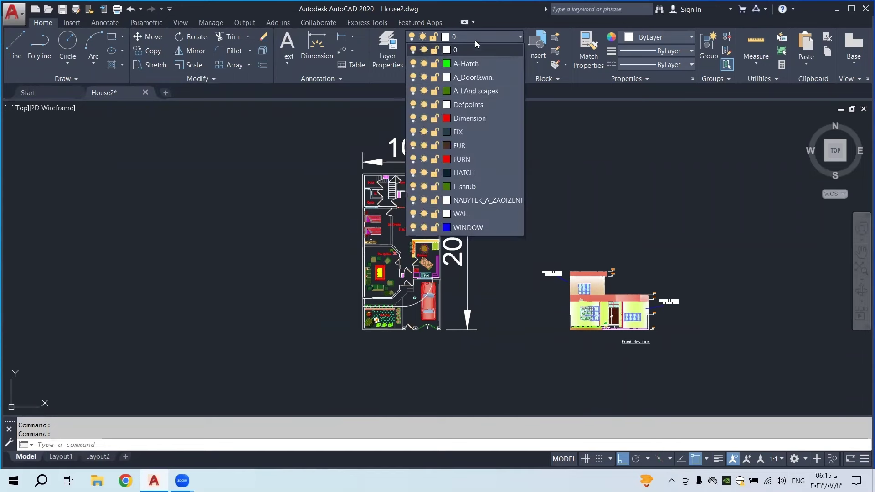
{"action": "left_click", "coordinate": [472, 226]}
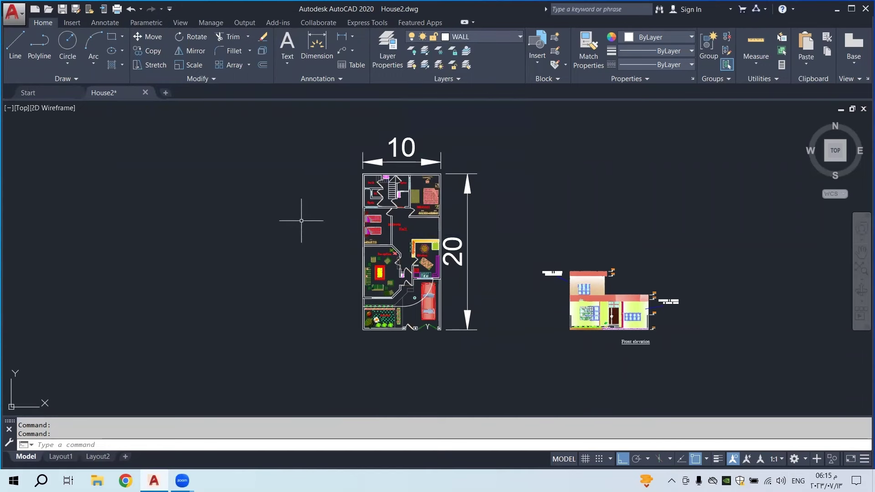
{"action": "left_click", "coordinate": [43, 51]}
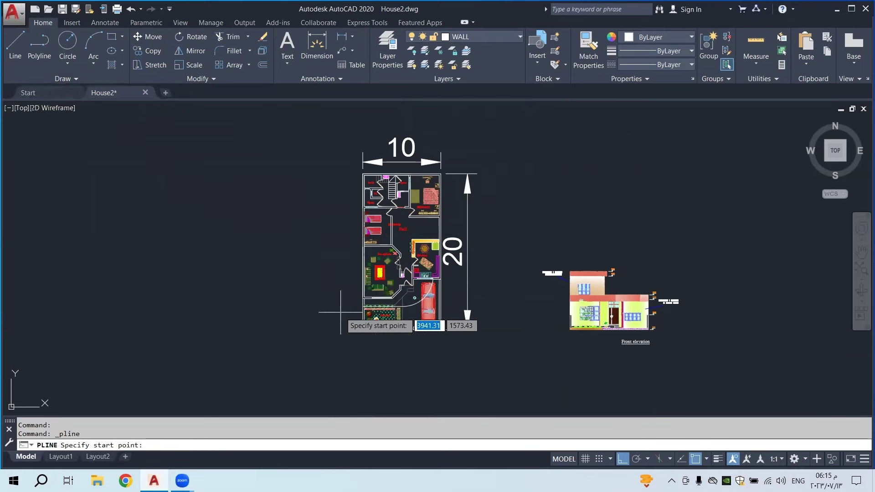
{"action": "scroll", "coordinate": [346, 317], "scroll_direction": "up", "scroll_amount": 2}
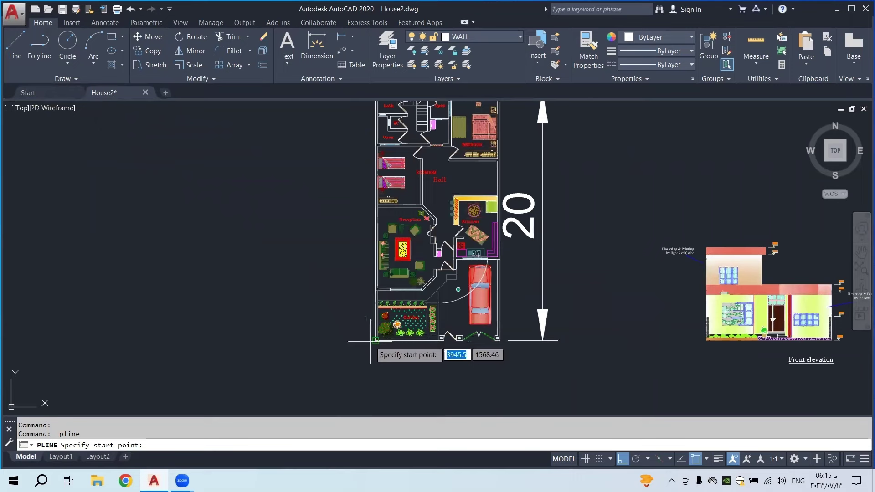
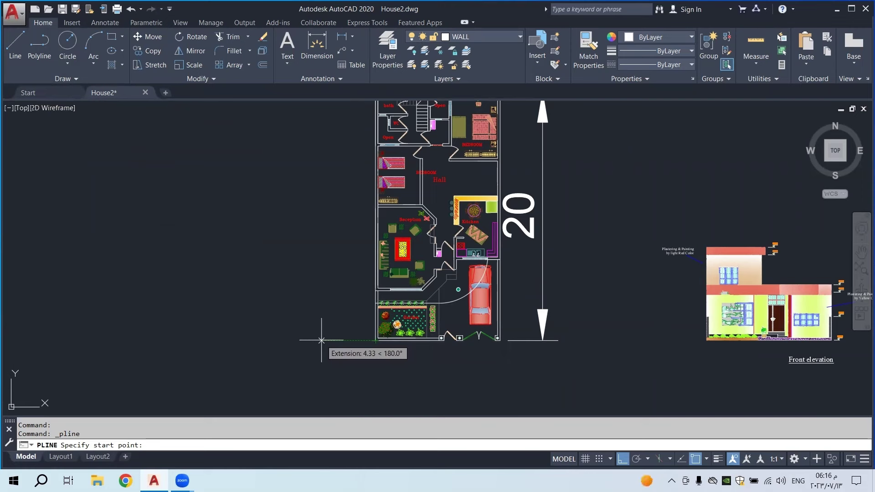
Draw a closed polyline rectangle going 20 up, 10 left and 20 down beside the plan
{"action": "left_click", "coordinate": [321, 340]}
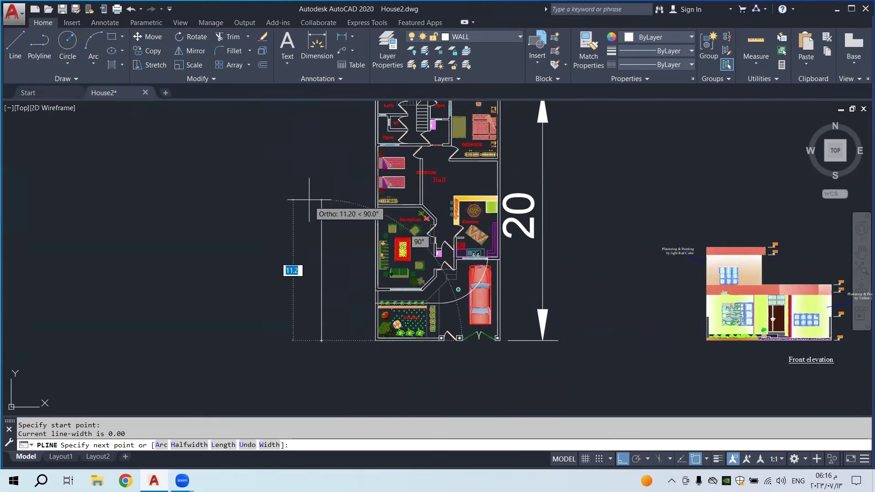
{"action": "type", "text": "20"}
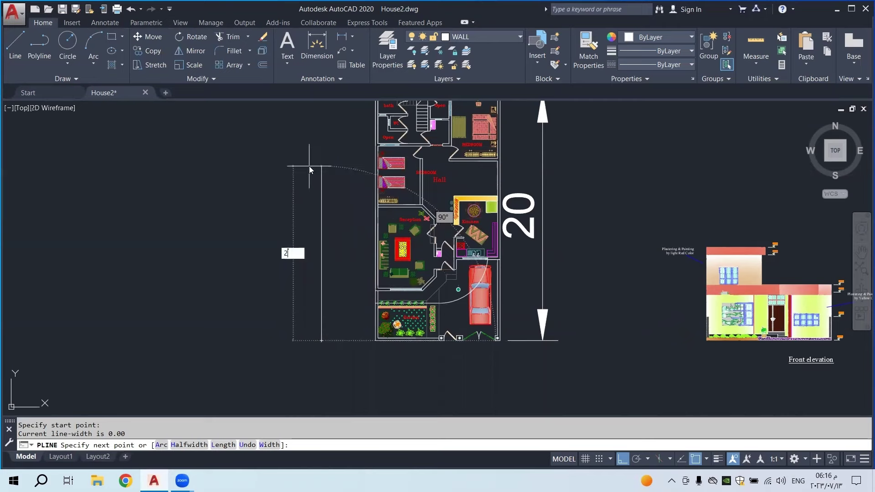
{"action": "key", "text": "Return"}
{"action": "scroll", "coordinate": [309, 238], "scroll_direction": "down", "scroll_amount": 4}
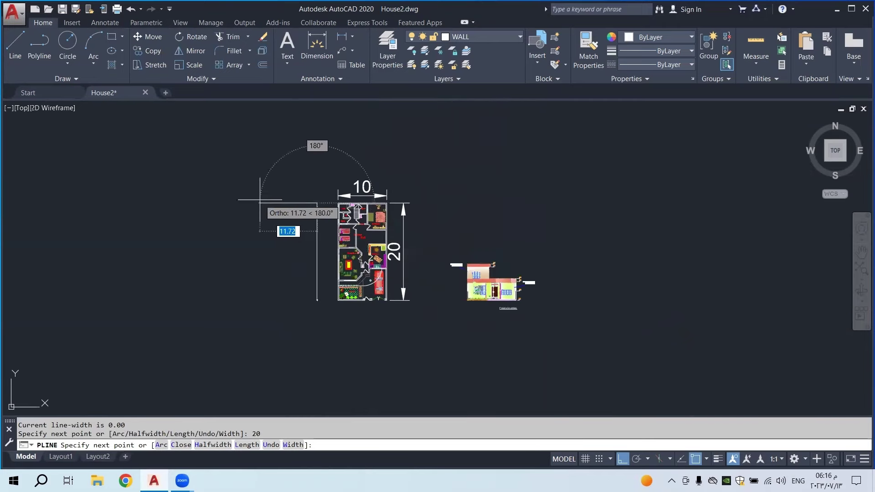
{"action": "type", "text": "1"}
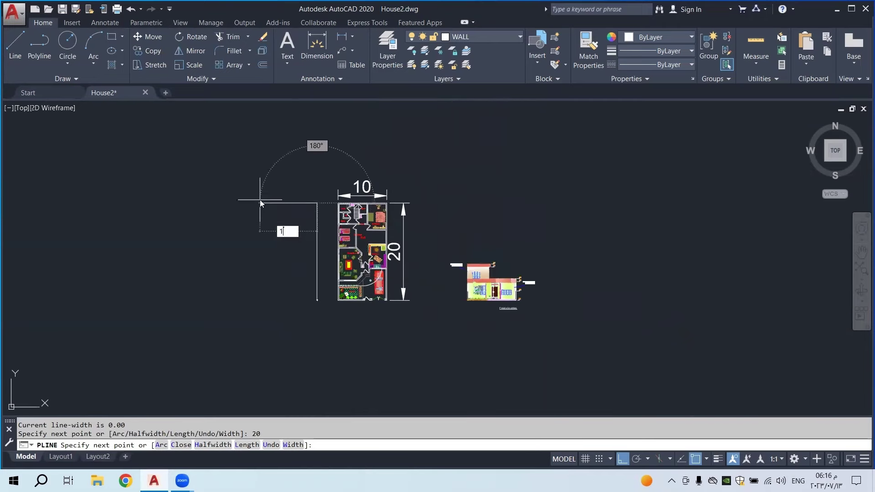
{"action": "type", "text": "0"}
{"action": "key", "text": "Return"}
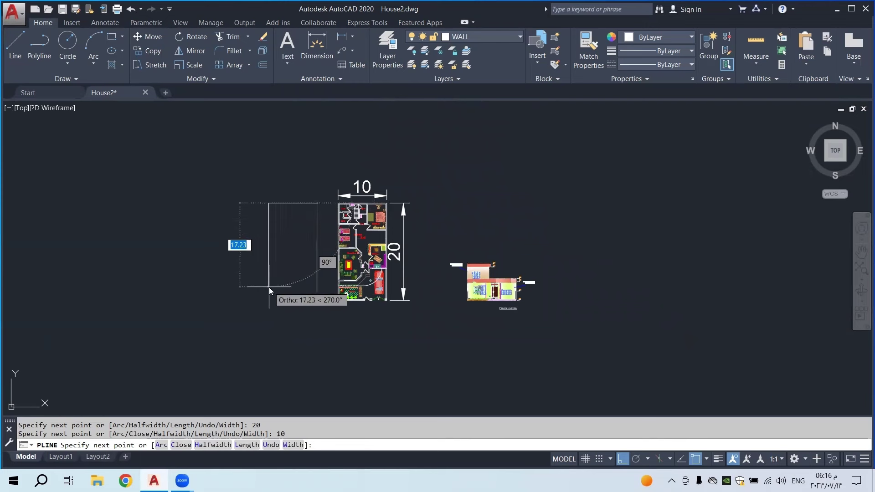
{"action": "type", "text": "20"}
{"action": "key", "text": "Return"}
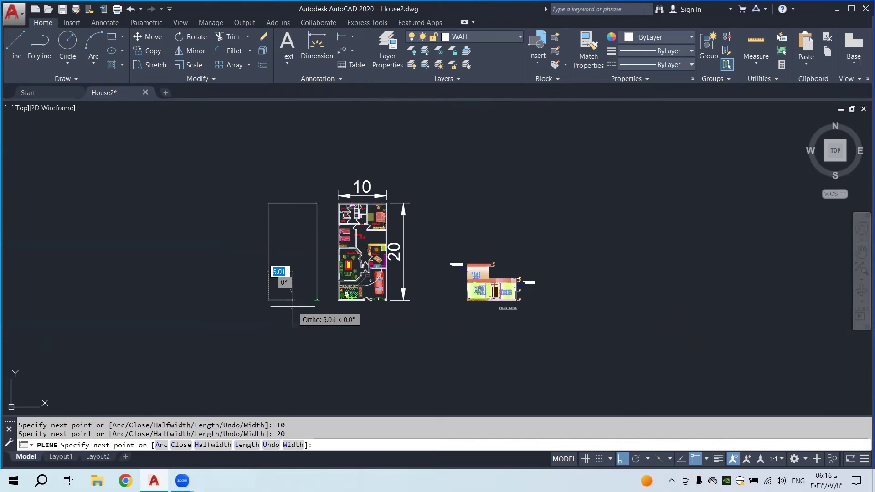
{"action": "type", "text": "c"}
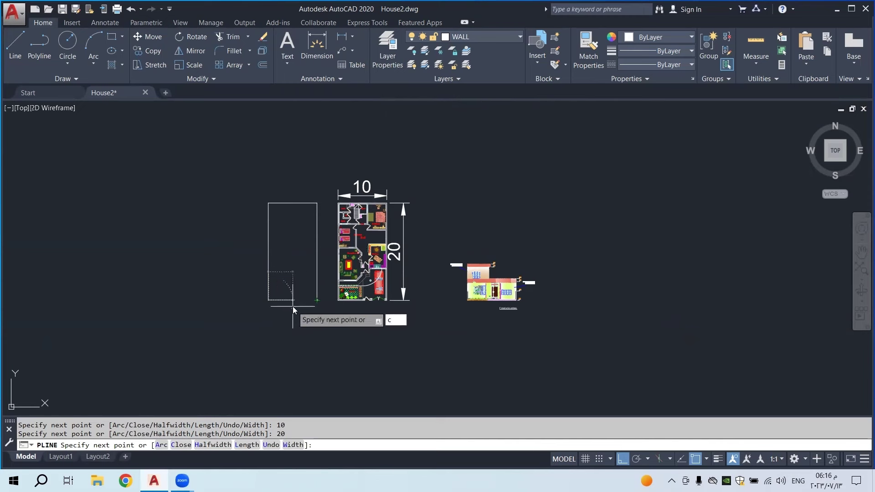
{"action": "key", "text": "Return"}
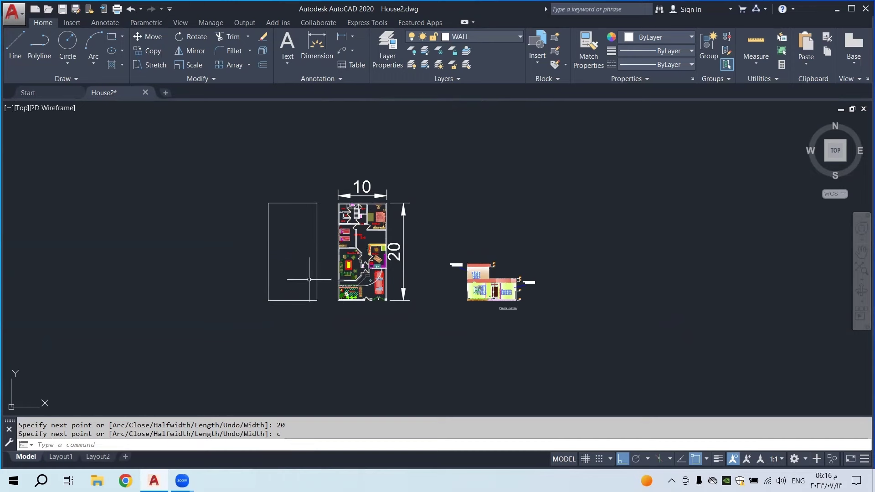
{"action": "scroll", "coordinate": [314, 245], "scroll_direction": "up", "scroll_amount": 8}
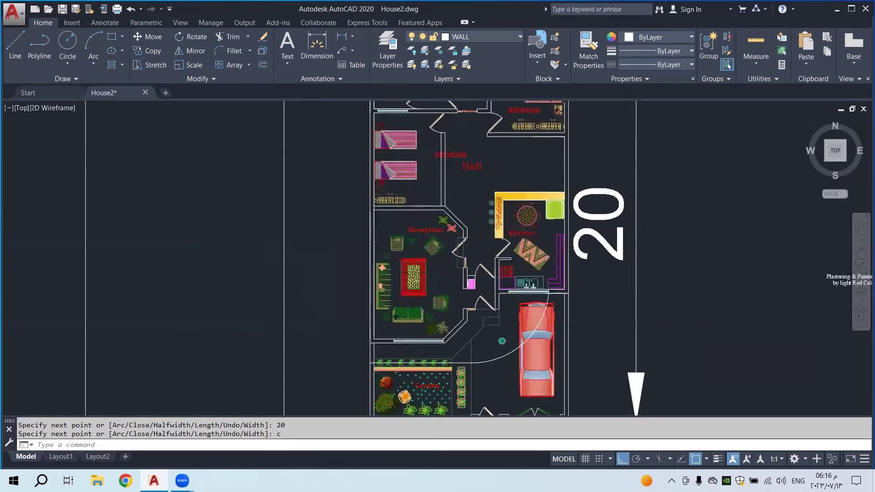
{"action": "left_click", "coordinate": [316, 45]}
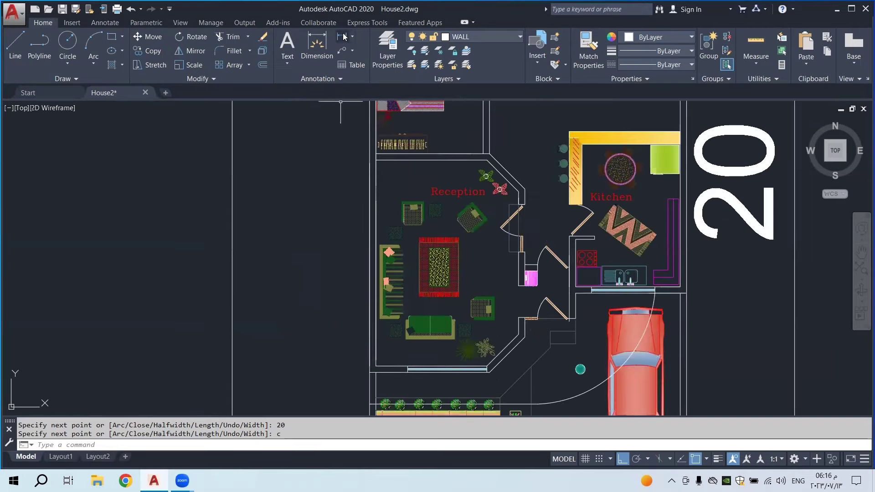
{"action": "scroll", "coordinate": [395, 178], "scroll_direction": "up", "scroll_amount": 3}
{"action": "left_click", "coordinate": [344, 203]}
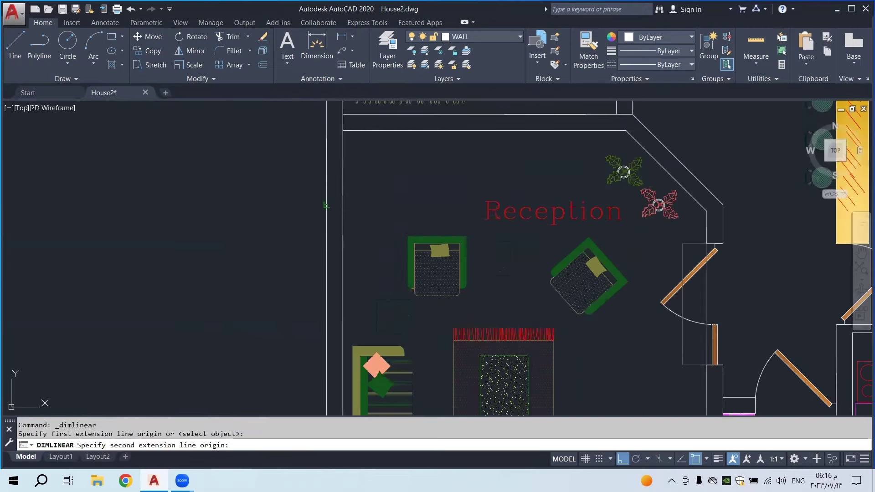
{"action": "left_click", "coordinate": [326, 195]}
{"action": "scroll", "coordinate": [326, 195], "scroll_direction": "down", "scroll_amount": 10}
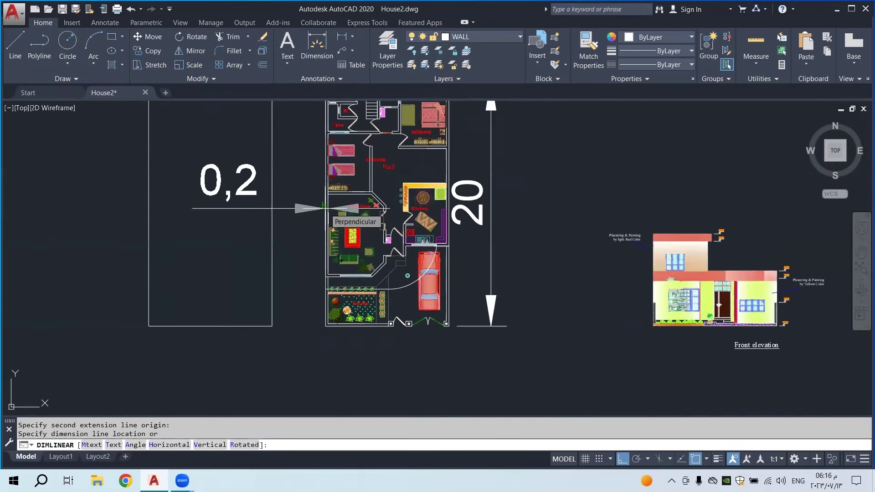
{"action": "key", "text": "Escape"}
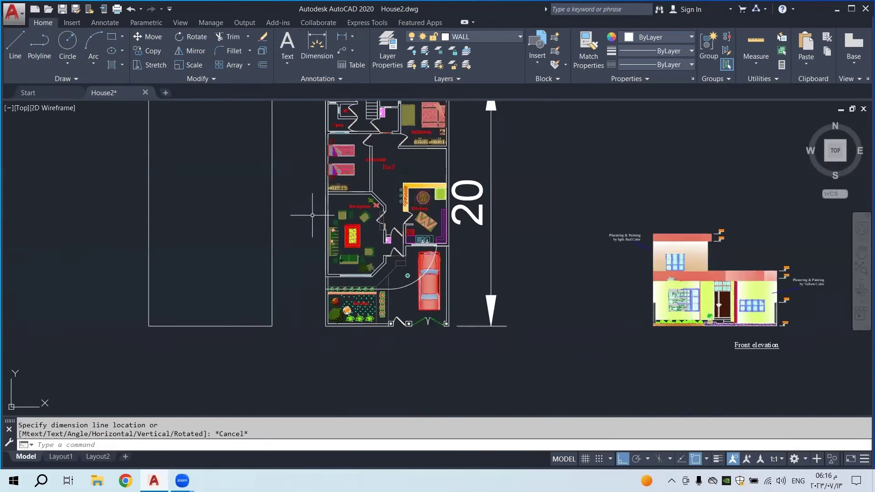
{"action": "middle_click_drag", "start_coordinate": [312, 239], "coordinate": [342, 250]}
{"action": "scroll", "coordinate": [351, 238], "scroll_direction": "down", "scroll_amount": 3}
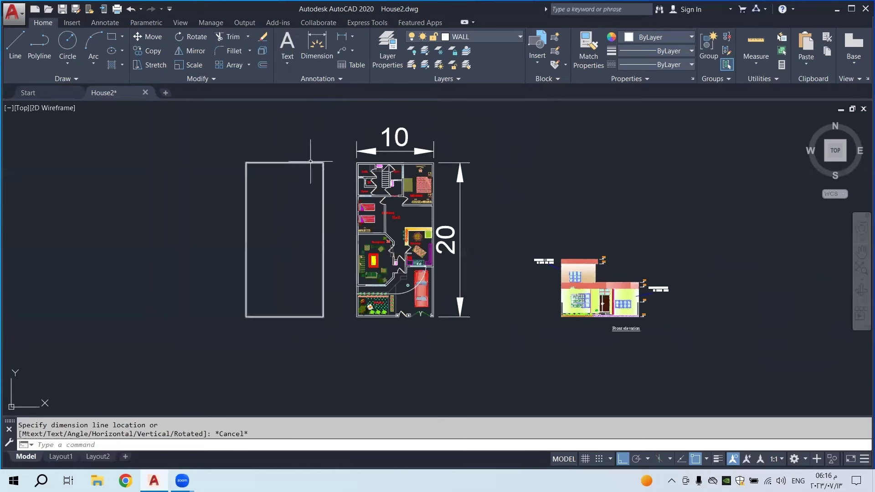
{"action": "scroll", "coordinate": [310, 161], "scroll_direction": "up", "scroll_amount": 4}
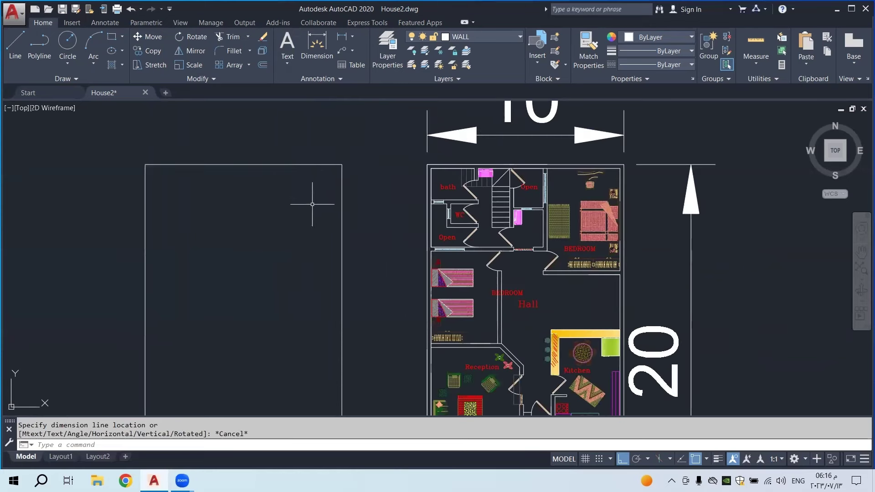
Offset the 10×20 rectangle 0.2 inward to create the inner wall line
{"action": "left_click", "coordinate": [263, 65]}
{"action": "scroll", "coordinate": [275, 126], "scroll_direction": "down", "scroll_amount": 2}
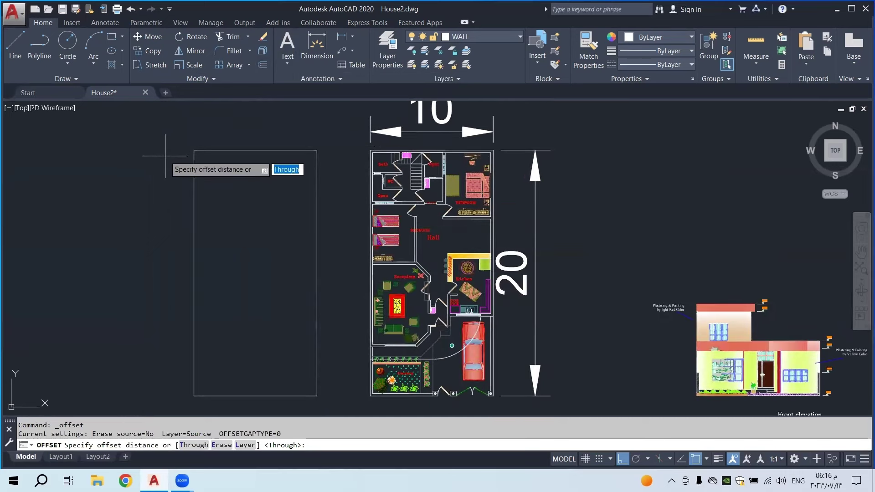
{"action": "type", "text": "0.2"}
{"action": "key", "text": "Return"}
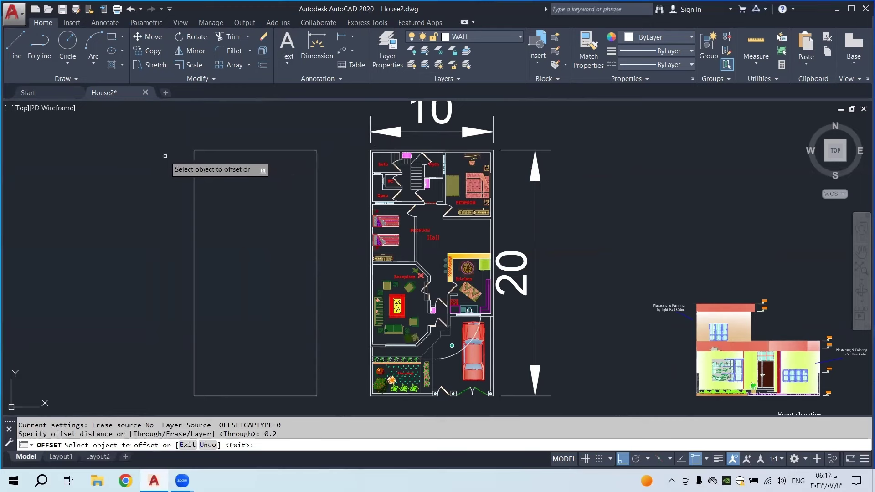
{"action": "left_click", "coordinate": [195, 207]}
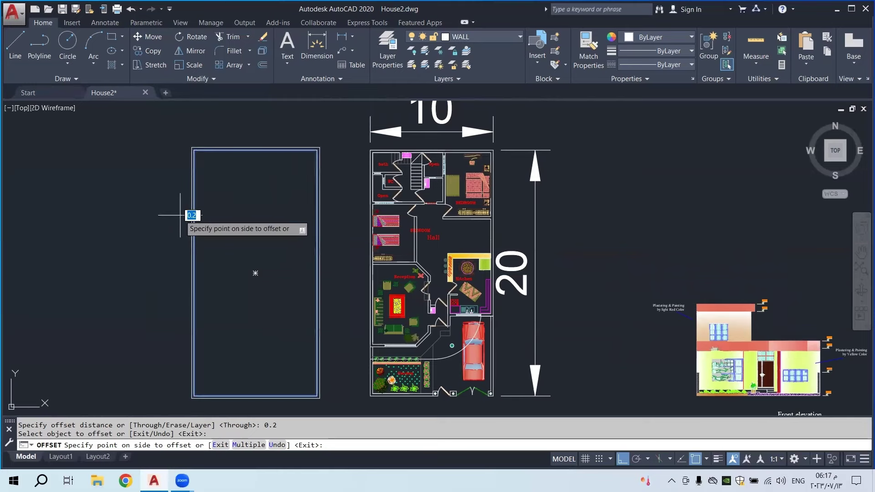
{"action": "scroll", "coordinate": [173, 212], "scroll_direction": "up", "scroll_amount": 4}
{"action": "scroll", "coordinate": [173, 212], "scroll_direction": "down", "scroll_amount": 4}
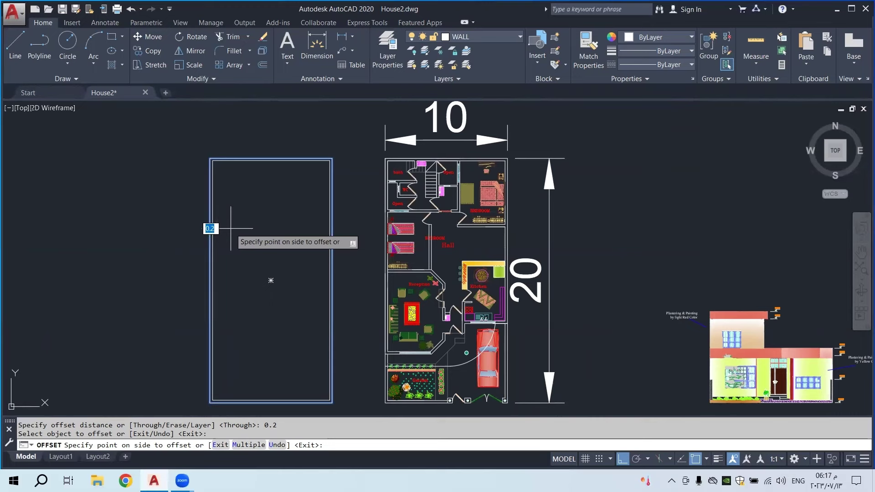
{"action": "left_click", "coordinate": [231, 229]}
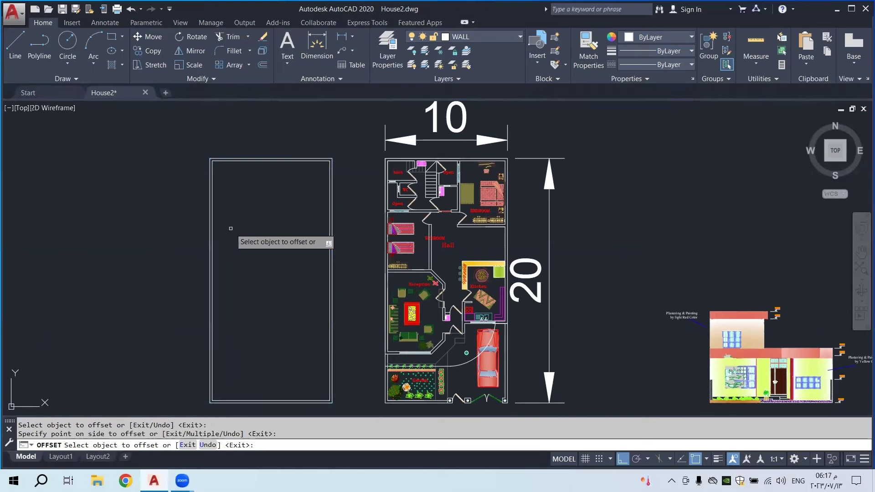
{"action": "right_click", "coordinate": [238, 202]}
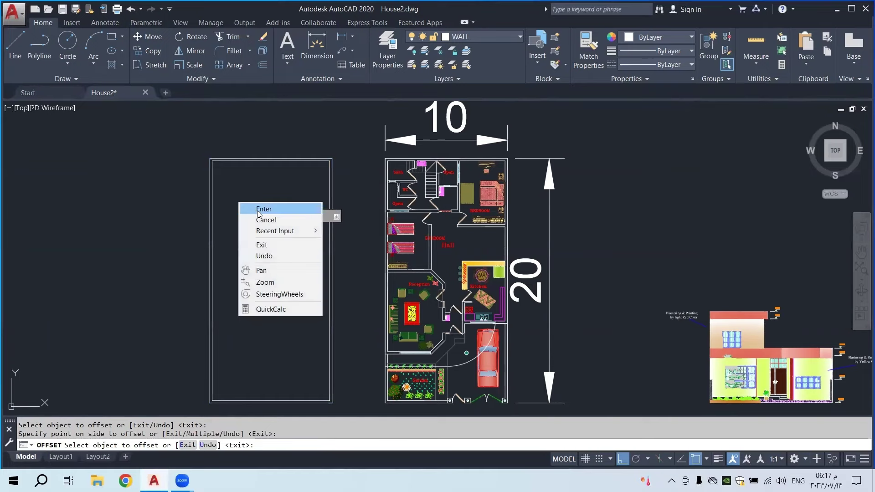
{"action": "left_click", "coordinate": [248, 209]}
Measure the distance between the right and left wall corners on the reference plan
{"action": "scroll", "coordinate": [234, 151], "scroll_direction": "up", "scroll_amount": 4}
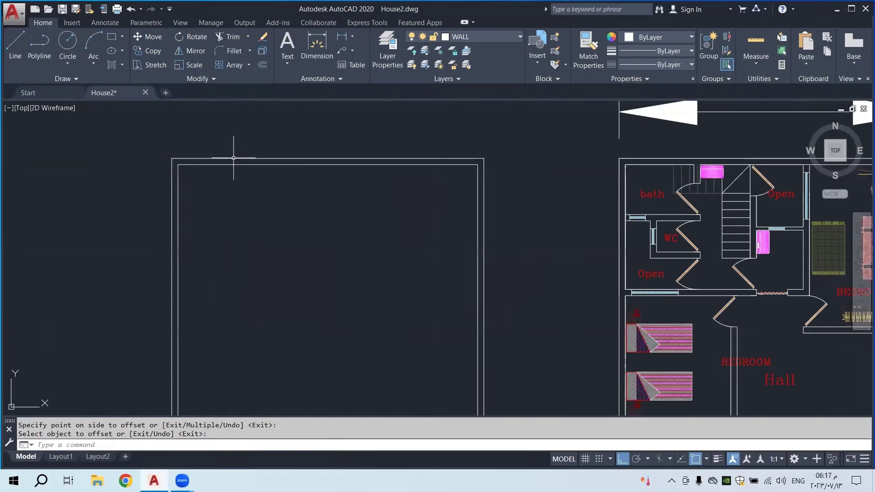
{"action": "middle_click_drag", "start_coordinate": [308, 152], "coordinate": [297, 167]}
{"action": "scroll", "coordinate": [344, 226], "scroll_direction": "down", "scroll_amount": 6}
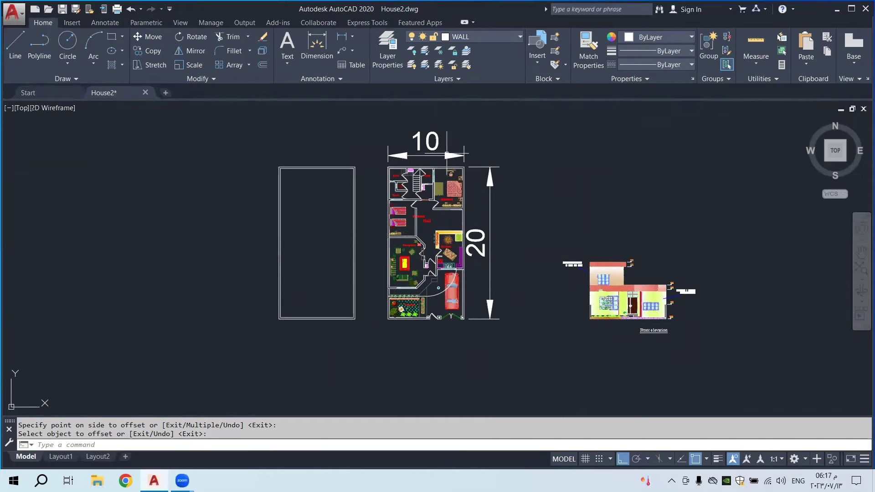
{"action": "scroll", "coordinate": [446, 155], "scroll_direction": "up", "scroll_amount": 4}
{"action": "scroll", "coordinate": [412, 175], "scroll_direction": "down", "scroll_amount": 2}
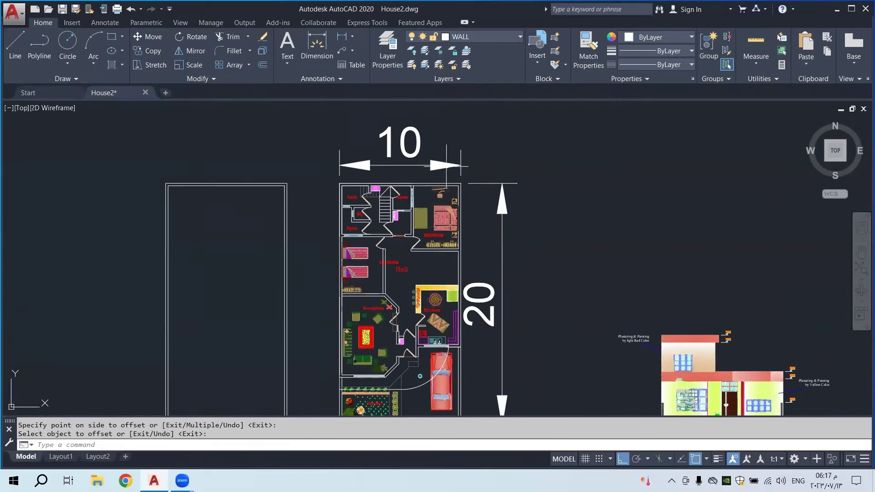
{"action": "left_click", "coordinate": [340, 36]}
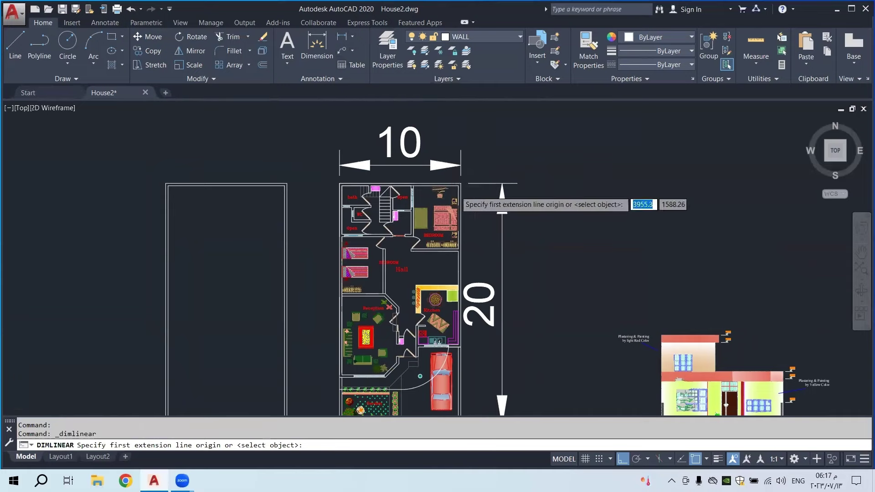
{"action": "scroll", "coordinate": [459, 185], "scroll_direction": "up", "scroll_amount": 5}
{"action": "left_click", "coordinate": [465, 168]}
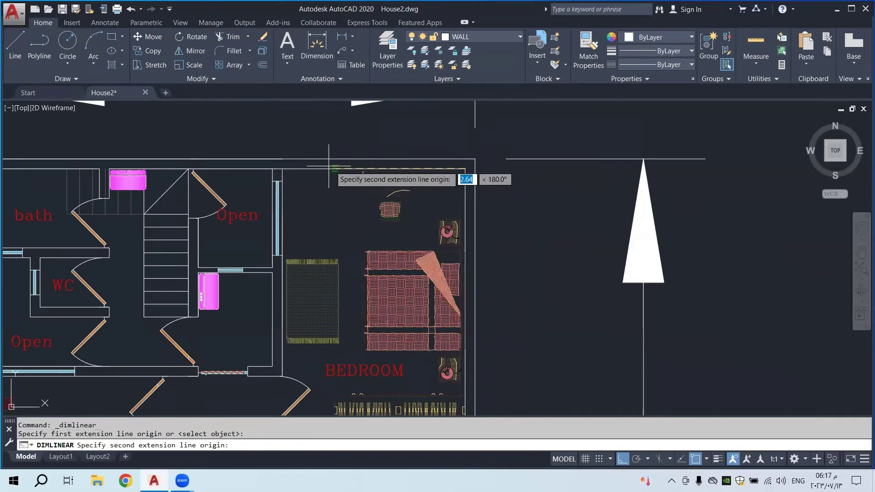
{"action": "left_click", "coordinate": [282, 168]}
{"action": "scroll", "coordinate": [475, 201], "scroll_direction": "down", "scroll_amount": 4}
{"action": "scroll", "coordinate": [466, 214], "scroll_direction": "up", "scroll_amount": 2}
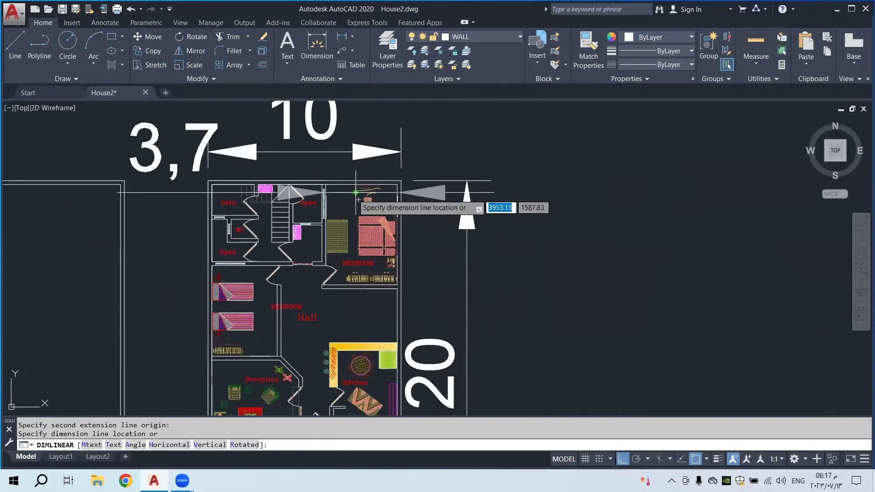
{"action": "key", "text": "Escape"}
Measure from the bedroom wall corner up to the top wall, then start a polyline
{"action": "left_click", "coordinate": [340, 36]}
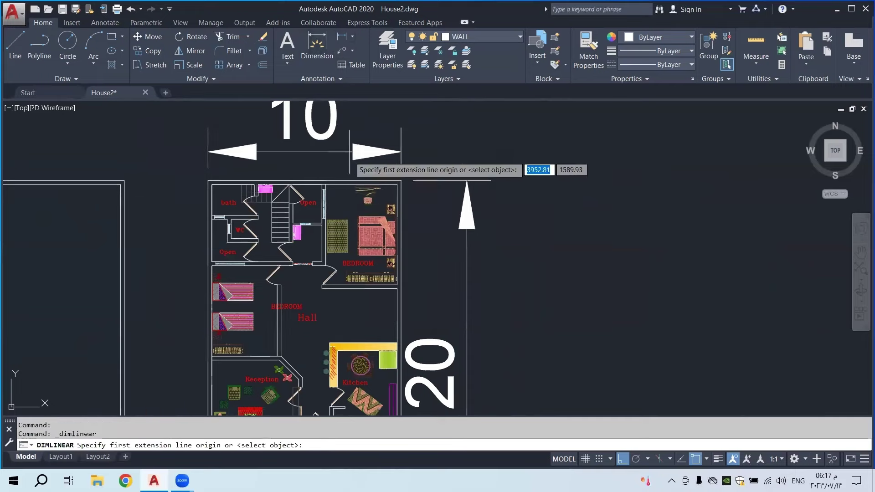
{"action": "scroll", "coordinate": [347, 271], "scroll_direction": "up", "scroll_amount": 2}
{"action": "left_click", "coordinate": [335, 293]}
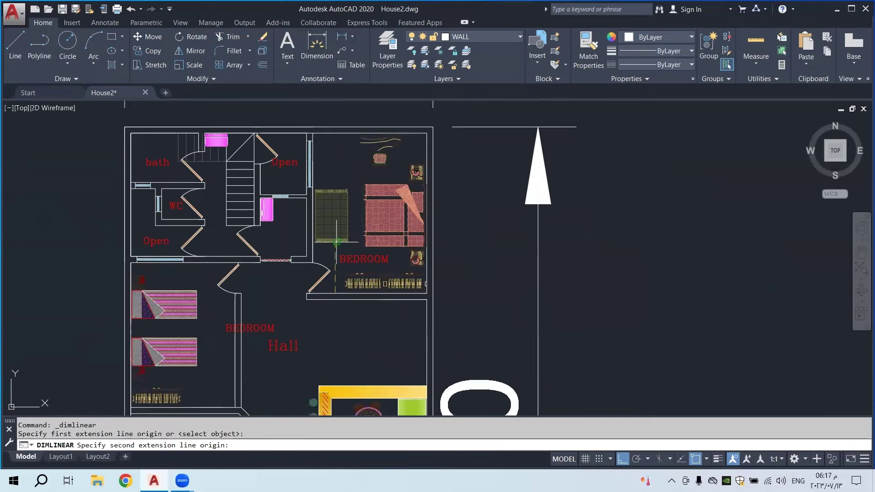
{"action": "left_click", "coordinate": [336, 133]}
{"action": "scroll", "coordinate": [347, 164], "scroll_direction": "down", "scroll_amount": 2}
{"action": "scroll", "coordinate": [347, 168], "scroll_direction": "down", "scroll_amount": 5}
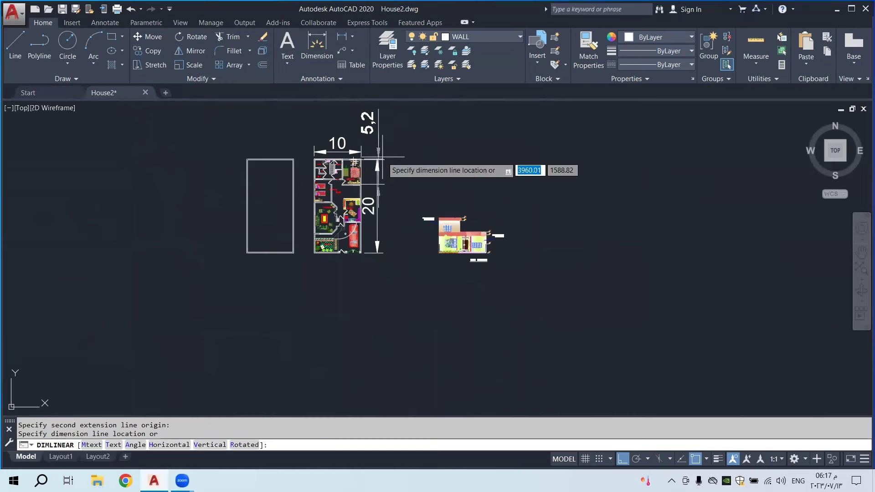
{"action": "key", "text": "Escape"}
{"action": "scroll", "coordinate": [271, 156], "scroll_direction": "up", "scroll_amount": 3}
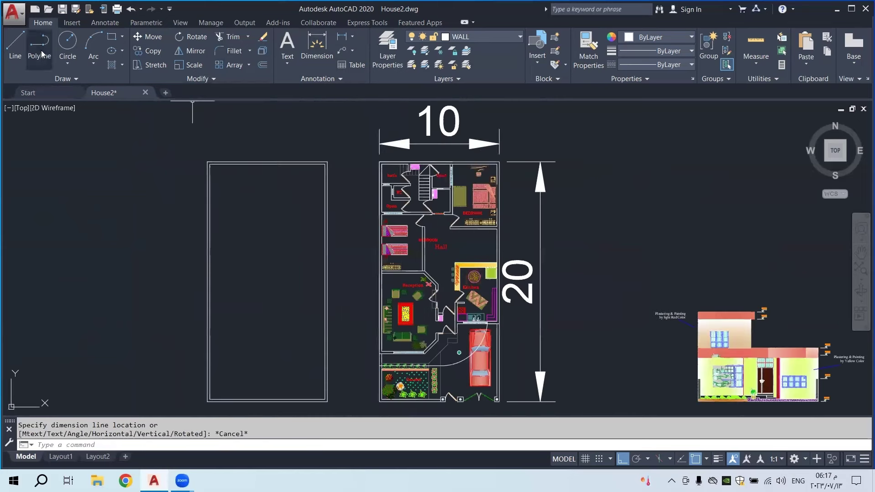
{"action": "left_click", "coordinate": [42, 53]}
Start the room at the inner top-right corner with a 3.7 side and 5.2 downward side
{"action": "scroll", "coordinate": [294, 155], "scroll_direction": "up", "scroll_amount": 2}
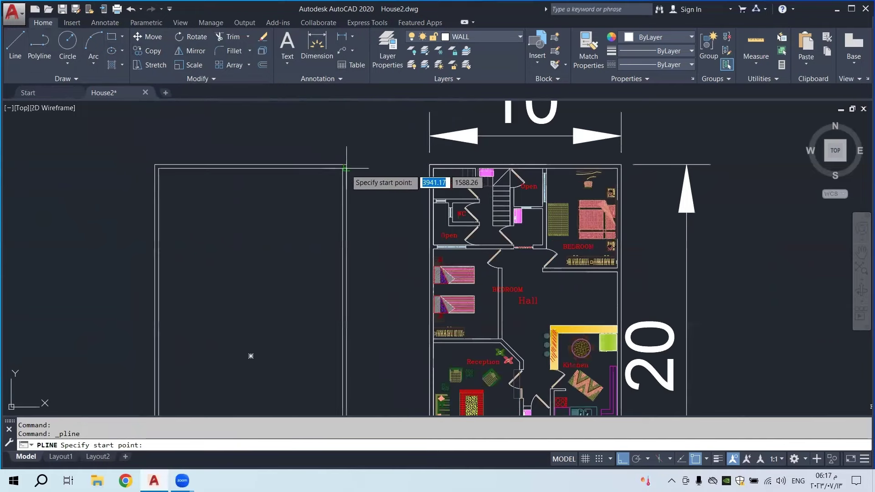
{"action": "scroll", "coordinate": [345, 169], "scroll_direction": "up", "scroll_amount": 2}
{"action": "left_click", "coordinate": [342, 168]}
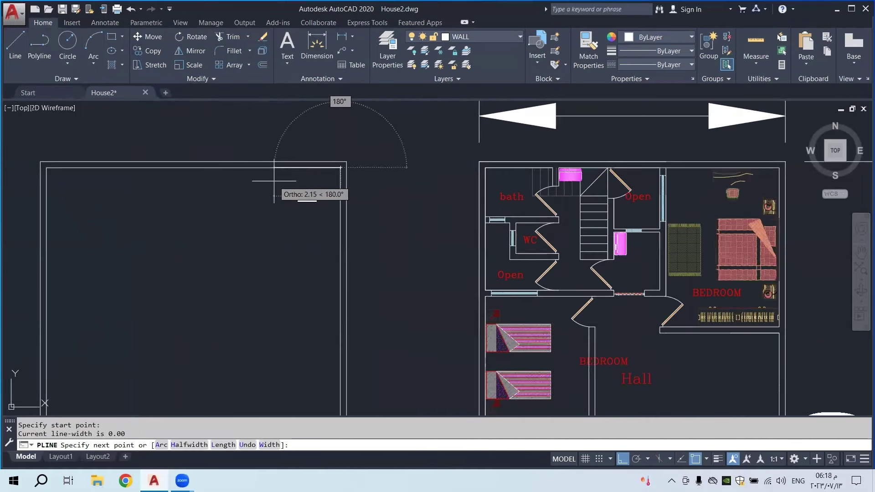
{"action": "type", "text": "3."}
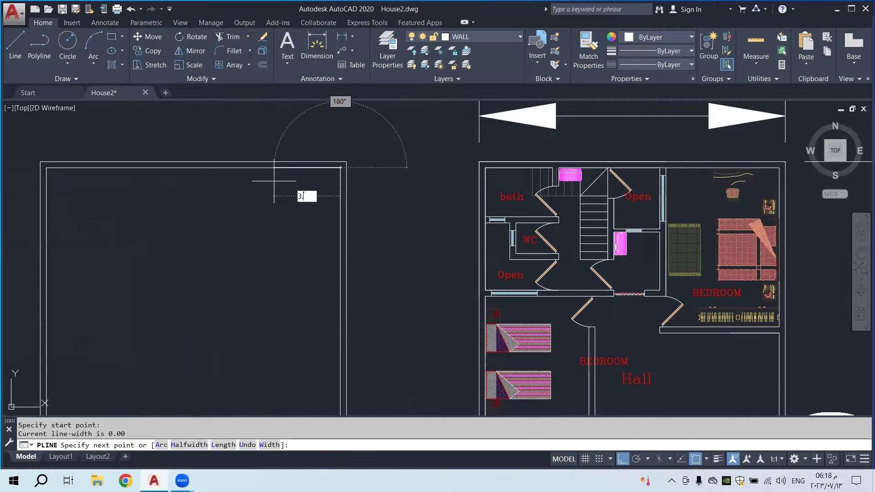
{"action": "type", "text": "7"}
{"action": "key", "text": "Return"}
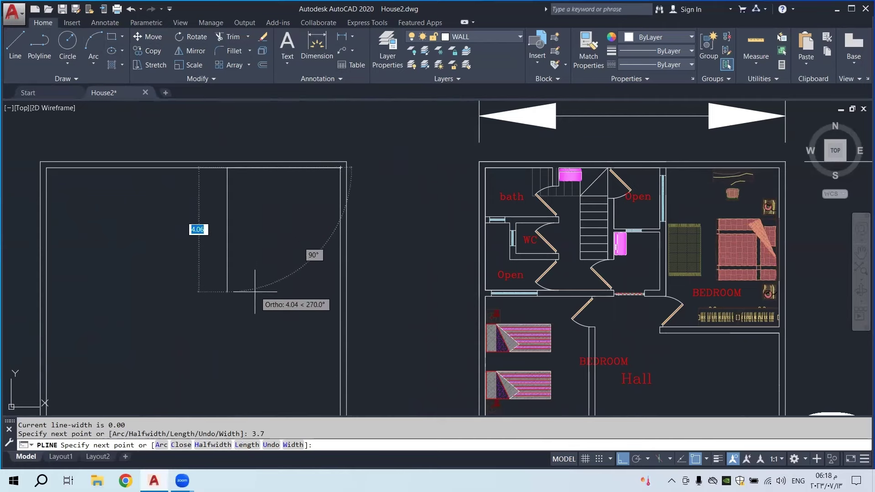
{"action": "type", "text": "5.2"}
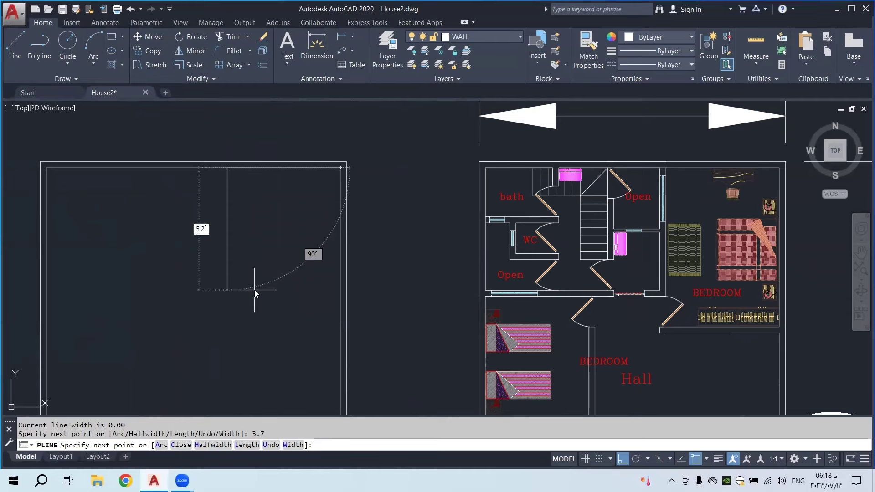
{"action": "key", "text": "Return"}
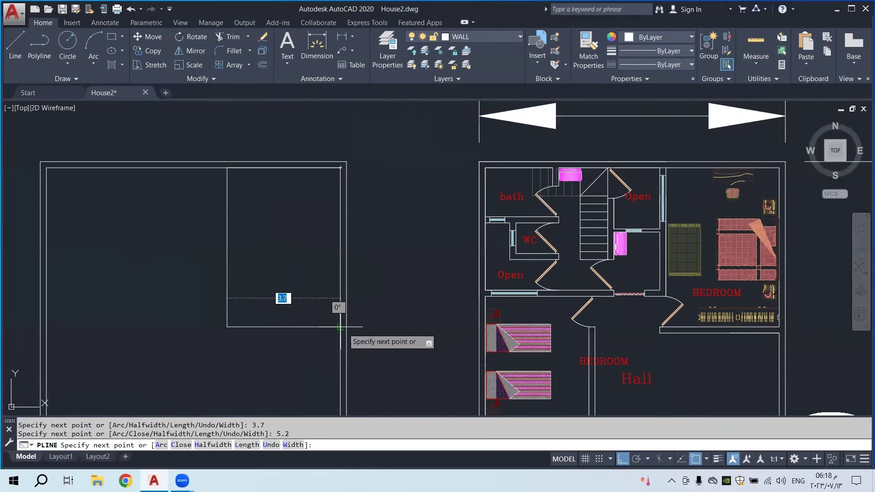
End the third side on the inner right wall and finish the room polyline
{"action": "scroll", "coordinate": [340, 327], "scroll_direction": "up", "scroll_amount": 2}
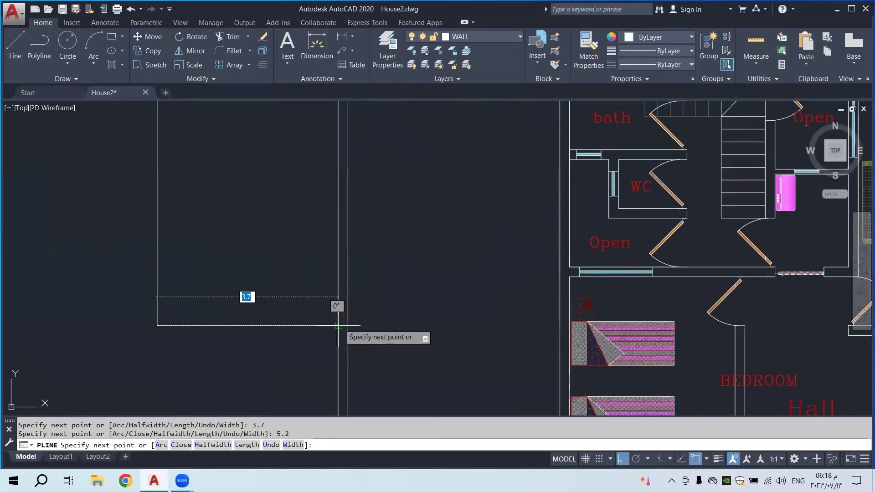
{"action": "scroll", "coordinate": [333, 331], "scroll_direction": "up", "scroll_amount": 3}
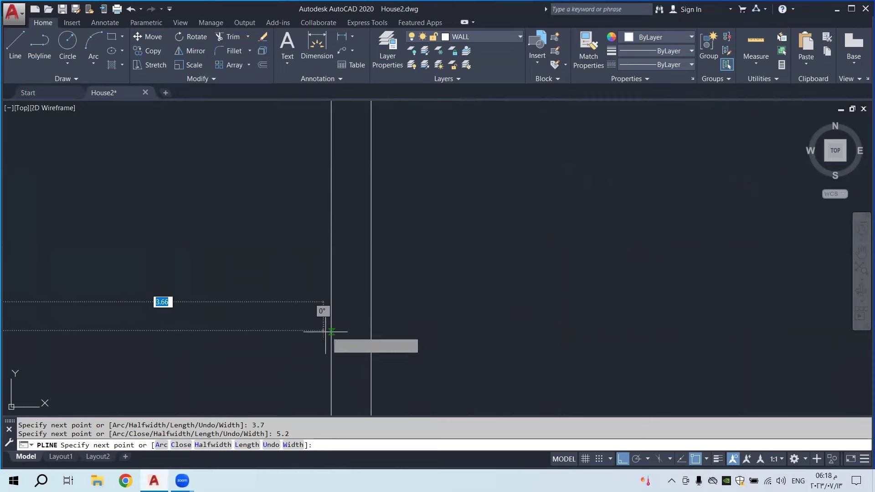
{"action": "scroll", "coordinate": [328, 331], "scroll_direction": "down", "scroll_amount": 4}
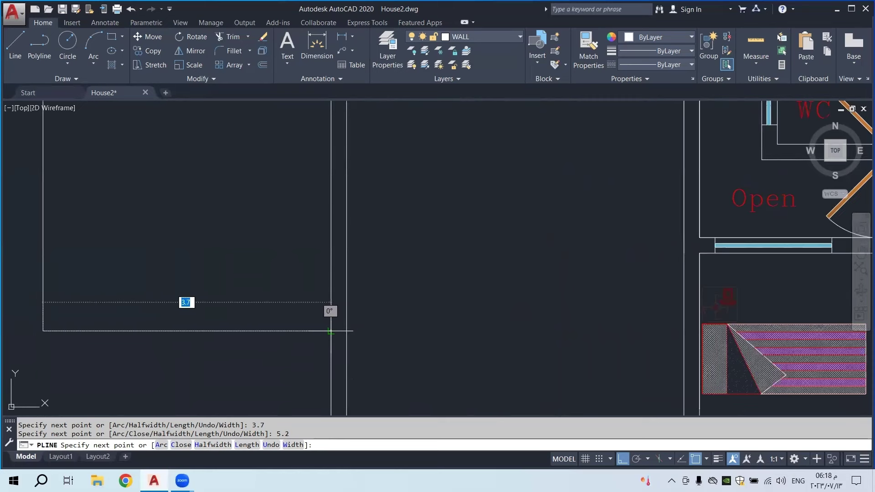
{"action": "scroll", "coordinate": [331, 321], "scroll_direction": "up", "scroll_amount": 4}
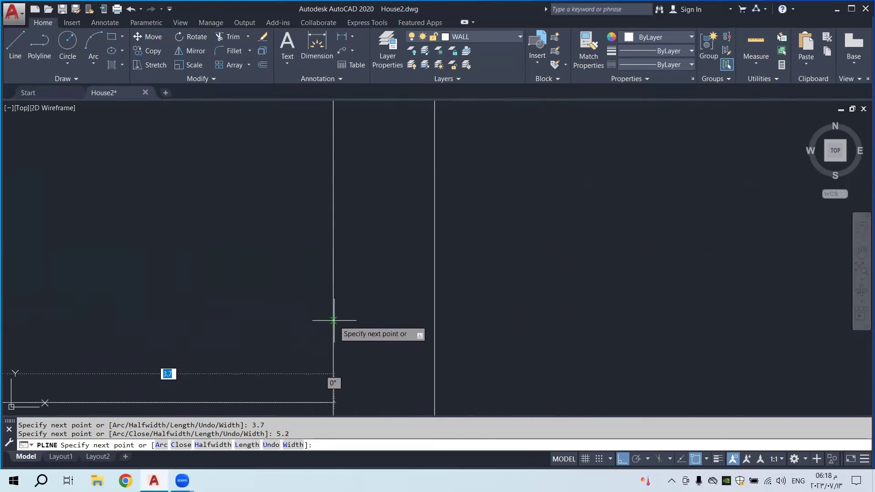
{"action": "scroll", "coordinate": [335, 326], "scroll_direction": "down", "scroll_amount": 2}
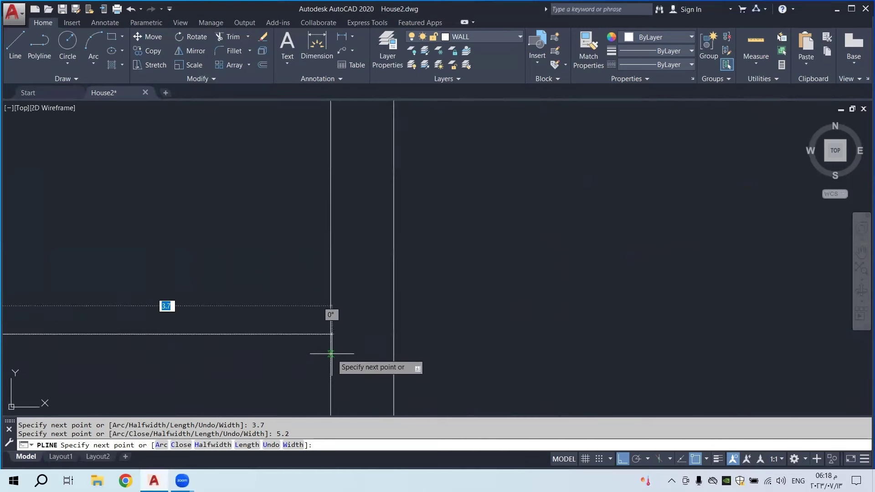
{"action": "scroll", "coordinate": [331, 353], "scroll_direction": "up", "scroll_amount": 3}
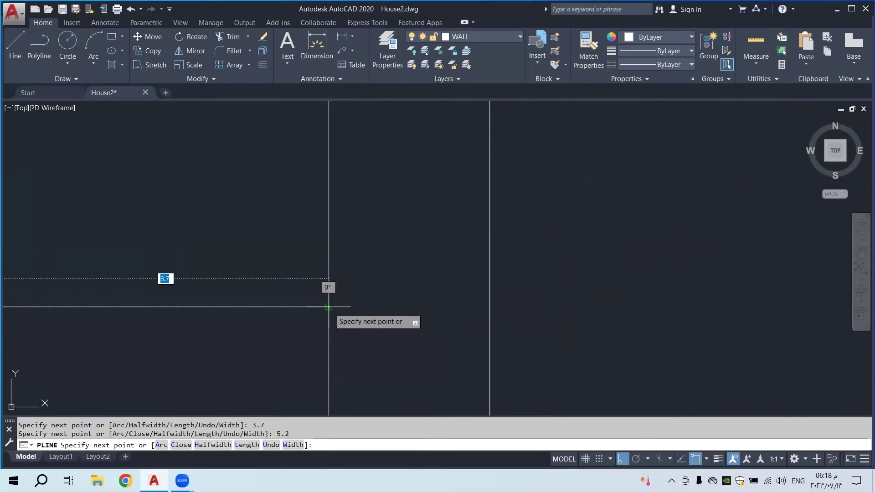
{"action": "scroll", "coordinate": [329, 308], "scroll_direction": "down", "scroll_amount": 4}
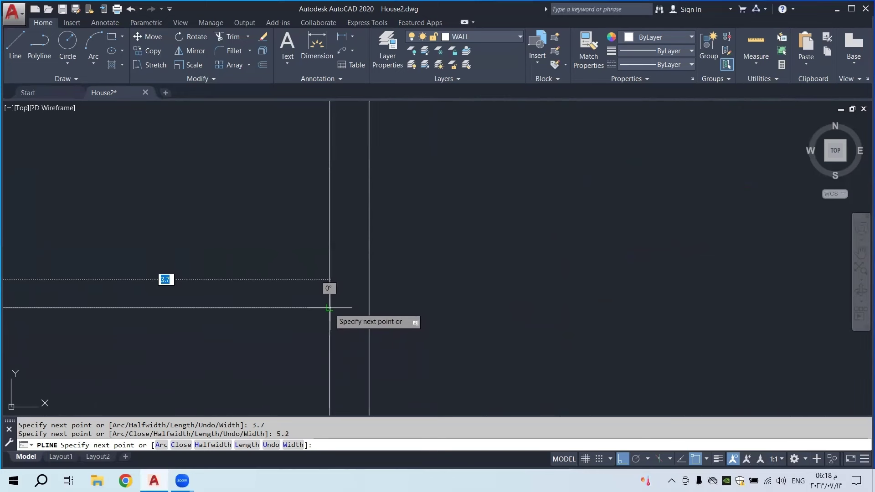
{"action": "scroll", "coordinate": [328, 308], "scroll_direction": "down", "scroll_amount": 1}
{"action": "left_click", "coordinate": [329, 308]}
{"action": "right_click", "coordinate": [329, 308]}
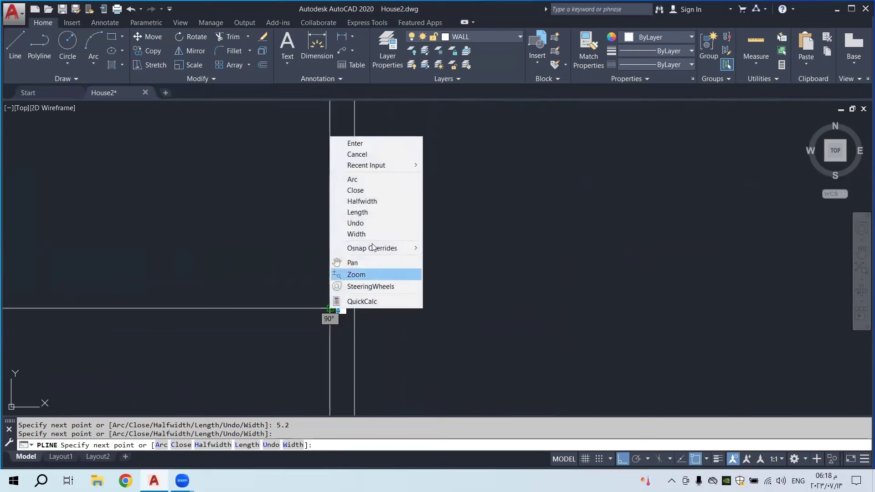
{"action": "left_click", "coordinate": [346, 142]}
Window-select the new room polyline
{"action": "scroll", "coordinate": [369, 267], "scroll_direction": "down", "scroll_amount": 4}
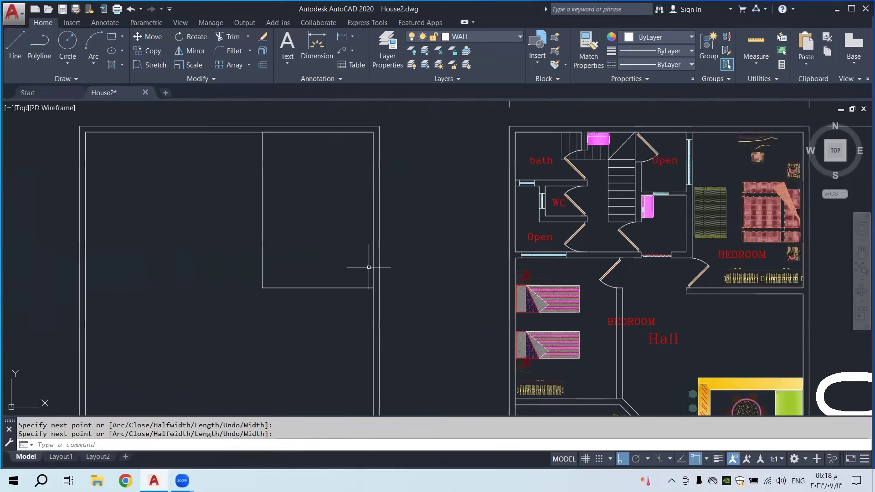
{"action": "left_click", "coordinate": [304, 211]}
{"action": "left_click", "coordinate": [244, 267]}
Snap the room's top-right vertex onto its top-left vertex, leaving only left and bottom walls
{"action": "middle_click_drag", "start_coordinate": [307, 115], "coordinate": [322, 162]}
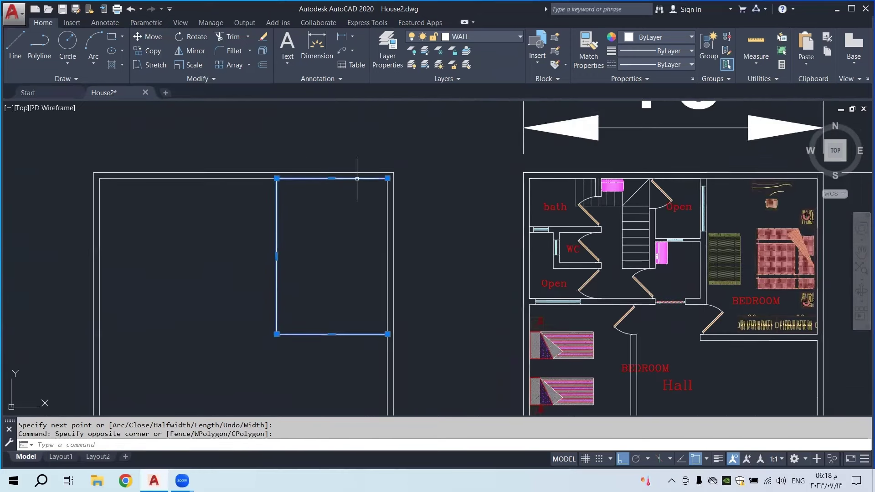
{"action": "scroll", "coordinate": [365, 179], "scroll_direction": "up", "scroll_amount": 2}
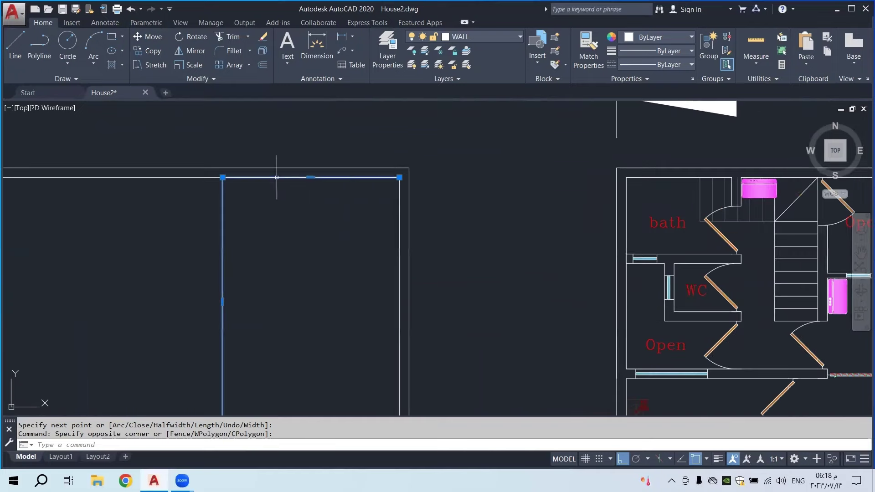
{"action": "left_click", "coordinate": [399, 177]}
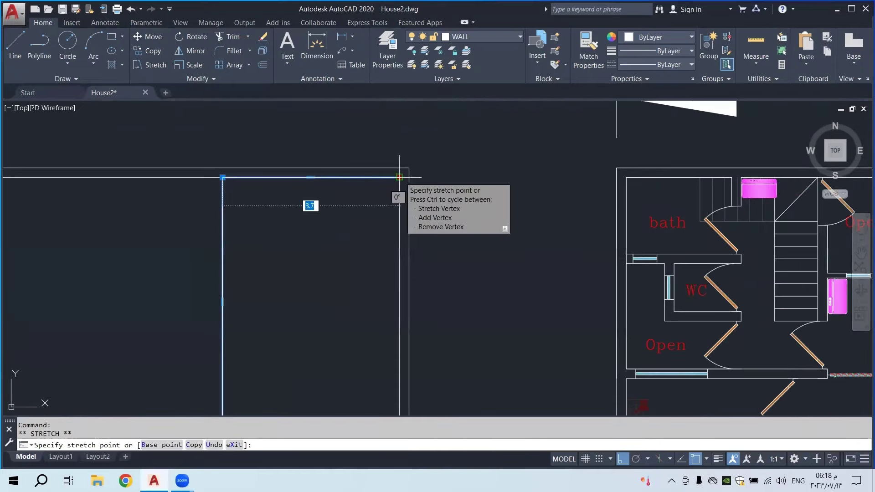
{"action": "left_click", "coordinate": [223, 178]}
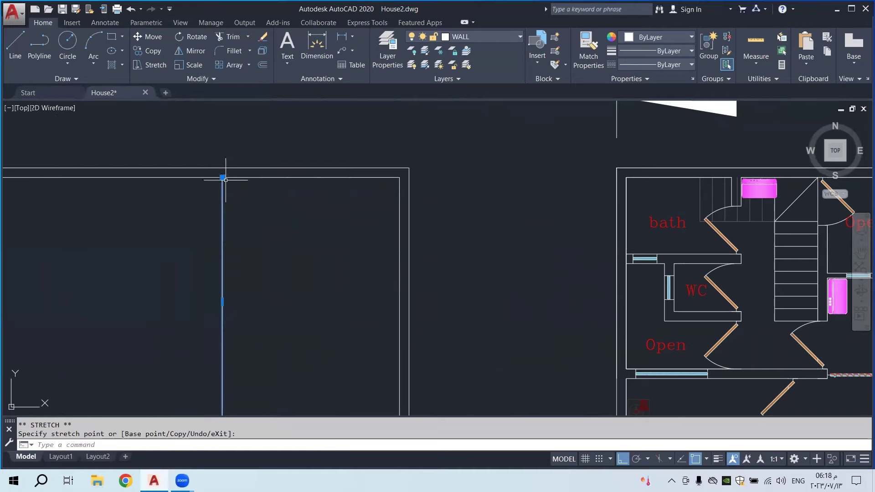
{"action": "scroll", "coordinate": [317, 174], "scroll_direction": "down", "scroll_amount": 4}
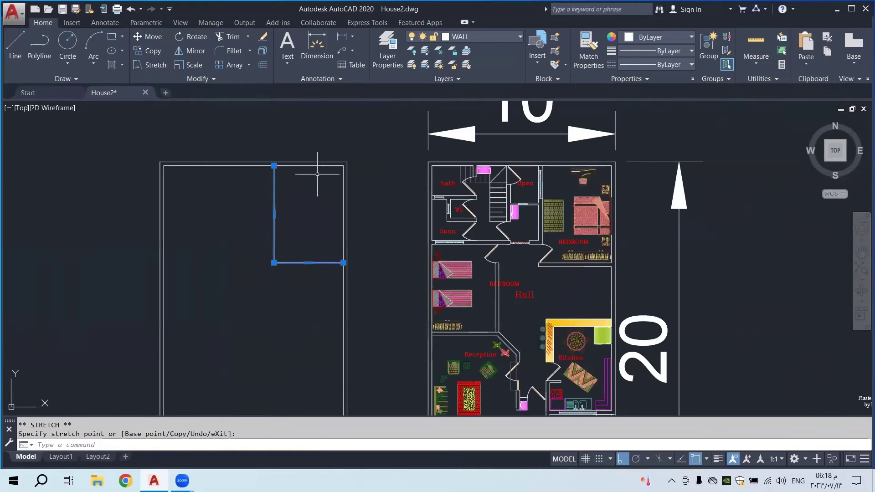
{"action": "middle_click_drag", "start_coordinate": [316, 199], "coordinate": [354, 206]}
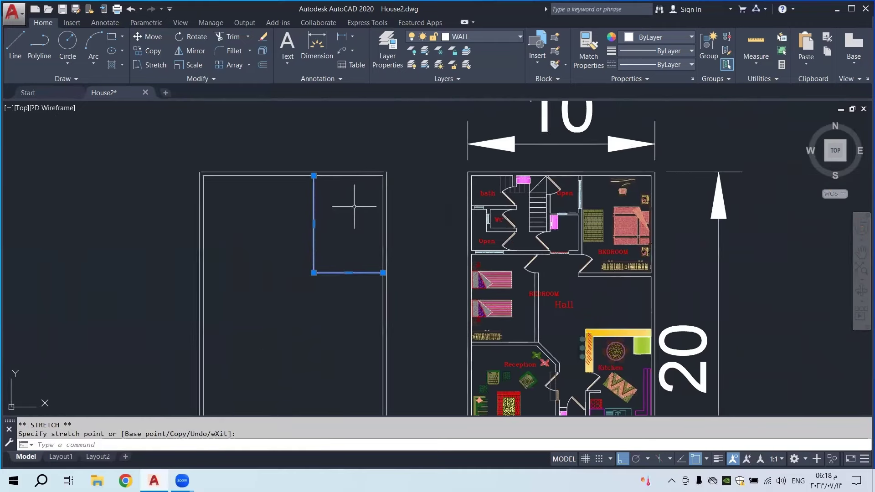
{"action": "key", "text": "Escape"}
{"action": "scroll", "coordinate": [341, 225], "scroll_direction": "down", "scroll_amount": 2}
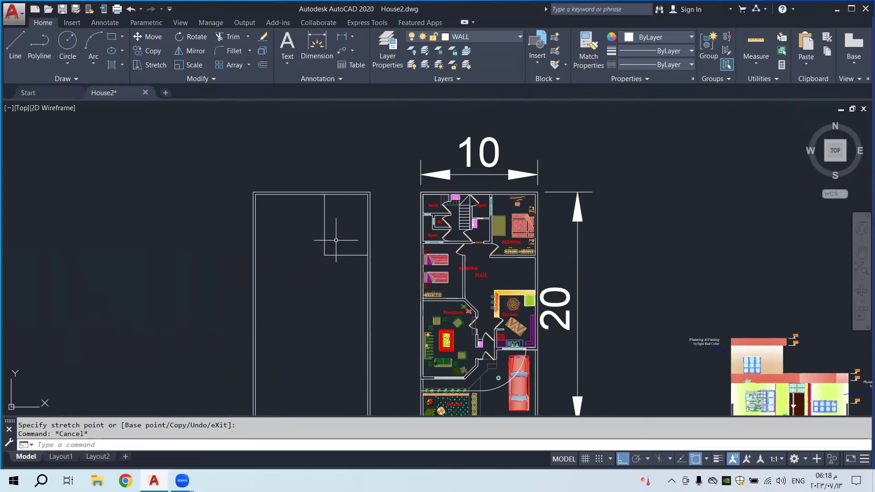
Offset the room's L-shaped wall 0.2 toward its left side
{"action": "left_click", "coordinate": [262, 65]}
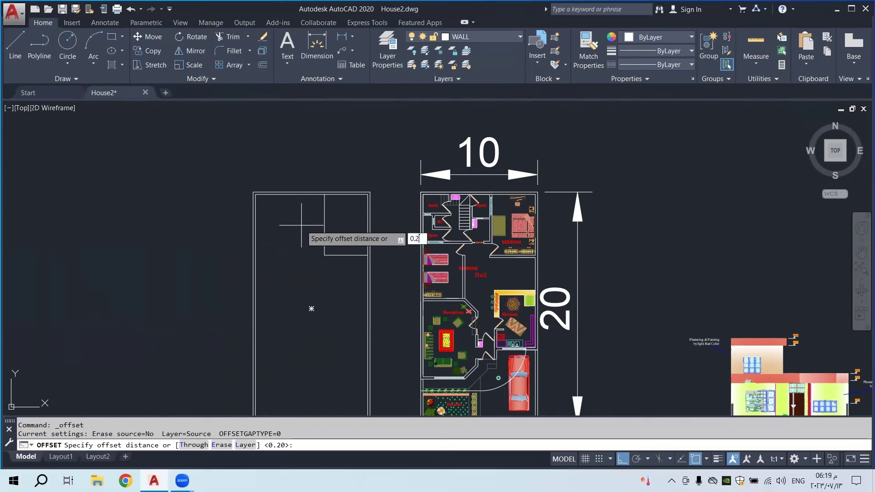
{"action": "key", "text": "Return"}
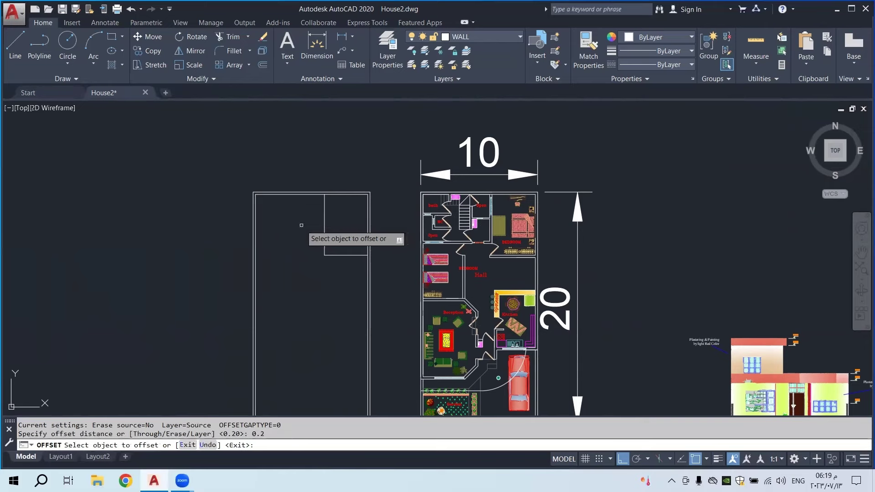
{"action": "left_click", "coordinate": [324, 242]}
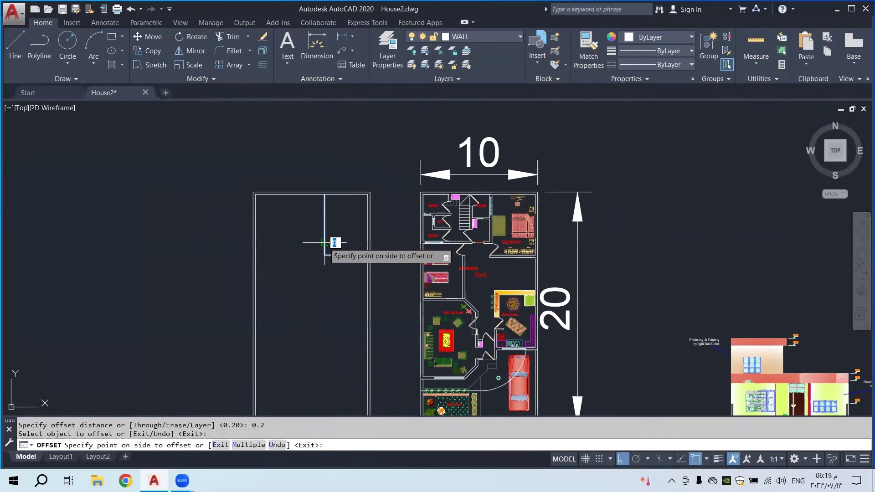
{"action": "left_click", "coordinate": [310, 244]}
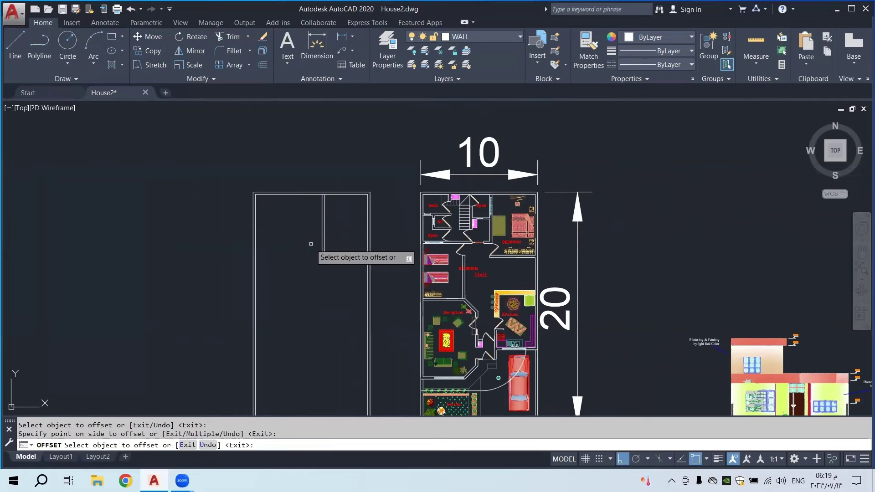
{"action": "right_click", "coordinate": [311, 245]}
{"action": "left_click", "coordinate": [318, 251]}
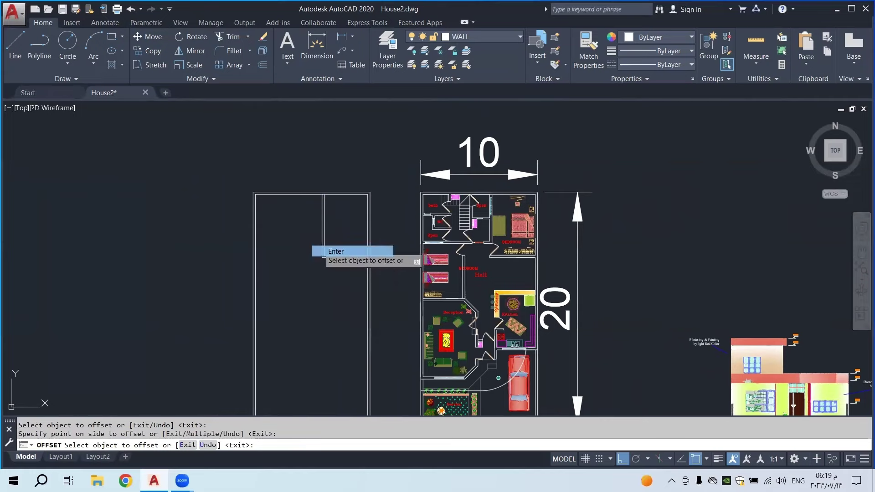
{"action": "scroll", "coordinate": [327, 237], "scroll_direction": "up", "scroll_amount": 4}
{"action": "scroll", "coordinate": [342, 211], "scroll_direction": "down", "scroll_amount": 5}
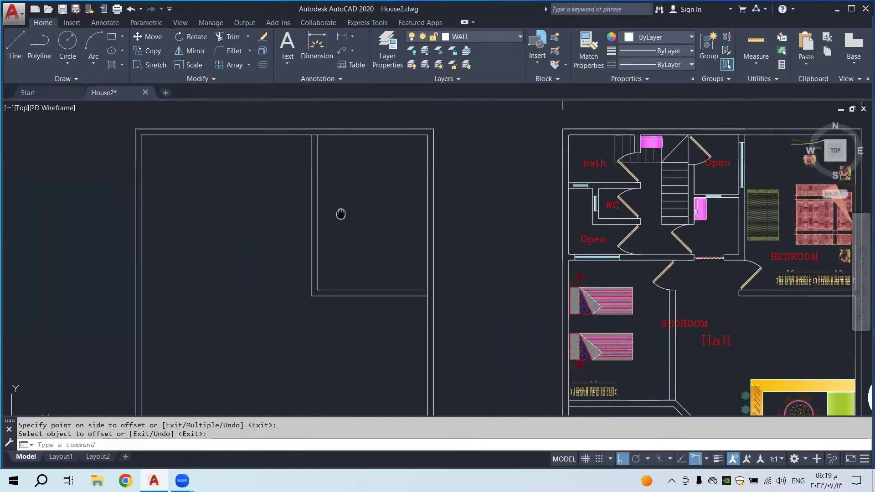
{"action": "scroll", "coordinate": [444, 211], "scroll_direction": "up", "scroll_amount": 3}
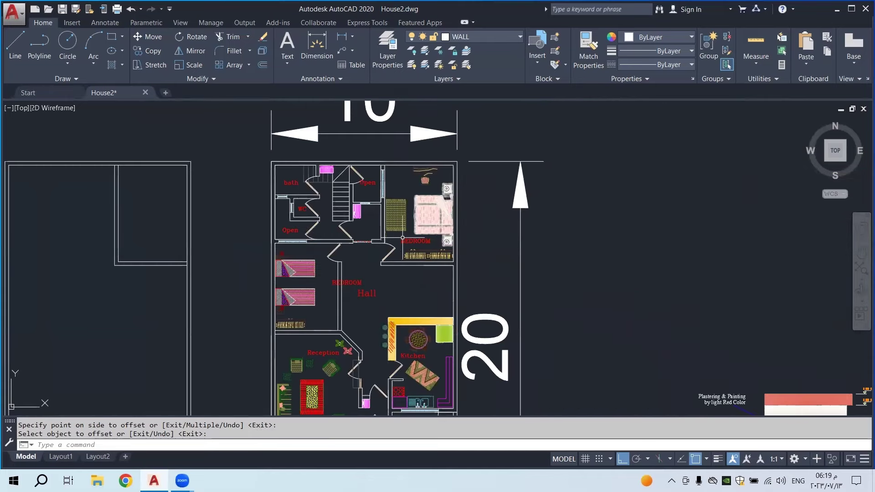
{"action": "middle_click_drag", "start_coordinate": [374, 252], "coordinate": [401, 259]}
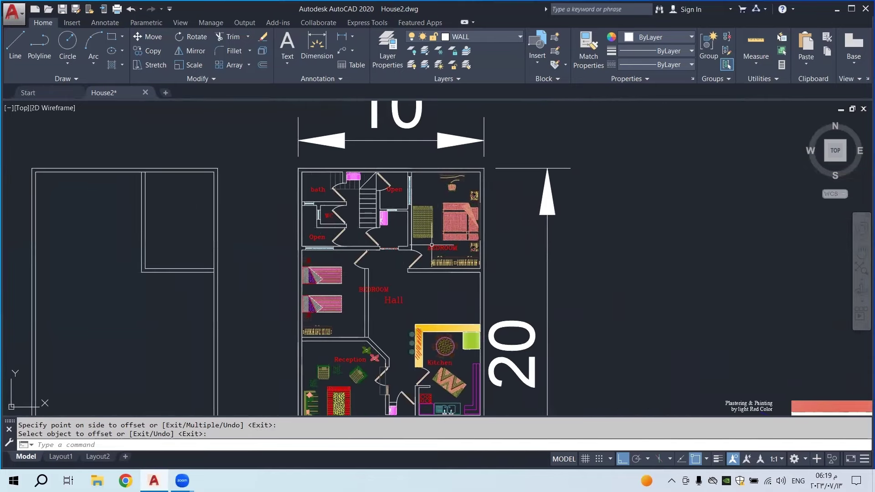
{"action": "scroll", "coordinate": [402, 259], "scroll_direction": "down", "scroll_amount": 4}
{"action": "scroll", "coordinate": [265, 230], "scroll_direction": "up", "scroll_amount": 4}
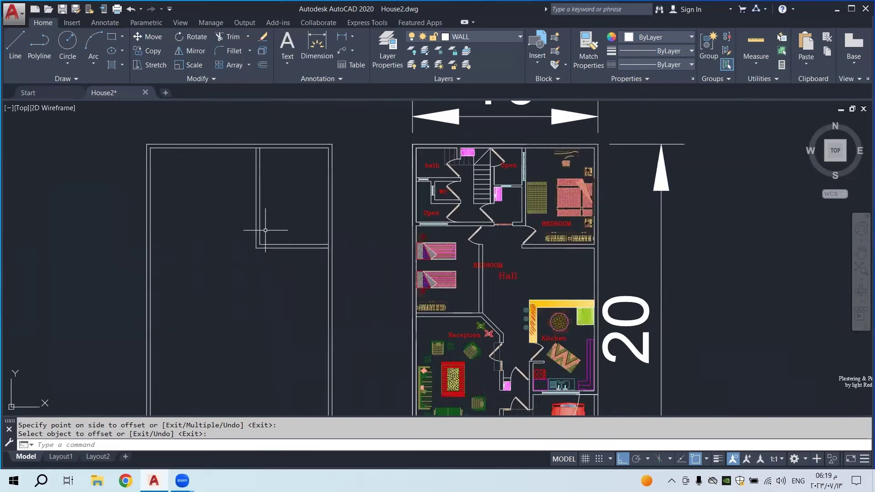
{"action": "middle_click_drag", "start_coordinate": [252, 237], "coordinate": [317, 128]}
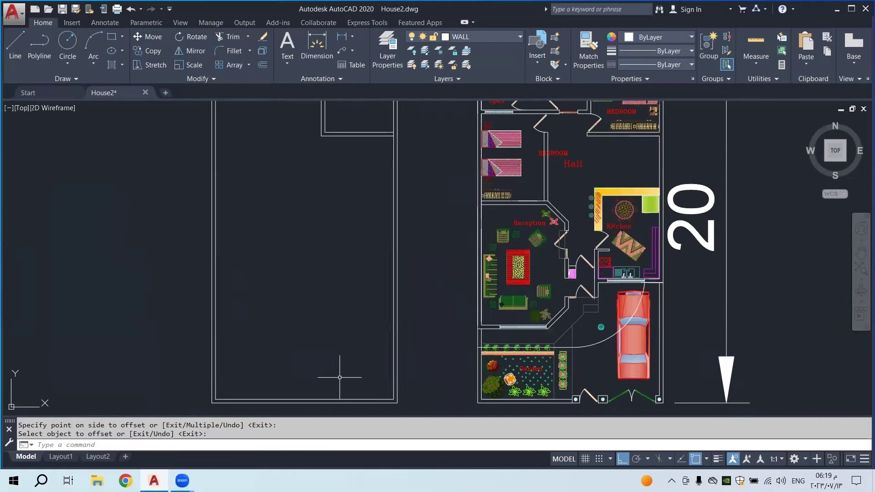
{"action": "scroll", "coordinate": [319, 347], "scroll_direction": "down", "scroll_amount": 2}
{"action": "scroll", "coordinate": [320, 248], "scroll_direction": "up", "scroll_amount": 2}
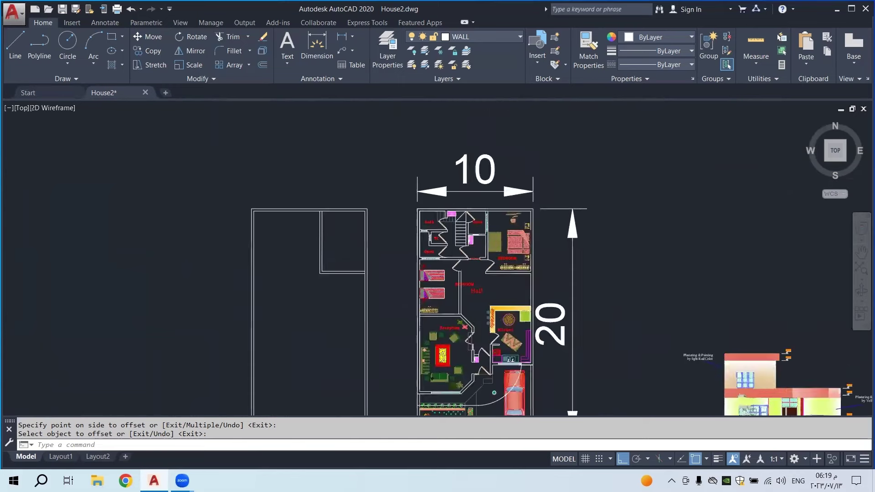
{"action": "scroll", "coordinate": [344, 234], "scroll_direction": "down", "scroll_amount": 2}
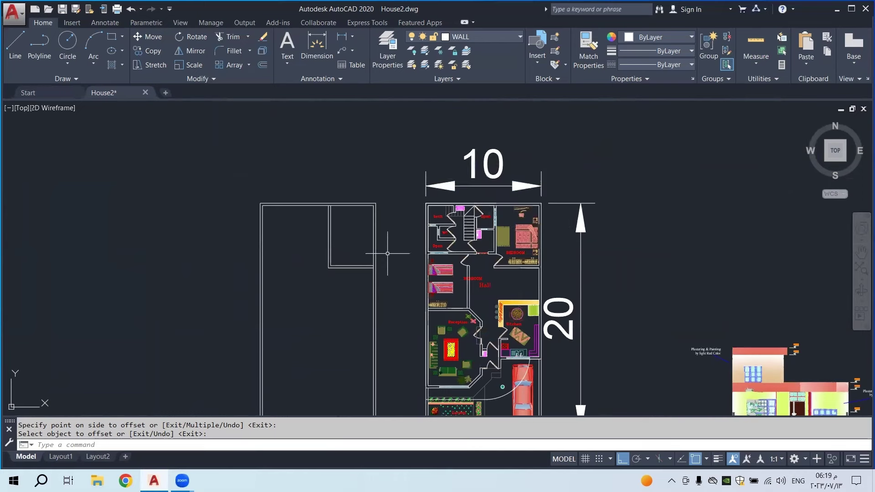
{"action": "middle_click_drag", "start_coordinate": [387, 253], "coordinate": [385, 214]}
{"action": "left_click", "coordinate": [476, 40]}
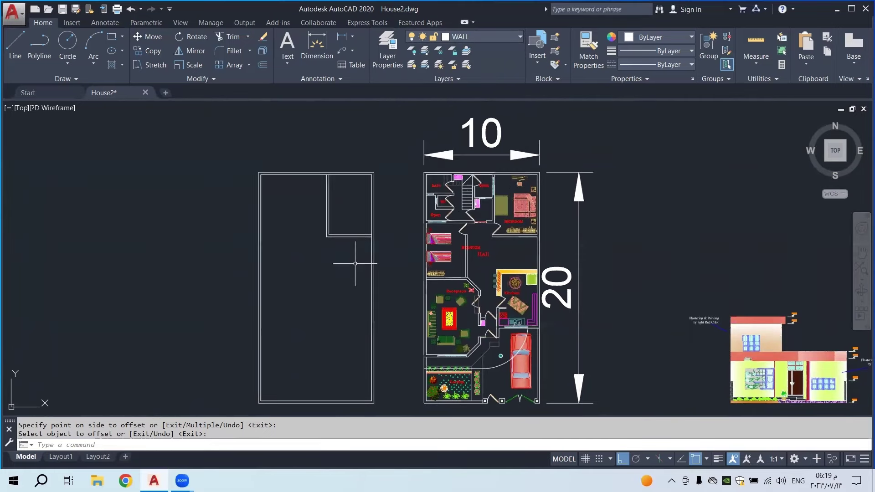
{"action": "mouse_move", "coordinate": [355, 249]}
{"action": "middle_mouse_down"}
{"action": "mouse_move", "coordinate": [355, 218]}
{"action": "mouse_move", "coordinate": [361, 243]}
{"action": "middle_mouse_up"}
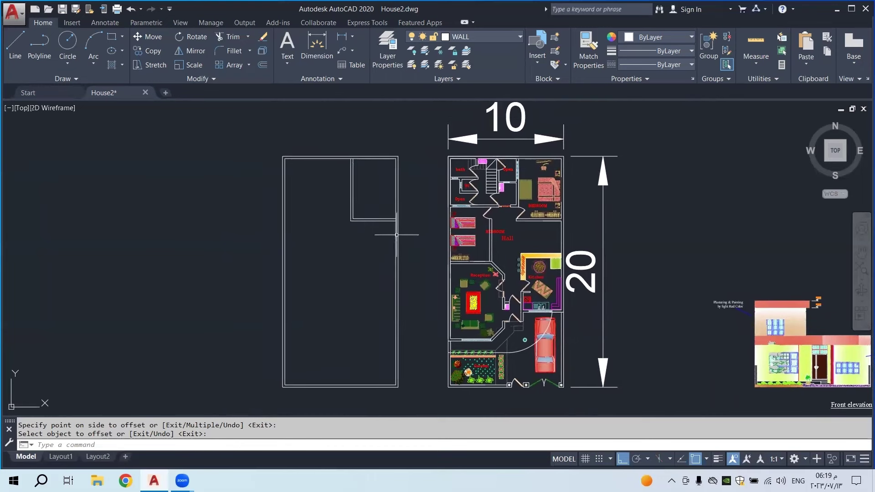
{"action": "scroll", "coordinate": [524, 156], "scroll_direction": "up", "scroll_amount": 2}
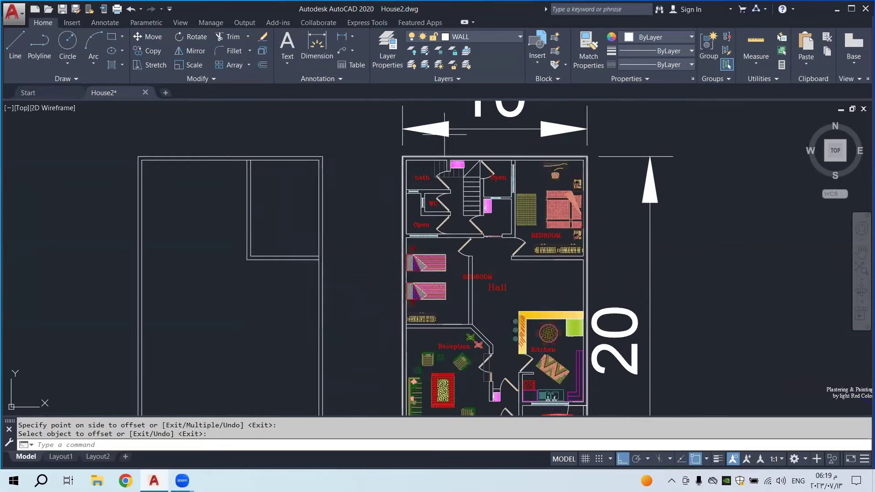
{"action": "left_click", "coordinate": [342, 39]}
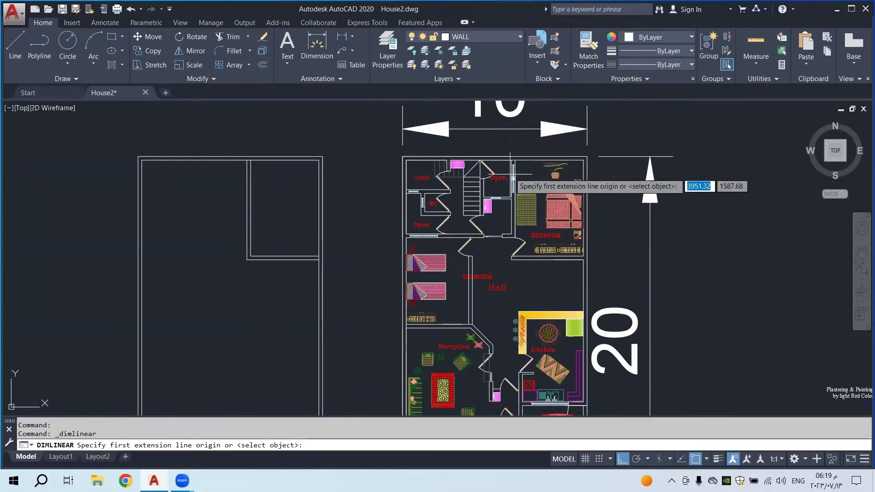
{"action": "scroll", "coordinate": [510, 184], "scroll_direction": "up", "scroll_amount": 4}
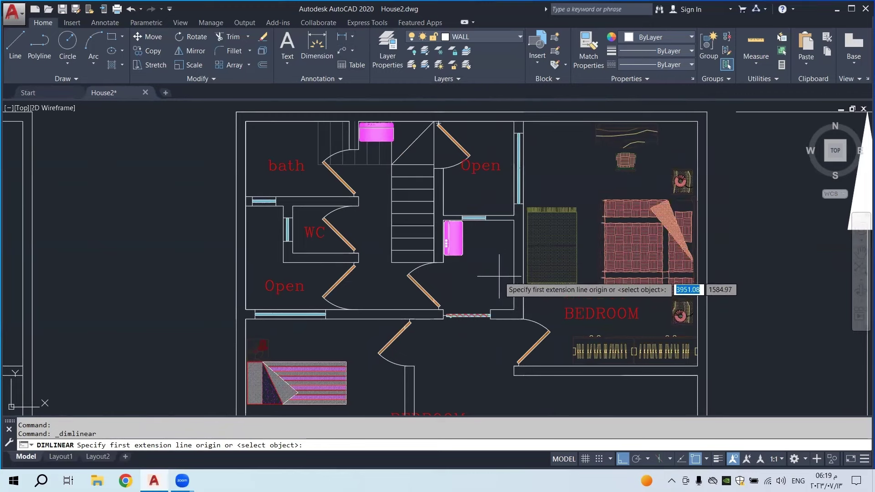
{"action": "middle_click_drag", "start_coordinate": [419, 264], "coordinate": [492, 284]}
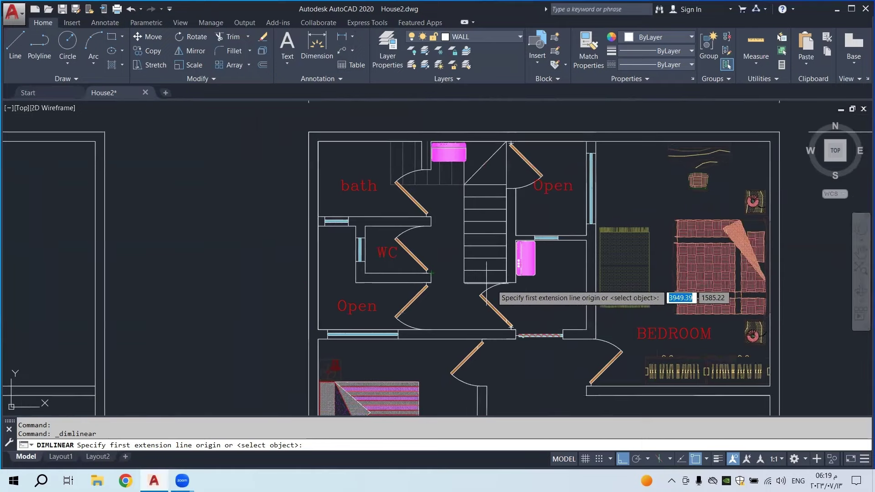
{"action": "scroll", "coordinate": [584, 211], "scroll_direction": "up", "scroll_amount": 4}
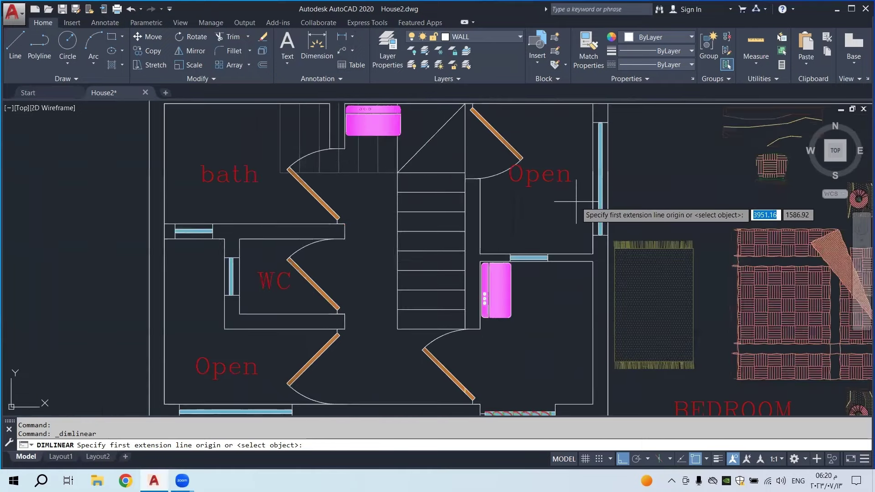
{"action": "left_click", "coordinate": [600, 222]}
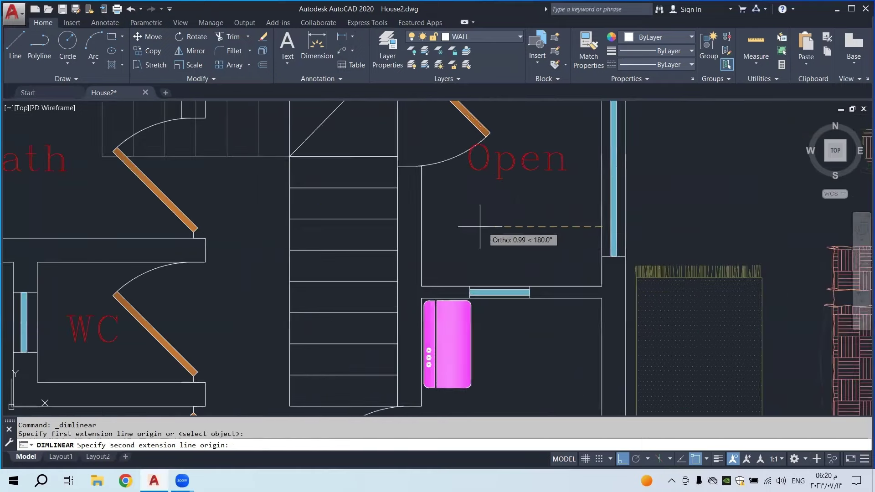
{"action": "left_click", "coordinate": [422, 220]}
{"action": "scroll", "coordinate": [454, 222], "scroll_direction": "down", "scroll_amount": 2}
{"action": "scroll", "coordinate": [463, 230], "scroll_direction": "down", "scroll_amount": 4}
{"action": "key", "text": "Escape"}
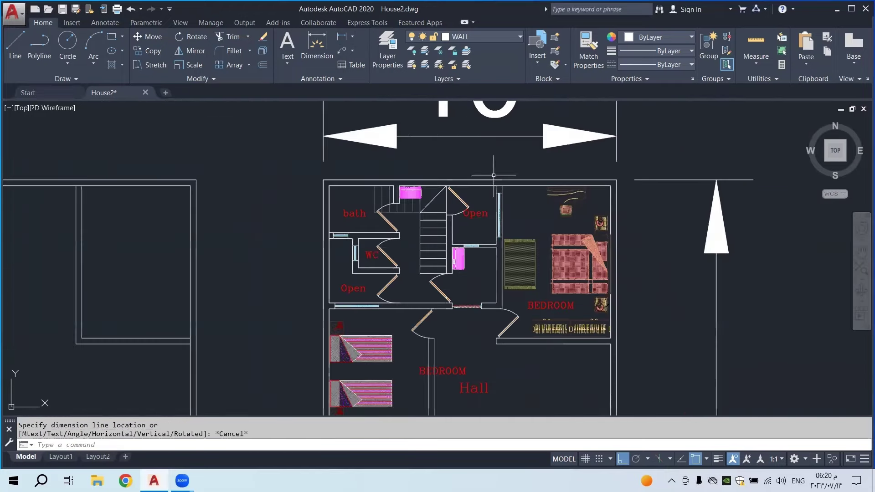
{"action": "left_click", "coordinate": [342, 37]}
{"action": "scroll", "coordinate": [496, 183], "scroll_direction": "up", "scroll_amount": 4}
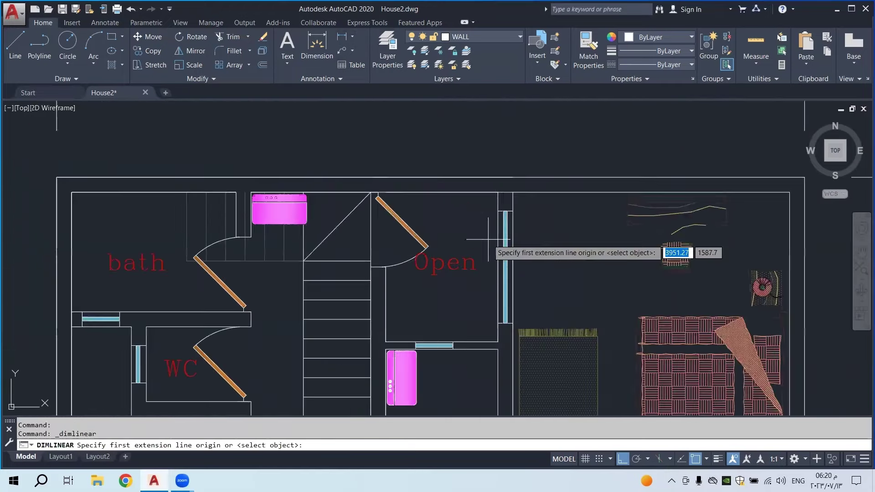
{"action": "left_click", "coordinate": [478, 338]}
{"action": "left_click", "coordinate": [479, 190]}
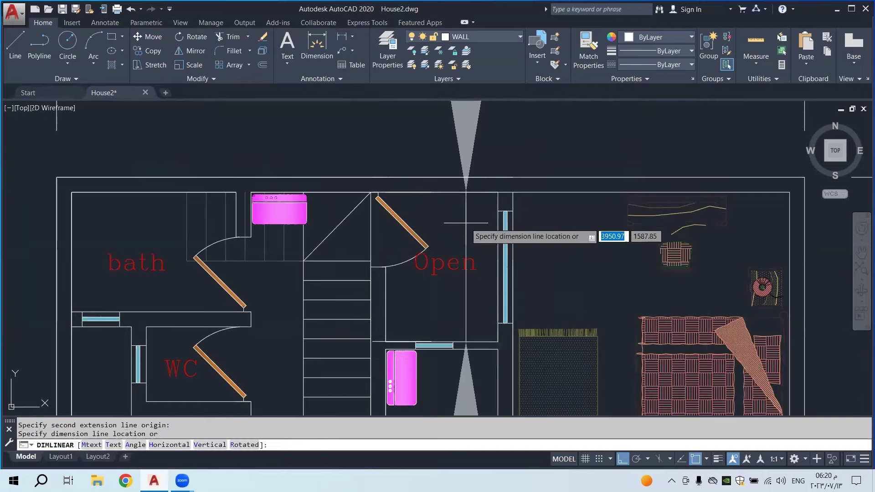
{"action": "scroll", "coordinate": [471, 230], "scroll_direction": "down", "scroll_amount": 7}
{"action": "key", "text": "Escape"}
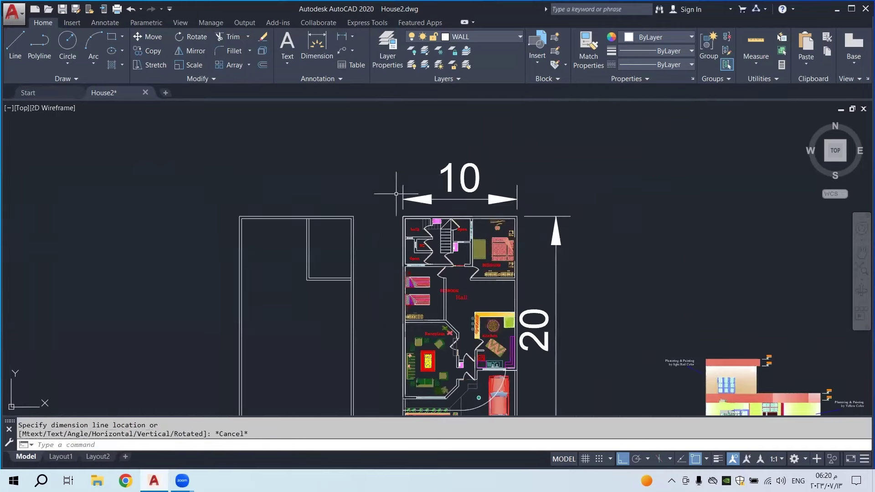
{"action": "left_click", "coordinate": [15, 50]}
Start a polyline at the inner wall corner with a 1.5 segment and a 2 downward segment
{"action": "left_click", "coordinate": [39, 48]}
{"action": "scroll", "coordinate": [260, 200], "scroll_direction": "up", "scroll_amount": 5}
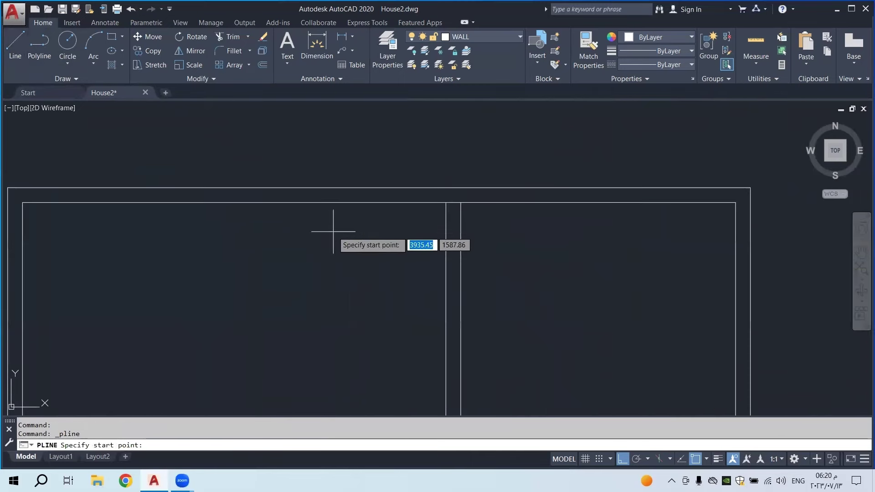
{"action": "left_click", "coordinate": [446, 202]}
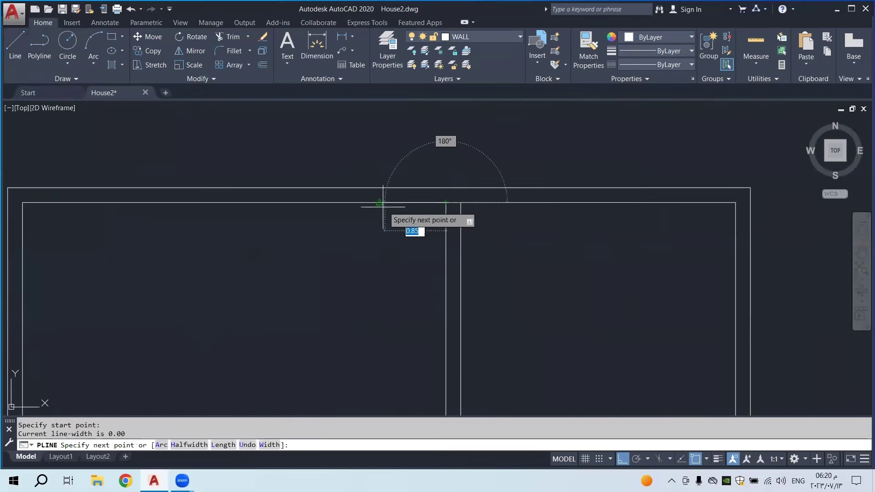
{"action": "type", "text": "1"}
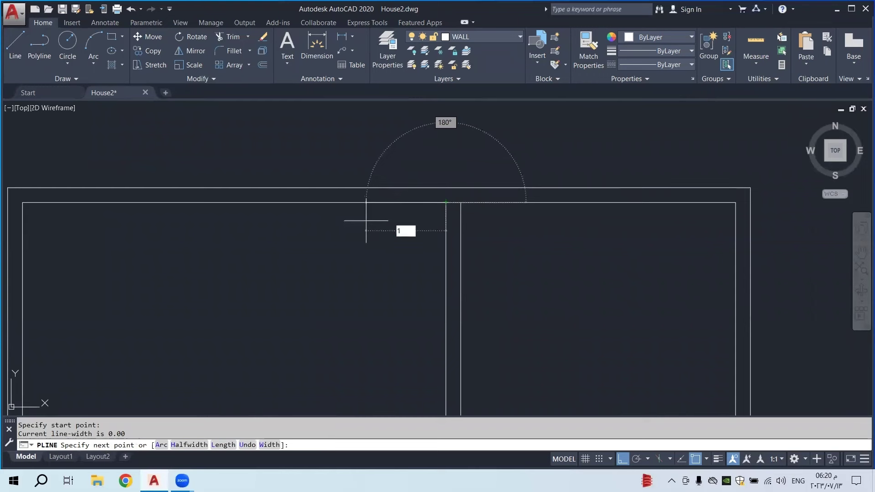
{"action": "type", "text": ".5"}
{"action": "key", "text": "Return"}
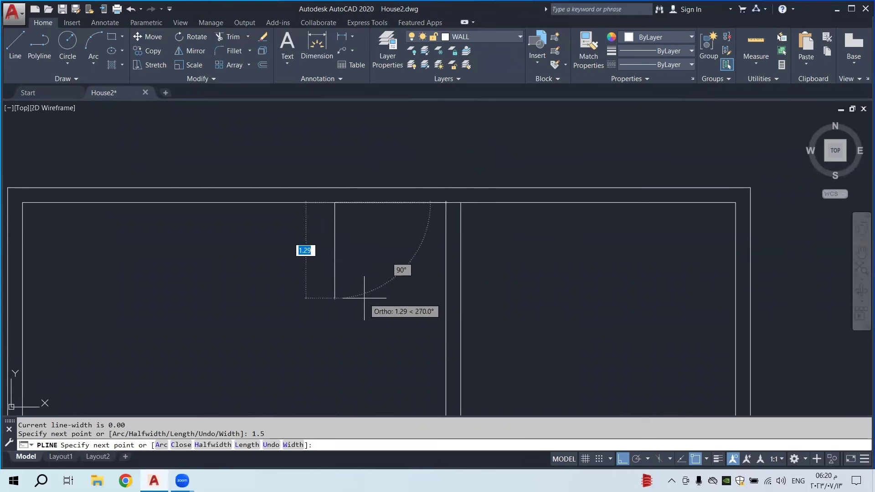
{"action": "type", "text": "2"}
{"action": "key", "text": "Return"}
{"action": "scroll", "coordinate": [364, 296], "scroll_direction": "down", "scroll_amount": 4}
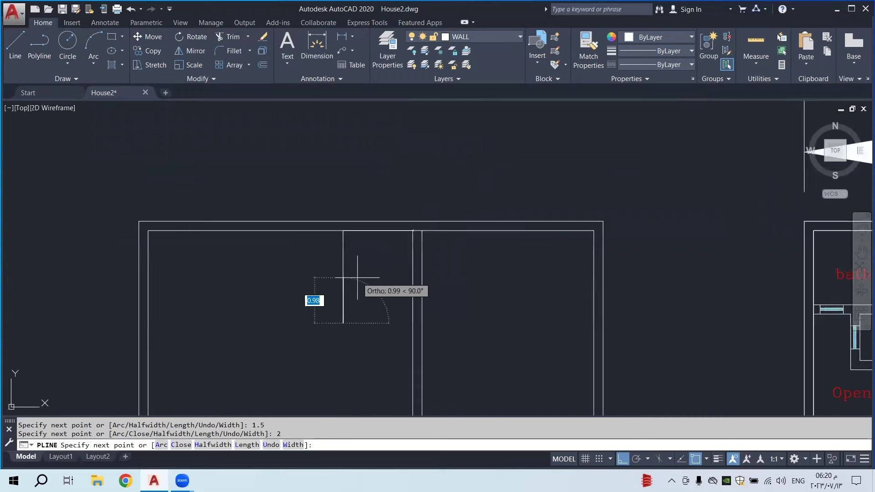
{"action": "scroll", "coordinate": [392, 299], "scroll_direction": "up", "scroll_amount": 4}
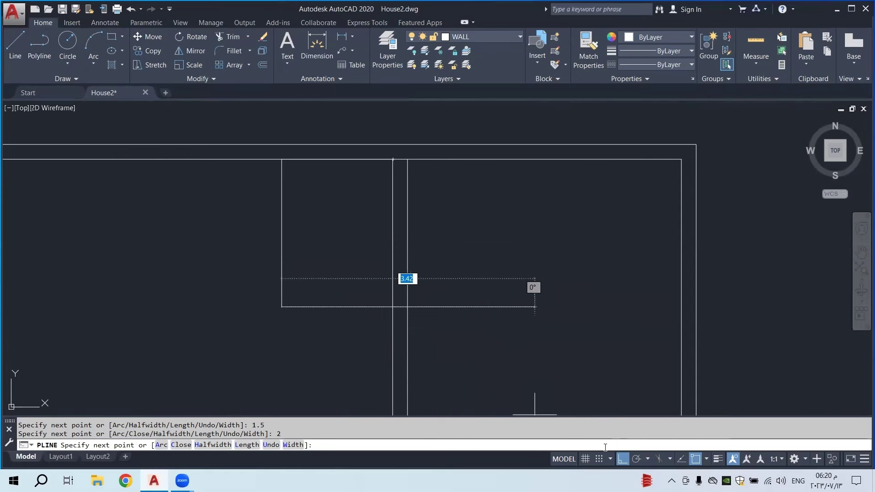
Redo the 2-unit vertical segment with Ortho on, finish the polyline and select the room
{"action": "left_click", "coordinate": [622, 459]}
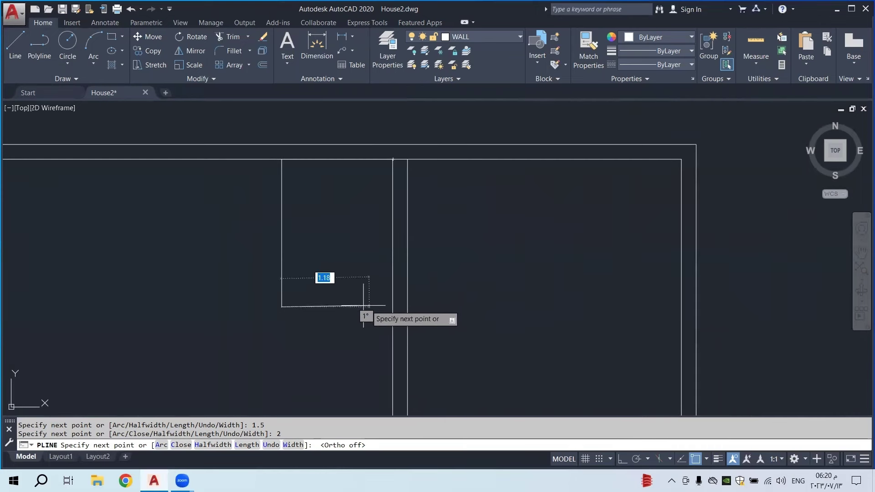
{"action": "key", "text": "ctrl+z"}
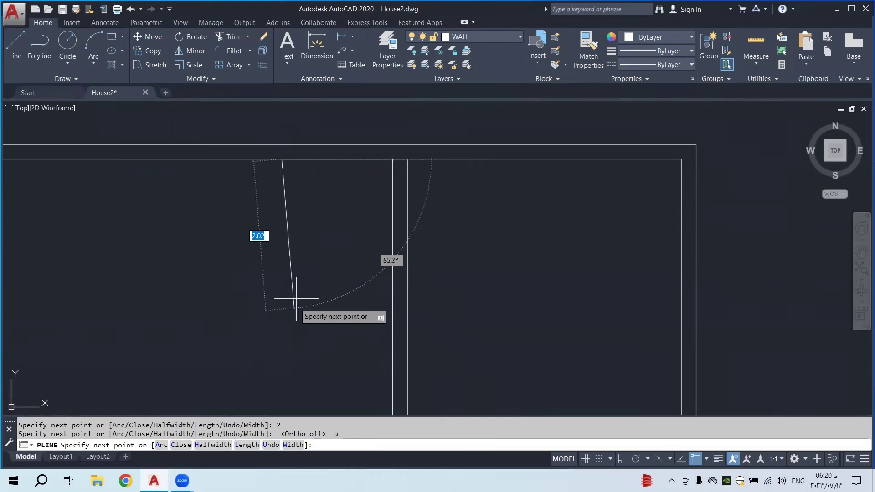
{"action": "left_click", "coordinate": [622, 458]}
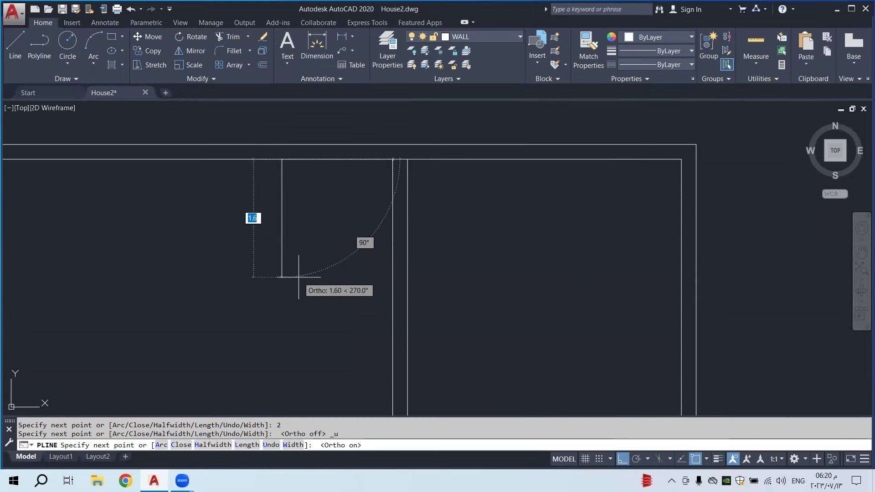
{"action": "type", "text": "2"}
{"action": "key", "text": "Return"}
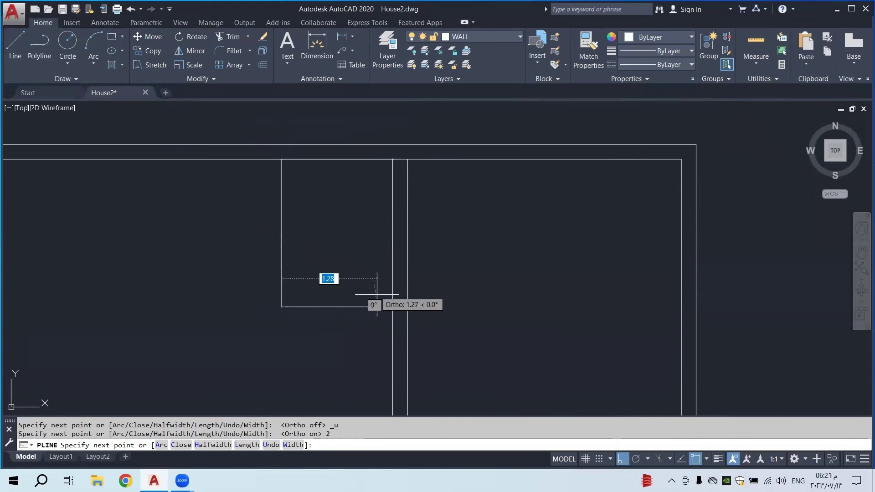
{"action": "right_click", "coordinate": [393, 306]}
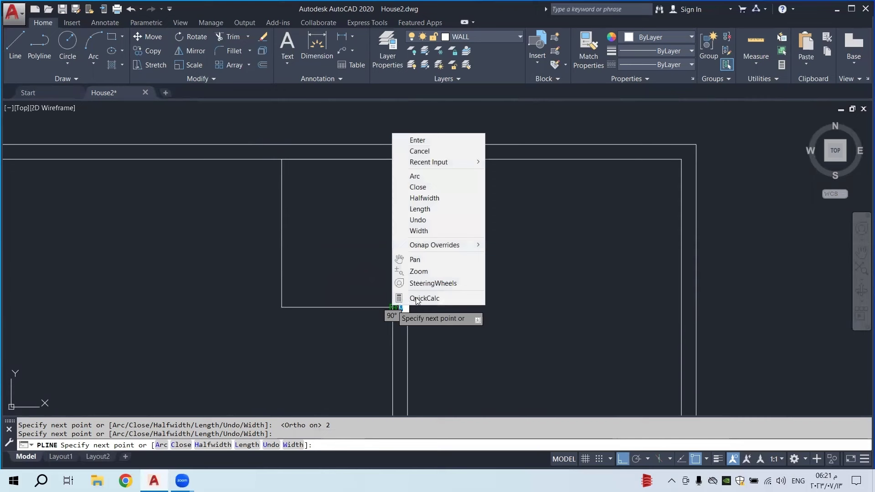
{"action": "left_click", "coordinate": [441, 151]}
{"action": "left_click", "coordinate": [270, 241]}
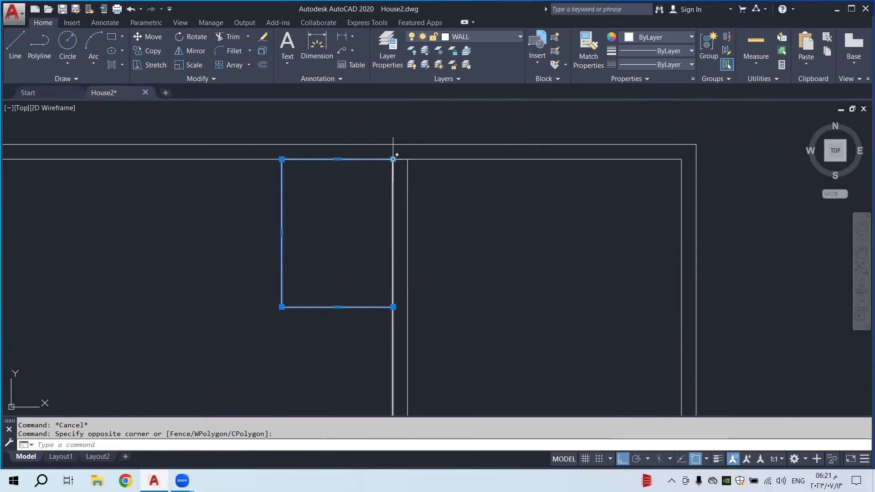
{"action": "left_click", "coordinate": [393, 159]}
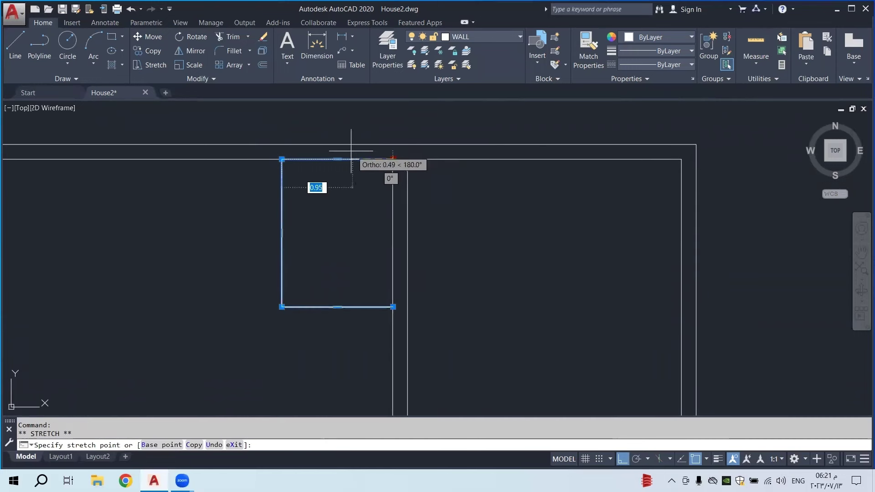
{"action": "left_click", "coordinate": [282, 159]}
{"action": "scroll", "coordinate": [301, 225], "scroll_direction": "down", "scroll_amount": 4}
{"action": "key", "text": "Escape"}
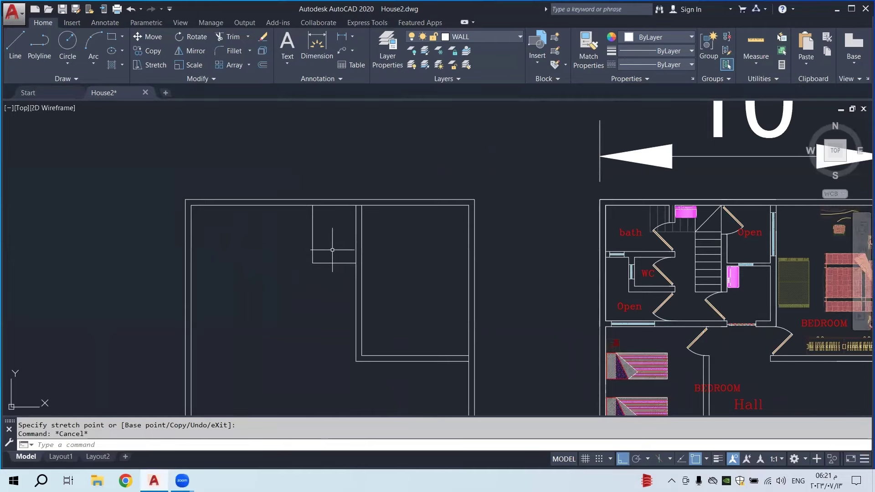
{"action": "scroll", "coordinate": [332, 250], "scroll_direction": "down", "scroll_amount": 2}
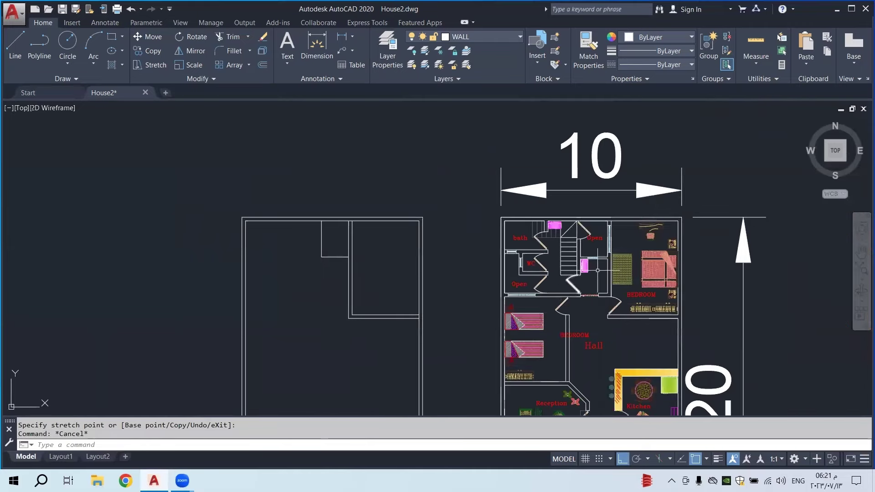
{"action": "scroll", "coordinate": [597, 271], "scroll_direction": "up", "scroll_amount": 5}
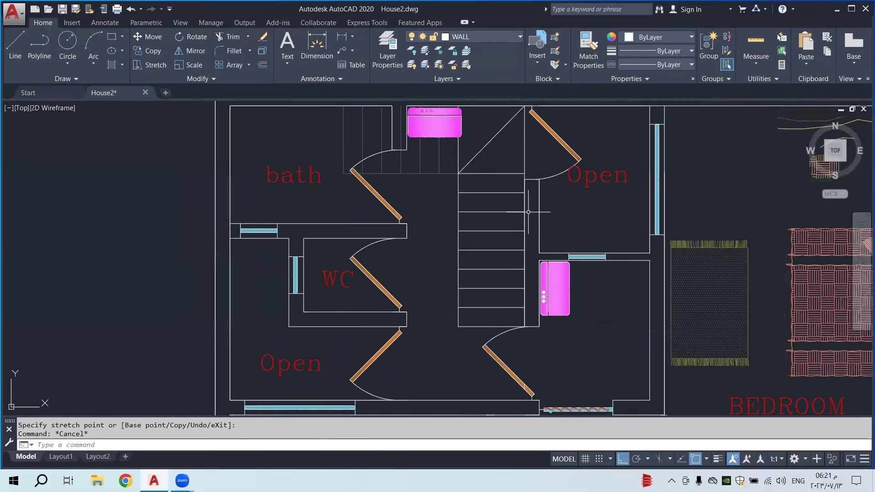
{"action": "left_click", "coordinate": [343, 39]}
{"action": "scroll", "coordinate": [640, 273], "scroll_direction": "up", "scroll_amount": 2}
{"action": "left_click", "coordinate": [631, 242]}
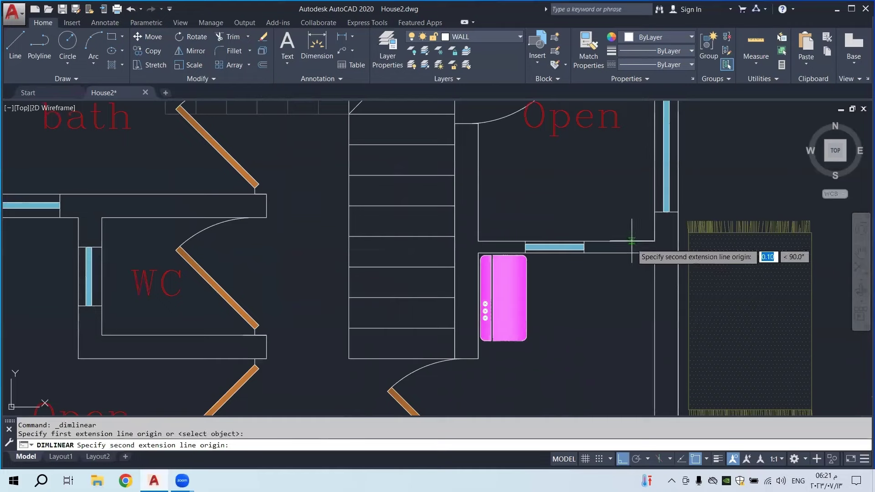
{"action": "left_click", "coordinate": [592, 251]}
{"action": "scroll", "coordinate": [606, 249], "scroll_direction": "down", "scroll_amount": 5}
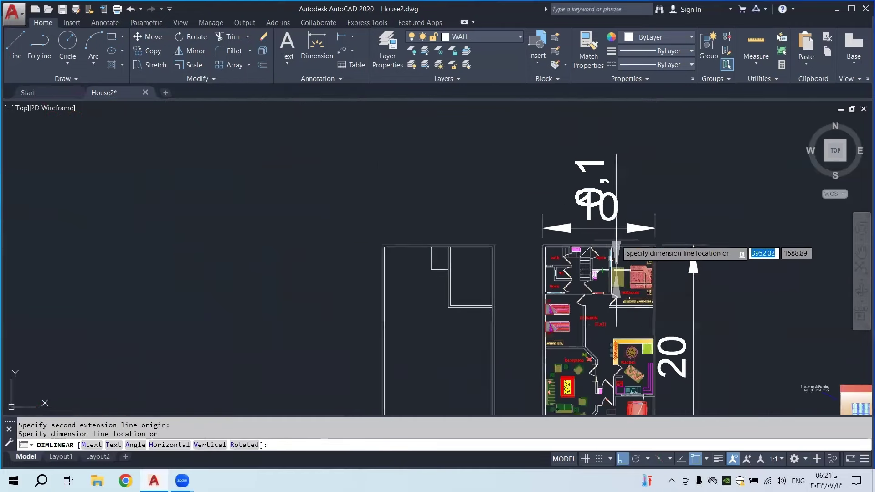
{"action": "key", "text": "Escape"}
{"action": "scroll", "coordinate": [453, 277], "scroll_direction": "up", "scroll_amount": 5}
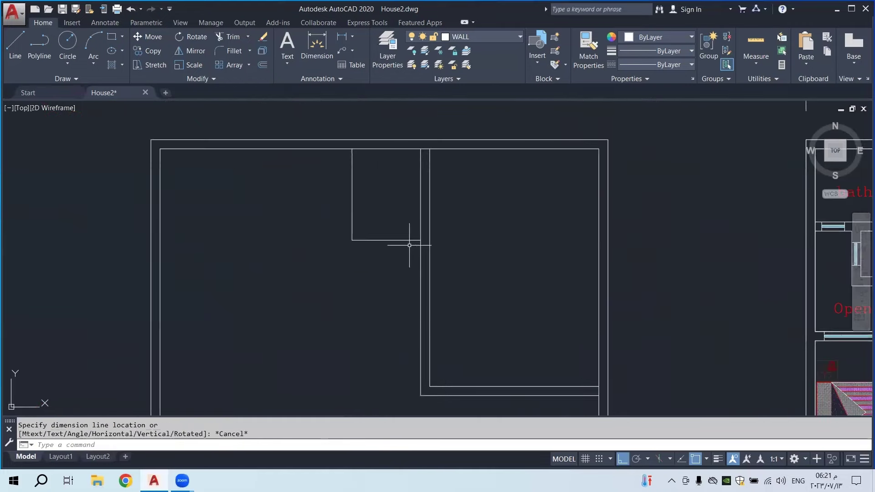
{"action": "middle_click_drag", "start_coordinate": [409, 245], "coordinate": [422, 285]}
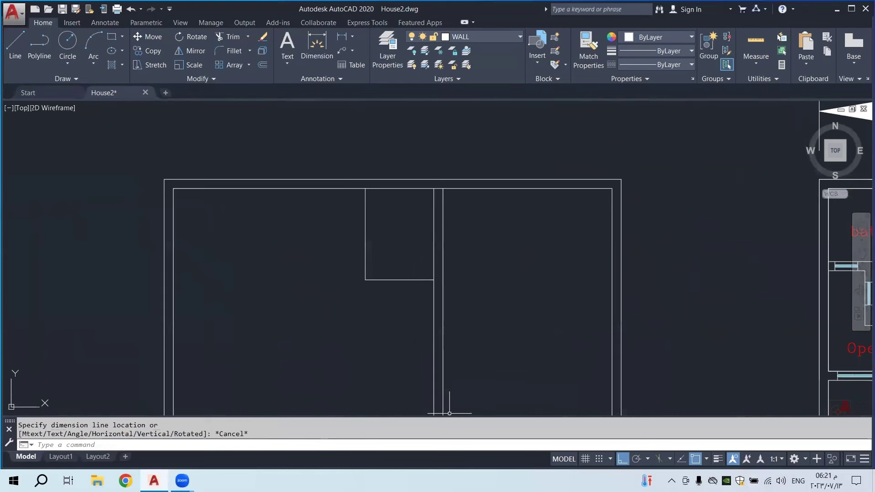
Offset the interior room's wall line 0.20 to the outer side
{"action": "left_click", "coordinate": [262, 65]}
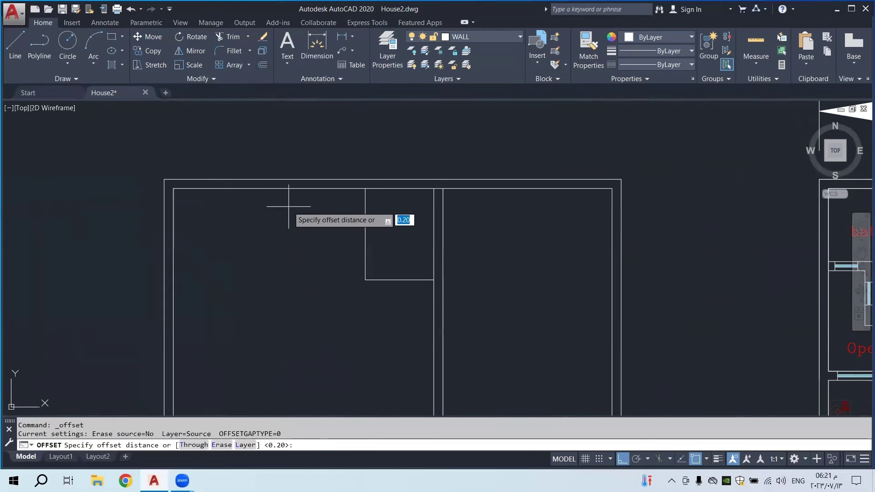
{"action": "key", "text": "Return"}
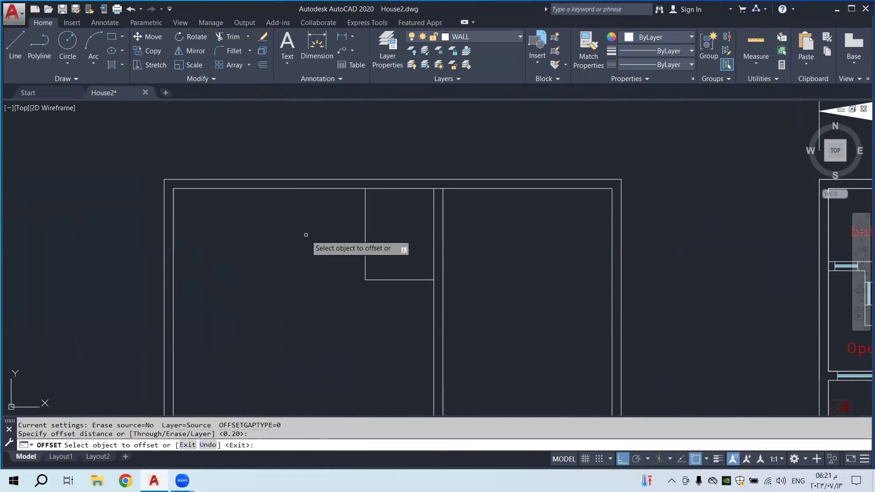
{"action": "left_click", "coordinate": [363, 271]}
{"action": "left_click", "coordinate": [322, 275]}
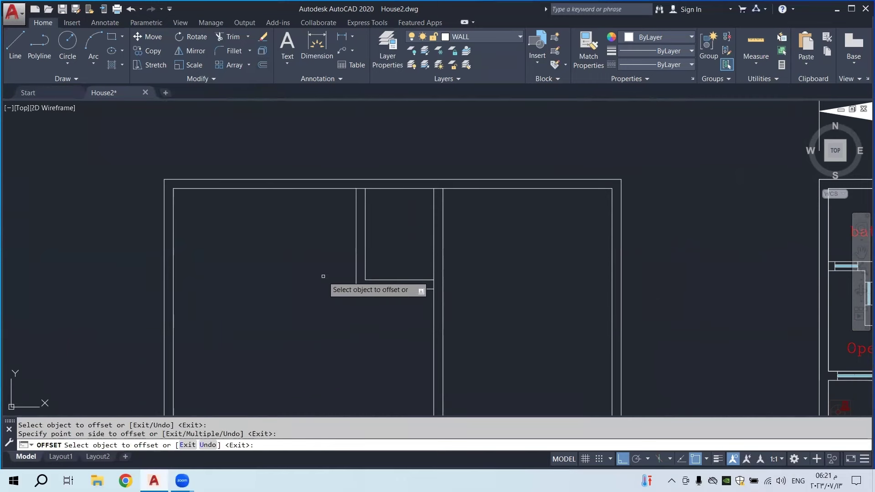
{"action": "right_click", "coordinate": [324, 276]}
{"action": "left_click", "coordinate": [348, 283]}
Grip-stretch the new bottom line's midpoint up by 0.1
{"action": "scroll", "coordinate": [395, 286], "scroll_direction": "up", "scroll_amount": 4}
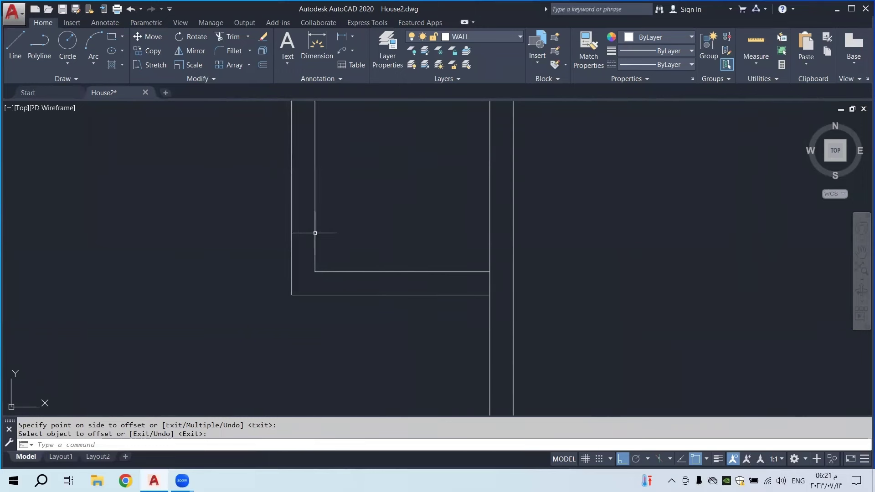
{"action": "scroll", "coordinate": [298, 207], "scroll_direction": "down", "scroll_amount": 2}
{"action": "scroll", "coordinate": [360, 258], "scroll_direction": "up", "scroll_amount": 4}
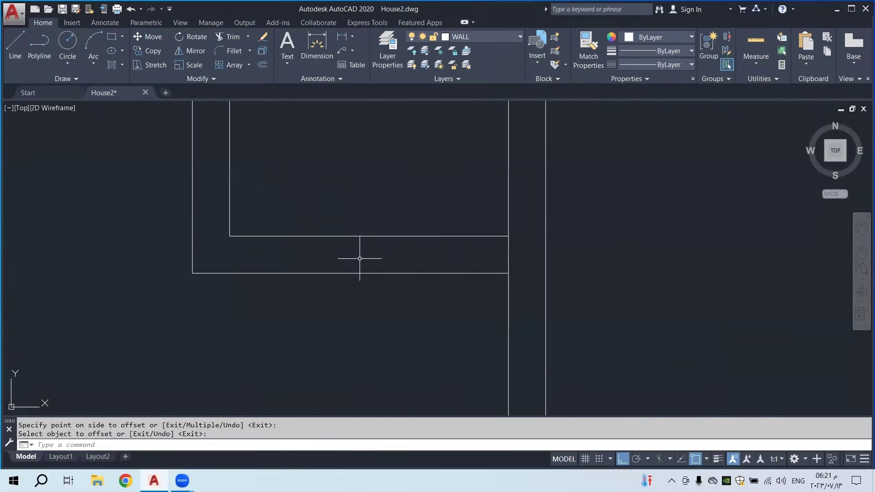
{"action": "left_click", "coordinate": [319, 273]}
{"action": "left_click", "coordinate": [289, 319]}
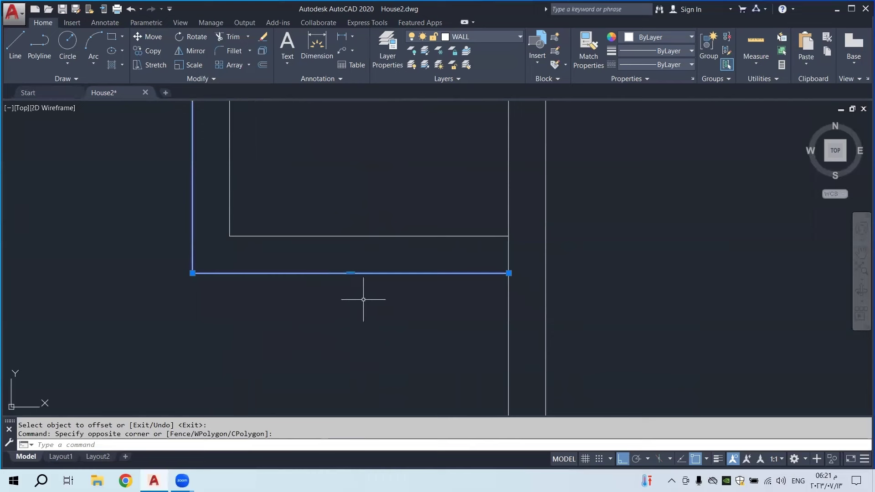
{"action": "left_click", "coordinate": [350, 273]}
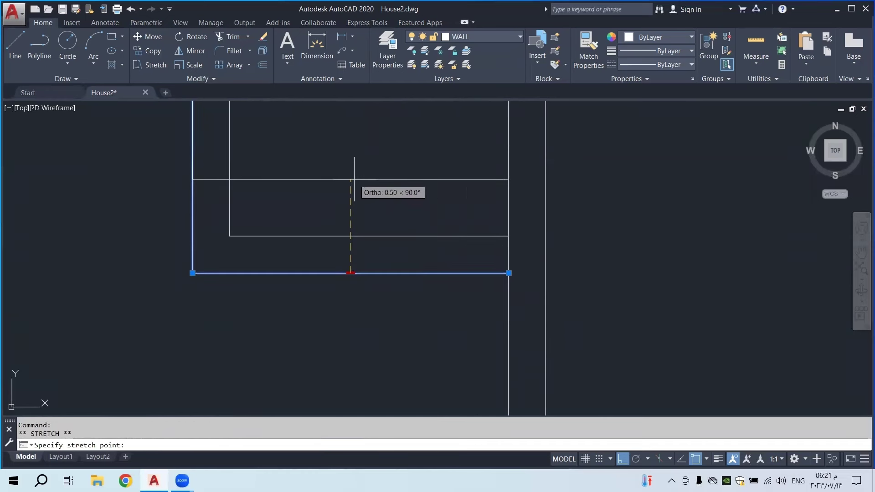
{"action": "type", "text": "0.1"}
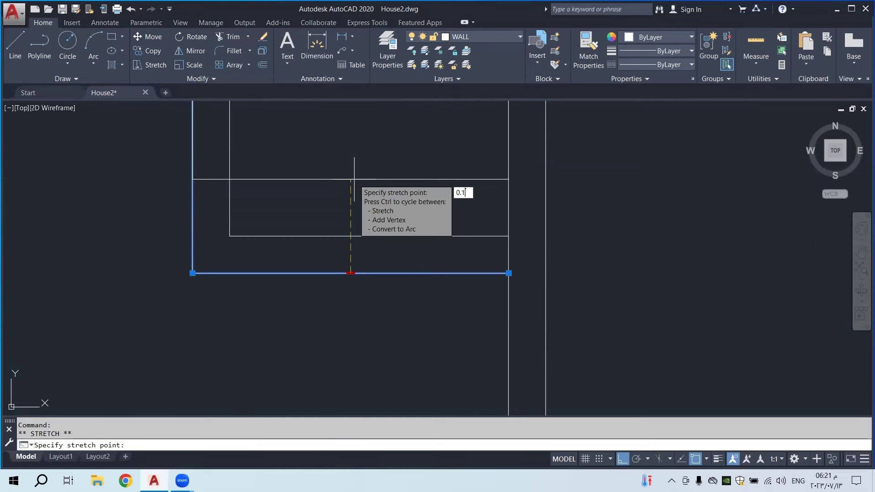
{"action": "key", "text": "Return"}
{"action": "scroll", "coordinate": [340, 217], "scroll_direction": "down", "scroll_amount": 4}
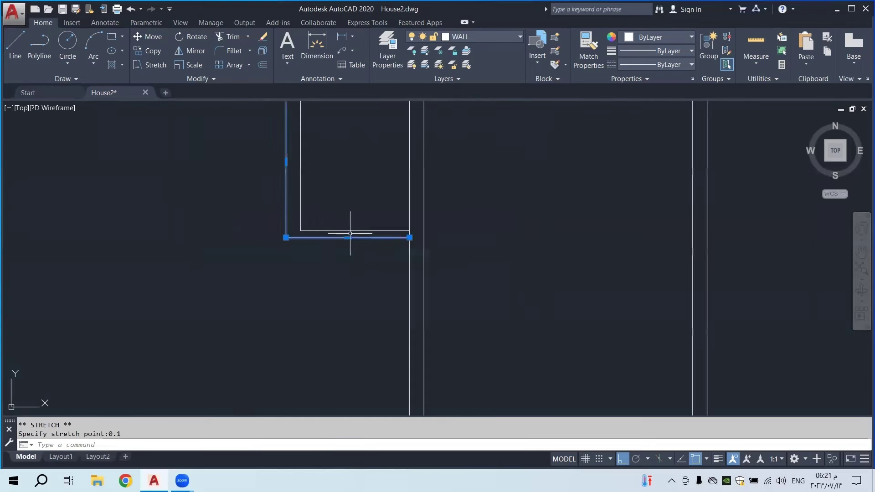
{"action": "key", "text": "Escape"}
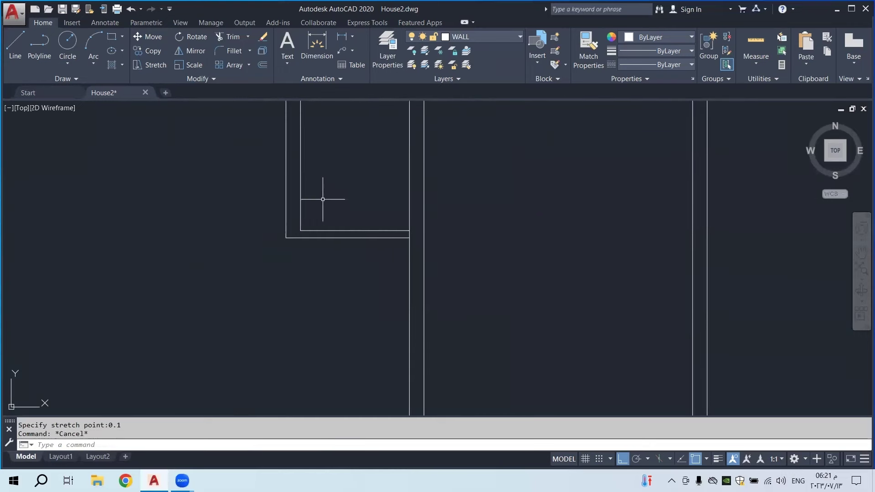
{"action": "scroll", "coordinate": [298, 196], "scroll_direction": "down", "scroll_amount": 4}
{"action": "middle_click_drag", "start_coordinate": [439, 248], "coordinate": [368, 242]}
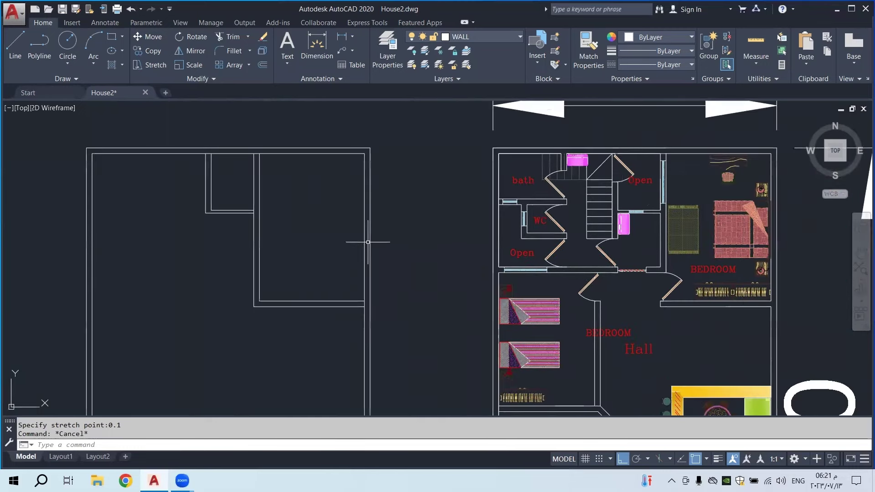
{"action": "scroll", "coordinate": [656, 235], "scroll_direction": "up", "scroll_amount": 2}
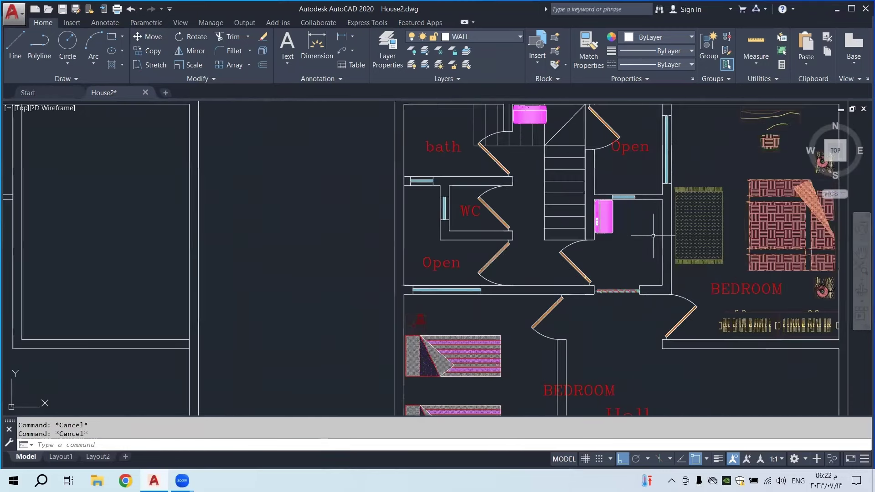
{"action": "middle_click_drag", "start_coordinate": [656, 235], "coordinate": [579, 232]}
{"action": "left_click", "coordinate": [339, 39]}
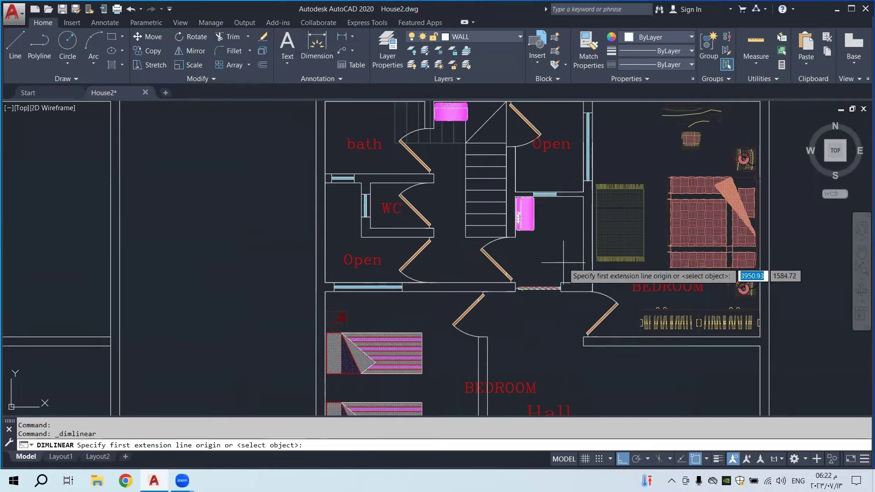
{"action": "scroll", "coordinate": [566, 273], "scroll_direction": "up", "scroll_amount": 2}
{"action": "left_click", "coordinate": [573, 294]}
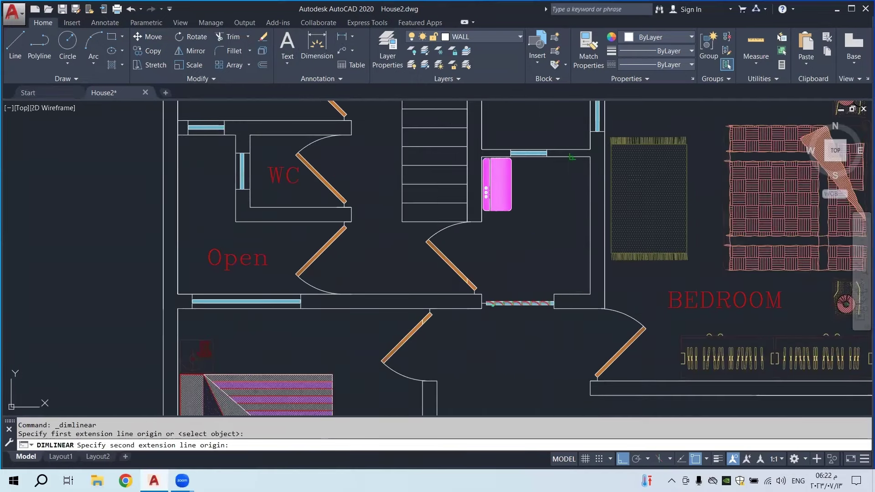
{"action": "left_click", "coordinate": [573, 152]}
{"action": "scroll", "coordinate": [556, 214], "scroll_direction": "down", "scroll_amount": 6}
{"action": "scroll", "coordinate": [560, 224], "scroll_direction": "down", "scroll_amount": 4}
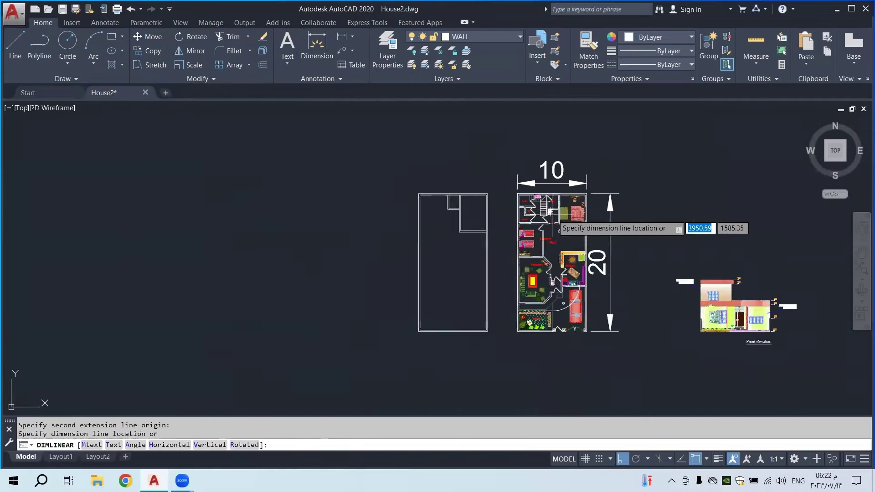
{"action": "key", "text": "Escape"}
{"action": "scroll", "coordinate": [567, 225], "scroll_direction": "up", "scroll_amount": 8}
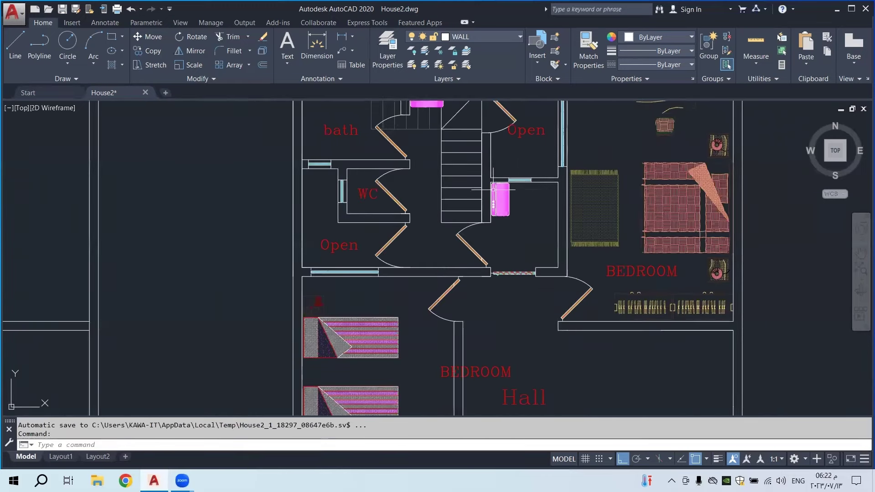
{"action": "middle_click_drag", "start_coordinate": [525, 164], "coordinate": [527, 220]}
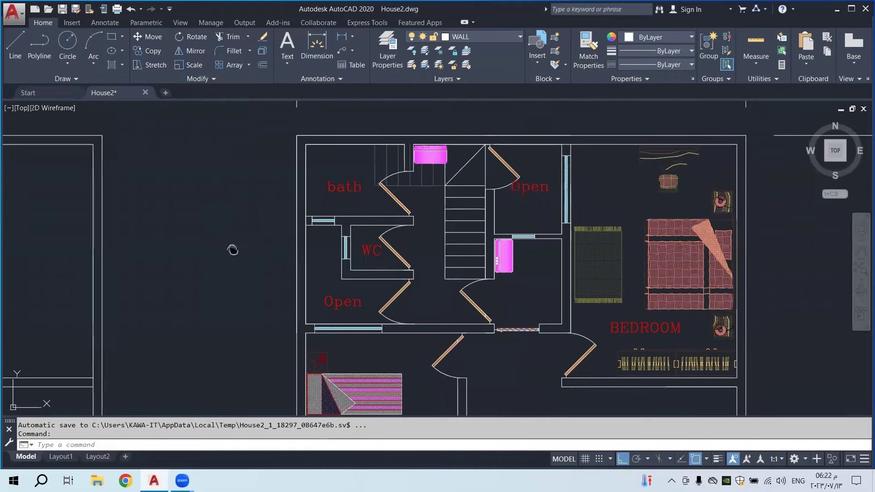
{"action": "middle_click_drag", "start_coordinate": [230, 248], "coordinate": [476, 248]}
{"action": "scroll", "coordinate": [477, 248], "scroll_direction": "down", "scroll_amount": 2}
Draw a room polyline from the wall corner: 1.9 down, 1.7 left, then back up to the wall
{"action": "left_click", "coordinate": [34, 54]}
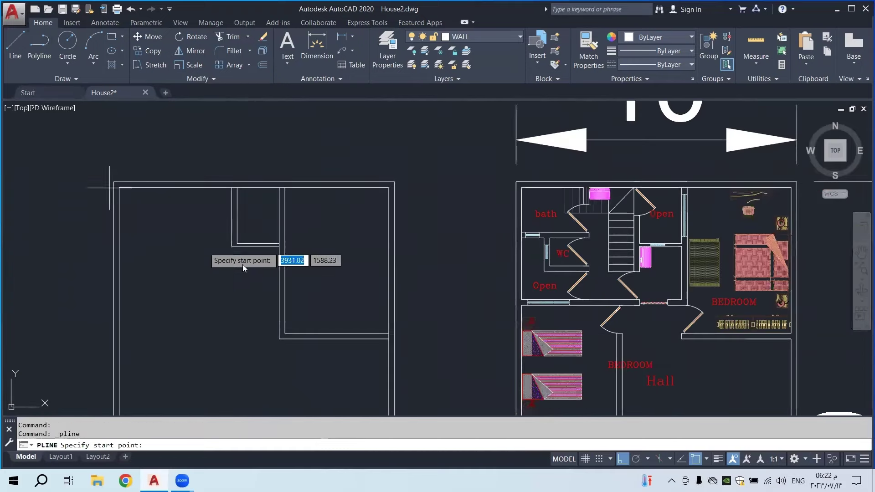
{"action": "scroll", "coordinate": [242, 264], "scroll_direction": "up", "scroll_amount": 5}
{"action": "left_click", "coordinate": [291, 227]}
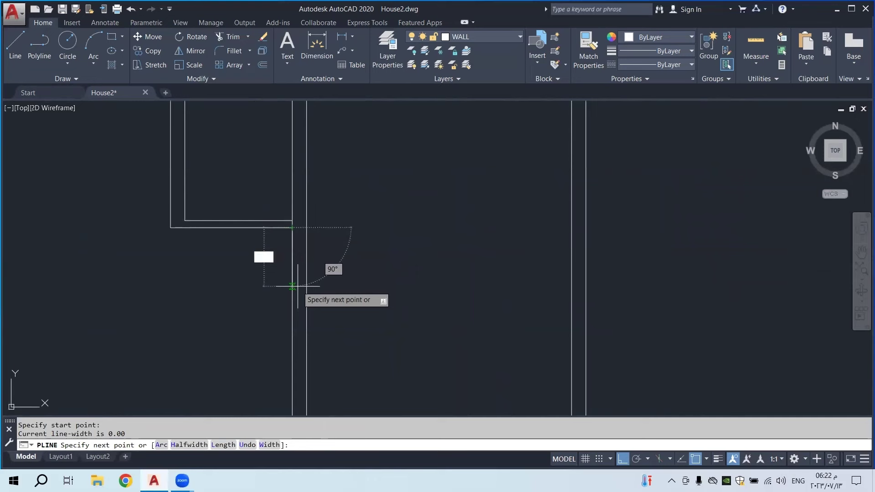
{"action": "key", "text": "Return"}
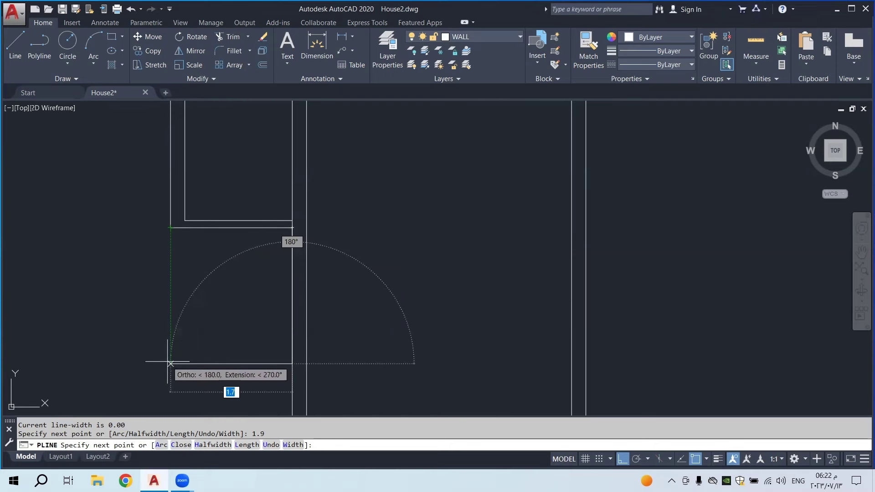
{"action": "type", "text": "2"}
{"action": "key", "text": "Return"}
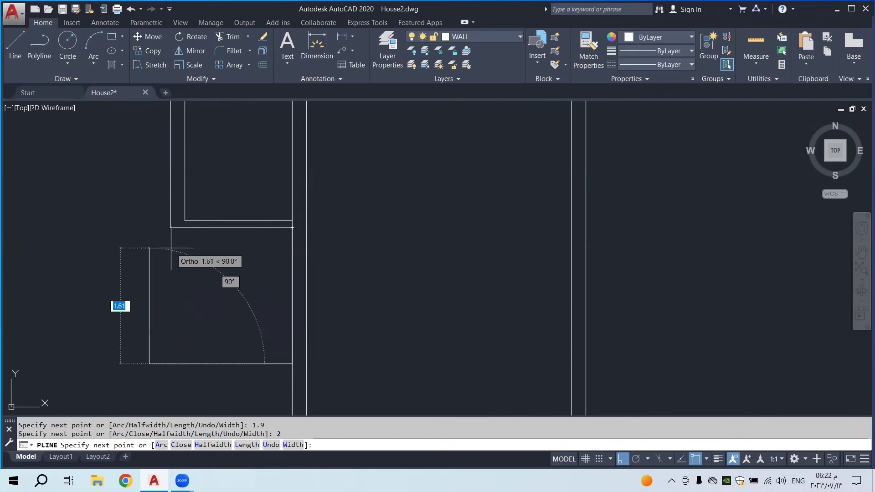
{"action": "key", "text": "ctrl+z"}
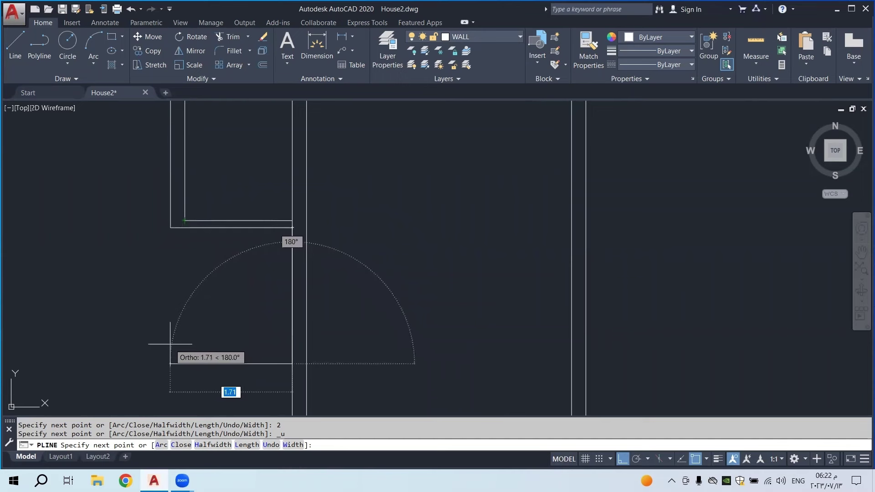
{"action": "type", "text": "1"}
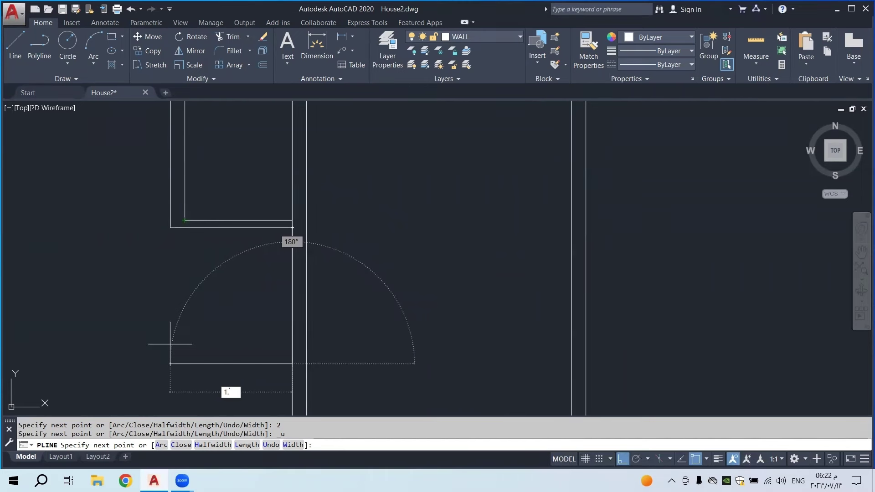
{"action": "type", "text": ".7"}
{"action": "key", "text": "Return"}
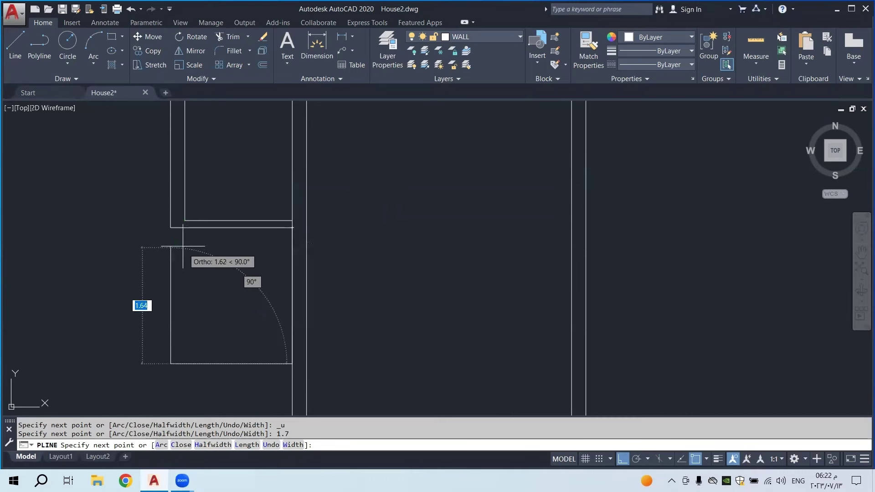
{"action": "left_click", "coordinate": [170, 227]}
{"action": "right_click", "coordinate": [173, 230]}
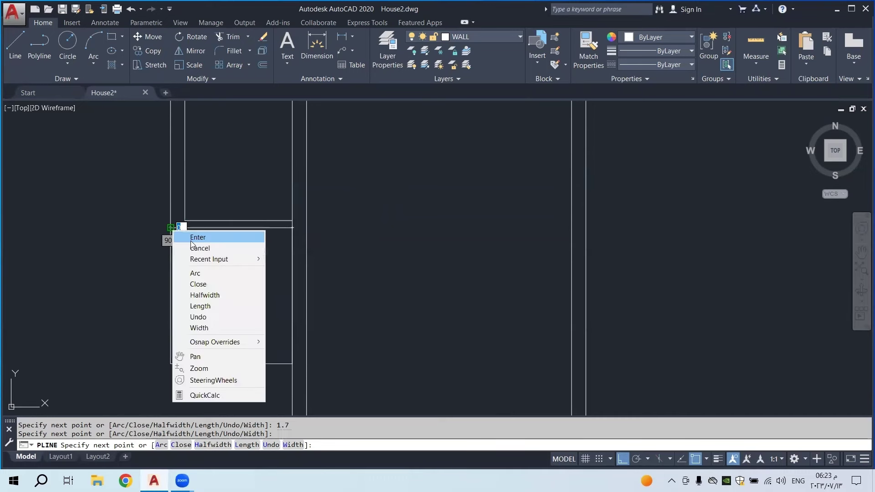
{"action": "left_click", "coordinate": [191, 237]}
{"action": "scroll", "coordinate": [223, 281], "scroll_direction": "down", "scroll_amount": 5}
Select the small rectangle, attempt a top-right corner grip stretch, then cancel it
{"action": "key", "text": "Escape"}
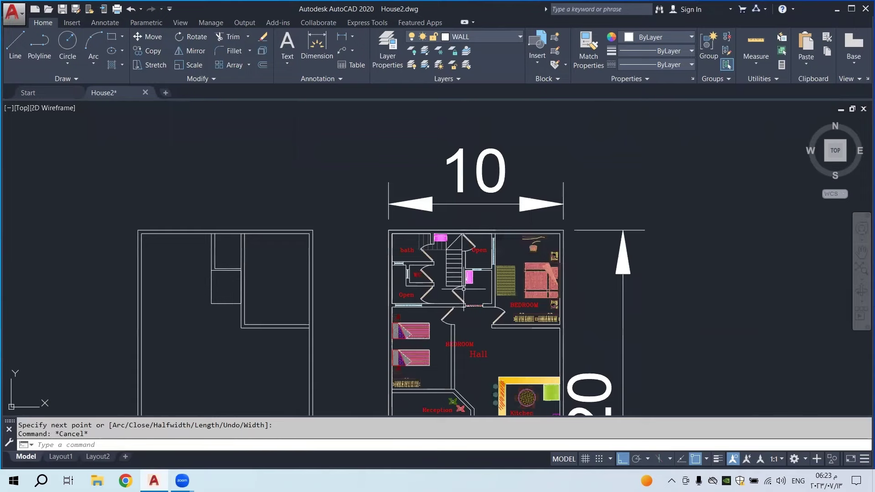
{"action": "scroll", "coordinate": [486, 306], "scroll_direction": "up", "scroll_amount": 5}
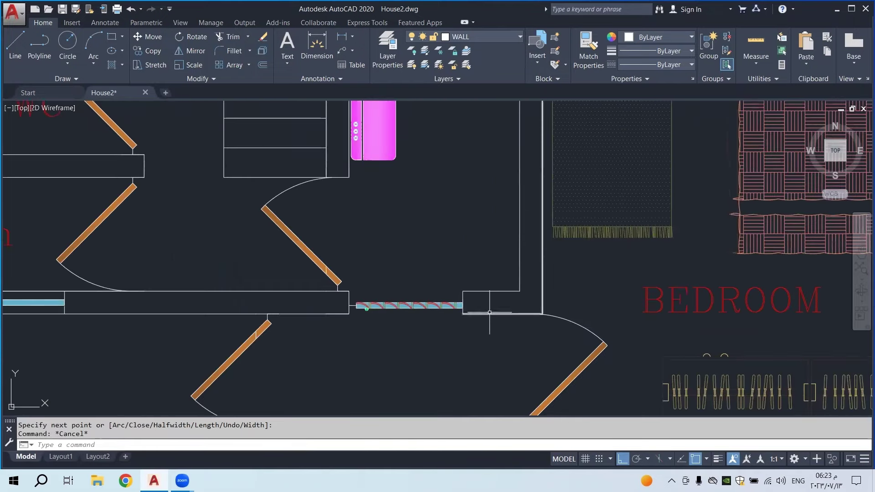
{"action": "scroll", "coordinate": [469, 297], "scroll_direction": "down", "scroll_amount": 4}
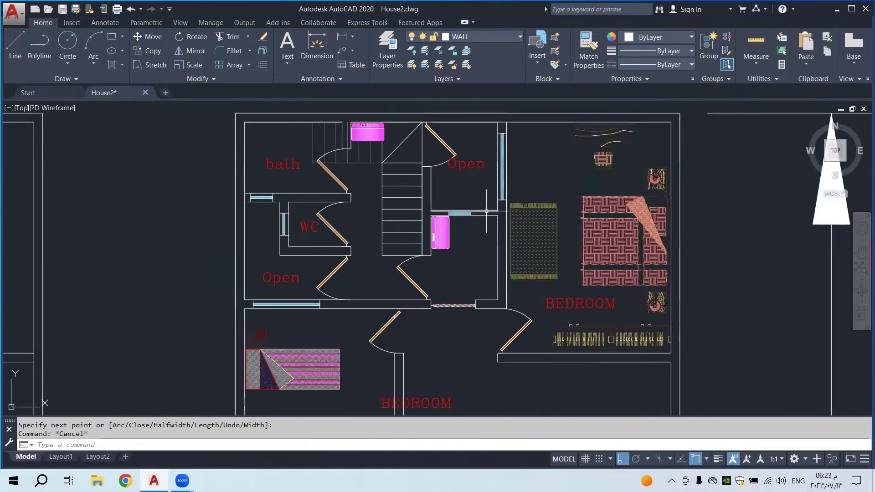
{"action": "scroll", "coordinate": [484, 213], "scroll_direction": "down", "scroll_amount": 5}
{"action": "scroll", "coordinate": [212, 234], "scroll_direction": "up", "scroll_amount": 3}
{"action": "scroll", "coordinate": [234, 245], "scroll_direction": "up", "scroll_amount": 2}
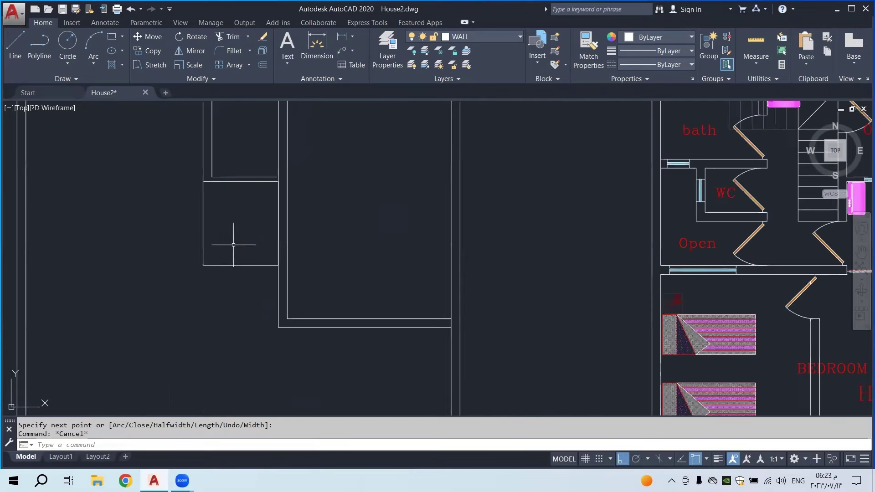
{"action": "key", "text": "Escape"}
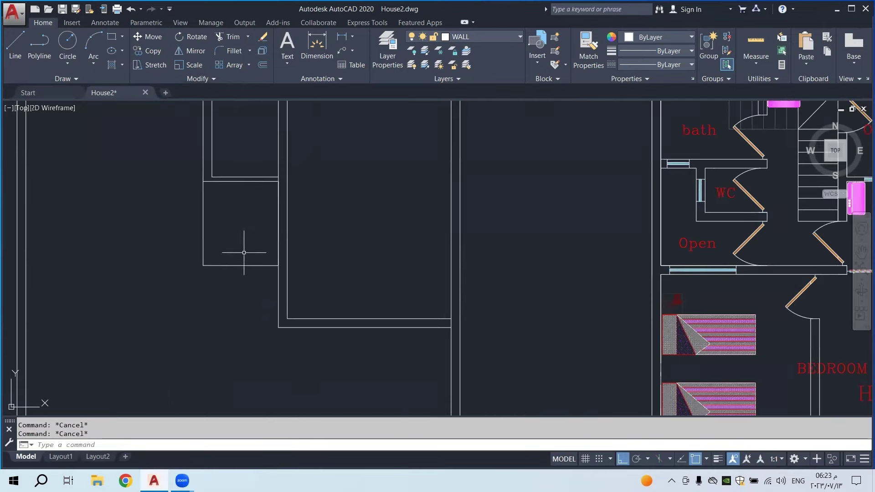
{"action": "left_click", "coordinate": [237, 265]}
{"action": "left_click", "coordinate": [236, 274]}
{"action": "left_click", "coordinate": [278, 181]}
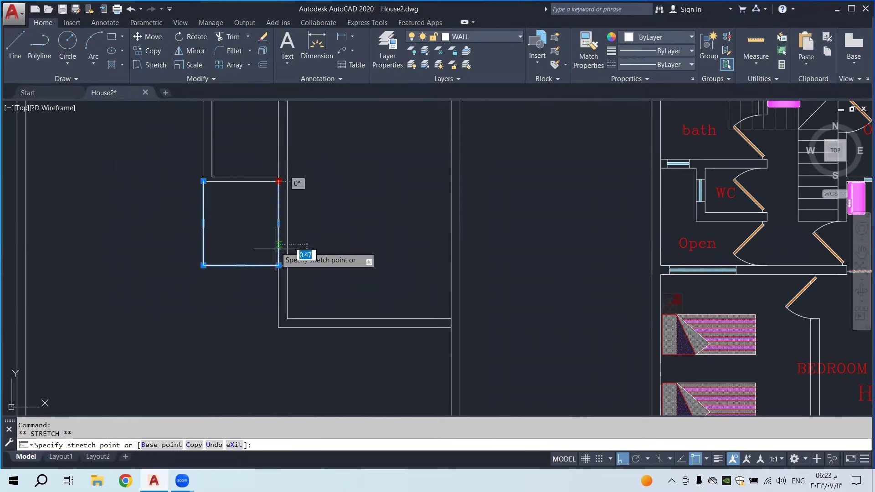
{"action": "key", "text": "Escape"}
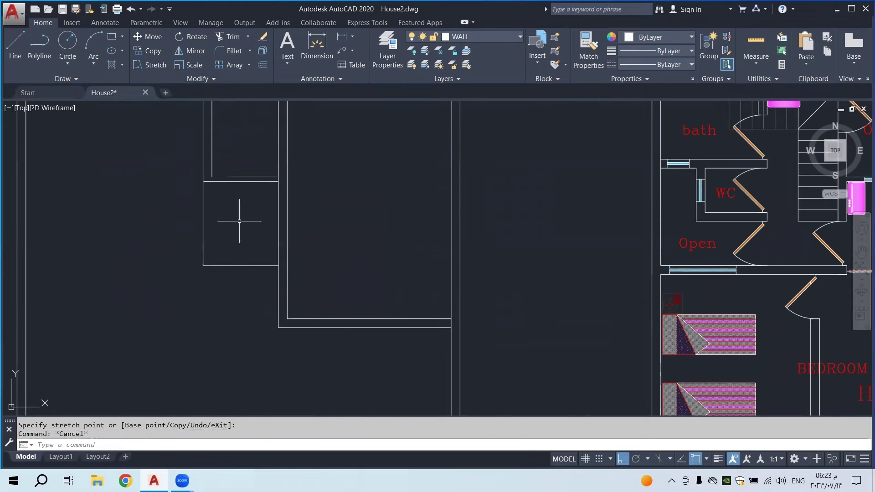
Start an Offset with 0.20 distance over the house outline and cancel it
{"action": "middle_click_drag", "start_coordinate": [238, 219], "coordinate": [263, 250]}
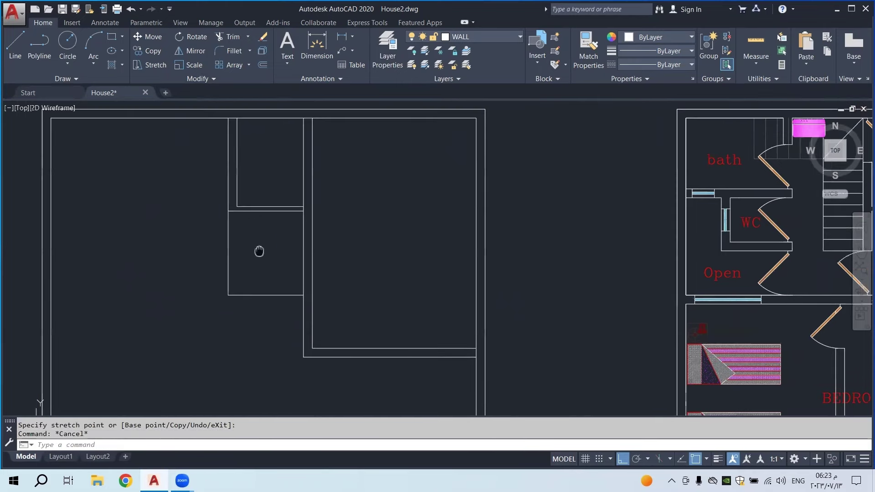
{"action": "left_click", "coordinate": [262, 65]}
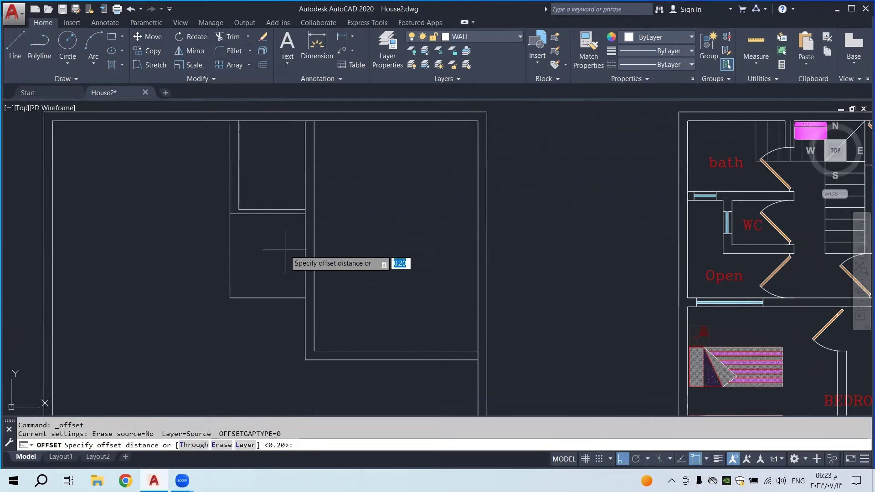
{"action": "key", "text": "Return"}
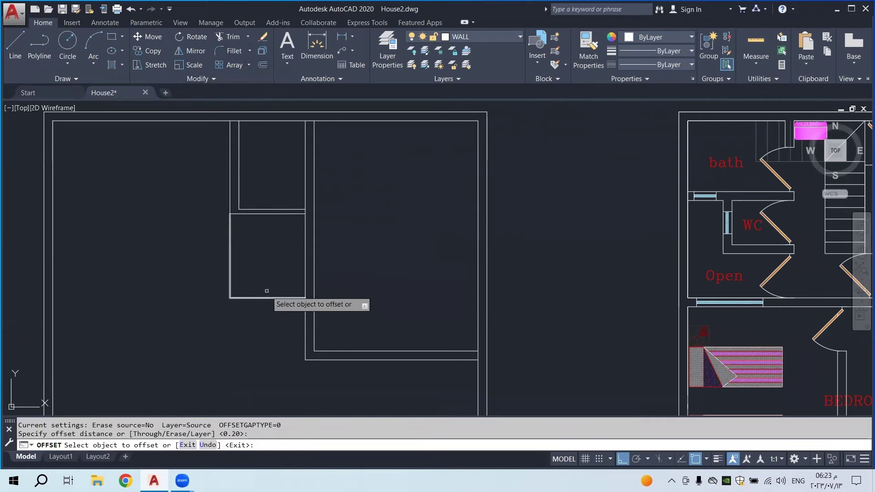
{"action": "scroll", "coordinate": [276, 280], "scroll_direction": "down", "scroll_amount": 4}
{"action": "scroll", "coordinate": [542, 286], "scroll_direction": "up", "scroll_amount": 4}
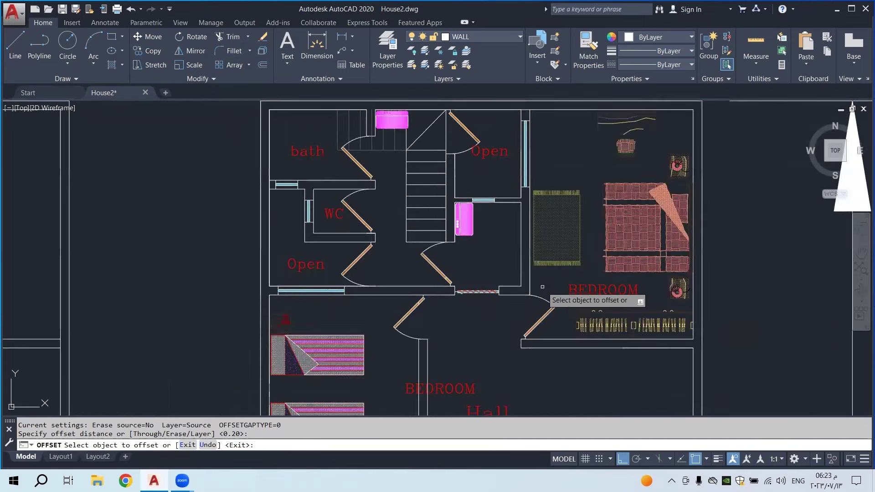
{"action": "key", "text": "Escape"}
Measure a vertical distance on the reference plan with DIMLINEAR, cancelling before placing it
{"action": "left_click", "coordinate": [341, 37]}
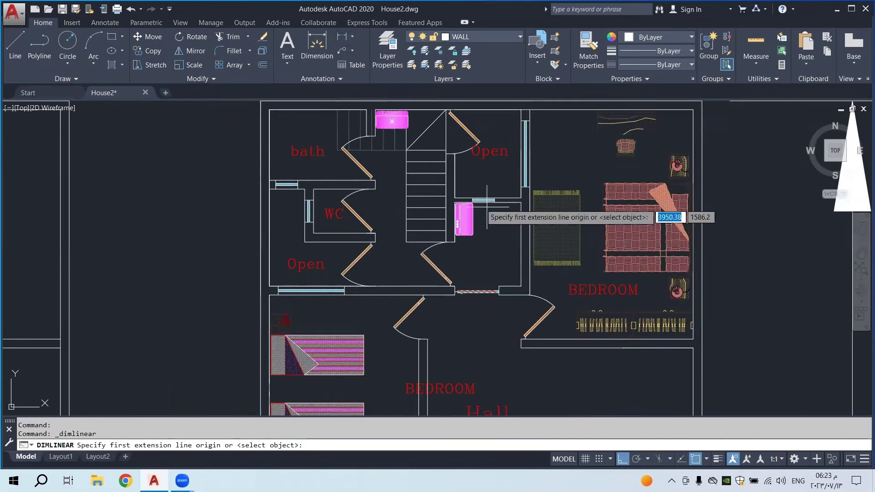
{"action": "scroll", "coordinate": [552, 260], "scroll_direction": "up", "scroll_amount": 2}
{"action": "left_click", "coordinate": [503, 302]}
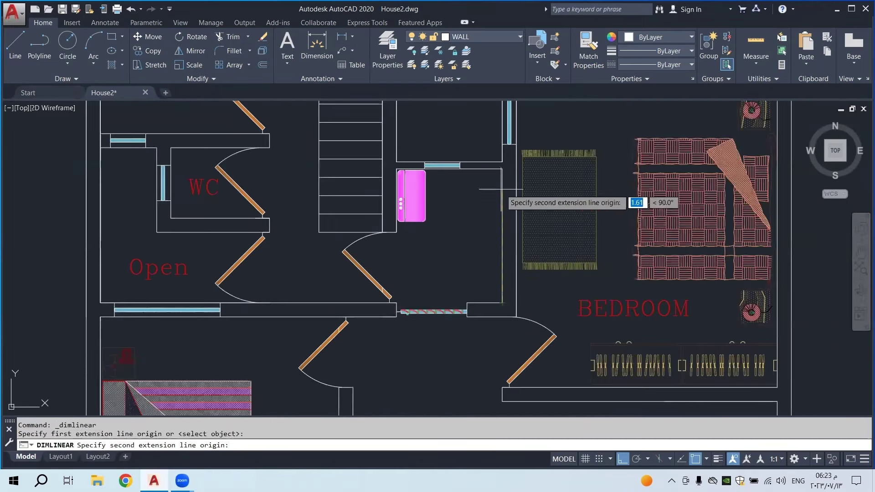
{"action": "left_click", "coordinate": [502, 163]}
{"action": "scroll", "coordinate": [469, 217], "scroll_direction": "down", "scroll_amount": 2}
{"action": "scroll", "coordinate": [469, 218], "scroll_direction": "down", "scroll_amount": 6}
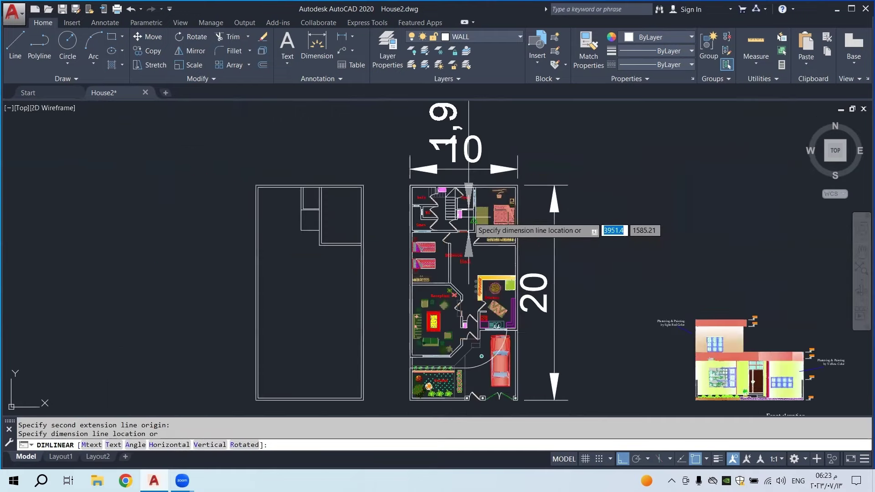
{"action": "key", "text": "Escape"}
{"action": "scroll", "coordinate": [307, 227], "scroll_direction": "up", "scroll_amount": 4}
{"action": "scroll", "coordinate": [307, 228], "scroll_direction": "up", "scroll_amount": 2}
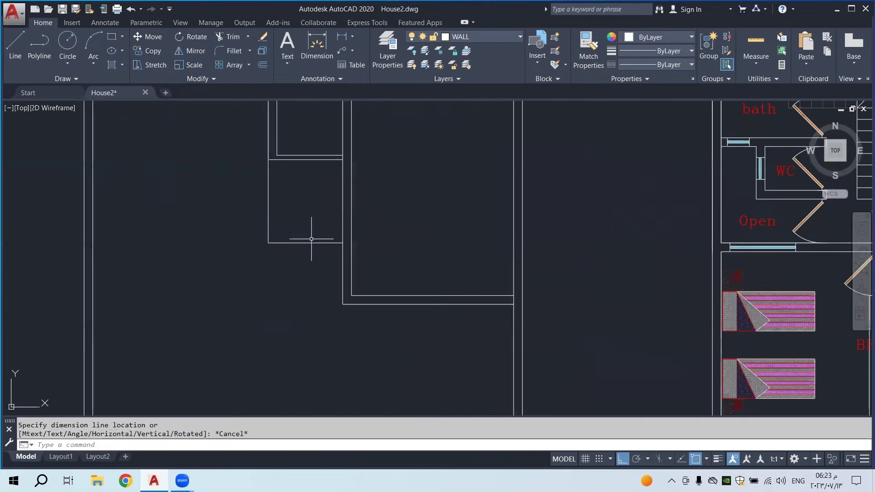
Crossing-select the small room's L-shaped wall polyline in the new outline
{"action": "middle_click_drag", "start_coordinate": [312, 229], "coordinate": [315, 249]}
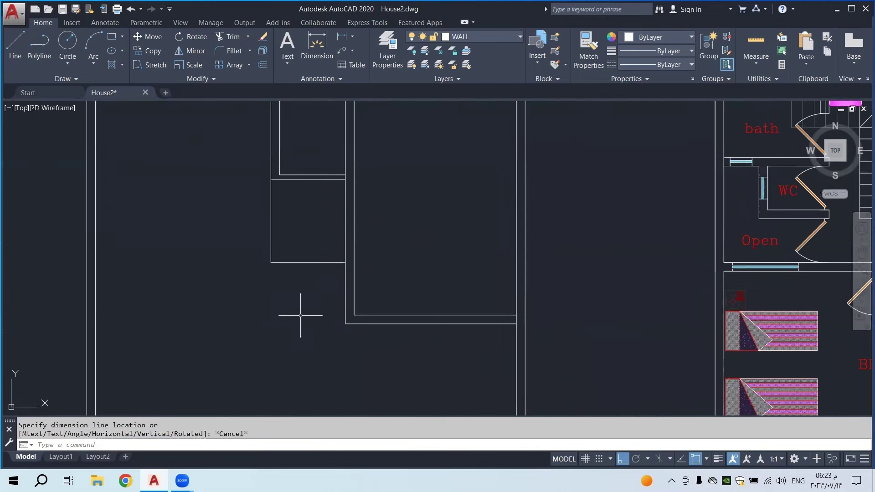
{"action": "left_click", "coordinate": [287, 206]}
{"action": "left_click", "coordinate": [253, 224]}
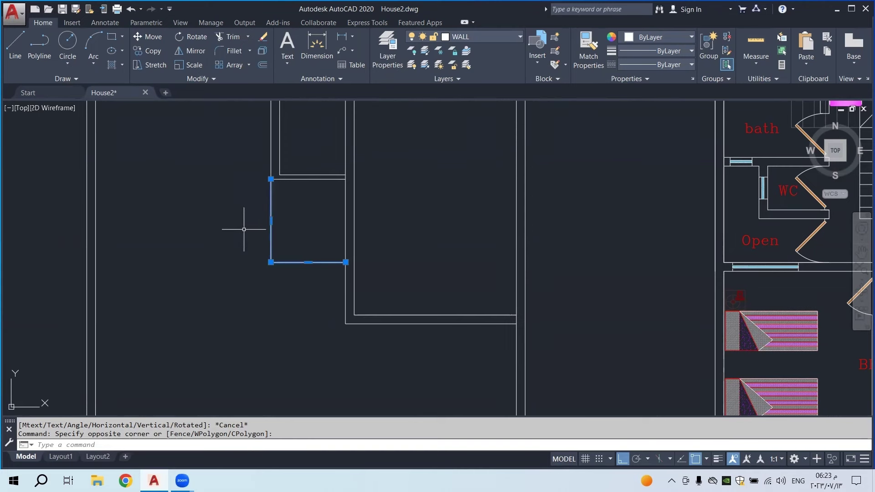
Offset the small room's L-shaped wall 0.20 to the outside
{"action": "key", "text": "Escape"}
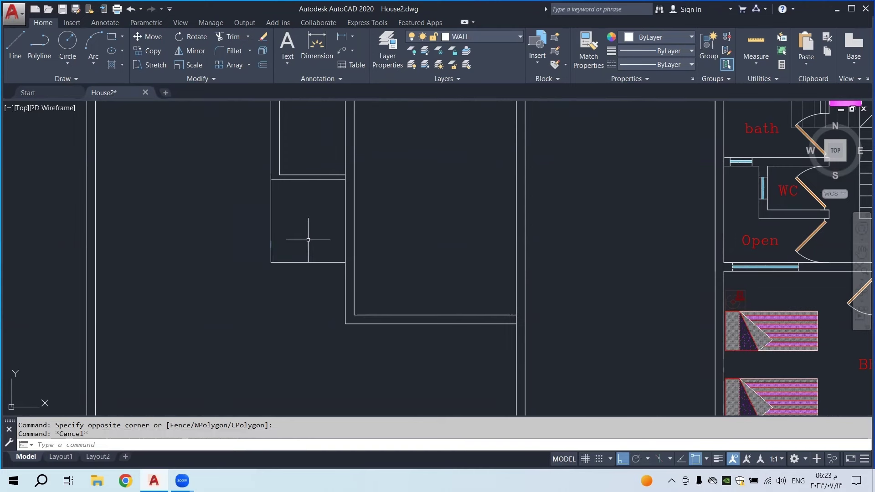
{"action": "left_click", "coordinate": [263, 67]}
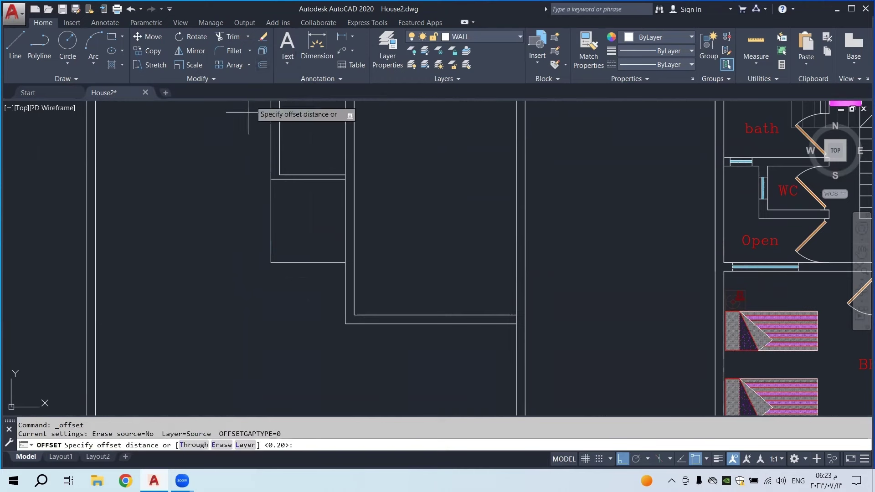
{"action": "key", "text": "Return"}
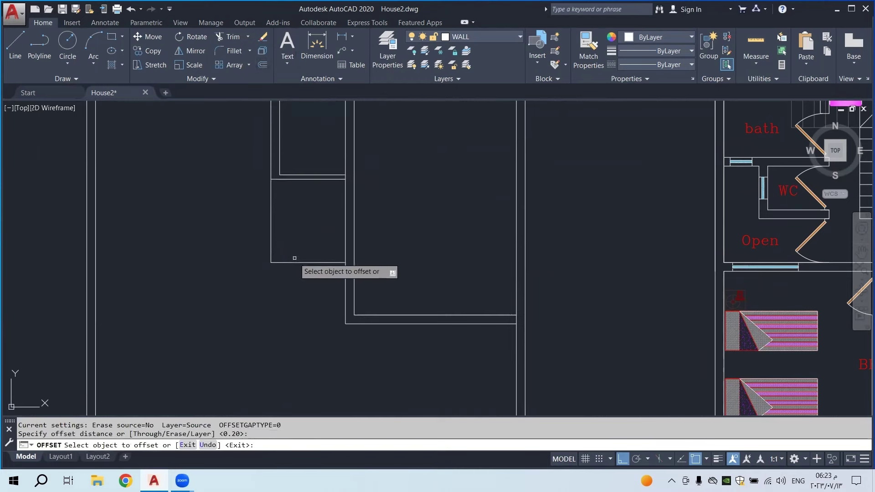
{"action": "left_click", "coordinate": [299, 262]}
{"action": "left_click", "coordinate": [294, 287]}
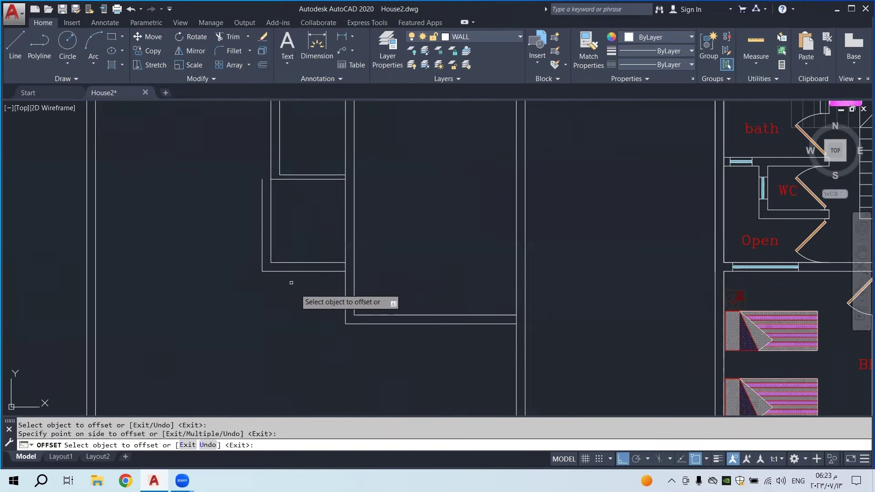
{"action": "key", "text": "Escape"}
Crossing-select both lines of the small room's L-shaped wall
{"action": "scroll", "coordinate": [279, 206], "scroll_direction": "up", "scroll_amount": 2}
{"action": "scroll", "coordinate": [274, 166], "scroll_direction": "up", "scroll_amount": 3}
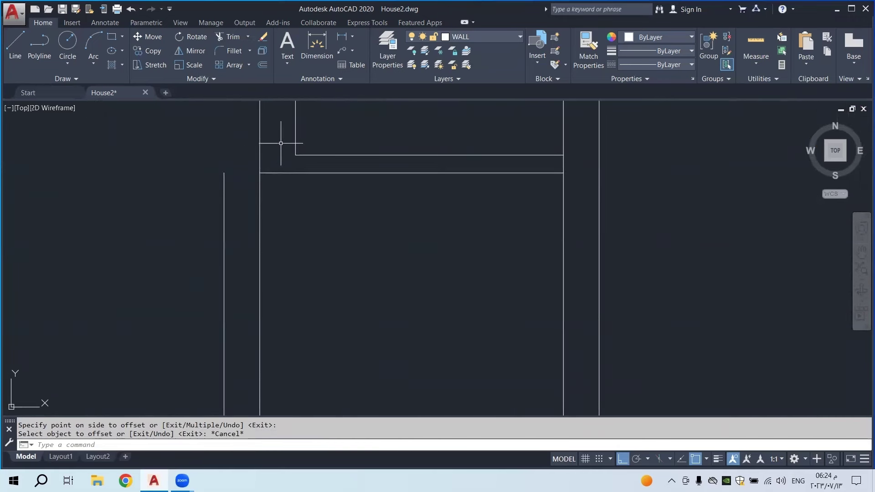
{"action": "scroll", "coordinate": [260, 239], "scroll_direction": "down", "scroll_amount": 5}
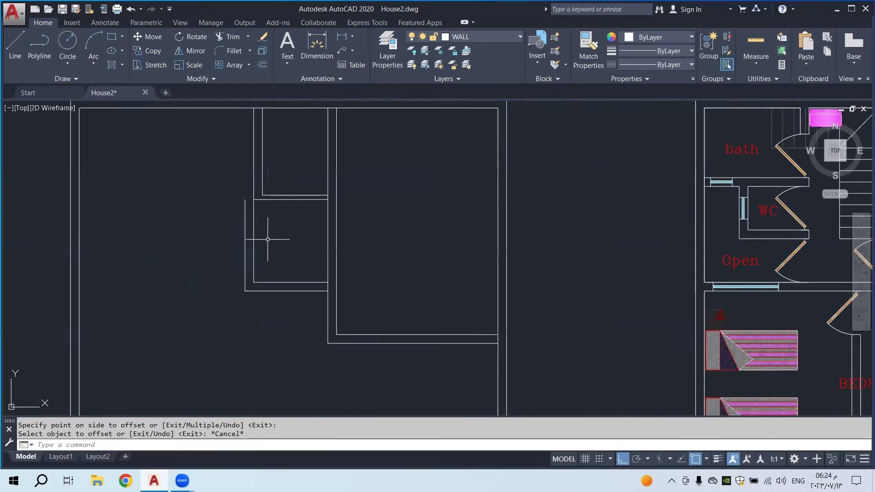
{"action": "key", "text": "Escape"}
{"action": "scroll", "coordinate": [260, 238], "scroll_direction": "up", "scroll_amount": 2}
{"action": "left_click", "coordinate": [260, 238]}
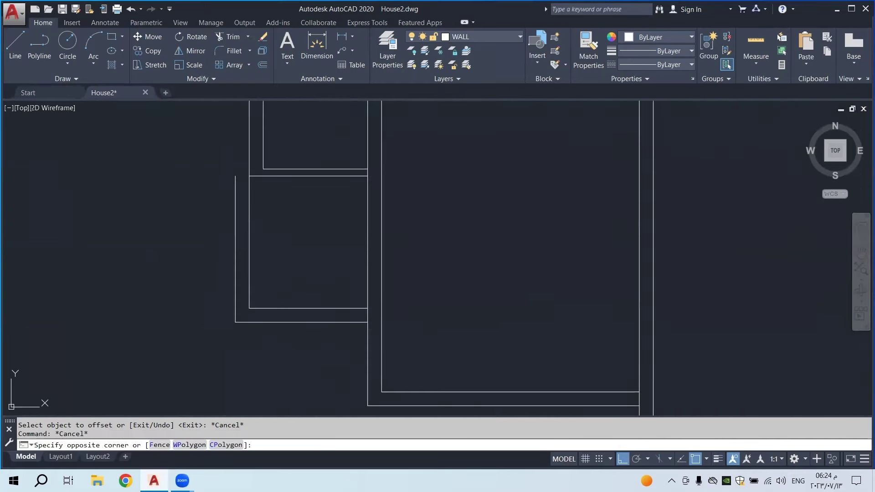
{"action": "left_click", "coordinate": [239, 248]}
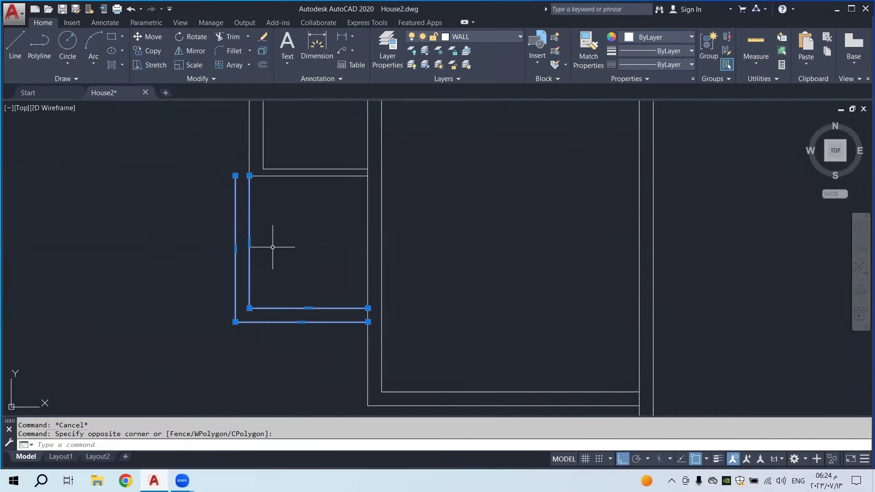
Grip-stretch the inner and outer left wall lines of the small room 0.2 to the right
{"action": "scroll", "coordinate": [273, 247], "scroll_direction": "up", "scroll_amount": 2}
{"action": "mouse_move", "coordinate": [236, 236]}
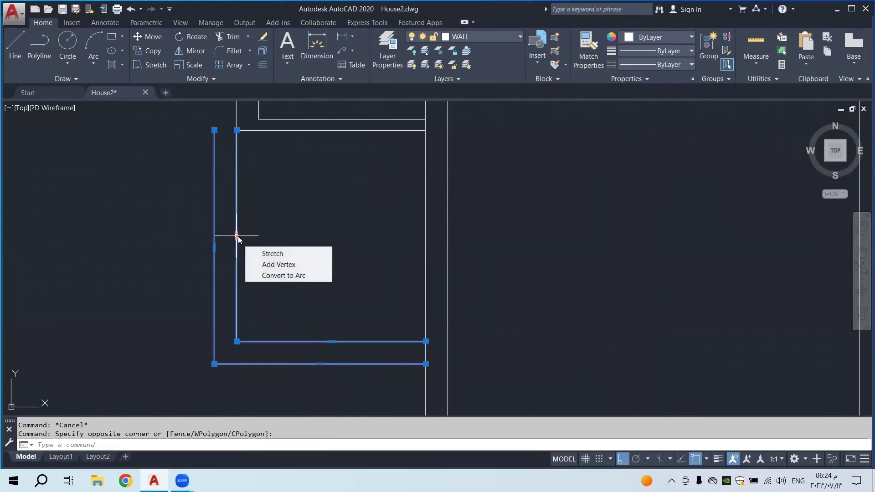
{"action": "left_click", "coordinate": [236, 236]}
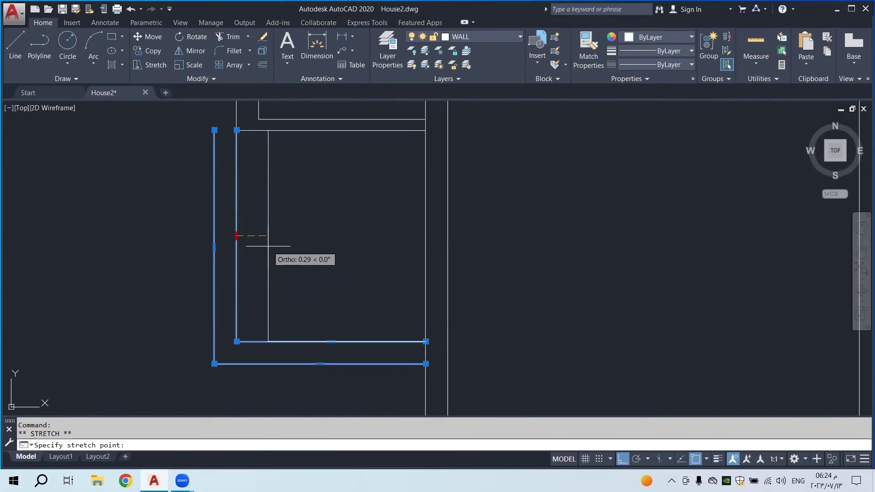
{"action": "type", "text": ".2"}
{"action": "key", "text": "Return"}
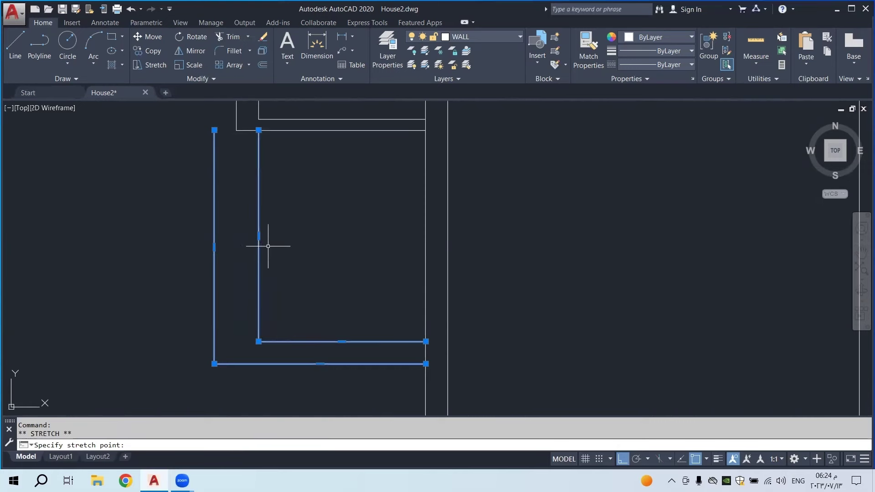
{"action": "left_click", "coordinate": [214, 247]}
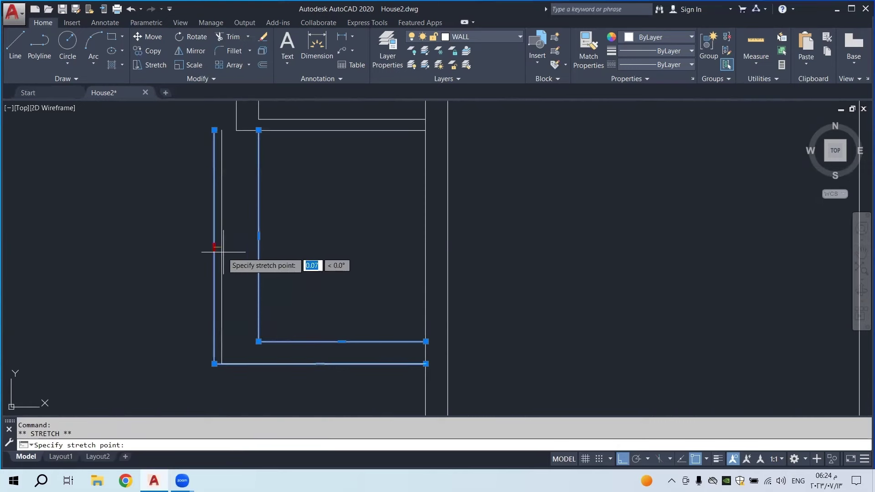
{"action": "type", "text": "0"}
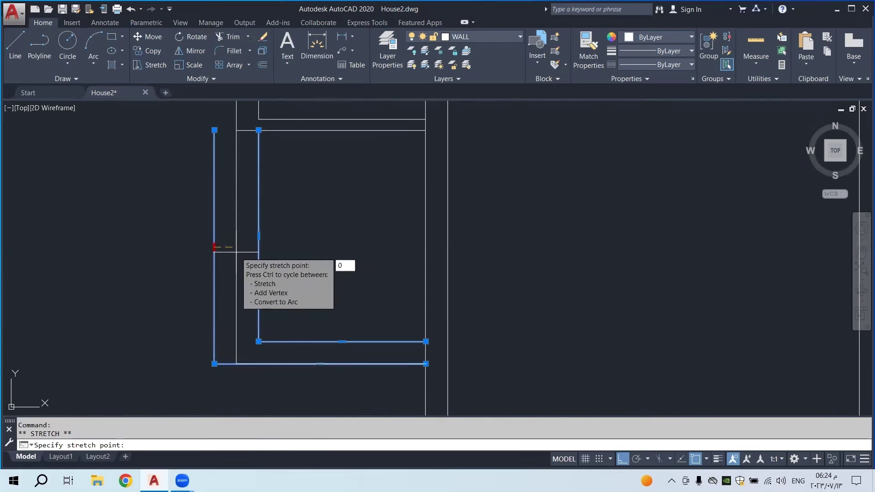
{"action": "type", "text": ".2"}
{"action": "key", "text": "Return"}
{"action": "scroll", "coordinate": [264, 238], "scroll_direction": "down", "scroll_amount": 3}
{"action": "key", "text": "Escape"}
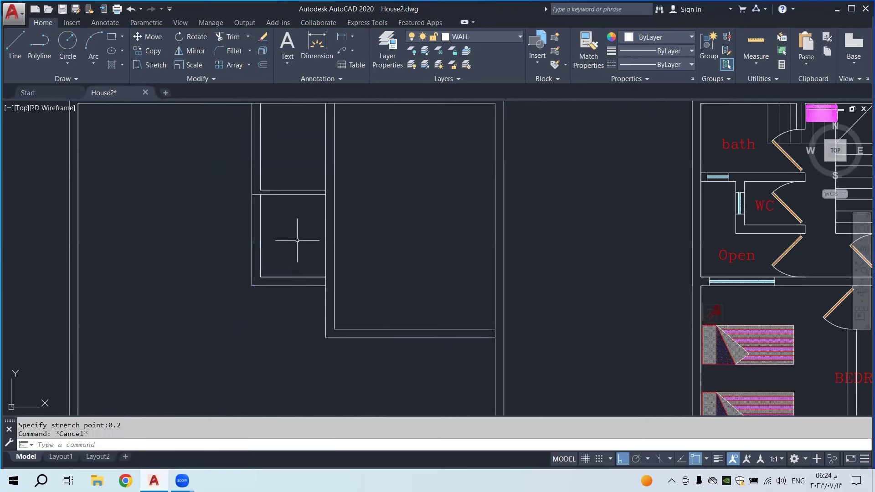
{"action": "scroll", "coordinate": [268, 228], "scroll_direction": "down", "scroll_amount": 3}
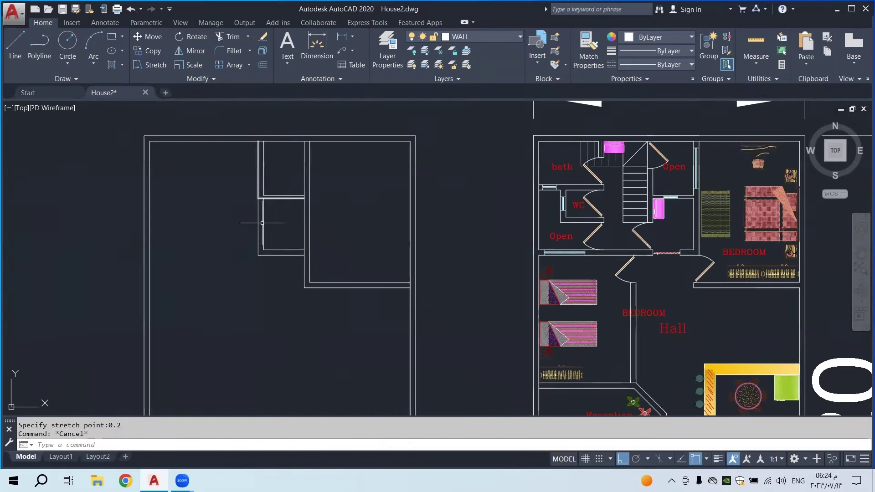
{"action": "scroll", "coordinate": [293, 221], "scroll_direction": "down", "scroll_amount": 2}
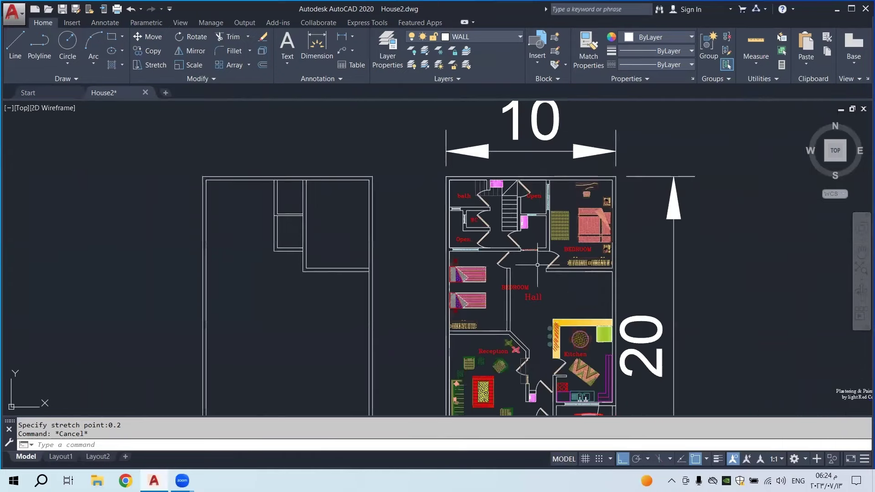
{"action": "scroll", "coordinate": [538, 264], "scroll_direction": "up", "scroll_amount": 4}
{"action": "scroll", "coordinate": [497, 252], "scroll_direction": "down", "scroll_amount": 4}
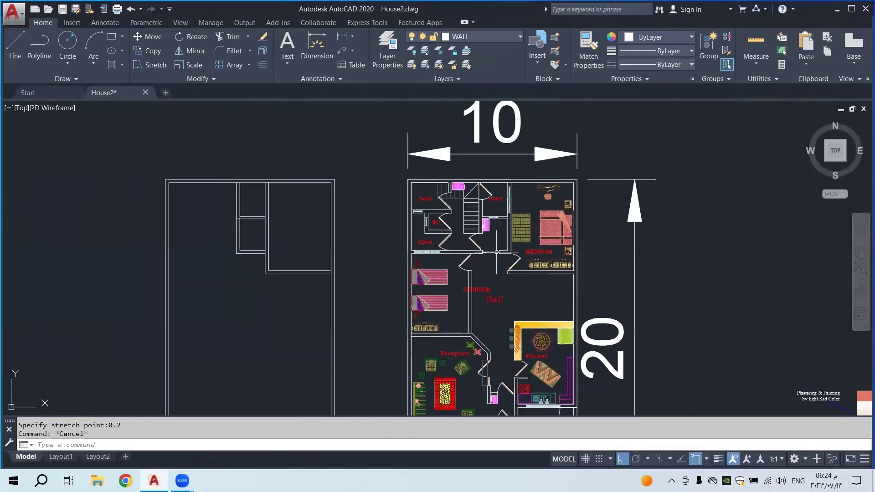
{"action": "key", "text": "Escape"}
{"action": "scroll", "coordinate": [274, 248], "scroll_direction": "up", "scroll_amount": 4}
{"action": "scroll", "coordinate": [309, 274], "scroll_direction": "down", "scroll_amount": 2}
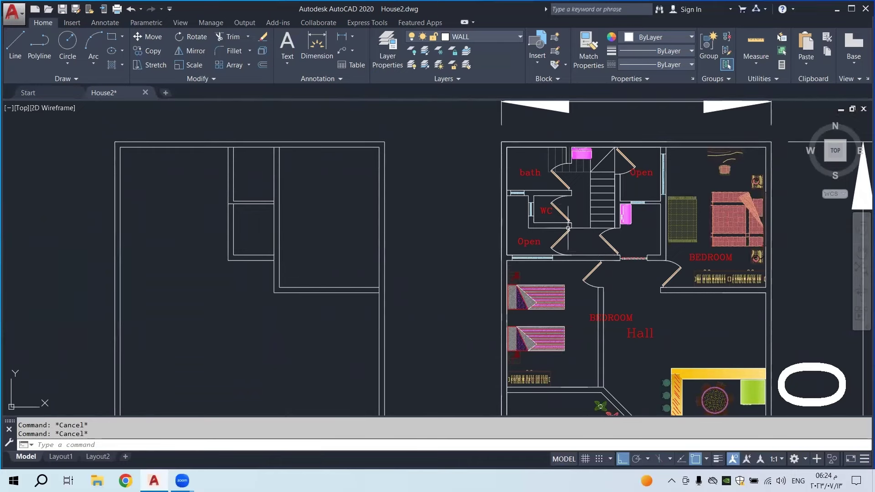
{"action": "middle_click_drag", "start_coordinate": [592, 227], "coordinate": [547, 221]}
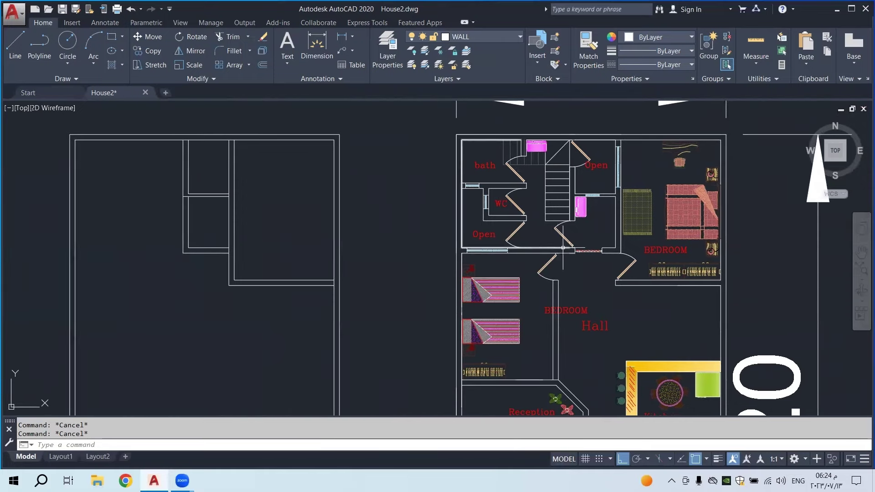
{"action": "mouse_move", "coordinate": [343, 211]}
{"action": "middle_mouse_down"}
{"action": "mouse_move", "coordinate": [376, 225]}
{"action": "mouse_move", "coordinate": [354, 242]}
{"action": "middle_mouse_up"}
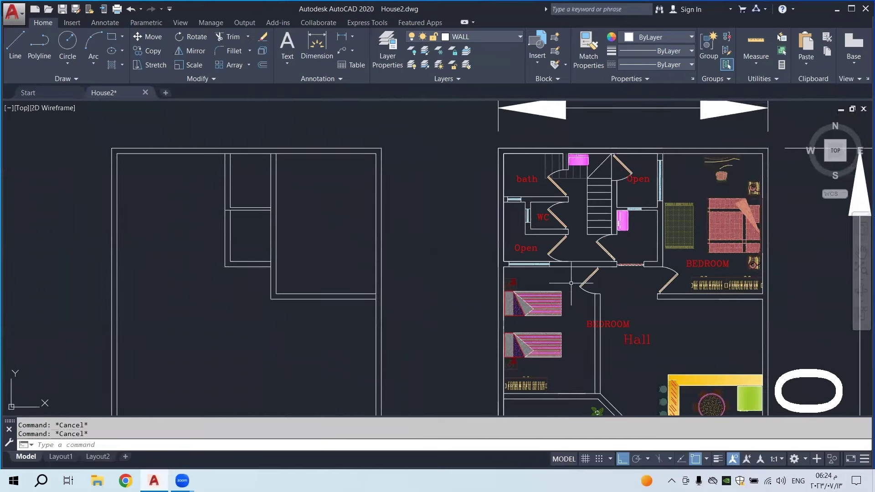
{"action": "scroll", "coordinate": [621, 266], "scroll_direction": "up", "scroll_amount": 2}
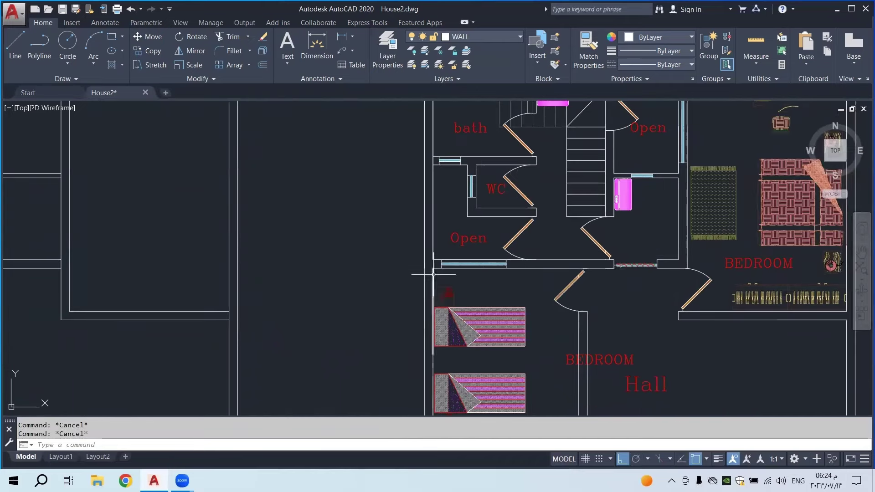
{"action": "scroll", "coordinate": [433, 274], "scroll_direction": "down", "scroll_amount": 4}
{"action": "left_click", "coordinate": [15, 45]}
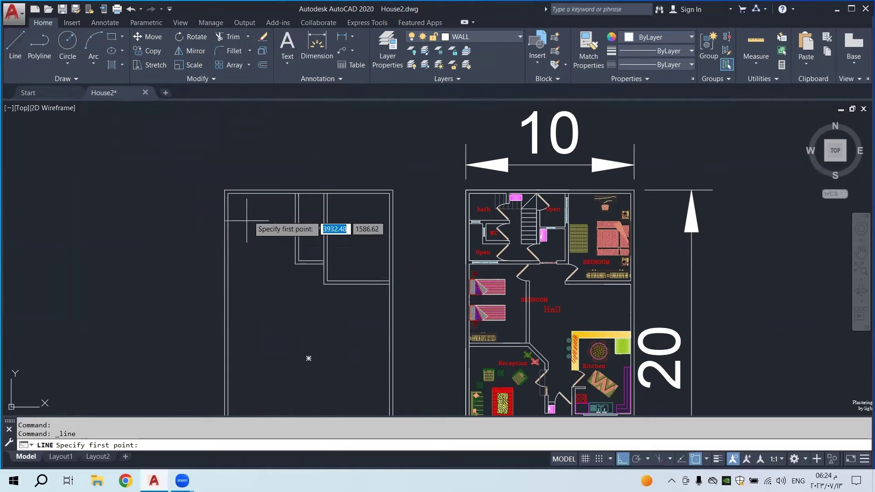
Draw a horizontal polyline from the inner wall corner across to the outer wall
{"action": "key", "text": "Escape"}
{"action": "scroll", "coordinate": [278, 258], "scroll_direction": "up", "scroll_amount": 2}
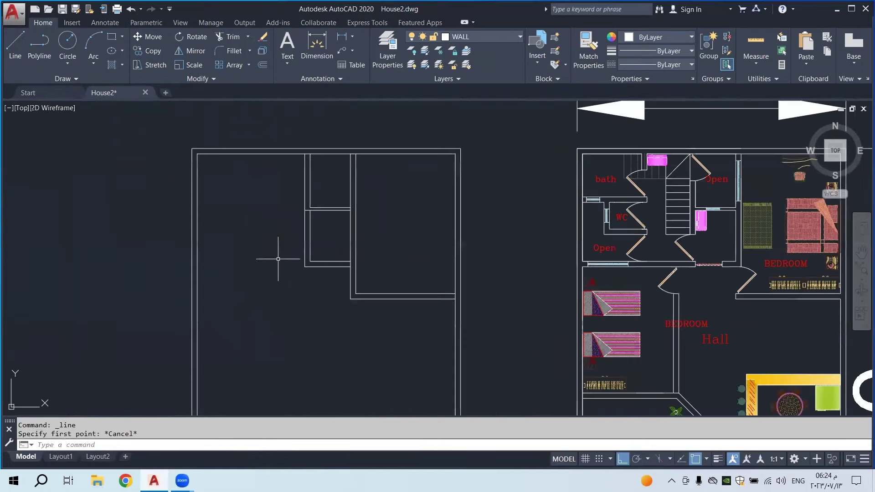
{"action": "left_click", "coordinate": [39, 45]}
{"action": "scroll", "coordinate": [220, 235], "scroll_direction": "up", "scroll_amount": 2}
{"action": "scroll", "coordinate": [220, 235], "scroll_direction": "up", "scroll_amount": 2}
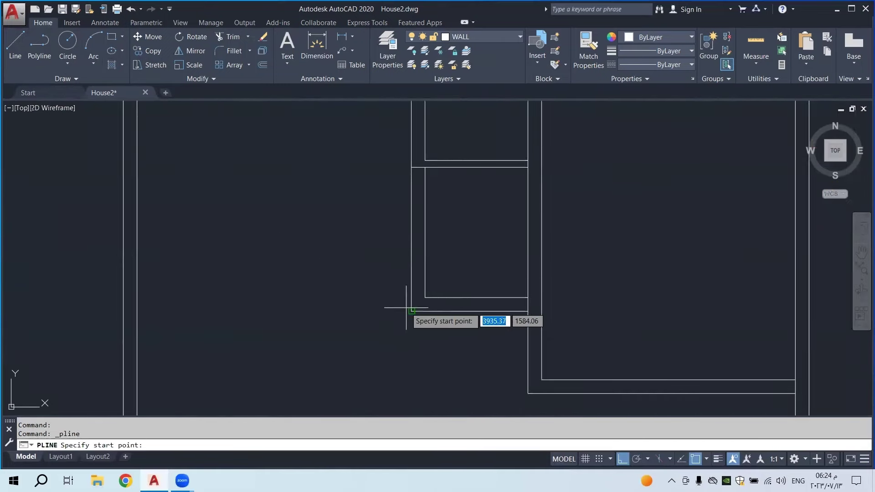
{"action": "left_click", "coordinate": [412, 310]}
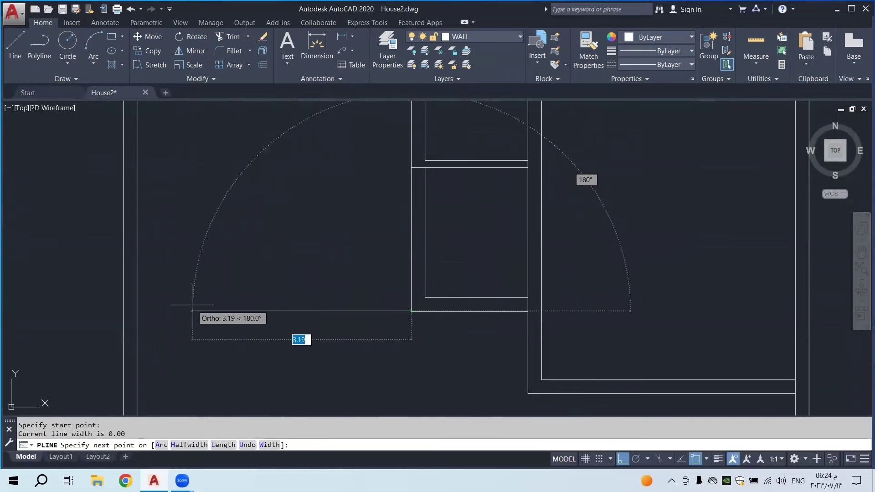
{"action": "right_click", "coordinate": [137, 310]}
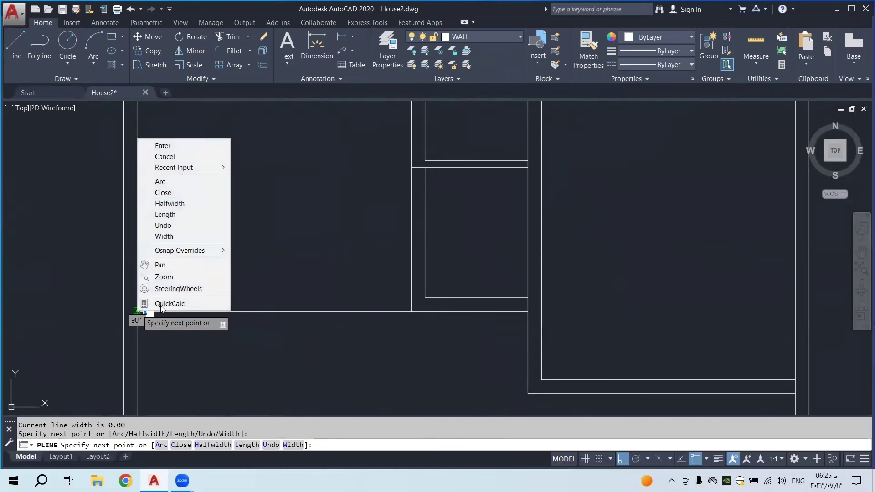
{"action": "left_click", "coordinate": [188, 146]}
{"action": "scroll", "coordinate": [284, 262], "scroll_direction": "down", "scroll_amount": 2}
{"action": "key", "text": "Escape"}
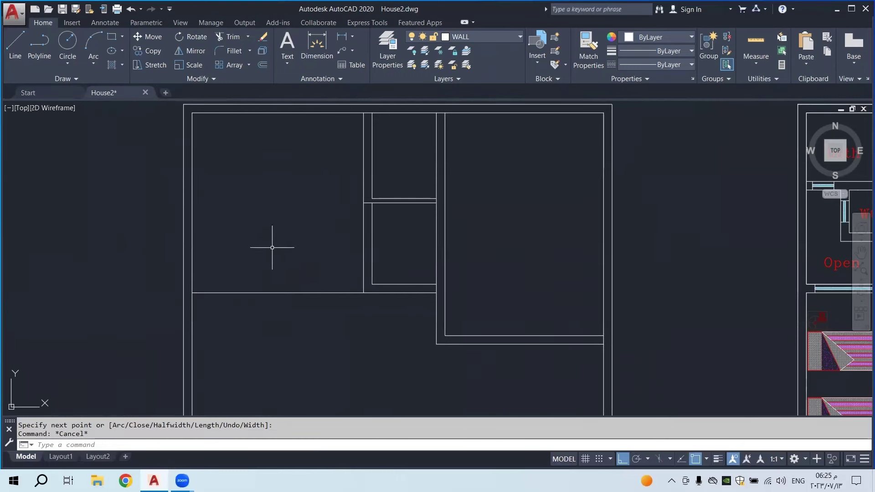
Copy the new horizontal wall line 0.2 upward to give the upper-left room's wall thickness
{"action": "left_click", "coordinate": [157, 48]}
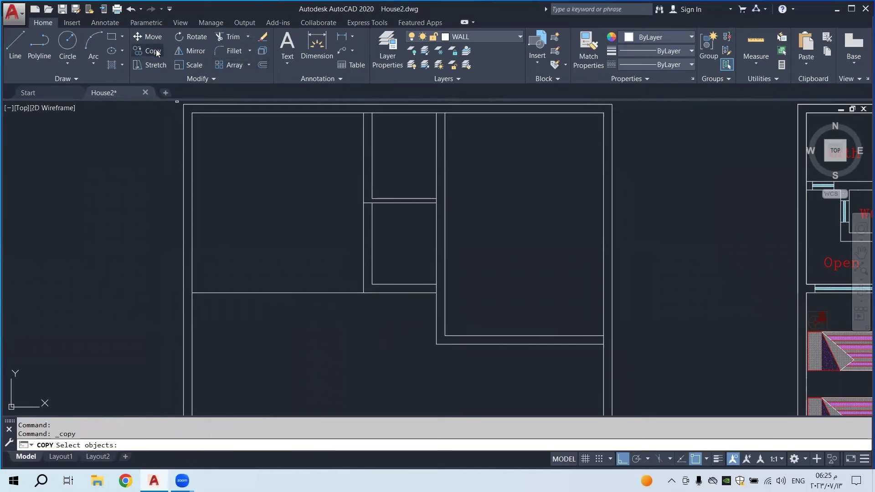
{"action": "left_click", "coordinate": [288, 292]}
{"action": "key", "text": "Return"}
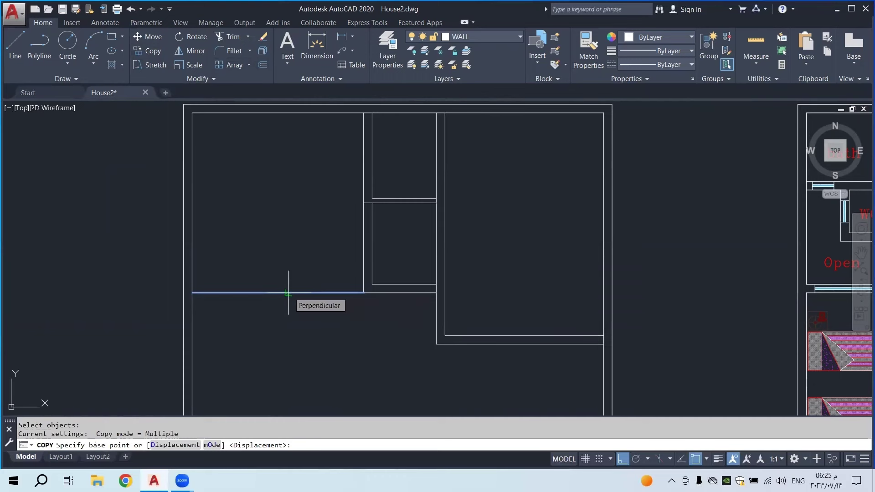
{"action": "left_click", "coordinate": [289, 292]}
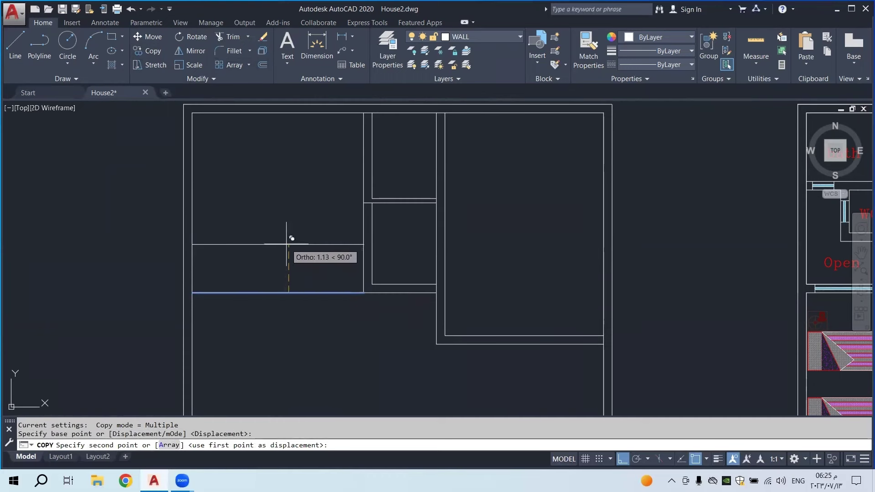
{"action": "type", "text": ".2"}
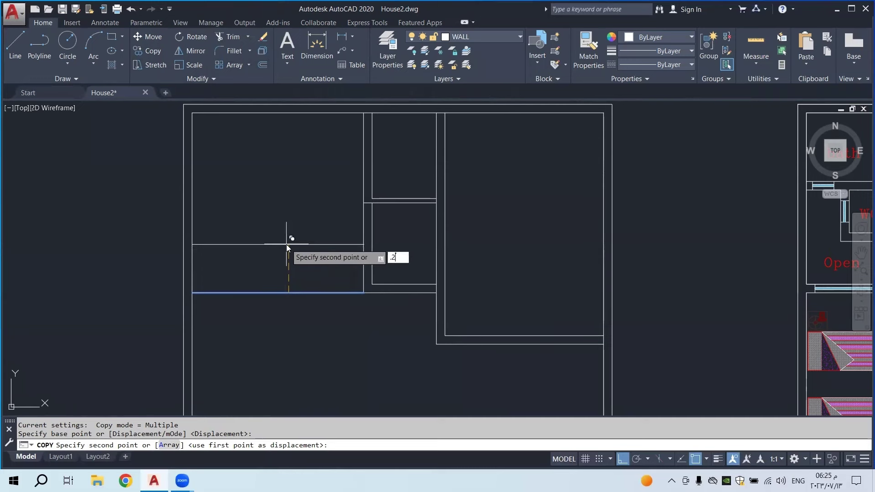
{"action": "key", "text": "Return"}
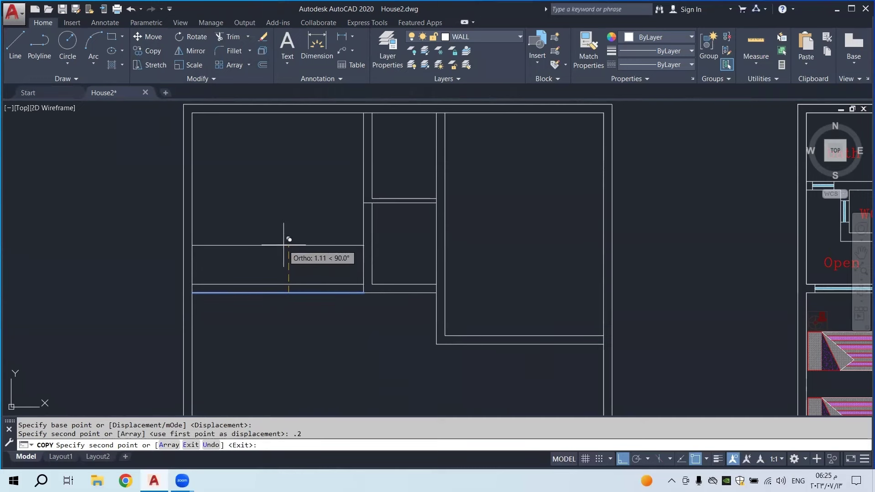
{"action": "key", "text": "Escape"}
{"action": "scroll", "coordinate": [283, 244], "scroll_direction": "down", "scroll_amount": 5}
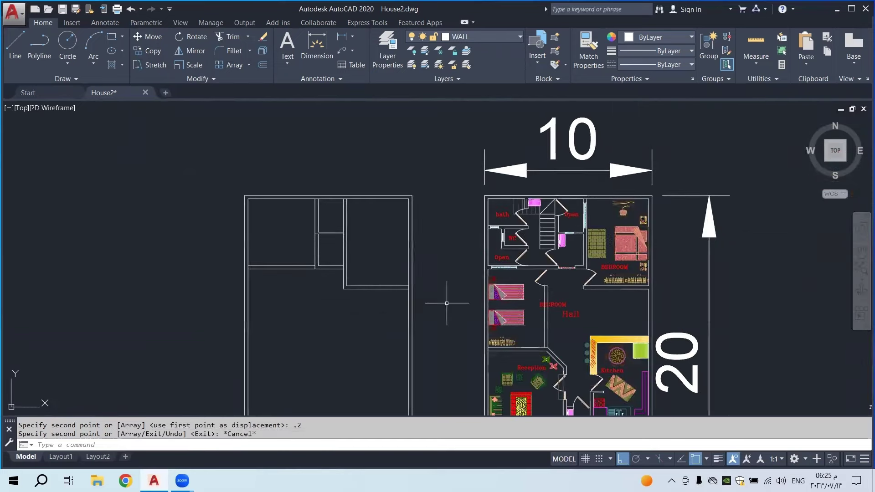
{"action": "scroll", "coordinate": [574, 282], "scroll_direction": "up", "scroll_amount": 3}
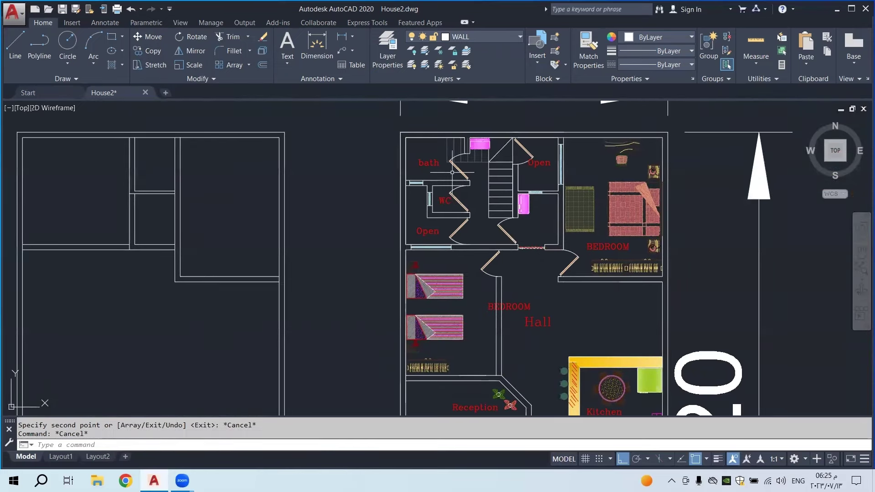
{"action": "middle_click_drag", "start_coordinate": [462, 196], "coordinate": [504, 191]}
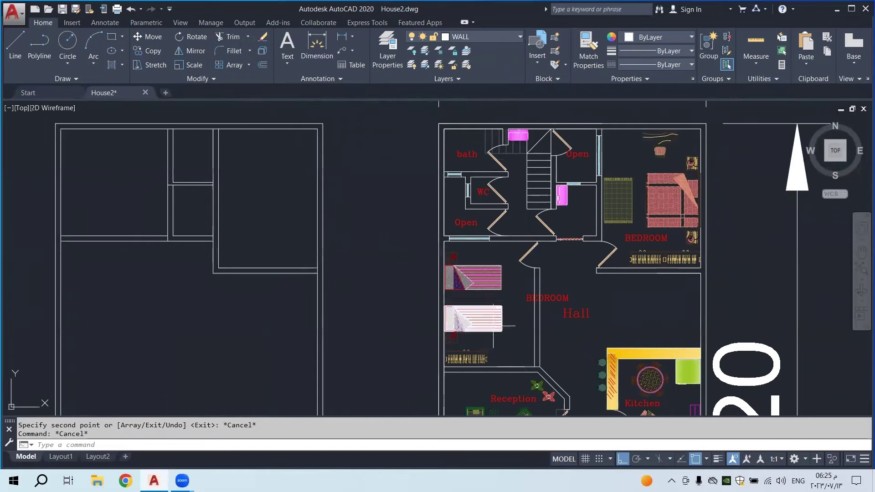
{"action": "middle_click_drag", "start_coordinate": [505, 313], "coordinate": [517, 240]}
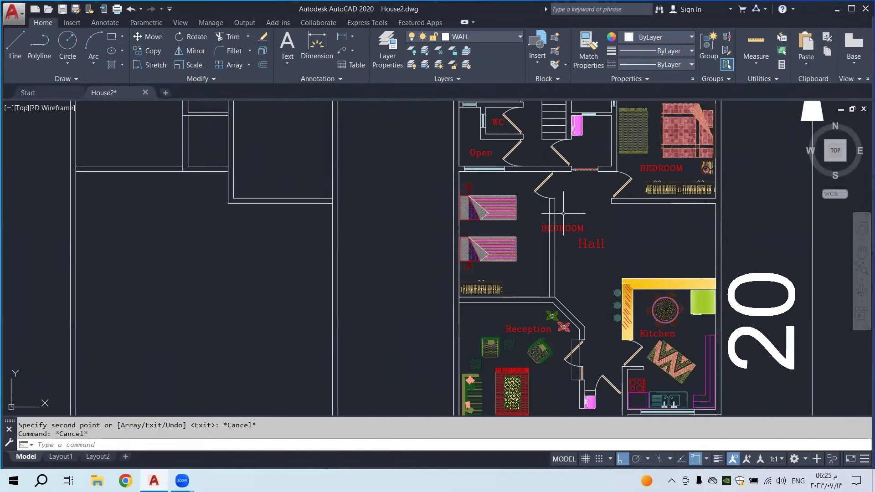
{"action": "left_click", "coordinate": [342, 36]}
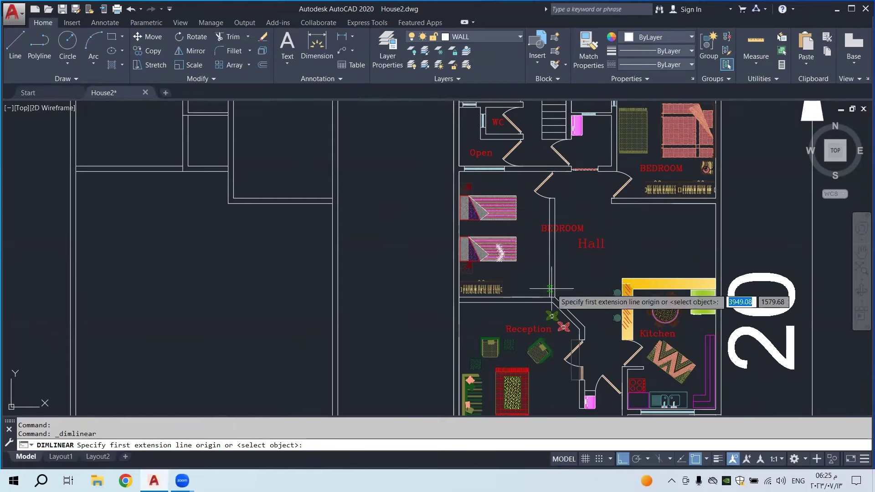
{"action": "scroll", "coordinate": [549, 283], "scroll_direction": "up", "scroll_amount": 4}
{"action": "left_click", "coordinate": [540, 251]}
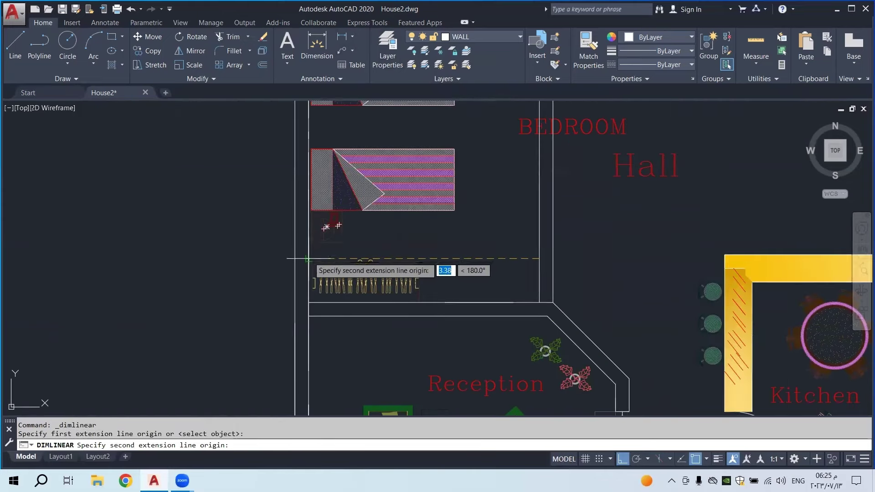
{"action": "left_click", "coordinate": [308, 266]}
{"action": "scroll", "coordinate": [393, 257], "scroll_direction": "down", "scroll_amount": 2}
{"action": "scroll", "coordinate": [402, 253], "scroll_direction": "down", "scroll_amount": 5}
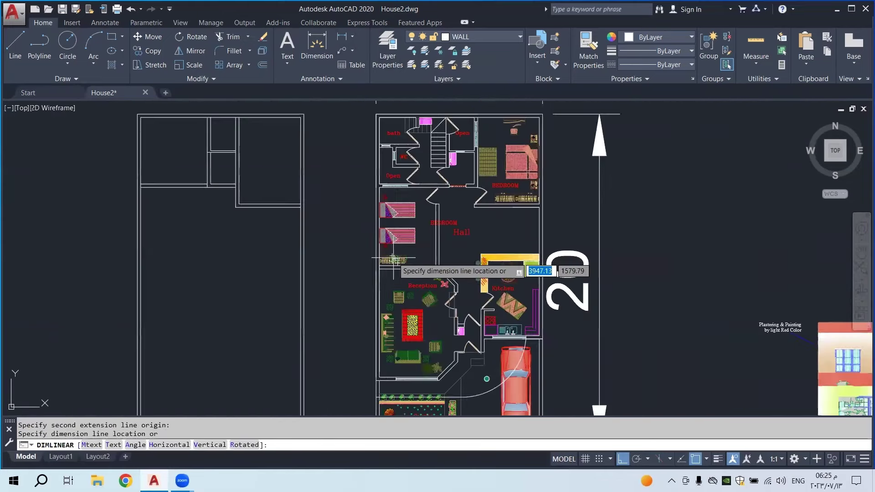
{"action": "scroll", "coordinate": [416, 259], "scroll_direction": "up", "scroll_amount": 5}
{"action": "scroll", "coordinate": [423, 257], "scroll_direction": "down", "scroll_amount": 4}
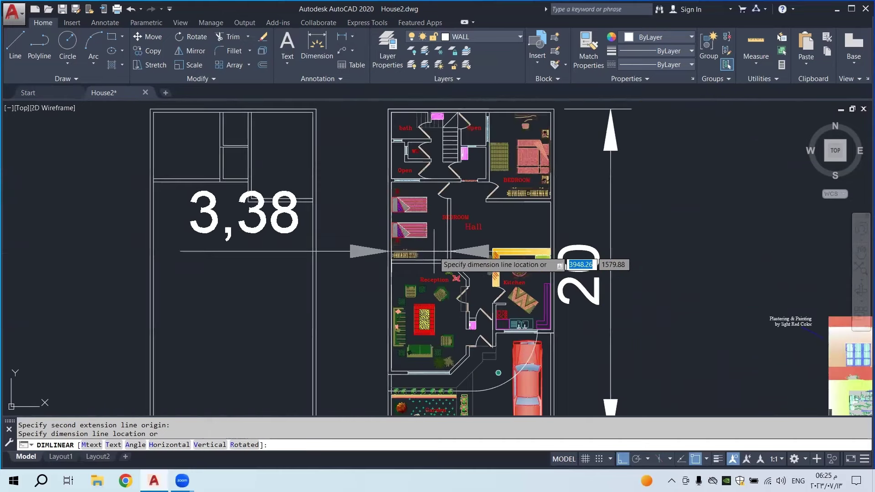
{"action": "key", "text": "Escape"}
{"action": "left_click", "coordinate": [341, 36]}
{"action": "scroll", "coordinate": [401, 205], "scroll_direction": "up", "scroll_amount": 4}
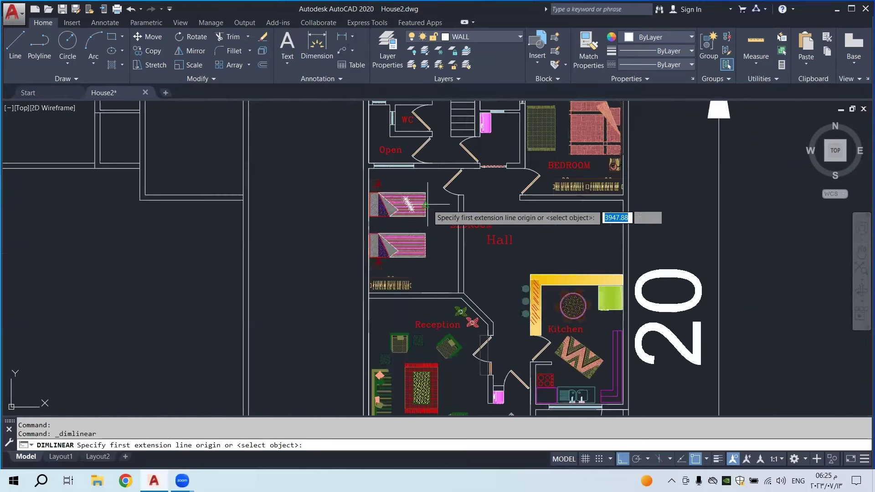
{"action": "left_click", "coordinate": [445, 146]}
{"action": "left_click", "coordinate": [445, 346]}
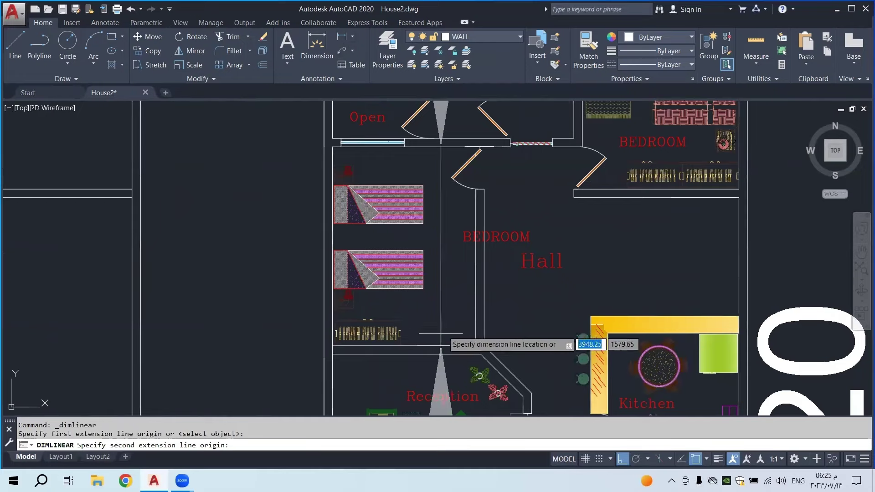
{"action": "scroll", "coordinate": [609, 288], "scroll_direction": "down", "scroll_amount": 10}
{"action": "scroll", "coordinate": [592, 302], "scroll_direction": "up", "scroll_amount": 2}
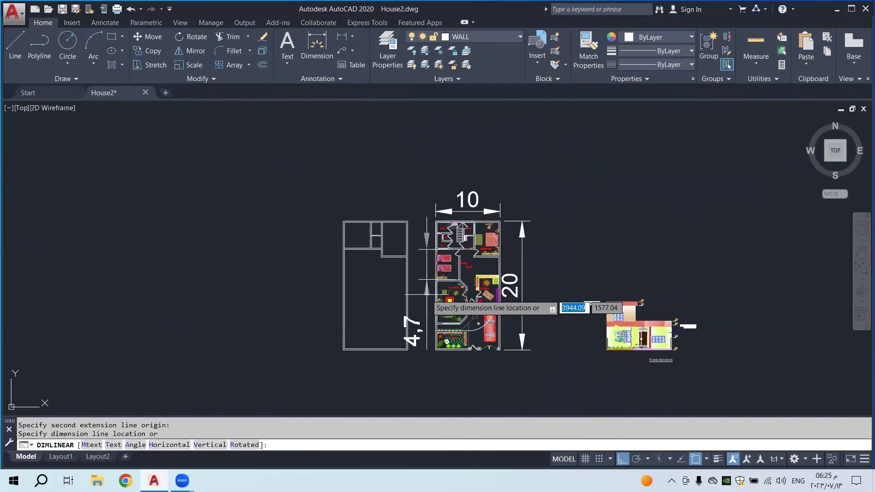
{"action": "key", "text": "Escape"}
{"action": "scroll", "coordinate": [305, 225], "scroll_direction": "up", "scroll_amount": 3}
Draw a room polyline from the left wall corner with 3.38 and 4.7 long edges
{"action": "left_click", "coordinate": [39, 45]}
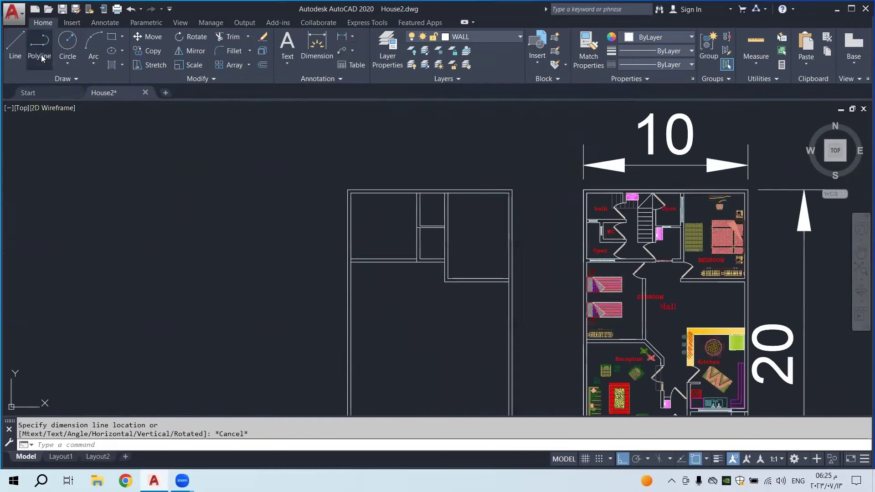
{"action": "scroll", "coordinate": [380, 285], "scroll_direction": "up", "scroll_amount": 2}
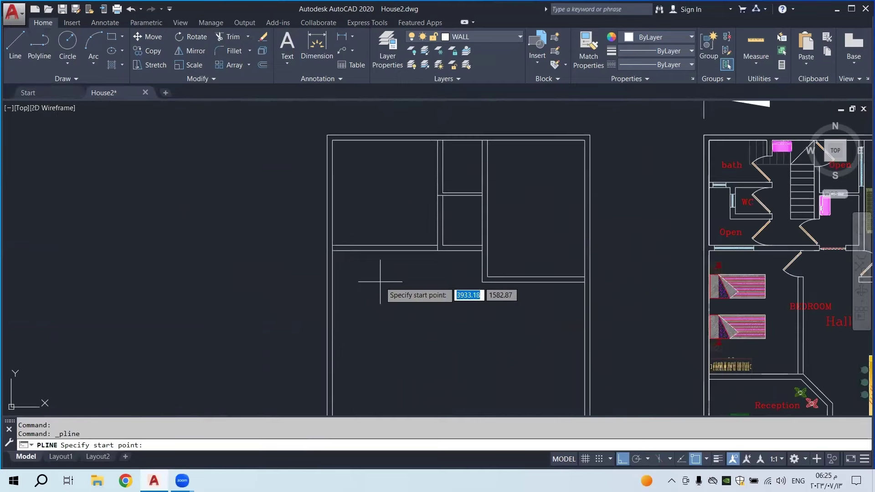
{"action": "left_click", "coordinate": [332, 249]}
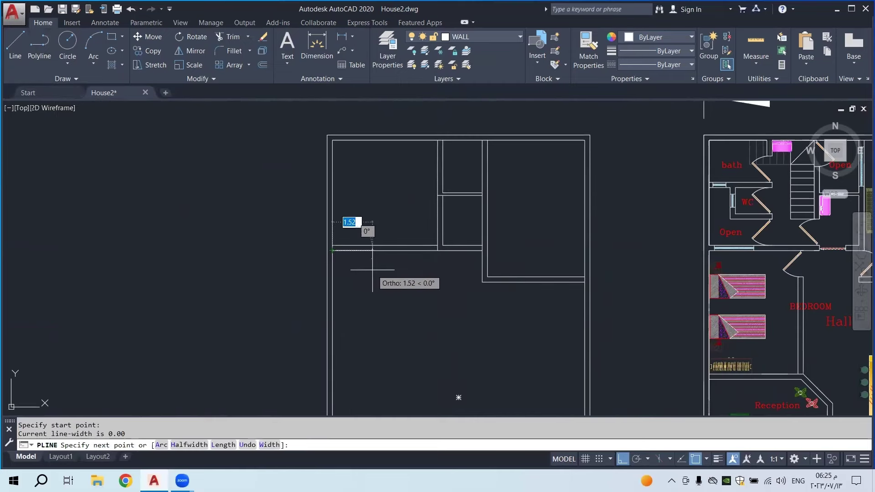
{"action": "type", "text": "3.3"}
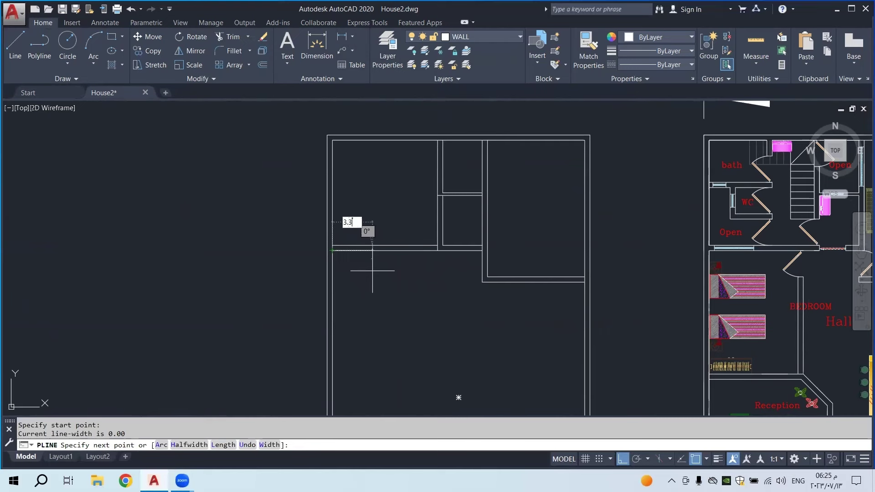
{"action": "type", "text": "8"}
{"action": "key", "text": "Return"}
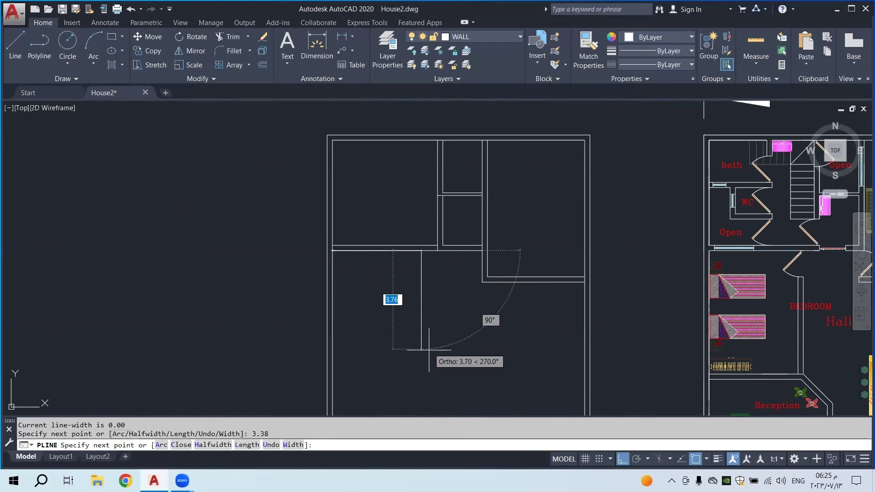
{"action": "type", "text": "4"}
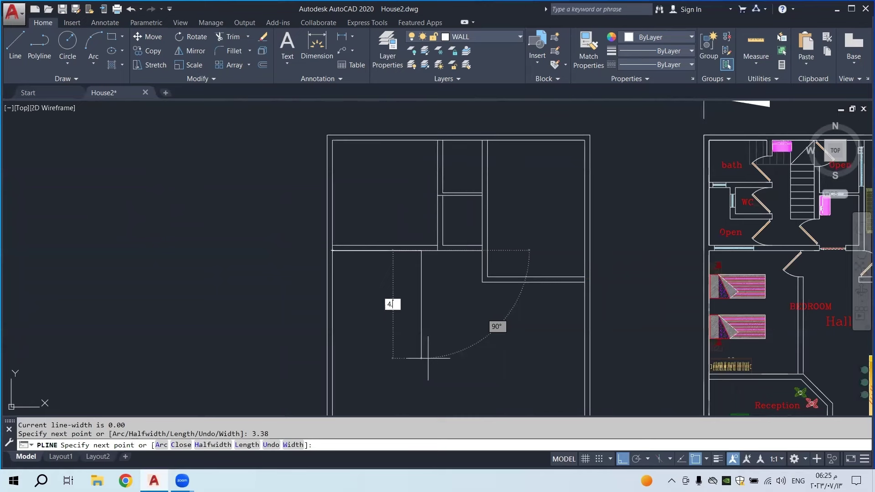
{"action": "type", "text": ".7"}
{"action": "key", "text": "Return"}
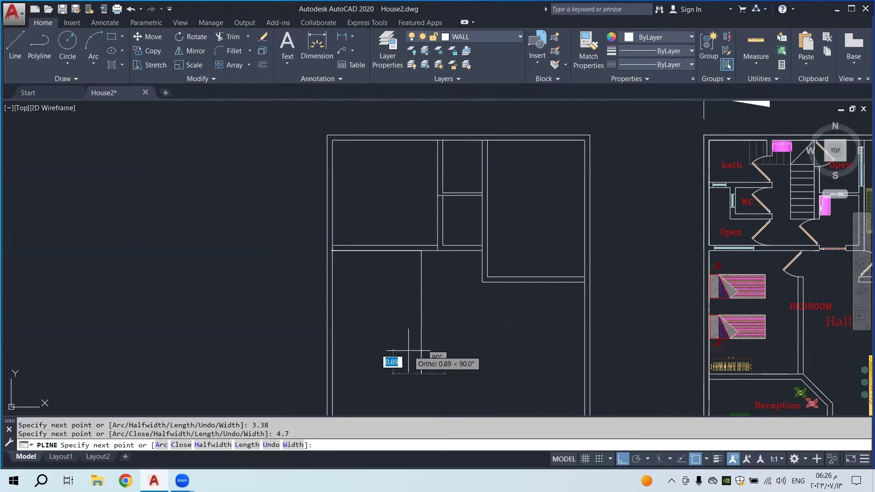
{"action": "right_click", "coordinate": [332, 374]}
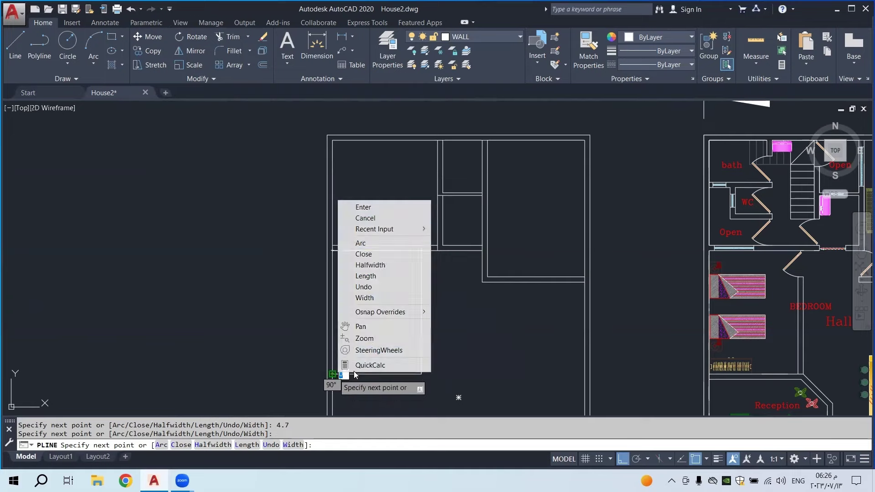
{"action": "left_click", "coordinate": [363, 207]}
Measure from the hall wall corner on the reference plan, then cancel and return to the new plan
{"action": "middle_click_drag", "start_coordinate": [610, 300], "coordinate": [367, 244]}
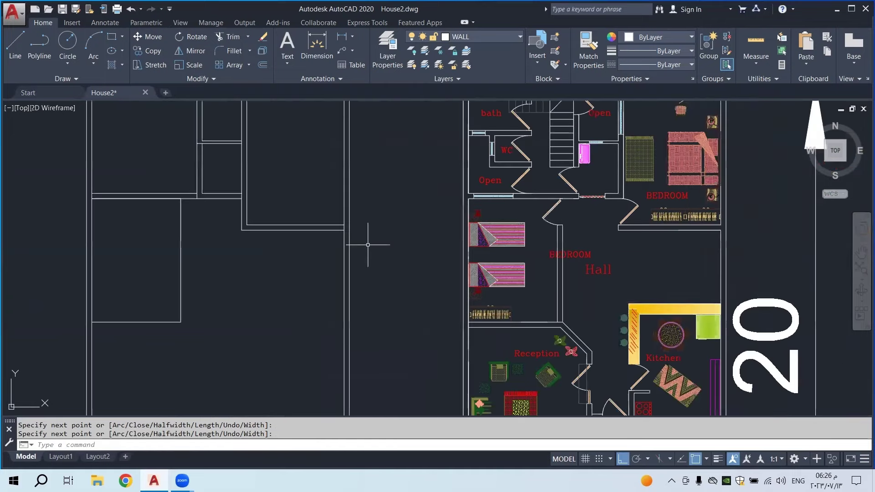
{"action": "left_click", "coordinate": [341, 37]}
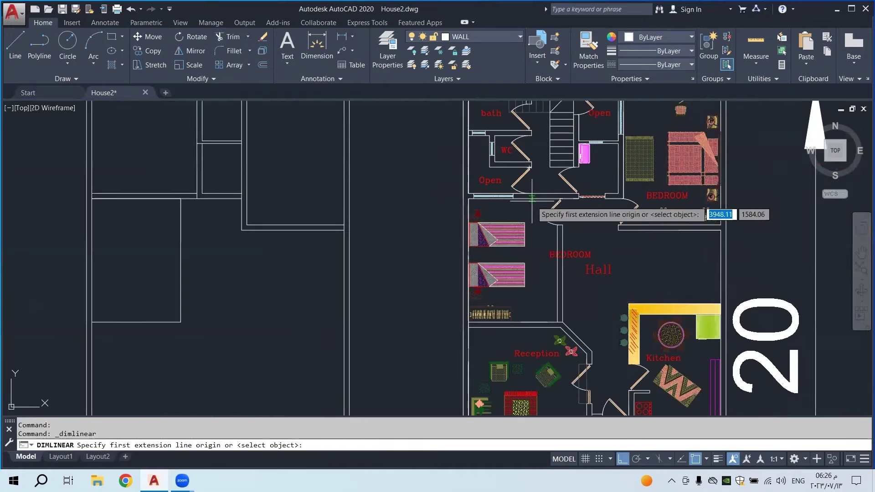
{"action": "left_click", "coordinate": [559, 199]}
{"action": "left_click", "coordinate": [560, 325]}
{"action": "scroll", "coordinate": [529, 288], "scroll_direction": "down", "scroll_amount": 3}
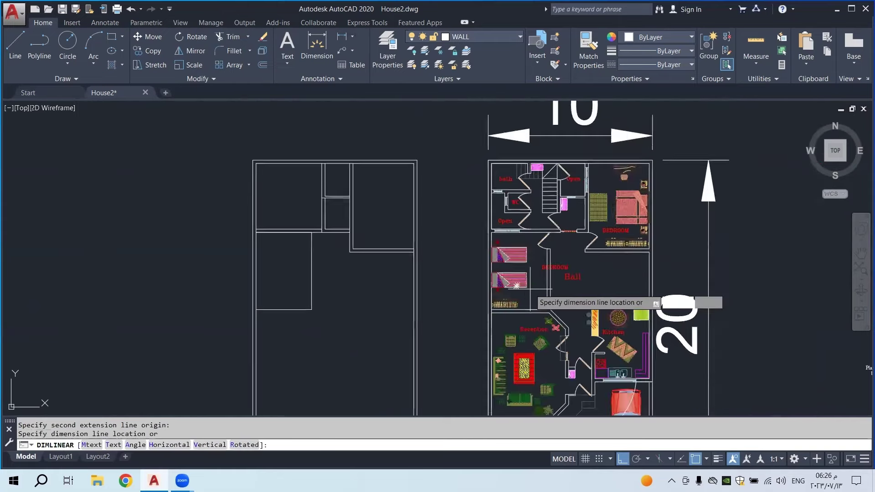
{"action": "key", "text": "Escape"}
{"action": "scroll", "coordinate": [400, 291], "scroll_direction": "up", "scroll_amount": 4}
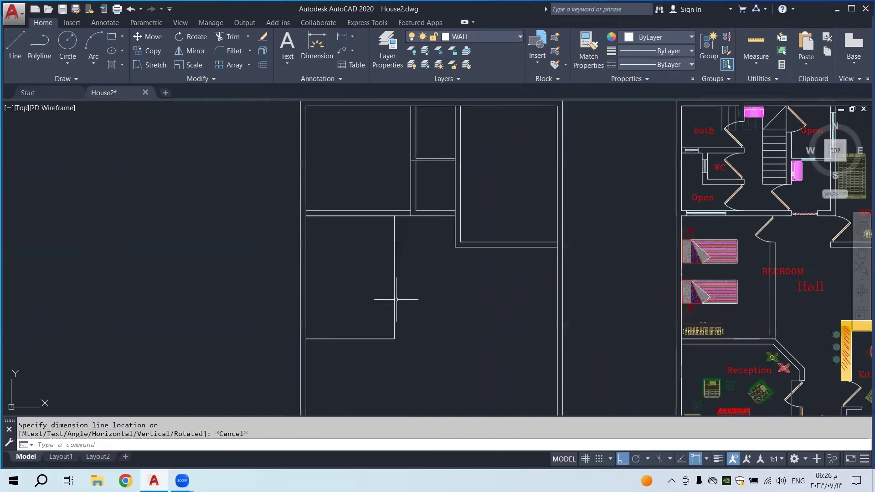
{"action": "middle_click_drag", "start_coordinate": [396, 301], "coordinate": [389, 283]}
Grip-stretch the room polyline's top-left vertex onto its top-right vertex
{"action": "scroll", "coordinate": [381, 314], "scroll_direction": "down", "scroll_amount": 2}
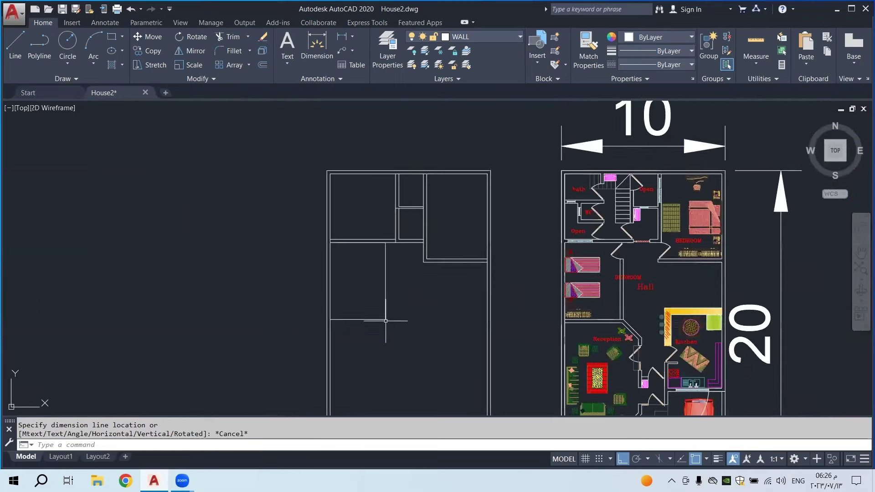
{"action": "scroll", "coordinate": [381, 258], "scroll_direction": "up", "scroll_amount": 4}
{"action": "left_click_drag", "start_coordinate": [391, 260], "coordinate": [355, 267]}
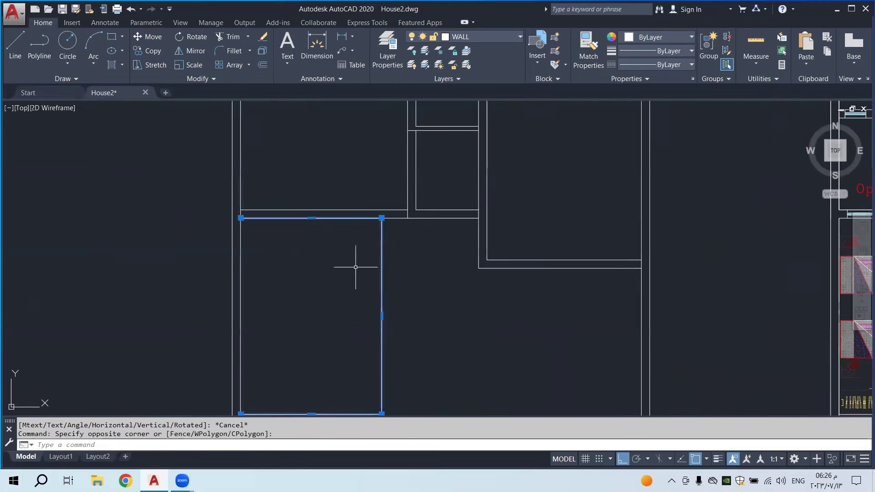
{"action": "left_click", "coordinate": [241, 218]}
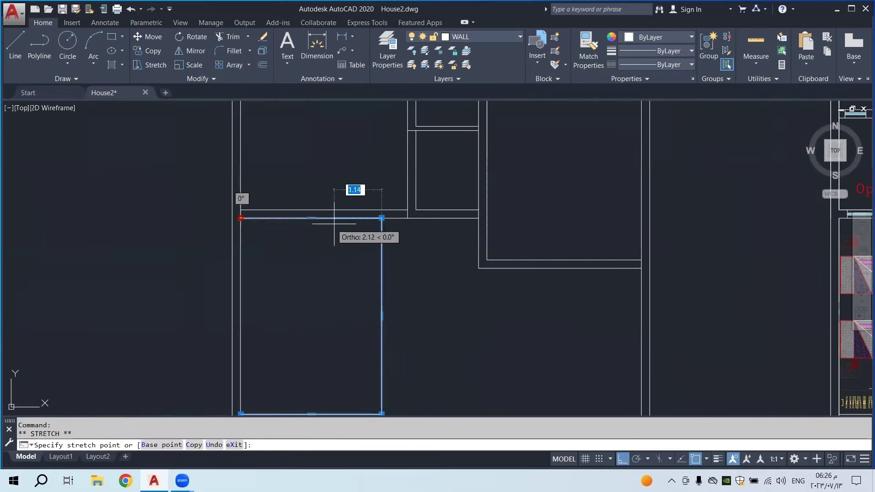
{"action": "left_click", "coordinate": [382, 217]}
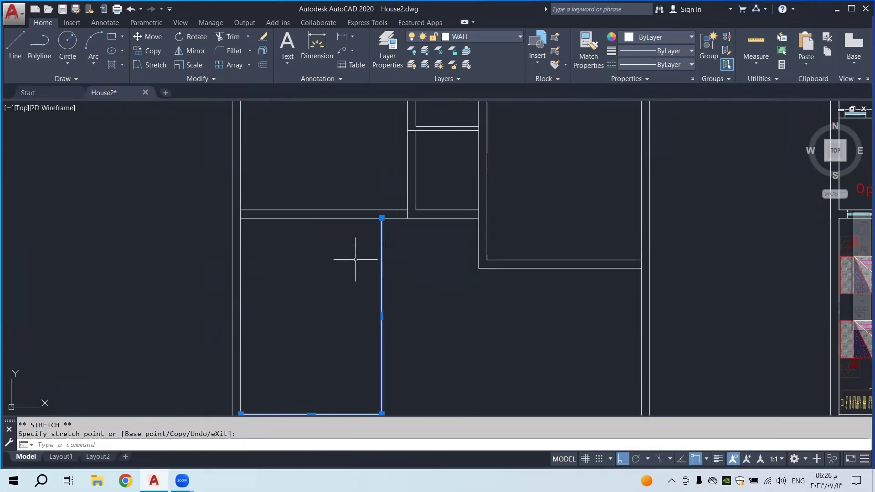
{"action": "scroll", "coordinate": [355, 260], "scroll_direction": "down", "scroll_amount": 2}
{"action": "key", "text": "Escape"}
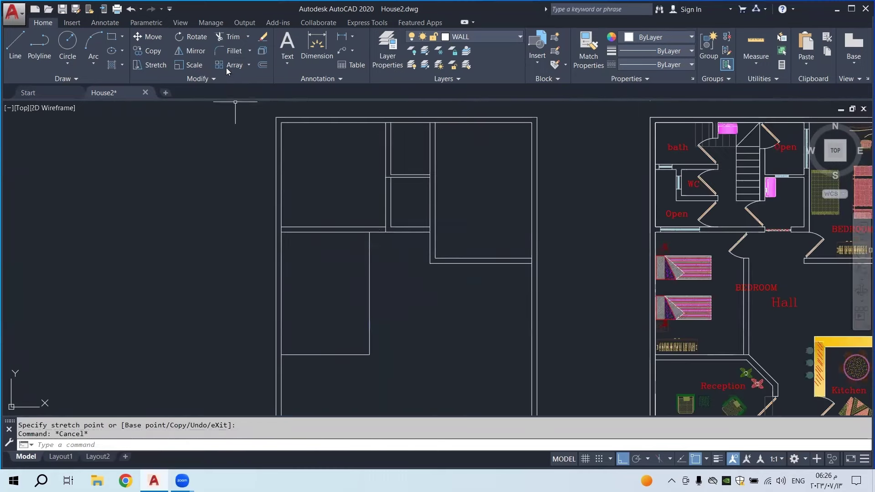
Offset the room's remaining right and bottom walls 0.20 to the outside
{"action": "left_click", "coordinate": [263, 64]}
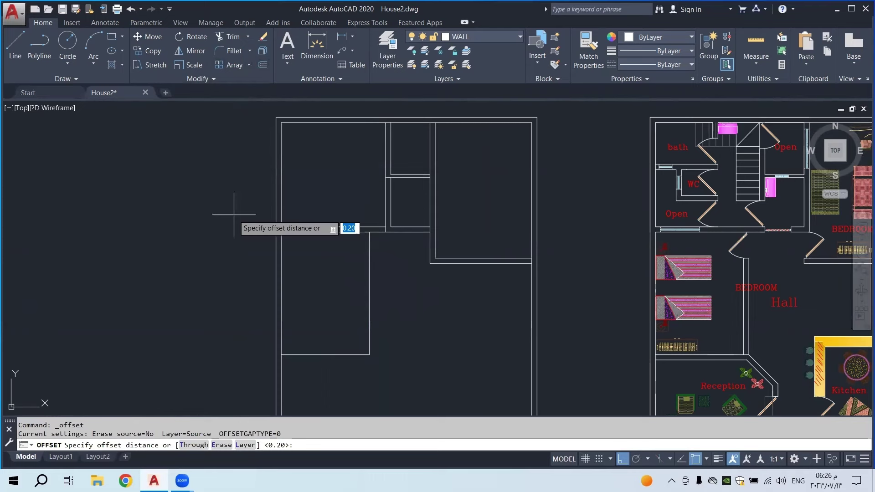
{"action": "key", "text": "Return"}
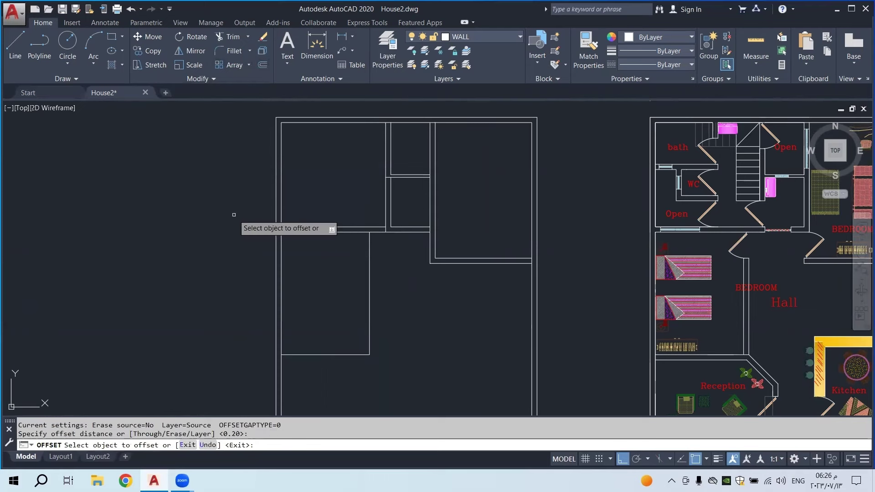
{"action": "left_click", "coordinate": [369, 321]}
{"action": "left_click", "coordinate": [385, 321]}
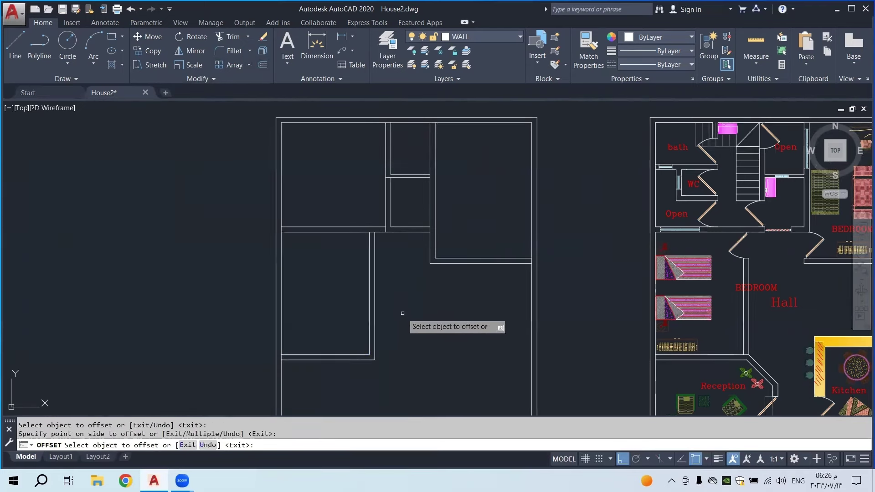
{"action": "key", "text": "Escape"}
{"action": "middle_click_drag", "start_coordinate": [395, 303], "coordinate": [342, 231]}
{"action": "scroll", "coordinate": [367, 266], "scroll_direction": "down", "scroll_amount": 4}
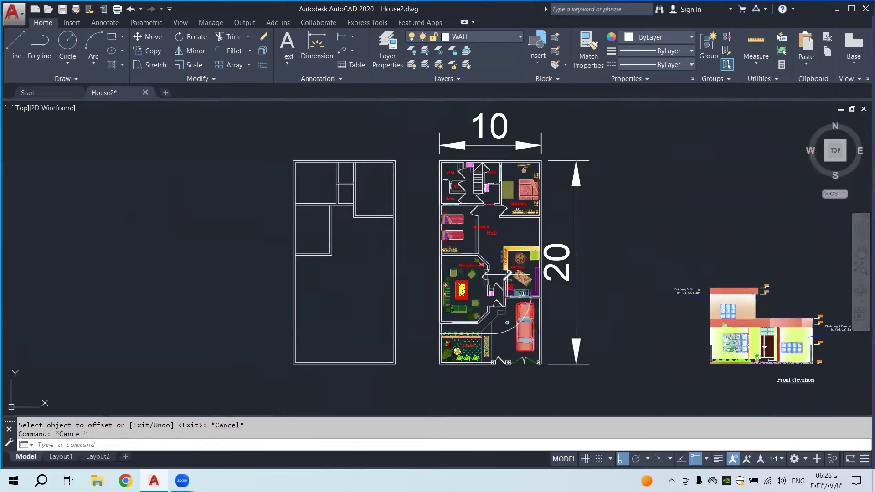
{"action": "scroll", "coordinate": [538, 357], "scroll_direction": "up", "scroll_amount": 3}
{"action": "scroll", "coordinate": [537, 357], "scroll_direction": "down", "scroll_amount": 1}
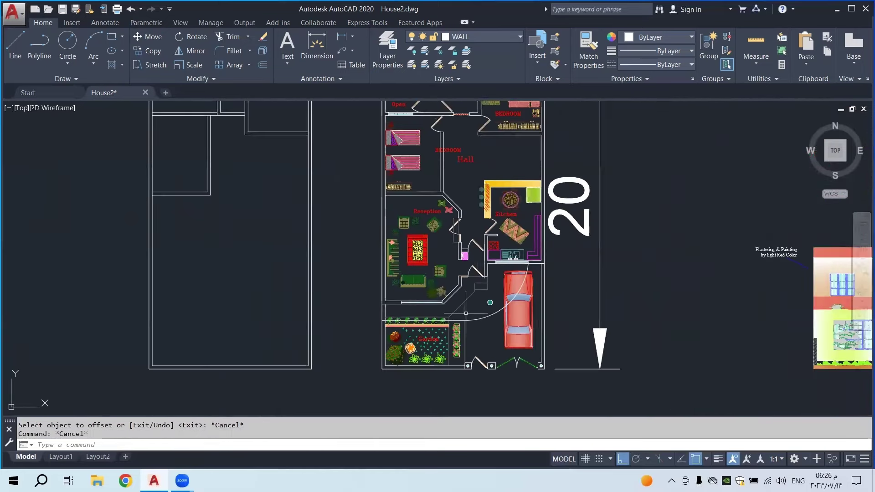
{"action": "scroll", "coordinate": [457, 187], "scroll_direction": "up", "scroll_amount": 2}
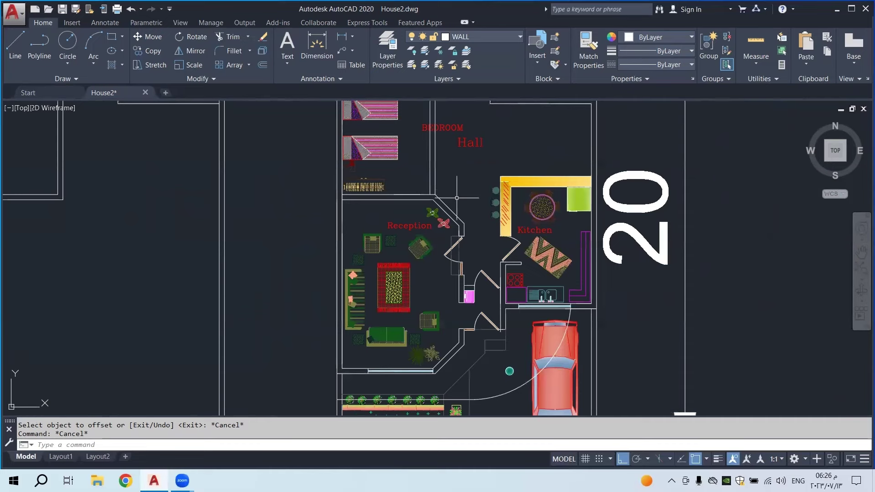
{"action": "scroll", "coordinate": [456, 197], "scroll_direction": "down", "scroll_amount": 4}
{"action": "key", "text": "Escape"}
{"action": "scroll", "coordinate": [445, 211], "scroll_direction": "up", "scroll_amount": 4}
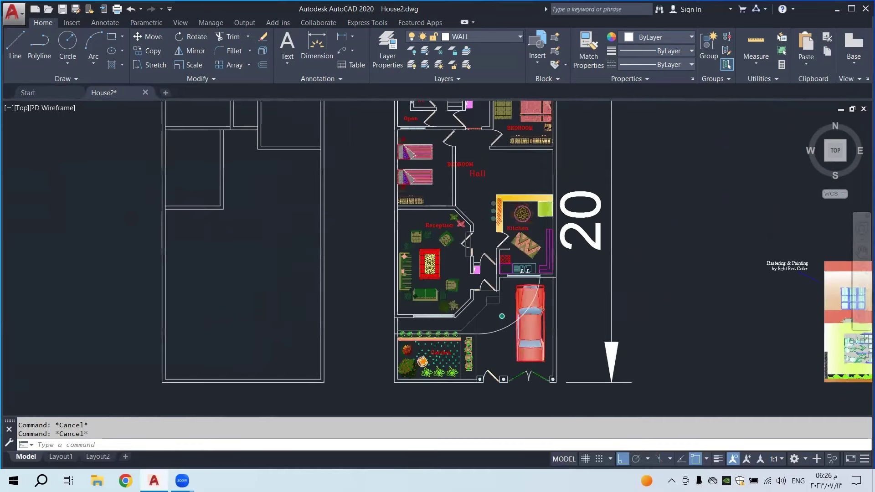
{"action": "scroll", "coordinate": [456, 233], "scroll_direction": "down", "scroll_amount": 3}
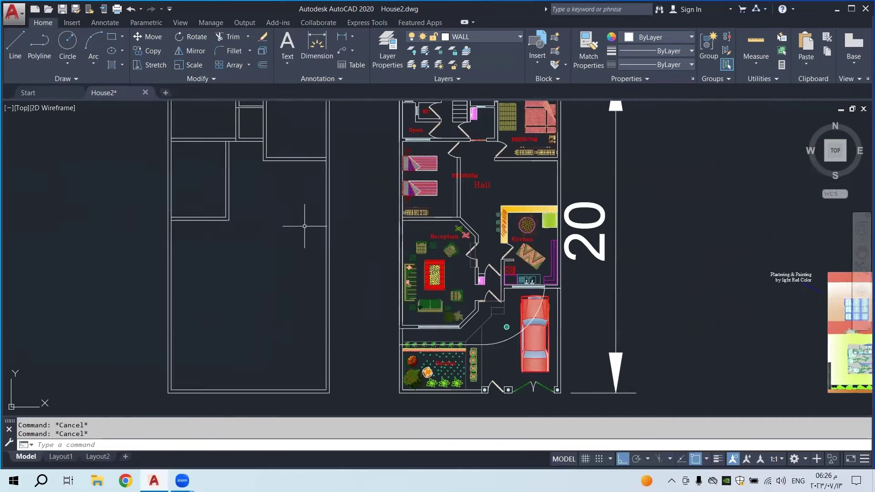
{"action": "middle_click_drag", "start_coordinate": [304, 226], "coordinate": [315, 237]}
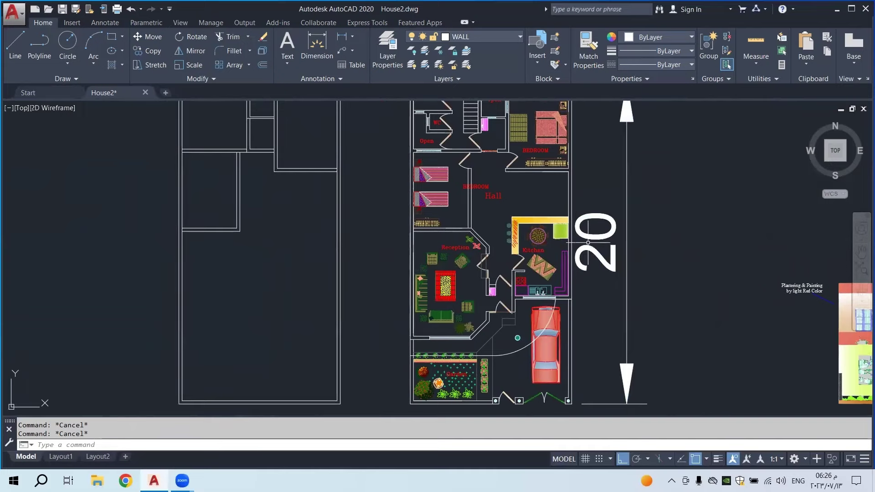
{"action": "scroll", "coordinate": [631, 248], "scroll_direction": "up", "scroll_amount": 4}
{"action": "scroll", "coordinate": [365, 159], "scroll_direction": "up", "scroll_amount": 2}
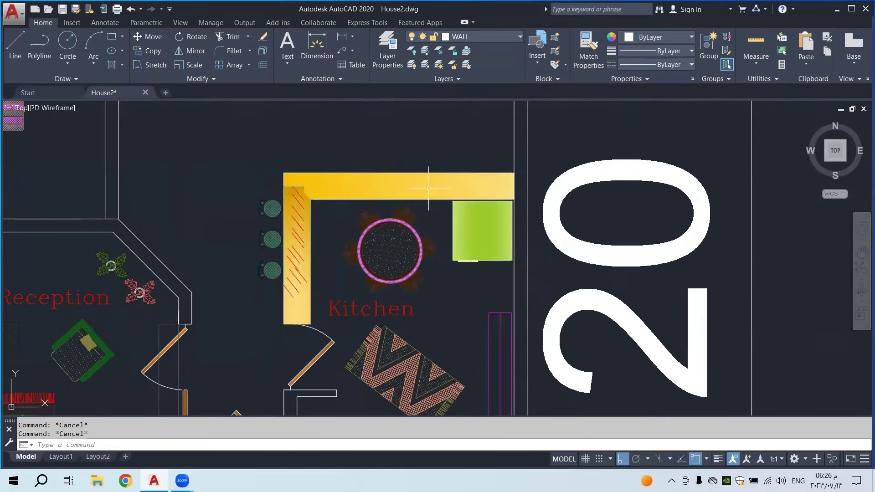
{"action": "scroll", "coordinate": [449, 181], "scroll_direction": "down", "scroll_amount": 2}
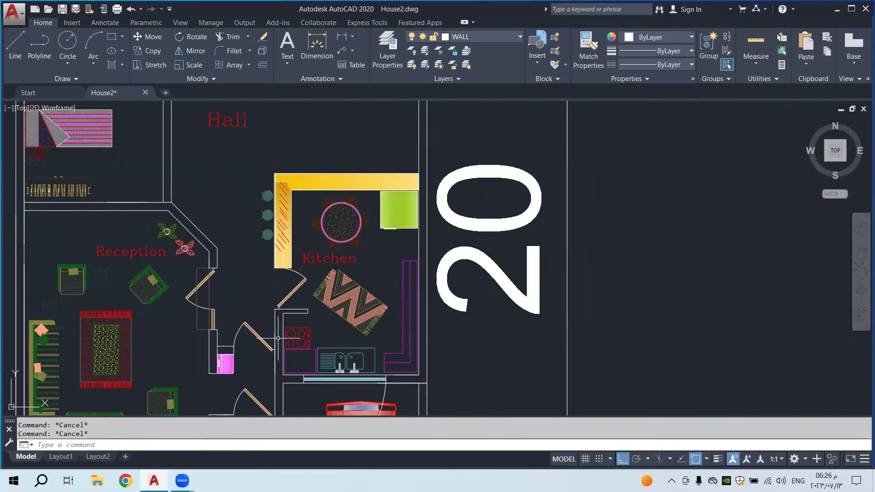
Measure from the kitchen wall corner to the bedroom wall corner on the reference plan with DIMLINEAR
{"action": "left_click", "coordinate": [341, 37]}
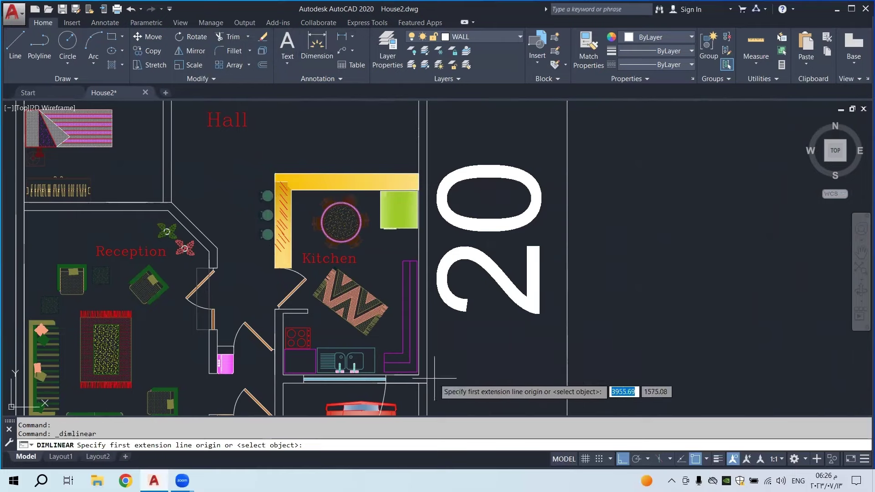
{"action": "left_click", "coordinate": [420, 174]}
{"action": "scroll", "coordinate": [414, 213], "scroll_direction": "down", "scroll_amount": 5}
{"action": "key", "text": "Escape"}
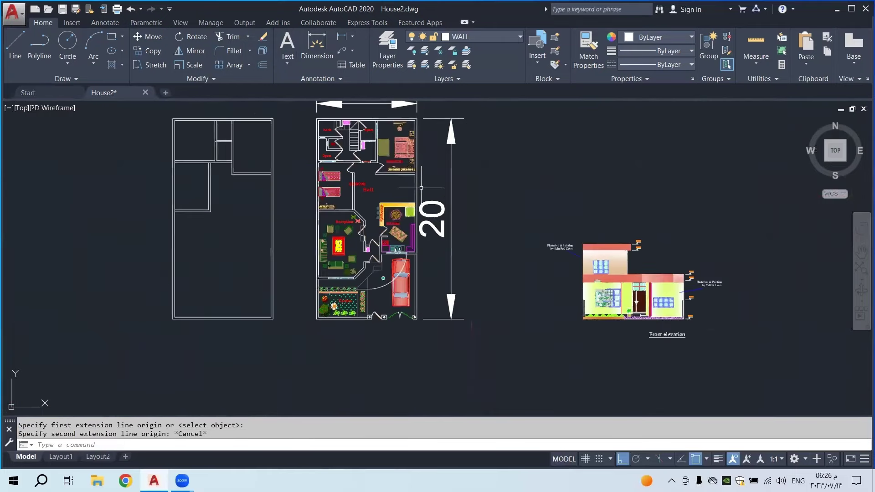
{"action": "scroll", "coordinate": [424, 164], "scroll_direction": "up", "scroll_amount": 6}
{"action": "key", "text": "Return"}
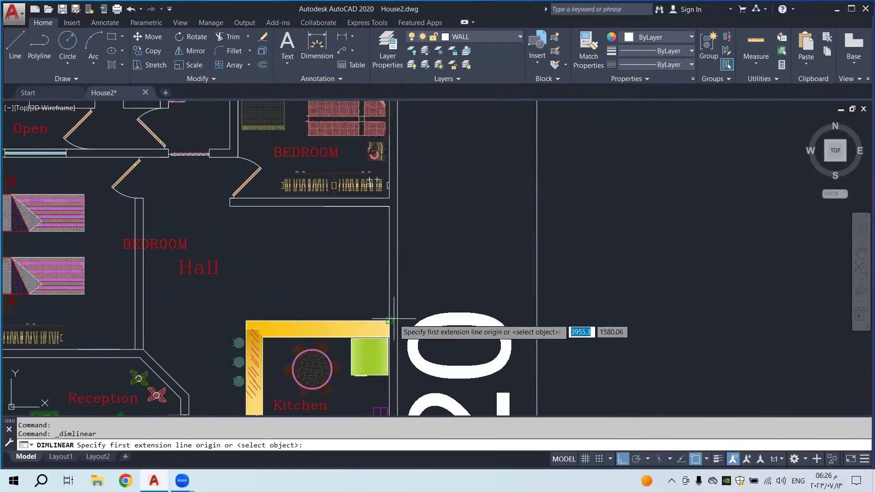
{"action": "left_click", "coordinate": [389, 321]}
{"action": "left_click", "coordinate": [389, 206]}
{"action": "scroll", "coordinate": [377, 239], "scroll_direction": "down", "scroll_amount": 3}
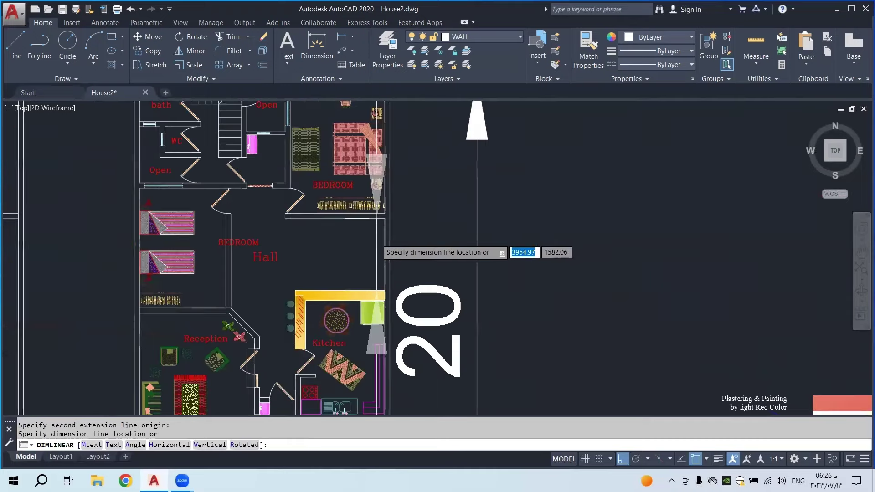
{"action": "scroll", "coordinate": [382, 248], "scroll_direction": "down", "scroll_amount": 4}
{"action": "key", "text": "Escape"}
Measure across the reference kitchen's top, confirming a 3.5 width
{"action": "scroll", "coordinate": [373, 250], "scroll_direction": "up", "scroll_amount": 4}
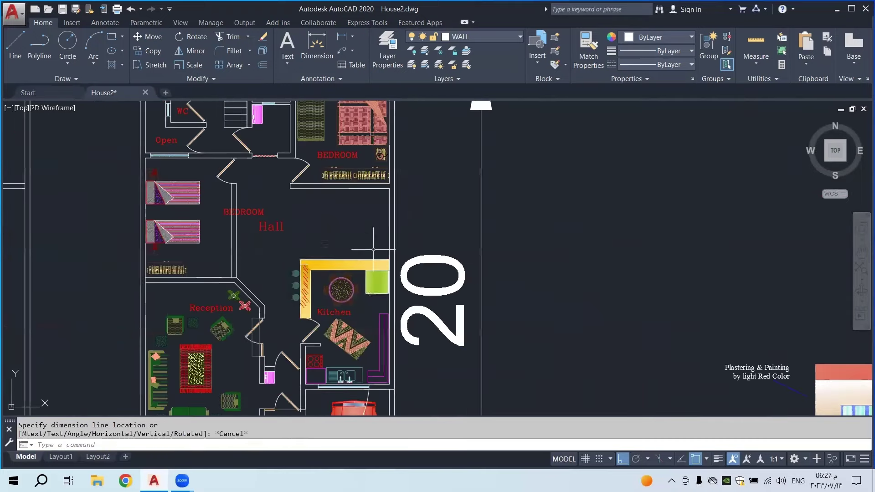
{"action": "key", "text": "Return"}
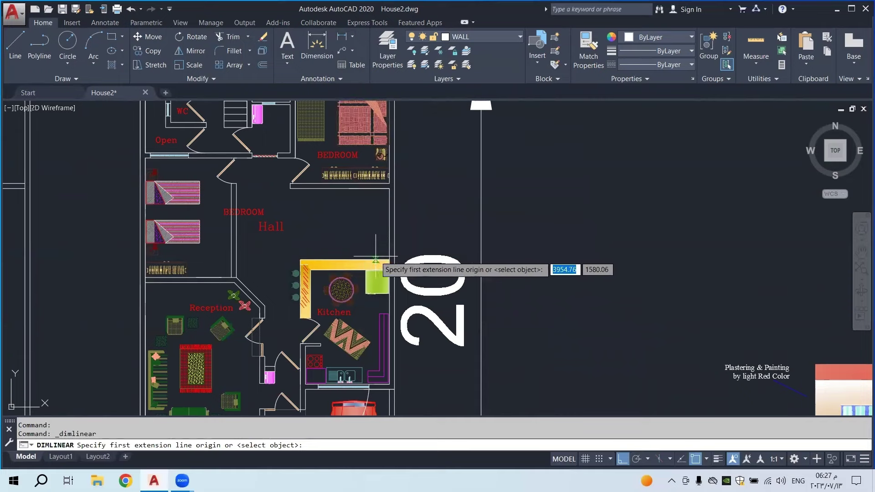
{"action": "left_click", "coordinate": [390, 260]}
{"action": "left_click", "coordinate": [300, 260]}
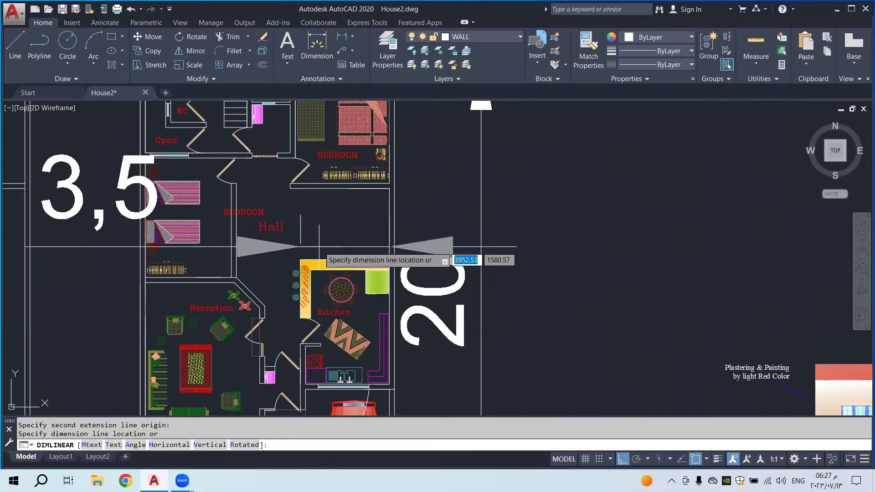
{"action": "key", "text": "Escape"}
{"action": "scroll", "coordinate": [319, 247], "scroll_direction": "down", "scroll_amount": 4}
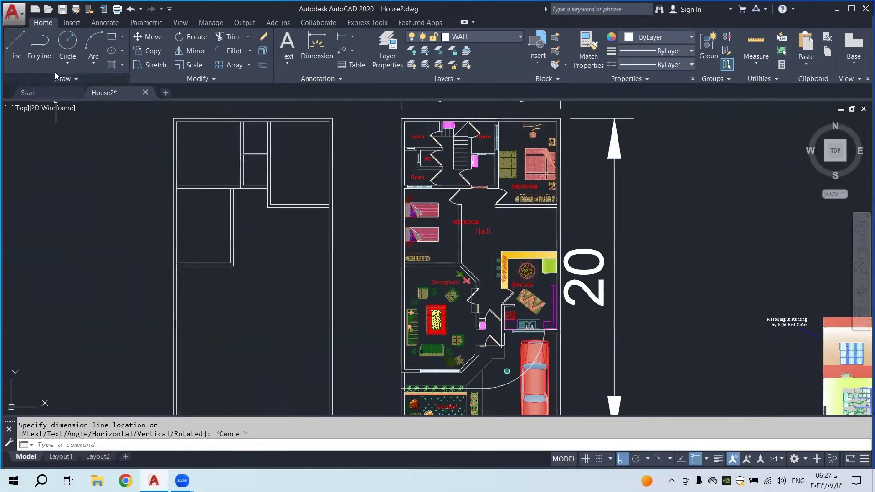
{"action": "left_click", "coordinate": [39, 46]}
{"action": "scroll", "coordinate": [306, 224], "scroll_direction": "up", "scroll_amount": 2}
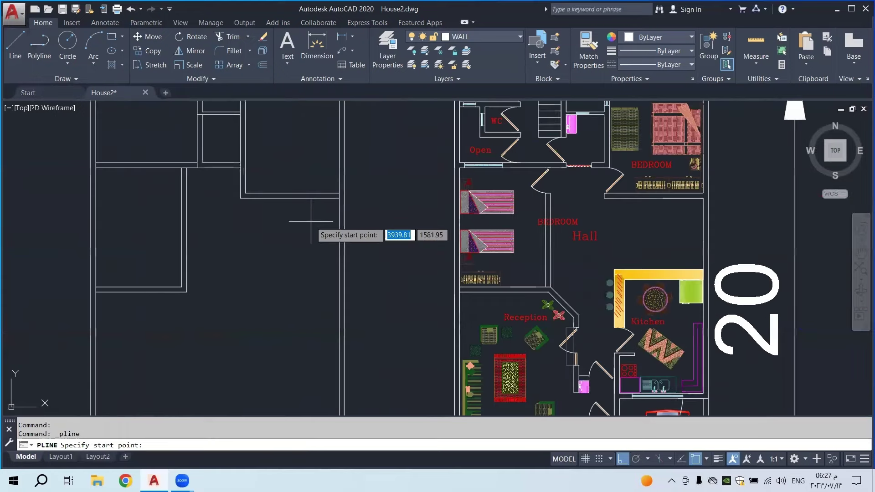
Draw a kitchen wall polyline from the wall end, 2.8 downward then 3.5 to the left
{"action": "left_click", "coordinate": [339, 198]}
{"action": "type", "text": "2.8"}
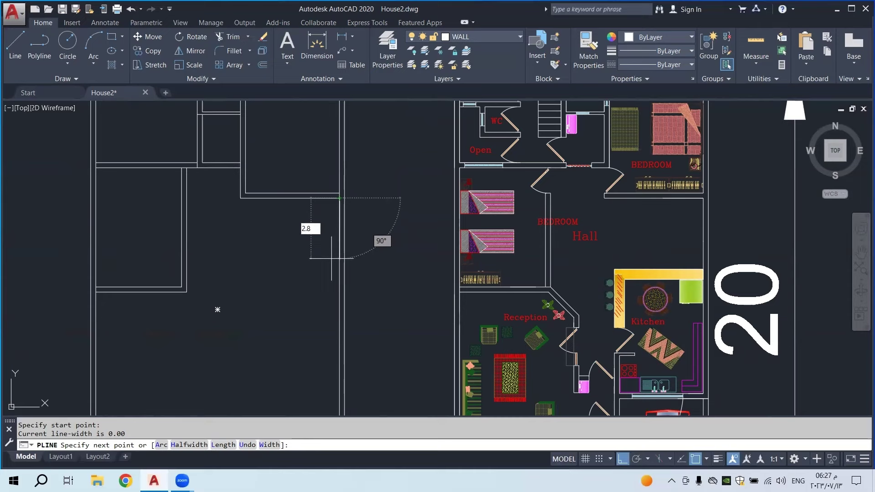
{"action": "key", "text": "Return"}
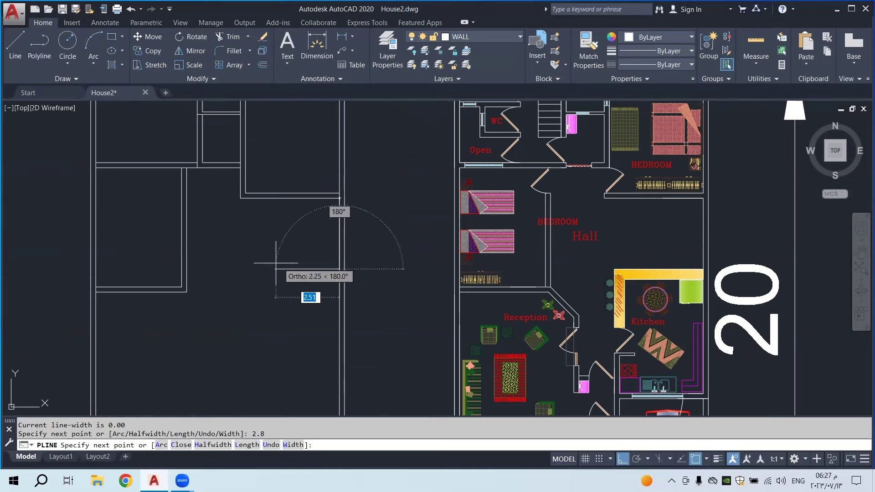
{"action": "type", "text": "3."}
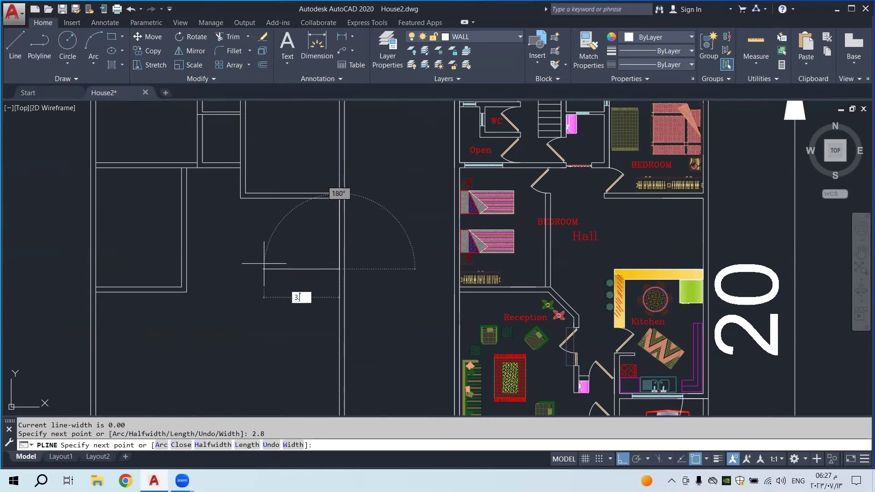
{"action": "type", "text": "5"}
{"action": "key", "text": "Return"}
{"action": "scroll", "coordinate": [253, 238], "scroll_direction": "down", "scroll_amount": 3}
{"action": "key", "text": "Escape"}
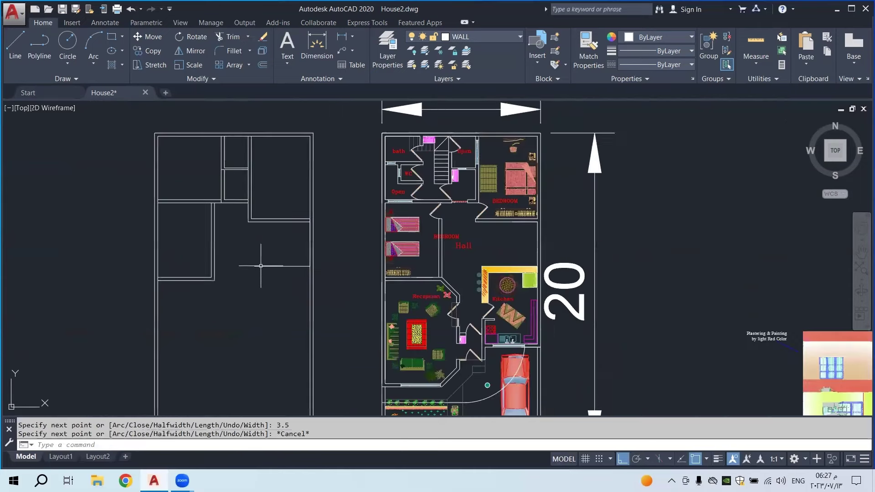
{"action": "scroll", "coordinate": [296, 258], "scroll_direction": "up", "scroll_amount": 3}
{"action": "scroll", "coordinate": [296, 257], "scroll_direction": "up", "scroll_amount": 2}
Select the new L-shaped polyline, grab its top corner grip, then cancel and deselect
{"action": "left_click", "coordinate": [319, 252]}
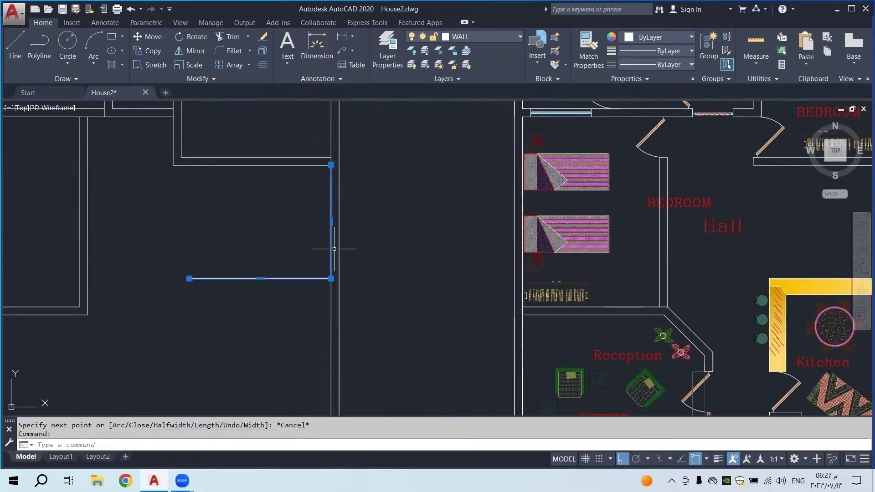
{"action": "left_click", "coordinate": [330, 165]}
{"action": "key", "text": "Escape"}
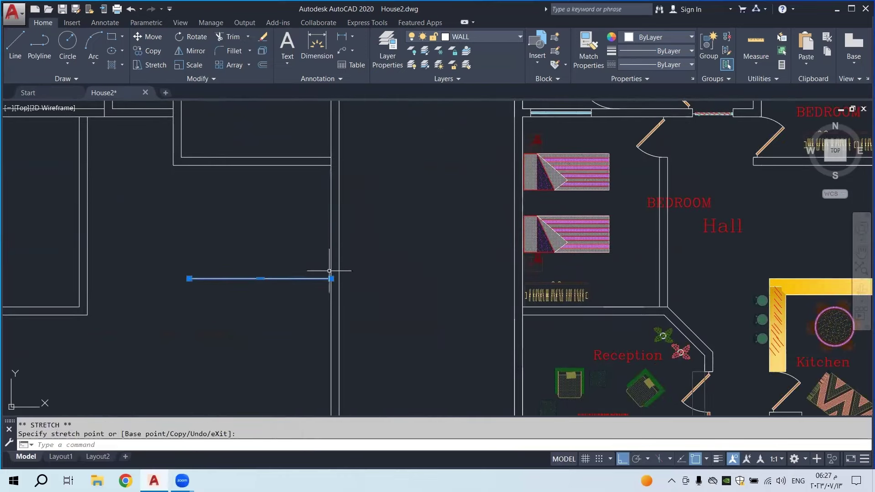
{"action": "key", "text": "Escape"}
{"action": "scroll", "coordinate": [369, 228], "scroll_direction": "down", "scroll_amount": 4}
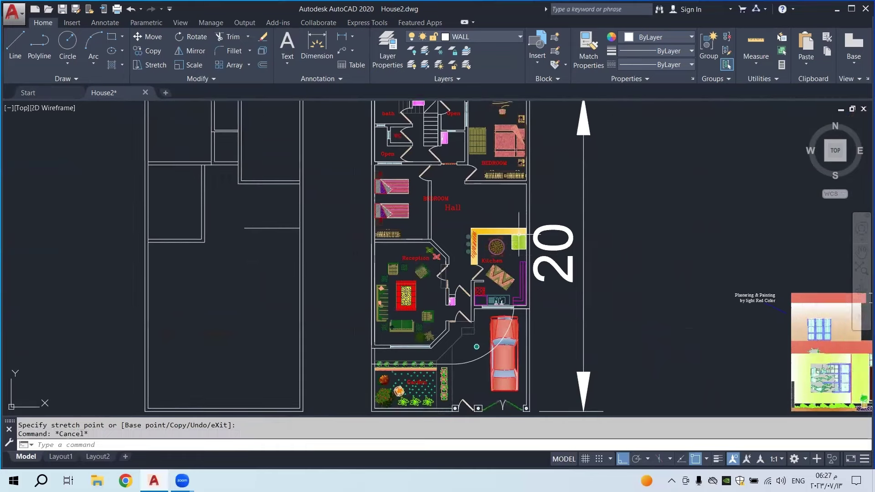
{"action": "scroll", "coordinate": [478, 313], "scroll_direction": "up", "scroll_amount": 2}
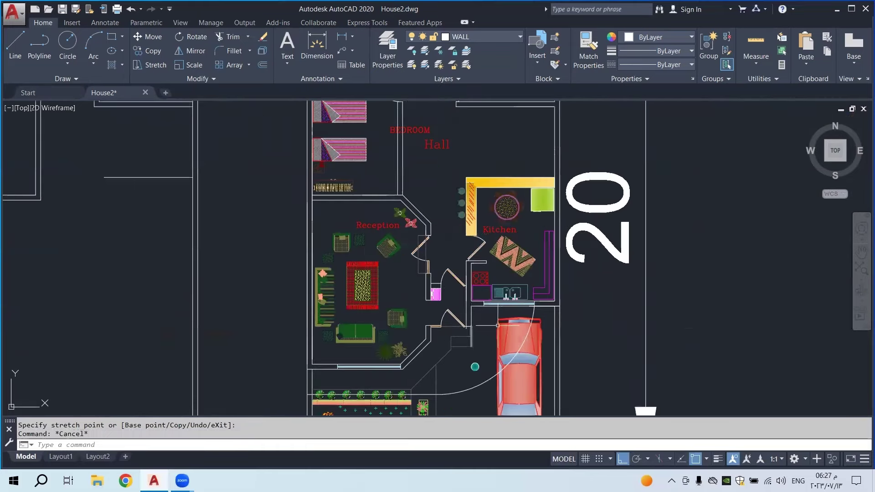
{"action": "scroll", "coordinate": [497, 326], "scroll_direction": "up", "scroll_amount": 2}
{"action": "scroll", "coordinate": [399, 260], "scroll_direction": "down", "scroll_amount": 2}
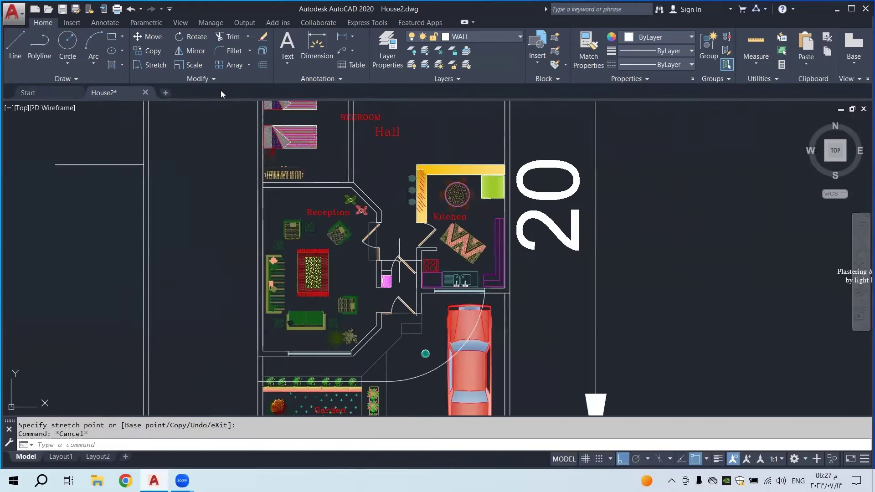
{"action": "scroll", "coordinate": [410, 250], "scroll_direction": "down", "scroll_amount": 1}
{"action": "scroll", "coordinate": [463, 264], "scroll_direction": "up", "scroll_amount": 1}
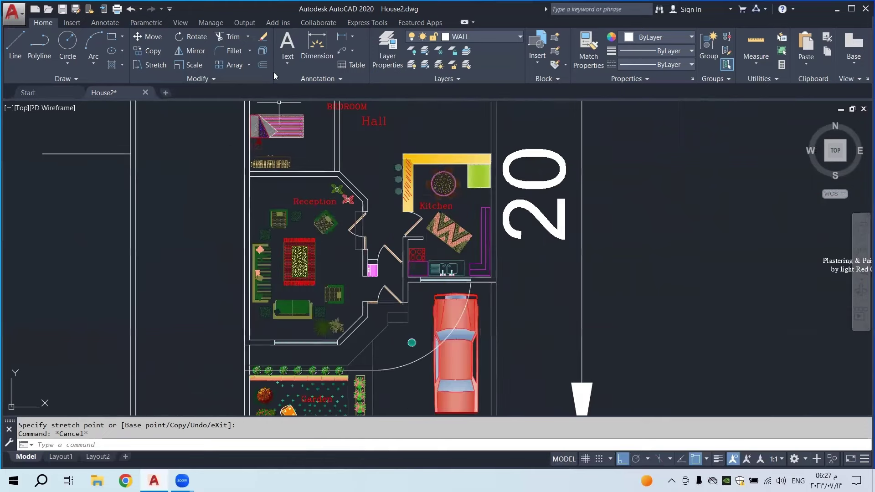
{"action": "left_click", "coordinate": [316, 45]}
{"action": "scroll", "coordinate": [439, 243], "scroll_direction": "up", "scroll_amount": 2}
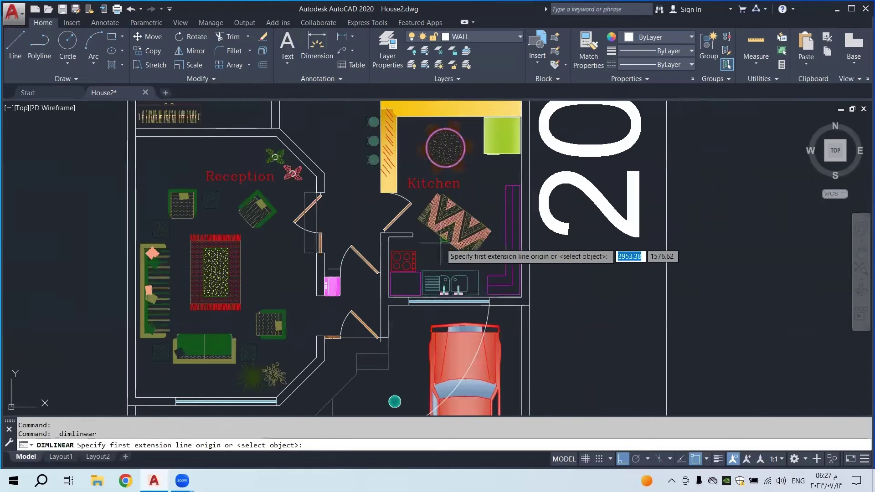
{"action": "scroll", "coordinate": [379, 296], "scroll_direction": "up", "scroll_amount": 4}
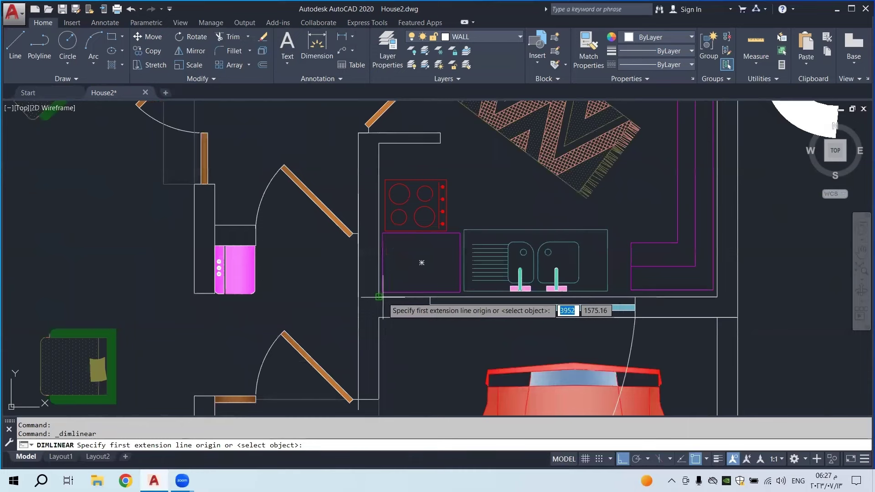
{"action": "left_click", "coordinate": [379, 297]}
{"action": "scroll", "coordinate": [378, 296], "scroll_direction": "down", "scroll_amount": 4}
{"action": "scroll", "coordinate": [334, 167], "scroll_direction": "up", "scroll_amount": 5}
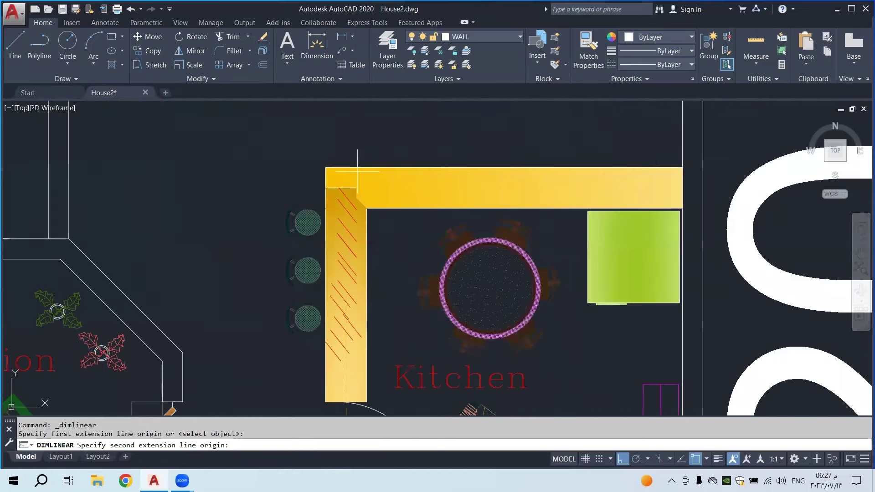
{"action": "left_click", "coordinate": [334, 168]}
{"action": "scroll", "coordinate": [302, 196], "scroll_direction": "down", "scroll_amount": 4}
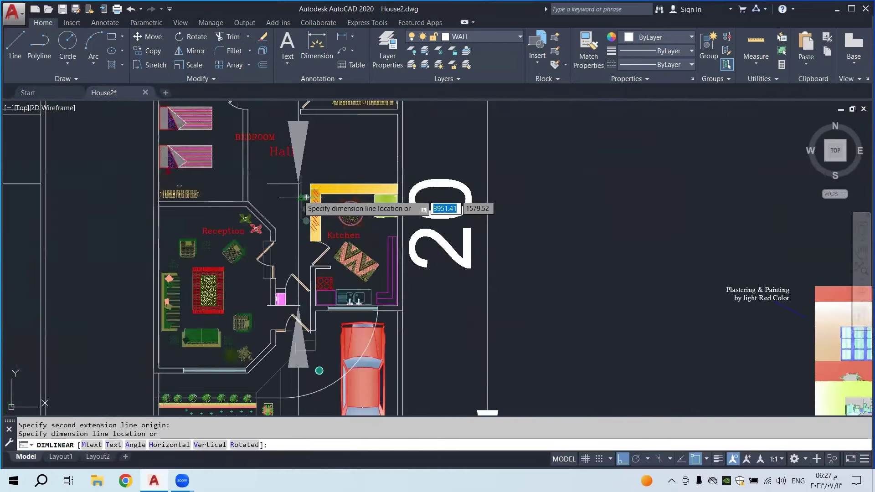
{"action": "scroll", "coordinate": [303, 197], "scroll_direction": "down", "scroll_amount": 6}
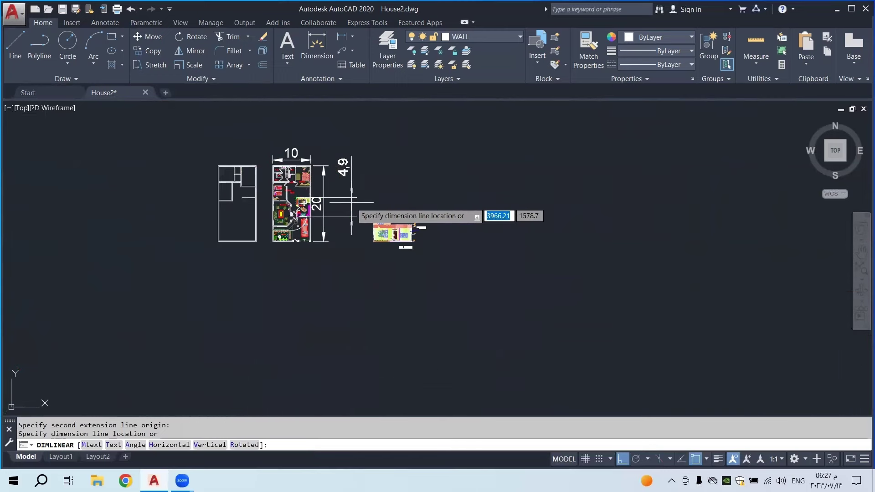
{"action": "scroll", "coordinate": [351, 204], "scroll_direction": "up", "scroll_amount": 2}
{"action": "key", "text": "Escape"}
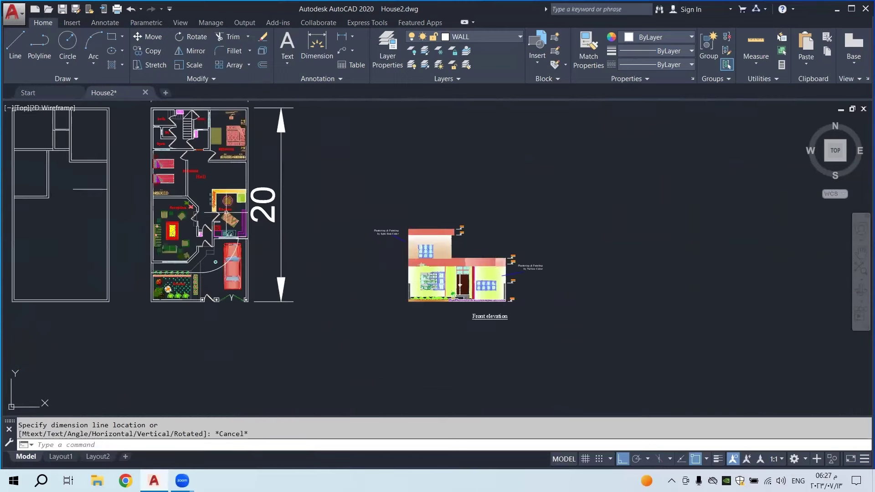
{"action": "middle_click_drag", "start_coordinate": [236, 212], "coordinate": [430, 223]}
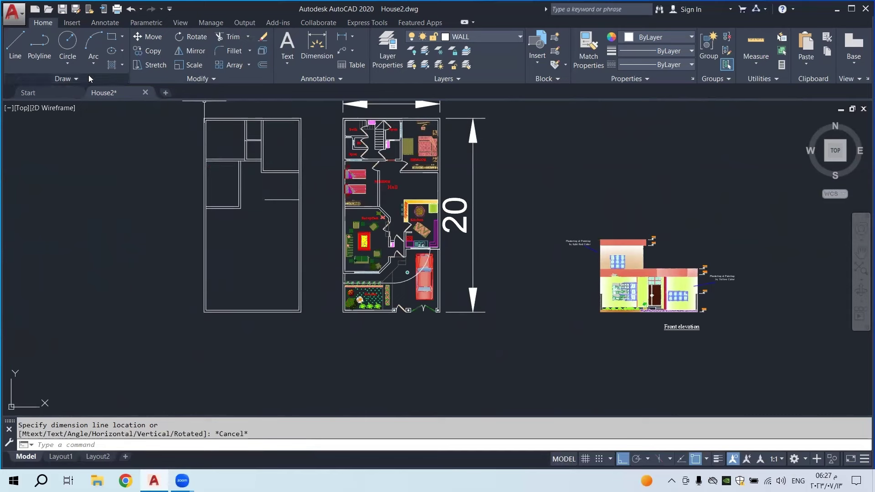
Draw a kitchen polyline 4.9 down from the 3.5 wall's end and across to the outer wall
{"action": "left_click", "coordinate": [44, 55]}
{"action": "scroll", "coordinate": [254, 228], "scroll_direction": "up", "scroll_amount": 6}
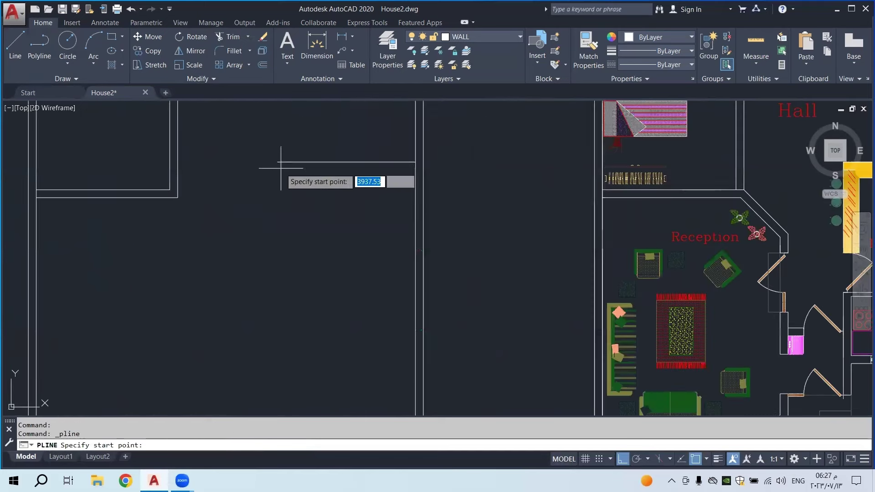
{"action": "left_click", "coordinate": [277, 162]}
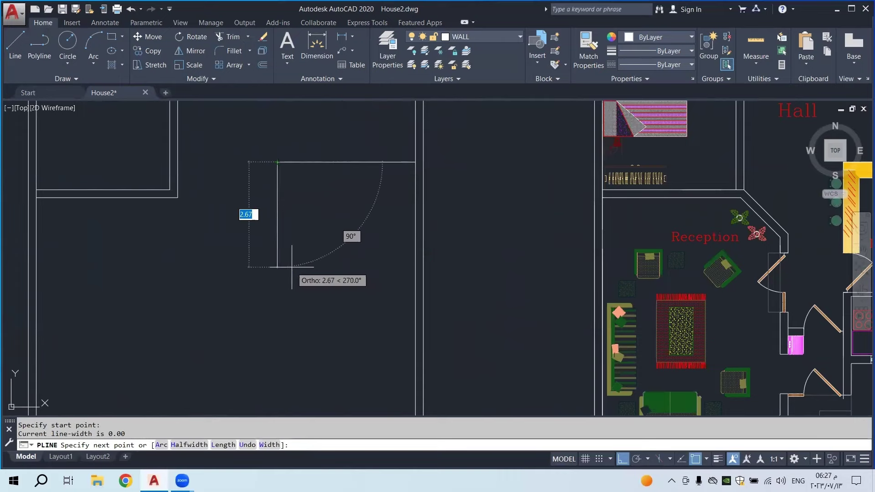
{"action": "type", "text": "4.9"}
{"action": "key", "text": "Return"}
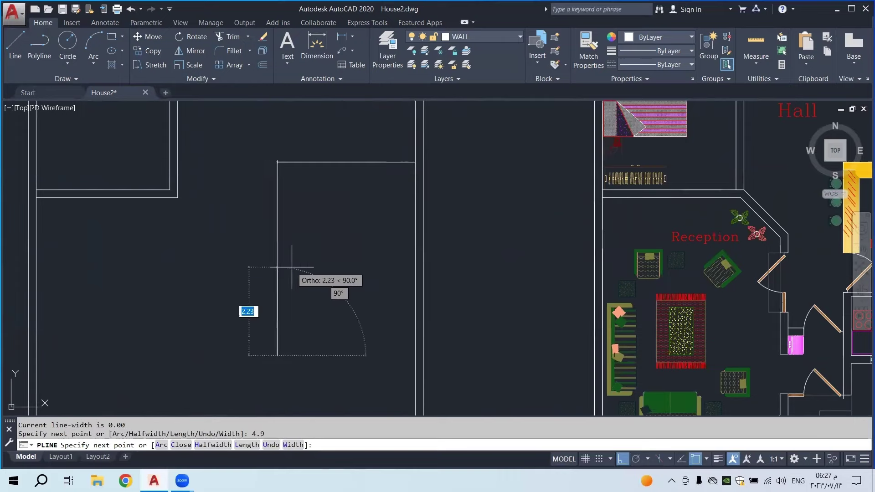
{"action": "scroll", "coordinate": [289, 254], "scroll_direction": "down", "scroll_amount": 3}
{"action": "scroll", "coordinate": [312, 293], "scroll_direction": "up", "scroll_amount": 3}
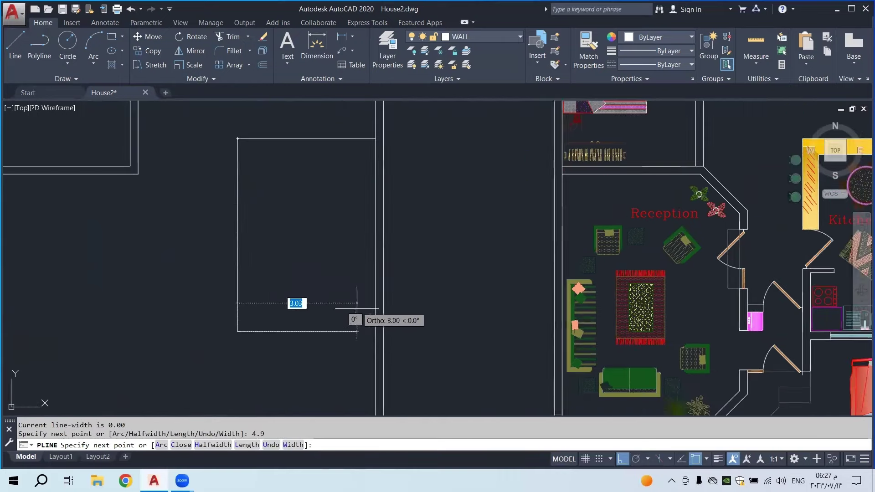
{"action": "right_click", "coordinate": [374, 332]}
{"action": "left_click", "coordinate": [401, 176]}
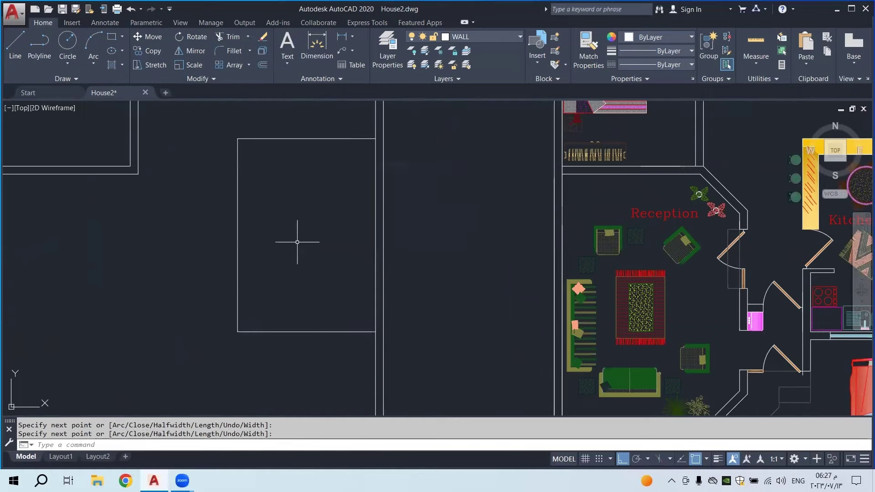
{"action": "scroll", "coordinate": [300, 273], "scroll_direction": "down", "scroll_amount": 2}
{"action": "middle_click_drag", "start_coordinate": [547, 313], "coordinate": [460, 284]}
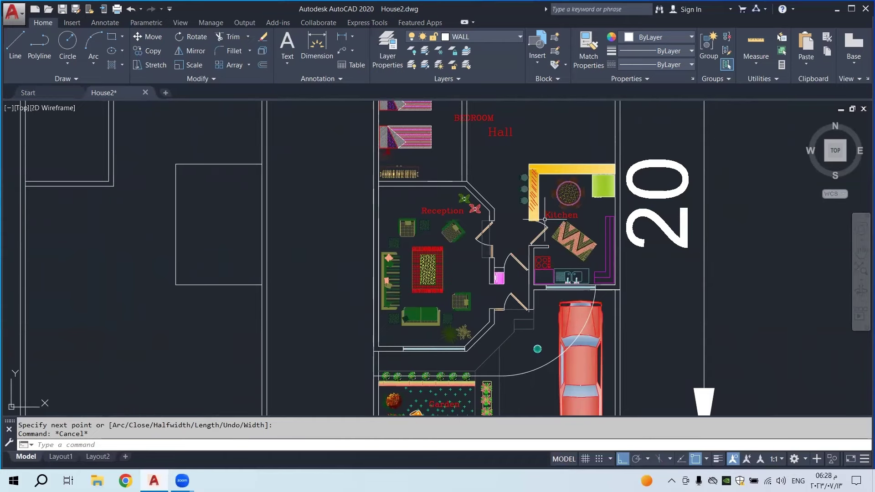
Measure the kitchen's width from its right wall in the furnished plan, then cancel
{"action": "scroll", "coordinate": [539, 235], "scroll_direction": "up", "scroll_amount": 2}
{"action": "left_click", "coordinate": [342, 36]}
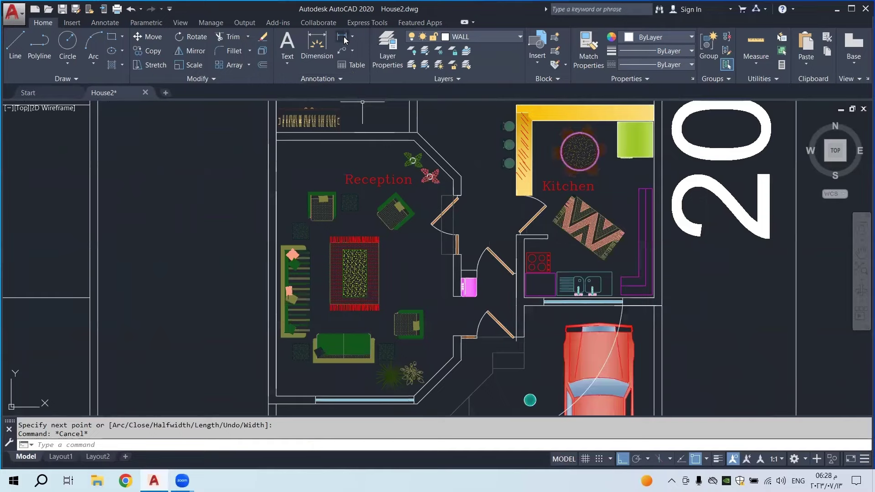
{"action": "scroll", "coordinate": [581, 242], "scroll_direction": "up", "scroll_amount": 4}
{"action": "left_click", "coordinate": [683, 255]}
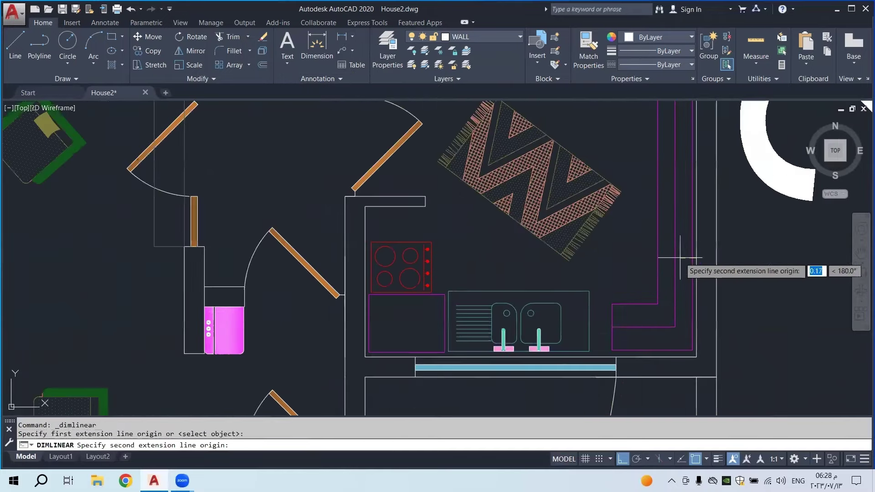
{"action": "left_click", "coordinate": [344, 256]}
{"action": "scroll", "coordinate": [460, 249], "scroll_direction": "down", "scroll_amount": 5}
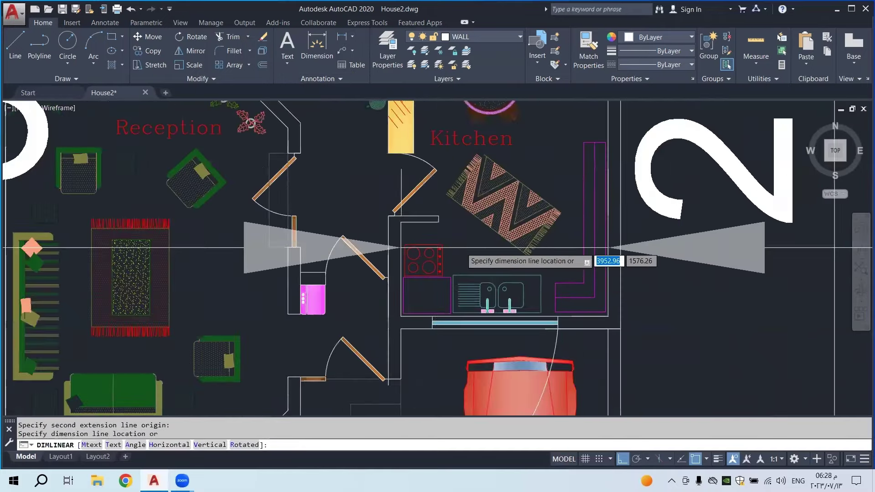
{"action": "key", "text": "Escape"}
Crossing-select the blank rectangle's left and bottom lines and stretch the left line 0.2
{"action": "middle_click_drag", "start_coordinate": [170, 233], "coordinate": [348, 279]}
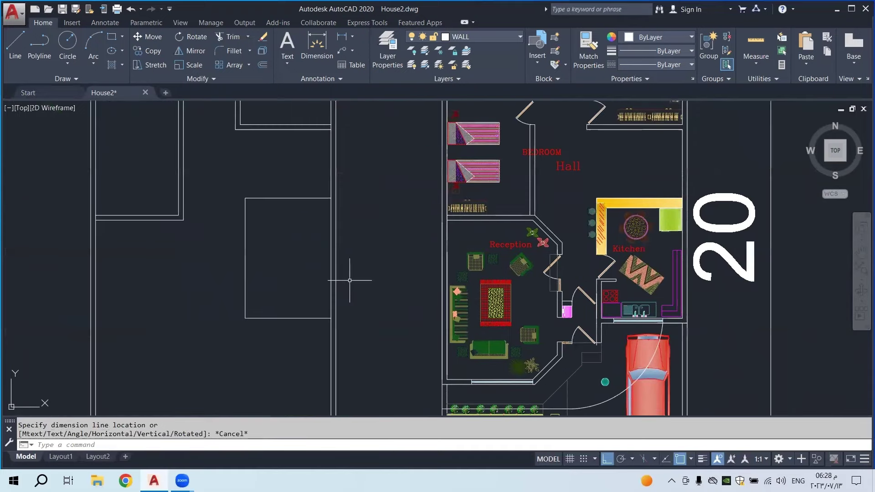
{"action": "left_click", "coordinate": [283, 238]}
{"action": "left_click", "coordinate": [232, 263]}
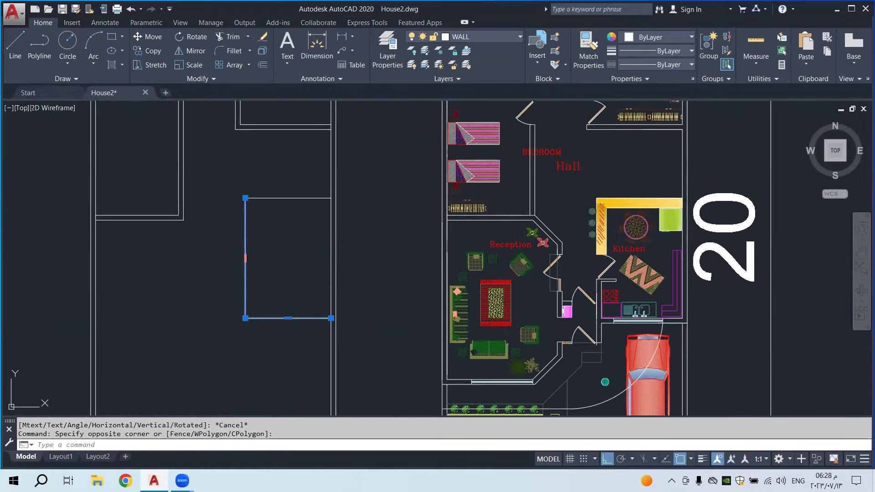
{"action": "left_click", "coordinate": [245, 258]}
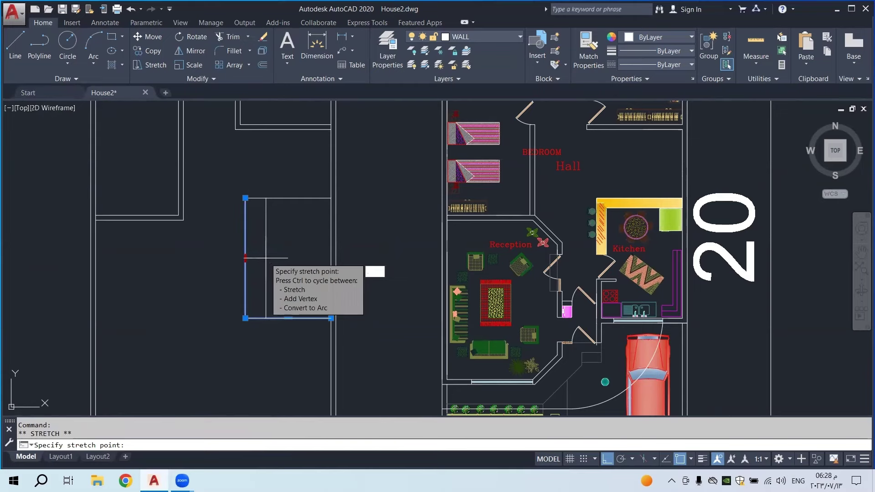
{"action": "type", "text": ".2"}
{"action": "key", "text": "Return"}
{"action": "scroll", "coordinate": [260, 200], "scroll_direction": "up", "scroll_amount": 5}
{"action": "key", "text": "Escape"}
Stretch the top line's left endpoint so it meets the shifted left line
{"action": "left_click", "coordinate": [257, 252]}
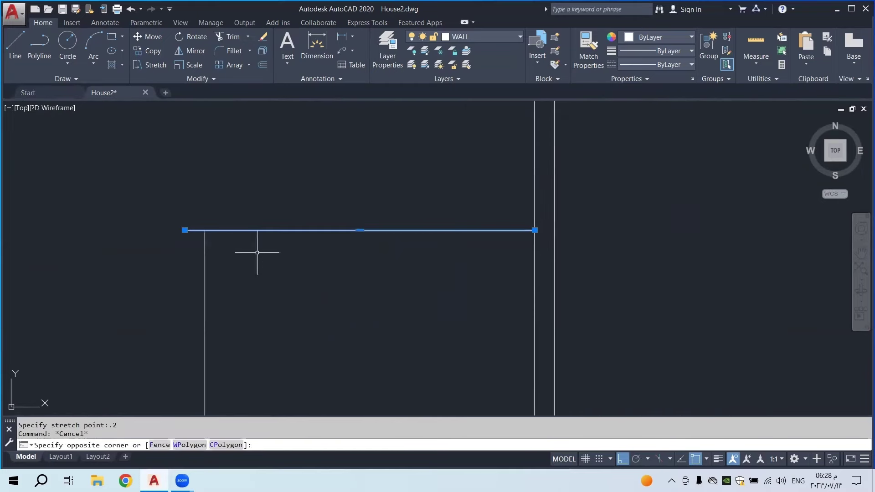
{"action": "left_click", "coordinate": [181, 214]}
{"action": "left_click", "coordinate": [185, 230]}
{"action": "left_click", "coordinate": [205, 230]}
{"action": "key", "text": "Escape"}
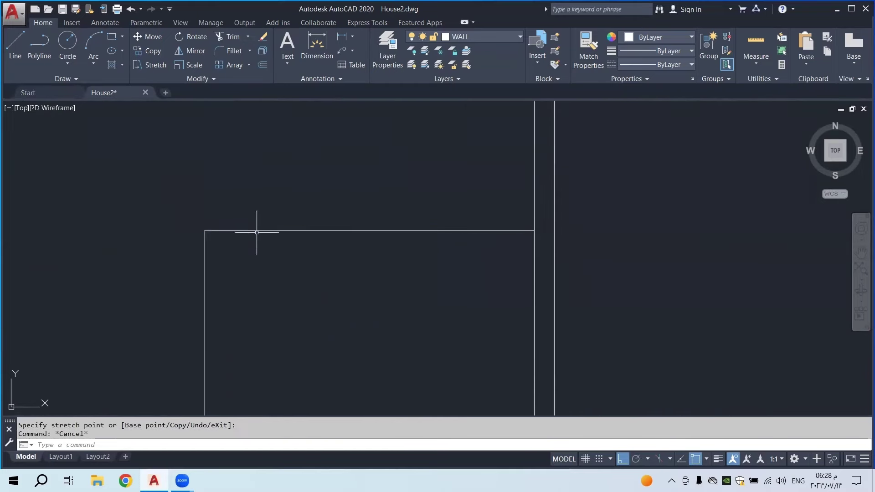
{"action": "scroll", "coordinate": [264, 223], "scroll_direction": "down", "scroll_amount": 5}
{"action": "key", "text": "Escape"}
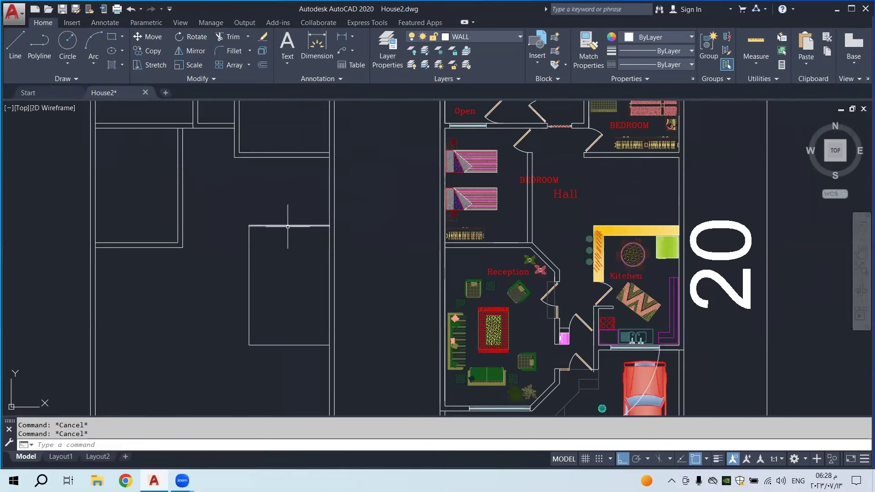
Window-select the rectangle and its top line to check how the lines connect
{"action": "left_click", "coordinate": [259, 244]}
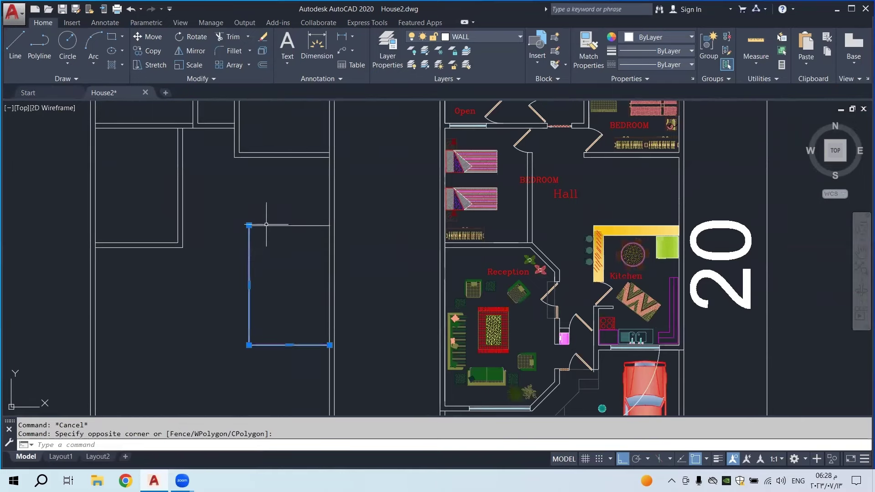
{"action": "left_click", "coordinate": [283, 254]}
{"action": "key", "text": "Escape"}
{"action": "left_click", "coordinate": [287, 195]}
{"action": "left_click", "coordinate": [263, 261]}
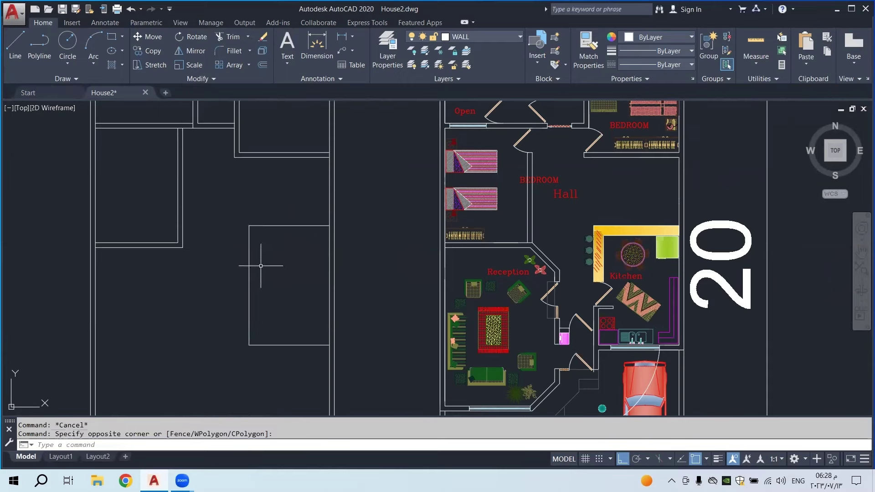
{"action": "left_click", "coordinate": [264, 255]}
{"action": "left_click", "coordinate": [225, 294]}
{"action": "key", "text": "Escape"}
Reselect the whole rectangle, its top line, then its left and bottom lines to verify the edit
{"action": "left_click", "coordinate": [287, 279]}
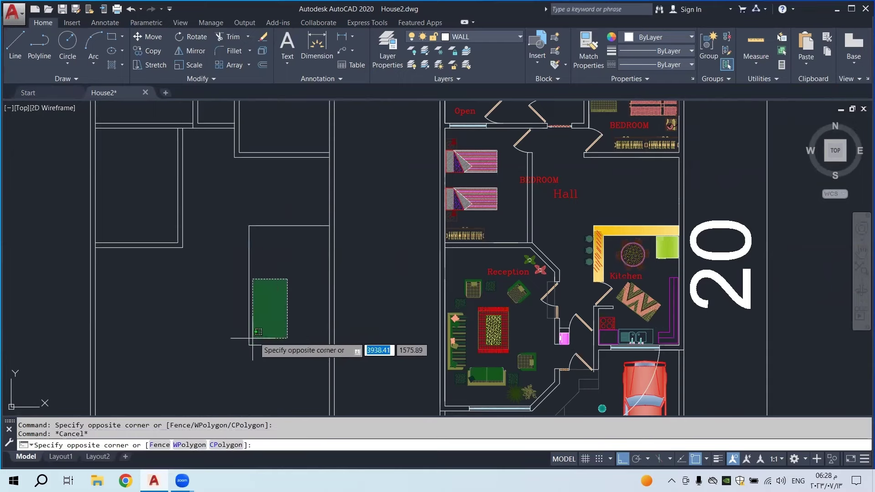
{"action": "left_click", "coordinate": [223, 355]}
{"action": "key", "text": "Escape"}
{"action": "left_click", "coordinate": [287, 203]}
{"action": "left_click", "coordinate": [223, 319]}
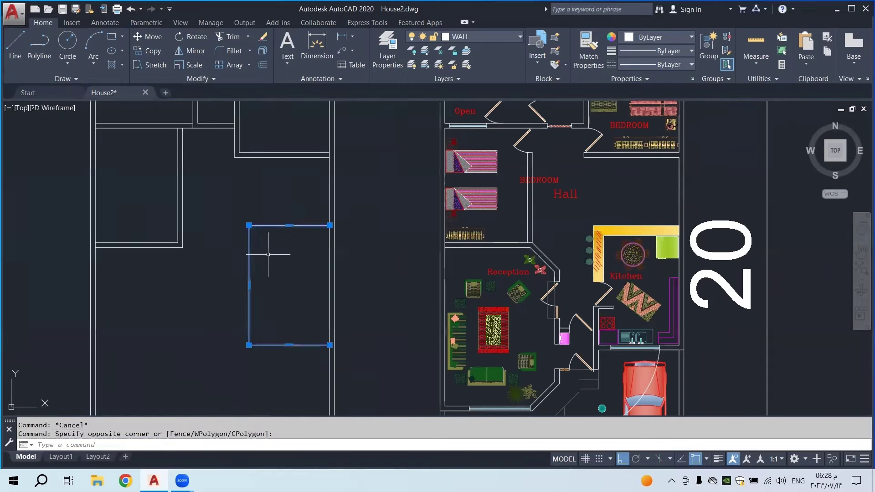
{"action": "key", "text": "Escape"}
{"action": "left_click", "coordinate": [287, 203]}
{"action": "left_click", "coordinate": [288, 228]}
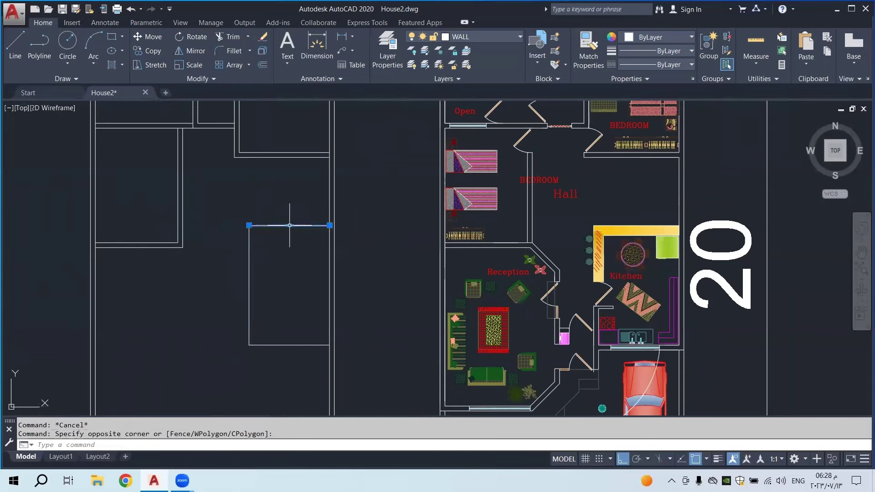
{"action": "key", "text": "Escape"}
{"action": "left_click", "coordinate": [291, 350]}
{"action": "left_click", "coordinate": [213, 281]}
{"action": "key", "text": "Escape"}
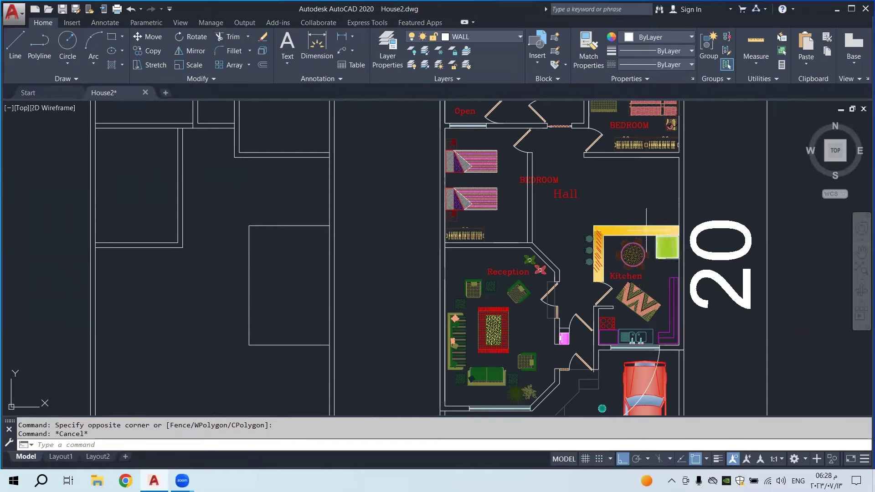
Measure the kitchen wall's vertical distance from its corner, then cancel the dimension
{"action": "scroll", "coordinate": [641, 224], "scroll_direction": "up", "scroll_amount": 4}
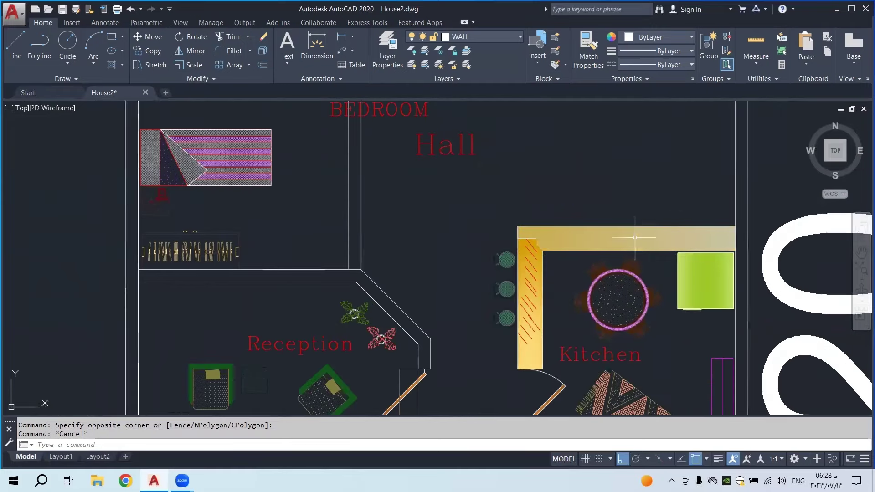
{"action": "middle_click_drag", "start_coordinate": [592, 274], "coordinate": [589, 263]}
{"action": "scroll", "coordinate": [589, 263], "scroll_direction": "down", "scroll_amount": 3}
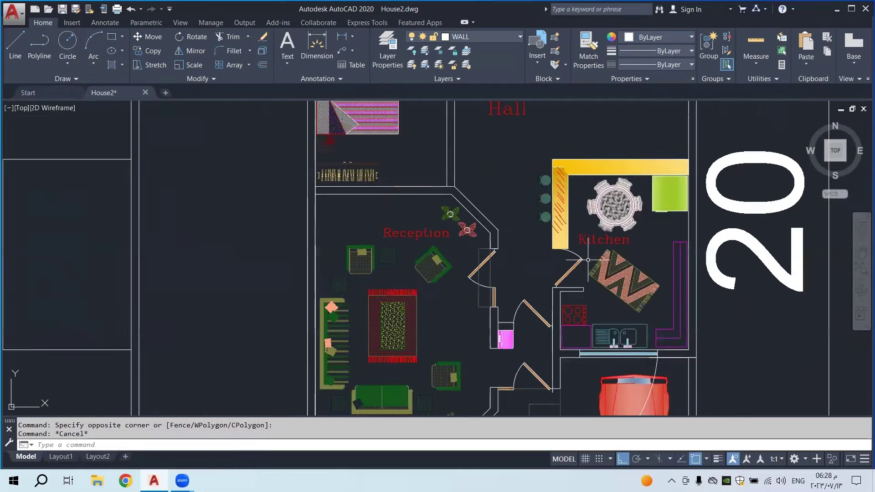
{"action": "scroll", "coordinate": [571, 234], "scroll_direction": "down", "scroll_amount": 2}
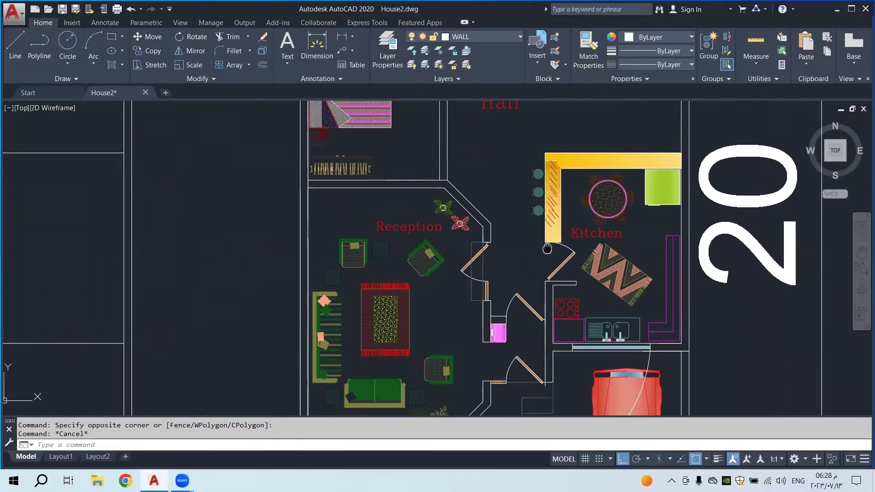
{"action": "scroll", "coordinate": [497, 263], "scroll_direction": "up", "scroll_amount": 3}
{"action": "left_click", "coordinate": [342, 38]}
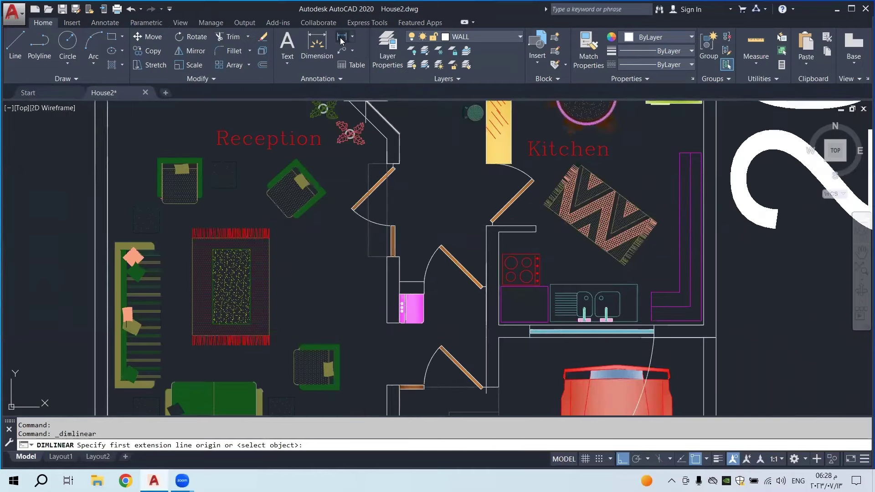
{"action": "scroll", "coordinate": [474, 230], "scroll_direction": "down", "scroll_amount": 2}
{"action": "scroll", "coordinate": [486, 296], "scroll_direction": "up", "scroll_amount": 2}
{"action": "scroll", "coordinate": [486, 295], "scroll_direction": "up", "scroll_amount": 3}
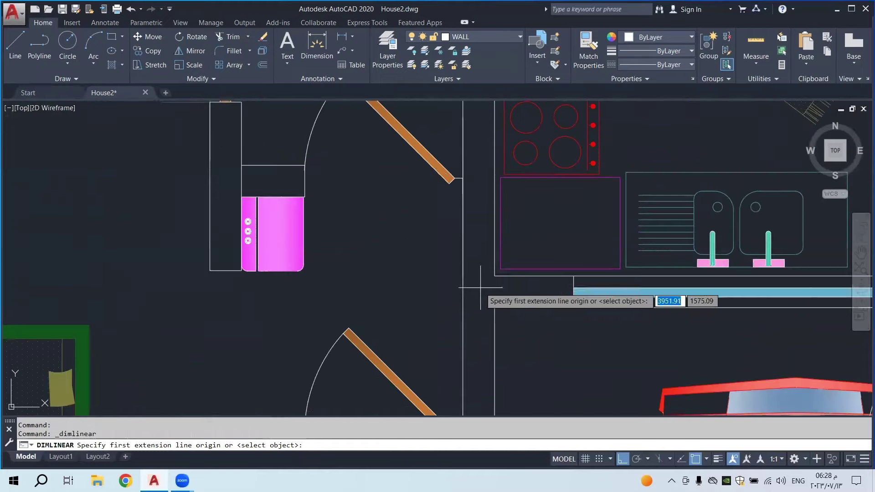
{"action": "left_click", "coordinate": [486, 287]}
{"action": "scroll", "coordinate": [487, 283], "scroll_direction": "down", "scroll_amount": 3}
{"action": "scroll", "coordinate": [488, 283], "scroll_direction": "up", "scroll_amount": 5}
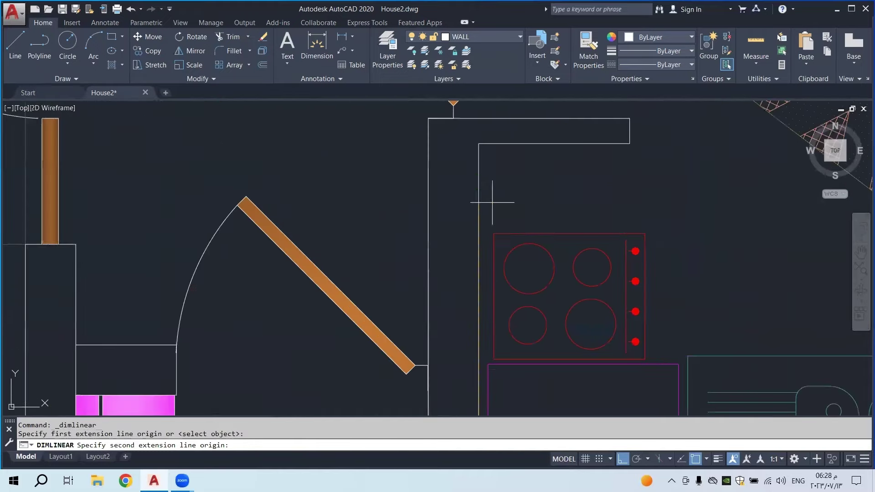
{"action": "left_click", "coordinate": [478, 143]}
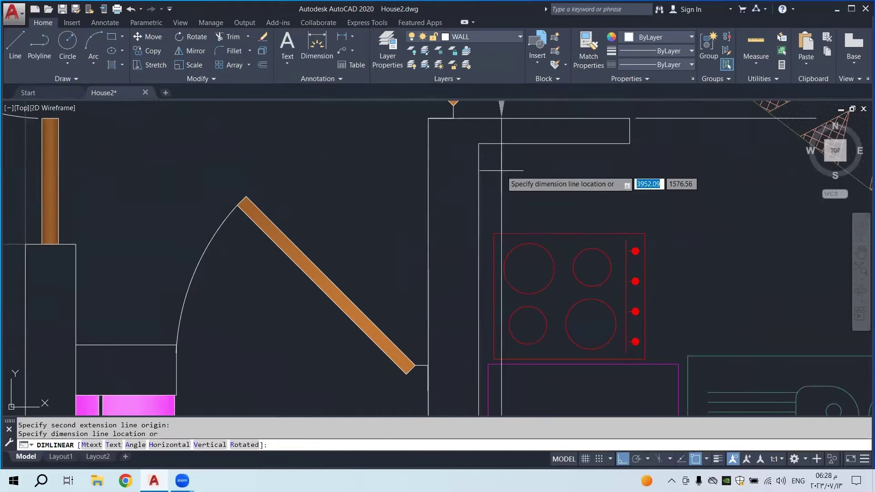
{"action": "scroll", "coordinate": [496, 172], "scroll_direction": "down", "scroll_amount": 3}
{"action": "scroll", "coordinate": [495, 172], "scroll_direction": "down", "scroll_amount": 8}
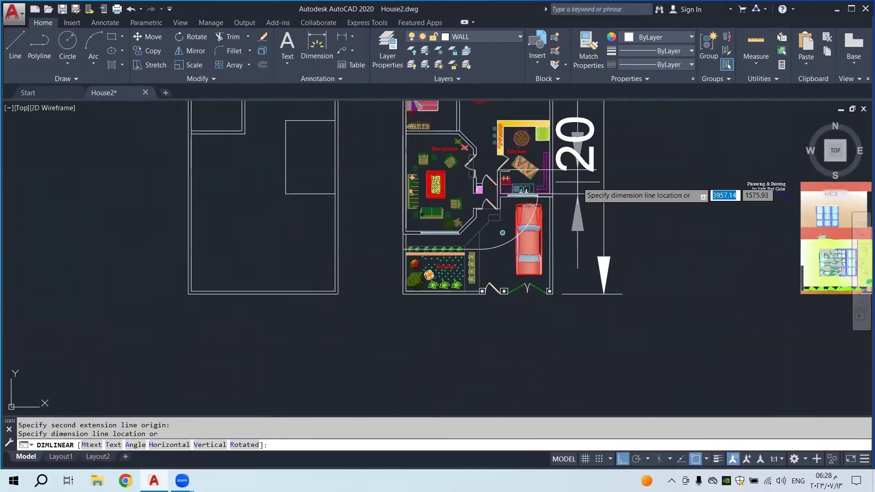
{"action": "key", "text": "Escape"}
Draw a 1.6-long line starting at the rectangle's wall corner
{"action": "scroll", "coordinate": [528, 201], "scroll_direction": "up", "scroll_amount": 6}
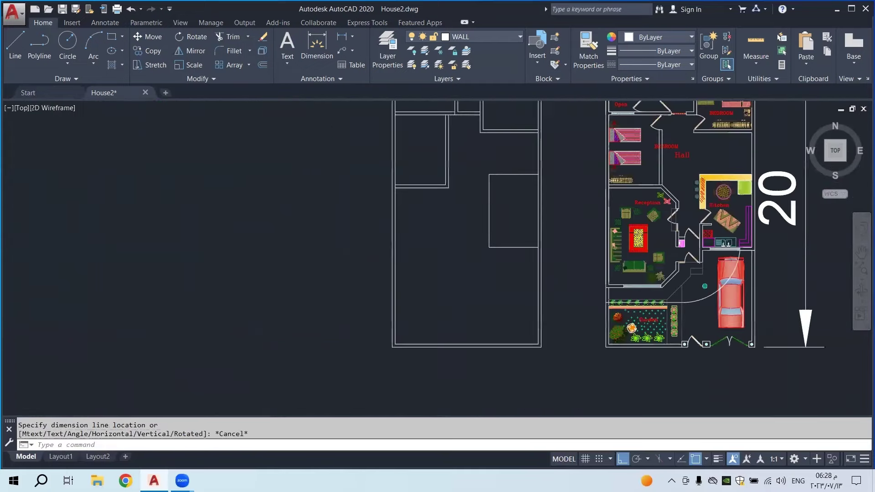
{"action": "left_click", "coordinate": [9, 57]}
{"action": "scroll", "coordinate": [455, 260], "scroll_direction": "up", "scroll_amount": 4}
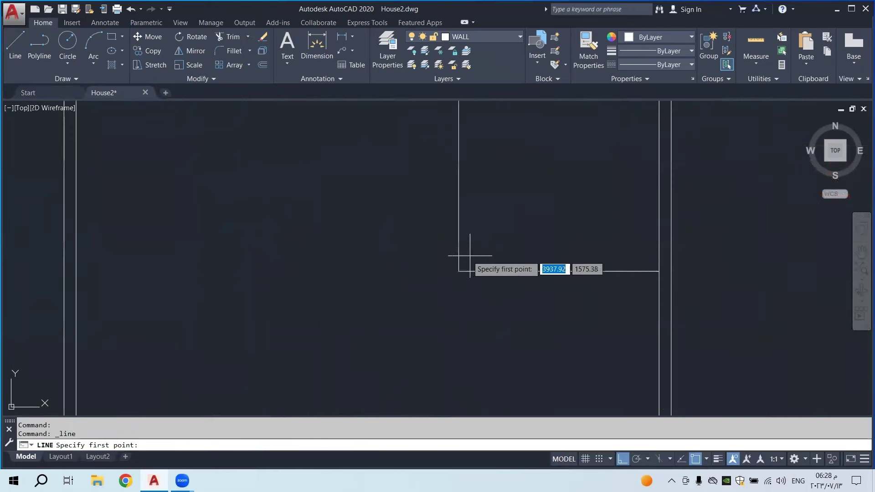
{"action": "left_click", "coordinate": [456, 274]}
{"action": "middle_click_drag", "start_coordinate": [475, 200], "coordinate": [464, 302]}
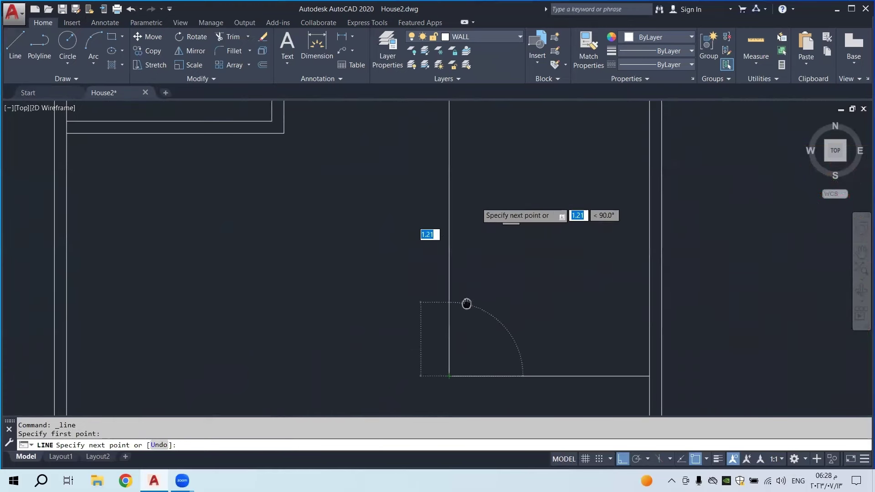
{"action": "type", "text": "1.6"}
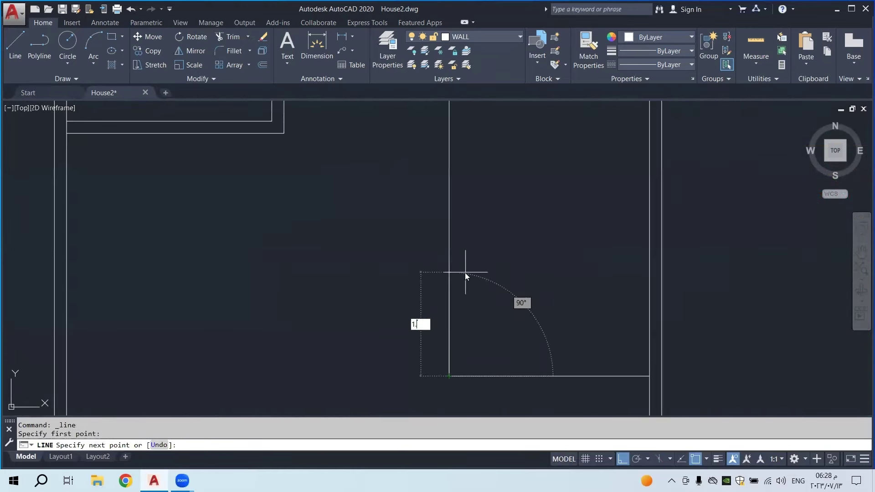
{"action": "key", "text": "Return"}
{"action": "scroll", "coordinate": [465, 272], "scroll_direction": "down", "scroll_amount": 4}
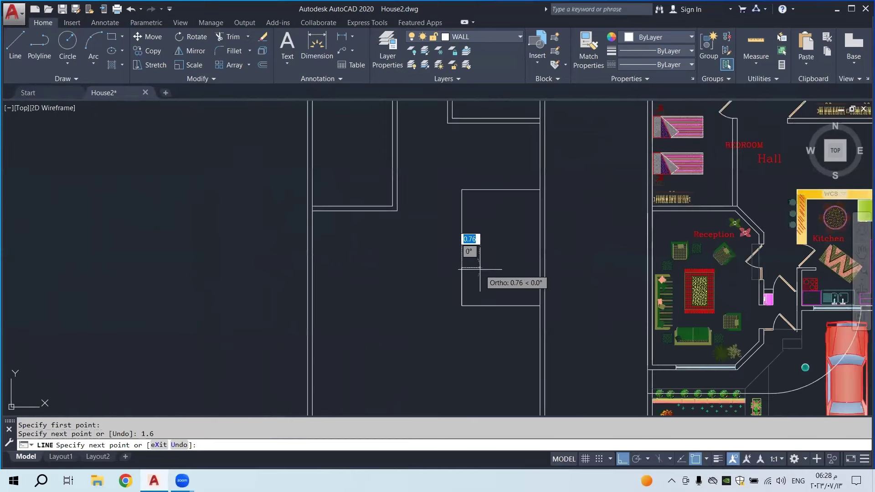
{"action": "key", "text": "Escape"}
Select the rectangle's left and bottom lines and begin a grip-stretch, then cancel it
{"action": "left_click", "coordinate": [474, 226]}
{"action": "left_click", "coordinate": [462, 210]}
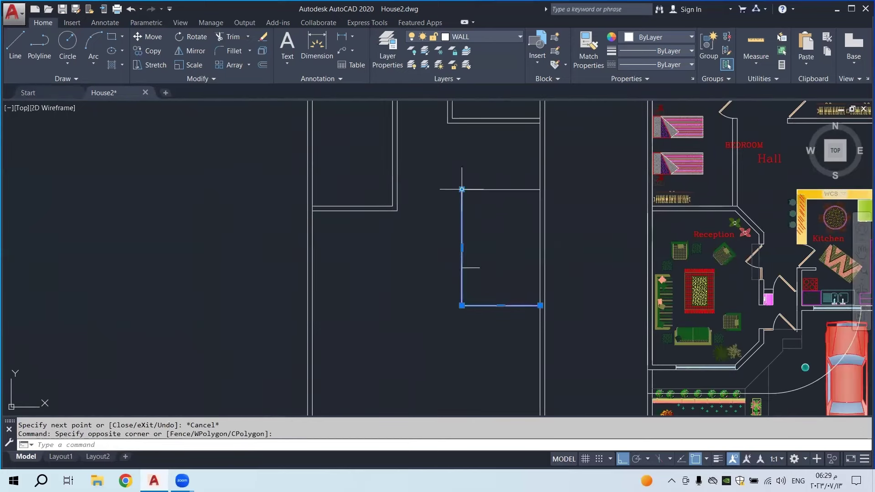
{"action": "left_click", "coordinate": [461, 189]}
{"action": "right_click", "coordinate": [459, 273]}
{"action": "key", "text": "Escape"}
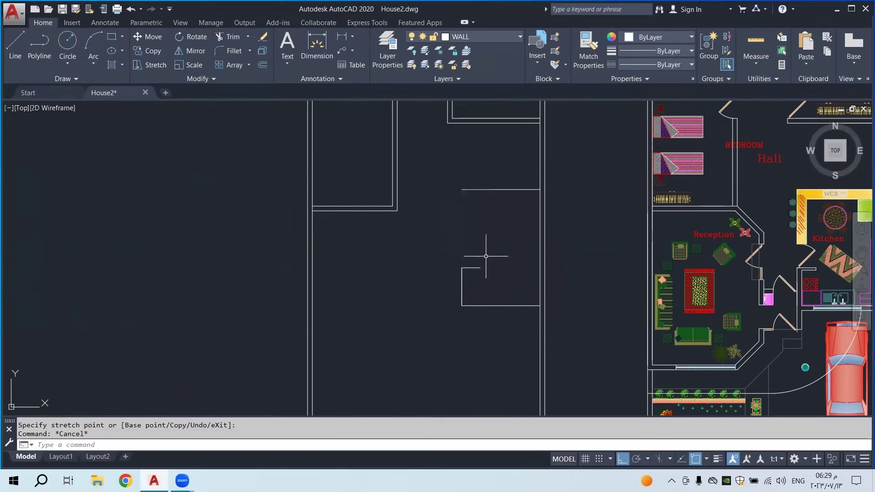
Window-select the short stray top line and delete it, leaving the L-shape
{"action": "scroll", "coordinate": [485, 256], "scroll_direction": "up", "scroll_amount": 4}
{"action": "left_click", "coordinate": [479, 253]}
{"action": "left_click", "coordinate": [453, 279]}
{"action": "key", "text": "Delete"}
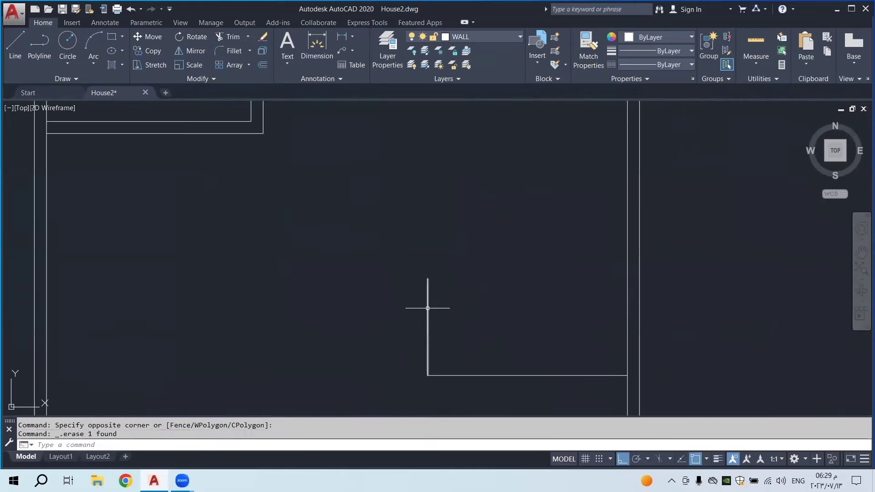
{"action": "left_click", "coordinate": [429, 344]}
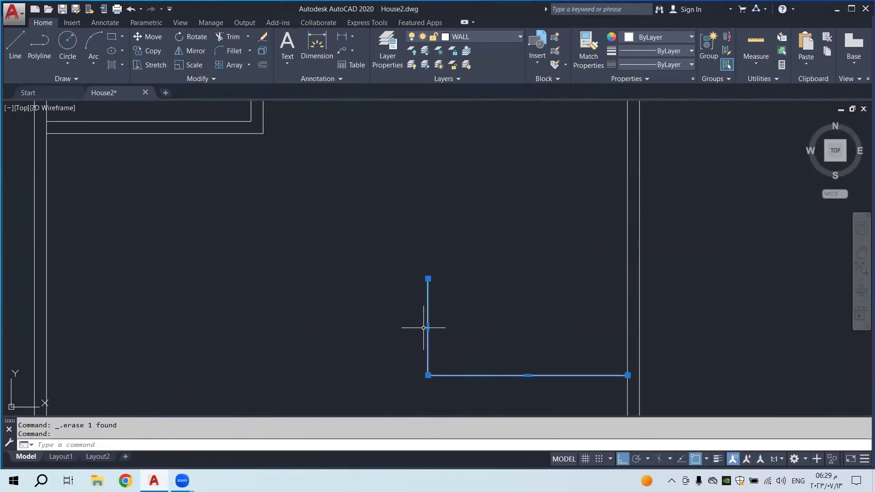
{"action": "scroll", "coordinate": [393, 307], "scroll_direction": "down", "scroll_amount": 4}
{"action": "scroll", "coordinate": [391, 307], "scroll_direction": "down", "scroll_amount": 2}
{"action": "scroll", "coordinate": [638, 321], "scroll_direction": "up", "scroll_amount": 2}
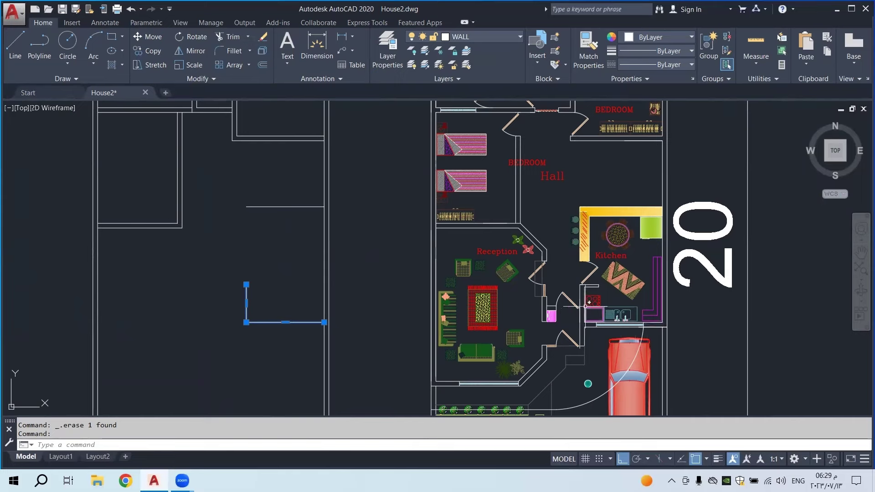
Offset the L-shaped wall outward by 0.20 to create the second wall line
{"action": "key", "text": "Escape"}
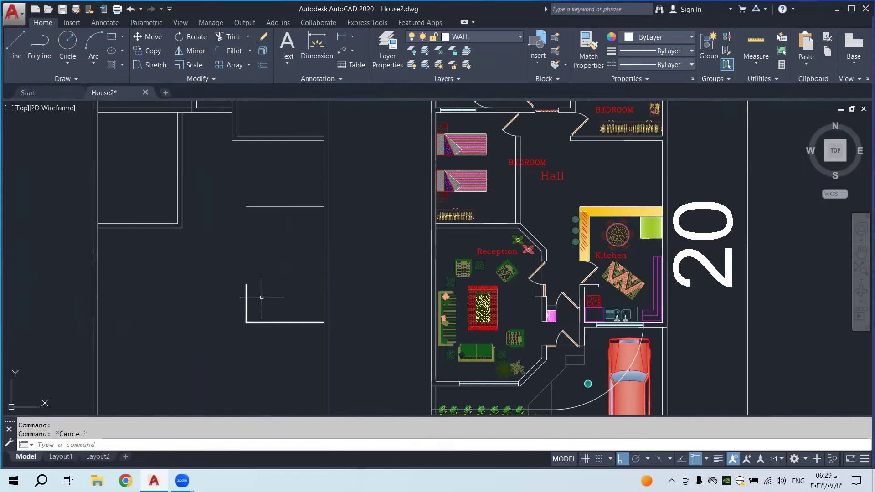
{"action": "left_click", "coordinate": [262, 66]}
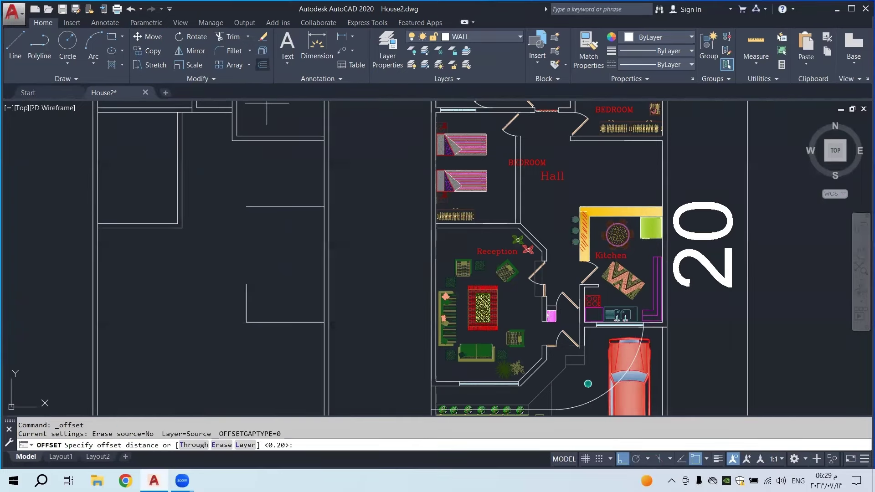
{"action": "key", "text": "Return"}
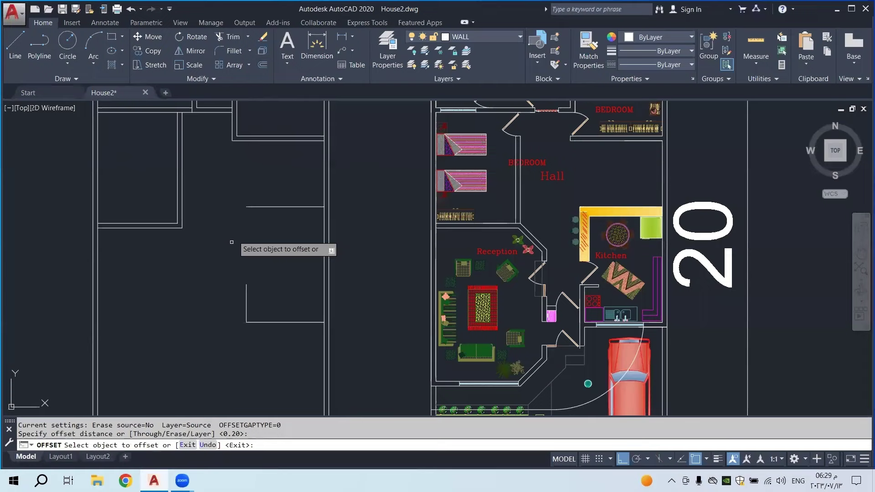
{"action": "left_click", "coordinate": [247, 309]}
{"action": "left_click", "coordinate": [230, 312]}
{"action": "key", "text": "Escape"}
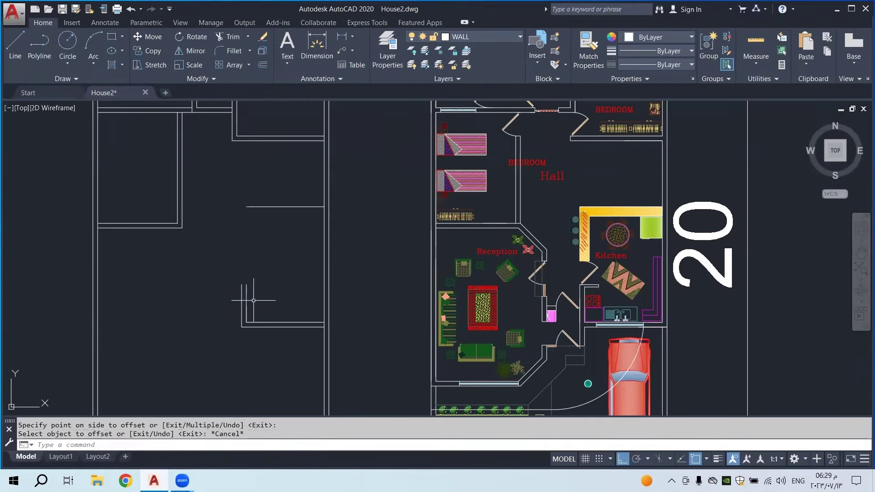
{"action": "middle_click_drag", "start_coordinate": [253, 300], "coordinate": [280, 299]}
{"action": "scroll", "coordinate": [652, 284], "scroll_direction": "up", "scroll_amount": 6}
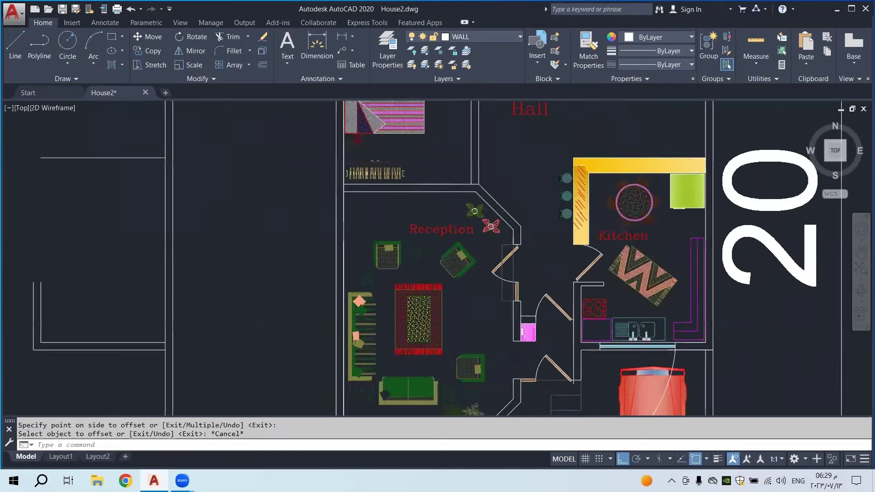
Measure the kitchen from the door side to the wall corner, then cancel
{"action": "left_click", "coordinate": [339, 38]}
{"action": "scroll", "coordinate": [480, 296], "scroll_direction": "up", "scroll_amount": 2}
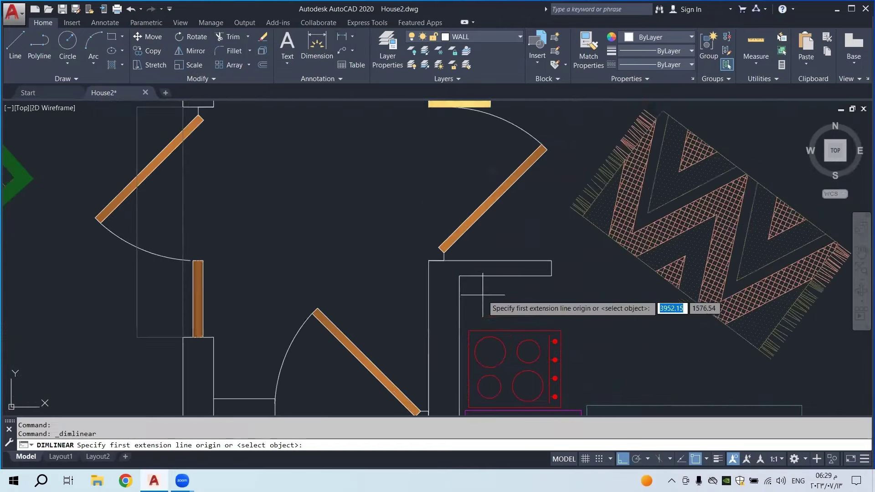
{"action": "left_click", "coordinate": [431, 260]}
{"action": "left_click", "coordinate": [551, 261]}
{"action": "scroll", "coordinate": [539, 244], "scroll_direction": "down", "scroll_amount": 3}
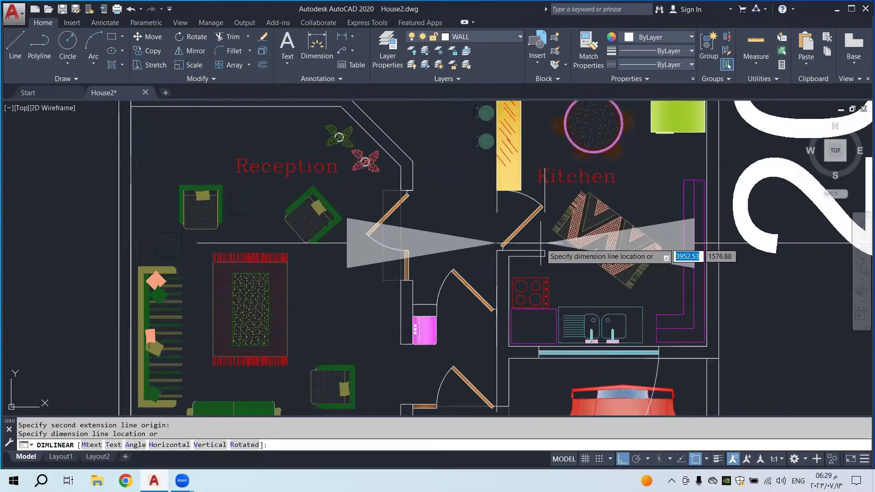
{"action": "scroll", "coordinate": [541, 246], "scroll_direction": "down", "scroll_amount": 5}
{"action": "key", "text": "Escape"}
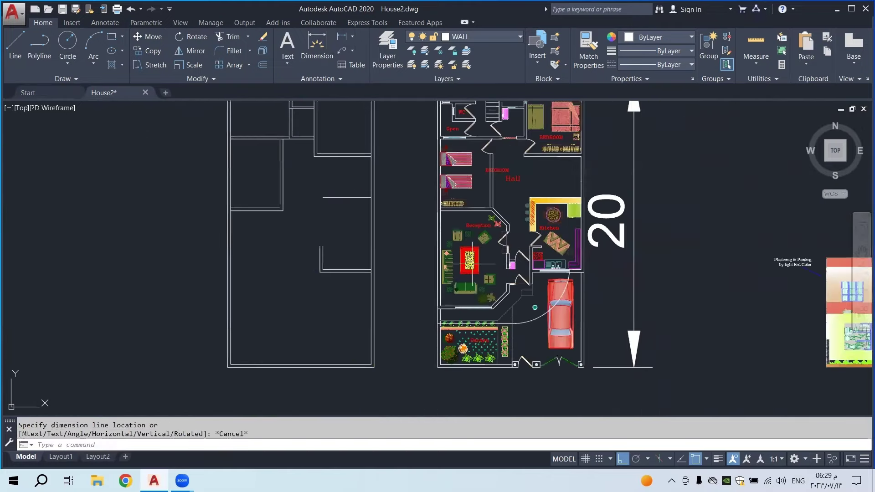
{"action": "scroll", "coordinate": [337, 245], "scroll_direction": "up", "scroll_amount": 2}
{"action": "scroll", "coordinate": [337, 245], "scroll_direction": "up", "scroll_amount": 2}
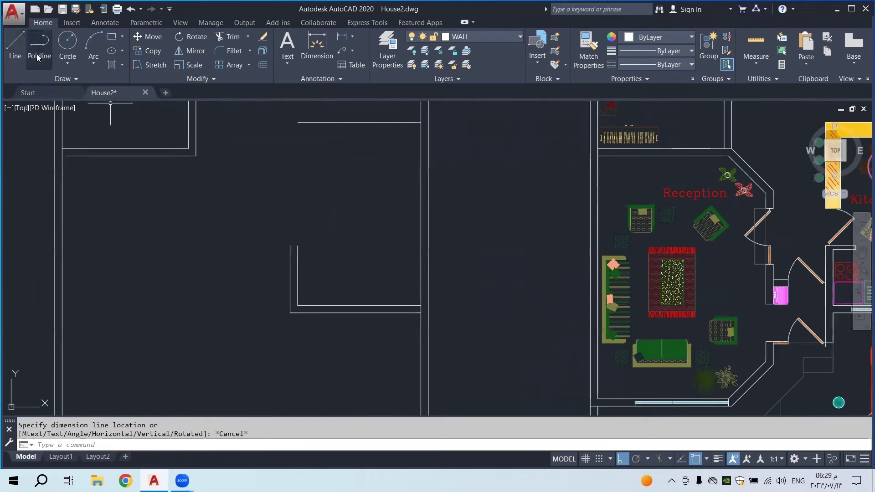
Draw a polyline return from the outer wall corner: 0.8 right, 0.1 down, back to the inner wall
{"action": "left_click", "coordinate": [40, 45]}
{"action": "scroll", "coordinate": [289, 250], "scroll_direction": "up", "scroll_amount": 4}
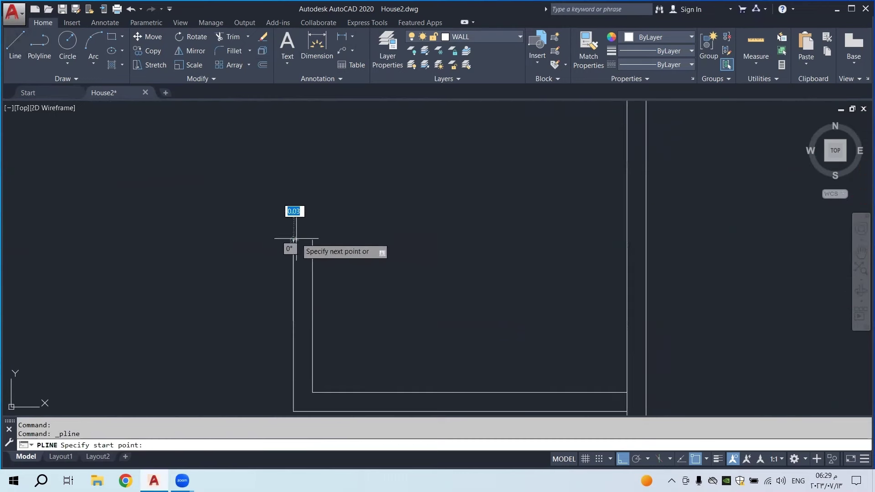
{"action": "left_click", "coordinate": [293, 239]}
{"action": "type", "text": ".8"}
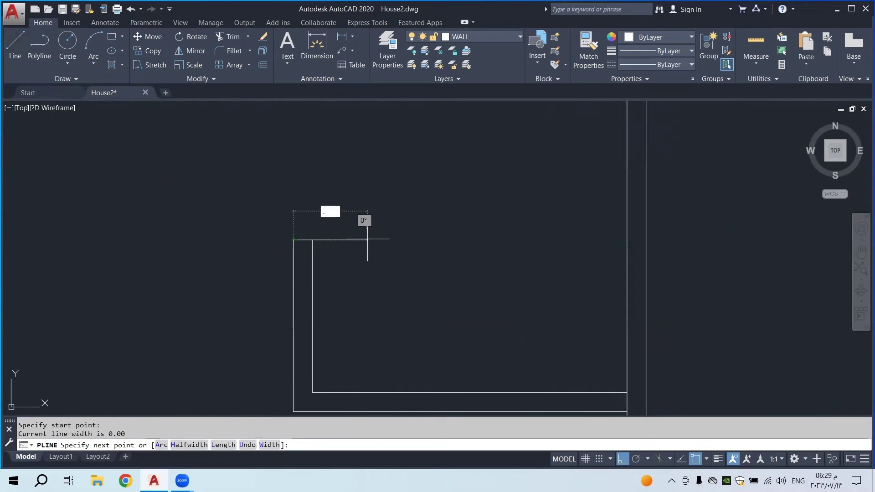
{"action": "key", "text": "Return"}
{"action": "scroll", "coordinate": [369, 270], "scroll_direction": "down", "scroll_amount": 5}
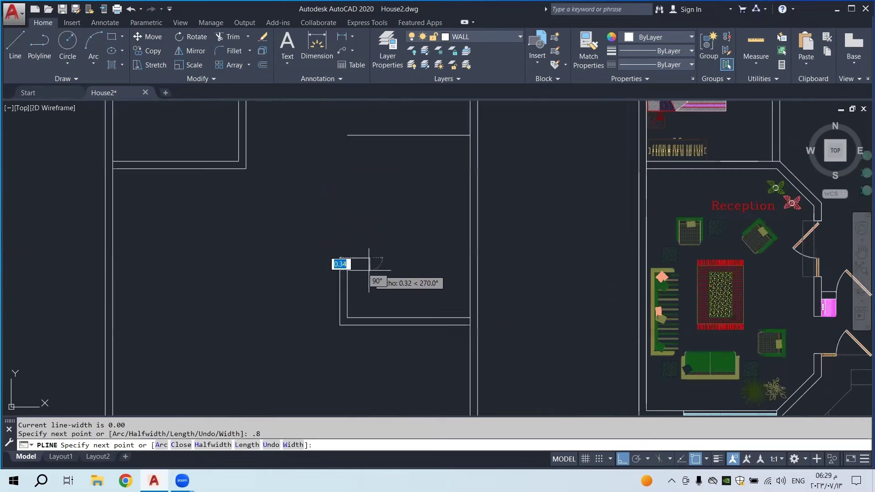
{"action": "scroll", "coordinate": [532, 258], "scroll_direction": "up", "scroll_amount": 2}
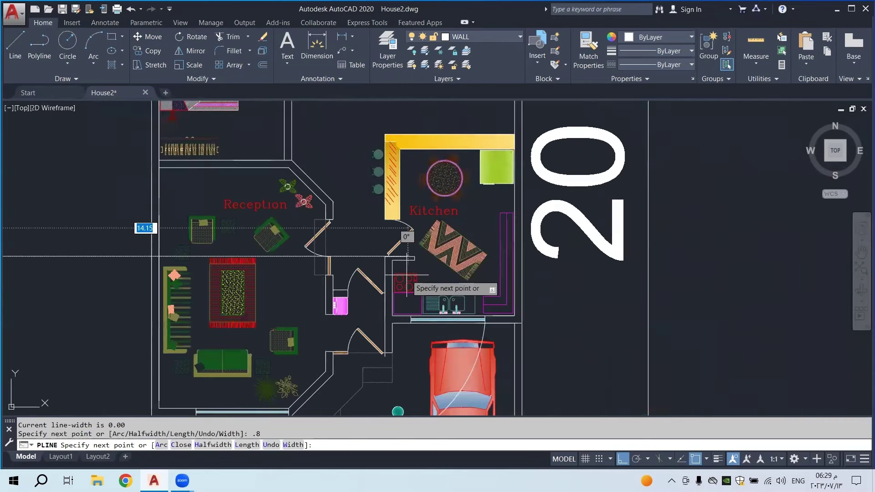
{"action": "scroll", "coordinate": [420, 240], "scroll_direction": "down", "scroll_amount": 4}
{"action": "scroll", "coordinate": [212, 252], "scroll_direction": "up", "scroll_amount": 5}
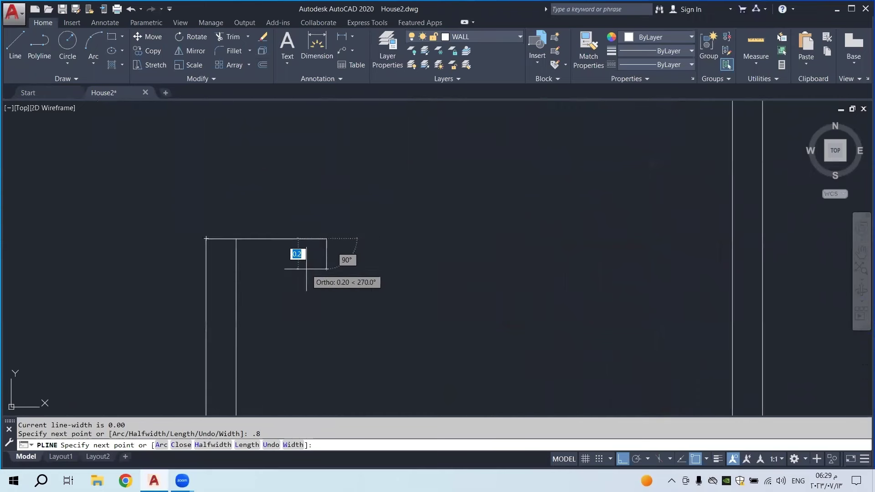
{"action": "key", "text": "Return"}
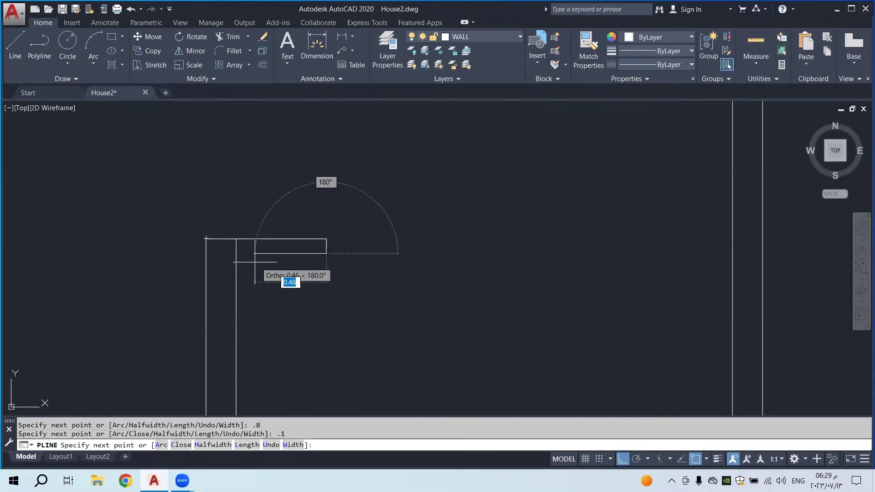
{"action": "left_click", "coordinate": [235, 253]}
{"action": "key", "text": "Escape"}
Shorten the inner vertical wall line by stretching its top endpoint down to the new return
{"action": "left_click", "coordinate": [240, 272]}
{"action": "left_click", "coordinate": [235, 281]}
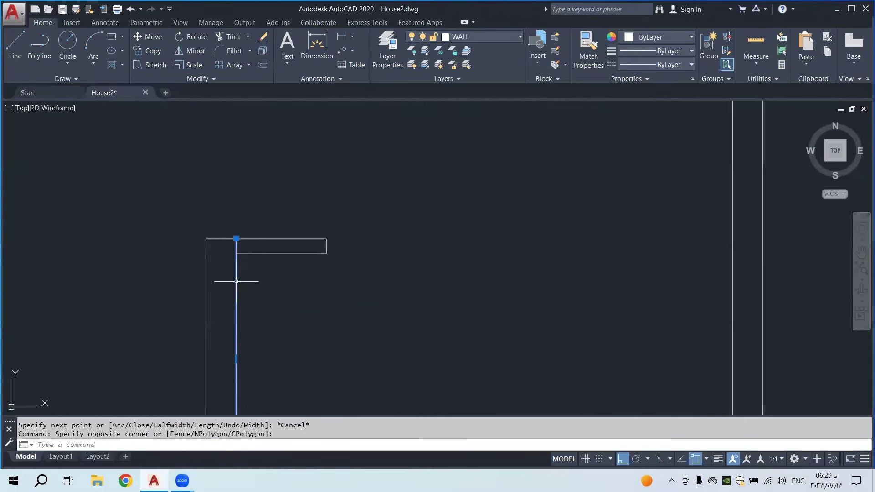
{"action": "scroll", "coordinate": [236, 238], "scroll_direction": "up", "scroll_amount": 5}
{"action": "left_click", "coordinate": [230, 231]}
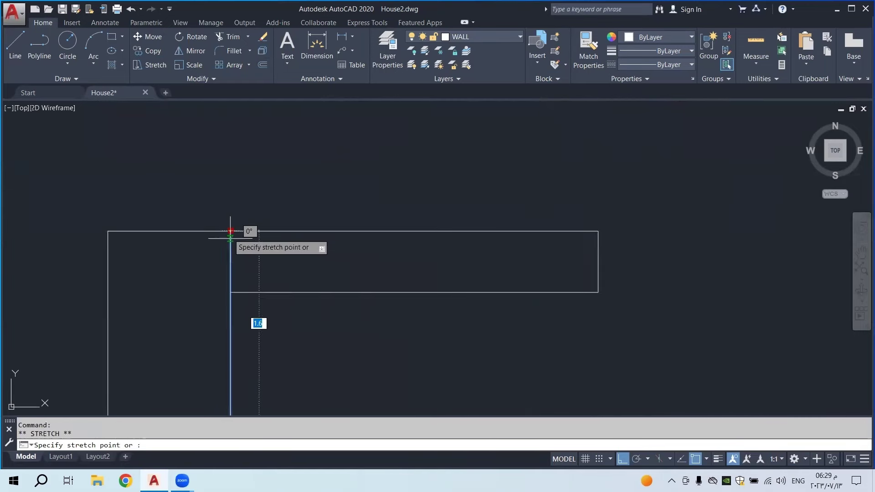
{"action": "left_click", "coordinate": [231, 292]}
{"action": "key", "text": "Escape"}
{"action": "scroll", "coordinate": [342, 213], "scroll_direction": "down", "scroll_amount": 3}
{"action": "scroll", "coordinate": [342, 212], "scroll_direction": "down", "scroll_amount": 2}
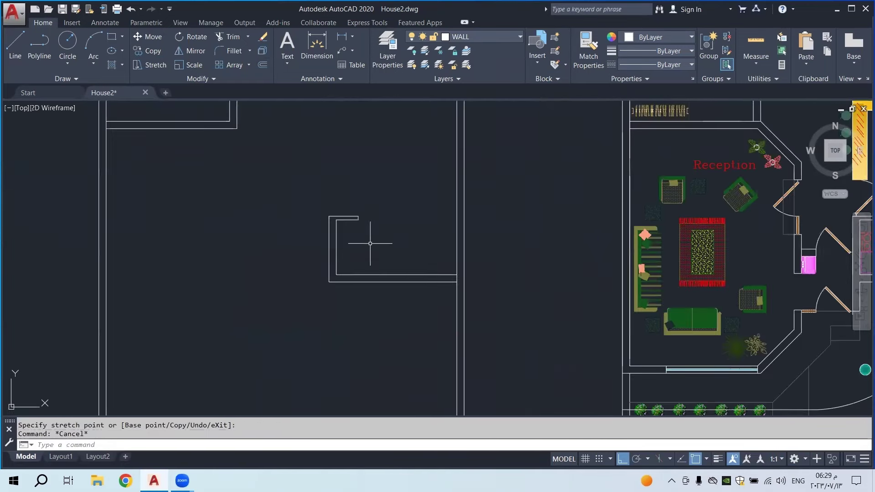
{"action": "scroll", "coordinate": [410, 283], "scroll_direction": "down", "scroll_amount": 4}
{"action": "key", "text": "Escape"}
Draw a 3.15-long vertical line joining the L-wall to the horizontal line above
{"action": "scroll", "coordinate": [369, 222], "scroll_direction": "up", "scroll_amount": 4}
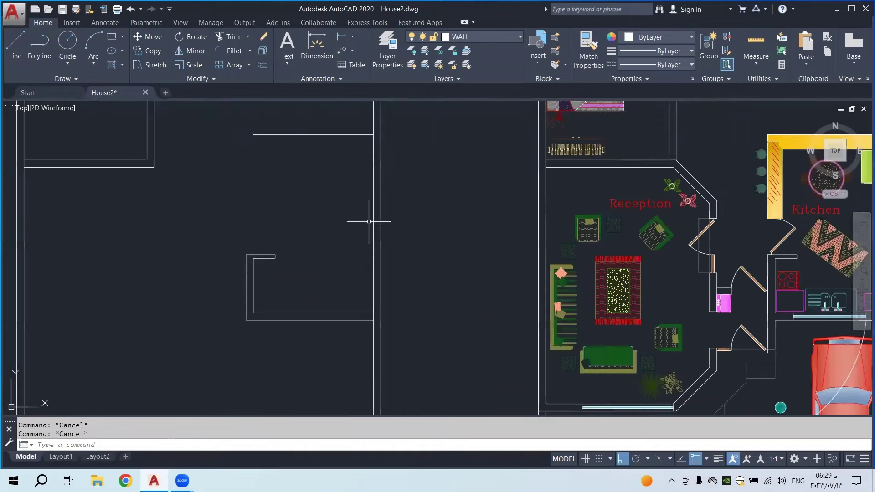
{"action": "scroll", "coordinate": [368, 222], "scroll_direction": "down", "scroll_amount": 1}
{"action": "left_click", "coordinate": [15, 46]}
{"action": "scroll", "coordinate": [148, 200], "scroll_direction": "down", "scroll_amount": 2}
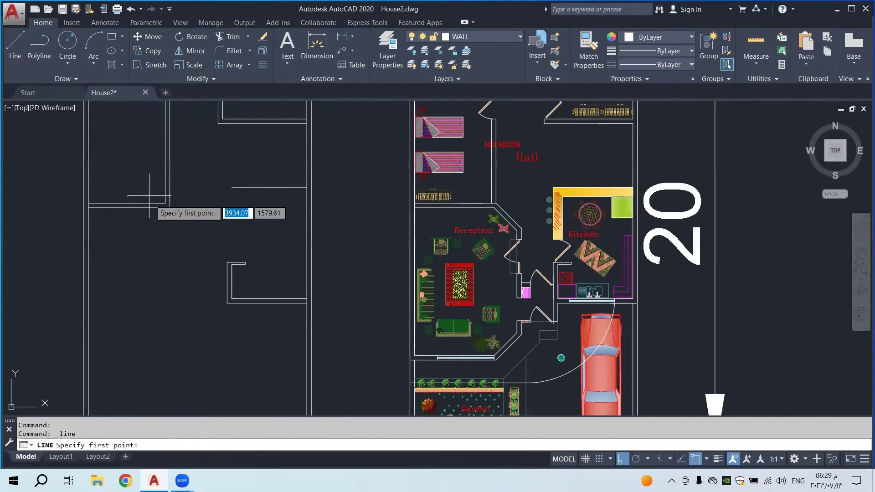
{"action": "scroll", "coordinate": [269, 257], "scroll_direction": "up", "scroll_amount": 2}
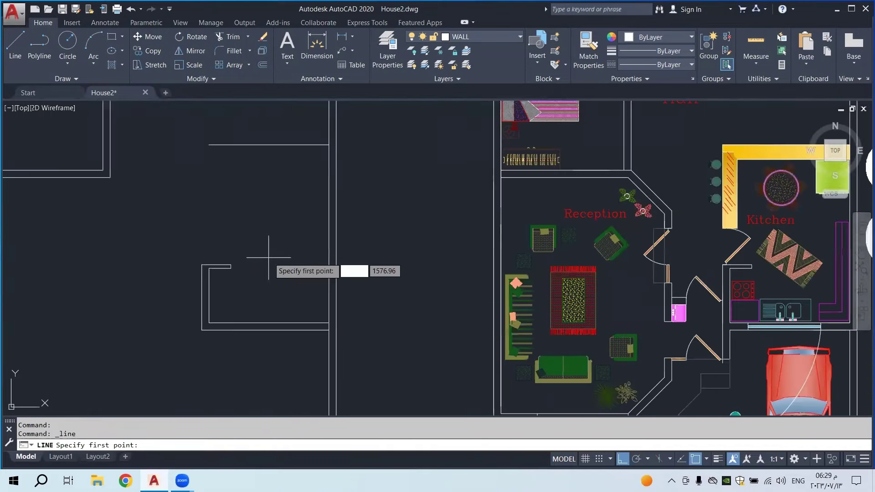
{"action": "left_click", "coordinate": [209, 144]}
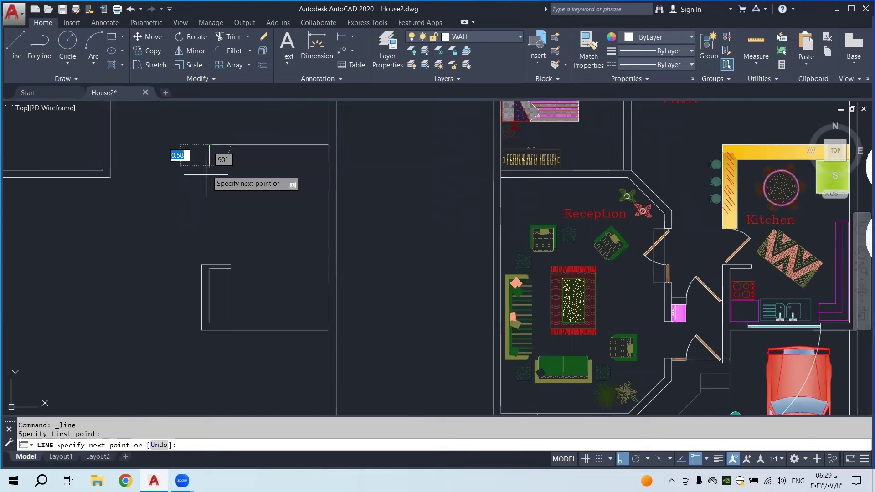
{"action": "left_click", "coordinate": [209, 264]}
{"action": "key", "text": "Escape"}
{"action": "scroll", "coordinate": [228, 210], "scroll_direction": "down", "scroll_amount": 2}
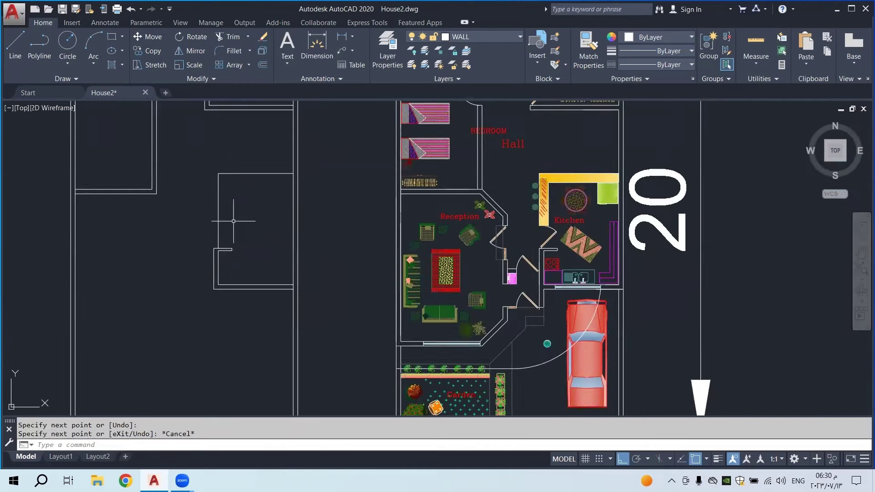
{"action": "key", "text": "Escape"}
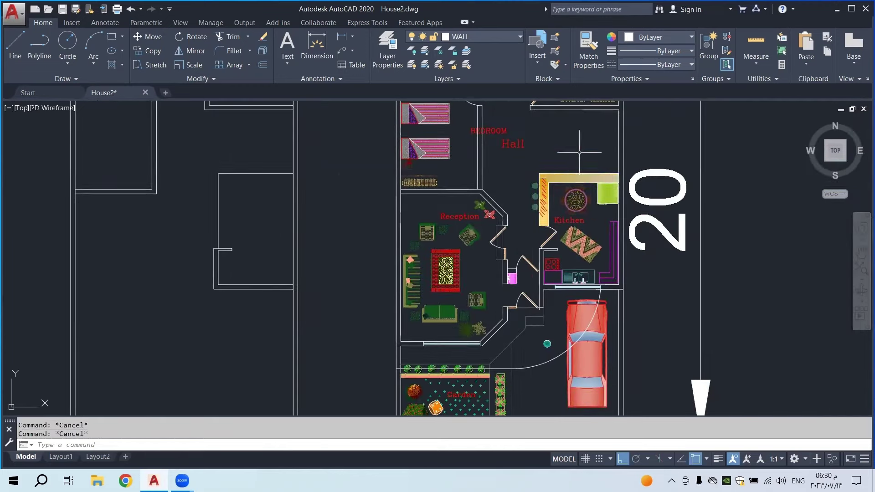
Measure a distance to the kitchen wall's top-left corner, then discard it
{"action": "left_click", "coordinate": [344, 41]}
{"action": "scroll", "coordinate": [599, 180], "scroll_direction": "up", "scroll_amount": 5}
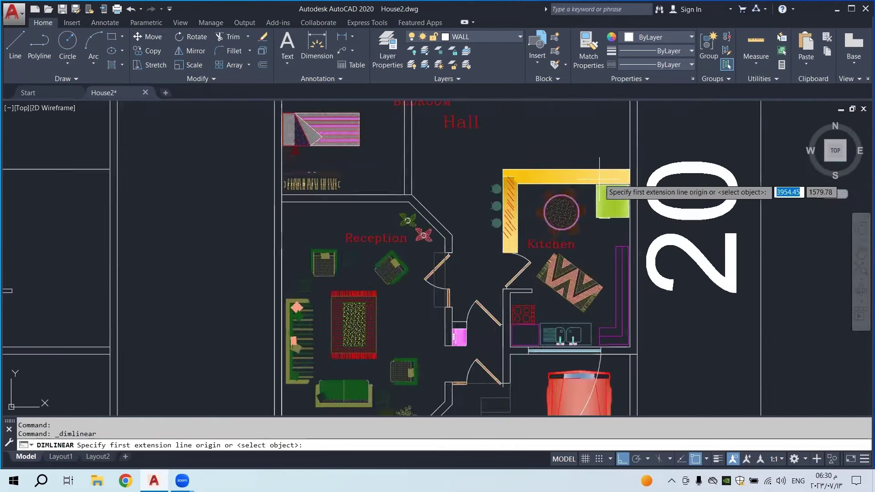
{"action": "left_click", "coordinate": [676, 158]}
{"action": "left_click", "coordinate": [352, 158]}
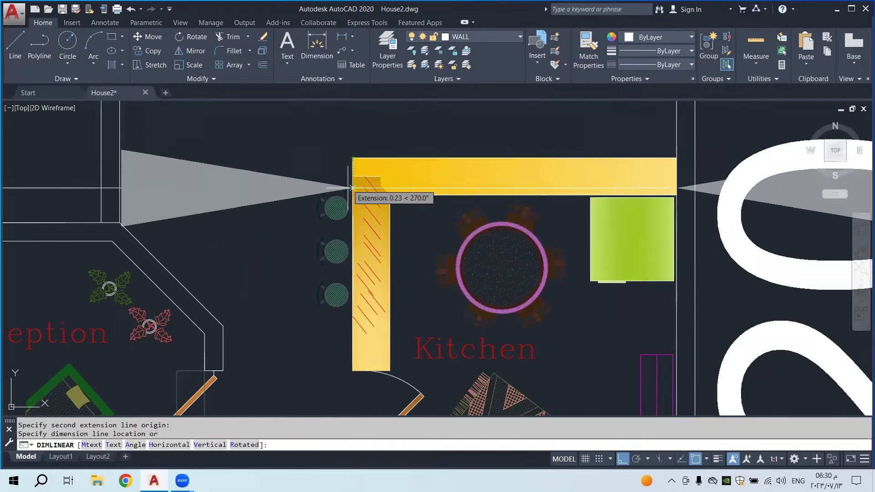
{"action": "scroll", "coordinate": [347, 200], "scroll_direction": "down", "scroll_amount": 4}
{"action": "key", "text": "Escape"}
{"action": "middle_click_drag", "start_coordinate": [346, 199], "coordinate": [558, 200]}
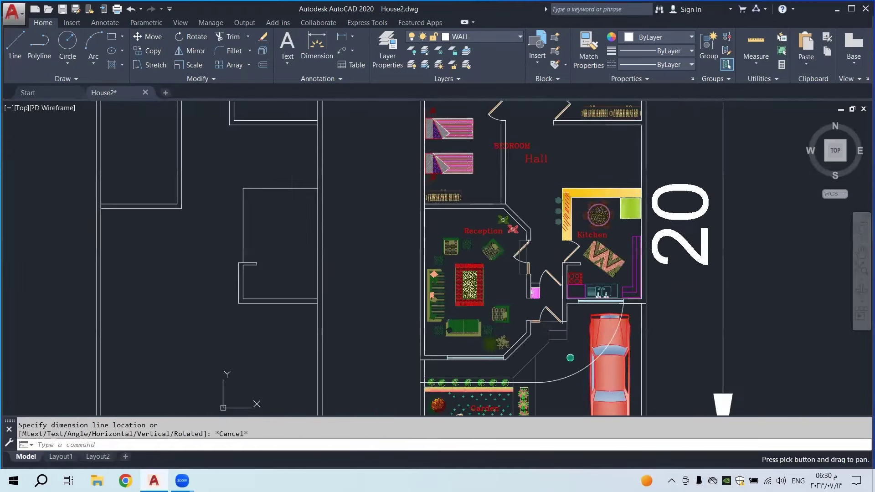
Measure from the room corner to the wall corner, then discard the measurement
{"action": "left_click", "coordinate": [339, 38]}
{"action": "scroll", "coordinate": [256, 180], "scroll_direction": "up", "scroll_amount": 2}
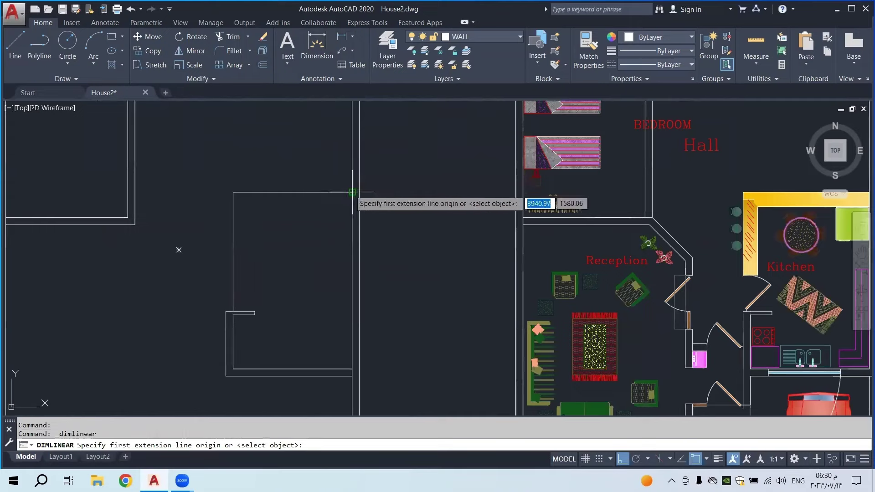
{"action": "left_click", "coordinate": [243, 188]}
{"action": "left_click", "coordinate": [353, 192]}
{"action": "scroll", "coordinate": [263, 188], "scroll_direction": "down", "scroll_amount": 2}
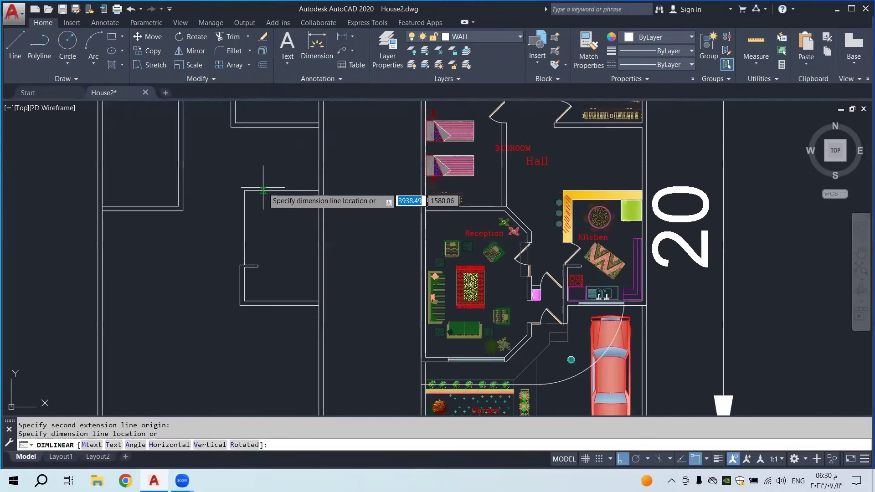
{"action": "key", "text": "Escape"}
Move the small room's left wall line 0.2 units to the left
{"action": "middle_click_drag", "start_coordinate": [262, 188], "coordinate": [265, 179]}
{"action": "left_click", "coordinate": [256, 214]}
{"action": "left_click", "coordinate": [223, 225]}
{"action": "scroll", "coordinate": [240, 220], "scroll_direction": "up", "scroll_amount": 2}
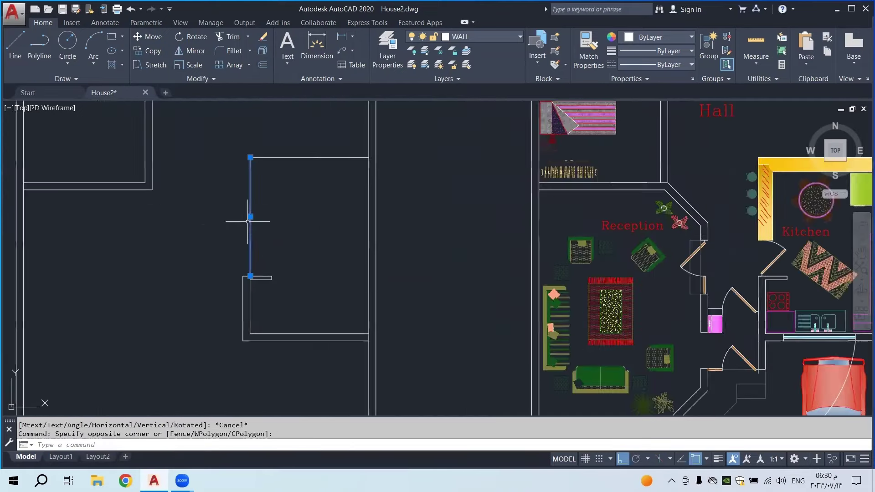
{"action": "left_click", "coordinate": [250, 217]}
{"action": "type", "text": "."}
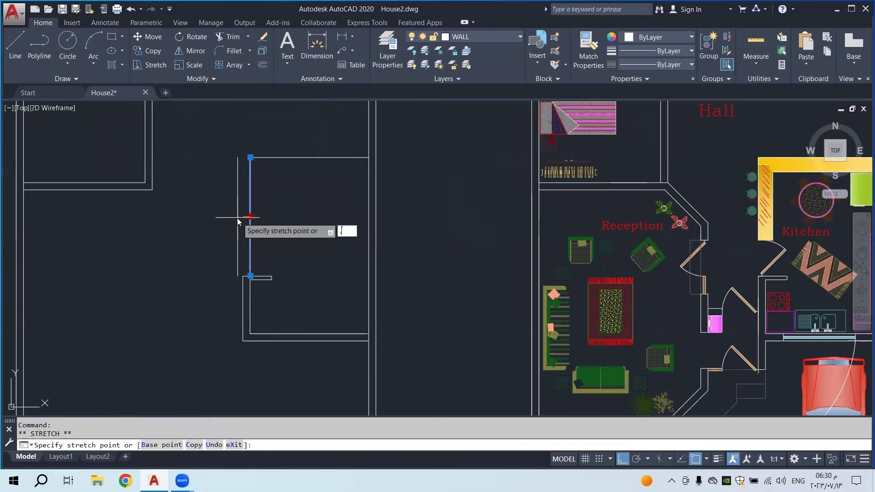
{"action": "type", "text": "2"}
{"action": "key", "text": "Return"}
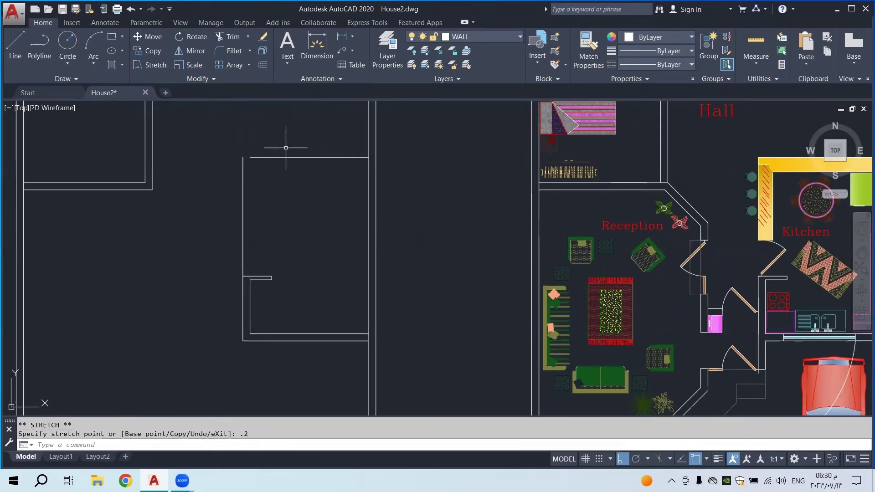
{"action": "key", "text": "Escape"}
Select the room's top wall line at its left end, then cancel without stretching
{"action": "left_click", "coordinate": [251, 154]}
{"action": "scroll", "coordinate": [251, 155], "scroll_direction": "up", "scroll_amount": 3}
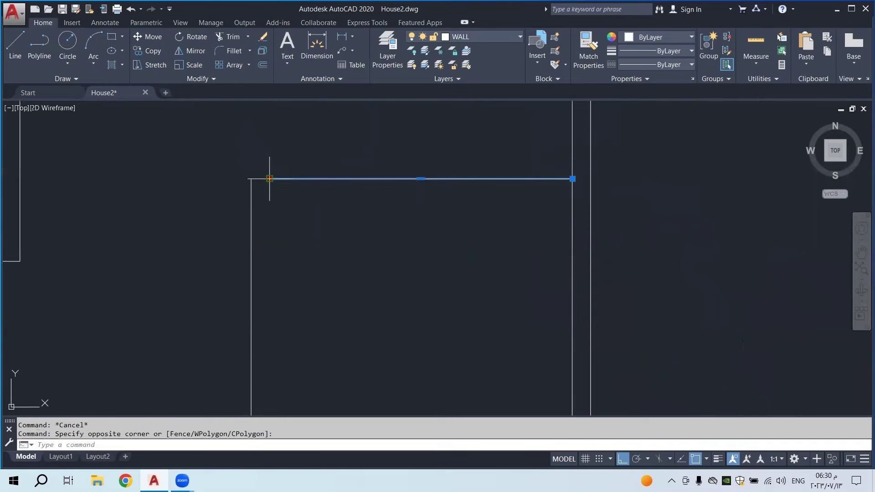
{"action": "left_click", "coordinate": [270, 178]}
{"action": "key", "text": "Escape"}
{"action": "key", "text": "Escape"}
Pan and zoom so the furnished and blank floor plans are both in view
{"action": "scroll", "coordinate": [306, 169], "scroll_direction": "down", "scroll_amount": 5}
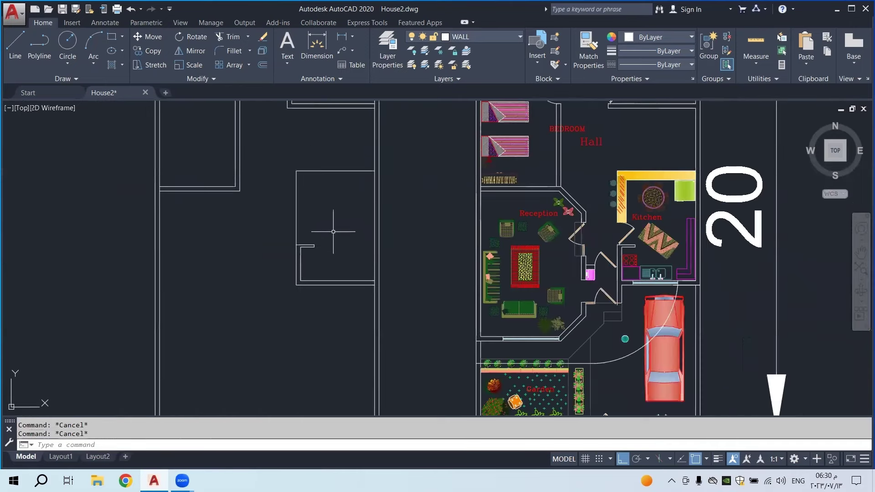
{"action": "scroll", "coordinate": [333, 231], "scroll_direction": "down", "scroll_amount": 3}
{"action": "scroll", "coordinate": [482, 226], "scroll_direction": "up", "scroll_amount": 3}
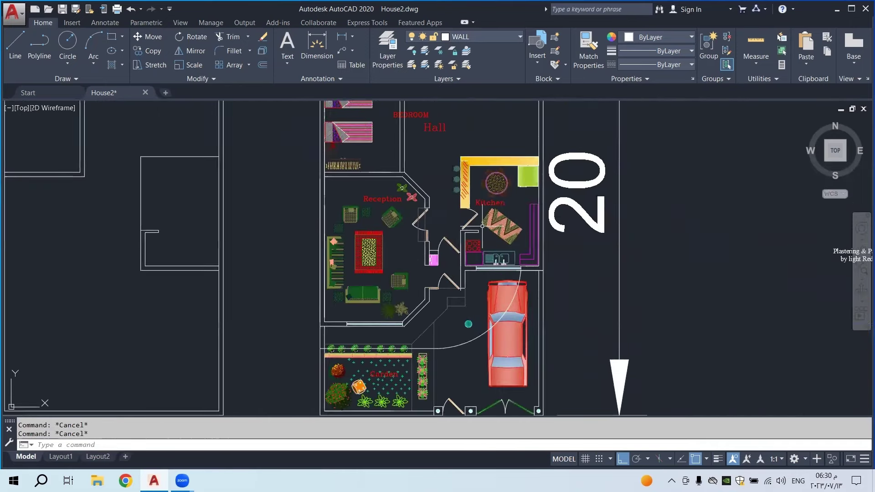
{"action": "scroll", "coordinate": [244, 235], "scroll_direction": "up", "scroll_amount": 3}
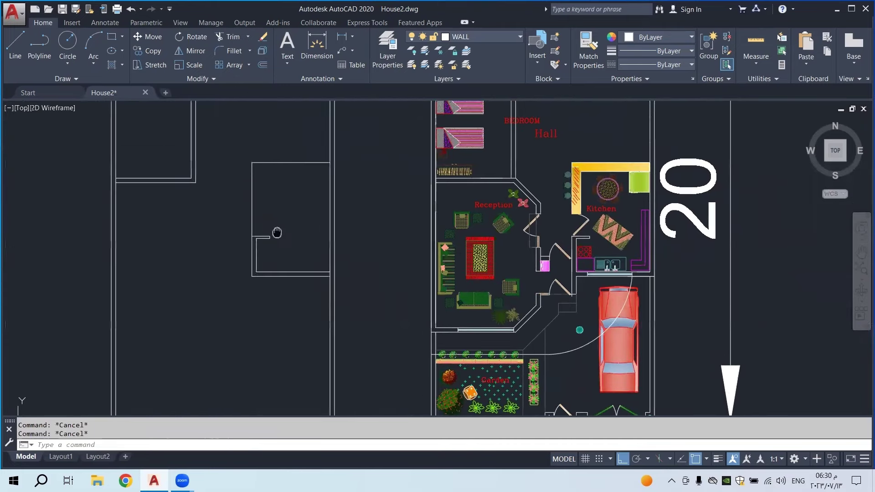
{"action": "scroll", "coordinate": [261, 222], "scroll_direction": "up", "scroll_amount": 2}
{"action": "scroll", "coordinate": [245, 260], "scroll_direction": "down", "scroll_amount": 3}
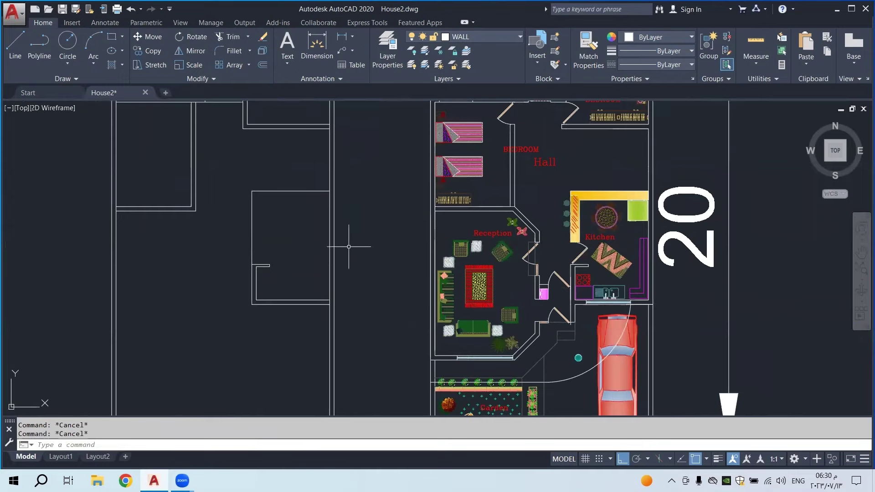
{"action": "middle_click_drag", "start_coordinate": [245, 267], "coordinate": [293, 260]}
{"action": "scroll", "coordinate": [332, 261], "scroll_direction": "down", "scroll_amount": 2}
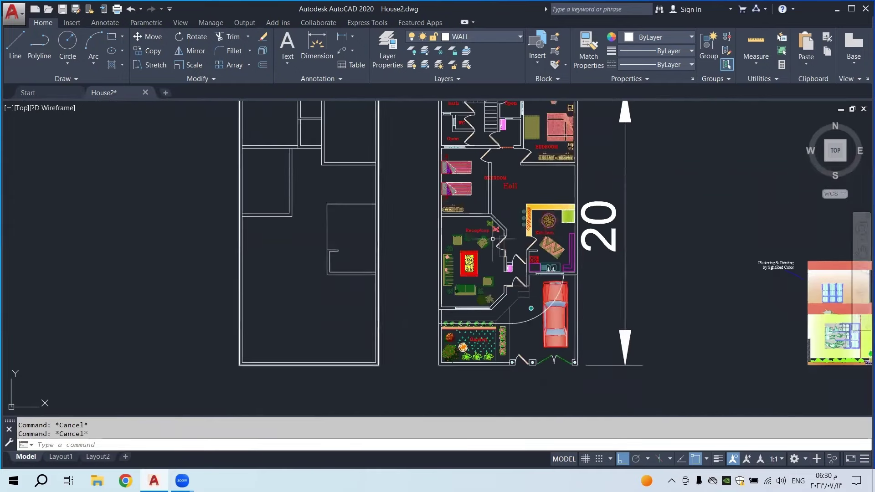
{"action": "middle_click_drag", "start_coordinate": [272, 287], "coordinate": [322, 317]}
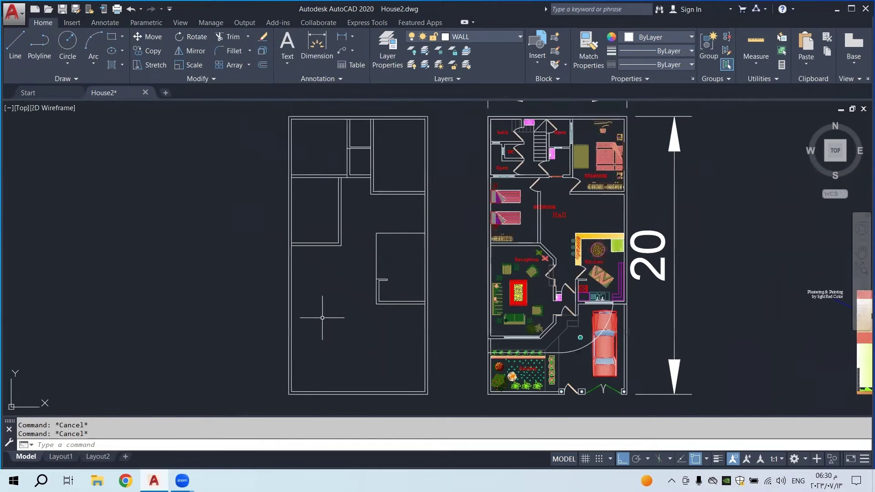
{"action": "scroll", "coordinate": [529, 329], "scroll_direction": "up", "scroll_amount": 2}
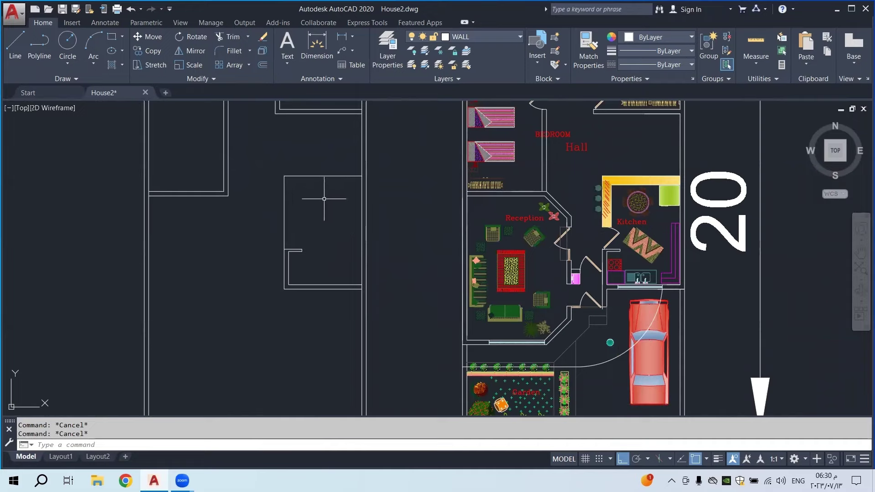
Measure the furnished plan's reception width as 4,5
{"action": "left_click", "coordinate": [345, 42]}
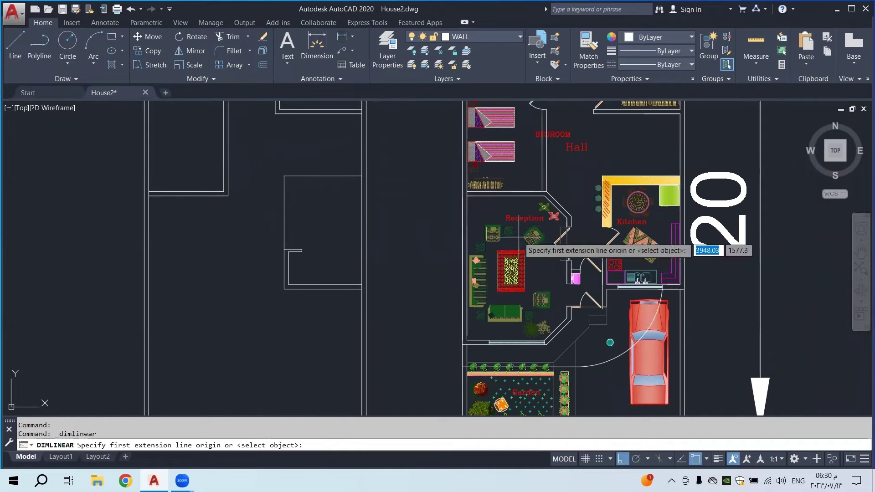
{"action": "scroll", "coordinate": [569, 317], "scroll_direction": "up", "scroll_amount": 8}
{"action": "left_click", "coordinate": [584, 316]}
{"action": "scroll", "coordinate": [492, 305], "scroll_direction": "down", "scroll_amount": 8}
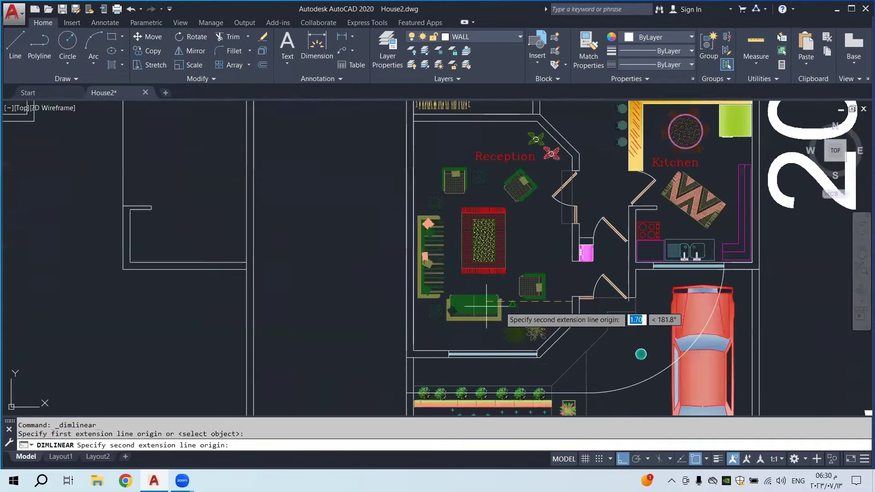
{"action": "left_click", "coordinate": [486, 305]}
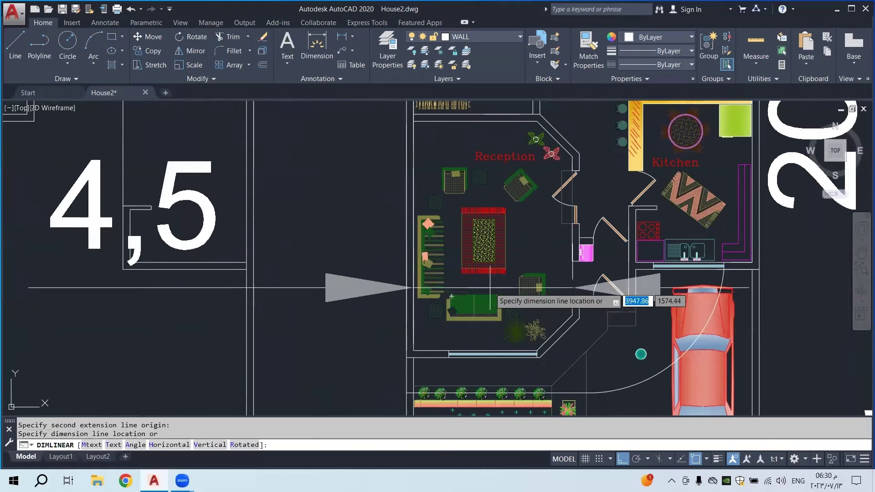
{"action": "scroll", "coordinate": [493, 293], "scroll_direction": "down", "scroll_amount": 2}
{"action": "key", "text": "Escape"}
Measure the reception depth as 6,5, then pan back to the blank plan
{"action": "left_click", "coordinate": [342, 36]}
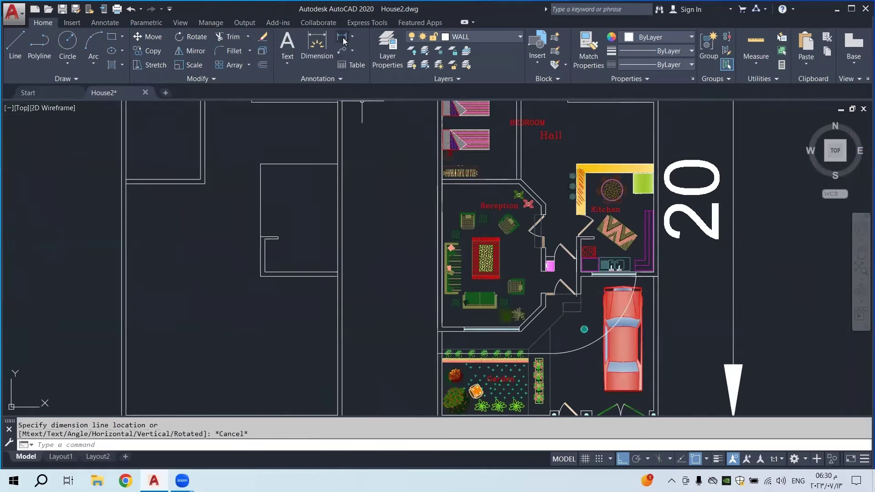
{"action": "left_click", "coordinate": [454, 212]}
{"action": "scroll", "coordinate": [454, 324], "scroll_direction": "up", "scroll_amount": 7}
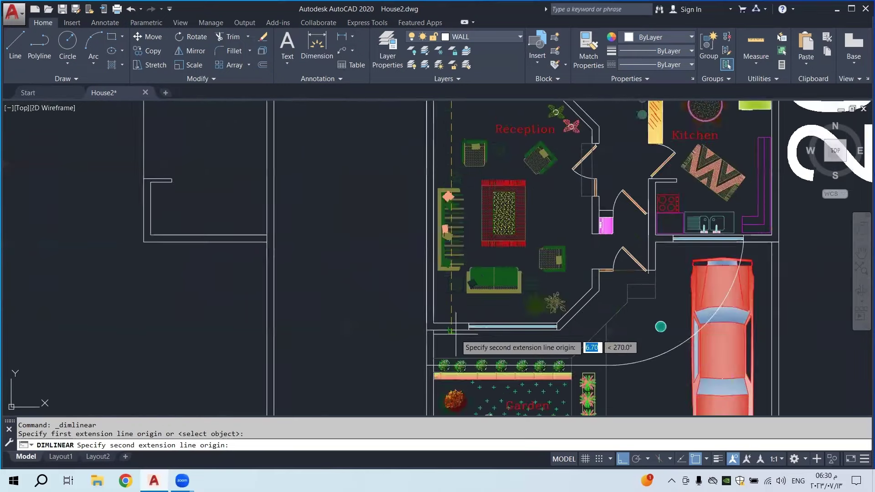
{"action": "left_click", "coordinate": [455, 323]}
{"action": "scroll", "coordinate": [455, 323], "scroll_direction": "down", "scroll_amount": 5}
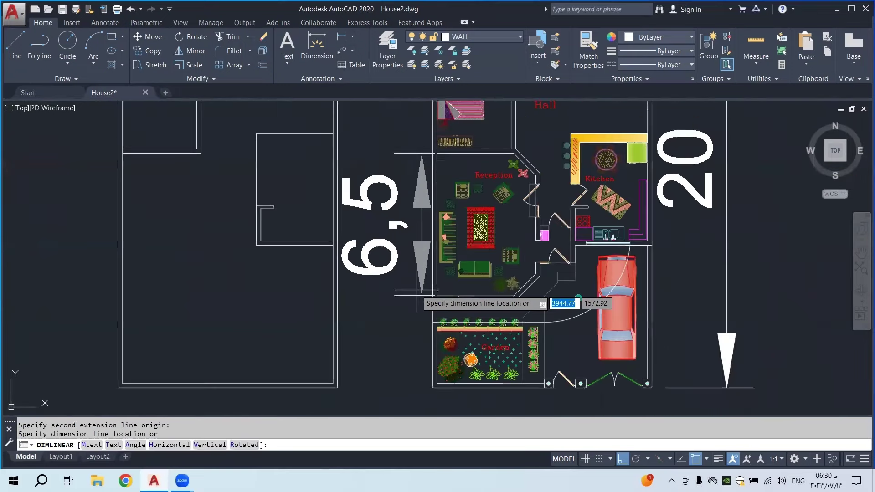
{"action": "key", "text": "Escape"}
{"action": "middle_click_drag", "start_coordinate": [21, 100], "coordinate": [174, 142]}
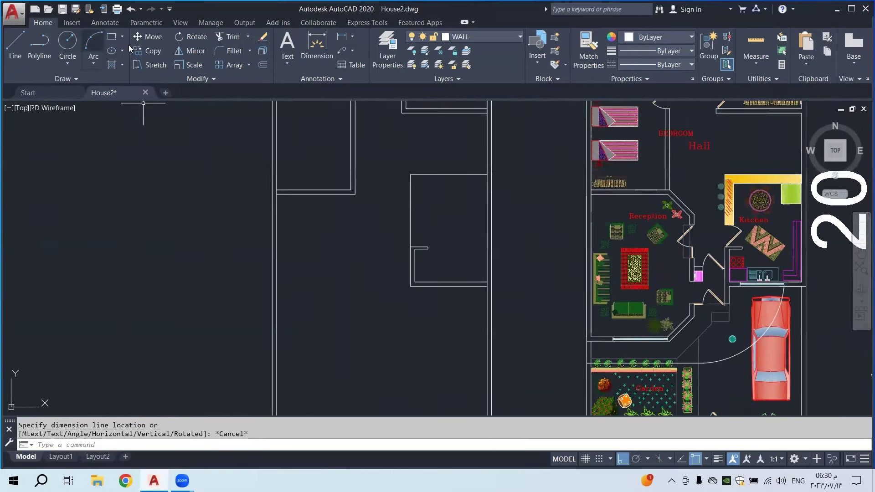
Draw the reception polyline from the wall corner: 6.5 down, 4.5 right, up to the wall, back left
{"action": "left_click", "coordinate": [39, 46]}
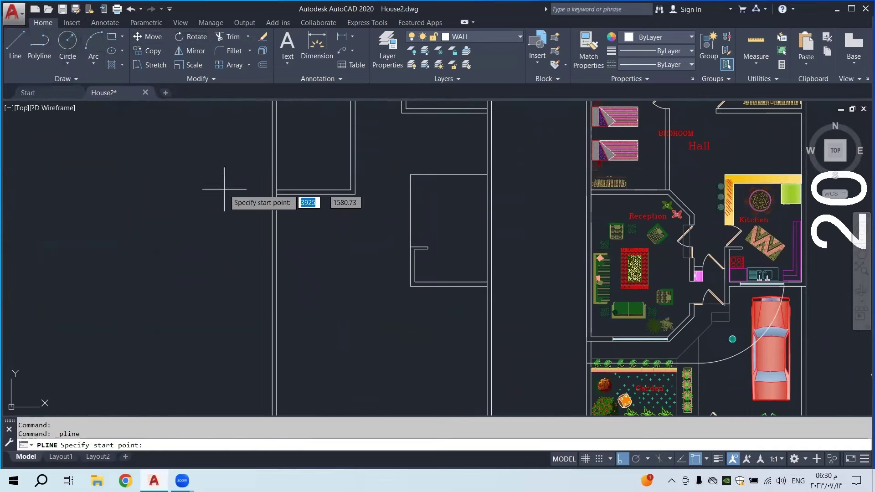
{"action": "left_click", "coordinate": [277, 194]}
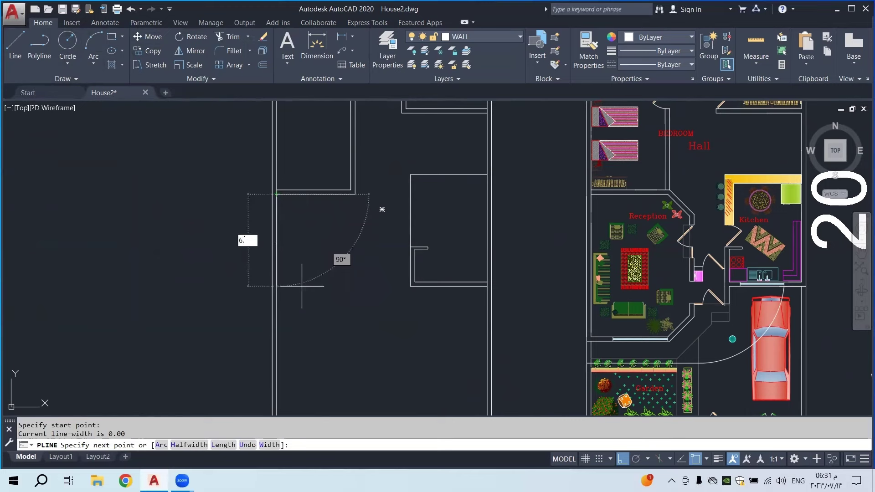
{"action": "type", "text": "6.5"}
{"action": "key", "text": "Return"}
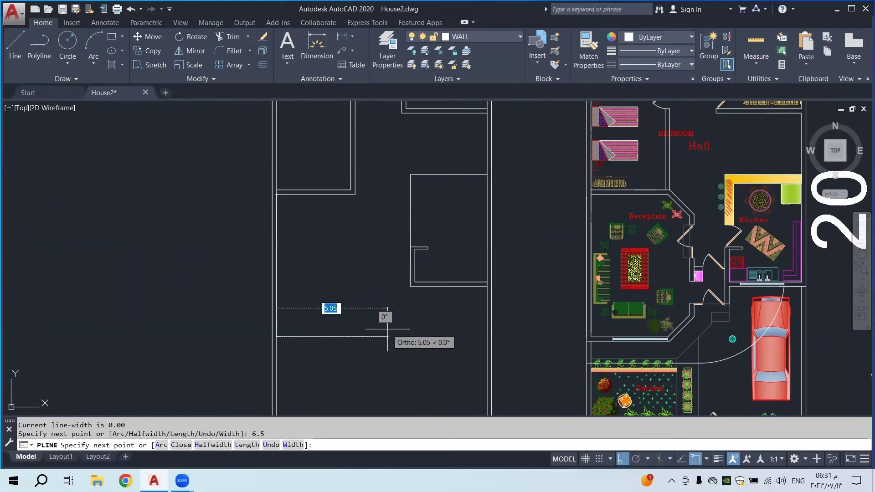
{"action": "type", "text": "4"}
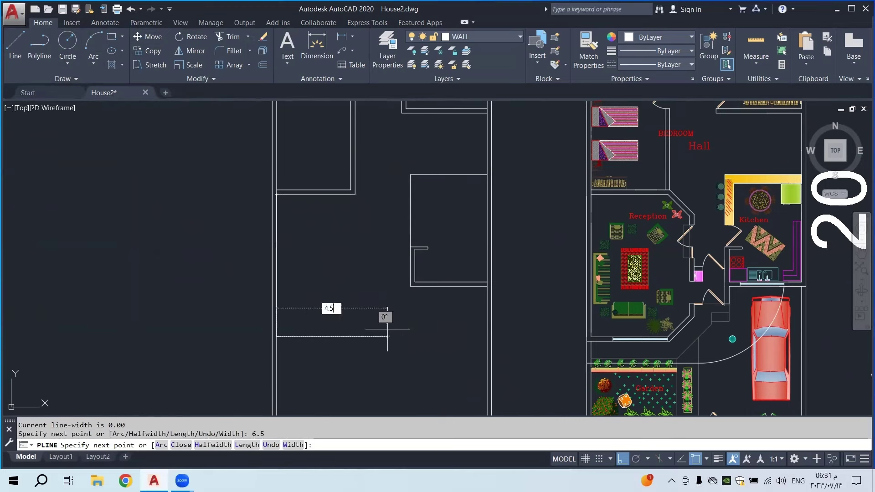
{"action": "type", "text": ".5"}
{"action": "key", "text": "Return"}
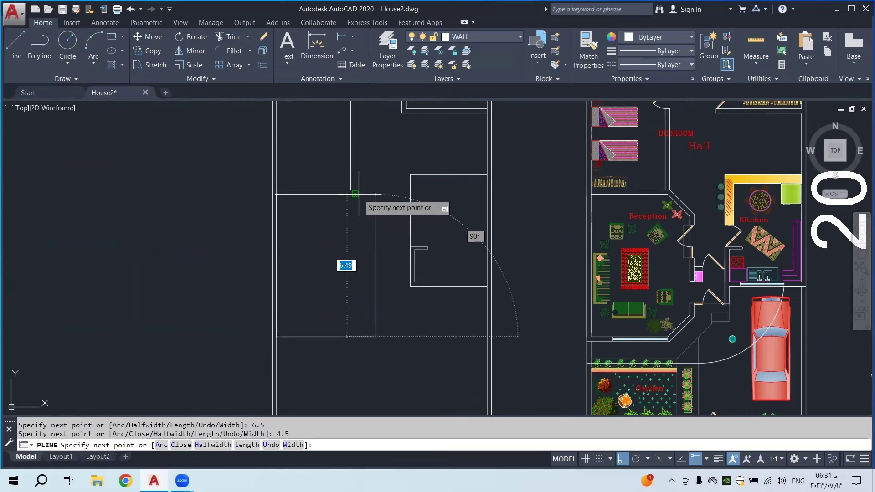
{"action": "scroll", "coordinate": [359, 194], "scroll_direction": "up", "scroll_amount": 3}
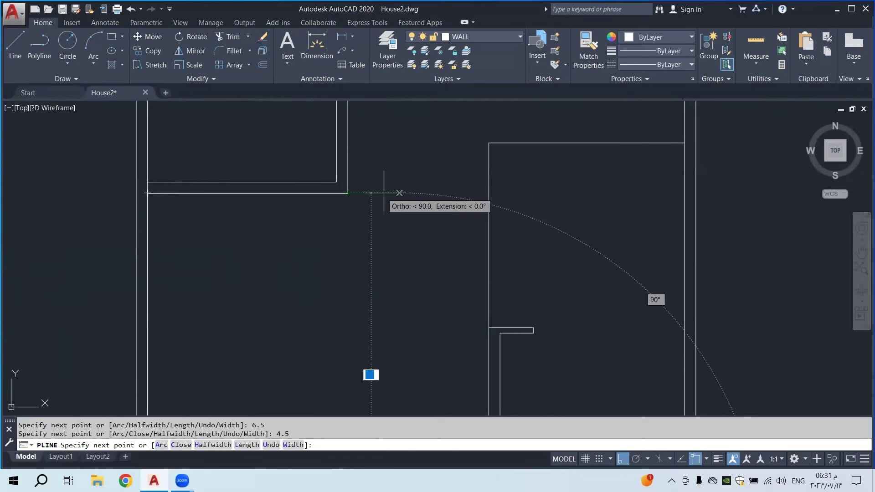
{"action": "left_click", "coordinate": [411, 193]}
{"action": "left_click", "coordinate": [350, 193]}
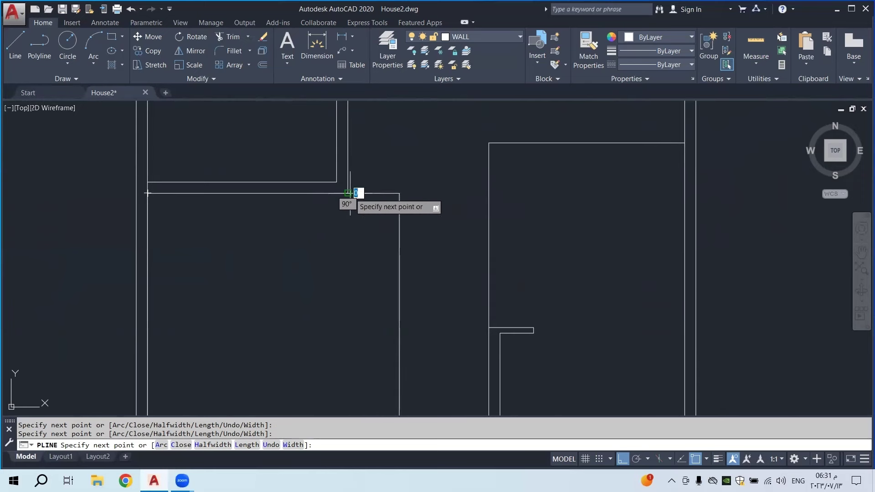
{"action": "key", "text": "Escape"}
Select the new reception rectangle and inspect its corner grip, leaving it unchanged
{"action": "scroll", "coordinate": [353, 184], "scroll_direction": "down", "scroll_amount": 5}
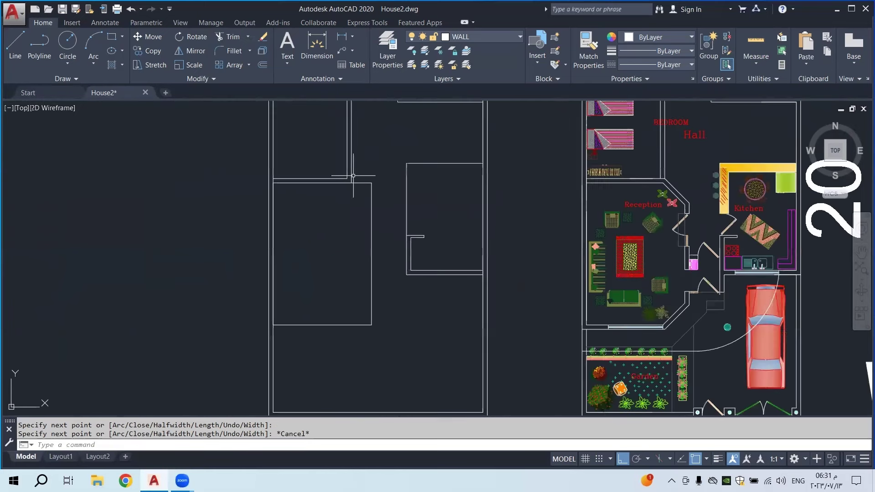
{"action": "left_click", "coordinate": [309, 324]}
{"action": "left_click", "coordinate": [273, 183]}
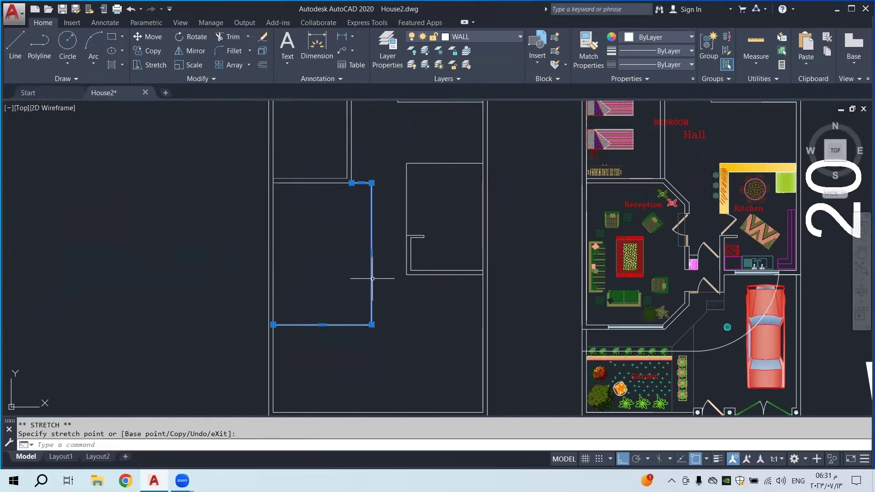
{"action": "key", "text": "Escape"}
{"action": "scroll", "coordinate": [371, 292], "scroll_direction": "down", "scroll_amount": 3}
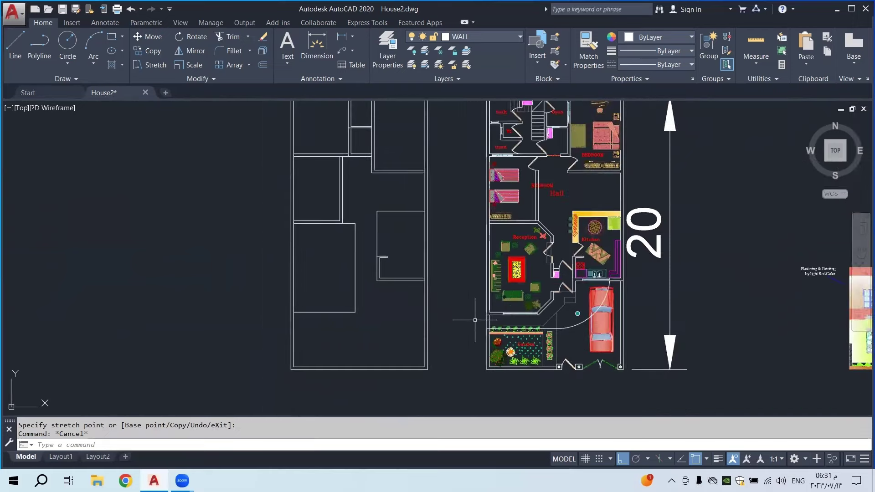
{"action": "scroll", "coordinate": [565, 290], "scroll_direction": "up", "scroll_amount": 5}
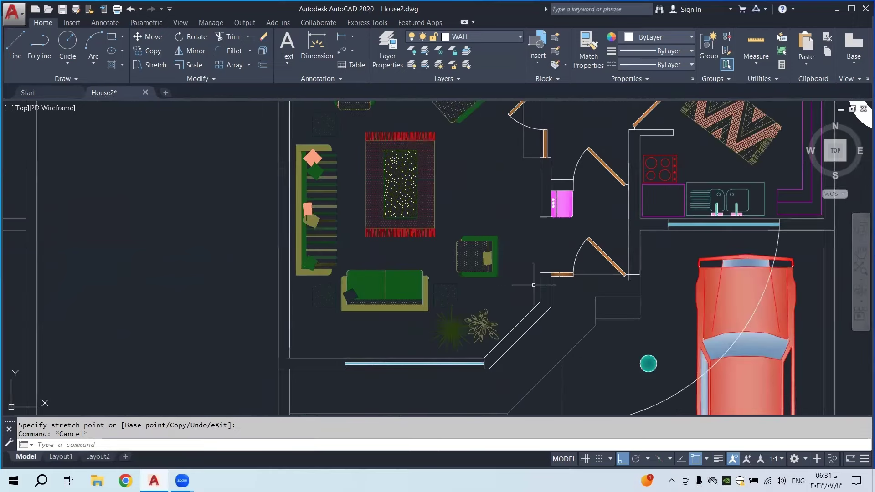
{"action": "scroll", "coordinate": [355, 344], "scroll_direction": "down", "scroll_amount": 2}
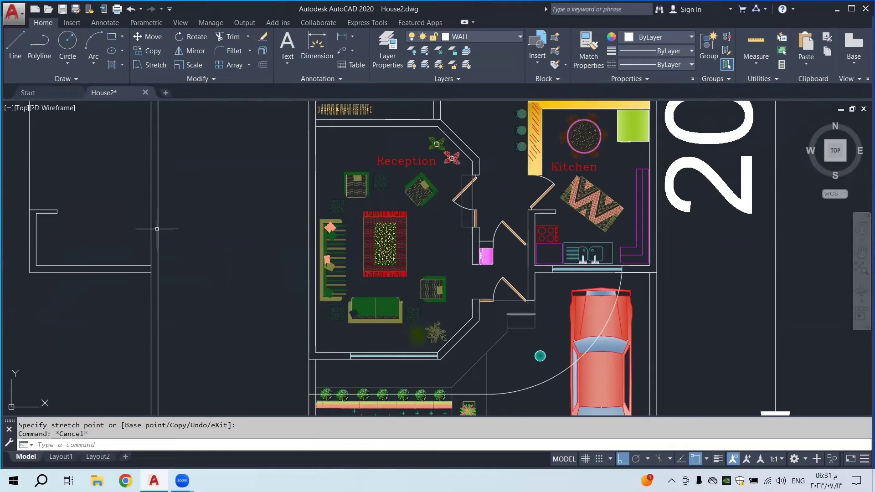
Offset one edge of the reception rectangle 0.20 outward
{"action": "middle_click_drag", "start_coordinate": [159, 238], "coordinate": [240, 248]}
{"action": "scroll", "coordinate": [492, 271], "scroll_direction": "down", "scroll_amount": 5}
{"action": "scroll", "coordinate": [293, 222], "scroll_direction": "up", "scroll_amount": 3}
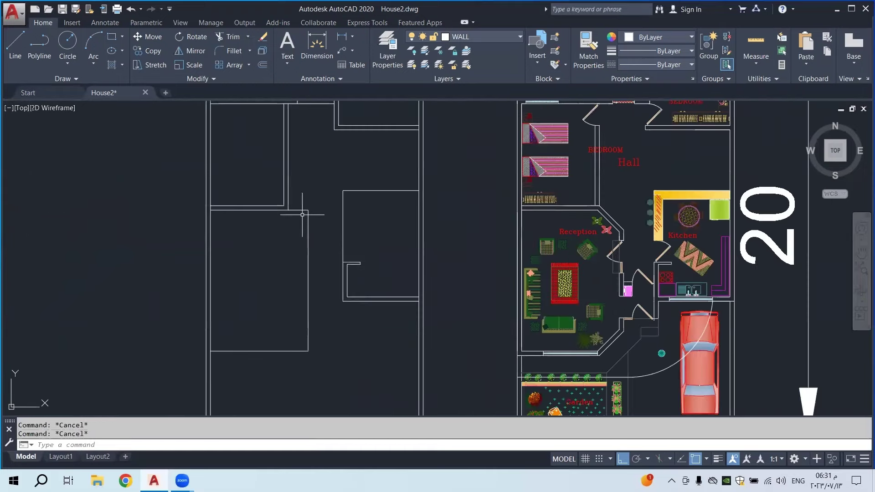
{"action": "middle_click_drag", "start_coordinate": [339, 281], "coordinate": [331, 268]}
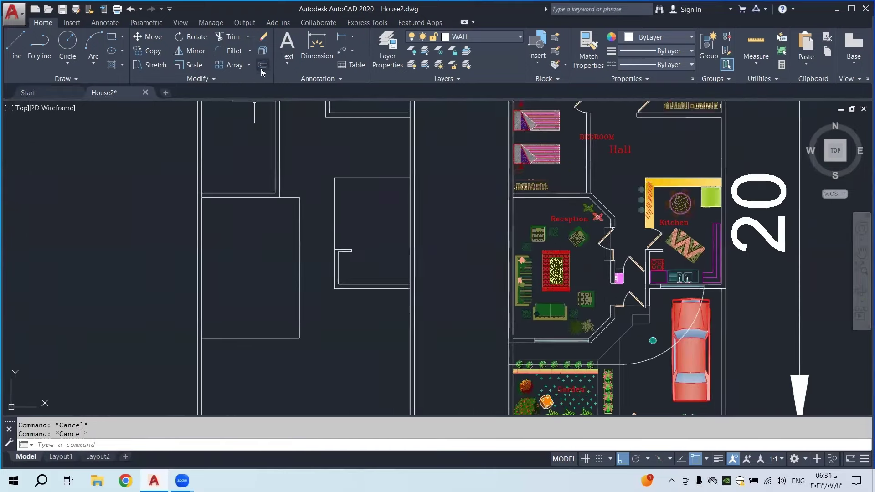
{"action": "left_click", "coordinate": [262, 66]}
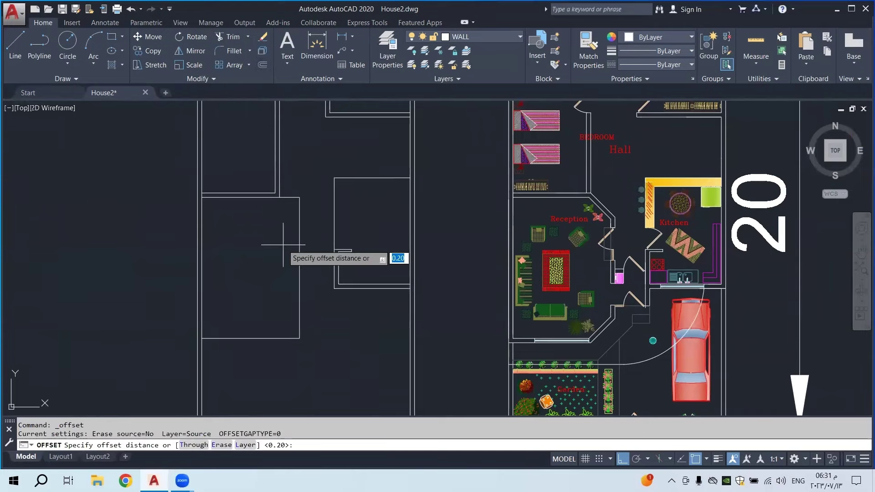
{"action": "key", "text": "Return"}
{"action": "left_click", "coordinate": [299, 302]}
{"action": "left_click", "coordinate": [331, 314]}
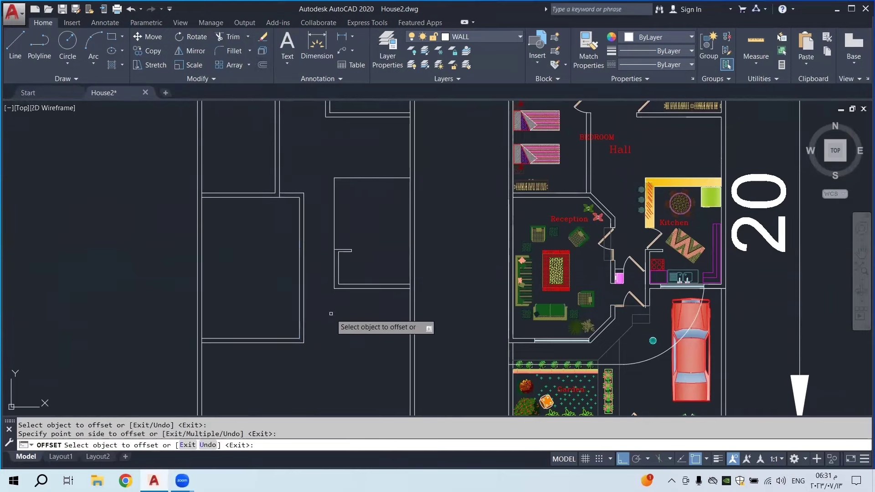
{"action": "key", "text": "Escape"}
Pan across to the furnished plan's bedroom and garage area
{"action": "middle_click_drag", "start_coordinate": [340, 339], "coordinate": [328, 312]}
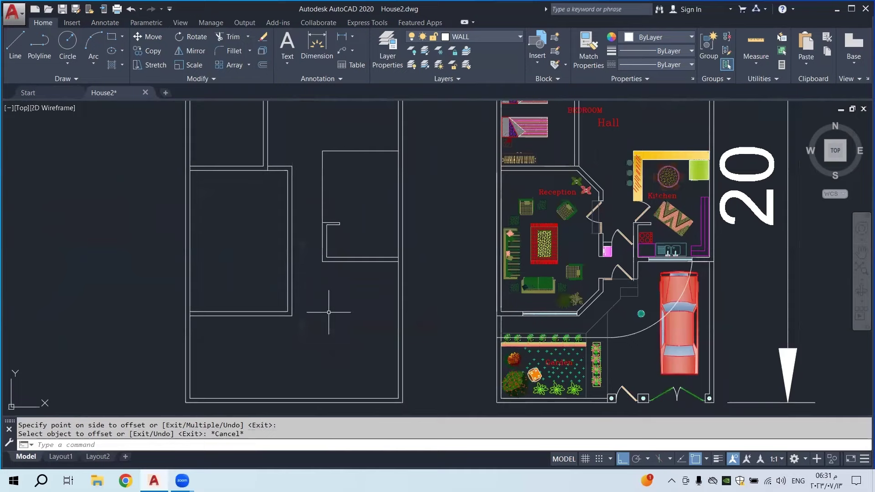
{"action": "key", "text": "Escape"}
{"action": "scroll", "coordinate": [276, 156], "scroll_direction": "up", "scroll_amount": 2}
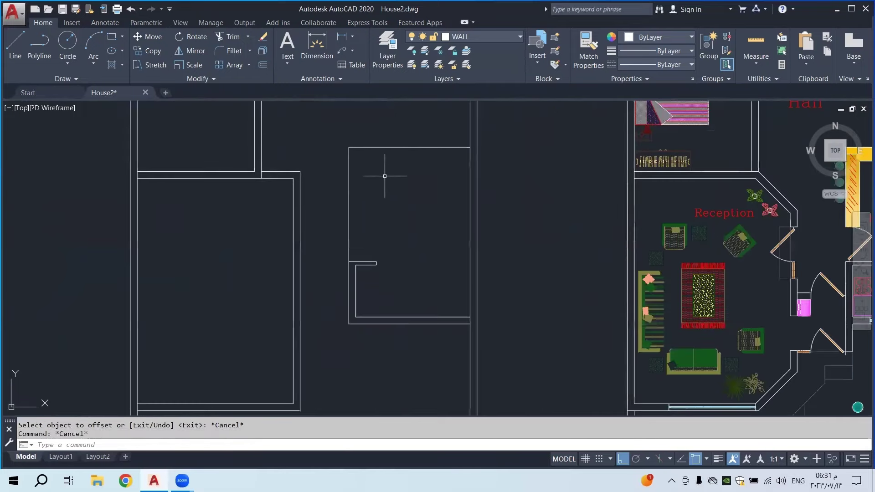
{"action": "scroll", "coordinate": [356, 202], "scroll_direction": "down", "scroll_amount": 2}
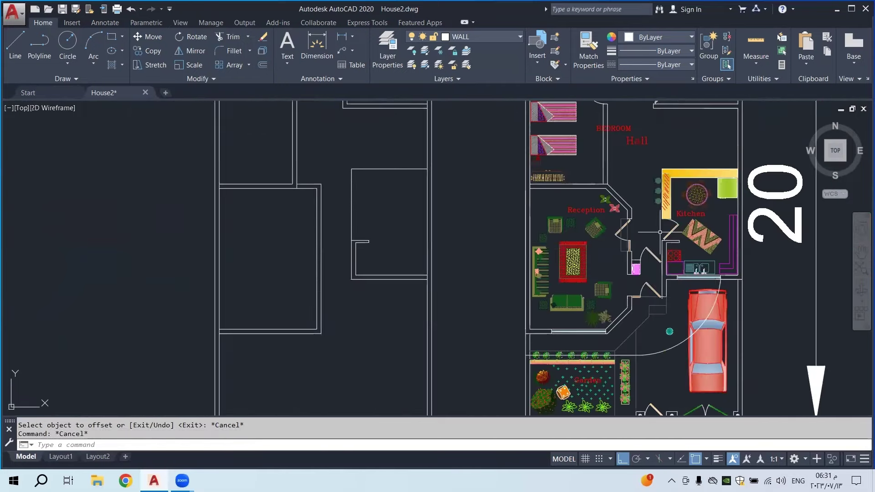
{"action": "middle_click_drag", "start_coordinate": [659, 232], "coordinate": [580, 196]}
{"action": "scroll", "coordinate": [577, 192], "scroll_direction": "up", "scroll_amount": 2}
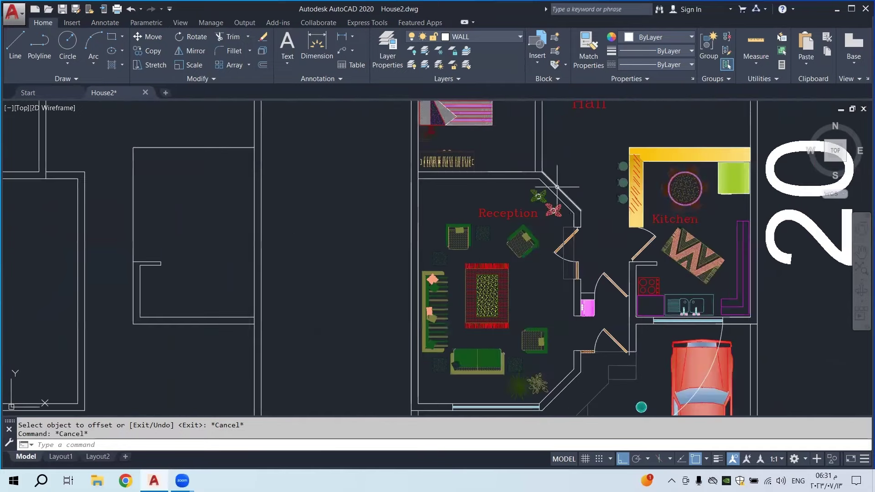
{"action": "middle_click_drag", "start_coordinate": [451, 292], "coordinate": [458, 235]}
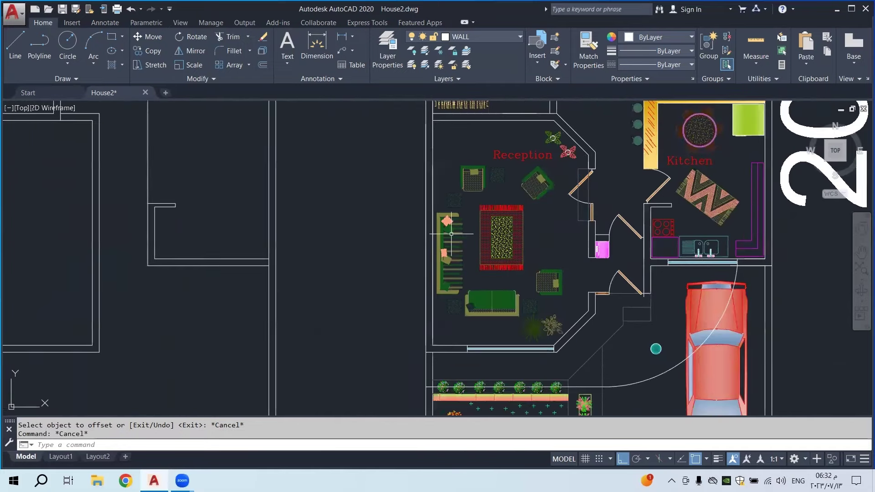
{"action": "scroll", "coordinate": [339, 291], "scroll_direction": "down", "scroll_amount": 2}
{"action": "scroll", "coordinate": [499, 320], "scroll_direction": "up", "scroll_amount": 2}
{"action": "key", "text": "Escape"}
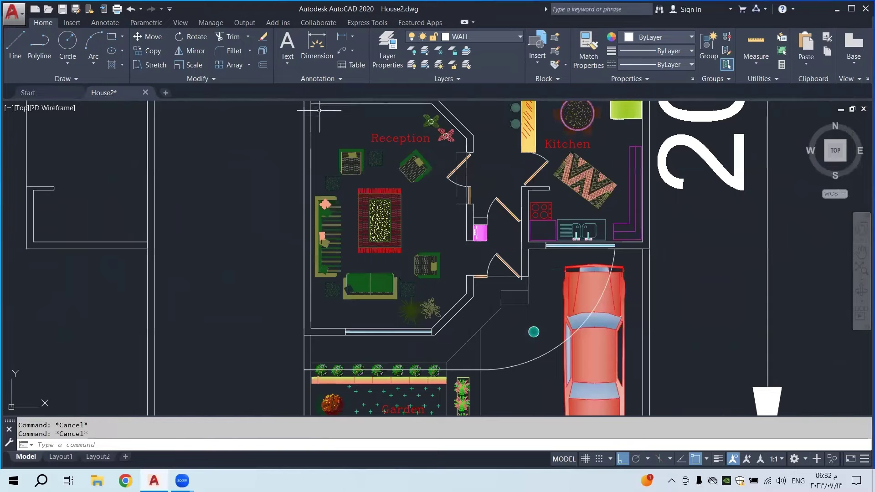
{"action": "left_click", "coordinate": [341, 37]}
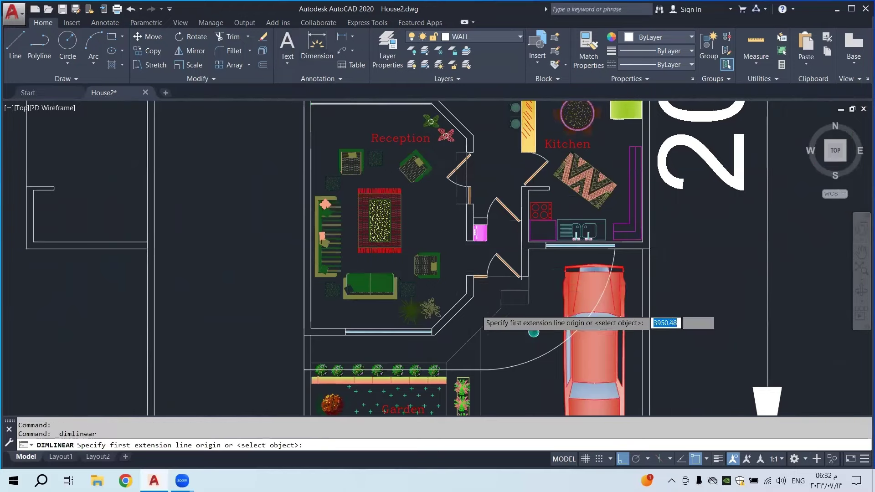
{"action": "scroll", "coordinate": [469, 303], "scroll_direction": "up", "scroll_amount": 4}
{"action": "scroll", "coordinate": [438, 194], "scroll_direction": "up", "scroll_amount": 2}
{"action": "left_click", "coordinate": [420, 164]}
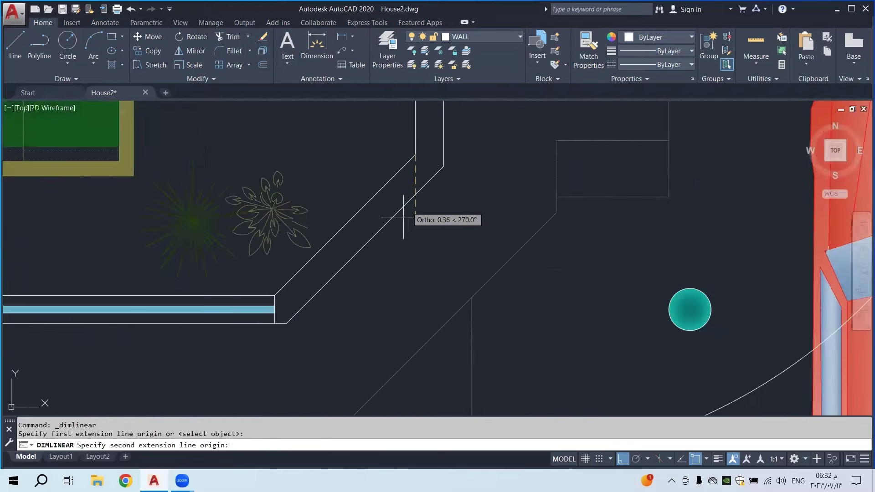
{"action": "left_click", "coordinate": [273, 295]}
{"action": "scroll", "coordinate": [456, 275], "scroll_direction": "down", "scroll_amount": 7}
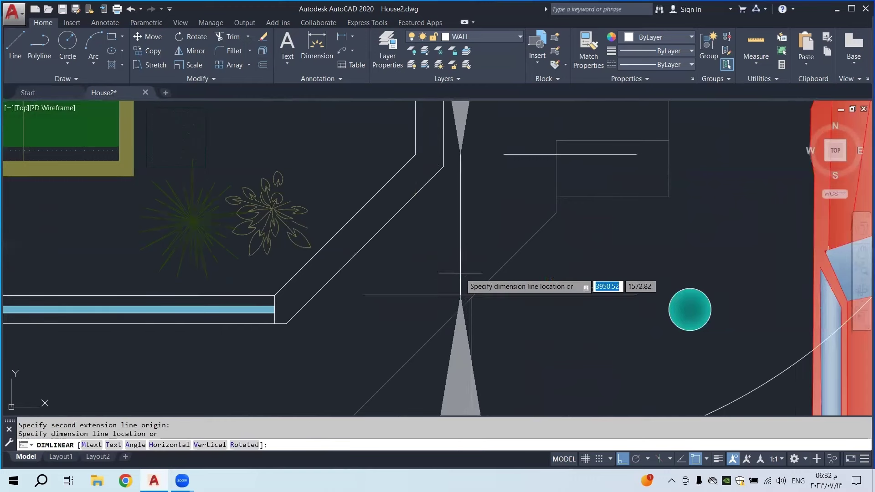
{"action": "scroll", "coordinate": [462, 276], "scroll_direction": "down", "scroll_amount": 2}
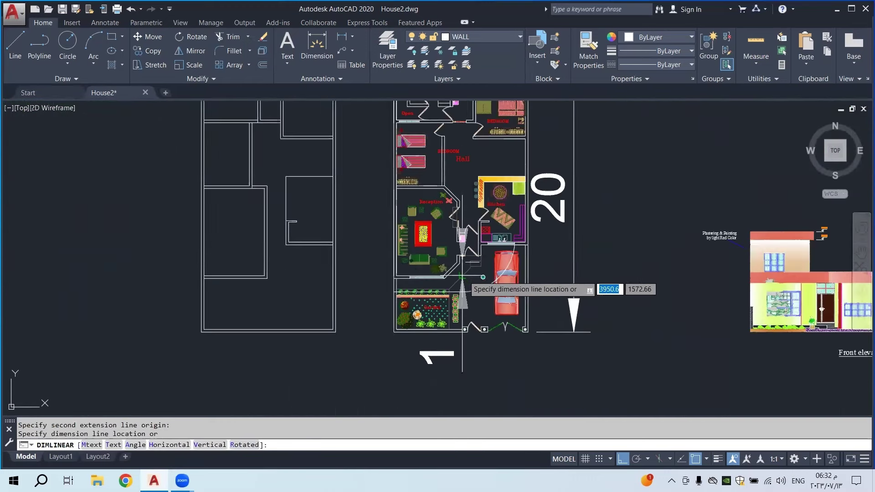
{"action": "key", "text": "Escape"}
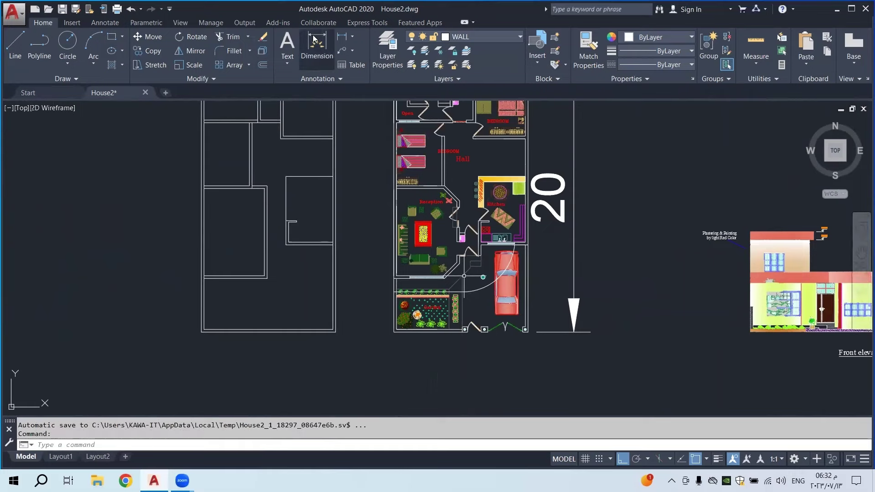
{"action": "left_click", "coordinate": [317, 43]}
{"action": "scroll", "coordinate": [462, 268], "scroll_direction": "up", "scroll_amount": 2}
{"action": "scroll", "coordinate": [457, 262], "scroll_direction": "up", "scroll_amount": 4}
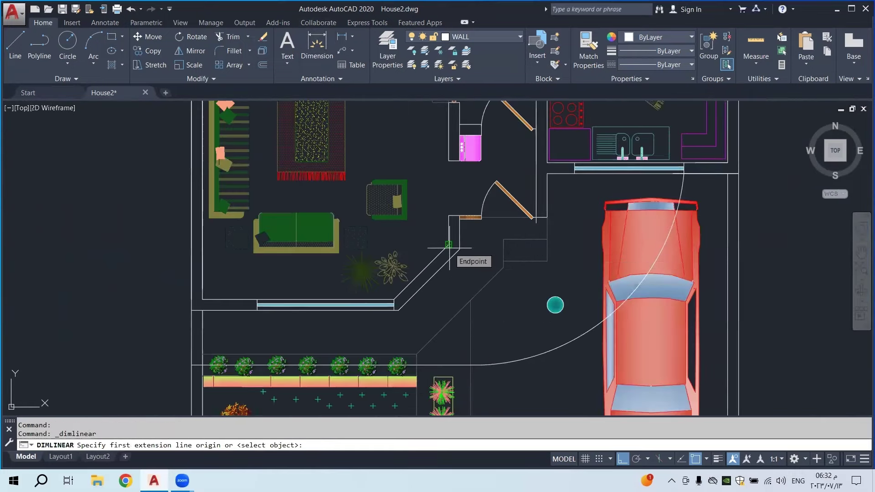
{"action": "left_click", "coordinate": [448, 247]}
{"action": "left_click", "coordinate": [394, 304]}
{"action": "scroll", "coordinate": [417, 323], "scroll_direction": "down", "scroll_amount": 2}
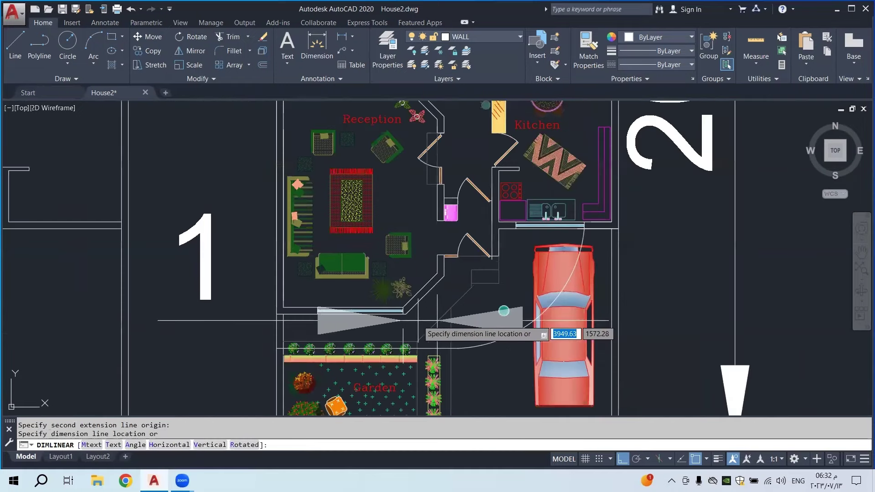
{"action": "key", "text": "Escape"}
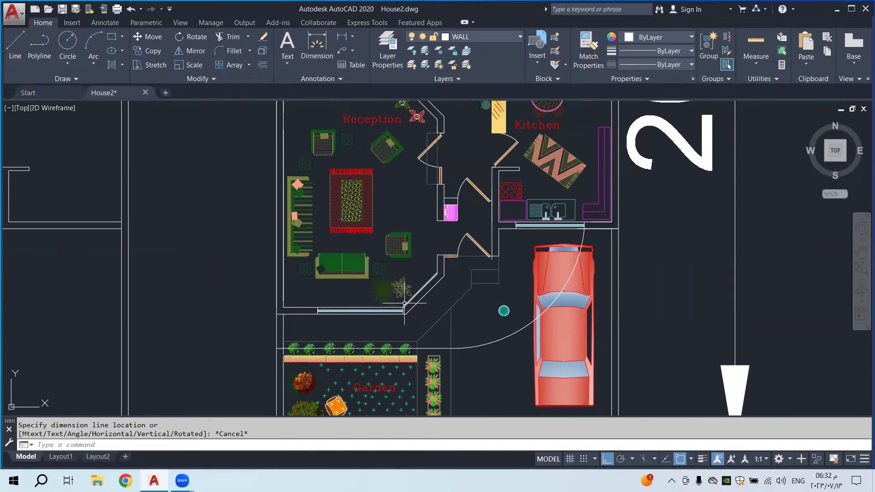
{"action": "middle_click_drag", "start_coordinate": [212, 296], "coordinate": [569, 289]}
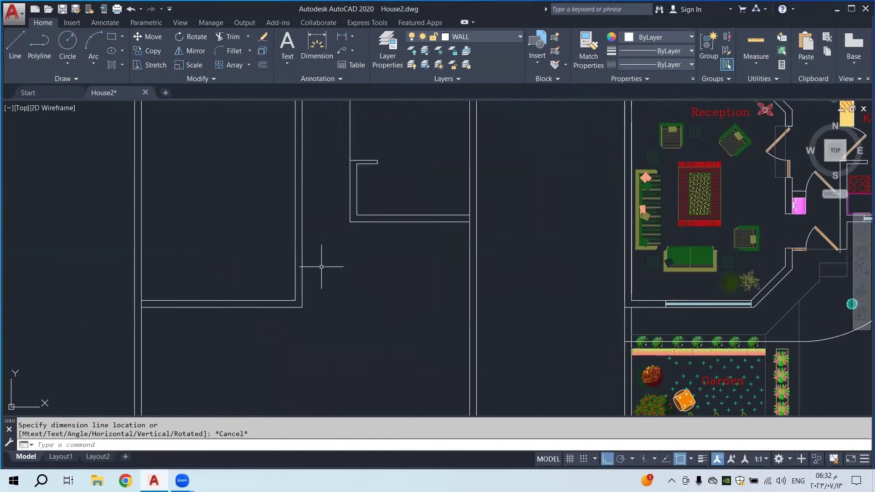
Draw two 1-unit guide lines, left and up, from the inner wall corner
{"action": "left_click", "coordinate": [15, 46]}
{"action": "scroll", "coordinate": [282, 303], "scroll_direction": "up", "scroll_amount": 5}
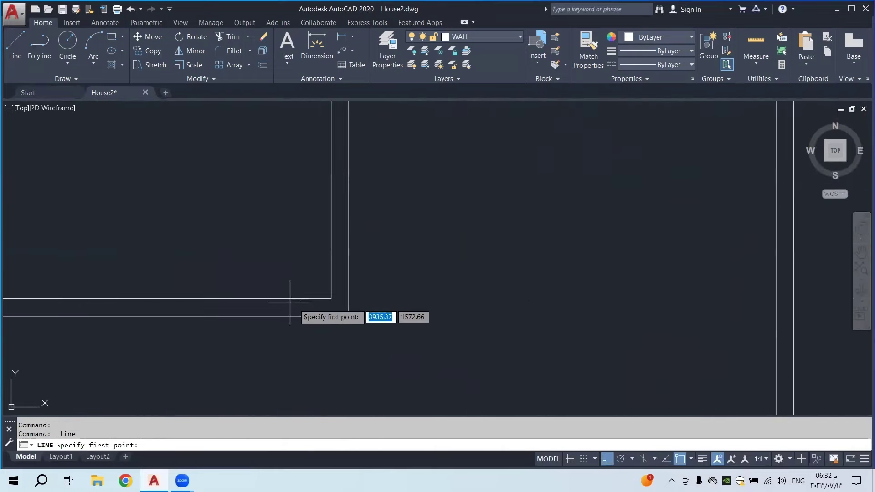
{"action": "left_click", "coordinate": [331, 298]}
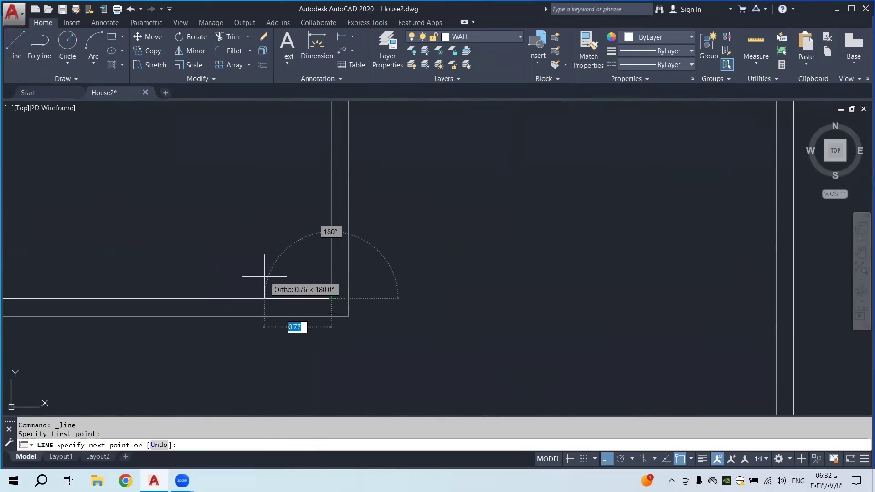
{"action": "type", "text": "1"}
{"action": "key", "text": "Return"}
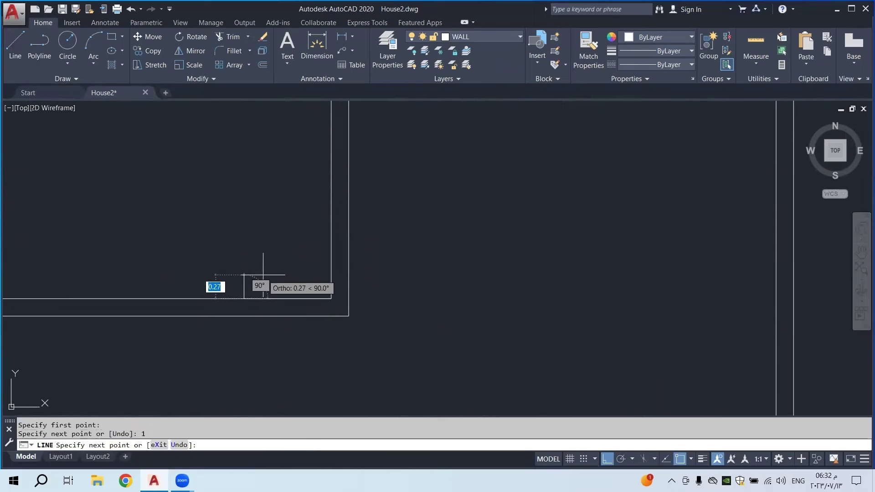
{"action": "key", "text": "Escape"}
{"action": "left_click", "coordinate": [15, 46]}
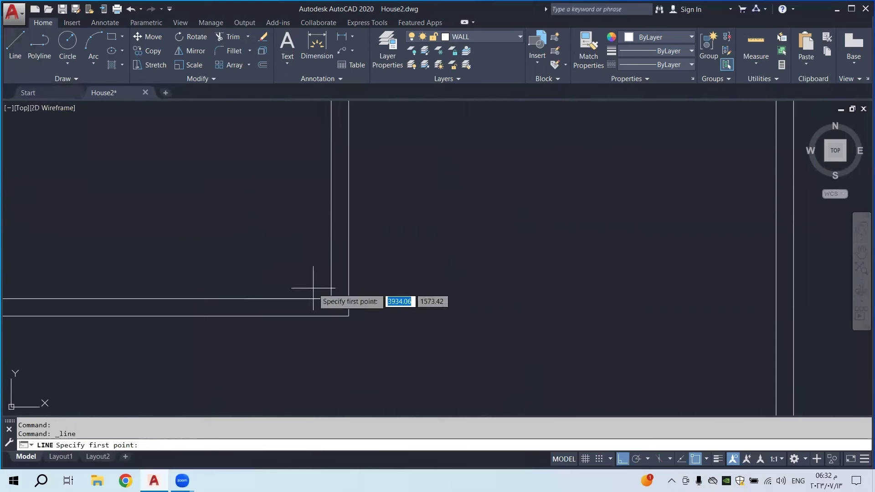
{"action": "left_click", "coordinate": [332, 299]}
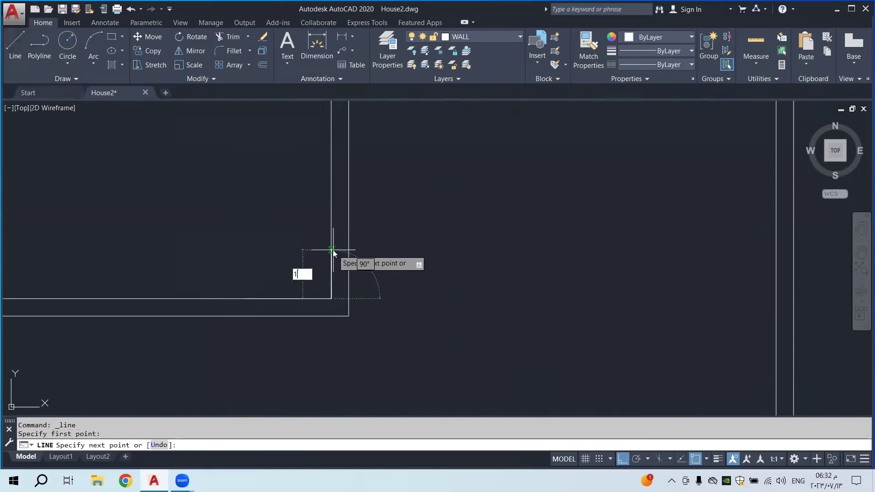
{"action": "key", "text": "Return"}
{"action": "key", "text": "Escape"}
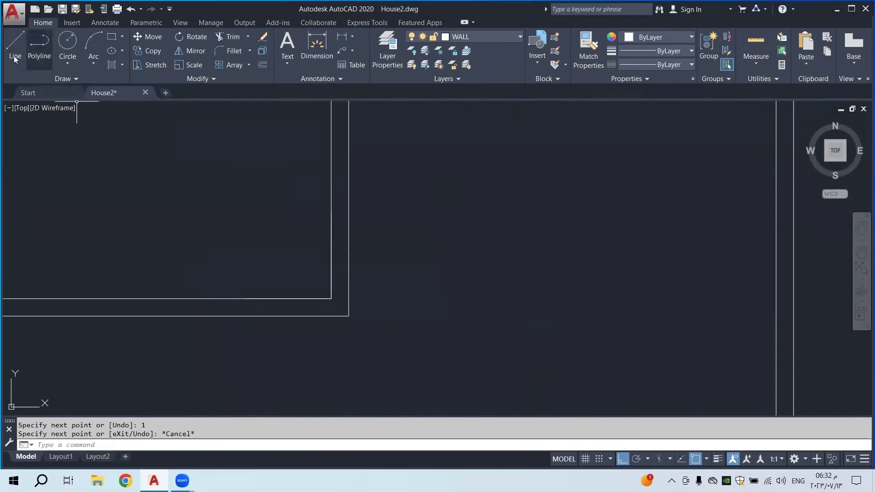
Draw a diagonal polyline joining the ends of the two guide lines
{"action": "left_click", "coordinate": [31, 51]}
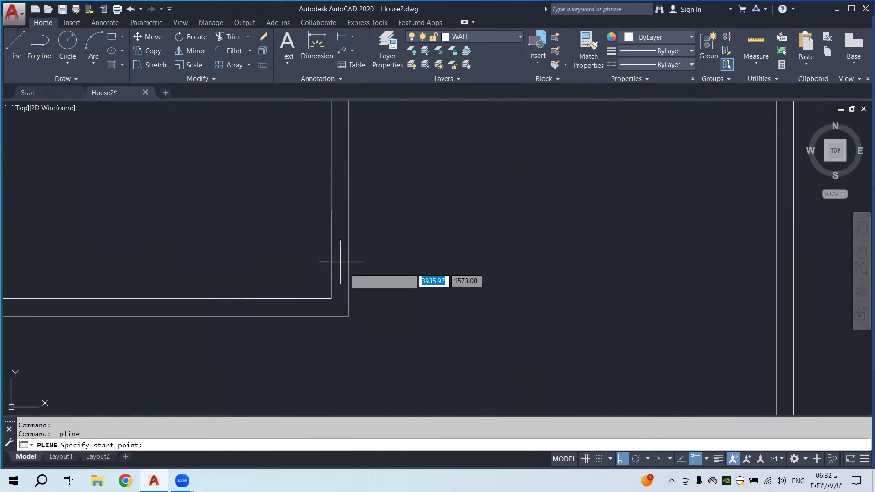
{"action": "left_click", "coordinate": [331, 211]}
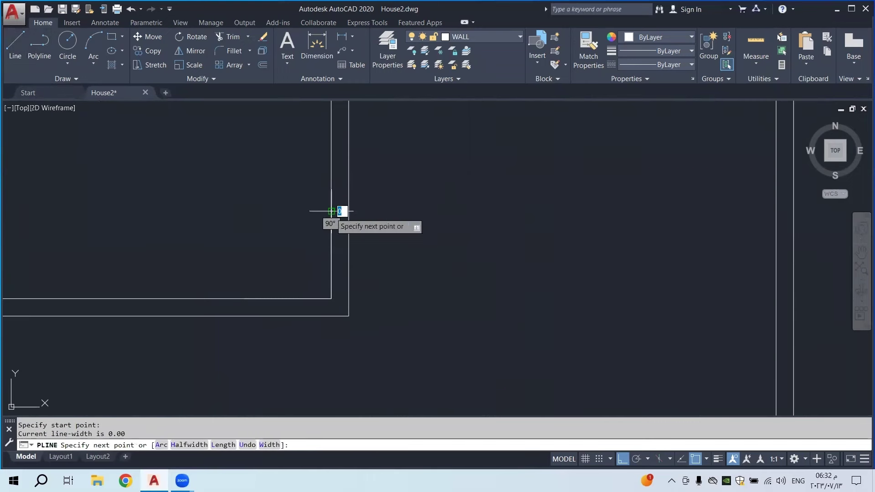
{"action": "left_click", "coordinate": [243, 298]}
{"action": "right_click", "coordinate": [243, 298]}
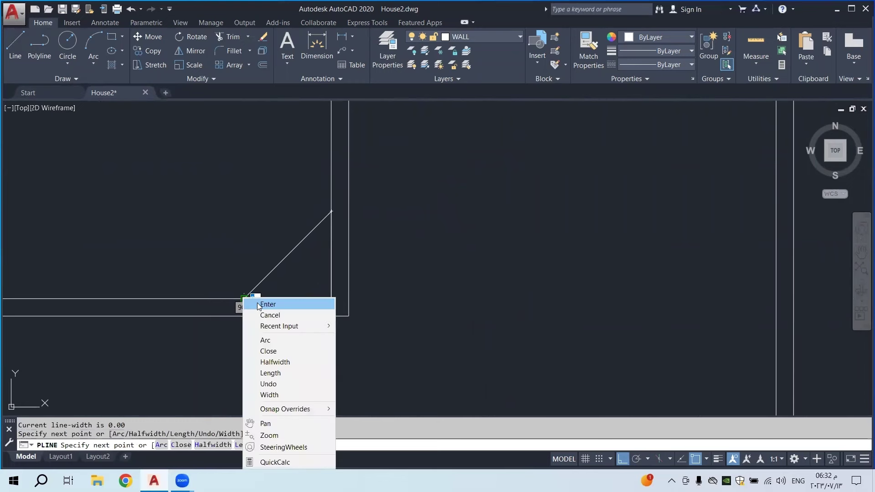
{"action": "left_click", "coordinate": [268, 305]}
{"action": "key", "text": "Escape"}
Erase the two short guide lines behind the diagonal
{"action": "left_click", "coordinate": [328, 275]}
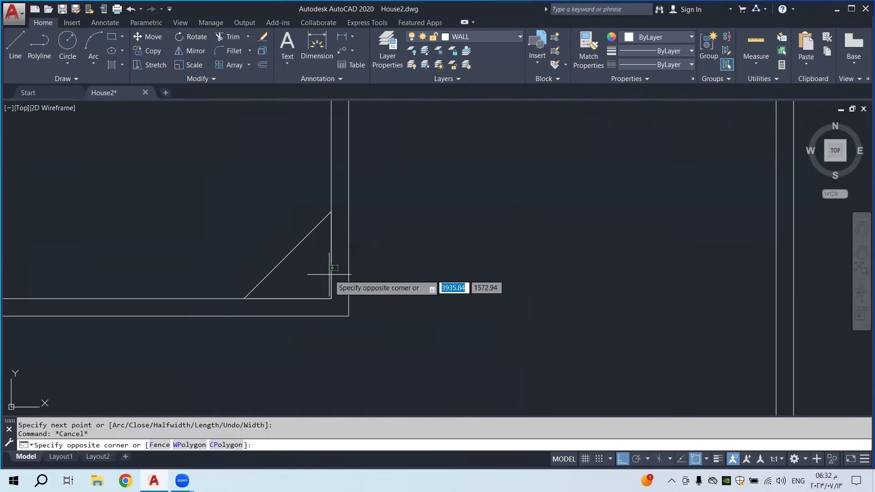
{"action": "key", "text": "Escape"}
{"action": "left_click", "coordinate": [330, 280]}
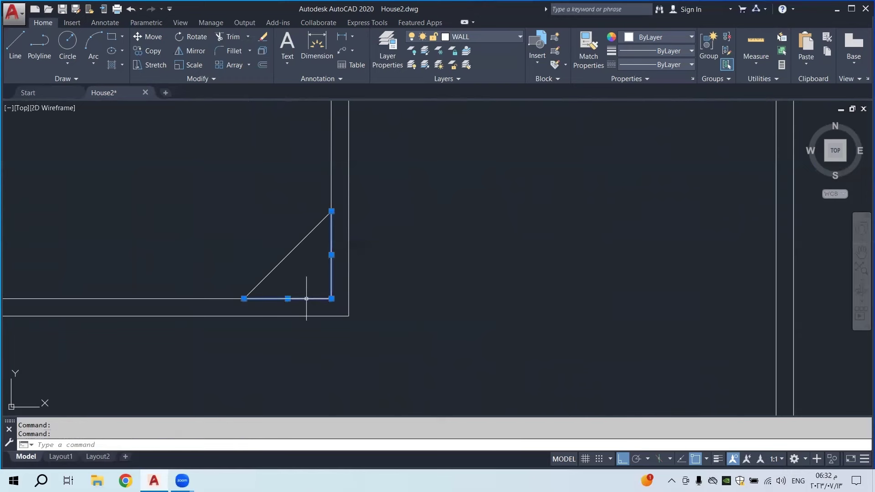
{"action": "key", "text": "Delete"}
{"action": "scroll", "coordinate": [382, 274], "scroll_direction": "down", "scroll_amount": 3}
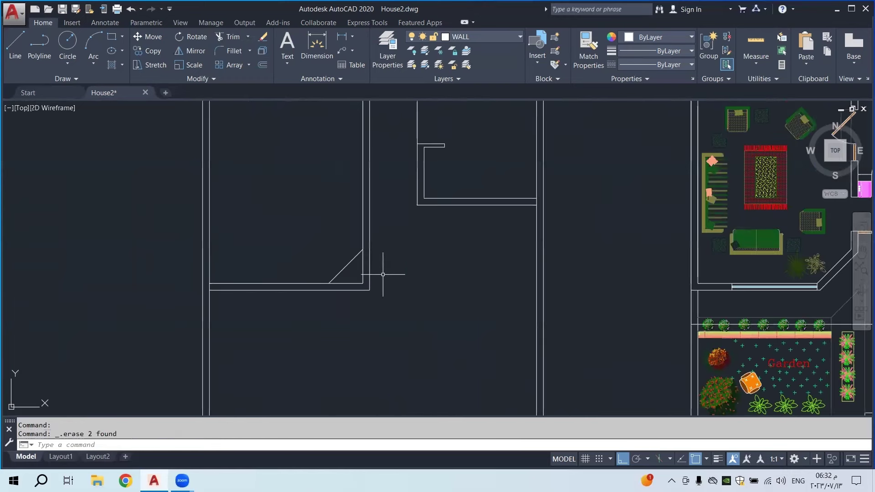
Offset the corner diagonal 0.20 to its outer side
{"action": "scroll", "coordinate": [383, 274], "scroll_direction": "down", "scroll_amount": 3}
{"action": "scroll", "coordinate": [365, 280], "scroll_direction": "up", "scroll_amount": 3}
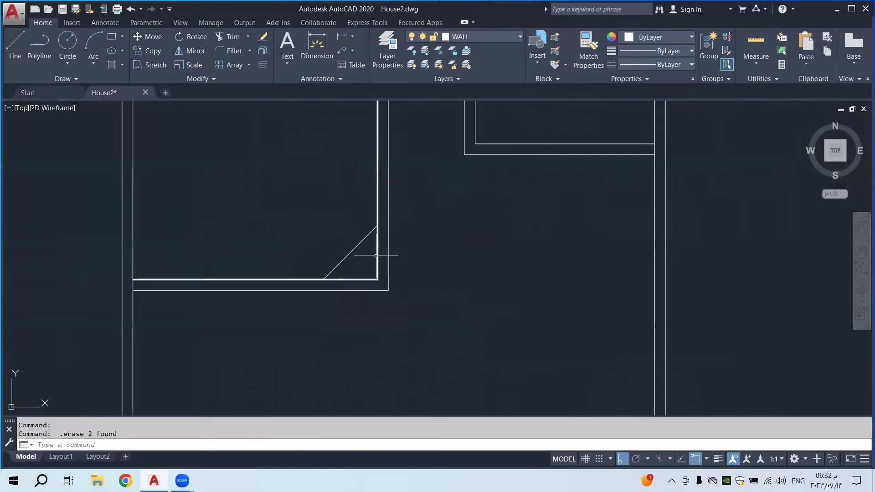
{"action": "left_click", "coordinate": [263, 64]}
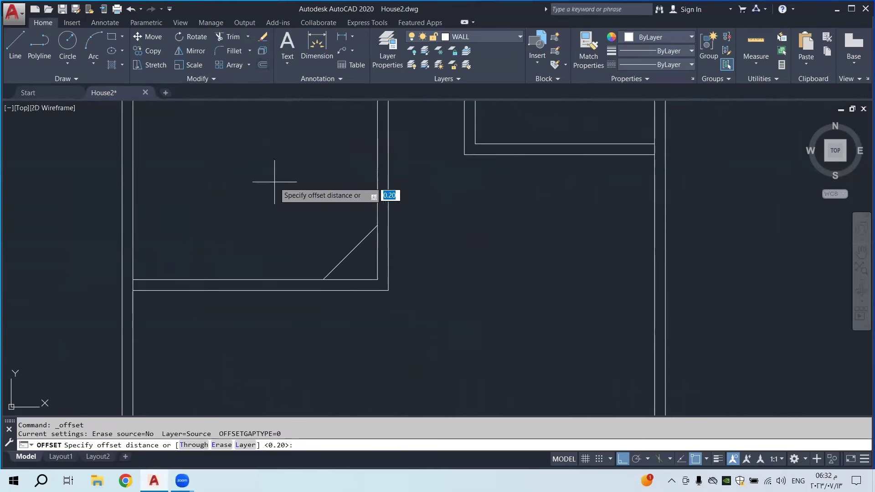
{"action": "key", "text": "Return"}
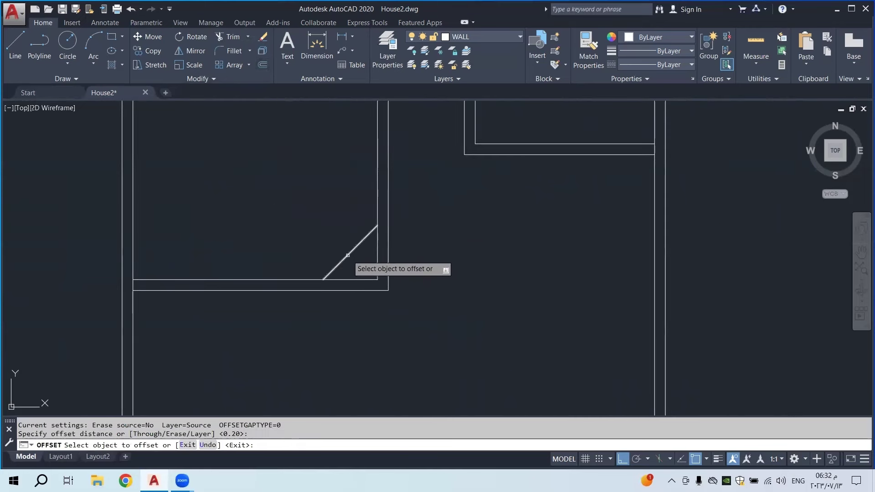
{"action": "left_click", "coordinate": [348, 255]}
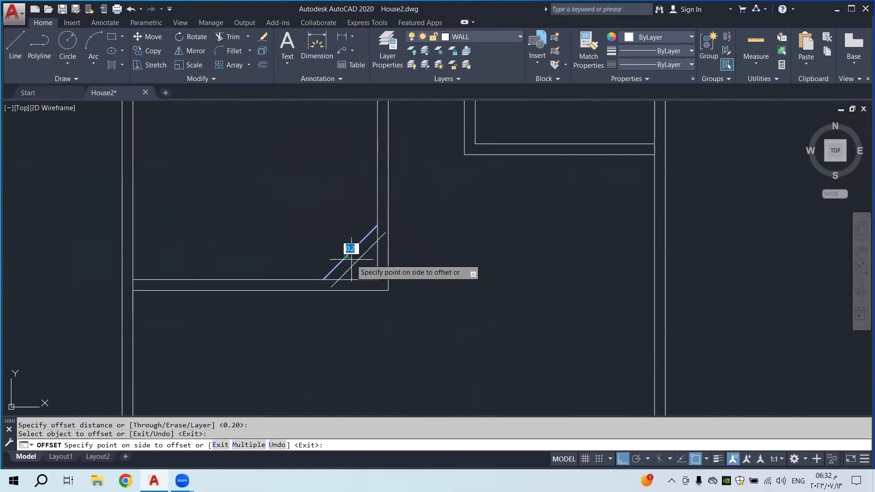
{"action": "left_click", "coordinate": [396, 319]}
{"action": "right_click", "coordinate": [397, 320]}
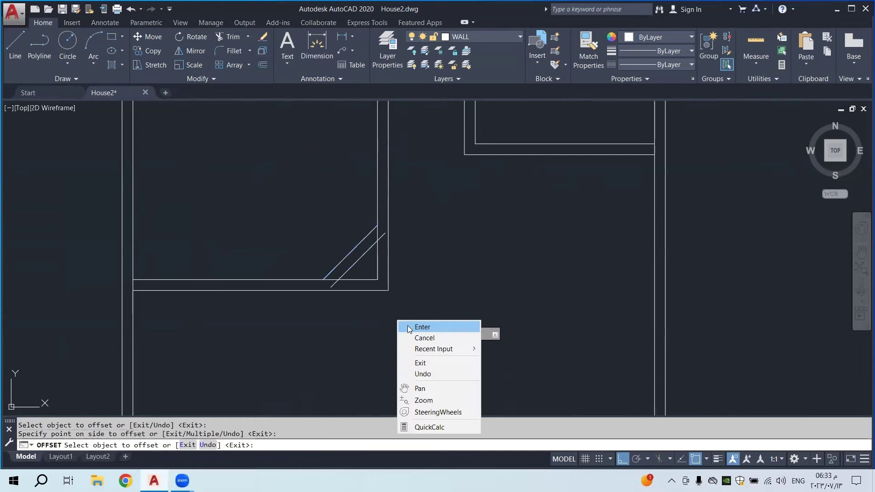
{"action": "left_click", "coordinate": [410, 337]}
{"action": "scroll", "coordinate": [370, 244], "scroll_direction": "up", "scroll_amount": 2}
{"action": "scroll", "coordinate": [393, 225], "scroll_direction": "up", "scroll_amount": 4}
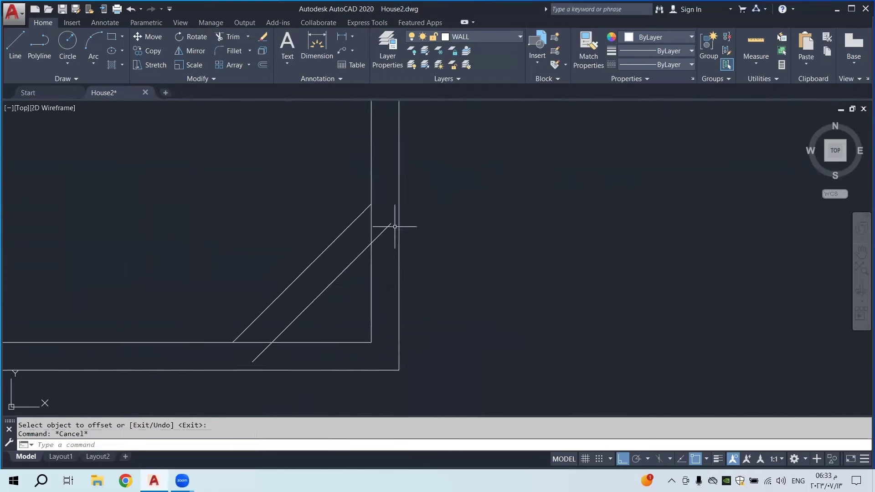
{"action": "scroll", "coordinate": [429, 188], "scroll_direction": "down", "scroll_amount": 2}
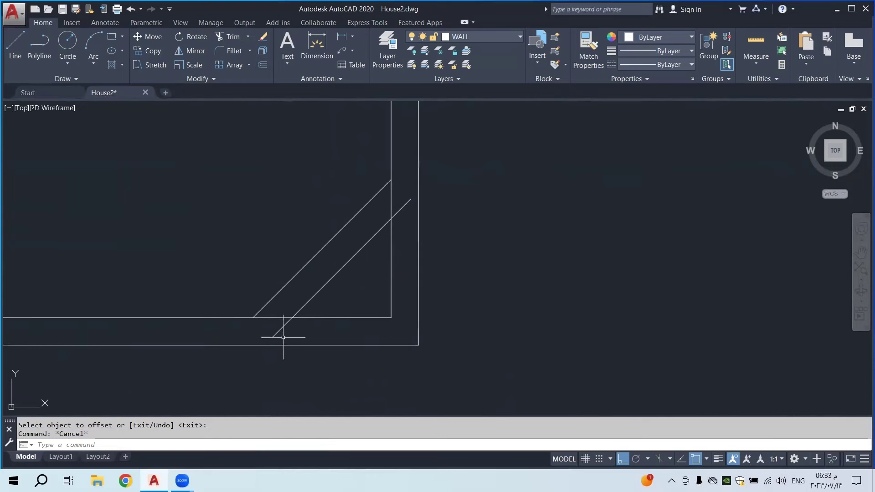
Extend both ends of the outer diagonal to meet the reception's outer wall lines
{"action": "left_click", "coordinate": [248, 38]}
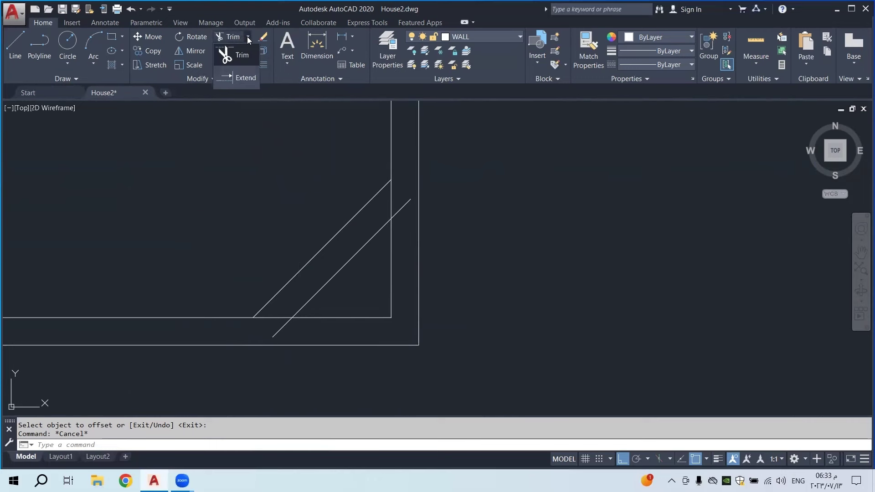
{"action": "left_click", "coordinate": [241, 78]}
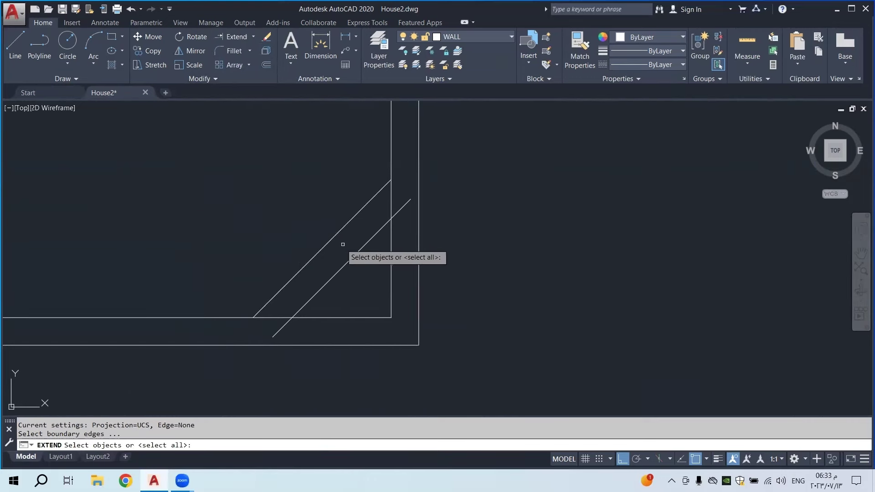
{"action": "left_click", "coordinate": [352, 256]}
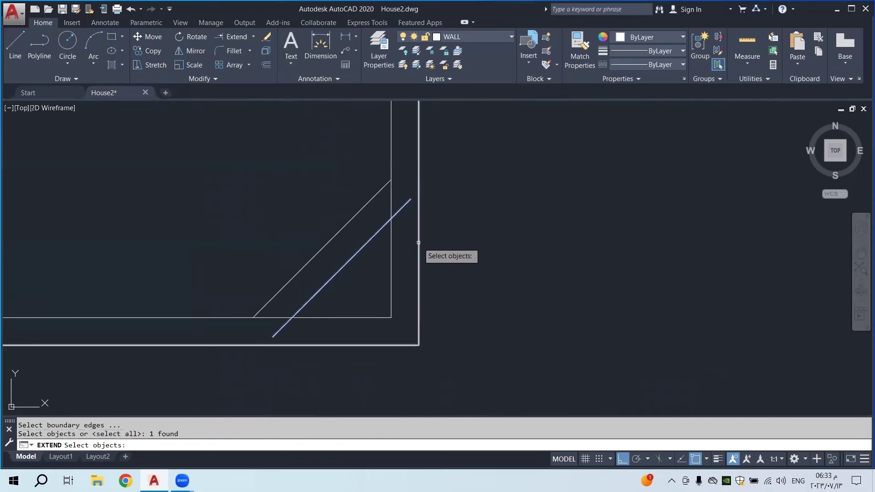
{"action": "left_click", "coordinate": [418, 242]}
{"action": "key", "text": "Return"}
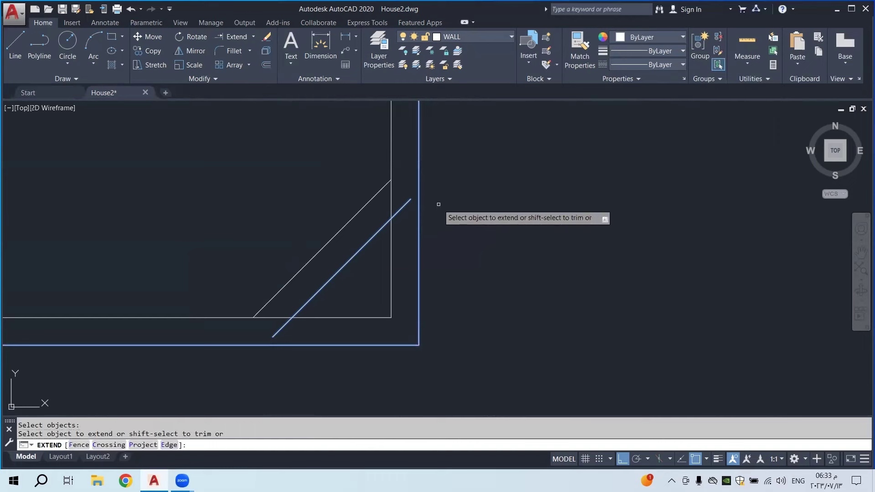
{"action": "left_click", "coordinate": [407, 203]}
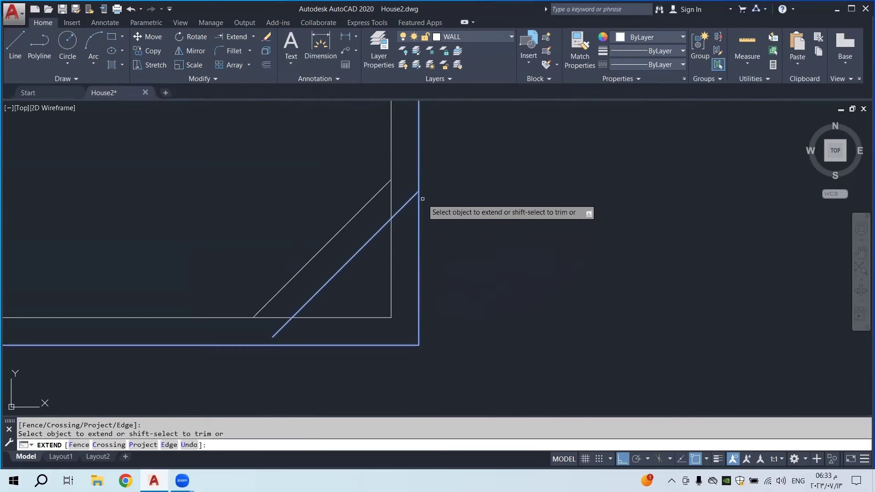
{"action": "left_click", "coordinate": [279, 330]}
{"action": "right_click", "coordinate": [233, 263]}
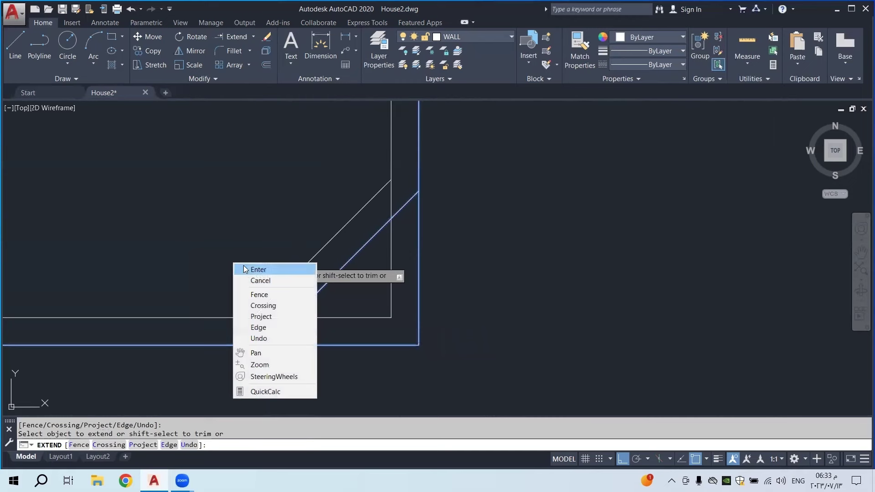
{"action": "left_click", "coordinate": [258, 269]}
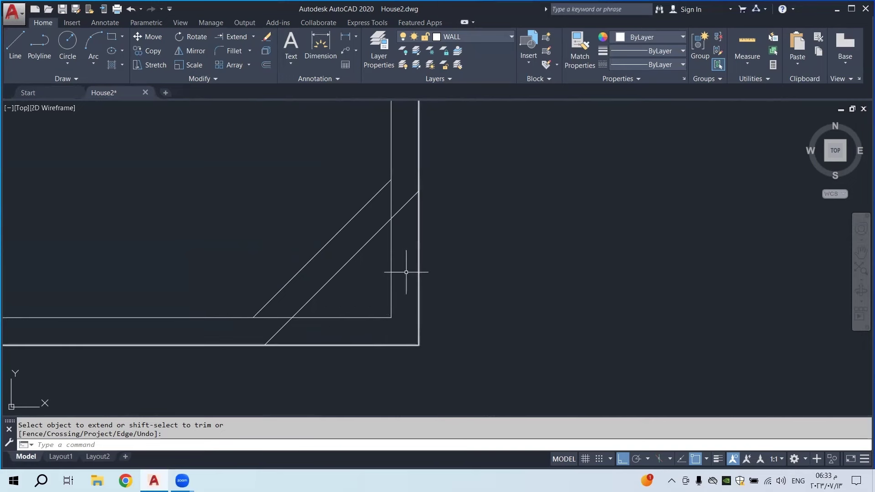
{"action": "left_click", "coordinate": [253, 40]}
{"action": "left_click", "coordinate": [233, 54]}
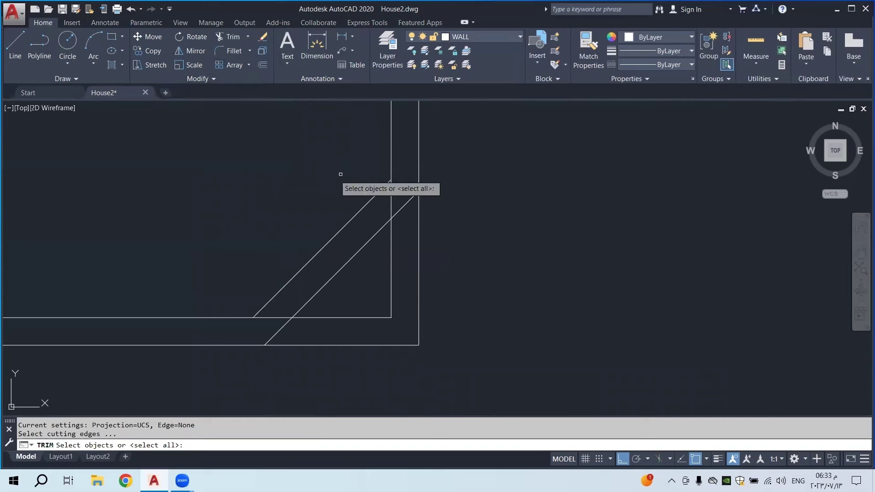
Select the reception's corner walls as trim cutting edges with a crossing window
{"action": "left_click", "coordinate": [511, 137]}
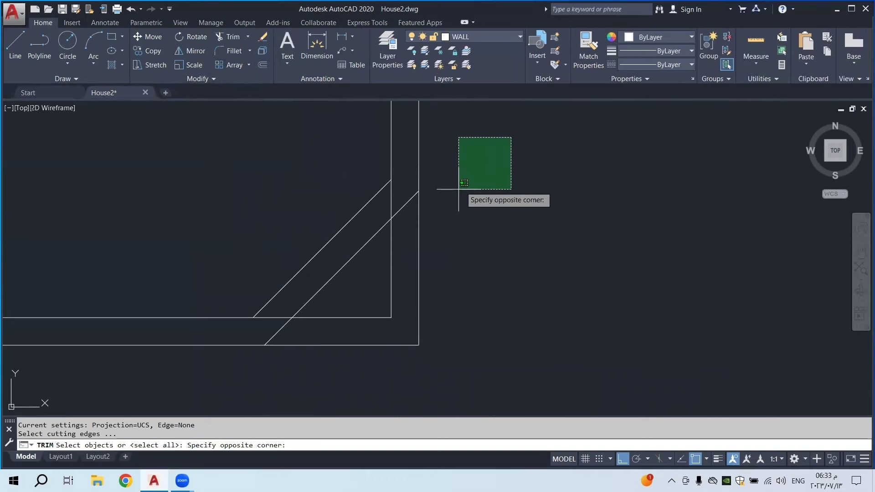
{"action": "left_click", "coordinate": [200, 379]}
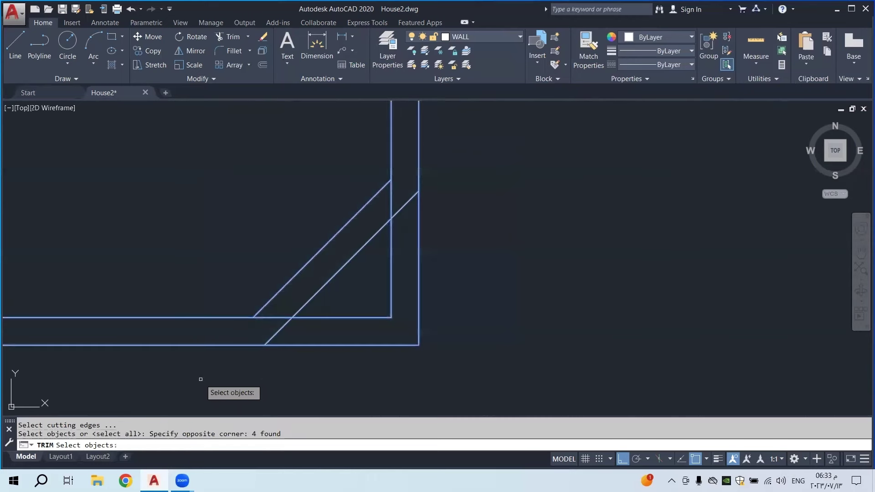
{"action": "key", "text": "Return"}
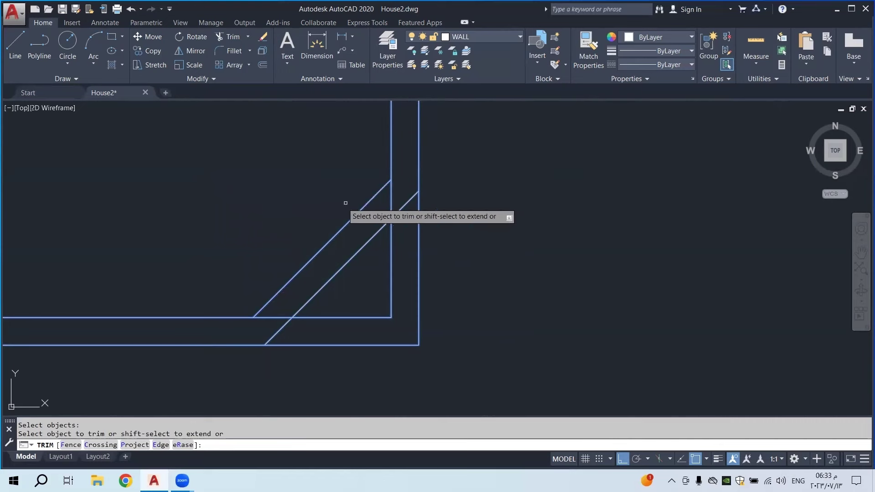
Trim the six overlapping inner and outer wall pieces so both lines turn along the diagonals
{"action": "left_click", "coordinate": [391, 270]}
{"action": "left_click", "coordinate": [363, 316]}
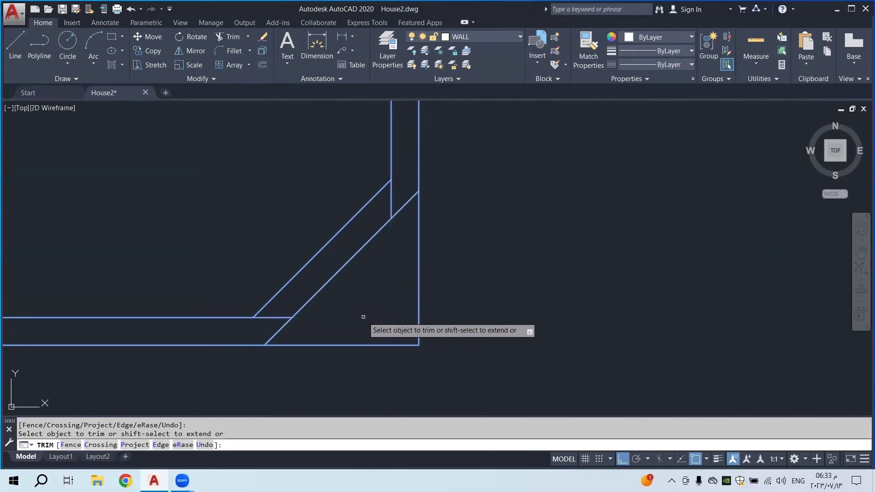
{"action": "left_click", "coordinate": [270, 317]}
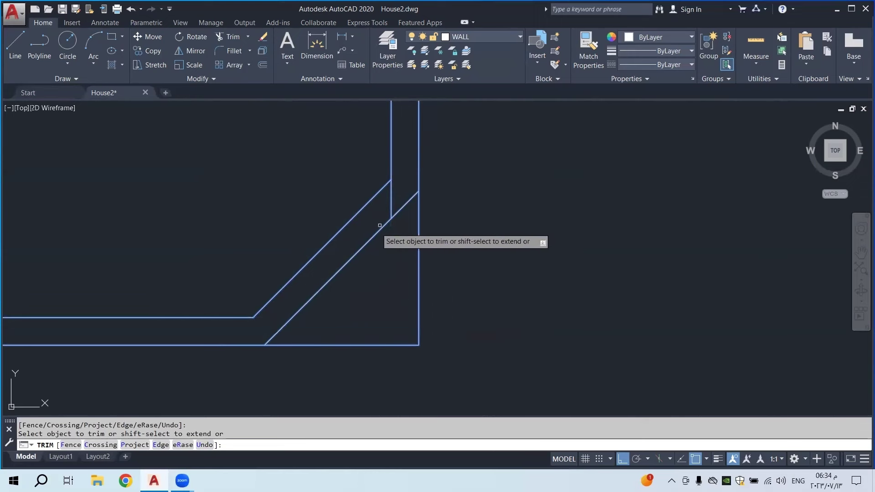
{"action": "left_click", "coordinate": [390, 201]}
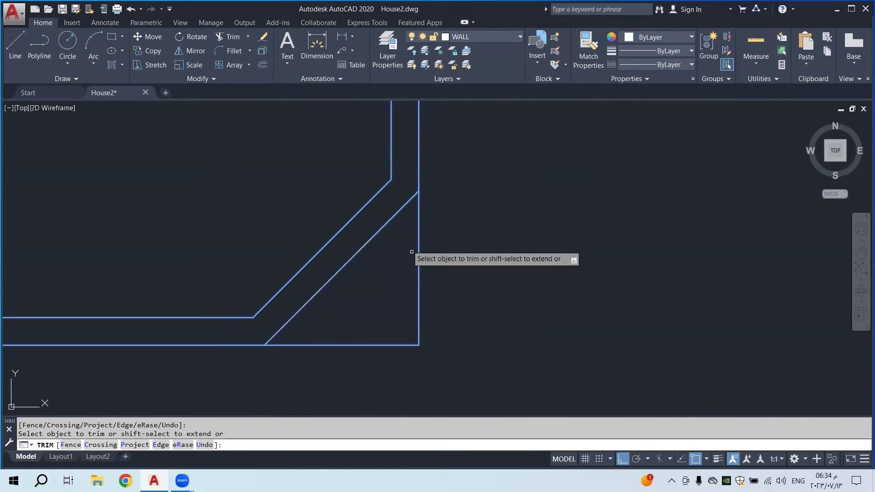
{"action": "left_click", "coordinate": [415, 302]}
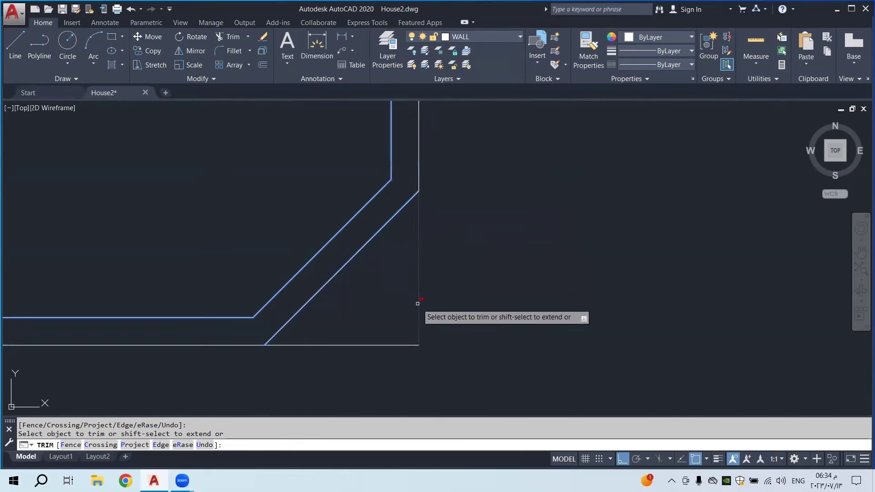
{"action": "left_click", "coordinate": [370, 344]}
{"action": "right_click", "coordinate": [384, 295]}
{"action": "left_click", "coordinate": [401, 301]}
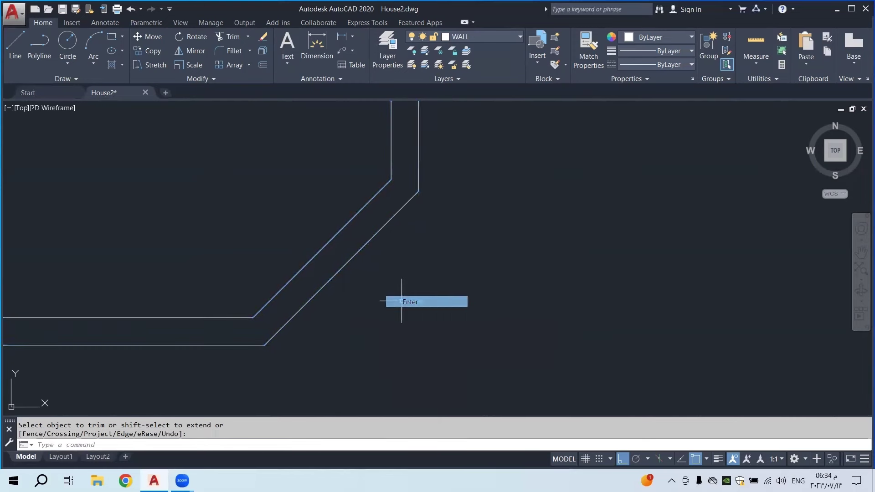
{"action": "scroll", "coordinate": [389, 280], "scroll_direction": "down", "scroll_amount": 5}
{"action": "middle_click_drag", "start_coordinate": [641, 285], "coordinate": [627, 290]}
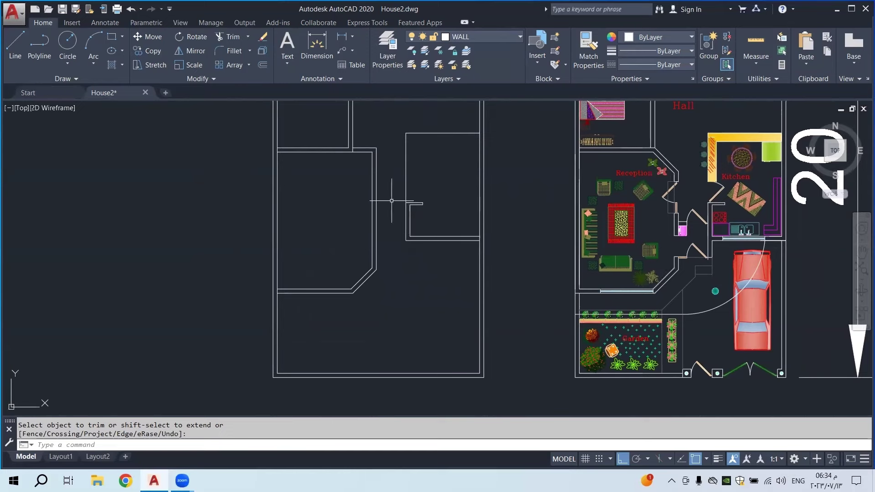
Trim the corner's leftover stub, then draw a vertical line from the angled wall corner to the top wall
{"action": "left_click", "coordinate": [353, 149]}
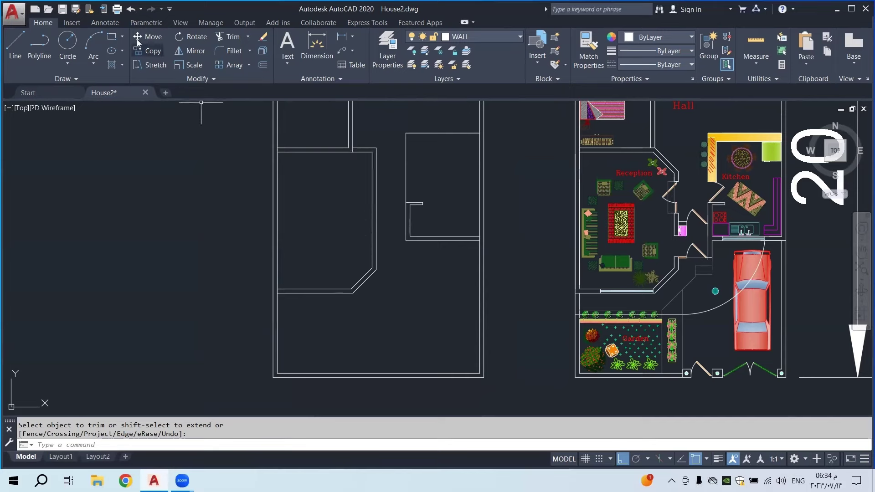
{"action": "left_click", "coordinate": [16, 51]}
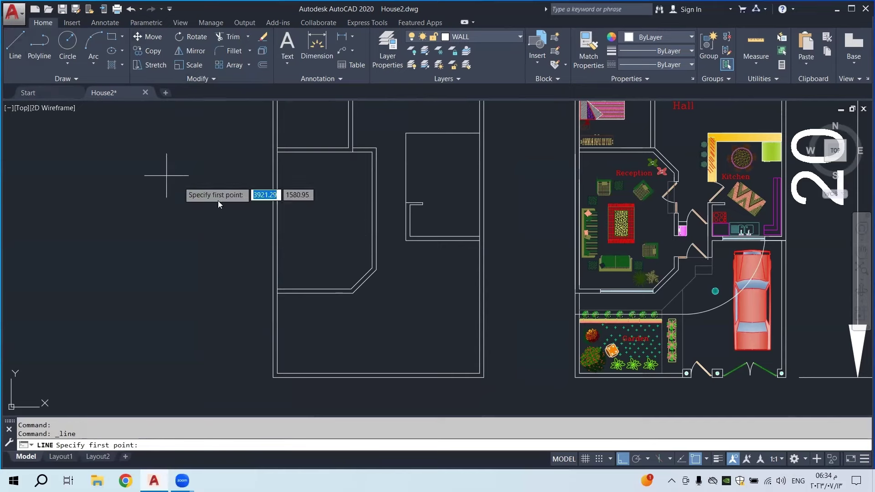
{"action": "left_click", "coordinate": [351, 288]}
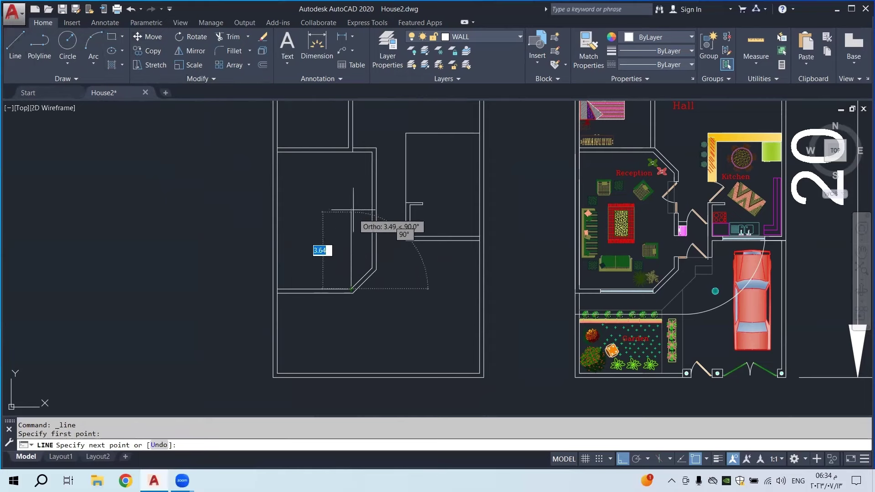
{"action": "scroll", "coordinate": [351, 152], "scroll_direction": "up", "scroll_amount": 3}
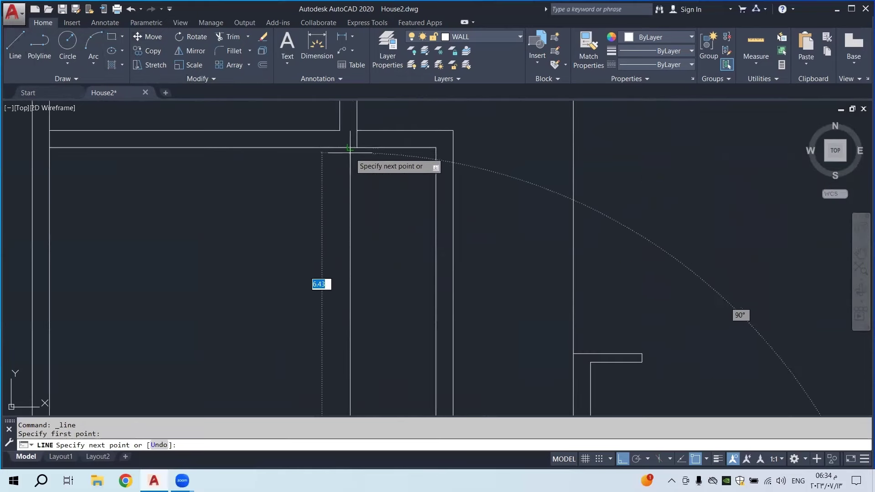
{"action": "left_click", "coordinate": [349, 148]}
{"action": "right_click", "coordinate": [349, 147]}
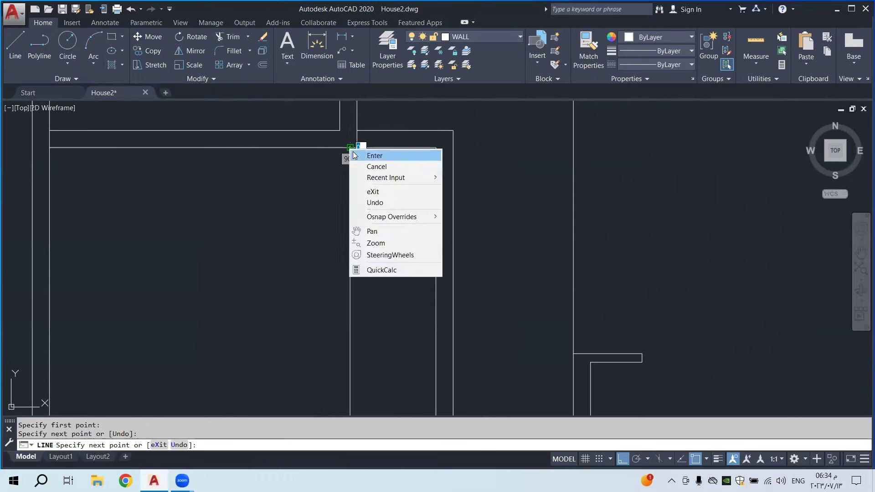
{"action": "left_click", "coordinate": [368, 156]}
{"action": "scroll", "coordinate": [348, 285], "scroll_direction": "down", "scroll_amount": 3}
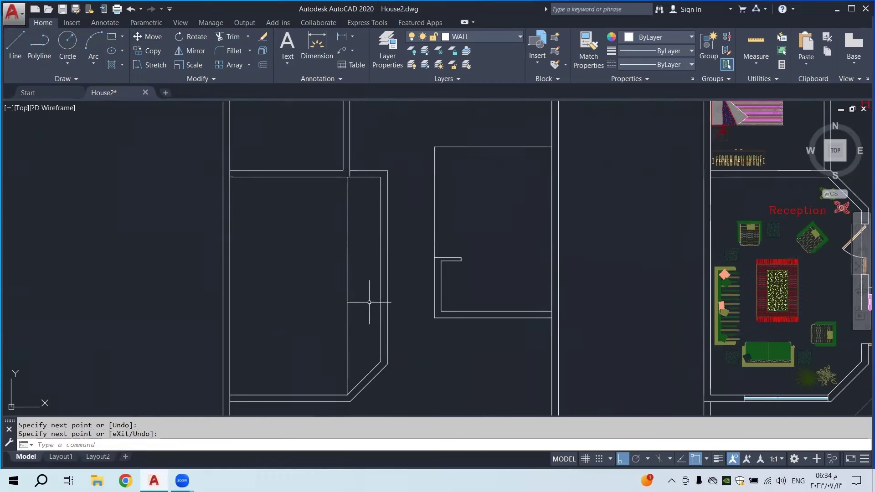
{"action": "middle_click_drag", "start_coordinate": [387, 337], "coordinate": [371, 283]}
{"action": "key", "text": "Escape"}
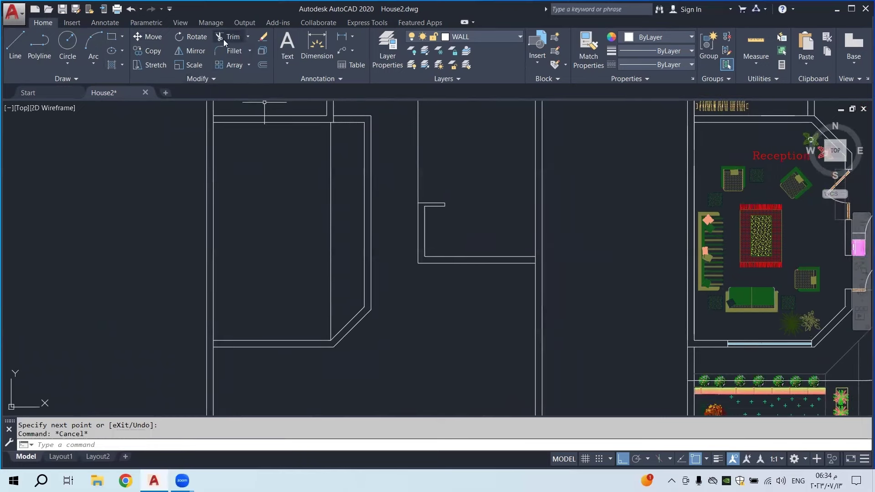
Mirror the two diagonal wall lines across a horizontal line through the wall midpoint, keeping the originals
{"action": "left_click", "coordinate": [190, 50]}
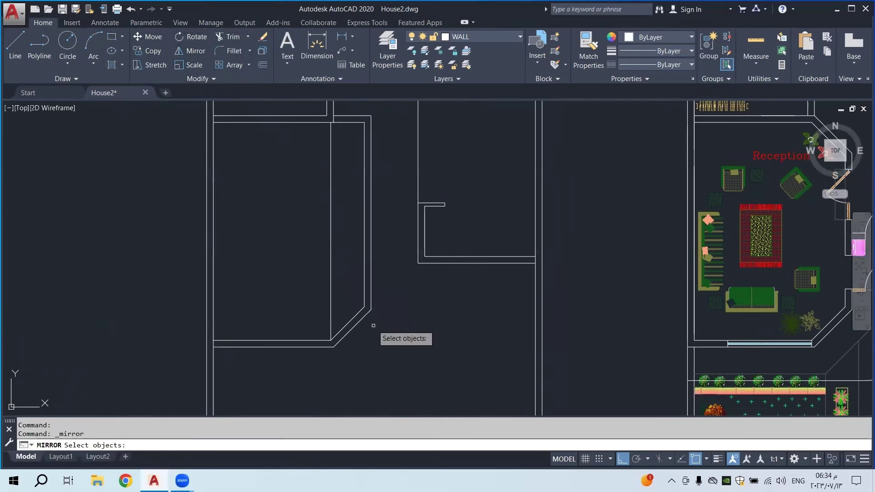
{"action": "left_click", "coordinate": [364, 336]}
{"action": "left_click", "coordinate": [343, 316]}
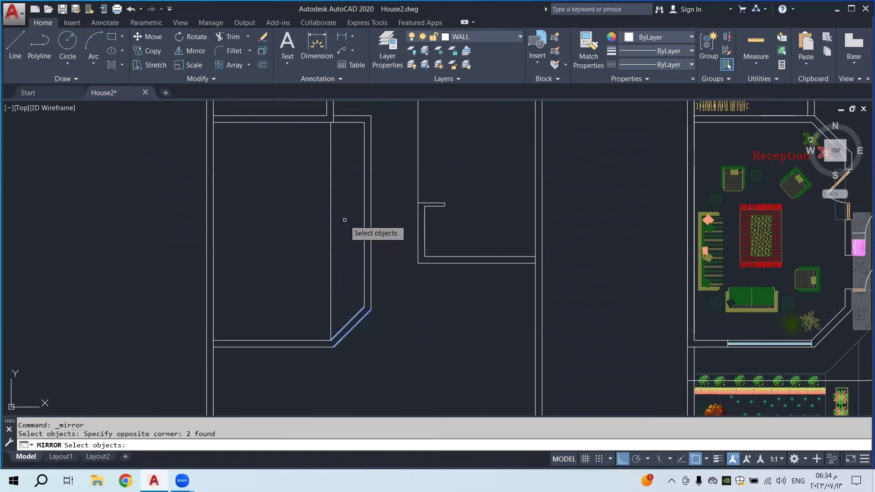
{"action": "key", "text": "Return"}
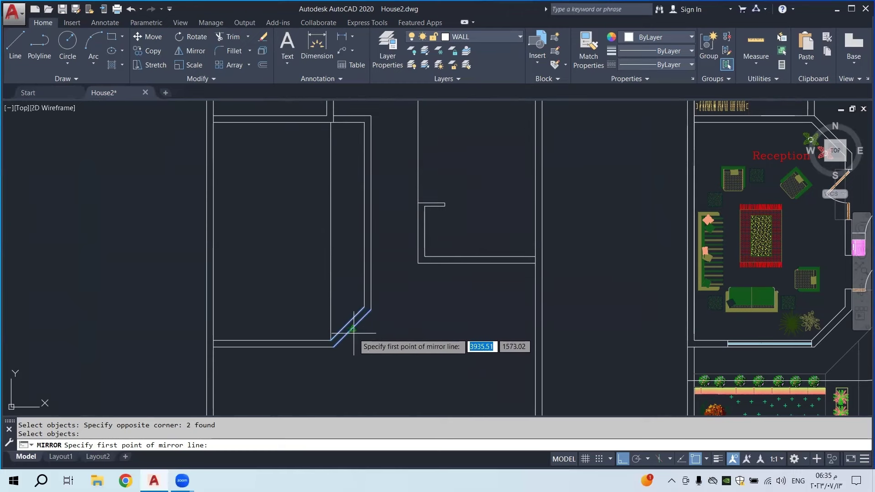
{"action": "left_click", "coordinate": [331, 231]}
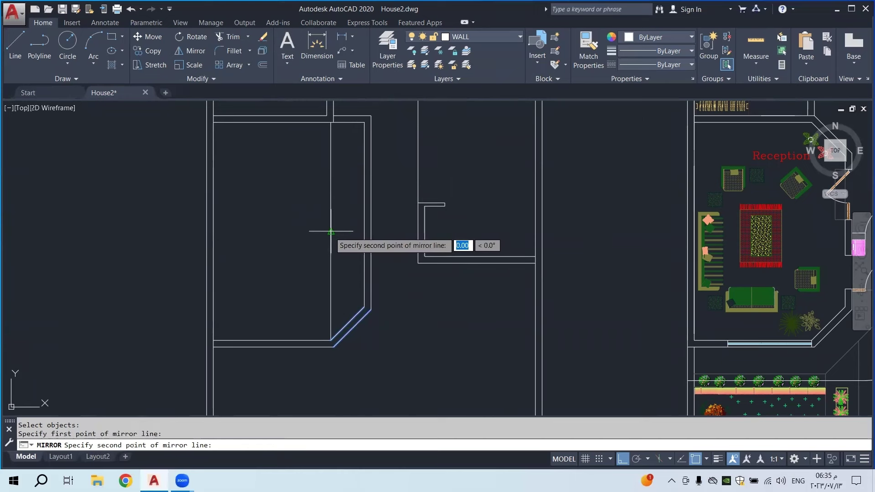
{"action": "left_click", "coordinate": [243, 230]}
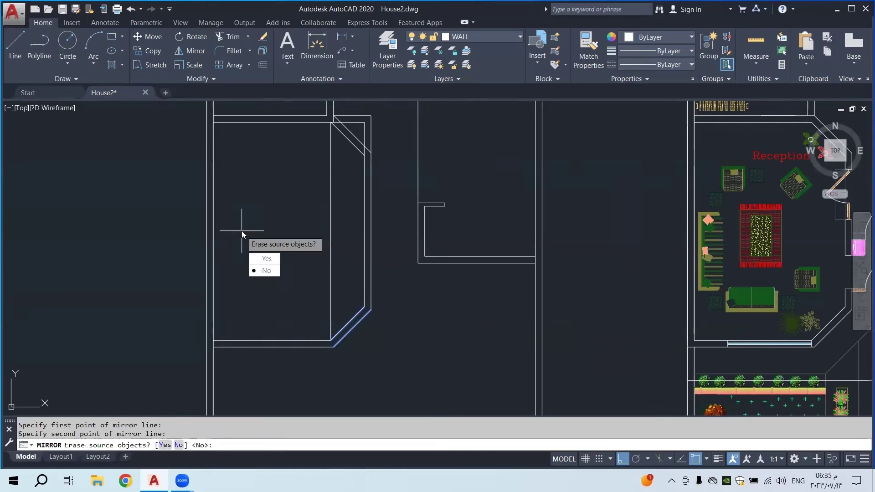
{"action": "right_click", "coordinate": [242, 231]}
{"action": "left_click", "coordinate": [266, 239]}
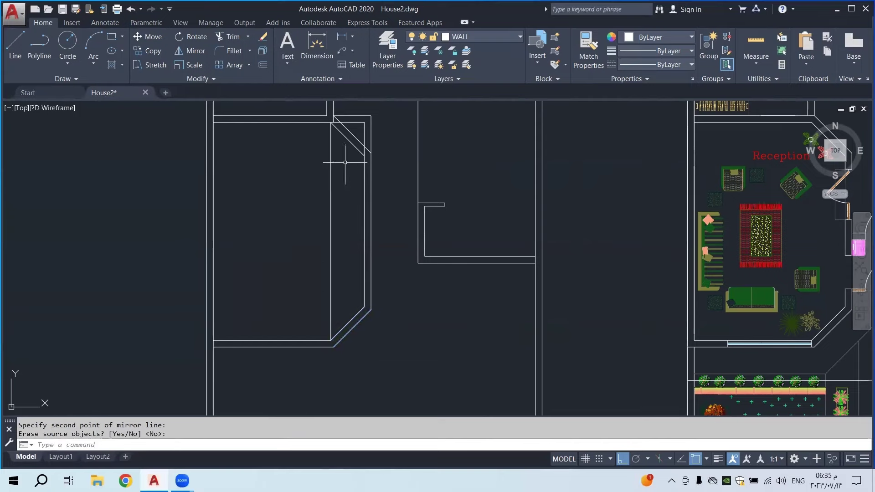
{"action": "scroll", "coordinate": [316, 214], "scroll_direction": "down", "scroll_amount": 2}
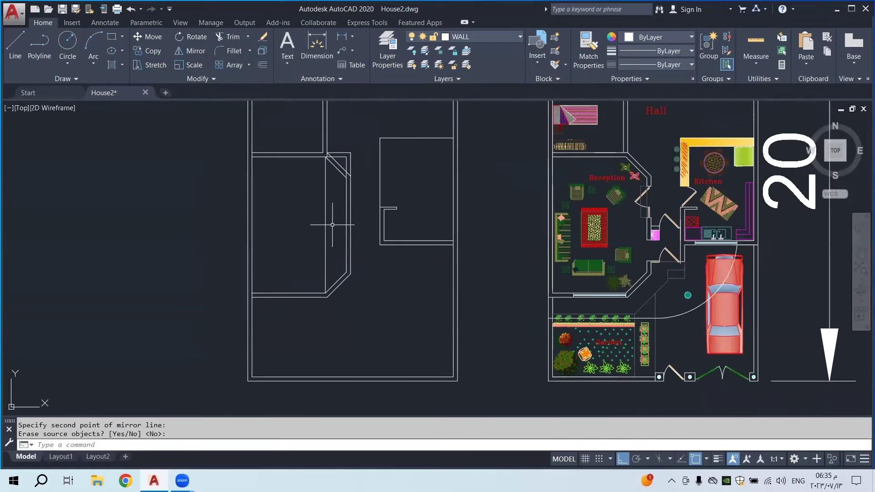
Erase the stray vertical wall line
{"action": "left_click", "coordinate": [333, 223]}
{"action": "left_click", "coordinate": [312, 242]}
{"action": "left_click", "coordinate": [262, 36]}
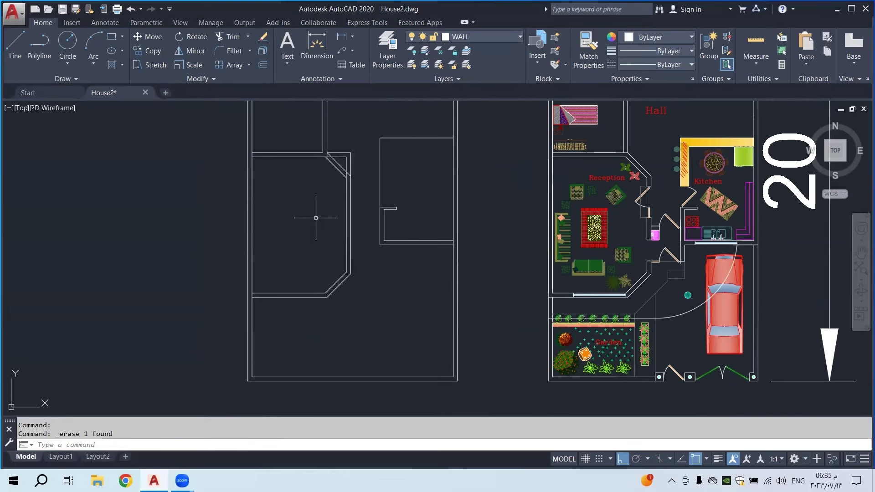
Trim the overlapping vertical and horizontal wall pieces at the upper angled corner using TR
{"action": "scroll", "coordinate": [335, 164], "scroll_direction": "up", "scroll_amount": 4}
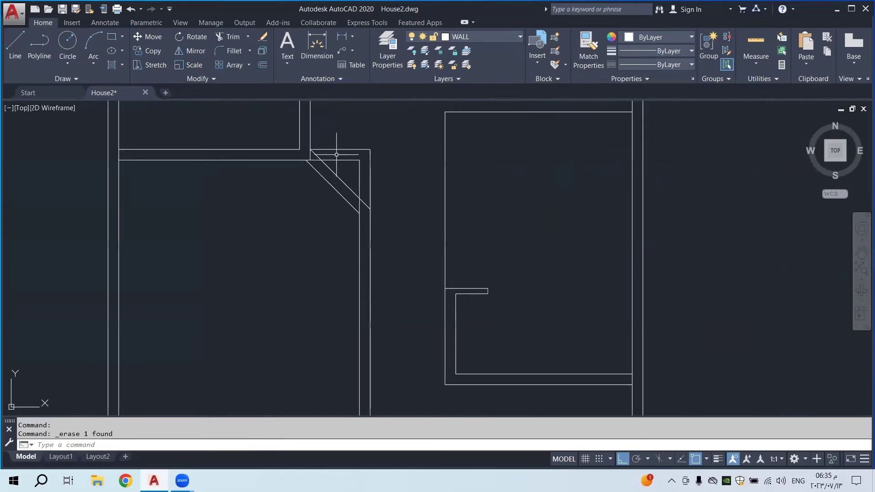
{"action": "scroll", "coordinate": [354, 172], "scroll_direction": "up", "scroll_amount": 2}
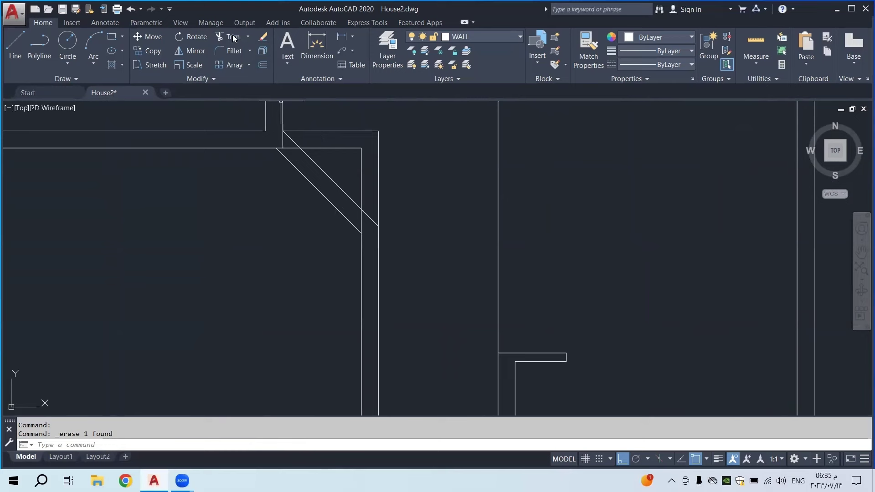
{"action": "type", "text": "tr"}
{"action": "key", "text": "Return"}
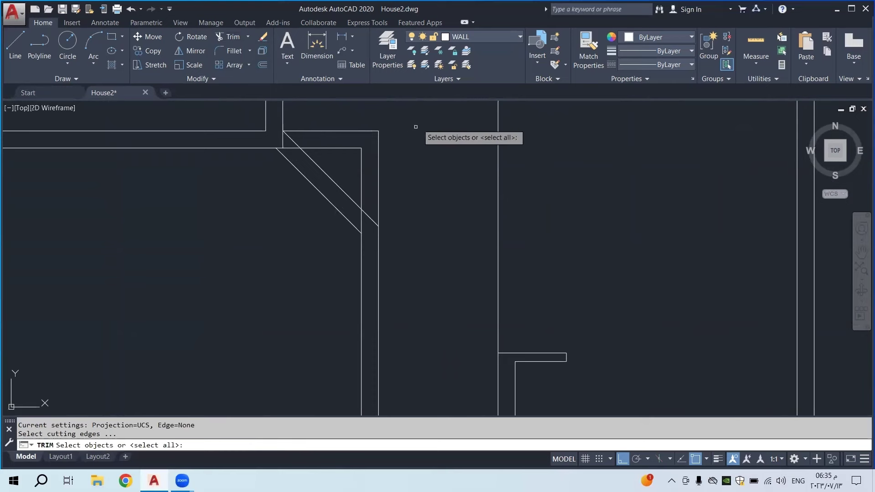
{"action": "left_click", "coordinate": [237, 252]}
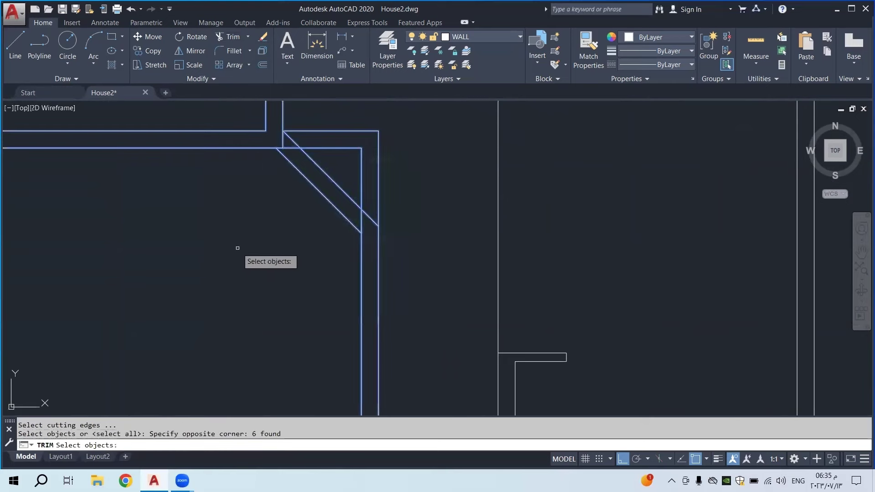
{"action": "key", "text": "Return"}
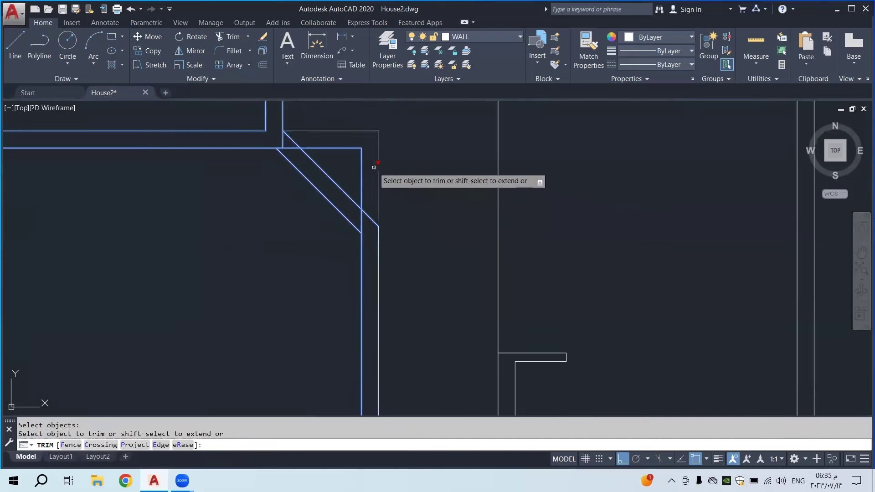
{"action": "left_click", "coordinate": [361, 177]}
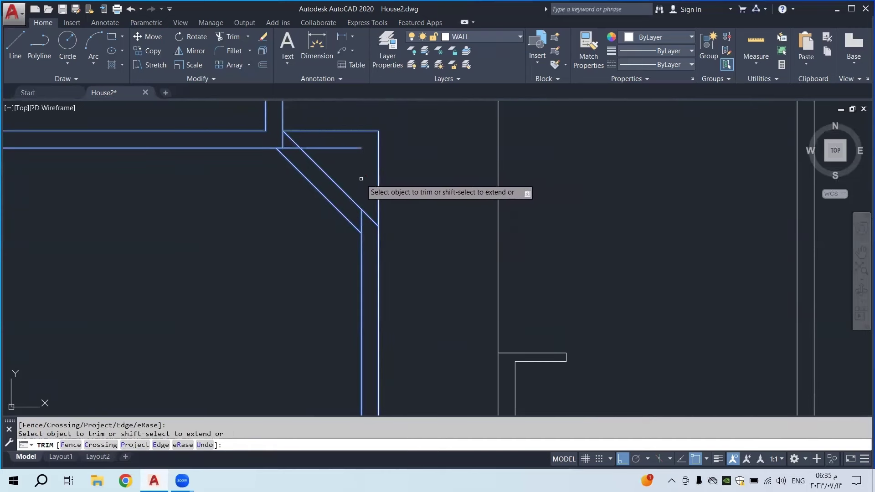
{"action": "left_click", "coordinate": [346, 148]}
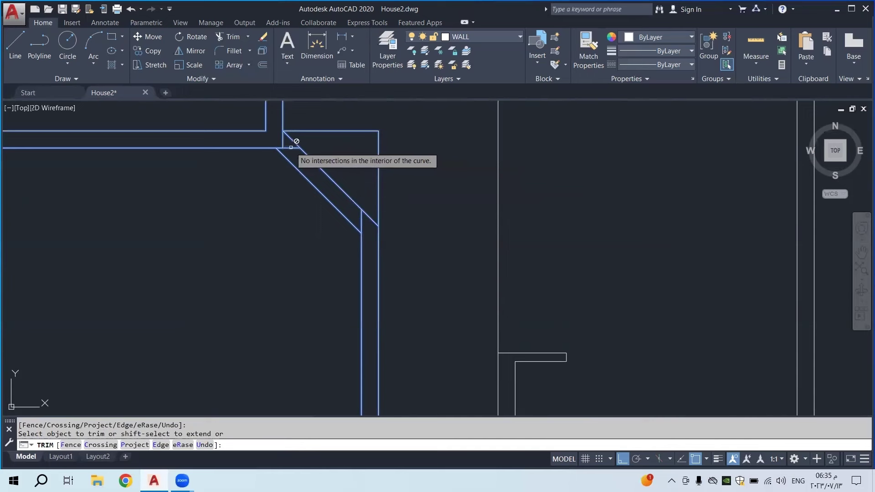
{"action": "left_click", "coordinate": [363, 219]}
{"action": "left_click", "coordinate": [376, 206]}
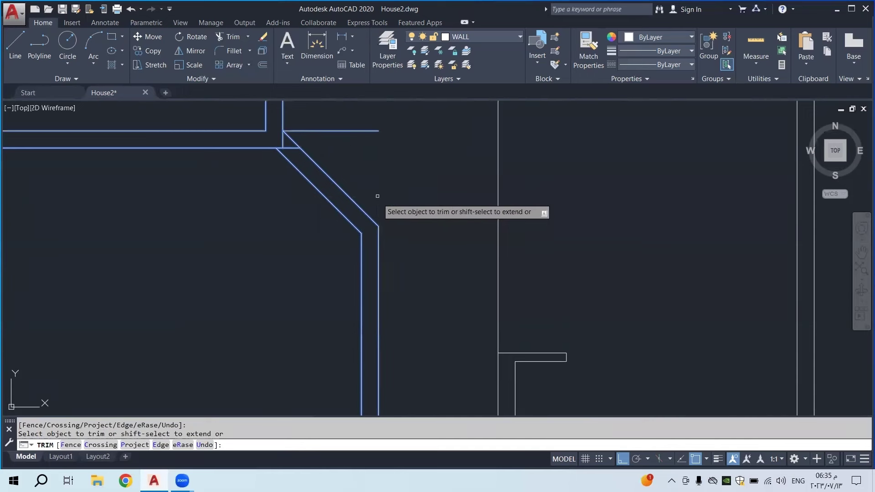
{"action": "left_click", "coordinate": [363, 131]}
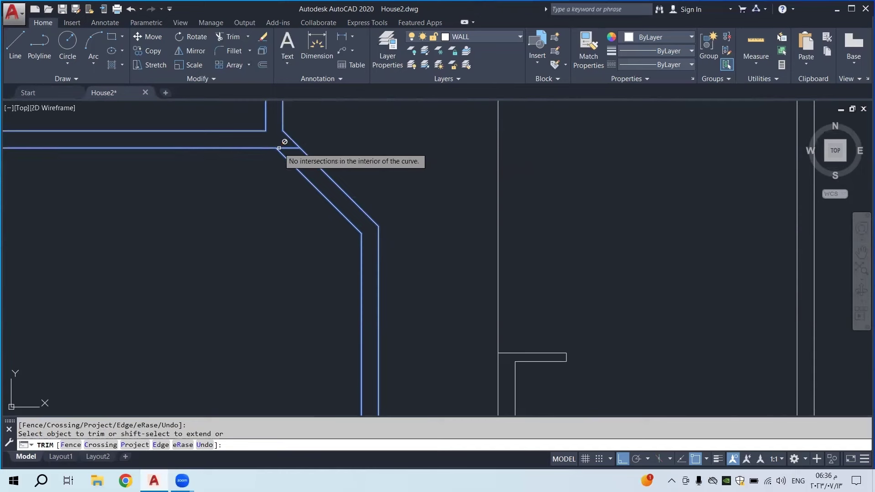
{"action": "scroll", "coordinate": [283, 147], "scroll_direction": "up", "scroll_amount": 5}
{"action": "right_click", "coordinate": [323, 136]}
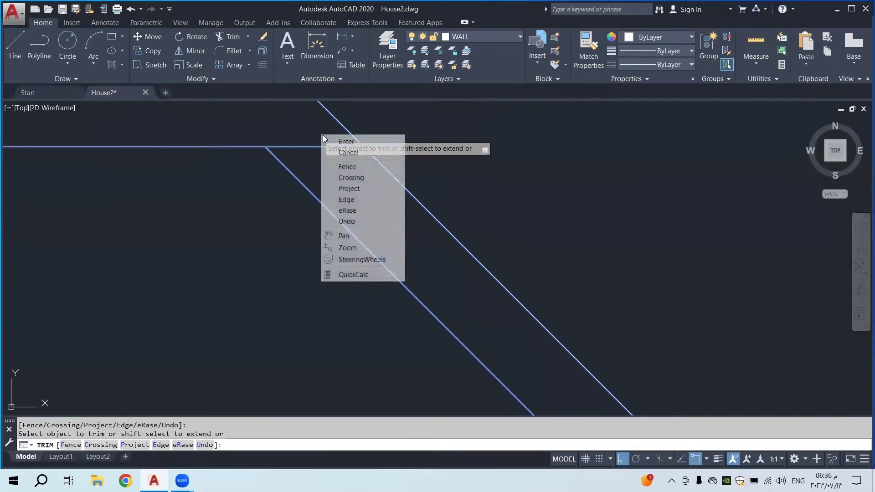
{"action": "left_click", "coordinate": [337, 141]}
Erase the short horizontal wall segment at the upper corner, leaving the adjacent wall line unchanged
{"action": "left_click", "coordinate": [339, 137]}
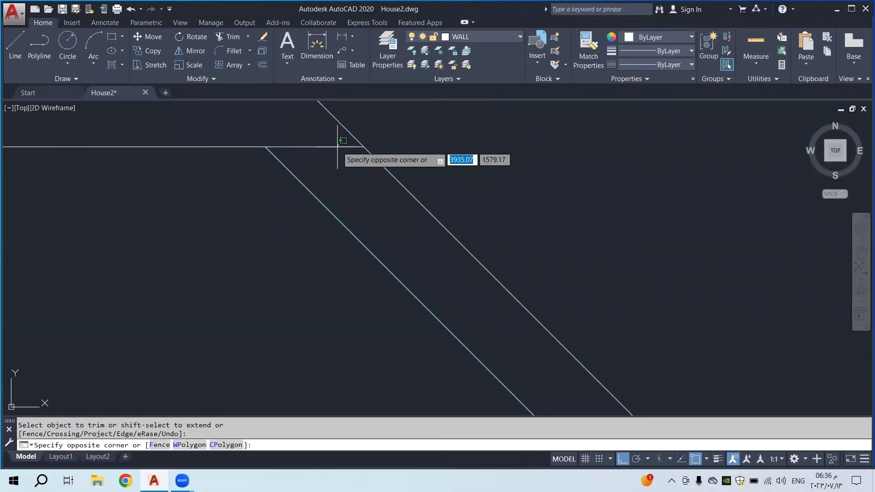
{"action": "left_click", "coordinate": [335, 151]}
{"action": "middle_click_drag", "start_coordinate": [361, 191], "coordinate": [386, 226]}
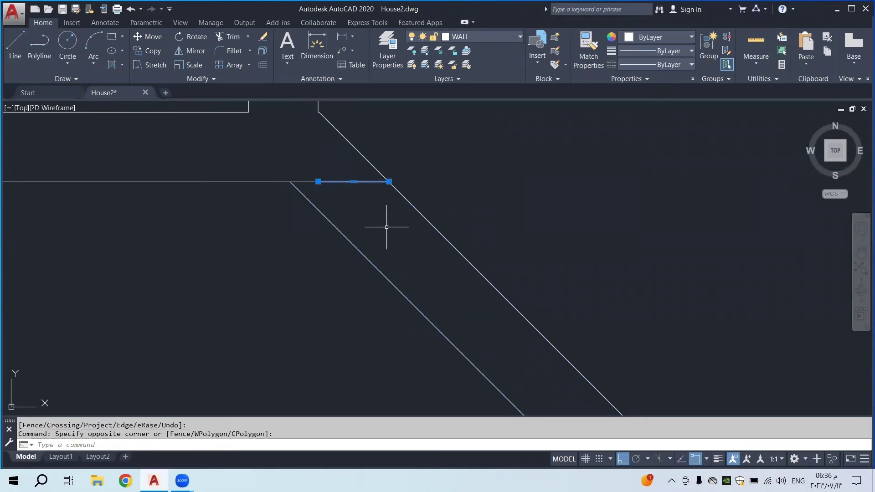
{"action": "key", "text": "Delete"}
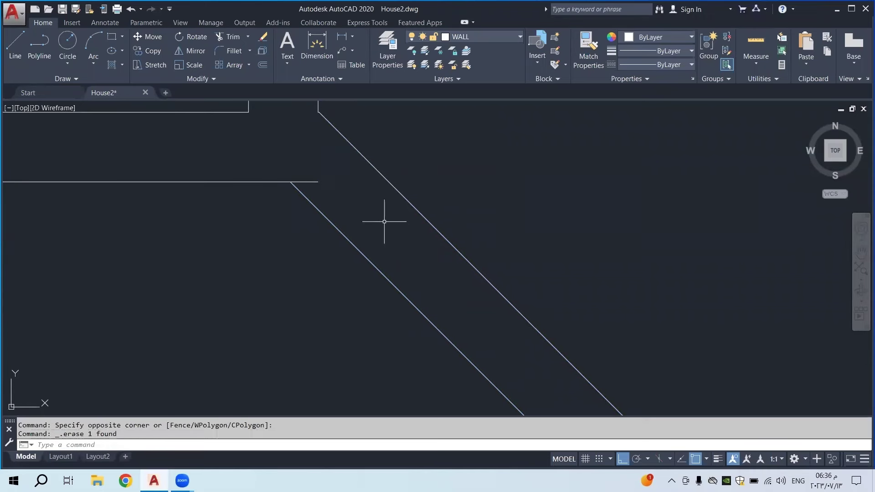
{"action": "left_click", "coordinate": [310, 182]}
{"action": "scroll", "coordinate": [400, 182], "scroll_direction": "down", "scroll_amount": 8}
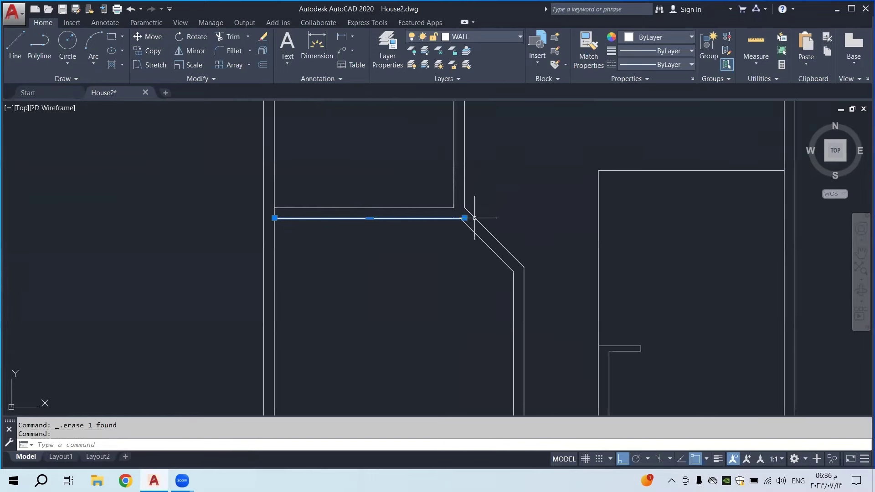
{"action": "scroll", "coordinate": [471, 212], "scroll_direction": "up", "scroll_amount": 6}
{"action": "scroll", "coordinate": [430, 214], "scroll_direction": "up", "scroll_amount": 4}
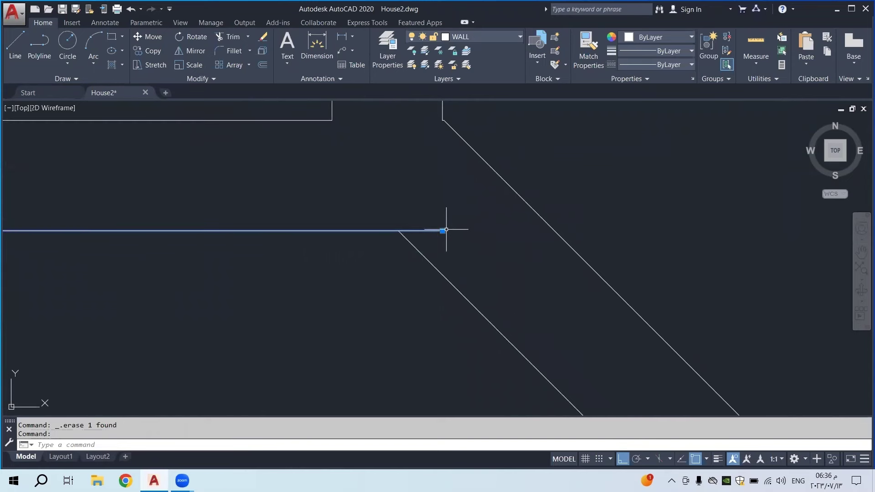
{"action": "left_click", "coordinate": [443, 230]}
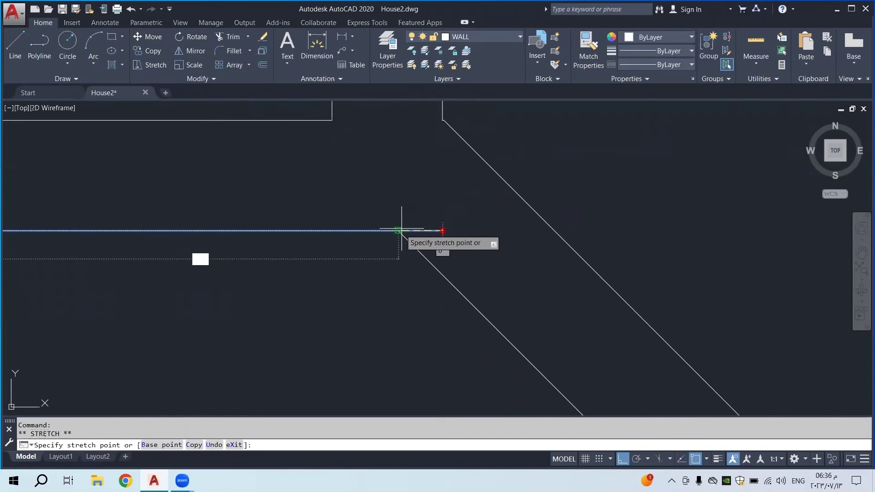
{"action": "scroll", "coordinate": [397, 191], "scroll_direction": "down", "scroll_amount": 8}
{"action": "key", "text": "Escape"}
{"action": "scroll", "coordinate": [383, 200], "scroll_direction": "down", "scroll_amount": 6}
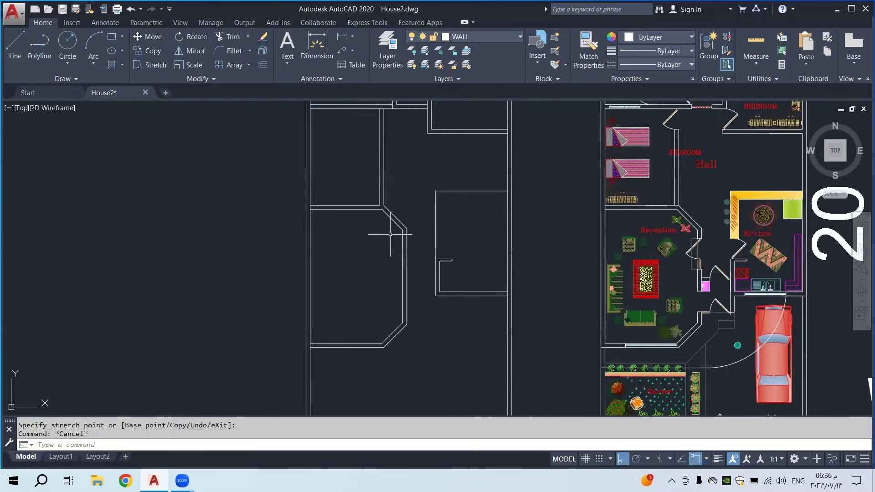
{"action": "scroll", "coordinate": [451, 300], "scroll_direction": "down", "scroll_amount": 5}
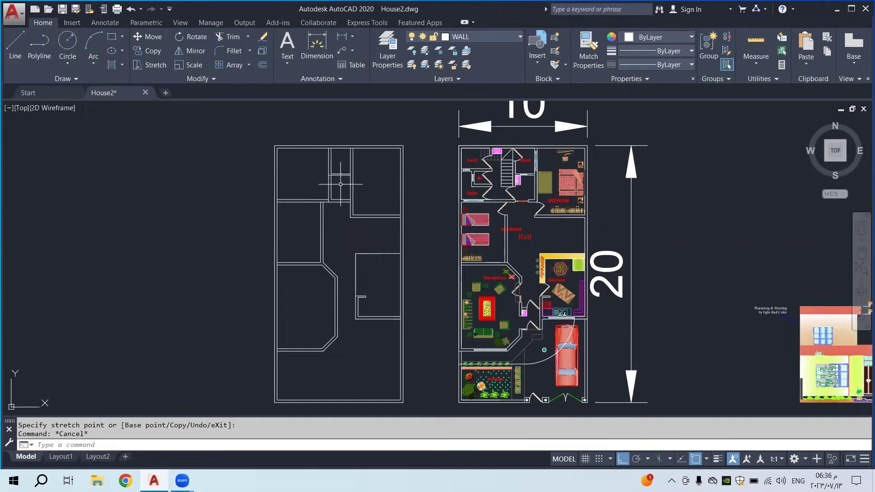
{"action": "middle_click_drag", "start_coordinate": [340, 184], "coordinate": [348, 219]}
{"action": "scroll", "coordinate": [501, 203], "scroll_direction": "up", "scroll_amount": 6}
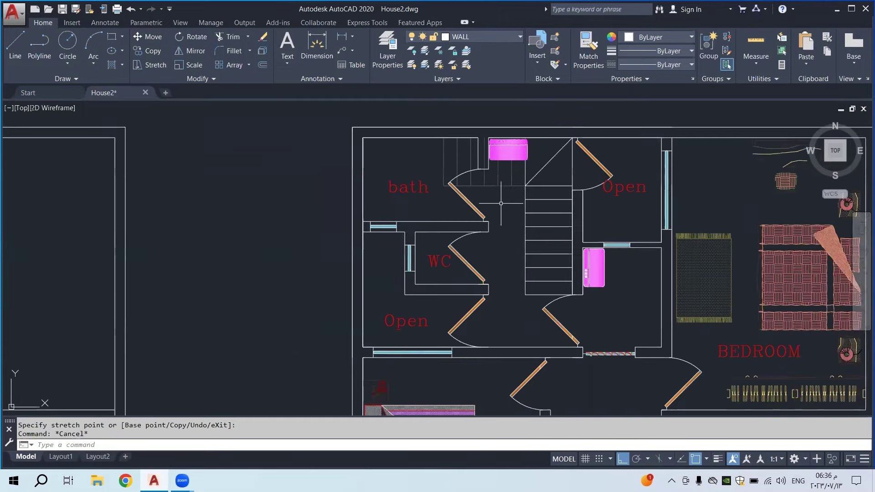
{"action": "scroll", "coordinate": [432, 229], "scroll_direction": "down", "scroll_amount": 5}
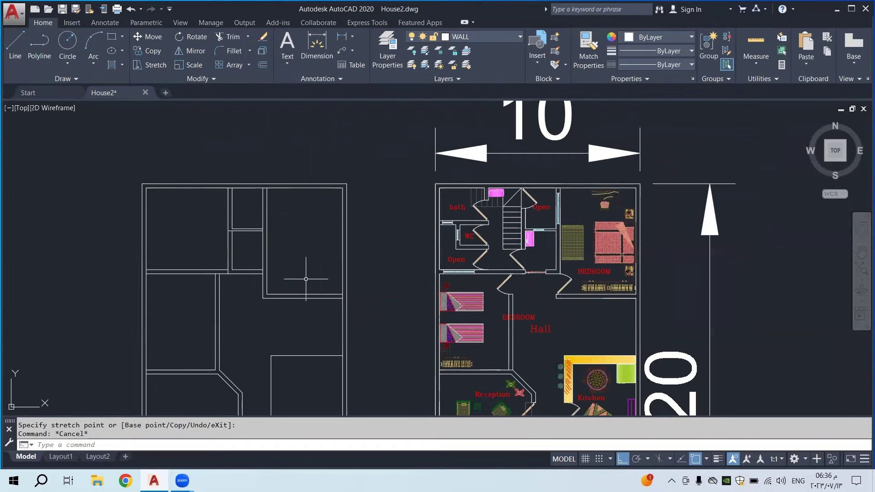
{"action": "middle_click_drag", "start_coordinate": [299, 310], "coordinate": [325, 224]}
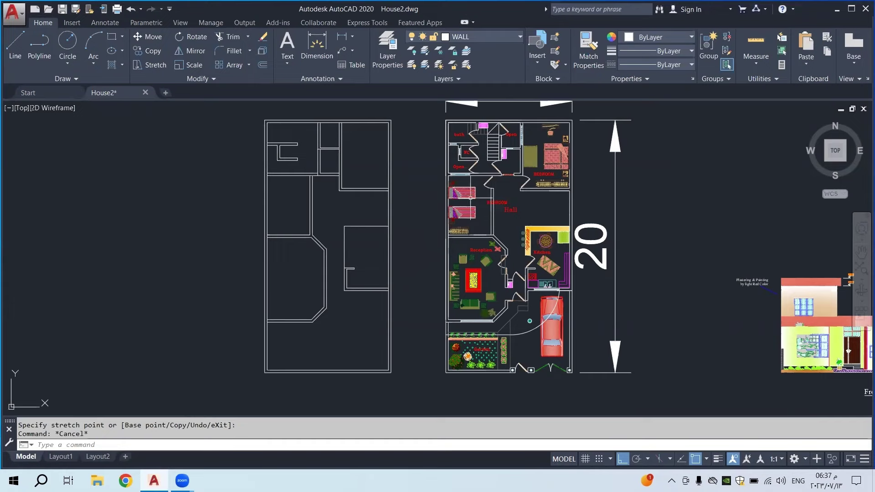
{"action": "scroll", "coordinate": [303, 141], "scroll_direction": "up", "scroll_amount": 4}
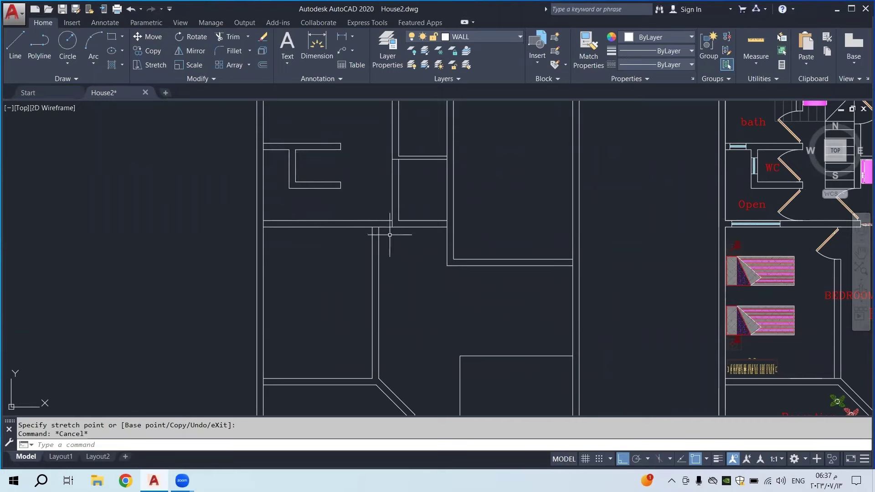
{"action": "scroll", "coordinate": [390, 235], "scroll_direction": "down", "scroll_amount": 4}
{"action": "middle_click_drag", "start_coordinate": [455, 274], "coordinate": [459, 223]}
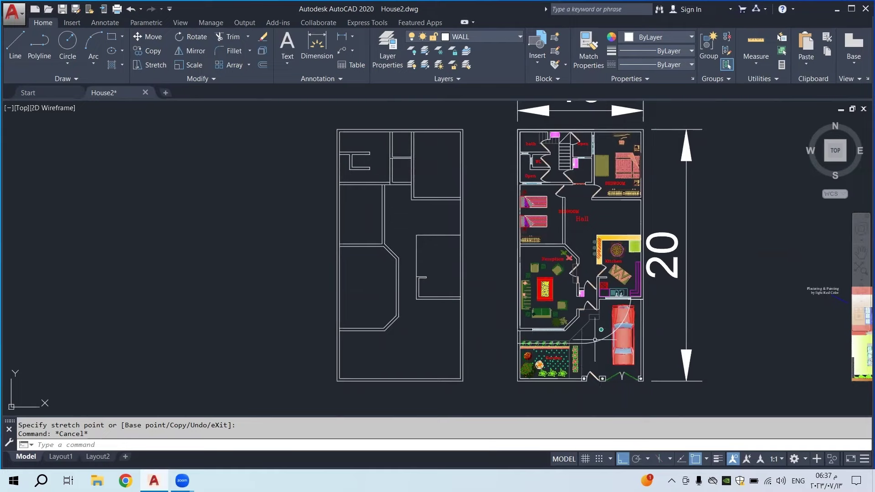
{"action": "scroll", "coordinate": [561, 140], "scroll_direction": "up", "scroll_amount": 5}
{"action": "scroll", "coordinate": [530, 236], "scroll_direction": "down", "scroll_amount": 2}
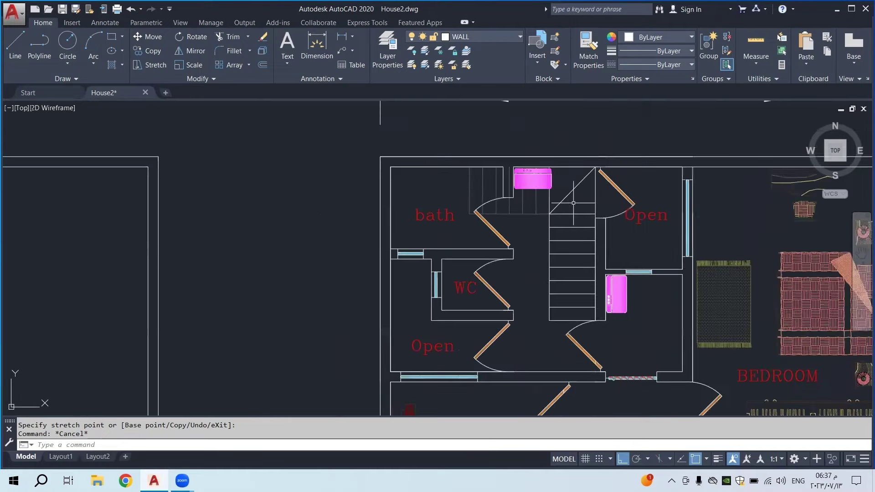
{"action": "scroll", "coordinate": [529, 236], "scroll_direction": "down", "scroll_amount": 2}
{"action": "scroll", "coordinate": [519, 255], "scroll_direction": "up", "scroll_amount": 4}
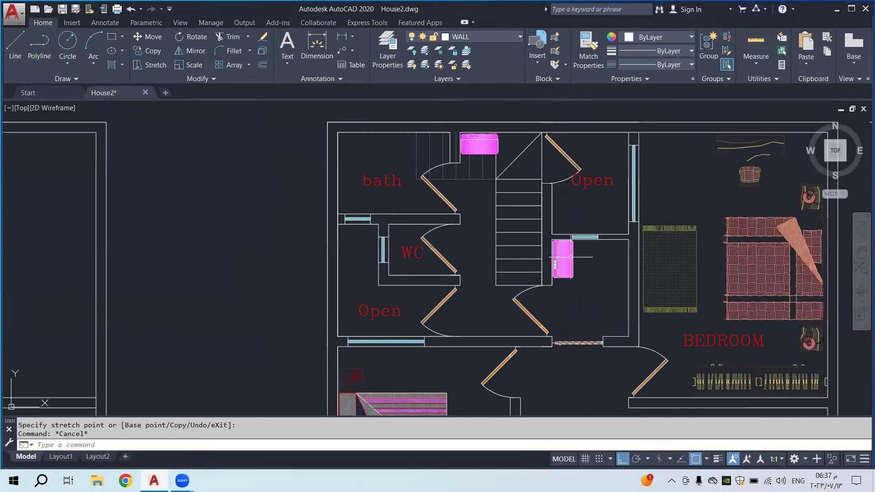
{"action": "scroll", "coordinate": [476, 175], "scroll_direction": "down", "scroll_amount": 3}
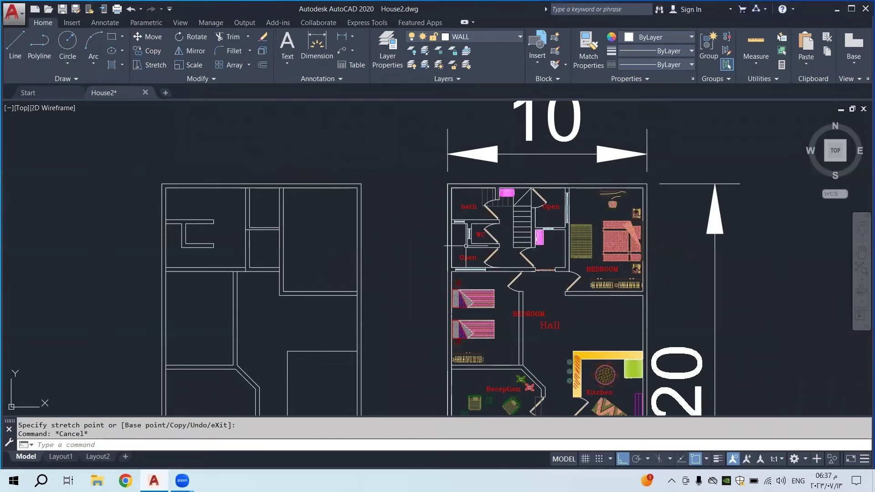
{"action": "scroll", "coordinate": [522, 225], "scroll_direction": "up", "scroll_amount": 2}
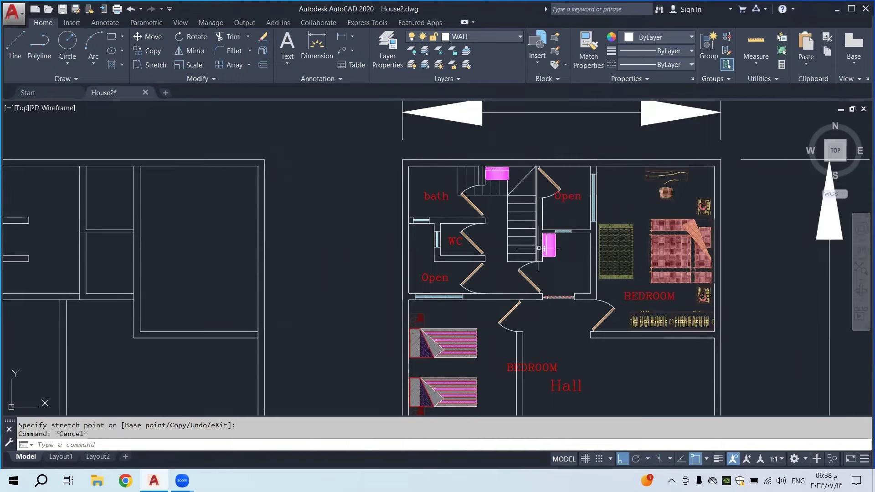
{"action": "scroll", "coordinate": [538, 257], "scroll_direction": "up", "scroll_amount": 2}
{"action": "scroll", "coordinate": [537, 257], "scroll_direction": "up", "scroll_amount": 2}
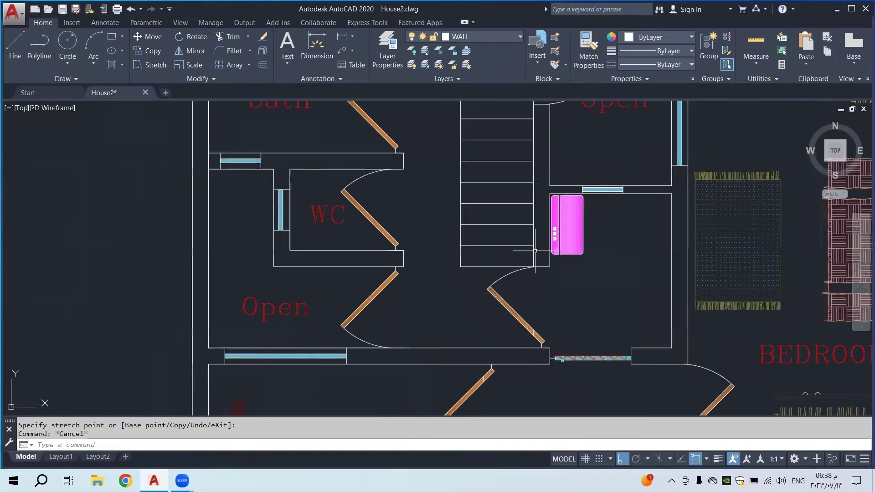
{"action": "left_click", "coordinate": [341, 36]}
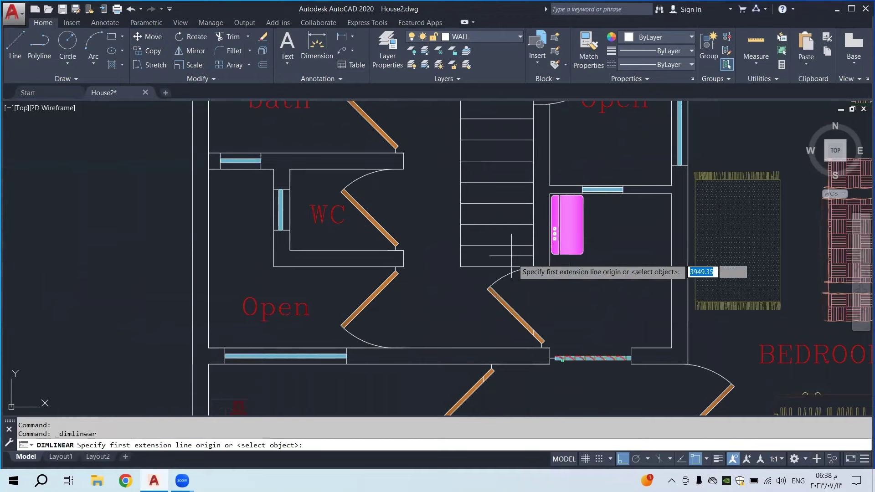
{"action": "left_click", "coordinate": [550, 347]}
{"action": "left_click", "coordinate": [549, 275]}
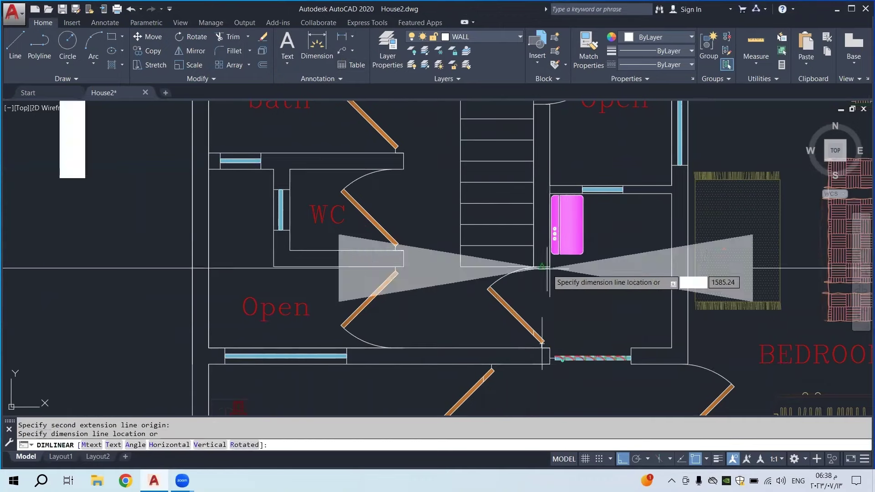
{"action": "scroll", "coordinate": [556, 314], "scroll_direction": "down", "scroll_amount": 4}
{"action": "scroll", "coordinate": [557, 317], "scroll_direction": "down", "scroll_amount": 3}
{"action": "key", "text": "Escape"}
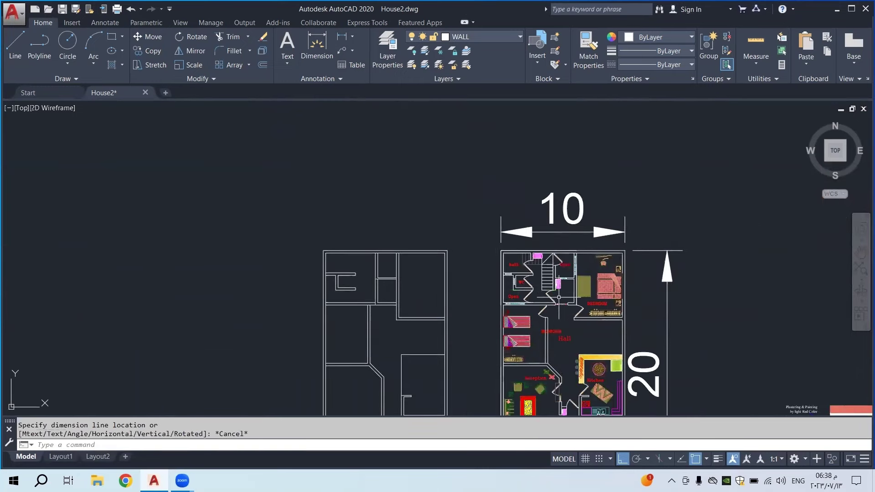
{"action": "scroll", "coordinate": [561, 295], "scroll_direction": "up", "scroll_amount": 3}
{"action": "scroll", "coordinate": [558, 294], "scroll_direction": "down", "scroll_amount": 2}
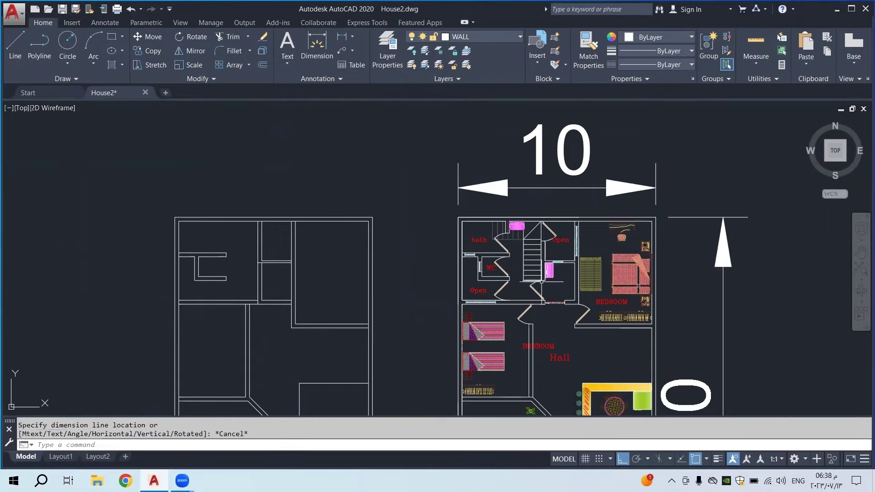
{"action": "scroll", "coordinate": [542, 282], "scroll_direction": "up", "scroll_amount": 4}
{"action": "left_click", "coordinate": [342, 36]}
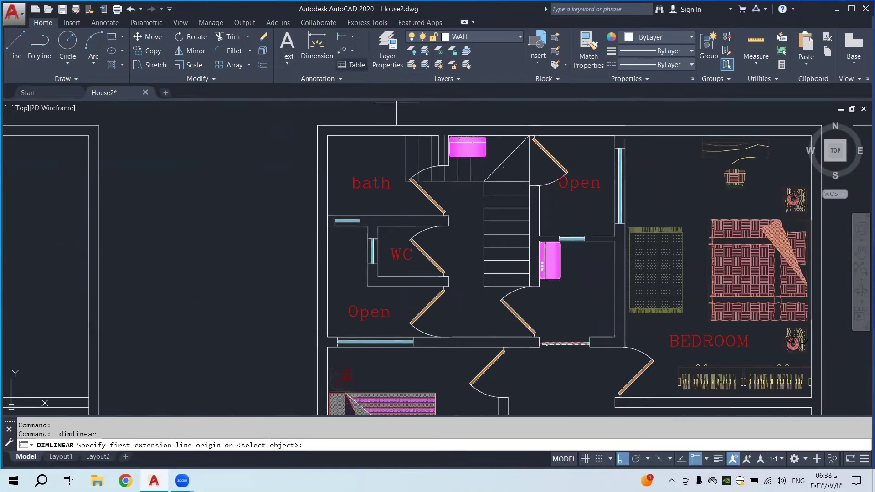
{"action": "left_click", "coordinate": [529, 286]}
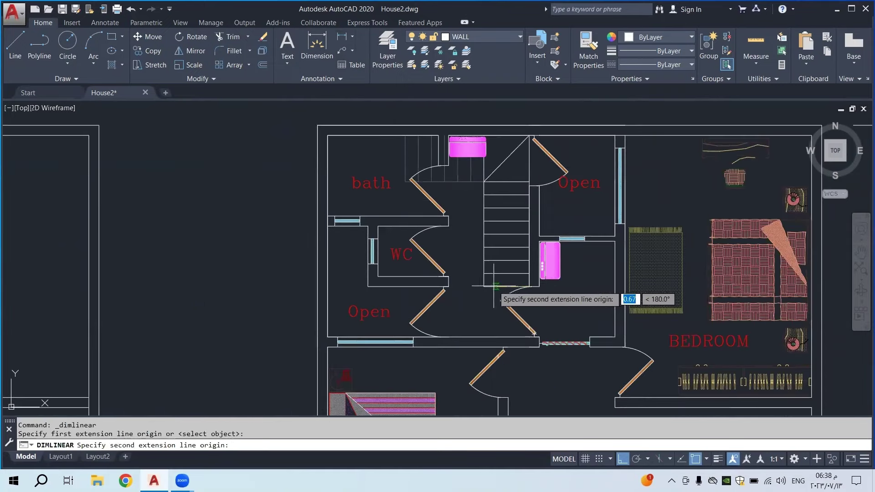
{"action": "left_click", "coordinate": [494, 286]}
{"action": "scroll", "coordinate": [499, 285], "scroll_direction": "down", "scroll_amount": 3}
{"action": "key", "text": "Escape"}
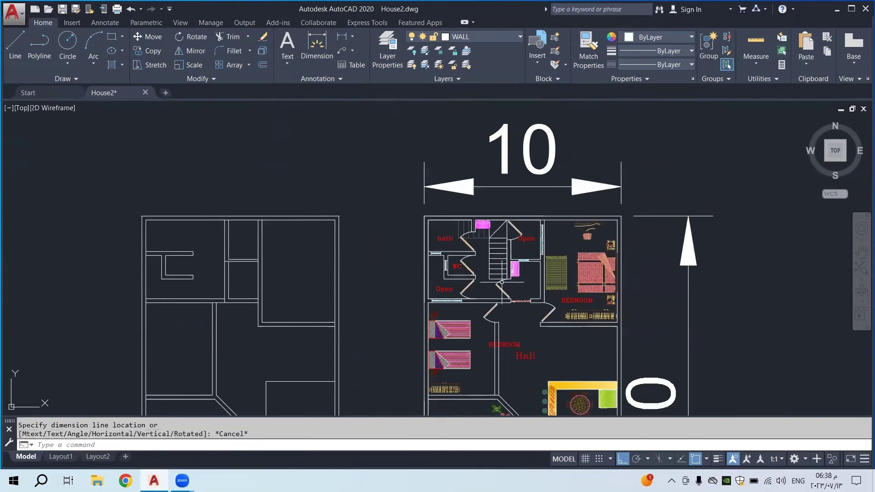
{"action": "scroll", "coordinate": [503, 258], "scroll_direction": "up", "scroll_amount": 4}
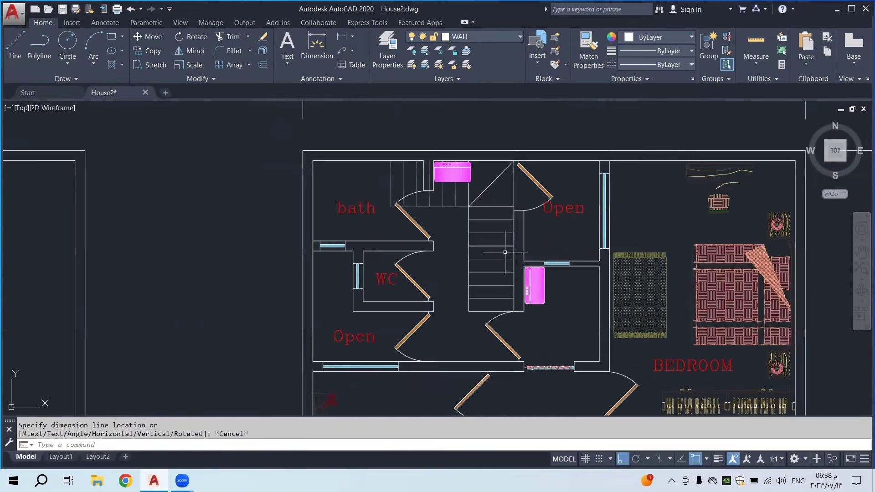
{"action": "left_click", "coordinate": [341, 37]}
{"action": "scroll", "coordinate": [468, 252], "scroll_direction": "up", "scroll_amount": 4}
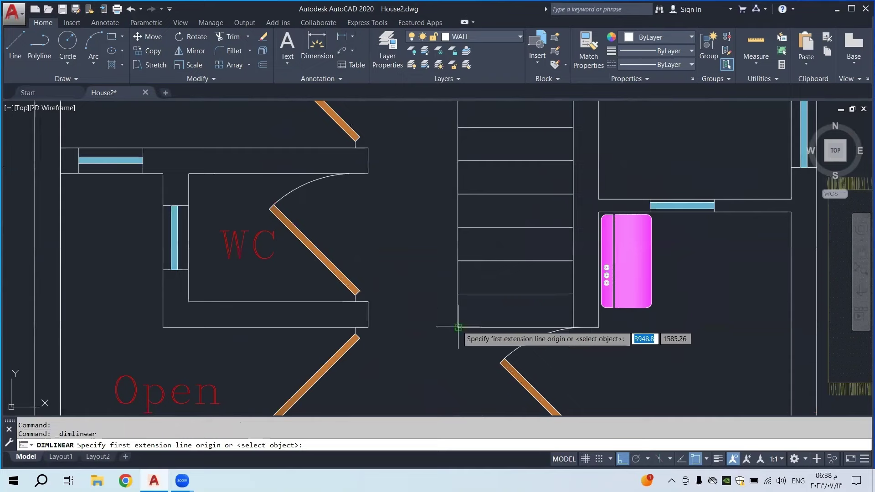
{"action": "left_click", "coordinate": [458, 326]}
{"action": "left_click", "coordinate": [458, 299]}
{"action": "scroll", "coordinate": [431, 296], "scroll_direction": "down", "scroll_amount": 4}
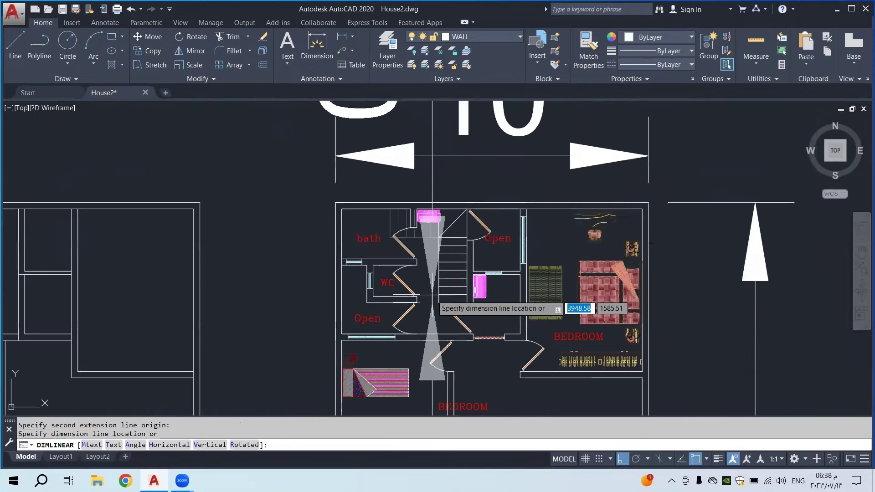
{"action": "scroll", "coordinate": [430, 294], "scroll_direction": "down", "scroll_amount": 2}
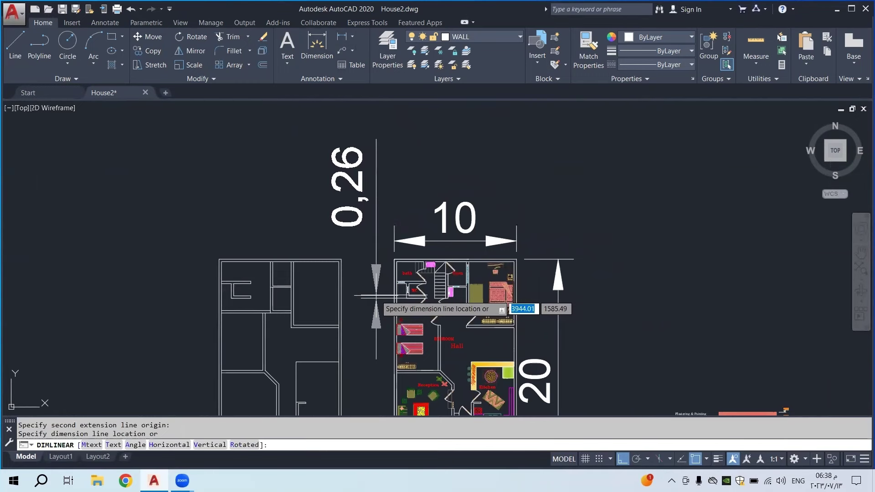
{"action": "key", "text": "Escape"}
{"action": "scroll", "coordinate": [346, 296], "scroll_direction": "up", "scroll_amount": 4}
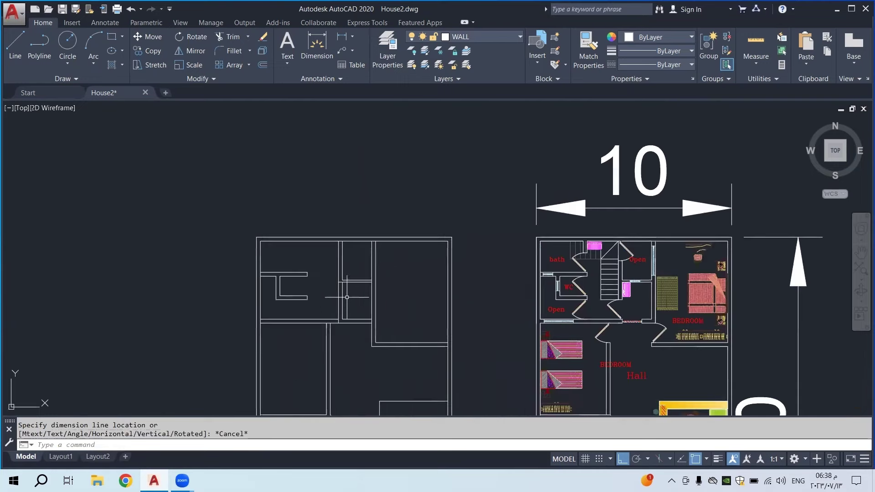
{"action": "scroll", "coordinate": [321, 278], "scroll_direction": "up", "scroll_amount": 2}
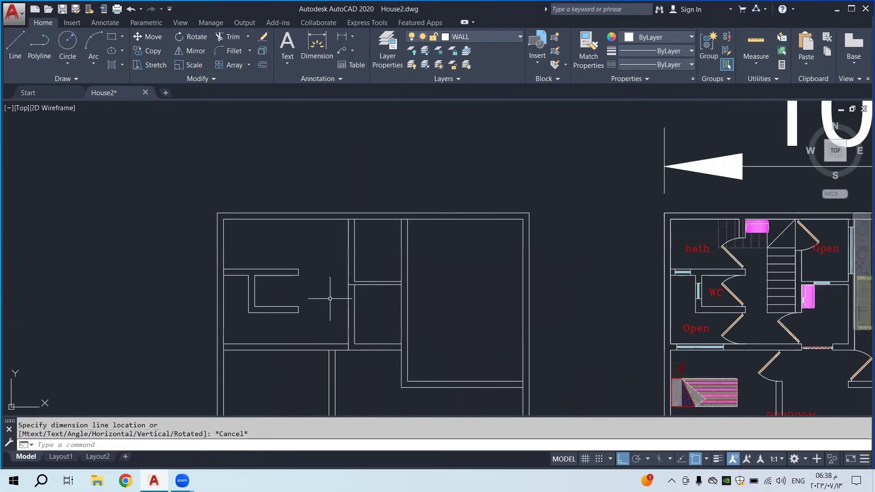
Draw a line from the wall junction with segments of 1, 0.9 and 0.26 forming an L-shaped stub
{"action": "left_click", "coordinate": [39, 48]}
{"action": "left_click", "coordinate": [15, 46]}
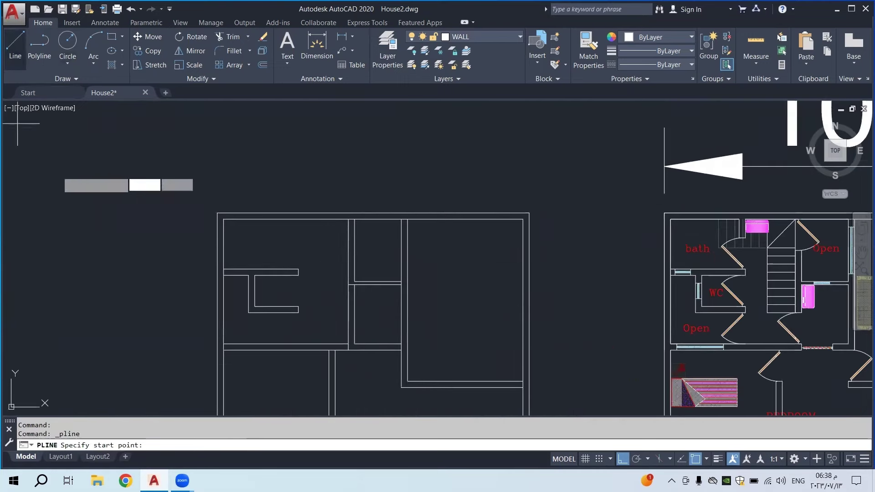
{"action": "scroll", "coordinate": [341, 352], "scroll_direction": "up", "scroll_amount": 2}
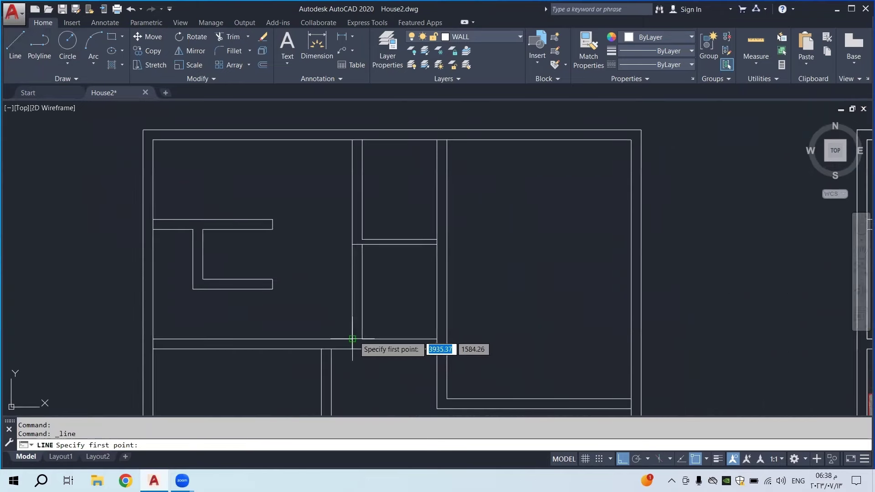
{"action": "left_click", "coordinate": [352, 338]}
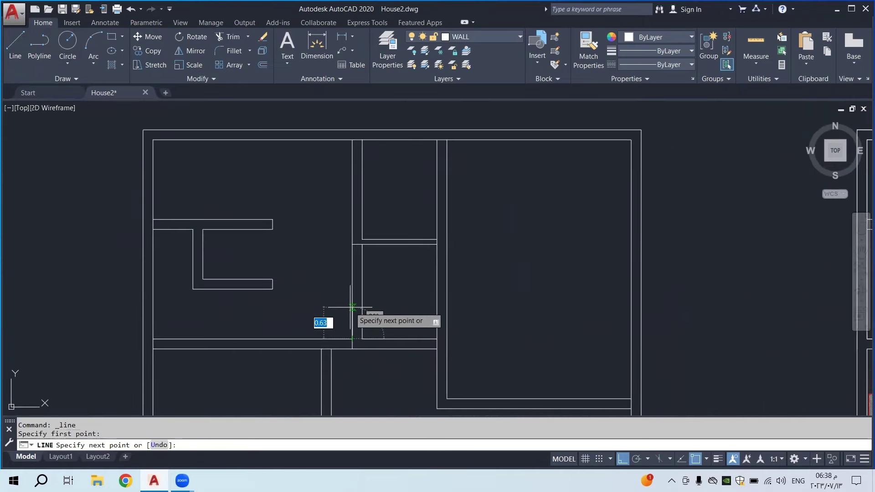
{"action": "type", "text": "1"}
{"action": "key", "text": "Return"}
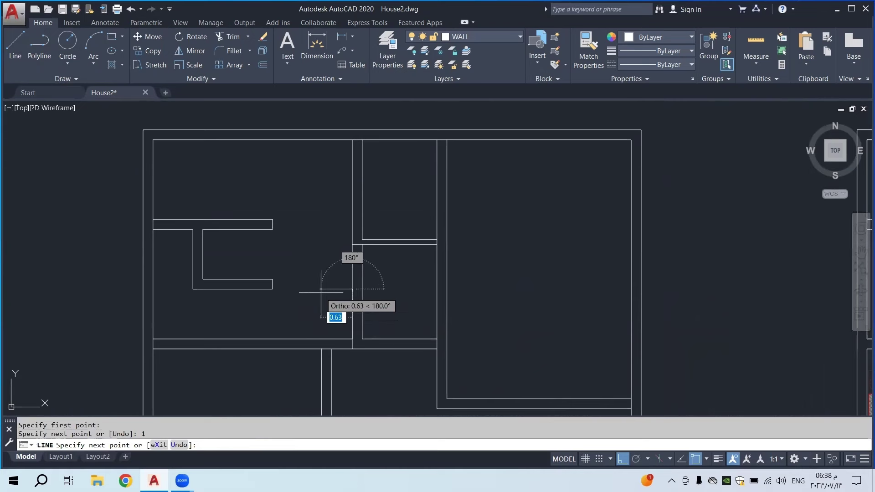
{"action": "key", "text": "BackSpace"}
{"action": "key", "text": "Return"}
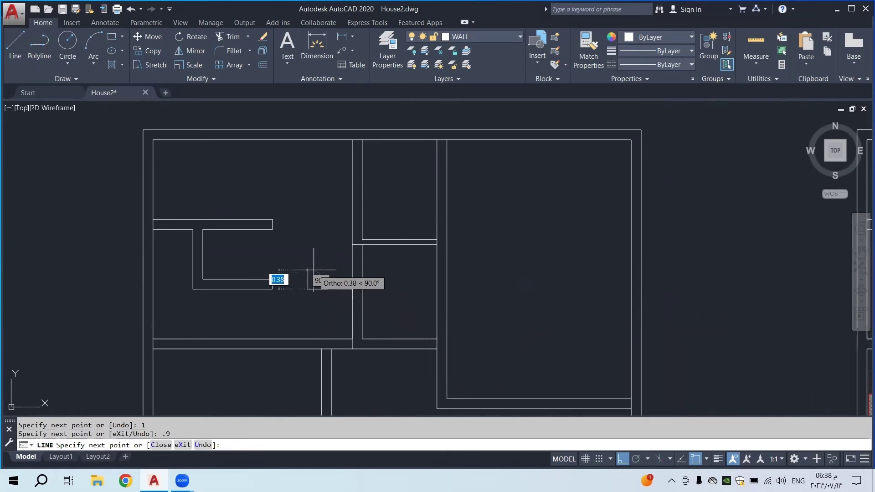
{"action": "key", "text": "BackSpace"}
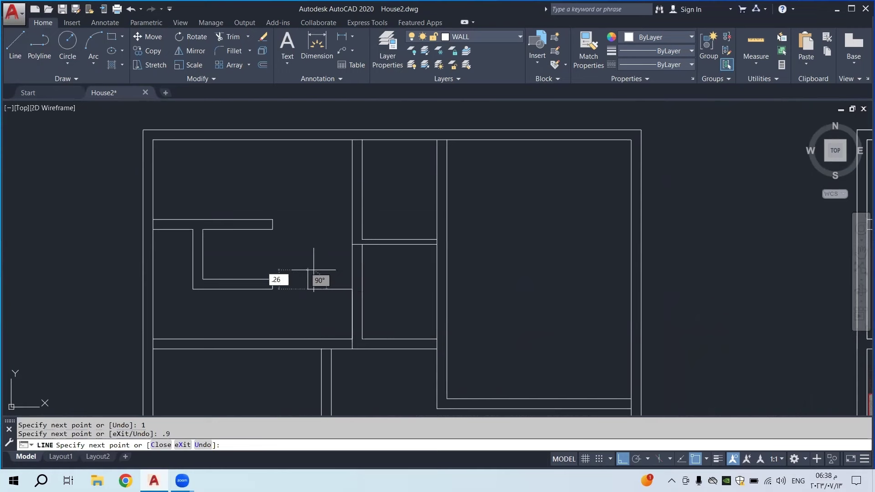
{"action": "type", "text": ".26"}
{"action": "key", "text": "Return"}
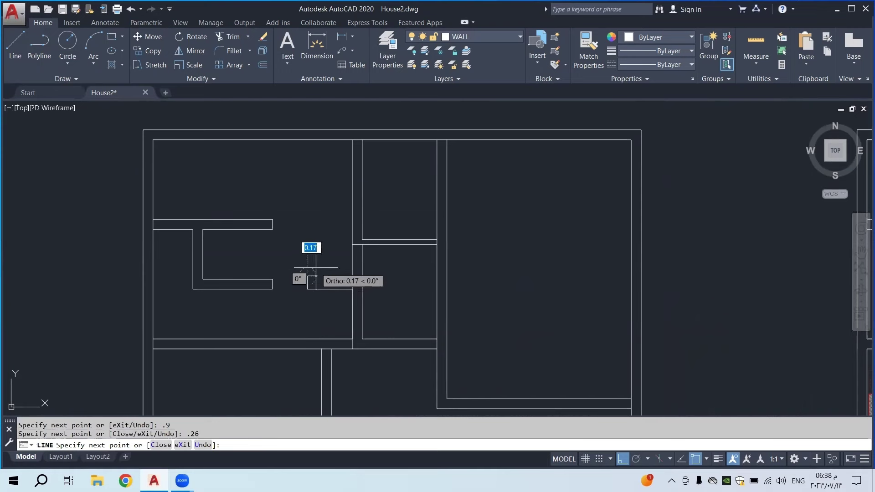
{"action": "right_click", "coordinate": [316, 269]}
{"action": "left_click", "coordinate": [342, 277]}
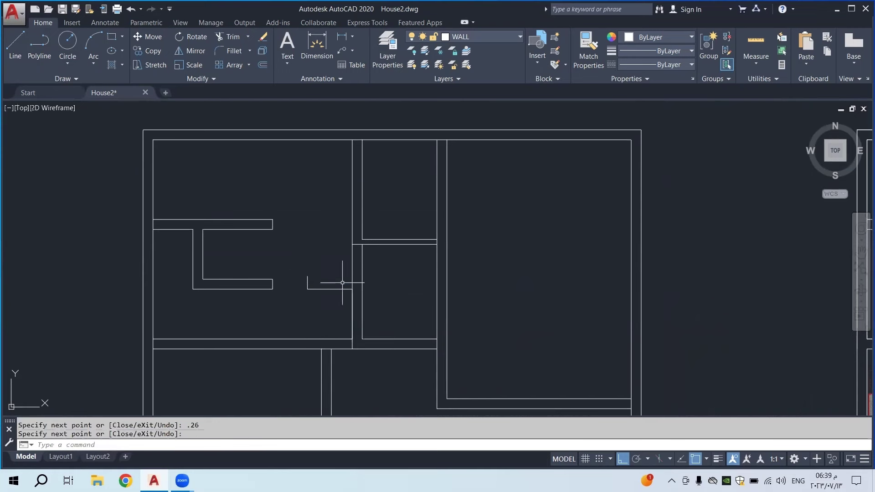
Erase the extra vertical wall segment
{"action": "left_click", "coordinate": [351, 317]}
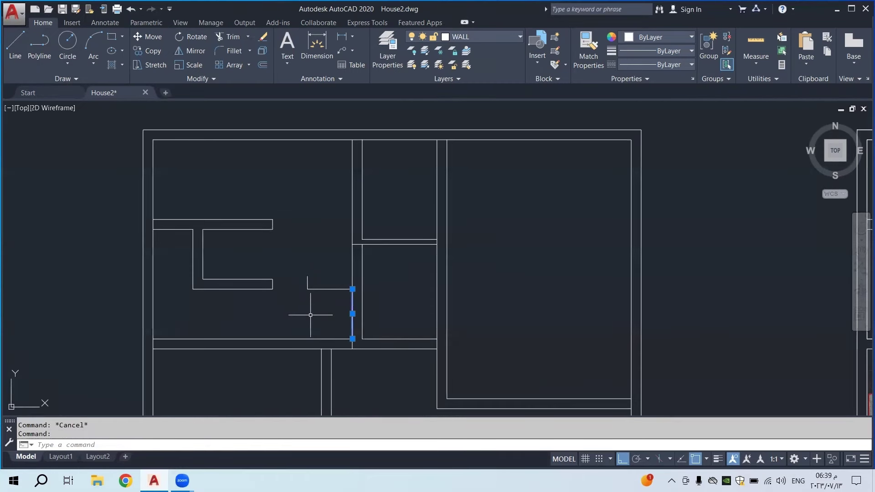
{"action": "key", "text": "Delete"}
{"action": "scroll", "coordinate": [332, 279], "scroll_direction": "up", "scroll_amount": 2}
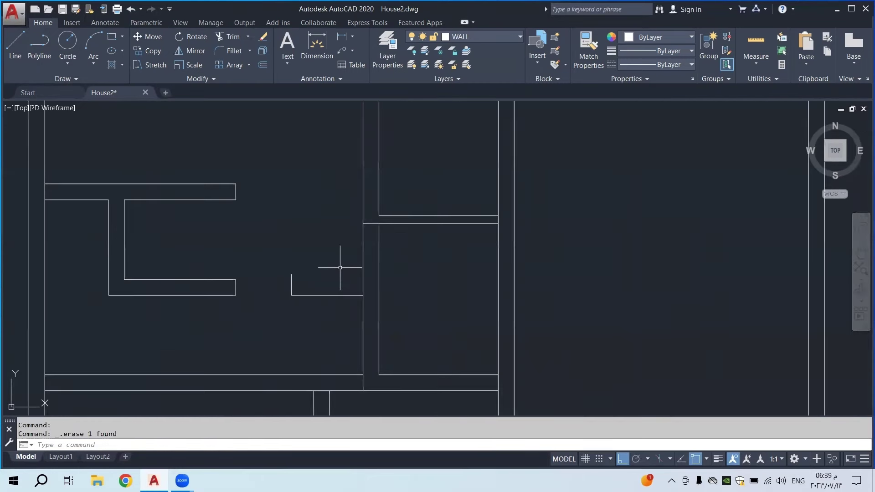
Copy the corner's two lines upward six times at even spacing to form treads up the stair
{"action": "left_click", "coordinate": [148, 50]}
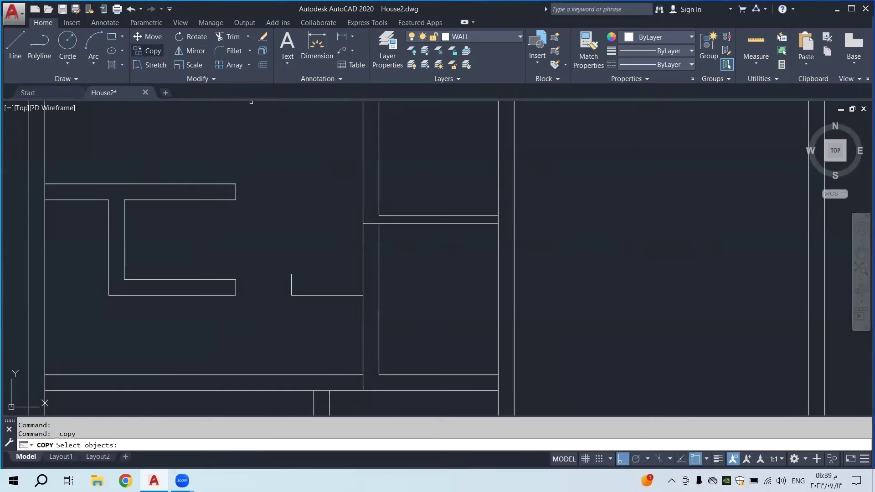
{"action": "left_click", "coordinate": [316, 258]}
{"action": "left_click", "coordinate": [283, 304]}
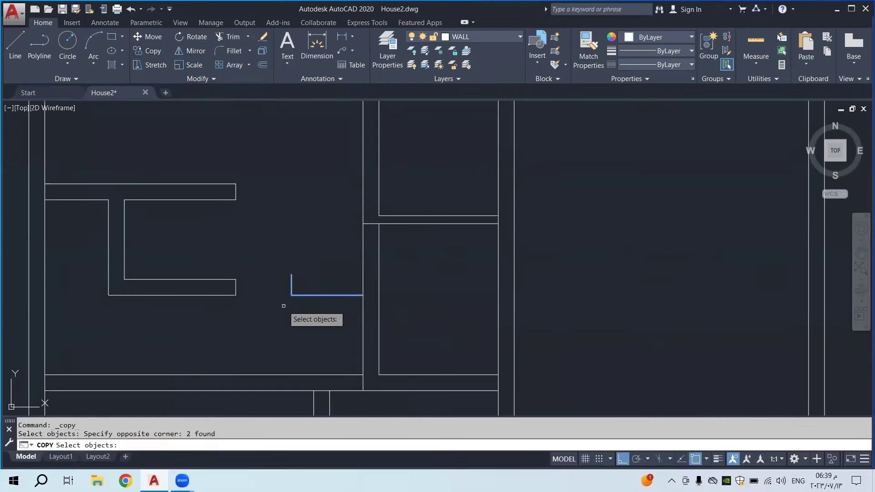
{"action": "key", "text": "Return"}
{"action": "left_click", "coordinate": [292, 295]}
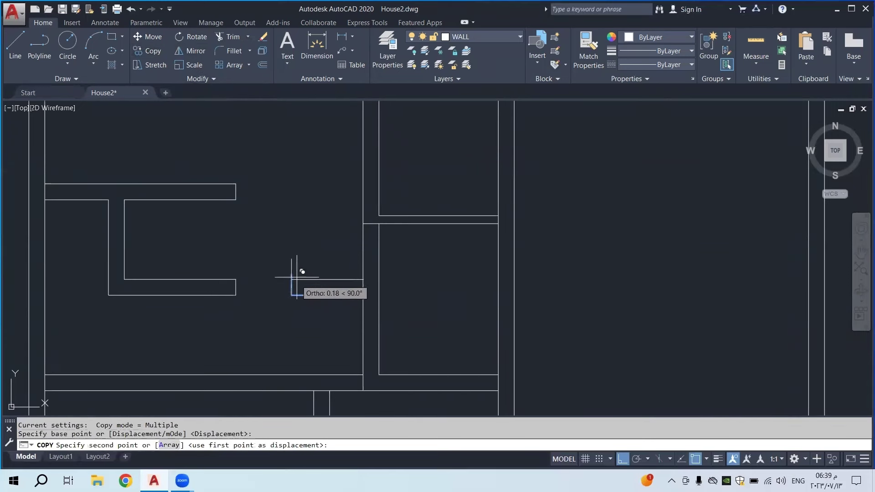
{"action": "left_click", "coordinate": [292, 274]}
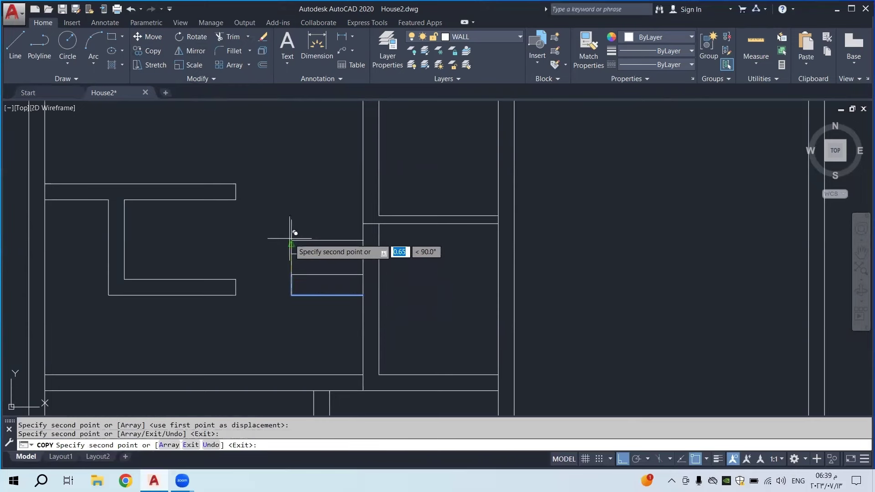
{"action": "left_click", "coordinate": [292, 254]}
{"action": "left_click", "coordinate": [292, 233]}
{"action": "left_click", "coordinate": [292, 213]}
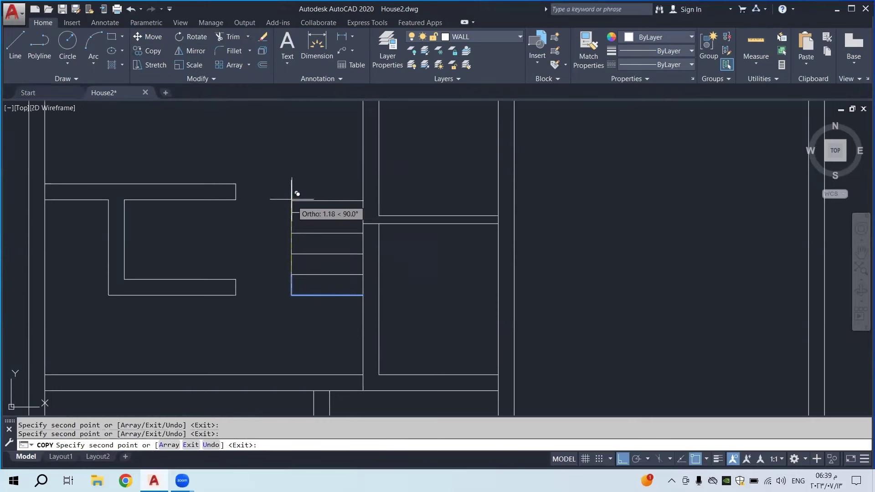
{"action": "middle_click_drag", "start_coordinate": [293, 186], "coordinate": [302, 296]}
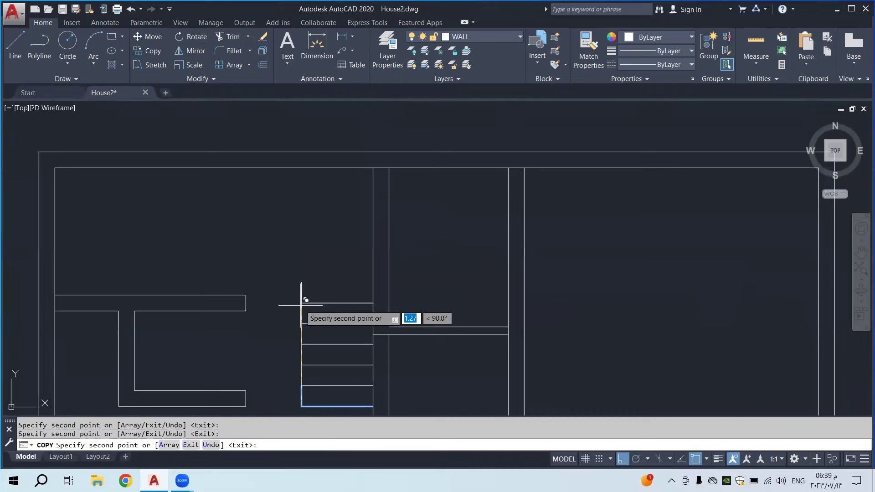
{"action": "left_click", "coordinate": [302, 282]}
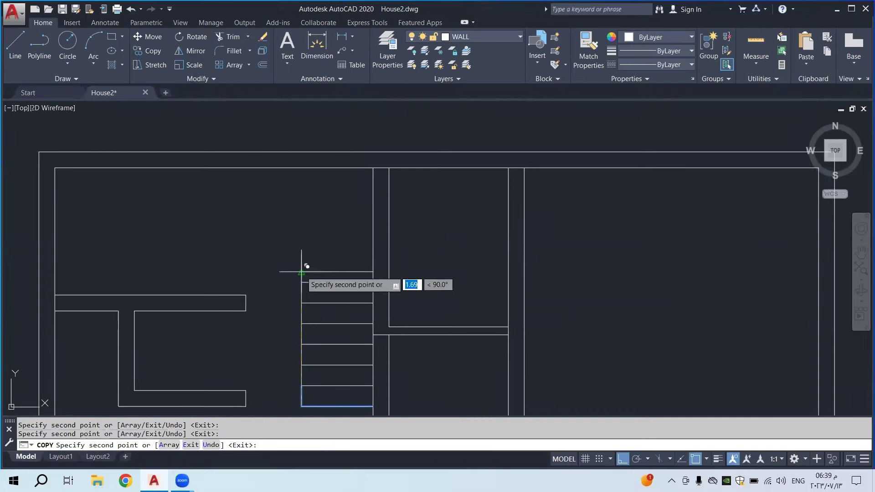
{"action": "left_click", "coordinate": [302, 237]}
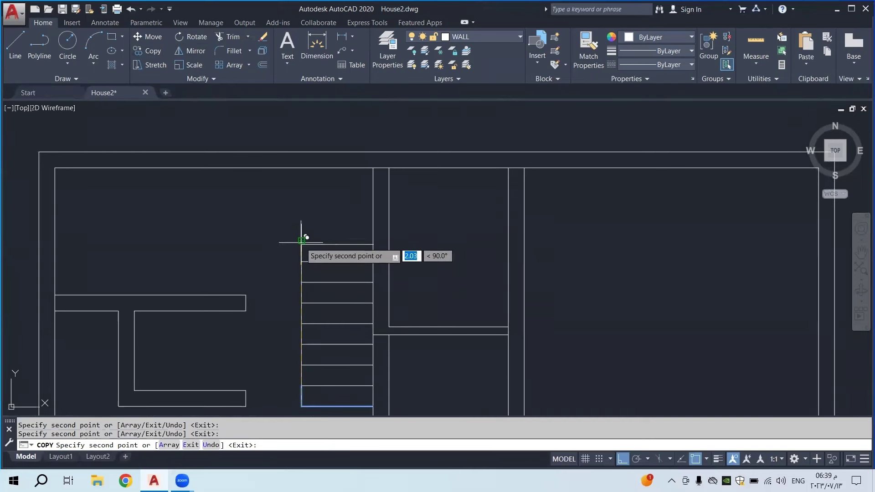
{"action": "key", "text": "Escape"}
{"action": "scroll", "coordinate": [341, 255], "scroll_direction": "down", "scroll_amount": 6}
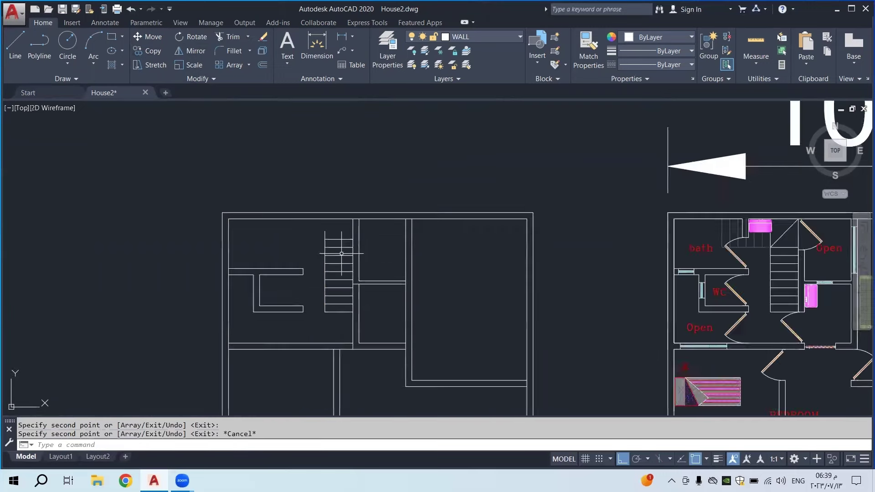
{"action": "scroll", "coordinate": [681, 257], "scroll_direction": "up", "scroll_amount": 2}
{"action": "scroll", "coordinate": [585, 226], "scroll_direction": "up", "scroll_amount": 6}
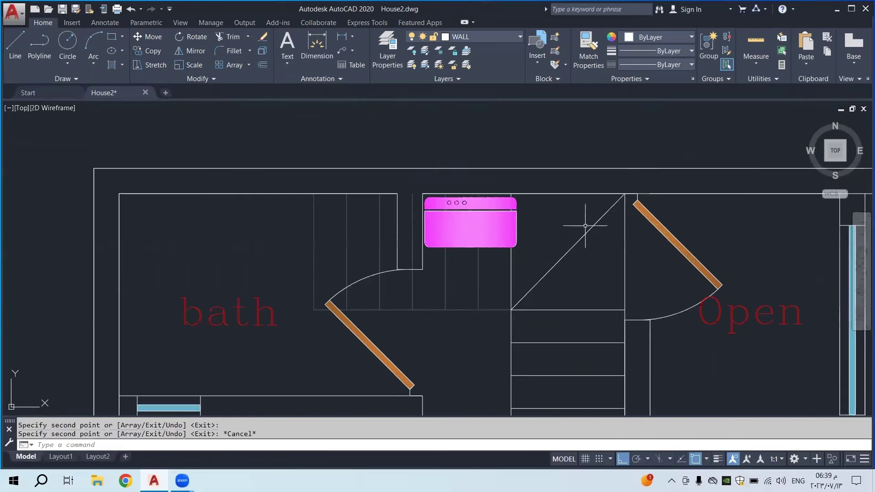
{"action": "left_click", "coordinate": [342, 36]}
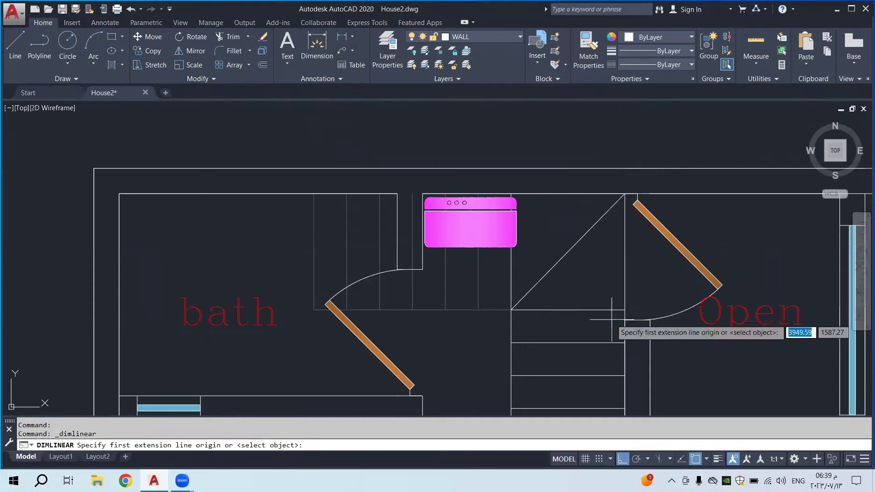
{"action": "left_click", "coordinate": [602, 309]}
{"action": "left_click", "coordinate": [588, 194]}
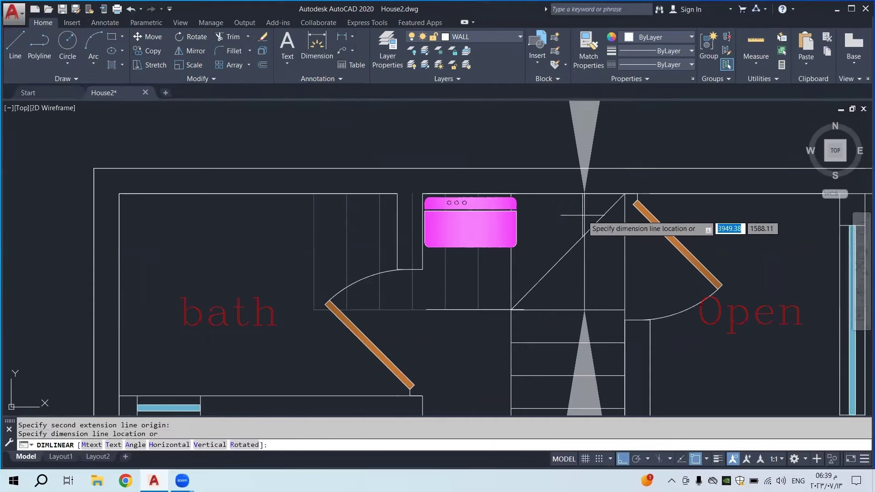
{"action": "scroll", "coordinate": [577, 235], "scroll_direction": "down", "scroll_amount": 5}
{"action": "scroll", "coordinate": [578, 237], "scroll_direction": "down", "scroll_amount": 5}
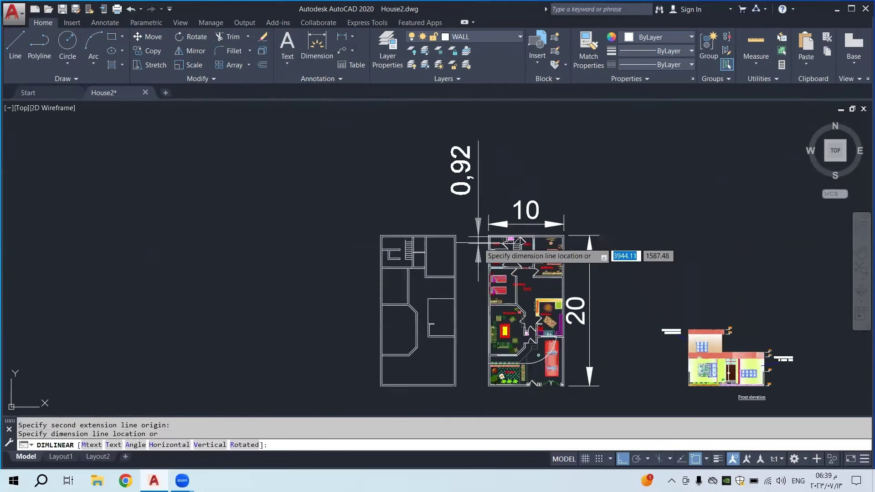
{"action": "key", "text": "Escape"}
{"action": "scroll", "coordinate": [438, 242], "scroll_direction": "up", "scroll_amount": 6}
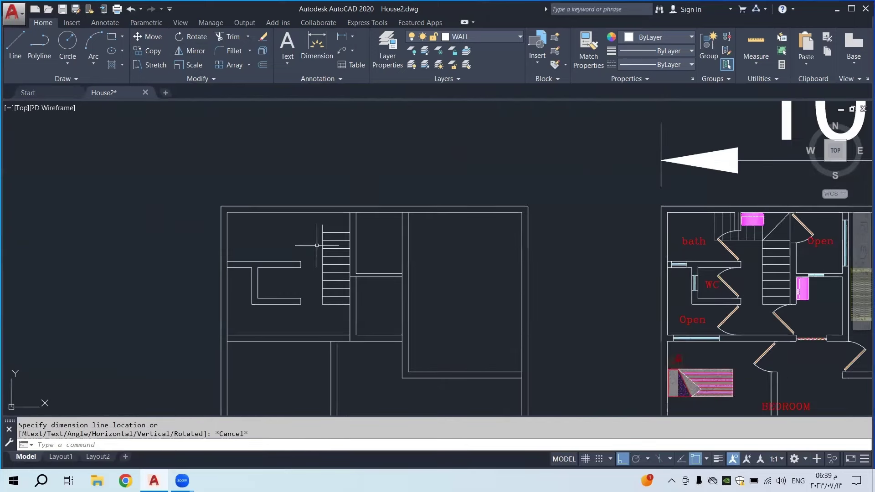
{"action": "scroll", "coordinate": [330, 226], "scroll_direction": "up", "scroll_amount": 1}
{"action": "left_click", "coordinate": [346, 37]}
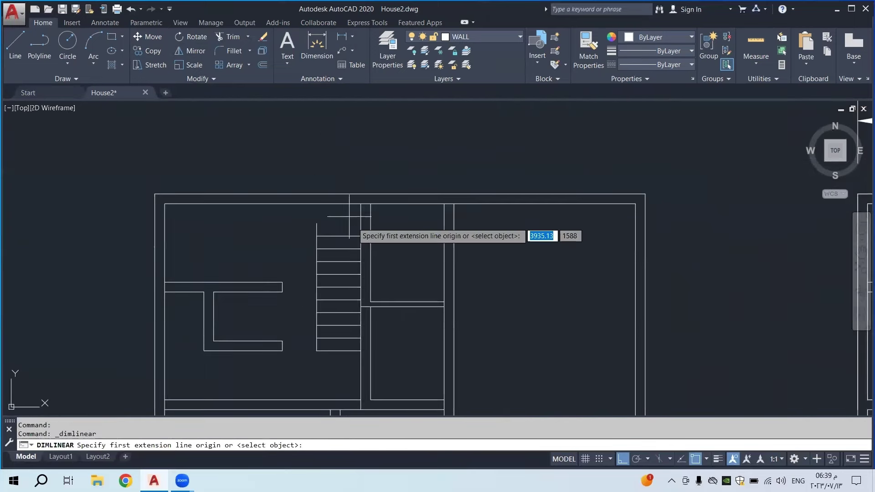
{"action": "scroll", "coordinate": [352, 282], "scroll_direction": "up", "scroll_amount": 3}
{"action": "left_click", "coordinate": [358, 253]}
{"action": "left_click", "coordinate": [353, 182]}
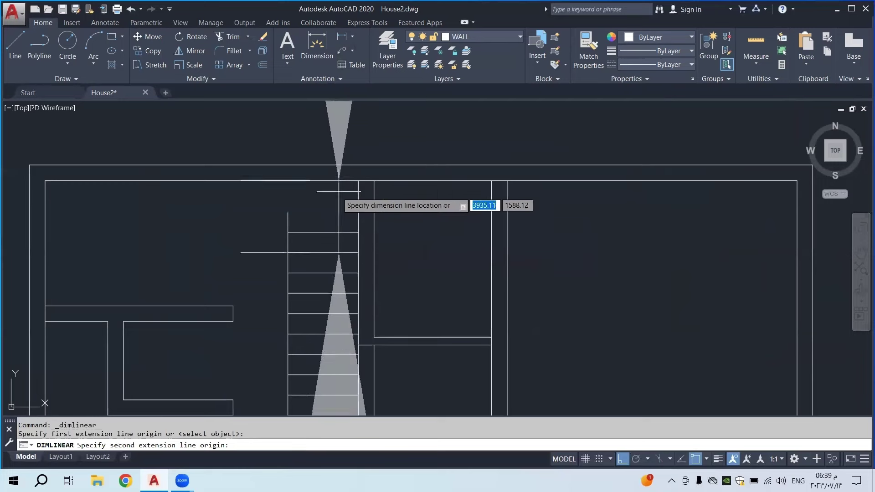
{"action": "scroll", "coordinate": [346, 192], "scroll_direction": "down", "scroll_amount": 5}
Erase the stray line above the stairs
{"action": "key", "text": "Escape"}
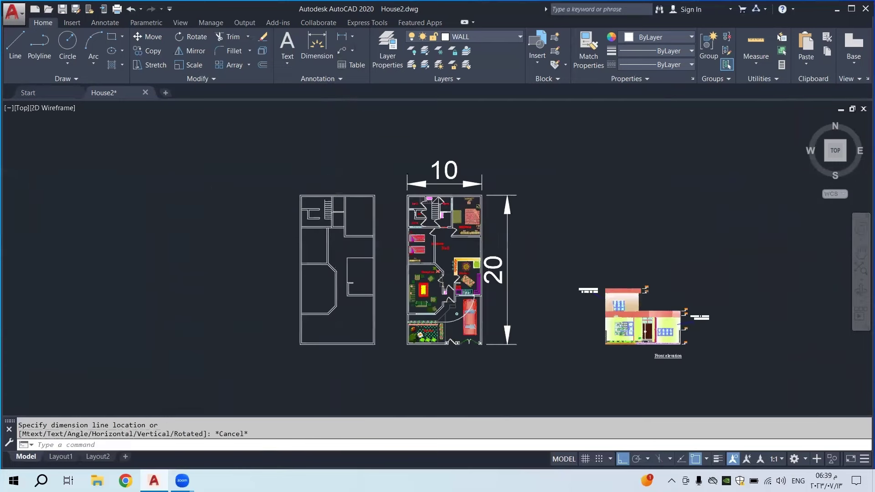
{"action": "scroll", "coordinate": [328, 200], "scroll_direction": "up", "scroll_amount": 6}
{"action": "left_click_drag", "start_coordinate": [337, 194], "coordinate": [278, 184]}
{"action": "key", "text": "Delete"}
{"action": "scroll", "coordinate": [314, 196], "scroll_direction": "up", "scroll_amount": 2}
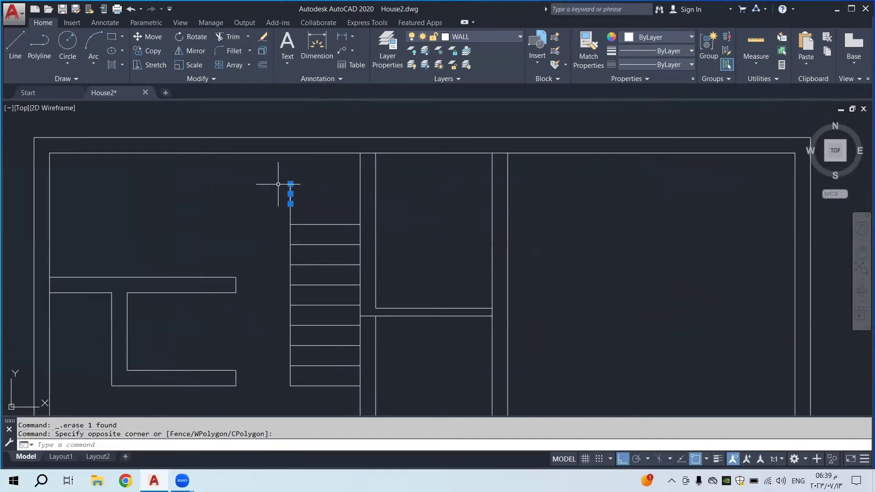
Move the short line onto the top tread and stretch its top end up to the top wall
{"action": "left_click", "coordinate": [293, 205]}
{"action": "left_click", "coordinate": [293, 207]}
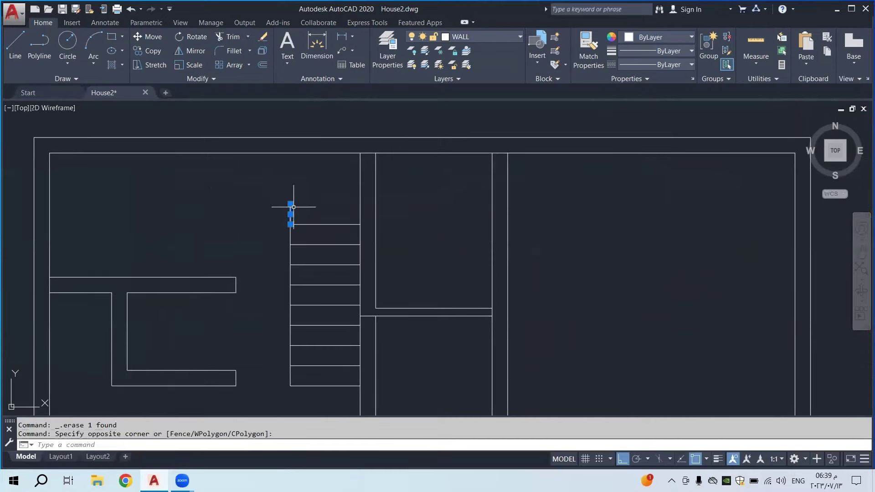
{"action": "left_click", "coordinate": [290, 204]}
{"action": "left_click", "coordinate": [291, 153]}
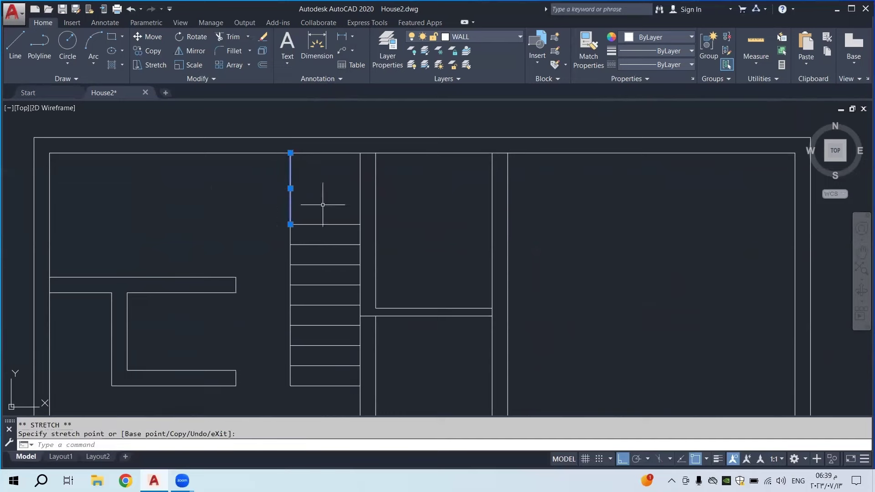
{"action": "scroll", "coordinate": [329, 216], "scroll_direction": "down", "scroll_amount": 2}
{"action": "scroll", "coordinate": [338, 249], "scroll_direction": "down", "scroll_amount": 2}
{"action": "key", "text": "Escape"}
{"action": "scroll", "coordinate": [576, 247], "scroll_direction": "up", "scroll_amount": 8}
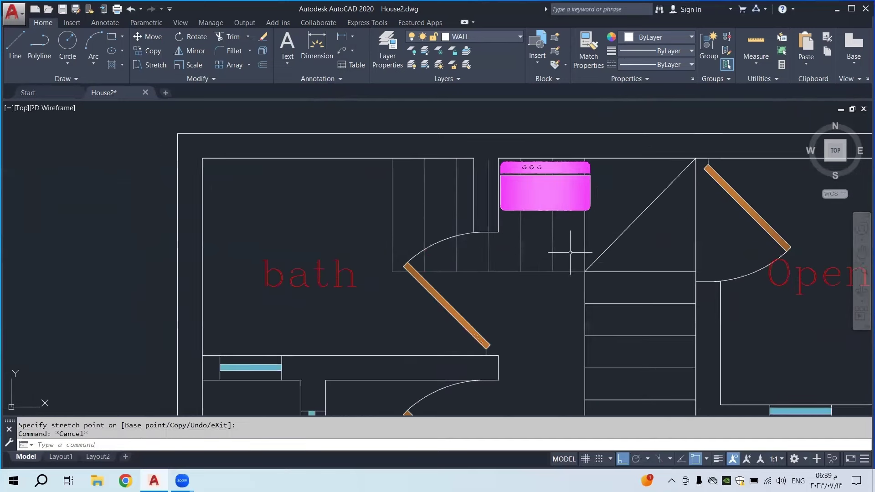
{"action": "left_click", "coordinate": [570, 237]}
{"action": "key", "text": "Escape"}
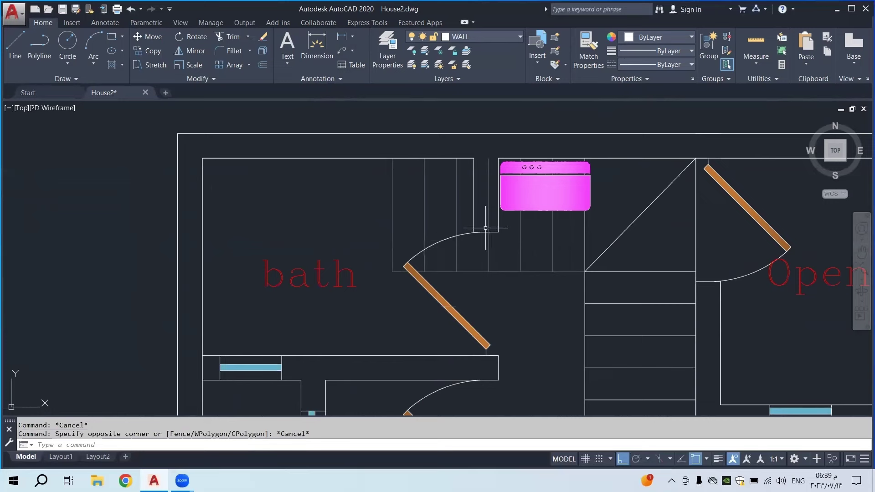
{"action": "scroll", "coordinate": [455, 255], "scroll_direction": "down", "scroll_amount": 9}
{"action": "scroll", "coordinate": [267, 248], "scroll_direction": "up", "scroll_amount": 3}
{"action": "scroll", "coordinate": [324, 231], "scroll_direction": "up", "scroll_amount": 3}
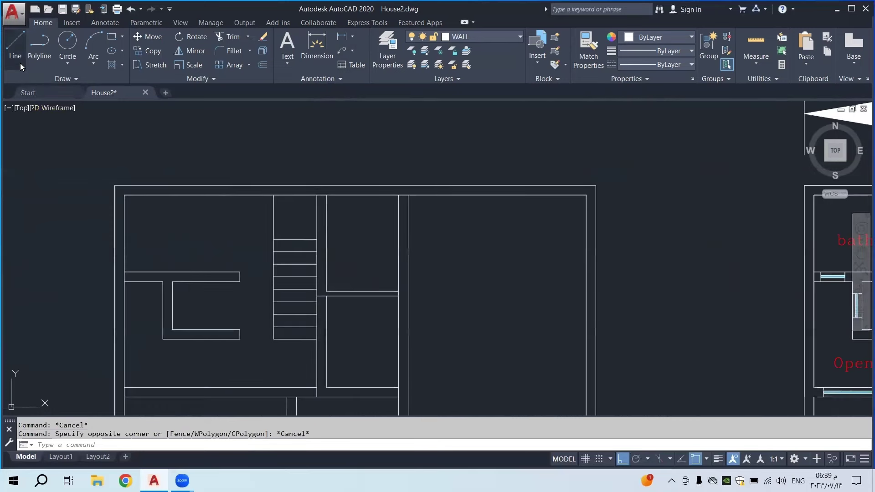
Draw an L-shaped line from the stair's top-left corner: 0.26 left, then up to the top wall
{"action": "left_click", "coordinate": [15, 45]}
{"action": "scroll", "coordinate": [190, 242], "scroll_direction": "up", "scroll_amount": 2}
{"action": "middle_click_drag", "start_coordinate": [190, 242], "coordinate": [277, 277]}
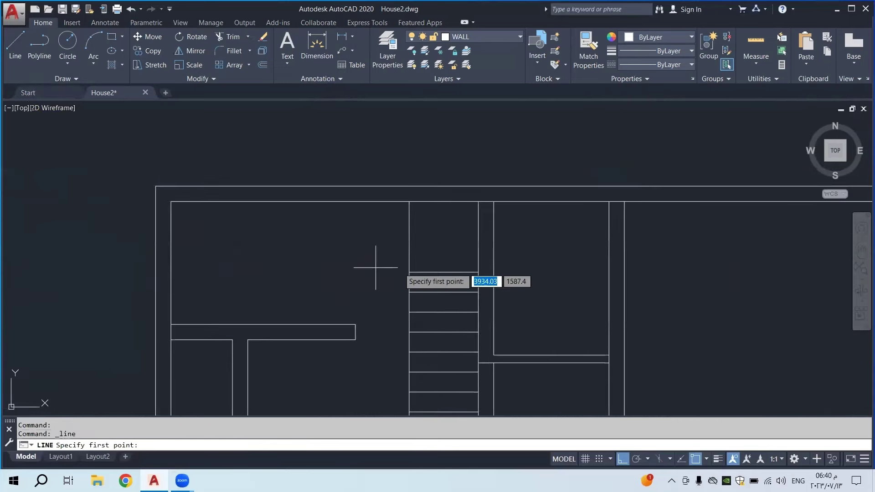
{"action": "left_click", "coordinate": [409, 273]}
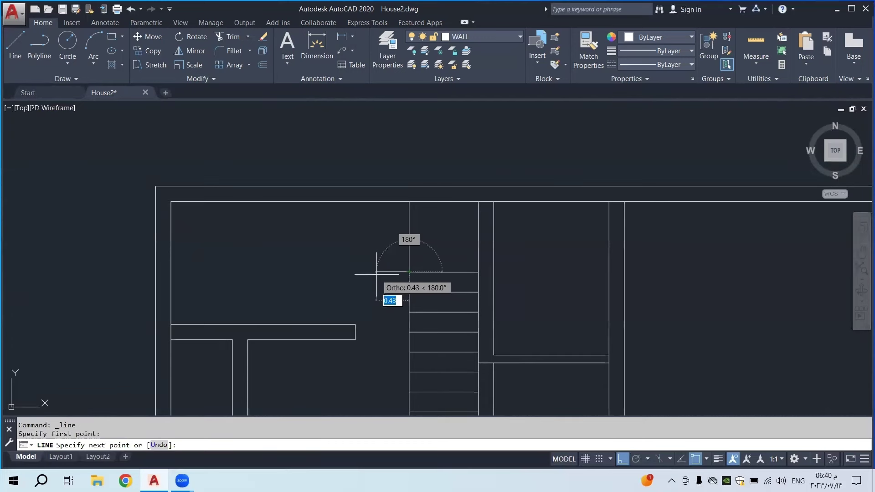
{"action": "type", "text": "26"}
{"action": "key", "text": "Return"}
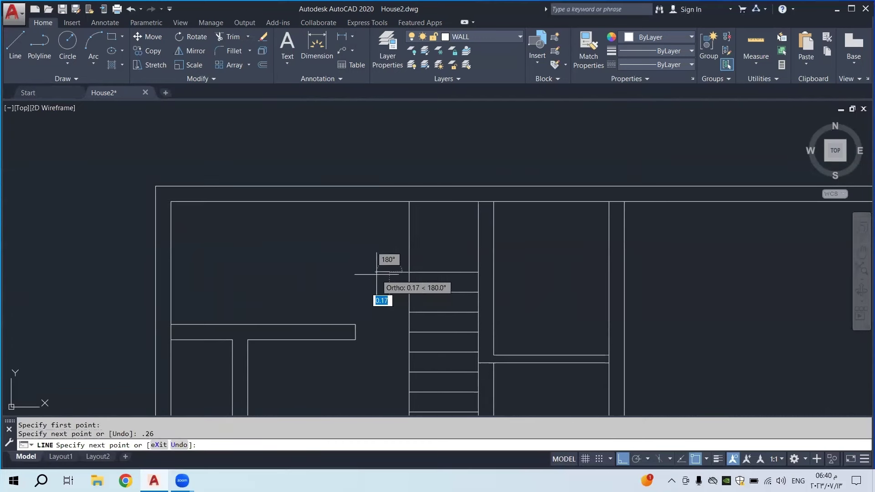
{"action": "left_click", "coordinate": [389, 201]}
{"action": "key", "text": "Escape"}
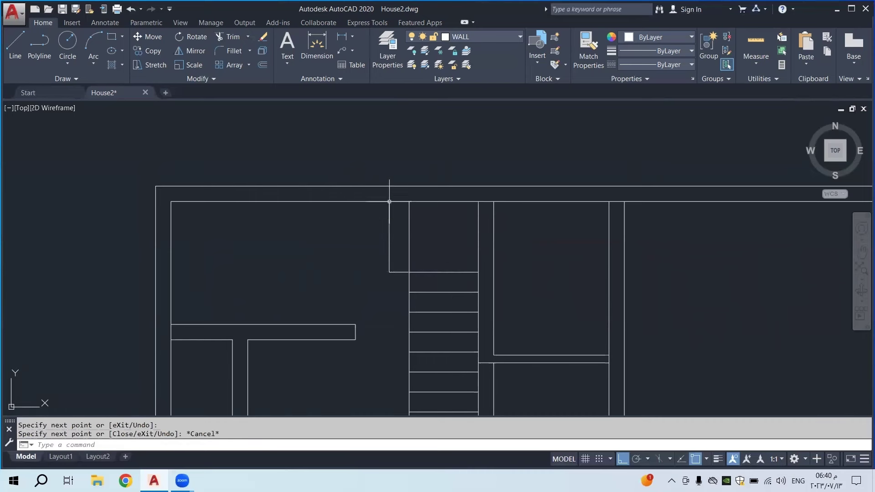
Copy the L leftward four times at equal spacing to form the upper treads
{"action": "left_click", "coordinate": [150, 51]}
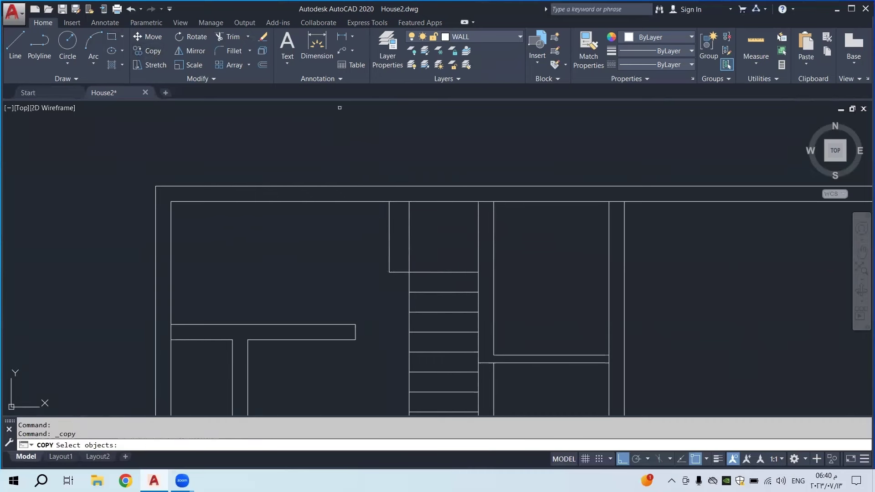
{"action": "left_click", "coordinate": [393, 248]}
{"action": "left_click", "coordinate": [370, 282]}
{"action": "key", "text": "Return"}
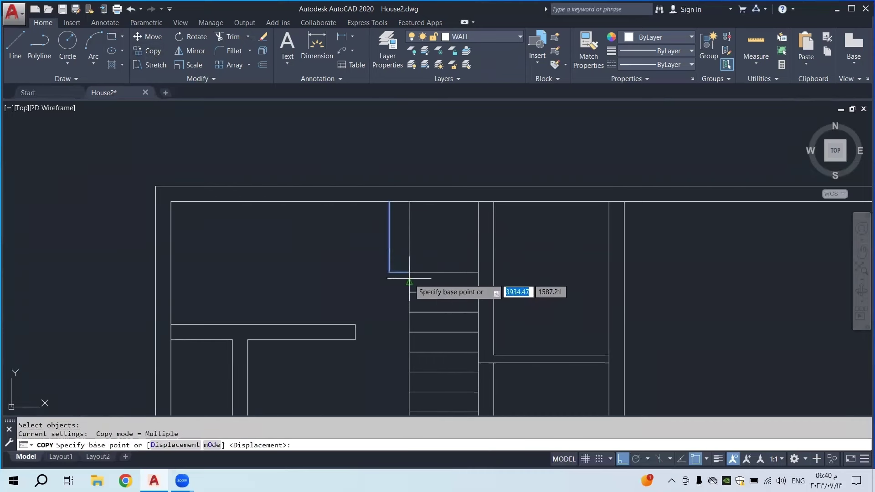
{"action": "left_click", "coordinate": [409, 272]}
{"action": "left_click", "coordinate": [389, 272]}
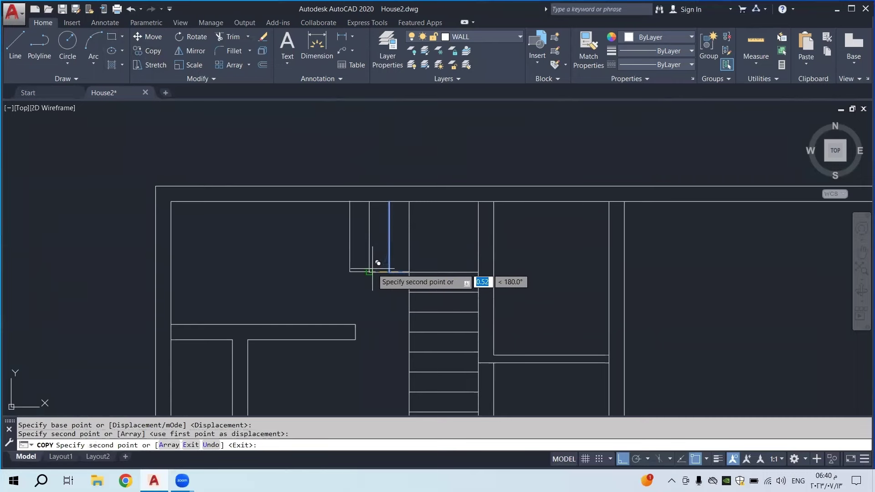
{"action": "left_click", "coordinate": [369, 272]}
{"action": "left_click", "coordinate": [349, 272]}
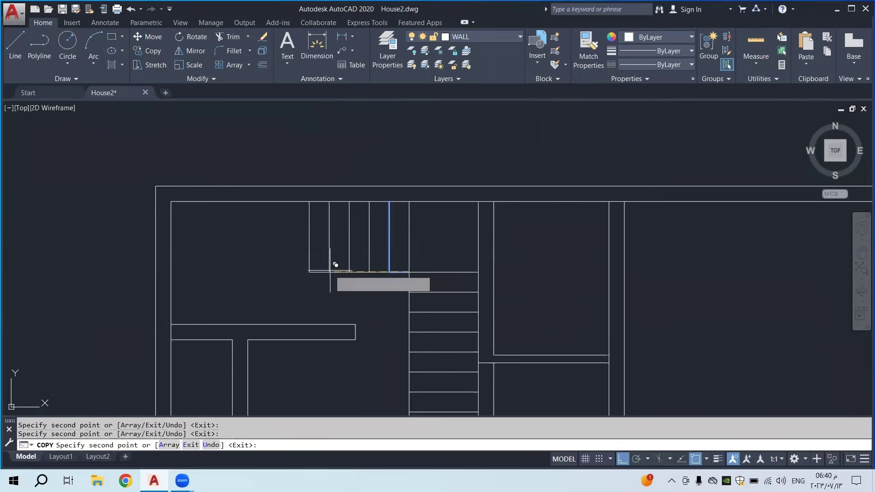
{"action": "left_click", "coordinate": [329, 272]}
{"action": "key", "text": "Escape"}
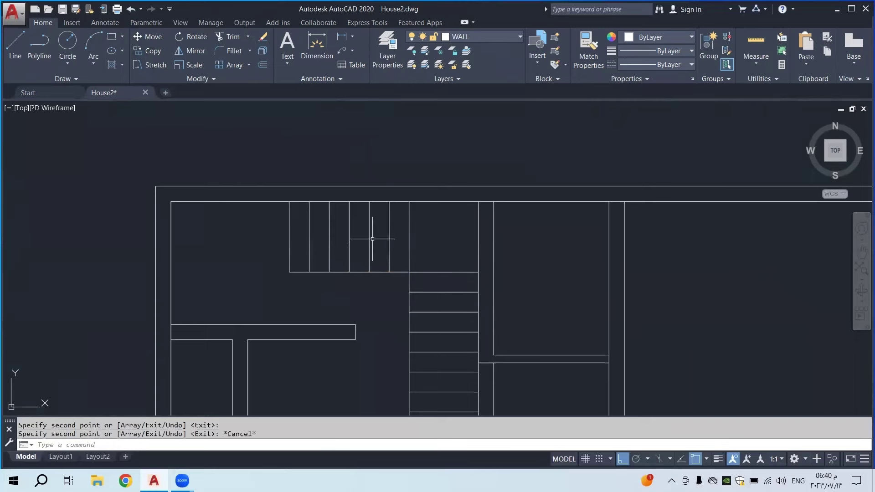
{"action": "scroll", "coordinate": [373, 238], "scroll_direction": "down", "scroll_amount": 5}
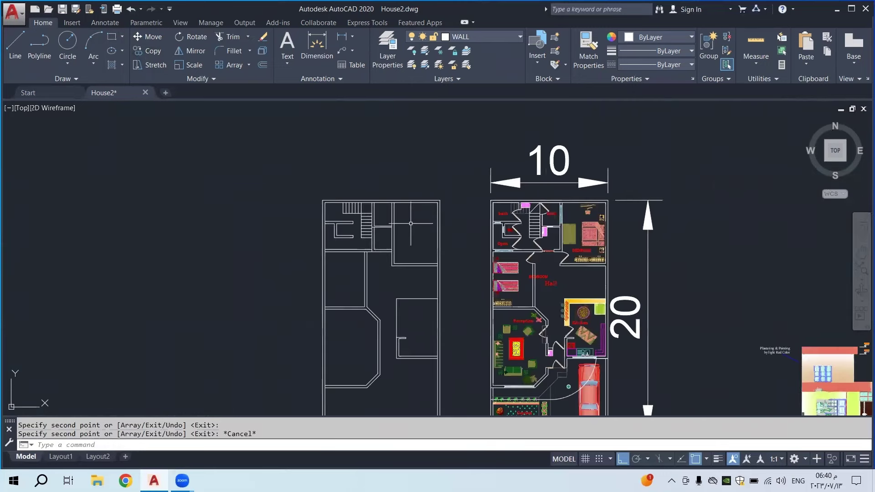
{"action": "middle_click_drag", "start_coordinate": [410, 223], "coordinate": [357, 178]}
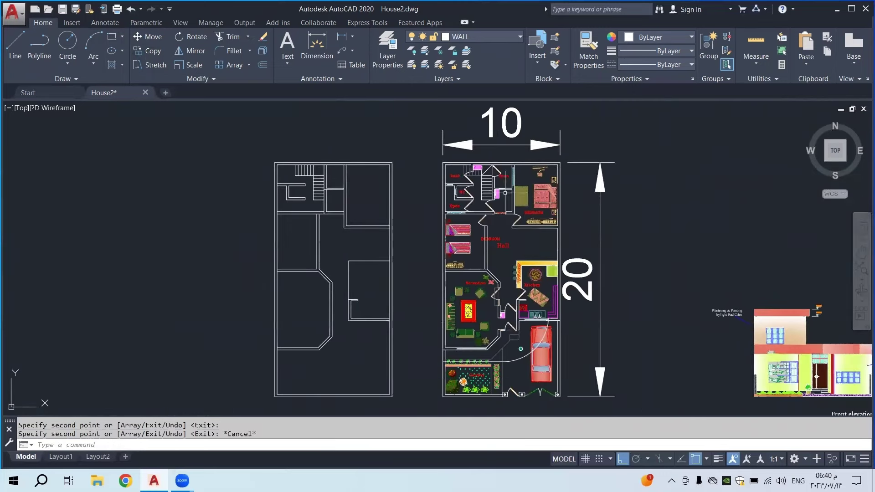
{"action": "scroll", "coordinate": [505, 192], "scroll_direction": "up", "scroll_amount": 3}
{"action": "scroll", "coordinate": [457, 202], "scroll_direction": "down", "scroll_amount": 3}
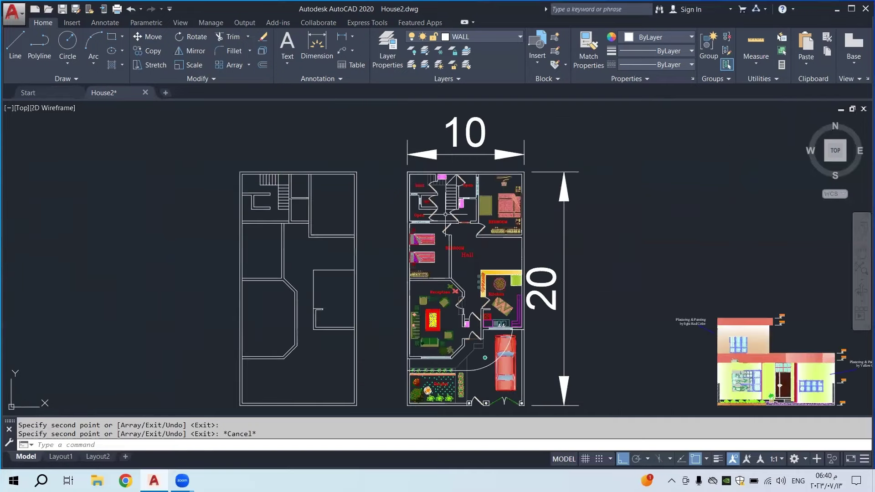
{"action": "scroll", "coordinate": [293, 176], "scroll_direction": "up", "scroll_amount": 2}
{"action": "scroll", "coordinate": [510, 199], "scroll_direction": "up", "scroll_amount": 5}
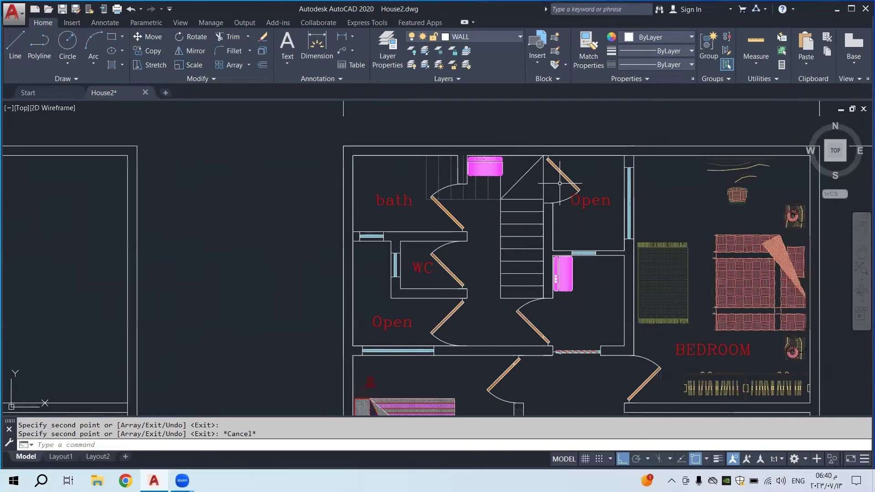
{"action": "scroll", "coordinate": [506, 214], "scroll_direction": "down", "scroll_amount": 5}
{"action": "key", "text": "Escape"}
{"action": "middle_click_drag", "start_coordinate": [573, 272], "coordinate": [521, 186]}
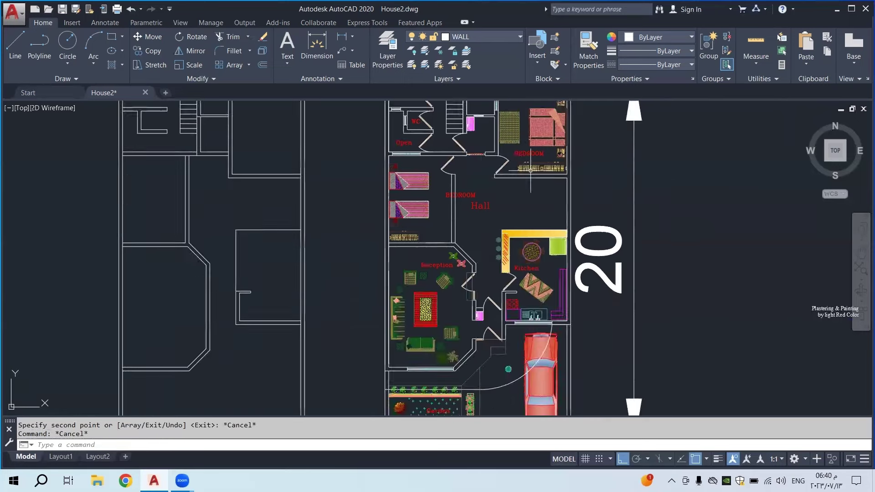
{"action": "key", "text": "Escape"}
{"action": "scroll", "coordinate": [445, 194], "scroll_direction": "down", "scroll_amount": 3}
{"action": "scroll", "coordinate": [492, 291], "scroll_direction": "up", "scroll_amount": 6}
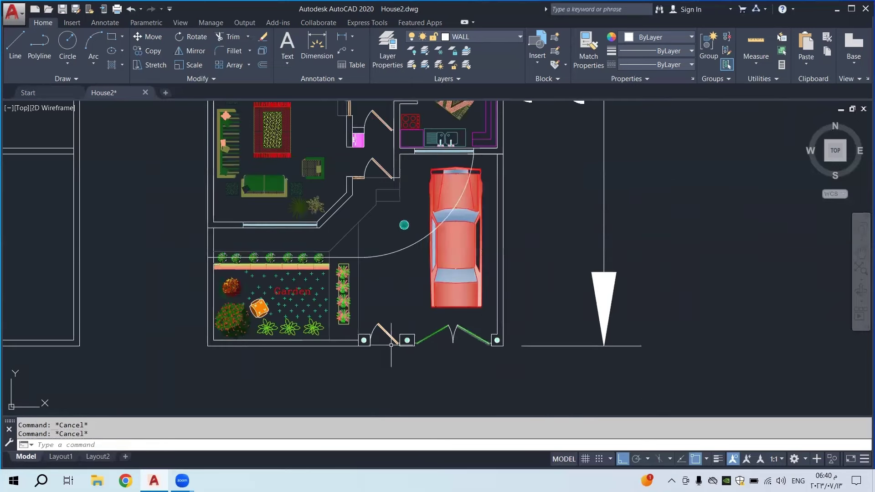
{"action": "scroll", "coordinate": [406, 293], "scroll_direction": "down", "scroll_amount": 3}
{"action": "scroll", "coordinate": [419, 287], "scroll_direction": "up", "scroll_amount": 5}
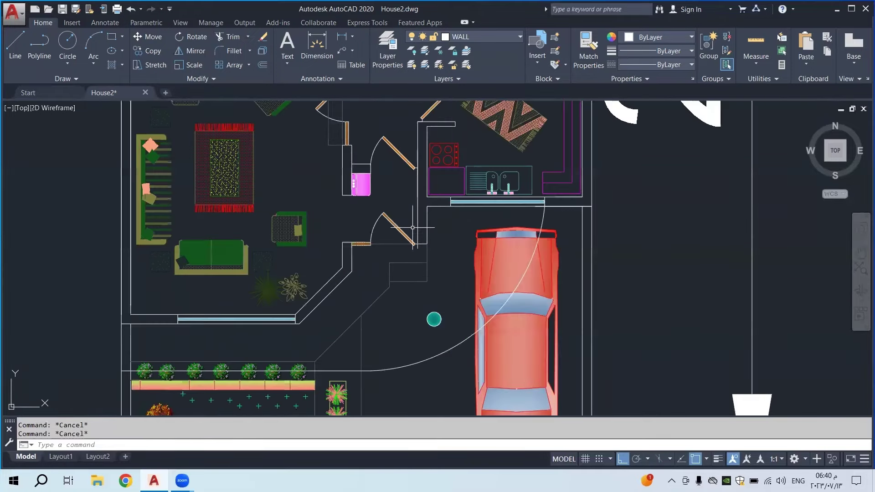
{"action": "scroll", "coordinate": [431, 268], "scroll_direction": "down", "scroll_amount": 3}
{"action": "scroll", "coordinate": [454, 214], "scroll_direction": "up", "scroll_amount": 3}
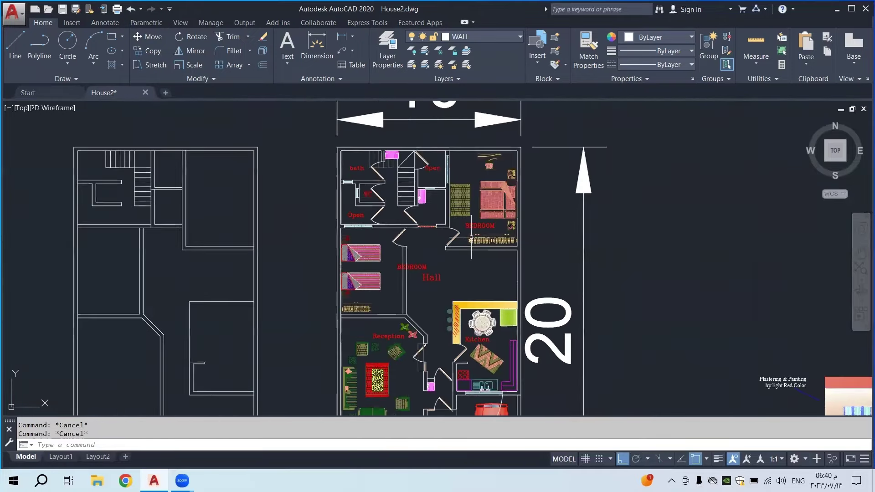
{"action": "left_click", "coordinate": [339, 42]}
{"action": "scroll", "coordinate": [436, 286], "scroll_direction": "up", "scroll_amount": 4}
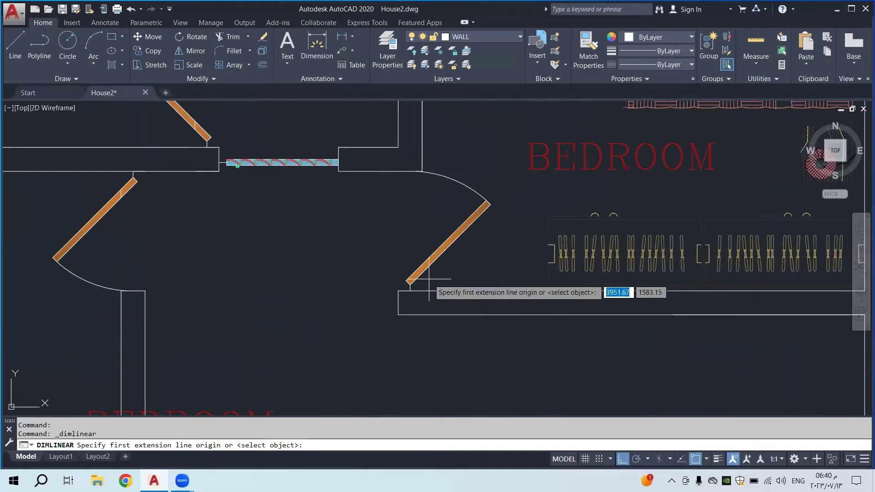
{"action": "left_click", "coordinate": [399, 290]}
{"action": "left_click", "coordinate": [399, 184]}
{"action": "scroll", "coordinate": [373, 251], "scroll_direction": "down", "scroll_amount": 6}
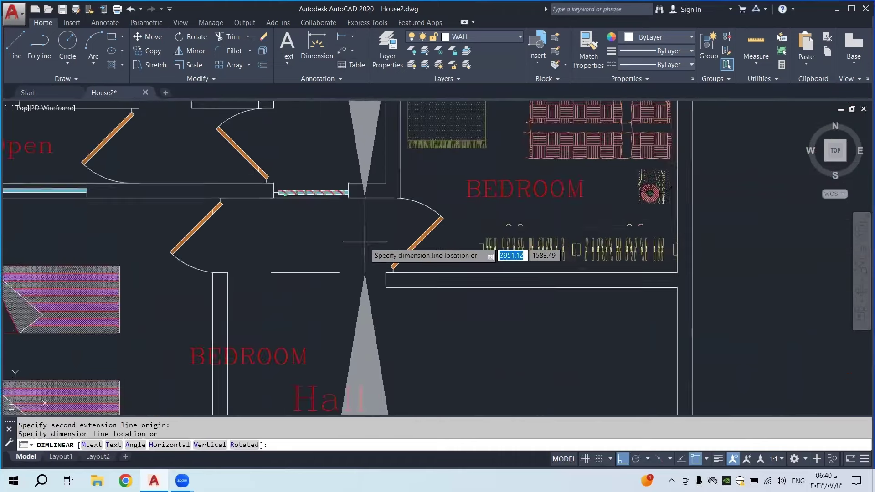
{"action": "key", "text": "Escape"}
{"action": "scroll", "coordinate": [280, 252], "scroll_direction": "up", "scroll_amount": 6}
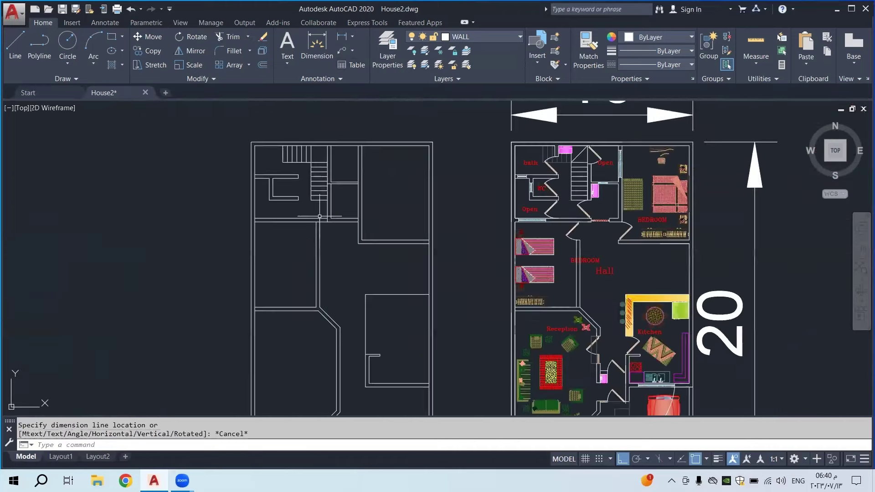
{"action": "scroll", "coordinate": [343, 199], "scroll_direction": "up", "scroll_amount": 4}
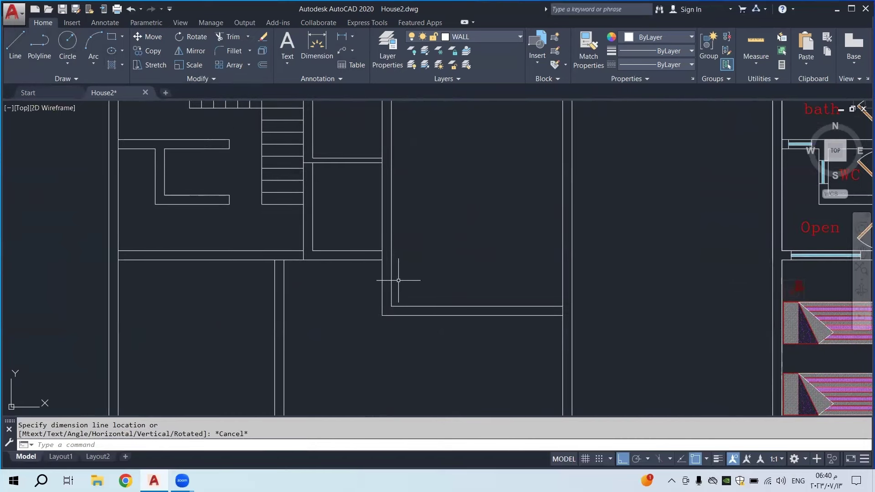
Start a line at the wall's bottom corner, then cancel it
{"action": "left_click", "coordinate": [15, 43]}
{"action": "scroll", "coordinate": [352, 297], "scroll_direction": "down", "scroll_amount": 4}
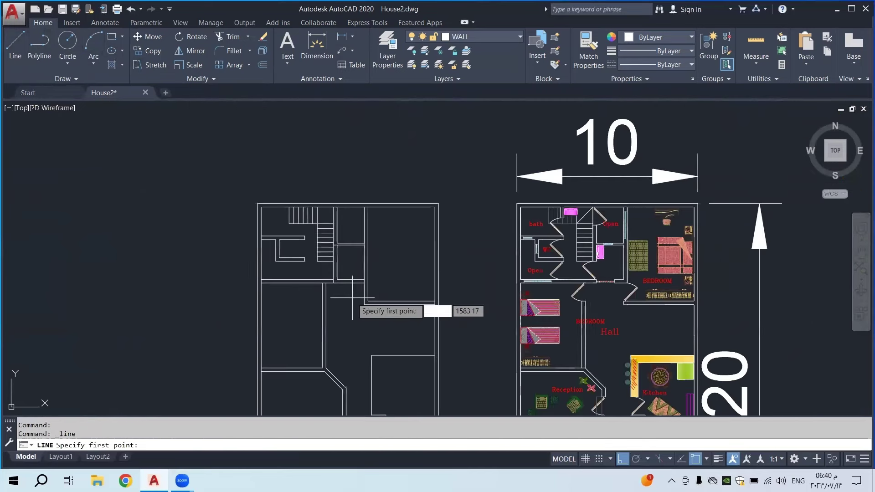
{"action": "scroll", "coordinate": [352, 297], "scroll_direction": "up", "scroll_amount": 8}
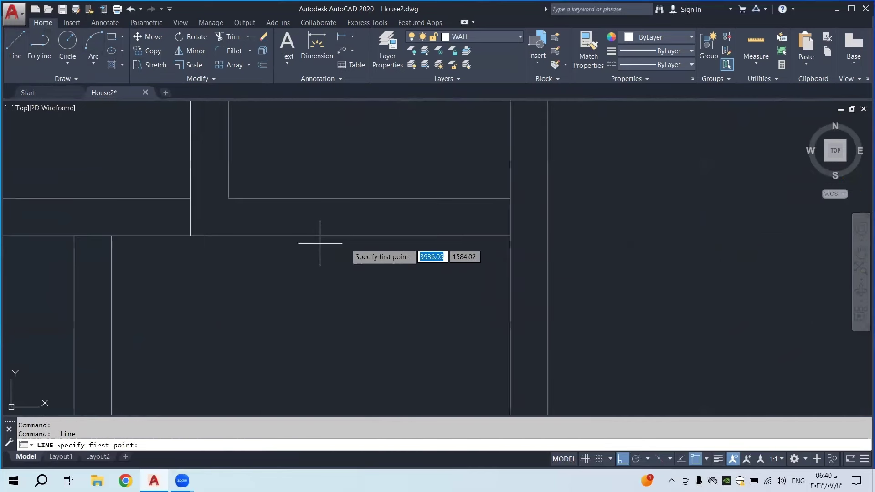
{"action": "left_click", "coordinate": [471, 355]}
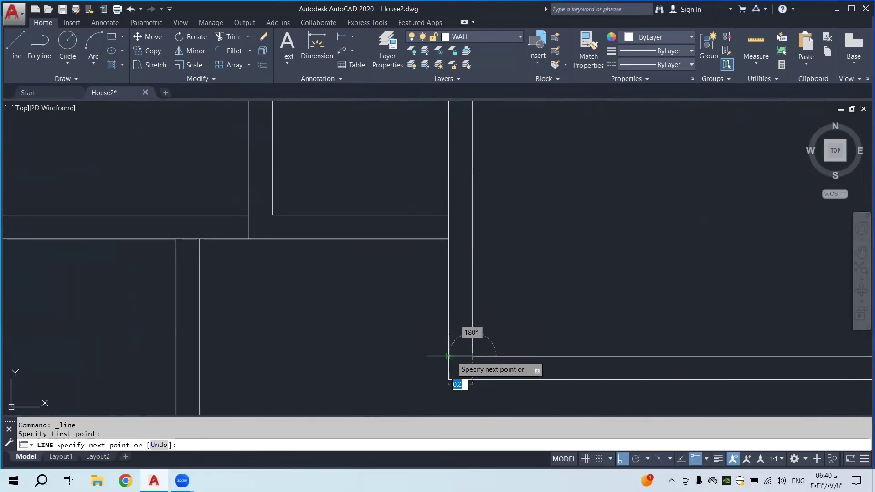
{"action": "key", "text": "Escape"}
Copy the short 0.2-long wall-end line 1 unit up the double wall
{"action": "left_click", "coordinate": [149, 50]}
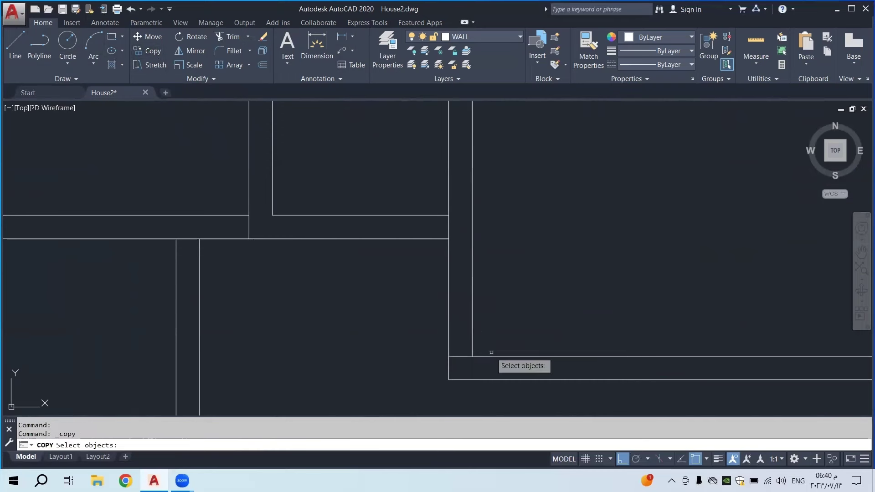
{"action": "left_click", "coordinate": [465, 355]}
{"action": "key", "text": "Return"}
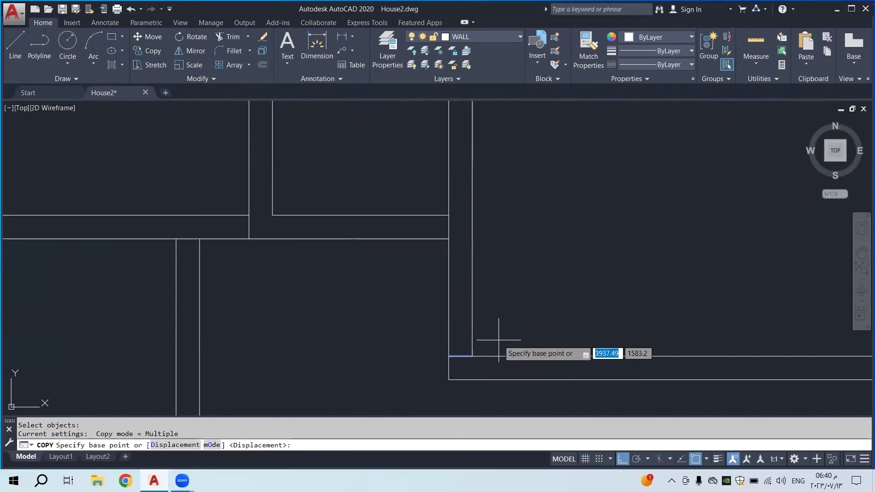
{"action": "left_click", "coordinate": [499, 339]}
{"action": "type", "text": "1"}
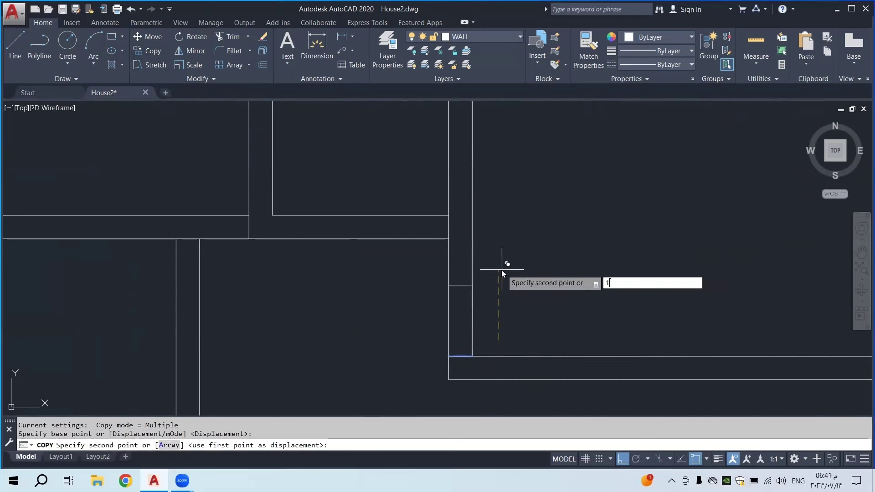
{"action": "key", "text": "Return"}
{"action": "key", "text": "Escape"}
{"action": "scroll", "coordinate": [414, 231], "scroll_direction": "down", "scroll_amount": 4}
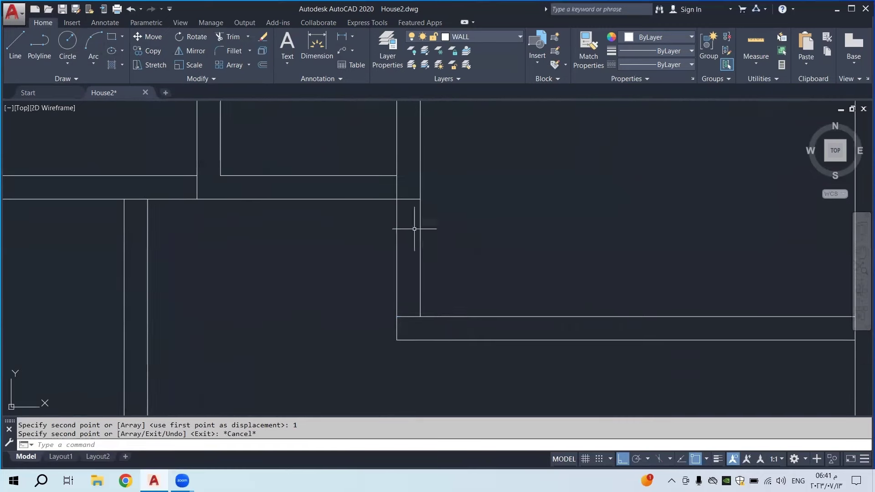
Trim both double-wall lines between the two short cross lines to form a doorway opening
{"action": "left_click", "coordinate": [226, 36]}
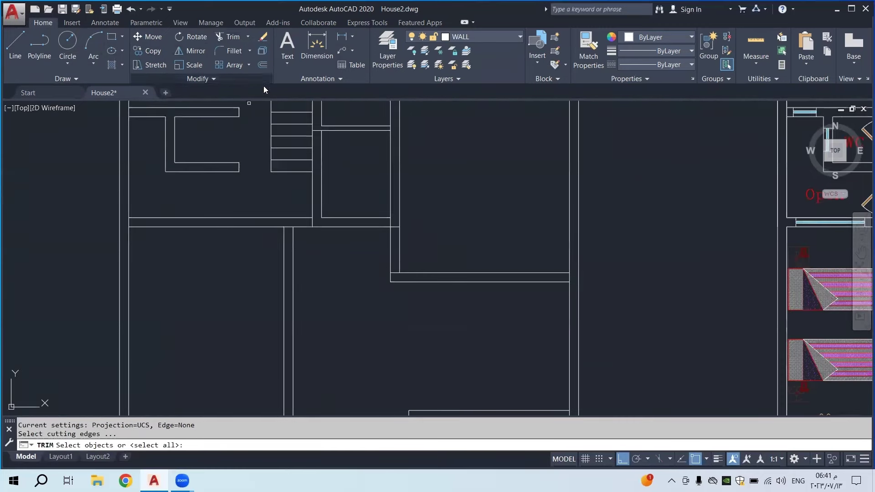
{"action": "left_click", "coordinate": [432, 205]}
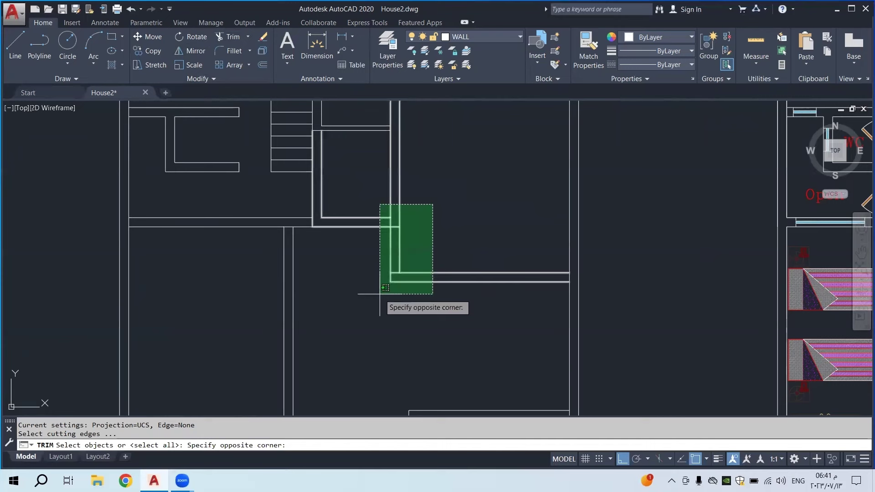
{"action": "left_click", "coordinate": [380, 293]}
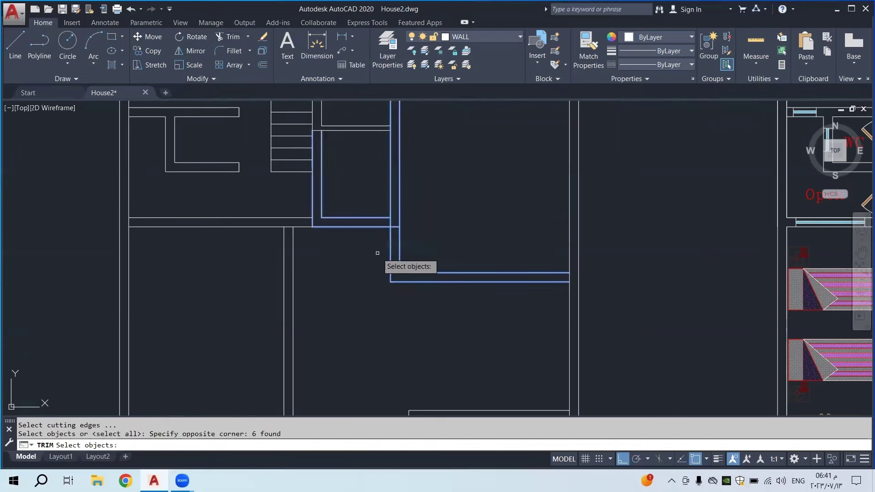
{"action": "key", "text": "Return"}
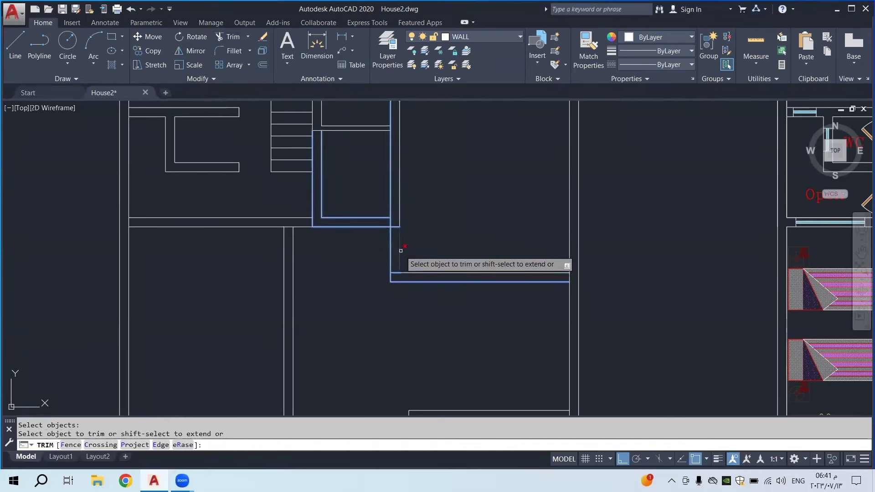
{"action": "left_click", "coordinate": [400, 250]}
{"action": "left_click", "coordinate": [391, 250]}
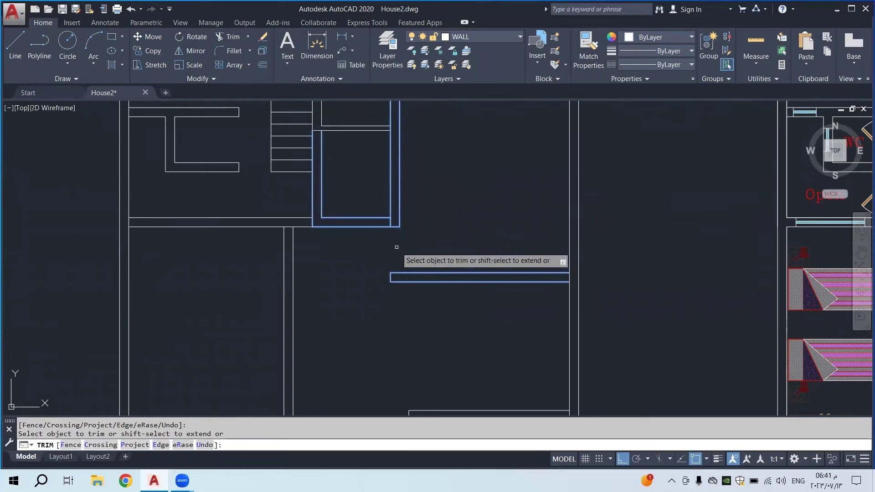
{"action": "key", "text": "Escape"}
{"action": "scroll", "coordinate": [397, 250], "scroll_direction": "down", "scroll_amount": 4}
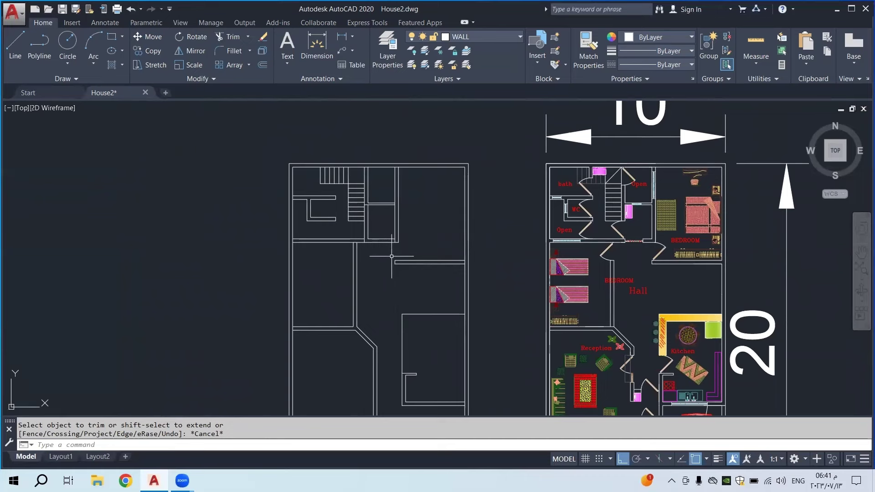
{"action": "scroll", "coordinate": [358, 257], "scroll_direction": "down", "scroll_amount": 1}
{"action": "scroll", "coordinate": [373, 273], "scroll_direction": "up", "scroll_amount": 1}
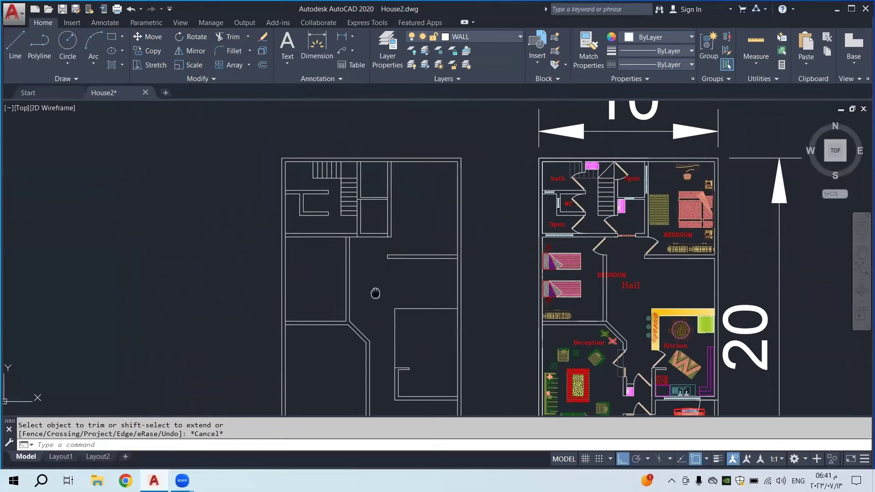
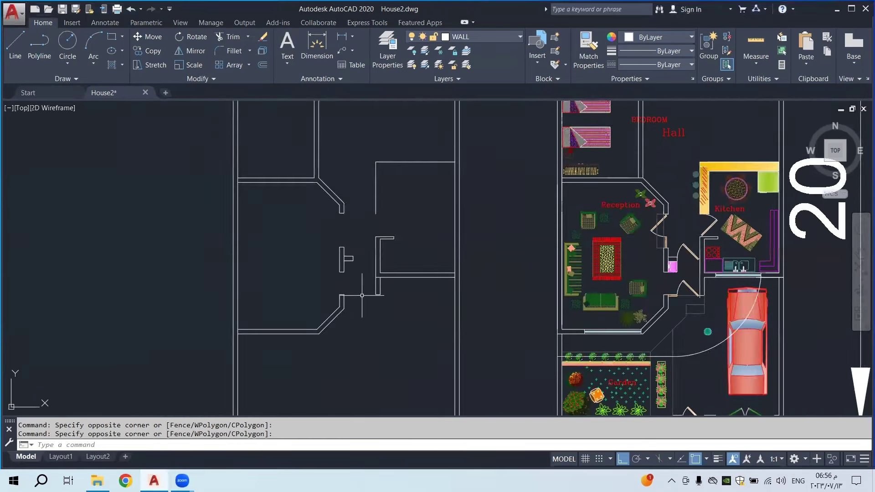
Pan and zoom so the reception, kitchen, garage and garden sit in view
{"action": "middle_click_drag", "start_coordinate": [360, 237], "coordinate": [380, 406]}
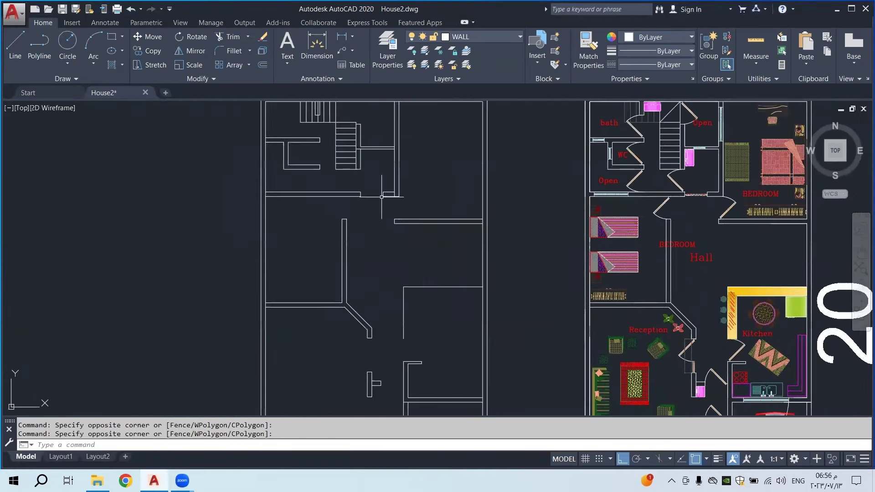
{"action": "scroll", "coordinate": [381, 197], "scroll_direction": "up", "scroll_amount": 4}
{"action": "middle_click_drag", "start_coordinate": [282, 176], "coordinate": [318, 243]}
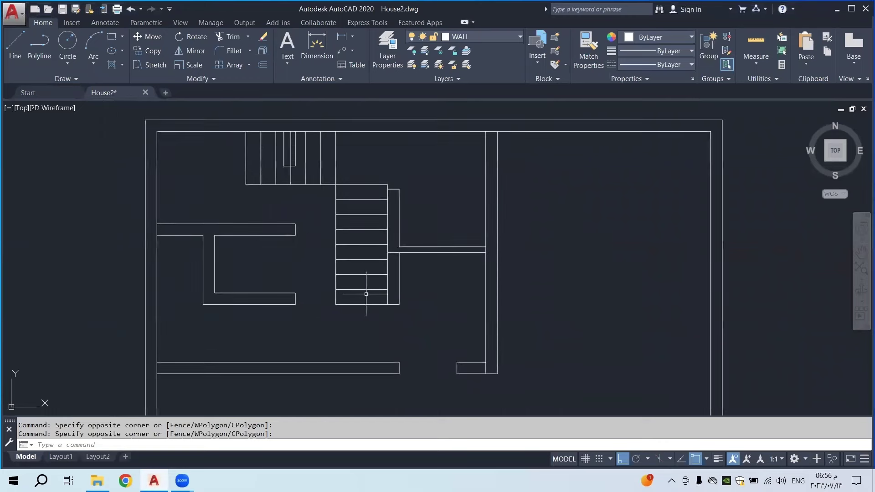
{"action": "middle_click_drag", "start_coordinate": [433, 319], "coordinate": [432, 171]}
{"action": "middle_click_drag", "start_coordinate": [498, 262], "coordinate": [401, 259]}
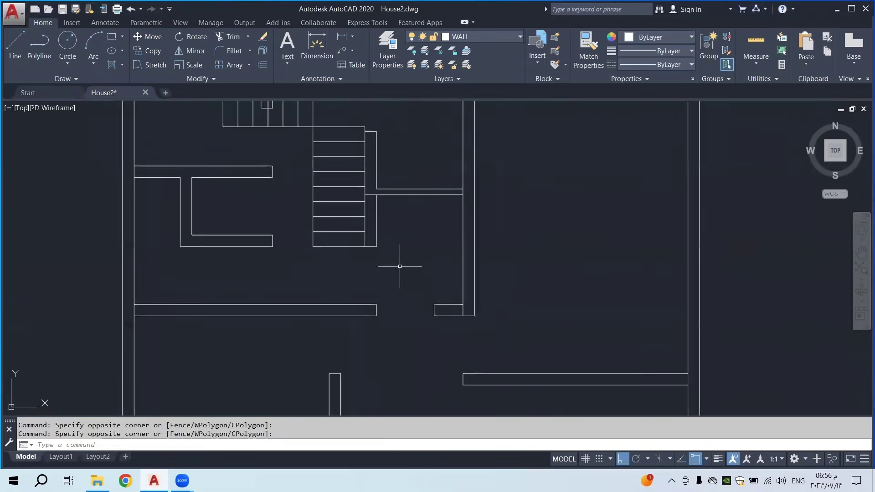
{"action": "scroll", "coordinate": [399, 265], "scroll_direction": "down", "scroll_amount": 3}
{"action": "middle_click_drag", "start_coordinate": [581, 275], "coordinate": [437, 347]}
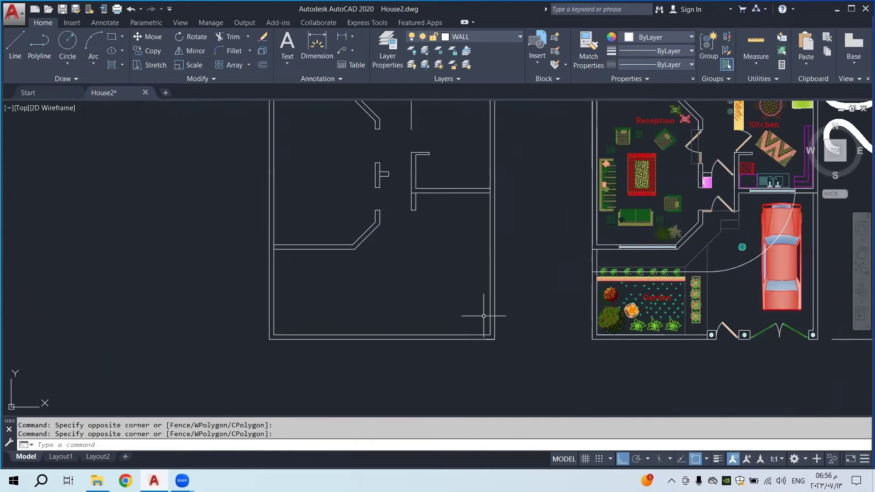
{"action": "middle_click_drag", "start_coordinate": [616, 366], "coordinate": [561, 366]}
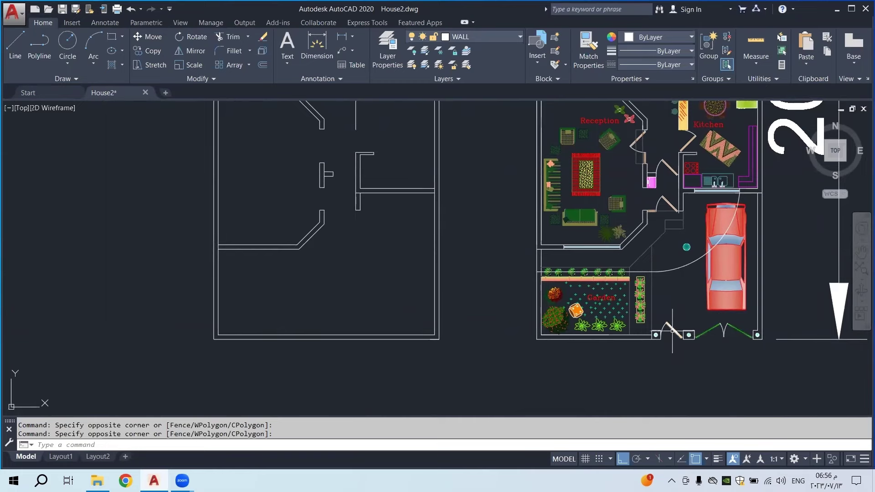
{"action": "middle_click_drag", "start_coordinate": [734, 348], "coordinate": [594, 346]}
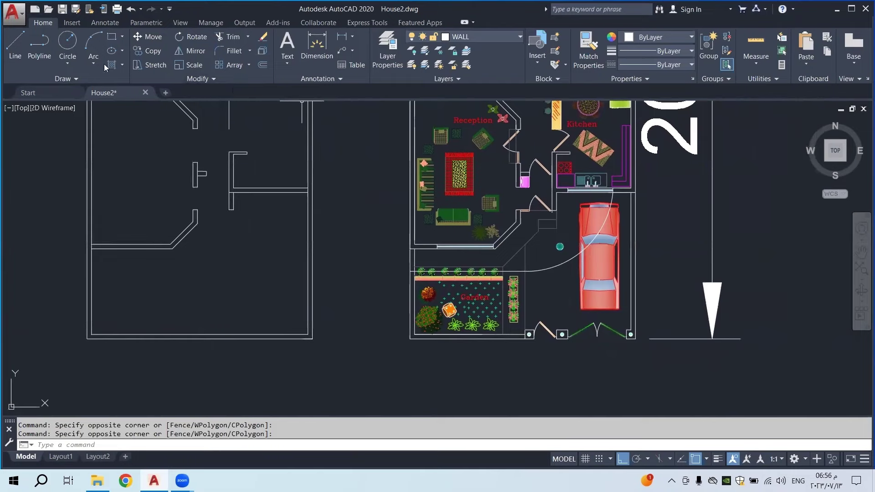
Try a polyline, then a linear dimension between the entrance squares, cancelling both
{"action": "left_click", "coordinate": [39, 46]}
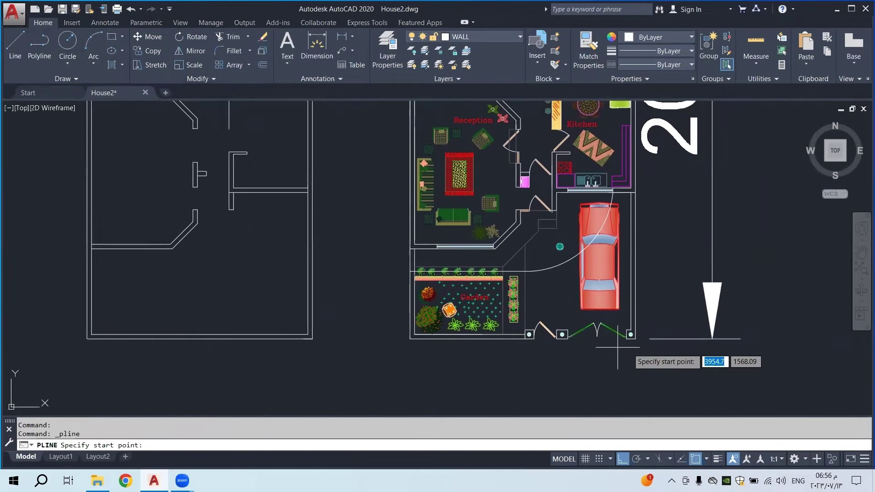
{"action": "scroll", "coordinate": [634, 353], "scroll_direction": "up", "scroll_amount": 6}
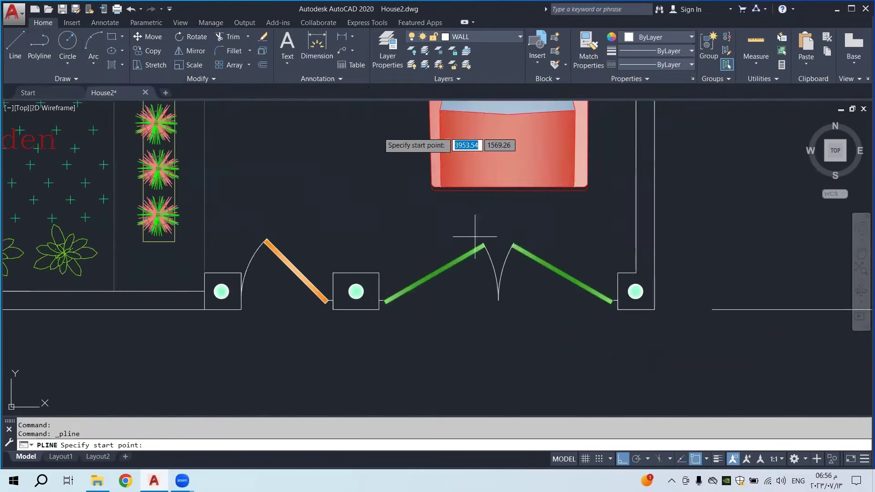
{"action": "key", "text": "Escape"}
{"action": "left_click", "coordinate": [316, 46]}
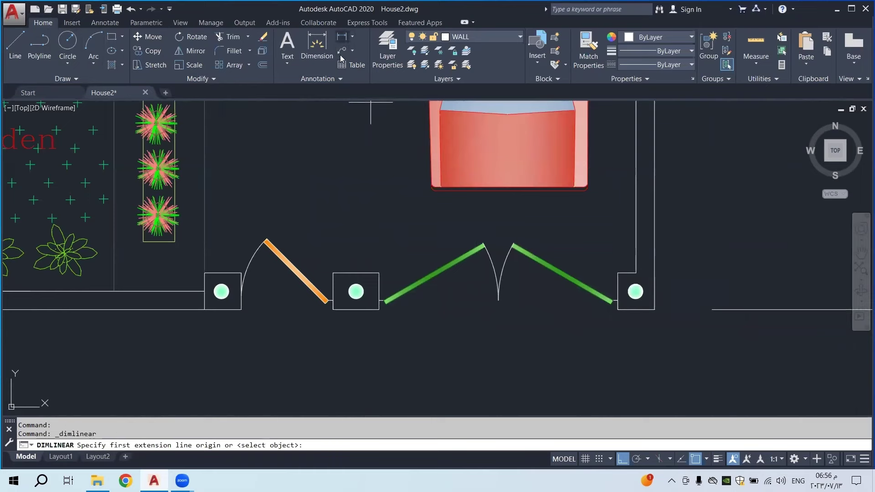
{"action": "left_click", "coordinate": [618, 310]}
{"action": "left_click", "coordinate": [379, 309]}
{"action": "scroll", "coordinate": [396, 339], "scroll_direction": "down", "scroll_amount": 6}
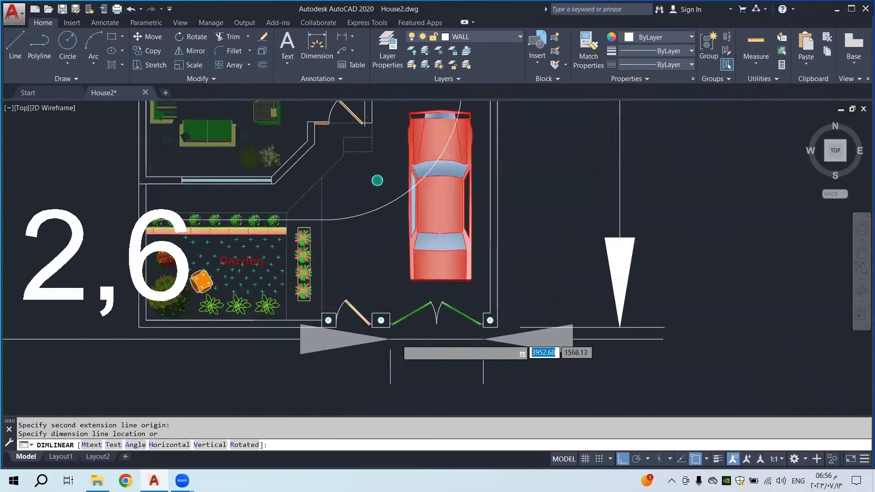
{"action": "key", "text": "Escape"}
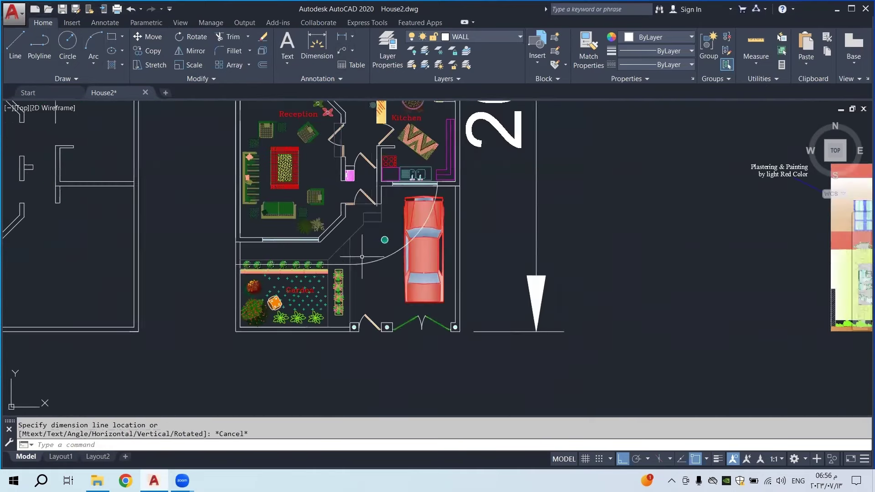
Retry a linear dimension, cancel it, and start the Polyline tool instead
{"action": "left_click", "coordinate": [342, 37]}
{"action": "scroll", "coordinate": [379, 331], "scroll_direction": "up", "scroll_amount": 4}
{"action": "key", "text": "Escape"}
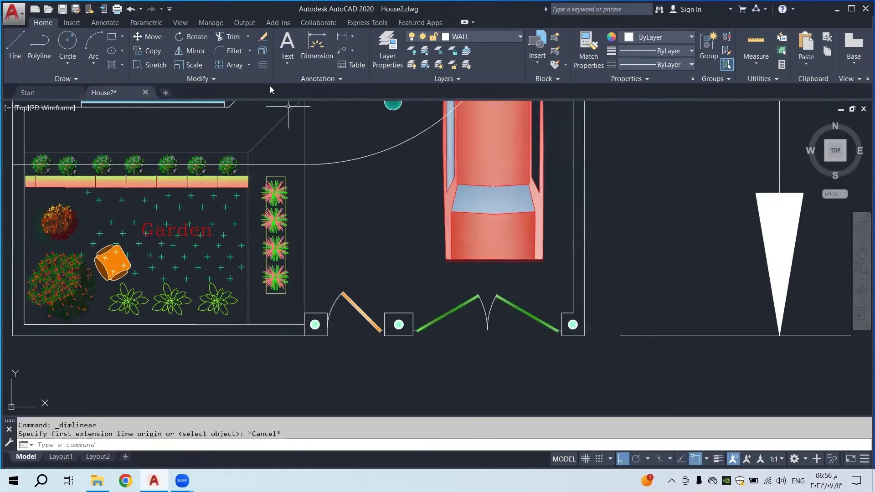
{"action": "left_click", "coordinate": [39, 46]}
Begin a polyline at the wall corner with a 0.4 leftward segment, then abandon it
{"action": "scroll", "coordinate": [501, 264], "scroll_direction": "down", "scroll_amount": 5}
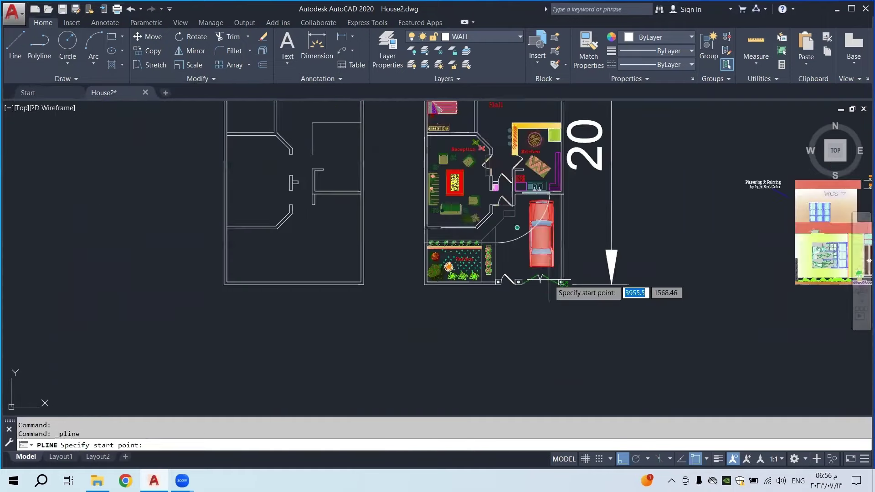
{"action": "scroll", "coordinate": [461, 287], "scroll_direction": "up", "scroll_amount": 8}
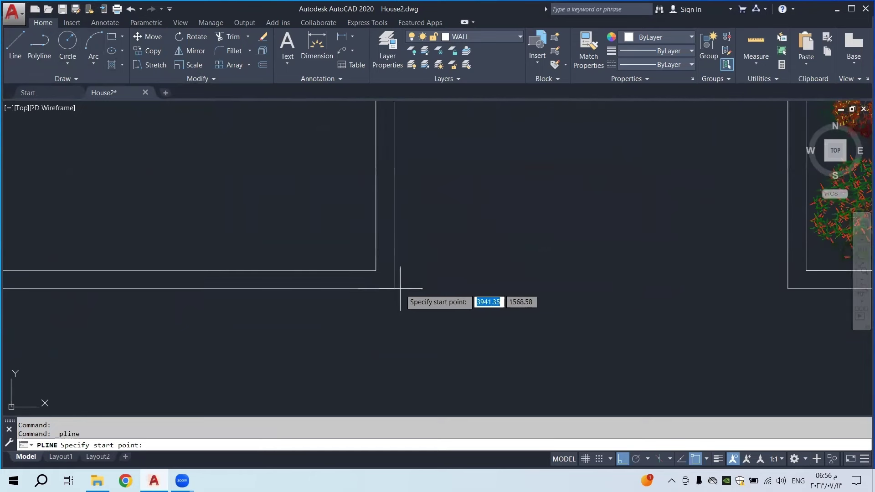
{"action": "left_click", "coordinate": [394, 288]}
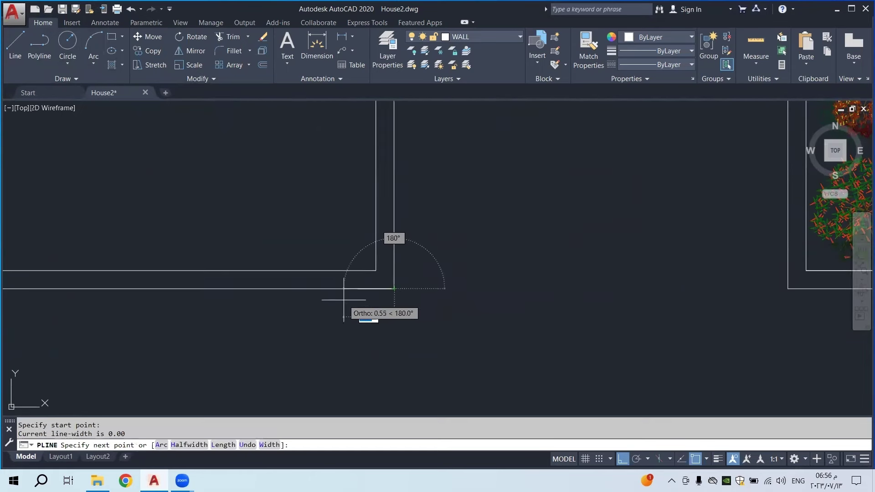
{"action": "type", "text": ".4"}
{"action": "key", "text": "Return"}
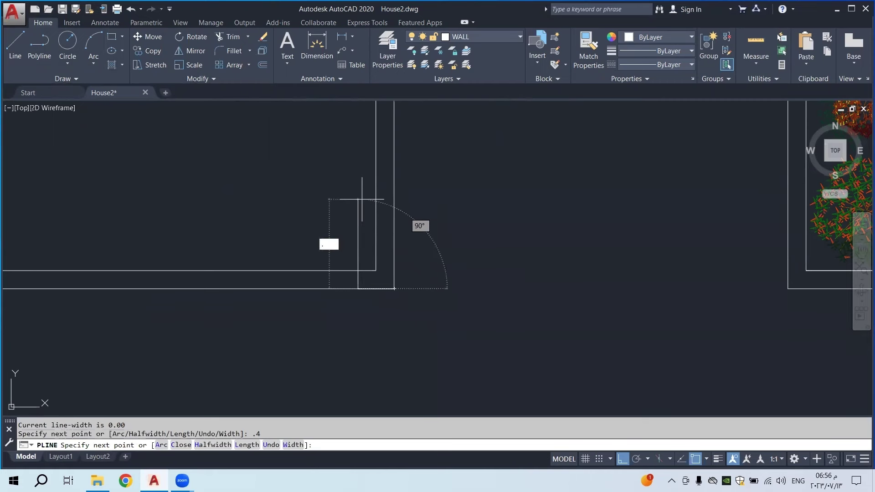
{"action": "left_click", "coordinate": [360, 252]}
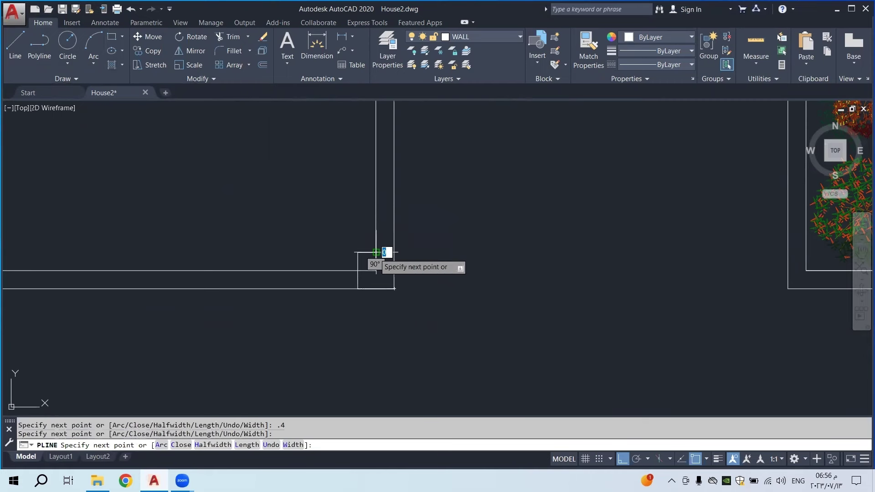
{"action": "key", "text": "Escape"}
{"action": "middle_click_drag", "start_coordinate": [400, 297], "coordinate": [518, 289]}
{"action": "scroll", "coordinate": [517, 289], "scroll_direction": "down", "scroll_amount": 1}
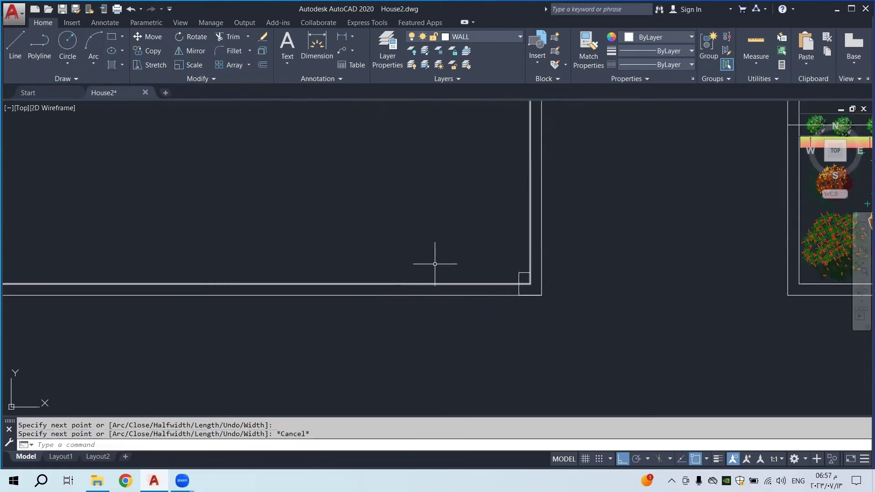
Draw a 0.4 × 0.4 square polyline into the wall corner and select it
{"action": "left_click", "coordinate": [39, 43]}
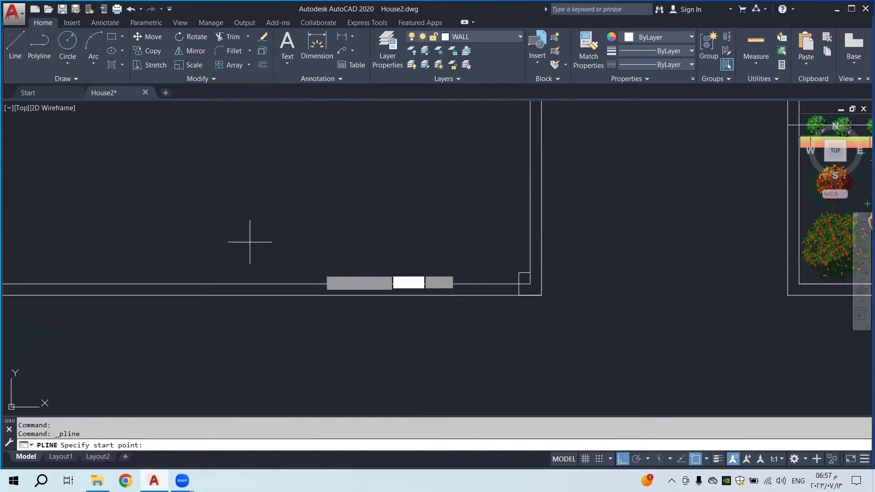
{"action": "scroll", "coordinate": [482, 283], "scroll_direction": "up", "scroll_amount": 2}
{"action": "scroll", "coordinate": [483, 283], "scroll_direction": "up", "scroll_amount": 4}
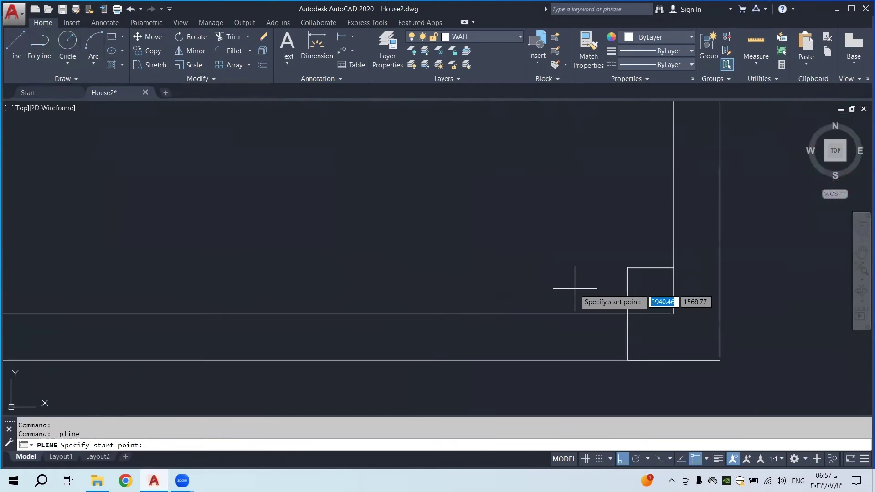
{"action": "left_click", "coordinate": [627, 268]}
{"action": "type", "text": ".4"}
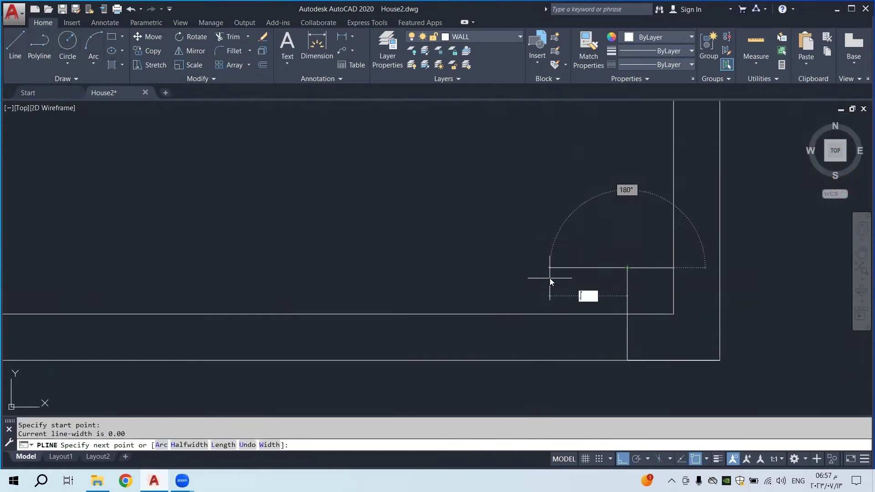
{"action": "key", "text": "Return"}
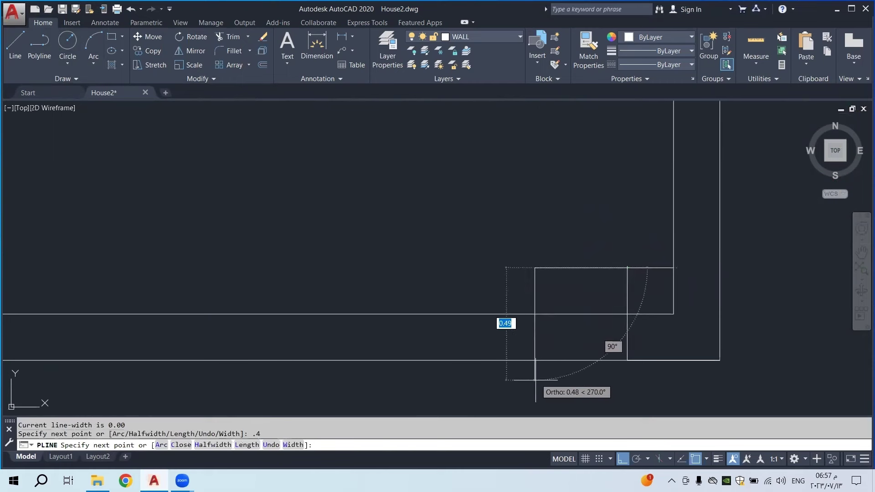
{"action": "type", "text": ".4"}
{"action": "key", "text": "Return"}
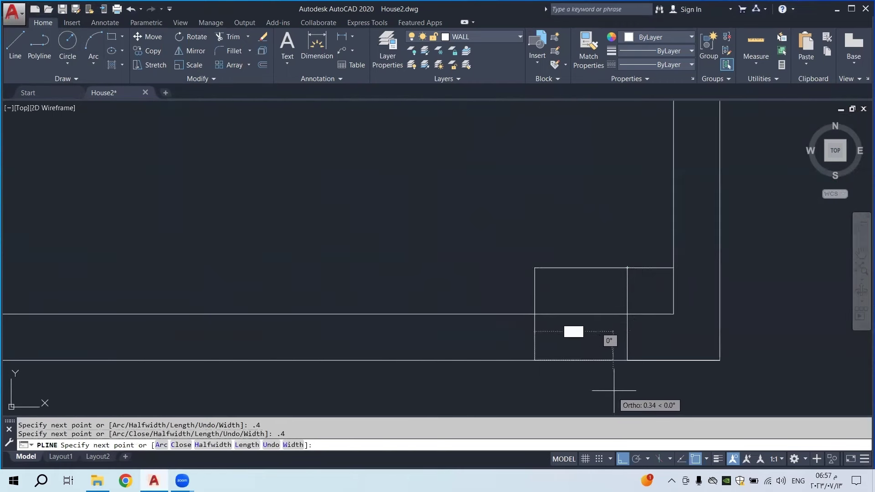
{"action": "left_click", "coordinate": [628, 360]}
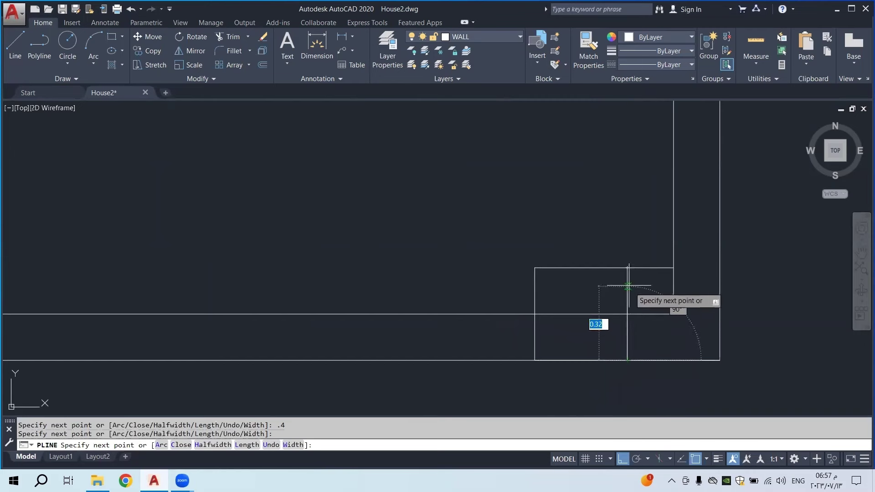
{"action": "right_click", "coordinate": [628, 269]}
{"action": "left_click", "coordinate": [641, 275]}
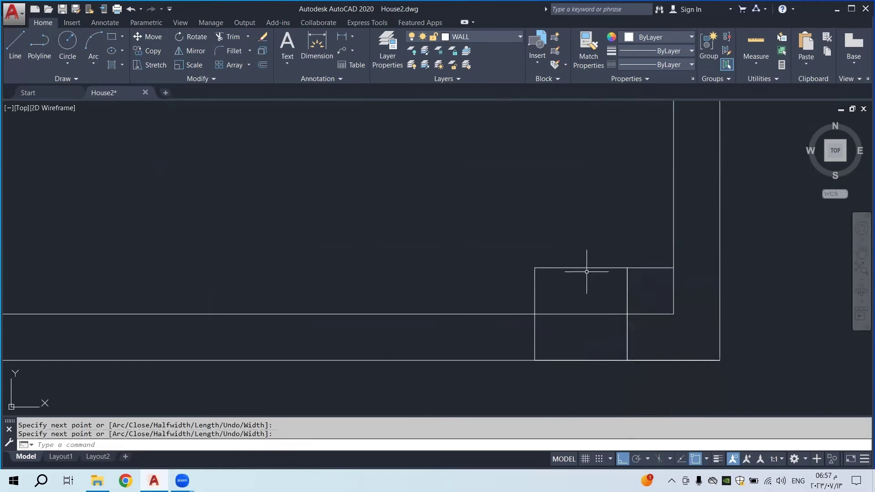
{"action": "left_click", "coordinate": [580, 268]}
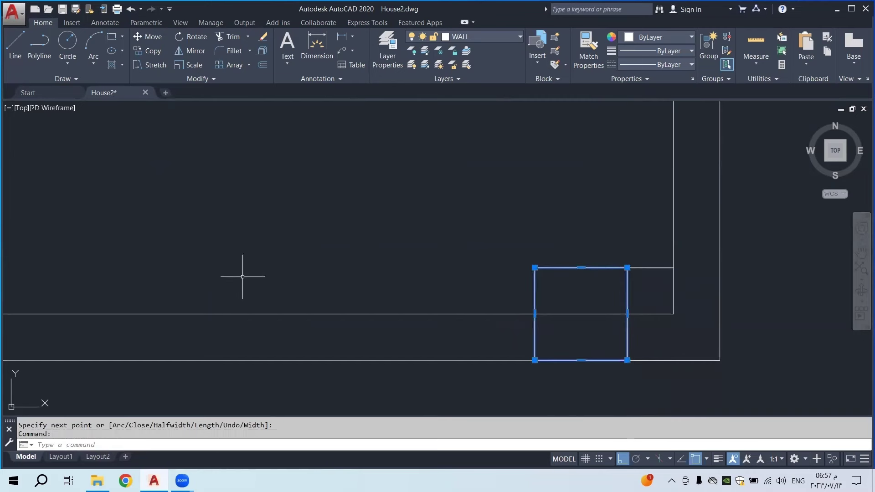
Start moving the square 2.6 units left, then cancel the move
{"action": "left_click", "coordinate": [147, 38]}
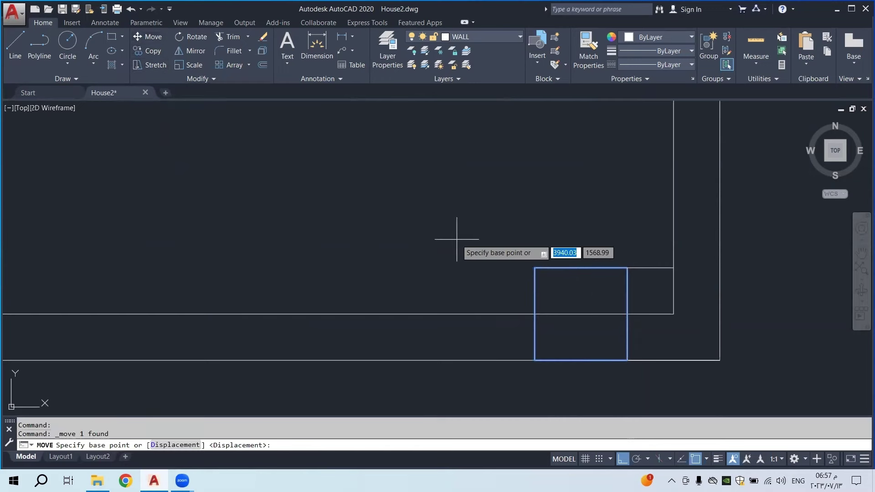
{"action": "left_click", "coordinate": [485, 239]}
{"action": "type", "text": "2"}
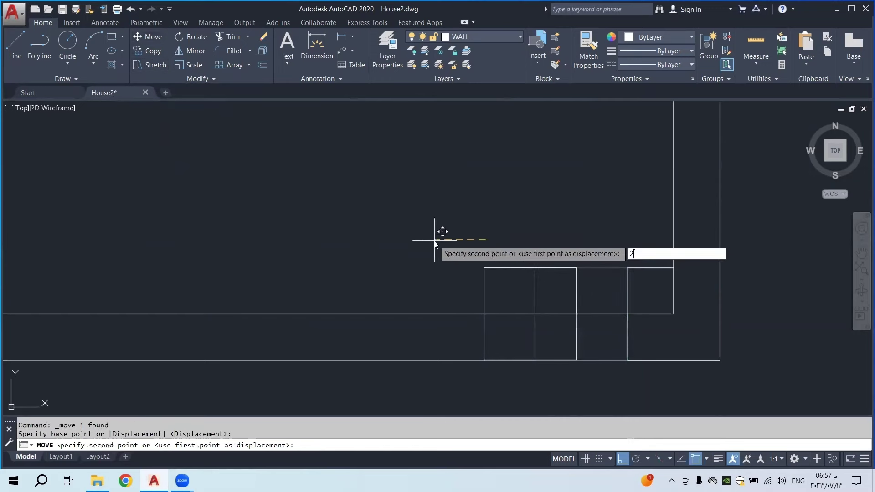
{"action": "type", "text": ".6"}
{"action": "key", "text": "Return"}
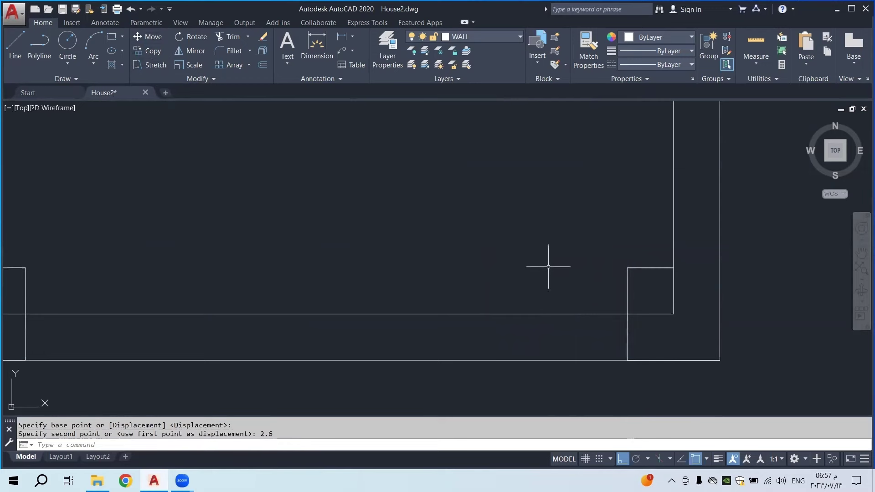
{"action": "scroll", "coordinate": [548, 267], "scroll_direction": "down", "scroll_amount": 2}
{"action": "scroll", "coordinate": [524, 299], "scroll_direction": "up", "scroll_amount": 3}
{"action": "scroll", "coordinate": [524, 300], "scroll_direction": "down", "scroll_amount": 4}
{"action": "key", "text": "Escape"}
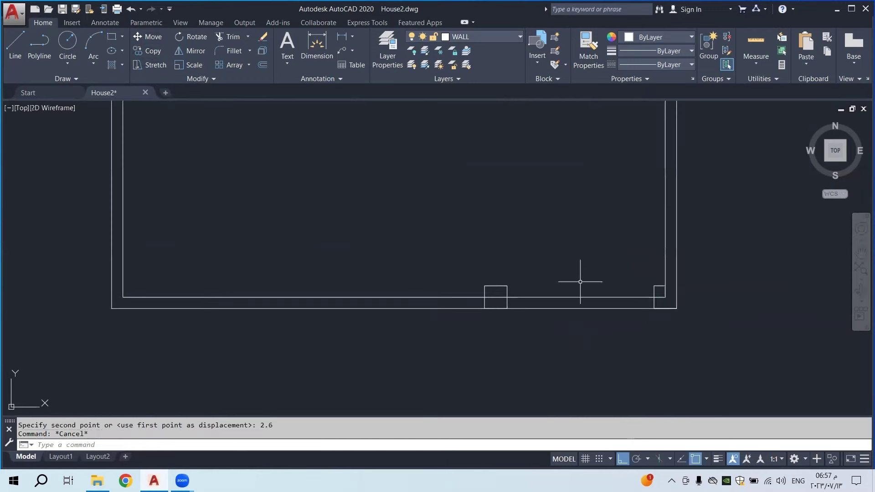
Copy the small square 1.4 units to the left along the bottom wall
{"action": "left_click", "coordinate": [153, 51]}
{"action": "left_click", "coordinate": [499, 285]}
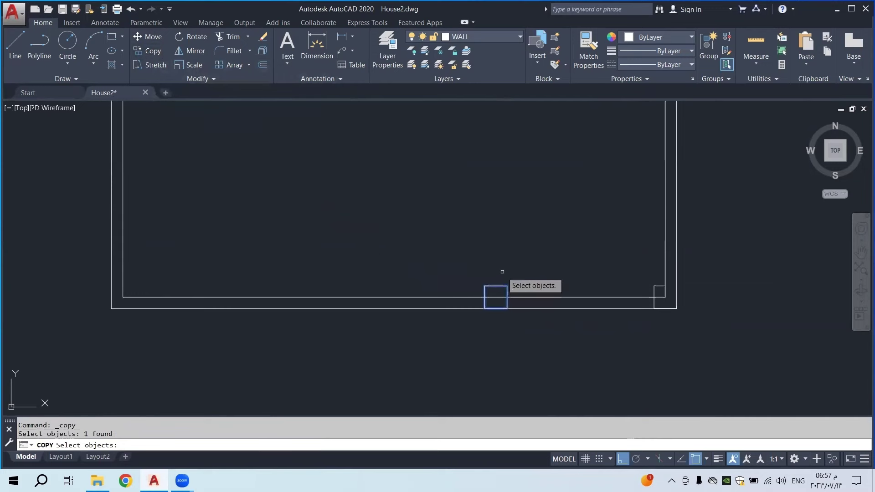
{"action": "key", "text": "Return"}
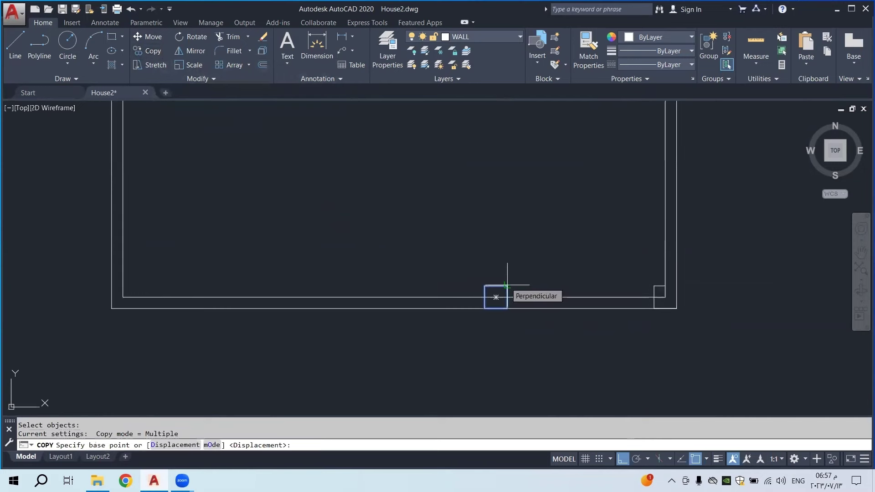
{"action": "left_click", "coordinate": [506, 285]}
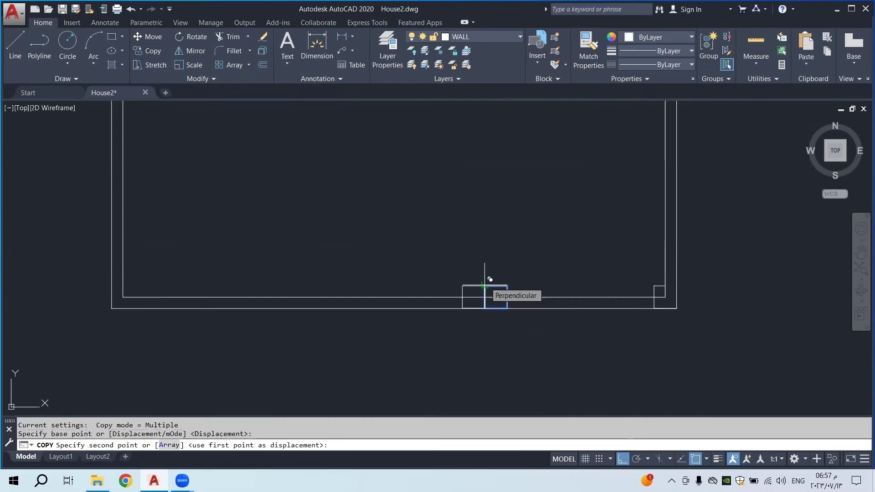
{"action": "type", "text": "1.4"}
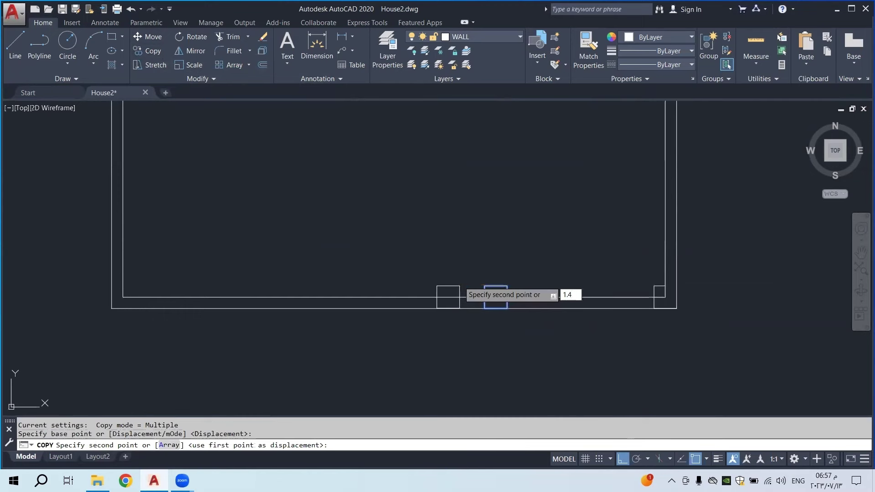
{"action": "key", "text": "Return"}
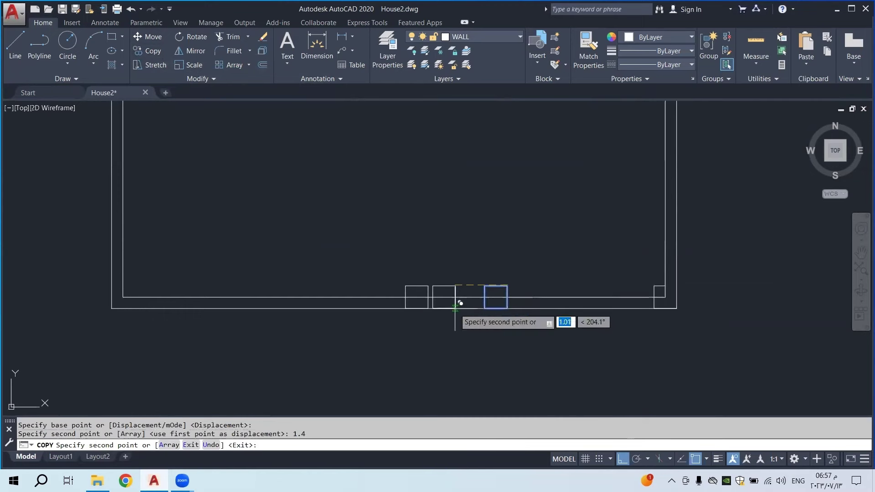
{"action": "key", "text": "Escape"}
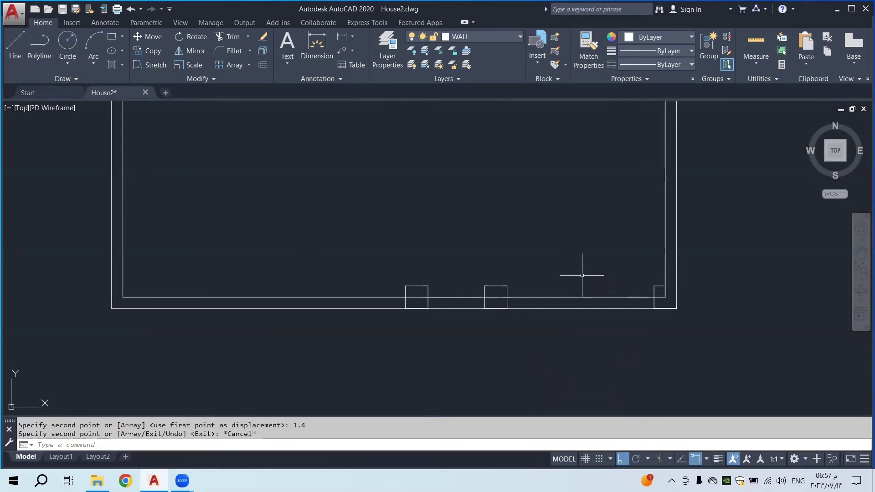
Trim using the walls and squares as edges, removing wall between the first two squares
{"action": "left_click", "coordinate": [230, 41]}
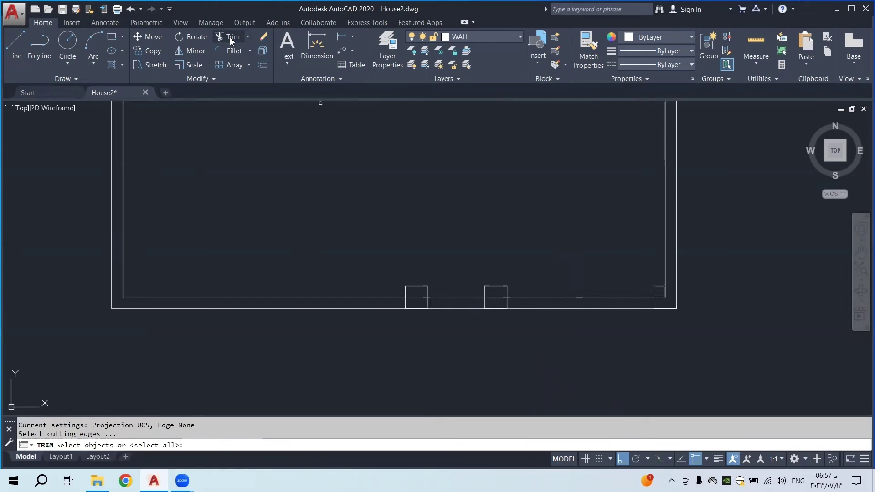
{"action": "left_click", "coordinate": [705, 267]}
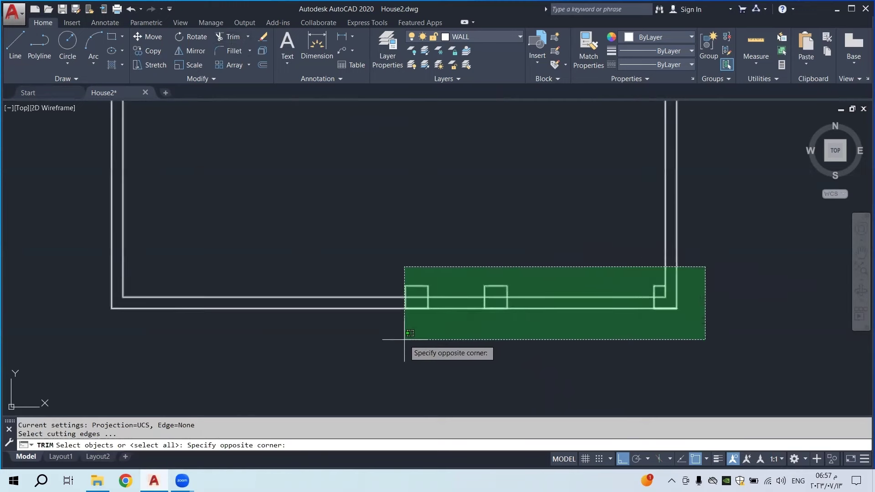
{"action": "left_click", "coordinate": [388, 339]}
{"action": "key", "text": "Return"}
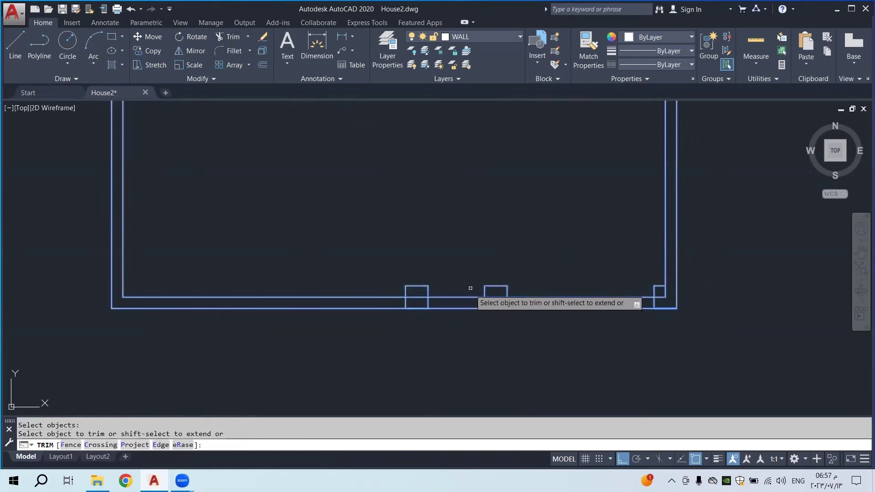
{"action": "left_click", "coordinate": [469, 280]}
{"action": "left_click", "coordinate": [450, 316]}
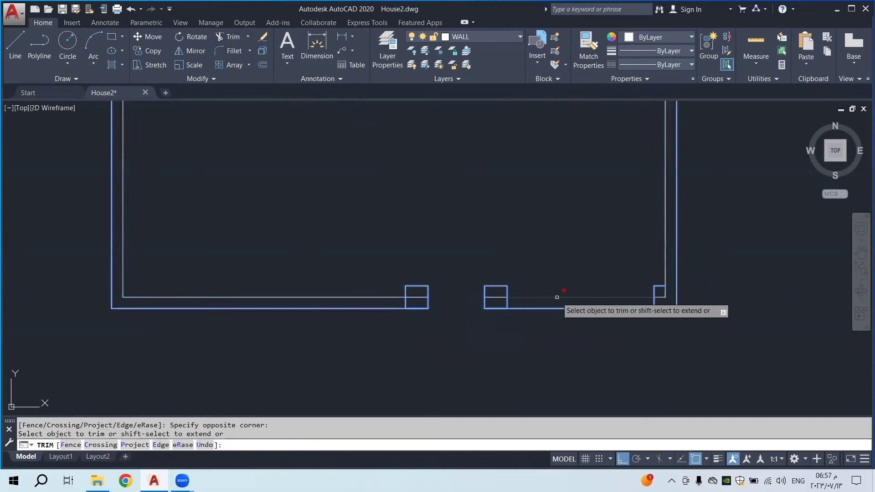
Trim the wall right of the middle square and inner opening lines, then delete the centre line
{"action": "left_click", "coordinate": [586, 282]}
{"action": "left_click", "coordinate": [561, 341]}
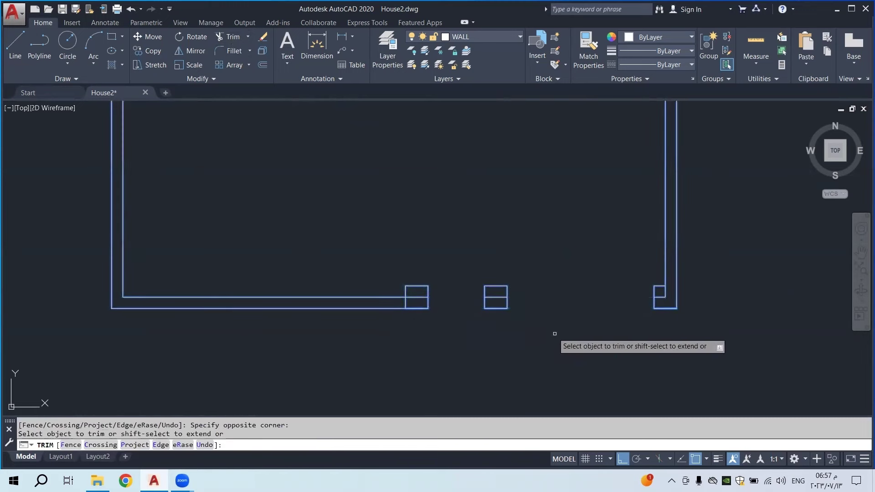
{"action": "left_click", "coordinate": [417, 297]}
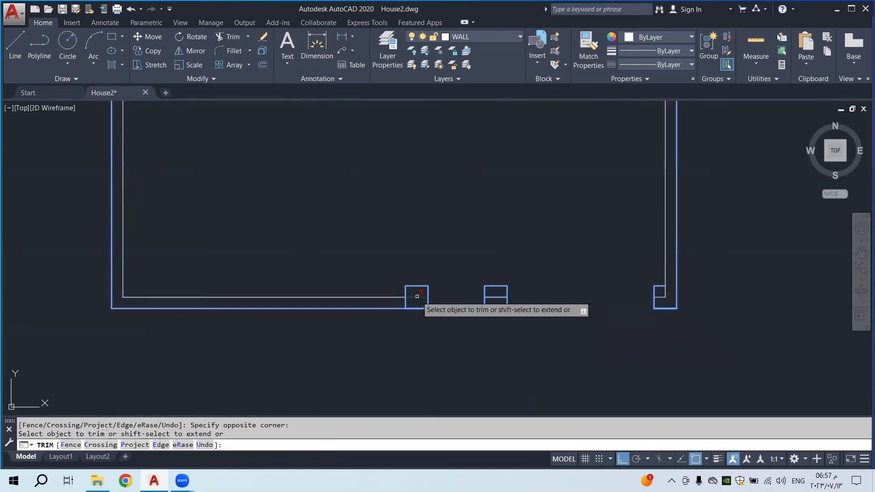
{"action": "left_click", "coordinate": [660, 298]}
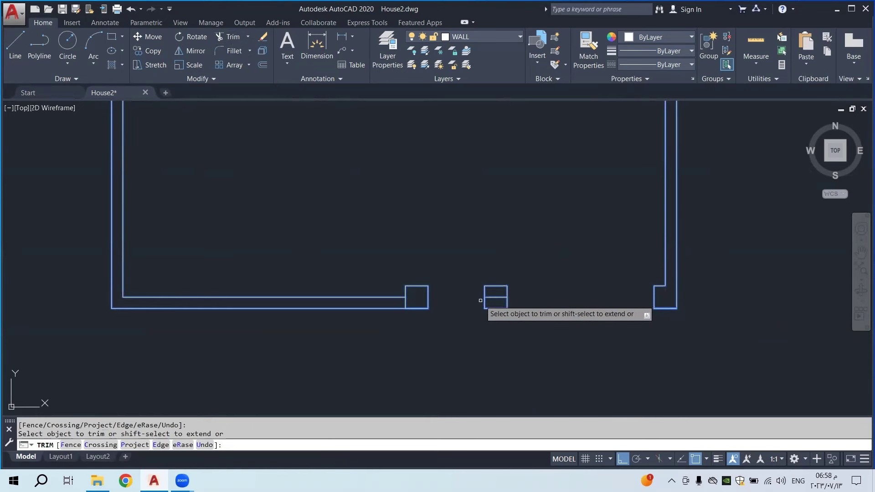
{"action": "key", "text": "Escape"}
{"action": "left_click", "coordinate": [504, 297]}
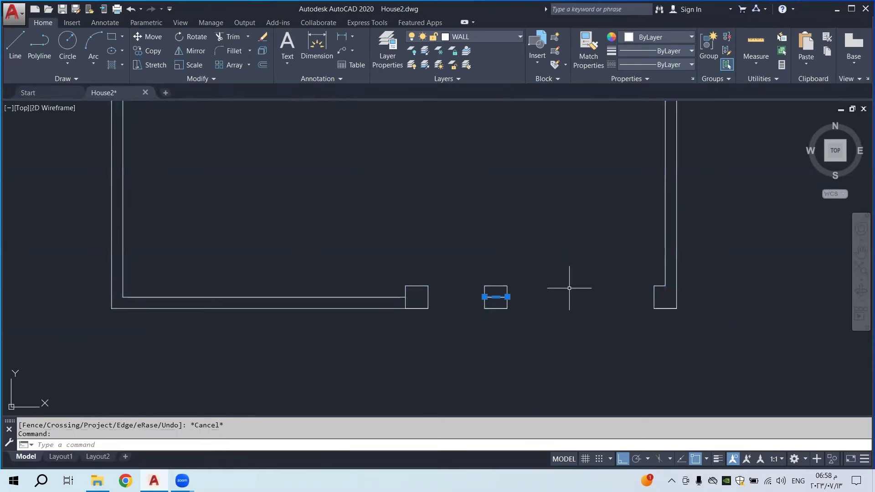
{"action": "key", "text": "Delete"}
Center the full floor plan in view and pick WINDOW from the Layer dropdown
{"action": "scroll", "coordinate": [474, 297], "scroll_direction": "down", "scroll_amount": 2}
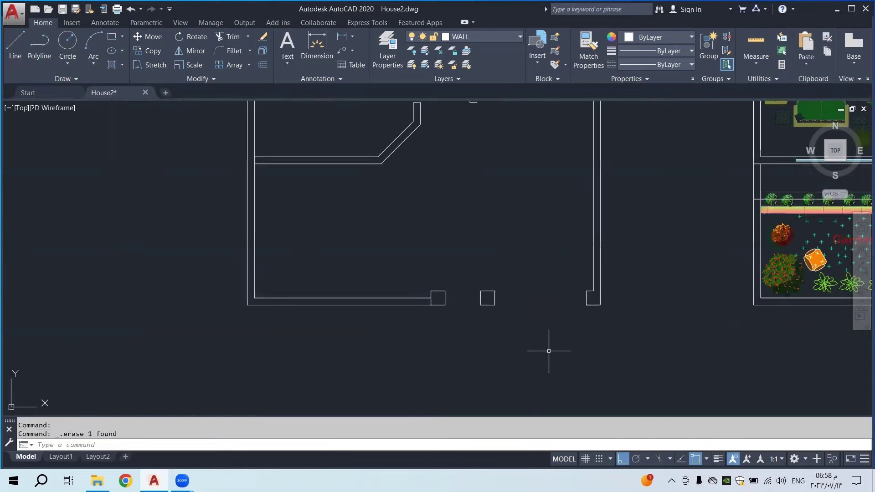
{"action": "scroll", "coordinate": [552, 319], "scroll_direction": "down", "scroll_amount": 2}
{"action": "middle_click_drag", "start_coordinate": [652, 353], "coordinate": [490, 345]}
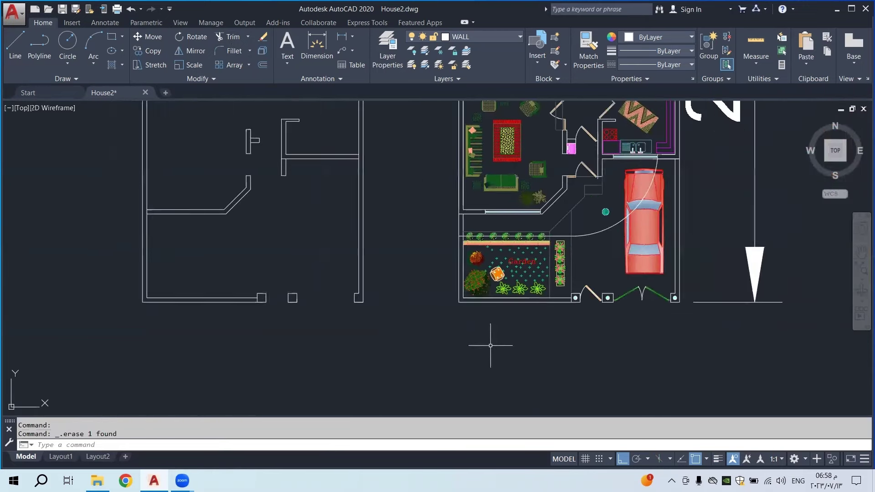
{"action": "scroll", "coordinate": [453, 291], "scroll_direction": "down", "scroll_amount": 3}
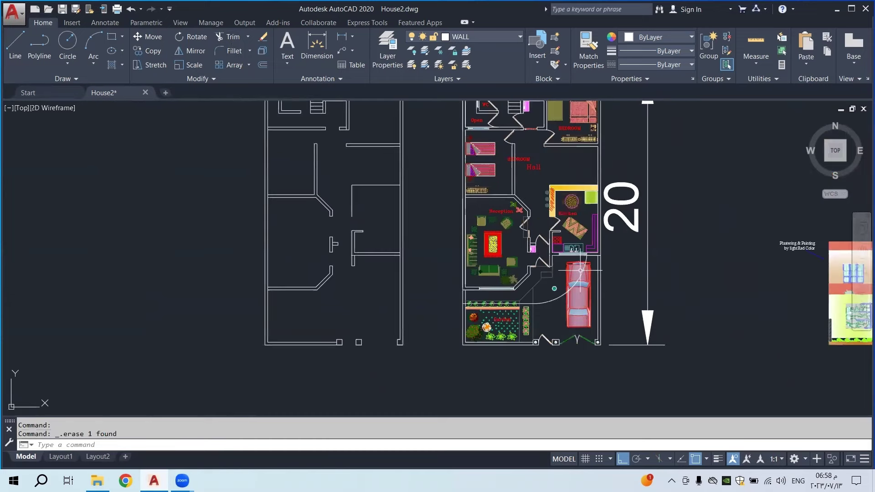
{"action": "mouse_move", "coordinate": [394, 291]}
{"action": "middle_mouse_down"}
{"action": "mouse_move", "coordinate": [445, 260]}
{"action": "mouse_move", "coordinate": [469, 289]}
{"action": "mouse_move", "coordinate": [498, 292]}
{"action": "mouse_move", "coordinate": [490, 244]}
{"action": "mouse_move", "coordinate": [496, 263]}
{"action": "middle_mouse_up"}
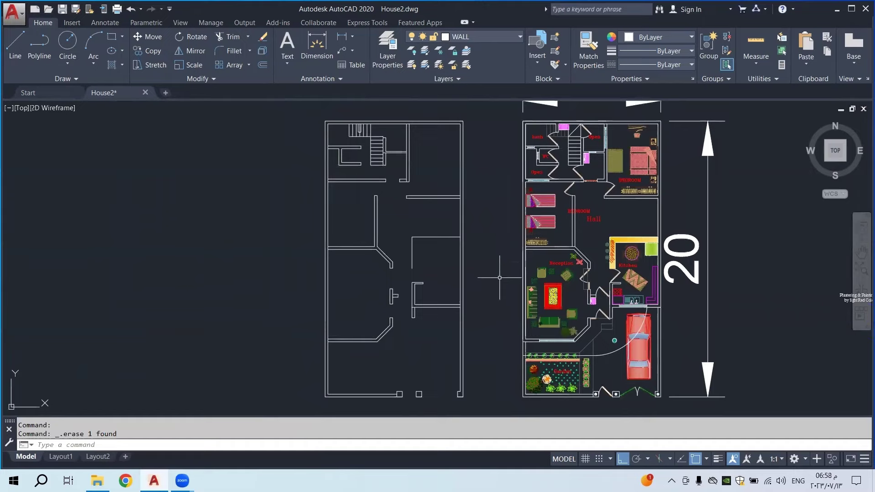
{"action": "scroll", "coordinate": [610, 372], "scroll_direction": "up", "scroll_amount": 4}
{"action": "scroll", "coordinate": [599, 314], "scroll_direction": "down", "scroll_amount": 4}
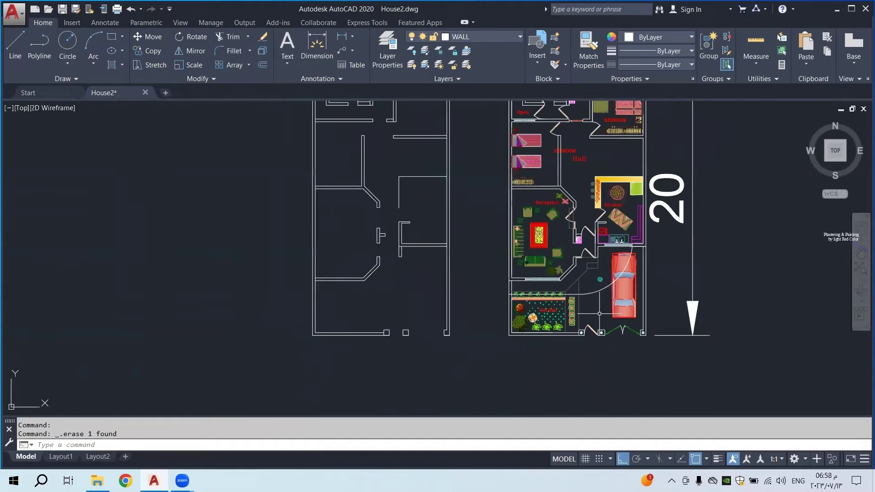
{"action": "scroll", "coordinate": [538, 219], "scroll_direction": "up", "scroll_amount": 5}
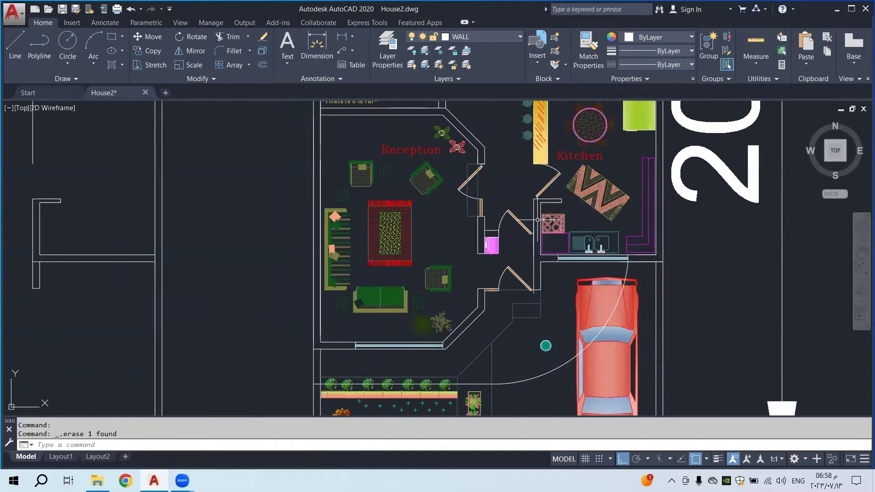
{"action": "scroll", "coordinate": [537, 219], "scroll_direction": "down", "scroll_amount": 5}
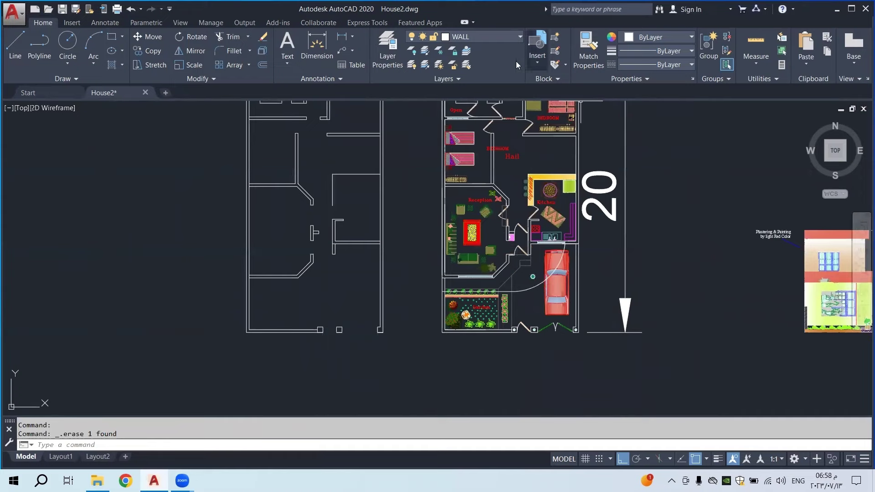
{"action": "middle_click_drag", "start_coordinate": [406, 172], "coordinate": [483, 251]}
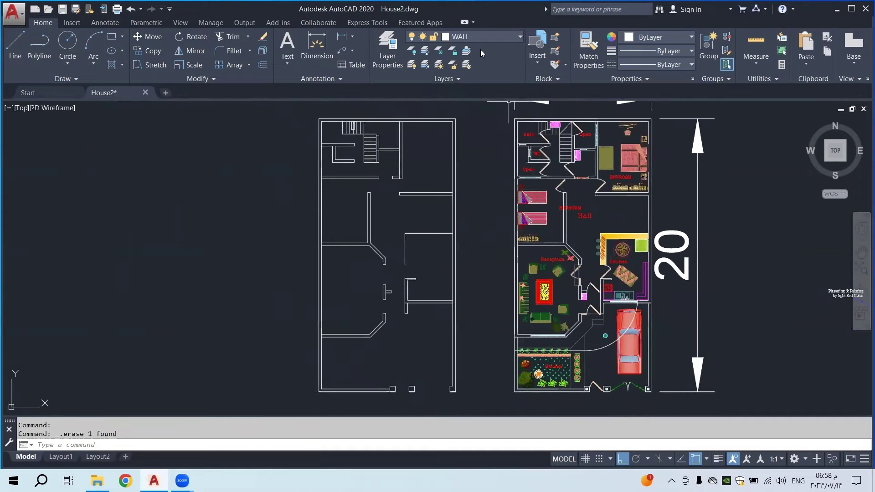
{"action": "left_click", "coordinate": [471, 37]}
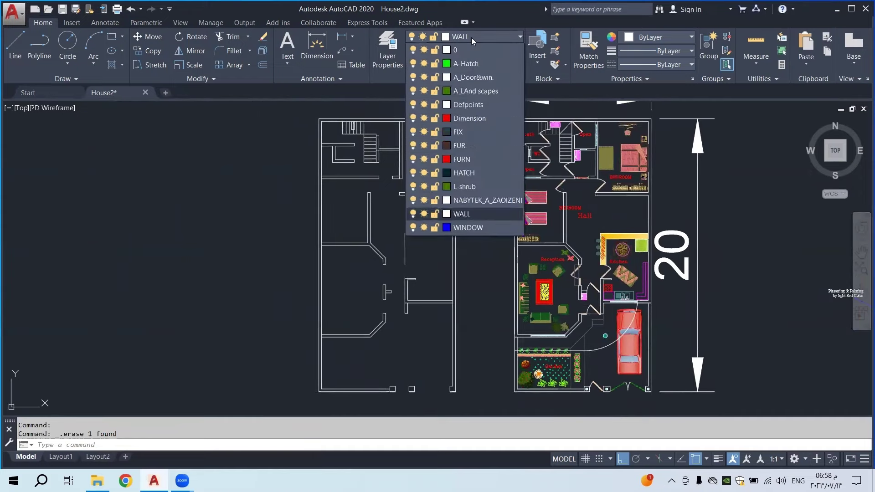
{"action": "left_click", "coordinate": [460, 227]}
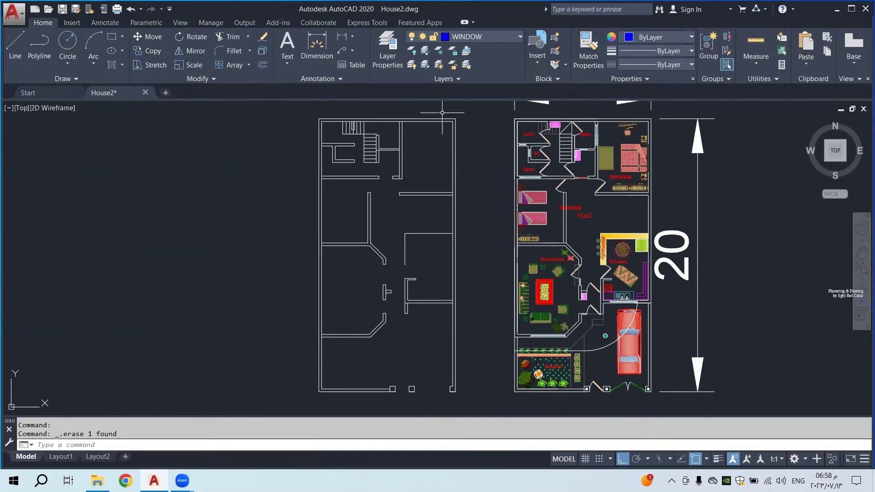
{"action": "scroll", "coordinate": [548, 341], "scroll_direction": "up", "scroll_amount": 10}
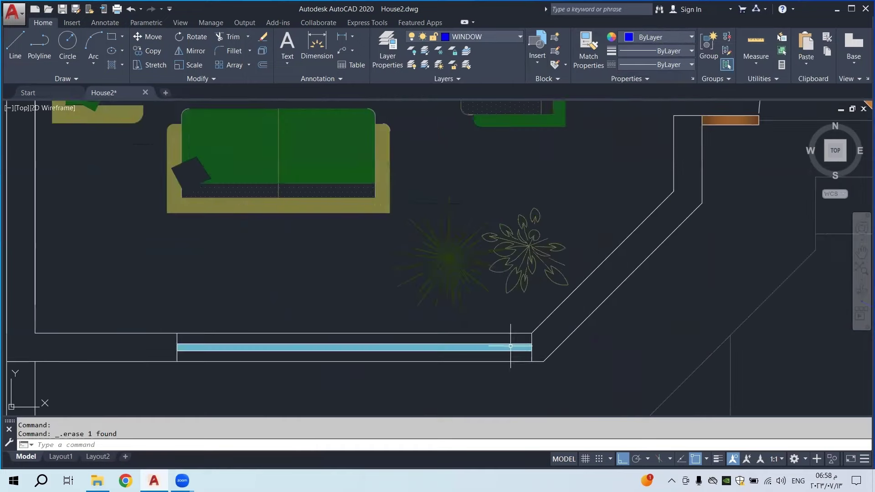
{"action": "scroll", "coordinate": [308, 348], "scroll_direction": "up", "scroll_amount": 2}
{"action": "middle_click_drag", "start_coordinate": [308, 348], "coordinate": [377, 302]}
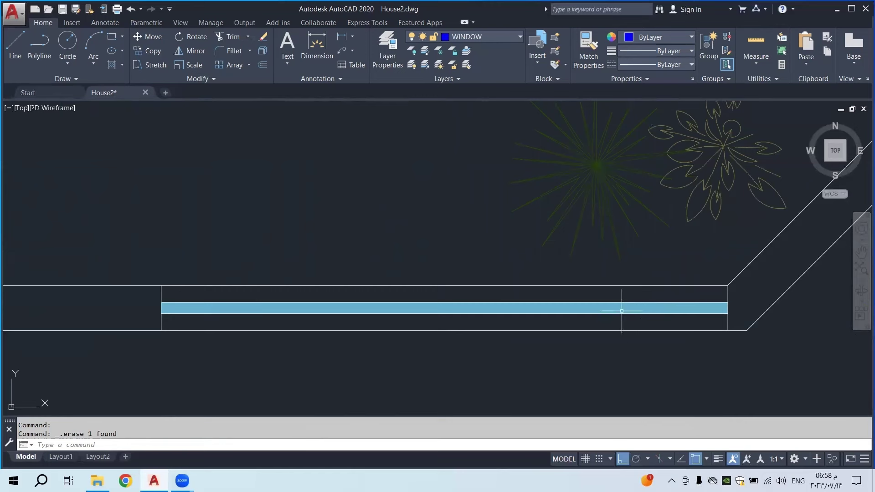
{"action": "left_click", "coordinate": [343, 36]}
{"action": "left_click", "coordinate": [727, 330]}
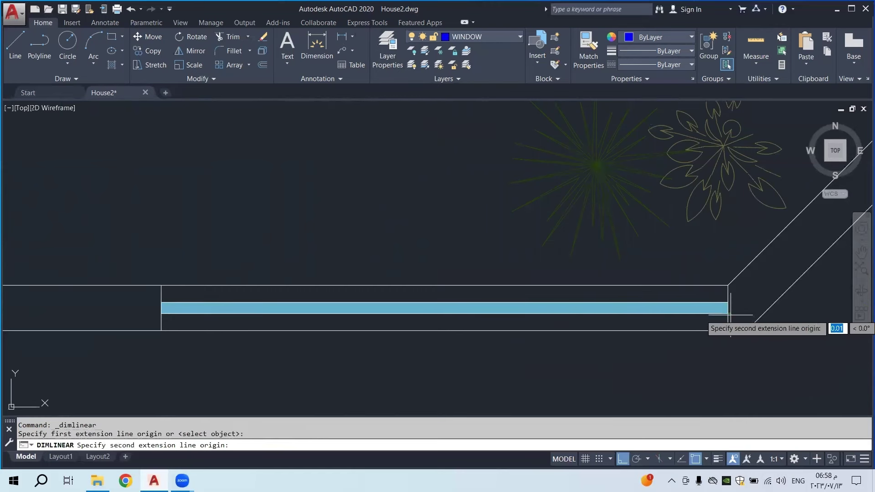
{"action": "left_click", "coordinate": [728, 285]}
{"action": "scroll", "coordinate": [647, 319], "scroll_direction": "down", "scroll_amount": 2}
{"action": "scroll", "coordinate": [647, 316], "scroll_direction": "down", "scroll_amount": 5}
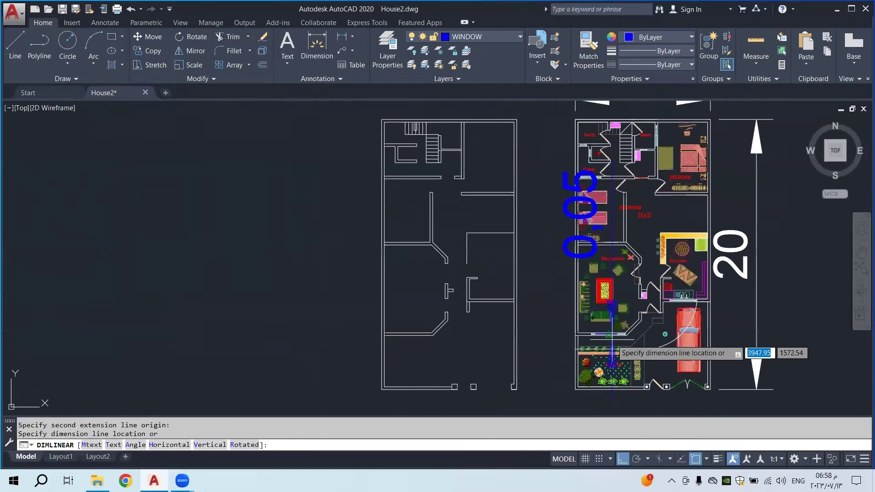
{"action": "key", "text": "Escape"}
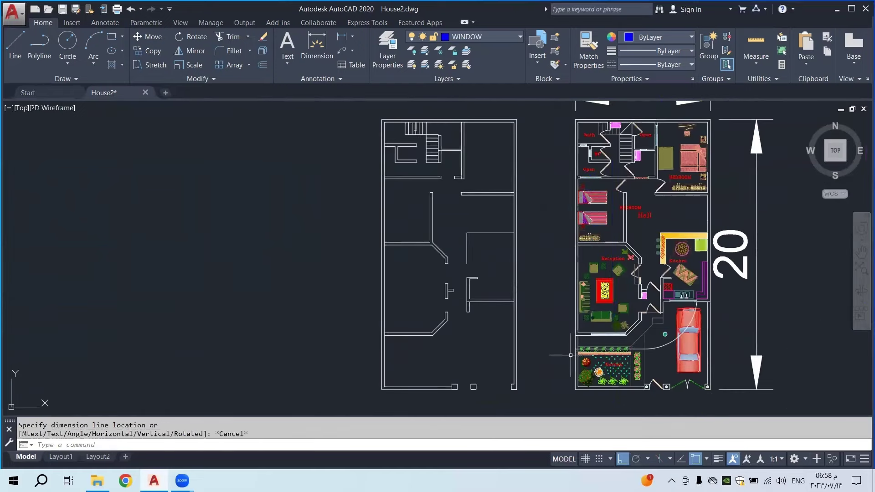
{"action": "scroll", "coordinate": [431, 342], "scroll_direction": "up", "scroll_amount": 6}
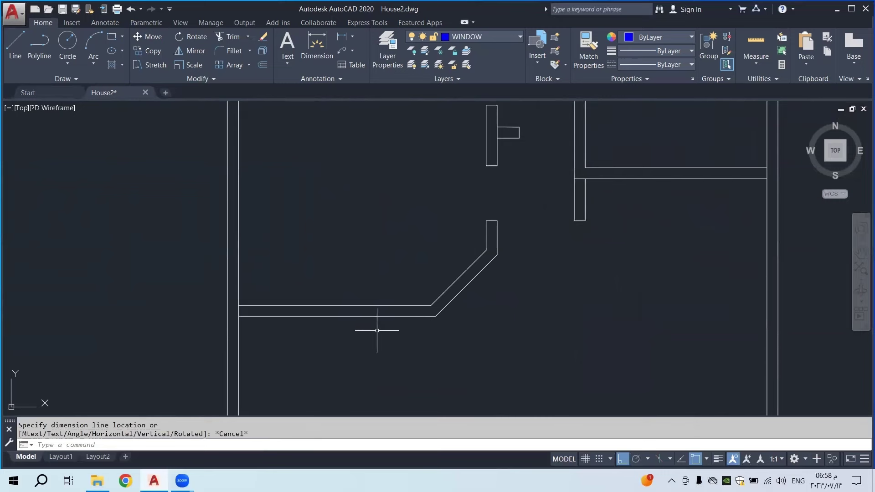
{"action": "middle_click_drag", "start_coordinate": [377, 330], "coordinate": [447, 321]}
{"action": "scroll", "coordinate": [492, 314], "scroll_direction": "down", "scroll_amount": 4}
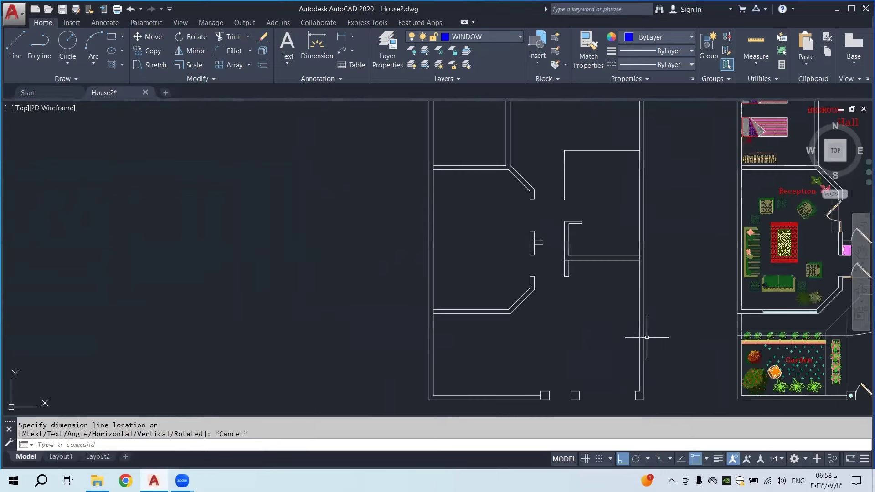
{"action": "scroll", "coordinate": [672, 333], "scroll_direction": "up", "scroll_amount": 1}
{"action": "middle_click_drag", "start_coordinate": [671, 334], "coordinate": [614, 320]}
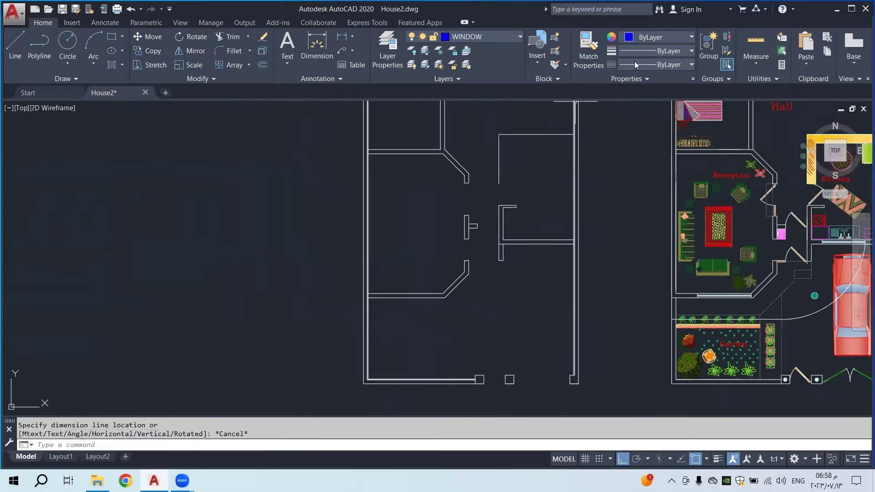
{"action": "left_click", "coordinate": [645, 50]}
{"action": "scroll", "coordinate": [668, 151], "scroll_direction": "down", "scroll_amount": 2}
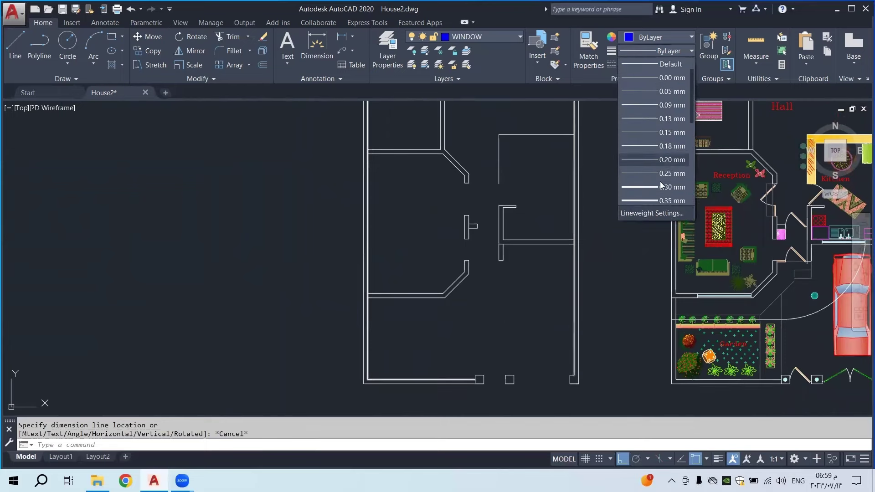
{"action": "left_click", "coordinate": [523, 253]}
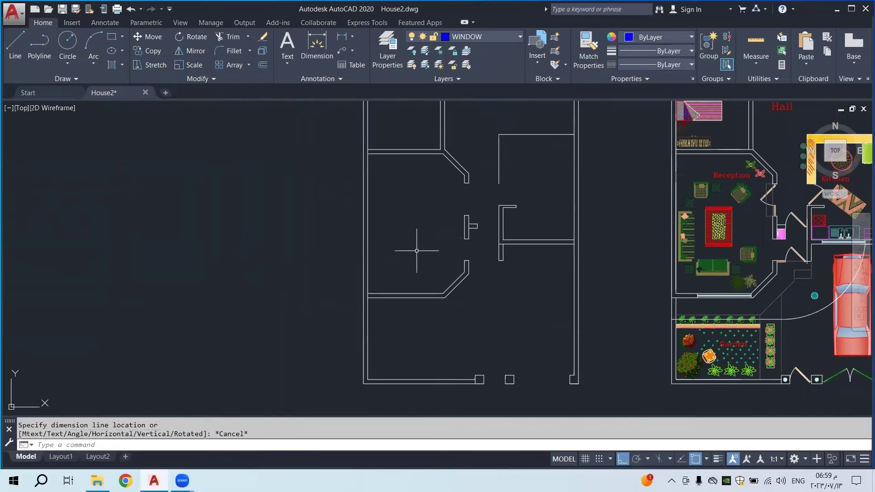
{"action": "middle_click_drag", "start_coordinate": [419, 248], "coordinate": [437, 259]}
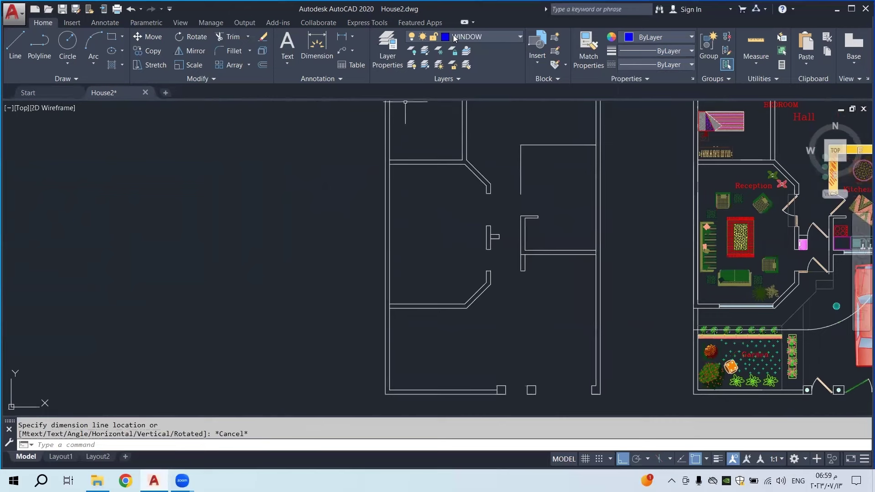
Set the WINDOW layer's lineweight to 0.05 mm in Layer Properties, keeping WINDOW current
{"action": "left_click", "coordinate": [385, 63]}
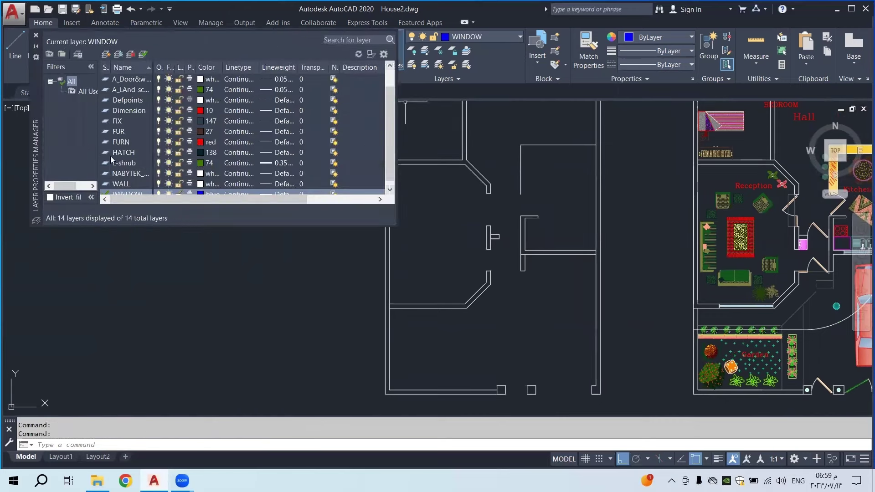
{"action": "scroll", "coordinate": [273, 176], "scroll_direction": "down", "scroll_amount": 1}
{"action": "left_click", "coordinate": [267, 182]}
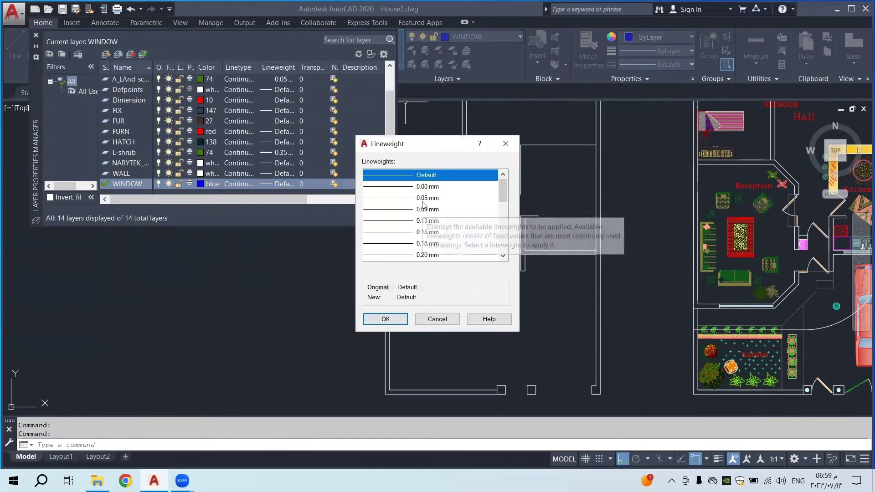
{"action": "scroll", "coordinate": [448, 221], "scroll_direction": "down", "scroll_amount": 2}
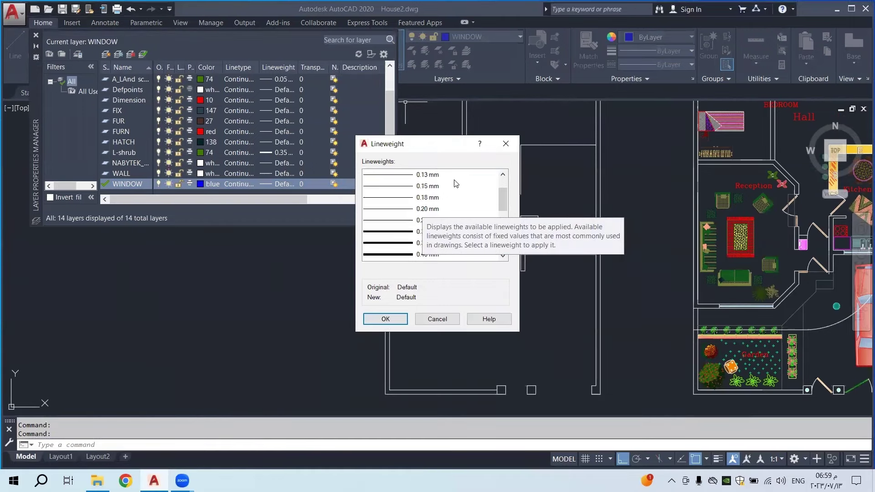
{"action": "scroll", "coordinate": [458, 193], "scroll_direction": "up", "scroll_amount": 2}
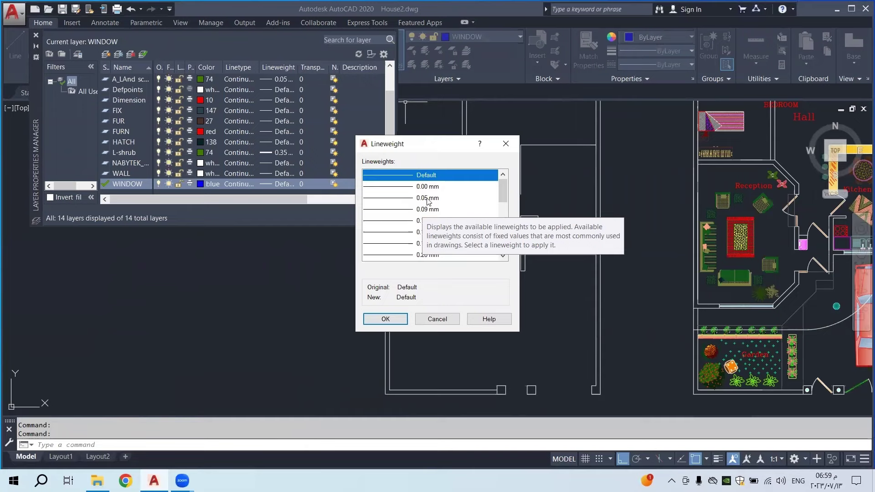
{"action": "left_click", "coordinate": [428, 198]}
{"action": "left_click", "coordinate": [405, 319]}
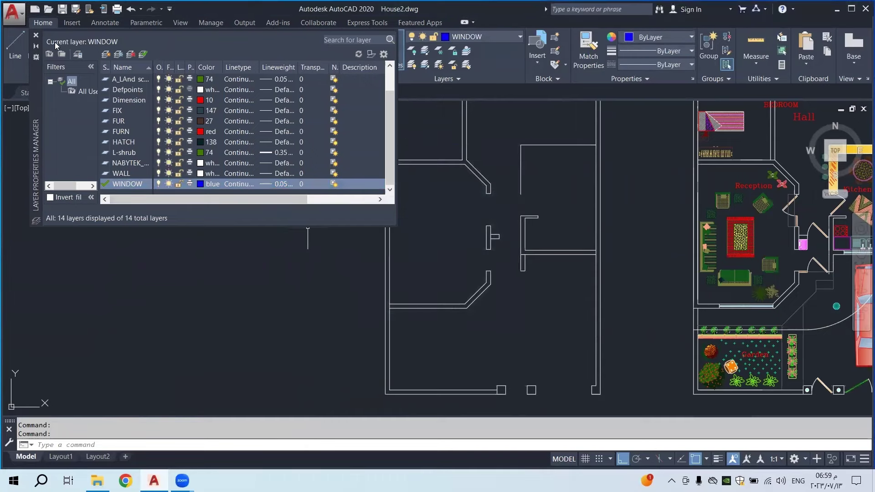
{"action": "left_click", "coordinate": [36, 35]}
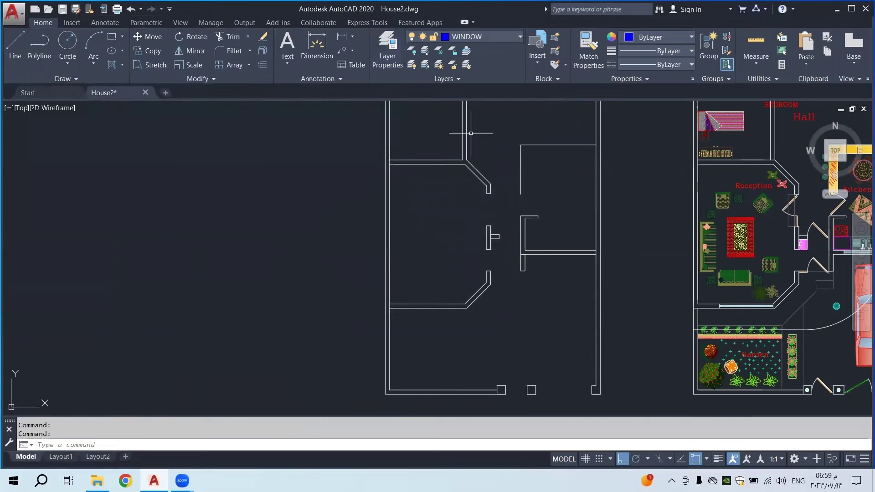
{"action": "left_click", "coordinate": [640, 49]}
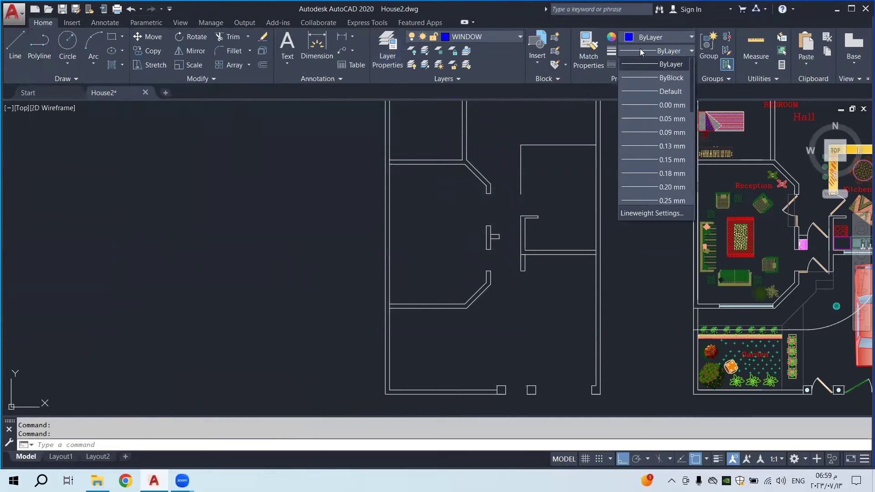
{"action": "left_click", "coordinate": [456, 36]}
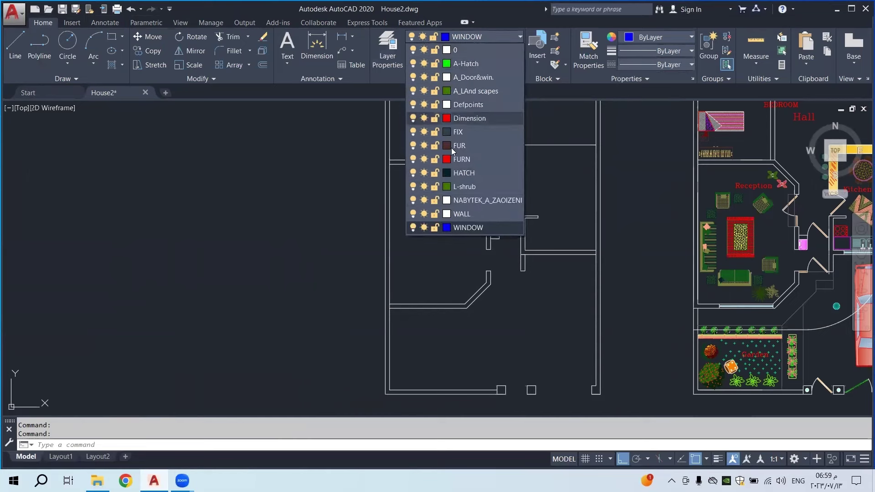
{"action": "left_click", "coordinate": [460, 227]}
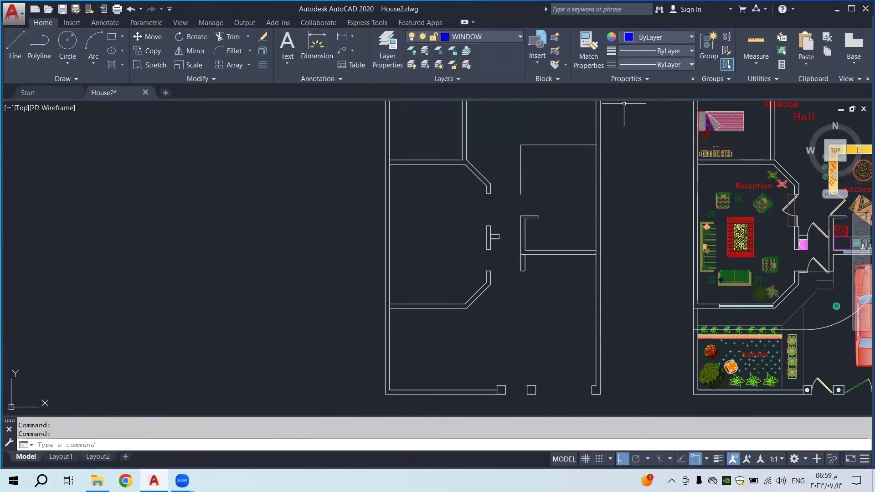
Draw a short polyline window line from the angled wall corner to its lower edge
{"action": "scroll", "coordinate": [464, 303], "scroll_direction": "up", "scroll_amount": 2}
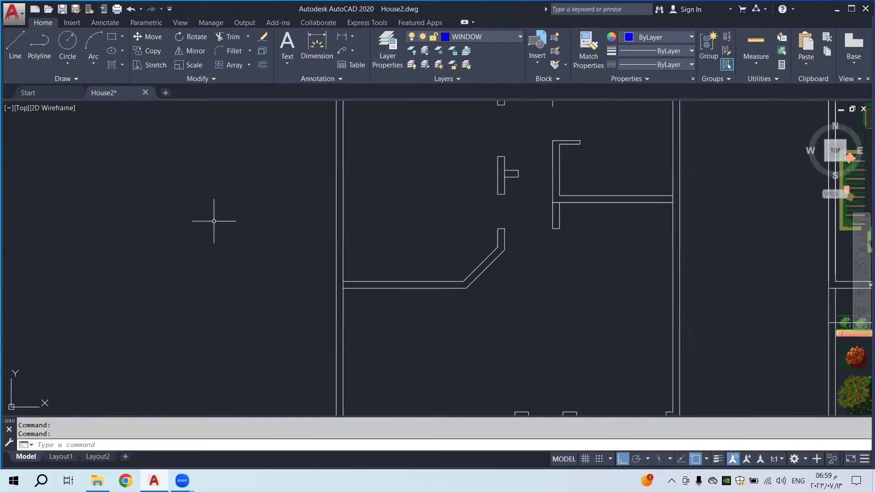
{"action": "left_click", "coordinate": [39, 42]}
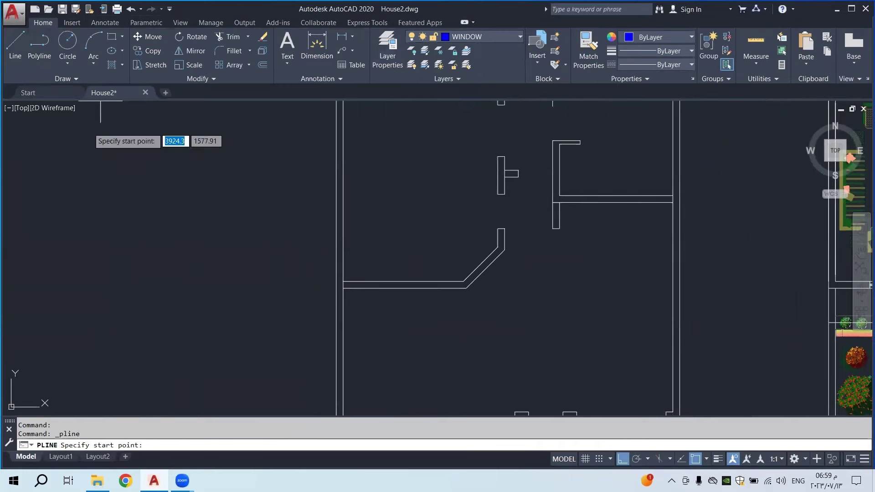
{"action": "scroll", "coordinate": [363, 303], "scroll_direction": "down", "scroll_amount": 2}
{"action": "scroll", "coordinate": [711, 313], "scroll_direction": "up", "scroll_amount": 4}
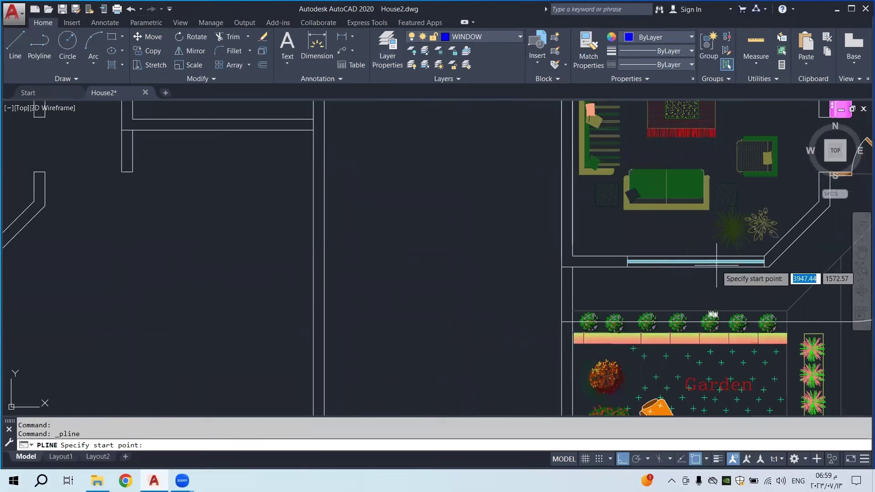
{"action": "scroll", "coordinate": [710, 264], "scroll_direction": "down", "scroll_amount": 2}
{"action": "scroll", "coordinate": [225, 267], "scroll_direction": "up", "scroll_amount": 4}
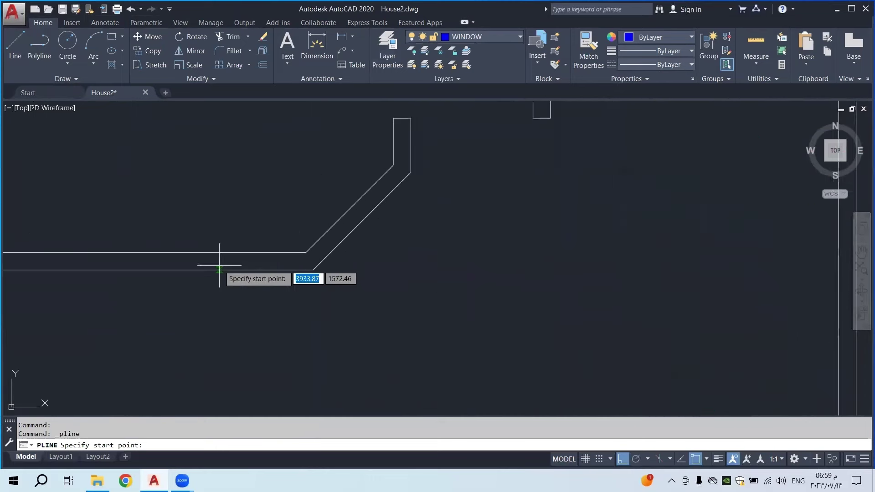
{"action": "left_click", "coordinate": [305, 252]}
{"action": "left_click", "coordinate": [309, 269]}
{"action": "key", "text": "Escape"}
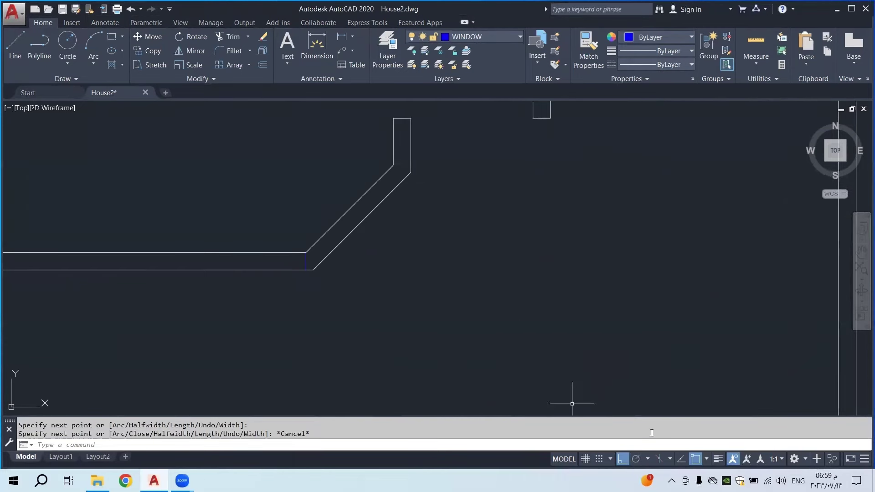
Turn on lineweight display and inspect the new window line and lineweight options
{"action": "left_click", "coordinate": [717, 459]}
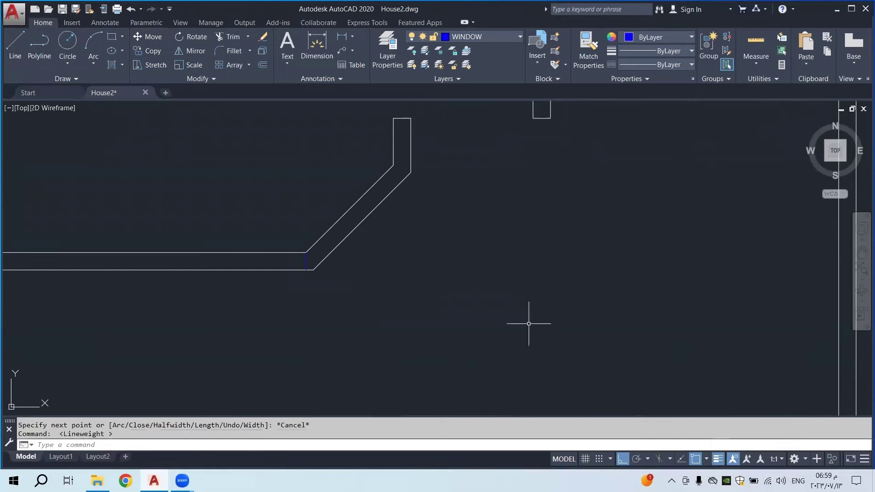
{"action": "scroll", "coordinate": [296, 250], "scroll_direction": "up", "scroll_amount": 5}
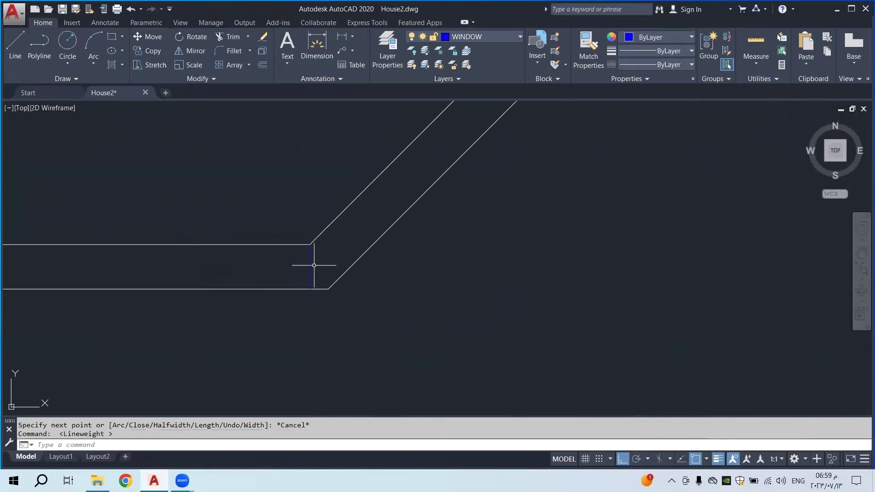
{"action": "left_click", "coordinate": [306, 262]}
{"action": "left_click", "coordinate": [267, 277]}
{"action": "left_click", "coordinate": [298, 272]}
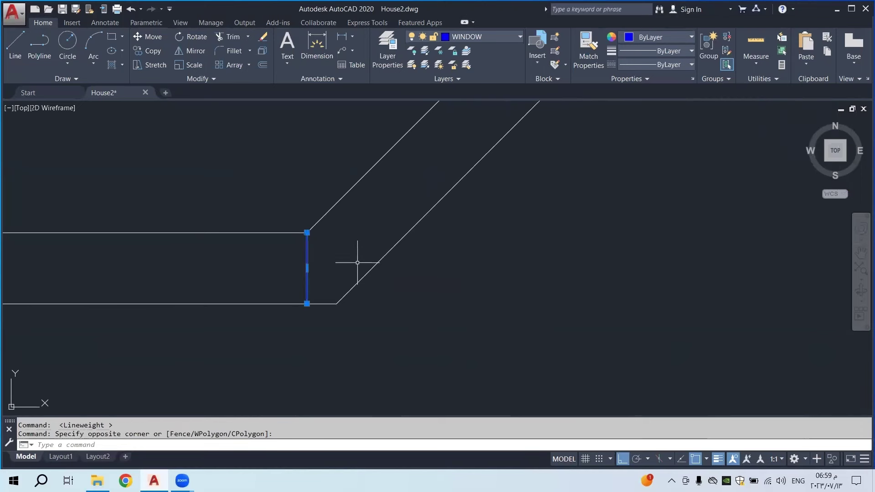
{"action": "key", "text": "Escape"}
{"action": "middle_click_drag", "start_coordinate": [336, 287], "coordinate": [469, 287]}
{"action": "scroll", "coordinate": [513, 293], "scroll_direction": "down", "scroll_amount": 5}
{"action": "key", "text": "Escape"}
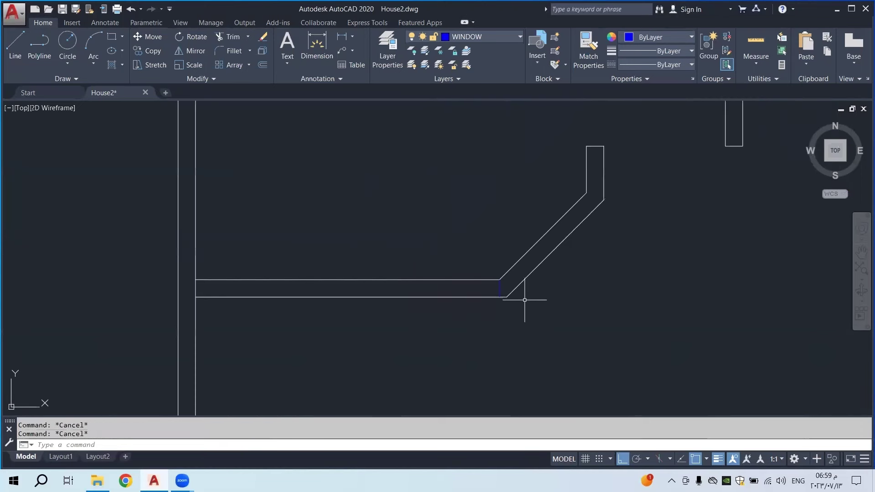
{"action": "left_click", "coordinate": [647, 52]}
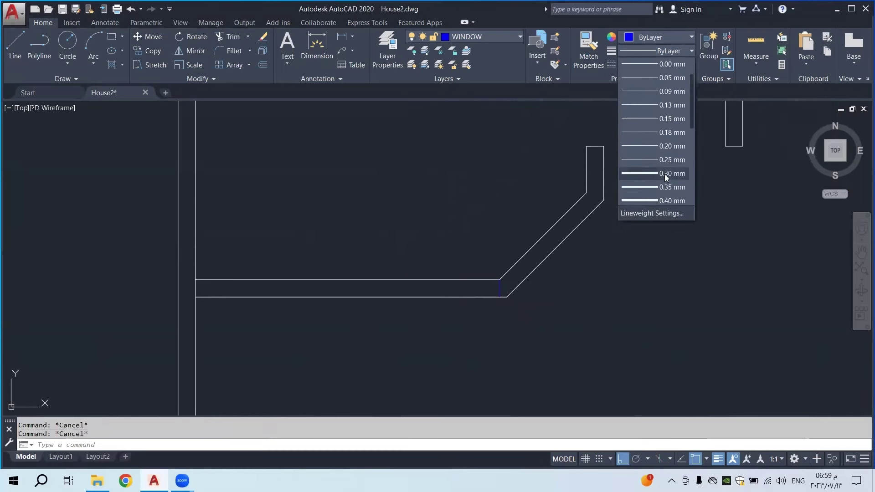
Keep WINDOW current and raise its layer lineweight to 0.50 mm
{"action": "left_click", "coordinate": [445, 40]}
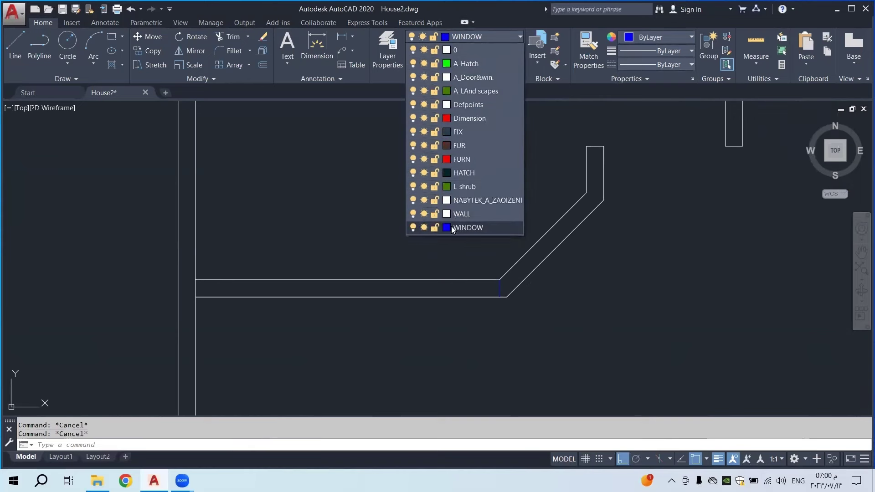
{"action": "left_click", "coordinate": [453, 229]}
{"action": "left_click", "coordinate": [391, 62]}
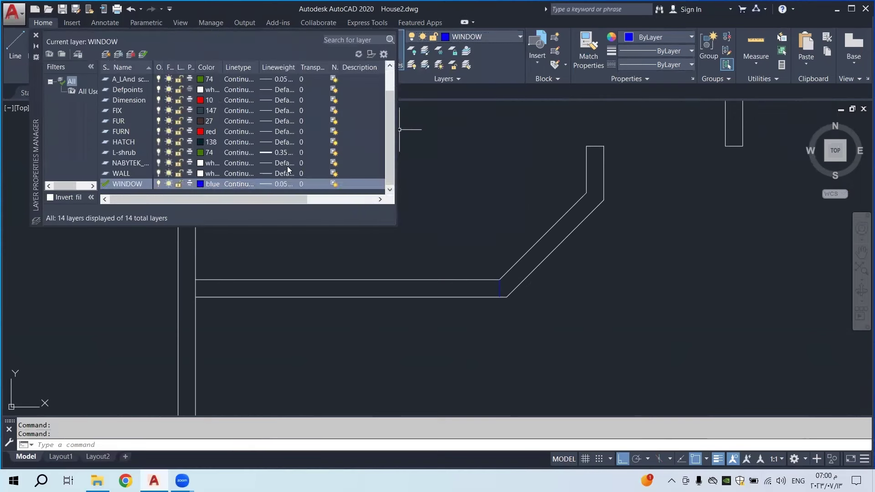
{"action": "left_click", "coordinate": [273, 182]}
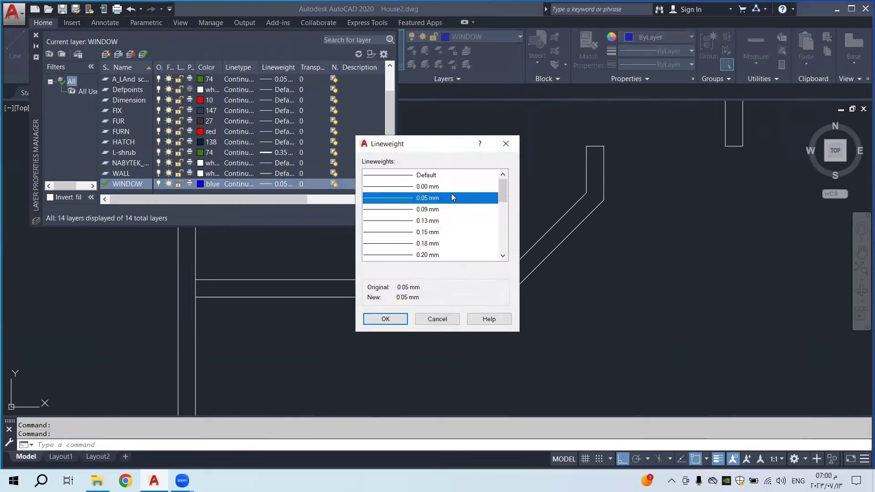
{"action": "scroll", "coordinate": [444, 214], "scroll_direction": "down", "scroll_amount": 3}
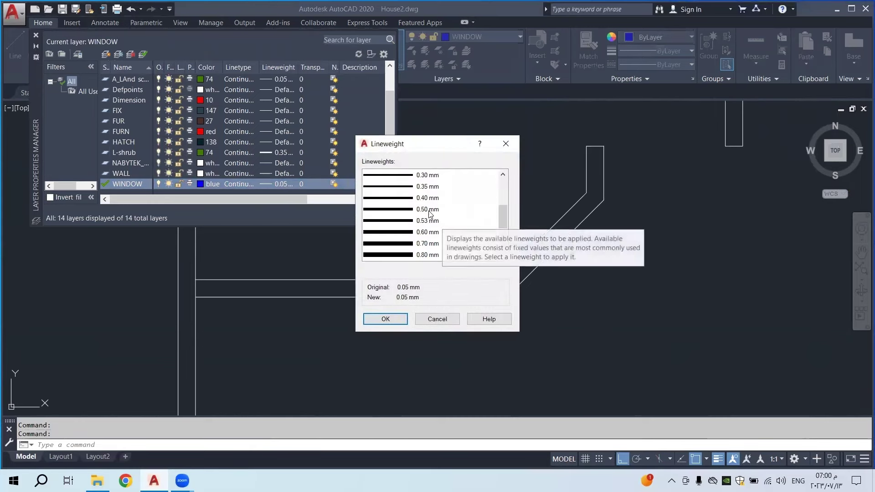
{"action": "left_click", "coordinate": [433, 209]}
{"action": "left_click", "coordinate": [385, 319]}
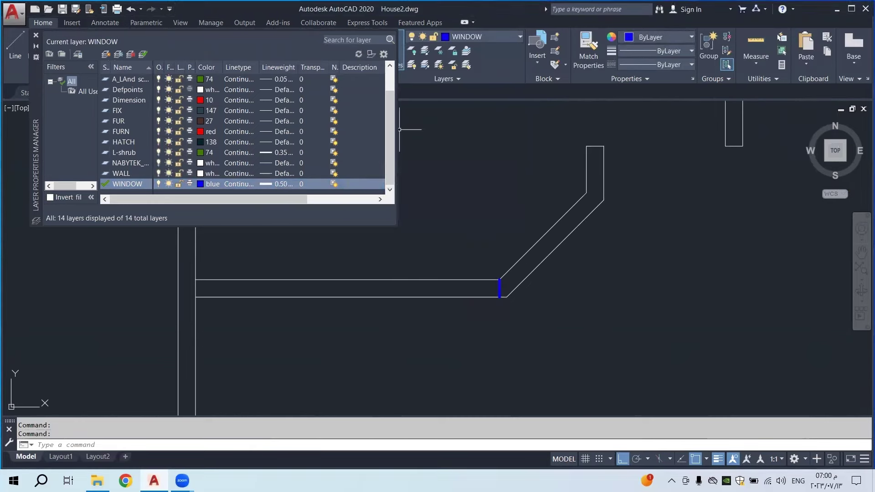
{"action": "key", "text": "Escape"}
{"action": "scroll", "coordinate": [498, 293], "scroll_direction": "up", "scroll_amount": 2}
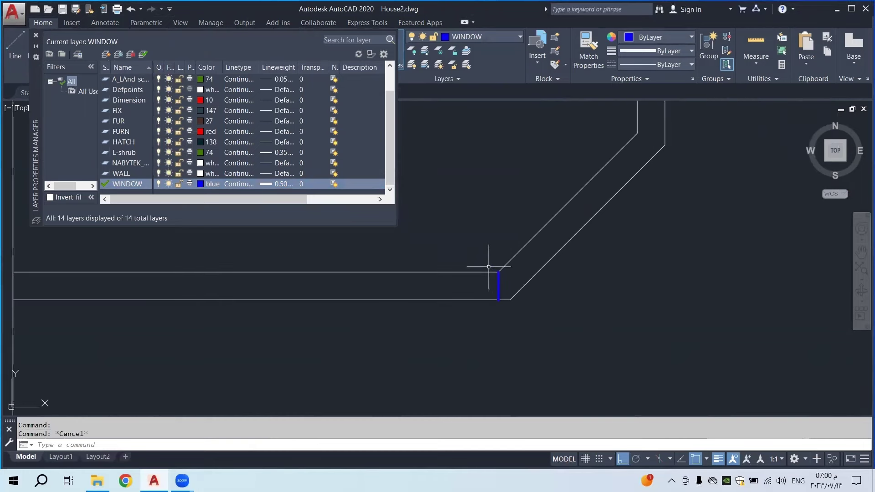
Copy the blue end tick 2.5 units along the wall to mark the opening's other end
{"action": "left_click", "coordinate": [36, 35]}
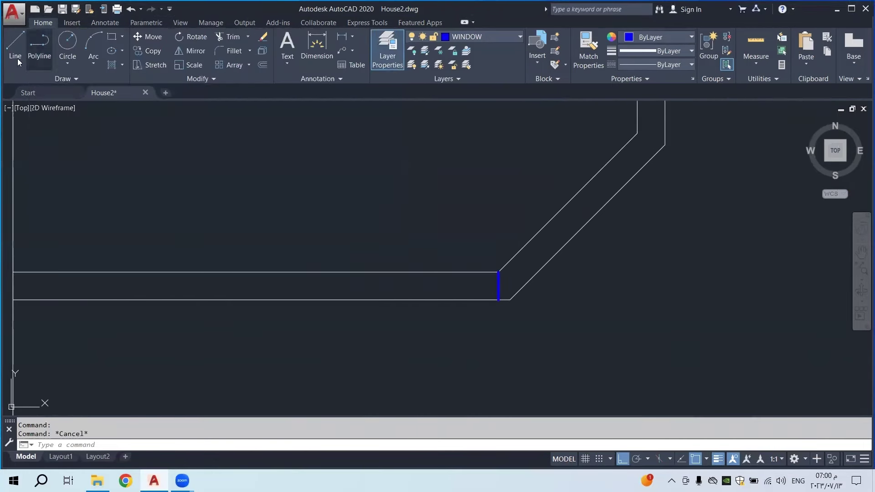
{"action": "scroll", "coordinate": [357, 236], "scroll_direction": "down", "scroll_amount": 4}
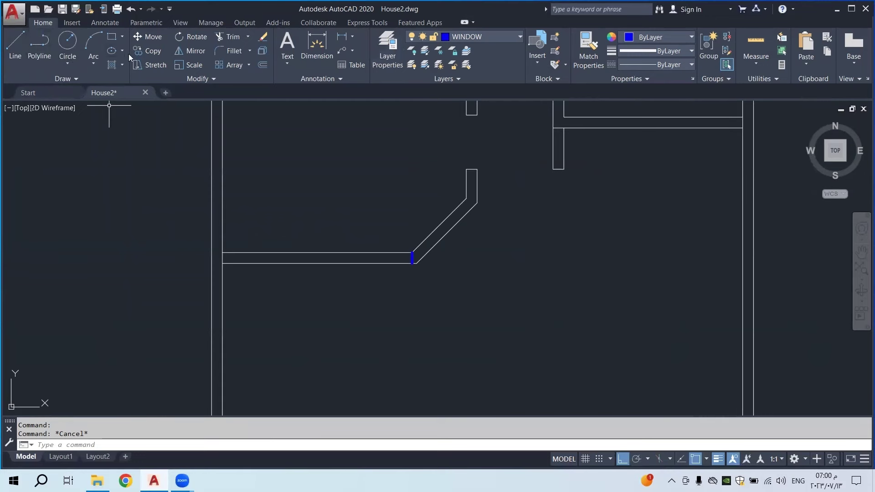
{"action": "left_click", "coordinate": [148, 51]}
{"action": "scroll", "coordinate": [408, 266], "scroll_direction": "up", "scroll_amount": 4}
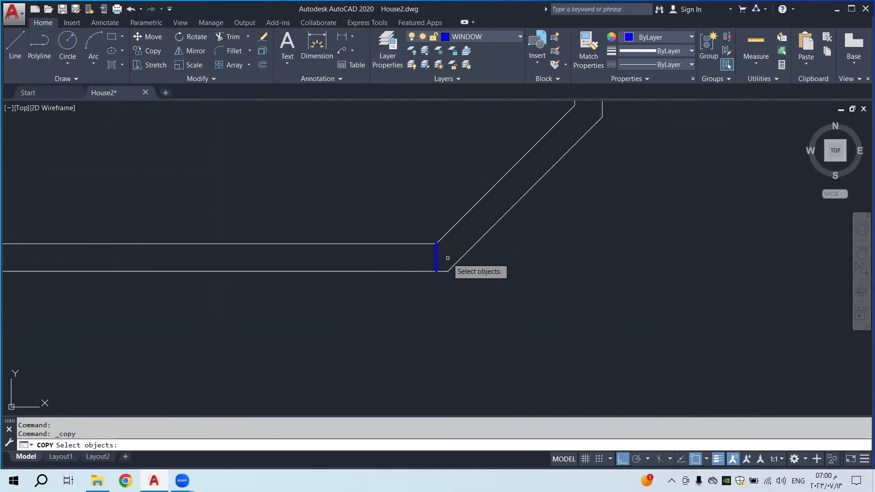
{"action": "left_click", "coordinate": [437, 260]}
{"action": "key", "text": "Return"}
{"action": "scroll", "coordinate": [465, 293], "scroll_direction": "down", "scroll_amount": 4}
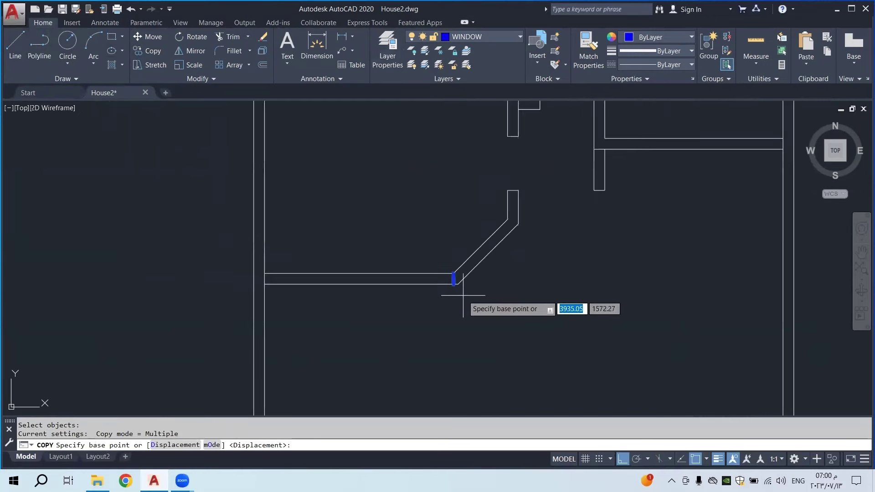
{"action": "left_click", "coordinate": [464, 294]}
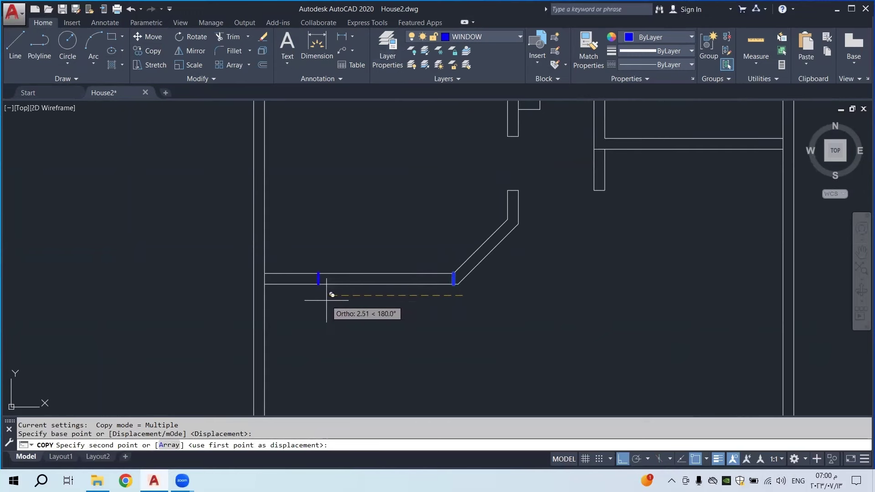
{"action": "type", "text": "2.5"}
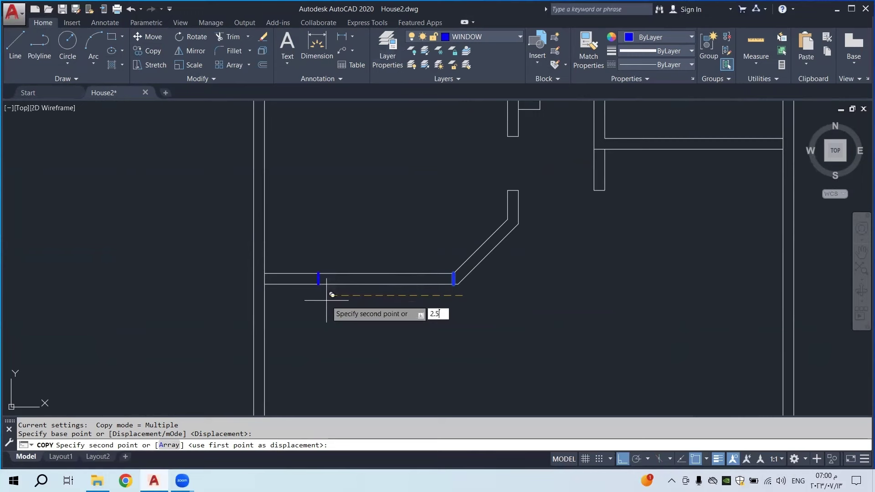
{"action": "key", "text": "Return"}
{"action": "key", "text": "Escape"}
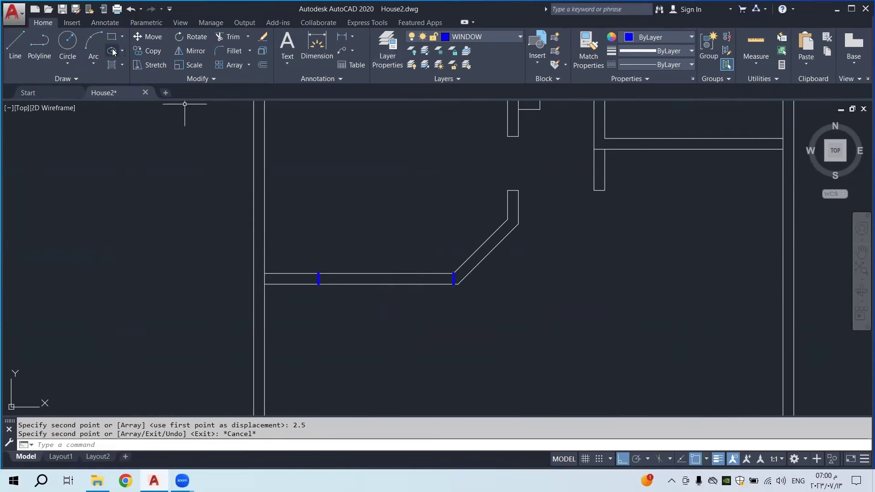
Join the two tick midpoints with a blue polyline about 2.39 units long
{"action": "left_click", "coordinate": [40, 43]}
{"action": "scroll", "coordinate": [334, 280], "scroll_direction": "up", "scroll_amount": 4}
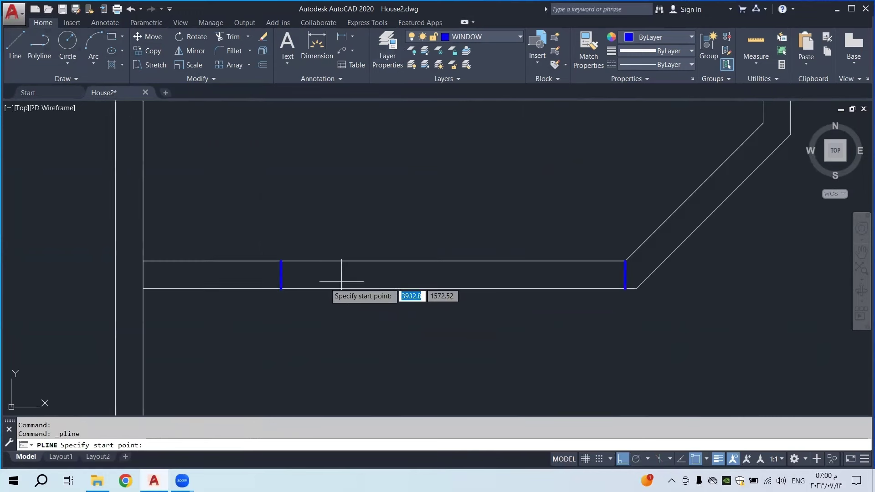
{"action": "left_click", "coordinate": [283, 272]}
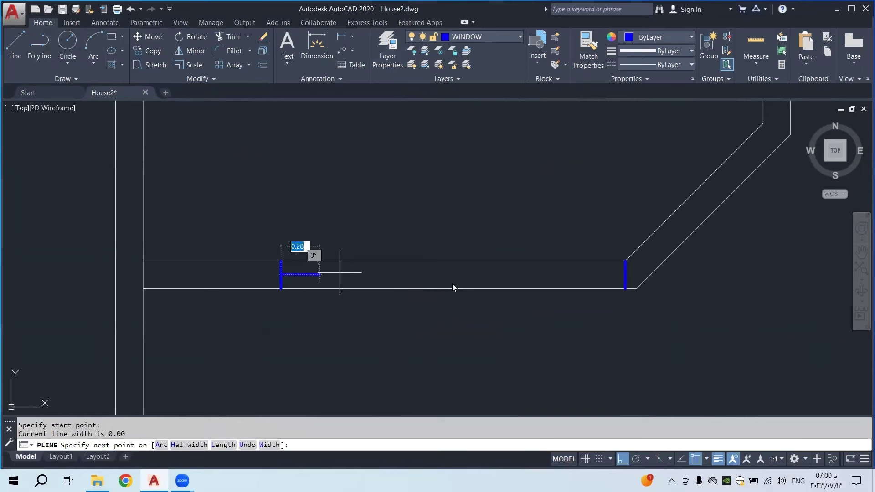
{"action": "left_click", "coordinate": [625, 274]}
{"action": "key", "text": "Escape"}
{"action": "scroll", "coordinate": [415, 257], "scroll_direction": "down", "scroll_amount": 6}
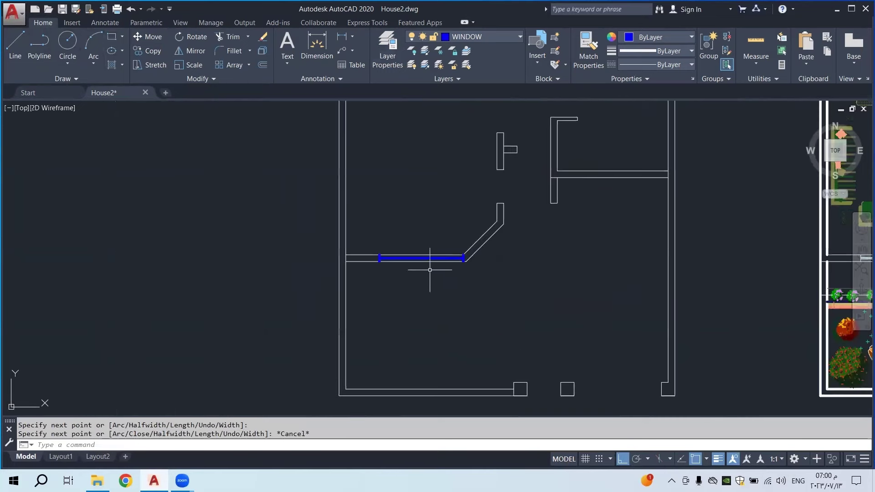
{"action": "scroll", "coordinate": [430, 269], "scroll_direction": "down", "scroll_amount": 3}
{"action": "scroll", "coordinate": [670, 307], "scroll_direction": "up", "scroll_amount": 3}
{"action": "middle_click_drag", "start_coordinate": [670, 306], "coordinate": [455, 306]}
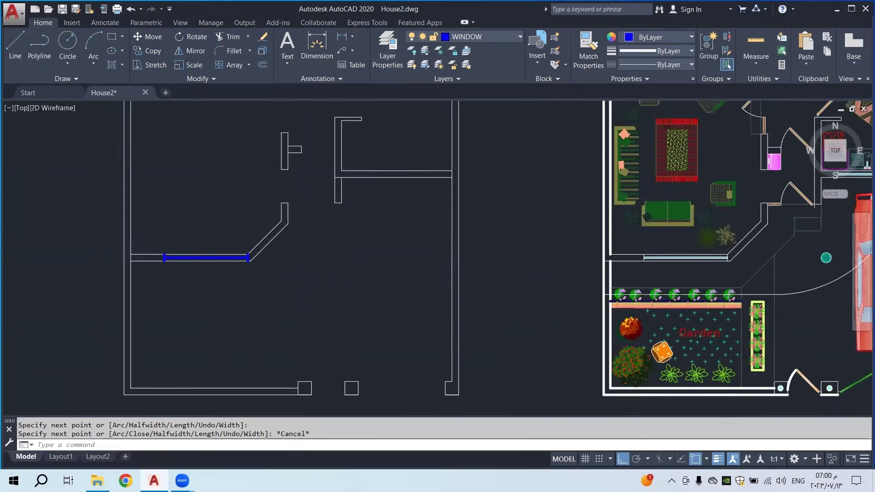
{"action": "scroll", "coordinate": [695, 256], "scroll_direction": "up", "scroll_amount": 4}
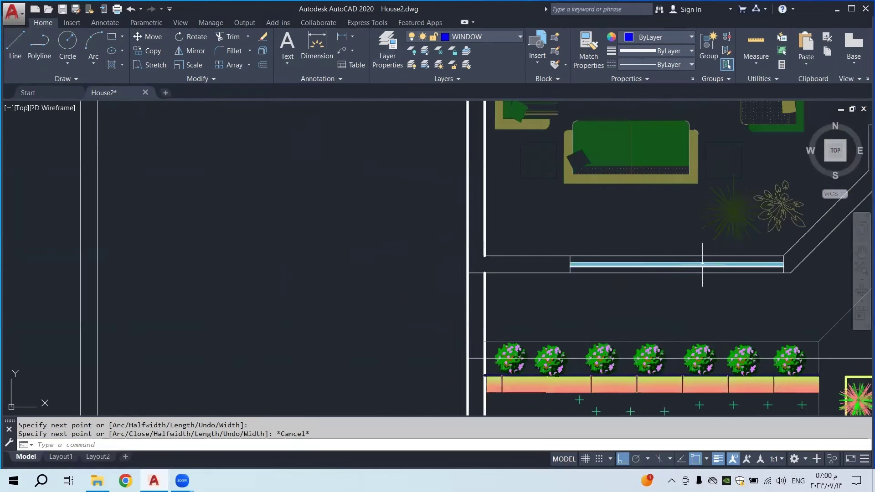
{"action": "scroll", "coordinate": [702, 264], "scroll_direction": "down", "scroll_amount": 5}
{"action": "scroll", "coordinate": [214, 248], "scroll_direction": "up", "scroll_amount": 3}
{"action": "middle_click_drag", "start_coordinate": [214, 248], "coordinate": [285, 262]}
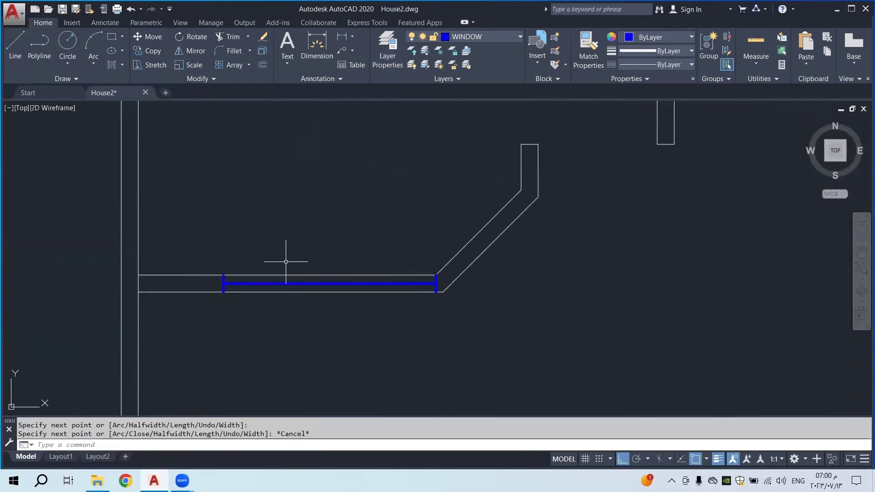
{"action": "scroll", "coordinate": [243, 285], "scroll_direction": "up", "scroll_amount": 2}
{"action": "scroll", "coordinate": [417, 278], "scroll_direction": "down", "scroll_amount": 8}
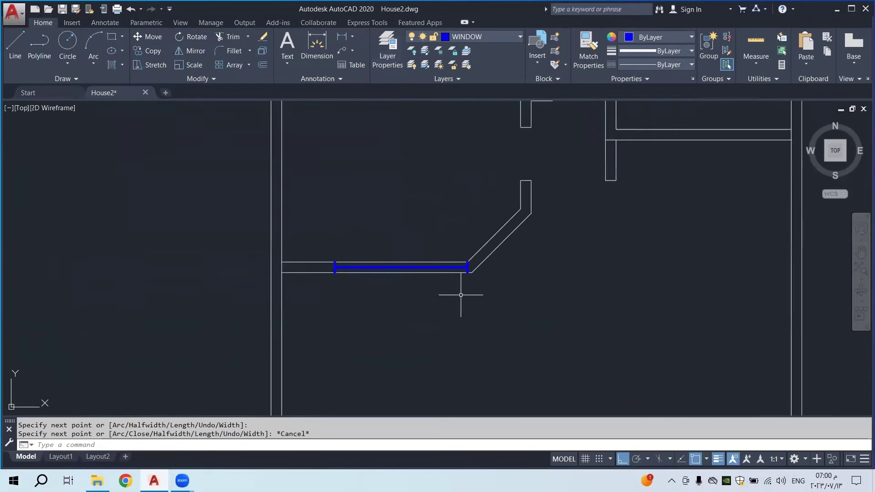
{"action": "mouse_move", "coordinate": [505, 298]}
{"action": "middle_mouse_down"}
{"action": "mouse_move", "coordinate": [481, 354]}
{"action": "mouse_move", "coordinate": [377, 357]}
{"action": "middle_mouse_up"}
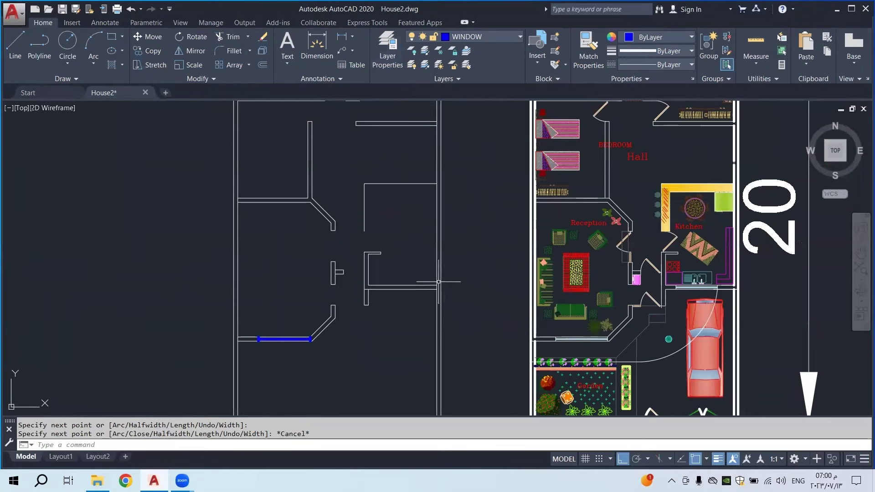
Draw a vertical blue tick across the wall below the T-shaped piece
{"action": "left_click", "coordinate": [39, 49]}
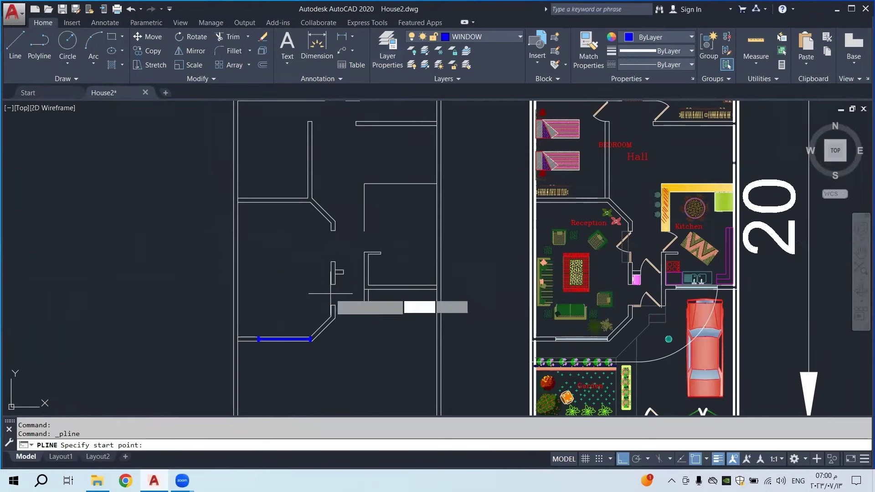
{"action": "scroll", "coordinate": [392, 290], "scroll_direction": "up", "scroll_amount": 8}
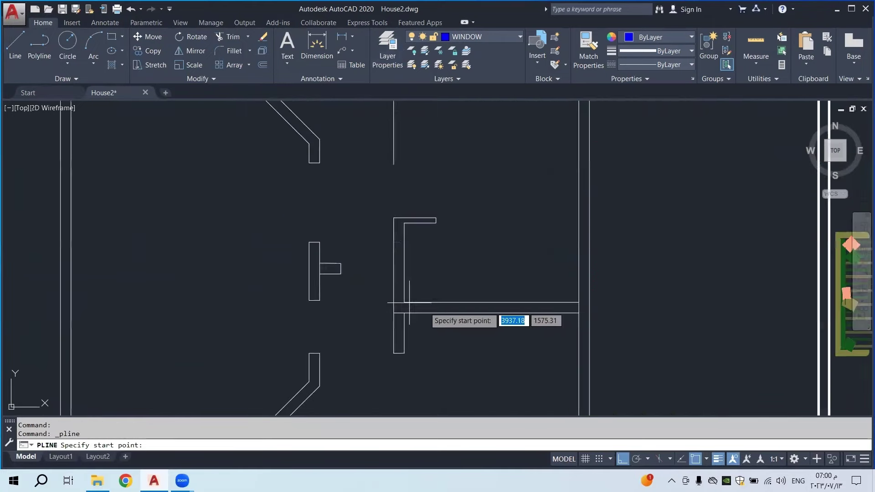
{"action": "left_click", "coordinate": [411, 289]}
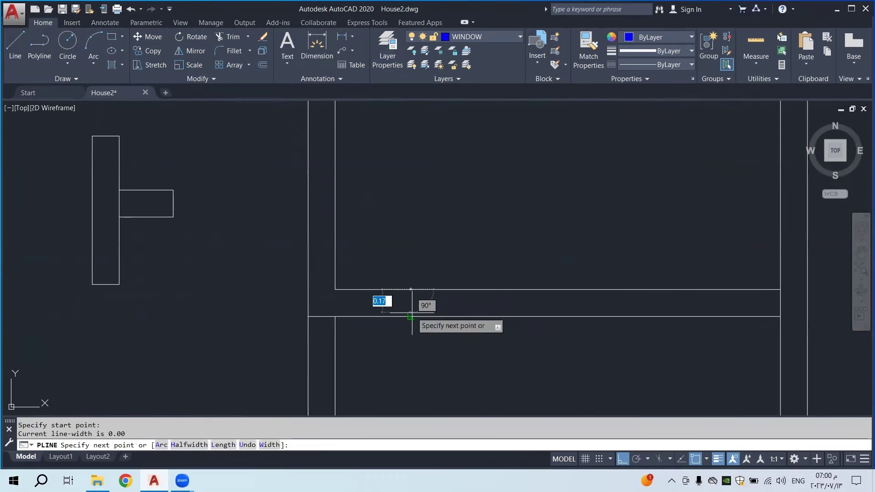
{"action": "left_click", "coordinate": [411, 316]}
{"action": "key", "text": "Escape"}
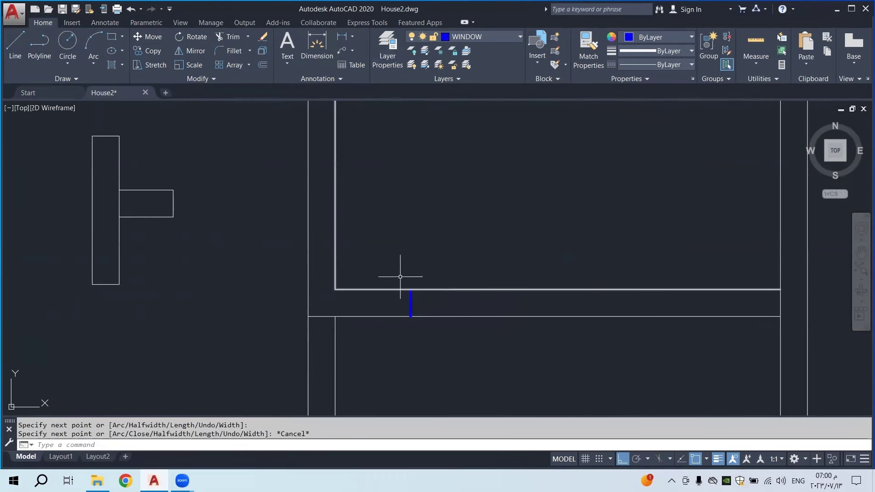
Copy the tick 1.8 units to the right
{"action": "left_click", "coordinate": [148, 50]}
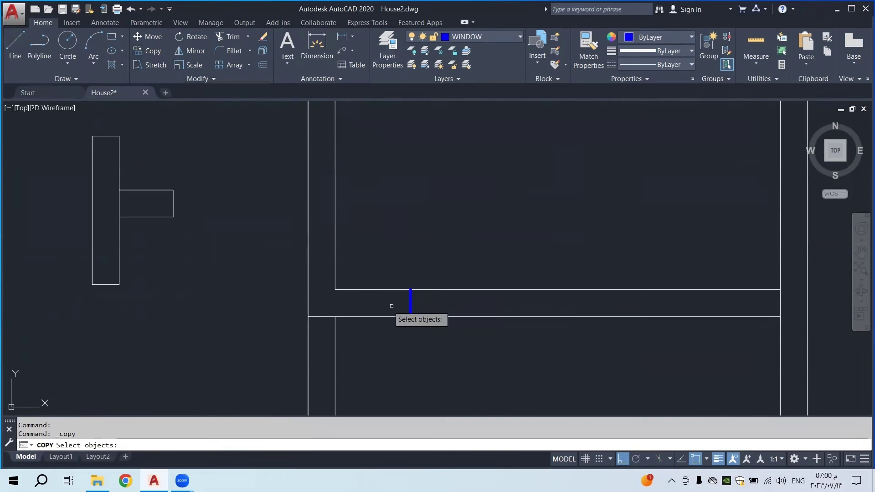
{"action": "left_click", "coordinate": [412, 303]}
{"action": "left_click", "coordinate": [401, 310]}
{"action": "left_click", "coordinate": [423, 304]}
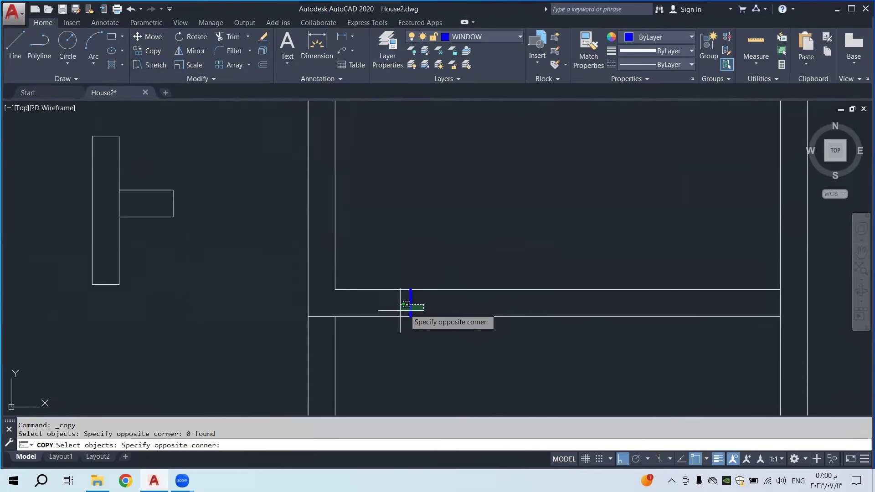
{"action": "left_click", "coordinate": [401, 311]}
{"action": "key", "text": "Return"}
{"action": "left_click", "coordinate": [394, 349]}
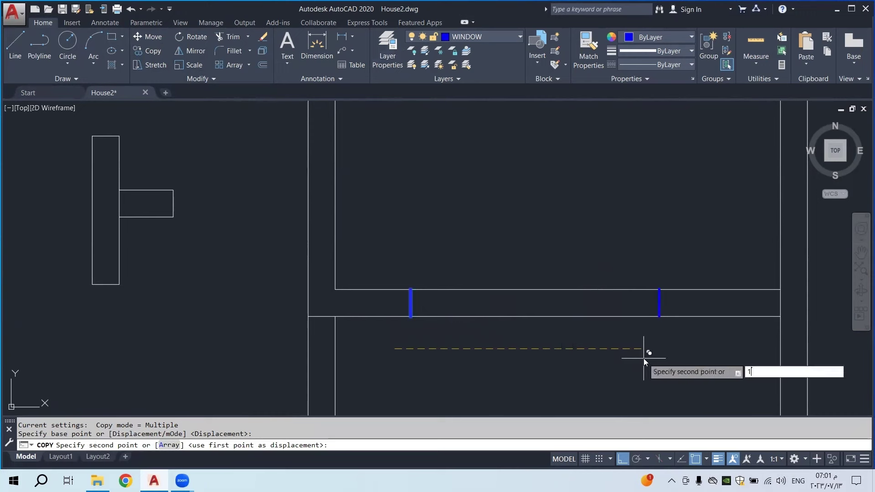
{"action": "type", "text": "1.8"}
{"action": "key", "text": "Return"}
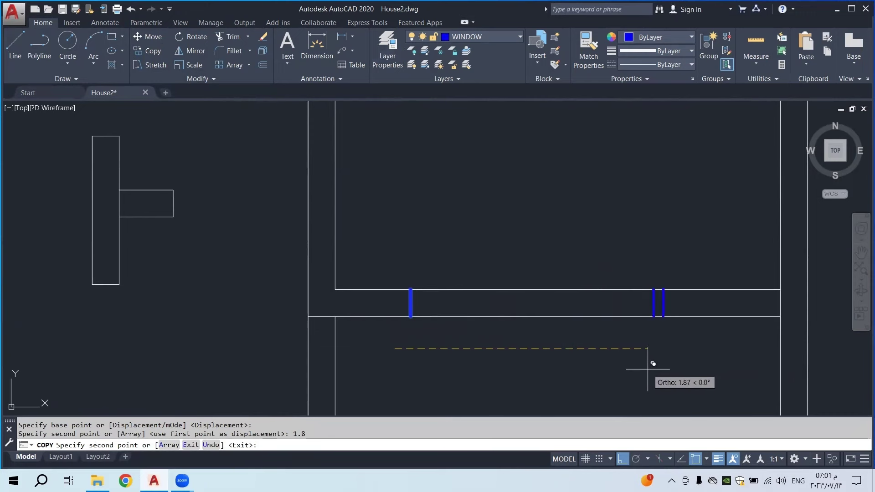
{"action": "key", "text": "Escape"}
Join the two tick midpoints with a blue window line
{"action": "left_click", "coordinate": [40, 43]}
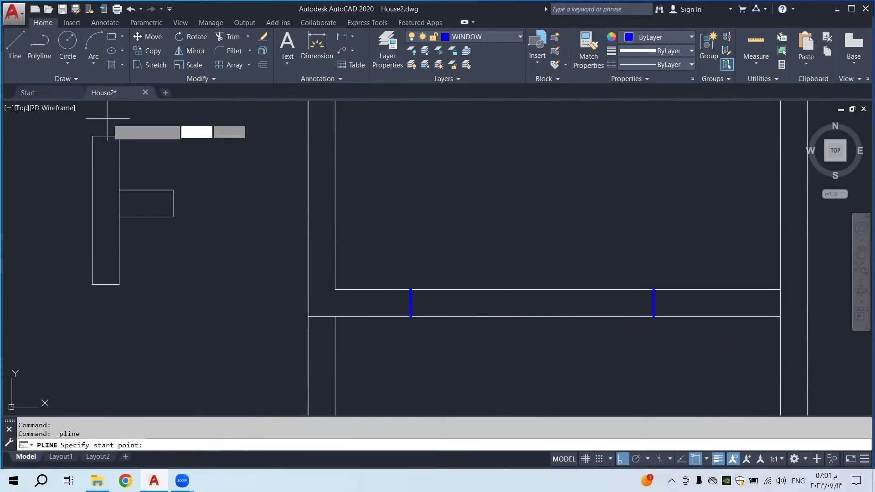
{"action": "left_click", "coordinate": [410, 303]}
{"action": "left_click", "coordinate": [663, 304]}
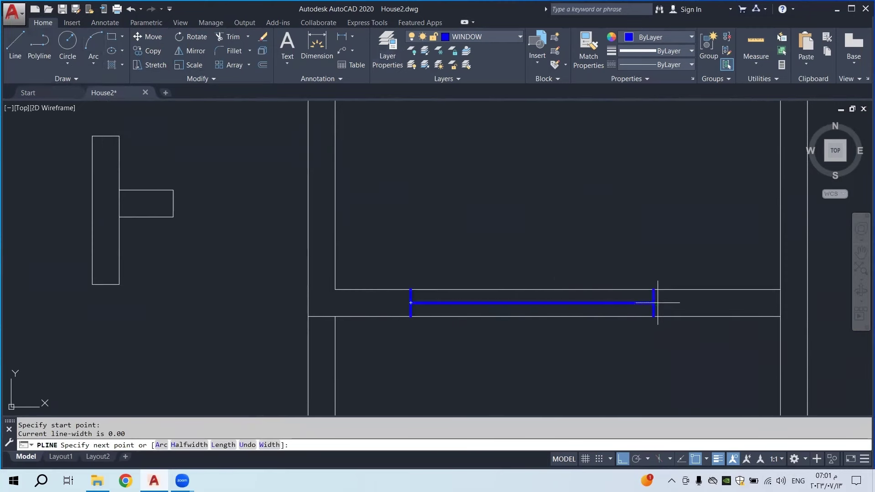
{"action": "key", "text": "Escape"}
{"action": "scroll", "coordinate": [601, 323], "scroll_direction": "down", "scroll_amount": 6}
{"action": "scroll", "coordinate": [560, 316], "scroll_direction": "down", "scroll_amount": 3}
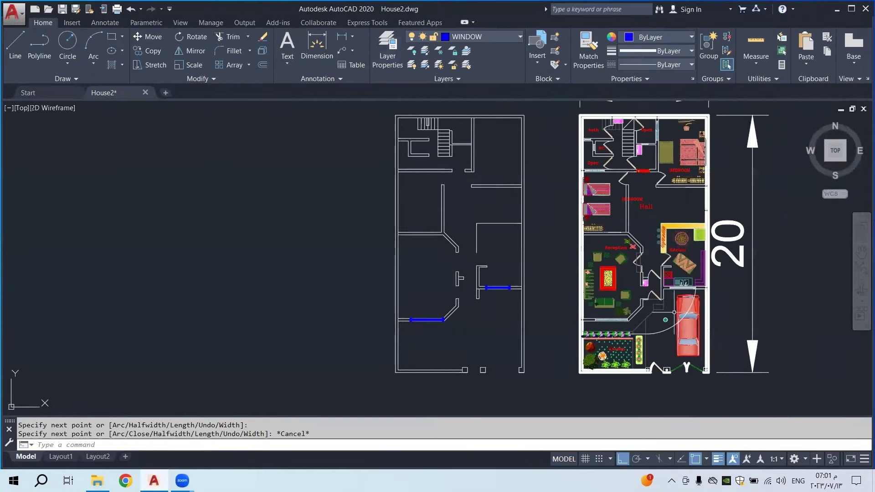
Draw a vertical blue tick across the horizontal wall
{"action": "scroll", "coordinate": [614, 239], "scroll_direction": "up", "scroll_amount": 5}
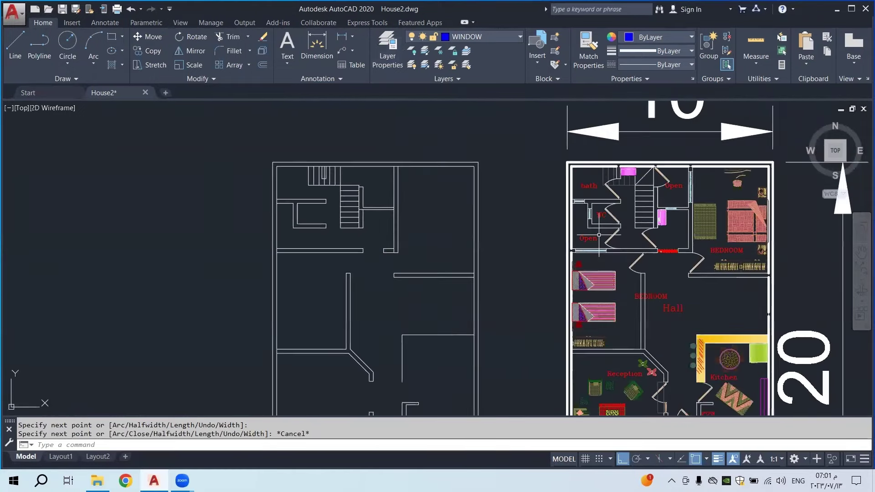
{"action": "scroll", "coordinate": [589, 249], "scroll_direction": "down", "scroll_amount": 2}
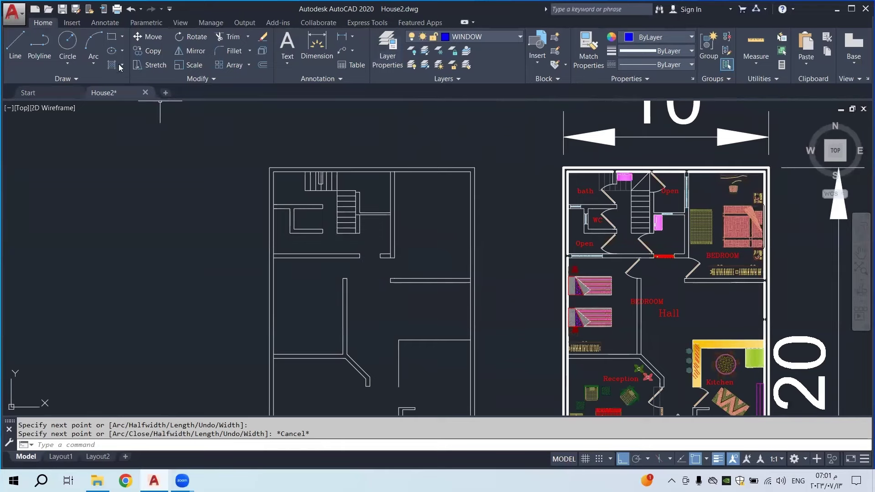
{"action": "left_click", "coordinate": [40, 45]}
{"action": "scroll", "coordinate": [254, 250], "scroll_direction": "up", "scroll_amount": 5}
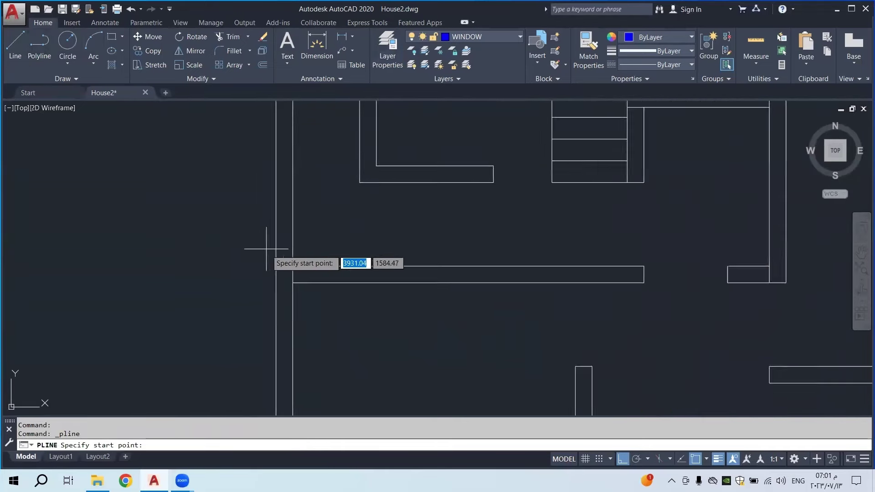
{"action": "left_click", "coordinate": [320, 251]}
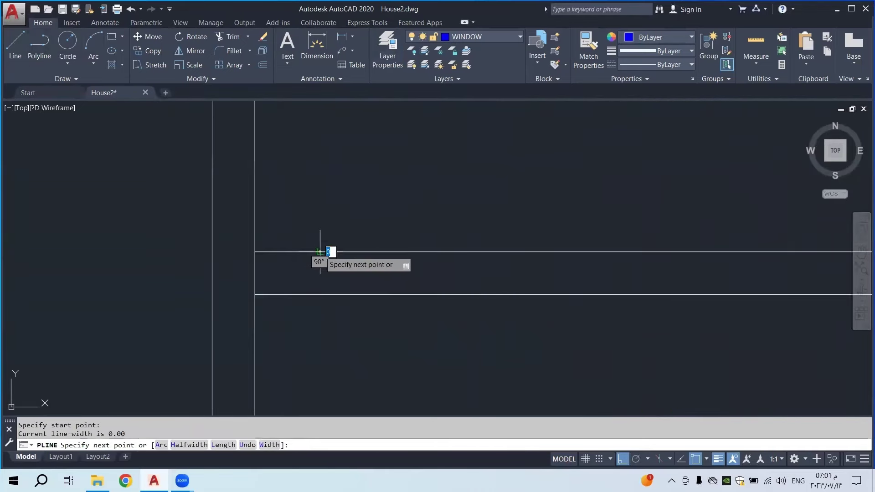
{"action": "left_click", "coordinate": [320, 294]}
{"action": "key", "text": "Escape"}
Copy the tick 1 unit along the wall
{"action": "left_click", "coordinate": [148, 51]}
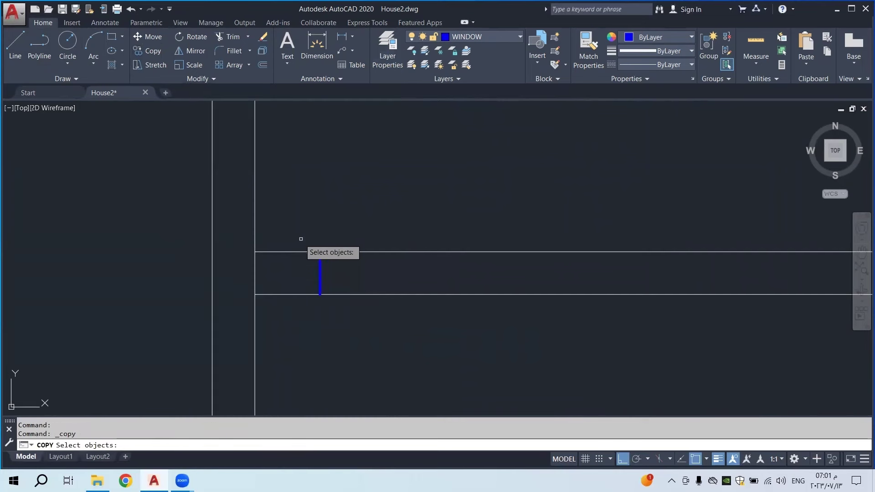
{"action": "left_click", "coordinate": [327, 248]}
{"action": "left_click", "coordinate": [301, 275]}
{"action": "key", "text": "Return"}
{"action": "scroll", "coordinate": [335, 324], "scroll_direction": "down", "scroll_amount": 4}
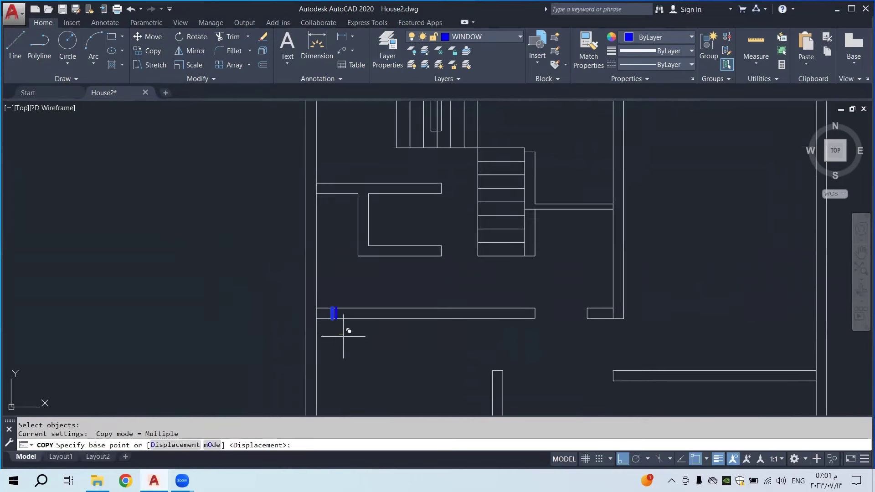
{"action": "left_click", "coordinate": [340, 334]}
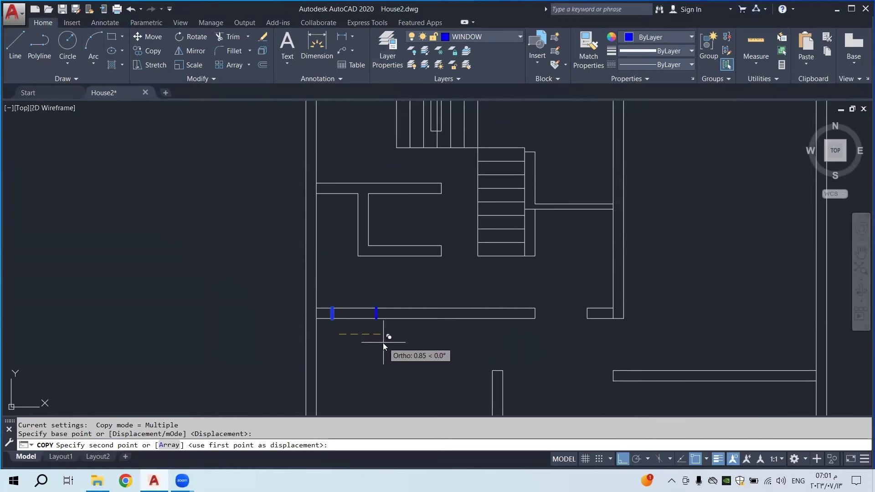
{"action": "type", "text": "1"}
{"action": "key", "text": "Return"}
{"action": "key", "text": "Escape"}
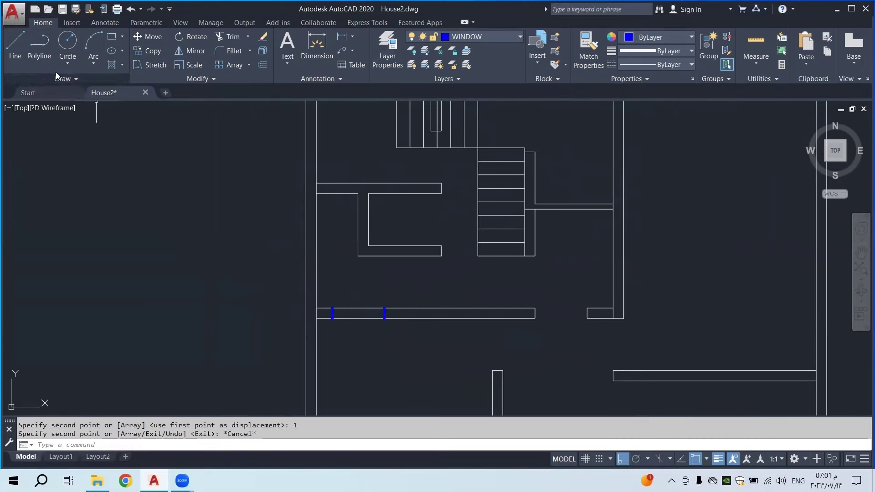
Join the two ticks with a blue polyline
{"action": "left_click", "coordinate": [39, 46]}
{"action": "scroll", "coordinate": [314, 313], "scroll_direction": "up", "scroll_amount": 3}
{"action": "left_click", "coordinate": [339, 344]}
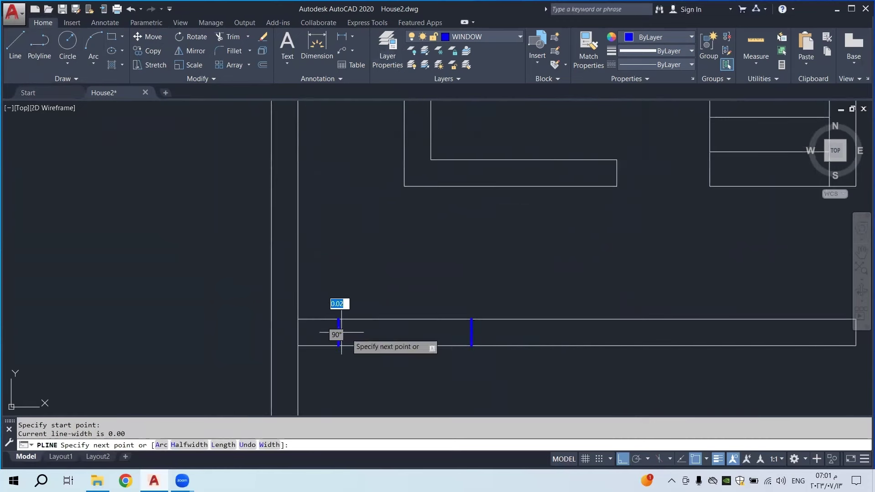
{"action": "left_click", "coordinate": [471, 332]}
{"action": "right_click", "coordinate": [472, 332]}
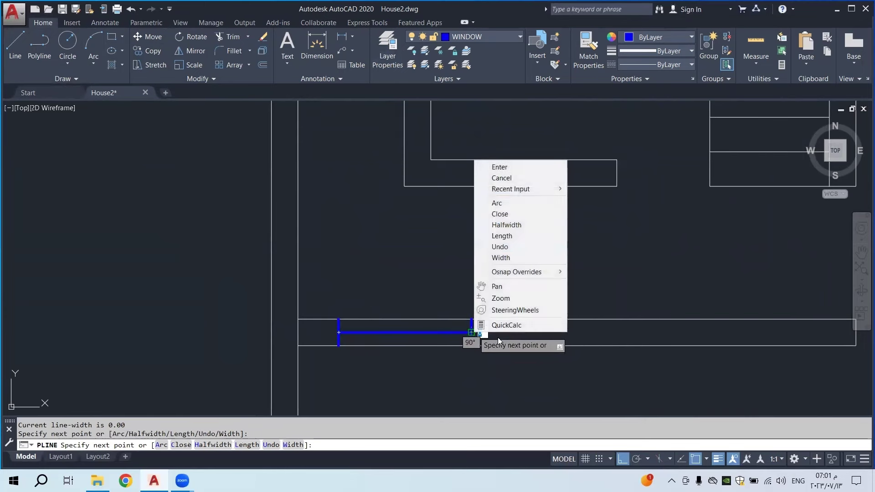
{"action": "left_click", "coordinate": [498, 167]}
{"action": "scroll", "coordinate": [409, 347], "scroll_direction": "down", "scroll_amount": 5}
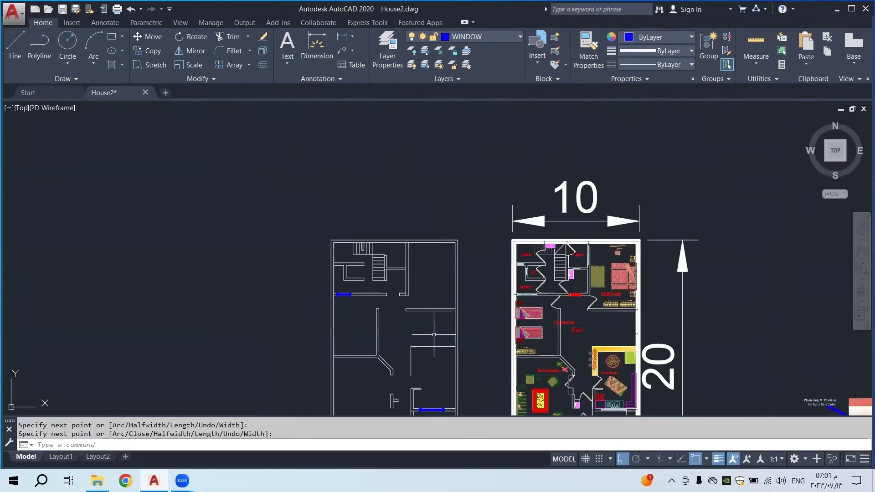
{"action": "scroll", "coordinate": [344, 299], "scroll_direction": "up", "scroll_amount": 10}
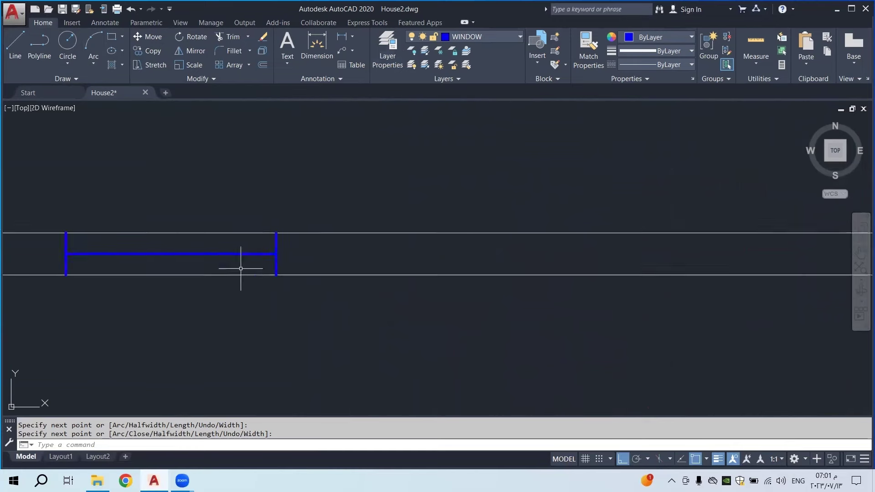
Try grip-stretching the ticks and joining line by 0.2, then undo it
{"action": "left_click_drag", "start_coordinate": [298, 255], "coordinate": [269, 299]}
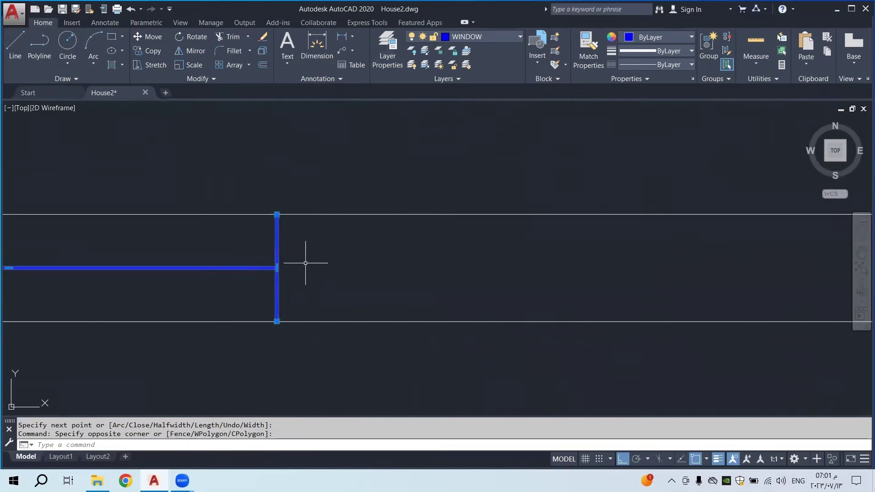
{"action": "left_click", "coordinate": [277, 267]}
{"action": "key", "text": "BackSpace"}
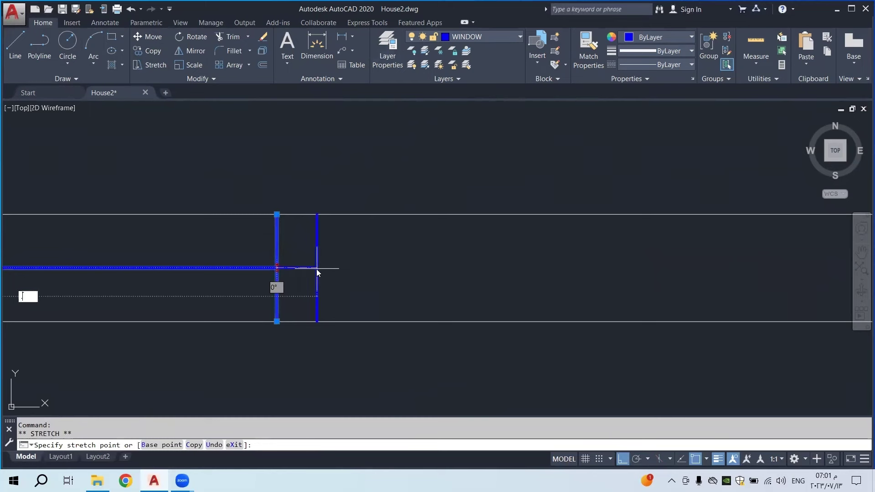
{"action": "type", "text": ".2"}
{"action": "key", "text": "Return"}
{"action": "scroll", "coordinate": [351, 274], "scroll_direction": "down", "scroll_amount": 5}
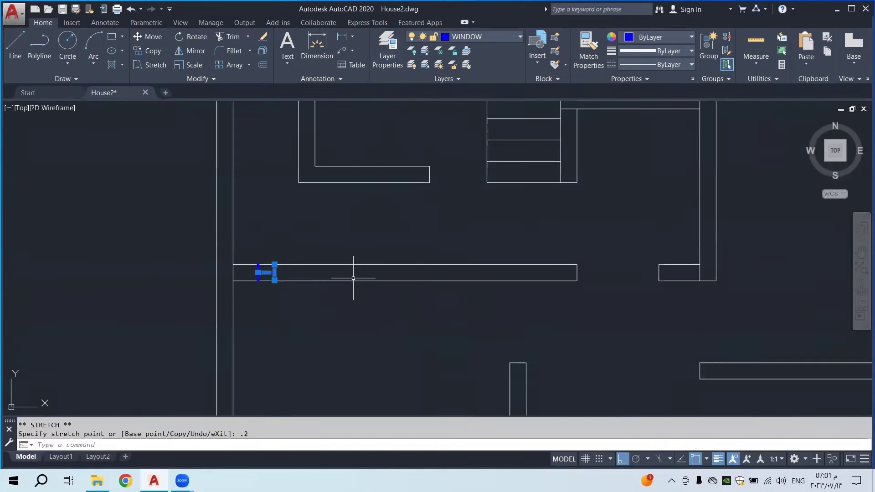
{"action": "scroll", "coordinate": [353, 278], "scroll_direction": "up", "scroll_amount": 8}
{"action": "key", "text": "ctrl+z"}
{"action": "key", "text": "ctrl+z"}
{"action": "key", "text": "ctrl+z"}
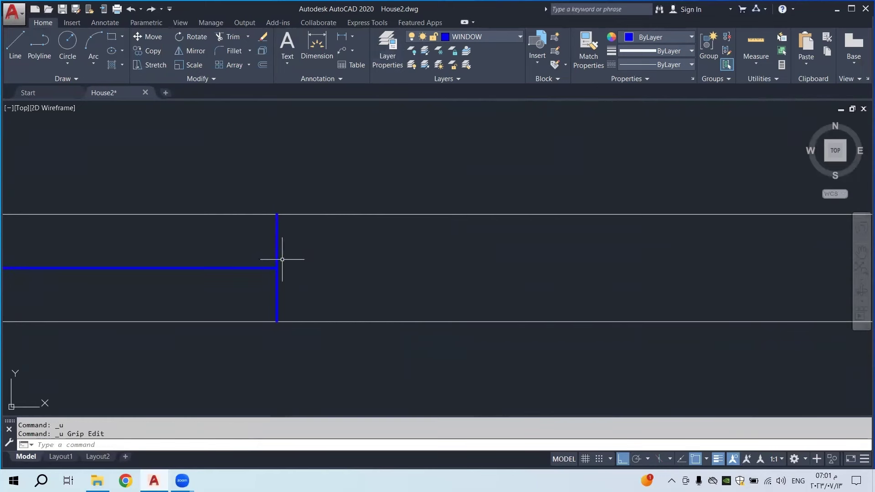
Retry stretching the horizontal line's end by 0.2, undoing each attempt
{"action": "left_click", "coordinate": [262, 282]}
{"action": "left_click", "coordinate": [276, 268]}
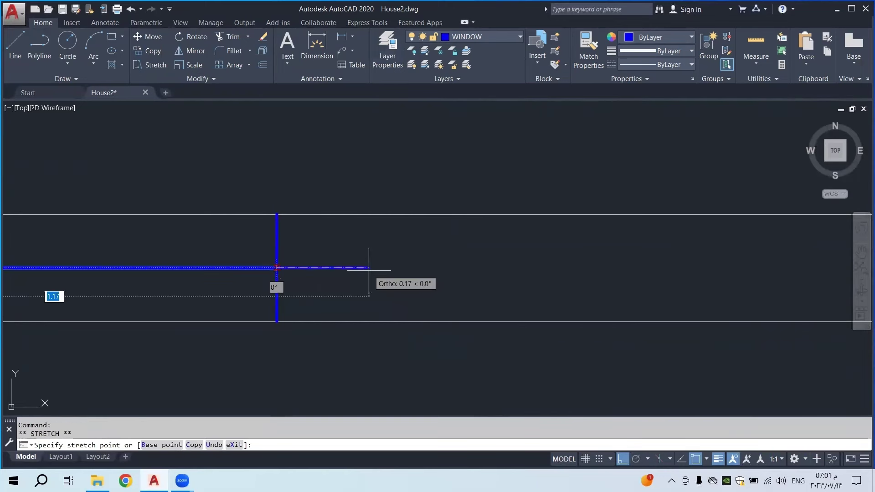
{"action": "key", "text": "BackSpace"}
{"action": "key", "text": "Return"}
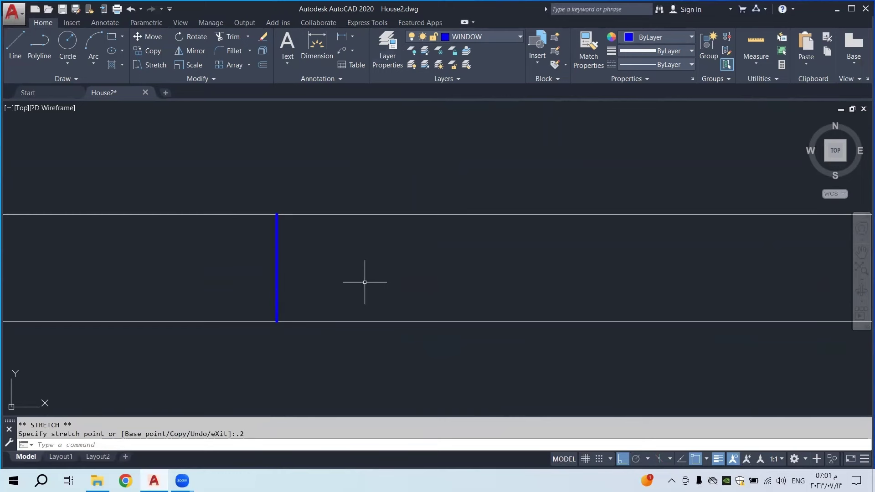
{"action": "scroll", "coordinate": [365, 282], "scroll_direction": "down", "scroll_amount": 3}
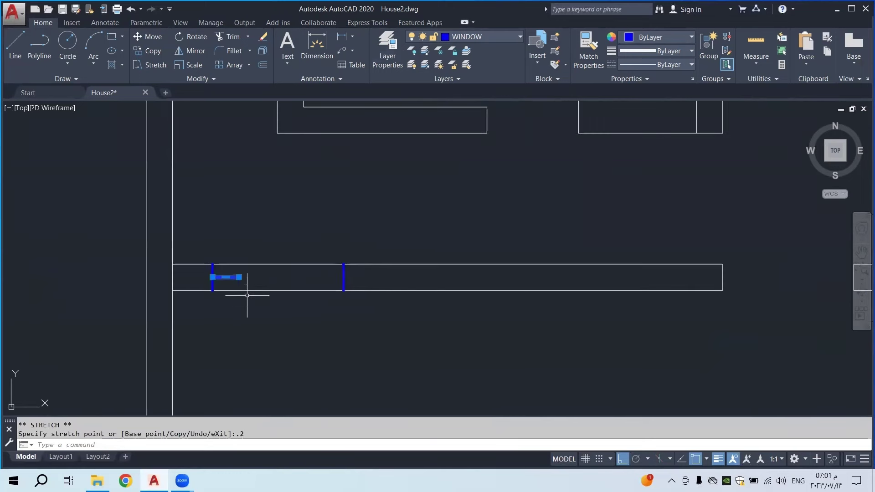
{"action": "key", "text": "ctrl+z"}
{"action": "scroll", "coordinate": [328, 262], "scroll_direction": "down", "scroll_amount": 3}
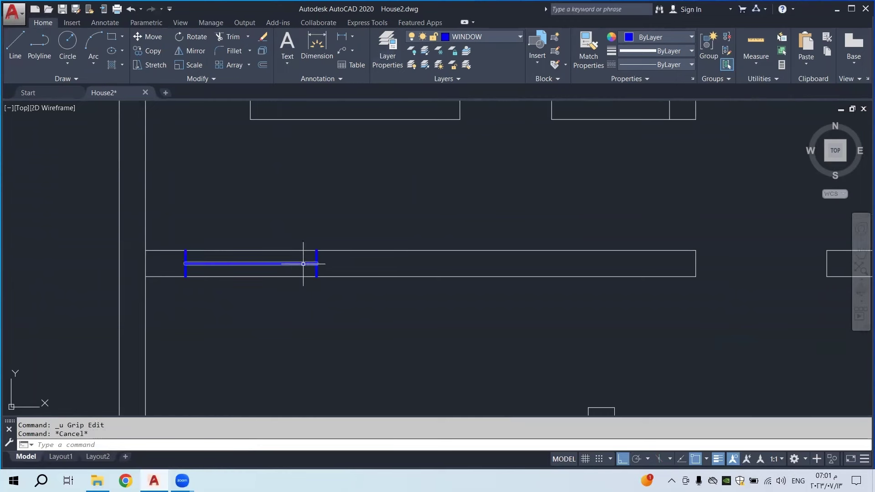
{"action": "left_click", "coordinate": [317, 263]}
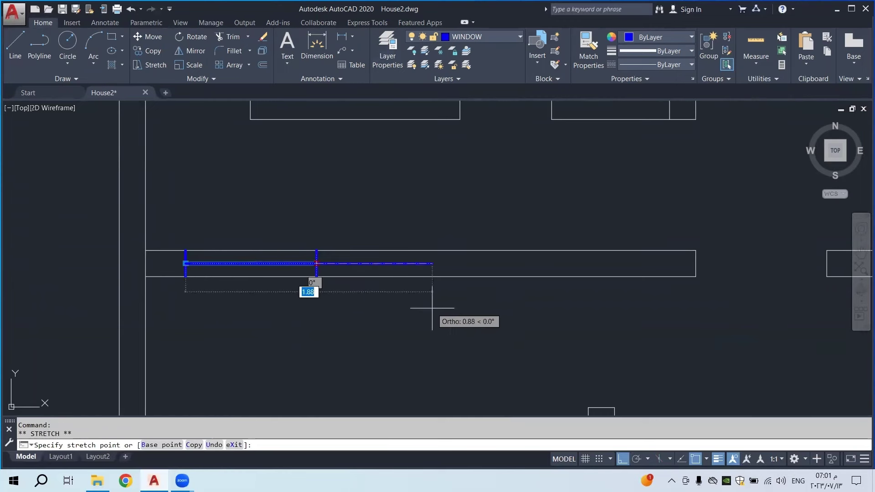
{"action": "type", "text": ".2"}
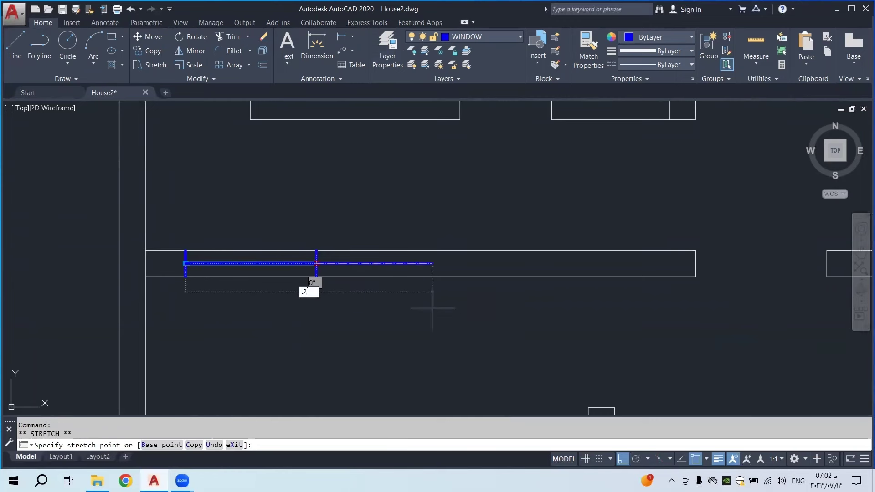
{"action": "key", "text": "Return"}
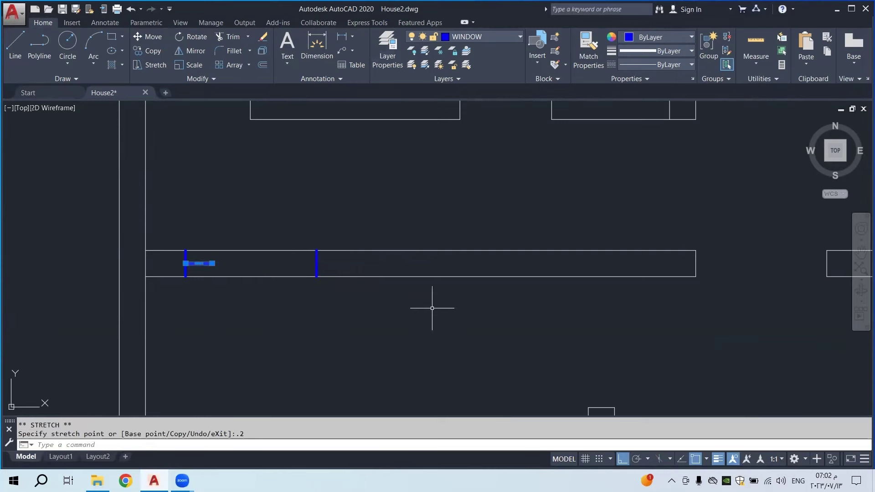
{"action": "key", "text": "ctrl+z"}
{"action": "key", "text": "Escape"}
Delete the horizontal line and move the right end tick 0.2 units over
{"action": "left_click", "coordinate": [299, 266]}
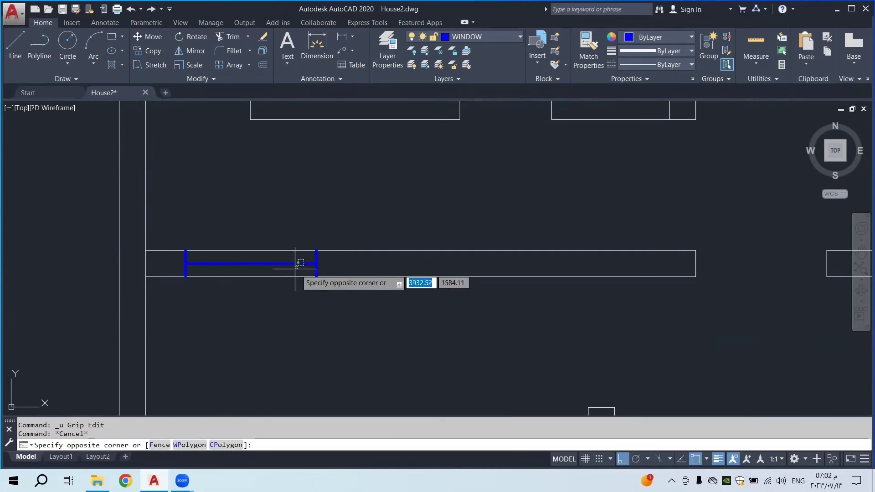
{"action": "key", "text": "Delete"}
{"action": "left_click", "coordinate": [309, 266]}
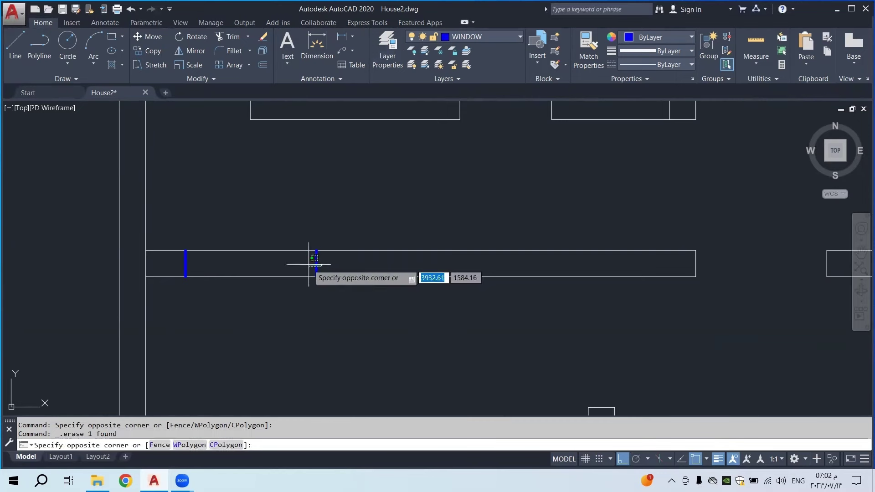
{"action": "left_click", "coordinate": [319, 270]}
{"action": "left_click", "coordinate": [317, 263]}
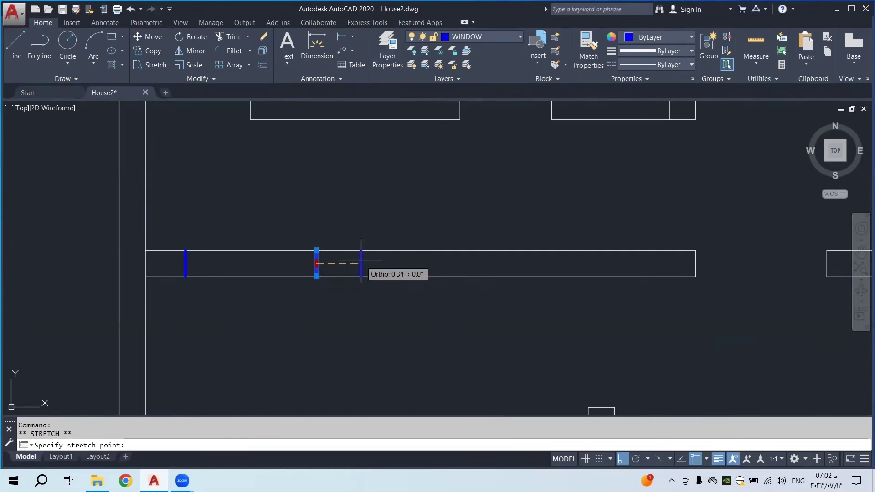
{"action": "type", "text": ".2"}
{"action": "key", "text": "Return"}
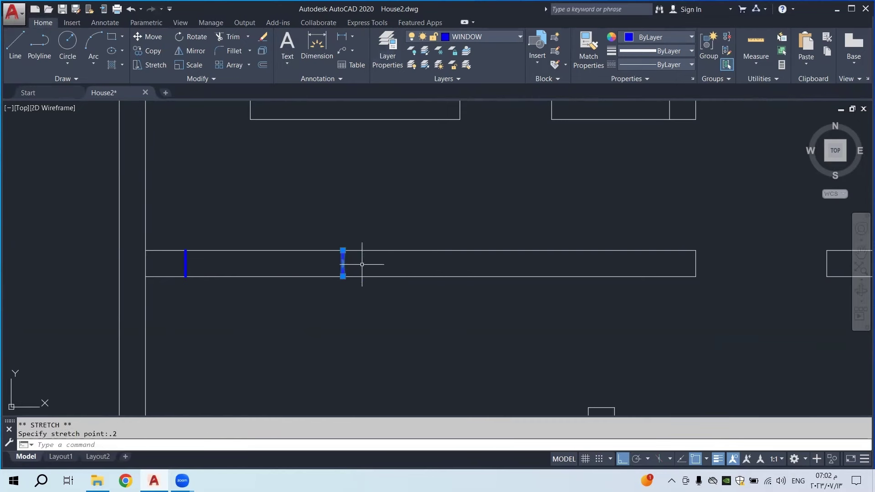
{"action": "key", "text": "Escape"}
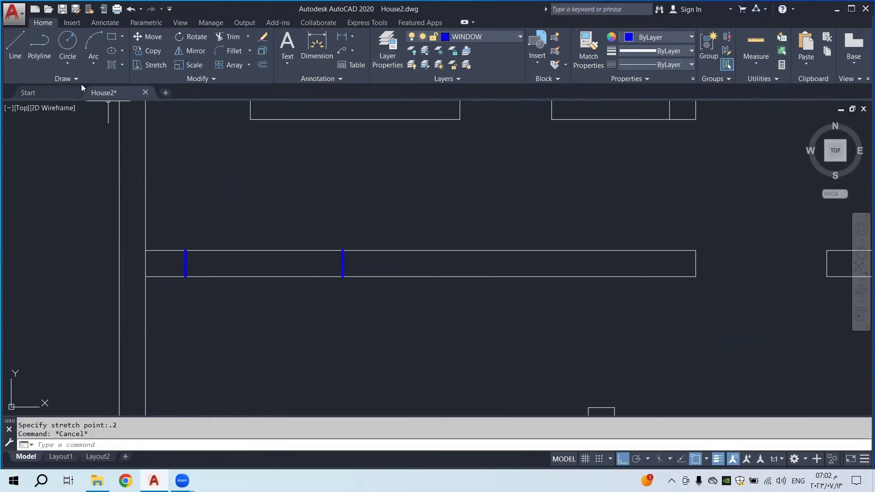
Redraw a blue polyline between the left and right end ticks
{"action": "left_click", "coordinate": [39, 46]}
{"action": "left_click", "coordinate": [185, 263]}
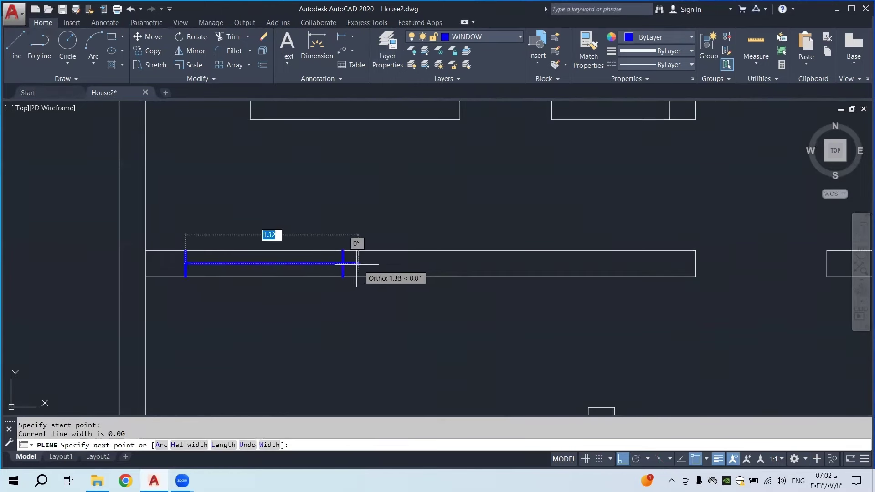
{"action": "left_click", "coordinate": [341, 243]}
{"action": "key", "text": "Escape"}
{"action": "scroll", "coordinate": [333, 242], "scroll_direction": "down", "scroll_amount": 5}
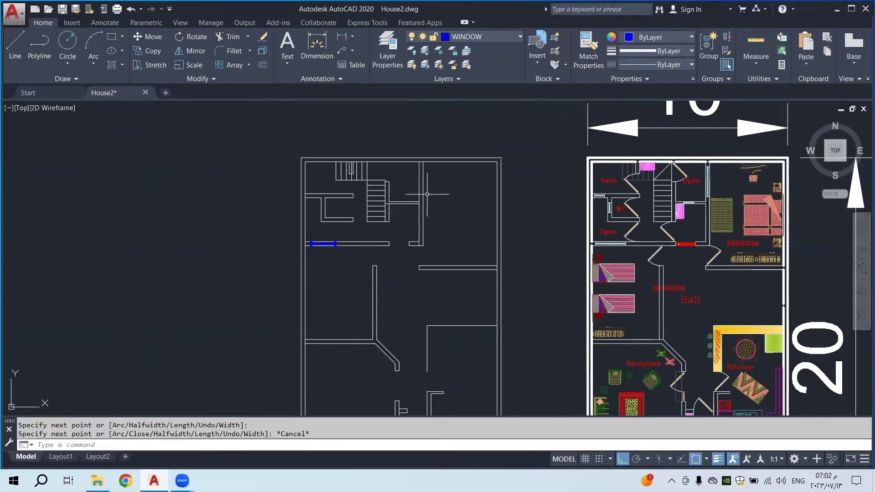
Draw a short blue mark across the vertical wall in the upper-left rooms
{"action": "middle_click_drag", "start_coordinate": [427, 194], "coordinate": [387, 236]}
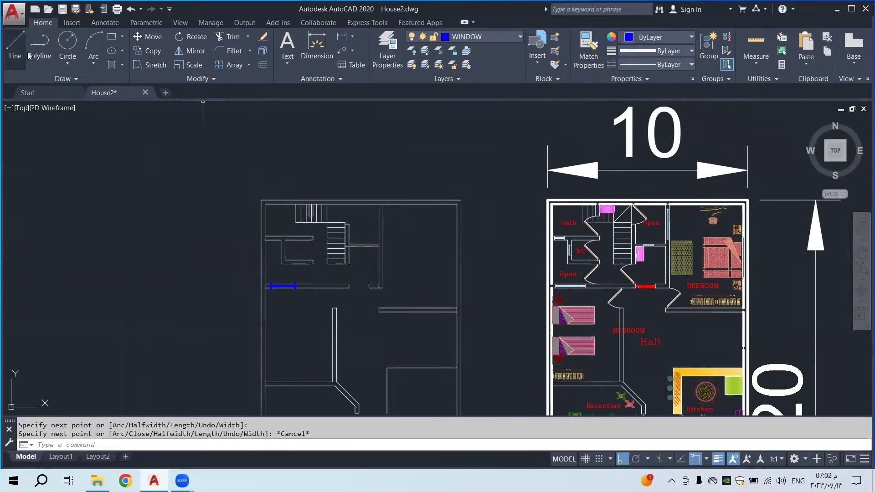
{"action": "left_click", "coordinate": [28, 55]}
{"action": "scroll", "coordinate": [387, 203], "scroll_direction": "up", "scroll_amount": 3}
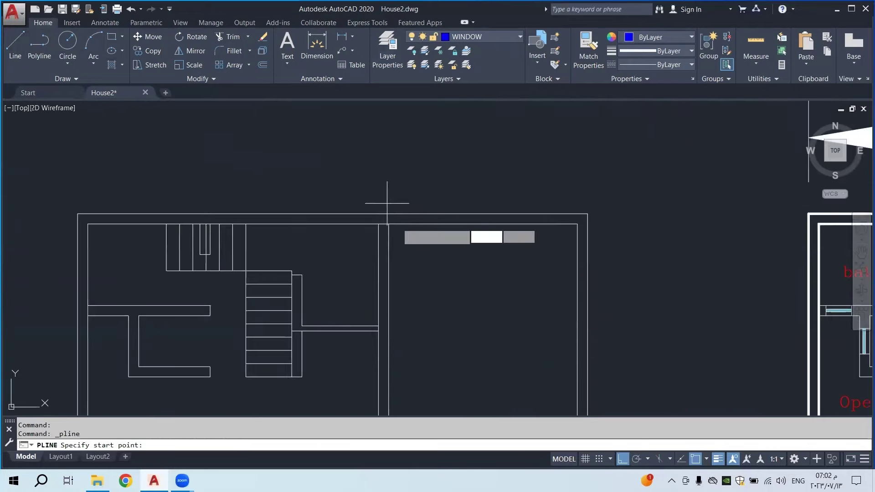
{"action": "scroll", "coordinate": [398, 223], "scroll_direction": "up", "scroll_amount": 2}
{"action": "left_click", "coordinate": [366, 245]}
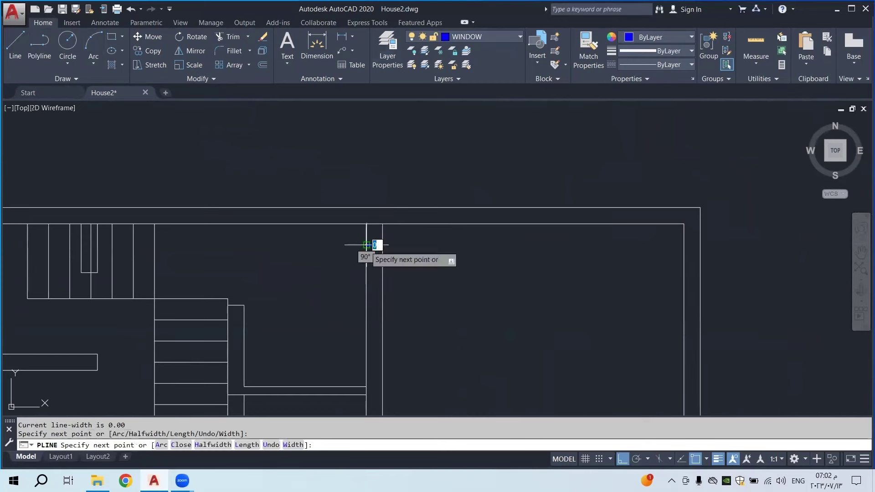
{"action": "key", "text": "Escape"}
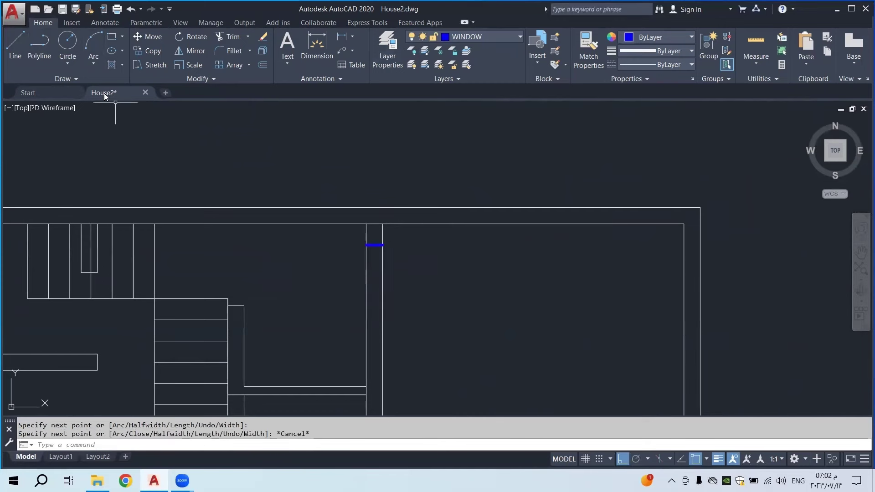
Copy the mark 1.2 units down the wall
{"action": "left_click", "coordinate": [144, 51]}
{"action": "left_click", "coordinate": [374, 245]}
{"action": "key", "text": "Return"}
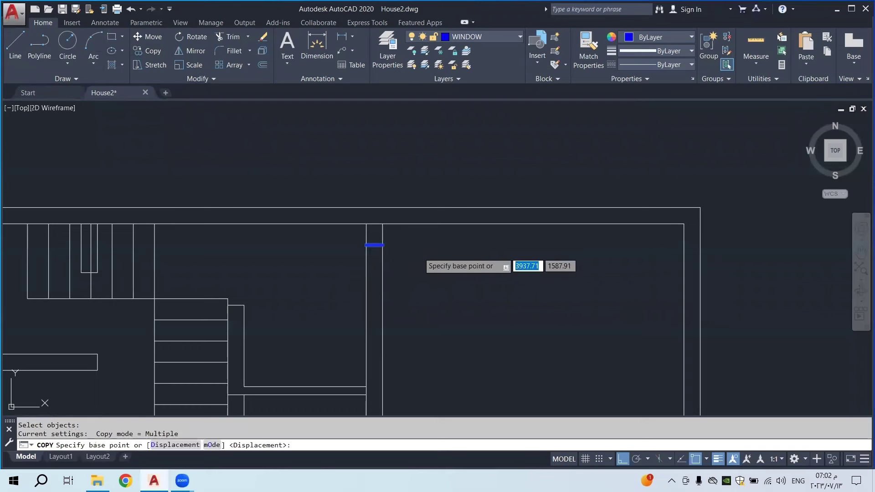
{"action": "left_click", "coordinate": [419, 254]}
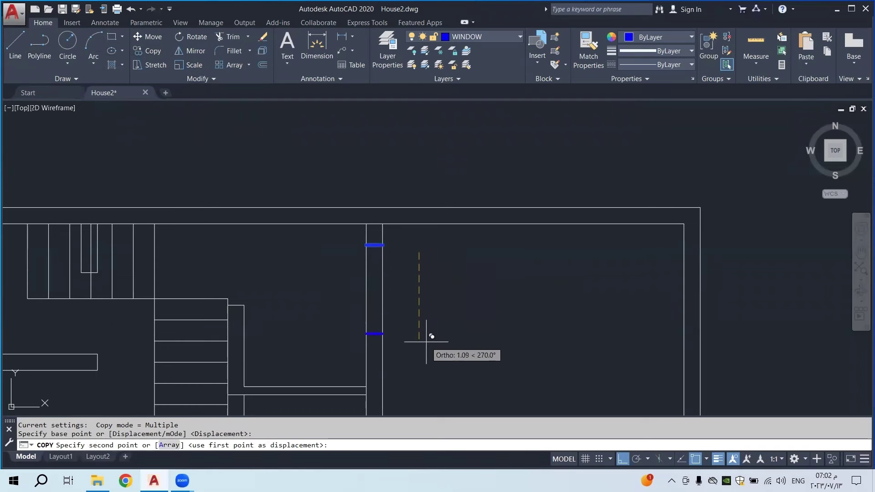
{"action": "type", "text": "1.2"}
{"action": "key", "text": "Return"}
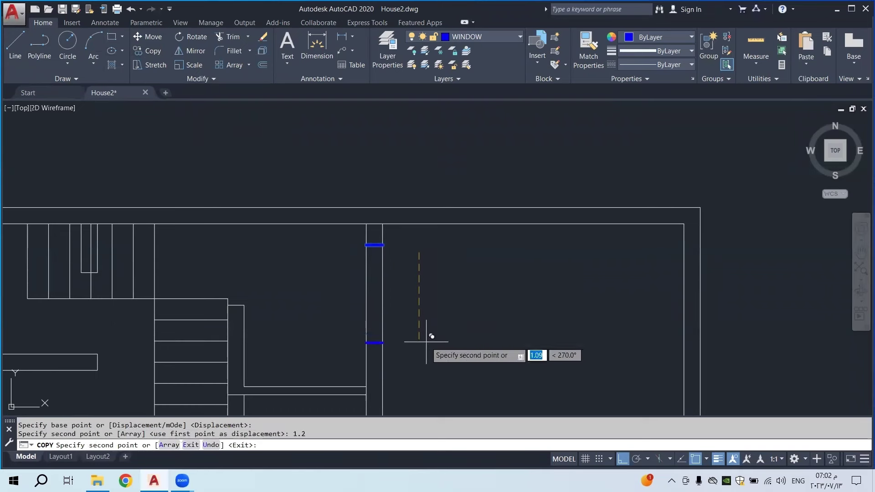
{"action": "key", "text": "Escape"}
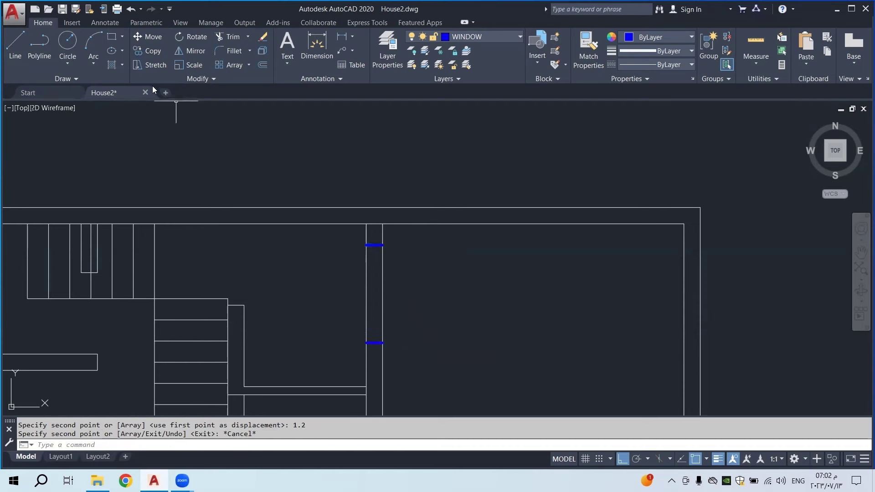
Move the lower mark 0.3 further down and draw a blue line between the two marks
{"action": "left_click", "coordinate": [50, 53]}
{"action": "key", "text": "Escape"}
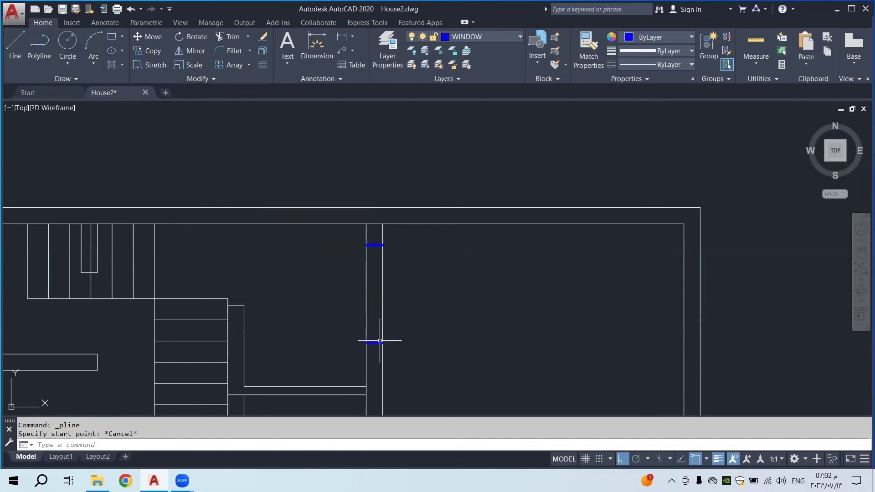
{"action": "left_click", "coordinate": [376, 345]}
{"action": "left_click", "coordinate": [375, 343]}
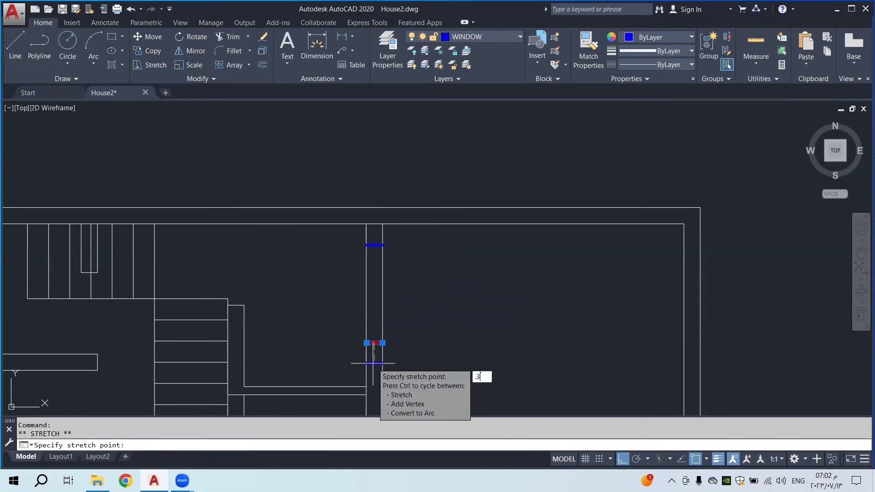
{"action": "type", "text": ".3"}
{"action": "key", "text": "Return"}
{"action": "key", "text": "Escape"}
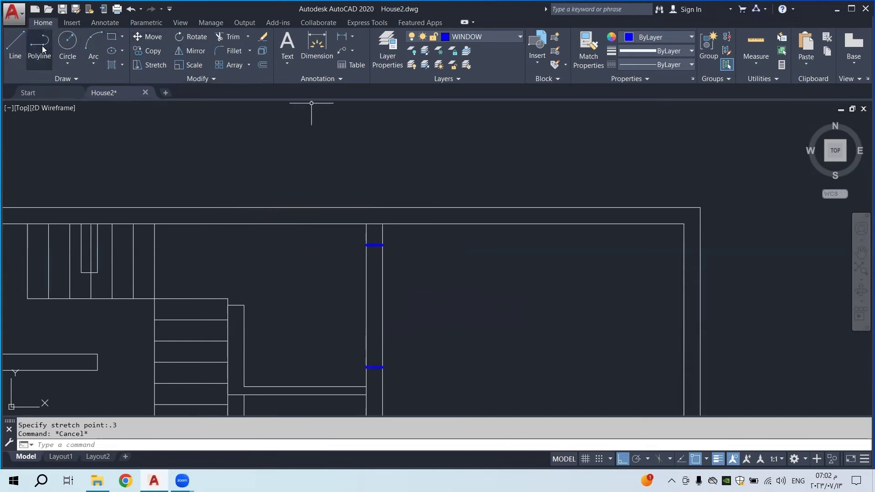
{"action": "left_click", "coordinate": [40, 46]}
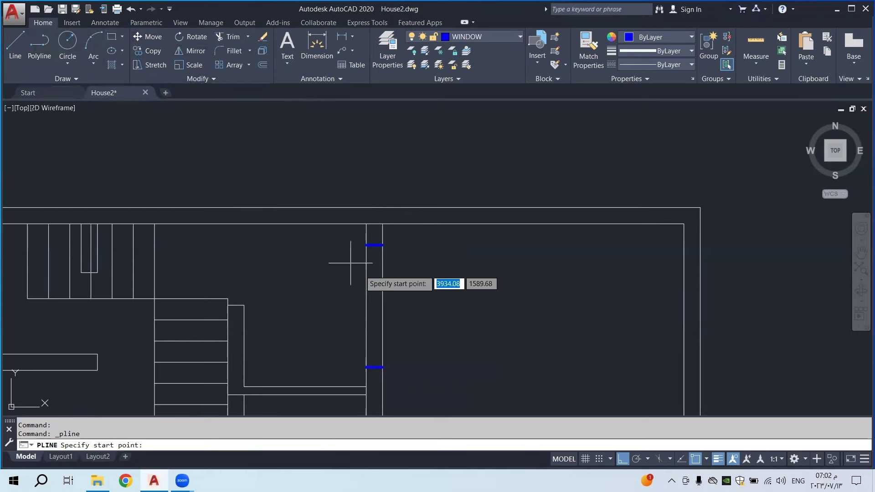
{"action": "left_click", "coordinate": [375, 367]}
{"action": "left_click", "coordinate": [375, 244]}
Look over the plan's five window marks and open the Layer dropdown list
{"action": "key", "text": "Escape"}
{"action": "scroll", "coordinate": [378, 241], "scroll_direction": "down", "scroll_amount": 8}
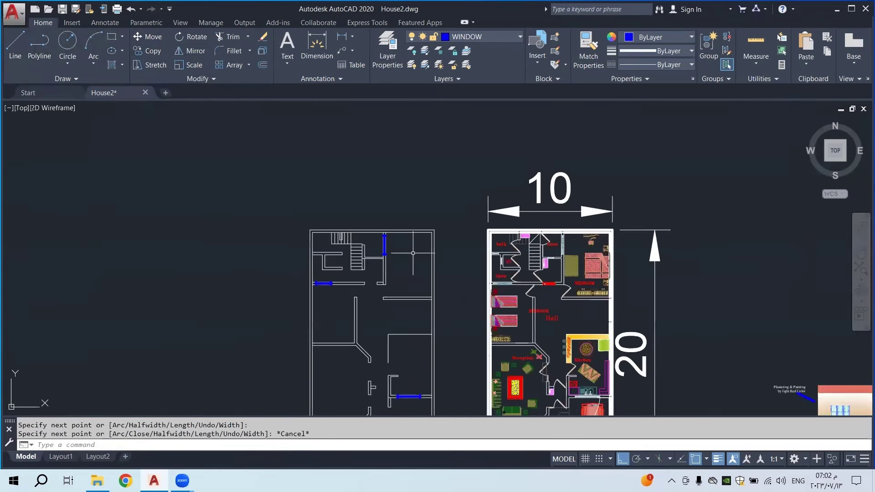
{"action": "middle_click_drag", "start_coordinate": [482, 297], "coordinate": [459, 248]}
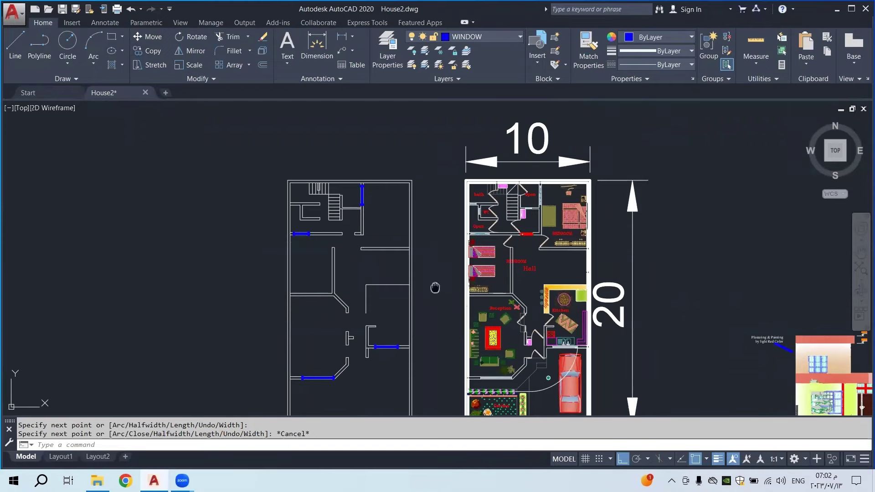
{"action": "middle_click_drag", "start_coordinate": [435, 288], "coordinate": [432, 261]}
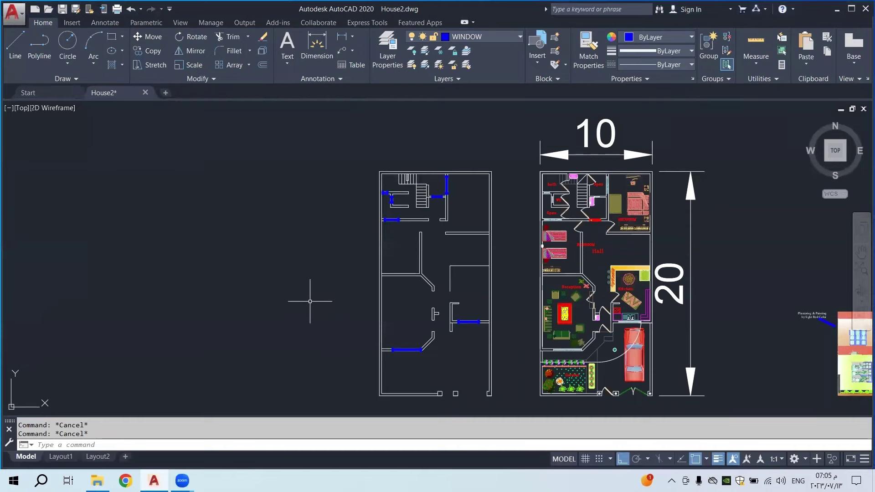
{"action": "scroll", "coordinate": [583, 191], "scroll_direction": "up", "scroll_amount": 2}
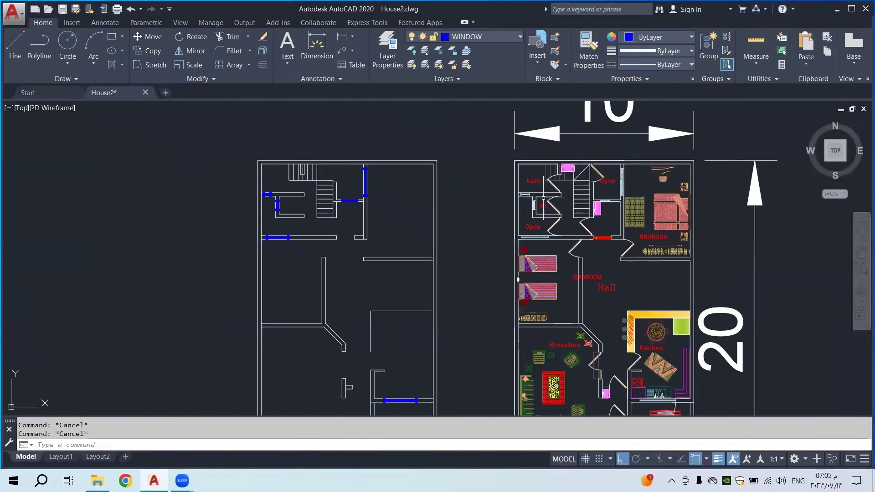
{"action": "scroll", "coordinate": [571, 253], "scroll_direction": "down", "scroll_amount": 2}
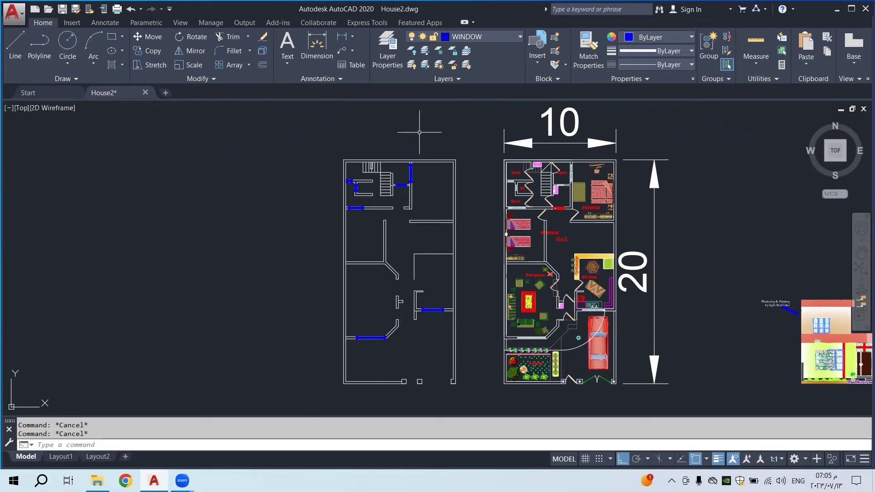
{"action": "left_click", "coordinate": [468, 38]}
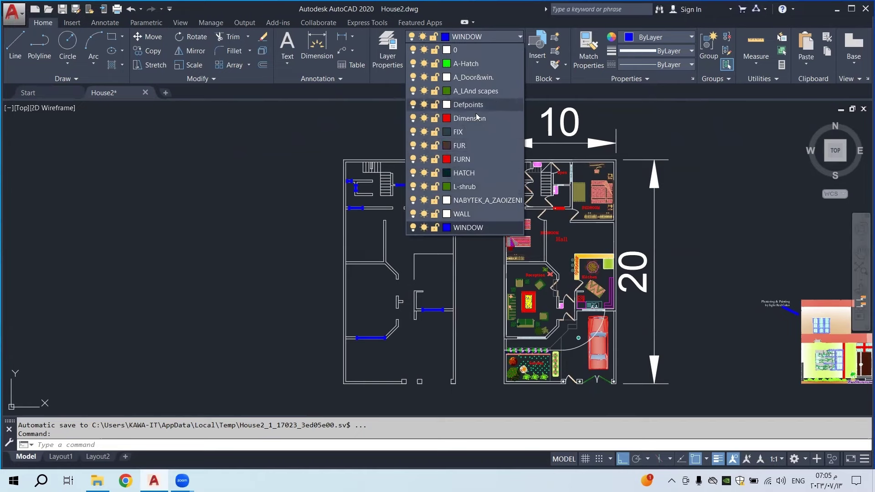
Add a new 'doors' layer in Layer Properties and set its colour to index 44 (brown)
{"action": "left_click", "coordinate": [381, 125]}
{"action": "left_click", "coordinate": [388, 48]}
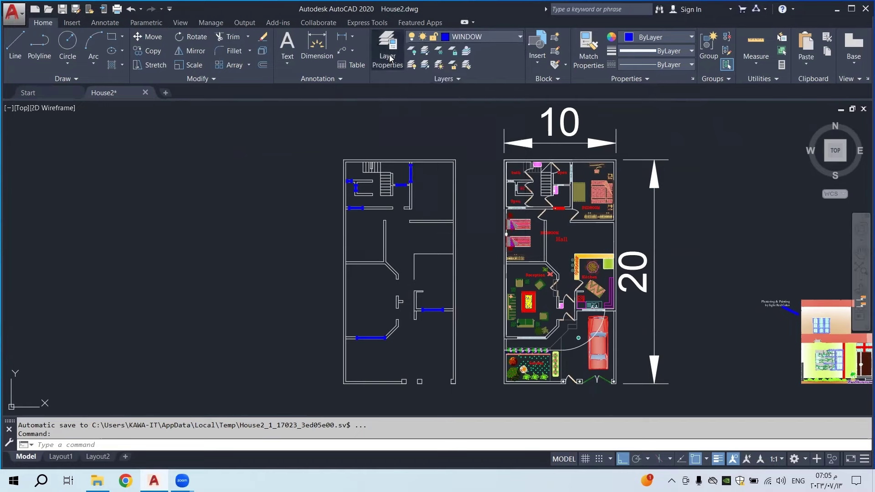
{"action": "left_click", "coordinate": [107, 54]}
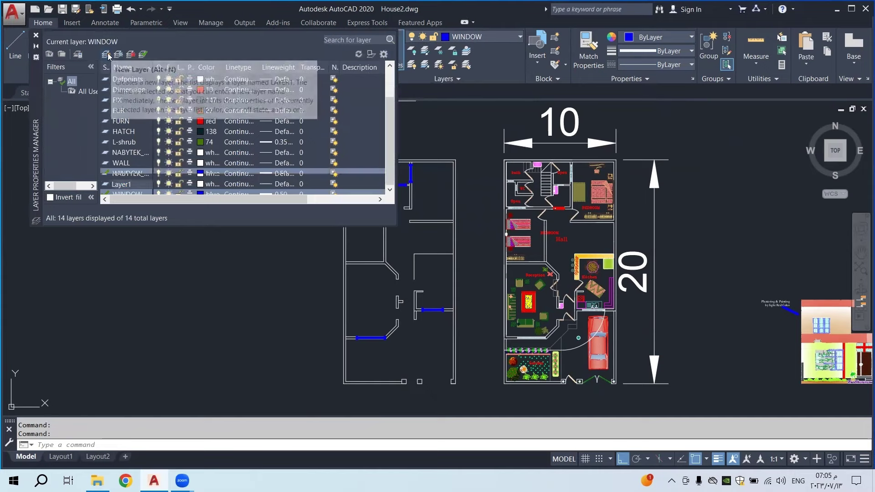
{"action": "type", "text": "doo"}
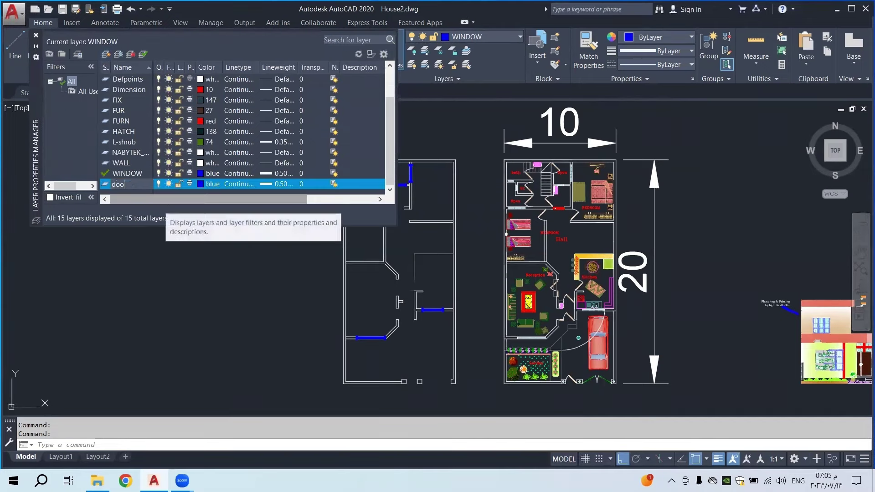
{"action": "type", "text": "rs"}
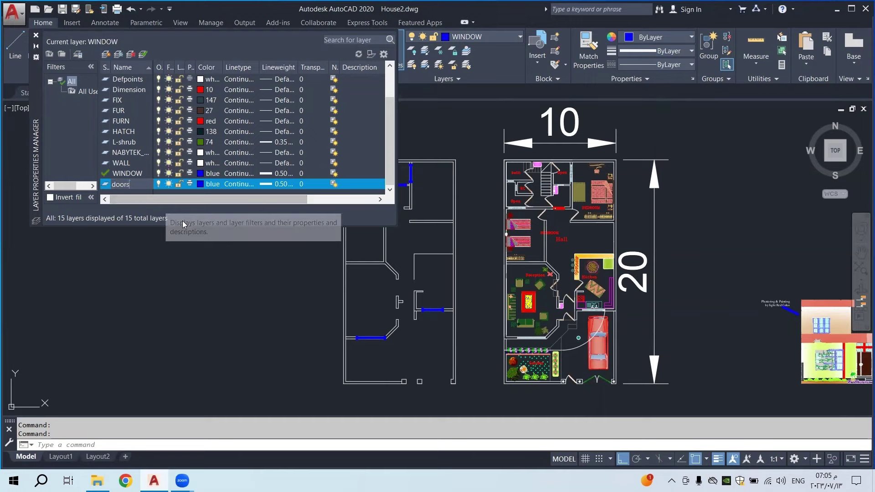
{"action": "left_click", "coordinate": [199, 184]}
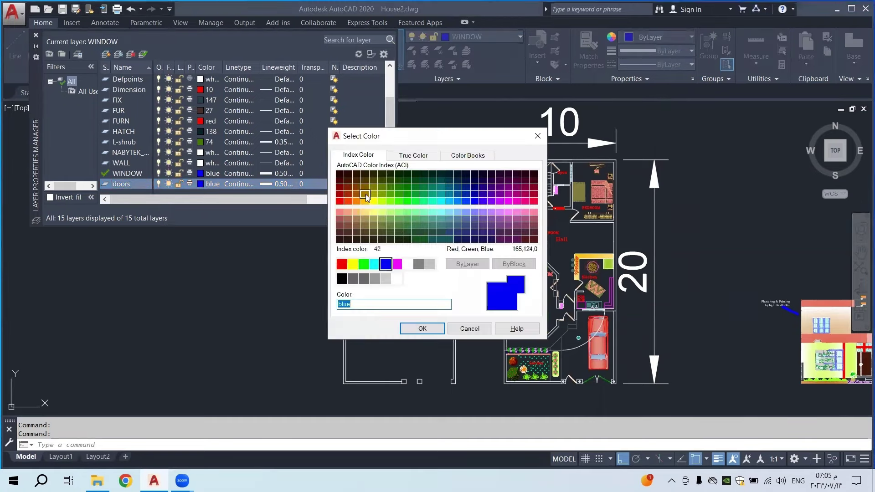
{"action": "left_click", "coordinate": [366, 188]}
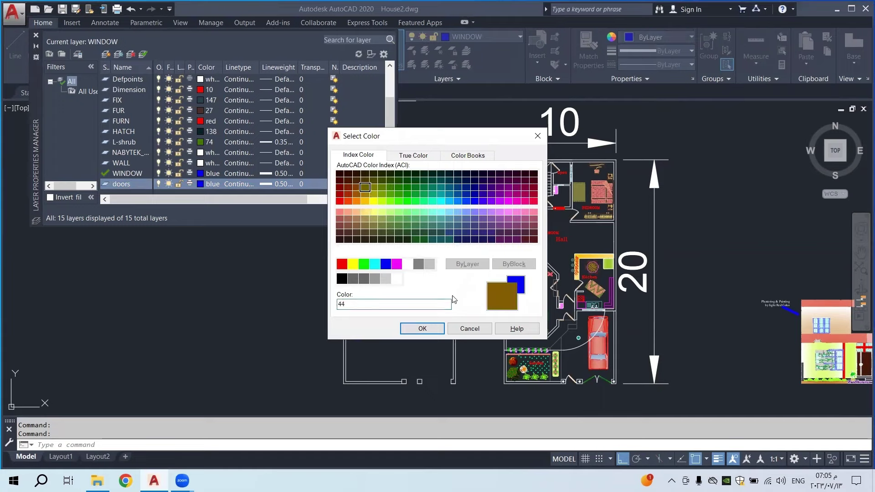
{"action": "left_click", "coordinate": [420, 328]}
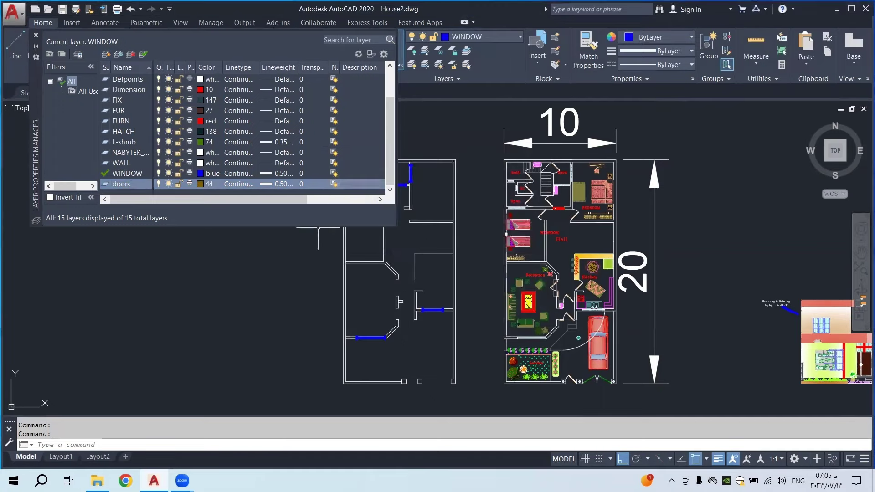
{"action": "left_click", "coordinate": [36, 35]}
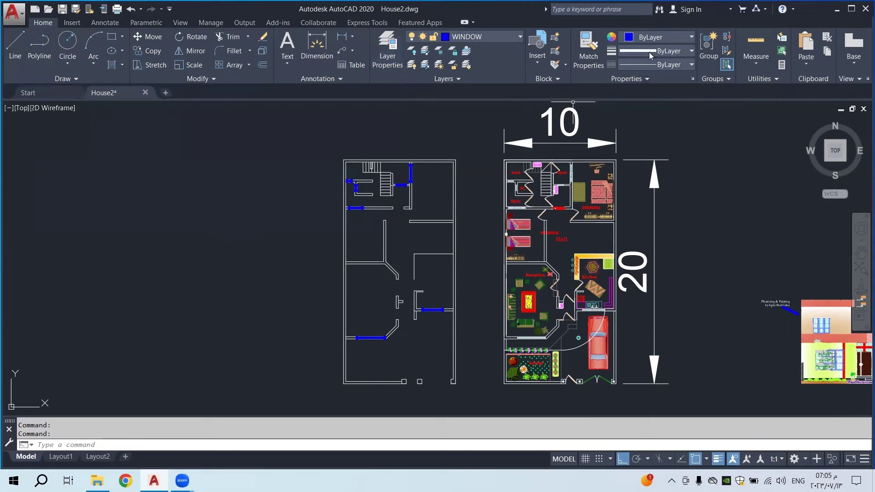
Set doors as the current layer and reset its lineweight from 0.50 mm to Default
{"action": "left_click", "coordinate": [465, 38]}
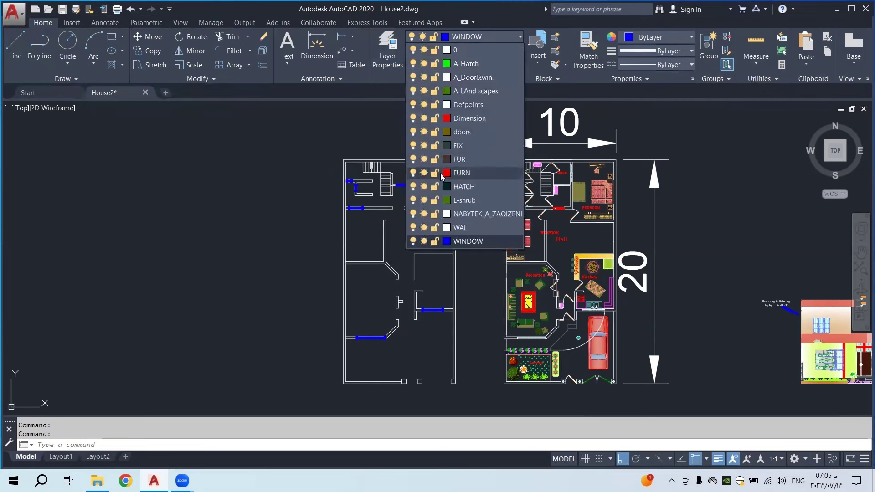
{"action": "left_click", "coordinate": [463, 137]}
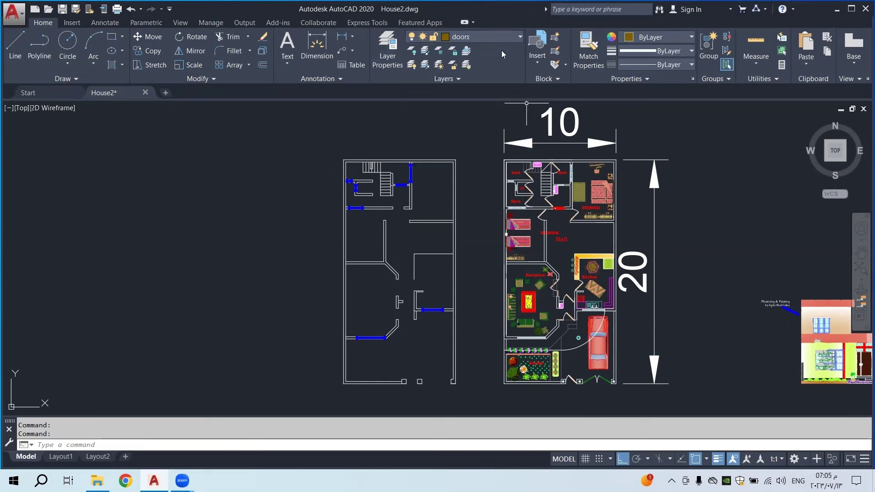
{"action": "left_click", "coordinate": [388, 46]}
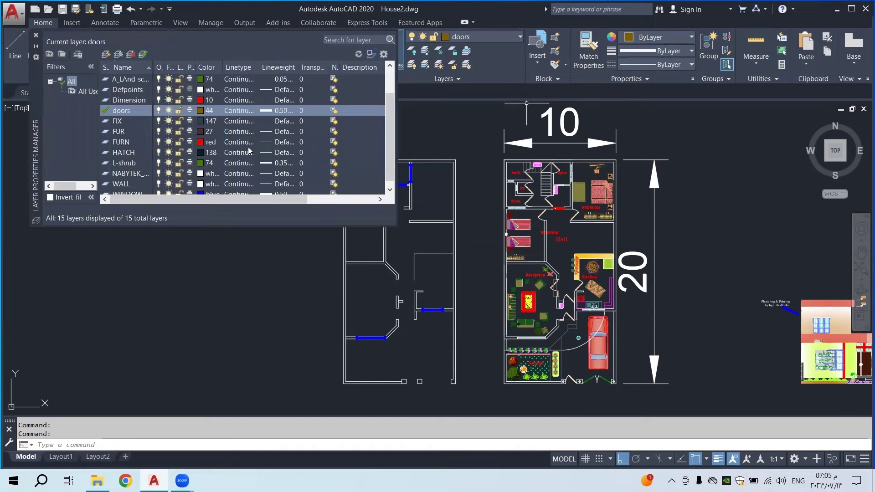
{"action": "left_click", "coordinate": [269, 110]}
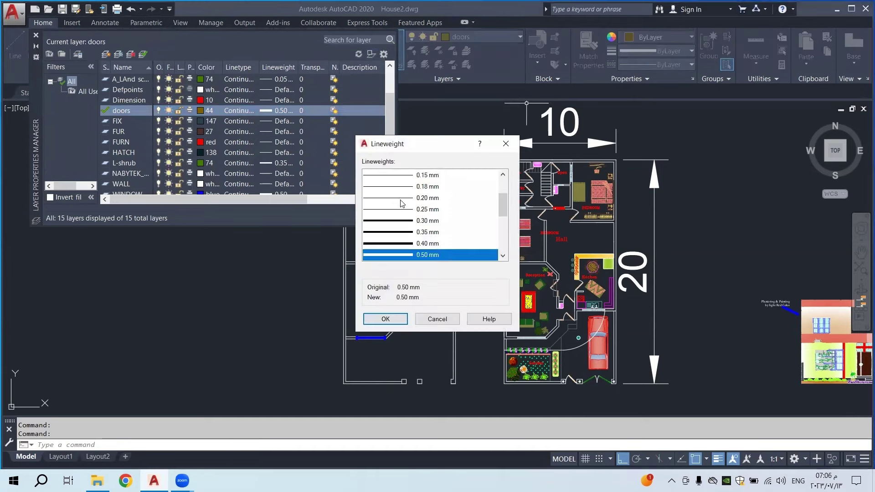
{"action": "scroll", "coordinate": [419, 218], "scroll_direction": "up", "scroll_amount": 2}
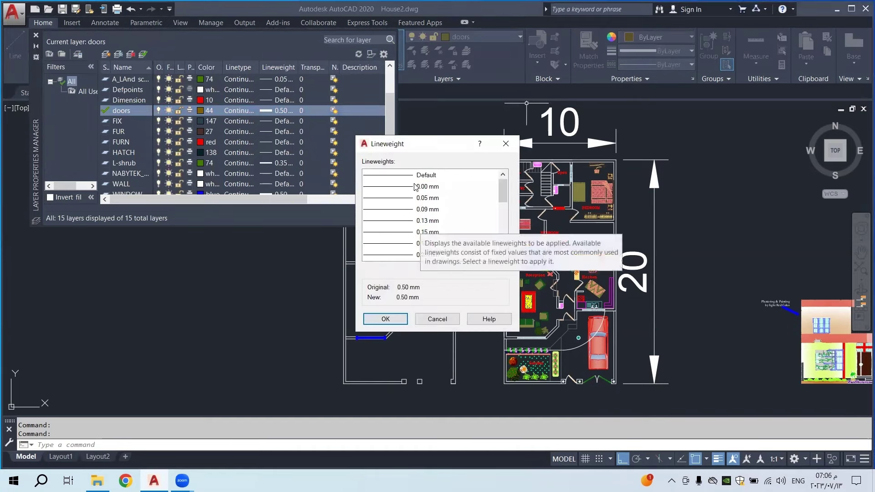
{"action": "left_click", "coordinate": [415, 175]}
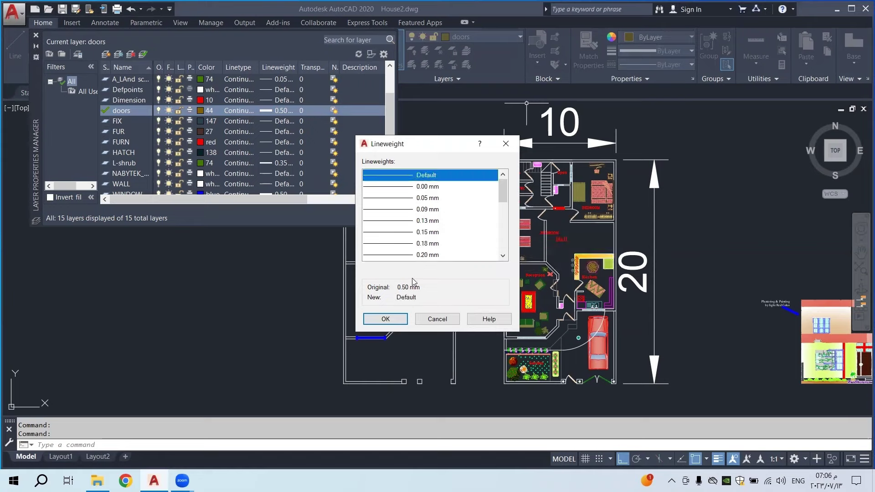
{"action": "left_click", "coordinate": [386, 319]}
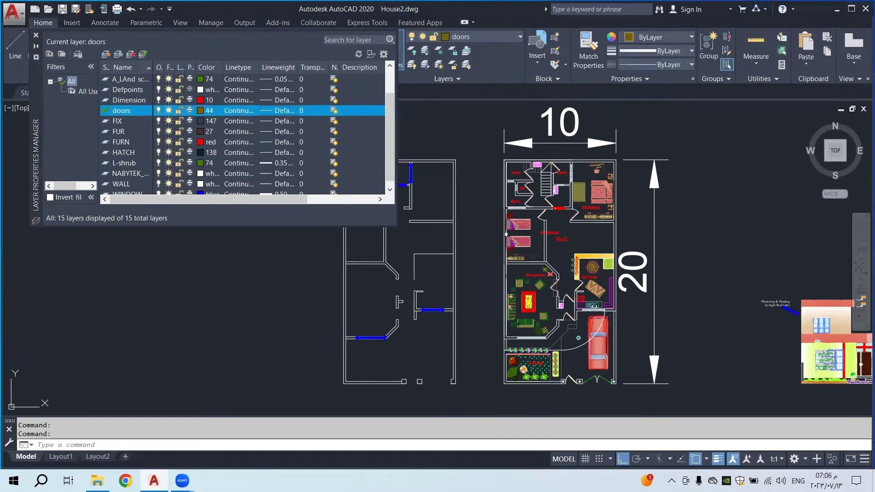
{"action": "left_click", "coordinate": [36, 35]}
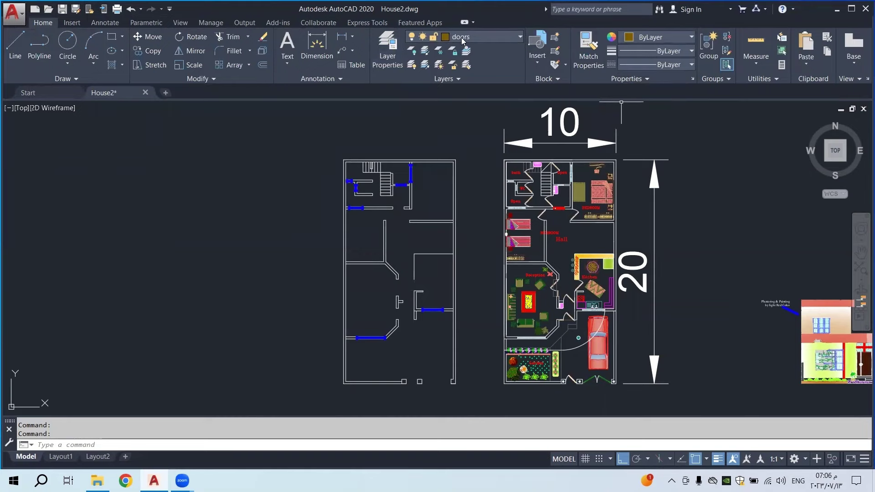
{"action": "scroll", "coordinate": [546, 317], "scroll_direction": "up", "scroll_amount": 5}
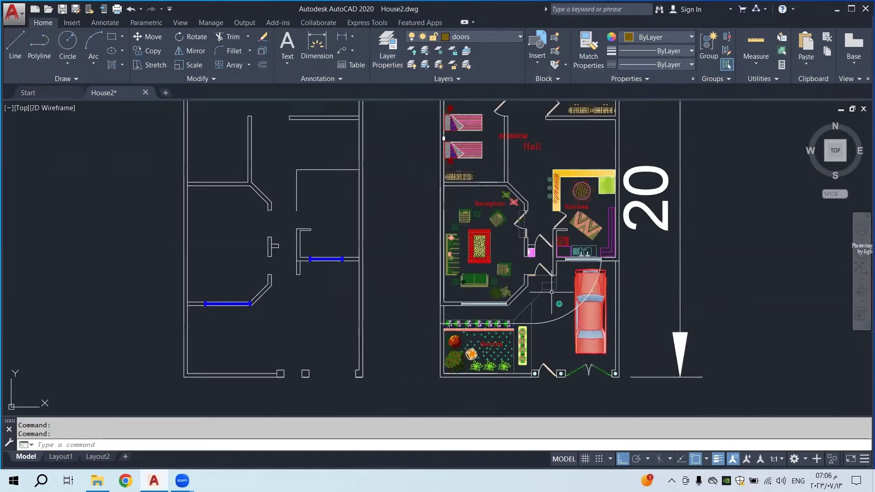
{"action": "middle_click_drag", "start_coordinate": [375, 253], "coordinate": [479, 262]}
{"action": "scroll", "coordinate": [462, 289], "scroll_direction": "down", "scroll_amount": 1}
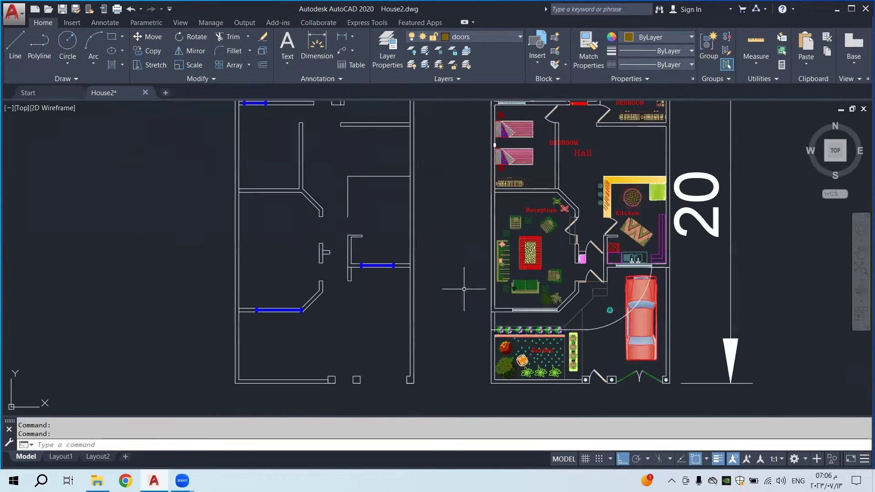
{"action": "scroll", "coordinate": [580, 290], "scroll_direction": "up", "scroll_amount": 5}
{"action": "middle_click_drag", "start_coordinate": [629, 261], "coordinate": [604, 212]}
{"action": "scroll", "coordinate": [622, 338], "scroll_direction": "down", "scroll_amount": 2}
{"action": "scroll", "coordinate": [560, 297], "scroll_direction": "up", "scroll_amount": 8}
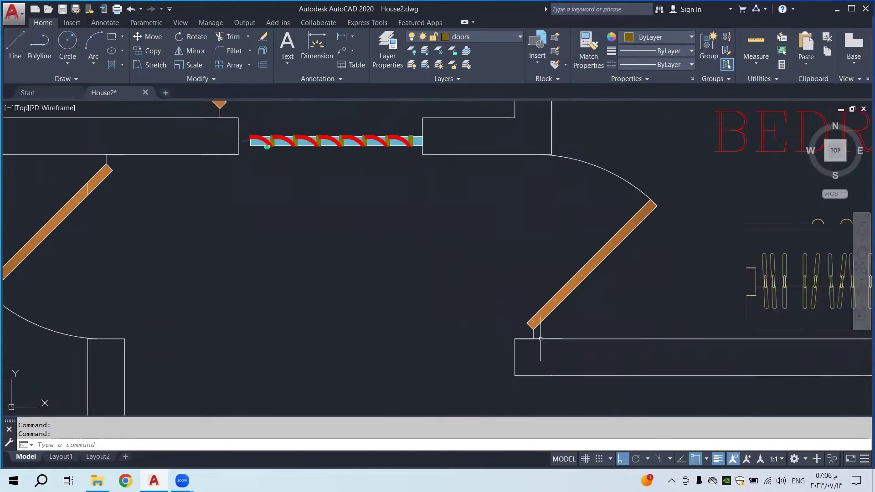
{"action": "left_click", "coordinate": [342, 38]}
{"action": "scroll", "coordinate": [496, 328], "scroll_direction": "down", "scroll_amount": 2}
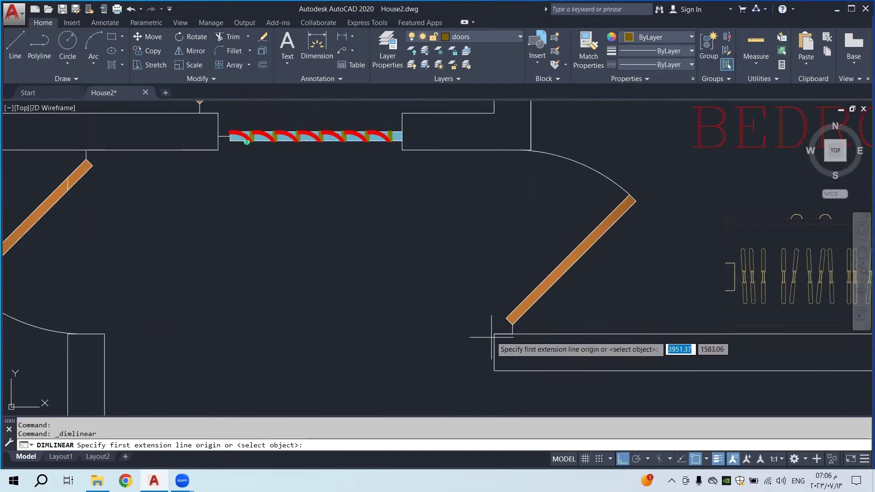
{"action": "scroll", "coordinate": [512, 319], "scroll_direction": "up", "scroll_amount": 2}
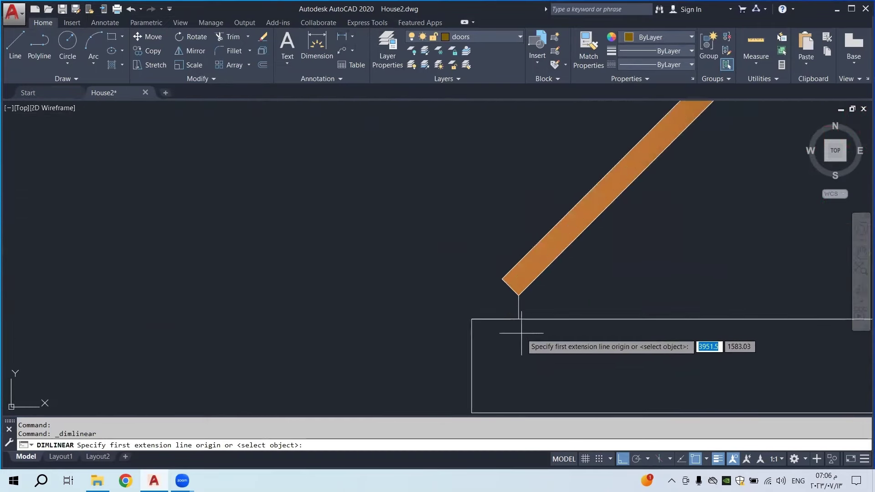
{"action": "left_click", "coordinate": [519, 319]}
{"action": "left_click", "coordinate": [519, 296]}
{"action": "scroll", "coordinate": [499, 296], "scroll_direction": "down", "scroll_amount": 4}
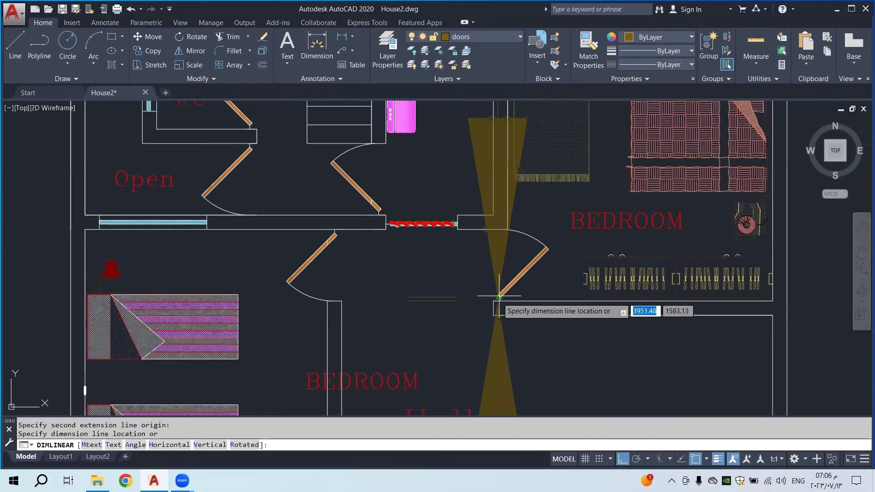
{"action": "scroll", "coordinate": [499, 296], "scroll_direction": "down", "scroll_amount": 5}
{"action": "key", "text": "Escape"}
{"action": "scroll", "coordinate": [480, 296], "scroll_direction": "up", "scroll_amount": 4}
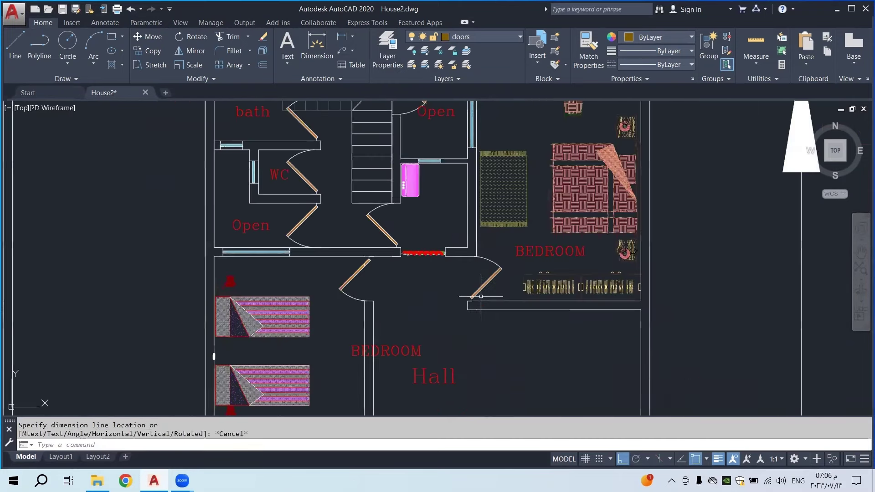
{"action": "key", "text": "Escape"}
{"action": "scroll", "coordinate": [481, 296], "scroll_direction": "up", "scroll_amount": 6}
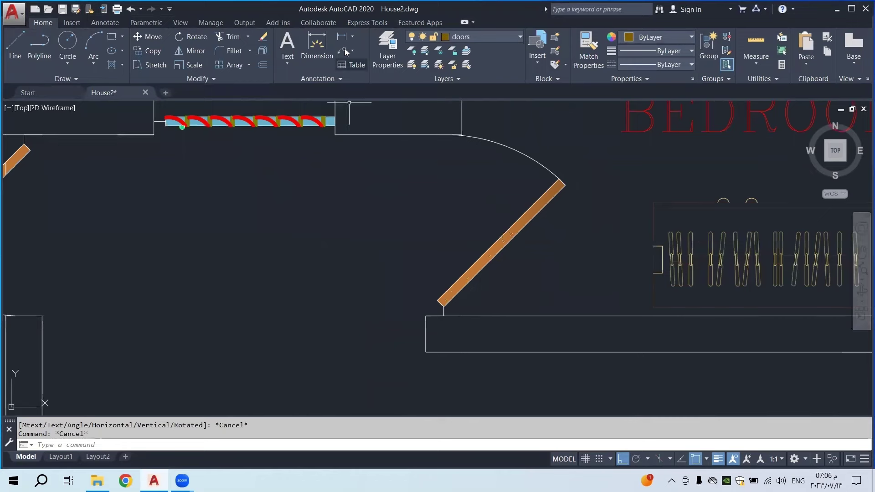
{"action": "left_click", "coordinate": [316, 45]}
{"action": "scroll", "coordinate": [437, 319], "scroll_direction": "up", "scroll_amount": 2}
{"action": "left_click", "coordinate": [447, 295]}
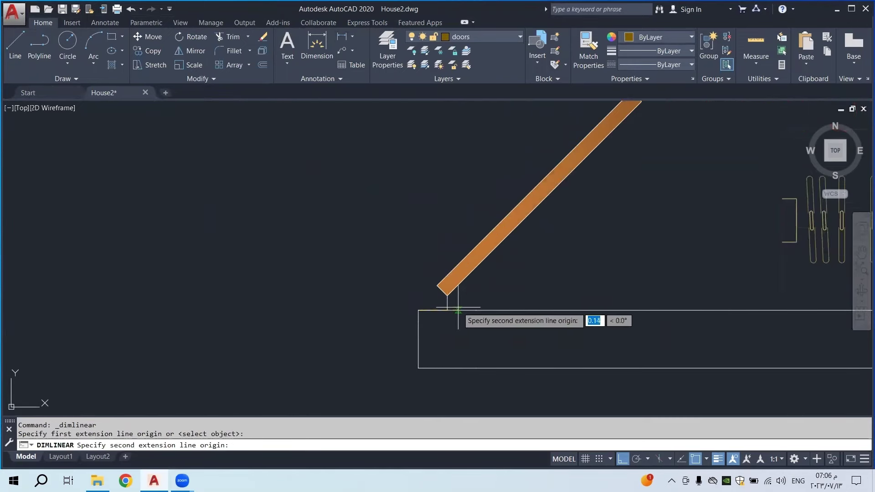
{"action": "left_click", "coordinate": [452, 309]}
{"action": "scroll", "coordinate": [416, 266], "scroll_direction": "down", "scroll_amount": 8}
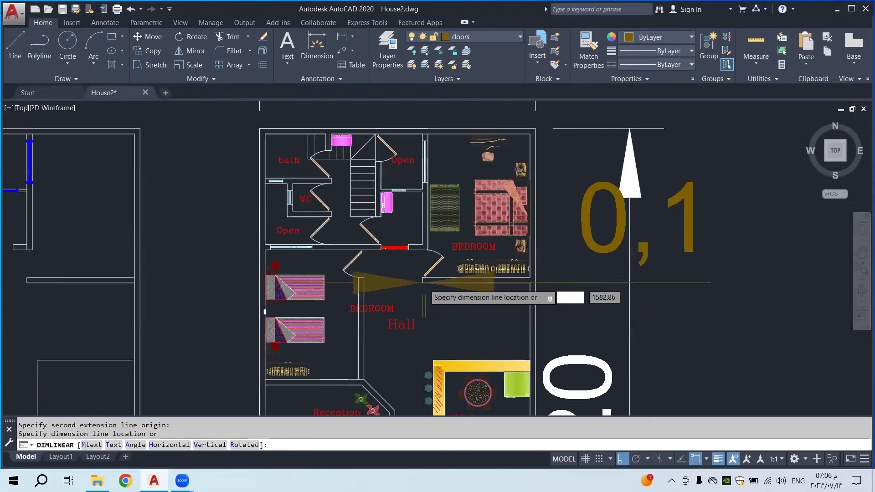
{"action": "key", "text": "Escape"}
{"action": "middle_click_drag", "start_coordinate": [316, 290], "coordinate": [468, 288]}
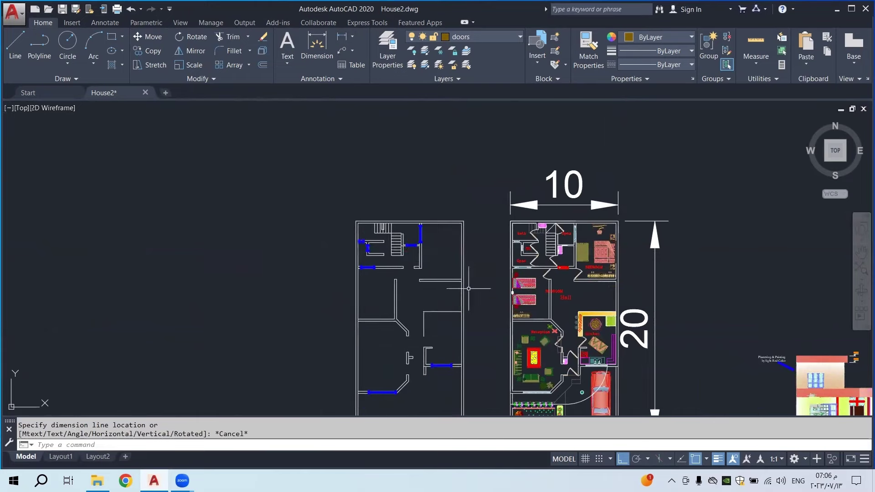
Start a polyline beside the wall with a 0.1 segment, then erase the stray segment
{"action": "left_click", "coordinate": [39, 46]}
{"action": "scroll", "coordinate": [410, 287], "scroll_direction": "up", "scroll_amount": 6}
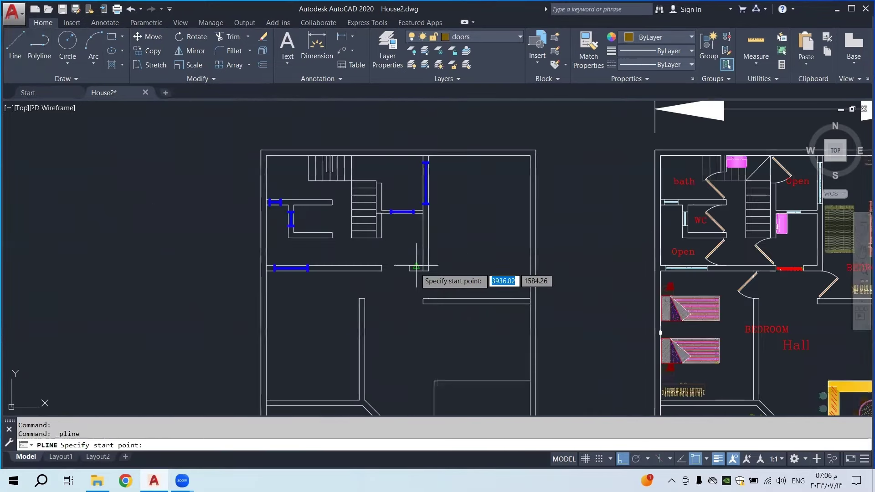
{"action": "scroll", "coordinate": [403, 306], "scroll_direction": "up", "scroll_amount": 4}
{"action": "left_click", "coordinate": [399, 299]}
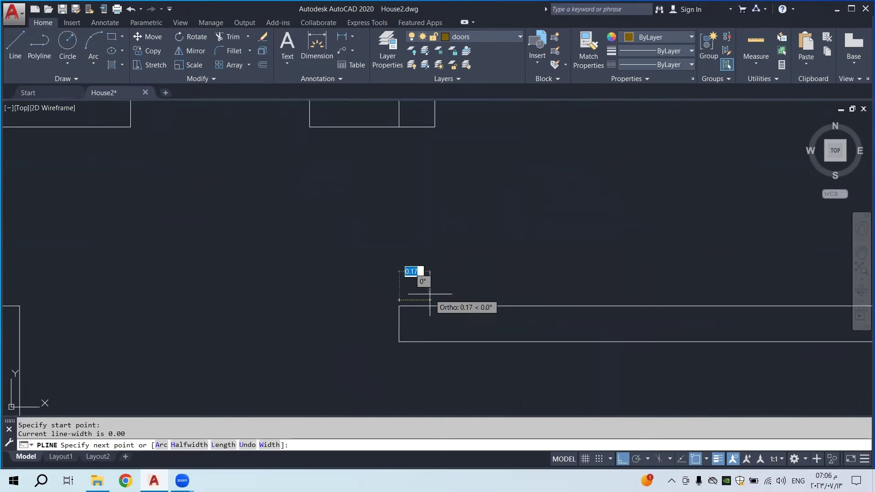
{"action": "type", "text": ".1"}
{"action": "key", "text": "Return"}
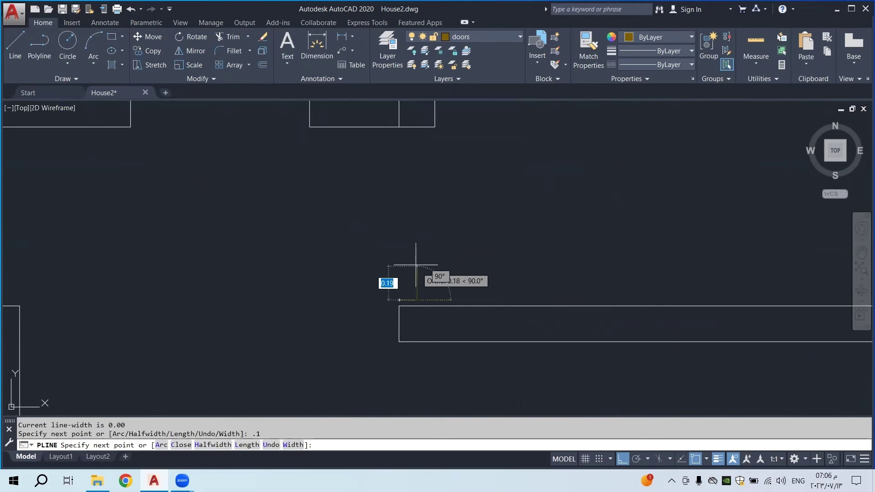
{"action": "key", "text": "Escape"}
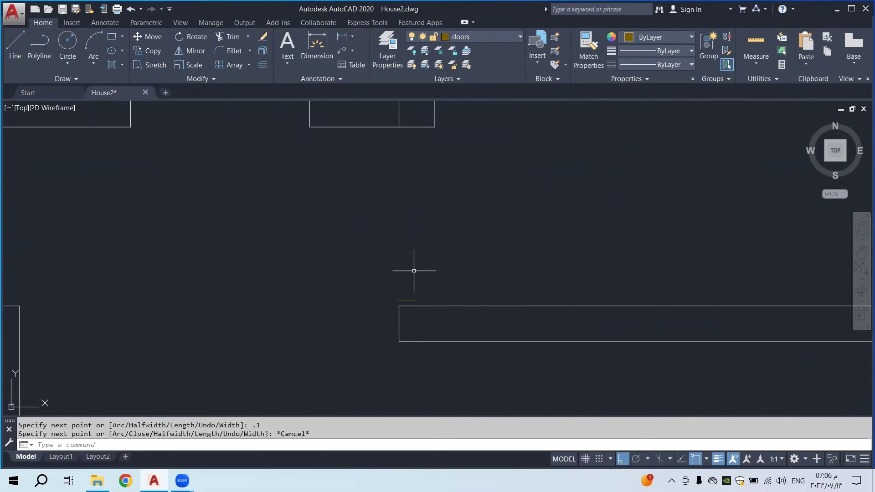
{"action": "left_click", "coordinate": [412, 301]}
{"action": "key", "text": "Delete"}
Draw a polyline from the wall's top-left corner with 0.1 and 0.05 segments
{"action": "left_click", "coordinate": [40, 46]}
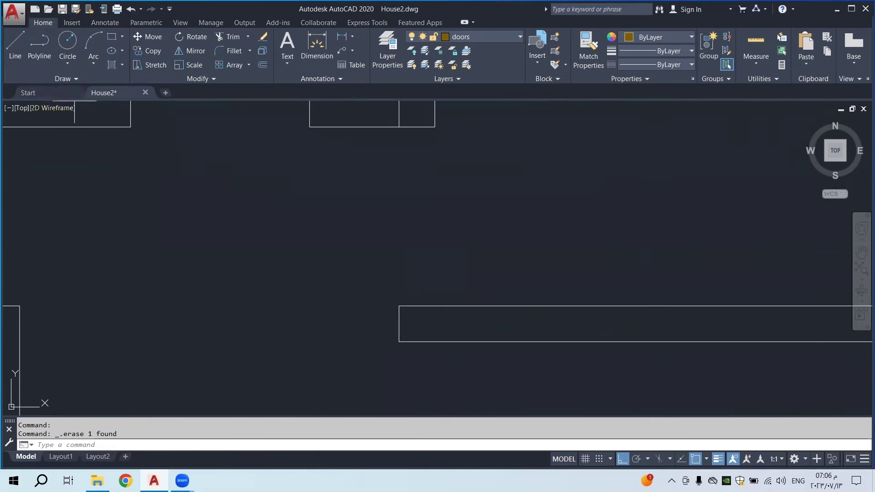
{"action": "left_click", "coordinate": [399, 305]}
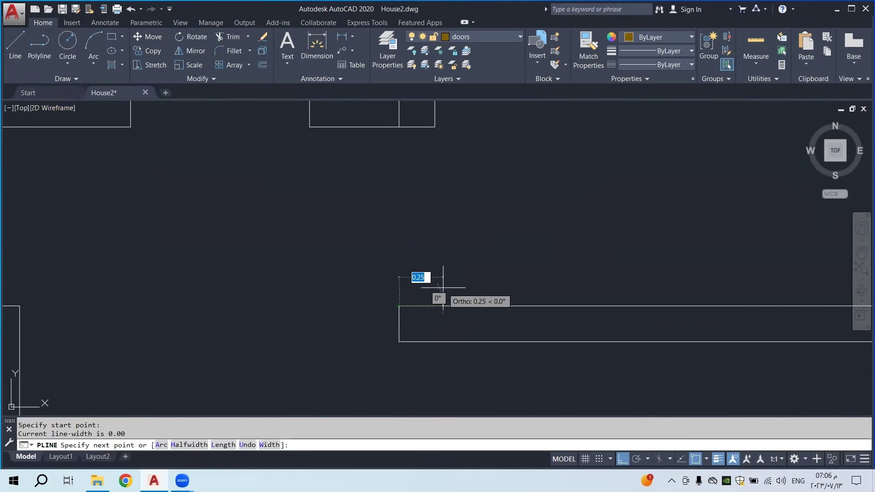
{"action": "type", "text": ".1"}
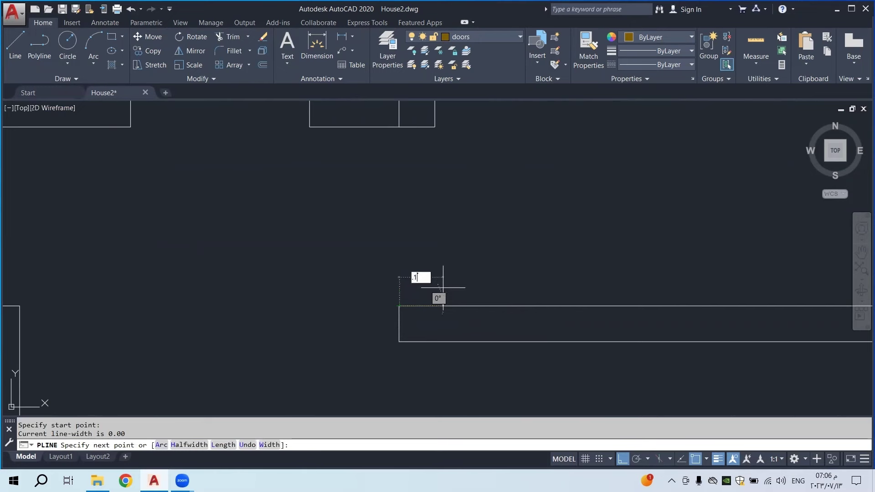
{"action": "key", "text": "Return"}
{"action": "type", "text": "."}
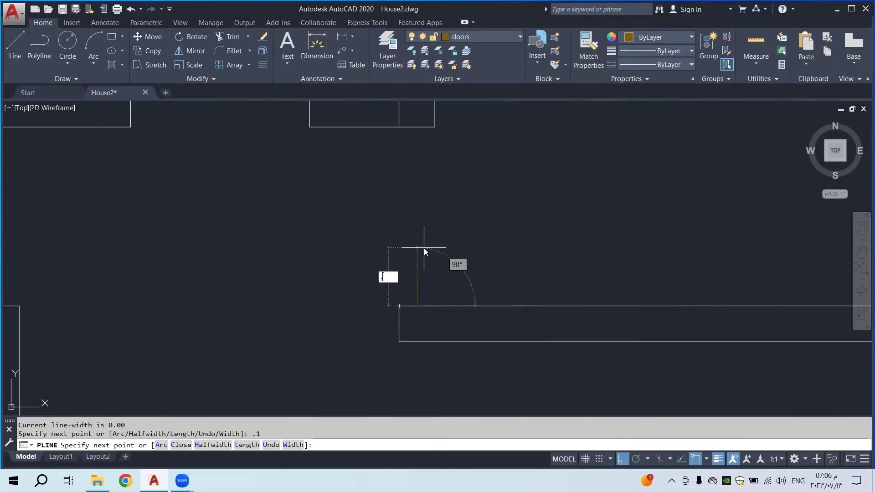
{"action": "type", "text": "05"}
{"action": "key", "text": "Return"}
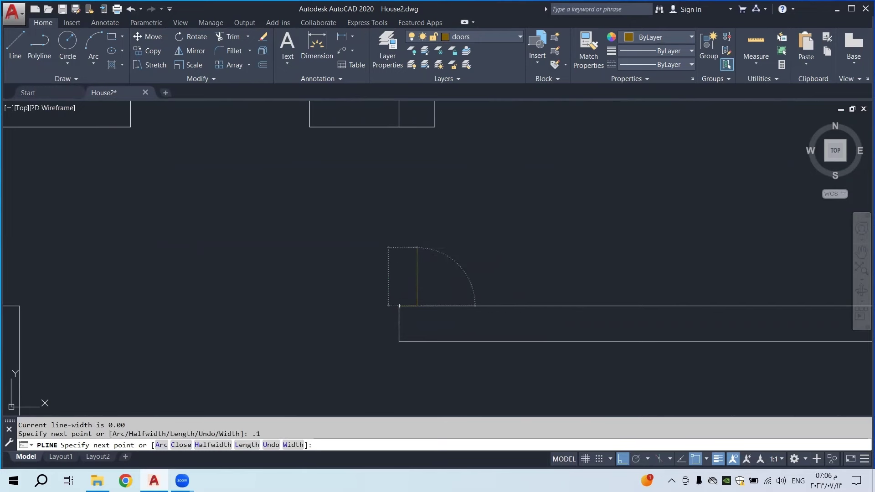
{"action": "scroll", "coordinate": [423, 273], "scroll_direction": "down", "scroll_amount": 3}
{"action": "scroll", "coordinate": [424, 285], "scroll_direction": "down", "scroll_amount": 3}
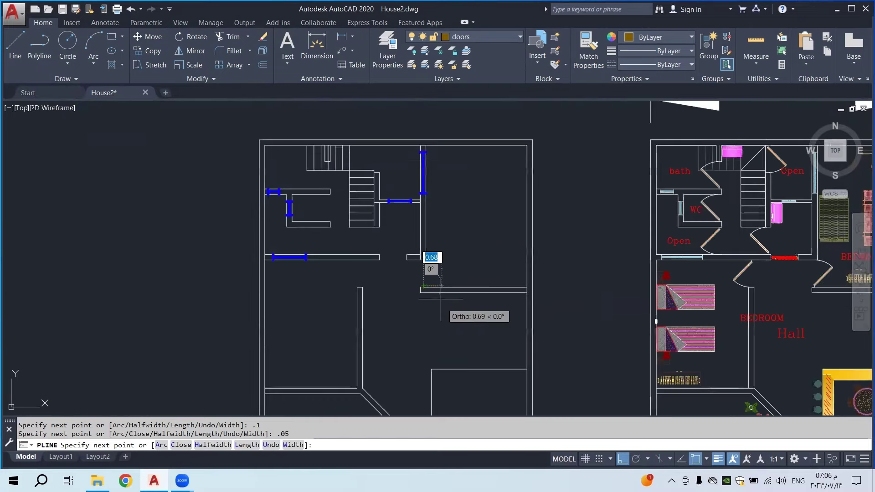
{"action": "scroll", "coordinate": [428, 268], "scroll_direction": "up", "scroll_amount": 3}
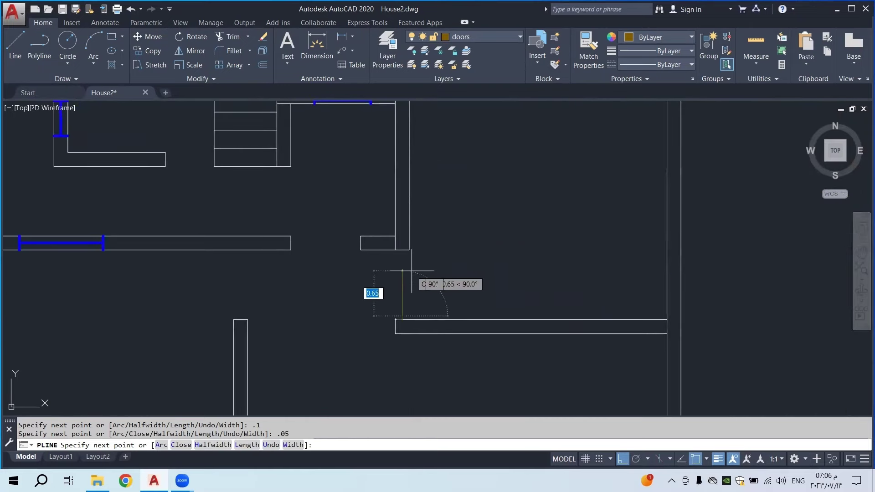
{"action": "scroll", "coordinate": [411, 271], "scroll_direction": "up", "scroll_amount": 2}
{"action": "key", "text": "Escape"}
Zoom and pan to the furnished right-hand plan's bedroom doors
{"action": "scroll", "coordinate": [408, 309], "scroll_direction": "down", "scroll_amount": 1}
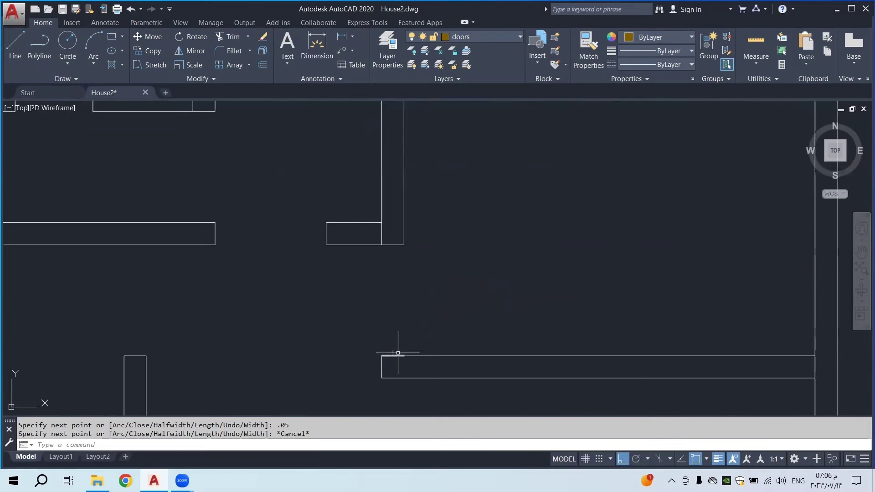
{"action": "scroll", "coordinate": [397, 353], "scroll_direction": "down", "scroll_amount": 2}
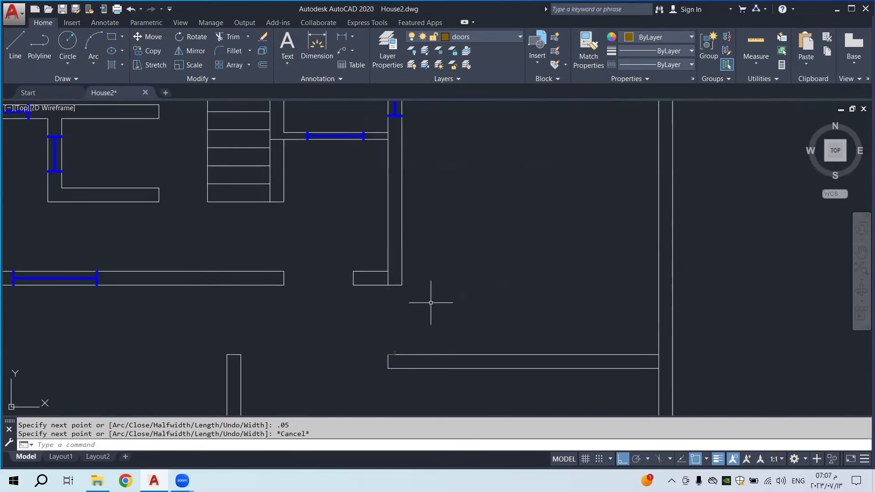
{"action": "scroll", "coordinate": [430, 303], "scroll_direction": "down", "scroll_amount": 3}
{"action": "scroll", "coordinate": [606, 288], "scroll_direction": "up", "scroll_amount": 3}
{"action": "middle_click_drag", "start_coordinate": [529, 356], "coordinate": [495, 209]}
{"action": "scroll", "coordinate": [480, 270], "scroll_direction": "up", "scroll_amount": 6}
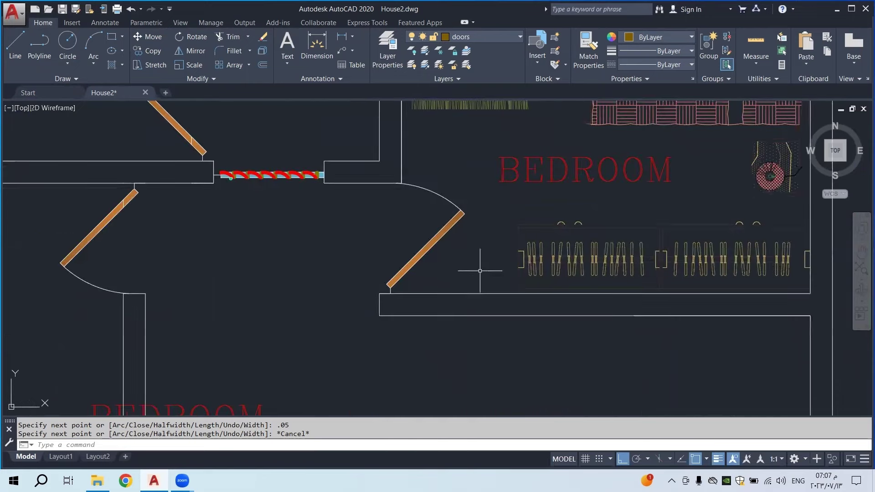
Measure an existing door leaf with an aligned dimension, cancelling without placing it
{"action": "left_click", "coordinate": [354, 40]}
{"action": "left_click", "coordinate": [366, 64]}
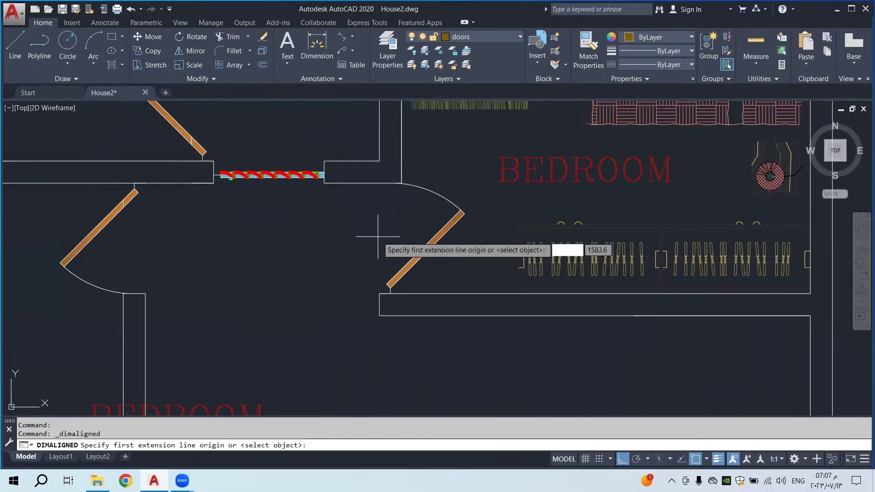
{"action": "scroll", "coordinate": [378, 277], "scroll_direction": "up", "scroll_amount": 4}
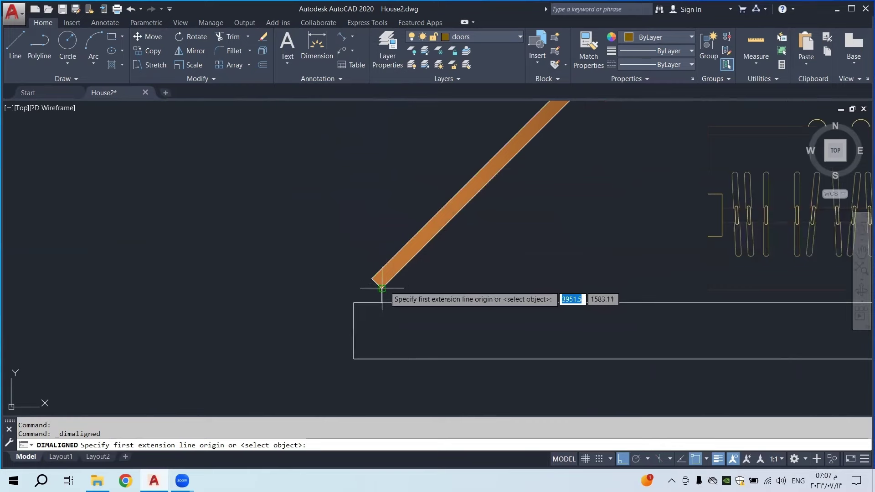
{"action": "left_click", "coordinate": [382, 288]}
{"action": "scroll", "coordinate": [382, 290], "scroll_direction": "down", "scroll_amount": 5}
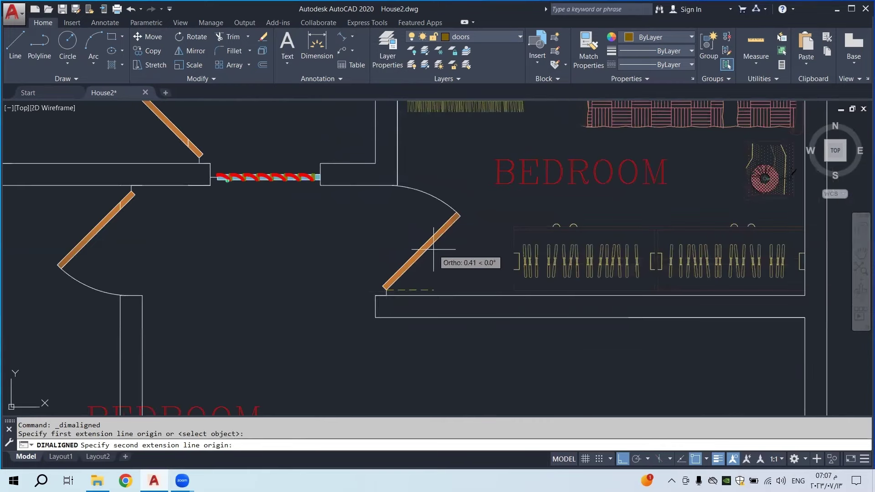
{"action": "left_click", "coordinate": [460, 216]}
{"action": "scroll", "coordinate": [476, 249], "scroll_direction": "down", "scroll_amount": 6}
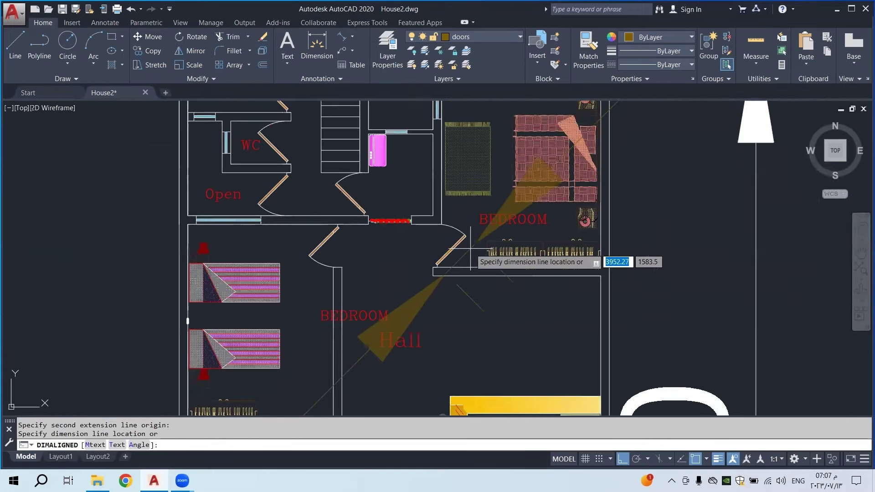
{"action": "key", "text": "Escape"}
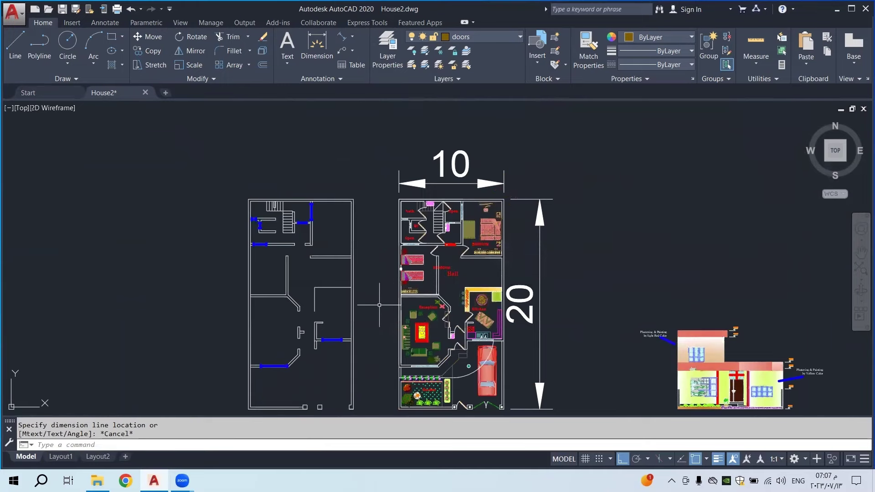
{"action": "scroll", "coordinate": [385, 273], "scroll_direction": "up", "scroll_amount": 10}
{"action": "key", "text": "Escape"}
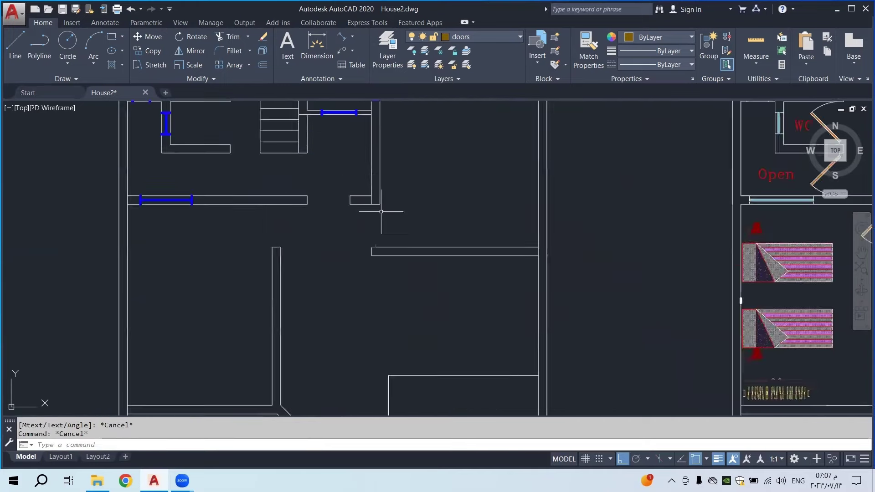
With Ortho off, draw a 0.95-long angled door-leaf polyline from the wall corner
{"action": "left_click", "coordinate": [40, 45]}
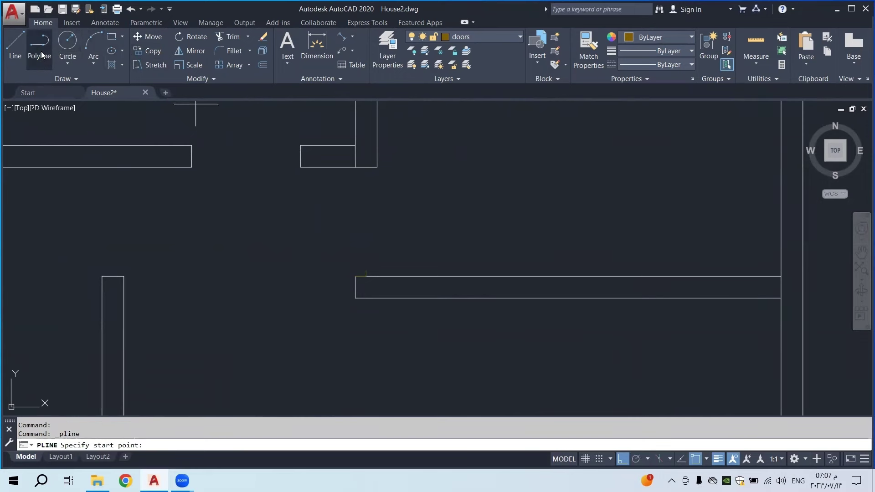
{"action": "left_click", "coordinate": [622, 459]}
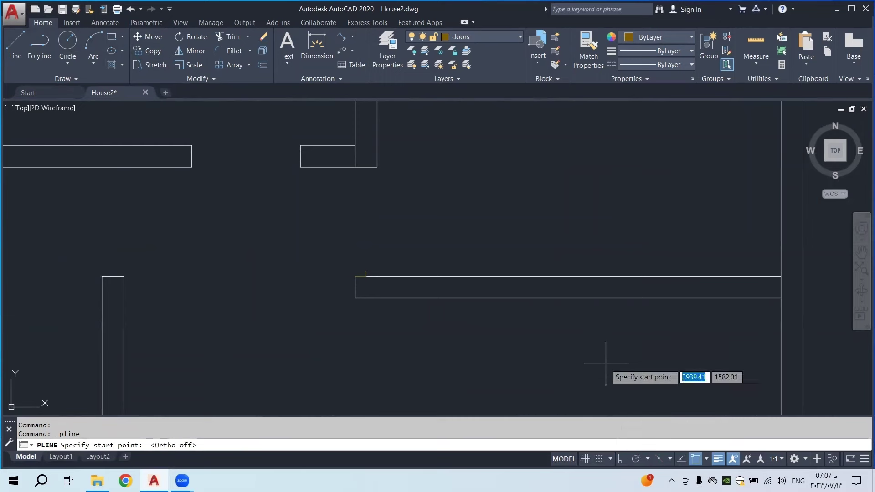
{"action": "left_click", "coordinate": [367, 269]}
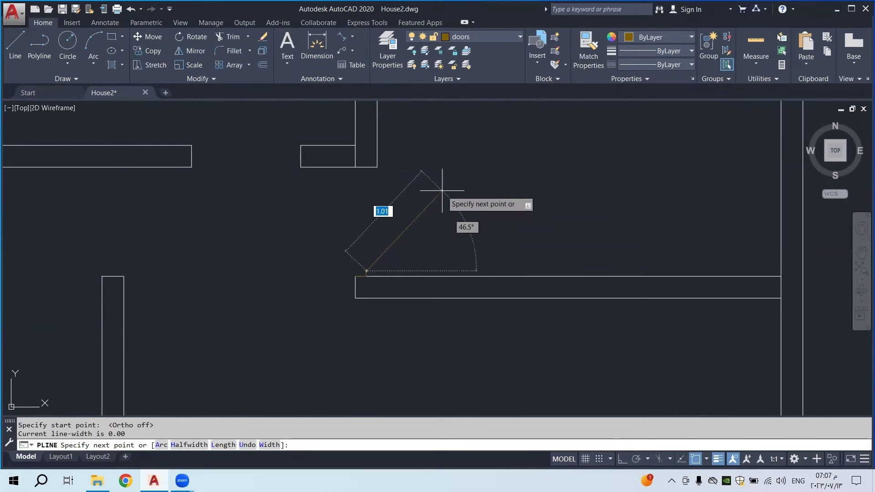
{"action": "type", "text": ".95"}
{"action": "key", "text": "Return"}
{"action": "key", "text": "Escape"}
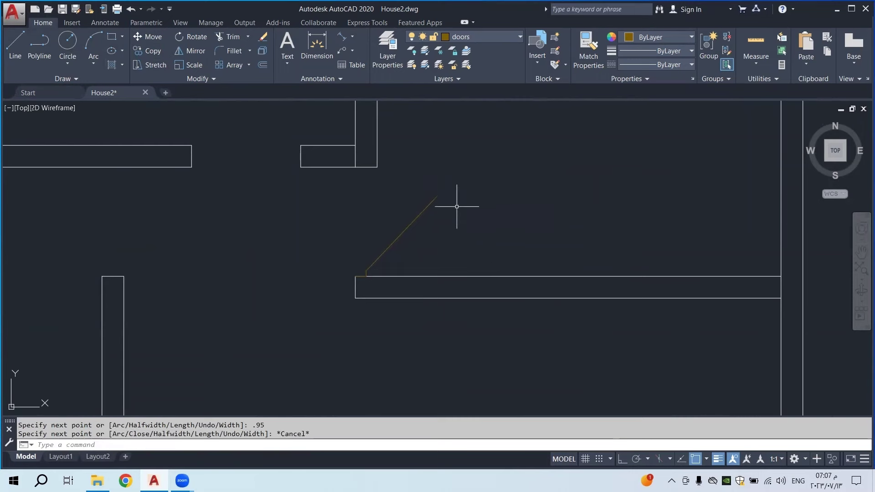
{"action": "left_click", "coordinate": [257, 65]}
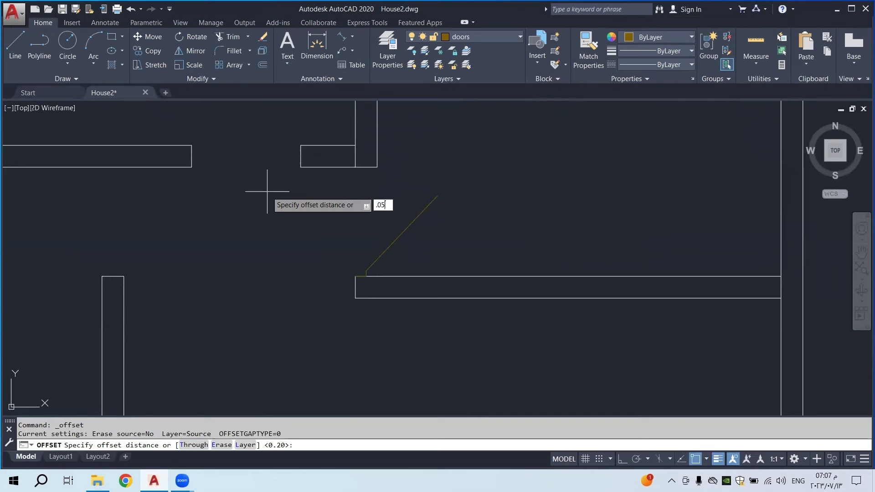
Offset the diagonal door leaf line by 0.05 to form the leaf's second edge
{"action": "type", "text": ".05"}
{"action": "key", "text": "Return"}
{"action": "left_click", "coordinate": [405, 232]}
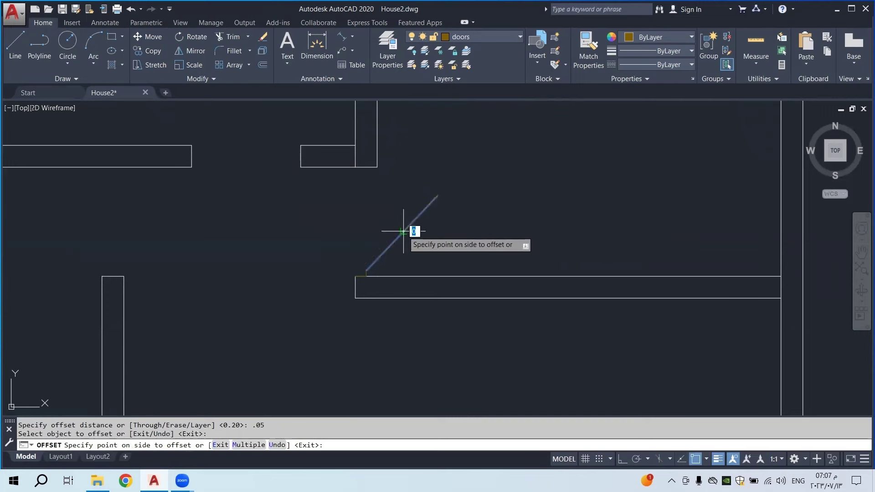
{"action": "left_click", "coordinate": [367, 210]}
{"action": "scroll", "coordinate": [410, 244], "scroll_direction": "down", "scroll_amount": 2}
{"action": "key", "text": "Escape"}
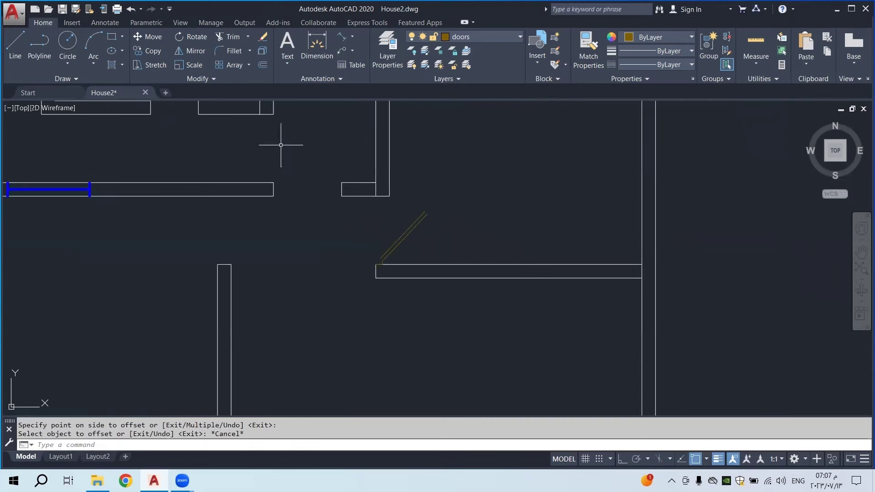
Start closing lines at the leaf's lower and top ends, then clear the active commands
{"action": "left_click", "coordinate": [15, 45]}
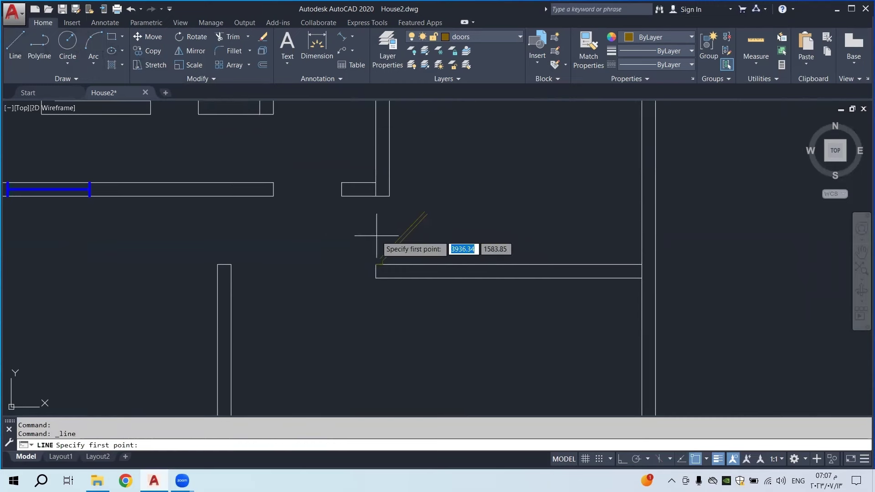
{"action": "scroll", "coordinate": [387, 246], "scroll_direction": "up", "scroll_amount": 5}
{"action": "left_click", "coordinate": [380, 258]}
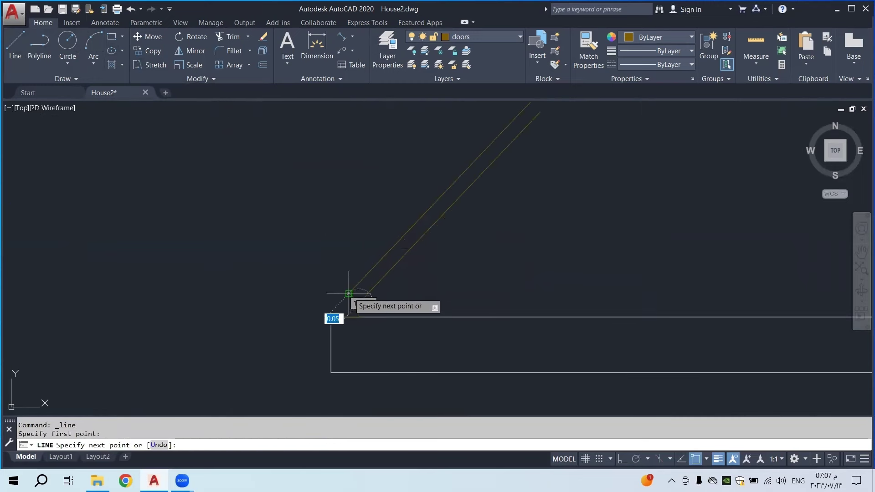
{"action": "key", "text": "Escape"}
{"action": "left_click", "coordinate": [15, 46]}
{"action": "scroll", "coordinate": [427, 231], "scroll_direction": "down", "scroll_amount": 2}
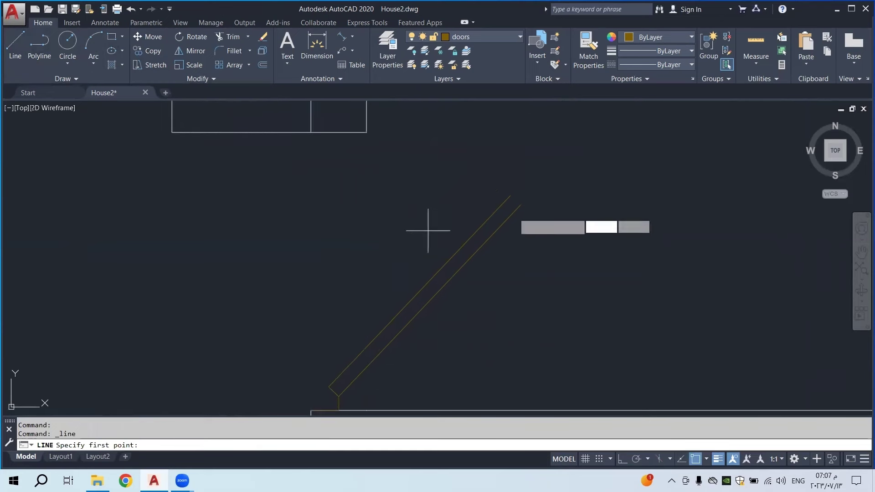
{"action": "left_click", "coordinate": [504, 194]}
{"action": "key", "text": "Escape"}
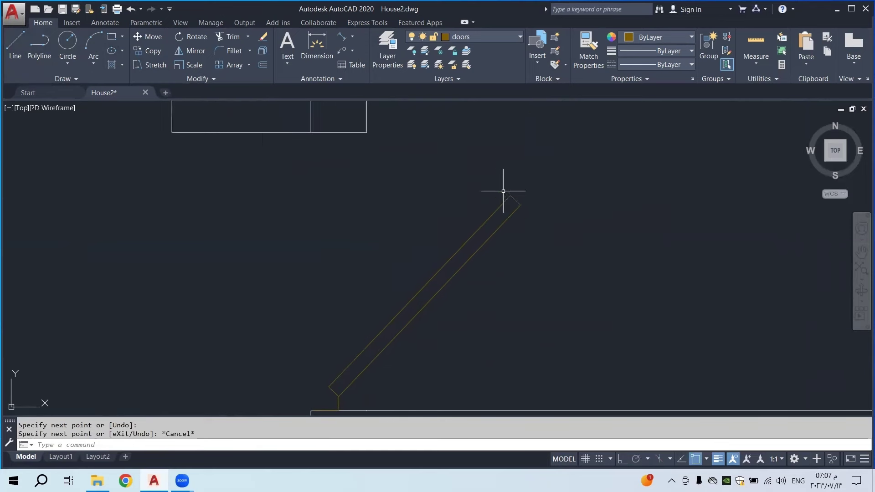
{"action": "scroll", "coordinate": [501, 201], "scroll_direction": "down", "scroll_amount": 4}
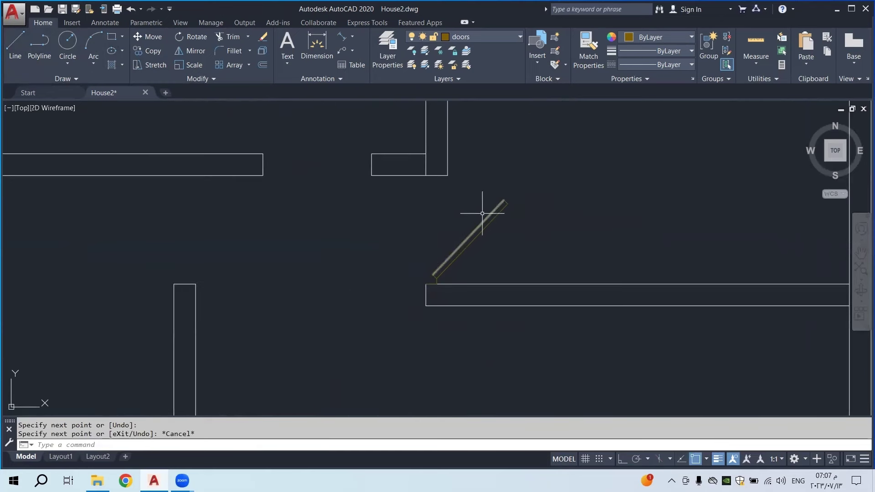
{"action": "scroll", "coordinate": [468, 234], "scroll_direction": "down", "scroll_amount": 3}
{"action": "key", "text": "Escape"}
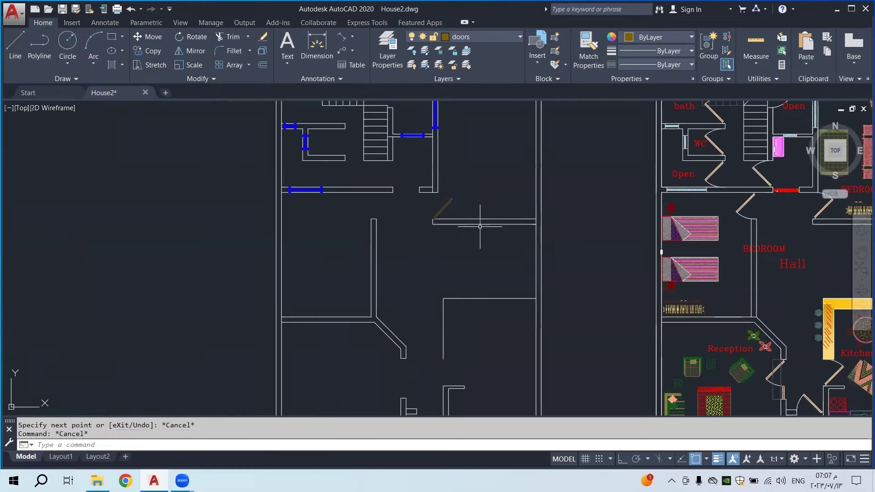
{"action": "scroll", "coordinate": [445, 261], "scroll_direction": "down", "scroll_amount": 3}
{"action": "key", "text": "Escape"}
{"action": "scroll", "coordinate": [445, 260], "scroll_direction": "up", "scroll_amount": 8}
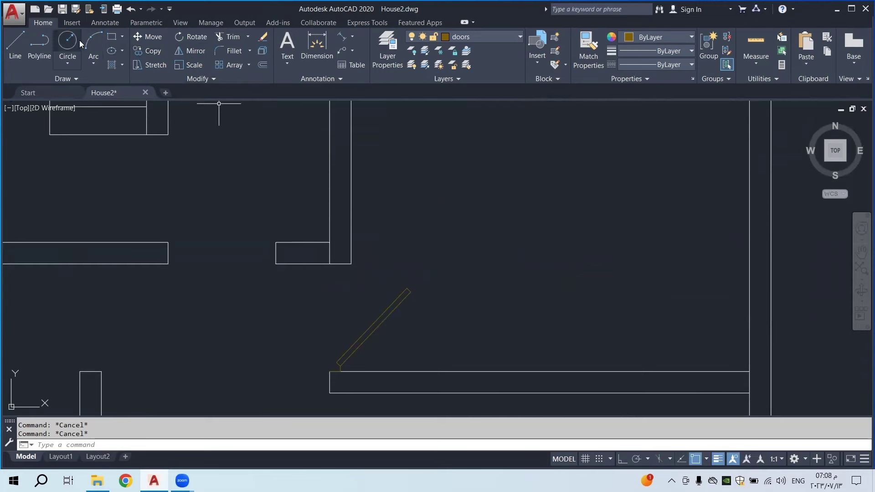
Draw a circle centred on the leaf's hinge end with radius reaching its far tip
{"action": "left_click", "coordinate": [68, 41]}
{"action": "scroll", "coordinate": [339, 367], "scroll_direction": "up", "scroll_amount": 4}
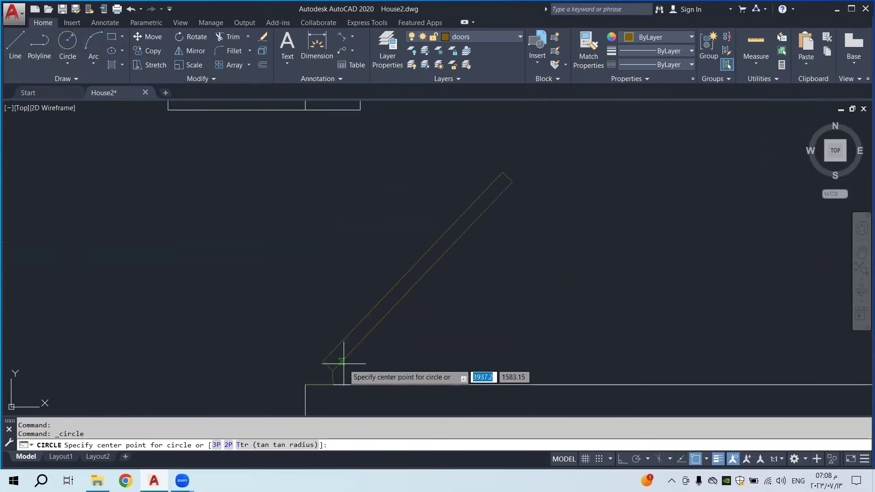
{"action": "left_click", "coordinate": [333, 370]}
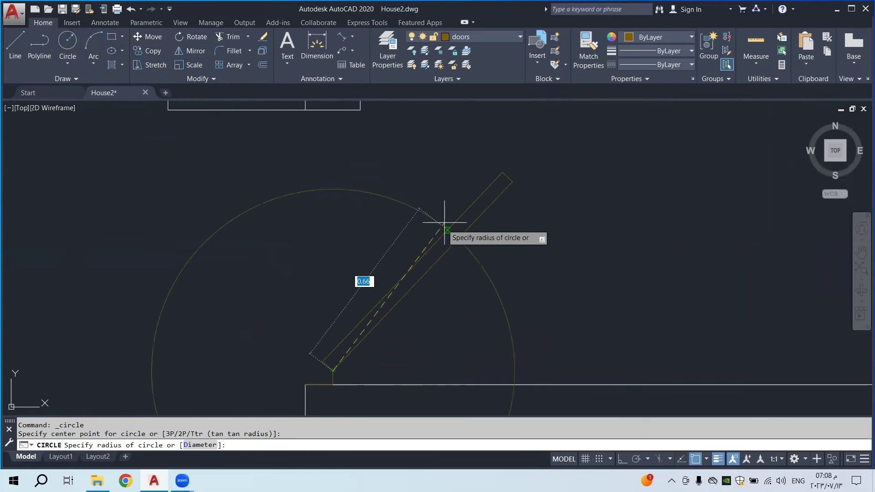
{"action": "left_click", "coordinate": [513, 181]}
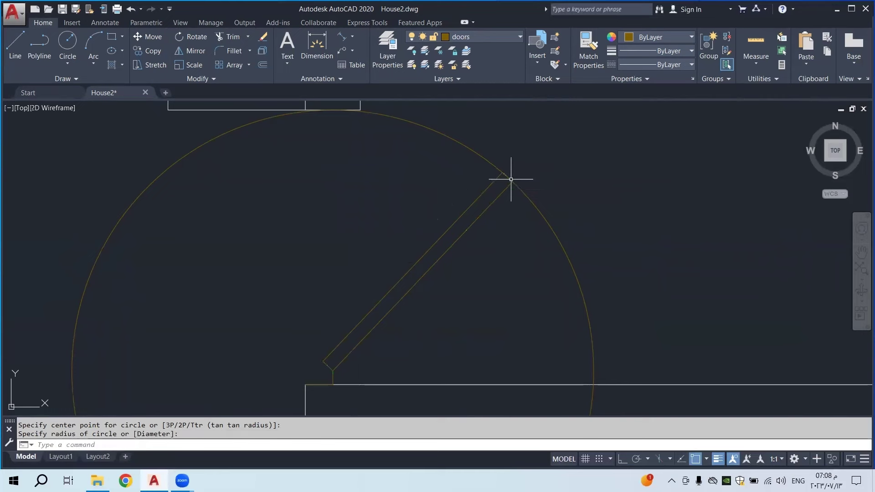
{"action": "scroll", "coordinate": [513, 179], "scroll_direction": "down", "scroll_amount": 6}
{"action": "key", "text": "Escape"}
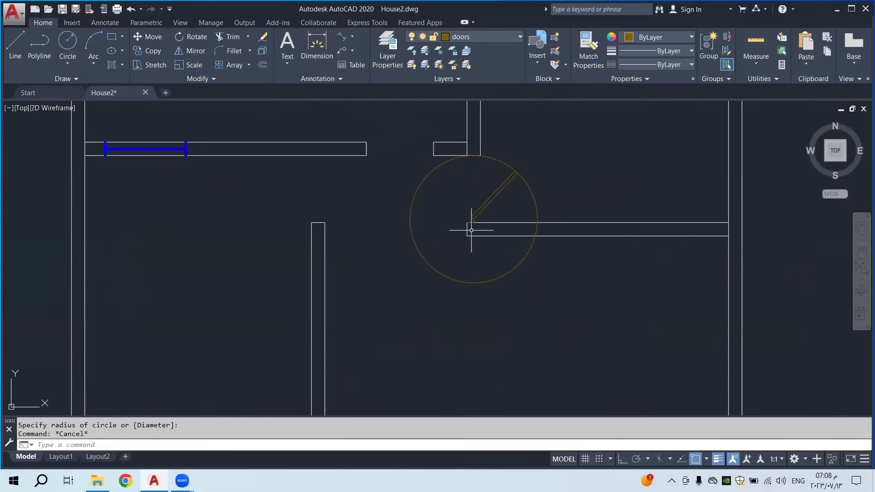
Trim the circle down to the swing arc between the leaf tip and the wall
{"action": "left_click", "coordinate": [233, 38]}
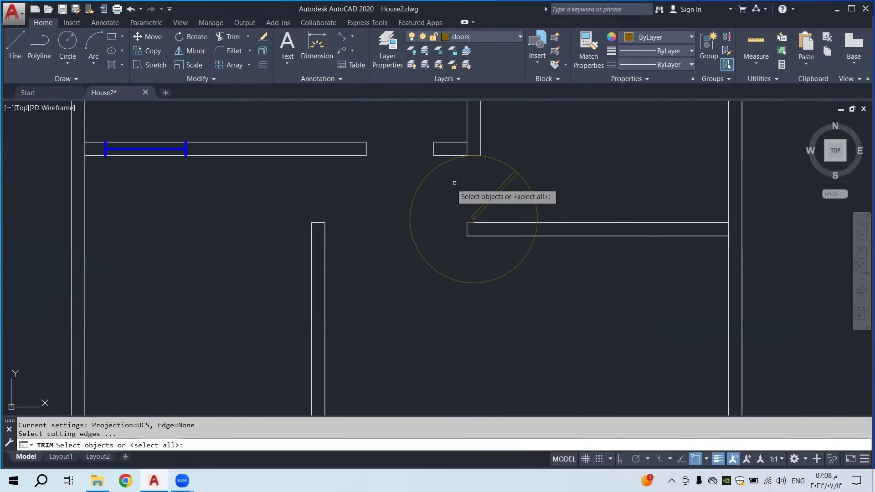
{"action": "left_click", "coordinate": [524, 132]}
{"action": "left_click", "coordinate": [400, 299]}
{"action": "key", "text": "Return"}
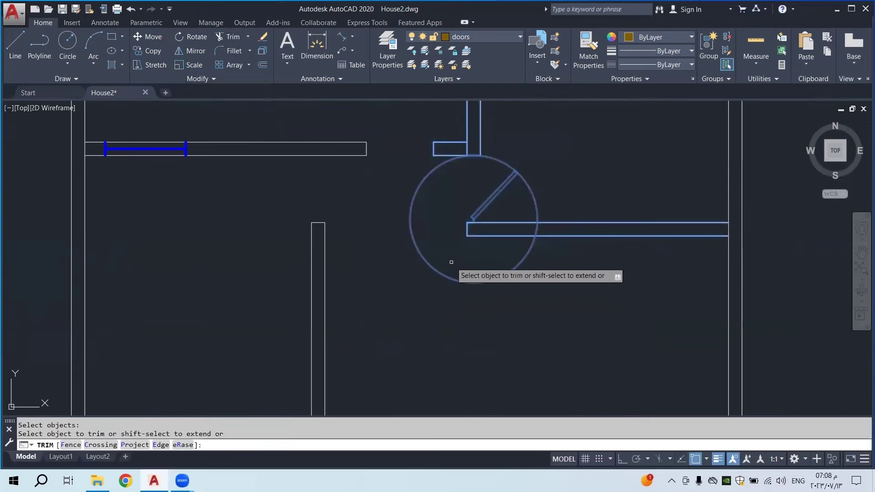
{"action": "left_click", "coordinate": [450, 260]}
{"action": "left_click", "coordinate": [419, 291]}
{"action": "scroll", "coordinate": [529, 231], "scroll_direction": "up", "scroll_amount": 3}
{"action": "left_click", "coordinate": [539, 236]}
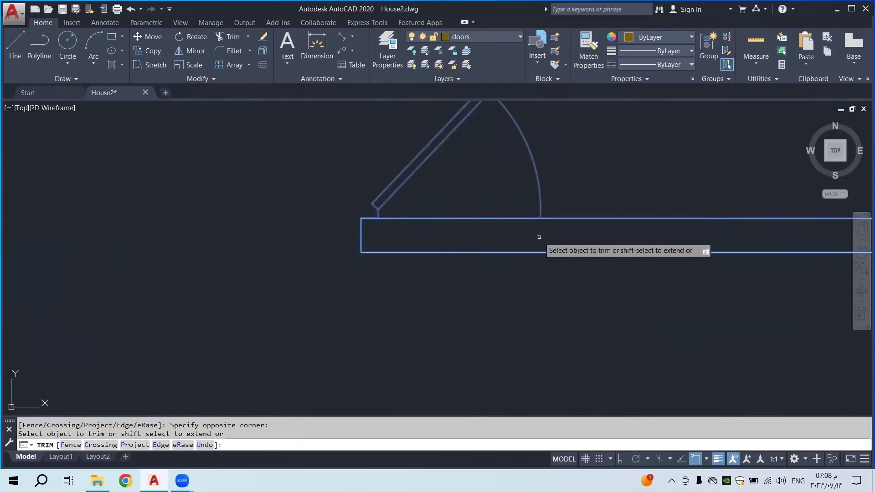
{"action": "left_click", "coordinate": [541, 199]}
{"action": "scroll", "coordinate": [499, 243], "scroll_direction": "down", "scroll_amount": 3}
{"action": "scroll", "coordinate": [451, 161], "scroll_direction": "up", "scroll_amount": 1}
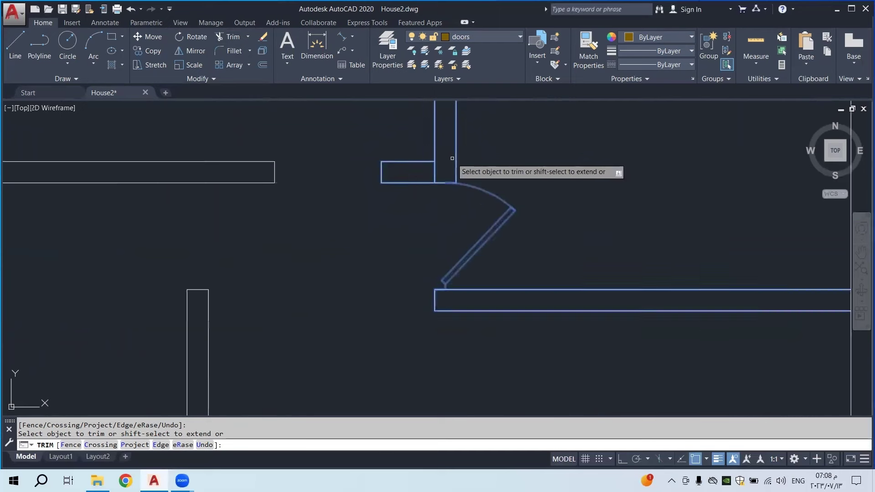
{"action": "scroll", "coordinate": [547, 197], "scroll_direction": "up", "scroll_amount": 2}
{"action": "scroll", "coordinate": [579, 225], "scroll_direction": "down", "scroll_amount": 4}
{"action": "key", "text": "Escape"}
Pan to the door and select the swing arc to check it
{"action": "middle_click_drag", "start_coordinate": [580, 225], "coordinate": [434, 230]}
{"action": "scroll", "coordinate": [412, 256], "scroll_direction": "down", "scroll_amount": 5}
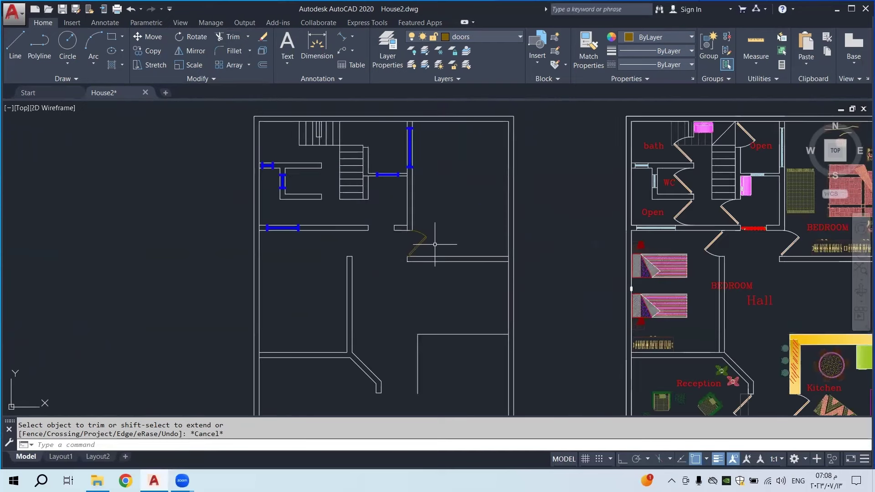
{"action": "scroll", "coordinate": [412, 258], "scroll_direction": "up", "scroll_amount": 6}
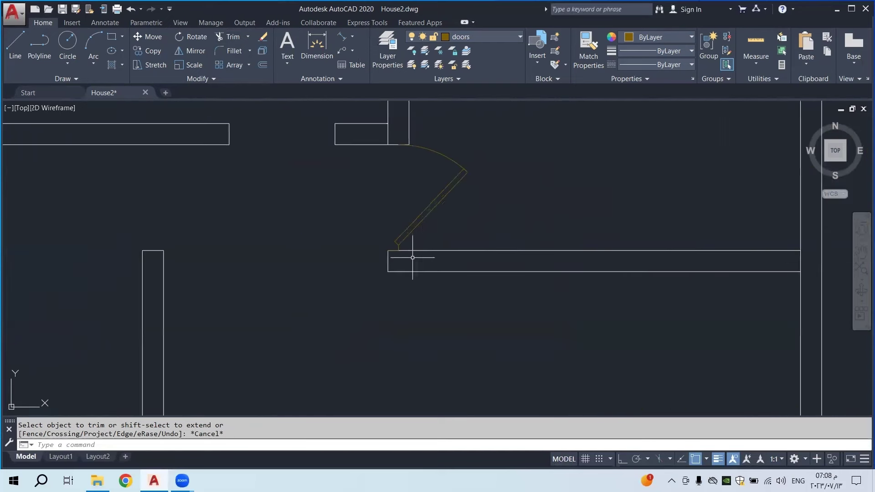
{"action": "left_click", "coordinate": [444, 156]}
{"action": "scroll", "coordinate": [447, 197], "scroll_direction": "down", "scroll_amount": 4}
{"action": "key", "text": "Escape"}
{"action": "scroll", "coordinate": [733, 217], "scroll_direction": "up", "scroll_amount": 8}
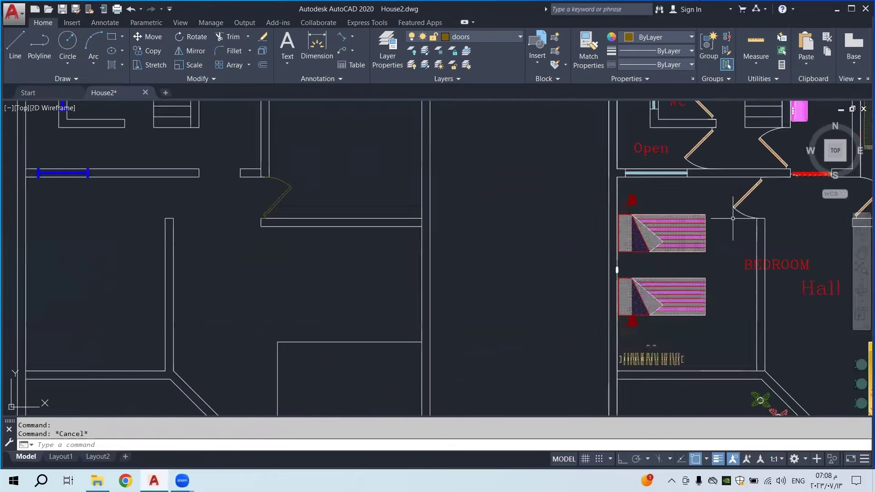
Select the door swing arc and give it the ACAD_ISO07W100 linetype
{"action": "scroll", "coordinate": [764, 193], "scroll_direction": "up", "scroll_amount": 6}
{"action": "left_click", "coordinate": [610, 228]}
{"action": "scroll", "coordinate": [609, 229], "scroll_direction": "down", "scroll_amount": 4}
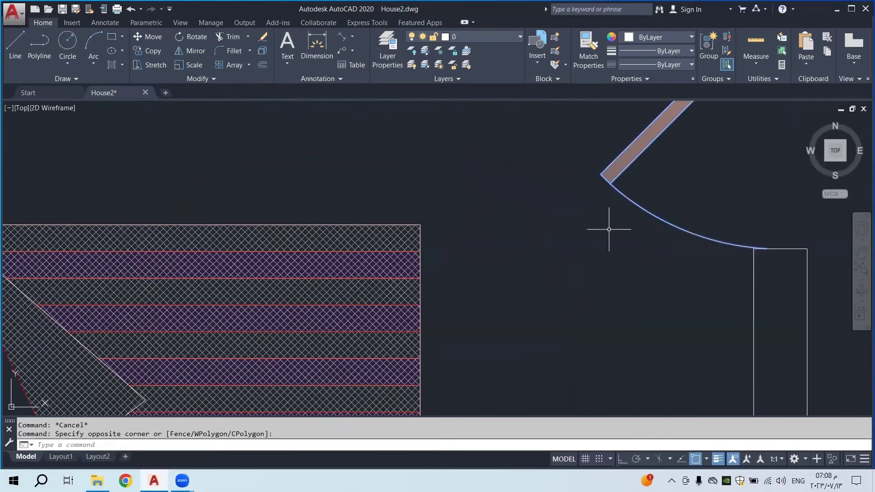
{"action": "scroll", "coordinate": [355, 219], "scroll_direction": "down", "scroll_amount": 5}
{"action": "scroll", "coordinate": [283, 241], "scroll_direction": "up", "scroll_amount": 6}
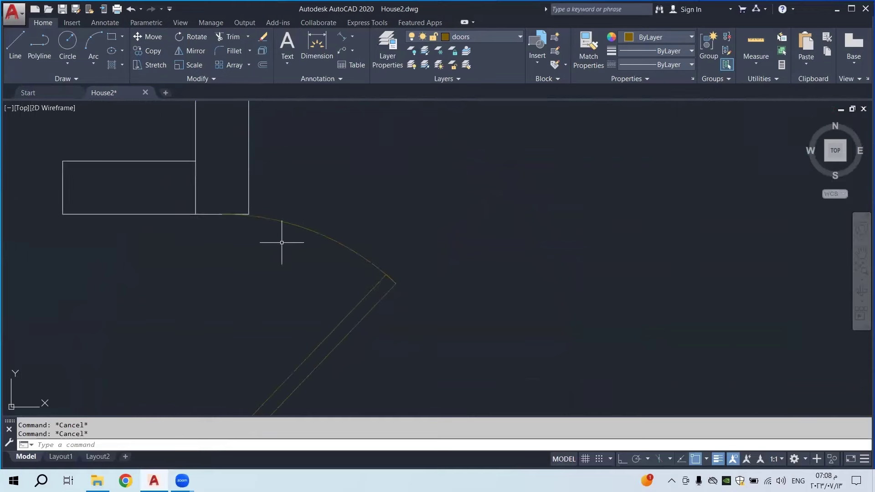
{"action": "left_click", "coordinate": [252, 277]}
{"action": "key", "text": "Escape"}
{"action": "left_click", "coordinate": [328, 239]}
{"action": "left_click", "coordinate": [298, 268]}
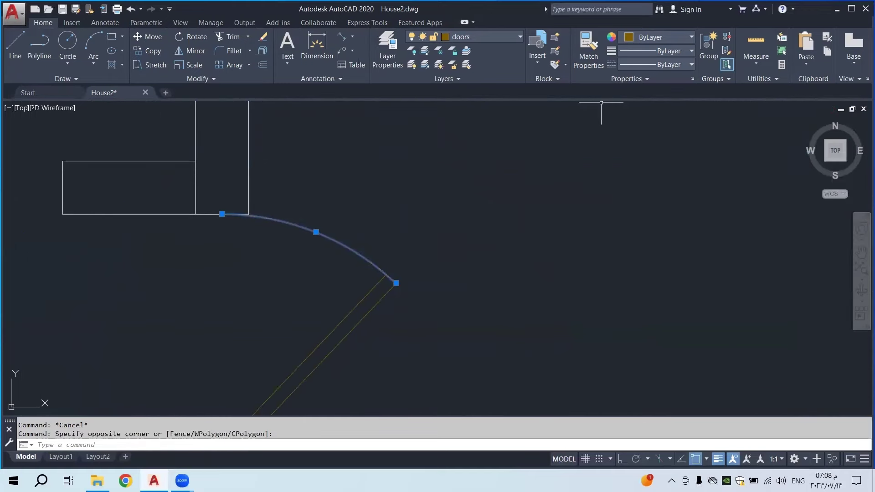
{"action": "left_click", "coordinate": [651, 64]}
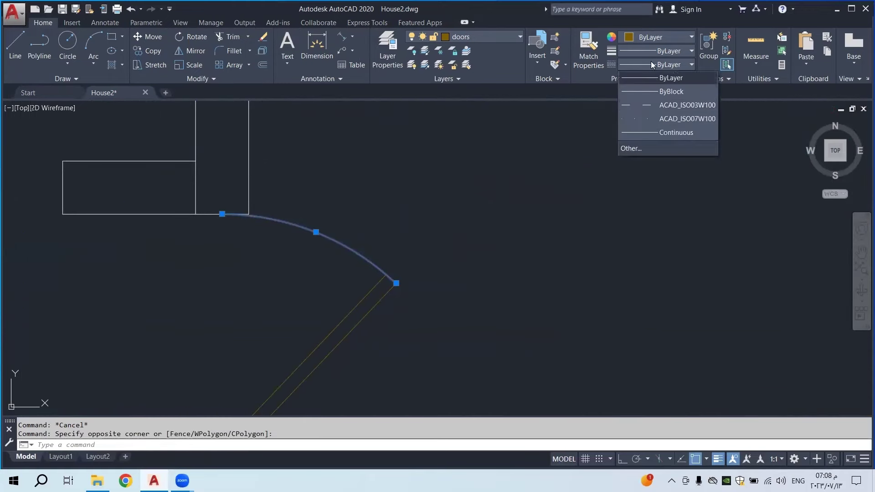
{"action": "left_click", "coordinate": [664, 120]}
Set the arc's linetype scale to 0.05 in its Properties
{"action": "scroll", "coordinate": [393, 208], "scroll_direction": "up", "scroll_amount": 5}
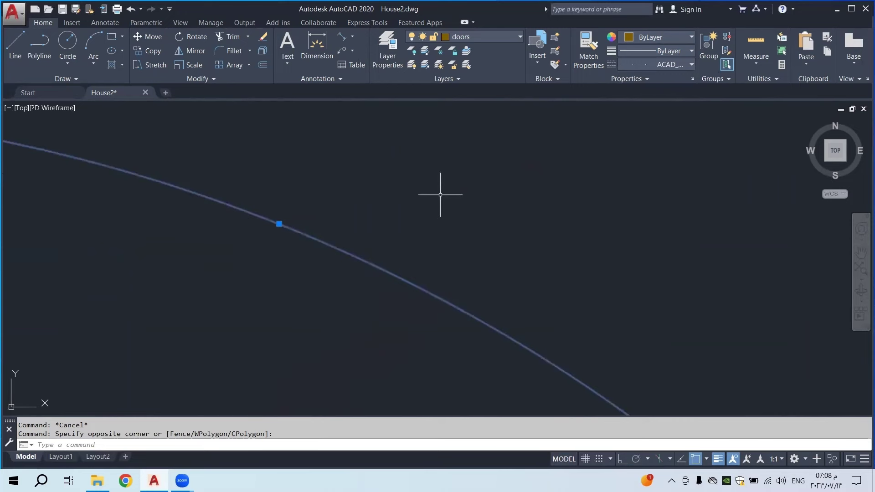
{"action": "scroll", "coordinate": [405, 254], "scroll_direction": "down", "scroll_amount": 6}
{"action": "middle_click_drag", "start_coordinate": [464, 248], "coordinate": [433, 207]}
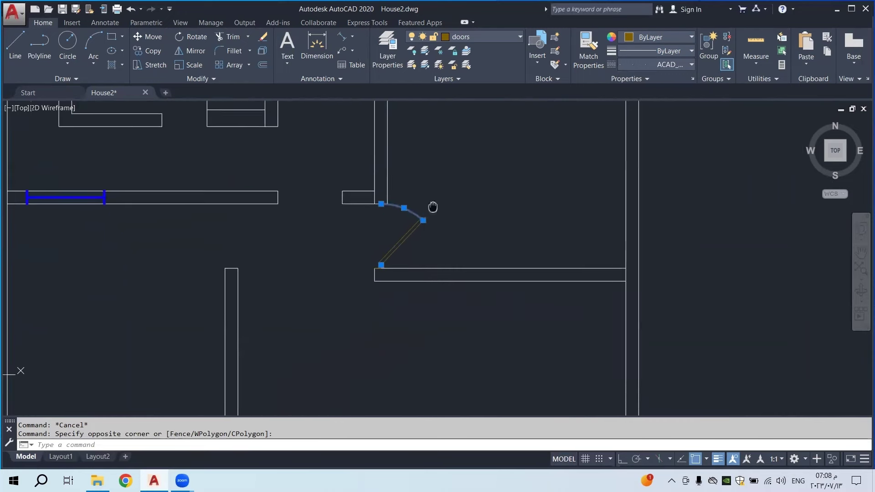
{"action": "scroll", "coordinate": [433, 207], "scroll_direction": "up", "scroll_amount": 4}
{"action": "right_click", "coordinate": [410, 146]}
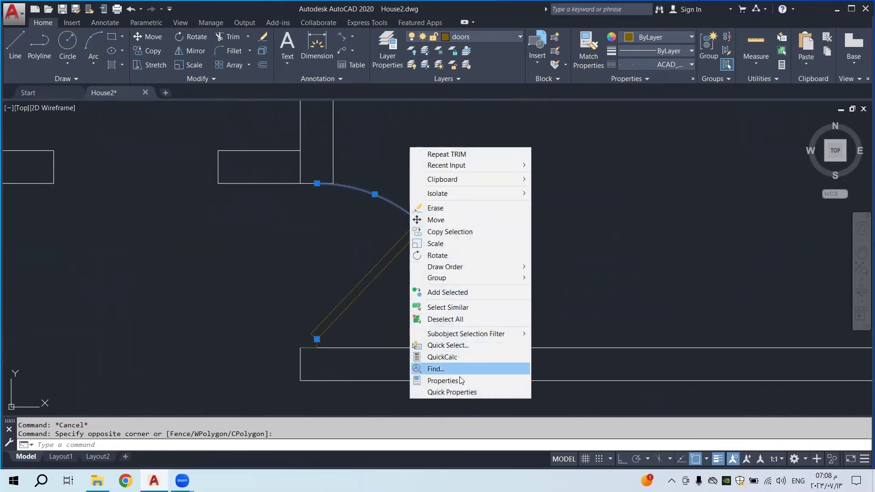
{"action": "left_click", "coordinate": [441, 381]}
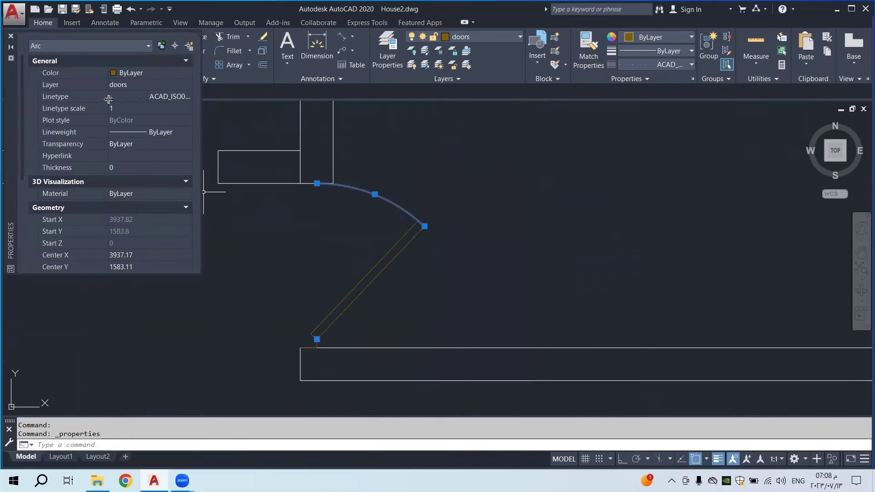
{"action": "left_click", "coordinate": [129, 109]}
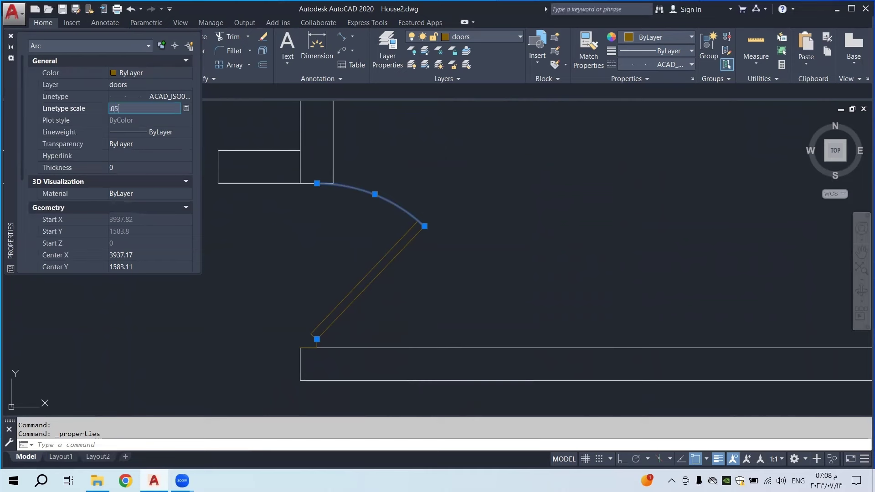
{"action": "type", "text": ".05"}
{"action": "key", "text": "Return"}
{"action": "scroll", "coordinate": [390, 195], "scroll_direction": "up", "scroll_amount": 3}
{"action": "scroll", "coordinate": [463, 219], "scroll_direction": "down", "scroll_amount": 3}
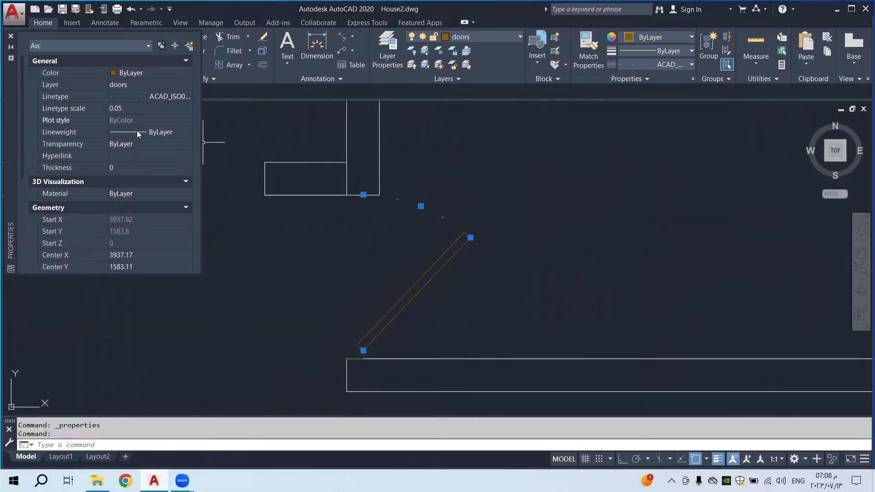
Reduce the arc's linetype scale to 0.01 and close the Properties palette
{"action": "left_click", "coordinate": [130, 109]}
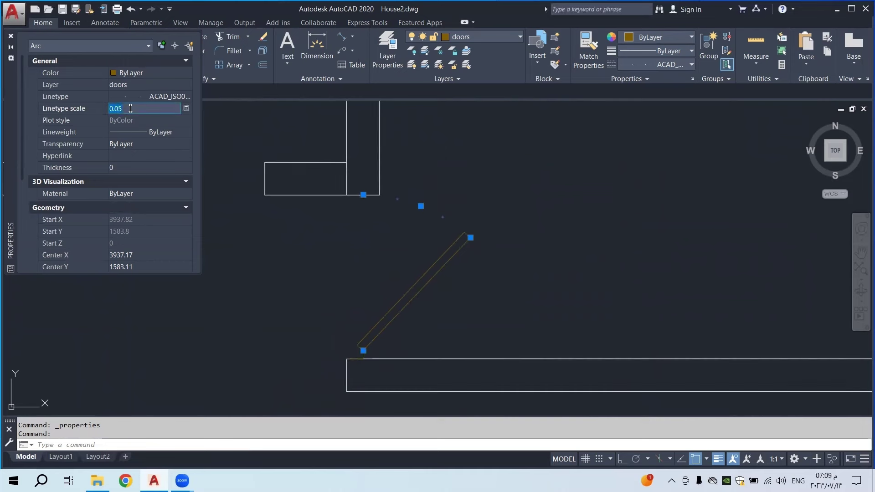
{"action": "type", "text": ".01"}
{"action": "key", "text": "Return"}
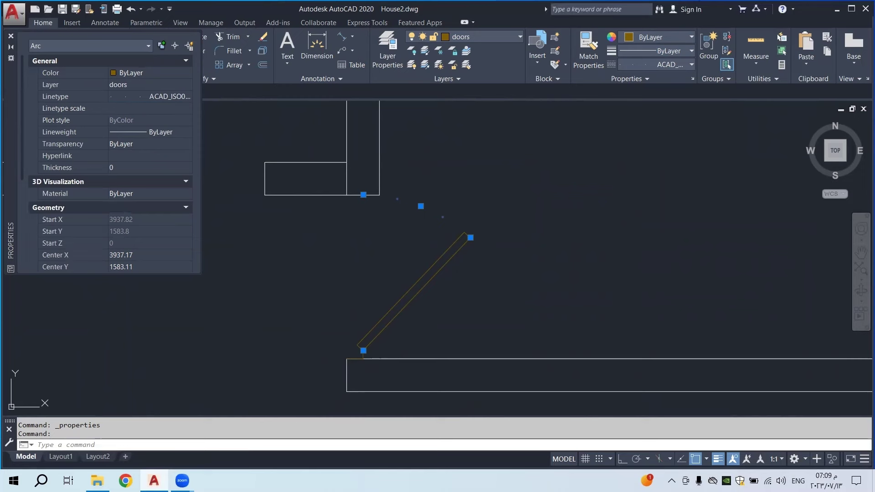
{"action": "key", "text": "Escape"}
{"action": "scroll", "coordinate": [469, 228], "scroll_direction": "down", "scroll_amount": 4}
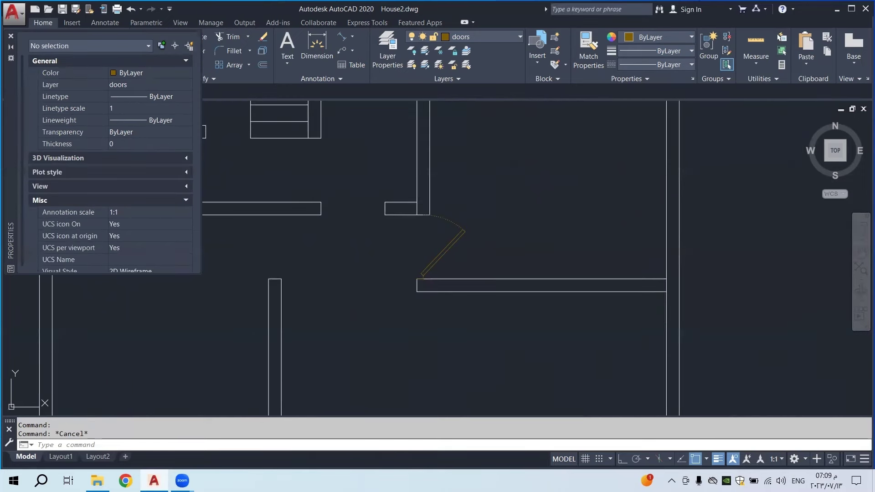
{"action": "left_click", "coordinate": [11, 36]}
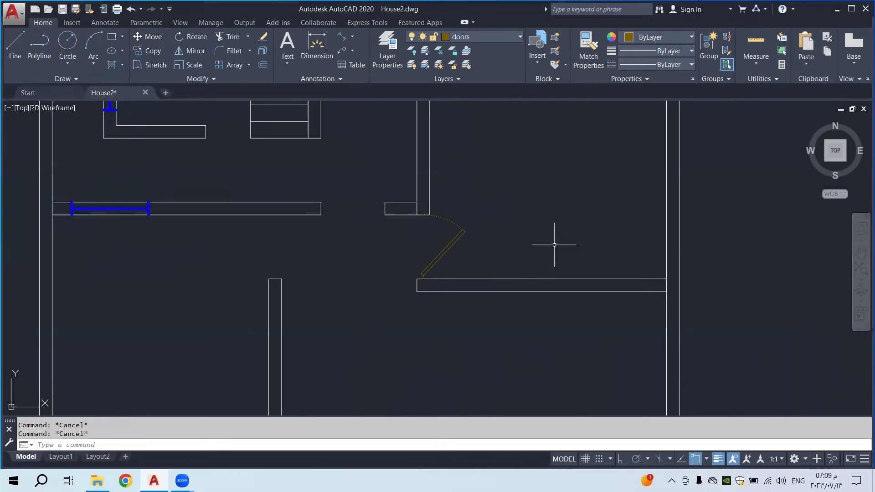
{"action": "scroll", "coordinate": [456, 223], "scroll_direction": "up", "scroll_amount": 3}
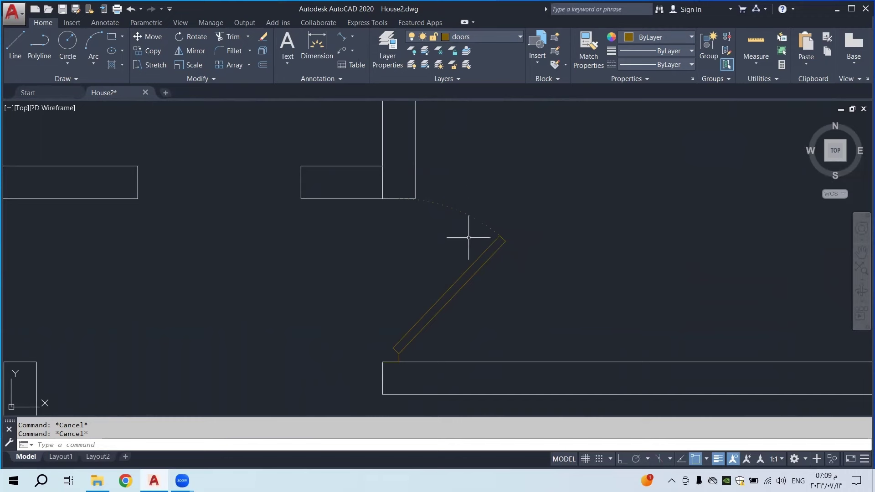
{"action": "scroll", "coordinate": [440, 303], "scroll_direction": "up", "scroll_amount": 4}
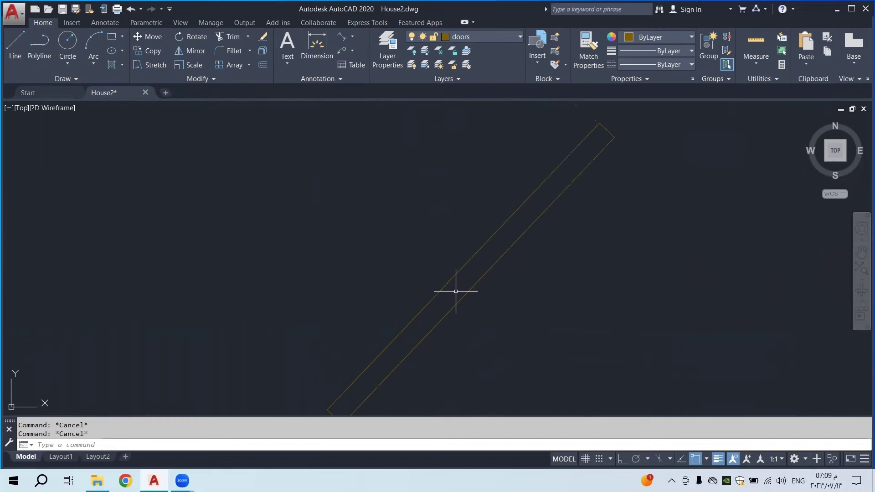
{"action": "scroll", "coordinate": [455, 293], "scroll_direction": "down", "scroll_amount": 4}
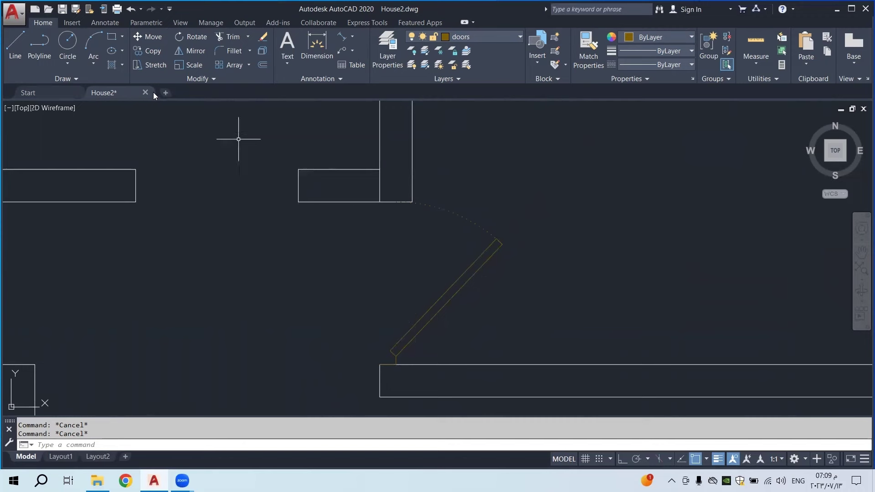
Start a SOLID pattern hatch with colour 114,116,48 (olive) for the door leaf
{"action": "left_click", "coordinate": [114, 65]}
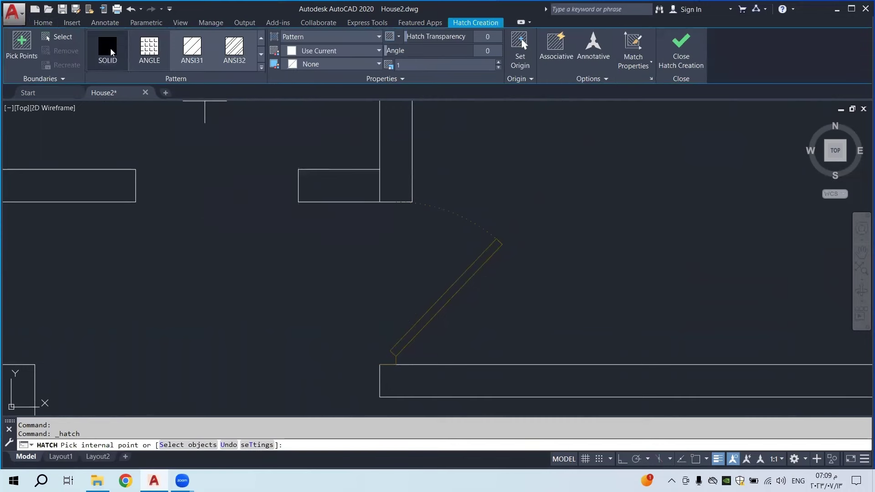
{"action": "left_click", "coordinate": [110, 49]}
{"action": "left_click", "coordinate": [318, 51]}
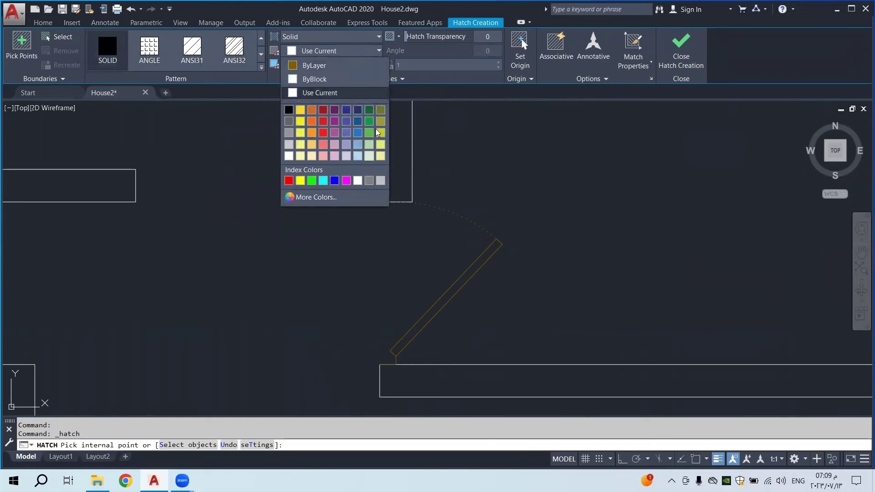
{"action": "left_click", "coordinate": [380, 113]}
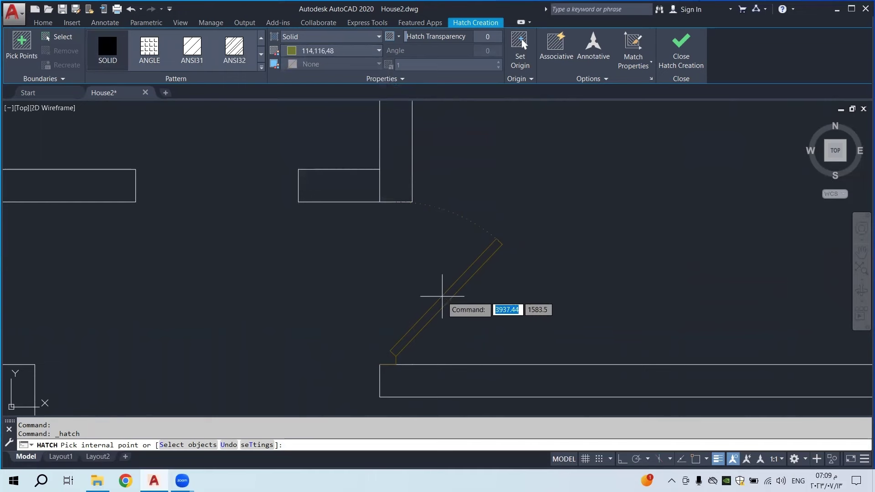
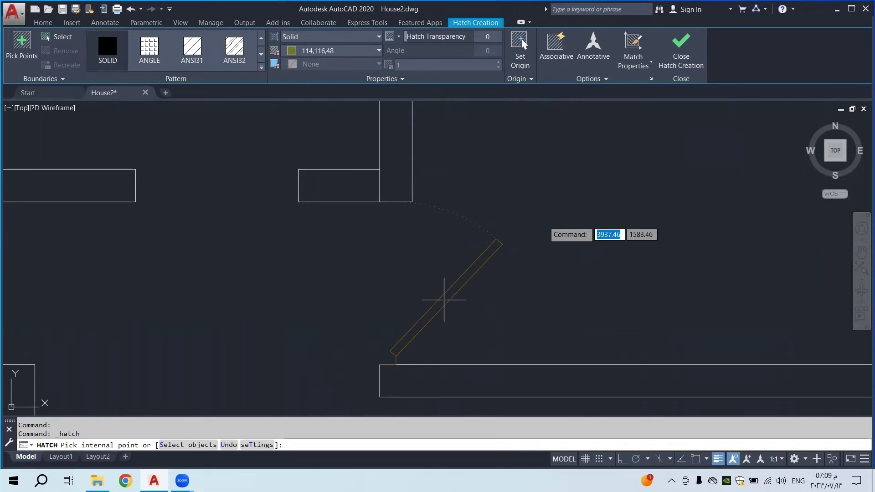
Fill the door leaf with the solid olive hatch and finish the hatch
{"action": "left_click", "coordinate": [444, 300]}
{"action": "right_click", "coordinate": [511, 181]}
{"action": "left_click", "coordinate": [533, 187]}
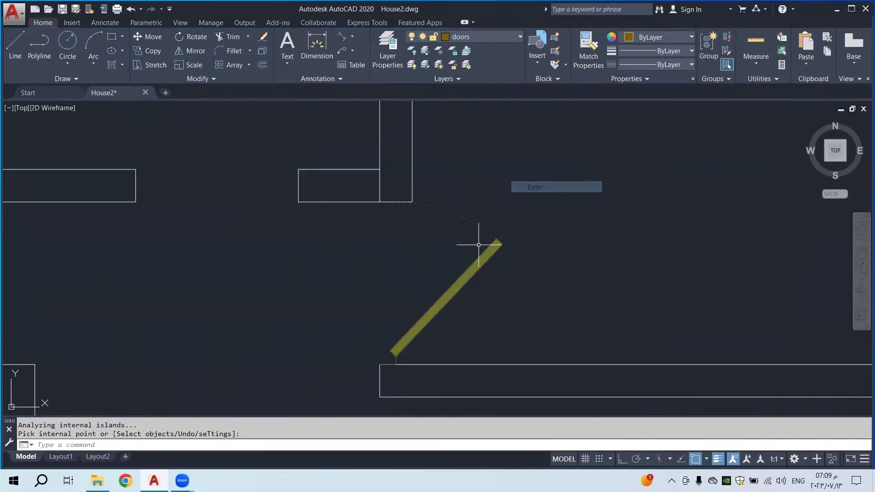
Try window-selecting the door hatch, swing arc and hinge objects, cancelling both attempts
{"action": "scroll", "coordinate": [469, 255], "scroll_direction": "down", "scroll_amount": 6}
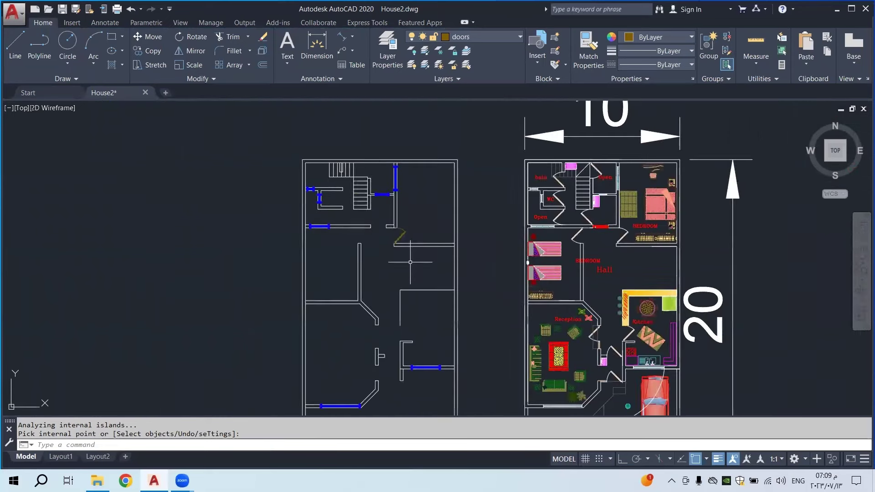
{"action": "scroll", "coordinate": [397, 240], "scroll_direction": "up", "scroll_amount": 6}
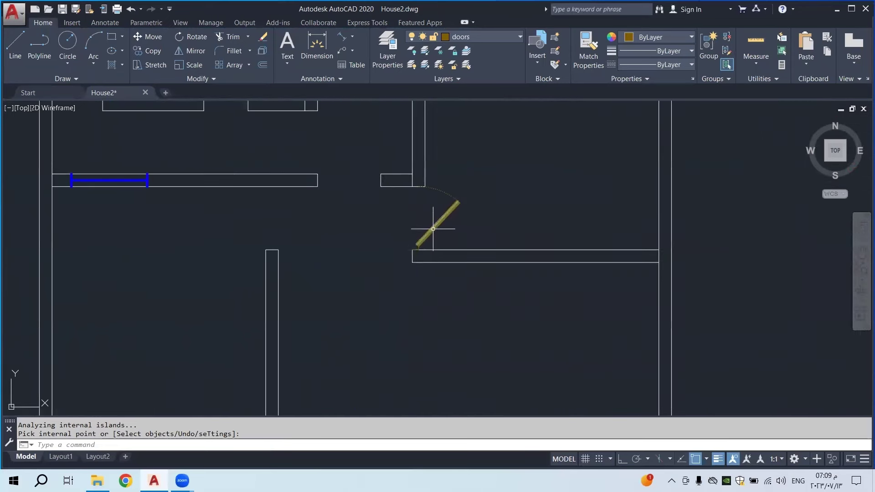
{"action": "scroll", "coordinate": [423, 236], "scroll_direction": "up", "scroll_amount": 4}
{"action": "left_click", "coordinate": [482, 136]}
{"action": "left_click", "coordinate": [438, 185]}
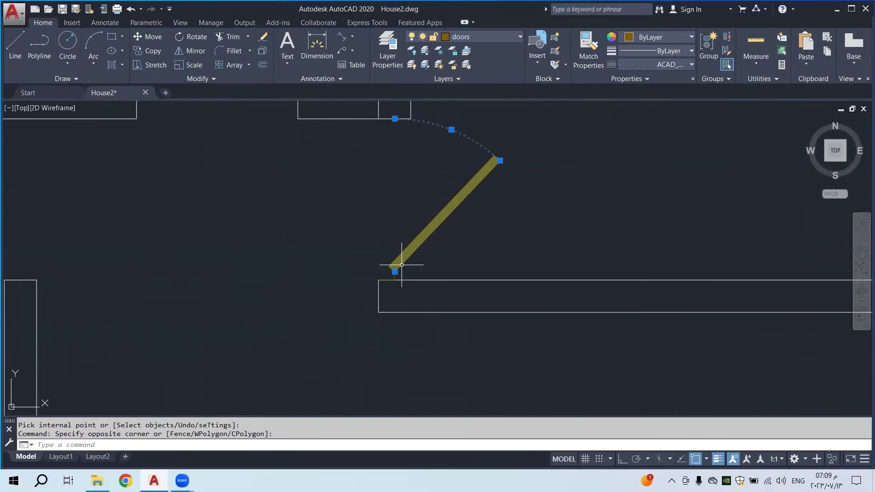
{"action": "key", "text": "Escape"}
{"action": "scroll", "coordinate": [397, 273], "scroll_direction": "up", "scroll_amount": 2}
{"action": "left_click", "coordinate": [499, 238]}
{"action": "left_click", "coordinate": [401, 264]}
{"action": "scroll", "coordinate": [397, 302], "scroll_direction": "down", "scroll_amount": 4}
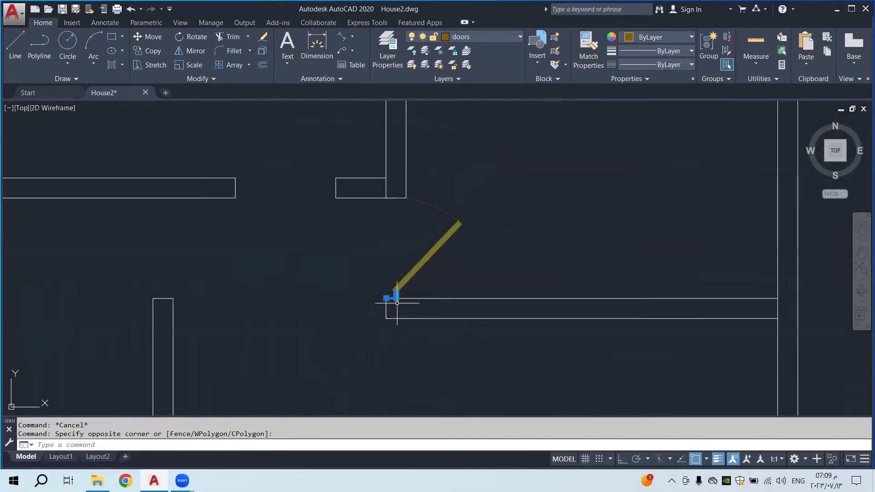
{"action": "key", "text": "Escape"}
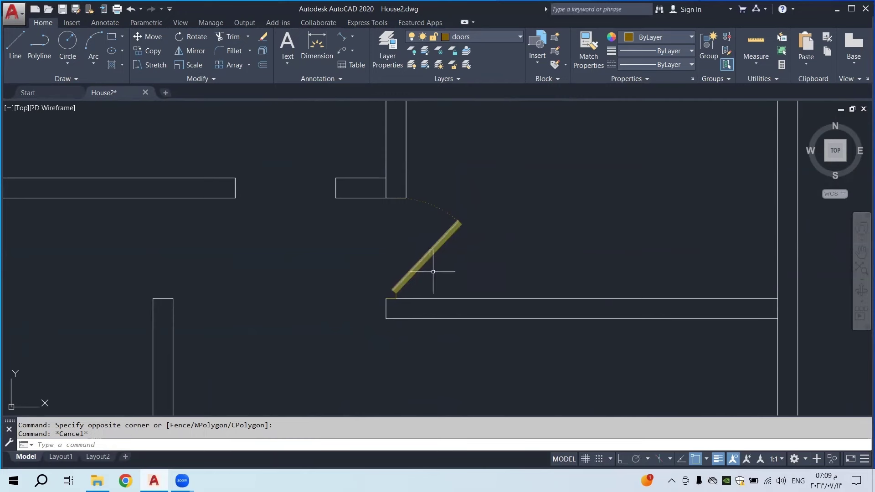
Window-select the door leaf hatch plus the hinge lines below it
{"action": "scroll", "coordinate": [451, 253], "scroll_direction": "up", "scroll_amount": 2}
{"action": "left_click", "coordinate": [508, 183]}
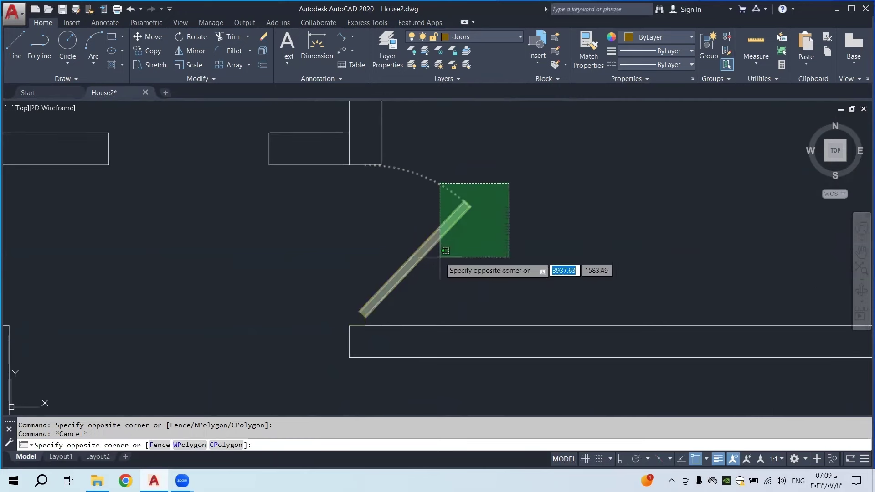
{"action": "left_click", "coordinate": [408, 293]}
{"action": "scroll", "coordinate": [382, 291], "scroll_direction": "up", "scroll_amount": 2}
{"action": "left_click", "coordinate": [406, 269]}
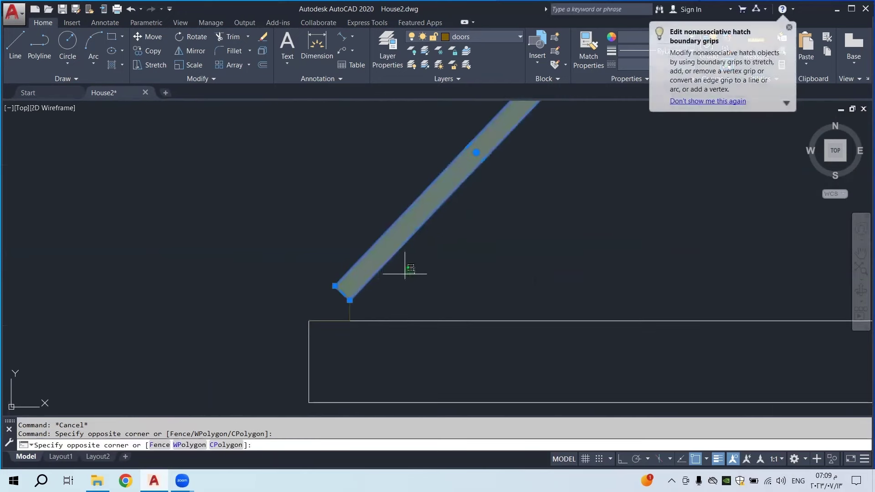
{"action": "left_click", "coordinate": [319, 309]}
{"action": "scroll", "coordinate": [322, 319], "scroll_direction": "down", "scroll_amount": 2}
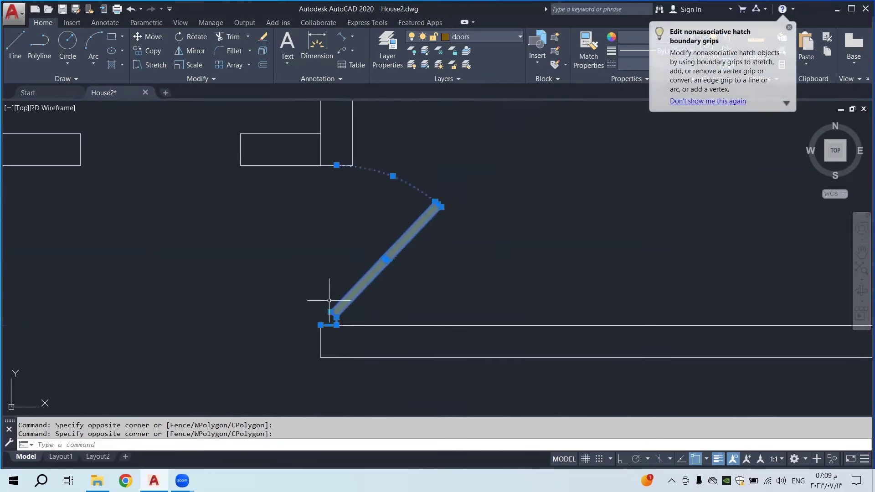
Define the seven selected door objects as block 'door1', keeping Convert to block
{"action": "type", "text": "lo"}
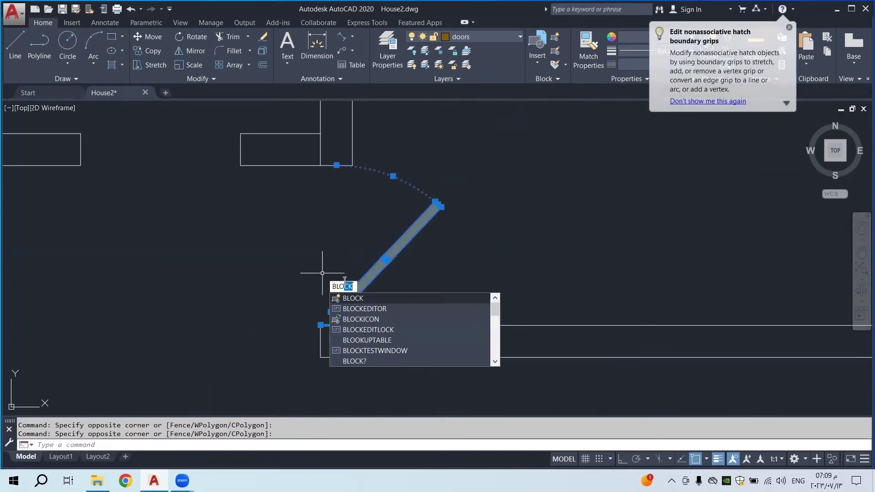
{"action": "left_click", "coordinate": [361, 299]}
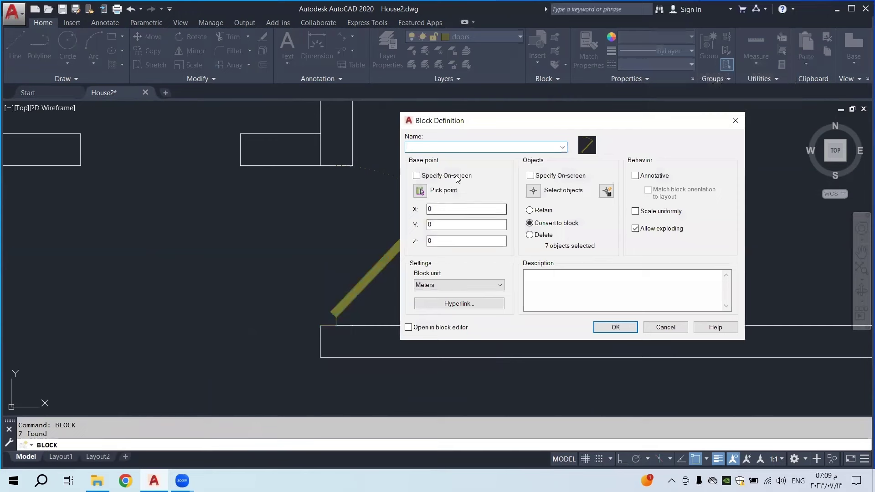
{"action": "type", "text": "door1"}
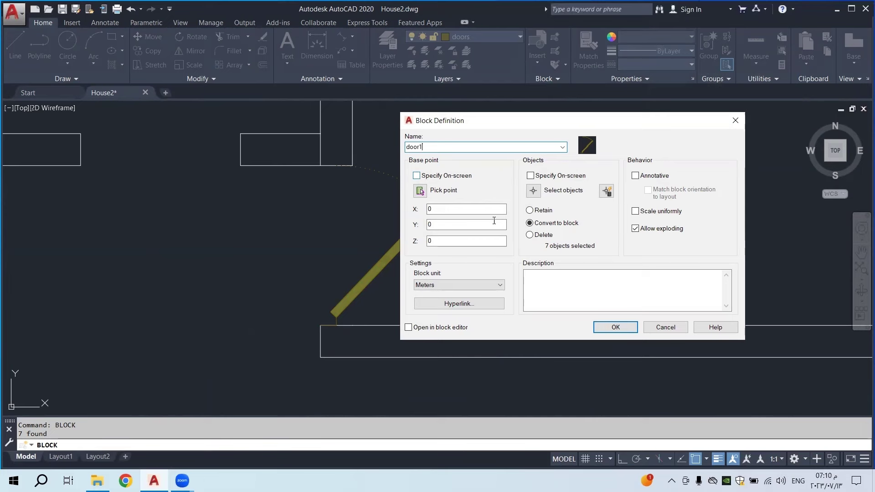
{"action": "left_click", "coordinate": [611, 327]}
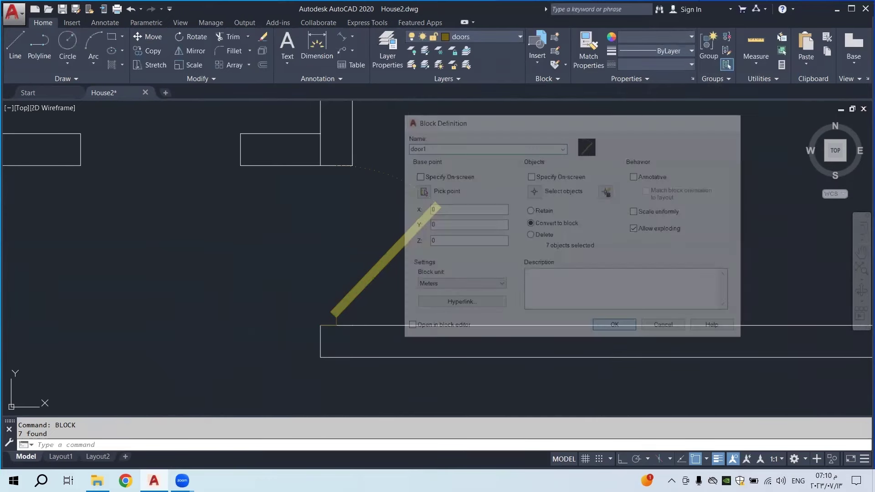
Mirror the door across a vertical line with Ortho on, keeping the original
{"action": "scroll", "coordinate": [455, 209], "scroll_direction": "down", "scroll_amount": 4}
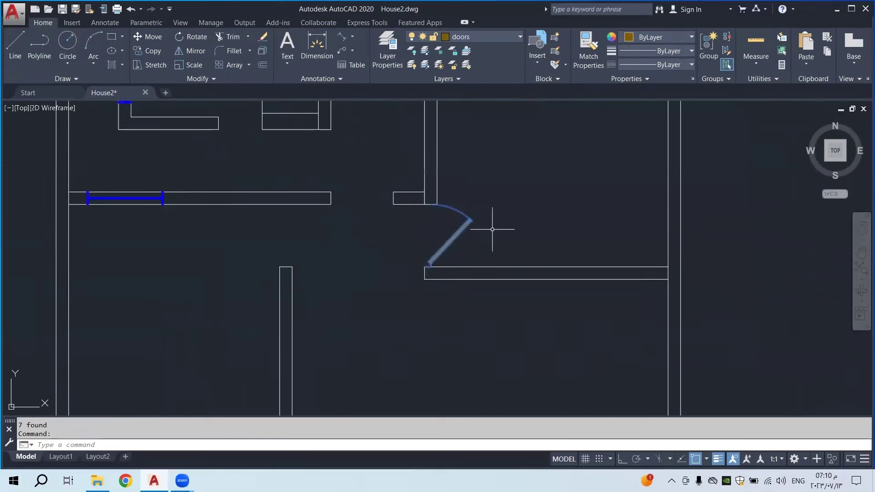
{"action": "scroll", "coordinate": [383, 252], "scroll_direction": "down", "scroll_amount": 3}
{"action": "scroll", "coordinate": [453, 289], "scroll_direction": "down", "scroll_amount": 1}
{"action": "key", "text": "Escape"}
{"action": "scroll", "coordinate": [400, 250], "scroll_direction": "up", "scroll_amount": 3}
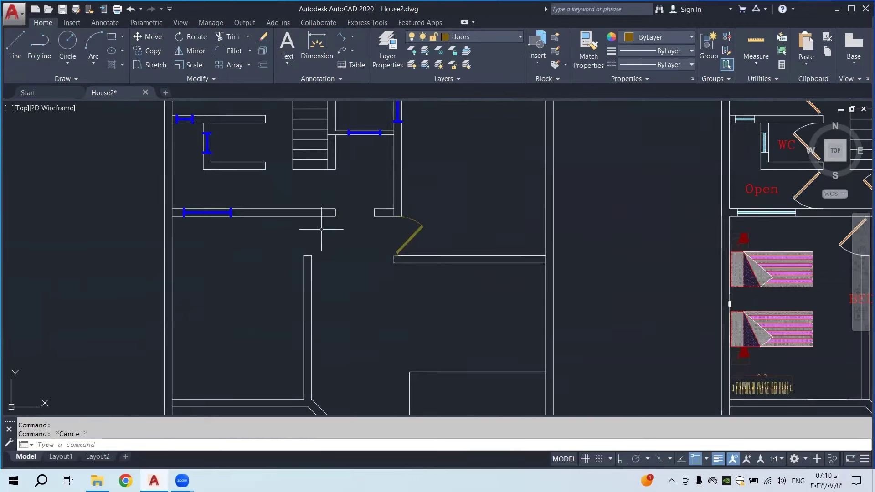
{"action": "scroll", "coordinate": [309, 242], "scroll_direction": "down", "scroll_amount": 5}
{"action": "scroll", "coordinate": [307, 240], "scroll_direction": "up", "scroll_amount": 5}
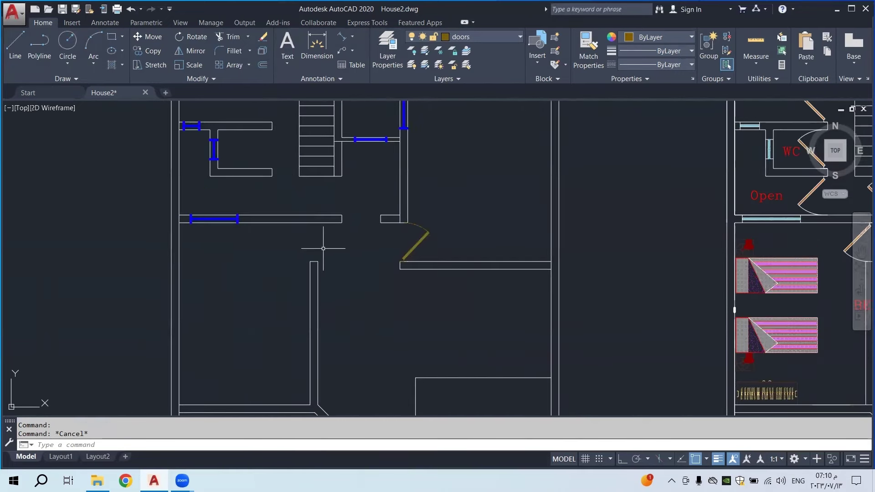
{"action": "left_click", "coordinate": [191, 51]}
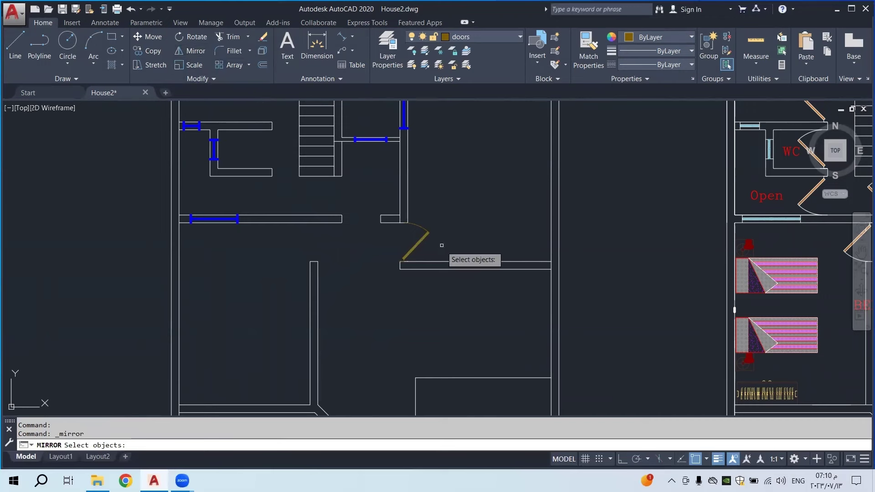
{"action": "left_click", "coordinate": [445, 225]}
{"action": "left_click", "coordinate": [410, 242]}
{"action": "key", "text": "Return"}
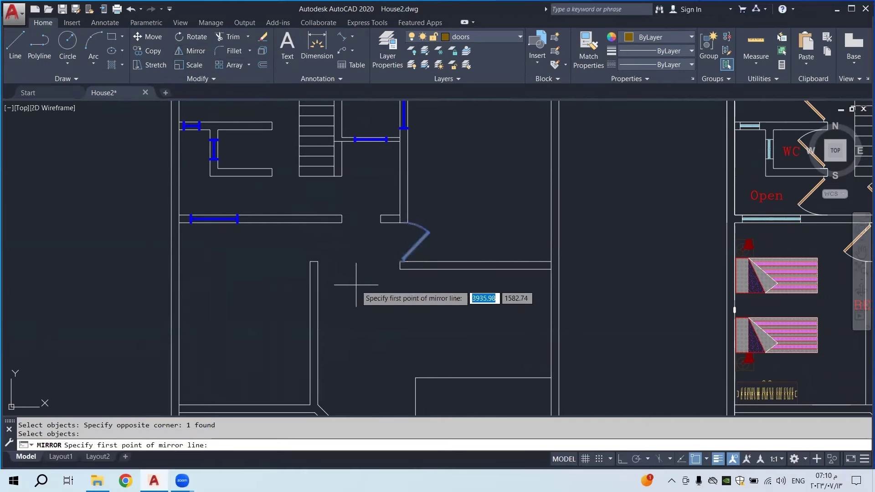
{"action": "left_click", "coordinate": [622, 460]}
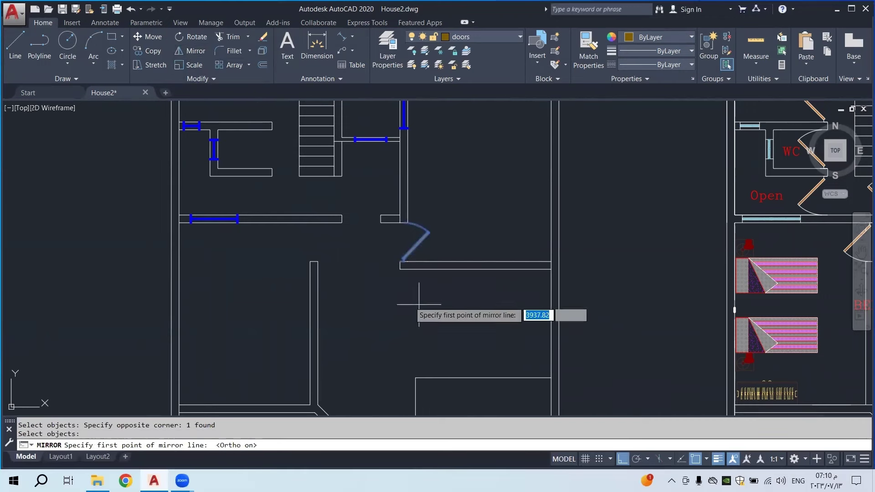
{"action": "left_click", "coordinate": [360, 275]}
{"action": "left_click", "coordinate": [362, 217]}
{"action": "right_click", "coordinate": [364, 221]}
{"action": "left_click", "coordinate": [378, 224]}
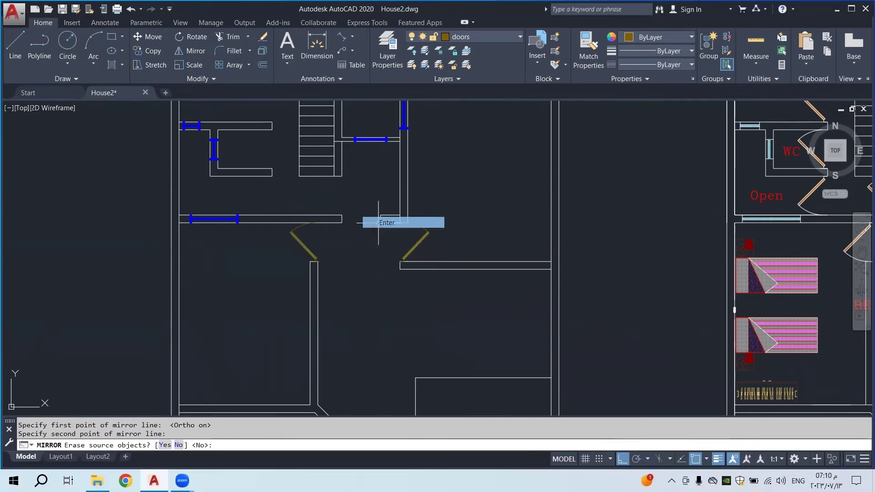
Select the mirrored door copy and start moving it
{"action": "scroll", "coordinate": [292, 244], "scroll_direction": "up", "scroll_amount": 2}
{"action": "scroll", "coordinate": [314, 243], "scroll_direction": "up", "scroll_amount": 3}
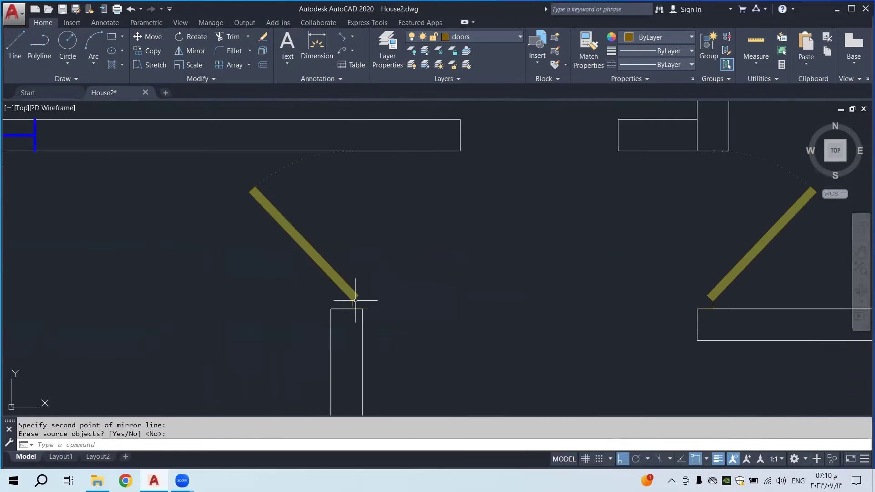
{"action": "scroll", "coordinate": [342, 237], "scroll_direction": "down", "scroll_amount": 3}
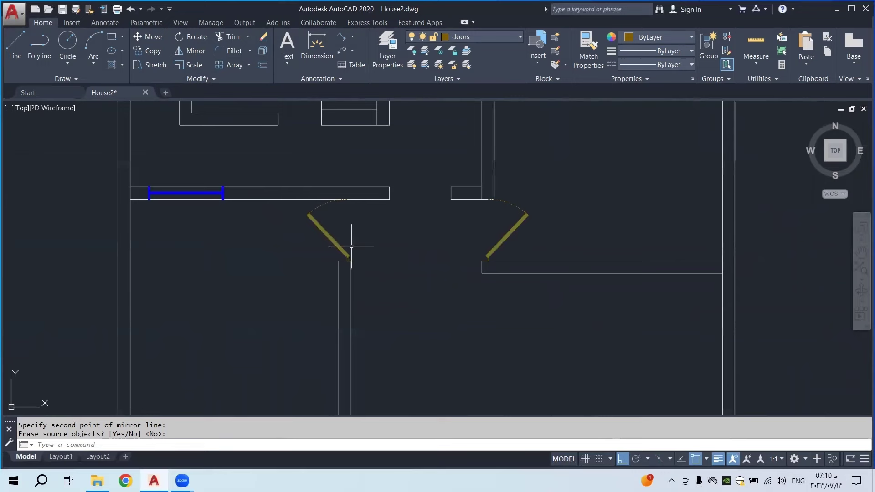
{"action": "scroll", "coordinate": [353, 259], "scroll_direction": "down", "scroll_amount": 5}
{"action": "scroll", "coordinate": [358, 247], "scroll_direction": "up", "scroll_amount": 3}
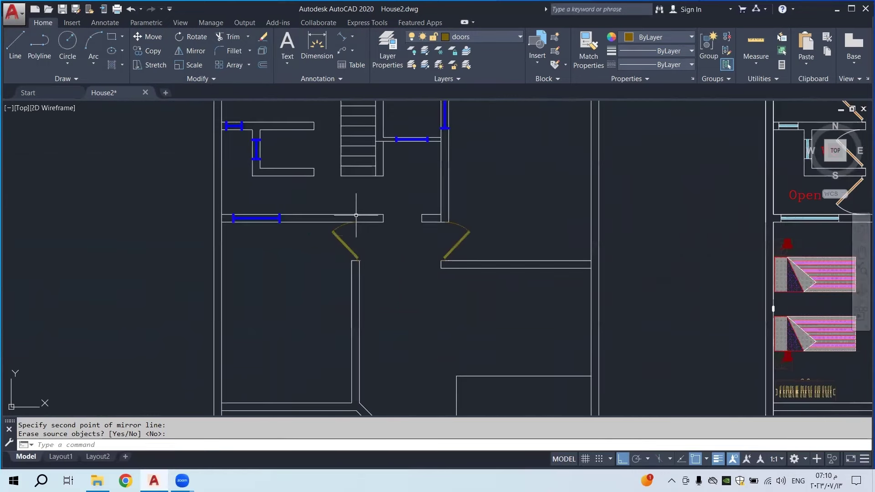
{"action": "middle_click_drag", "start_coordinate": [356, 215], "coordinate": [477, 185]}
{"action": "left_click", "coordinate": [480, 229]}
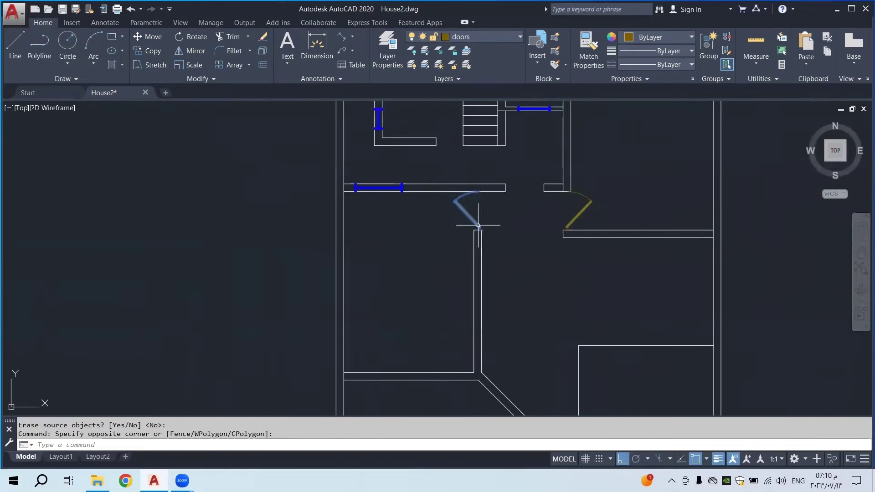
{"action": "left_click", "coordinate": [479, 197]}
{"action": "left_click", "coordinate": [144, 36]}
Move the mirrored door leaf further to the left
{"action": "left_click", "coordinate": [468, 212]}
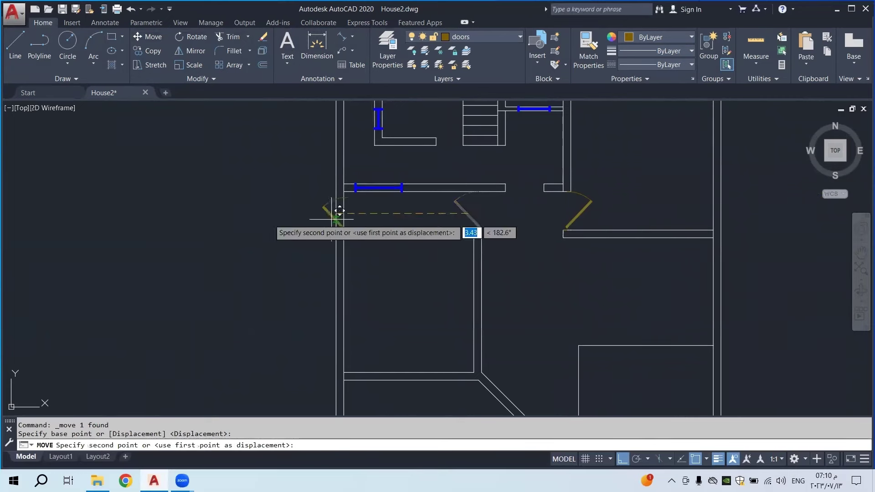
{"action": "left_click", "coordinate": [210, 219]}
{"action": "middle_click_drag", "start_coordinate": [210, 219], "coordinate": [313, 230]}
{"action": "key", "text": "Escape"}
Mirror the moved door across a vertical line, keeping the original
{"action": "scroll", "coordinate": [306, 234], "scroll_direction": "down", "scroll_amount": 2}
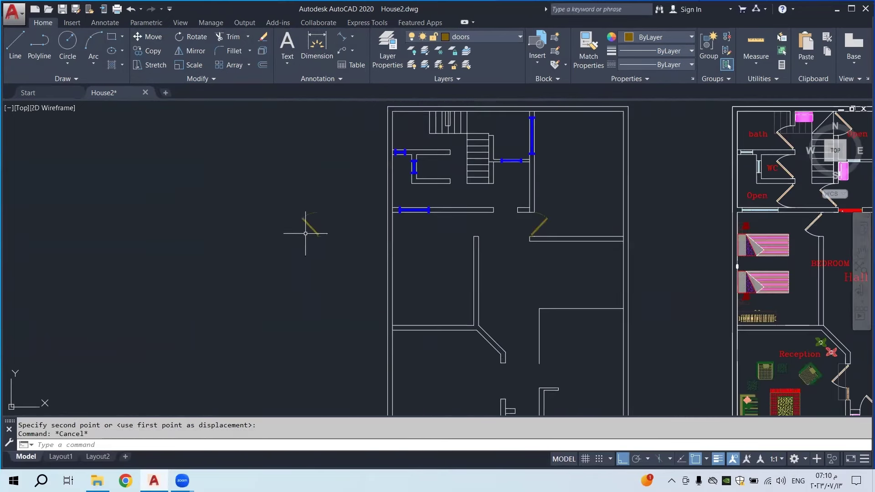
{"action": "scroll", "coordinate": [305, 233], "scroll_direction": "up", "scroll_amount": 2}
{"action": "left_click", "coordinate": [190, 50]}
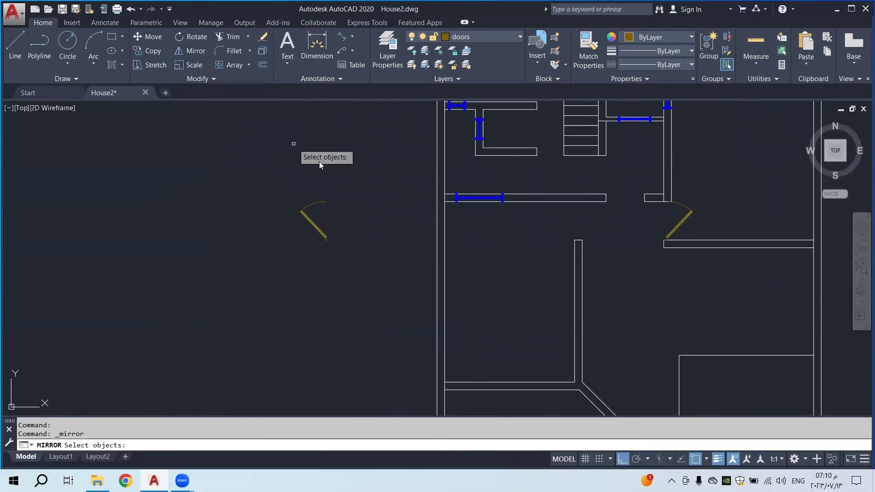
{"action": "left_click", "coordinate": [362, 175]}
{"action": "left_click", "coordinate": [288, 238]}
{"action": "key", "text": "Return"}
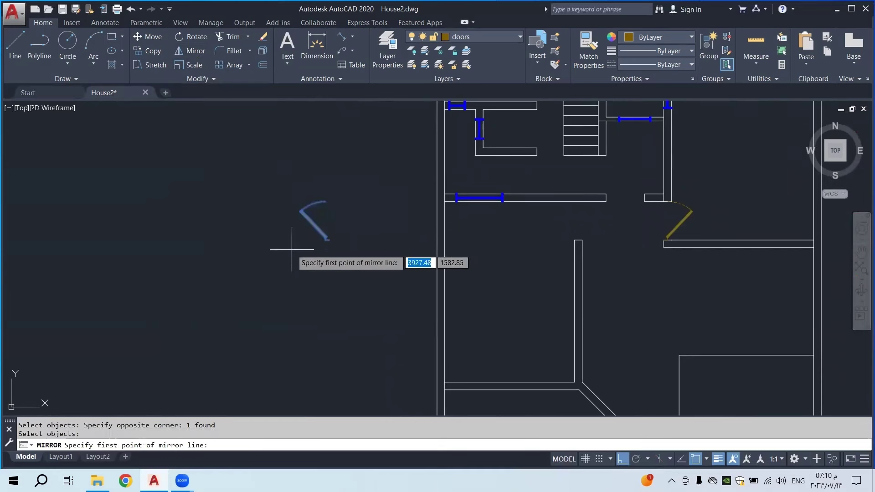
{"action": "left_click", "coordinate": [275, 242]}
{"action": "left_click", "coordinate": [288, 172]}
{"action": "right_click", "coordinate": [288, 172]}
{"action": "left_click", "coordinate": [310, 178]}
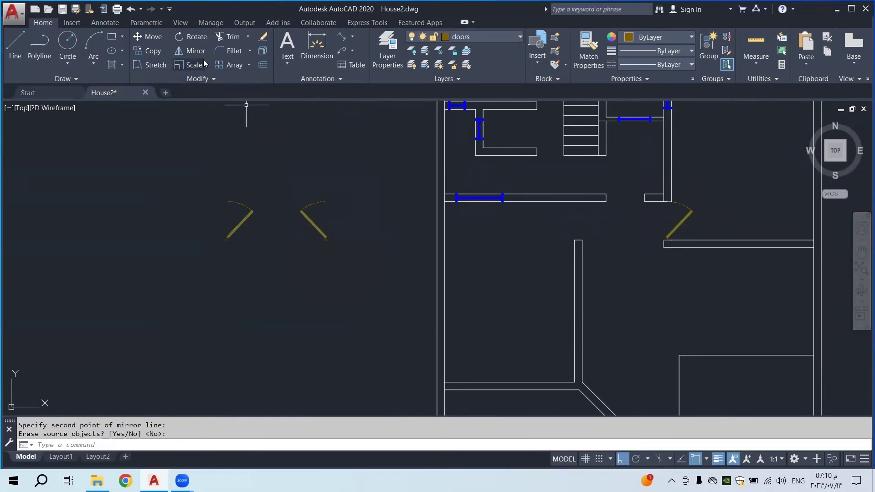
Mirror both doors down across a horizontal line, keeping the originals
{"action": "left_click", "coordinate": [191, 51]}
{"action": "left_click", "coordinate": [363, 186]}
{"action": "left_click", "coordinate": [184, 287]}
{"action": "key", "text": "Return"}
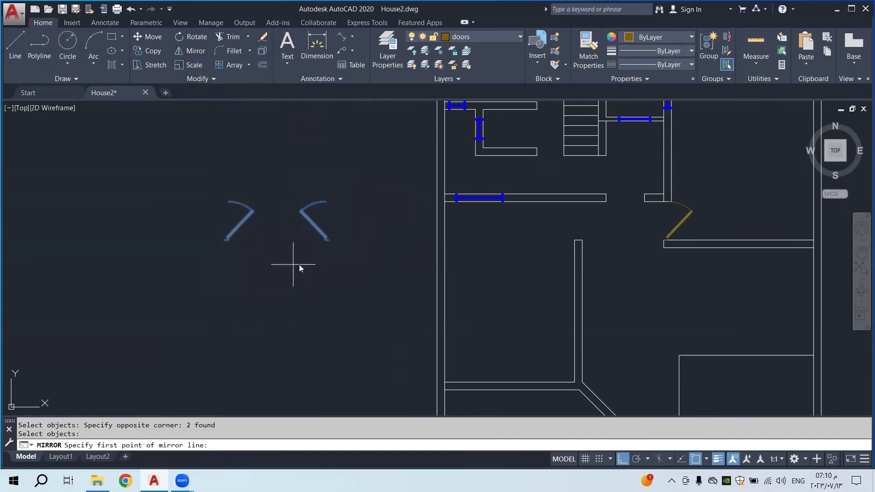
{"action": "left_click", "coordinate": [338, 261]}
{"action": "left_click", "coordinate": [240, 267]}
{"action": "right_click", "coordinate": [240, 269]}
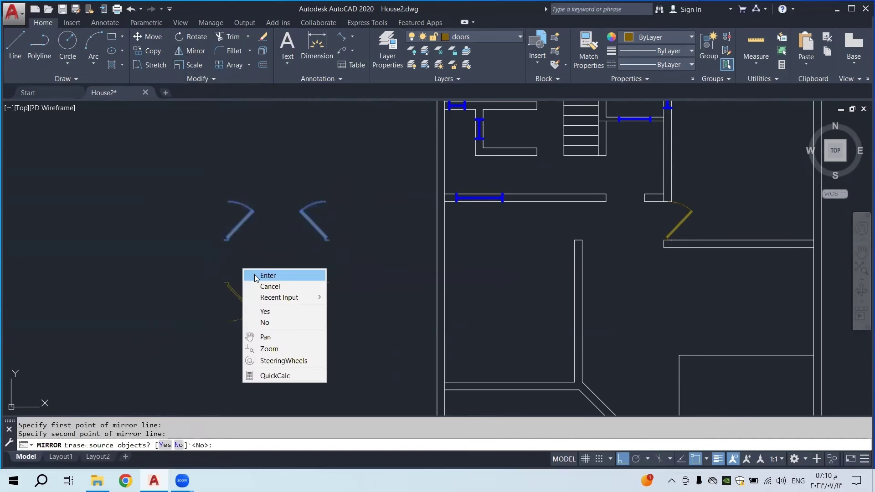
{"action": "left_click", "coordinate": [262, 273]}
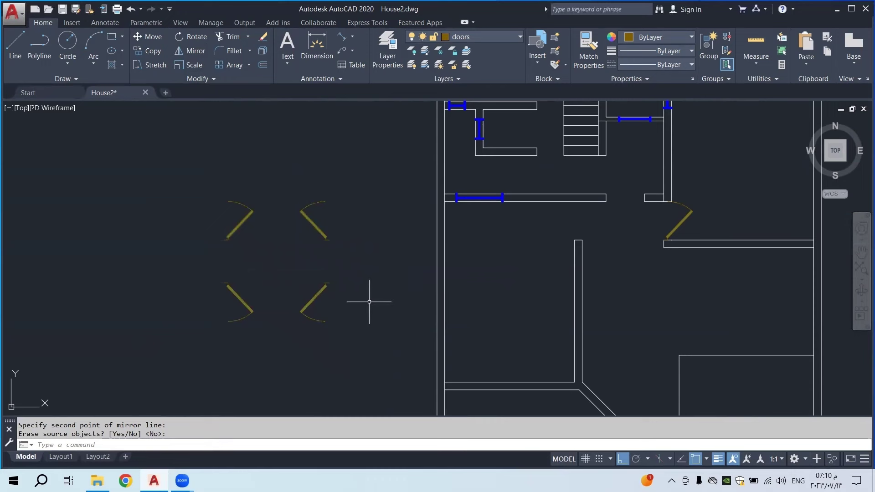
{"action": "middle_click_drag", "start_coordinate": [521, 313], "coordinate": [462, 253]}
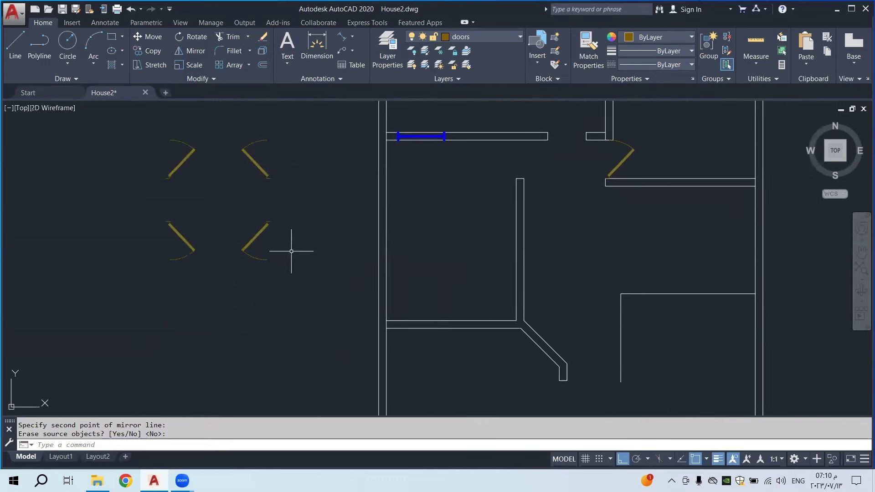
{"action": "middle_click_drag", "start_coordinate": [260, 241], "coordinate": [272, 270]}
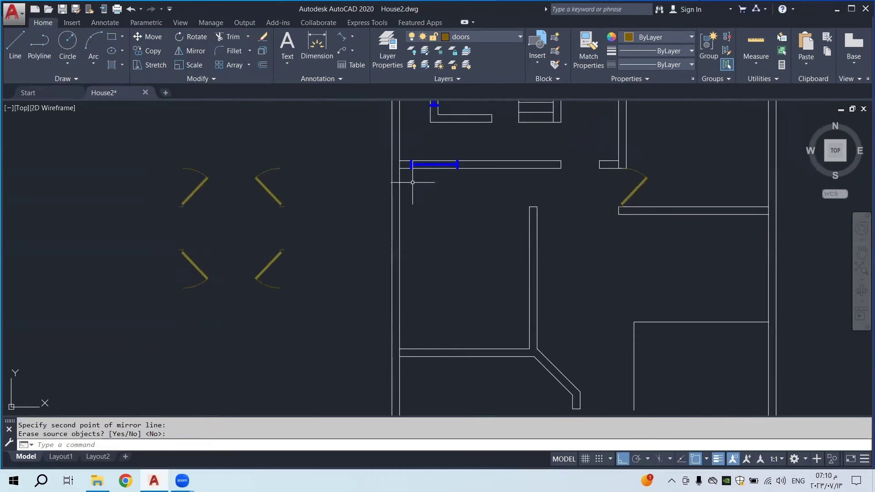
Copy the lower-right door from its hinge end to a wall corner, Ortho off
{"action": "left_click", "coordinate": [144, 53]}
{"action": "left_click_drag", "start_coordinate": [287, 237], "coordinate": [272, 269]}
{"action": "key", "text": "Return"}
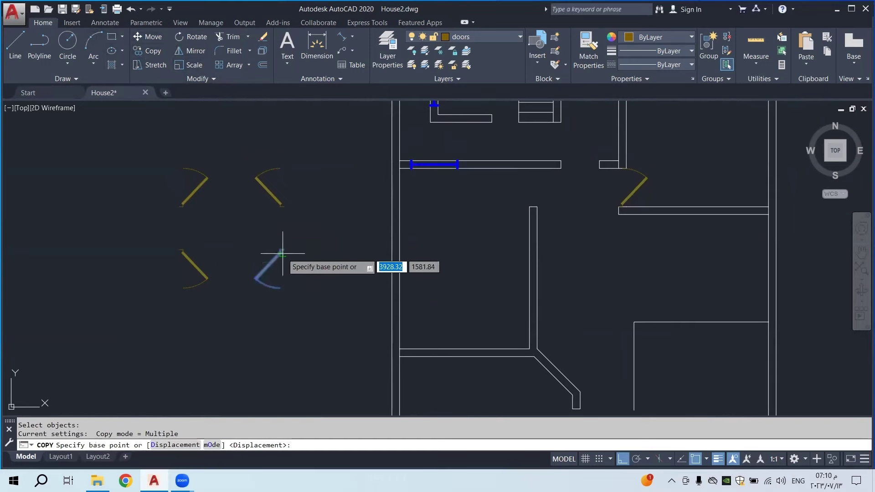
{"action": "left_click", "coordinate": [281, 253]}
{"action": "scroll", "coordinate": [542, 199], "scroll_direction": "up", "scroll_amount": 5}
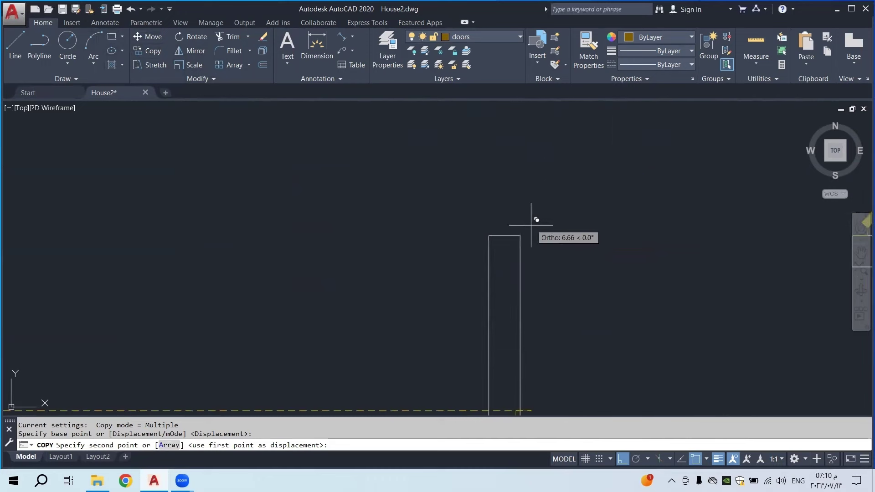
{"action": "scroll", "coordinate": [531, 225], "scroll_direction": "down", "scroll_amount": 5}
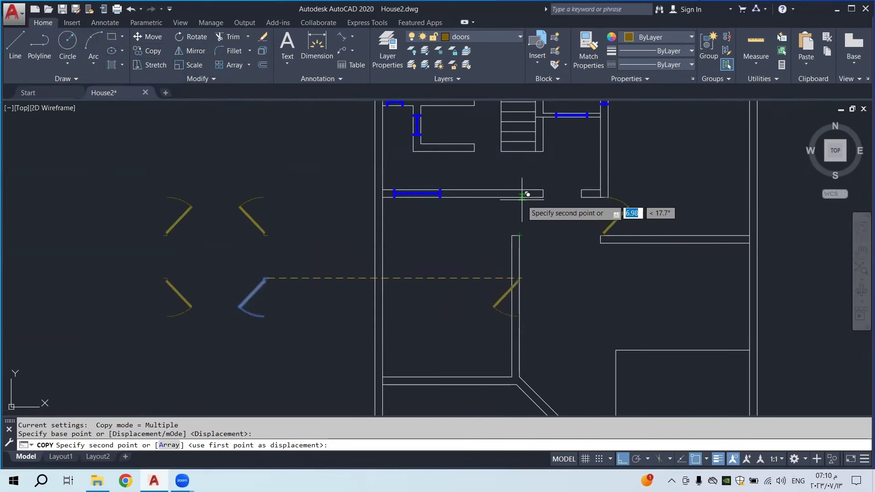
{"action": "left_click", "coordinate": [622, 460]}
{"action": "scroll", "coordinate": [532, 205], "scroll_direction": "up", "scroll_amount": 2}
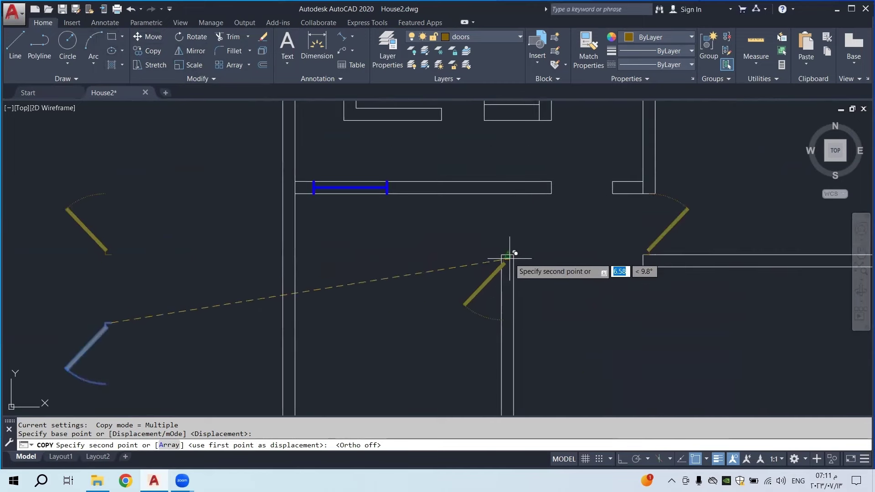
{"action": "left_click", "coordinate": [514, 193]}
{"action": "right_click", "coordinate": [514, 193]}
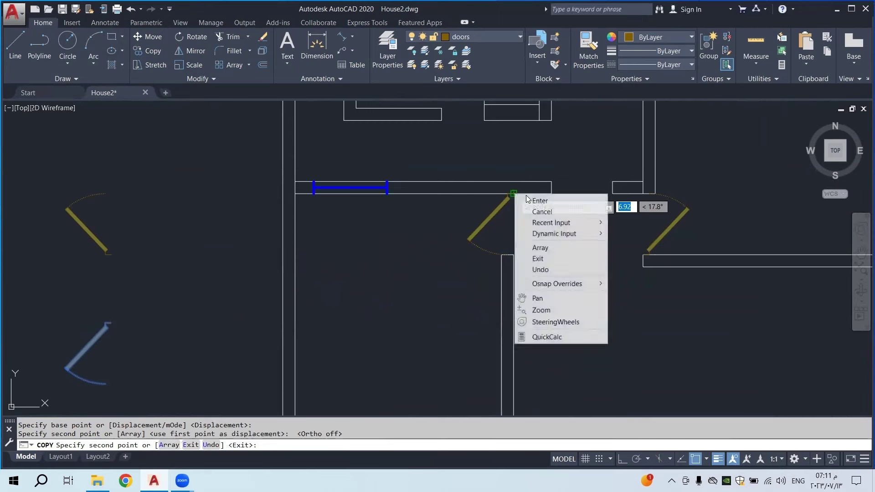
{"action": "left_click", "coordinate": [531, 197]}
{"action": "scroll", "coordinate": [282, 299], "scroll_direction": "down", "scroll_amount": 5}
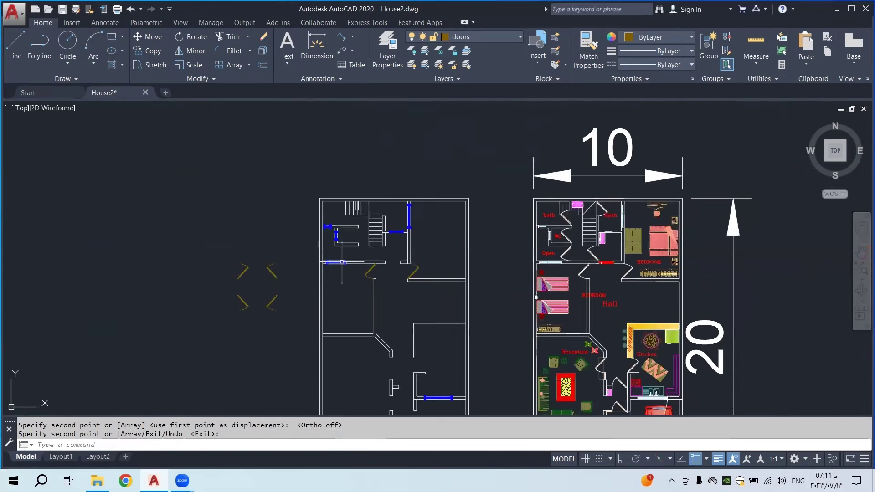
{"action": "scroll", "coordinate": [360, 257], "scroll_direction": "up", "scroll_amount": 2}
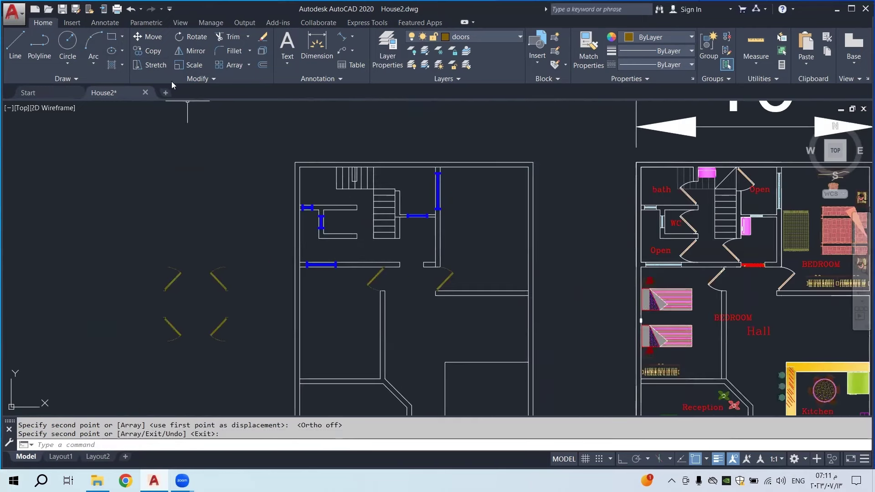
Copy another door from its end point into the opening at a wall end
{"action": "left_click", "coordinate": [156, 53]}
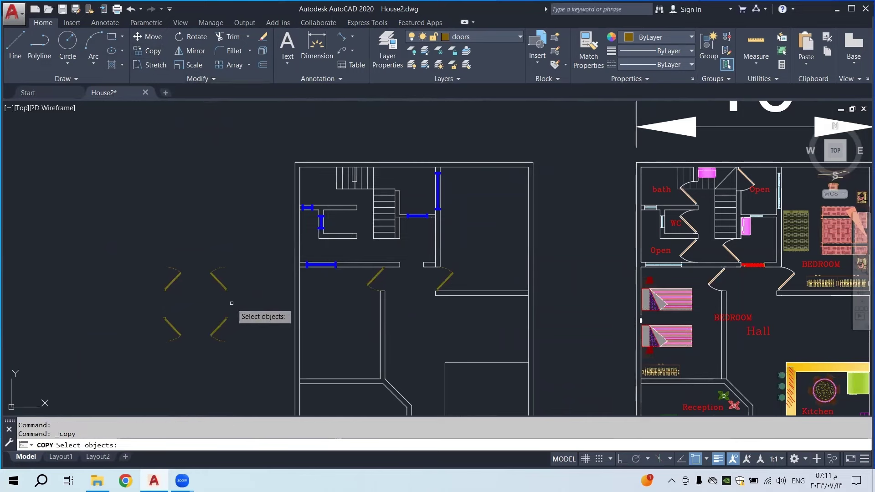
{"action": "key", "text": "Escape"}
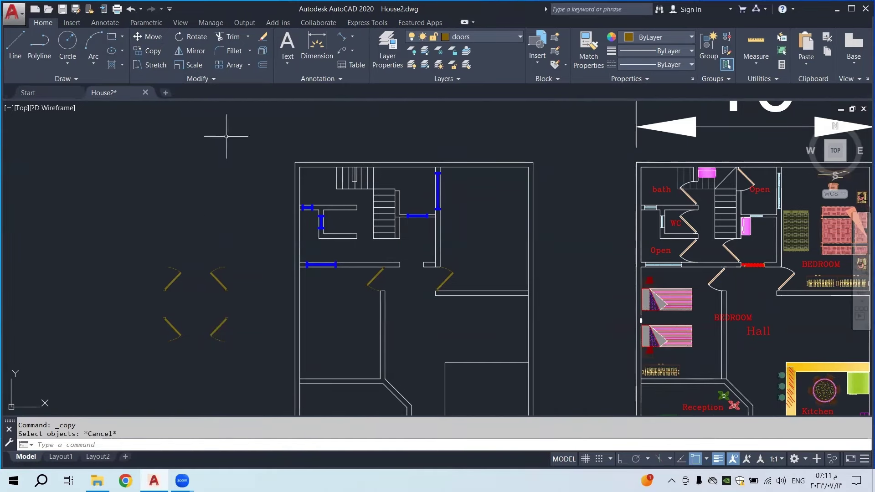
{"action": "left_click", "coordinate": [155, 54]}
{"action": "scroll", "coordinate": [247, 284], "scroll_direction": "up", "scroll_amount": 2}
{"action": "left_click", "coordinate": [232, 254]}
{"action": "left_click", "coordinate": [201, 297]}
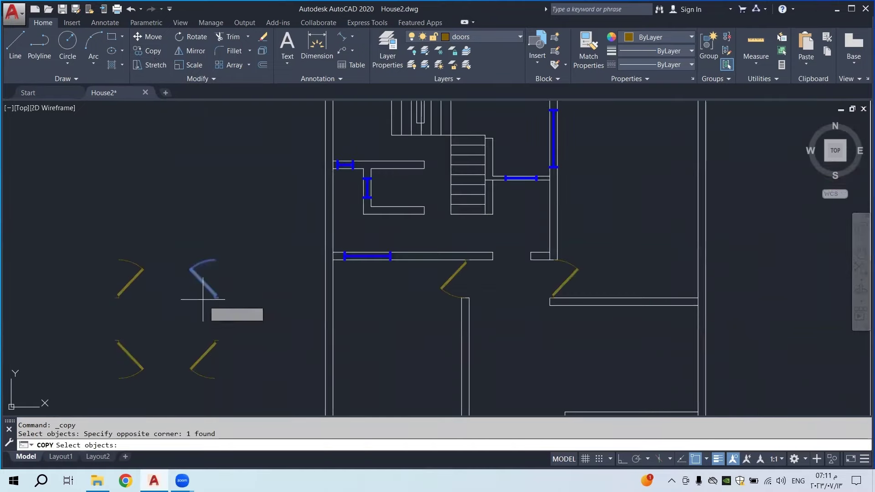
{"action": "key", "text": "Return"}
{"action": "left_click", "coordinate": [219, 297]}
{"action": "scroll", "coordinate": [433, 260], "scroll_direction": "up", "scroll_amount": 3}
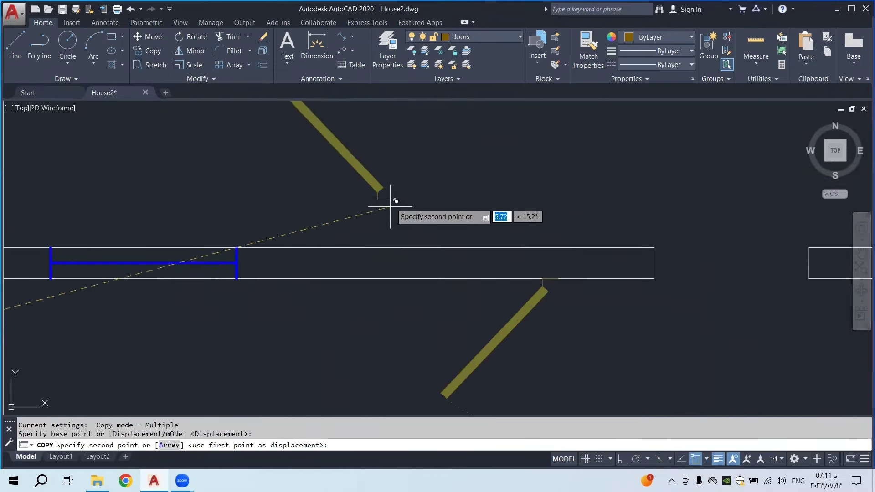
{"action": "scroll", "coordinate": [390, 195], "scroll_direction": "down", "scroll_amount": 1}
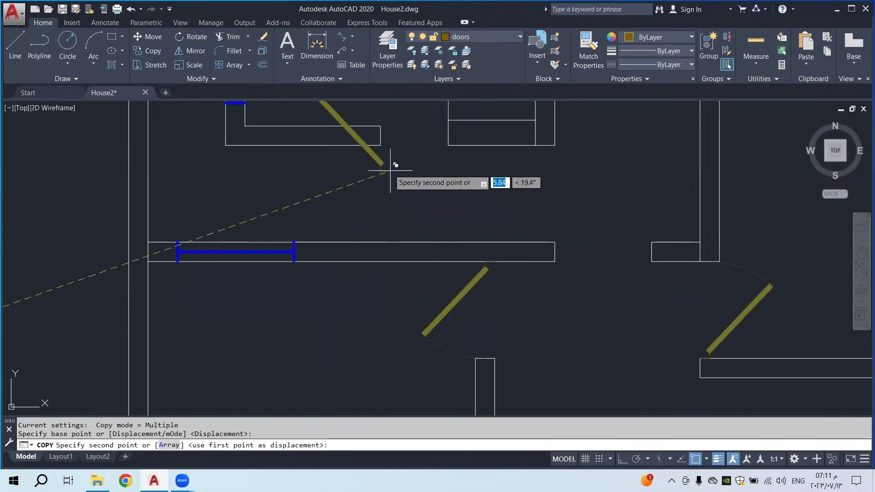
{"action": "left_click", "coordinate": [376, 237]}
{"action": "key", "text": "Escape"}
{"action": "scroll", "coordinate": [386, 241], "scroll_direction": "down", "scroll_amount": 5}
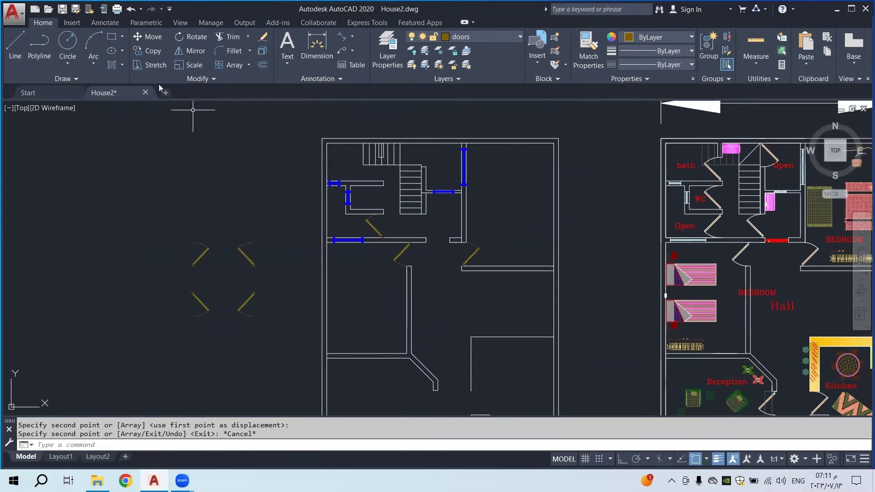
Copy a door to the inner wall corner and the next wall-end opening
{"action": "left_click", "coordinate": [148, 50]}
{"action": "scroll", "coordinate": [410, 271], "scroll_direction": "up", "scroll_amount": 4}
{"action": "left_click", "coordinate": [368, 261]}
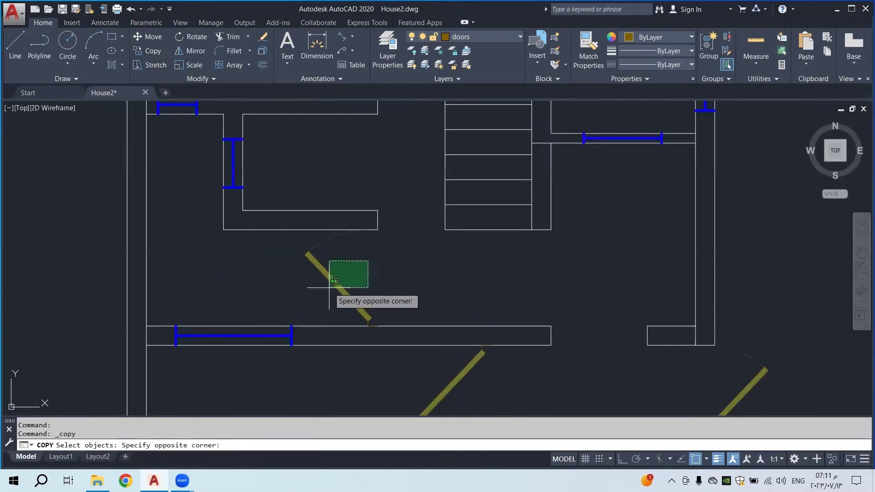
{"action": "left_click", "coordinate": [335, 281]}
{"action": "key", "text": "Return"}
{"action": "left_click", "coordinate": [377, 325]}
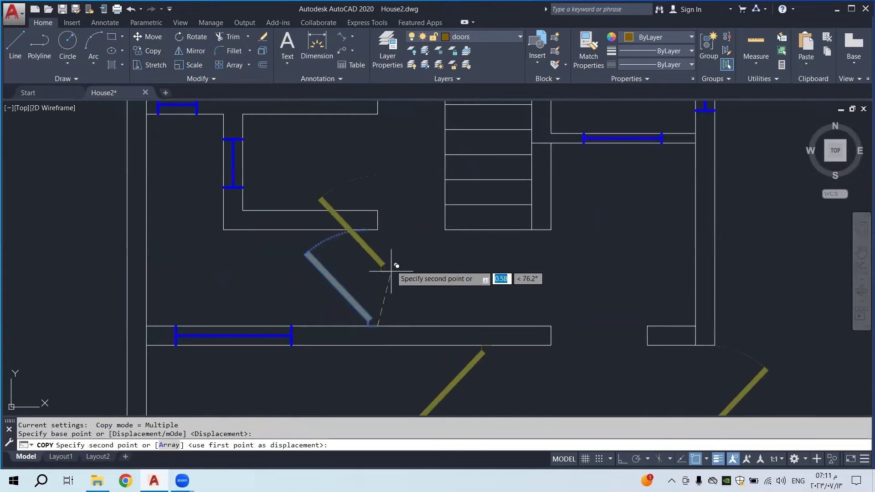
{"action": "left_click", "coordinate": [378, 209]}
{"action": "middle_click_drag", "start_coordinate": [410, 110], "coordinate": [391, 275]}
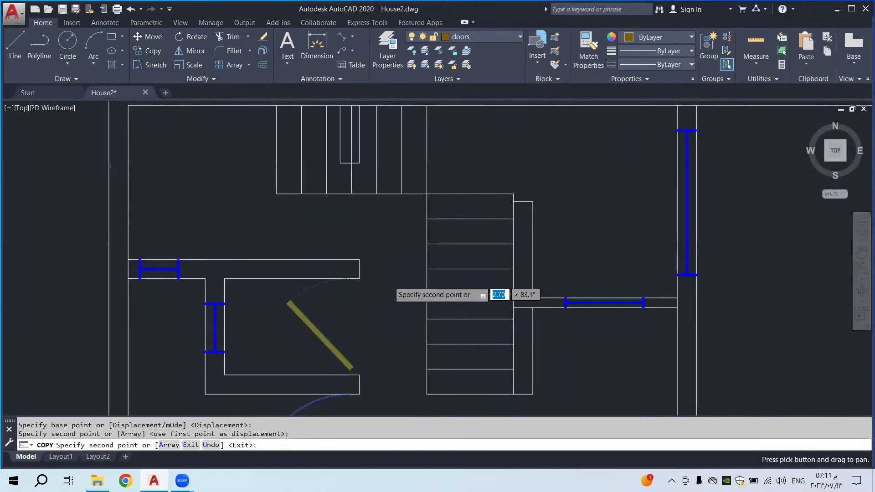
{"action": "left_click", "coordinate": [362, 253]}
{"action": "scroll", "coordinate": [362, 252], "scroll_direction": "down", "scroll_amount": 5}
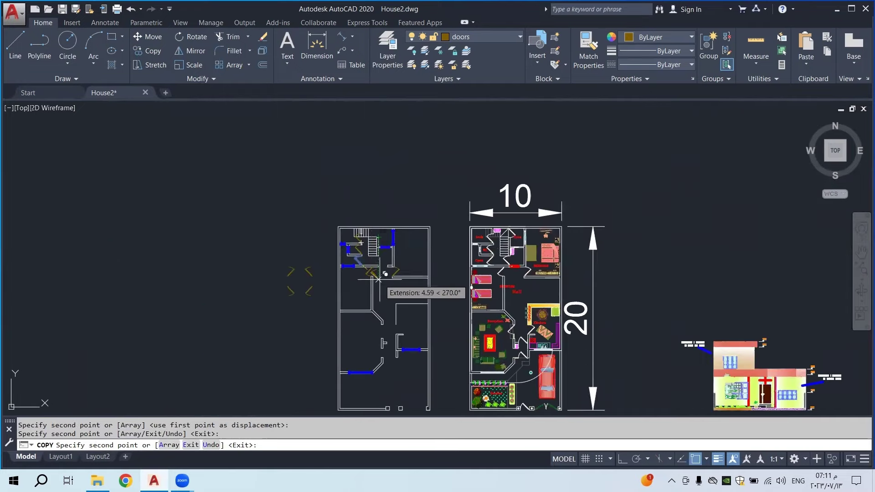
{"action": "scroll", "coordinate": [385, 340], "scroll_direction": "up", "scroll_amount": 3}
{"action": "key", "text": "Escape"}
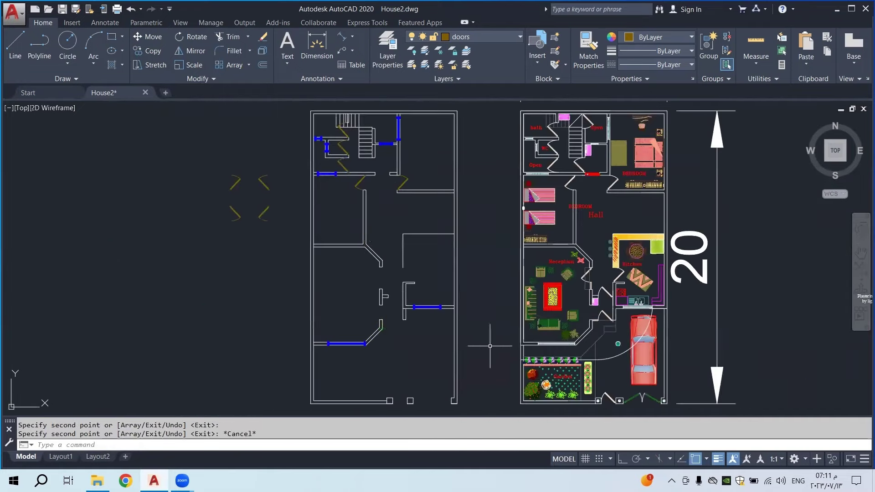
{"action": "scroll", "coordinate": [611, 331], "scroll_direction": "up", "scroll_amount": 4}
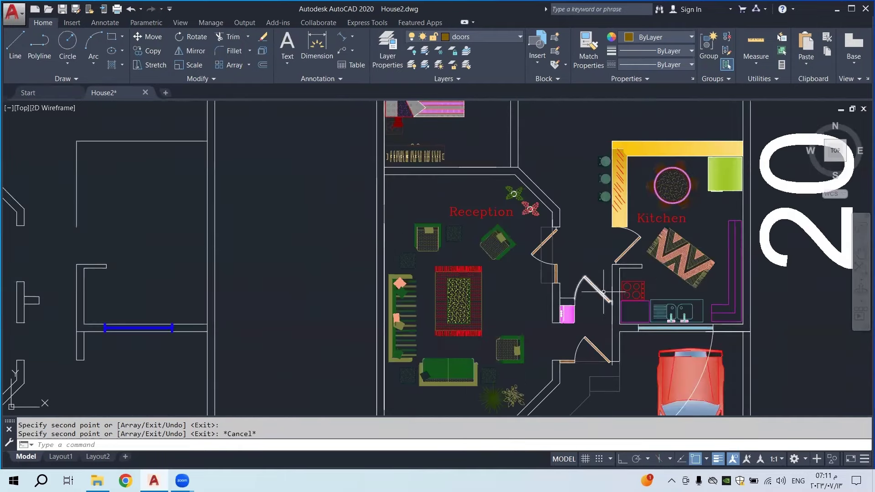
{"action": "scroll", "coordinate": [604, 291], "scroll_direction": "down", "scroll_amount": 2}
{"action": "scroll", "coordinate": [448, 269], "scroll_direction": "down", "scroll_amount": 2}
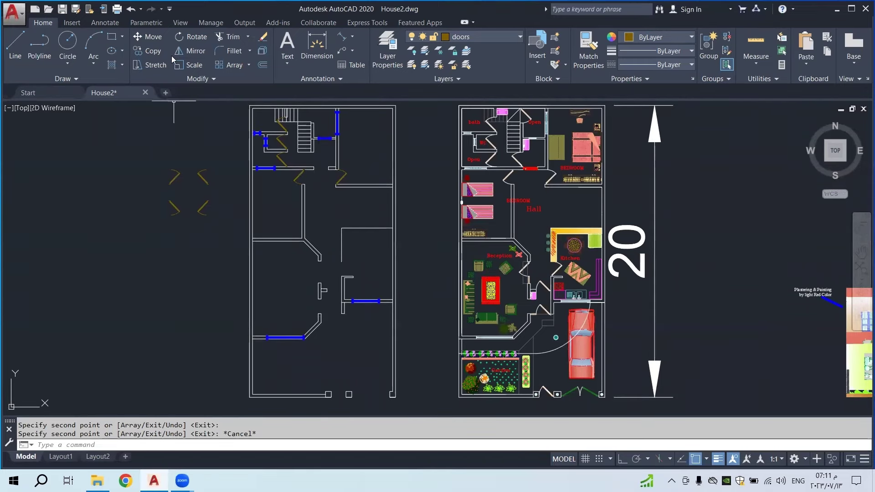
Select the four doors for a mirror, then cancel it
{"action": "left_click", "coordinate": [193, 51]}
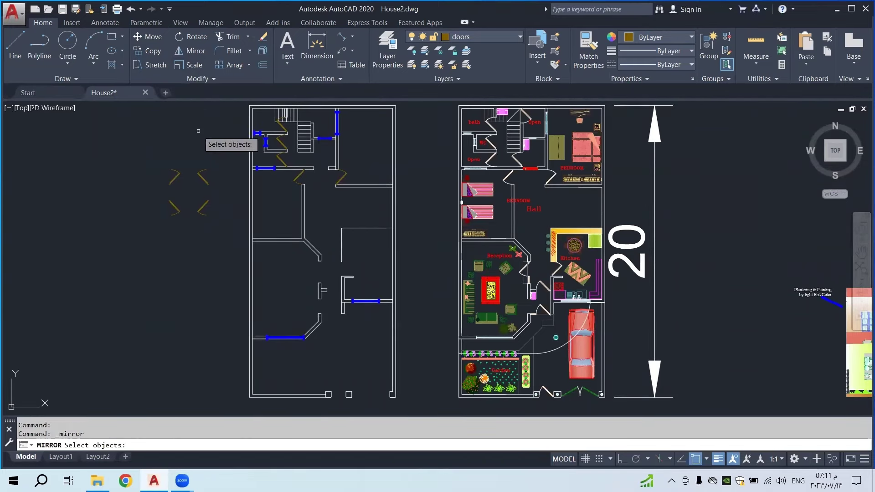
{"action": "left_click", "coordinate": [219, 150]}
{"action": "left_click", "coordinate": [162, 215]}
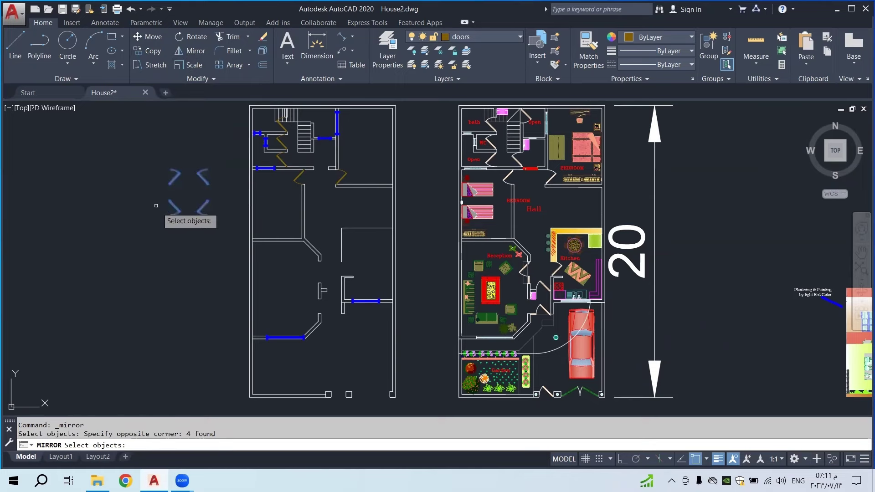
{"action": "key", "text": "Return"}
{"action": "left_click", "coordinate": [142, 195]}
{"action": "key", "text": "Escape"}
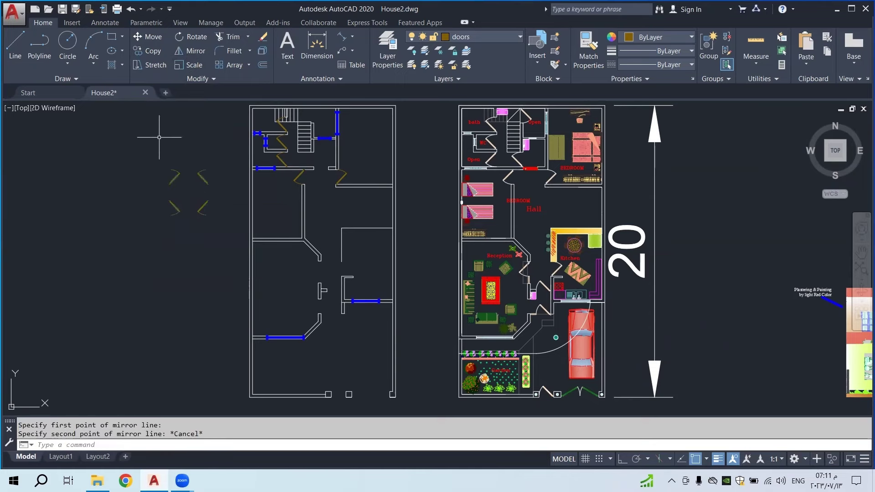
Copy the four doors straight down below the originals with Ortho on
{"action": "left_click", "coordinate": [153, 51]}
{"action": "left_click", "coordinate": [242, 173]}
{"action": "left_click", "coordinate": [137, 242]}
{"action": "key", "text": "Return"}
{"action": "left_click", "coordinate": [131, 189]}
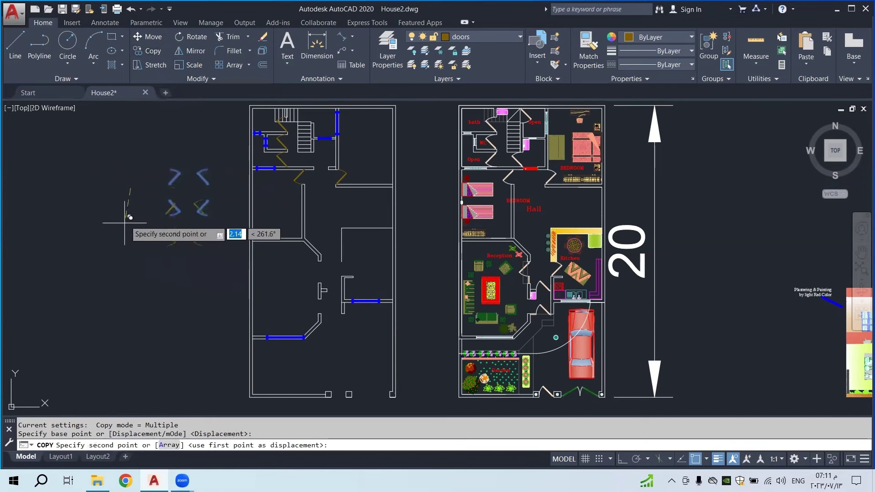
{"action": "left_click", "coordinate": [621, 460]}
{"action": "left_click", "coordinate": [123, 260]}
{"action": "key", "text": "Escape"}
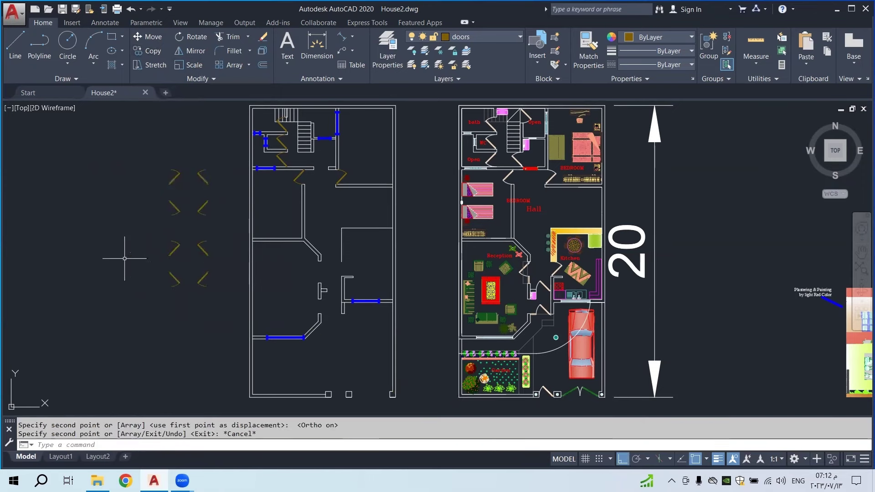
Rotate the four lower doors about their centre to face downward, then select one door
{"action": "left_click", "coordinate": [192, 44]}
{"action": "left_click", "coordinate": [216, 231]}
{"action": "left_click", "coordinate": [123, 317]}
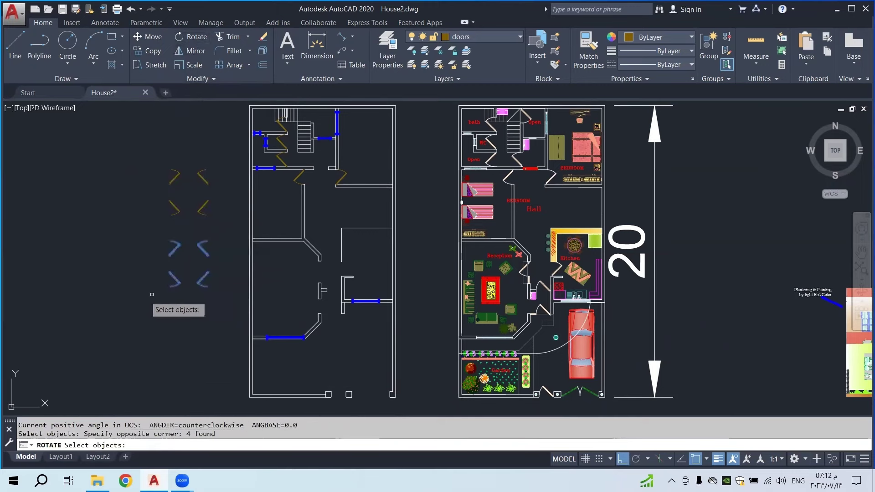
{"action": "key", "text": "Return"}
{"action": "left_click", "coordinate": [192, 263]}
{"action": "left_click", "coordinate": [189, 326]}
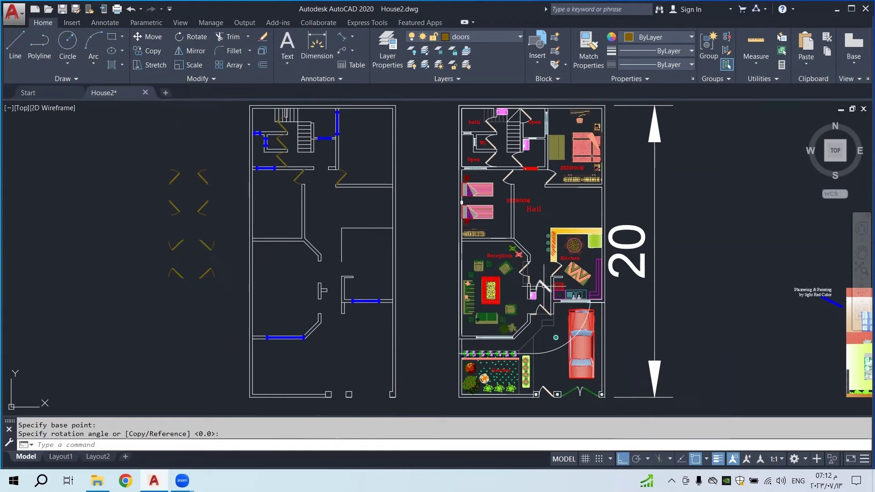
{"action": "scroll", "coordinate": [544, 286], "scroll_direction": "up", "scroll_amount": 2}
{"action": "middle_click_drag", "start_coordinate": [225, 283], "coordinate": [319, 281]}
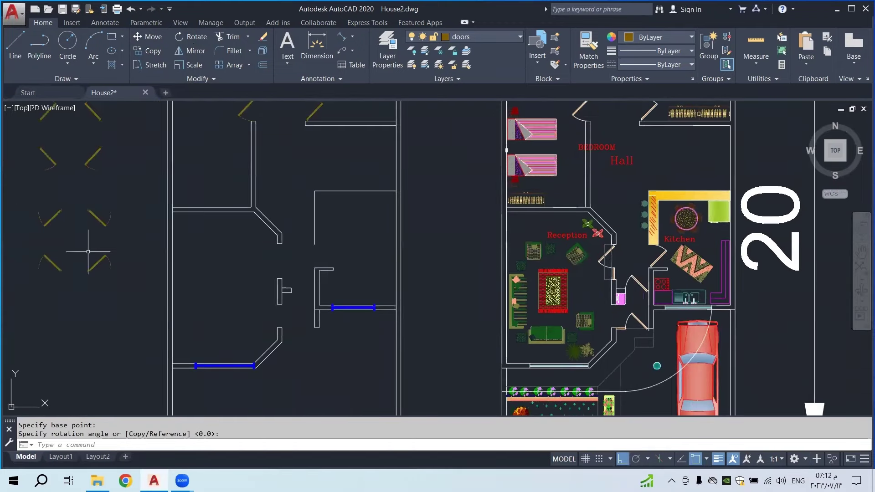
{"action": "left_click", "coordinate": [57, 268]}
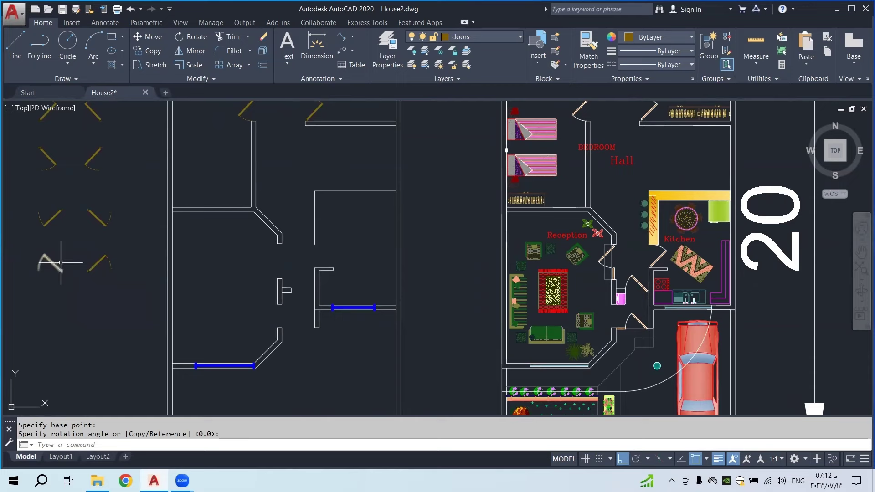
Turn Ortho off and copy the selected door from its hinge into the first wall opening
{"action": "left_click", "coordinate": [627, 460]}
{"action": "left_click", "coordinate": [154, 51]}
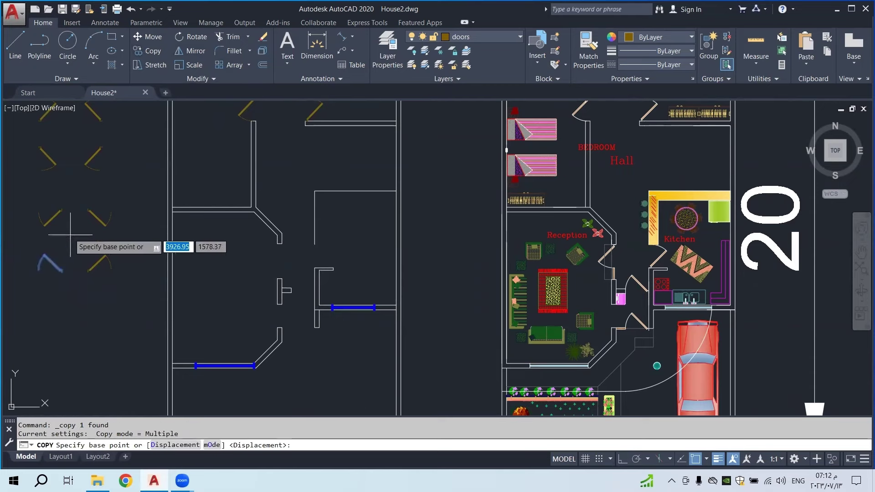
{"action": "scroll", "coordinate": [55, 282], "scroll_direction": "up", "scroll_amount": 6}
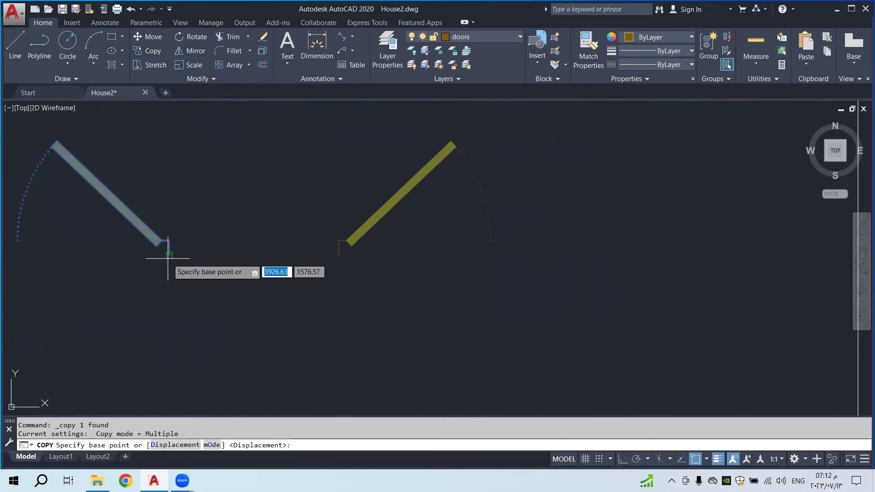
{"action": "left_click", "coordinate": [164, 249]}
{"action": "scroll", "coordinate": [157, 253], "scroll_direction": "down", "scroll_amount": 5}
{"action": "scroll", "coordinate": [155, 248], "scroll_direction": "down", "scroll_amount": 2}
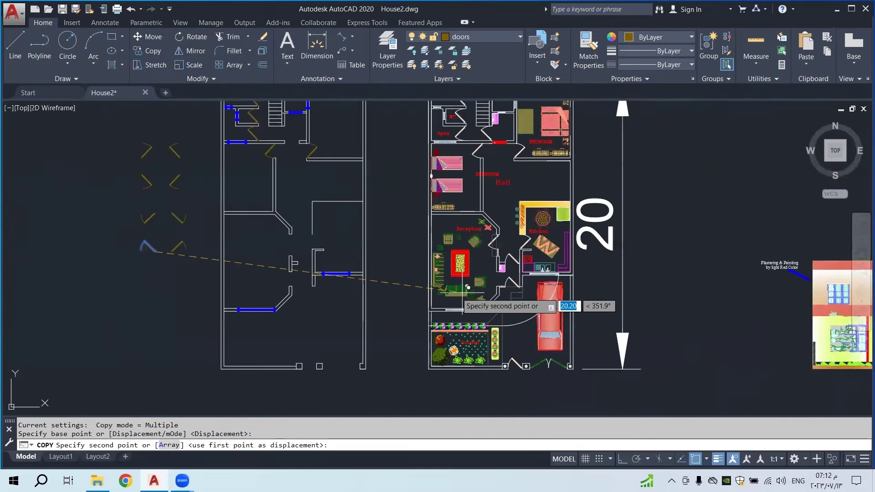
{"action": "scroll", "coordinate": [299, 258], "scroll_direction": "up", "scroll_amount": 5}
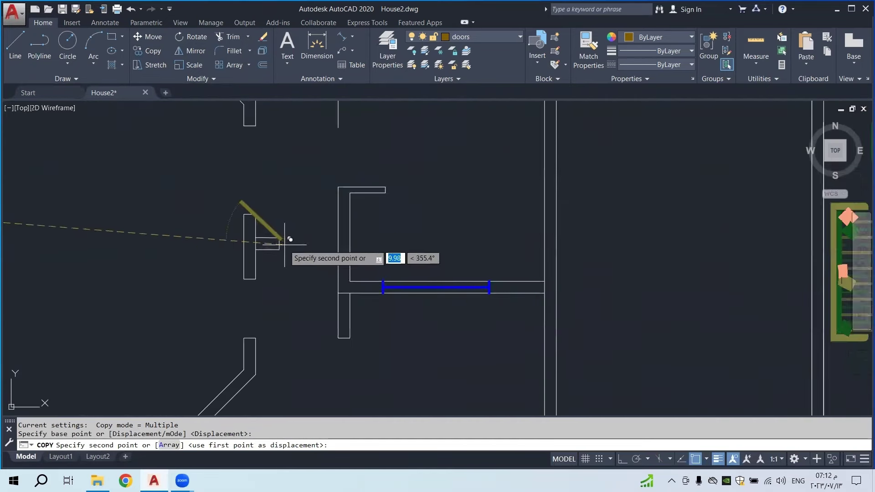
{"action": "left_click", "coordinate": [338, 249]}
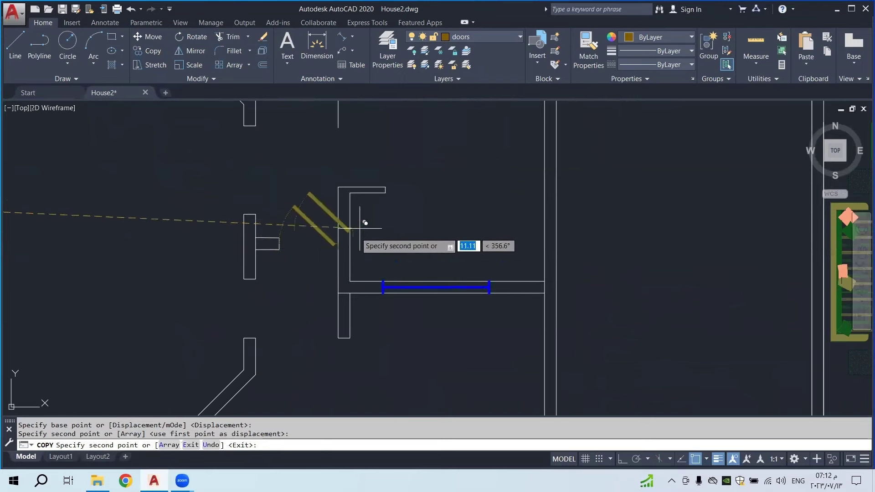
Place a second door copy at the next opening beside the angled wall and end copying
{"action": "scroll", "coordinate": [349, 247], "scroll_direction": "down", "scroll_amount": 3}
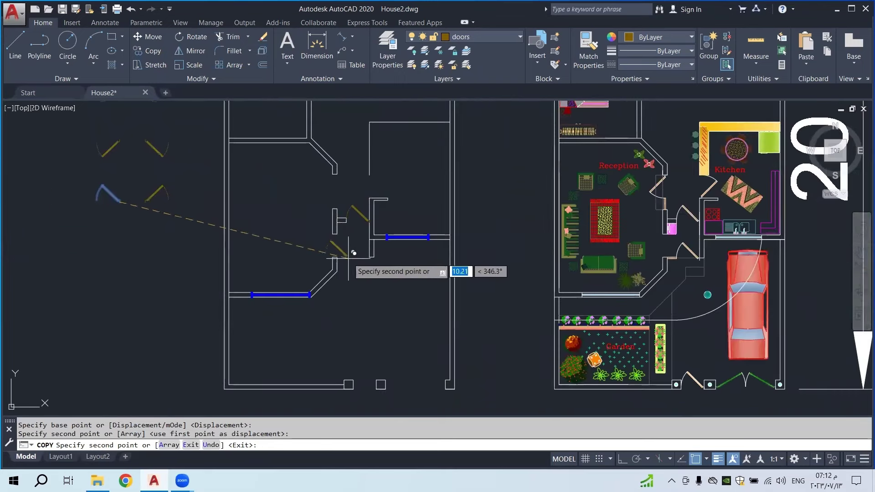
{"action": "scroll", "coordinate": [360, 271], "scroll_direction": "up", "scroll_amount": 2}
{"action": "scroll", "coordinate": [358, 269], "scroll_direction": "up", "scroll_amount": 2}
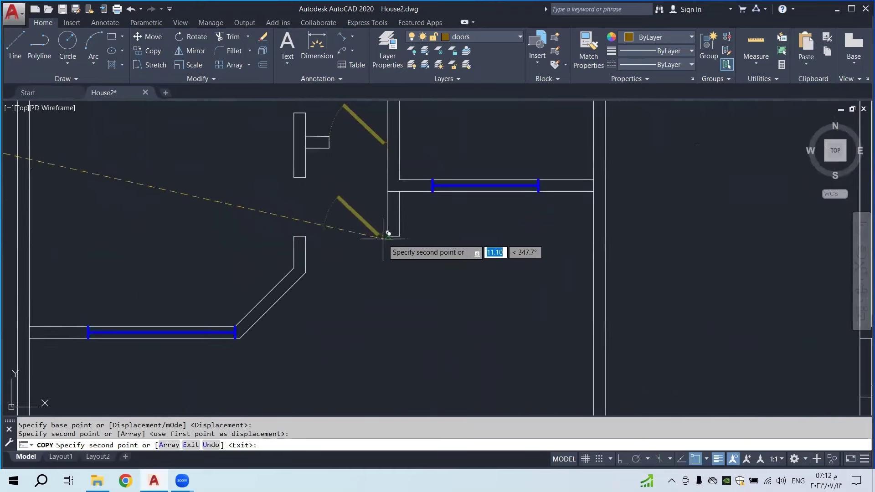
{"action": "left_click", "coordinate": [388, 236]}
{"action": "scroll", "coordinate": [355, 260], "scroll_direction": "down", "scroll_amount": 3}
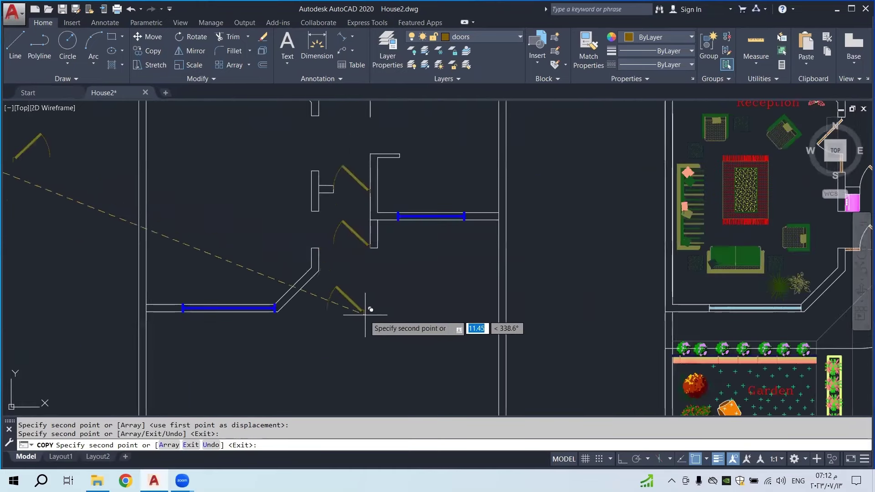
{"action": "scroll", "coordinate": [367, 285], "scroll_direction": "down", "scroll_amount": 2}
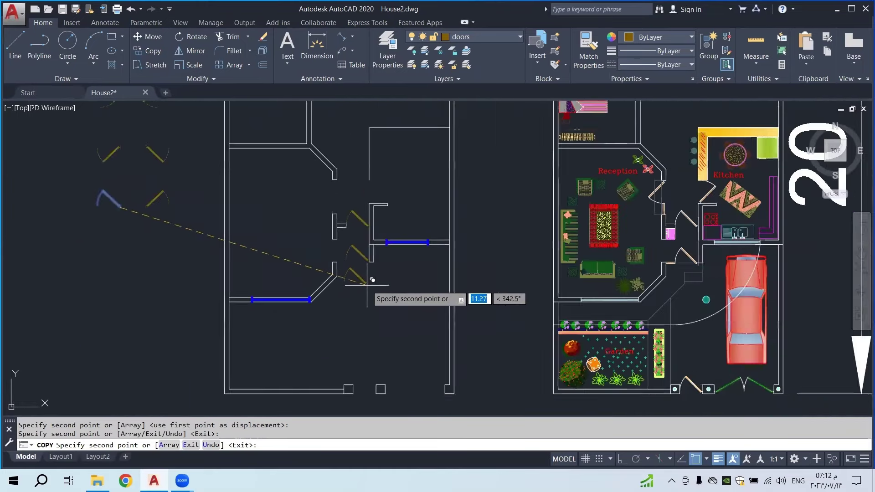
{"action": "scroll", "coordinate": [371, 280], "scroll_direction": "up", "scroll_amount": 3}
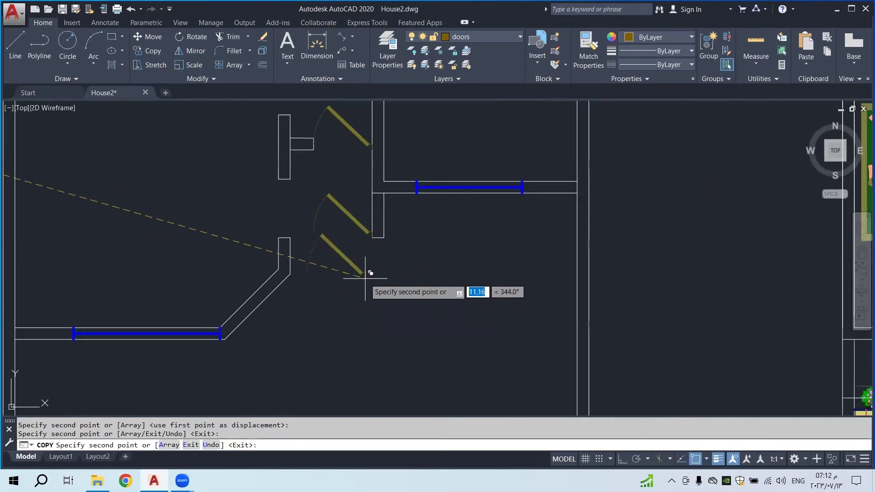
{"action": "scroll", "coordinate": [401, 285], "scroll_direction": "down", "scroll_amount": 4}
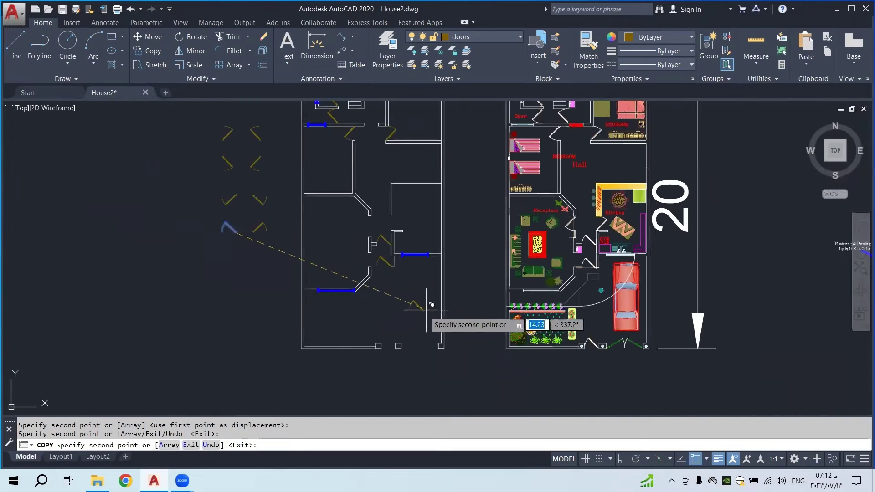
{"action": "key", "text": "Escape"}
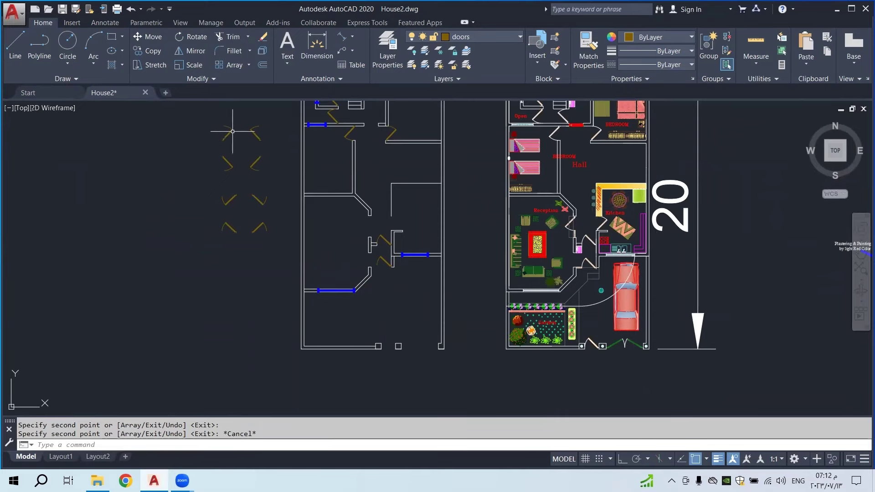
{"action": "scroll", "coordinate": [233, 132], "scroll_direction": "up", "scroll_amount": 5}
{"action": "left_click", "coordinate": [262, 139]}
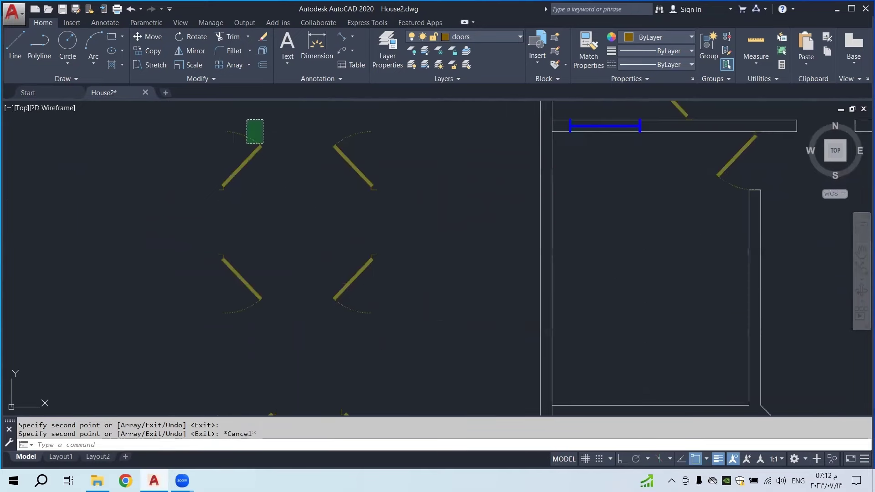
Copy the window-selected door to a spot beside the wall opening
{"action": "left_click", "coordinate": [196, 102]}
{"action": "key", "text": "Return"}
{"action": "left_click", "coordinate": [221, 188]}
{"action": "scroll", "coordinate": [209, 187], "scroll_direction": "down", "scroll_amount": 6}
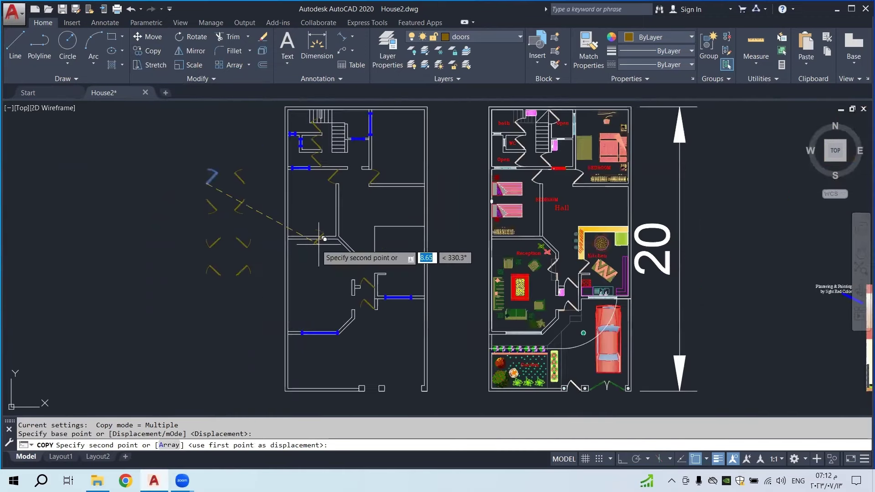
{"action": "scroll", "coordinate": [388, 219], "scroll_direction": "up", "scroll_amount": 6}
{"action": "left_click", "coordinate": [342, 264]}
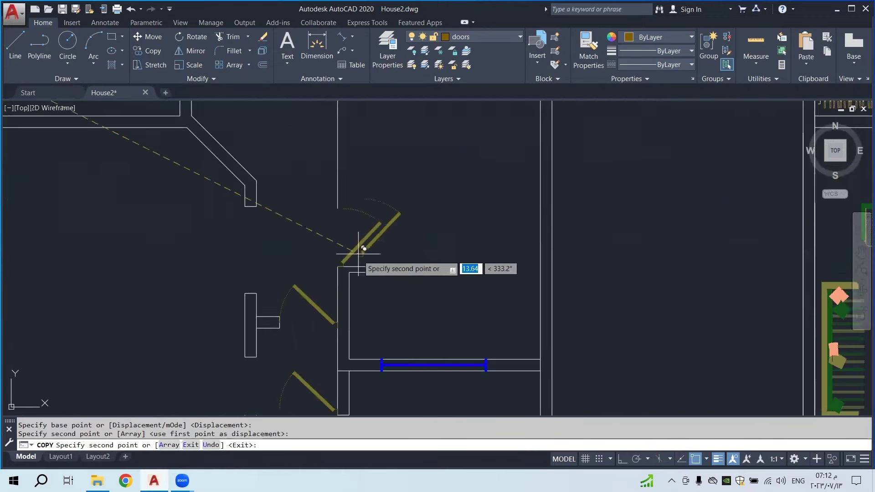
{"action": "key", "text": "Escape"}
{"action": "scroll", "coordinate": [381, 234], "scroll_direction": "down", "scroll_amount": 4}
{"action": "scroll", "coordinate": [406, 262], "scroll_direction": "up", "scroll_amount": 1}
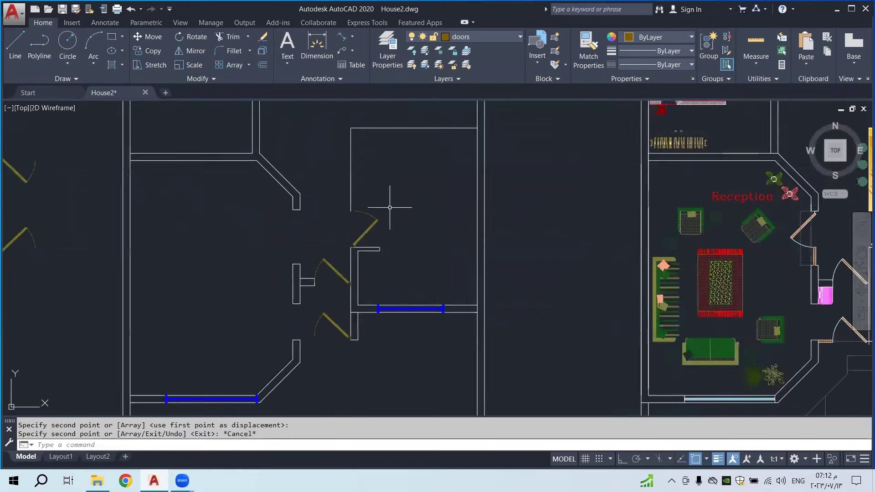
{"action": "scroll", "coordinate": [392, 201], "scroll_direction": "down", "scroll_amount": 3}
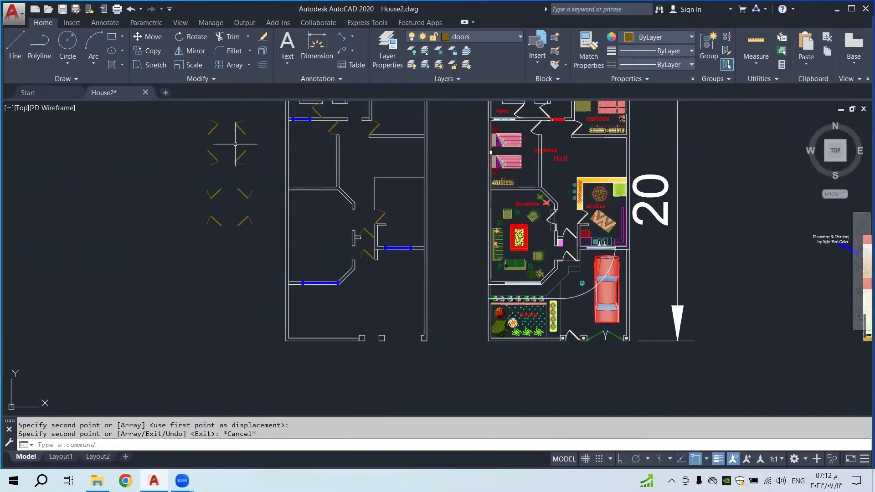
{"action": "scroll", "coordinate": [246, 196], "scroll_direction": "up", "scroll_amount": 8}
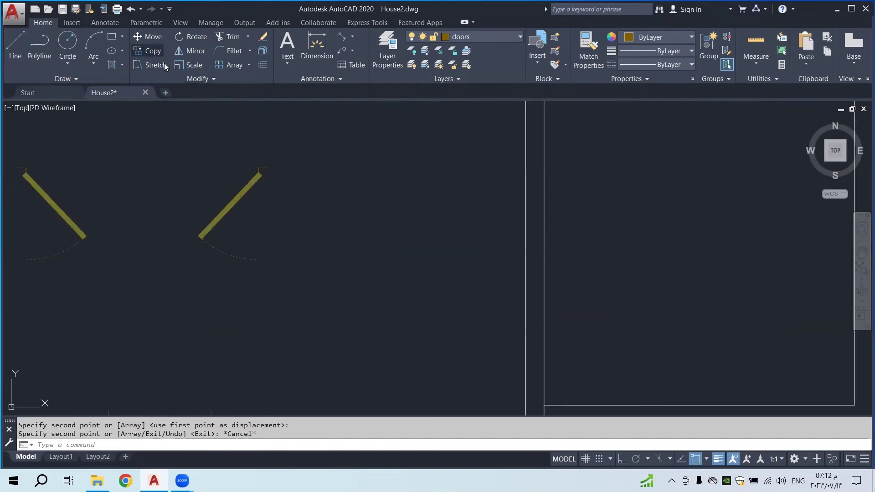
Copy the right door leaf and its arc, base at the leaf's top end, to a new spot
{"action": "left_click", "coordinate": [147, 50]}
{"action": "left_click", "coordinate": [285, 166]}
{"action": "left_click", "coordinate": [200, 255]}
{"action": "key", "text": "Return"}
{"action": "left_click", "coordinate": [268, 168]}
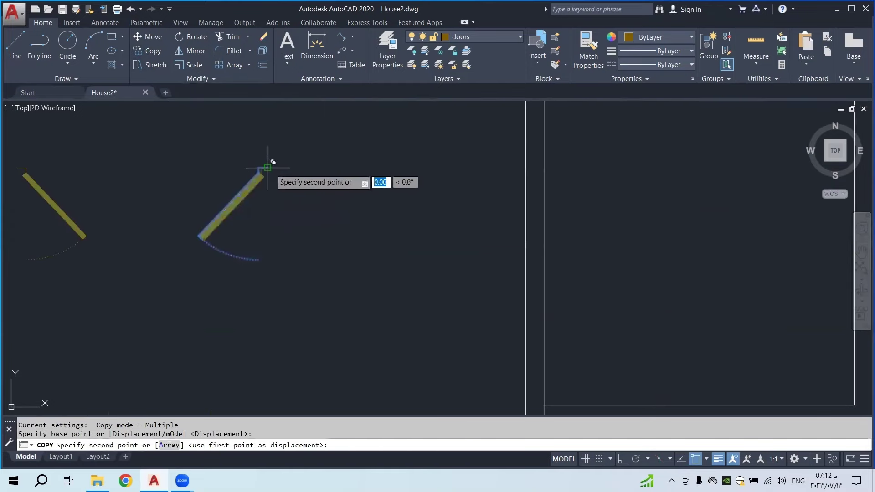
{"action": "scroll", "coordinate": [299, 194], "scroll_direction": "down", "scroll_amount": 7}
{"action": "scroll", "coordinate": [376, 195], "scroll_direction": "up", "scroll_amount": 8}
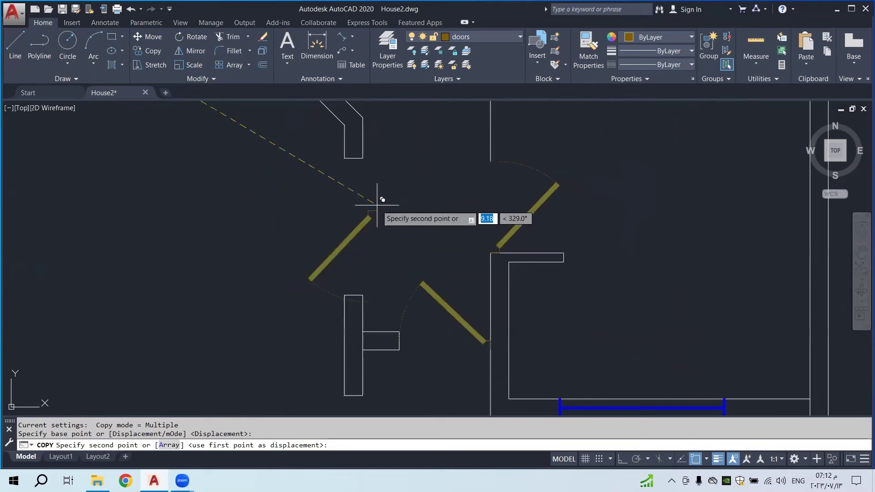
{"action": "left_click", "coordinate": [365, 159]}
{"action": "scroll", "coordinate": [370, 182], "scroll_direction": "down", "scroll_amount": 4}
{"action": "scroll", "coordinate": [325, 234], "scroll_direction": "down", "scroll_amount": 2}
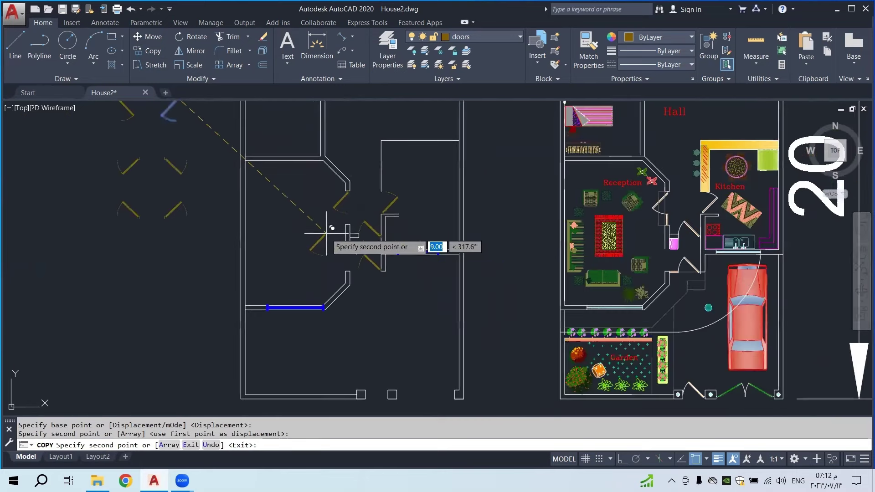
{"action": "scroll", "coordinate": [328, 260], "scroll_direction": "down", "scroll_amount": 2}
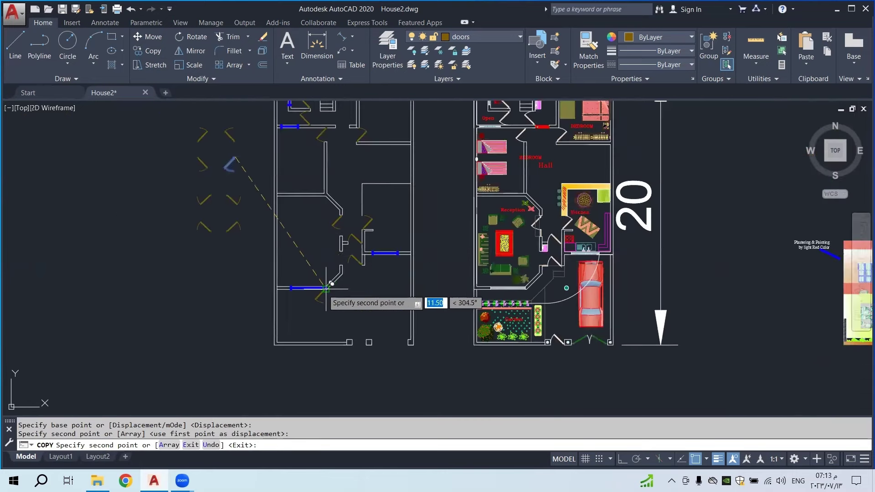
{"action": "middle_click_drag", "start_coordinate": [351, 241], "coordinate": [371, 304]}
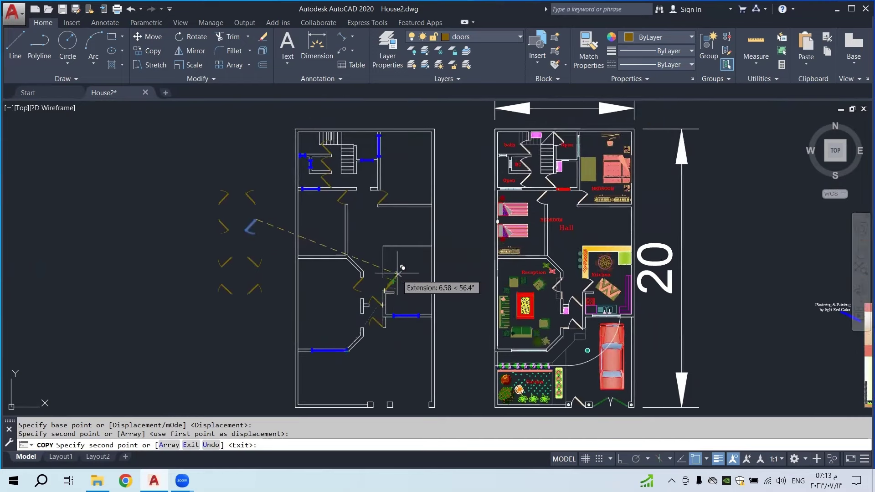
{"action": "key", "text": "Escape"}
{"action": "scroll", "coordinate": [347, 135], "scroll_direction": "up", "scroll_amount": 2}
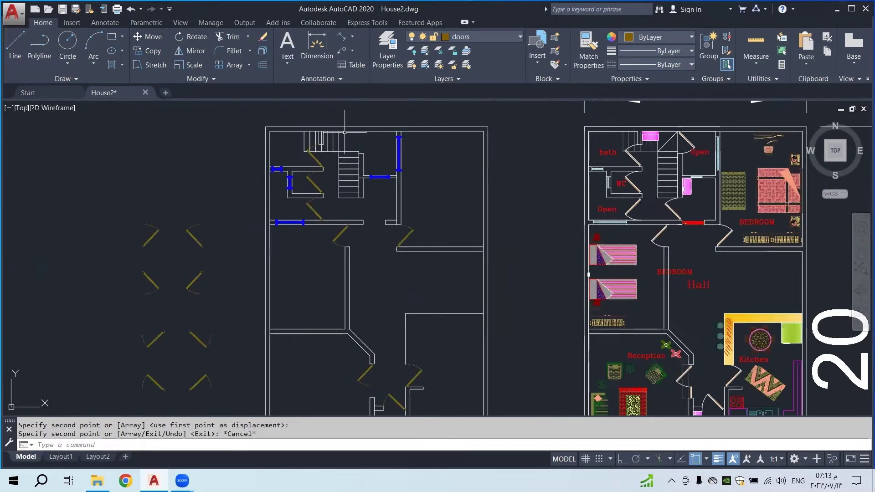
{"action": "middle_click_drag", "start_coordinate": [213, 278], "coordinate": [228, 251]}
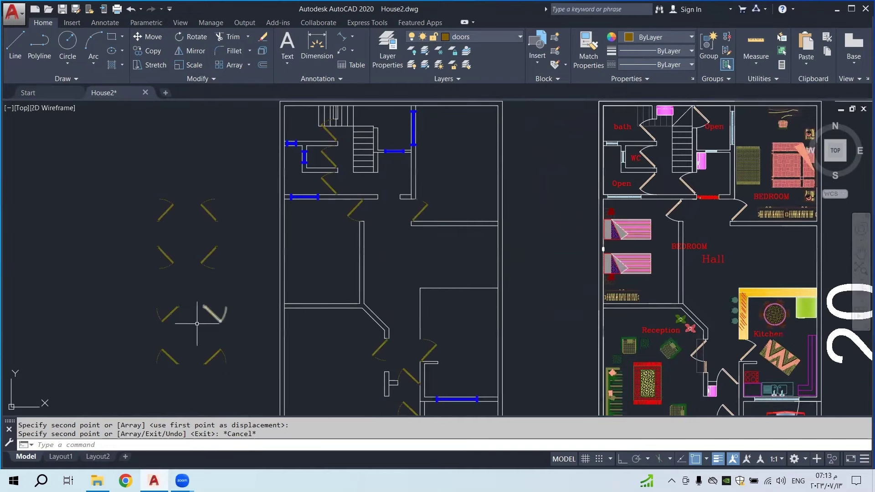
{"action": "scroll", "coordinate": [165, 242], "scroll_direction": "up", "scroll_amount": 2}
Copy another door into the wall corner of the left floor plan
{"action": "left_click", "coordinate": [168, 242]}
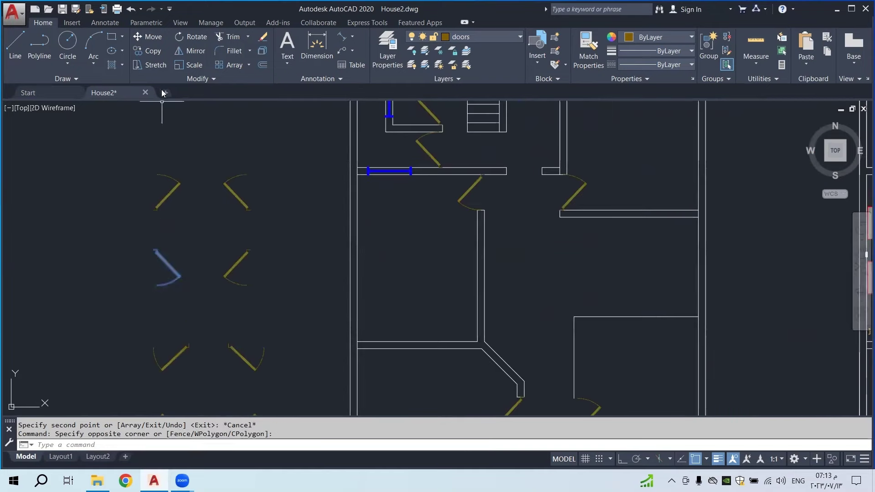
{"action": "left_click", "coordinate": [151, 57]}
{"action": "scroll", "coordinate": [150, 244], "scroll_direction": "up", "scroll_amount": 3}
{"action": "left_click", "coordinate": [164, 274]}
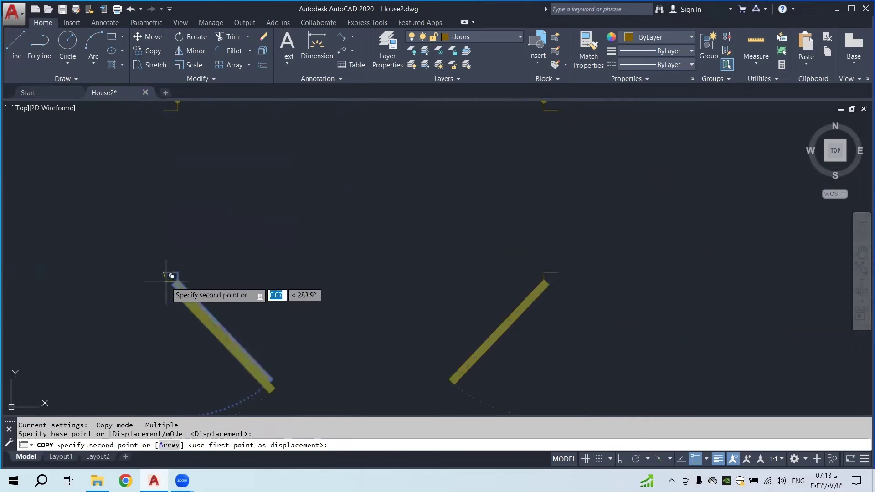
{"action": "scroll", "coordinate": [166, 281], "scroll_direction": "down", "scroll_amount": 3}
{"action": "scroll", "coordinate": [351, 274], "scroll_direction": "up", "scroll_amount": 3}
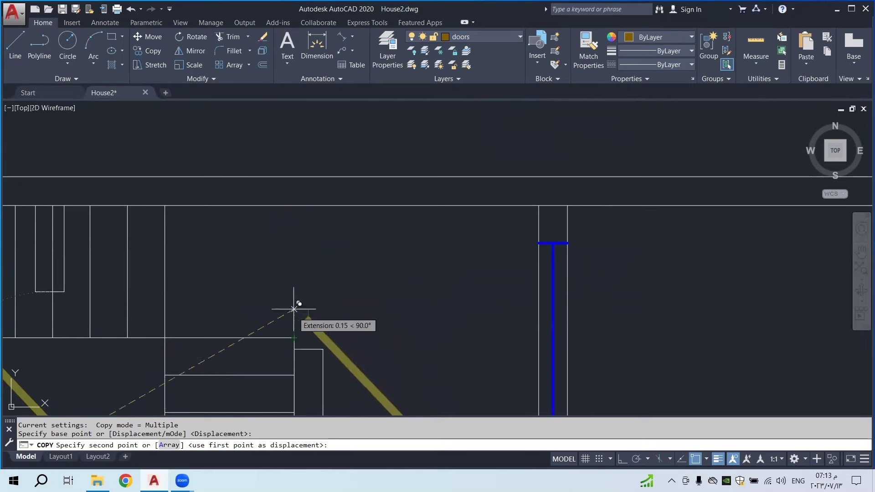
{"action": "left_click", "coordinate": [294, 205]}
{"action": "right_click", "coordinate": [294, 207]}
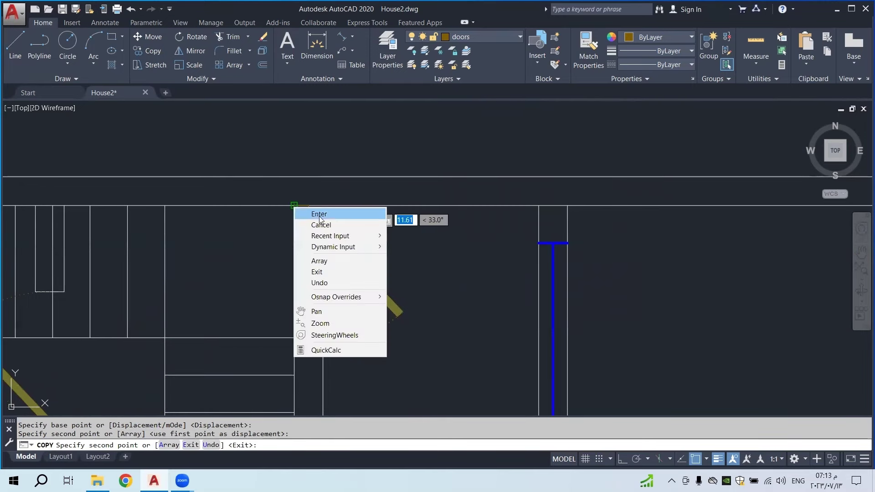
{"action": "left_click", "coordinate": [320, 214]}
{"action": "scroll", "coordinate": [319, 215], "scroll_direction": "down", "scroll_amount": 5}
{"action": "middle_click_drag", "start_coordinate": [332, 273], "coordinate": [334, 214]}
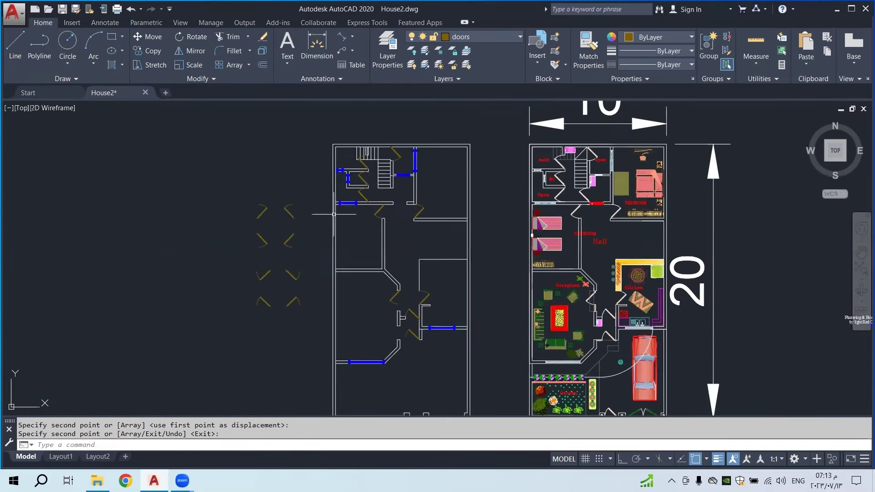
Crossing-select the eight spare door copies and erase them
{"action": "left_click", "coordinate": [328, 189]}
{"action": "left_click", "coordinate": [216, 337]}
{"action": "key", "text": "Delete"}
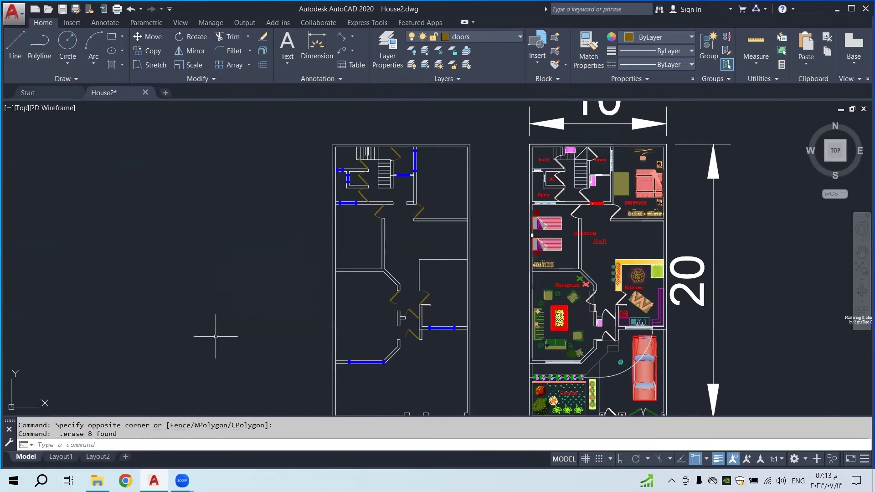
With Ortho on, draw a polyline from the jamb corner: 0.5 up, then 0.1 across
{"action": "scroll", "coordinate": [422, 333], "scroll_direction": "up", "scroll_amount": 3}
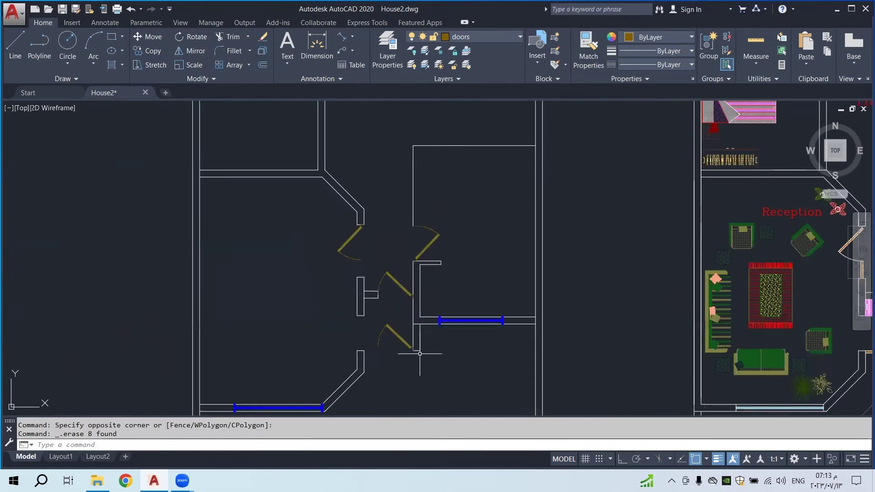
{"action": "scroll", "coordinate": [671, 284], "scroll_direction": "up", "scroll_amount": 4}
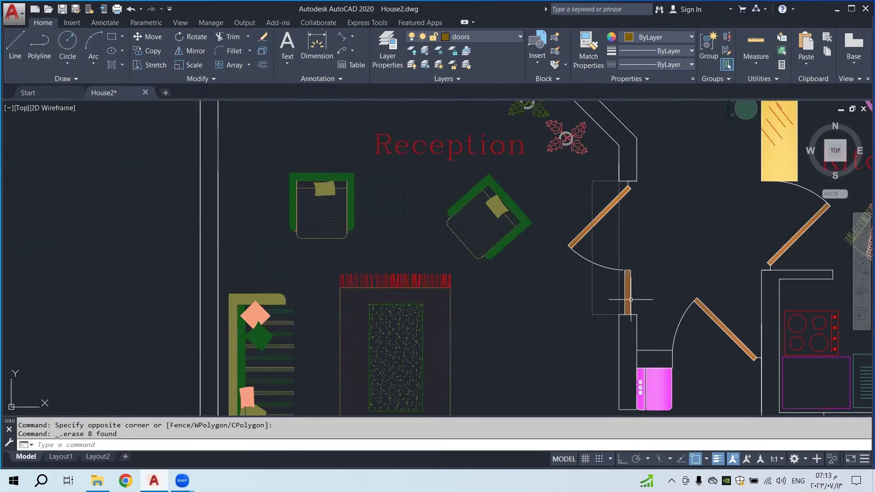
{"action": "scroll", "coordinate": [629, 288], "scroll_direction": "down", "scroll_amount": 5}
{"action": "middle_click_drag", "start_coordinate": [375, 287], "coordinate": [453, 287]}
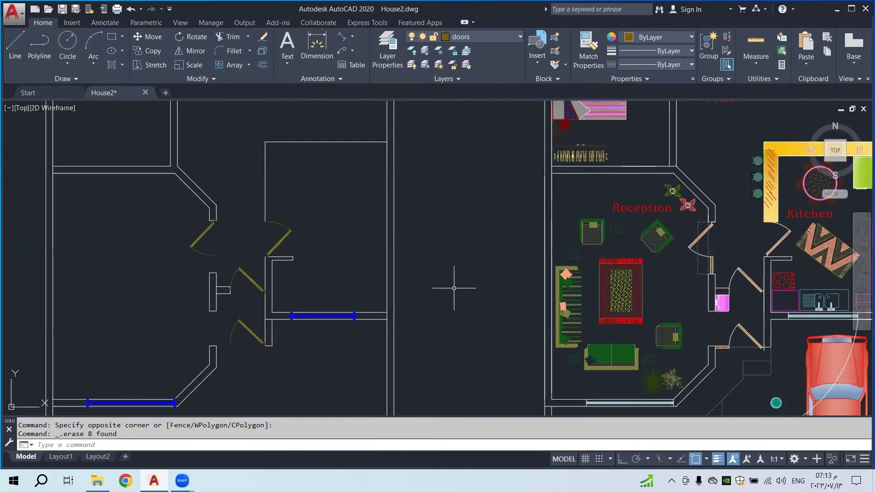
{"action": "scroll", "coordinate": [163, 243], "scroll_direction": "up", "scroll_amount": 3}
{"action": "scroll", "coordinate": [244, 240], "scroll_direction": "up", "scroll_amount": 2}
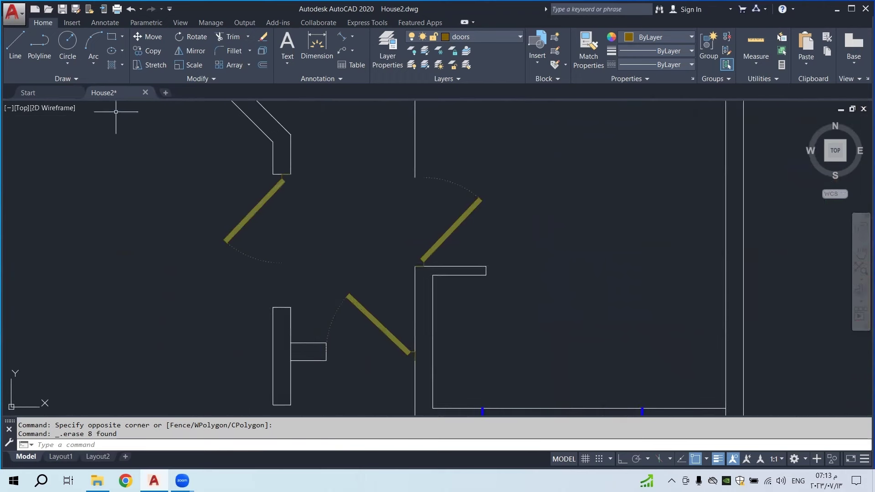
{"action": "left_click", "coordinate": [40, 45]}
{"action": "scroll", "coordinate": [265, 294], "scroll_direction": "up", "scroll_amount": 4}
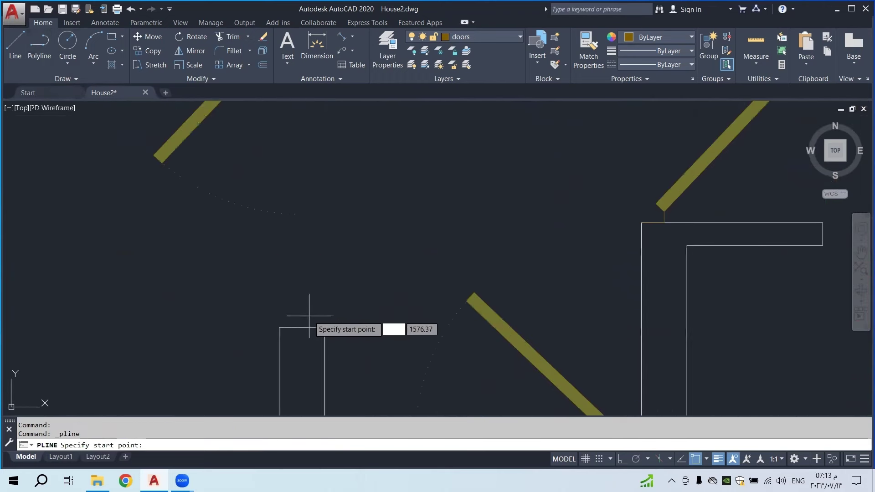
{"action": "left_click", "coordinate": [310, 327]}
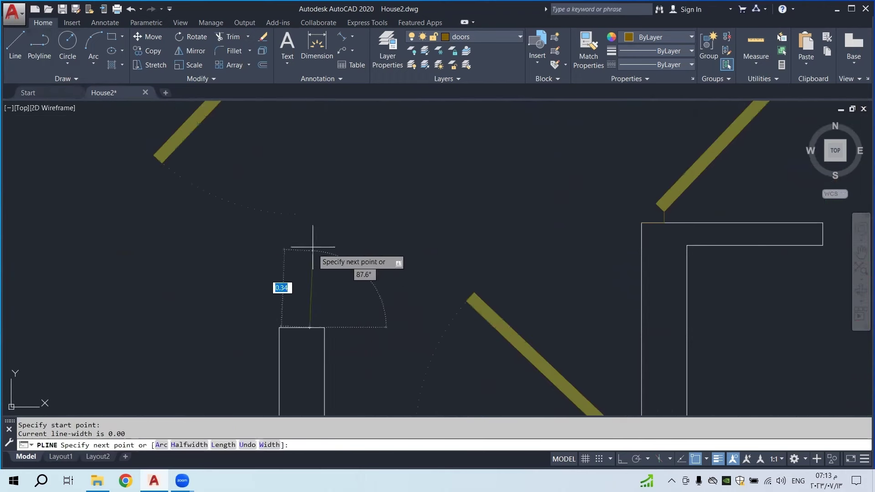
{"action": "left_click", "coordinate": [620, 458]}
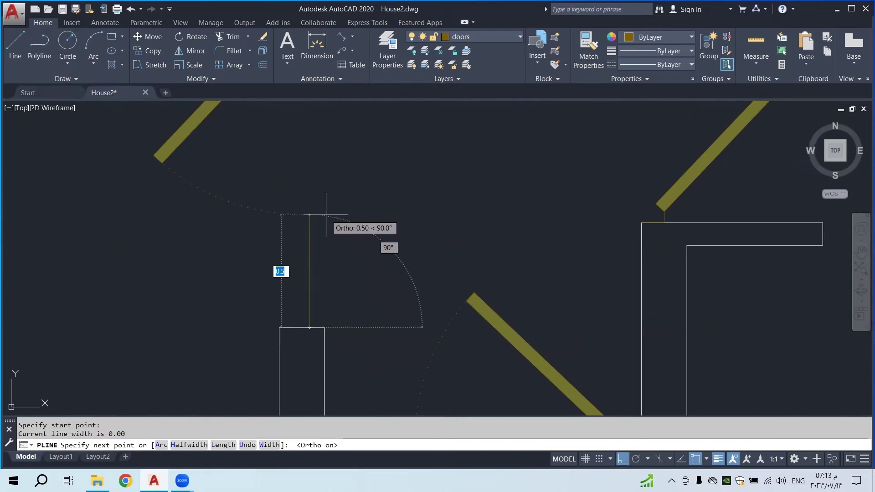
{"action": "type", "text": ".5"}
{"action": "key", "text": "Return"}
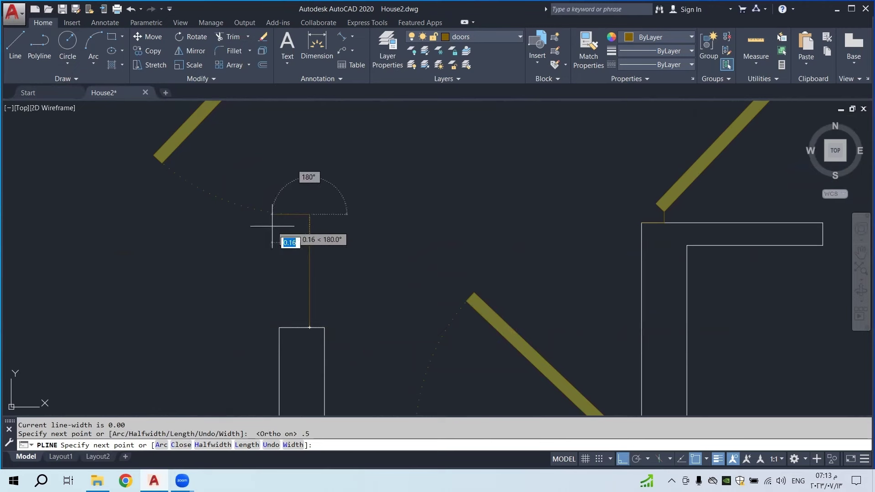
{"action": "type", "text": ".1"}
{"action": "key", "text": "Return"}
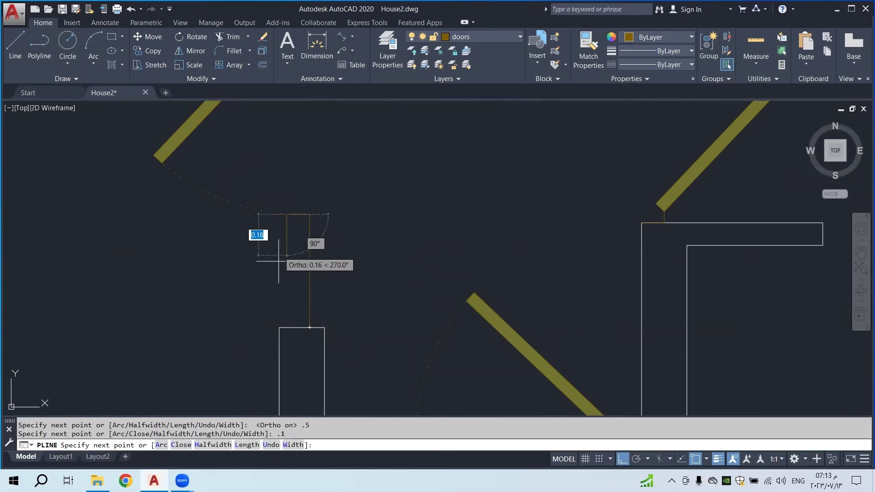
{"action": "key", "text": "Escape"}
{"action": "scroll", "coordinate": [313, 269], "scroll_direction": "down", "scroll_amount": 6}
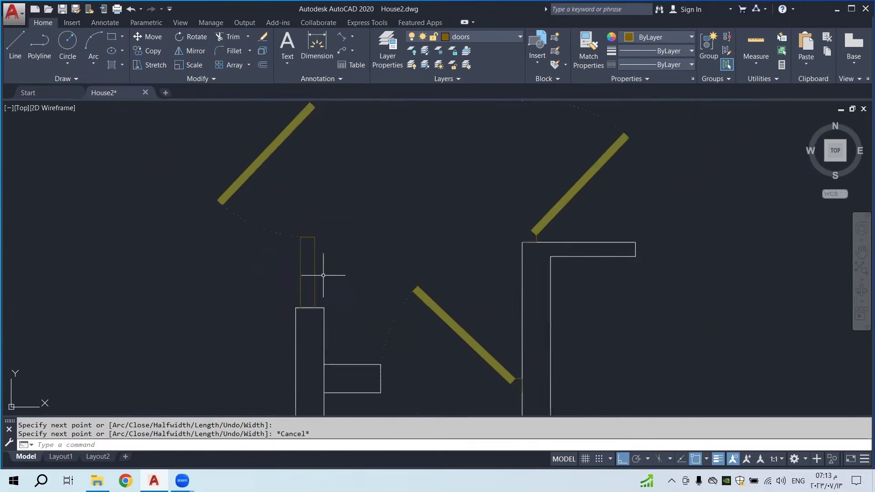
{"action": "scroll", "coordinate": [364, 350], "scroll_direction": "up", "scroll_amount": 6}
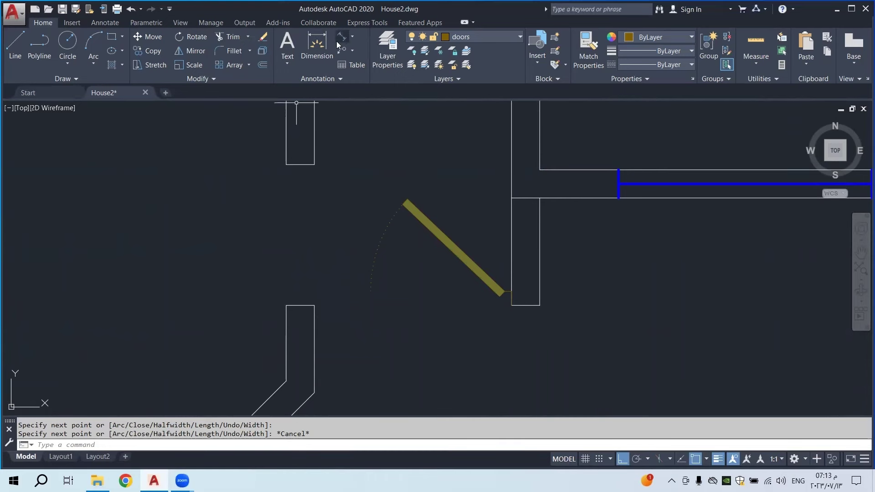
Start a linear dimension from the door arc end to the wall corner, then cancel it
{"action": "left_click", "coordinate": [351, 42]}
{"action": "left_click", "coordinate": [364, 51]}
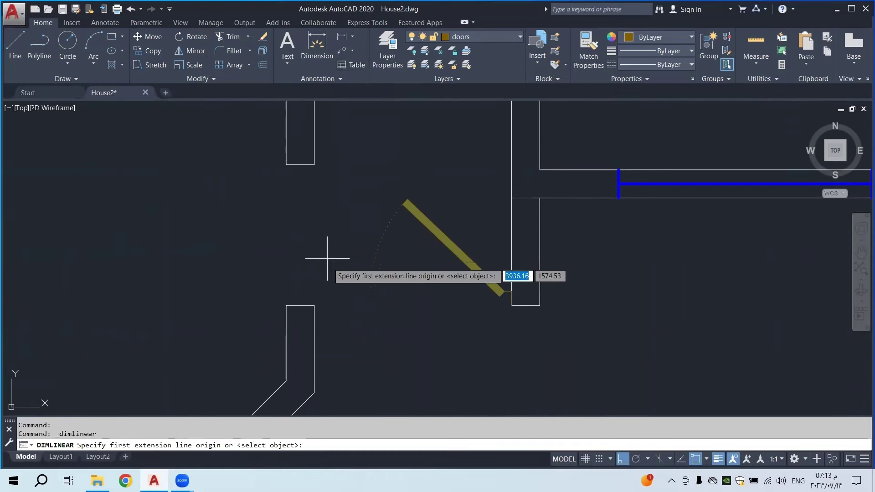
{"action": "left_click", "coordinate": [370, 285]}
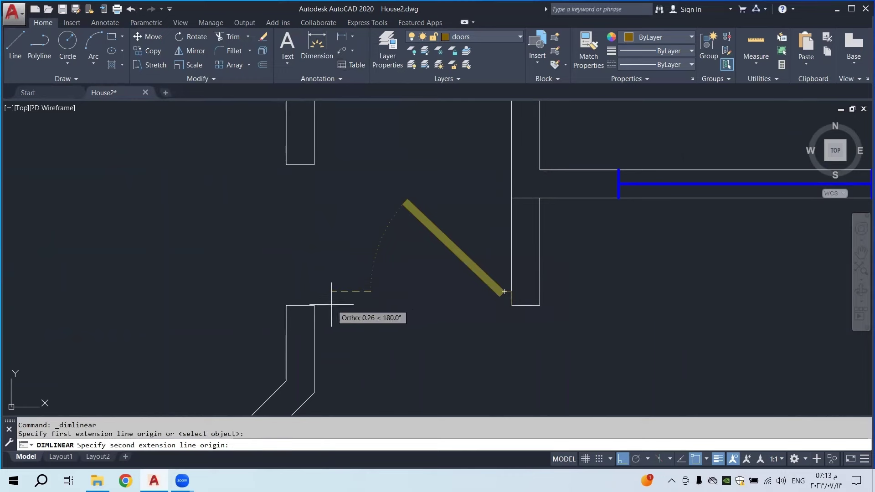
{"action": "left_click", "coordinate": [318, 305]}
{"action": "scroll", "coordinate": [310, 292], "scroll_direction": "down", "scroll_amount": 5}
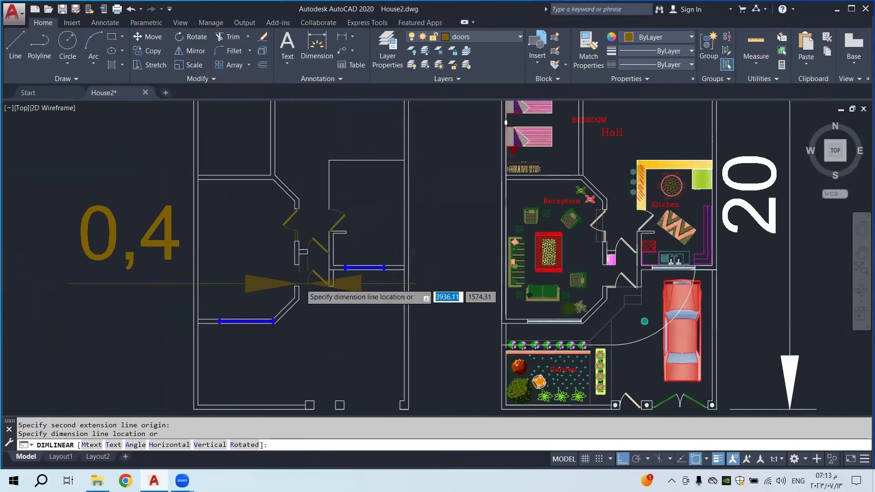
{"action": "key", "text": "Escape"}
{"action": "scroll", "coordinate": [285, 287], "scroll_direction": "up", "scroll_amount": 6}
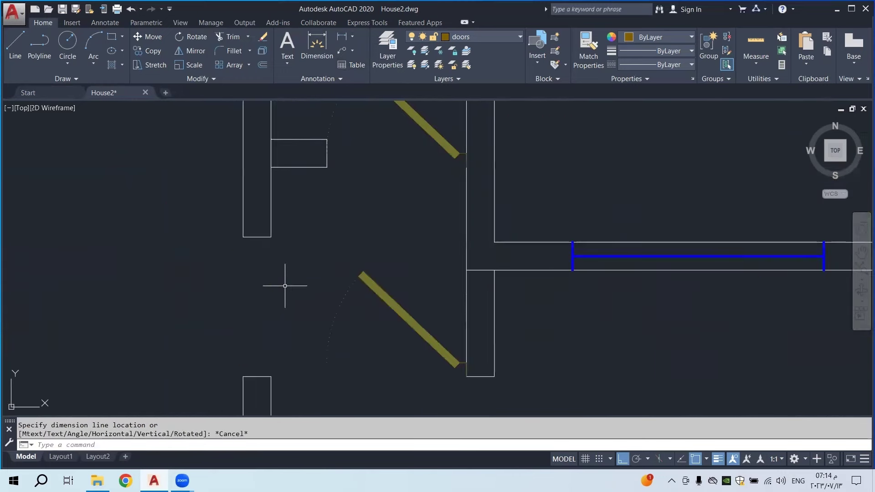
Move the two short door-jamb lines by 0.1
{"action": "left_click", "coordinate": [282, 128]}
{"action": "left_click", "coordinate": [271, 298]}
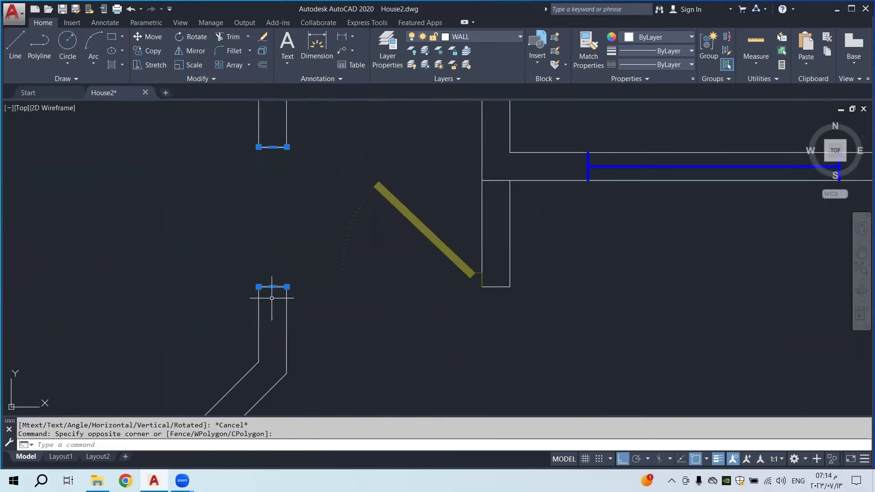
{"action": "left_click", "coordinate": [149, 38]}
{"action": "left_click", "coordinate": [188, 234]}
{"action": "type", "text": ".1"}
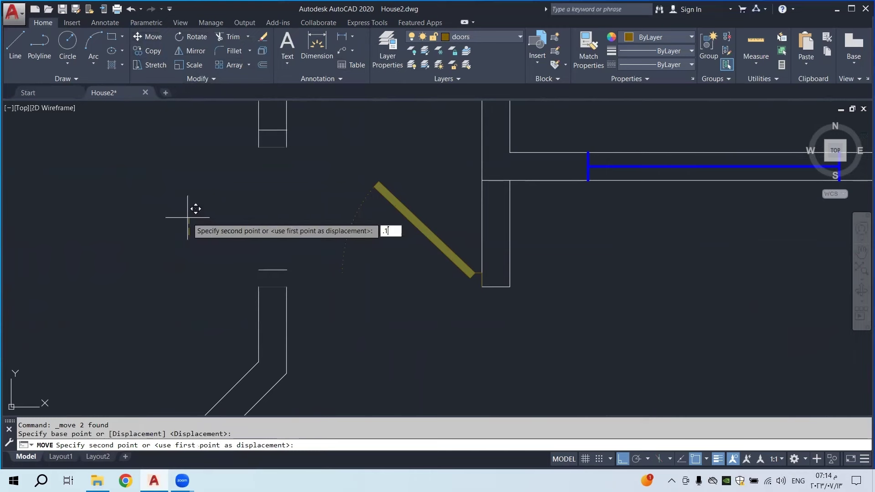
{"action": "key", "text": "Return"}
Select the upper and lower wall lines for stretching, then cancel both stretches unchanged
{"action": "left_click", "coordinate": [302, 131]}
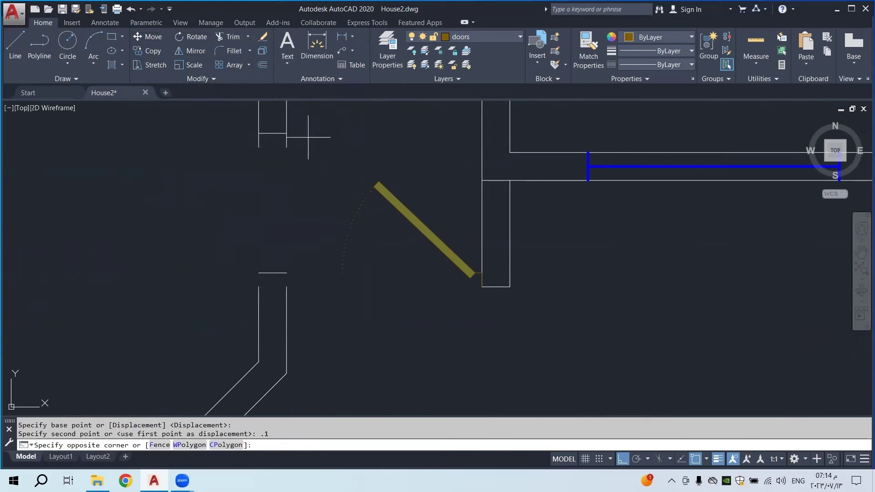
{"action": "left_click", "coordinate": [242, 107]}
{"action": "left_click", "coordinate": [286, 147]}
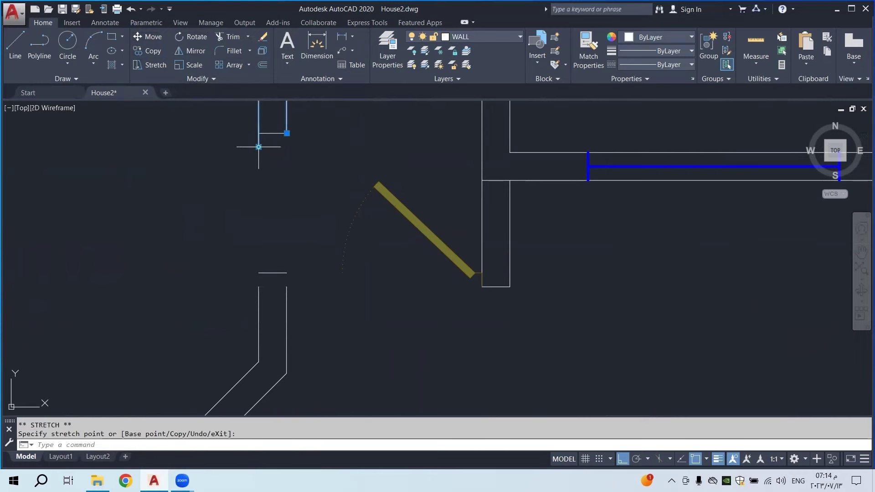
{"action": "key", "text": "Escape"}
{"action": "left_click", "coordinate": [298, 264]}
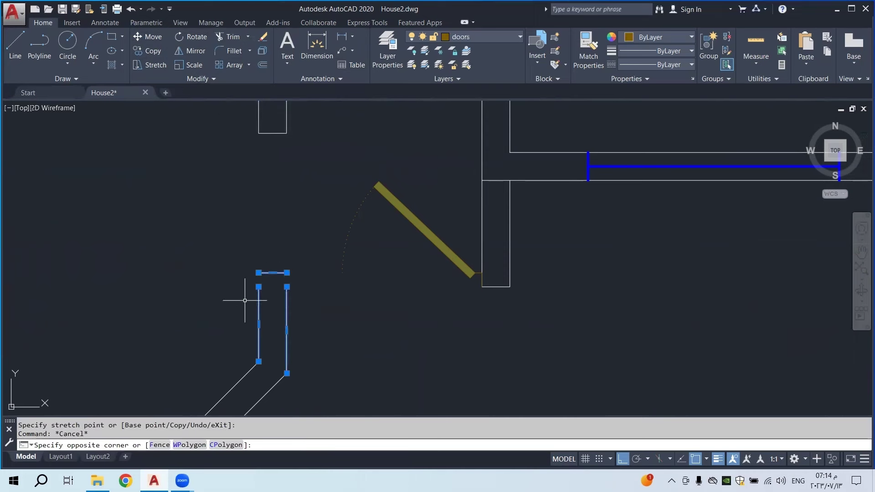
{"action": "left_click", "coordinate": [244, 297]}
{"action": "left_click", "coordinate": [272, 273]}
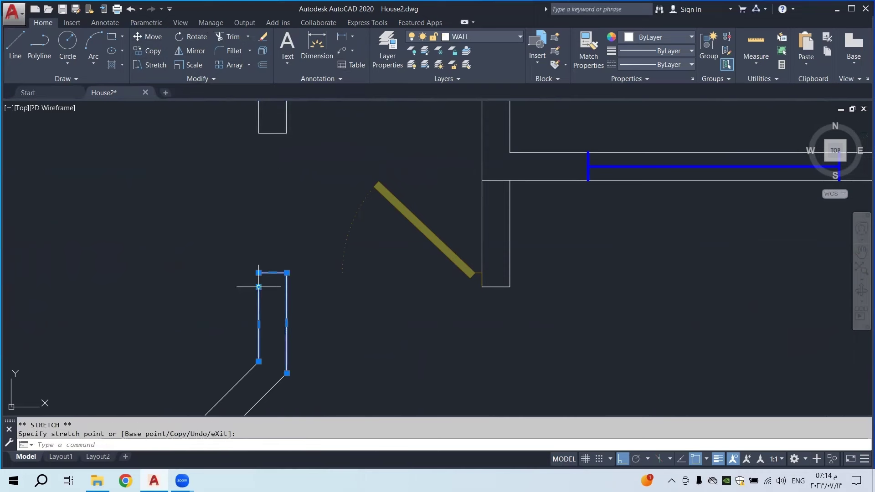
{"action": "key", "text": "Escape"}
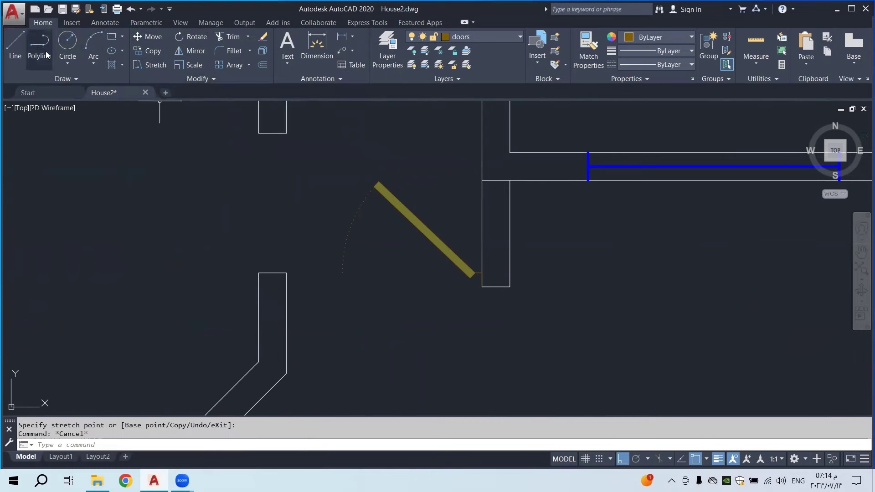
{"action": "left_click", "coordinate": [46, 55]}
Draw a 0.4-long polyline segment from the wall corner at the opening
{"action": "left_click", "coordinate": [286, 272]}
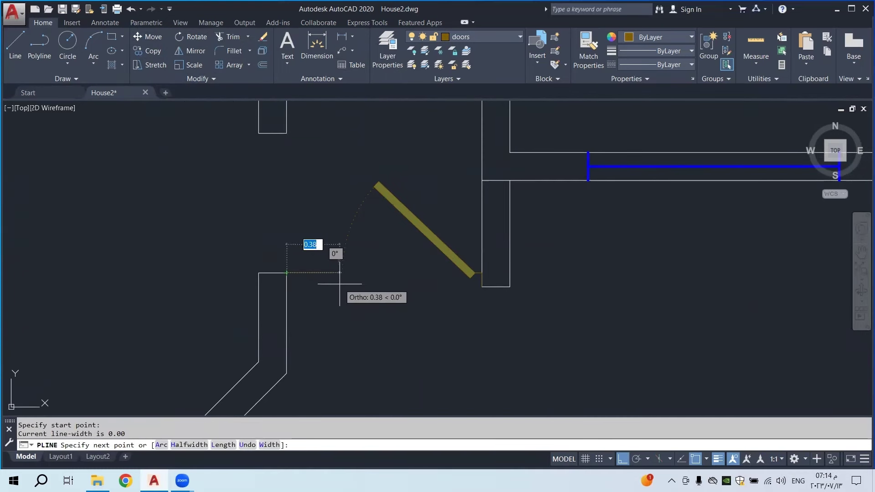
{"action": "type", "text": ".4"}
{"action": "key", "text": "Return"}
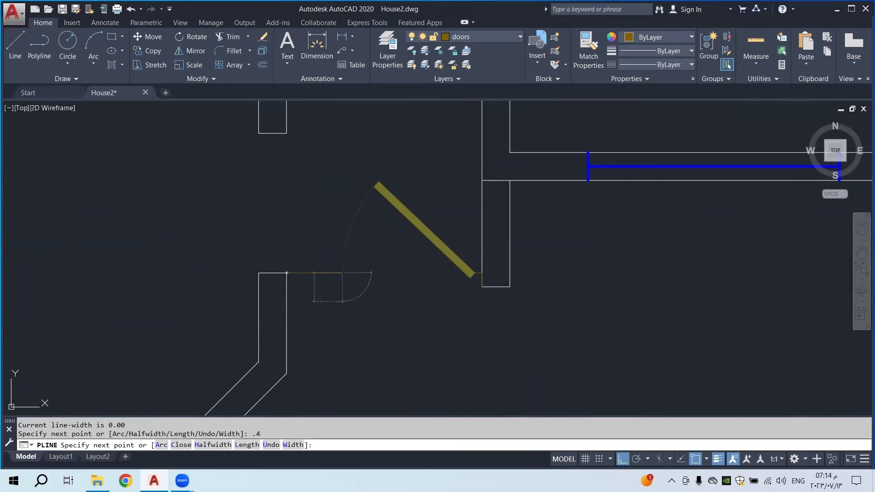
{"action": "key", "text": "Escape"}
{"action": "scroll", "coordinate": [383, 263], "scroll_direction": "down", "scroll_amount": 4}
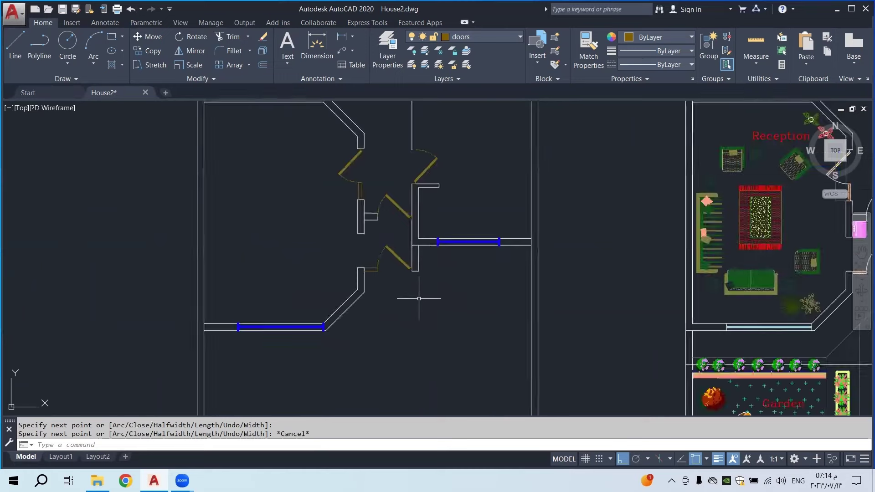
{"action": "scroll", "coordinate": [419, 298], "scroll_direction": "down", "scroll_amount": 2}
{"action": "key", "text": "Escape"}
{"action": "middle_click_drag", "start_coordinate": [443, 272], "coordinate": [450, 307]}
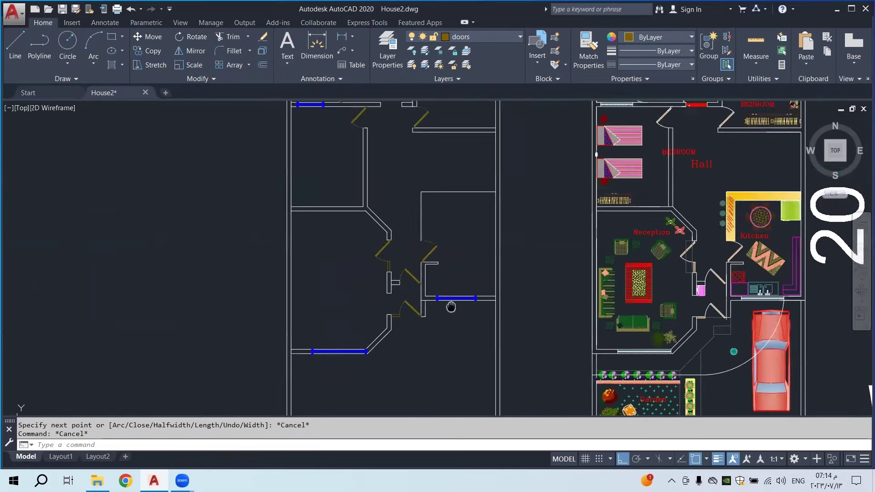
{"action": "scroll", "coordinate": [393, 306], "scroll_direction": "up", "scroll_amount": 5}
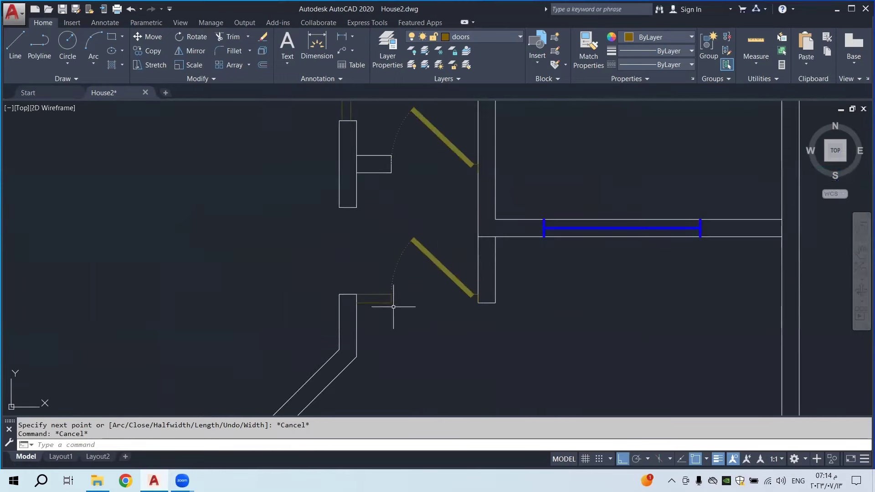
Fill the small rectangle beside the lower door with a solid olive hatch
{"action": "left_click", "coordinate": [111, 65]}
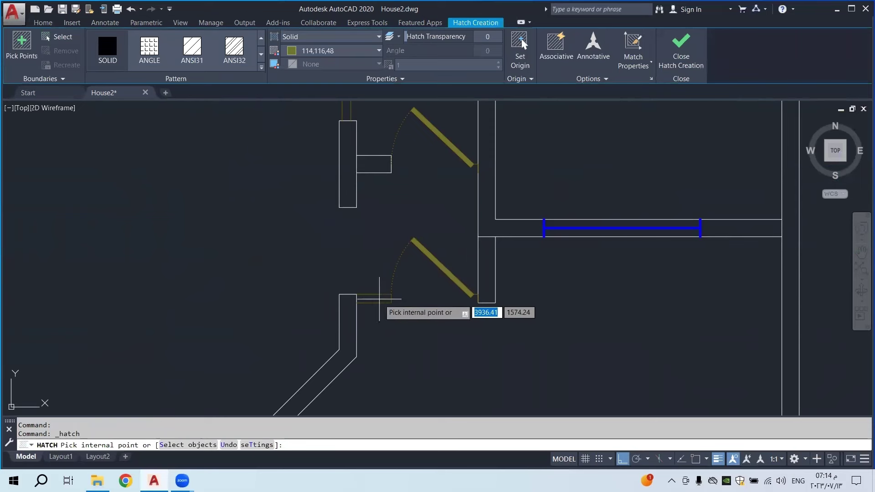
{"action": "left_click", "coordinate": [379, 299]}
{"action": "mouse_move", "coordinate": [382, 197]}
{"action": "middle_mouse_down"}
{"action": "mouse_move", "coordinate": [400, 225]}
{"action": "mouse_move", "coordinate": [401, 261]}
{"action": "middle_mouse_up"}
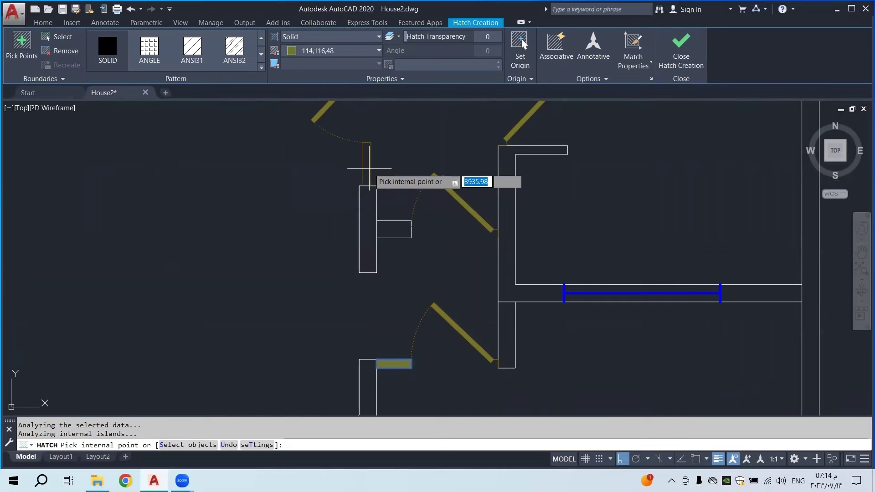
{"action": "right_click", "coordinate": [367, 150]}
{"action": "left_click", "coordinate": [388, 159]}
Window-select the door and start a copy from its end, then end it without placing one
{"action": "scroll", "coordinate": [385, 237], "scroll_direction": "down", "scroll_amount": 3}
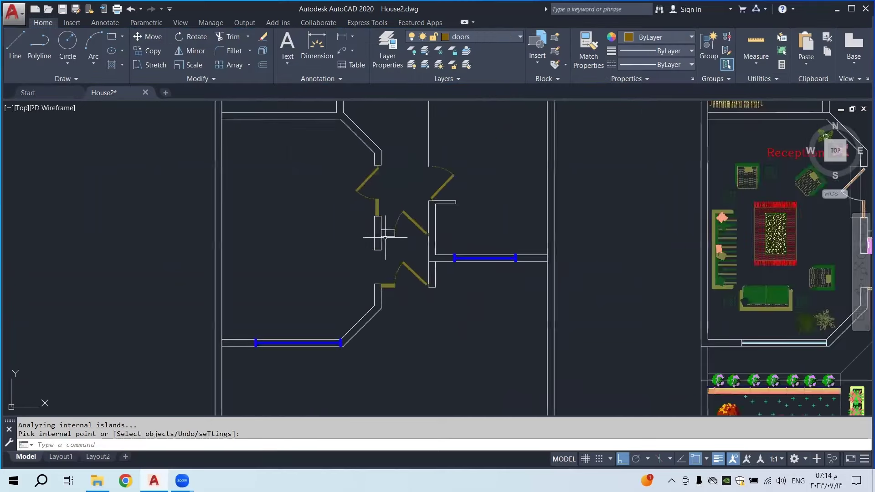
{"action": "scroll", "coordinate": [385, 237], "scroll_direction": "down", "scroll_amount": 3}
{"action": "scroll", "coordinate": [601, 319], "scroll_direction": "up", "scroll_amount": 2}
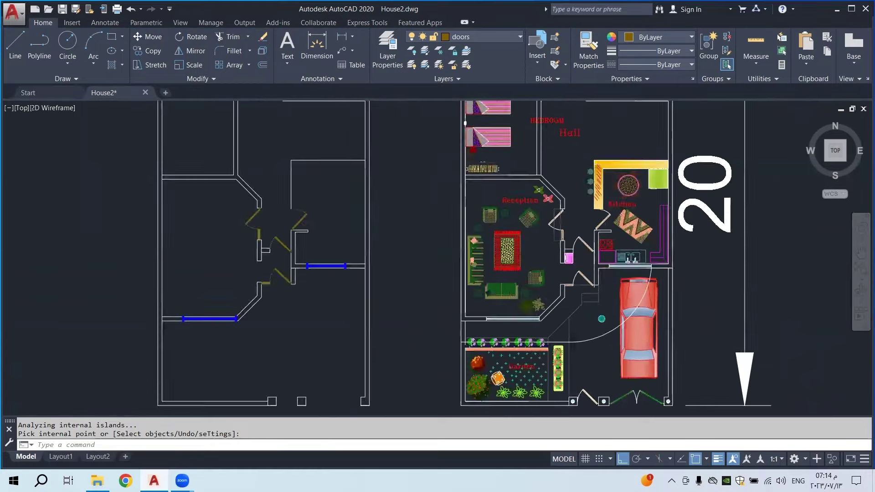
{"action": "scroll", "coordinate": [615, 310], "scroll_direction": "up", "scroll_amount": 2}
{"action": "scroll", "coordinate": [463, 292], "scroll_direction": "down", "scroll_amount": 3}
{"action": "scroll", "coordinate": [463, 292], "scroll_direction": "up", "scroll_amount": 2}
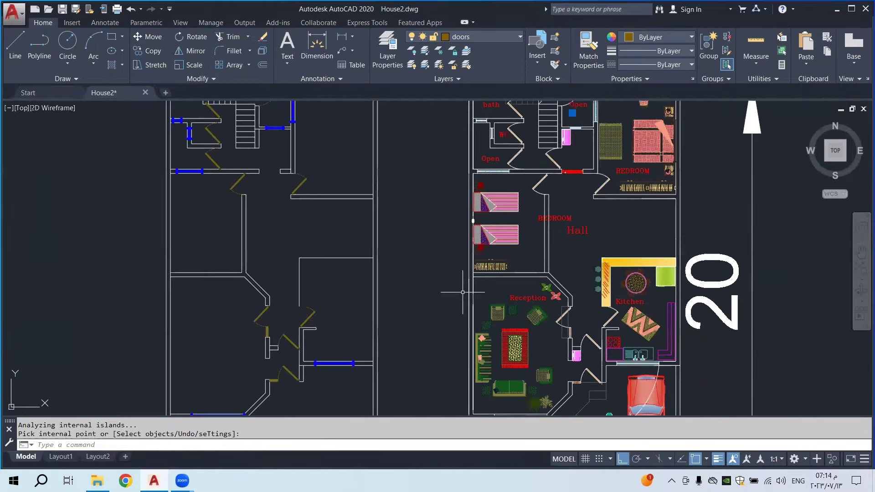
{"action": "scroll", "coordinate": [412, 242], "scroll_direction": "down", "scroll_amount": 3}
{"action": "scroll", "coordinate": [406, 248], "scroll_direction": "up", "scroll_amount": 2}
{"action": "scroll", "coordinate": [405, 248], "scroll_direction": "down", "scroll_amount": 2}
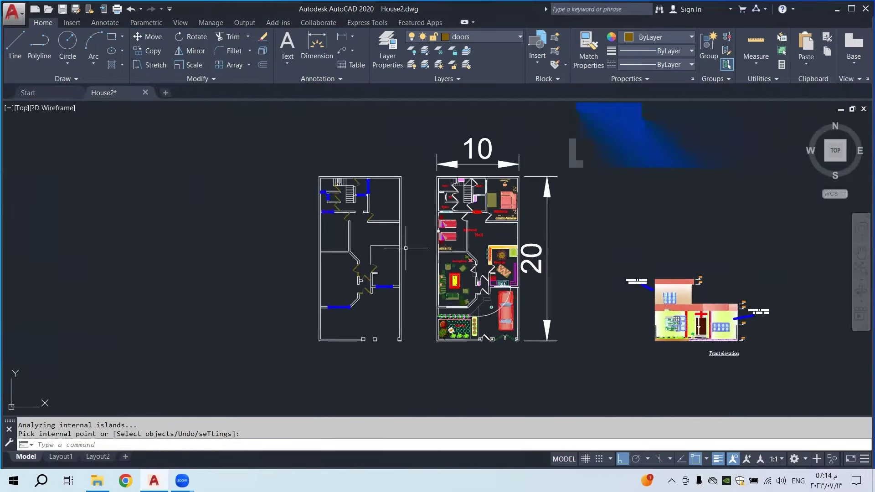
{"action": "scroll", "coordinate": [497, 335], "scroll_direction": "up", "scroll_amount": 3}
{"action": "scroll", "coordinate": [576, 304], "scroll_direction": "up", "scroll_amount": 3}
{"action": "scroll", "coordinate": [545, 308], "scroll_direction": "down", "scroll_amount": 3}
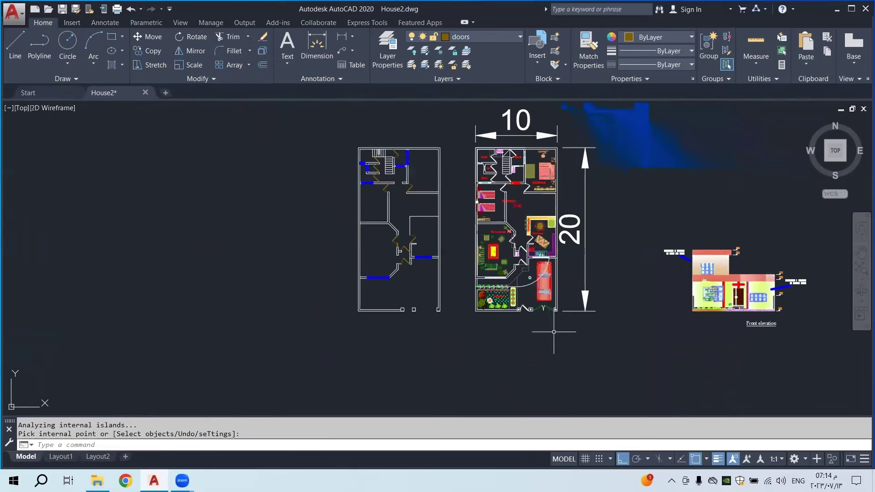
{"action": "scroll", "coordinate": [474, 328], "scroll_direction": "up", "scroll_amount": 2}
{"action": "scroll", "coordinate": [458, 300], "scroll_direction": "down", "scroll_amount": 2}
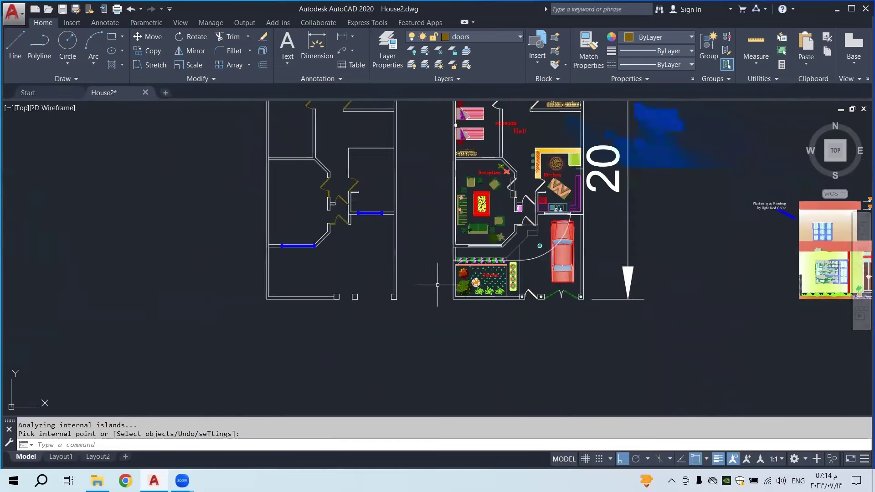
{"action": "scroll", "coordinate": [341, 232], "scroll_direction": "up", "scroll_amount": 5}
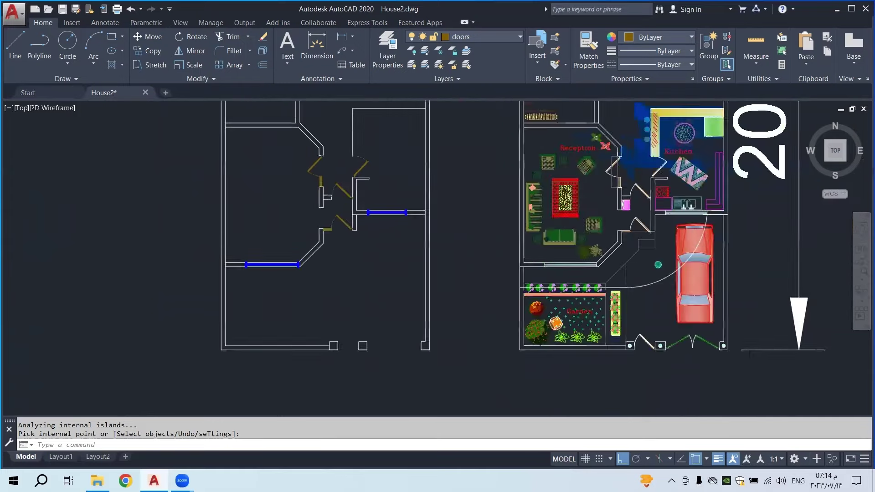
{"action": "left_click", "coordinate": [337, 219]}
{"action": "left_click", "coordinate": [349, 225]}
{"action": "left_click", "coordinate": [149, 53]}
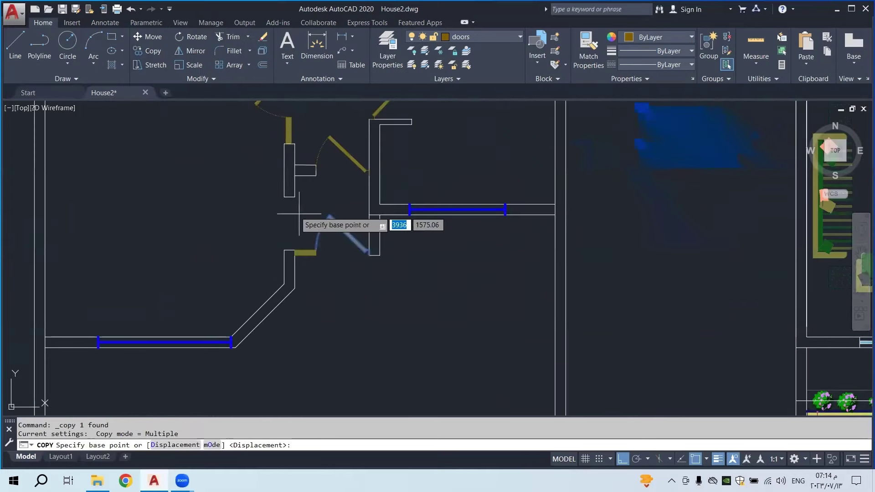
{"action": "scroll", "coordinate": [371, 246], "scroll_direction": "up", "scroll_amount": 5}
{"action": "left_click", "coordinate": [391, 244]}
{"action": "scroll", "coordinate": [396, 238], "scroll_direction": "down", "scroll_amount": 5}
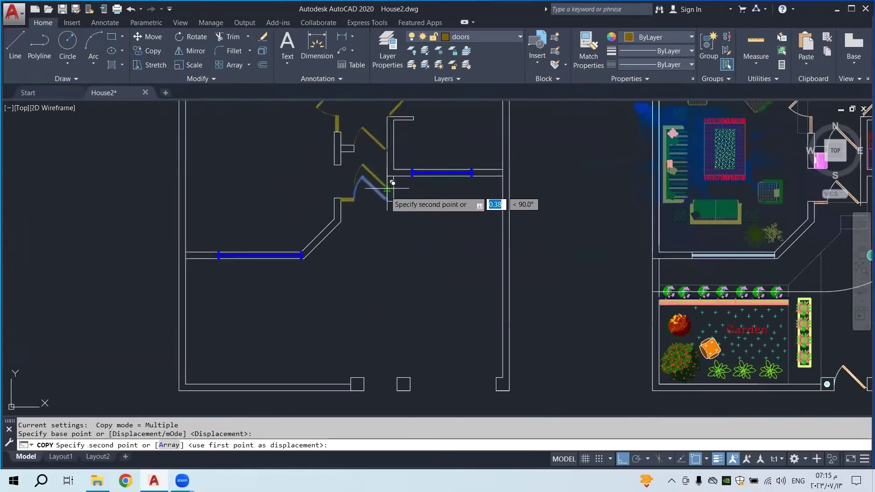
{"action": "scroll", "coordinate": [399, 362], "scroll_direction": "up", "scroll_amount": 5}
{"action": "right_click", "coordinate": [398, 364]}
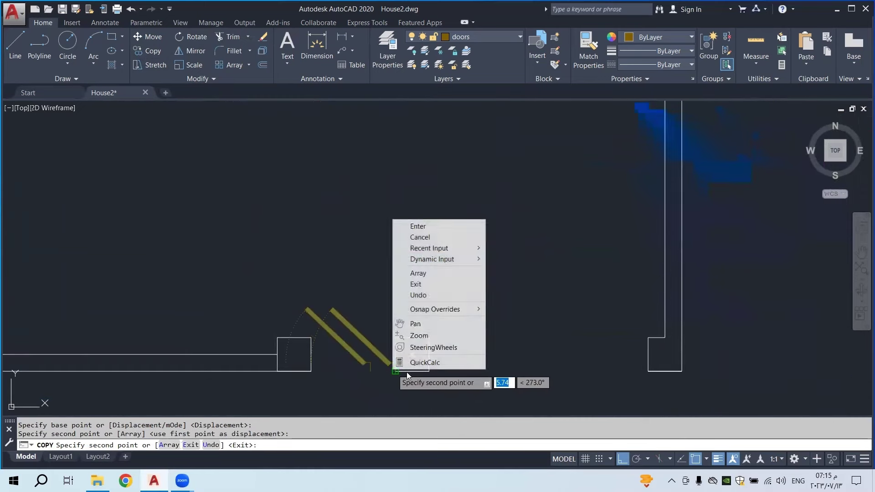
{"action": "left_click", "coordinate": [431, 226]}
Copy the door leaf from its corner into the right wall opening
{"action": "scroll", "coordinate": [362, 250], "scroll_direction": "down", "scroll_amount": 2}
{"action": "scroll", "coordinate": [423, 312], "scroll_direction": "right", "scroll_amount": 2}
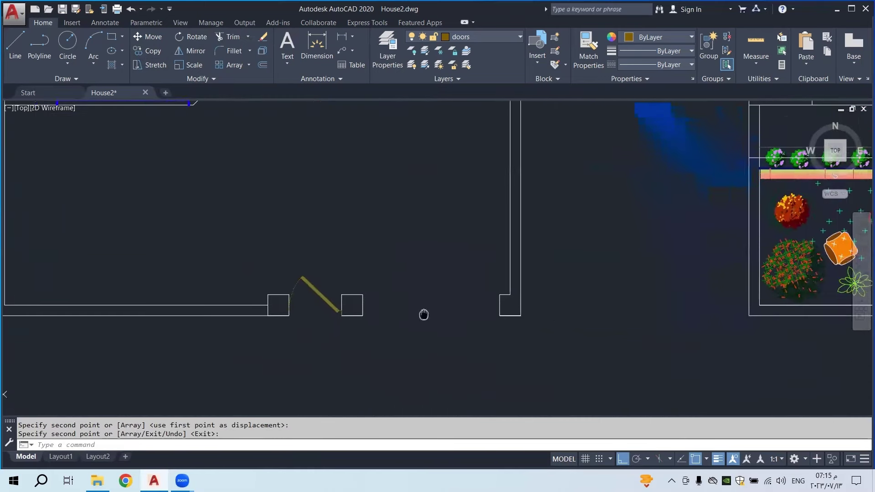
{"action": "scroll", "coordinate": [391, 306], "scroll_direction": "down", "scroll_amount": 2}
{"action": "scroll", "coordinate": [561, 322], "scroll_direction": "right", "scroll_amount": 5}
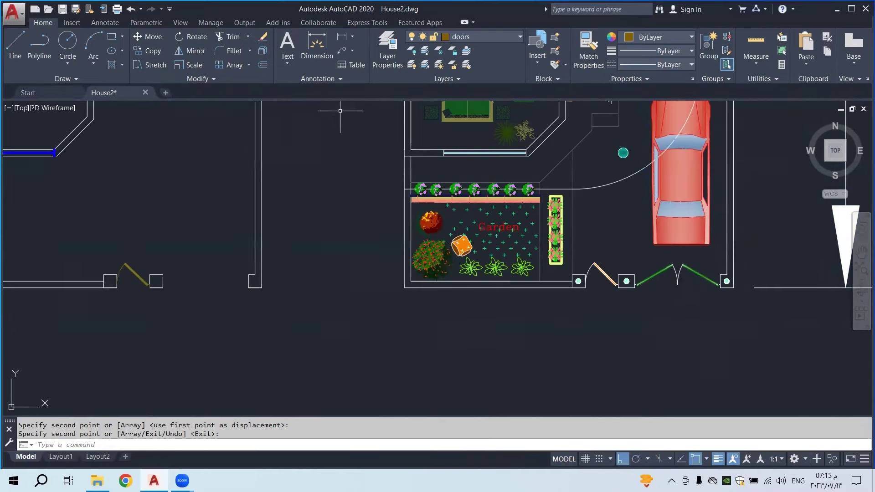
{"action": "left_click", "coordinate": [146, 51]}
{"action": "scroll", "coordinate": [116, 284], "scroll_direction": "up", "scroll_amount": 4}
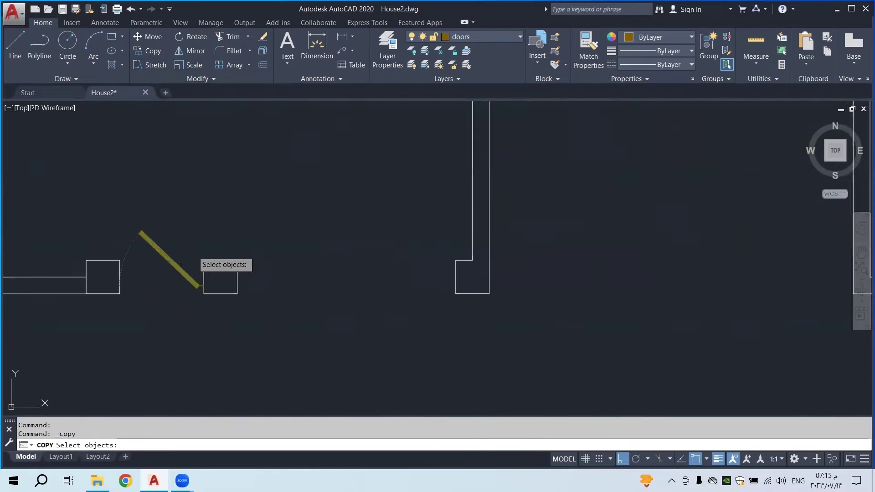
{"action": "left_click", "coordinate": [199, 286]}
{"action": "key", "text": "Return"}
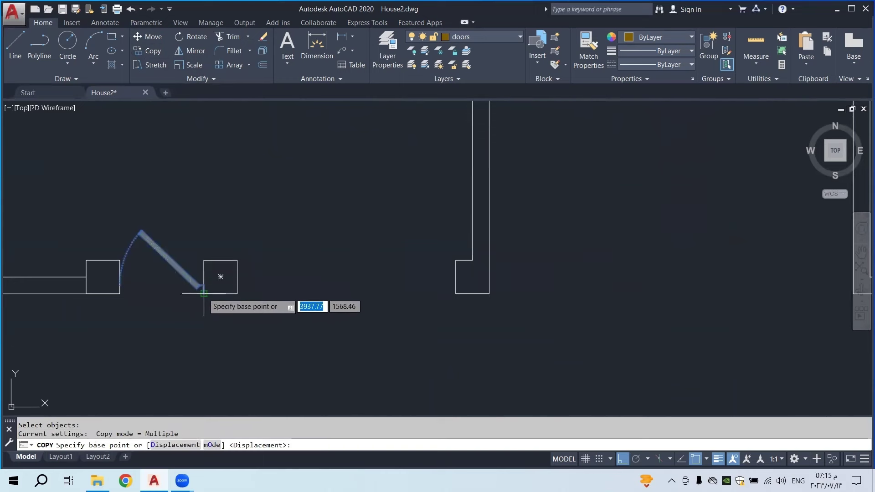
{"action": "left_click", "coordinate": [204, 293]}
{"action": "left_click", "coordinate": [454, 293]}
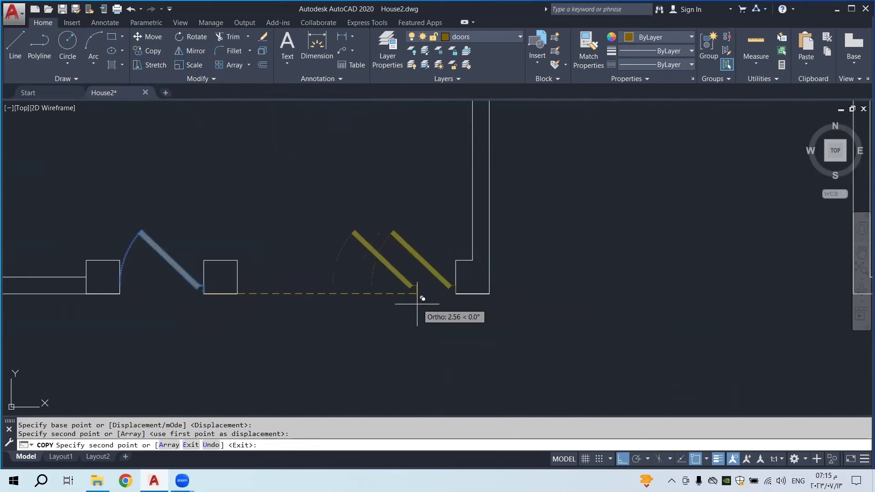
{"action": "key", "text": "Escape"}
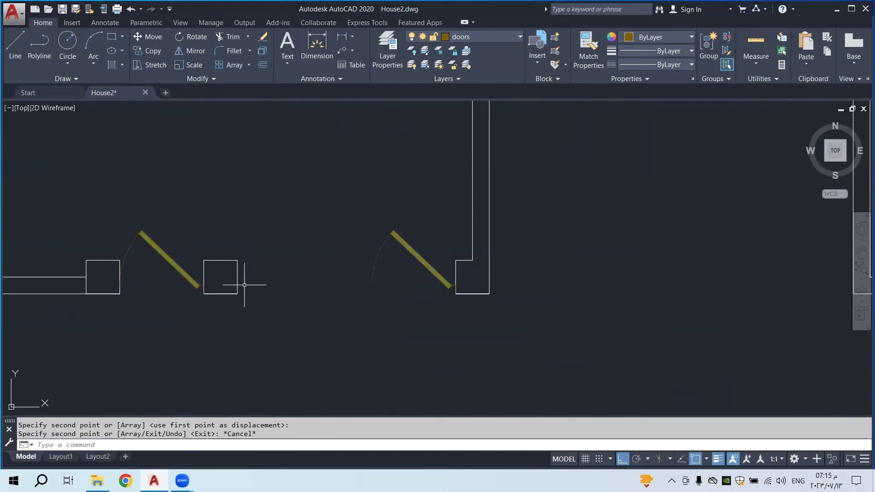
Scale the right door by a factor of 1.3 about its end point
{"action": "left_click", "coordinate": [187, 66]}
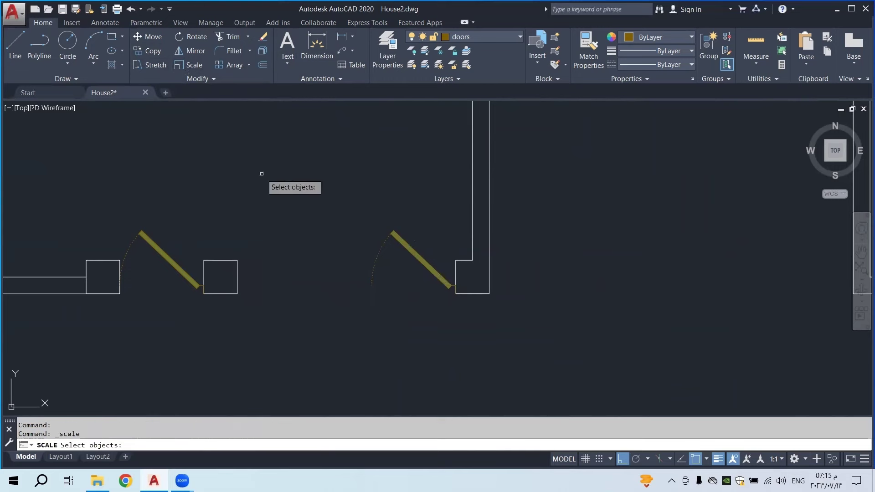
{"action": "left_click", "coordinate": [420, 231]}
{"action": "left_click", "coordinate": [374, 274]}
{"action": "key", "text": "Return"}
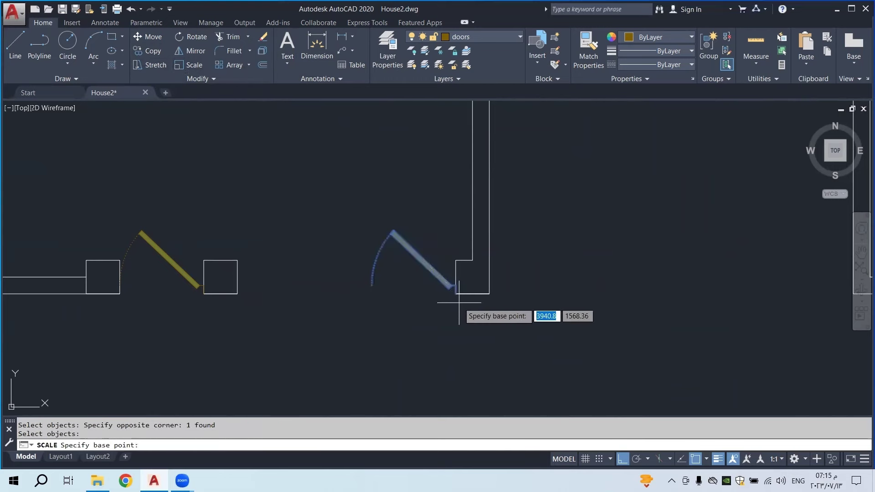
{"action": "left_click", "coordinate": [455, 294]}
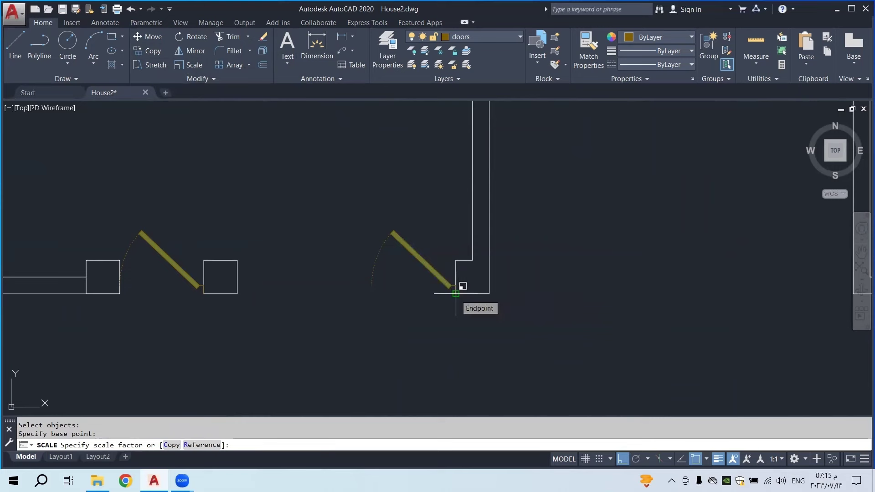
{"action": "type", "text": "1.3"}
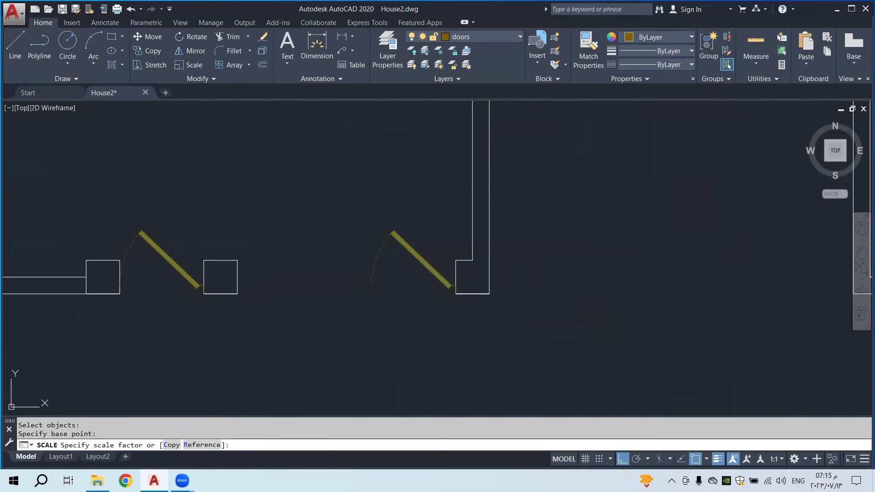
{"action": "key", "text": "Return"}
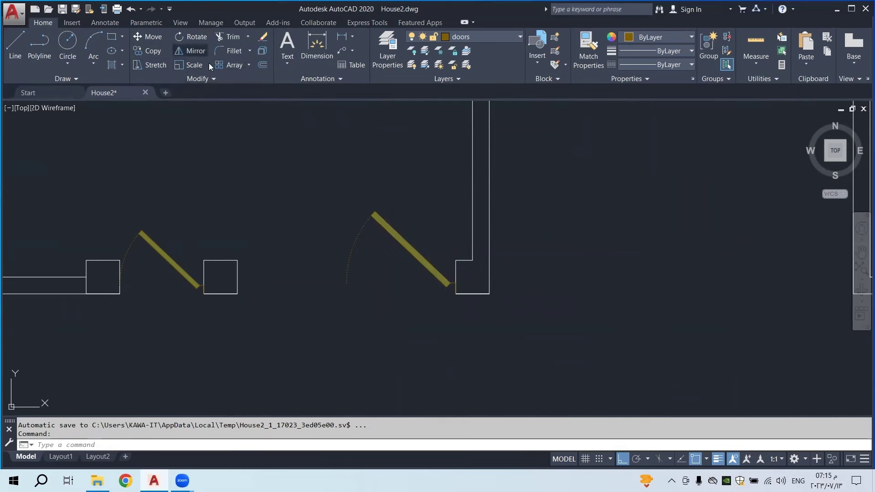
Mirror the right door about a vertical line through its end, keeping the source door
{"action": "left_click", "coordinate": [190, 51]}
{"action": "left_click", "coordinate": [404, 190]}
{"action": "left_click", "coordinate": [333, 260]}
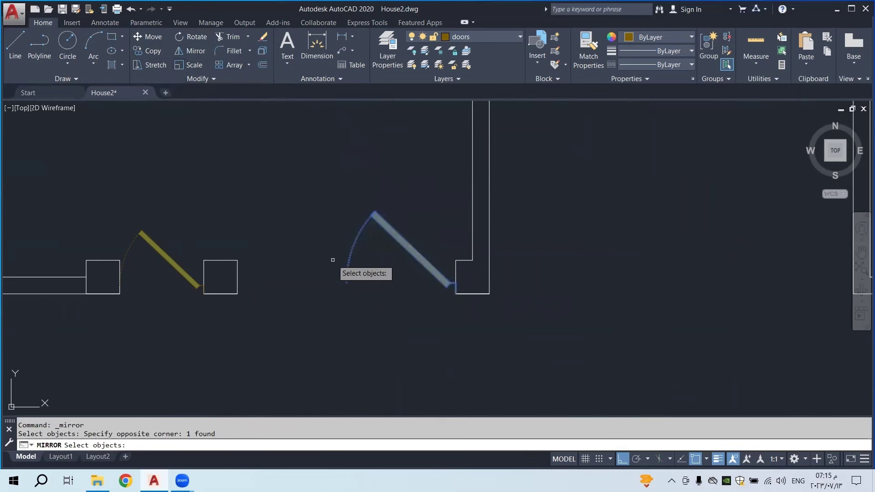
{"action": "key", "text": "Return"}
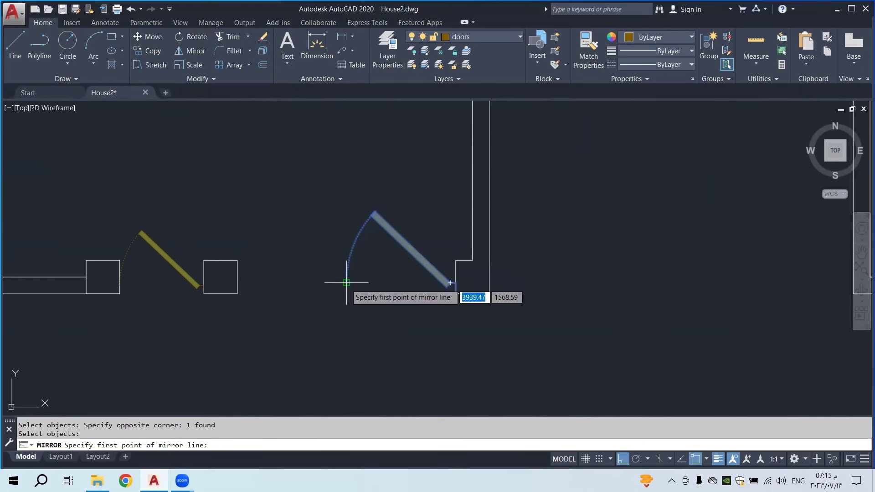
{"action": "left_click", "coordinate": [346, 282]}
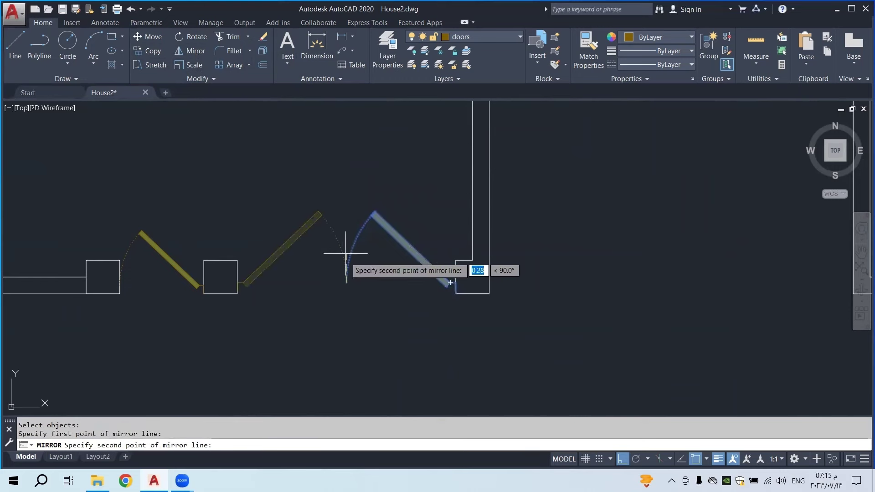
{"action": "left_click", "coordinate": [350, 173]}
{"action": "right_click", "coordinate": [350, 174]}
{"action": "left_click", "coordinate": [364, 179]}
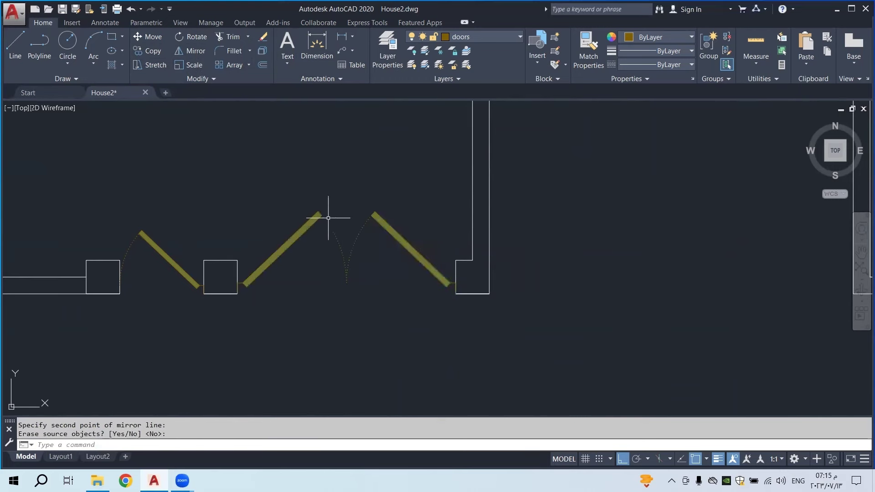
Zoom out and pan until both house plans and the front elevation are visible
{"action": "scroll", "coordinate": [366, 266], "scroll_direction": "down", "scroll_amount": 9}
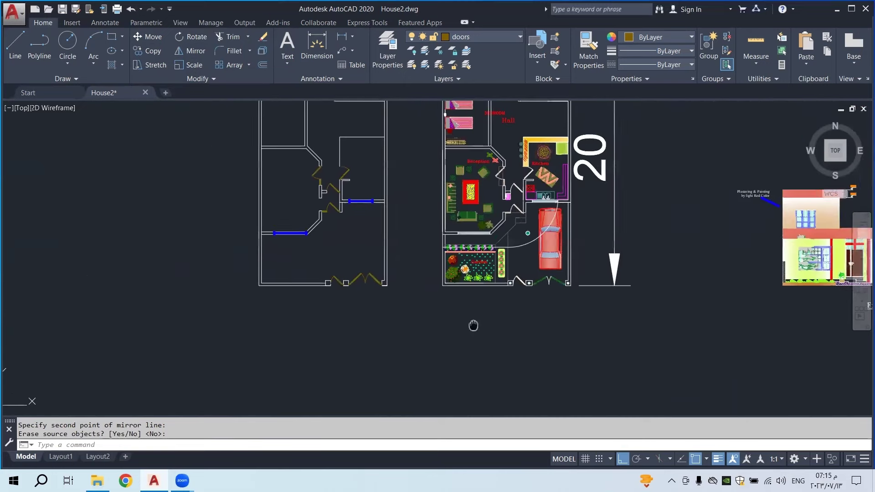
{"action": "scroll", "coordinate": [408, 259], "scroll_direction": "down", "scroll_amount": 3}
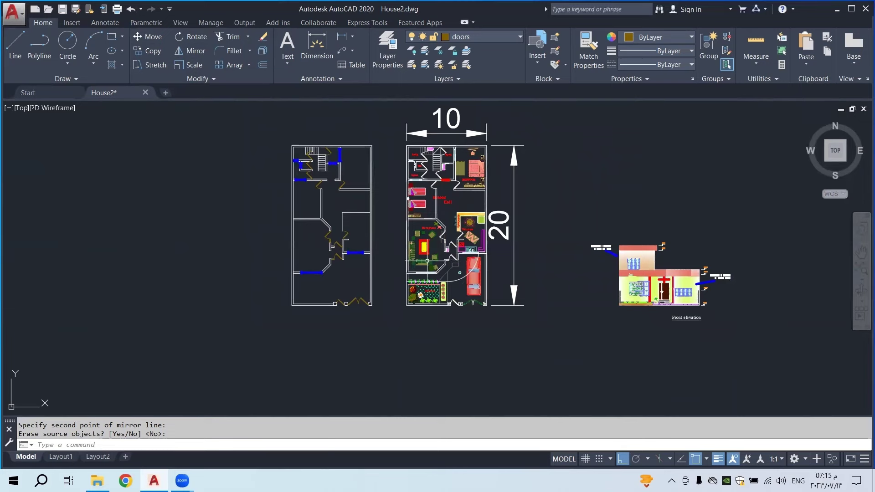
{"action": "scroll", "coordinate": [469, 272], "scroll_direction": "up", "scroll_amount": 3}
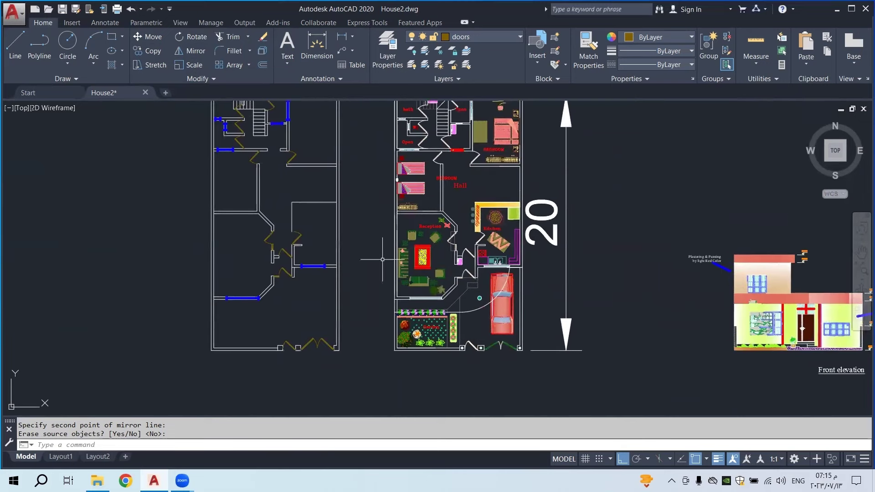
{"action": "middle_click_drag", "start_coordinate": [391, 247], "coordinate": [406, 310]}
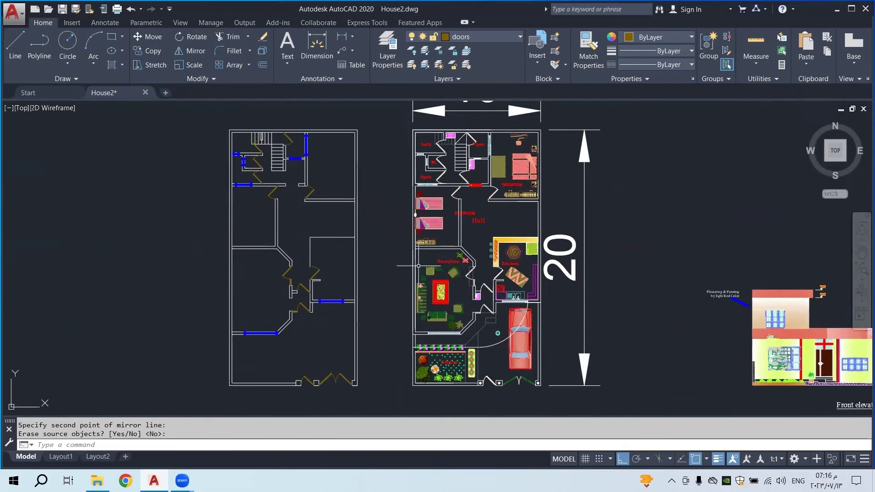
{"action": "scroll", "coordinate": [406, 310], "scroll_direction": "up", "scroll_amount": 2}
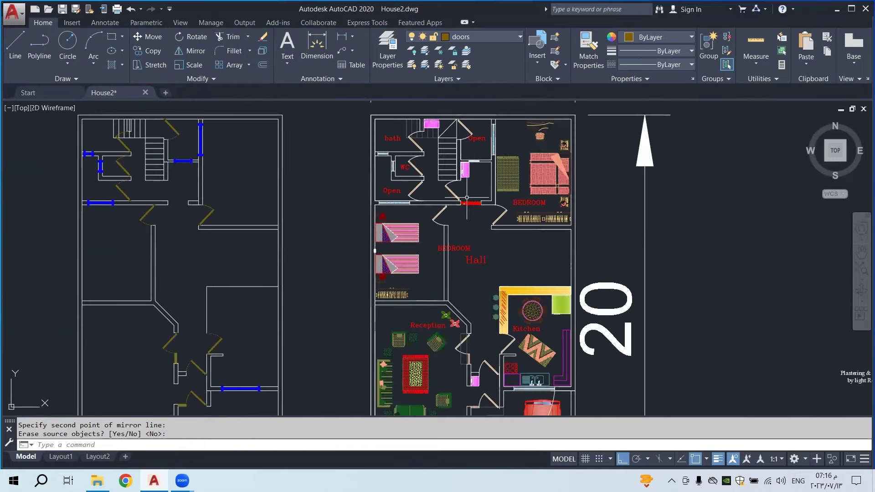
{"action": "scroll", "coordinate": [447, 219], "scroll_direction": "down", "scroll_amount": 2}
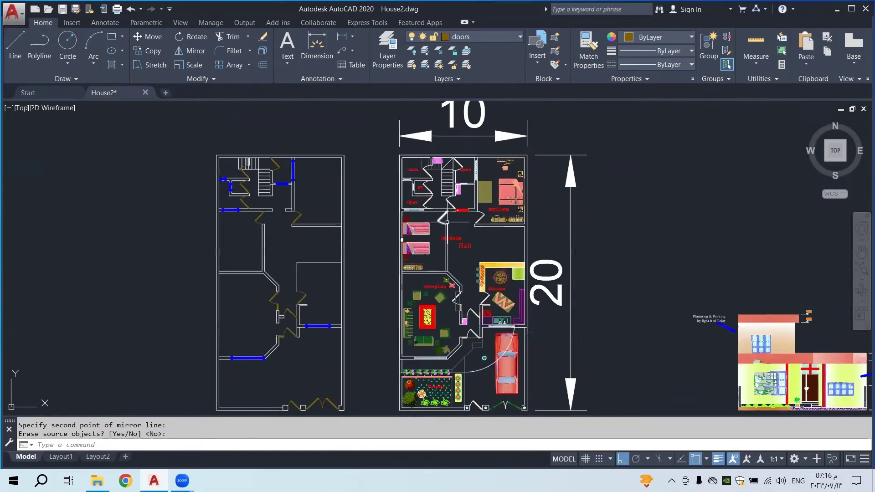
{"action": "middle_click_drag", "start_coordinate": [302, 266], "coordinate": [332, 228]}
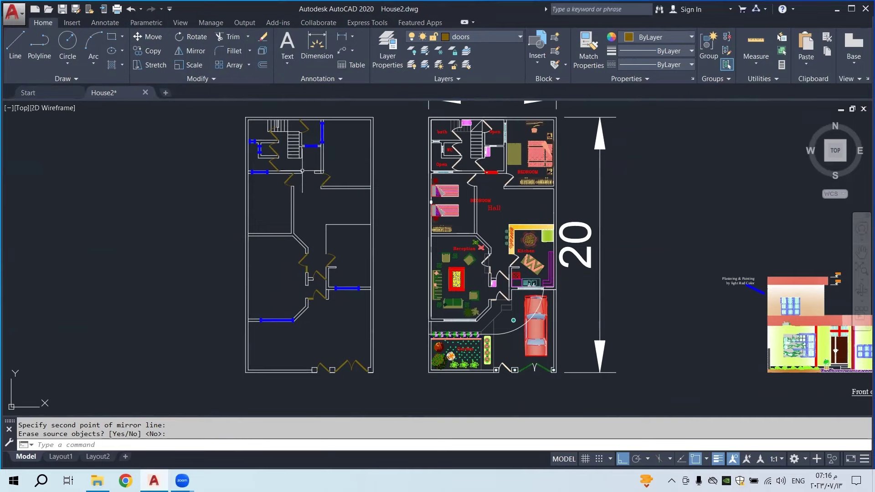
{"action": "middle_click_drag", "start_coordinate": [307, 236], "coordinate": [314, 264]}
{"action": "scroll", "coordinate": [324, 151], "scroll_direction": "up", "scroll_amount": 2}
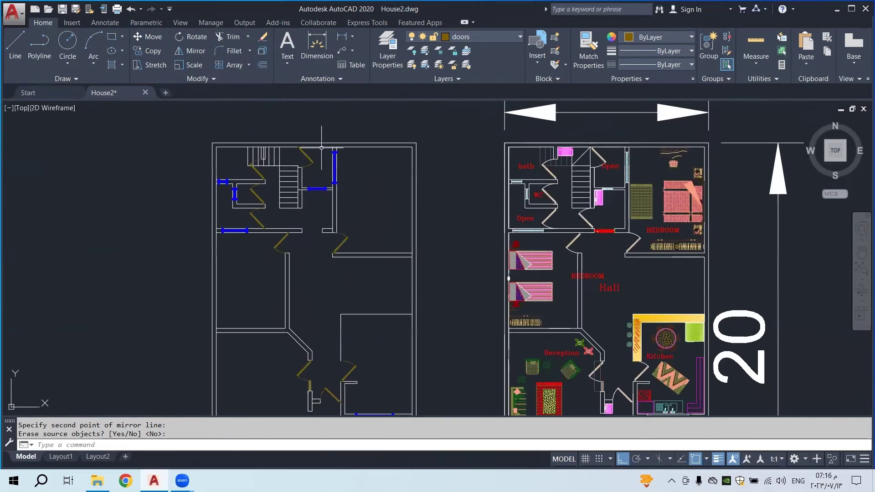
{"action": "scroll", "coordinate": [342, 164], "scroll_direction": "down", "scroll_amount": 4}
{"action": "scroll", "coordinate": [350, 223], "scroll_direction": "up", "scroll_amount": 4}
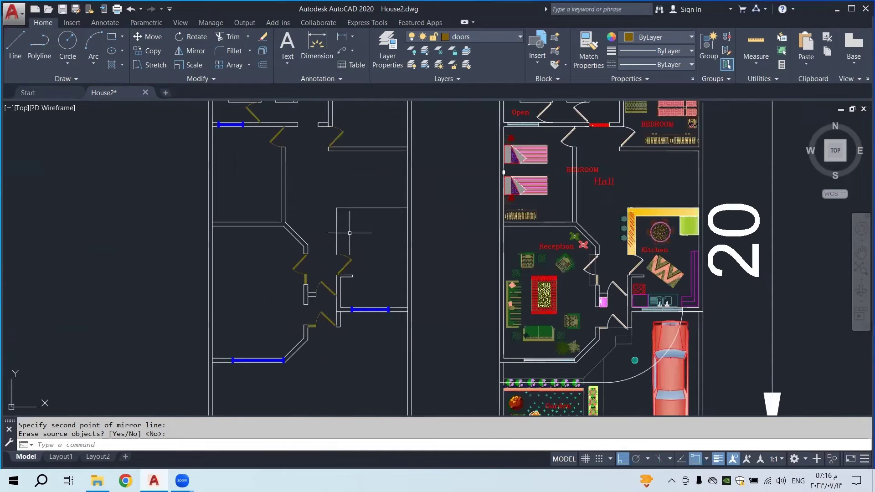
{"action": "scroll", "coordinate": [351, 223], "scroll_direction": "down", "scroll_amount": 4}
{"action": "scroll", "coordinate": [354, 180], "scroll_direction": "up", "scroll_amount": 2}
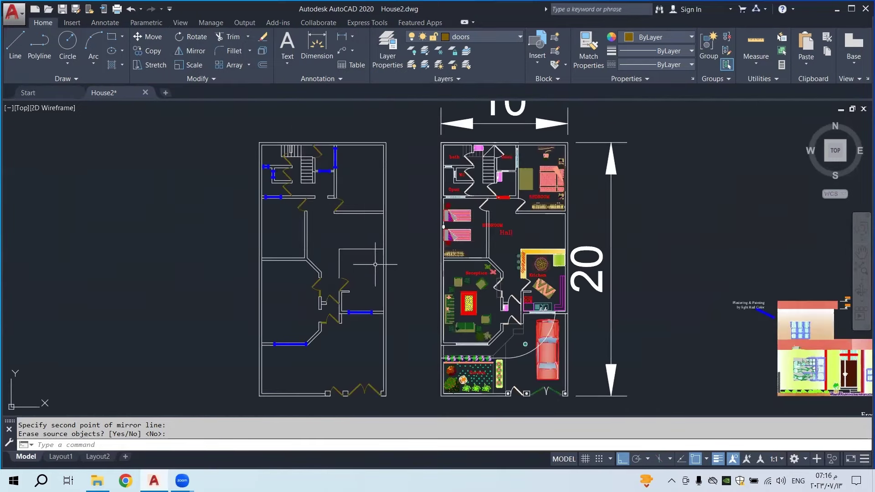
Briefly turn the WINDOW and WALL layers off and back on in the Layers list
{"action": "left_click", "coordinate": [460, 39]}
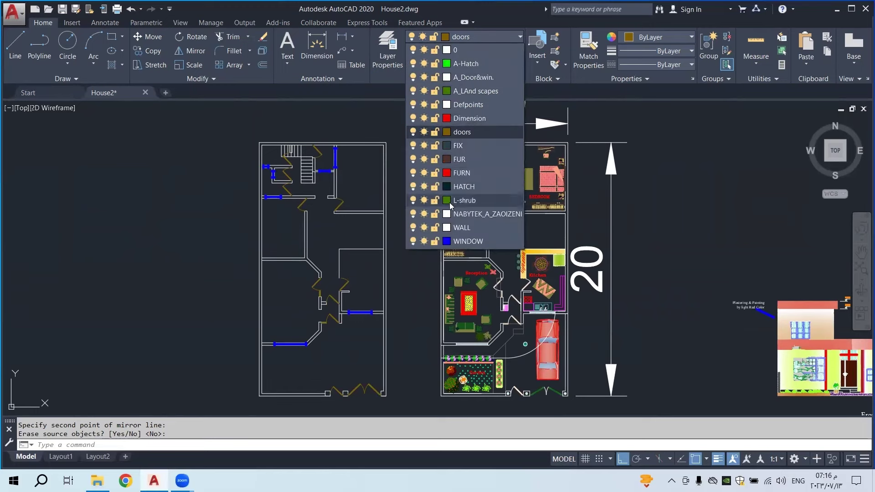
{"action": "left_click", "coordinate": [413, 241]}
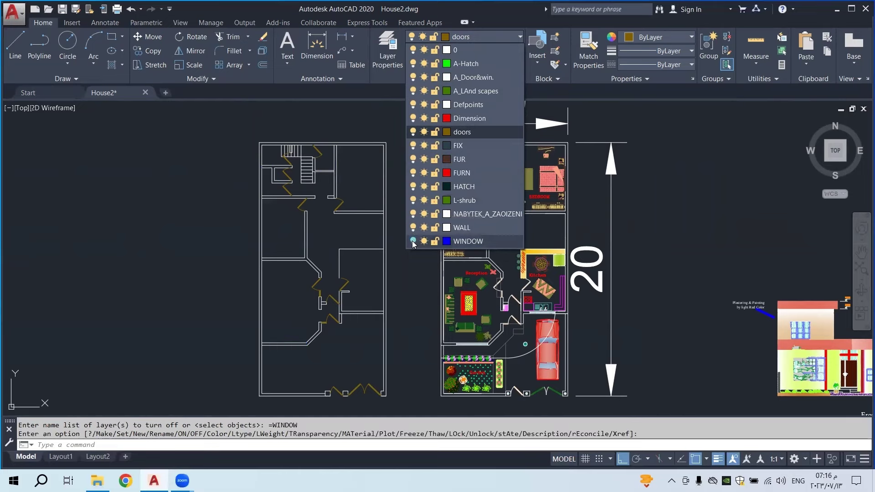
{"action": "left_click", "coordinate": [413, 241]}
{"action": "left_click", "coordinate": [413, 241]}
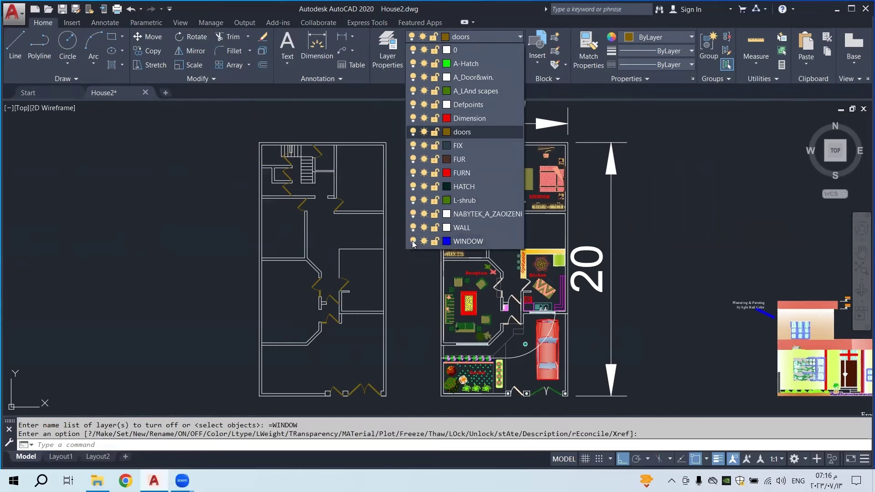
{"action": "left_click", "coordinate": [413, 241]}
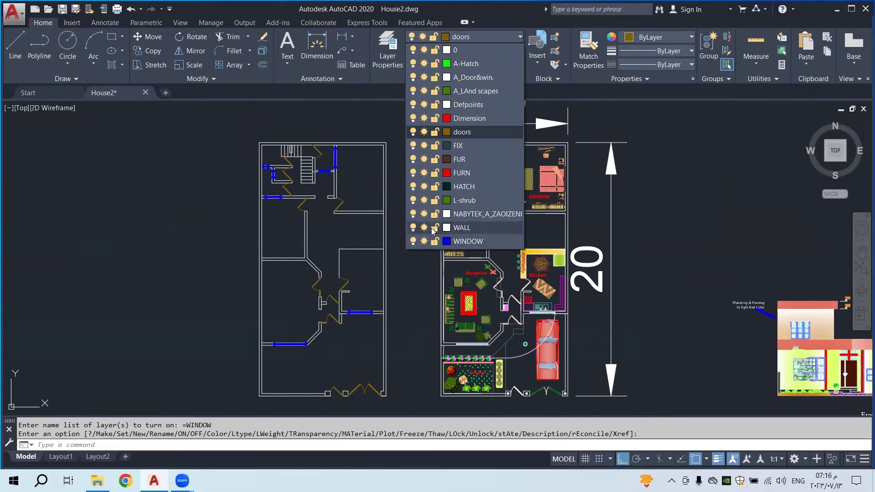
{"action": "left_click", "coordinate": [412, 227]}
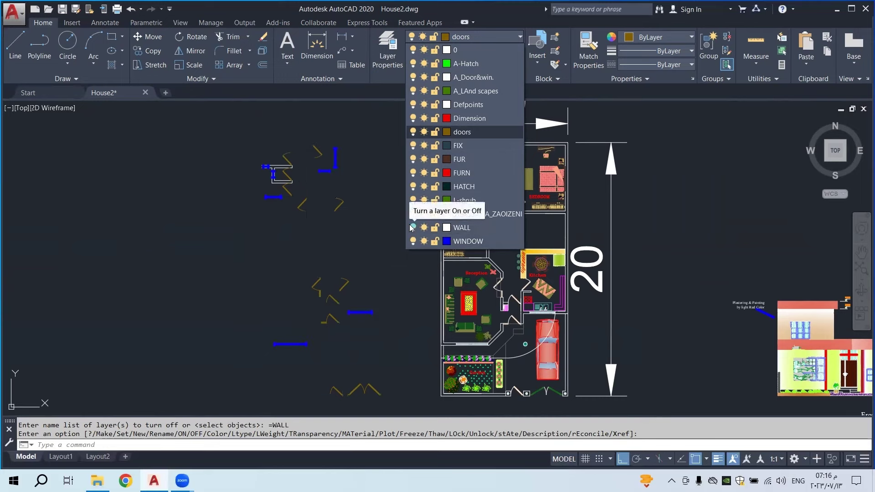
{"action": "left_click", "coordinate": [412, 228]}
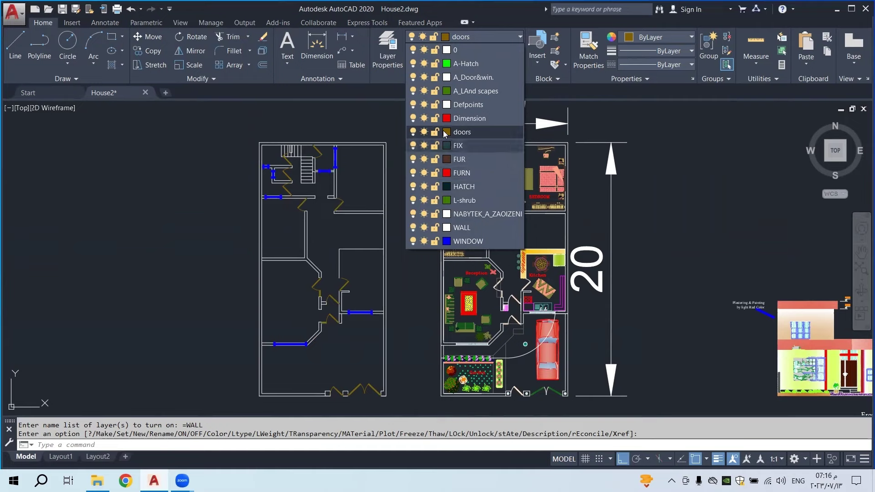
Dismiss the Current Layer Off warning to keep doors visible, and make Dimension current
{"action": "left_click", "coordinate": [413, 132]}
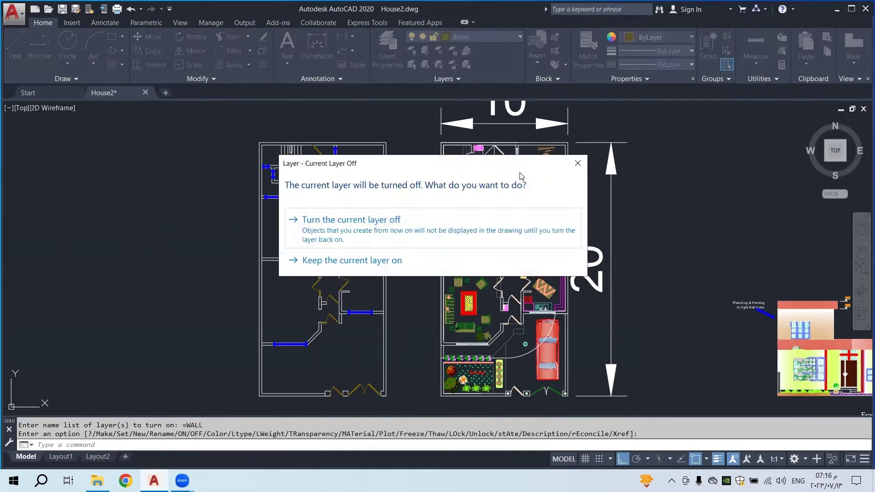
{"action": "left_click", "coordinate": [577, 163]}
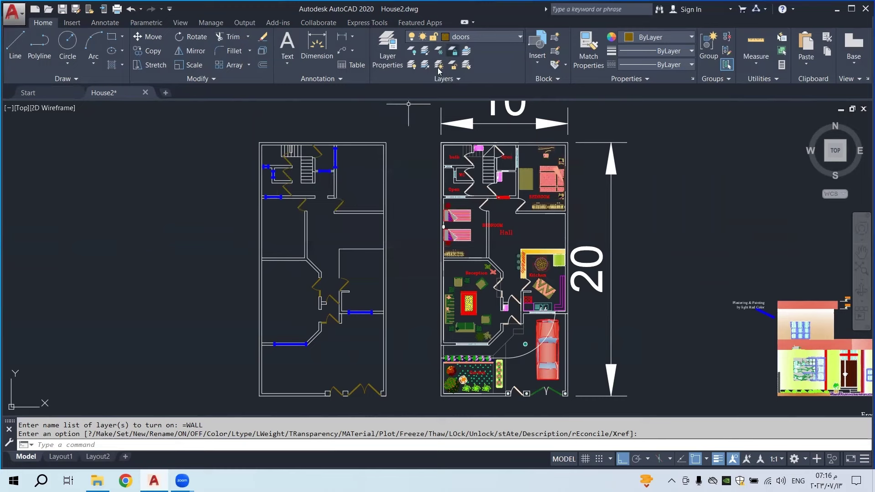
{"action": "left_click", "coordinate": [477, 39]}
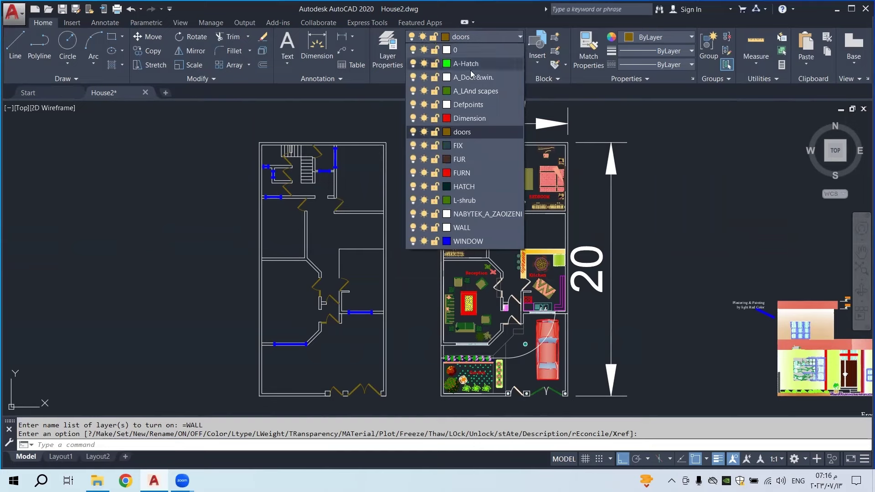
{"action": "left_click", "coordinate": [471, 118]}
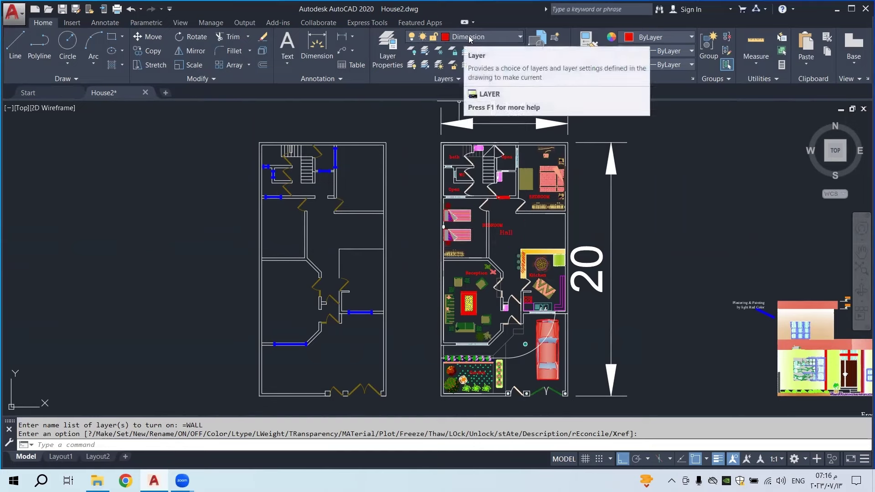
Add a vertical 20 linear dimension along the left plan's left side, placed outside it
{"action": "middle_click_drag", "start_coordinate": [414, 208], "coordinate": [413, 197]}
{"action": "scroll", "coordinate": [406, 218], "scroll_direction": "down", "scroll_amount": 2}
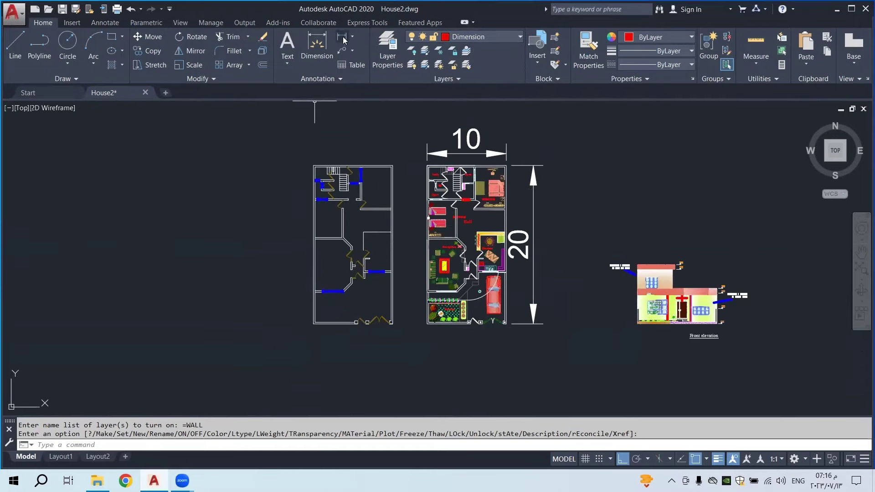
{"action": "left_click", "coordinate": [343, 37]}
{"action": "scroll", "coordinate": [314, 310], "scroll_direction": "up", "scroll_amount": 4}
{"action": "left_click", "coordinate": [313, 347]}
{"action": "scroll", "coordinate": [310, 328], "scroll_direction": "down", "scroll_amount": 2}
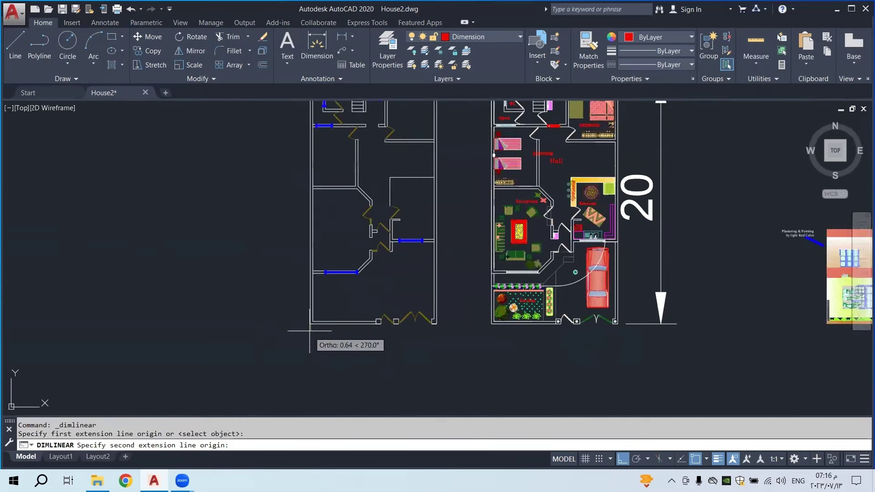
{"action": "middle_click_drag", "start_coordinate": [316, 133], "coordinate": [325, 262]}
{"action": "left_click", "coordinate": [319, 201]}
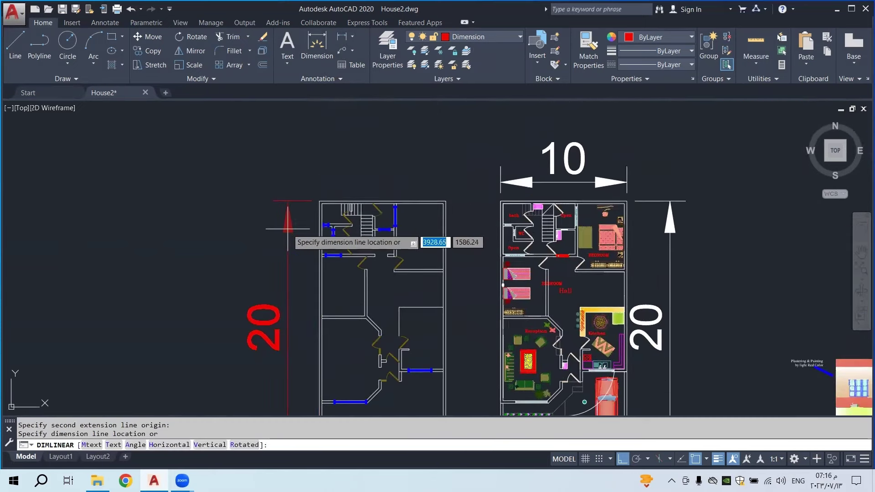
{"action": "left_click", "coordinate": [291, 227]}
{"action": "scroll", "coordinate": [275, 274], "scroll_direction": "down", "scroll_amount": 2}
{"action": "middle_click_drag", "start_coordinate": [277, 291], "coordinate": [304, 219]}
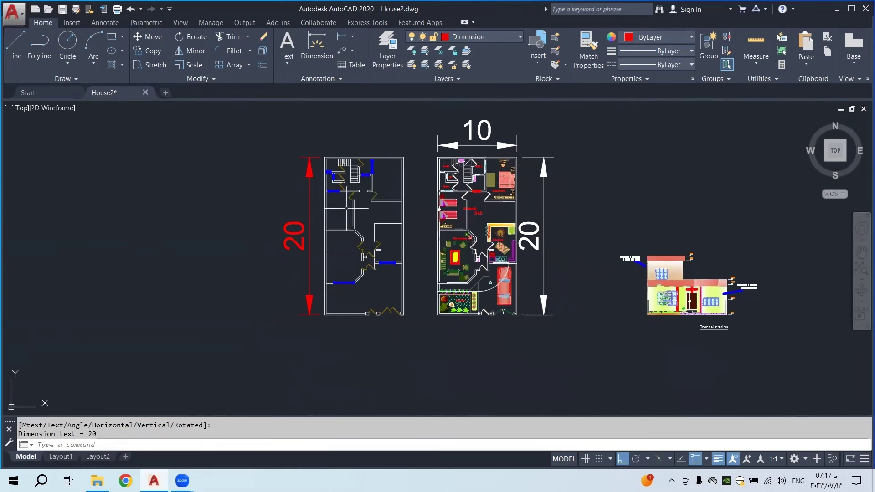
{"action": "left_click", "coordinate": [300, 147]}
With the 20 dimension selected, review the Standard style in the Dimension Style Manager
{"action": "left_click", "coordinate": [280, 173]}
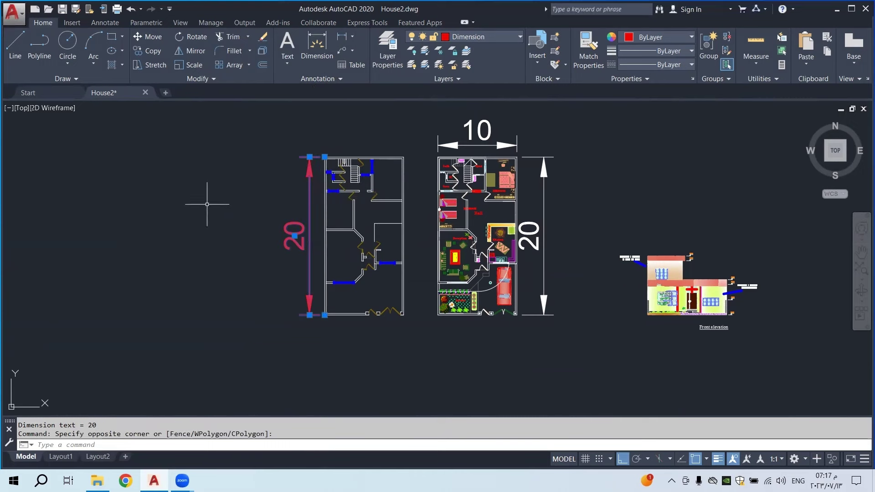
{"action": "left_click", "coordinate": [314, 81]}
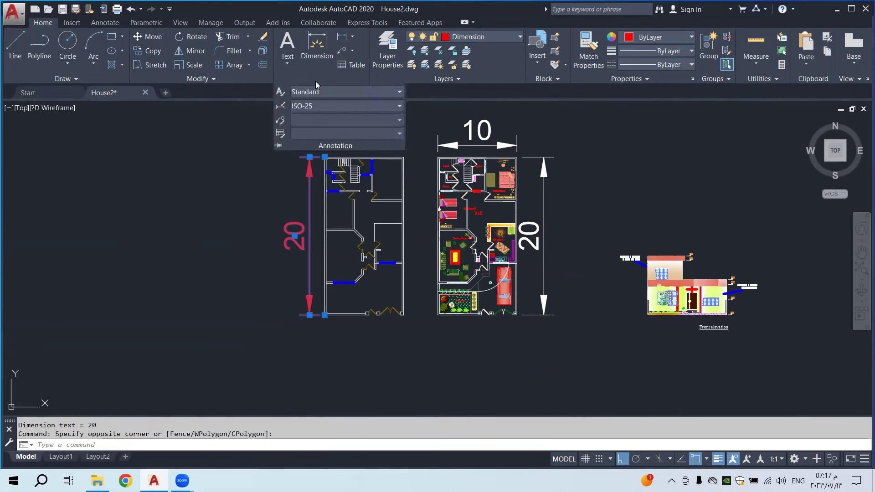
{"action": "left_click", "coordinate": [281, 106]}
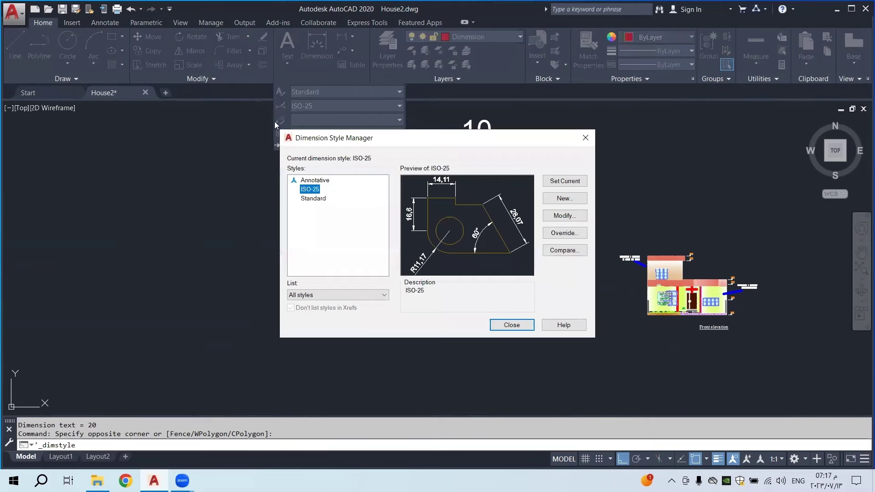
{"action": "left_click", "coordinate": [313, 200]}
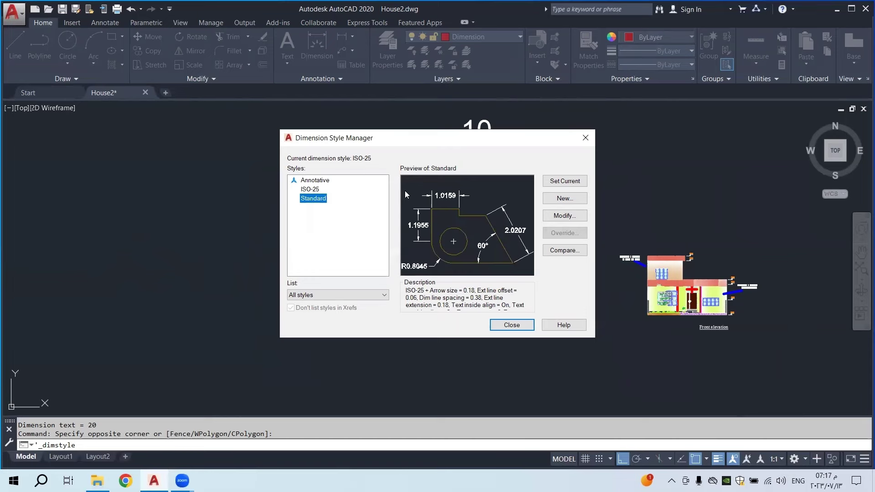
{"action": "left_click", "coordinate": [585, 138]}
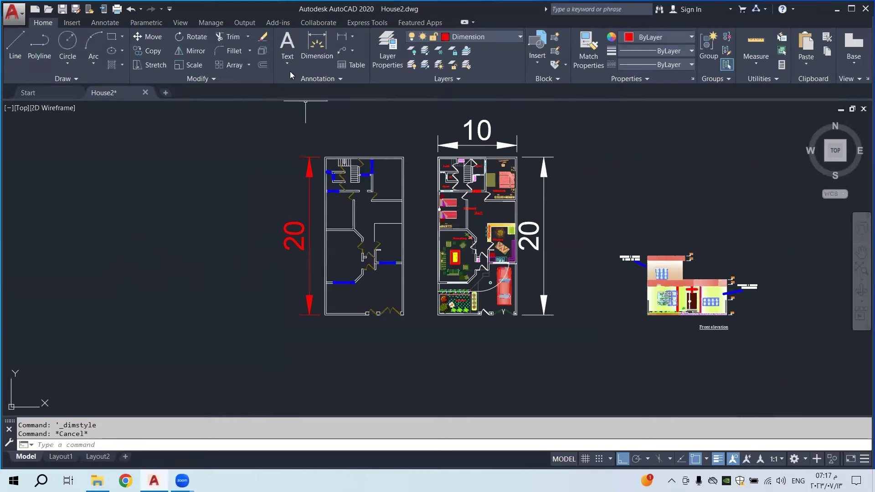
Make Standard the current dimension style from the annotation dropdown
{"action": "left_click", "coordinate": [315, 80]}
{"action": "left_click", "coordinate": [306, 107]}
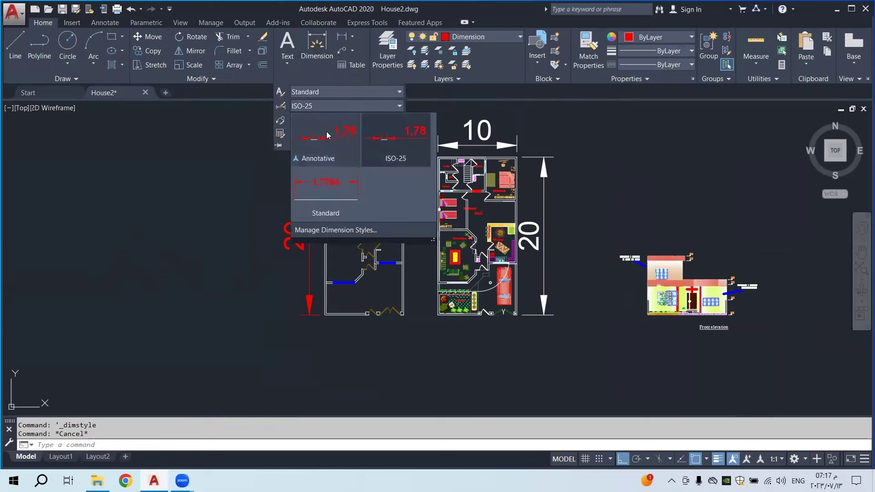
{"action": "left_click", "coordinate": [330, 193]}
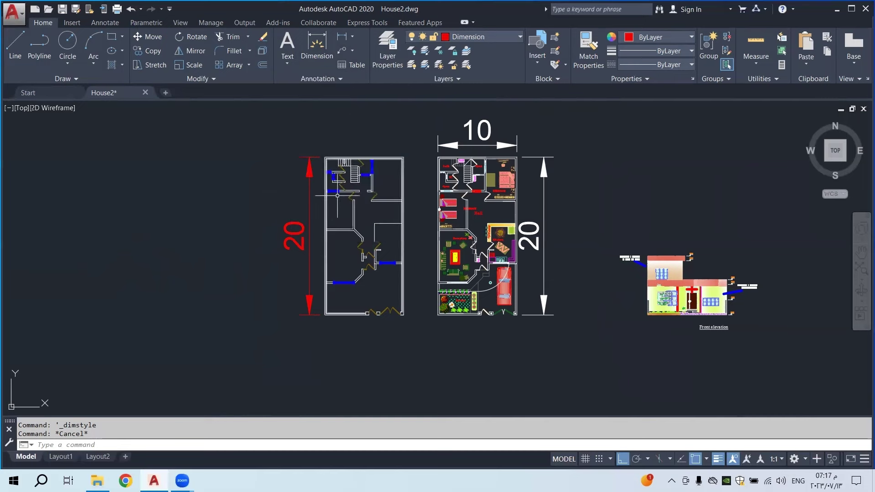
{"action": "left_click", "coordinate": [341, 37]}
{"action": "scroll", "coordinate": [340, 142], "scroll_direction": "up", "scroll_amount": 4}
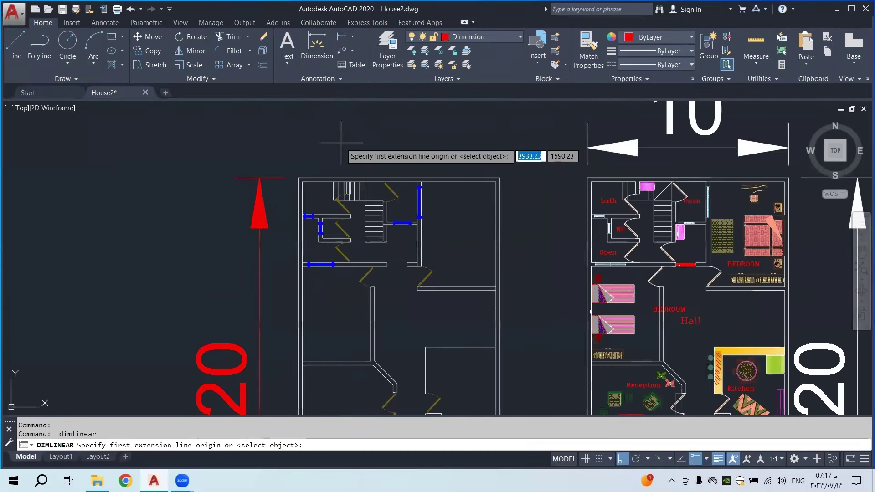
Dimension the left plan's top edge as 10.0000, placed just above it
{"action": "left_click", "coordinate": [299, 177]}
{"action": "left_click", "coordinate": [495, 178]}
{"action": "key", "text": "Escape"}
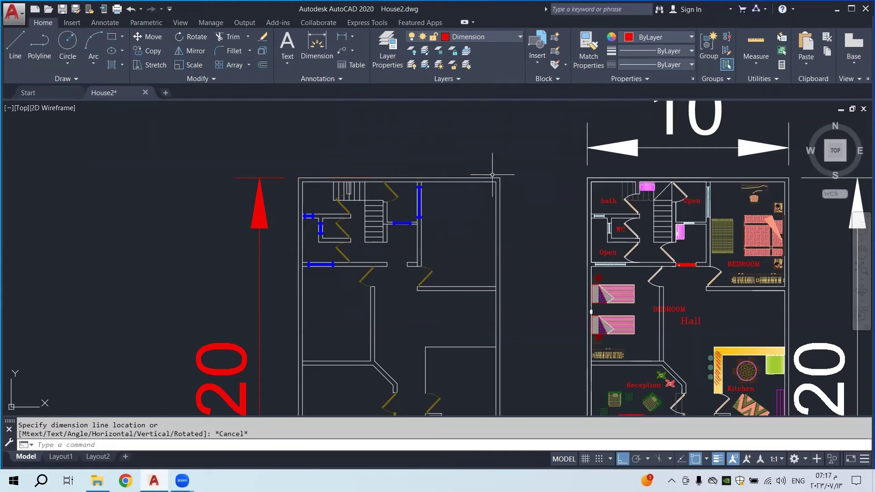
{"action": "left_click", "coordinate": [342, 36]}
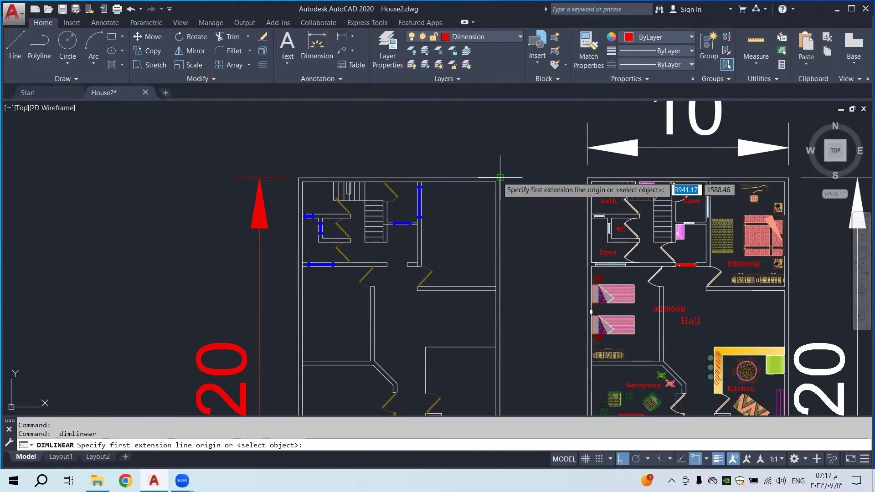
{"action": "left_click", "coordinate": [499, 177]}
{"action": "left_click", "coordinate": [299, 178]}
{"action": "left_click", "coordinate": [315, 163]}
{"action": "scroll", "coordinate": [448, 164], "scroll_direction": "up", "scroll_amount": 5}
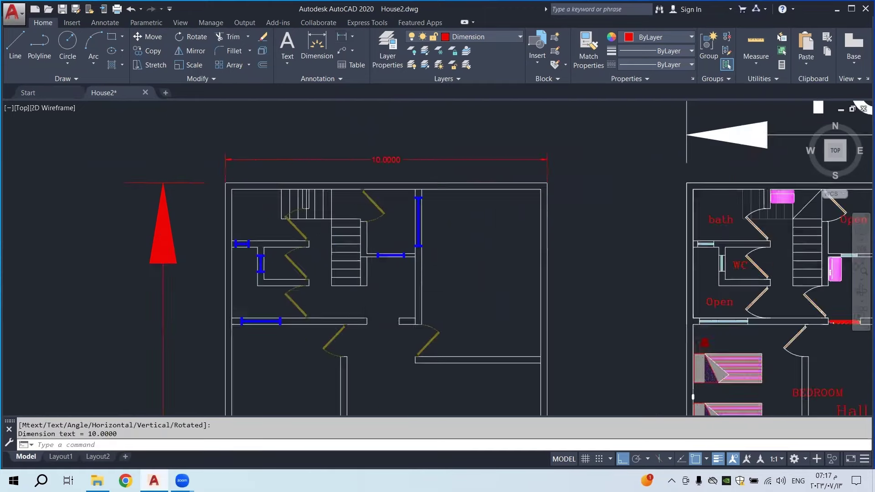
{"action": "scroll", "coordinate": [445, 182], "scroll_direction": "down", "scroll_amount": 6}
{"action": "scroll", "coordinate": [445, 184], "scroll_direction": "up", "scroll_amount": 4}
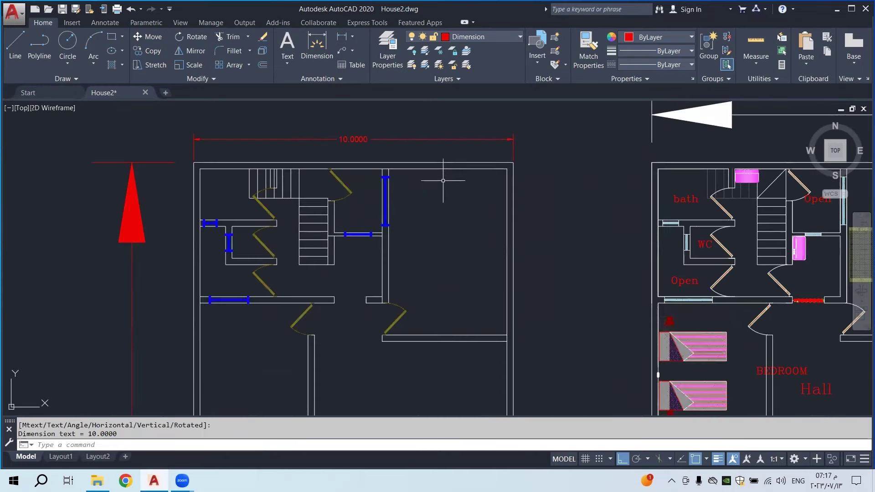
{"action": "middle_click_drag", "start_coordinate": [385, 148], "coordinate": [397, 181]}
{"action": "scroll", "coordinate": [326, 188], "scroll_direction": "down", "scroll_amount": 4}
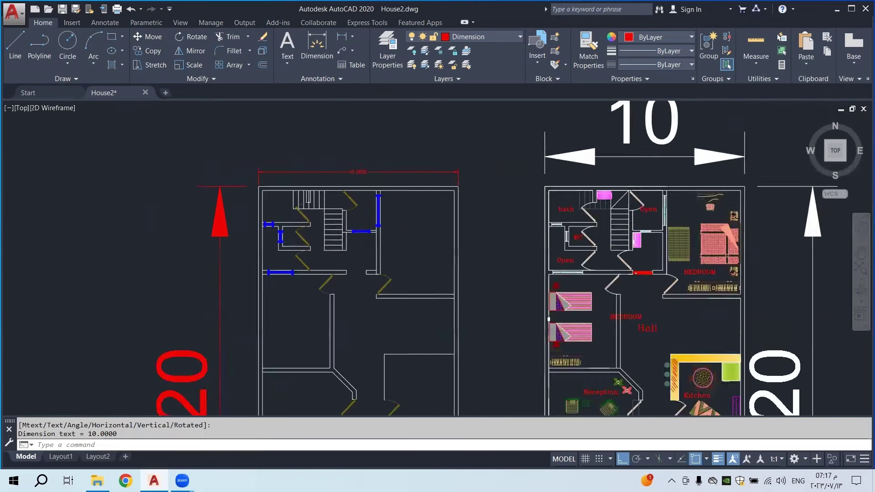
Erase the left plan's red vertical 20 dimension
{"action": "left_click", "coordinate": [277, 213]}
{"action": "left_click", "coordinate": [213, 267]}
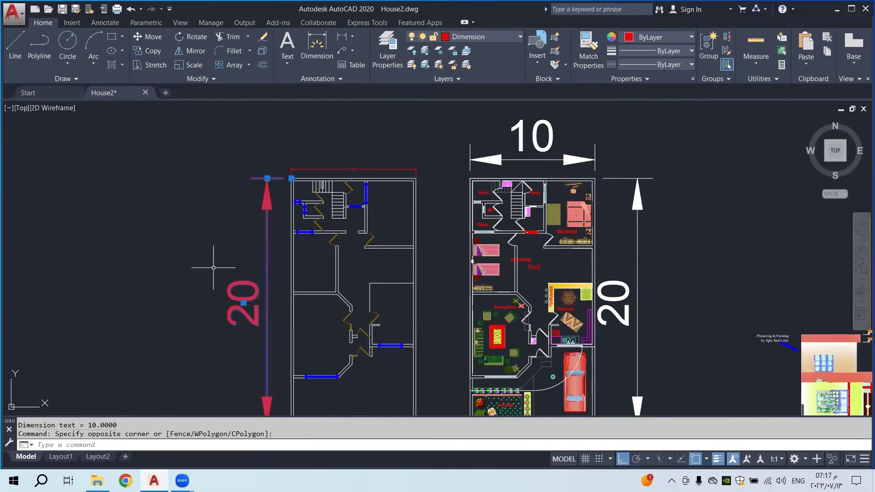
{"action": "key", "text": "Delete"}
{"action": "scroll", "coordinate": [346, 168], "scroll_direction": "up", "scroll_amount": 4}
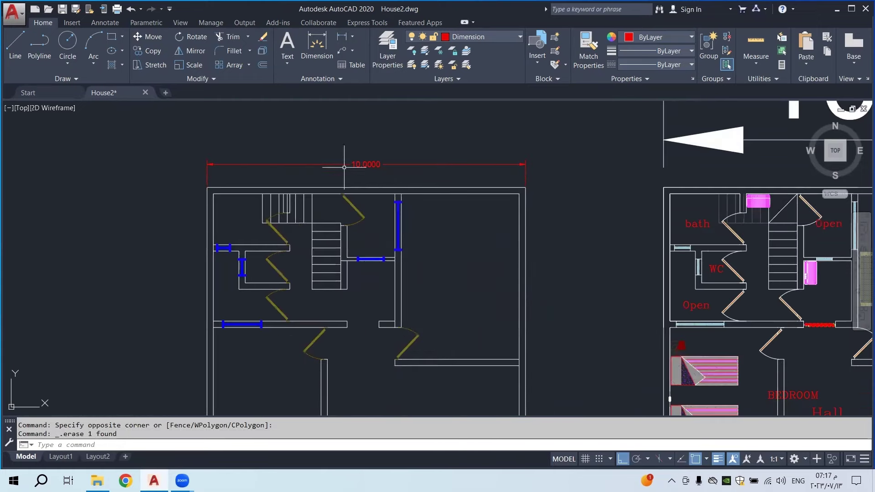
{"action": "scroll", "coordinate": [360, 164], "scroll_direction": "down", "scroll_amount": 2}
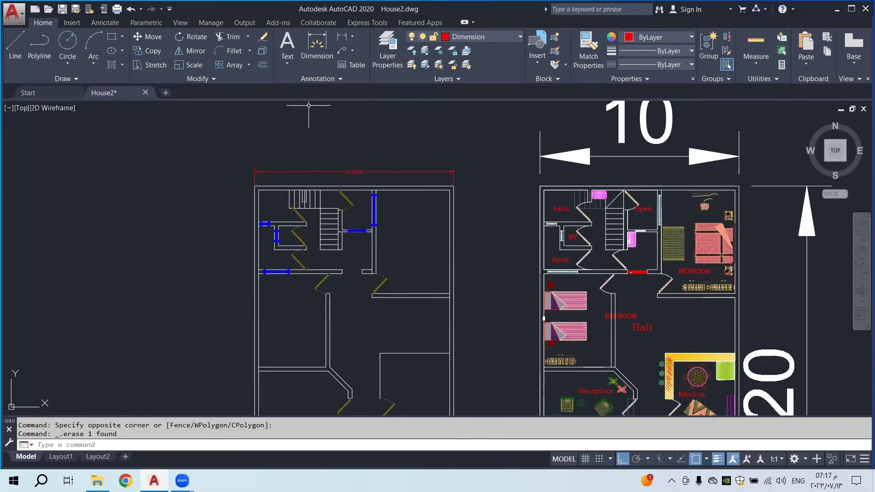
{"action": "left_click", "coordinate": [311, 80]}
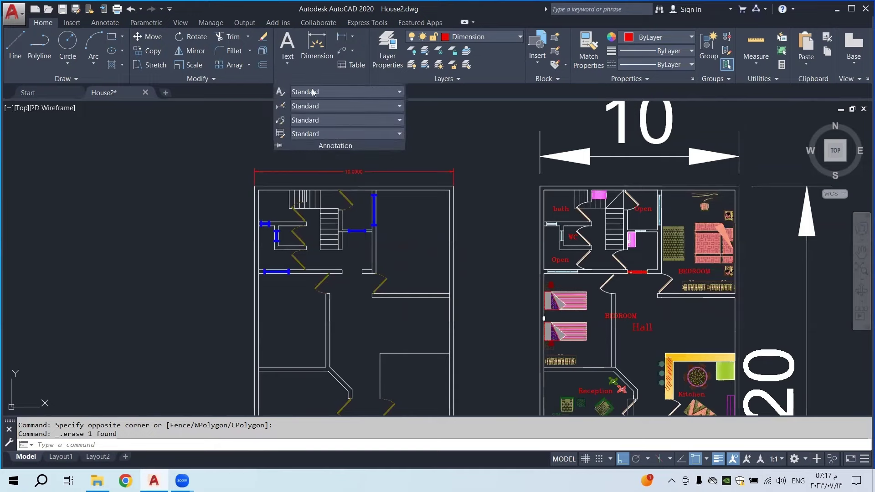
Open the Standard style for modification, browsing the Text and Fit tabs to reach Primary Units
{"action": "left_click", "coordinate": [281, 107]}
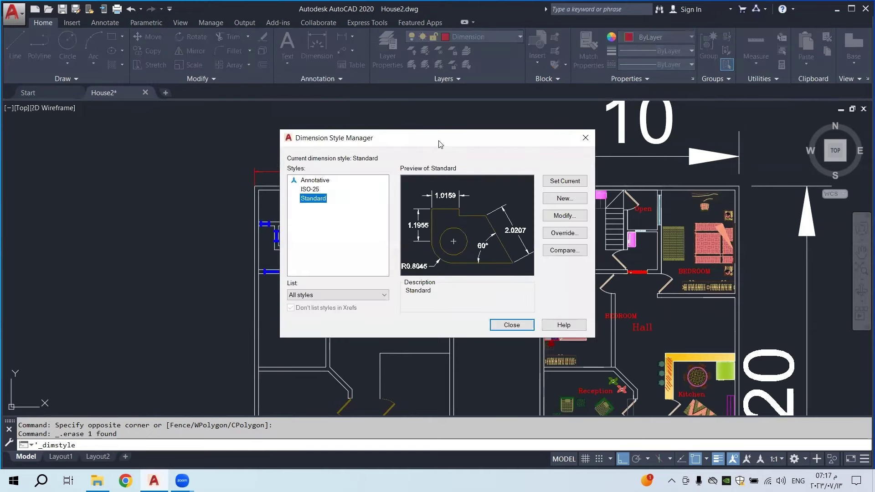
{"action": "left_click_drag", "start_coordinate": [439, 141], "coordinate": [300, 137]}
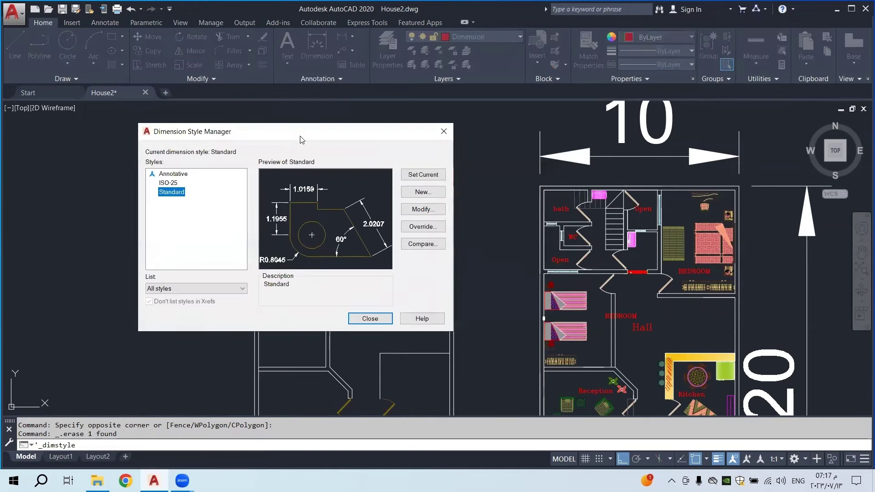
{"action": "left_click", "coordinate": [419, 213]}
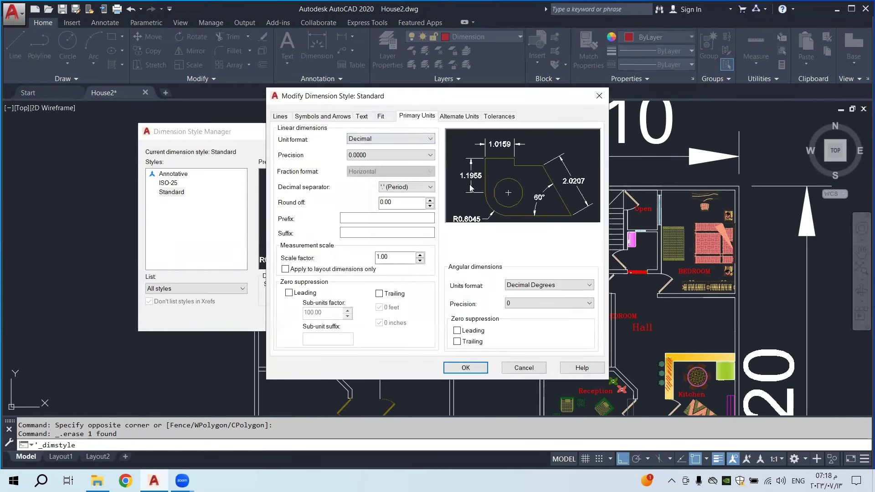
{"action": "left_click", "coordinate": [362, 116]}
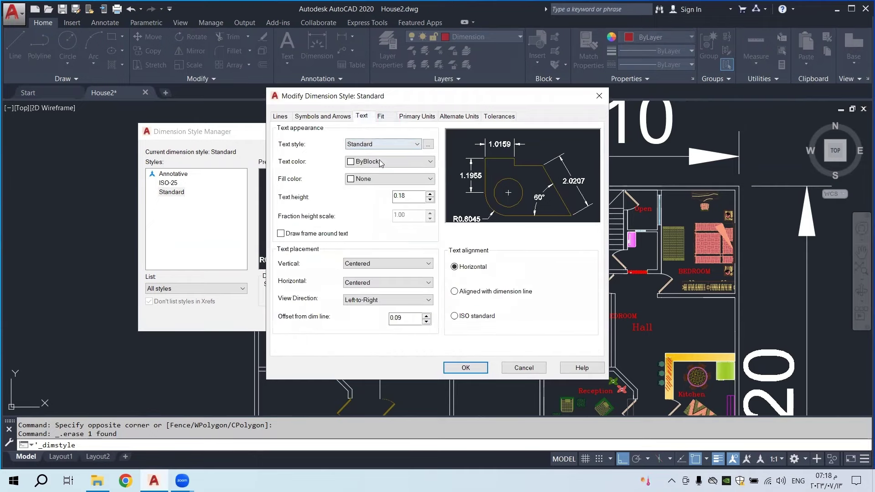
{"action": "left_click", "coordinate": [382, 116]}
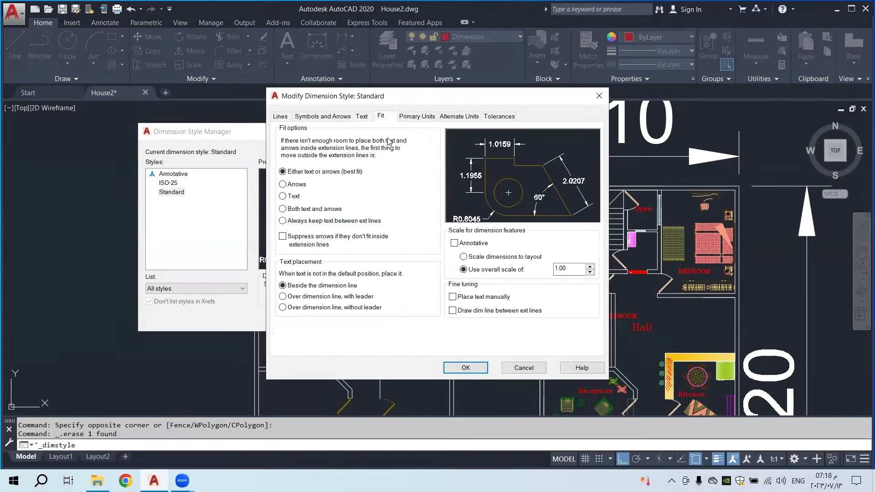
{"action": "left_click", "coordinate": [417, 118]}
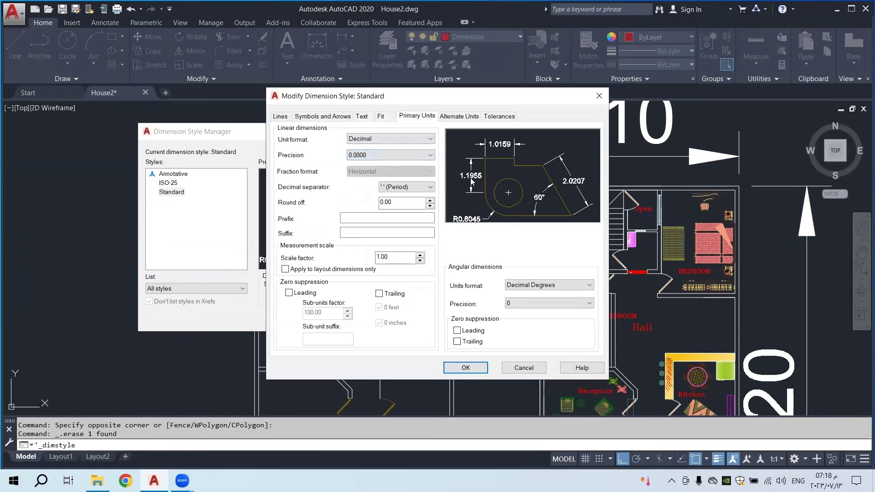
Set primary units precision to 0.00 with an 'm' suffix and save the Standard style
{"action": "left_click", "coordinate": [350, 156]}
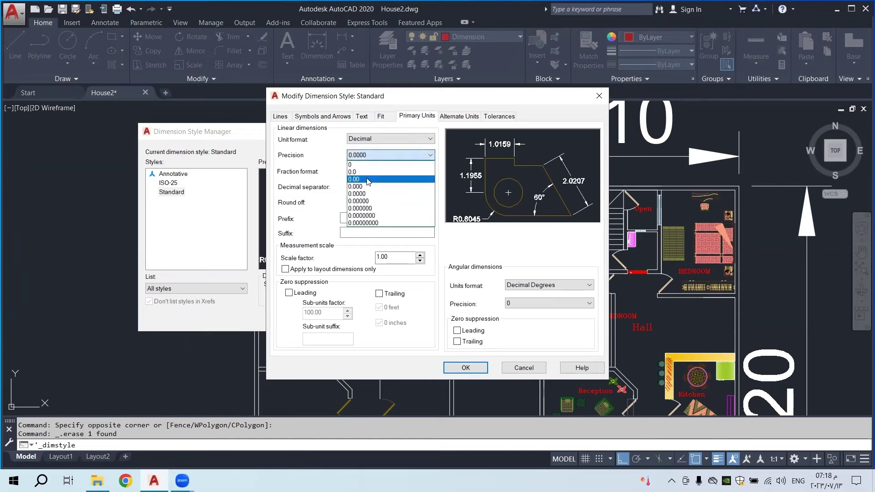
{"action": "left_click", "coordinate": [368, 180]}
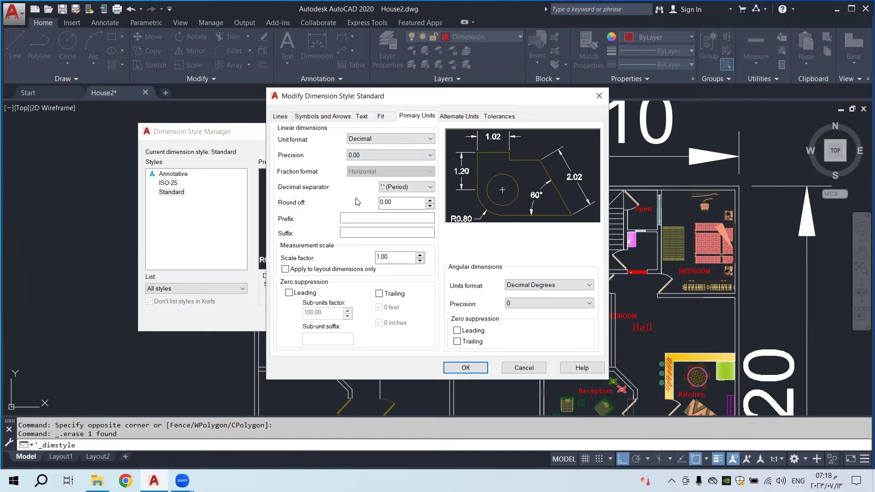
{"action": "left_click", "coordinate": [358, 232]}
{"action": "left_click", "coordinate": [365, 219]}
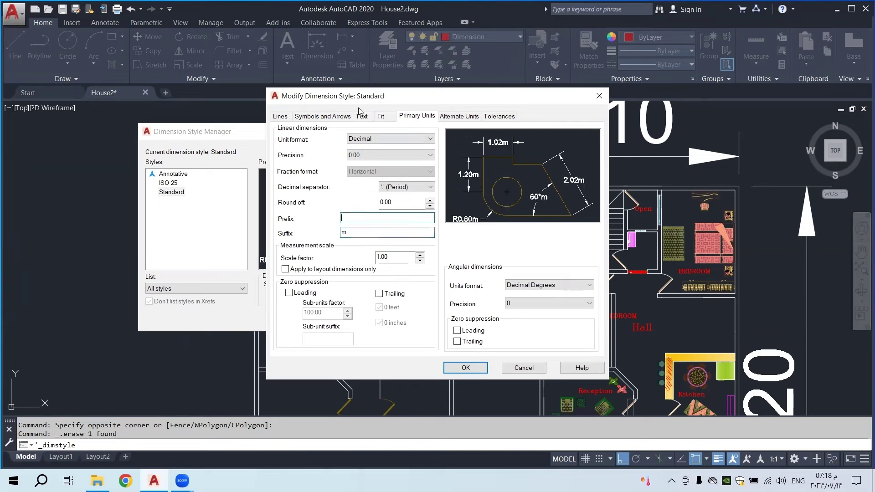
{"action": "left_click", "coordinate": [328, 117]}
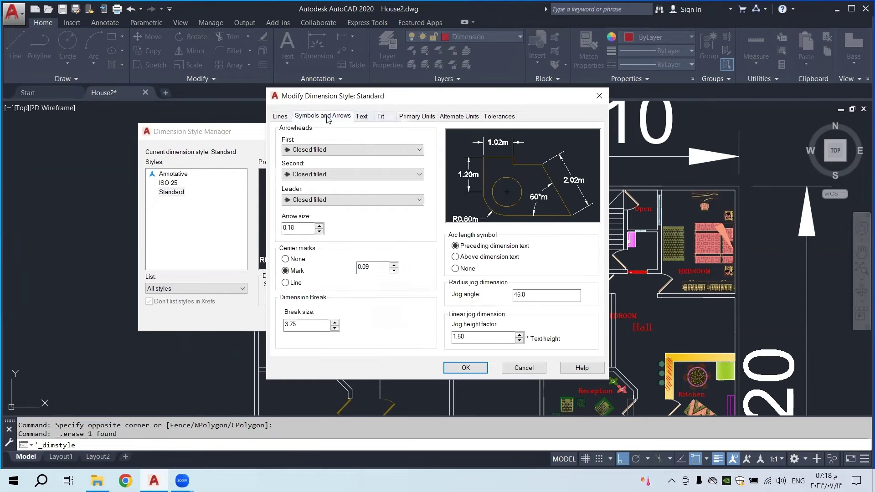
{"action": "left_click", "coordinate": [279, 117]}
{"action": "left_click", "coordinate": [465, 367]}
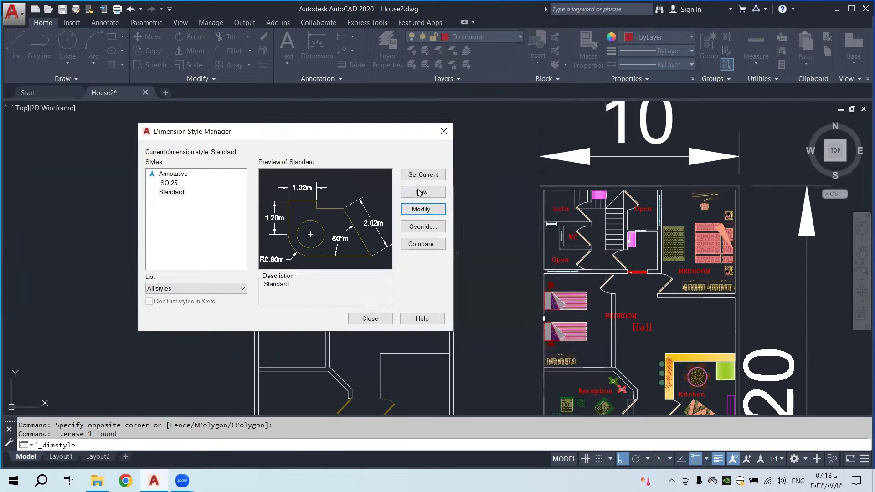
{"action": "left_click", "coordinate": [369, 318]}
{"action": "scroll", "coordinate": [359, 182], "scroll_direction": "up", "scroll_amount": 5}
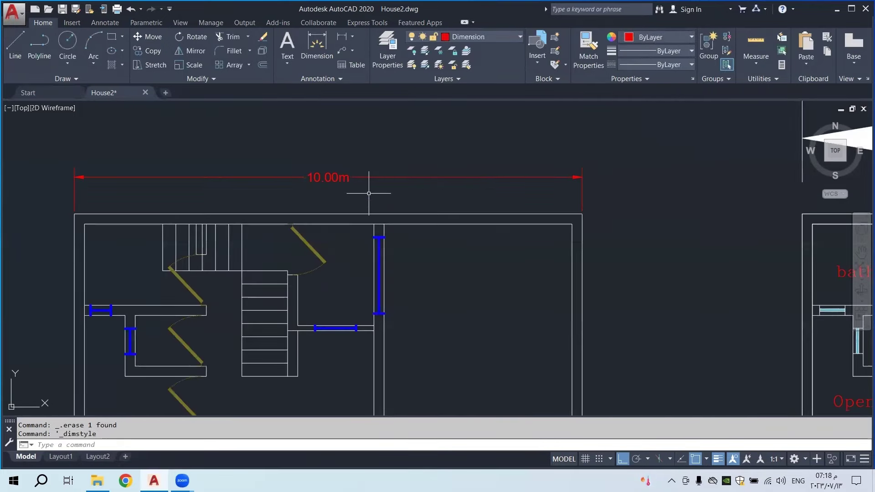
{"action": "scroll", "coordinate": [594, 194], "scroll_direction": "up", "scroll_amount": 4}
{"action": "scroll", "coordinate": [474, 190], "scroll_direction": "down", "scroll_amount": 5}
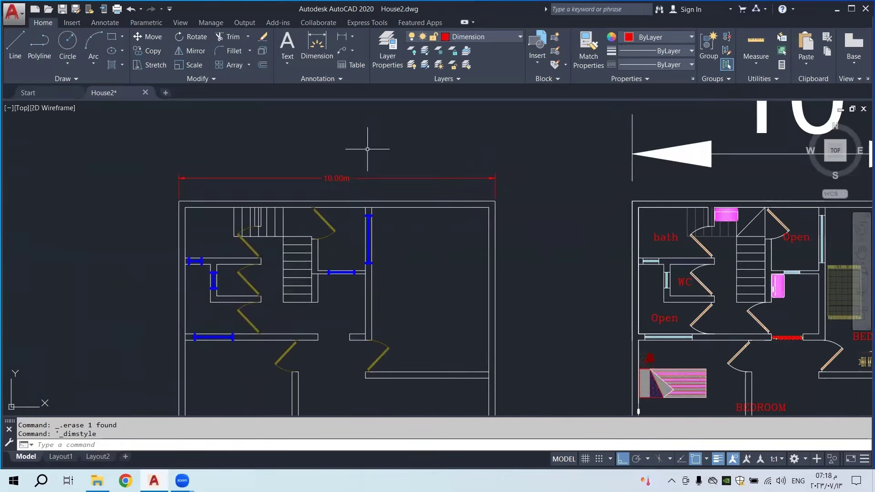
{"action": "left_click", "coordinate": [412, 157]}
{"action": "left_click", "coordinate": [392, 180]}
{"action": "scroll", "coordinate": [518, 186], "scroll_direction": "up", "scroll_amount": 6}
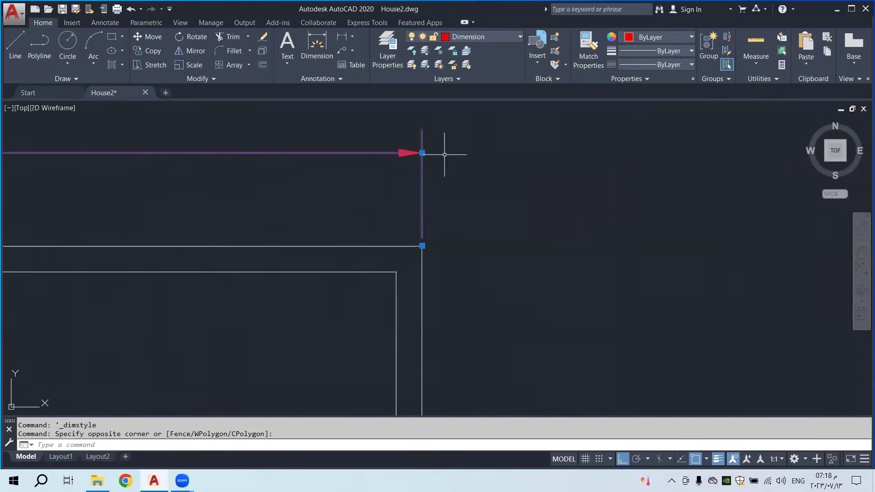
{"action": "left_click", "coordinate": [422, 153]}
{"action": "right_click", "coordinate": [424, 195]}
{"action": "key", "text": "Escape"}
{"action": "key", "text": "Escape"}
{"action": "scroll", "coordinate": [446, 172], "scroll_direction": "down", "scroll_amount": 6}
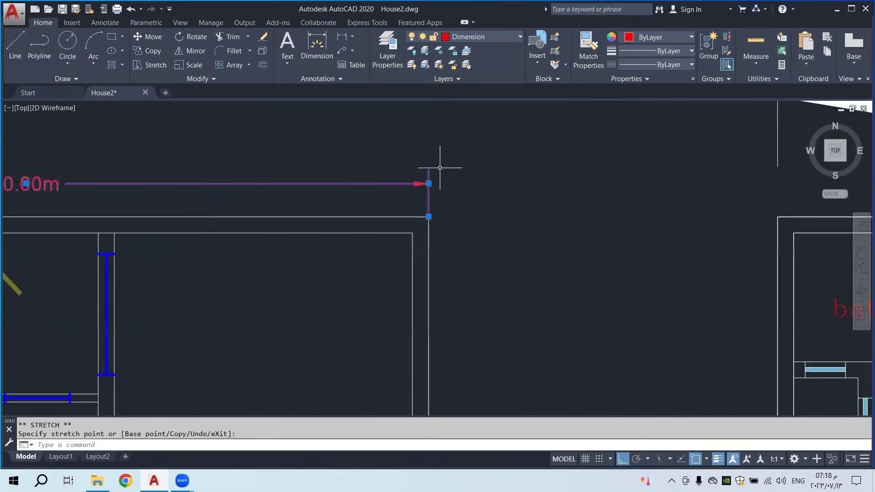
{"action": "scroll", "coordinate": [340, 165], "scroll_direction": "up", "scroll_amount": 2}
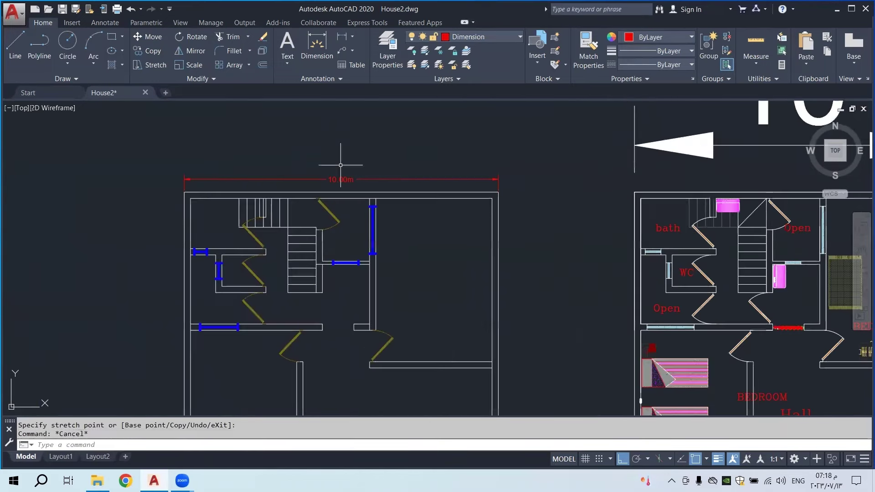
{"action": "scroll", "coordinate": [499, 178], "scroll_direction": "up", "scroll_amount": 5}
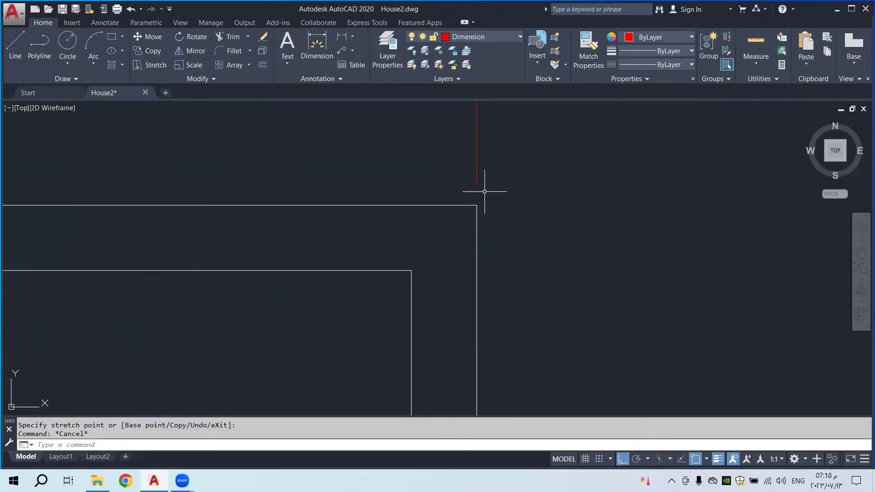
{"action": "scroll", "coordinate": [499, 195], "scroll_direction": "down", "scroll_amount": 6}
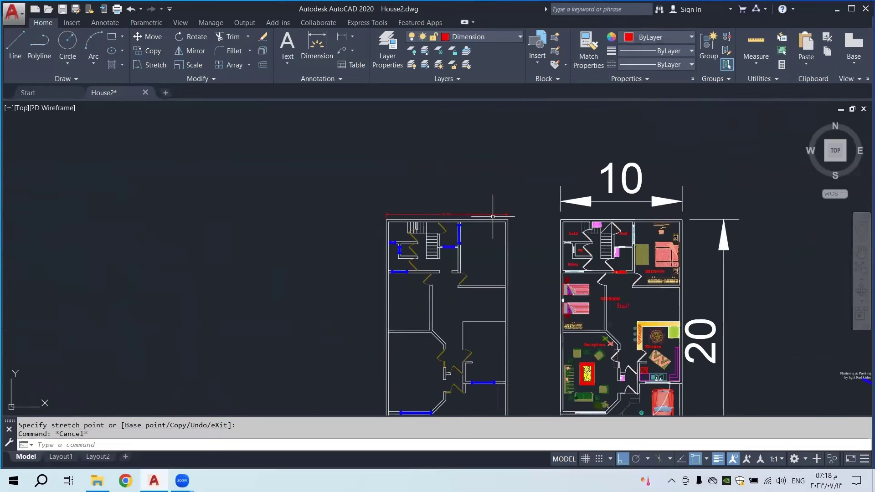
{"action": "scroll", "coordinate": [493, 216], "scroll_direction": "up", "scroll_amount": 4}
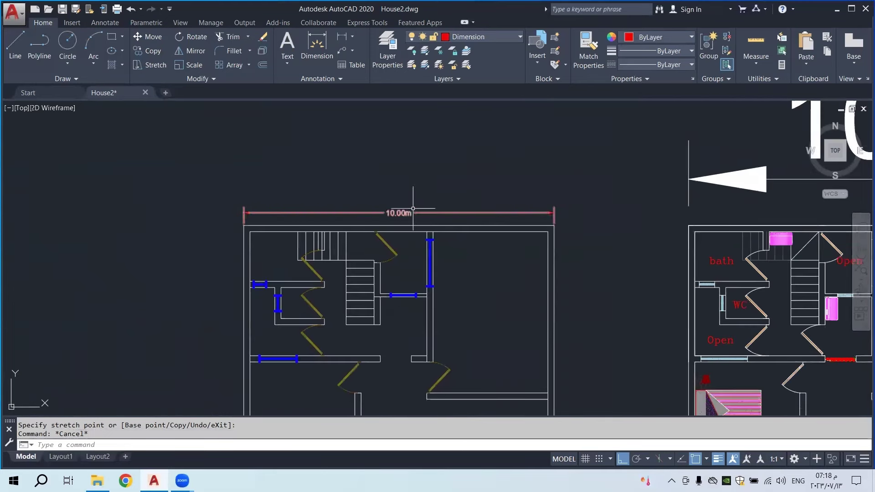
{"action": "left_click", "coordinate": [300, 78]}
Raise the Standard style's extension-line offset from origin to 0.1625 and confirm
{"action": "left_click", "coordinate": [280, 104]}
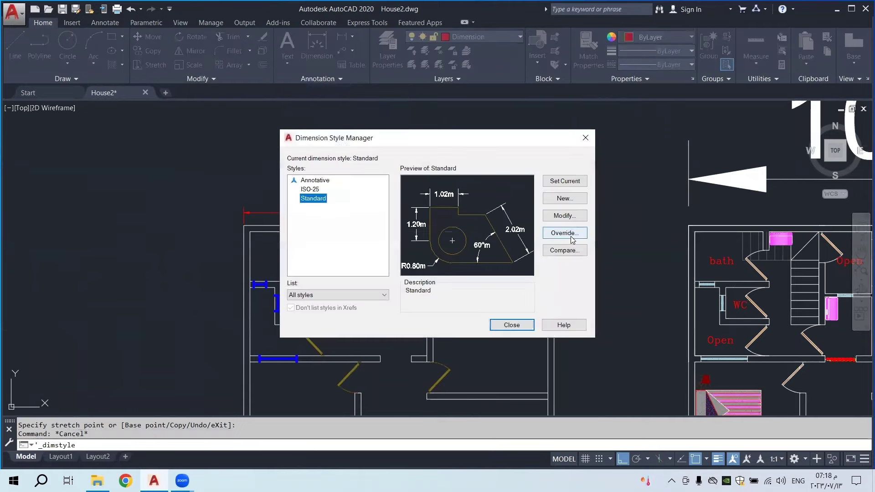
{"action": "left_click", "coordinate": [565, 216]}
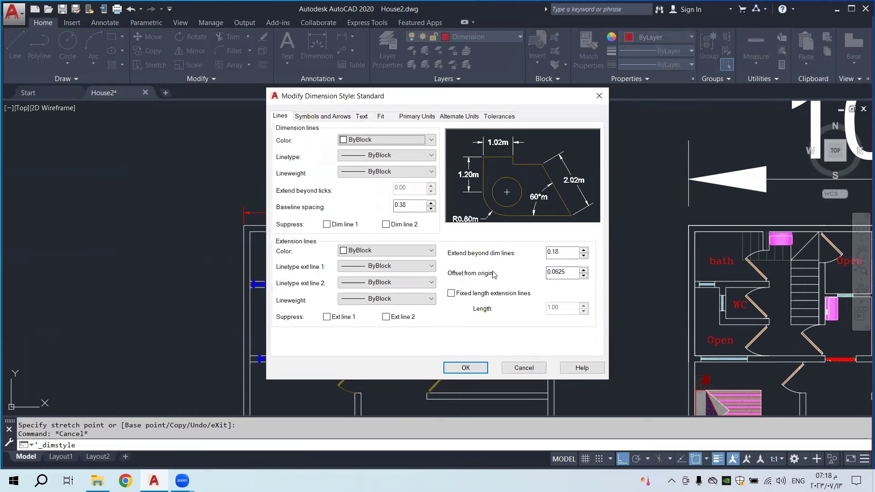
{"action": "left_click", "coordinate": [584, 269]}
{"action": "left_click", "coordinate": [584, 270]}
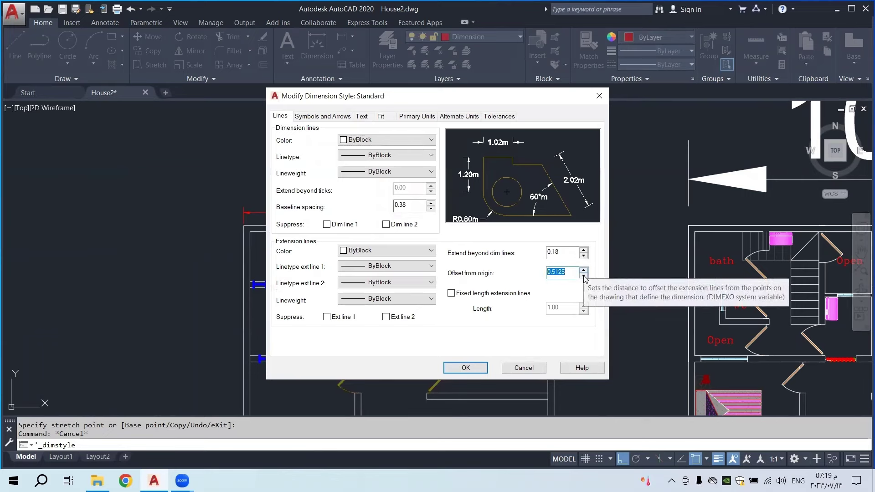
{"action": "left_click", "coordinate": [583, 276]}
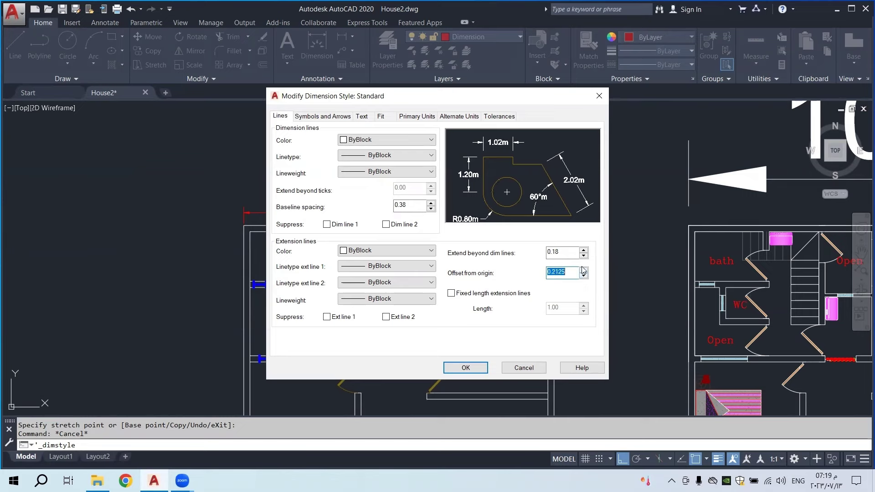
{"action": "left_click", "coordinate": [582, 269]}
{"action": "left_click", "coordinate": [482, 367]}
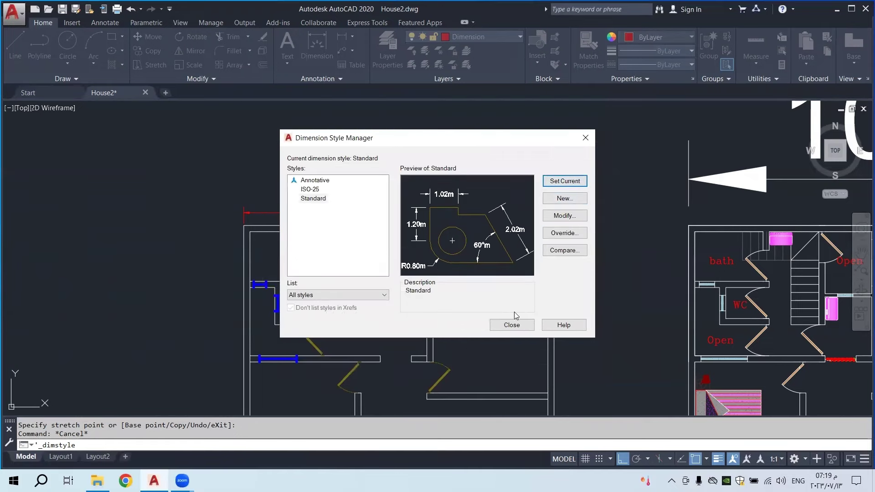
{"action": "left_click", "coordinate": [512, 324]}
{"action": "scroll", "coordinate": [556, 209], "scroll_direction": "up", "scroll_amount": 4}
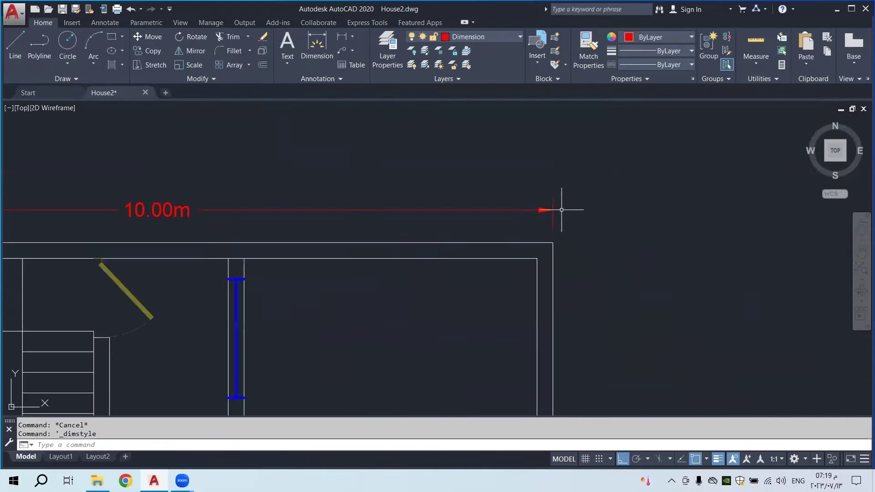
{"action": "scroll", "coordinate": [561, 210], "scroll_direction": "down", "scroll_amount": 4}
{"action": "scroll", "coordinate": [398, 328], "scroll_direction": "down", "scroll_amount": 5}
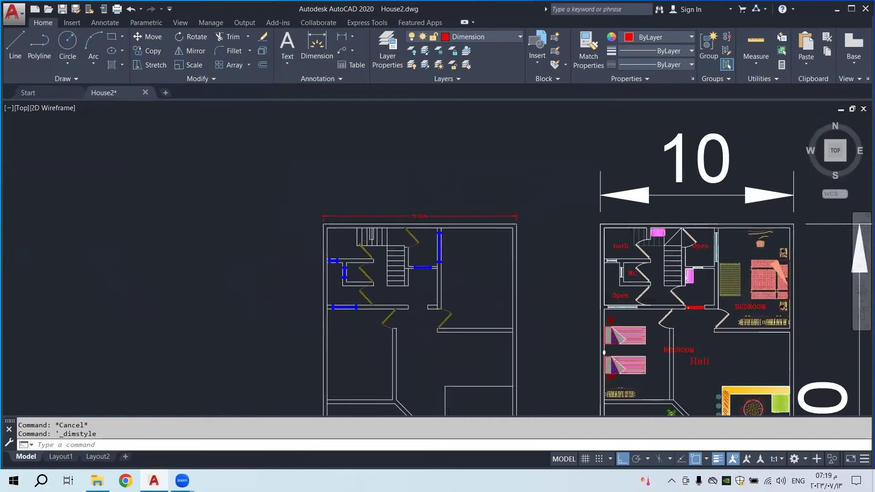
{"action": "scroll", "coordinate": [438, 199], "scroll_direction": "up", "scroll_amount": 4}
{"action": "scroll", "coordinate": [428, 192], "scroll_direction": "up", "scroll_amount": 4}
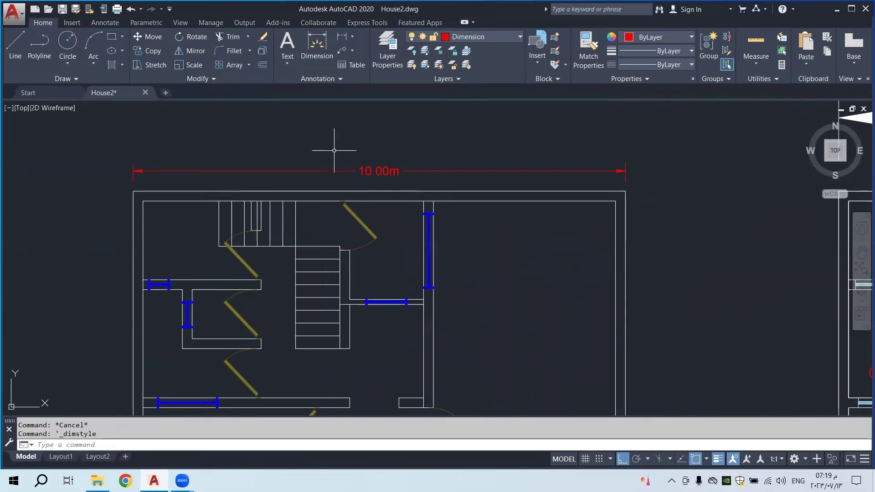
{"action": "scroll", "coordinate": [340, 140], "scroll_direction": "down", "scroll_amount": 4}
{"action": "scroll", "coordinate": [338, 137], "scroll_direction": "up", "scroll_amount": 2}
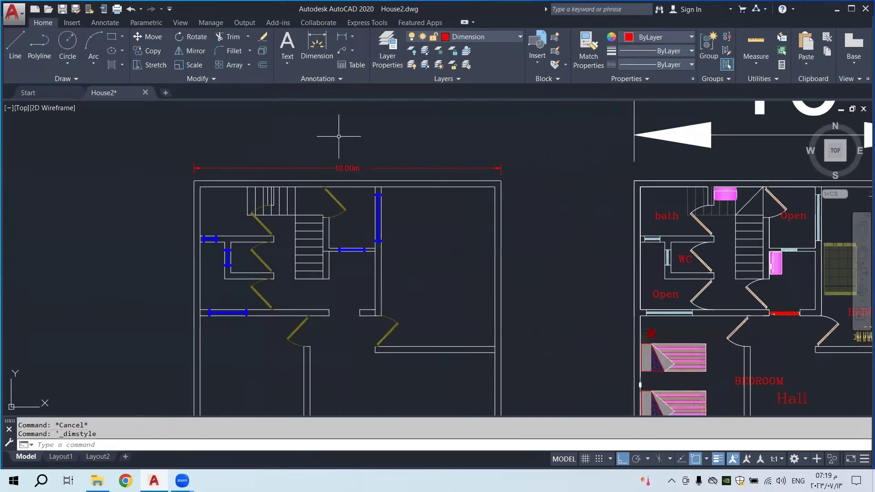
{"action": "left_click", "coordinate": [317, 79]}
In the Standard dimension style, change both the text height and the arrow size to 0.22
{"action": "left_click", "coordinate": [280, 121]}
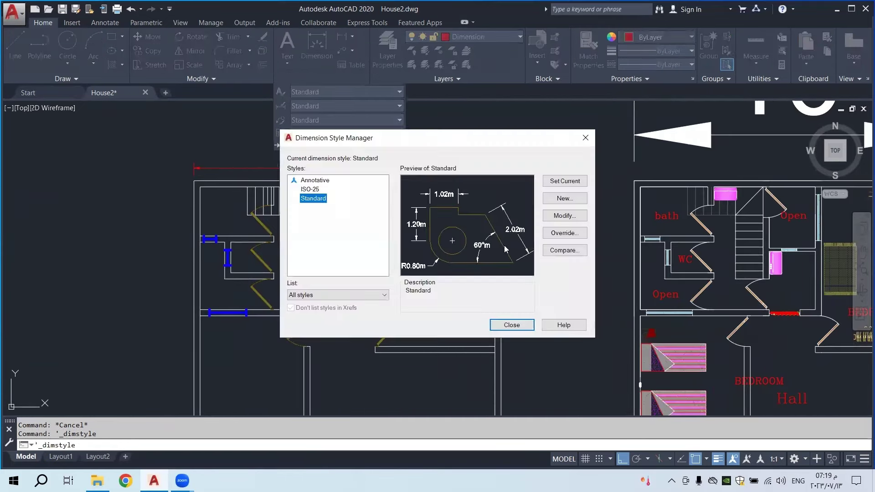
{"action": "left_click", "coordinate": [565, 215]}
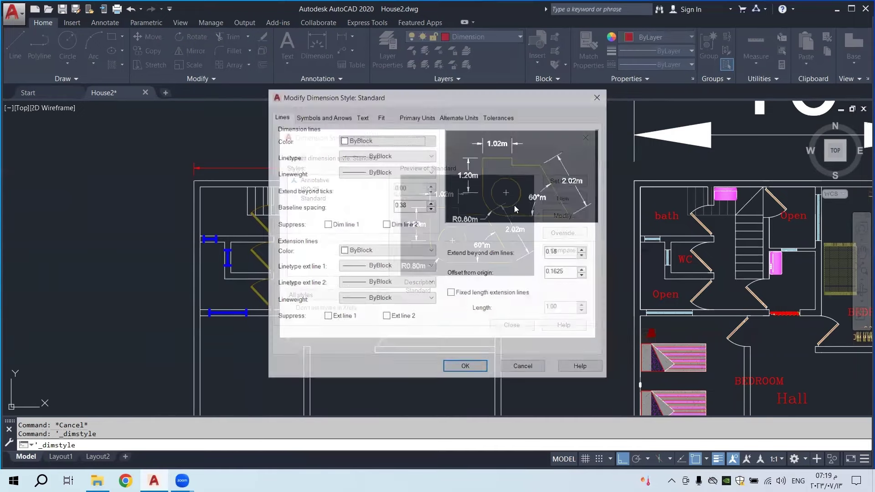
{"action": "left_click", "coordinate": [362, 116]}
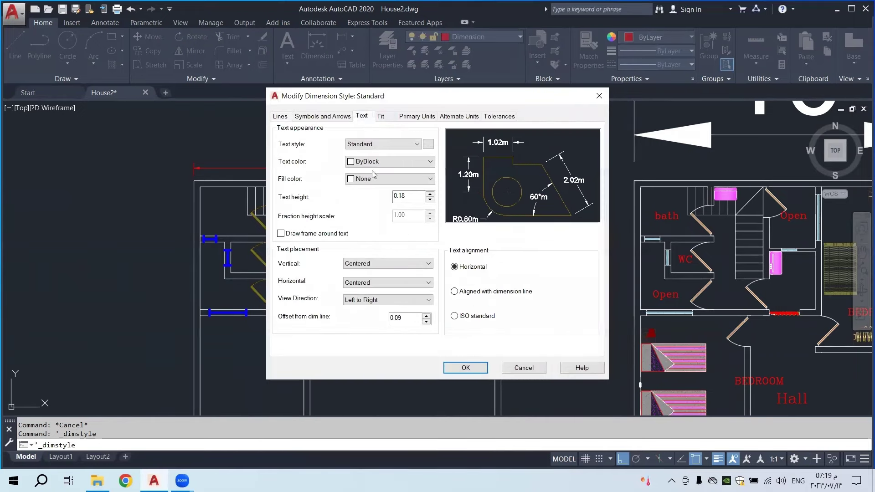
{"action": "left_click", "coordinate": [408, 196]}
{"action": "type", "text": "22"}
{"action": "left_click", "coordinate": [289, 119]}
{"action": "left_click", "coordinate": [320, 117]}
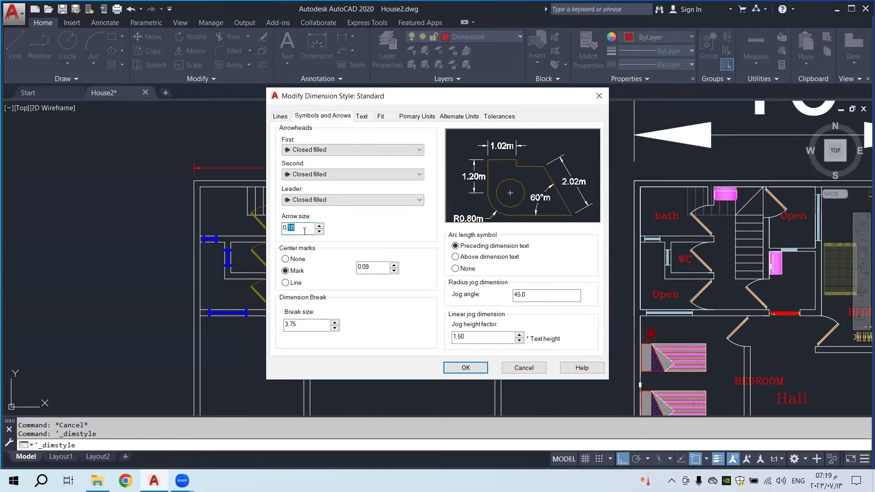
{"action": "type", "text": "22"}
{"action": "left_click", "coordinate": [280, 117]}
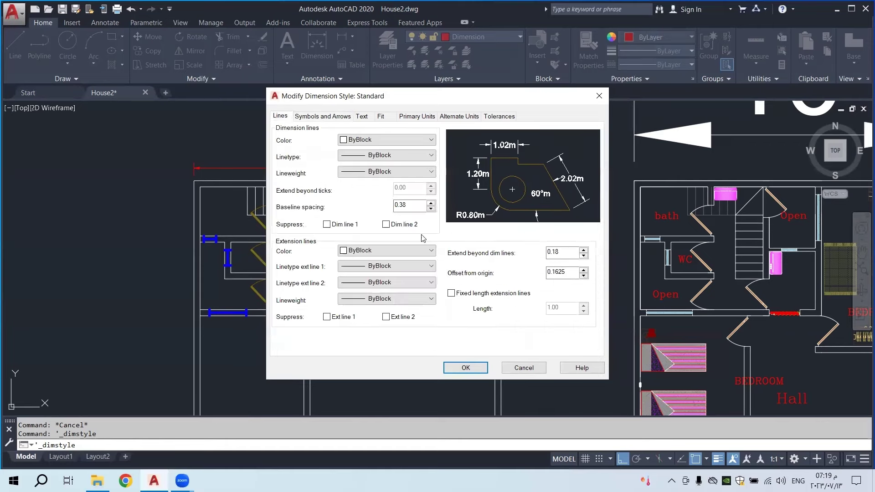
{"action": "left_click", "coordinate": [557, 273]}
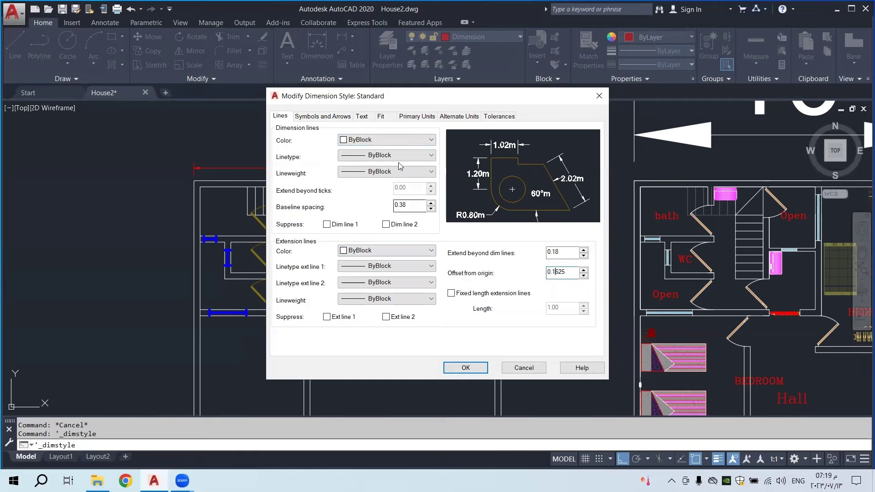
Review the Symbols, Fit, Units and Tolerances tabs without changes, then OK and close the manager
{"action": "left_click", "coordinate": [331, 117]}
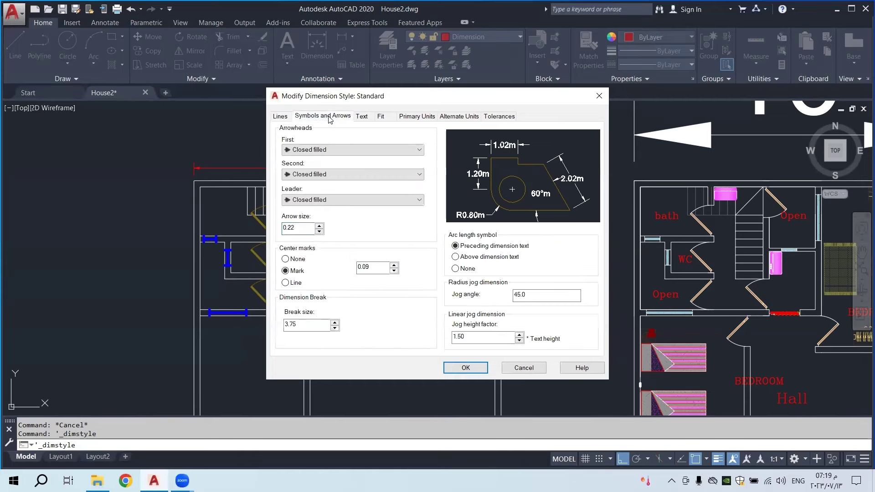
{"action": "left_click", "coordinate": [322, 175]}
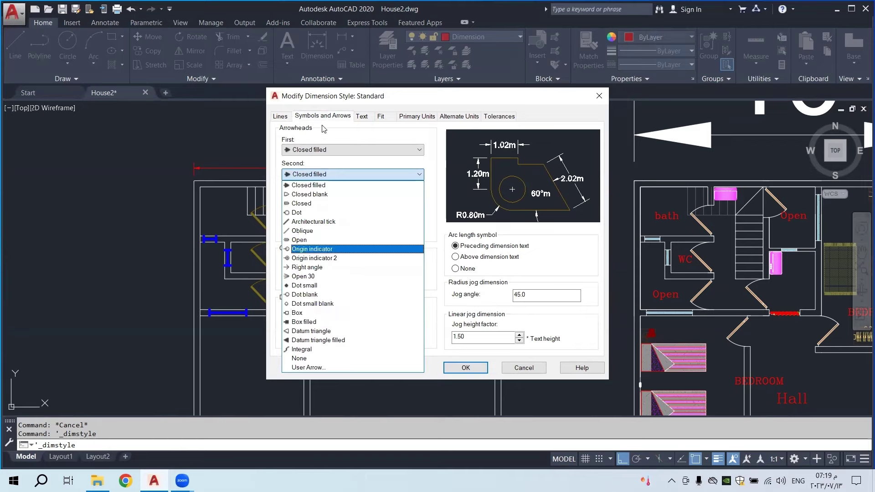
{"action": "left_click", "coordinate": [367, 116]}
{"action": "left_click", "coordinate": [381, 117]}
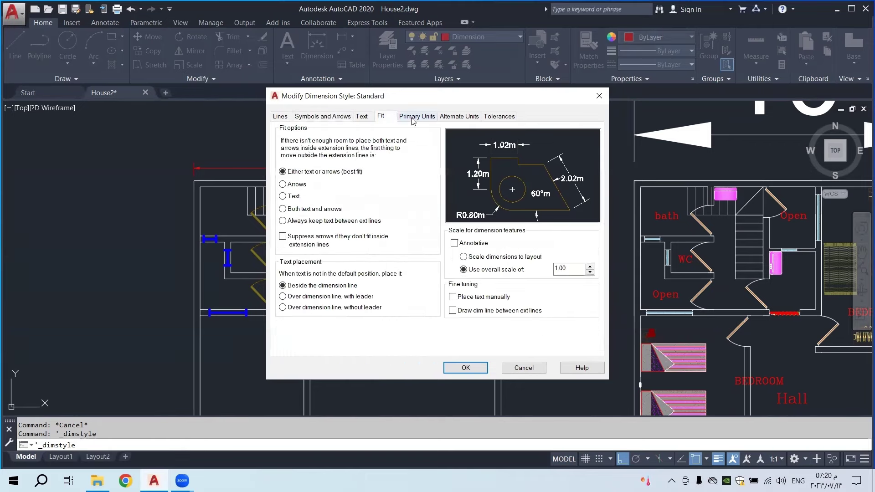
{"action": "left_click", "coordinate": [414, 117]}
{"action": "left_click", "coordinate": [449, 117]}
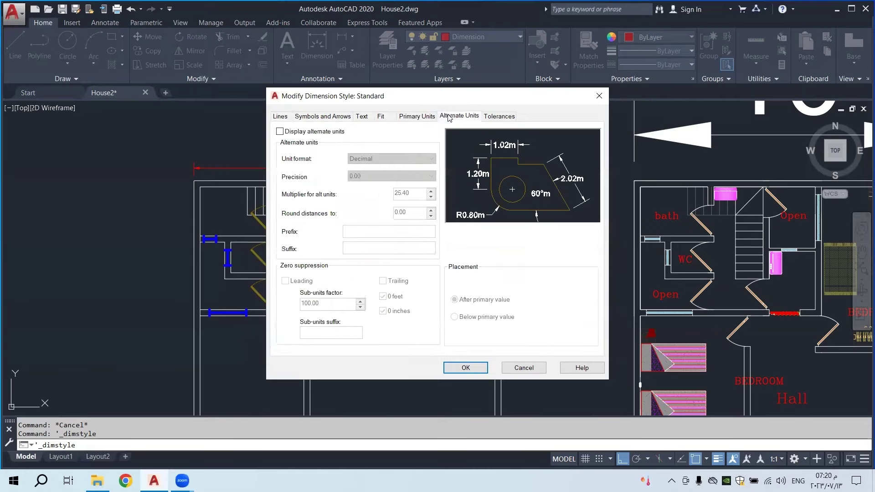
{"action": "left_click", "coordinate": [497, 118]}
{"action": "left_click", "coordinate": [465, 367]}
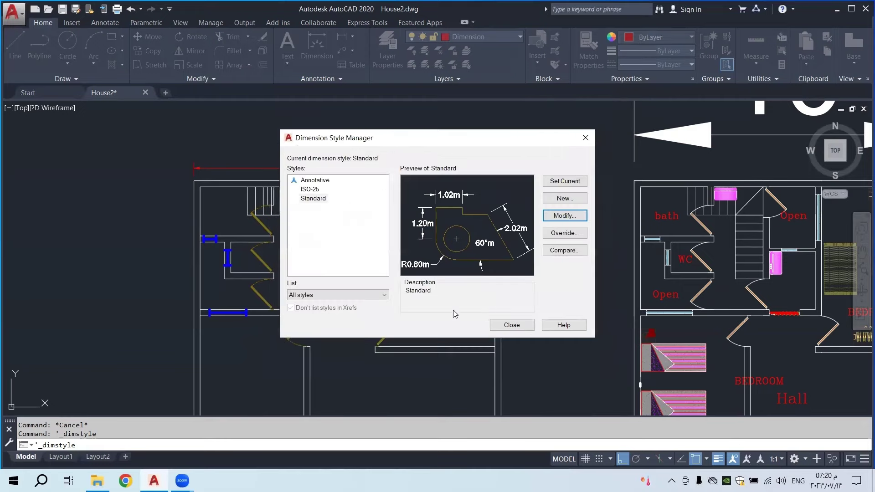
{"action": "left_click", "coordinate": [519, 326]}
Add a vertical 20.00 linear dimension along the right side of the left floor plan
{"action": "scroll", "coordinate": [362, 205], "scroll_direction": "down", "scroll_amount": 3}
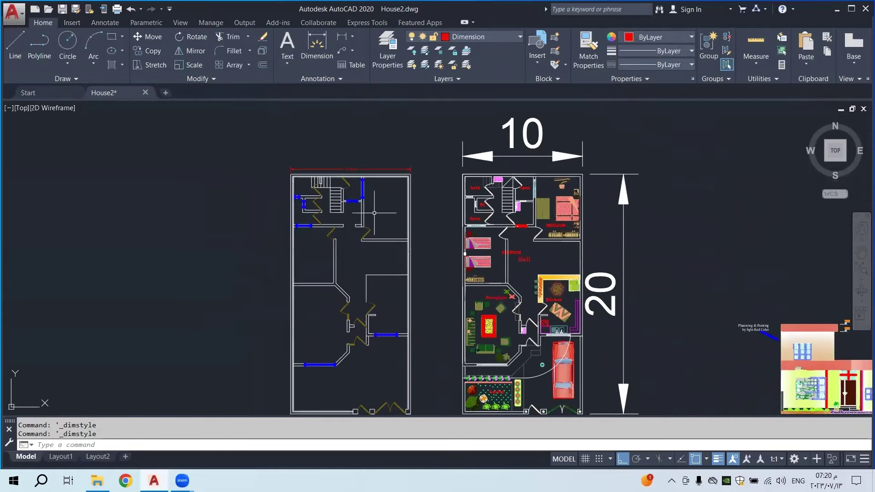
{"action": "scroll", "coordinate": [374, 213], "scroll_direction": "up", "scroll_amount": 1}
{"action": "middle_click_drag", "start_coordinate": [374, 213], "coordinate": [329, 182]}
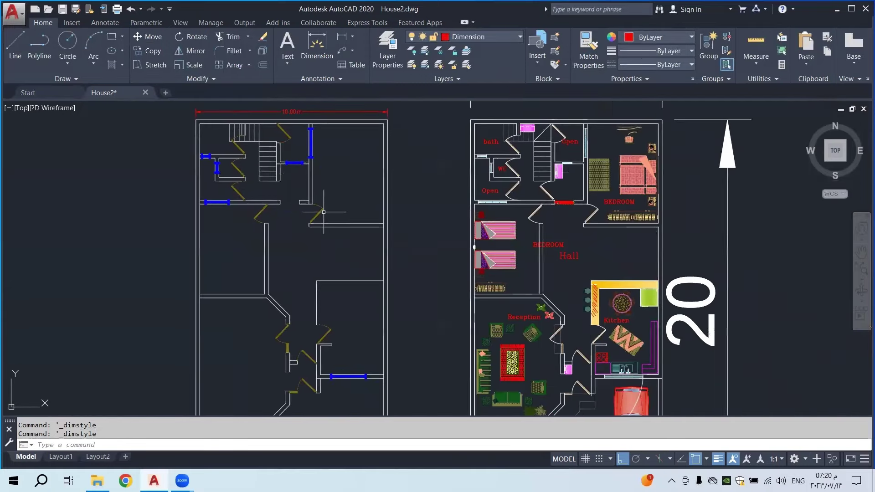
{"action": "left_click", "coordinate": [342, 36]}
{"action": "scroll", "coordinate": [312, 180], "scroll_direction": "down", "scroll_amount": 2}
{"action": "scroll", "coordinate": [369, 370], "scroll_direction": "up", "scroll_amount": 4}
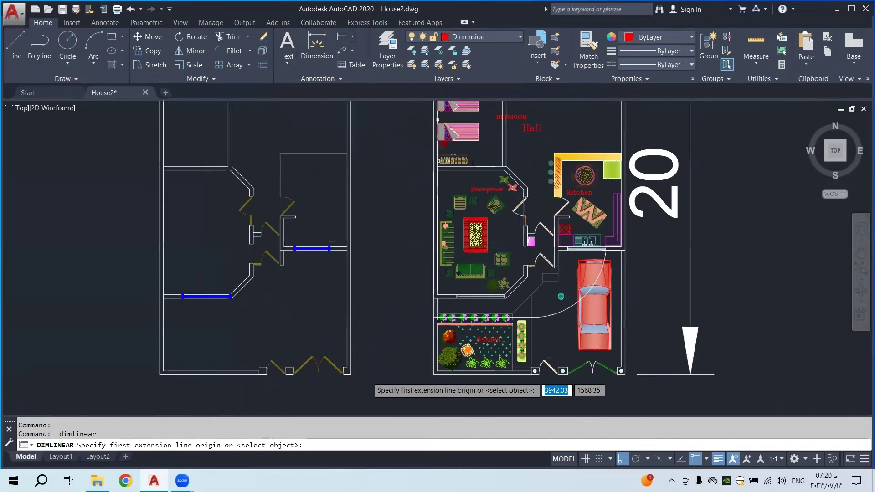
{"action": "left_click", "coordinate": [348, 370]}
{"action": "scroll", "coordinate": [347, 370], "scroll_direction": "down", "scroll_amount": 4}
{"action": "scroll", "coordinate": [335, 151], "scroll_direction": "up", "scroll_amount": 4}
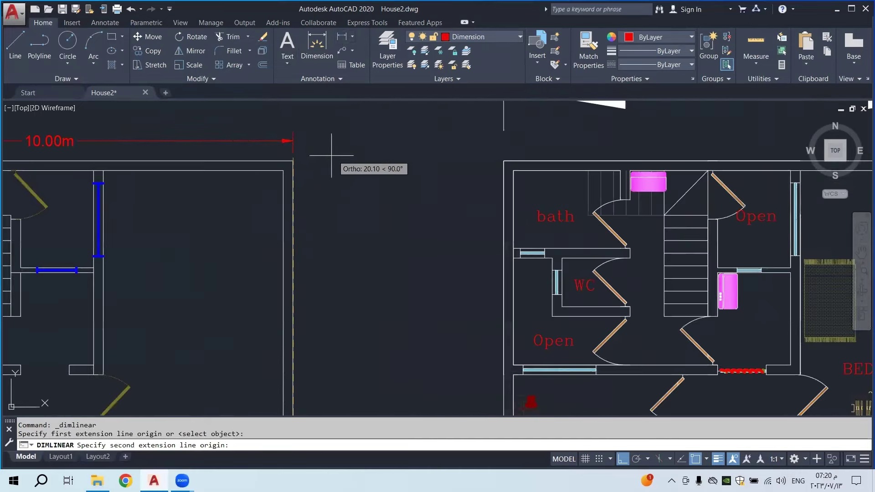
{"action": "left_click", "coordinate": [294, 160]}
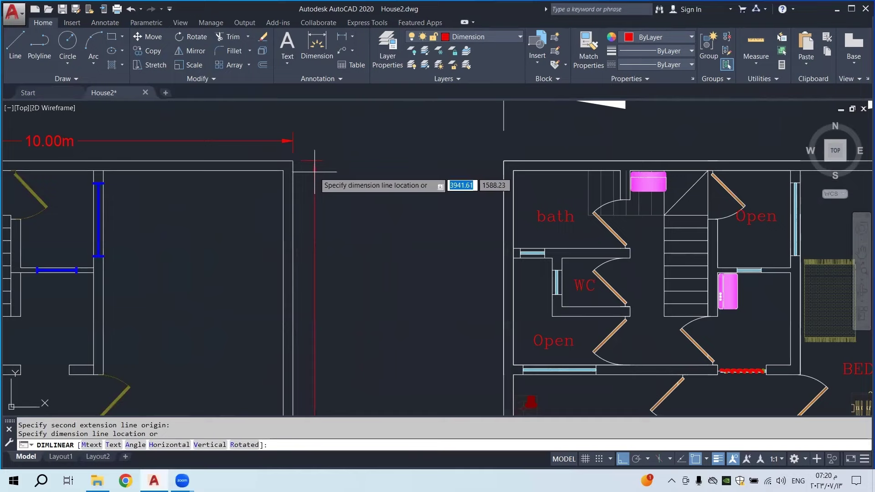
{"action": "left_click", "coordinate": [316, 168]}
Select the short line by the 10.00 dimension, cancel the stretch, and reframe both plans
{"action": "scroll", "coordinate": [316, 160], "scroll_direction": "down", "scroll_amount": 3}
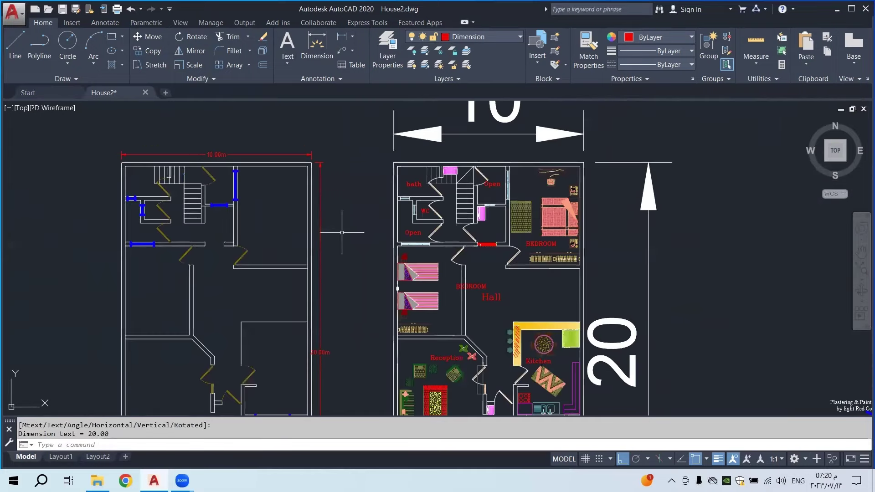
{"action": "scroll", "coordinate": [326, 362], "scroll_direction": "up", "scroll_amount": 2}
{"action": "scroll", "coordinate": [346, 228], "scroll_direction": "up", "scroll_amount": 3}
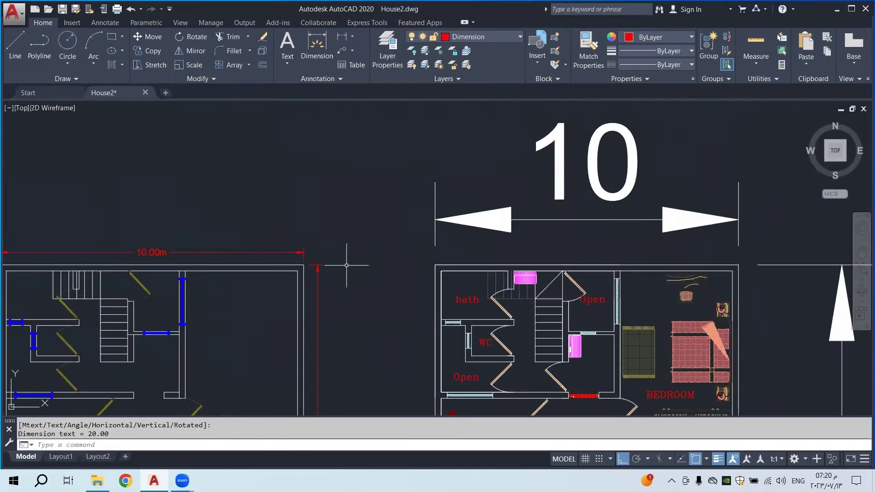
{"action": "left_click", "coordinate": [340, 248]}
{"action": "left_click", "coordinate": [326, 268]}
{"action": "scroll", "coordinate": [325, 265], "scroll_direction": "up", "scroll_amount": 3}
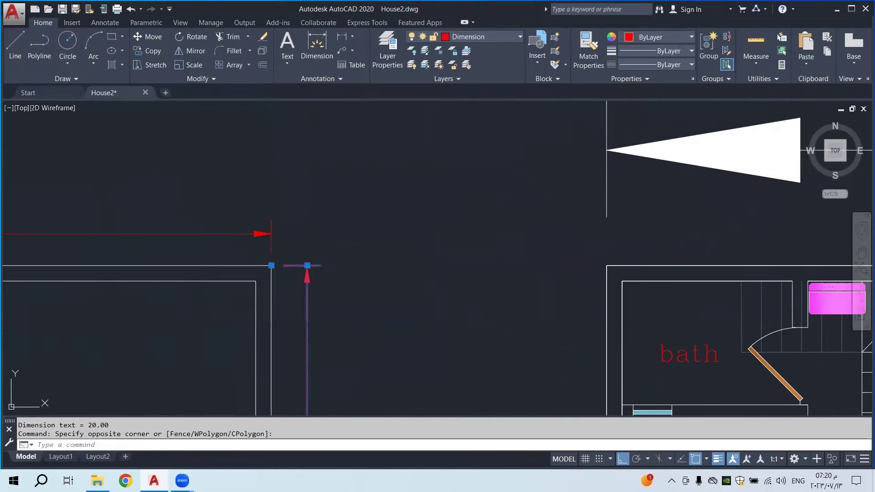
{"action": "left_click", "coordinate": [307, 265]}
{"action": "scroll", "coordinate": [336, 241], "scroll_direction": "down", "scroll_amount": 5}
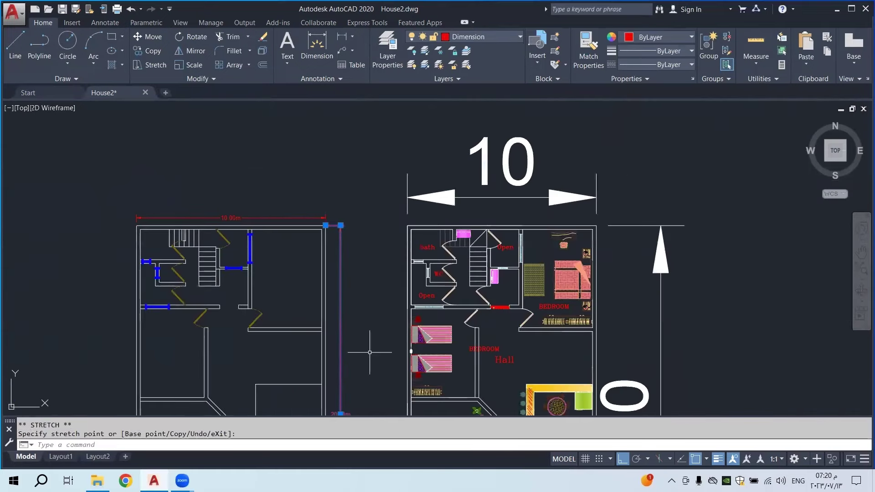
{"action": "key", "text": "Escape"}
{"action": "middle_click_drag", "start_coordinate": [369, 353], "coordinate": [362, 260]}
{"action": "scroll", "coordinate": [361, 289], "scroll_direction": "down", "scroll_amount": 2}
{"action": "middle_click_drag", "start_coordinate": [327, 214], "coordinate": [348, 203]}
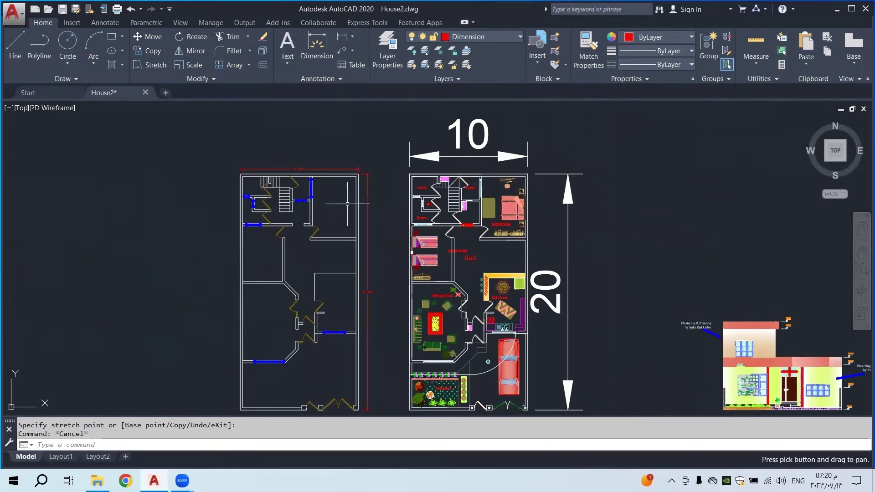
{"action": "left_click", "coordinate": [342, 37]}
Complete the 3.70 m dimension along the top room at the inner wall corner
{"action": "scroll", "coordinate": [328, 169], "scroll_direction": "up", "scroll_amount": 6}
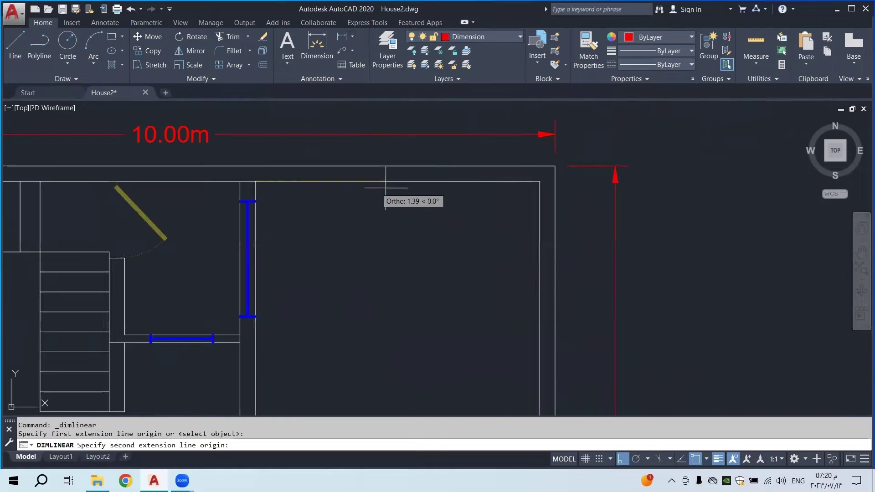
{"action": "left_click", "coordinate": [539, 182]}
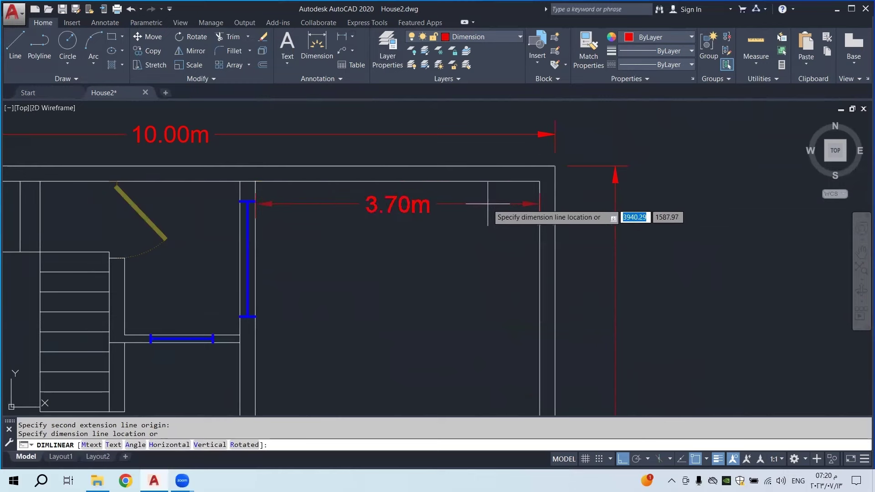
{"action": "left_click", "coordinate": [487, 204]}
{"action": "scroll", "coordinate": [488, 203], "scroll_direction": "down", "scroll_amount": 6}
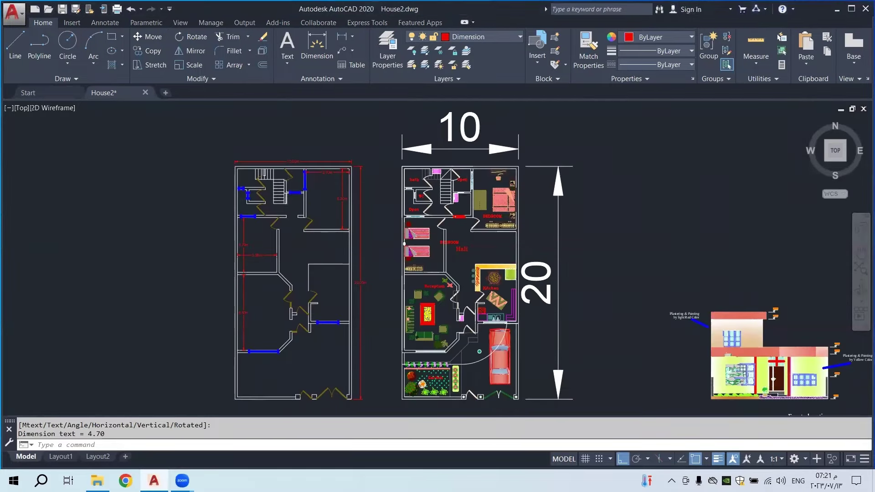
{"action": "scroll", "coordinate": [288, 197], "scroll_direction": "up", "scroll_amount": 2}
{"action": "scroll", "coordinate": [351, 171], "scroll_direction": "up", "scroll_amount": 2}
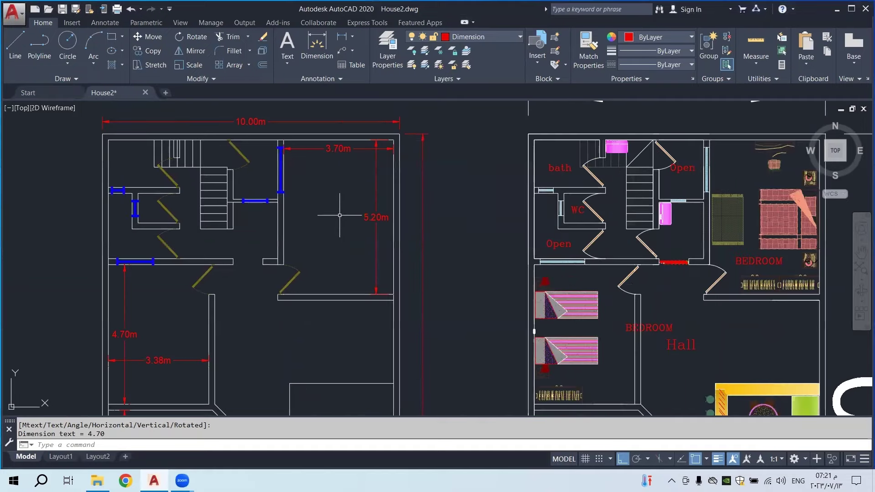
{"action": "scroll", "coordinate": [341, 227], "scroll_direction": "down", "scroll_amount": 2}
{"action": "scroll", "coordinate": [294, 230], "scroll_direction": "up", "scroll_amount": 2}
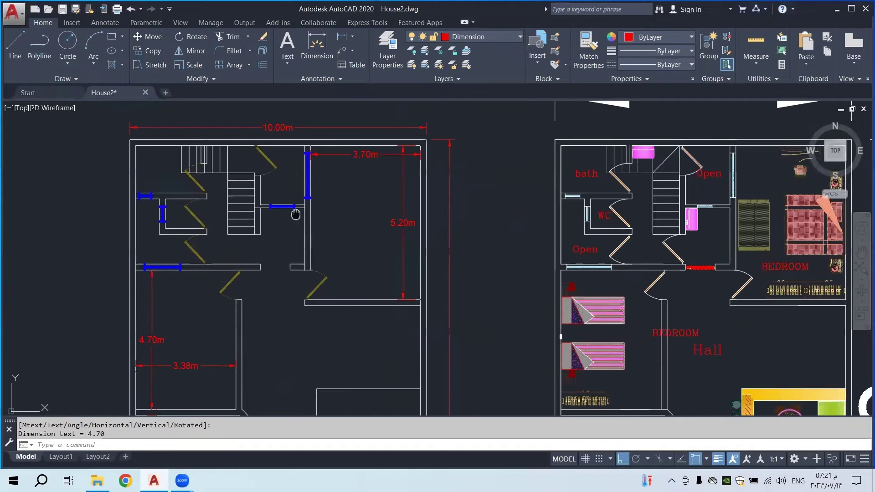
Add a 1.50 m dimension from the stair wall to the inner wall
{"action": "left_click", "coordinate": [338, 40]}
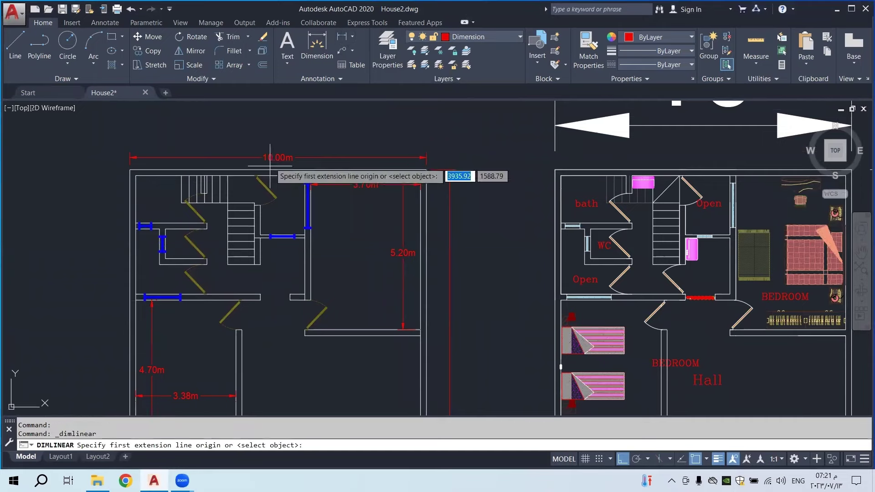
{"action": "scroll", "coordinate": [273, 212], "scroll_direction": "up", "scroll_amount": 4}
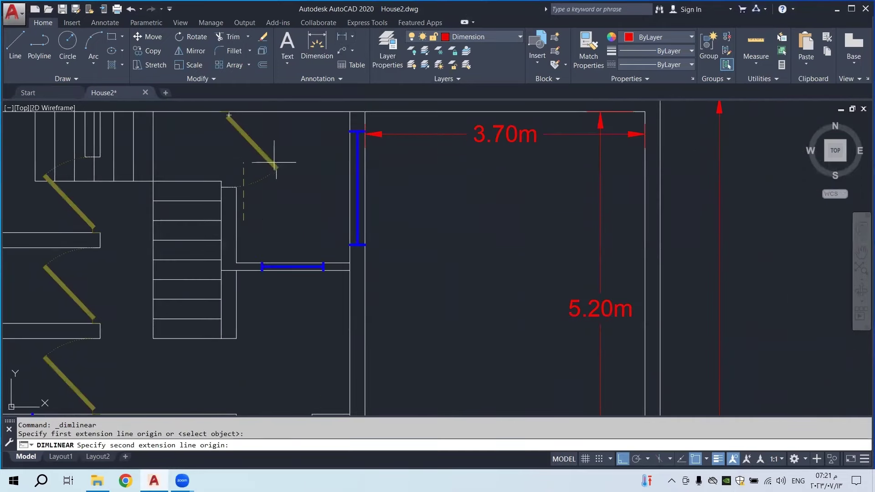
{"action": "key", "text": "Escape"}
{"action": "left_click", "coordinate": [339, 39]}
{"action": "left_click", "coordinate": [236, 219]}
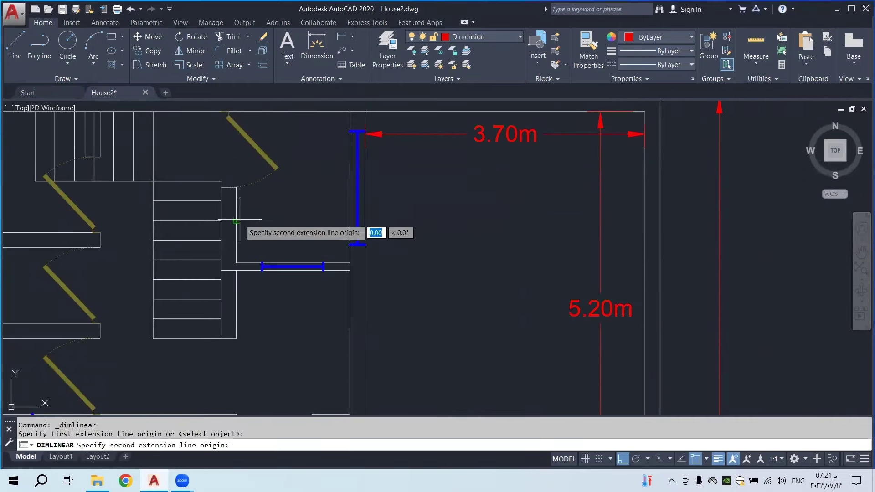
{"action": "left_click", "coordinate": [349, 219]}
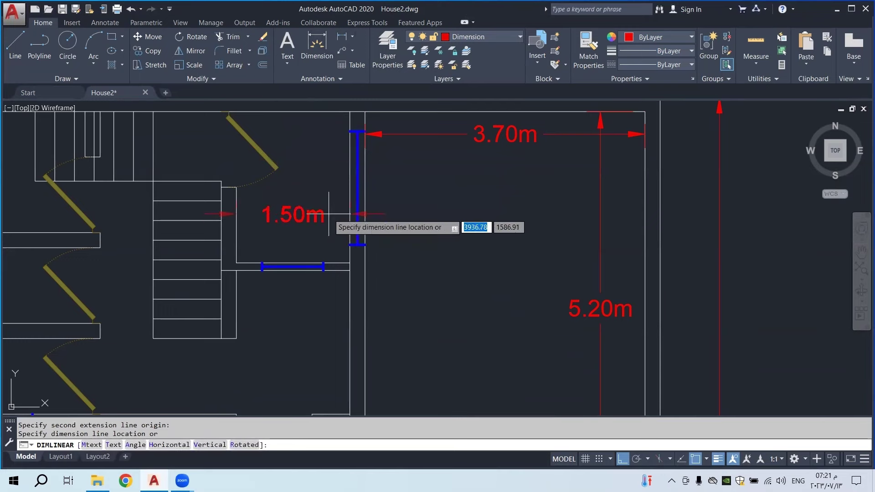
{"action": "left_click", "coordinate": [335, 218]}
{"action": "scroll", "coordinate": [334, 180], "scroll_direction": "down", "scroll_amount": 4}
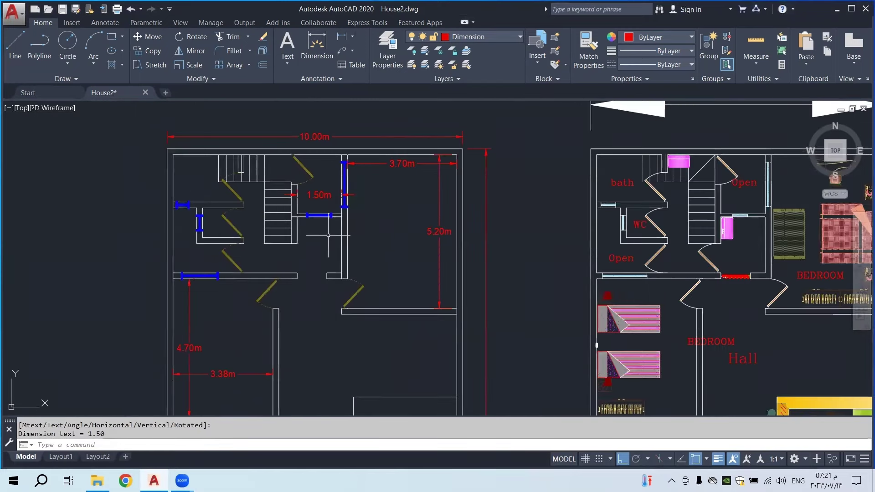
{"action": "scroll", "coordinate": [226, 220], "scroll_direction": "up", "scroll_amount": 2}
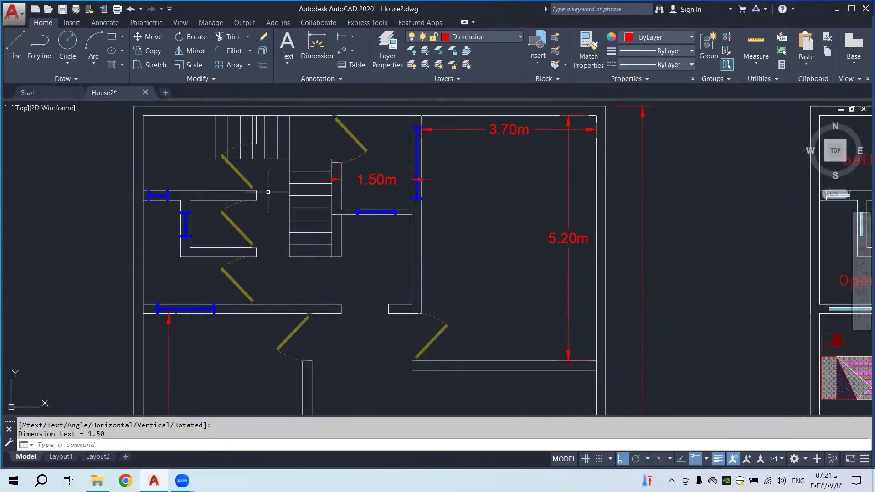
{"action": "scroll", "coordinate": [347, 229], "scroll_direction": "down", "scroll_amount": 2}
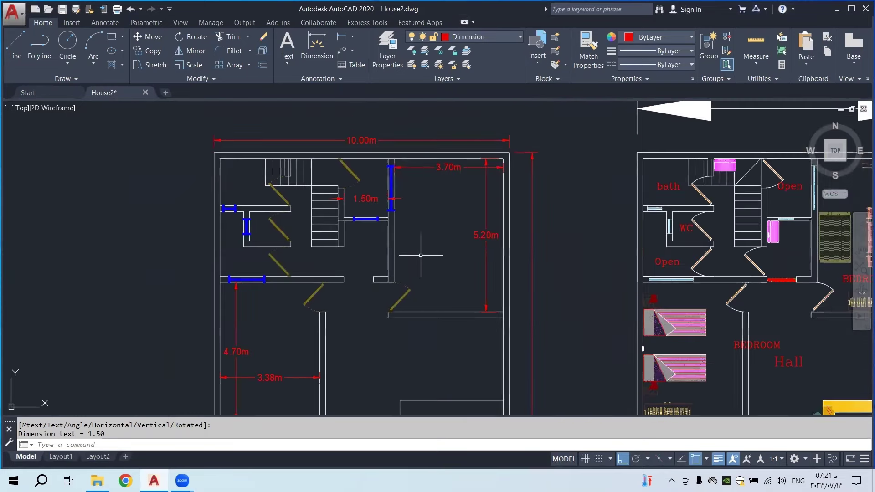
{"action": "middle_click_drag", "start_coordinate": [420, 255], "coordinate": [404, 195]}
{"action": "scroll", "coordinate": [461, 254], "scroll_direction": "down", "scroll_amount": 3}
{"action": "middle_click_drag", "start_coordinate": [461, 254], "coordinate": [428, 226]}
{"action": "scroll", "coordinate": [427, 227], "scroll_direction": "up", "scroll_amount": 1}
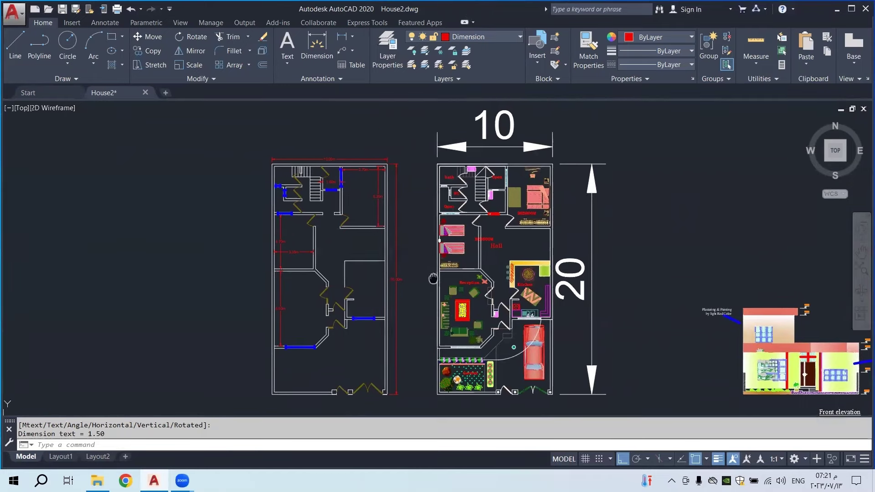
{"action": "scroll", "coordinate": [424, 235], "scroll_direction": "down", "scroll_amount": 1}
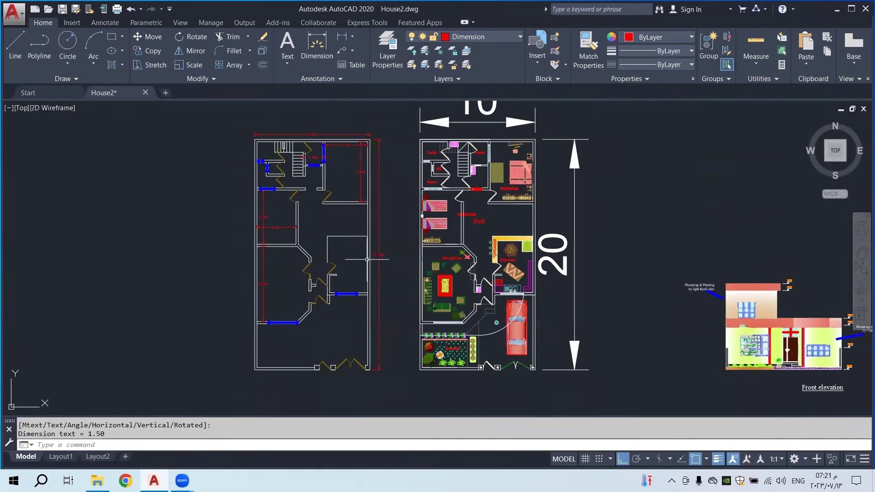
{"action": "scroll", "coordinate": [490, 185], "scroll_direction": "up", "scroll_amount": 4}
{"action": "middle_click_drag", "start_coordinate": [493, 181], "coordinate": [478, 231]}
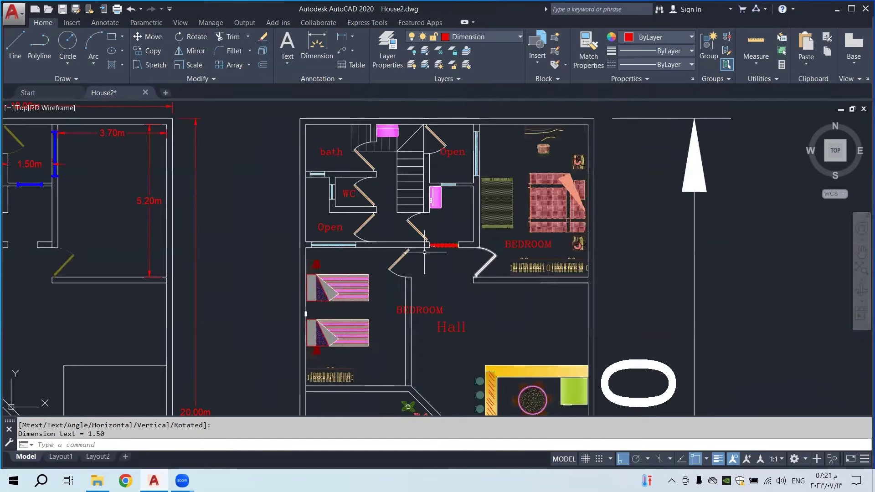
{"action": "scroll", "coordinate": [424, 248], "scroll_direction": "down", "scroll_amount": 4}
{"action": "scroll", "coordinate": [391, 232], "scroll_direction": "up", "scroll_amount": 4}
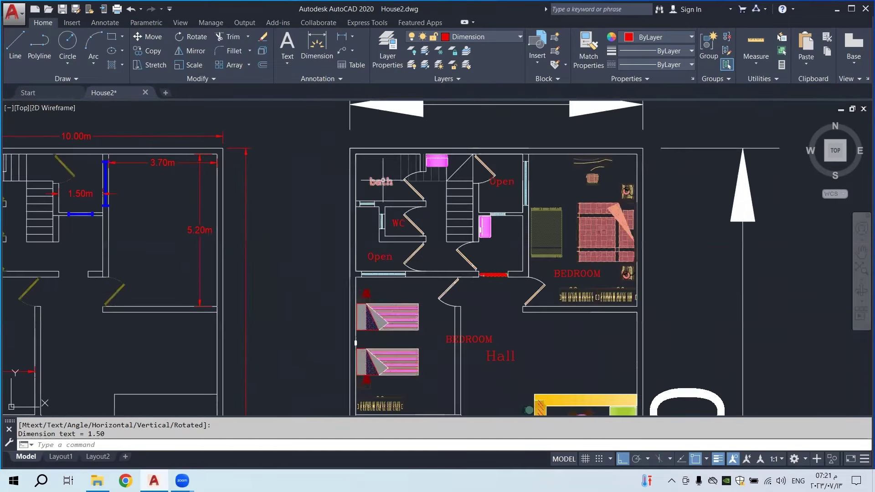
{"action": "scroll", "coordinate": [344, 208], "scroll_direction": "down", "scroll_amount": 2}
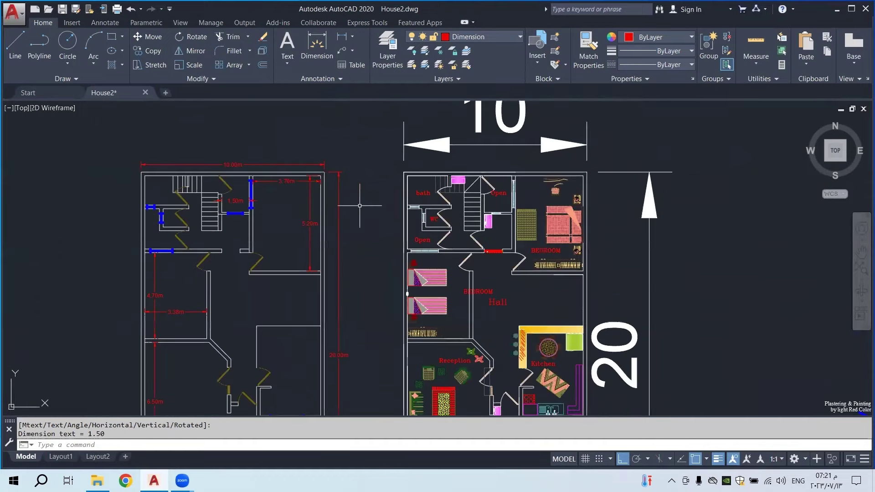
Create a multiline text label 'Bedroom' at 0.5 height in the top-right room
{"action": "left_click", "coordinate": [283, 57]}
{"action": "scroll", "coordinate": [275, 193], "scroll_direction": "up", "scroll_amount": 2}
{"action": "left_click", "coordinate": [268, 192]}
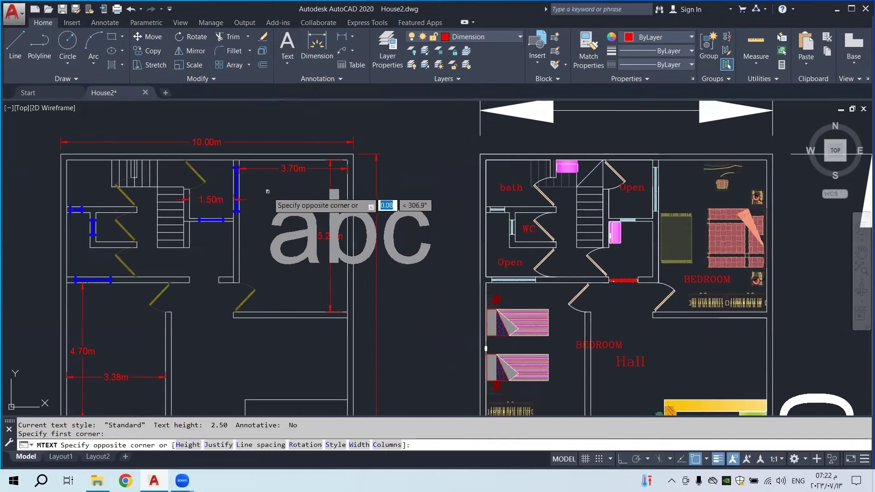
{"action": "left_click", "coordinate": [306, 203]}
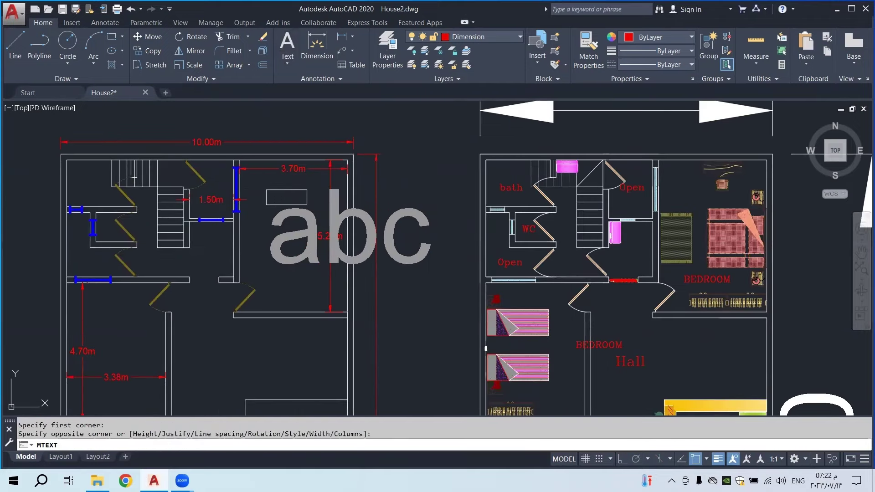
{"action": "left_click", "coordinate": [307, 312]}
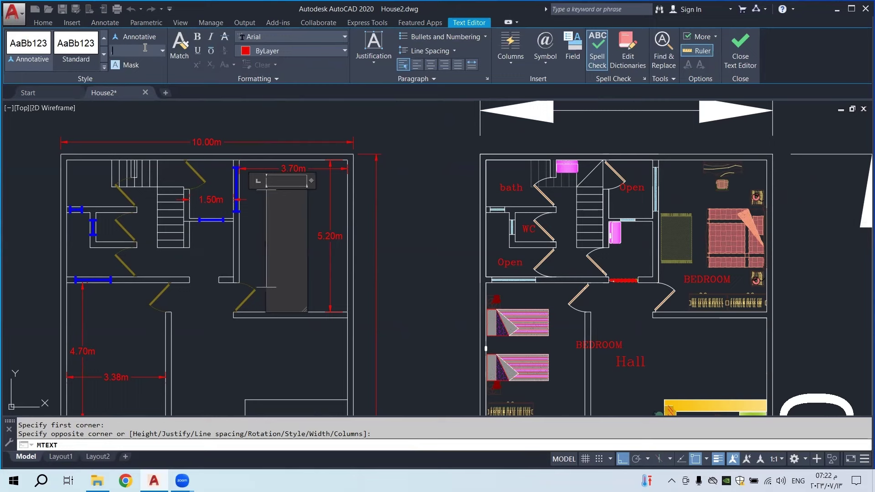
{"action": "type", "text": "2.500.5"}
{"action": "key", "text": "Return"}
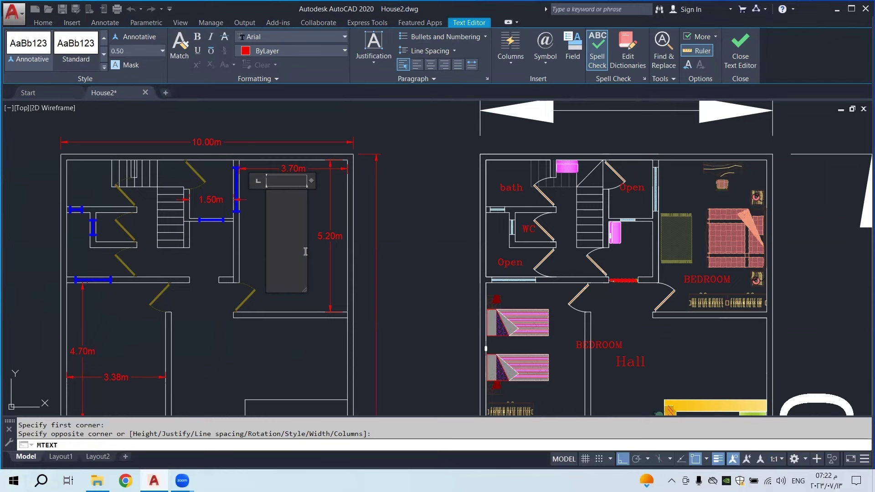
{"action": "type", "text": "Bed"}
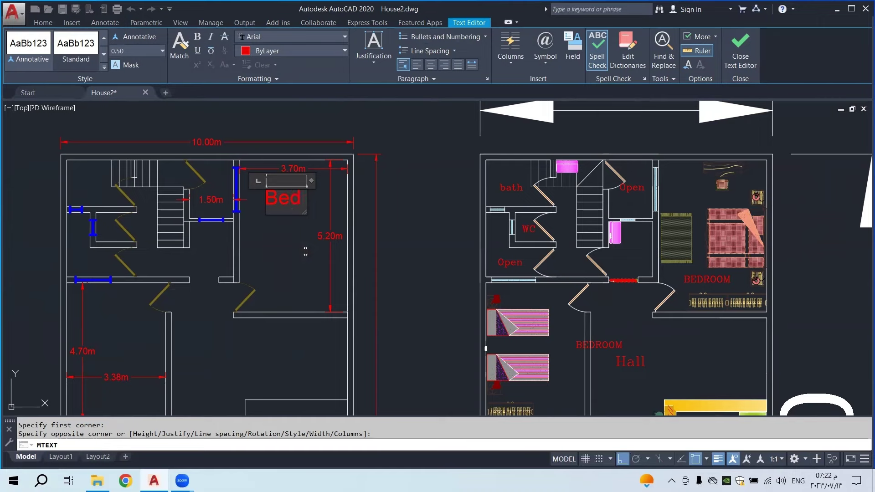
{"action": "type", "text": "room"}
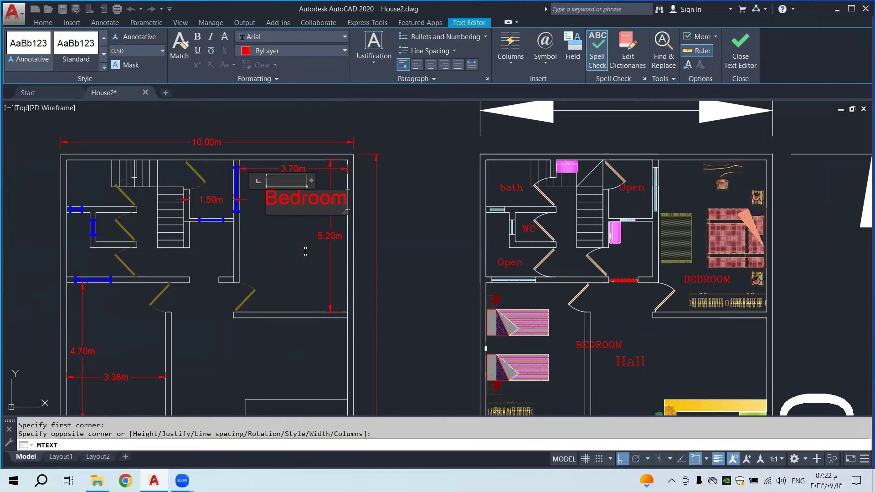
{"action": "left_click", "coordinate": [320, 237]}
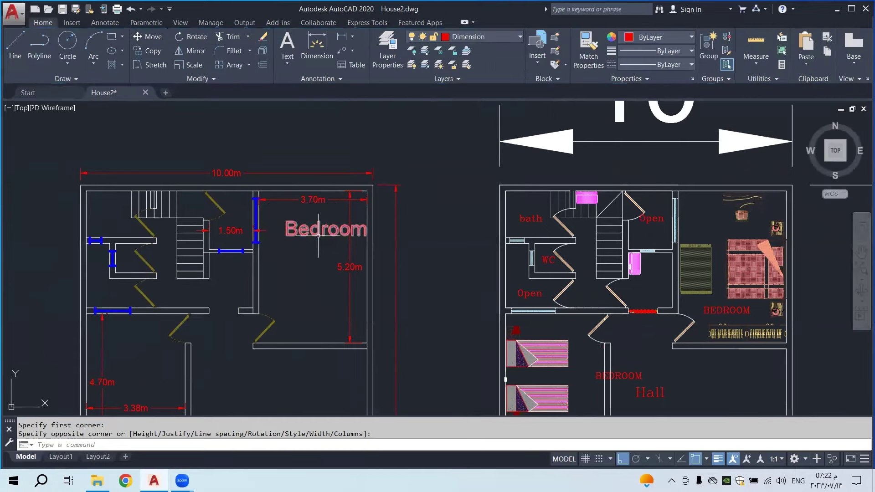
Restyle the Bedroom label to 0.30 height in the Bahnschrift font
{"action": "double_click", "coordinate": [320, 237]}
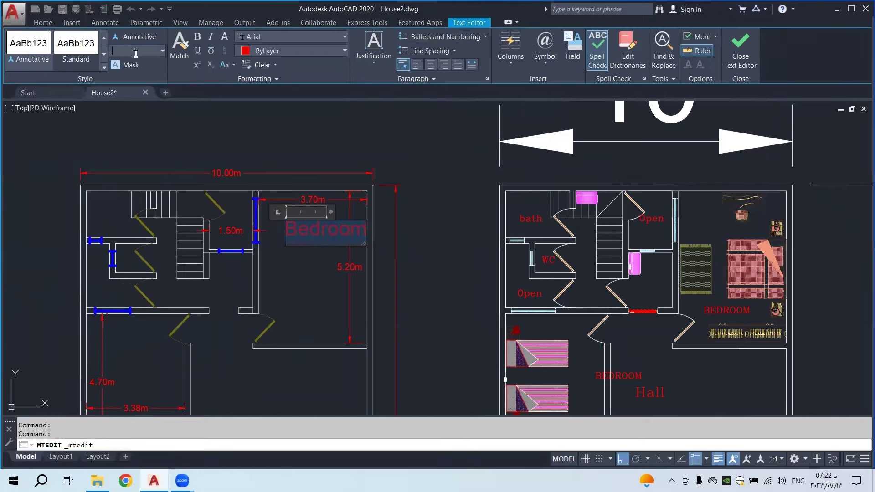
{"action": "key", "text": "Return"}
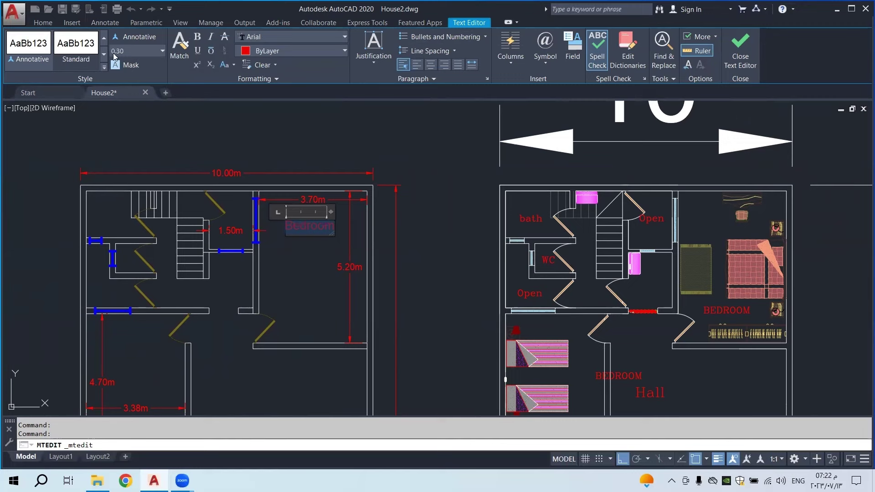
{"action": "left_click", "coordinate": [266, 36]}
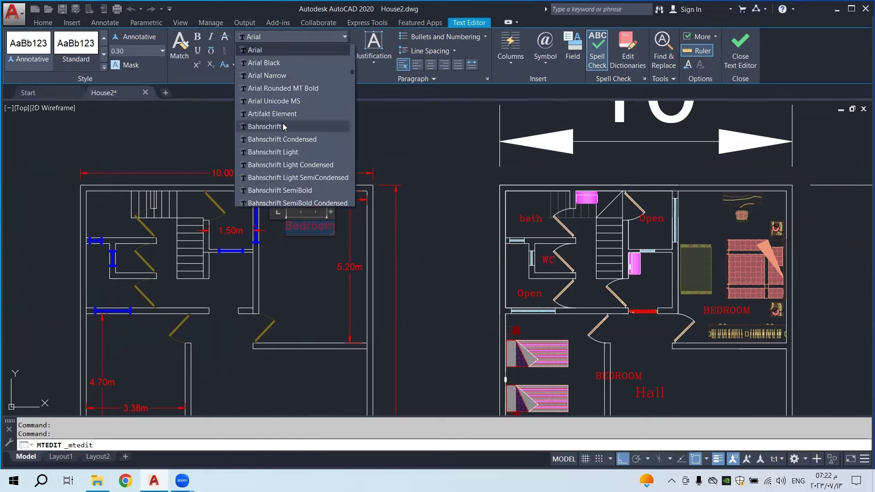
{"action": "left_click", "coordinate": [306, 144]}
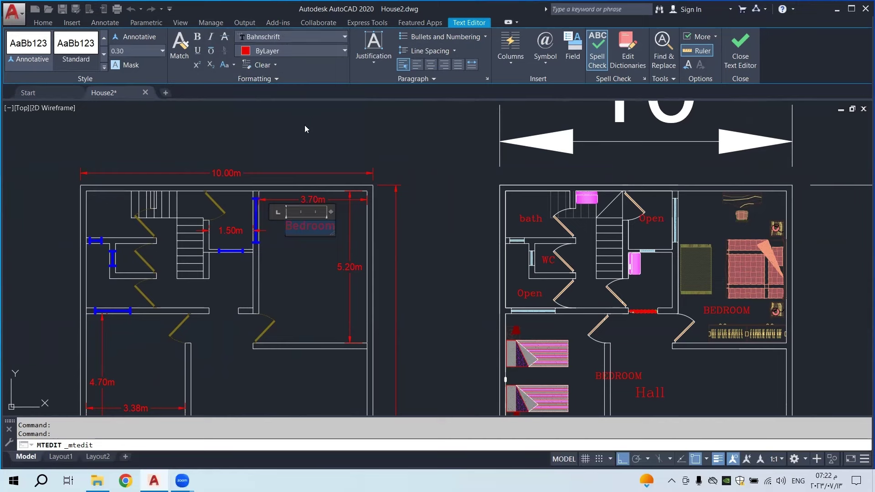
{"action": "left_click", "coordinate": [301, 178]}
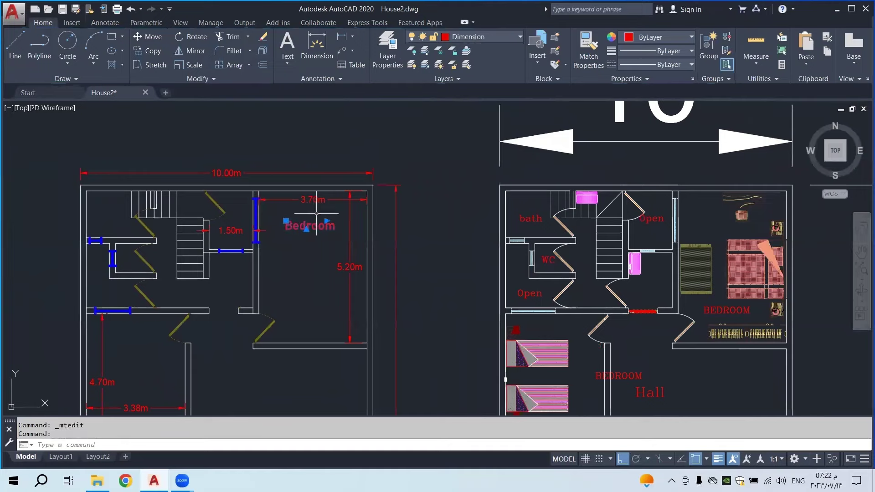
Copy the Bedroom label down into the room below
{"action": "left_click", "coordinate": [150, 47]}
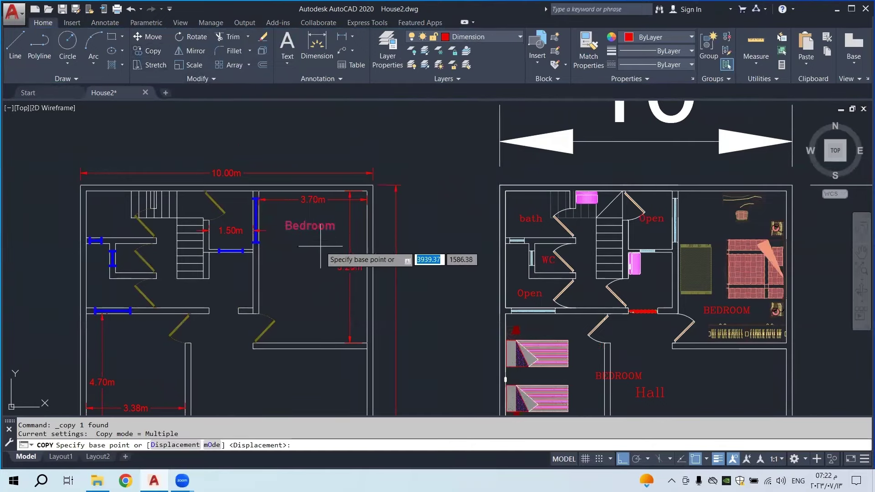
{"action": "left_click", "coordinate": [308, 226]}
{"action": "scroll", "coordinate": [308, 204], "scroll_direction": "down", "scroll_amount": 6}
{"action": "scroll", "coordinate": [310, 276], "scroll_direction": "up", "scroll_amount": 7}
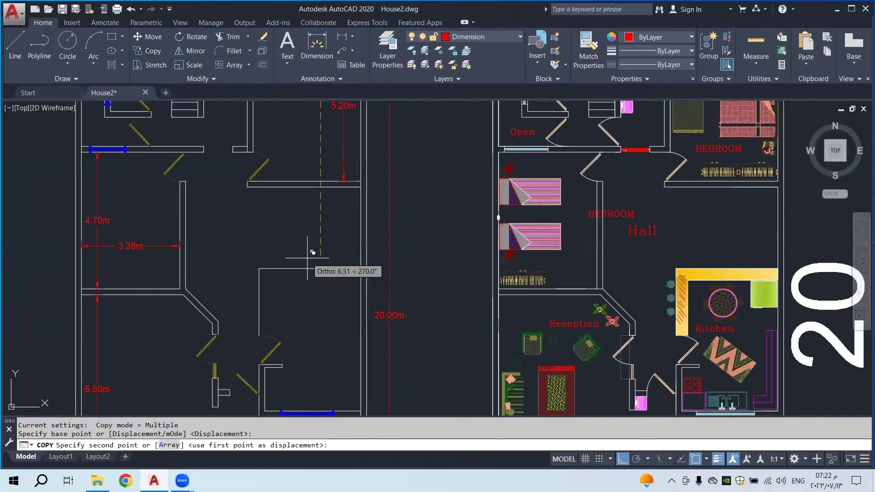
{"action": "left_click", "coordinate": [305, 325]}
{"action": "key", "text": "Escape"}
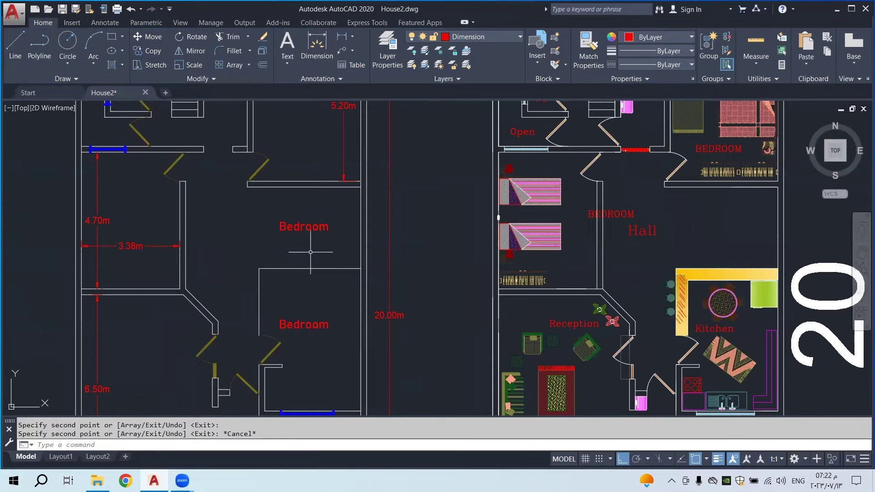
Retype the copied labels as 'Hall' and 'Kitchen'
{"action": "double_click", "coordinate": [304, 228]}
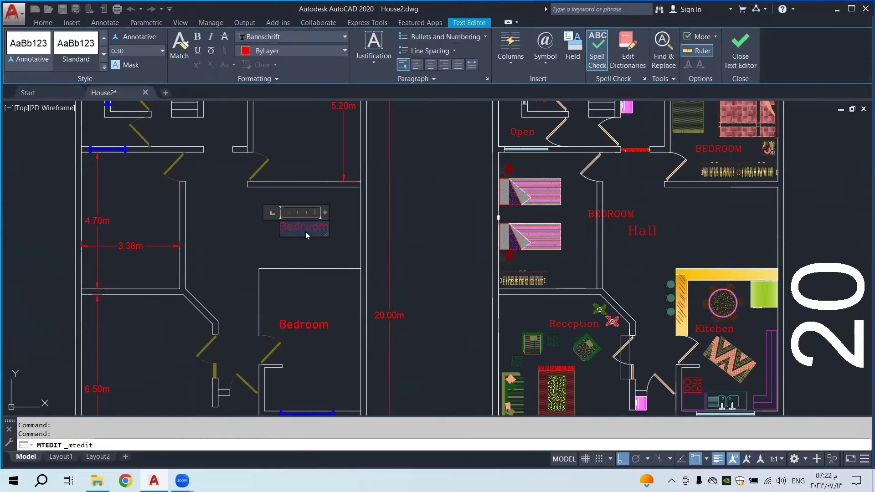
{"action": "type", "text": "Hall"}
{"action": "left_click", "coordinate": [243, 260]}
{"action": "left_click", "coordinate": [301, 324]}
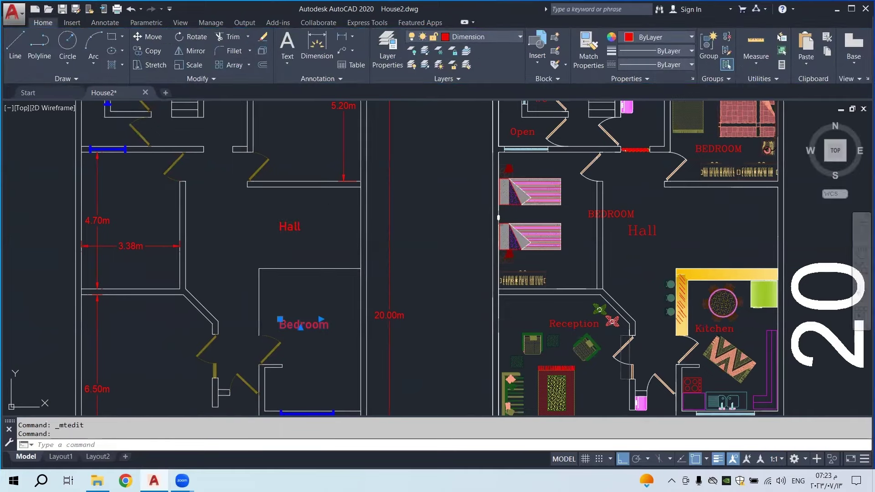
{"action": "double_click", "coordinate": [299, 326]}
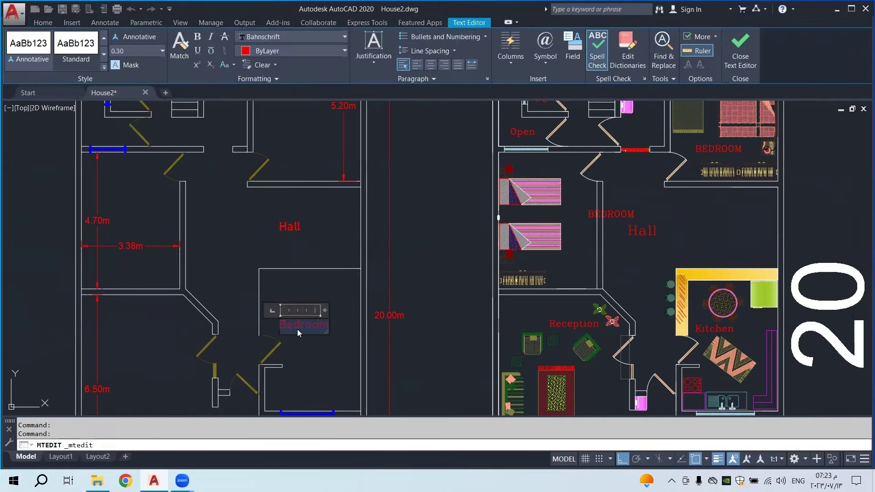
{"action": "type", "text": "Ki"}
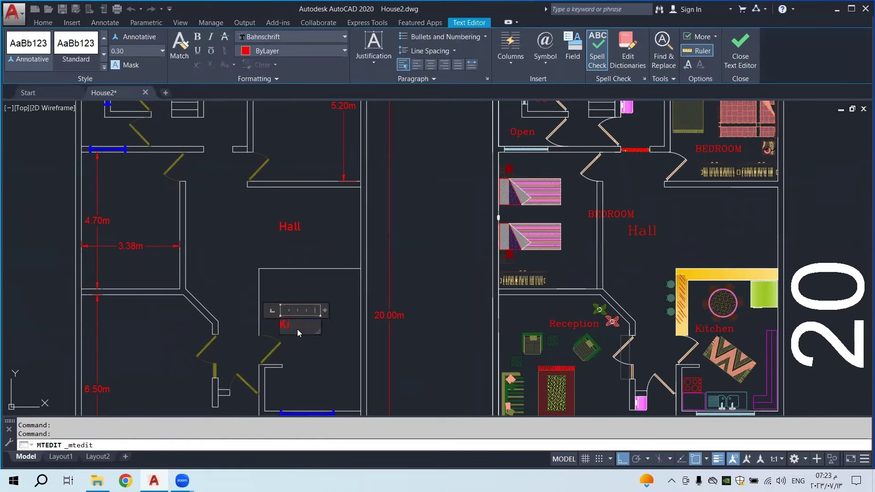
{"action": "type", "text": "tchen"}
{"action": "left_click", "coordinate": [314, 343]}
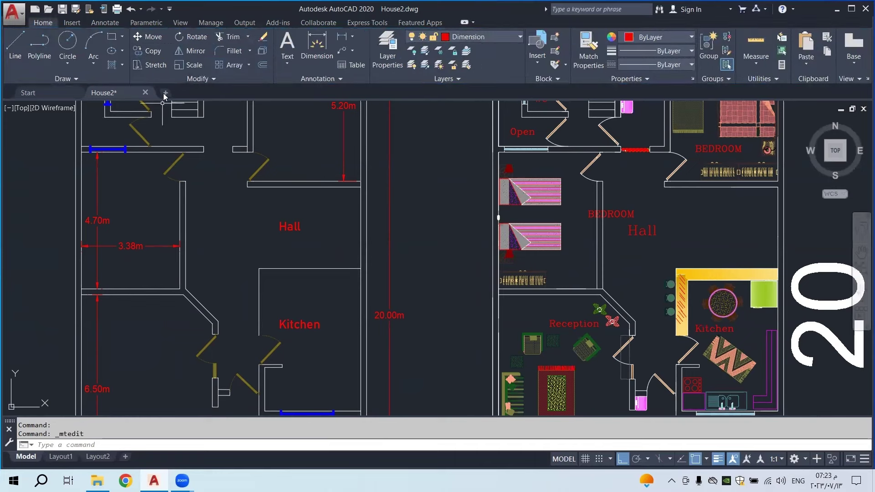
Copy the Kitchen label into the lower-left room and retype it as 'Reciption'
{"action": "left_click", "coordinate": [147, 50]}
{"action": "left_click", "coordinate": [300, 325]}
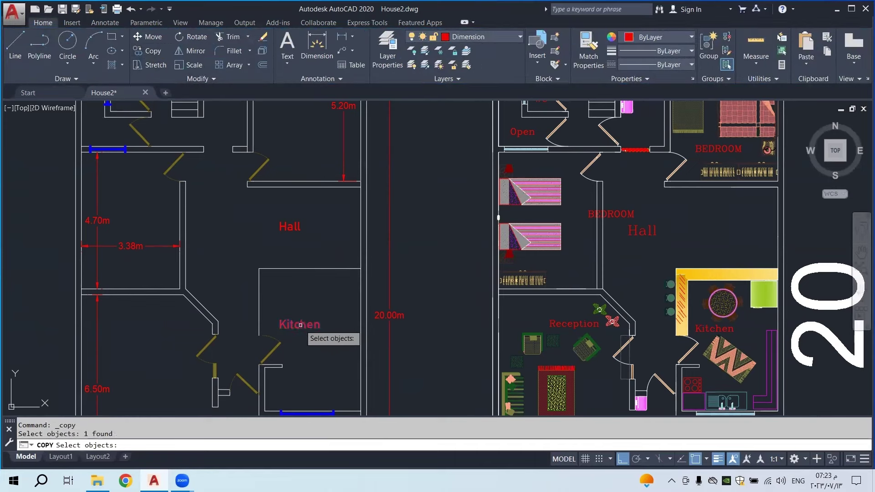
{"action": "key", "text": "Return"}
{"action": "left_click", "coordinate": [300, 325]}
{"action": "left_click", "coordinate": [143, 325]}
{"action": "key", "text": "Escape"}
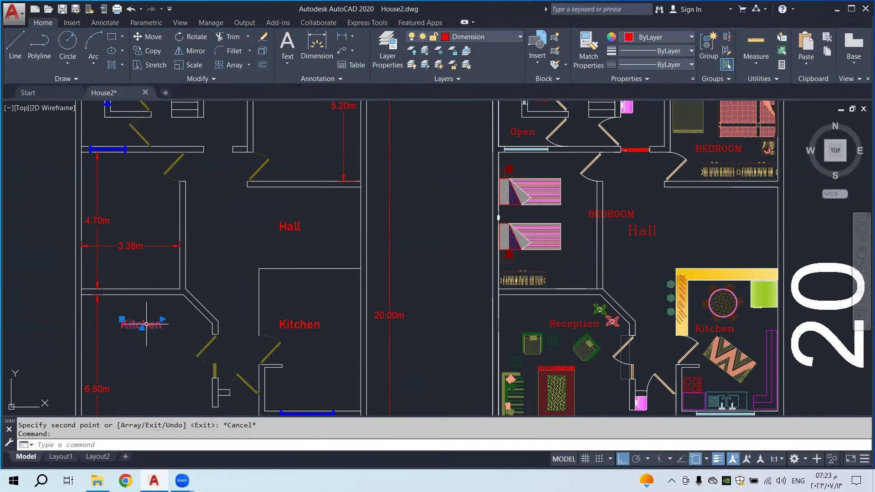
{"action": "double_click", "coordinate": [144, 324]}
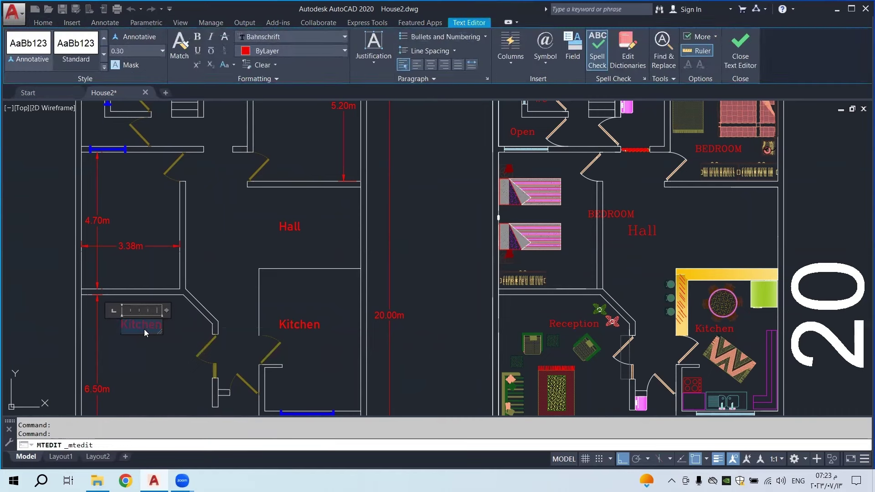
{"action": "type", "text": "Reciption"}
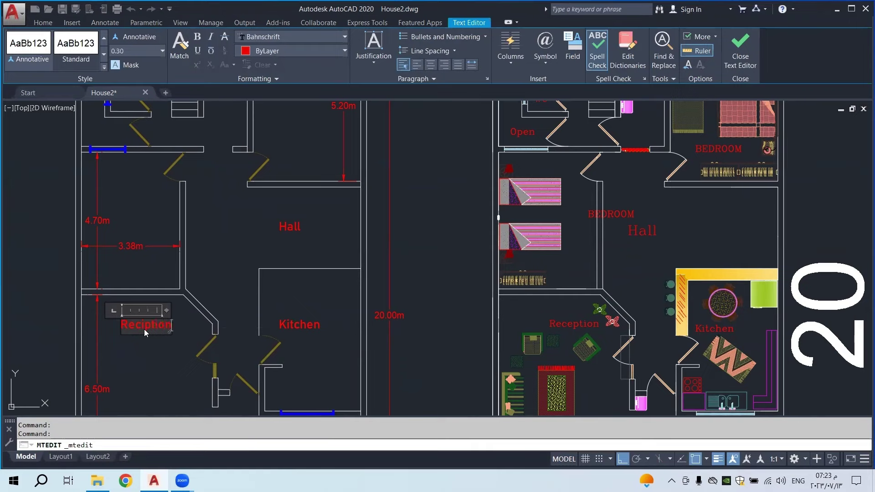
{"action": "left_click", "coordinate": [146, 363]}
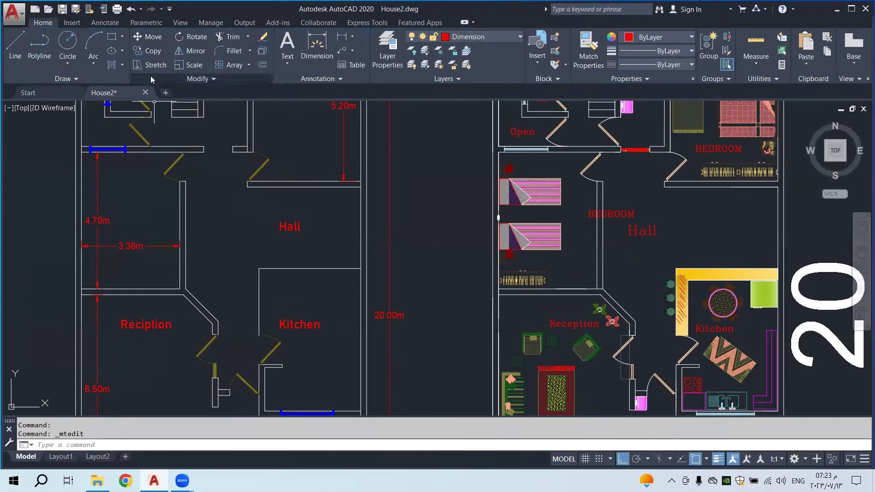
Copy the Reciption label into the room above and begin retyping it as Bedroom
{"action": "left_click", "coordinate": [146, 51]}
{"action": "left_click", "coordinate": [157, 322]}
{"action": "key", "text": "Return"}
{"action": "left_click", "coordinate": [156, 322]}
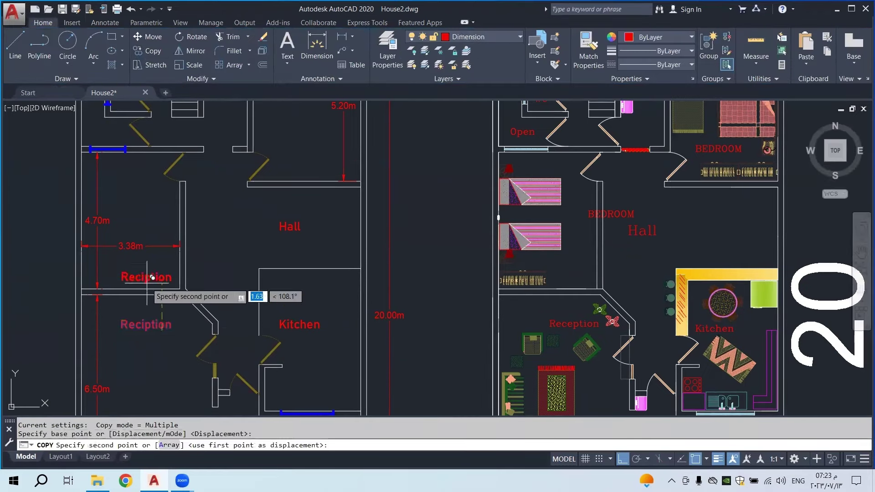
{"action": "left_click", "coordinate": [156, 204]}
{"action": "key", "text": "Escape"}
{"action": "double_click", "coordinate": [146, 207]}
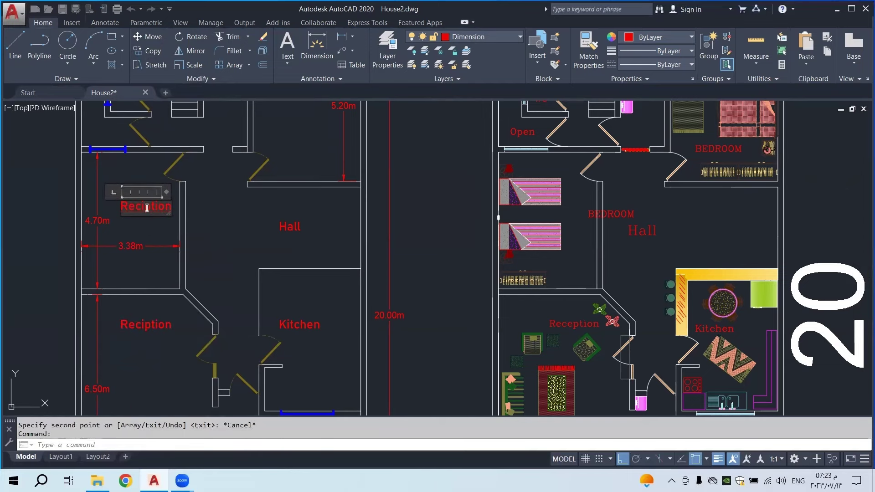
{"action": "type", "text": "B"}
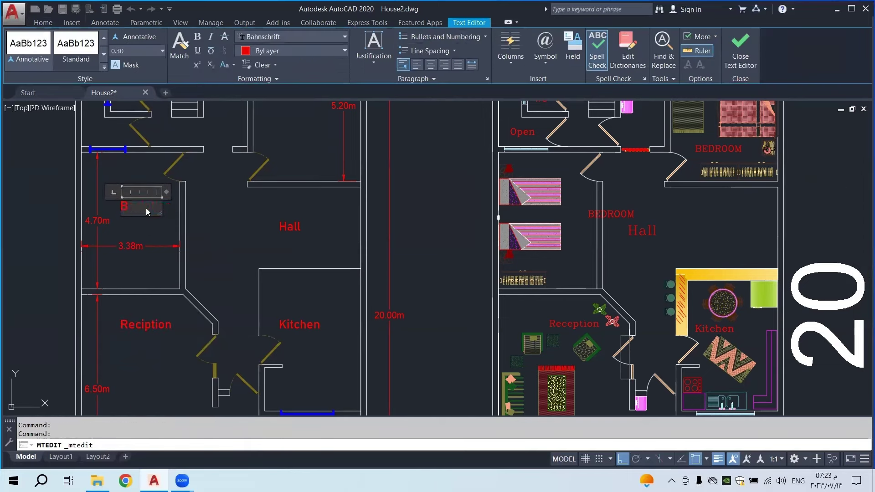
{"action": "type", "text": "edroom"}
Finish the Bedroom label, then pan and zoom out to fit both plans and the elevation
{"action": "left_click", "coordinate": [234, 256]}
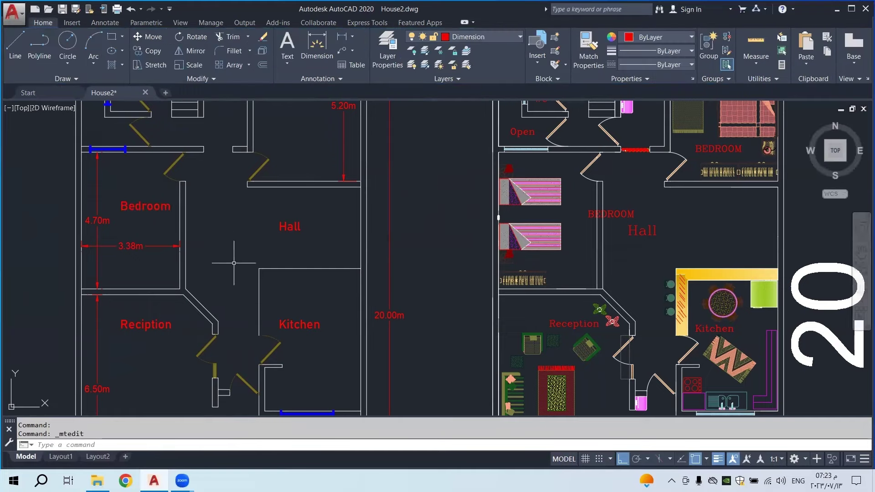
{"action": "scroll", "coordinate": [233, 256], "scroll_direction": "down", "scroll_amount": 2}
{"action": "scroll", "coordinate": [241, 279], "scroll_direction": "down", "scroll_amount": 2}
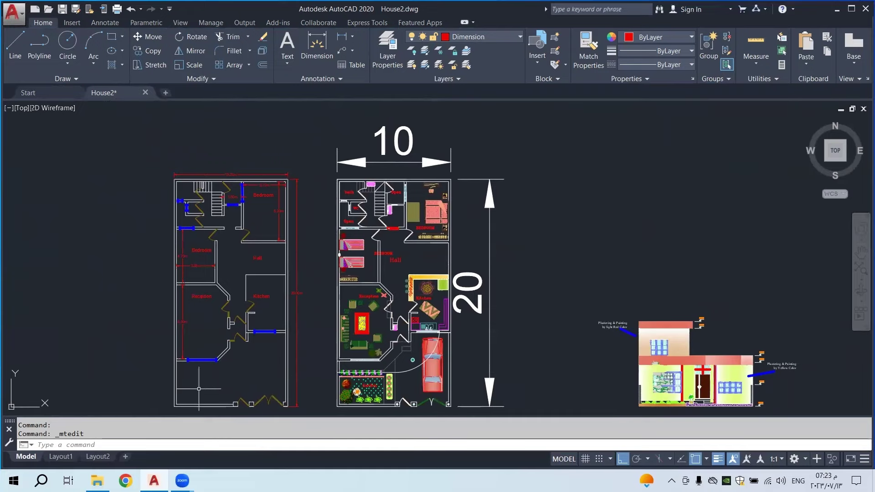
{"action": "scroll", "coordinate": [432, 405], "scroll_direction": "up", "scroll_amount": 3}
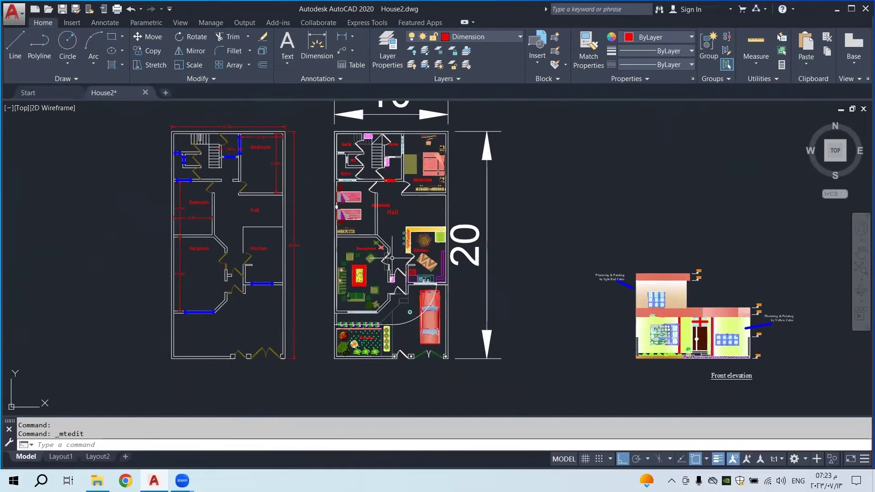
{"action": "middle_click_drag", "start_coordinate": [297, 265], "coordinate": [355, 288]}
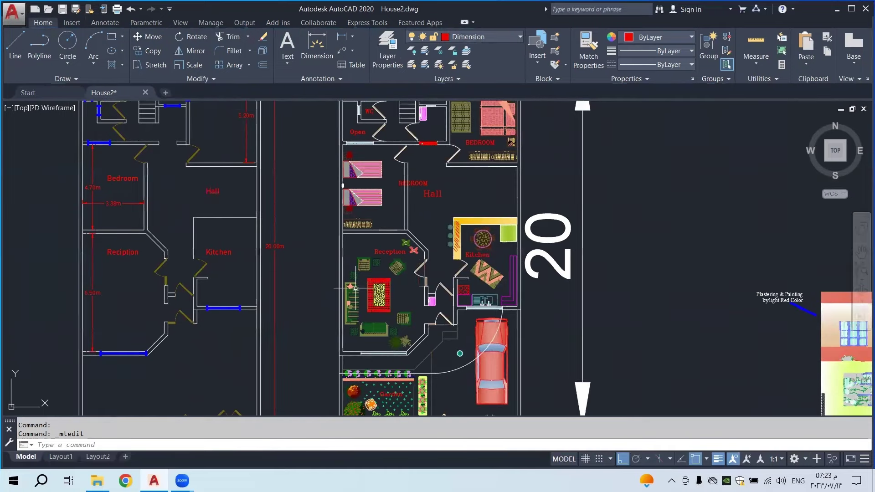
{"action": "scroll", "coordinate": [355, 288], "scroll_direction": "down", "scroll_amount": 2}
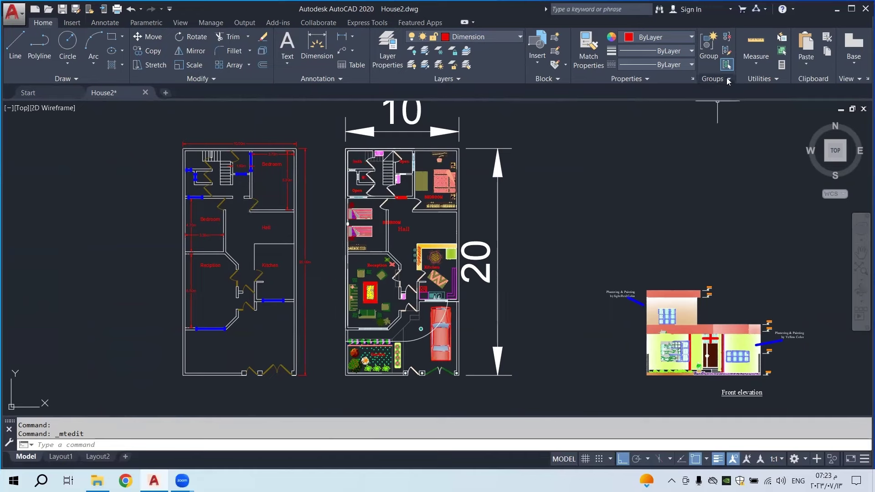
Browse the Parametric, Annotate and Insert ribbon tabs, then open Tool Palettes from View
{"action": "left_click", "coordinate": [146, 23]}
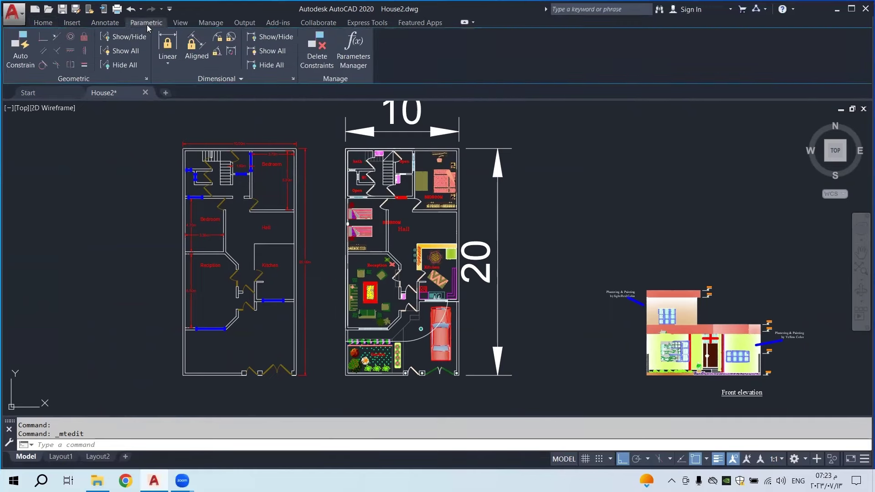
{"action": "left_click", "coordinate": [106, 23]}
{"action": "left_click", "coordinate": [72, 23]}
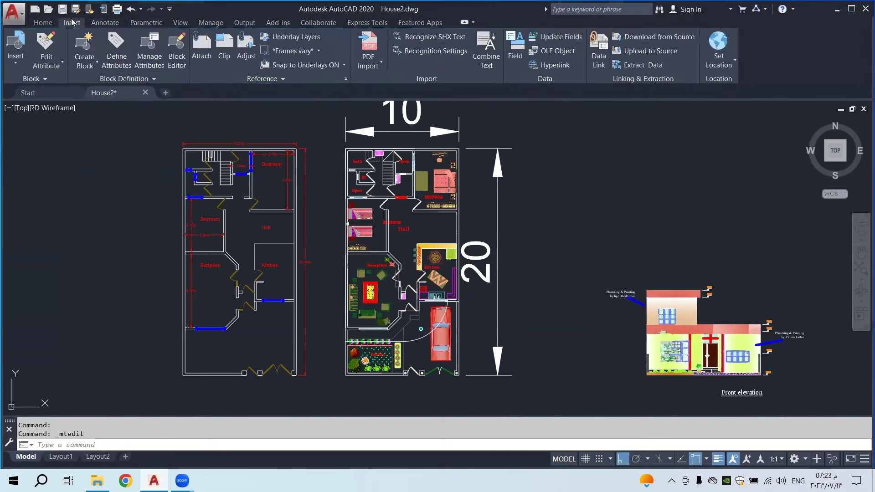
{"action": "left_click", "coordinate": [158, 23]}
{"action": "left_click", "coordinate": [181, 22]}
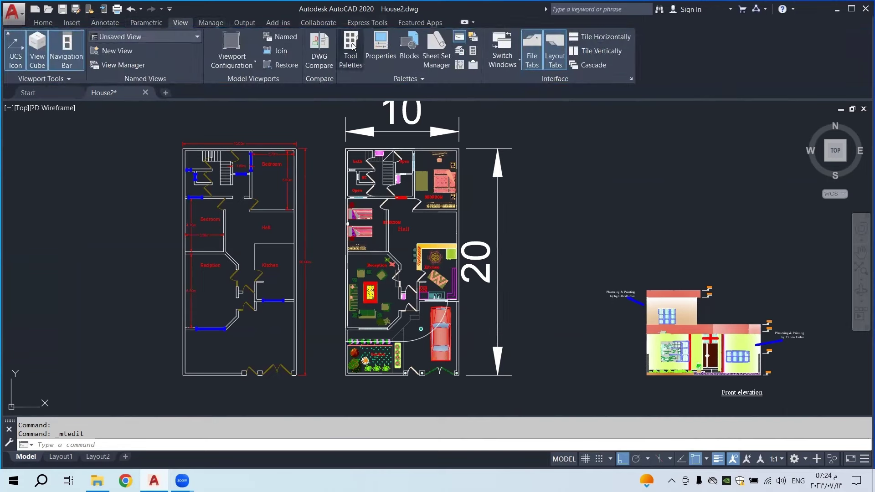
{"action": "left_click", "coordinate": [287, 222]}
{"action": "left_click", "coordinate": [182, 297]}
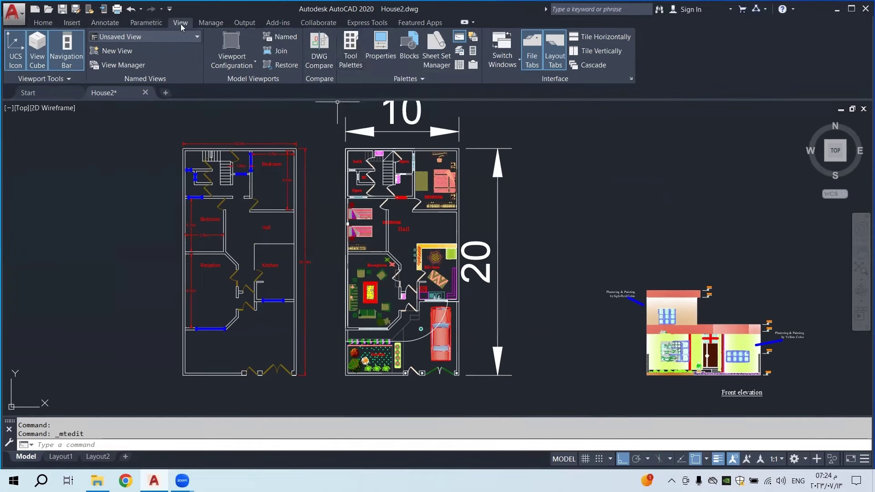
Browse the Modeling, Constraints and Annotation palettes, then scroll Architectural to the metric samples
{"action": "left_click", "coordinate": [351, 46]}
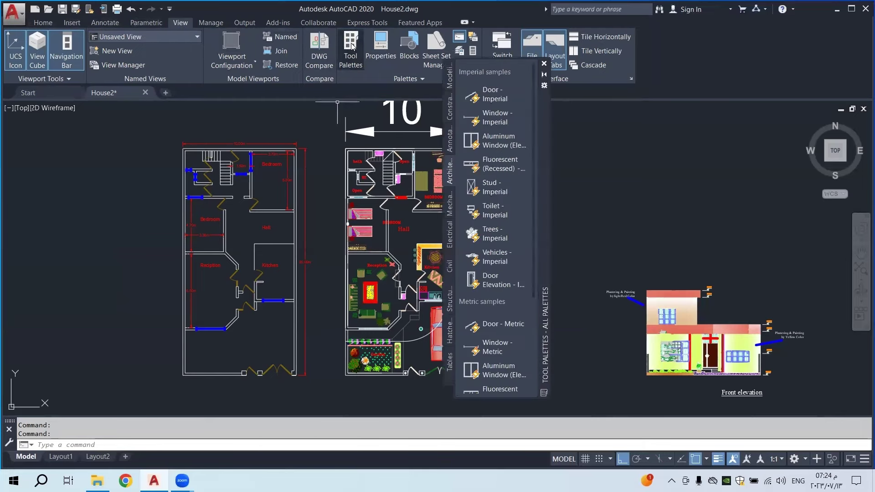
{"action": "scroll", "coordinate": [486, 205], "scroll_direction": "down", "scroll_amount": 3}
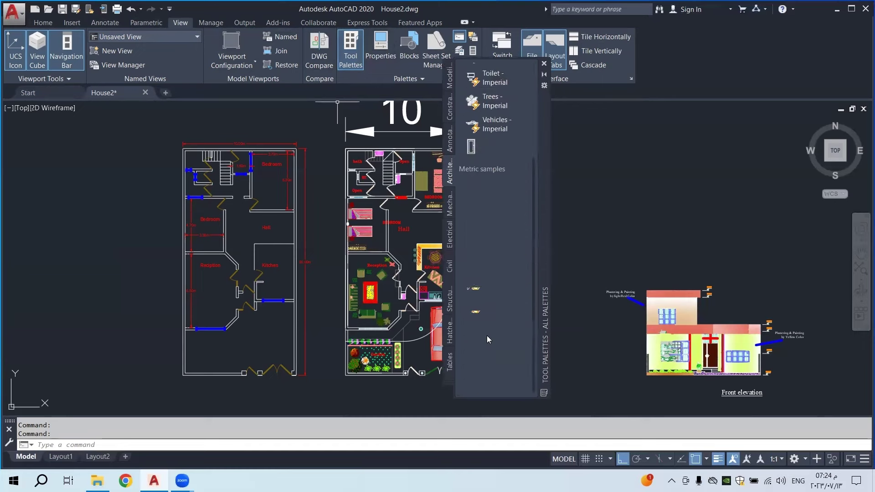
{"action": "scroll", "coordinate": [503, 315], "scroll_direction": "up", "scroll_amount": 3}
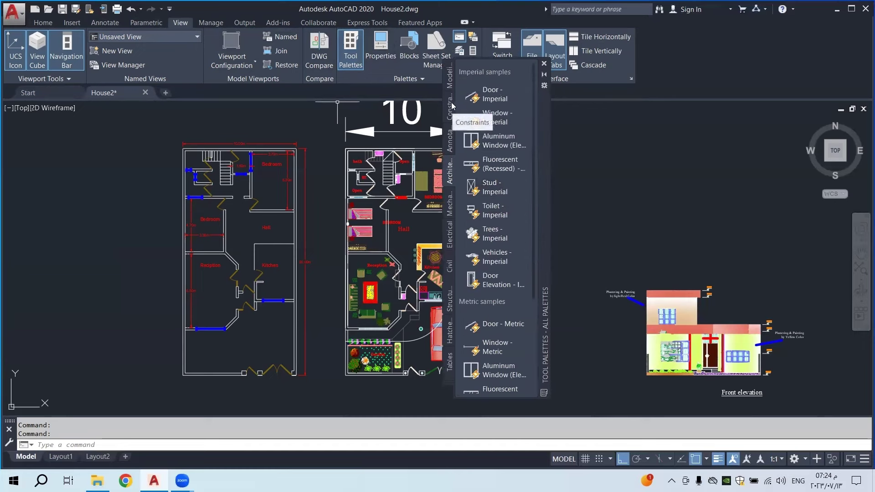
{"action": "left_click", "coordinate": [452, 84]}
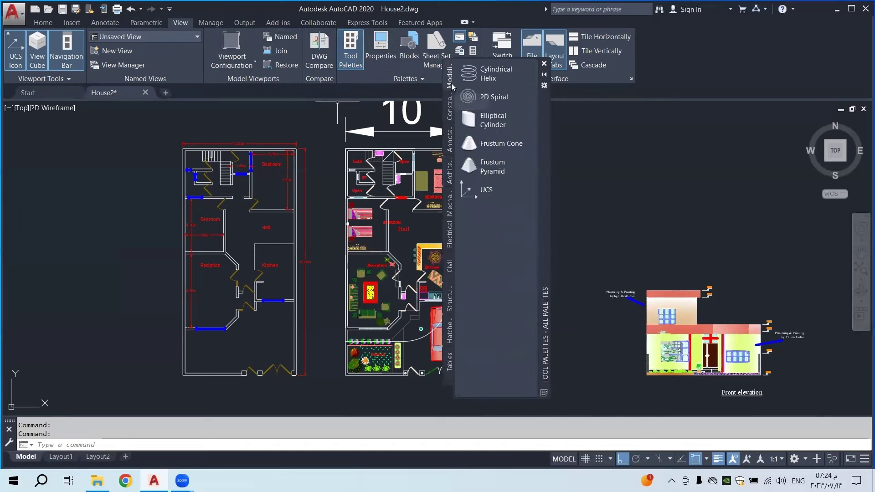
{"action": "left_click", "coordinate": [453, 111]}
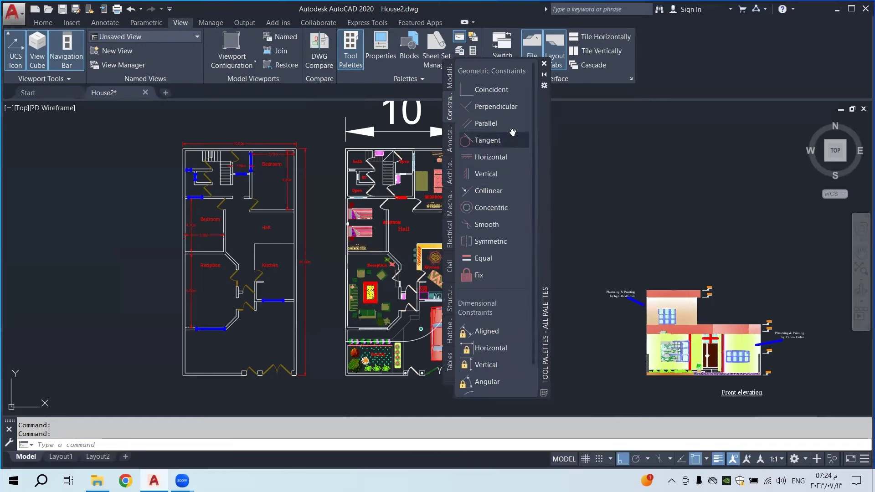
{"action": "scroll", "coordinate": [495, 315], "scroll_direction": "down", "scroll_amount": 2}
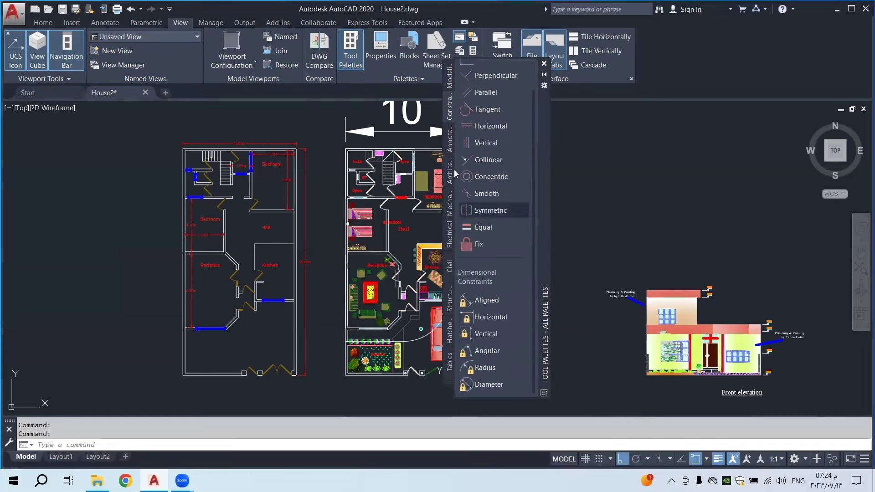
{"action": "left_click", "coordinate": [449, 139]}
{"action": "scroll", "coordinate": [501, 314], "scroll_direction": "down", "scroll_amount": 5}
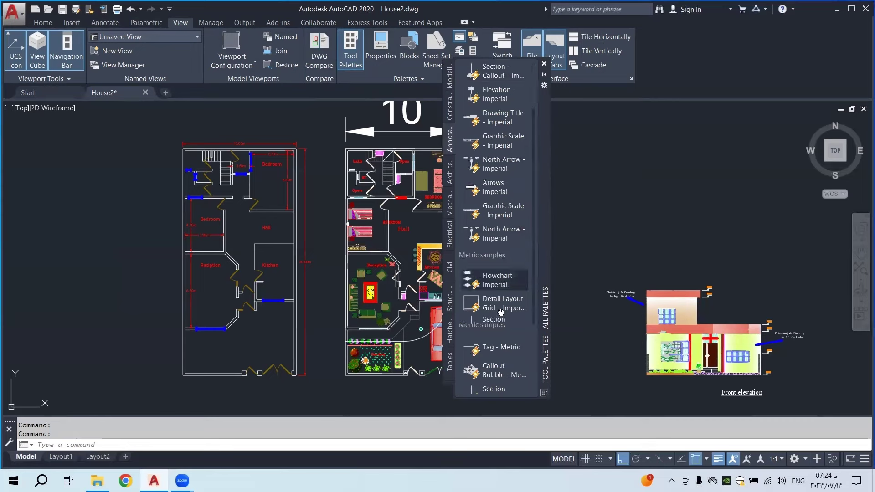
{"action": "left_click", "coordinate": [449, 171]}
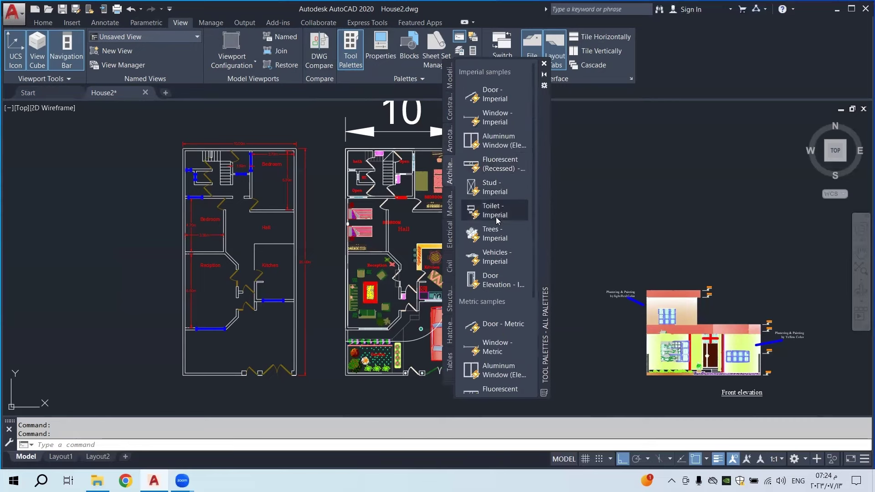
{"action": "scroll", "coordinate": [496, 278], "scroll_direction": "down", "scroll_amount": 5}
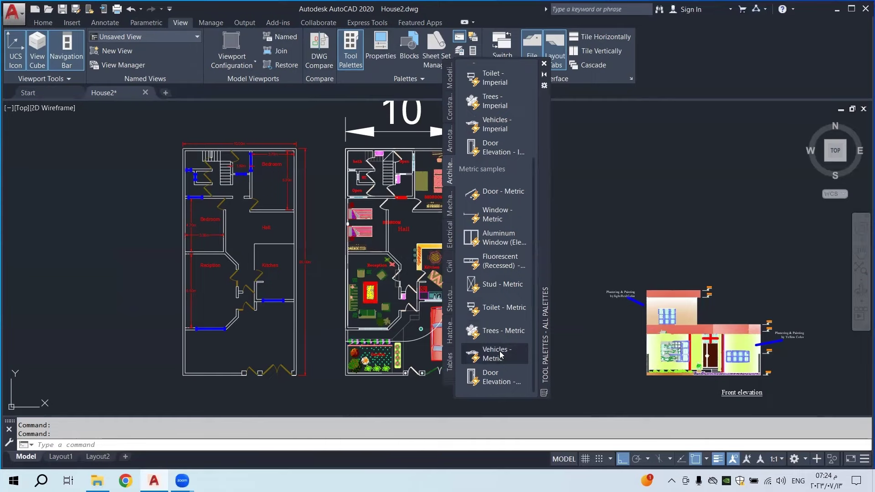
Insert the Vehicles - Metric car block below the floor plan and close Tool Palettes
{"action": "left_click", "coordinate": [500, 356]}
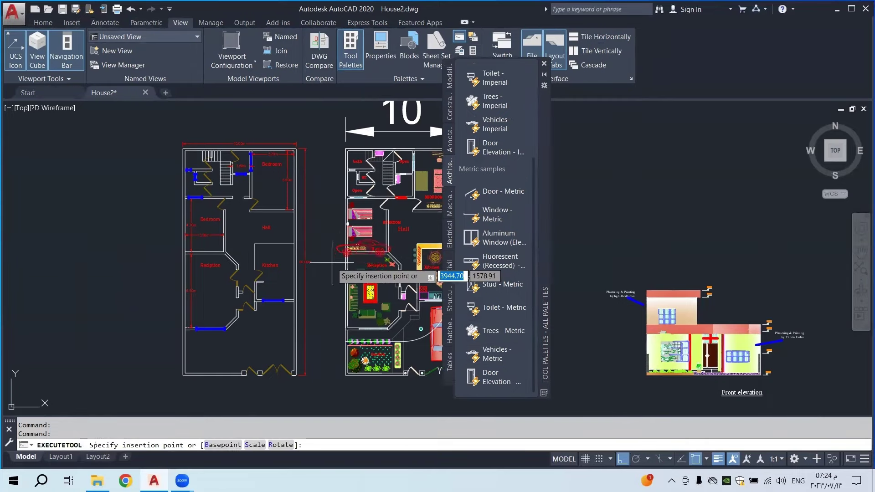
{"action": "middle_click_drag", "start_coordinate": [255, 360], "coordinate": [318, 264]}
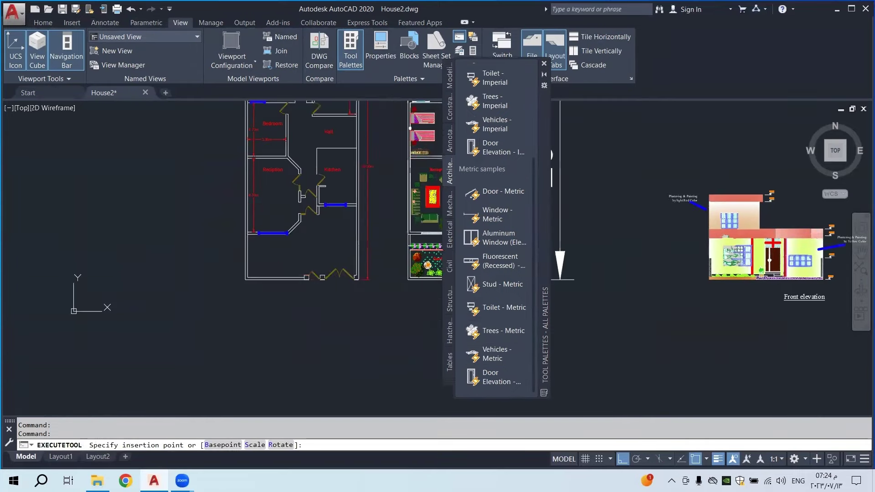
{"action": "left_click", "coordinate": [315, 321]}
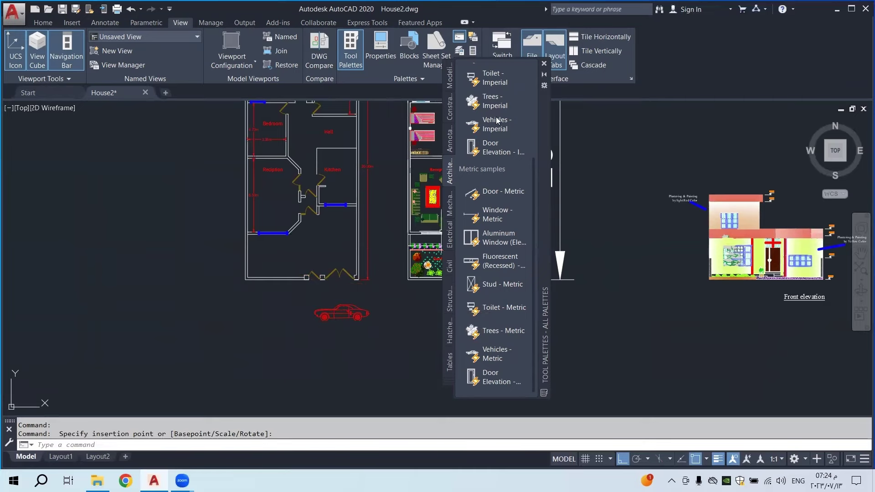
{"action": "left_click", "coordinate": [544, 67]}
{"action": "scroll", "coordinate": [346, 312], "scroll_direction": "up", "scroll_amount": 2}
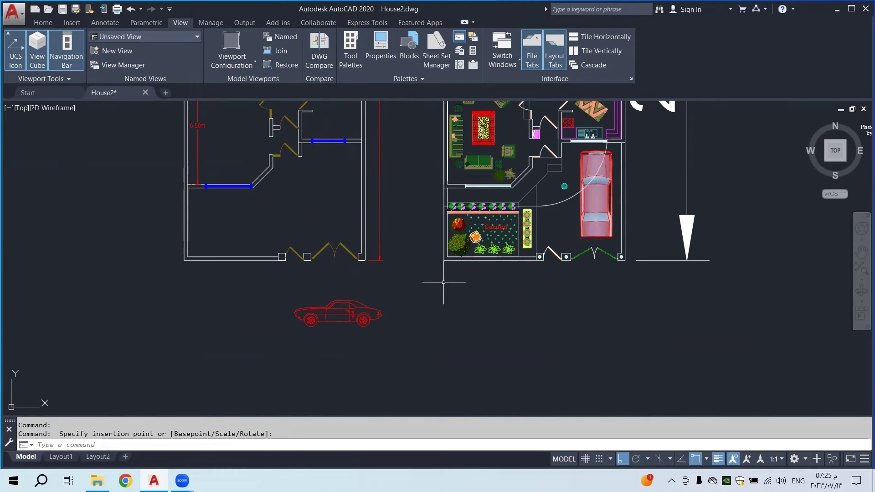
{"action": "left_click", "coordinate": [357, 306]}
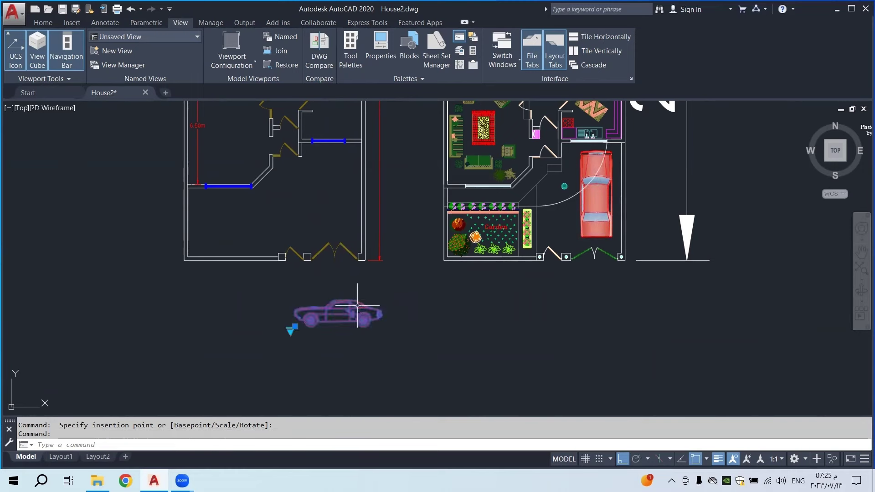
Set the car block's Custom Type (view) to Sedan (Top) in Properties, then close the palette
{"action": "right_click", "coordinate": [336, 313]}
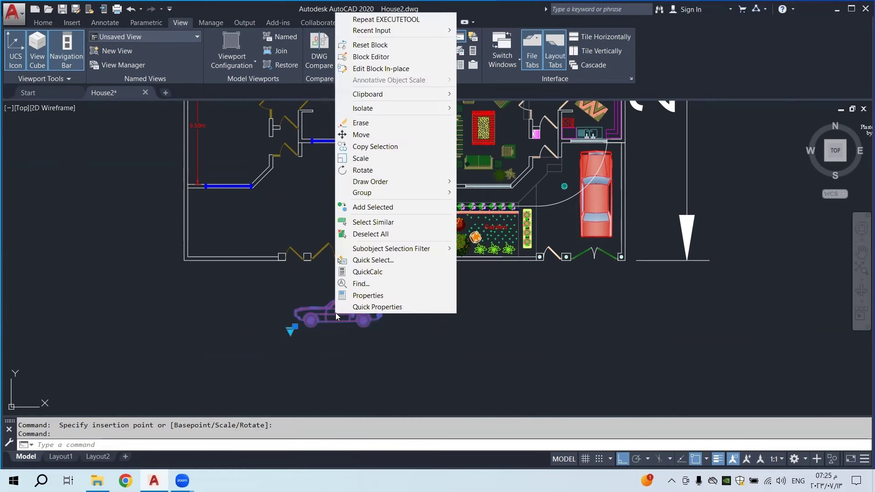
{"action": "left_click", "coordinate": [376, 296]}
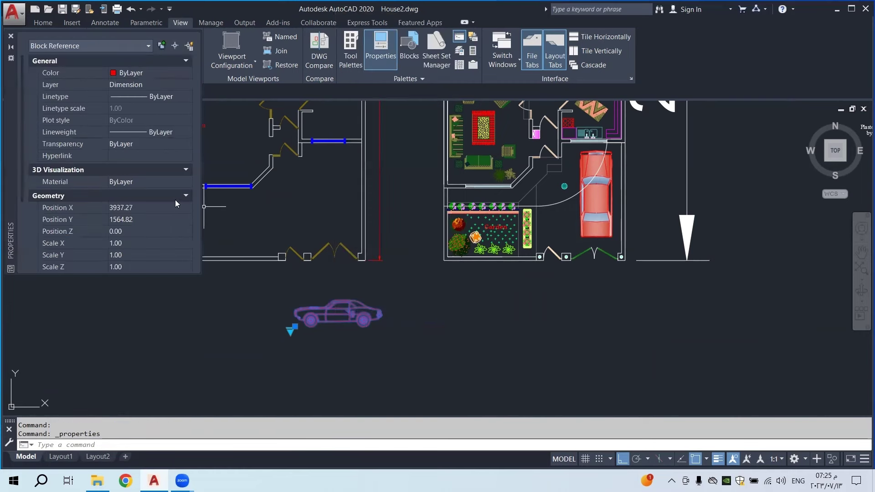
{"action": "scroll", "coordinate": [150, 137], "scroll_direction": "down", "scroll_amount": 5}
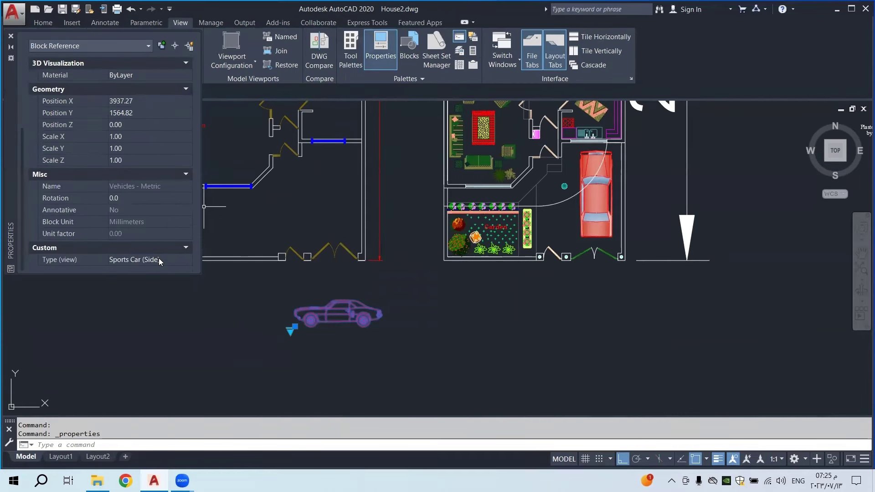
{"action": "left_click", "coordinate": [158, 258]}
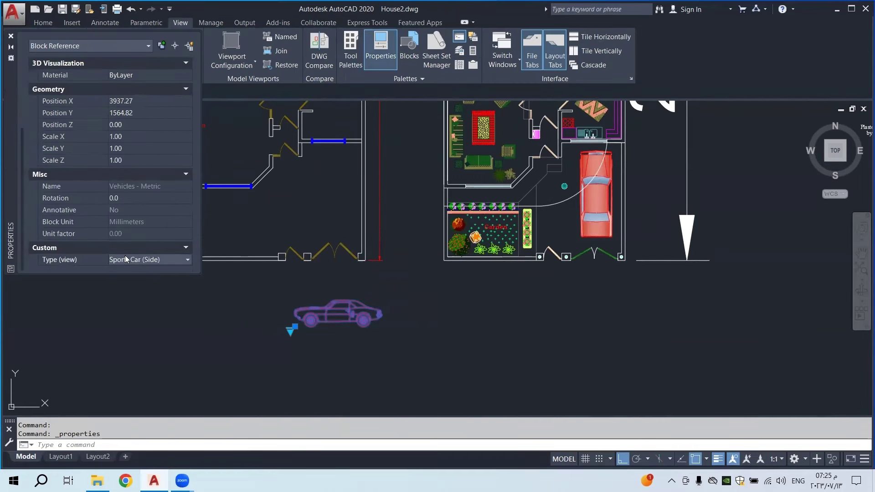
{"action": "double_click", "coordinate": [125, 256]}
{"action": "left_click", "coordinate": [146, 257]}
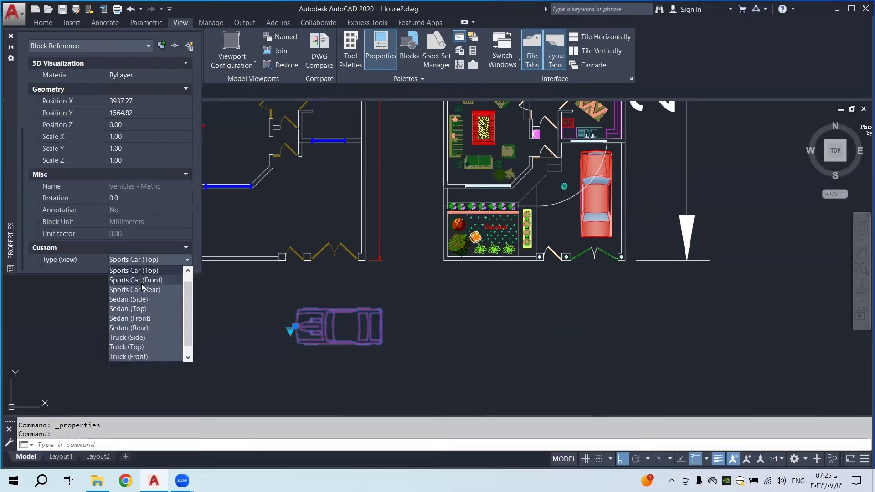
{"action": "left_click", "coordinate": [146, 309]}
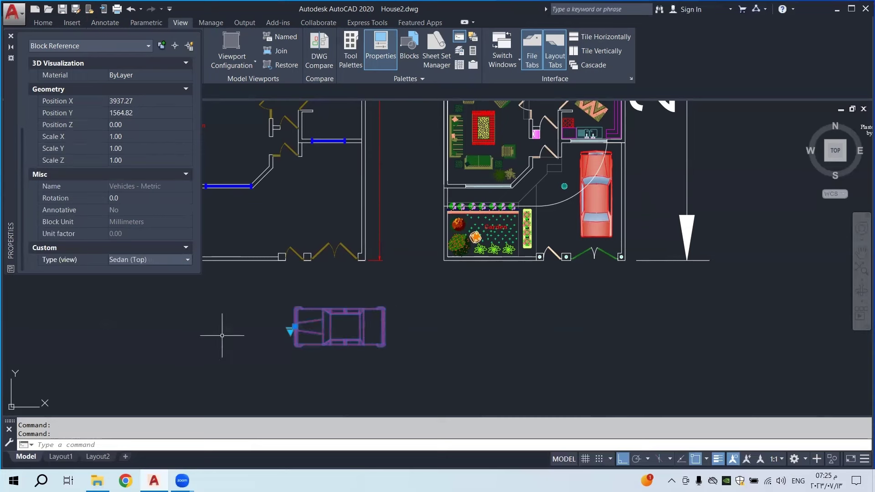
{"action": "left_click", "coordinate": [11, 36]}
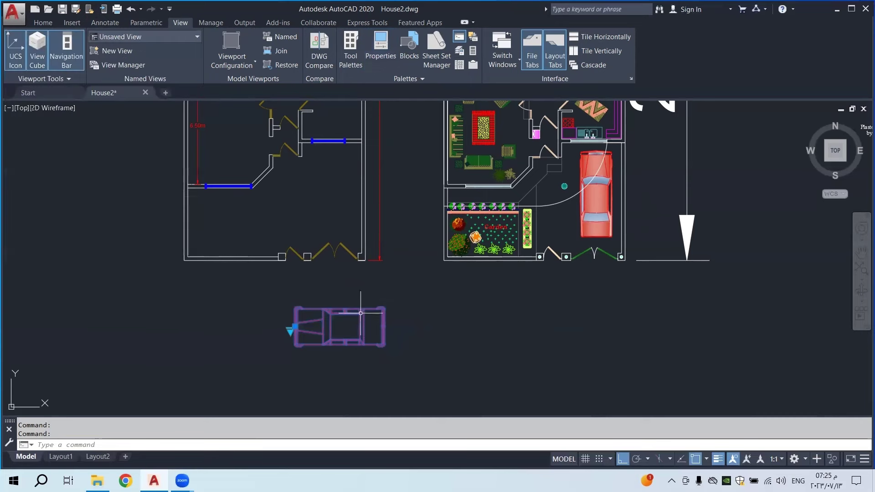
Rotate the sedan block 270 degrees so it stands vertical
{"action": "left_click", "coordinate": [43, 22]}
{"action": "left_click", "coordinate": [185, 36]}
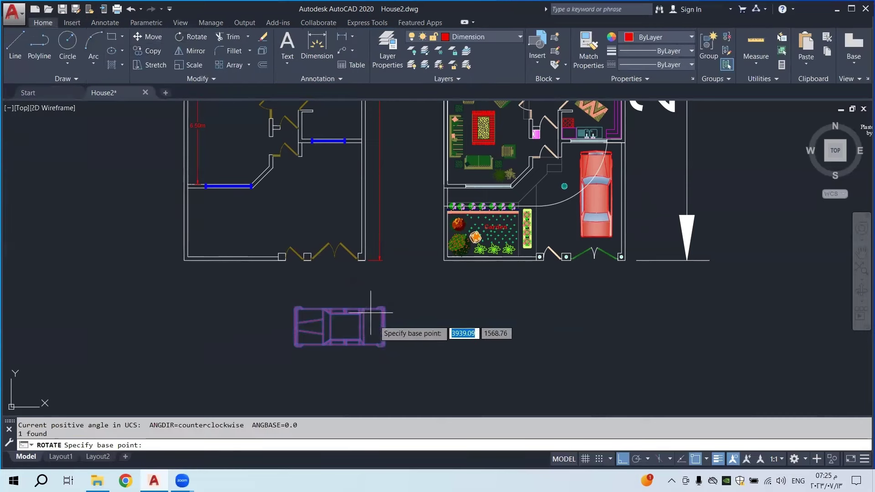
{"action": "left_click", "coordinate": [351, 328]}
{"action": "left_click", "coordinate": [361, 376]}
{"action": "left_click", "coordinate": [394, 337]}
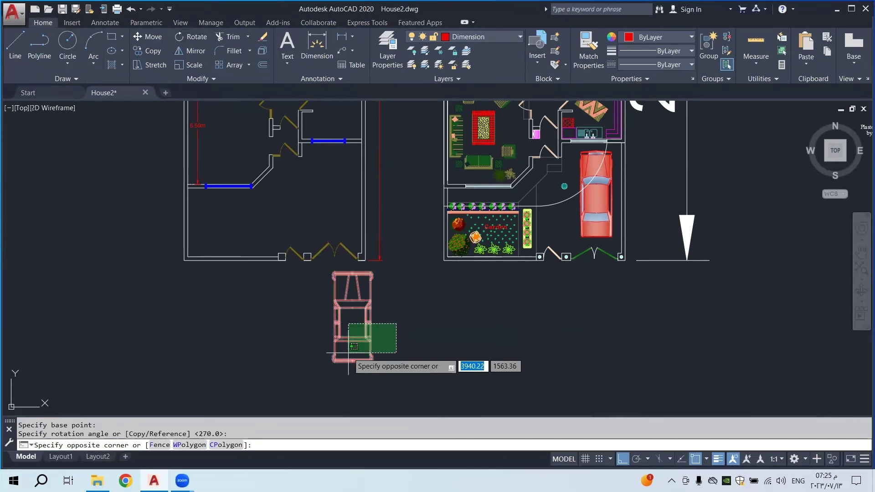
{"action": "left_click", "coordinate": [360, 304]}
Move the sedan up and left into the garage at the bottom of the left plan
{"action": "left_click", "coordinate": [149, 36]}
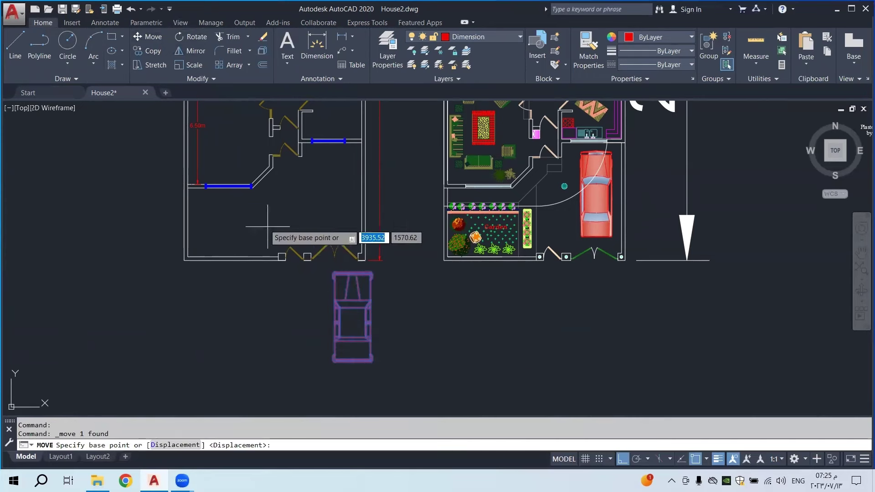
{"action": "left_click", "coordinate": [355, 319]}
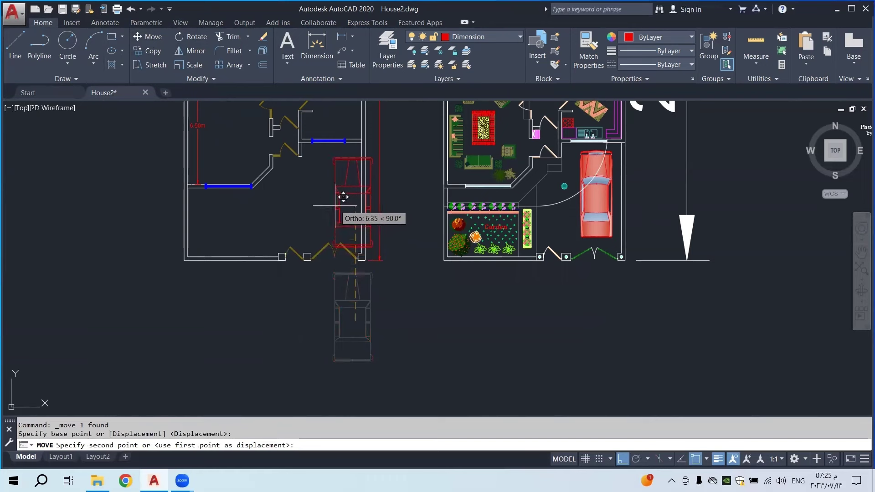
{"action": "left_click", "coordinate": [356, 249]}
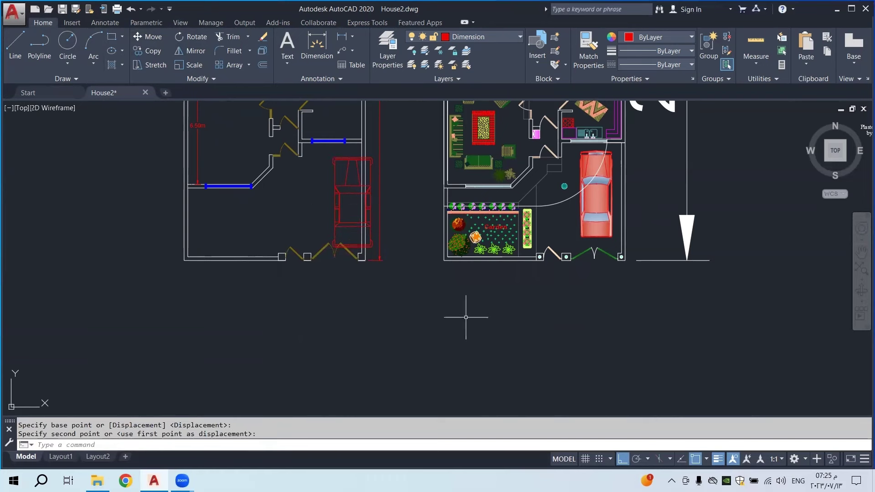
{"action": "left_click", "coordinate": [351, 196]}
{"action": "left_click", "coordinate": [152, 36]}
{"action": "left_click", "coordinate": [338, 306]}
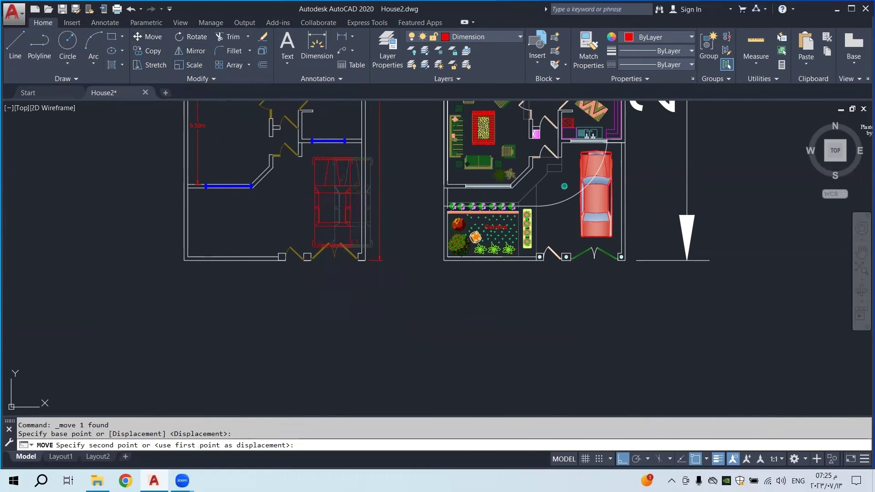
{"action": "left_click", "coordinate": [318, 315]}
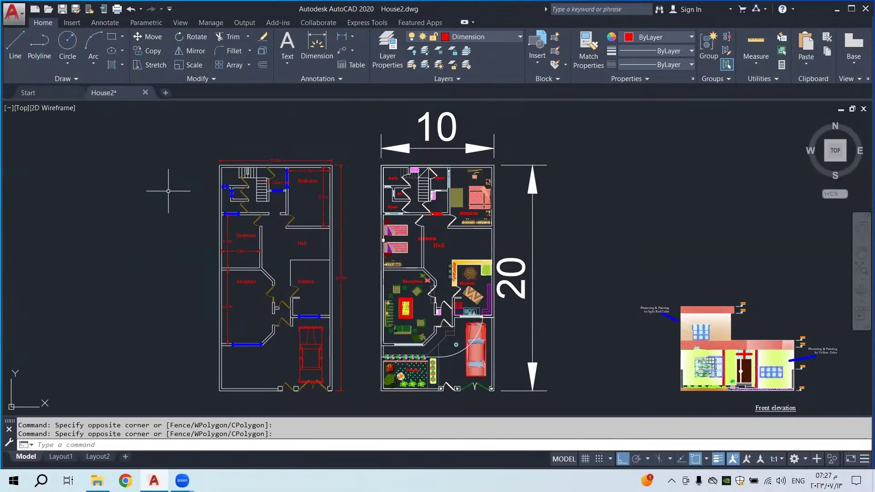
Insert Trees - Metric from the Tool Palettes near the left plan's bottom-left corner
{"action": "left_click", "coordinate": [180, 23]}
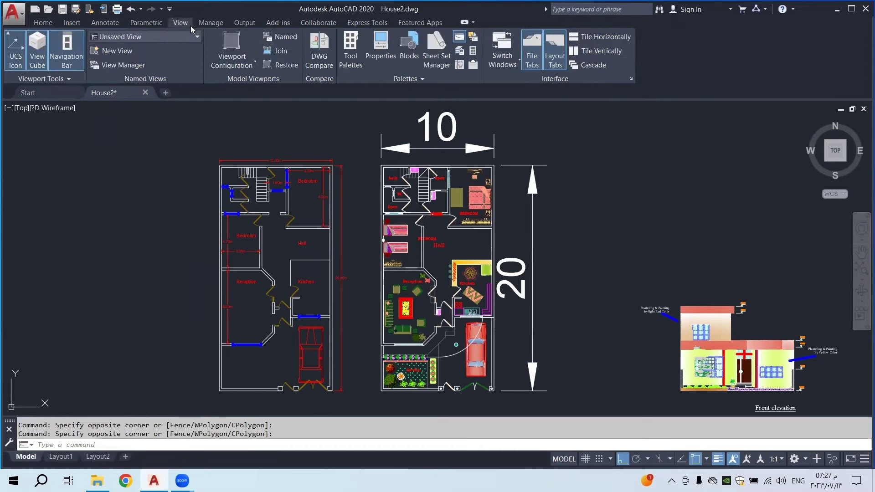
{"action": "left_click", "coordinate": [351, 50]}
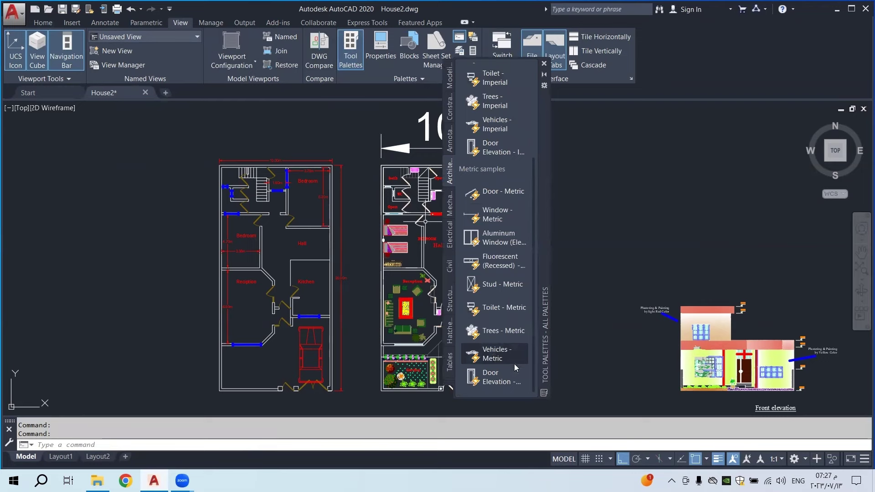
{"action": "left_click", "coordinate": [500, 336]}
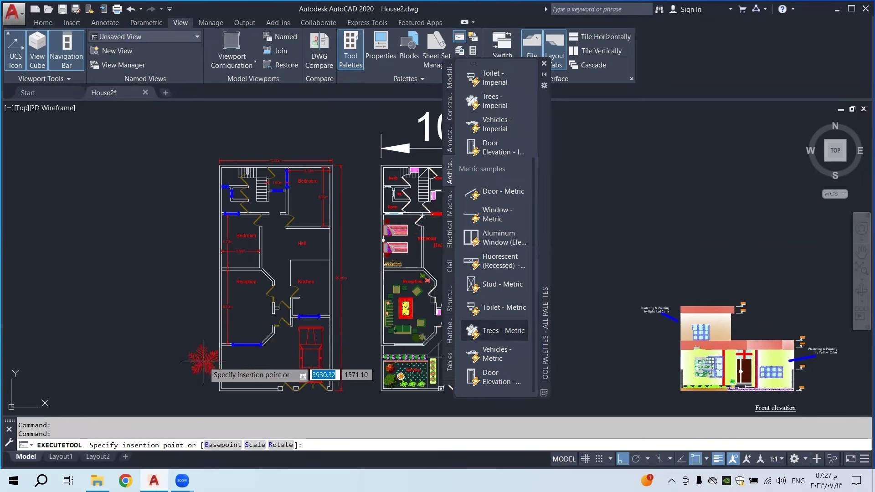
{"action": "left_click", "coordinate": [240, 366]}
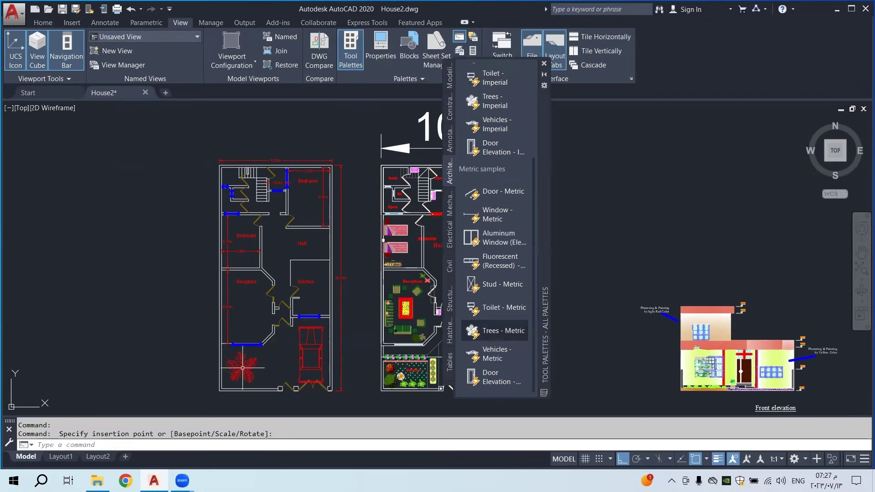
Insert Toilet - Metric inside the small washroom beside the stairs
{"action": "left_click", "coordinate": [501, 315]}
{"action": "scroll", "coordinate": [230, 191], "scroll_direction": "up", "scroll_amount": 6}
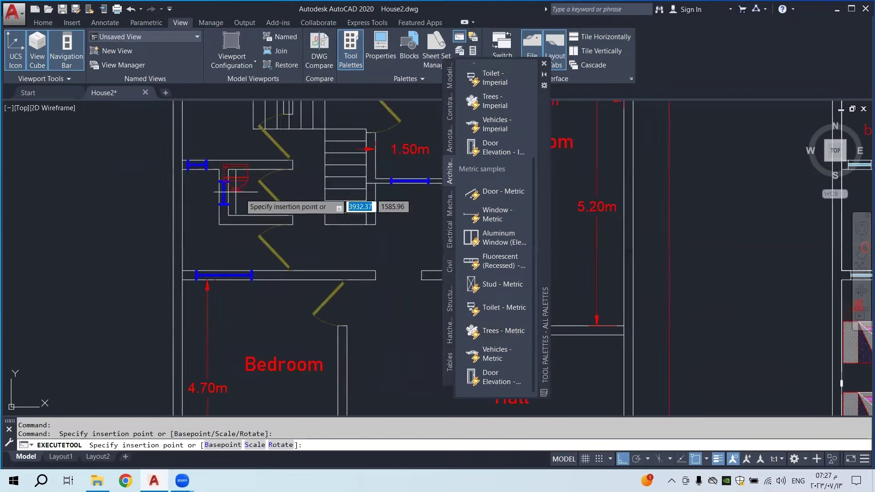
{"action": "left_click", "coordinate": [245, 213]}
{"action": "scroll", "coordinate": [246, 221], "scroll_direction": "down", "scroll_amount": 4}
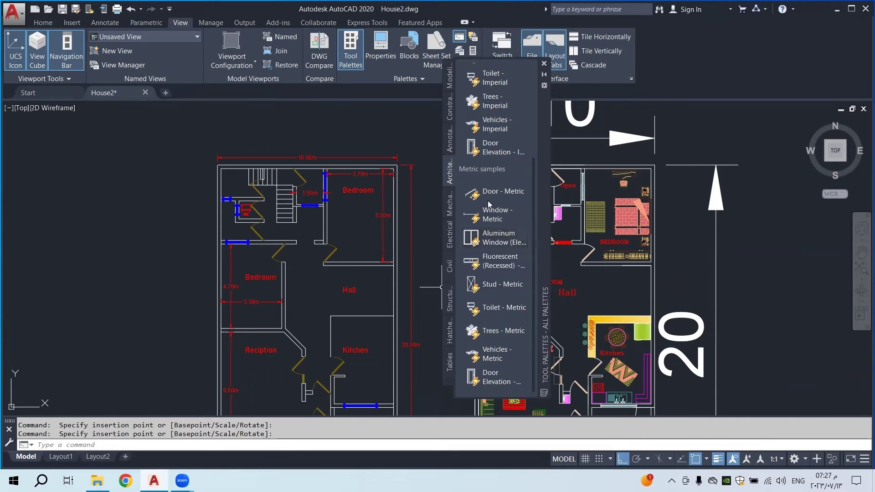
Browse the Mechanical, Electrical, Civil, Structural, Hatches and Tables palette tabs
{"action": "left_click", "coordinate": [450, 208]}
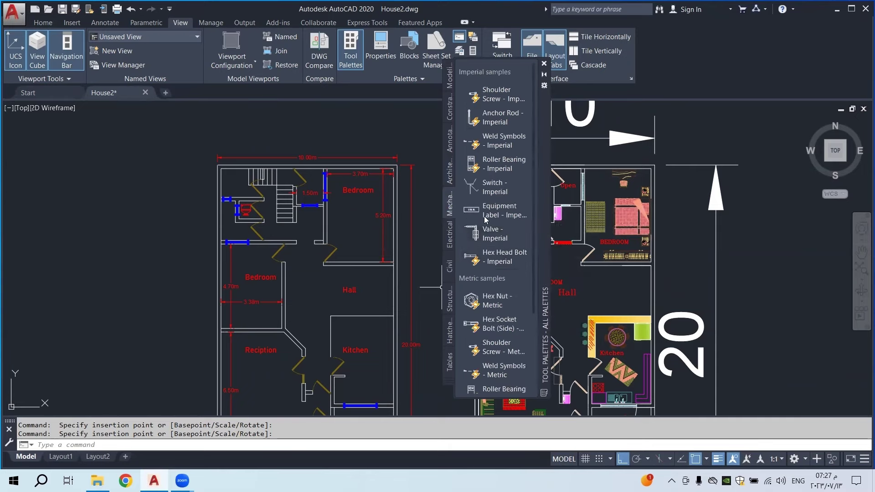
{"action": "scroll", "coordinate": [506, 337], "scroll_direction": "down", "scroll_amount": 3}
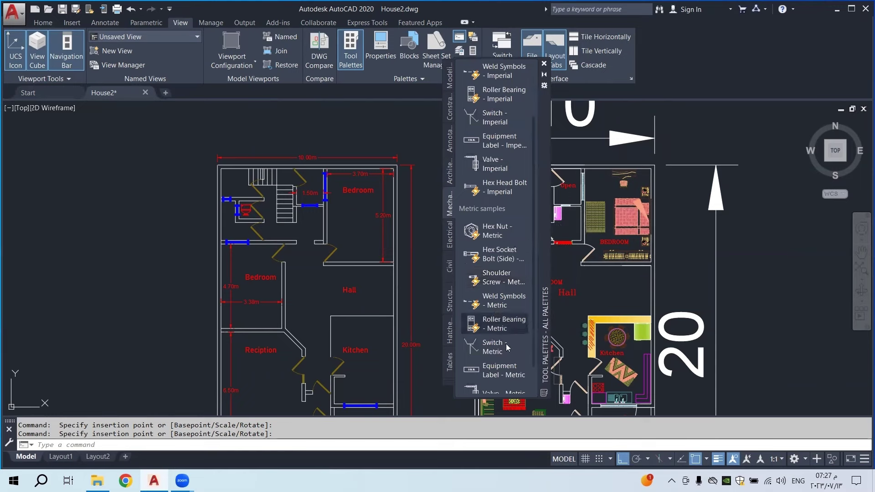
{"action": "scroll", "coordinate": [511, 364], "scroll_direction": "down", "scroll_amount": 1}
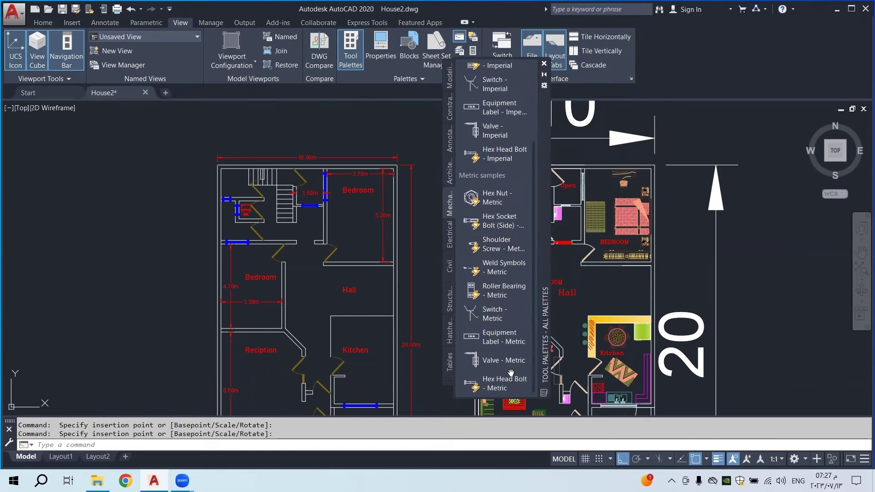
{"action": "left_click", "coordinate": [449, 235]}
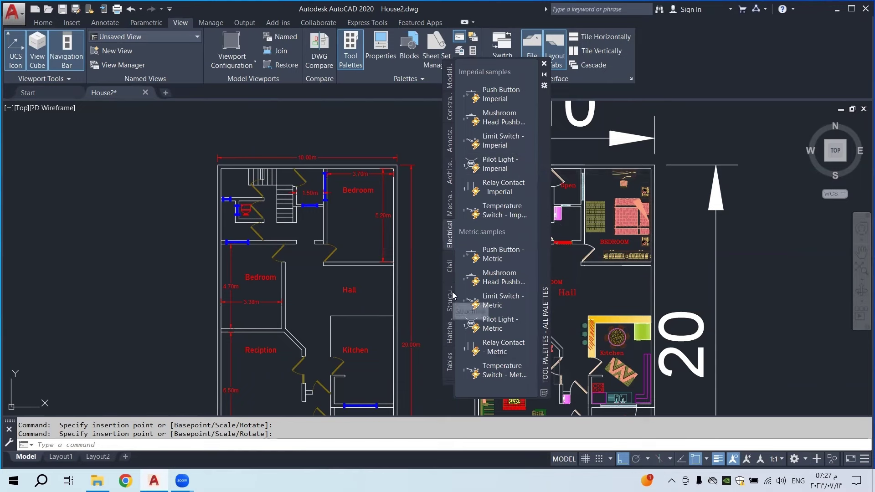
{"action": "left_click", "coordinate": [450, 266]}
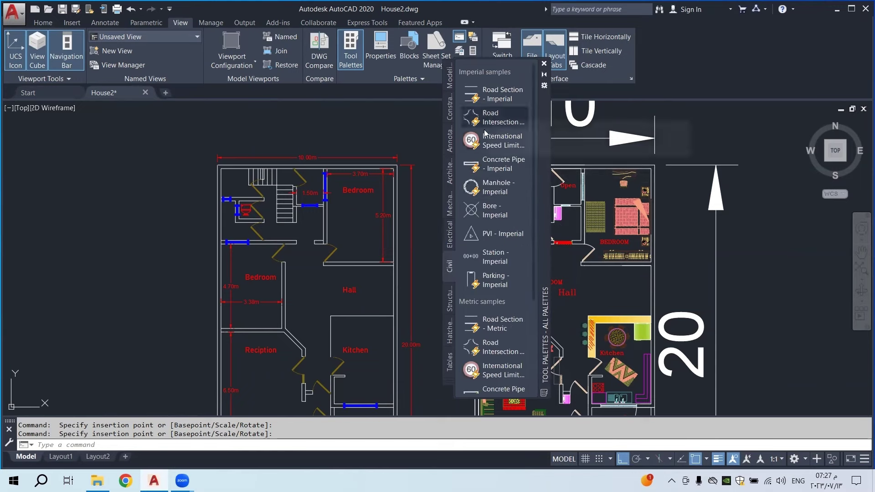
{"action": "scroll", "coordinate": [497, 337], "scroll_direction": "down", "scroll_amount": 5}
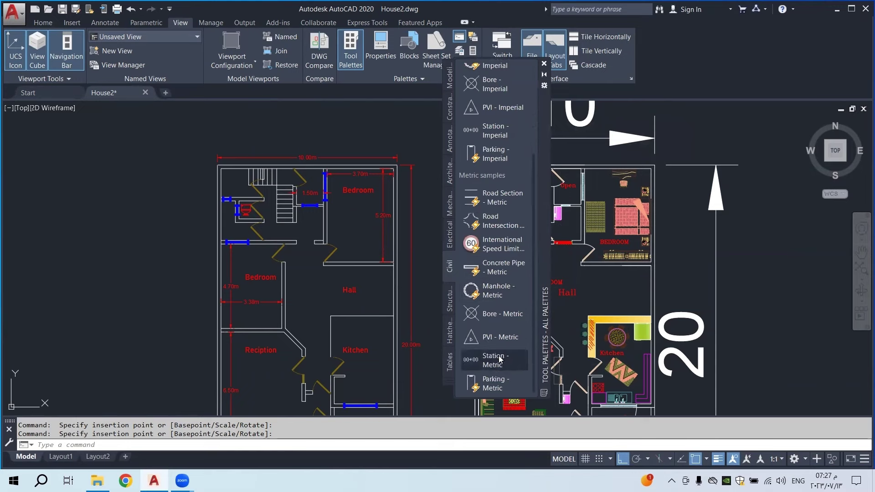
{"action": "left_click", "coordinate": [450, 297]}
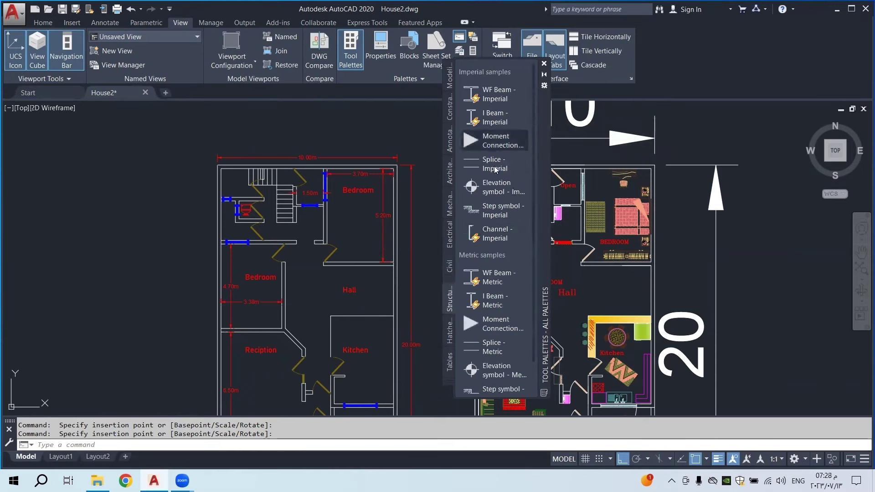
{"action": "scroll", "coordinate": [497, 242], "scroll_direction": "down", "scroll_amount": 1}
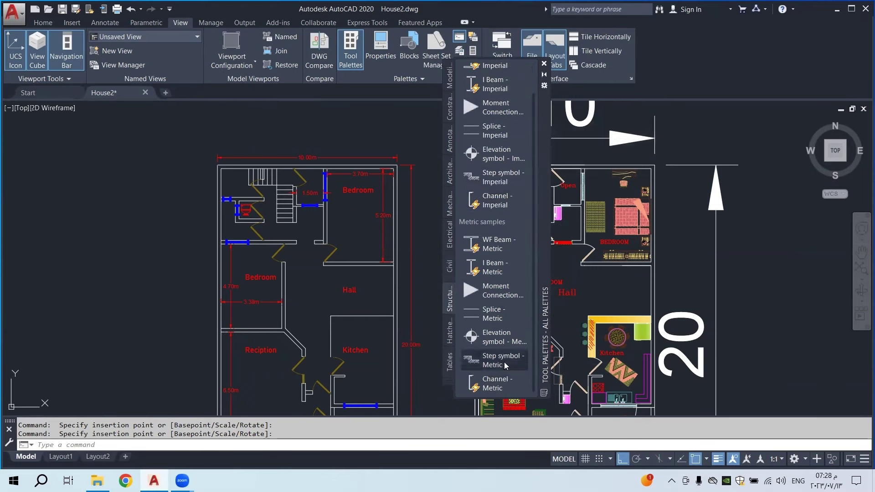
{"action": "left_click", "coordinate": [455, 317]}
{"action": "scroll", "coordinate": [494, 314], "scroll_direction": "down", "scroll_amount": 1}
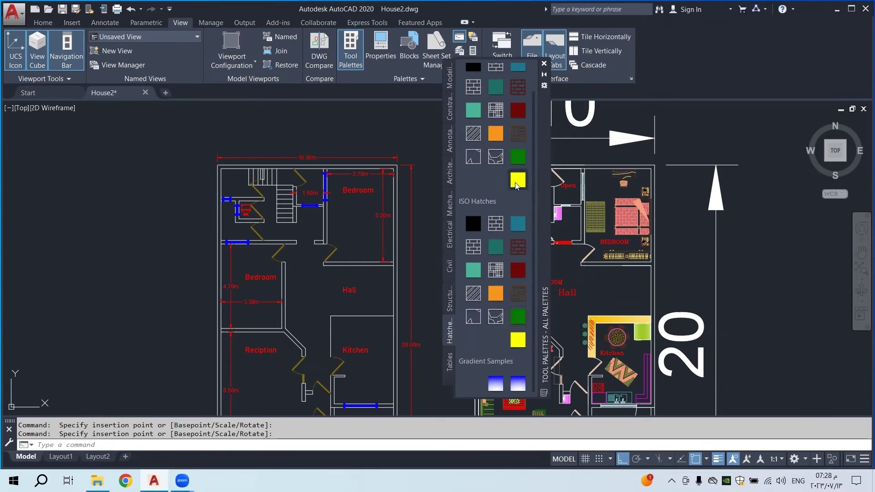
{"action": "left_click", "coordinate": [451, 365]}
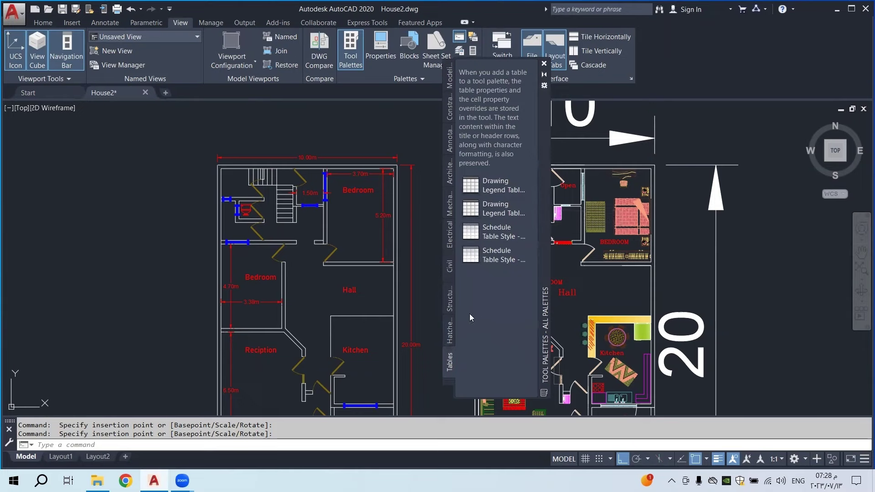
Close Tool Palettes and pan to the washroom and bedroom area
{"action": "left_click", "coordinate": [544, 63]}
{"action": "middle_click_drag", "start_coordinate": [433, 252], "coordinate": [449, 112]}
{"action": "middle_click_drag", "start_coordinate": [309, 170], "coordinate": [318, 325]}
In the toilet block's Properties, flip its view to Right, then back to Left
{"action": "scroll", "coordinate": [252, 297], "scroll_direction": "up", "scroll_amount": 4}
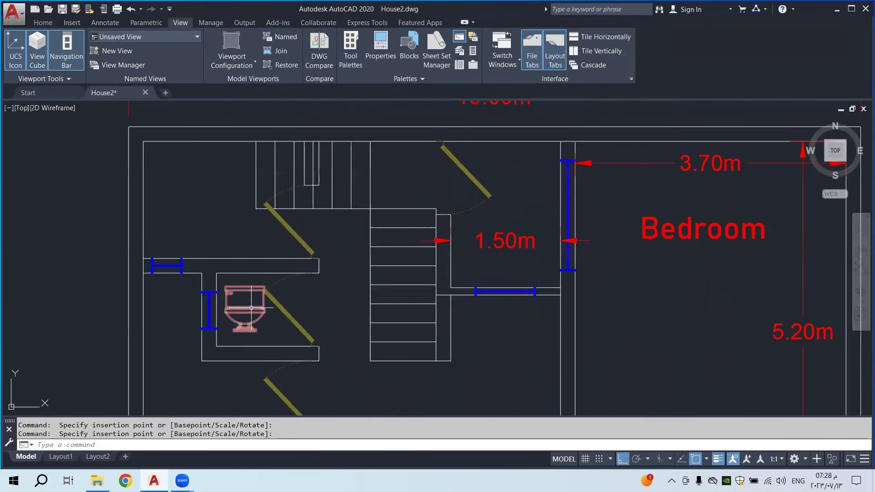
{"action": "left_click", "coordinate": [252, 298]}
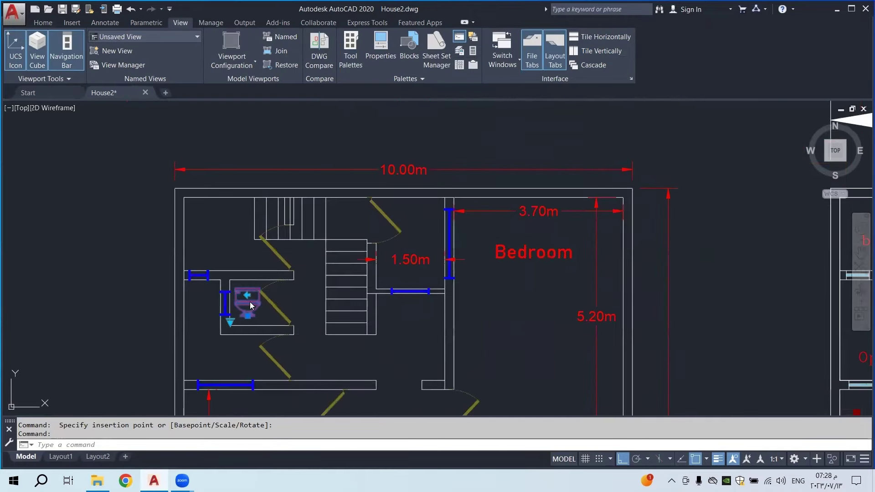
{"action": "right_click", "coordinate": [251, 305]}
{"action": "left_click", "coordinate": [279, 283]}
{"action": "scroll", "coordinate": [162, 232], "scroll_direction": "down", "scroll_amount": 3}
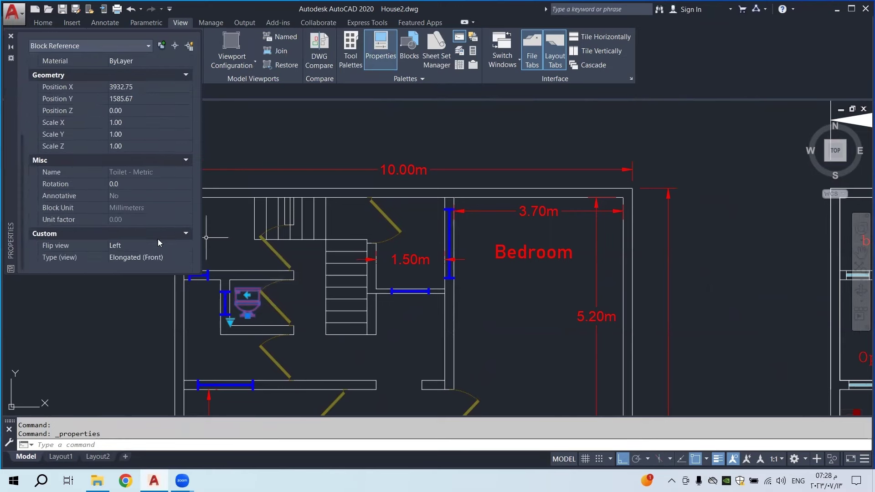
{"action": "left_click", "coordinate": [155, 246]}
{"action": "left_click", "coordinate": [156, 246]}
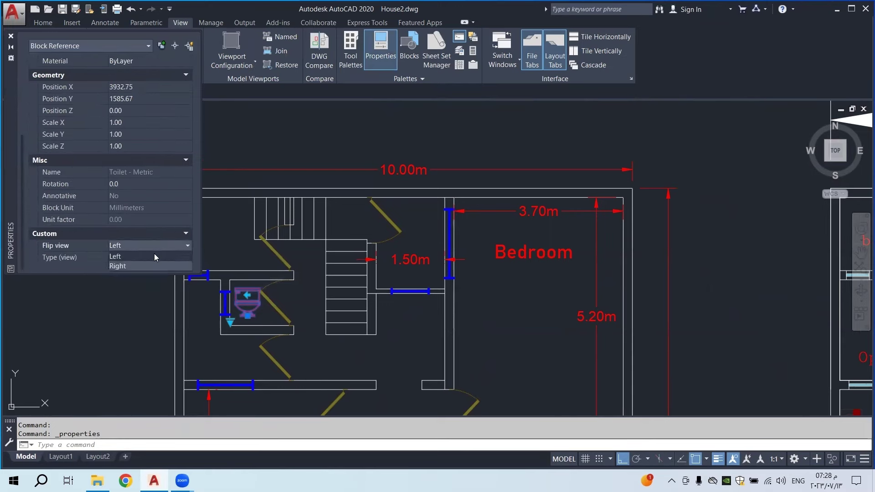
{"action": "left_click", "coordinate": [150, 266]}
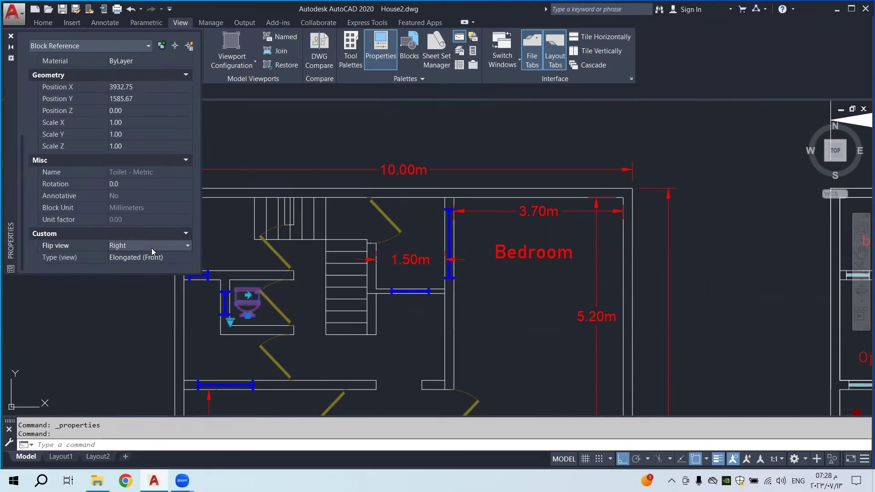
{"action": "left_click", "coordinate": [152, 247]}
{"action": "left_click", "coordinate": [148, 258]}
Set the toilet's Type (view) to Round (Plan) and close Properties
{"action": "left_click", "coordinate": [144, 257]}
{"action": "left_click", "coordinate": [144, 257]}
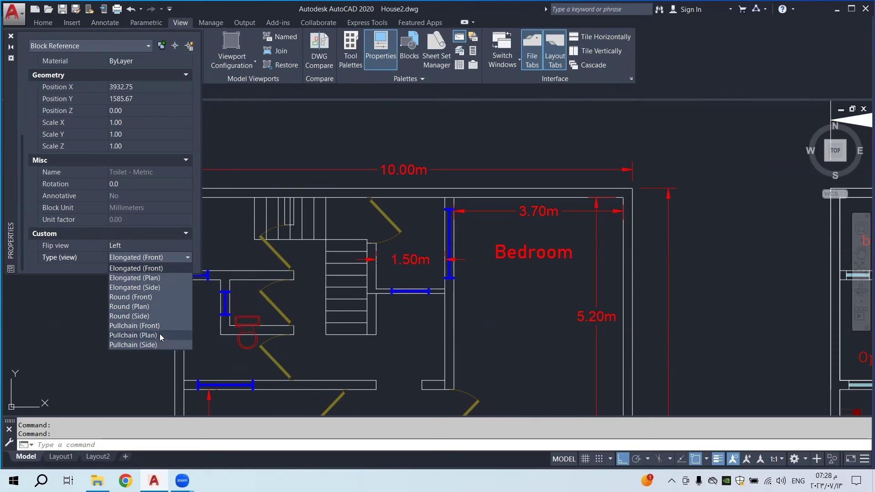
{"action": "left_click", "coordinate": [156, 310]}
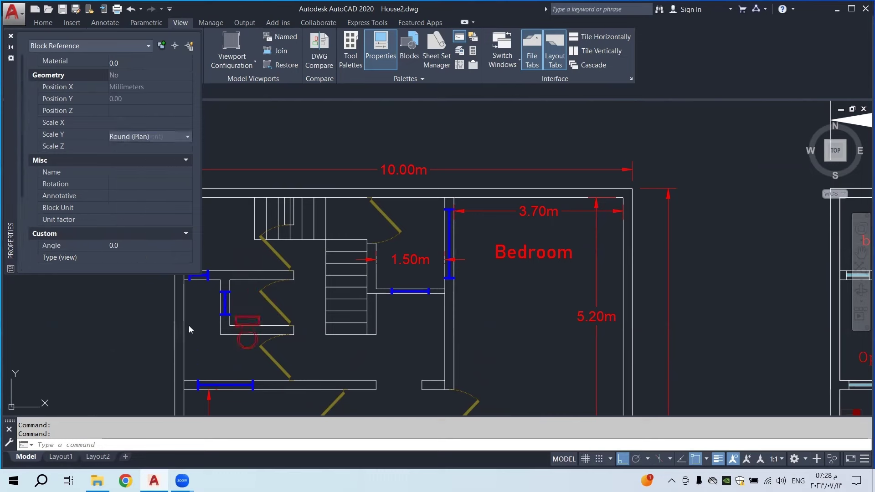
{"action": "left_click", "coordinate": [10, 36]}
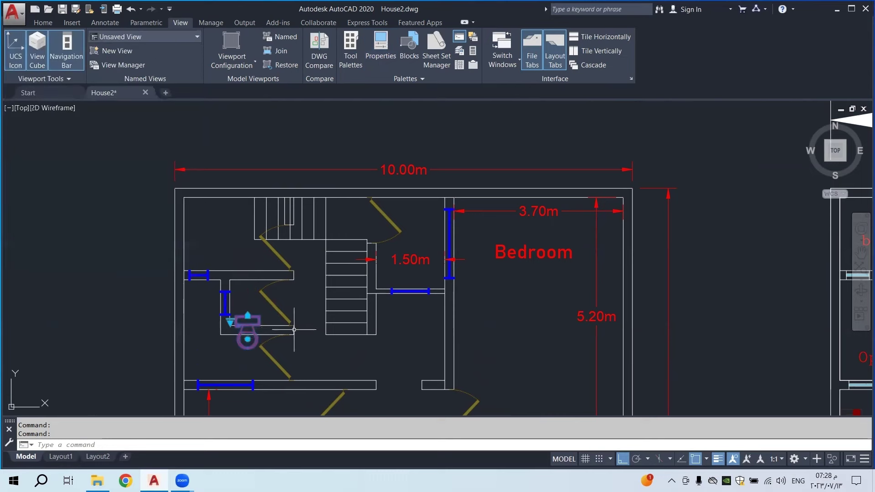
Rotate the round toilet 90° about its tank centre to lie sideways against the wall
{"action": "left_click", "coordinate": [57, 23]}
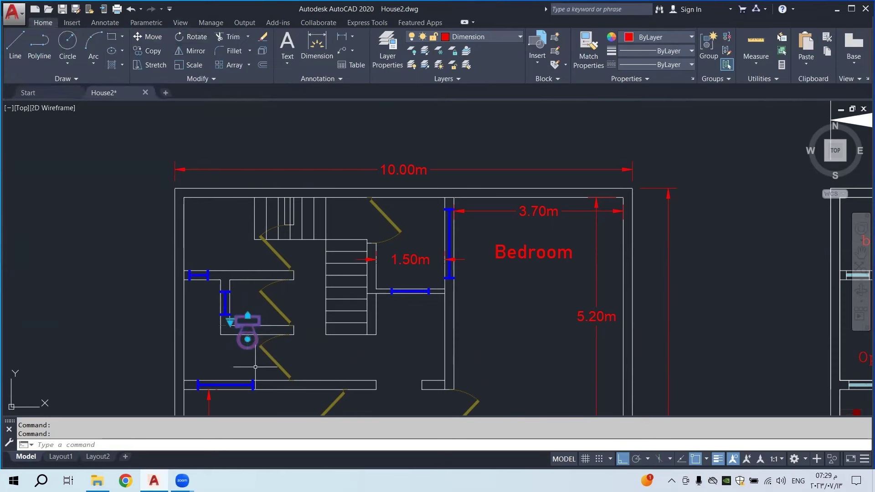
{"action": "scroll", "coordinate": [254, 362], "scroll_direction": "up", "scroll_amount": 2}
{"action": "left_click", "coordinate": [190, 40]}
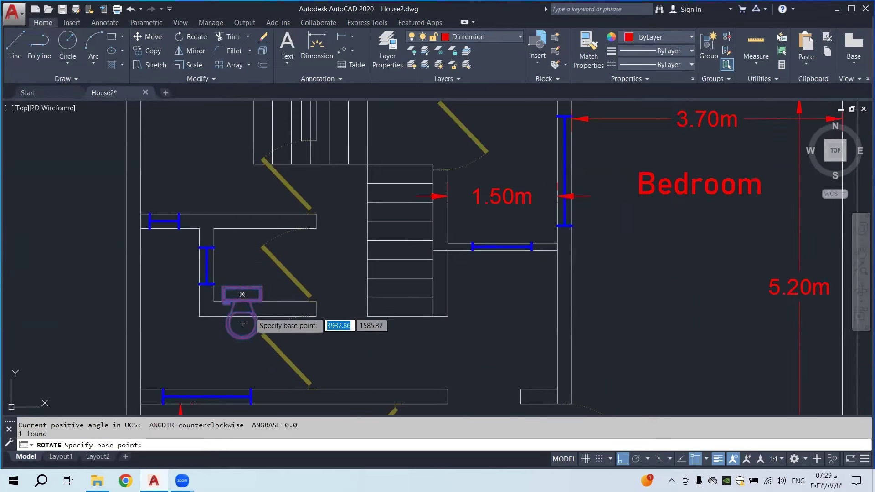
{"action": "left_click", "coordinate": [242, 294]}
{"action": "left_click", "coordinate": [314, 251]}
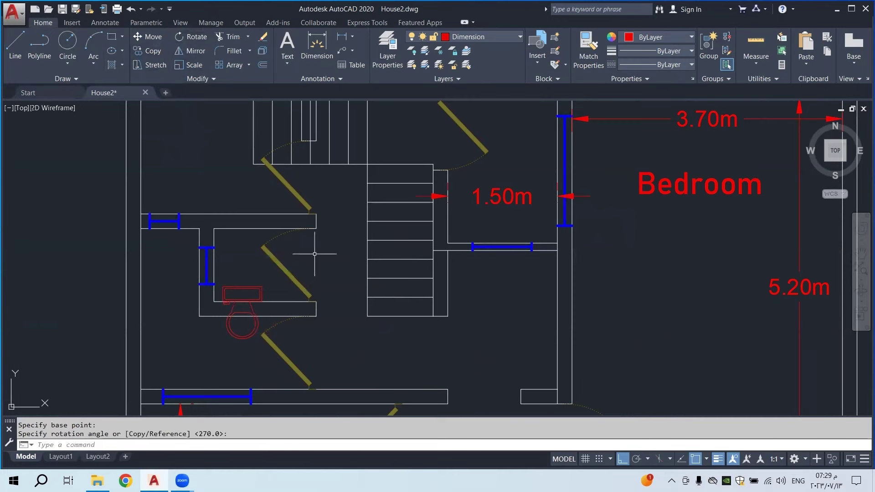
{"action": "left_click", "coordinate": [178, 43]}
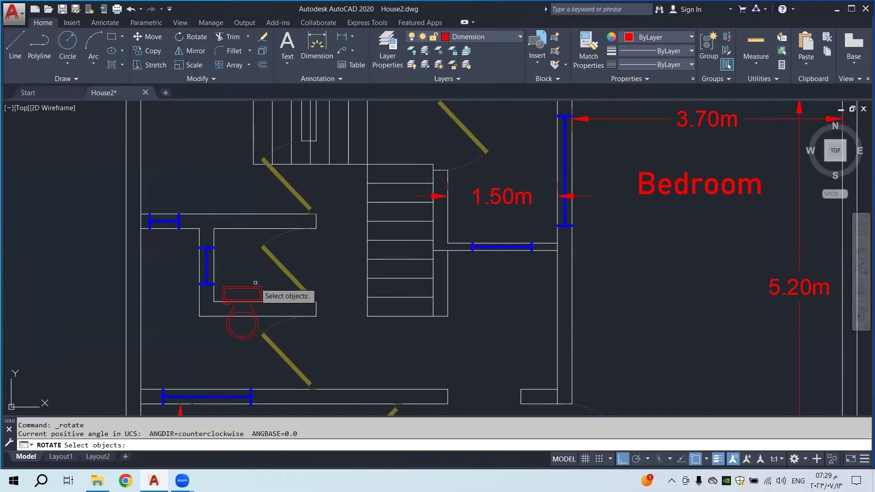
{"action": "left_click", "coordinate": [244, 295]}
{"action": "key", "text": "Return"}
{"action": "left_click", "coordinate": [241, 294]}
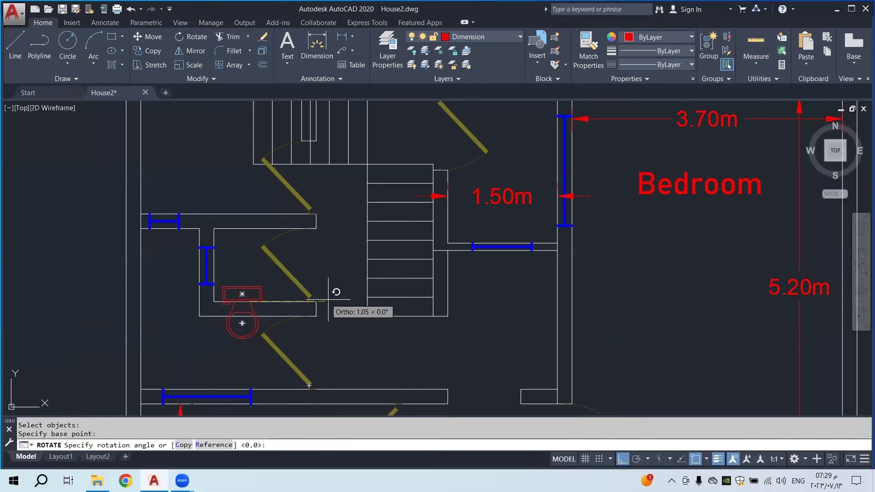
{"action": "left_click", "coordinate": [239, 272]}
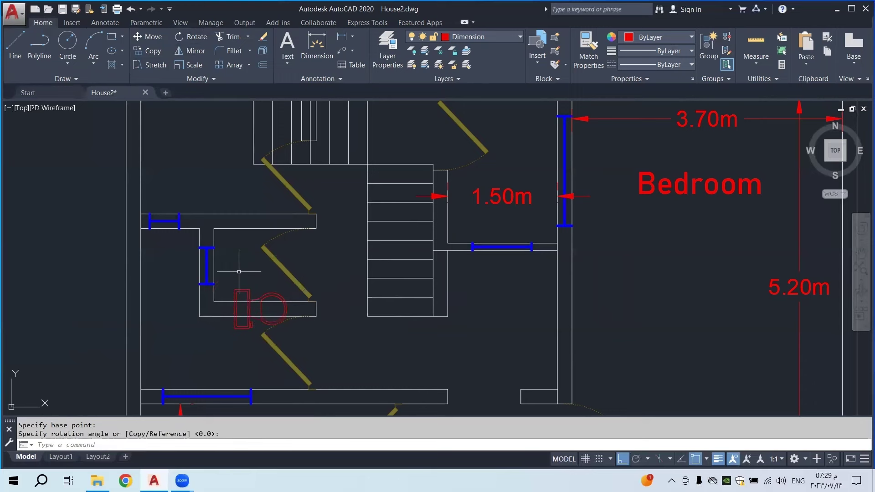
Start moving the toilet, setting its base point, then zoom out
{"action": "left_click", "coordinate": [241, 300]}
{"action": "left_click", "coordinate": [149, 40]}
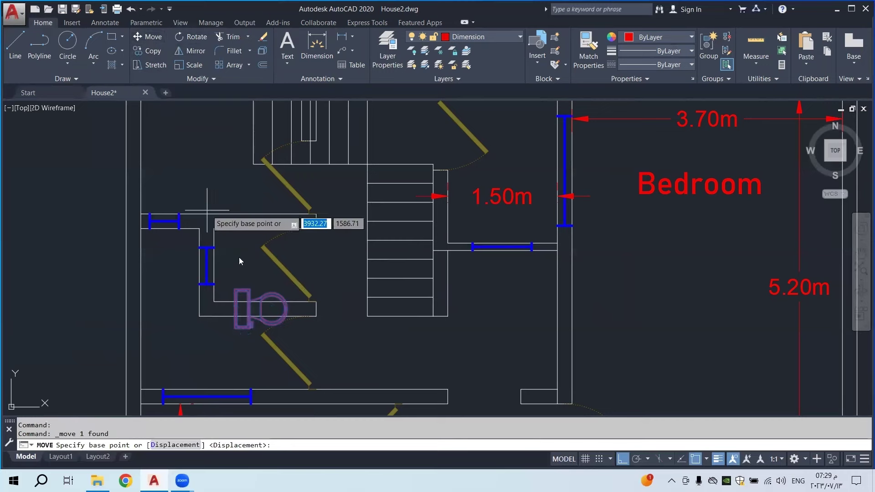
{"action": "left_click", "coordinate": [251, 309]}
{"action": "scroll", "coordinate": [294, 259], "scroll_direction": "down", "scroll_amount": 4}
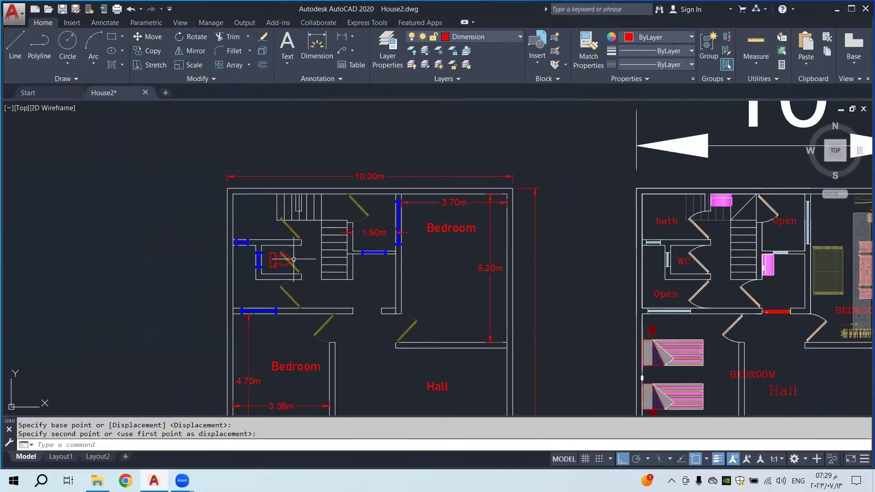
{"action": "scroll", "coordinate": [323, 287], "scroll_direction": "down", "scroll_amount": 4}
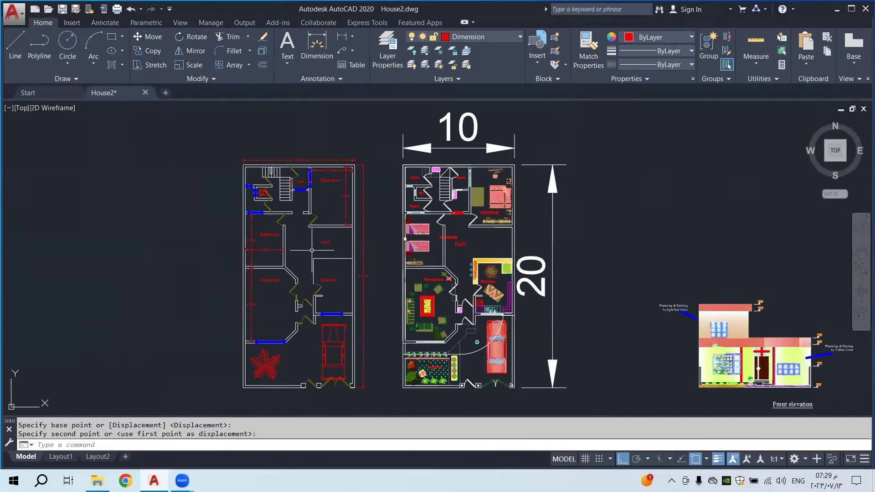
Place the moved fixture, then check the palm tree block's Type (view) in Properties
{"action": "left_click", "coordinate": [272, 364]}
{"action": "right_click", "coordinate": [271, 372]}
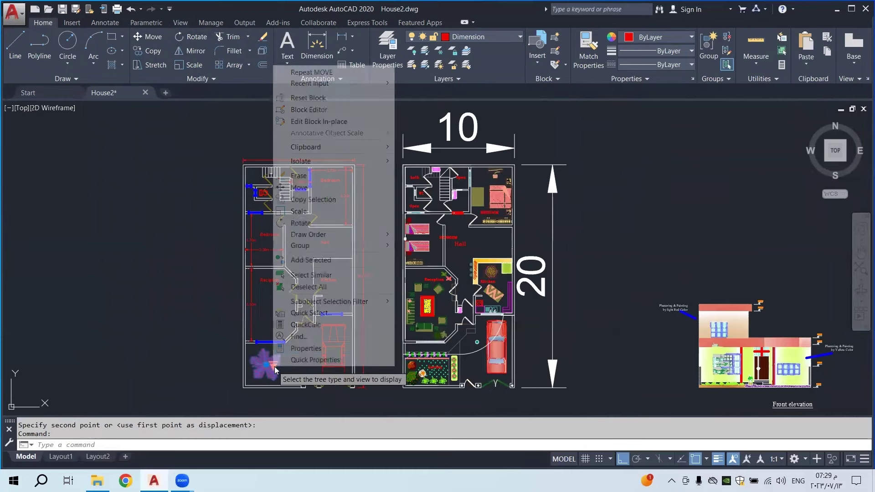
{"action": "left_click", "coordinate": [306, 348]}
{"action": "scroll", "coordinate": [146, 230], "scroll_direction": "down", "scroll_amount": 3}
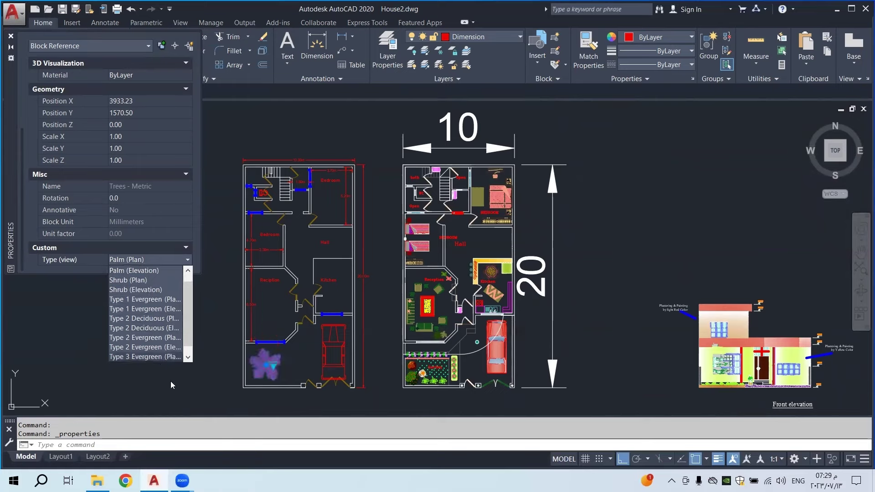
{"action": "key", "text": "Escape"}
{"action": "key", "text": "Escape"}
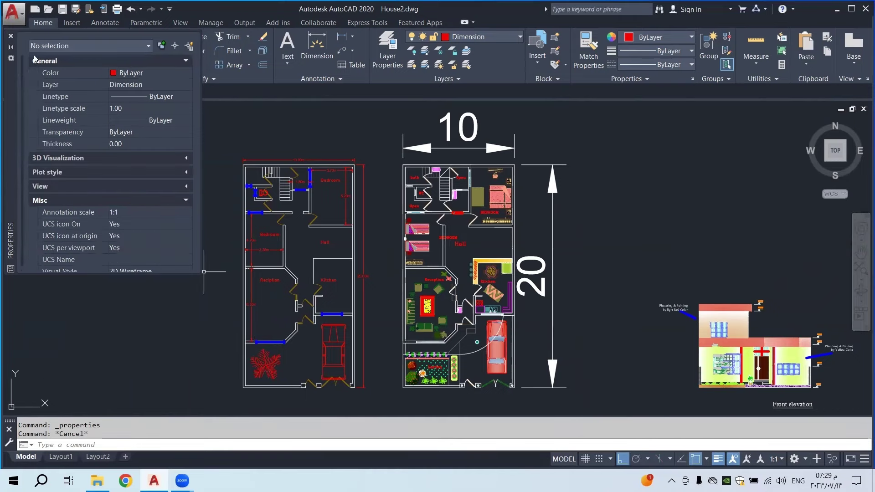
Close Properties and zoom onto the upper hatched bed in the right plan's bedroom
{"action": "left_click", "coordinate": [12, 37]}
{"action": "middle_click_drag", "start_coordinate": [281, 284], "coordinate": [268, 264]}
{"action": "scroll", "coordinate": [268, 264], "scroll_direction": "up", "scroll_amount": 2}
{"action": "scroll", "coordinate": [504, 313], "scroll_direction": "up", "scroll_amount": 1}
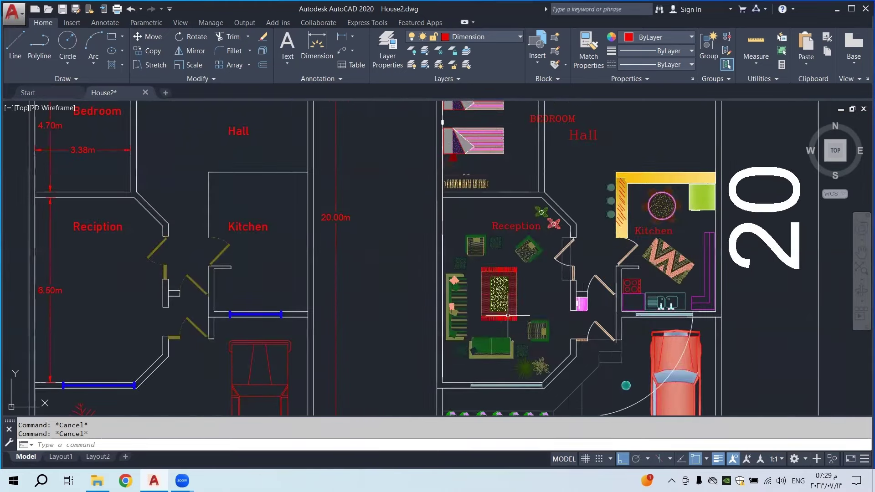
{"action": "scroll", "coordinate": [456, 319], "scroll_direction": "up", "scroll_amount": 5}
{"action": "scroll", "coordinate": [504, 335], "scroll_direction": "down", "scroll_amount": 5}
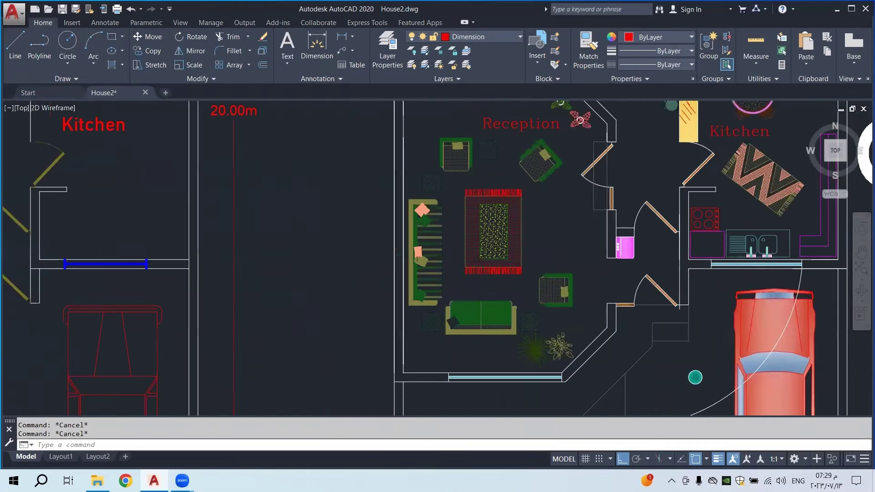
{"action": "middle_click_drag", "start_coordinate": [528, 242], "coordinate": [485, 413]}
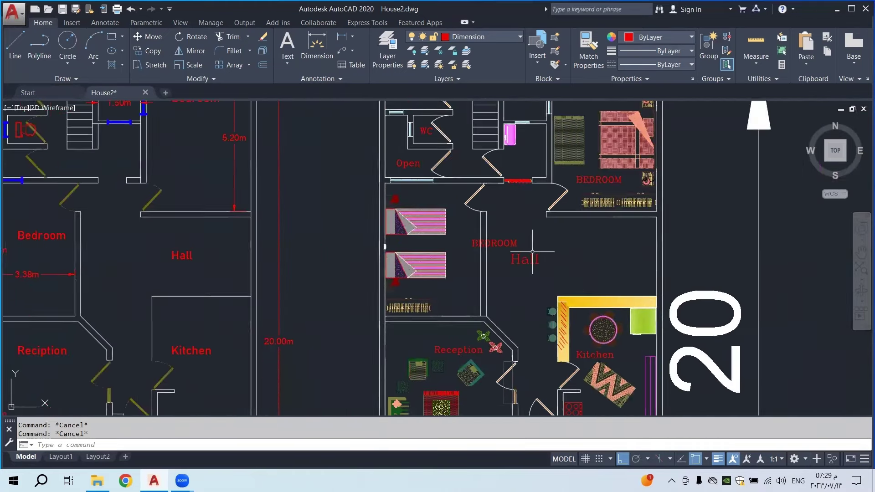
{"action": "scroll", "coordinate": [411, 217], "scroll_direction": "up", "scroll_amount": 3}
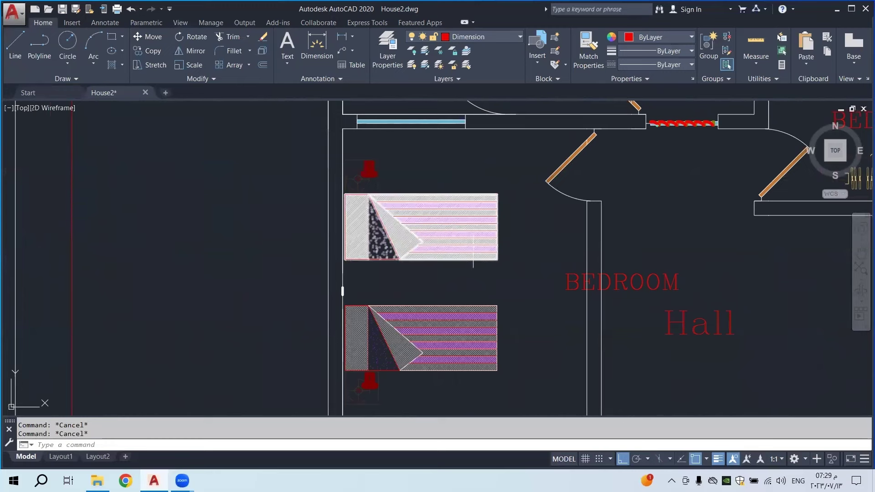
{"action": "middle_click_drag", "start_coordinate": [432, 237], "coordinate": [459, 278]}
{"action": "scroll", "coordinate": [435, 277], "scroll_direction": "up", "scroll_amount": 4}
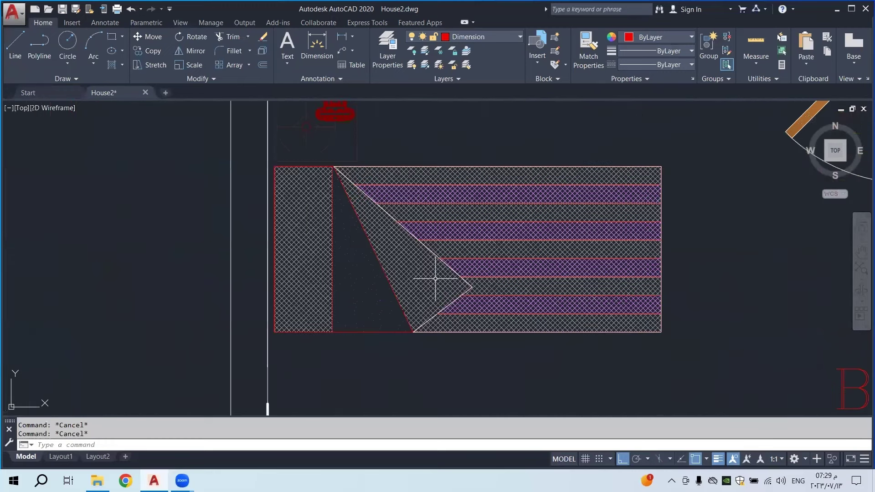
{"action": "scroll", "coordinate": [435, 278], "scroll_direction": "down", "scroll_amount": 2}
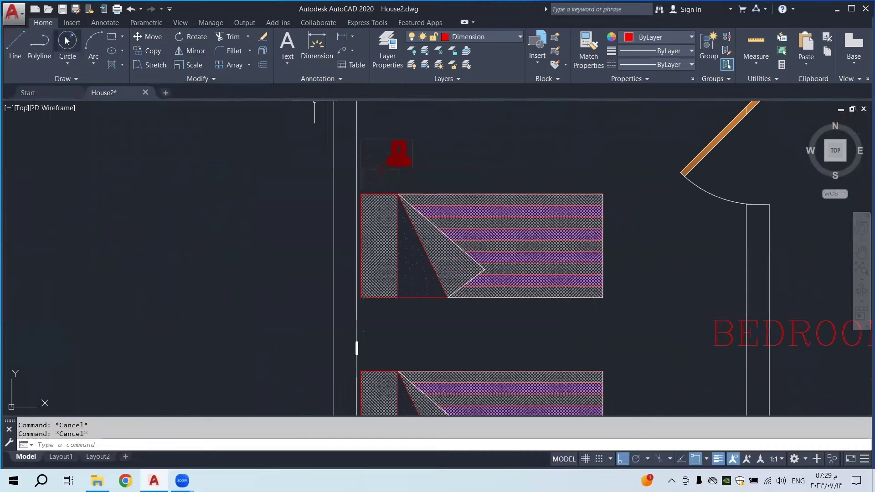
Draw a rectangle as the new bed outline
{"action": "left_click", "coordinate": [112, 36]}
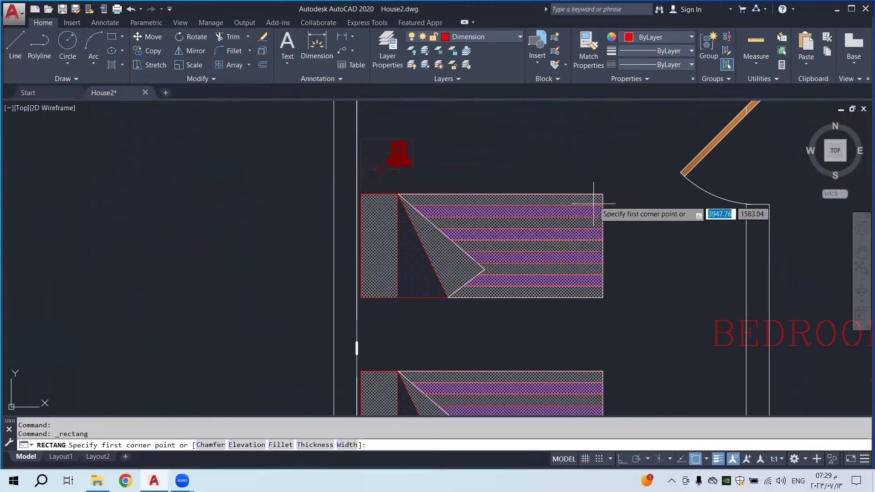
{"action": "left_click", "coordinate": [297, 219]}
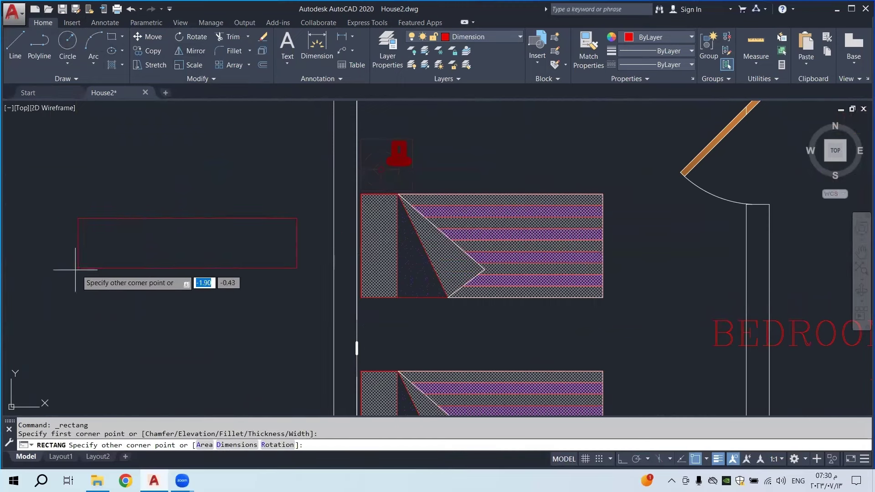
{"action": "left_click", "coordinate": [66, 313]}
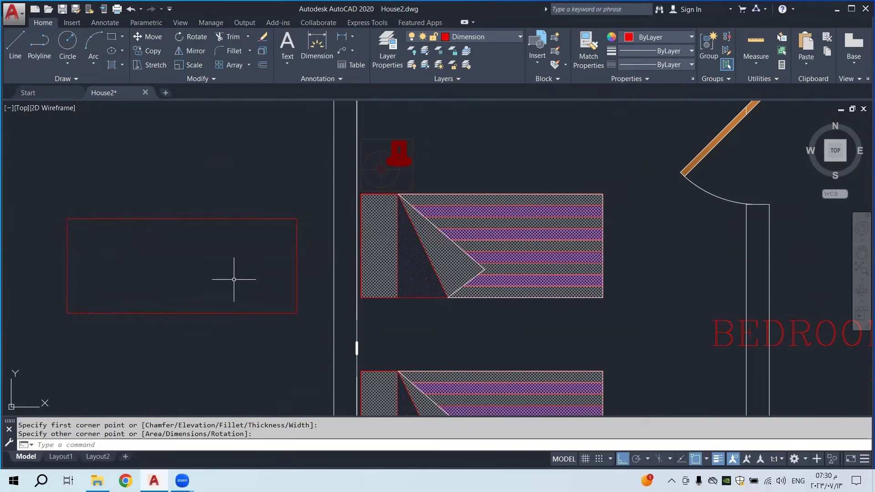
{"action": "middle_click_drag", "start_coordinate": [216, 272], "coordinate": [240, 272]}
Draw a closed triangular polyline inside the left end of the bed rectangle
{"action": "left_click", "coordinate": [40, 45]}
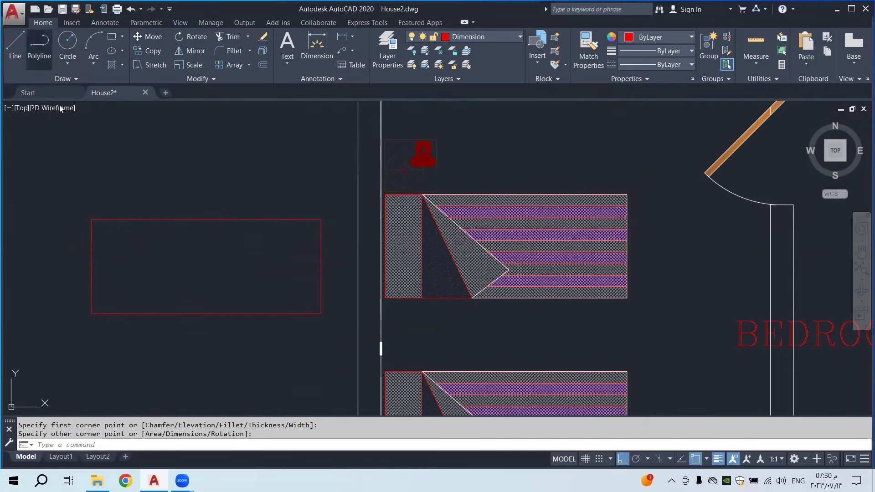
{"action": "left_click", "coordinate": [133, 220]}
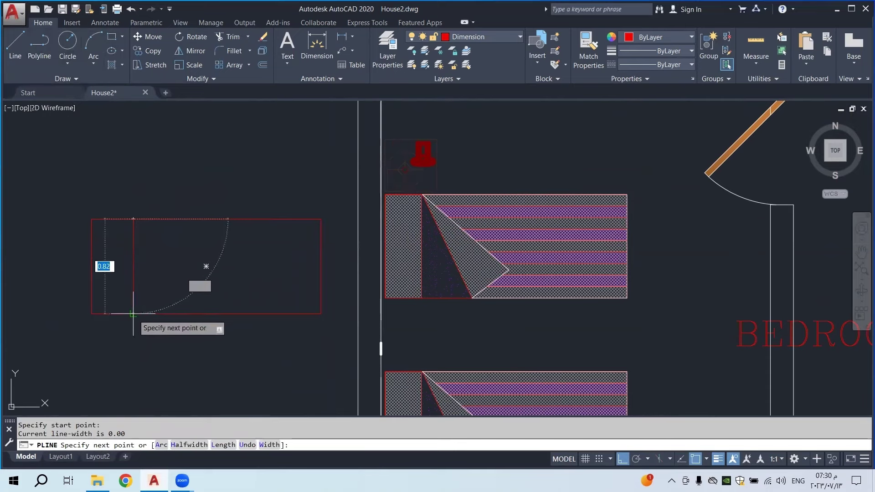
{"action": "left_click", "coordinate": [133, 314]}
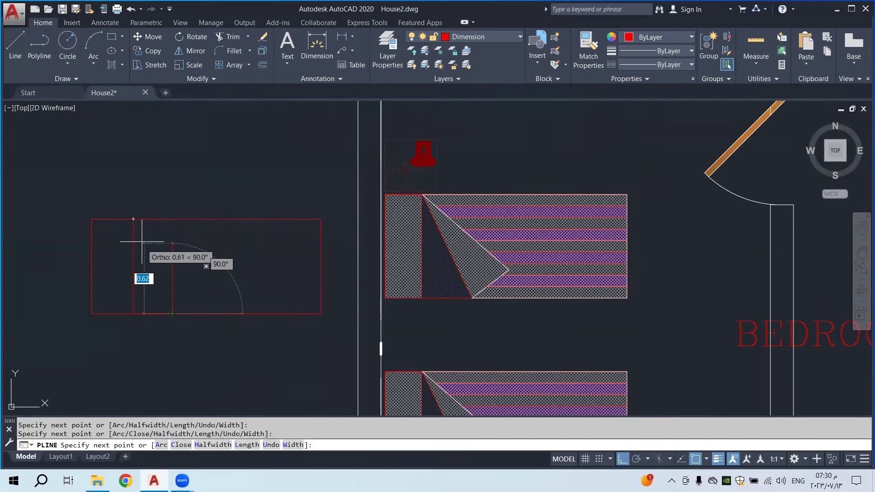
{"action": "left_click", "coordinate": [172, 314]}
{"action": "left_click", "coordinate": [133, 219]}
{"action": "key", "text": "Escape"}
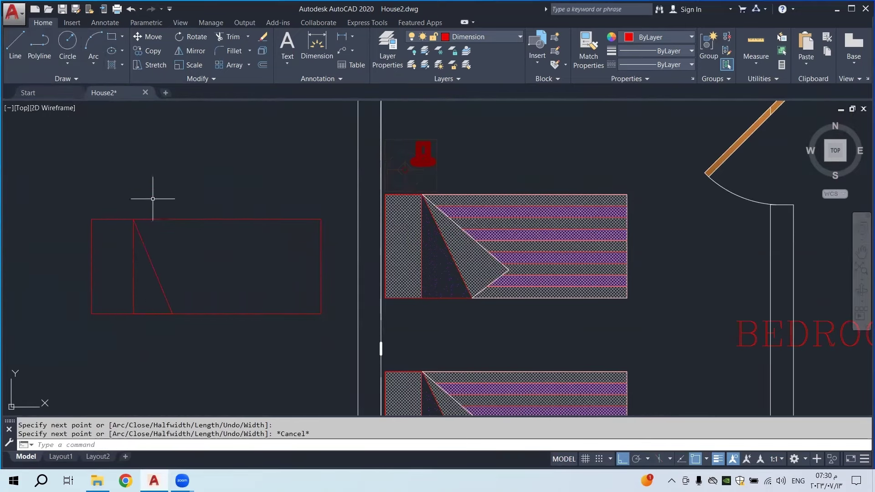
With Ortho off, draw lines to the triangle's tip and across to the rectangle's right edge
{"action": "left_click", "coordinate": [15, 43]}
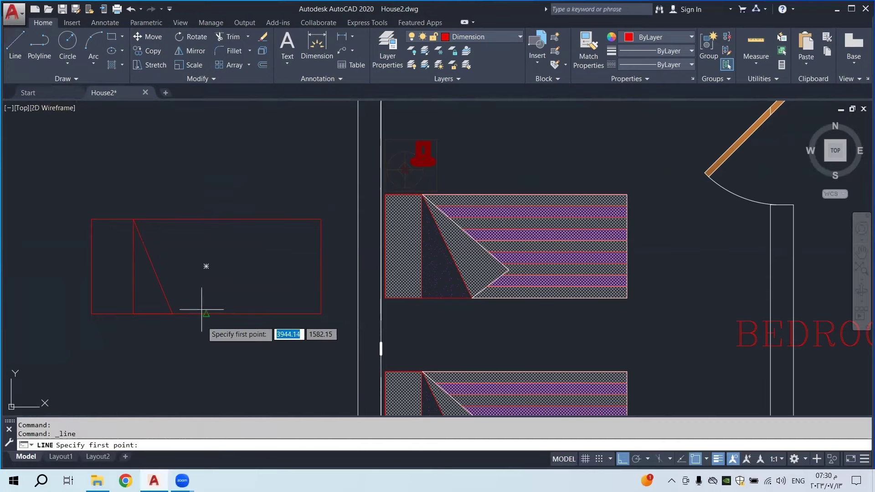
{"action": "left_click", "coordinate": [172, 313]}
{"action": "left_click", "coordinate": [627, 461]}
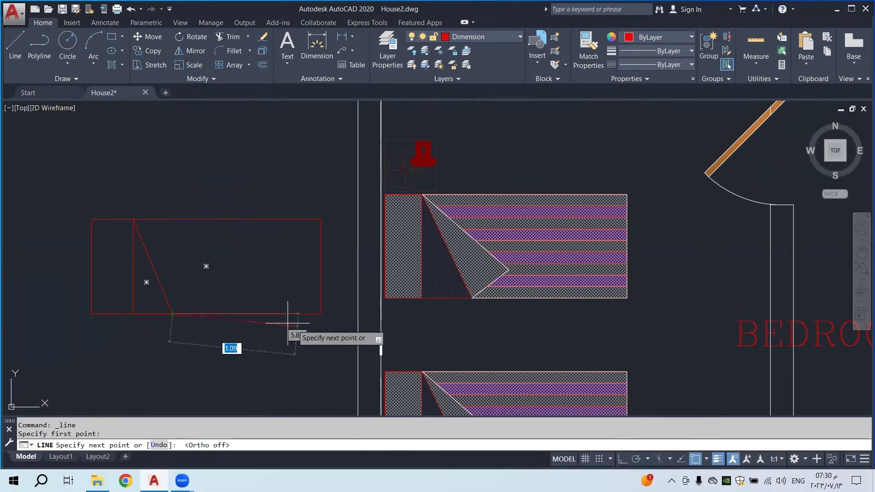
{"action": "left_click", "coordinate": [206, 266]}
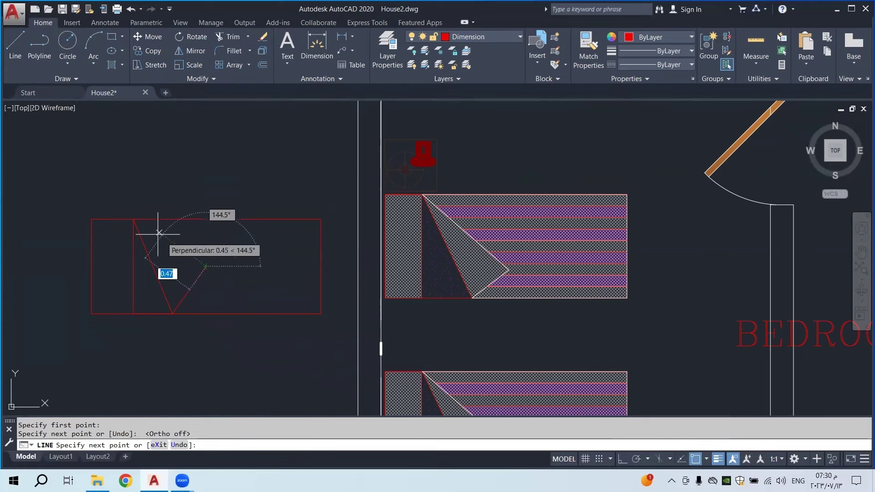
{"action": "left_click", "coordinate": [133, 219]}
{"action": "key", "text": "Escape"}
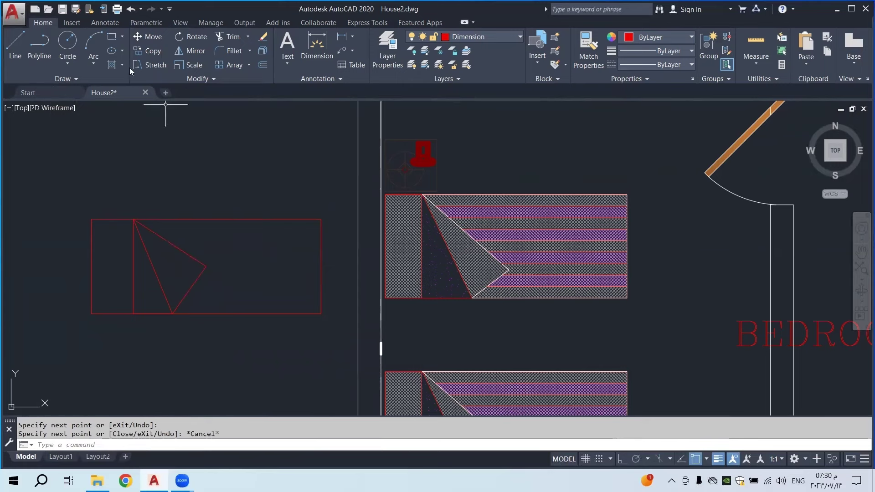
{"action": "left_click", "coordinate": [15, 46]}
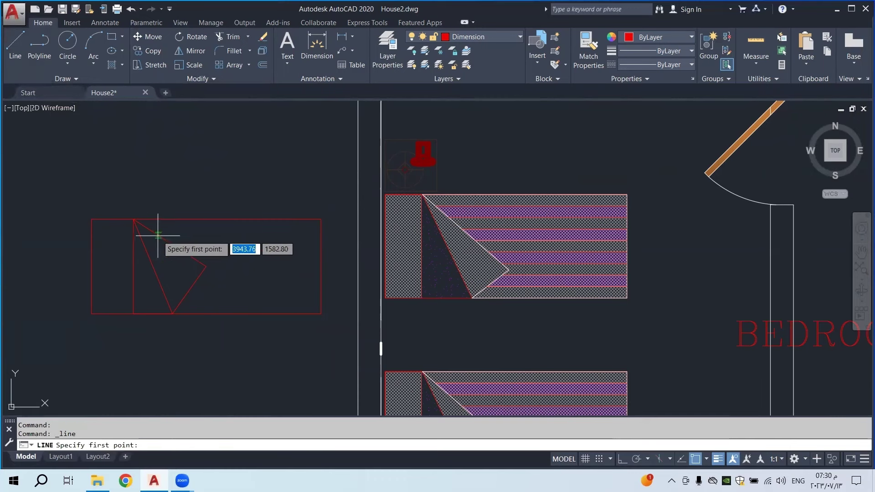
{"action": "left_click", "coordinate": [205, 266]}
{"action": "left_click", "coordinate": [321, 236]}
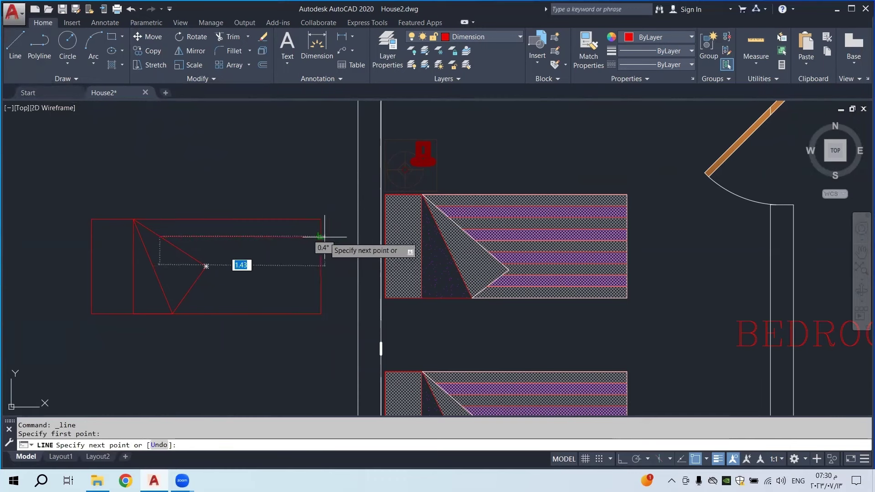
{"action": "key", "text": "Escape"}
Copy the horizontal bed line three times downward
{"action": "left_click", "coordinate": [149, 51]}
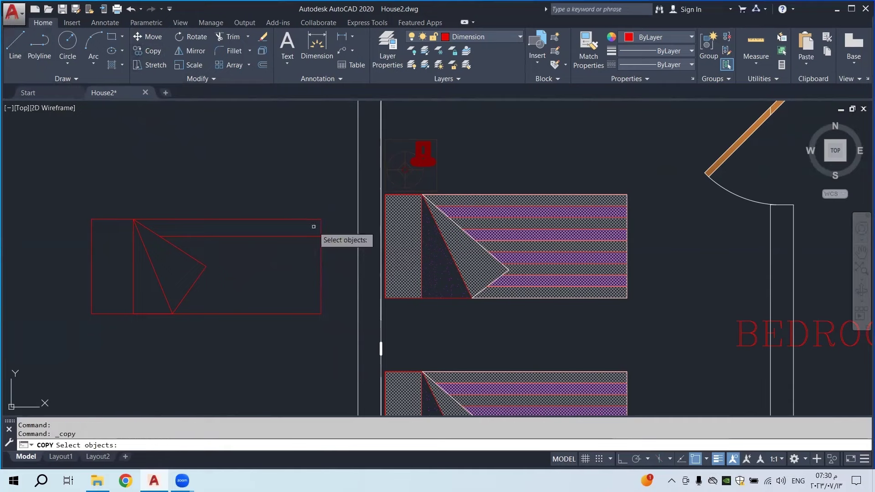
{"action": "left_click_drag", "start_coordinate": [318, 229], "coordinate": [303, 242]}
{"action": "key", "text": "Return"}
{"action": "left_click", "coordinate": [321, 236]}
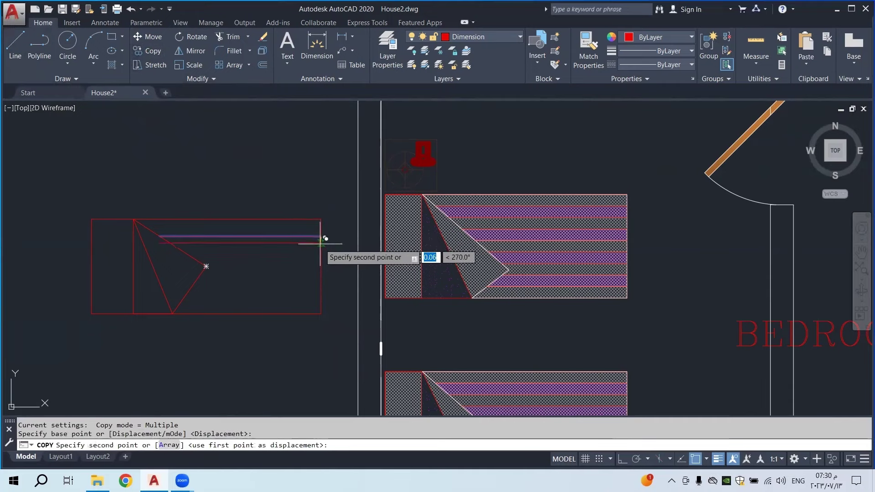
{"action": "left_click", "coordinate": [320, 252]}
{"action": "left_click", "coordinate": [321, 267]}
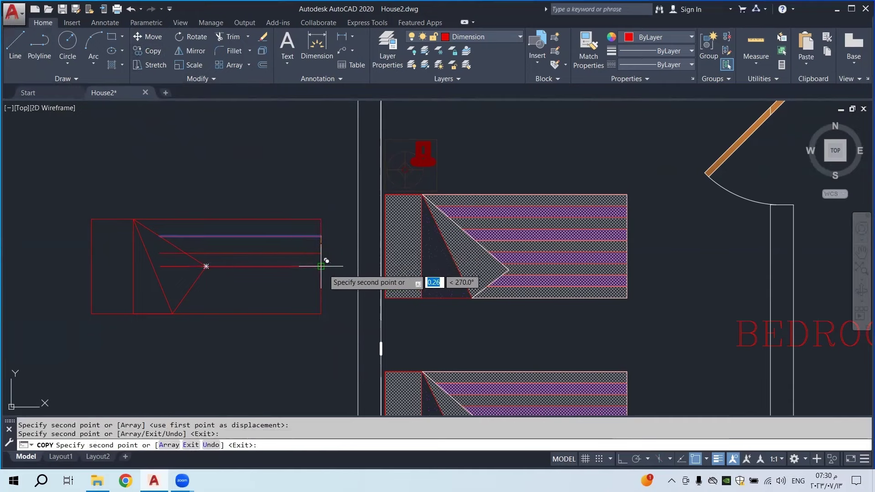
{"action": "left_click", "coordinate": [320, 282]}
{"action": "key", "text": "Escape"}
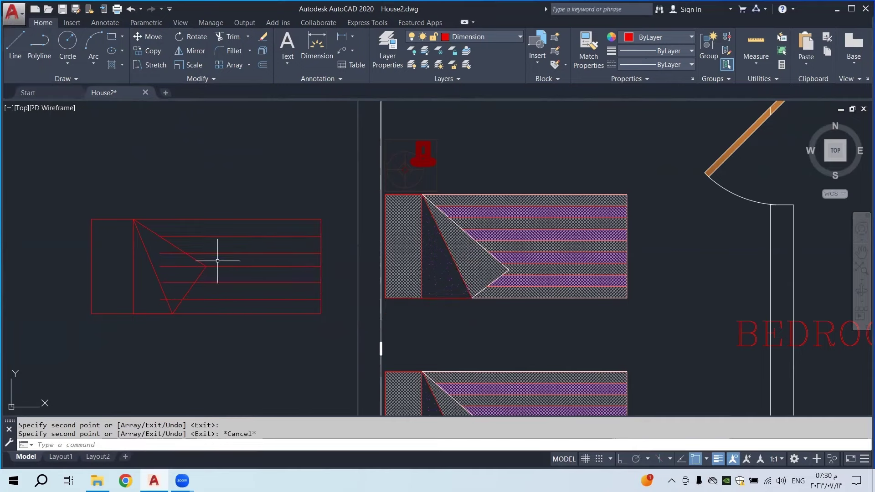
Trim the line segments inside the triangle, then pan to the red bed outline
{"action": "left_click", "coordinate": [228, 38]}
{"action": "left_click", "coordinate": [229, 167]}
{"action": "left_click", "coordinate": [147, 326]}
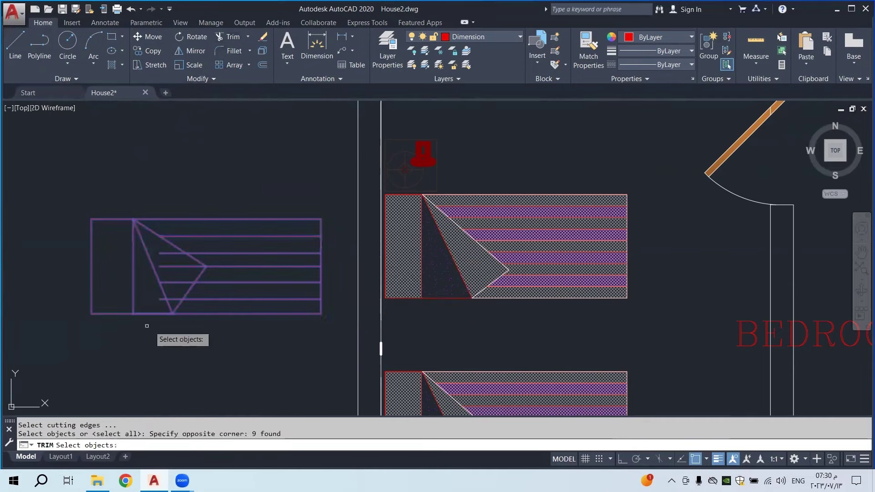
{"action": "key", "text": "Return"}
{"action": "scroll", "coordinate": [159, 304], "scroll_direction": "up", "scroll_amount": 2}
{"action": "left_click", "coordinate": [187, 269]}
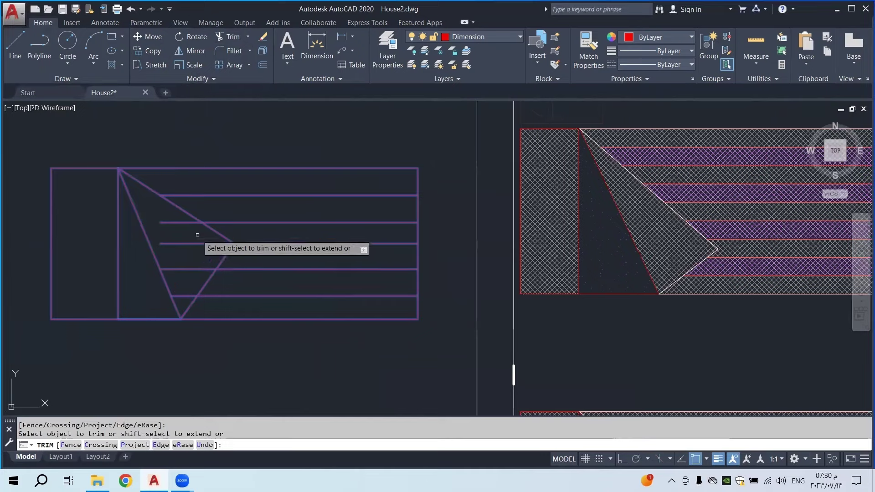
{"action": "left_click_drag", "start_coordinate": [196, 235], "coordinate": [182, 297]}
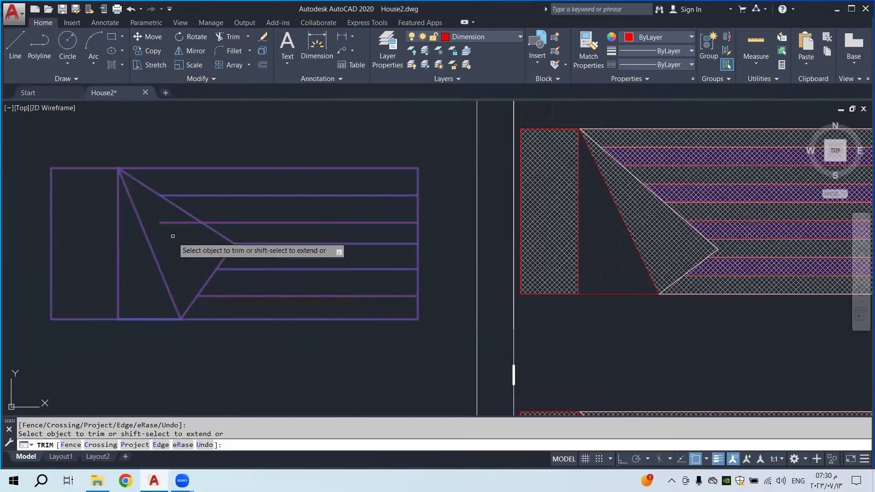
{"action": "left_click", "coordinate": [183, 220]}
{"action": "key", "text": "Escape"}
{"action": "scroll", "coordinate": [222, 239], "scroll_direction": "down", "scroll_amount": 6}
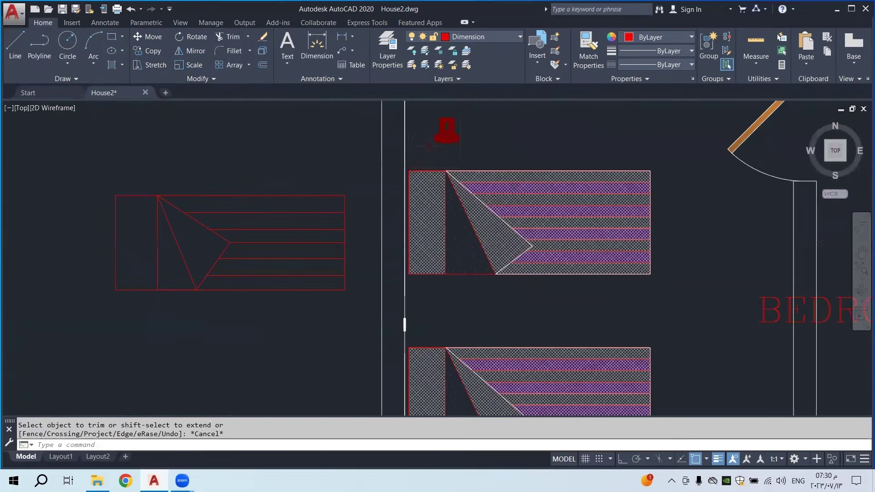
{"action": "scroll", "coordinate": [313, 248], "scroll_direction": "up", "scroll_amount": 5}
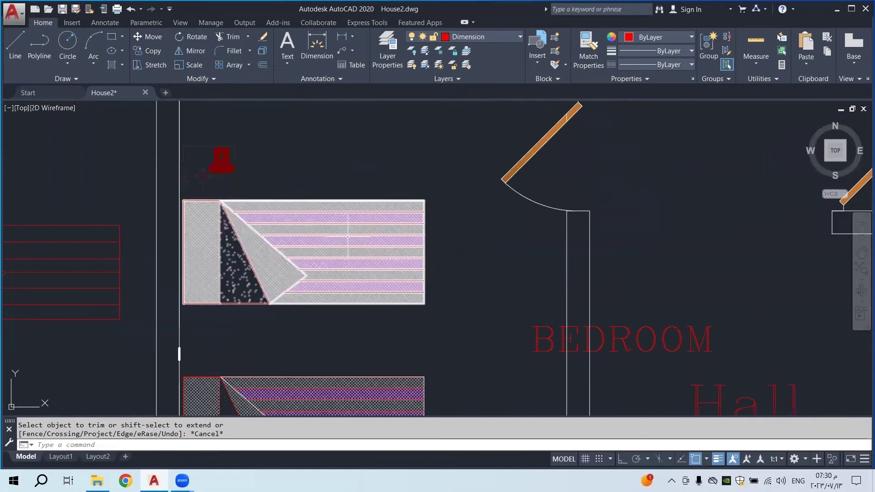
{"action": "mouse_move", "coordinate": [117, 287]}
{"action": "middle_mouse_down"}
{"action": "mouse_move", "coordinate": [284, 286]}
{"action": "mouse_move", "coordinate": [283, 261]}
{"action": "middle_mouse_up"}
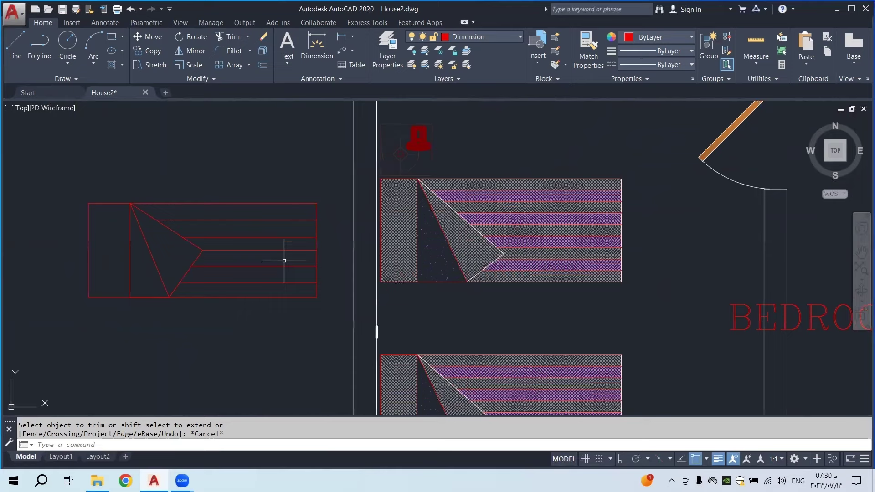
{"action": "scroll", "coordinate": [284, 261], "scroll_direction": "down", "scroll_amount": 8}
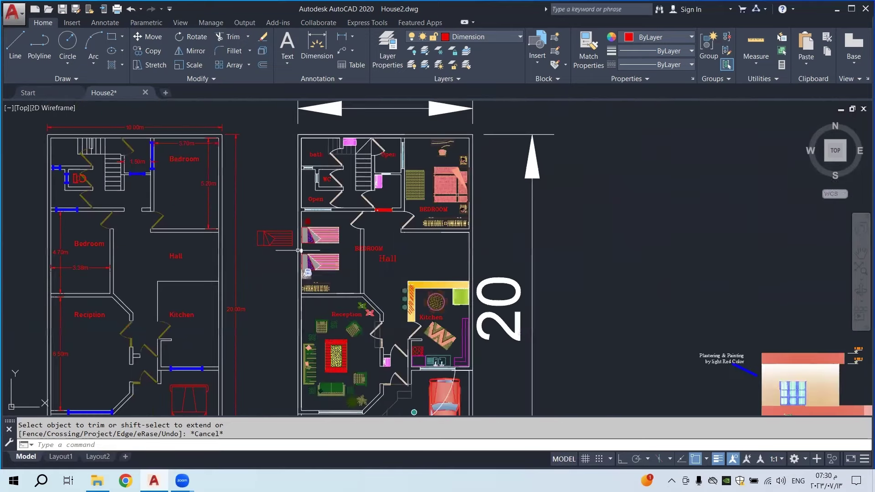
Window-select the stray red bed outline outside the bedroom wall and delete it
{"action": "scroll", "coordinate": [300, 250], "scroll_direction": "up", "scroll_amount": 4}
{"action": "left_click", "coordinate": [322, 221]}
{"action": "left_click", "coordinate": [194, 301]}
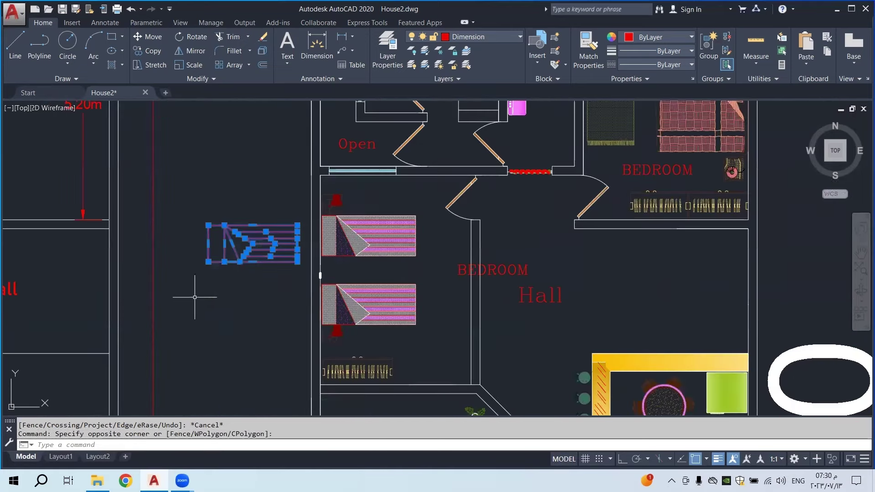
{"action": "key", "text": "Delete"}
{"action": "scroll", "coordinate": [314, 269], "scroll_direction": "down", "scroll_amount": 4}
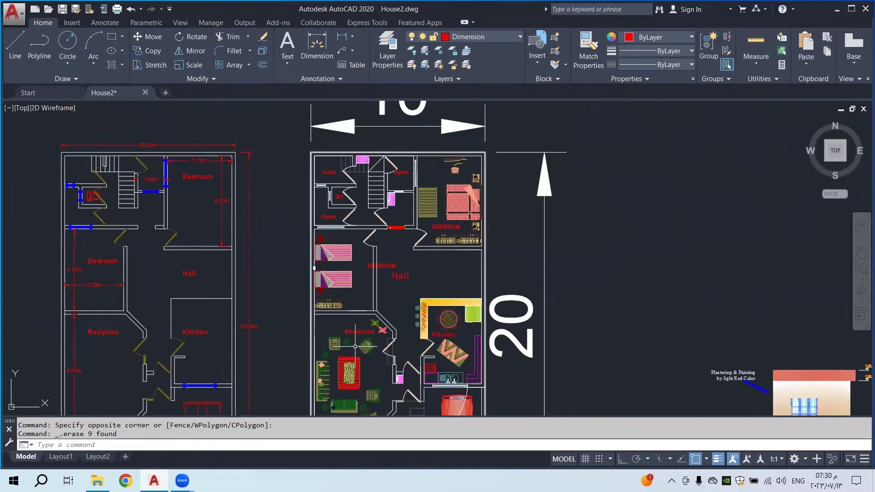
{"action": "scroll", "coordinate": [451, 354], "scroll_direction": "up", "scroll_amount": 5}
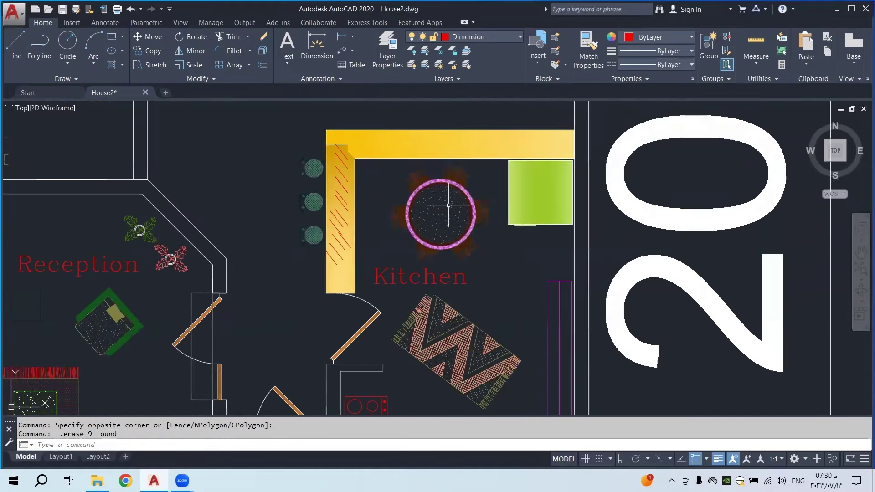
{"action": "scroll", "coordinate": [451, 202], "scroll_direction": "up", "scroll_amount": 4}
{"action": "scroll", "coordinate": [477, 194], "scroll_direction": "down", "scroll_amount": 9}
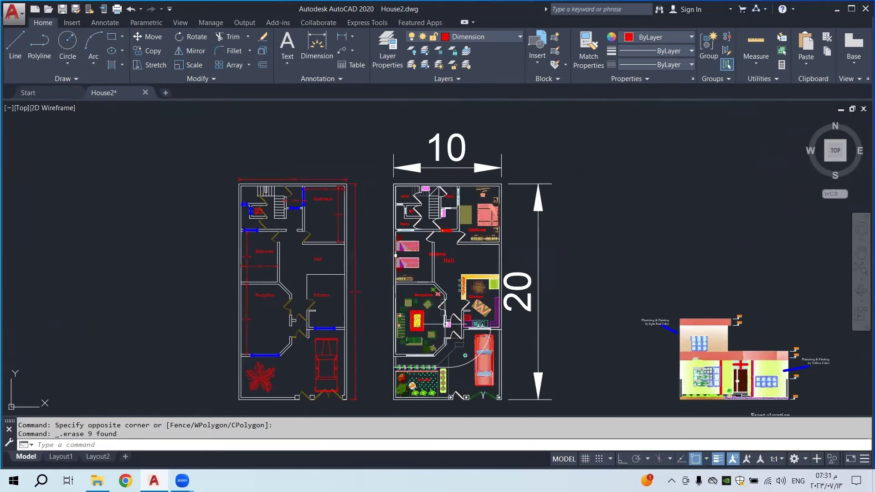
{"action": "mouse_move", "coordinate": [450, 329]}
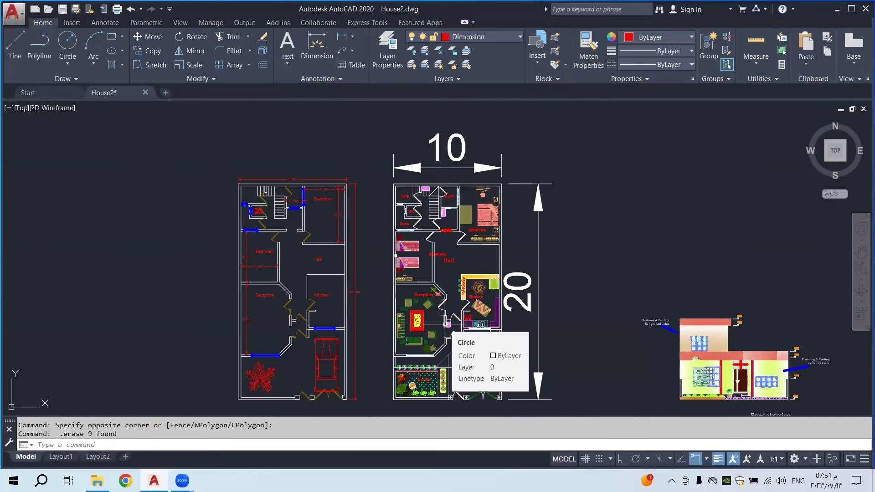
{"action": "scroll", "coordinate": [489, 221], "scroll_direction": "up", "scroll_amount": 2}
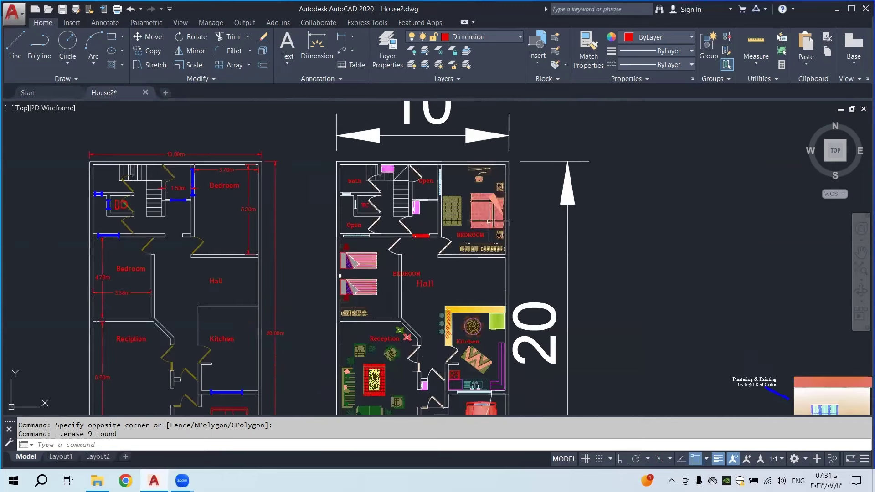
Copy both hatched single beds from the furnished plan into the left plan's left-hand bedroom
{"action": "left_click", "coordinate": [149, 52]}
{"action": "scroll", "coordinate": [339, 276], "scroll_direction": "up", "scroll_amount": 5}
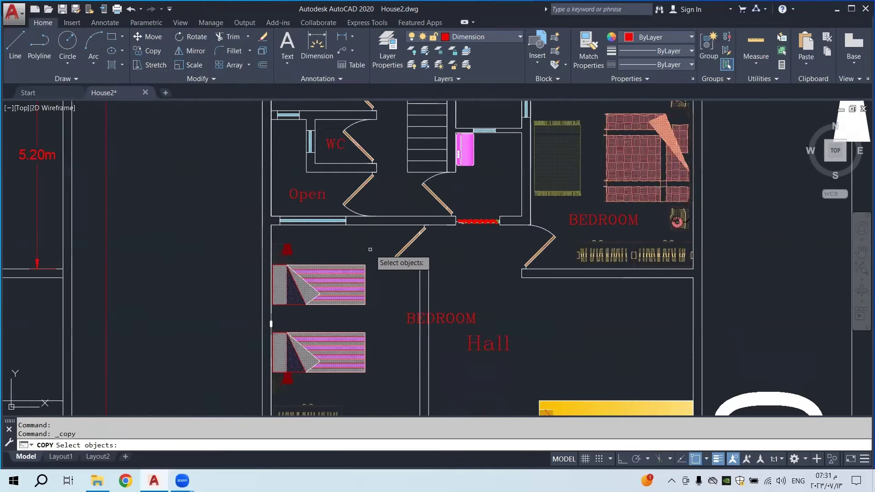
{"action": "left_click", "coordinate": [360, 240]}
{"action": "left_click", "coordinate": [279, 391]}
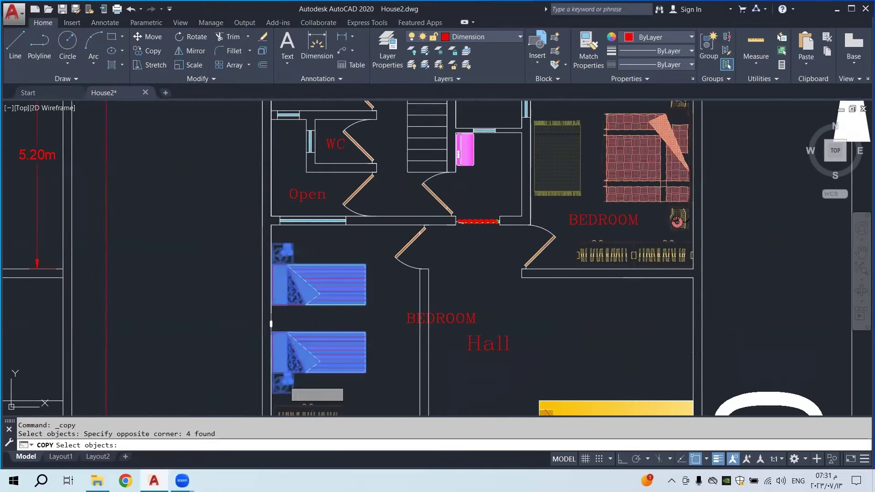
{"action": "key", "text": "Return"}
{"action": "left_click", "coordinate": [317, 321]}
{"action": "scroll", "coordinate": [362, 316], "scroll_direction": "down", "scroll_amount": 4}
{"action": "scroll", "coordinate": [107, 324], "scroll_direction": "up", "scroll_amount": 2}
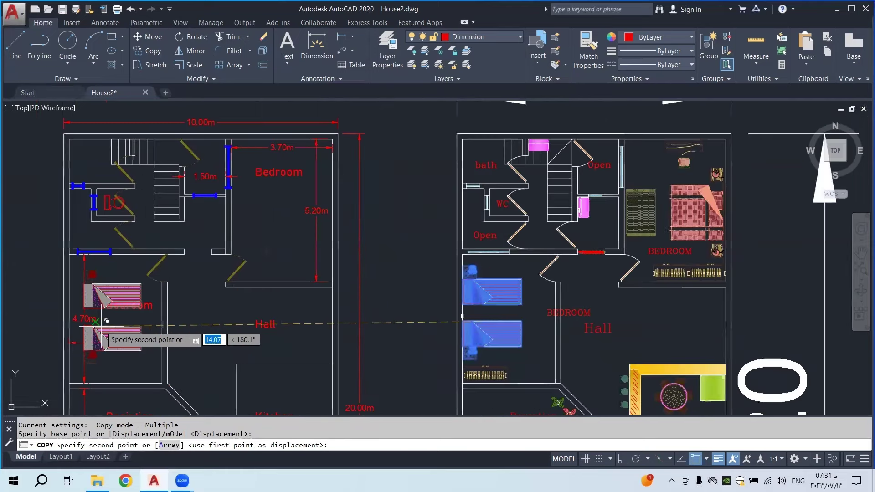
{"action": "left_click", "coordinate": [109, 323]}
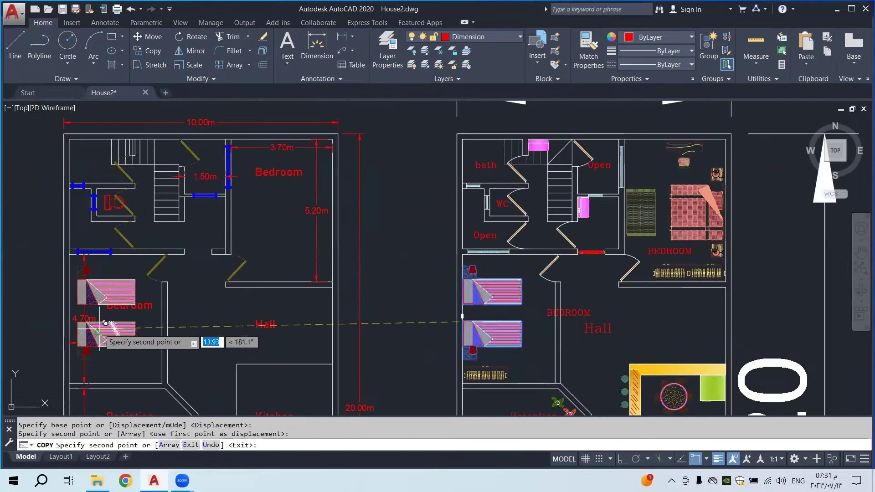
{"action": "key", "text": "Escape"}
{"action": "scroll", "coordinate": [355, 294], "scroll_direction": "down", "scroll_amount": 6}
{"action": "middle_click_drag", "start_coordinate": [304, 311], "coordinate": [317, 265]}
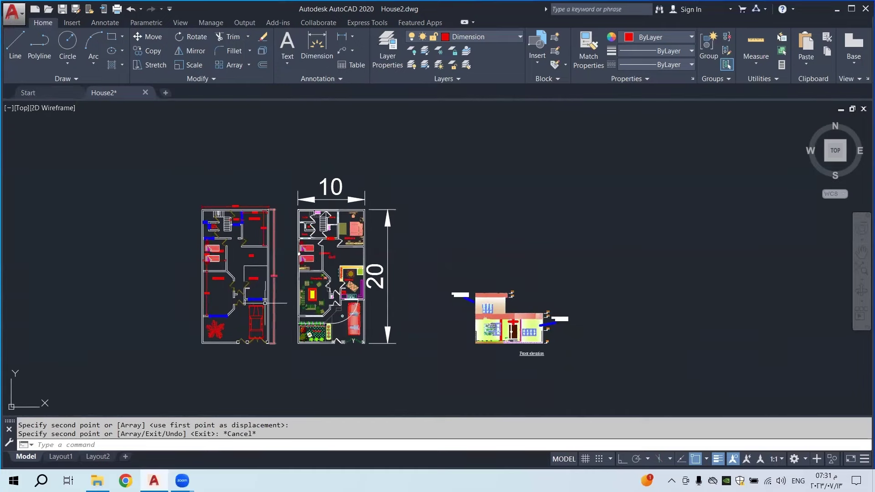
{"action": "scroll", "coordinate": [334, 271], "scroll_direction": "up", "scroll_amount": 4}
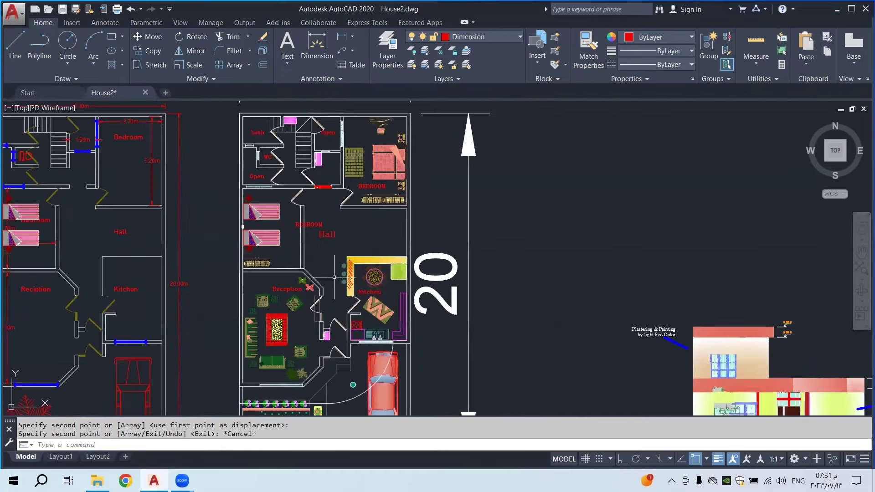
{"action": "scroll", "coordinate": [336, 303], "scroll_direction": "down", "scroll_amount": 4}
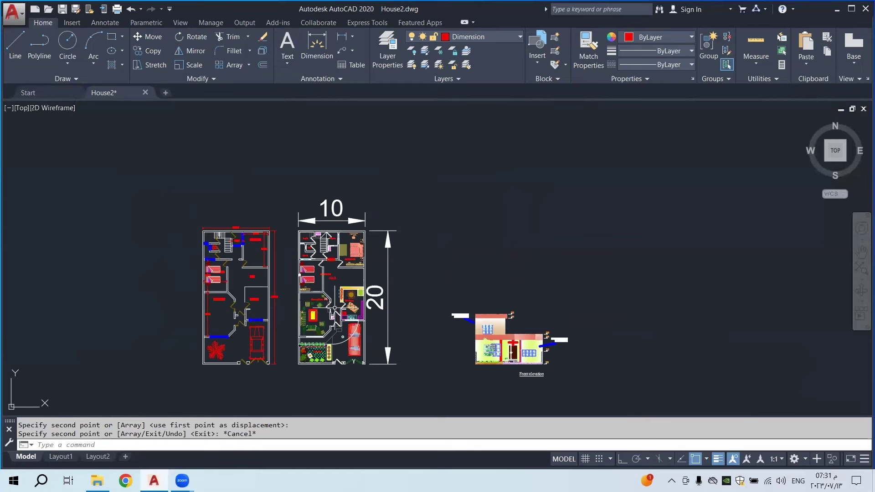
{"action": "scroll", "coordinate": [315, 356], "scroll_direction": "up", "scroll_amount": 6}
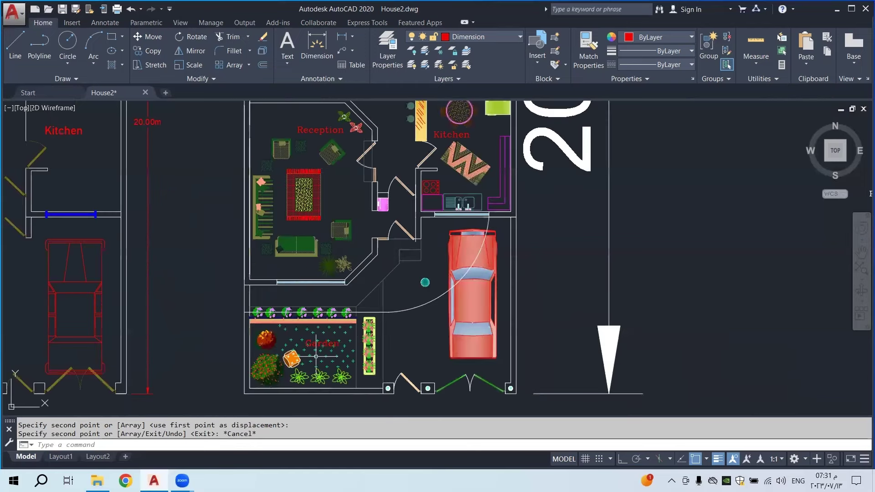
{"action": "mouse_move", "coordinate": [316, 356]}
{"action": "middle_mouse_down"}
{"action": "mouse_move", "coordinate": [430, 290]}
{"action": "mouse_move", "coordinate": [522, 288]}
{"action": "middle_mouse_up"}
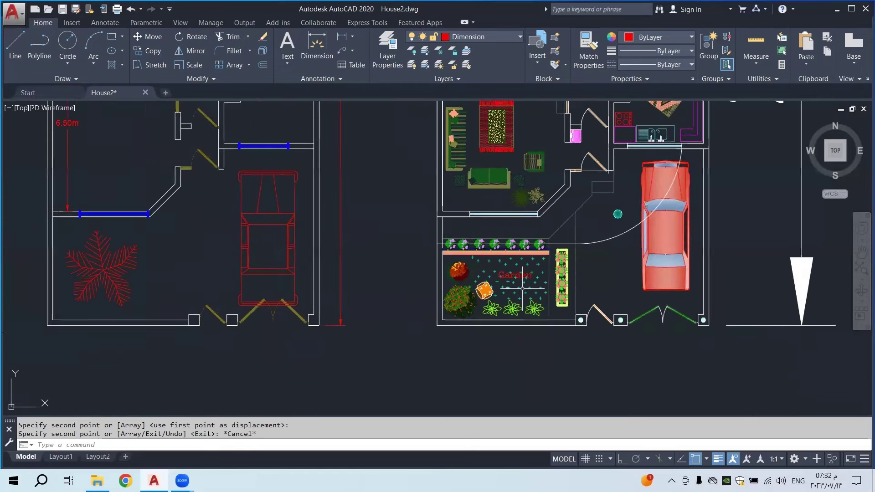
{"action": "scroll", "coordinate": [522, 288], "scroll_direction": "down", "scroll_amount": 5}
{"action": "scroll", "coordinate": [267, 287], "scroll_direction": "up", "scroll_amount": 5}
{"action": "middle_click_drag", "start_coordinate": [267, 287], "coordinate": [318, 288]}
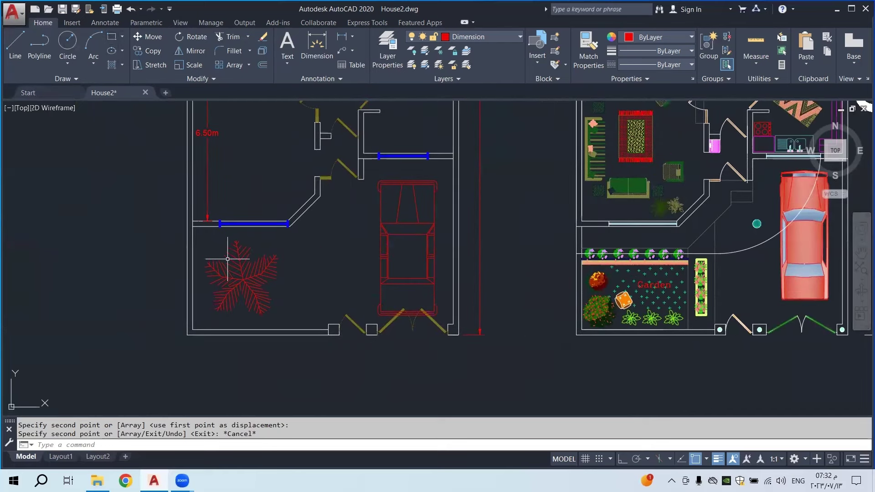
{"action": "scroll", "coordinate": [303, 307], "scroll_direction": "down", "scroll_amount": 2}
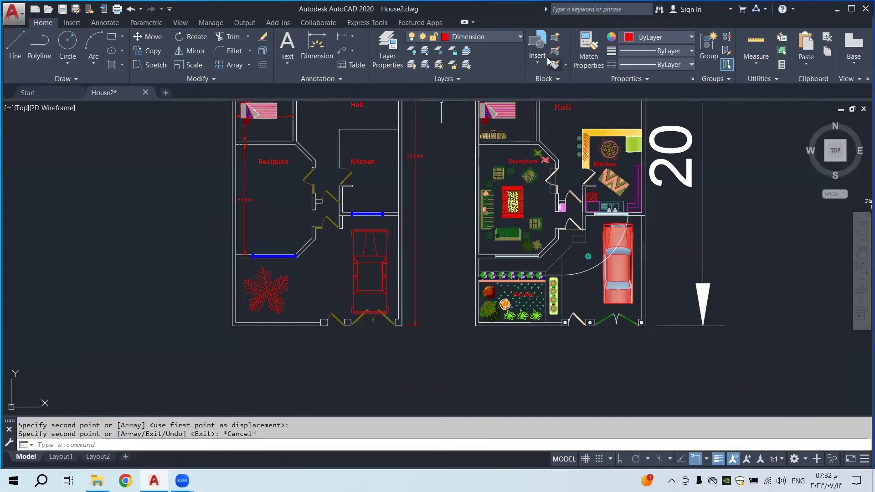
On the WALL layer, draw a rectangle enclosing the front-yard tree, then start a hatch
{"action": "left_click", "coordinate": [477, 39]}
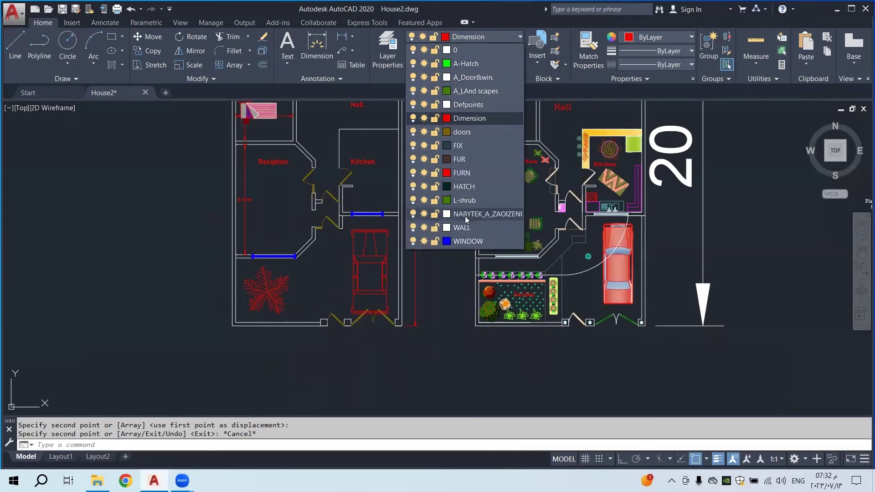
{"action": "left_click", "coordinate": [456, 232]}
{"action": "left_click", "coordinate": [113, 42]}
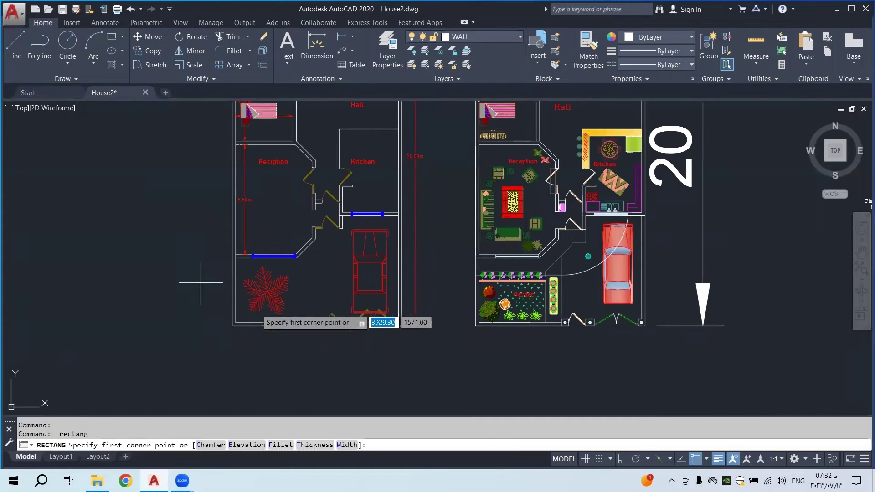
{"action": "scroll", "coordinate": [264, 297], "scroll_direction": "up", "scroll_amount": 2}
{"action": "scroll", "coordinate": [338, 320], "scroll_direction": "up", "scroll_amount": 2}
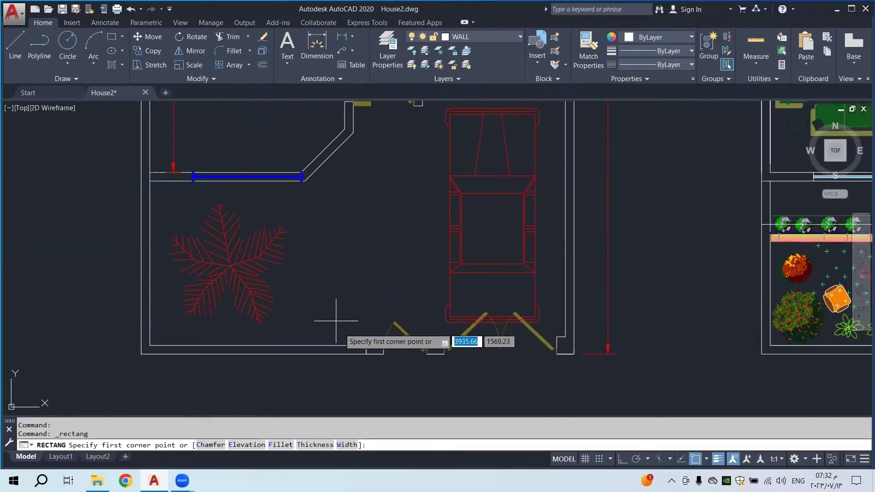
{"action": "left_click", "coordinate": [341, 337]}
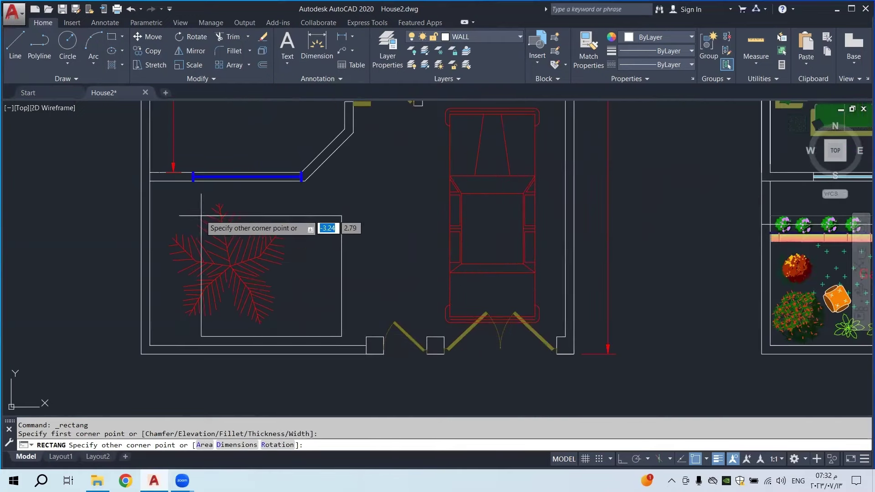
{"action": "left_click", "coordinate": [156, 192]}
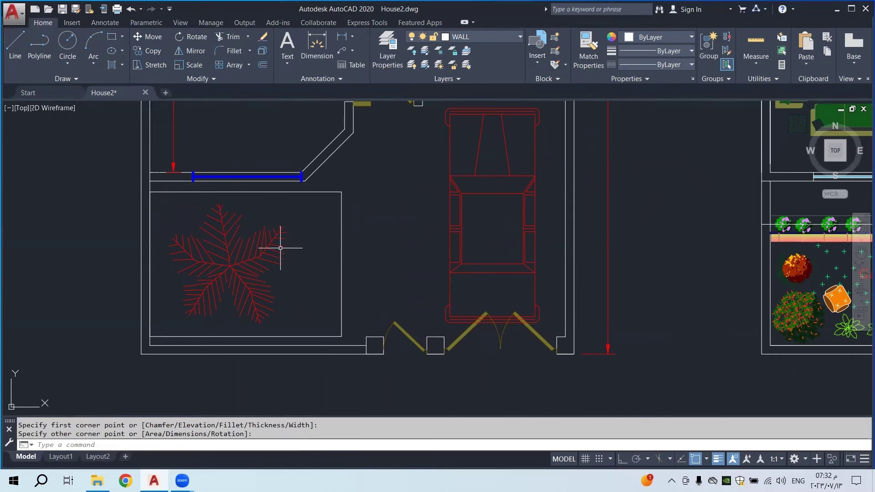
{"action": "scroll", "coordinate": [291, 282], "scroll_direction": "down", "scroll_amount": 1}
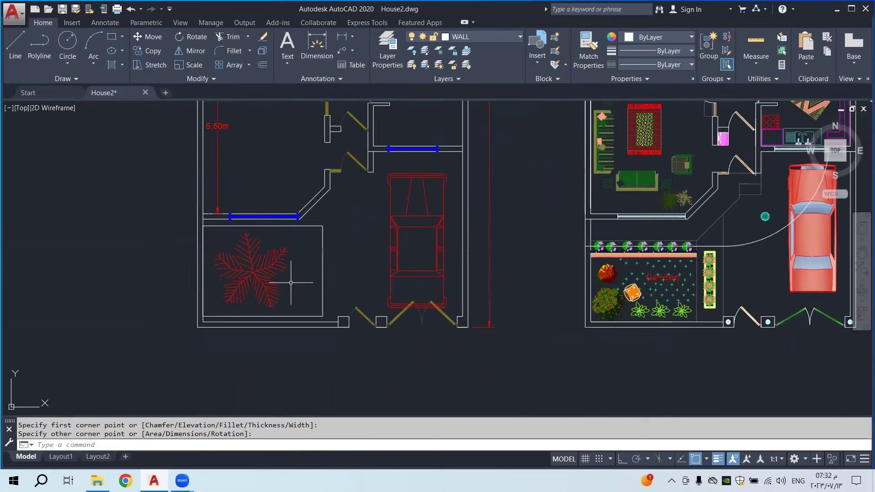
{"action": "left_click", "coordinate": [112, 65]}
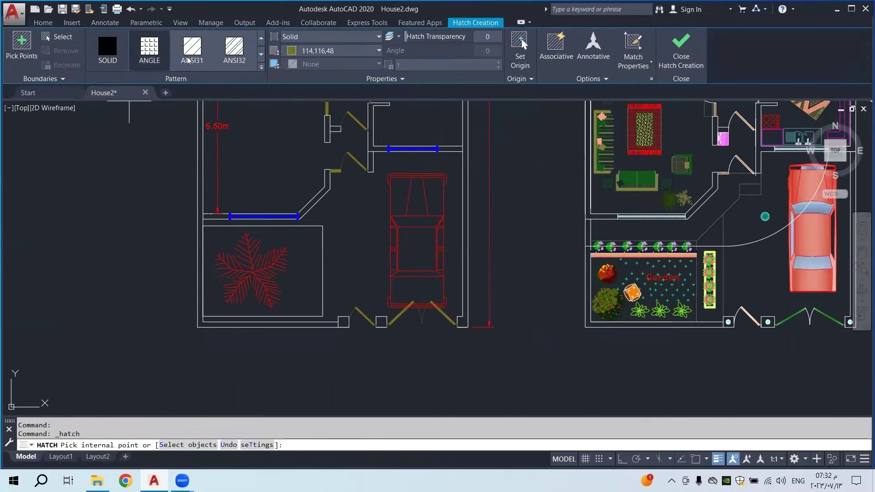
Give the garden hatch the CROSS pattern in Green
{"action": "scroll", "coordinate": [239, 57], "scroll_direction": "down", "scroll_amount": 3}
{"action": "scroll", "coordinate": [230, 61], "scroll_direction": "down", "scroll_amount": 3}
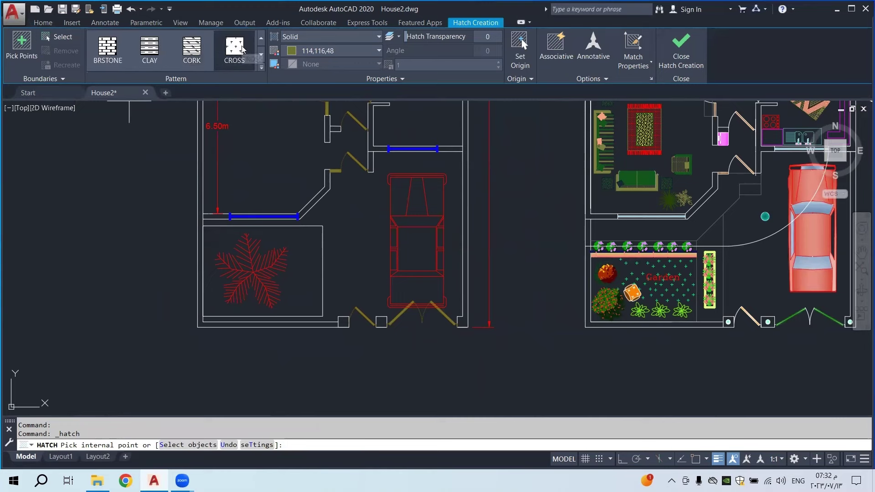
{"action": "left_click", "coordinate": [232, 51]}
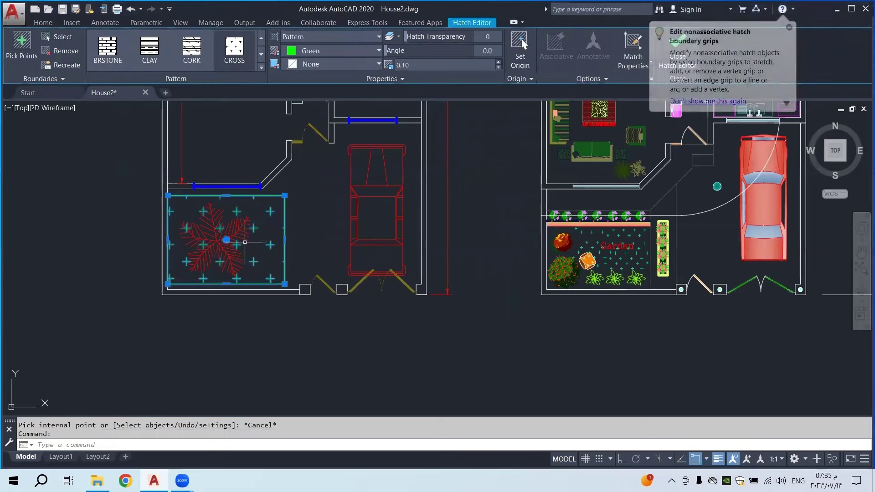
{"action": "left_click", "coordinate": [332, 50]}
{"action": "left_click", "coordinate": [271, 214]}
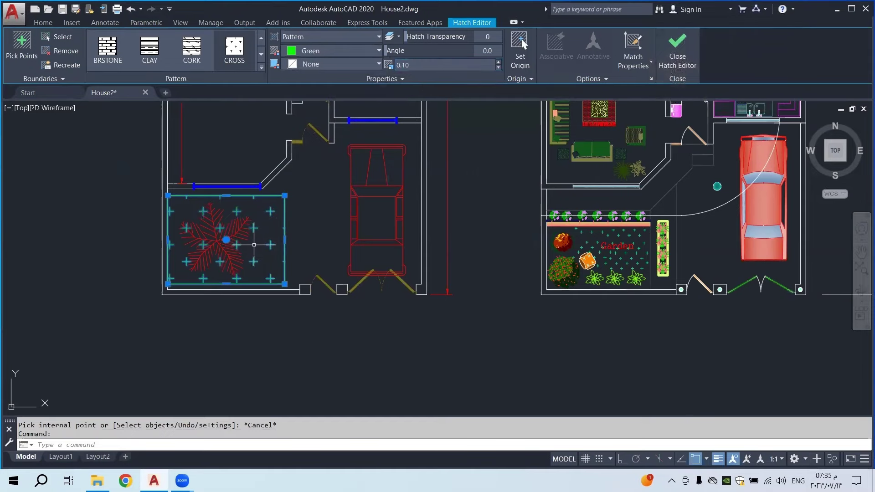
Reduce the garden hatch scale to 0.03 and close the Hatch Editor
{"action": "scroll", "coordinate": [264, 237], "scroll_direction": "up", "scroll_amount": 4}
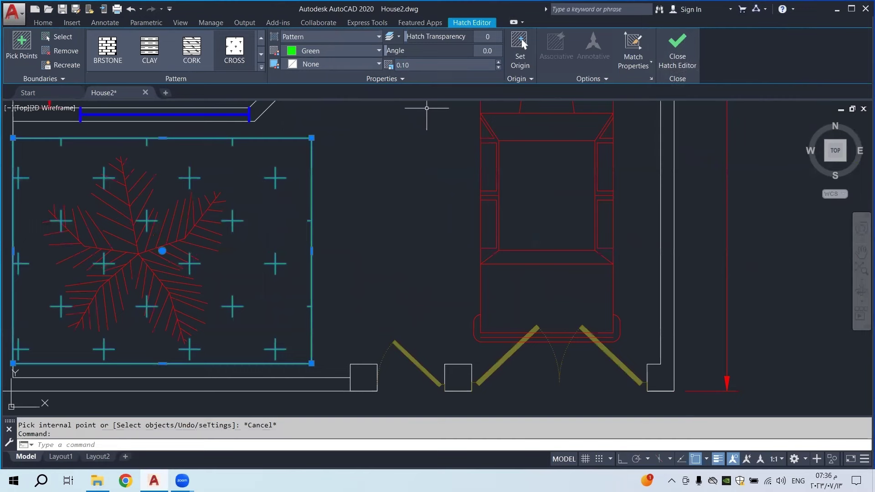
{"action": "left_click", "coordinate": [498, 68]}
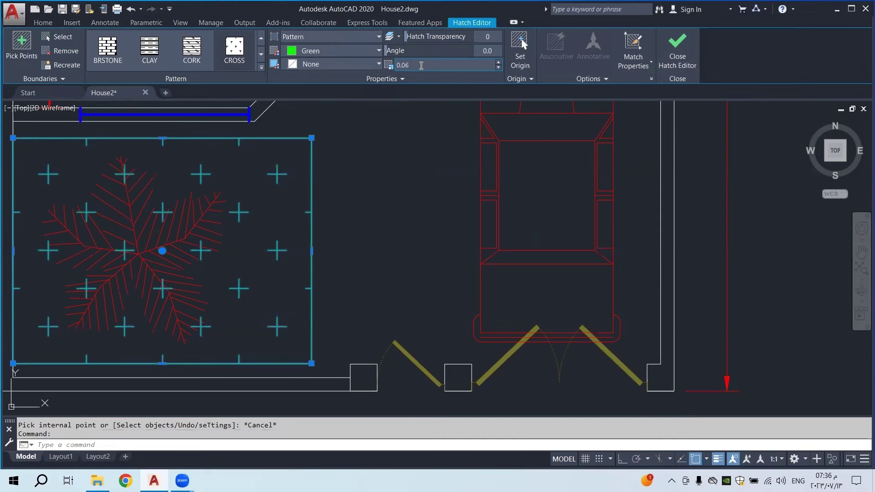
{"action": "key", "text": "Return"}
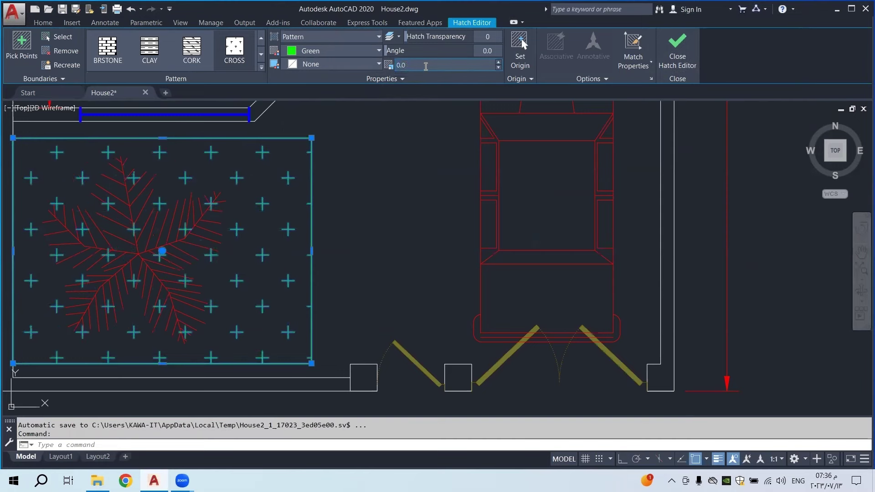
{"action": "key", "text": "Return"}
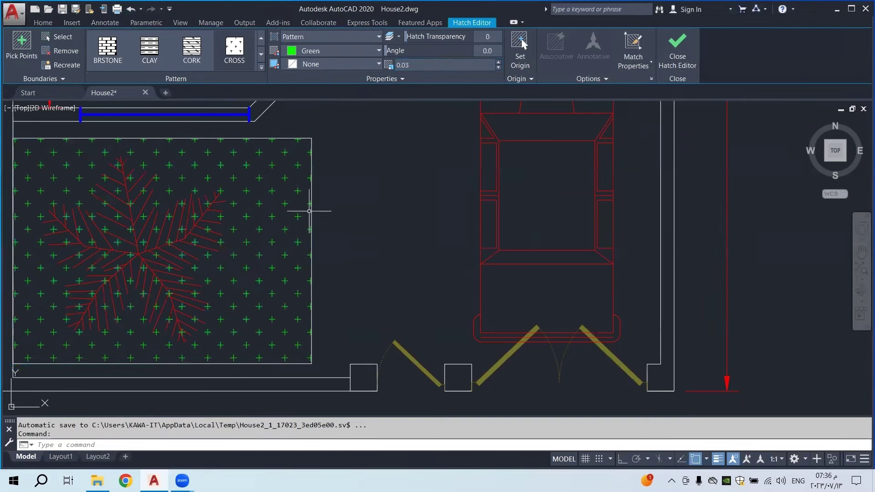
{"action": "key", "text": "Escape"}
{"action": "scroll", "coordinate": [334, 243], "scroll_direction": "down", "scroll_amount": 5}
{"action": "scroll", "coordinate": [326, 237], "scroll_direction": "up", "scroll_amount": 3}
{"action": "scroll", "coordinate": [306, 231], "scroll_direction": "down", "scroll_amount": 3}
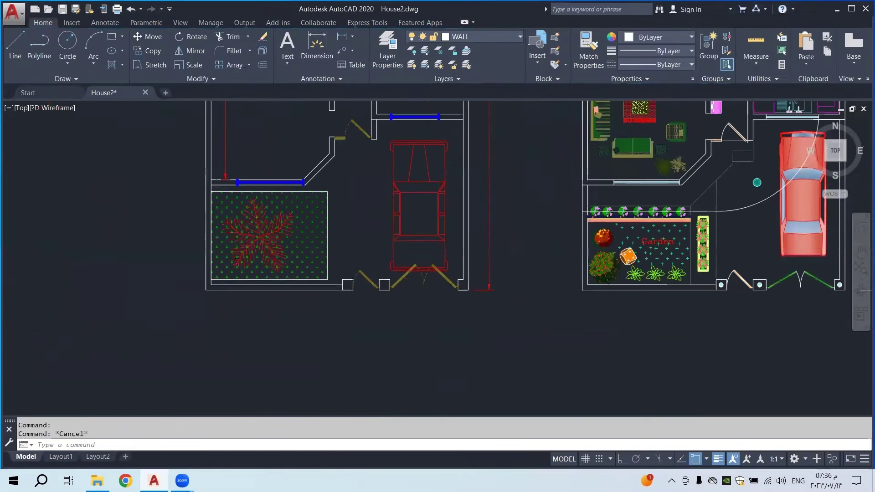
{"action": "key", "text": "Escape"}
{"action": "middle_click_drag", "start_coordinate": [455, 272], "coordinate": [417, 308]}
{"action": "scroll", "coordinate": [465, 288], "scroll_direction": "up", "scroll_amount": 4}
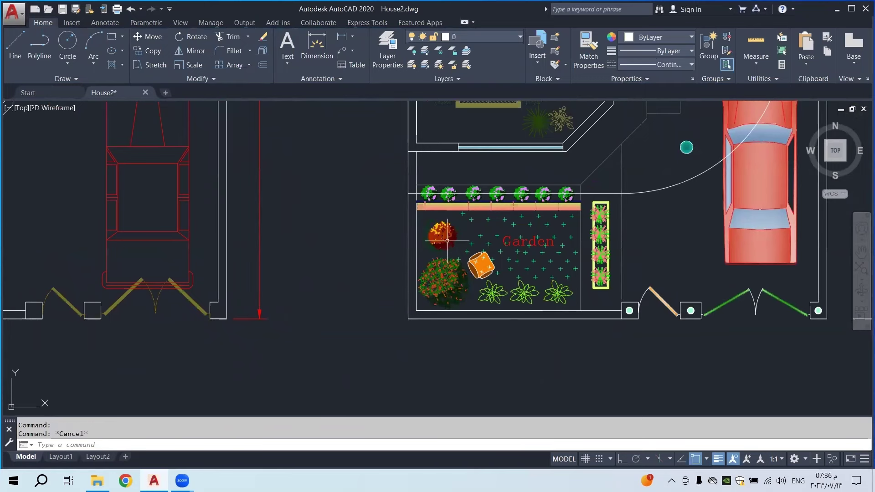
{"action": "scroll", "coordinate": [471, 280], "scroll_direction": "down", "scroll_amount": 2}
{"action": "scroll", "coordinate": [547, 300], "scroll_direction": "down", "scroll_amount": 2}
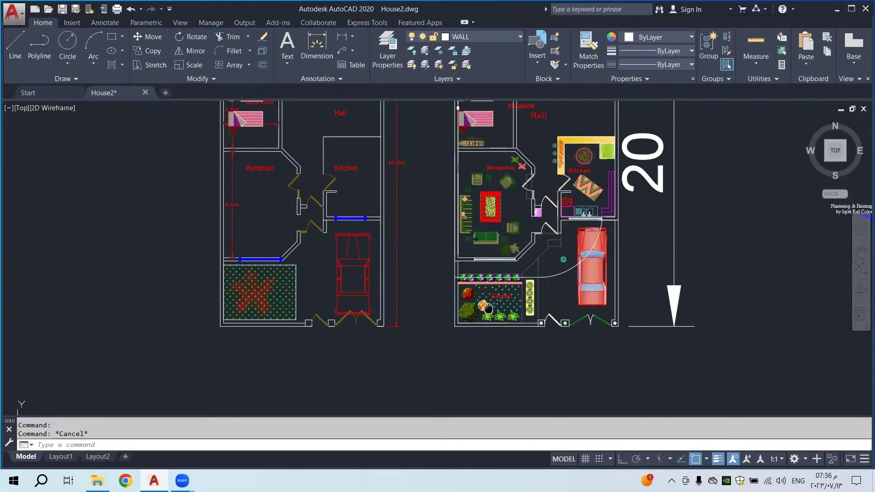
{"action": "key", "text": "Escape"}
{"action": "scroll", "coordinate": [548, 220], "scroll_direction": "up", "scroll_amount": 2}
{"action": "middle_click_drag", "start_coordinate": [548, 220], "coordinate": [535, 295]}
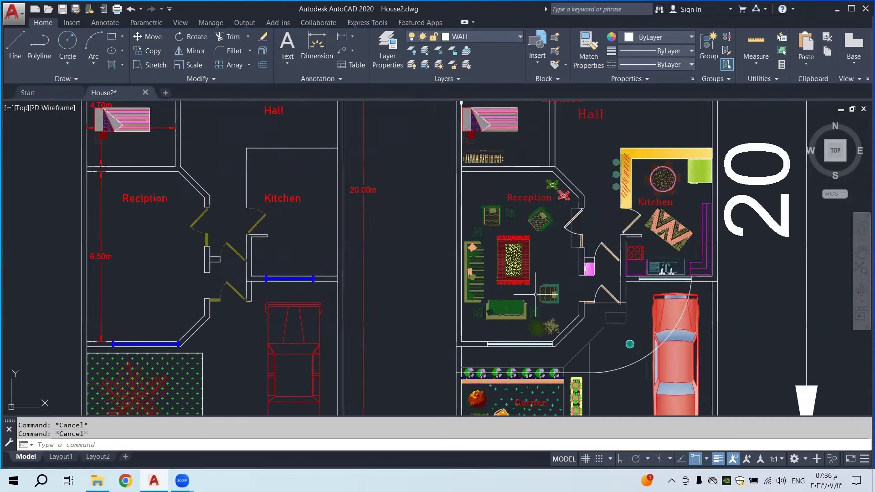
{"action": "middle_click_drag", "start_coordinate": [157, 173], "coordinate": [171, 260]}
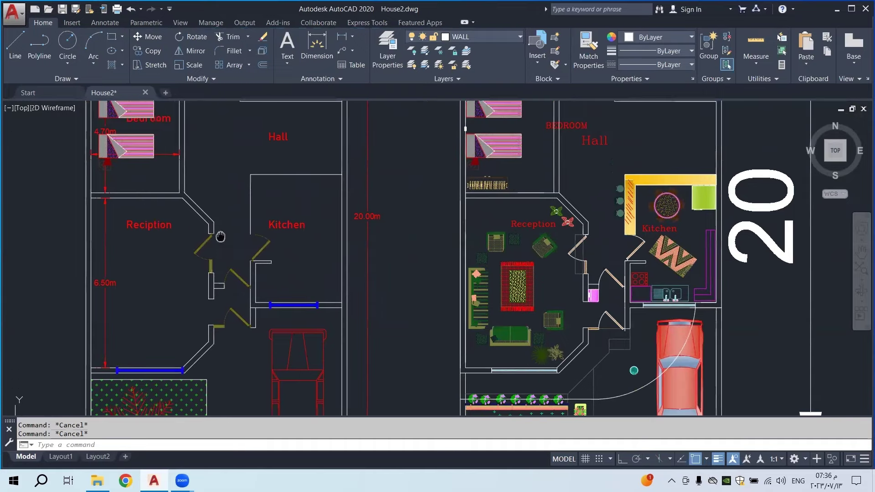
{"action": "scroll", "coordinate": [453, 231], "scroll_direction": "down", "scroll_amount": 4}
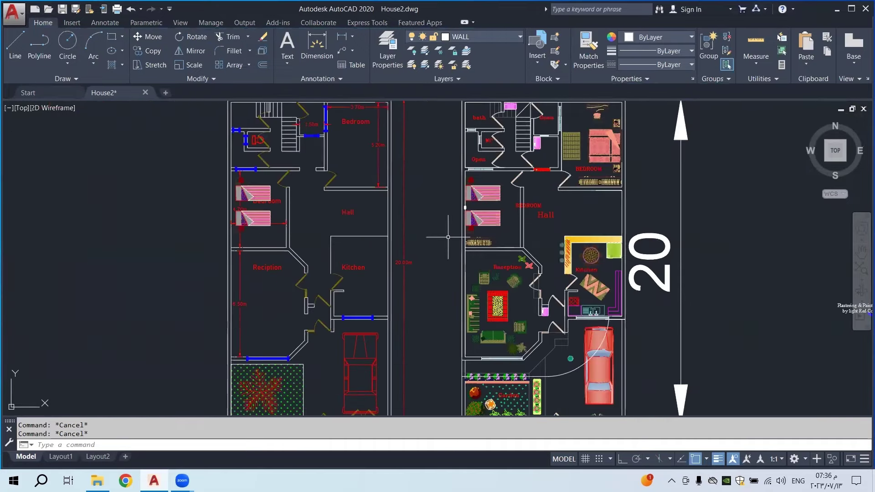
{"action": "scroll", "coordinate": [312, 155], "scroll_direction": "up", "scroll_amount": 4}
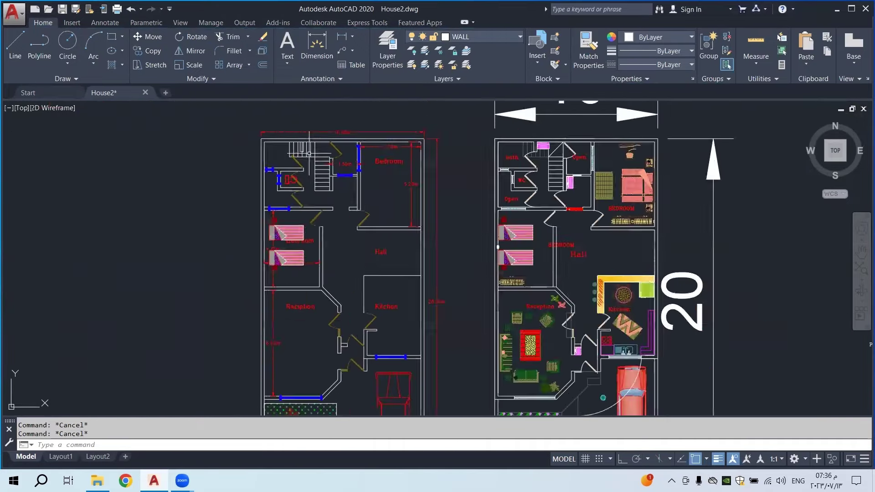
{"action": "middle_click_drag", "start_coordinate": [581, 199], "coordinate": [523, 231]}
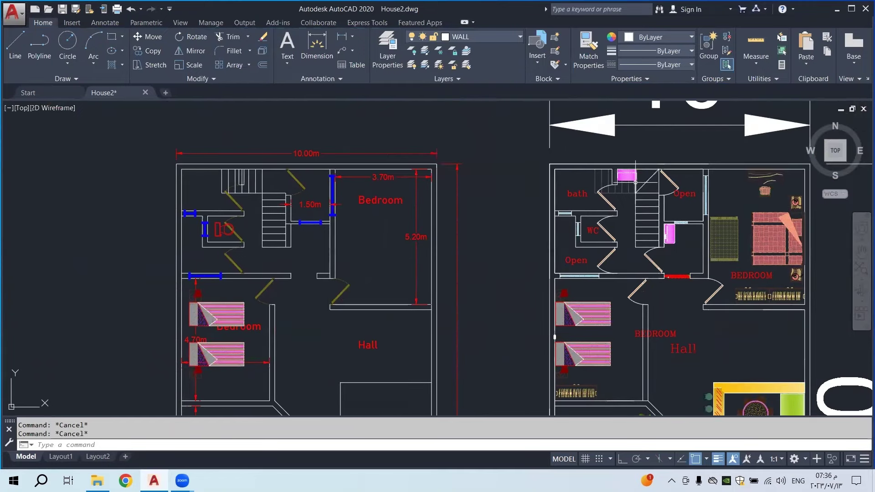
{"action": "scroll", "coordinate": [633, 187], "scroll_direction": "up", "scroll_amount": 2}
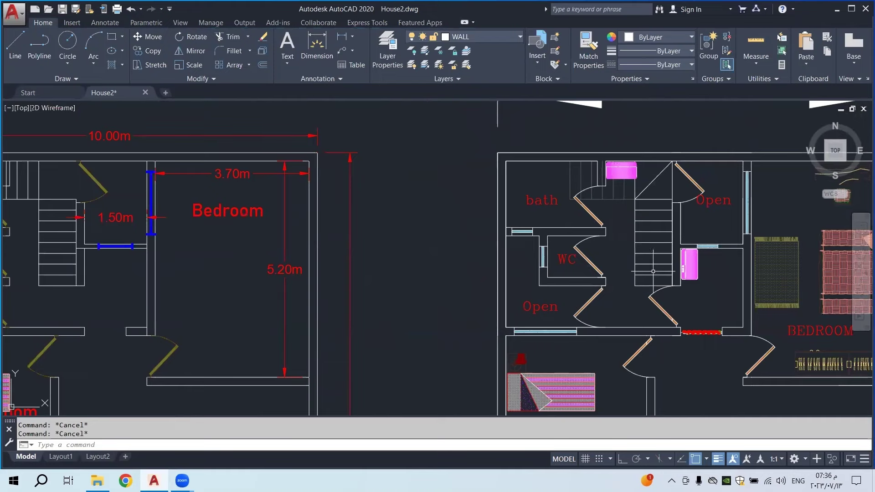
{"action": "scroll", "coordinate": [584, 230], "scroll_direction": "down", "scroll_amount": 4}
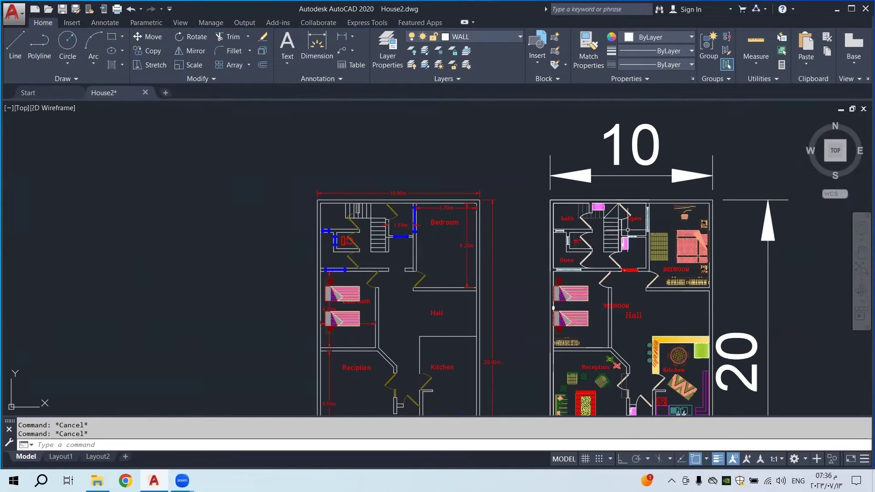
{"action": "scroll", "coordinate": [612, 221], "scroll_direction": "up", "scroll_amount": 4}
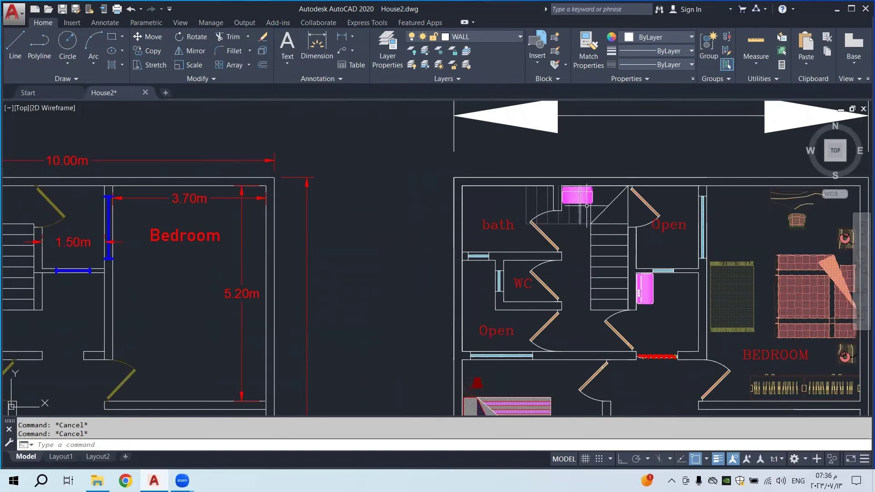
{"action": "middle_click_drag", "start_coordinate": [347, 248], "coordinate": [455, 283]}
Recolour the left plan's inner and outer stair lines to dark grey 99,100,102
{"action": "middle_click_drag", "start_coordinate": [445, 244], "coordinate": [640, 244]}
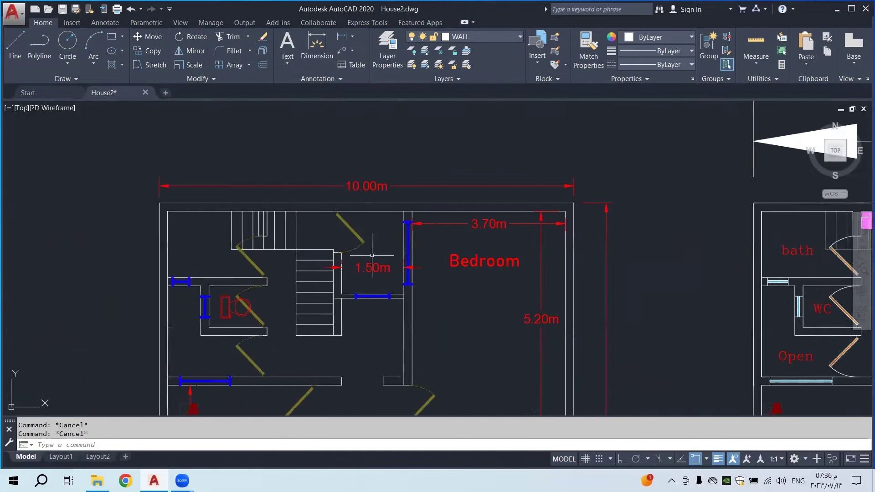
{"action": "scroll", "coordinate": [186, 217], "scroll_direction": "up", "scroll_amount": 4}
{"action": "left_click", "coordinate": [457, 299]}
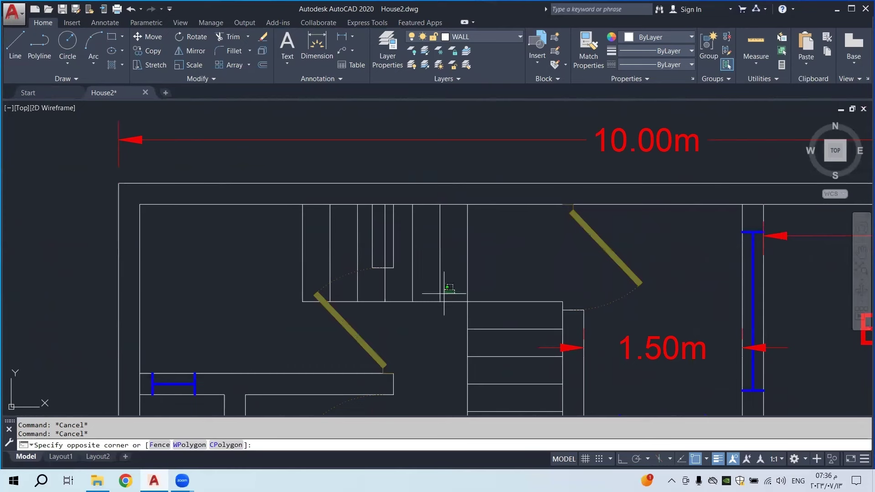
{"action": "left_click", "coordinate": [351, 304]}
{"action": "left_click", "coordinate": [347, 253]}
{"action": "left_click", "coordinate": [264, 250]}
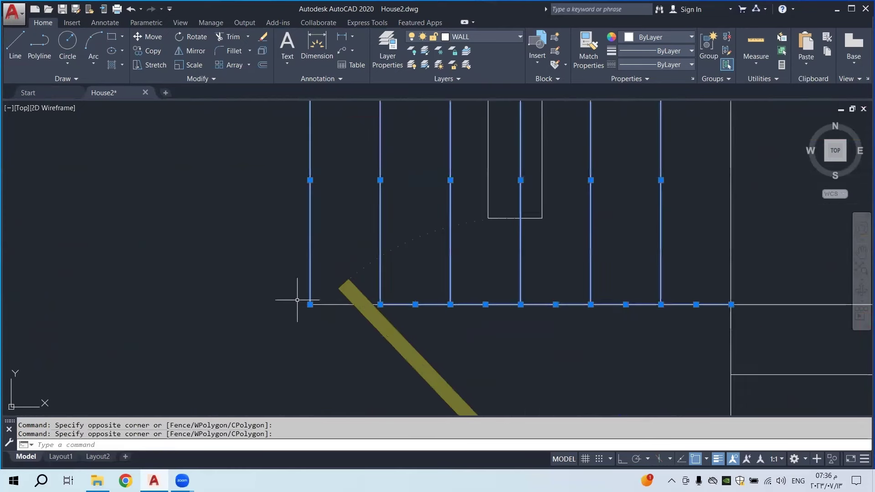
{"action": "scroll", "coordinate": [303, 298], "scroll_direction": "up", "scroll_amount": 4}
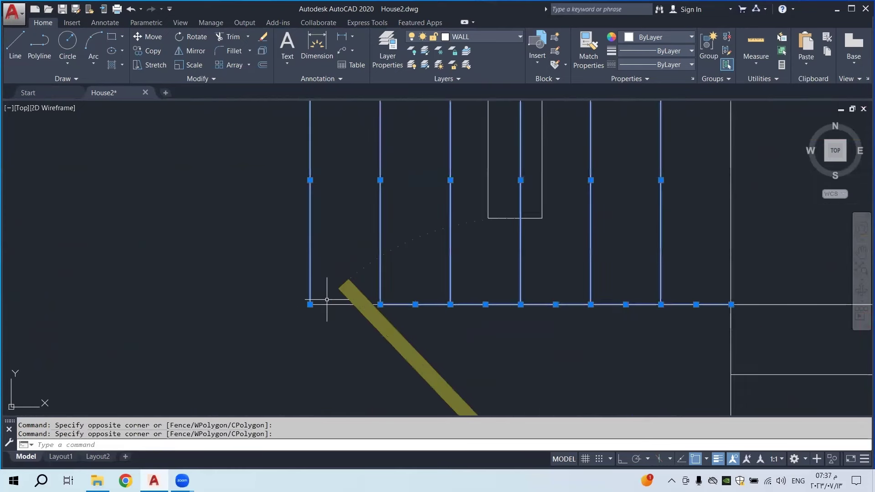
{"action": "left_click", "coordinate": [659, 37]}
{"action": "left_click", "coordinate": [628, 90]}
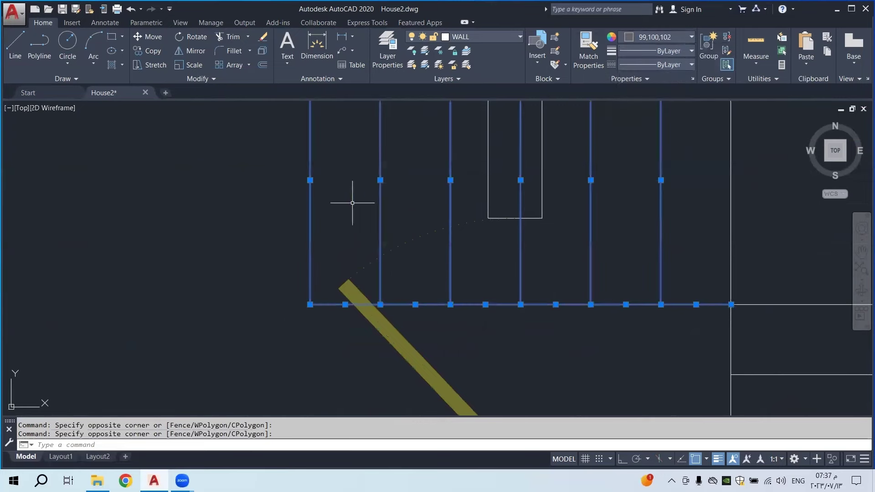
{"action": "key", "text": "Escape"}
Pan around the left plan to review the Reception, Kitchen, garden and car
{"action": "scroll", "coordinate": [355, 214], "scroll_direction": "down", "scroll_amount": 4}
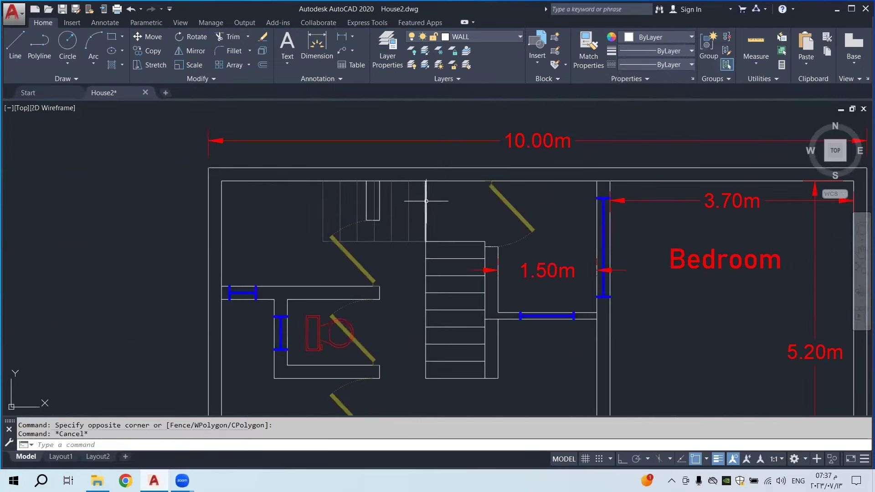
{"action": "scroll", "coordinate": [389, 216], "scroll_direction": "down", "scroll_amount": 4}
{"action": "middle_click_drag", "start_coordinate": [454, 259], "coordinate": [438, 234]}
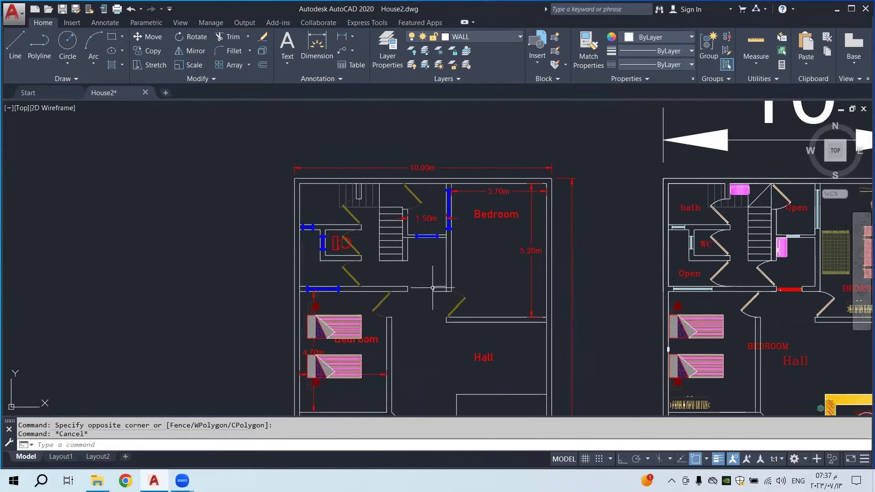
{"action": "mouse_move", "coordinate": [431, 283]}
{"action": "middle_mouse_down"}
{"action": "mouse_move", "coordinate": [415, 257]}
{"action": "mouse_move", "coordinate": [416, 226]}
{"action": "middle_mouse_up"}
{"action": "scroll", "coordinate": [406, 250], "scroll_direction": "down", "scroll_amount": 2}
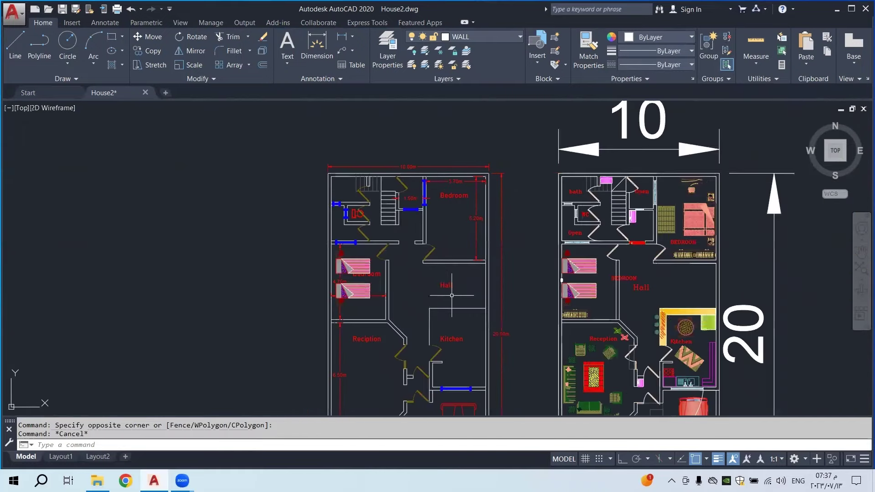
{"action": "middle_click_drag", "start_coordinate": [452, 295], "coordinate": [435, 236]}
{"action": "middle_click_drag", "start_coordinate": [451, 277], "coordinate": [436, 252]}
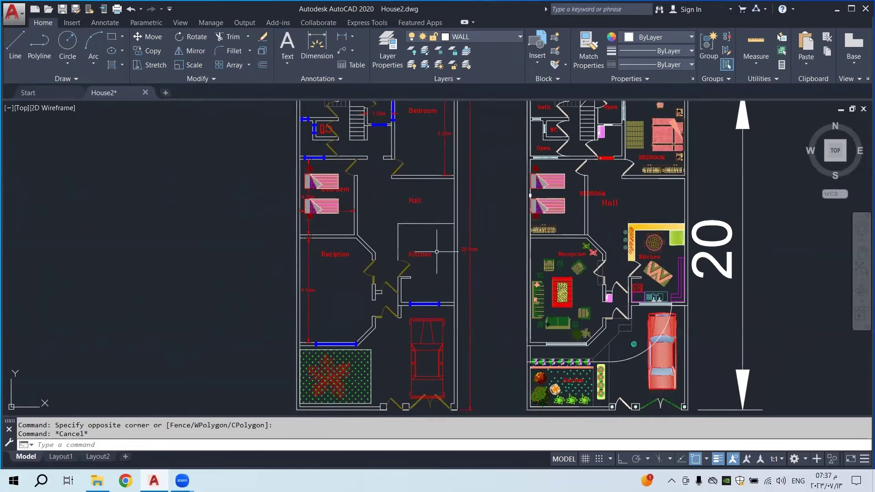
{"action": "scroll", "coordinate": [401, 268], "scroll_direction": "down", "scroll_amount": 2}
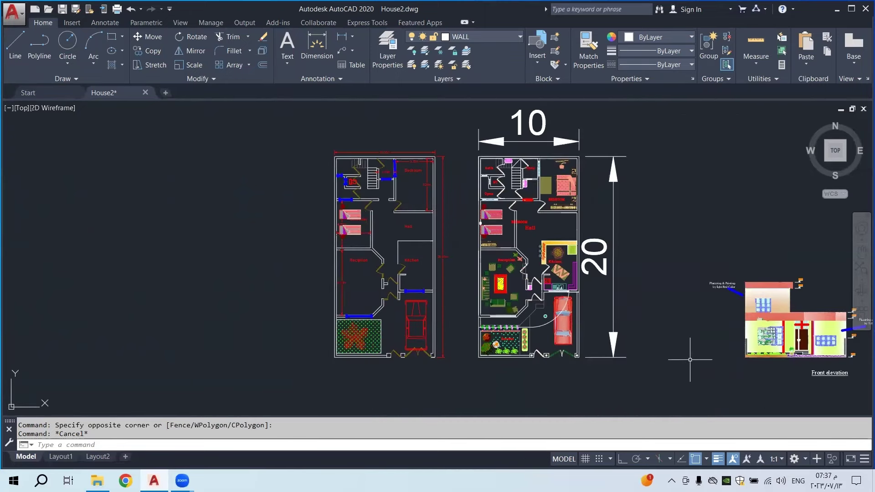
{"action": "middle_click_drag", "start_coordinate": [691, 359], "coordinate": [632, 351]}
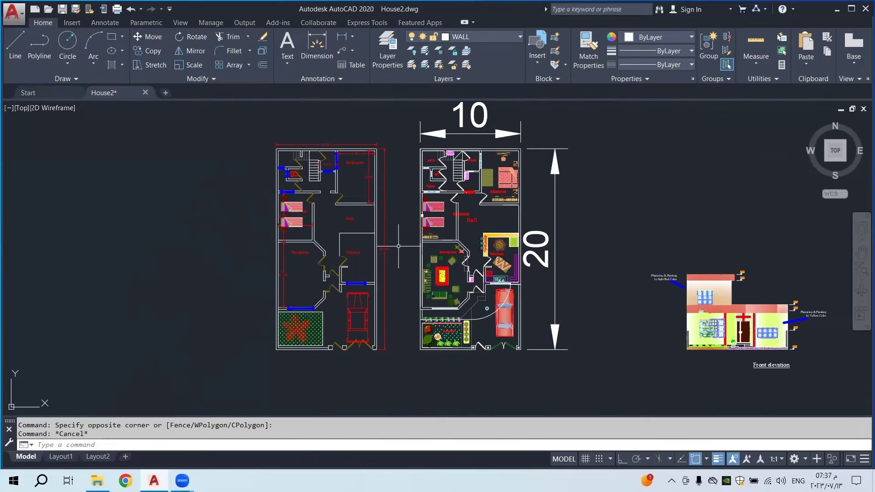
Crossing-select the entire right floor plan
{"action": "middle_click_drag", "start_coordinate": [335, 245], "coordinate": [354, 269]}
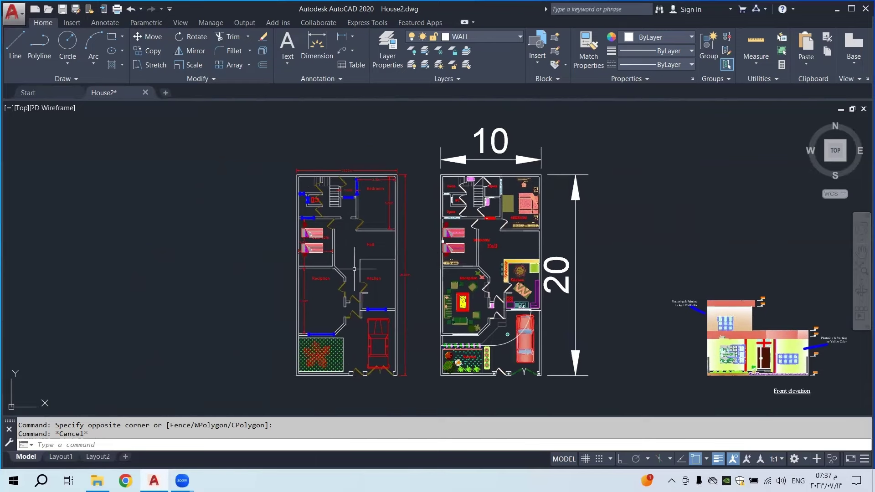
{"action": "middle_click_drag", "start_coordinate": [509, 206], "coordinate": [528, 205]}
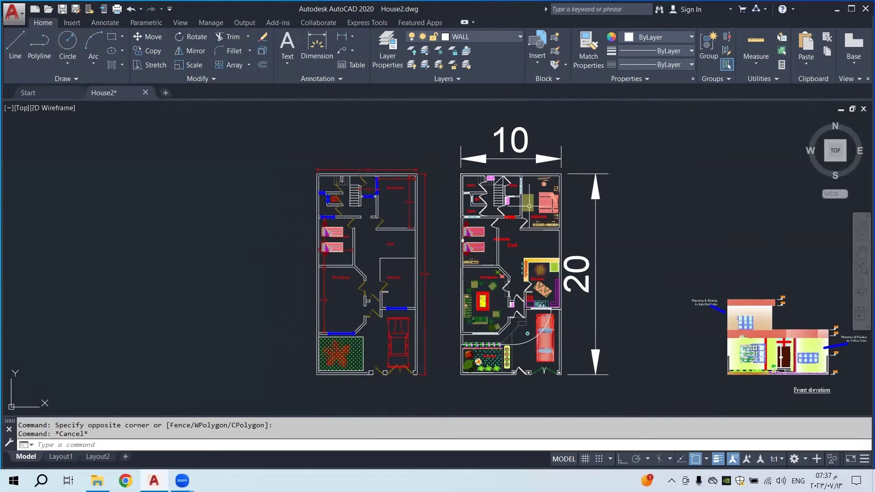
{"action": "left_click", "coordinate": [604, 137]}
{"action": "left_click", "coordinate": [453, 388]}
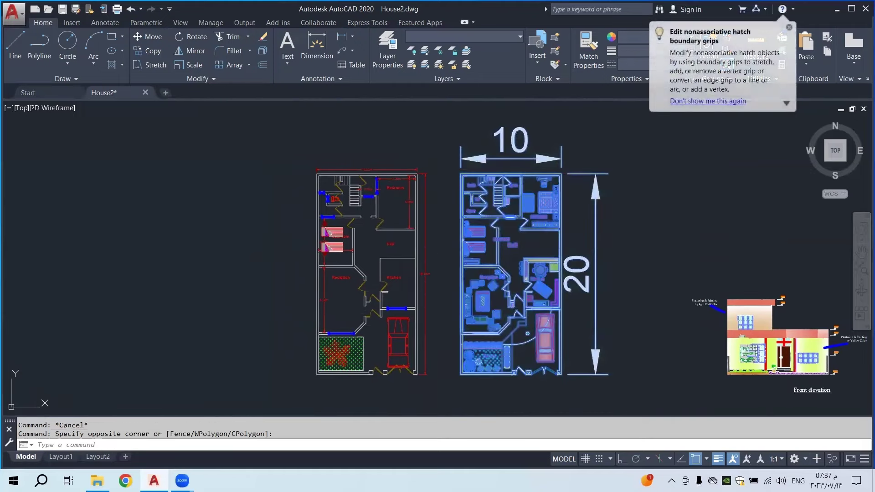
Erase the selected right floor plan
{"action": "key", "text": "Delete"}
{"action": "scroll", "coordinate": [595, 293], "scroll_direction": "down", "scroll_amount": 2}
{"action": "scroll", "coordinate": [634, 242], "scroll_direction": "up", "scroll_amount": 3}
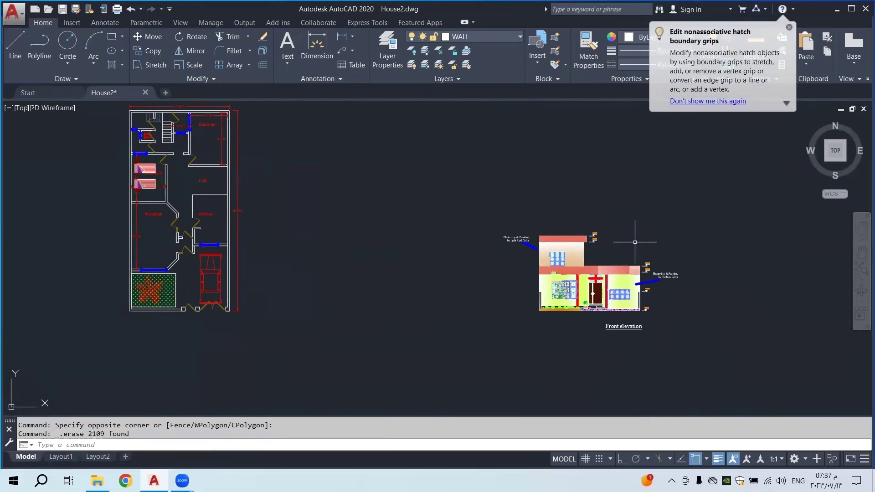
Move the front elevation beside the left floor plan and save the House2 drawing
{"action": "left_click", "coordinate": [703, 196]}
{"action": "left_click", "coordinate": [484, 342]}
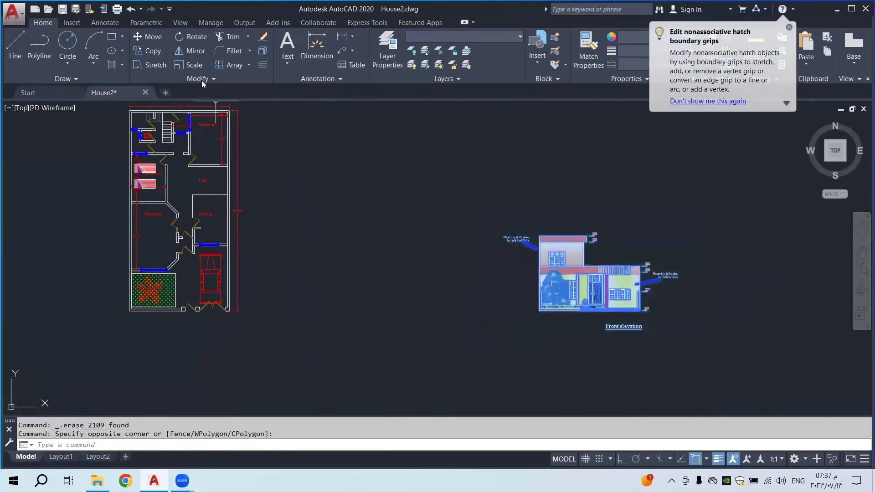
{"action": "left_click", "coordinate": [153, 37]}
{"action": "left_click", "coordinate": [559, 264]}
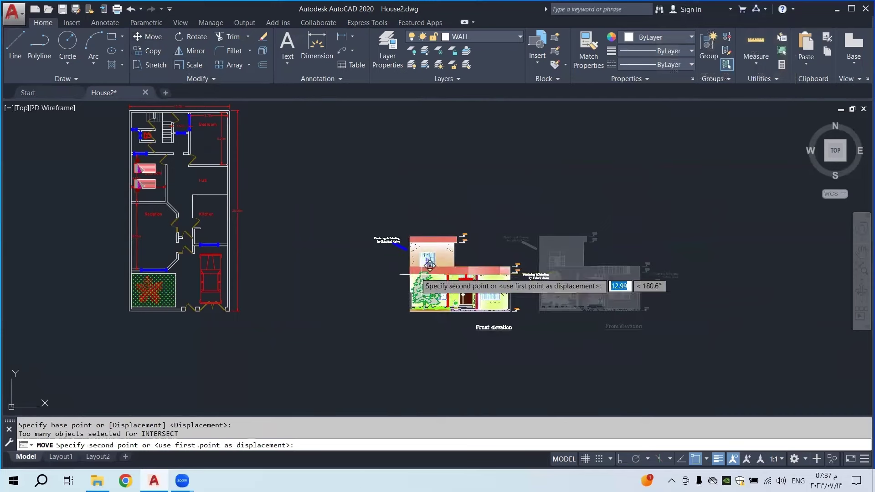
{"action": "left_click", "coordinate": [346, 251]}
{"action": "scroll", "coordinate": [456, 271], "scroll_direction": "up", "scroll_amount": 3}
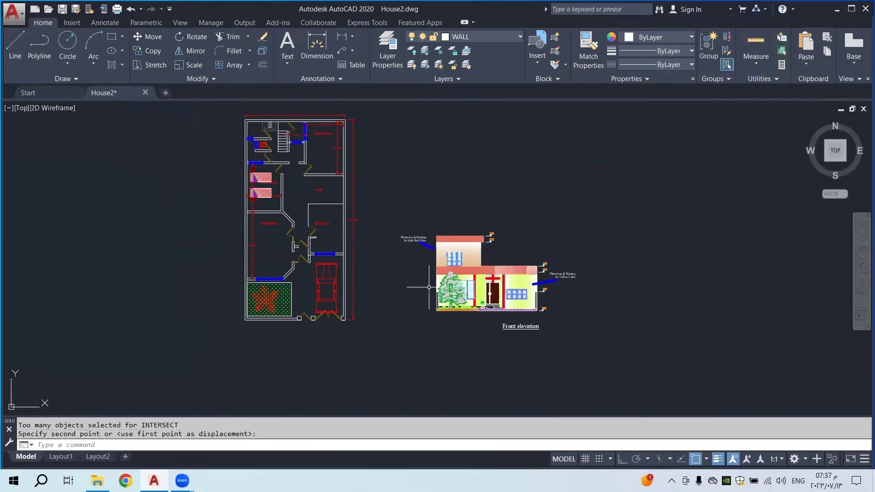
{"action": "key", "text": "Escape"}
{"action": "scroll", "coordinate": [403, 304], "scroll_direction": "down", "scroll_amount": 2}
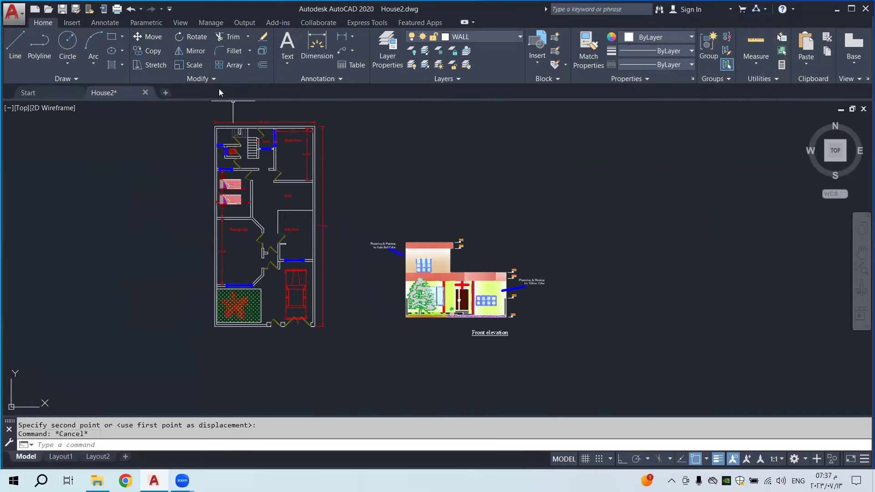
{"action": "left_click", "coordinate": [63, 10]}
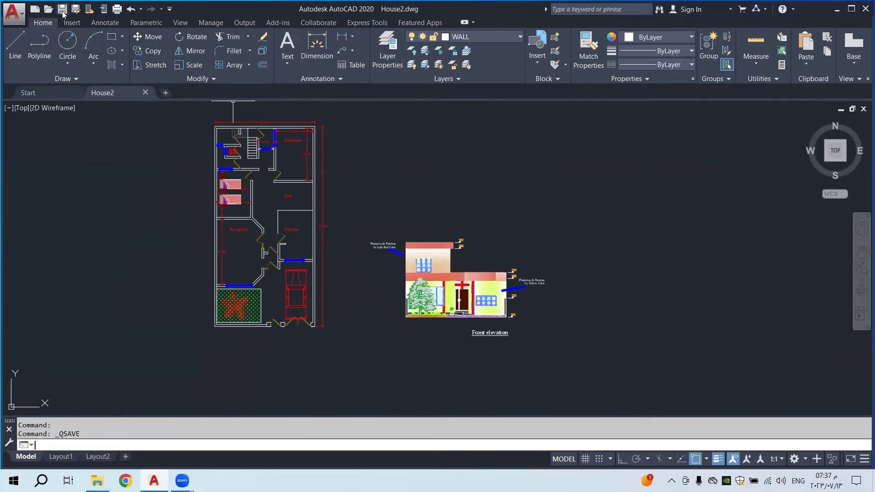
{"action": "middle_click_drag", "start_coordinate": [216, 273], "coordinate": [259, 300]}
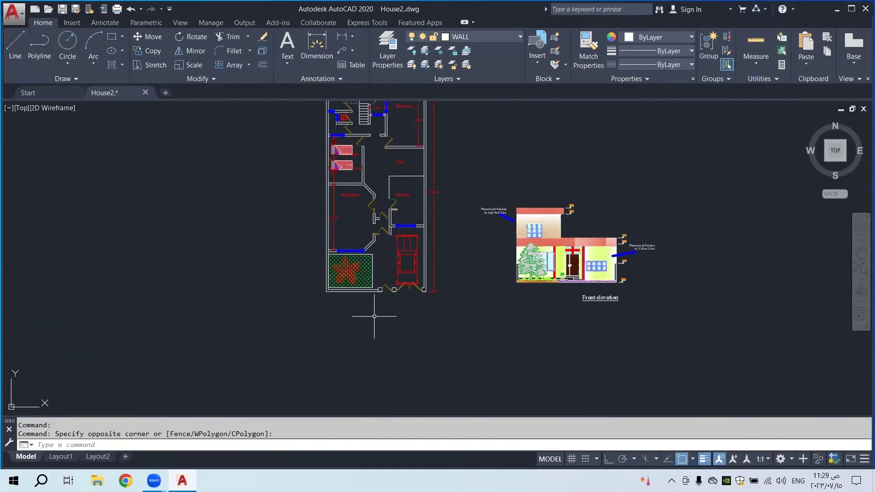
{"action": "middle_click_drag", "start_coordinate": [379, 314], "coordinate": [390, 302]}
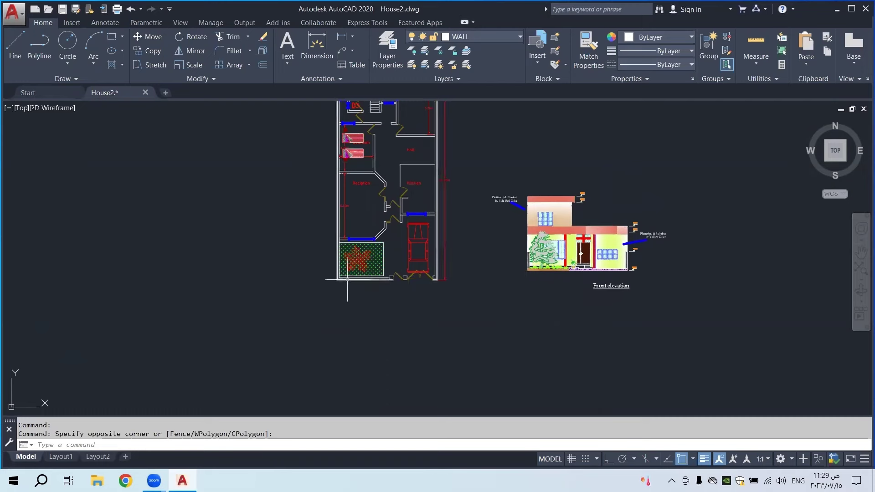
{"action": "middle_click_drag", "start_coordinate": [339, 282], "coordinate": [391, 317]}
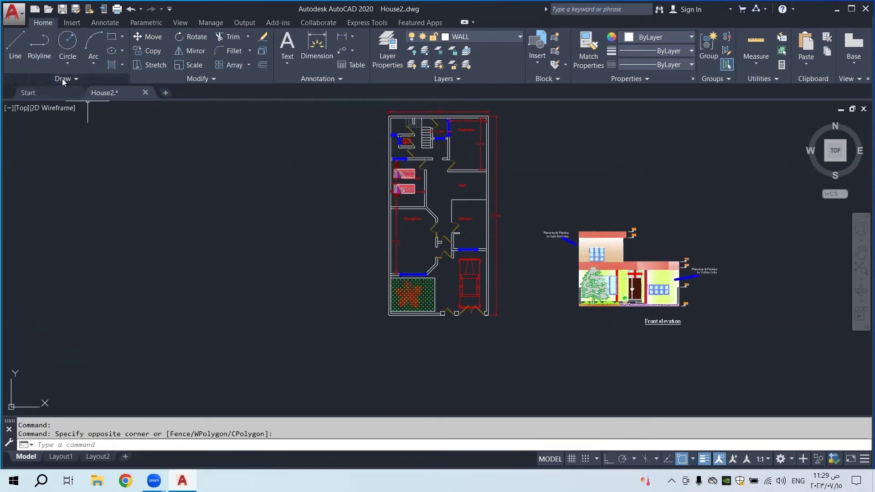
{"action": "left_click", "coordinate": [39, 45]}
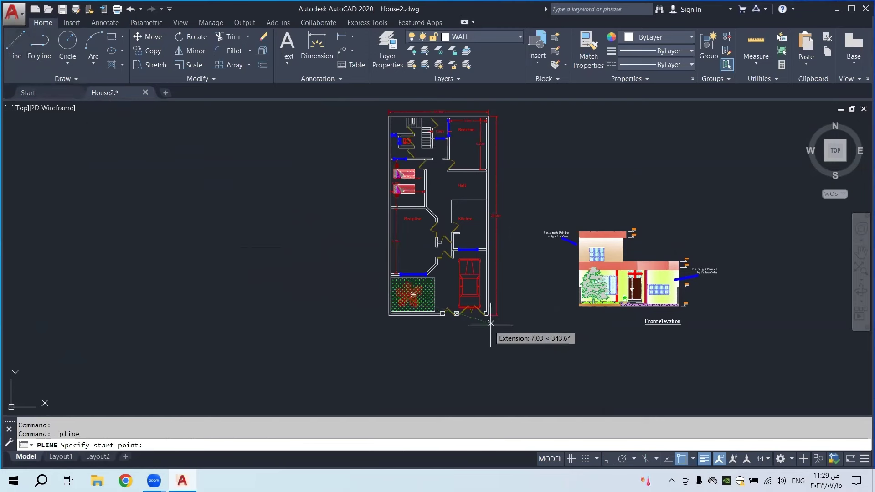
{"action": "left_click", "coordinate": [346, 315]}
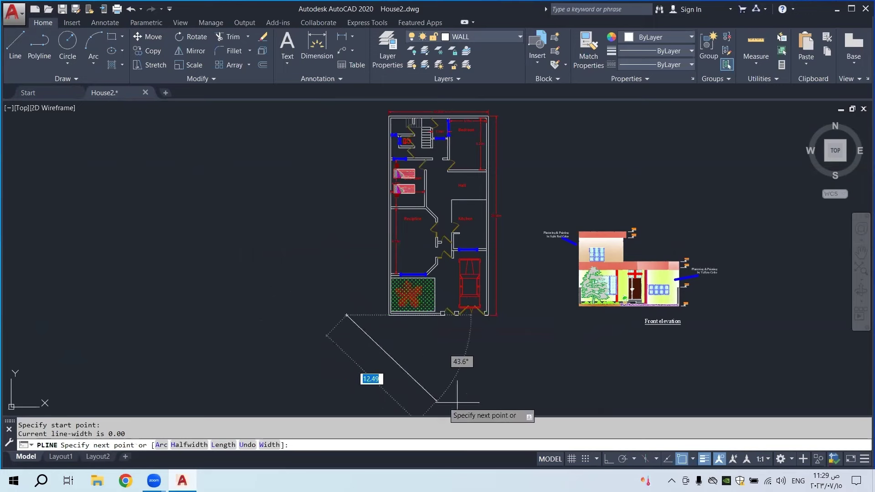
{"action": "left_click", "coordinate": [608, 459]}
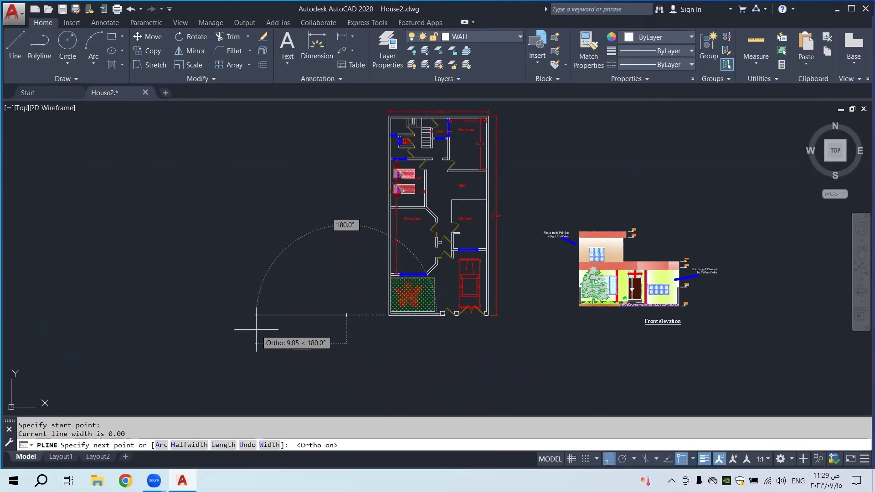
{"action": "type", "text": "10"}
{"action": "key", "text": "Return"}
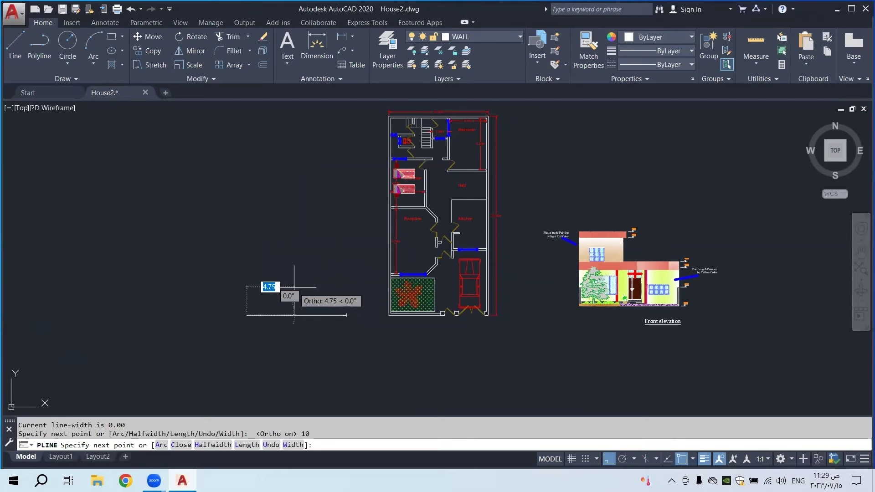
{"action": "key", "text": "Escape"}
{"action": "left_click_drag", "start_coordinate": [345, 295], "coordinate": [292, 339]}
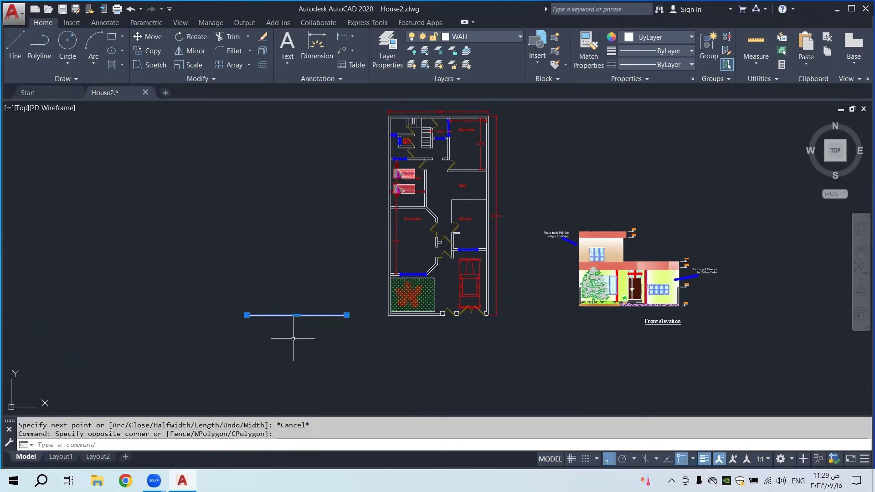
{"action": "key", "text": "Delete"}
{"action": "middle_click_drag", "start_coordinate": [473, 332], "coordinate": [415, 302]}
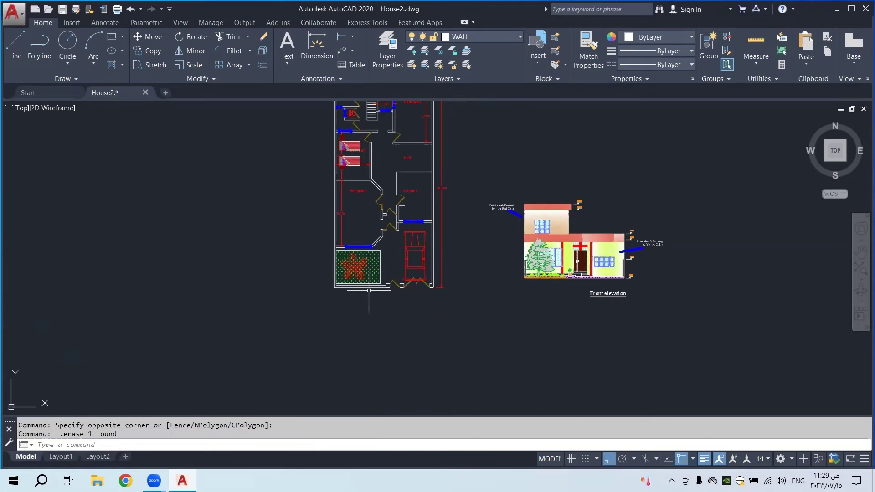
Draw a 10-unit polyline leftward from below the floor plan's right corner
{"action": "scroll", "coordinate": [369, 290], "scroll_direction": "up", "scroll_amount": 2}
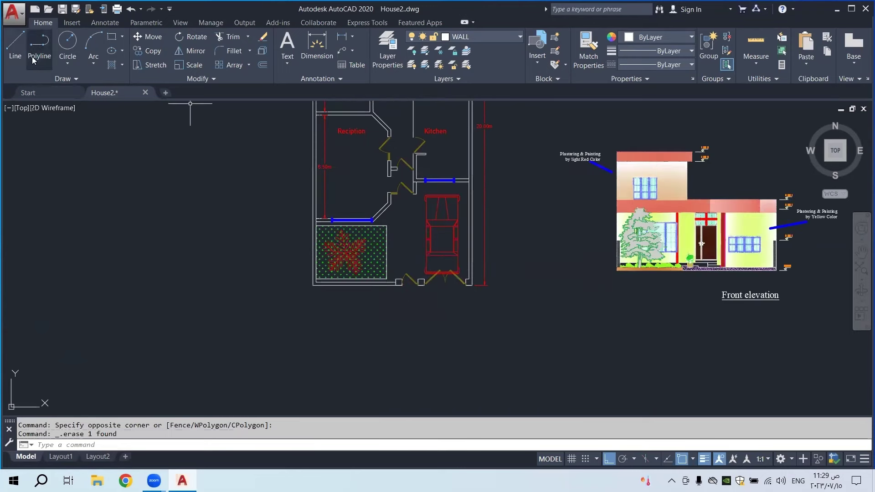
{"action": "left_click", "coordinate": [32, 59]}
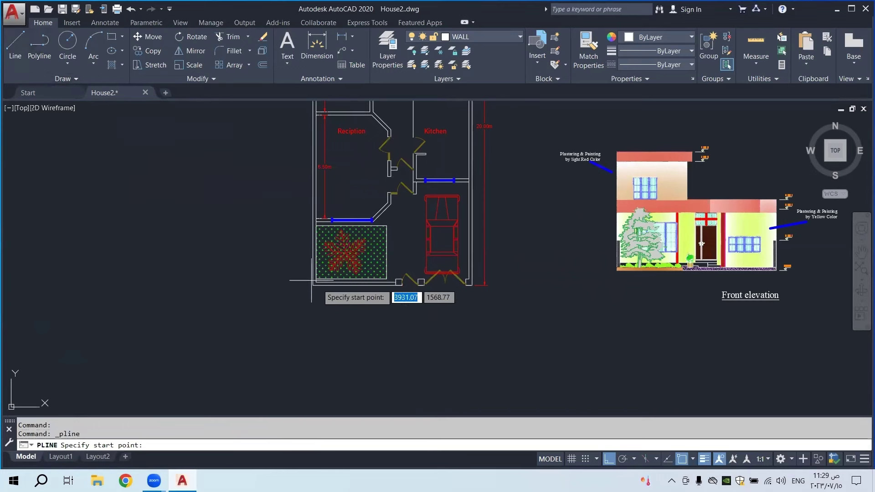
{"action": "scroll", "coordinate": [460, 306], "scroll_direction": "up", "scroll_amount": 3}
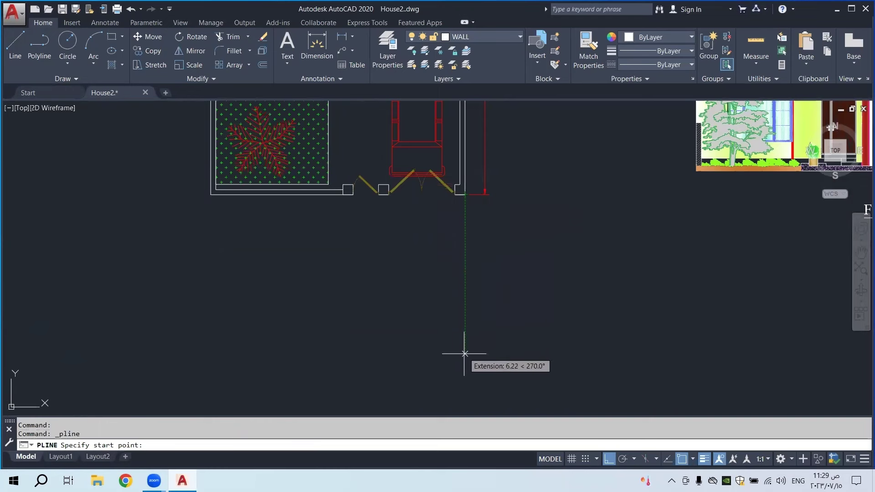
{"action": "left_click", "coordinate": [465, 400]}
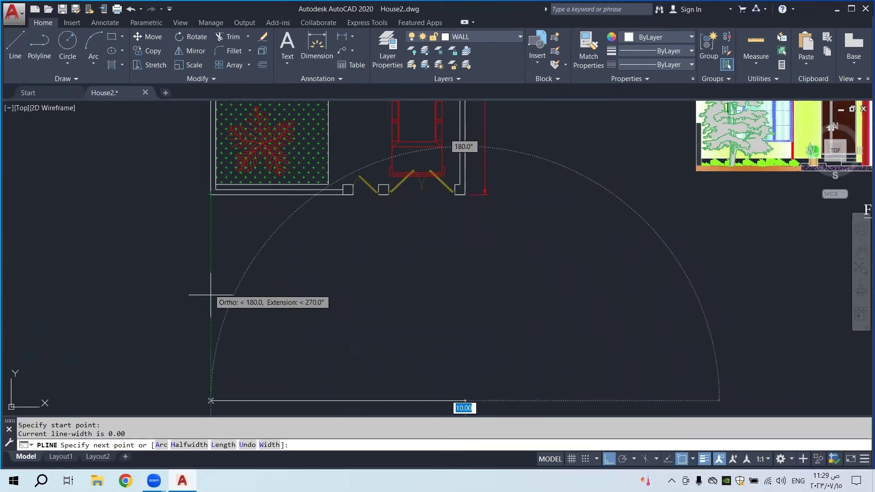
{"action": "left_click", "coordinate": [210, 351]}
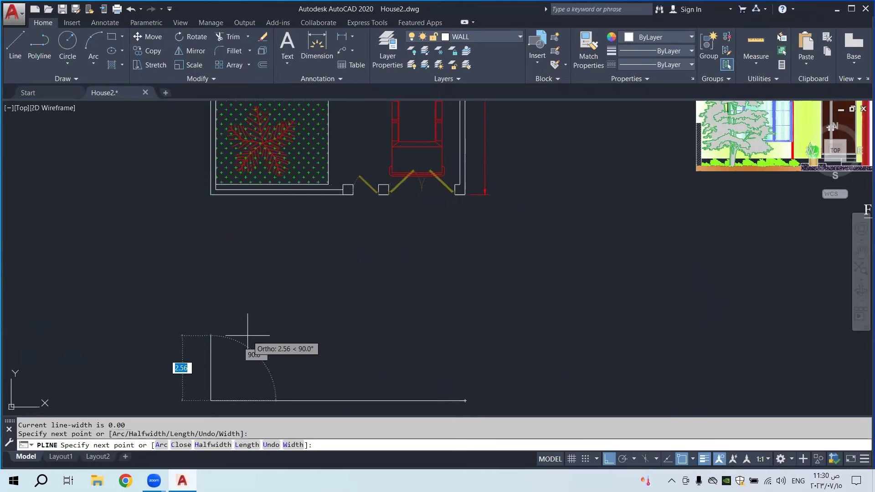
{"action": "scroll", "coordinate": [296, 305], "scroll_direction": "down", "scroll_amount": 4}
{"action": "key", "text": "Escape"}
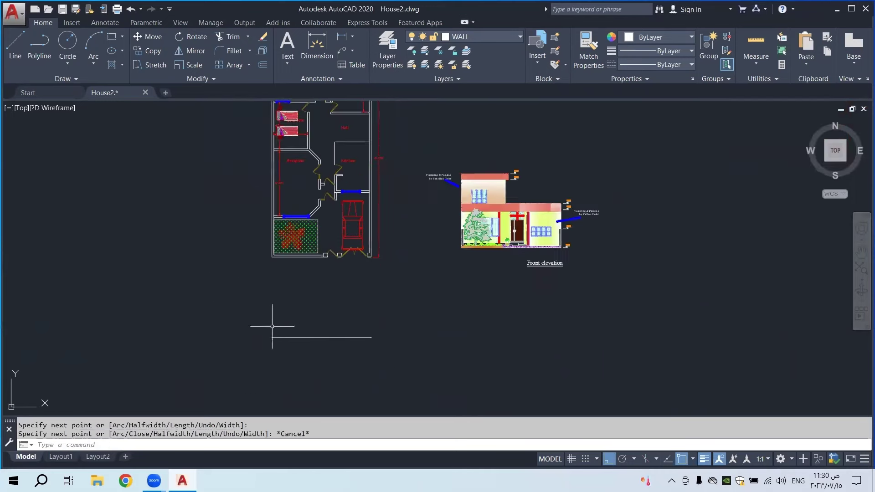
{"action": "scroll", "coordinate": [272, 327], "scroll_direction": "up", "scroll_amount": 2}
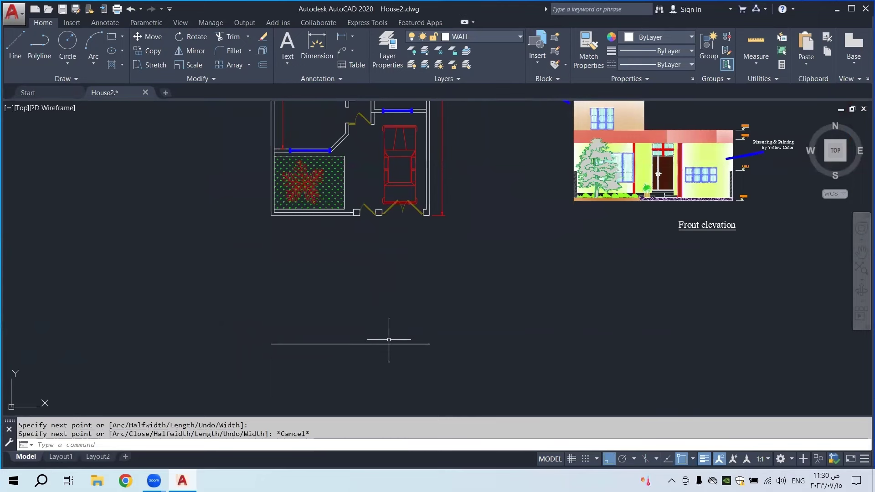
{"action": "mouse_move", "coordinate": [370, 304]}
{"action": "middle_mouse_down"}
{"action": "mouse_move", "coordinate": [379, 297]}
{"action": "mouse_move", "coordinate": [391, 326]}
{"action": "middle_mouse_up"}
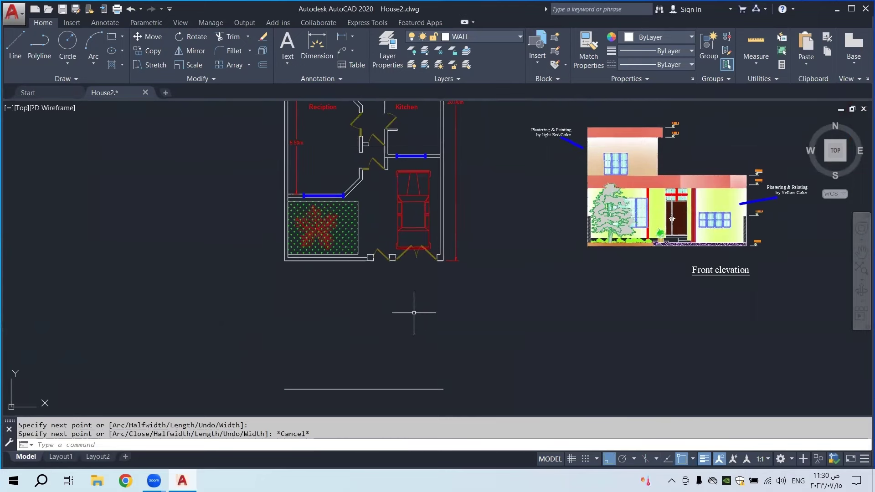
{"action": "middle_click_drag", "start_coordinate": [400, 279], "coordinate": [400, 276]}
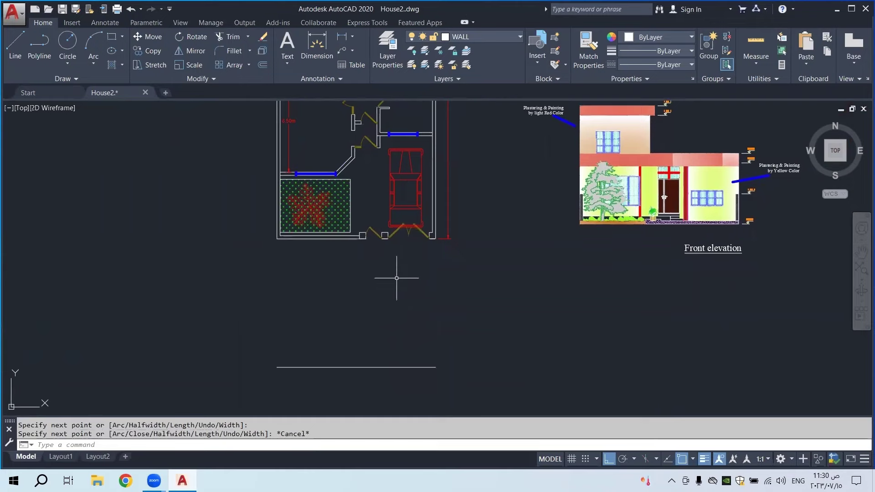
{"action": "scroll", "coordinate": [399, 277], "scroll_direction": "down", "scroll_amount": 2}
{"action": "scroll", "coordinate": [362, 229], "scroll_direction": "up", "scroll_amount": 4}
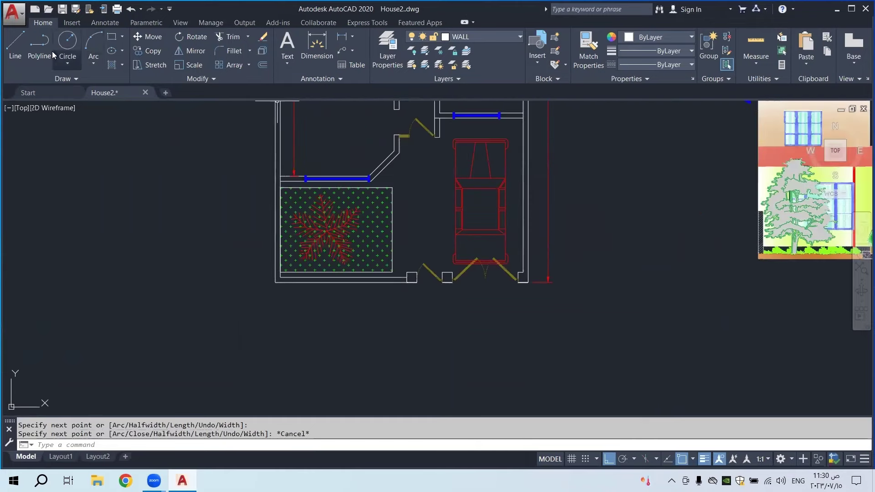
Draw a three-segment bracket-shaped boundary polyline across the garden past the garage side
{"action": "left_click", "coordinate": [39, 46]}
{"action": "left_click", "coordinate": [234, 193]}
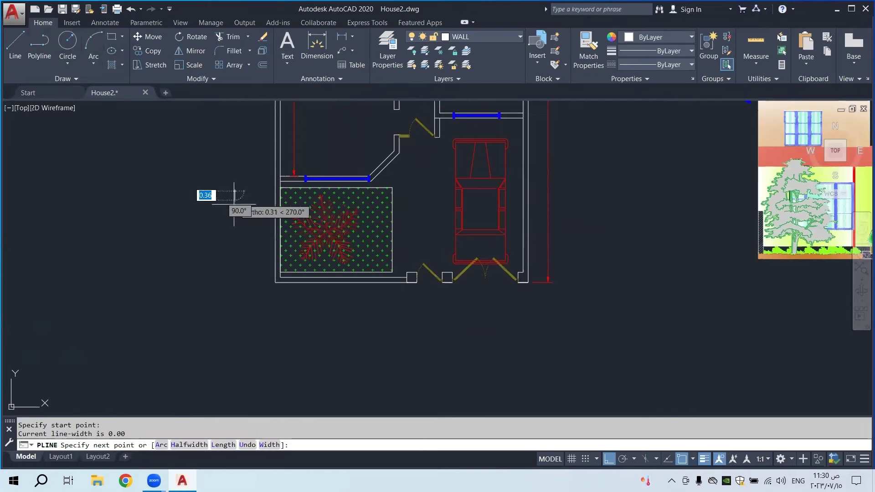
{"action": "left_click", "coordinate": [235, 230]}
{"action": "left_click", "coordinate": [588, 229]}
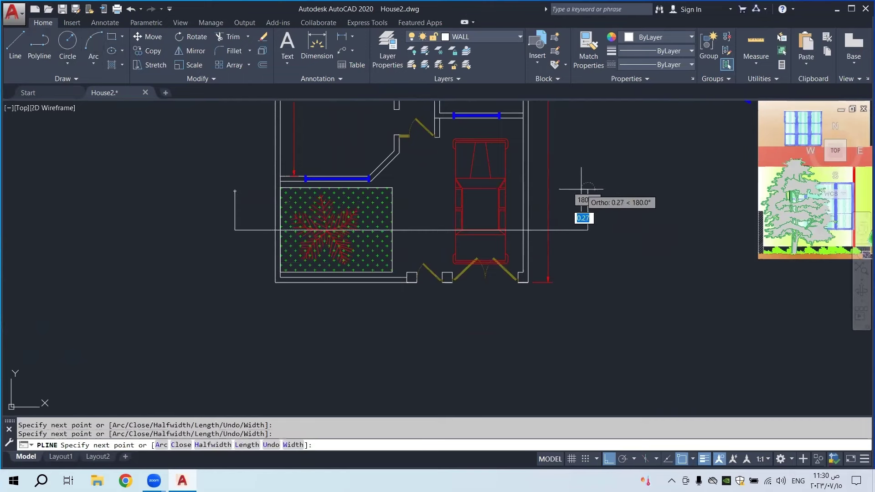
{"action": "key", "text": "Escape"}
{"action": "scroll", "coordinate": [556, 249], "scroll_direction": "down", "scroll_amount": 2}
{"action": "middle_click_drag", "start_coordinate": [557, 250], "coordinate": [550, 295]}
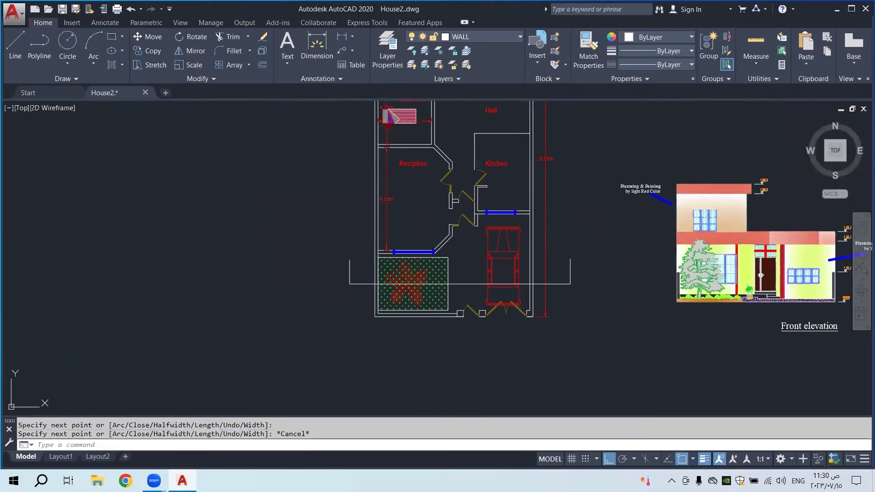
{"action": "left_click", "coordinate": [567, 287]}
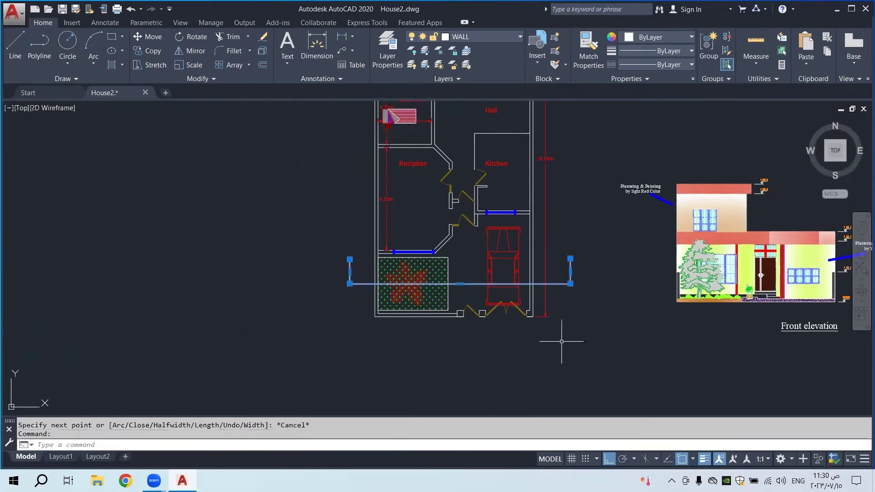
{"action": "key", "text": "Escape"}
Copy the boundary polyline down below the plan's front wall
{"action": "left_click", "coordinate": [147, 51]}
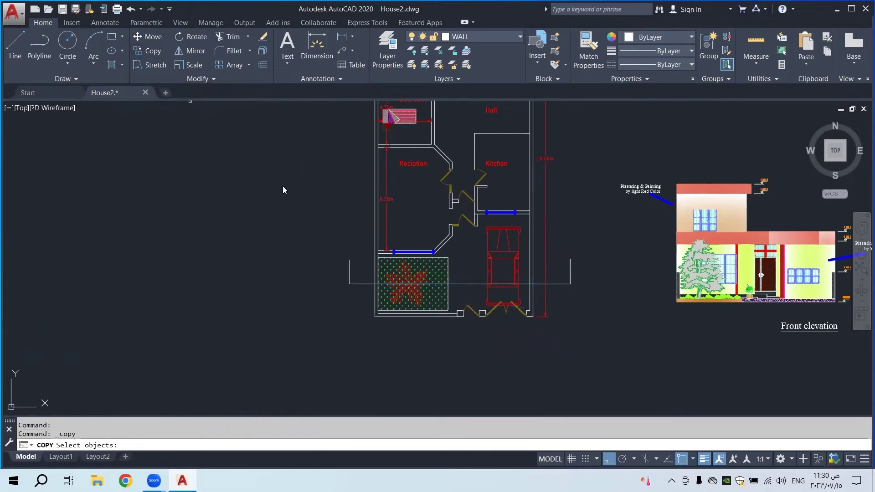
{"action": "left_click", "coordinate": [592, 327]}
{"action": "left_click", "coordinate": [549, 264]}
{"action": "key", "text": "Return"}
{"action": "left_click", "coordinate": [568, 301]}
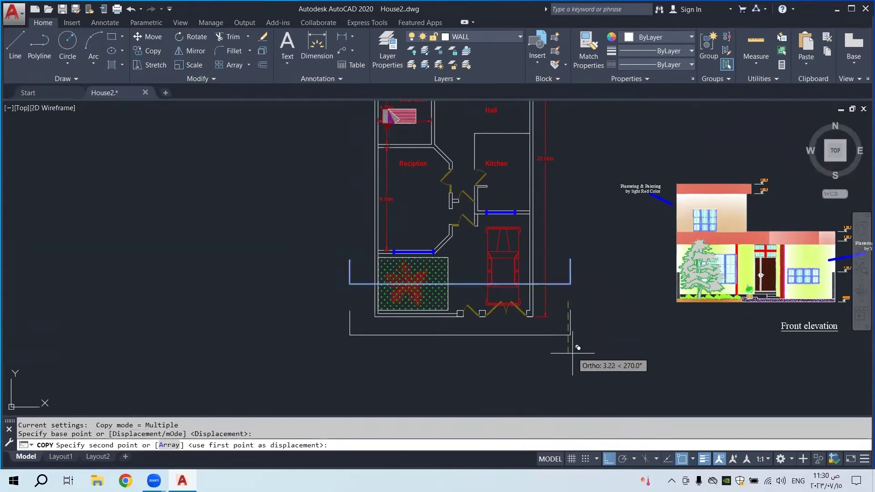
{"action": "left_click", "coordinate": [577, 360]}
{"action": "key", "text": "Escape"}
{"action": "left_click", "coordinate": [594, 336]}
{"action": "left_click", "coordinate": [579, 351]}
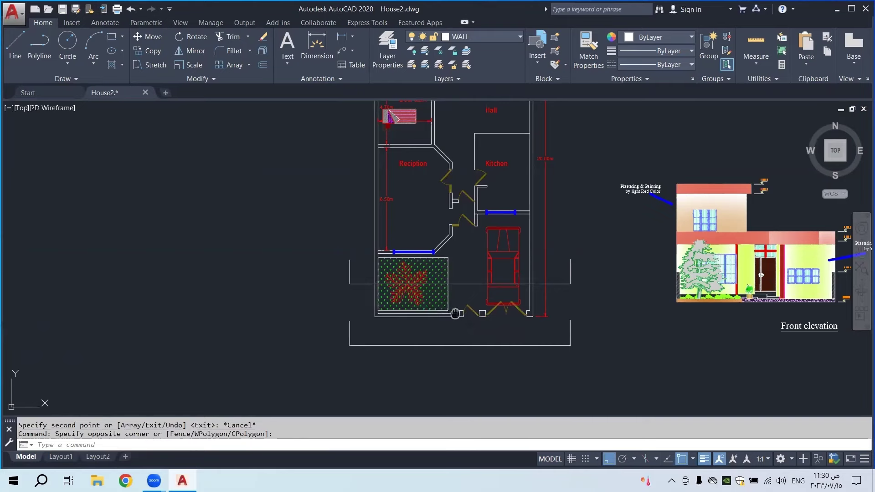
{"action": "middle_click_drag", "start_coordinate": [474, 314], "coordinate": [469, 322]}
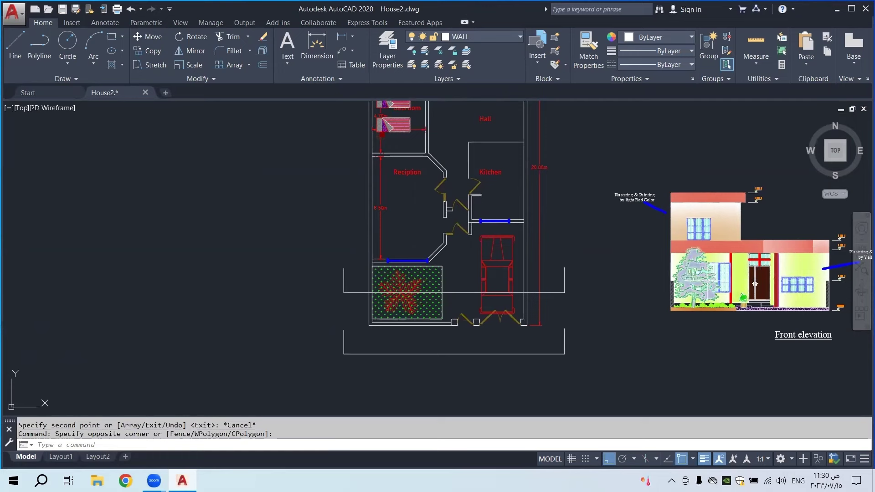
{"action": "middle_click_drag", "start_coordinate": [455, 301], "coordinate": [451, 315]}
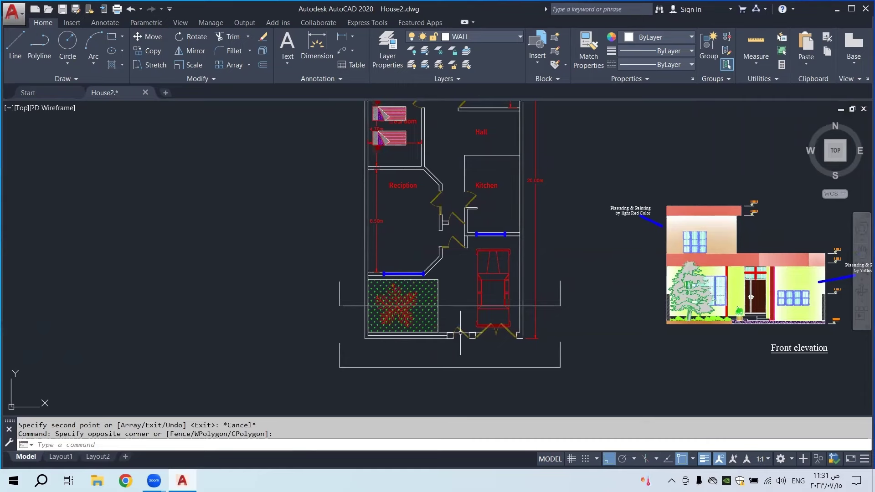
Erase the U-shaped bracket outline below the House2 floor plan, keeping the plan and elevation in view
{"action": "middle_click_drag", "start_coordinate": [449, 335], "coordinate": [445, 231]}
{"action": "left_click_drag", "start_coordinate": [445, 246], "coordinate": [454, 270]}
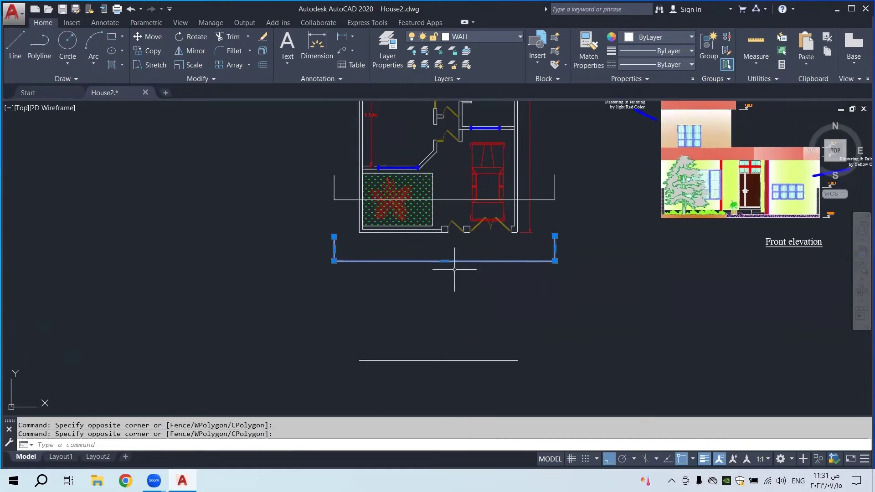
{"action": "key", "text": "Delete"}
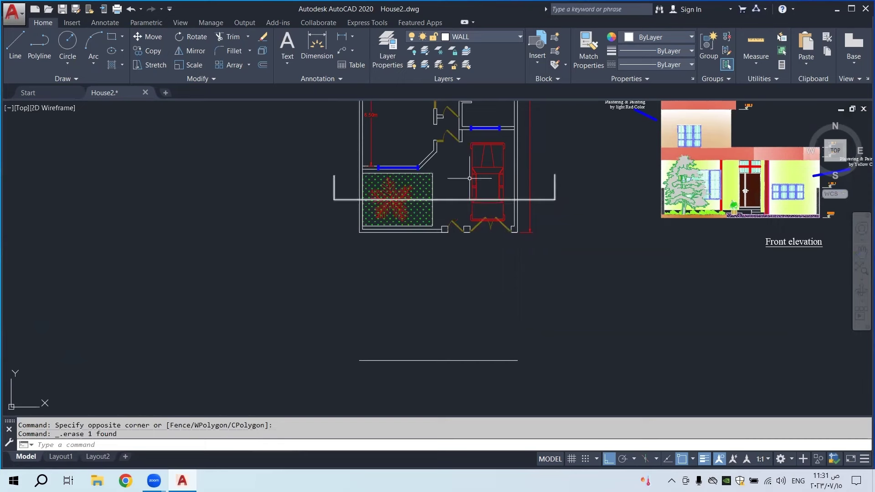
{"action": "middle_click_drag", "start_coordinate": [458, 171], "coordinate": [451, 211]}
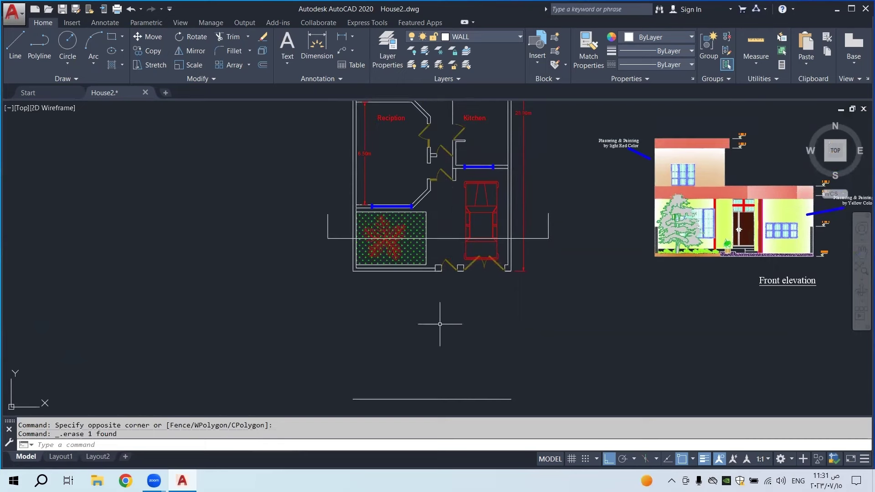
{"action": "middle_click_drag", "start_coordinate": [440, 324], "coordinate": [422, 270]}
Draw vertical projection lines down from the plan's first two wall corners
{"action": "left_click", "coordinate": [19, 69]}
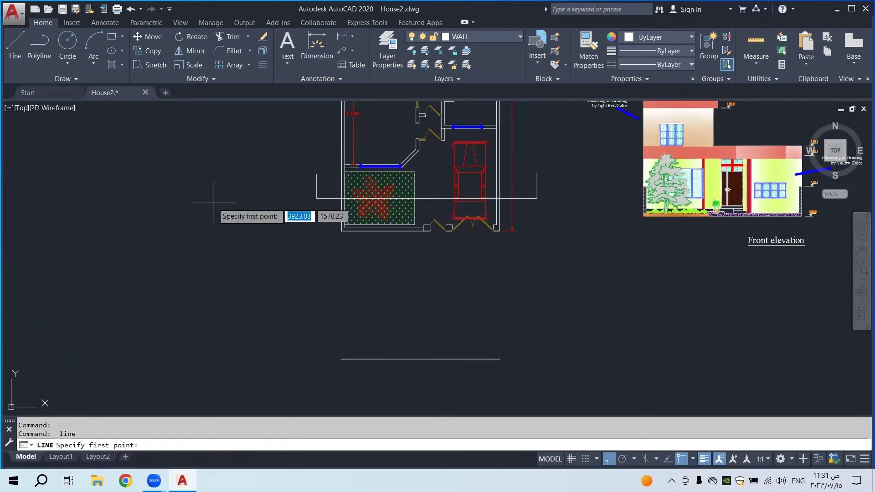
{"action": "scroll", "coordinate": [385, 179], "scroll_direction": "up", "scroll_amount": 2}
{"action": "scroll", "coordinate": [392, 171], "scroll_direction": "down", "scroll_amount": 2}
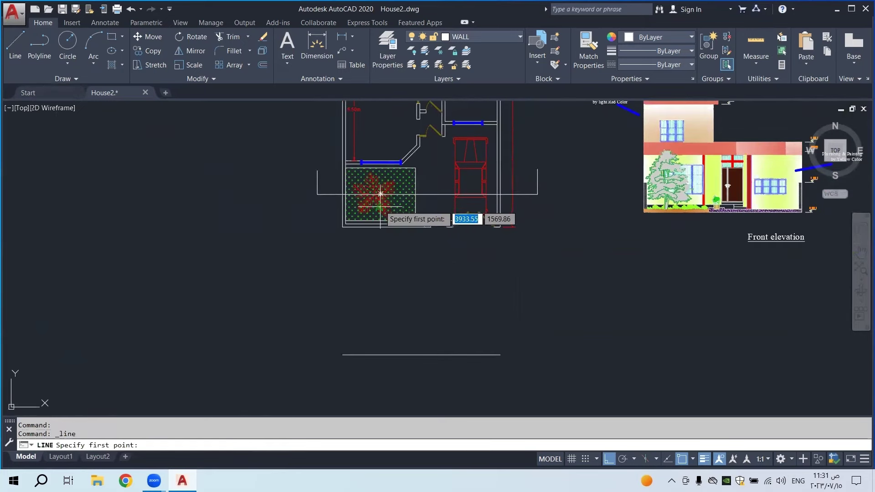
{"action": "left_click", "coordinate": [419, 145]}
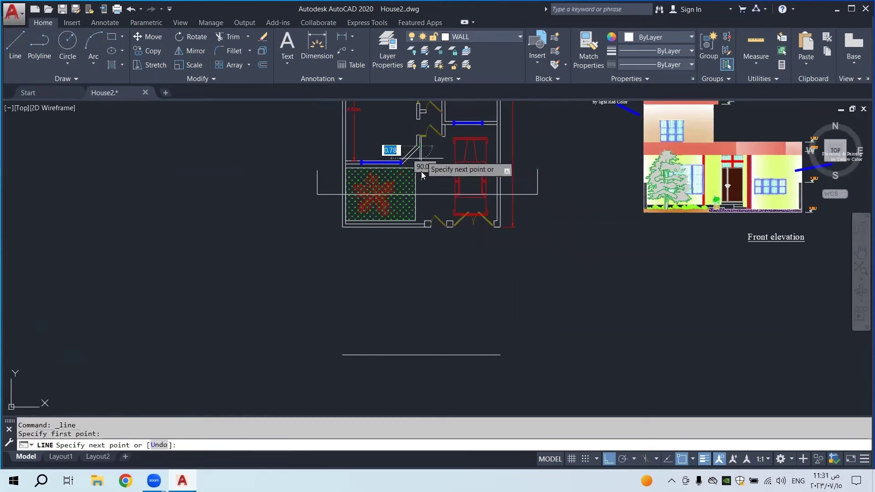
{"action": "right_click", "coordinate": [430, 382]}
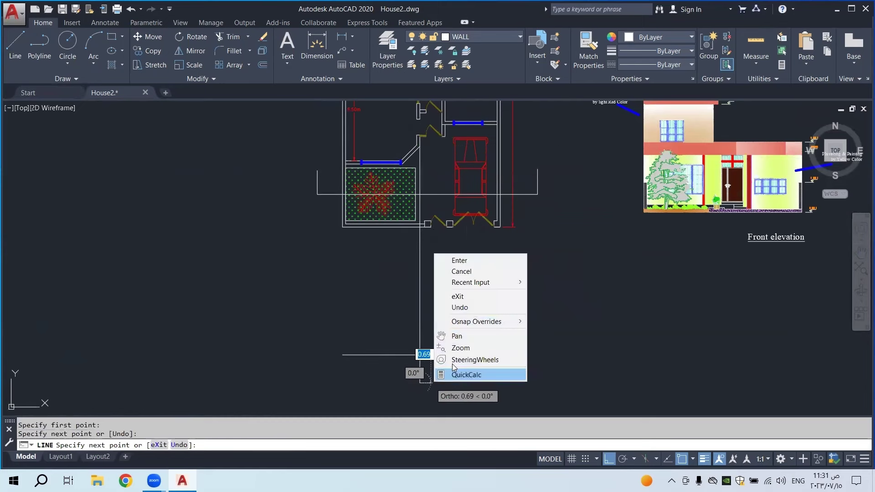
{"action": "left_click", "coordinate": [474, 259]}
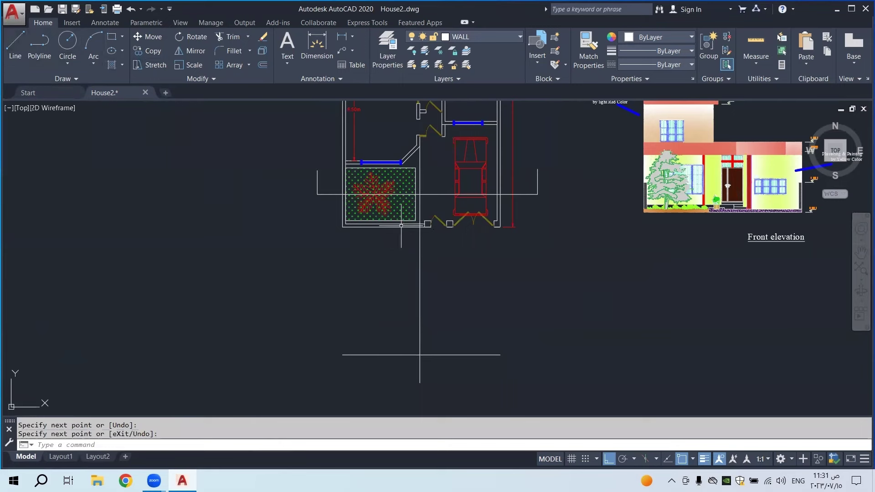
{"action": "left_click", "coordinate": [15, 45]}
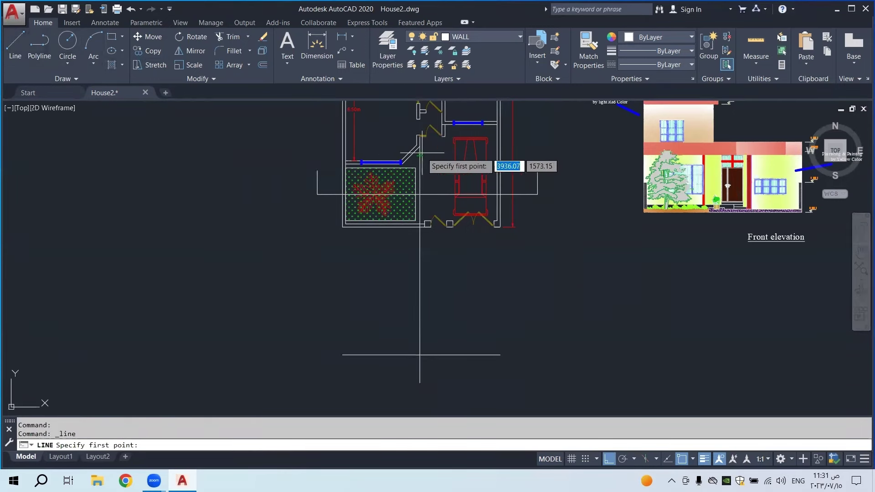
{"action": "scroll", "coordinate": [420, 154], "scroll_direction": "up", "scroll_amount": 4}
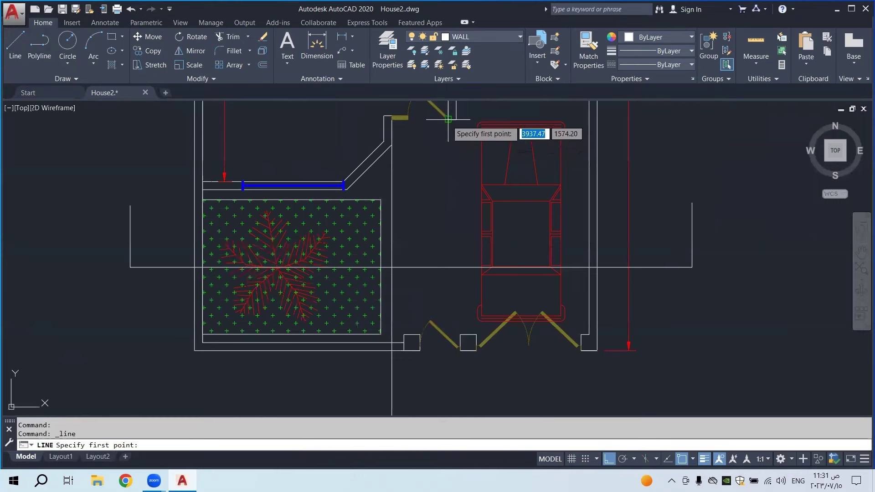
{"action": "left_click", "coordinate": [416, 118]}
{"action": "scroll", "coordinate": [448, 130], "scroll_direction": "down", "scroll_amount": 4}
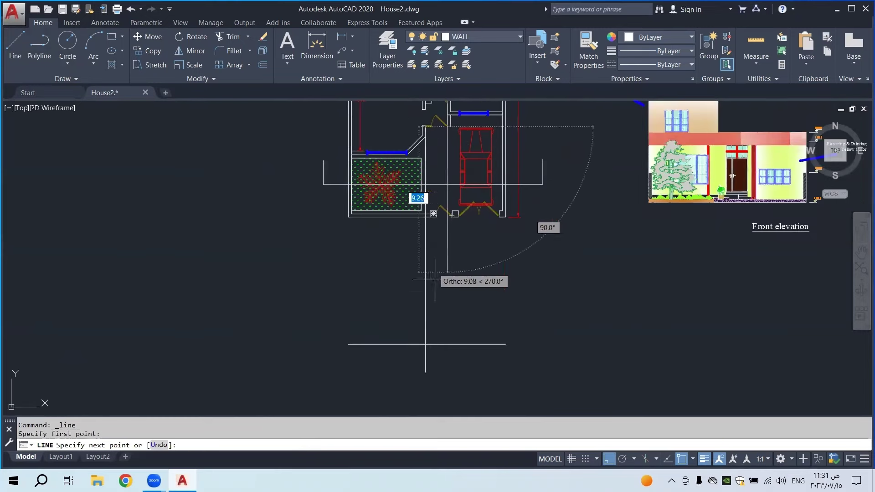
{"action": "left_click", "coordinate": [449, 367]}
{"action": "key", "text": "Escape"}
Add vertical lines from the next wall corner and the blue window's left end
{"action": "left_click", "coordinate": [15, 45]}
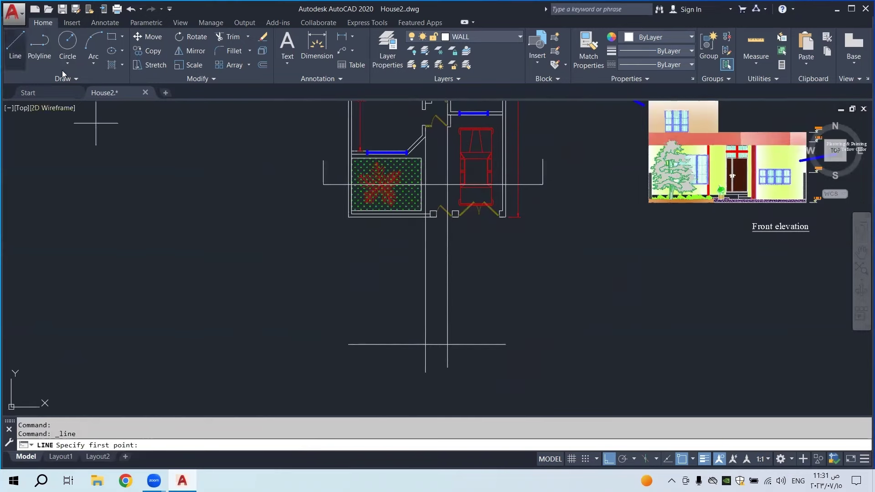
{"action": "scroll", "coordinate": [460, 127], "scroll_direction": "up", "scroll_amount": 5}
{"action": "left_click", "coordinate": [388, 112]}
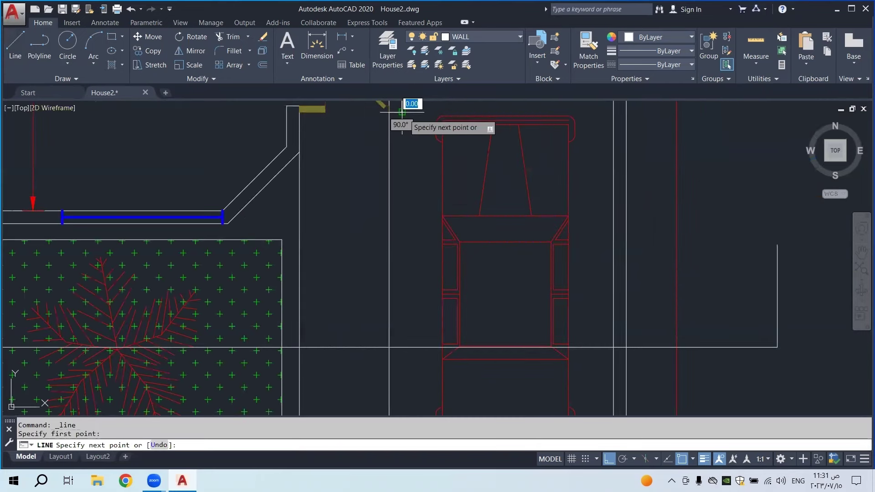
{"action": "scroll", "coordinate": [410, 128], "scroll_direction": "down", "scroll_amount": 4}
{"action": "left_click", "coordinate": [423, 354]}
{"action": "key", "text": "Escape"}
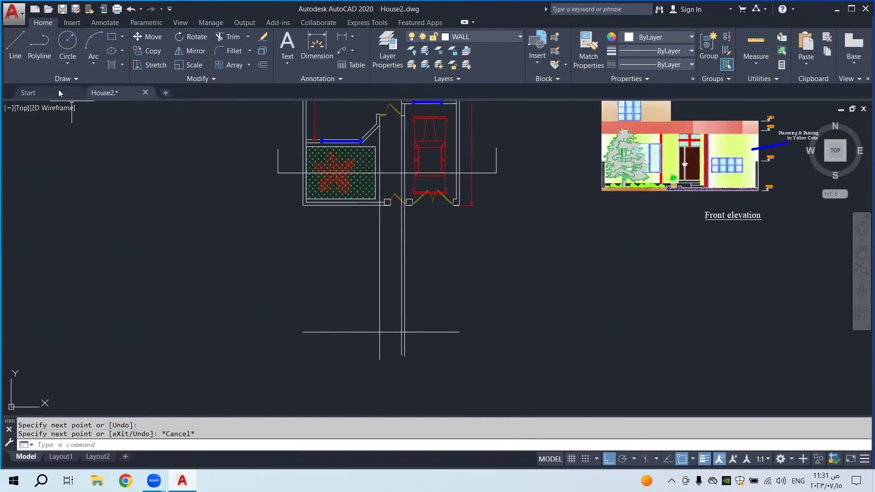
{"action": "left_click", "coordinate": [15, 46]}
{"action": "scroll", "coordinate": [411, 137], "scroll_direction": "up", "scroll_amount": 4}
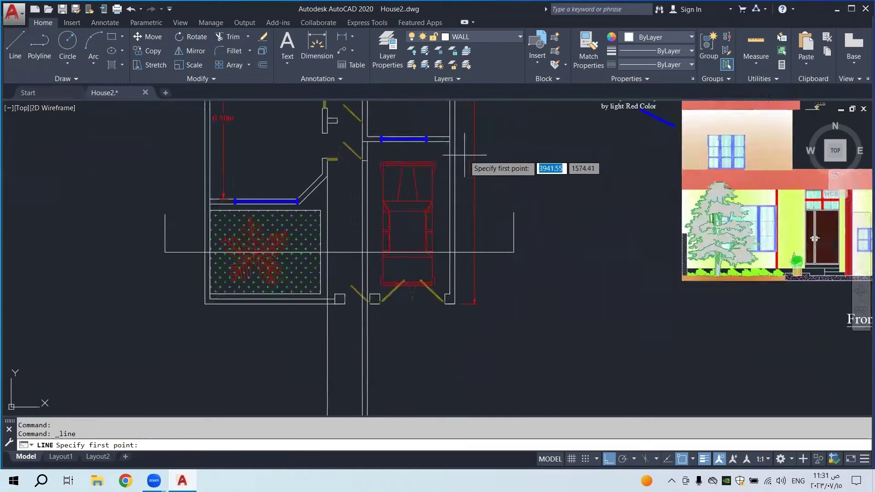
{"action": "scroll", "coordinate": [411, 136], "scroll_direction": "up", "scroll_amount": 4}
{"action": "left_click", "coordinate": [363, 135]}
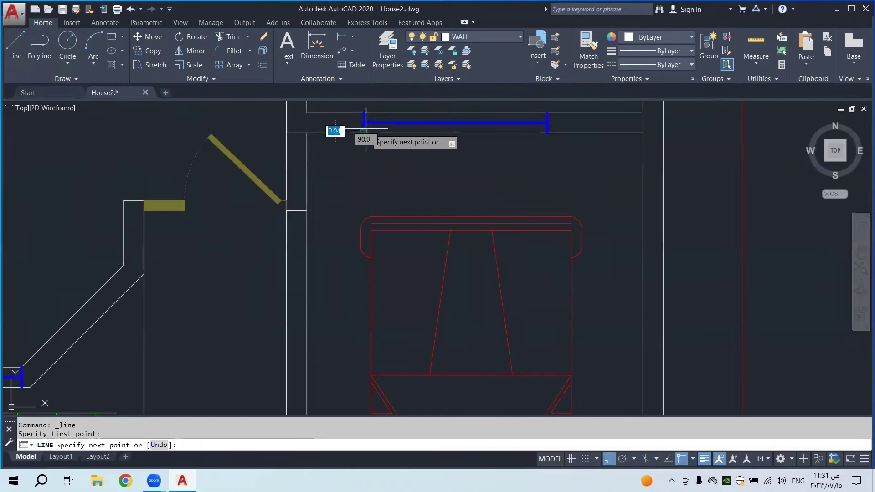
{"action": "scroll", "coordinate": [367, 146], "scroll_direction": "down", "scroll_amount": 8}
{"action": "left_click", "coordinate": [366, 383]}
{"action": "key", "text": "Escape"}
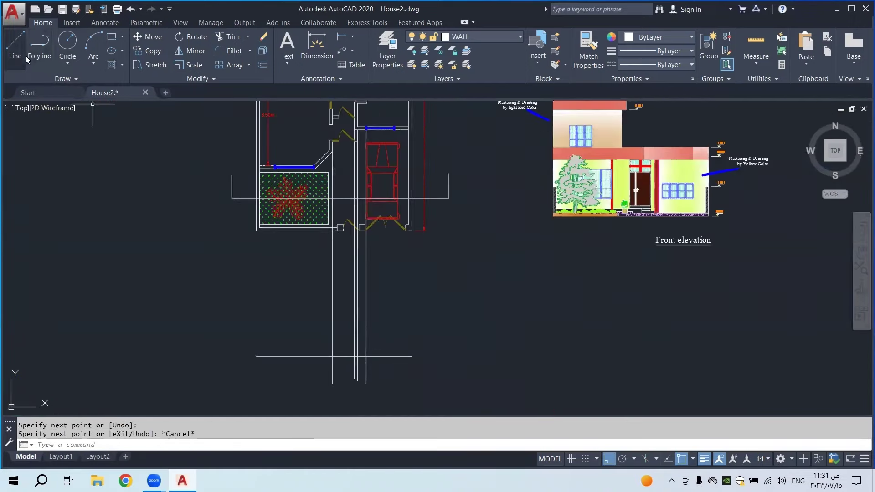
Start lines at the blue window's end and the door corner, cancelling both
{"action": "scroll", "coordinate": [394, 112], "scroll_direction": "up", "scroll_amount": 8}
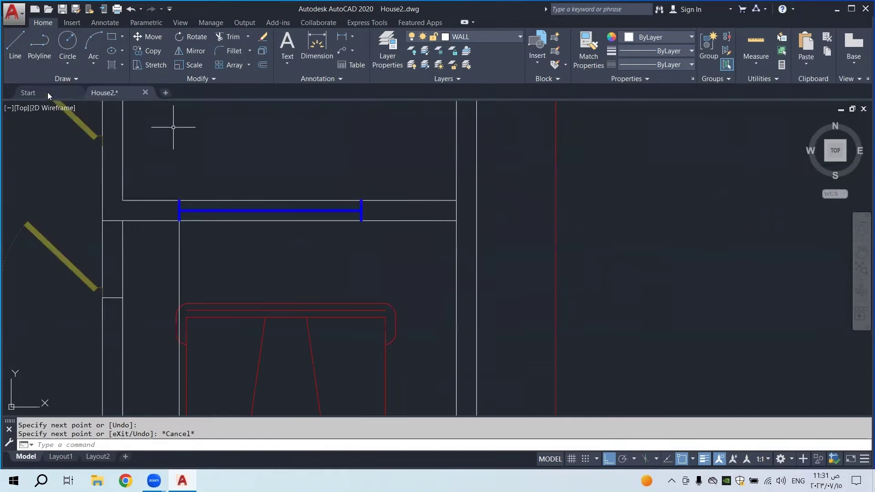
{"action": "left_click", "coordinate": [22, 55]}
{"action": "left_click", "coordinate": [332, 201]}
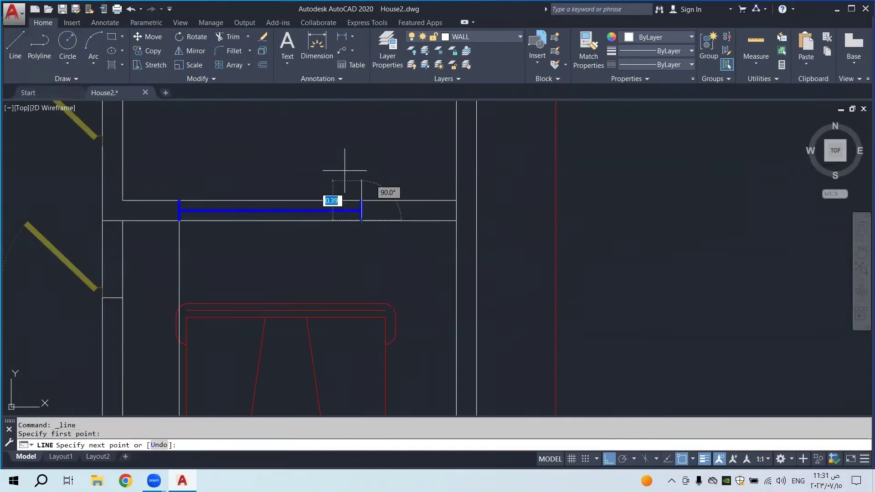
{"action": "scroll", "coordinate": [348, 170], "scroll_direction": "down", "scroll_amount": 4}
{"action": "scroll", "coordinate": [350, 182], "scroll_direction": "down", "scroll_amount": 4}
{"action": "middle_click_drag", "start_coordinate": [328, 200], "coordinate": [327, 103]}
{"action": "key", "text": "Escape"}
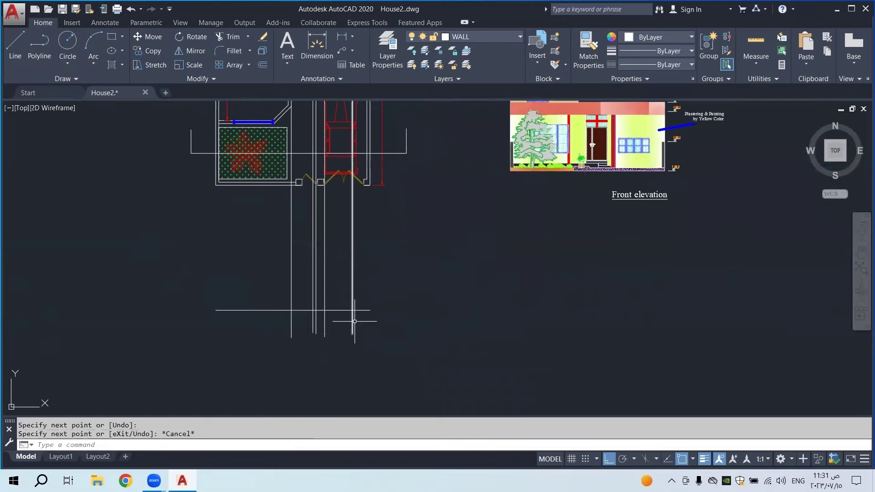
{"action": "middle_click_drag", "start_coordinate": [327, 207], "coordinate": [326, 299]}
{"action": "left_click", "coordinate": [15, 45]}
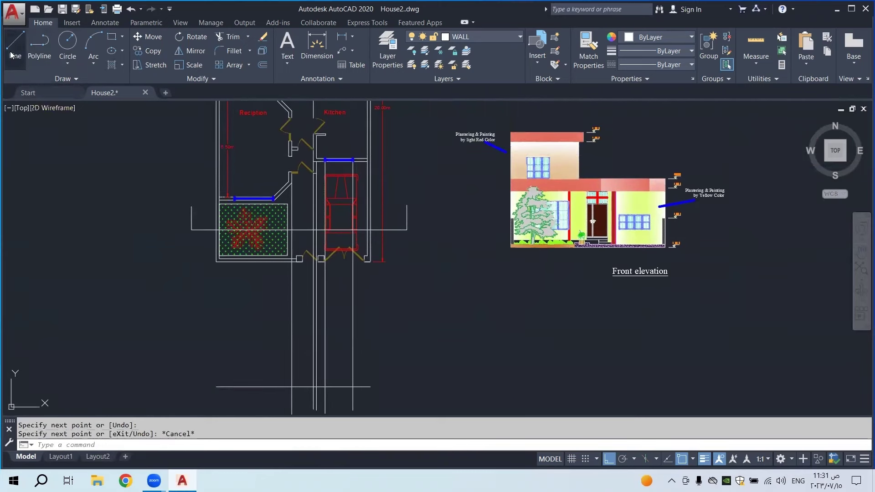
{"action": "scroll", "coordinate": [367, 276], "scroll_direction": "up", "scroll_amount": 5}
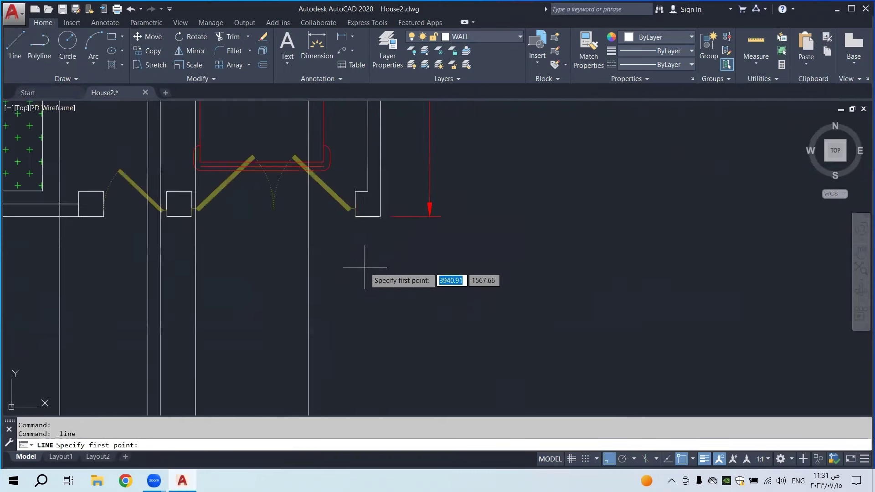
{"action": "left_click", "coordinate": [365, 185]}
{"action": "scroll", "coordinate": [368, 183], "scroll_direction": "down", "scroll_amount": 5}
{"action": "key", "text": "Escape"}
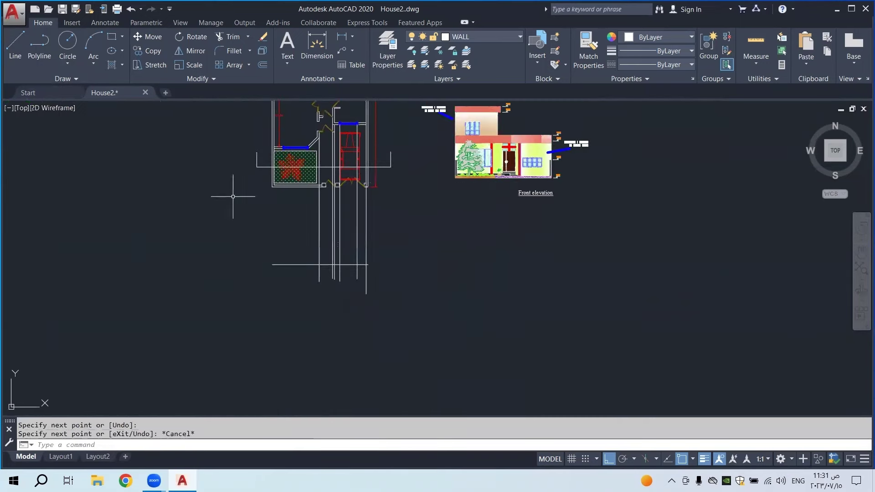
Project a vertical line down from the wall corner beside the door
{"action": "left_click", "coordinate": [15, 45]}
{"action": "scroll", "coordinate": [262, 177], "scroll_direction": "up", "scroll_amount": 4}
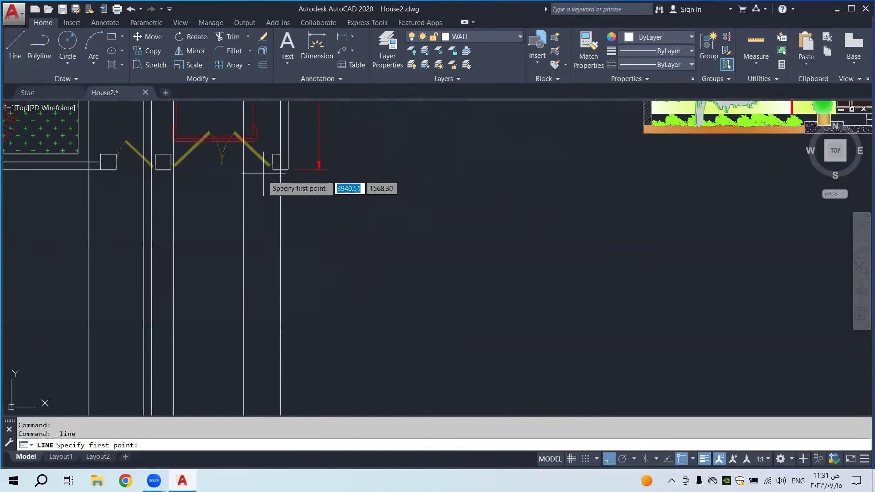
{"action": "left_click", "coordinate": [293, 169]}
{"action": "scroll", "coordinate": [293, 169], "scroll_direction": "down", "scroll_amount": 4}
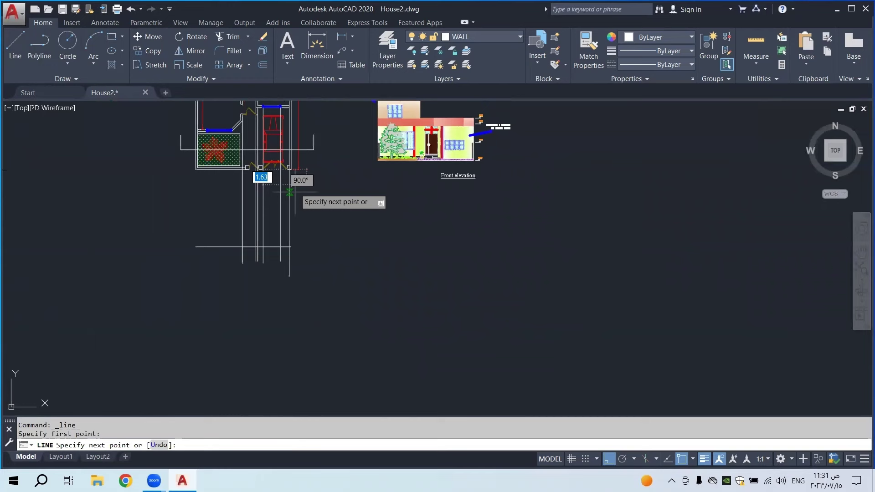
{"action": "left_click", "coordinate": [289, 276]}
{"action": "key", "text": "Escape"}
Project a vertical line from the blue window's end down below the plan
{"action": "scroll", "coordinate": [297, 263], "scroll_direction": "up", "scroll_amount": 4}
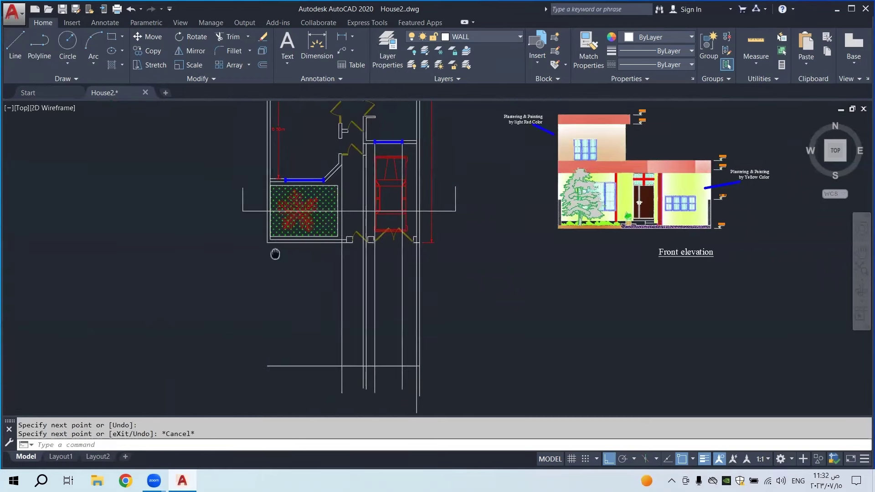
{"action": "left_click", "coordinate": [15, 44]}
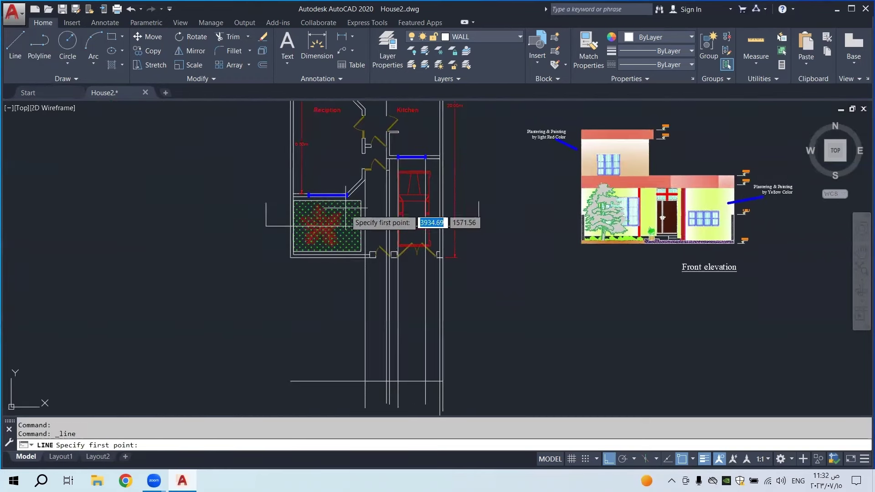
{"action": "scroll", "coordinate": [341, 187], "scroll_direction": "up", "scroll_amount": 4}
{"action": "scroll", "coordinate": [340, 187], "scroll_direction": "up", "scroll_amount": 2}
{"action": "left_click", "coordinate": [376, 224]}
{"action": "scroll", "coordinate": [373, 228], "scroll_direction": "down", "scroll_amount": 8}
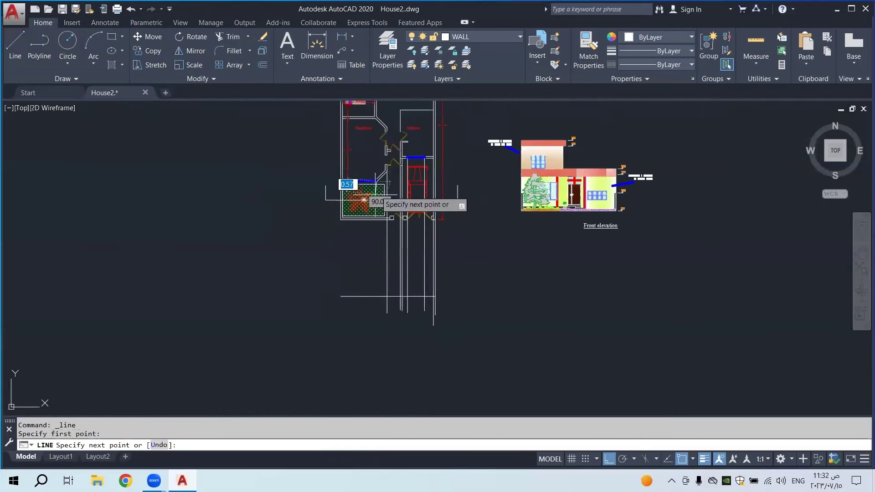
{"action": "left_click", "coordinate": [380, 305]}
{"action": "key", "text": "Escape"}
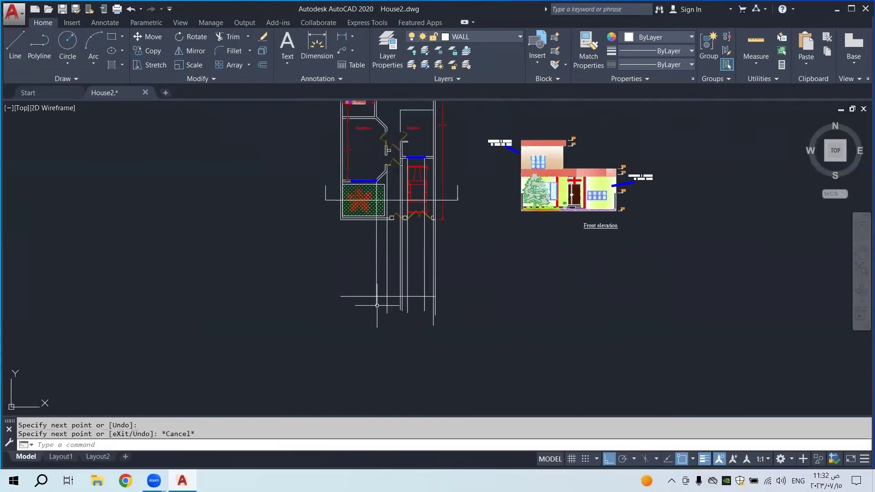
{"action": "left_click", "coordinate": [15, 45]}
{"action": "scroll", "coordinate": [364, 200], "scroll_direction": "up", "scroll_amount": 8}
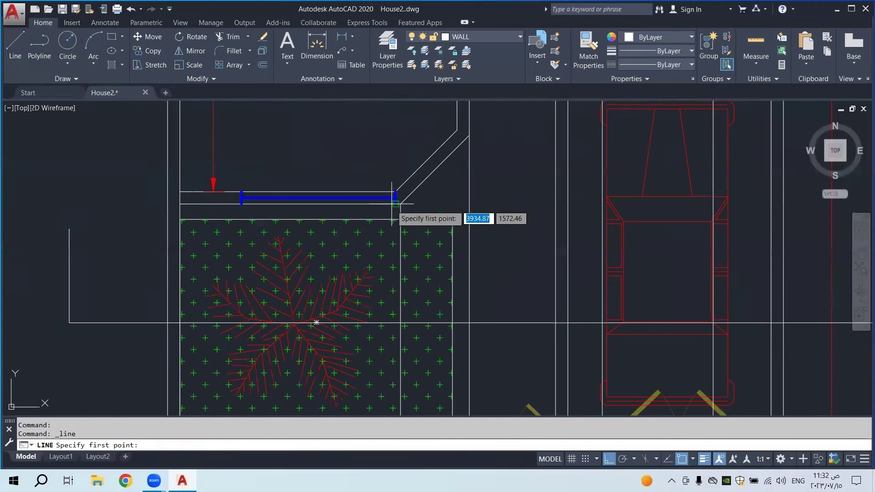
Copy the vertical line at the window's right end, based on its top endpoint, to the left end
{"action": "key", "text": "Escape"}
{"action": "left_click", "coordinate": [412, 211]}
{"action": "left_click", "coordinate": [400, 196]}
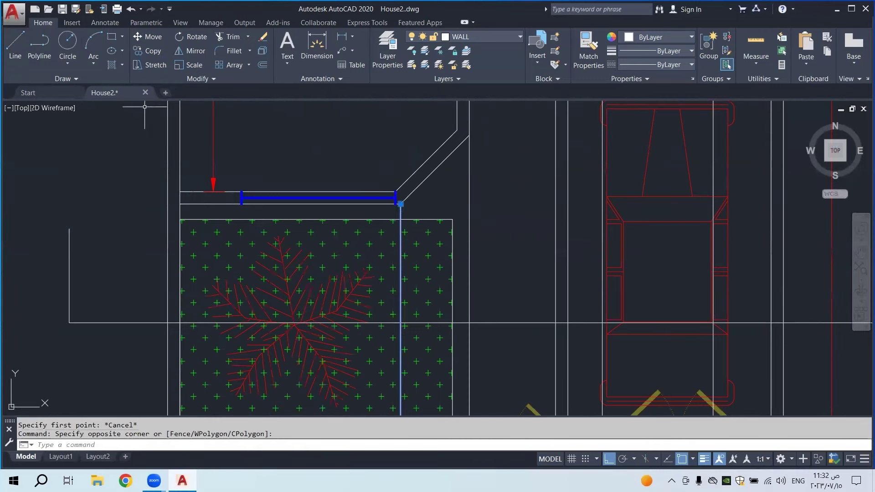
{"action": "left_click", "coordinate": [149, 51]}
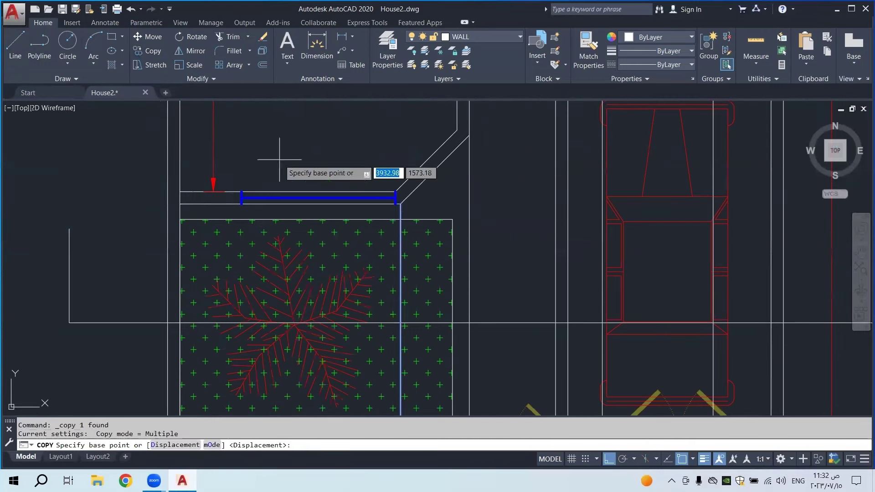
{"action": "left_click", "coordinate": [400, 203]}
{"action": "left_click", "coordinate": [241, 197]}
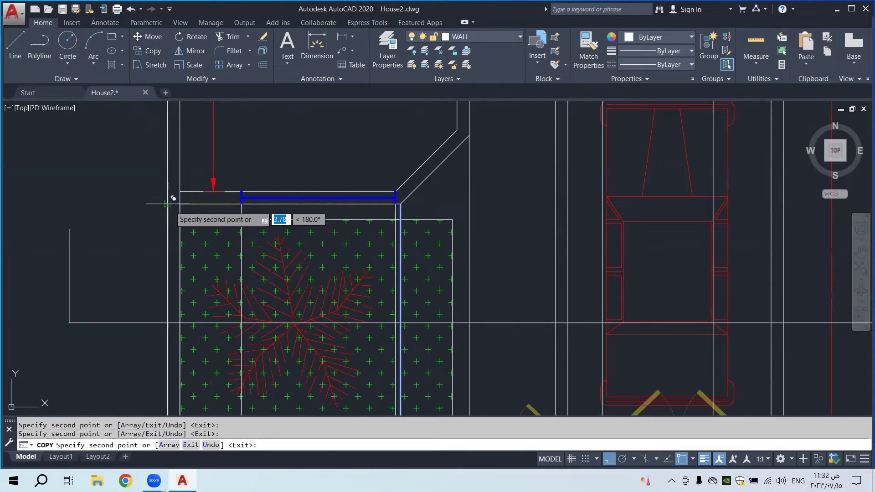
{"action": "key", "text": "Escape"}
{"action": "scroll", "coordinate": [266, 187], "scroll_direction": "down", "scroll_amount": 2}
{"action": "scroll", "coordinate": [273, 193], "scroll_direction": "down", "scroll_amount": 6}
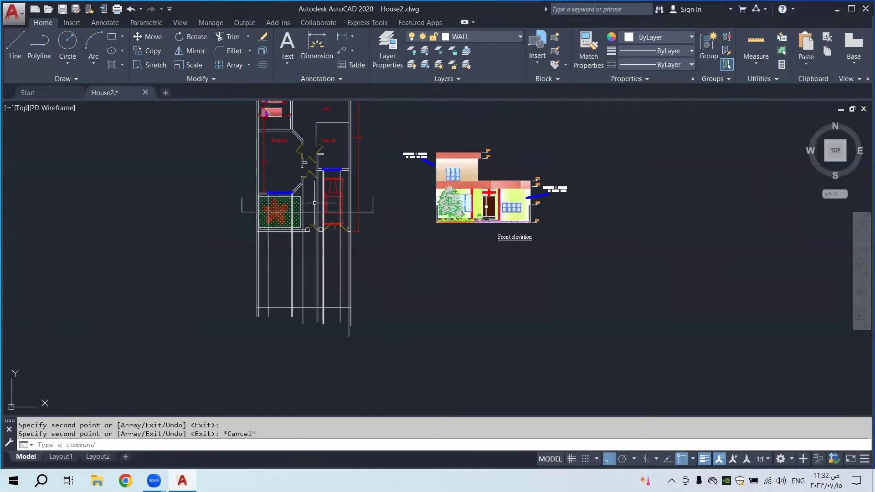
{"action": "scroll", "coordinate": [314, 203], "scroll_direction": "up", "scroll_amount": 6}
{"action": "scroll", "coordinate": [364, 186], "scroll_direction": "down", "scroll_amount": 2}
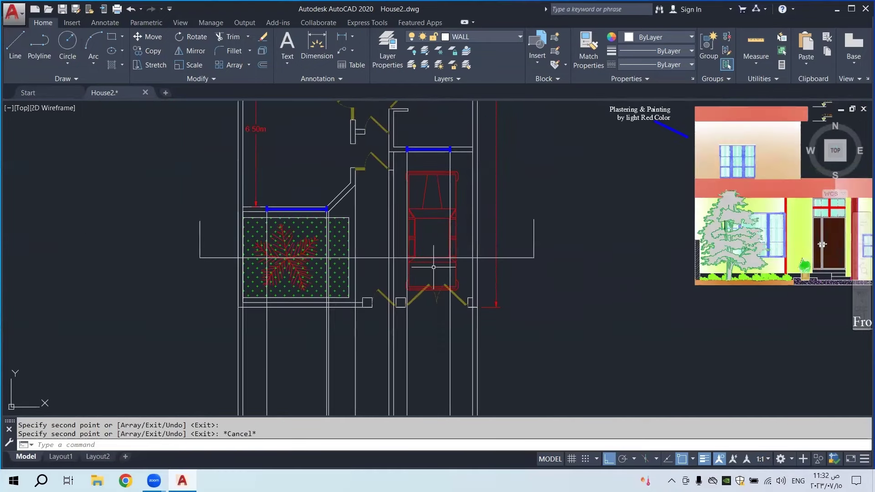
{"action": "scroll", "coordinate": [418, 268], "scroll_direction": "down", "scroll_amount": 4}
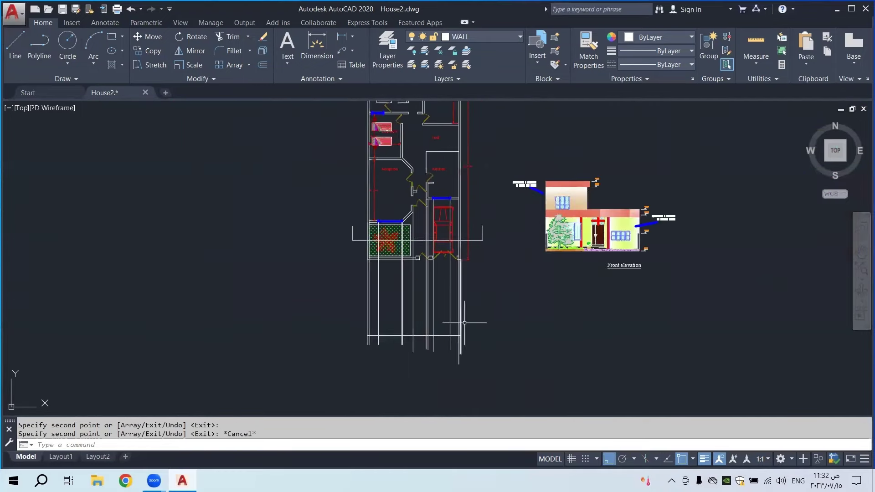
{"action": "scroll", "coordinate": [485, 278], "scroll_direction": "up", "scroll_amount": 2}
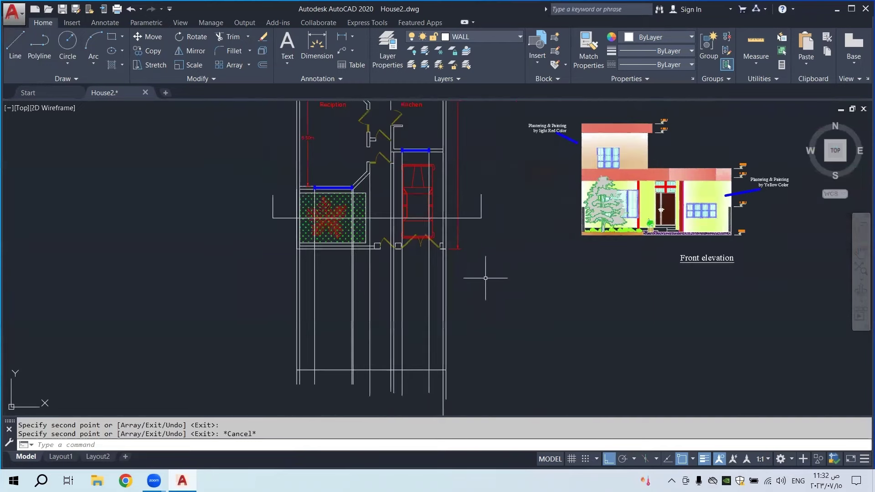
Trim the 13 projection lines using themselves as cutting edges, cutting away the ends below the bottom line
{"action": "left_click", "coordinate": [18, 44]}
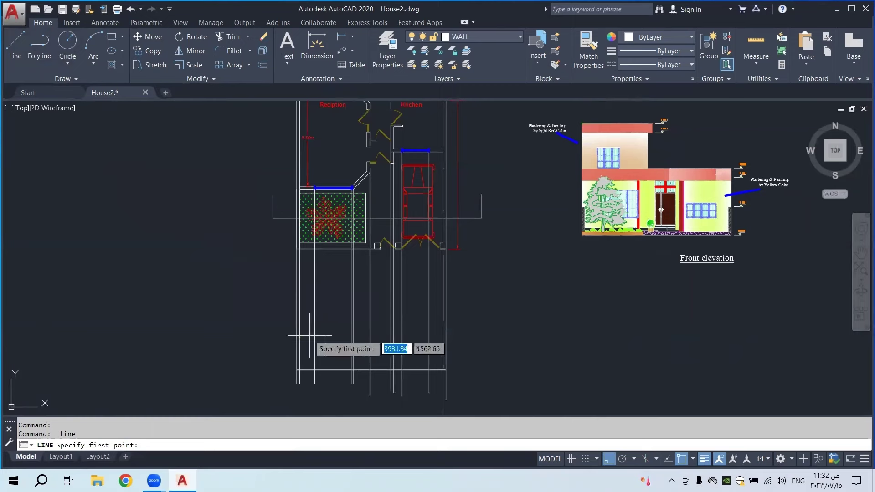
{"action": "key", "text": "Escape"}
{"action": "middle_click_drag", "start_coordinate": [394, 332], "coordinate": [403, 248]}
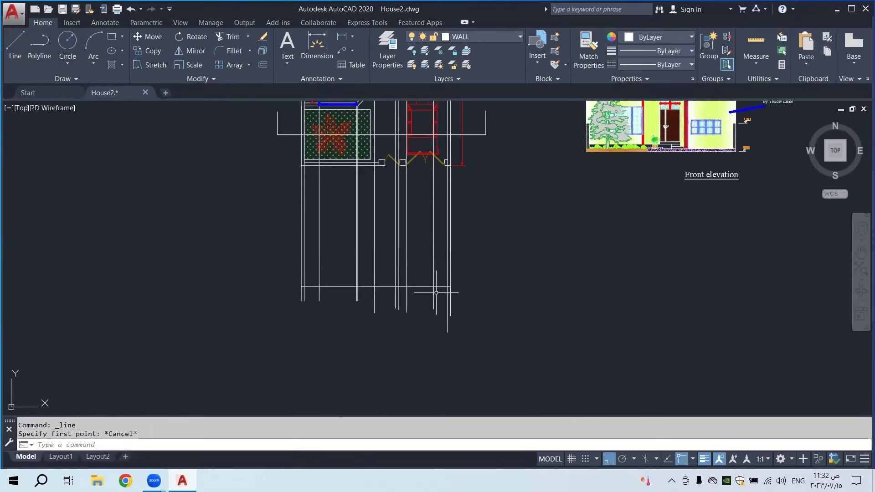
{"action": "left_click", "coordinate": [227, 39]}
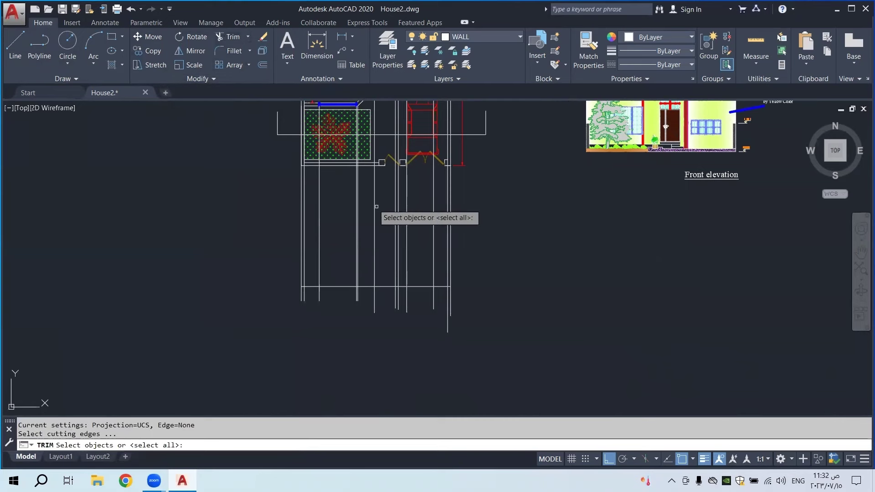
{"action": "left_click", "coordinate": [487, 254]}
{"action": "left_click", "coordinate": [258, 310]}
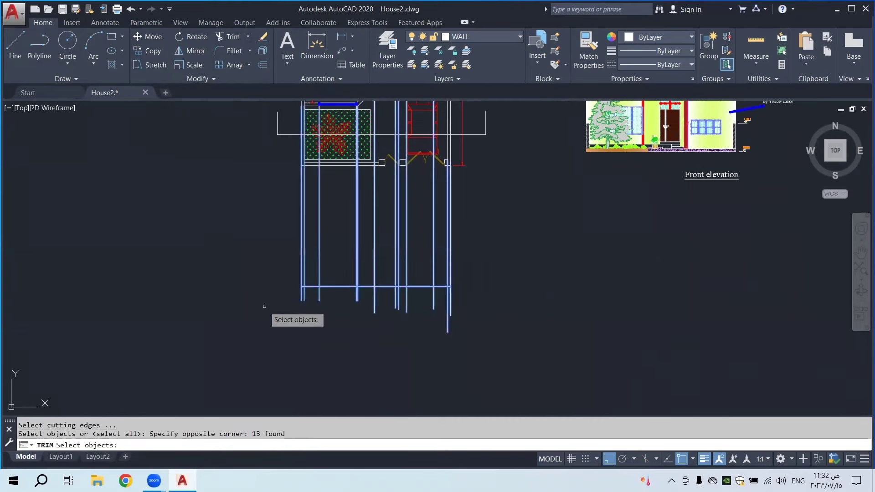
{"action": "key", "text": "Return"}
{"action": "left_click", "coordinate": [470, 288]}
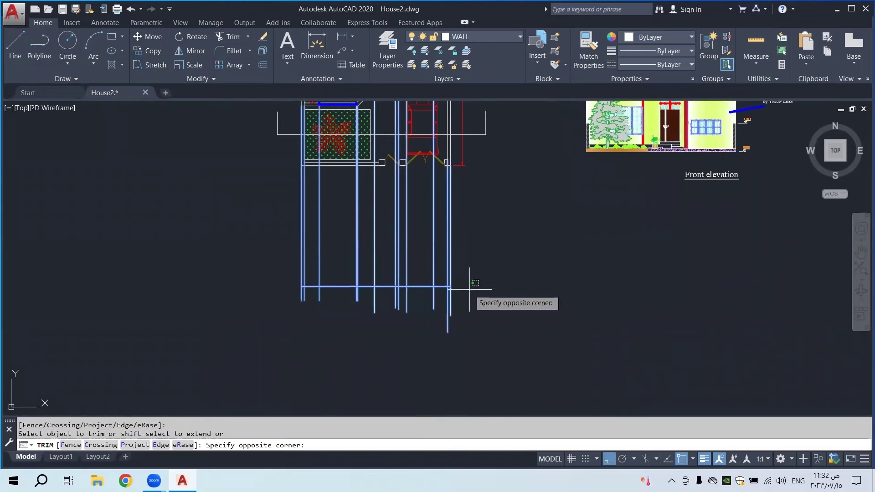
{"action": "left_click", "coordinate": [274, 318]}
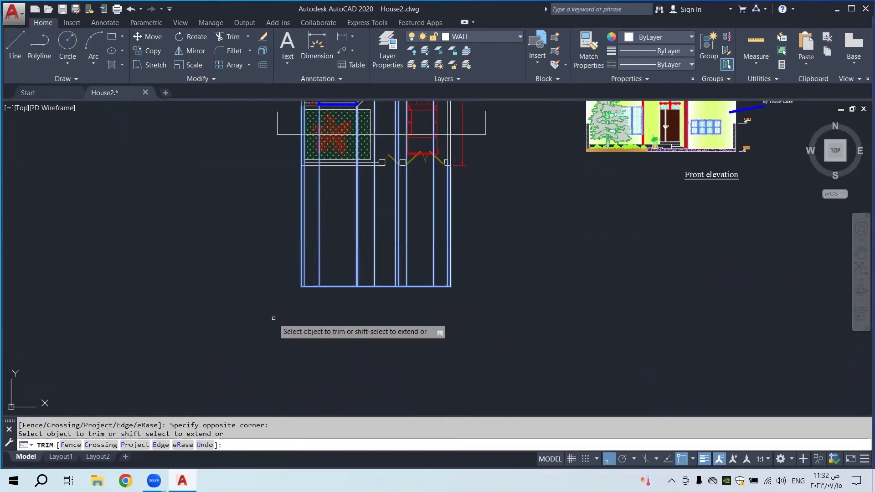
{"action": "key", "text": "Escape"}
{"action": "middle_click_drag", "start_coordinate": [359, 242], "coordinate": [376, 299]}
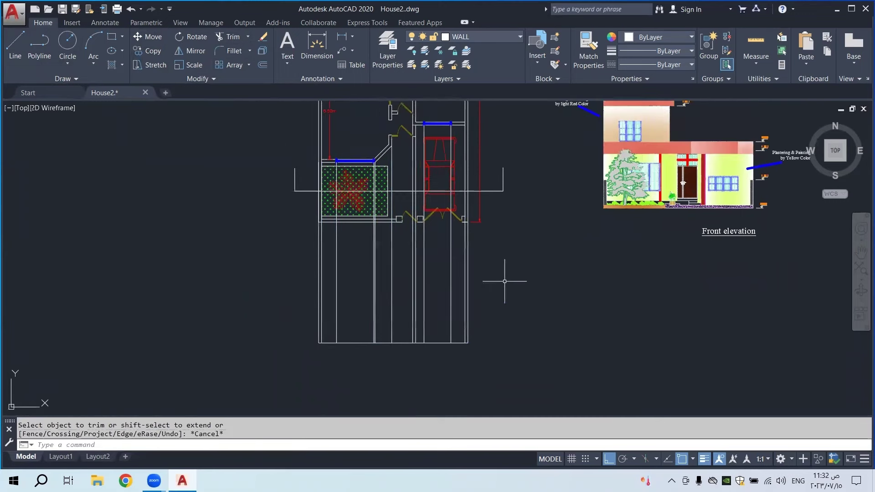
{"action": "left_click", "coordinate": [504, 281]}
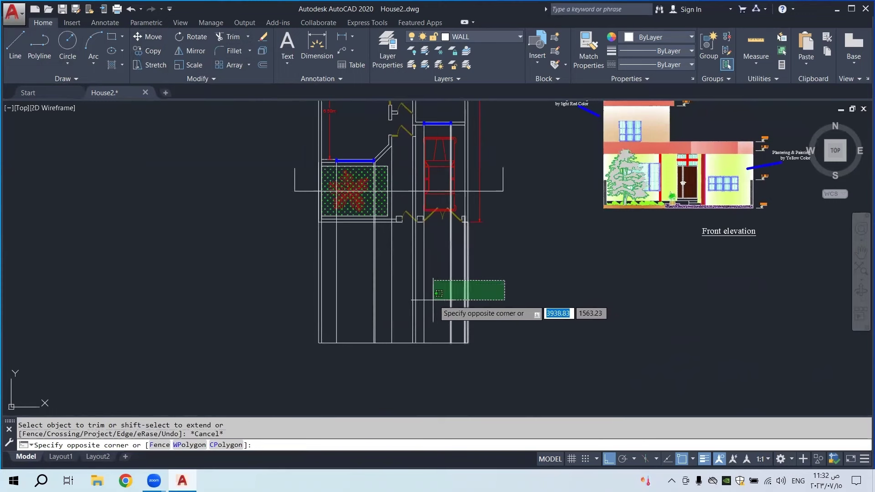
{"action": "left_click", "coordinate": [302, 308]}
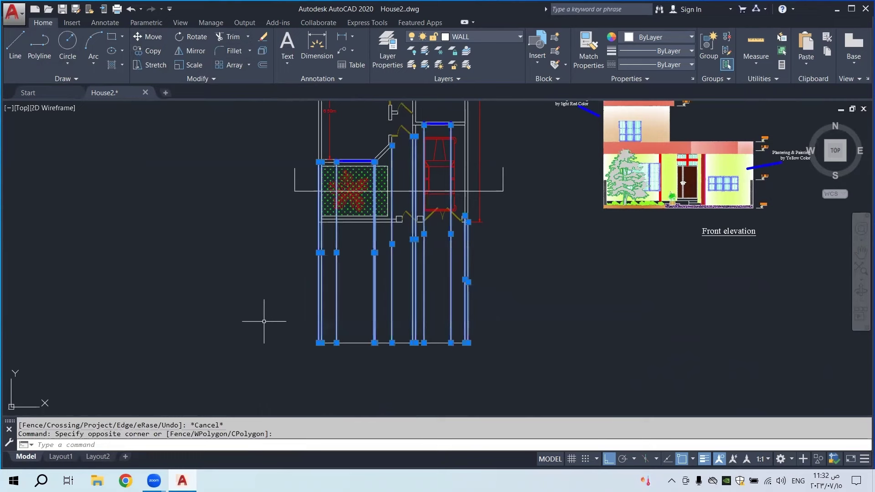
{"action": "left_click", "coordinate": [646, 65]}
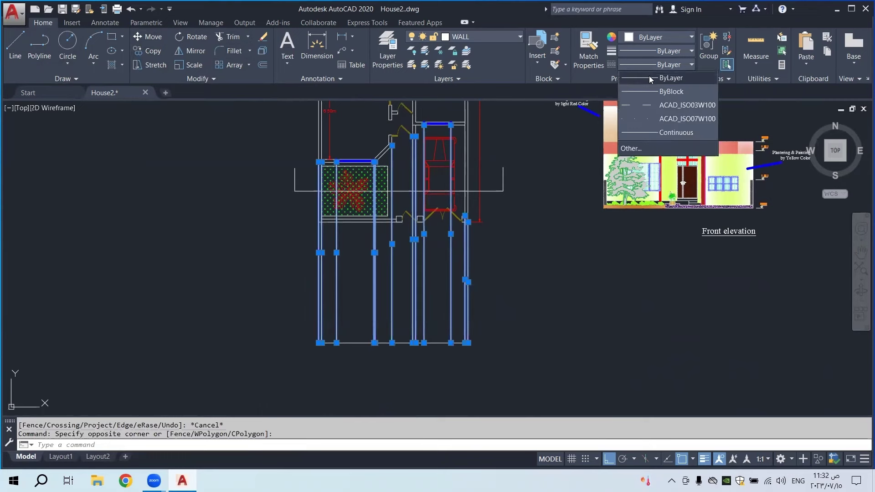
{"action": "left_click", "coordinate": [663, 119]}
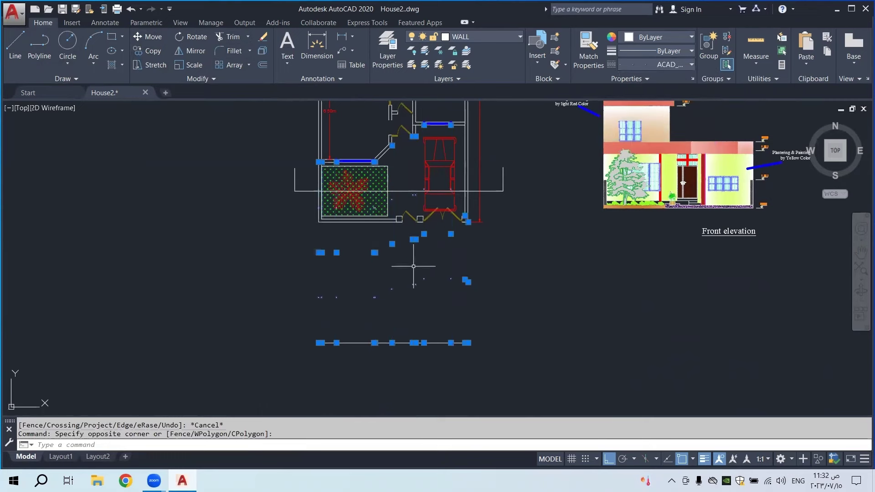
{"action": "scroll", "coordinate": [414, 266], "scroll_direction": "up", "scroll_amount": 4}
{"action": "scroll", "coordinate": [406, 266], "scroll_direction": "down", "scroll_amount": 4}
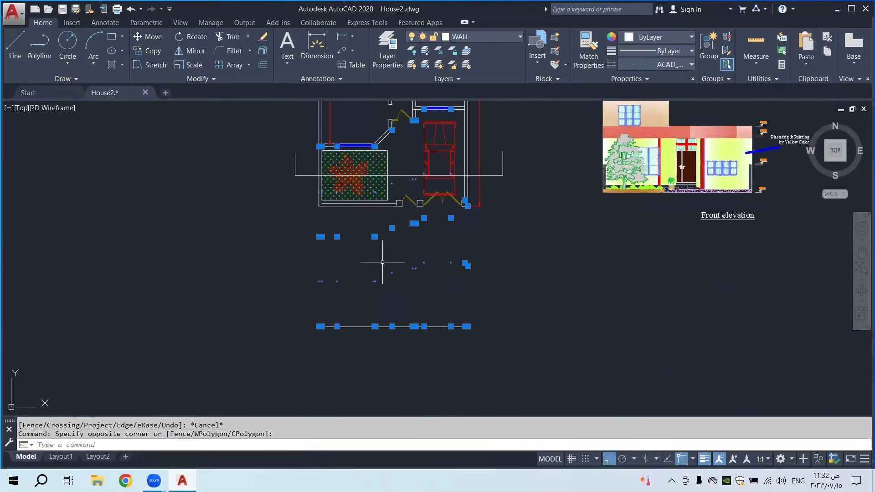
{"action": "scroll", "coordinate": [380, 268], "scroll_direction": "up", "scroll_amount": 2}
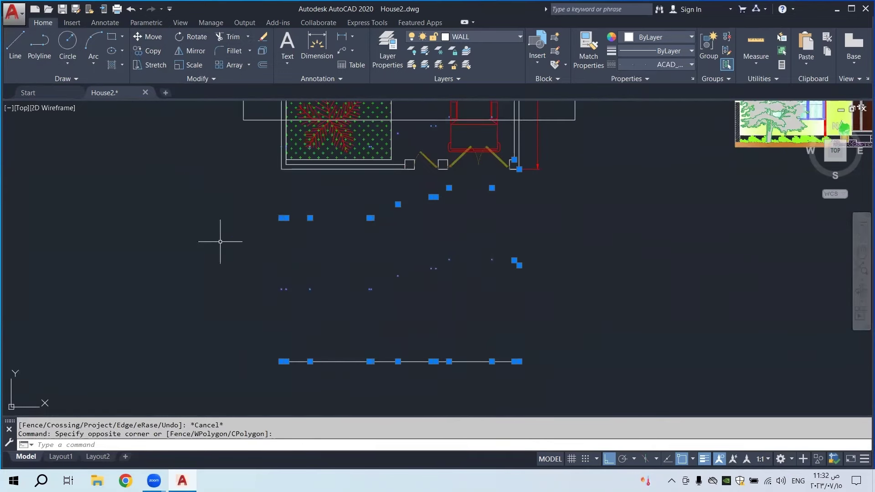
{"action": "right_click", "coordinate": [225, 199]}
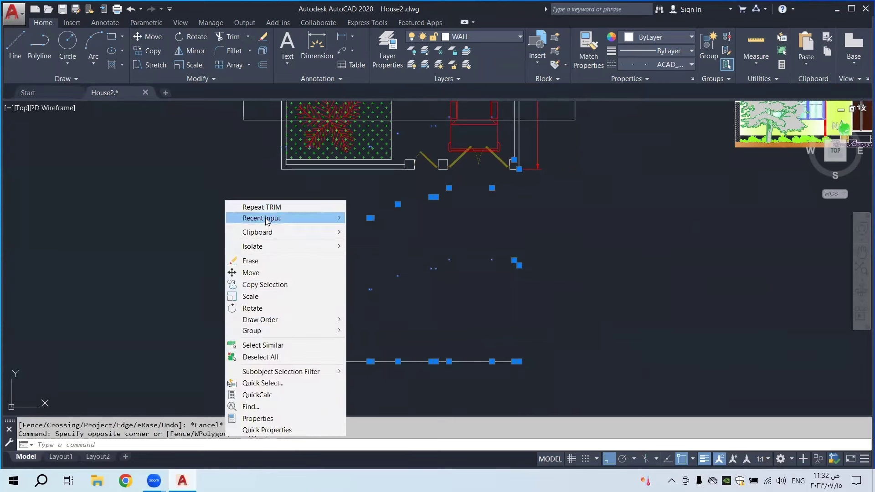
{"action": "left_click", "coordinate": [246, 416]}
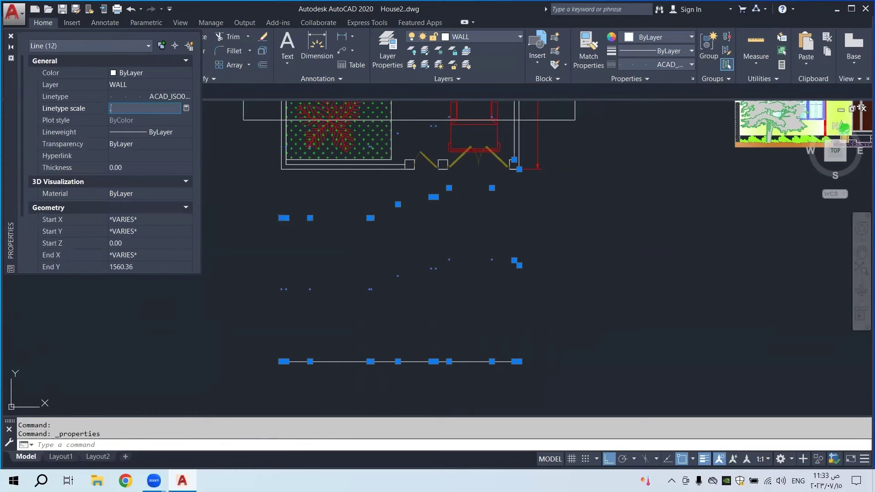
{"action": "key", "text": "Return"}
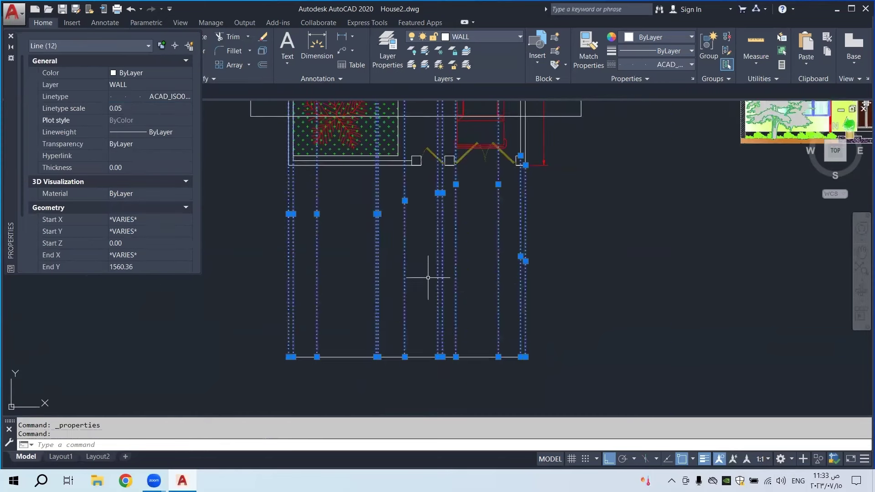
{"action": "middle_click_drag", "start_coordinate": [455, 272], "coordinate": [461, 334]}
{"action": "scroll", "coordinate": [462, 335], "scroll_direction": "down", "scroll_amount": 4}
{"action": "scroll", "coordinate": [460, 332], "scroll_direction": "up", "scroll_amount": 4}
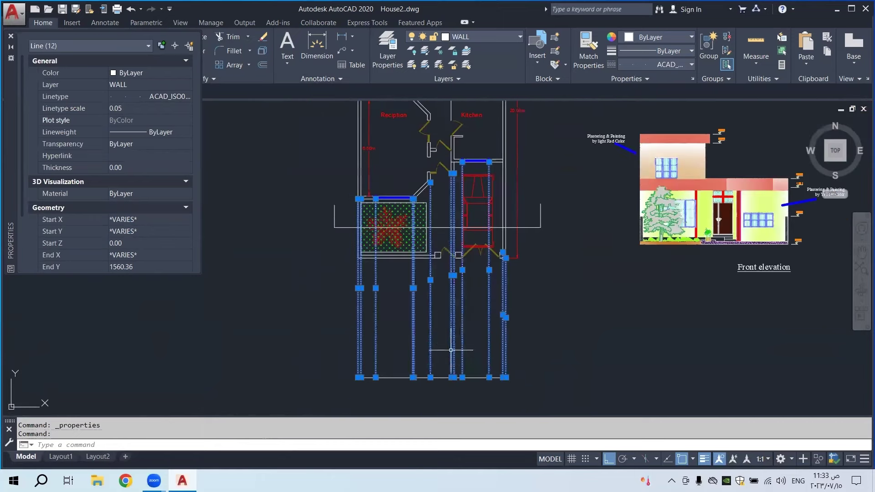
{"action": "left_click", "coordinate": [12, 36]}
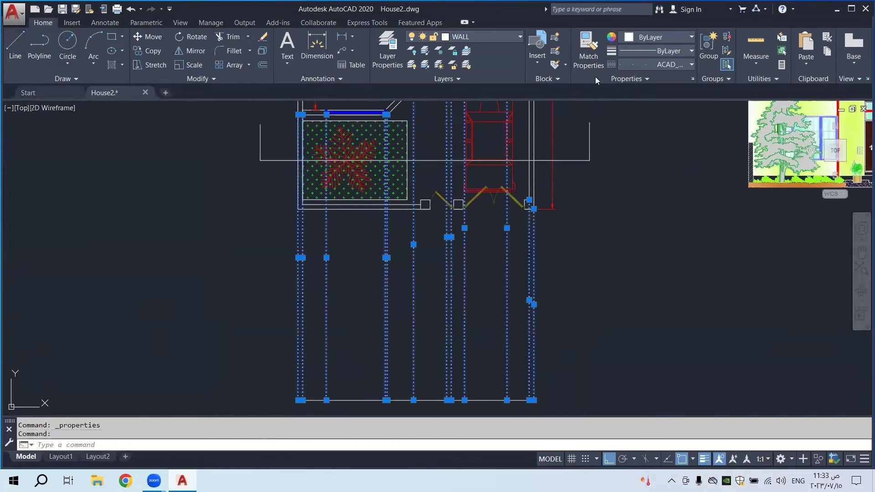
{"action": "left_click", "coordinate": [661, 35]}
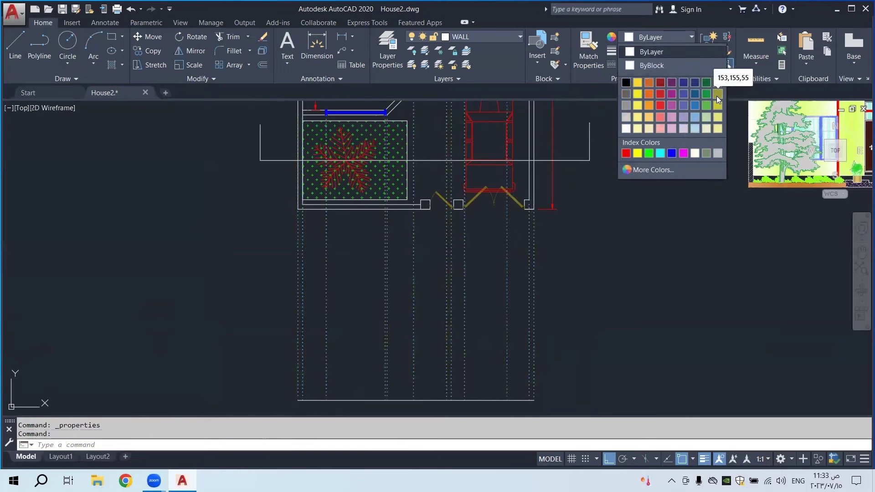
{"action": "left_click", "coordinate": [717, 83]}
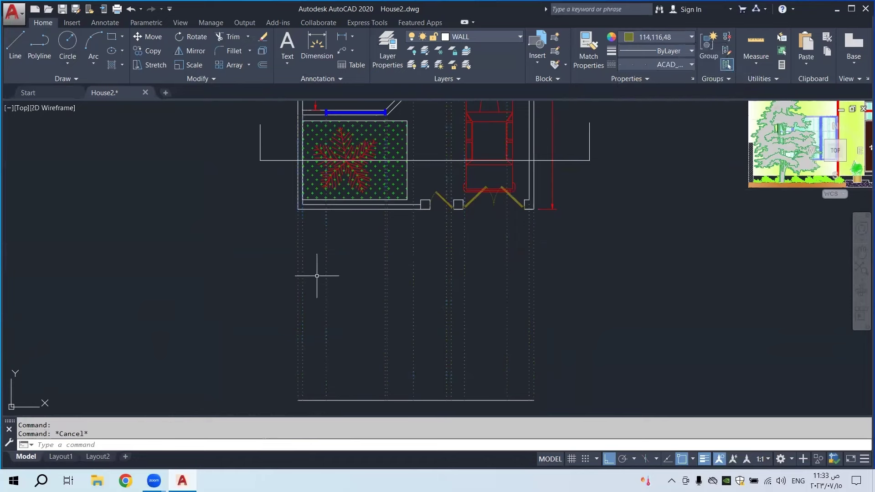
{"action": "middle_click_drag", "start_coordinate": [473, 274], "coordinate": [478, 299]}
{"action": "scroll", "coordinate": [476, 299], "scroll_direction": "down", "scroll_amount": 2}
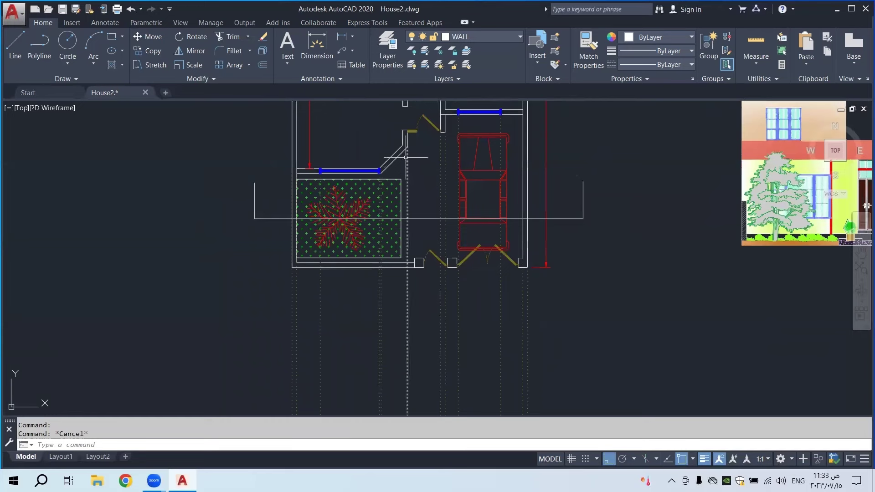
{"action": "mouse_move", "coordinate": [458, 336]}
{"action": "middle_mouse_down"}
{"action": "mouse_move", "coordinate": [452, 214]}
{"action": "mouse_move", "coordinate": [425, 312]}
{"action": "mouse_move", "coordinate": [453, 249]}
{"action": "middle_mouse_up"}
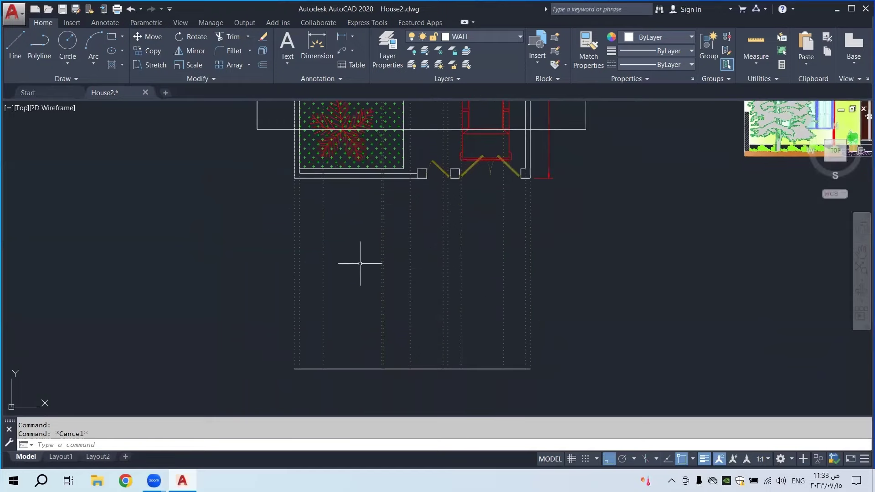
{"action": "middle_click_drag", "start_coordinate": [360, 263], "coordinate": [395, 313]}
{"action": "scroll", "coordinate": [373, 242], "scroll_direction": "down", "scroll_amount": 2}
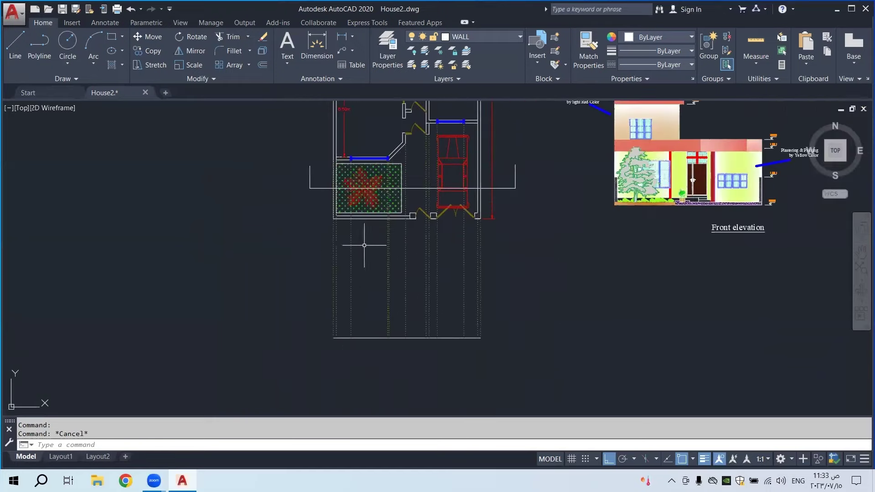
{"action": "scroll", "coordinate": [342, 187], "scroll_direction": "up", "scroll_amount": 3}
{"action": "scroll", "coordinate": [338, 215], "scroll_direction": "down", "scroll_amount": 3}
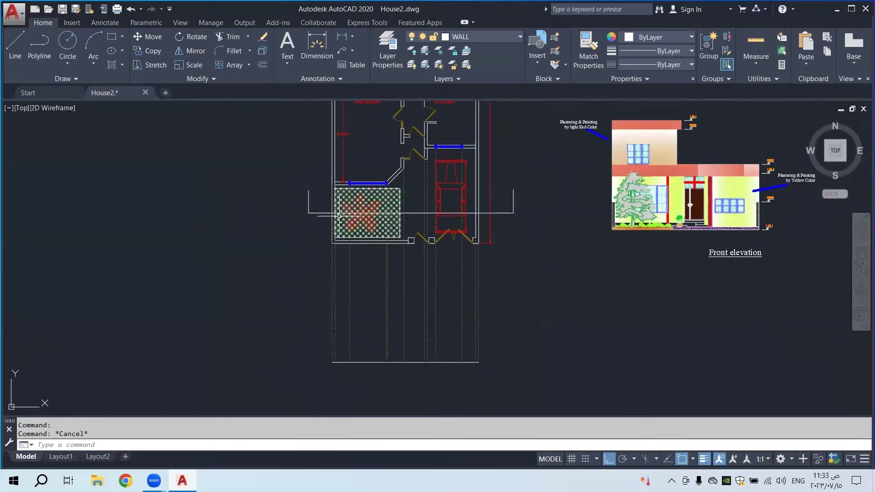
{"action": "scroll", "coordinate": [329, 186], "scroll_direction": "up", "scroll_amount": 5}
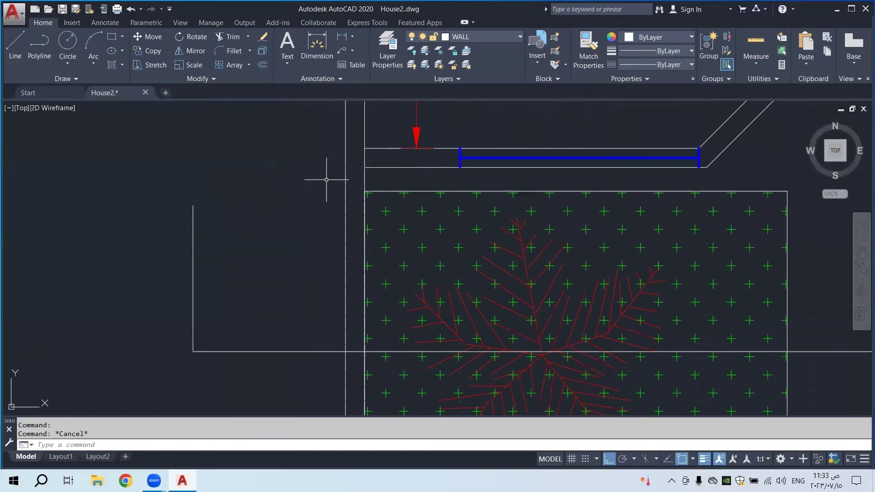
{"action": "scroll", "coordinate": [344, 211], "scroll_direction": "down", "scroll_amount": 4}
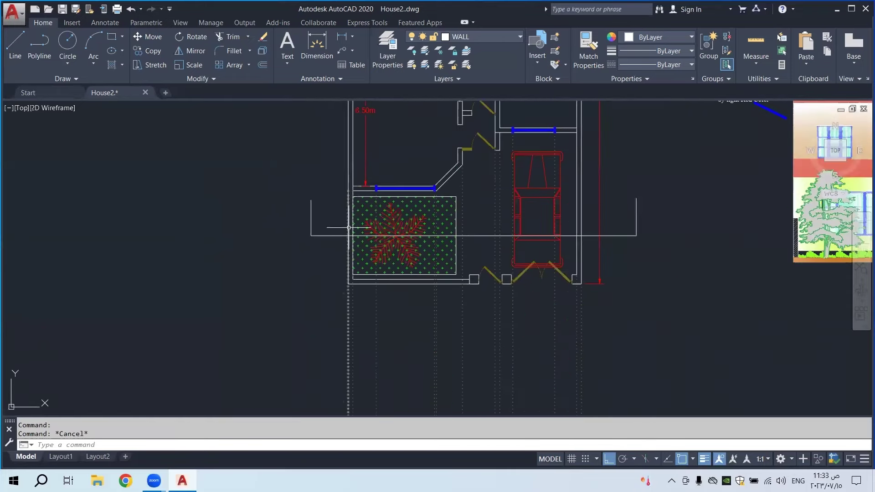
{"action": "scroll", "coordinate": [367, 264], "scroll_direction": "down", "scroll_amount": 2}
{"action": "scroll", "coordinate": [335, 361], "scroll_direction": "up", "scroll_amount": 2}
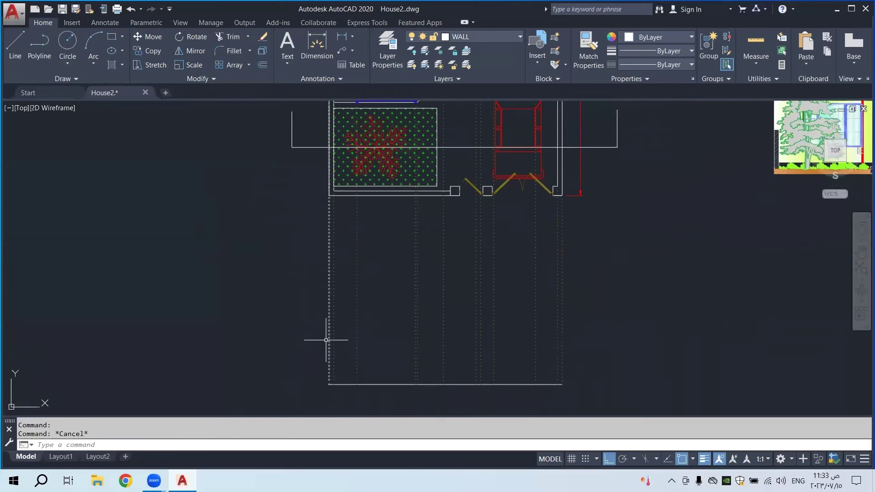
{"action": "scroll", "coordinate": [423, 269], "scroll_direction": "down", "scroll_amount": 5}
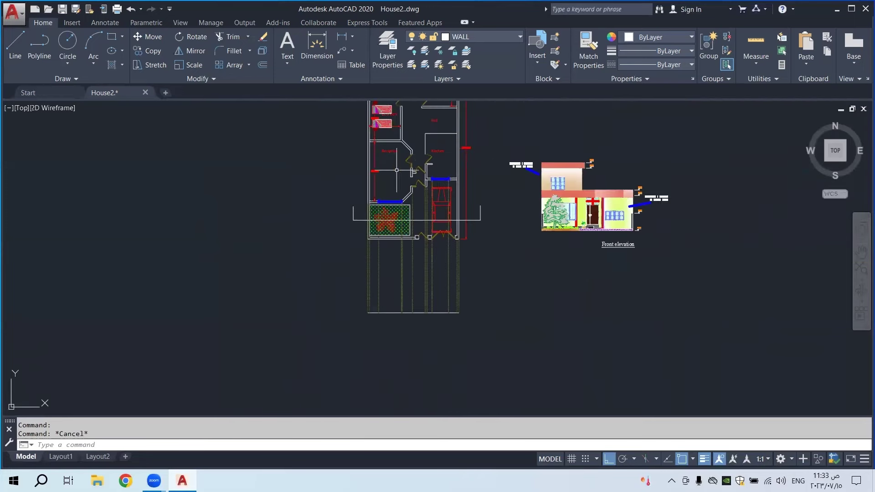
{"action": "scroll", "coordinate": [395, 175], "scroll_direction": "up", "scroll_amount": 6}
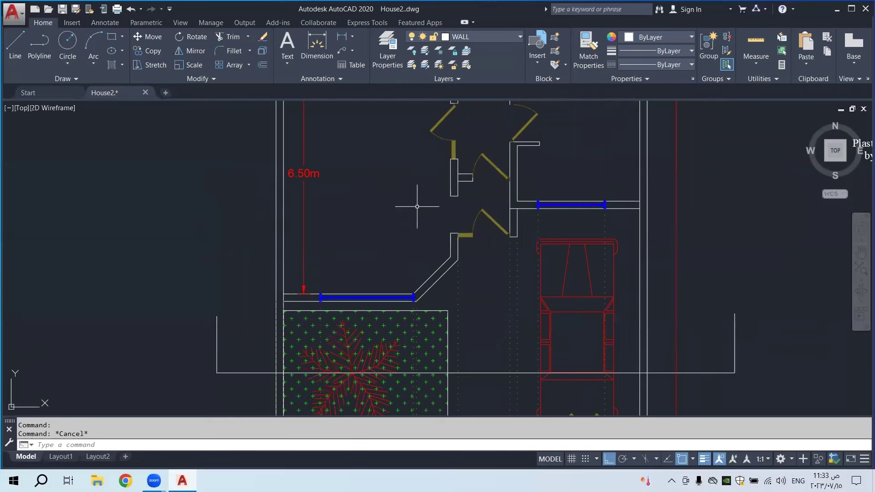
{"action": "scroll", "coordinate": [403, 227], "scroll_direction": "down", "scroll_amount": 4}
{"action": "middle_click_drag", "start_coordinate": [391, 351], "coordinate": [355, 180]}
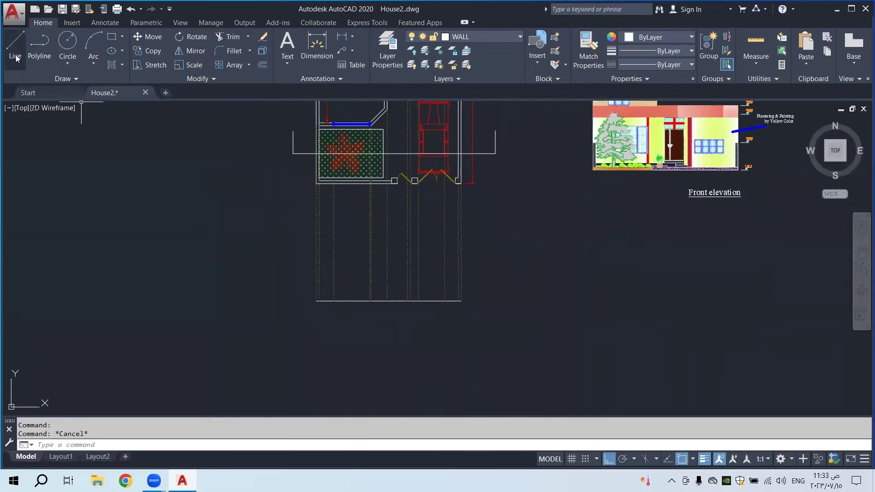
Draw a 3.2 vertical side from the ground line's left end, then the top edge to the right corner
{"action": "left_click", "coordinate": [16, 56]}
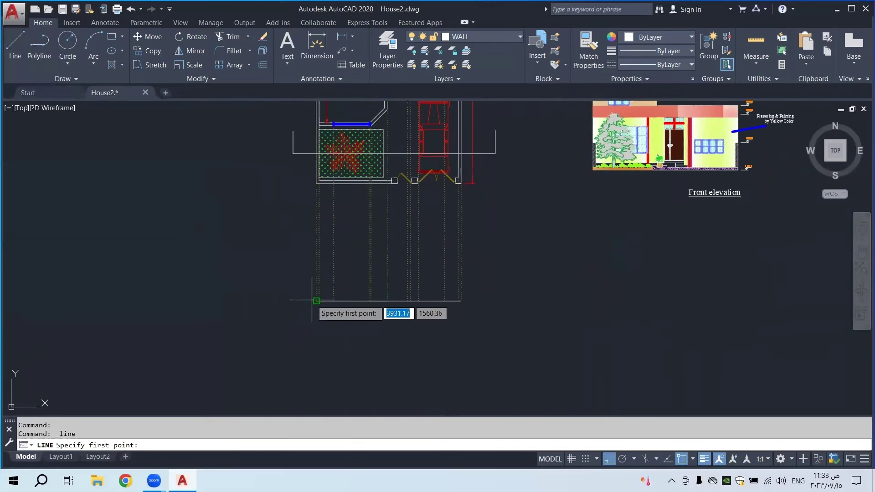
{"action": "scroll", "coordinate": [315, 309], "scroll_direction": "up", "scroll_amount": 4}
{"action": "left_click", "coordinate": [328, 305]}
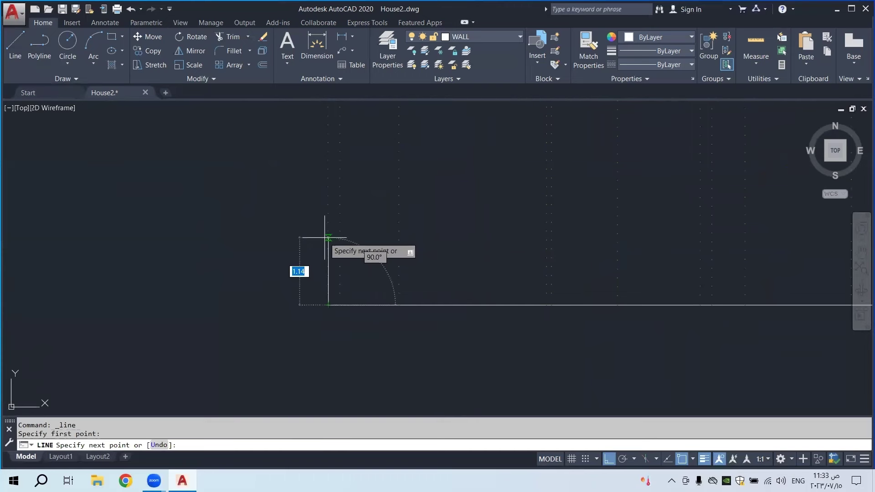
{"action": "type", "text": "3"}
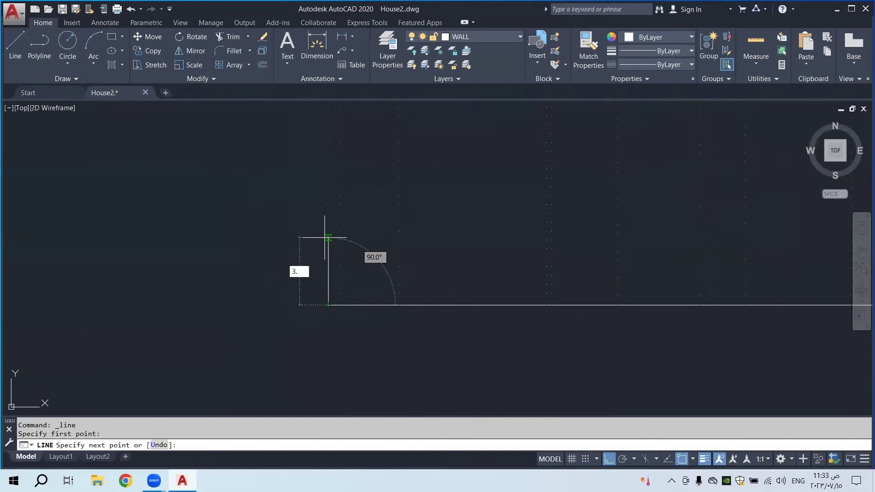
{"action": "type", "text": ".2"}
{"action": "key", "text": "Return"}
{"action": "scroll", "coordinate": [312, 273], "scroll_direction": "down", "scroll_amount": 3}
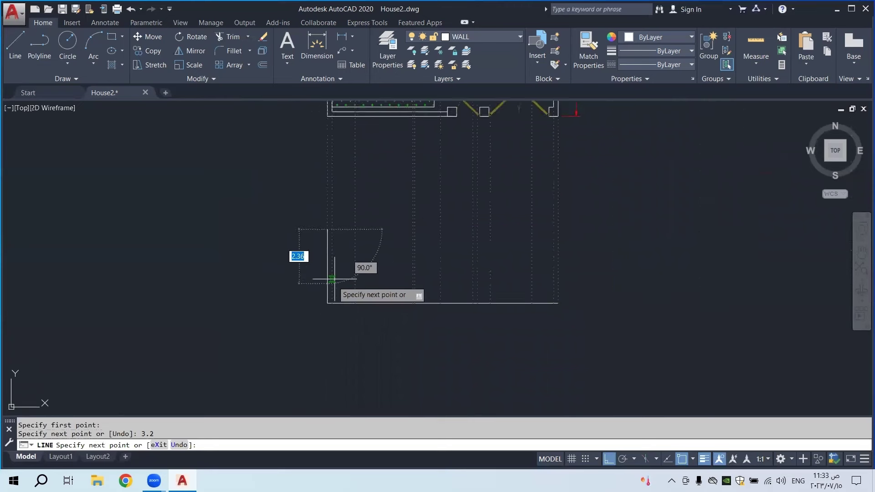
{"action": "scroll", "coordinate": [346, 245], "scroll_direction": "down", "scroll_amount": 2}
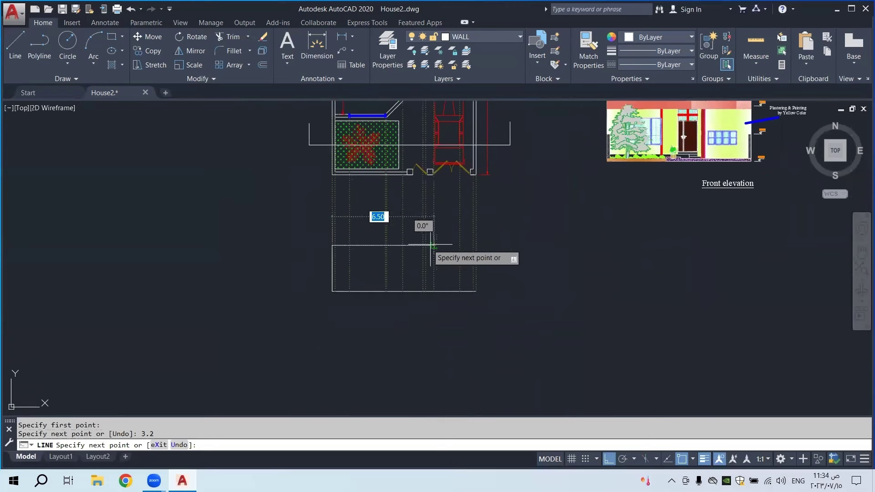
{"action": "scroll", "coordinate": [488, 228], "scroll_direction": "up", "scroll_amount": 2}
{"action": "left_click", "coordinate": [465, 246]}
{"action": "right_click", "coordinate": [465, 246]}
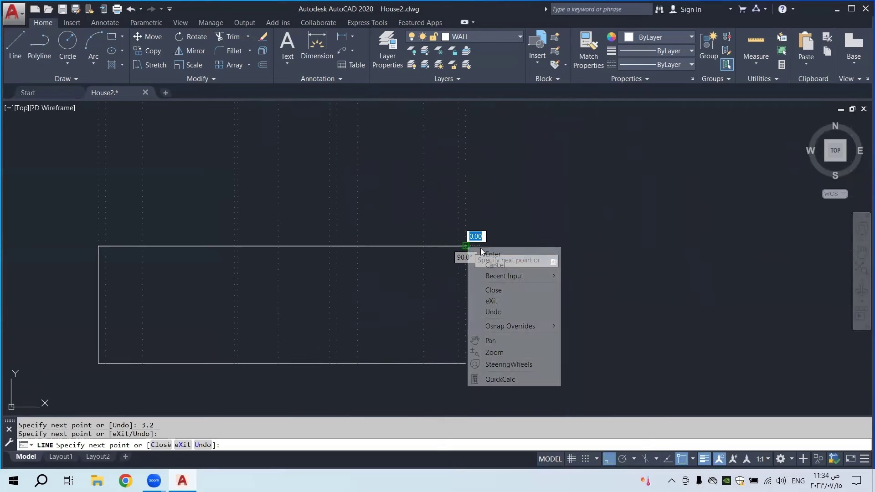
{"action": "left_click", "coordinate": [483, 254]}
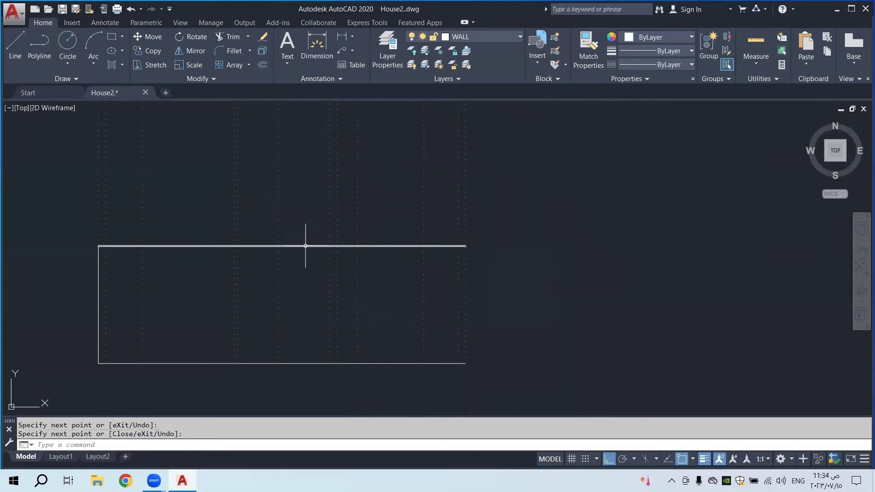
{"action": "middle_click_drag", "start_coordinate": [294, 247], "coordinate": [340, 261]}
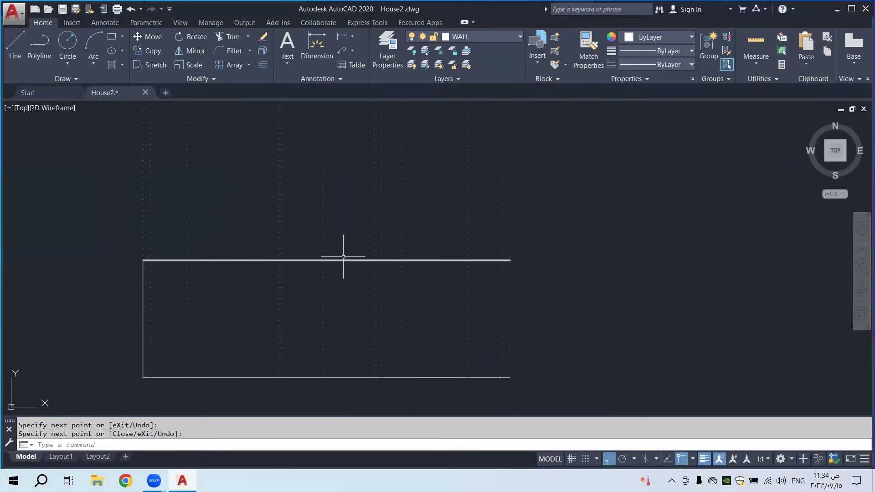
{"action": "scroll", "coordinate": [329, 259], "scroll_direction": "down", "scroll_amount": 2}
{"action": "scroll", "coordinate": [326, 250], "scroll_direction": "up", "scroll_amount": 2}
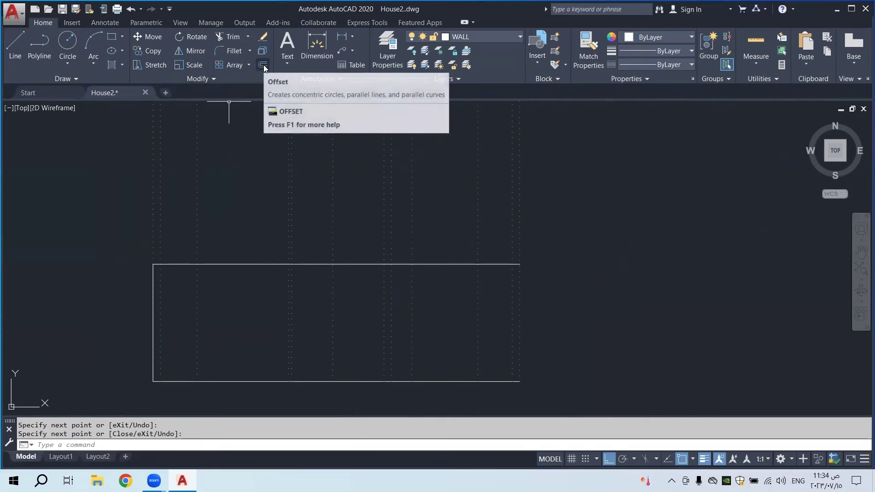
Offset the outline's top edge 0.2 downward
{"action": "left_click", "coordinate": [263, 64]}
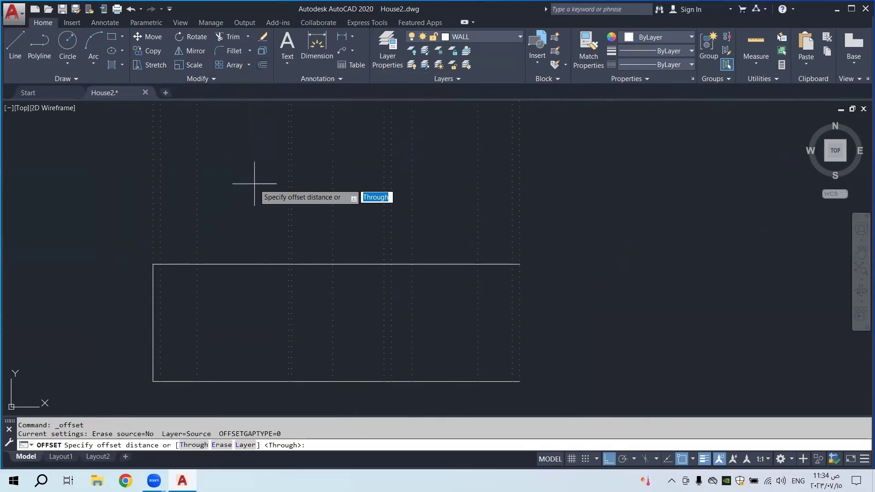
{"action": "type", "text": ".2"}
{"action": "key", "text": "Return"}
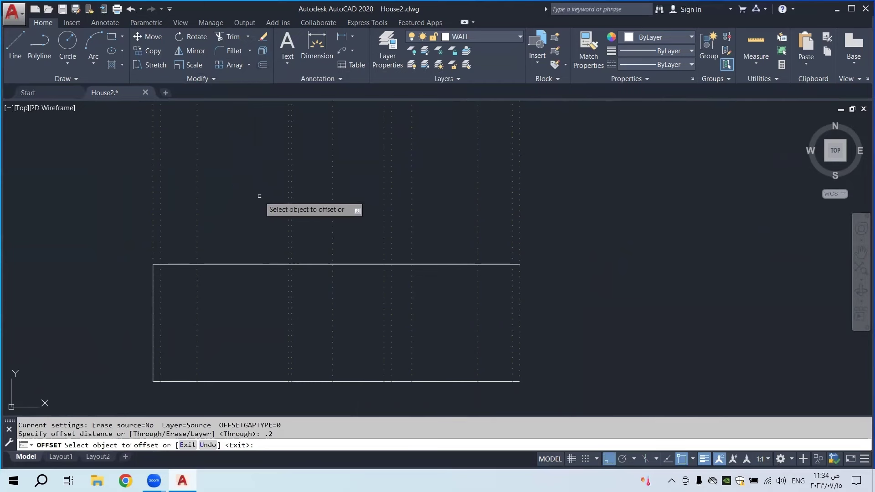
{"action": "left_click", "coordinate": [320, 263]}
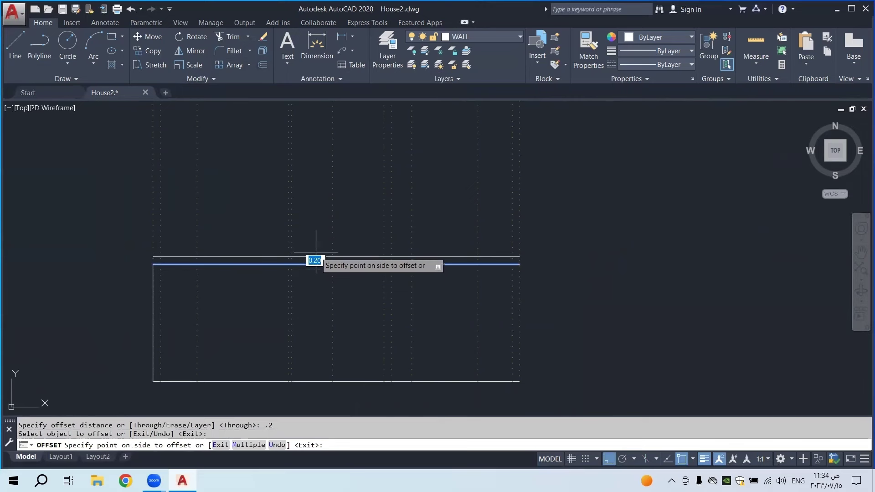
{"action": "left_click", "coordinate": [320, 276]}
{"action": "right_click", "coordinate": [321, 279]}
{"action": "left_click", "coordinate": [334, 286]}
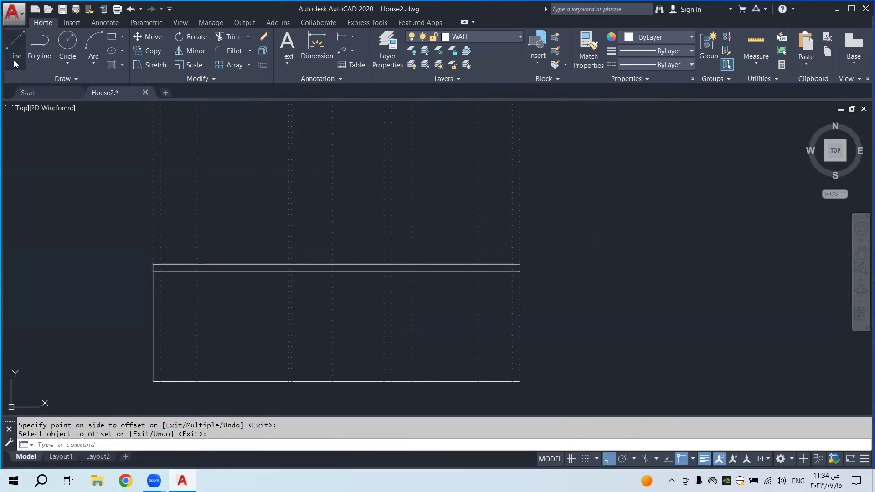
Draw a vertical line from the bottom-right corner up to the top-right corner
{"action": "left_click", "coordinate": [15, 45]}
{"action": "left_click", "coordinate": [519, 381]}
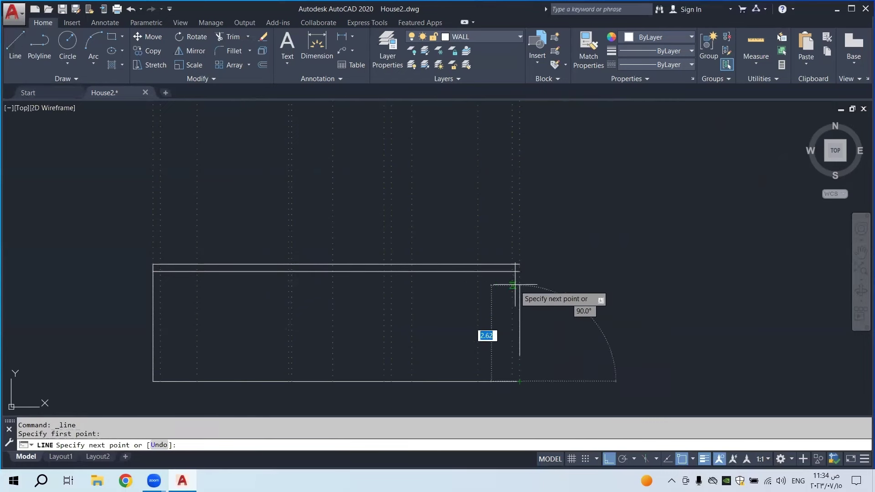
{"action": "left_click", "coordinate": [519, 264]}
{"action": "right_click", "coordinate": [518, 263]}
{"action": "left_click", "coordinate": [546, 270]}
{"action": "scroll", "coordinate": [453, 273], "scroll_direction": "down", "scroll_amount": 4}
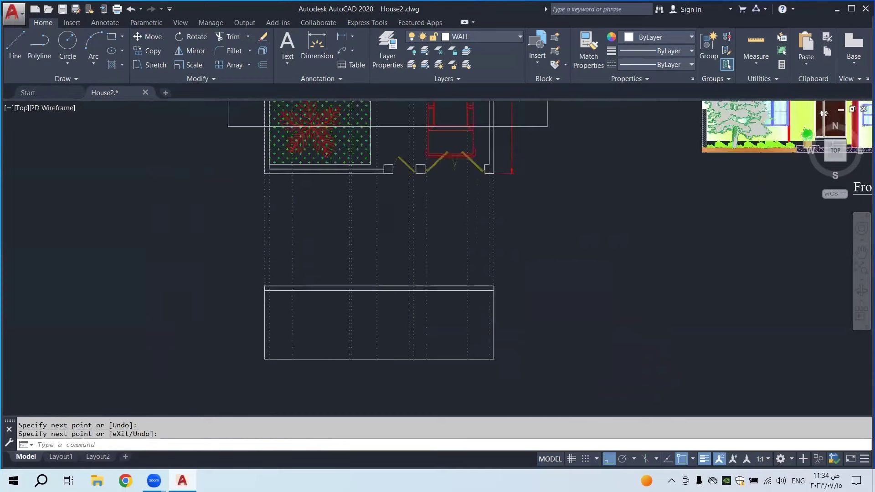
{"action": "scroll", "coordinate": [458, 369], "scroll_direction": "up", "scroll_amount": 3}
{"action": "scroll", "coordinate": [469, 360], "scroll_direction": "down", "scroll_amount": 5}
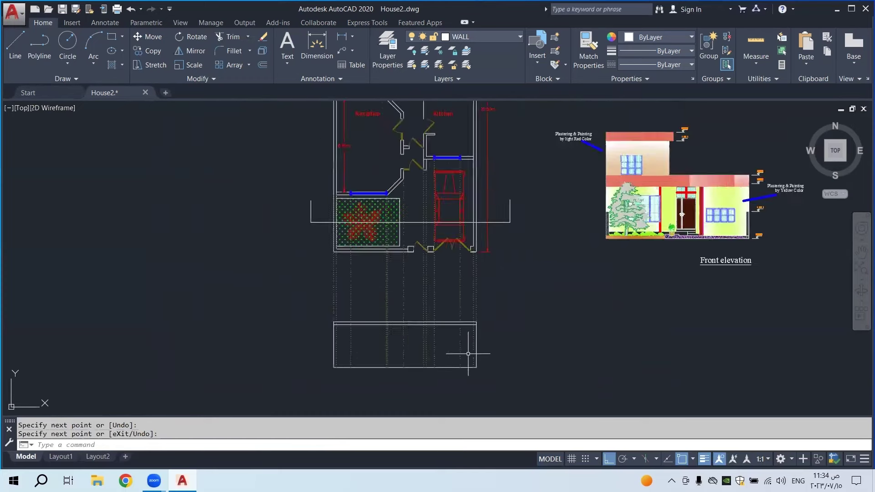
{"action": "scroll", "coordinate": [474, 280], "scroll_direction": "up", "scroll_amount": 6}
{"action": "mouse_move", "coordinate": [474, 279]}
{"action": "middle_mouse_down"}
{"action": "mouse_move", "coordinate": [459, 292]}
{"action": "mouse_move", "coordinate": [459, 169]}
{"action": "middle_mouse_up"}
{"action": "scroll", "coordinate": [459, 292], "scroll_direction": "down", "scroll_amount": 2}
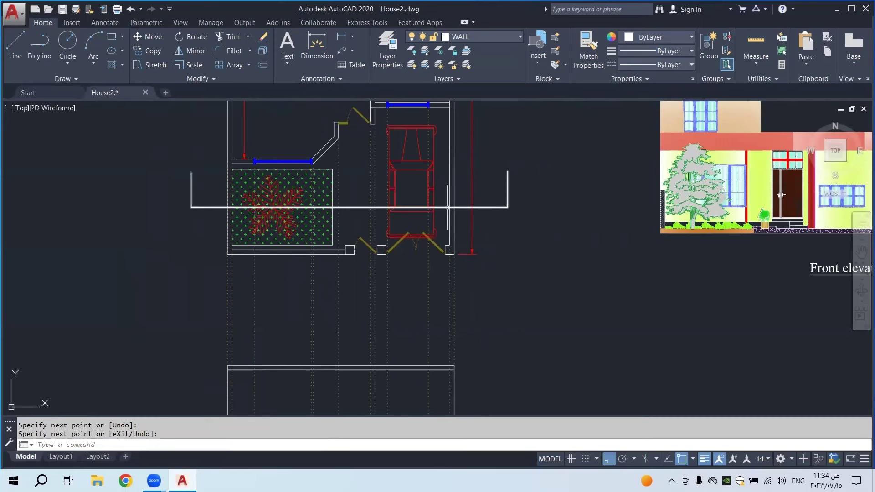
{"action": "scroll", "coordinate": [451, 206], "scroll_direction": "down", "scroll_amount": 3}
{"action": "scroll", "coordinate": [454, 265], "scroll_direction": "up", "scroll_amount": 6}
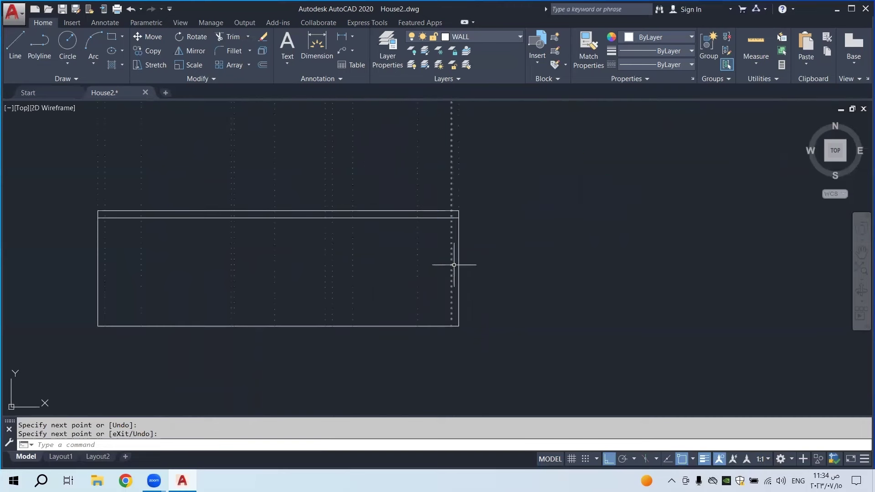
Draw another vertical line upward from the elevation rectangle's bottom-right corner
{"action": "left_click", "coordinate": [15, 44]}
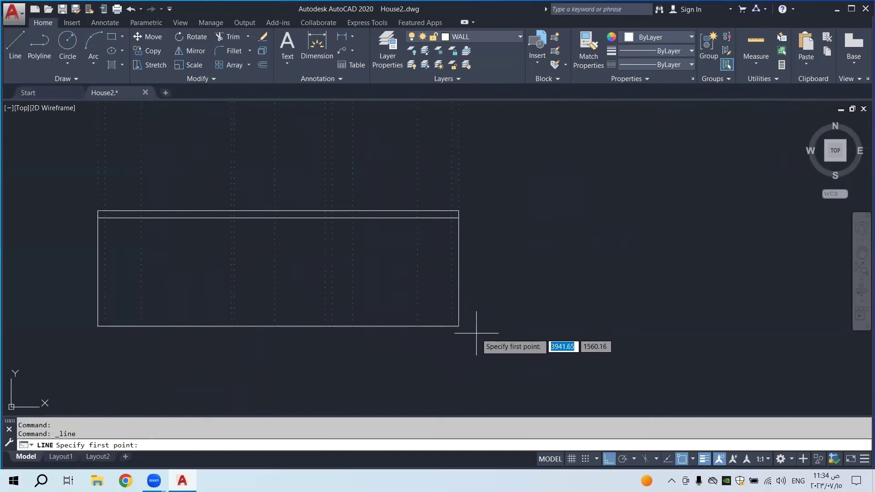
{"action": "left_click", "coordinate": [451, 325]}
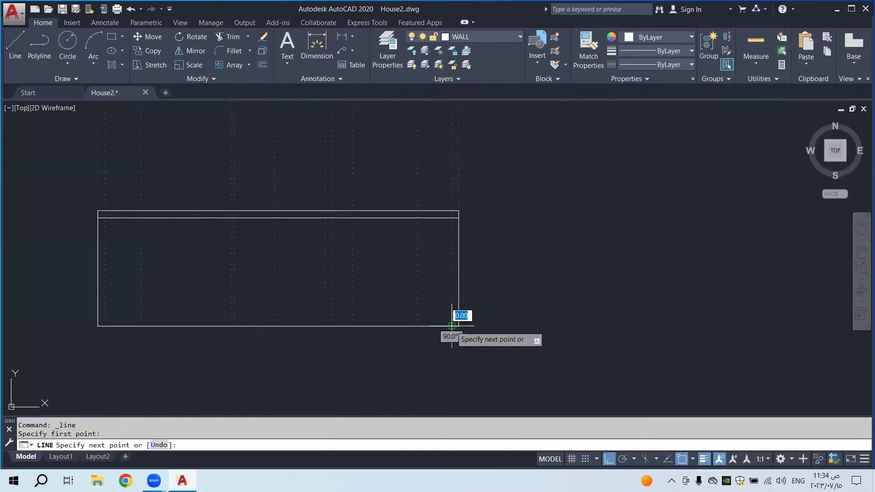
{"action": "right_click", "coordinate": [451, 217]}
{"action": "left_click", "coordinate": [473, 227]}
{"action": "scroll", "coordinate": [447, 289], "scroll_direction": "down", "scroll_amount": 3}
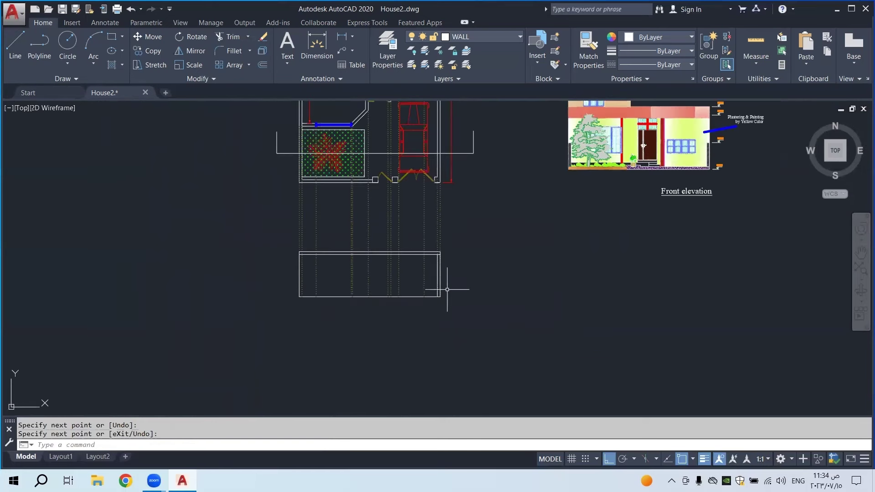
{"action": "middle_click_drag", "start_coordinate": [451, 257], "coordinate": [460, 286]}
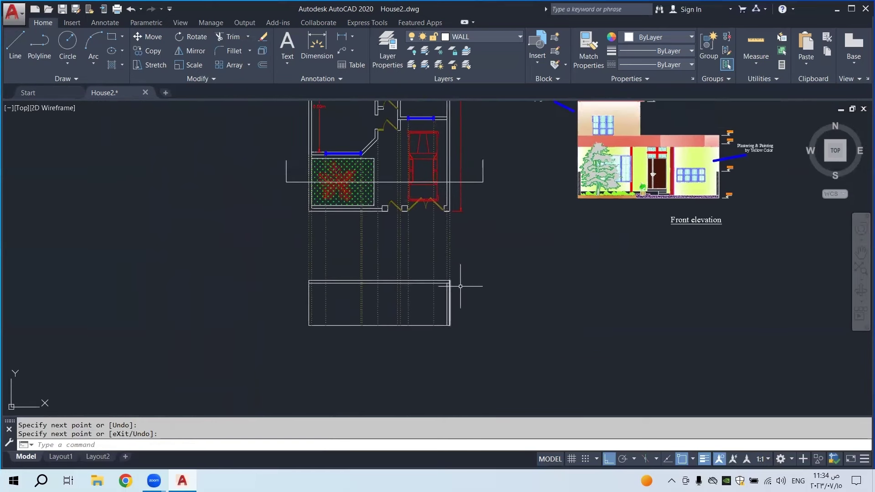
{"action": "scroll", "coordinate": [443, 304], "scroll_direction": "up", "scroll_amount": 3}
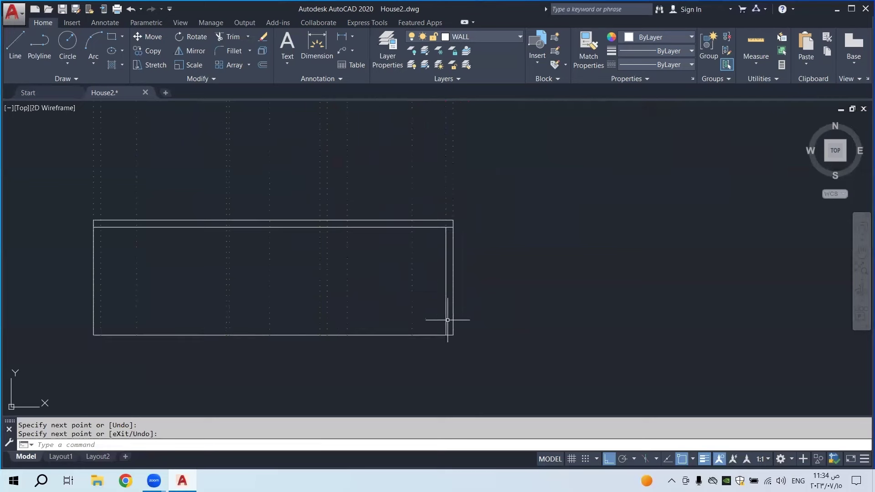
{"action": "middle_click_drag", "start_coordinate": [462, 206], "coordinate": [463, 367]}
{"action": "scroll", "coordinate": [464, 330], "scroll_direction": "down", "scroll_amount": 2}
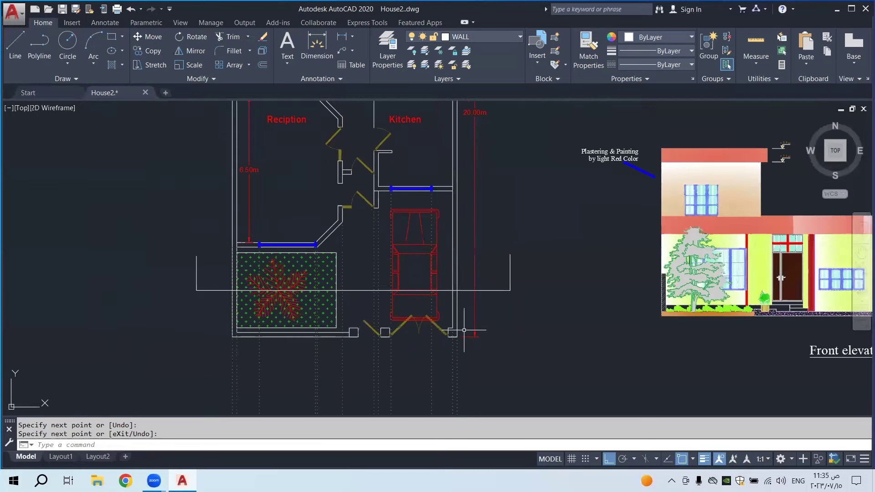
{"action": "scroll", "coordinate": [467, 310], "scroll_direction": "down", "scroll_amount": 3}
{"action": "scroll", "coordinate": [452, 259], "scroll_direction": "up", "scroll_amount": 7}
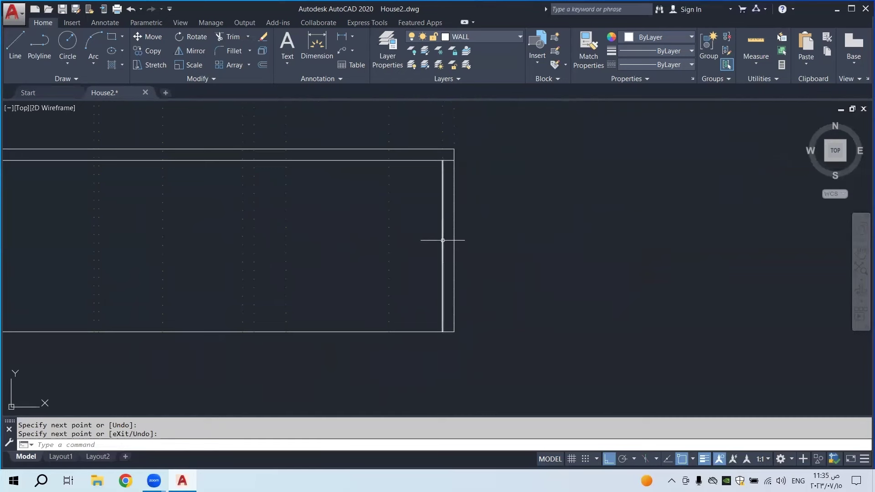
{"action": "key", "text": "Return"}
Grip-stretch the right vertical wall line's top endpoint to shorten it, entering .3
{"action": "left_click", "coordinate": [441, 205]}
{"action": "left_click", "coordinate": [442, 160]}
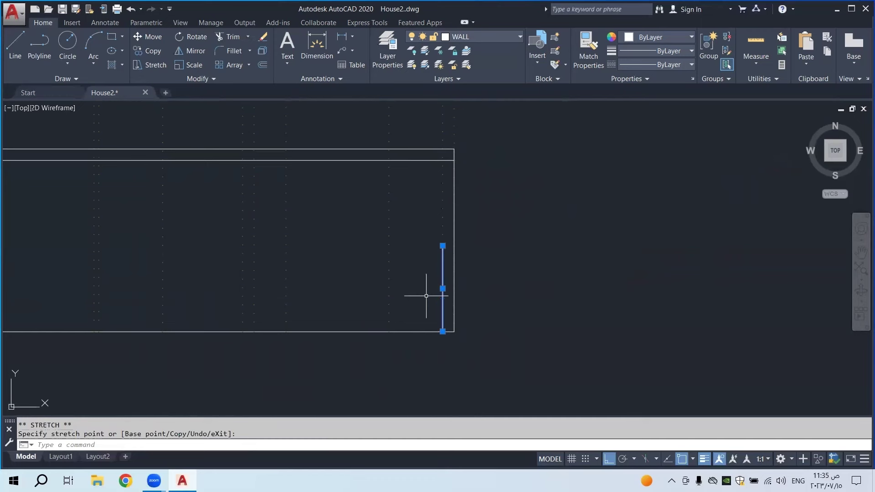
{"action": "key", "text": "Escape"}
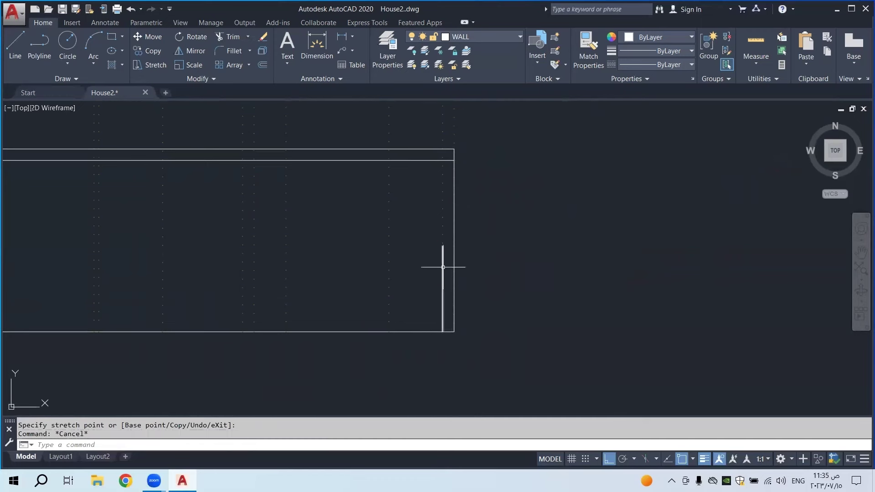
{"action": "left_click", "coordinate": [442, 259]}
{"action": "left_click", "coordinate": [442, 246]}
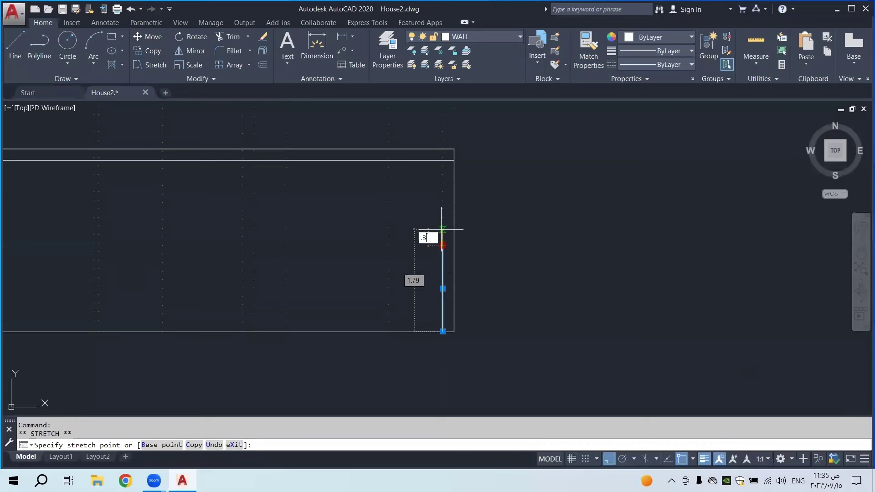
{"action": "type", "text": ".3"}
{"action": "key", "text": "Return"}
{"action": "key", "text": "Escape"}
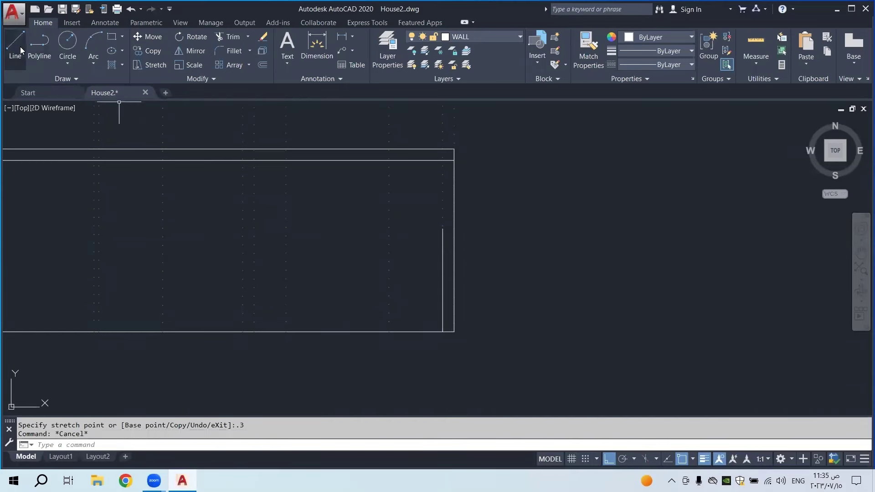
Draw a short line from the shortened wall's top endpoint
{"action": "left_click", "coordinate": [15, 46]}
{"action": "left_click", "coordinate": [443, 230]}
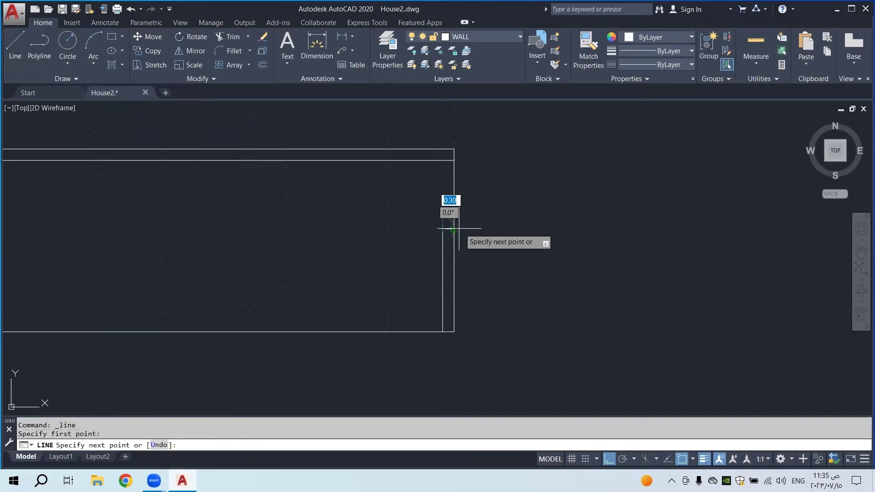
{"action": "left_click", "coordinate": [450, 201]}
{"action": "key", "text": "Escape"}
{"action": "scroll", "coordinate": [506, 265], "scroll_direction": "down", "scroll_amount": 2}
{"action": "scroll", "coordinate": [474, 303], "scroll_direction": "down", "scroll_amount": 2}
{"action": "scroll", "coordinate": [344, 263], "scroll_direction": "up", "scroll_amount": 2}
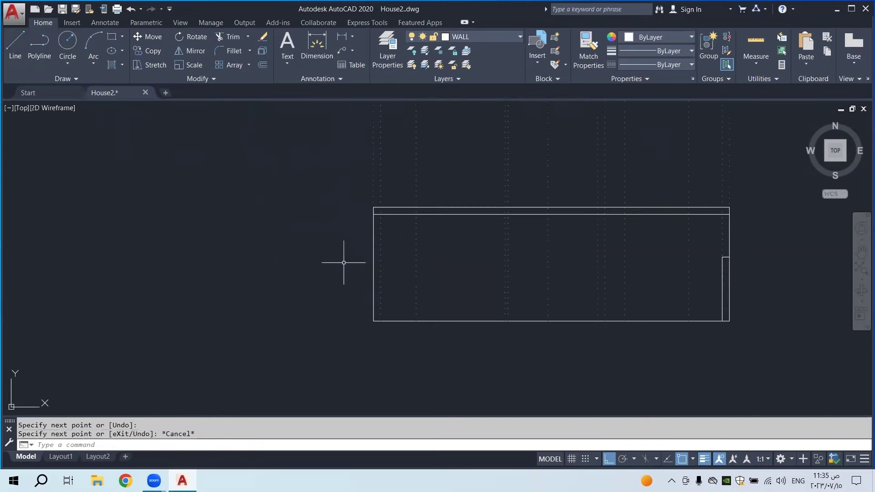
{"action": "scroll", "coordinate": [323, 318], "scroll_direction": "down", "scroll_amount": 2}
{"action": "middle_click_drag", "start_coordinate": [343, 179], "coordinate": [347, 210]}
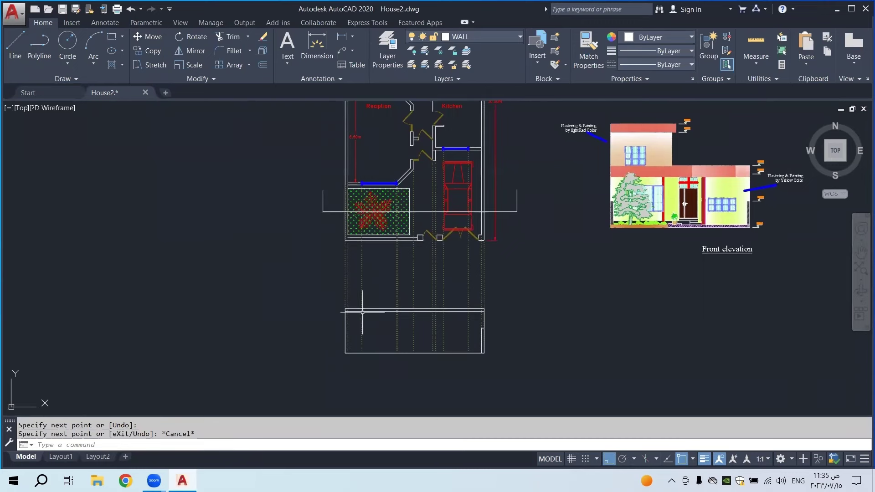
{"action": "scroll", "coordinate": [358, 358], "scroll_direction": "up", "scroll_amount": 3}
Draw a 1.4-high left wall line from the lower-left inner corner, with a short leftward segment
{"action": "left_click", "coordinate": [16, 48]}
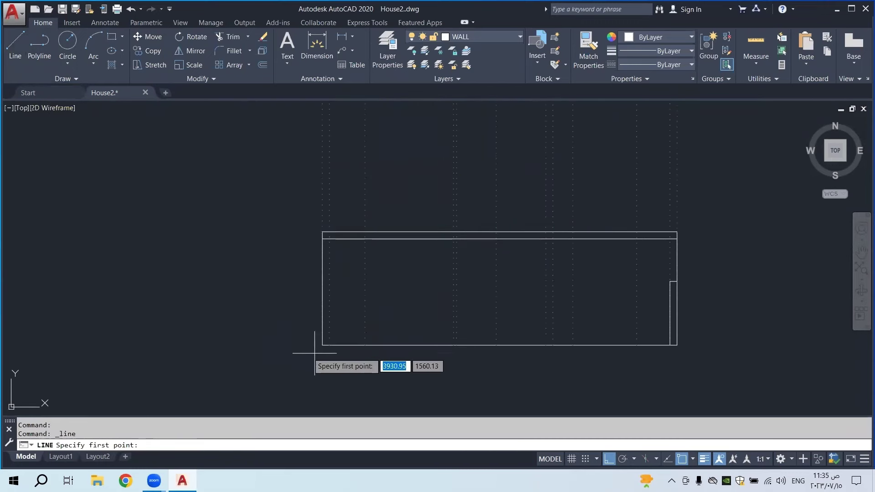
{"action": "scroll", "coordinate": [319, 348], "scroll_direction": "up", "scroll_amount": 3}
{"action": "left_click", "coordinate": [280, 342]}
{"action": "type", "text": "1"}
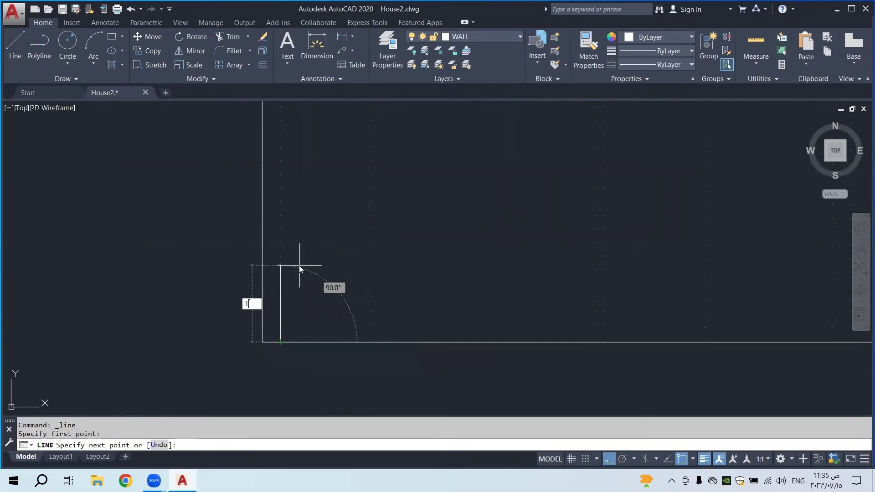
{"action": "type", "text": ".4"}
{"action": "key", "text": "Return"}
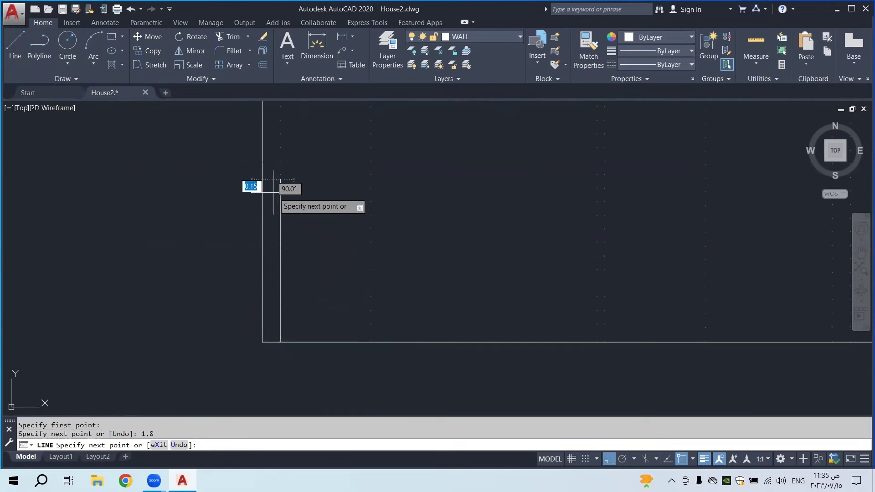
{"action": "left_click", "coordinate": [262, 179]}
{"action": "key", "text": "Escape"}
Pan across the floor plan toward the blue wall line
{"action": "scroll", "coordinate": [319, 258], "scroll_direction": "down", "scroll_amount": 3}
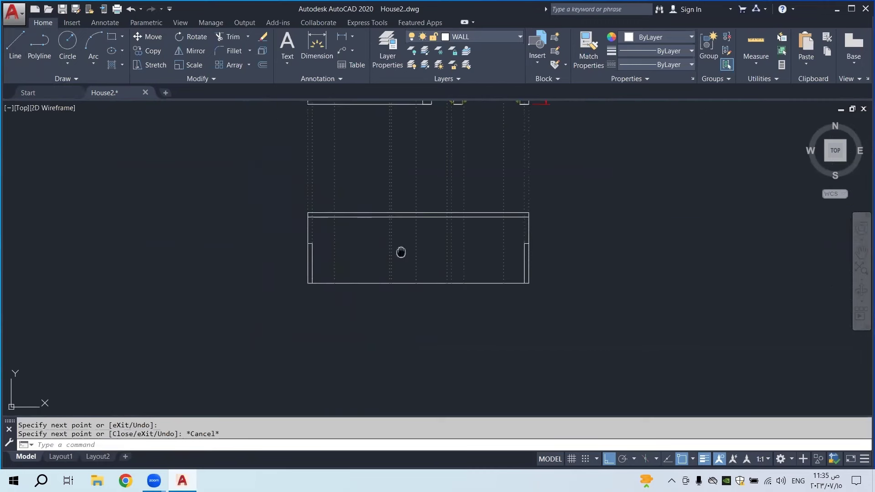
{"action": "mouse_move", "coordinate": [424, 264]}
{"action": "middle_mouse_down"}
{"action": "mouse_move", "coordinate": [402, 319]}
{"action": "mouse_move", "coordinate": [443, 302]}
{"action": "mouse_move", "coordinate": [437, 345]}
{"action": "middle_mouse_up"}
{"action": "mouse_move", "coordinate": [466, 319]}
{"action": "middle_mouse_down"}
{"action": "mouse_move", "coordinate": [445, 293]}
{"action": "mouse_move", "coordinate": [448, 273]}
{"action": "middle_mouse_up"}
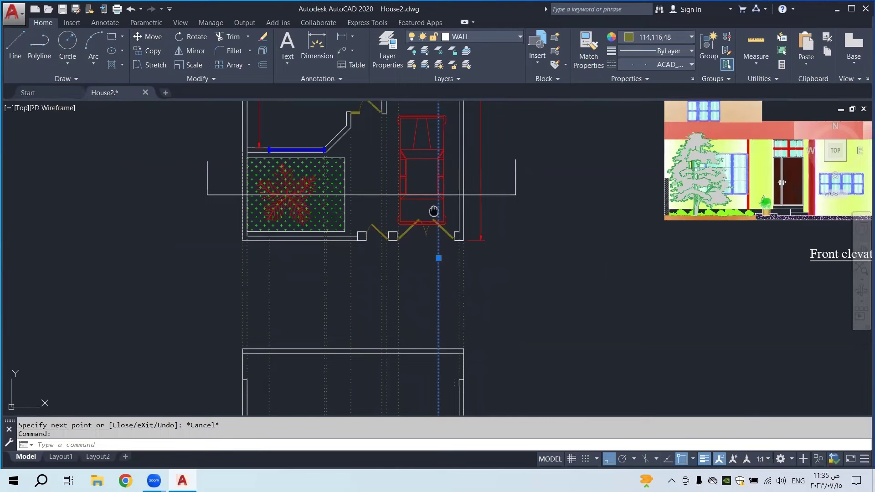
{"action": "middle_click_drag", "start_coordinate": [433, 211], "coordinate": [433, 293]}
{"action": "scroll", "coordinate": [412, 174], "scroll_direction": "up", "scroll_amount": 5}
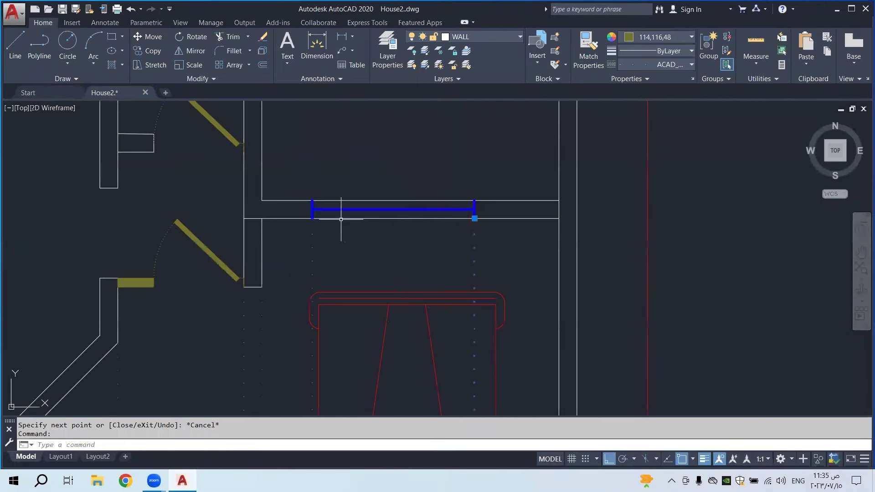
{"action": "left_click", "coordinate": [315, 239]}
{"action": "key", "text": "Escape"}
{"action": "scroll", "coordinate": [389, 220], "scroll_direction": "down", "scroll_amount": 5}
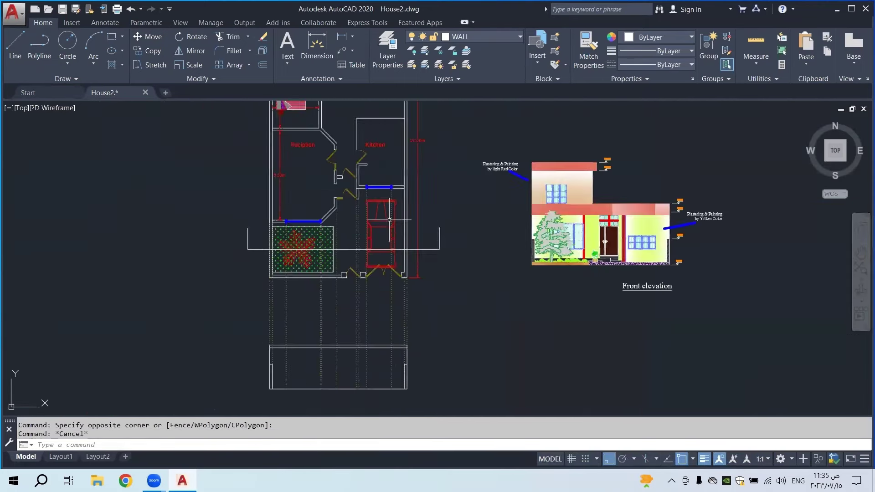
{"action": "scroll", "coordinate": [398, 372], "scroll_direction": "up", "scroll_amount": 4}
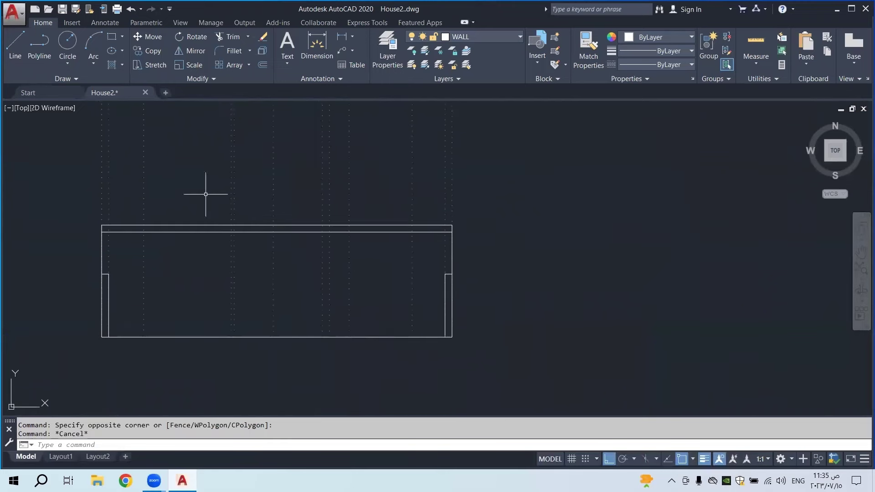
Draw a 1.2 vertical line with a leftward horizontal segment, and delete a stray vertical line
{"action": "left_click", "coordinate": [24, 66]}
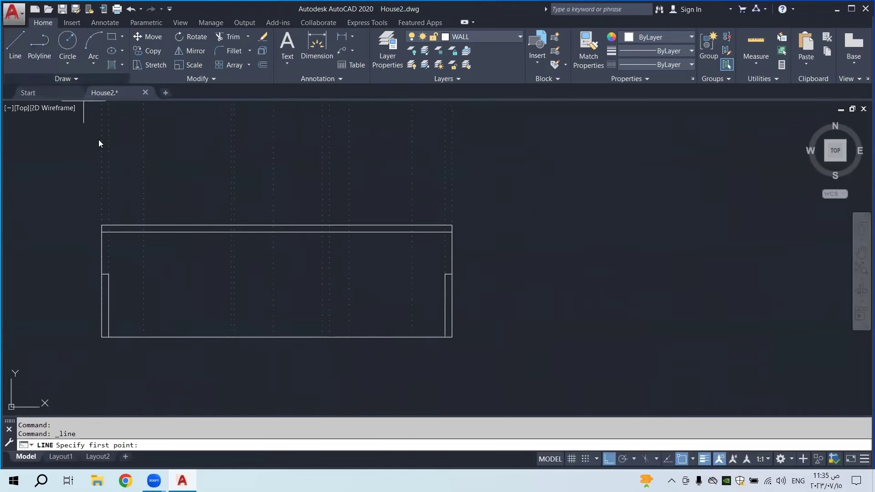
{"action": "left_click", "coordinate": [412, 337]}
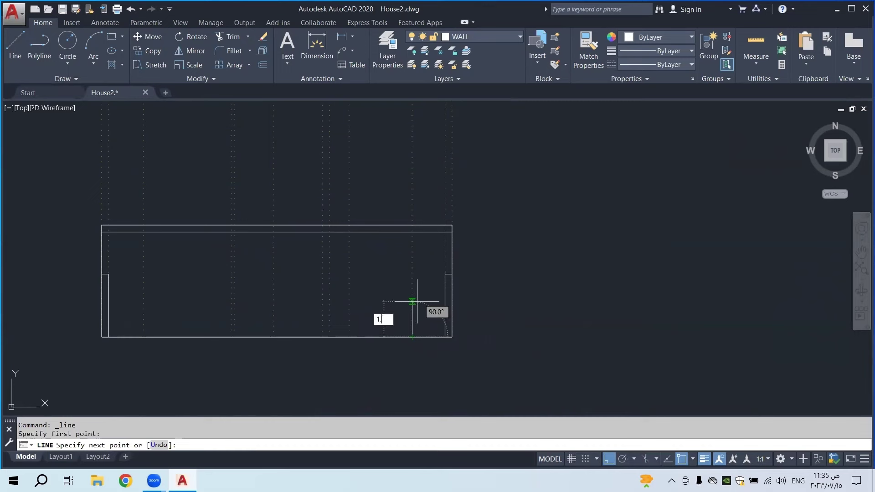
{"action": "type", "text": "1.2"}
{"action": "key", "text": "Return"}
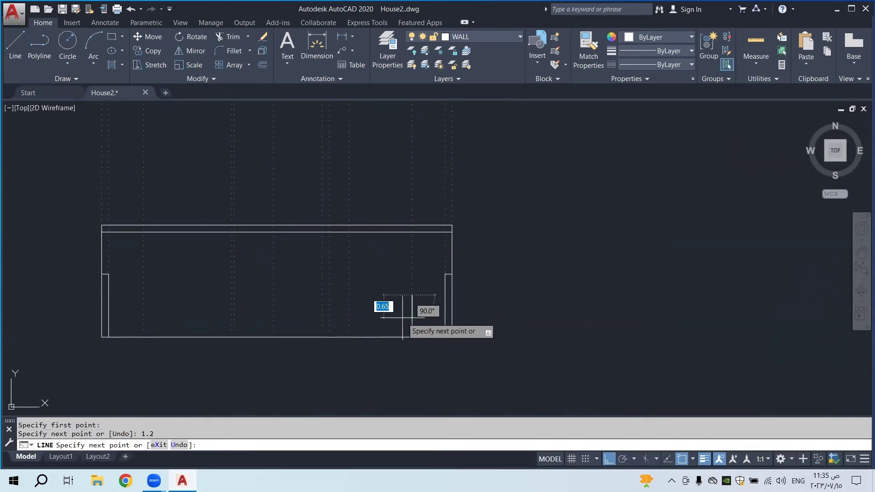
{"action": "left_click", "coordinate": [351, 296]}
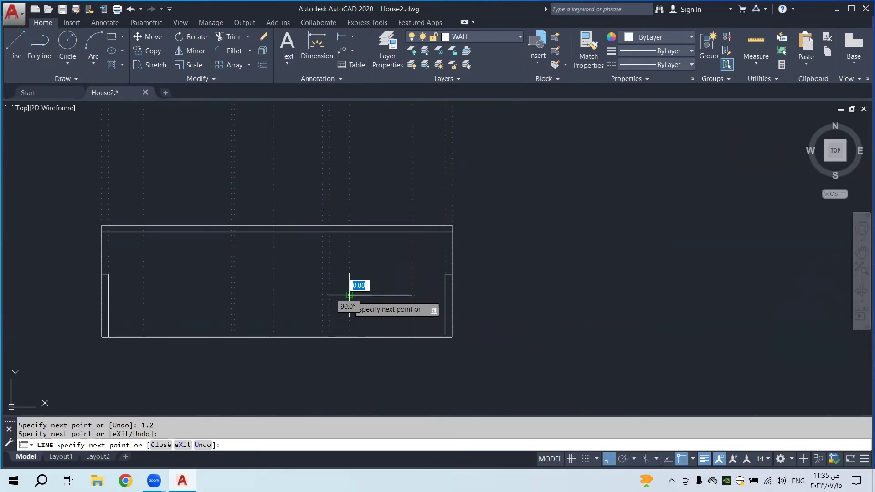
{"action": "scroll", "coordinate": [348, 295], "scroll_direction": "down", "scroll_amount": 4}
{"action": "key", "text": "Escape"}
{"action": "scroll", "coordinate": [354, 298], "scroll_direction": "up", "scroll_amount": 5}
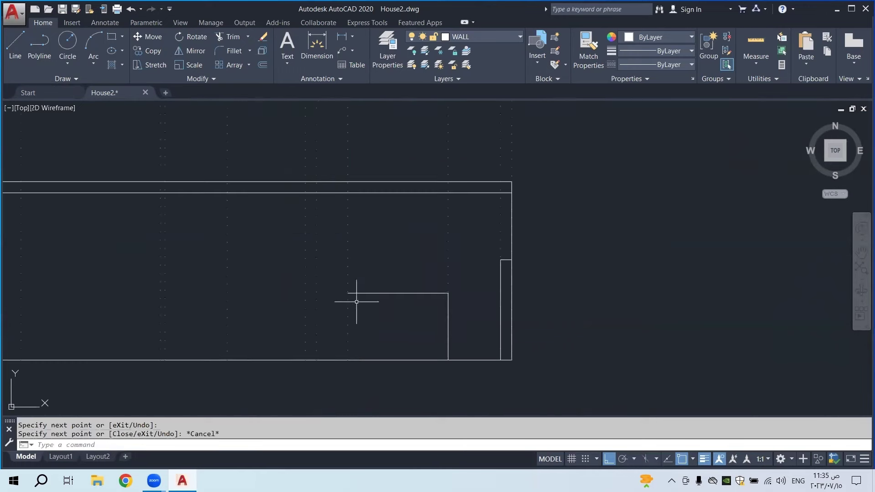
{"action": "left_click", "coordinate": [449, 337]}
{"action": "key", "text": "Delete"}
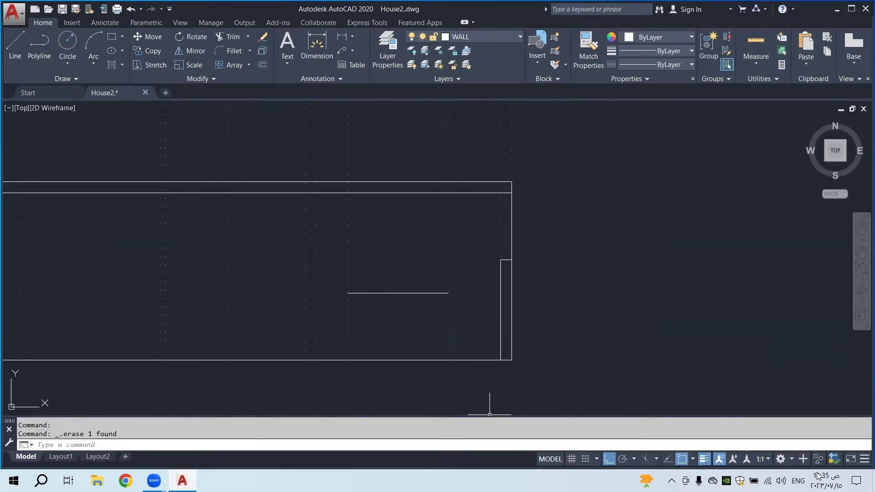
Draw the window's 1.5 right side and top edge from the horizontal line's right end
{"action": "left_click", "coordinate": [15, 46]}
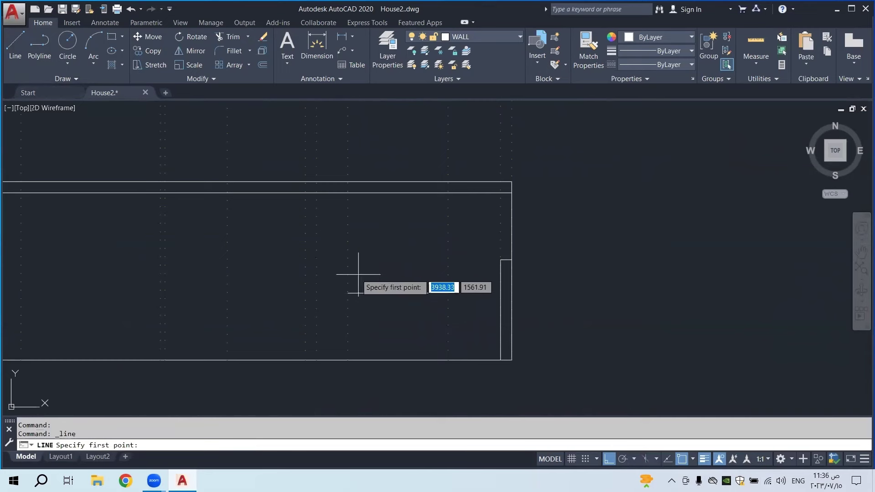
{"action": "left_click", "coordinate": [447, 293]}
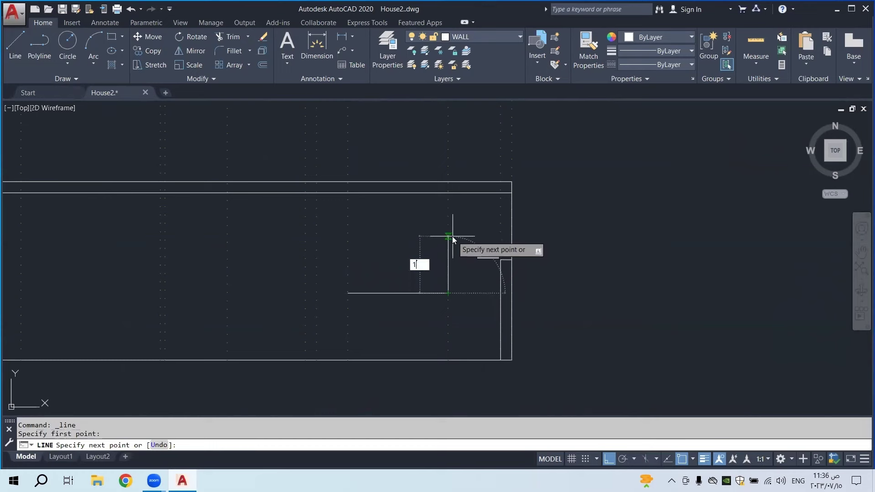
{"action": "key", "text": "Return"}
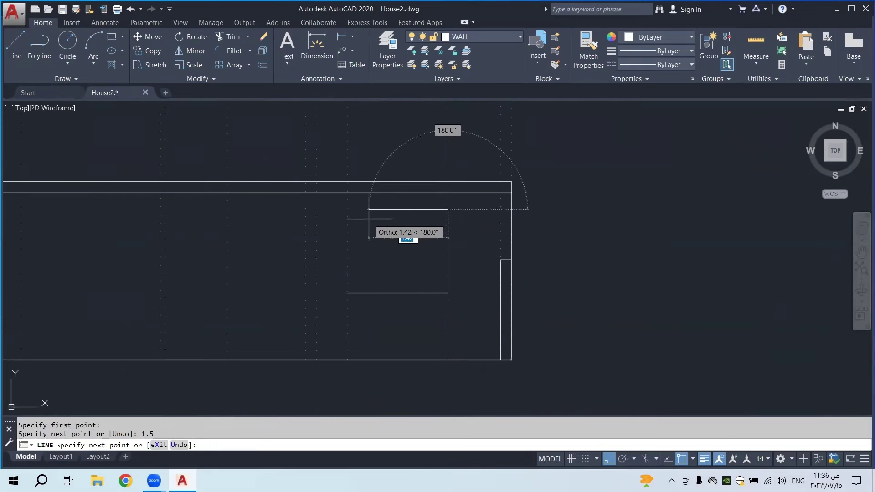
{"action": "left_click", "coordinate": [348, 209]}
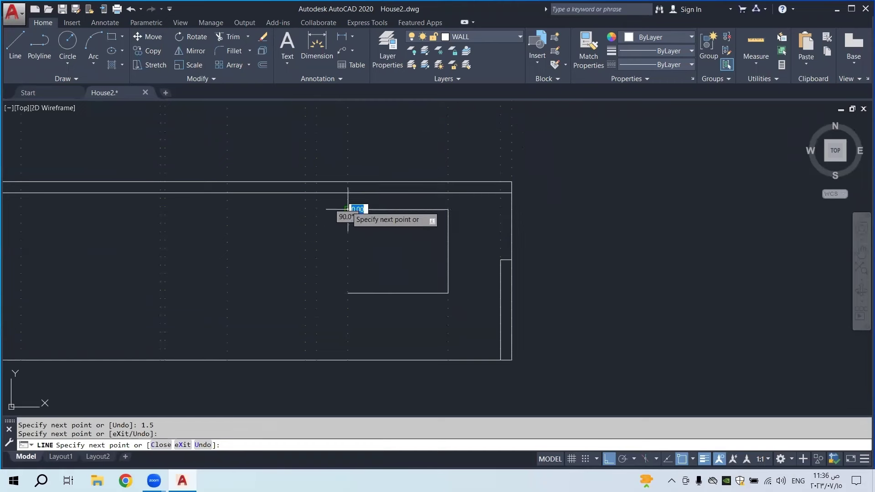
{"action": "key", "text": "Escape"}
{"action": "scroll", "coordinate": [348, 293], "scroll_direction": "down", "scroll_amount": 8}
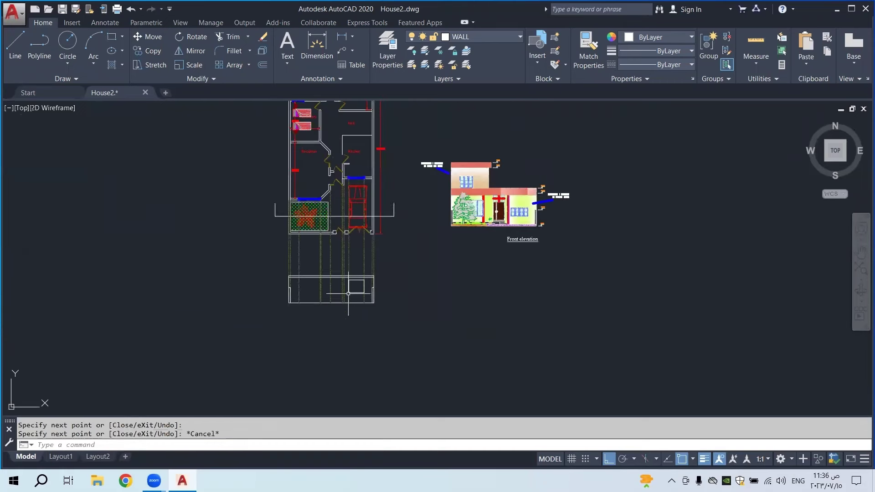
{"action": "scroll", "coordinate": [348, 286], "scroll_direction": "up", "scroll_amount": 8}
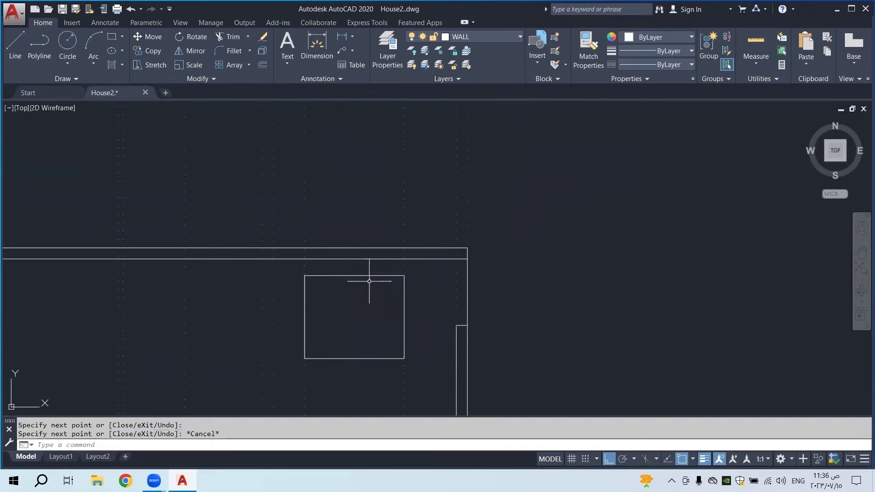
Lower the window's top edge by 0.5 using its midpoint grip
{"action": "left_click", "coordinate": [365, 275]}
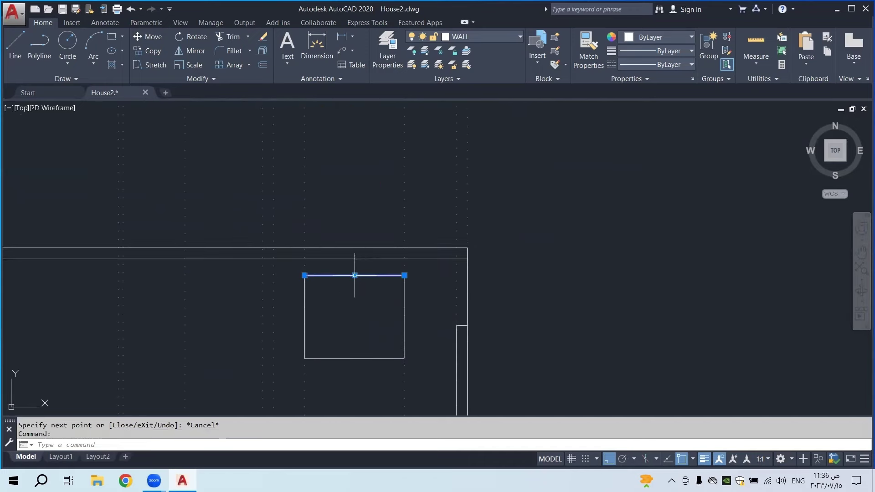
{"action": "left_click", "coordinate": [354, 275]}
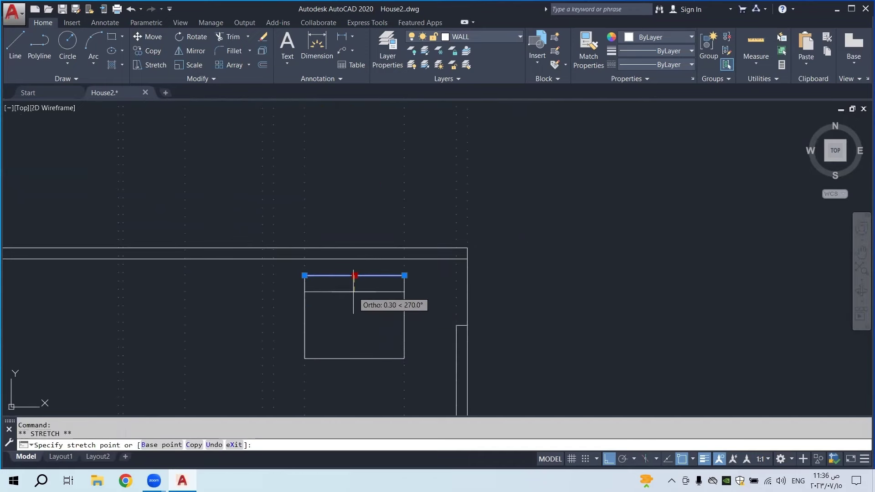
{"action": "type", "text": ".5"}
{"action": "key", "text": "Return"}
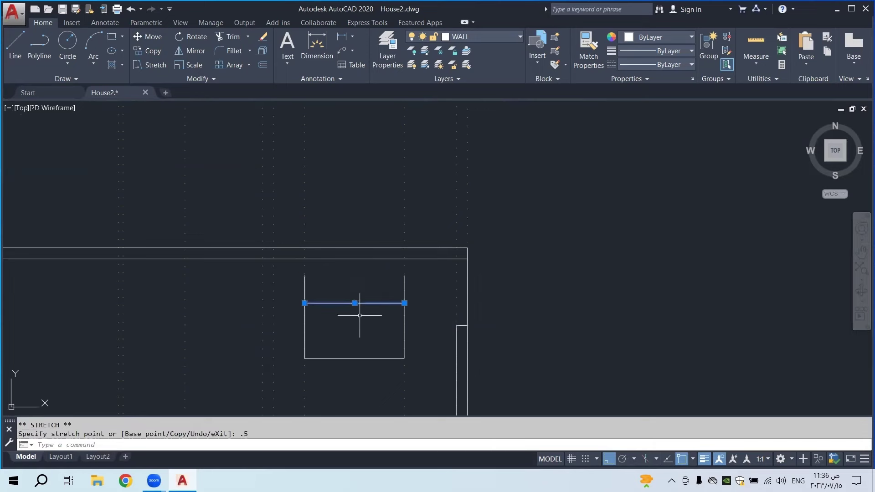
{"action": "scroll", "coordinate": [362, 299], "scroll_direction": "down", "scroll_amount": 3}
{"action": "key", "text": "Escape"}
{"action": "scroll", "coordinate": [362, 299], "scroll_direction": "up", "scroll_amount": 4}
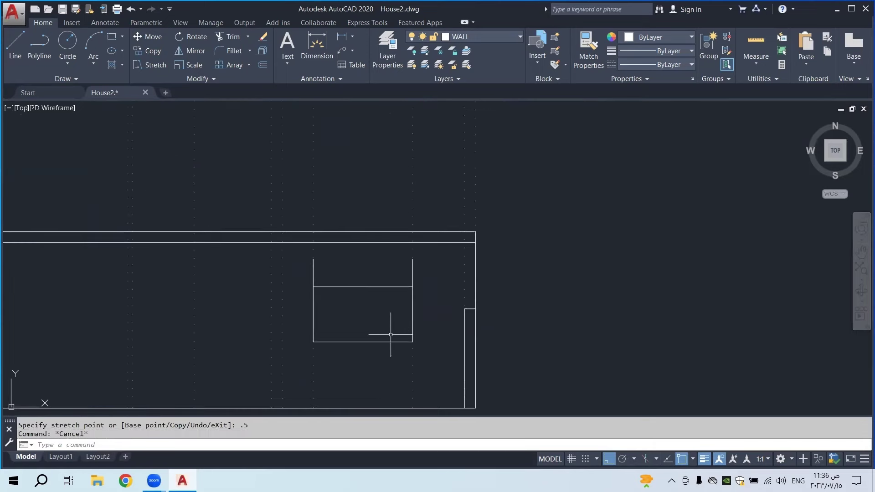
Stretch the right and left side lines' tops down to meet the lowered top edge
{"action": "left_click", "coordinate": [412, 286]}
{"action": "left_click", "coordinate": [412, 259]}
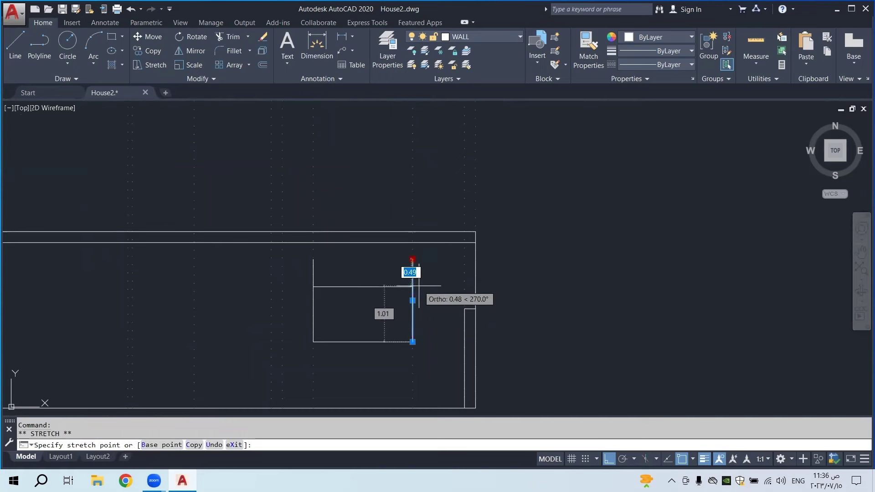
{"action": "left_click", "coordinate": [412, 287]}
{"action": "key", "text": "Escape"}
{"action": "left_click", "coordinate": [312, 263]}
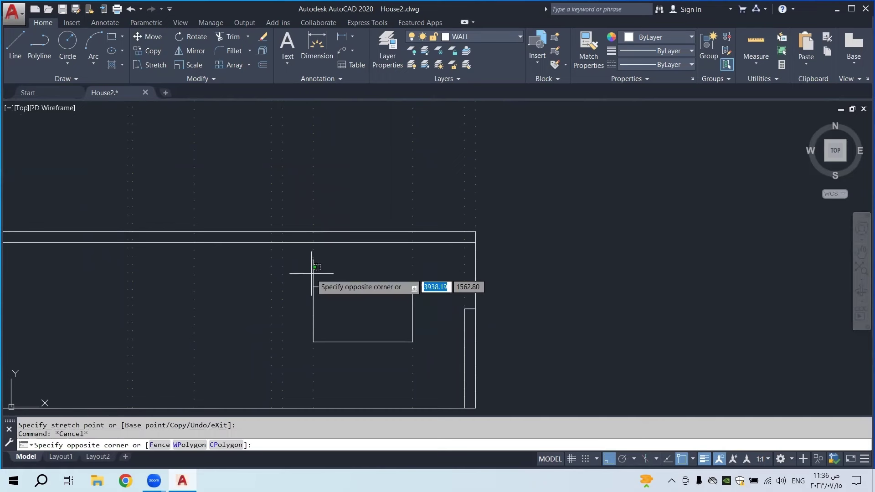
{"action": "key", "text": "Escape"}
{"action": "left_click", "coordinate": [313, 256]}
{"action": "left_click", "coordinate": [313, 259]}
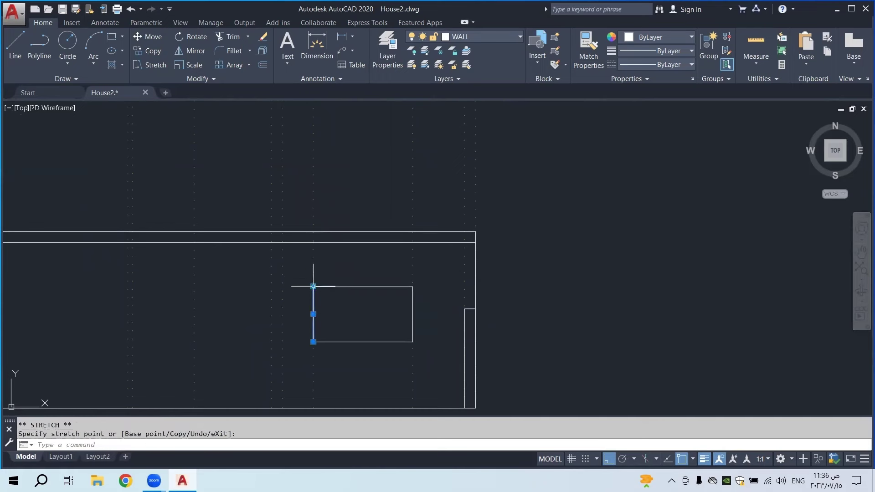
{"action": "key", "text": "Escape"}
{"action": "middle_click_drag", "start_coordinate": [348, 279], "coordinate": [419, 227]}
{"action": "scroll", "coordinate": [387, 281], "scroll_direction": "down", "scroll_amount": 2}
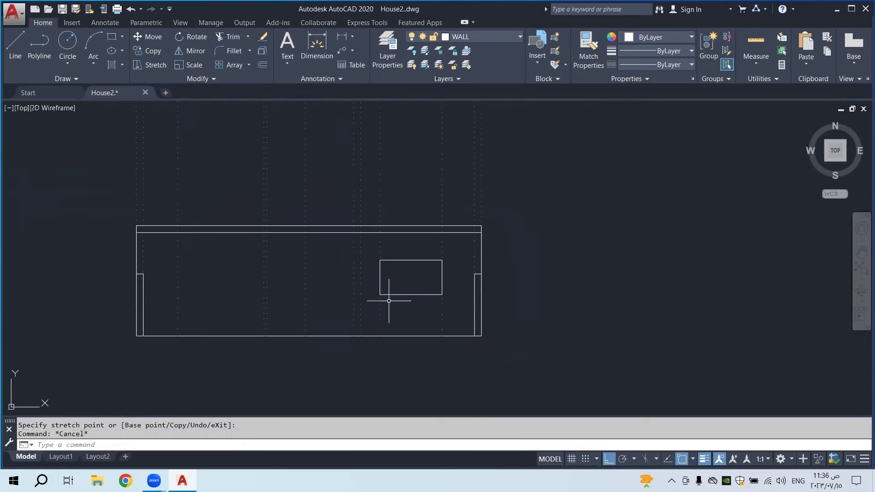
{"action": "scroll", "coordinate": [385, 315], "scroll_direction": "up", "scroll_amount": 2}
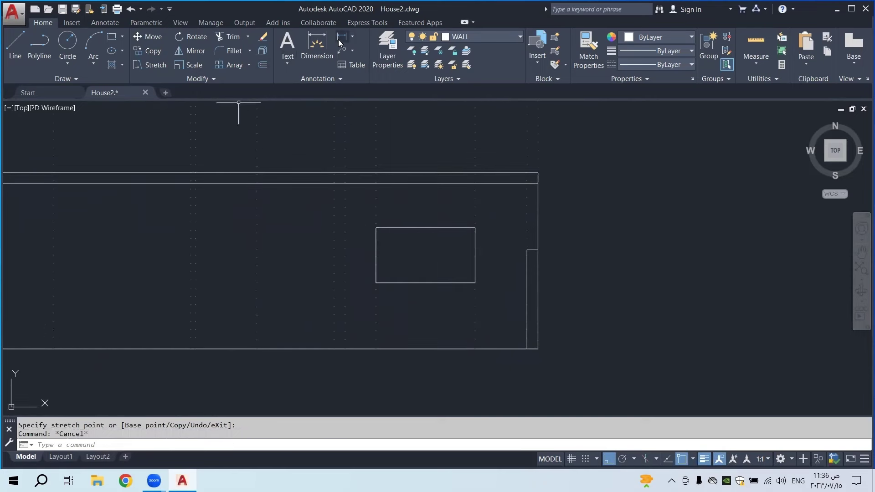
{"action": "left_click", "coordinate": [316, 45]}
{"action": "left_click", "coordinate": [475, 349]}
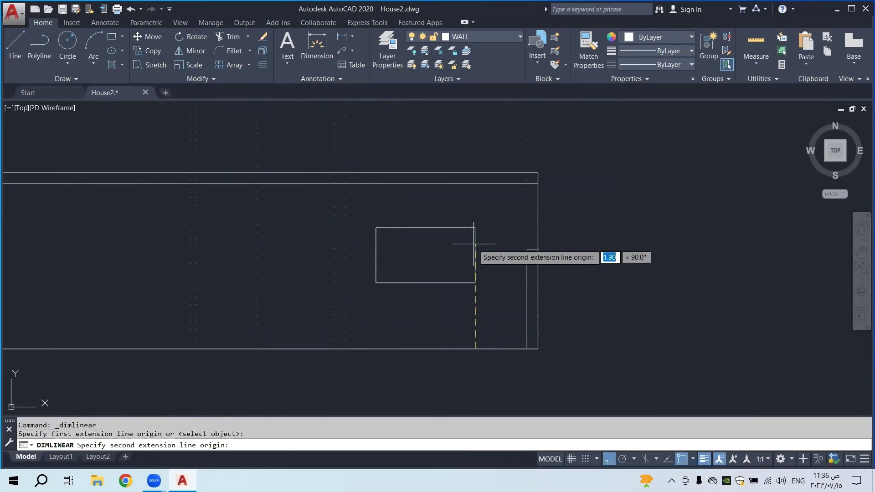
{"action": "left_click", "coordinate": [476, 228]}
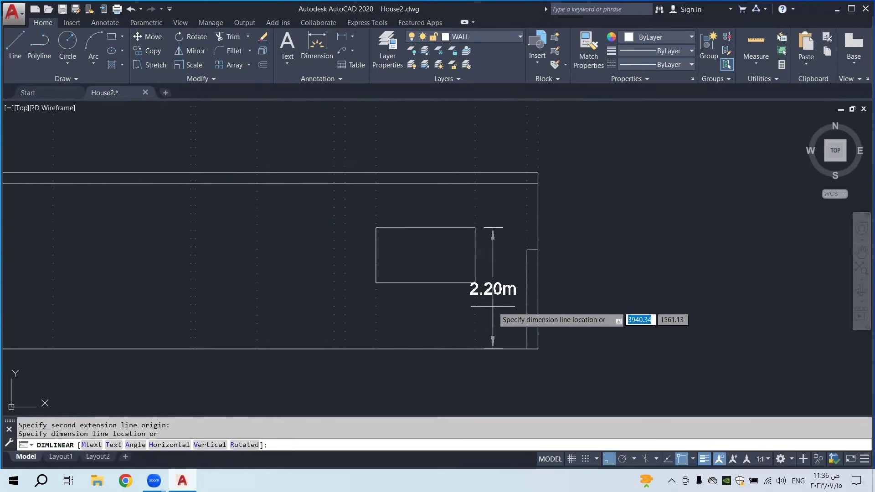
{"action": "scroll", "coordinate": [491, 307], "scroll_direction": "up", "scroll_amount": 2}
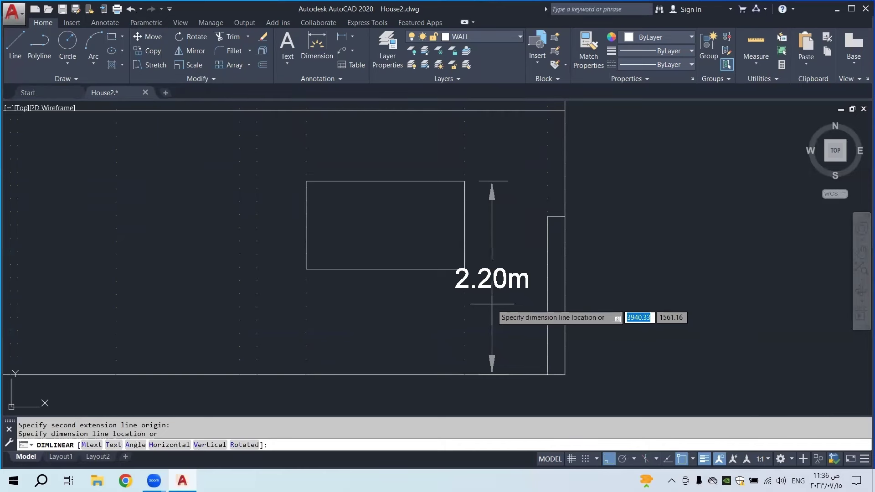
{"action": "key", "text": "Escape"}
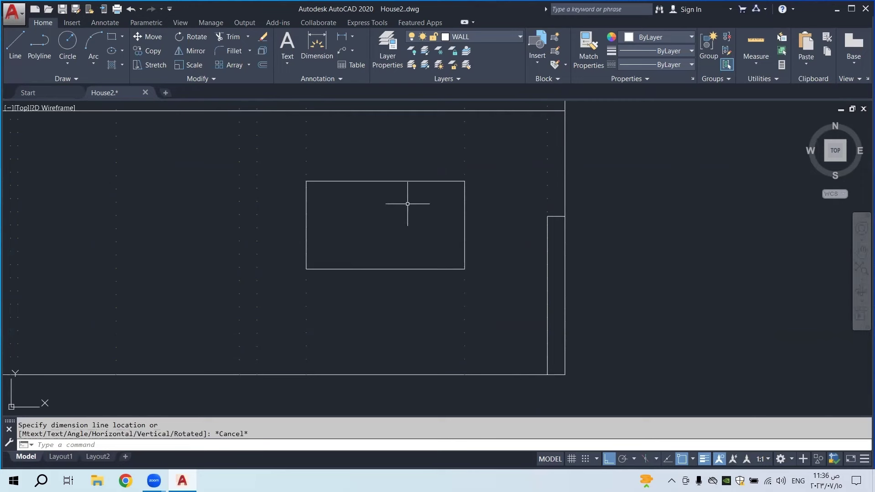
{"action": "middle_click_drag", "start_coordinate": [407, 203], "coordinate": [436, 241]}
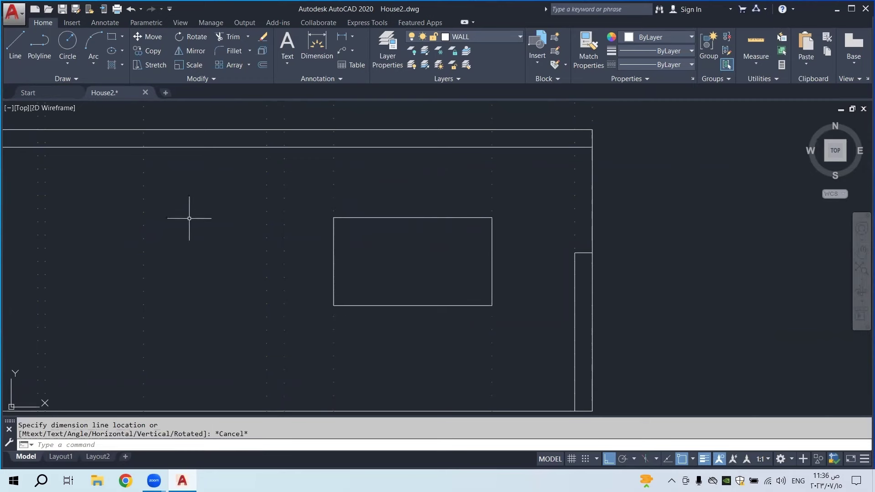
{"action": "middle_click_drag", "start_coordinate": [266, 219], "coordinate": [384, 230]}
{"action": "scroll", "coordinate": [422, 273], "scroll_direction": "down", "scroll_amount": 8}
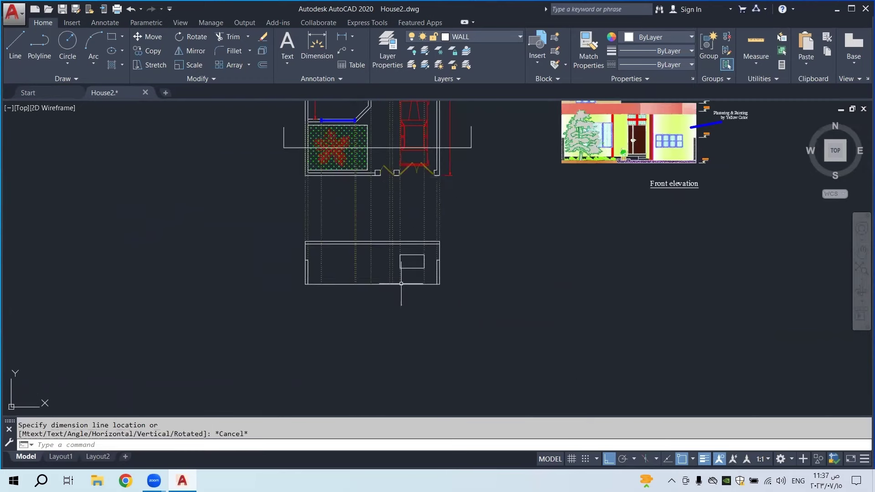
Draw two vertical dividing lines from the elevation's bottom edge up to just under the parapet
{"action": "mouse_move", "coordinate": [413, 264]}
{"action": "middle_mouse_down"}
{"action": "mouse_move", "coordinate": [413, 246]}
{"action": "mouse_move", "coordinate": [418, 347]}
{"action": "middle_mouse_up"}
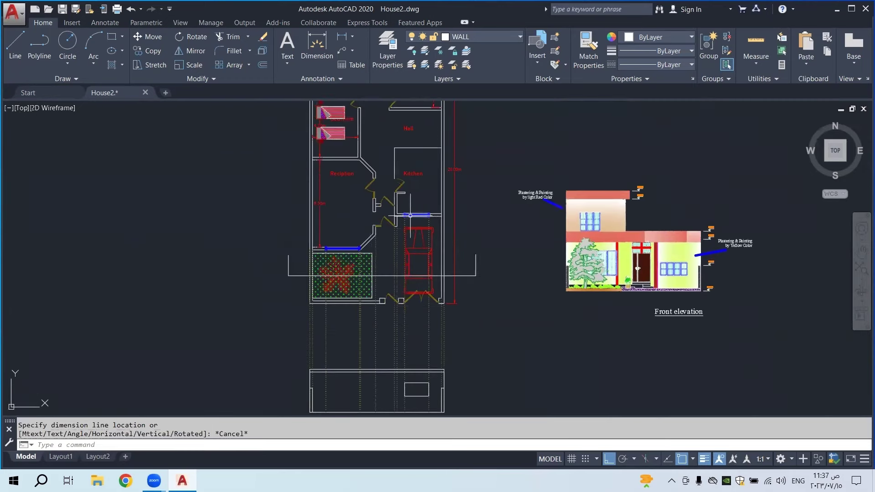
{"action": "left_click", "coordinate": [401, 361]}
{"action": "left_click", "coordinate": [390, 355]}
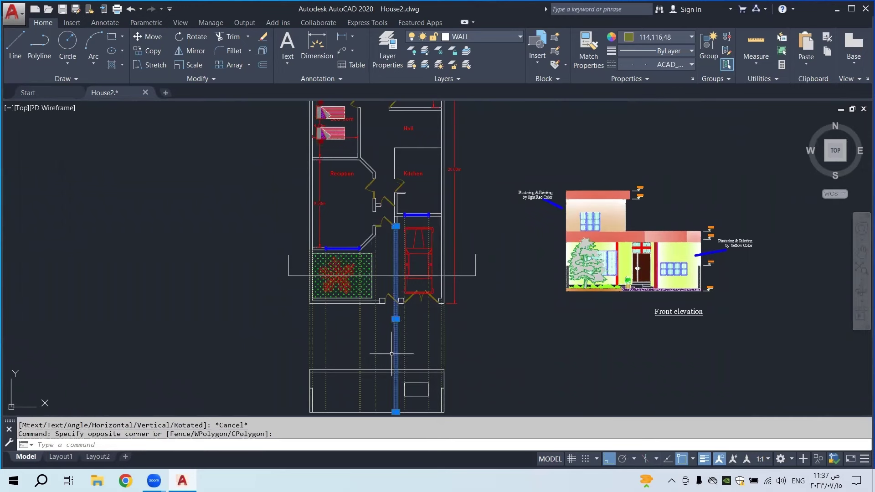
{"action": "key", "text": "Escape"}
{"action": "scroll", "coordinate": [391, 354], "scroll_direction": "up", "scroll_amount": 2}
{"action": "scroll", "coordinate": [385, 301], "scroll_direction": "up", "scroll_amount": 1}
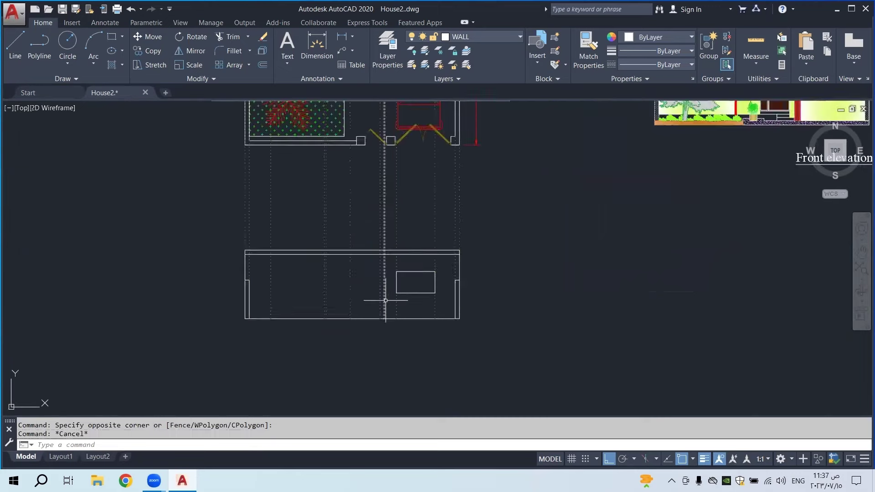
{"action": "scroll", "coordinate": [385, 300], "scroll_direction": "up", "scroll_amount": 1}
{"action": "left_click", "coordinate": [15, 44]}
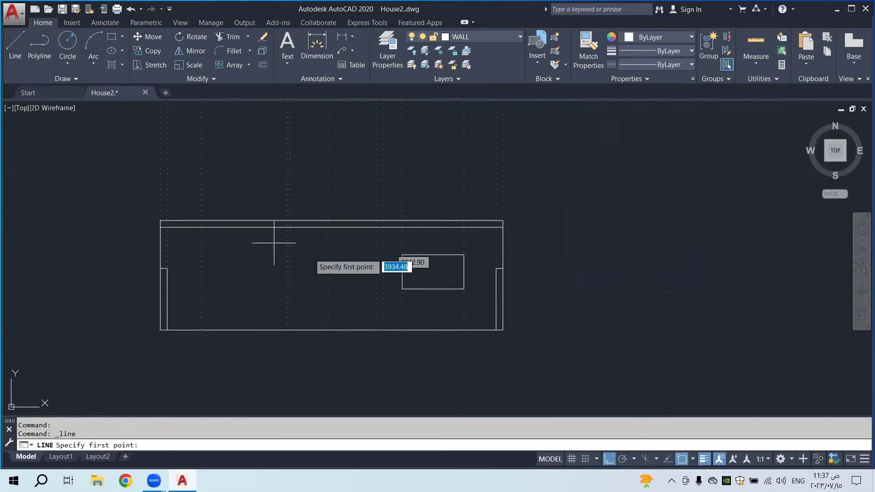
{"action": "left_click", "coordinate": [383, 330]}
{"action": "left_click", "coordinate": [383, 227]}
{"action": "key", "text": "Escape"}
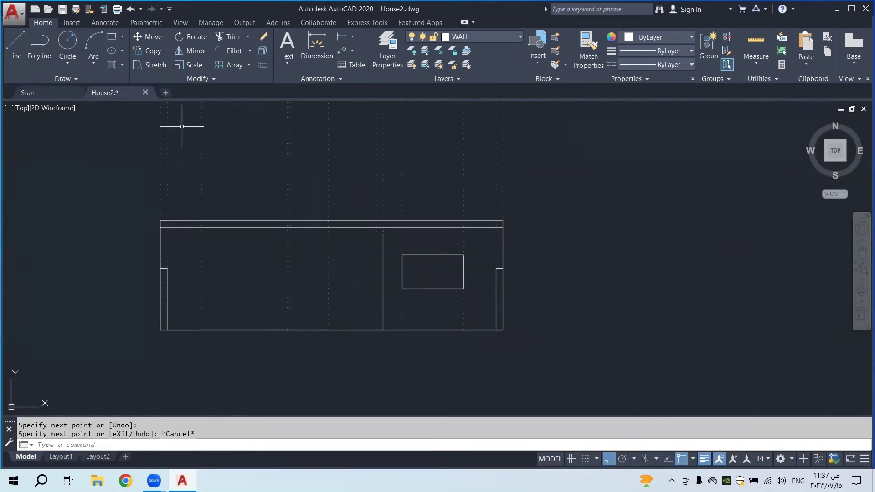
{"action": "left_click", "coordinate": [15, 44]}
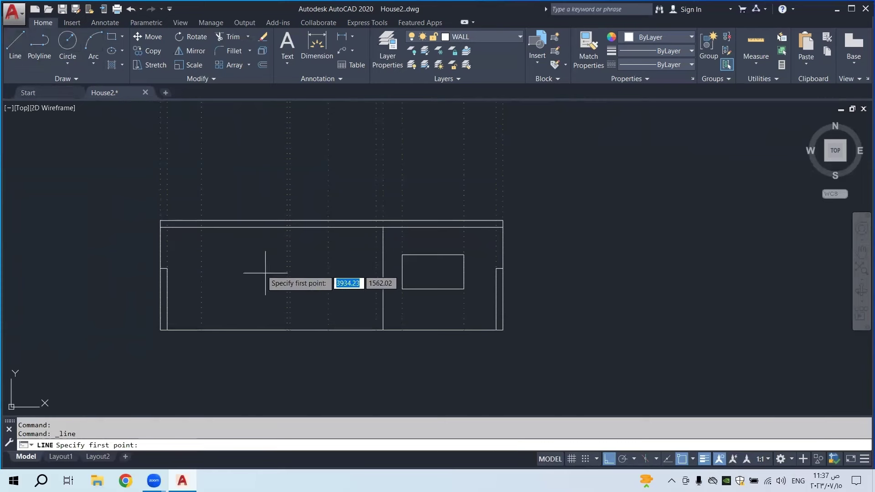
{"action": "left_click", "coordinate": [377, 329]}
{"action": "left_click", "coordinate": [378, 227]}
{"action": "key", "text": "Escape"}
Draw an outline from the window's top-left corner leftward, then down to the bottom edge
{"action": "scroll", "coordinate": [385, 230], "scroll_direction": "down", "scroll_amount": 2}
{"action": "middle_click_drag", "start_coordinate": [386, 255], "coordinate": [387, 314]}
{"action": "scroll", "coordinate": [386, 153], "scroll_direction": "up", "scroll_amount": 3}
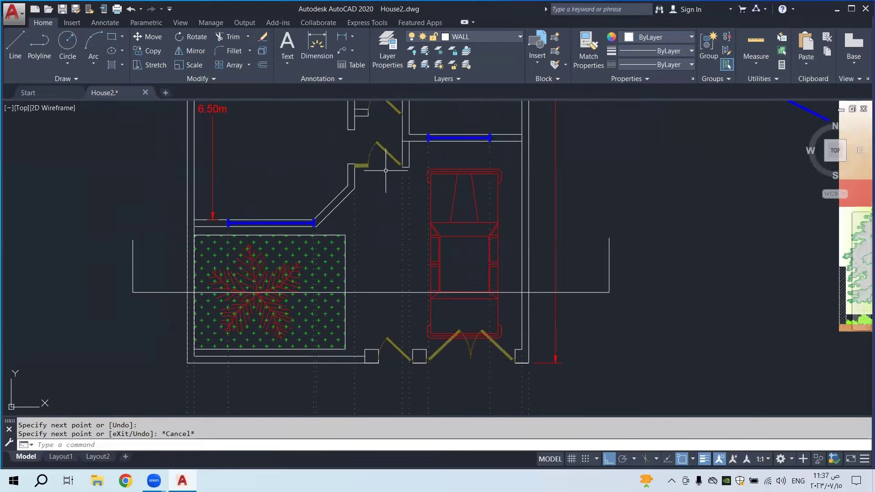
{"action": "scroll", "coordinate": [394, 327], "scroll_direction": "down", "scroll_amount": 3}
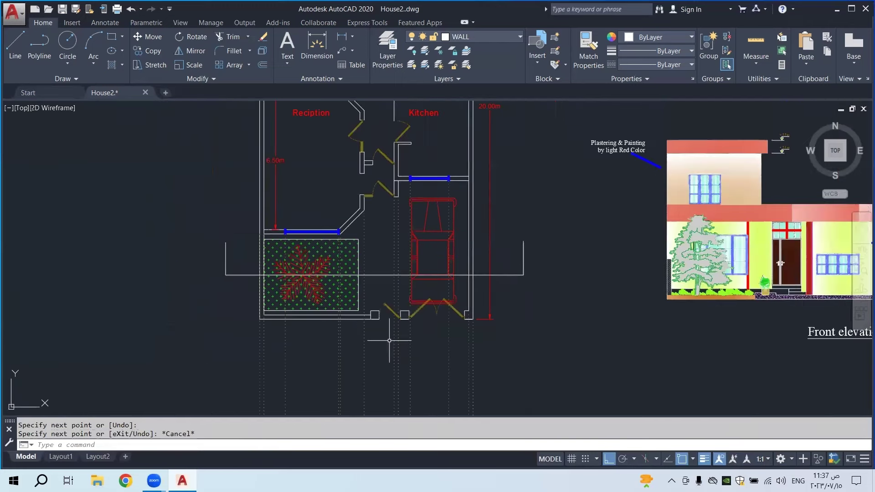
{"action": "middle_click_drag", "start_coordinate": [397, 367], "coordinate": [381, 309]}
{"action": "middle_click_drag", "start_coordinate": [386, 365], "coordinate": [371, 293]}
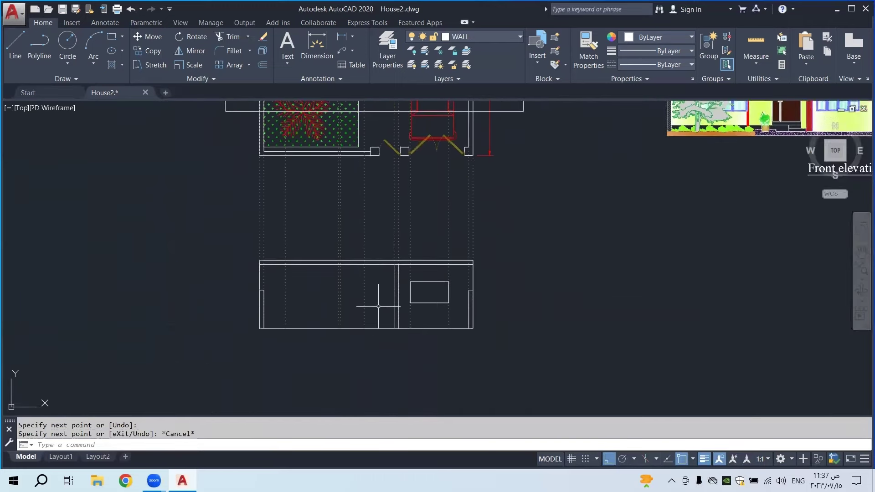
{"action": "scroll", "coordinate": [371, 293], "scroll_direction": "up", "scroll_amount": 2}
{"action": "left_click", "coordinate": [15, 45]}
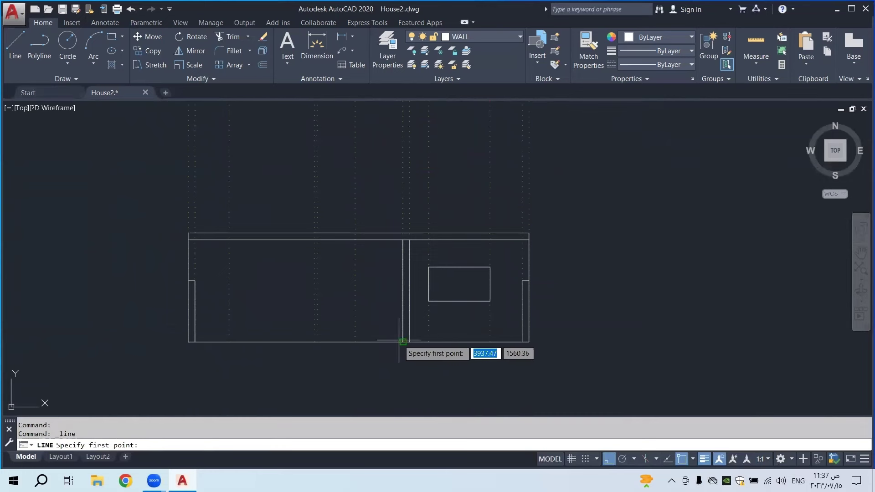
{"action": "scroll", "coordinate": [410, 343], "scroll_direction": "up", "scroll_amount": 2}
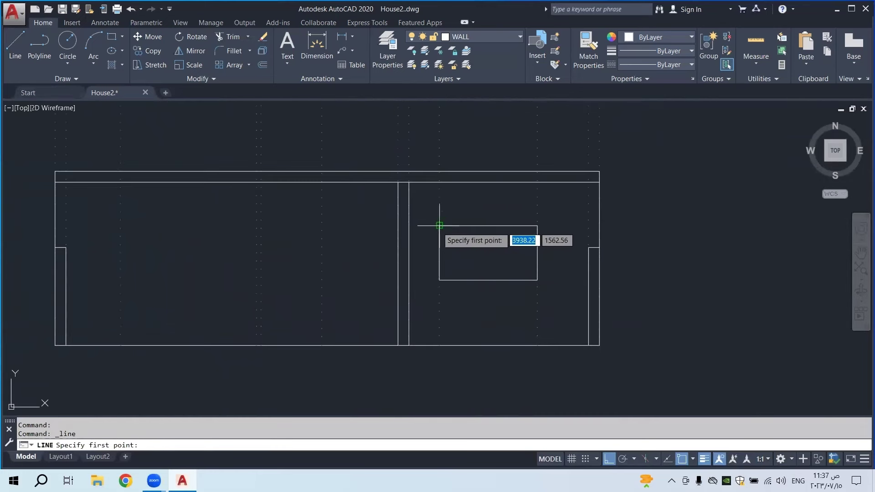
{"action": "left_click", "coordinate": [398, 225]}
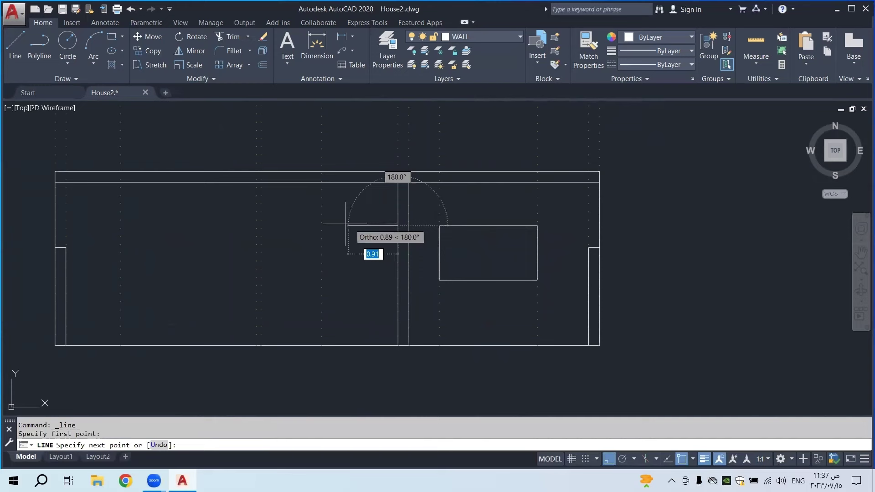
{"action": "left_click", "coordinate": [322, 225]}
{"action": "left_click", "coordinate": [321, 345]}
{"action": "key", "text": "Escape"}
Draw a vertical line from the wall endpoint up to the top in the coloured elevation
{"action": "scroll", "coordinate": [378, 253], "scroll_direction": "down", "scroll_amount": 4}
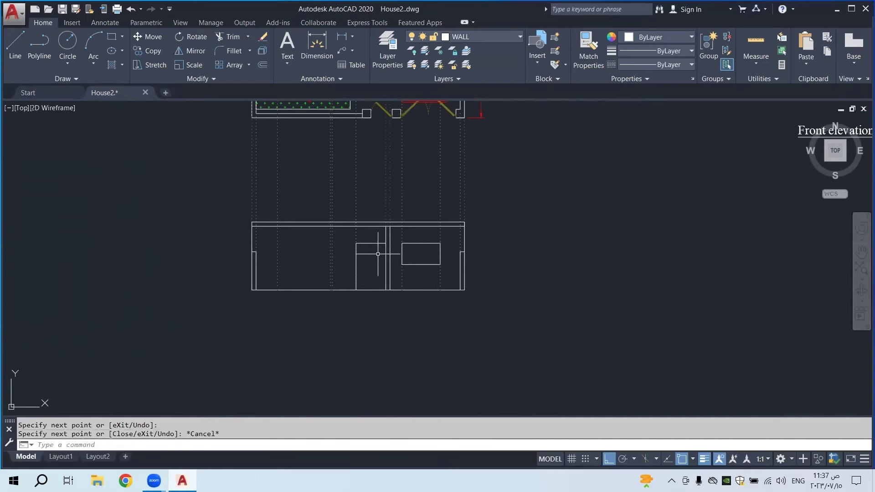
{"action": "middle_click_drag", "start_coordinate": [365, 268], "coordinate": [412, 355]}
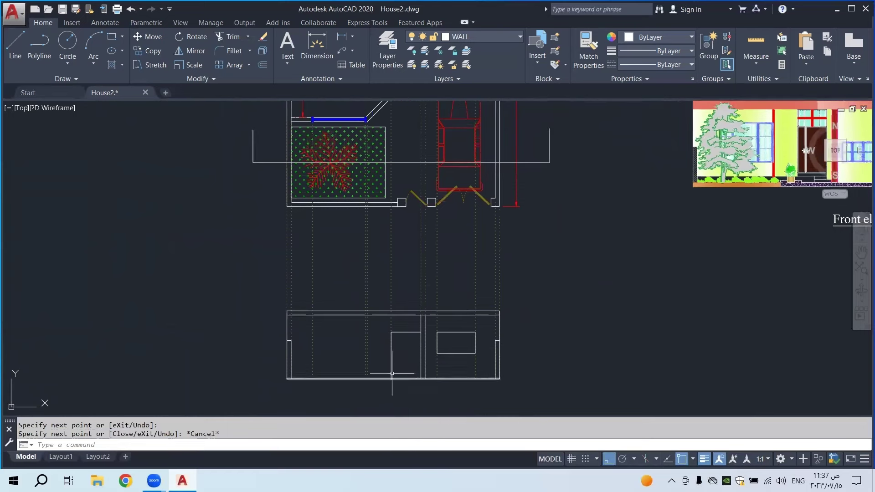
{"action": "middle_click_drag", "start_coordinate": [384, 242], "coordinate": [385, 266]}
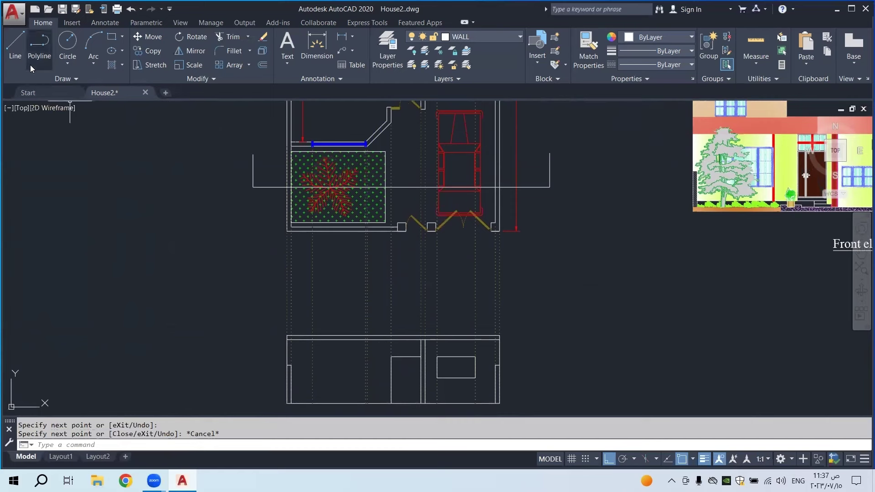
{"action": "left_click", "coordinate": [15, 48]}
{"action": "scroll", "coordinate": [369, 351], "scroll_direction": "up", "scroll_amount": 5}
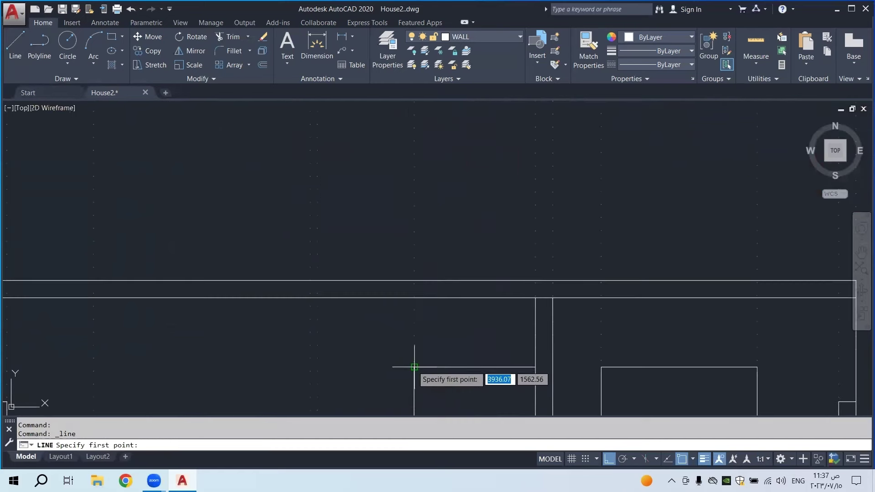
{"action": "left_click", "coordinate": [414, 367]}
{"action": "left_click", "coordinate": [414, 298]}
{"action": "key", "text": "Escape"}
Draw a vertical wall line from the ground-line endpoint up to the parapet
{"action": "scroll", "coordinate": [406, 282], "scroll_direction": "down", "scroll_amount": 4}
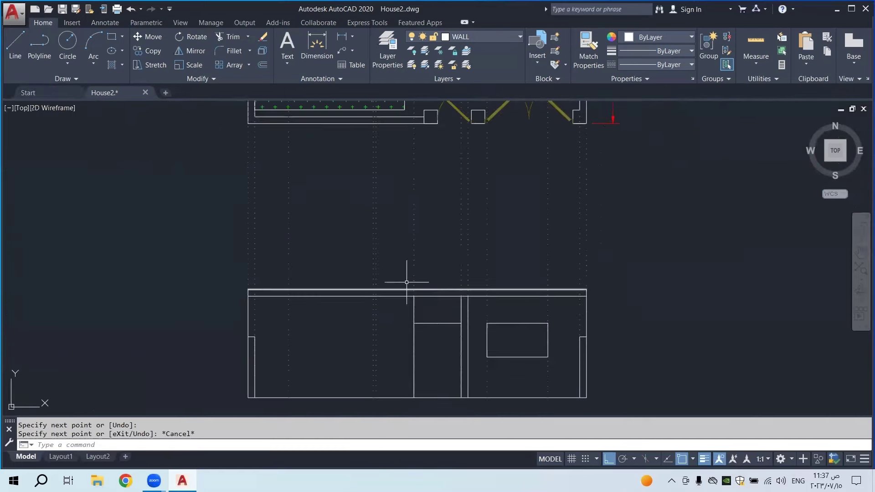
{"action": "left_click", "coordinate": [15, 48]}
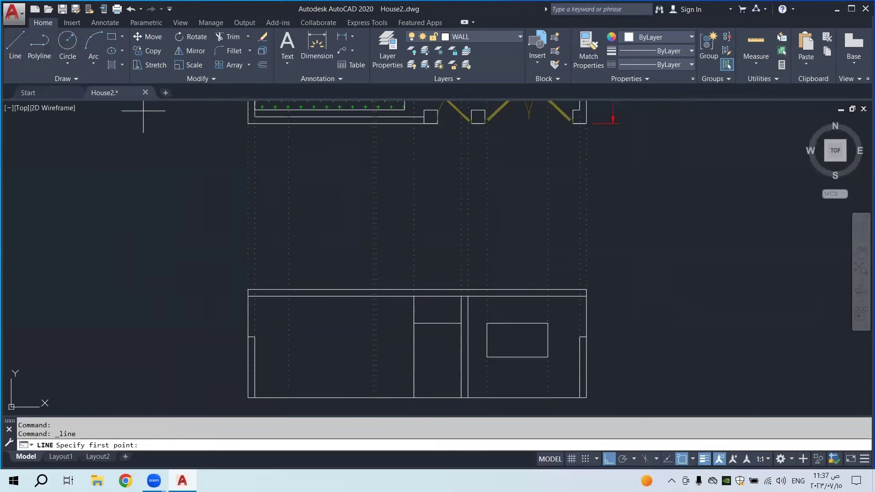
{"action": "left_click", "coordinate": [375, 397]}
{"action": "left_click", "coordinate": [376, 296]}
{"action": "key", "text": "Escape"}
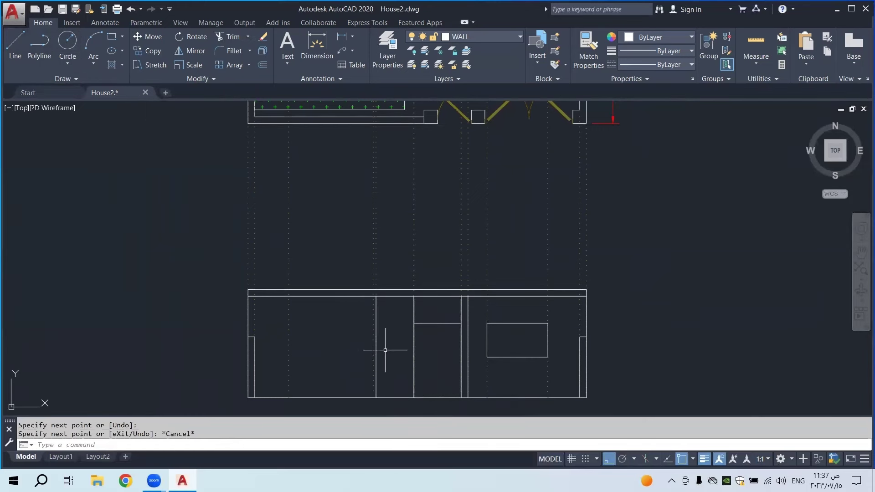
{"action": "middle_click_drag", "start_coordinate": [385, 350], "coordinate": [379, 324]}
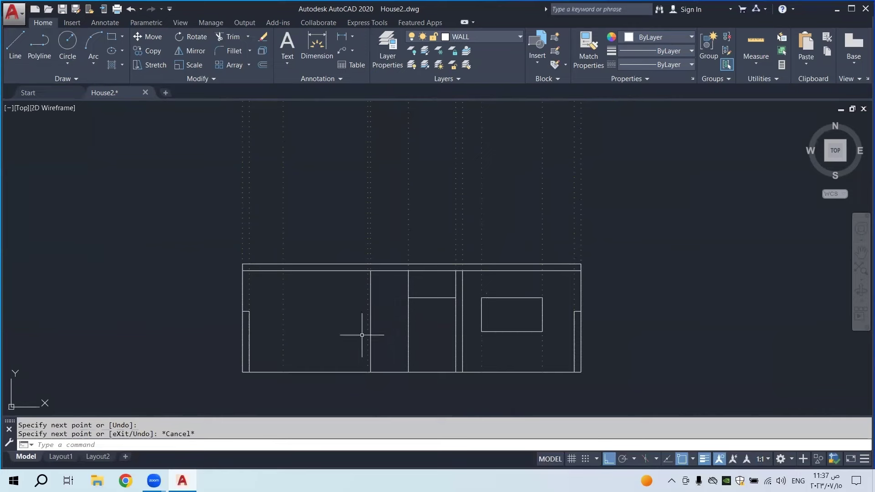
{"action": "scroll", "coordinate": [362, 335], "scroll_direction": "down", "scroll_amount": 2}
{"action": "scroll", "coordinate": [362, 260], "scroll_direction": "up", "scroll_amount": 3}
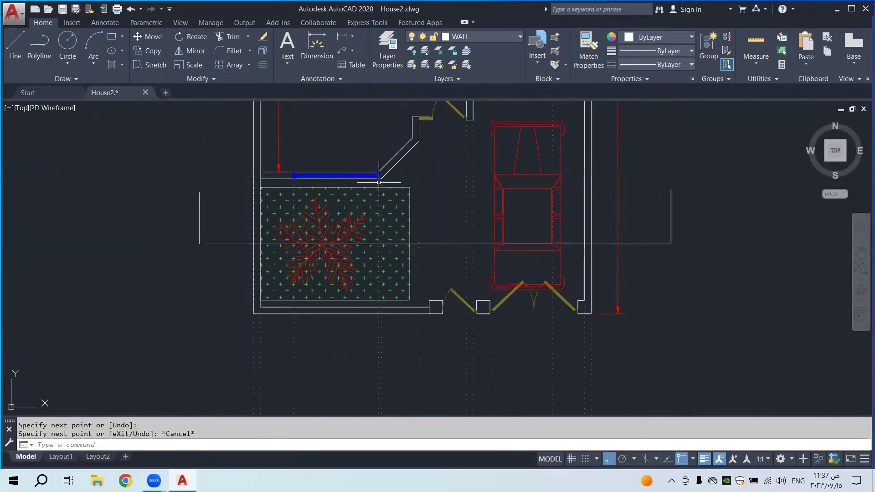
{"action": "scroll", "coordinate": [302, 182], "scroll_direction": "down", "scroll_amount": 2}
{"action": "scroll", "coordinate": [397, 273], "scroll_direction": "up", "scroll_amount": 2}
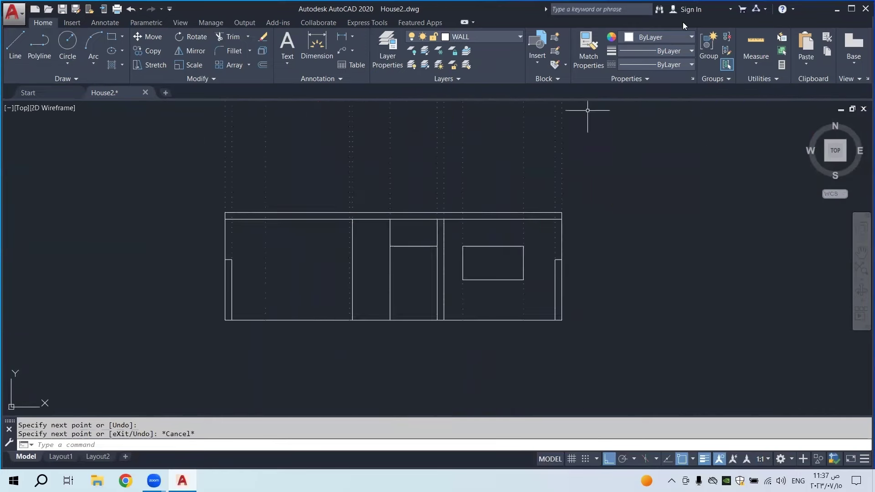
{"action": "key", "text": "space"}
{"action": "scroll", "coordinate": [324, 276], "scroll_direction": "up", "scroll_amount": 2}
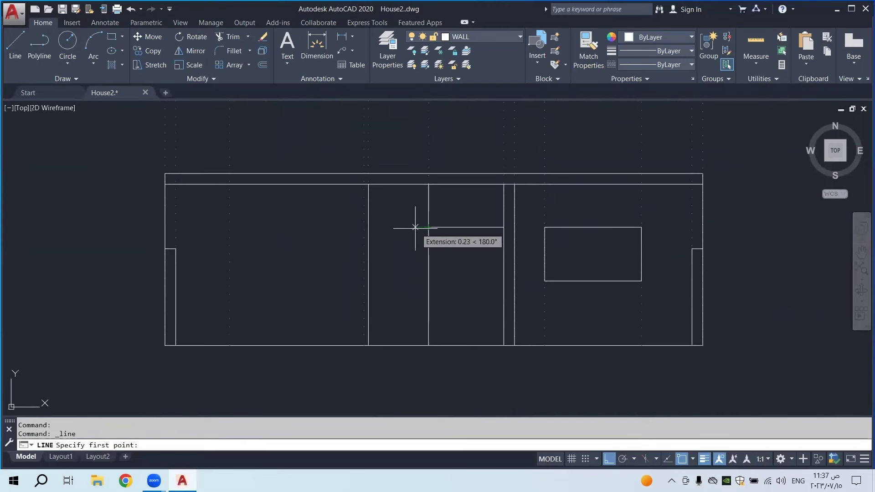
Run the window outline left from the wall intersection, then 1.8 downward
{"action": "left_click", "coordinate": [368, 226]}
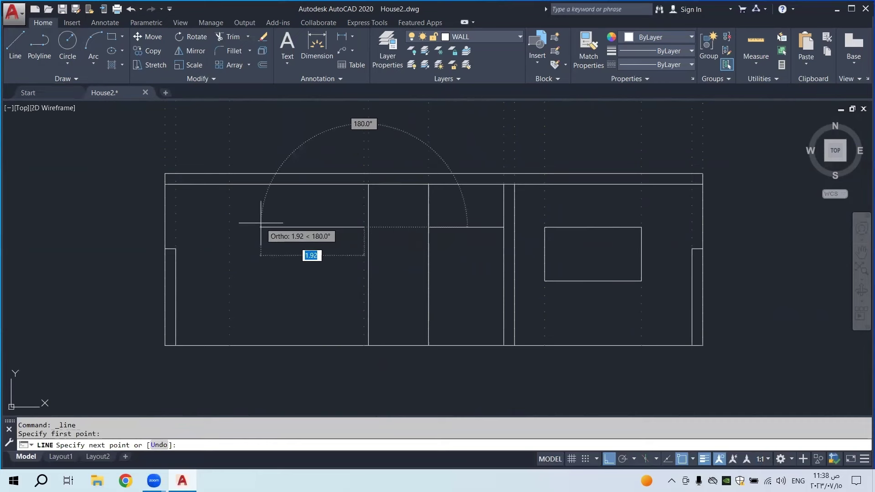
{"action": "scroll", "coordinate": [286, 263], "scroll_direction": "down", "scroll_amount": 6}
{"action": "scroll", "coordinate": [287, 262], "scroll_direction": "up", "scroll_amount": 6}
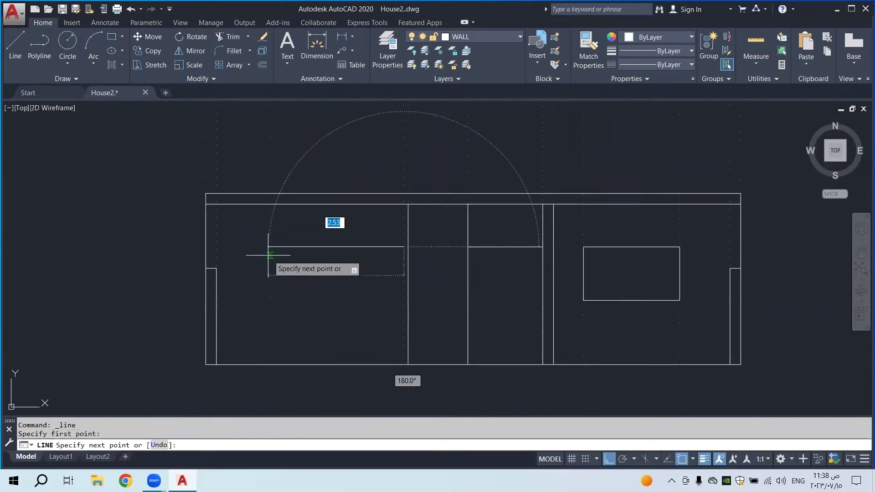
{"action": "left_click", "coordinate": [270, 247]}
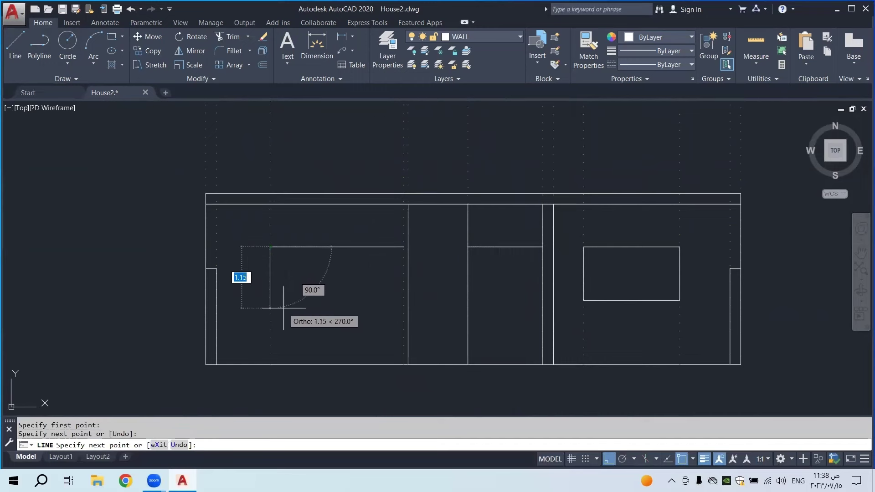
{"action": "scroll", "coordinate": [287, 315], "scroll_direction": "down", "scroll_amount": 5}
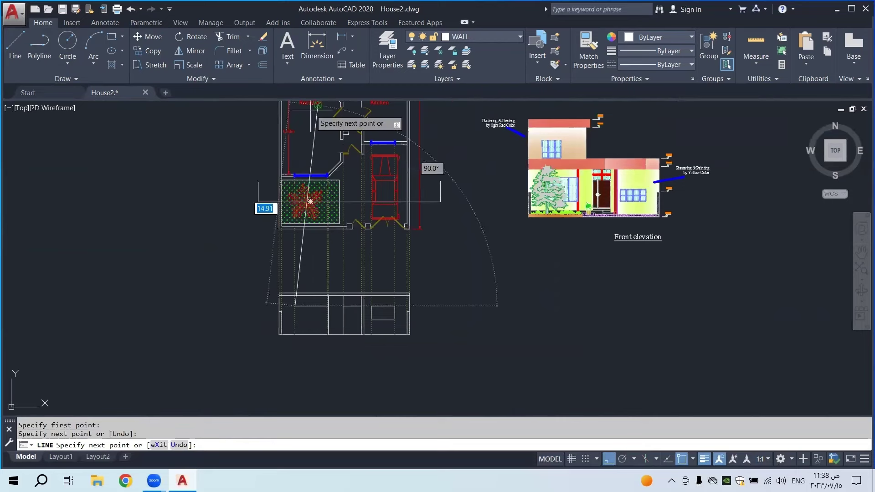
{"action": "scroll", "coordinate": [319, 332], "scroll_direction": "up", "scroll_amount": 3}
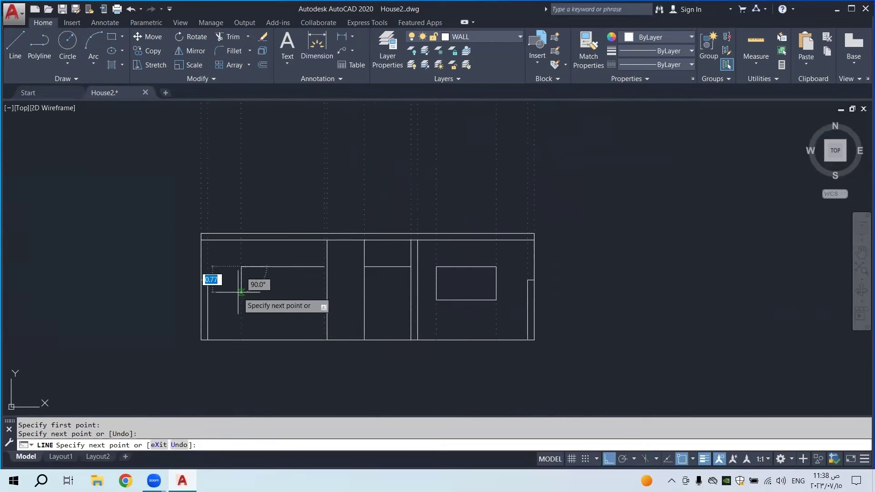
{"action": "scroll", "coordinate": [238, 296], "scroll_direction": "up", "scroll_amount": 2}
{"action": "scroll", "coordinate": [249, 337], "scroll_direction": "up", "scroll_amount": 2}
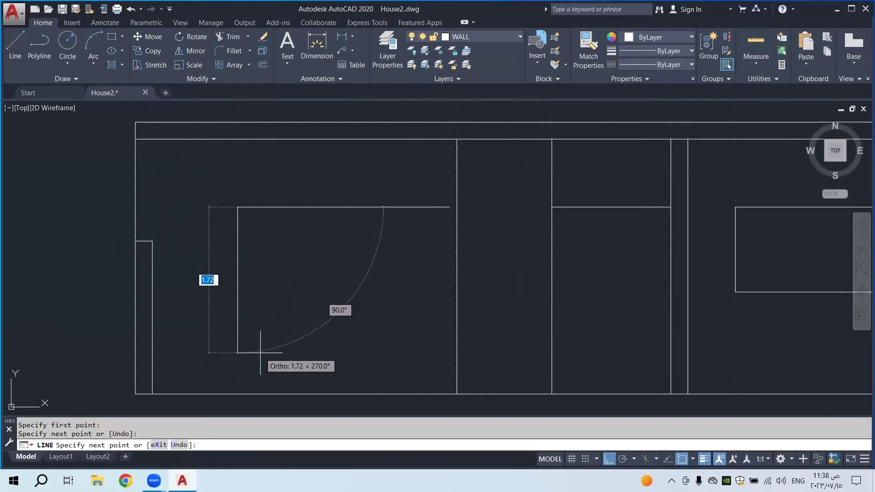
{"action": "type", "text": "1.8"}
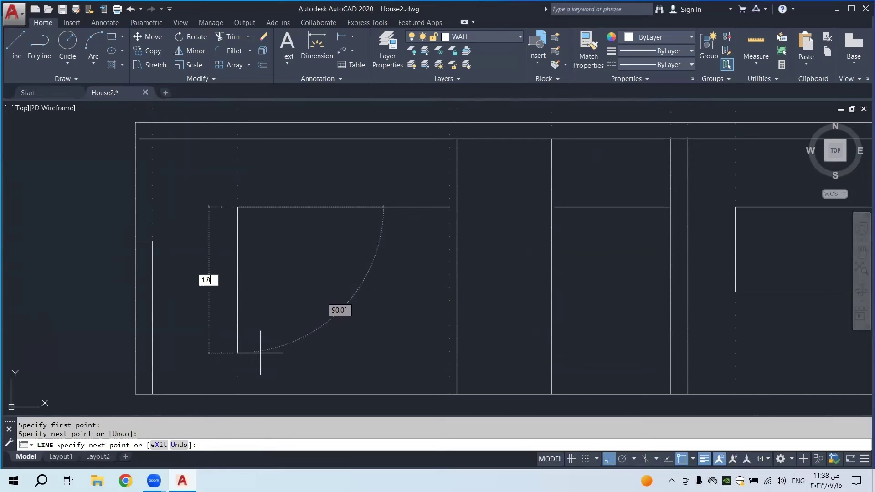
{"action": "key", "text": "Return"}
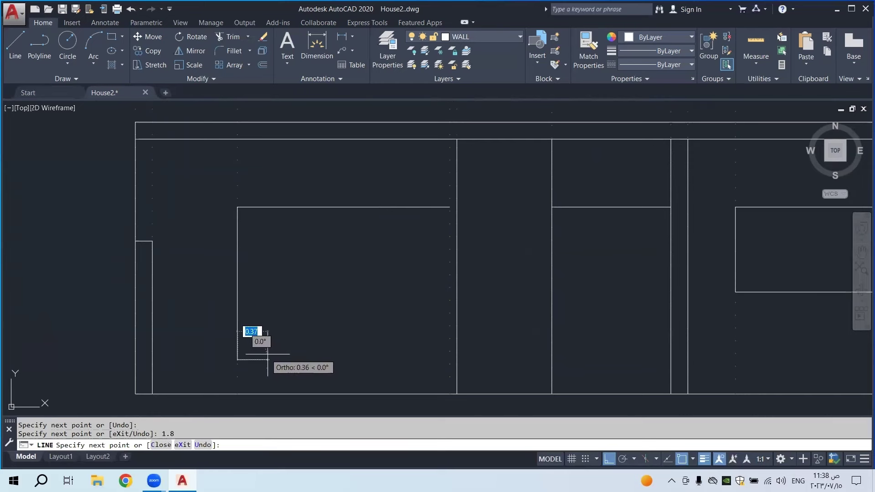
Close the window outline at the wall line and recentre the elevation in view
{"action": "left_click", "coordinate": [450, 359]}
{"action": "key", "text": "Escape"}
{"action": "scroll", "coordinate": [369, 231], "scroll_direction": "down", "scroll_amount": 6}
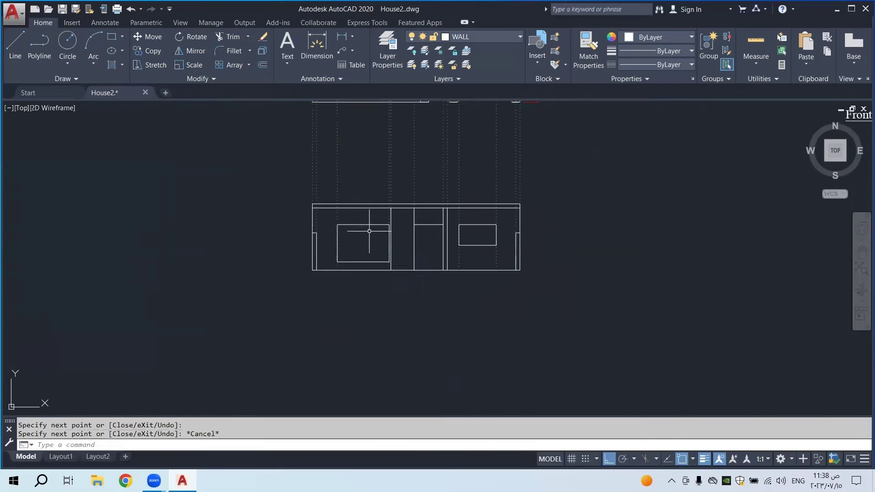
{"action": "scroll", "coordinate": [397, 289], "scroll_direction": "down", "scroll_amount": 6}
{"action": "scroll", "coordinate": [458, 217], "scroll_direction": "up", "scroll_amount": 7}
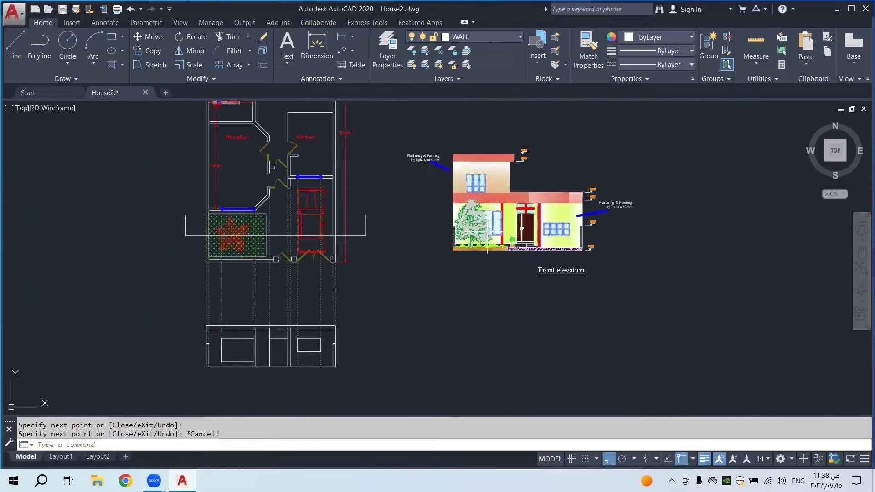
{"action": "middle_click_drag", "start_coordinate": [376, 287], "coordinate": [415, 185]}
{"action": "scroll", "coordinate": [141, 328], "scroll_direction": "up", "scroll_amount": 4}
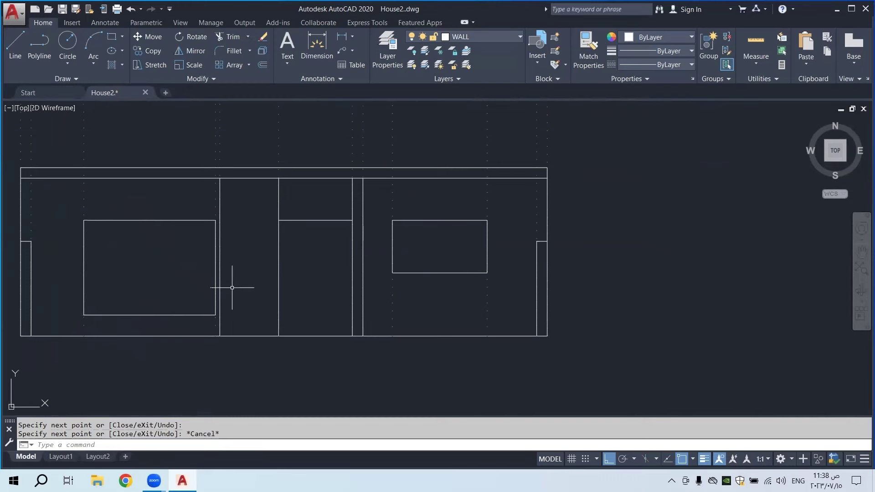
{"action": "middle_click_drag", "start_coordinate": [282, 275], "coordinate": [304, 318]}
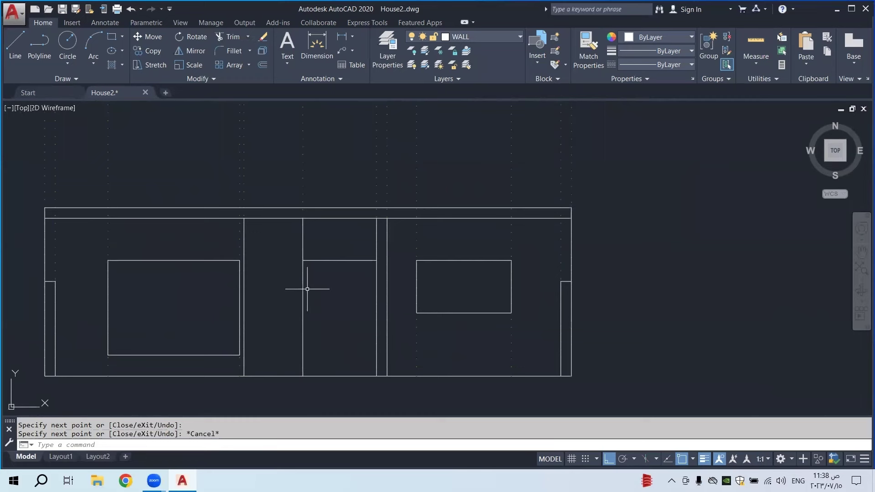
{"action": "middle_click_drag", "start_coordinate": [410, 317], "coordinate": [332, 283]}
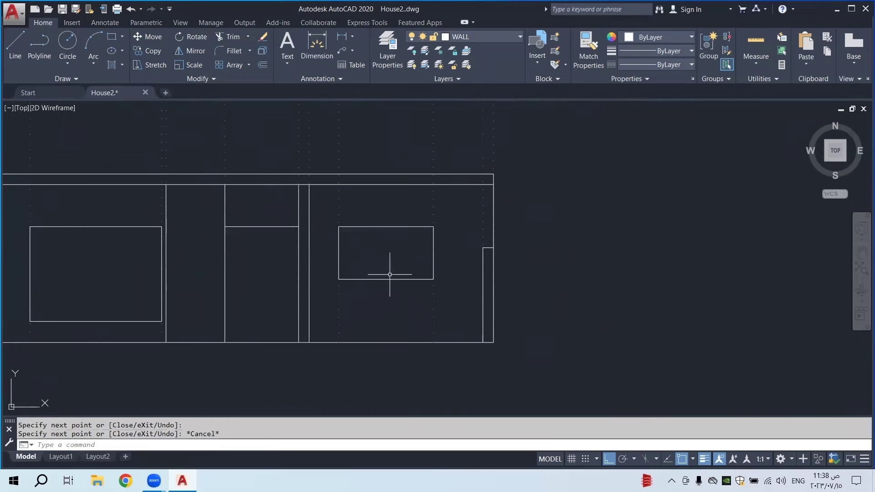
{"action": "middle_click_drag", "start_coordinate": [390, 274], "coordinate": [396, 274]}
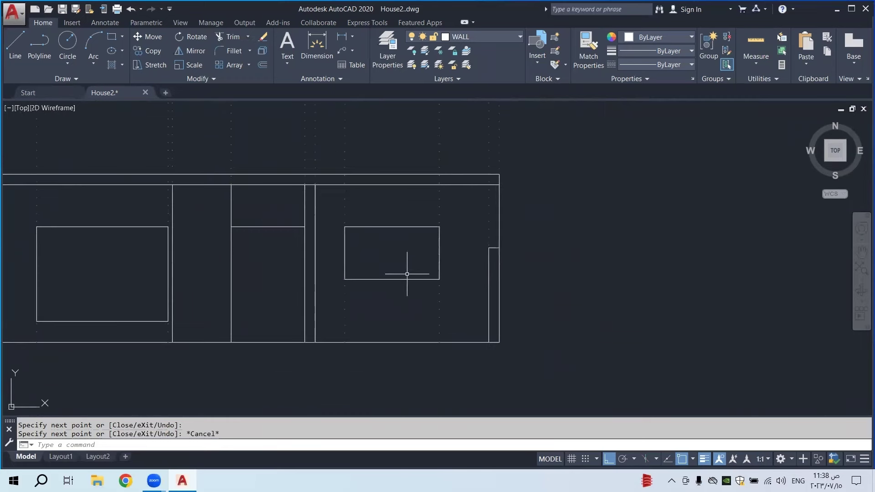
{"action": "left_click", "coordinate": [342, 37]}
{"action": "left_click", "coordinate": [408, 342]}
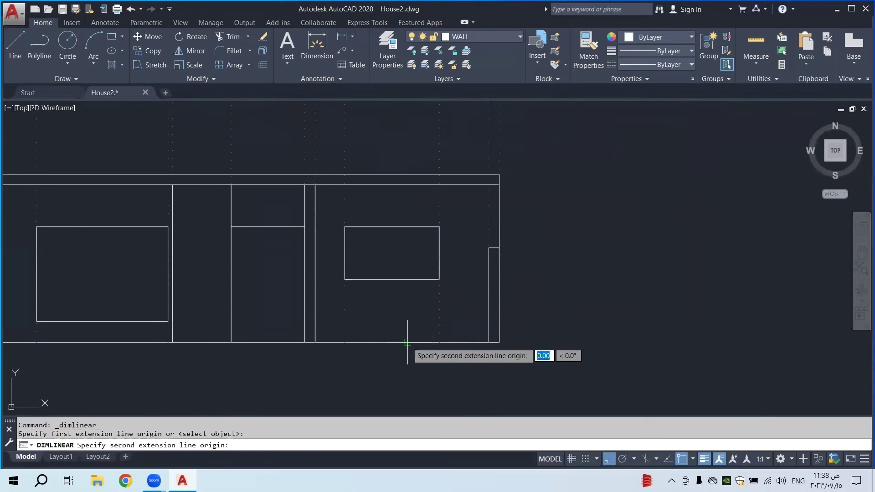
{"action": "left_click", "coordinate": [407, 279]}
{"action": "scroll", "coordinate": [394, 309], "scroll_direction": "up", "scroll_amount": 2}
{"action": "key", "text": "Escape"}
{"action": "scroll", "coordinate": [391, 311], "scroll_direction": "down", "scroll_amount": 4}
{"action": "left_click", "coordinate": [387, 284]}
{"action": "left_click", "coordinate": [369, 305]}
{"action": "scroll", "coordinate": [394, 295], "scroll_direction": "up", "scroll_amount": 4}
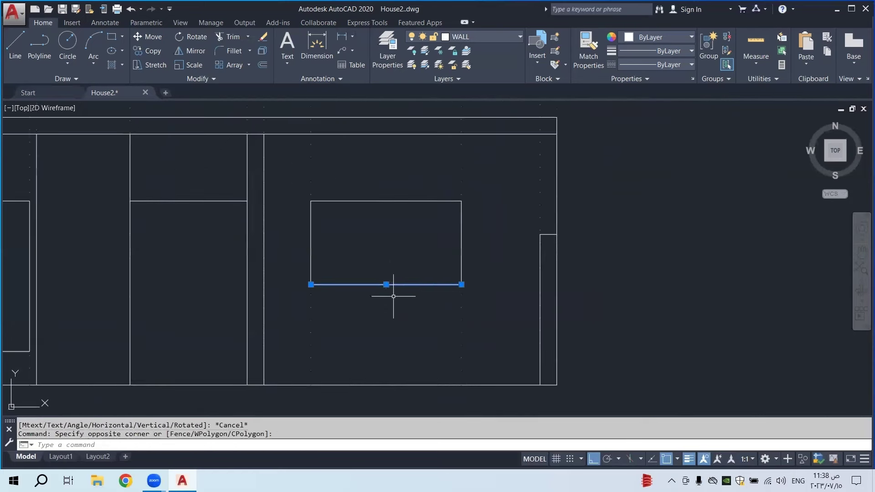
{"action": "left_click", "coordinate": [386, 284]}
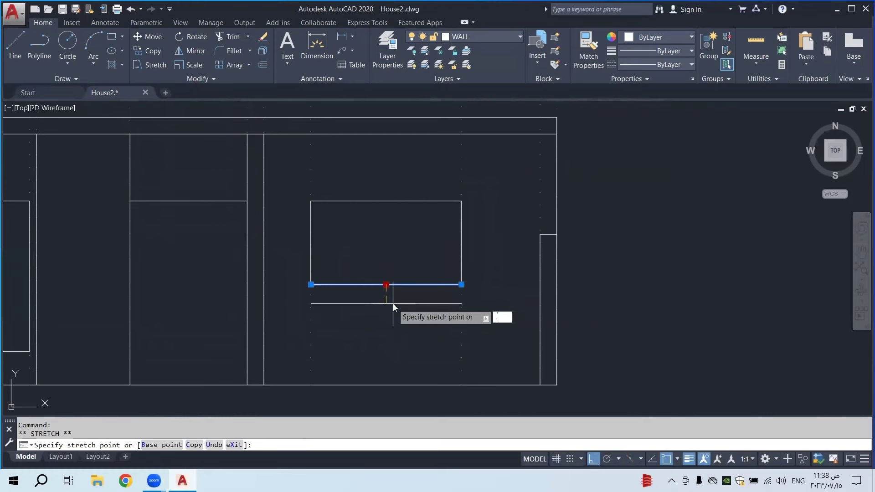
{"action": "type", "text": ".2"}
{"action": "key", "text": "Return"}
{"action": "scroll", "coordinate": [433, 294], "scroll_direction": "up", "scroll_amount": 2}
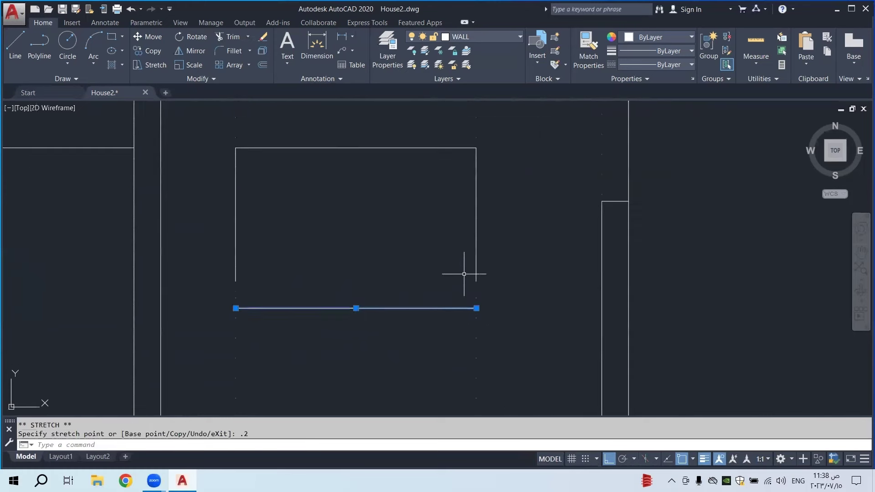
{"action": "key", "text": "Escape"}
{"action": "left_click", "coordinate": [476, 271]}
{"action": "left_click", "coordinate": [476, 282]}
{"action": "key", "text": "Escape"}
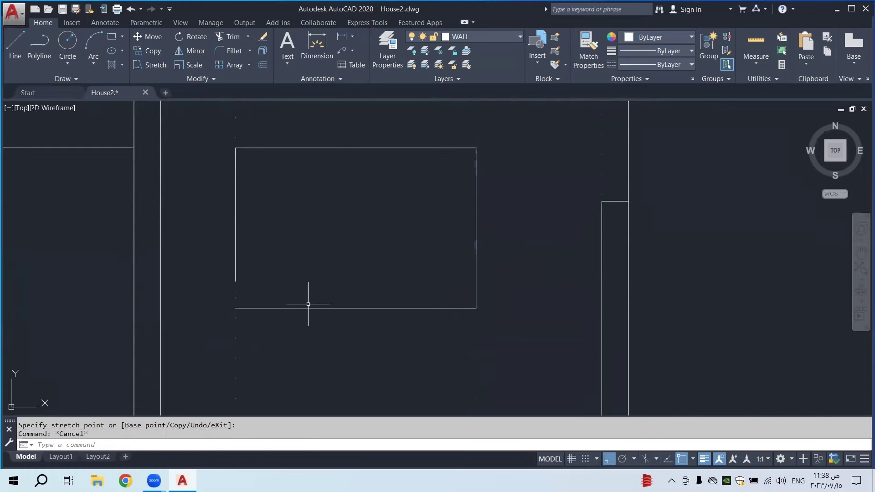
{"action": "left_click", "coordinate": [235, 270]}
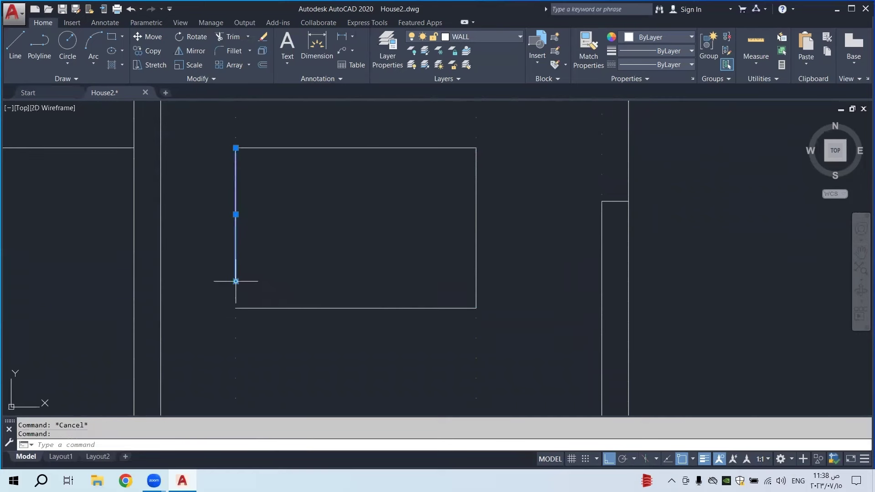
{"action": "left_click", "coordinate": [236, 280]}
{"action": "left_click", "coordinate": [236, 308]}
{"action": "key", "text": "Escape"}
{"action": "scroll", "coordinate": [384, 278], "scroll_direction": "down", "scroll_amount": 5}
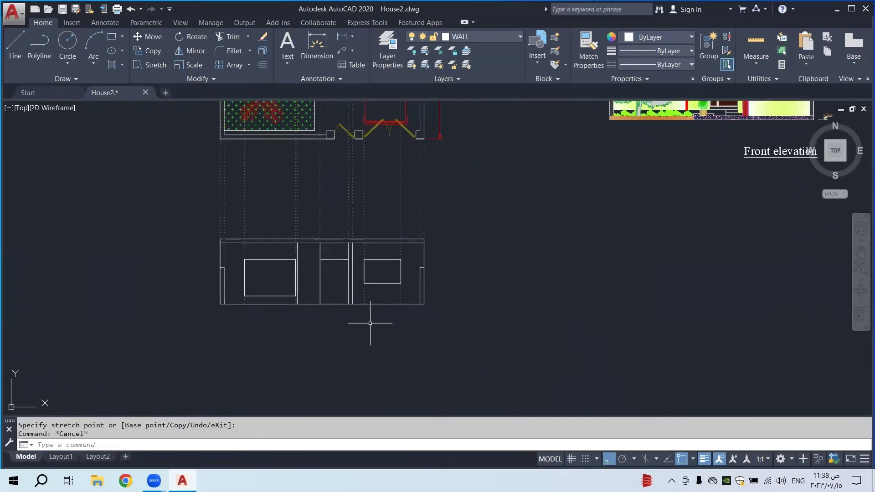
{"action": "scroll", "coordinate": [365, 306], "scroll_direction": "down", "scroll_amount": 4}
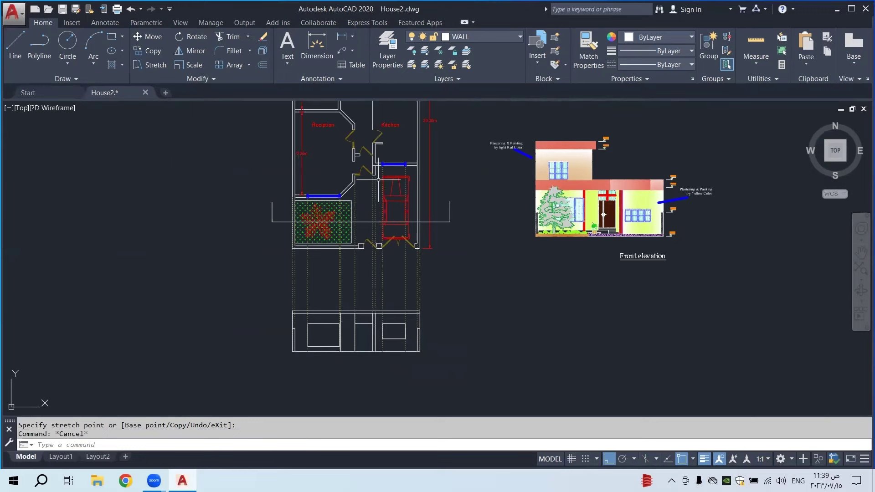
{"action": "scroll", "coordinate": [358, 331], "scroll_direction": "up", "scroll_amount": 4}
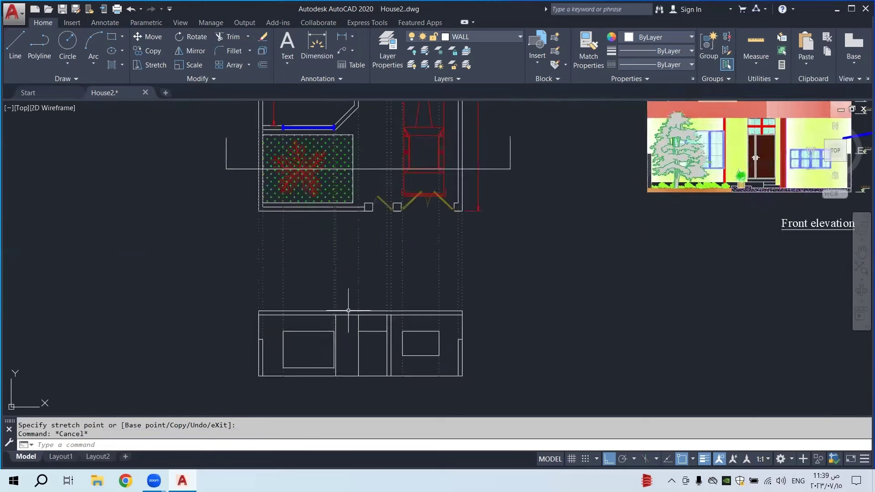
{"action": "left_click", "coordinate": [378, 311]}
{"action": "scroll", "coordinate": [374, 313], "scroll_direction": "down", "scroll_amount": 2}
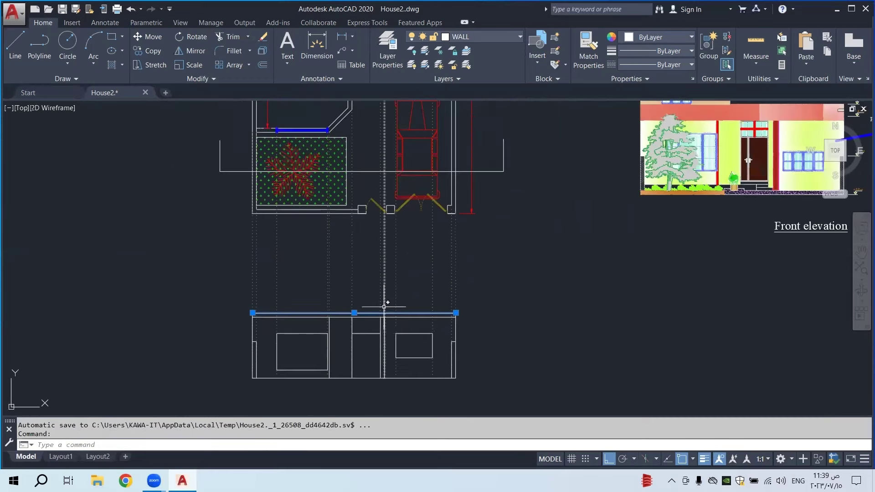
{"action": "scroll", "coordinate": [394, 320], "scroll_direction": "up", "scroll_amount": 3}
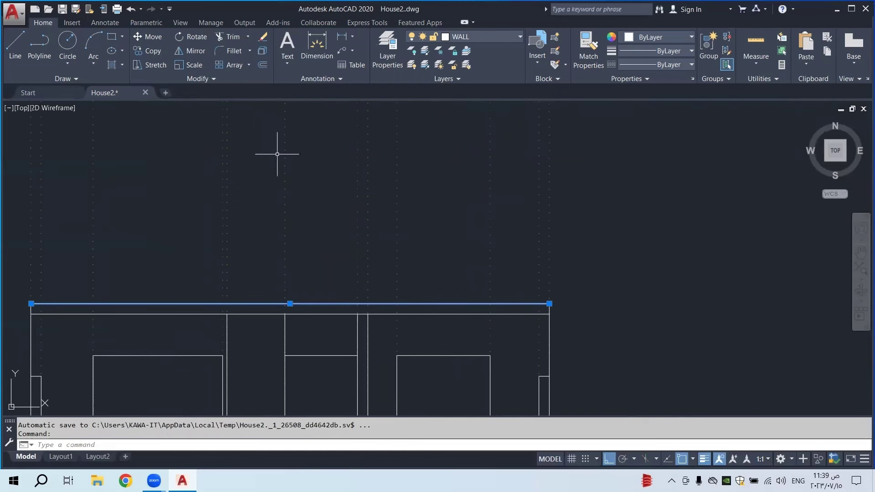
{"action": "key", "text": "Escape"}
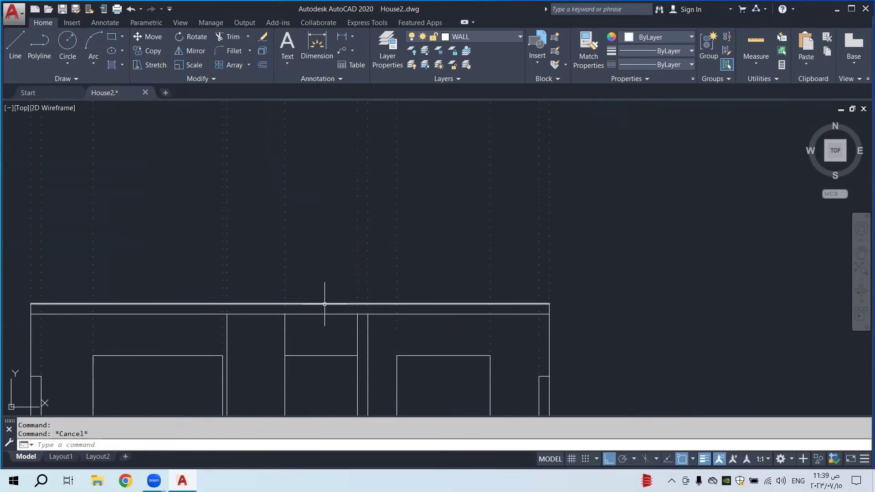
{"action": "scroll", "coordinate": [324, 300], "scroll_direction": "down", "scroll_amount": 4}
{"action": "mouse_move", "coordinate": [409, 269]}
{"action": "middle_mouse_down"}
{"action": "mouse_move", "coordinate": [479, 270]}
{"action": "mouse_move", "coordinate": [429, 312]}
{"action": "middle_mouse_up"}
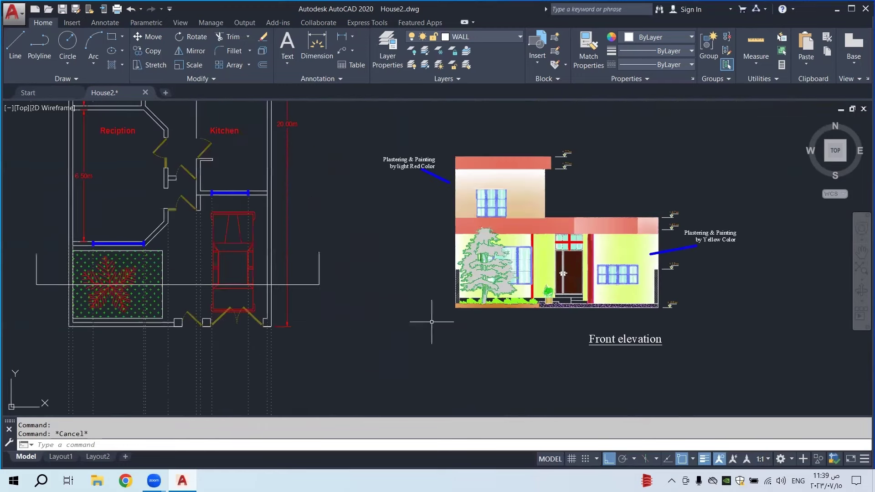
Measure the red band's height with a linear dimension, then cancel it
{"action": "scroll", "coordinate": [566, 225], "scroll_direction": "up", "scroll_amount": 4}
{"action": "left_click", "coordinate": [341, 36]}
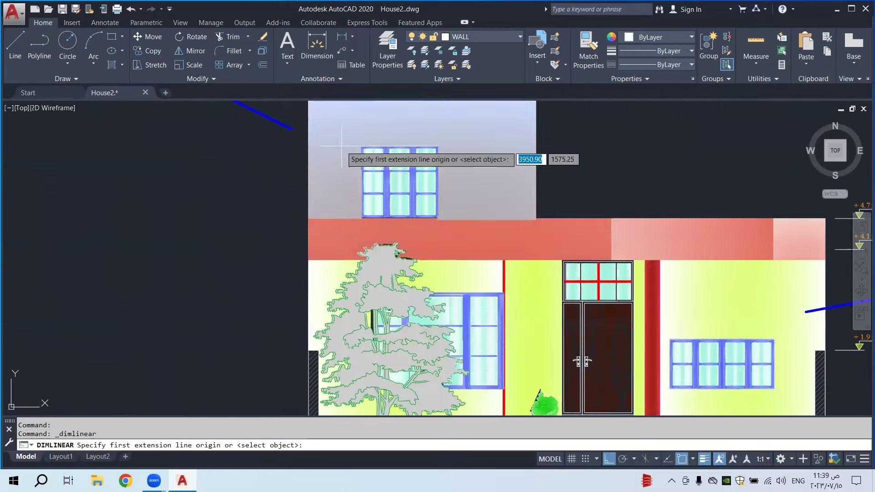
{"action": "left_click", "coordinate": [304, 260]}
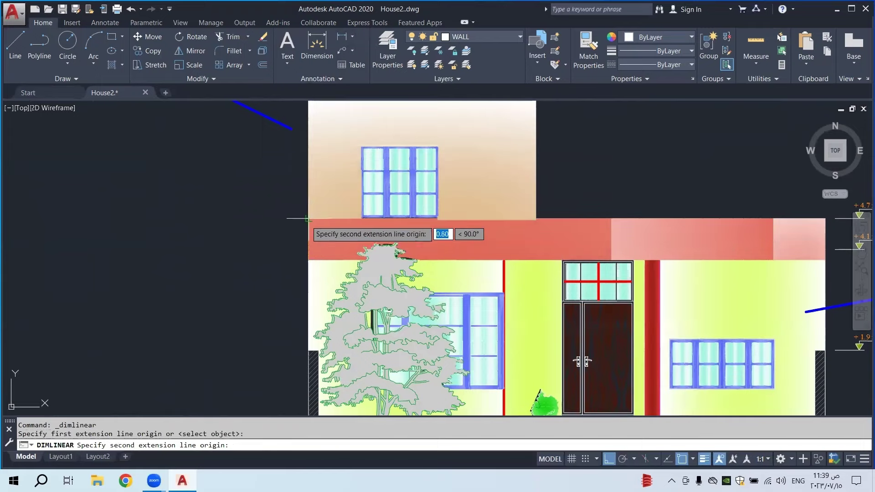
{"action": "left_click", "coordinate": [308, 219]}
{"action": "scroll", "coordinate": [290, 229], "scroll_direction": "up", "scroll_amount": 4}
{"action": "key", "text": "Escape"}
{"action": "scroll", "coordinate": [290, 229], "scroll_direction": "down", "scroll_amount": 8}
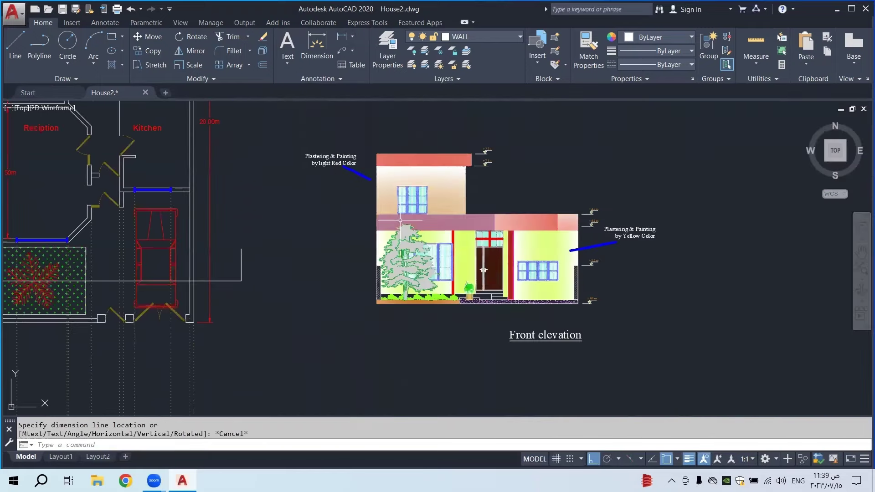
{"action": "scroll", "coordinate": [289, 306], "scroll_direction": "up", "scroll_amount": 6}
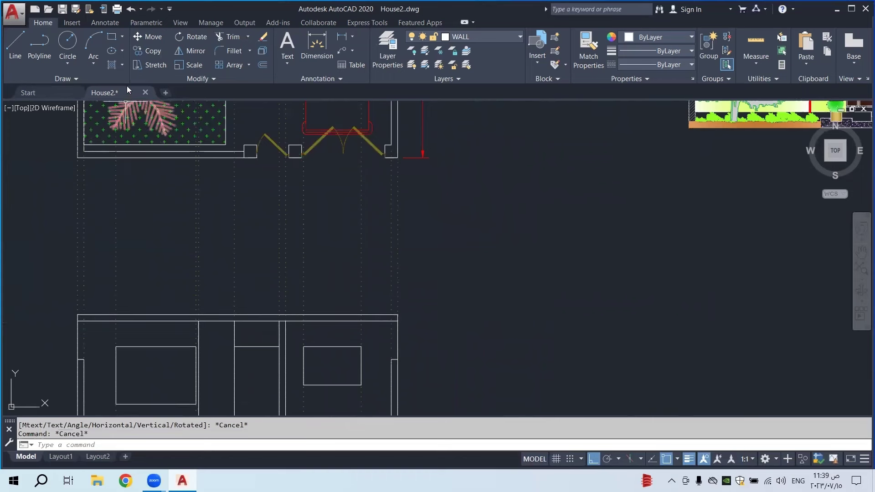
Stretch the elevation's top parapet line 0.8 upward by its midpoint grip
{"action": "left_click", "coordinate": [171, 314]}
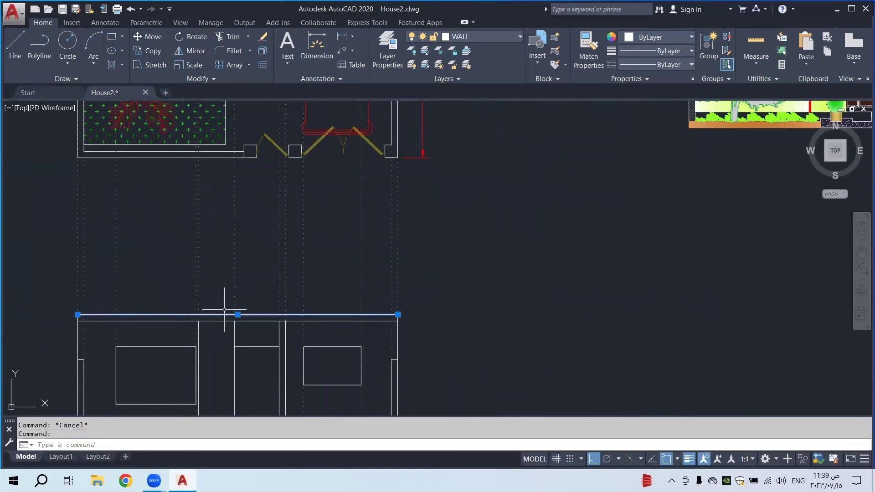
{"action": "left_click", "coordinate": [237, 314]}
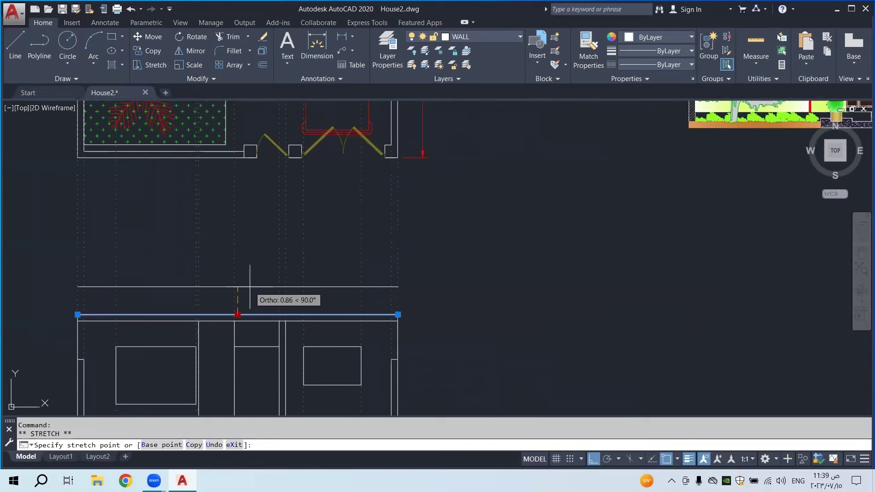
{"action": "type", "text": ".8"}
{"action": "key", "text": "Return"}
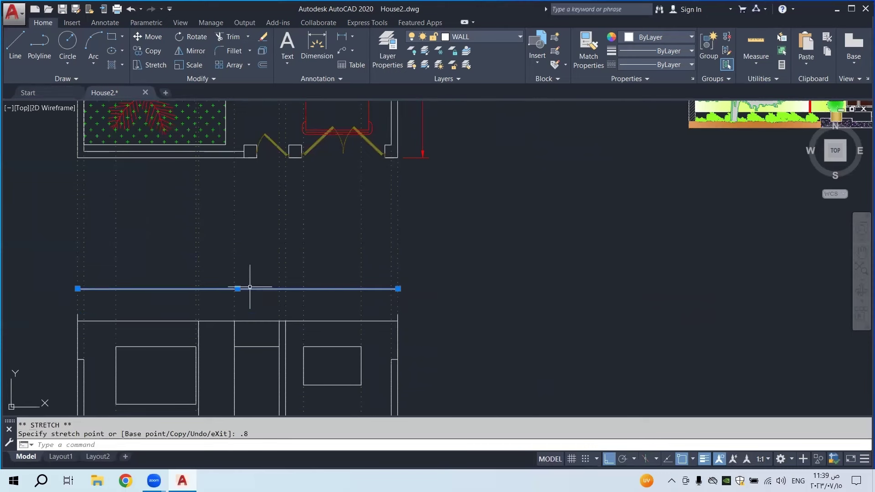
{"action": "key", "text": "Escape"}
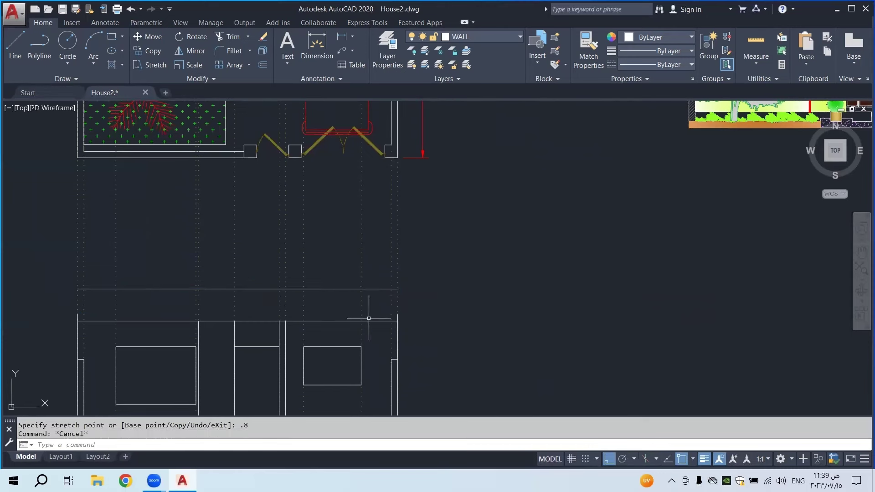
Extend the right and left wall lines up to the raised parapet line
{"action": "left_click", "coordinate": [398, 319]}
{"action": "left_click", "coordinate": [399, 294]}
{"action": "key", "text": "Escape"}
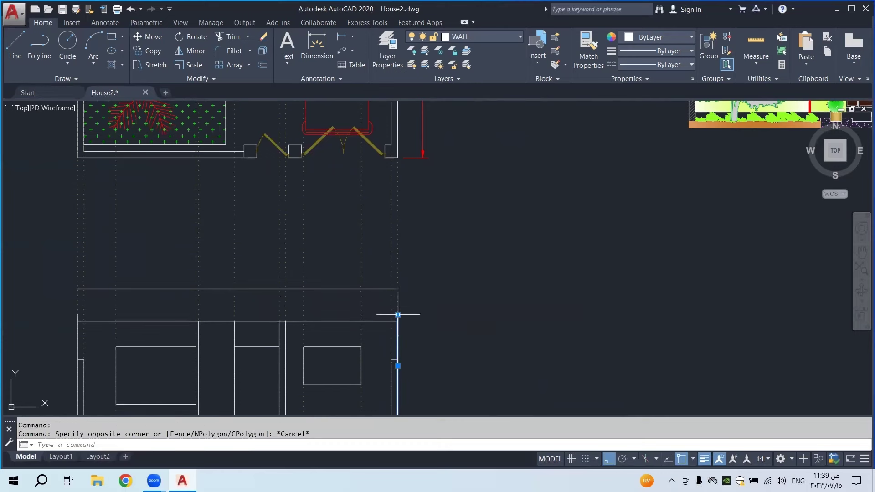
{"action": "left_click", "coordinate": [397, 314]}
{"action": "left_click", "coordinate": [399, 289]}
{"action": "key", "text": "Escape"}
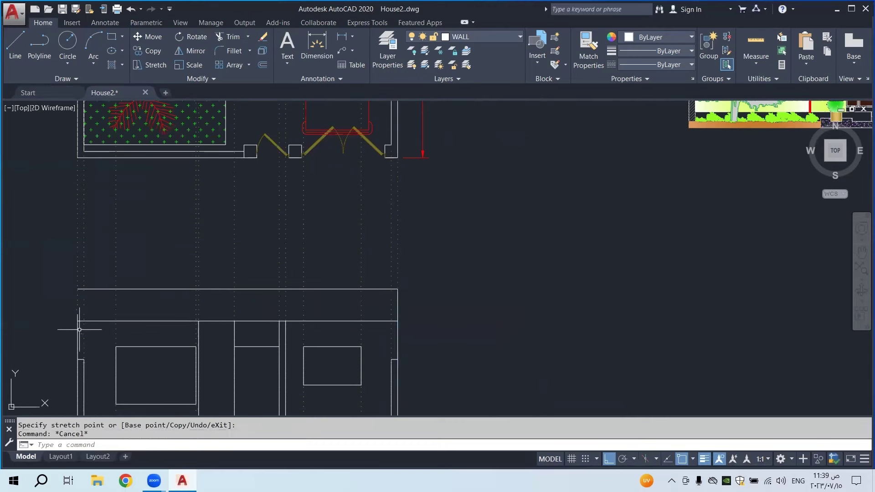
{"action": "left_click", "coordinate": [77, 332]}
{"action": "left_click", "coordinate": [78, 312]}
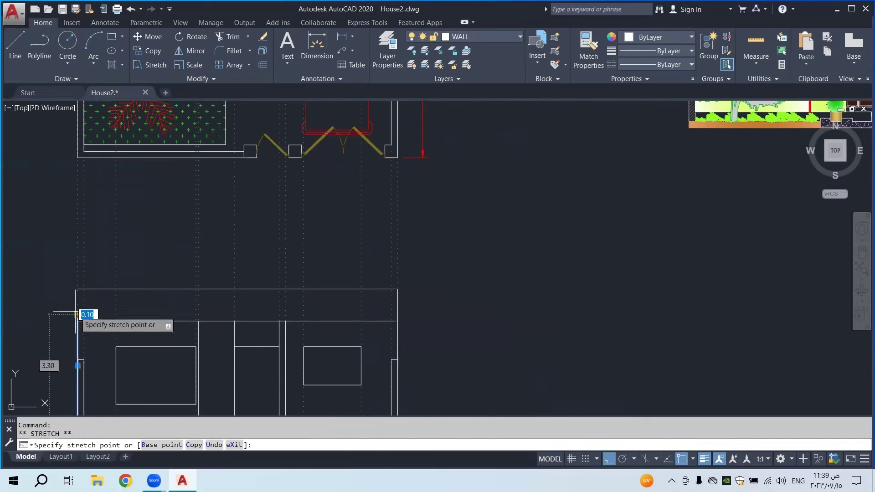
{"action": "left_click", "coordinate": [78, 289]}
{"action": "key", "text": "Escape"}
{"action": "scroll", "coordinate": [274, 301], "scroll_direction": "down", "scroll_amount": 3}
{"action": "scroll", "coordinate": [275, 302], "scroll_direction": "down", "scroll_amount": 1}
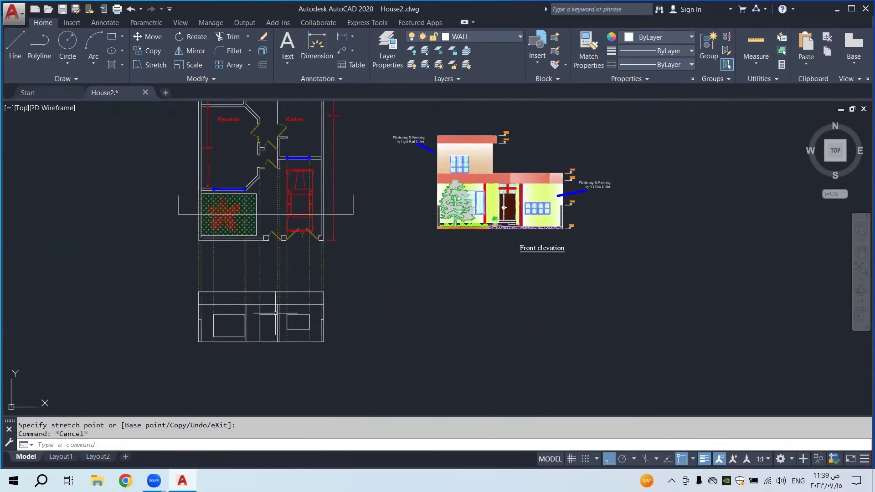
{"action": "scroll", "coordinate": [274, 297], "scroll_direction": "up", "scroll_amount": 4}
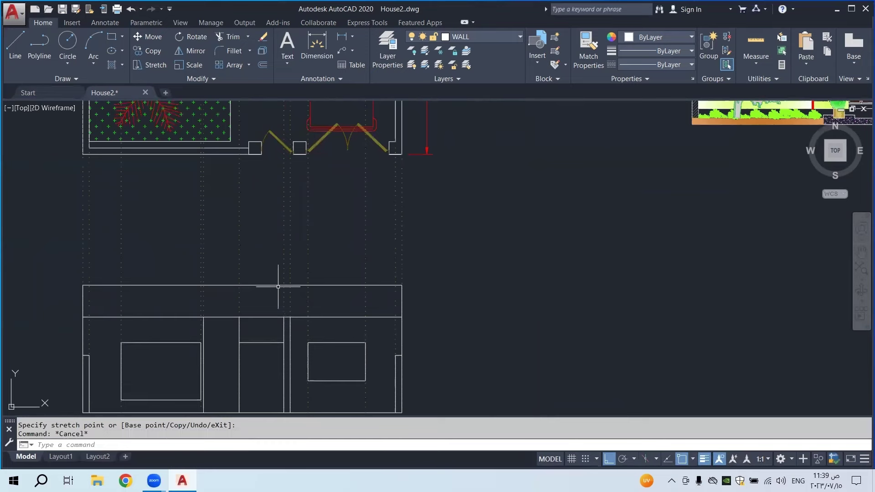
{"action": "scroll", "coordinate": [278, 287], "scroll_direction": "down", "scroll_amount": 6}
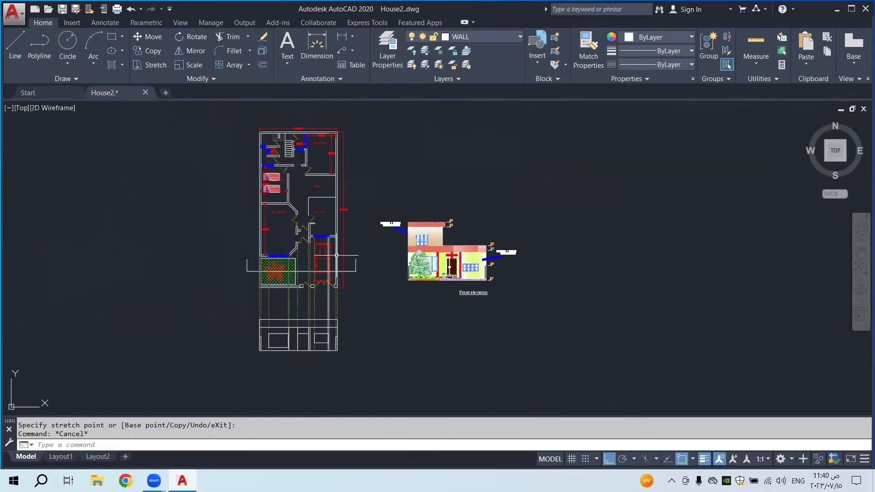
{"action": "scroll", "coordinate": [291, 314], "scroll_direction": "up", "scroll_amount": 3}
{"action": "scroll", "coordinate": [283, 310], "scroll_direction": "up", "scroll_amount": 1}
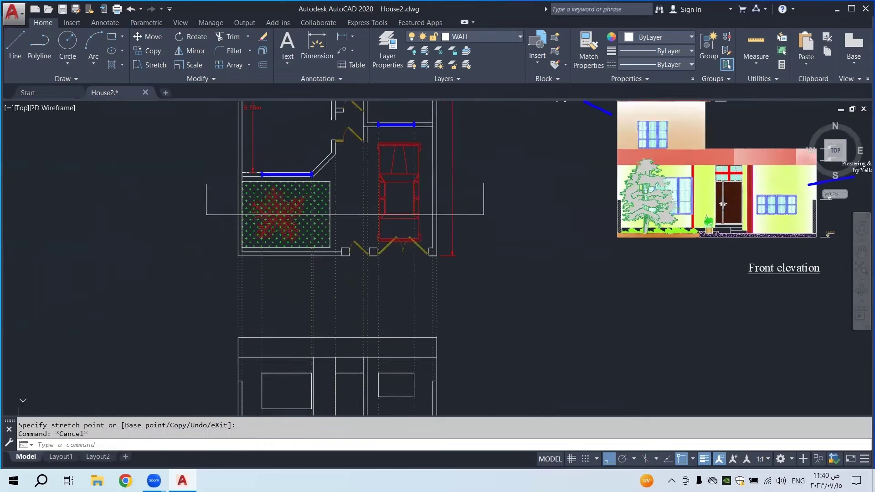
{"action": "scroll", "coordinate": [318, 327], "scroll_direction": "down", "scroll_amount": 2}
{"action": "scroll", "coordinate": [572, 180], "scroll_direction": "up", "scroll_amount": 5}
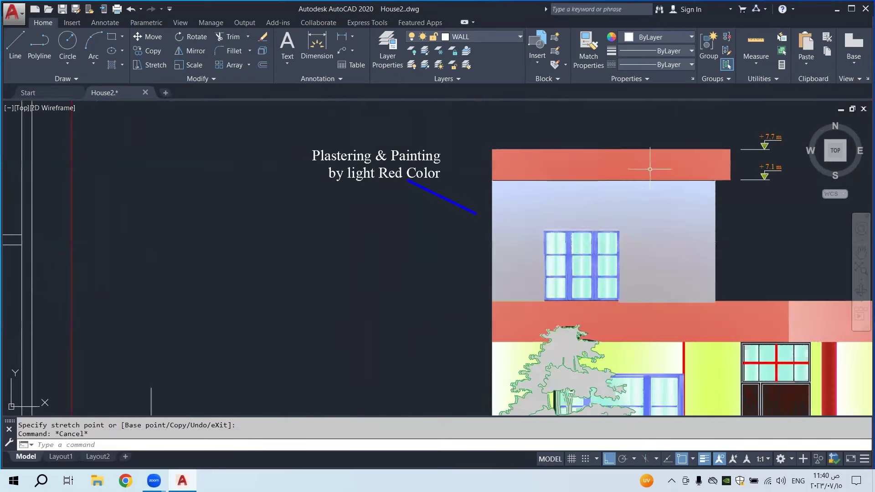
{"action": "scroll", "coordinate": [518, 187], "scroll_direction": "down", "scroll_amount": 4}
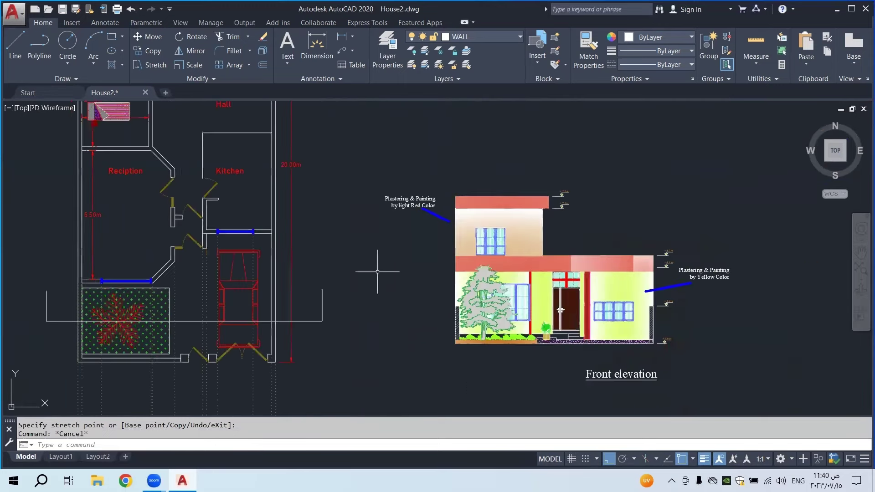
{"action": "scroll", "coordinate": [383, 219], "scroll_direction": "up", "scroll_amount": 1}
{"action": "scroll", "coordinate": [355, 248], "scroll_direction": "down", "scroll_amount": 1}
{"action": "scroll", "coordinate": [272, 287], "scroll_direction": "up", "scroll_amount": 2}
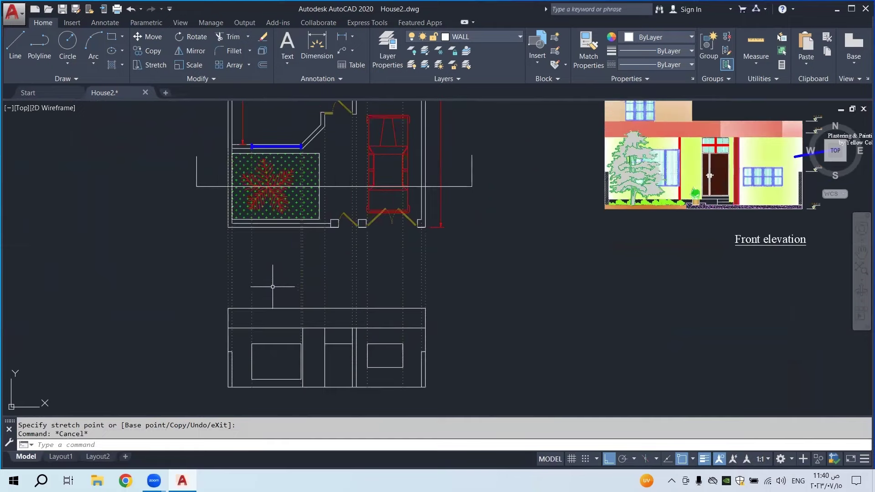
{"action": "scroll", "coordinate": [264, 231], "scroll_direction": "down", "scroll_amount": 3}
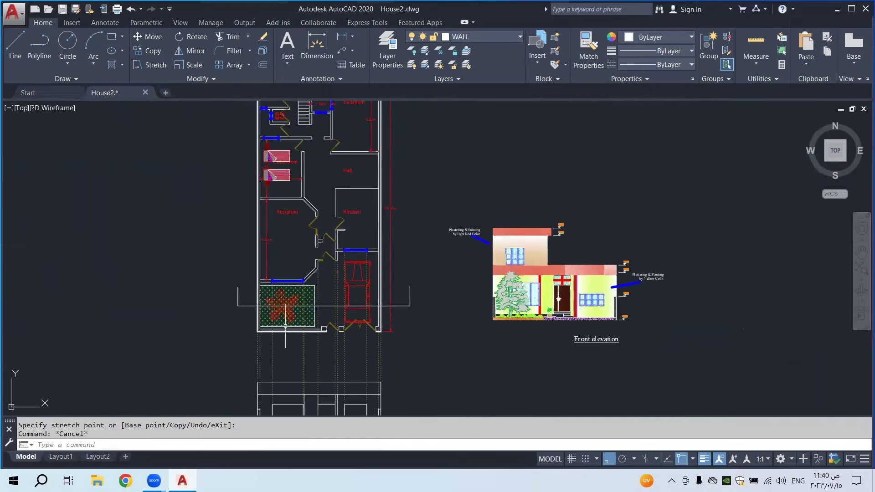
{"action": "middle_click_drag", "start_coordinate": [314, 107], "coordinate": [315, 171]}
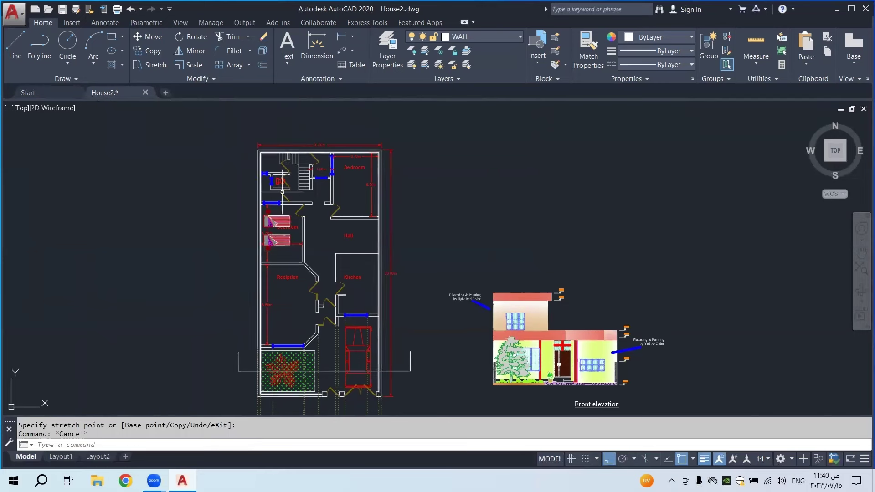
{"action": "middle_click_drag", "start_coordinate": [289, 400], "coordinate": [280, 283]}
{"action": "scroll", "coordinate": [281, 282], "scroll_direction": "up", "scroll_amount": 2}
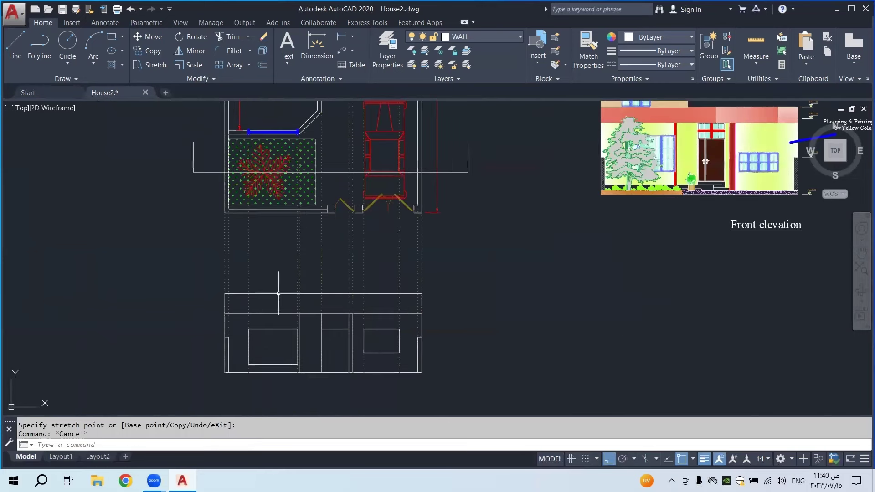
{"action": "left_click", "coordinate": [18, 50]}
{"action": "scroll", "coordinate": [267, 325], "scroll_direction": "down", "scroll_amount": 2}
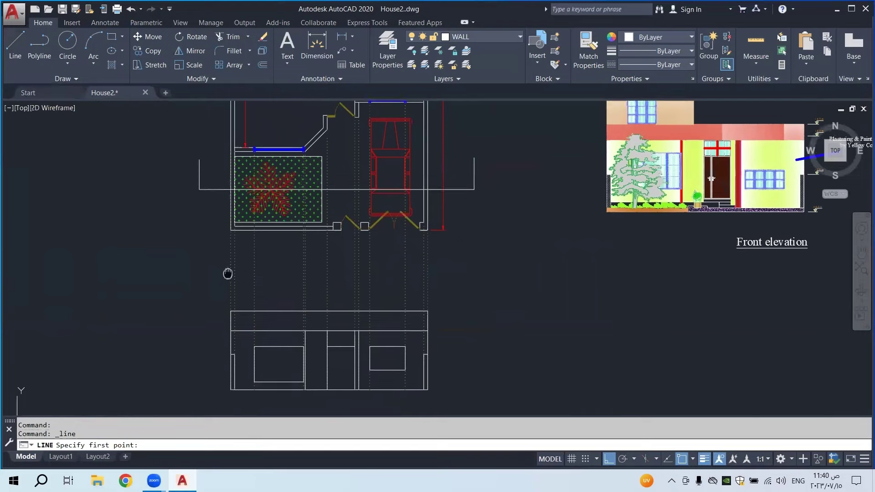
{"action": "middle_click_drag", "start_coordinate": [319, 223], "coordinate": [319, 275]}
{"action": "key", "text": "Escape"}
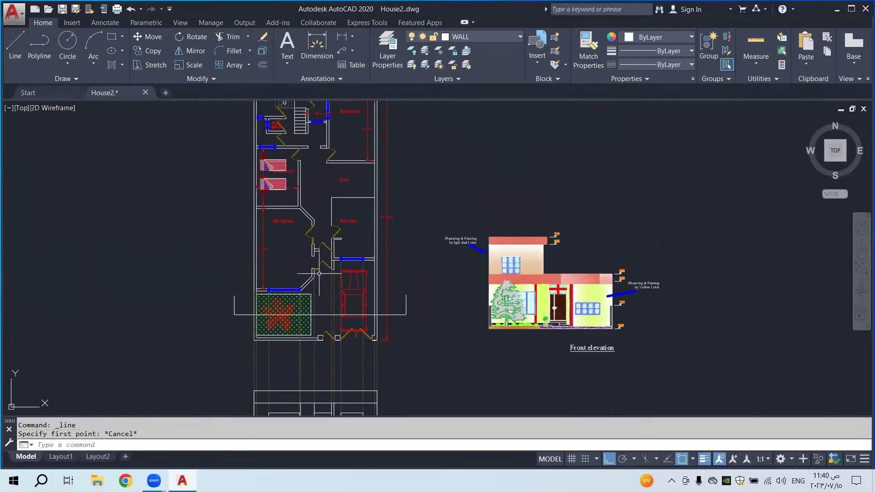
{"action": "left_click", "coordinate": [15, 46]}
{"action": "scroll", "coordinate": [321, 157], "scroll_direction": "up", "scroll_amount": 4}
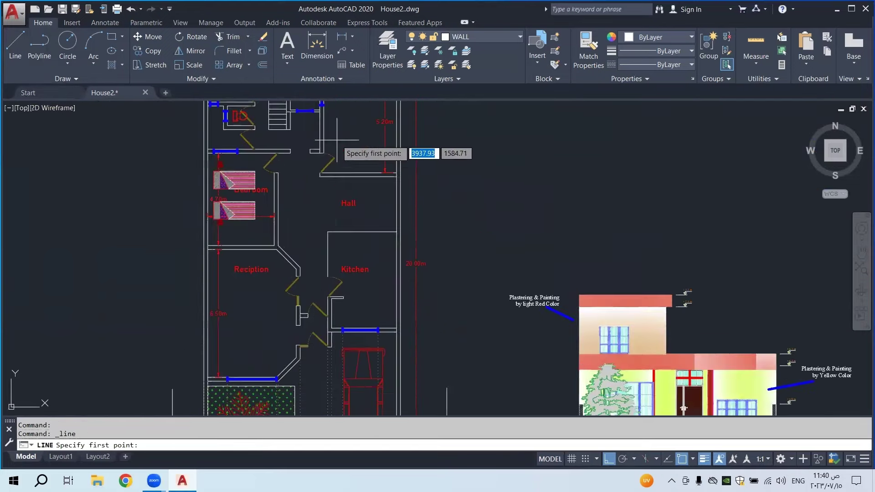
{"action": "left_click", "coordinate": [319, 156]}
{"action": "scroll", "coordinate": [322, 145], "scroll_direction": "down", "scroll_amount": 6}
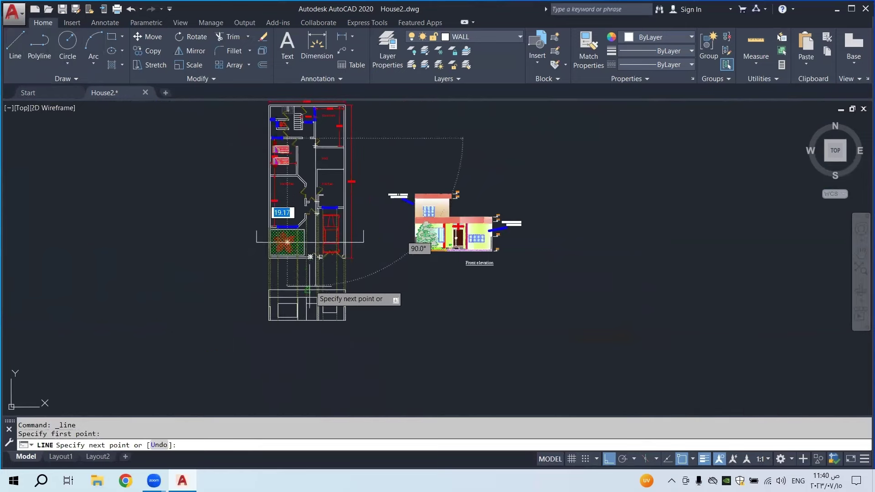
{"action": "scroll", "coordinate": [310, 291], "scroll_direction": "up", "scroll_amount": 8}
{"action": "left_click", "coordinate": [340, 291]}
{"action": "key", "text": "Escape"}
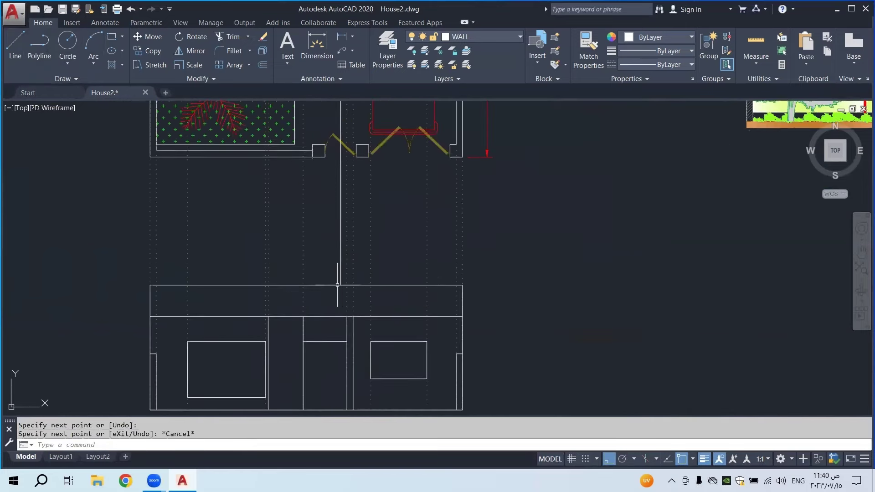
{"action": "scroll", "coordinate": [339, 292], "scroll_direction": "down", "scroll_amount": 5}
{"action": "scroll", "coordinate": [333, 130], "scroll_direction": "up", "scroll_amount": 6}
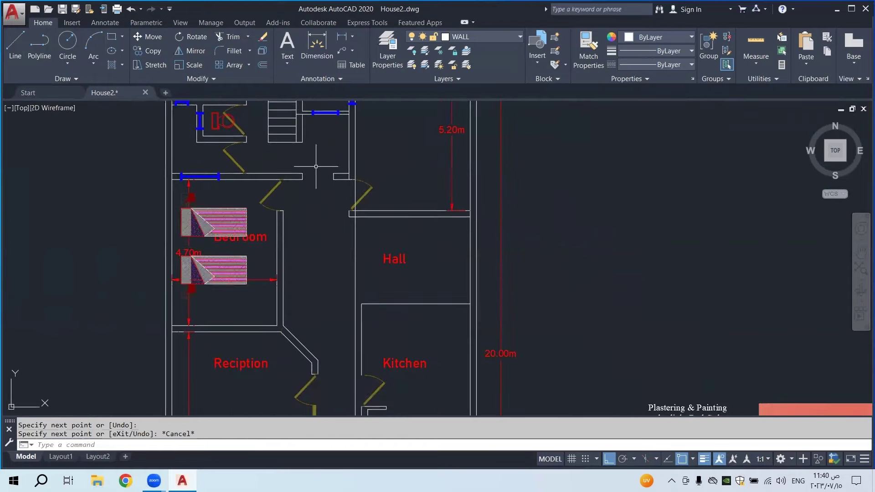
{"action": "left_click", "coordinate": [15, 45]}
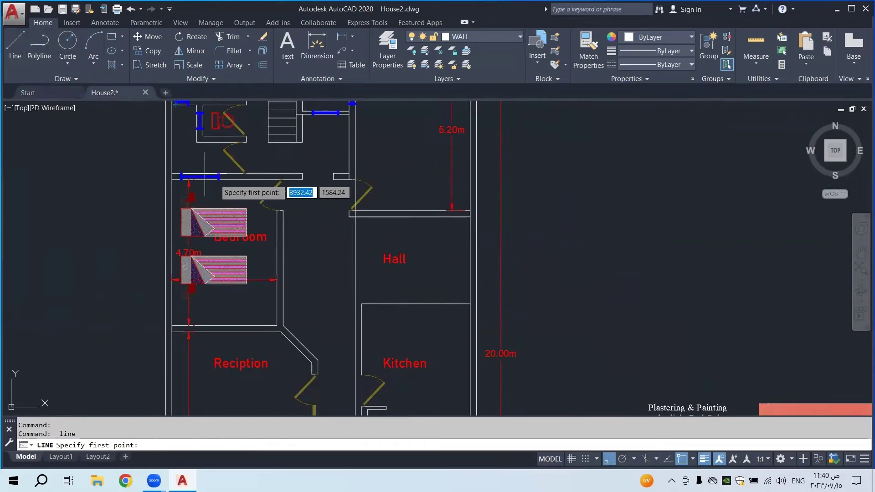
{"action": "left_click", "coordinate": [336, 179]}
{"action": "scroll", "coordinate": [334, 201], "scroll_direction": "down", "scroll_amount": 6}
{"action": "scroll", "coordinate": [331, 262], "scroll_direction": "up", "scroll_amount": 5}
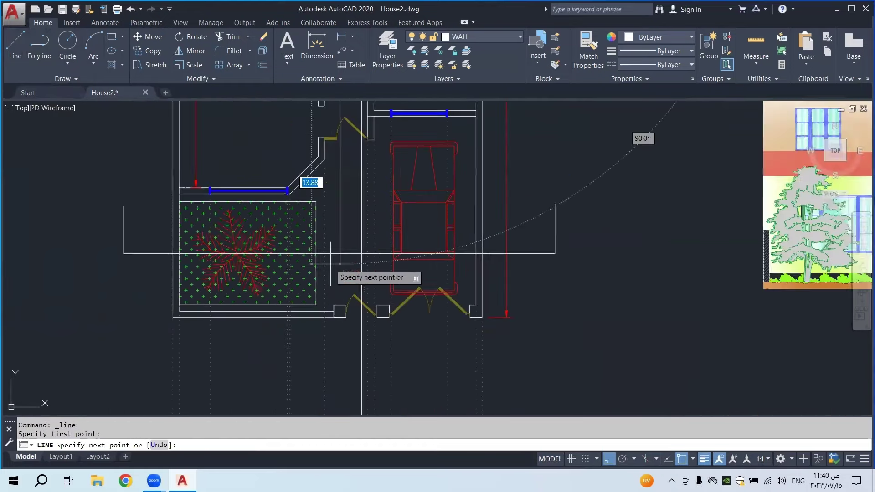
{"action": "scroll", "coordinate": [331, 264], "scroll_direction": "down", "scroll_amount": 6}
{"action": "key", "text": "Escape"}
{"action": "scroll", "coordinate": [330, 158], "scroll_direction": "up", "scroll_amount": 3}
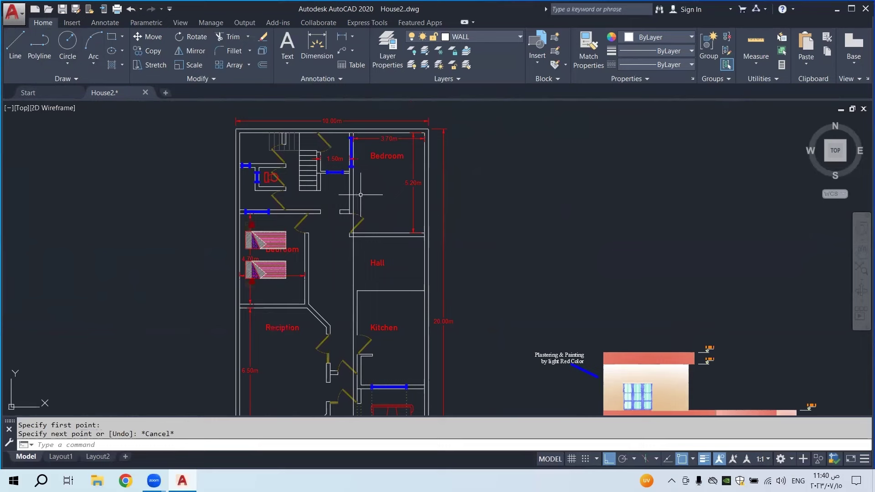
{"action": "scroll", "coordinate": [383, 226], "scroll_direction": "down", "scroll_amount": 6}
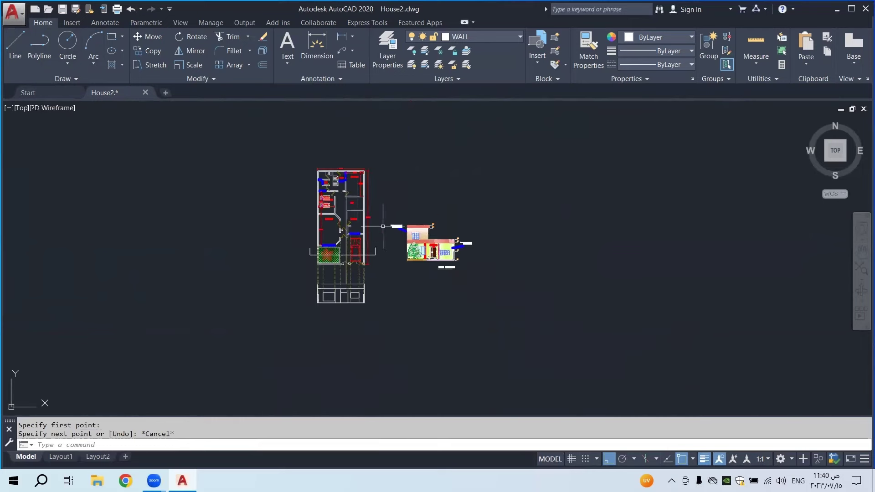
{"action": "scroll", "coordinate": [401, 233], "scroll_direction": "up", "scroll_amount": 5}
{"action": "scroll", "coordinate": [332, 204], "scroll_direction": "down", "scroll_amount": 3}
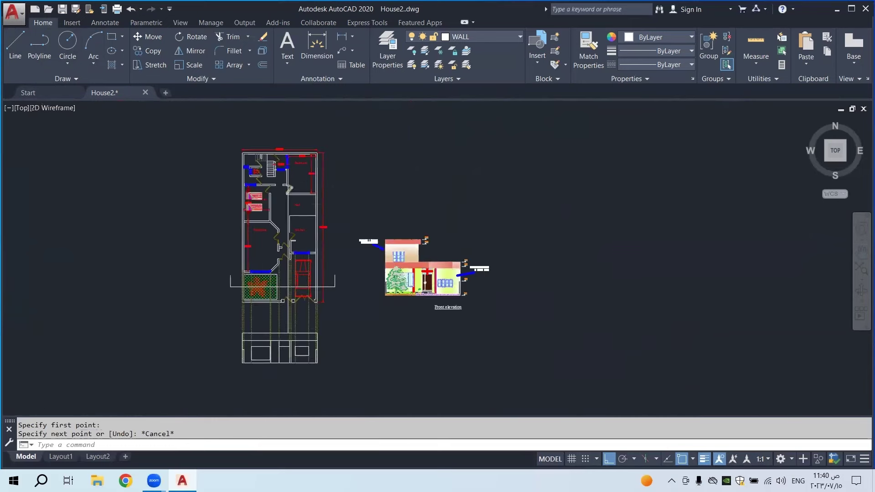
{"action": "scroll", "coordinate": [285, 188], "scroll_direction": "up", "scroll_amount": 6}
{"action": "scroll", "coordinate": [245, 169], "scroll_direction": "down", "scroll_amount": 5}
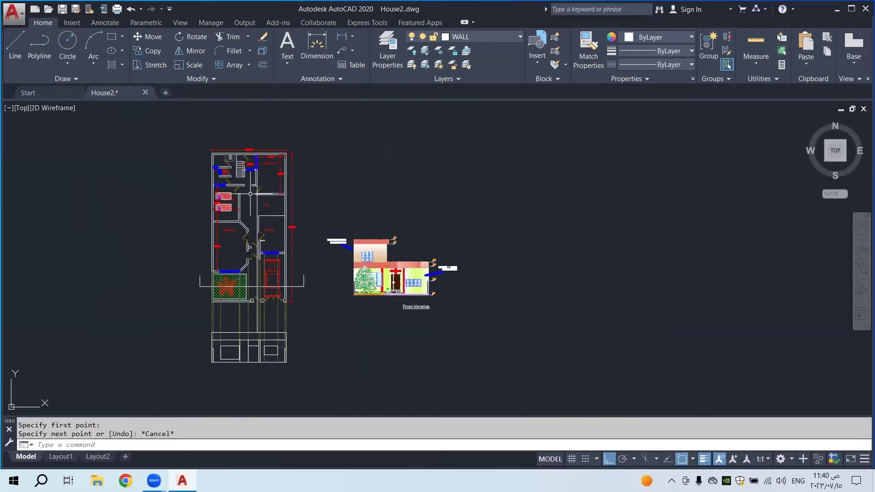
{"action": "scroll", "coordinate": [384, 260], "scroll_direction": "up", "scroll_amount": 4}
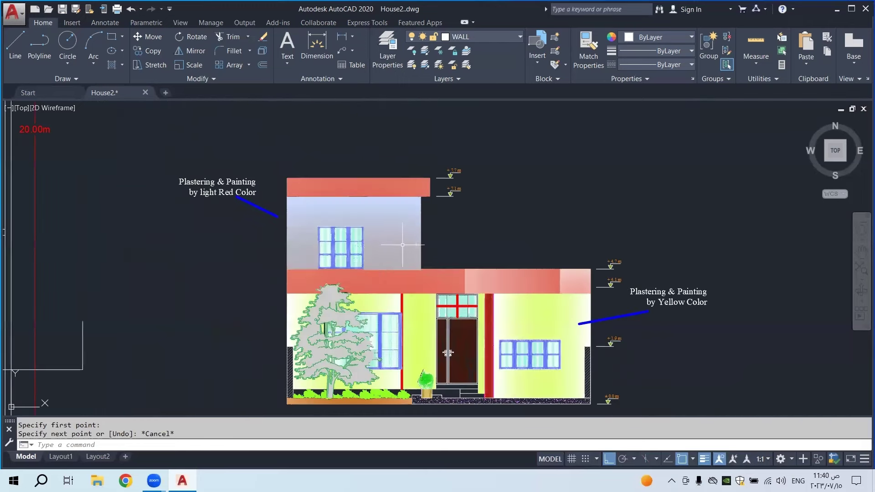
{"action": "scroll", "coordinate": [399, 248], "scroll_direction": "down", "scroll_amount": 5}
{"action": "middle_click_drag", "start_coordinate": [277, 190], "coordinate": [301, 223]}
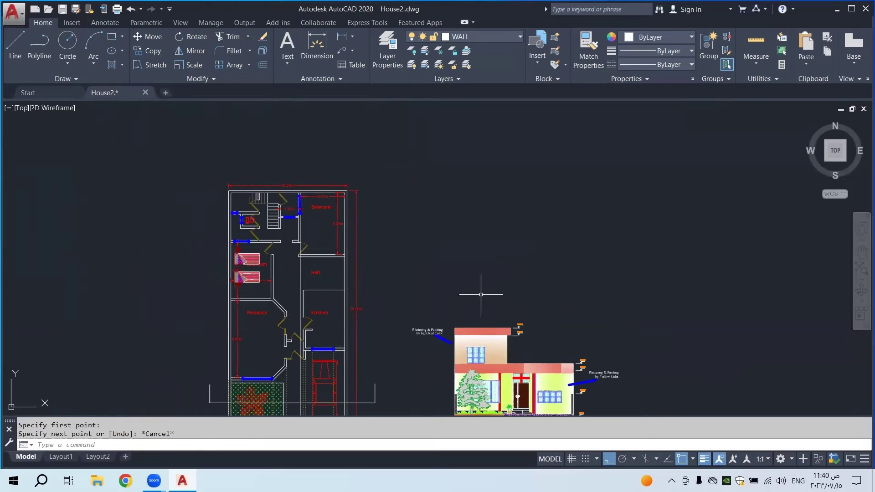
{"action": "scroll", "coordinate": [274, 236], "scroll_direction": "up", "scroll_amount": 4}
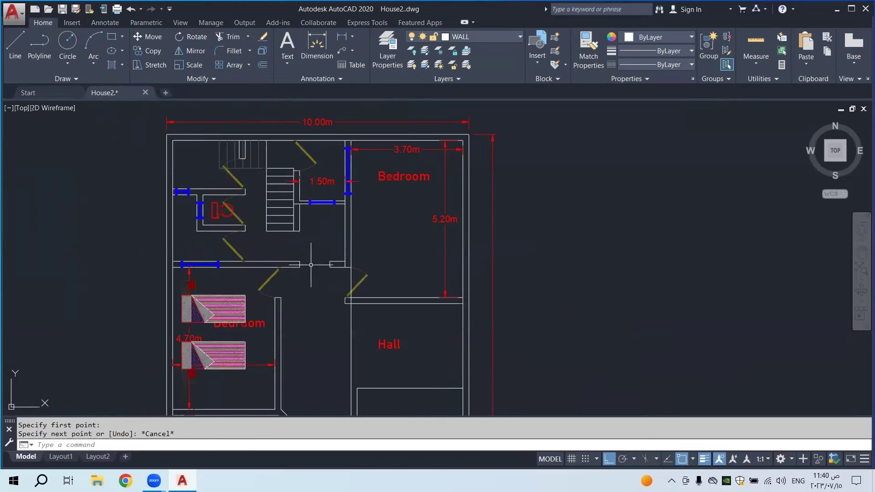
{"action": "middle_click_drag", "start_coordinate": [328, 267], "coordinate": [321, 227]}
{"action": "scroll", "coordinate": [335, 229], "scroll_direction": "down", "scroll_amount": 3}
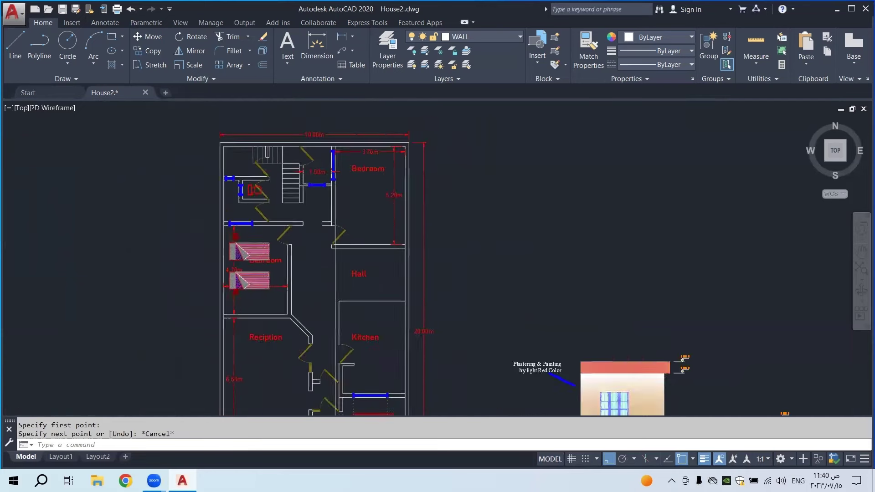
{"action": "scroll", "coordinate": [292, 220], "scroll_direction": "up", "scroll_amount": 2}
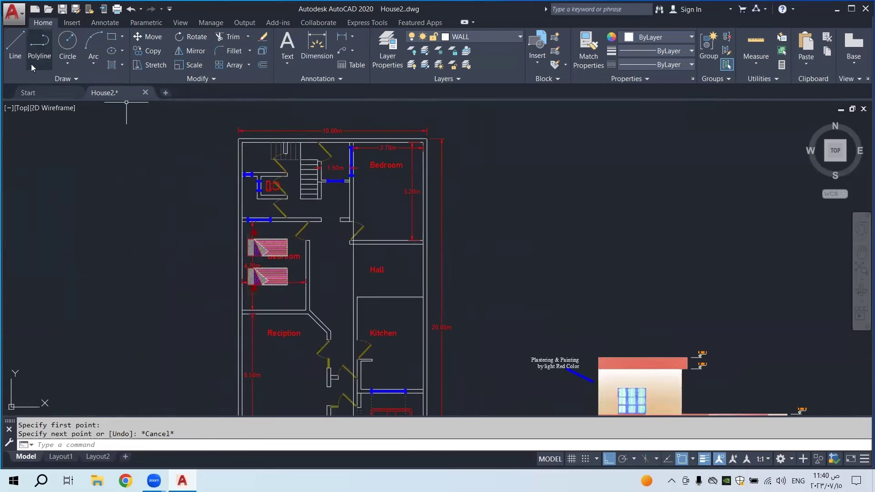
{"action": "left_click", "coordinate": [15, 45]}
{"action": "scroll", "coordinate": [319, 221], "scroll_direction": "up", "scroll_amount": 2}
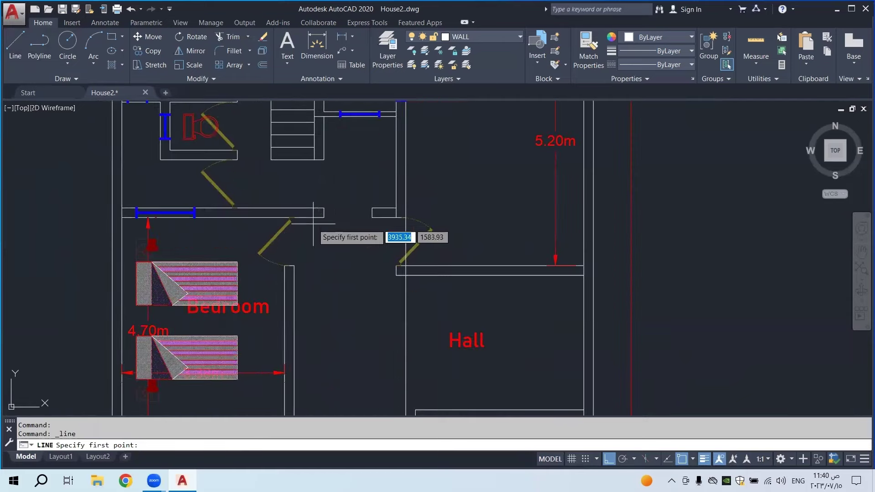
{"action": "key", "text": "Escape"}
{"action": "scroll", "coordinate": [332, 228], "scroll_direction": "down", "scroll_amount": 4}
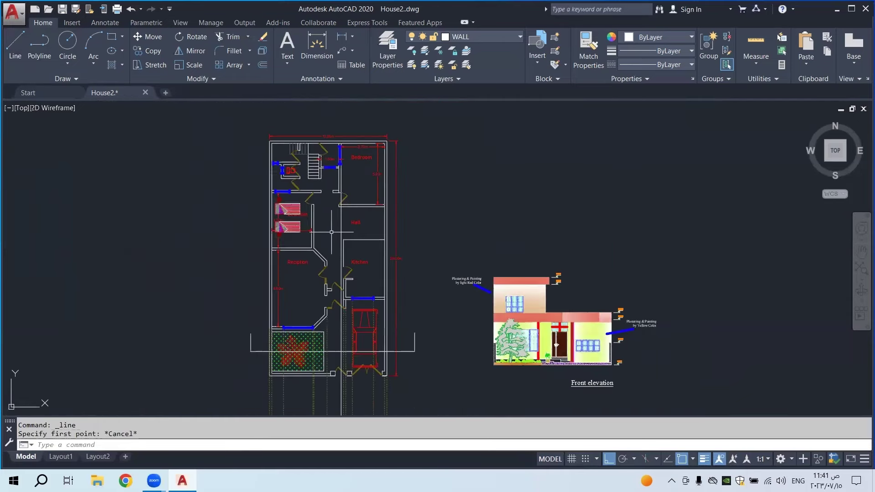
{"action": "scroll", "coordinate": [329, 229], "scroll_direction": "up", "scroll_amount": 4}
{"action": "scroll", "coordinate": [329, 229], "scroll_direction": "down", "scroll_amount": 5}
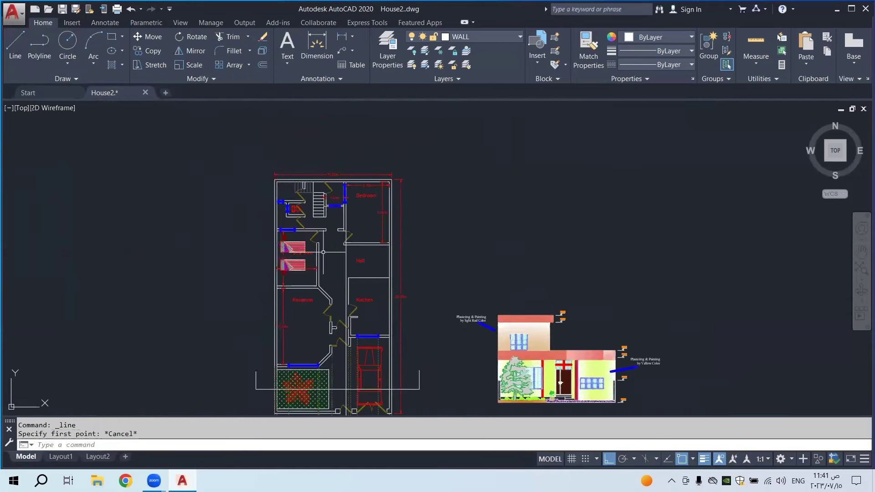
{"action": "middle_click_drag", "start_coordinate": [340, 283], "coordinate": [333, 129]}
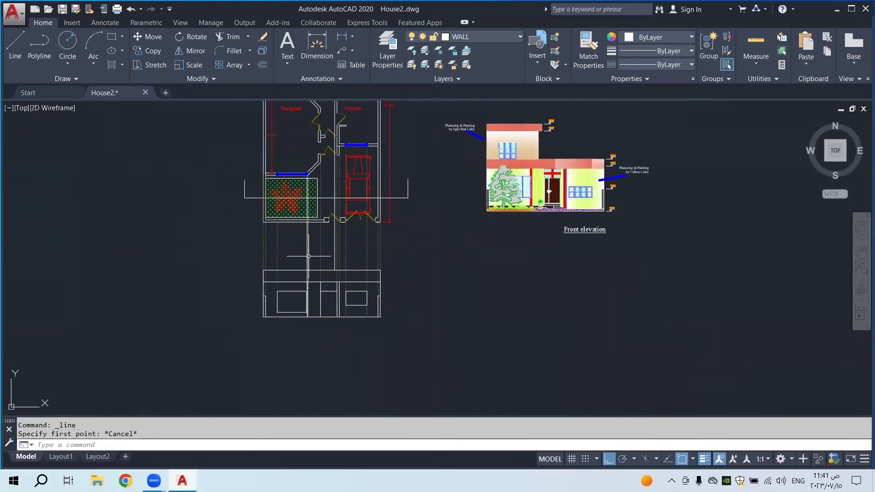
Draw the 2.8-high side and 5.40-long top edge of the upper-floor outline, then select them
{"action": "left_click", "coordinate": [15, 45]}
{"action": "scroll", "coordinate": [308, 236], "scroll_direction": "up", "scroll_amount": 4}
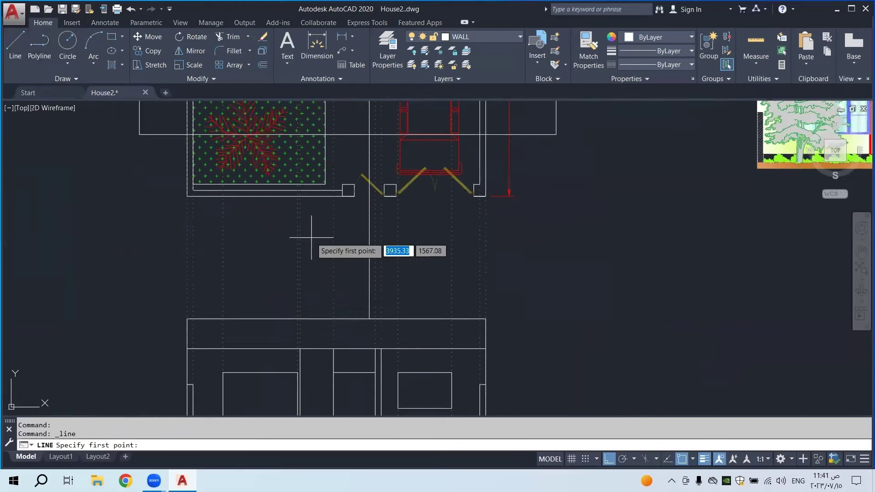
{"action": "left_click", "coordinate": [368, 318]}
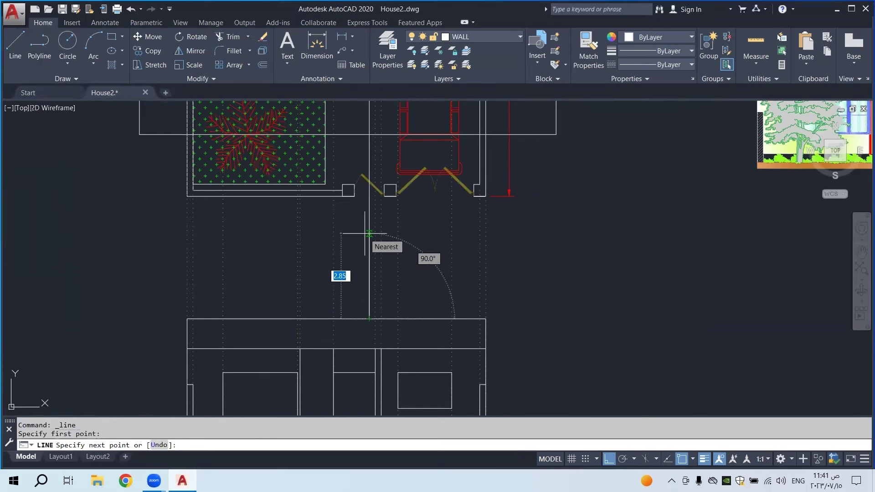
{"action": "type", "text": "2"}
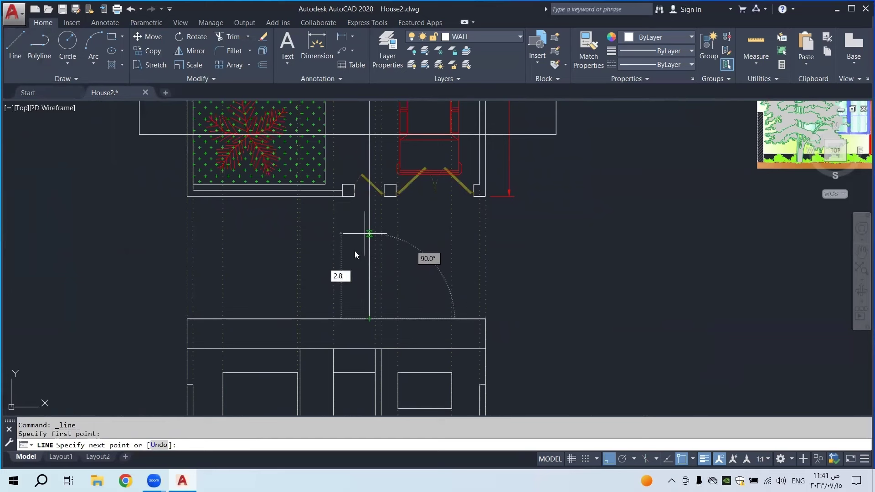
{"action": "key", "text": "Return"}
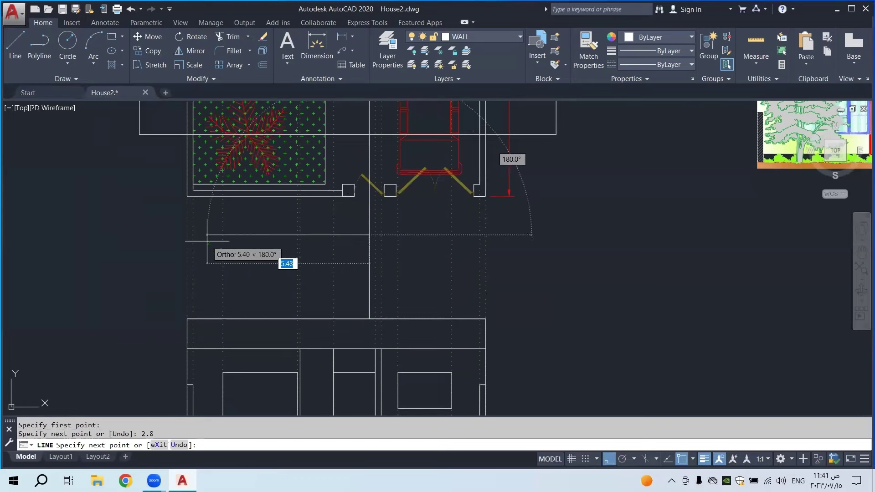
{"action": "left_click", "coordinate": [186, 235]}
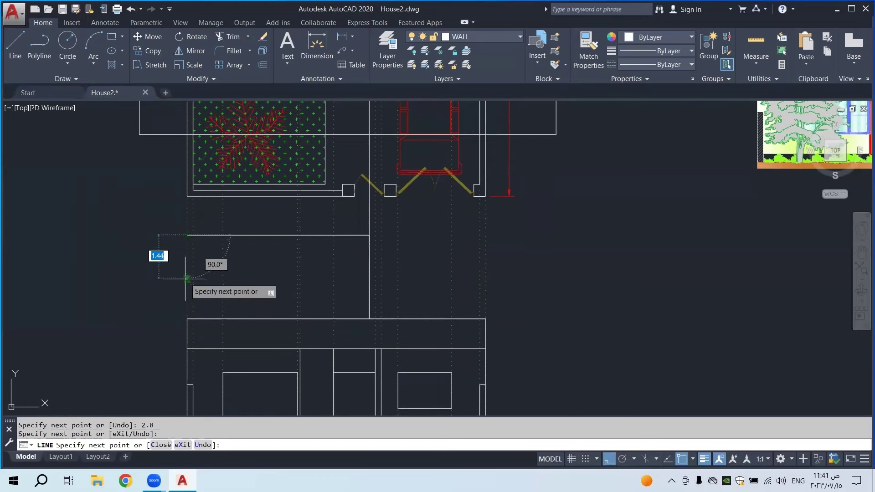
{"action": "right_click", "coordinate": [187, 314]}
{"action": "left_click", "coordinate": [214, 329]}
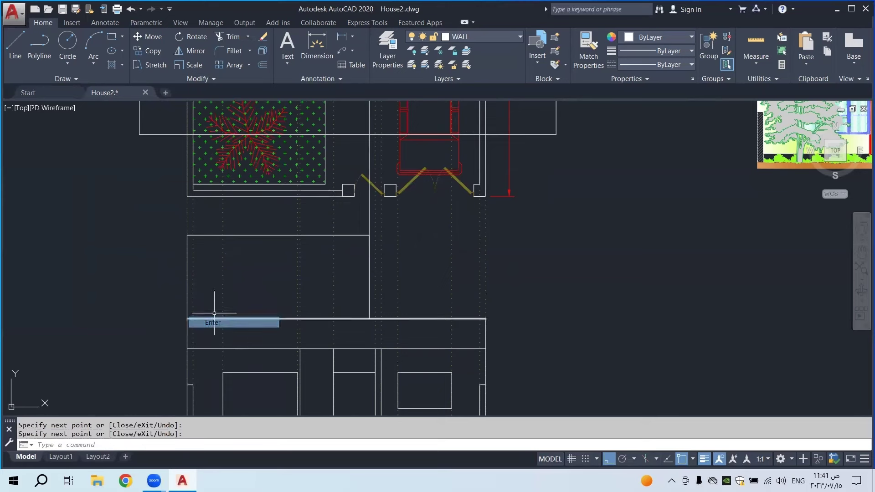
{"action": "left_click", "coordinate": [370, 264]}
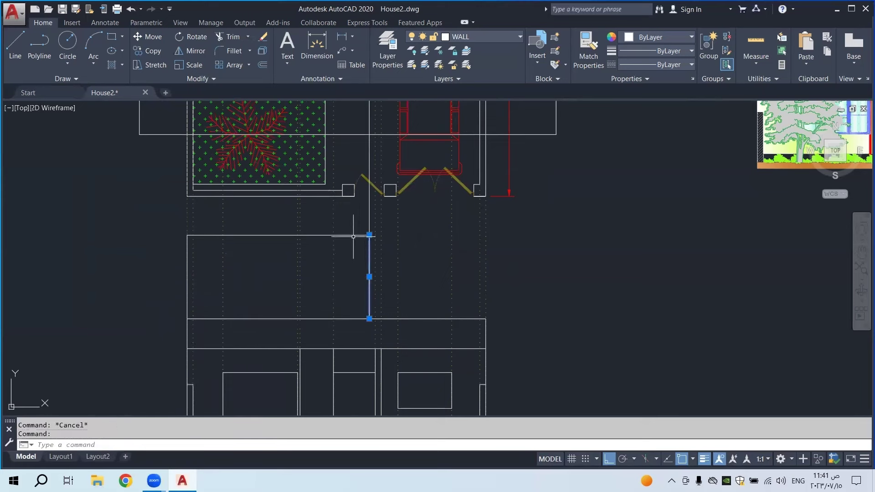
{"action": "left_click", "coordinate": [354, 236]}
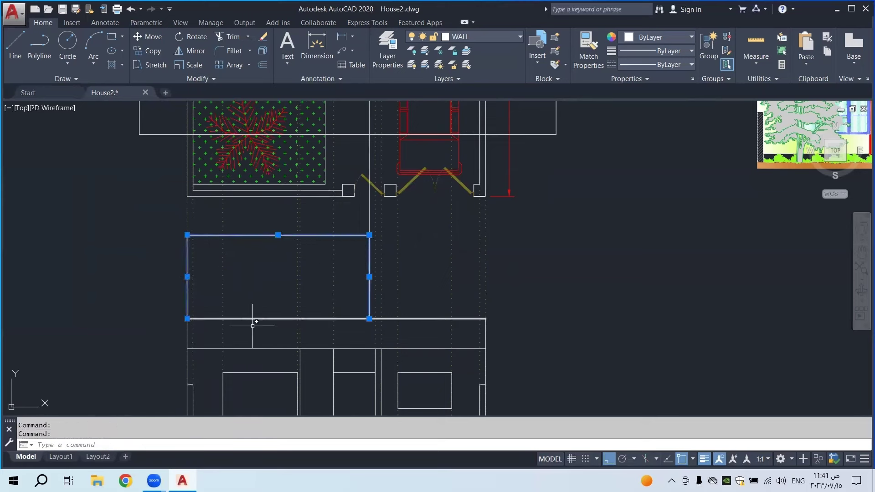
{"action": "scroll", "coordinate": [192, 343], "scroll_direction": "up", "scroll_amount": 2}
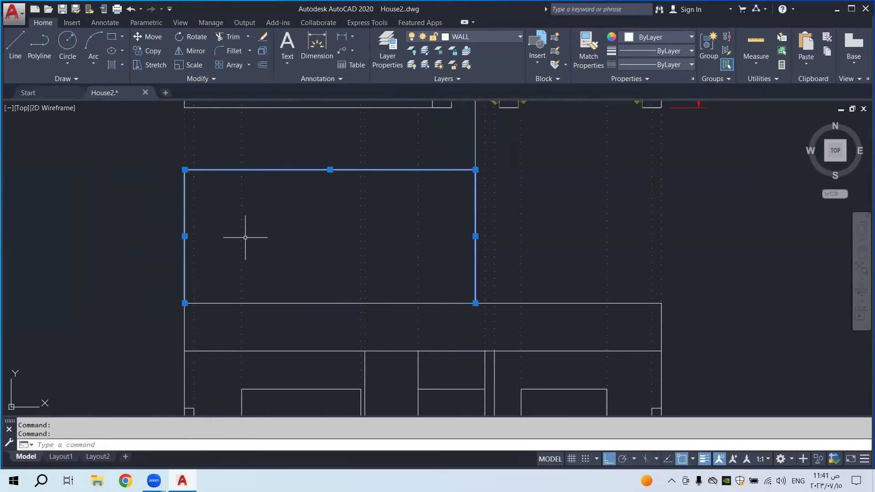
Move the selected upper box outline 0.8 units down
{"action": "left_click", "coordinate": [147, 36]}
{"action": "left_click", "coordinate": [129, 156]}
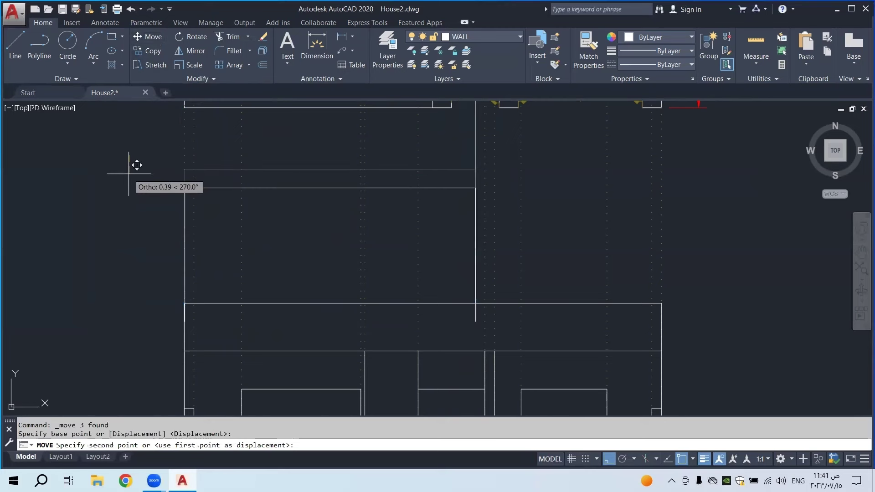
{"action": "type", "text": ".8"}
{"action": "key", "text": "Return"}
{"action": "scroll", "coordinate": [293, 242], "scroll_direction": "down", "scroll_amount": 2}
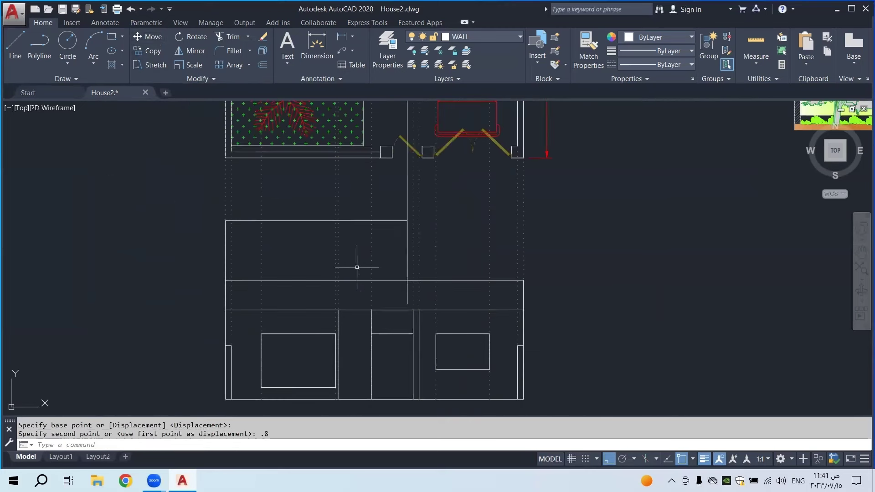
Stretch the middle vertical line to the slab line and the left edge down to the base
{"action": "left_click", "coordinate": [408, 294]}
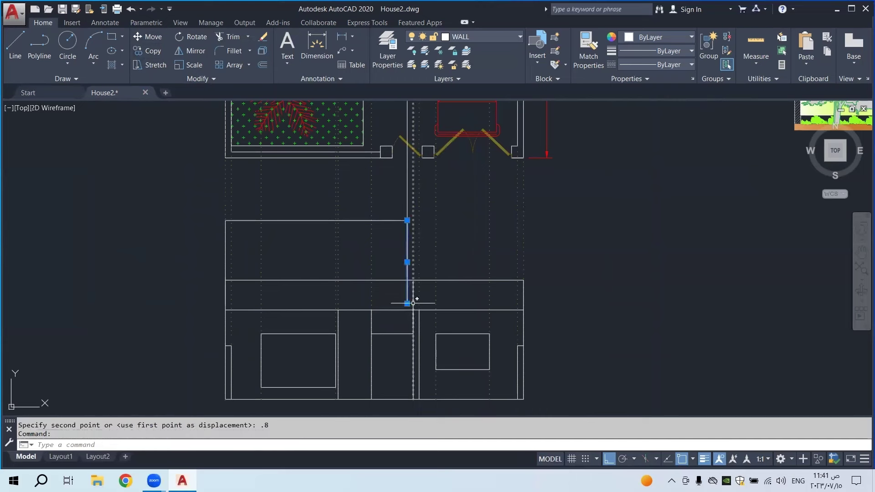
{"action": "left_click", "coordinate": [407, 304]}
{"action": "left_click", "coordinate": [407, 280]}
{"action": "key", "text": "Escape"}
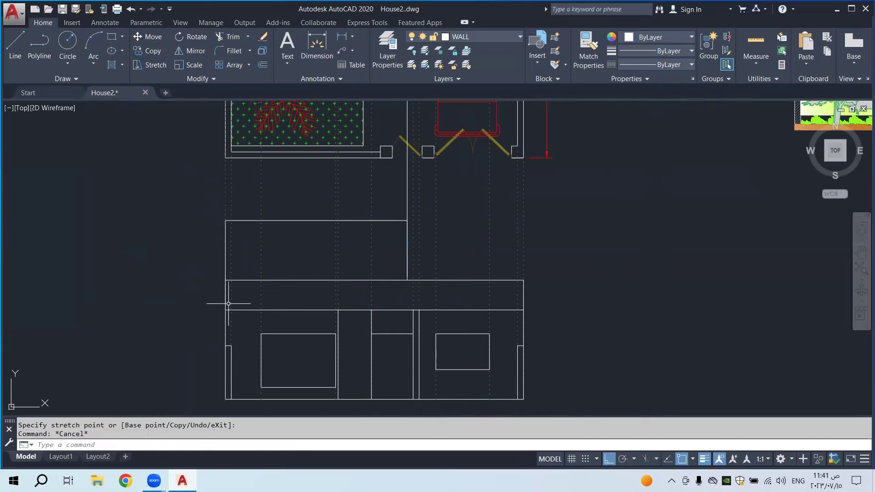
{"action": "left_click", "coordinate": [225, 266]}
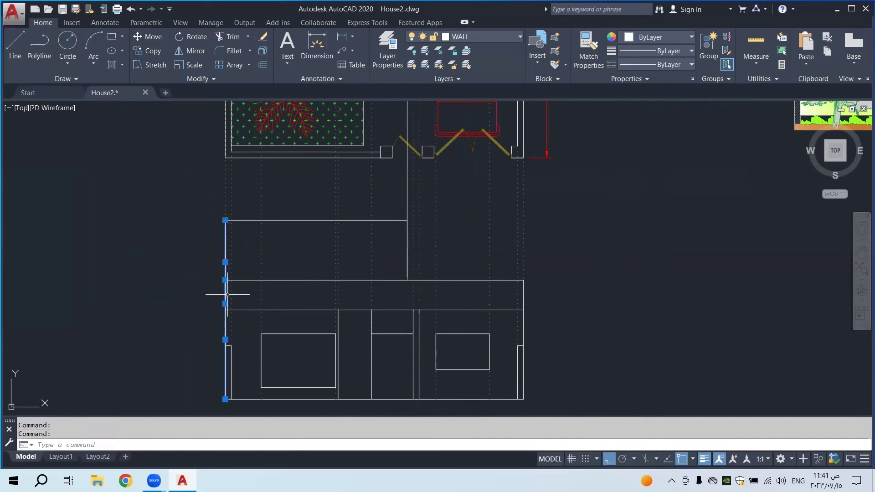
{"action": "key", "text": "Escape"}
{"action": "left_click", "coordinate": [225, 273]}
{"action": "left_click", "coordinate": [225, 304]}
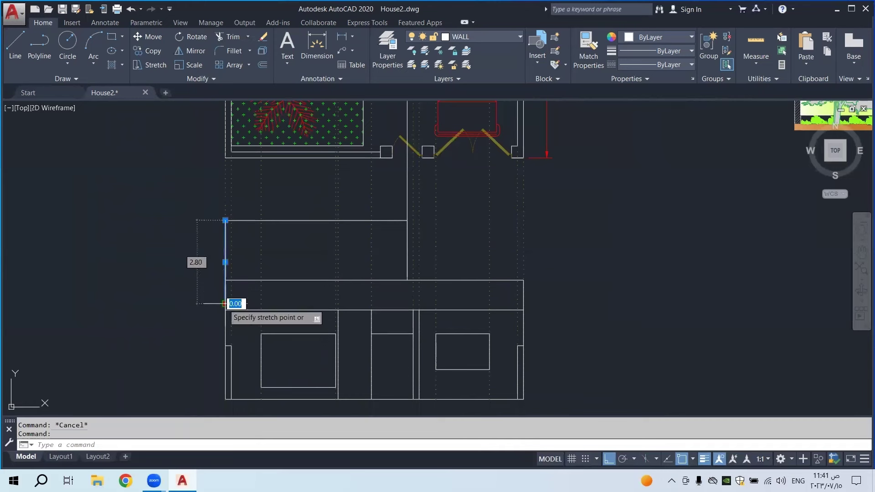
{"action": "left_click", "coordinate": [225, 310]}
{"action": "key", "text": "Escape"}
{"action": "scroll", "coordinate": [293, 292], "scroll_direction": "down", "scroll_amount": 5}
{"action": "key", "text": "Escape"}
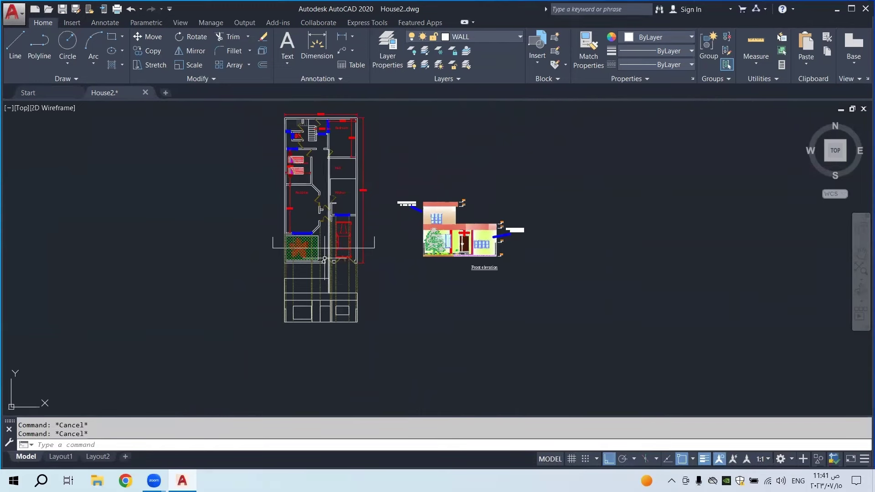
Move the vertical hall wall line in the plan to a new position
{"action": "middle_click_drag", "start_coordinate": [306, 160], "coordinate": [312, 192]}
{"action": "scroll", "coordinate": [324, 196], "scroll_direction": "up", "scroll_amount": 4}
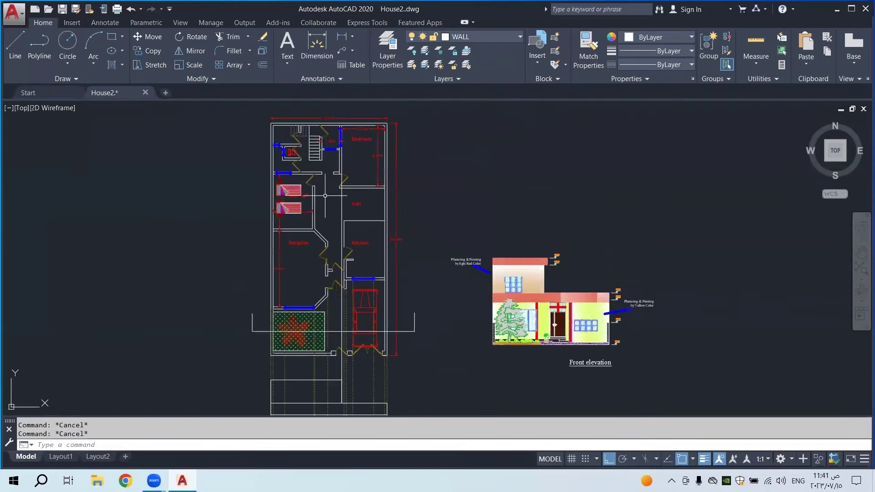
{"action": "scroll", "coordinate": [350, 166], "scroll_direction": "up", "scroll_amount": 4}
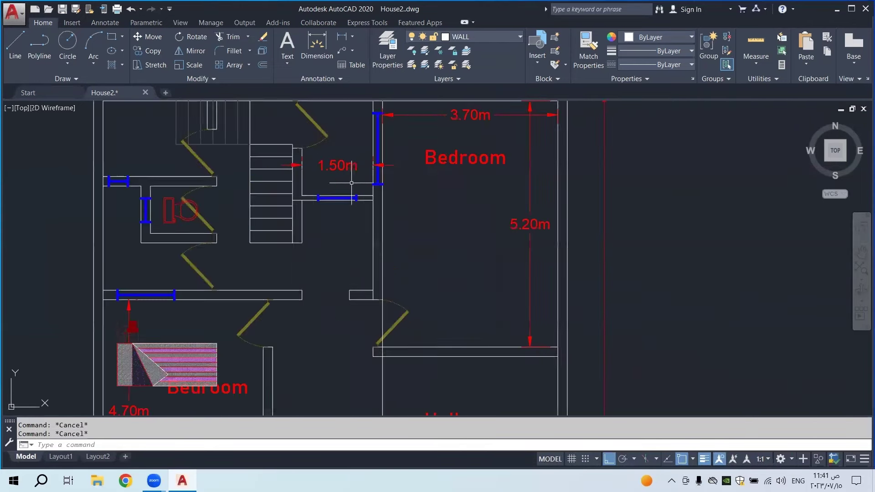
{"action": "scroll", "coordinate": [348, 181], "scroll_direction": "down", "scroll_amount": 2}
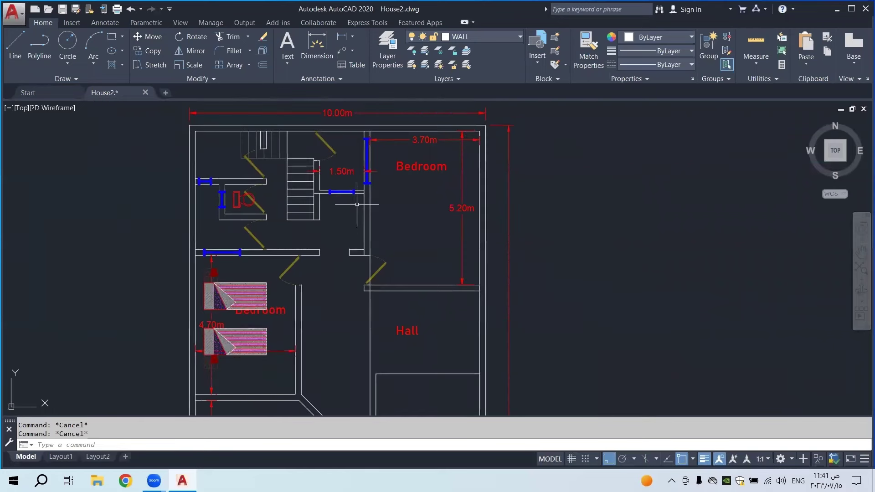
{"action": "left_click", "coordinate": [370, 302]}
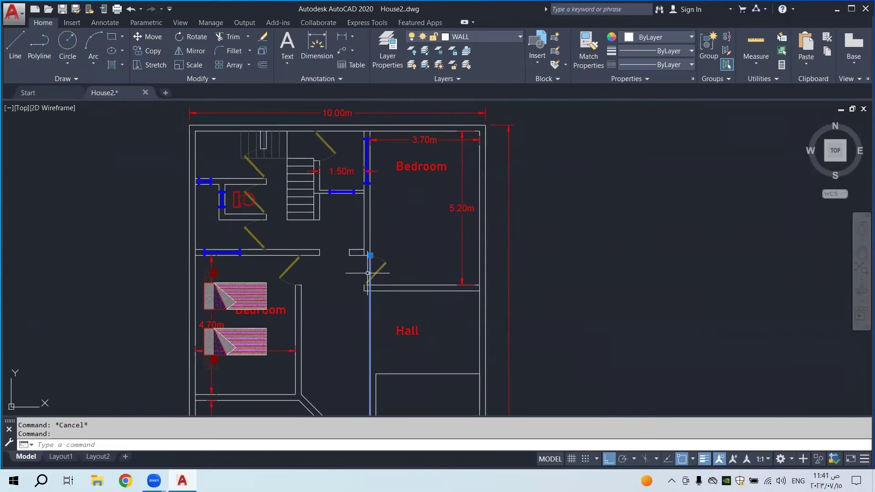
{"action": "left_click", "coordinate": [147, 36]}
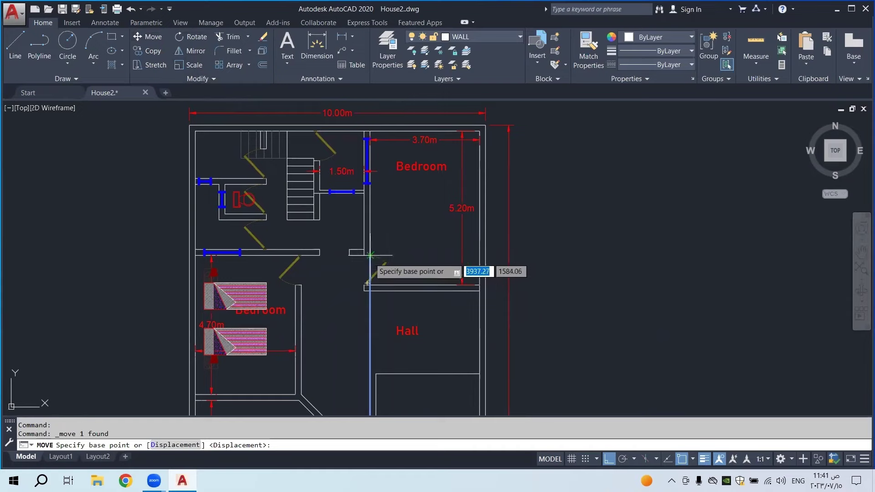
{"action": "left_click", "coordinate": [367, 283]}
{"action": "left_click", "coordinate": [325, 250]}
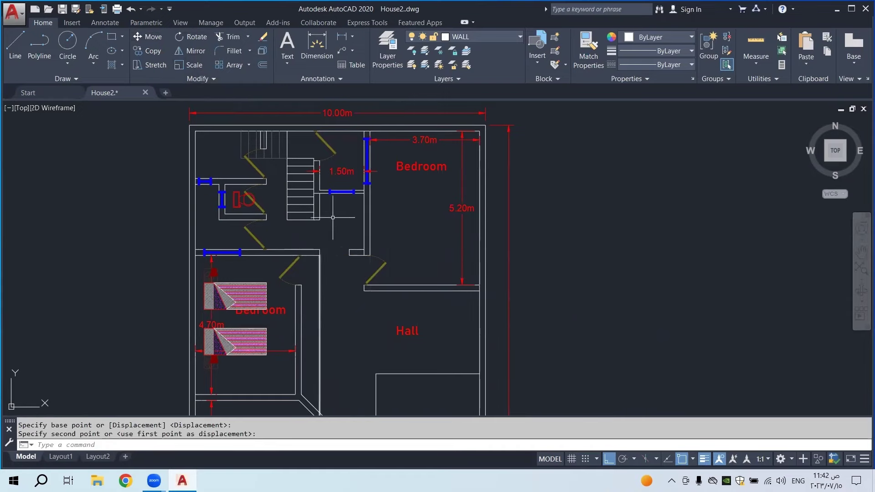
{"action": "scroll", "coordinate": [337, 237], "scroll_direction": "down", "scroll_amount": 5}
{"action": "scroll", "coordinate": [345, 297], "scroll_direction": "up", "scroll_amount": 8}
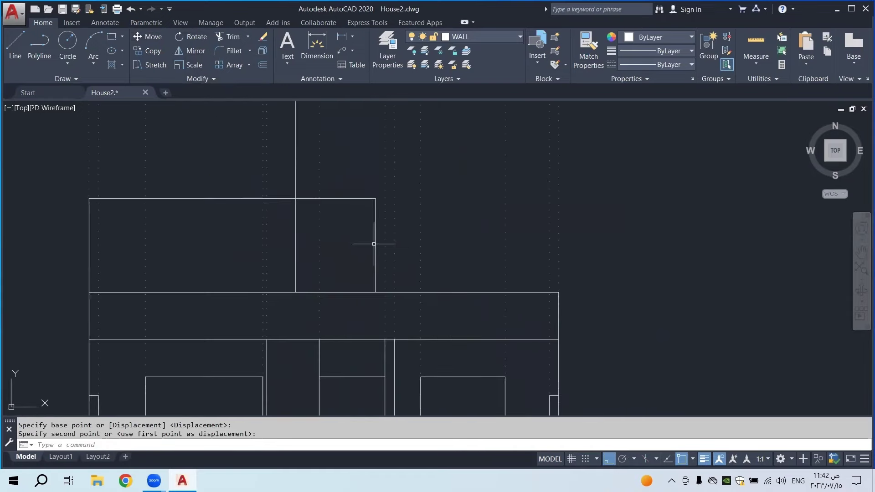
Bring the box's right edge onto the inner vertical line and shorten the top line to match
{"action": "left_click", "coordinate": [373, 244]}
{"action": "left_click", "coordinate": [378, 244]}
{"action": "left_click", "coordinate": [375, 245]}
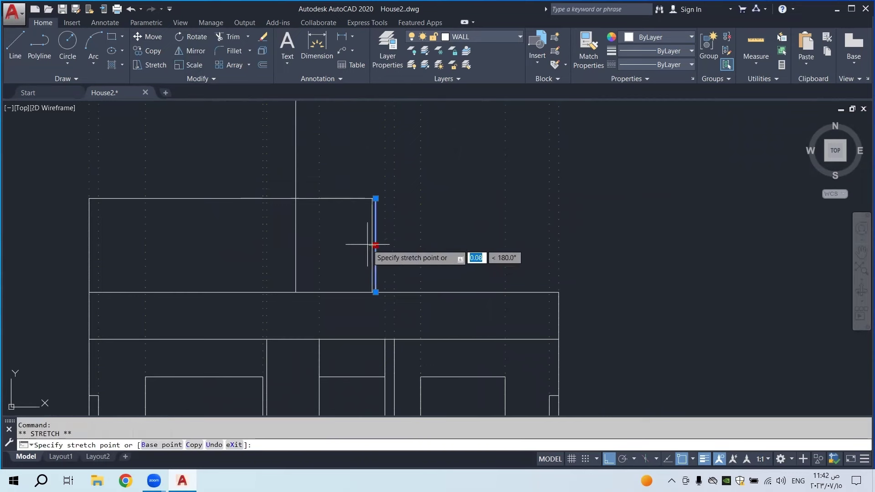
{"action": "left_click", "coordinate": [298, 246]}
{"action": "left_click", "coordinate": [333, 198]}
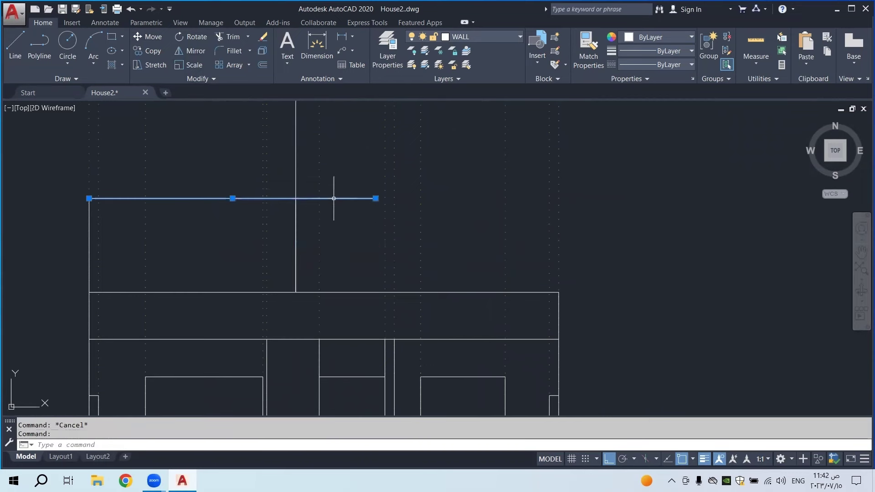
{"action": "left_click", "coordinate": [374, 198]}
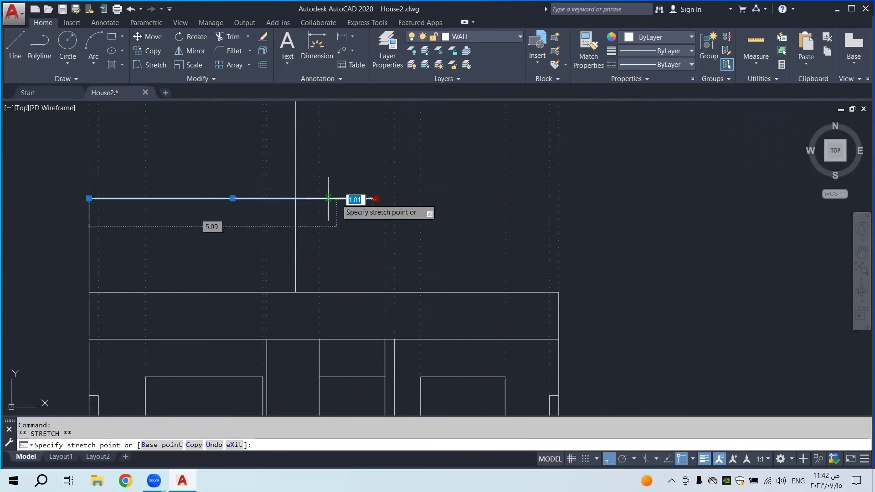
{"action": "left_click", "coordinate": [296, 198]}
{"action": "key", "text": "Escape"}
Delete the duplicate vertical line
{"action": "left_click", "coordinate": [296, 180]}
{"action": "key", "text": "Delete"}
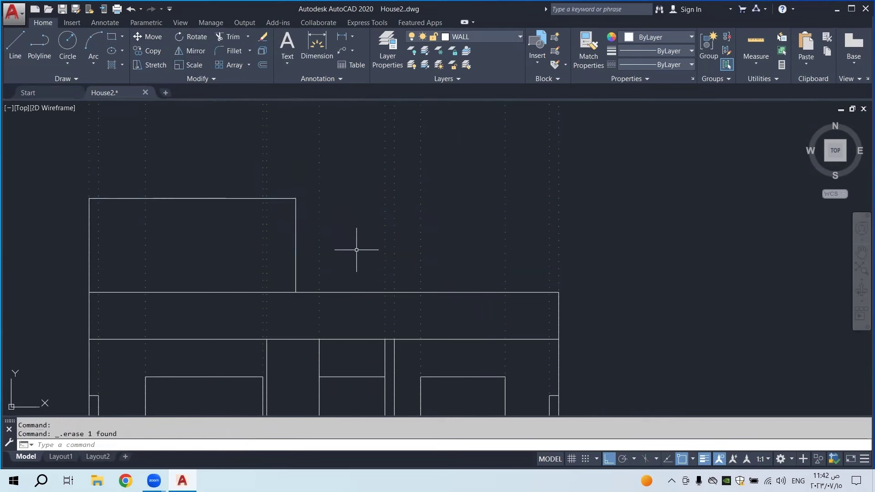
{"action": "scroll", "coordinate": [356, 249], "scroll_direction": "down", "scroll_amount": 5}
Measure the upper box's 3.00m left-side height with a linear dimension, then cancel it
{"action": "middle_click_drag", "start_coordinate": [327, 254], "coordinate": [327, 294]}
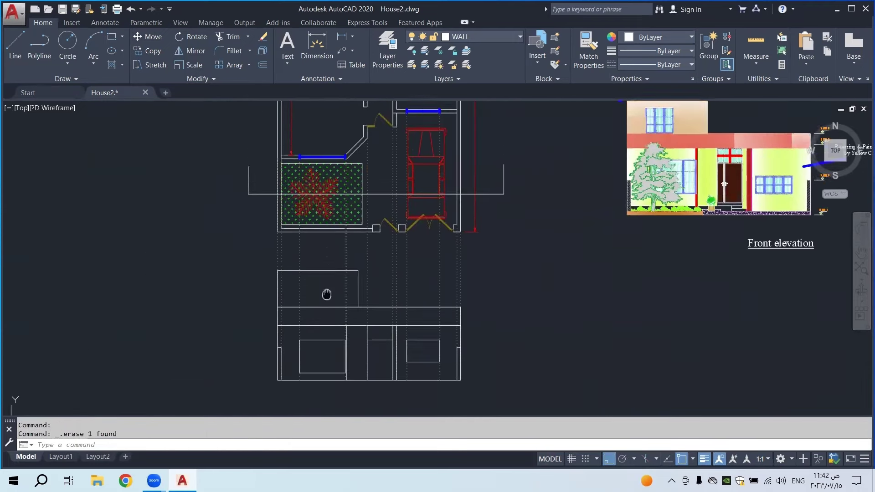
{"action": "scroll", "coordinate": [319, 287], "scroll_direction": "up", "scroll_amount": 2}
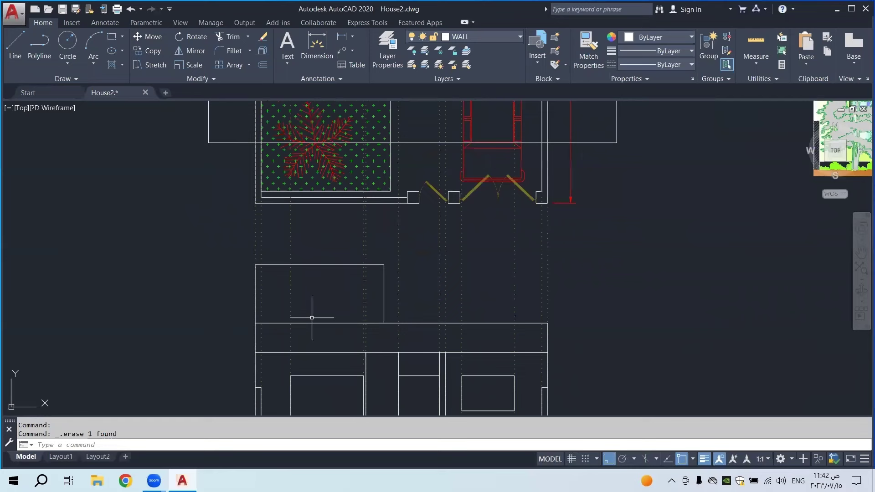
{"action": "left_click", "coordinate": [316, 45]}
{"action": "scroll", "coordinate": [253, 369], "scroll_direction": "up", "scroll_amount": 3}
{"action": "left_click", "coordinate": [264, 330]}
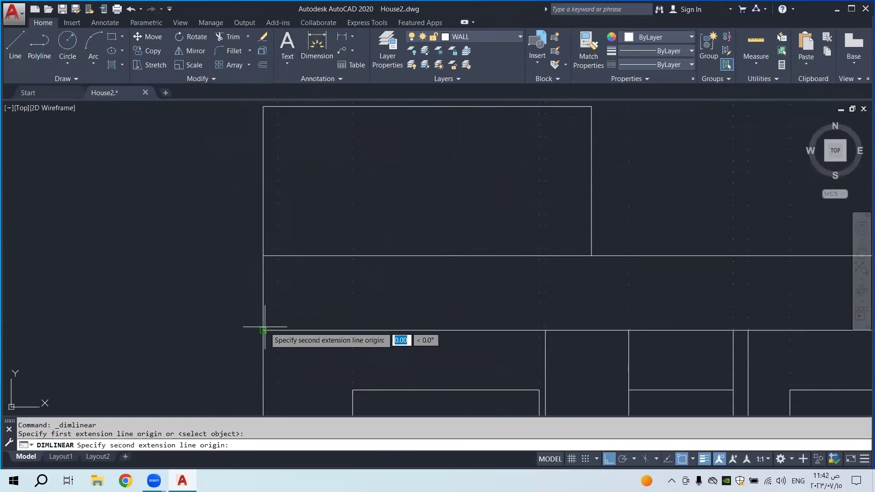
{"action": "left_click", "coordinate": [263, 107]}
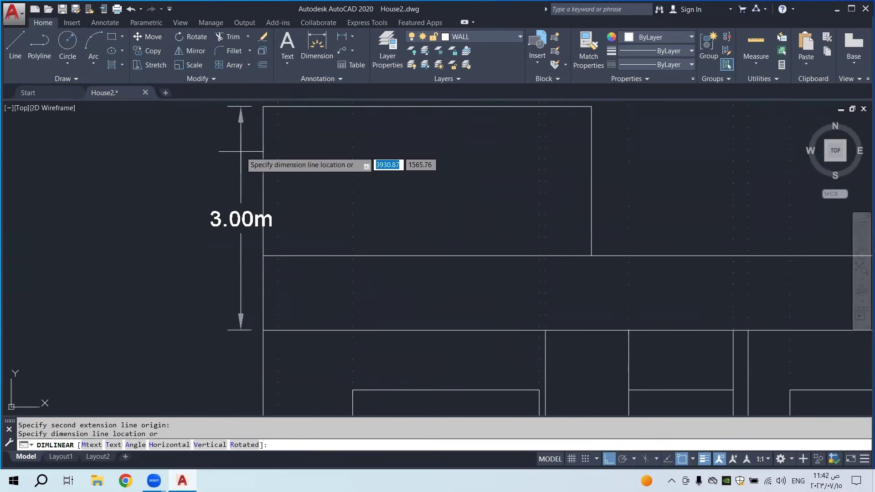
{"action": "key", "text": "Escape"}
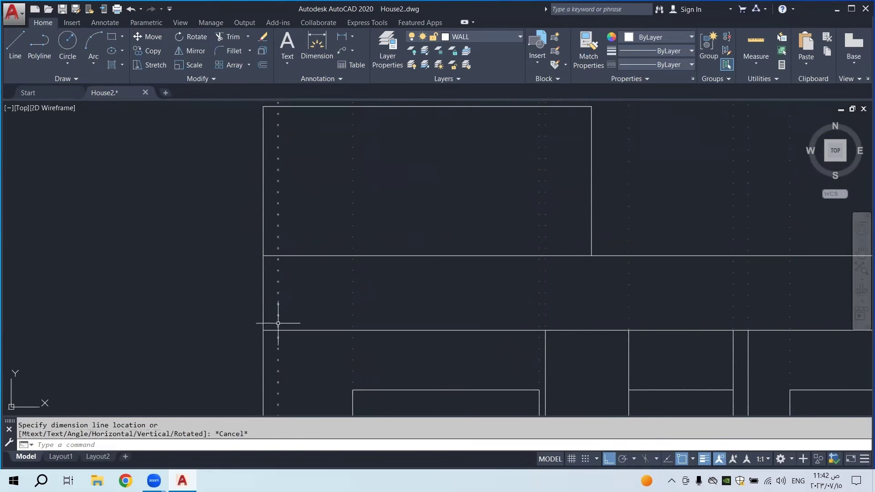
{"action": "middle_click_drag", "start_coordinate": [323, 240], "coordinate": [323, 314]}
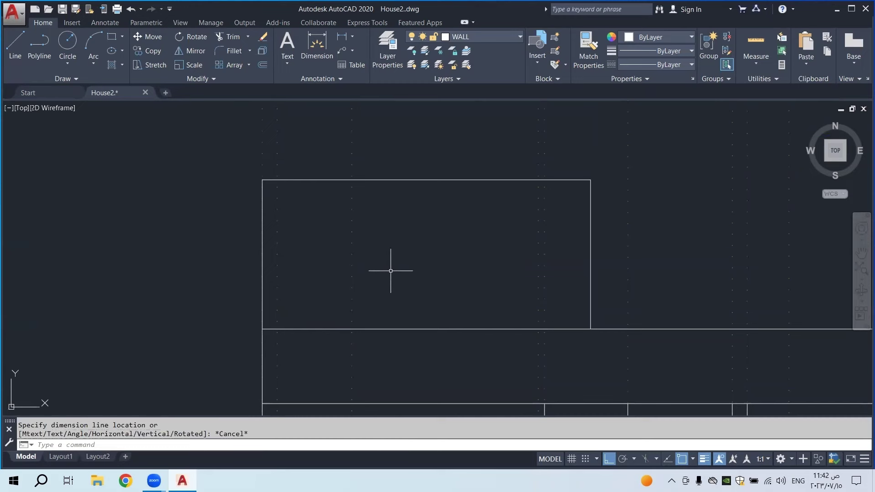
{"action": "scroll", "coordinate": [369, 297], "scroll_direction": "down", "scroll_amount": 4}
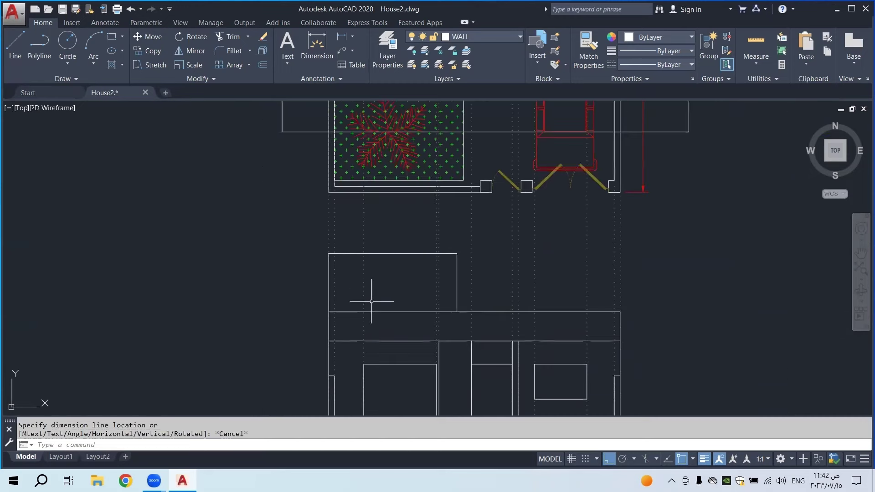
{"action": "middle_click_drag", "start_coordinate": [443, 246], "coordinate": [414, 289]}
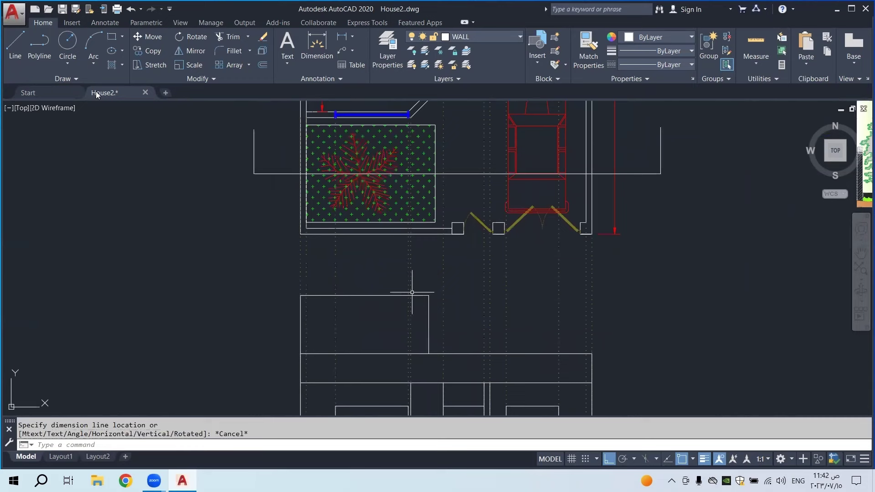
Draw a line 0.8 up from the box's top-left corner, across, then down the right wall
{"action": "left_click", "coordinate": [22, 59]}
{"action": "scroll", "coordinate": [319, 289], "scroll_direction": "up", "scroll_amount": 2}
{"action": "left_click", "coordinate": [267, 295]}
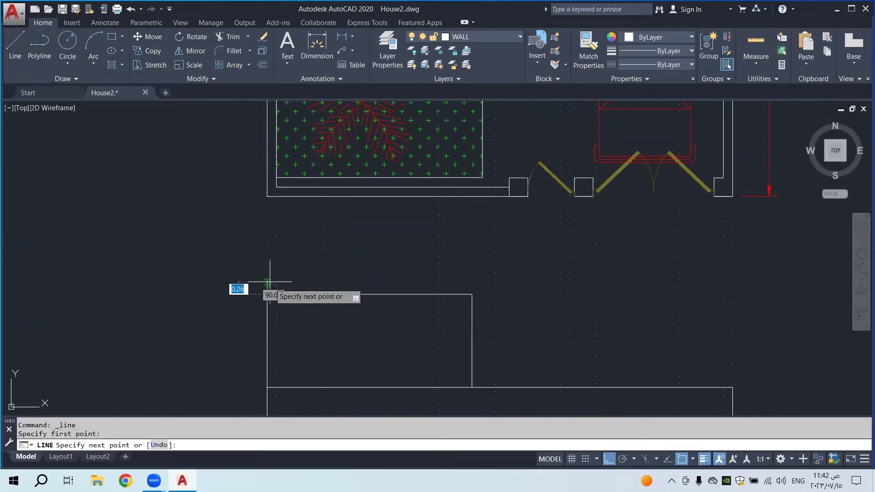
{"action": "key", "text": "BackSpace"}
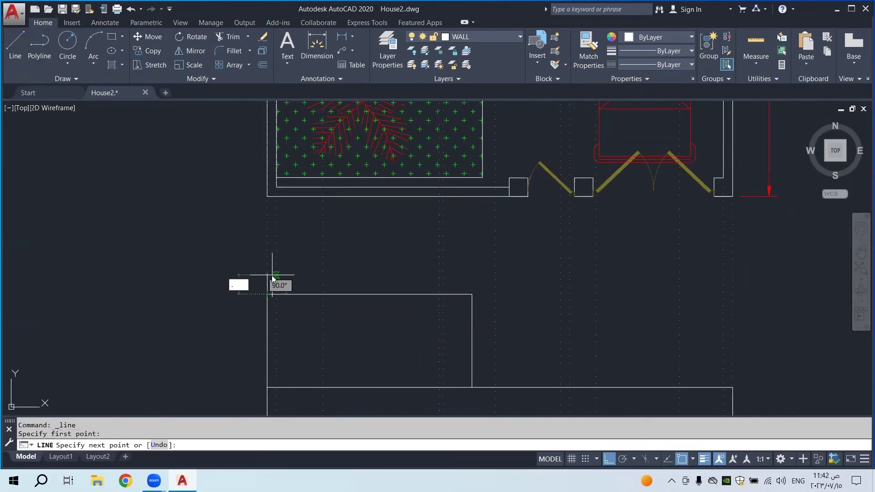
{"action": "type", "text": ".8"}
{"action": "key", "text": "Return"}
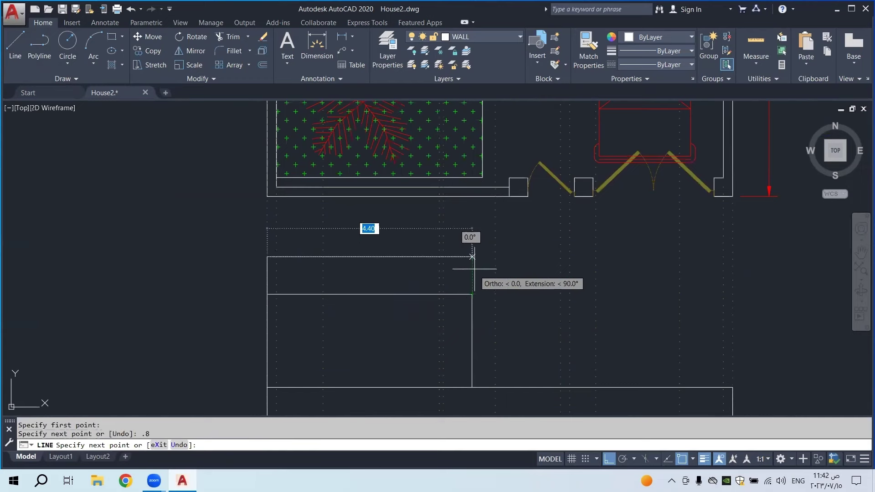
{"action": "left_click", "coordinate": [472, 257]}
{"action": "left_click", "coordinate": [471, 294]}
{"action": "key", "text": "Escape"}
{"action": "scroll", "coordinate": [387, 319], "scroll_direction": "down", "scroll_amount": 4}
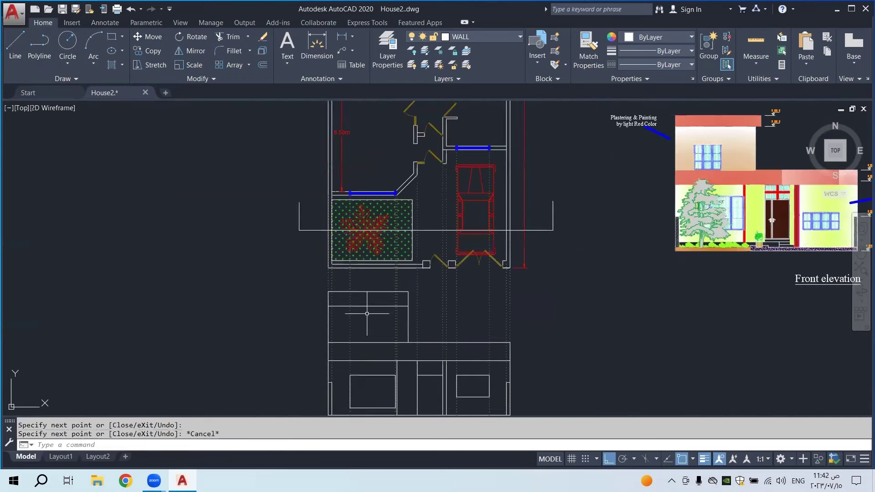
{"action": "key", "text": "Escape"}
Stretch the rectangle's right edge 0.4 to the right and extend its top edge to meet it
{"action": "scroll", "coordinate": [414, 295], "scroll_direction": "up", "scroll_amount": 6}
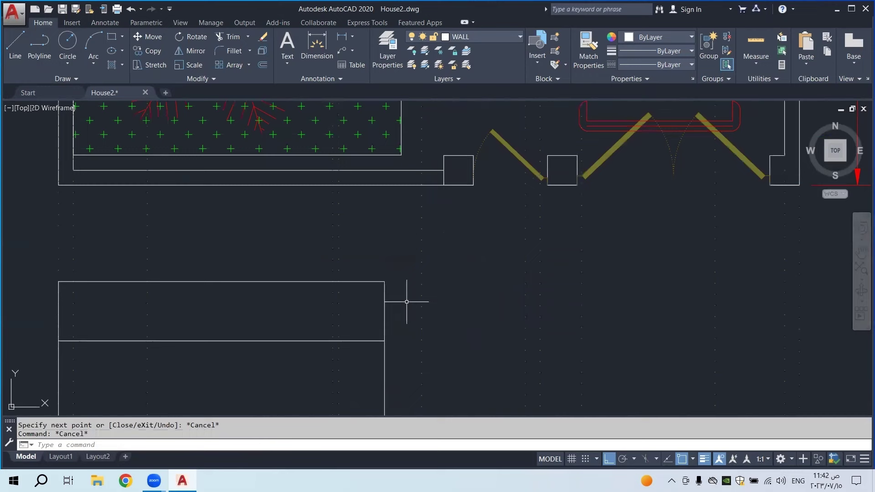
{"action": "left_click", "coordinate": [386, 313]}
{"action": "left_click", "coordinate": [385, 310]}
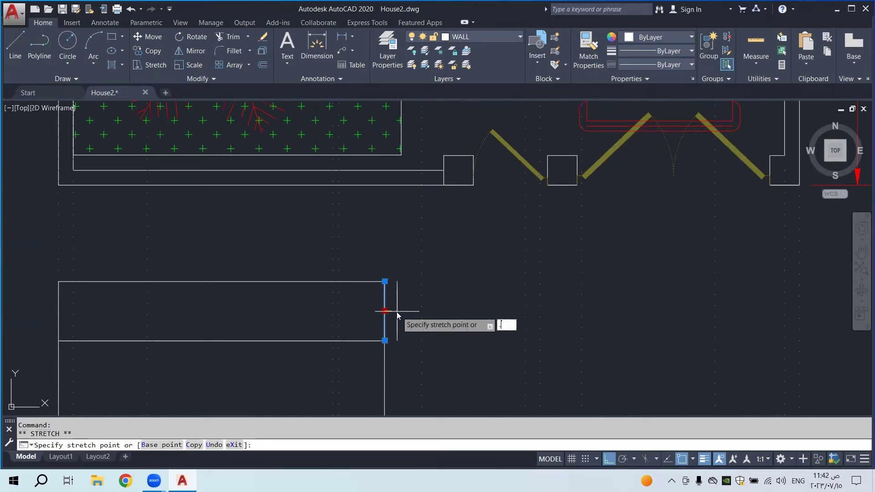
{"action": "key", "text": "Return"}
{"action": "key", "text": "Escape"}
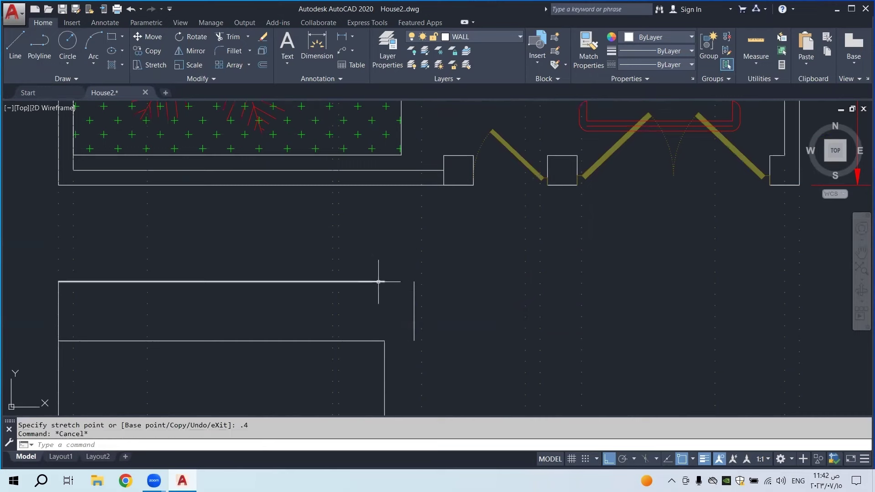
{"action": "left_click", "coordinate": [378, 281]}
{"action": "left_click", "coordinate": [385, 281]}
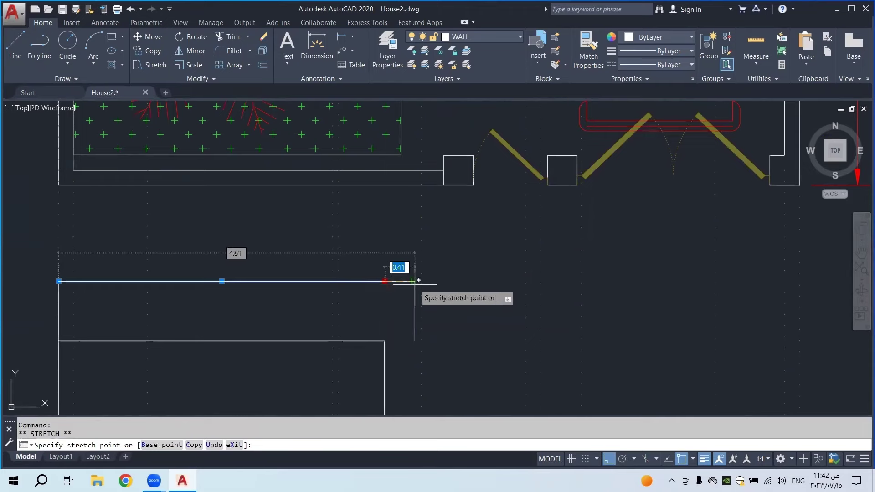
{"action": "left_click", "coordinate": [412, 282]}
{"action": "key", "text": "Escape"}
Draw the rectangle's bottom edge from the moved side back to the old corner
{"action": "left_click", "coordinate": [15, 45]}
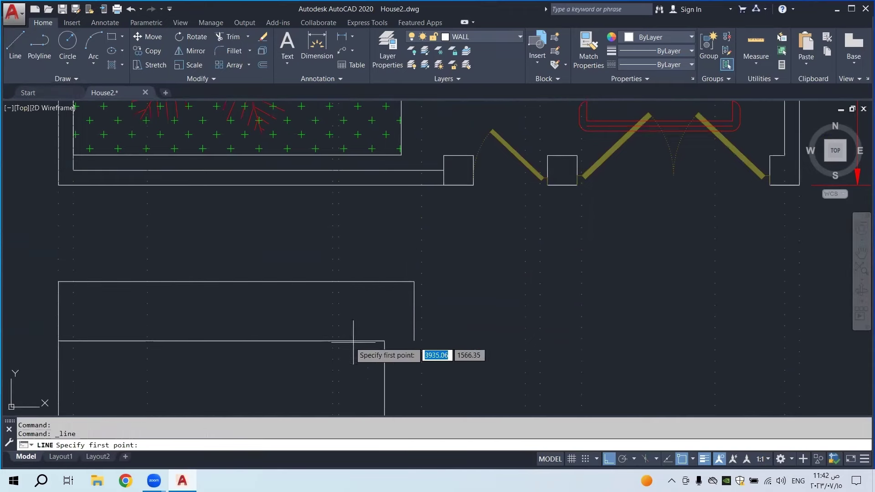
{"action": "left_click", "coordinate": [414, 340]}
{"action": "left_click", "coordinate": [384, 340]}
{"action": "key", "text": "Escape"}
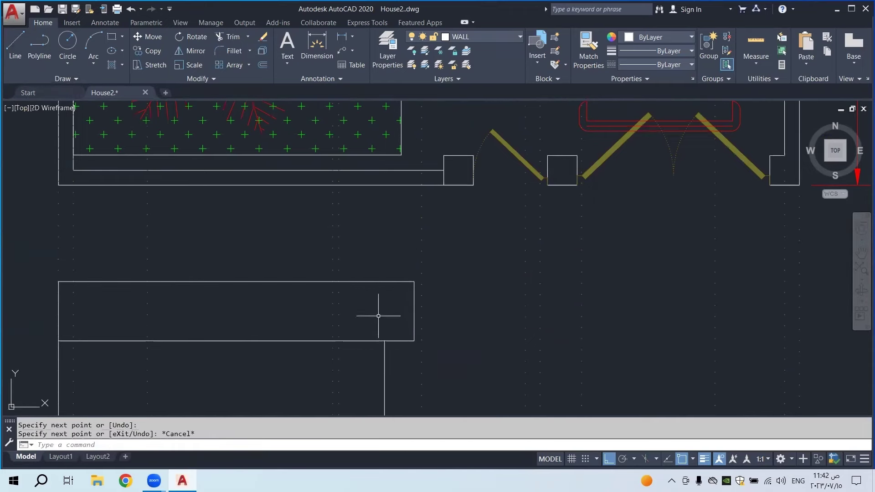
{"action": "scroll", "coordinate": [381, 312], "scroll_direction": "down", "scroll_amount": 5}
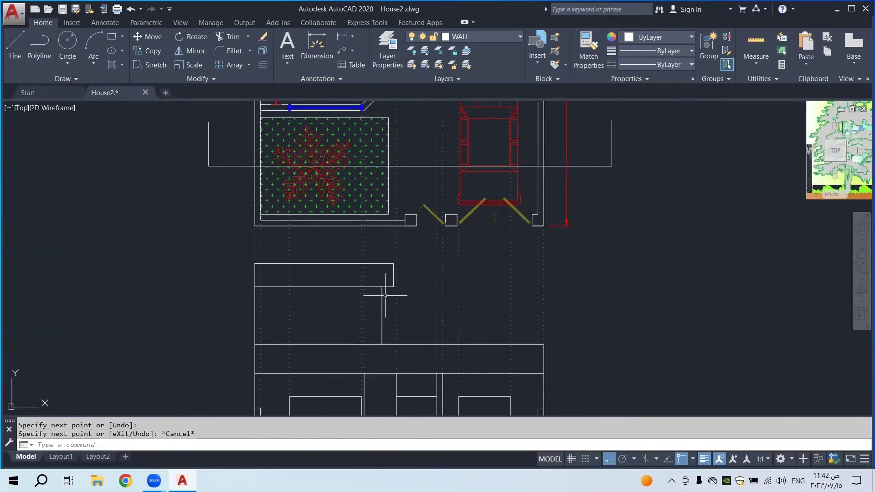
Bring the wall area into view and start a line on the wall edge, then cancel it
{"action": "middle_click_drag", "start_coordinate": [385, 336], "coordinate": [378, 305]}
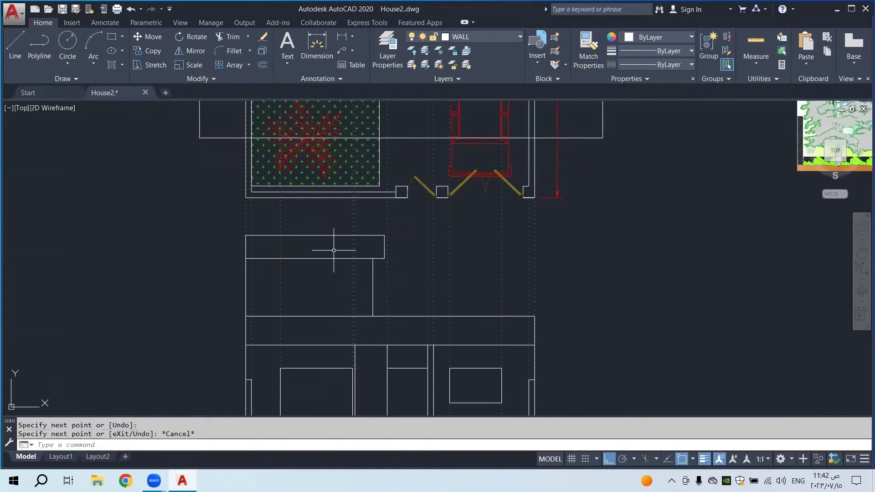
{"action": "scroll", "coordinate": [333, 250], "scroll_direction": "down", "scroll_amount": 4}
{"action": "scroll", "coordinate": [332, 267], "scroll_direction": "up", "scroll_amount": 4}
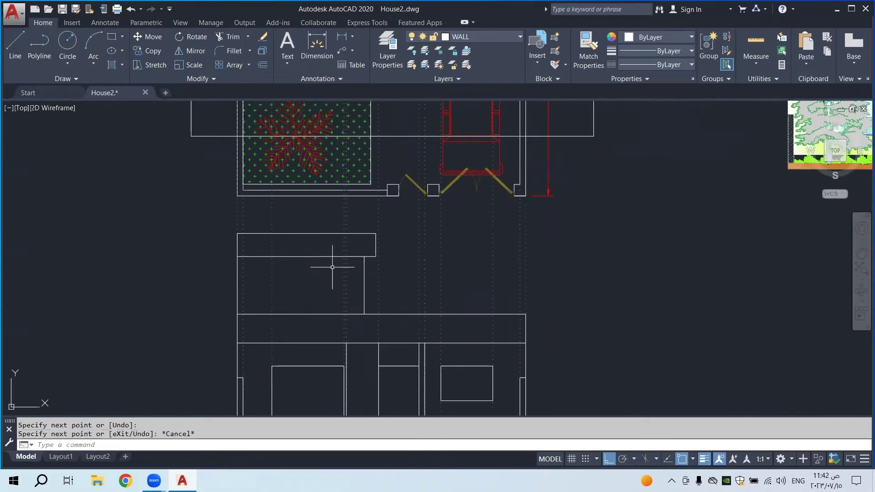
{"action": "scroll", "coordinate": [311, 251], "scroll_direction": "up", "scroll_amount": 6}
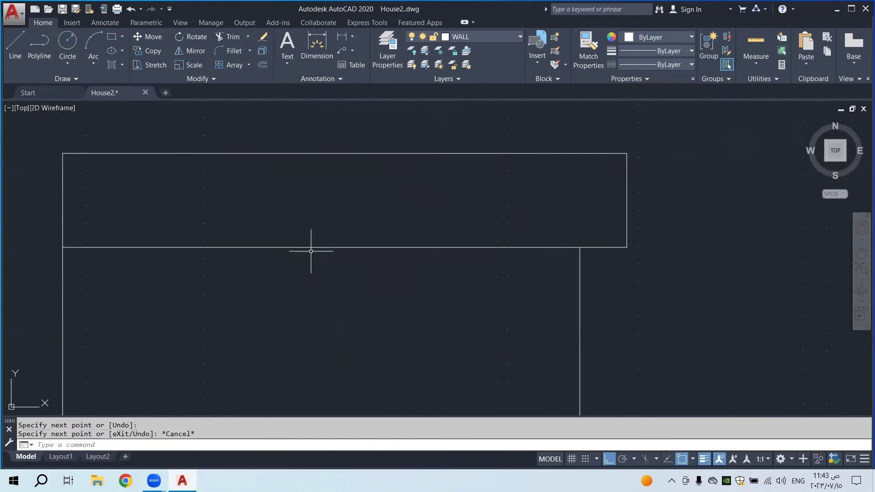
{"action": "scroll", "coordinate": [340, 258], "scroll_direction": "down", "scroll_amount": 3}
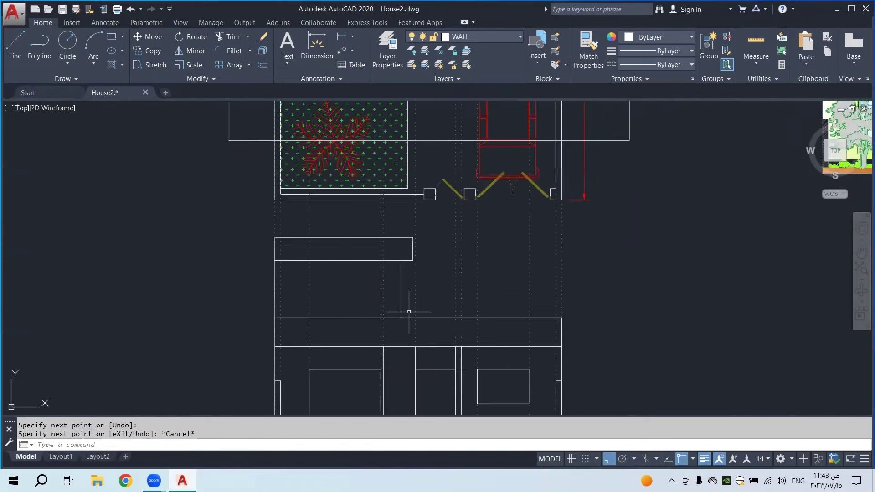
{"action": "scroll", "coordinate": [397, 289], "scroll_direction": "down", "scroll_amount": 1}
{"action": "scroll", "coordinate": [410, 307], "scroll_direction": "up", "scroll_amount": 1}
{"action": "middle_click_drag", "start_coordinate": [431, 318], "coordinate": [406, 270]}
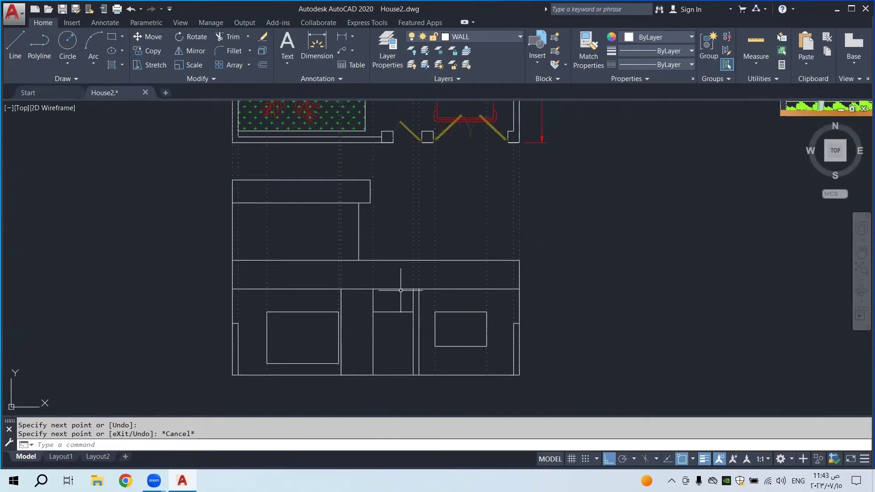
{"action": "scroll", "coordinate": [396, 283], "scroll_direction": "down", "scroll_amount": 4}
{"action": "scroll", "coordinate": [344, 242], "scroll_direction": "up", "scroll_amount": 4}
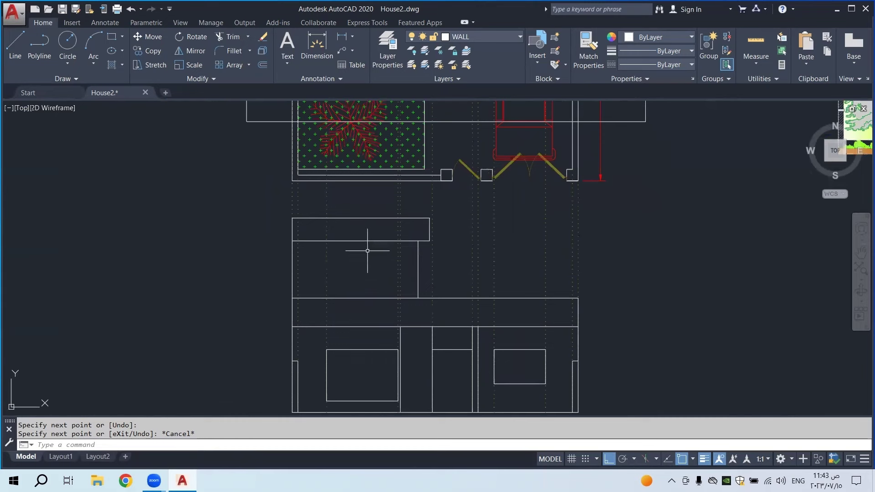
{"action": "scroll", "coordinate": [347, 256], "scroll_direction": "up", "scroll_amount": 4}
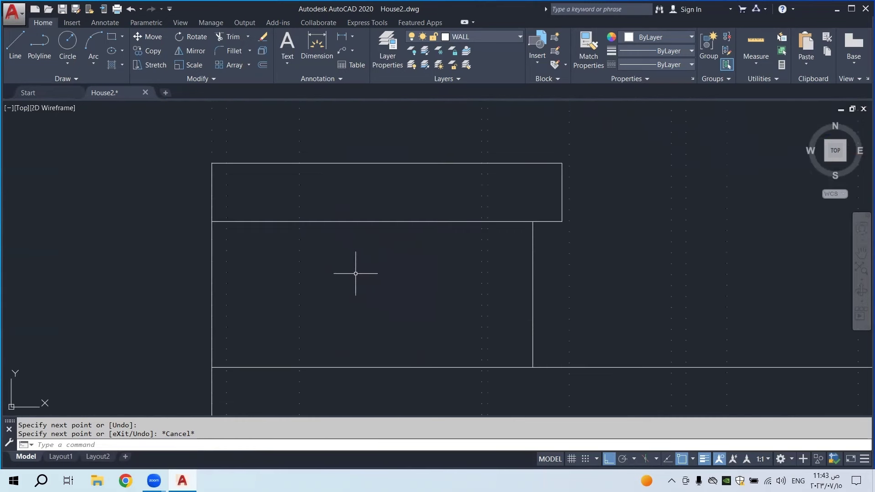
{"action": "left_click", "coordinate": [24, 54]}
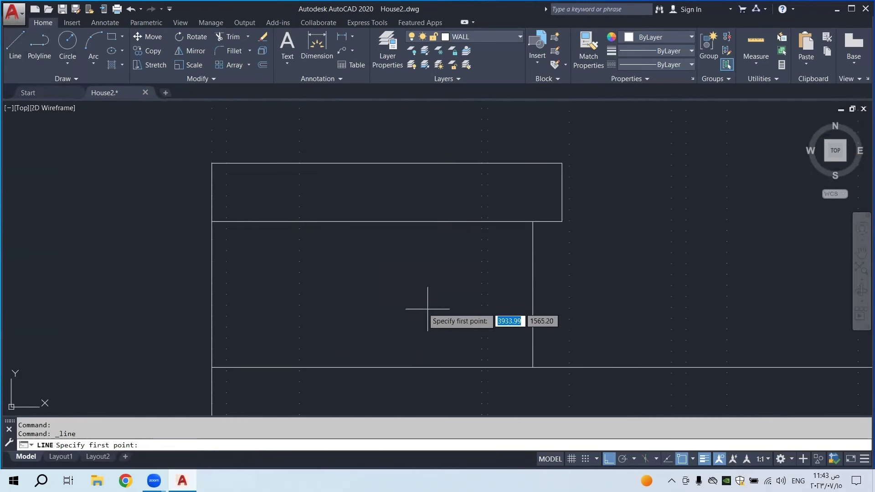
{"action": "scroll", "coordinate": [480, 355], "scroll_direction": "down", "scroll_amount": 2}
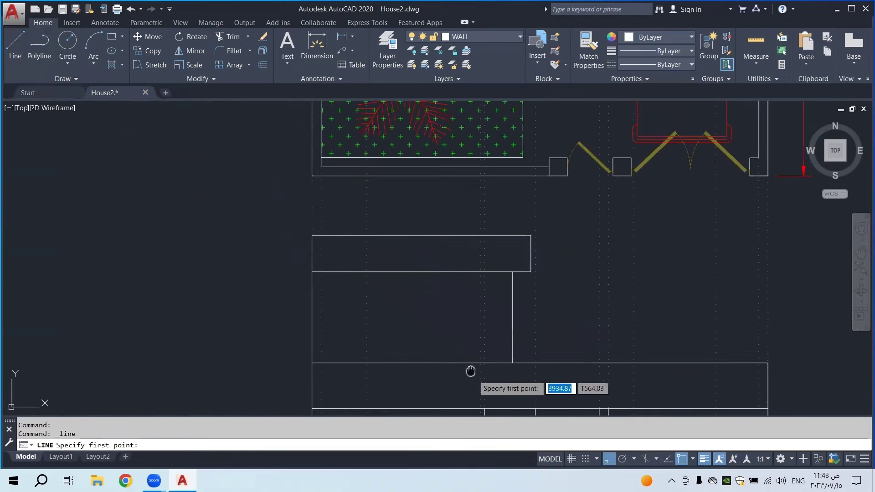
{"action": "scroll", "coordinate": [470, 366], "scroll_direction": "up", "scroll_amount": 1}
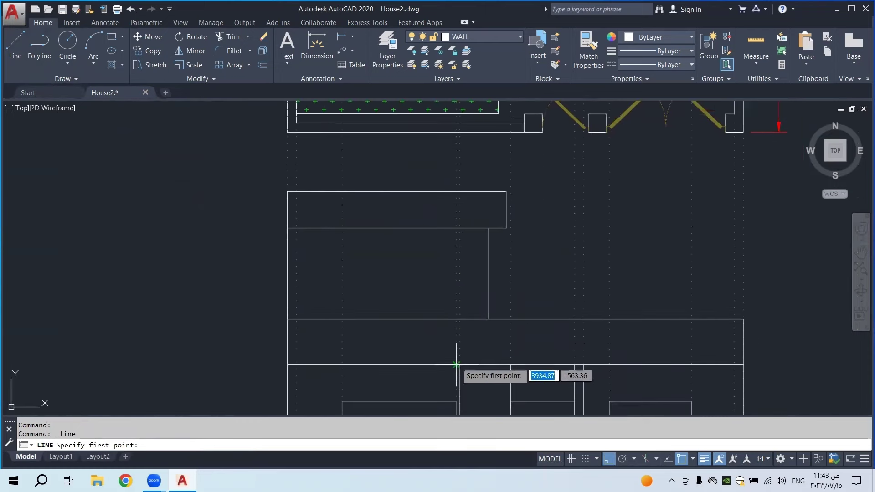
{"action": "left_click", "coordinate": [456, 319]}
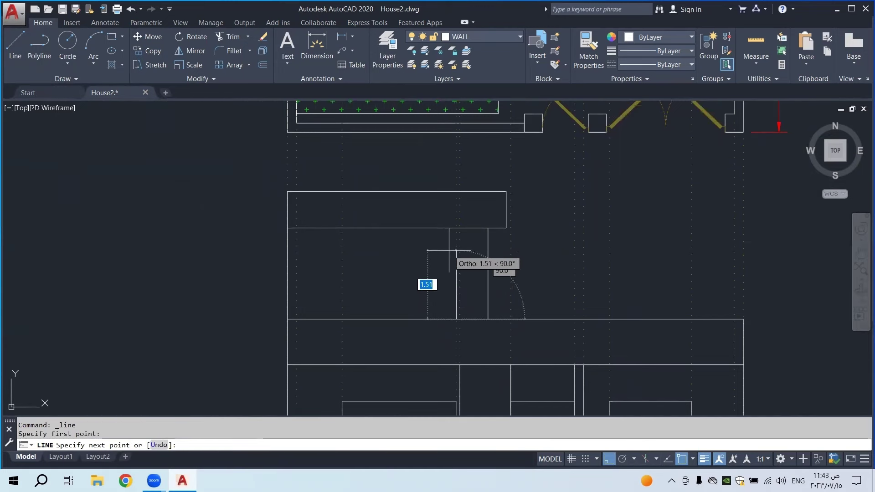
{"action": "type", "text": "1"}
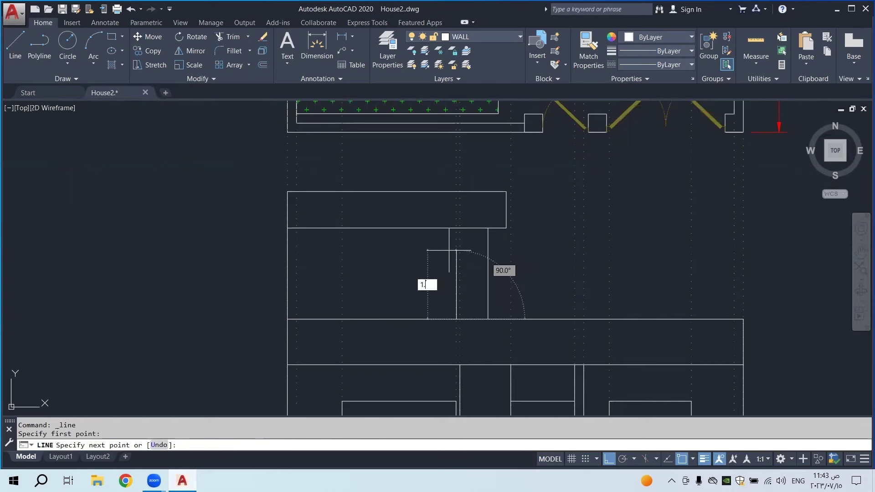
{"action": "type", "text": "."}
{"action": "key", "text": "Escape"}
{"action": "key", "text": "Escape"}
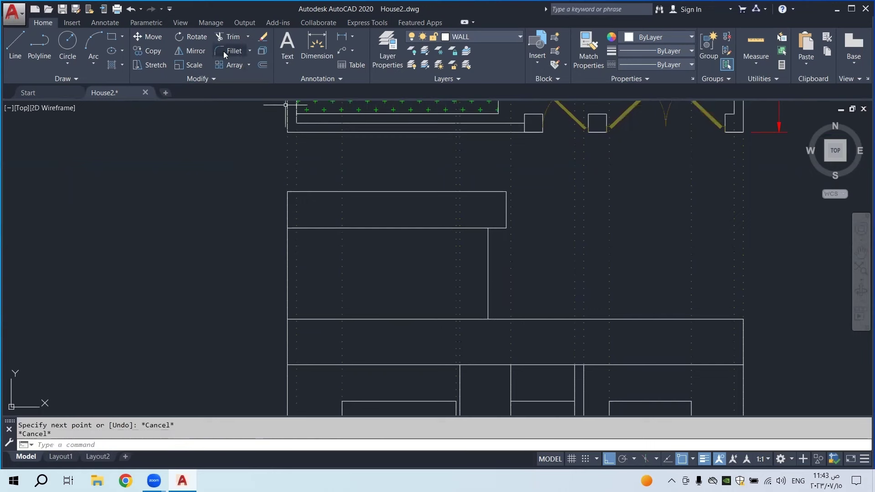
Draw a 0.2 vertical segment on the wall with a short horizontal leg
{"action": "left_click", "coordinate": [21, 42]}
{"action": "scroll", "coordinate": [455, 358], "scroll_direction": "up", "scroll_amount": 2}
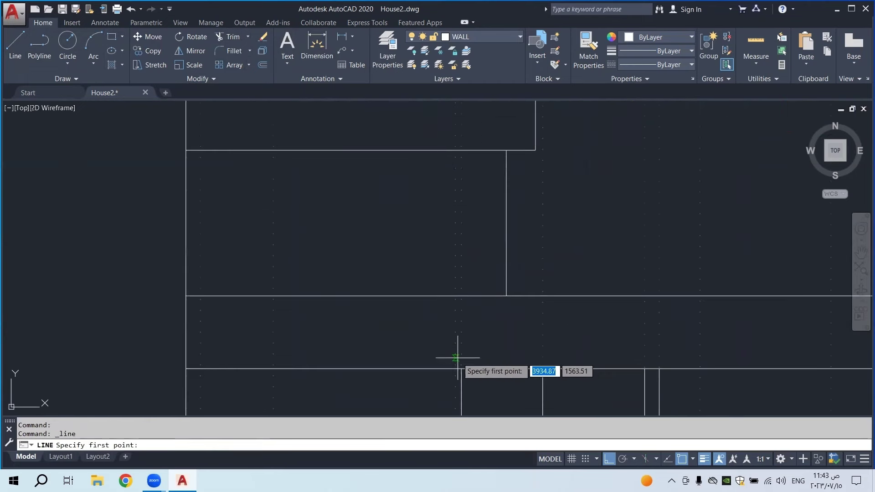
{"action": "left_click", "coordinate": [461, 368]}
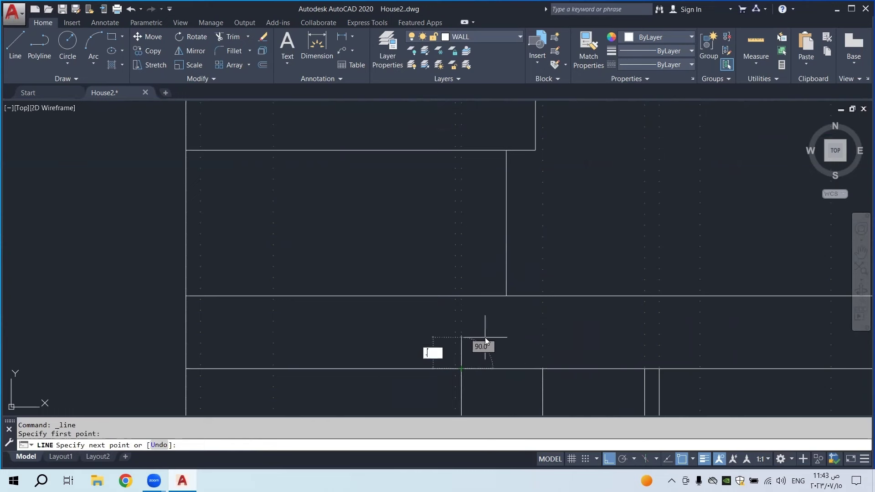
{"action": "type", "text": ".2"}
{"action": "key", "text": "Return"}
{"action": "left_click", "coordinate": [528, 354]}
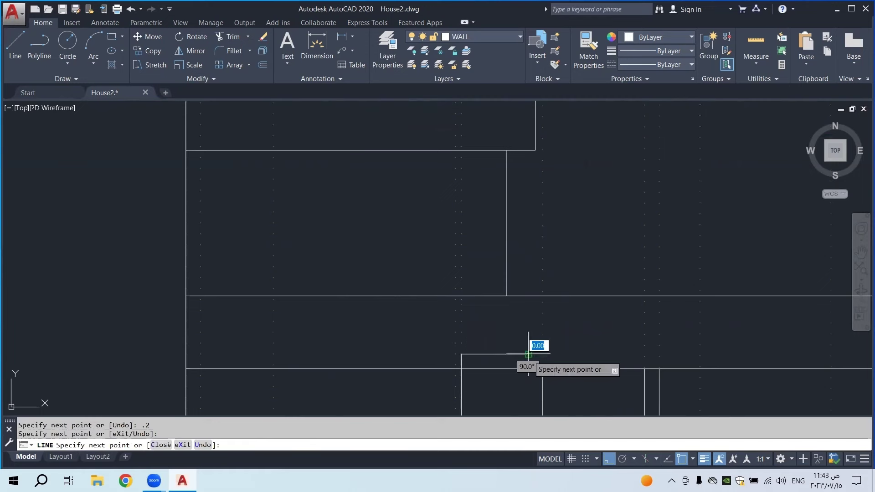
{"action": "key", "text": "Escape"}
Draw a line 2 units up, then left and down to the floor edge
{"action": "left_click", "coordinate": [15, 45]}
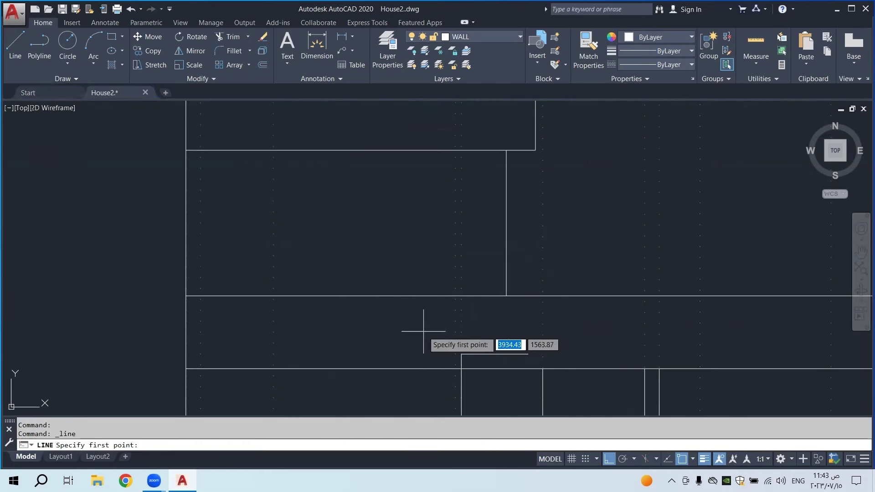
{"action": "left_click", "coordinate": [461, 354]}
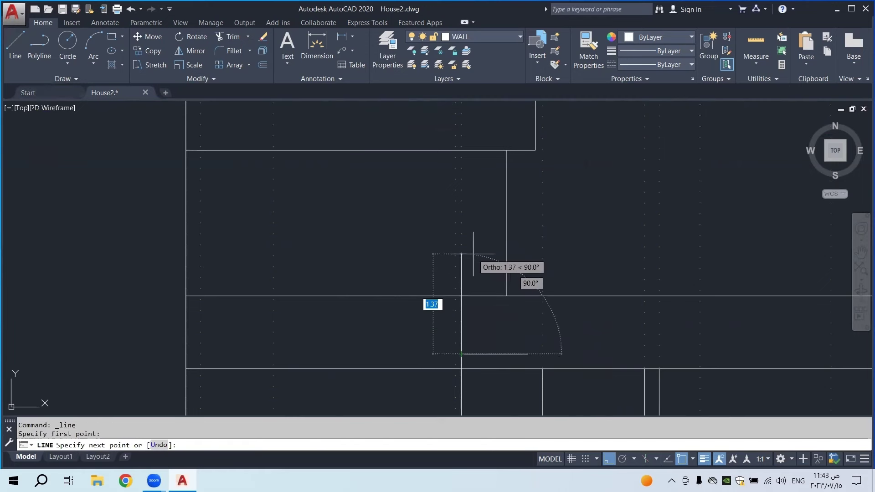
{"action": "type", "text": "2"}
{"action": "key", "text": "Return"}
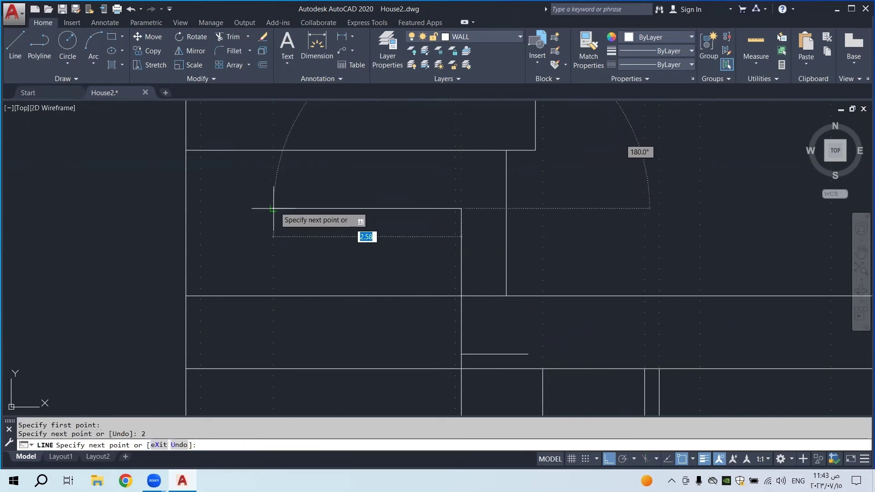
{"action": "left_click", "coordinate": [232, 208]}
{"action": "left_click", "coordinate": [231, 296]}
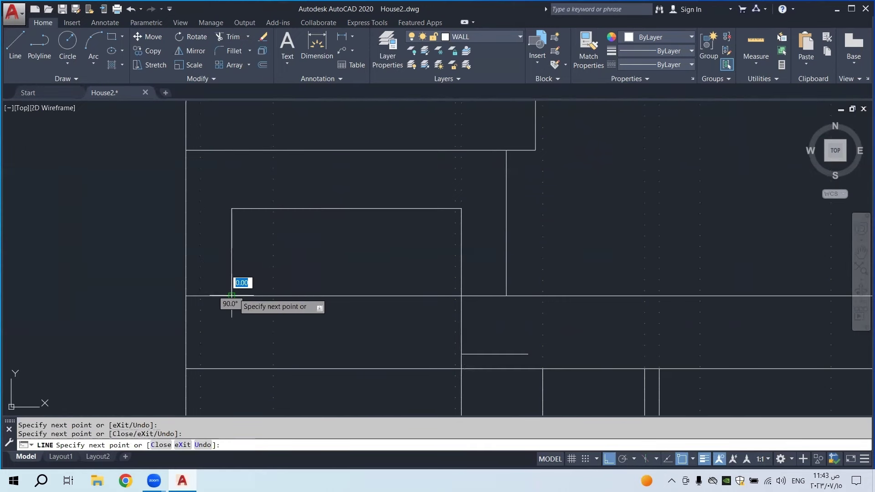
{"action": "key", "text": "Escape"}
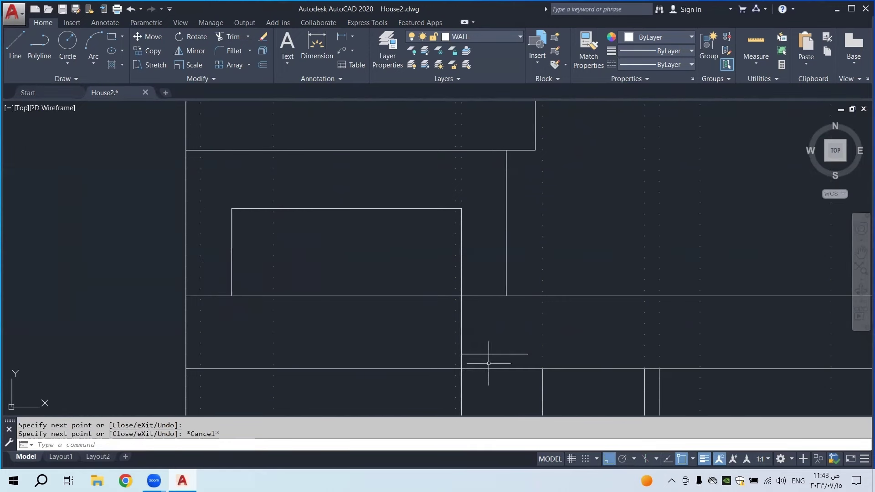
Delete the stray vertical, short horizontal and short vertical segments
{"action": "left_click", "coordinate": [461, 336]}
{"action": "left_click", "coordinate": [484, 353]}
{"action": "key", "text": "Delete"}
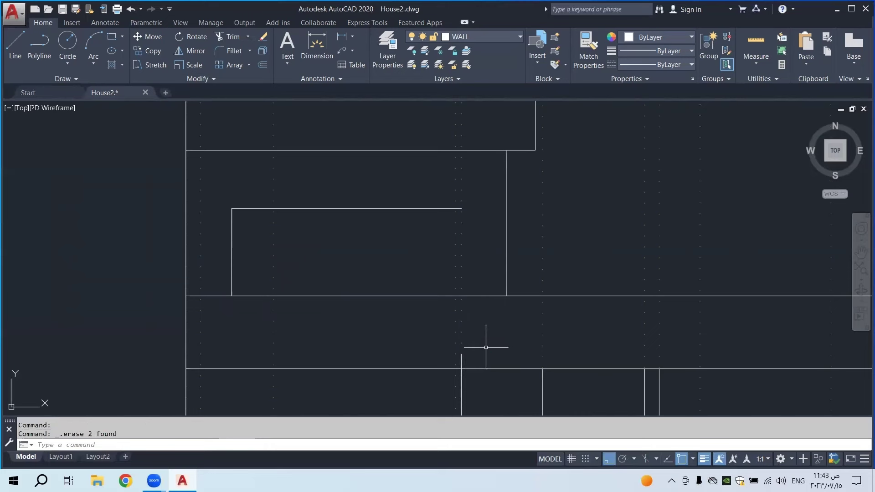
{"action": "left_click", "coordinate": [463, 360]}
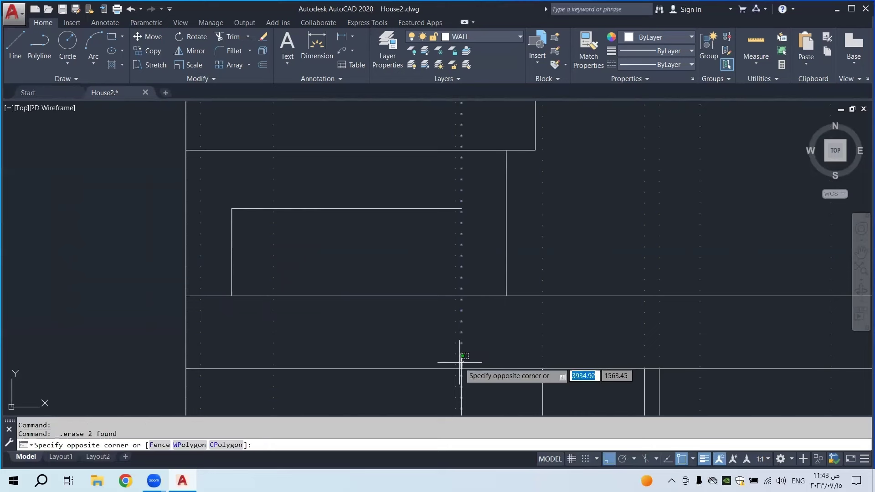
{"action": "left_click", "coordinate": [461, 366]}
{"action": "key", "text": "Escape"}
{"action": "left_click", "coordinate": [462, 361]}
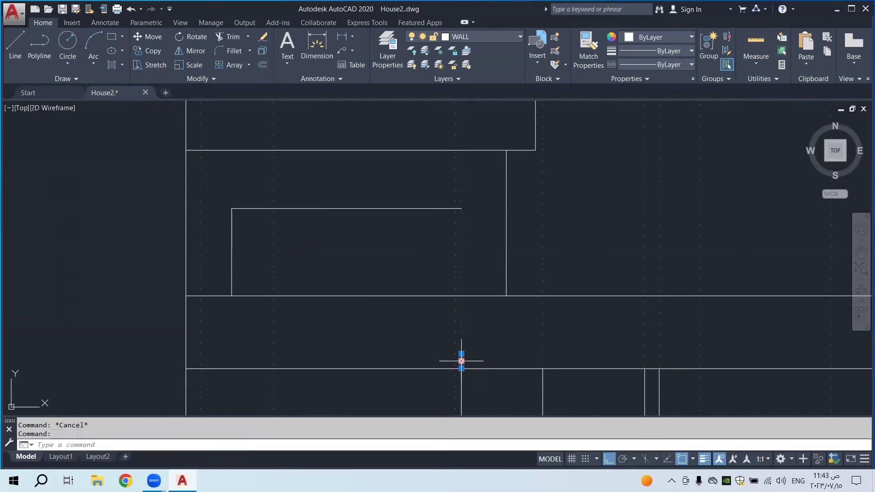
{"action": "key", "text": "Delete"}
Draw a vertical line from the rectangle's top-right corner down to its bottom edge
{"action": "left_click", "coordinate": [16, 48]}
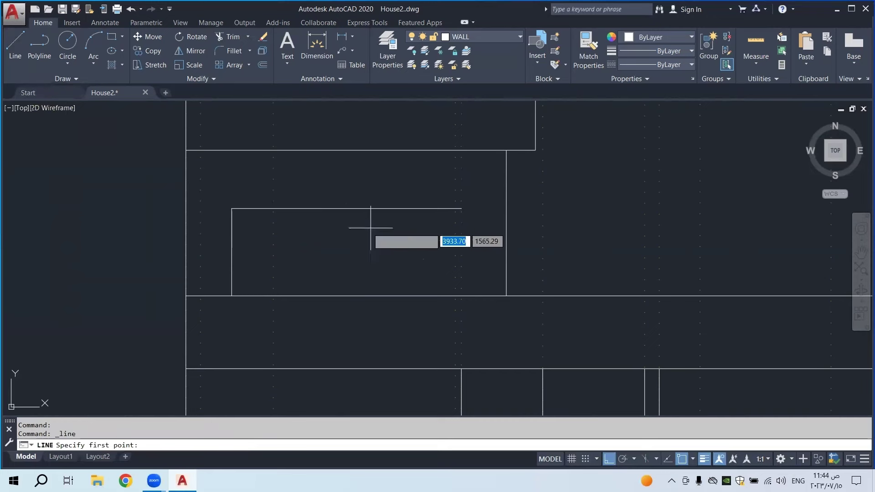
{"action": "left_click", "coordinate": [462, 209]}
{"action": "left_click", "coordinate": [462, 296]}
{"action": "key", "text": "Escape"}
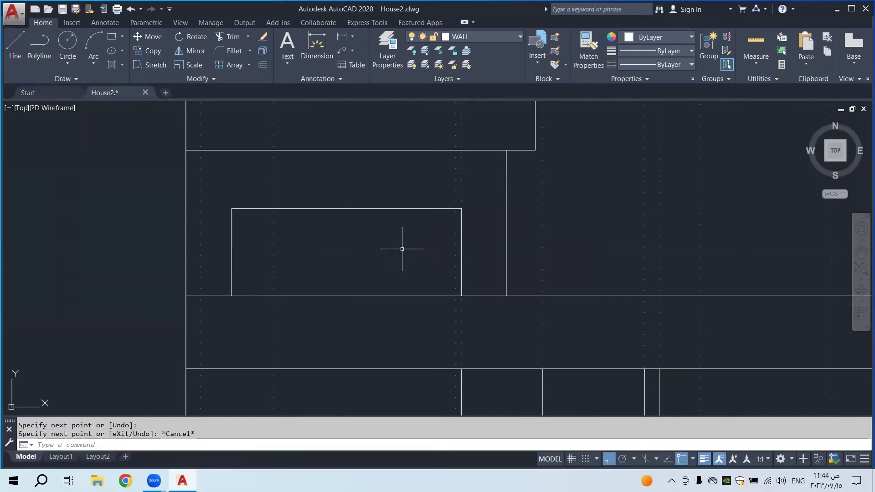
{"action": "scroll", "coordinate": [401, 248], "scroll_direction": "down", "scroll_amount": 4}
Zoom and pan until the reception, kitchen, planter and parking bay fill the view beside the elevation
{"action": "scroll", "coordinate": [420, 277], "scroll_direction": "up", "scroll_amount": 2}
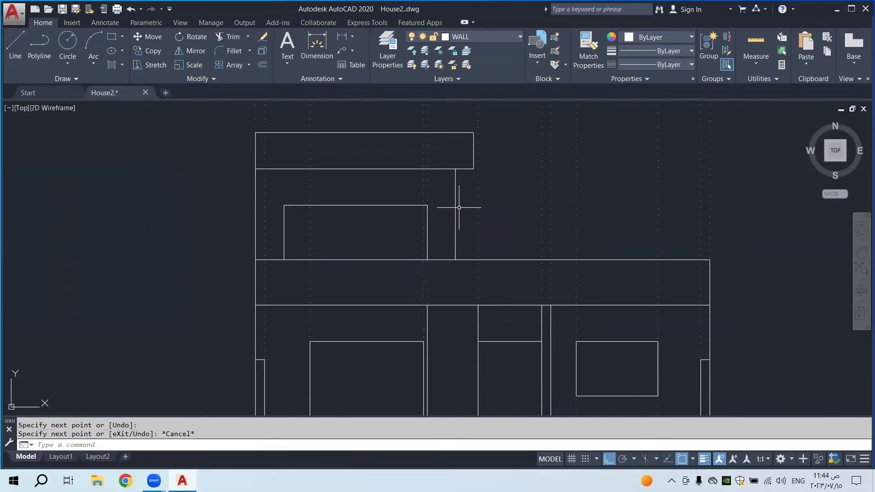
{"action": "scroll", "coordinate": [459, 207], "scroll_direction": "up", "scroll_amount": 4}
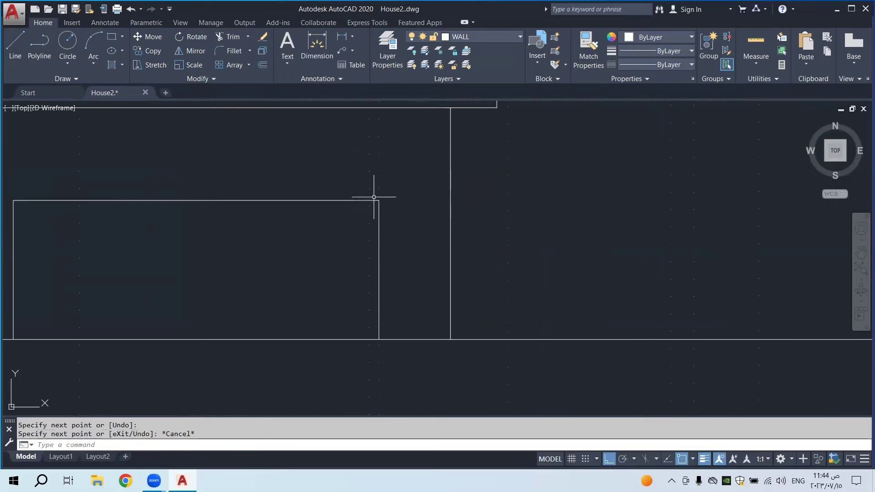
{"action": "scroll", "coordinate": [455, 191], "scroll_direction": "down", "scroll_amount": 4}
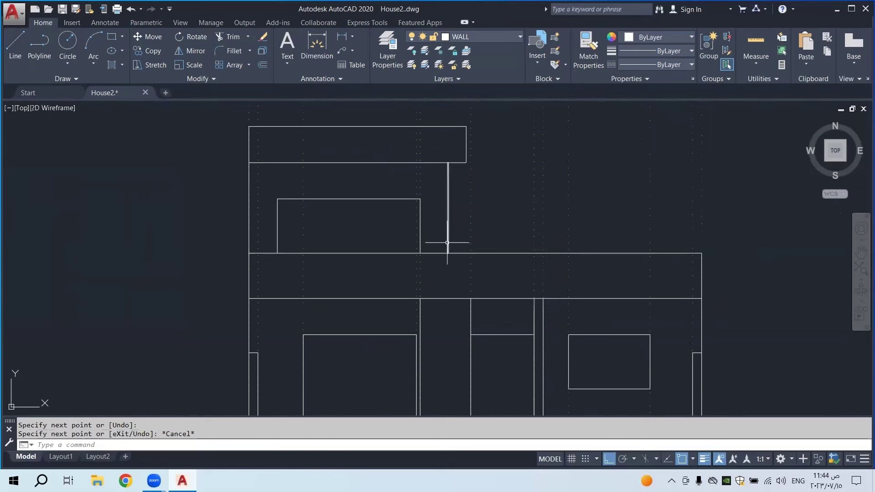
{"action": "scroll", "coordinate": [447, 244], "scroll_direction": "down", "scroll_amount": 2}
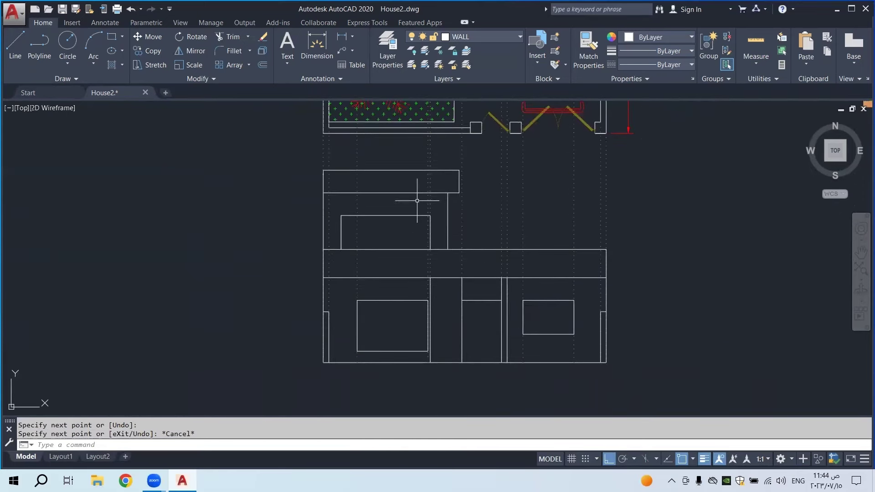
{"action": "scroll", "coordinate": [416, 201], "scroll_direction": "up", "scroll_amount": 2}
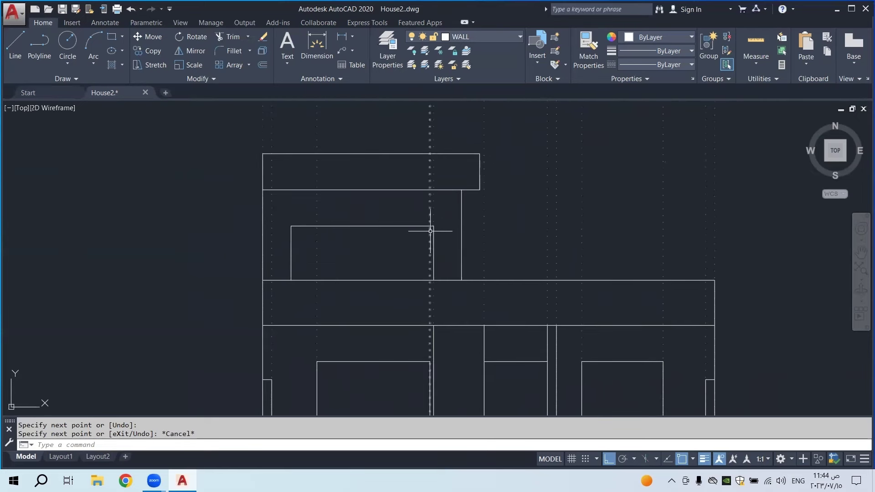
{"action": "scroll", "coordinate": [474, 230], "scroll_direction": "down", "scroll_amount": 4}
{"action": "middle_click_drag", "start_coordinate": [489, 269], "coordinate": [480, 284]}
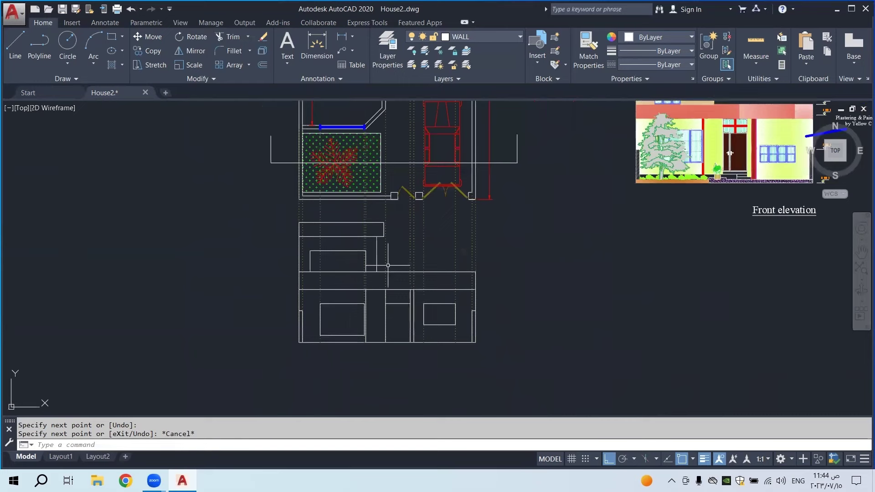
{"action": "middle_click_drag", "start_coordinate": [387, 266], "coordinate": [355, 321]}
{"action": "scroll", "coordinate": [444, 285], "scroll_direction": "down", "scroll_amount": 4}
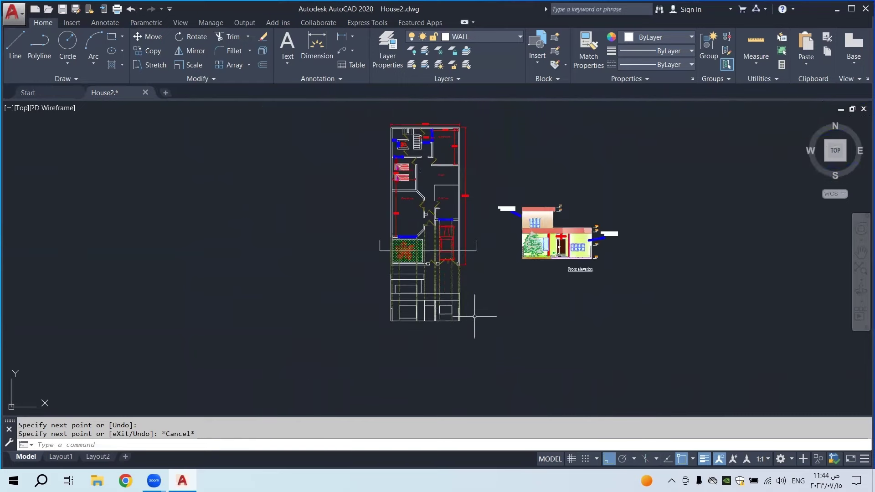
{"action": "scroll", "coordinate": [458, 303], "scroll_direction": "up", "scroll_amount": 4}
{"action": "middle_click_drag", "start_coordinate": [414, 280], "coordinate": [416, 301]}
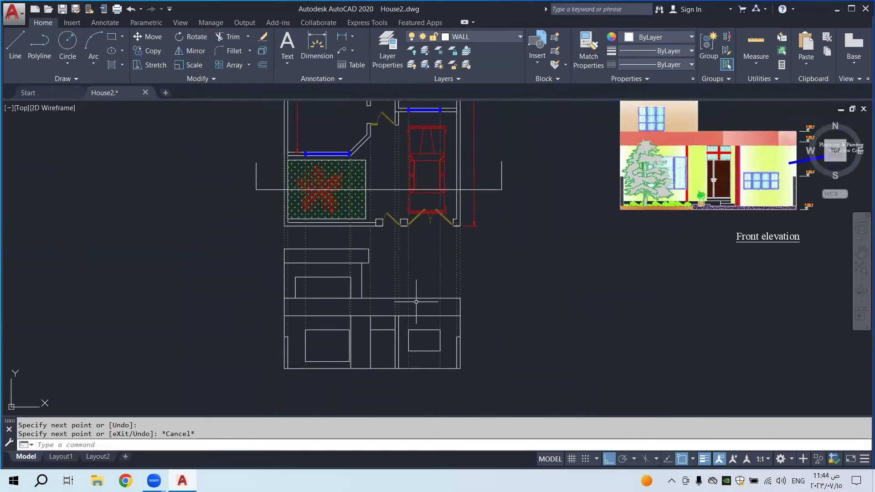
{"action": "scroll", "coordinate": [416, 301], "scroll_direction": "down", "scroll_amount": 5}
{"action": "scroll", "coordinate": [362, 313], "scroll_direction": "up", "scroll_amount": 7}
{"action": "scroll", "coordinate": [400, 272], "scroll_direction": "down", "scroll_amount": 4}
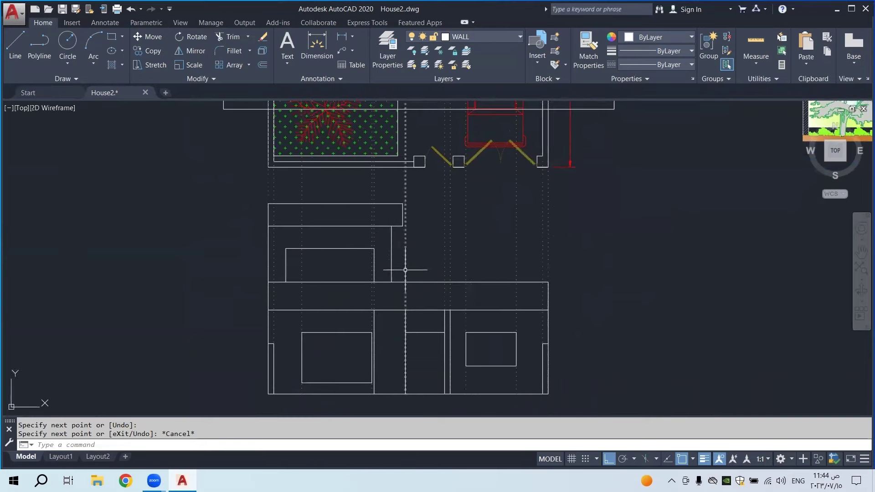
{"action": "middle_click_drag", "start_coordinate": [414, 203], "coordinate": [413, 209]}
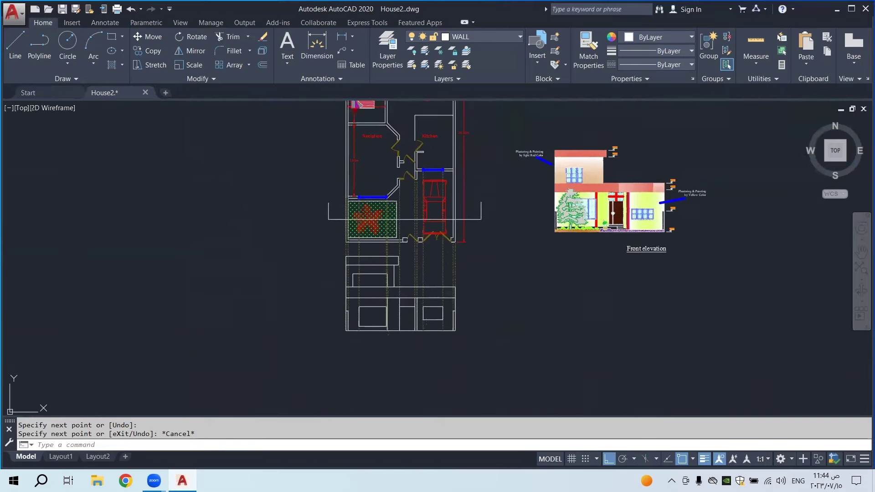
{"action": "scroll", "coordinate": [425, 189], "scroll_direction": "up", "scroll_amount": 4}
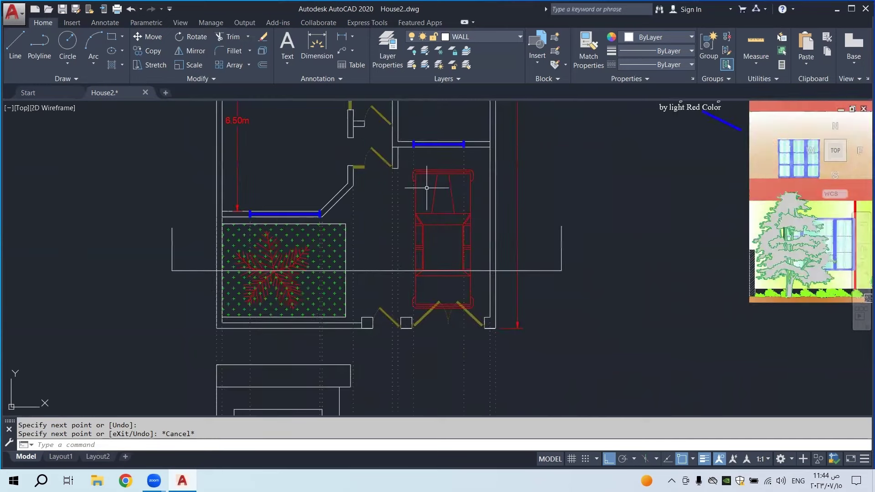
{"action": "scroll", "coordinate": [404, 249], "scroll_direction": "down", "scroll_amount": 4}
{"action": "scroll", "coordinate": [357, 238], "scroll_direction": "up", "scroll_amount": 5}
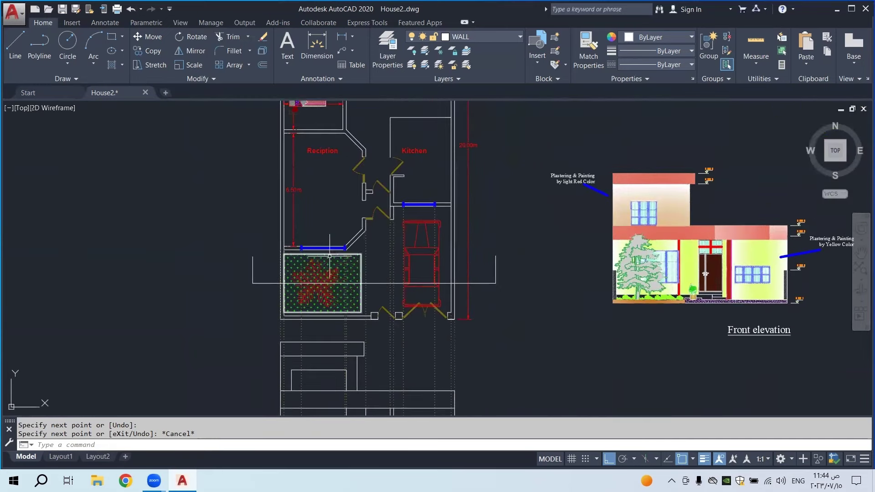
{"action": "scroll", "coordinate": [364, 205], "scroll_direction": "down", "scroll_amount": 4}
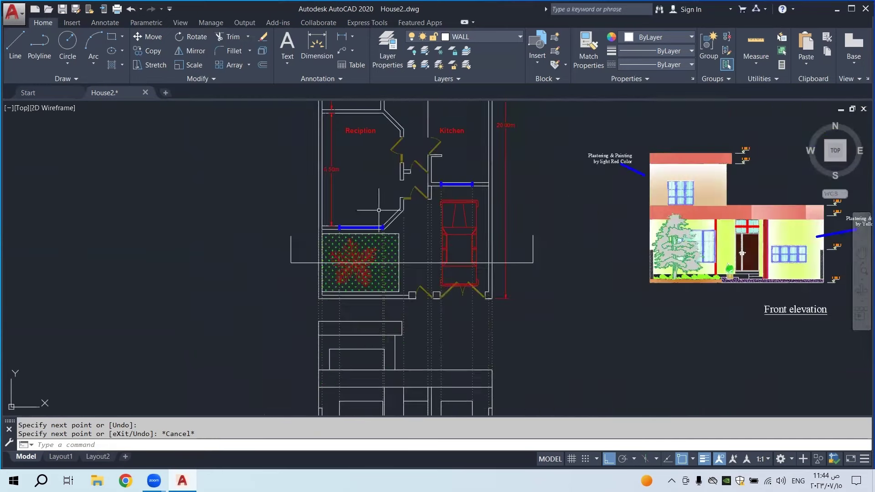
{"action": "scroll", "coordinate": [342, 225], "scroll_direction": "up", "scroll_amount": 2}
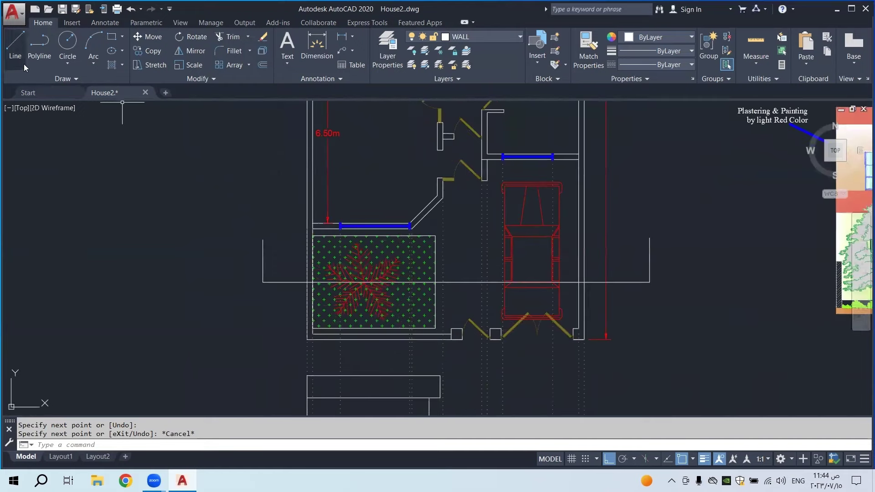
Draw a straight line from the garden's top-left corner rightward past its top edge
{"action": "left_click", "coordinate": [15, 46]}
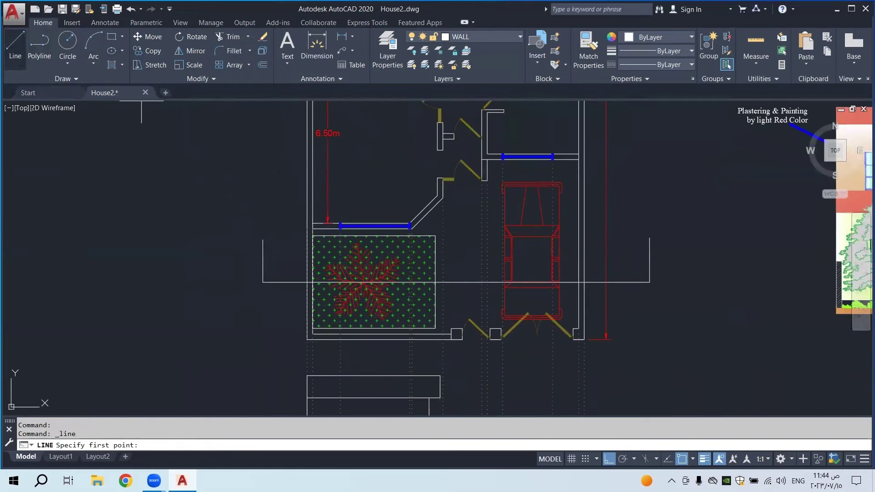
{"action": "scroll", "coordinate": [309, 239], "scroll_direction": "up", "scroll_amount": 4}
{"action": "left_click", "coordinate": [309, 239]}
{"action": "scroll", "coordinate": [301, 239], "scroll_direction": "down", "scroll_amount": 4}
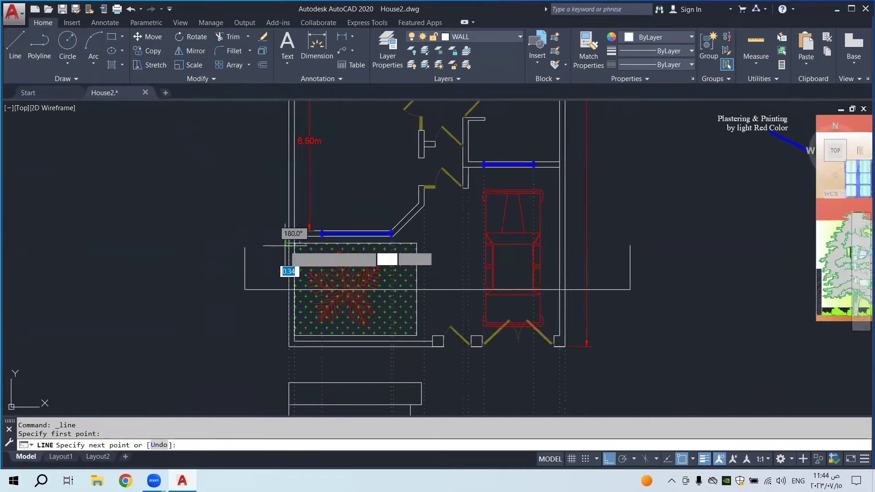
{"action": "scroll", "coordinate": [355, 289], "scroll_direction": "down", "scroll_amount": 4}
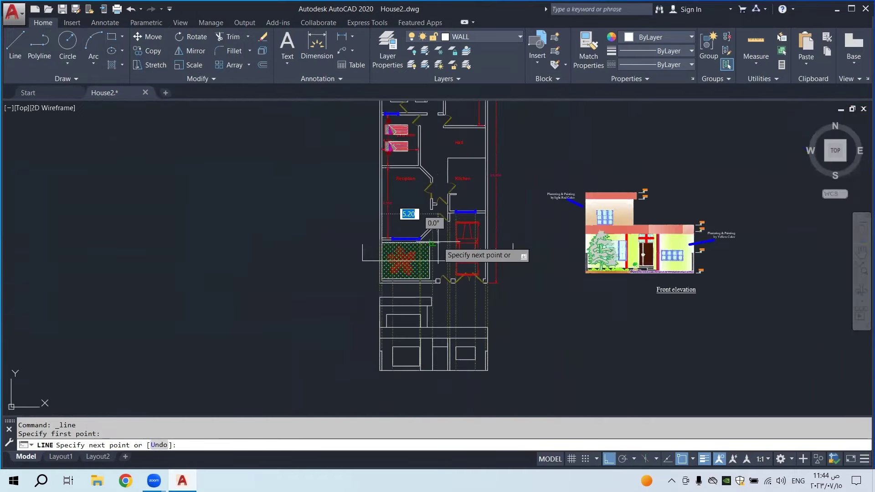
{"action": "scroll", "coordinate": [437, 243], "scroll_direction": "up", "scroll_amount": 4}
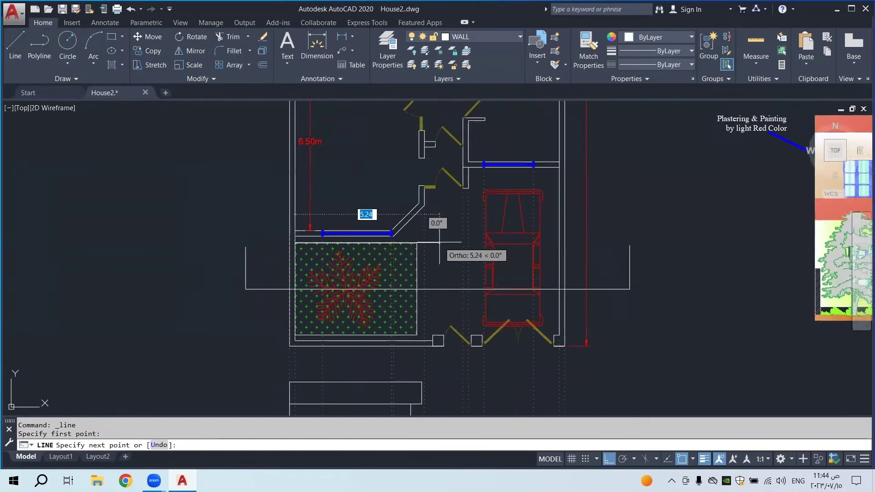
{"action": "left_click", "coordinate": [438, 243]}
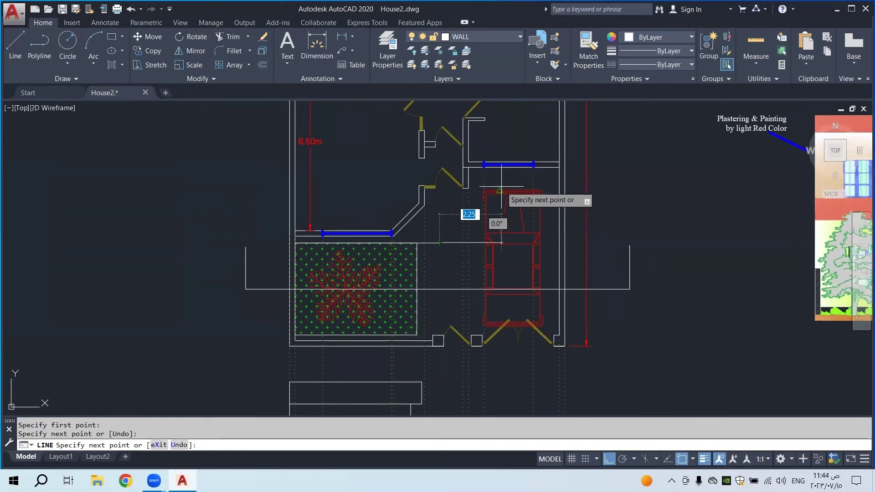
{"action": "key", "text": "Escape"}
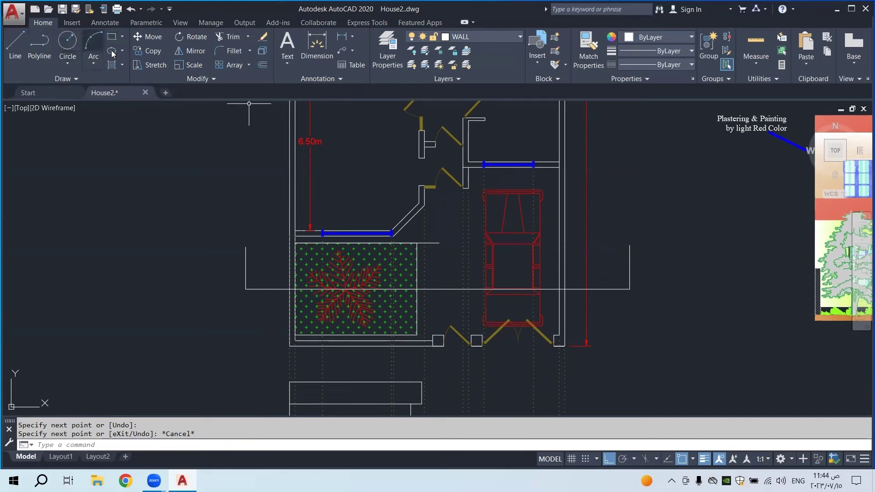
Draw a three-point arc from the new line's end to the car's front corner
{"action": "left_click", "coordinate": [90, 48]}
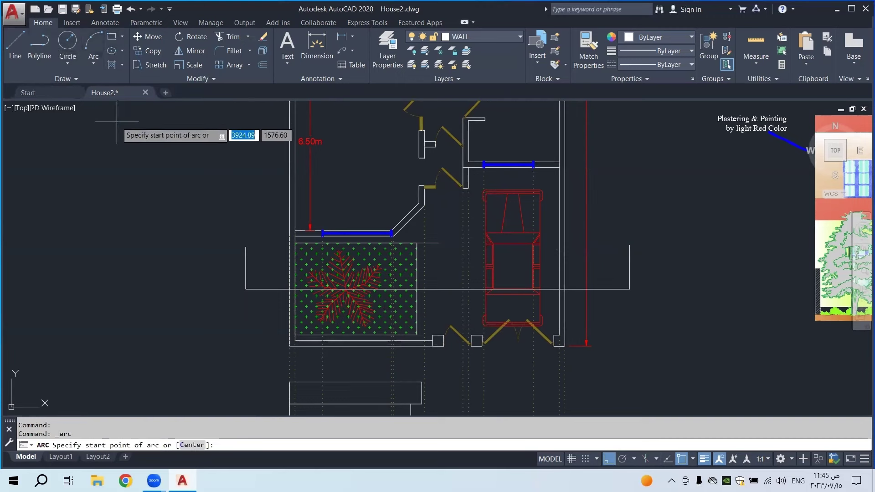
{"action": "left_click", "coordinate": [95, 65]}
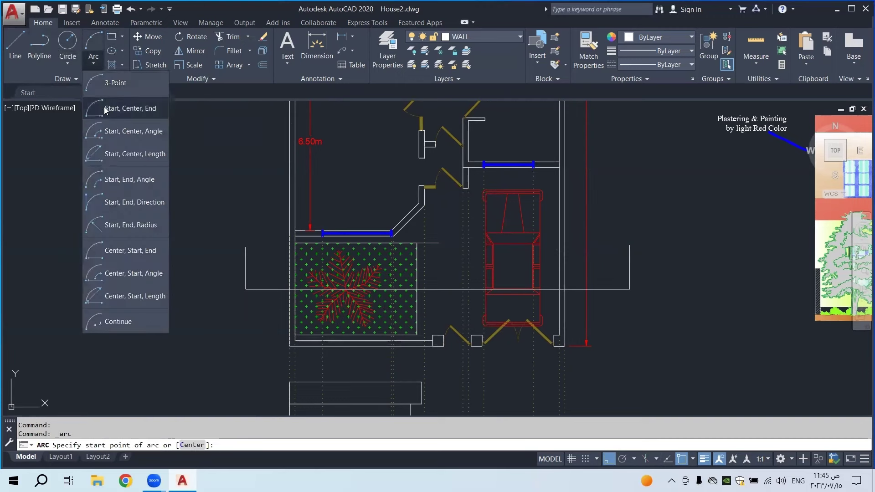
{"action": "scroll", "coordinate": [463, 235], "scroll_direction": "up", "scroll_amount": 2}
{"action": "scroll", "coordinate": [464, 236], "scroll_direction": "up", "scroll_amount": 2}
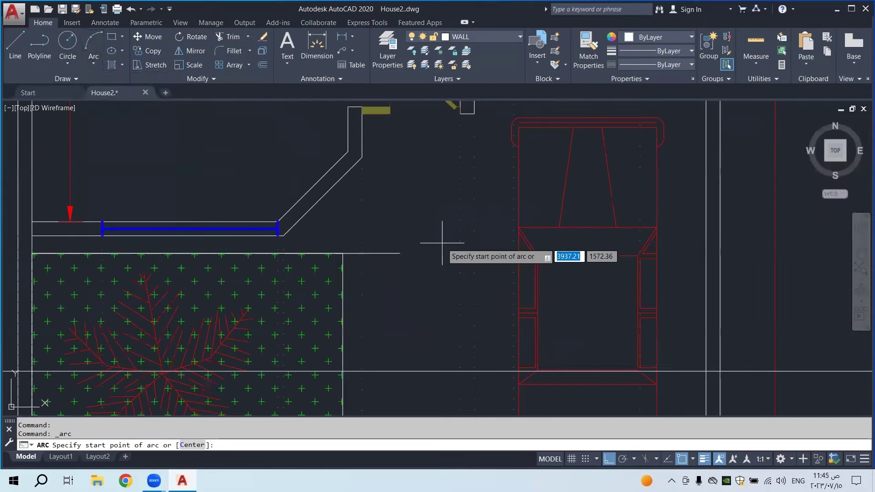
{"action": "left_click", "coordinate": [400, 253]}
{"action": "left_click", "coordinate": [461, 227]}
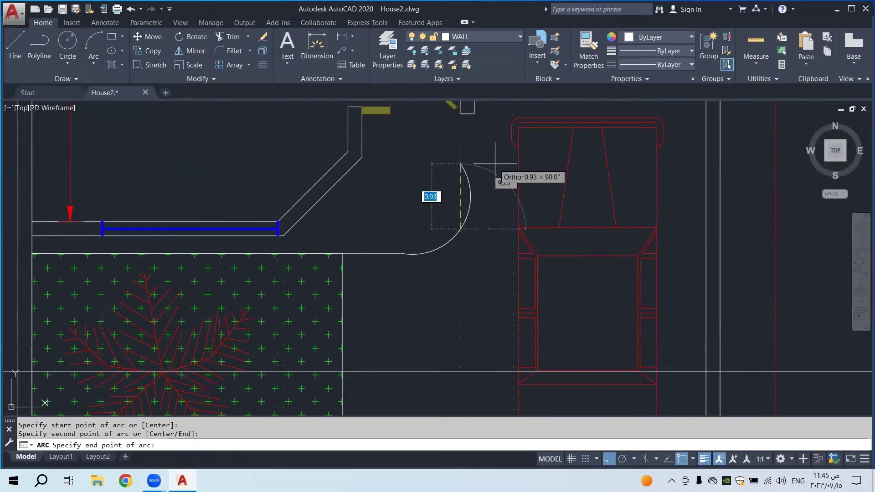
{"action": "left_click", "coordinate": [519, 153]}
{"action": "scroll", "coordinate": [519, 153], "scroll_direction": "down", "scroll_amount": 5}
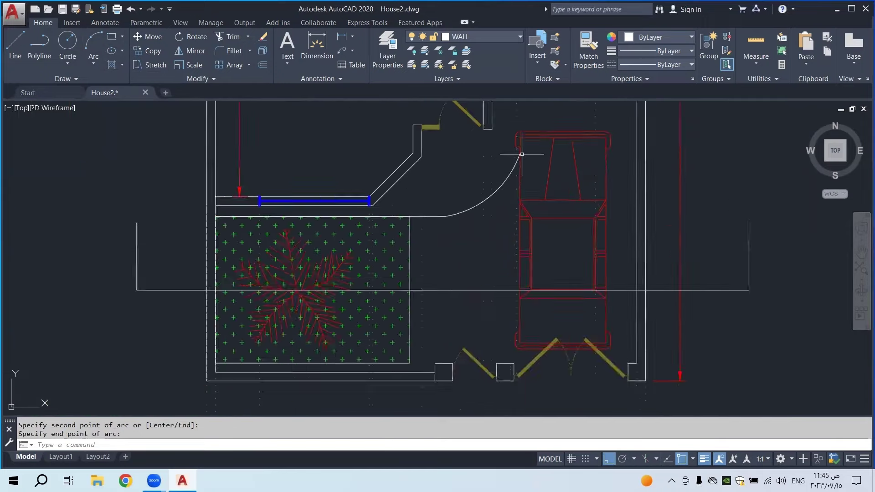
{"action": "scroll", "coordinate": [547, 155], "scroll_direction": "up", "scroll_amount": 4}
{"action": "middle_click_drag", "start_coordinate": [567, 154], "coordinate": [502, 229]}
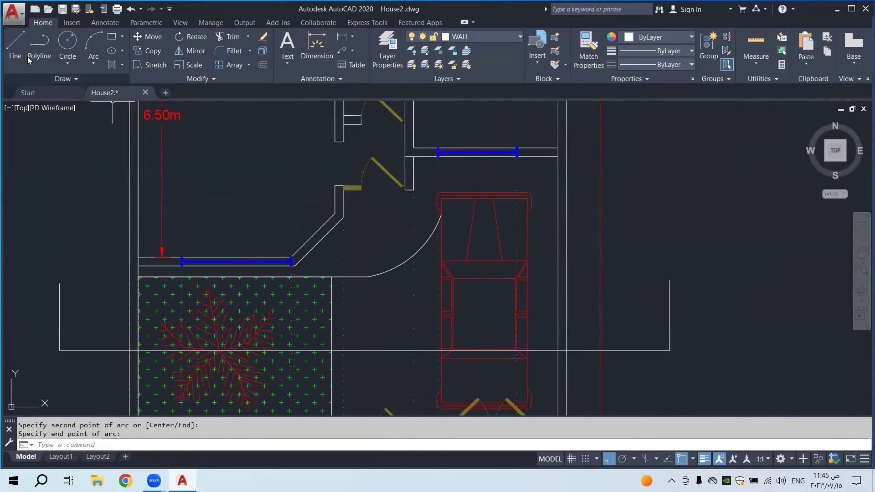
Draw a straight line from the arc's end across to the wall
{"action": "left_click", "coordinate": [16, 48]}
{"action": "scroll", "coordinate": [425, 221], "scroll_direction": "up", "scroll_amount": 4}
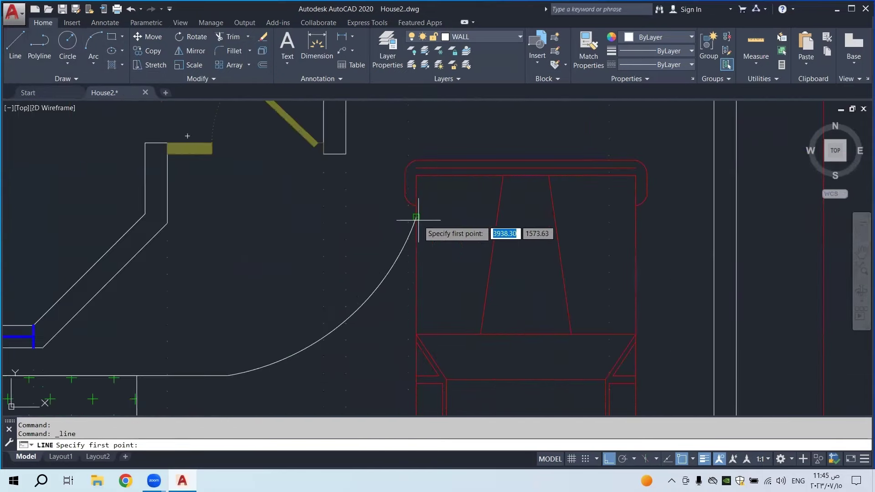
{"action": "left_click", "coordinate": [417, 220]}
{"action": "scroll", "coordinate": [425, 196], "scroll_direction": "down", "scroll_amount": 3}
{"action": "left_click", "coordinate": [533, 220]}
{"action": "key", "text": "Escape"}
Select the curved edge and horizontal line and grab their shared endpoint grip
{"action": "scroll", "coordinate": [416, 212], "scroll_direction": "down", "scroll_amount": 3}
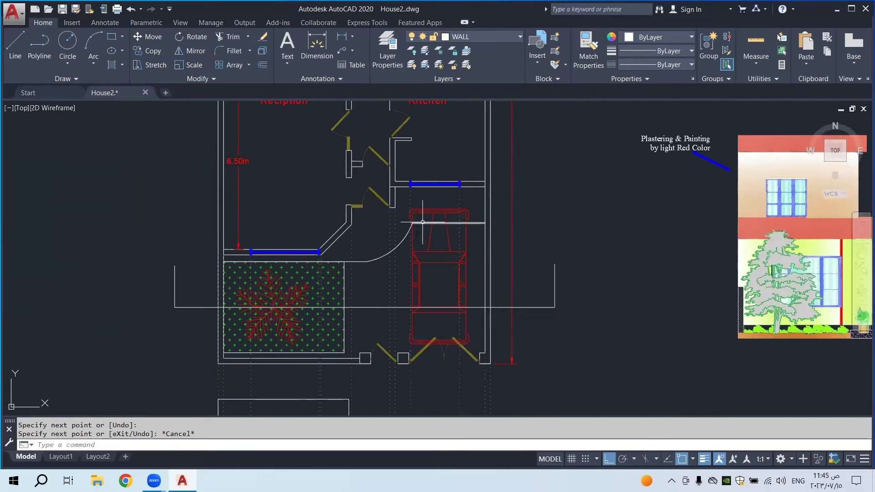
{"action": "scroll", "coordinate": [471, 210], "scroll_direction": "down", "scroll_amount": 2}
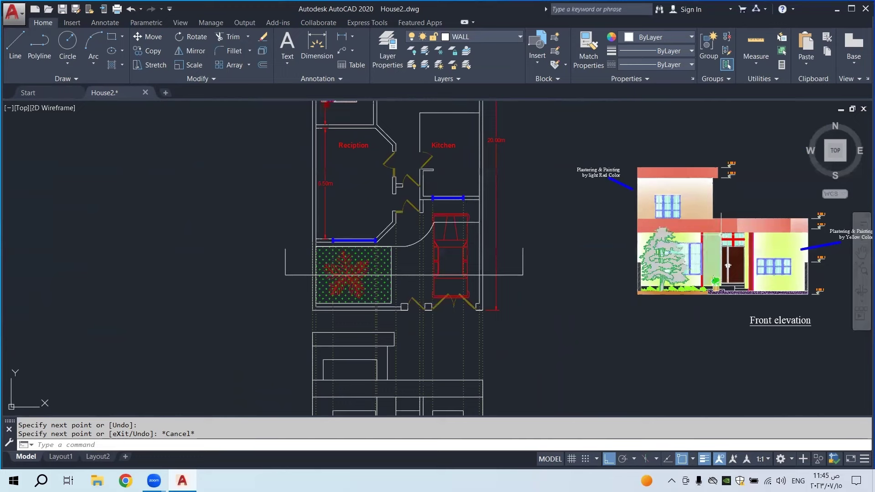
{"action": "scroll", "coordinate": [749, 227], "scroll_direction": "up", "scroll_amount": 2}
{"action": "middle_click_drag", "start_coordinate": [749, 226], "coordinate": [550, 244]}
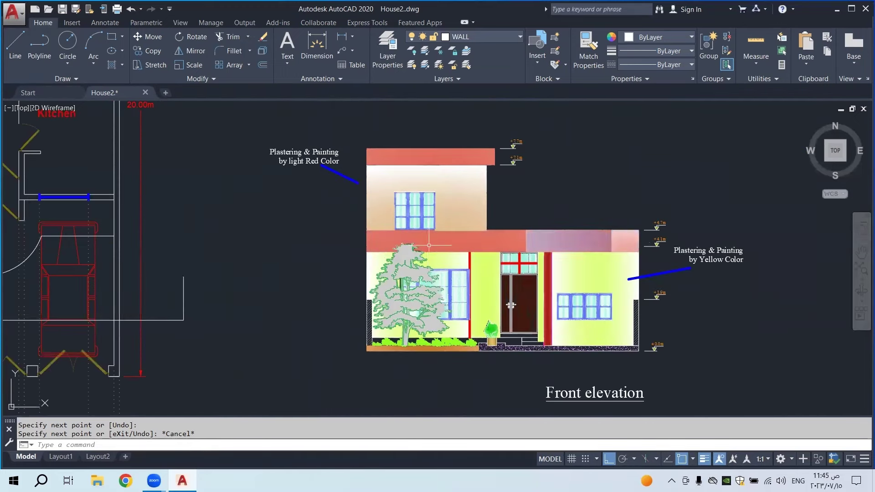
{"action": "middle_click_drag", "start_coordinate": [314, 245], "coordinate": [484, 236]}
{"action": "scroll", "coordinate": [233, 248], "scroll_direction": "up", "scroll_amount": 5}
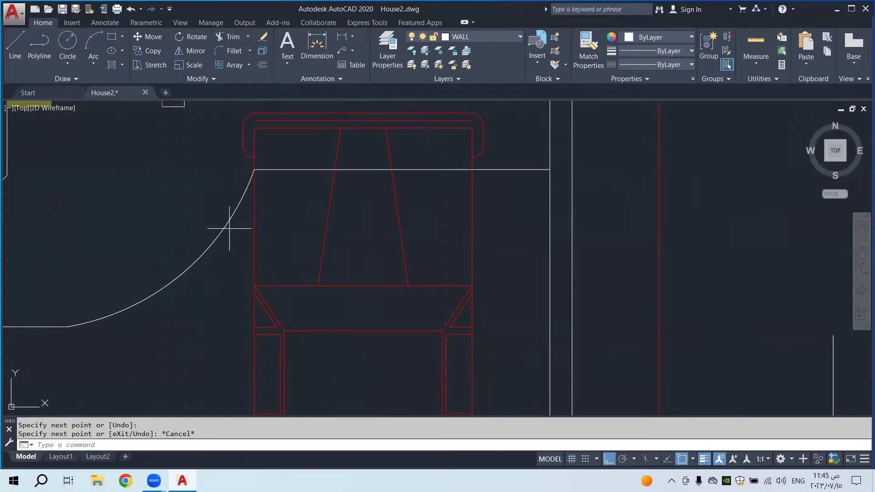
{"action": "left_click", "coordinate": [229, 227]}
{"action": "left_click", "coordinate": [250, 176]}
{"action": "left_click", "coordinate": [269, 166]}
{"action": "left_click", "coordinate": [265, 174]}
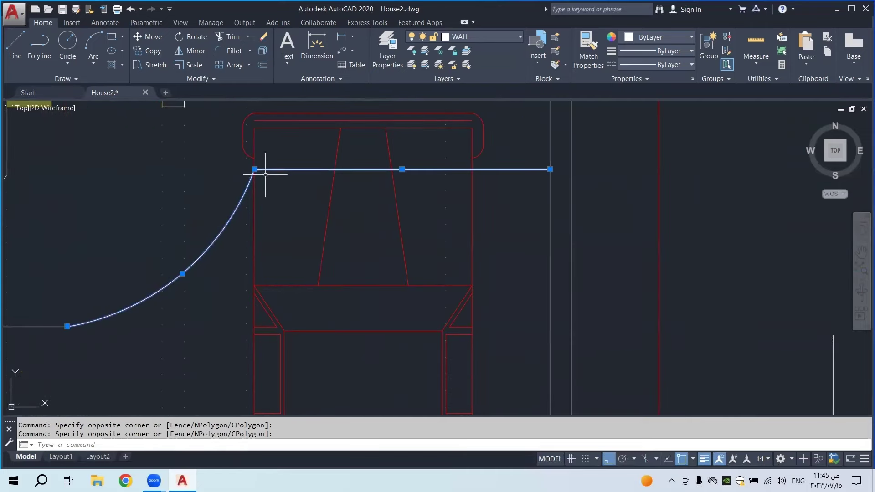
{"action": "left_click", "coordinate": [255, 169]}
Move the shared endpoint right and flatten the driveway arc's curve
{"action": "left_click", "coordinate": [352, 169]}
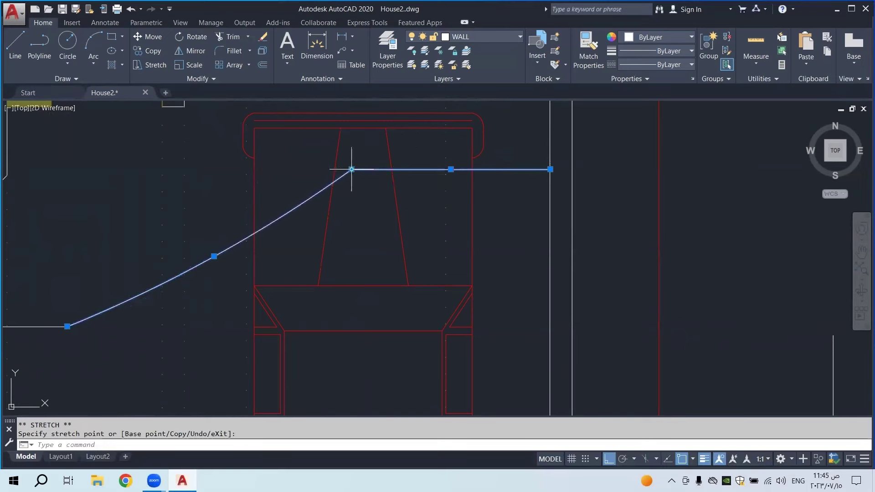
{"action": "left_click", "coordinate": [228, 281]}
{"action": "scroll", "coordinate": [371, 240], "scroll_direction": "down", "scroll_amount": 4}
{"action": "key", "text": "Escape"}
Draw a vertical line from the planter's corner down into the lower outline drawing
{"action": "scroll", "coordinate": [371, 241], "scroll_direction": "down", "scroll_amount": 2}
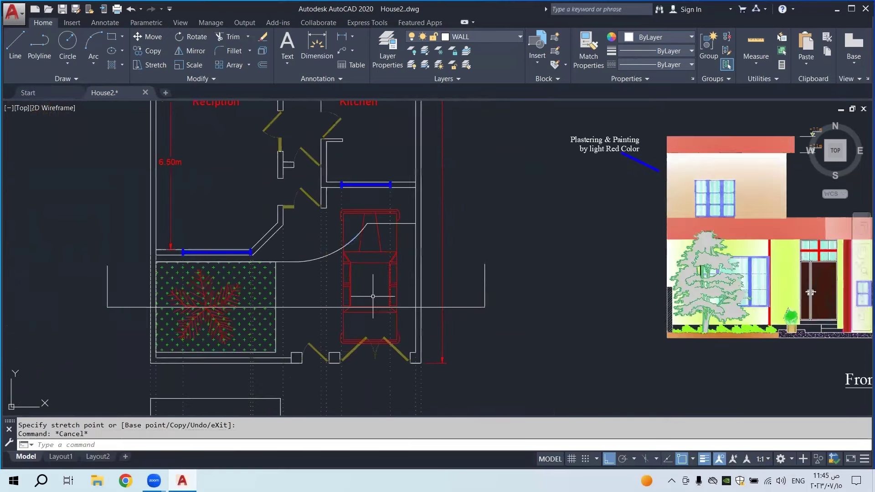
{"action": "scroll", "coordinate": [333, 261], "scroll_direction": "down", "scroll_amount": 3}
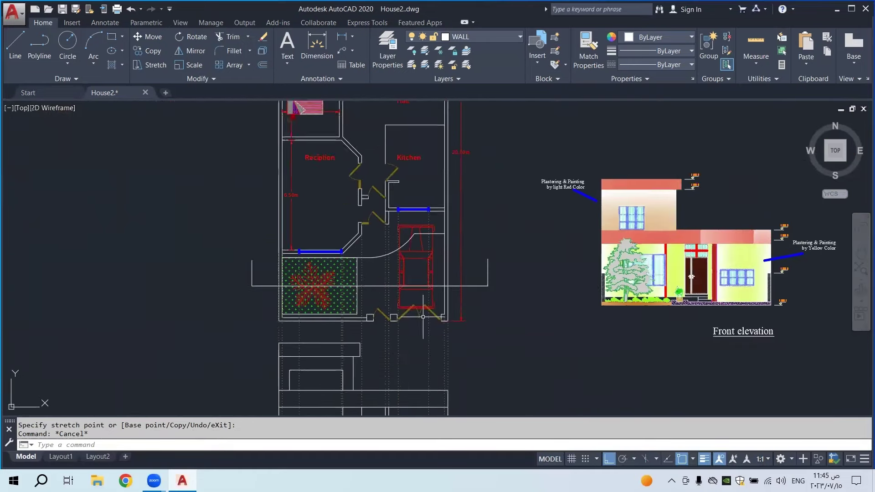
{"action": "middle_click_drag", "start_coordinate": [397, 382], "coordinate": [369, 330]}
{"action": "scroll", "coordinate": [389, 325], "scroll_direction": "up", "scroll_amount": 2}
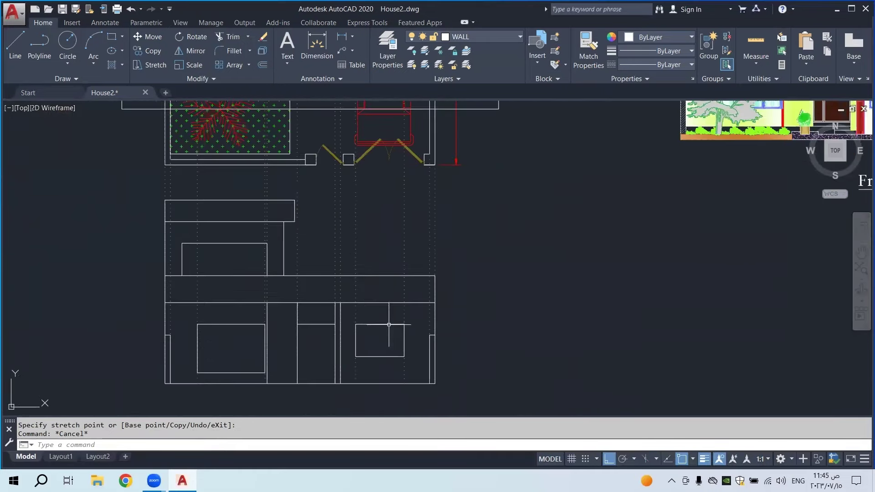
{"action": "middle_click_drag", "start_coordinate": [354, 238], "coordinate": [360, 305]}
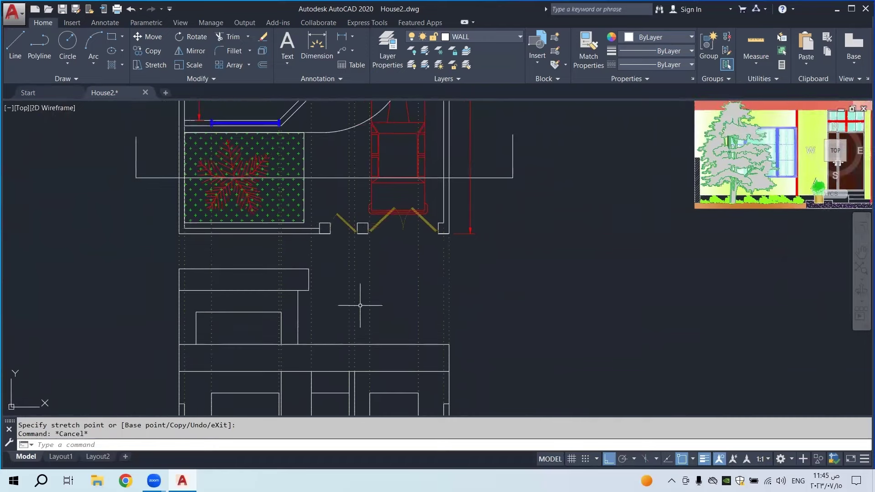
{"action": "left_click", "coordinate": [13, 54]}
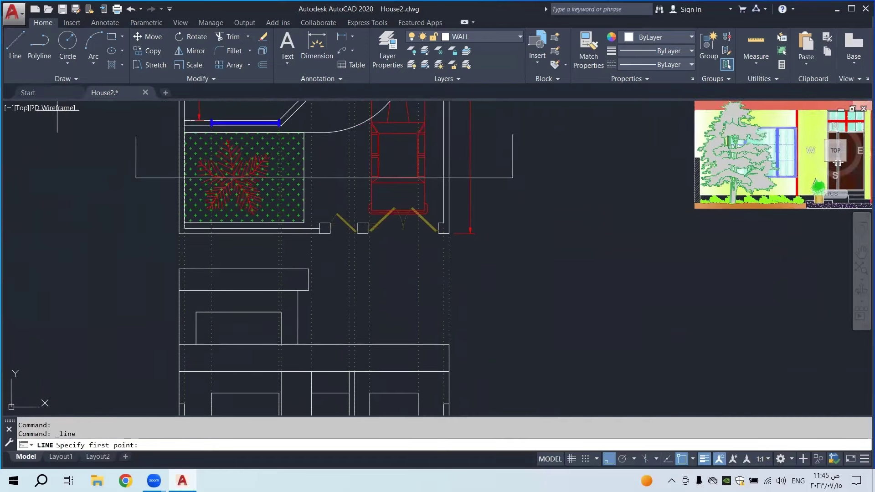
{"action": "left_click", "coordinate": [326, 132]}
{"action": "middle_click_drag", "start_coordinate": [321, 319], "coordinate": [325, 249]}
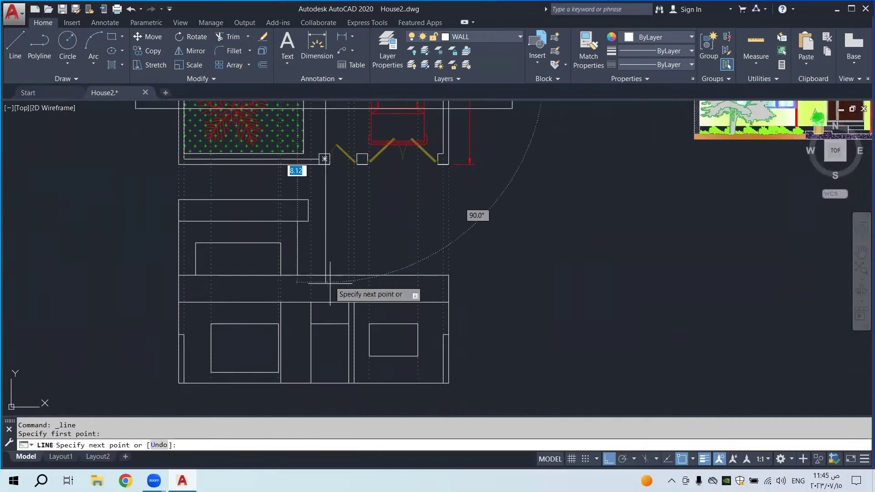
{"action": "left_click", "coordinate": [325, 302]}
{"action": "key", "text": "Escape"}
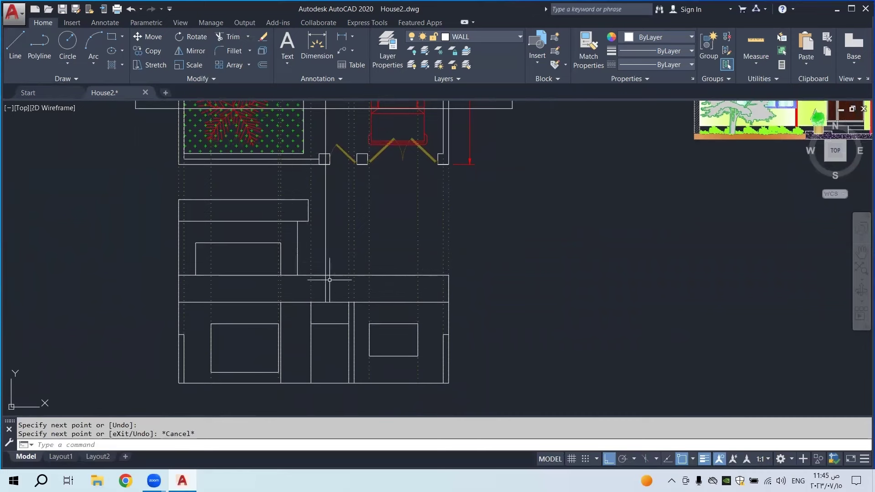
Select the new vertical line and pick its midpoint grip, then cancel the adjustment
{"action": "left_click", "coordinate": [325, 261]}
{"action": "middle_click_drag", "start_coordinate": [319, 132], "coordinate": [326, 181]}
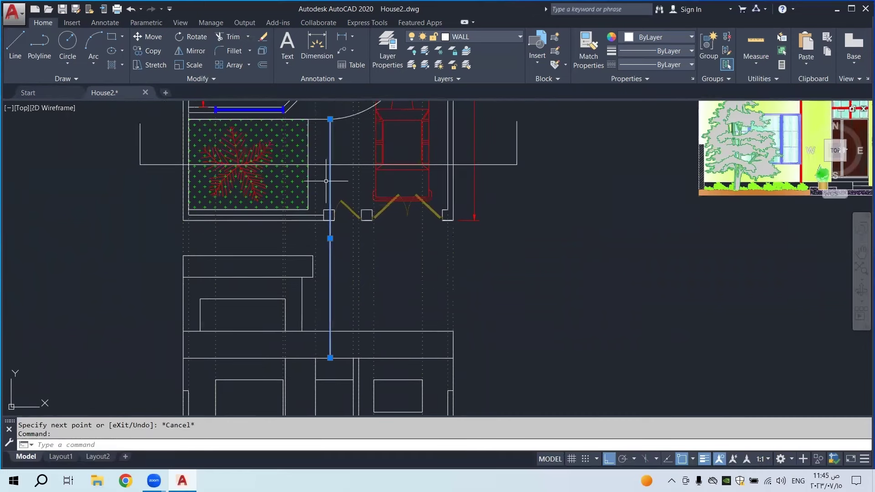
{"action": "left_click", "coordinate": [330, 239]}
{"action": "key", "text": "Escape"}
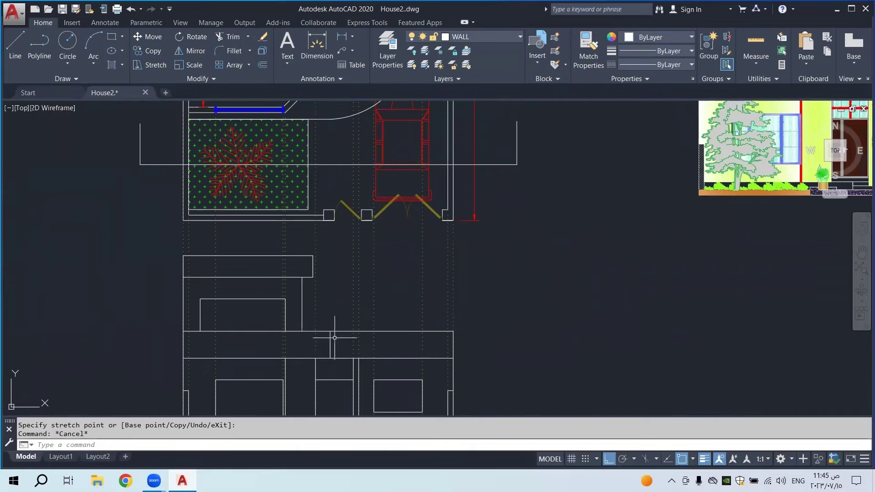
Draw a vertical line from the car area down into the lower outline
{"action": "scroll", "coordinate": [334, 317], "scroll_direction": "down", "scroll_amount": 2}
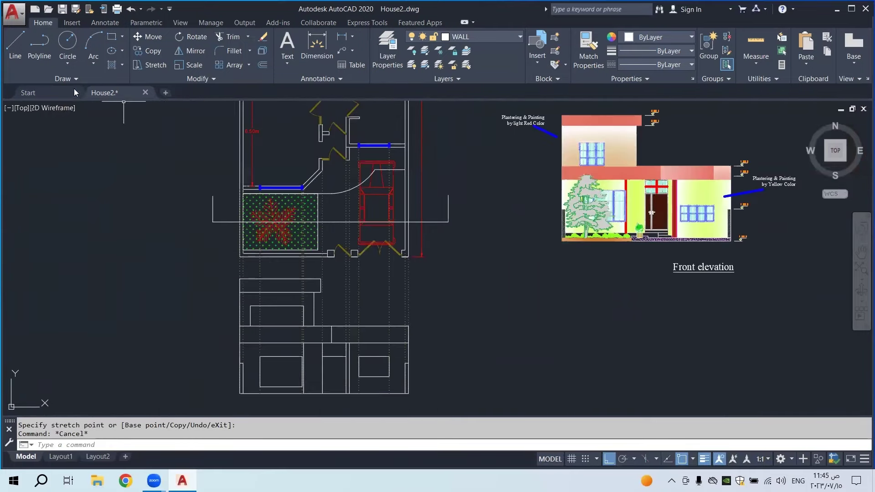
{"action": "left_click", "coordinate": [15, 43]}
{"action": "left_click", "coordinate": [374, 170]}
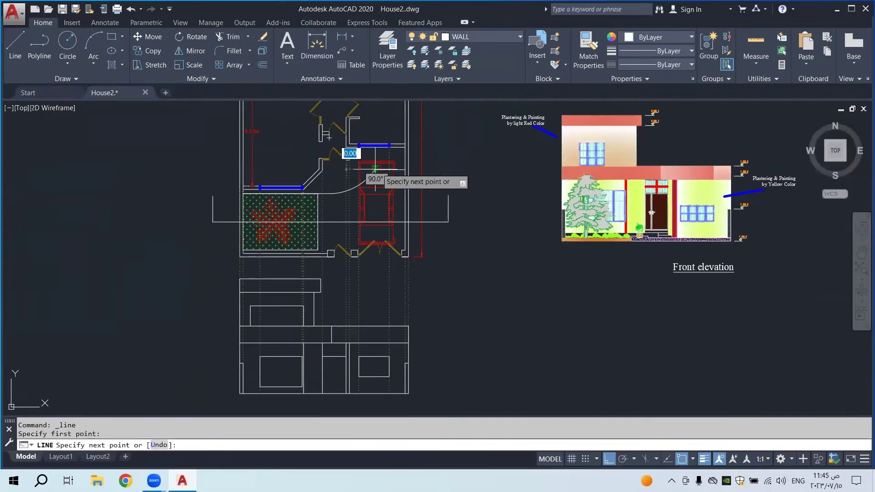
{"action": "left_click", "coordinate": [374, 342]}
{"action": "key", "text": "Escape"}
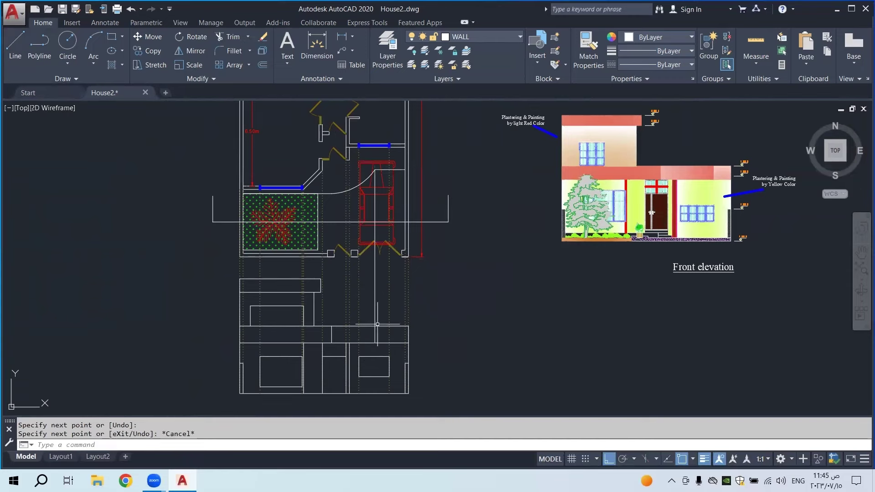
Pull the new line's top end down so it starts at the box edge
{"action": "left_click", "coordinate": [376, 317]}
{"action": "left_click", "coordinate": [375, 169]}
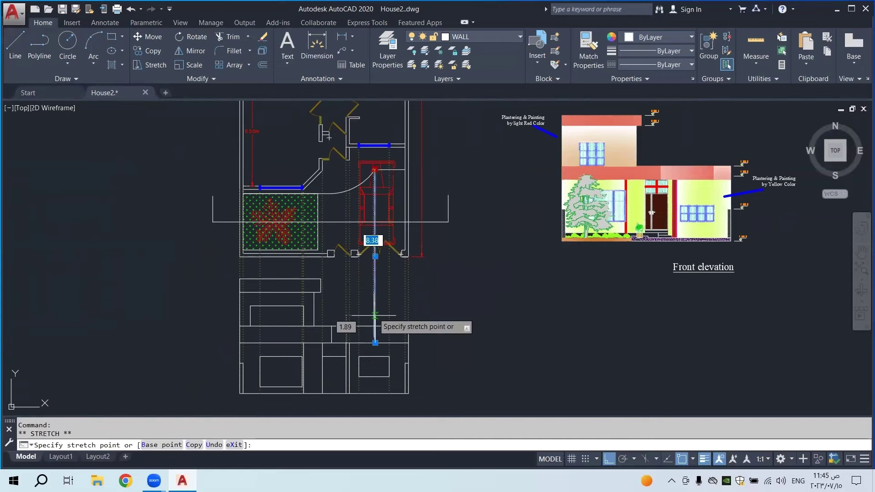
{"action": "left_click", "coordinate": [374, 326]}
{"action": "key", "text": "Escape"}
{"action": "scroll", "coordinate": [362, 340], "scroll_direction": "up", "scroll_amount": 2}
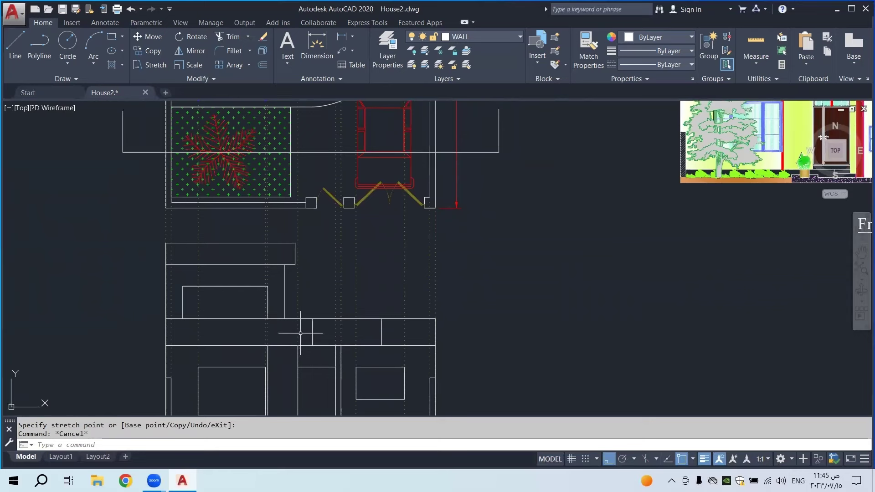
{"action": "scroll", "coordinate": [353, 339], "scroll_direction": "down", "scroll_amount": 2}
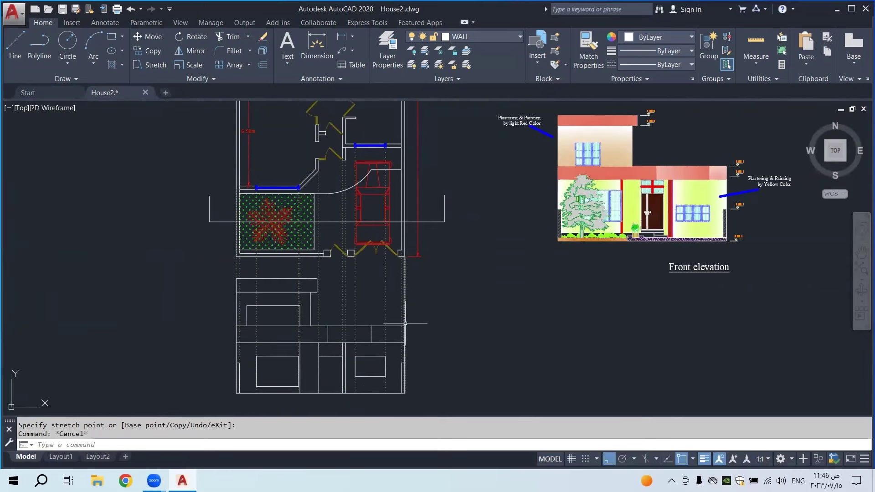
{"action": "middle_click_drag", "start_coordinate": [369, 301], "coordinate": [368, 304]}
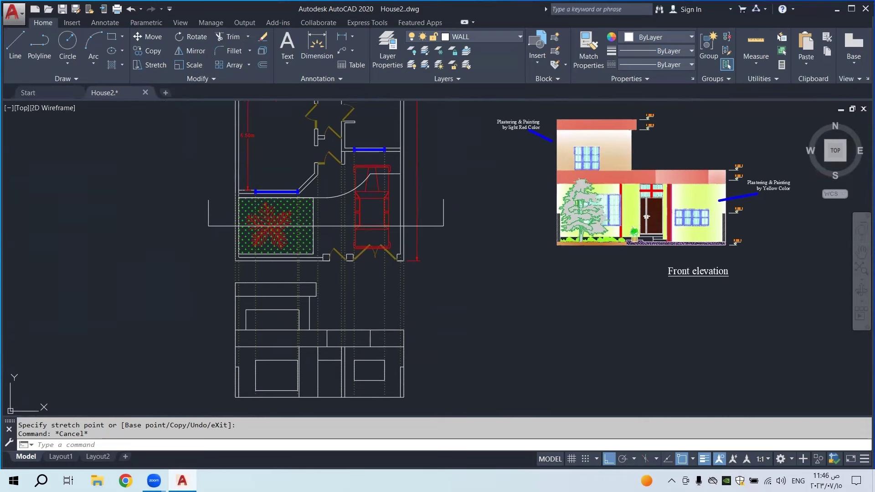
{"action": "middle_click_drag", "start_coordinate": [358, 373], "coordinate": [357, 312]}
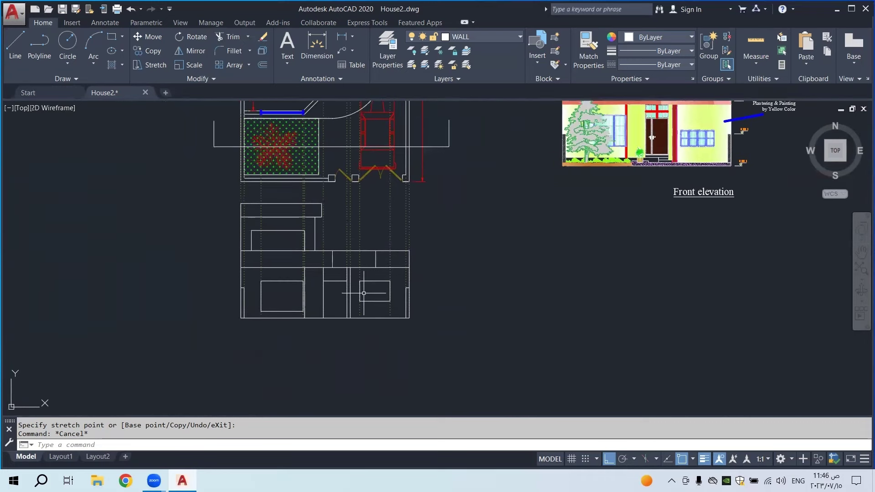
{"action": "scroll", "coordinate": [356, 312], "scroll_direction": "up", "scroll_amount": 4}
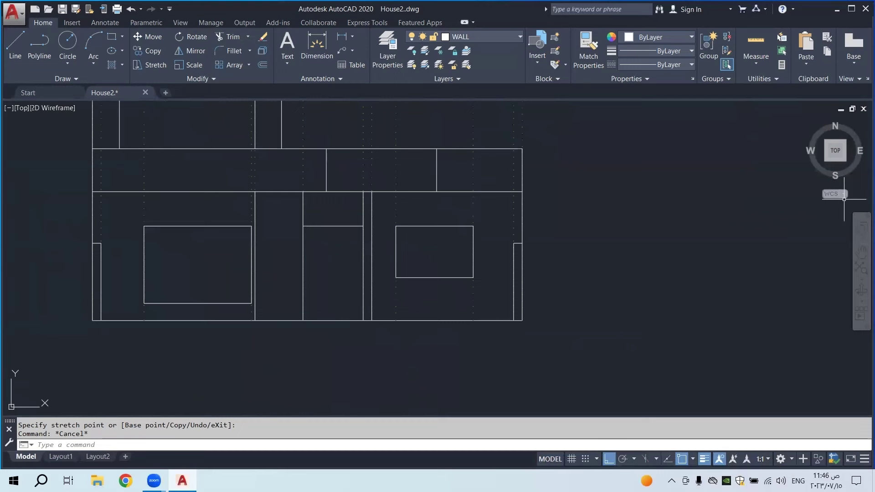
{"action": "scroll", "coordinate": [327, 295], "scroll_direction": "down", "scroll_amount": 3}
{"action": "scroll", "coordinate": [327, 294], "scroll_direction": "up", "scroll_amount": 5}
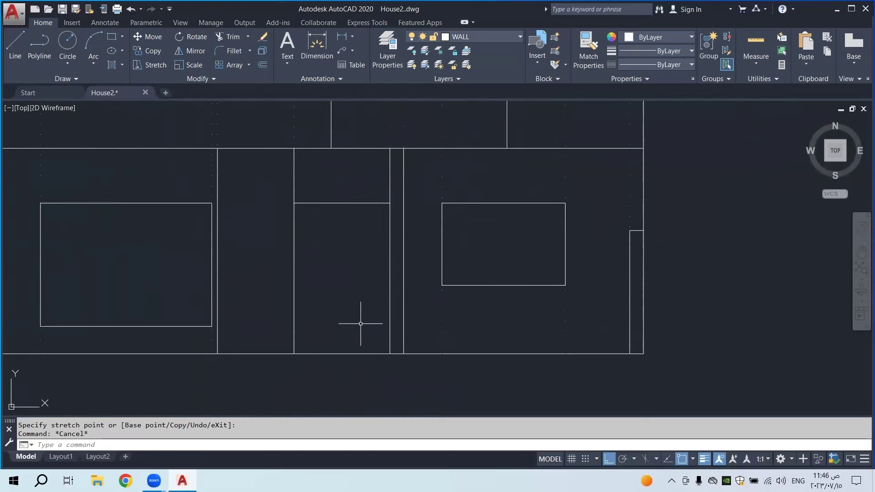
Draw a line from the wall corner with a .15 segment, ending on the wall
{"action": "left_click", "coordinate": [14, 46]}
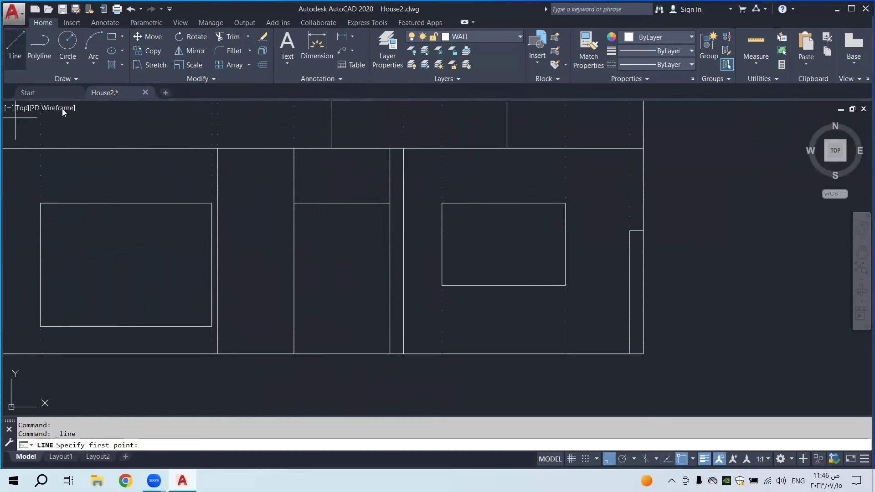
{"action": "left_click", "coordinate": [294, 353]}
{"action": "type", "text": ".15"}
{"action": "key", "text": "Return"}
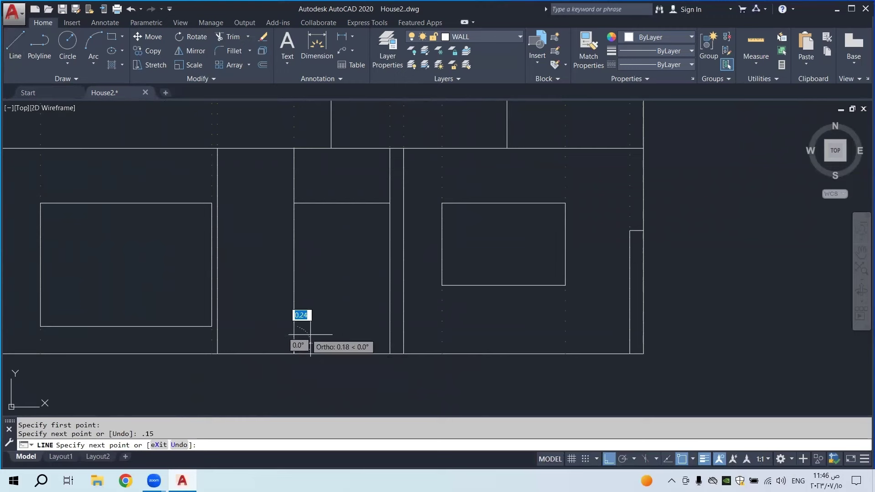
{"action": "left_click", "coordinate": [389, 344]}
{"action": "key", "text": "Escape"}
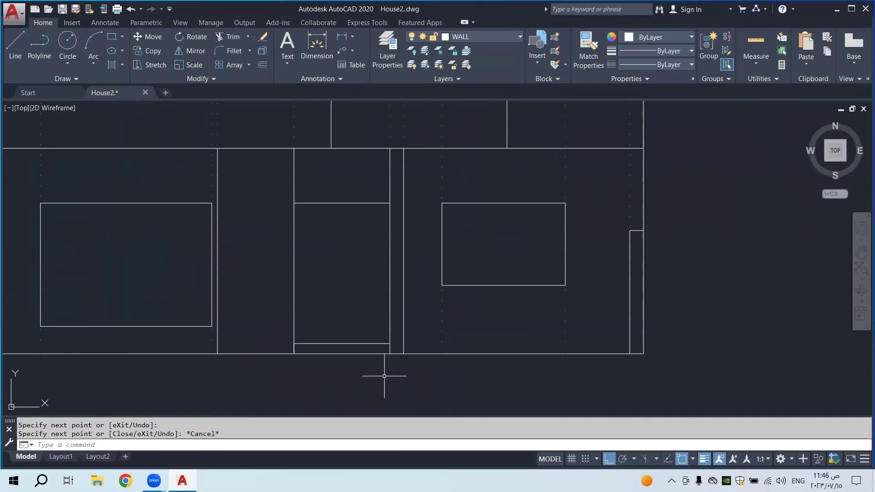
Erase the 12 dotted projection lines with a crossing window and Delete
{"action": "scroll", "coordinate": [356, 320], "scroll_direction": "down", "scroll_amount": 3}
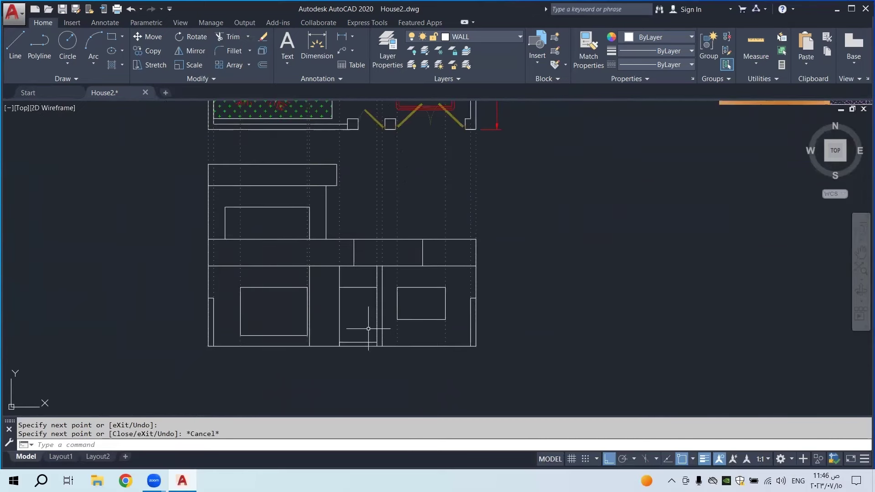
{"action": "middle_click_drag", "start_coordinate": [366, 334], "coordinate": [388, 360]}
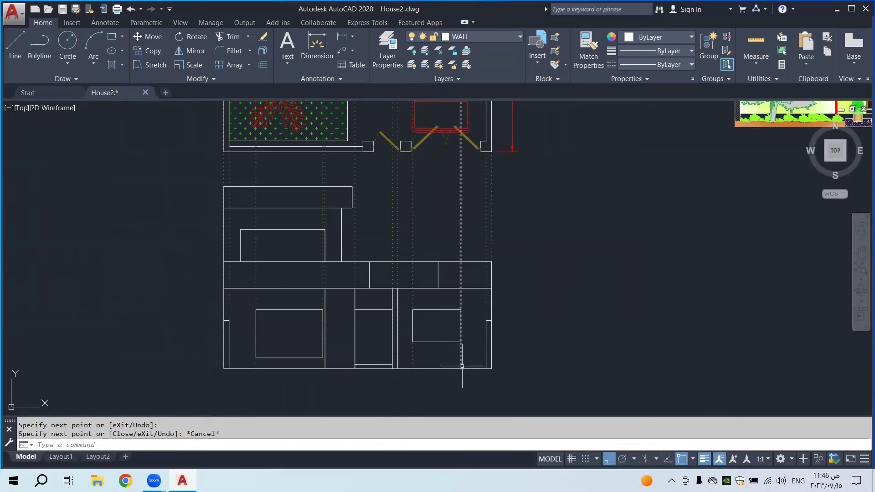
{"action": "mouse_move", "coordinate": [461, 366]}
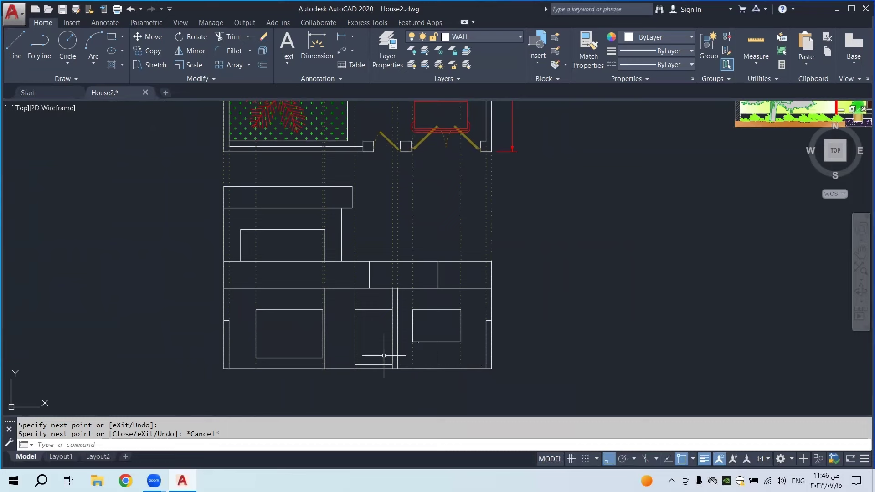
{"action": "scroll", "coordinate": [377, 355], "scroll_direction": "up", "scroll_amount": 2}
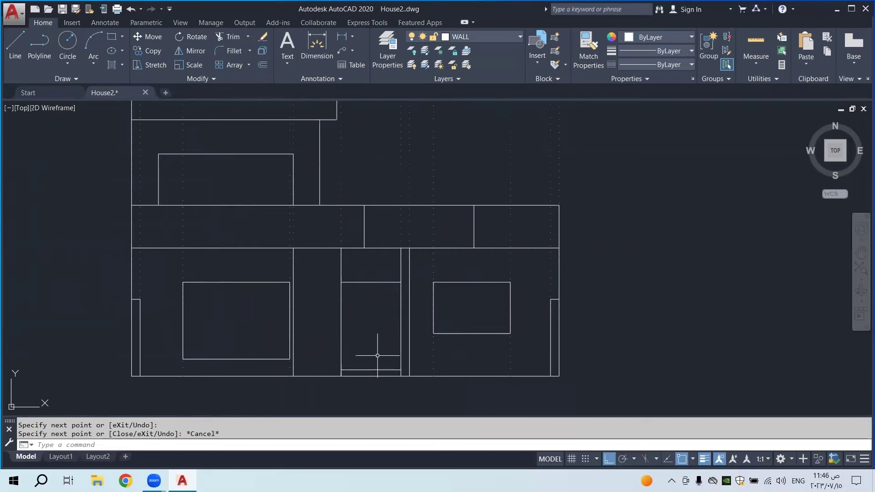
{"action": "middle_click_drag", "start_coordinate": [372, 347], "coordinate": [396, 373]}
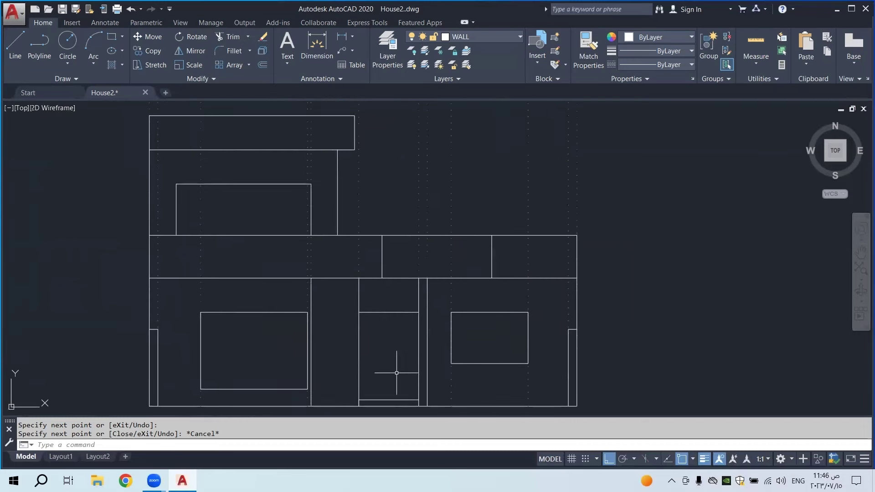
{"action": "scroll", "coordinate": [392, 360], "scroll_direction": "down", "scroll_amount": 3}
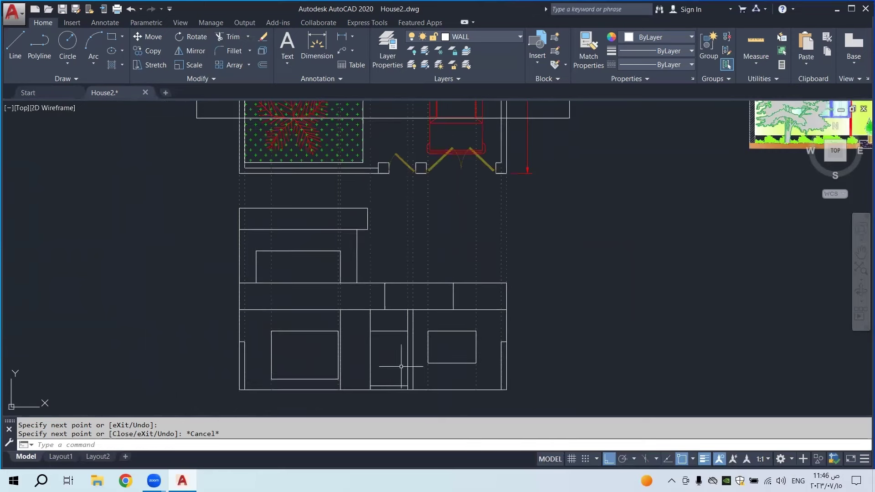
{"action": "middle_click_drag", "start_coordinate": [300, 286], "coordinate": [306, 295]}
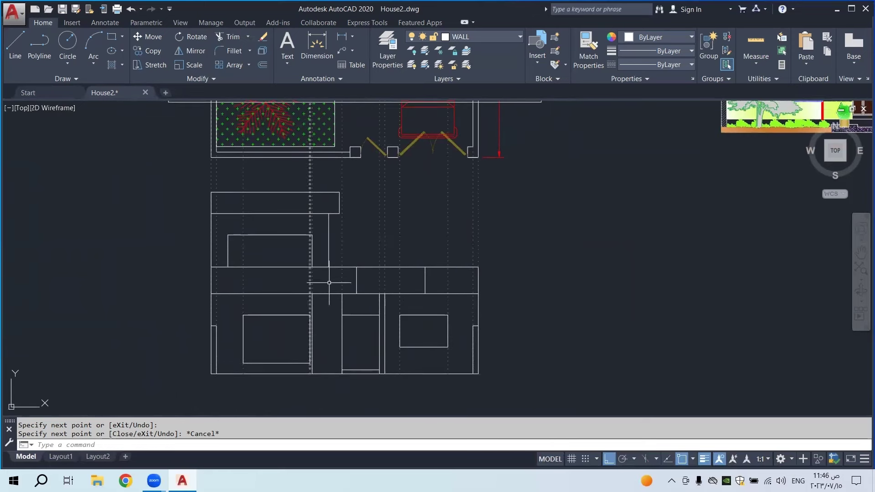
{"action": "left_click", "coordinate": [594, 173]}
{"action": "left_click", "coordinate": [175, 184]}
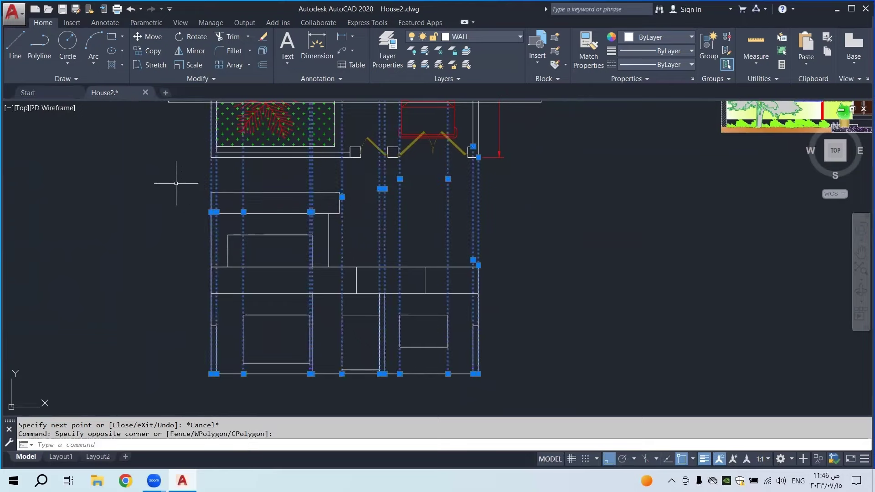
{"action": "key", "text": "Delete"}
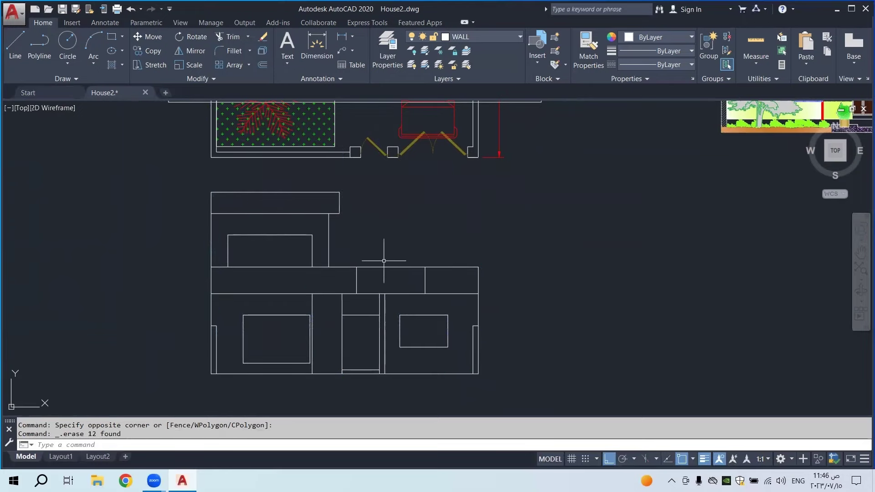
{"action": "scroll", "coordinate": [384, 260], "scroll_direction": "down", "scroll_amount": 2}
{"action": "scroll", "coordinate": [391, 239], "scroll_direction": "up", "scroll_amount": 2}
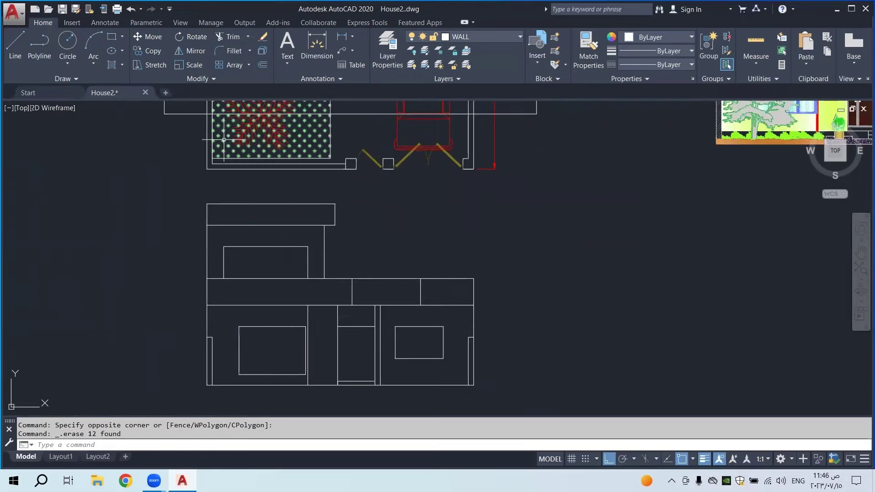
Start a hatch, keep background colour None, and try the Solid, Gradient and Pattern types
{"action": "left_click", "coordinate": [110, 65]}
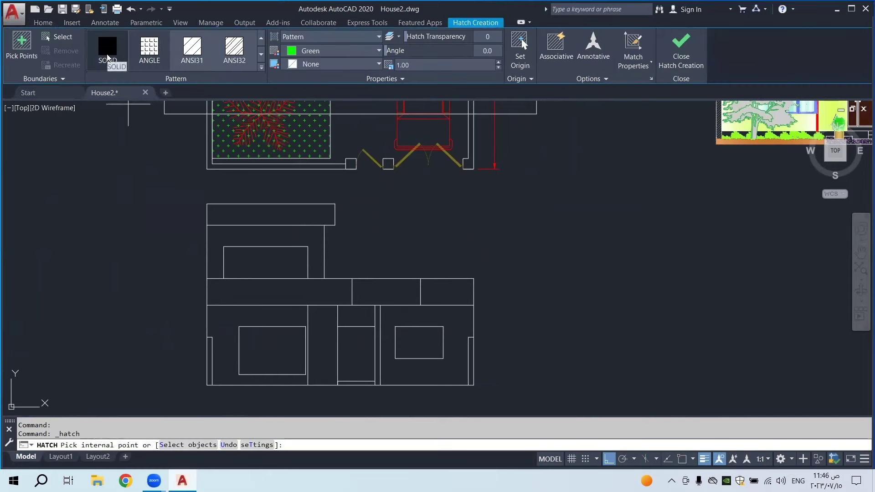
{"action": "left_click", "coordinate": [304, 64]}
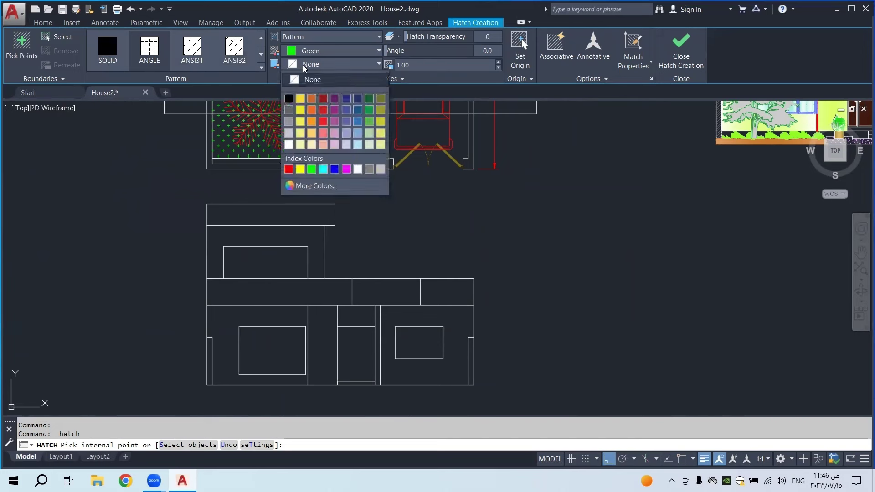
{"action": "left_click", "coordinate": [293, 62]}
{"action": "left_click", "coordinate": [296, 39]}
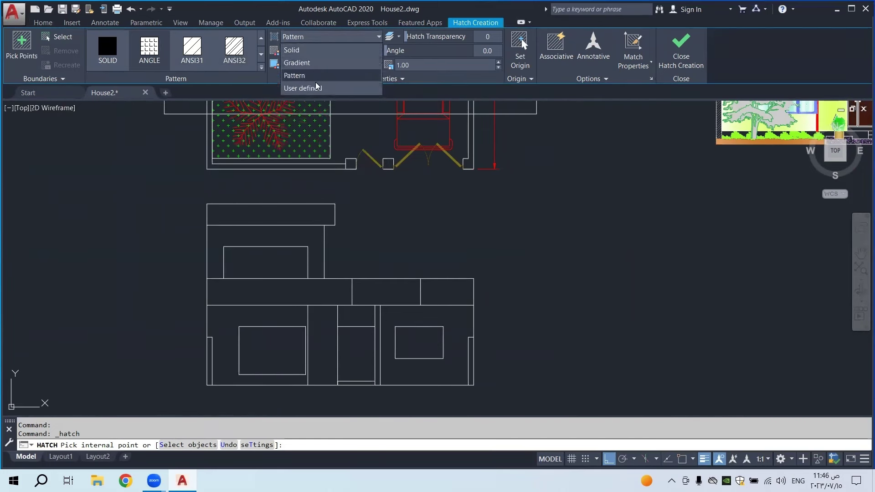
{"action": "left_click", "coordinate": [302, 50]}
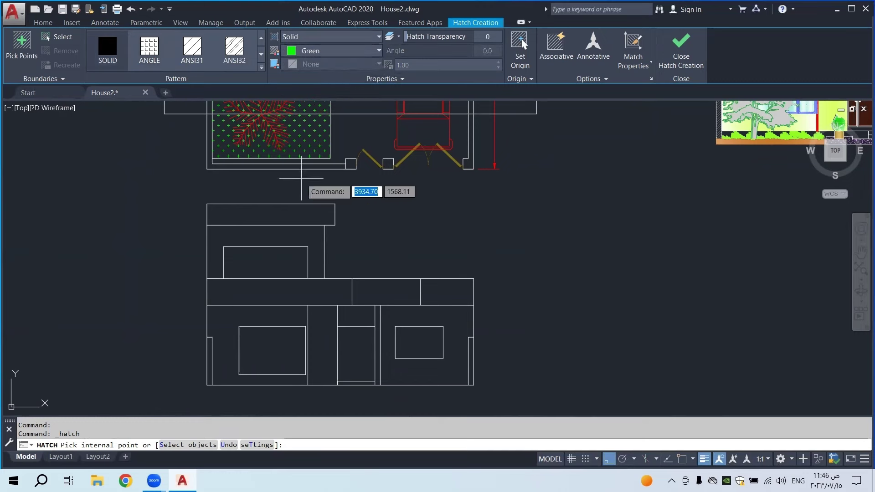
{"action": "left_click", "coordinate": [324, 50]}
{"action": "left_click", "coordinate": [325, 37]}
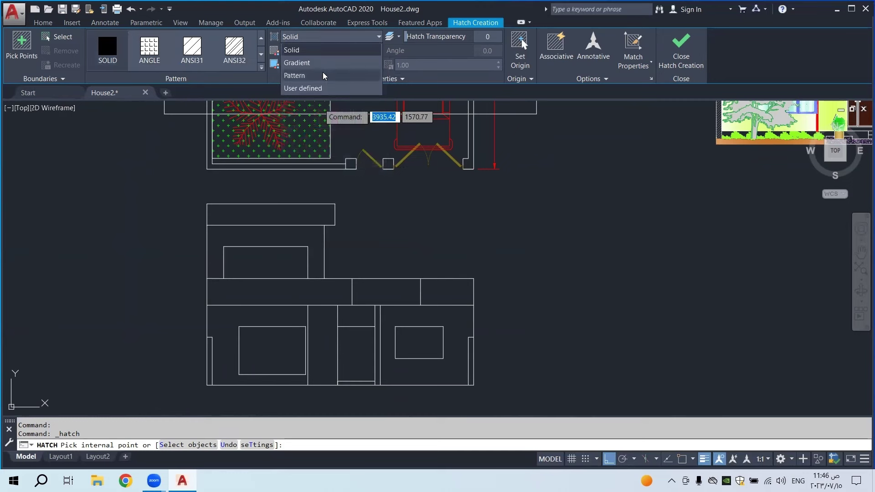
{"action": "left_click", "coordinate": [321, 64]}
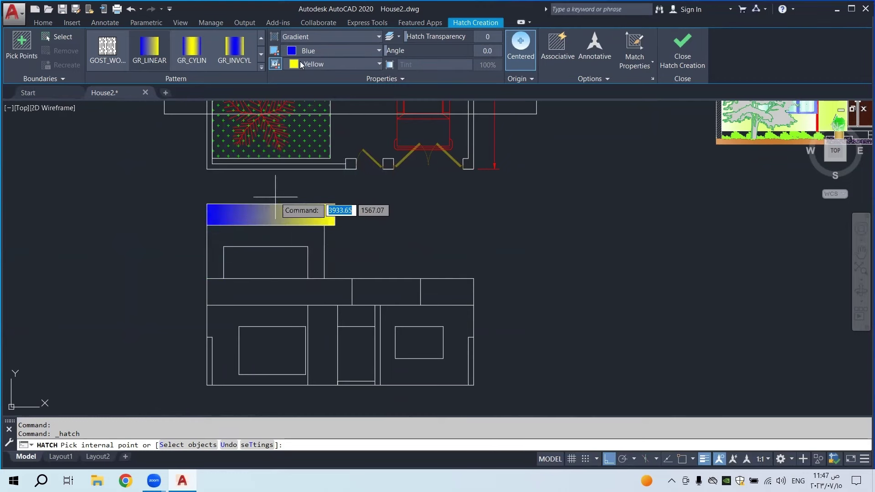
{"action": "left_click", "coordinate": [312, 37]}
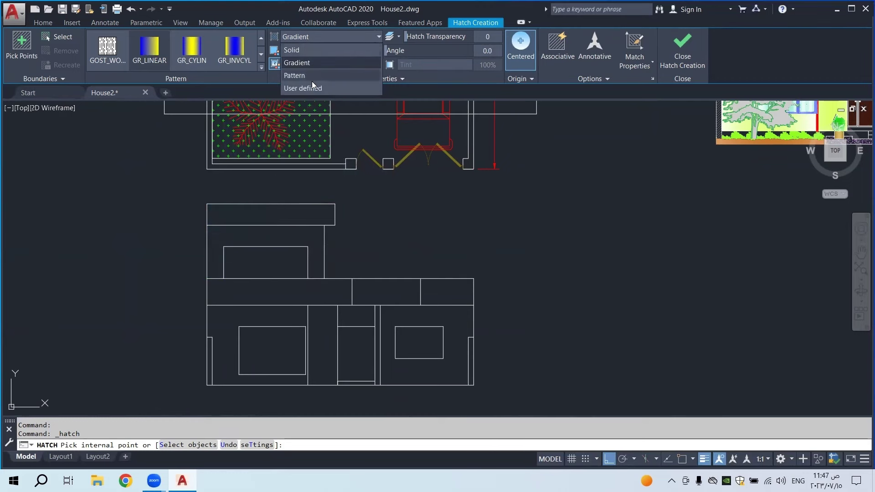
{"action": "left_click", "coordinate": [313, 76]}
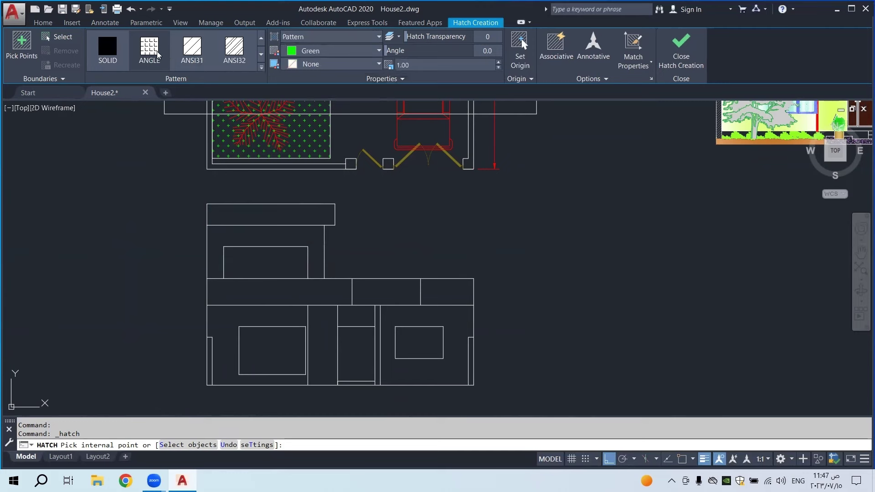
{"action": "scroll", "coordinate": [155, 56], "scroll_direction": "down", "scroll_amount": 3}
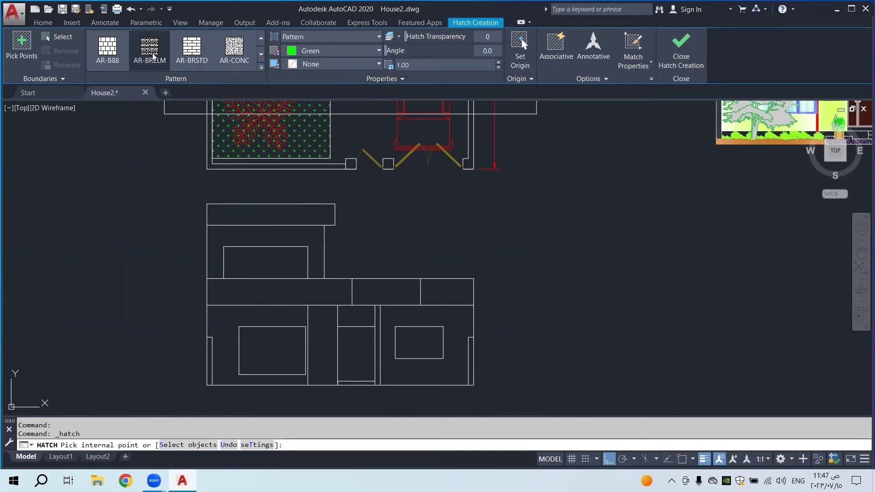
{"action": "scroll", "coordinate": [216, 54], "scroll_direction": "up", "scroll_amount": 3}
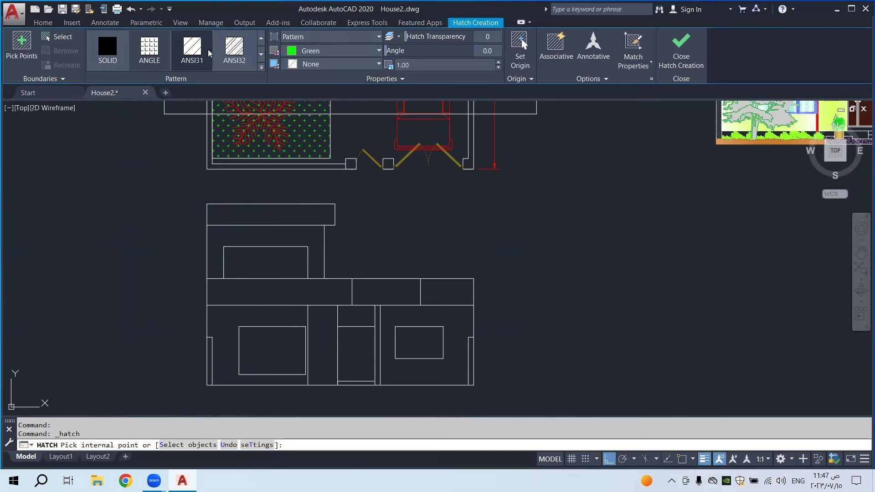
Set the hatch to Gradient with pale yellow and yellow colours
{"action": "left_click", "coordinate": [320, 40]}
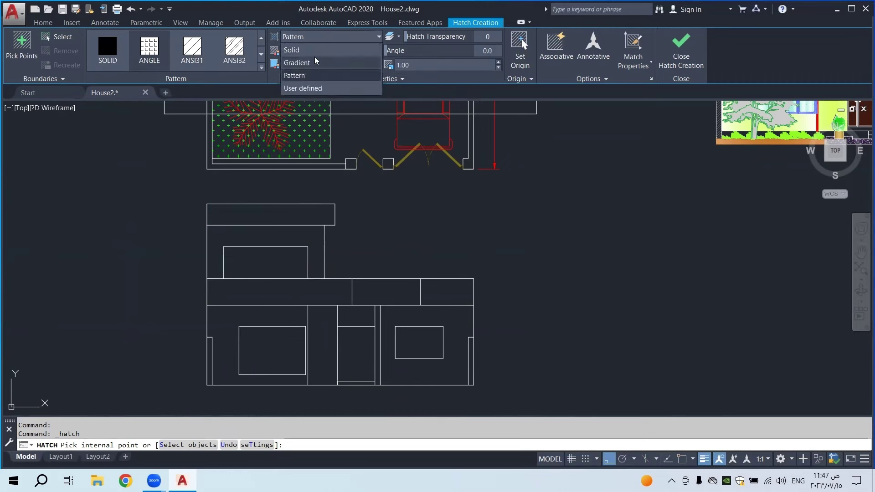
{"action": "left_click", "coordinate": [317, 60]}
{"action": "left_click", "coordinate": [318, 65]}
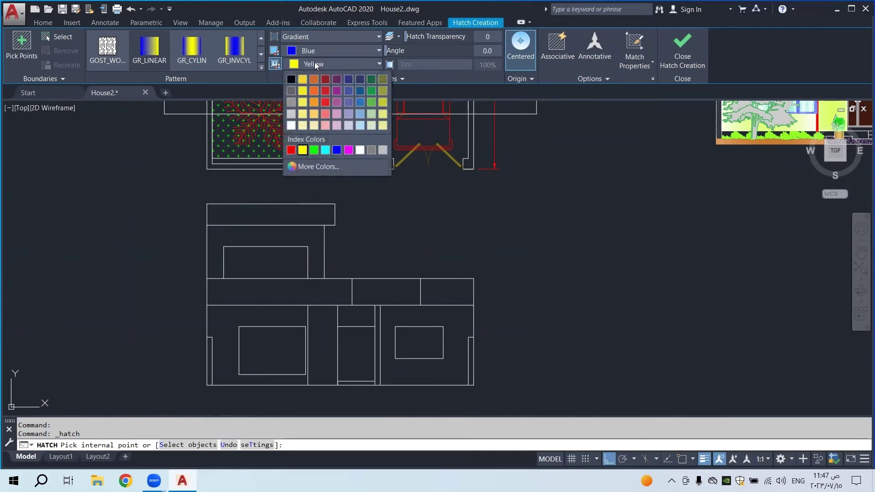
{"action": "left_click", "coordinate": [304, 91]}
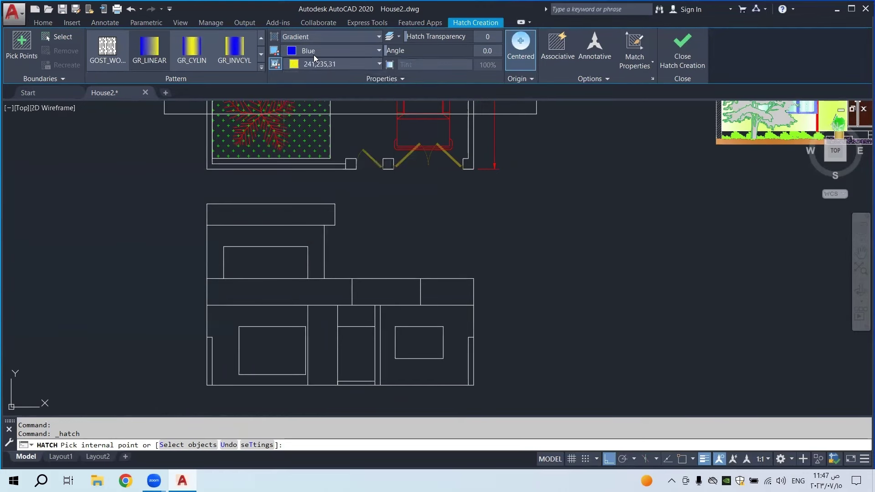
{"action": "left_click", "coordinate": [313, 53]}
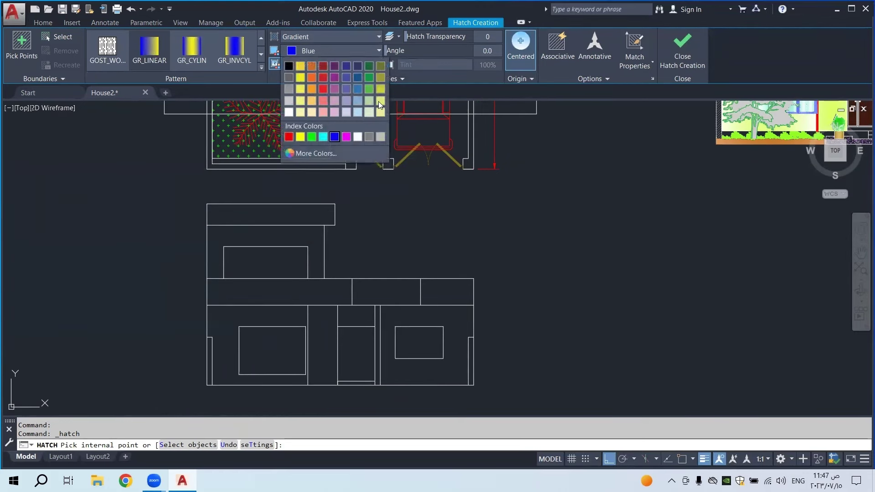
{"action": "left_click", "coordinate": [380, 101]}
Apply the gradient to the right room, left wall area and middle strip
{"action": "scroll", "coordinate": [277, 185], "scroll_direction": "down", "scroll_amount": 2}
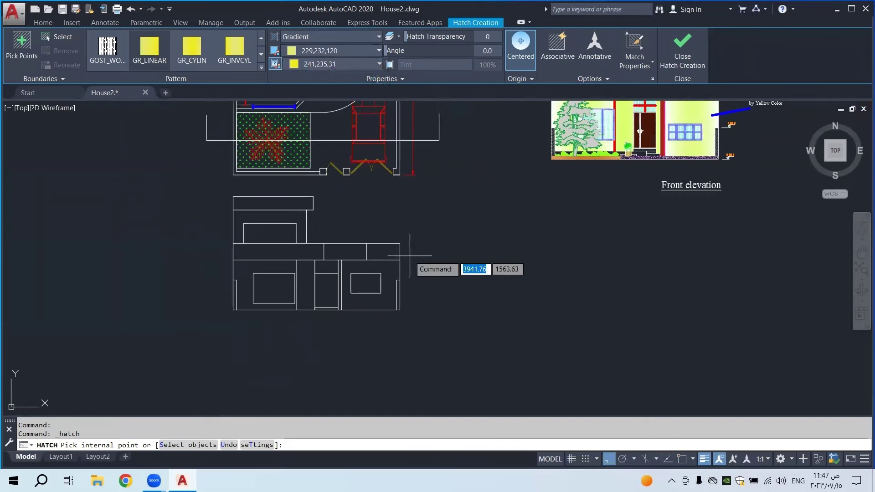
{"action": "left_click", "coordinate": [392, 288]}
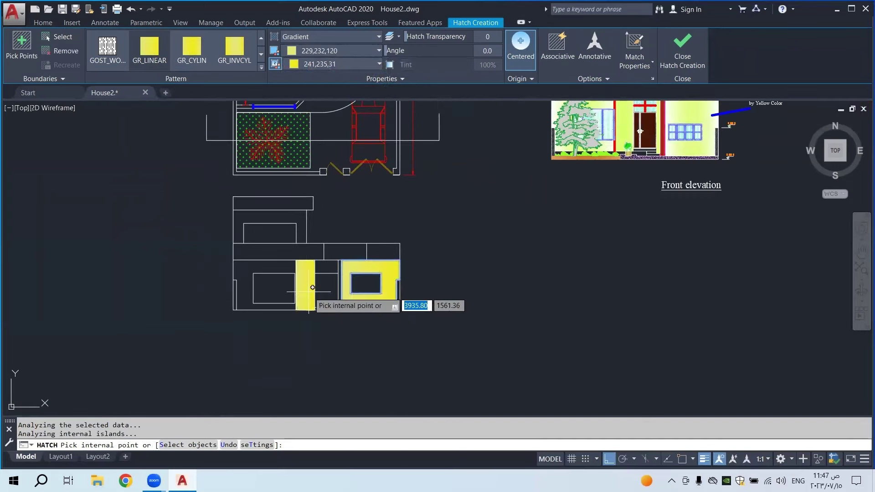
{"action": "left_click", "coordinate": [285, 286]}
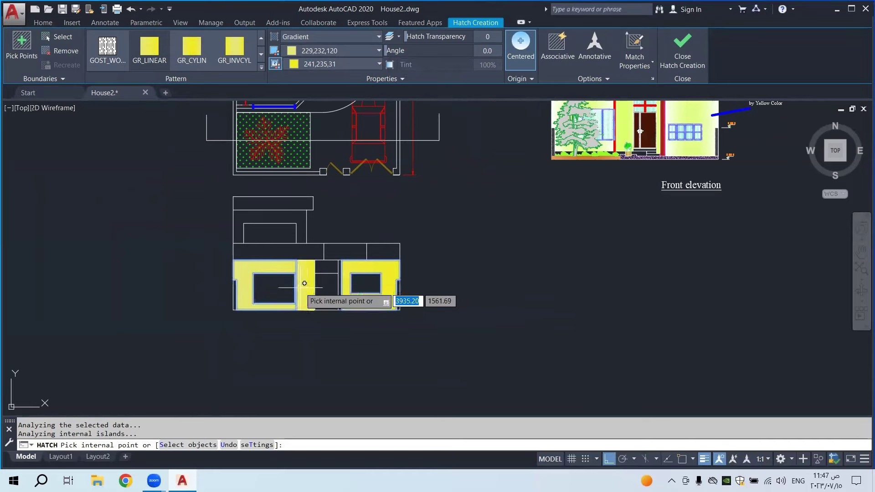
{"action": "left_click", "coordinate": [304, 283]}
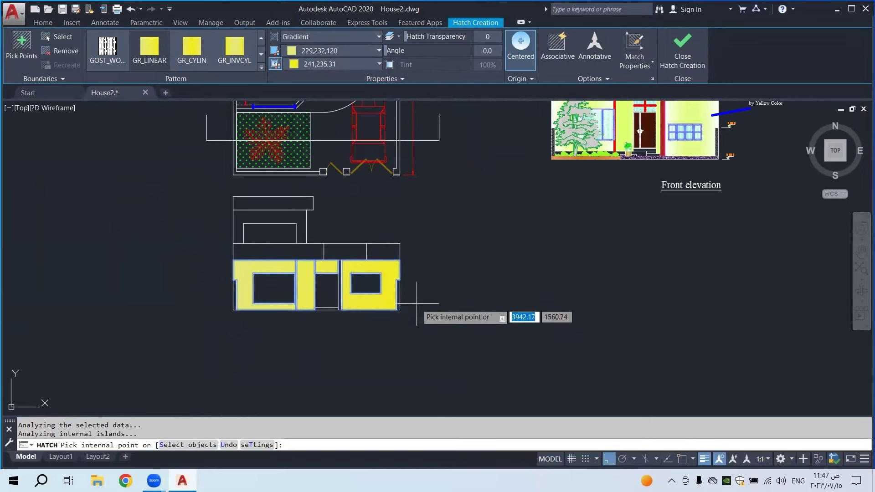
{"action": "middle_click_drag", "start_coordinate": [367, 252], "coordinate": [388, 333]}
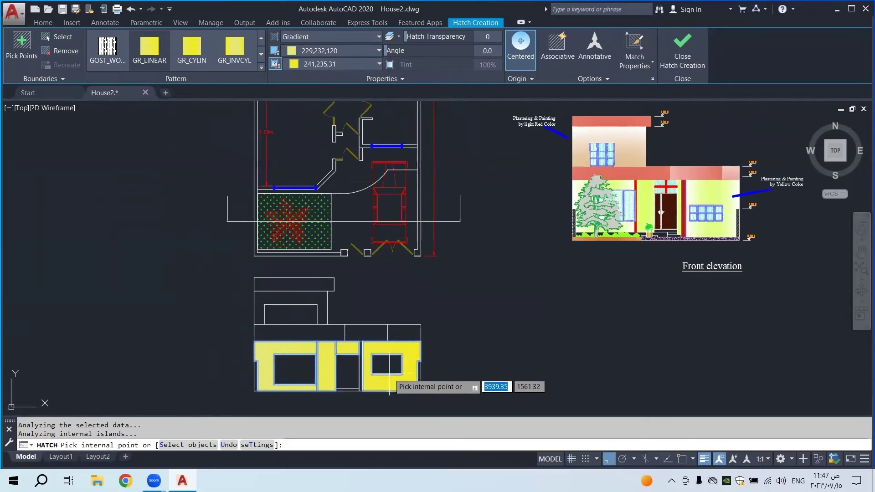
{"action": "right_click", "coordinate": [362, 292]}
{"action": "left_click", "coordinate": [389, 295]}
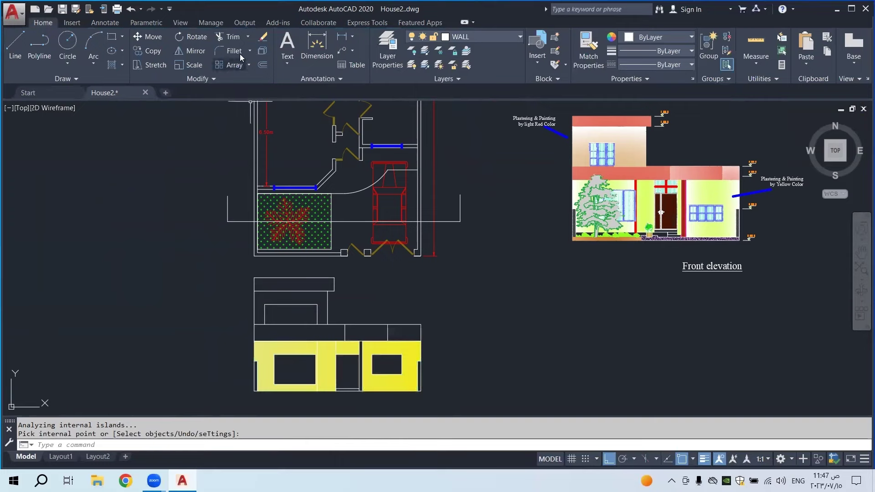
Fill the upper-storey walls with a salmon 242,113,114 to light pink gradient
{"action": "left_click", "coordinate": [115, 65]}
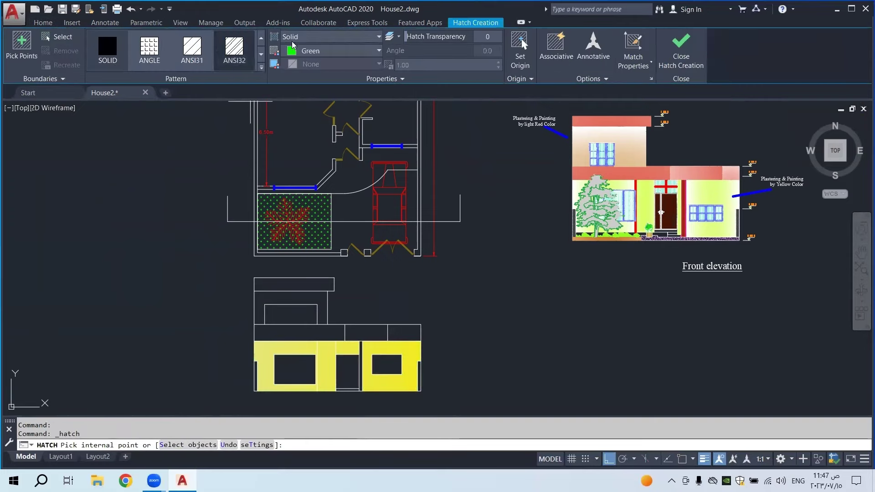
{"action": "left_click", "coordinate": [323, 38]}
{"action": "left_click", "coordinate": [319, 62]}
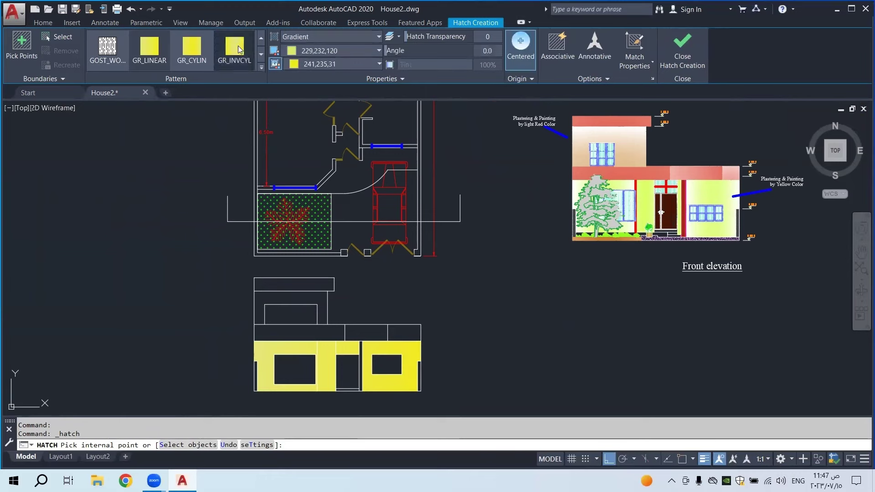
{"action": "left_click", "coordinate": [299, 52]}
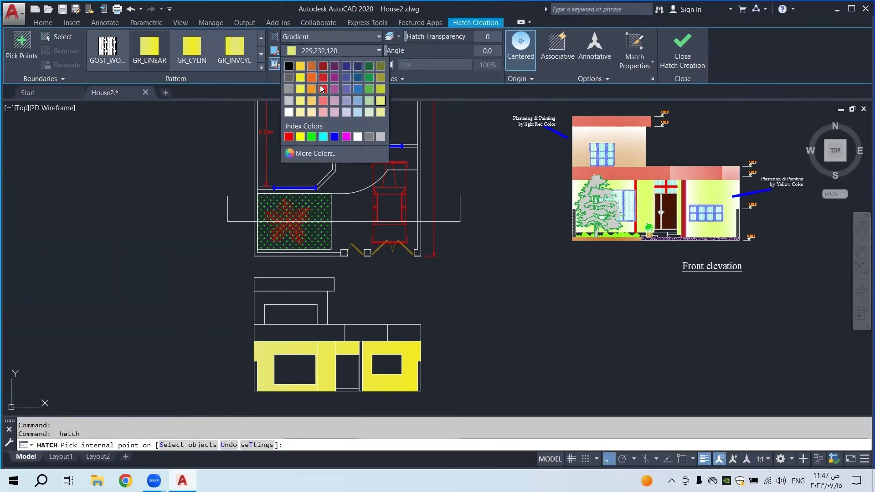
{"action": "left_click", "coordinate": [323, 100]}
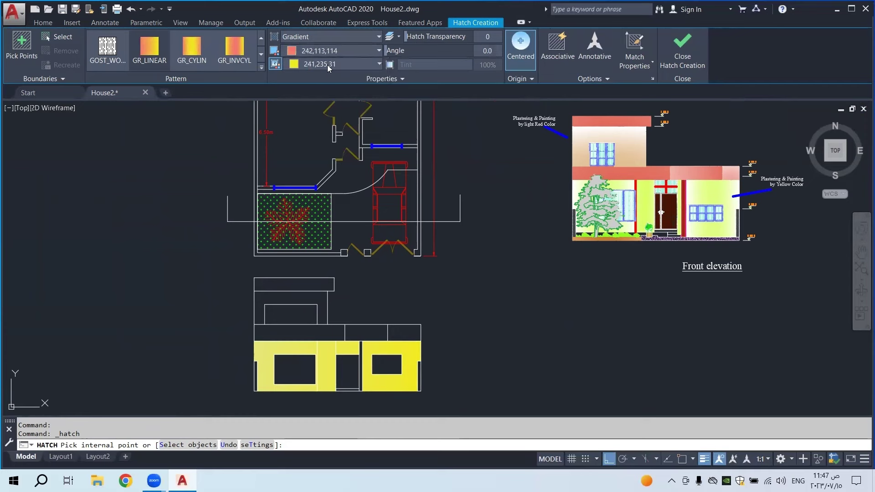
{"action": "left_click", "coordinate": [328, 66]}
{"action": "left_click", "coordinate": [325, 126]}
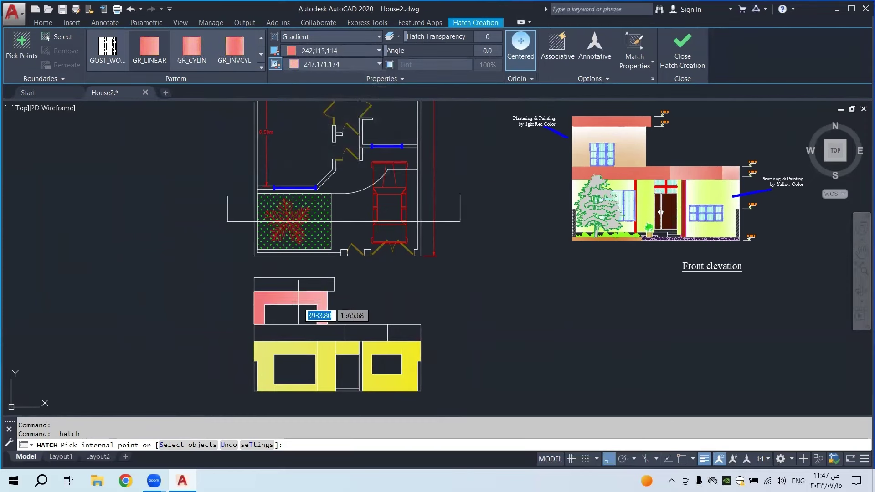
{"action": "left_click", "coordinate": [300, 283]}
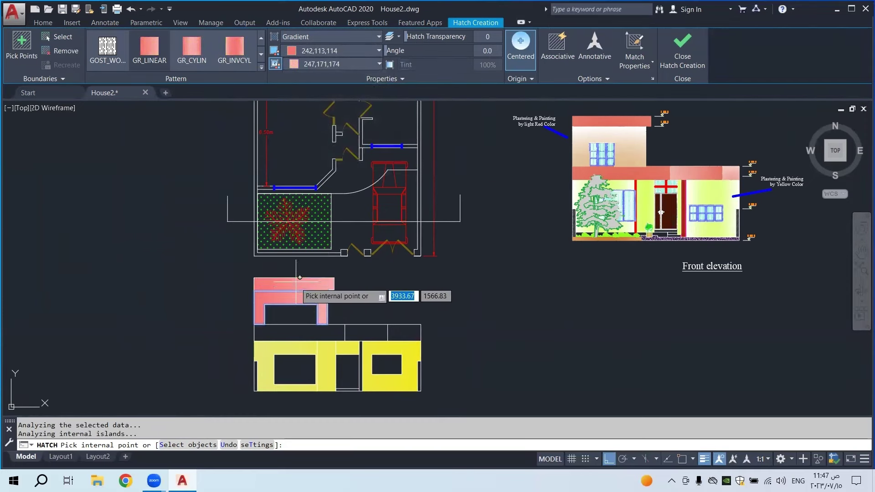
{"action": "right_click", "coordinate": [335, 269]}
{"action": "left_click", "coordinate": [351, 284]}
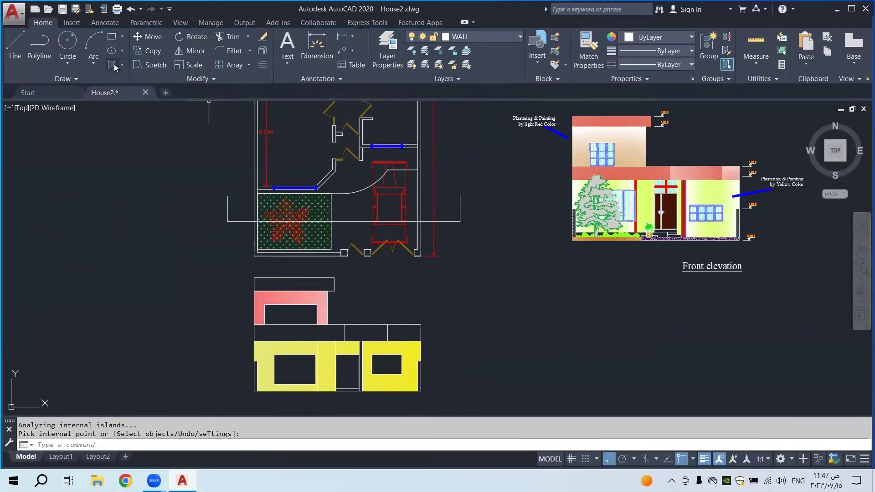
Fill the roof slab and three middle-band parts with solid light red 242,113,114
{"action": "left_click", "coordinate": [111, 65]}
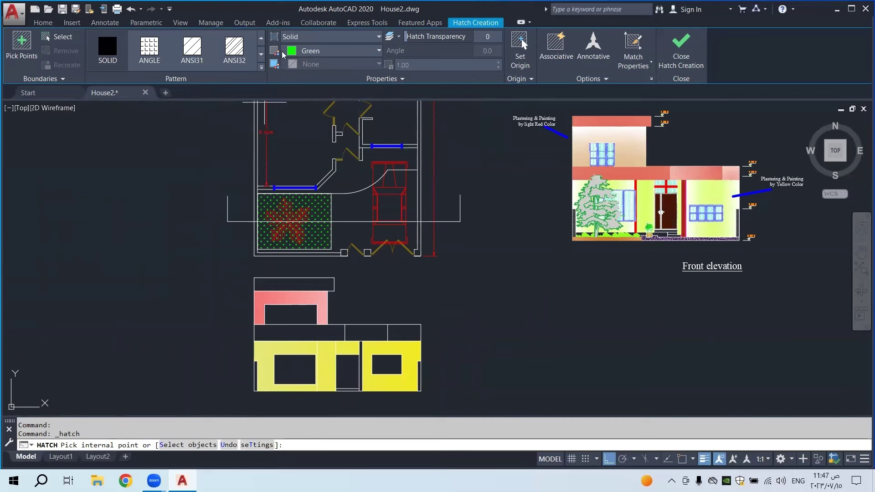
{"action": "left_click", "coordinate": [301, 52]}
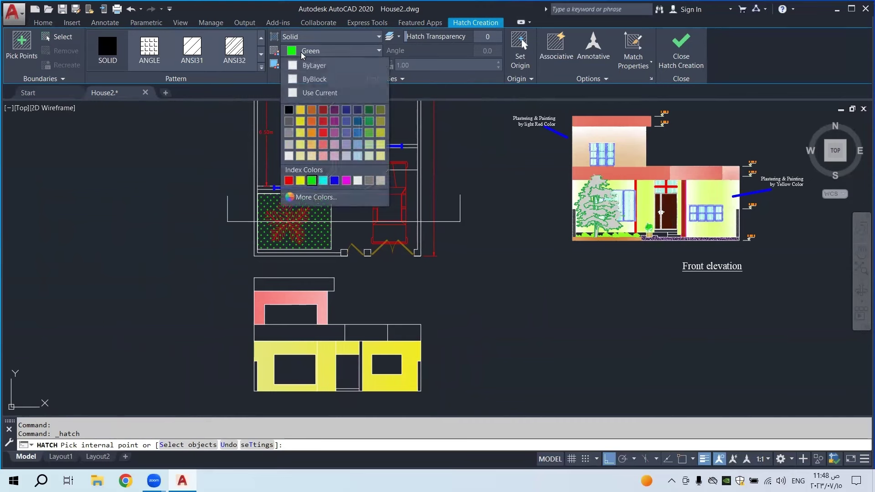
{"action": "left_click", "coordinate": [326, 149]}
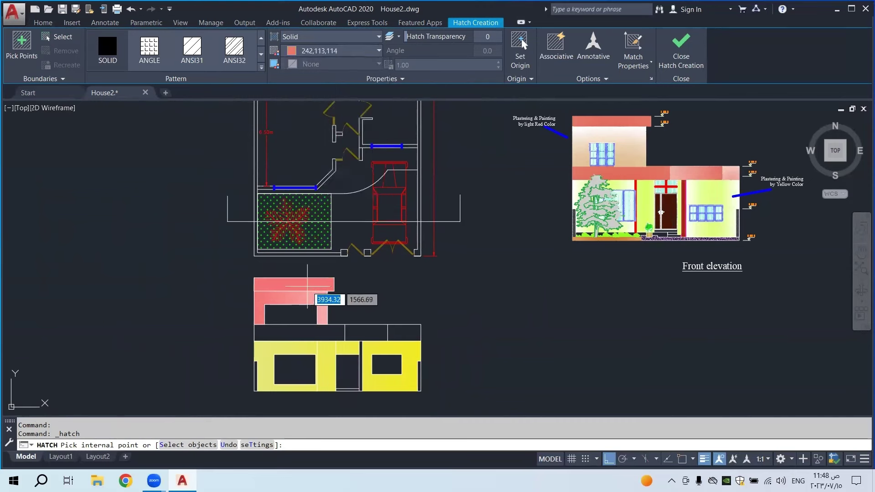
{"action": "left_click", "coordinate": [315, 284]}
{"action": "left_click", "coordinate": [342, 333]}
{"action": "left_click", "coordinate": [366, 333]}
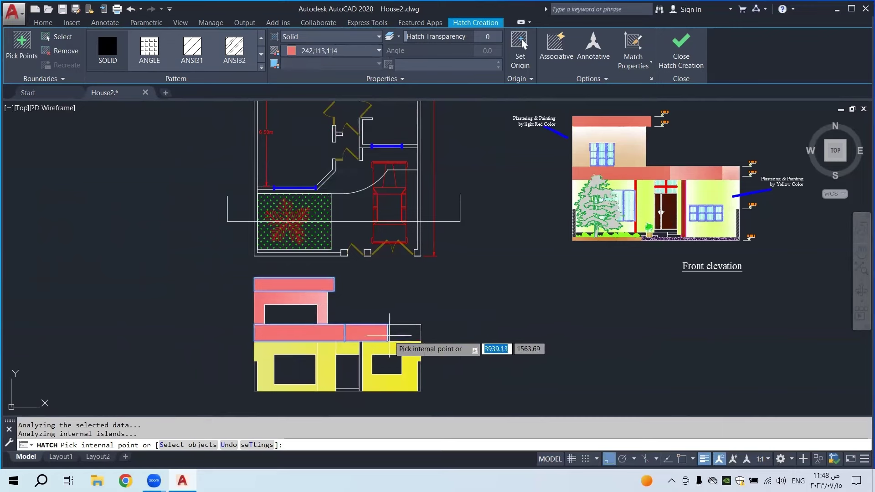
{"action": "left_click", "coordinate": [407, 333]}
{"action": "right_click", "coordinate": [407, 333]}
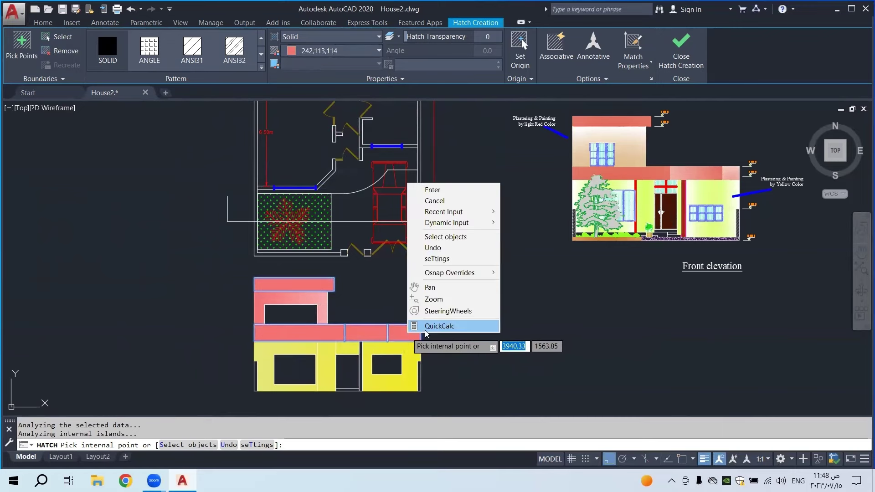
{"action": "left_click", "coordinate": [455, 191]}
{"action": "middle_click_drag", "start_coordinate": [380, 330], "coordinate": [380, 248]}
Draw a vertical and a horizontal mullion across the right-hand window to create four panes
{"action": "scroll", "coordinate": [387, 236], "scroll_direction": "up", "scroll_amount": 1}
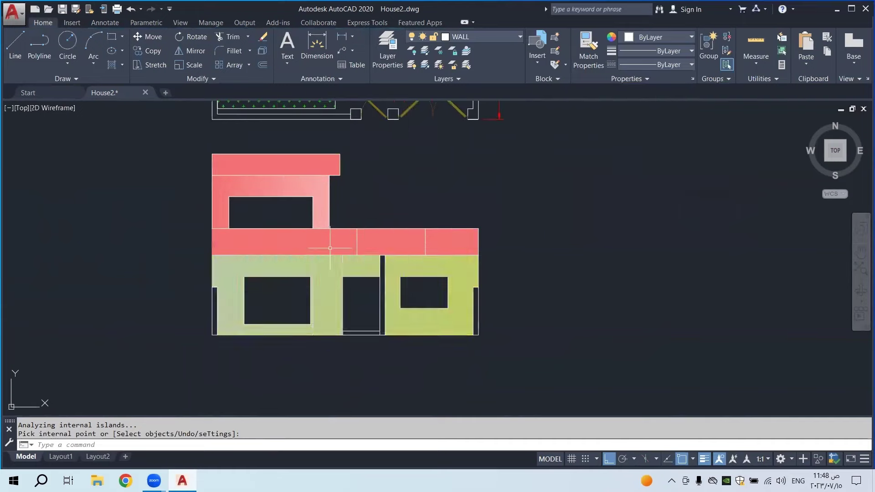
{"action": "scroll", "coordinate": [410, 219], "scroll_direction": "down", "scroll_amount": 3}
{"action": "scroll", "coordinate": [415, 228], "scroll_direction": "up", "scroll_amount": 5}
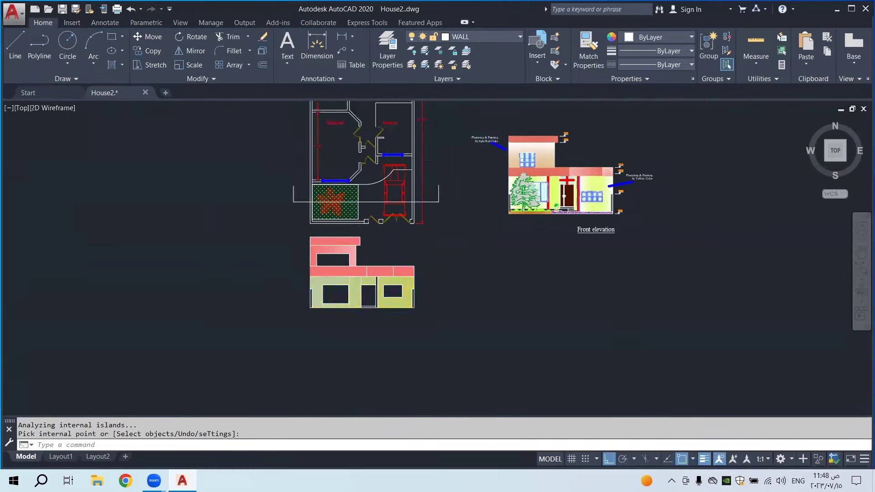
{"action": "scroll", "coordinate": [367, 294], "scroll_direction": "down", "scroll_amount": 2}
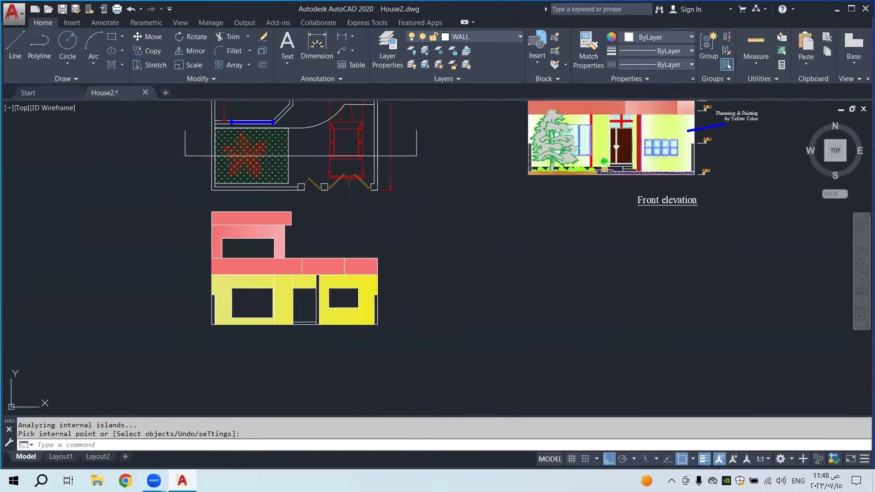
{"action": "scroll", "coordinate": [670, 150], "scroll_direction": "up", "scroll_amount": 5}
{"action": "scroll", "coordinate": [410, 228], "scroll_direction": "down", "scroll_amount": 3}
{"action": "middle_click_drag", "start_coordinate": [366, 289], "coordinate": [470, 173]}
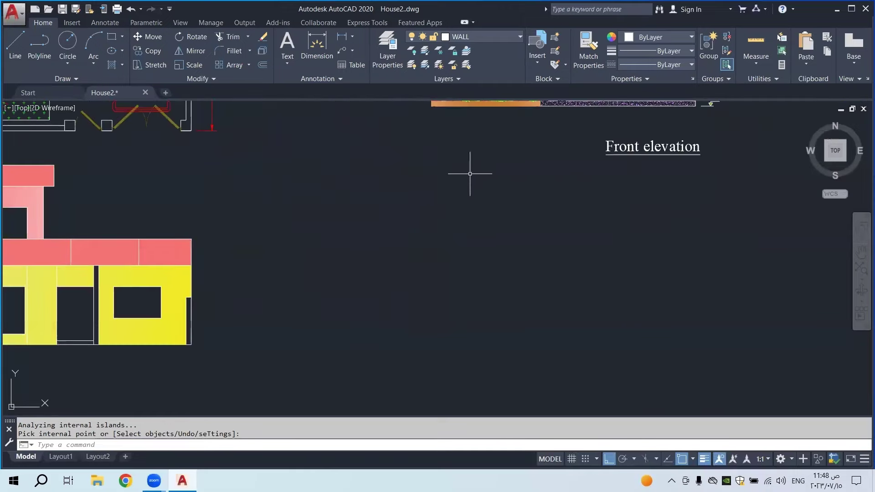
{"action": "middle_click_drag", "start_coordinate": [301, 241], "coordinate": [392, 227]}
{"action": "left_click", "coordinate": [15, 45]}
{"action": "scroll", "coordinate": [214, 290], "scroll_direction": "up", "scroll_amount": 4}
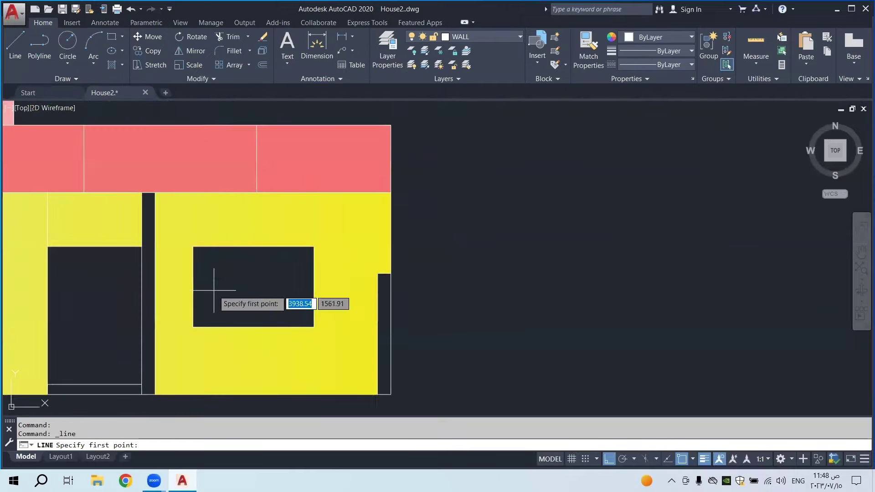
{"action": "left_click", "coordinate": [254, 247]}
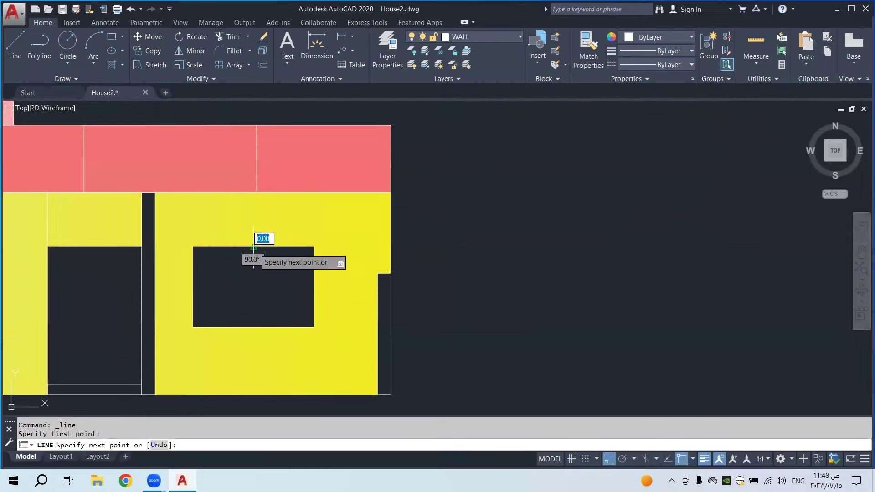
{"action": "left_click", "coordinate": [253, 326]}
{"action": "key", "text": "Escape"}
{"action": "left_click", "coordinate": [15, 45]}
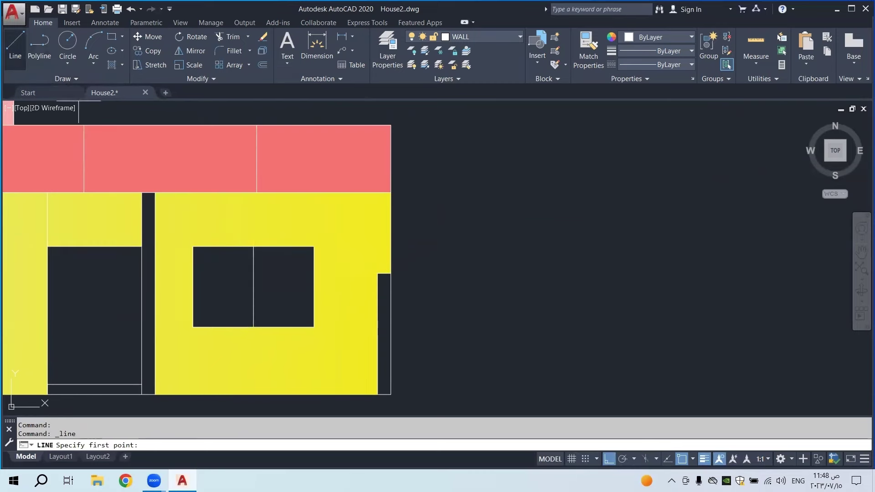
{"action": "left_click", "coordinate": [193, 287]}
{"action": "left_click", "coordinate": [314, 287]}
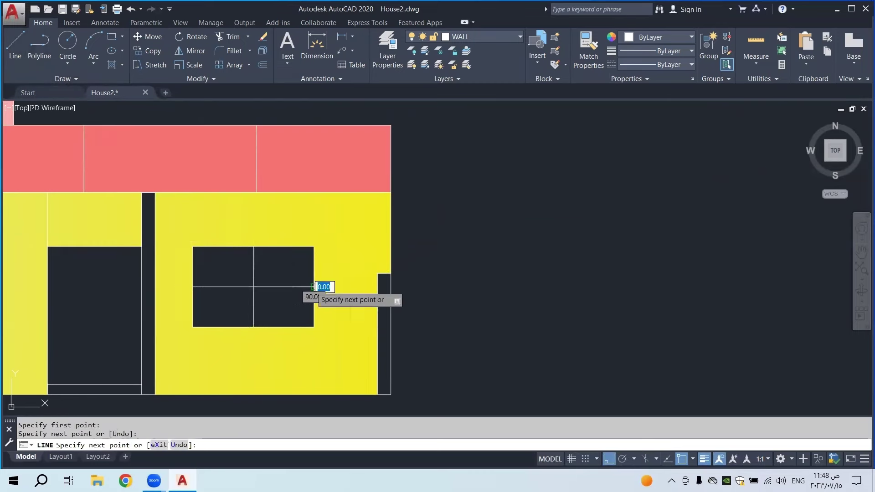
{"action": "key", "text": "Escape"}
{"action": "scroll", "coordinate": [305, 274], "scroll_direction": "down", "scroll_amount": 4}
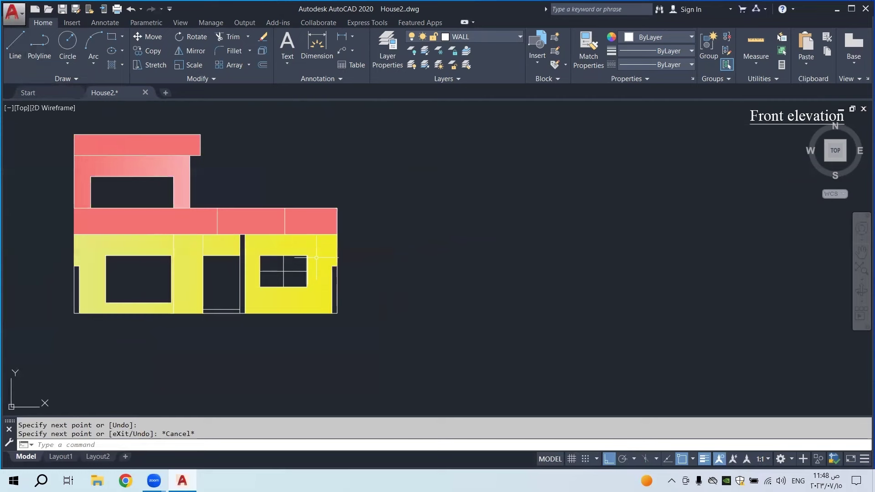
Hatch the window panes with a gradient from 122,175,223 to 173,221,247
{"action": "left_click", "coordinate": [111, 64]}
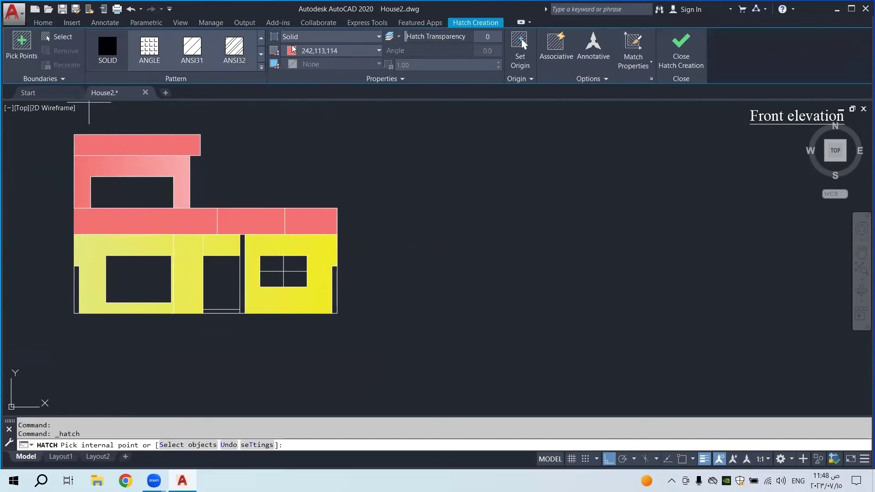
{"action": "left_click", "coordinate": [313, 39]}
{"action": "left_click", "coordinate": [322, 64]}
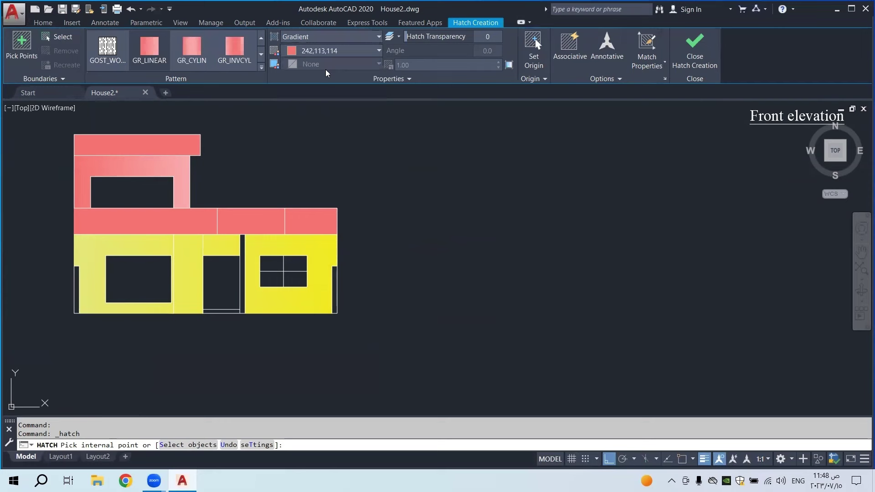
{"action": "left_click", "coordinate": [303, 51]}
{"action": "left_click", "coordinate": [356, 102]}
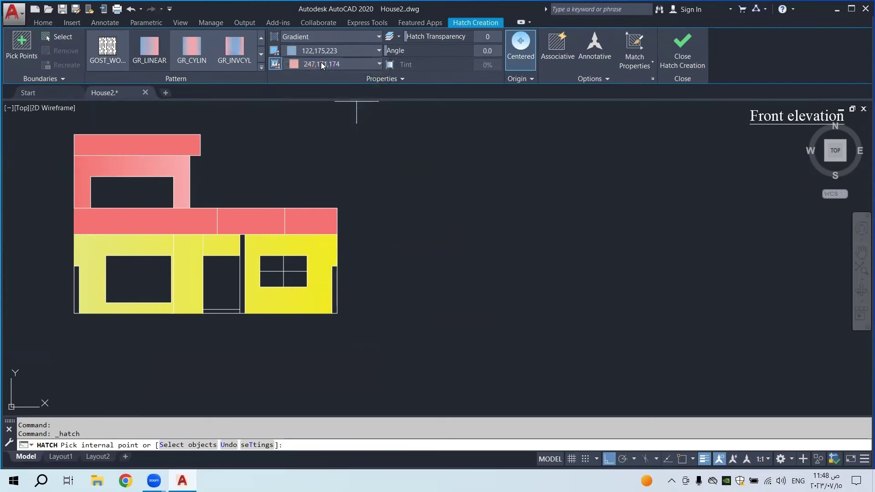
{"action": "left_click", "coordinate": [321, 63]}
{"action": "left_click", "coordinate": [359, 125]}
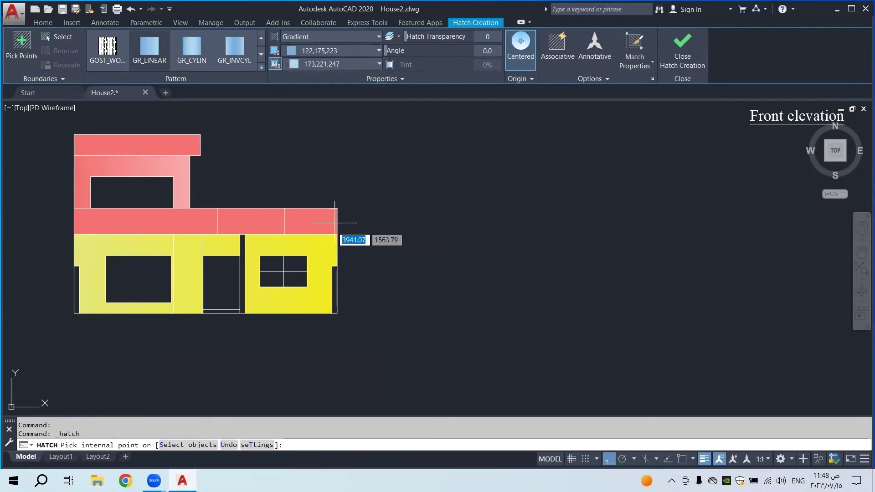
{"action": "left_click", "coordinate": [291, 264]}
{"action": "right_click", "coordinate": [299, 279]}
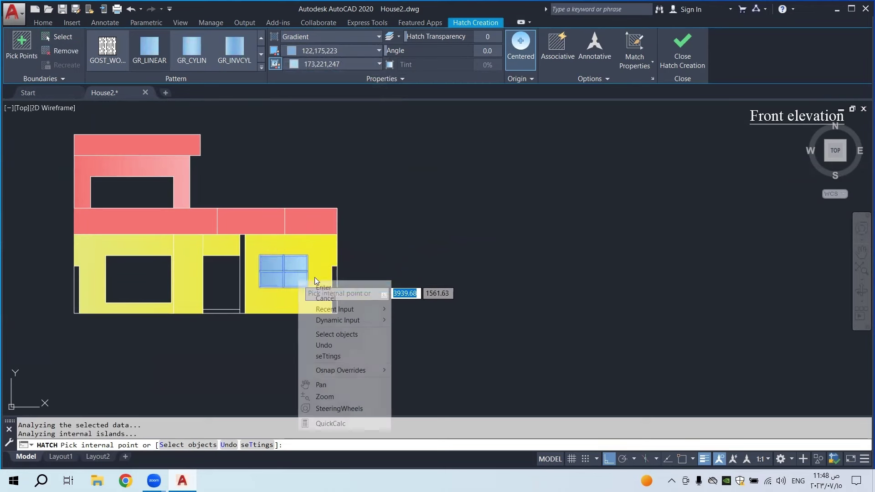
{"action": "left_click", "coordinate": [328, 286]}
{"action": "scroll", "coordinate": [420, 293], "scroll_direction": "down", "scroll_amount": 4}
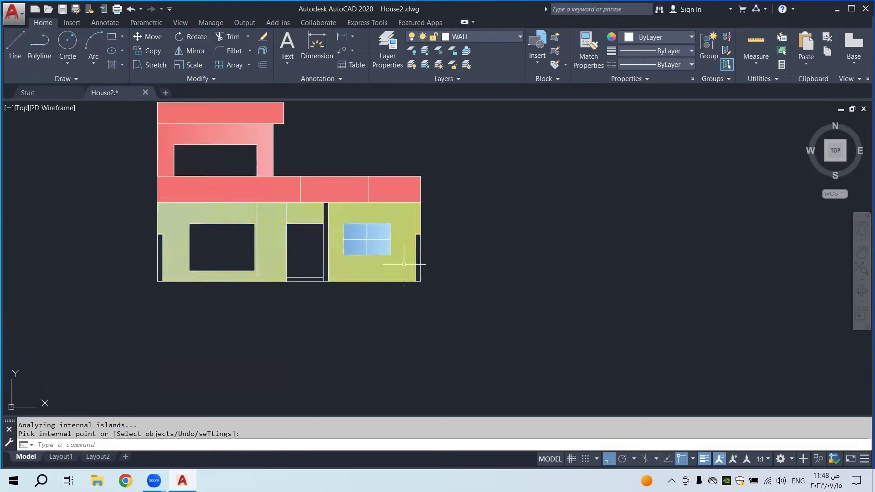
{"action": "middle_click_drag", "start_coordinate": [376, 241], "coordinate": [403, 268]}
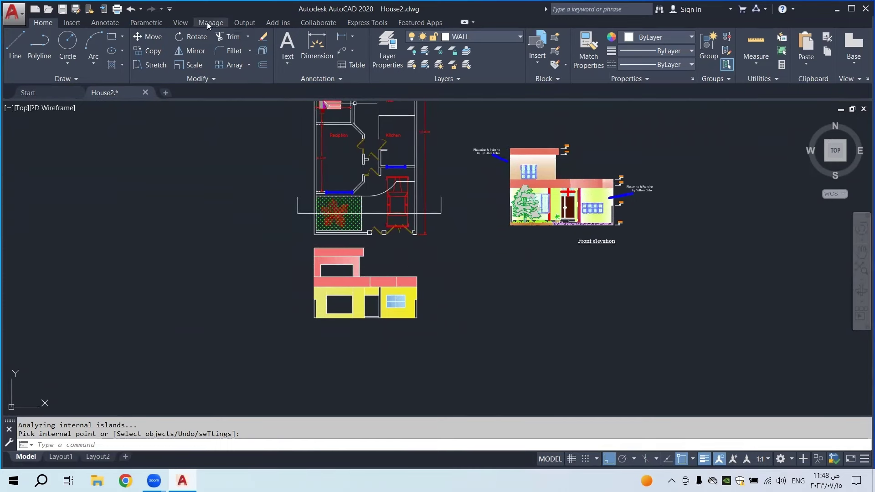
Open Tool Palettes from the View tab, show the Architectural tab, and pick Trees - Imperial
{"action": "left_click", "coordinate": [186, 22]}
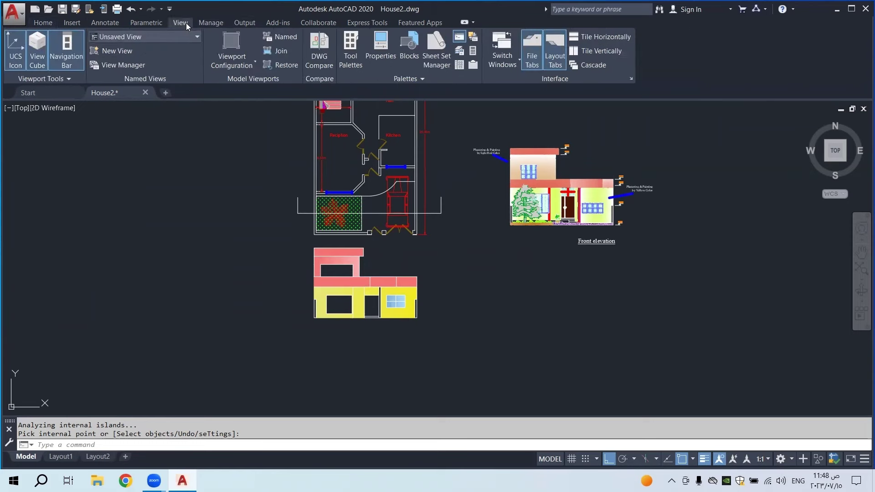
{"action": "left_click", "coordinate": [351, 50]}
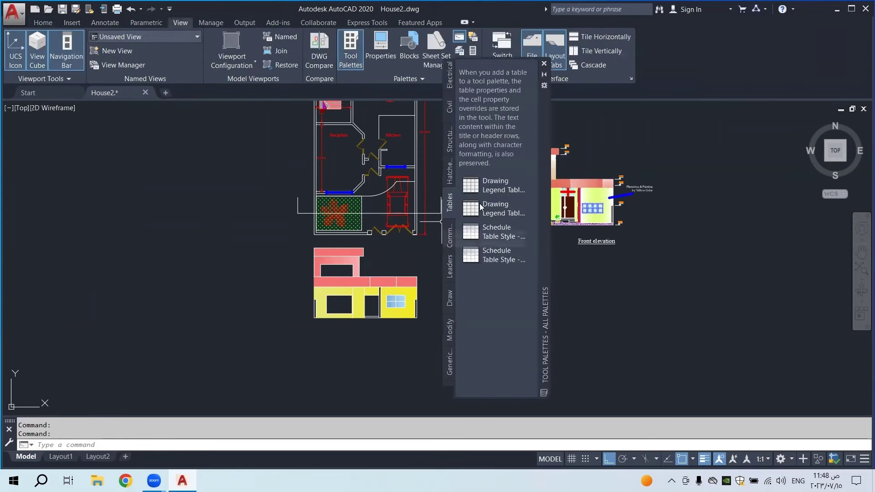
{"action": "left_click", "coordinate": [449, 166]}
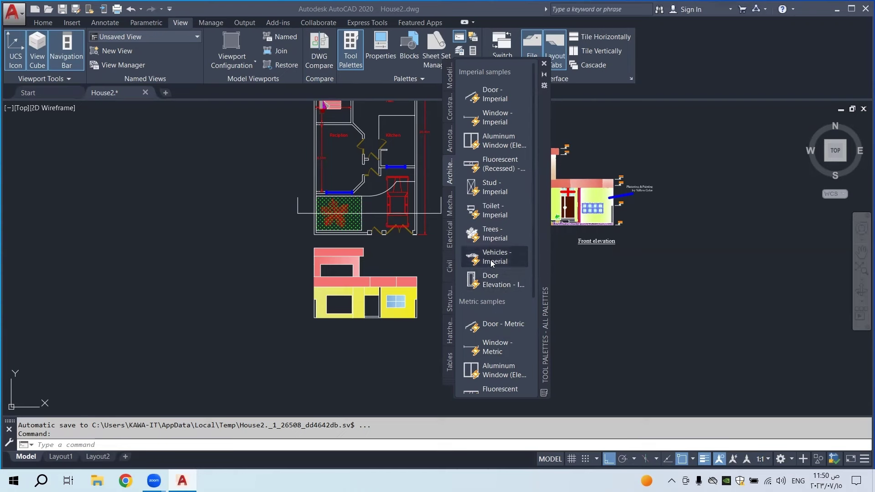
{"action": "left_click", "coordinate": [494, 234]}
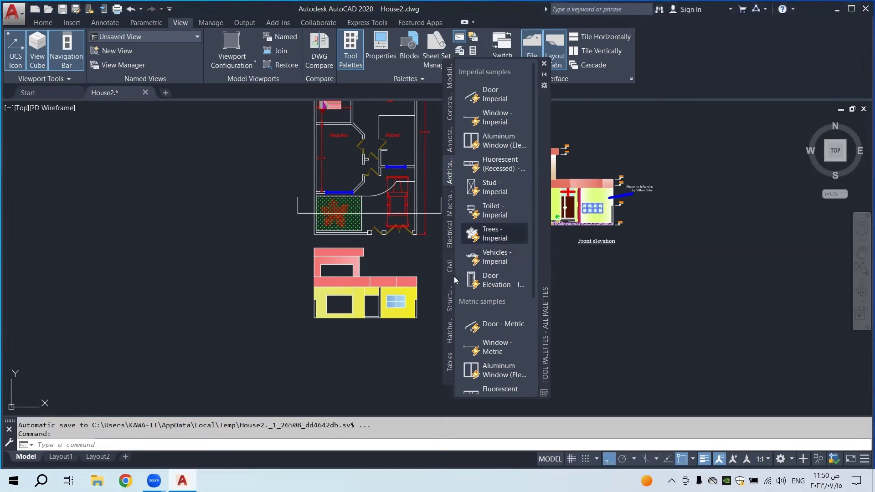
{"action": "scroll", "coordinate": [383, 340], "scroll_direction": "up", "scroll_amount": 4}
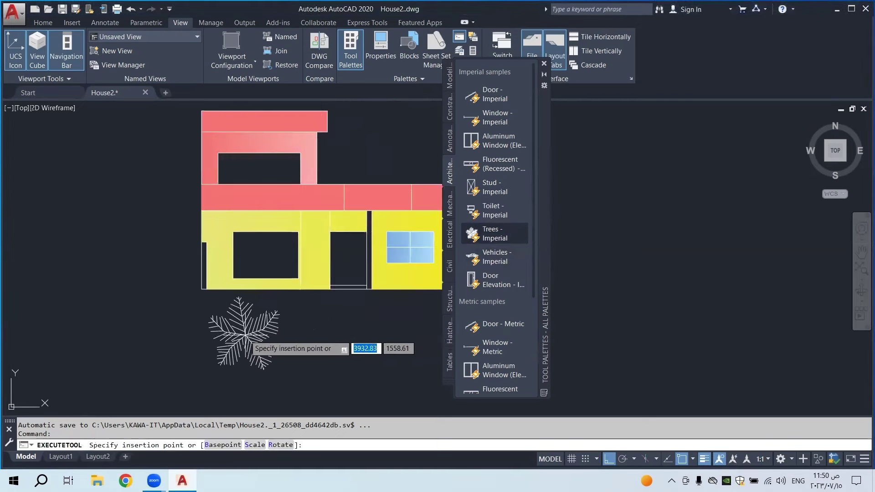
Place the tree block below the house and set its Type to Palm (Elevation)
{"action": "left_click", "coordinate": [241, 334]}
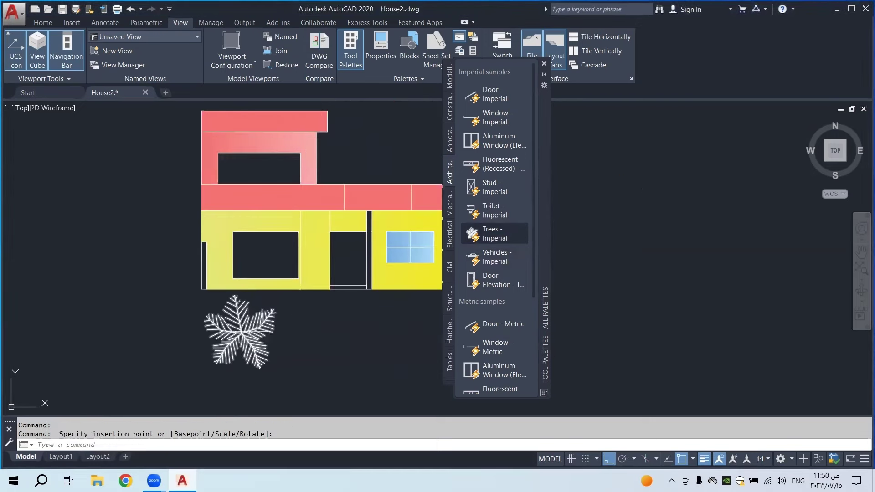
{"action": "left_click", "coordinate": [249, 332]}
{"action": "right_click", "coordinate": [249, 332]}
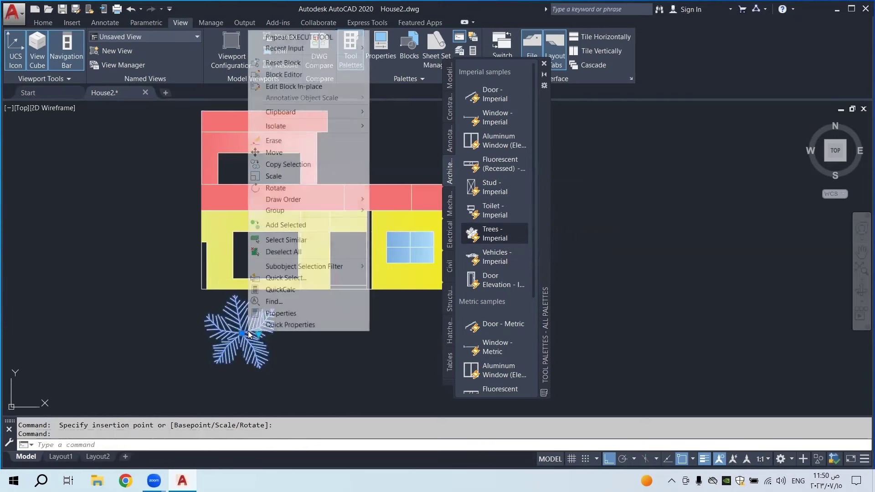
{"action": "left_click", "coordinate": [271, 314]}
{"action": "scroll", "coordinate": [141, 225], "scroll_direction": "down", "scroll_amount": 3}
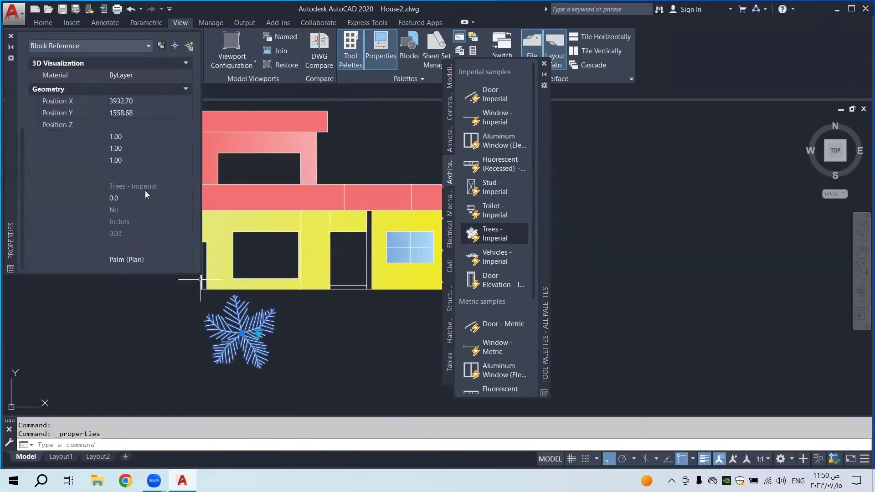
{"action": "left_click", "coordinate": [153, 263]}
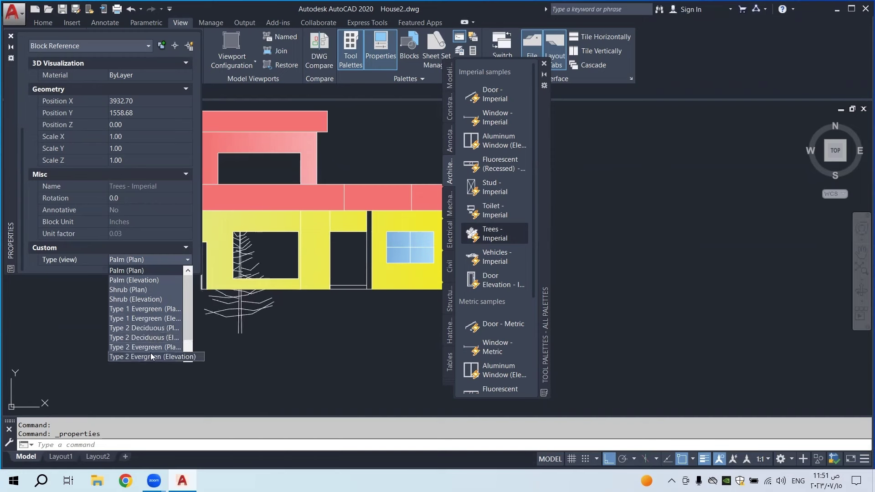
{"action": "left_click", "coordinate": [153, 280]}
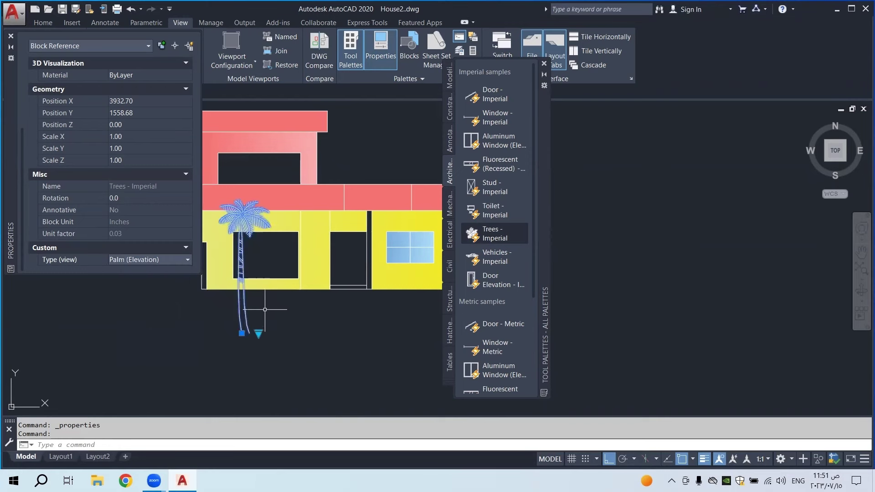
{"action": "scroll", "coordinate": [118, 94], "scroll_direction": "up", "scroll_amount": 3}
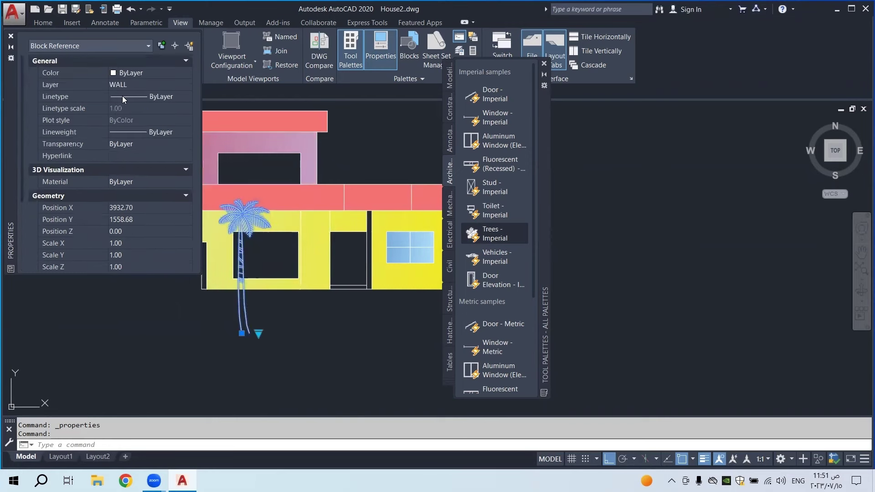
Set the palm tree's colour to Green and close the Properties panel
{"action": "left_click", "coordinate": [158, 73]}
{"action": "left_click", "coordinate": [138, 121]}
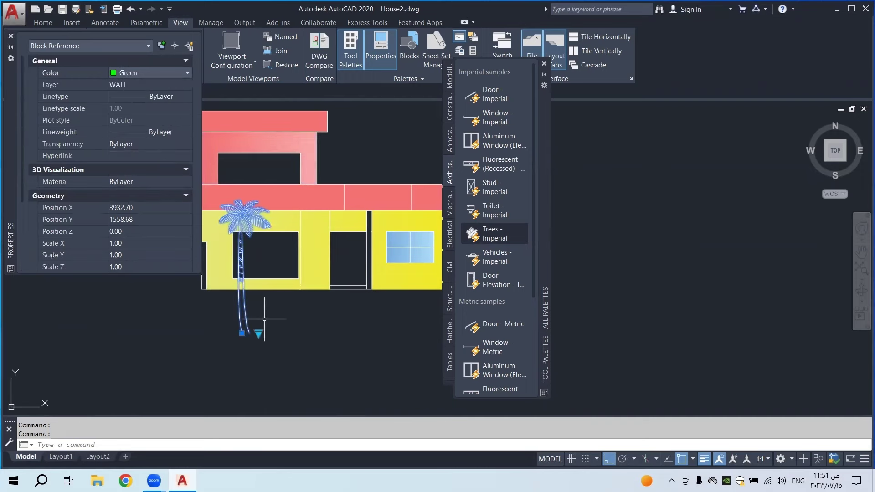
{"action": "key", "text": "Escape"}
{"action": "left_click", "coordinate": [294, 314]}
{"action": "left_click", "coordinate": [196, 360]}
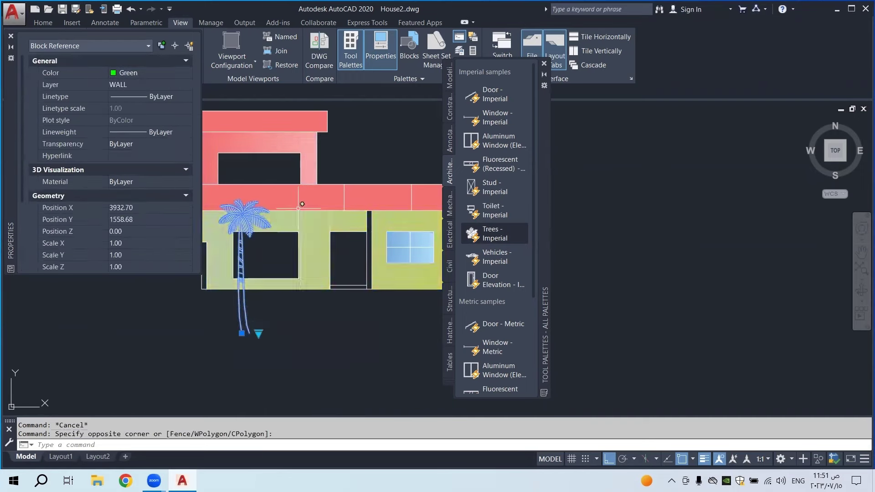
{"action": "left_click", "coordinate": [11, 35]}
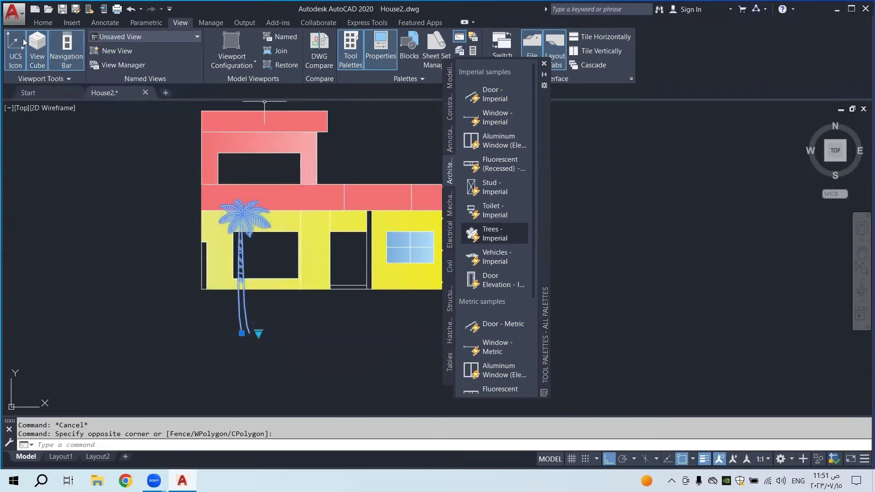
{"action": "left_click", "coordinate": [43, 22]}
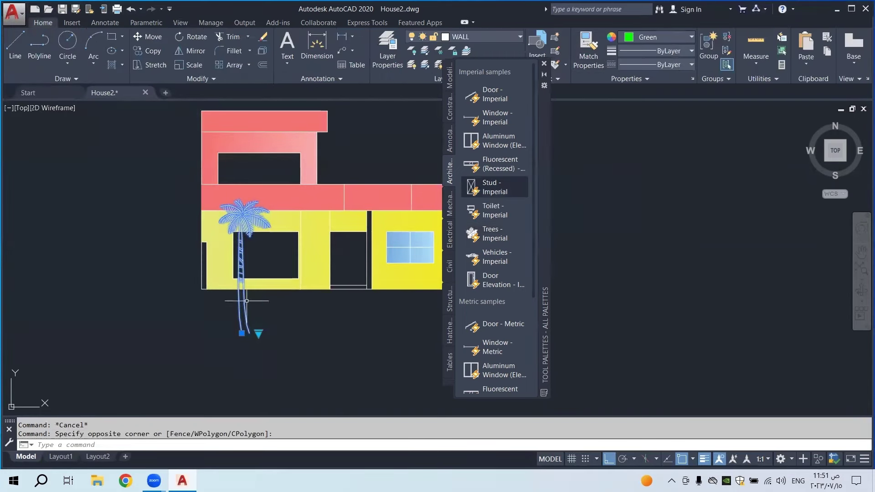
{"action": "scroll", "coordinate": [242, 314], "scroll_direction": "up", "scroll_amount": 2}
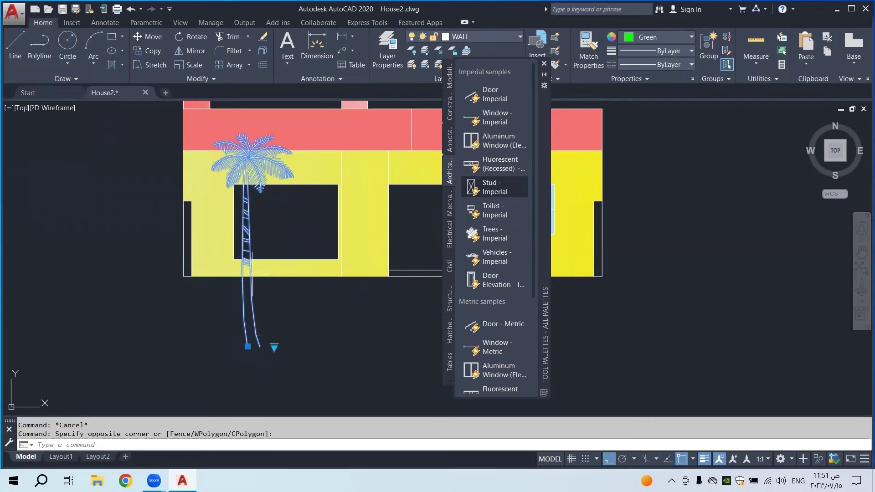
{"action": "middle_click_drag", "start_coordinate": [262, 245], "coordinate": [273, 276]}
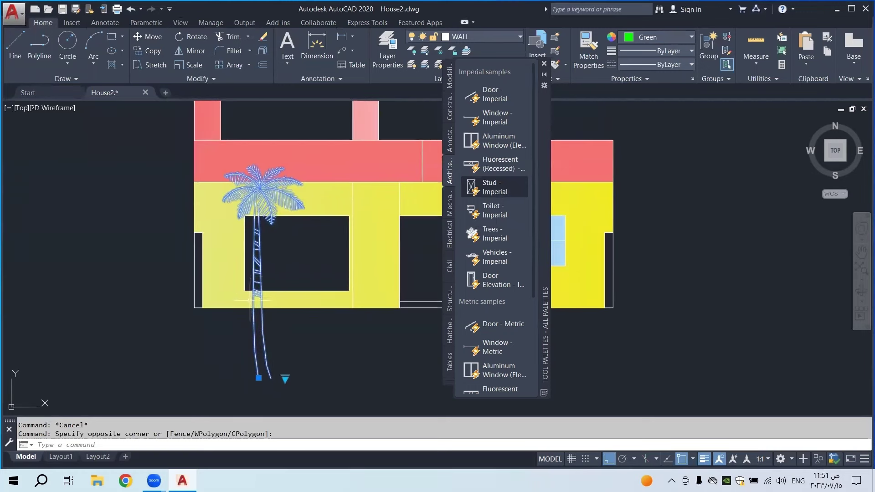
Insert the Vehicles - Imperial car and move it to the left of the house
{"action": "scroll", "coordinate": [255, 314], "scroll_direction": "down", "scroll_amount": 4}
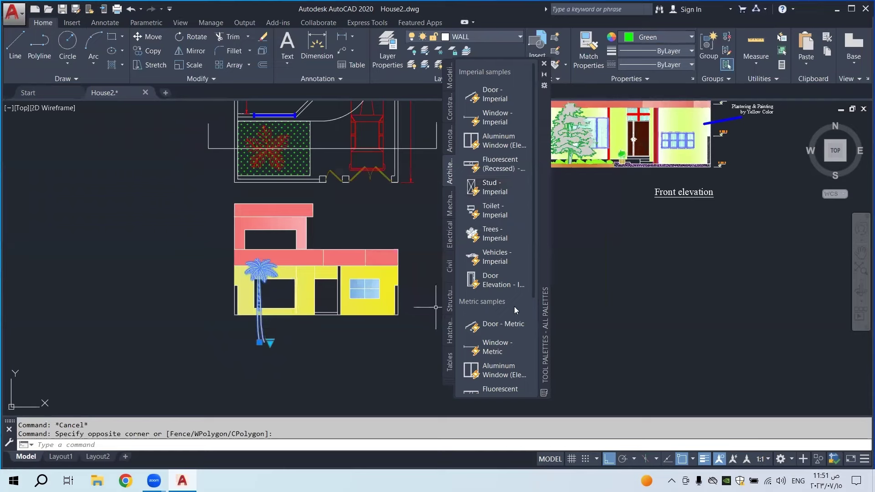
{"action": "left_click", "coordinate": [506, 261]}
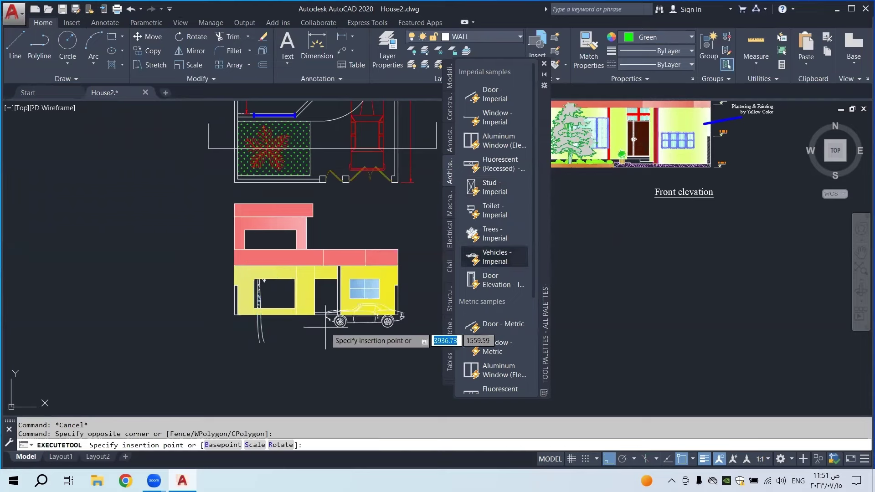
{"action": "left_click", "coordinate": [296, 337]}
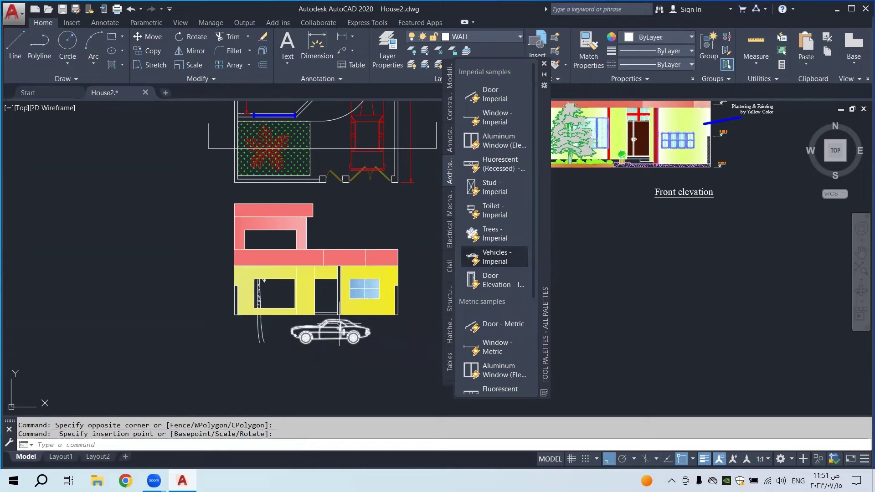
{"action": "middle_click_drag", "start_coordinate": [341, 325], "coordinate": [369, 355]}
{"action": "scroll", "coordinate": [350, 354], "scroll_direction": "up", "scroll_amount": 2}
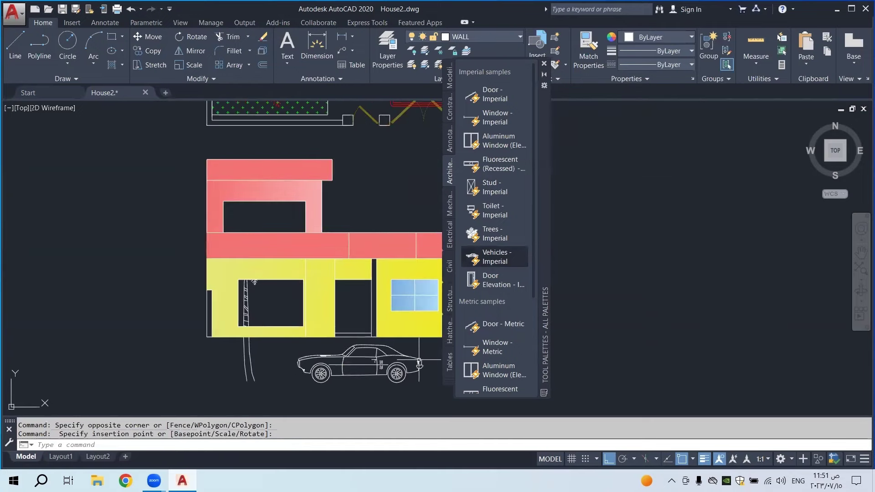
{"action": "scroll", "coordinate": [388, 362], "scroll_direction": "down", "scroll_amount": 2}
{"action": "left_click", "coordinate": [436, 346]}
{"action": "left_click", "coordinate": [379, 382]}
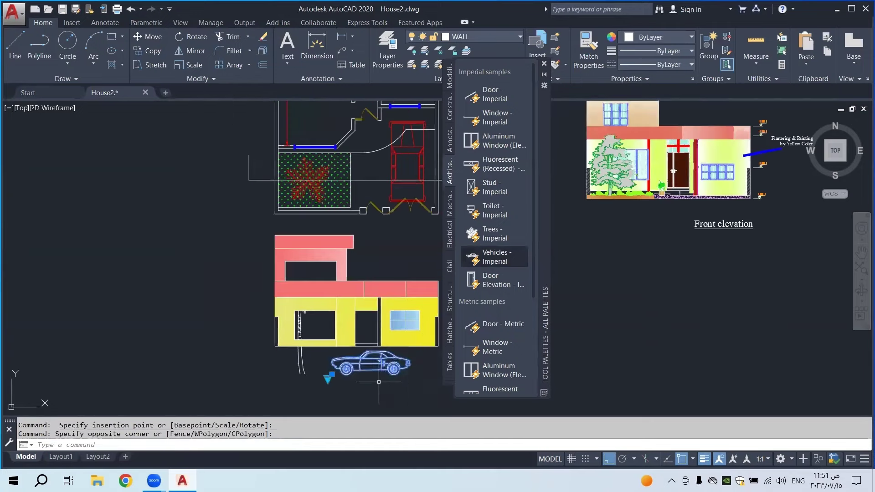
{"action": "left_click", "coordinate": [332, 374]}
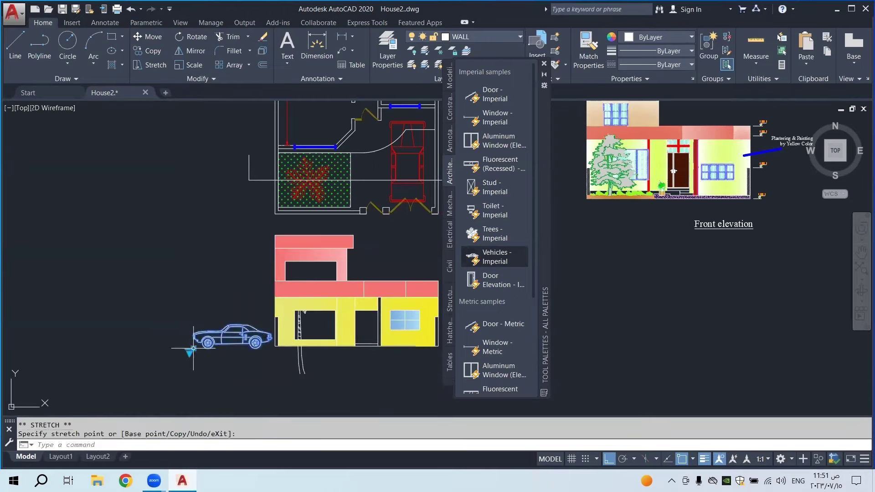
{"action": "key", "text": "Escape"}
Close Tool Palettes and move the palm tree to the right side of the house
{"action": "left_click", "coordinate": [300, 365]}
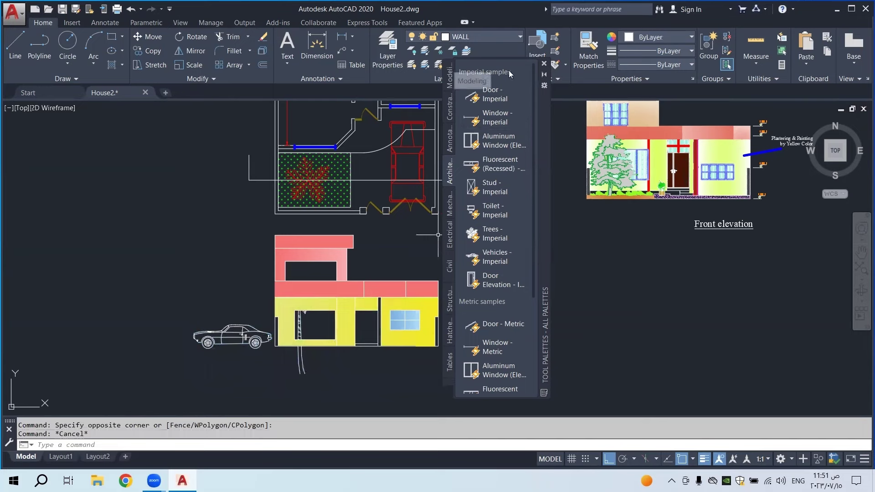
{"action": "left_click", "coordinate": [544, 63]}
{"action": "left_click", "coordinate": [314, 357]}
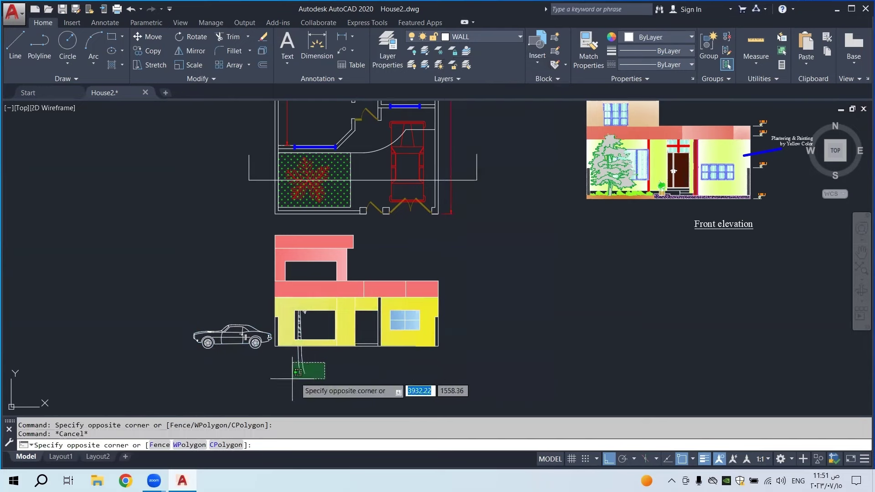
{"action": "left_click", "coordinate": [292, 382]}
{"action": "left_click", "coordinate": [300, 373]}
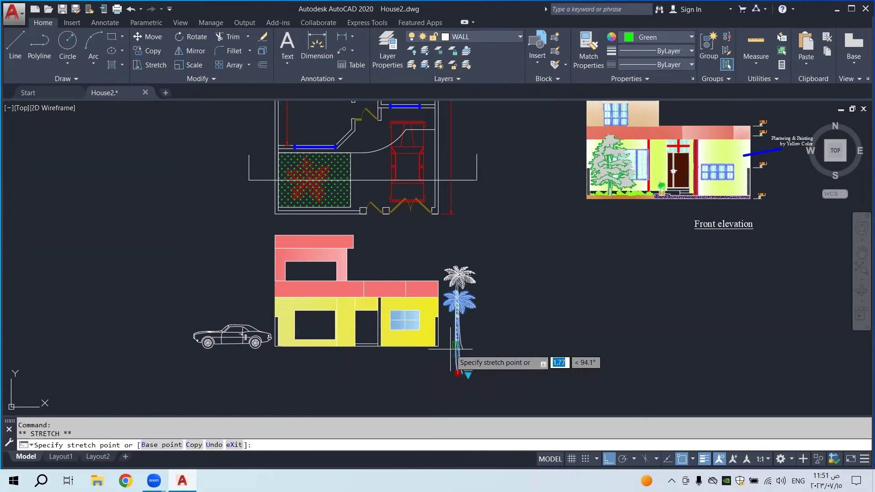
{"action": "left_click", "coordinate": [455, 346]}
In the block editor, colour the Trees - Imperial geometry green and save the block changes
{"action": "double_click", "coordinate": [462, 274]}
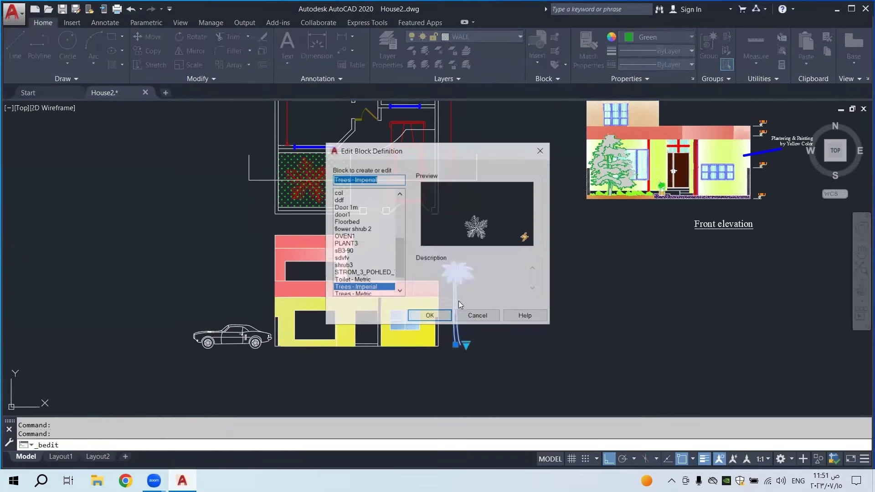
{"action": "double_click", "coordinate": [370, 287]}
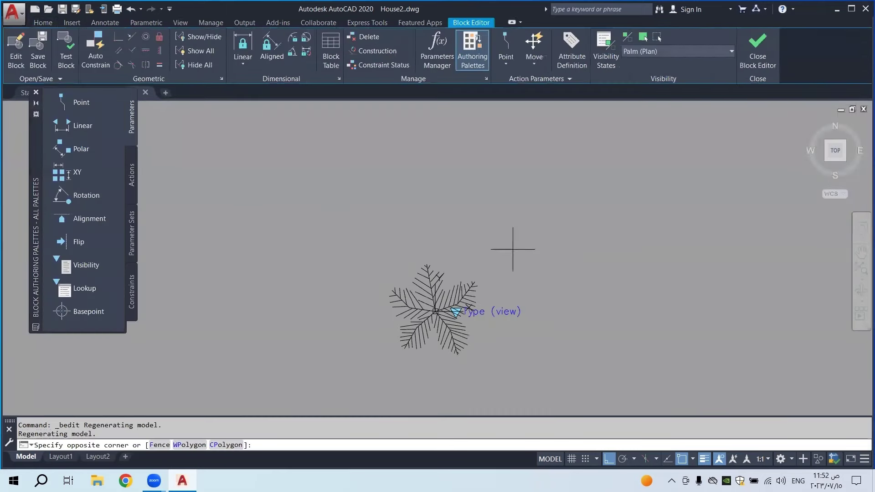
{"action": "left_click", "coordinate": [390, 361]}
{"action": "left_click", "coordinate": [578, 240]}
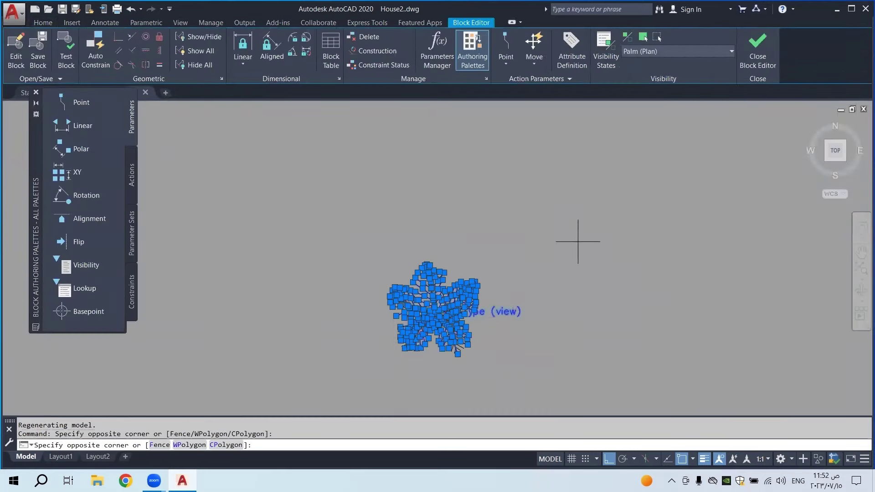
{"action": "left_click", "coordinate": [325, 359]}
{"action": "left_click", "coordinate": [54, 23]}
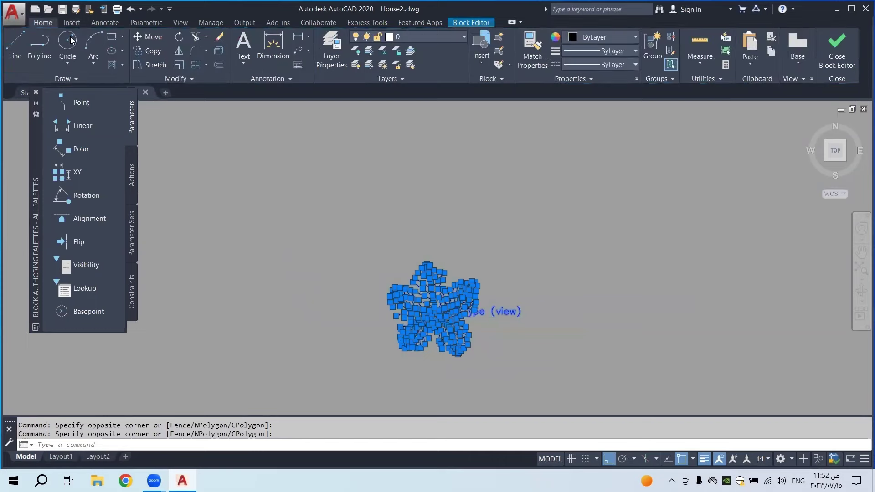
{"action": "left_click", "coordinate": [607, 39]}
{"action": "left_click", "coordinate": [593, 156]}
{"action": "key", "text": "Escape"}
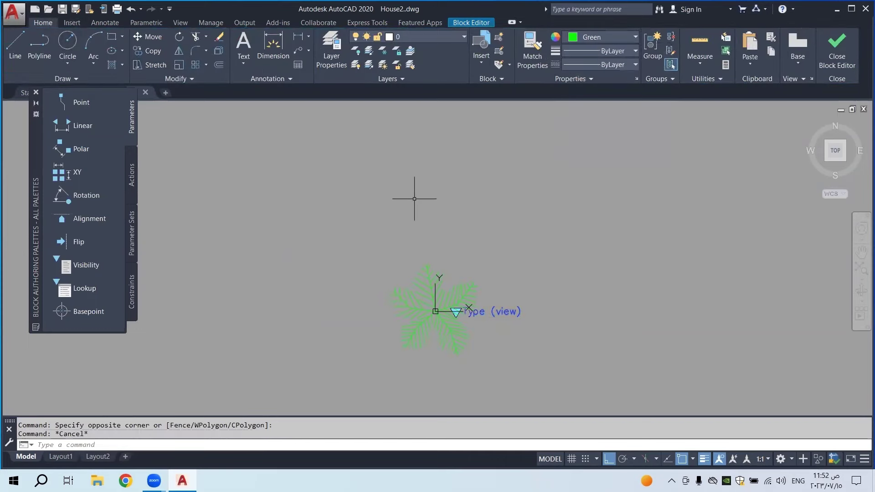
{"action": "right_click", "coordinate": [391, 195]}
{"action": "left_click", "coordinate": [429, 226]}
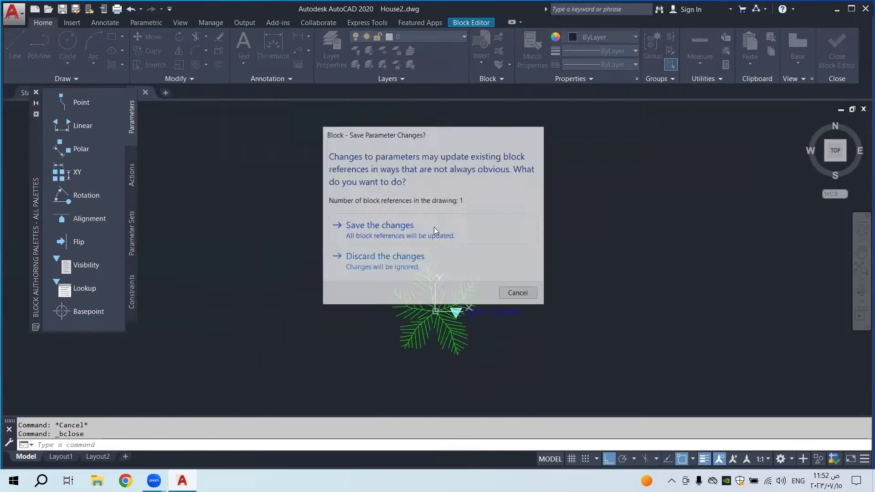
{"action": "left_click", "coordinate": [433, 227]}
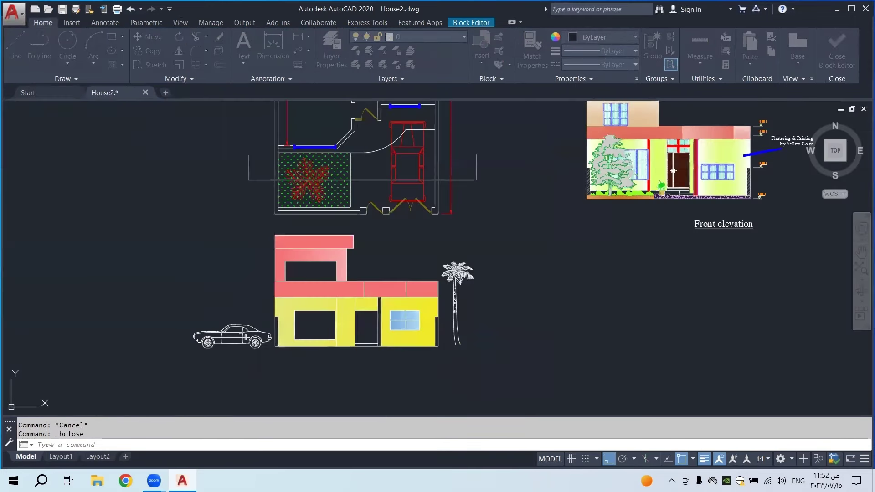
Explode the palm tree block and set all its pieces to Green
{"action": "left_click", "coordinate": [460, 279]}
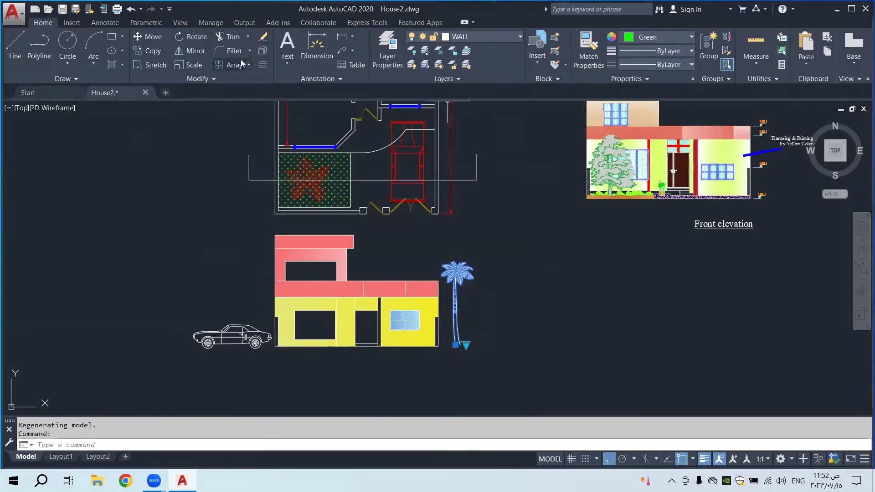
{"action": "left_click", "coordinate": [263, 51]}
{"action": "key", "text": "Escape"}
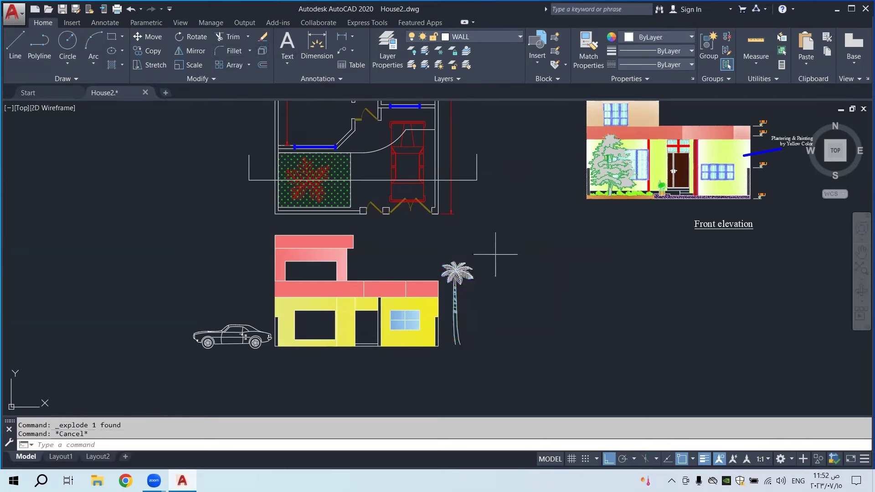
{"action": "left_click", "coordinate": [495, 254]}
{"action": "left_click", "coordinate": [450, 333]}
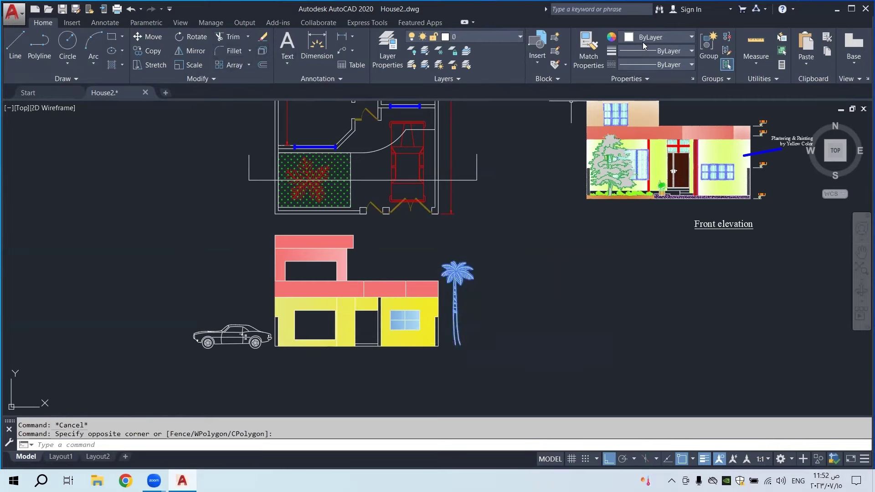
{"action": "left_click", "coordinate": [642, 40]}
{"action": "left_click", "coordinate": [647, 153]}
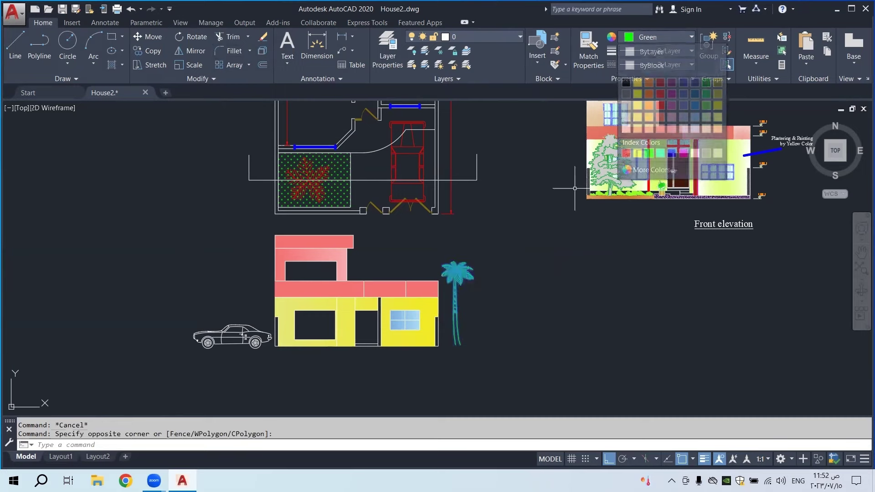
{"action": "key", "text": "Escape"}
{"action": "scroll", "coordinate": [454, 276], "scroll_direction": "up", "scroll_amount": 2}
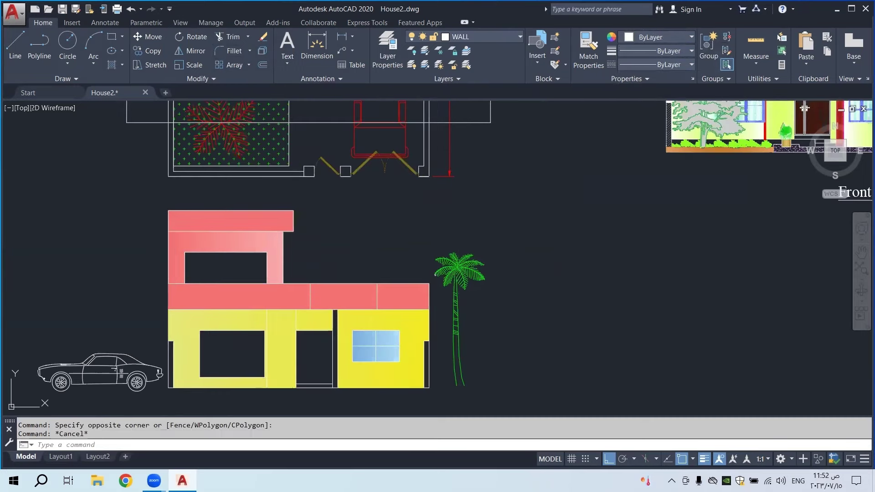
Explode the car block and set all its pieces to Red
{"action": "middle_click_drag", "start_coordinate": [110, 355], "coordinate": [221, 297]}
{"action": "left_click", "coordinate": [249, 280]}
{"action": "left_click", "coordinate": [177, 326]}
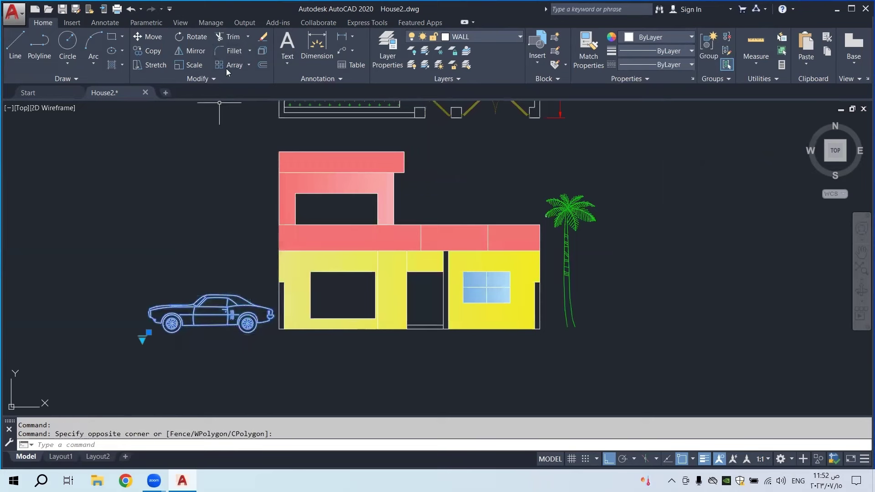
{"action": "left_click", "coordinate": [258, 52]}
{"action": "left_click", "coordinate": [274, 288]}
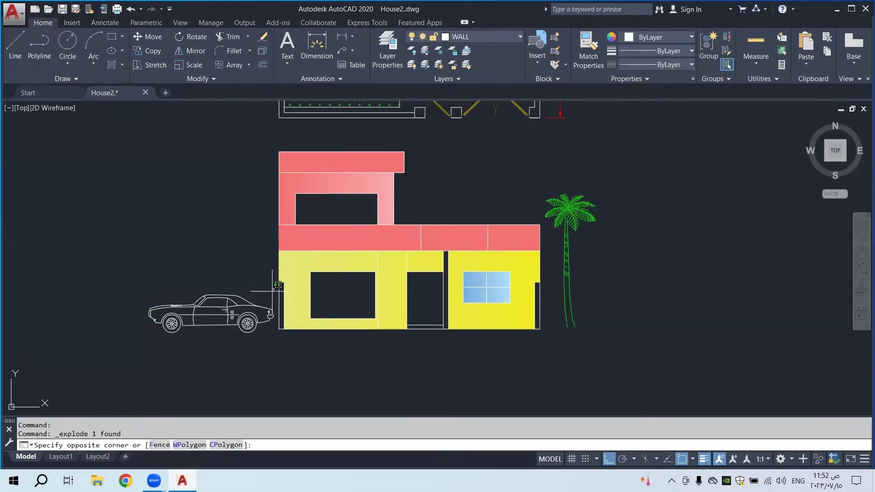
{"action": "left_click", "coordinate": [97, 358]}
{"action": "left_click", "coordinate": [658, 37]}
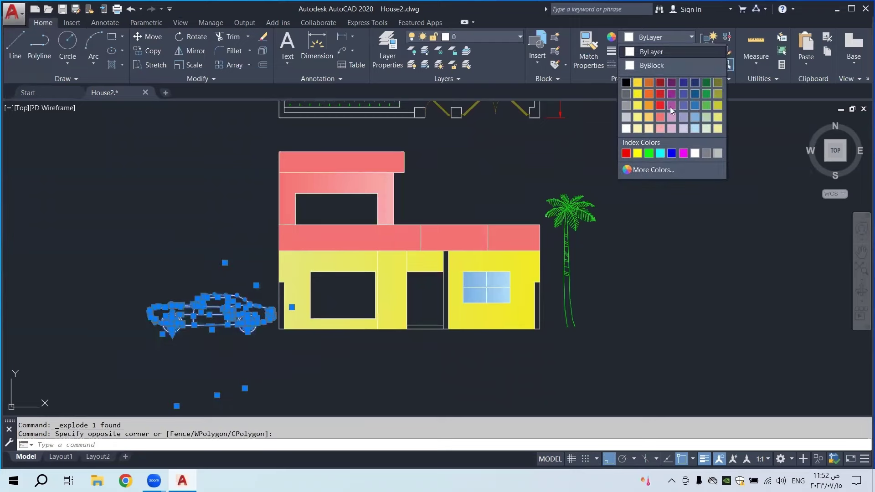
{"action": "left_click", "coordinate": [625, 153]}
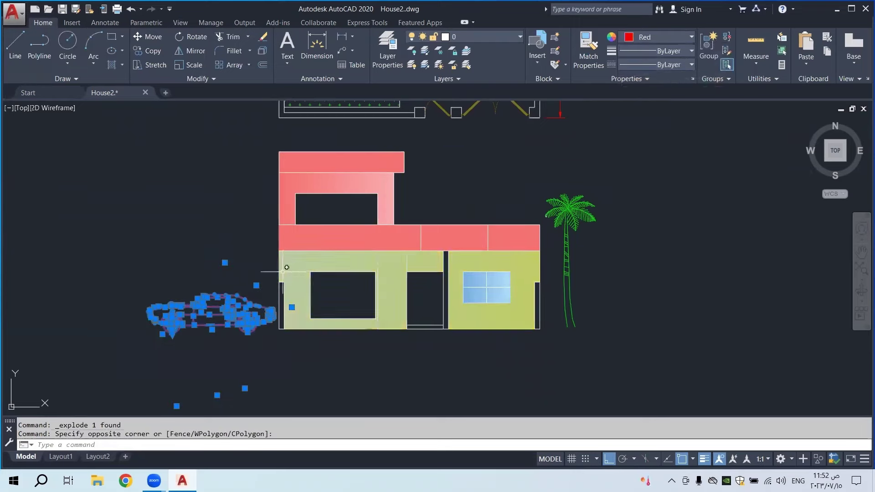
{"action": "key", "text": "Escape"}
Convert the 72 red car objects into a single block with BLOCK
{"action": "left_click", "coordinate": [229, 307]}
{"action": "key", "text": "Escape"}
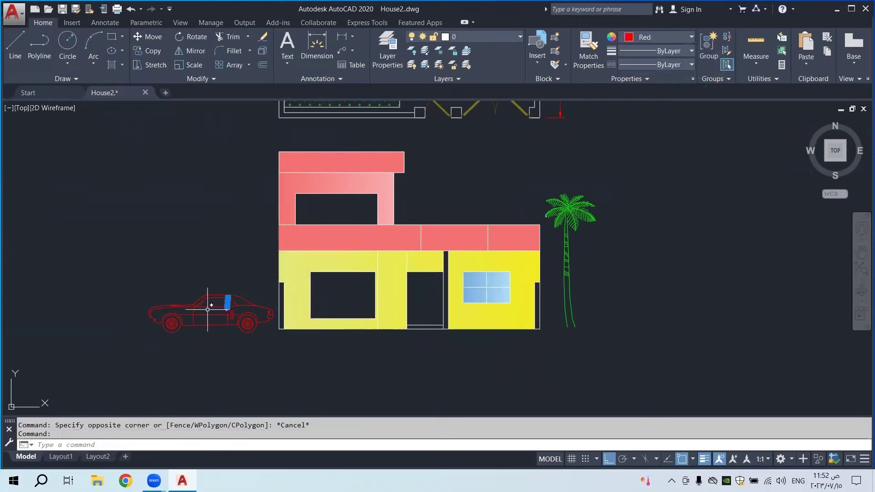
{"action": "key", "text": "Escape"}
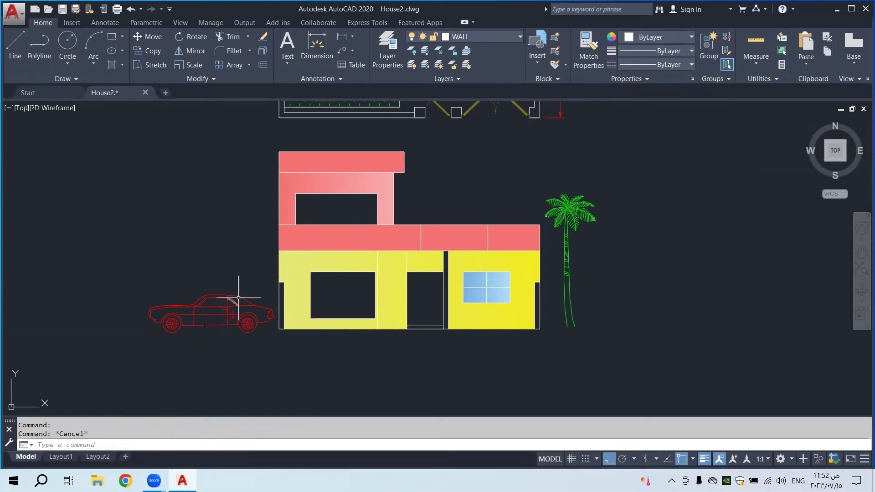
{"action": "left_click", "coordinate": [275, 292]}
{"action": "left_click", "coordinate": [142, 359]}
{"action": "mouse_move", "coordinate": [166, 311]}
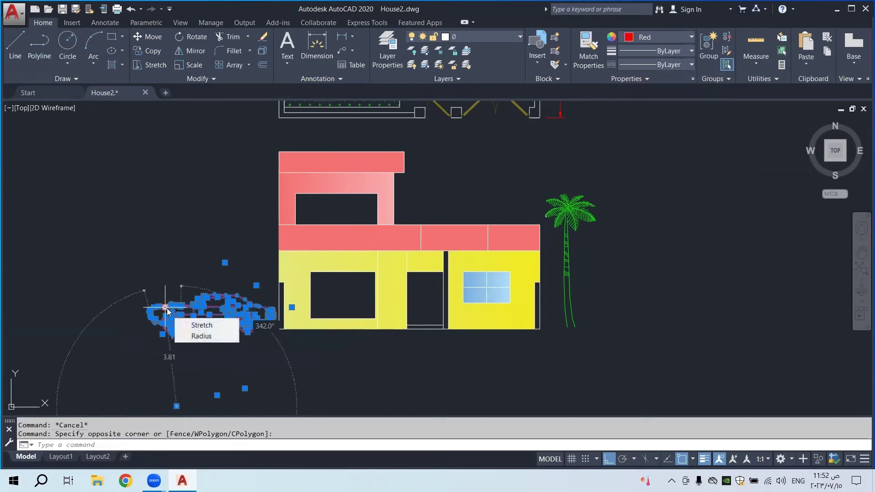
{"action": "type", "text": "bl"}
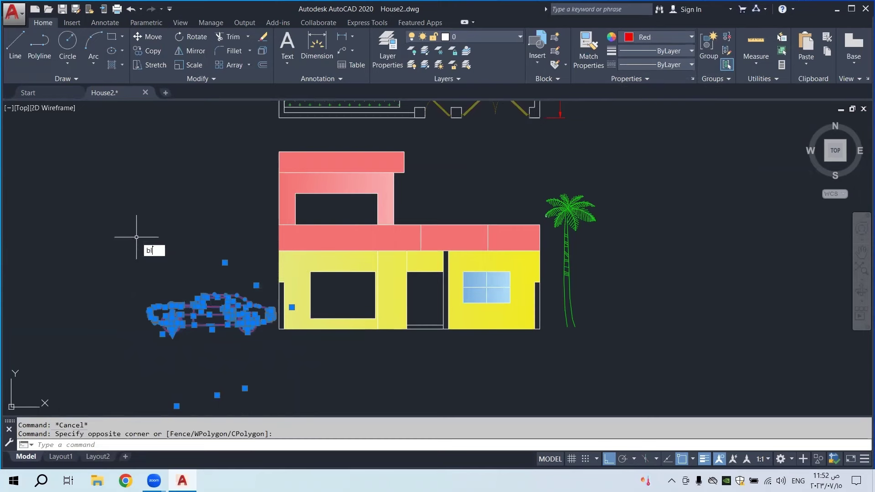
{"action": "left_click", "coordinate": [177, 262]}
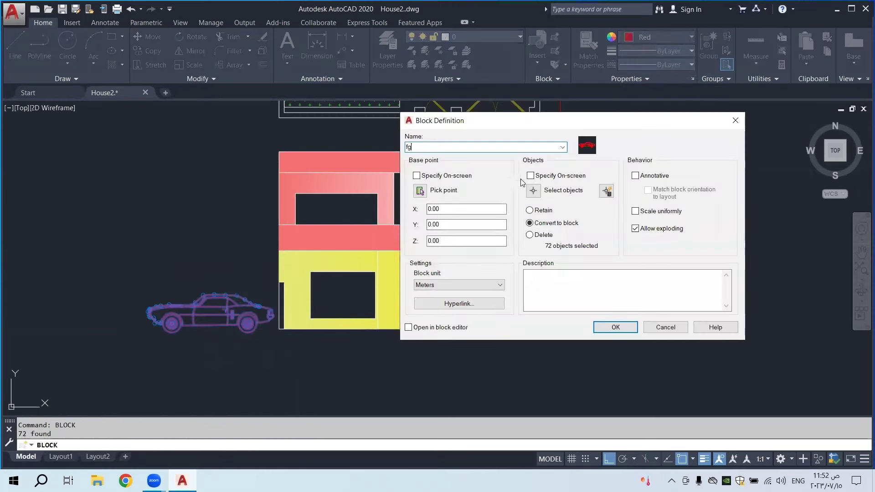
{"action": "left_click", "coordinate": [615, 327]}
{"action": "key", "text": "Escape"}
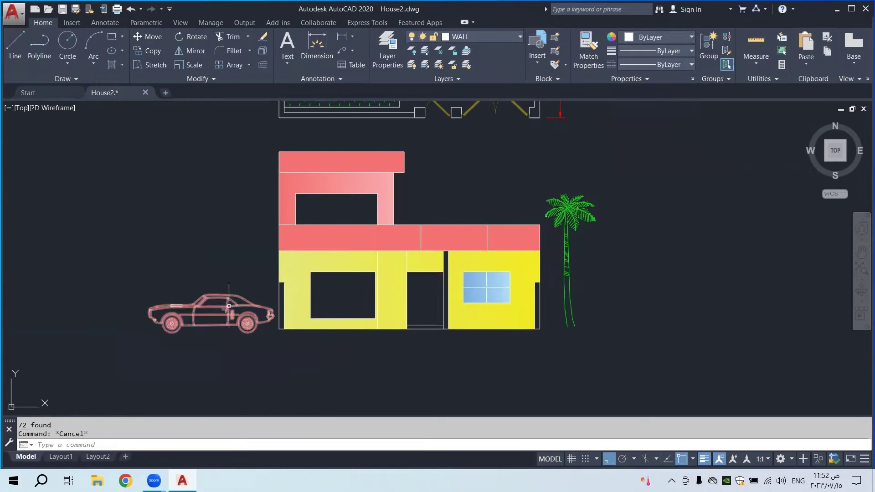
{"action": "left_click", "coordinate": [229, 305]}
{"action": "key", "text": "Escape"}
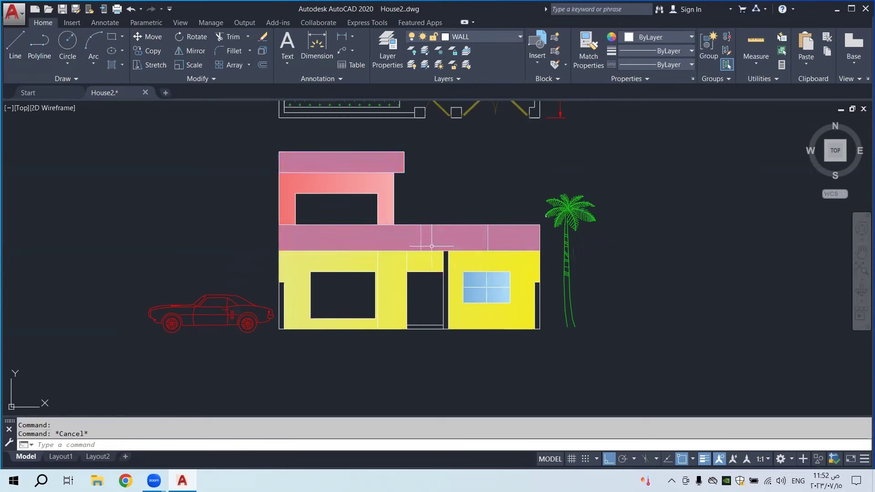
{"action": "scroll", "coordinate": [432, 246], "scroll_direction": "down", "scroll_amount": 4}
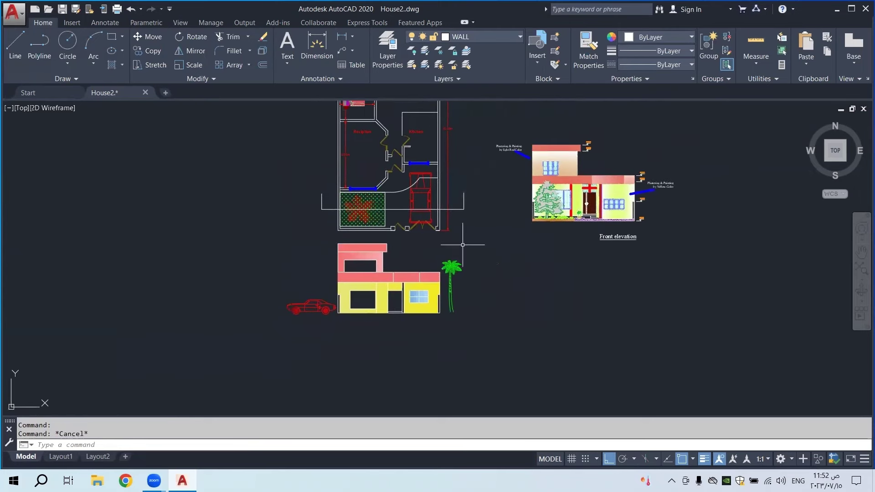
{"action": "middle_click_drag", "start_coordinate": [452, 248], "coordinate": [456, 291]}
{"action": "middle_click_drag", "start_coordinate": [442, 241], "coordinate": [446, 257]}
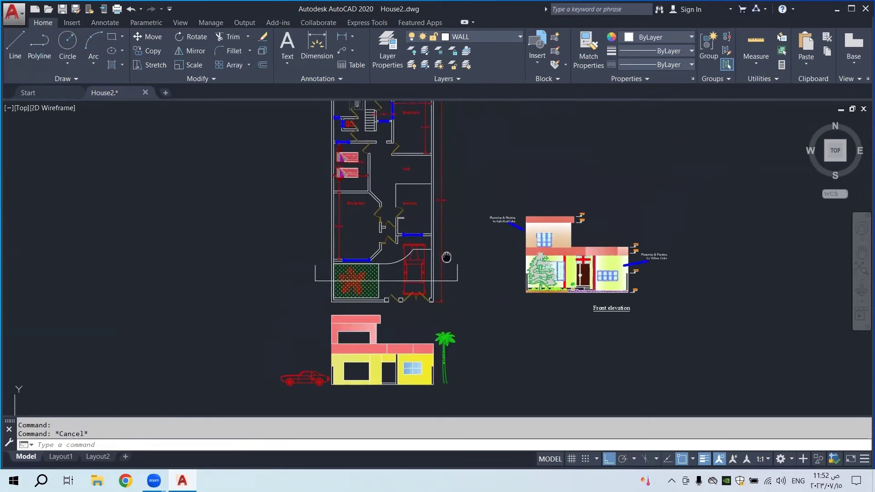
{"action": "scroll", "coordinate": [448, 252], "scroll_direction": "down", "scroll_amount": 3}
{"action": "scroll", "coordinate": [434, 275], "scroll_direction": "up", "scroll_amount": 3}
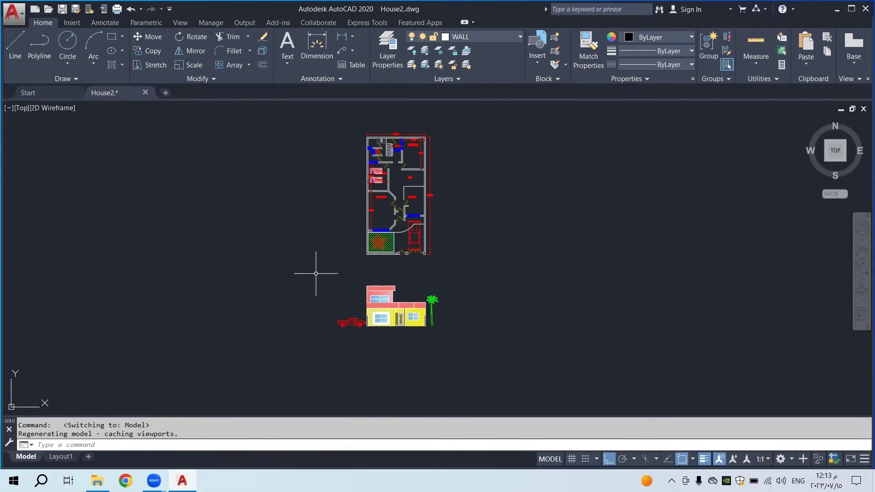
{"action": "middle_click_drag", "start_coordinate": [420, 231], "coordinate": [423, 252]}
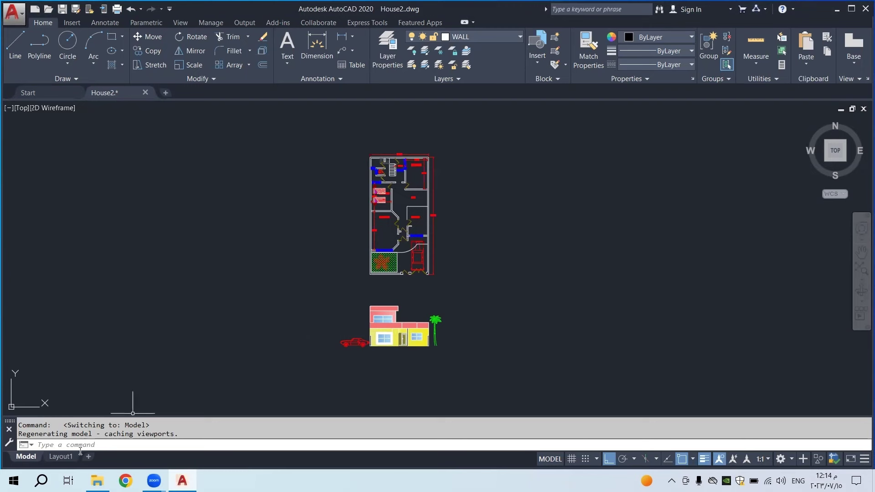
Switch to Layout1 and open the Page Setup Manager from its tab's right-click menu
{"action": "mouse_move", "coordinate": [57, 457]}
{"action": "left_click", "coordinate": [63, 457]}
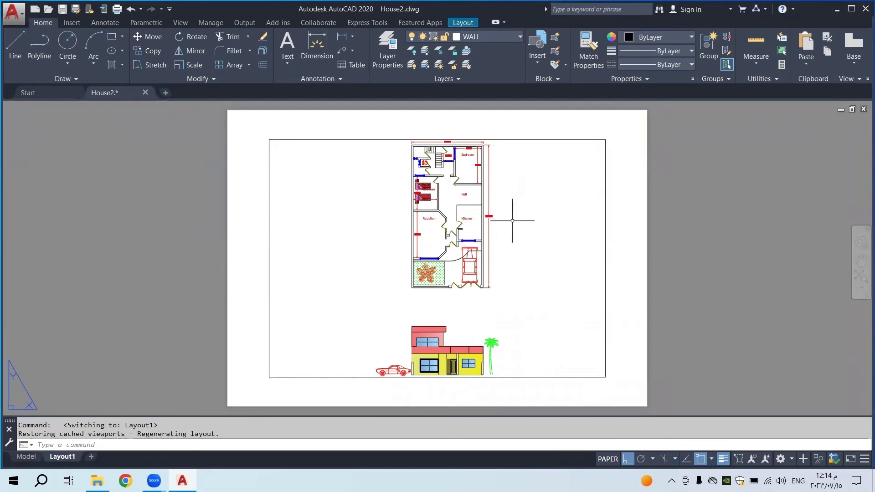
{"action": "right_click", "coordinate": [63, 457]}
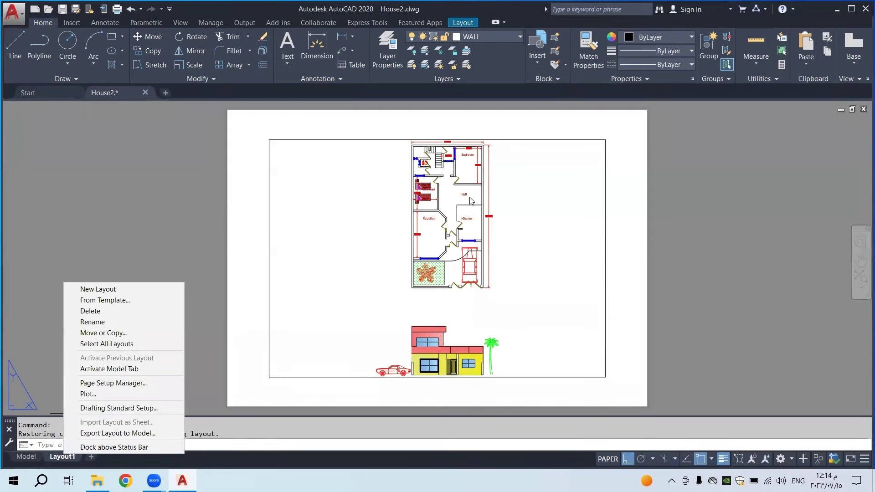
{"action": "left_click", "coordinate": [107, 382]}
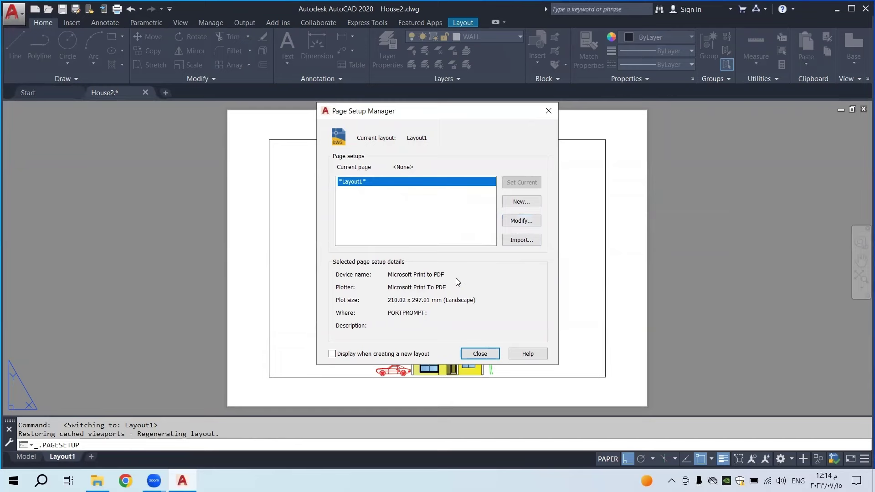
Modify the page setup to use Microsoft Print to PDF, A4 paper and portrait orientation
{"action": "left_click", "coordinate": [526, 222]}
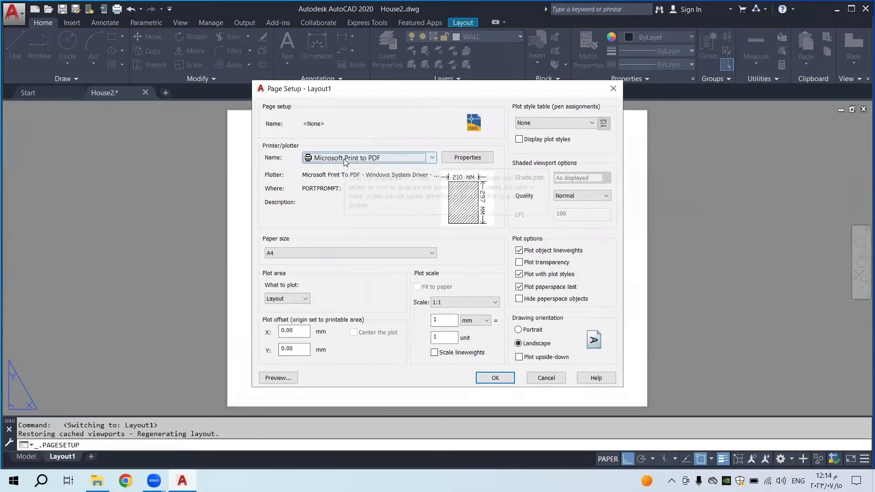
{"action": "left_click", "coordinate": [357, 158]}
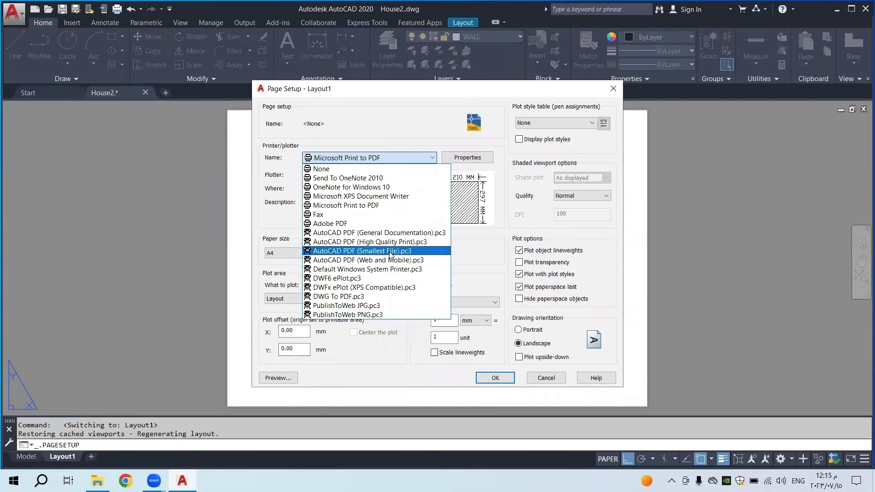
{"action": "left_click", "coordinate": [364, 206]}
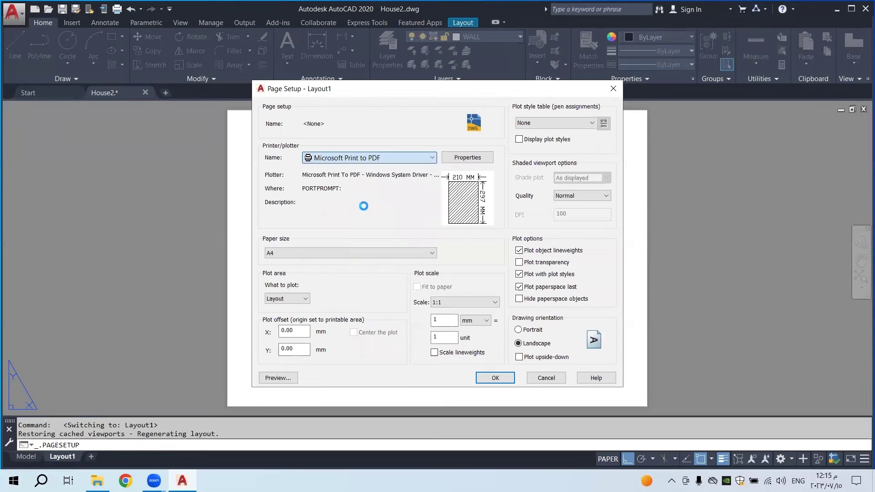
{"action": "left_click", "coordinate": [323, 255]}
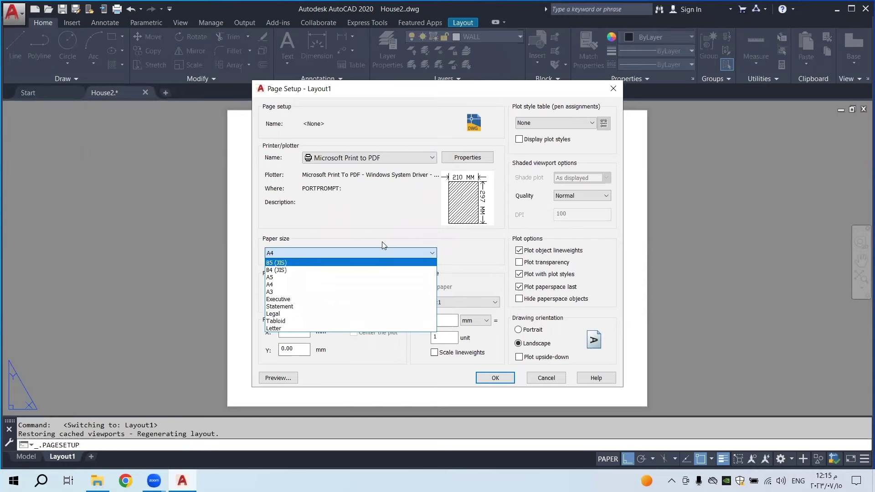
{"action": "left_click", "coordinate": [305, 285]}
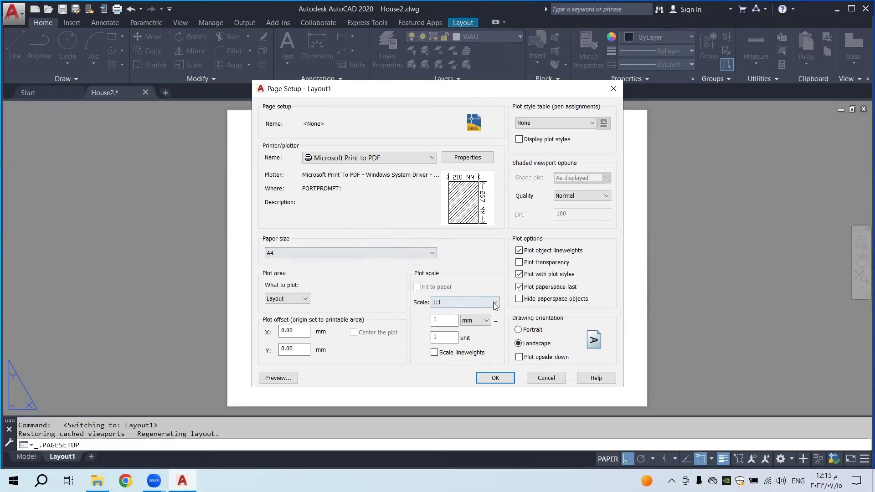
{"action": "left_click", "coordinate": [539, 330]}
{"action": "left_click", "coordinate": [536, 331]}
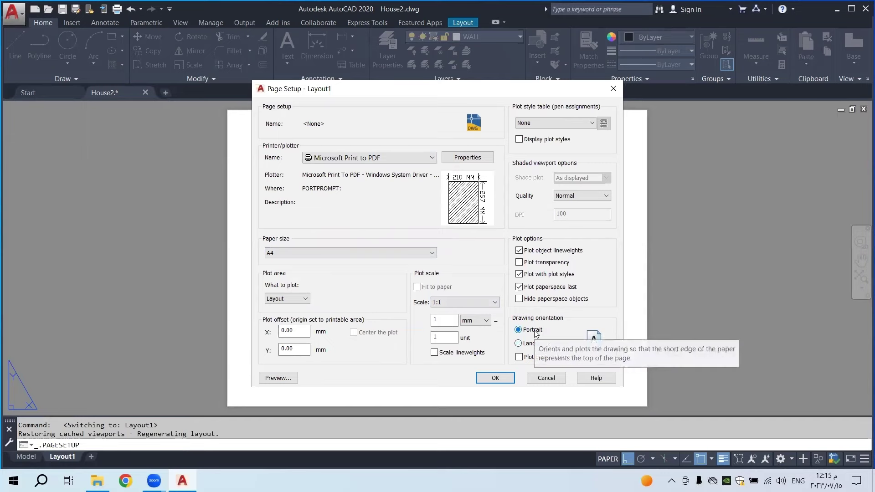
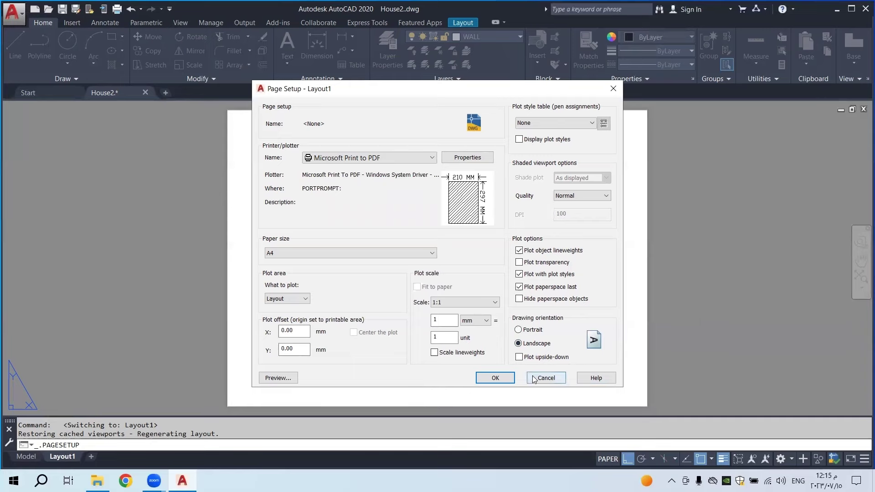
Confirm the A4 portrait page setup for Layout1 and select its viewport
{"action": "left_click", "coordinate": [496, 377]}
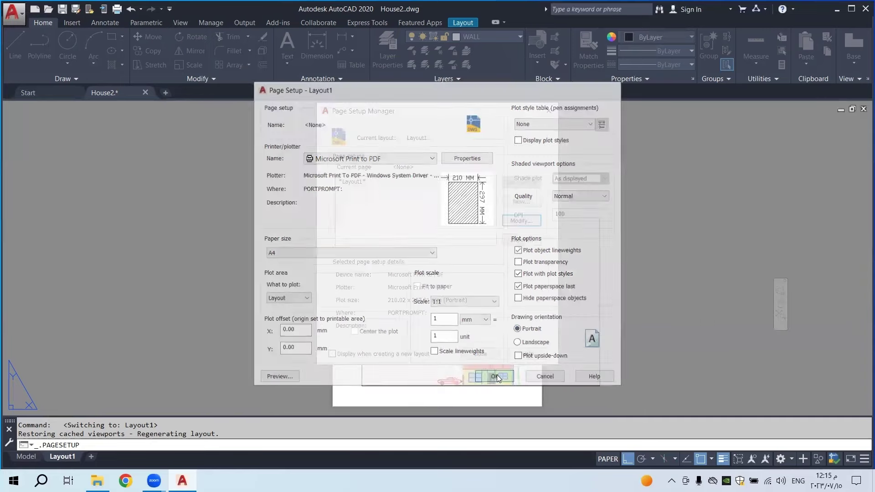
{"action": "left_click", "coordinate": [478, 356]}
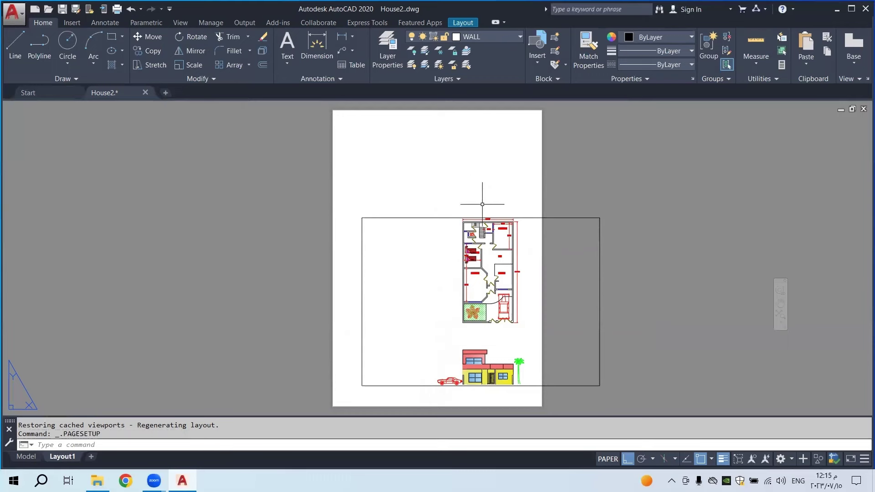
{"action": "left_click", "coordinate": [617, 189]}
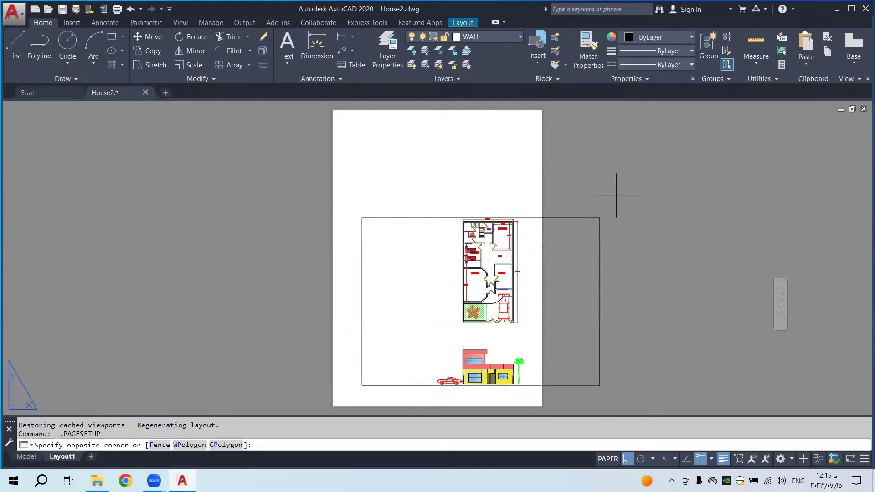
{"action": "left_click", "coordinate": [566, 256]}
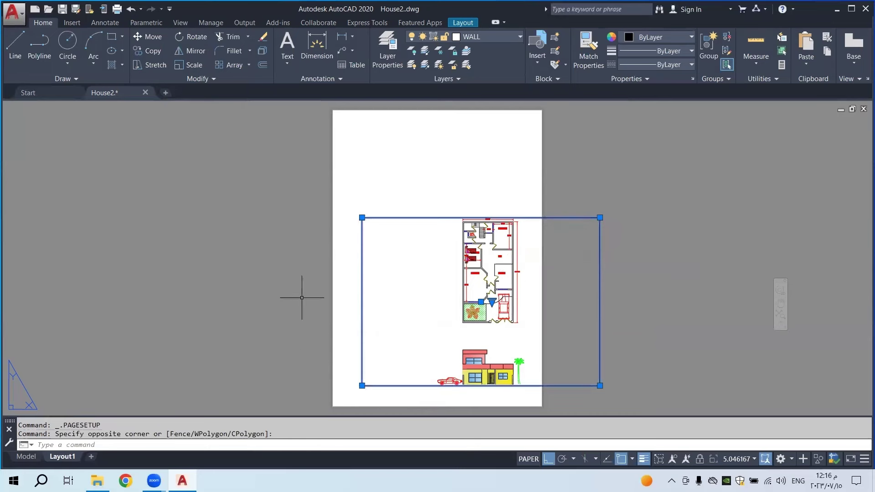
Stretch the viewport's right-side corners up and down to the sheet edges
{"action": "left_click", "coordinate": [600, 217]}
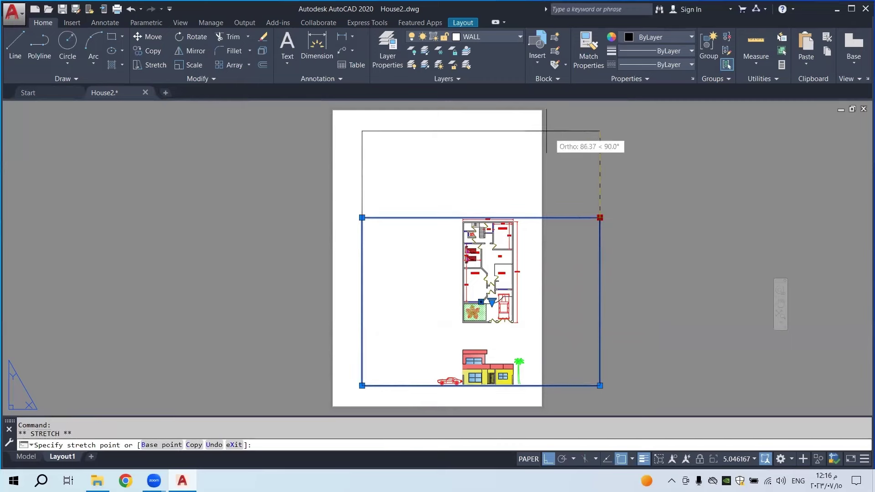
{"action": "left_click", "coordinate": [557, 114]}
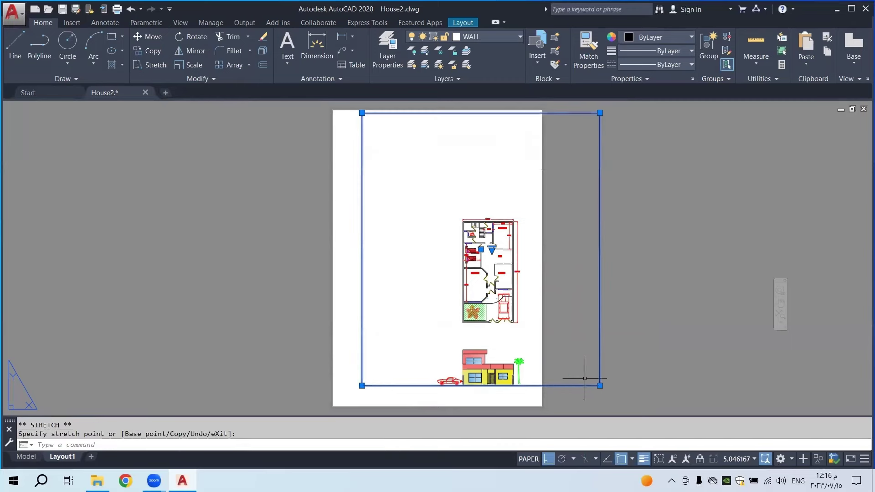
{"action": "left_click", "coordinate": [599, 385]}
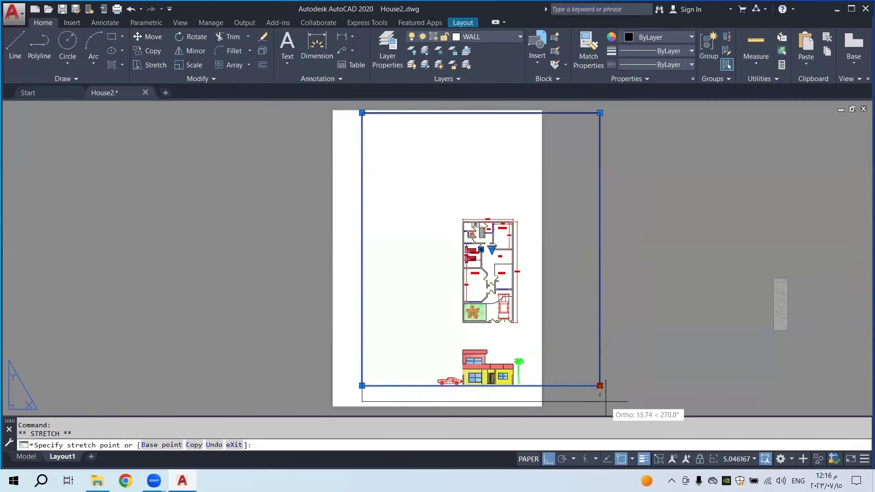
{"action": "left_click", "coordinate": [594, 402]}
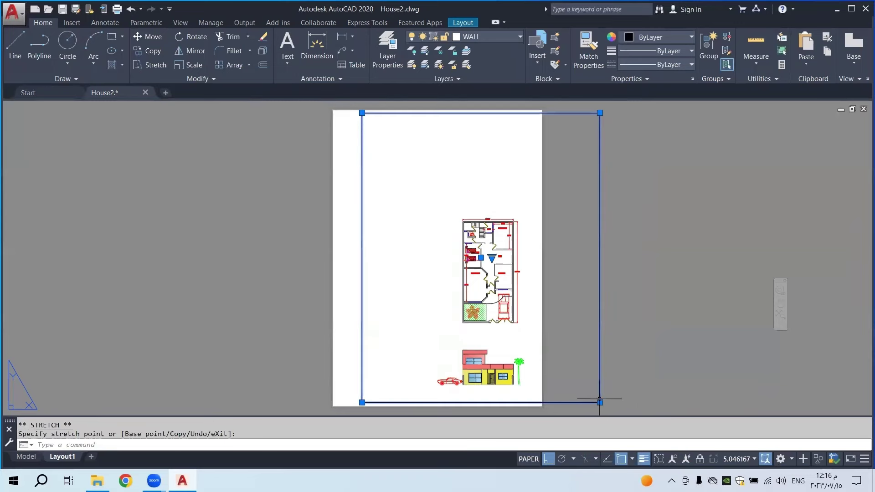
{"action": "left_click", "coordinate": [599, 402]}
{"action": "scroll", "coordinate": [545, 405], "scroll_direction": "up", "scroll_amount": 8}
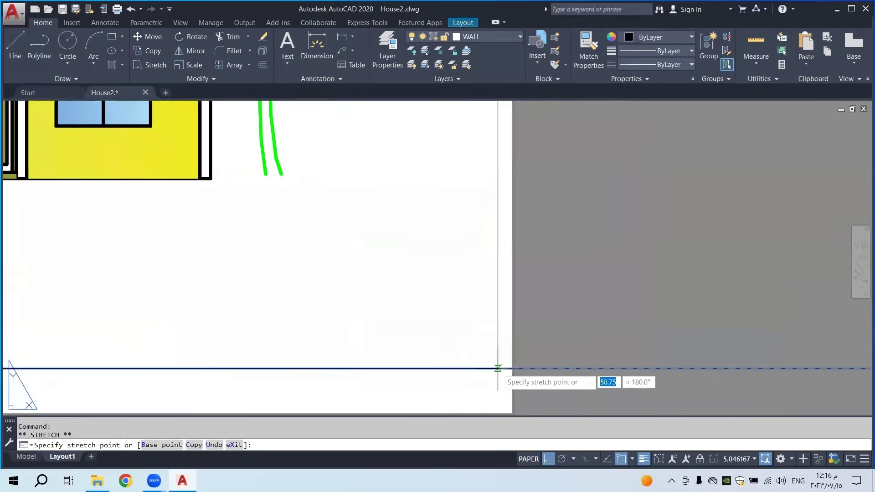
{"action": "left_click", "coordinate": [503, 368]}
{"action": "middle_click_drag", "start_coordinate": [504, 356], "coordinate": [491, 244]}
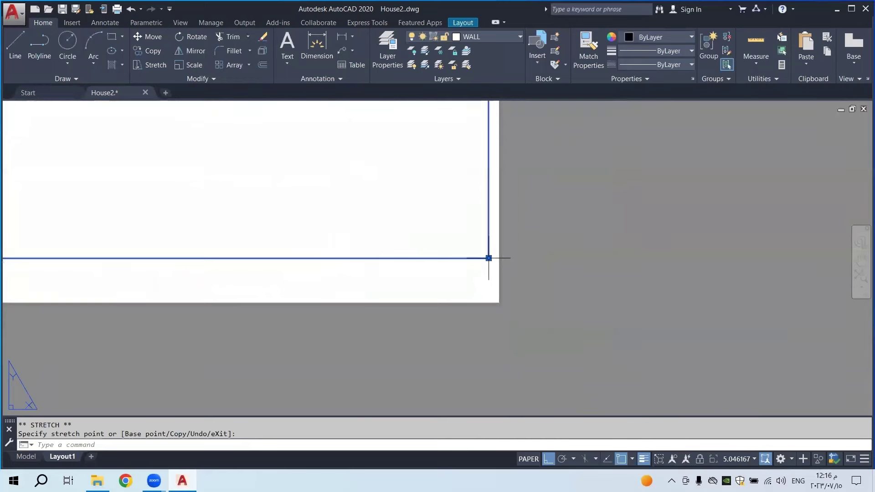
{"action": "scroll", "coordinate": [494, 290], "scroll_direction": "down", "scroll_amount": 5}
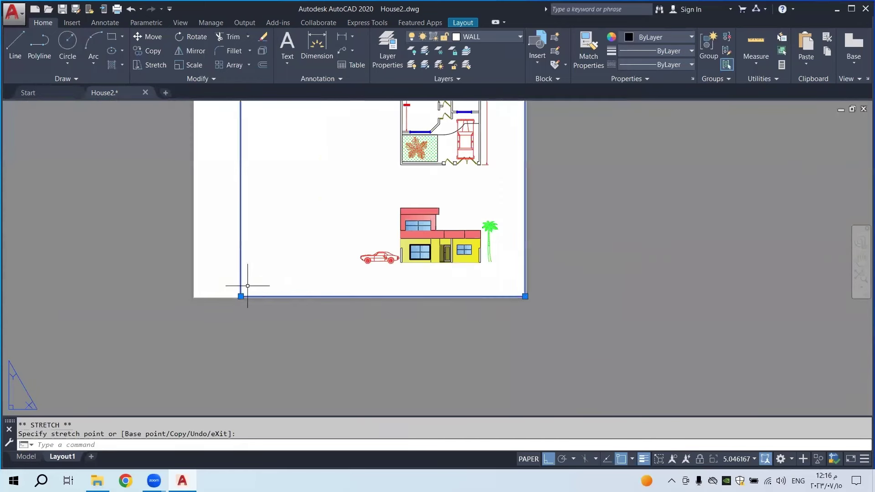
{"action": "scroll", "coordinate": [247, 286], "scroll_direction": "up", "scroll_amount": 8}
Extend the viewport's left edge and top-right corner to the sheet edges, then deselect it
{"action": "left_click", "coordinate": [474, 349]}
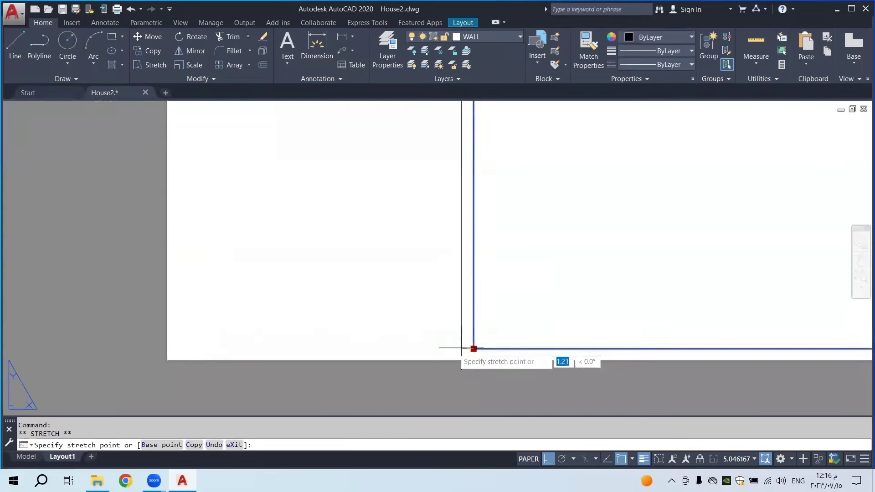
{"action": "left_click", "coordinate": [179, 347]}
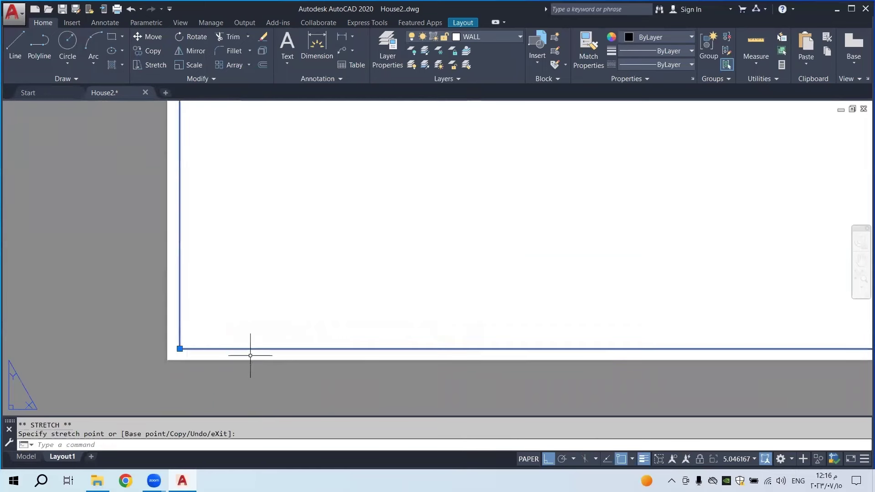
{"action": "scroll", "coordinate": [351, 279], "scroll_direction": "down", "scroll_amount": 4}
{"action": "scroll", "coordinate": [314, 341], "scroll_direction": "up", "scroll_amount": 2}
{"action": "scroll", "coordinate": [426, 263], "scroll_direction": "up", "scroll_amount": 6}
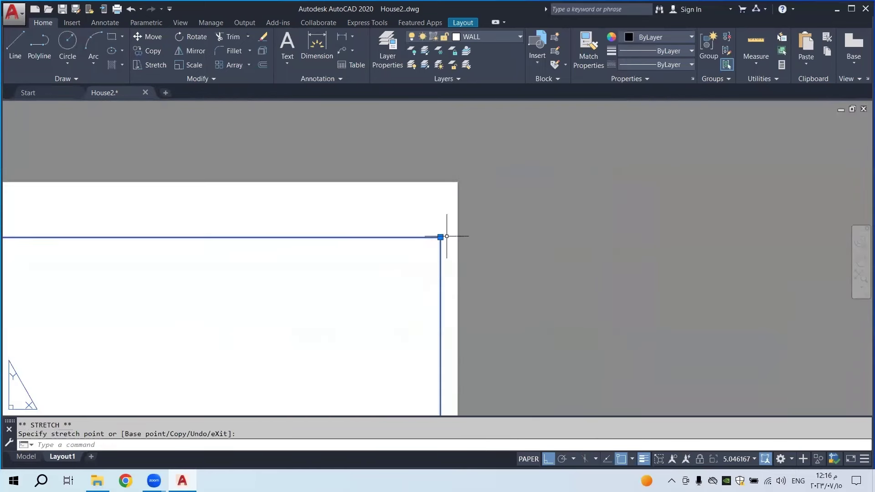
{"action": "left_click", "coordinate": [441, 236]}
{"action": "left_click", "coordinate": [440, 204]}
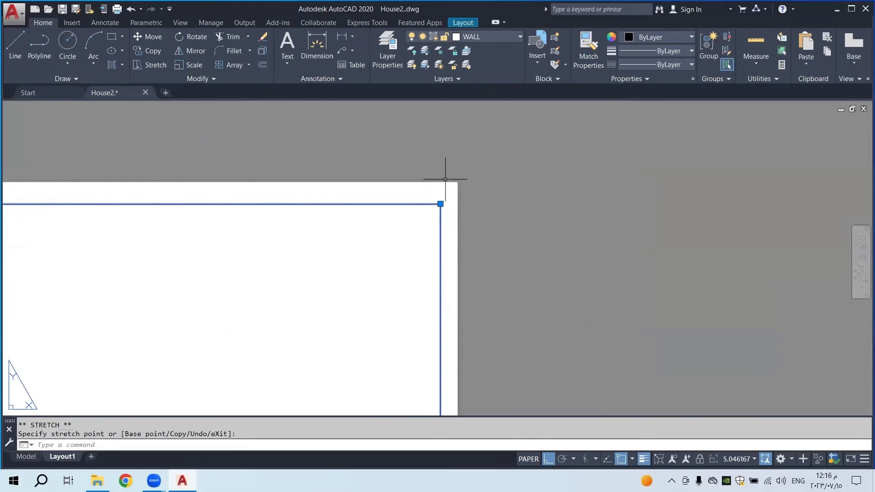
{"action": "left_click", "coordinate": [440, 204]}
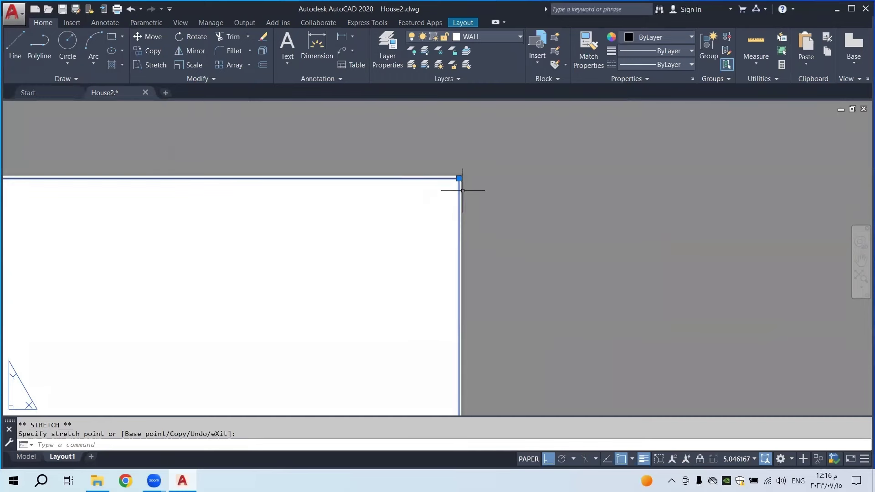
{"action": "left_click", "coordinate": [458, 169]}
{"action": "scroll", "coordinate": [462, 187], "scroll_direction": "up", "scroll_amount": 2}
{"action": "scroll", "coordinate": [467, 164], "scroll_direction": "up", "scroll_amount": 2}
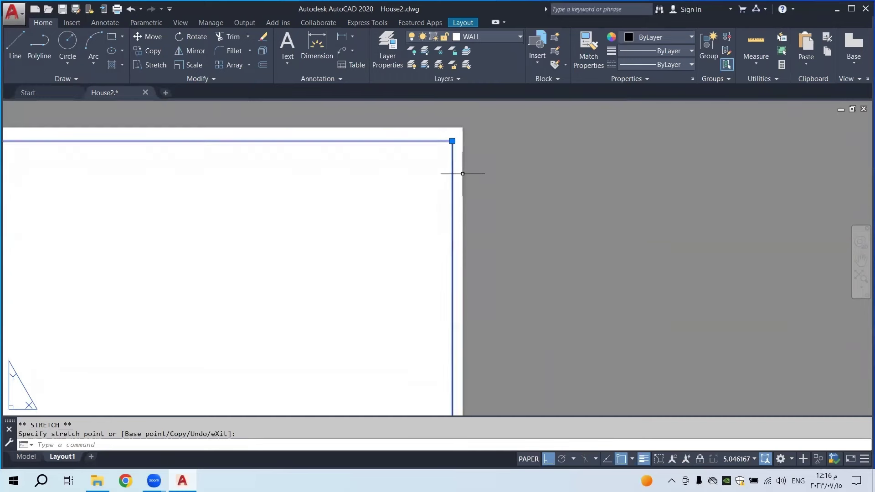
{"action": "left_click", "coordinate": [457, 193]}
{"action": "scroll", "coordinate": [463, 204], "scroll_direction": "down", "scroll_amount": 6}
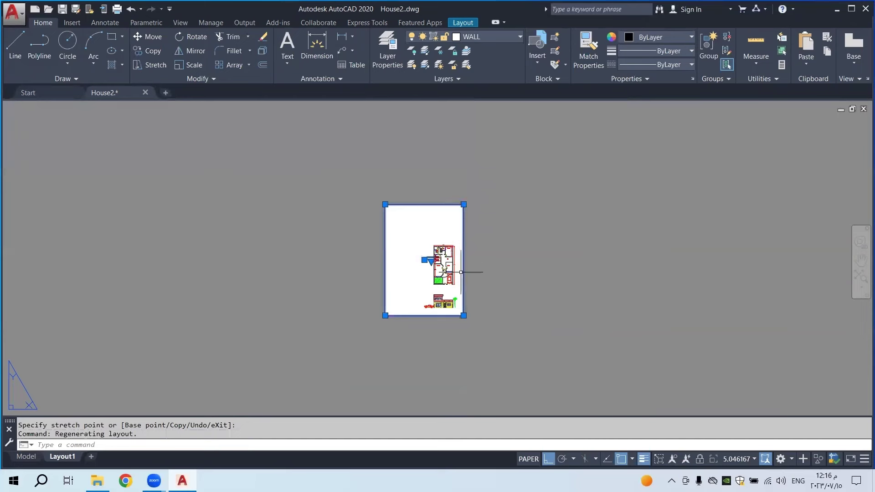
{"action": "key", "text": "Escape"}
{"action": "scroll", "coordinate": [467, 300], "scroll_direction": "up", "scroll_amount": 2}
{"action": "middle_click_drag", "start_coordinate": [421, 268], "coordinate": [420, 290]}
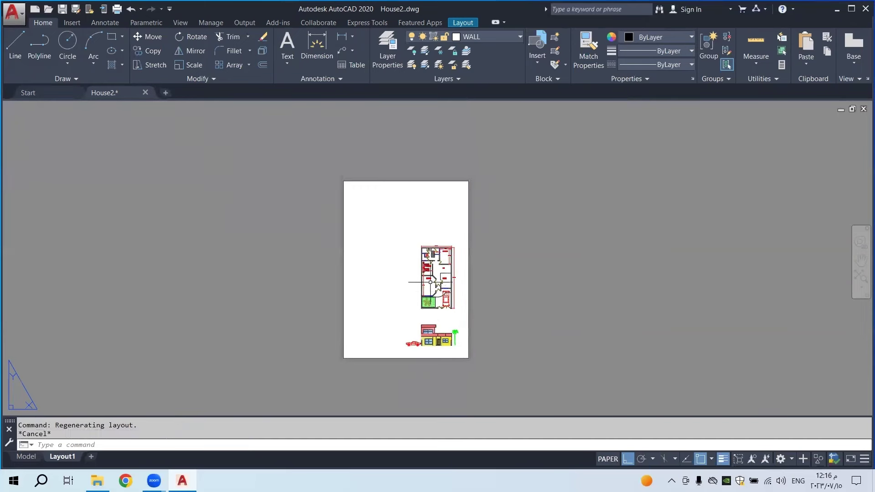
Activate the floor plan viewport, centre the plan, and set the viewport scale to 10:1
{"action": "double_click", "coordinate": [400, 269]}
{"action": "scroll", "coordinate": [401, 267], "scroll_direction": "up", "scroll_amount": 2}
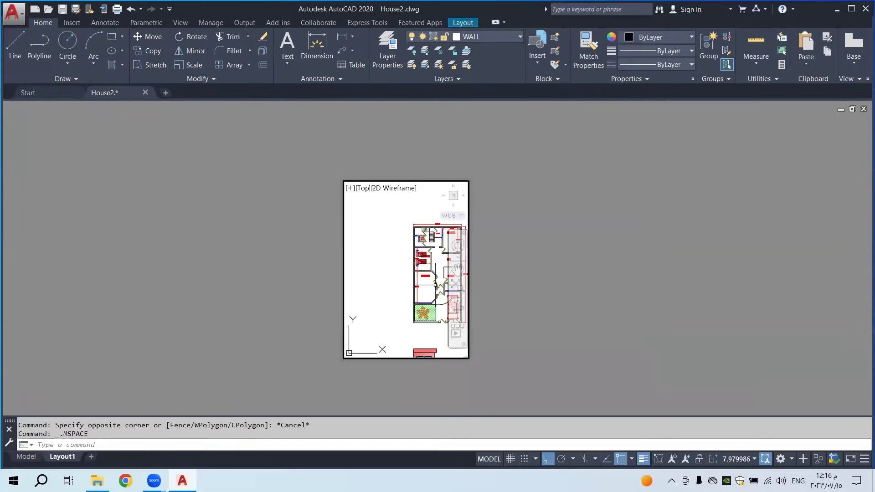
{"action": "middle_click_drag", "start_coordinate": [410, 274], "coordinate": [401, 249]}
{"action": "scroll", "coordinate": [382, 259], "scroll_direction": "up", "scroll_amount": 2}
{"action": "scroll", "coordinate": [404, 252], "scroll_direction": "down", "scroll_amount": 1}
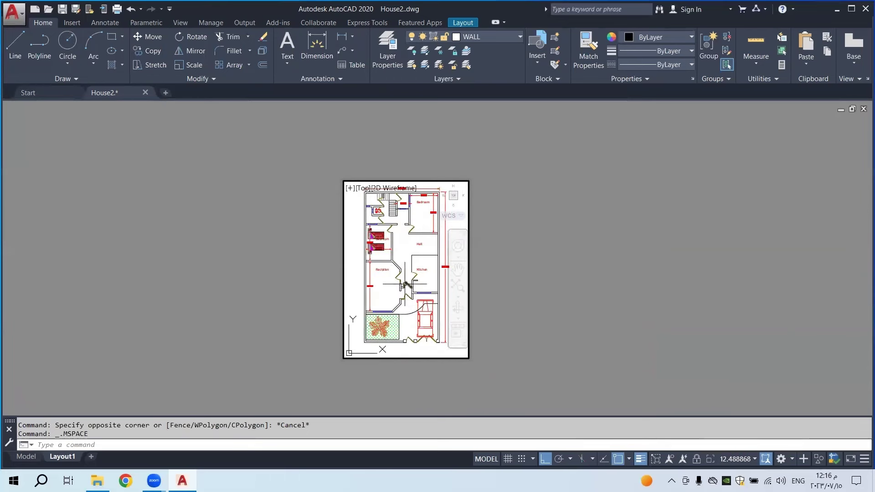
{"action": "scroll", "coordinate": [405, 284], "scroll_direction": "down", "scroll_amount": 2}
{"action": "scroll", "coordinate": [404, 284], "scroll_direction": "up", "scroll_amount": 2}
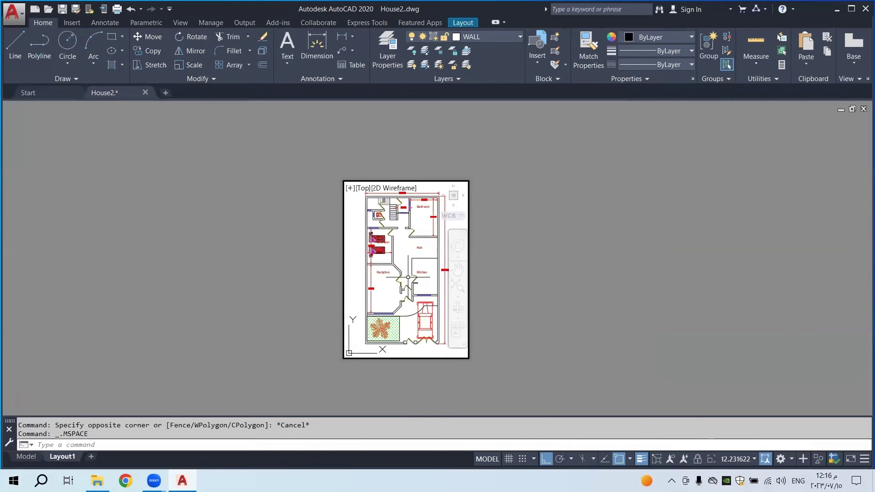
{"action": "scroll", "coordinate": [408, 273], "scroll_direction": "down", "scroll_amount": 2}
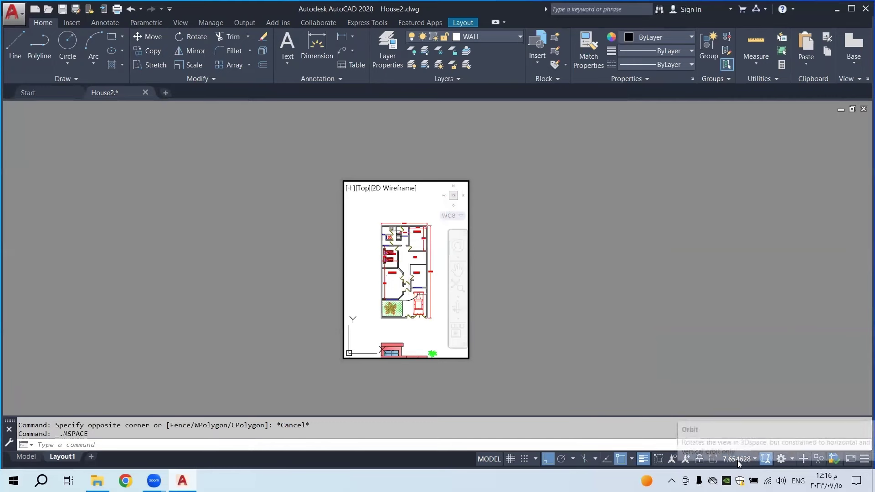
{"action": "scroll", "coordinate": [400, 253], "scroll_direction": "up", "scroll_amount": 2}
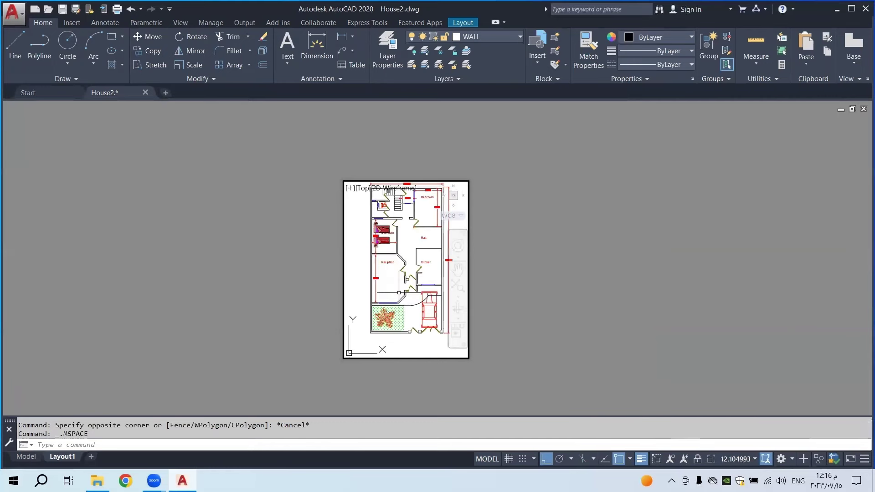
{"action": "scroll", "coordinate": [413, 277], "scroll_direction": "down", "scroll_amount": 2}
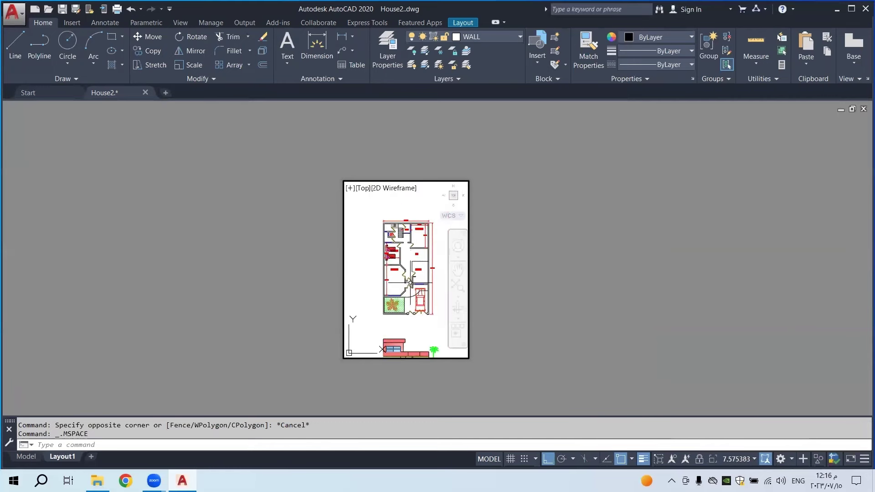
{"action": "scroll", "coordinate": [410, 283], "scroll_direction": "up", "scroll_amount": 2}
{"action": "middle_click_drag", "start_coordinate": [408, 278], "coordinate": [409, 285]}
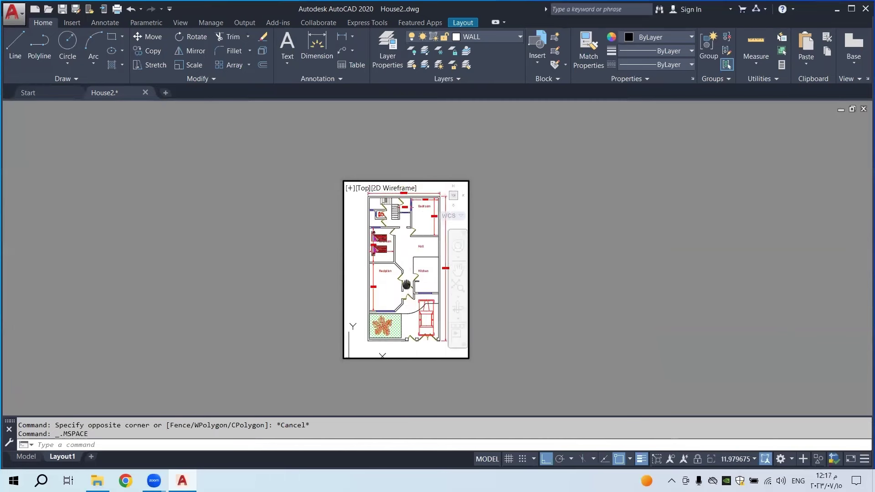
{"action": "left_click", "coordinate": [742, 460]}
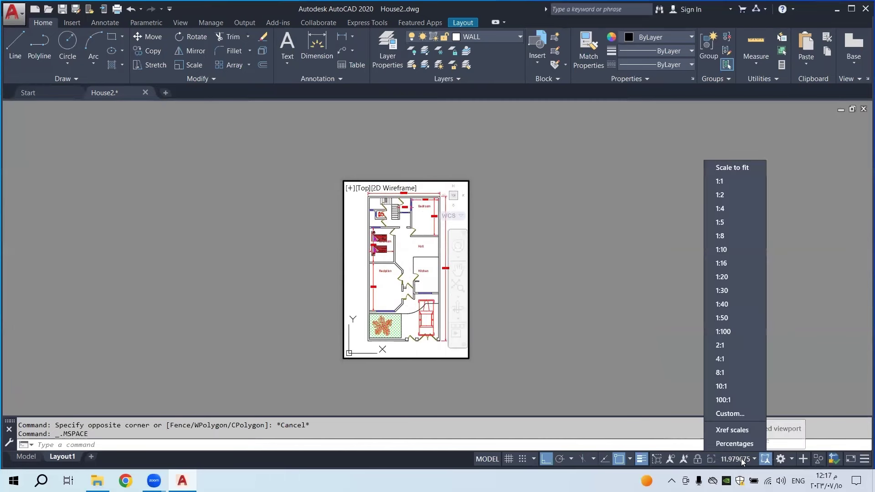
{"action": "left_click", "coordinate": [730, 387]}
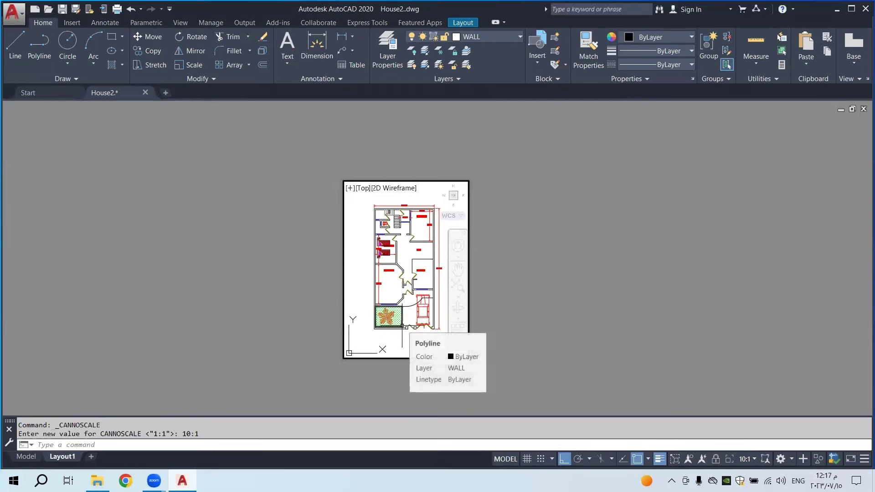
Leave the floor plan viewport for Layout1 paper space and pan to the plan's top
{"action": "double_click", "coordinate": [497, 315]}
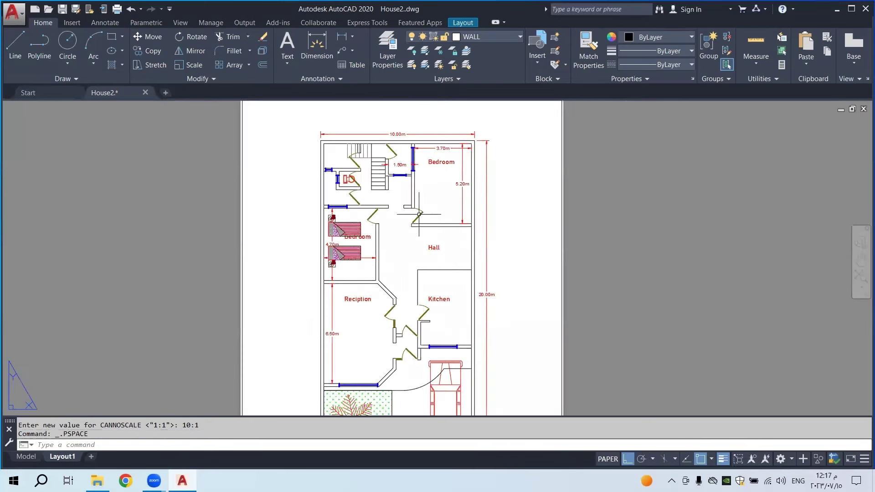
{"action": "scroll", "coordinate": [419, 218], "scroll_direction": "up", "scroll_amount": 3}
{"action": "scroll", "coordinate": [449, 190], "scroll_direction": "down", "scroll_amount": 3}
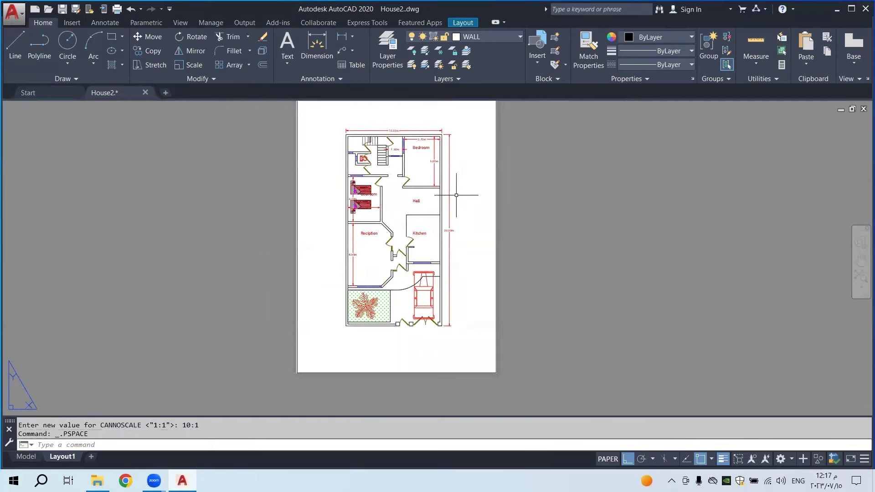
{"action": "scroll", "coordinate": [383, 213], "scroll_direction": "up", "scroll_amount": 2}
{"action": "scroll", "coordinate": [407, 260], "scroll_direction": "down", "scroll_amount": 2}
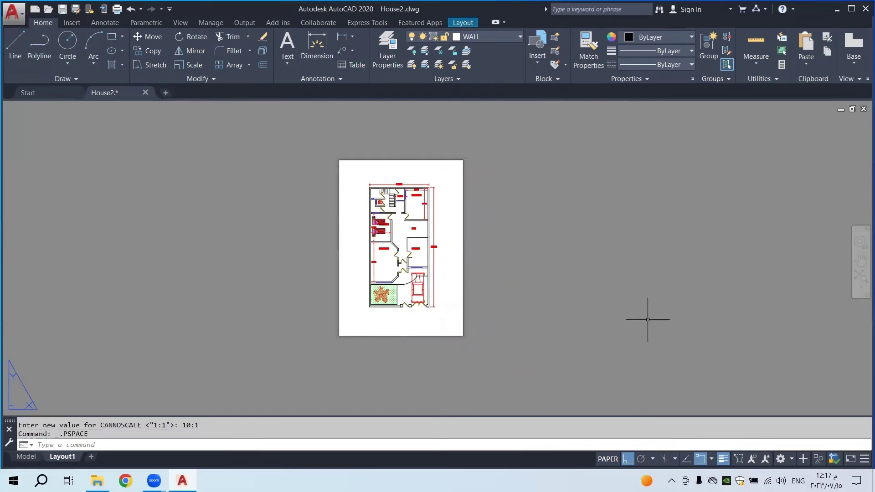
{"action": "double_click", "coordinate": [410, 318]}
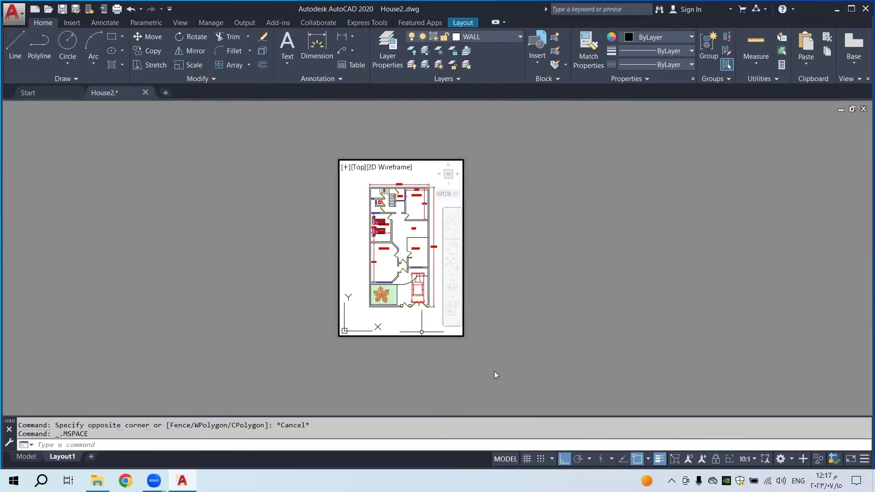
{"action": "double_click", "coordinate": [469, 351]}
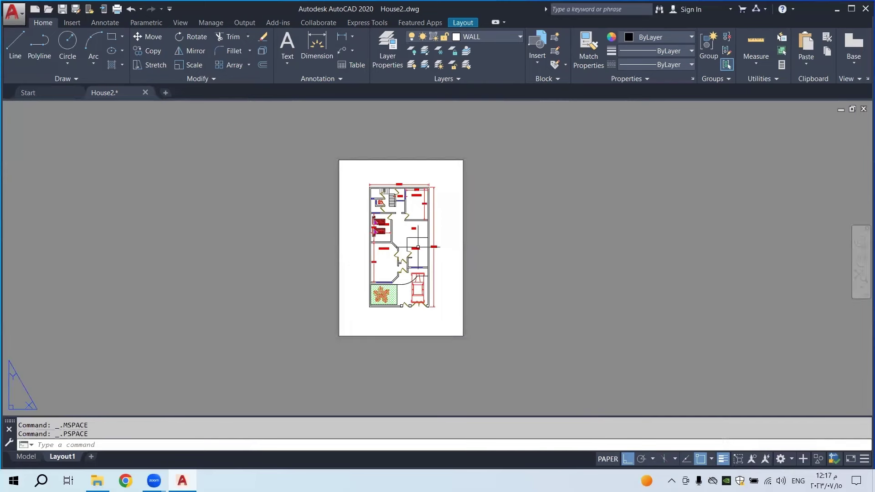
{"action": "scroll", "coordinate": [398, 192], "scroll_direction": "up", "scroll_amount": 6}
{"action": "middle_click_drag", "start_coordinate": [399, 188], "coordinate": [399, 272]}
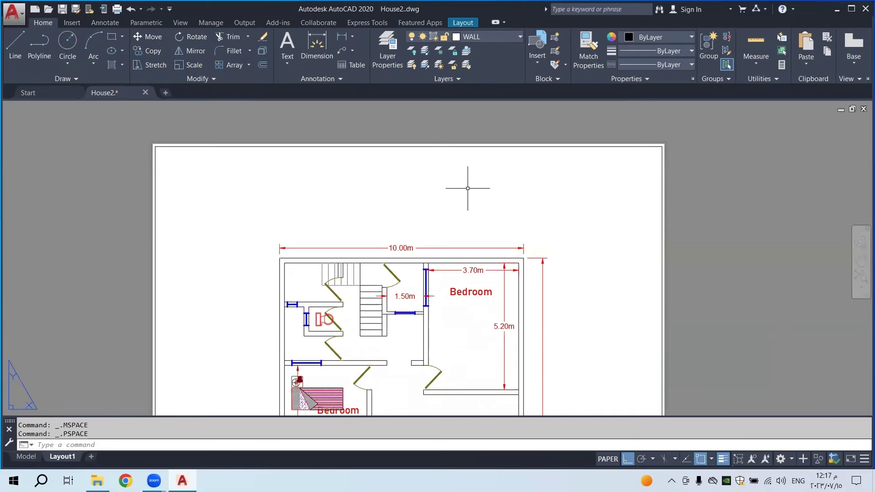
{"action": "middle_click_drag", "start_coordinate": [471, 203], "coordinate": [460, 241]}
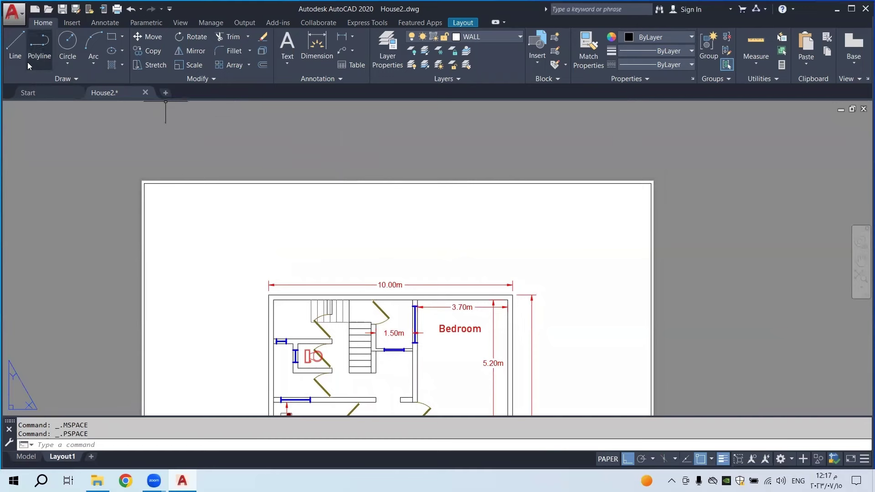
Draw a vertical line straight up from the floor plan's top-left outer corner
{"action": "left_click", "coordinate": [15, 44]}
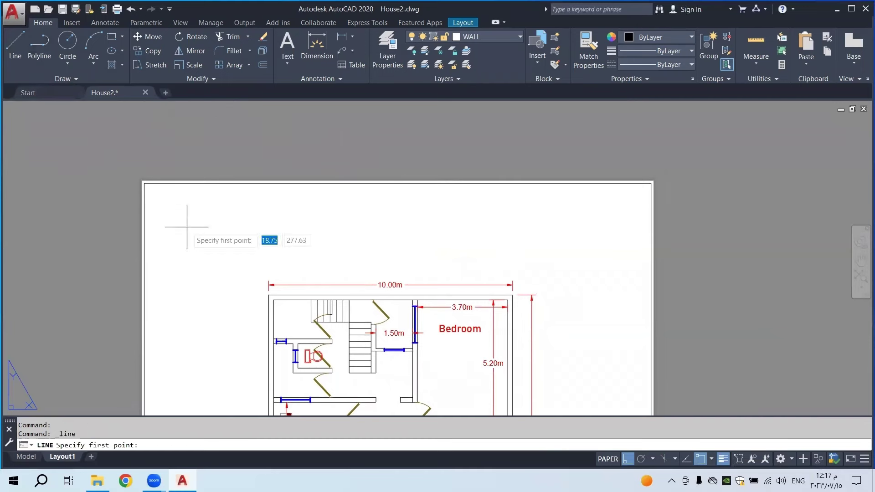
{"action": "left_click", "coordinate": [269, 295]}
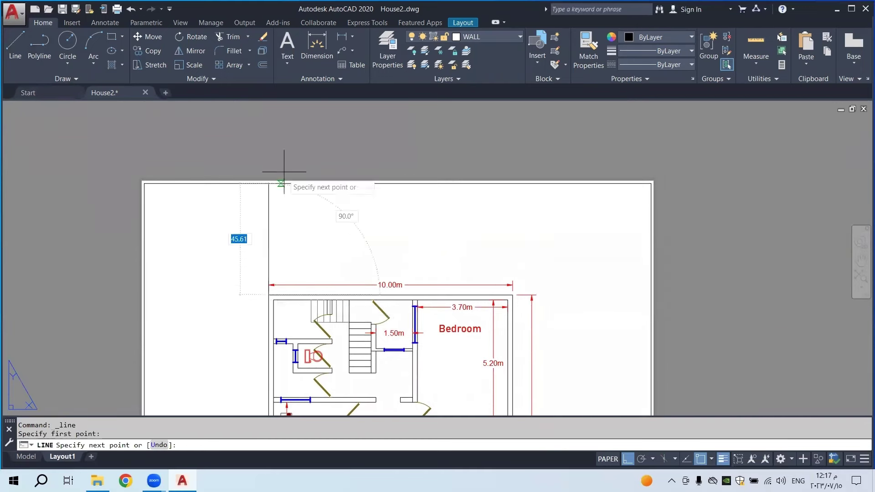
{"action": "left_click", "coordinate": [287, 148]}
{"action": "right_click", "coordinate": [286, 146]}
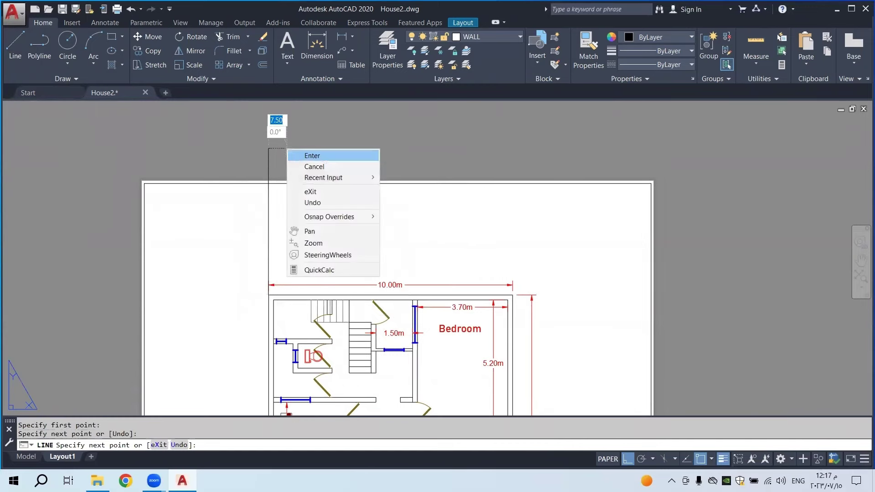
{"action": "left_click", "coordinate": [301, 155]}
Draw a matching vertical line straight up from the plan's top-right outer corner
{"action": "left_click", "coordinate": [10, 64]}
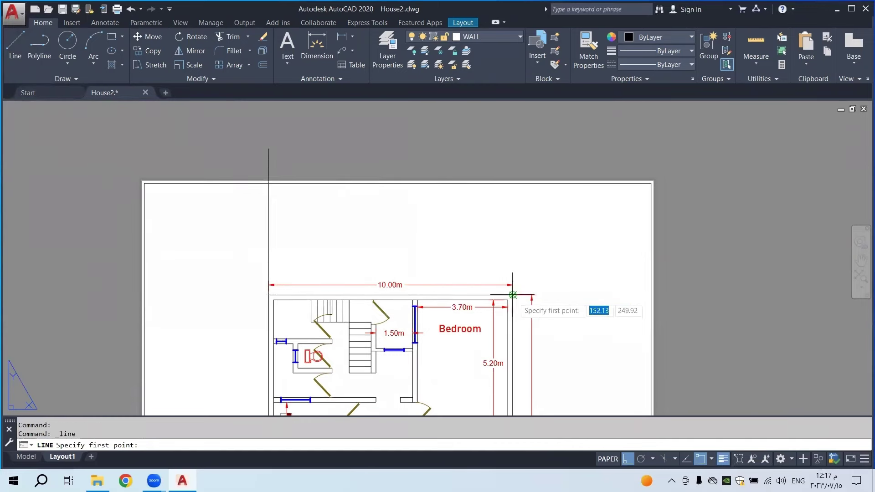
{"action": "left_click", "coordinate": [513, 294]}
{"action": "left_click", "coordinate": [512, 146]}
{"action": "right_click", "coordinate": [514, 147]}
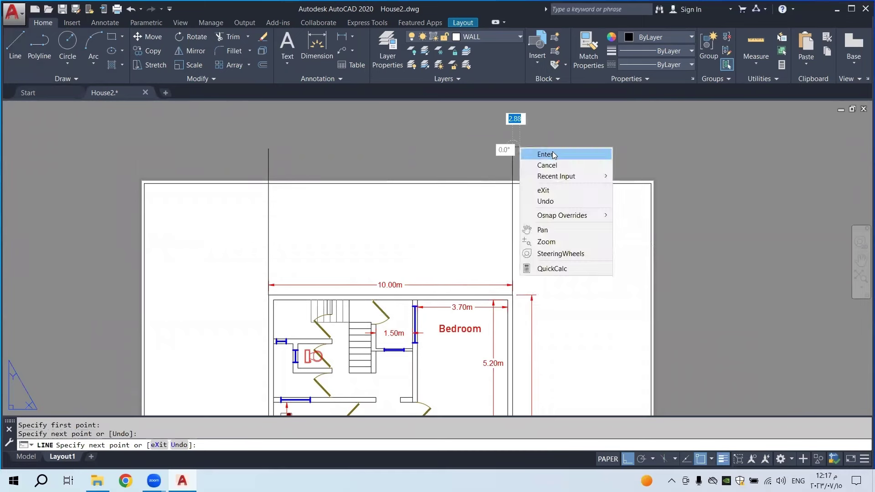
{"action": "left_click", "coordinate": [533, 152]}
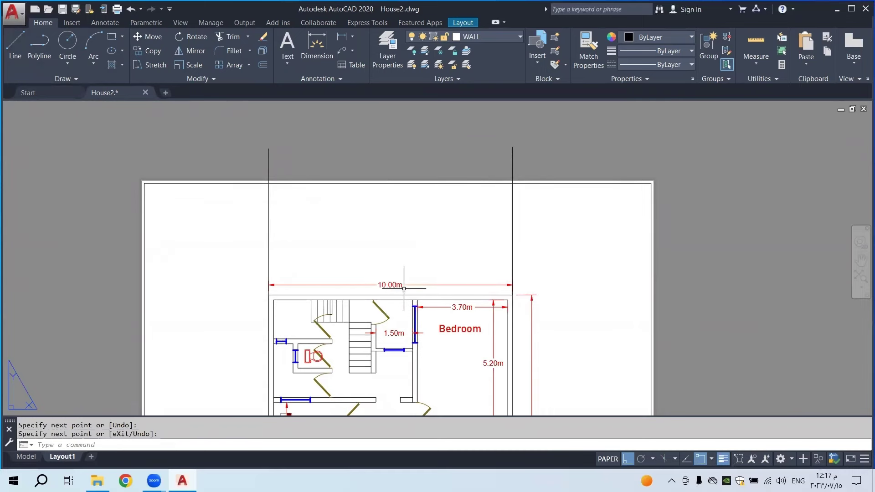
{"action": "middle_click_drag", "start_coordinate": [394, 142], "coordinate": [386, 184]}
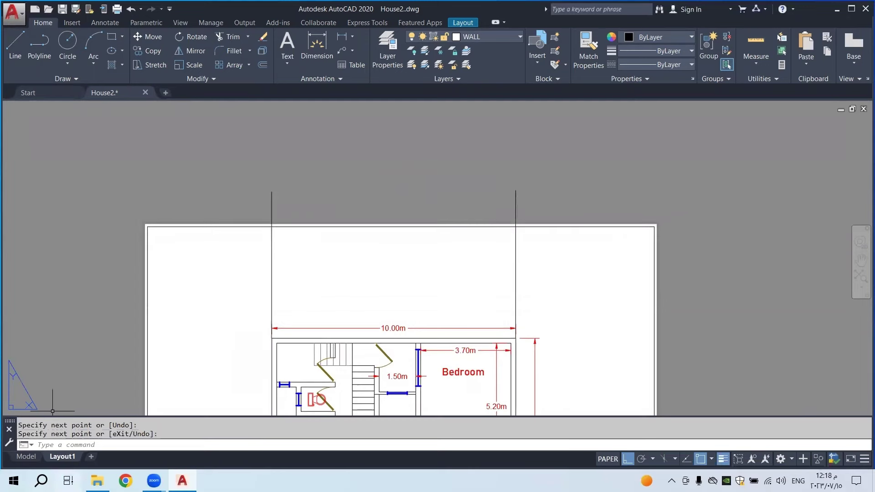
{"action": "right_click", "coordinate": [64, 459]}
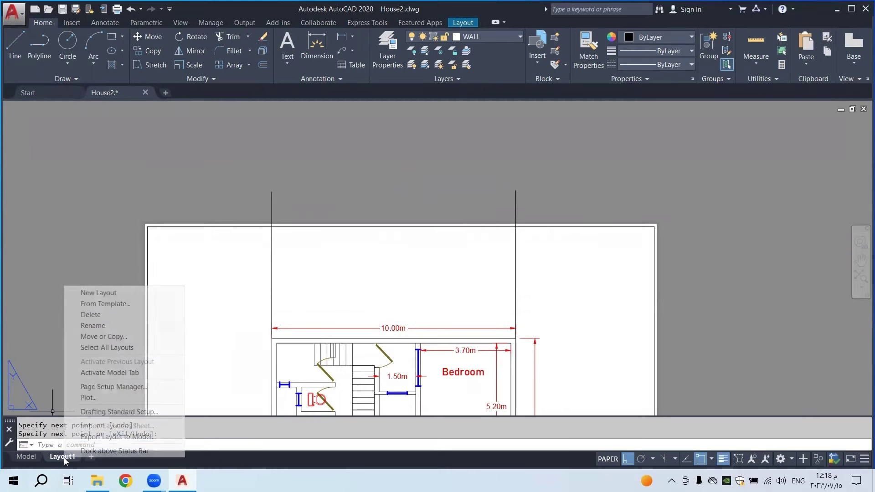
{"action": "left_click", "coordinate": [109, 386]}
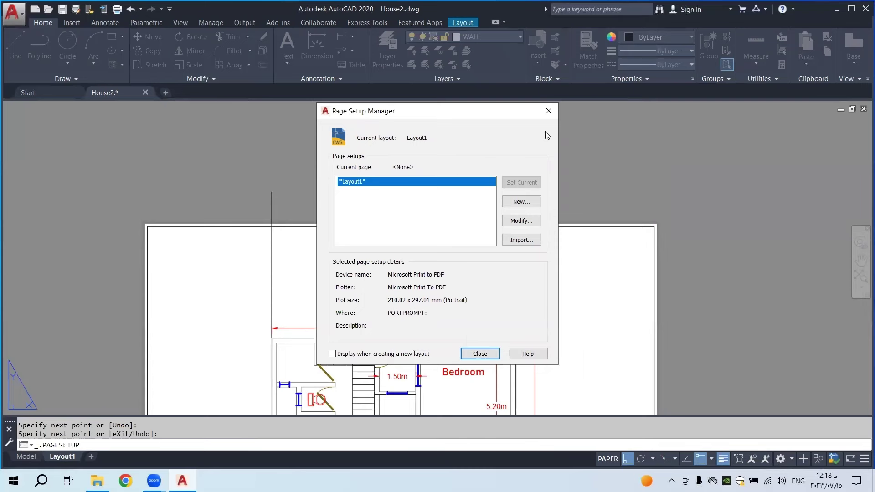
{"action": "left_click", "coordinate": [548, 111]}
{"action": "scroll", "coordinate": [459, 174], "scroll_direction": "down", "scroll_amount": 5}
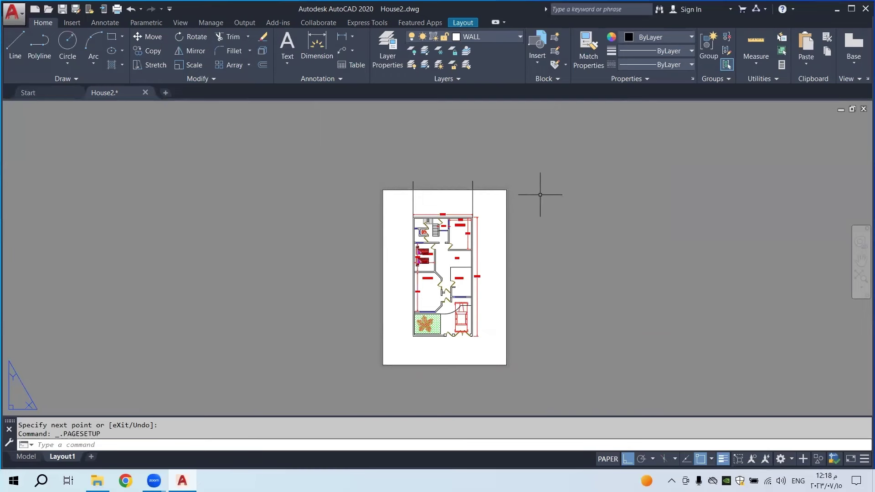
Add a linear dimension between the two vertical lines, which reads 100.00 for the 10.00m width
{"action": "scroll", "coordinate": [460, 185], "scroll_direction": "up", "scroll_amount": 6}
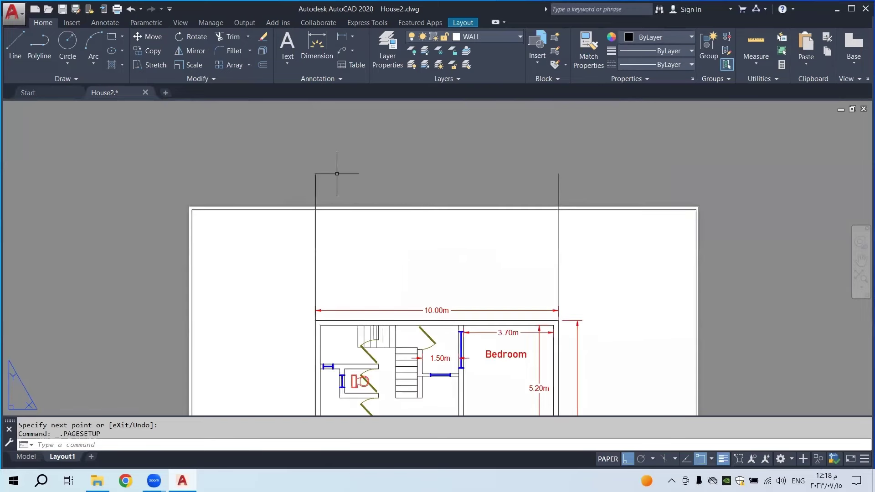
{"action": "left_click", "coordinate": [341, 37]}
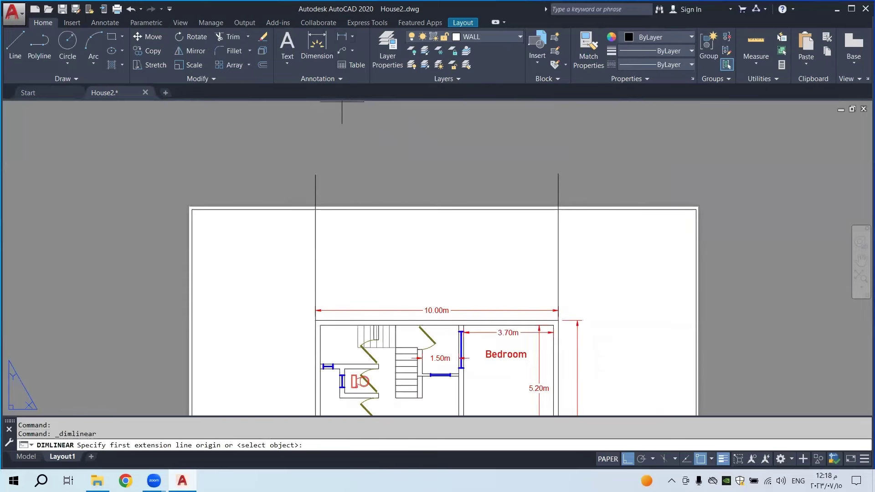
{"action": "left_click", "coordinate": [315, 192]}
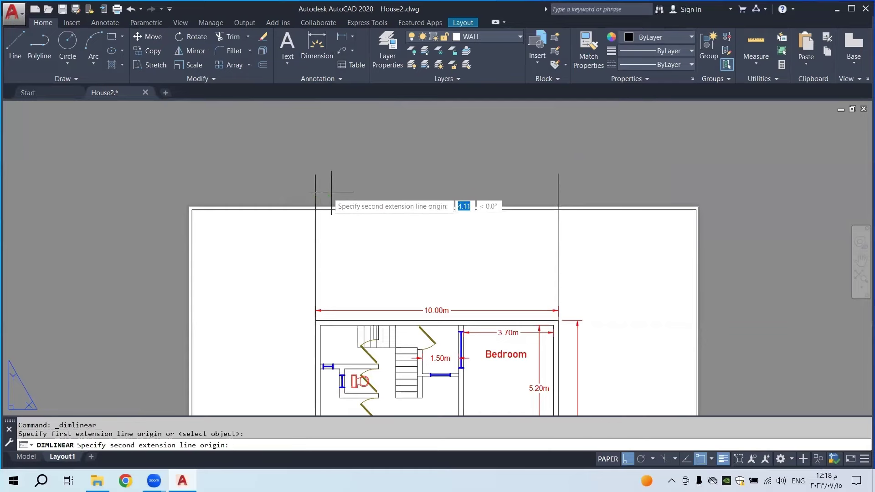
{"action": "left_click", "coordinate": [556, 192]}
{"action": "left_click", "coordinate": [444, 182]}
{"action": "scroll", "coordinate": [444, 176], "scroll_direction": "up", "scroll_amount": 2}
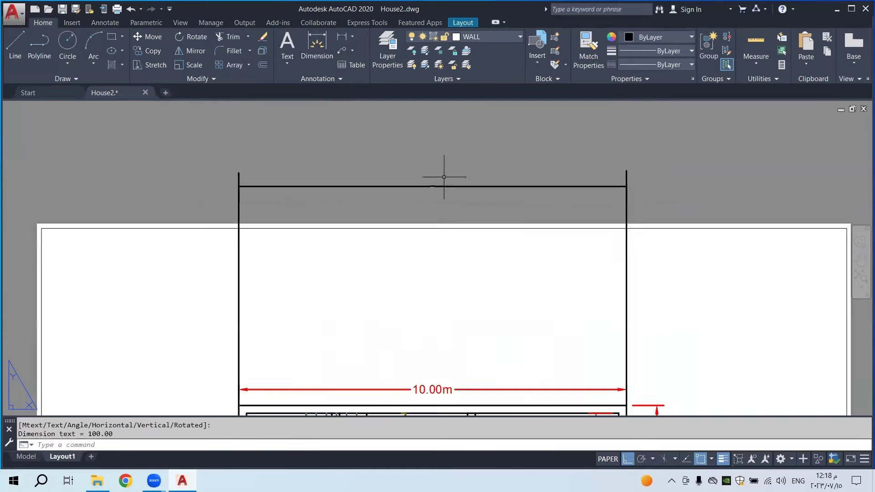
{"action": "scroll", "coordinate": [443, 177], "scroll_direction": "up", "scroll_amount": 4}
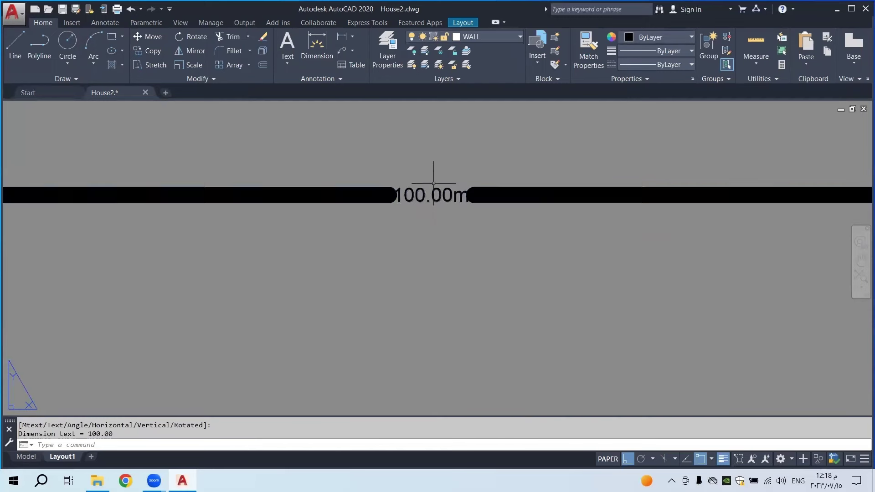
{"action": "scroll", "coordinate": [433, 183], "scroll_direction": "down", "scroll_amount": 6}
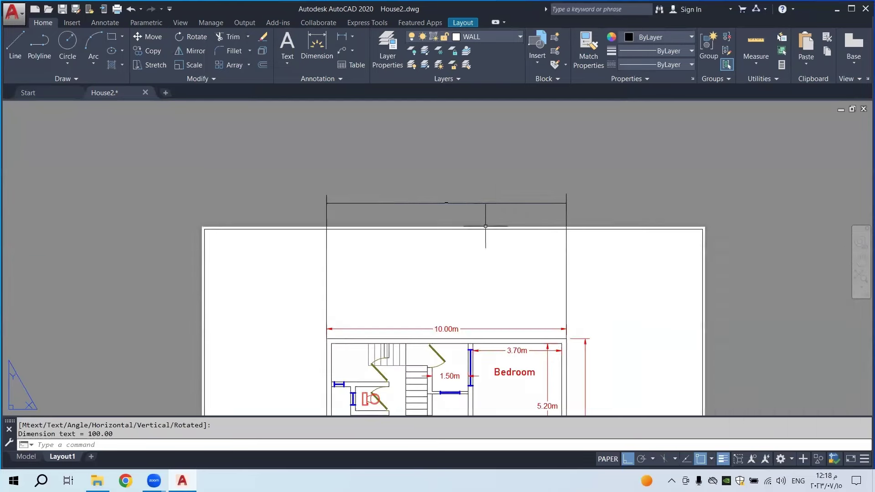
{"action": "scroll", "coordinate": [446, 198], "scroll_direction": "up", "scroll_amount": 6}
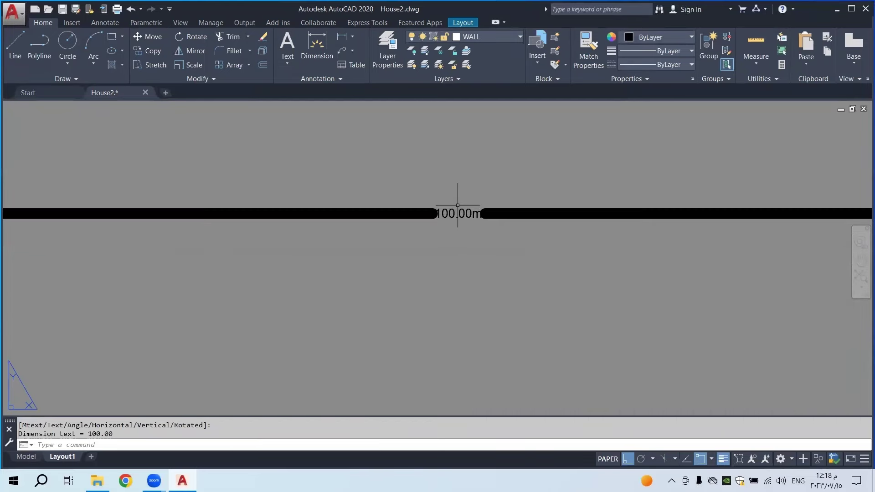
{"action": "scroll", "coordinate": [458, 205], "scroll_direction": "down", "scroll_amount": 5}
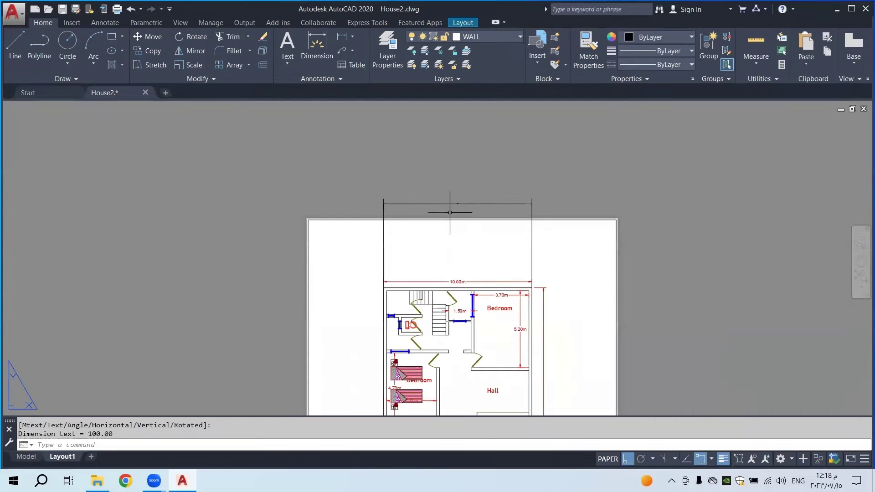
{"action": "scroll", "coordinate": [461, 282], "scroll_direction": "up", "scroll_amount": 4}
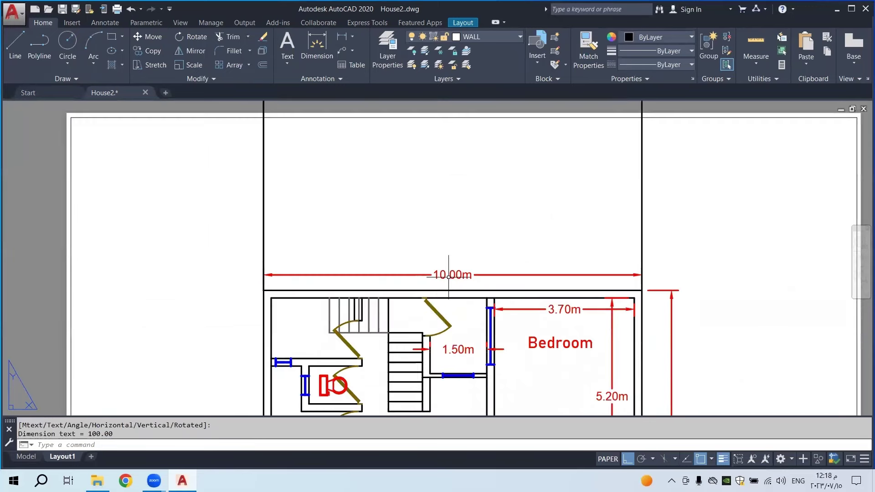
{"action": "scroll", "coordinate": [448, 276], "scroll_direction": "down", "scroll_amount": 2}
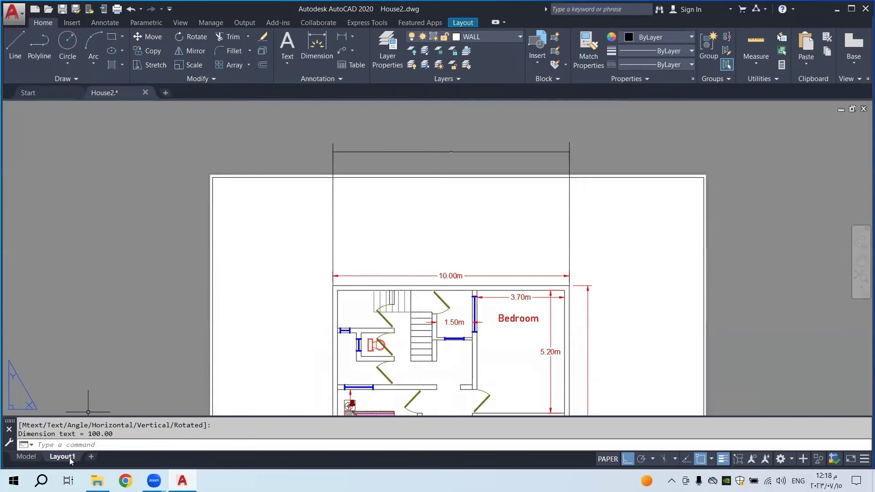
Open Calculator and compute 10 × 1000 = 10,000
{"action": "left_click", "coordinate": [41, 480]}
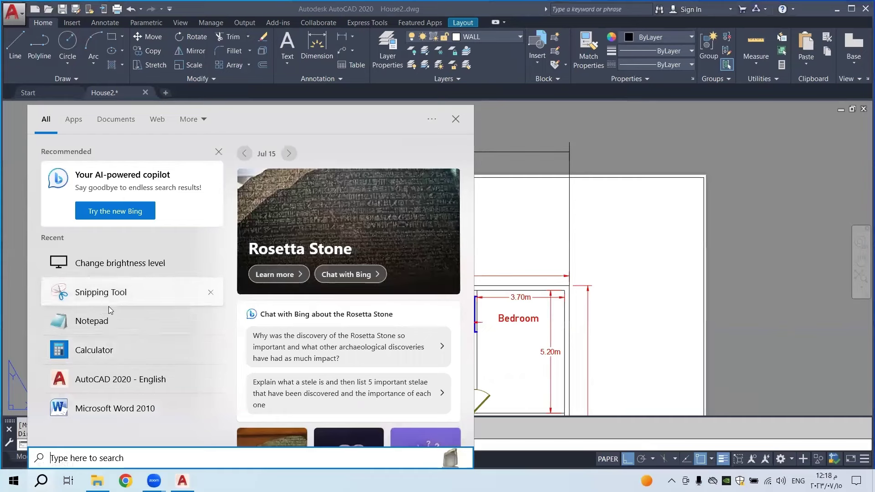
{"action": "left_click", "coordinate": [128, 350]}
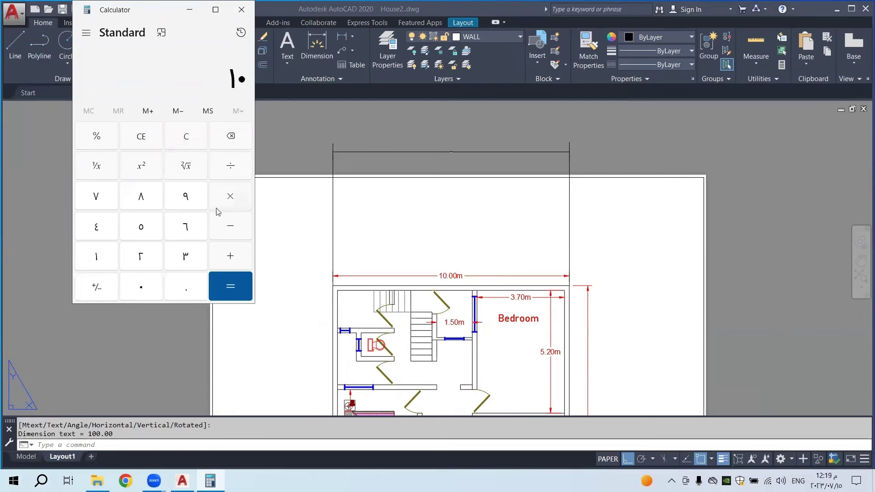
{"action": "left_click", "coordinate": [108, 257]}
{"action": "double_click", "coordinate": [142, 293]}
{"action": "left_click", "coordinate": [225, 285]}
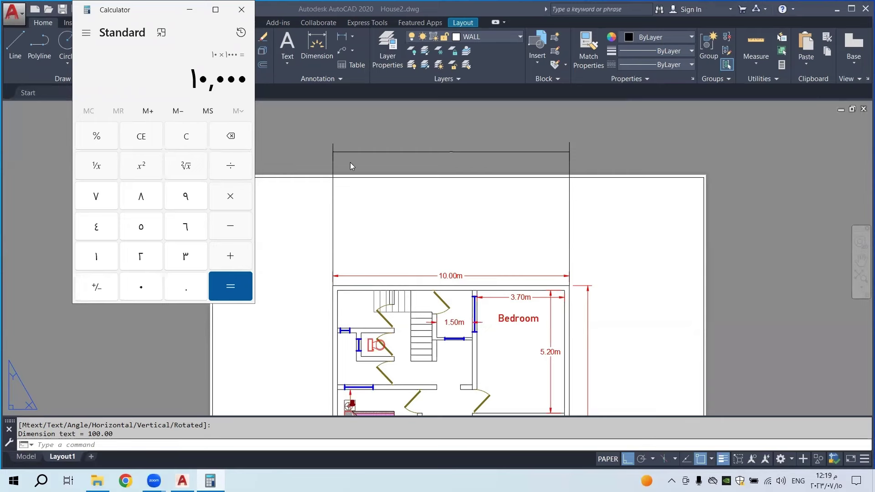
Divide 10,000 by 100 to get the scale factor 100
{"action": "scroll", "coordinate": [455, 150], "scroll_direction": "up", "scroll_amount": 8}
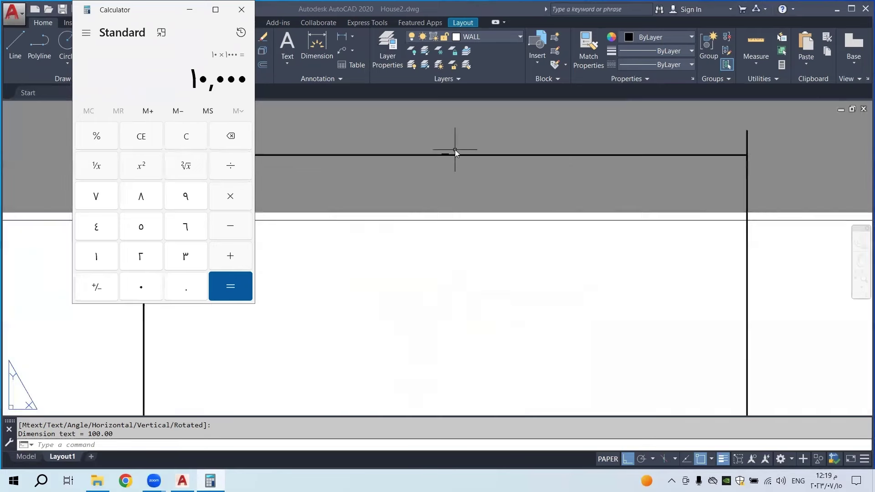
{"action": "scroll", "coordinate": [440, 177], "scroll_direction": "down", "scroll_amount": 8}
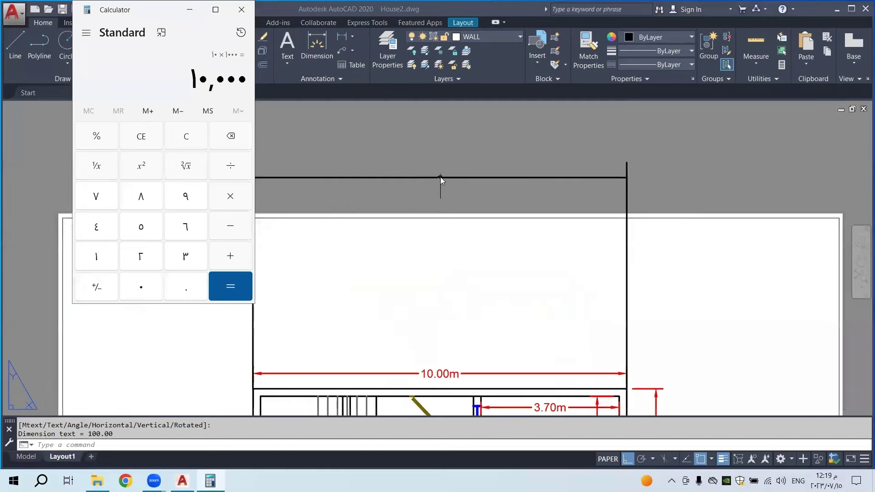
{"action": "left_click", "coordinate": [93, 256]}
{"action": "left_click", "coordinate": [239, 287]}
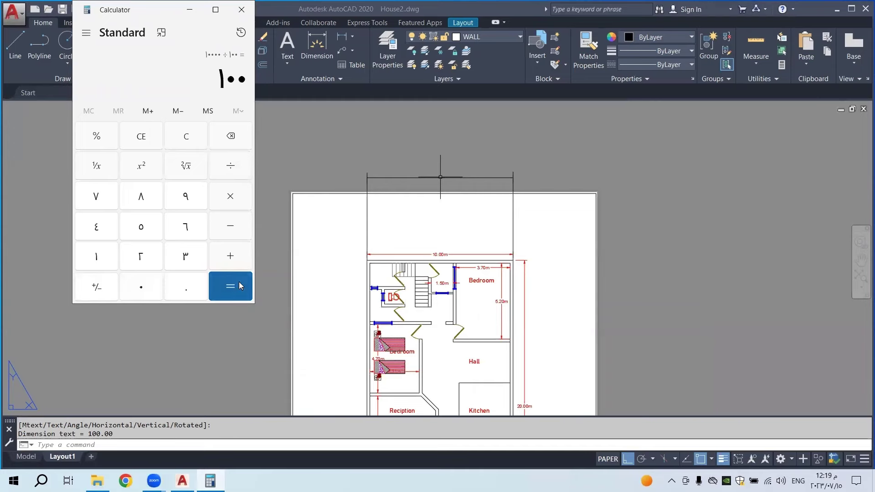
Close Calculator and erase the temporary 100.00 dimension above the floor plan
{"action": "left_click", "coordinate": [241, 9]}
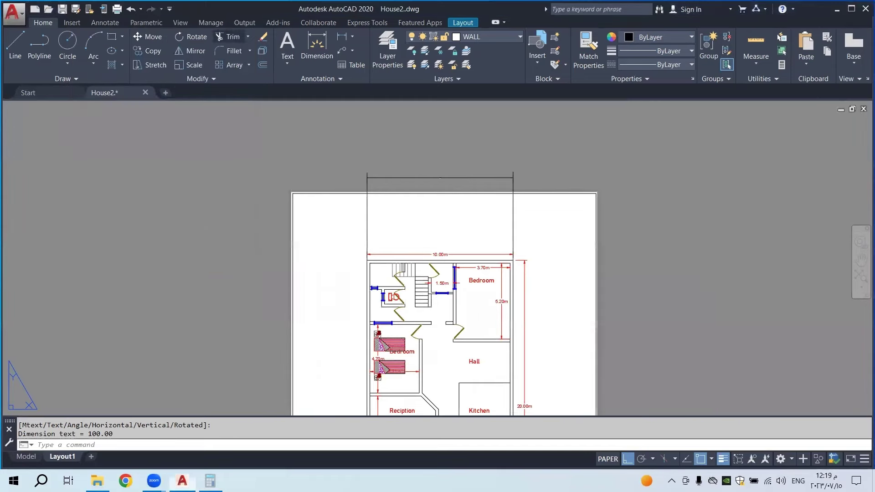
{"action": "left_click", "coordinate": [362, 149]}
{"action": "left_click", "coordinate": [539, 160]}
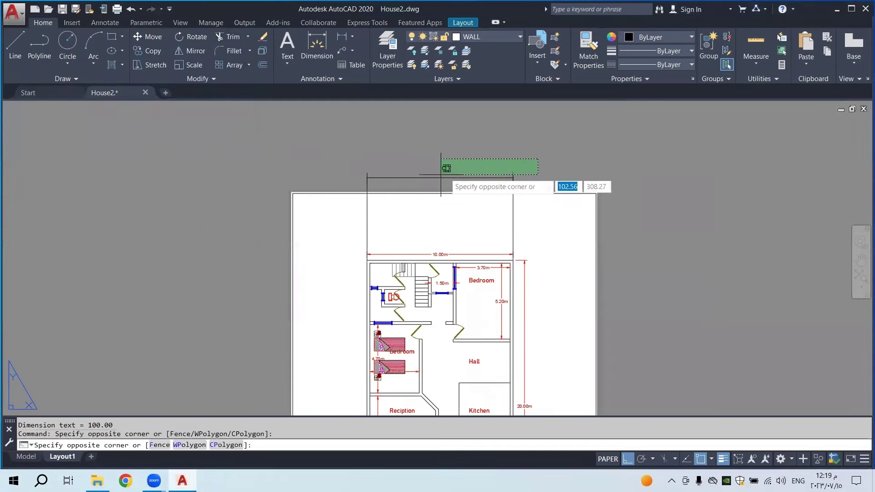
{"action": "left_click", "coordinate": [349, 189]}
{"action": "key", "text": "Delete"}
{"action": "scroll", "coordinate": [420, 172], "scroll_direction": "down", "scroll_amount": 4}
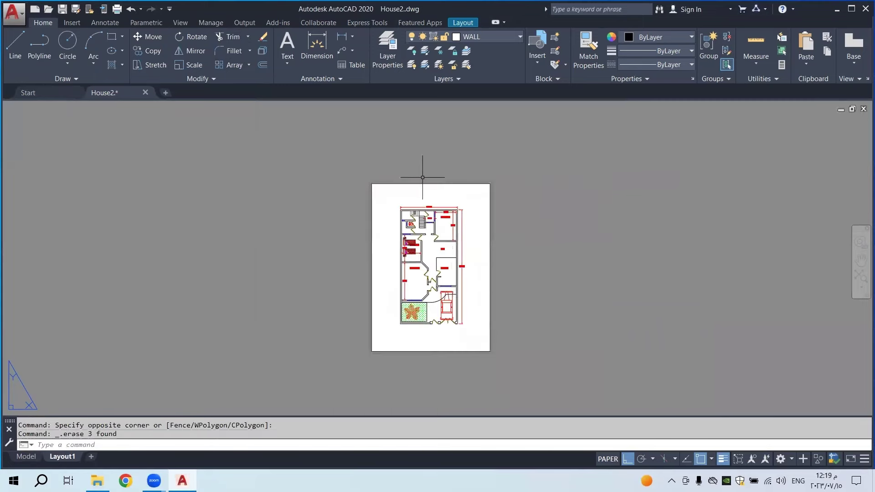
{"action": "scroll", "coordinate": [443, 251], "scroll_direction": "up", "scroll_amount": 2}
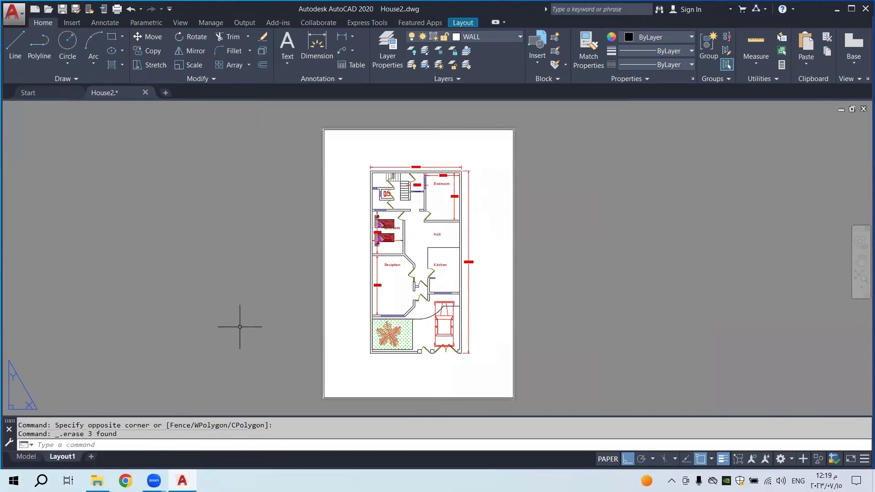
Rename the Layout1 tab to 'ground floor'
{"action": "right_click", "coordinate": [66, 458]}
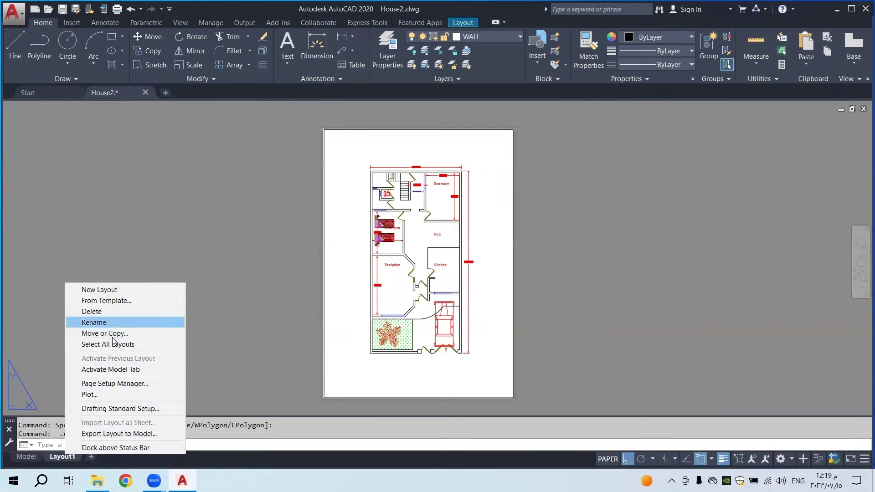
{"action": "left_click", "coordinate": [101, 322]}
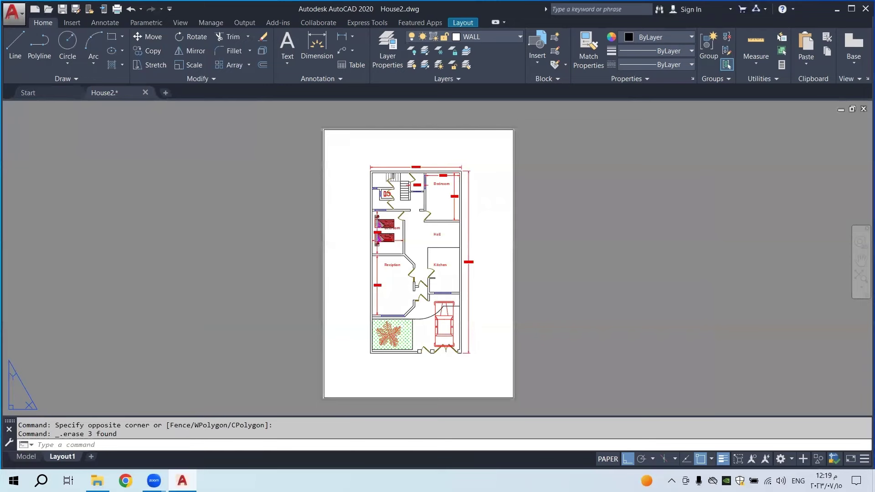
{"action": "double_click", "coordinate": [61, 457]}
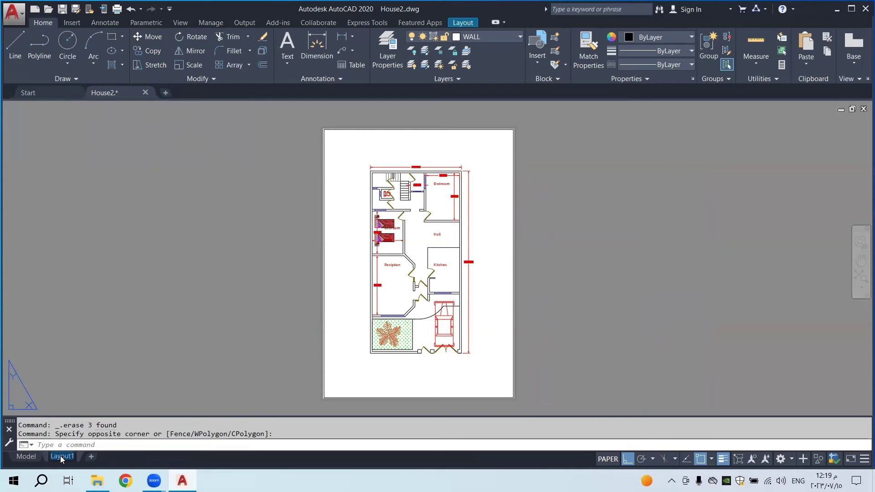
{"action": "type", "text": "ground floor"}
{"action": "left_click", "coordinate": [132, 392]}
{"action": "left_click", "coordinate": [46, 414]}
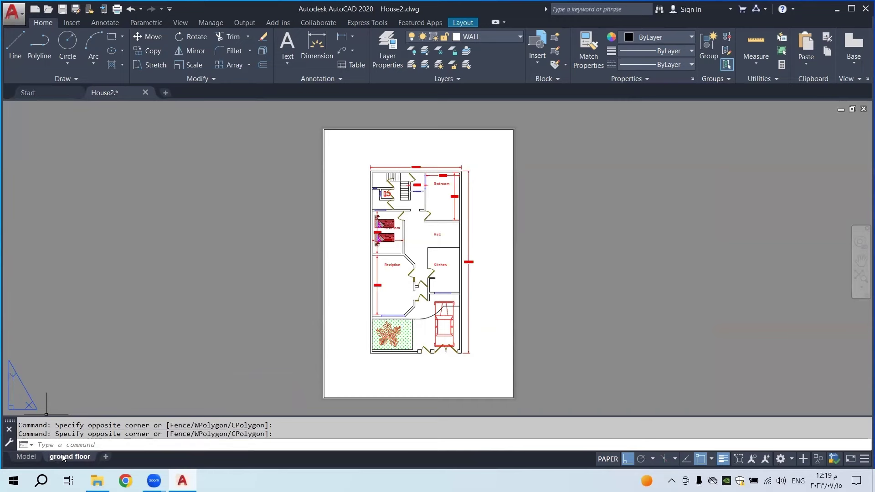
Plot the ground floor layout with A4 portrait PDF settings as 'ground floor' on the Desktop
{"action": "right_click", "coordinate": [65, 458]}
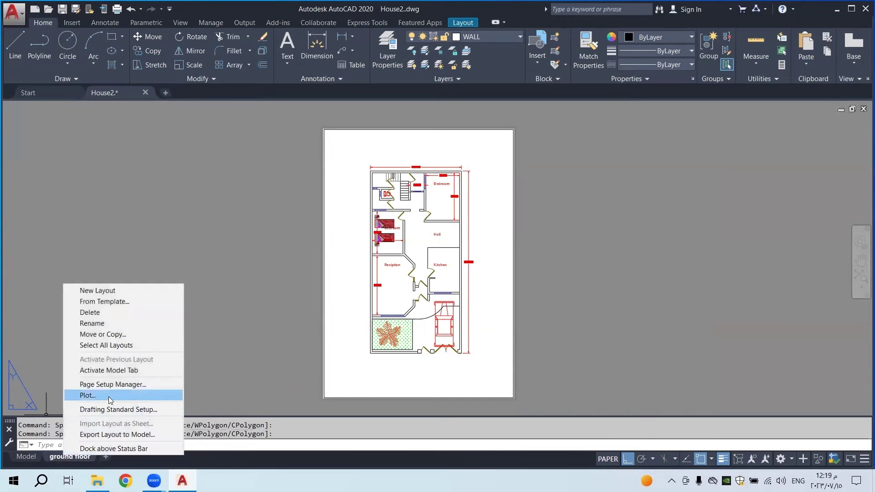
{"action": "left_click", "coordinate": [134, 391]}
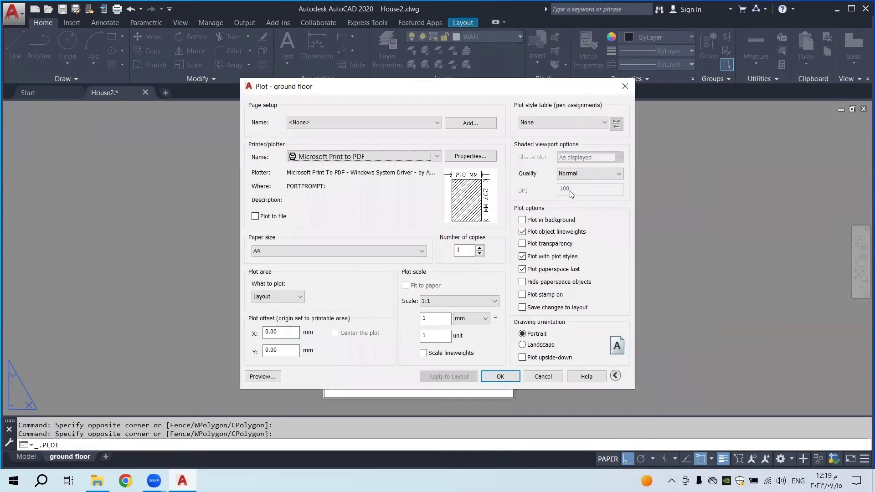
{"action": "left_click", "coordinate": [500, 376]}
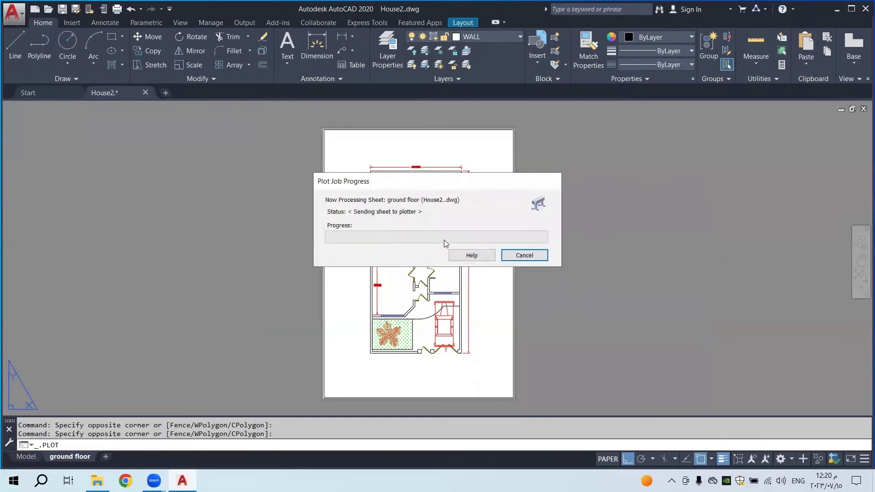
{"action": "left_click", "coordinate": [357, 257]}
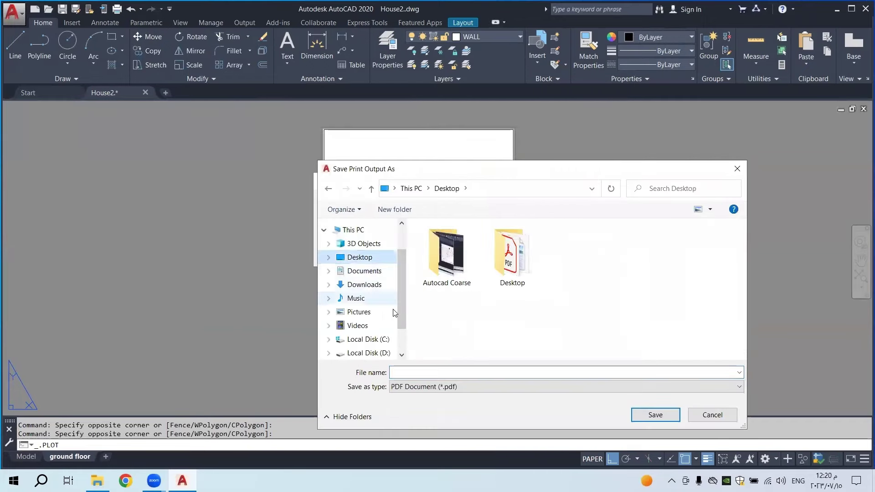
{"action": "left_click", "coordinate": [412, 372]}
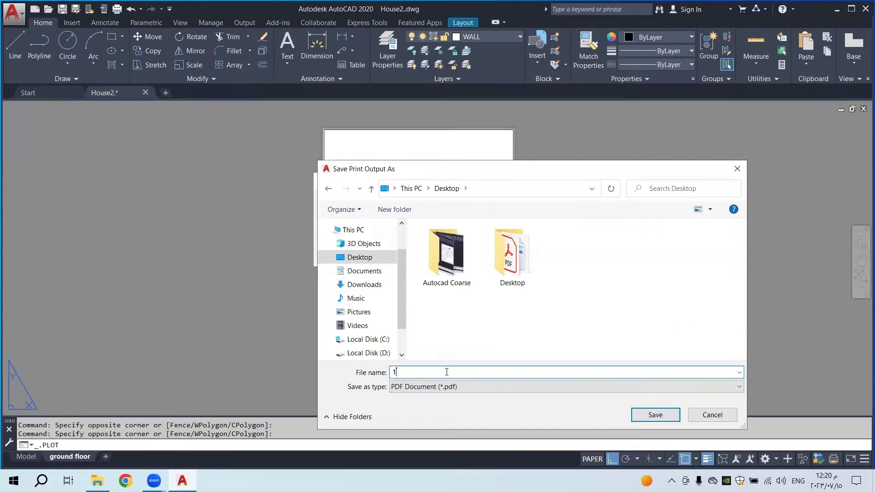
{"action": "type", "text": "ground floor"}
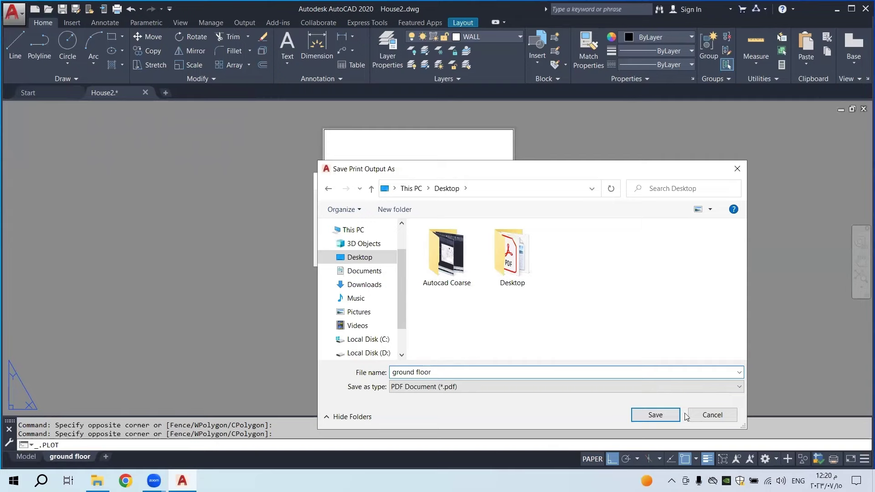
{"action": "left_click", "coordinate": [655, 414]}
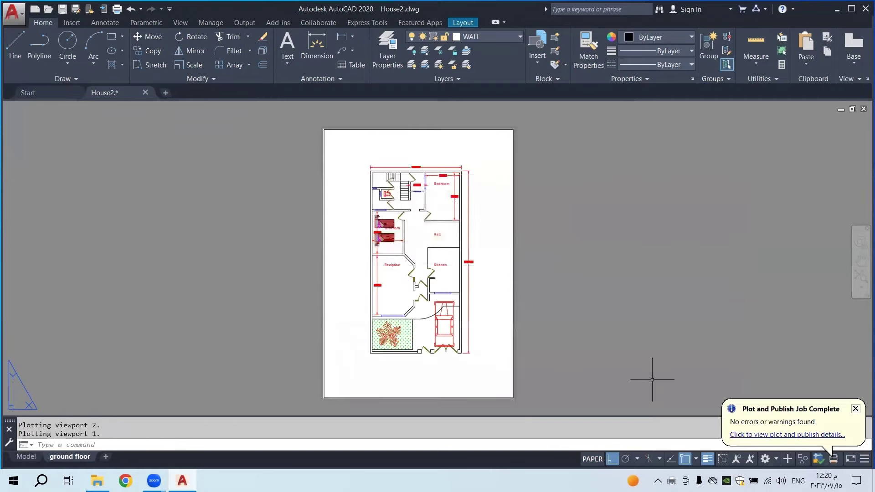
Open ground floor.pdf from the Desktop, review it in Acrobat, then close it and return to AutoCAD
{"action": "left_click", "coordinate": [837, 10]}
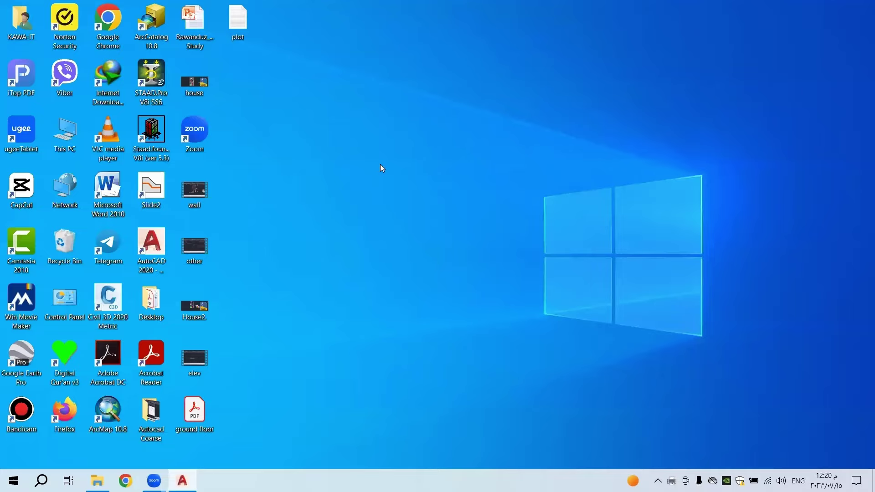
{"action": "double_click", "coordinate": [195, 413]}
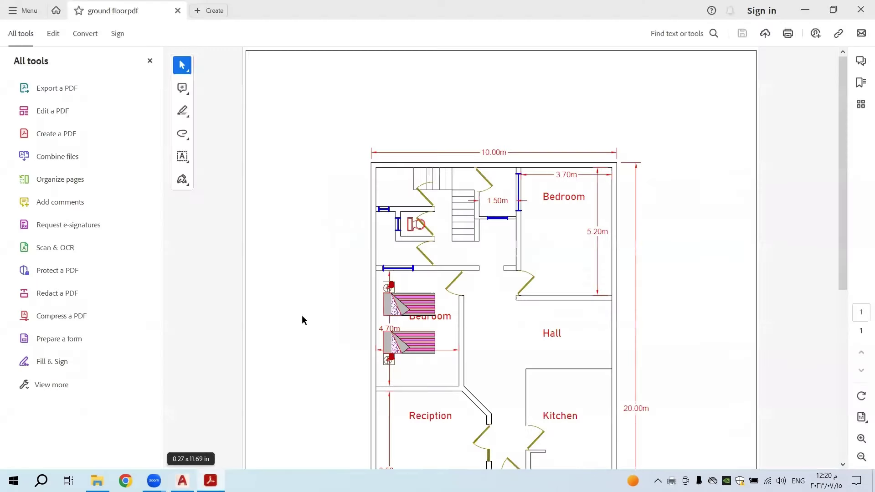
{"action": "scroll", "coordinate": [432, 287], "scroll_direction": "down", "scroll_amount": 7}
{"action": "scroll", "coordinate": [487, 322], "scroll_direction": "up", "scroll_amount": 4}
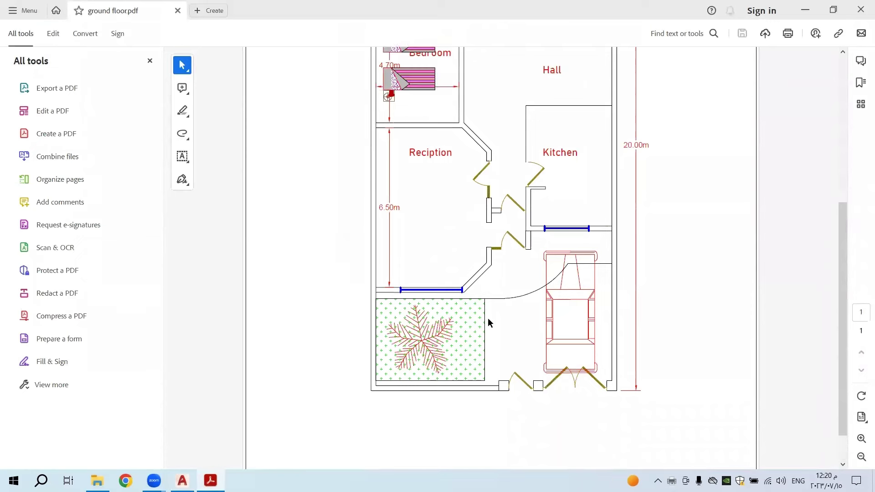
{"action": "scroll", "coordinate": [524, 303], "scroll_direction": "up", "scroll_amount": 3}
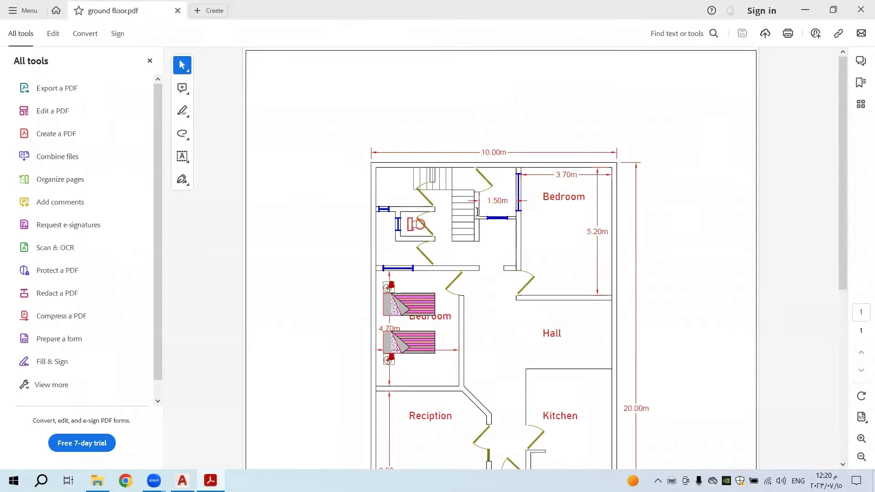
{"action": "scroll", "coordinate": [466, 236], "scroll_direction": "down", "scroll_amount": 6}
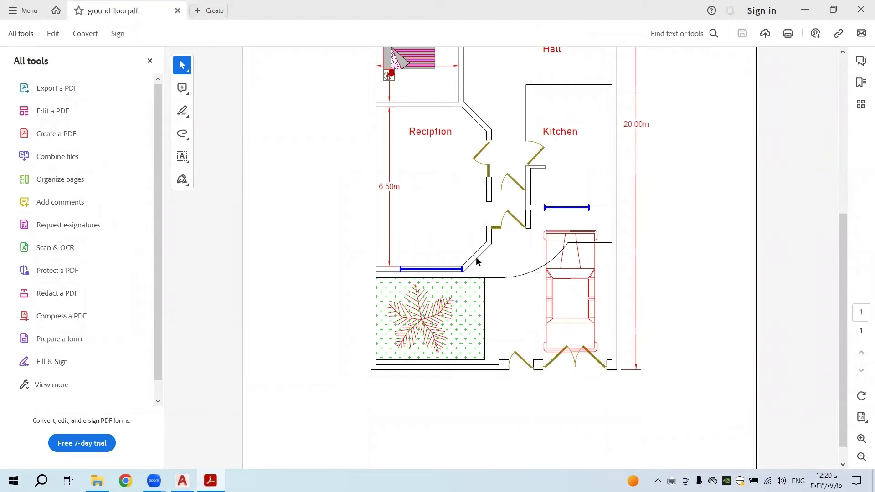
{"action": "scroll", "coordinate": [478, 260], "scroll_direction": "up", "scroll_amount": 4}
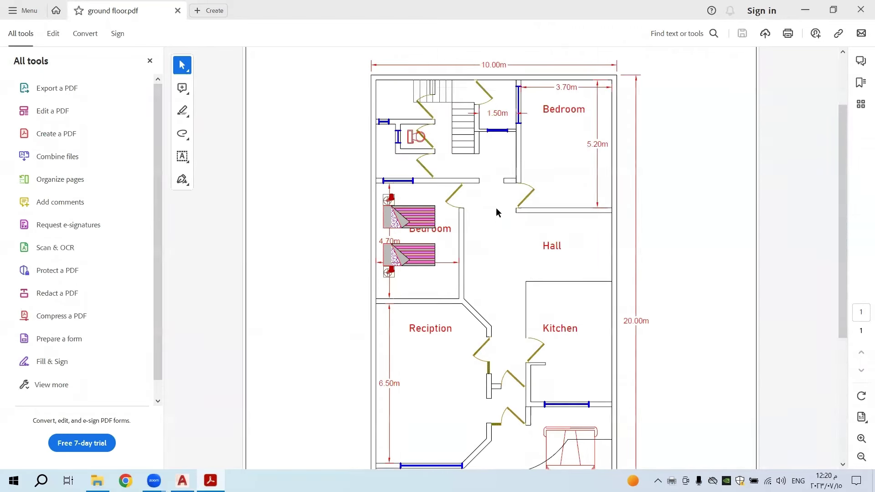
{"action": "scroll", "coordinate": [496, 209], "scroll_direction": "up", "scroll_amount": 2}
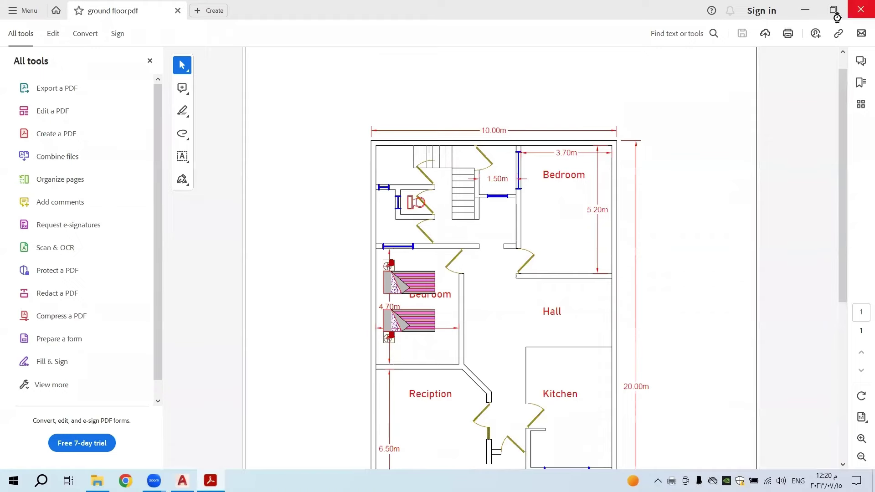
{"action": "left_click", "coordinate": [861, 10]}
{"action": "left_click", "coordinate": [182, 480]}
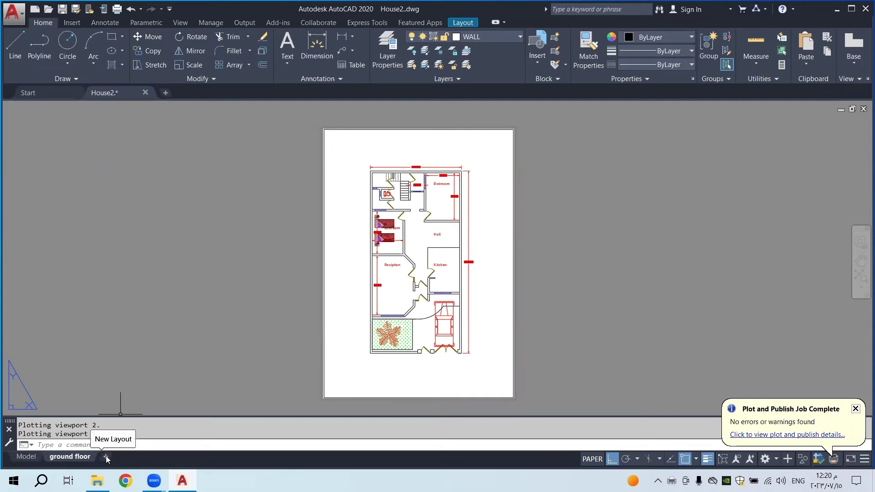
Copy the ground floor layout to the end as 'ground floor (2)' and switch to it
{"action": "right_click", "coordinate": [77, 458]}
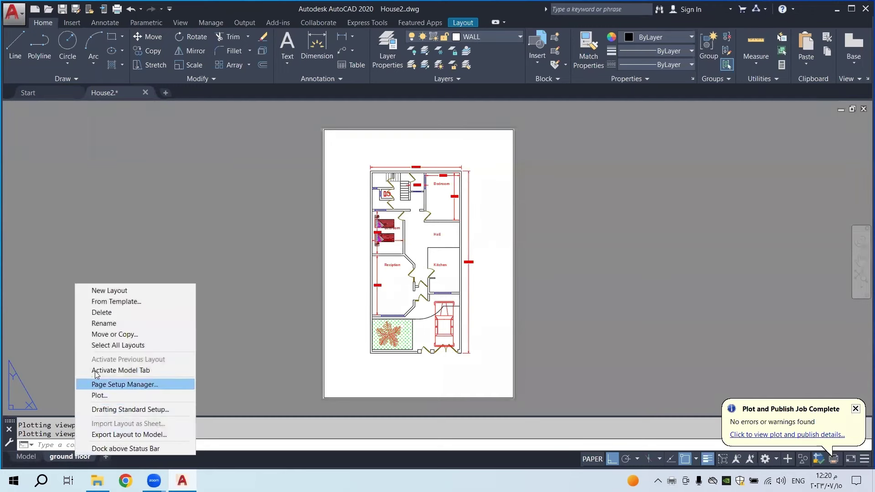
{"action": "left_click", "coordinate": [116, 335]}
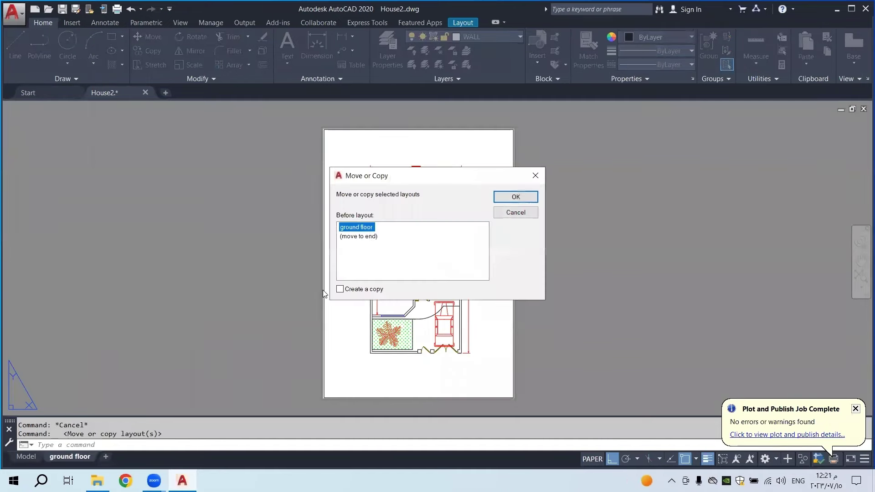
{"action": "left_click", "coordinate": [339, 290]}
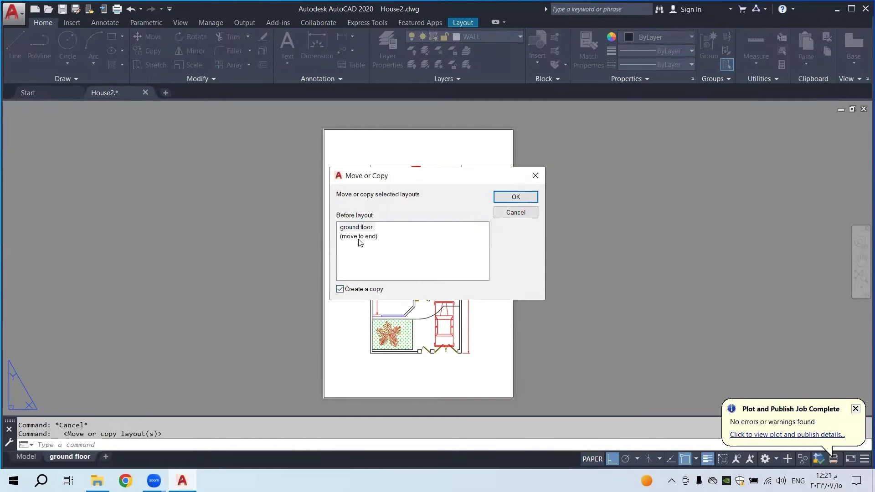
{"action": "left_click", "coordinate": [359, 237]}
{"action": "left_click", "coordinate": [514, 197]}
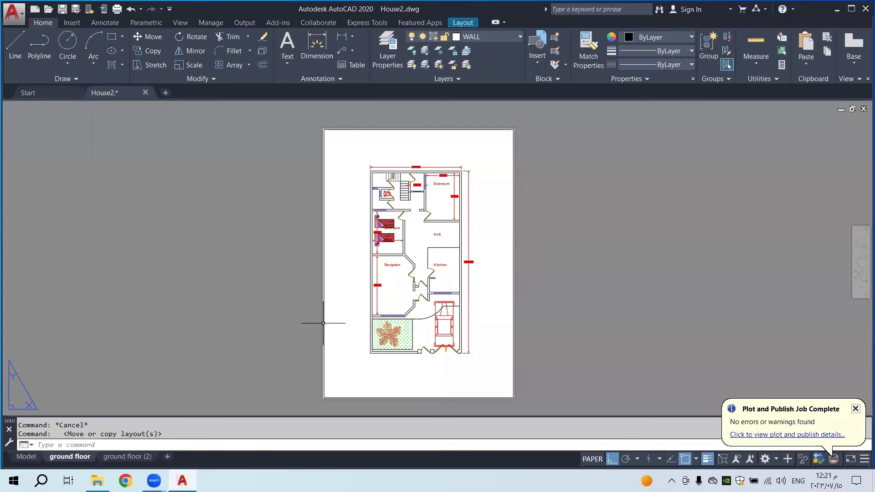
{"action": "left_click", "coordinate": [118, 456]}
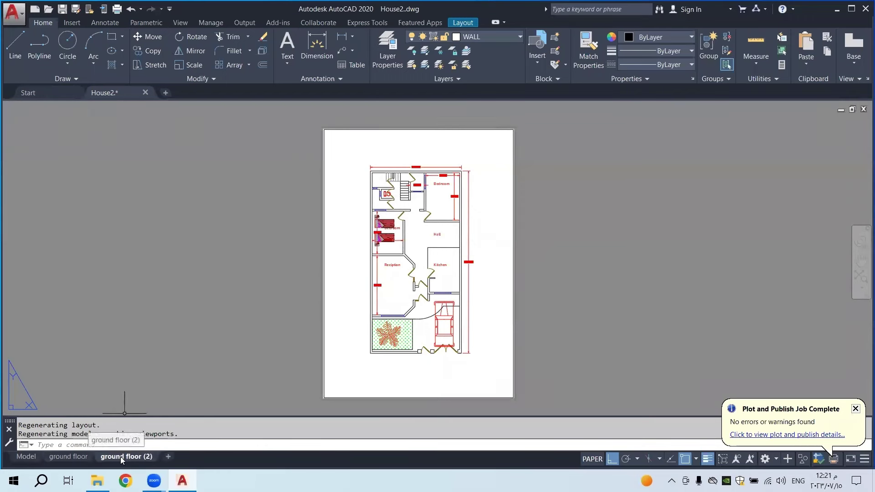
Rename the 'ground floor (2)' layout tab to 'Front Elevation'
{"action": "double_click", "coordinate": [120, 456]}
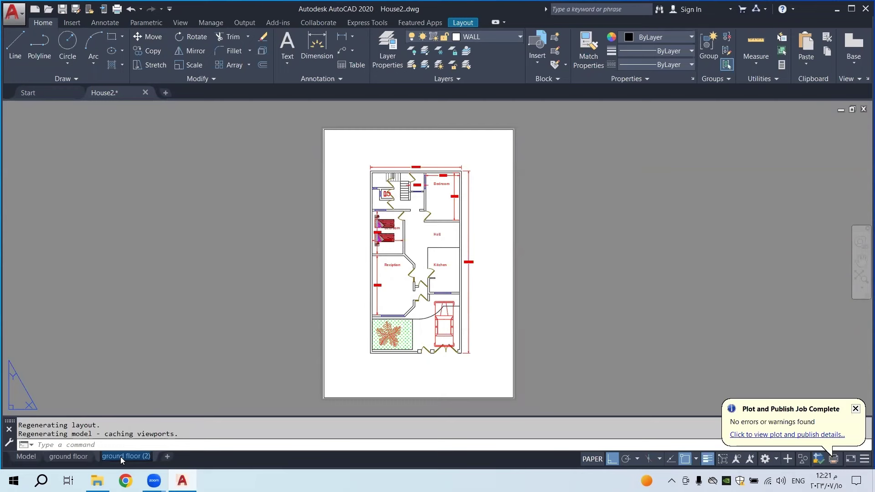
{"action": "type", "text": "Fron"}
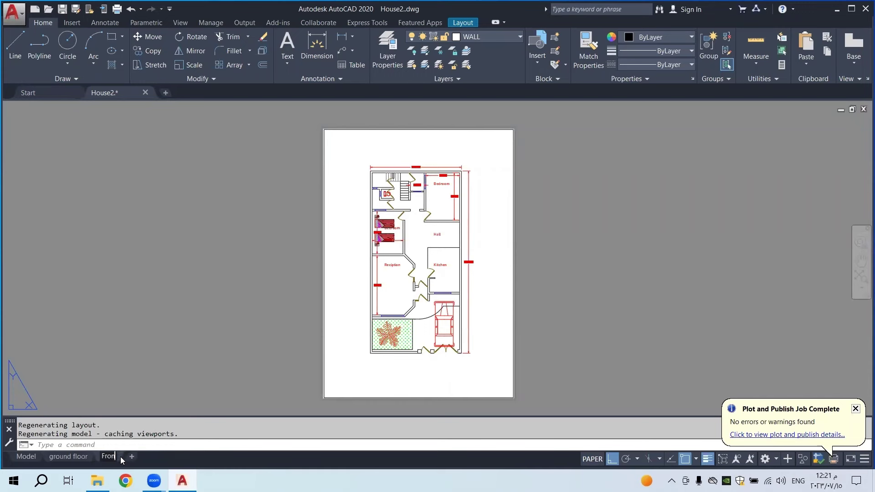
{"action": "type", "text": "t Ele"}
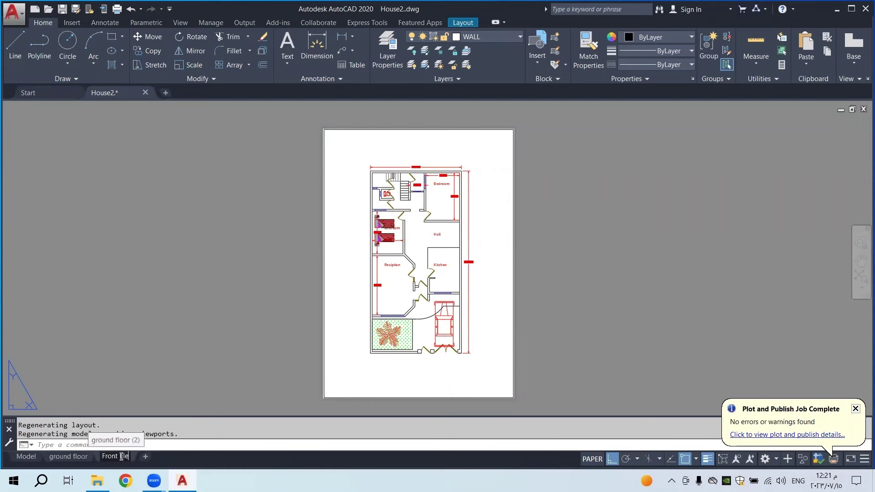
{"action": "type", "text": "vation"}
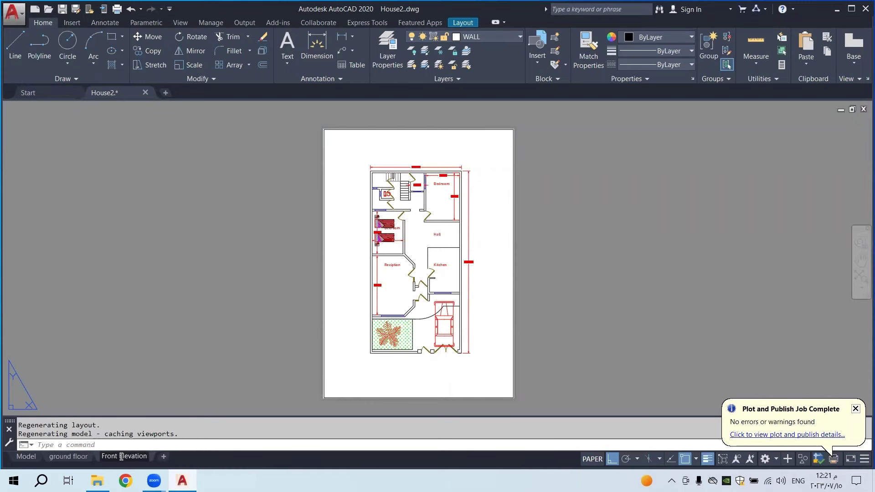
{"action": "left_click", "coordinate": [153, 368]}
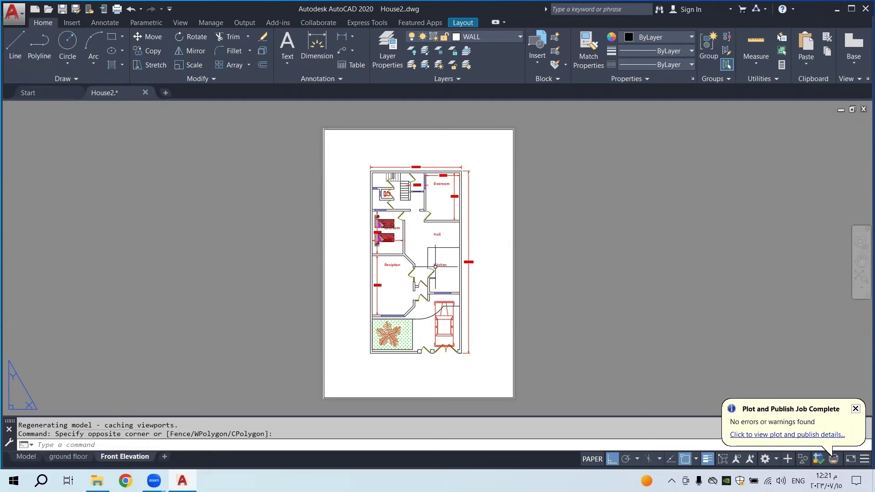
Zoom and pan inside the Front Elevation viewport to bring the front elevation into view
{"action": "double_click", "coordinate": [424, 241]}
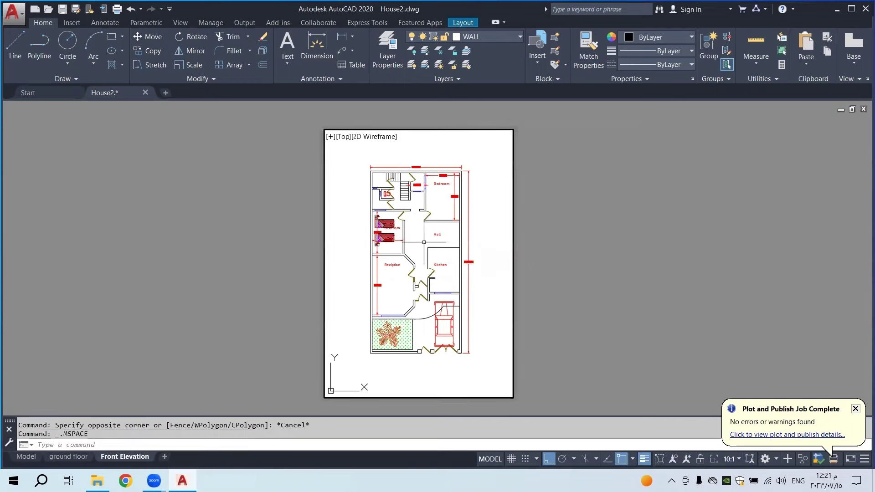
{"action": "scroll", "coordinate": [419, 283], "scroll_direction": "down", "scroll_amount": 3}
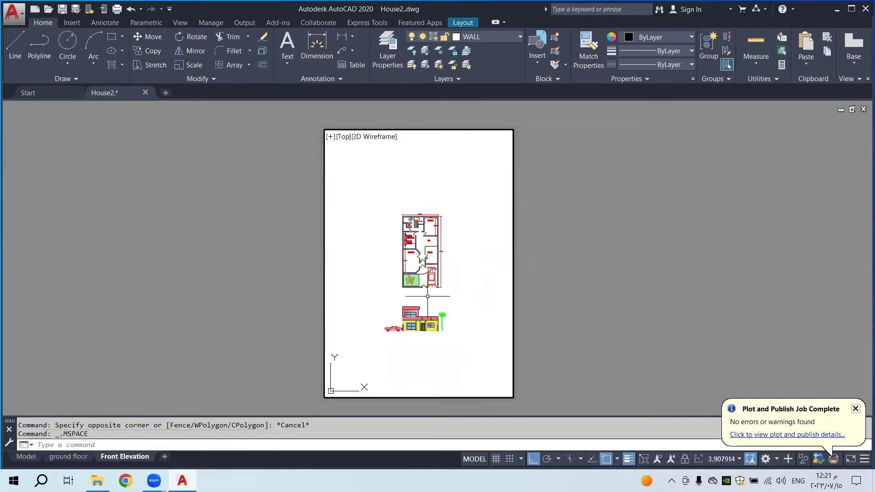
{"action": "scroll", "coordinate": [413, 343], "scroll_direction": "up", "scroll_amount": 1}
{"action": "scroll", "coordinate": [413, 344], "scroll_direction": "up", "scroll_amount": 2}
{"action": "middle_click_drag", "start_coordinate": [425, 308], "coordinate": [428, 274]}
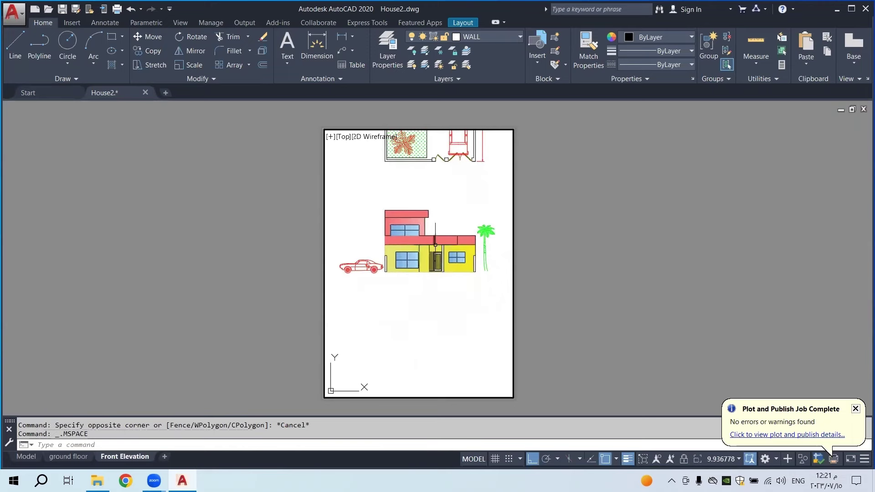
{"action": "scroll", "coordinate": [451, 257], "scroll_direction": "up", "scroll_amount": 2}
{"action": "middle_click_drag", "start_coordinate": [447, 260], "coordinate": [445, 289]}
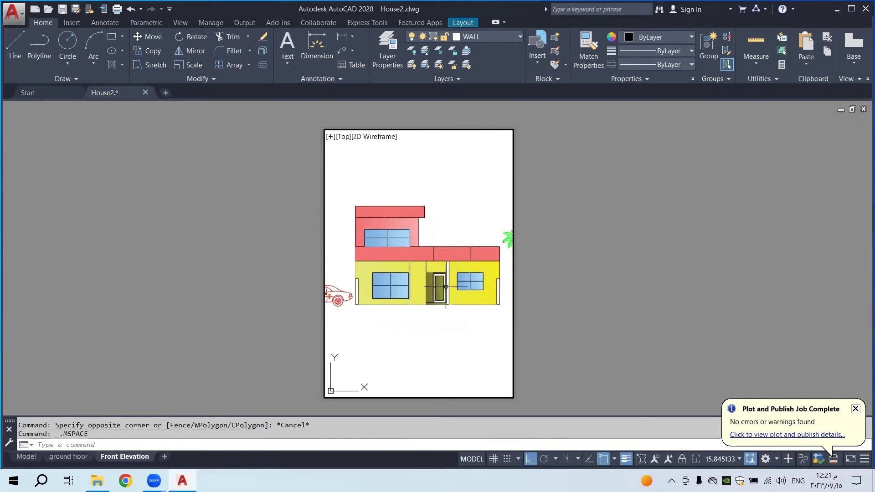
{"action": "scroll", "coordinate": [444, 287], "scroll_direction": "down", "scroll_amount": 2}
Set the viewport scale to 10:1, recentre the elevation, and return to paper space
{"action": "left_click", "coordinate": [721, 459]}
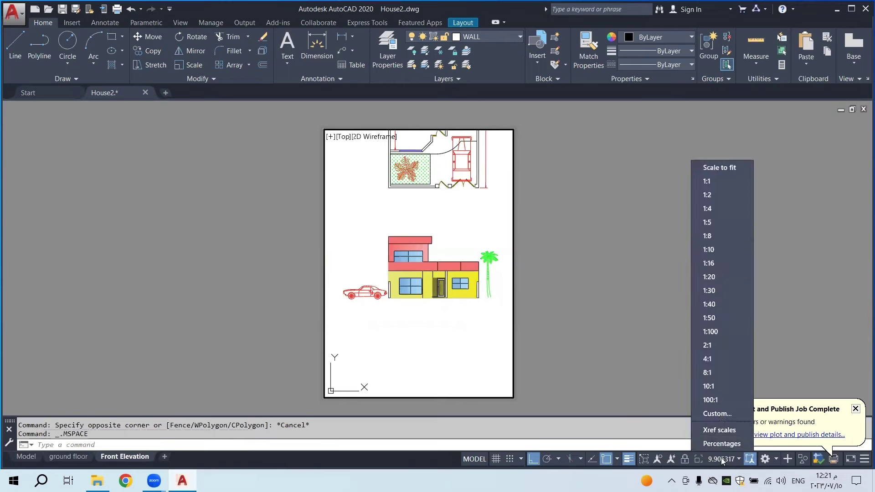
{"action": "left_click", "coordinate": [717, 390]}
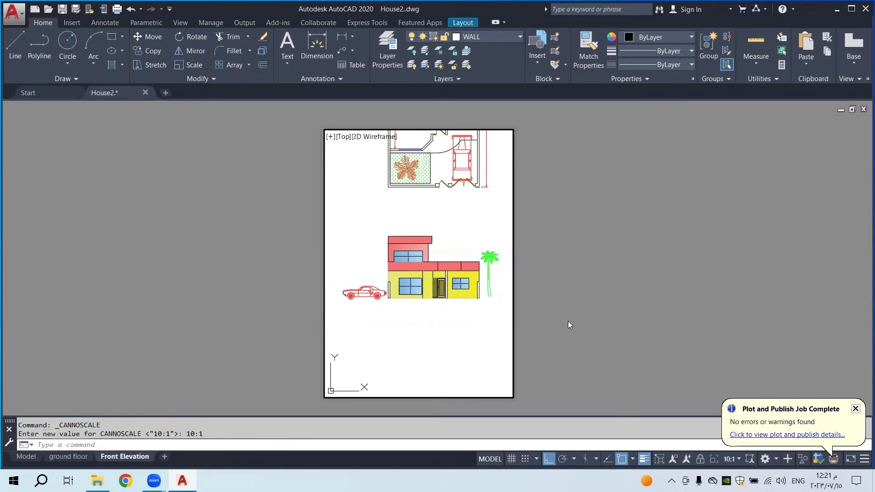
{"action": "middle_click_drag", "start_coordinate": [462, 288], "coordinate": [456, 277]}
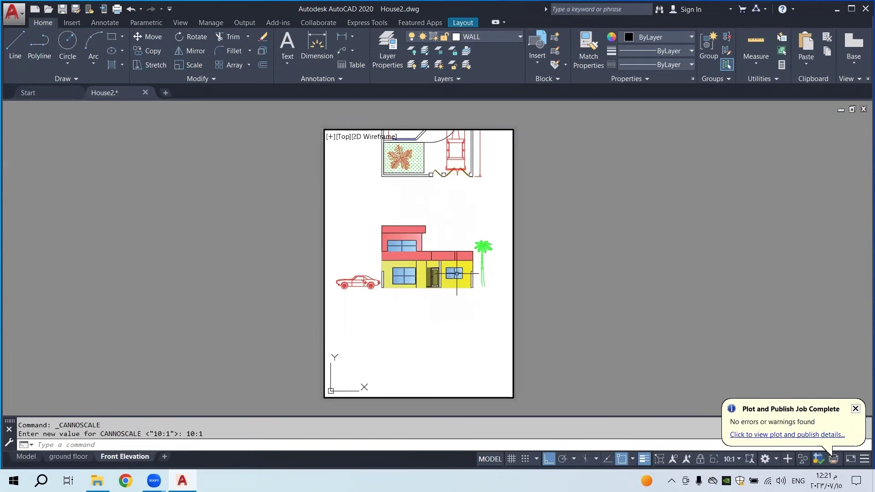
{"action": "double_click", "coordinate": [532, 277]}
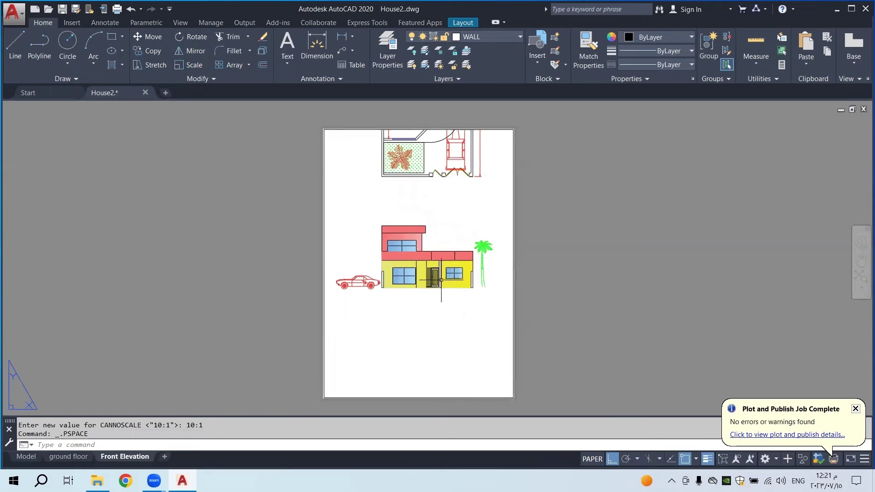
In model space, move the whole front elevation further below the floor plan
{"action": "left_click", "coordinate": [23, 457]}
{"action": "middle_click_drag", "start_coordinate": [449, 293], "coordinate": [445, 183]}
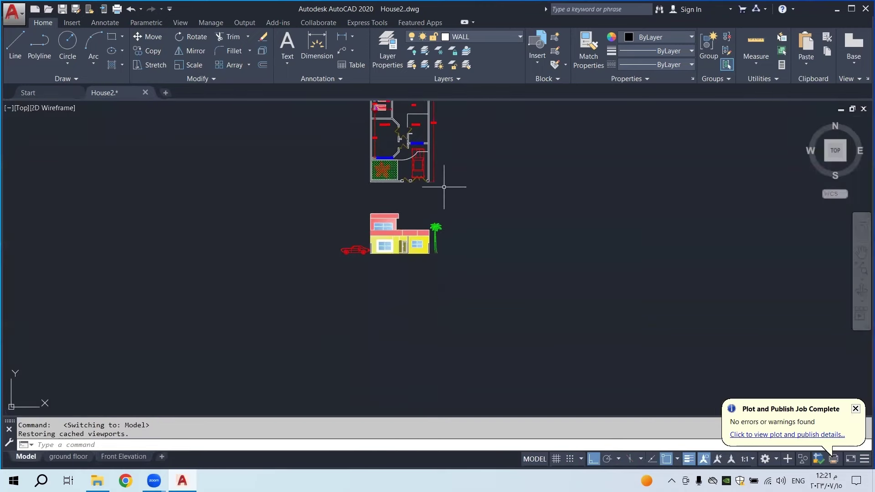
{"action": "left_click", "coordinate": [472, 195]}
{"action": "left_click", "coordinate": [309, 281]}
{"action": "left_click", "coordinate": [142, 35]}
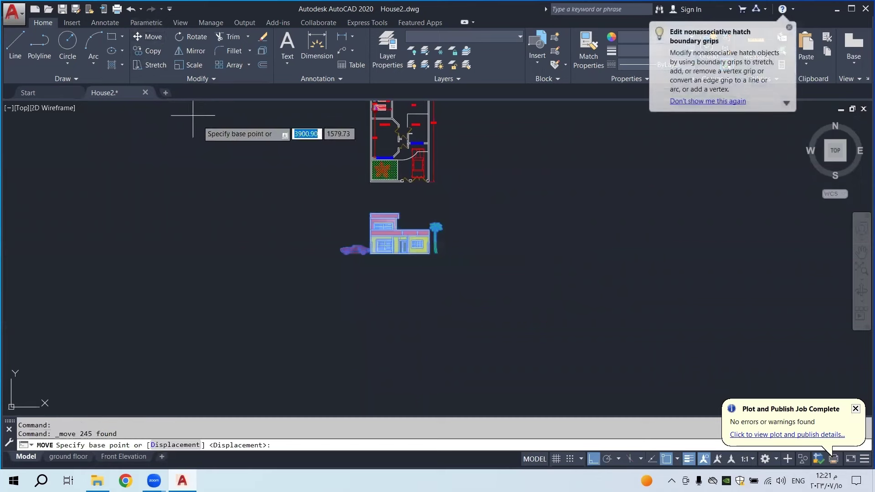
{"action": "left_click", "coordinate": [248, 177]}
{"action": "left_click", "coordinate": [249, 278]}
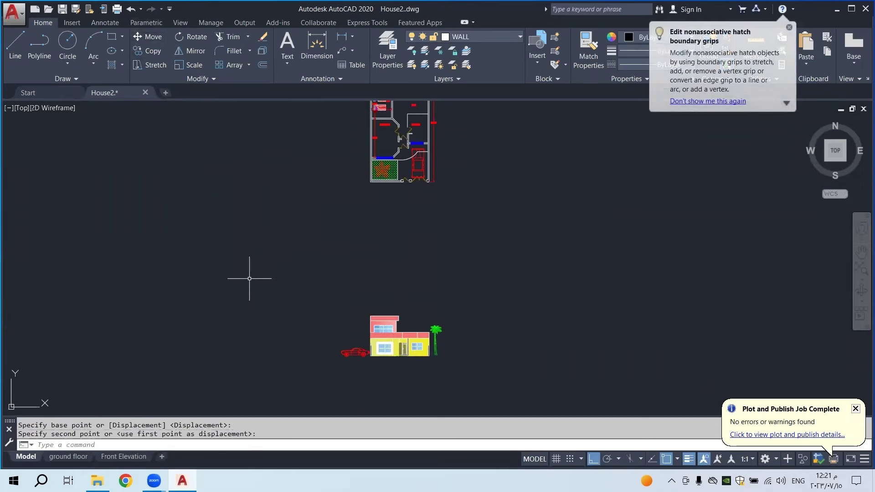
Pan the Front Elevation viewport onto just the elevation, then show the ground floor layout
{"action": "left_click", "coordinate": [123, 456]}
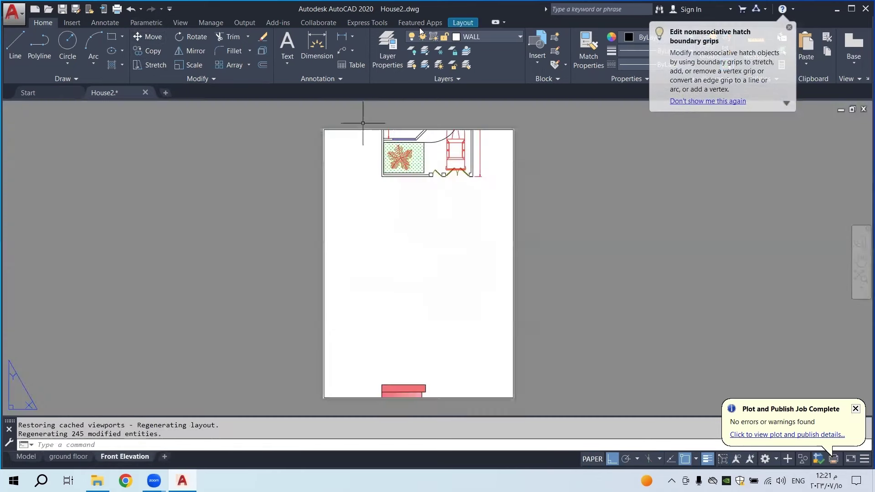
{"action": "double_click", "coordinate": [445, 322]}
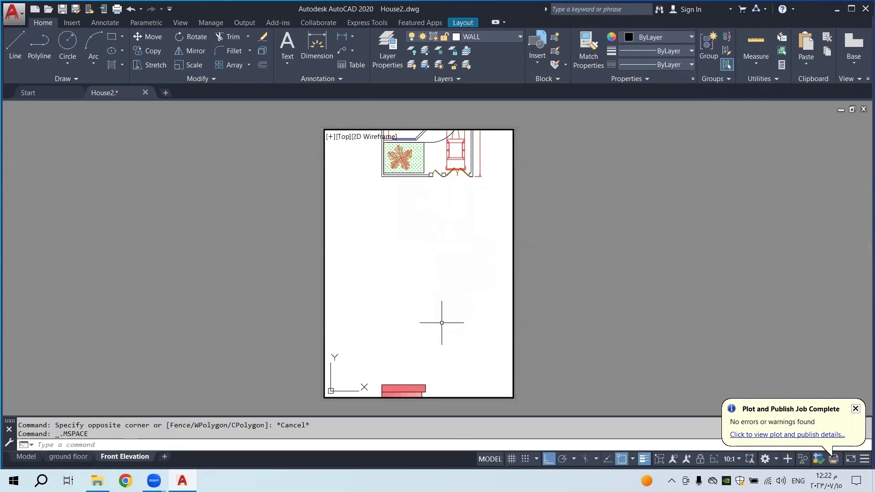
{"action": "middle_click_drag", "start_coordinate": [445, 322], "coordinate": [439, 196]}
{"action": "middle_click_drag", "start_coordinate": [444, 250], "coordinate": [451, 235]}
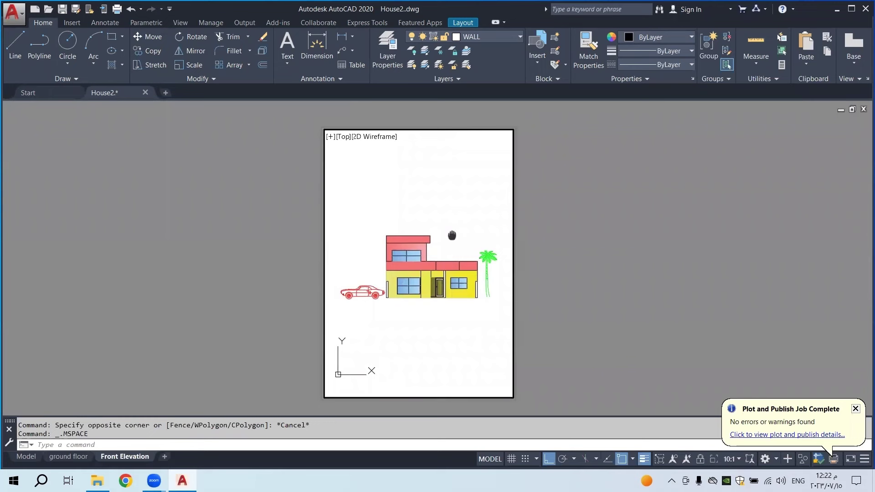
{"action": "double_click", "coordinate": [583, 286]}
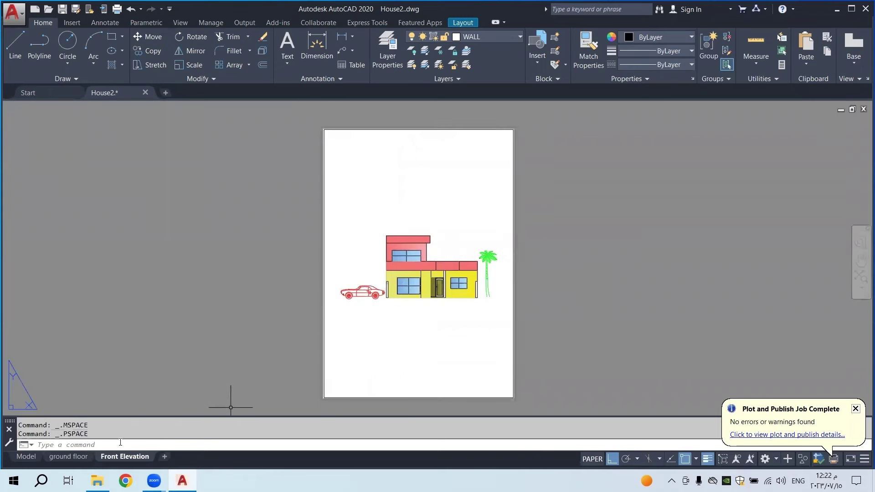
{"action": "left_click", "coordinate": [72, 457]}
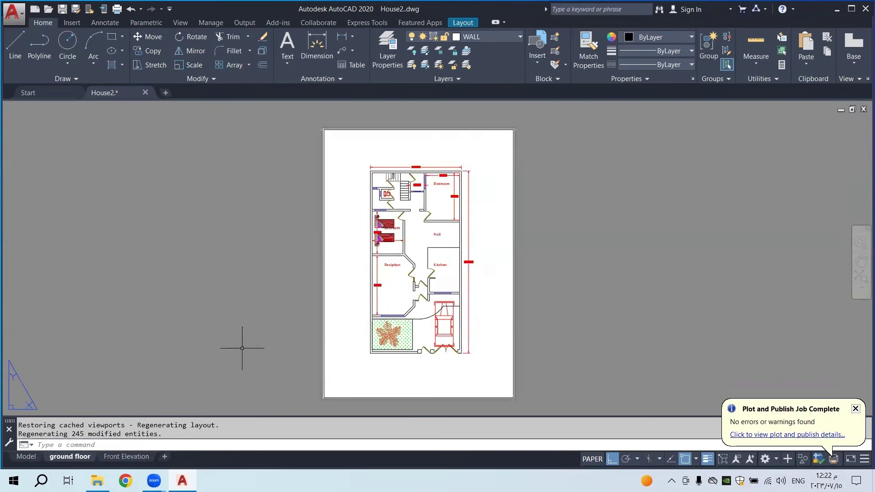
Nudge the house up in the Front Elevation viewport, keeping the viewport scale at 10:1
{"action": "left_click", "coordinate": [124, 456]}
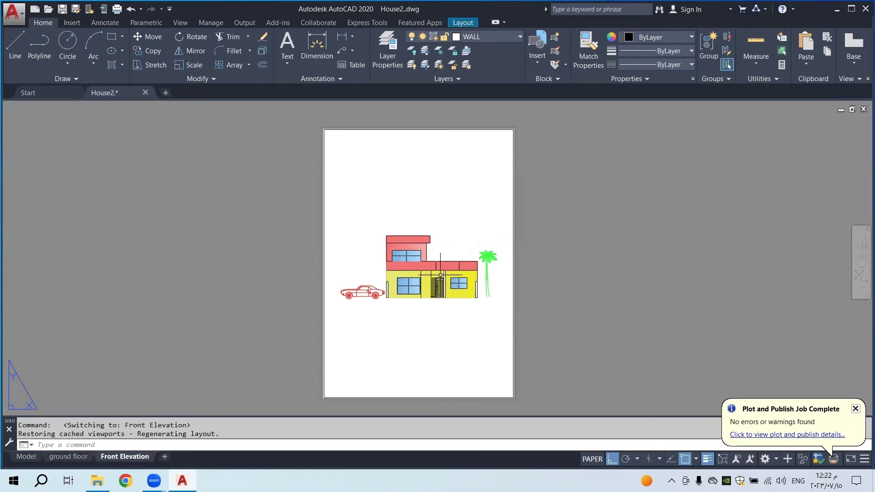
{"action": "double_click", "coordinate": [451, 262]}
{"action": "middle_click_drag", "start_coordinate": [451, 262], "coordinate": [449, 252]}
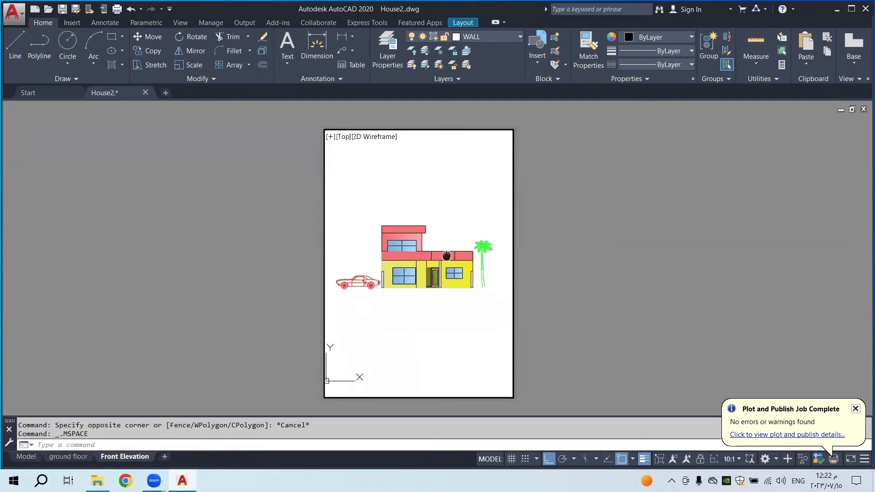
{"action": "left_click", "coordinate": [736, 459]}
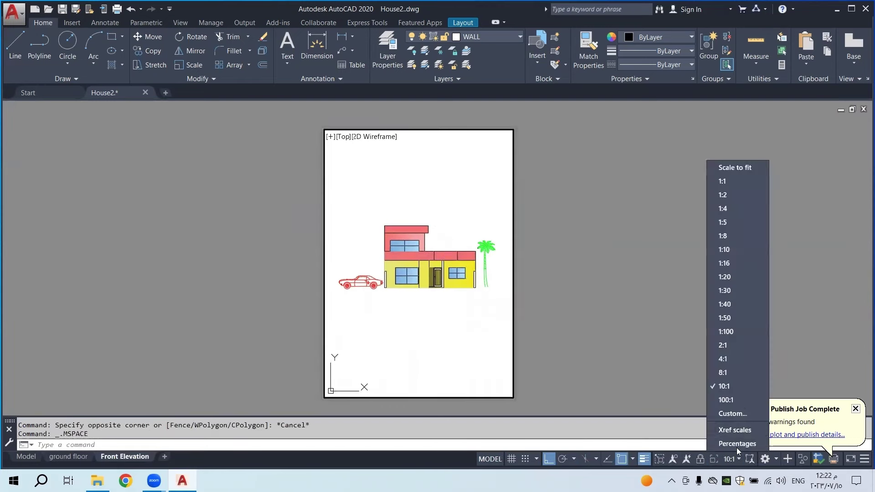
{"action": "left_click", "coordinate": [739, 390]}
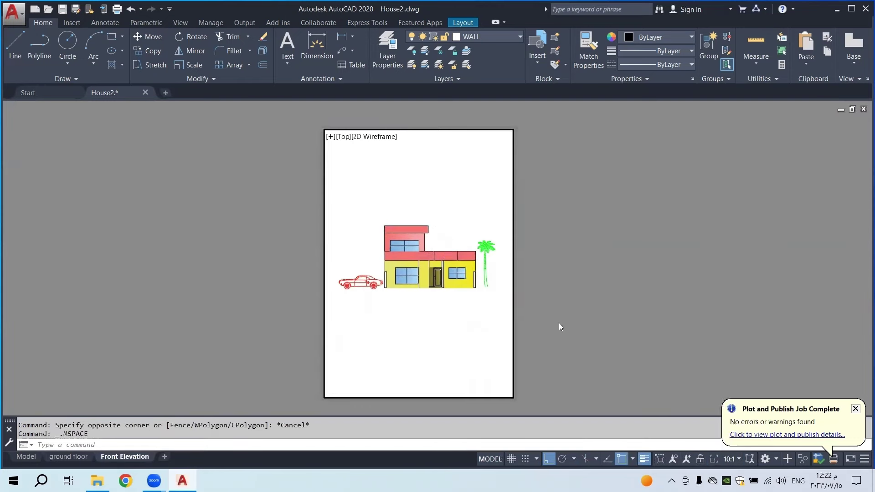
{"action": "double_click", "coordinate": [551, 287]}
{"action": "scroll", "coordinate": [446, 259], "scroll_direction": "up", "scroll_amount": 1}
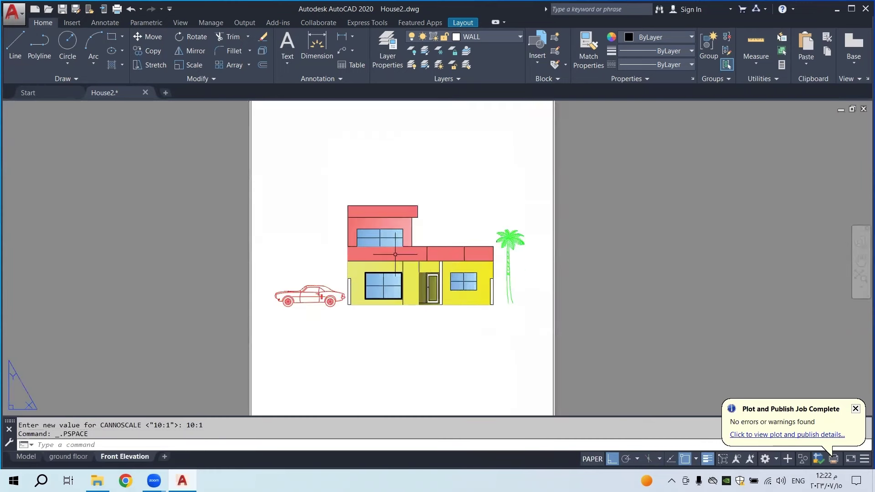
{"action": "scroll", "coordinate": [394, 255], "scroll_direction": "down", "scroll_amount": 2}
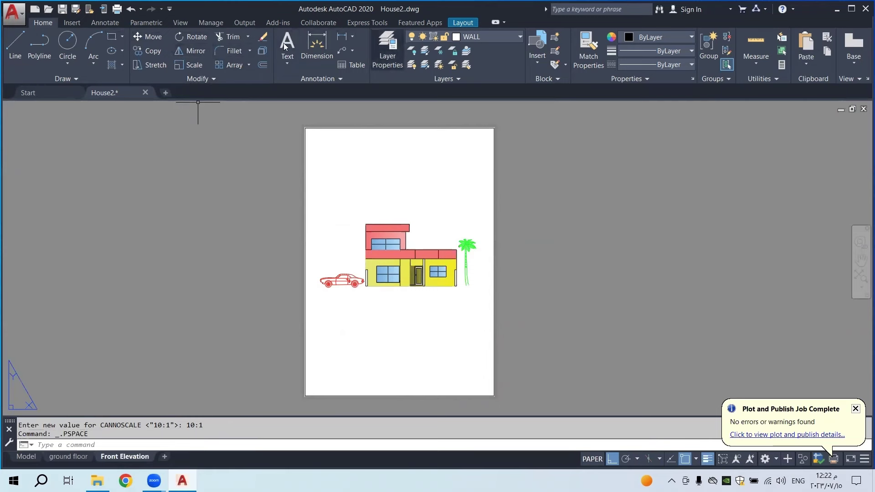
Dismiss the stray text box and window selection, then open Plot for the Front Elevation layout
{"action": "left_click", "coordinate": [341, 374]}
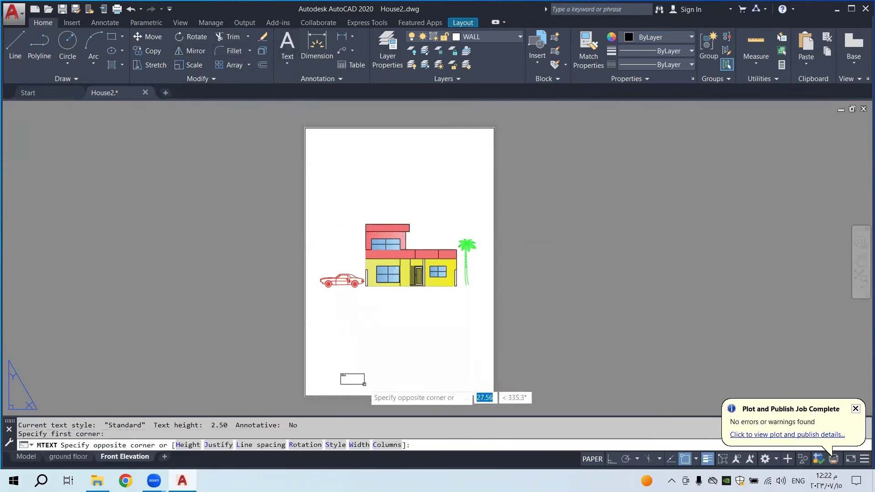
{"action": "left_click", "coordinate": [431, 385]}
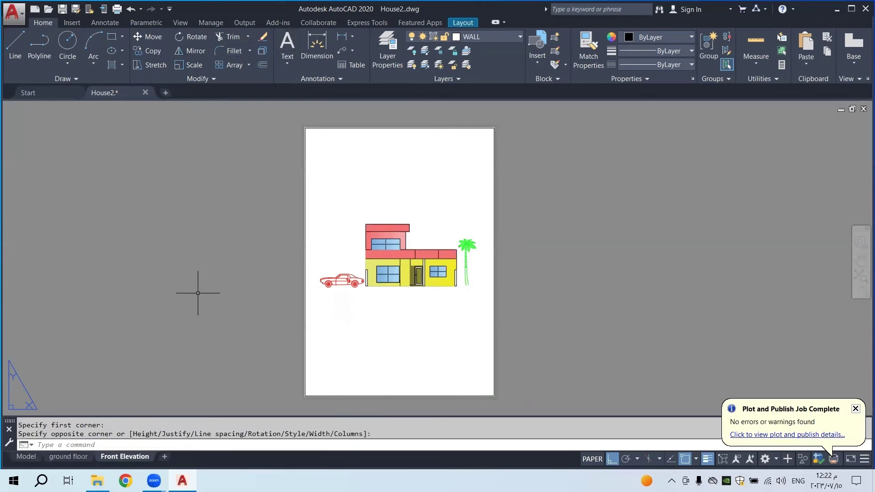
{"action": "right_click", "coordinate": [145, 176]}
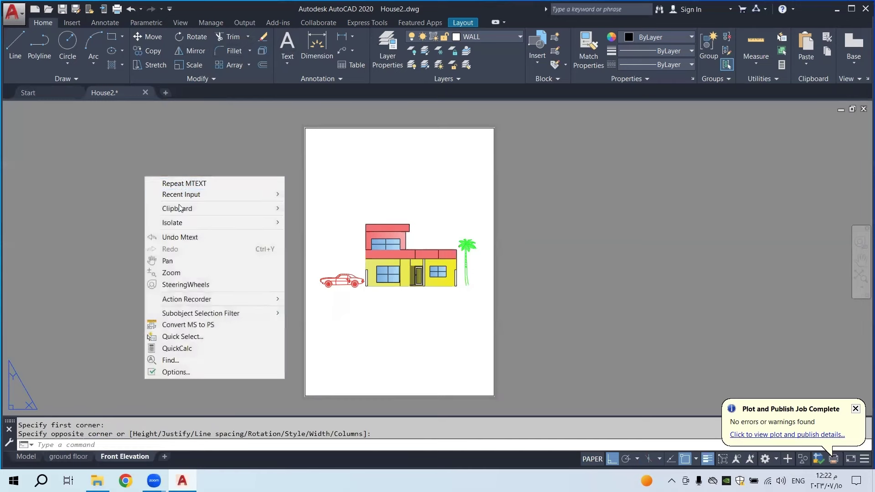
{"action": "mouse_move", "coordinate": [220, 209]}
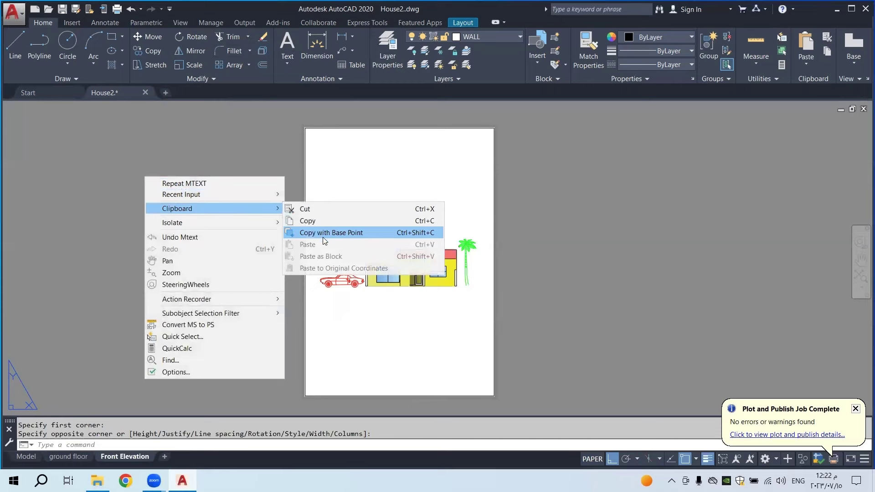
{"action": "left_click", "coordinate": [367, 389]}
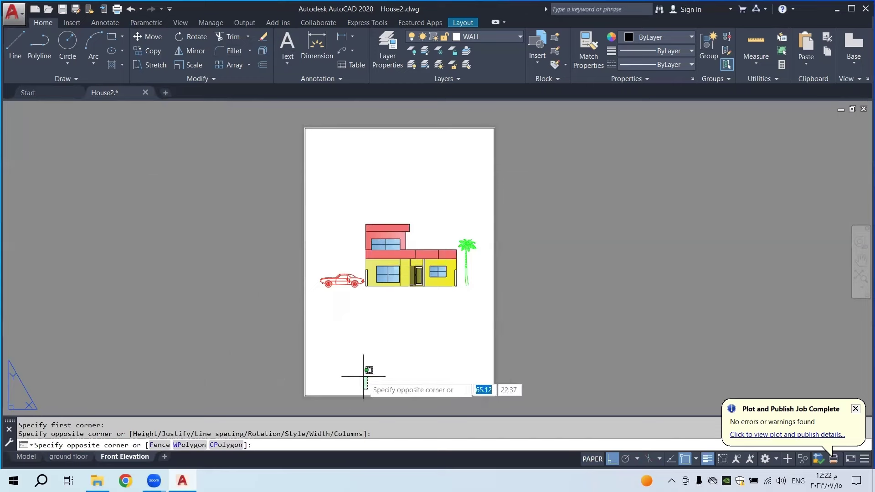
{"action": "key", "text": "Escape"}
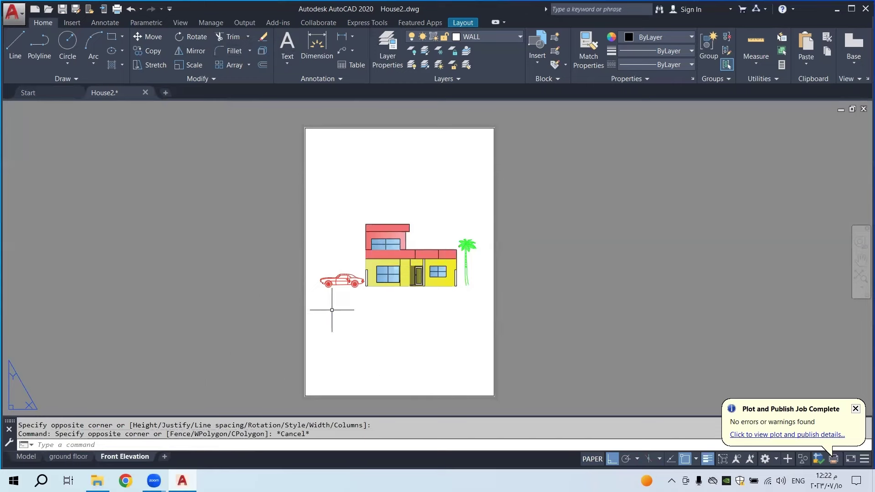
{"action": "right_click", "coordinate": [123, 461]}
{"action": "left_click", "coordinate": [136, 399]}
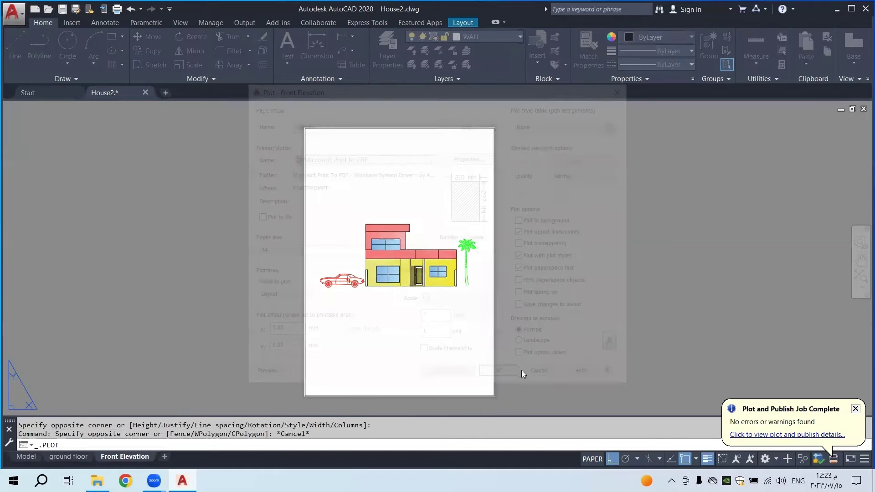
Plot the Front Elevation layout to a PDF named 'Front elevation' on the Desktop
{"action": "left_click", "coordinate": [497, 369]}
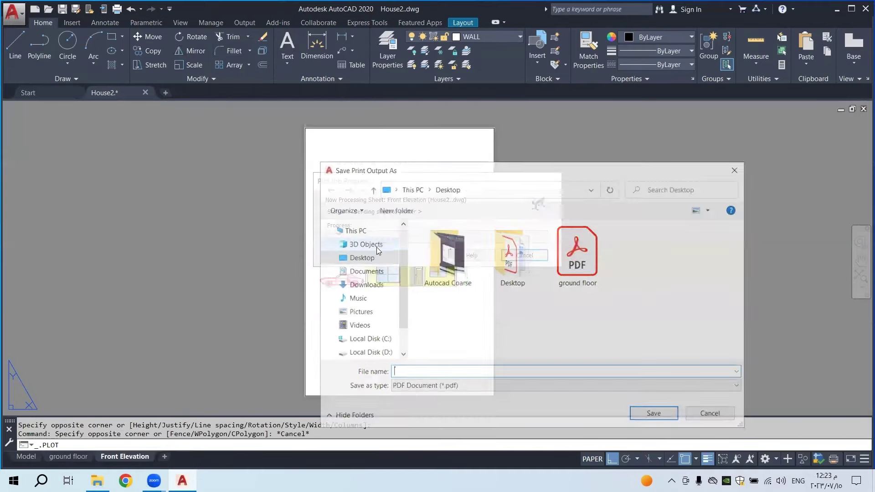
{"action": "left_click", "coordinate": [429, 370]}
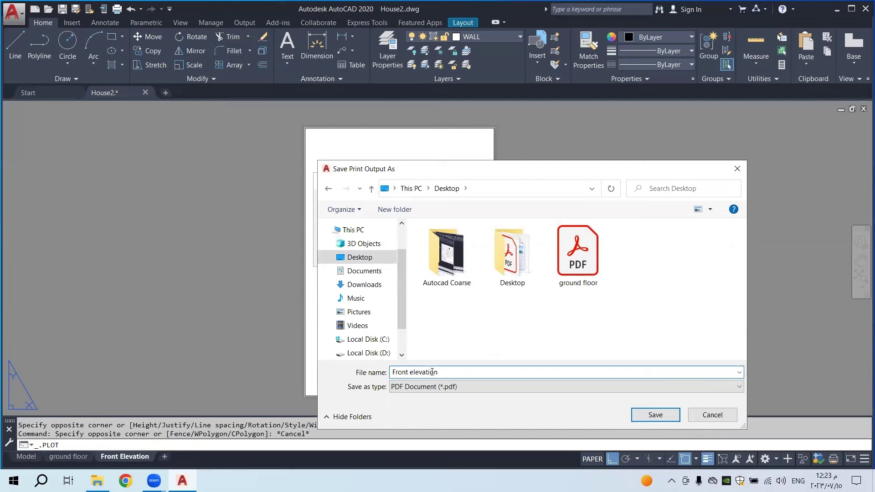
{"action": "left_click", "coordinate": [655, 414]}
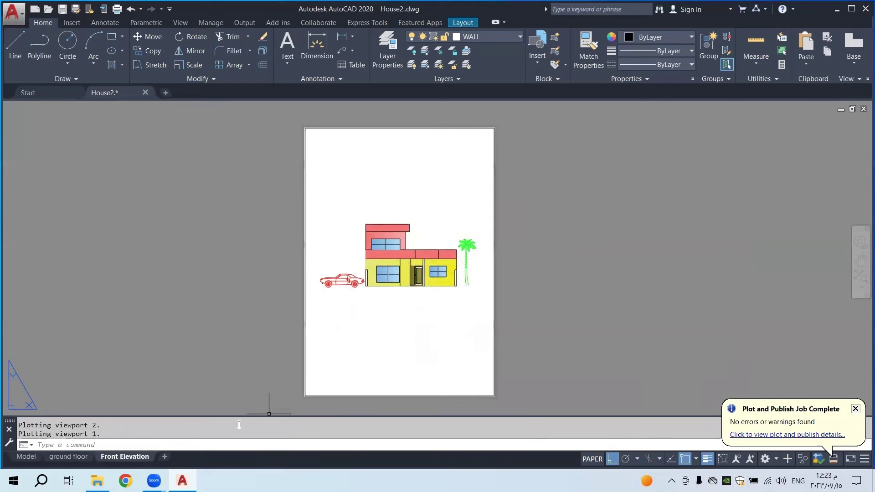
Open Front elevation.pdf from the desktop and scroll through the plotted house elevation page
{"action": "left_click", "coordinate": [837, 9]}
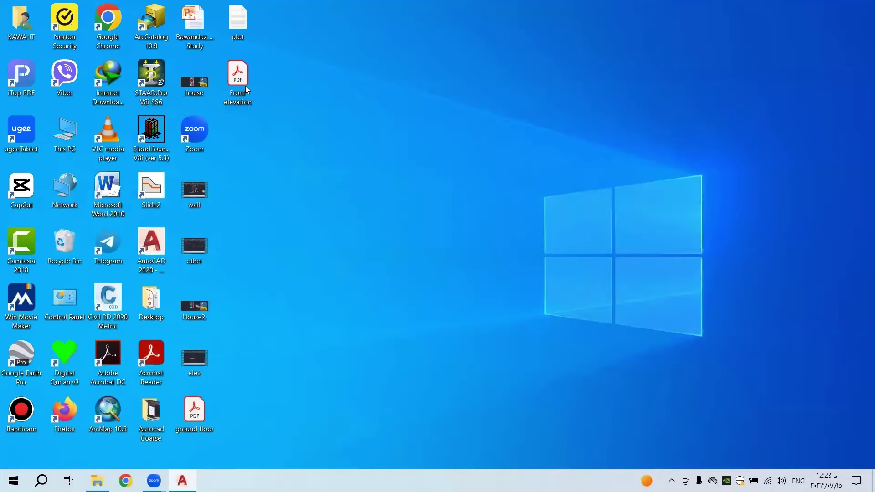
{"action": "double_click", "coordinate": [238, 77]}
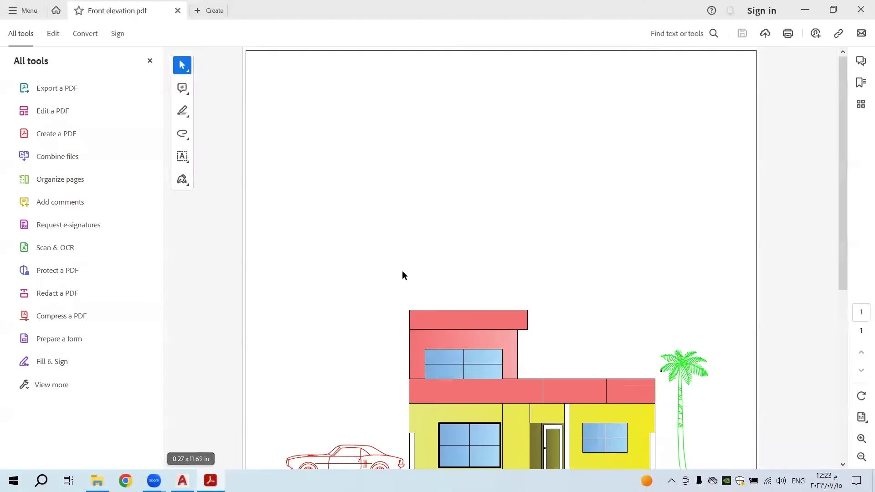
{"action": "scroll", "coordinate": [403, 284], "scroll_direction": "down", "scroll_amount": 5}
{"action": "scroll", "coordinate": [410, 282], "scroll_direction": "up", "scroll_amount": 5}
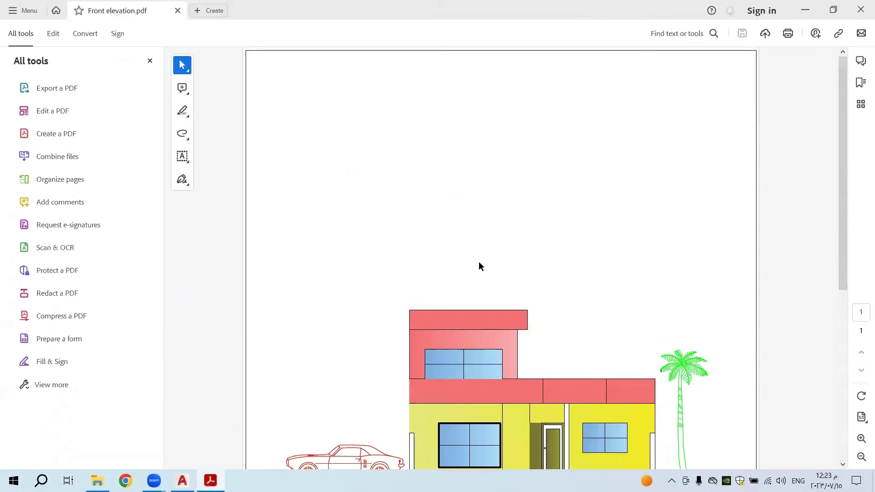
{"action": "scroll", "coordinate": [454, 283], "scroll_direction": "down", "scroll_amount": 6}
{"action": "scroll", "coordinate": [454, 285], "scroll_direction": "up", "scroll_amount": 1}
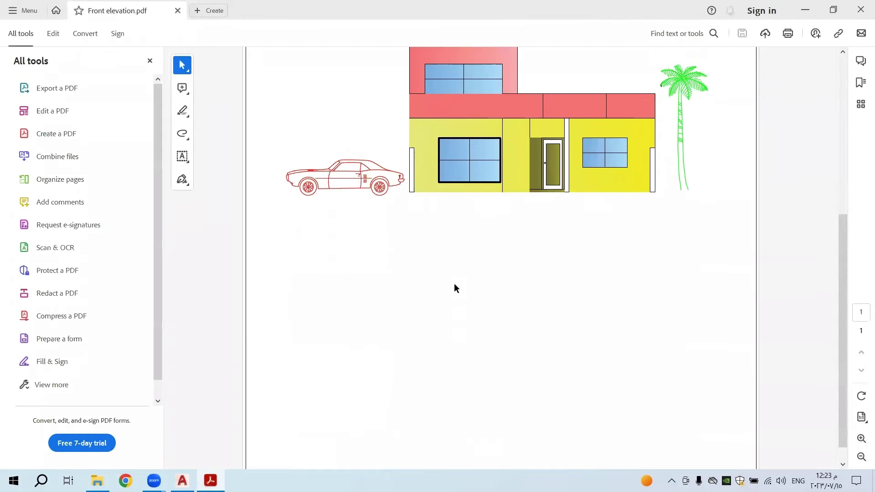
{"action": "scroll", "coordinate": [453, 285], "scroll_direction": "up", "scroll_amount": 7}
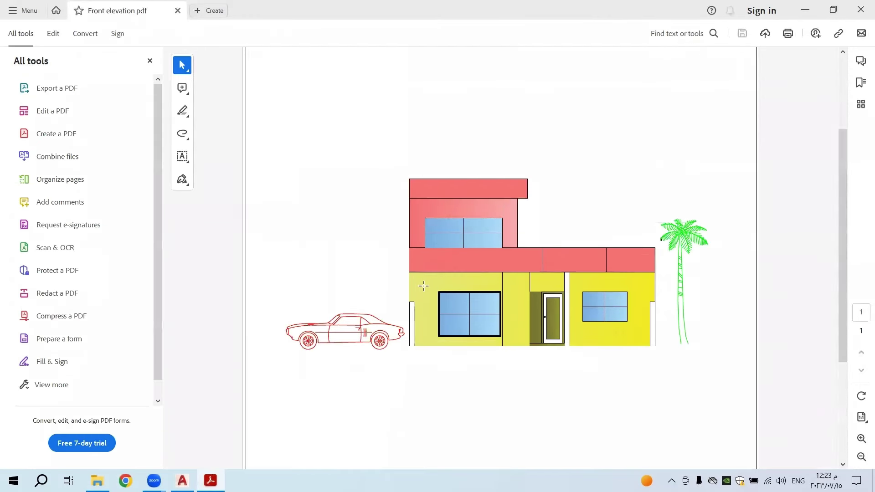
{"action": "scroll", "coordinate": [464, 307], "scroll_direction": "down", "scroll_amount": 1}
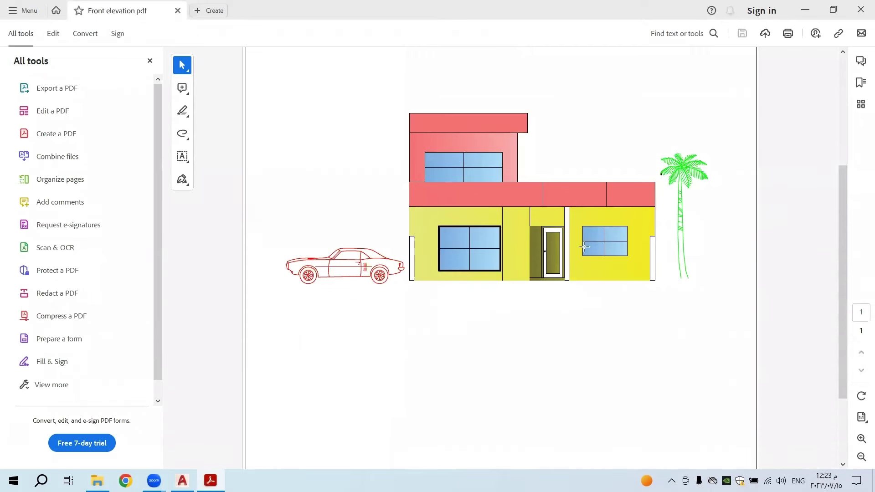
{"action": "scroll", "coordinate": [553, 234], "scroll_direction": "down", "scroll_amount": 7}
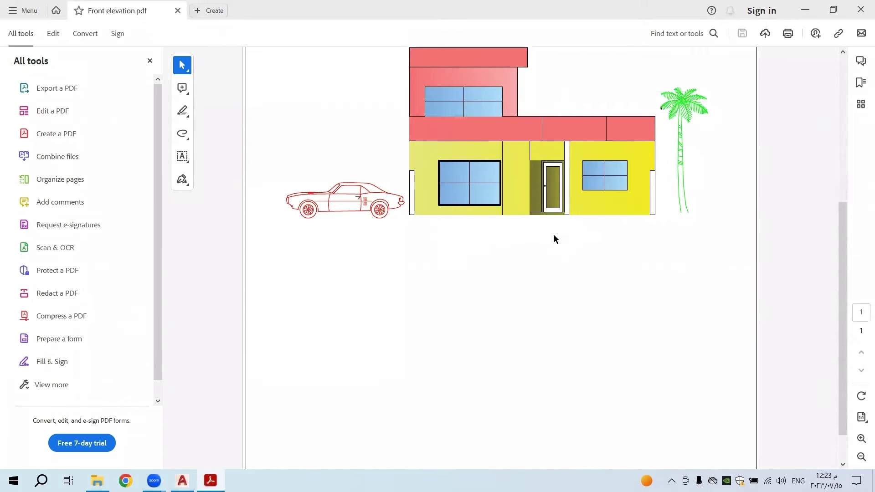
{"action": "scroll", "coordinate": [553, 234], "scroll_direction": "up", "scroll_amount": 4}
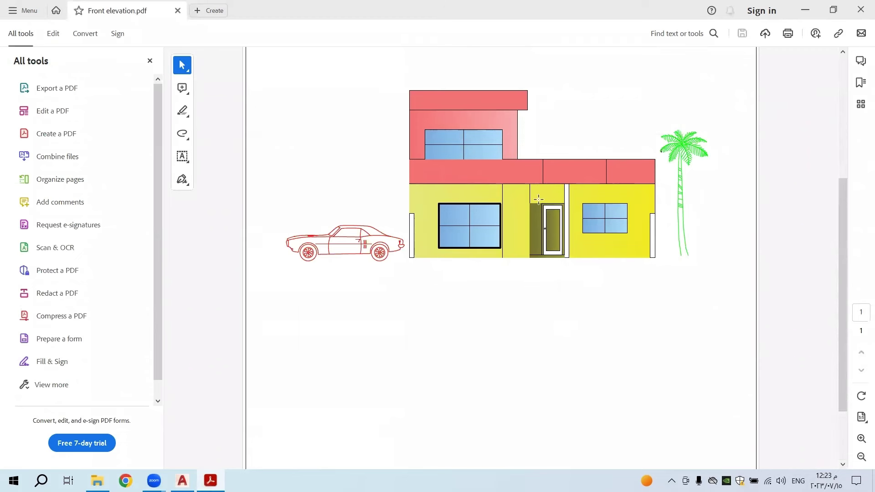